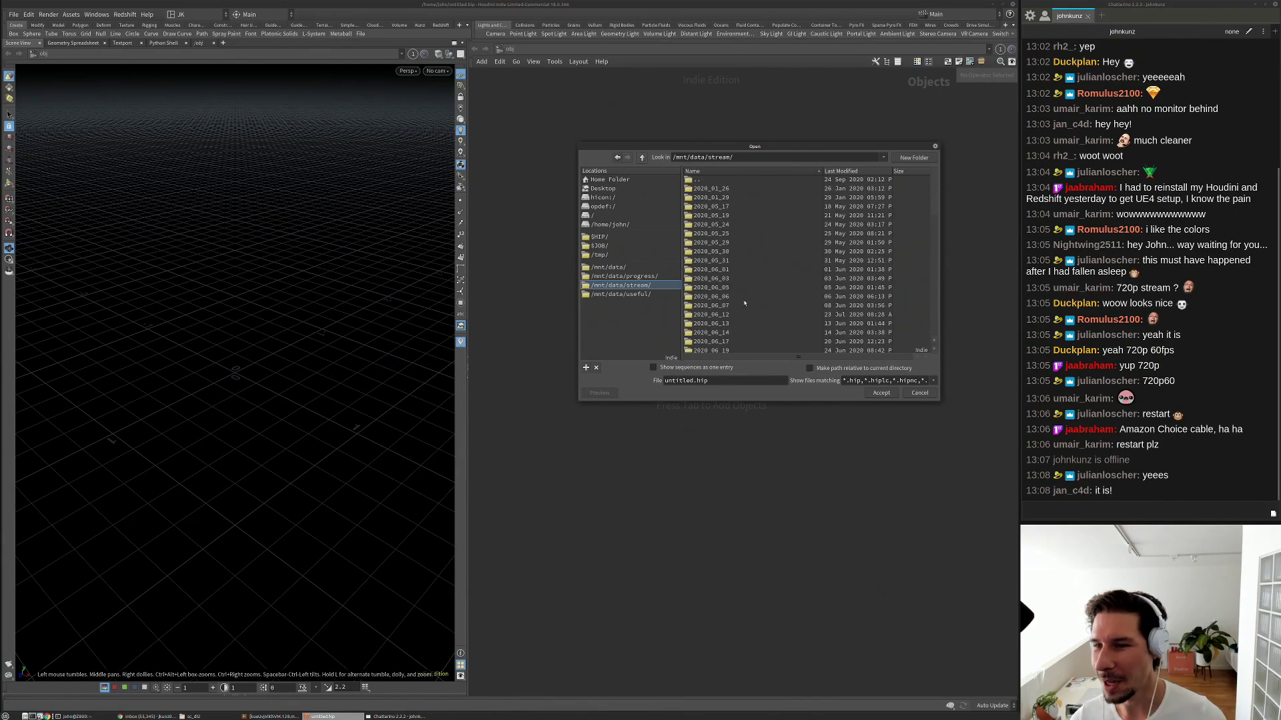
Position the Open dialog and sort the file list by name in reverse order.
drag(778, 148, 774, 146)
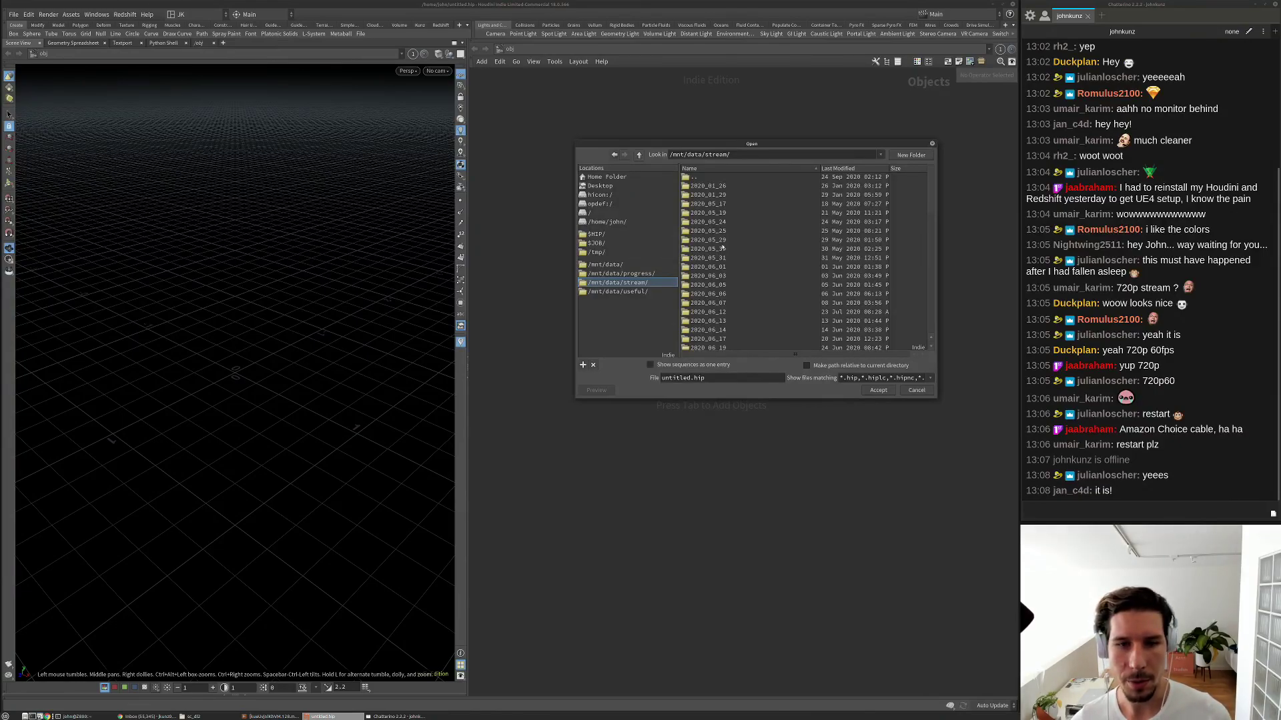
click(839, 170)
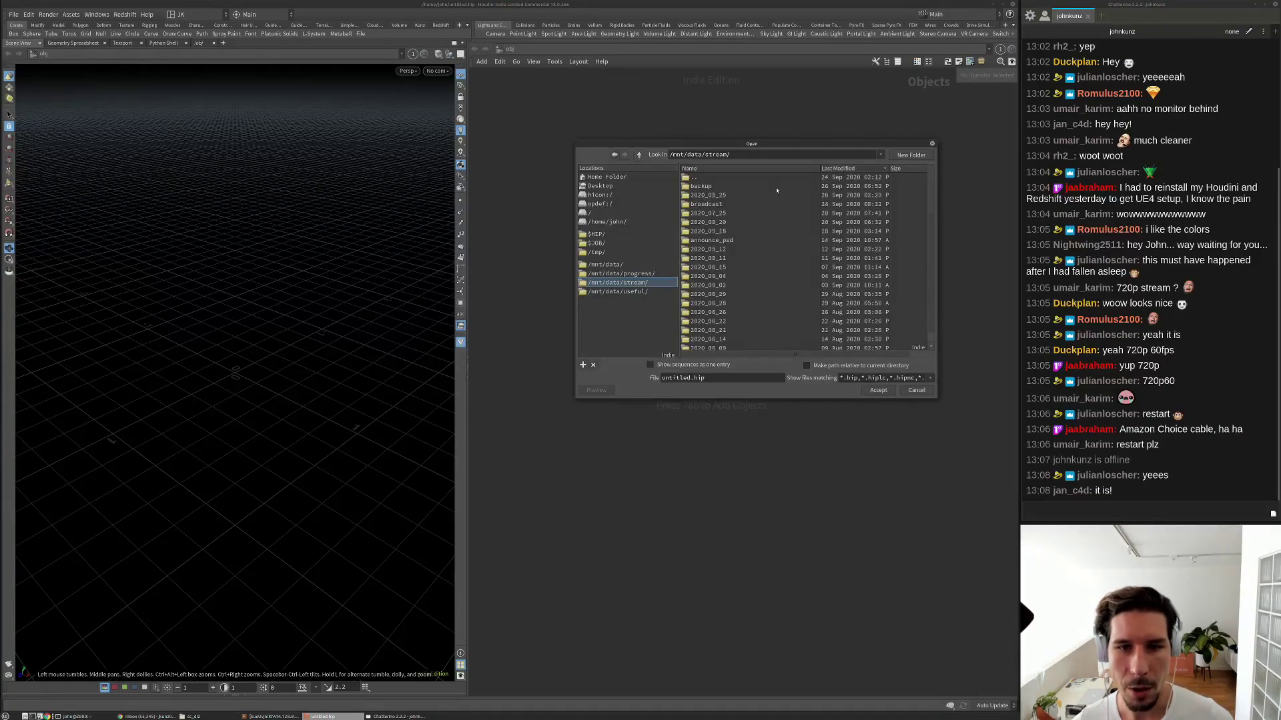
click(811, 170)
click(811, 170)
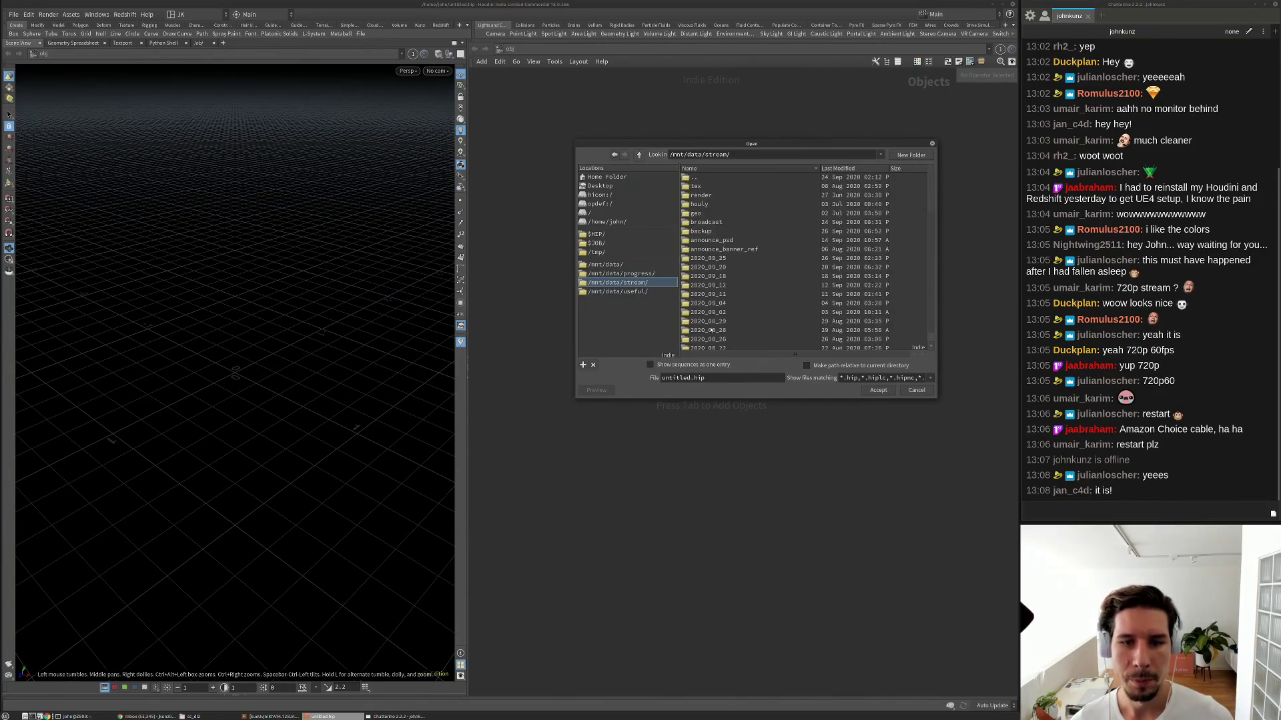
Browse to 2020_09_20/scenes and load algae_growth.v4.hiplc.
double_click(733, 276)
double_click(701, 187)
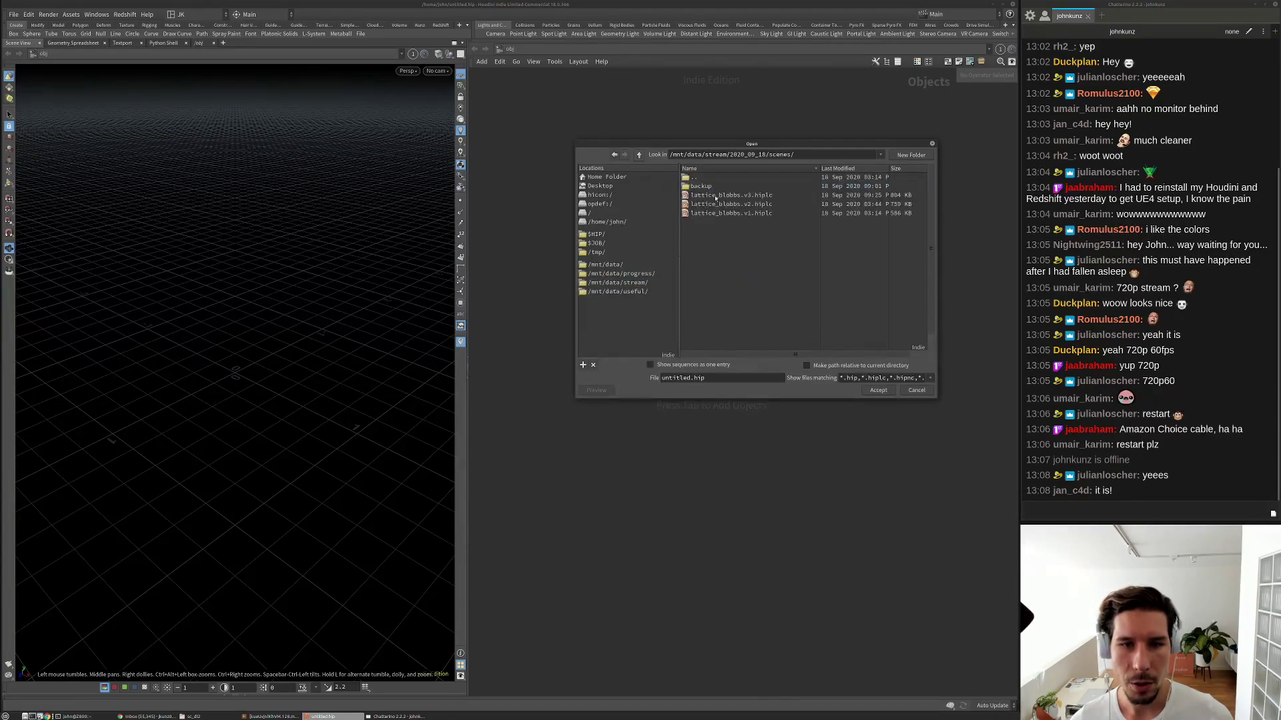
double_click(726, 179)
double_click(725, 178)
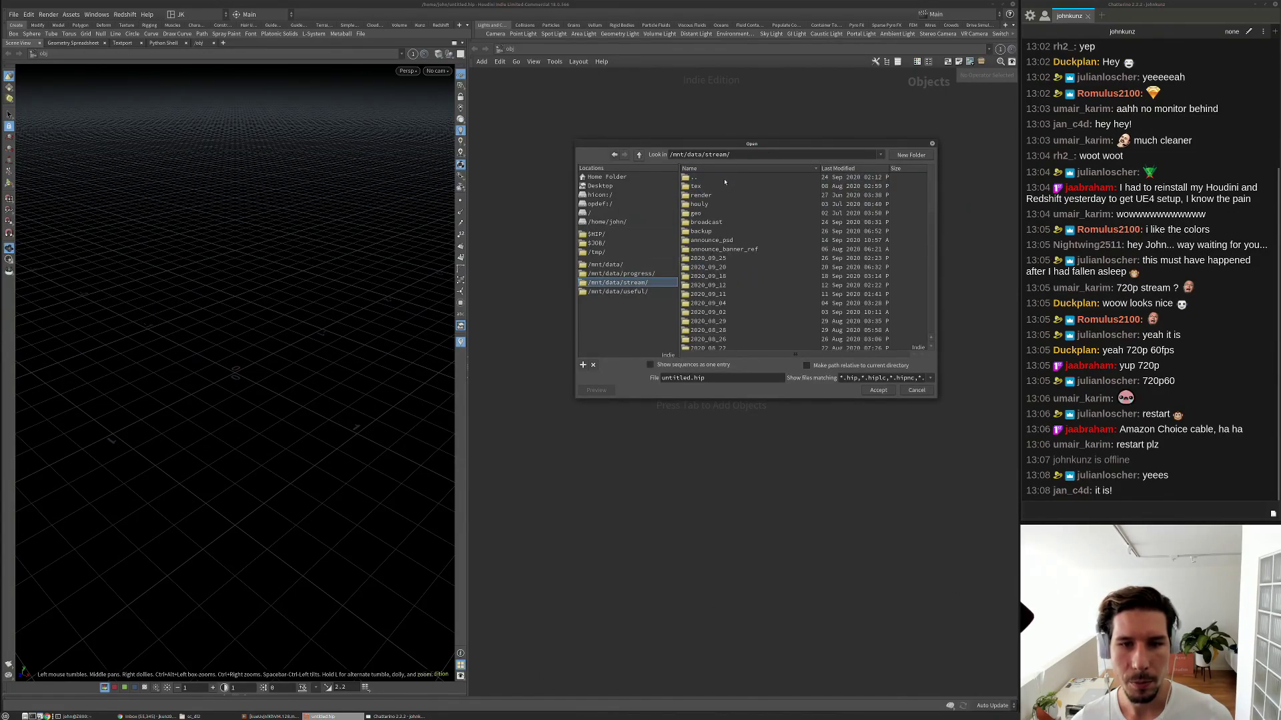
scroll(726, 274, down, 1)
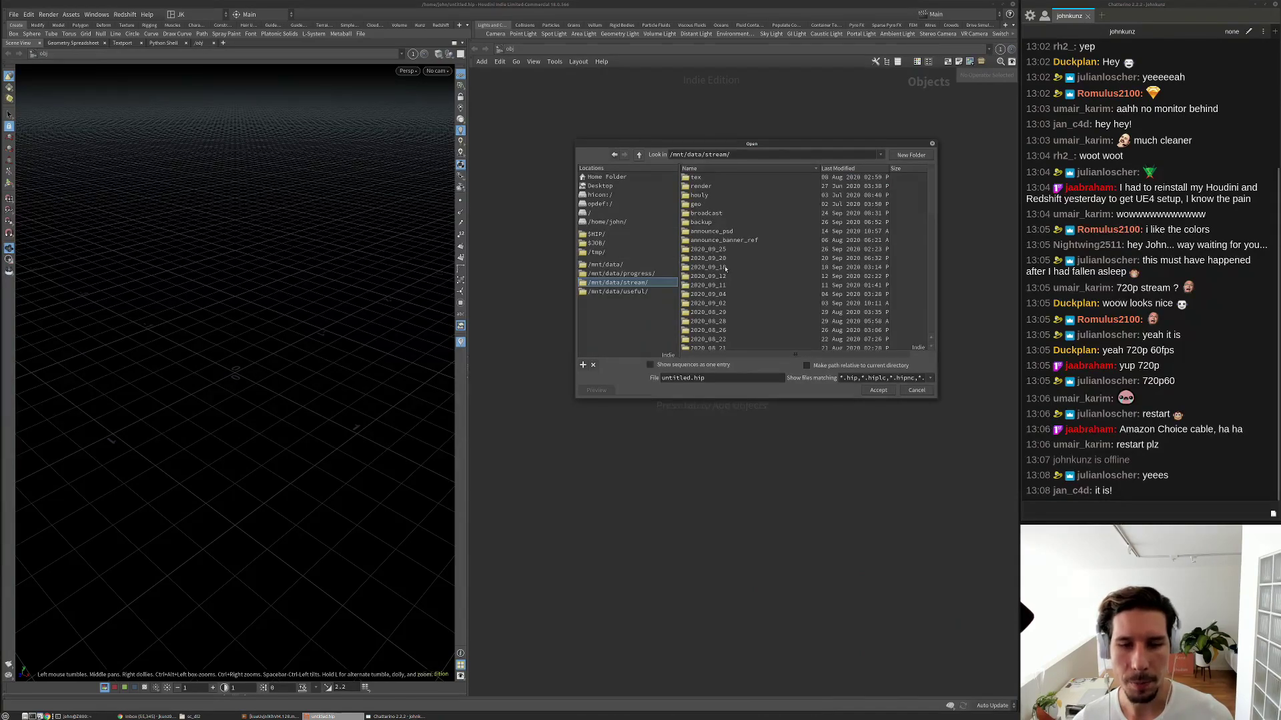
double_click(720, 259)
double_click(702, 186)
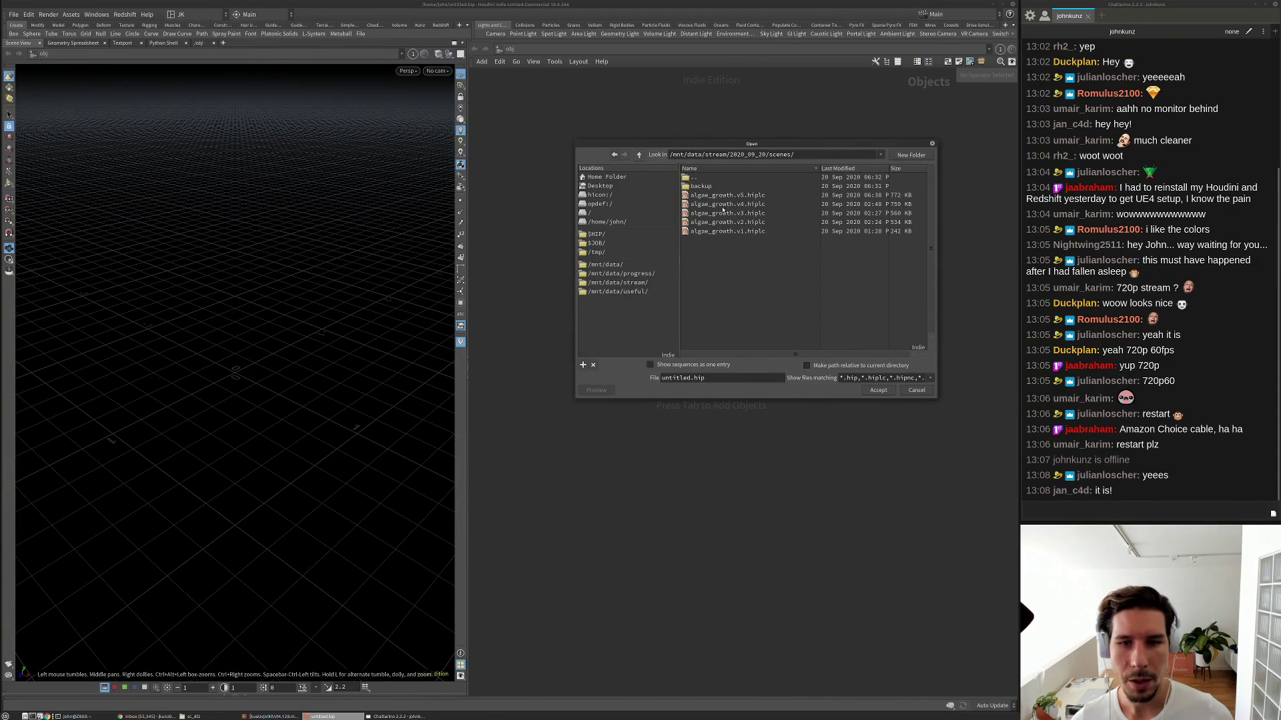
click(723, 205)
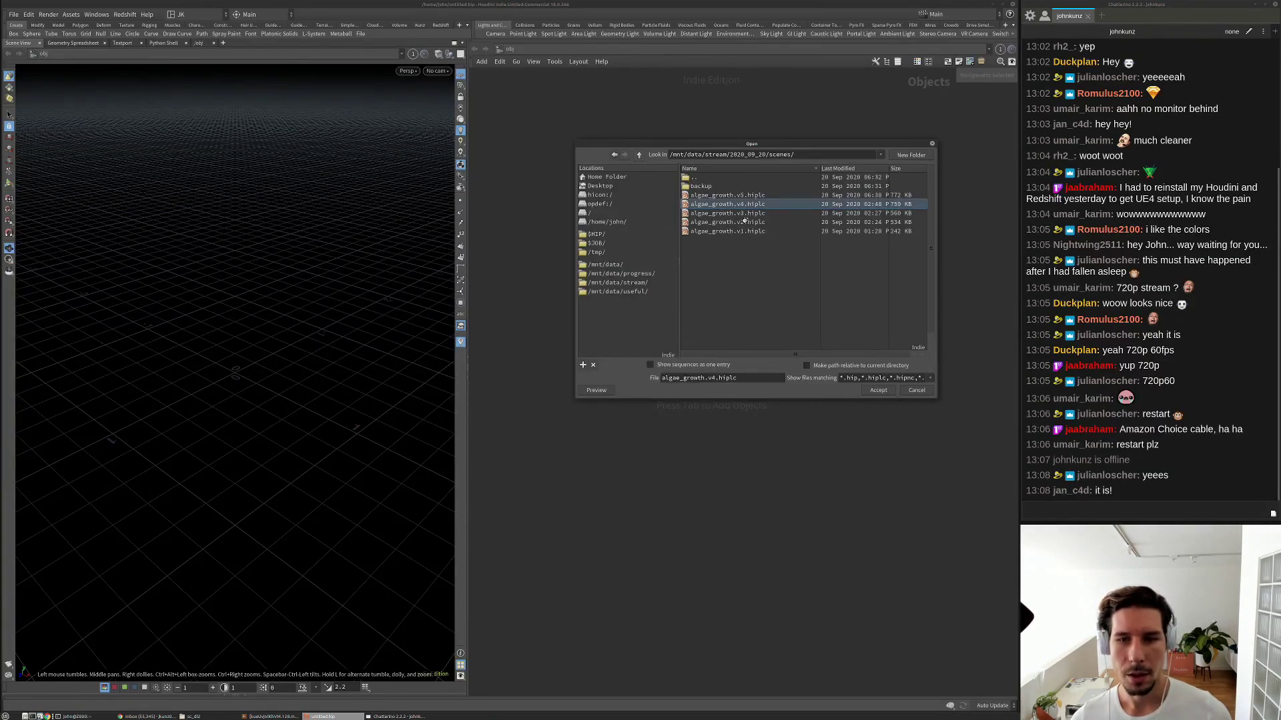
key(Return)
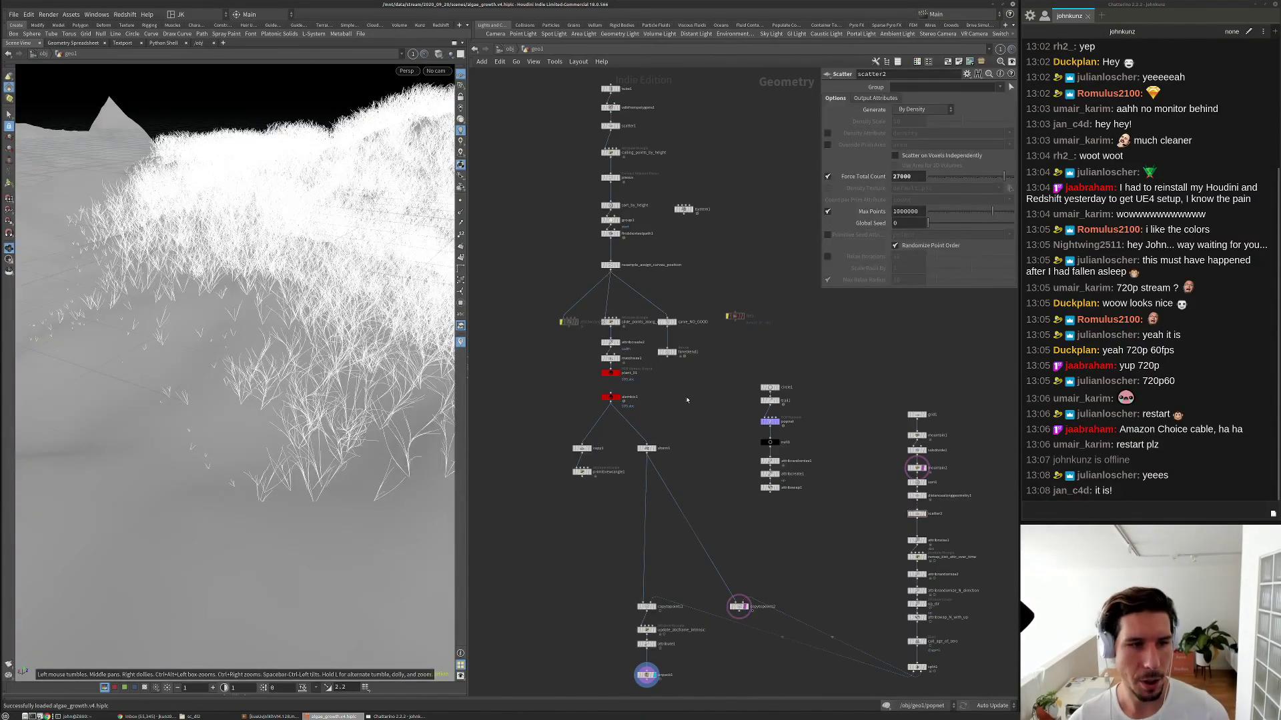
Tidy the network view, moving plant_01 slightly lower and recentering the nodes.
middle_drag(719, 371, 744, 352)
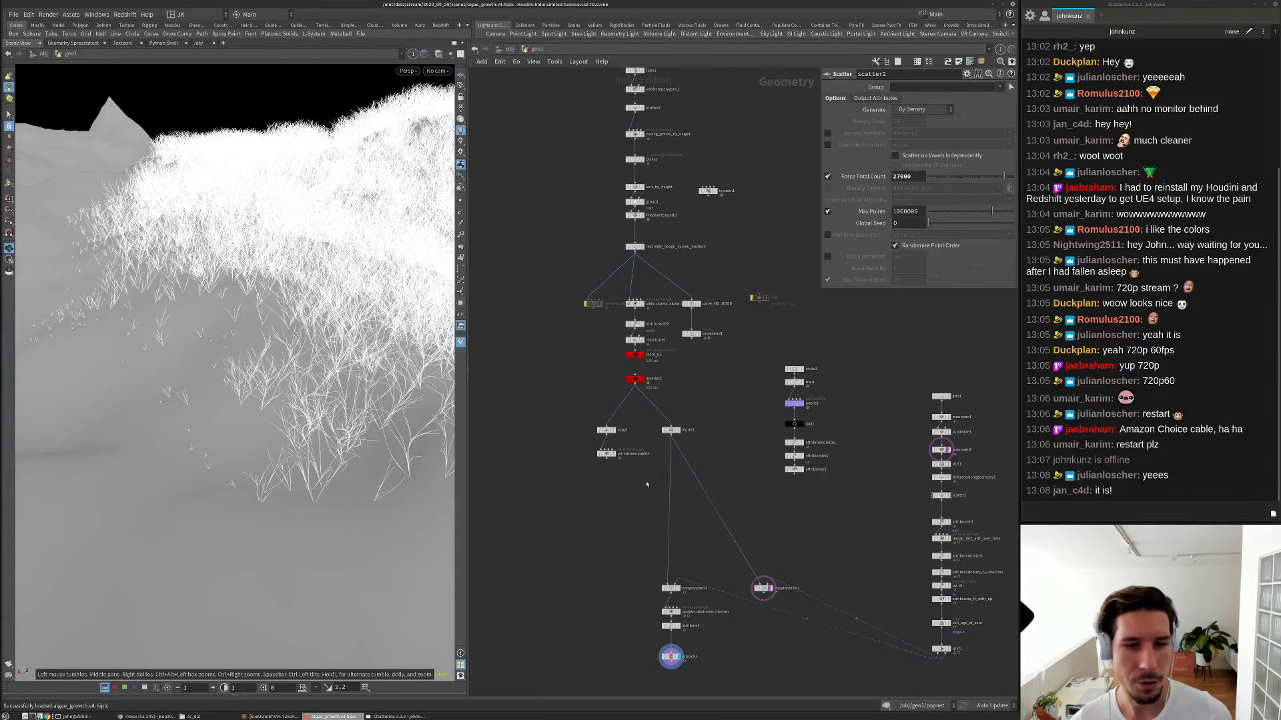
scroll(668, 435, up, 5)
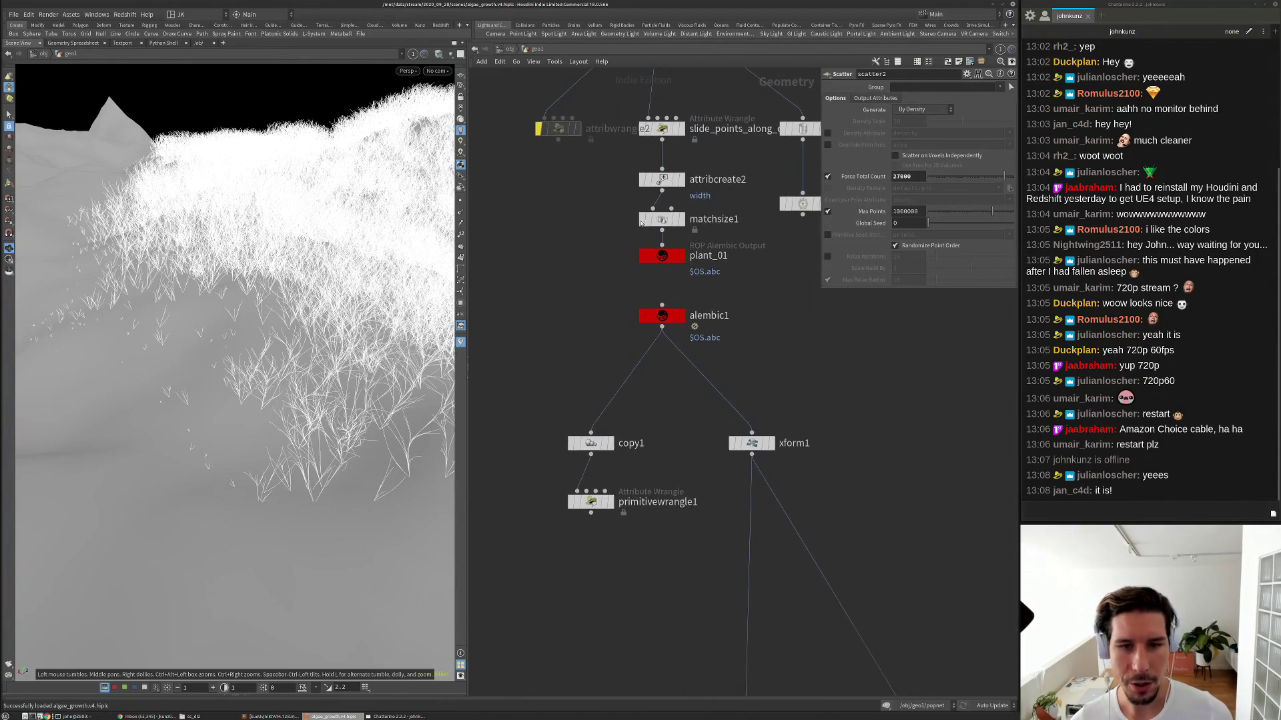
drag(661, 255, 660, 263)
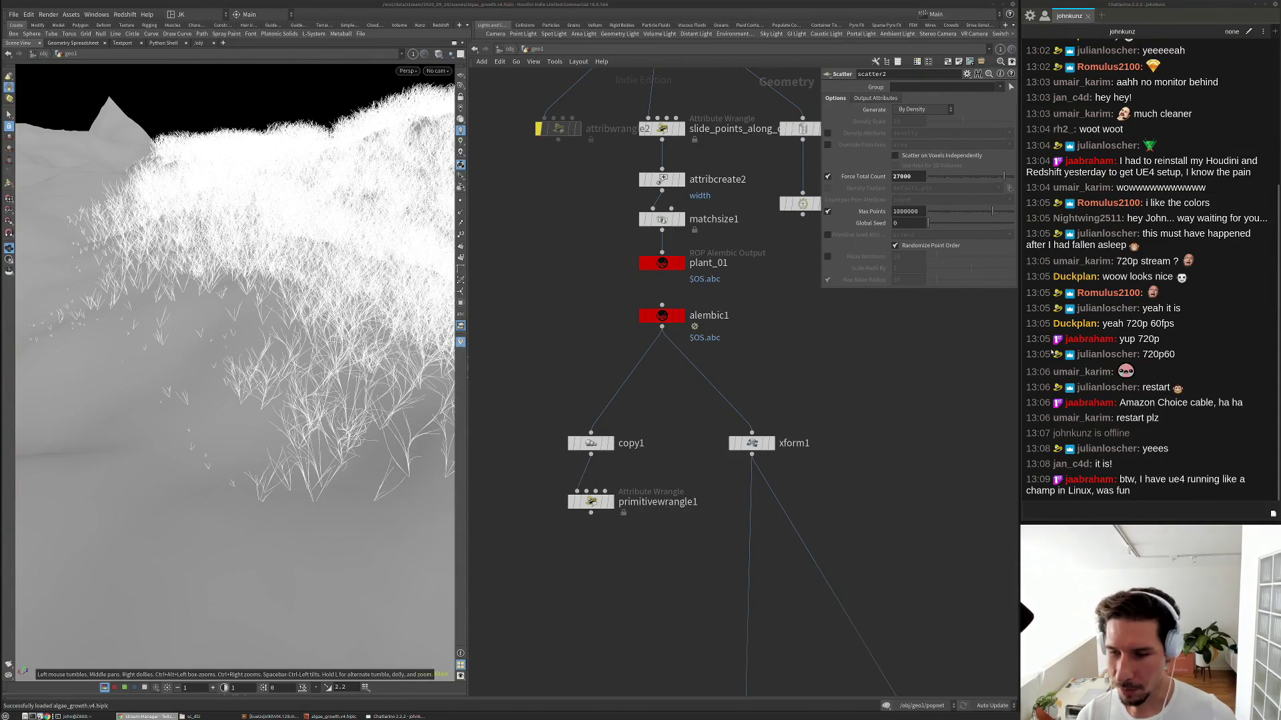
scroll(673, 313, down, 5)
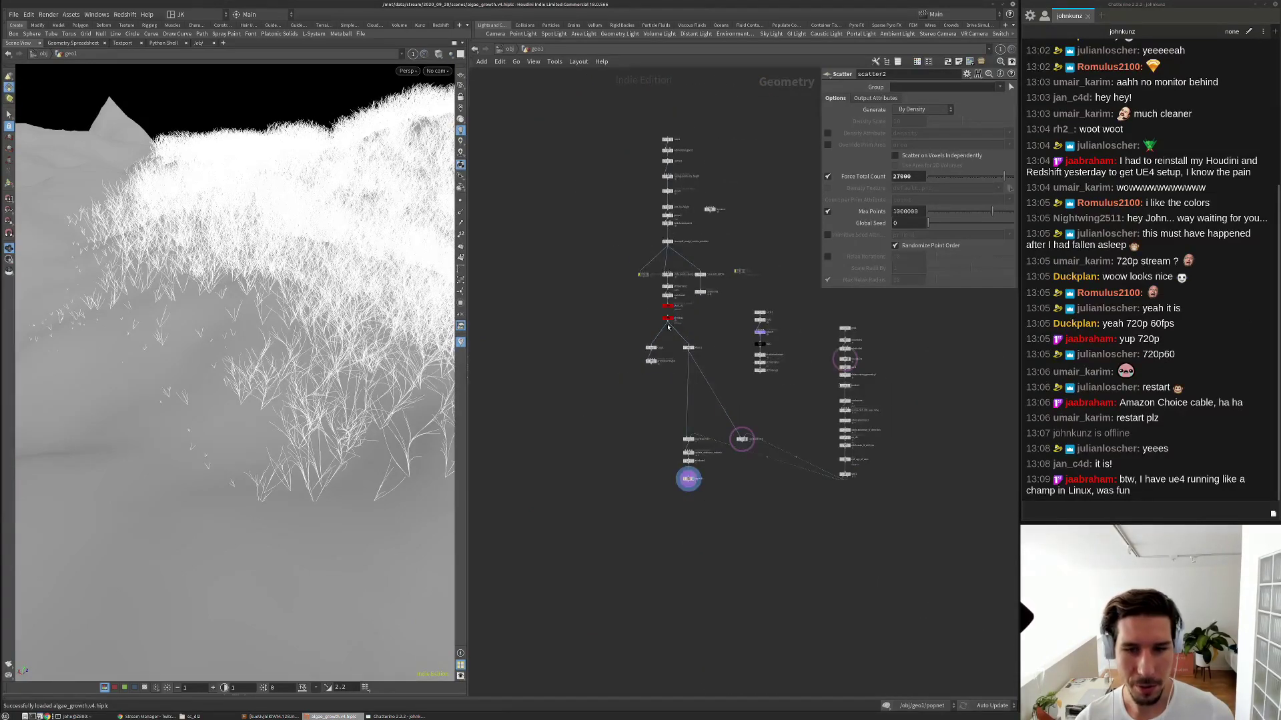
middle_drag(731, 351, 697, 363)
scroll(678, 347, down, 2)
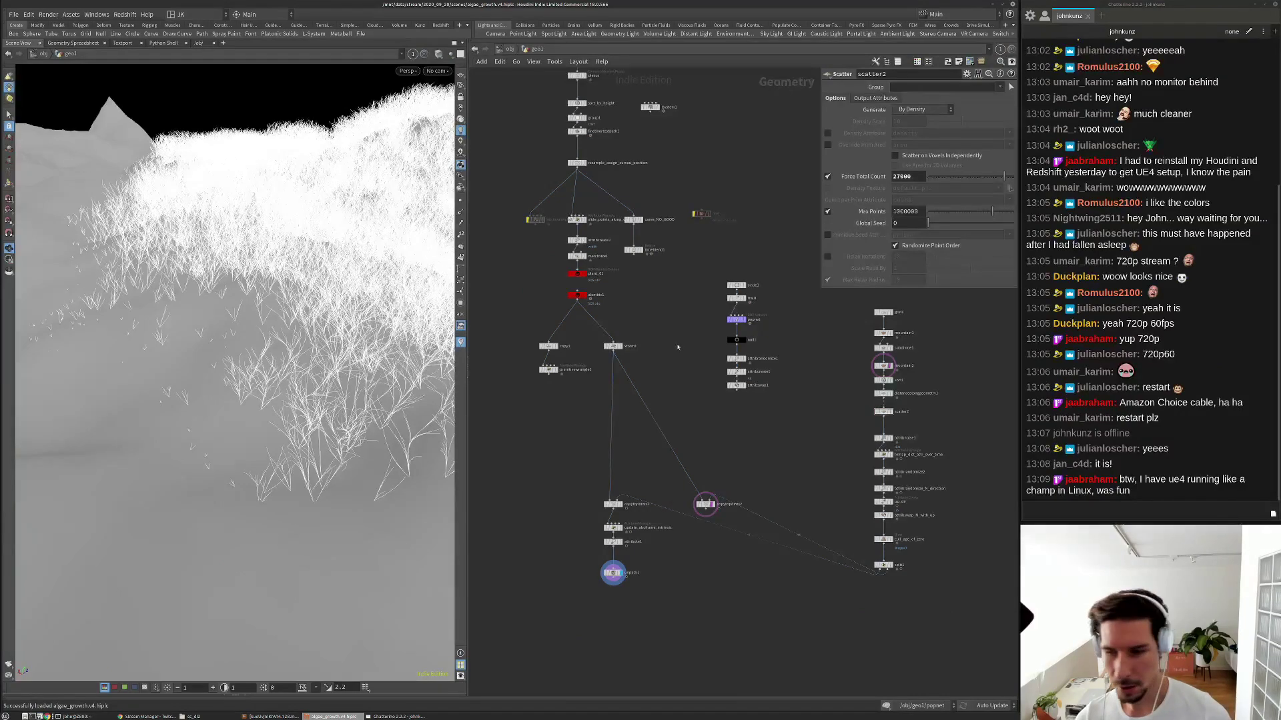
middle_drag(676, 359, 701, 406)
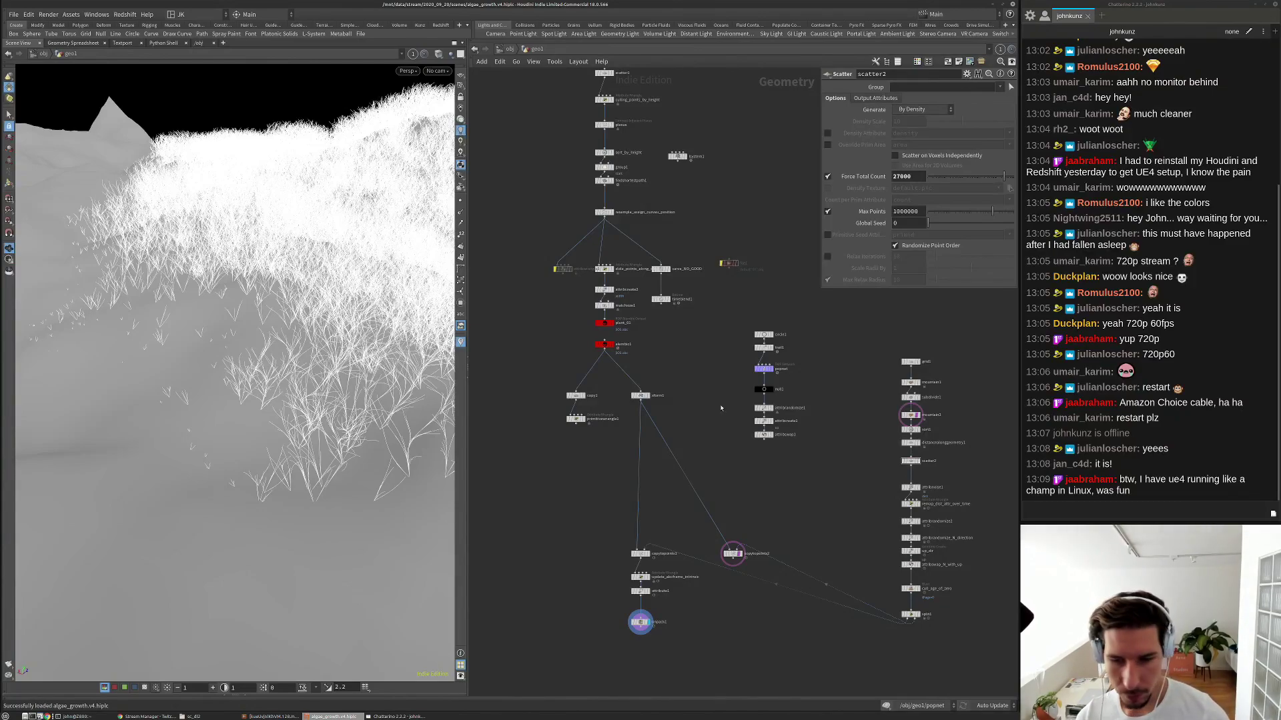
Delete the file1 node and recenter the network.
scroll(717, 275, up, 3)
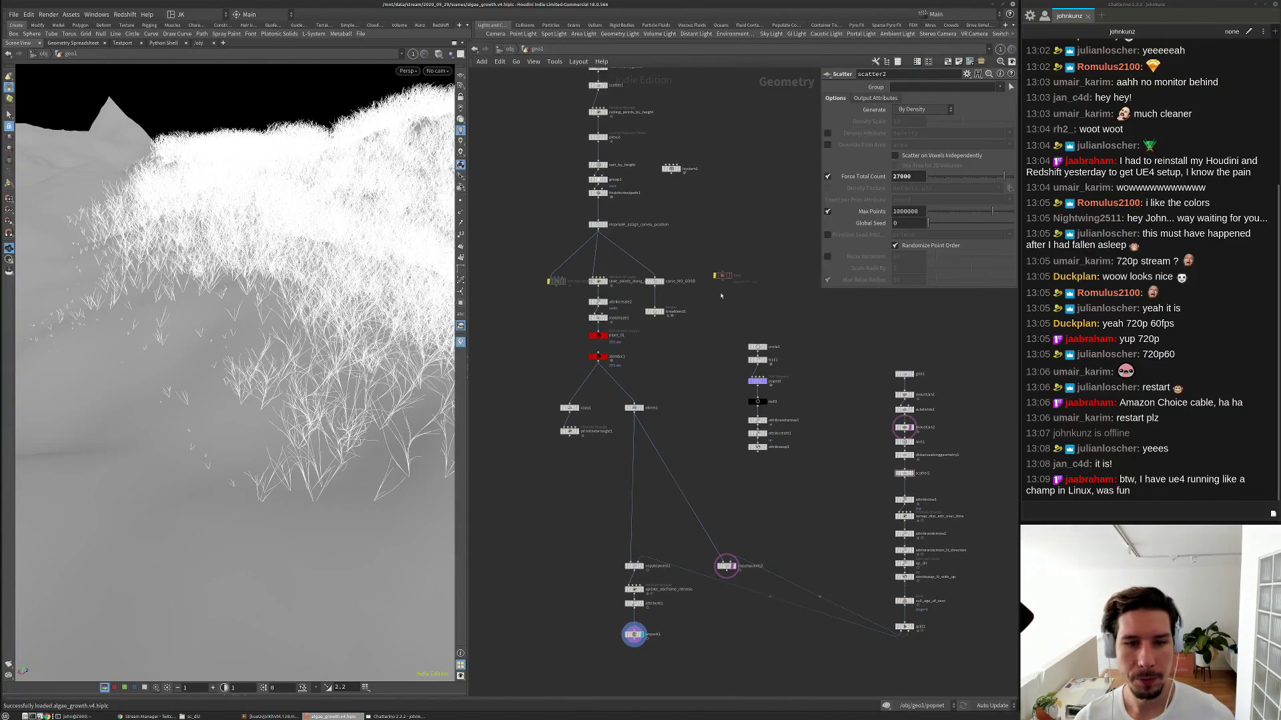
click(719, 273)
key(Delete)
middle_drag(500, 77, 546, 300)
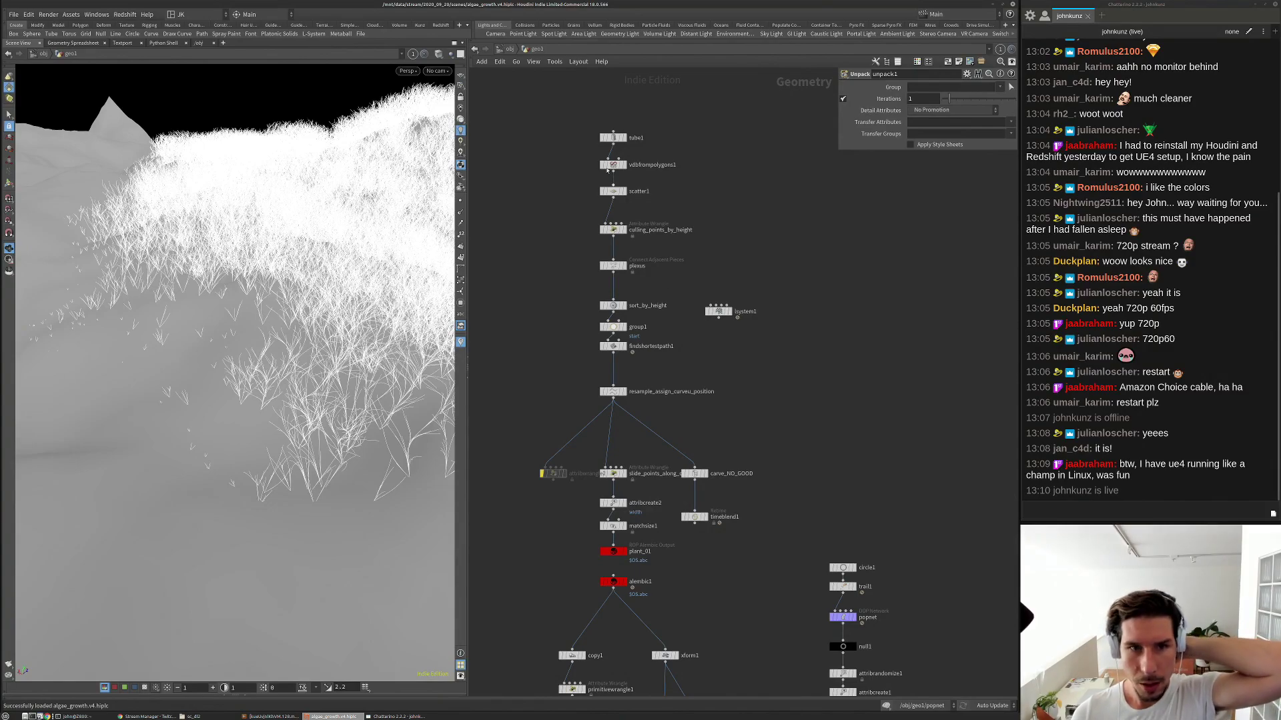
Inspect the grass from a top-down view, then a low close-up.
middle_drag(568, 182, 584, 188)
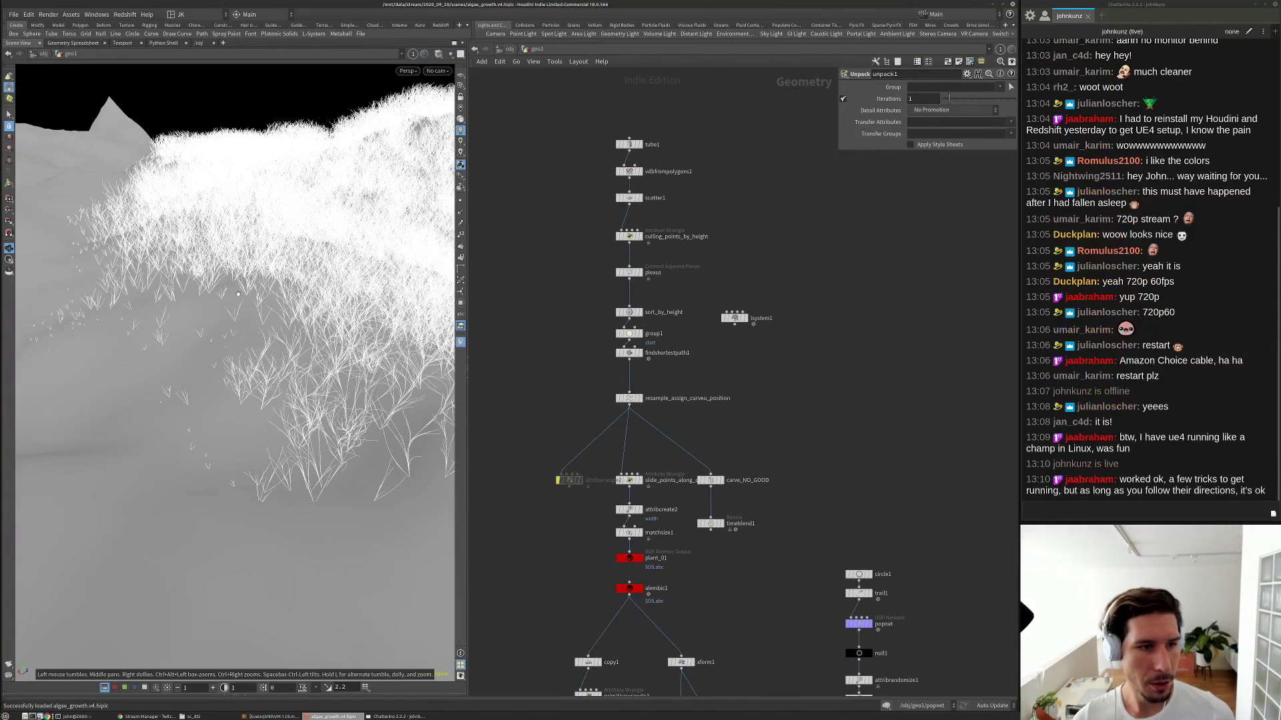
middle_drag(587, 654, 523, 343)
scroll(751, 400, down, 3)
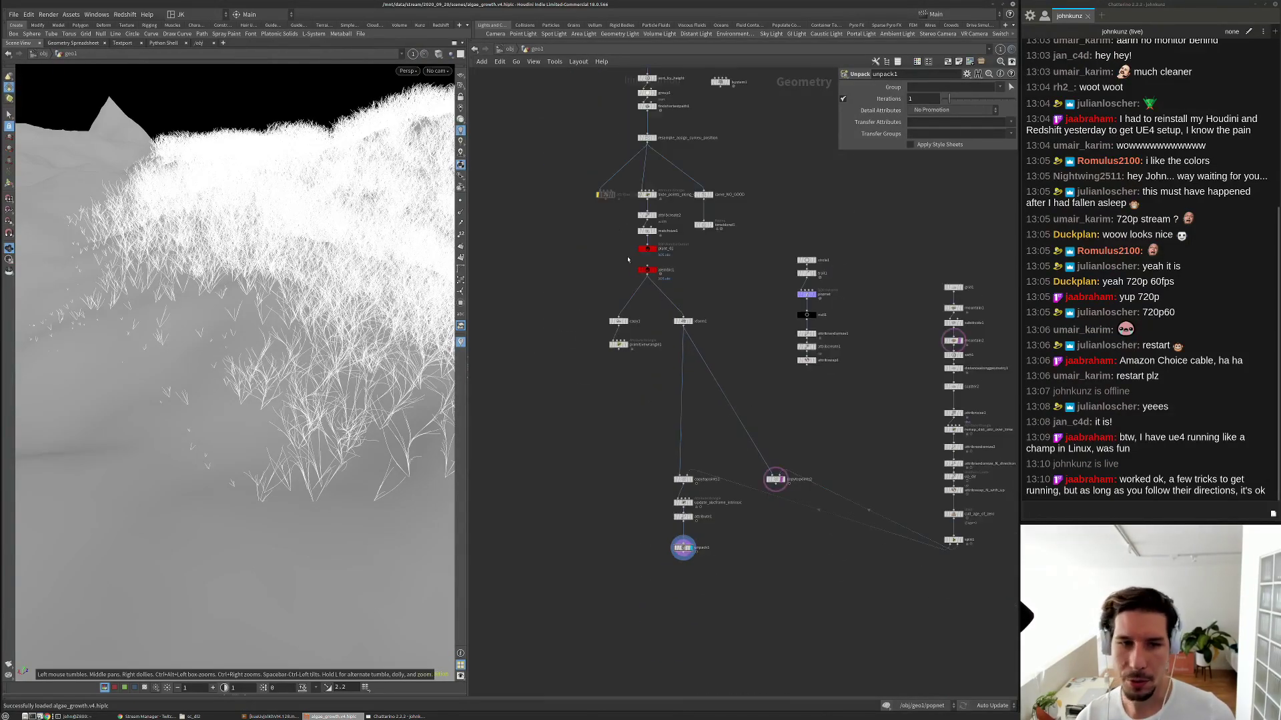
drag(337, 210, 203, 353)
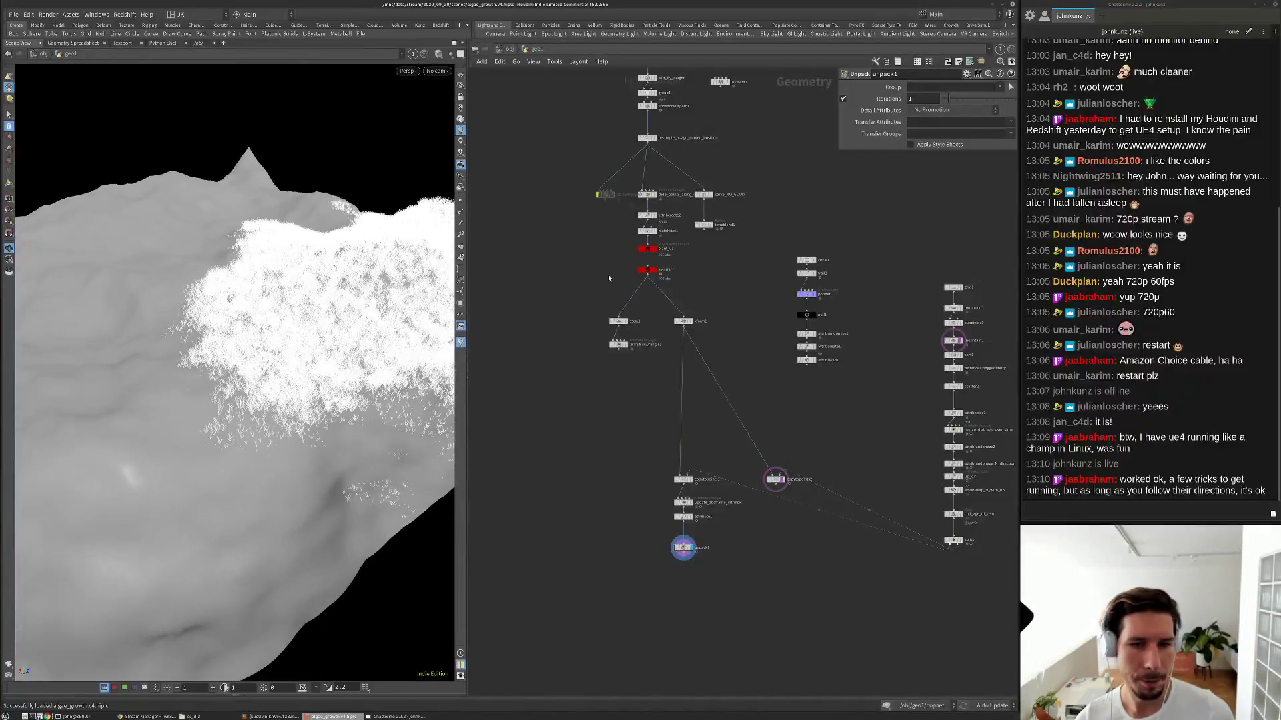
scroll(640, 261, up, 6)
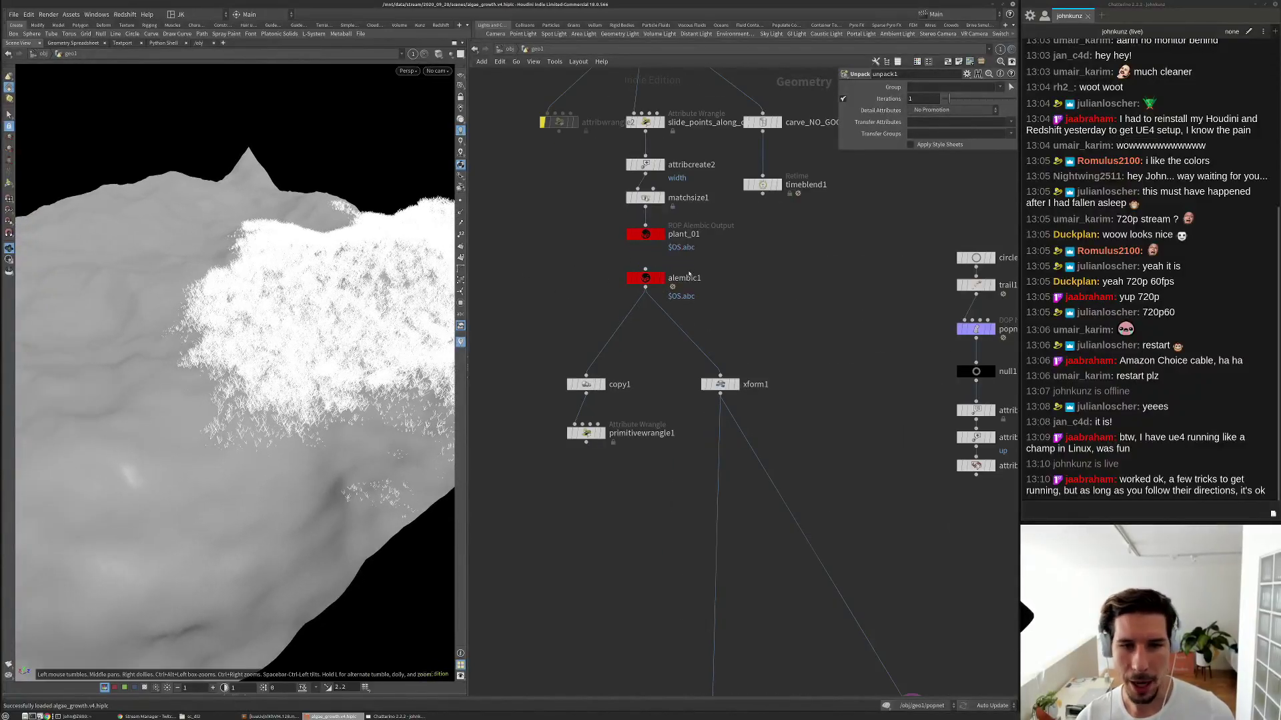
drag(262, 400, 298, 280)
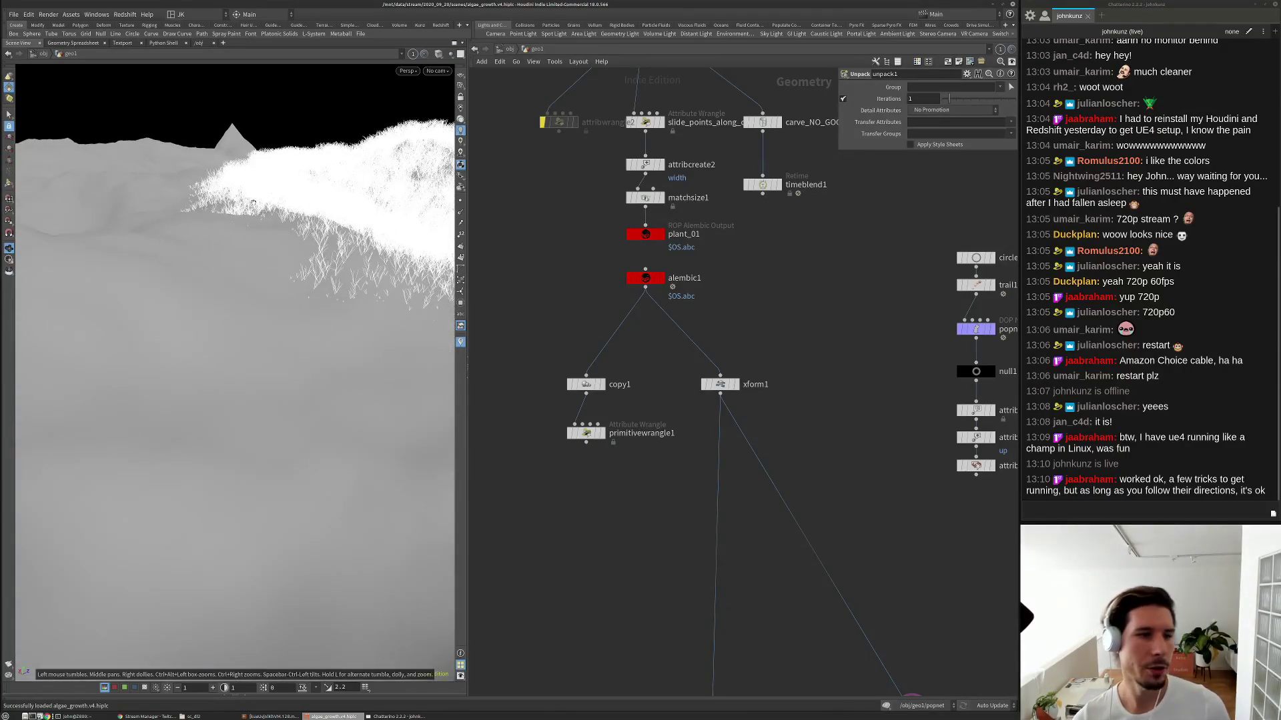
scroll(257, 200, up, 2)
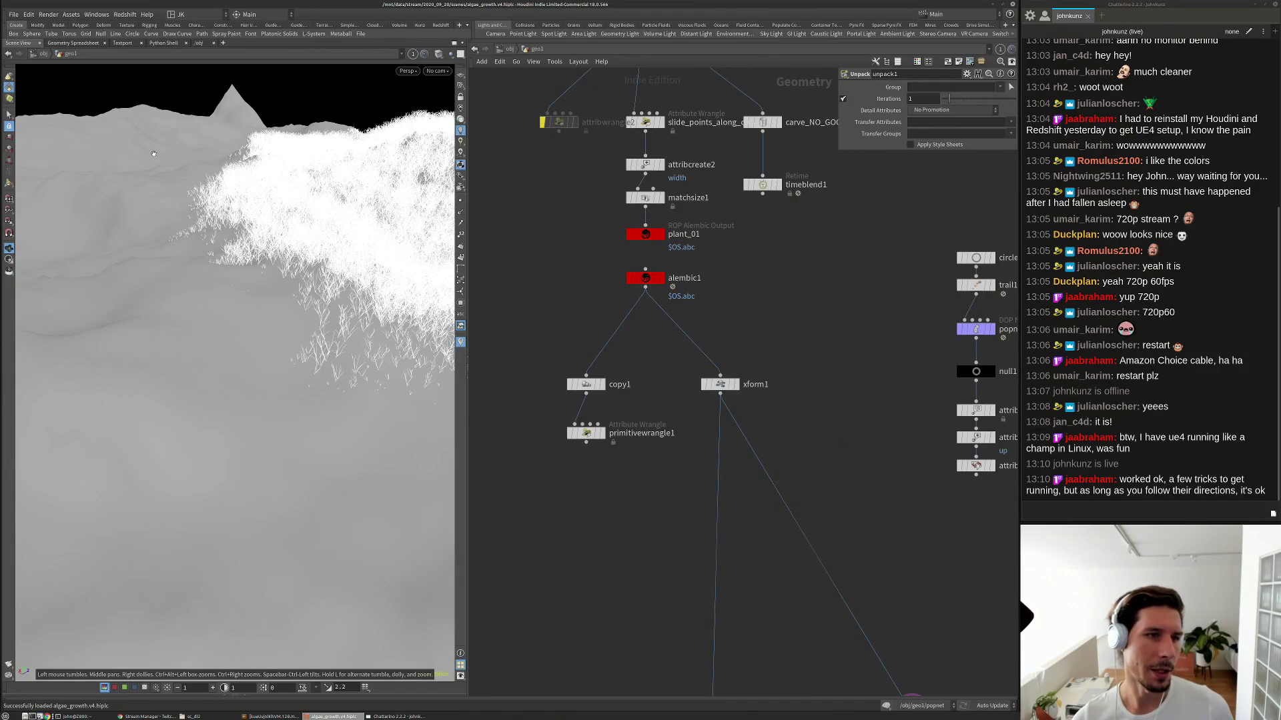
Reveal the animation timeline and jump back to frame 1.
click(507, 700)
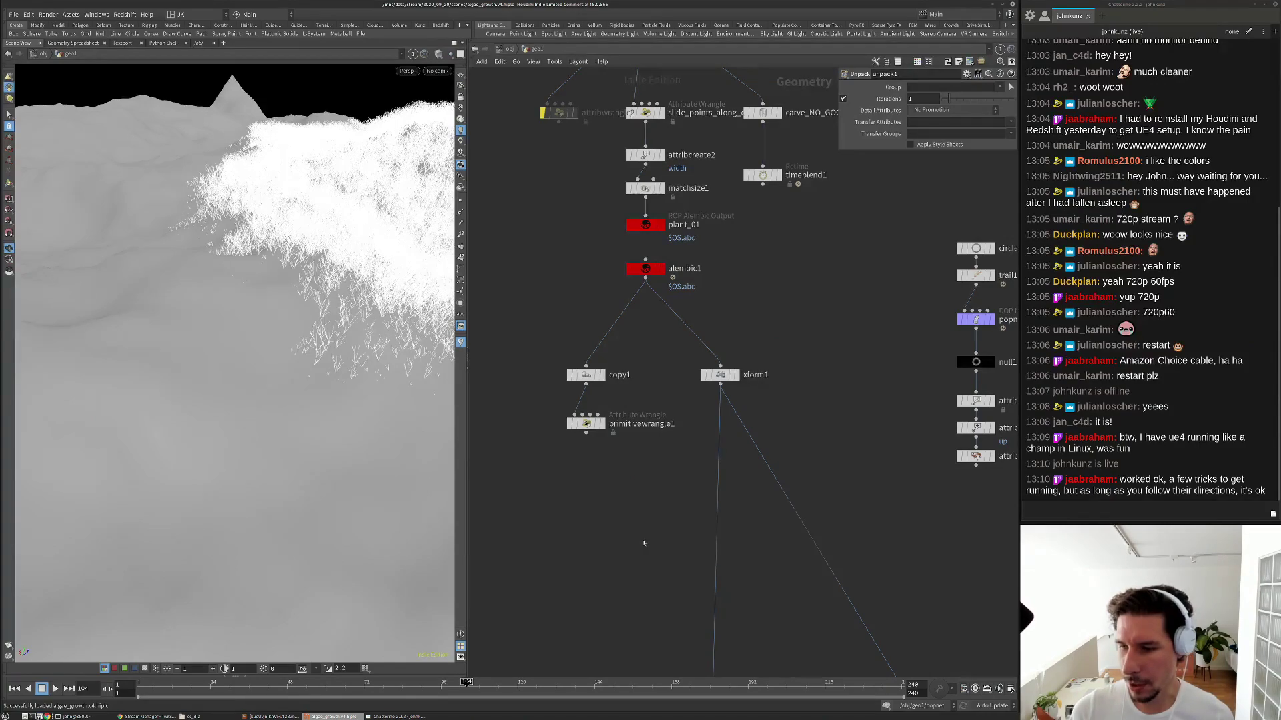
middle_drag(643, 544, 660, 516)
scroll(677, 514, down, 2)
key(ctrl+Up)
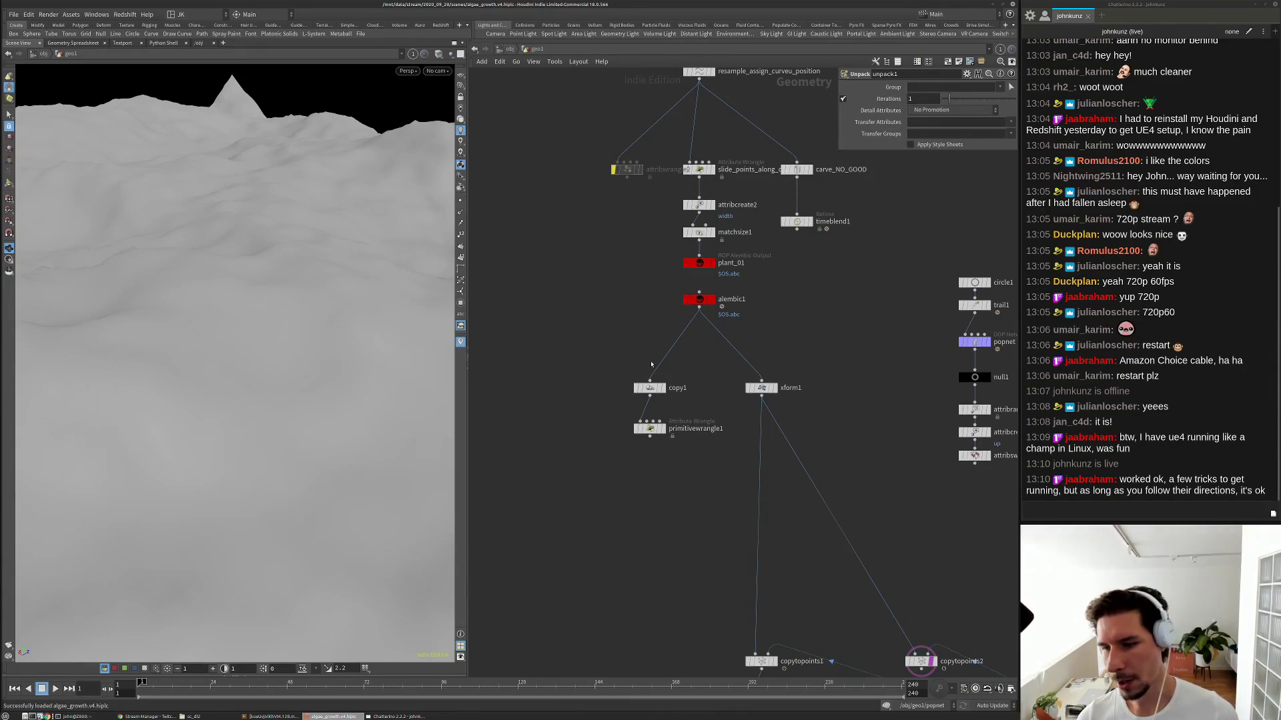
Pan the network up to the top of the node chain.
scroll(649, 358, up, 2)
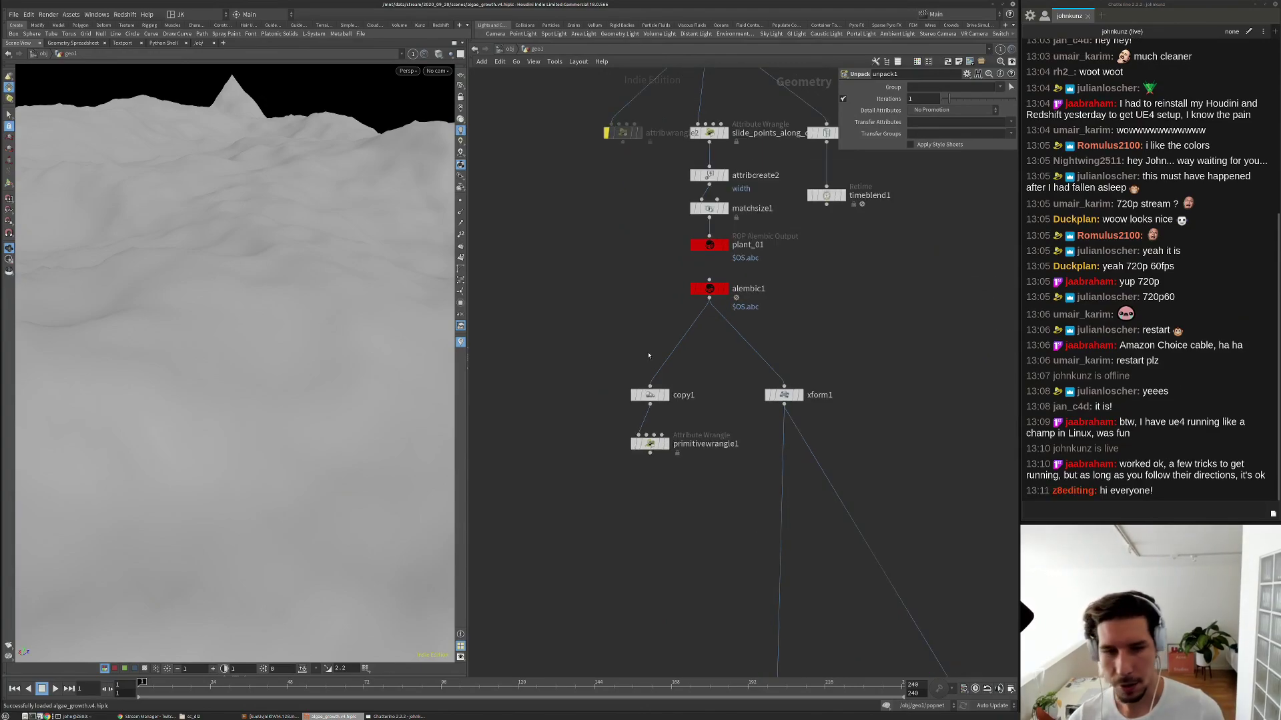
middle_drag(648, 355, 649, 323)
scroll(649, 324, down, 1)
scroll(649, 323, up, 1)
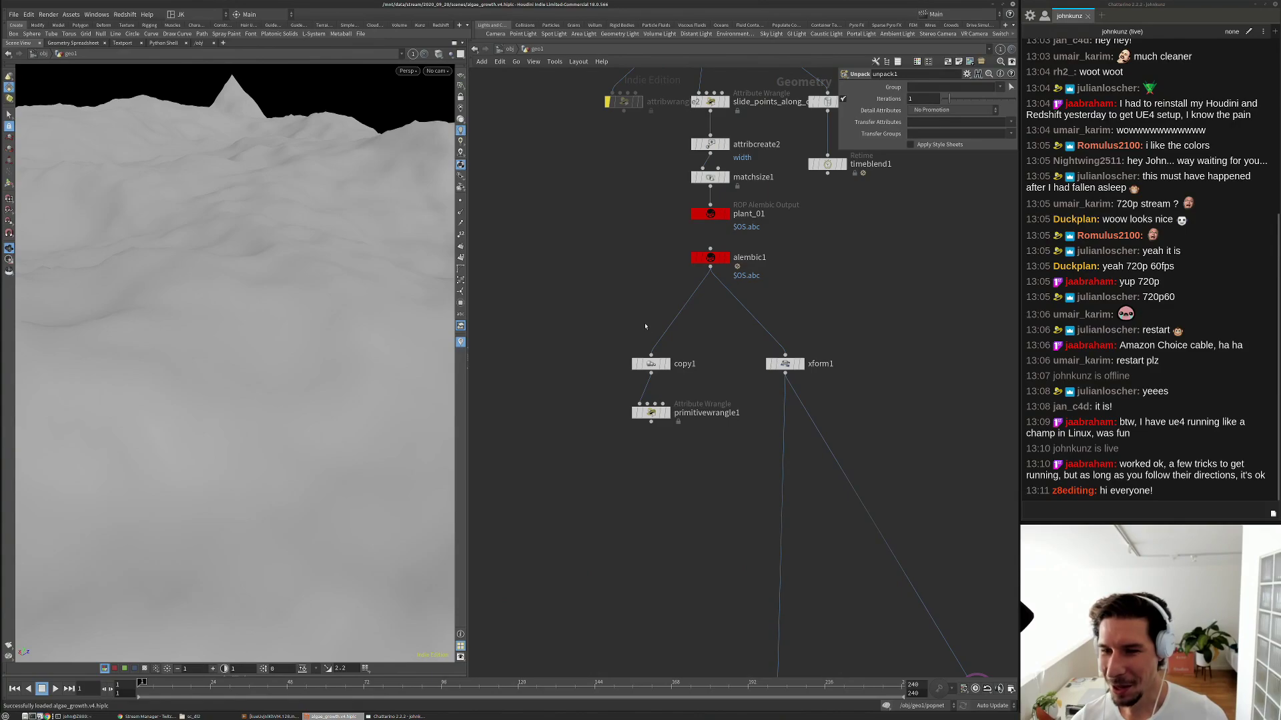
scroll(645, 277, down, 4)
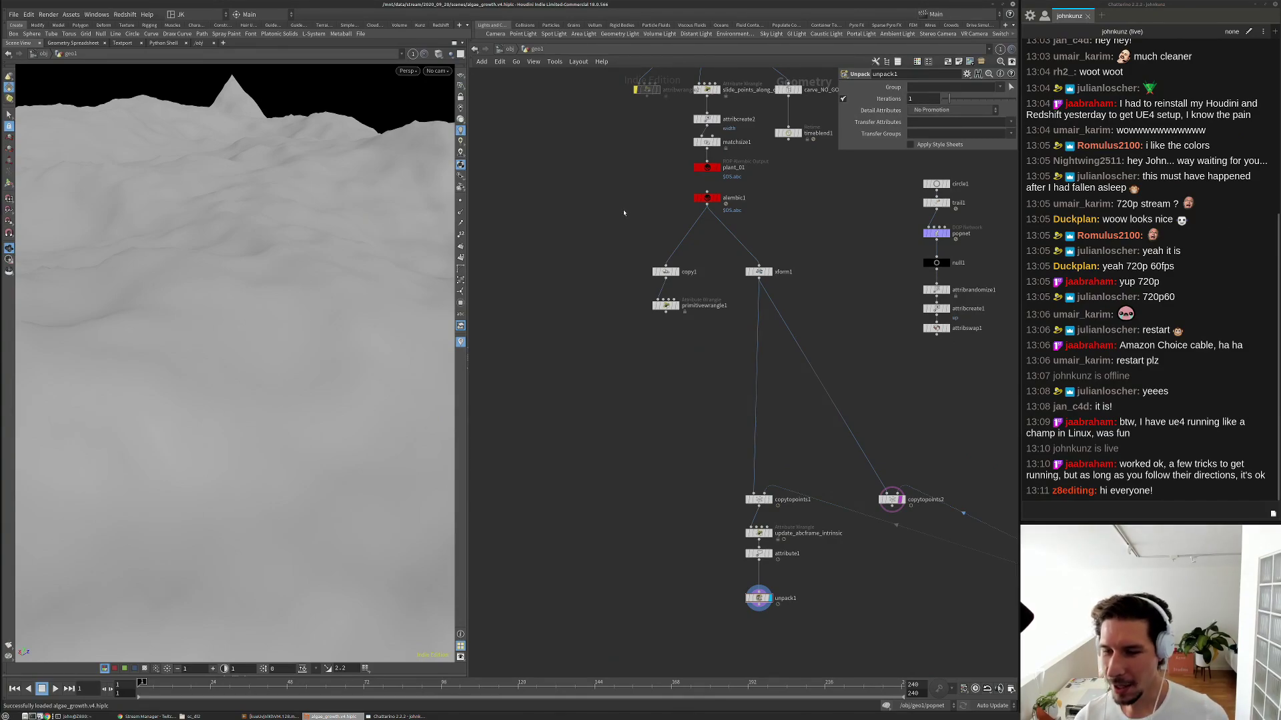
middle_drag(605, 246, 604, 319)
middle_drag(639, 220, 627, 311)
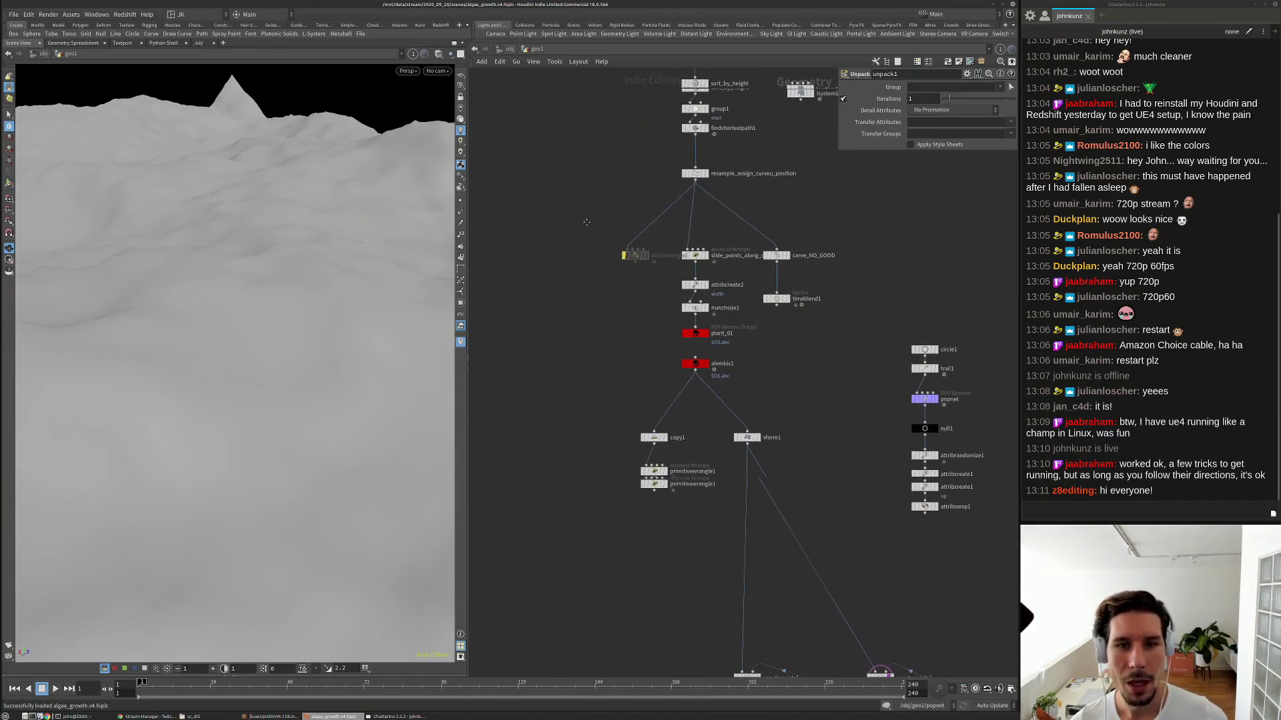
middle_drag(592, 183, 568, 314)
middle_drag(656, 471, 637, 613)
Display tube1, frame it, then show the vdbfrompolygons1 volume built from it.
click(652, 189)
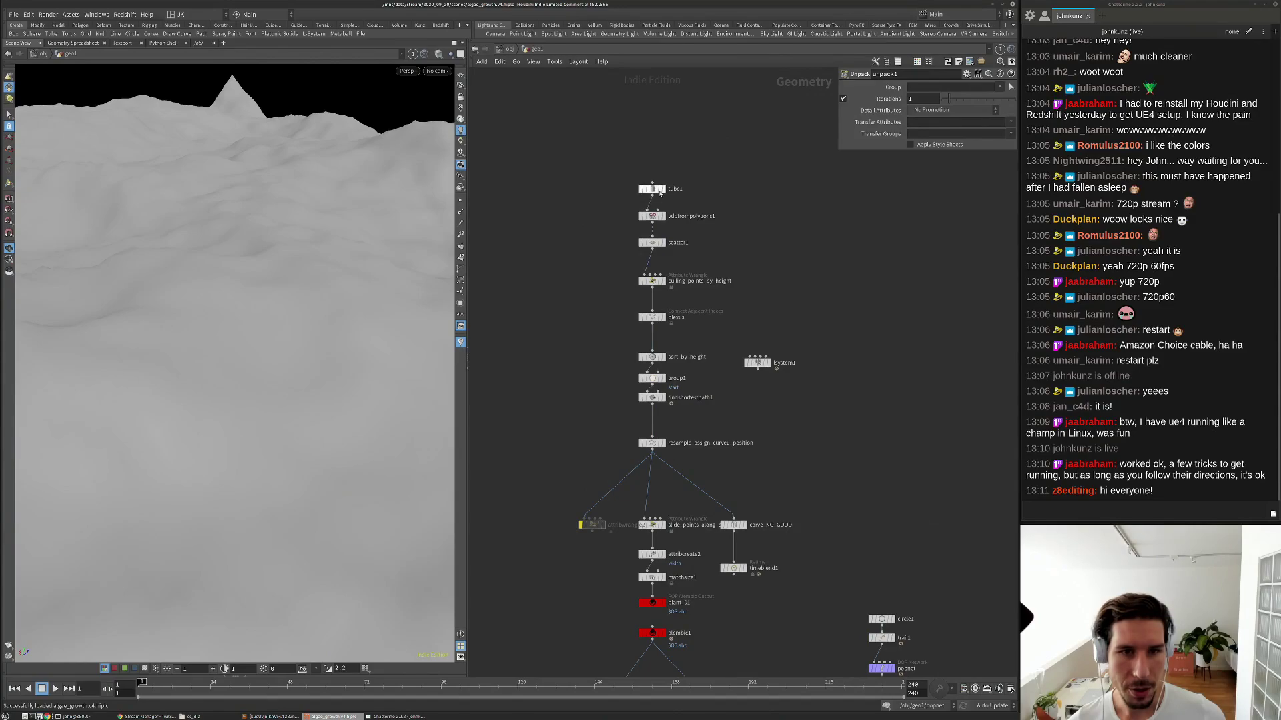
click(663, 189)
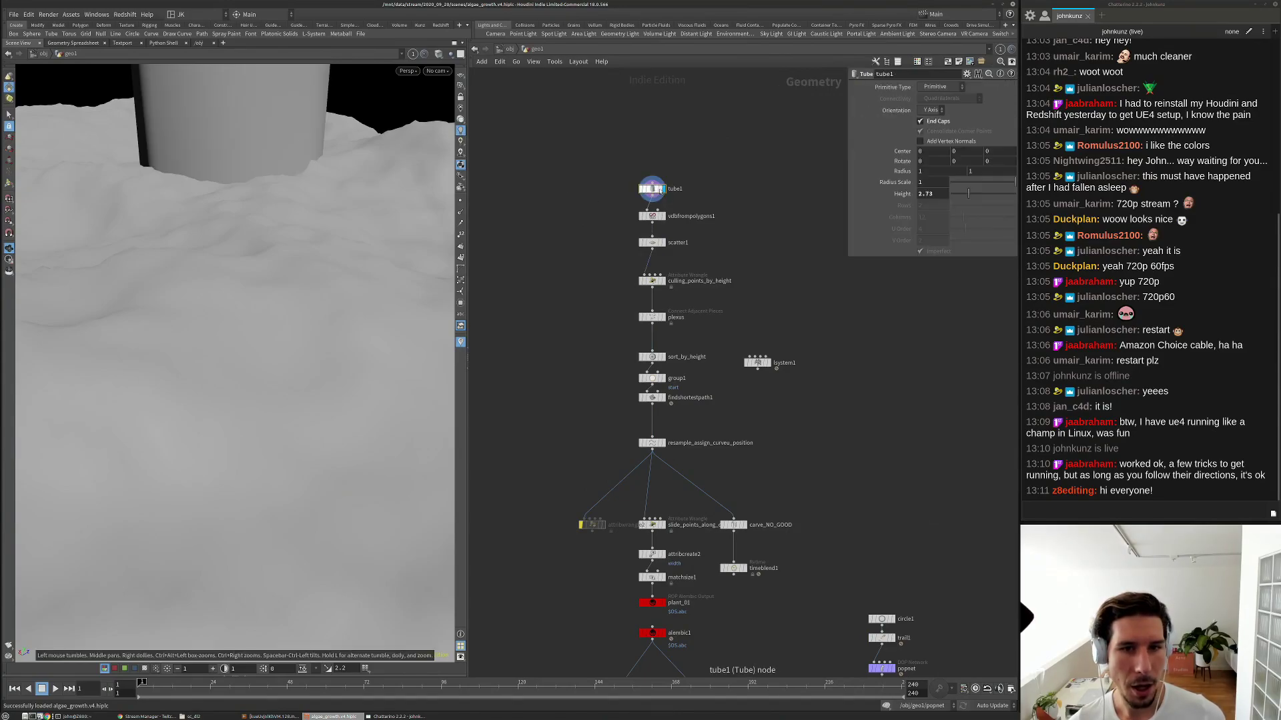
key(g)
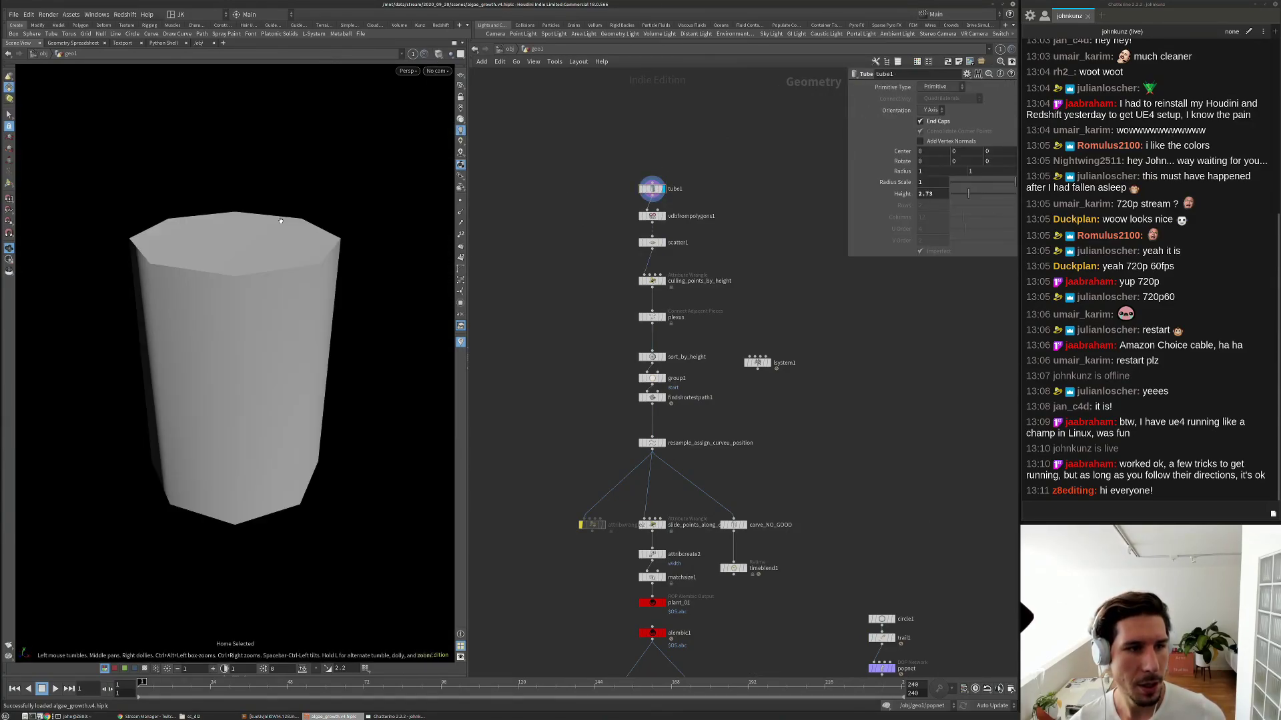
scroll(660, 226, up, 3)
click(662, 210)
click(643, 209)
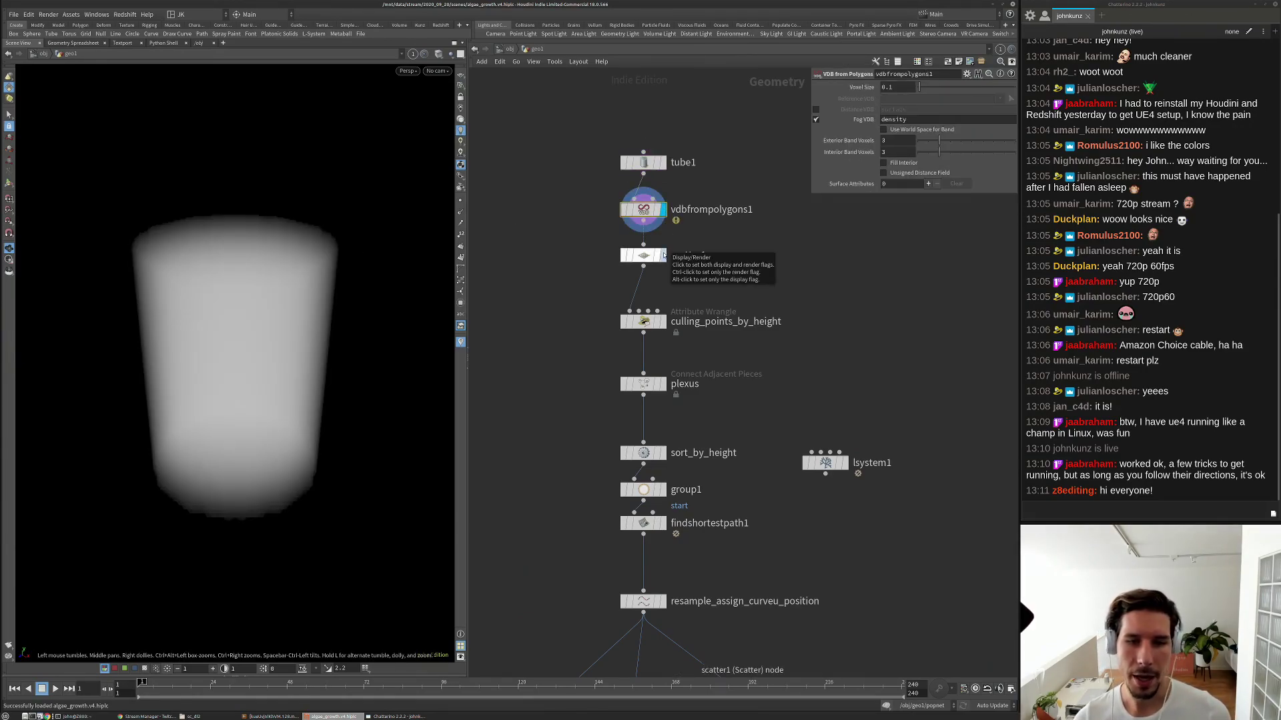
Show scatter1's points, template tube1 as wireframe, then display culling_points_by_height.
click(663, 255)
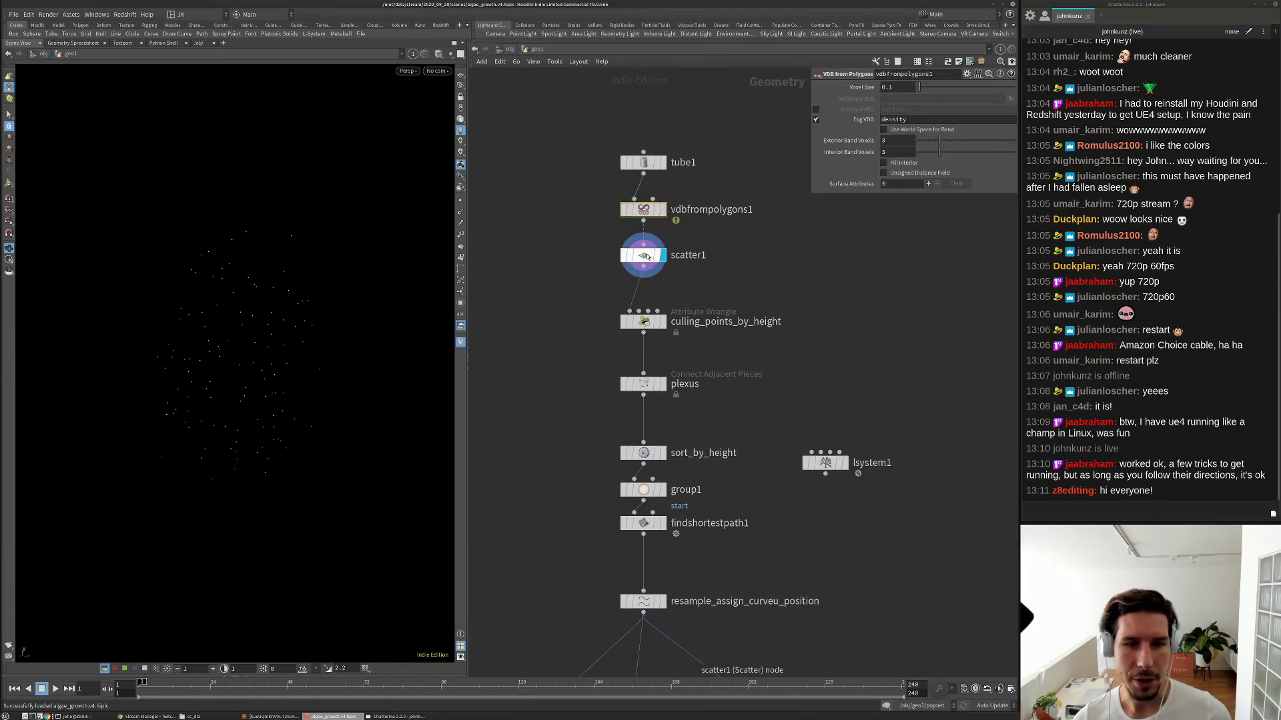
click(644, 256)
drag(310, 305, 244, 282)
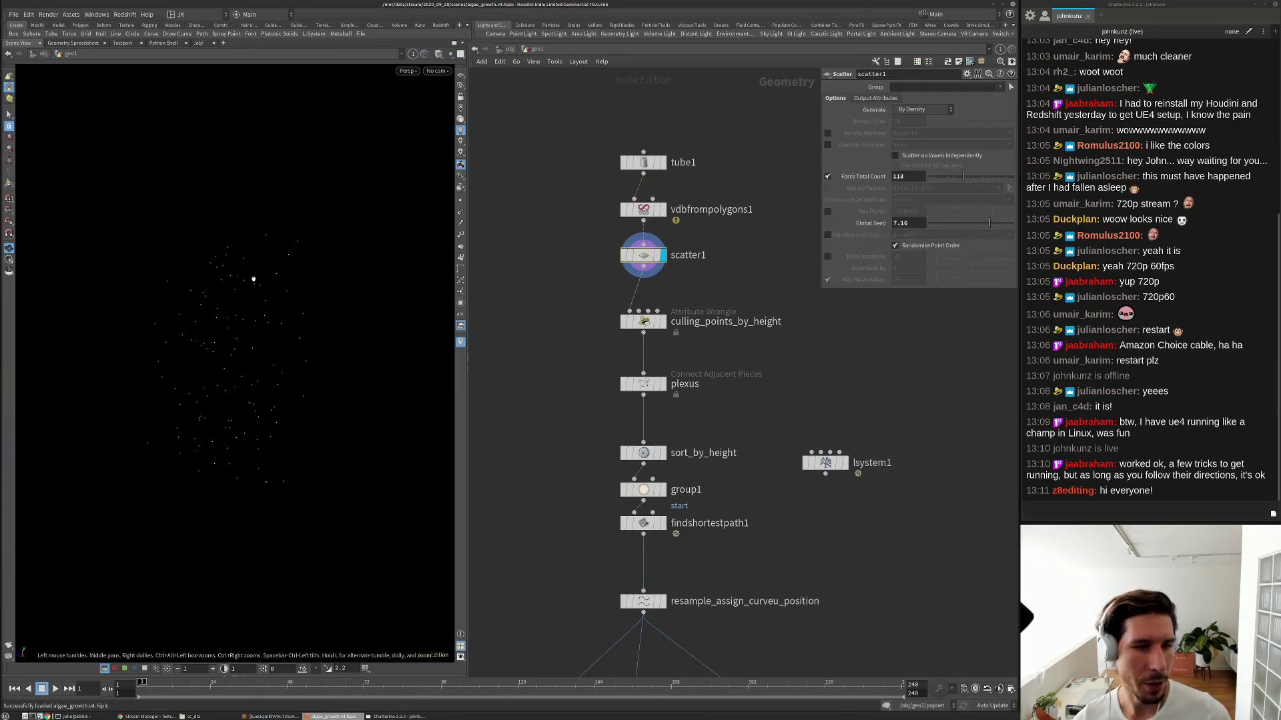
click(658, 162)
drag(210, 346, 254, 337)
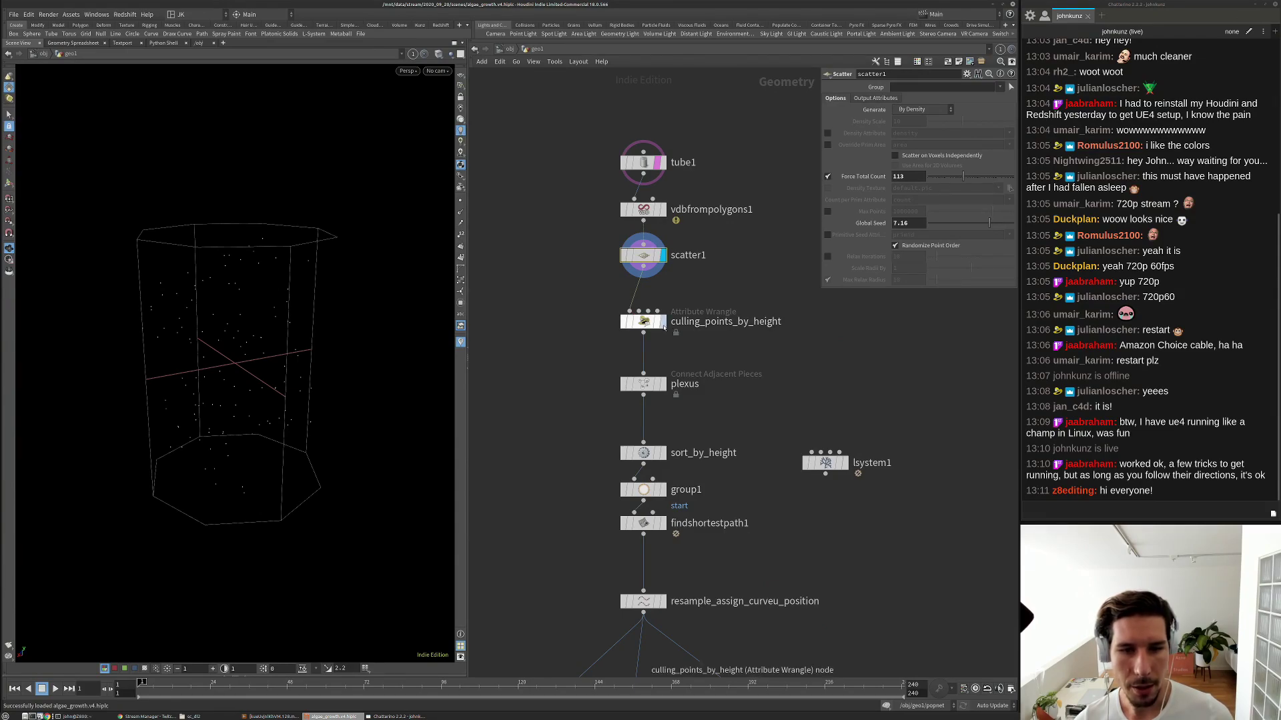
click(662, 322)
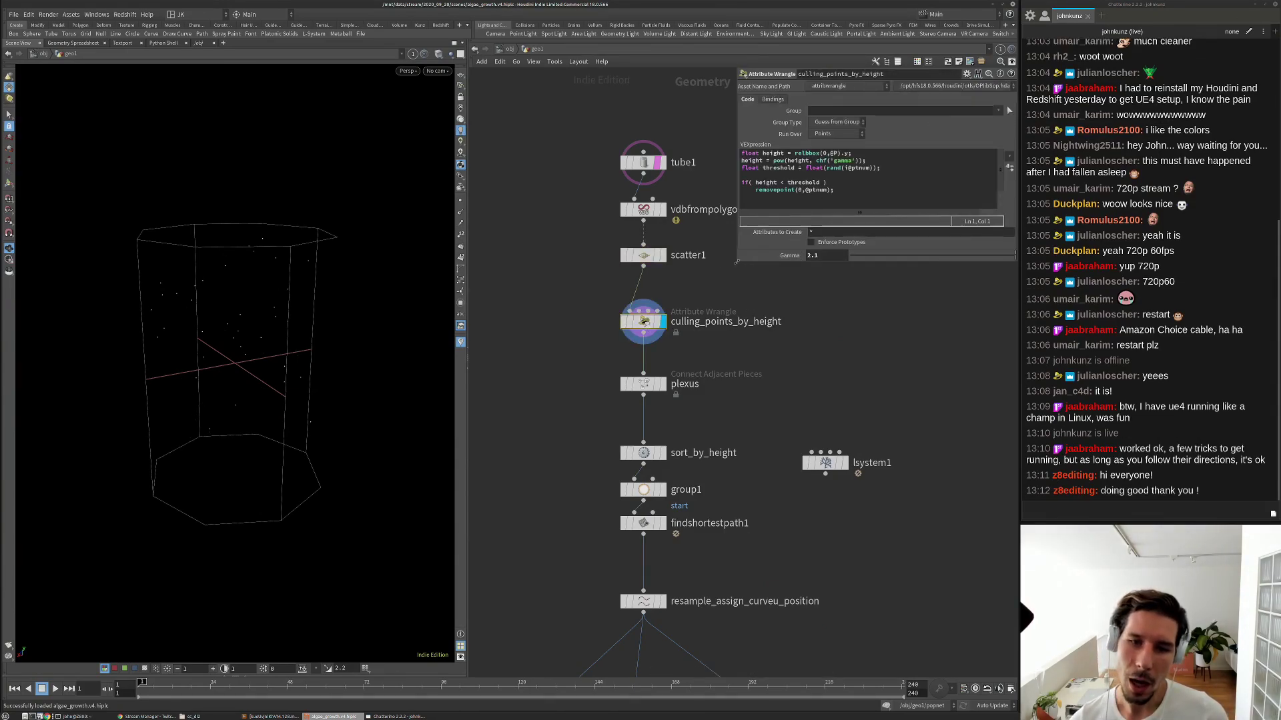
Read through the culling VEX, highlighting the relbbox height expression on line 1.
click(836, 190)
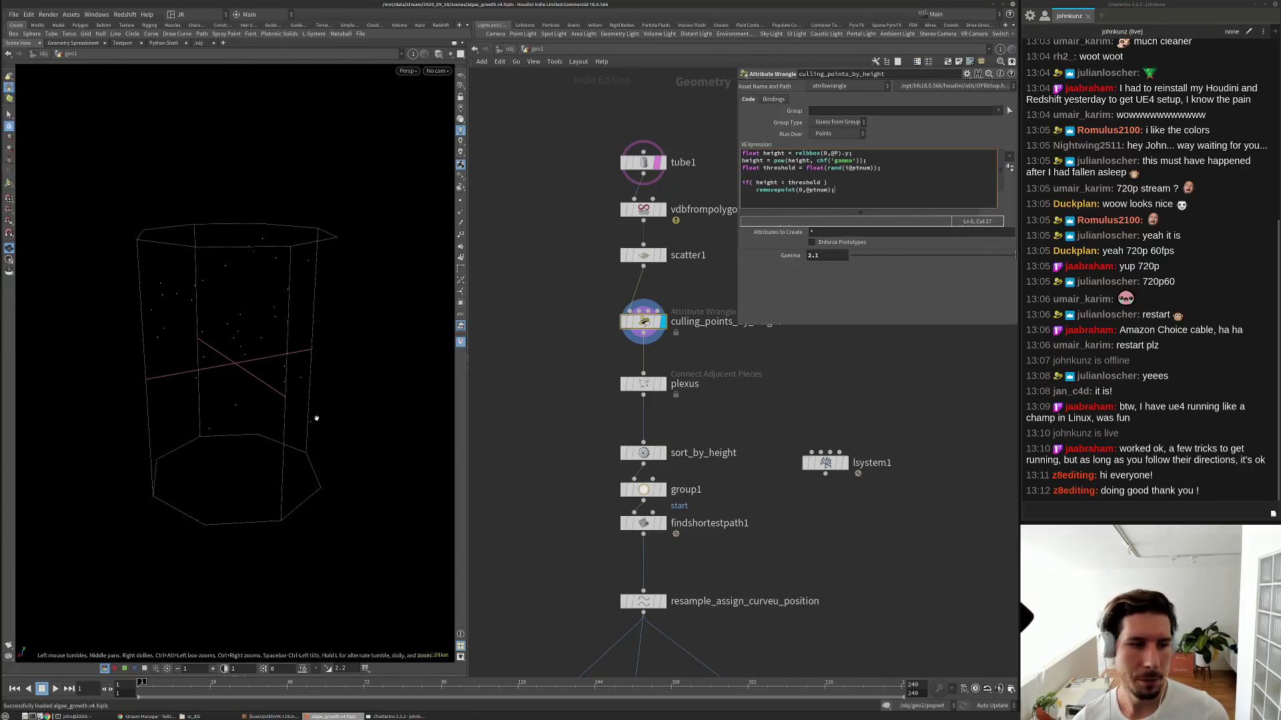
drag(301, 215, 279, 460)
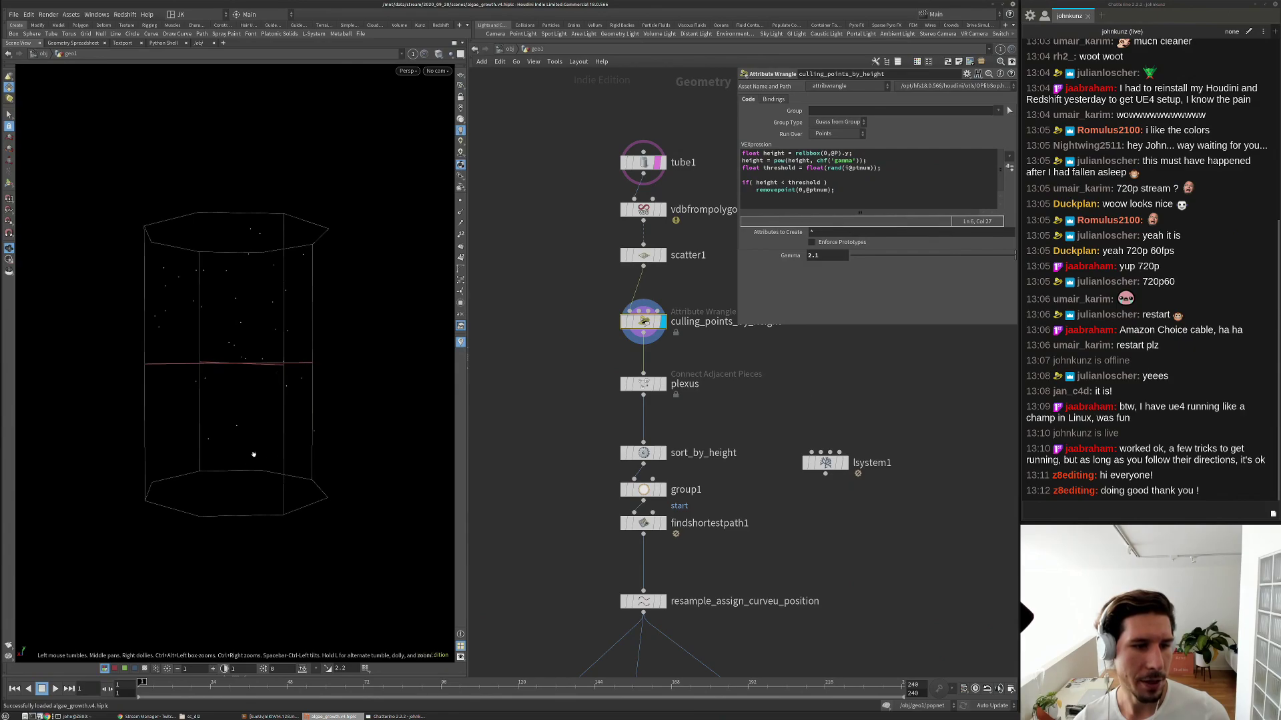
drag(796, 154, 867, 154)
key(Down)
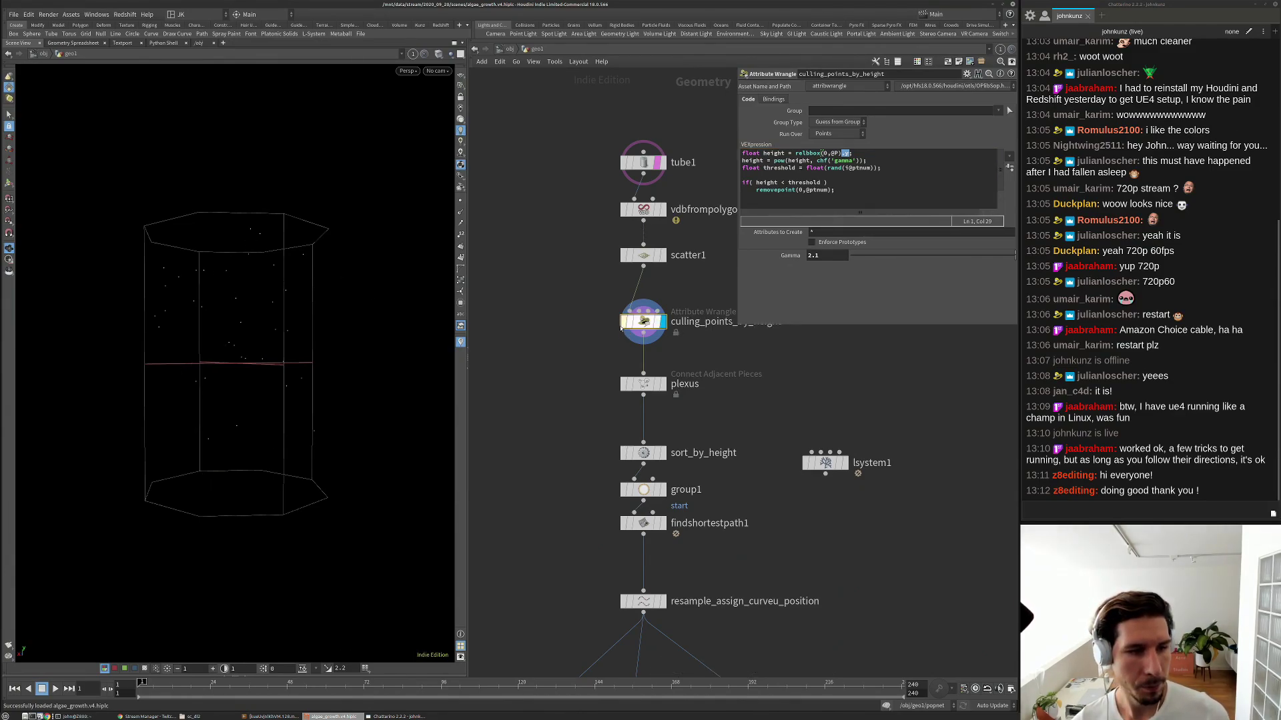
Test lower and higher culling gamma values, then revert gamma to 2.1.
drag(954, 256, 912, 260)
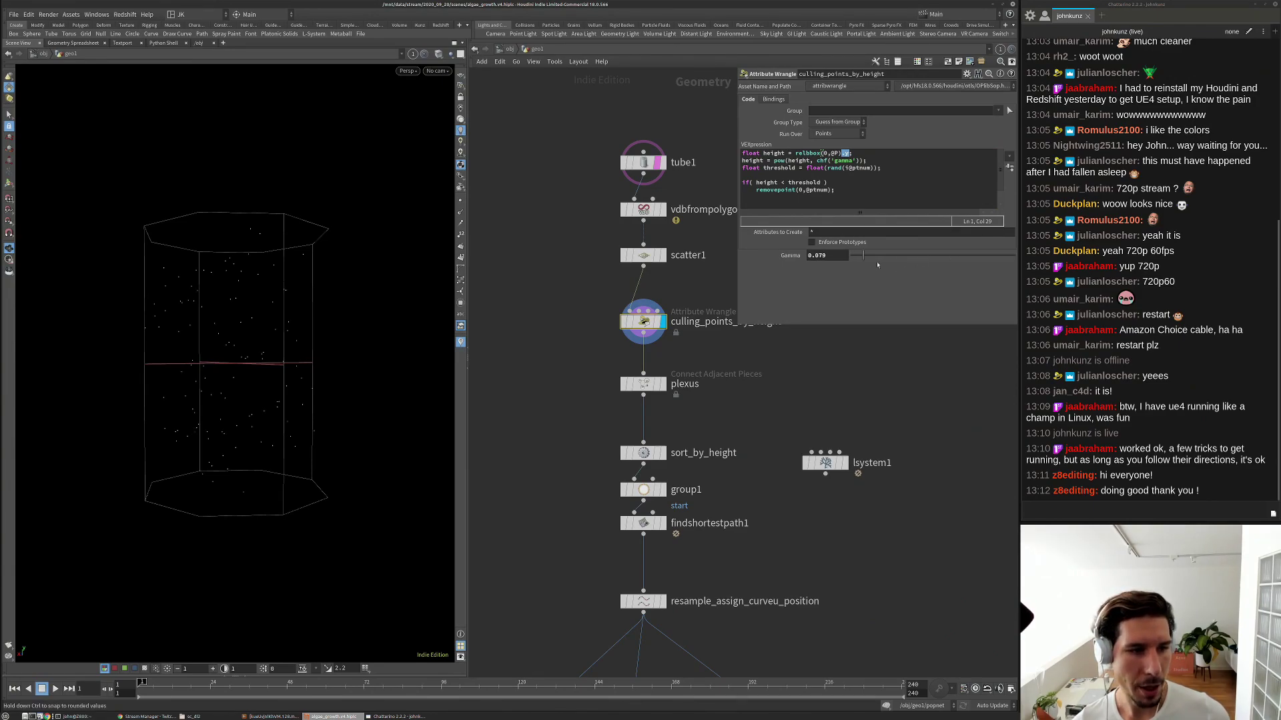
middle_drag(820, 256, 822, 257)
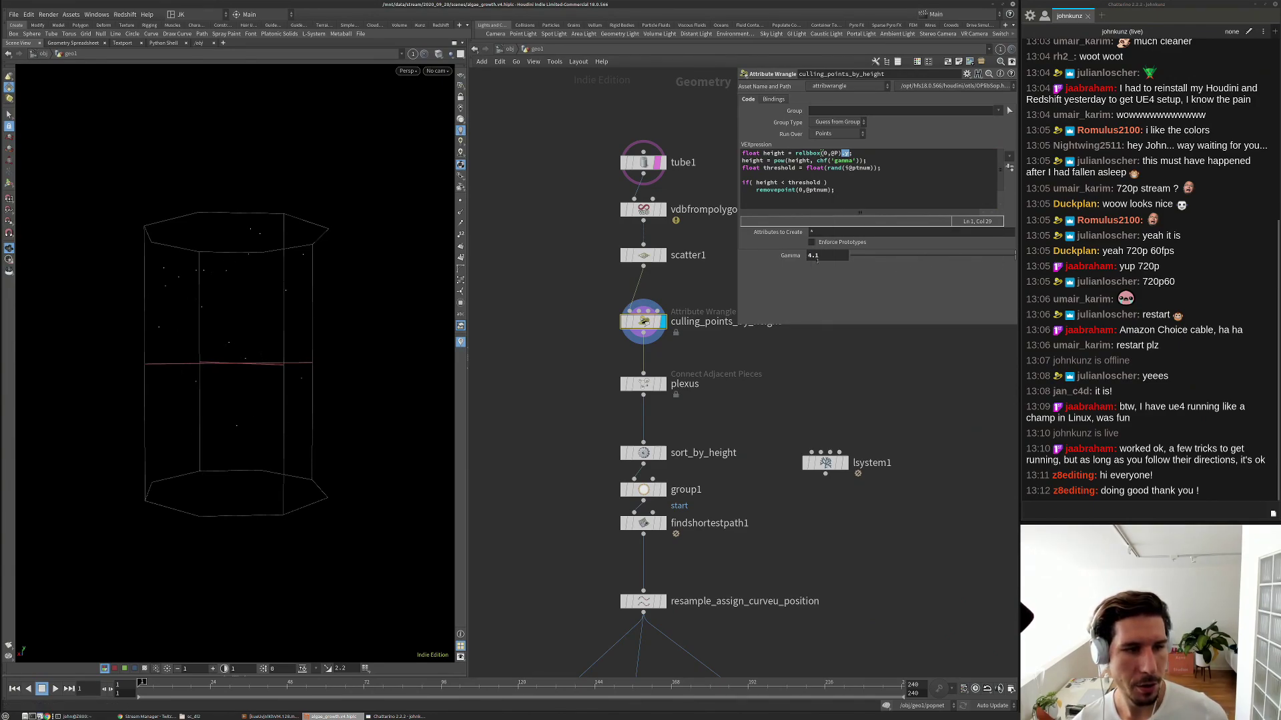
ctrl+middle_click(823, 258)
key(ctrl+z)
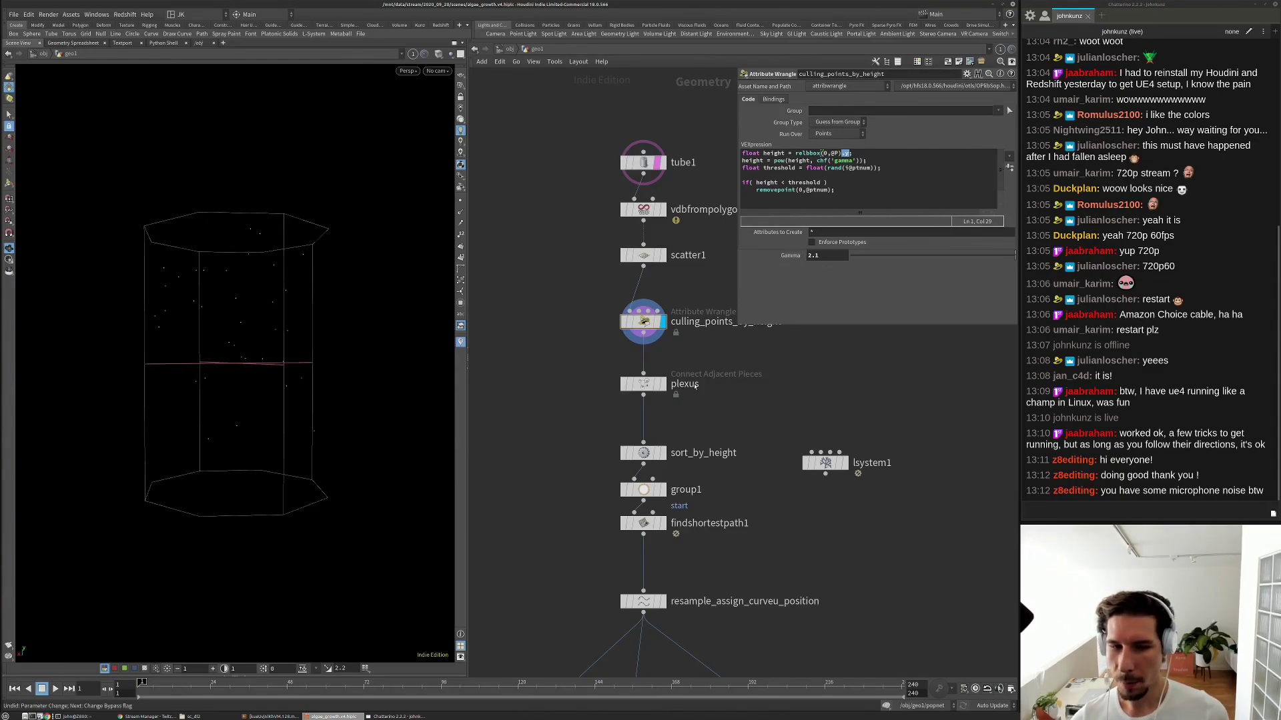
Display the plexus node's web of connecting lines and orbit around it.
middle_drag(726, 339, 632, 372)
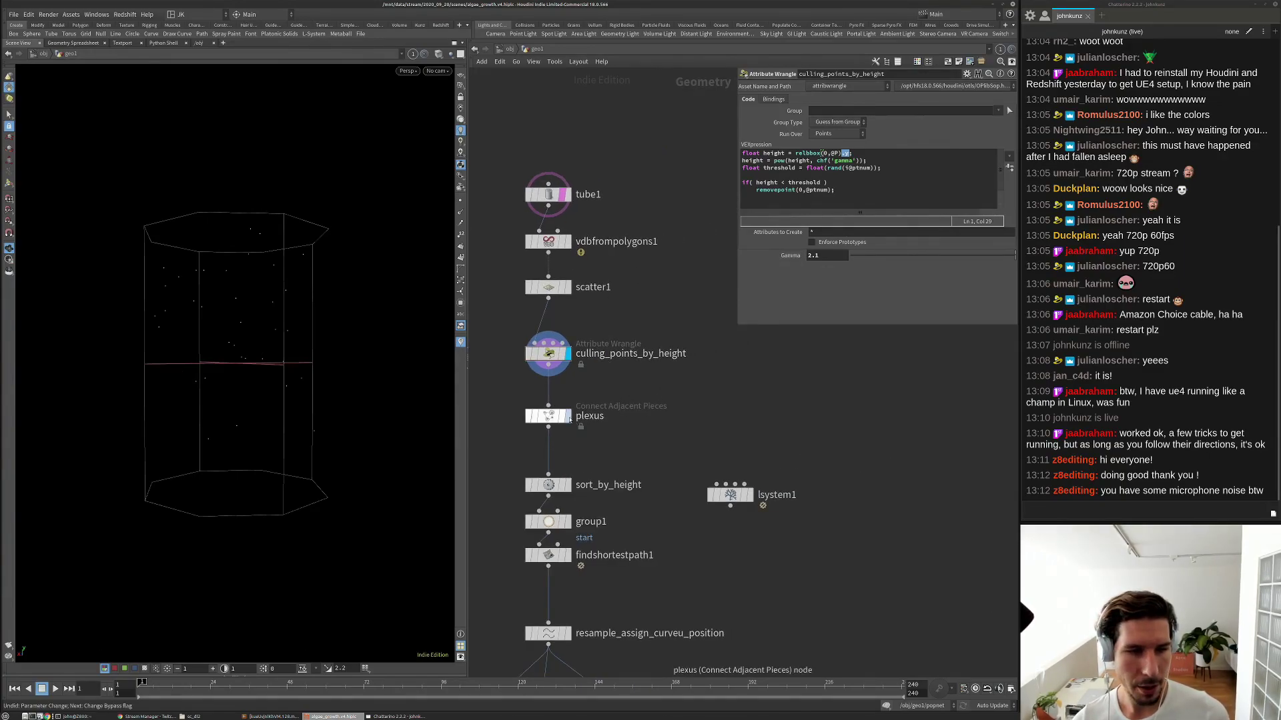
click(567, 416)
click(547, 416)
mouse_move(205, 292)
mouse_down()
mouse_move(227, 294)
mouse_move(193, 295)
mouse_move(208, 292)
mouse_up()
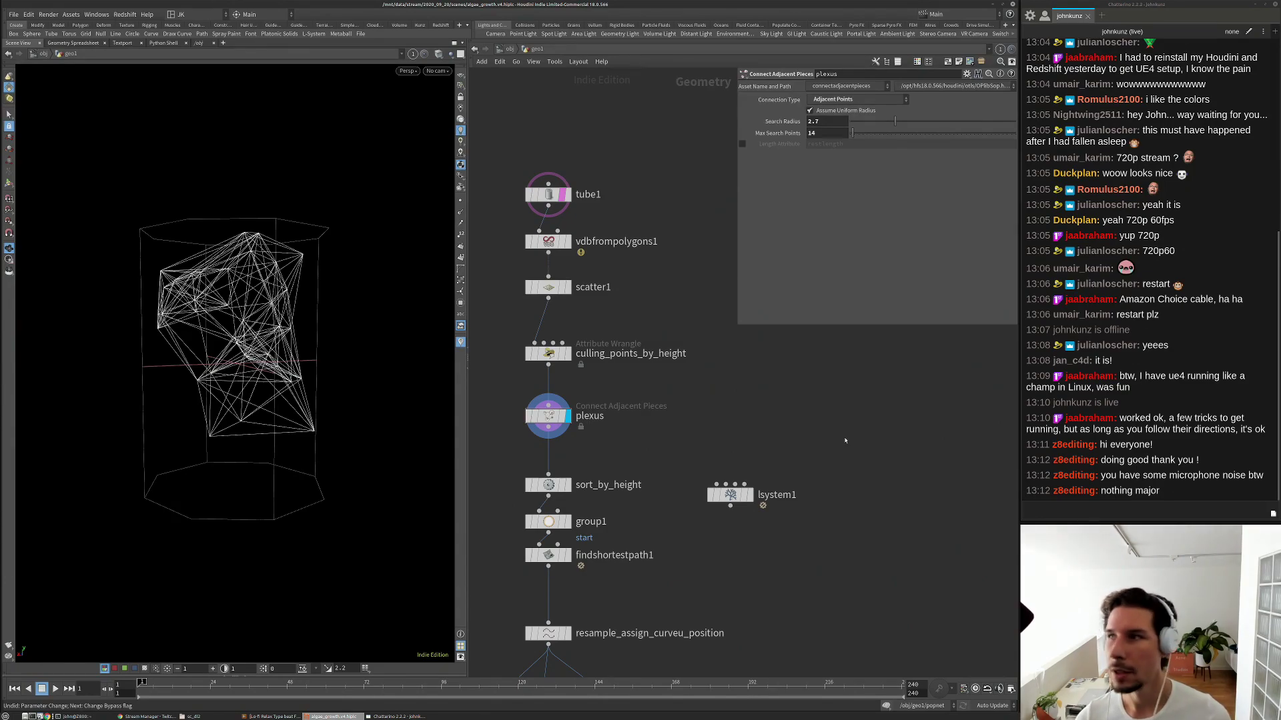
Display findshortestpath1, then resample_assign_curveu_position, then pan down past alembic1.
middle_drag(843, 441, 879, 376)
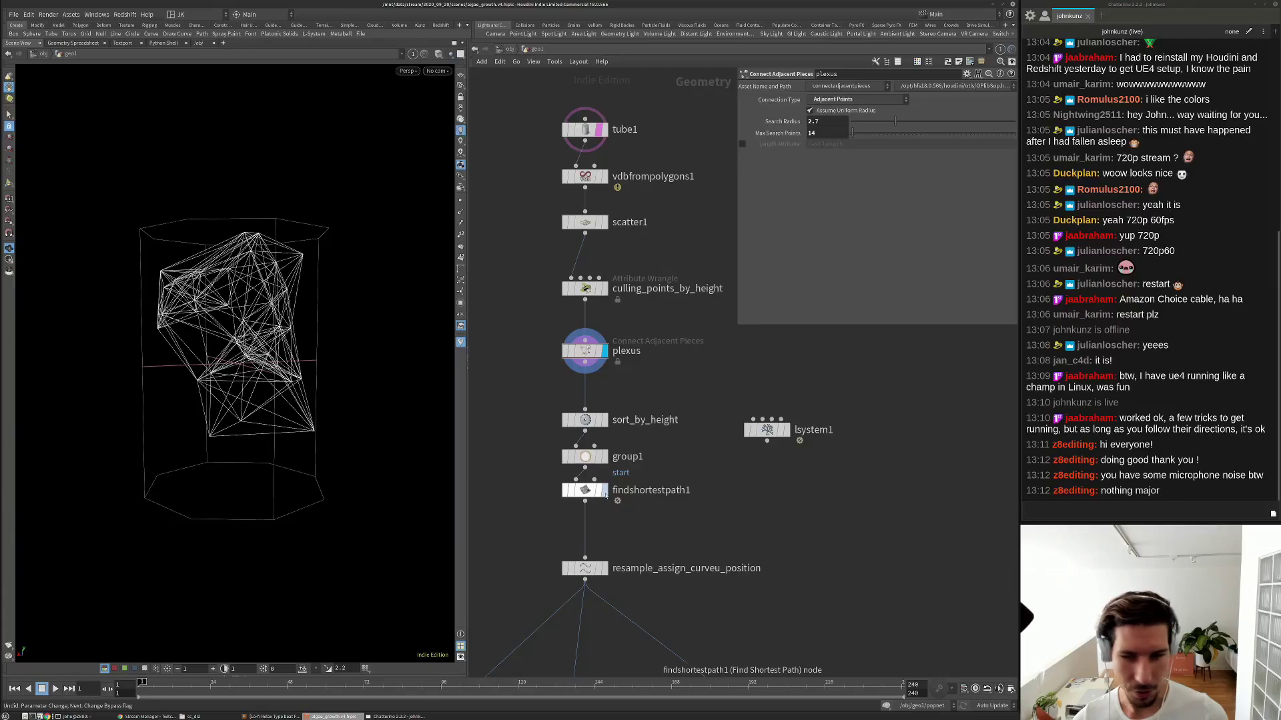
click(605, 494)
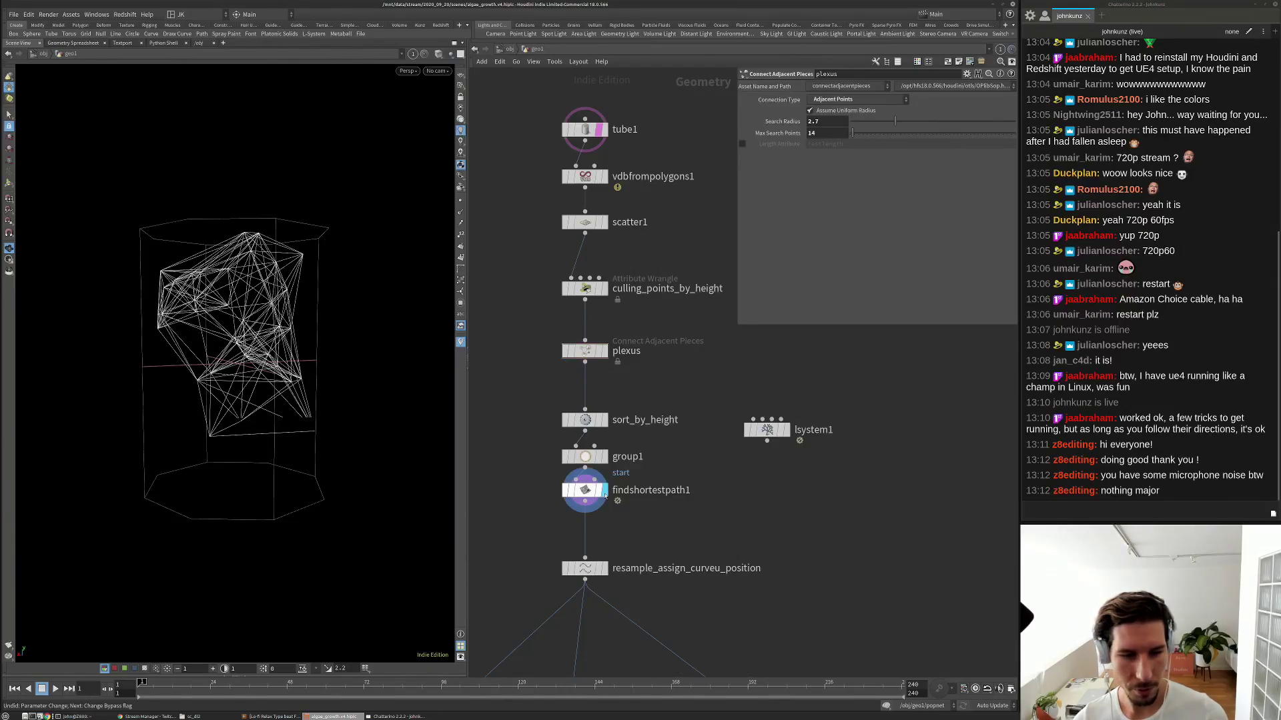
middle_drag(731, 505, 796, 435)
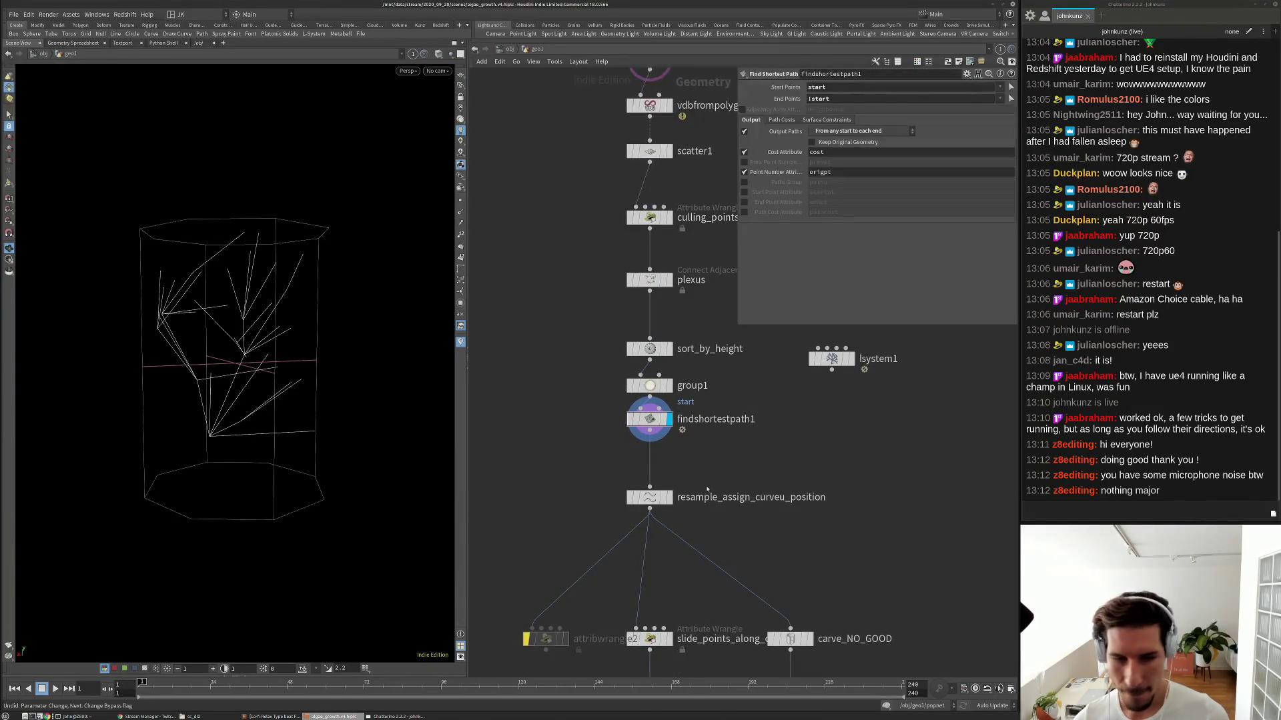
click(652, 502)
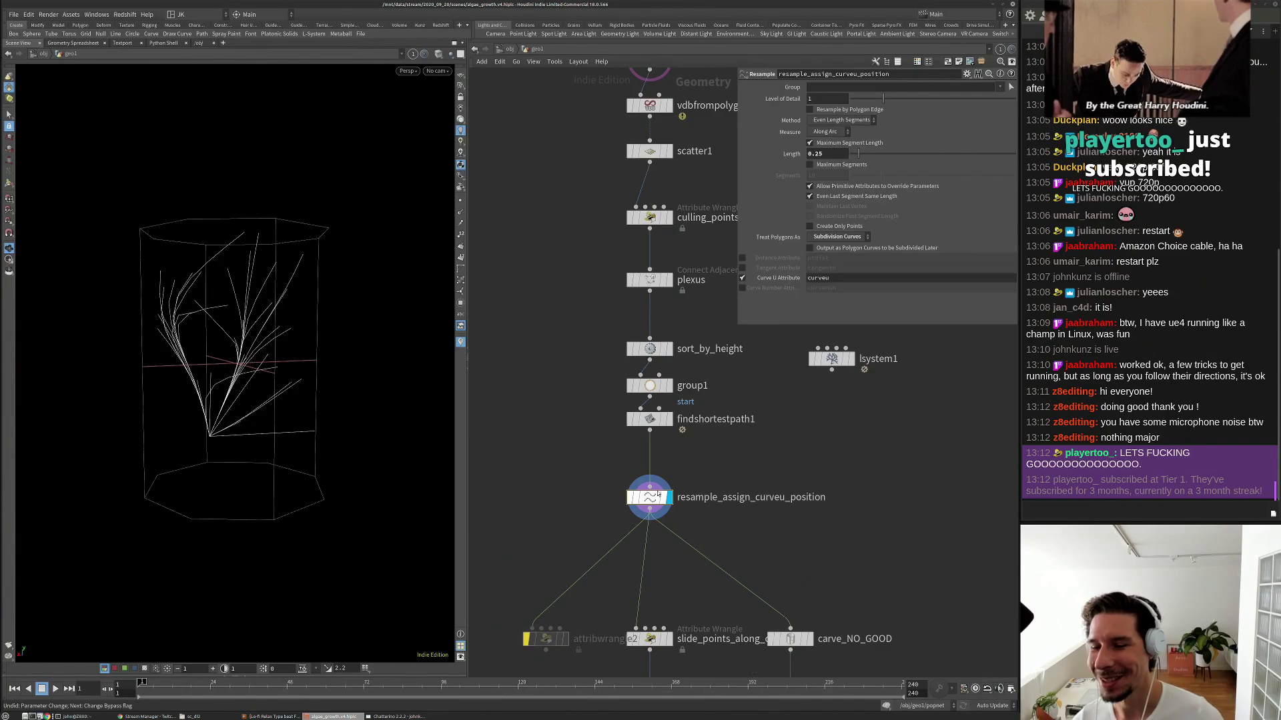
middle_drag(595, 494, 537, 361)
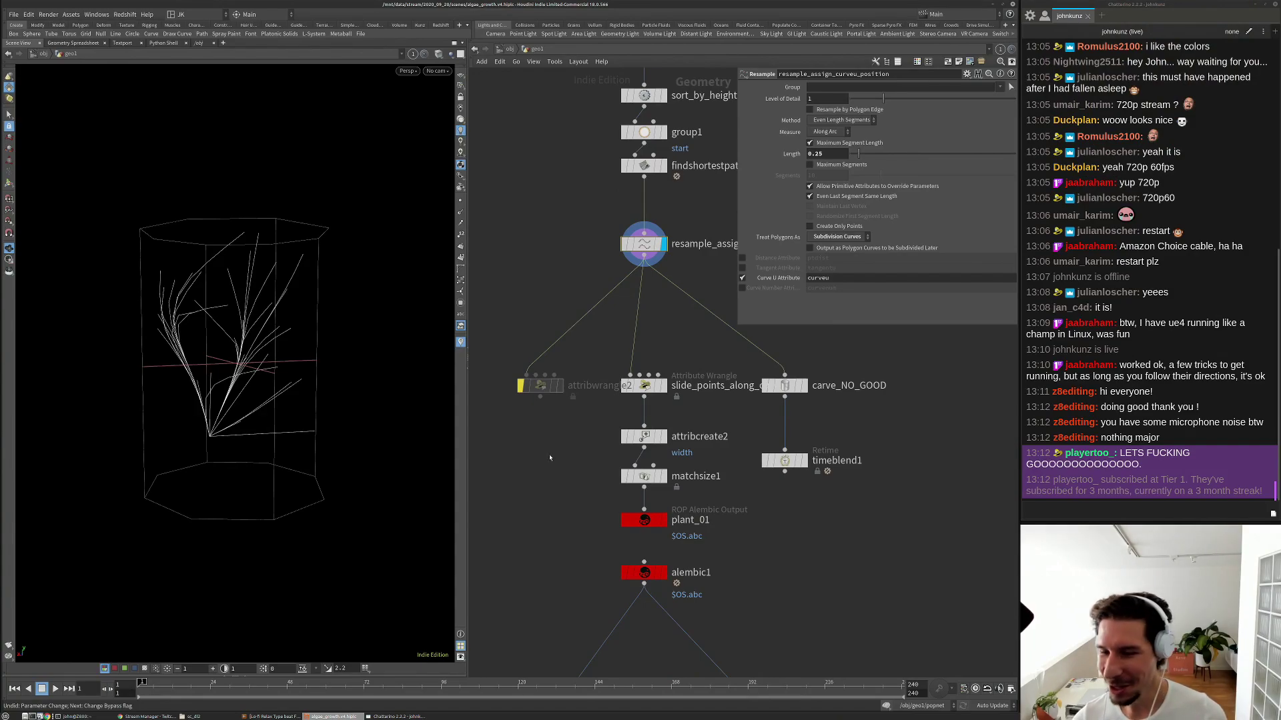
middle_drag(584, 465, 579, 410)
click(660, 397)
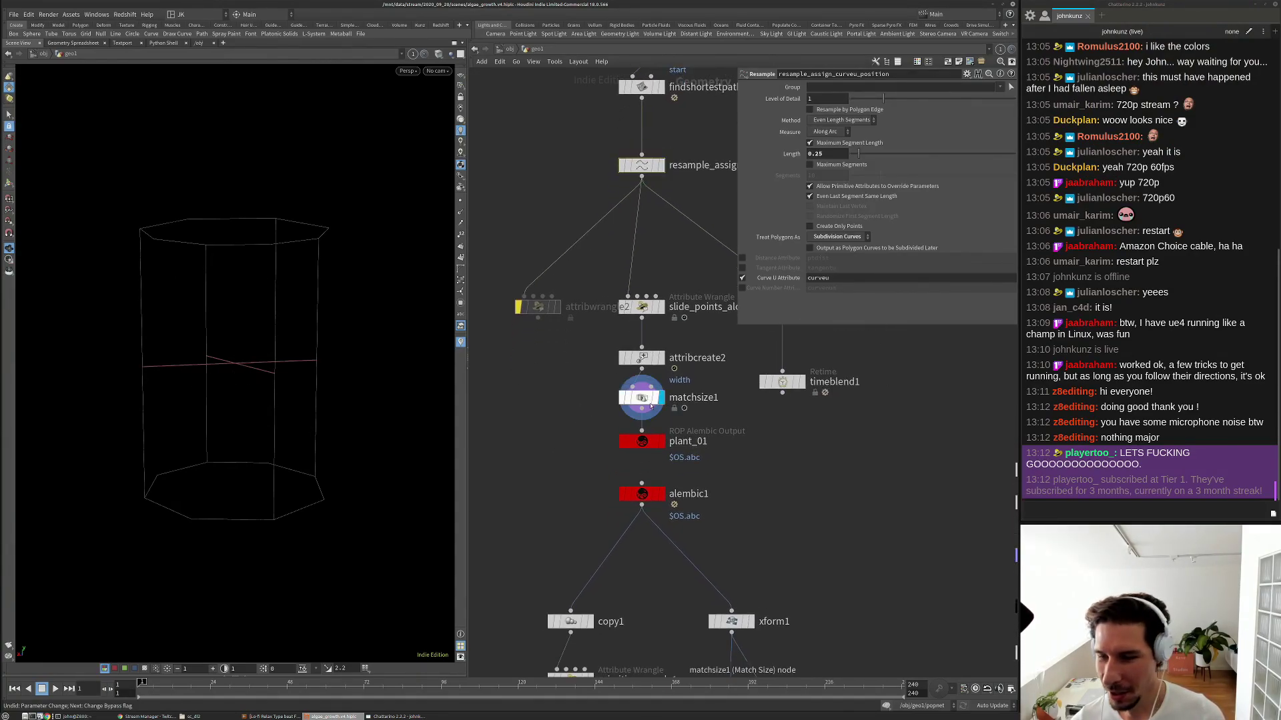
click(644, 400)
middle_drag(761, 357, 735, 429)
drag(358, 394, 337, 409)
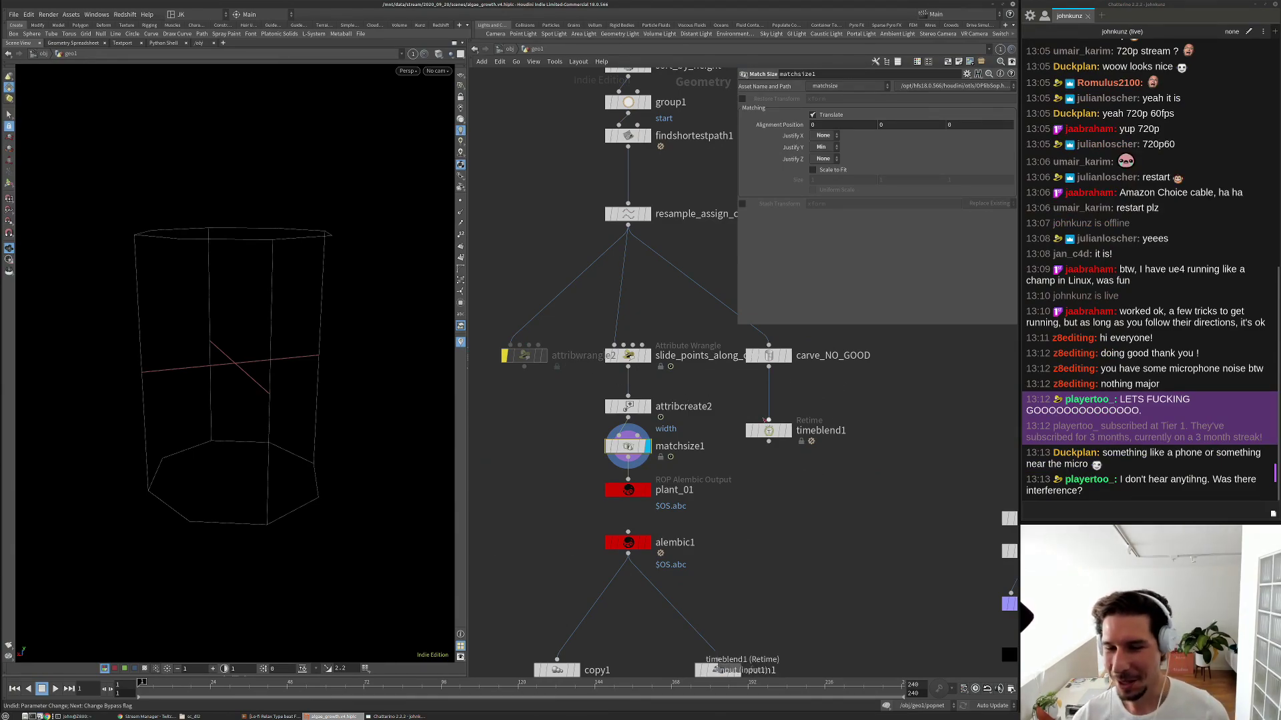
middle_drag(756, 484, 726, 407)
middle_drag(519, 308, 546, 446)
click(645, 259)
drag(253, 327, 280, 286)
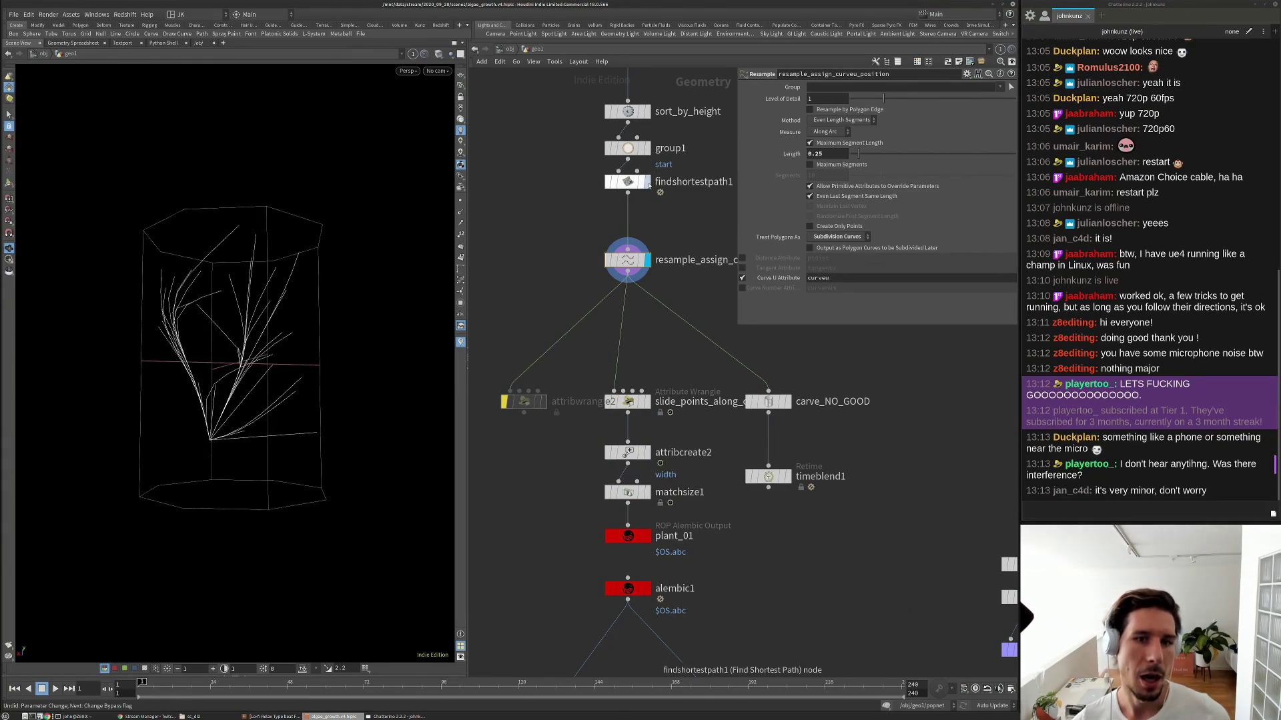
click(646, 182)
click(646, 111)
middle_drag(646, 112, 637, 194)
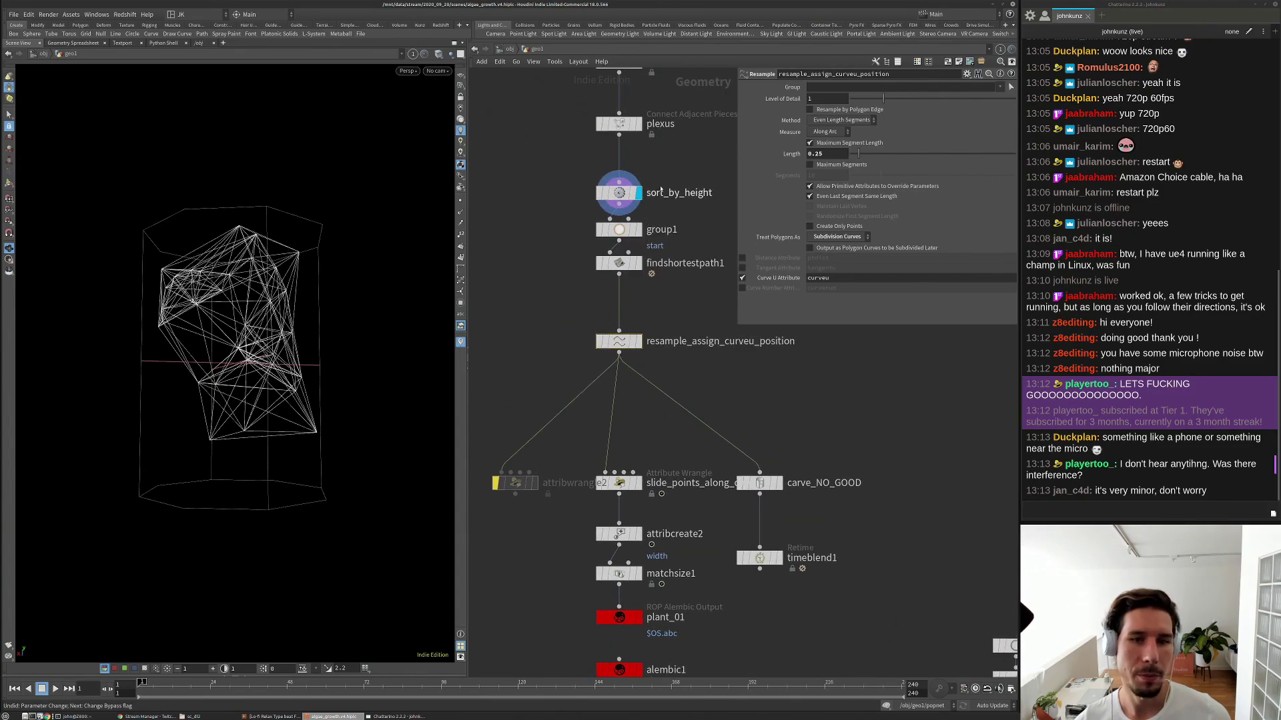
click(638, 124)
click(623, 124)
drag(262, 256, 270, 252)
drag(289, 415, 152, 409)
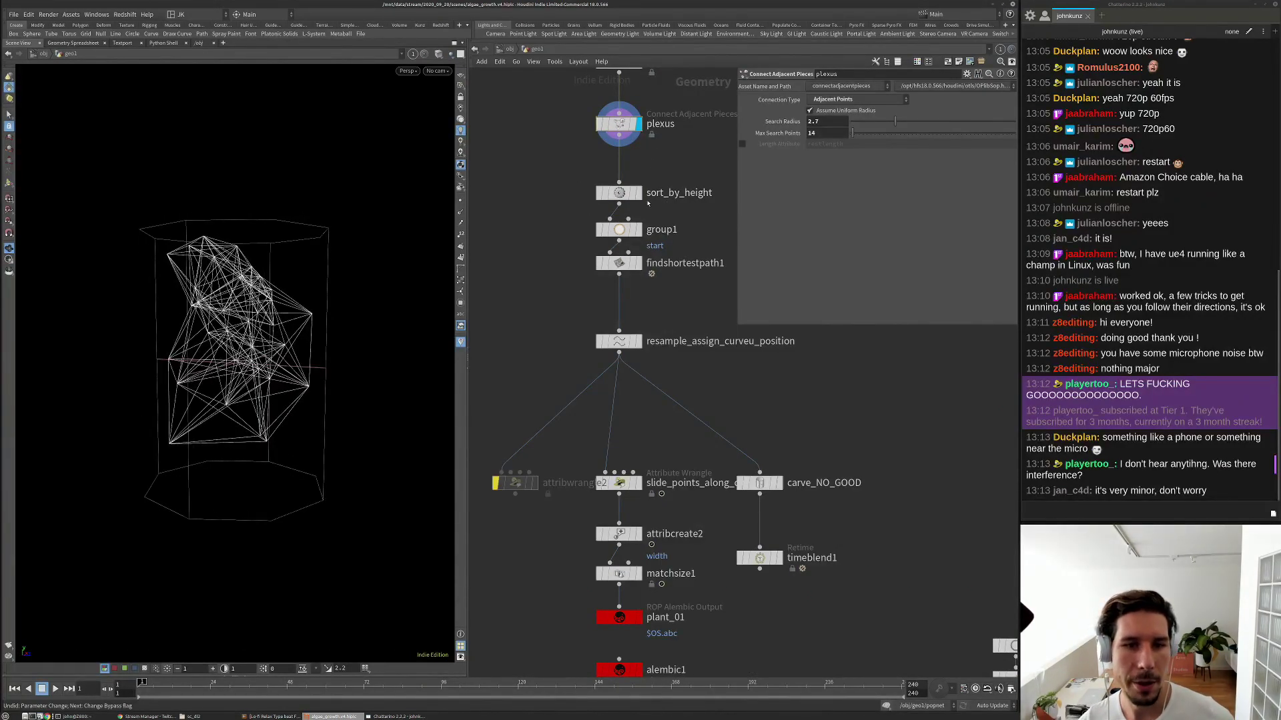
click(619, 195)
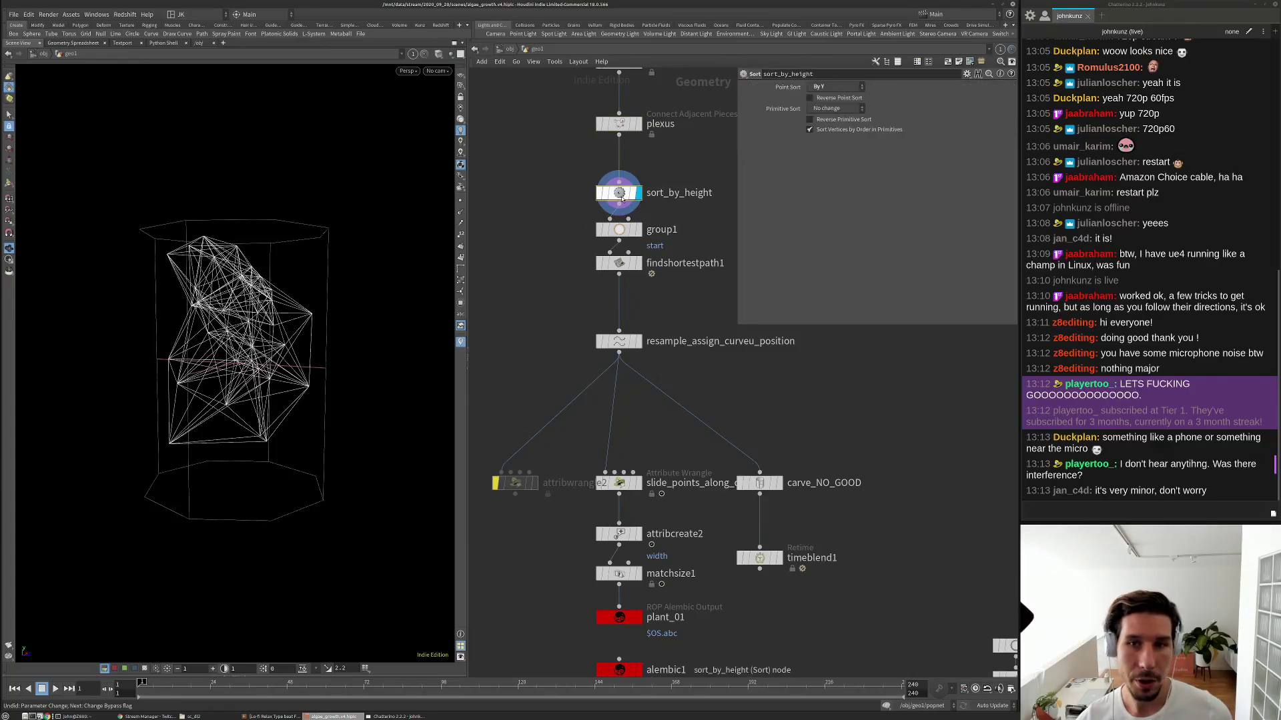
click(619, 229)
drag(364, 396, 301, 427)
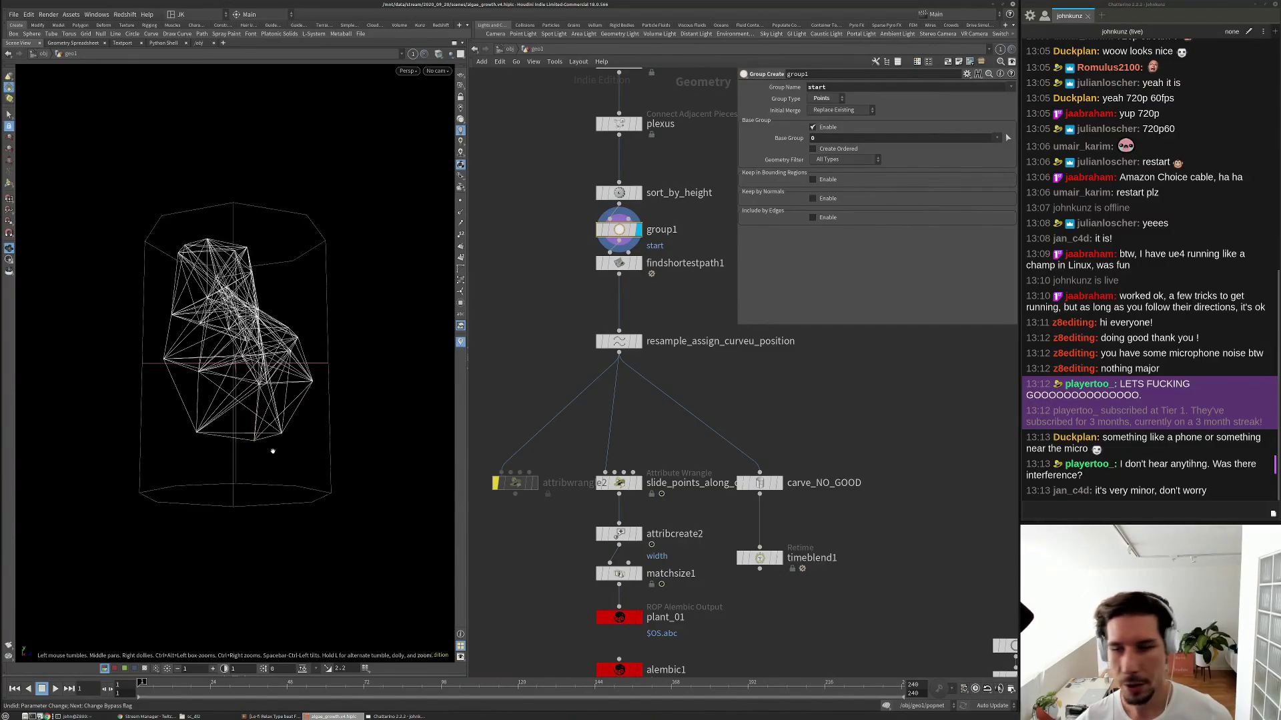
click(981, 137)
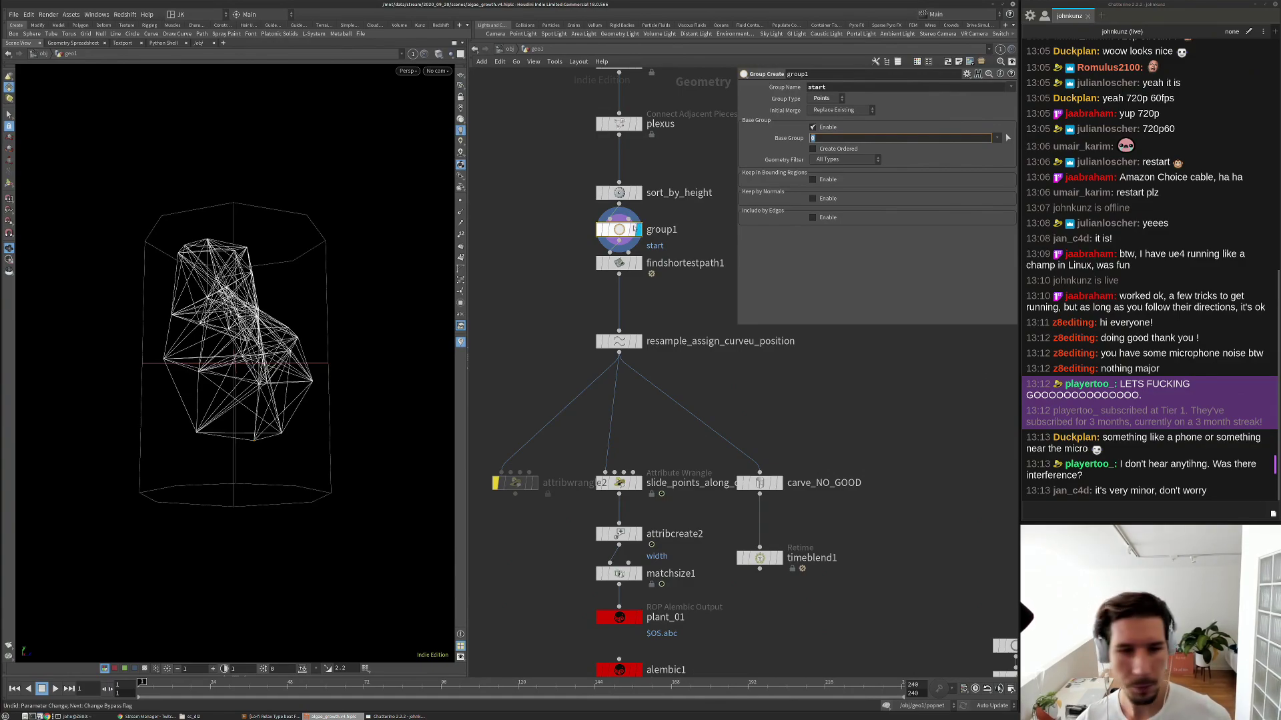
click(639, 264)
click(611, 265)
drag(223, 458, 248, 437)
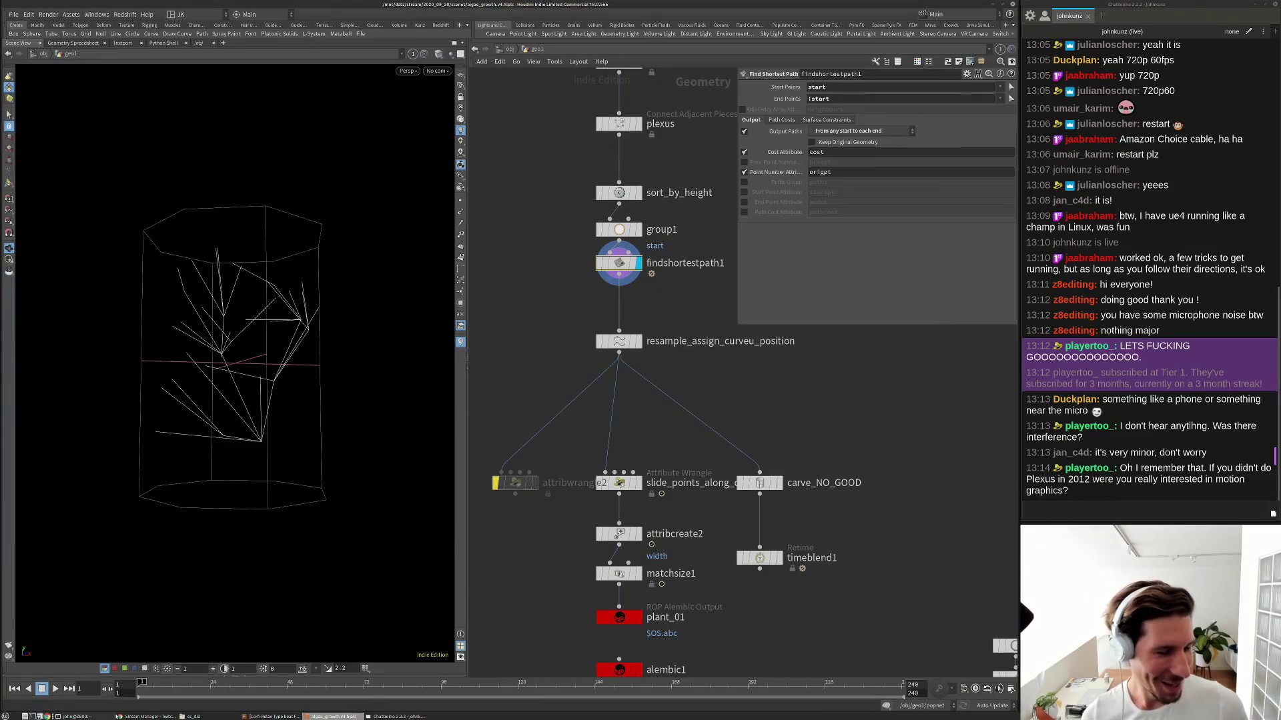
click(131, 718)
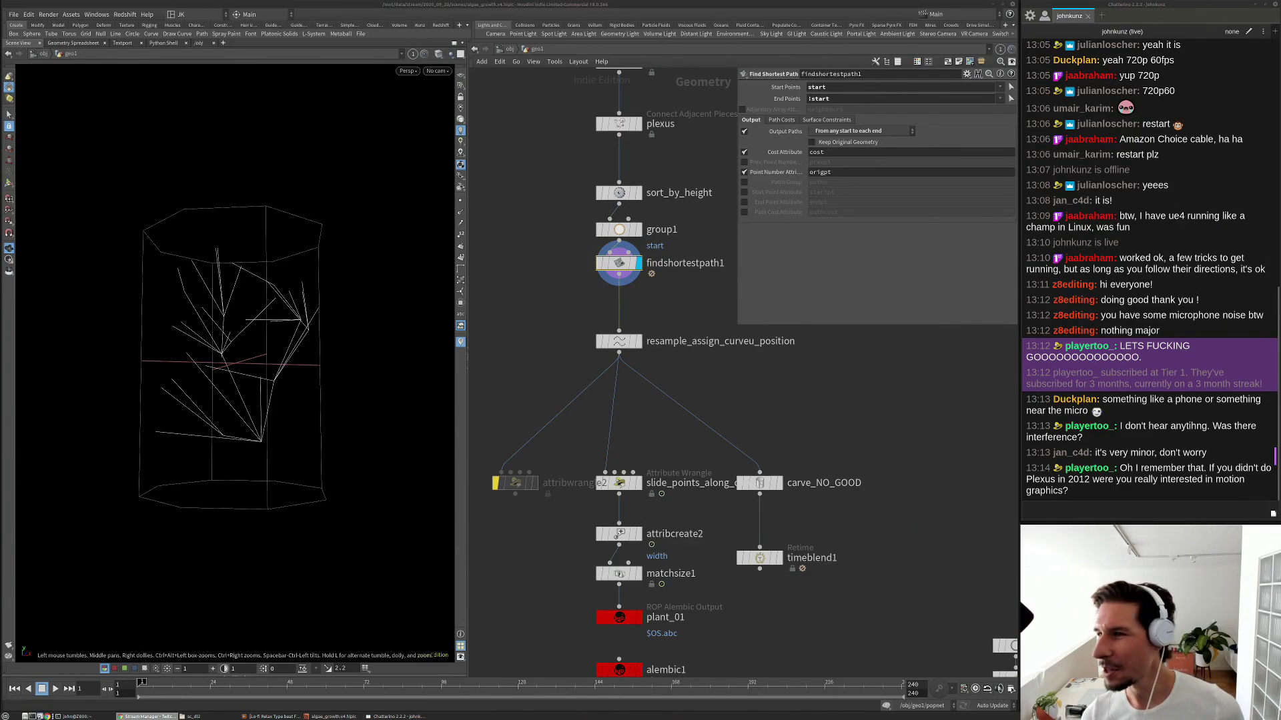
In a new Chrome window, visit processing.org and its books page.
key(ctrl+n)
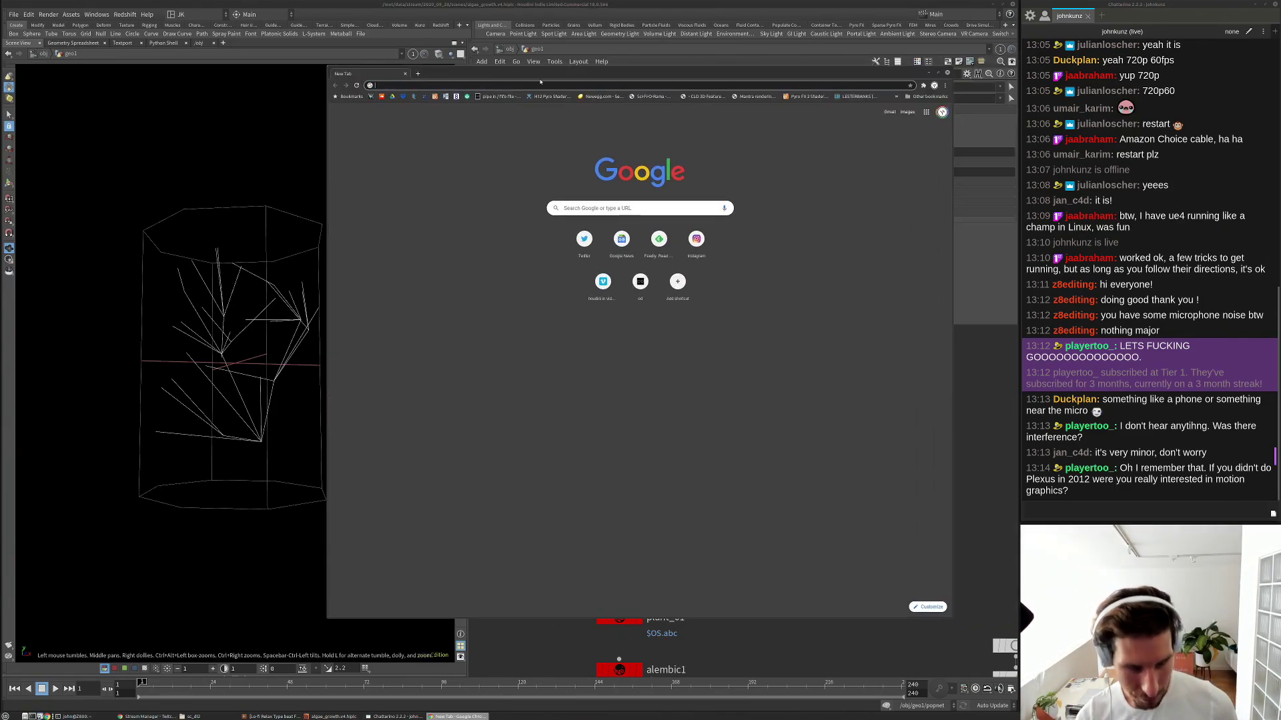
text(processing)
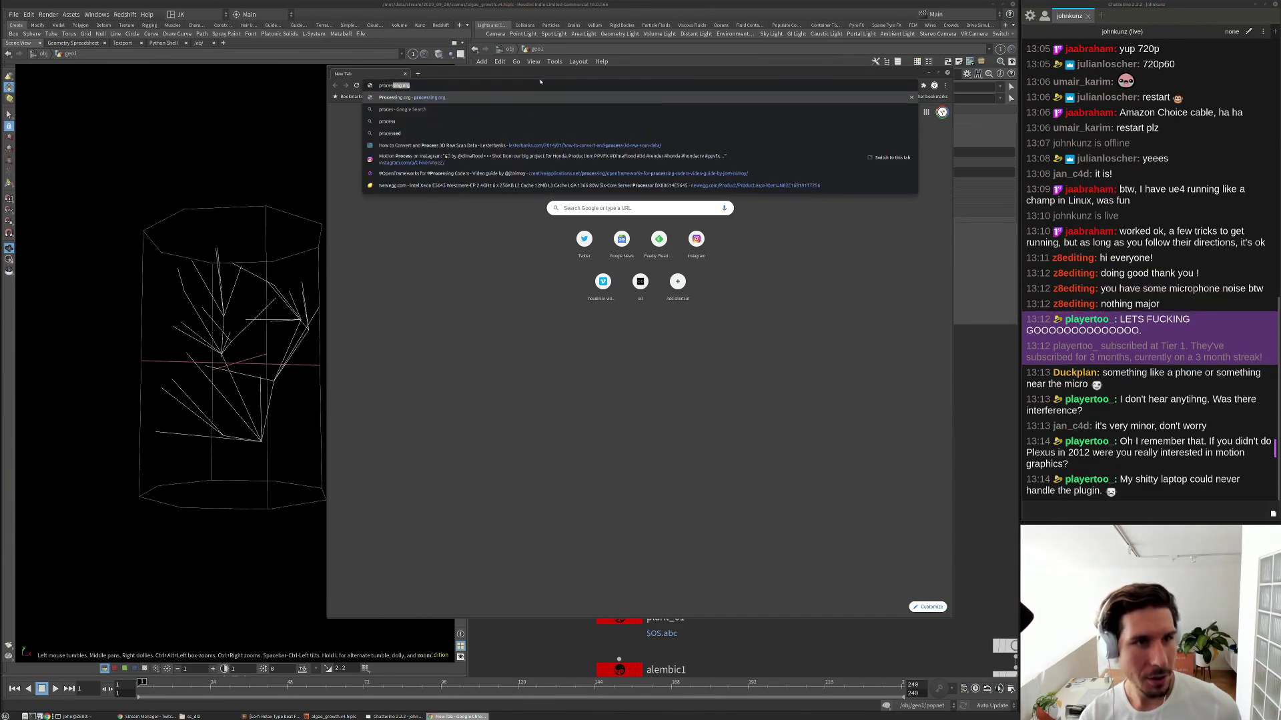
key(Return)
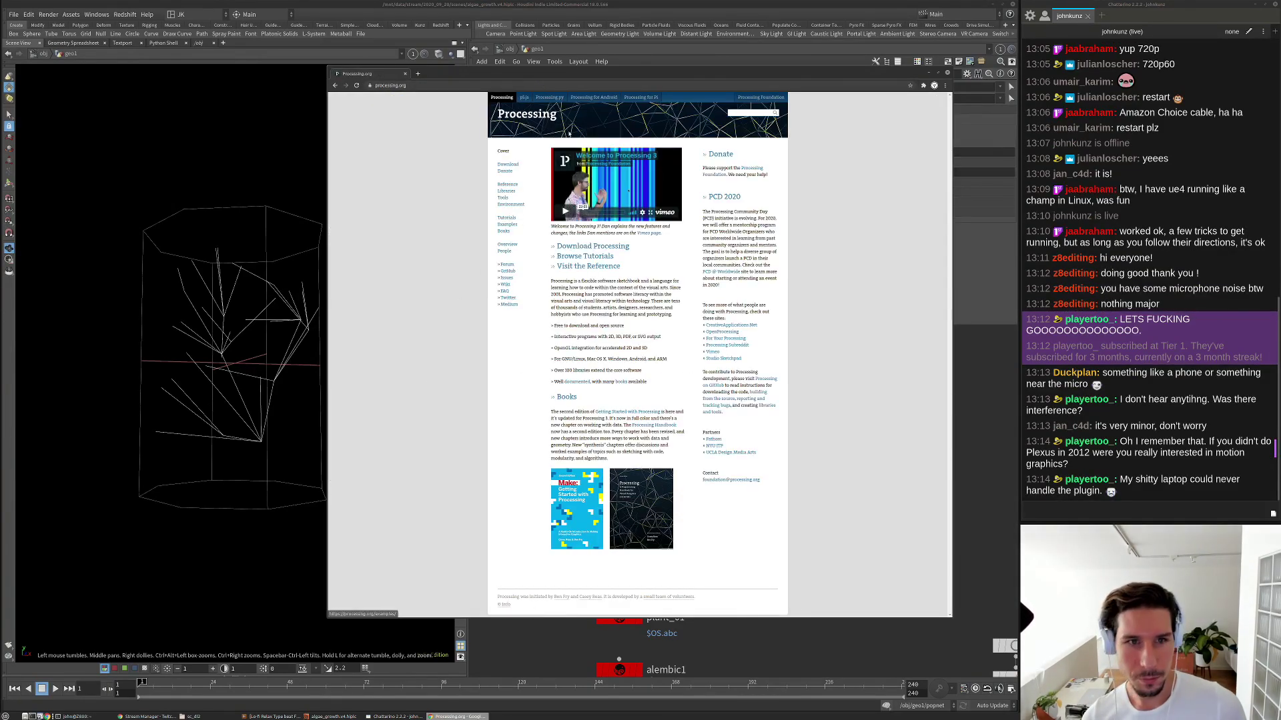
click(621, 556)
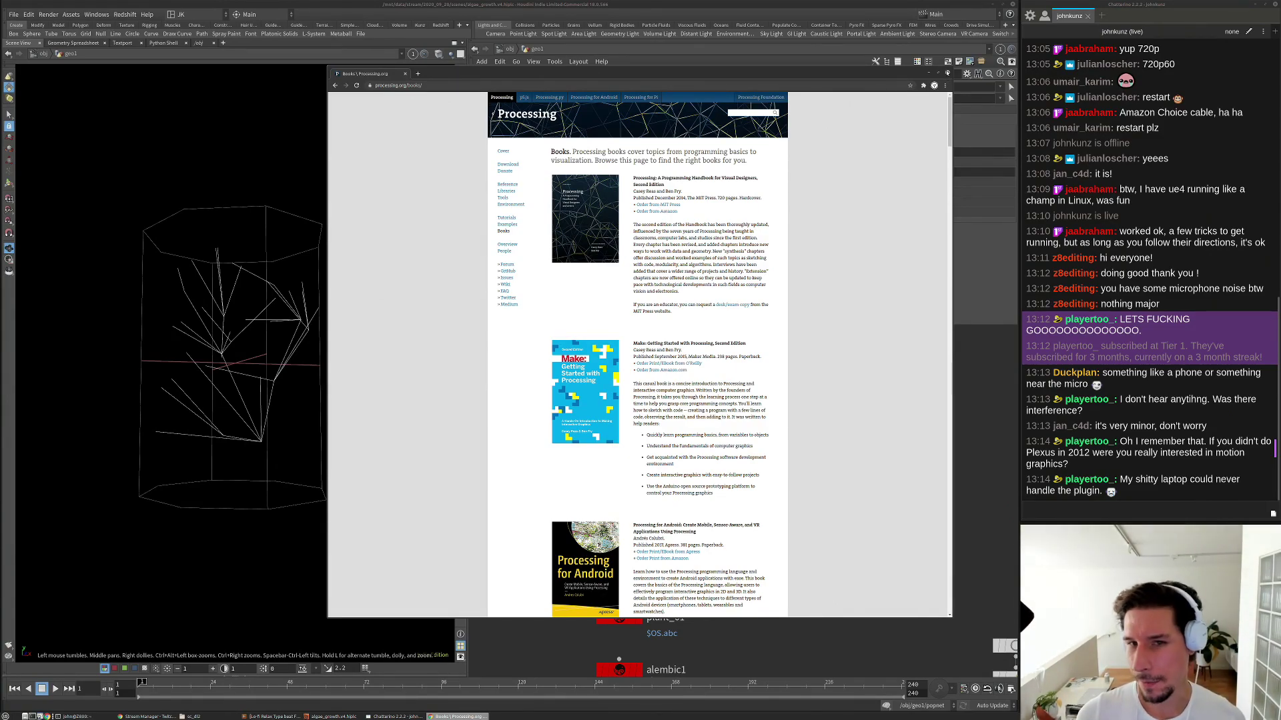
Google 'plexus effect after effects'.
click(774, 86)
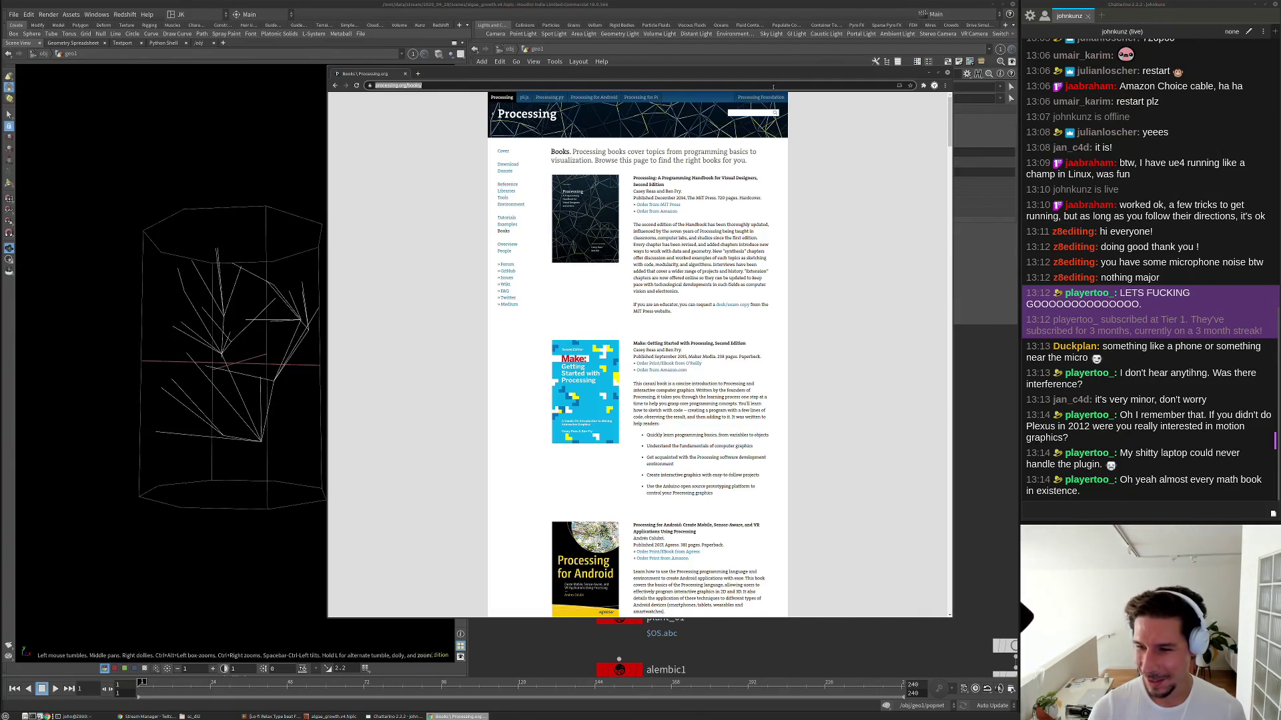
text(plex)
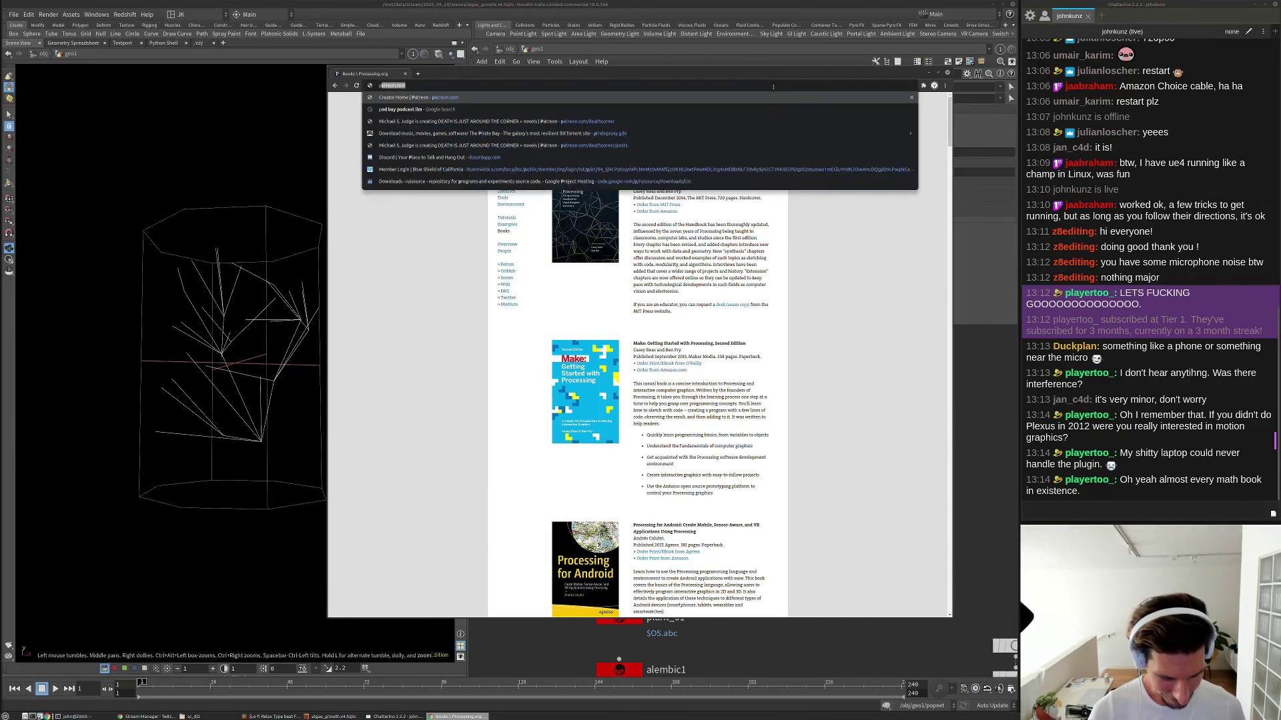
key(Return)
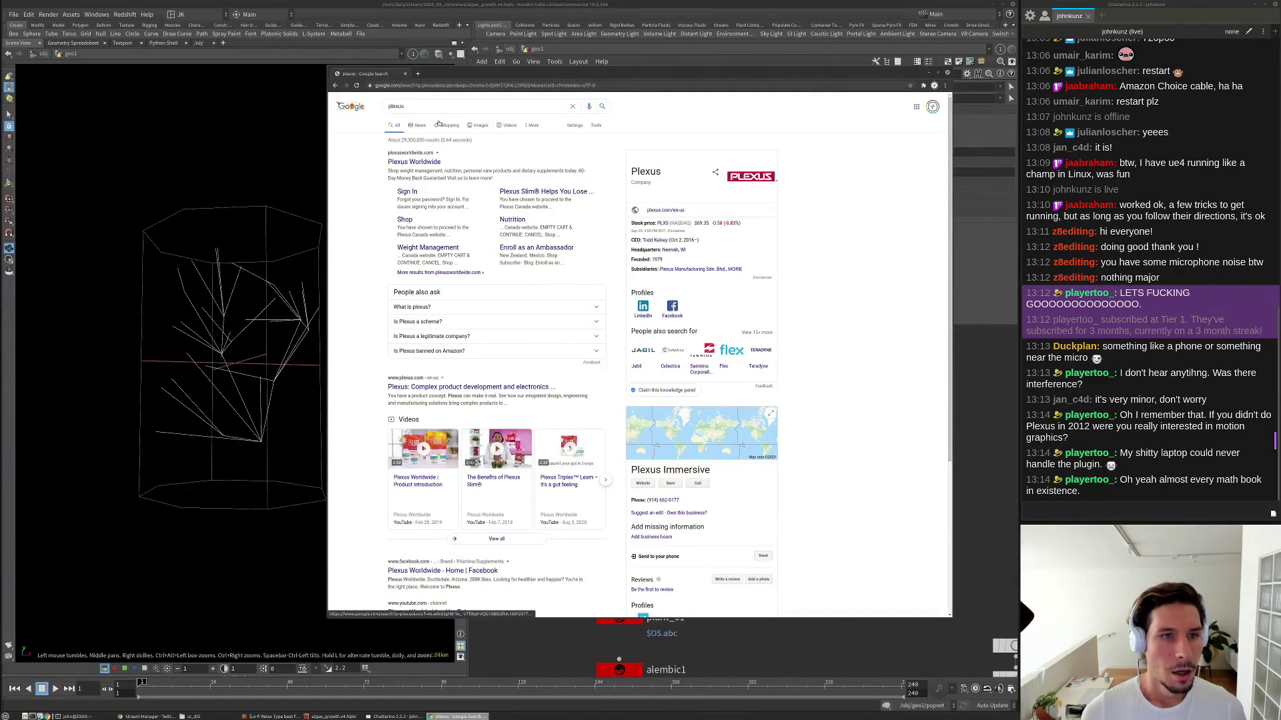
click(480, 105)
text(effect after effects)
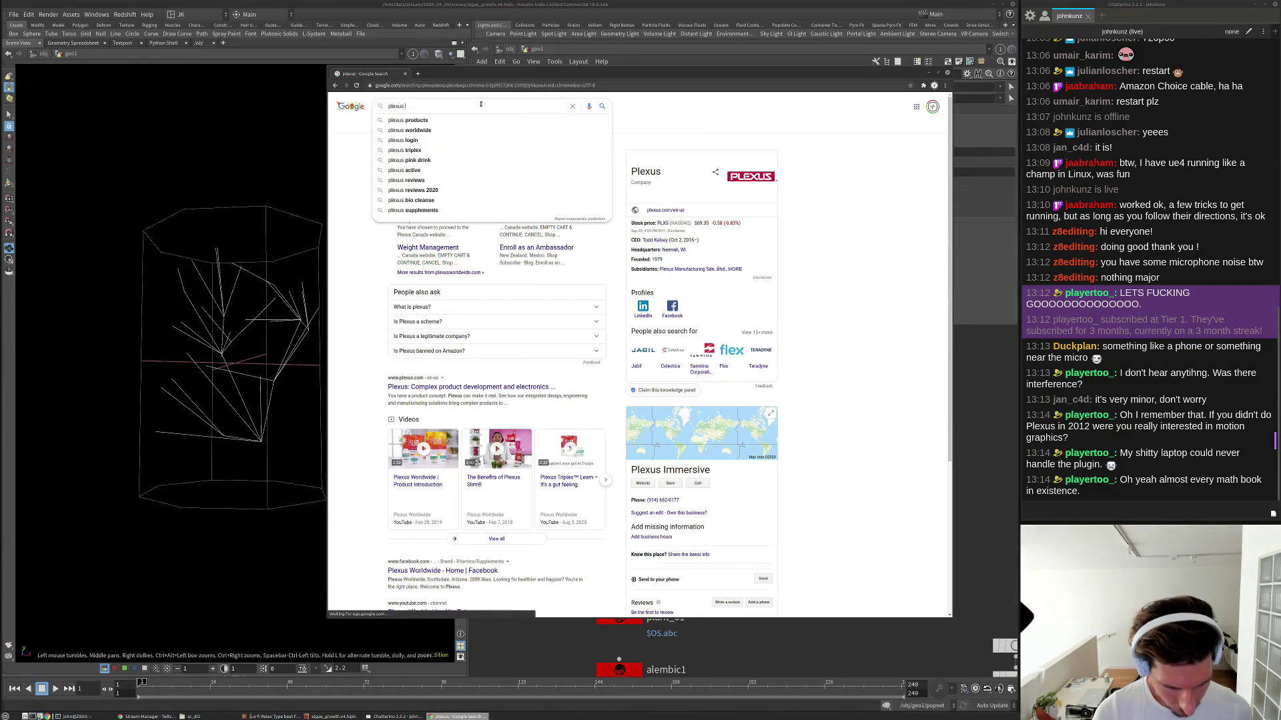
key(Return)
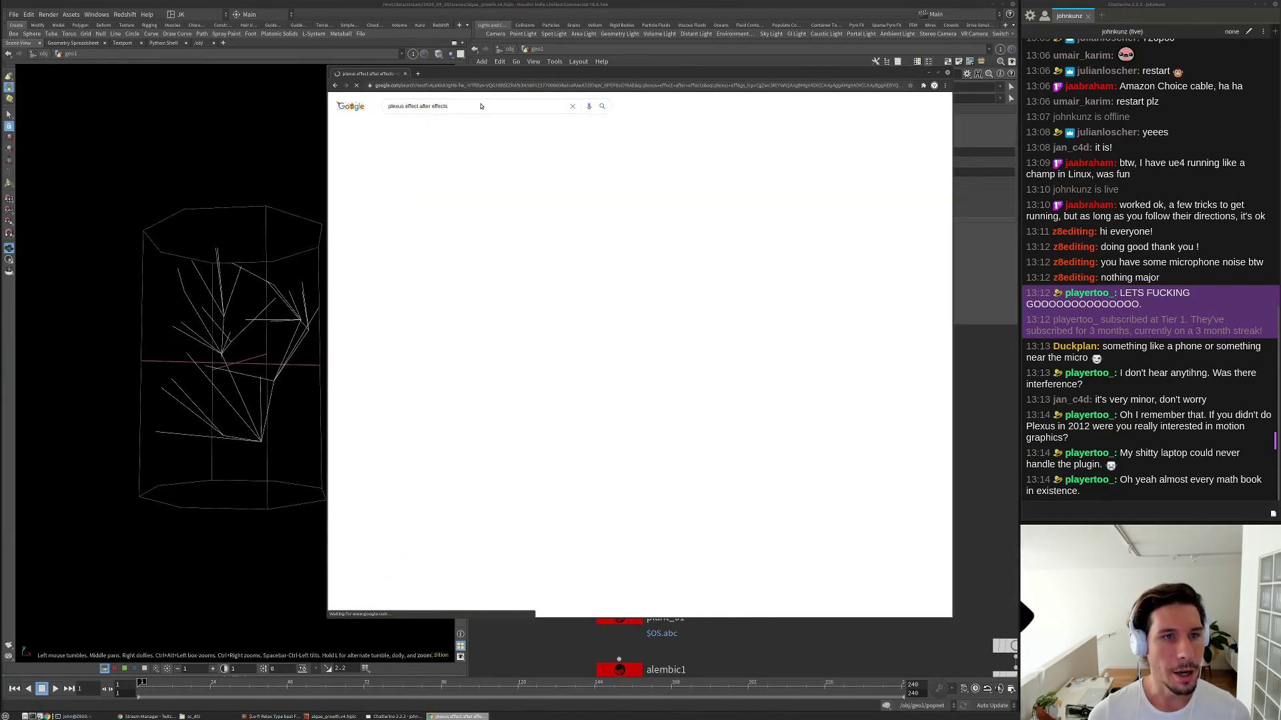
Preview the deer and polygon skull plexus images, then return to Houdini.
click(447, 126)
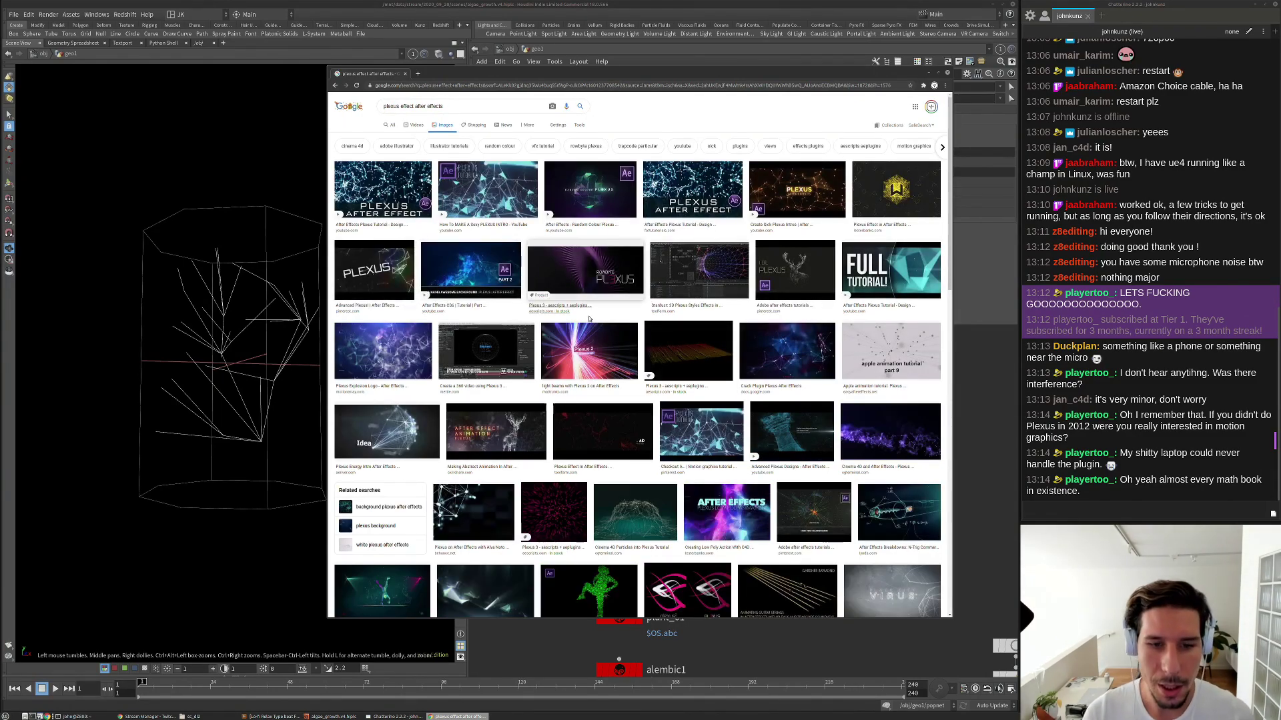
click(773, 262)
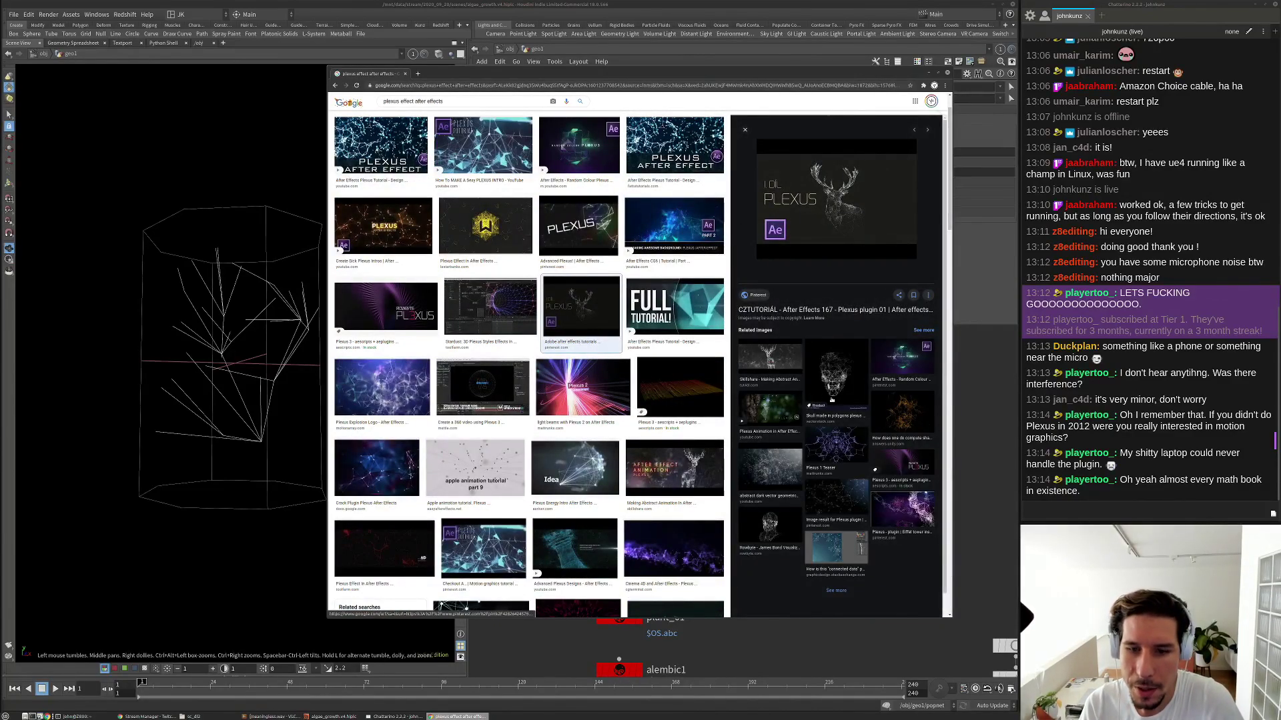
click(835, 377)
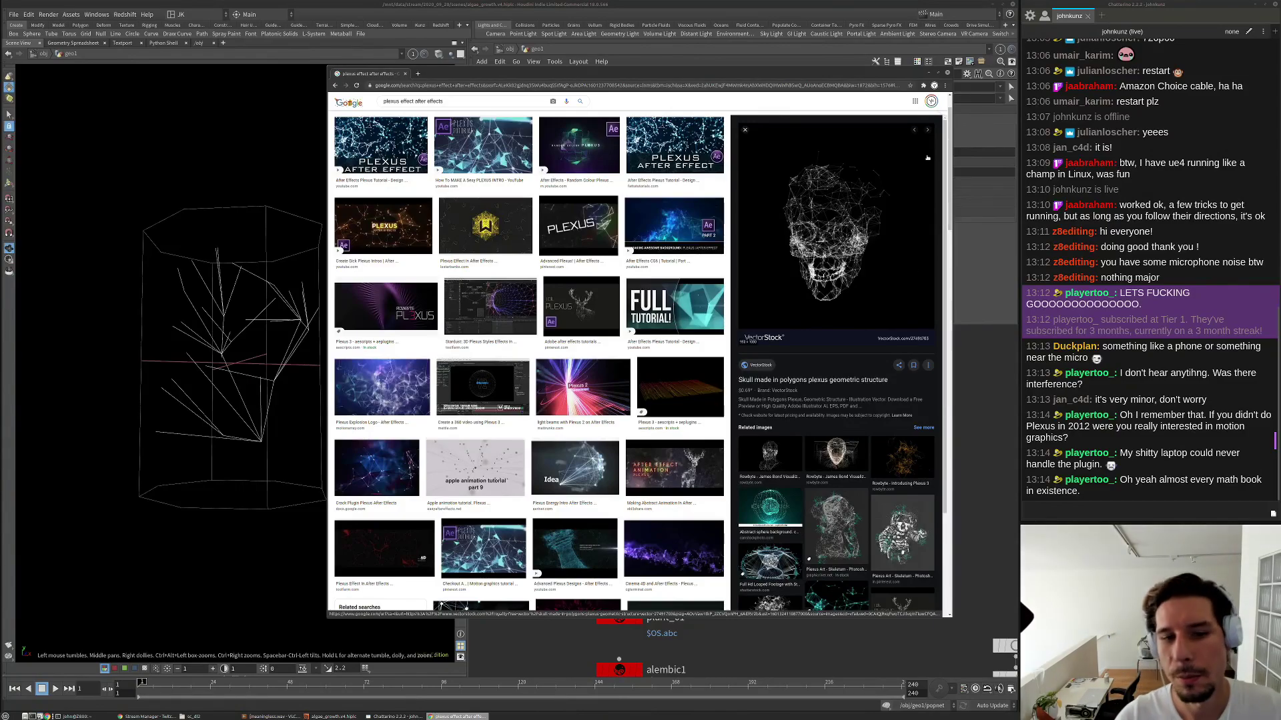
key(alt+Tab)
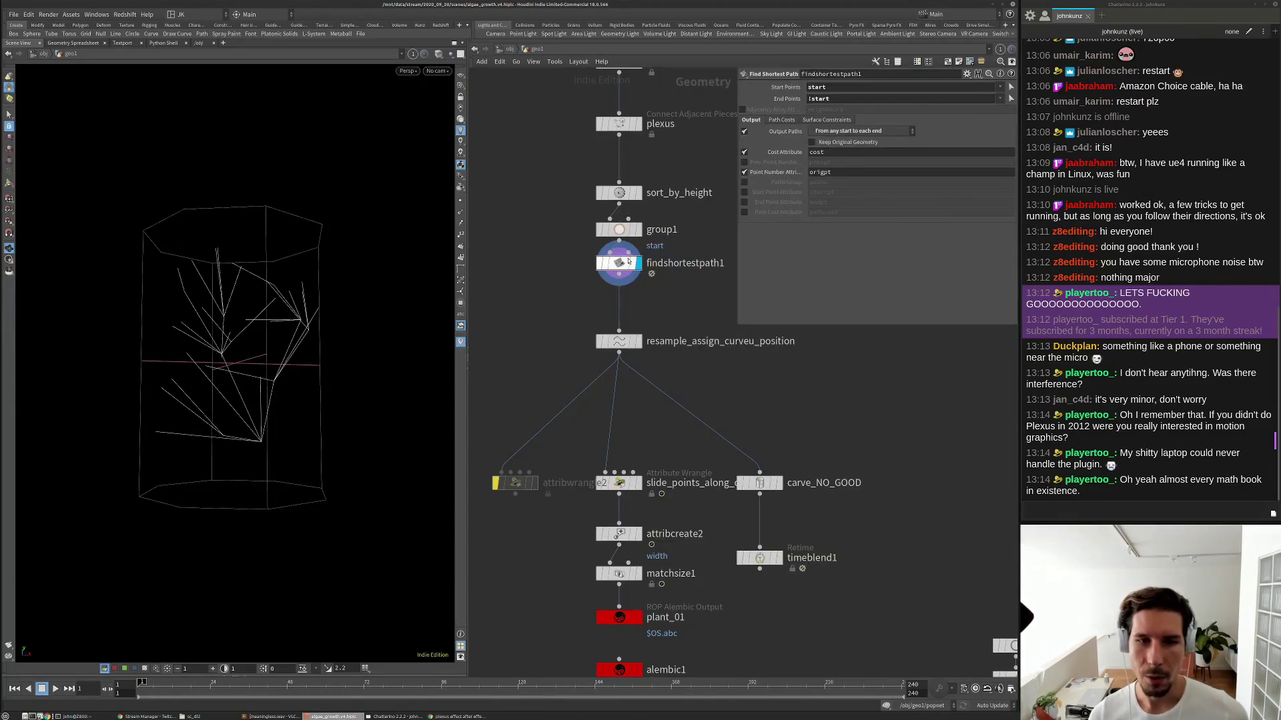
Inspect the plexus node's parameters and internal network, then return to geo1.
middle_drag(642, 128, 611, 281)
click(598, 287)
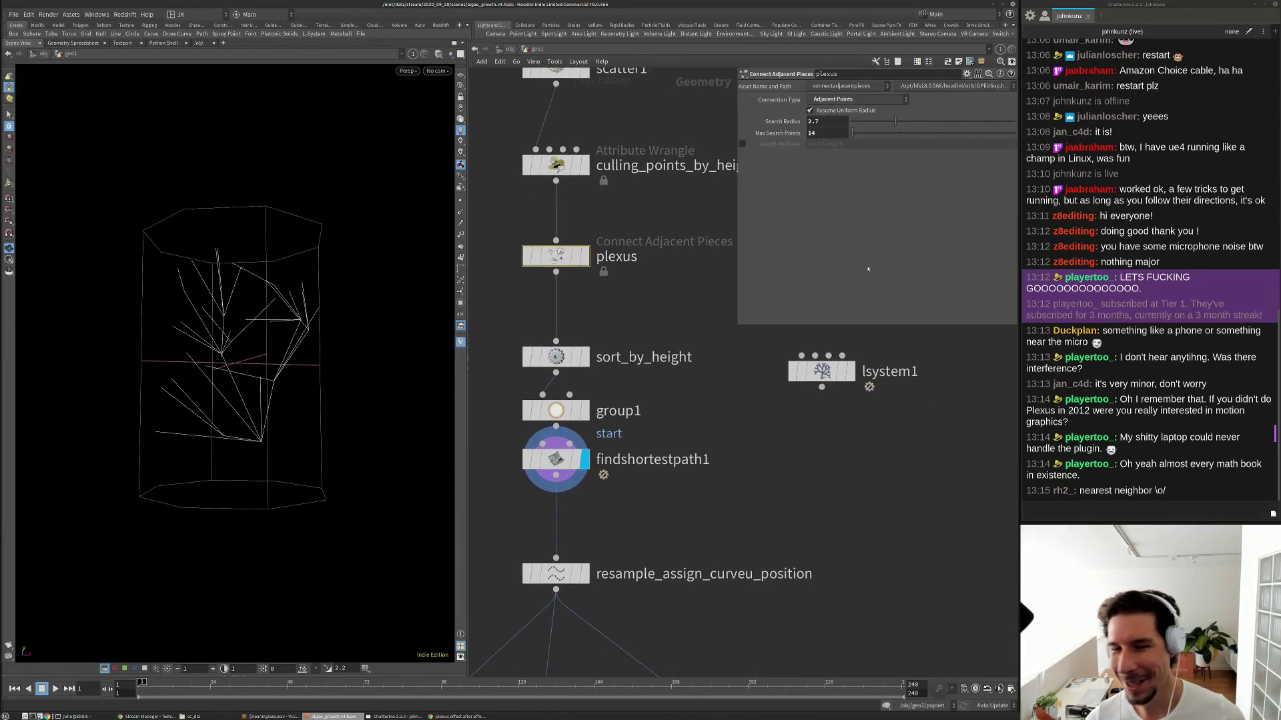
double_click(553, 257)
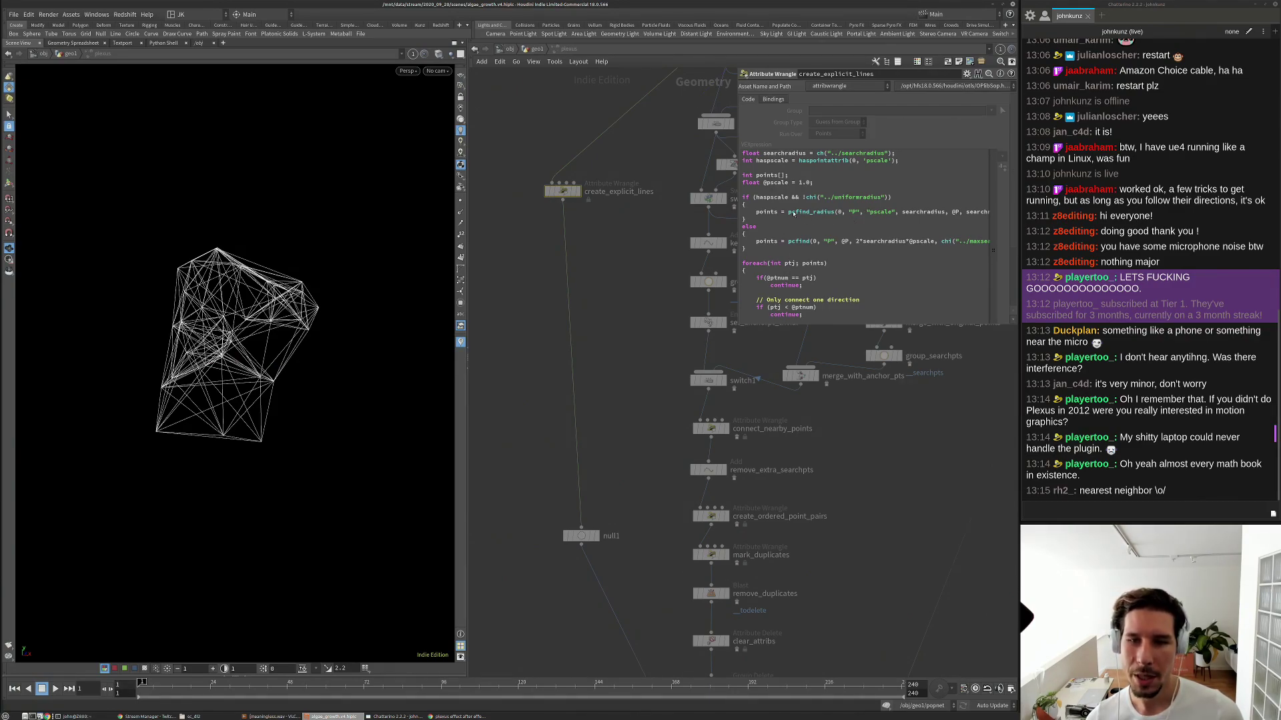
scroll(834, 227, down, 2)
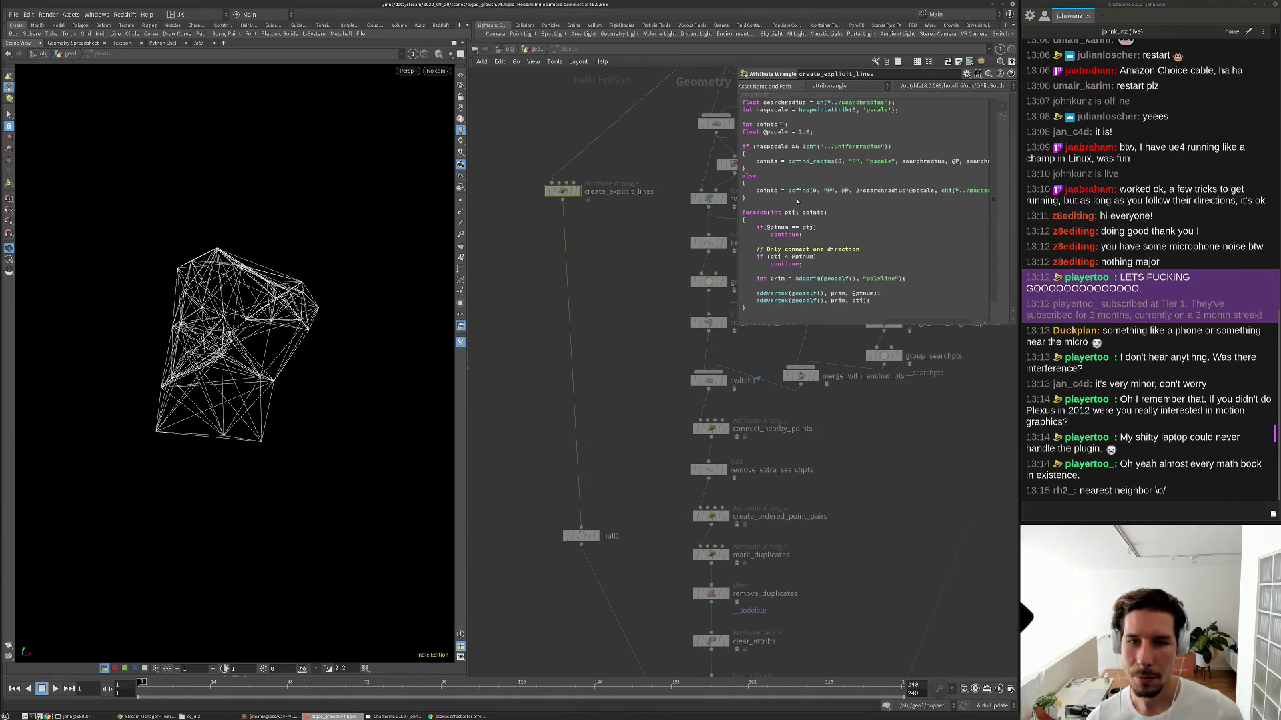
scroll(807, 220, down, 2)
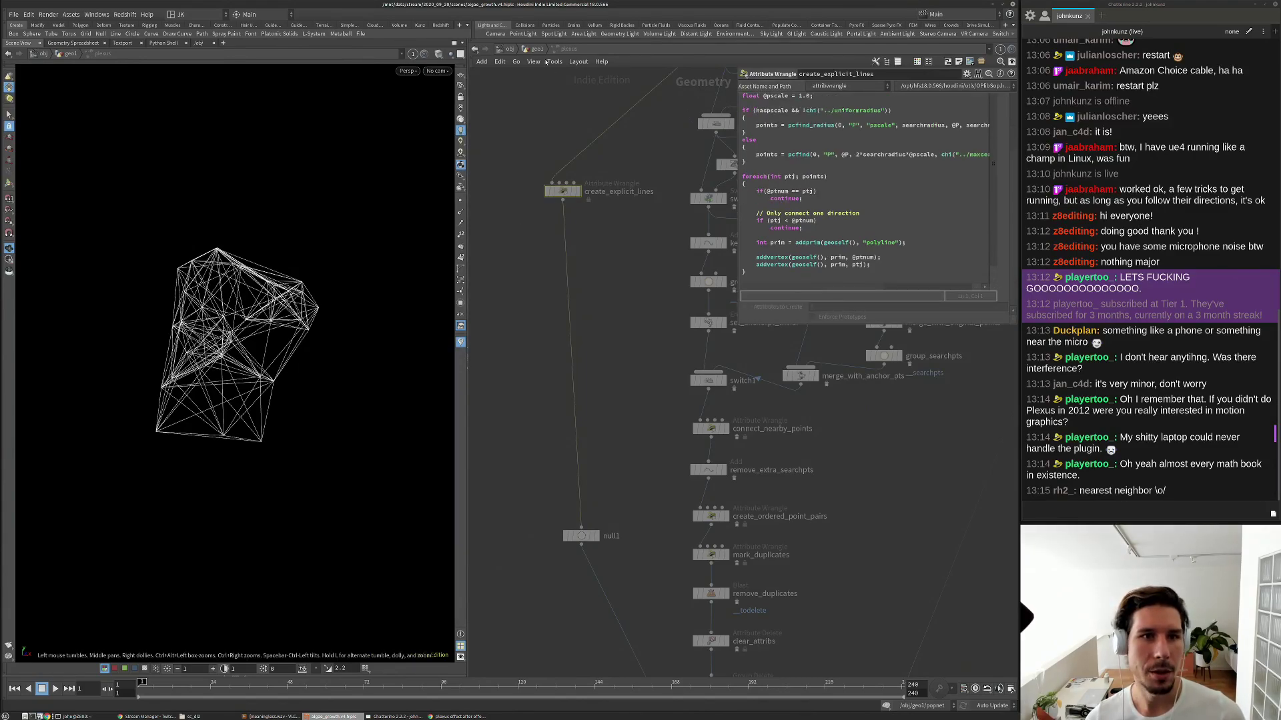
key(u)
scroll(602, 269, up, 3)
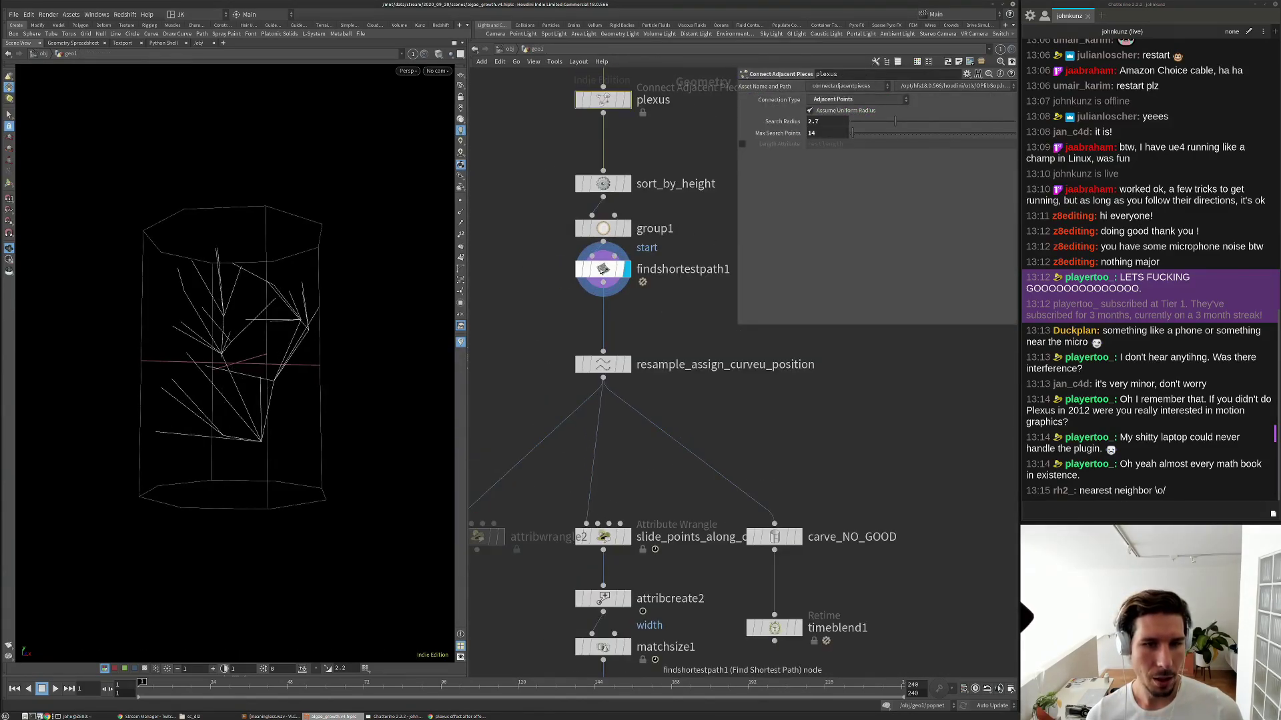
Display resample_assign_curveu_position and compare it bypassed versus enabled.
click(586, 364)
key(r)
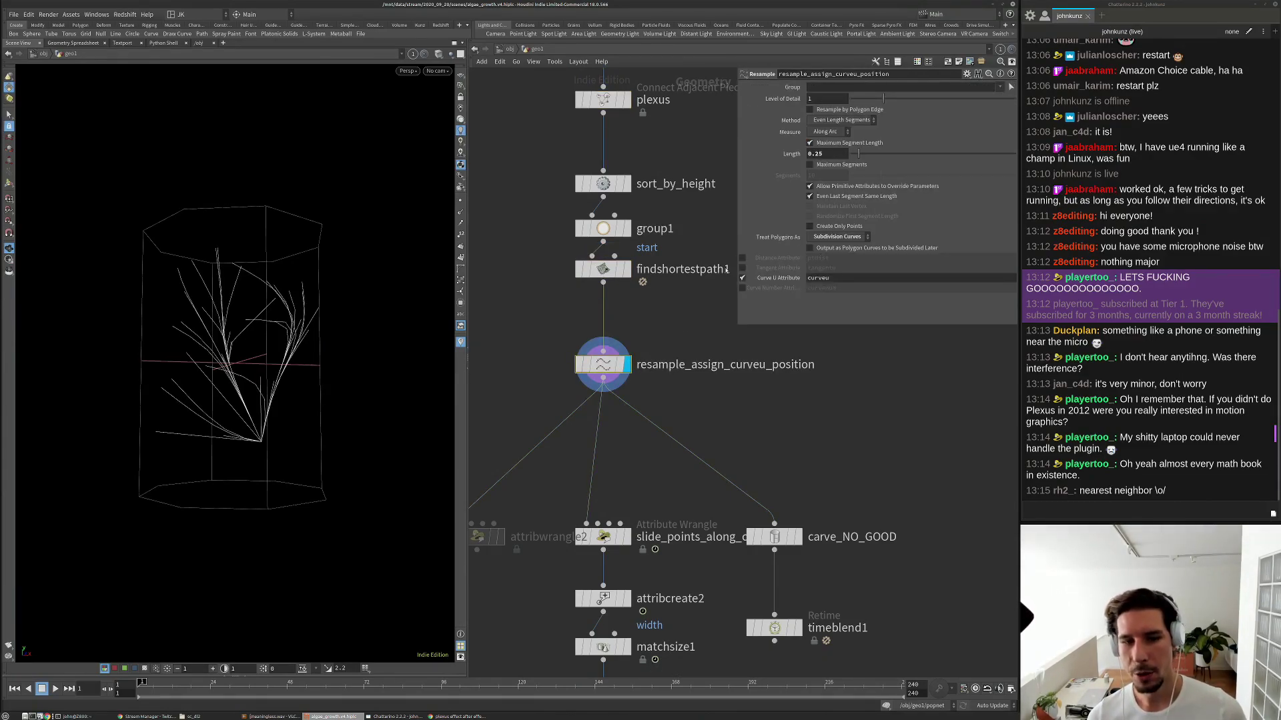
scroll(327, 330, up, 5)
mouse_move(335, 330)
mouse_down()
mouse_move(298, 371)
mouse_move(338, 338)
mouse_up()
click(578, 365)
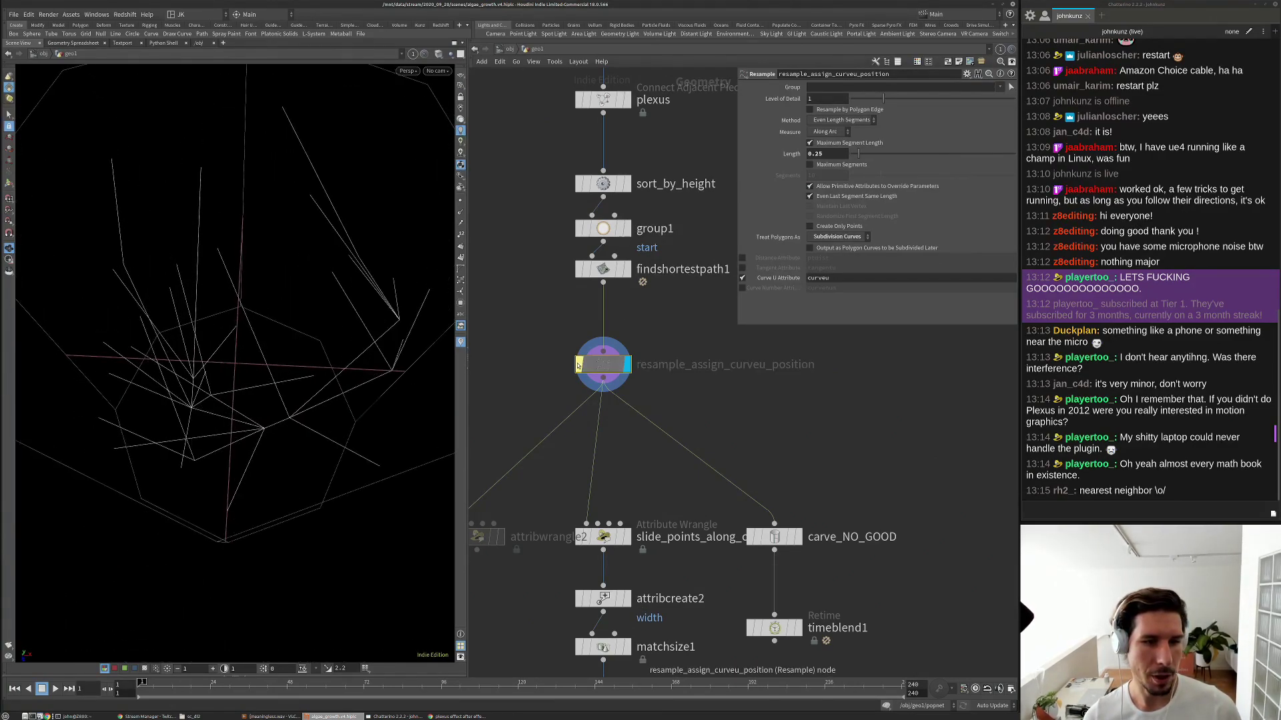
click(578, 365)
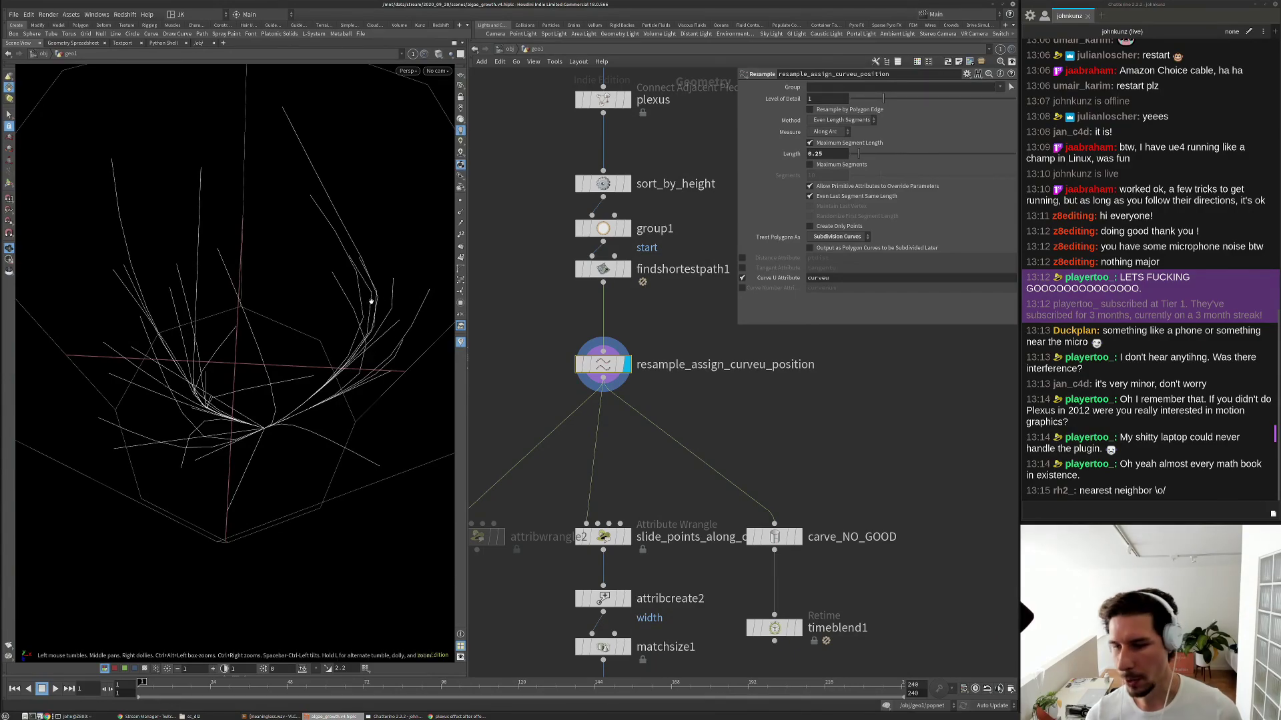
Add a convert1 node below the curves and display its output.
middle_drag(508, 369, 603, 326)
key(Tab)
text(conver)
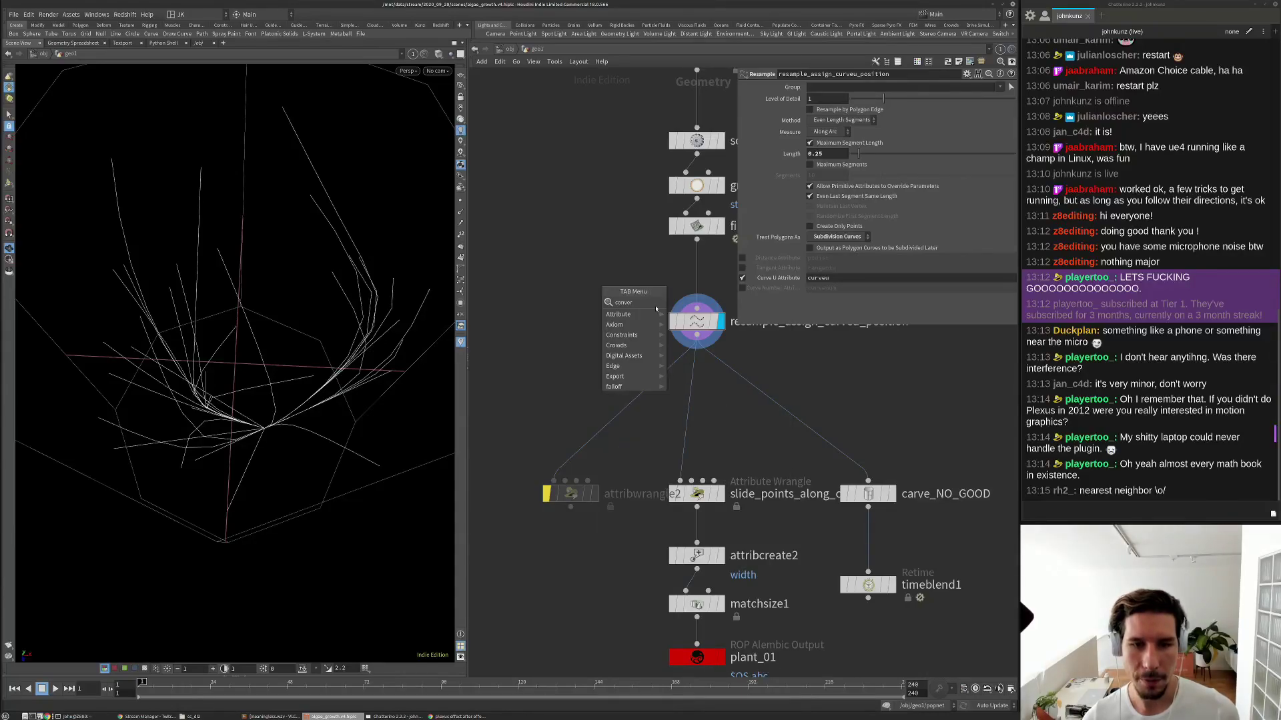
key(Return)
click(619, 317)
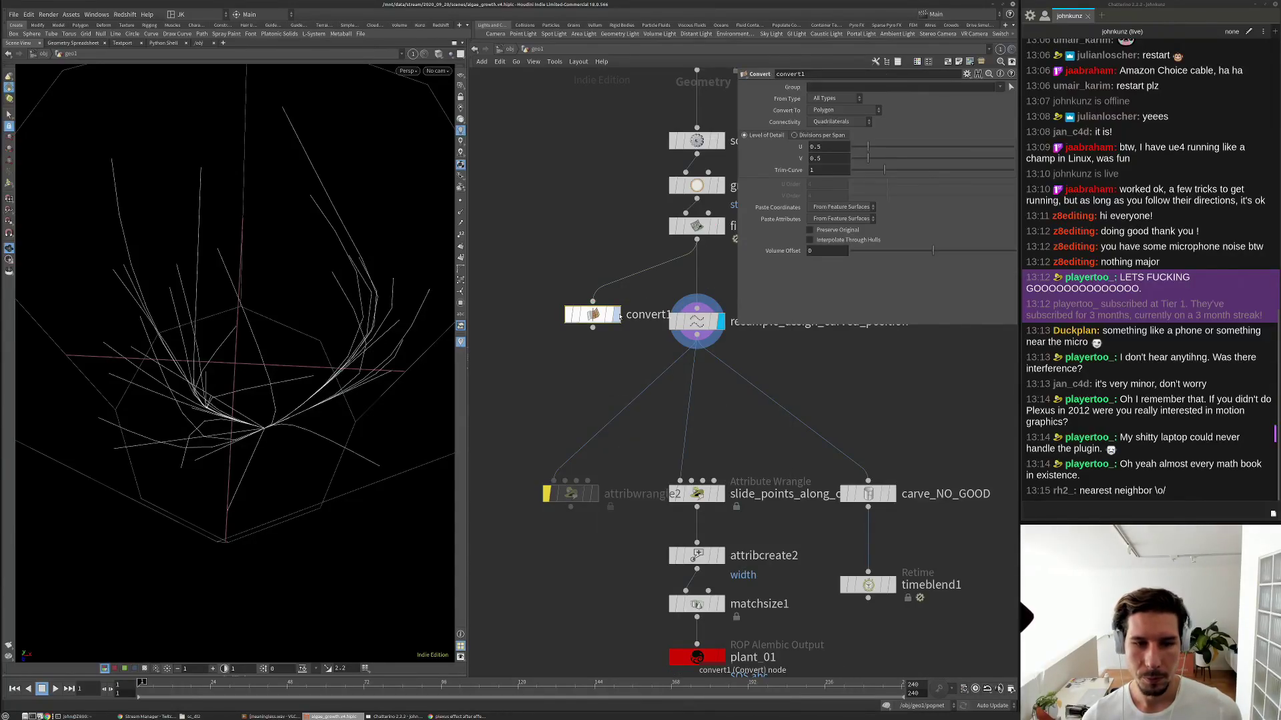
click(617, 314)
Try Bezier then NURBS Curve conversion, settling on NURBS with U order 5.
click(833, 111)
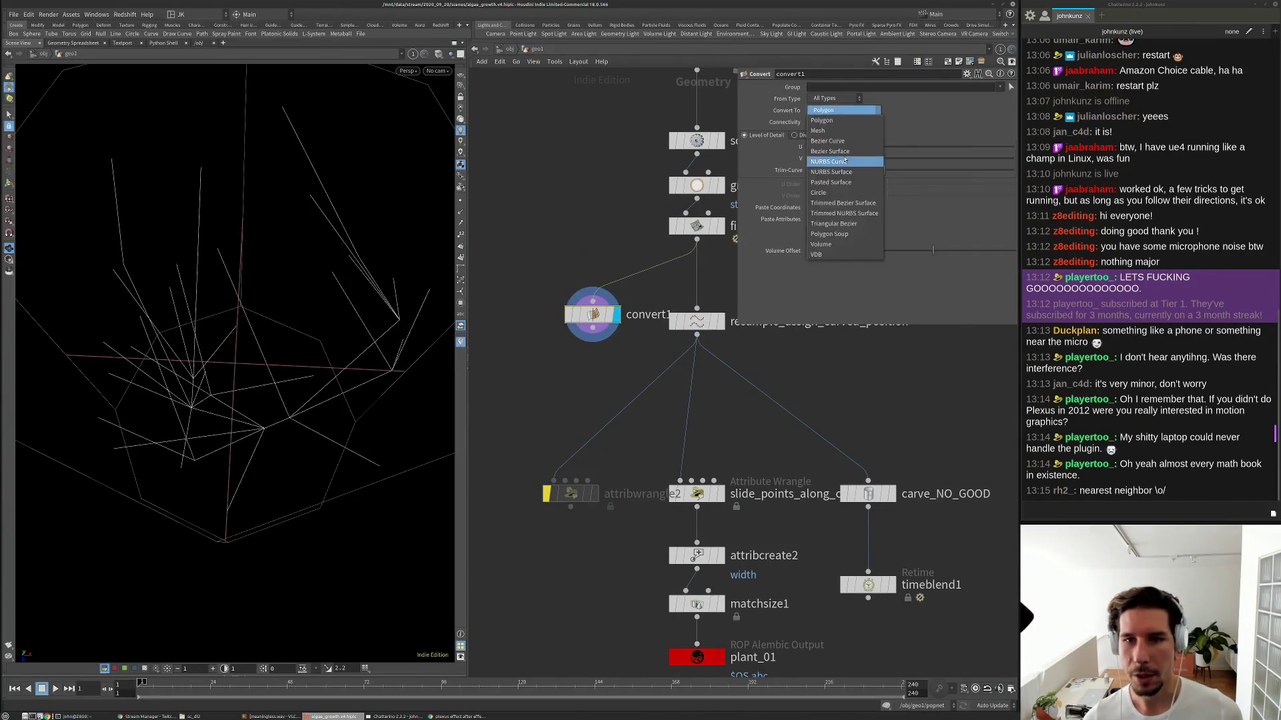
click(842, 162)
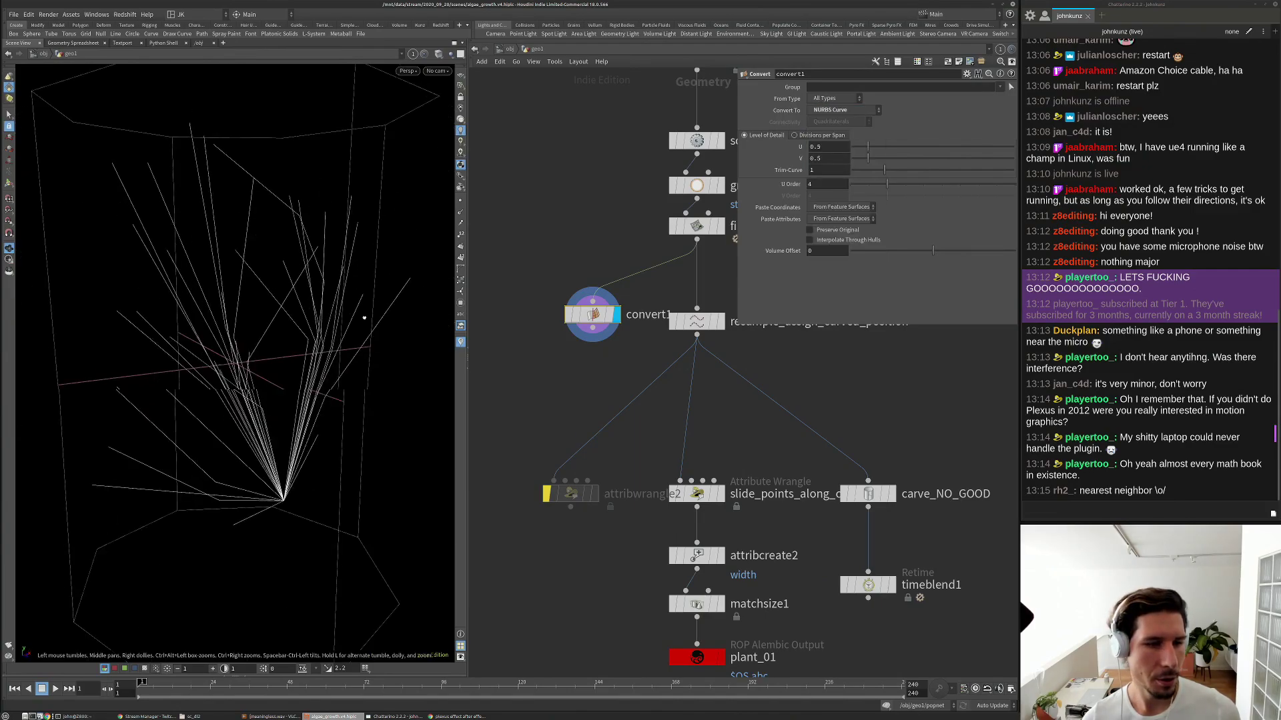
click(846, 111)
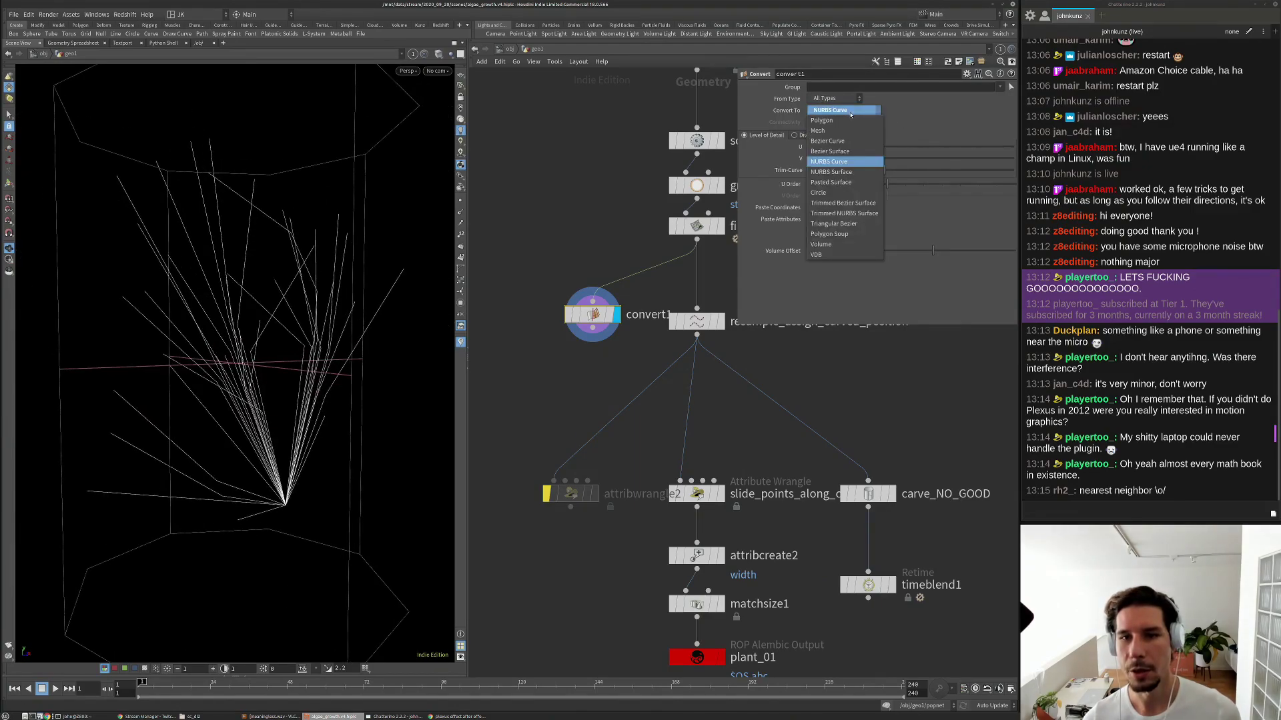
click(841, 142)
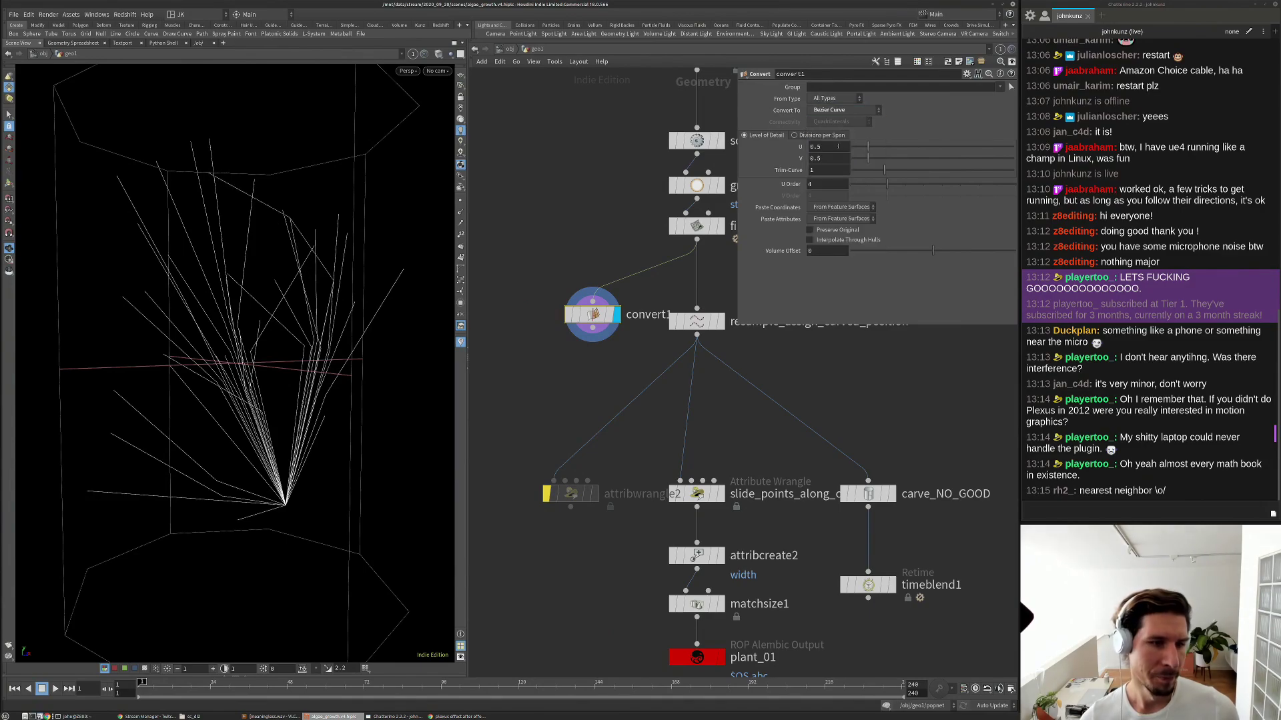
click(841, 110)
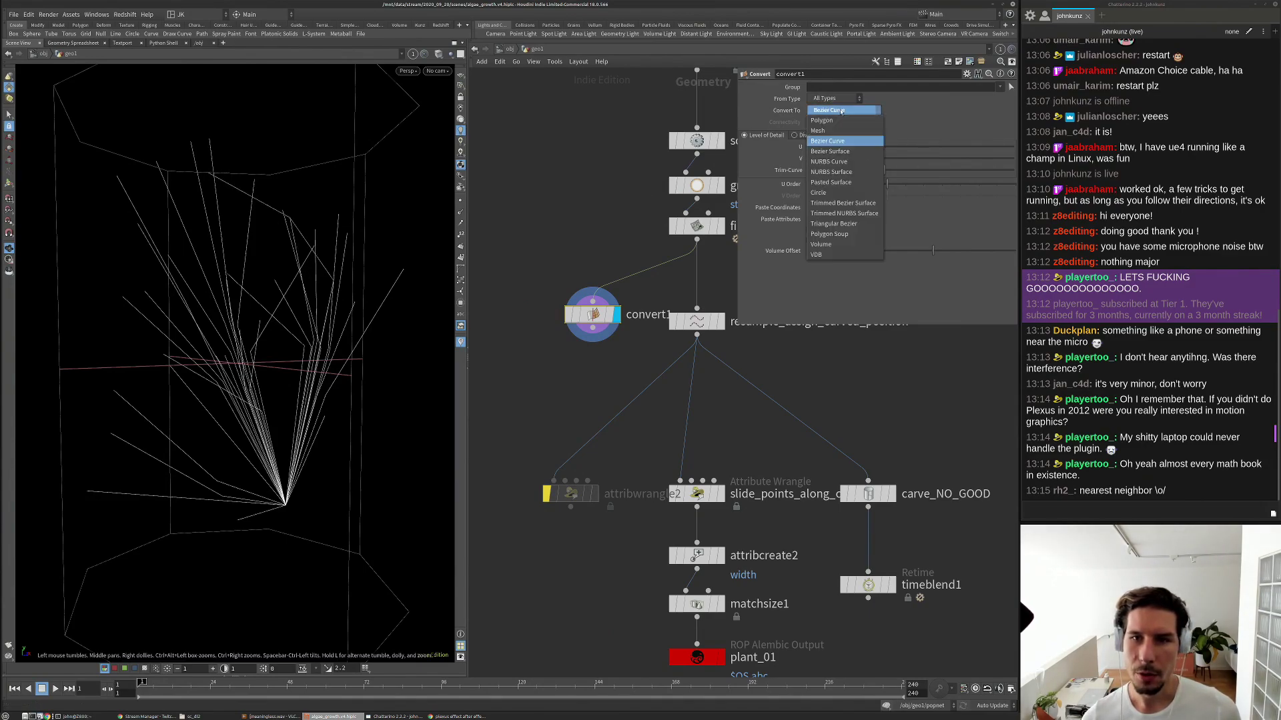
click(839, 163)
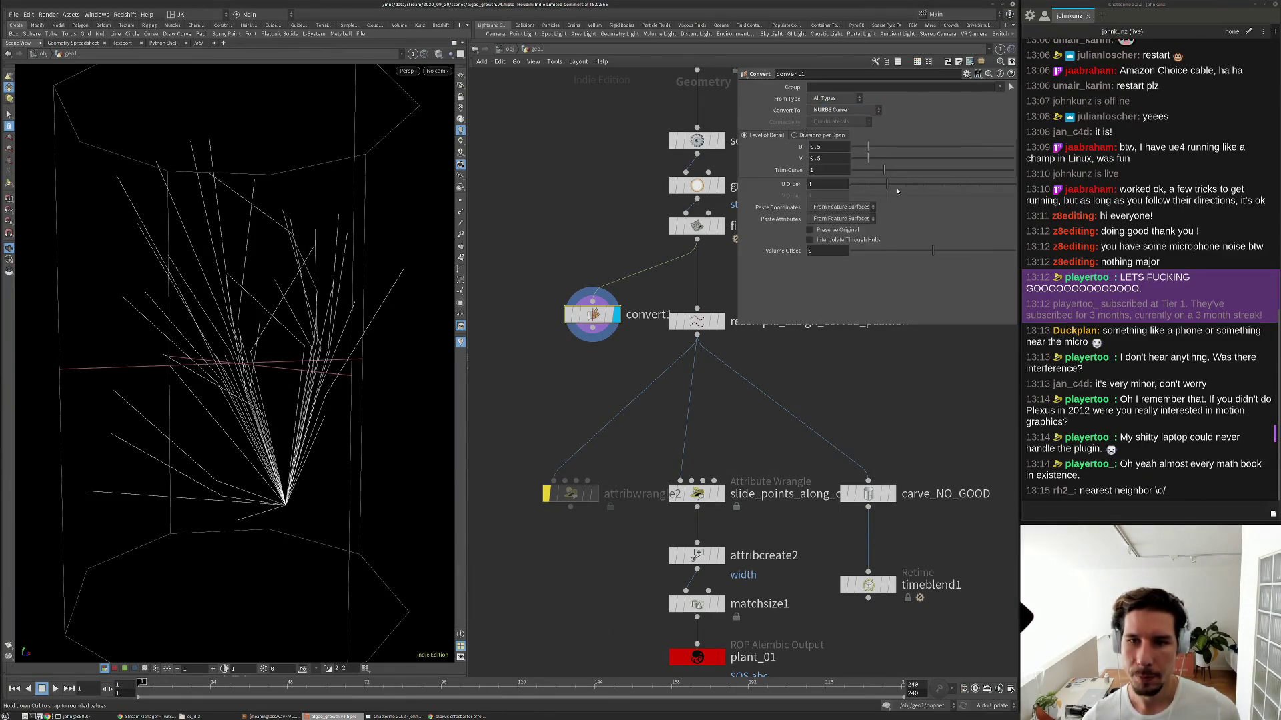
drag(898, 191, 923, 190)
drag(1015, 194, 901, 206)
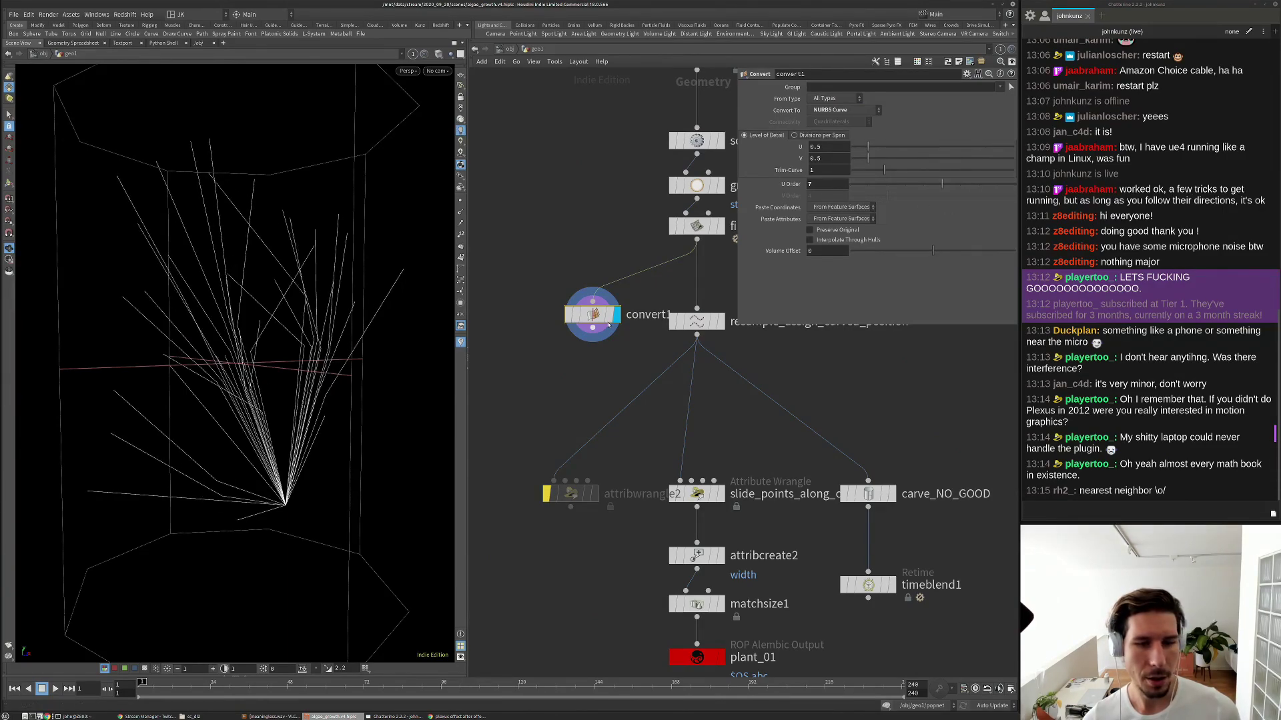
Add a resample1 node below convert1 and display its result.
drag(592, 314, 562, 299)
key(Tab)
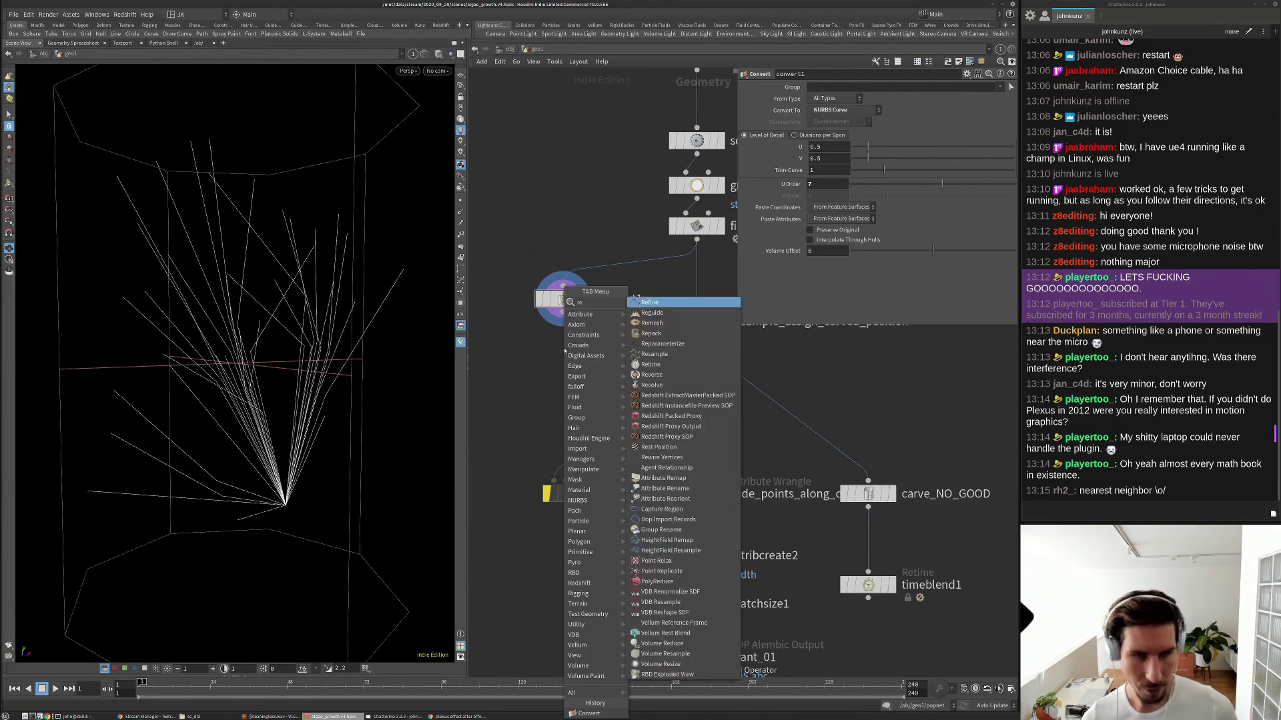
text(resample)
key(Return)
click(565, 353)
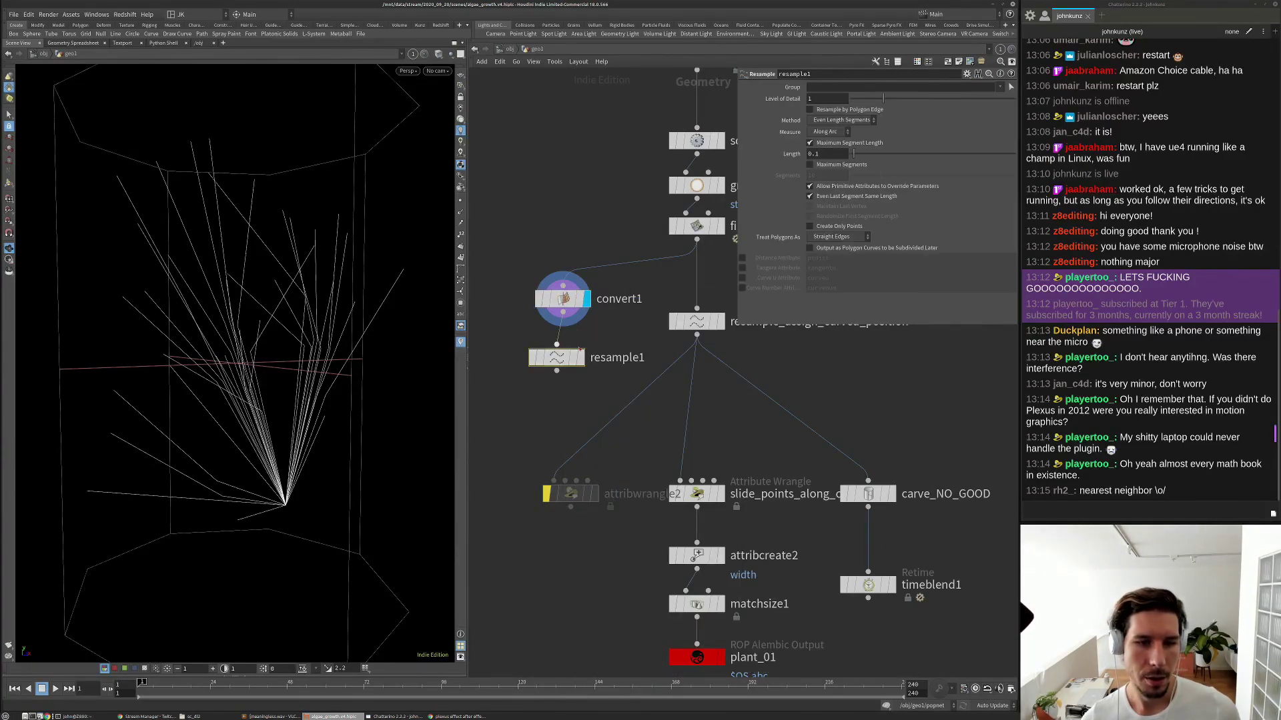
click(582, 357)
Test convert1 U order at 2 then 5, then delete convert1 and resample1.
drag(563, 358, 570, 351)
click(569, 302)
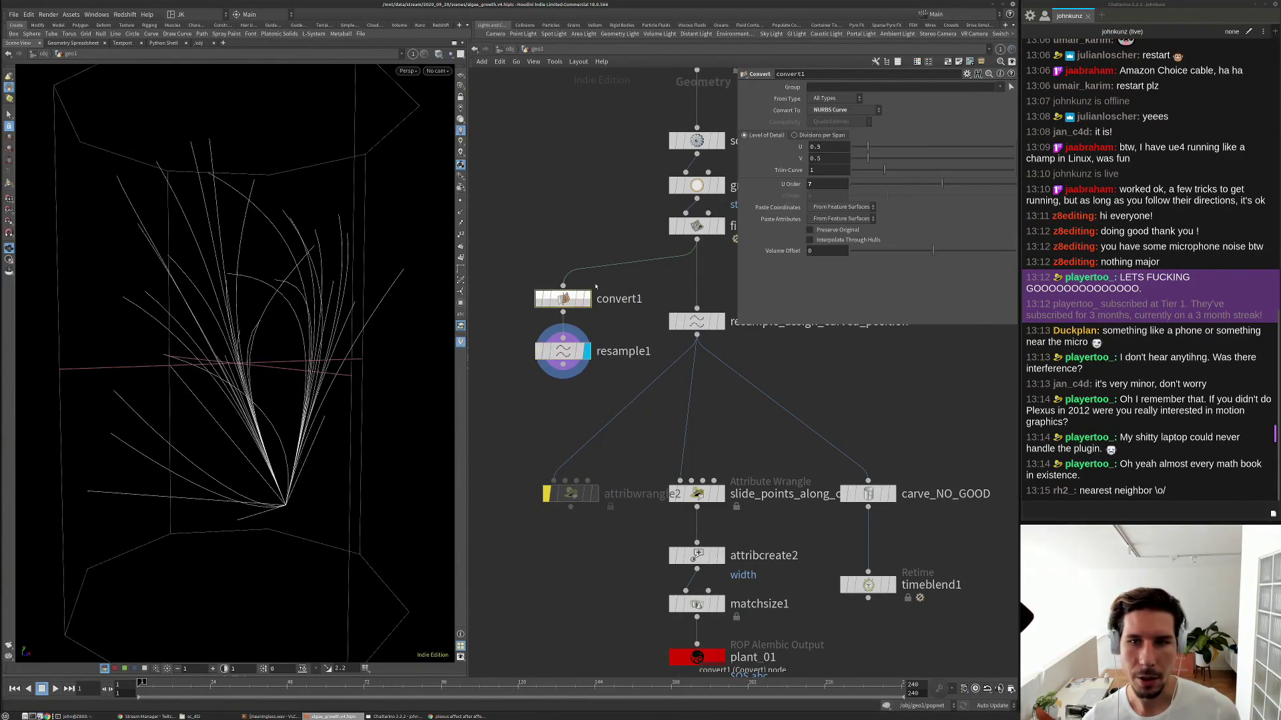
drag(942, 184, 848, 196)
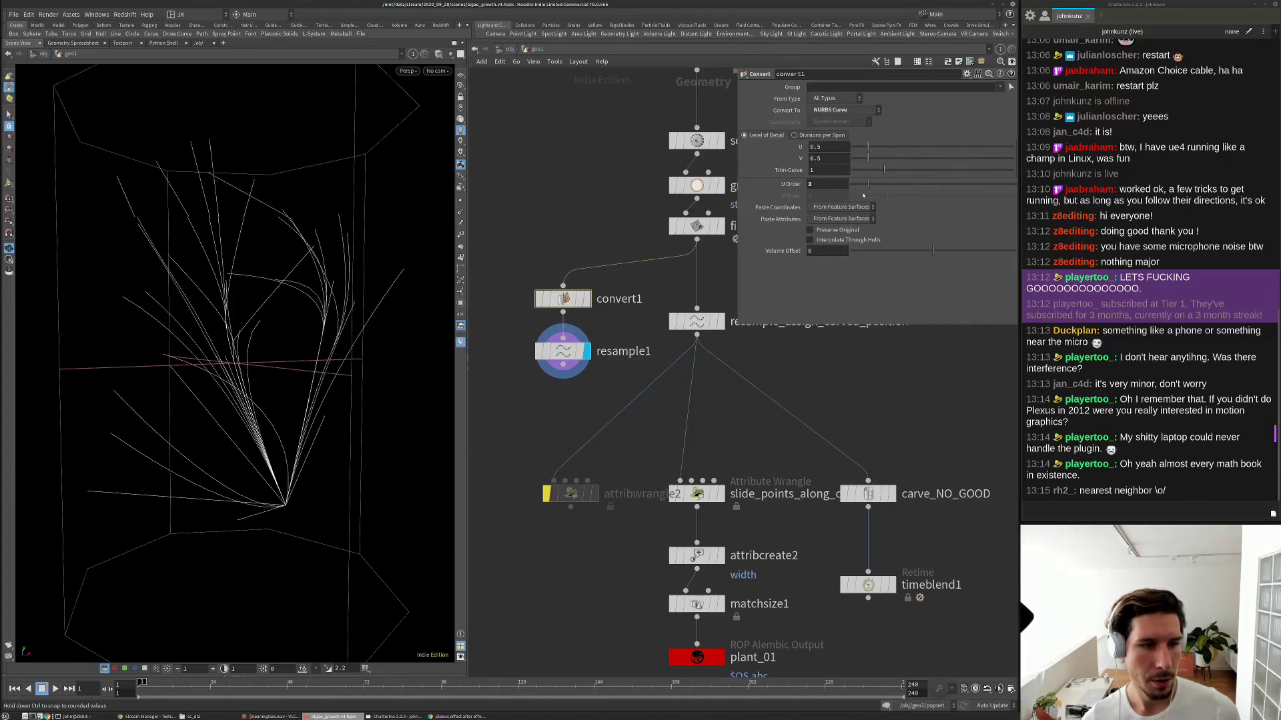
scroll(198, 376, up, 3)
drag(198, 375, 400, 280)
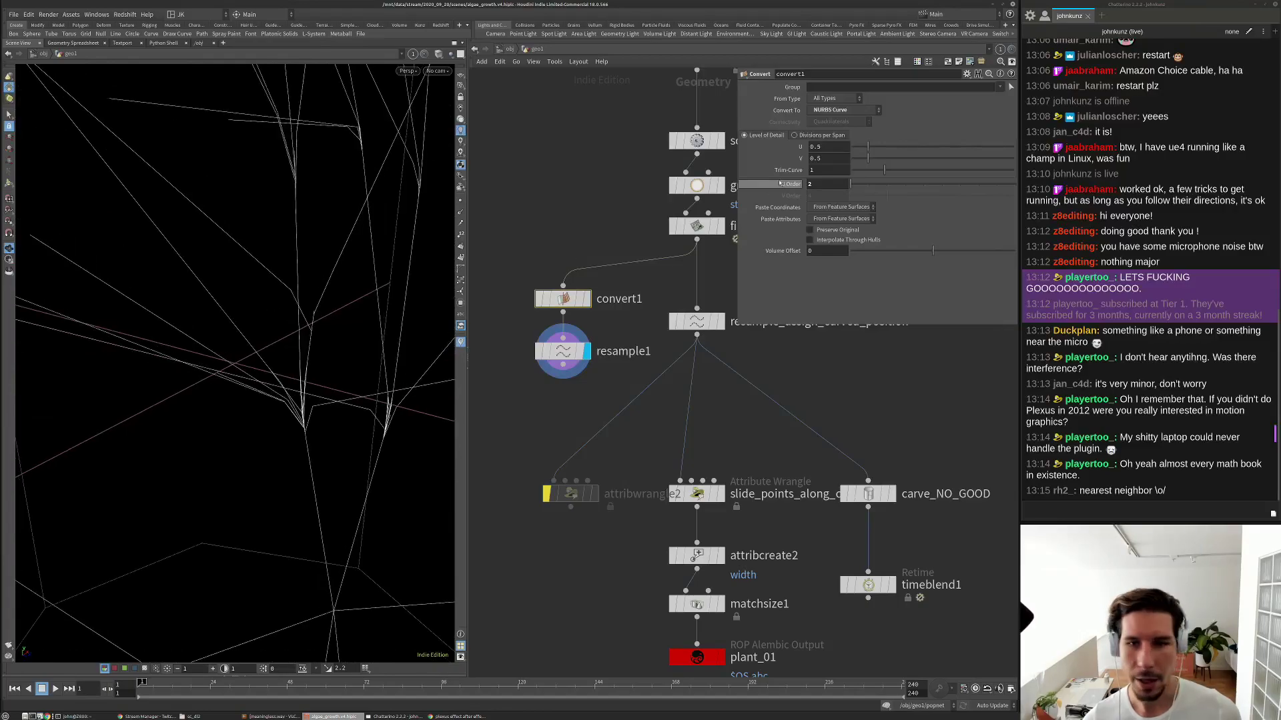
drag(864, 185, 905, 186)
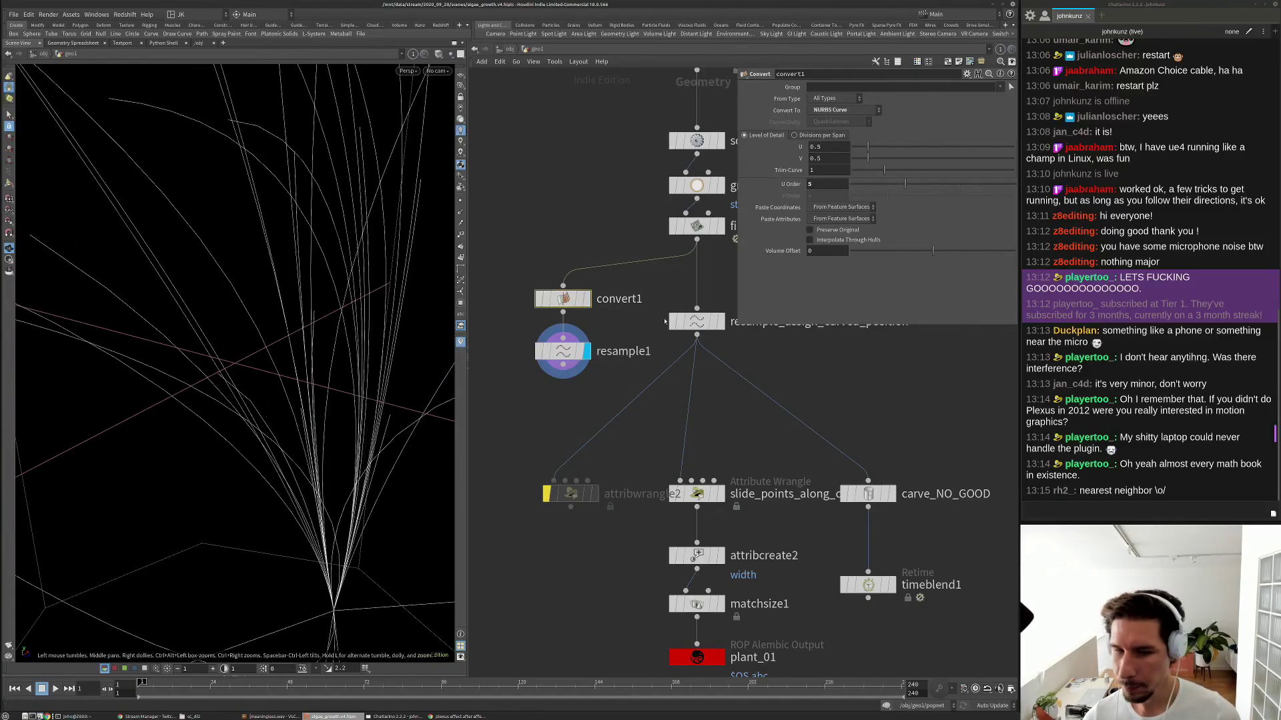
key(Delete)
Display the matchsize1 result and show the slide_points_along_curves settings.
scroll(643, 364, down, 3)
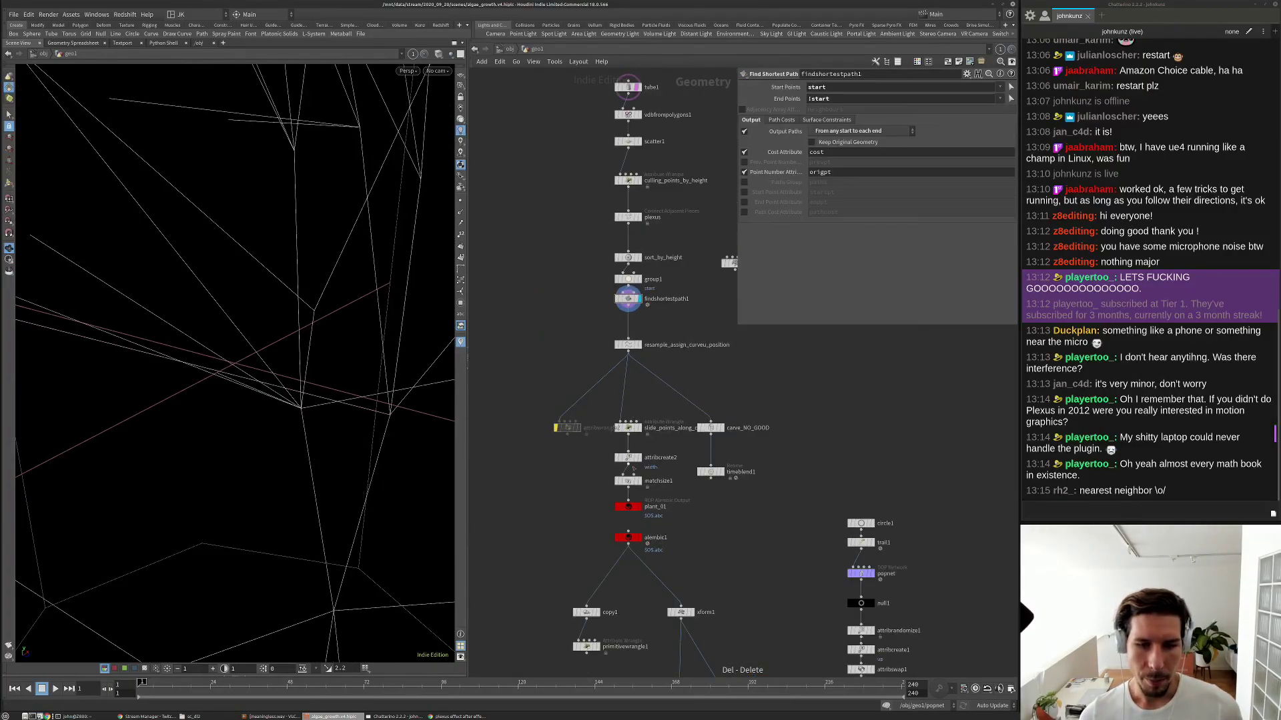
scroll(633, 468, up, 4)
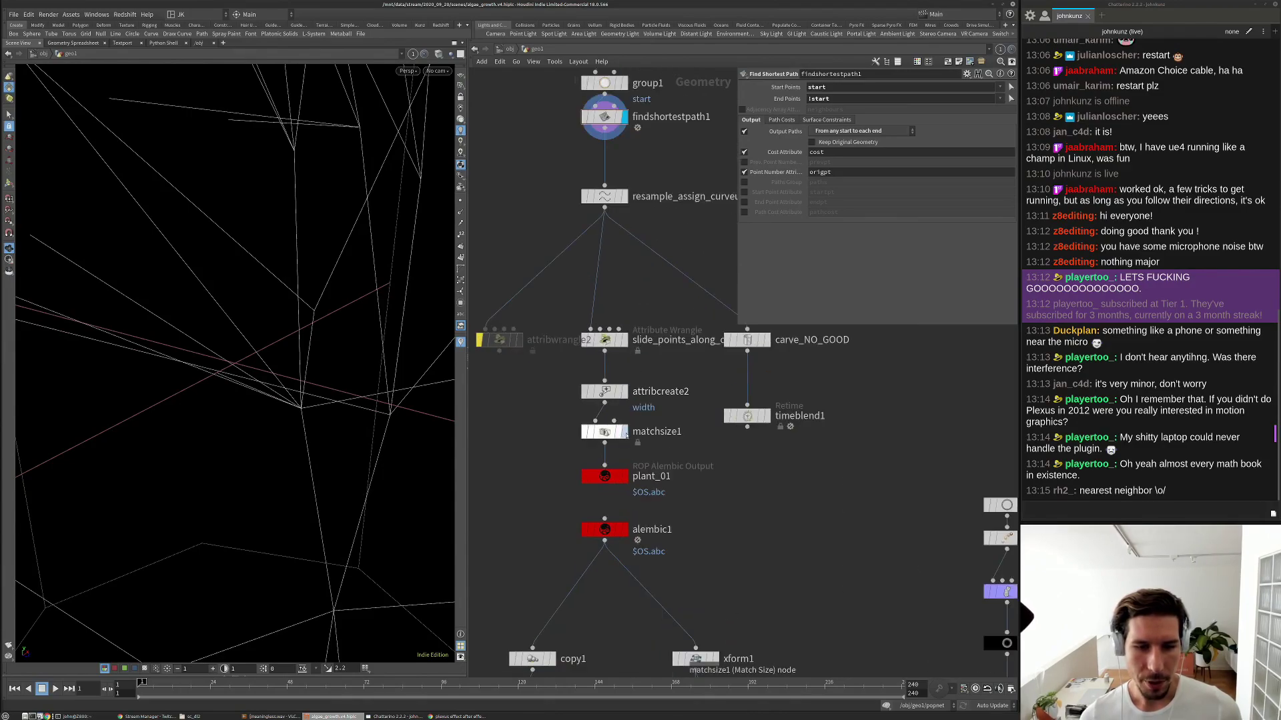
click(625, 433)
click(617, 432)
click(624, 336)
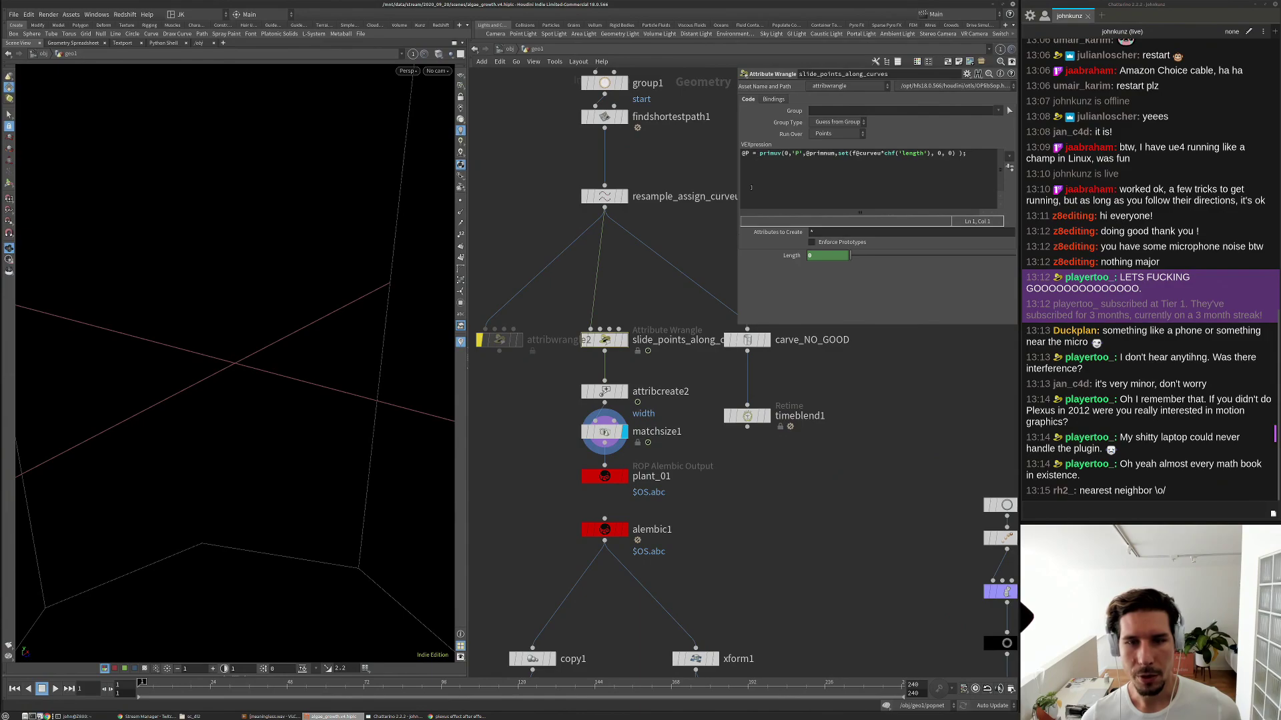
Scrub the timeline between frames 1 and 28 to watch the plant grow, then select plant_01 and alembic1.
drag(196, 682, 223, 681)
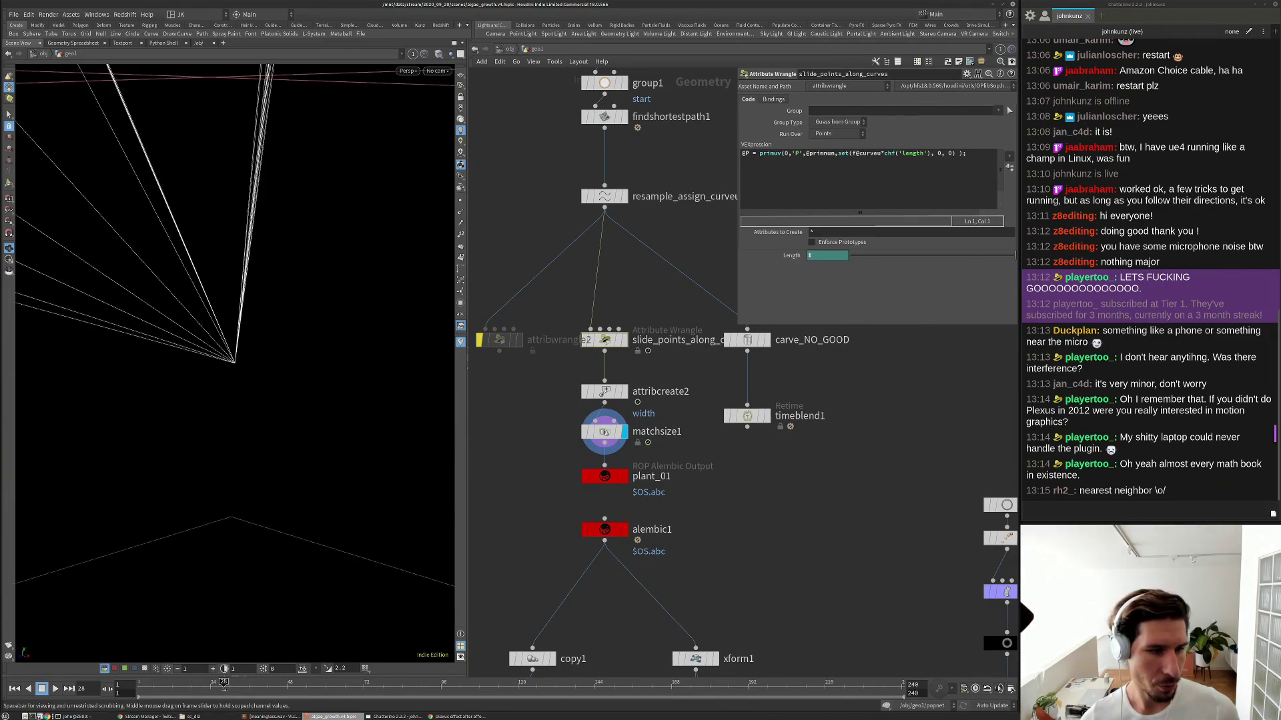
scroll(294, 385, down, 8)
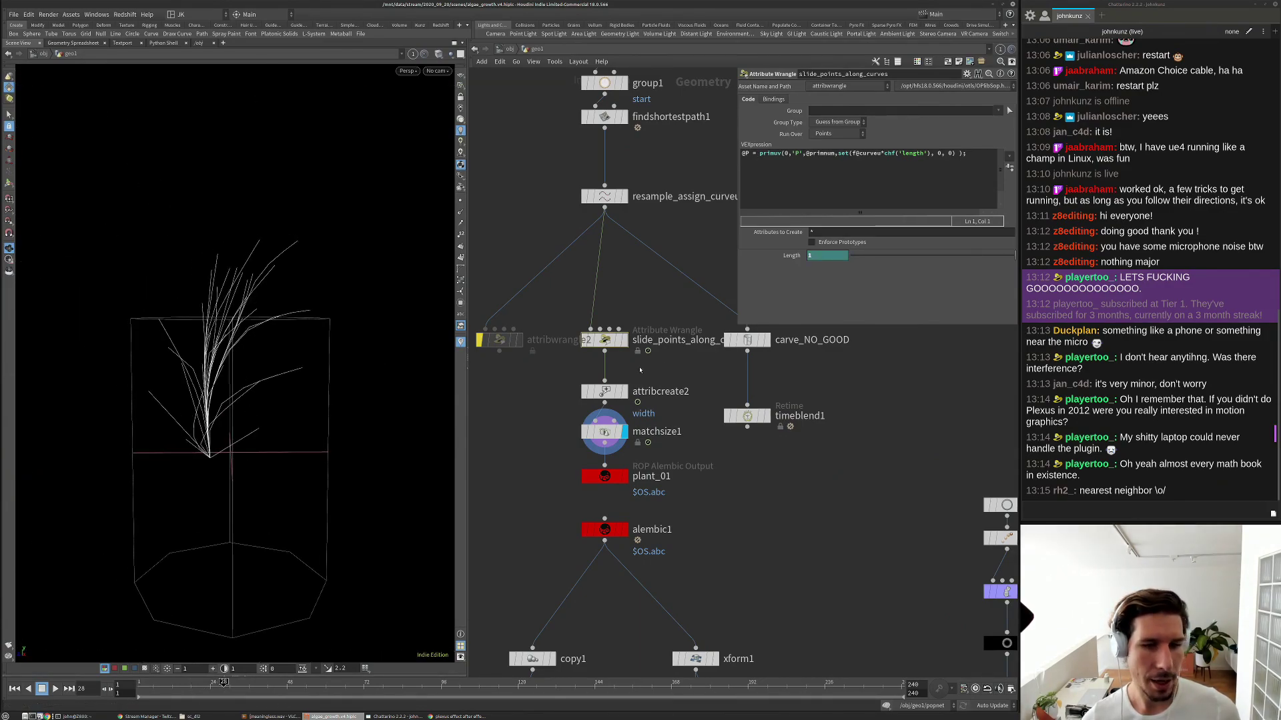
click(211, 683)
drag(210, 683, 142, 691)
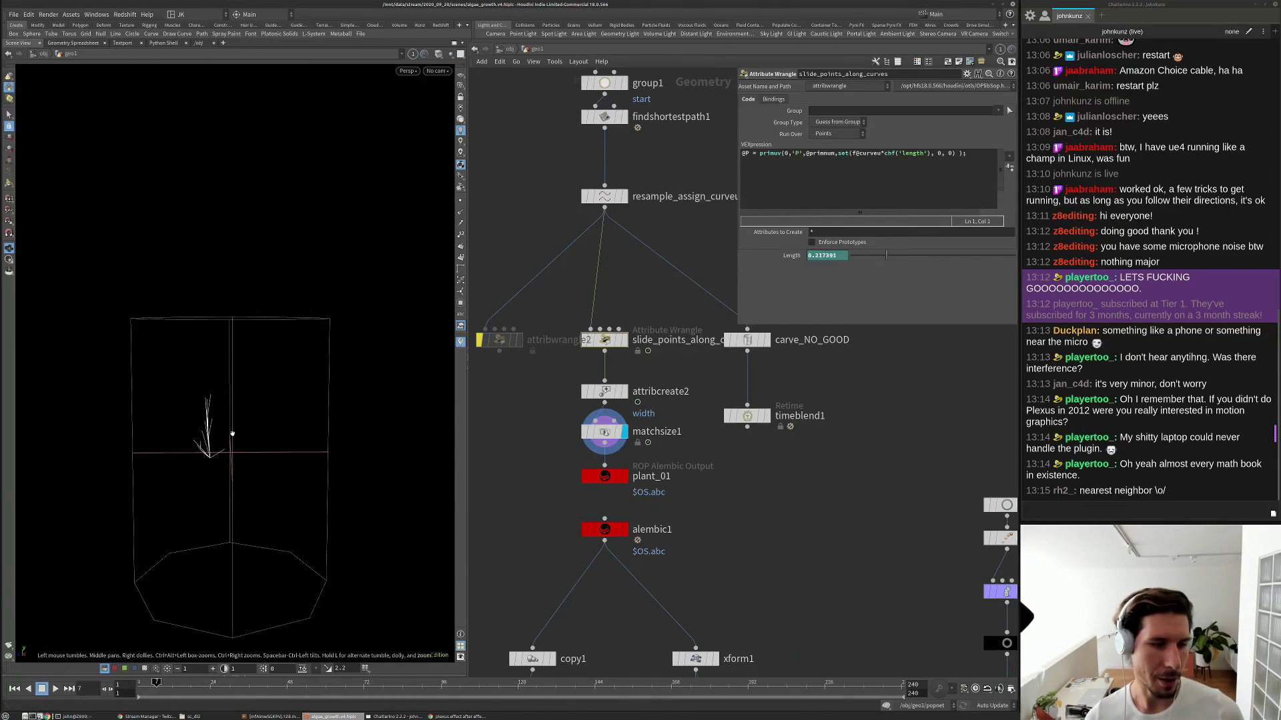
drag(181, 687, 217, 695)
scroll(632, 456, down, 3)
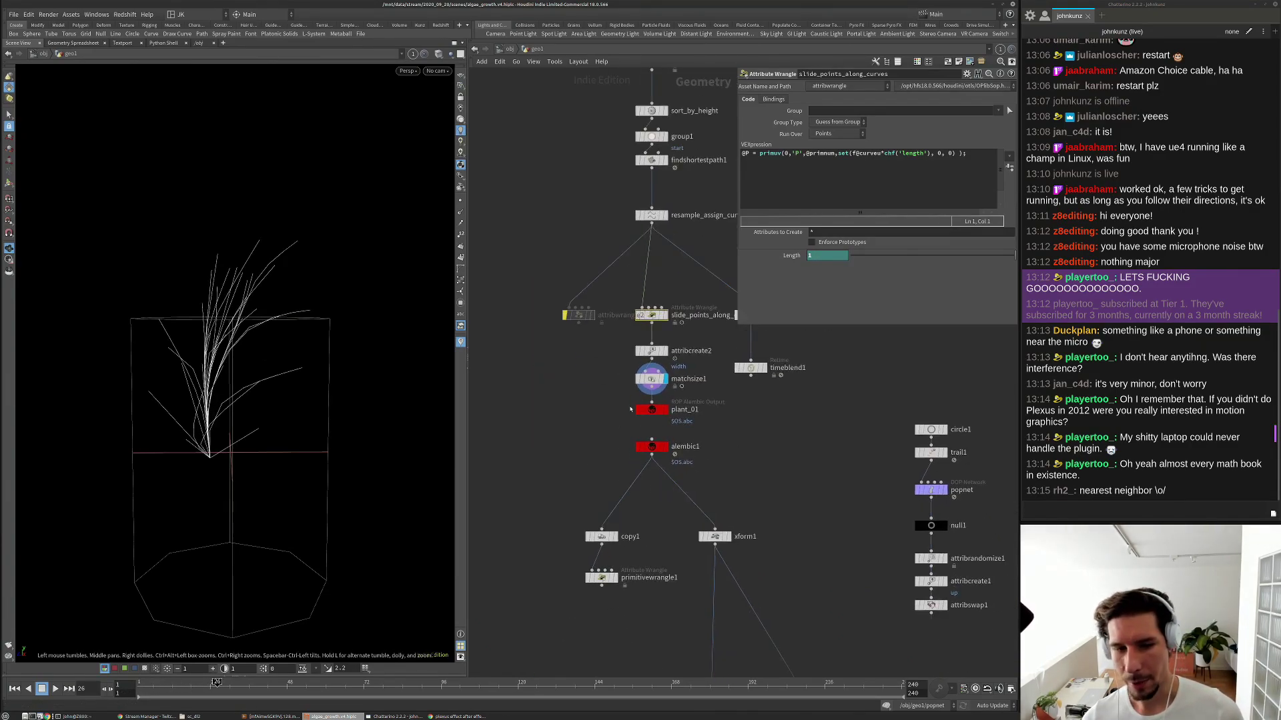
scroll(630, 410, up, 3)
click(660, 427)
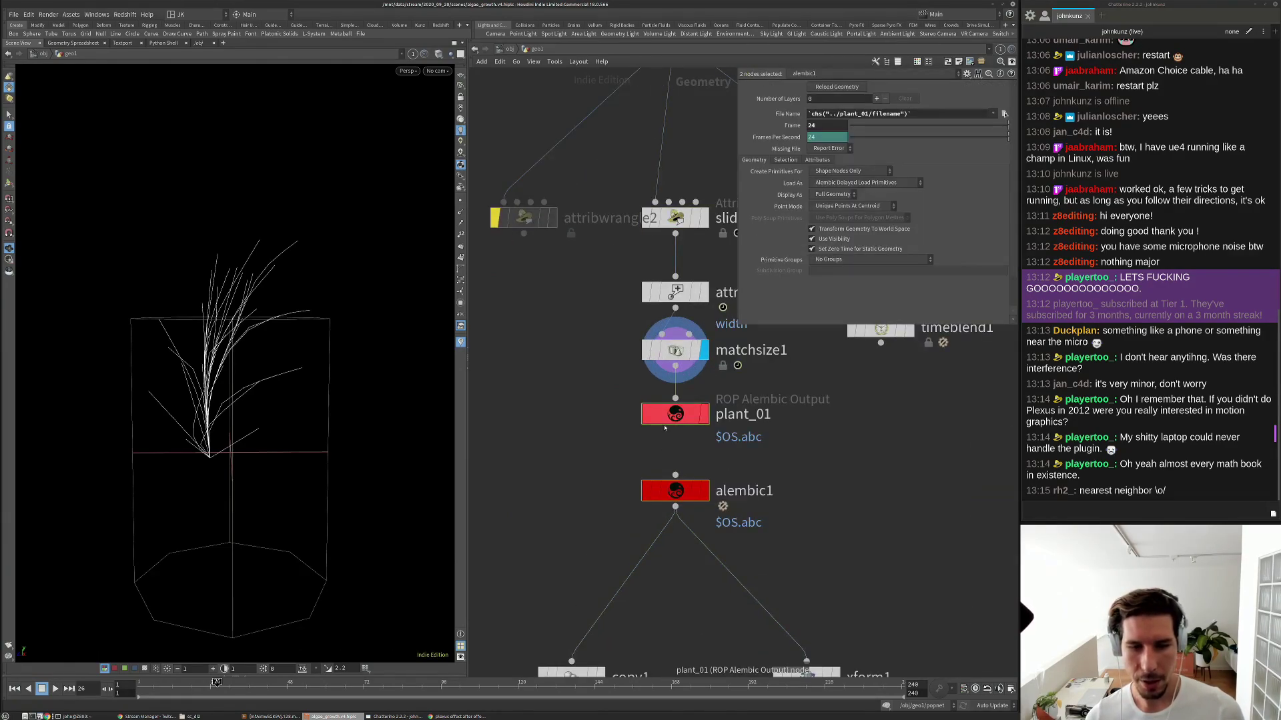
Delete plant_01 and alembic1 and place a ROP Geometry Output node below matchsize1.
key(Delete)
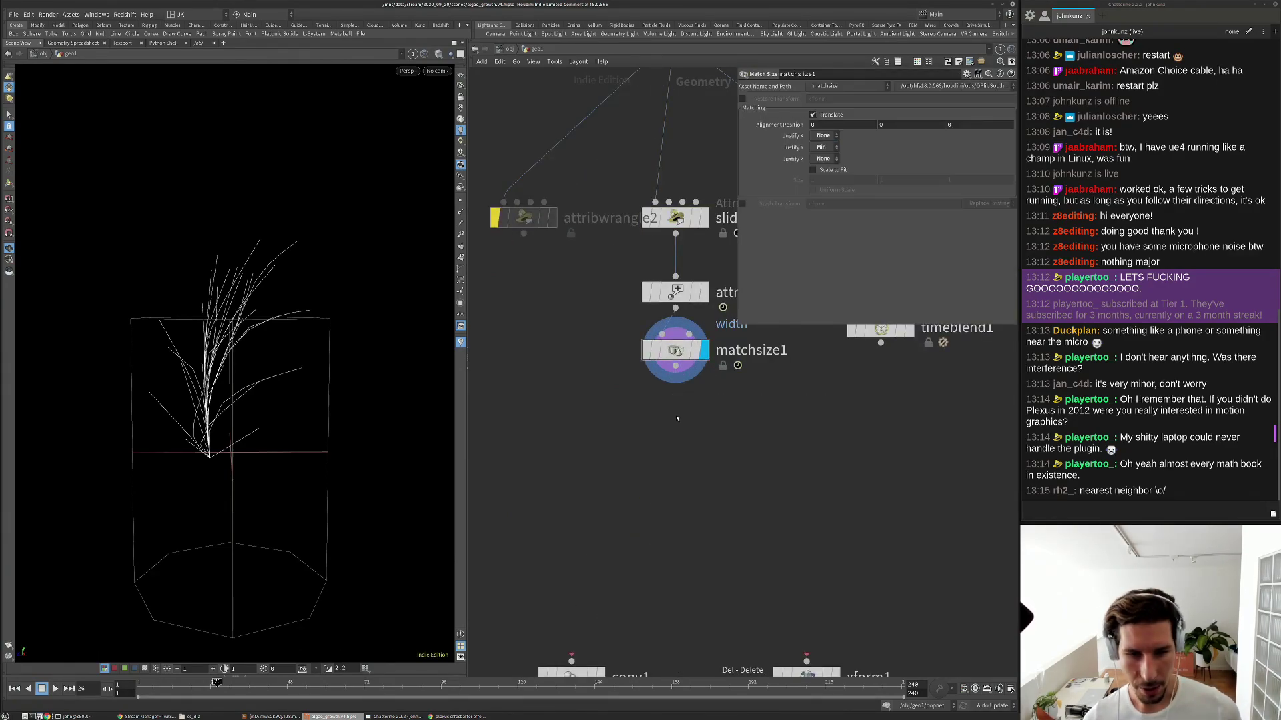
key(Tab)
text(rop)
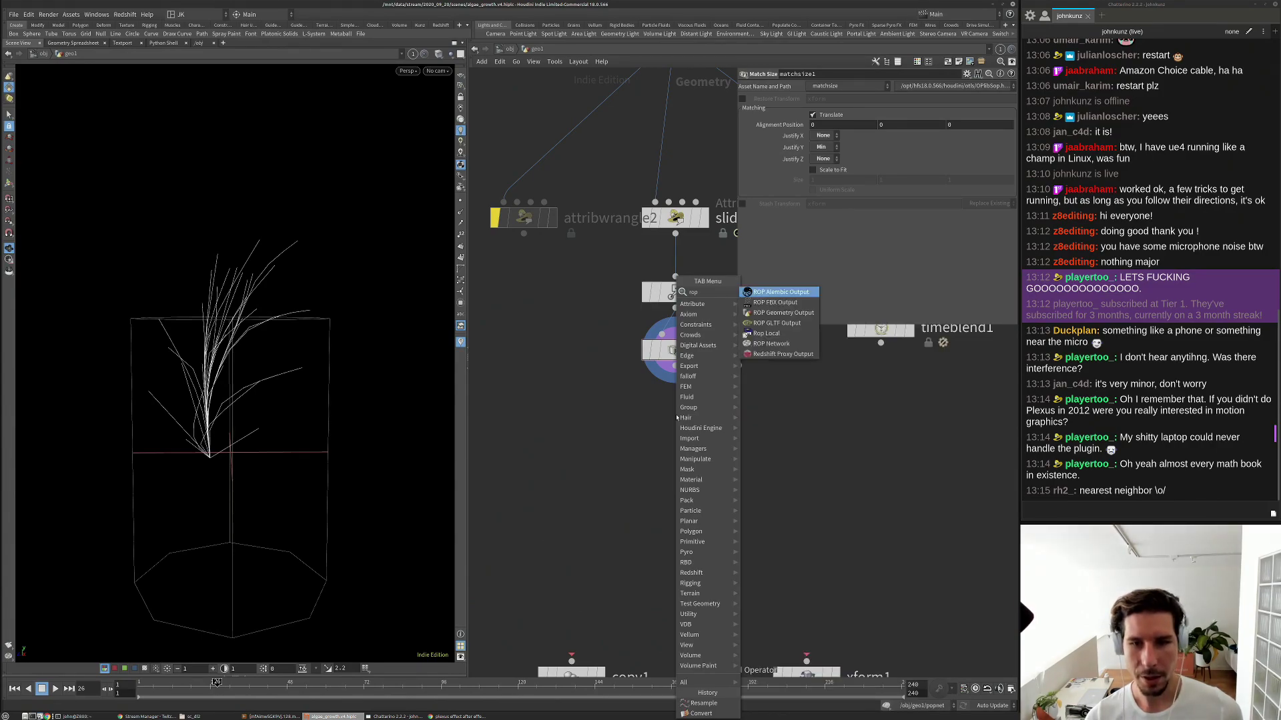
click(780, 313)
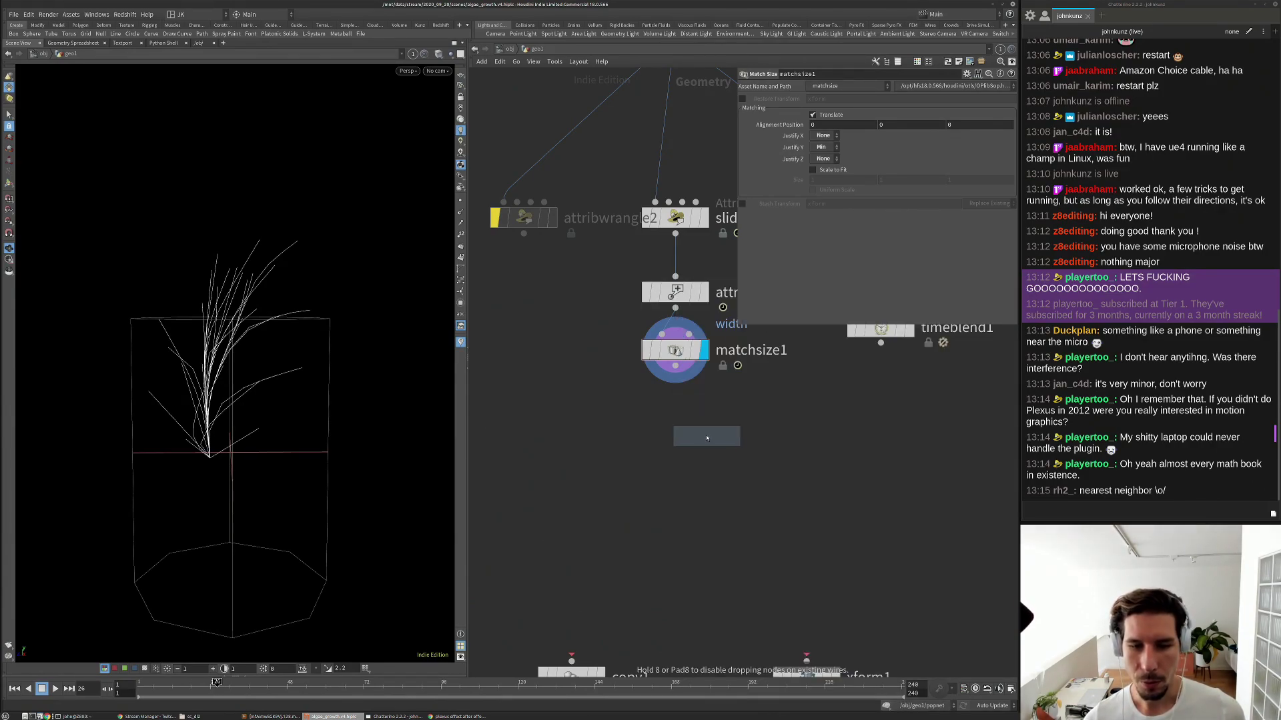
click(686, 418)
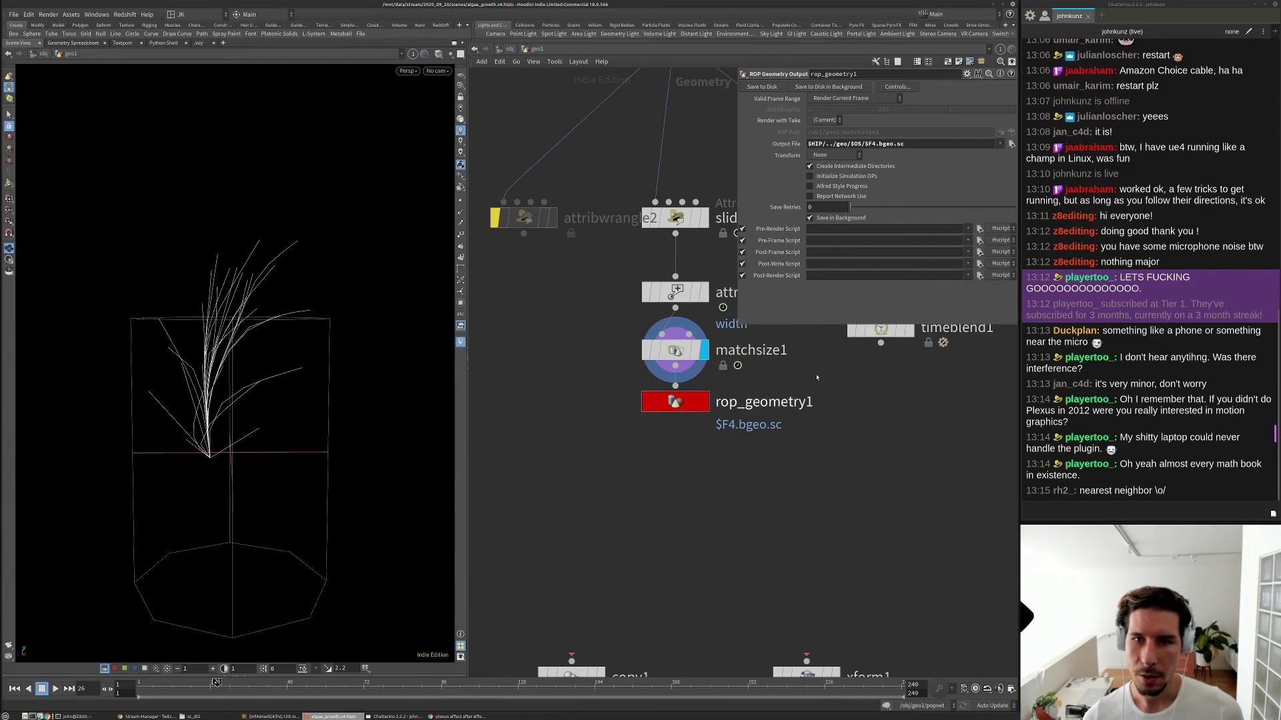
click(14, 14)
Start Save As, go up to /mnt/data/stream and create a 2020_09_27 folder.
click(40, 67)
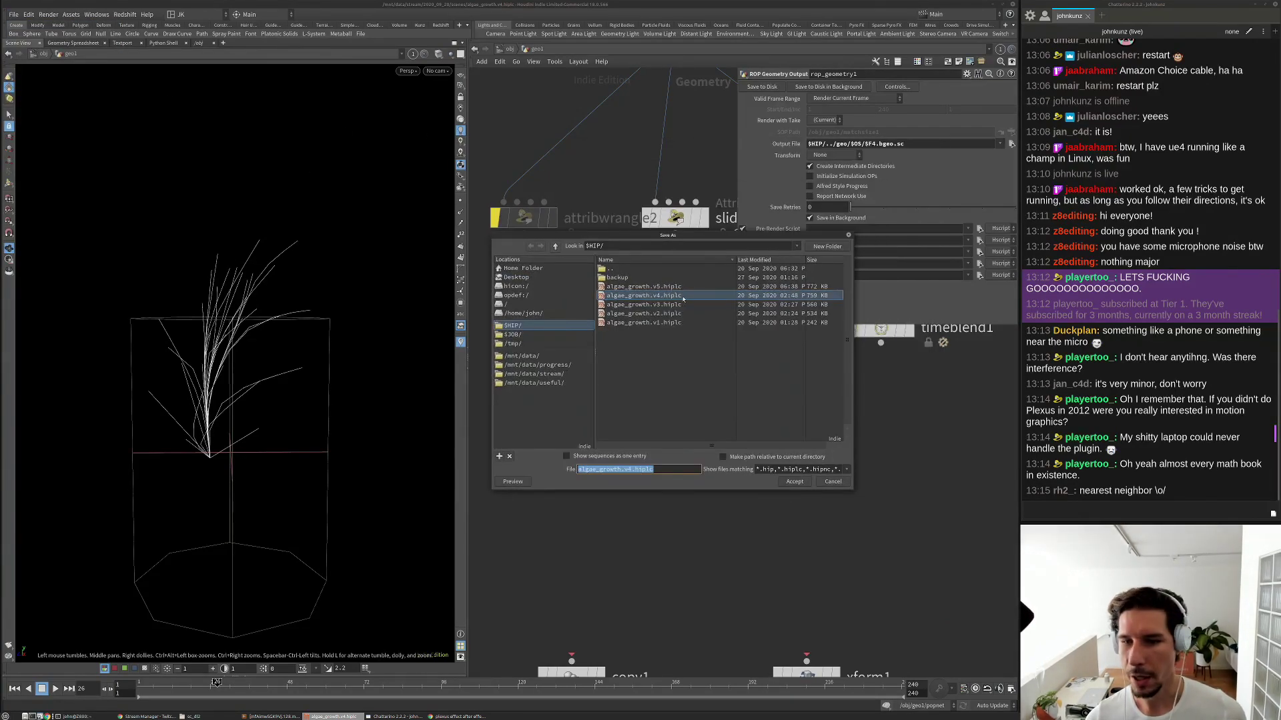
double_click(629, 270)
double_click(629, 270)
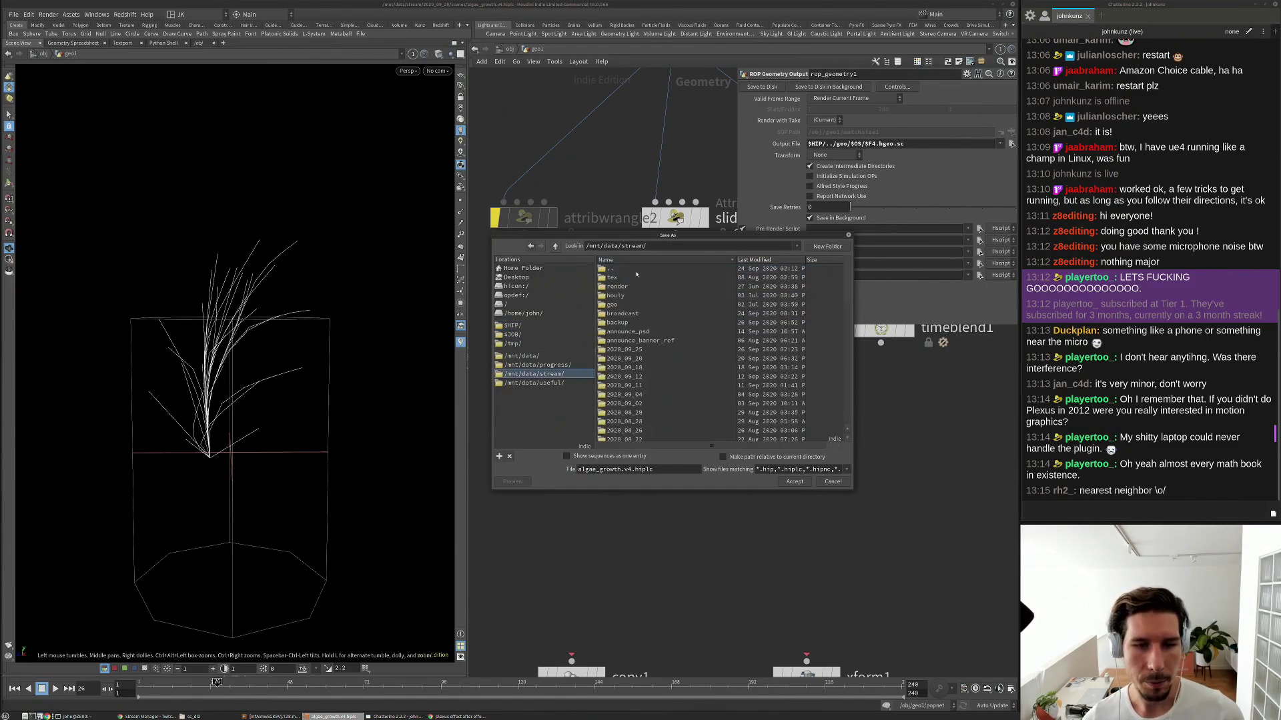
drag(721, 236, 542, 244)
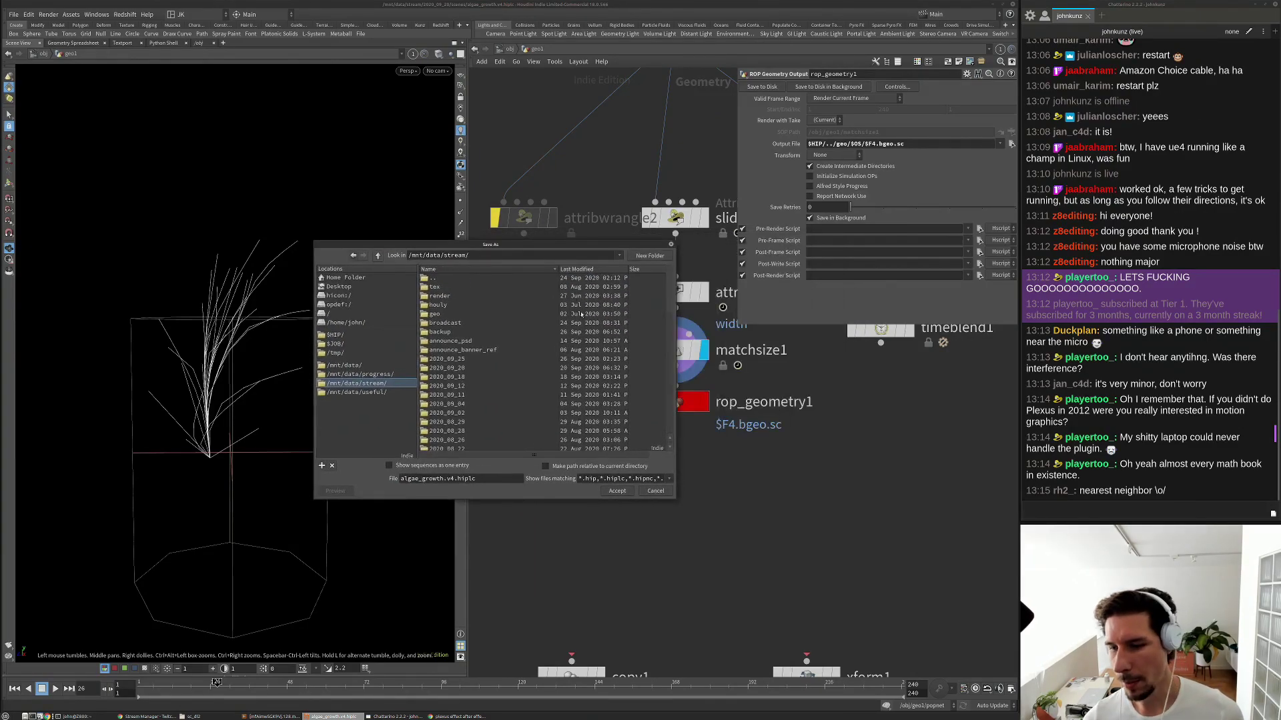
click(637, 255)
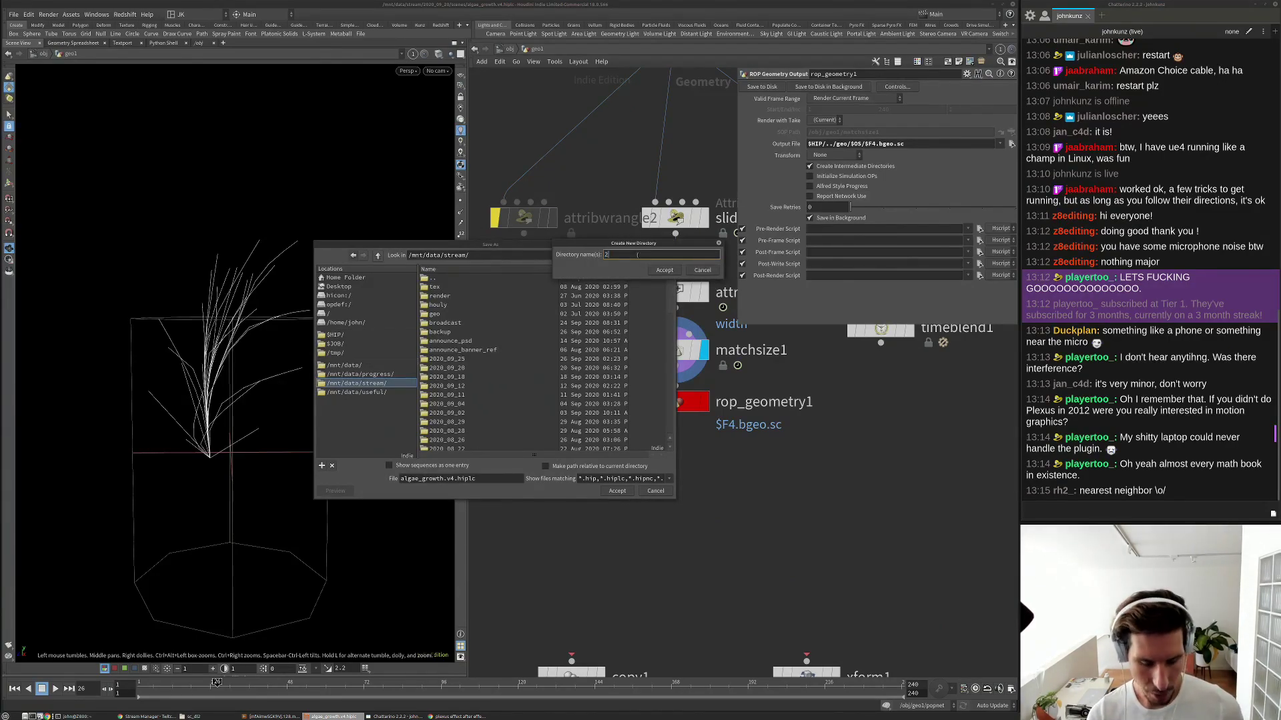
text(2020_)
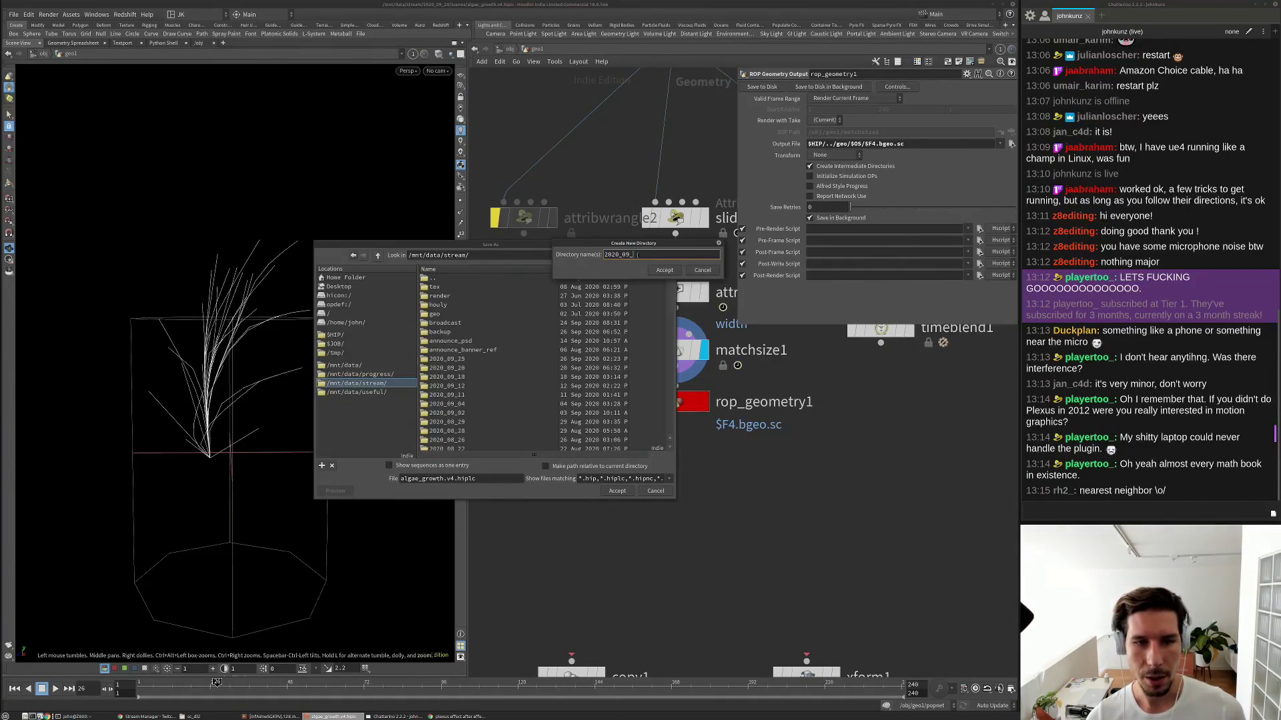
text(09_27)
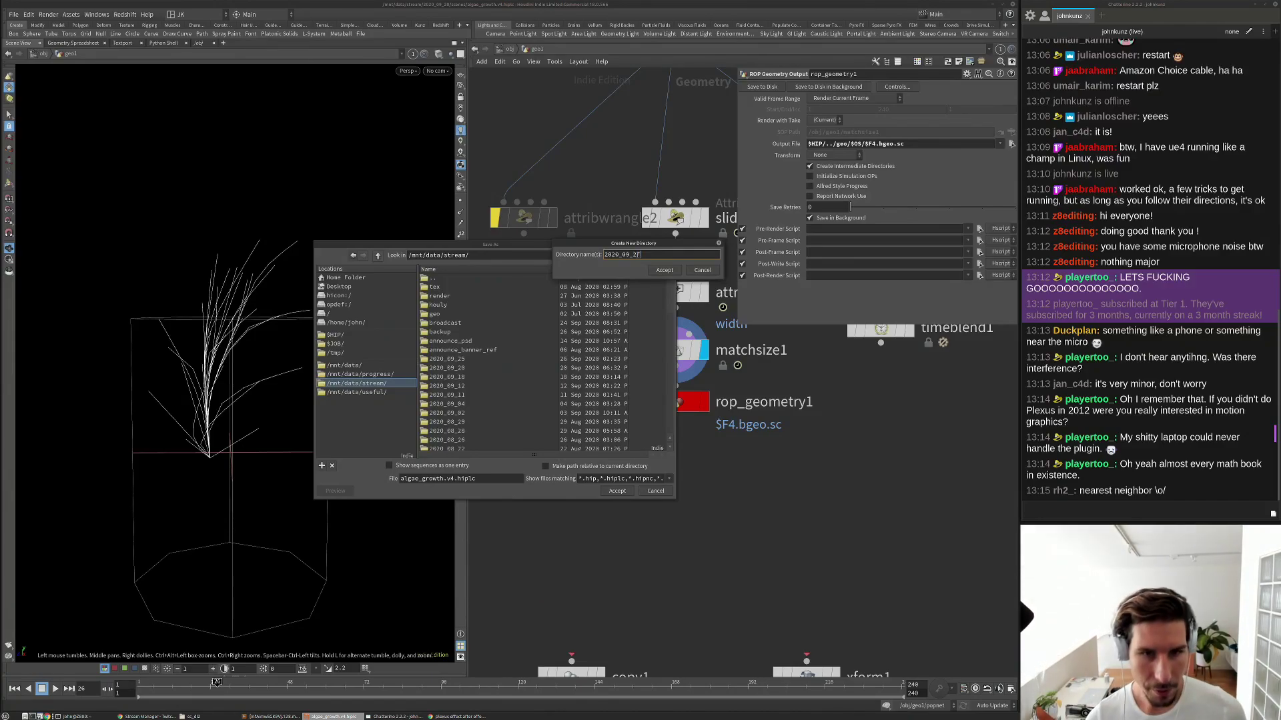
key(Return)
Create a scenes folder inside it and save the scene as algae_growth.v6.hiplc.
click(643, 256)
text(ge)
key(BackSpace)
key(BackSpace)
text(scene)
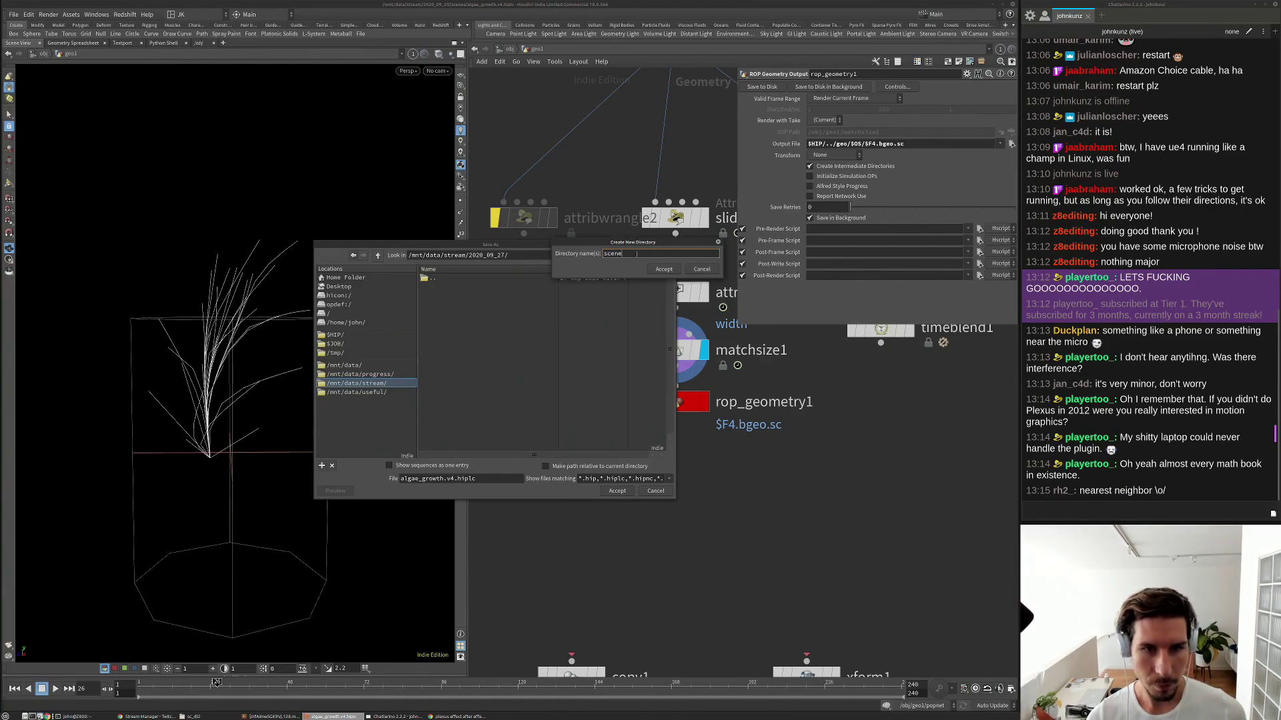
text(s)
key(Return)
click(455, 478)
key(BackSpace)
text(6)
click(618, 492)
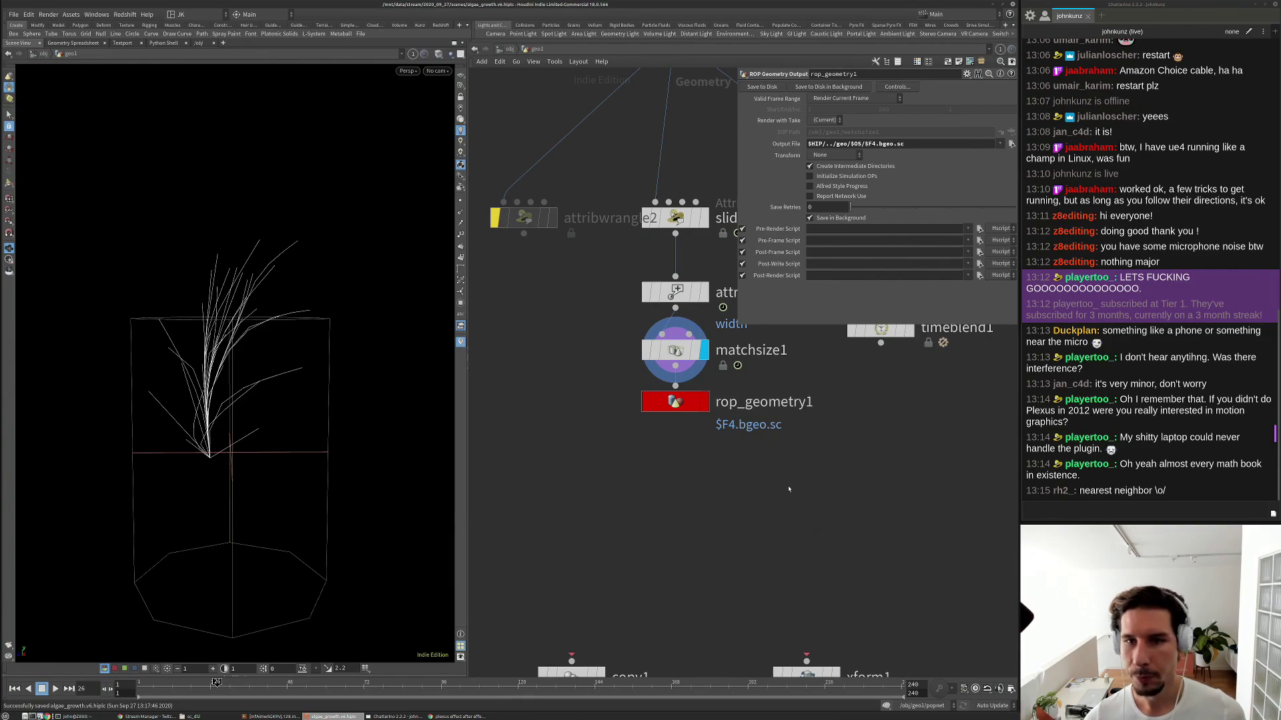
Set rop_geometry1 to output a frame range ending at frame 24 and write it to disk.
click(867, 99)
click(894, 110)
right_click(919, 110)
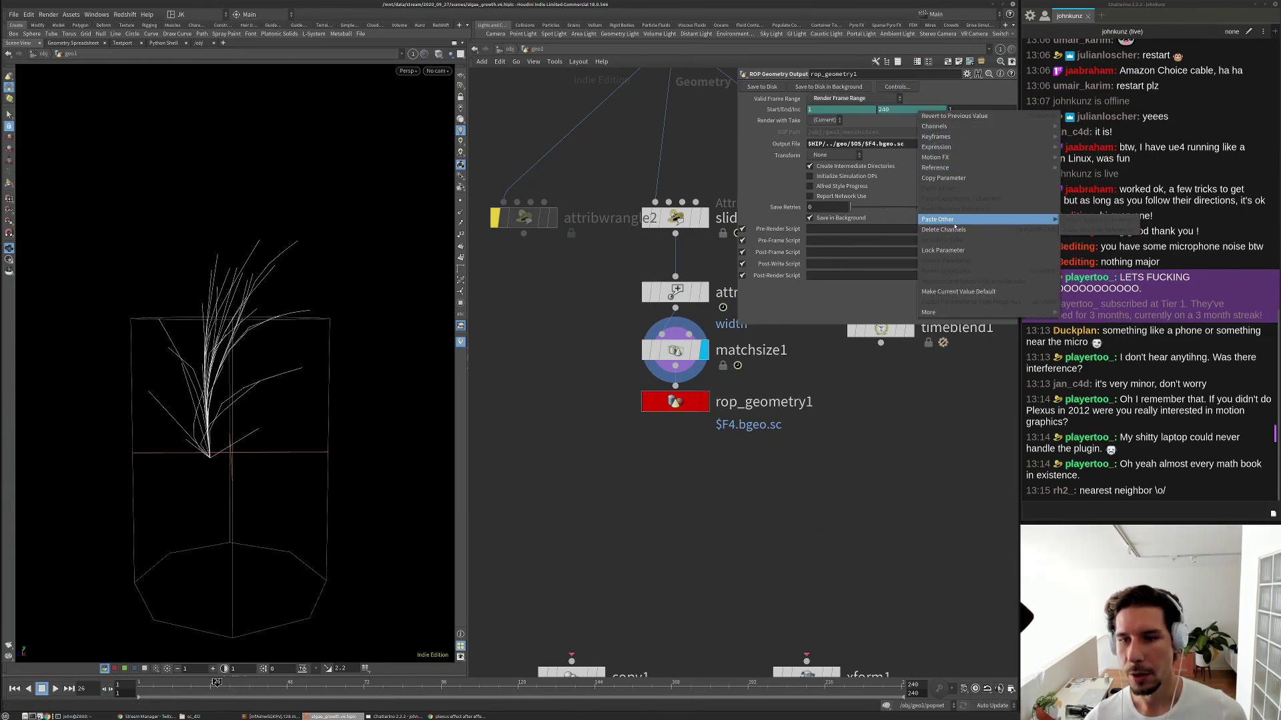
click(954, 230)
click(914, 109)
key(BackSpace)
key(Return)
click(770, 90)
Rename rop_geometry1 to plant_01 and widen the parameter pane to read its evaluated output path.
middle_drag(778, 456, 726, 414)
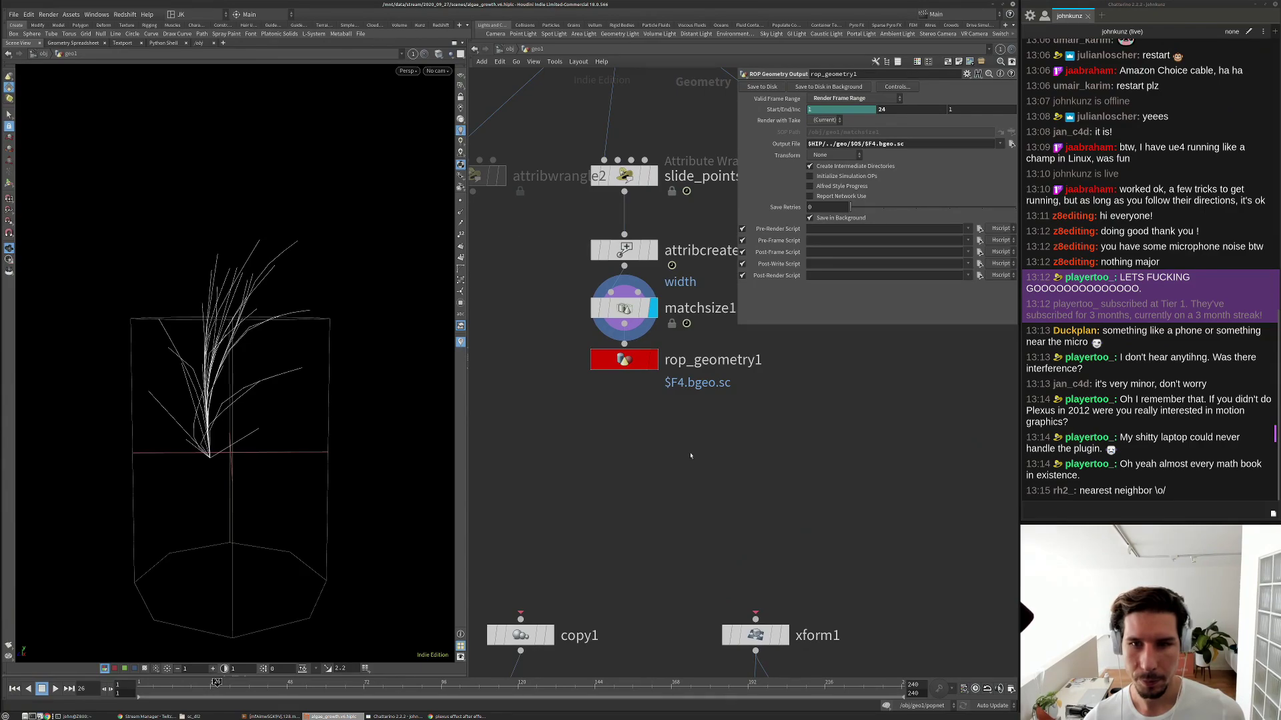
double_click(704, 360)
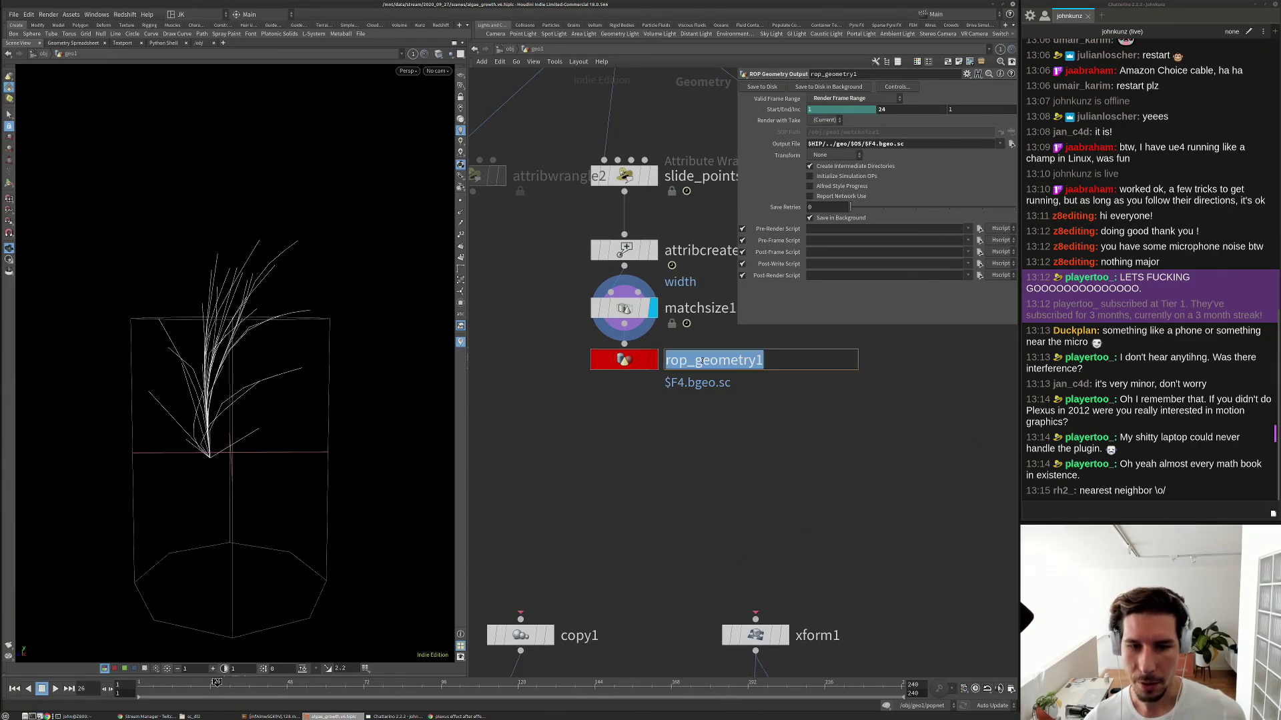
text(plan)
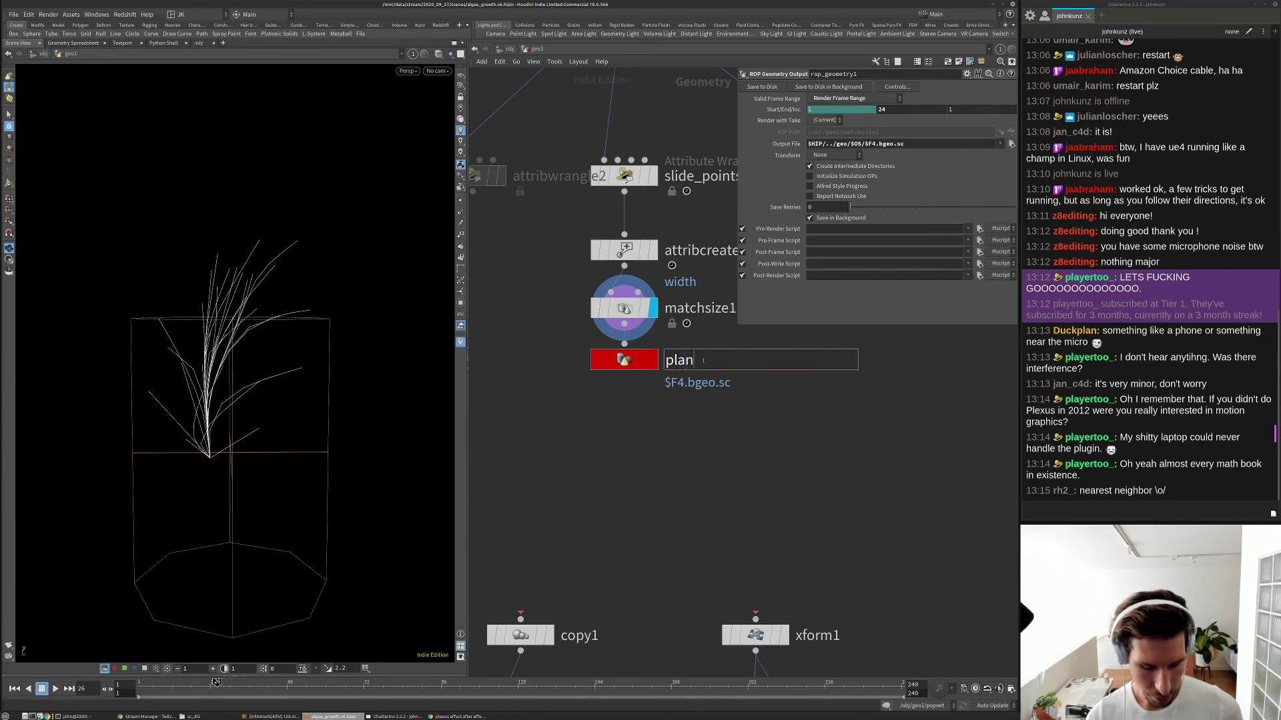
text(t_01)
key(Return)
click(797, 145)
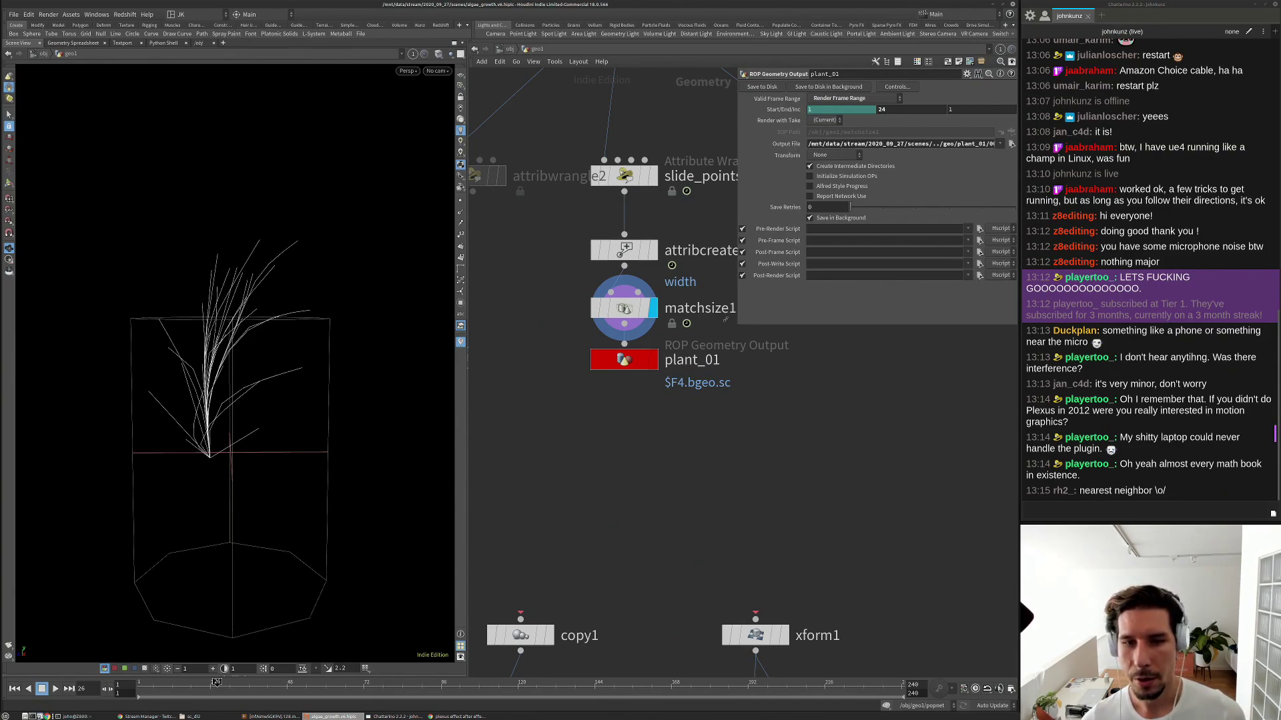
drag(736, 325, 593, 285)
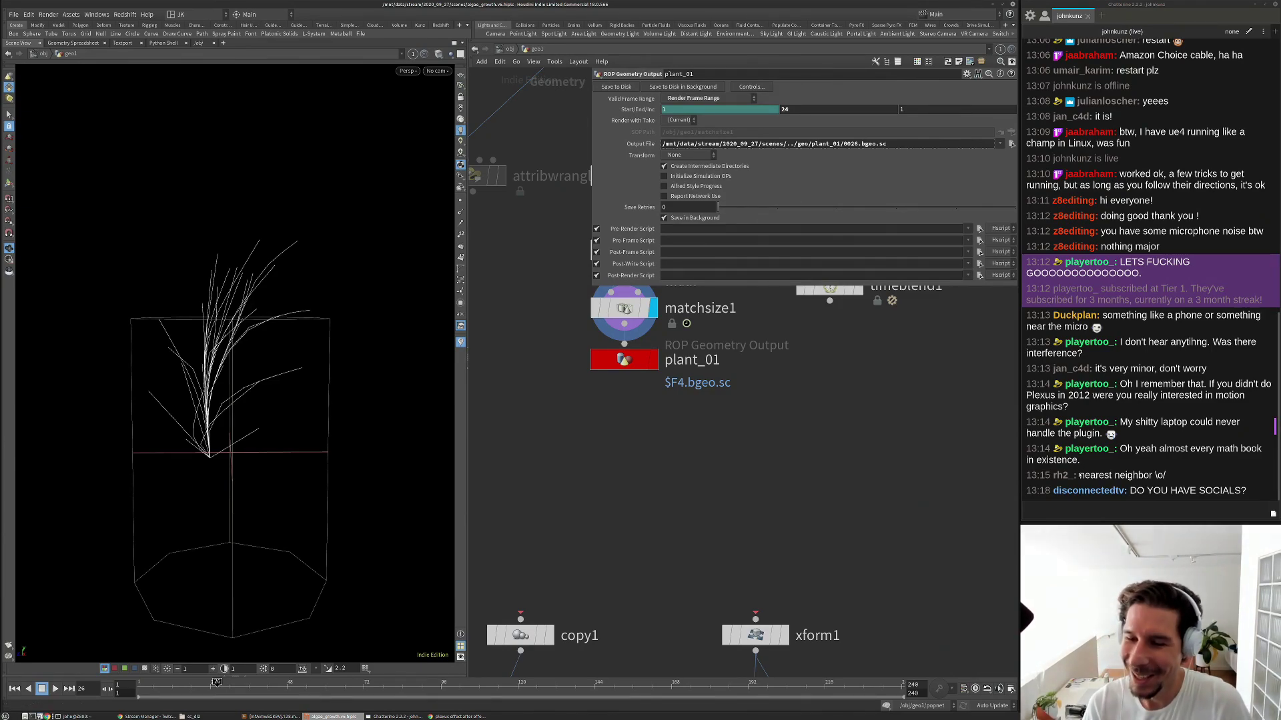
click(1092, 512)
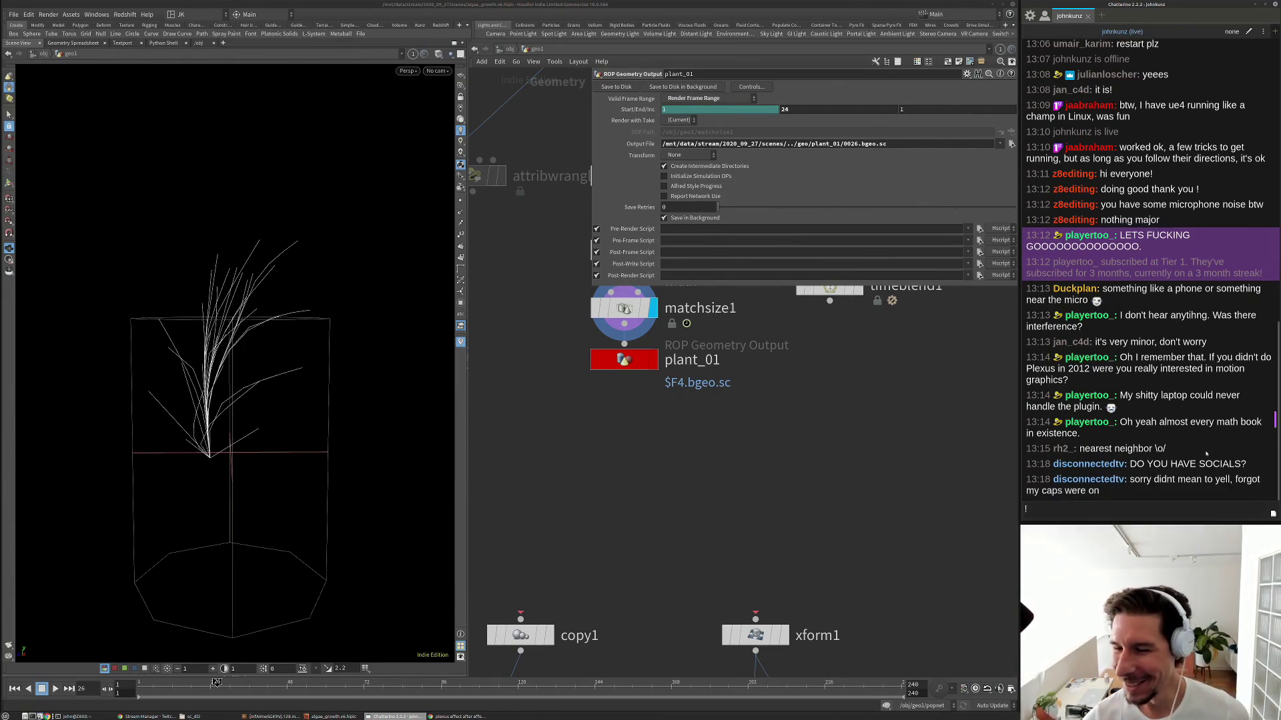
text(!youtube)
key(Return)
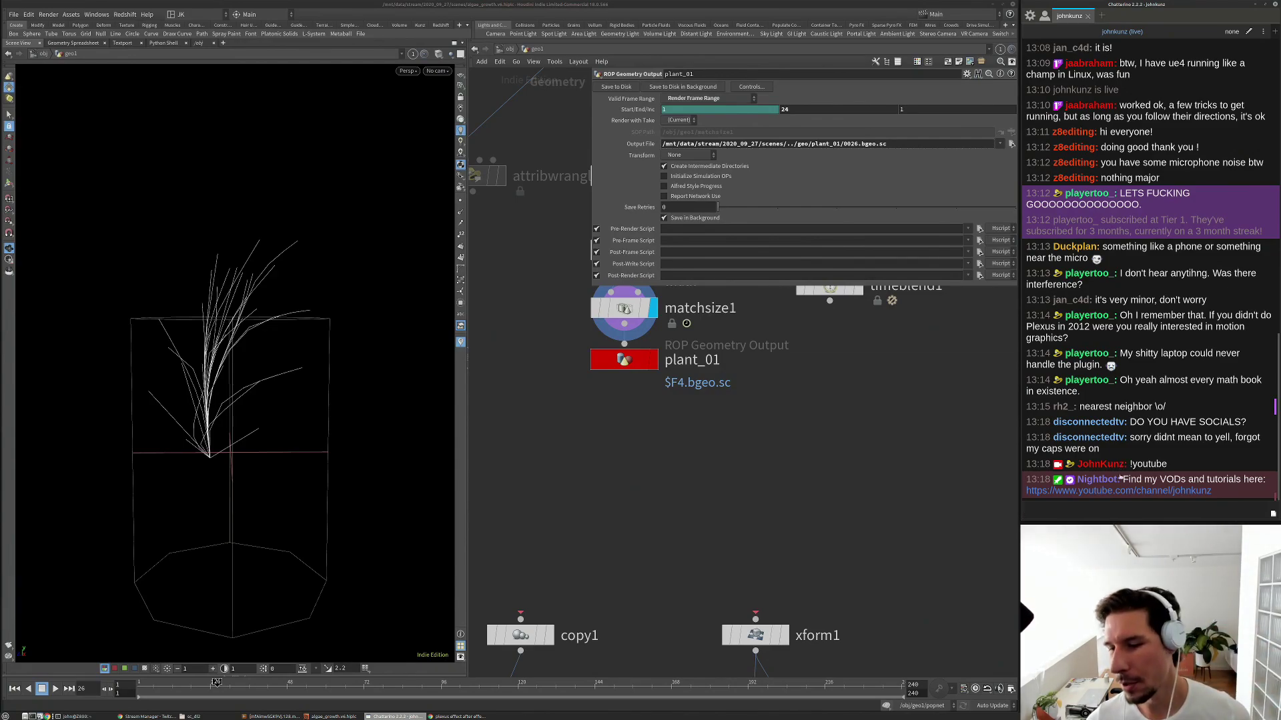
click(904, 505)
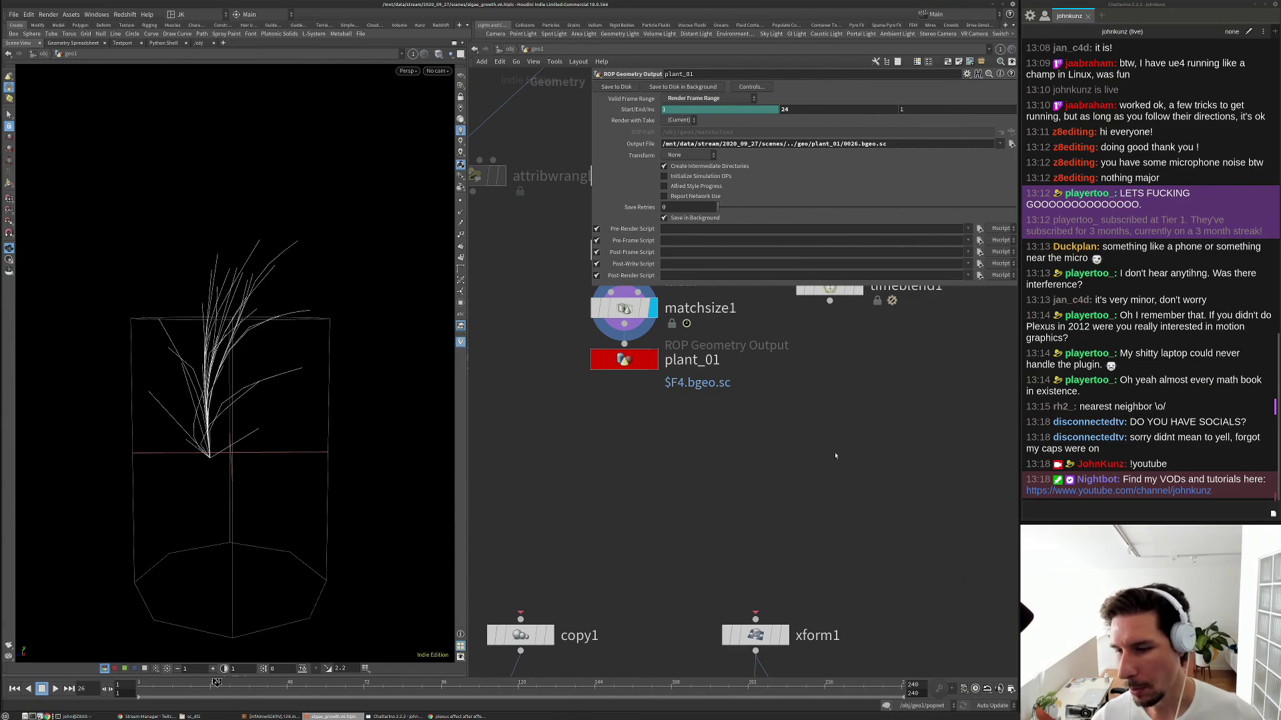
click(1041, 506)
text(johnkunz.com)
key(Return)
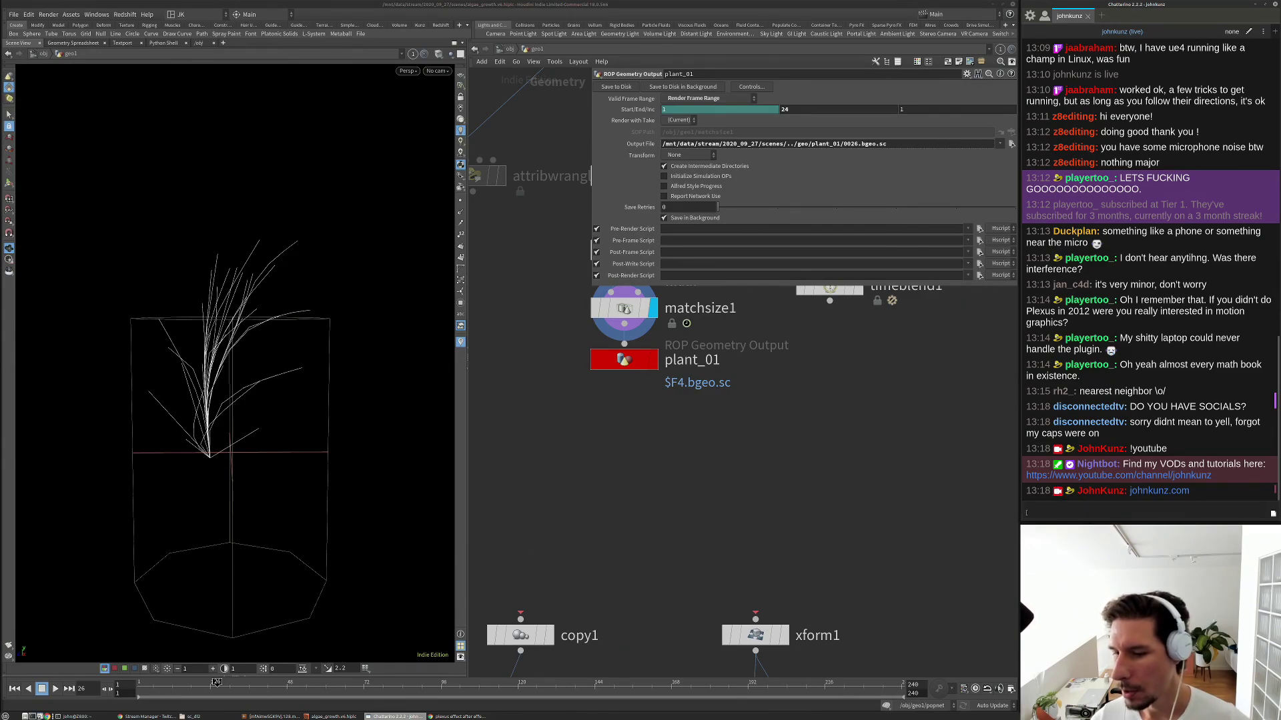
middle_drag(683, 440, 673, 477)
drag(615, 398, 614, 407)
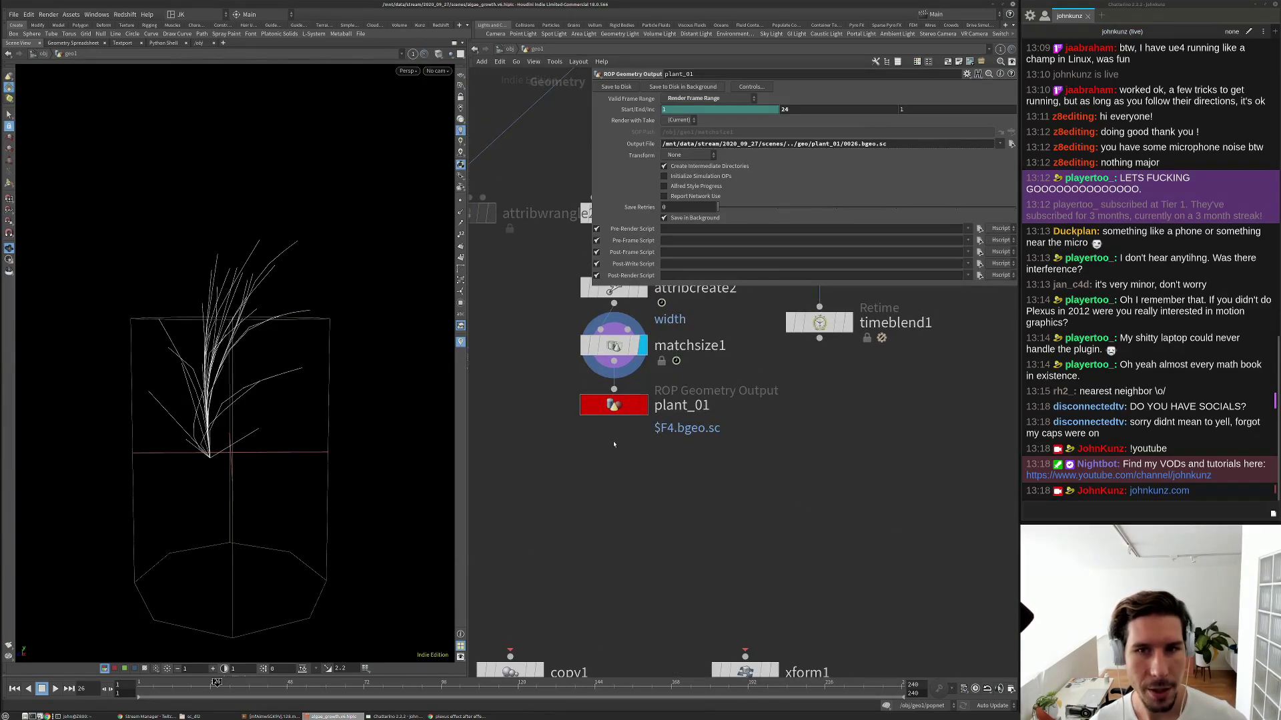
click(643, 145)
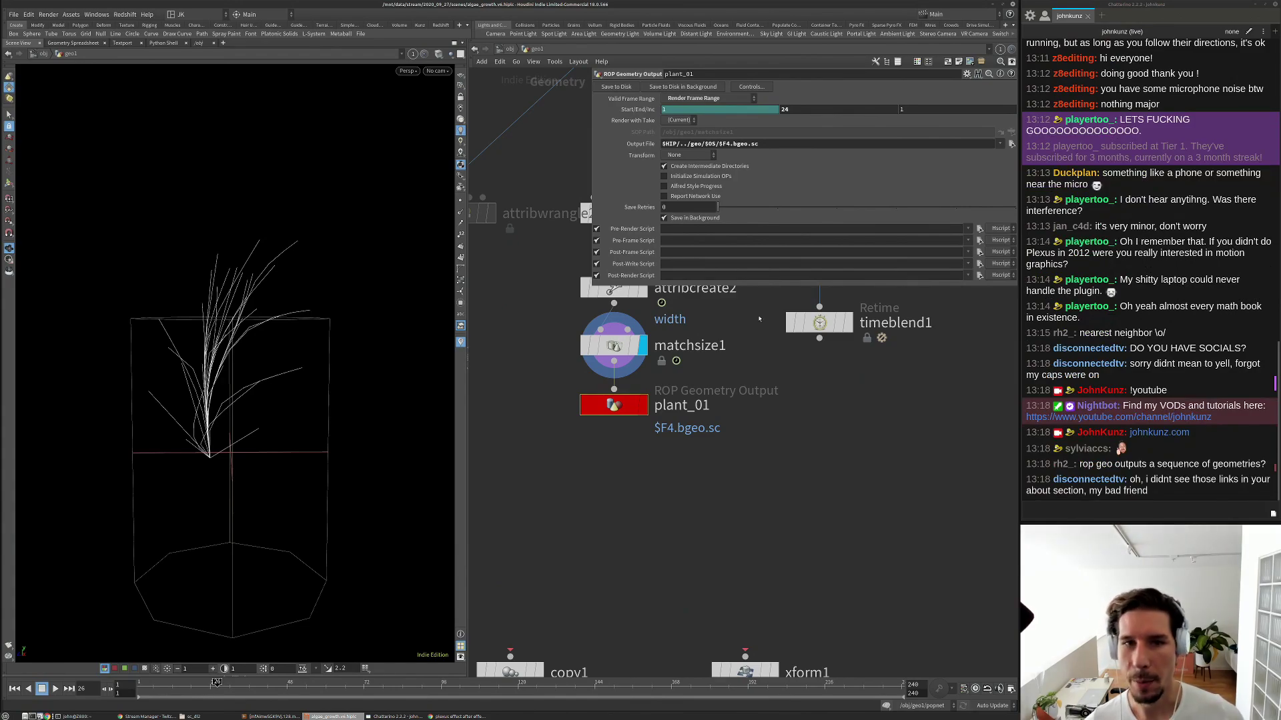
click(698, 99)
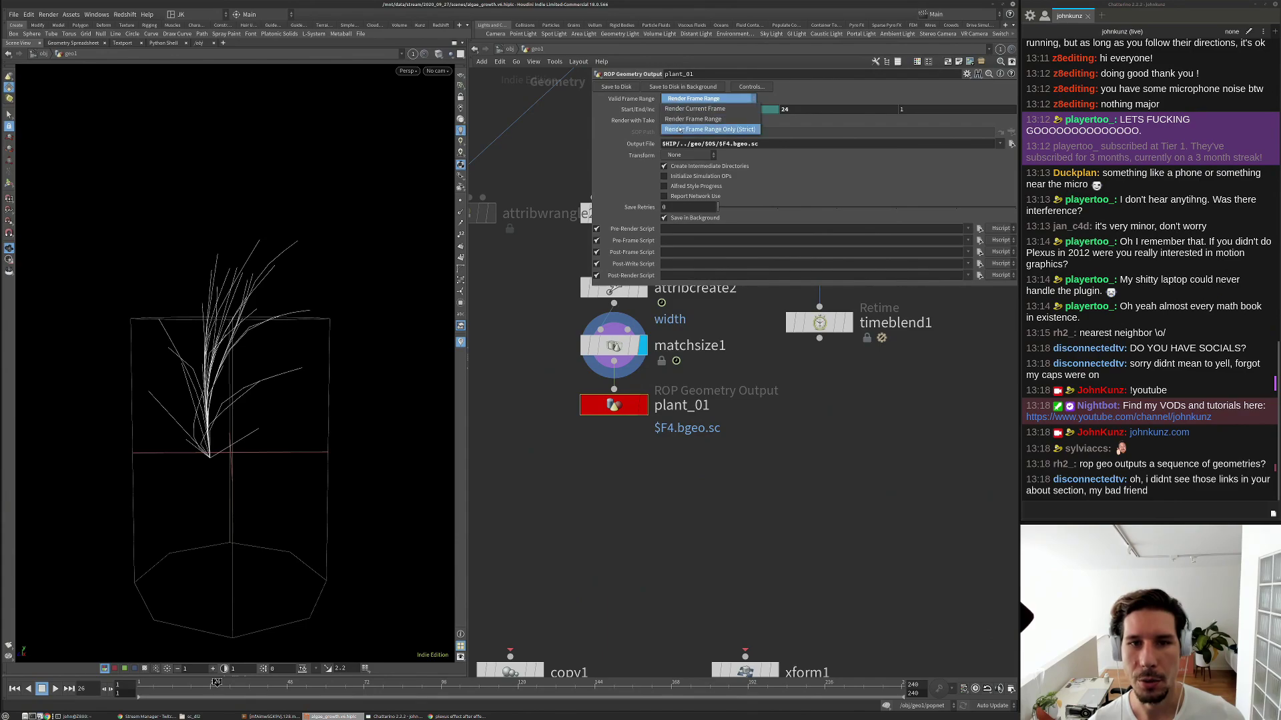
click(692, 119)
click(695, 100)
click(698, 101)
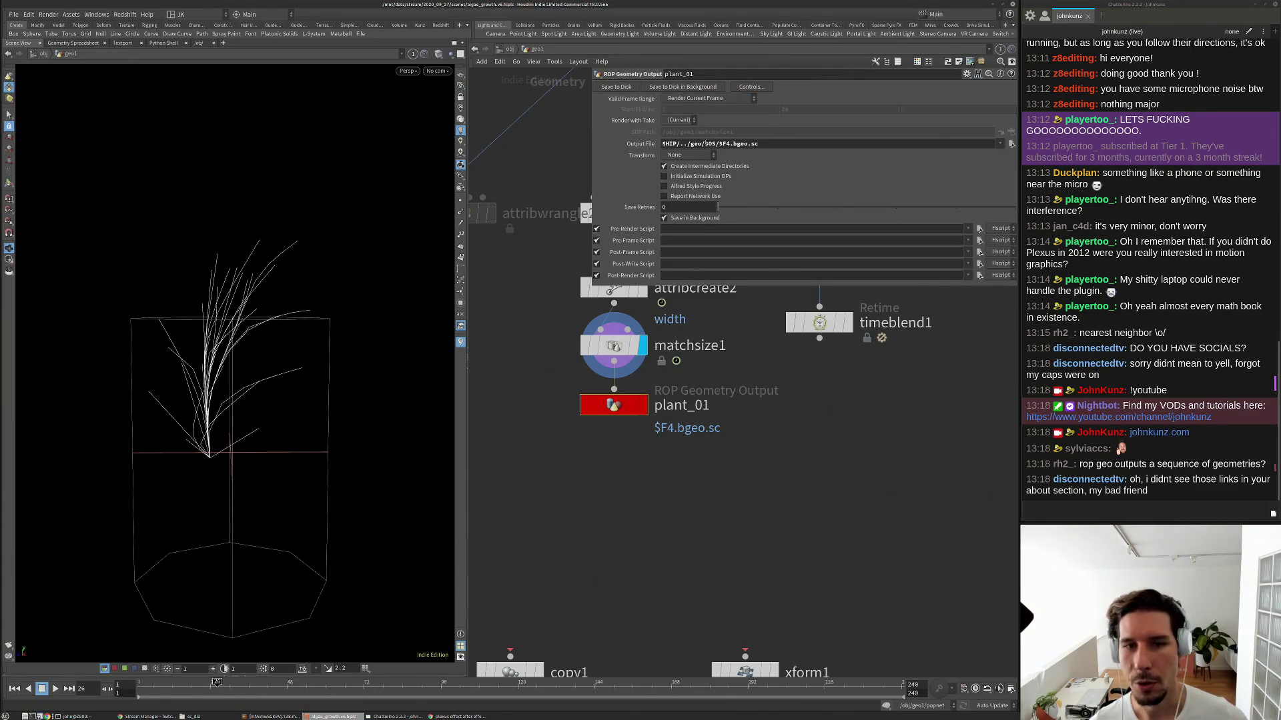
click(697, 100)
click(719, 107)
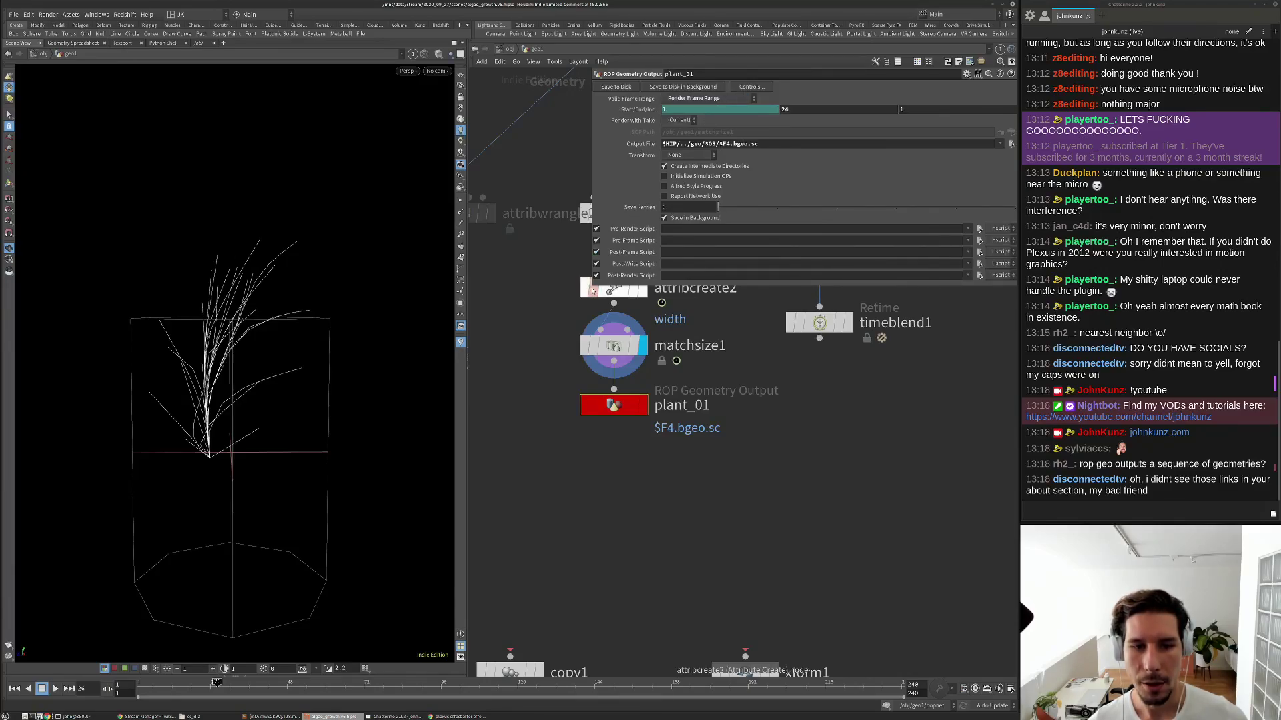
drag(590, 285, 540, 285)
double_click(658, 144)
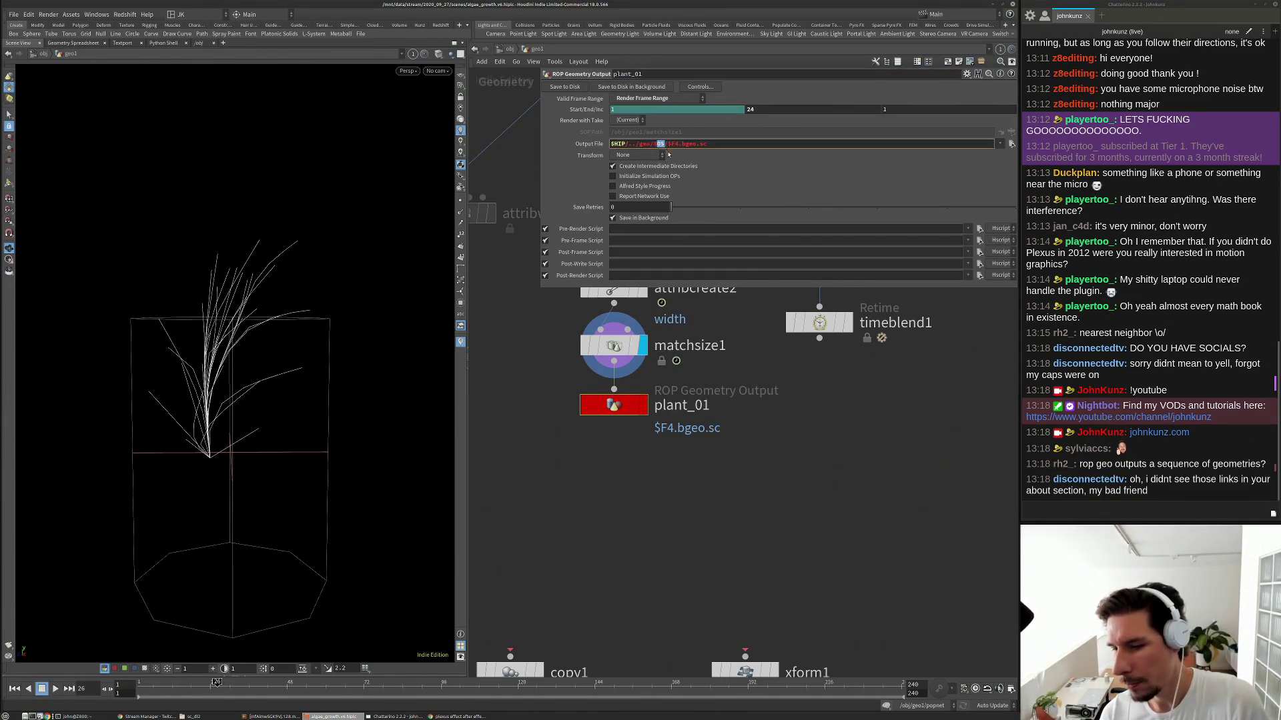
double_click(627, 74)
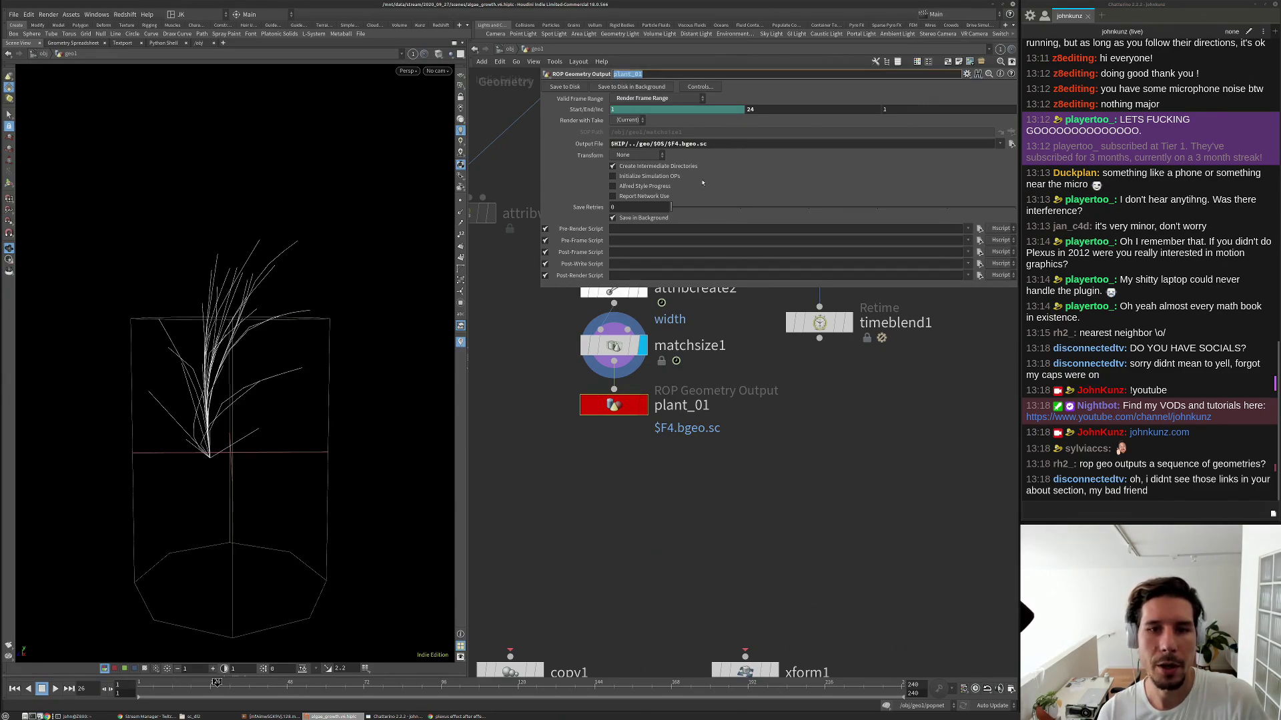
double_click(674, 144)
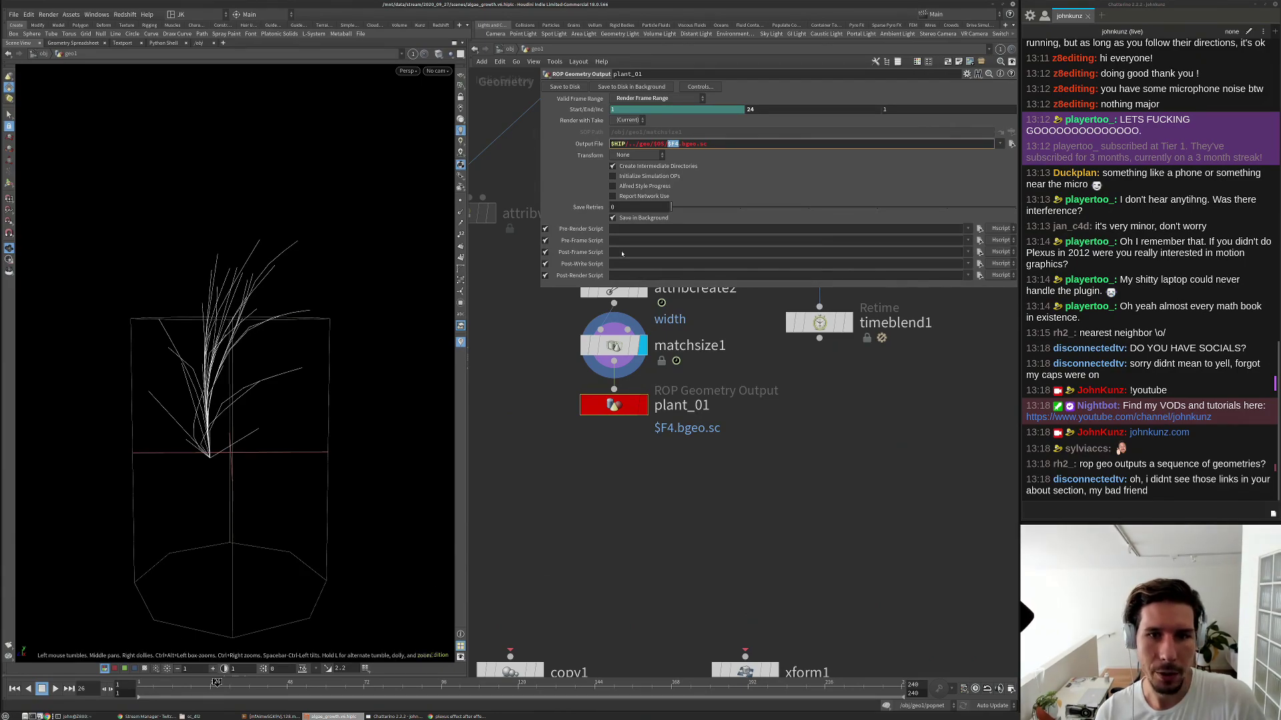
click(791, 182)
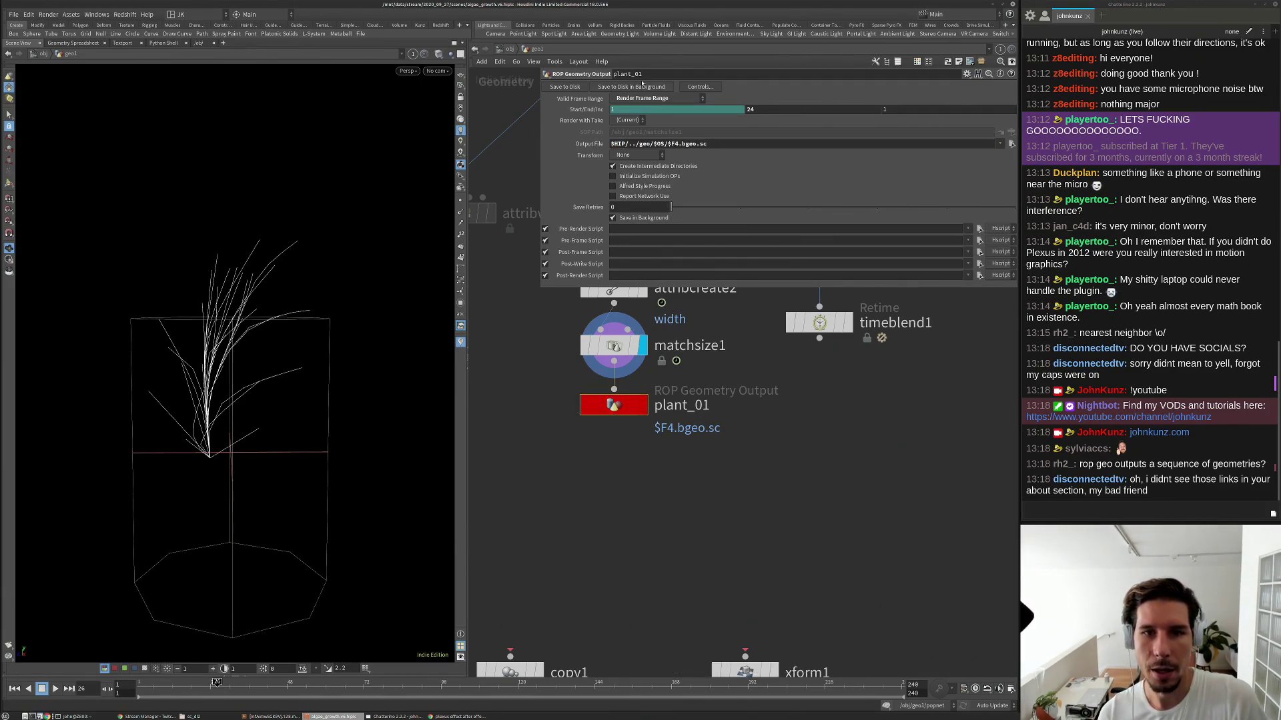
click(568, 87)
click(1010, 143)
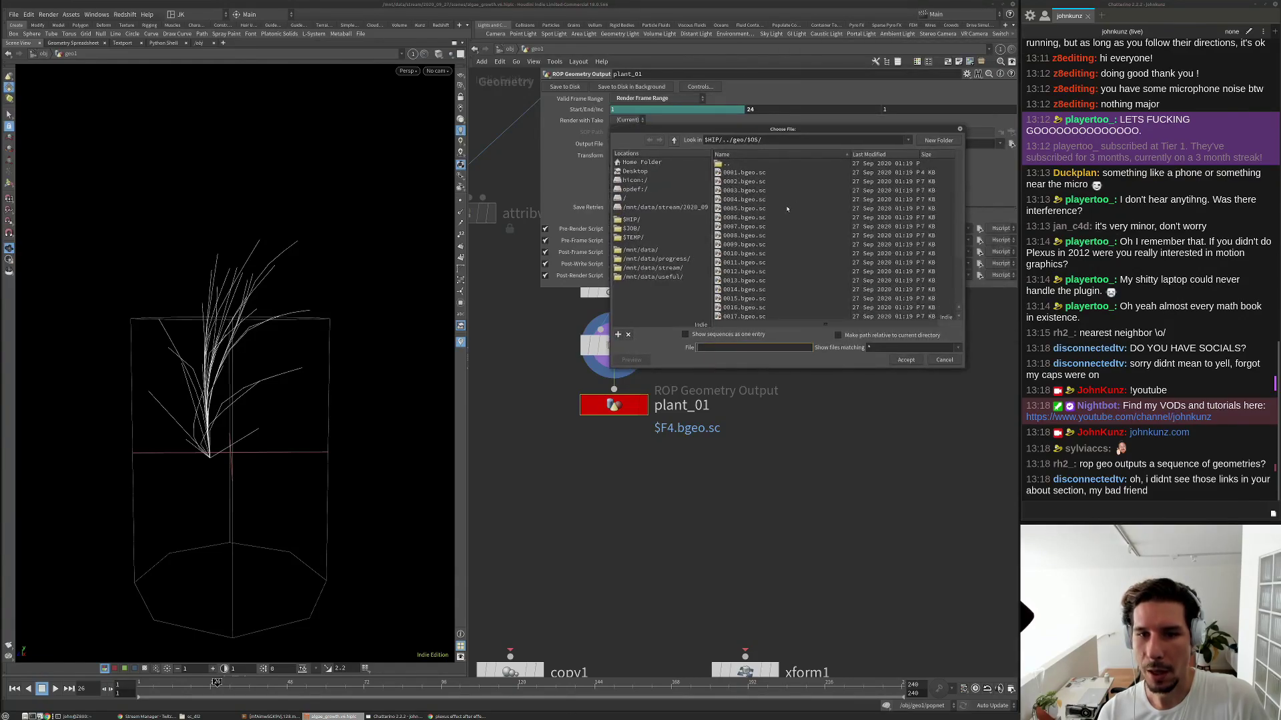
scroll(781, 256, down, 2)
scroll(801, 264, down, 2)
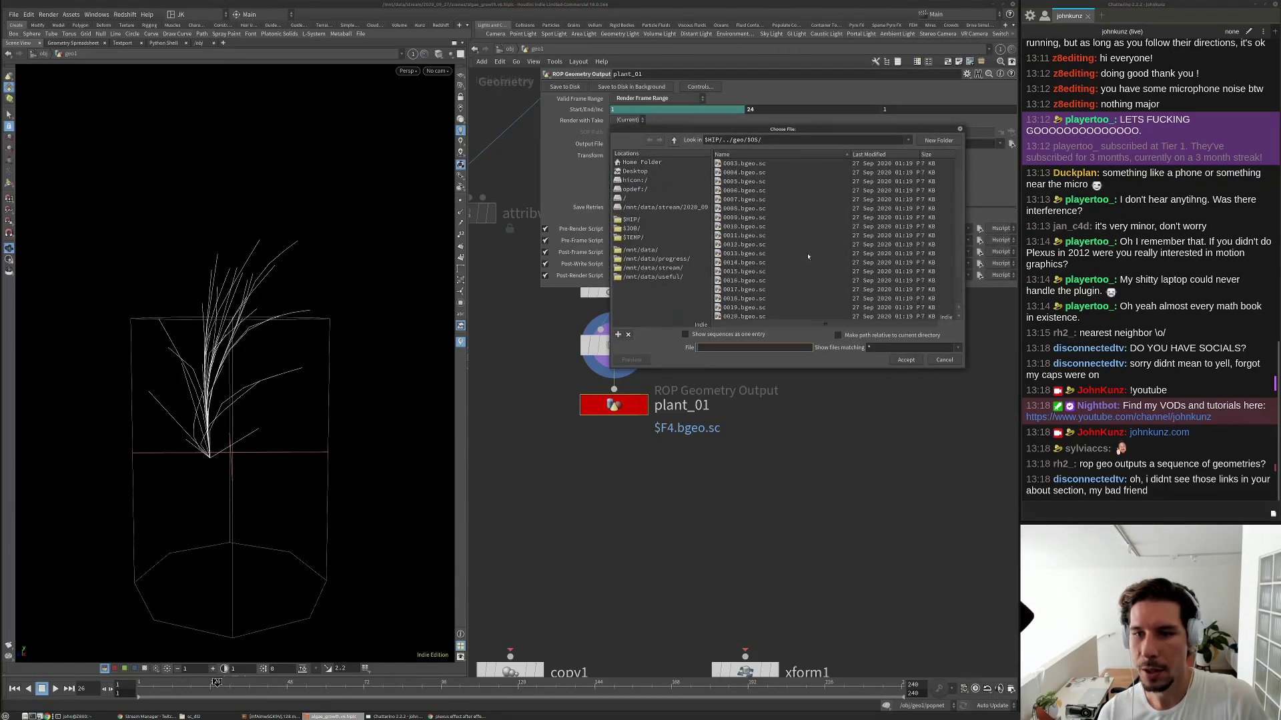
click(944, 360)
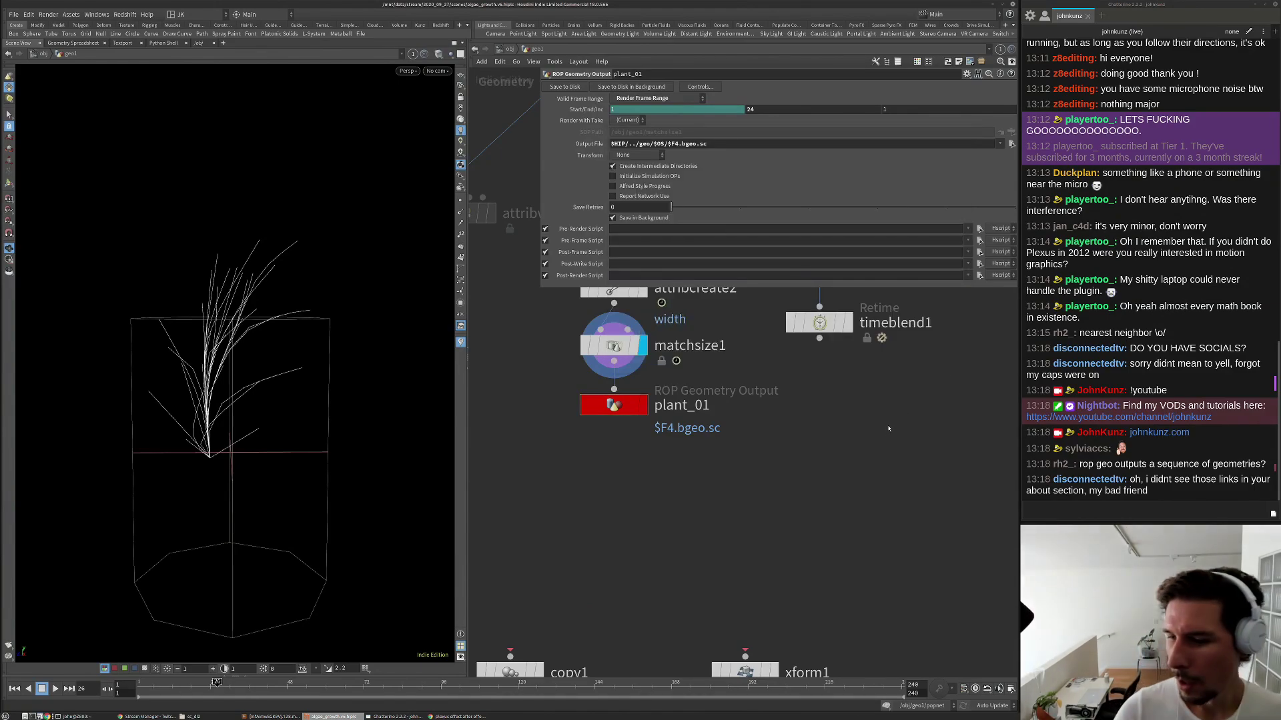
Pan the network and move plant_01 lower below matchsize1 to make room.
middle_drag(783, 489, 731, 469)
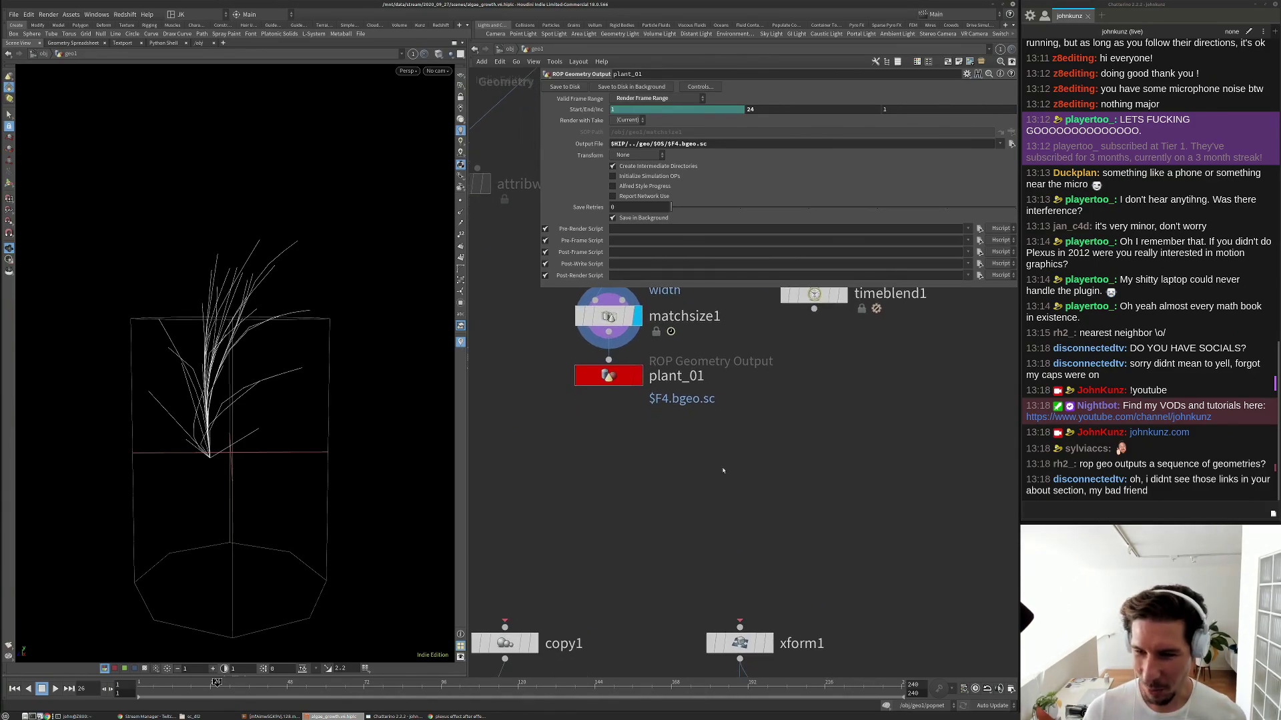
key(Tab)
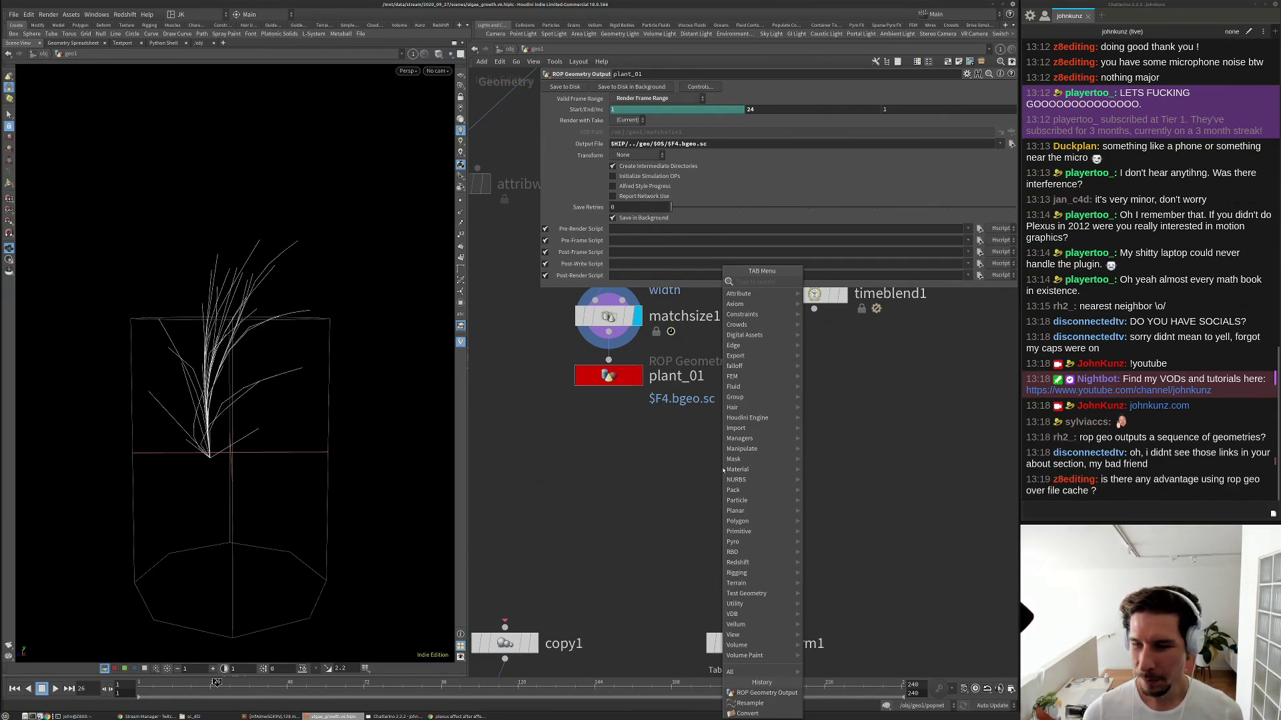
key(Escape)
middle_drag(682, 467, 661, 488)
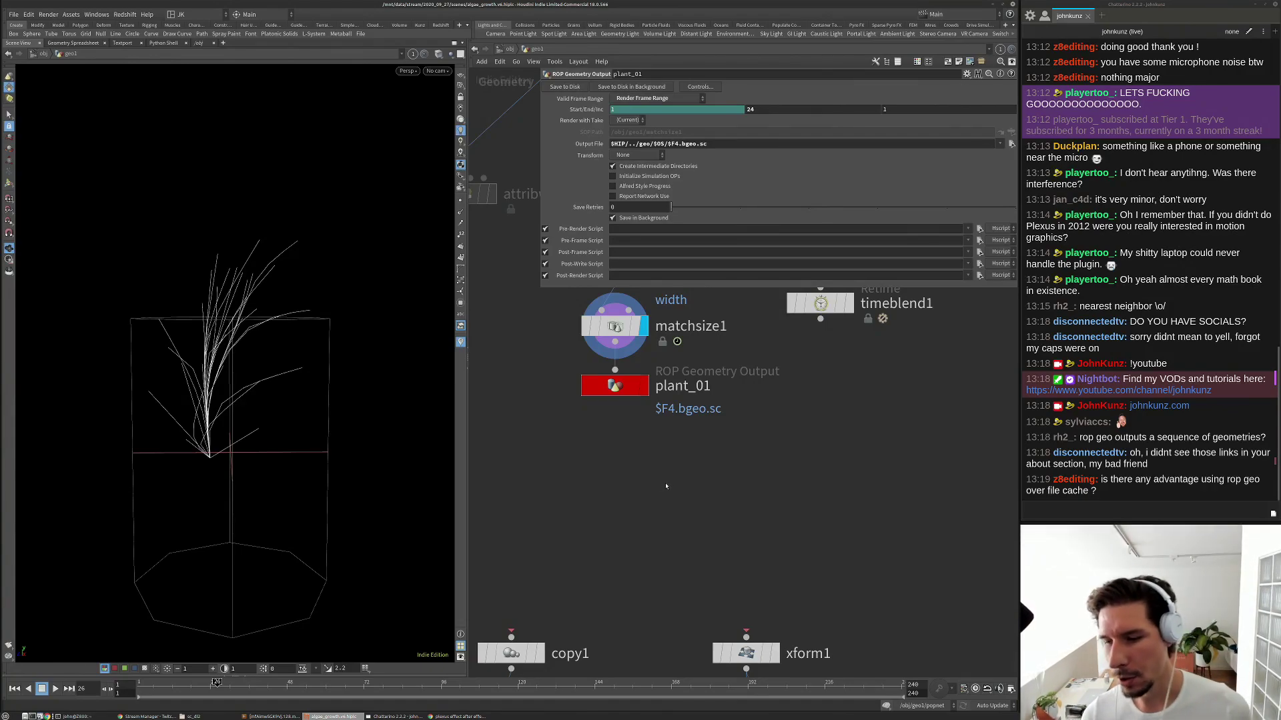
drag(617, 386, 617, 398)
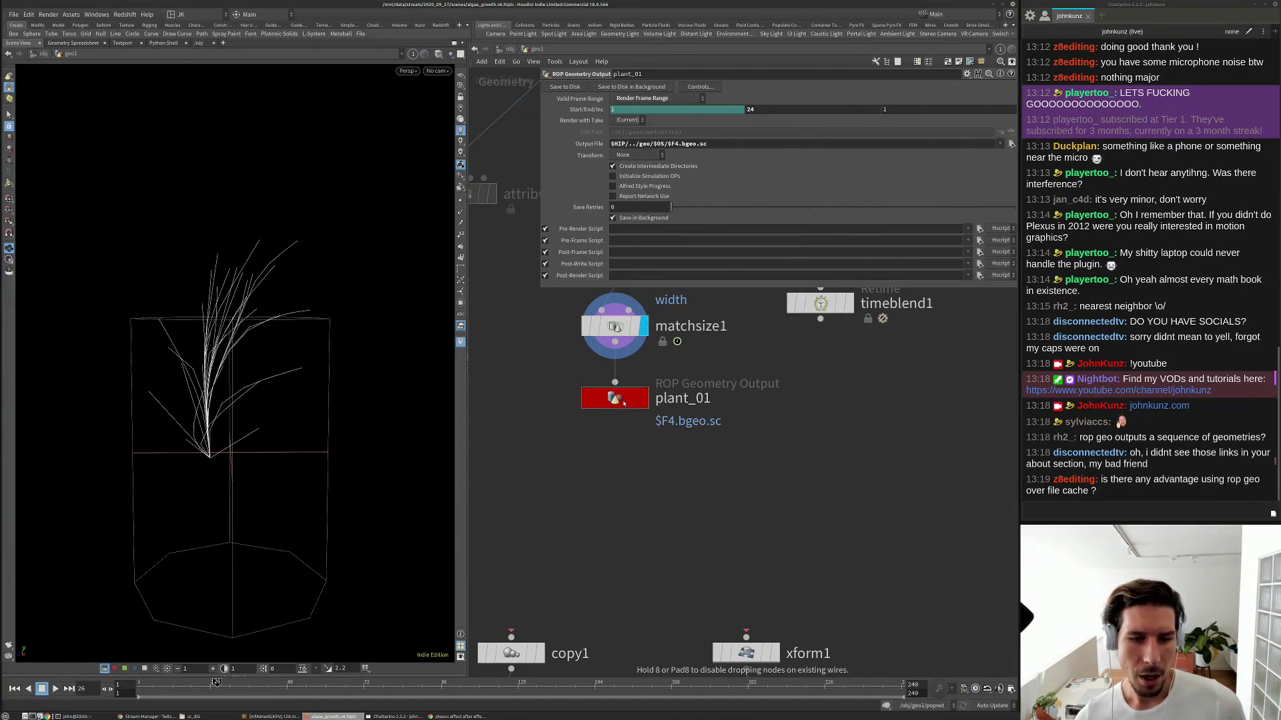
middle_drag(626, 496, 630, 459)
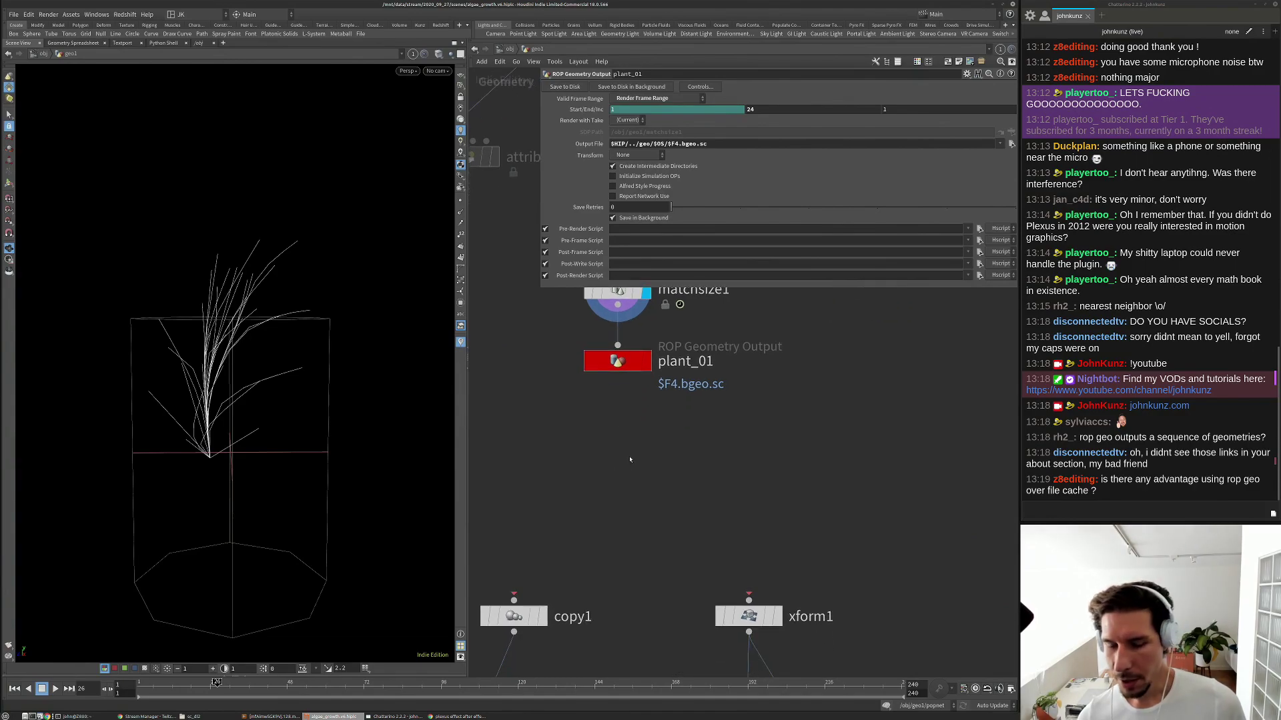
Place filecache1 and look inside it at its render and file_mode nodes.
key(Tab)
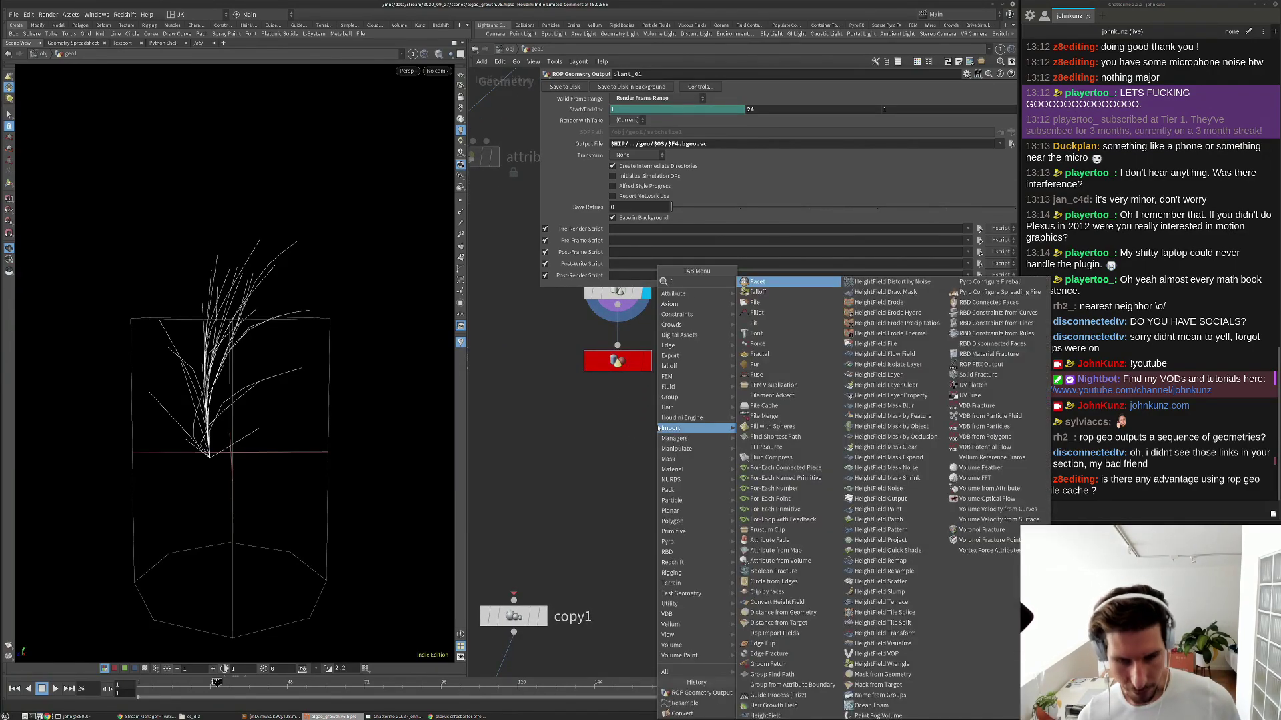
text(fil)
click(764, 312)
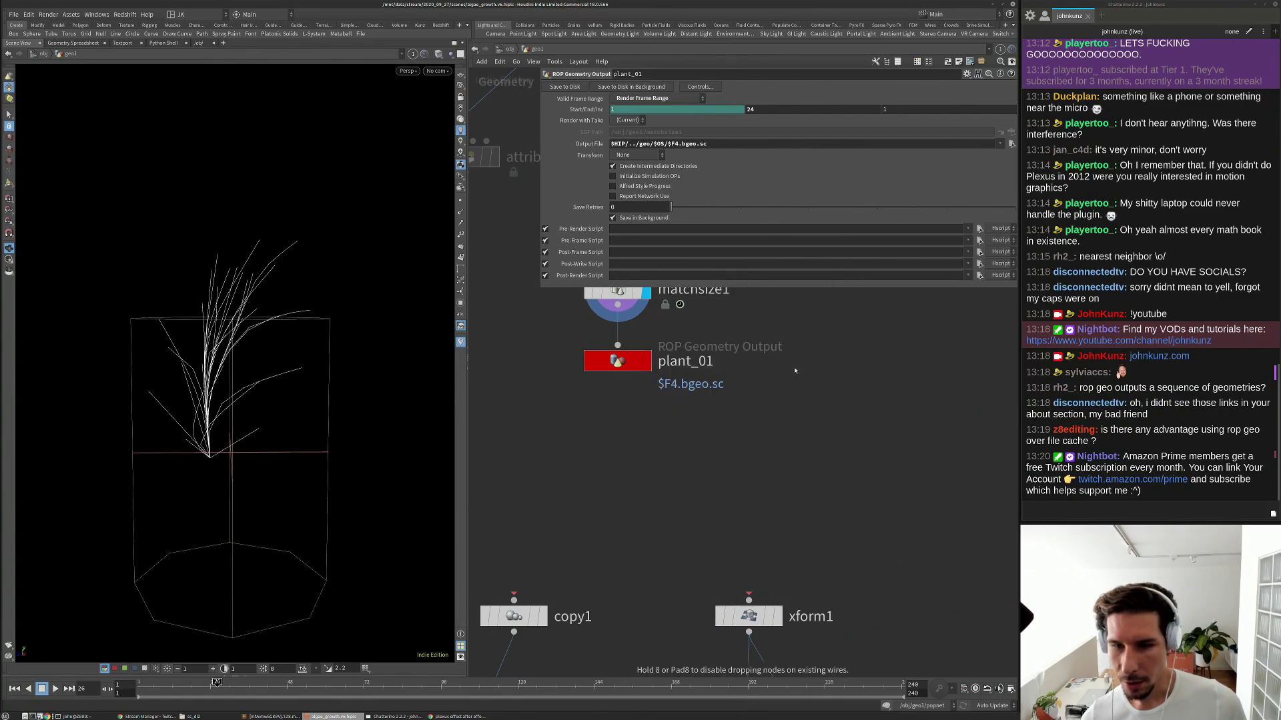
click(794, 368)
double_click(795, 369)
middle_drag(656, 472, 611, 526)
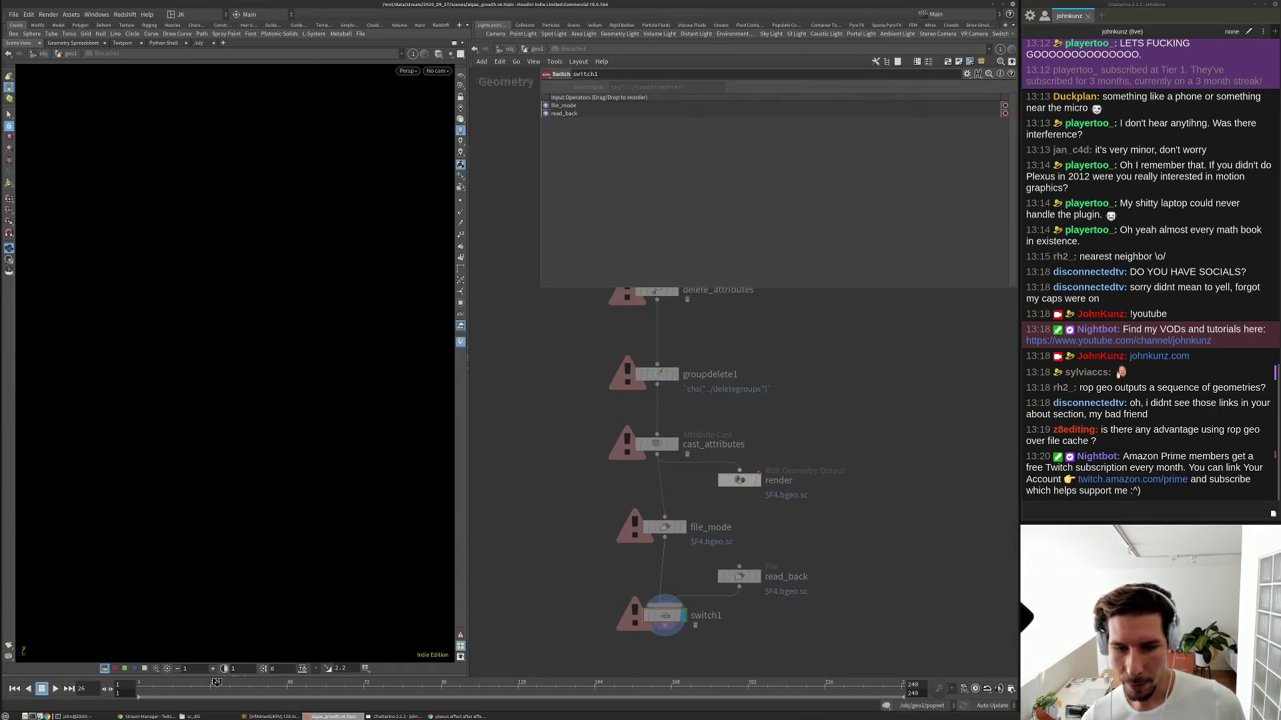
click(739, 480)
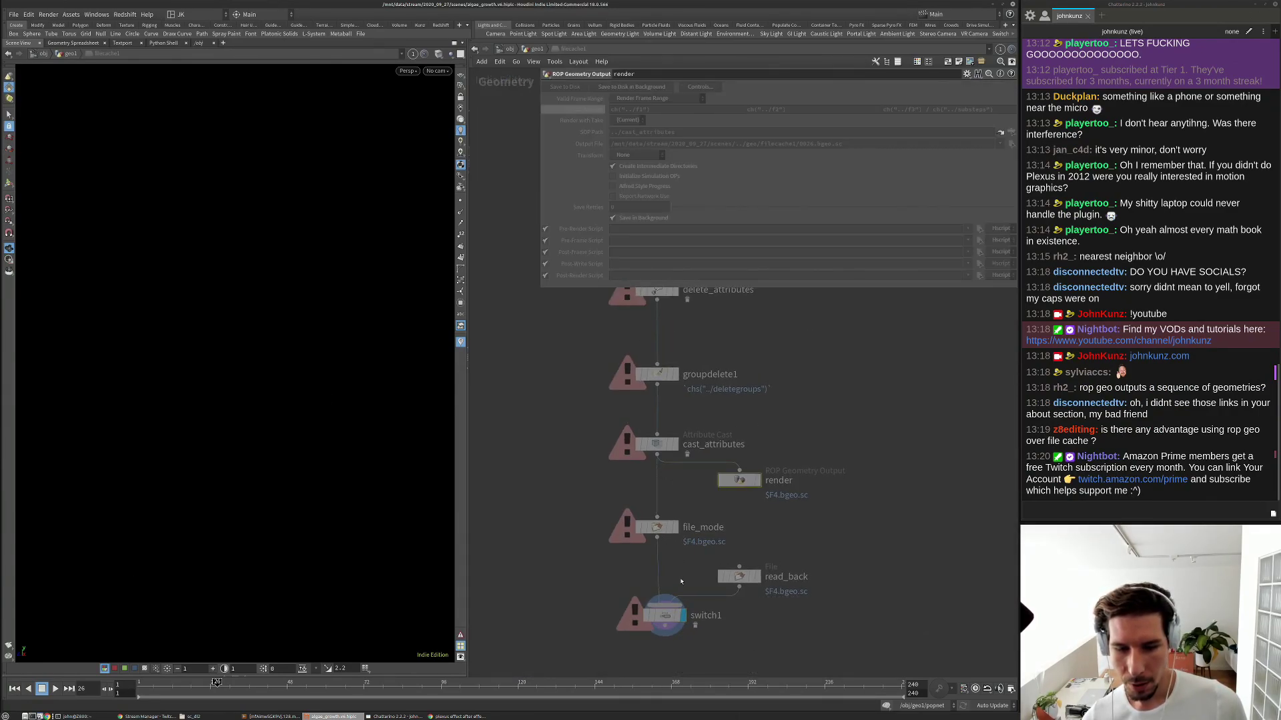
click(664, 527)
scroll(618, 498, down, 2)
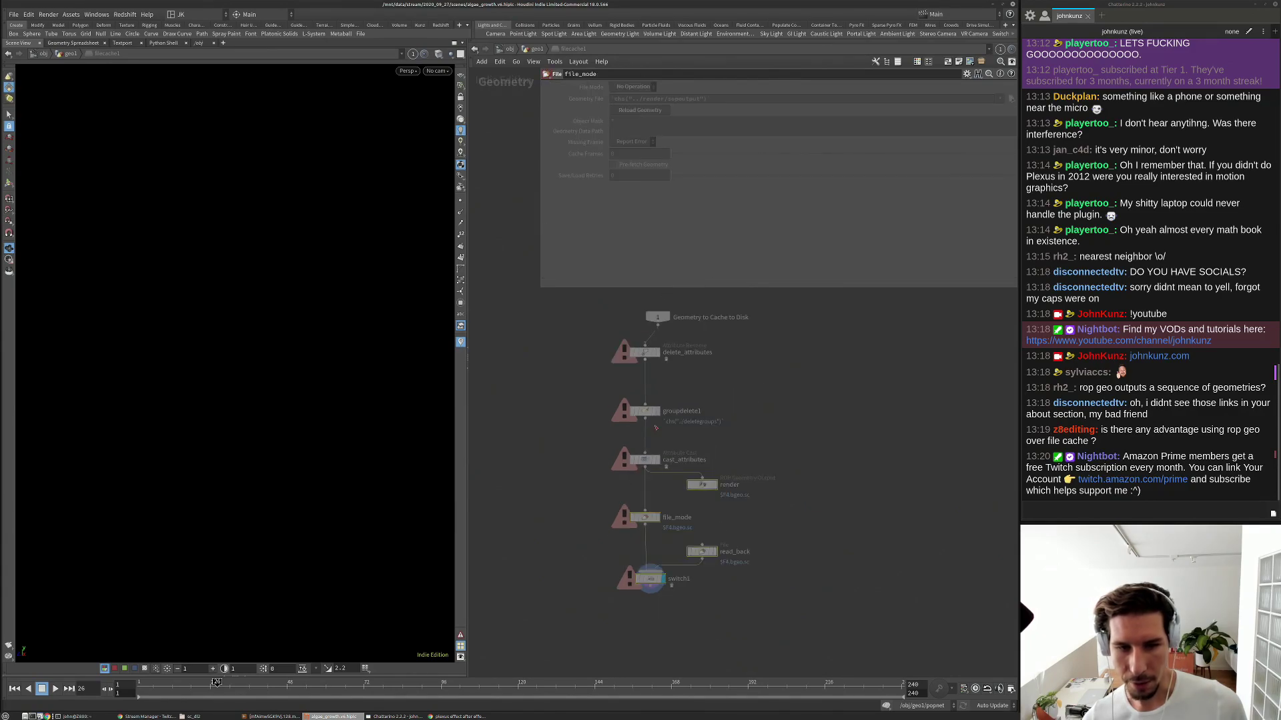
Return to geo1 and review filecache1's save filter and packed display loading options.
key(u)
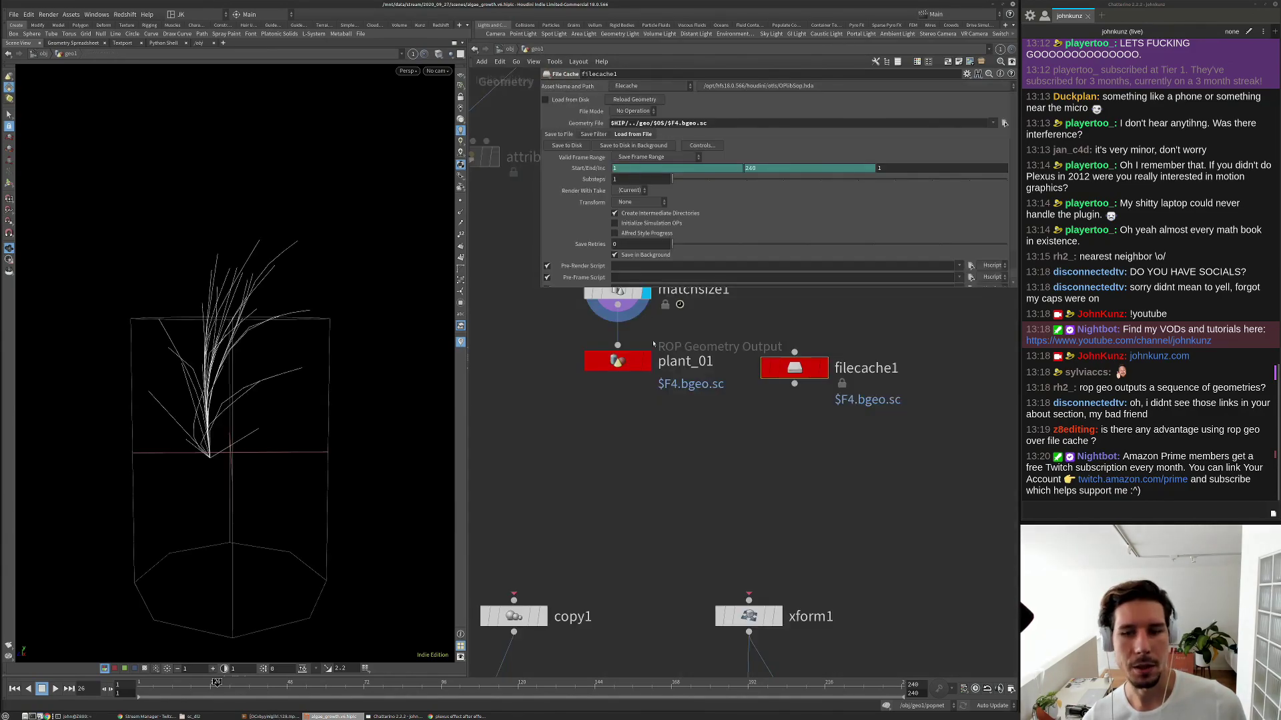
click(617, 361)
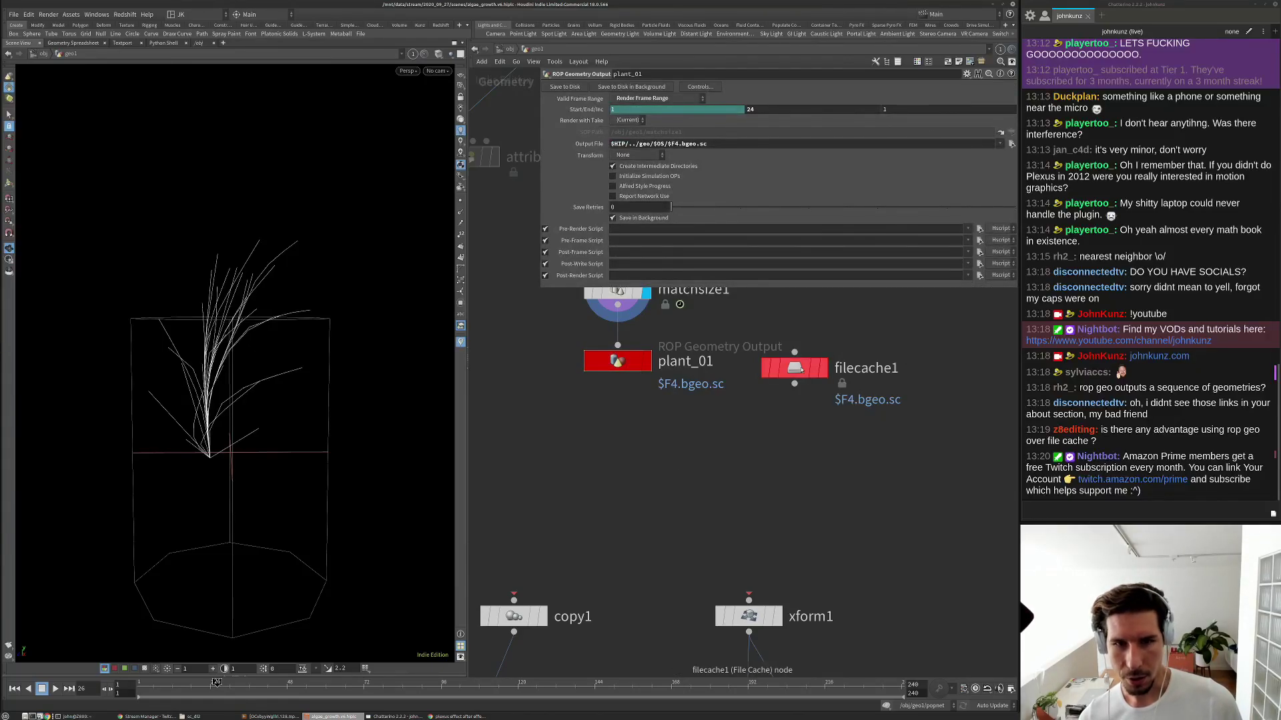
click(794, 368)
click(605, 135)
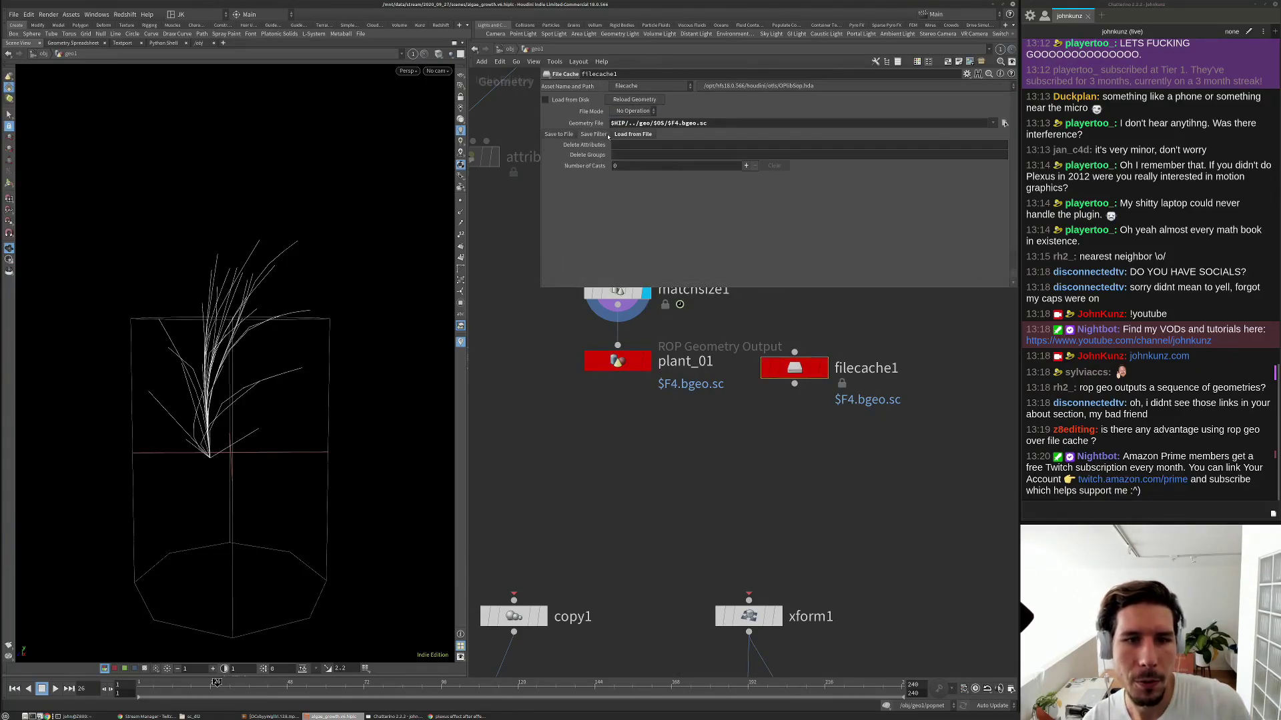
click(625, 135)
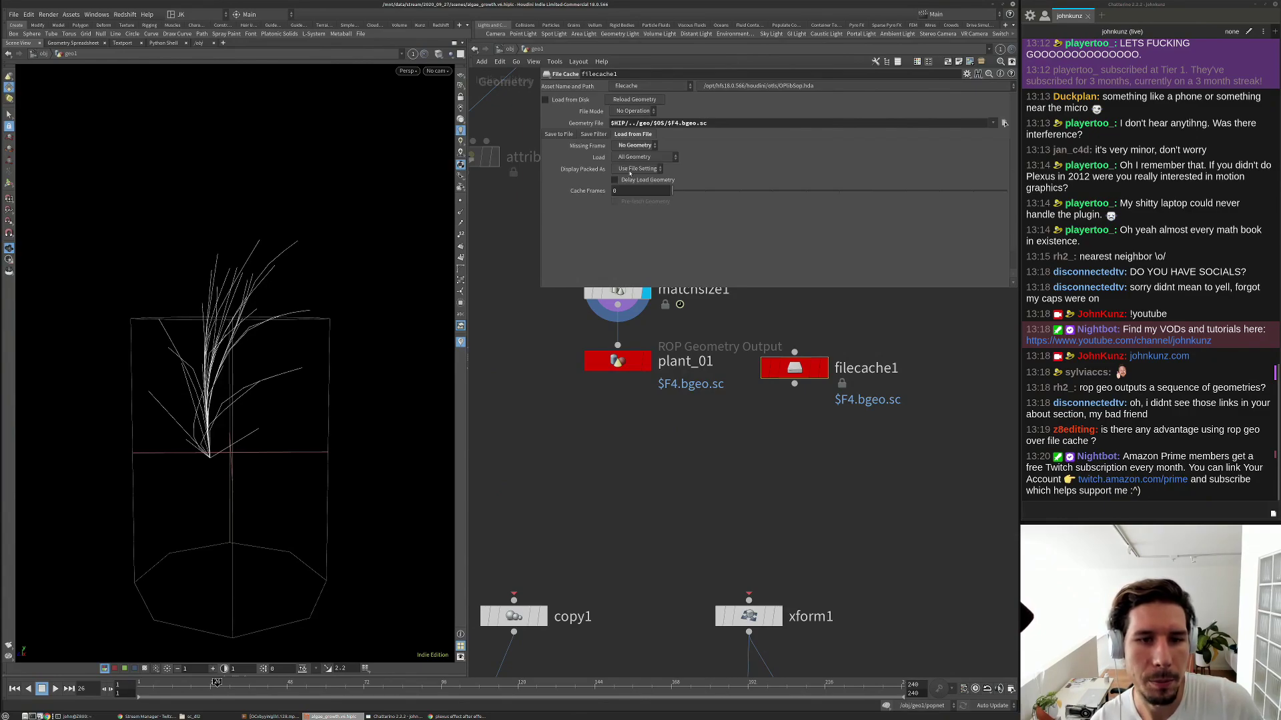
click(629, 170)
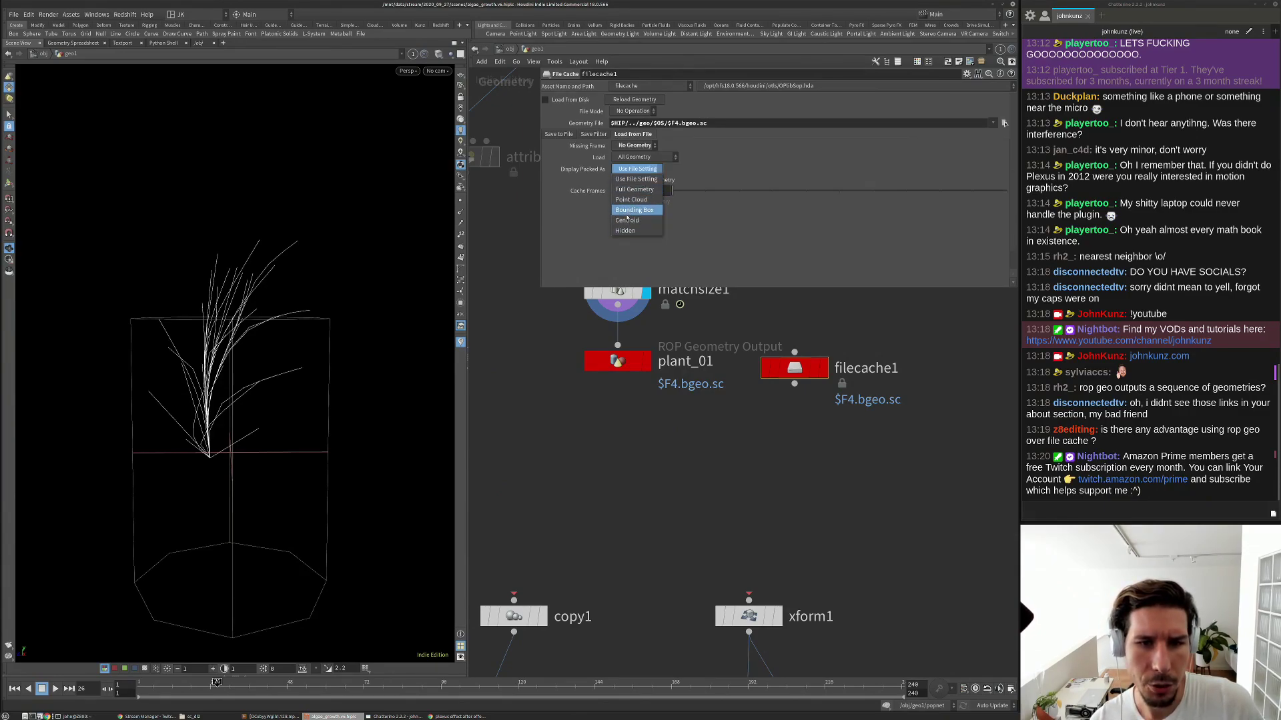
click(611, 249)
click(654, 487)
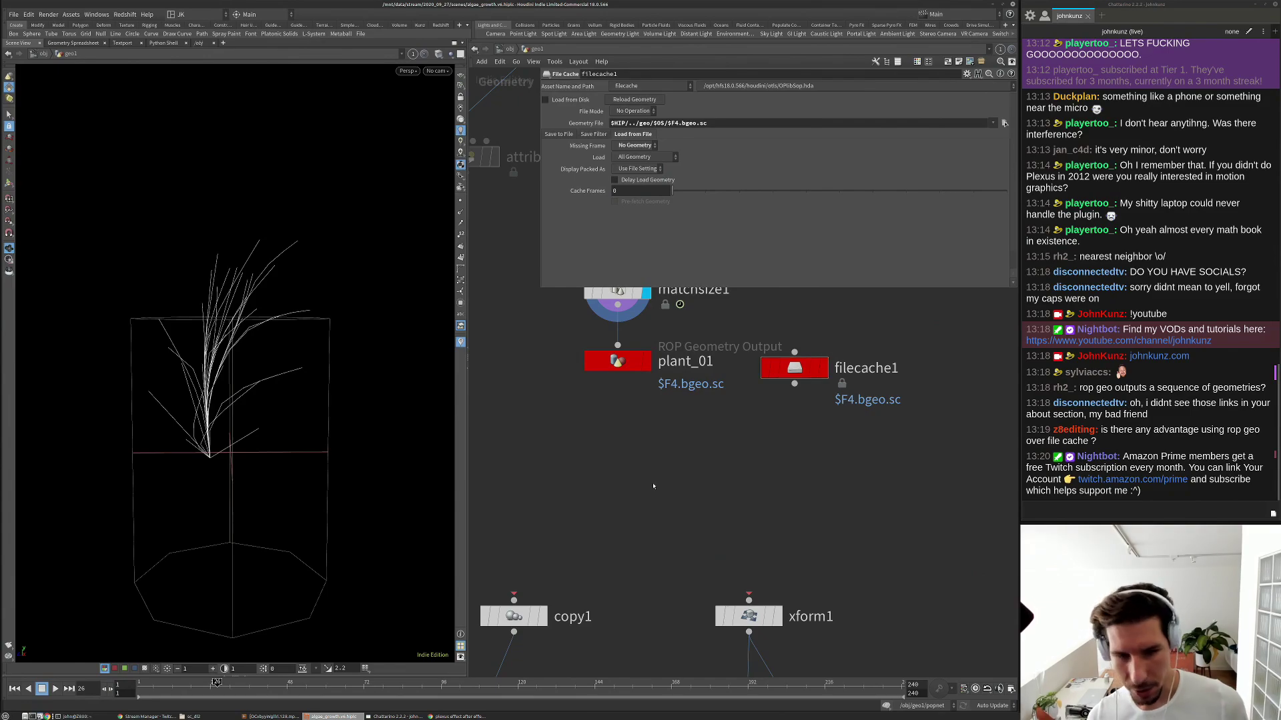
Search for the File node and place file1 below plant_01.
key(Tab)
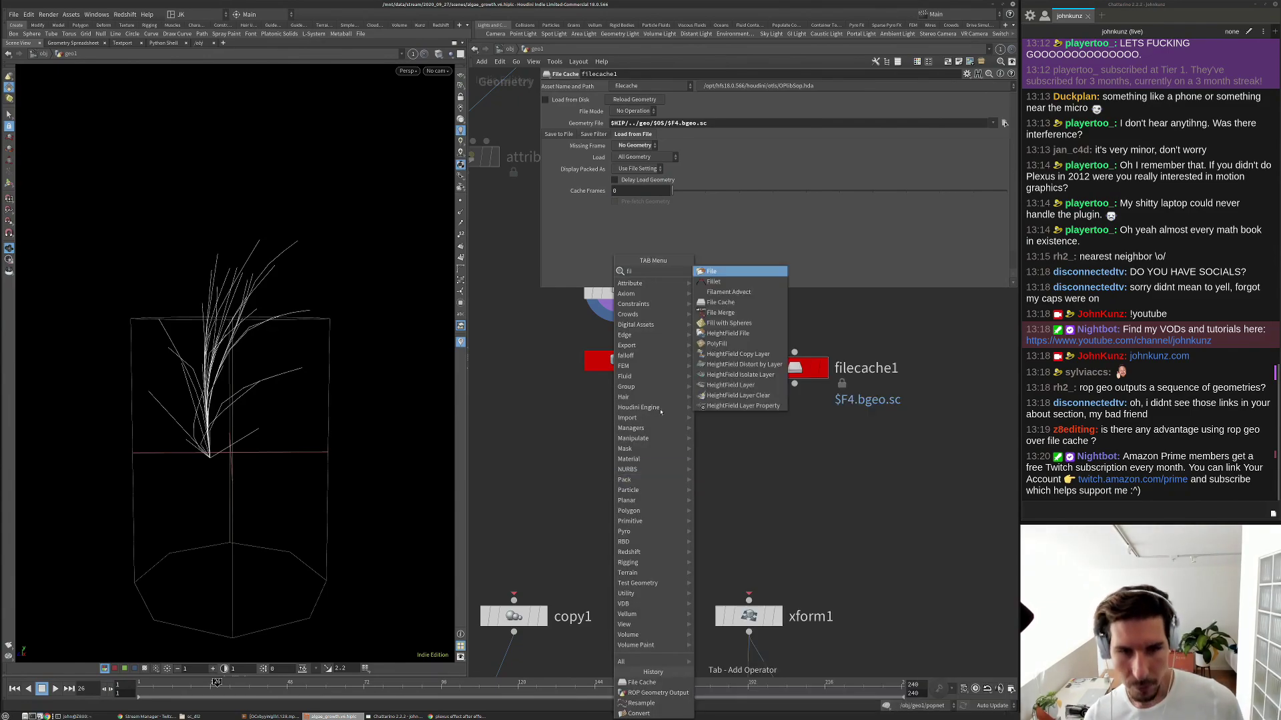
key(Escape)
key(Tab)
text(fil)
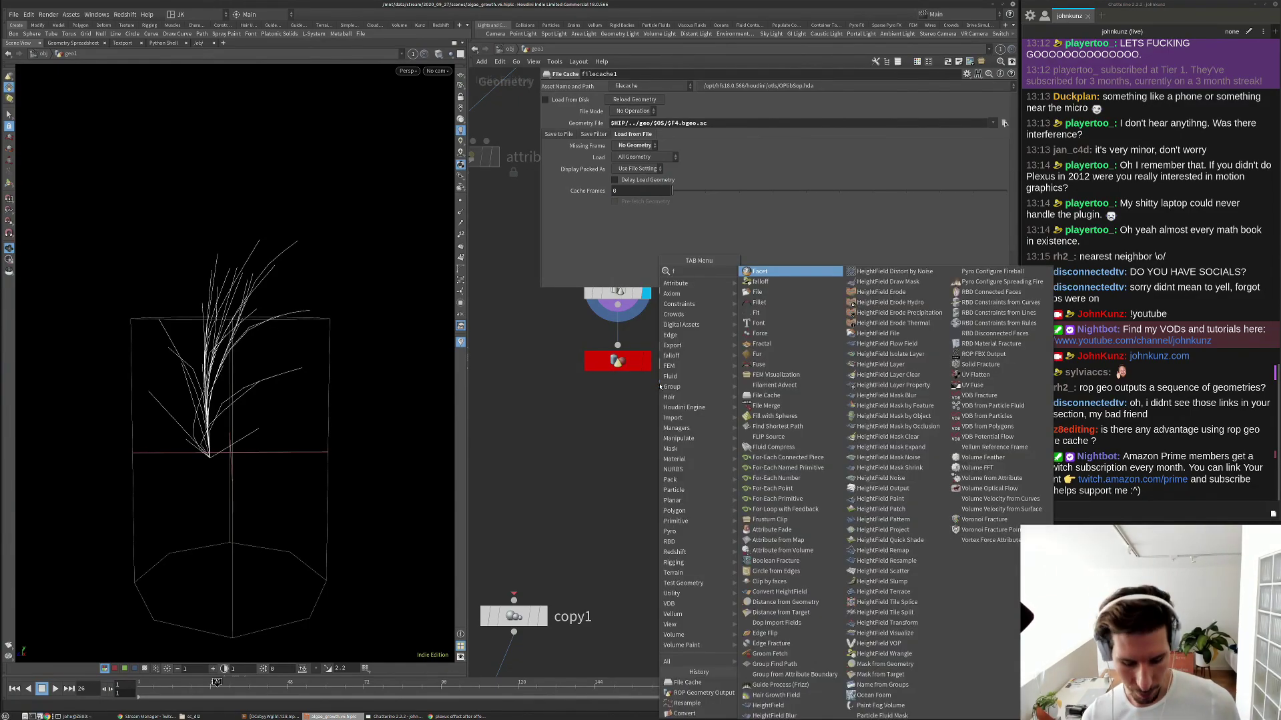
key(Escape)
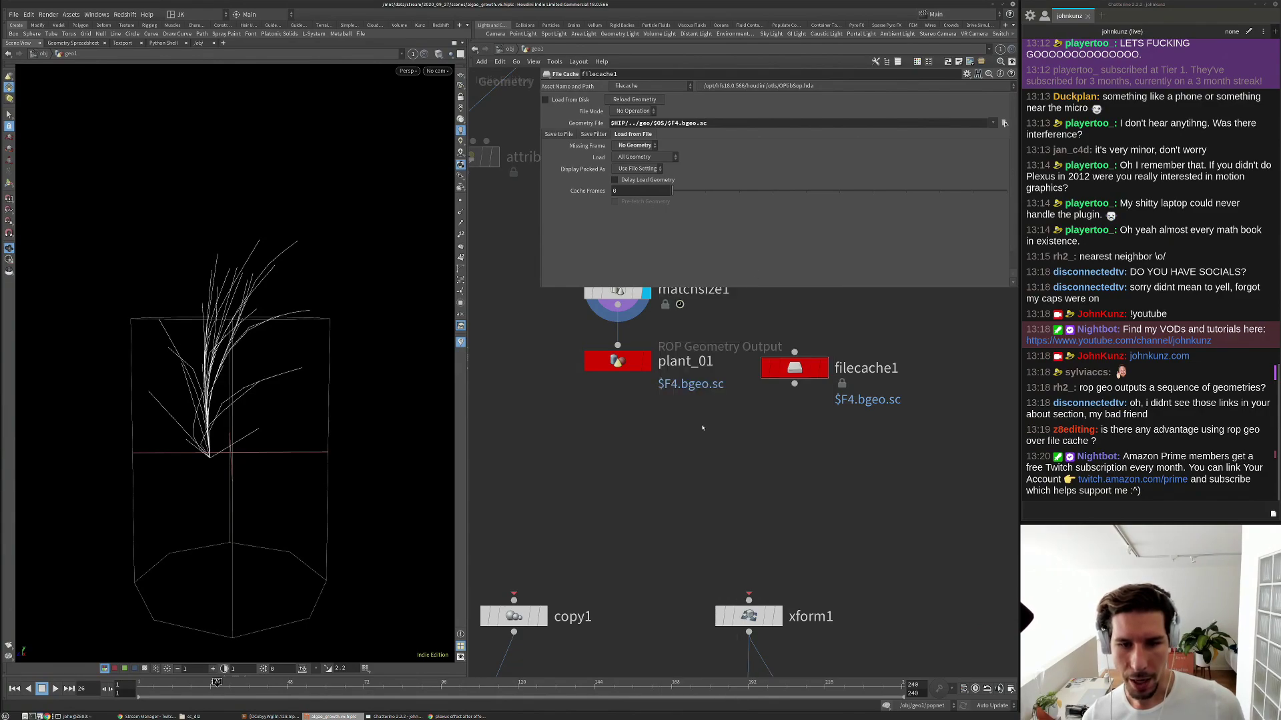
key(Tab)
text(file)
key(Down)
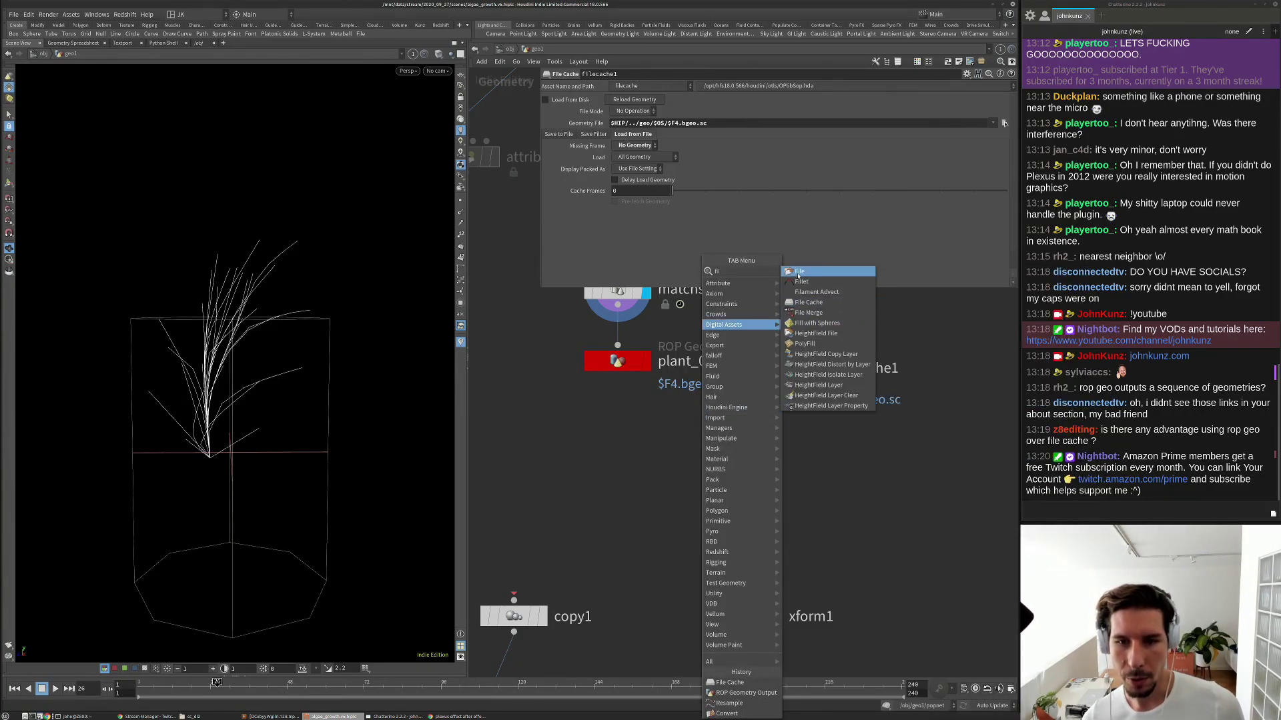
key(Return)
click(630, 435)
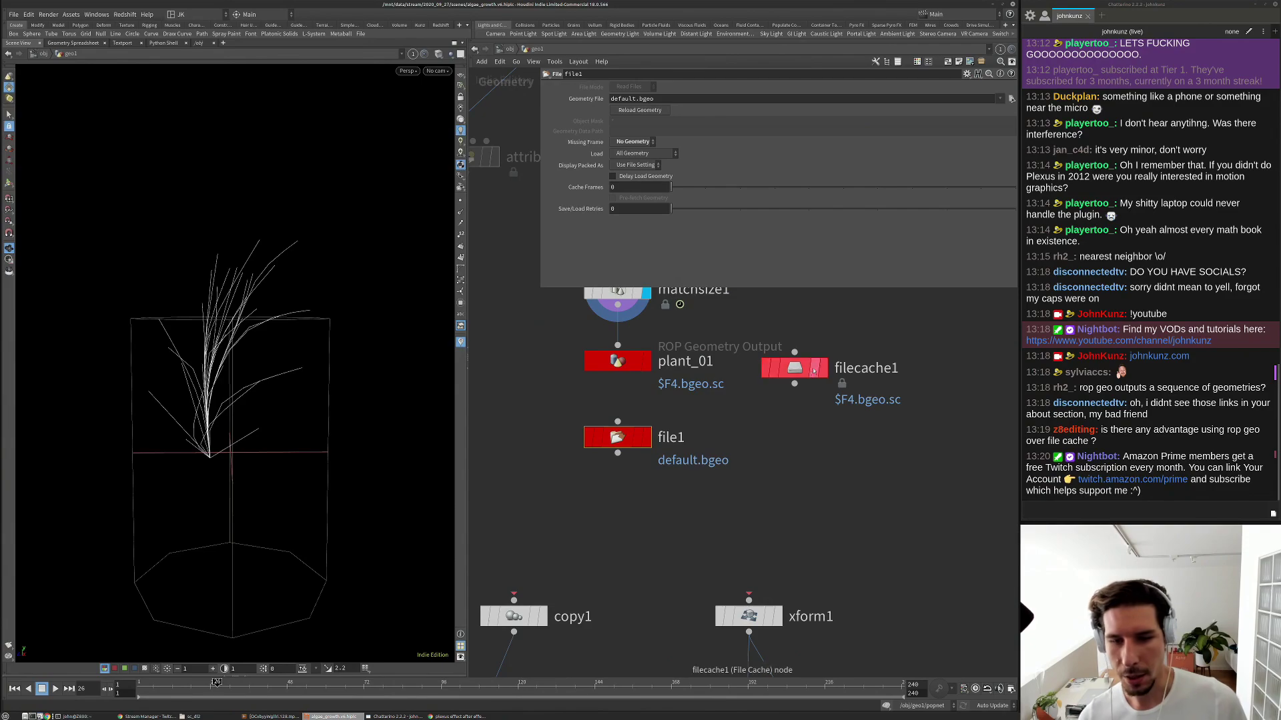
Delete filecache1 and make file1 the displayed node.
drag(834, 501, 791, 284)
key(Delete)
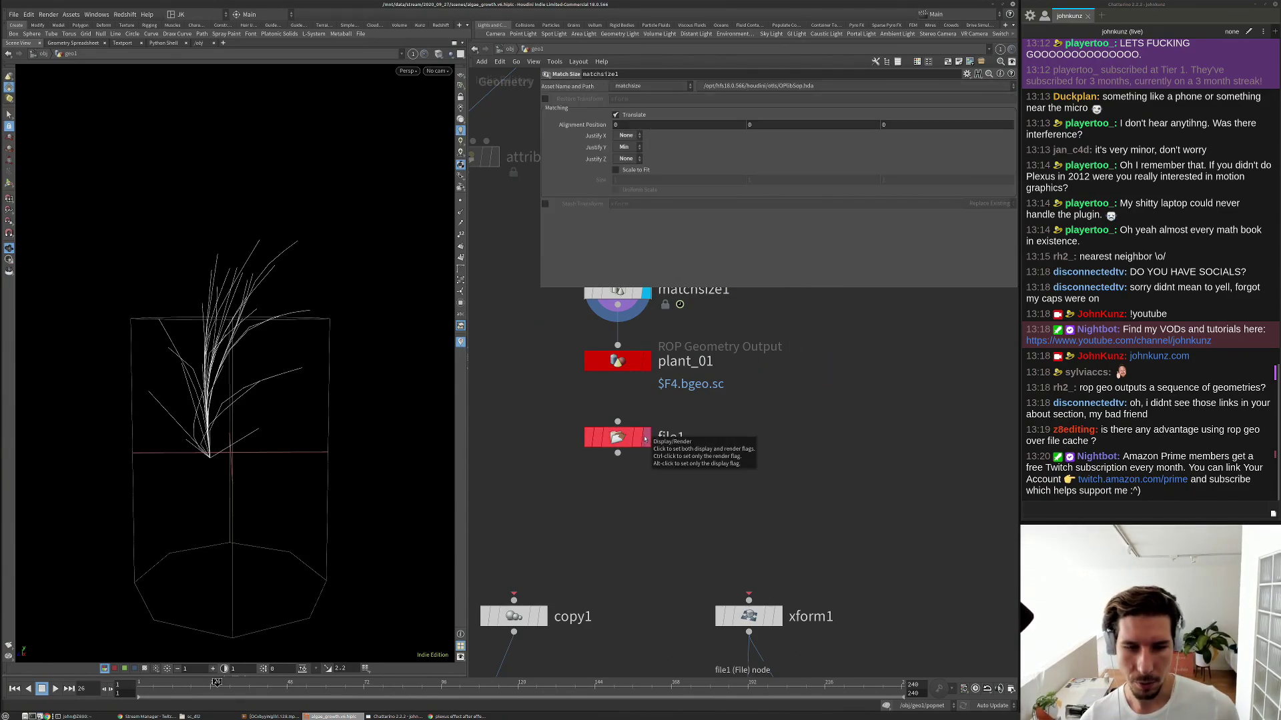
click(645, 439)
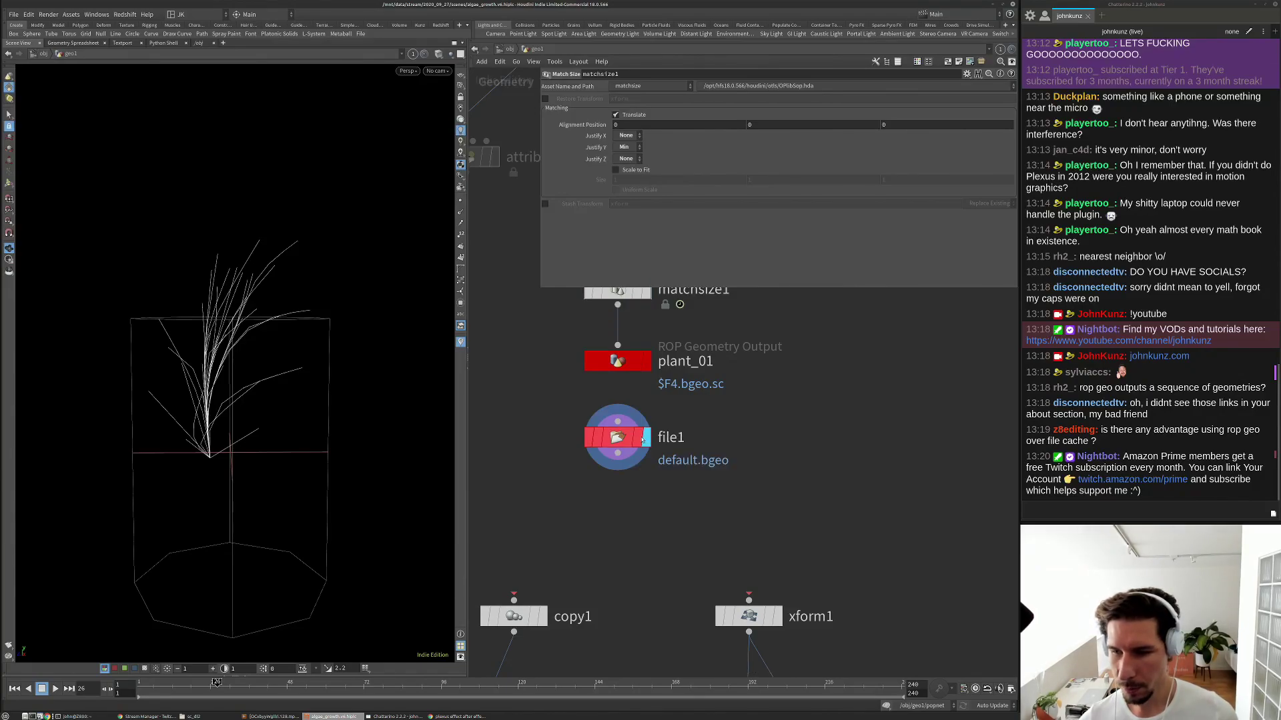
click(609, 439)
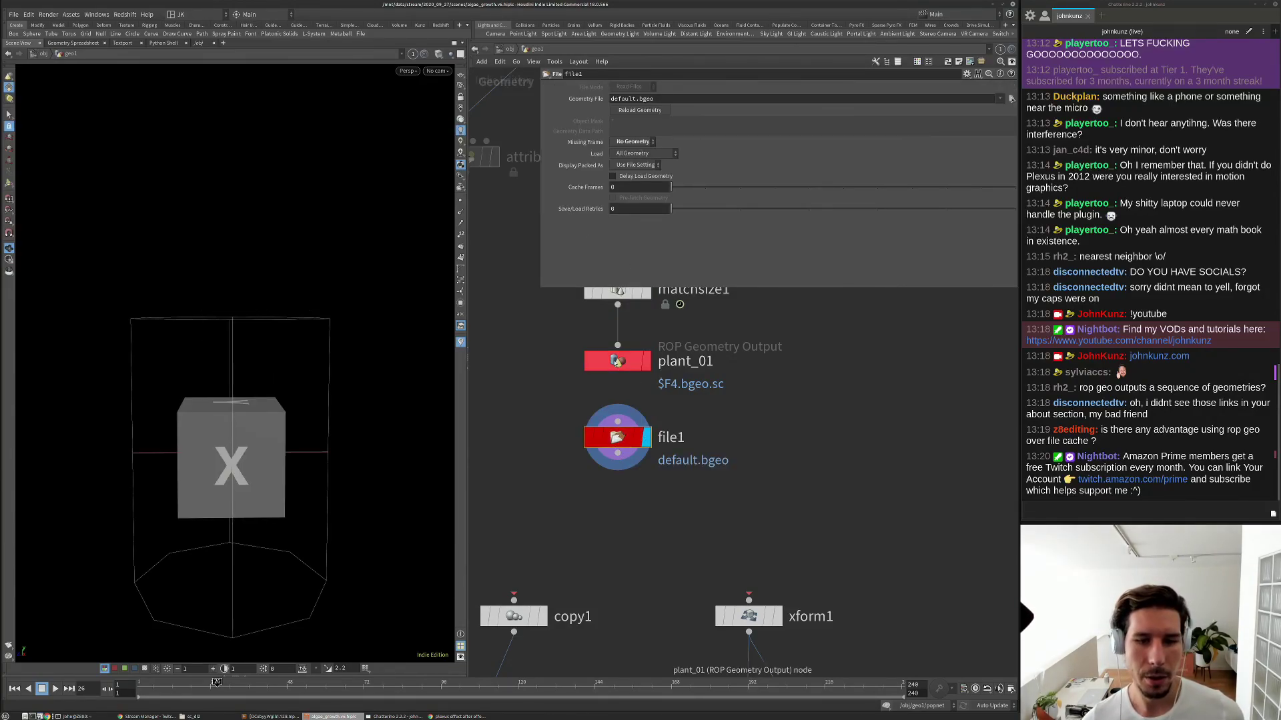
Copy plant_01's Output File path and paste it into file1's Geometry File field.
click(616, 360)
drag(708, 145, 611, 144)
key(ctrl+c)
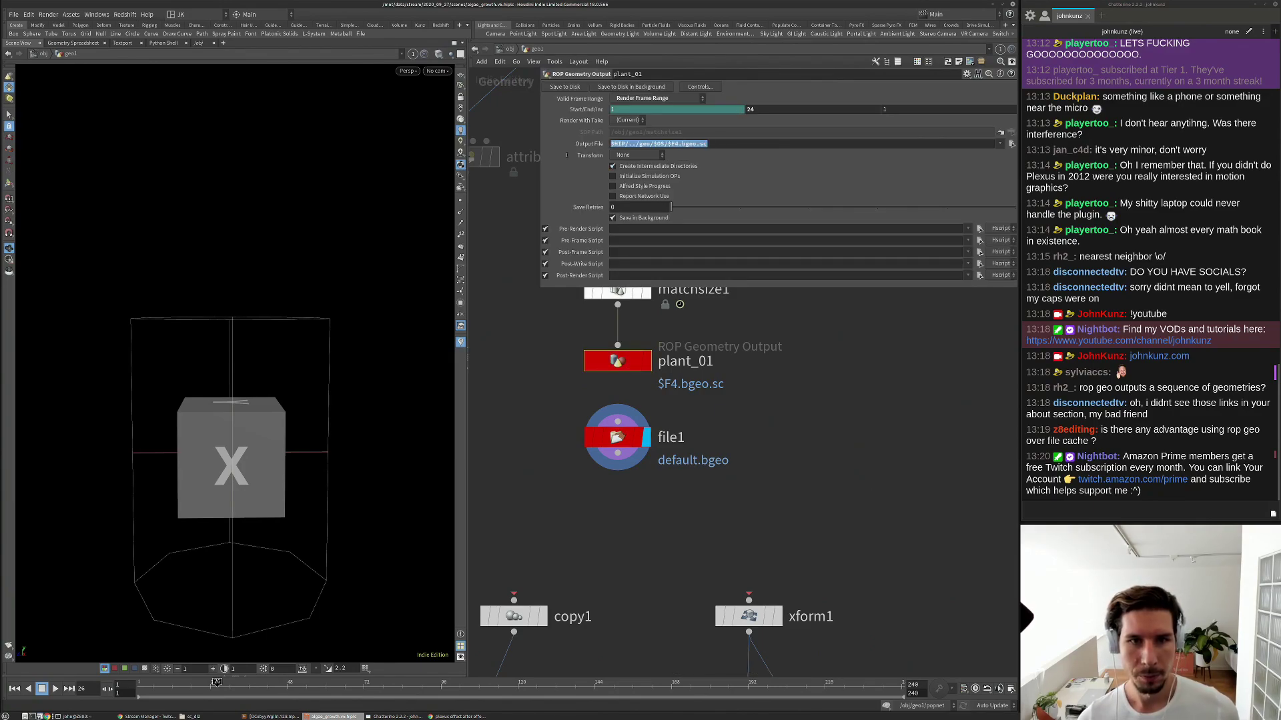
click(609, 438)
drag(611, 99, 650, 99)
key(ctrl+v)
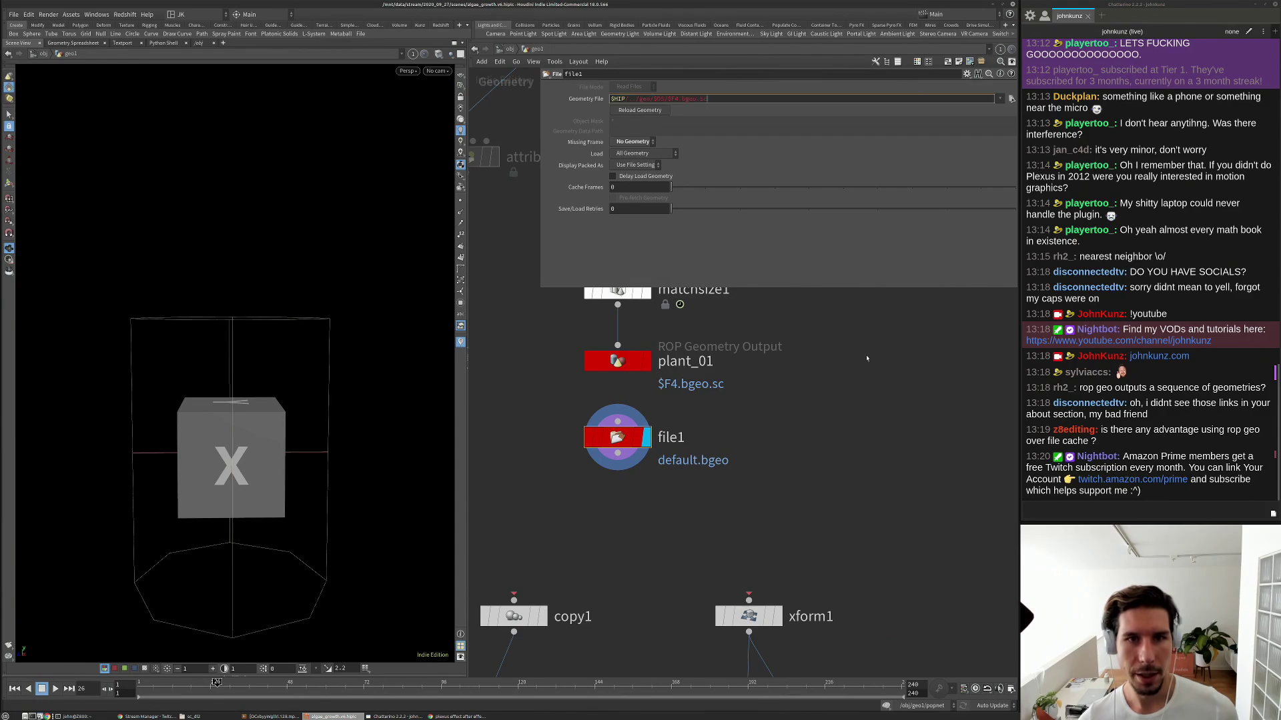
key(Return)
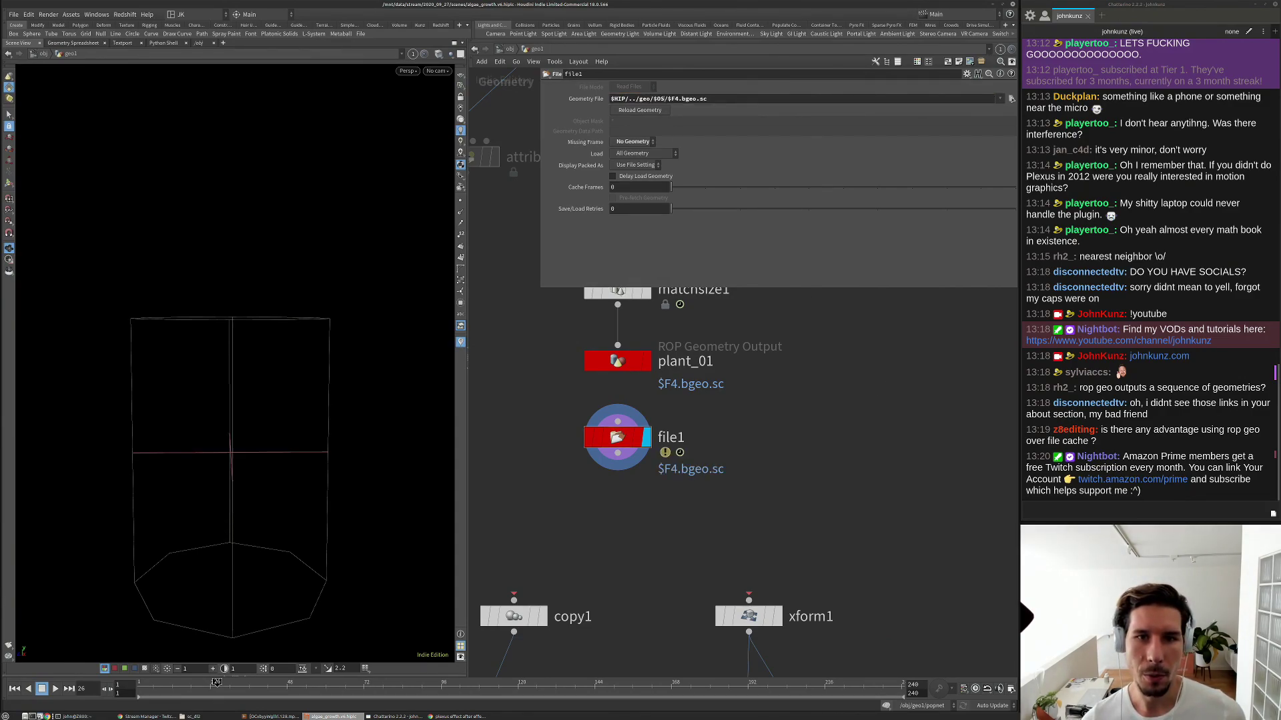
Replace $OS in file1's Geometry File path with an opname('../plant_01') expression.
double_click(659, 98)
text(``)
text(opname)
text(())
key(Left)
text('.')
text(./)
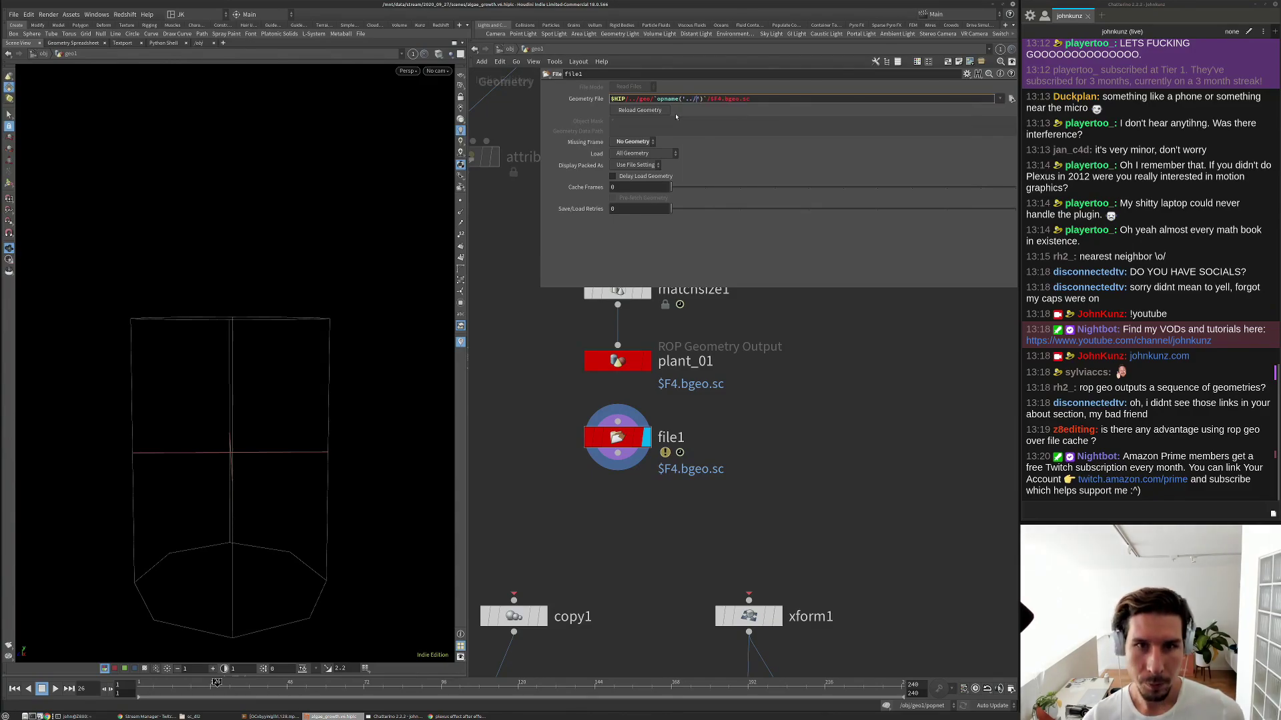
text(plant_01/)
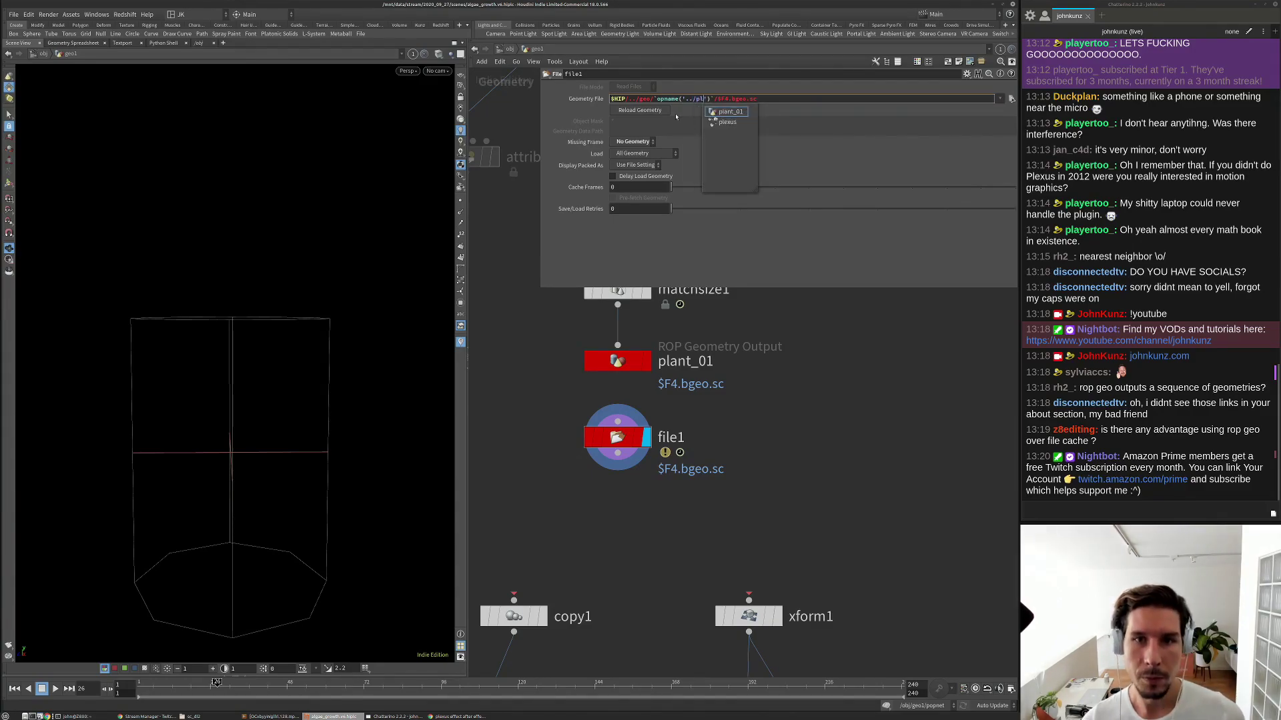
key(Return)
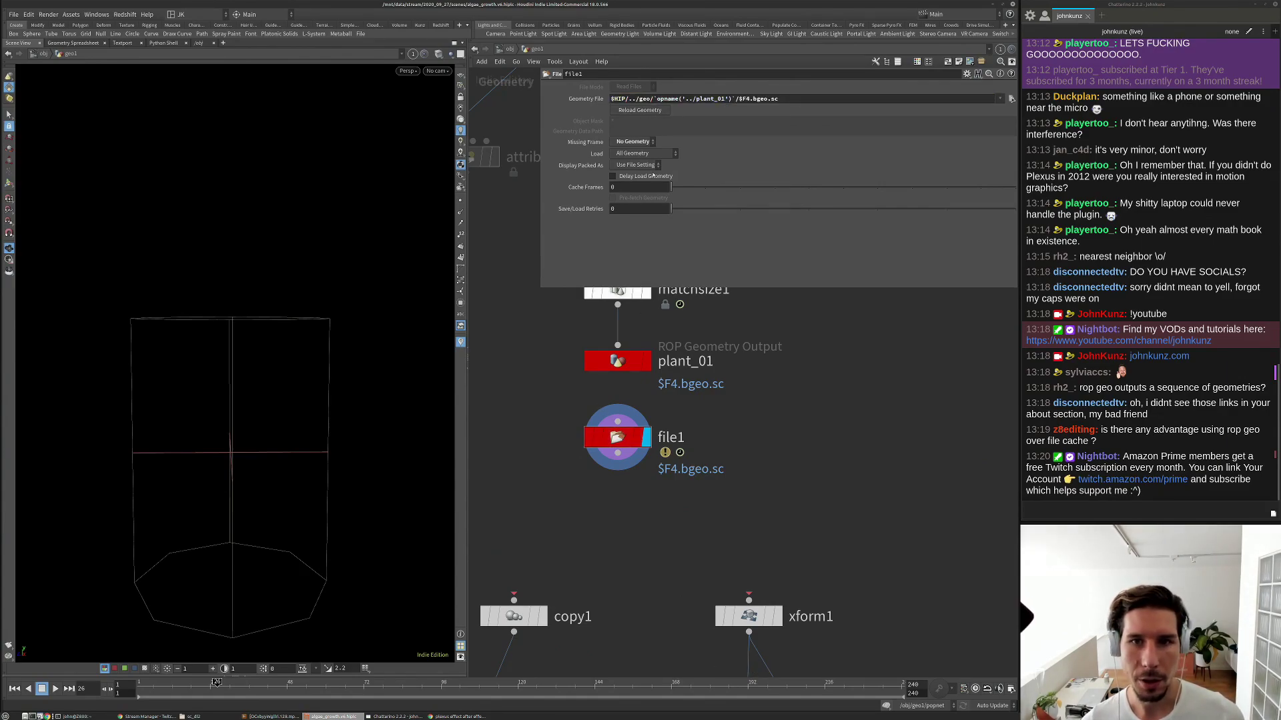
Replace $F4 with a fixed frame number so file1 loads frame 0024.
drag(750, 99, 738, 114)
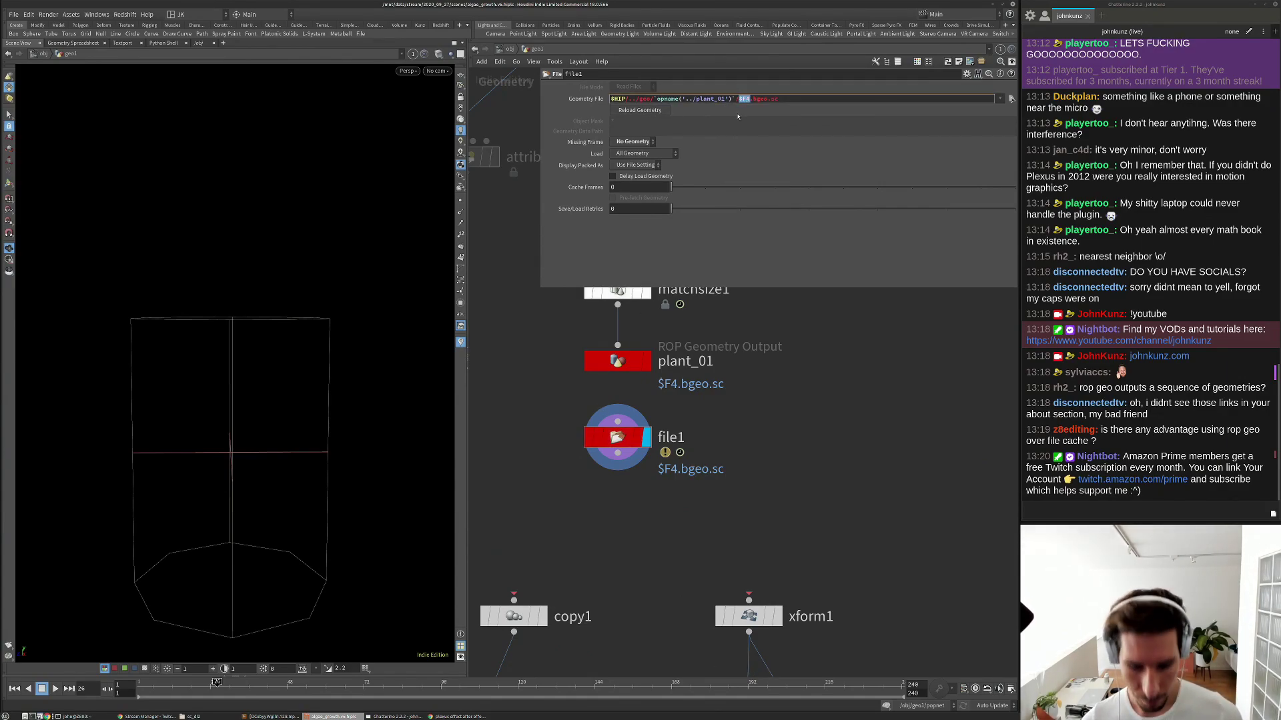
text(000)
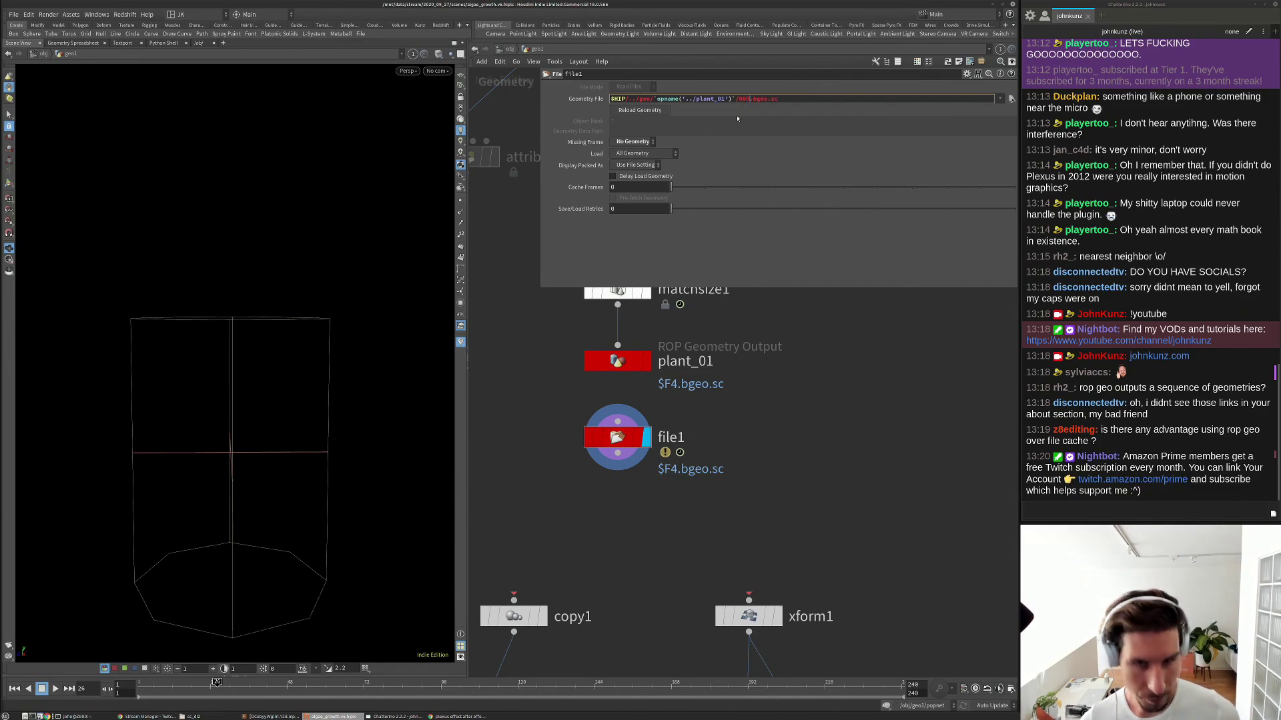
text(1)
key(Return)
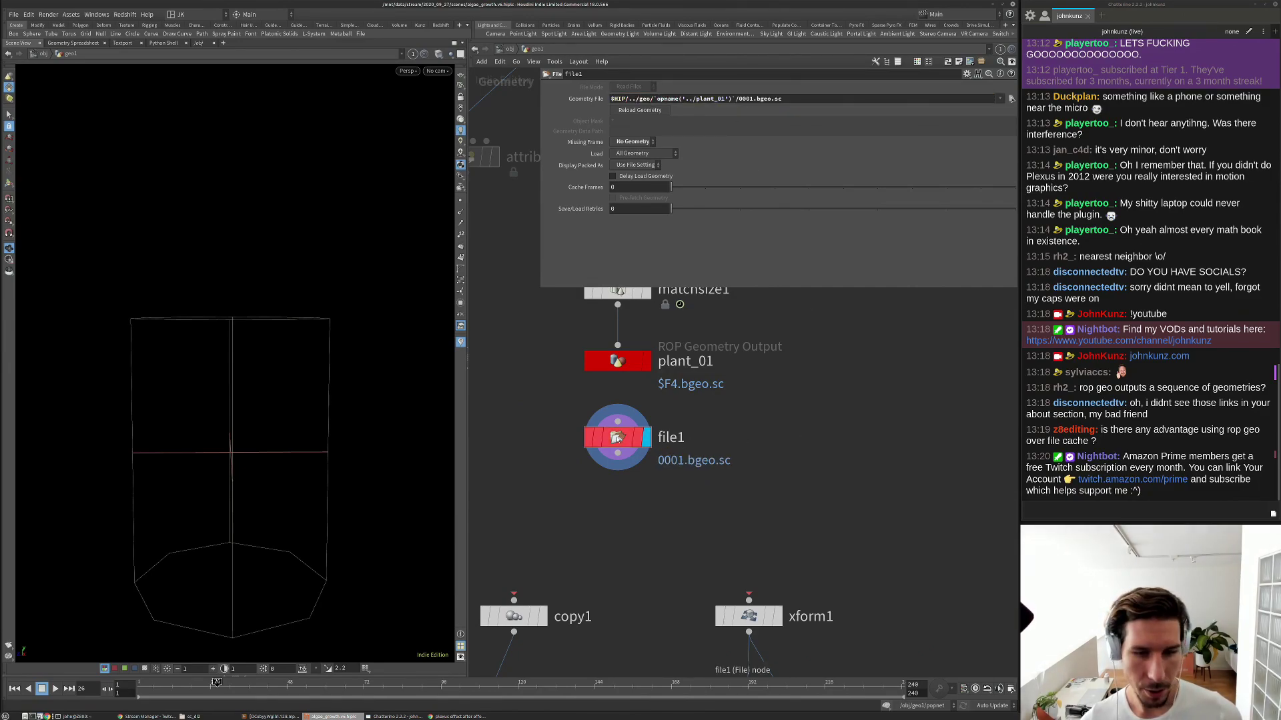
middle_click(617, 437)
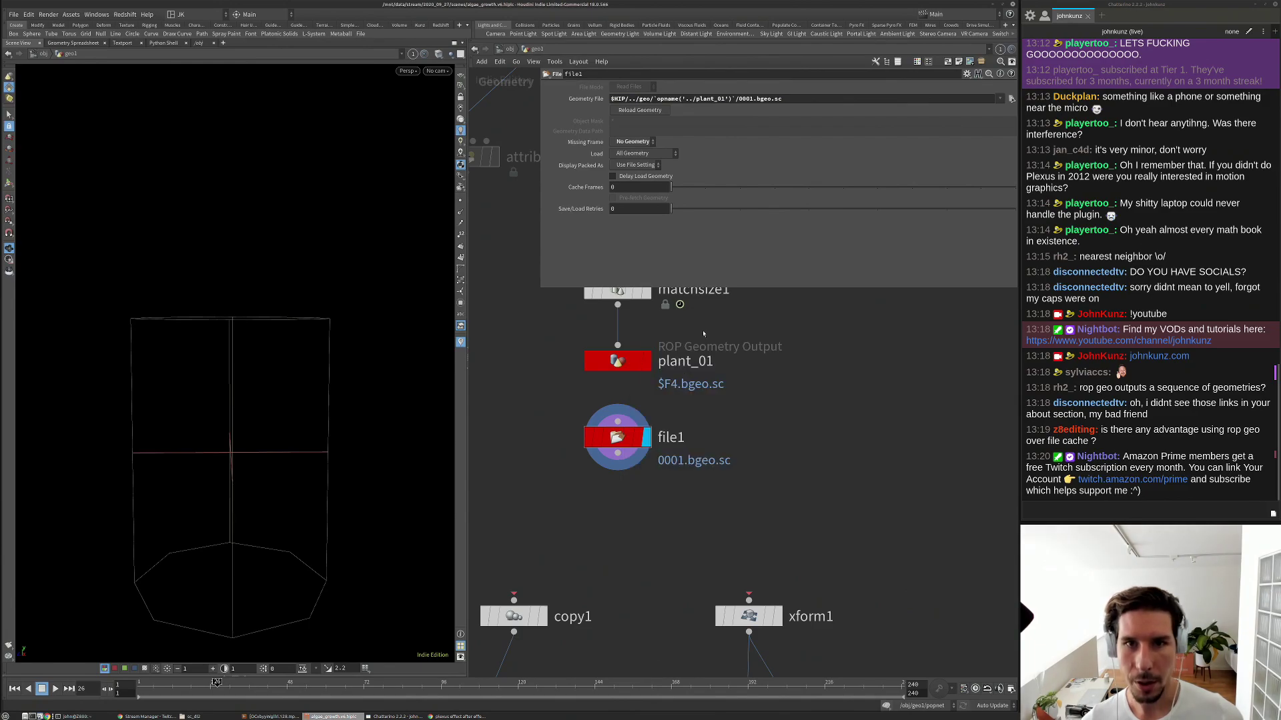
click(748, 98)
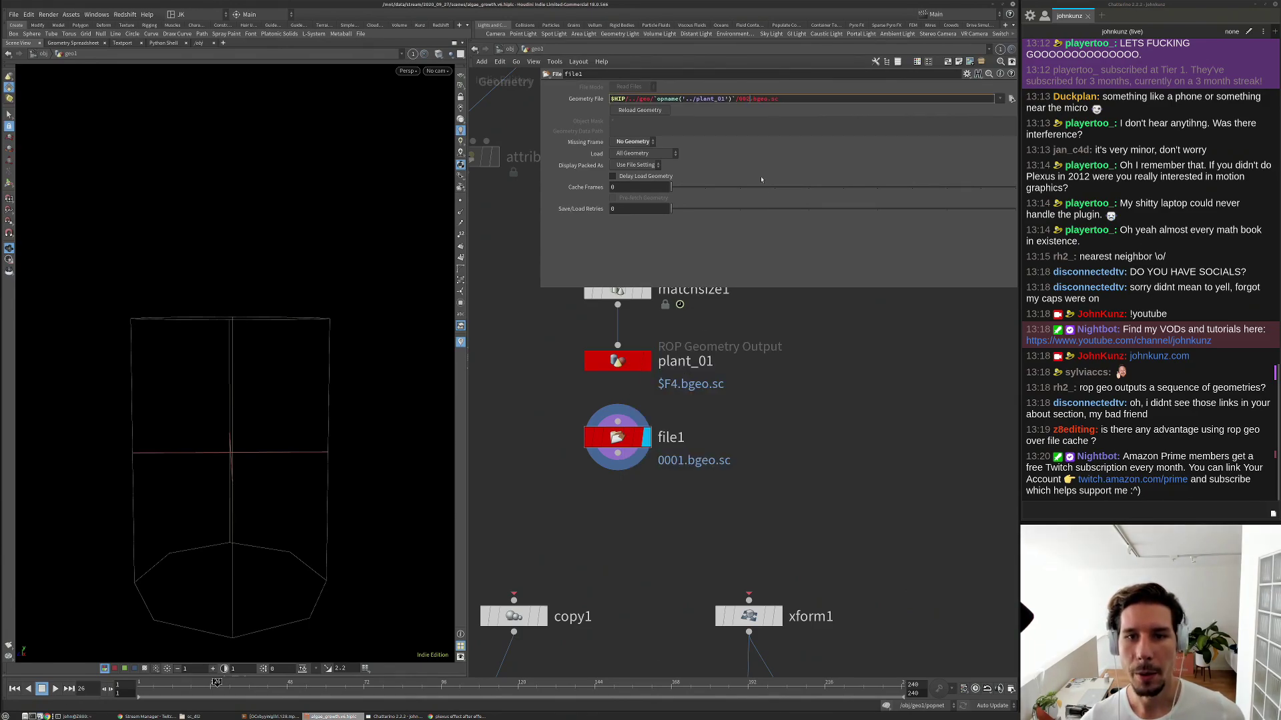
key(Return)
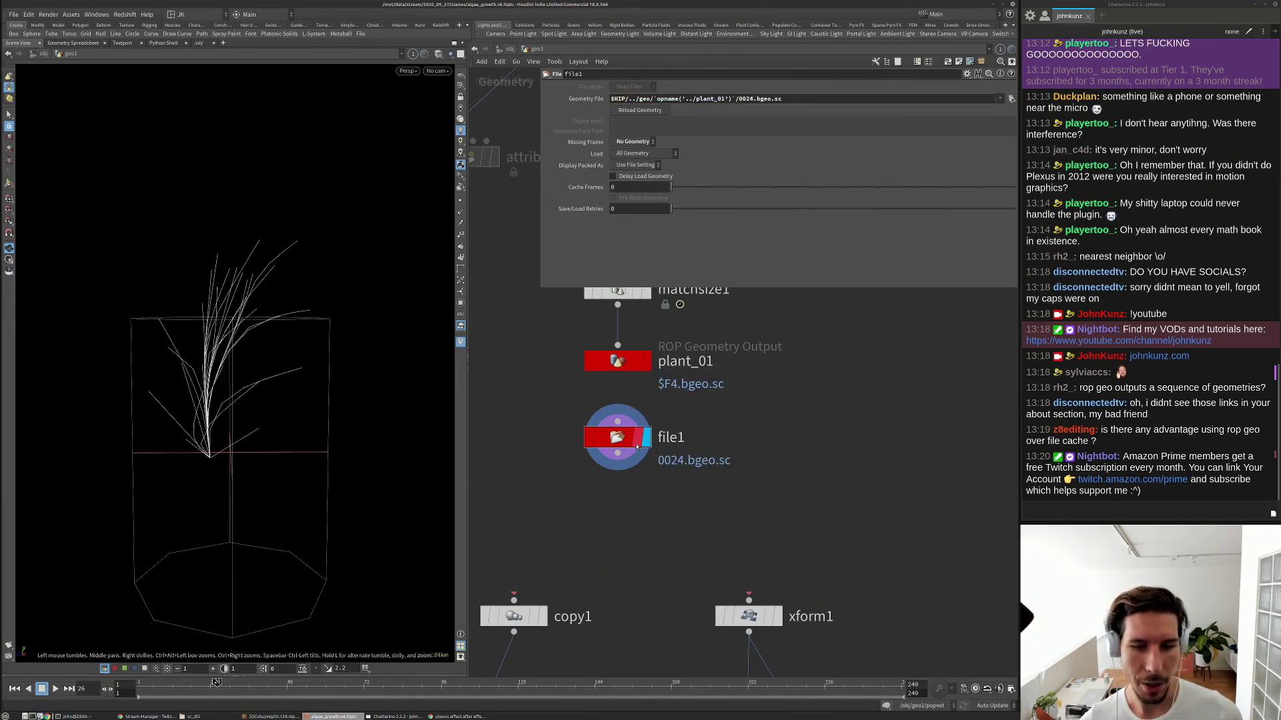
click(627, 438)
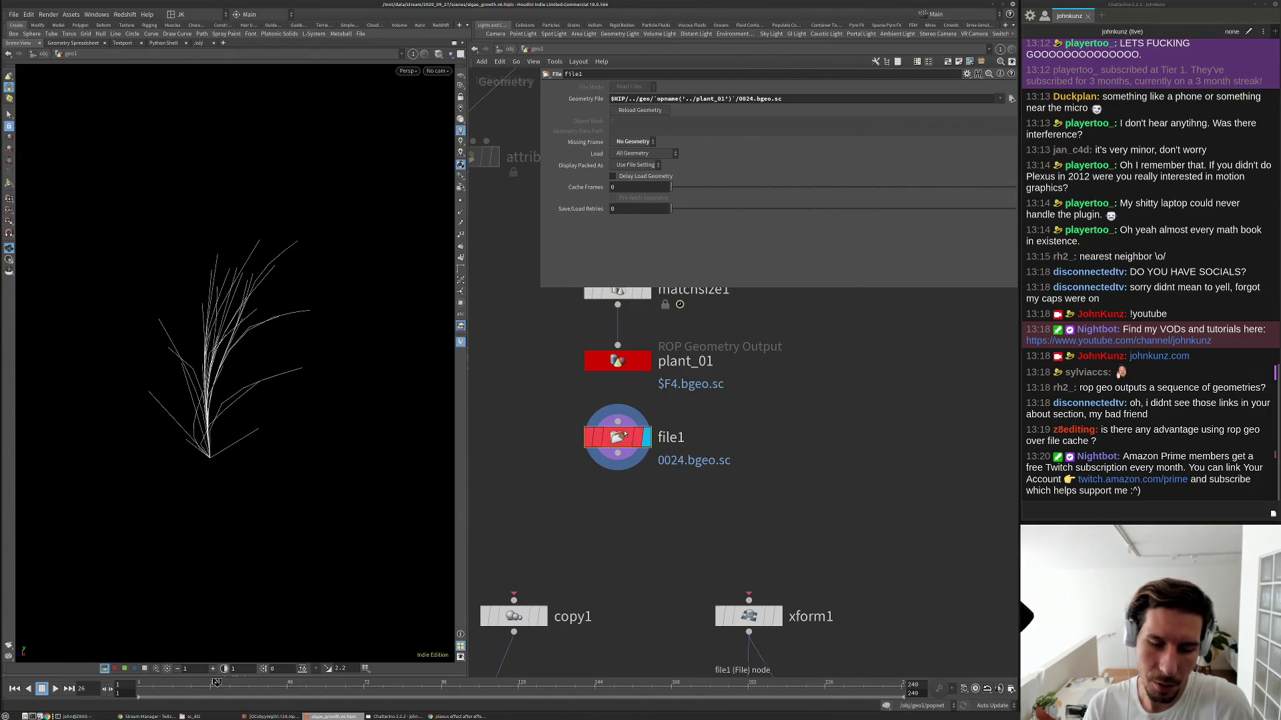
scroll(625, 379, down, 3)
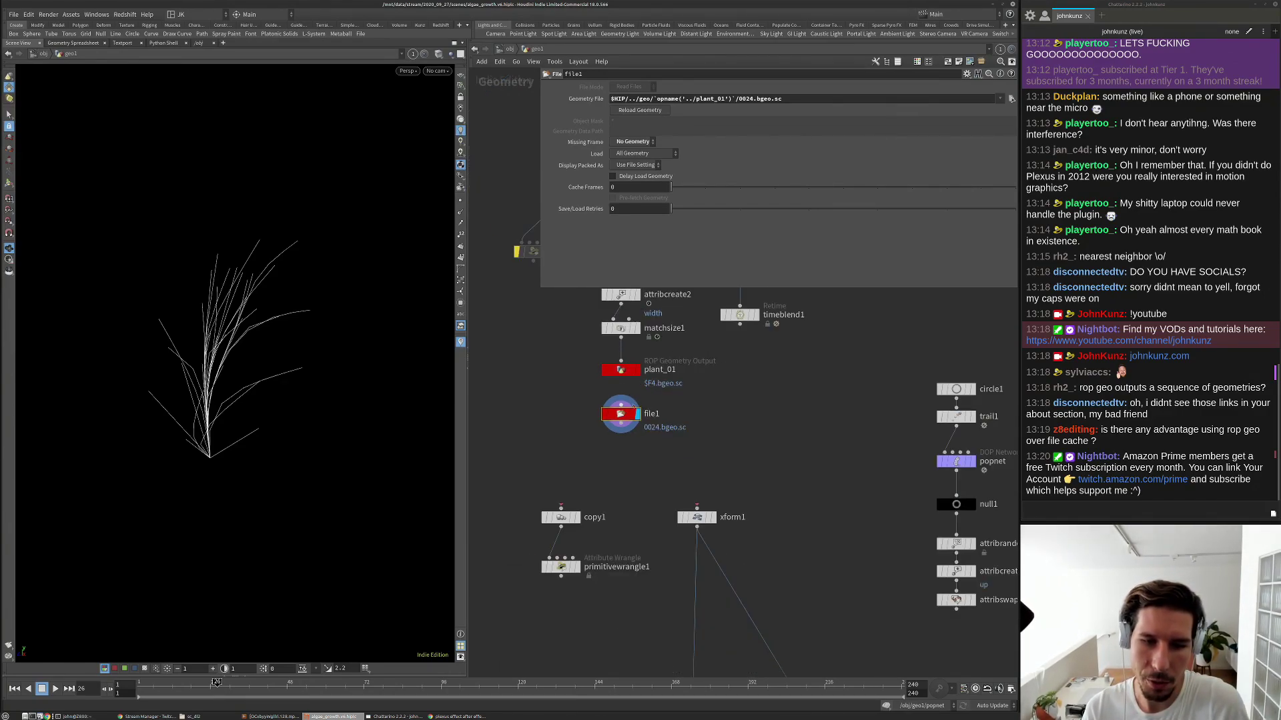
scroll(611, 366, up, 2)
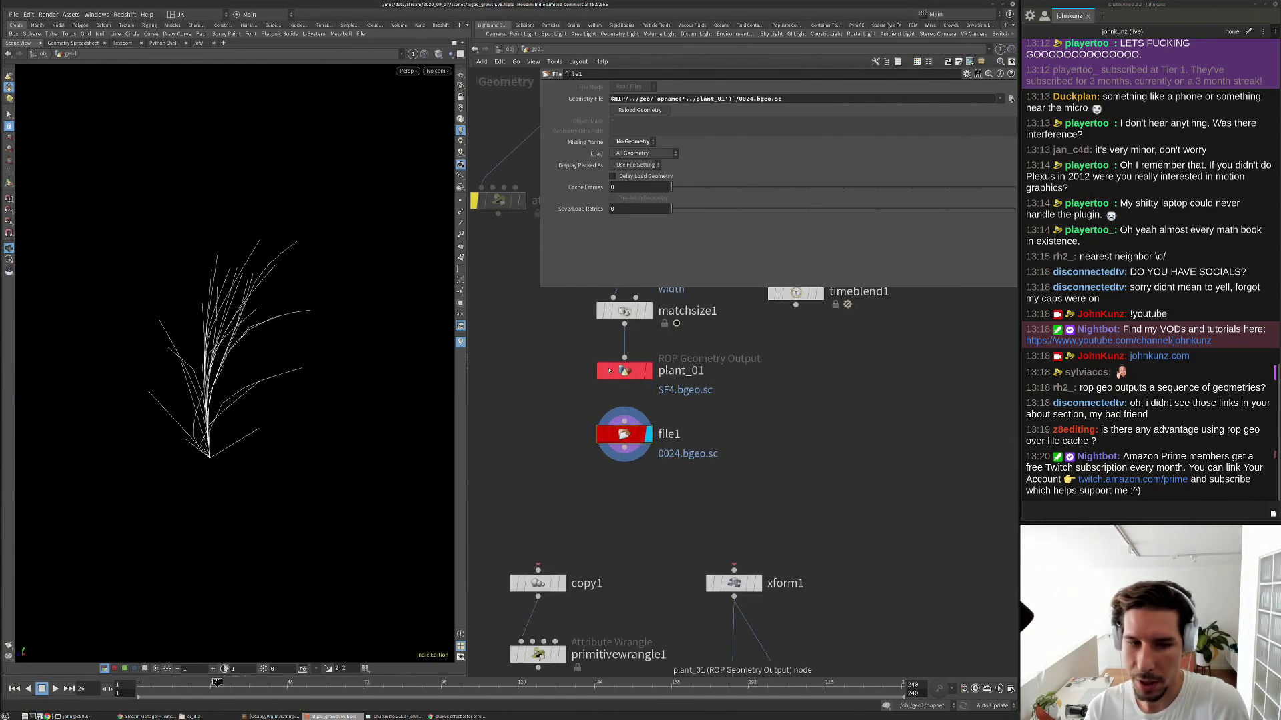
drag(565, 347, 717, 406)
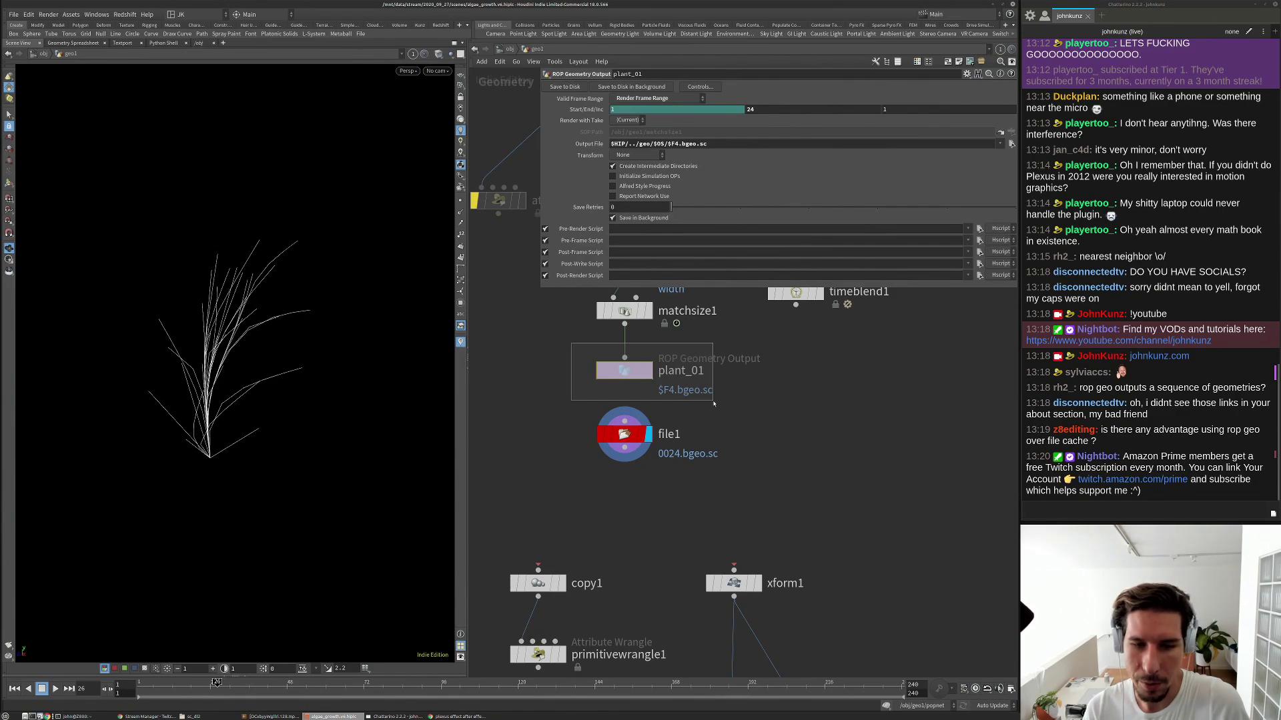
drag(790, 422, 507, 474)
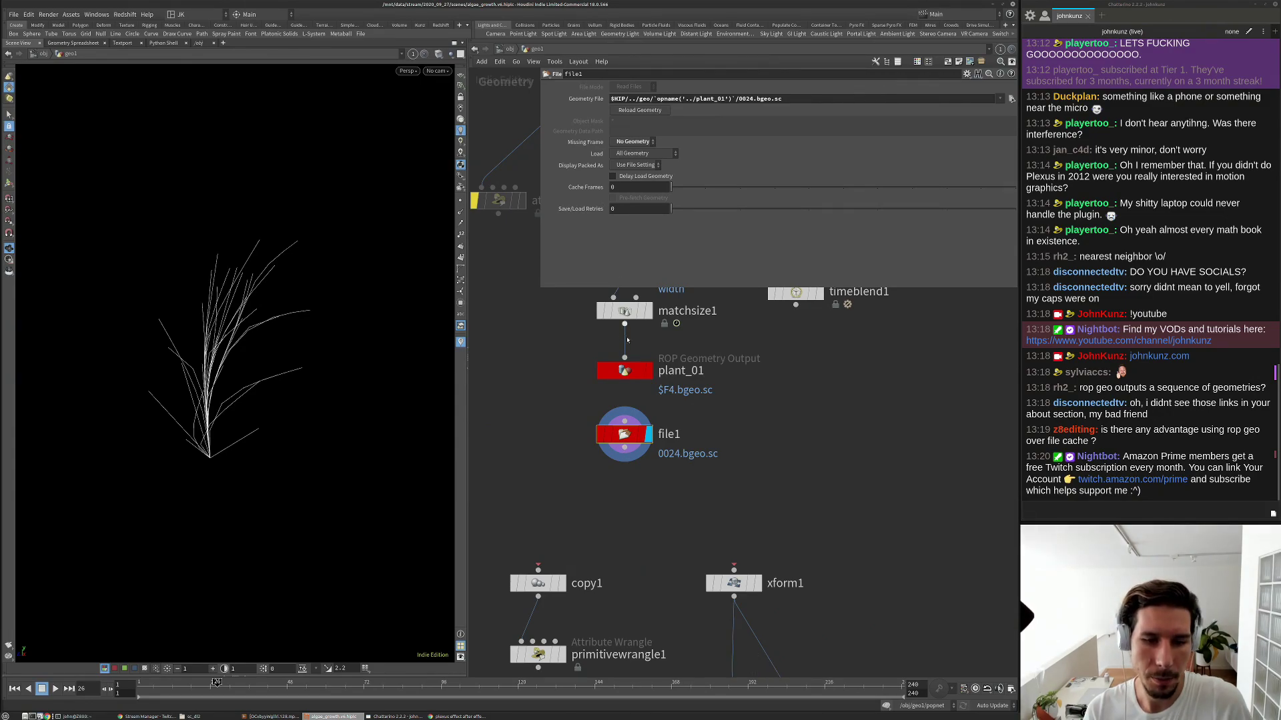
middle_drag(621, 483, 630, 450)
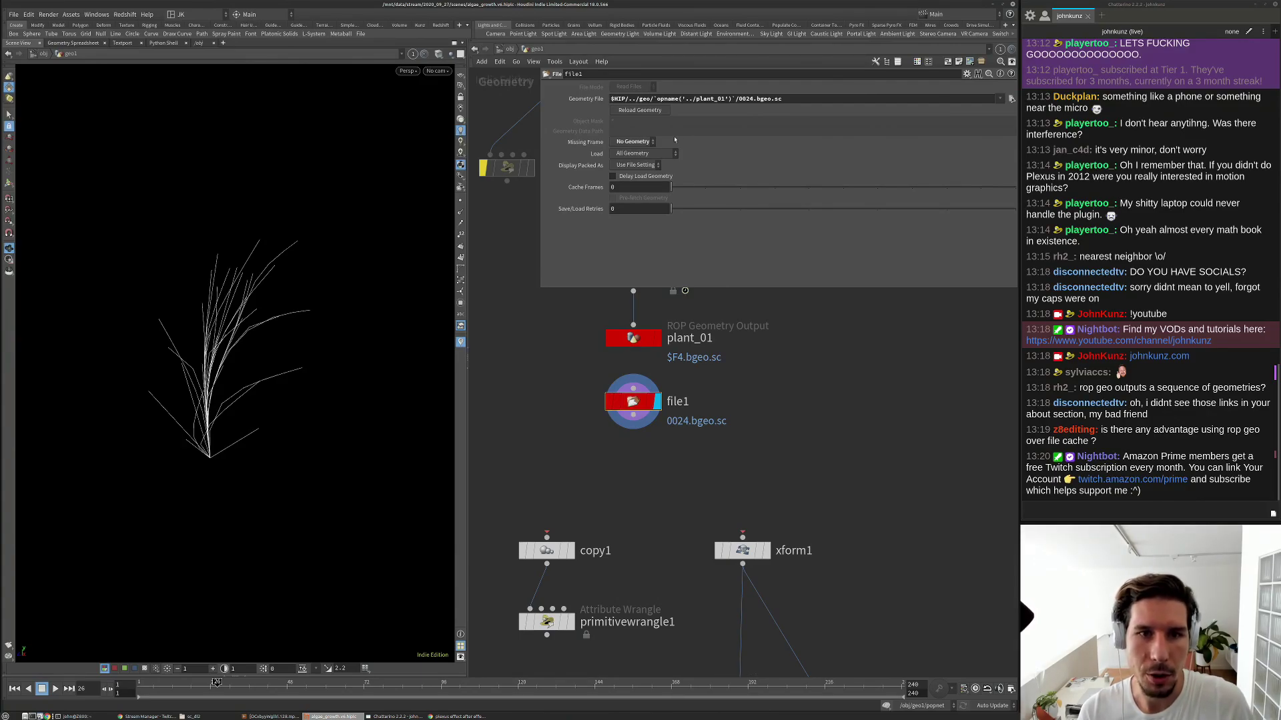
Switch file1's Load mode from All Geometry to Packed Disk Sequence.
click(644, 154)
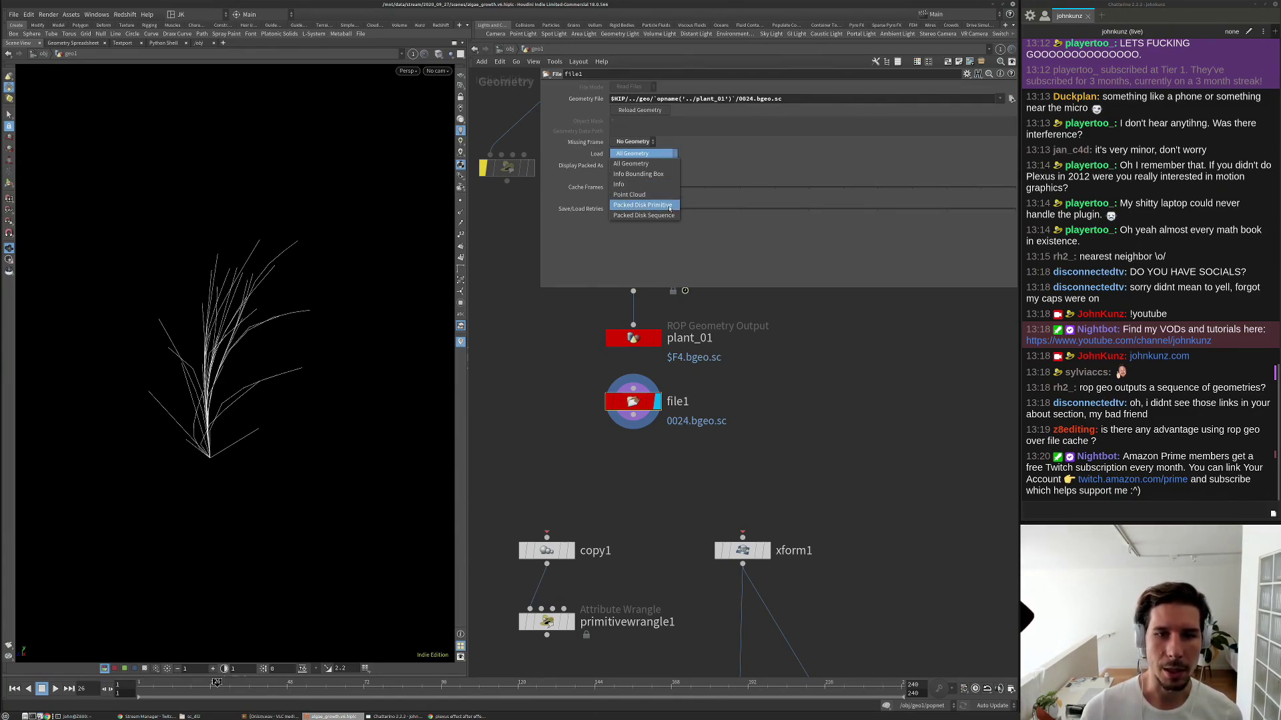
click(667, 216)
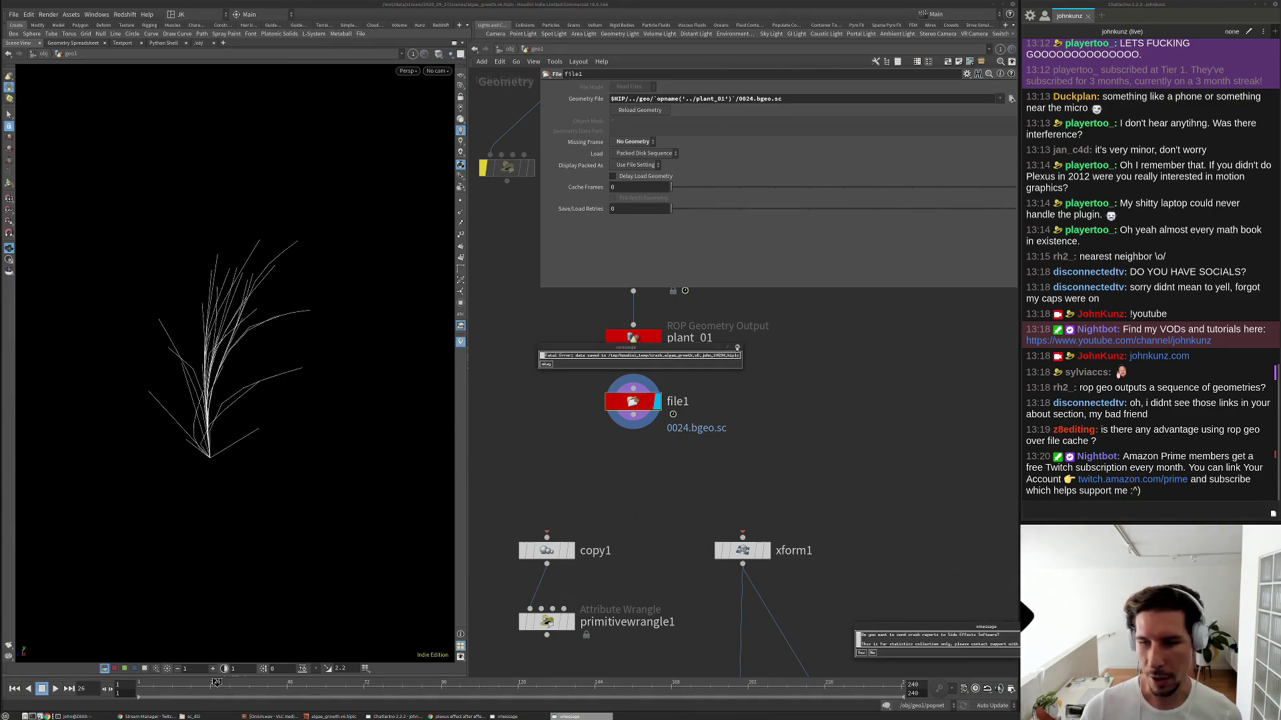
Dismiss the fatal error and run houdinifx -n with the pasted crash .hiplc file path.
click(737, 347)
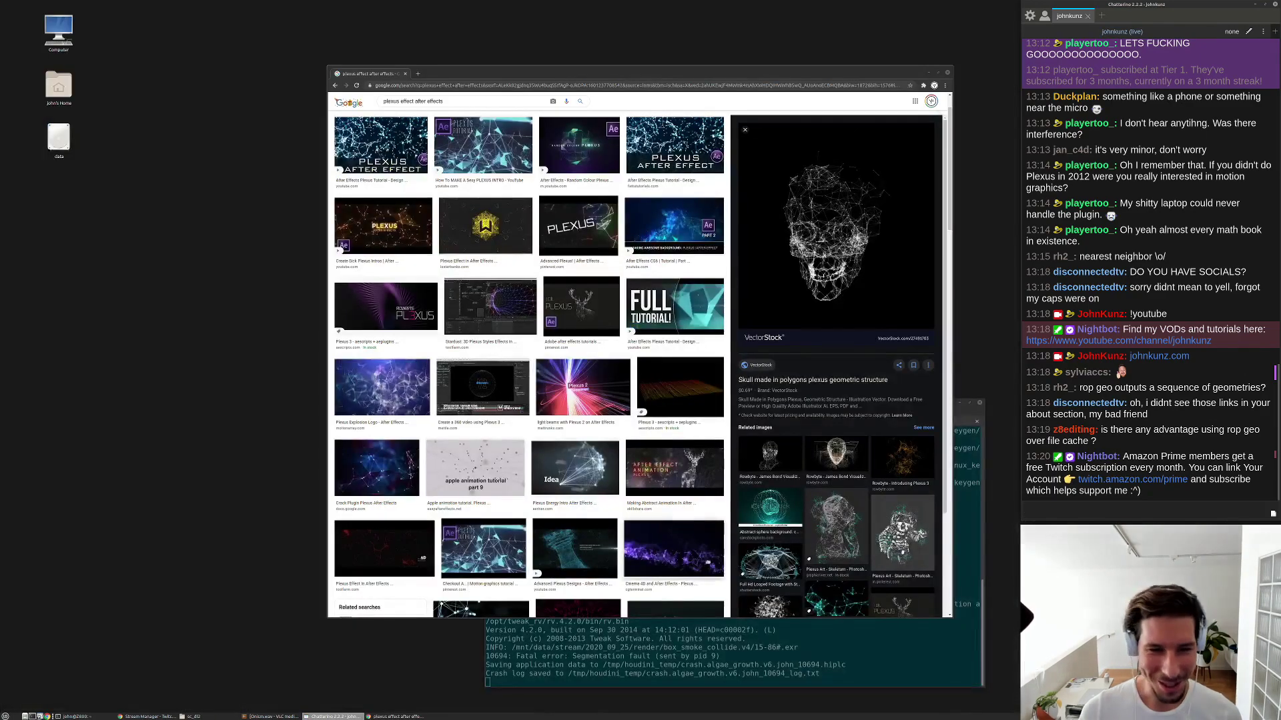
key(Return)
key(Return)
text(houdinifx -n)
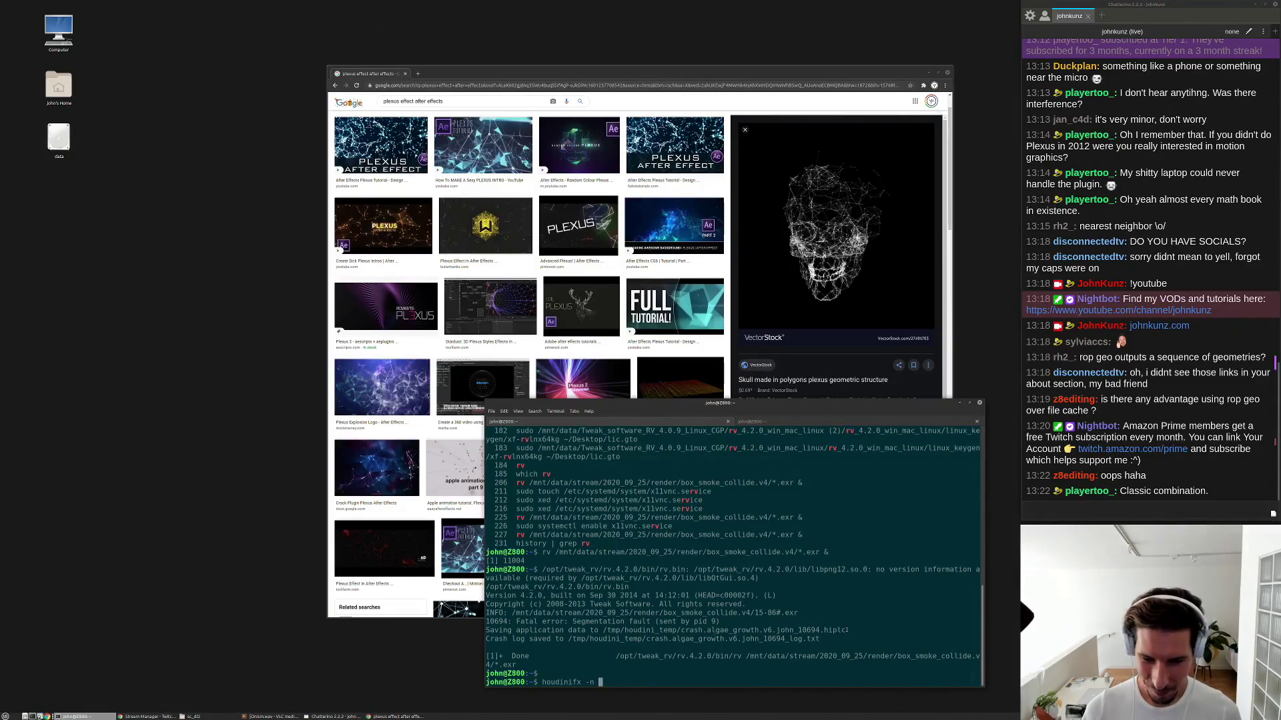
drag(847, 629, 602, 630)
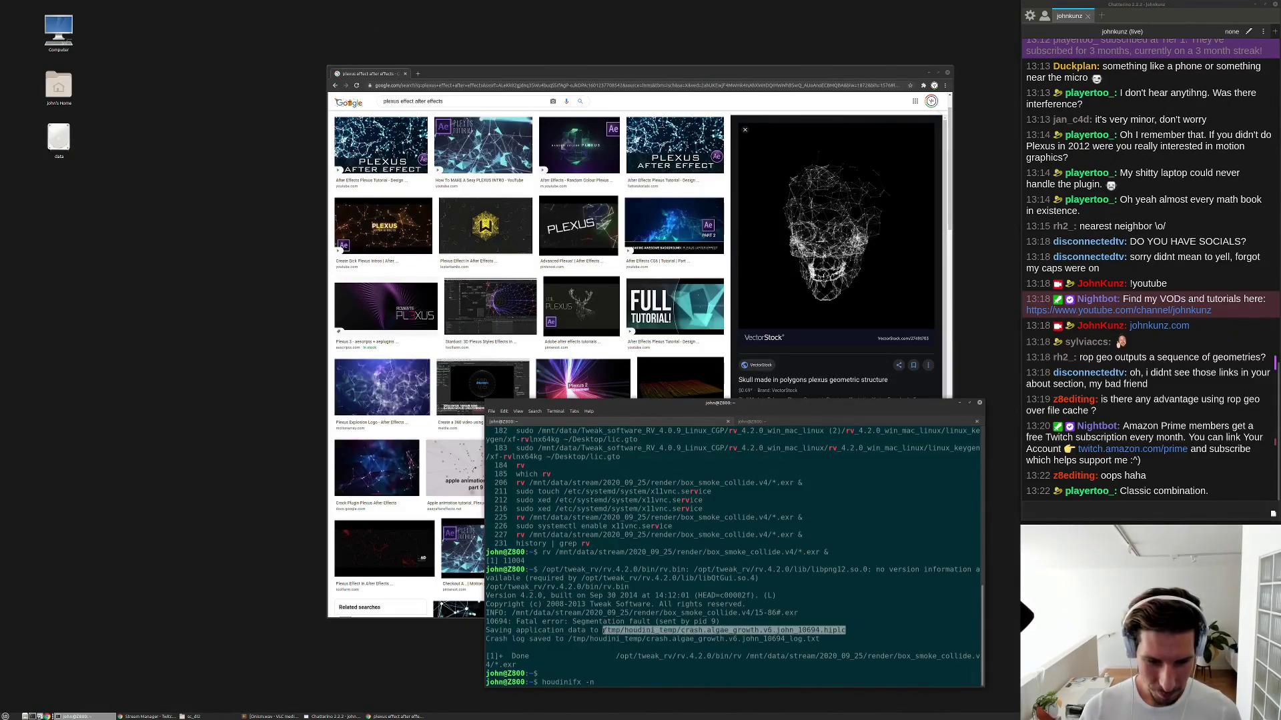
middle_click(602, 629)
key(Return)
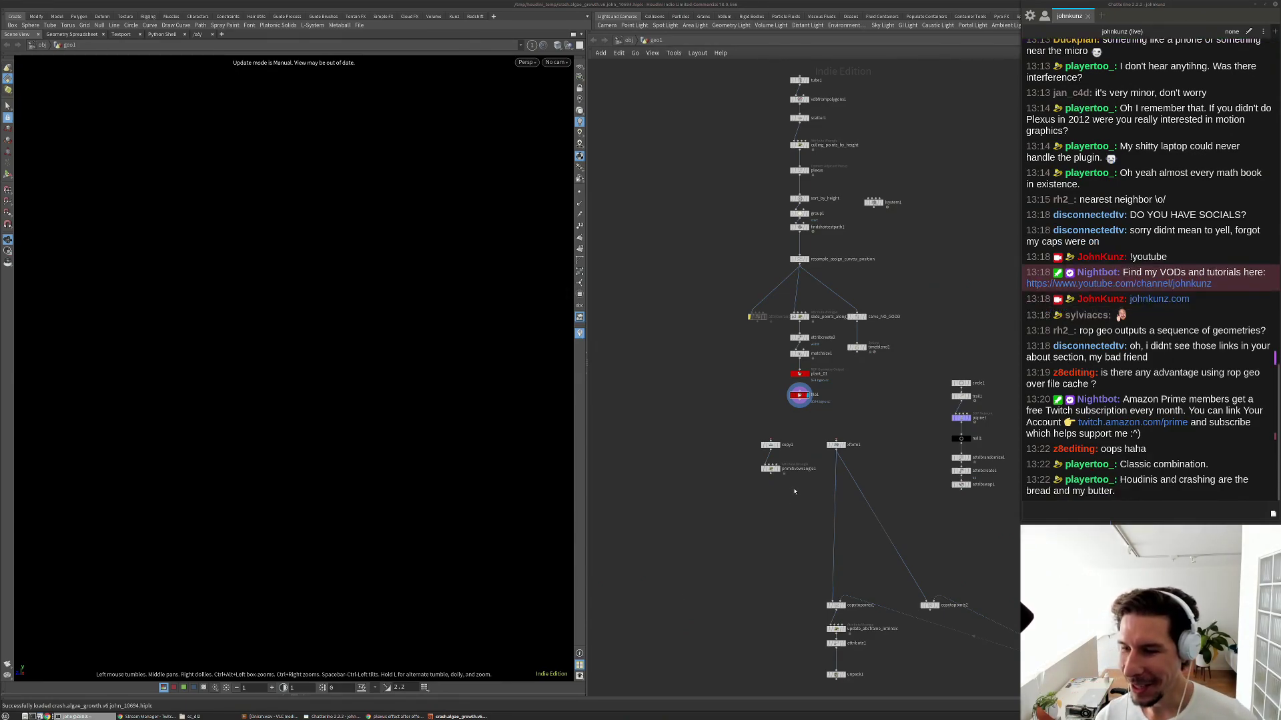
Rearrange the Houdini window and network so the file nodes and their parameters are visible.
scroll(793, 438, up, 3)
scroll(793, 439, up, 2)
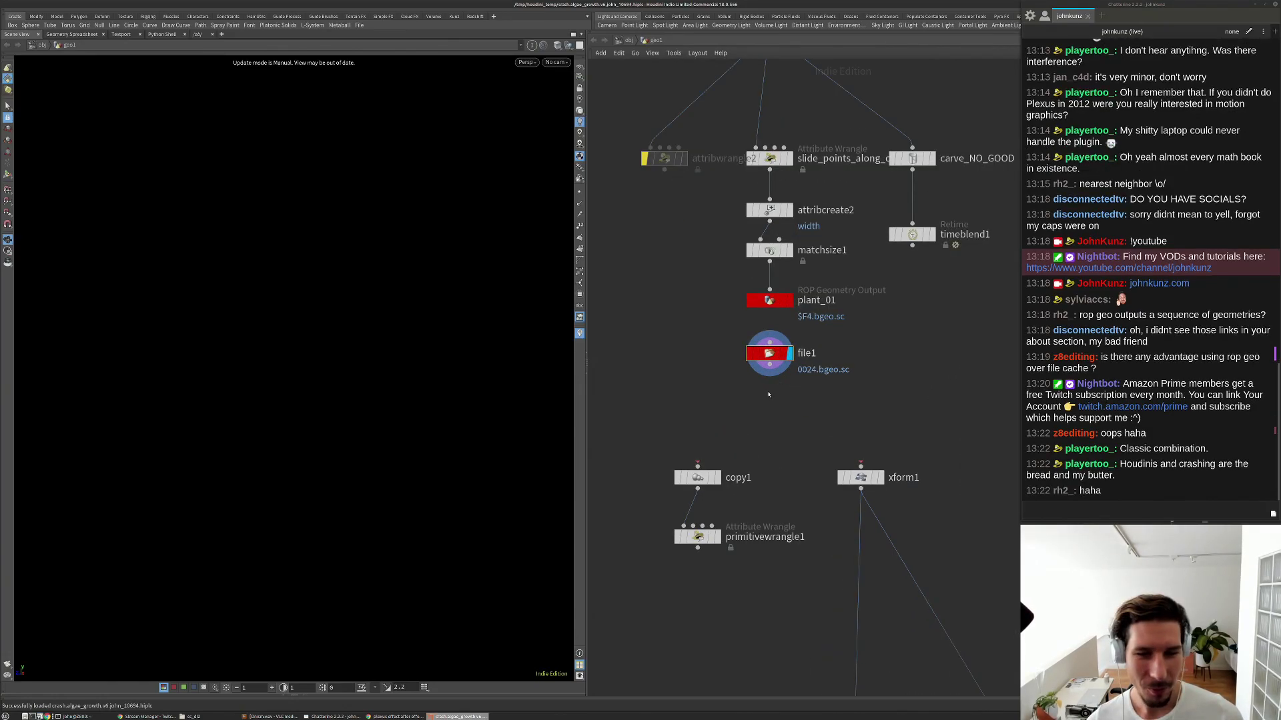
middle_drag(810, 409, 775, 392)
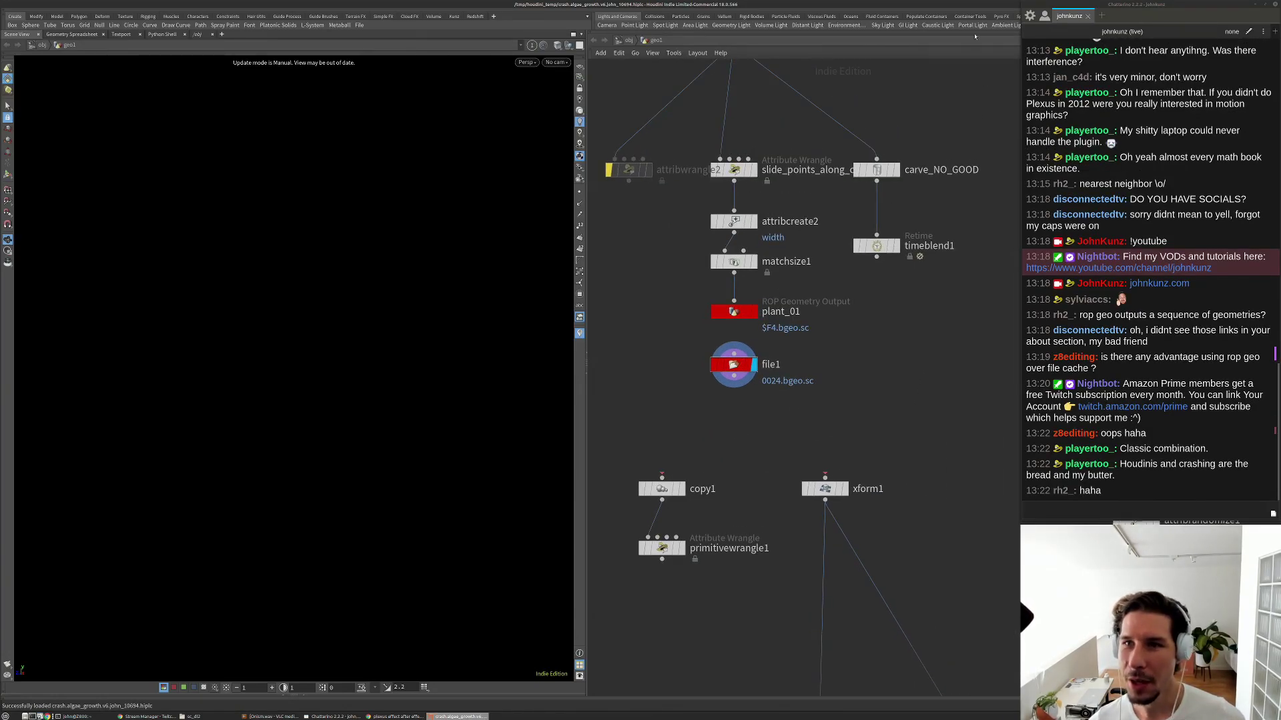
mouse_move(974, 6)
mouse_down()
mouse_move(730, 30)
mouse_move(573, 17)
mouse_move(951, 5)
mouse_up()
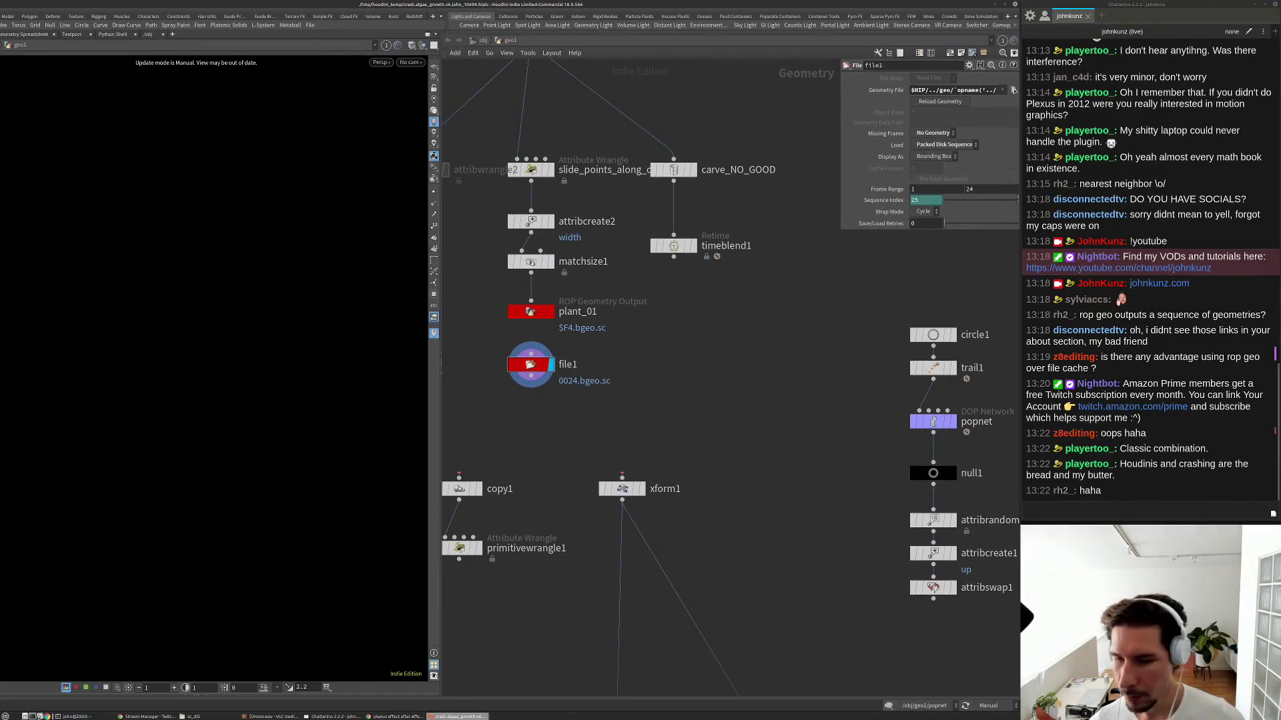
drag(1018, 585, 908, 560)
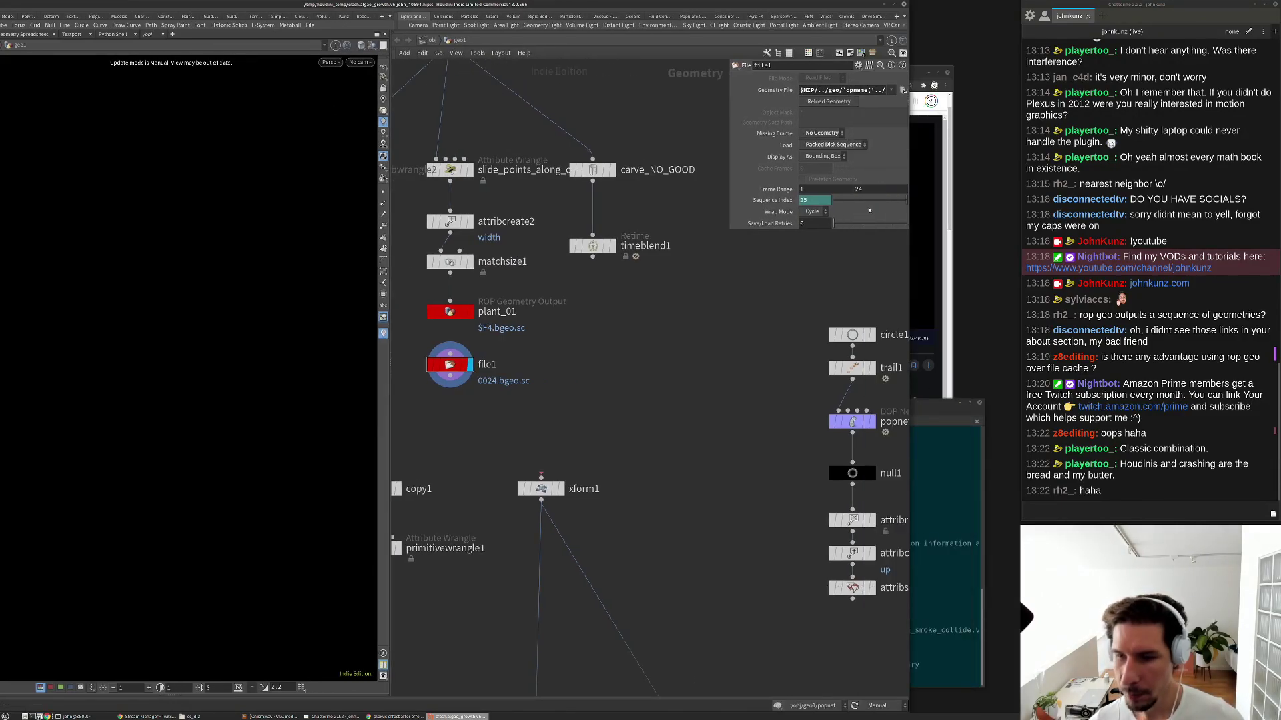
drag(788, 3, 893, 9)
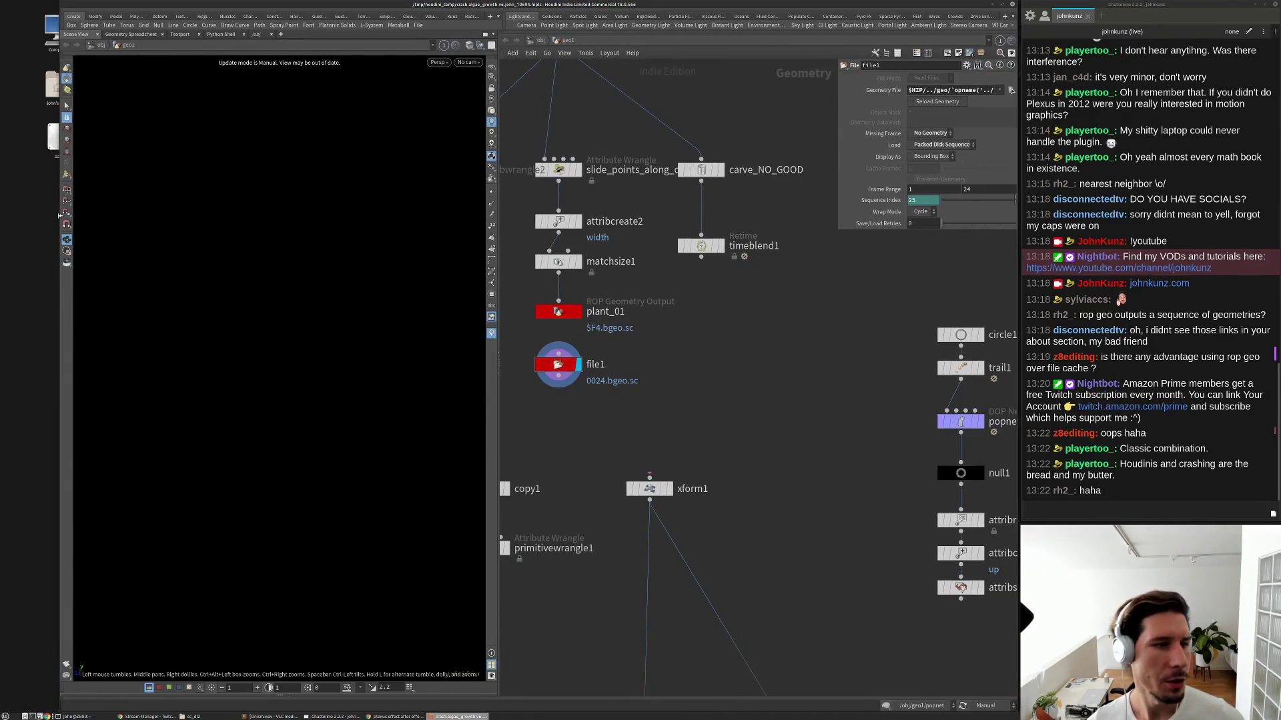
drag(60, 315, 1, 315)
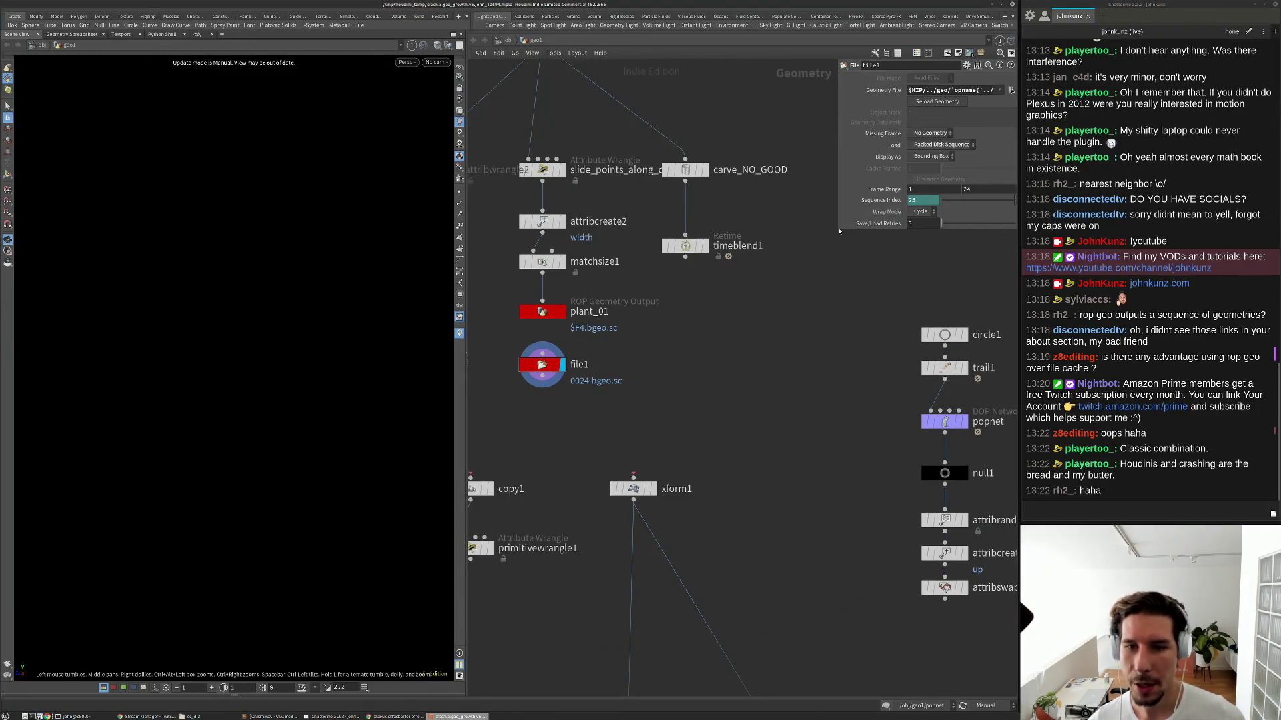
Replace frame 0024 in file1's Geometry File path with $F4 to read the sequence.
drag(837, 229, 604, 248)
double_click(816, 93)
key(BackSpace)
text($)
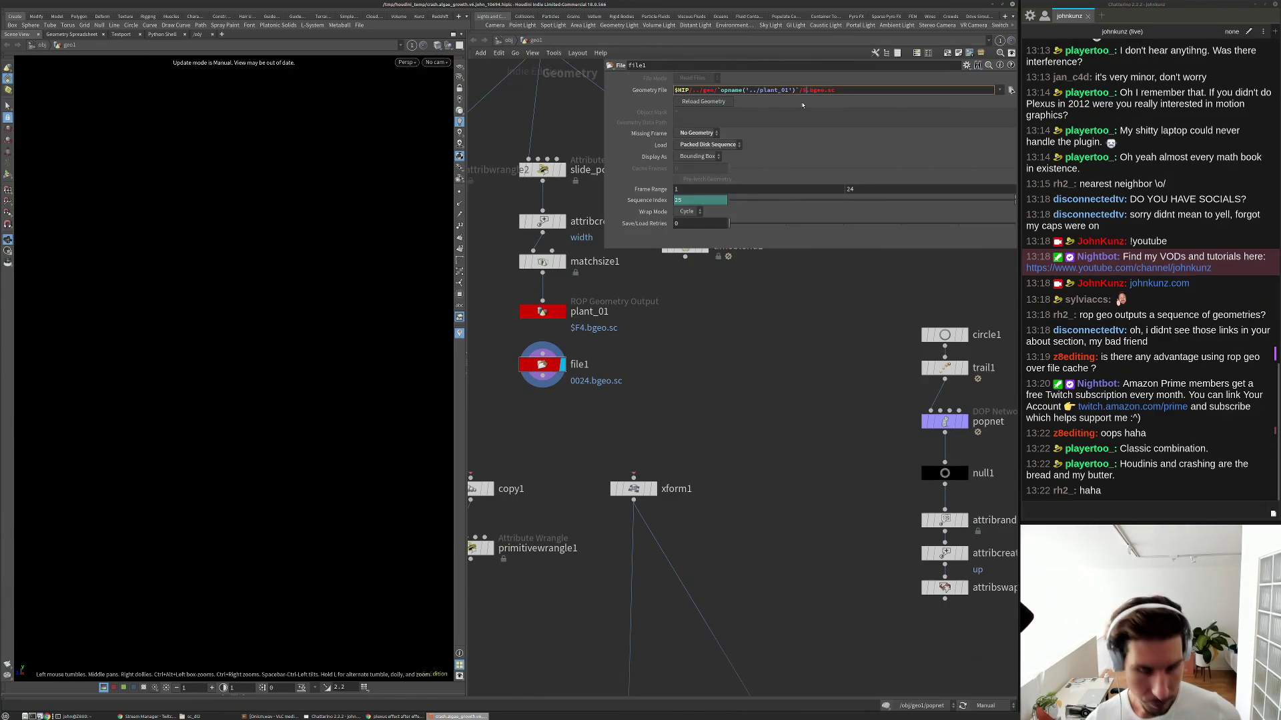
text(F4)
key(Return)
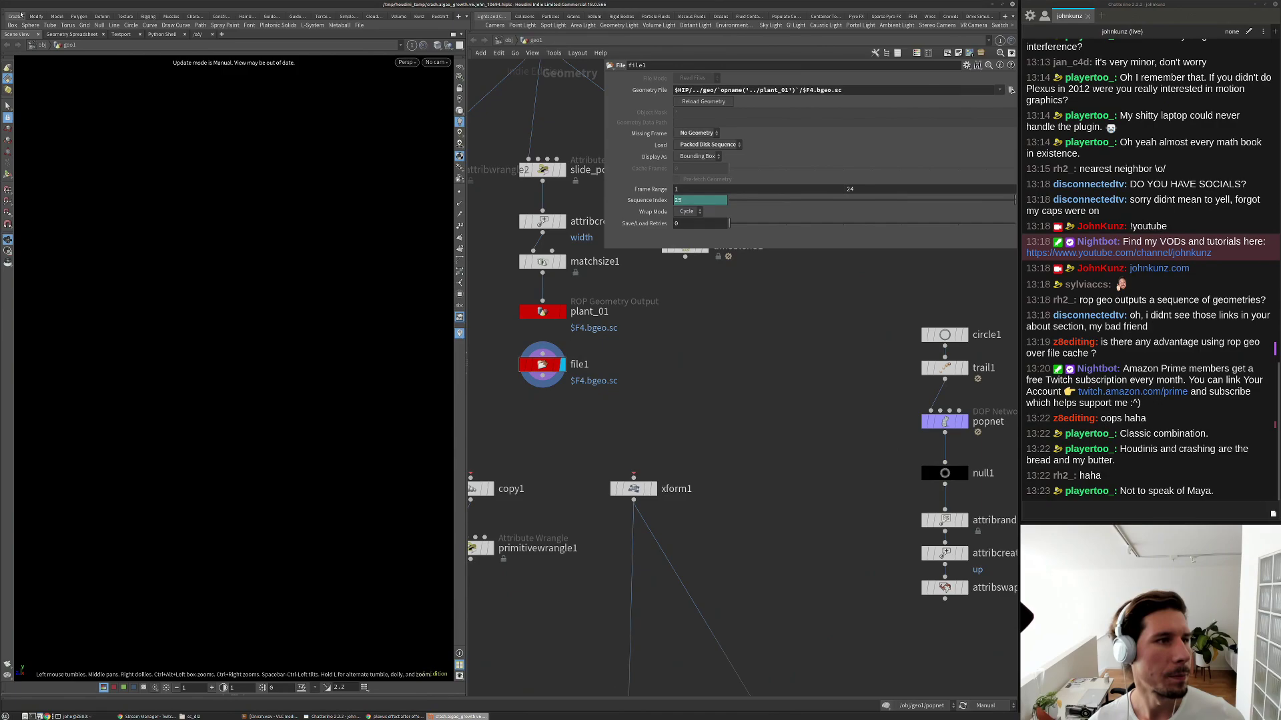
click(12, 14)
Save the scene as algae_growth.v7.hiplc in /mnt/data/stream/2020_09_27/scenes, bumping v6 to 7.
click(28, 79)
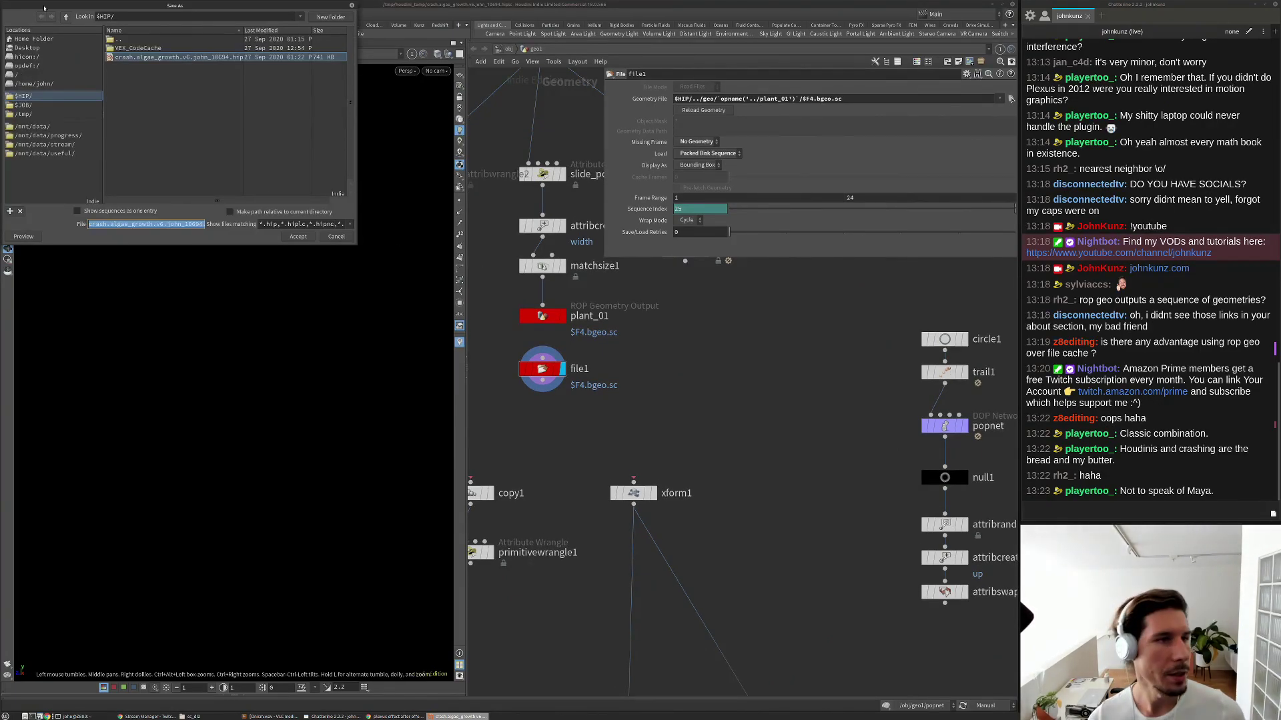
drag(55, 7, 351, 73)
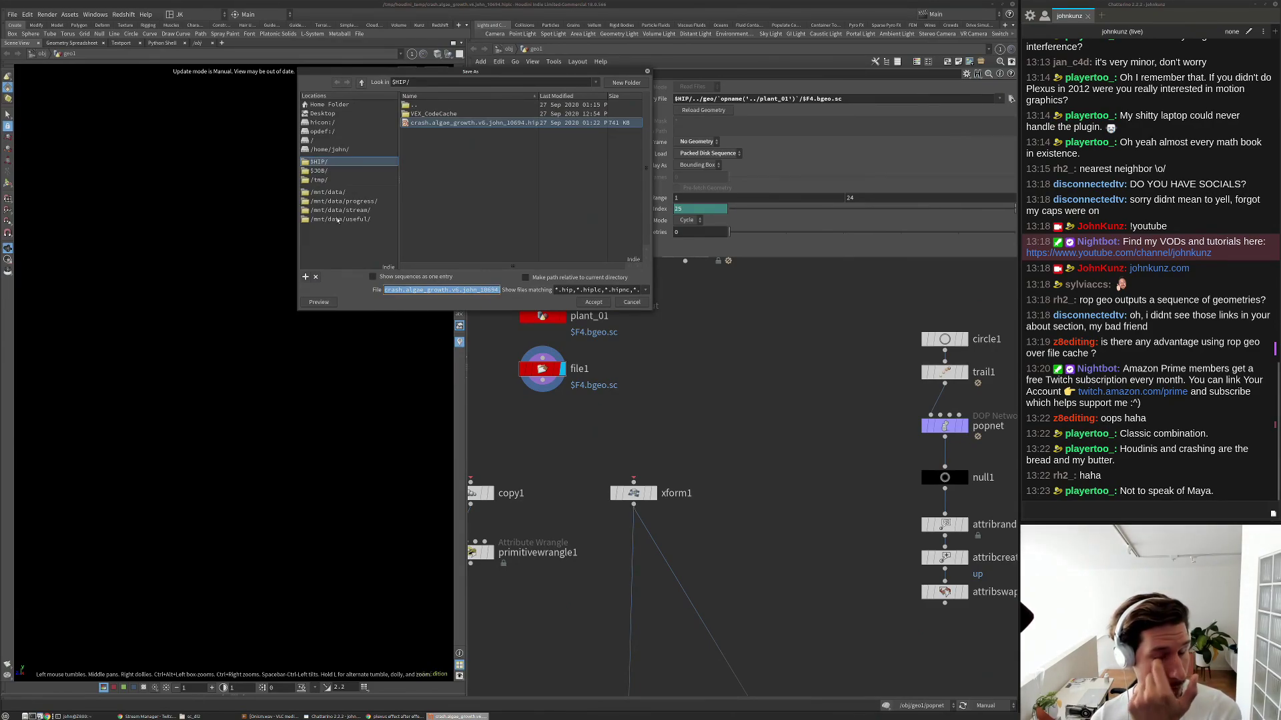
click(344, 210)
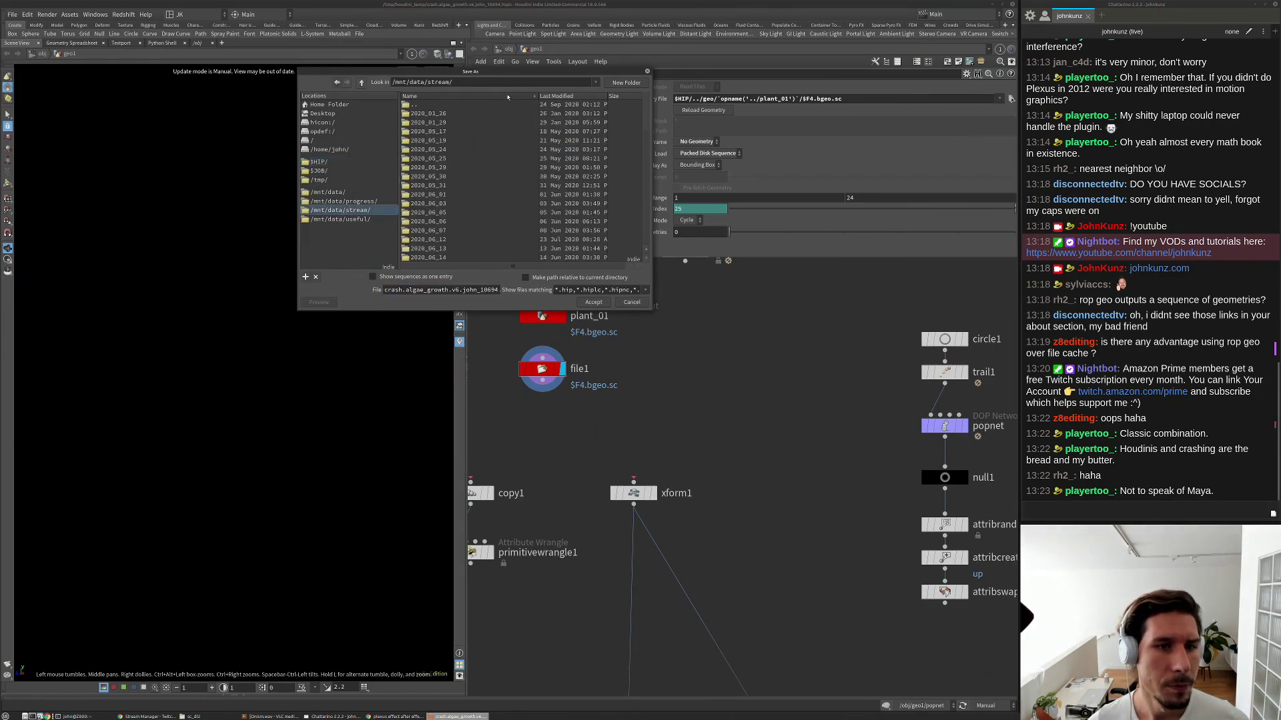
click(507, 98)
double_click(447, 186)
double_click(428, 115)
click(431, 124)
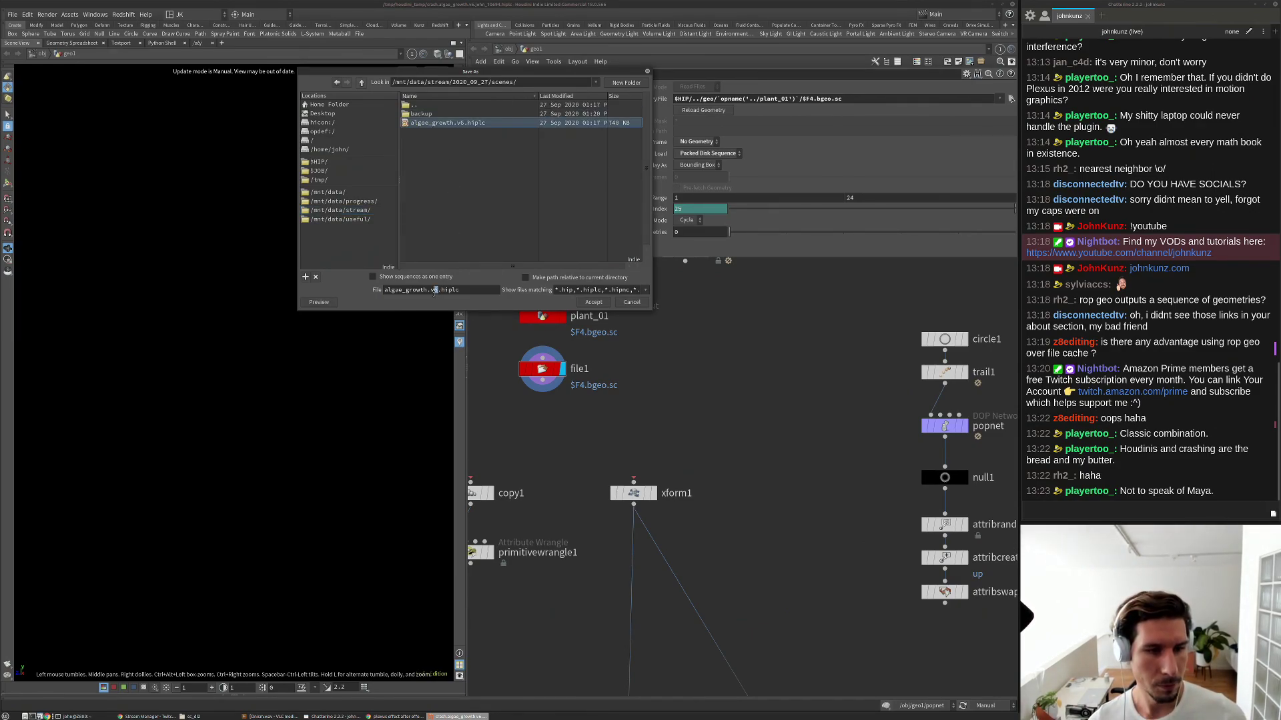
click(435, 291)
text(7)
click(597, 303)
middle_drag(621, 411, 666, 365)
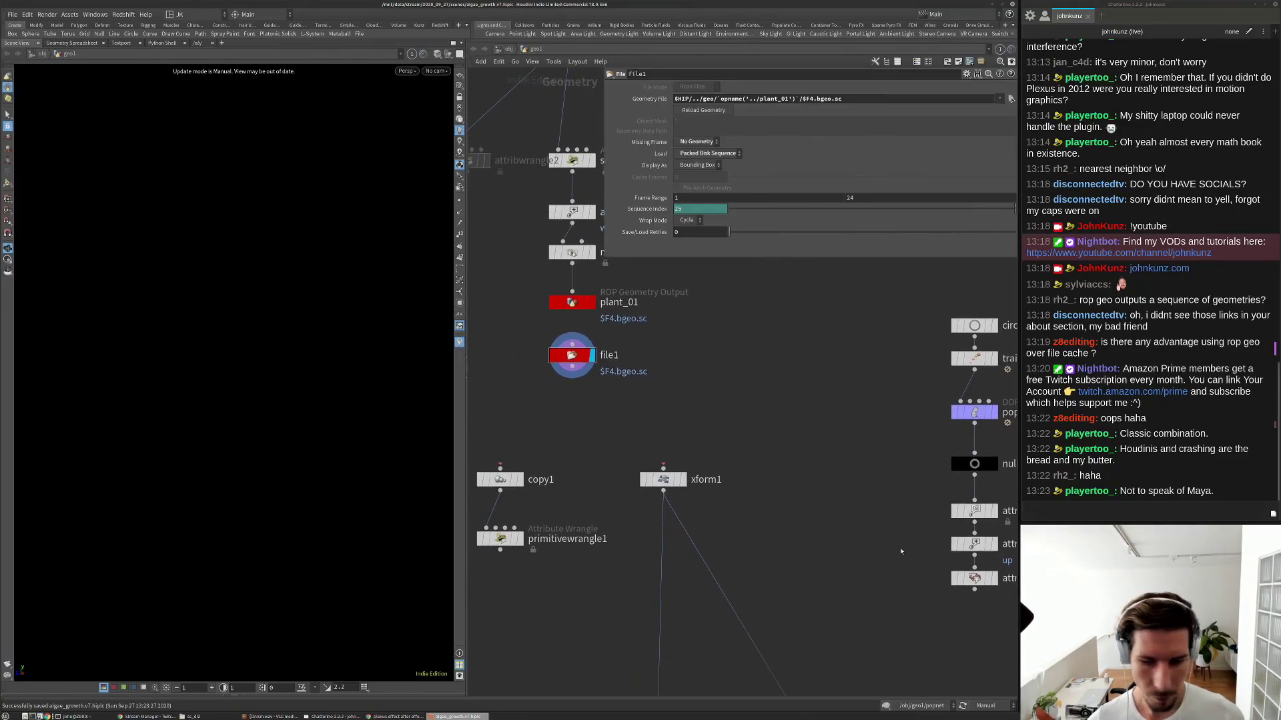
Switch the update mode to Auto Update and dismiss the crash report that follows.
click(860, 698)
click(986, 705)
click(990, 675)
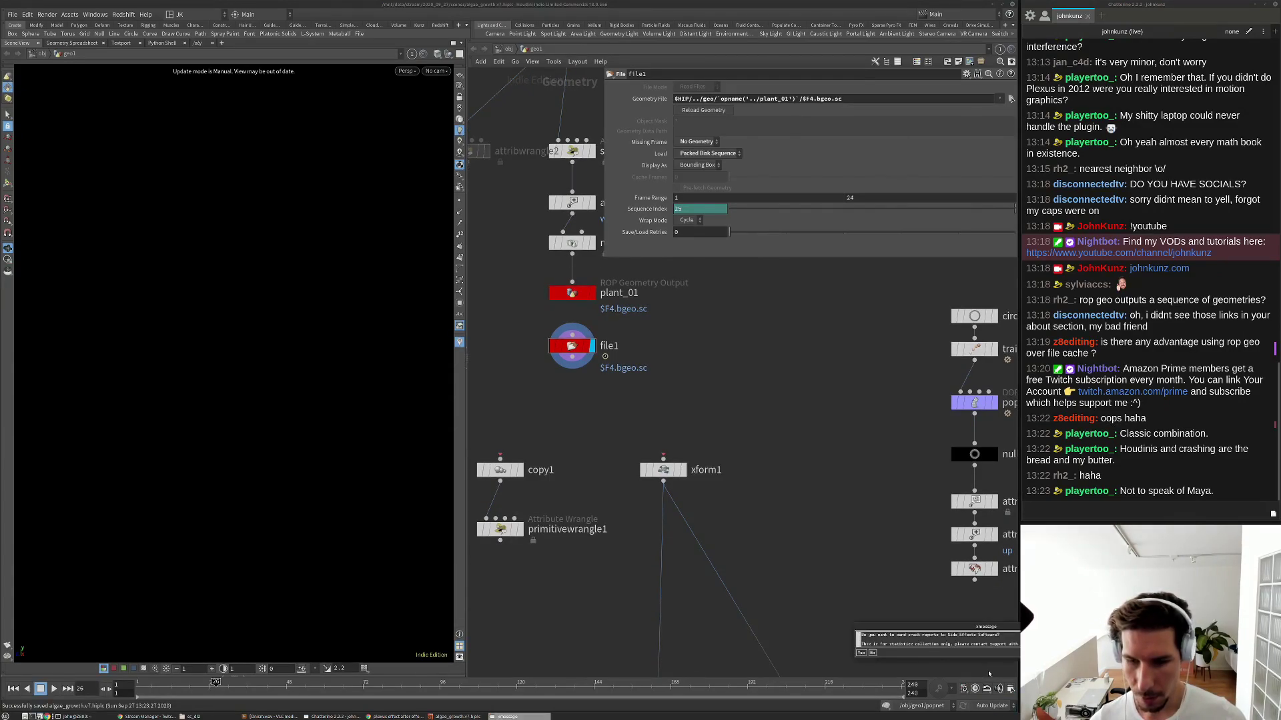
drag(976, 627, 690, 365)
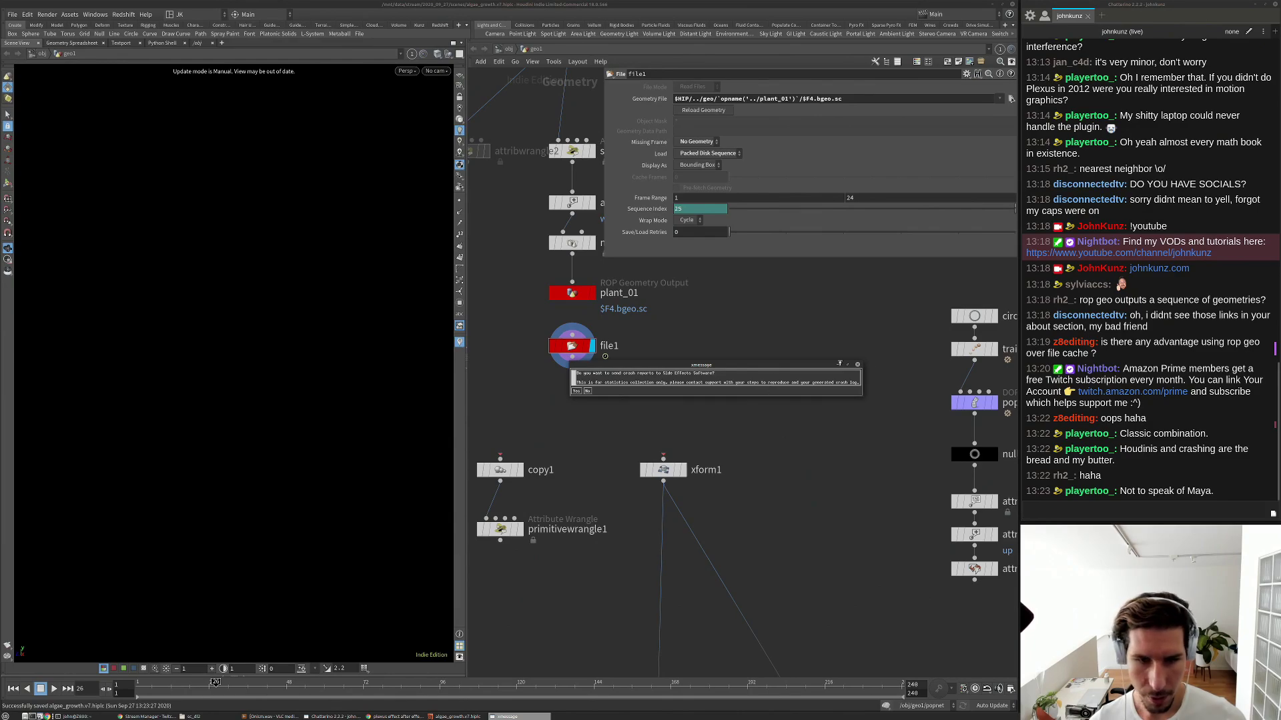
click(857, 365)
Launch a new empty Houdini session from the terminal with houdinifx -n.
key(Return)
key(Return)
key(Up)
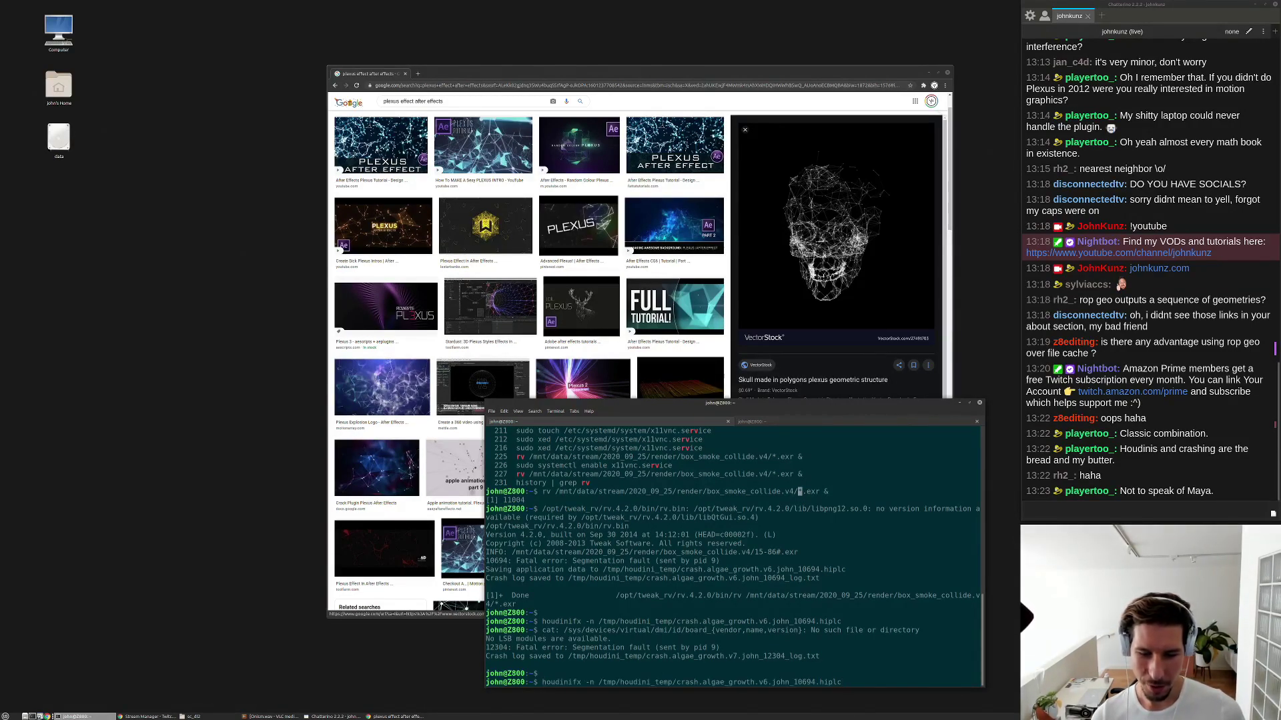
key(ctrl+c)
text(houdini)
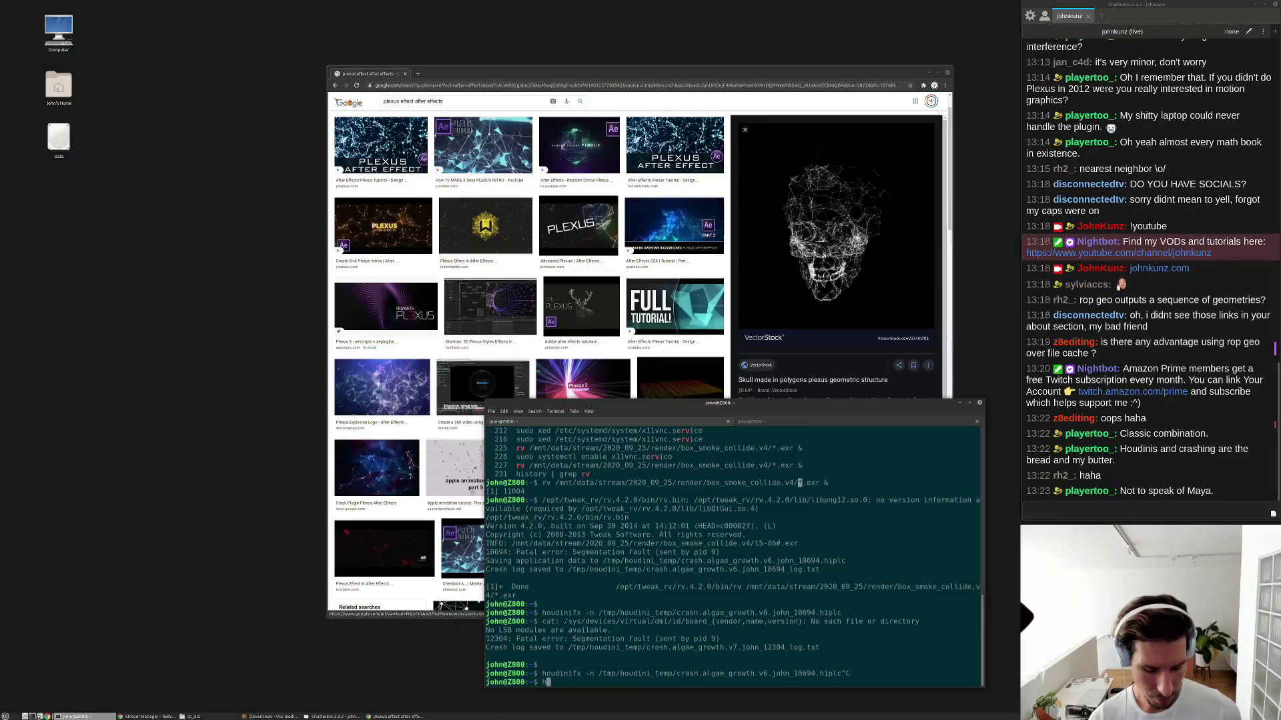
text(fx -n)
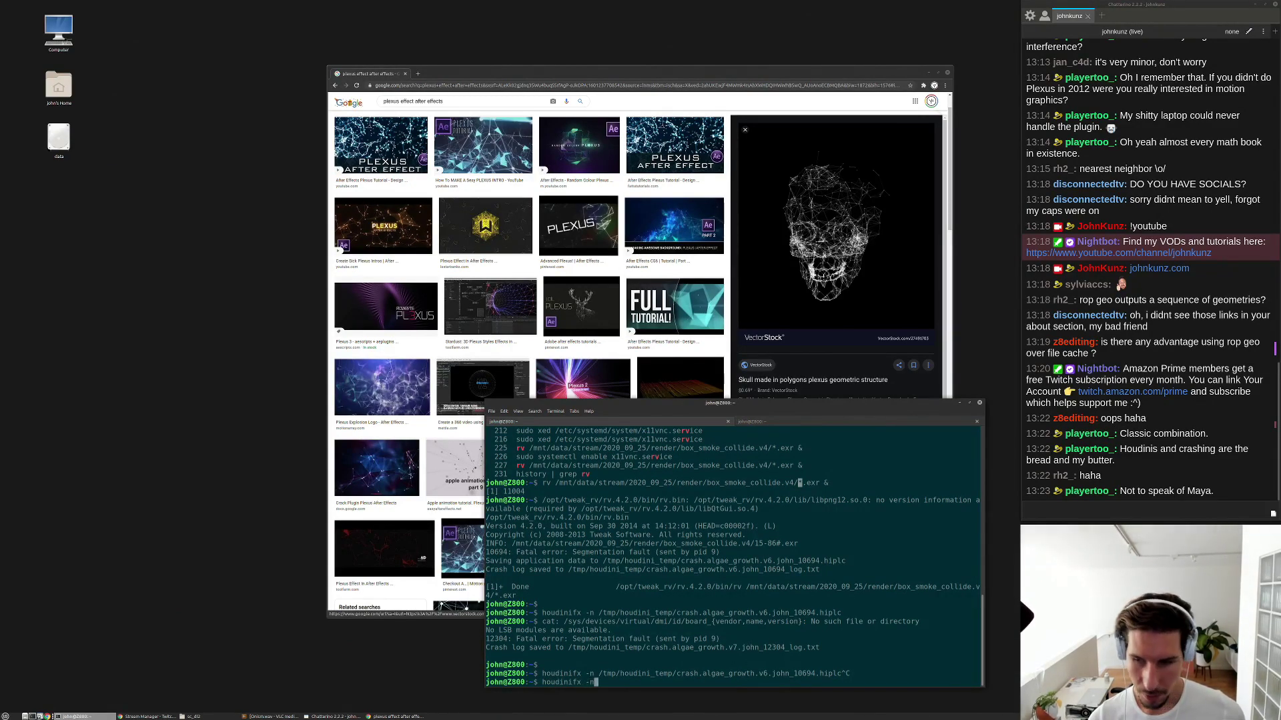
key(Return)
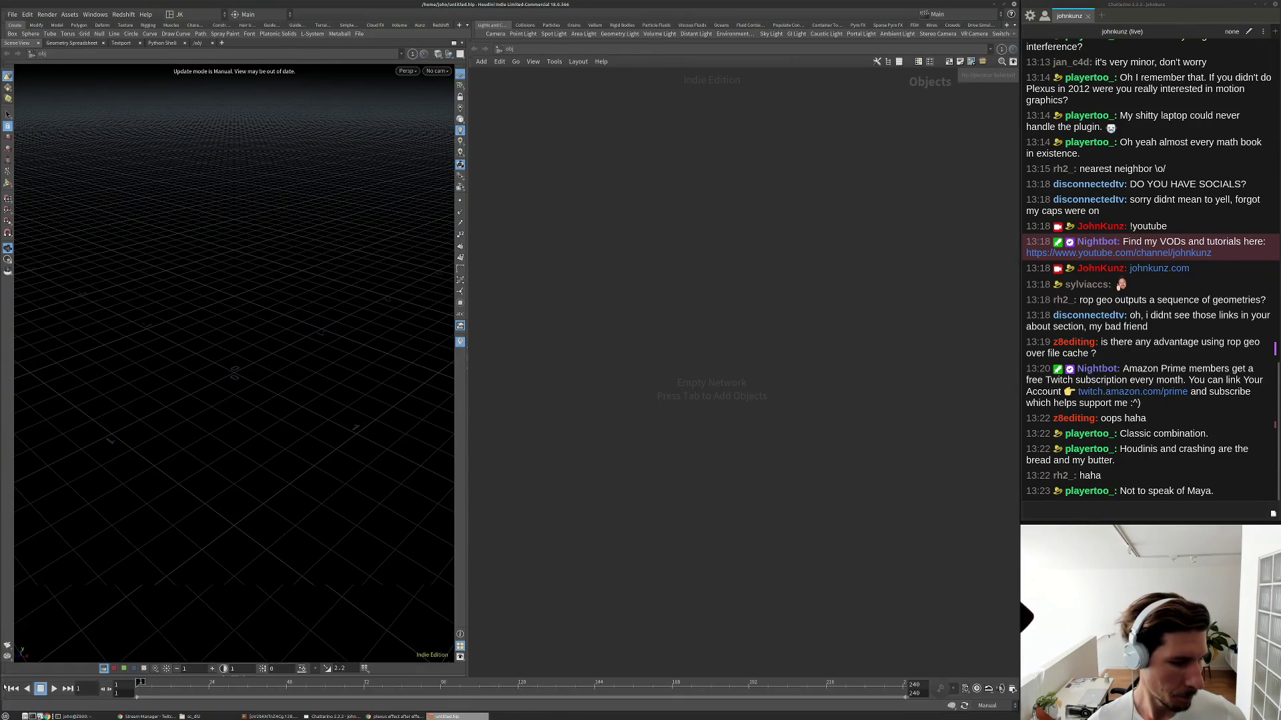
Load plant_01's $F4.bgeo.sc (1-24) sequence into file1 through the file chooser.
click(12, 15)
key(Escape)
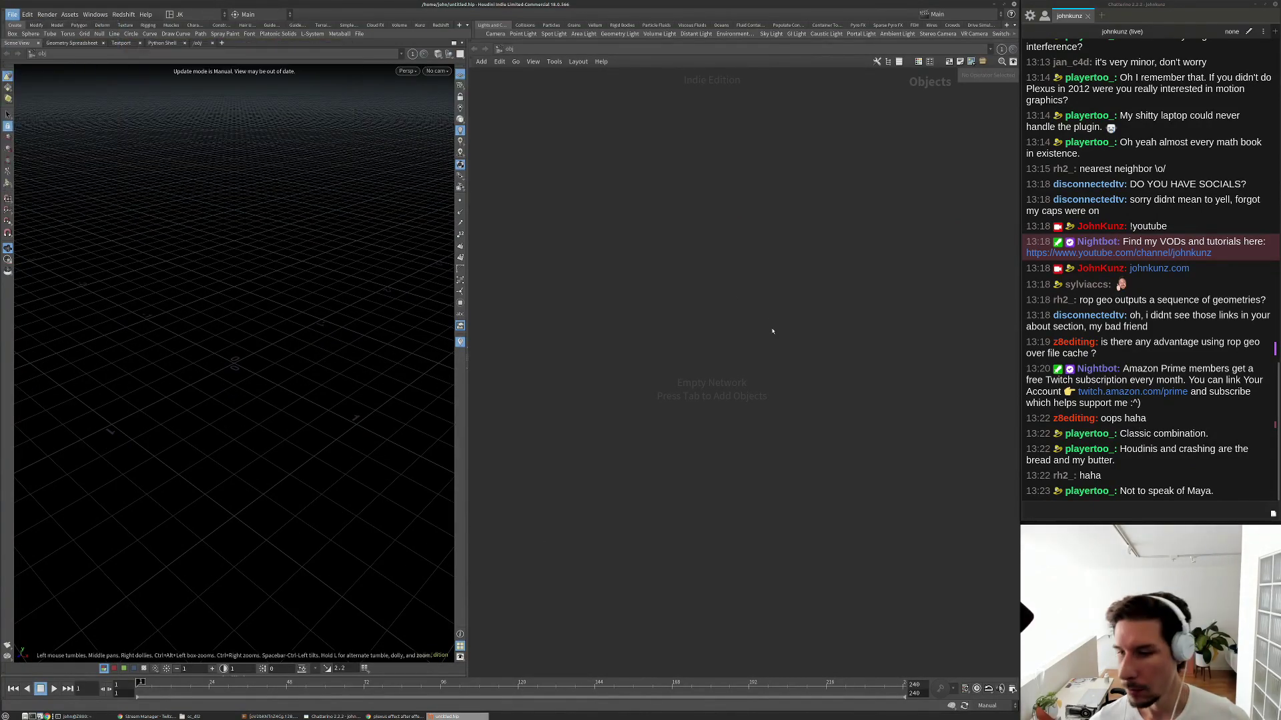
scroll(660, 382, up, 8)
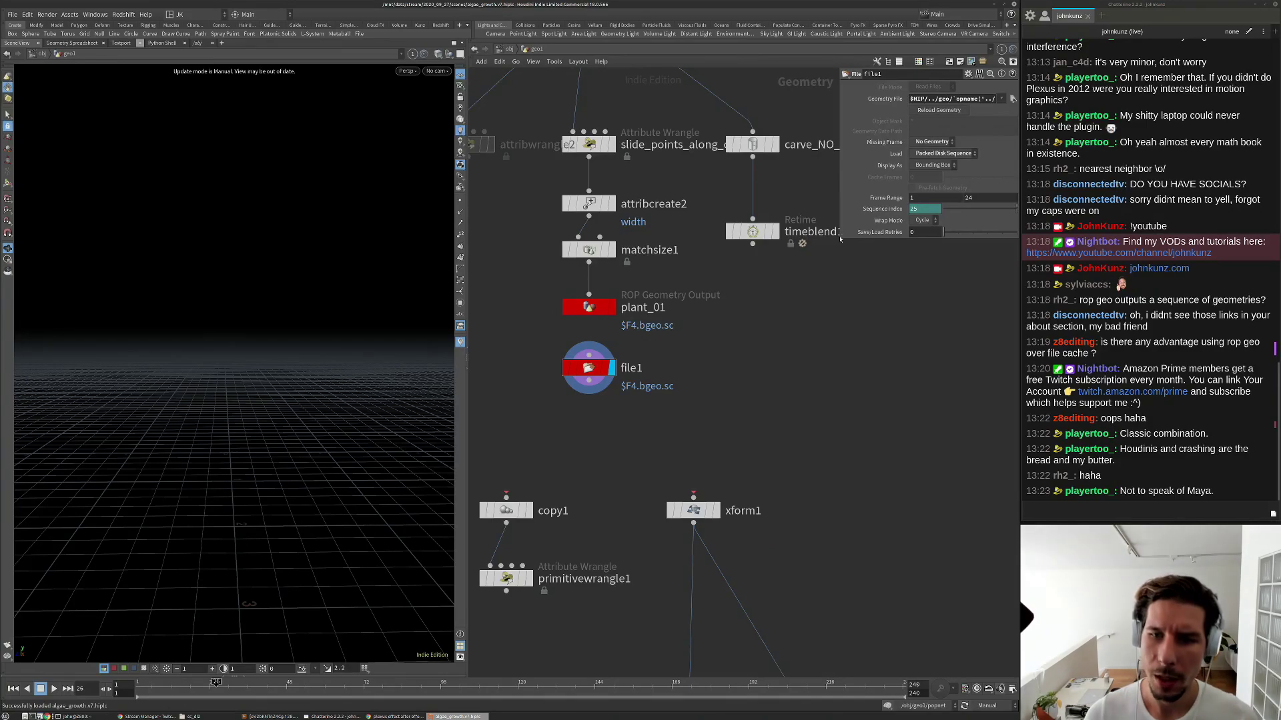
drag(839, 244, 701, 287)
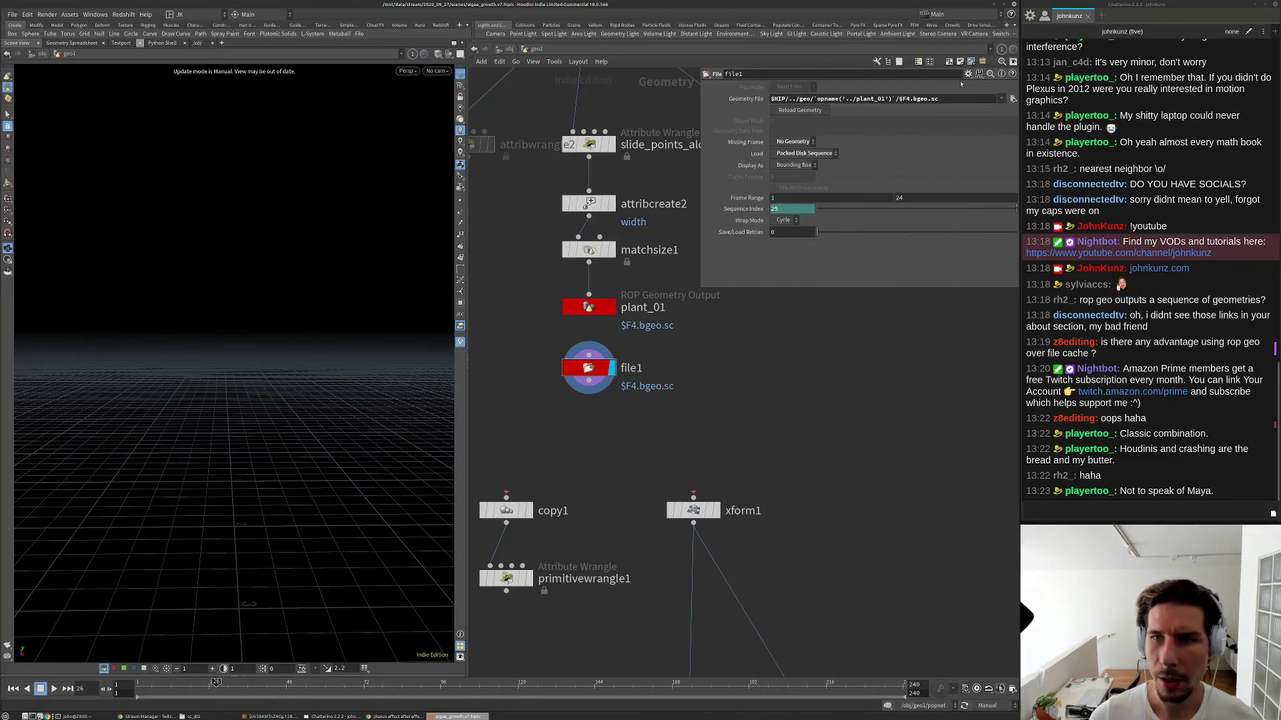
click(1012, 98)
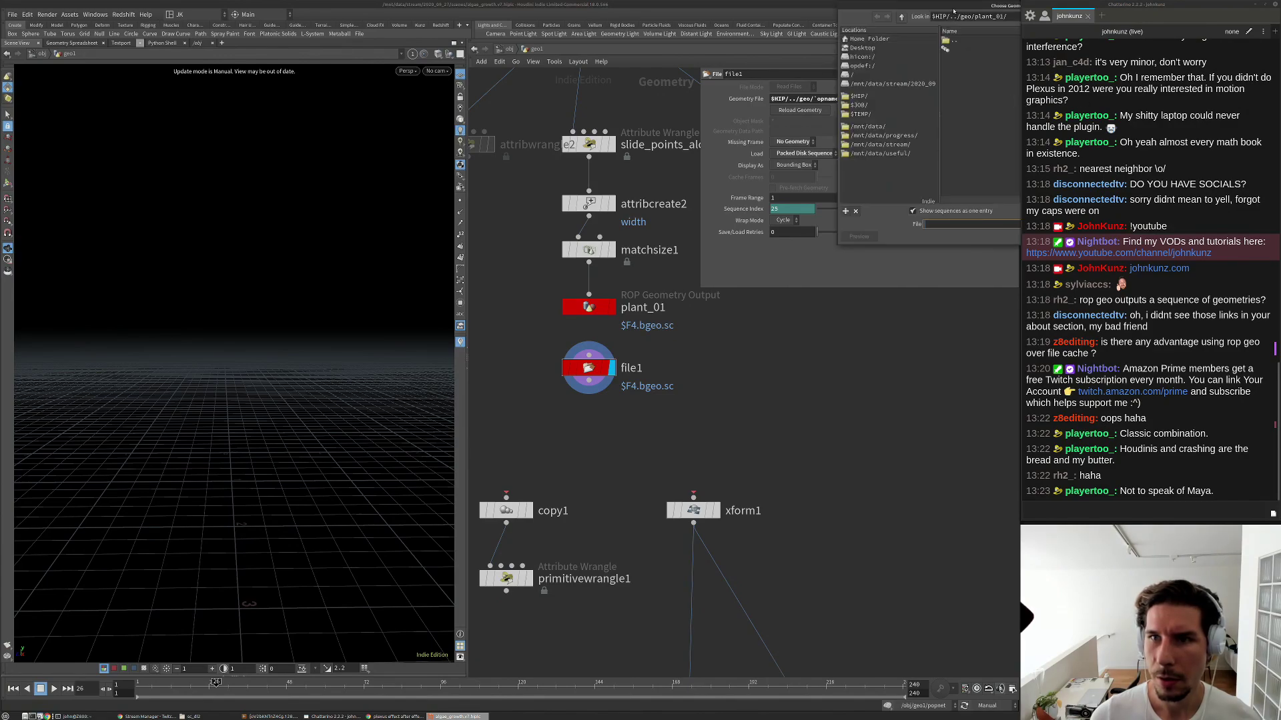
drag(953, 10, 655, 154)
click(691, 194)
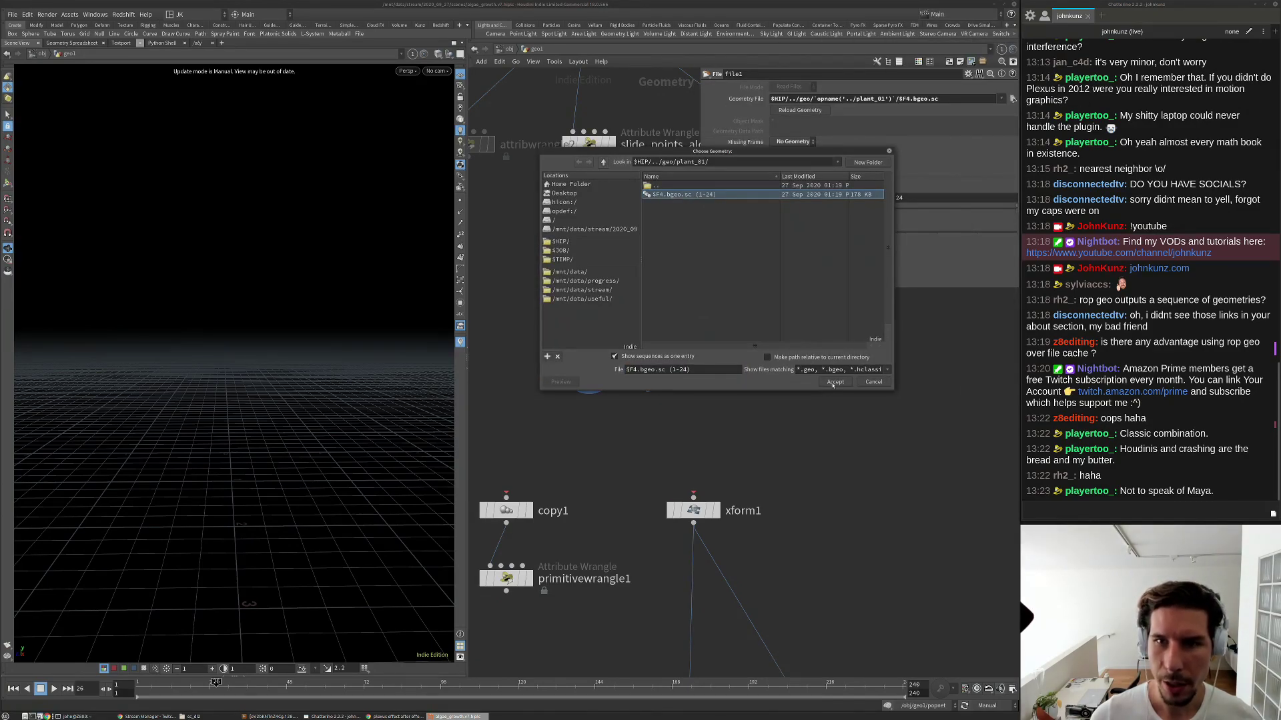
click(835, 382)
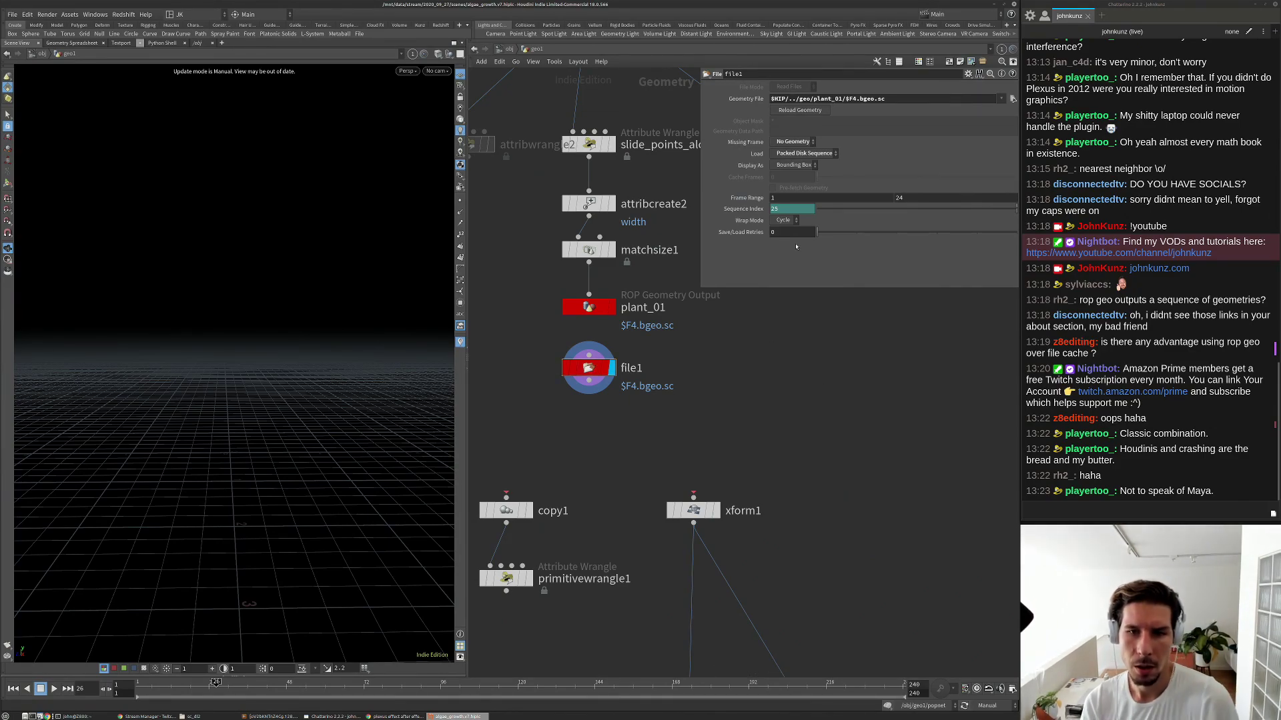
Display file1 as Full Geometry, switch to Auto Update, and frame the plant in the viewport.
click(805, 167)
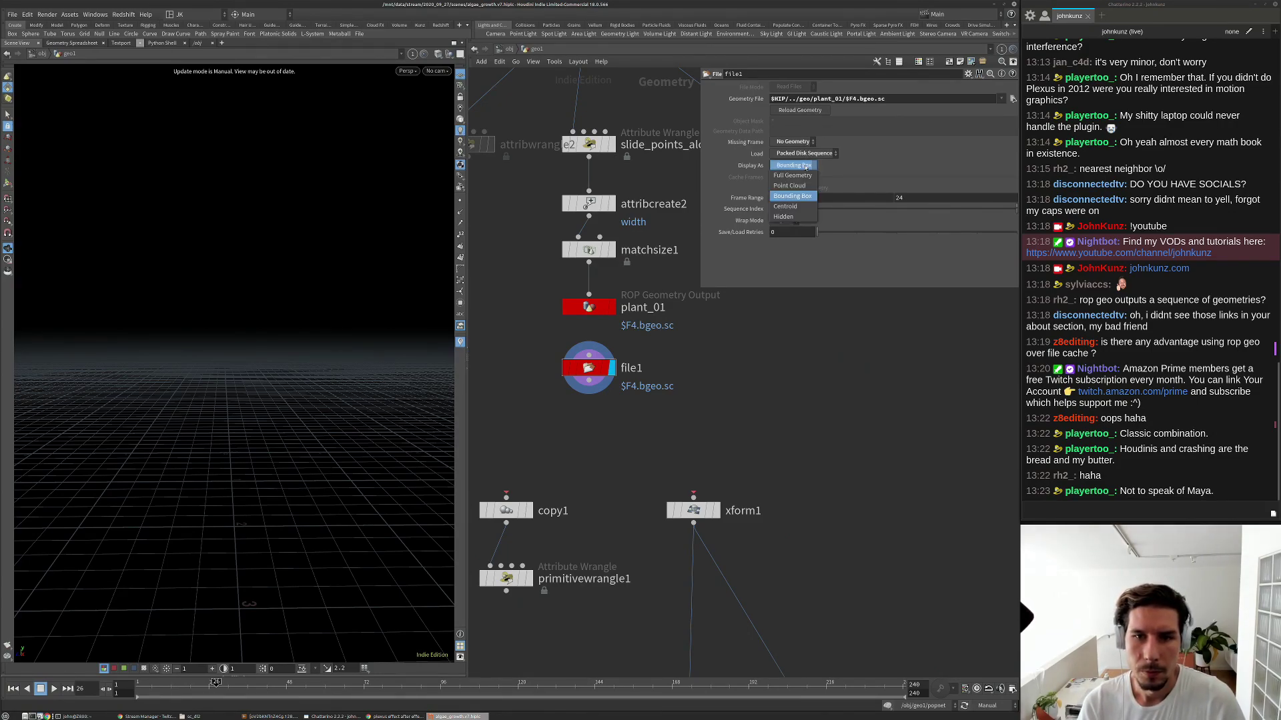
click(792, 175)
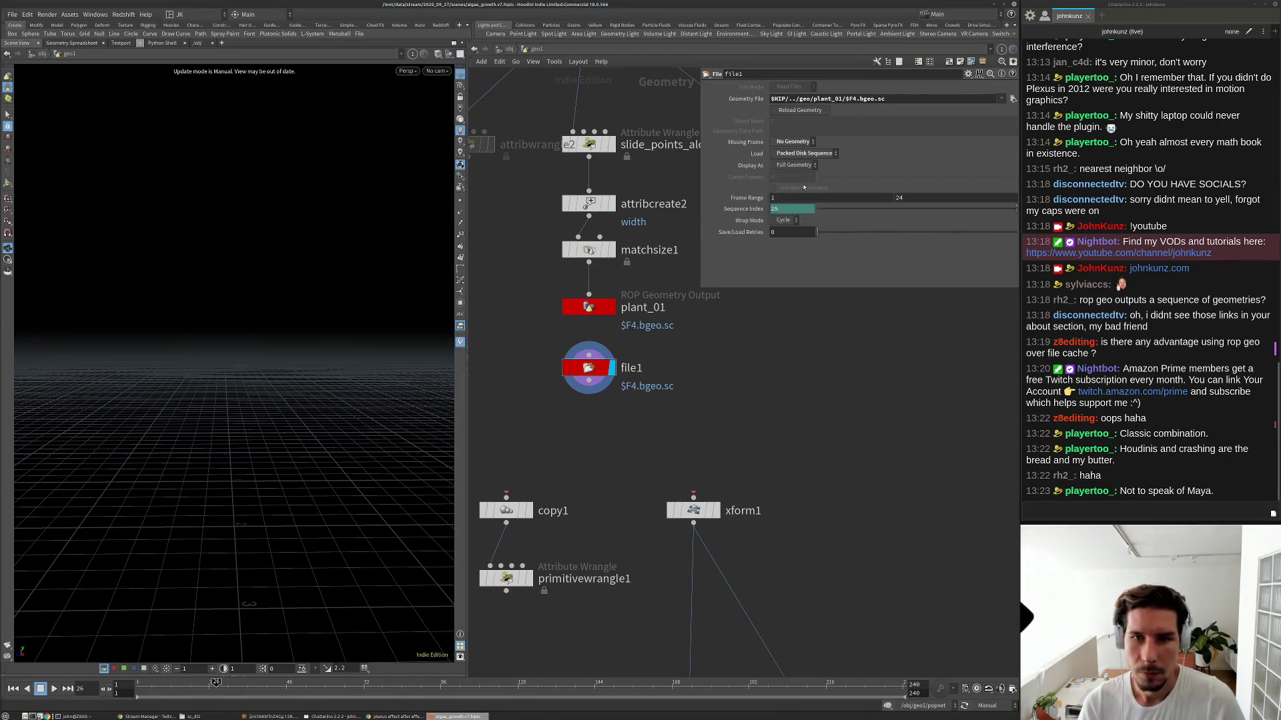
click(987, 706)
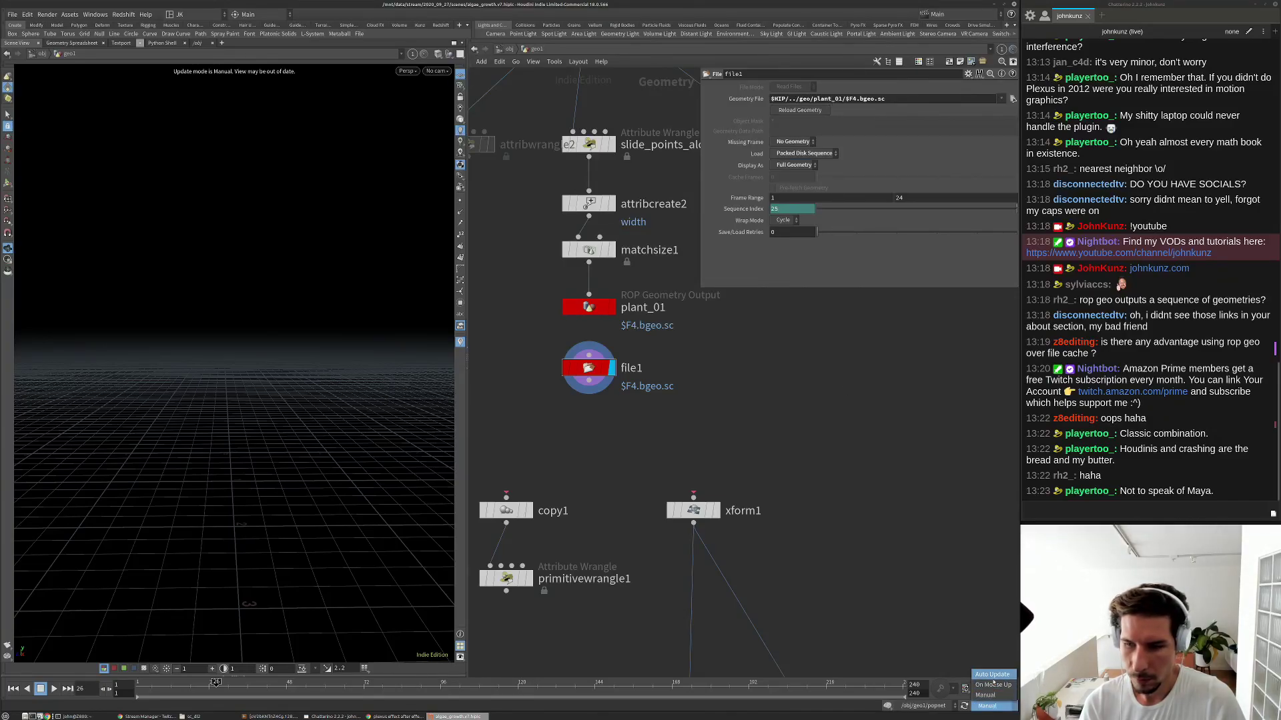
click(993, 679)
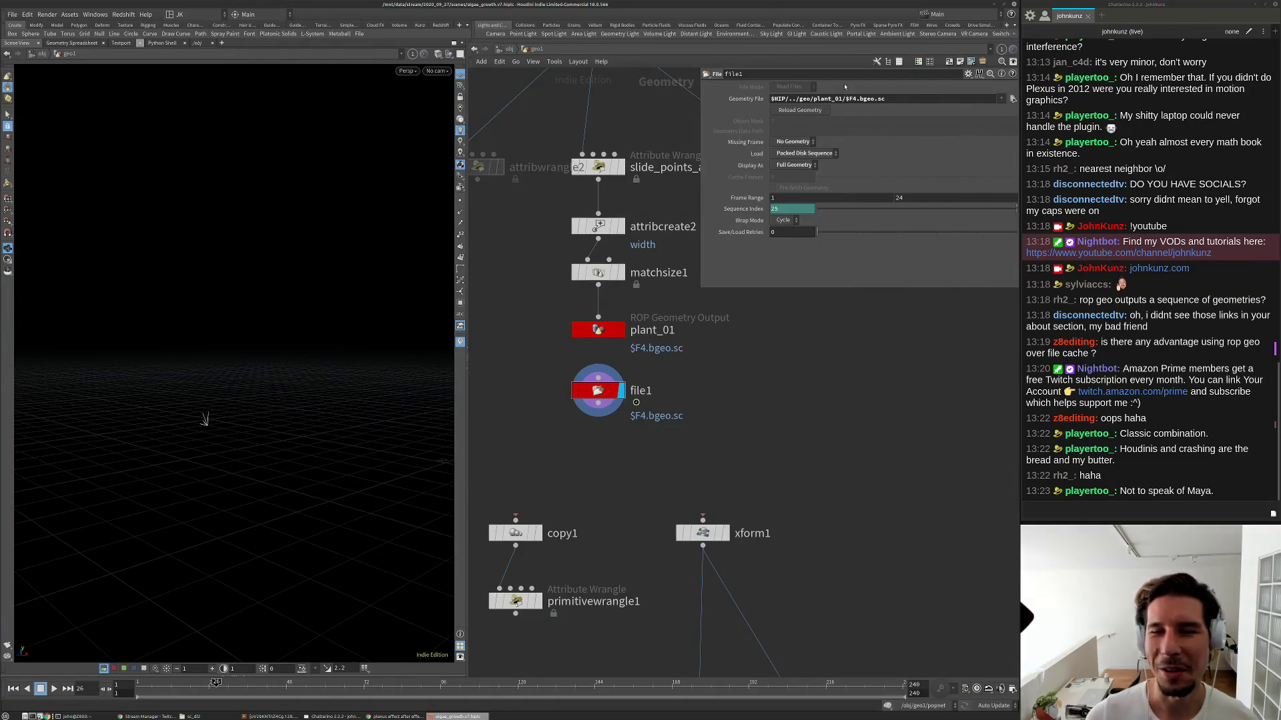
key(g)
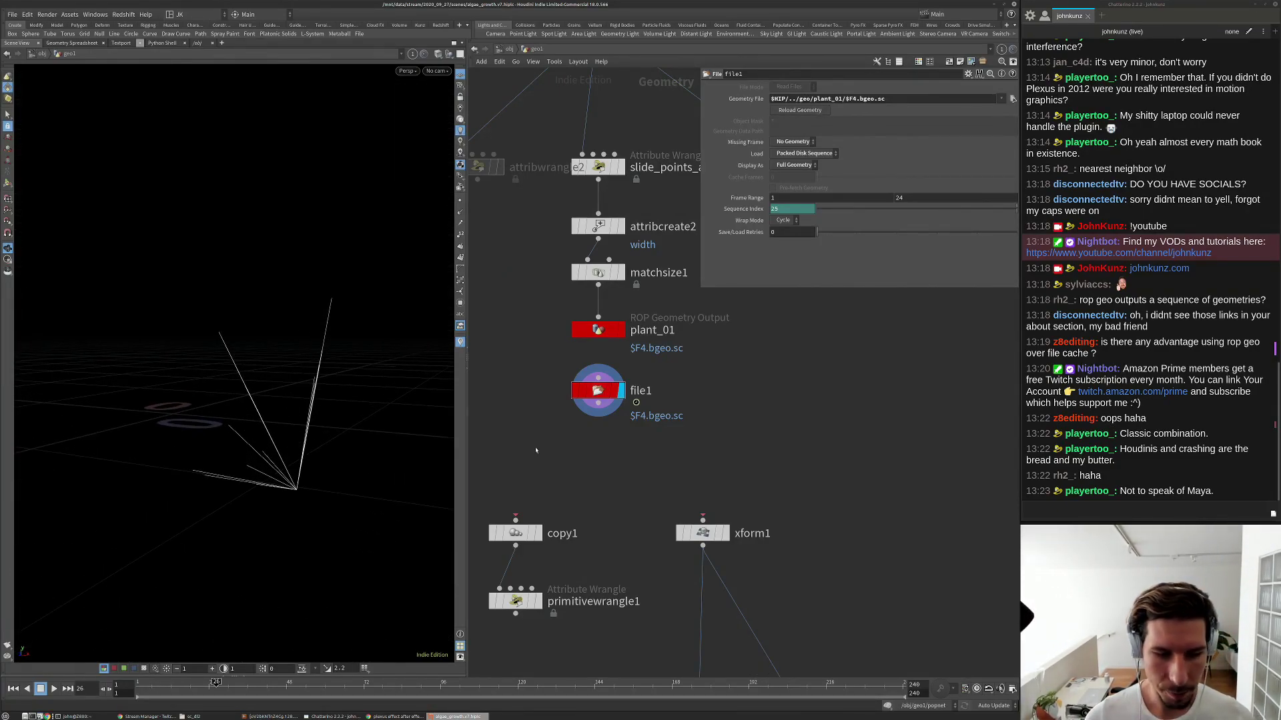
click(227, 676)
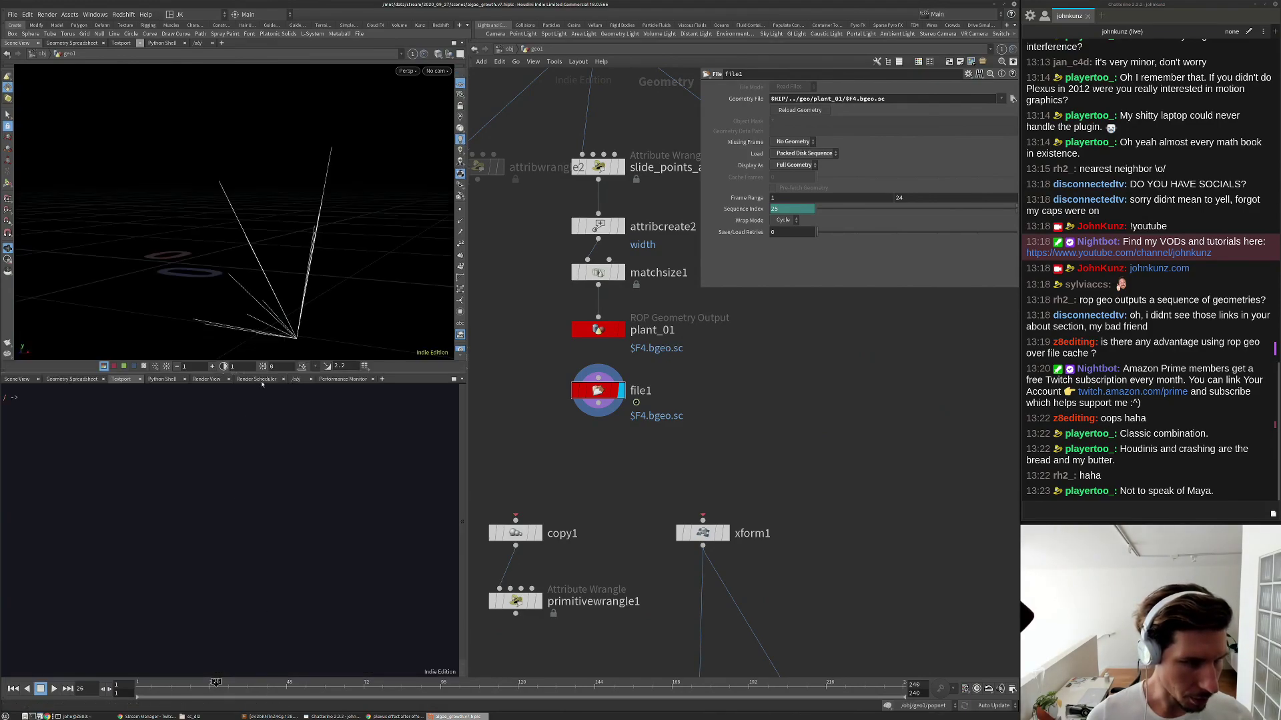
Show file1's primitives in the Geometry Spreadsheet with the index intrinsic column.
click(70, 379)
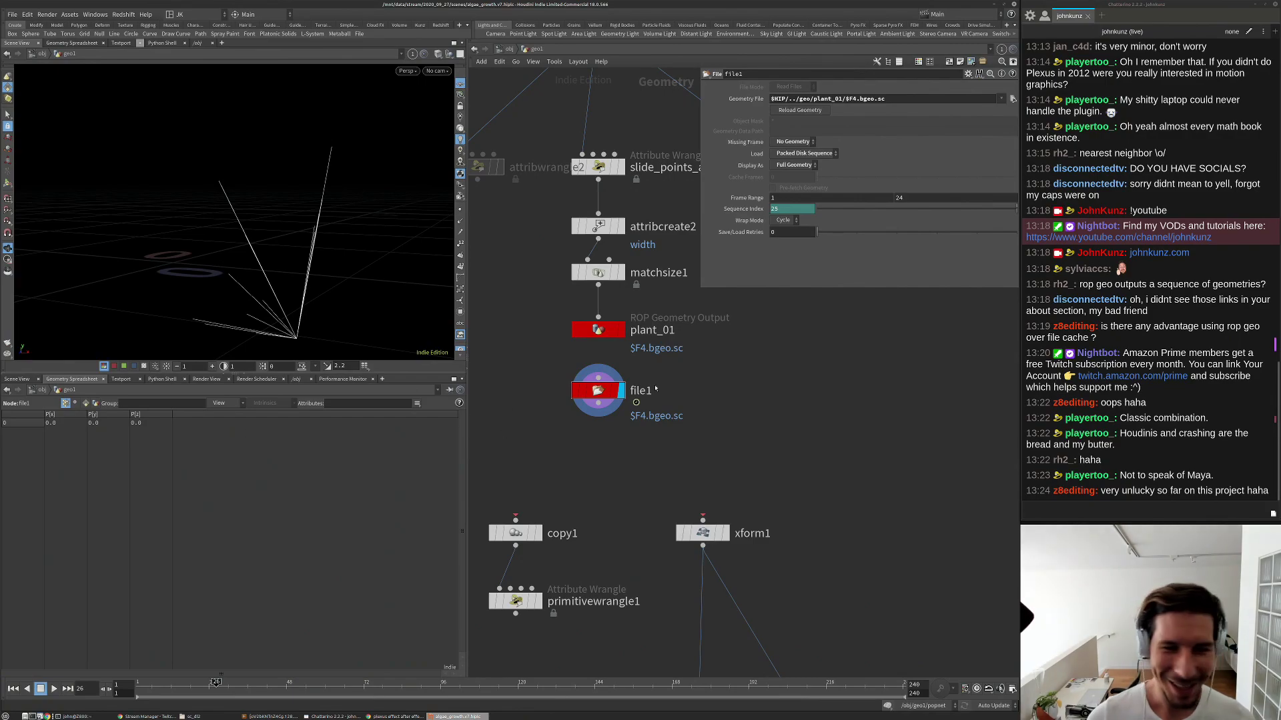
scroll(656, 389, down, 2)
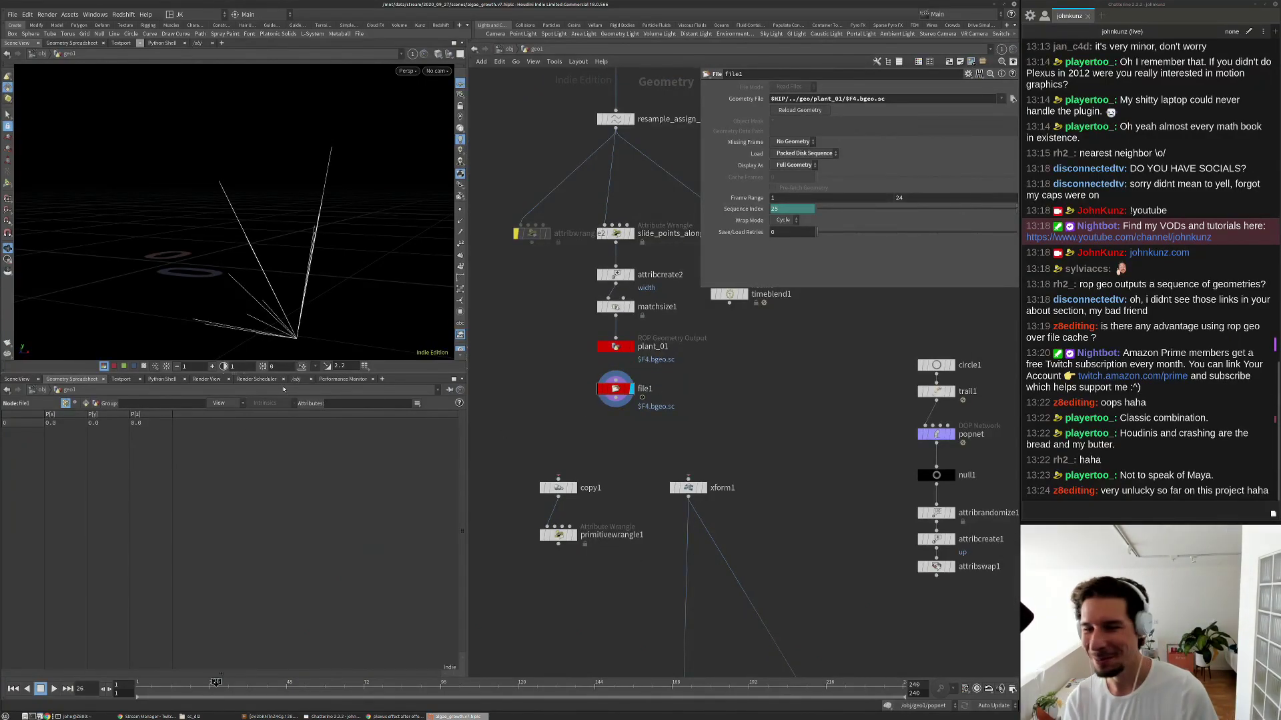
click(85, 403)
drag(86, 416, 108, 416)
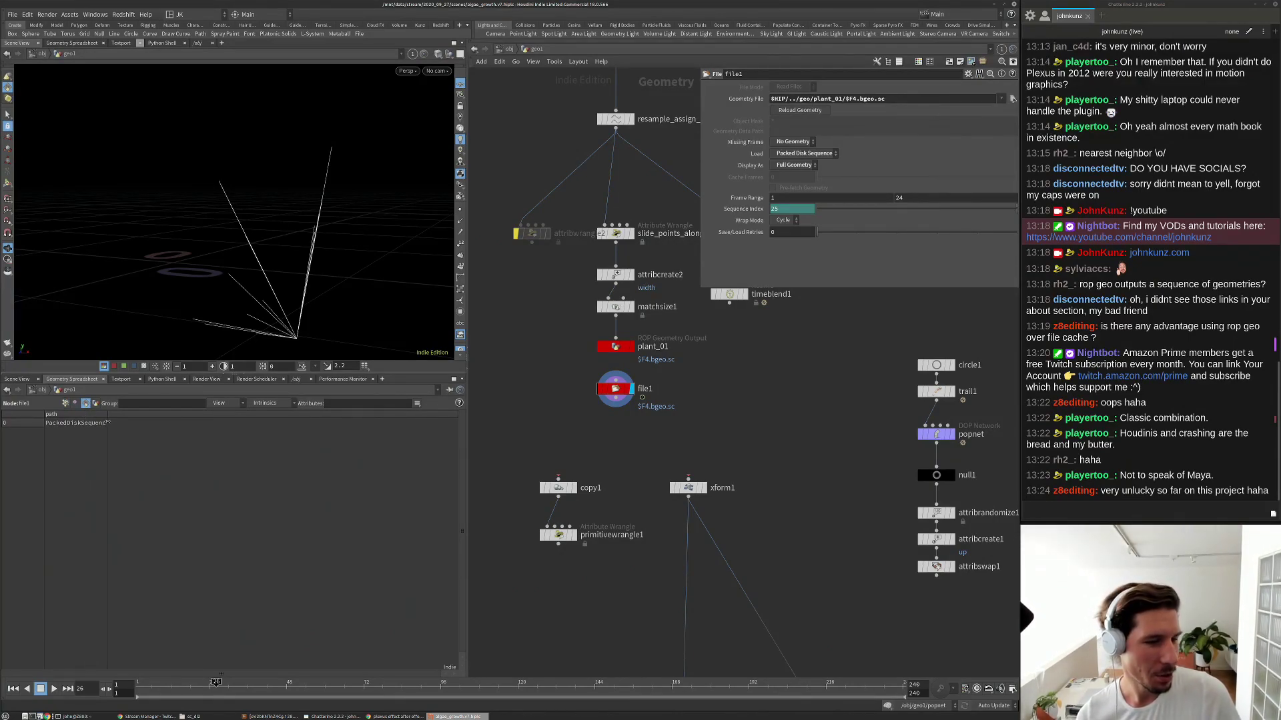
click(265, 403)
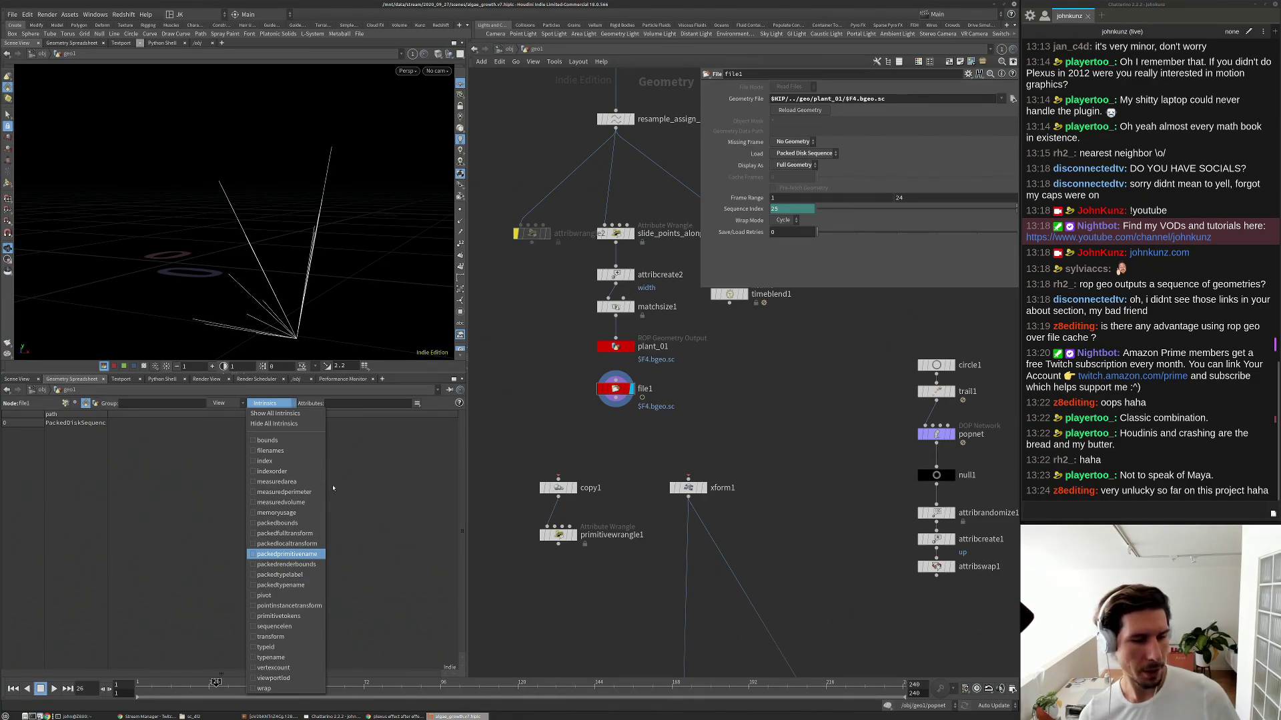
click(266, 461)
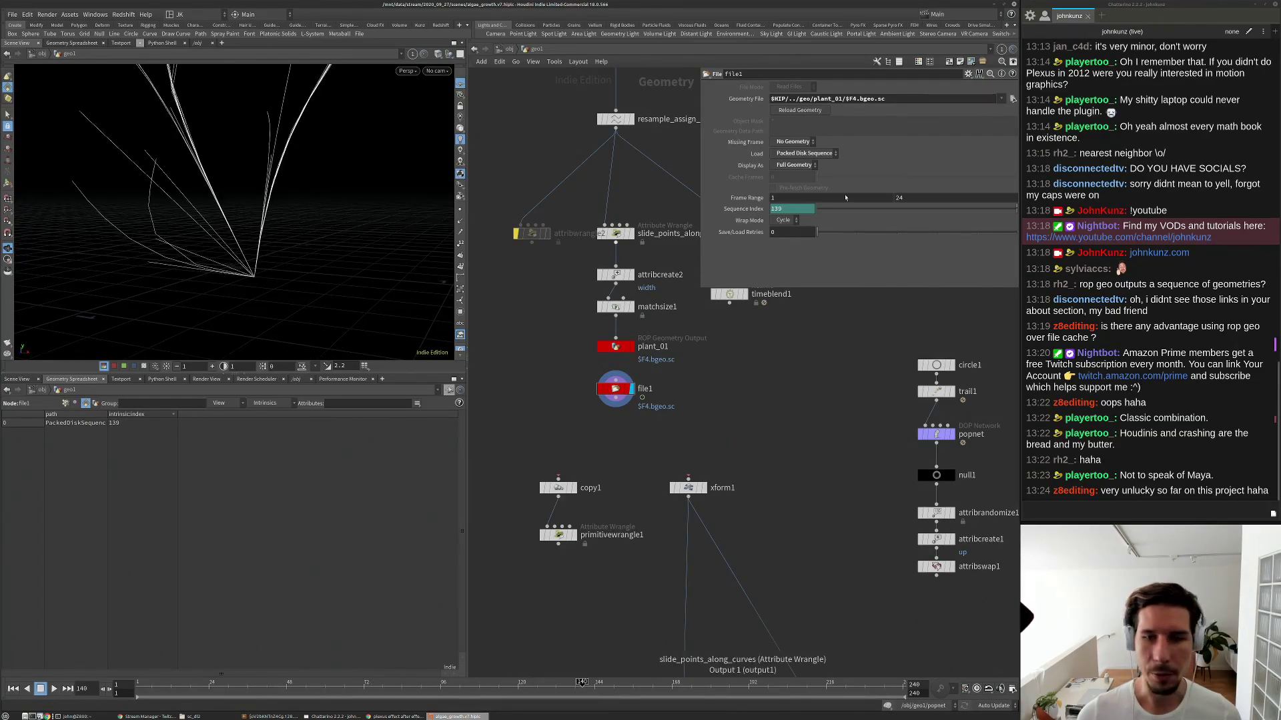
Set file1's Wrap Mode to Clamp and play the timeline from frame 1 to check it.
key(ctrl+Up)
click(786, 220)
click(786, 235)
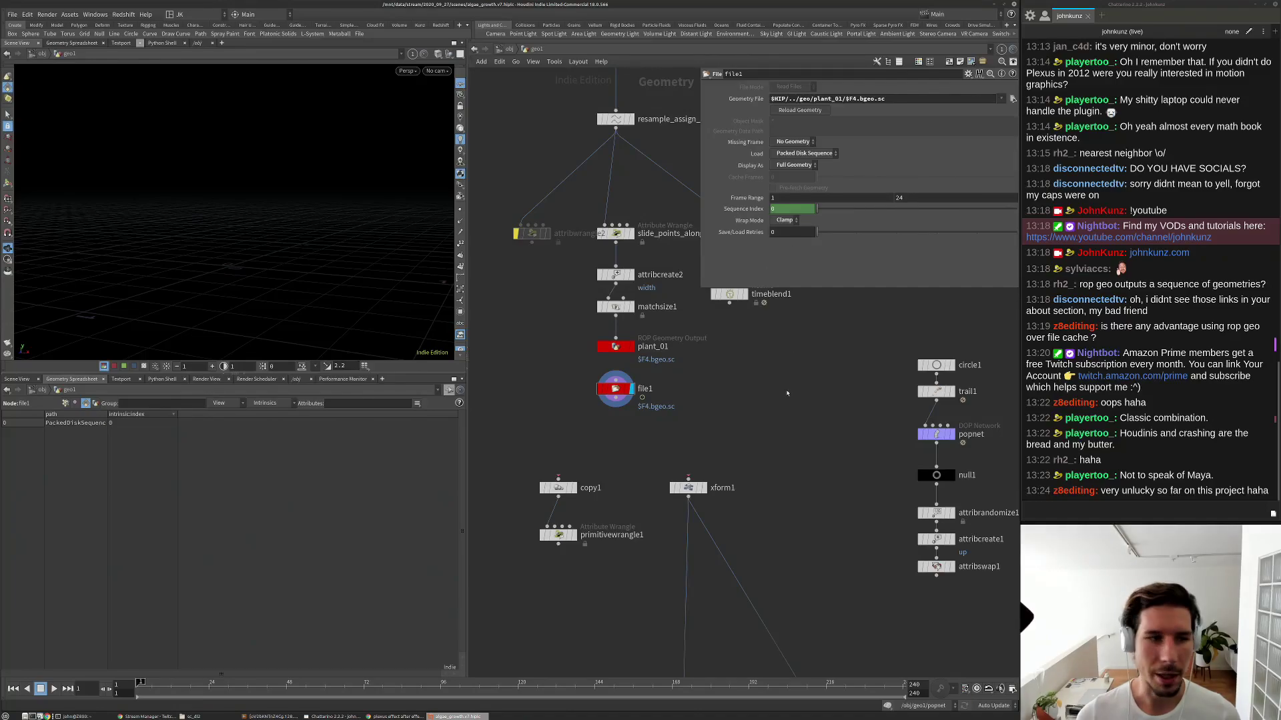
key(Up)
key(ctrl+Up)
key(Up)
key(ctrl+Up)
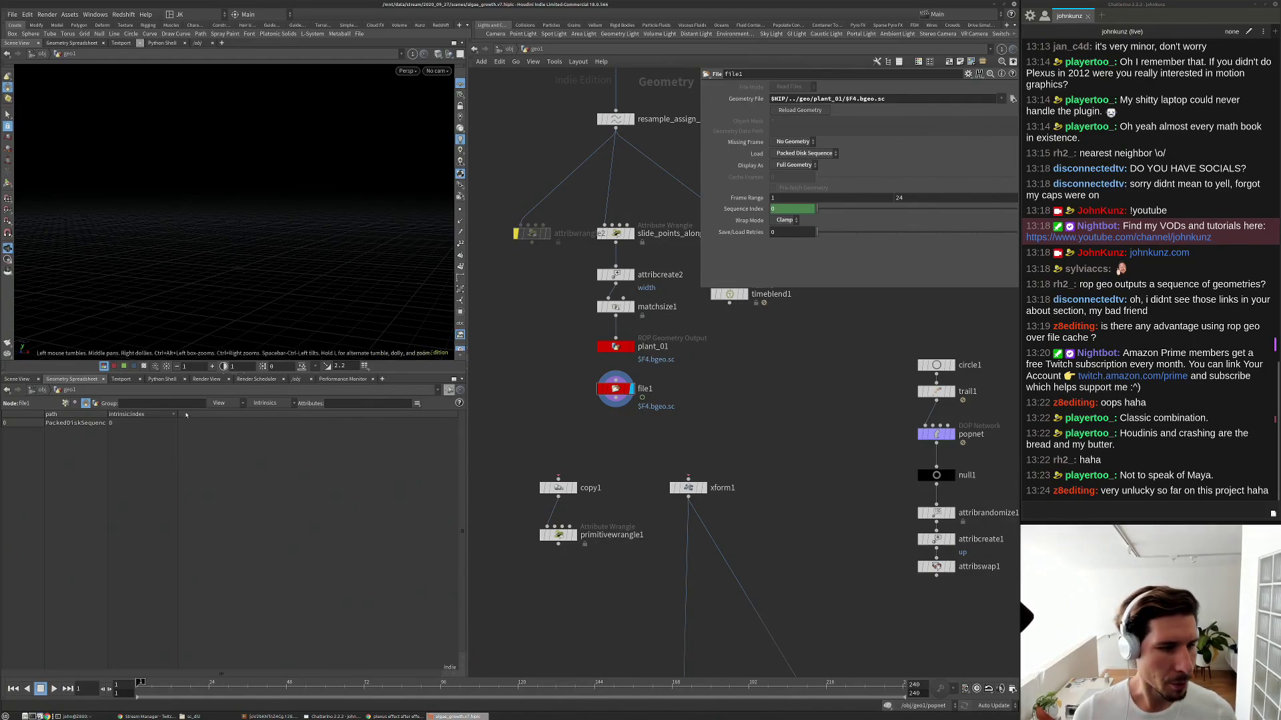
Add the wrap intrinsic column to the spreadsheet.
click(264, 403)
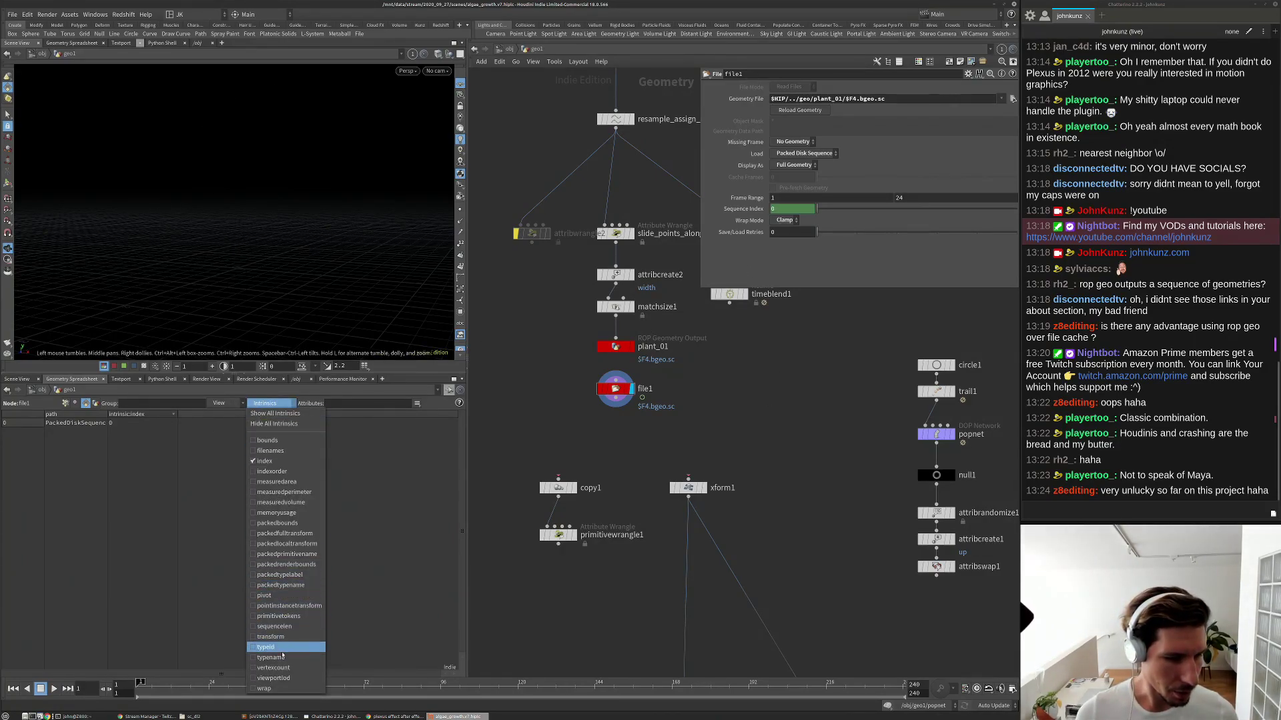
click(277, 690)
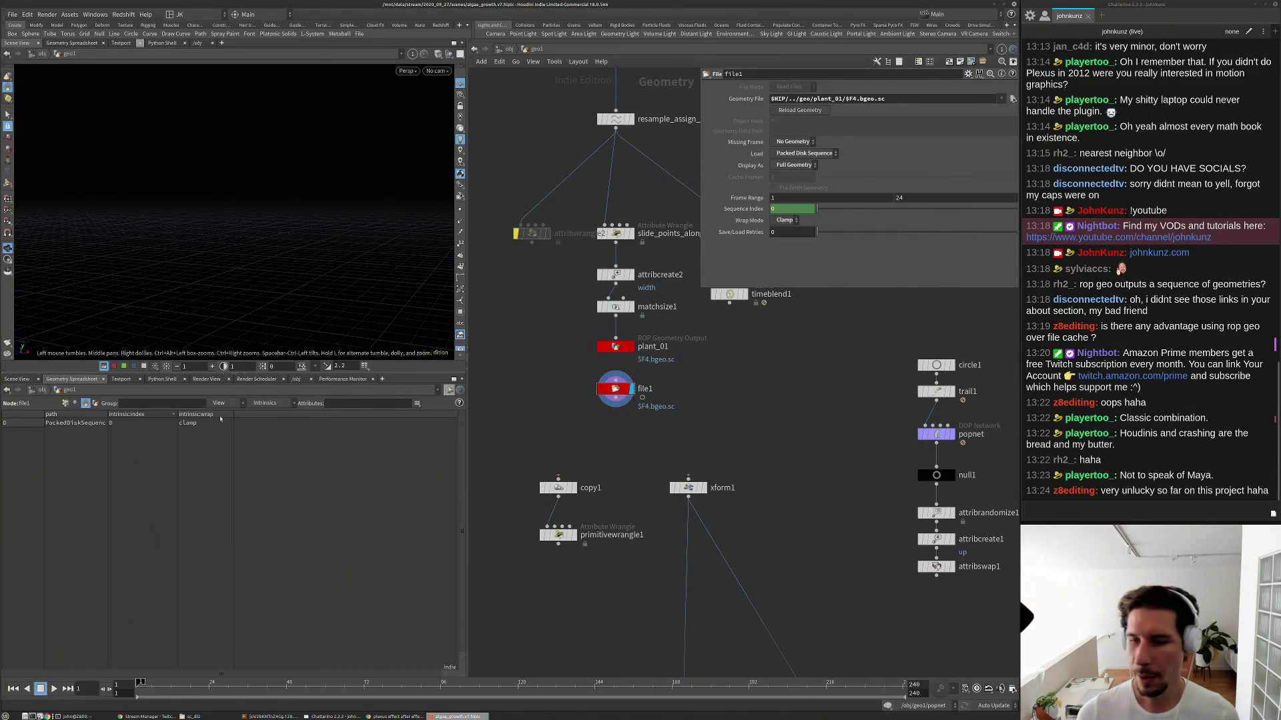
middle_drag(672, 451, 665, 396)
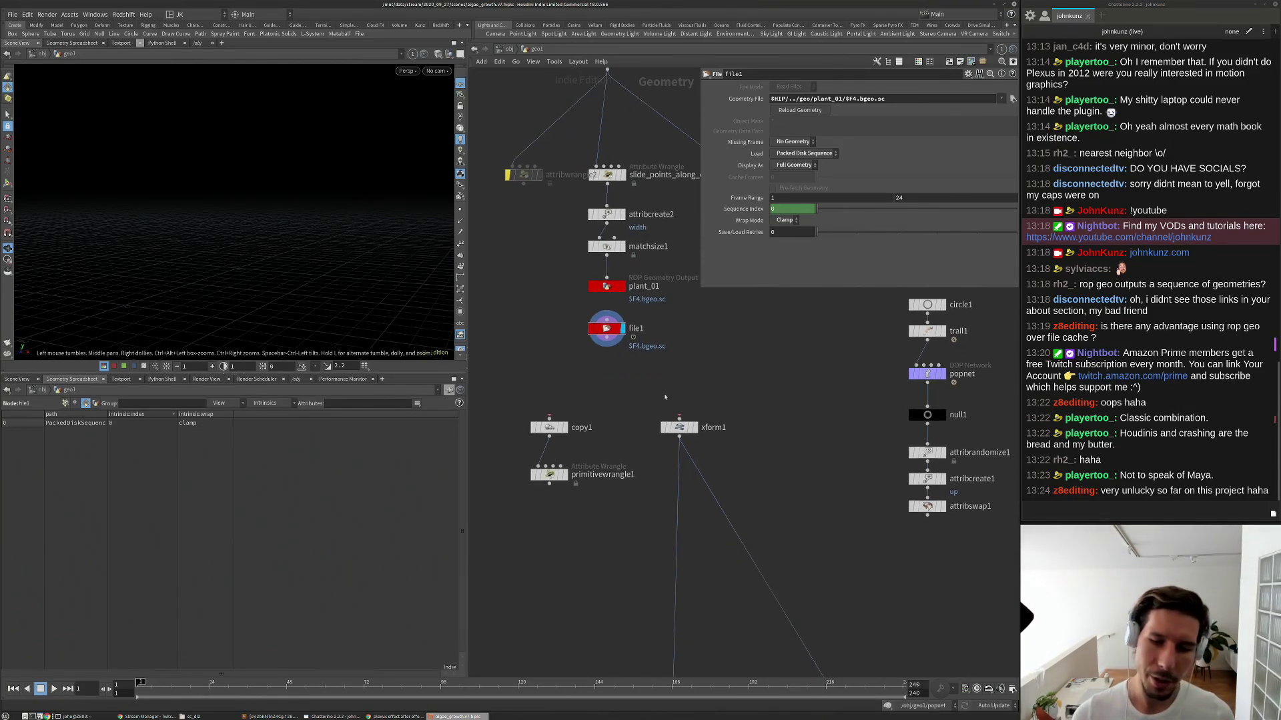
scroll(713, 393, down, 5)
scroll(734, 547, up, 6)
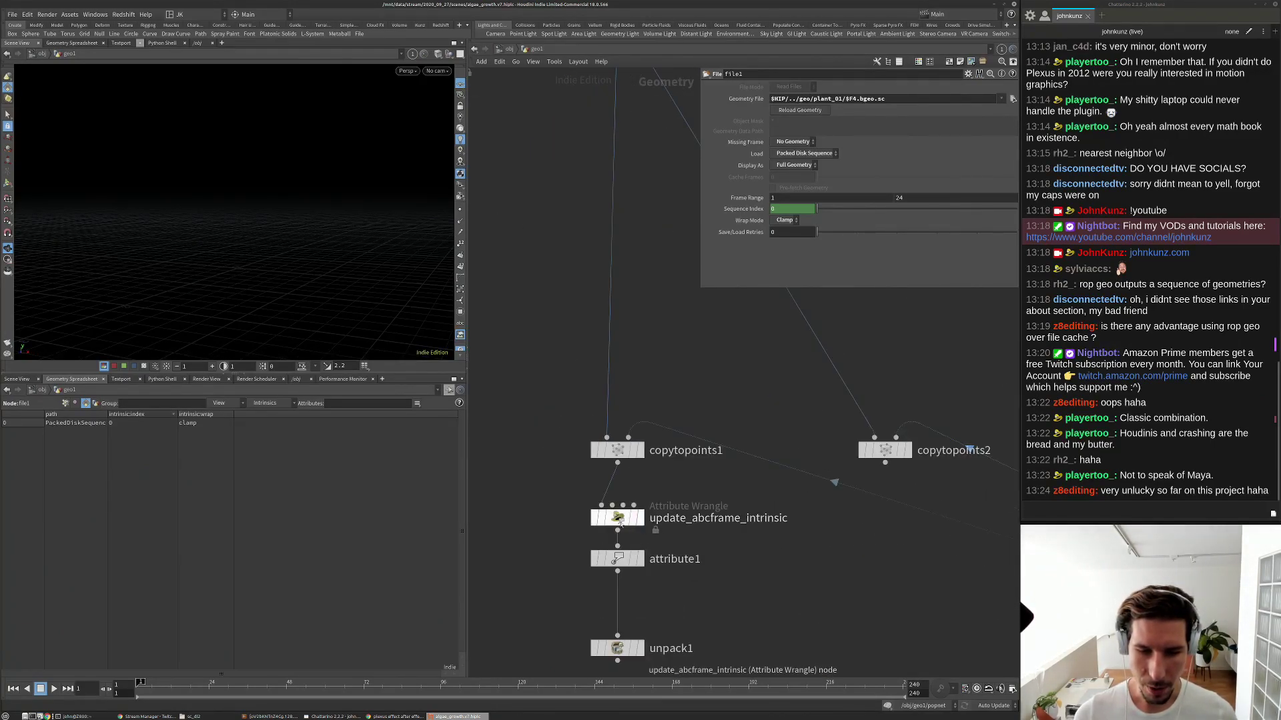
Change the update_abcframe_intrinsic VEX to set the index intrinsic from f@age*24.0.
click(619, 520)
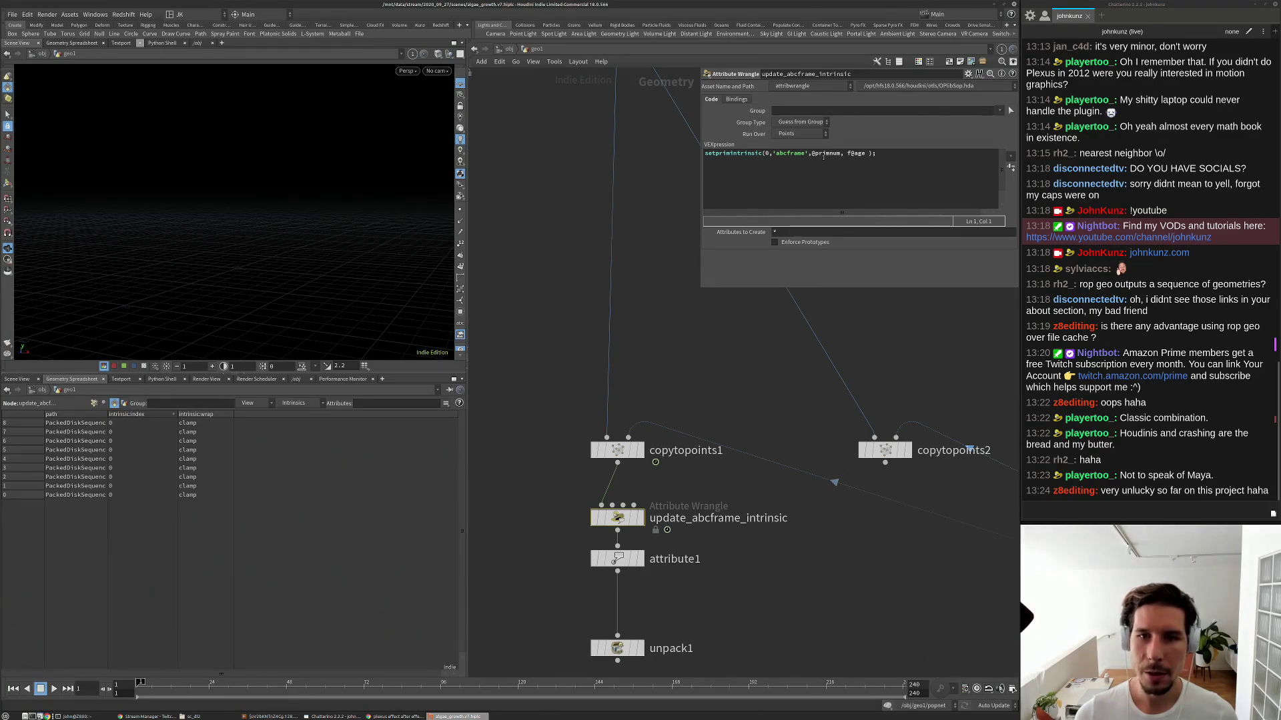
drag(805, 155, 774, 158)
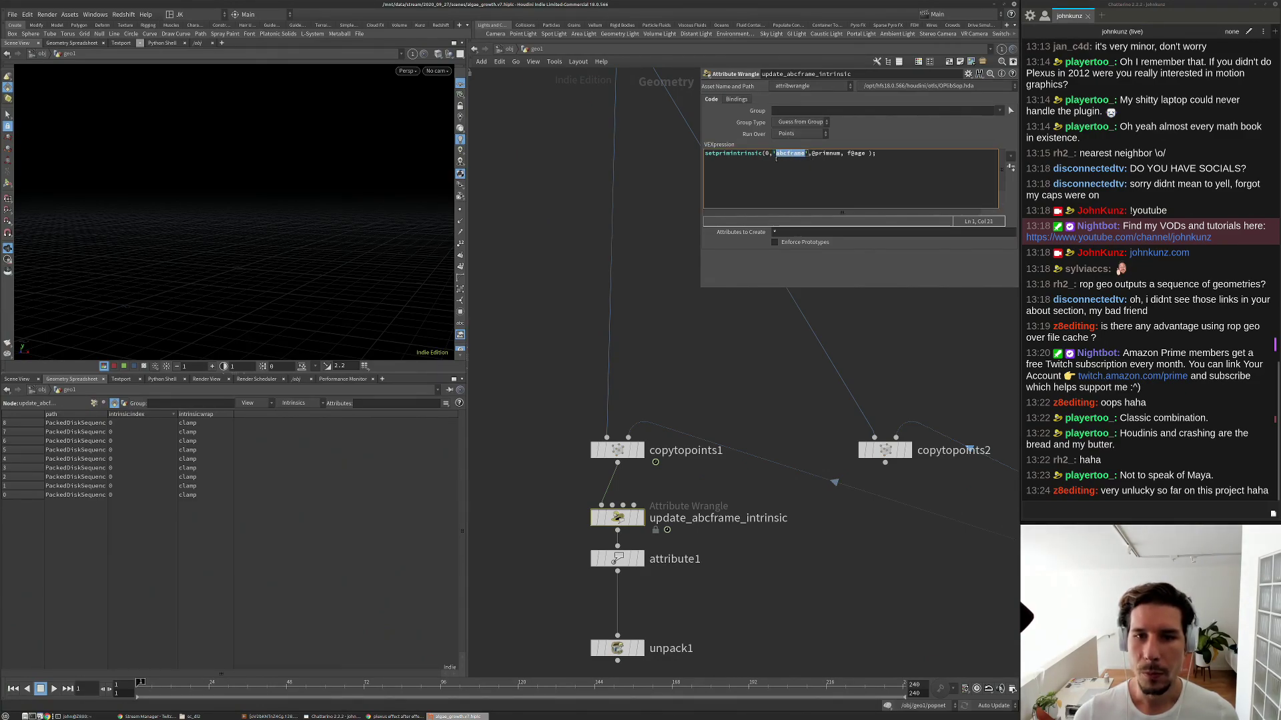
text(index)
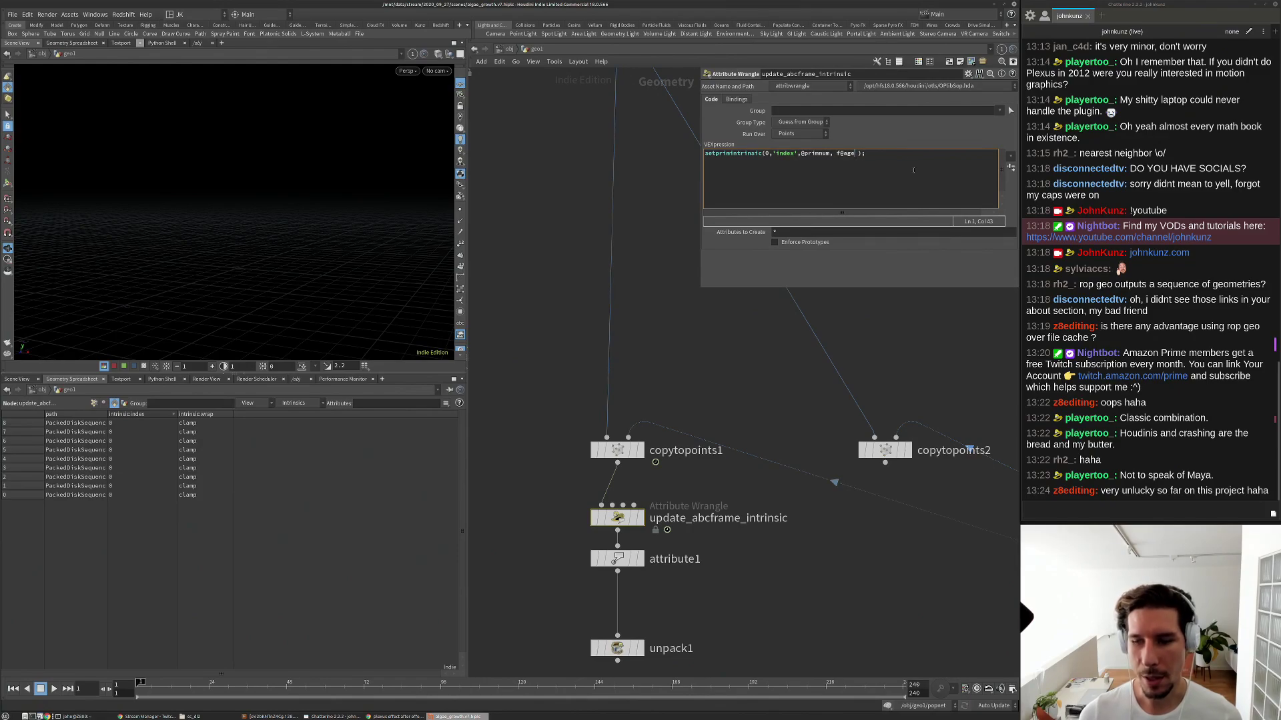
text(24.0)
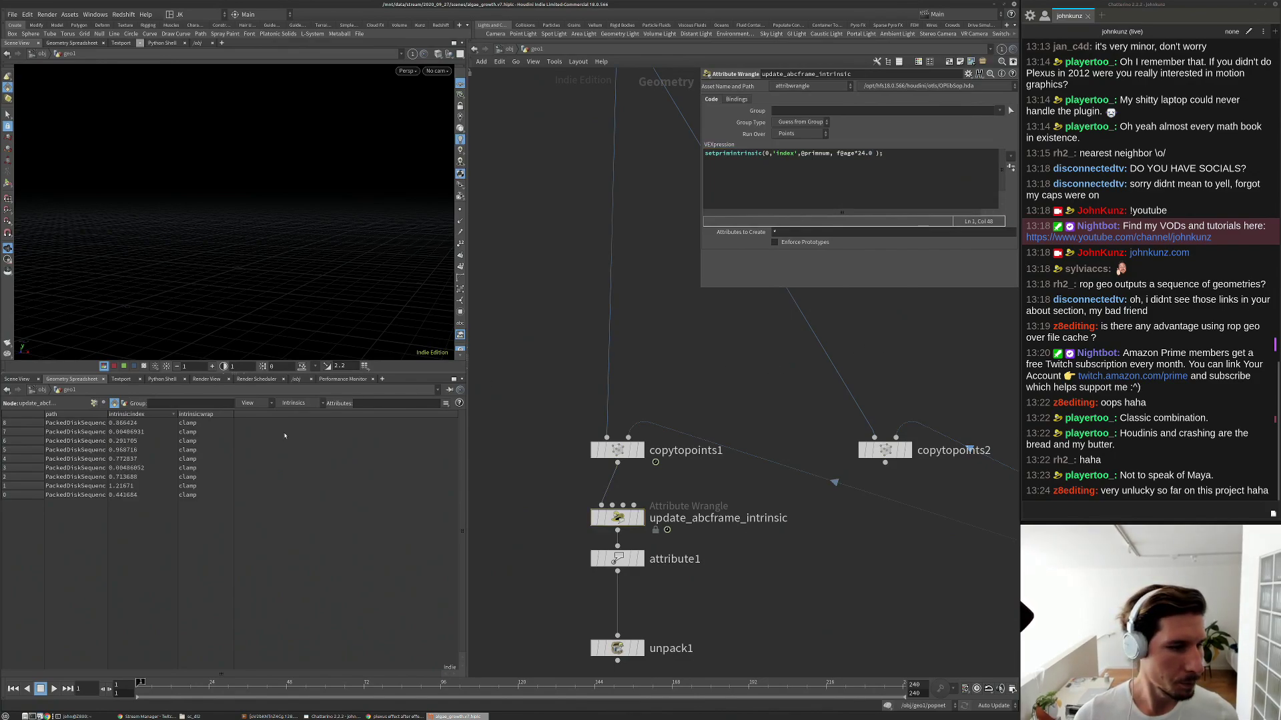
Delete the copytopoints2 and split1 nodes.
scroll(702, 407, down, 2)
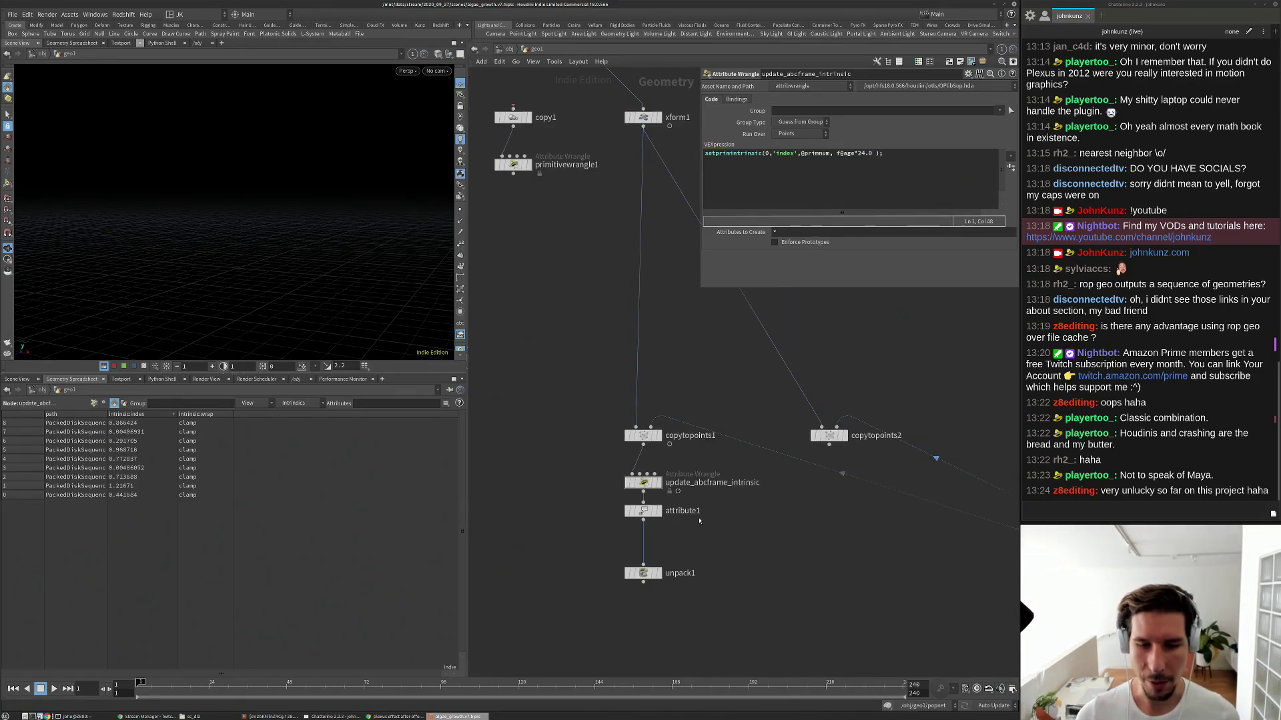
middle_drag(704, 550, 695, 534)
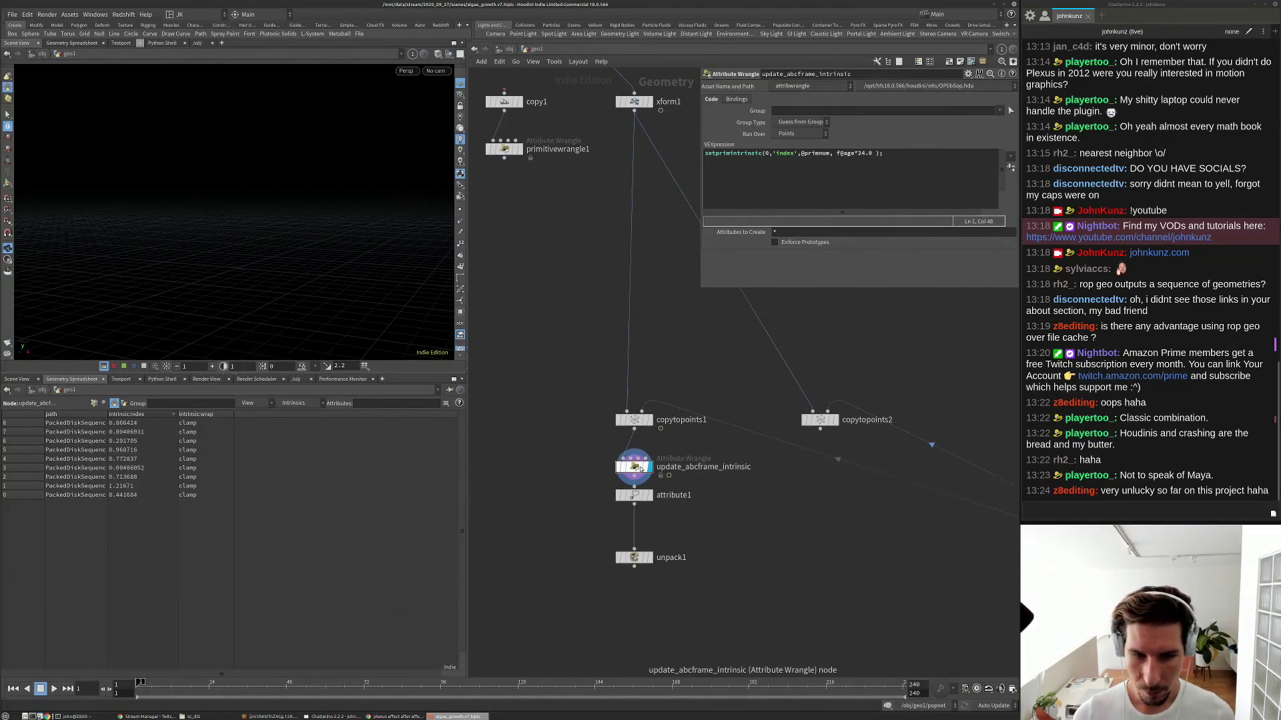
scroll(687, 464, down, 3)
scroll(924, 494, up, 2)
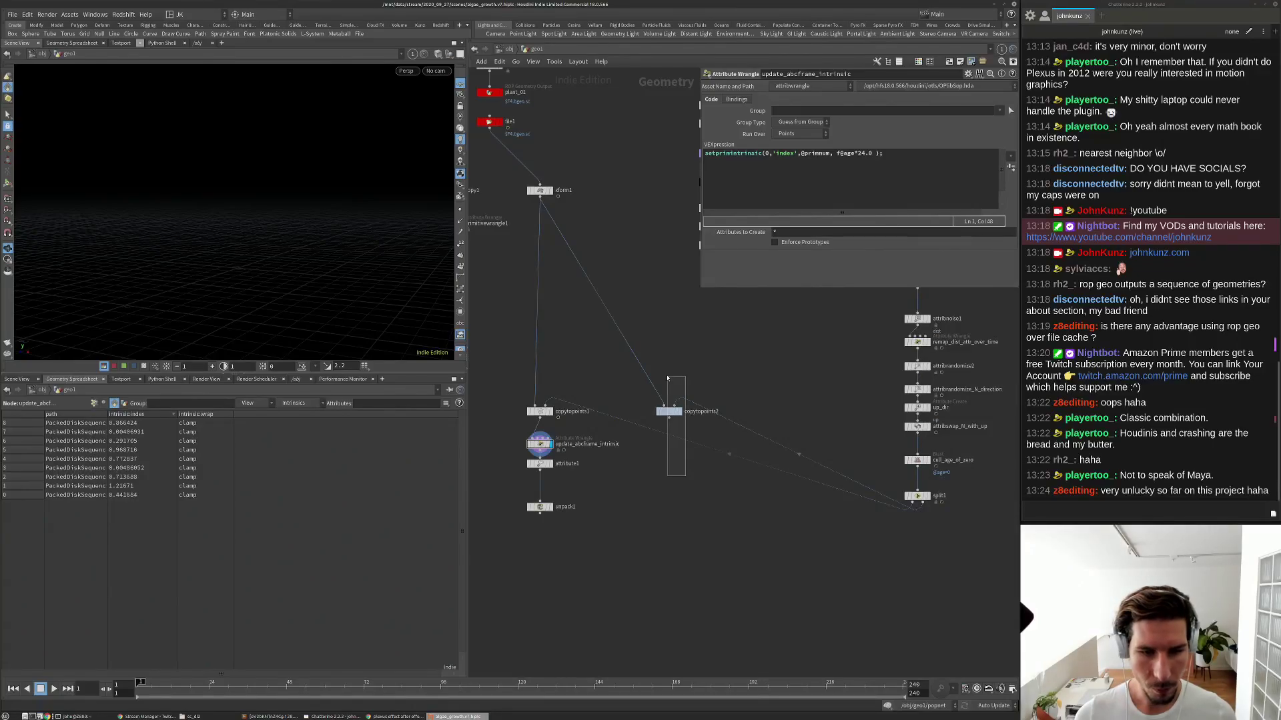
click(669, 412)
key(Delete)
drag(961, 519, 859, 481)
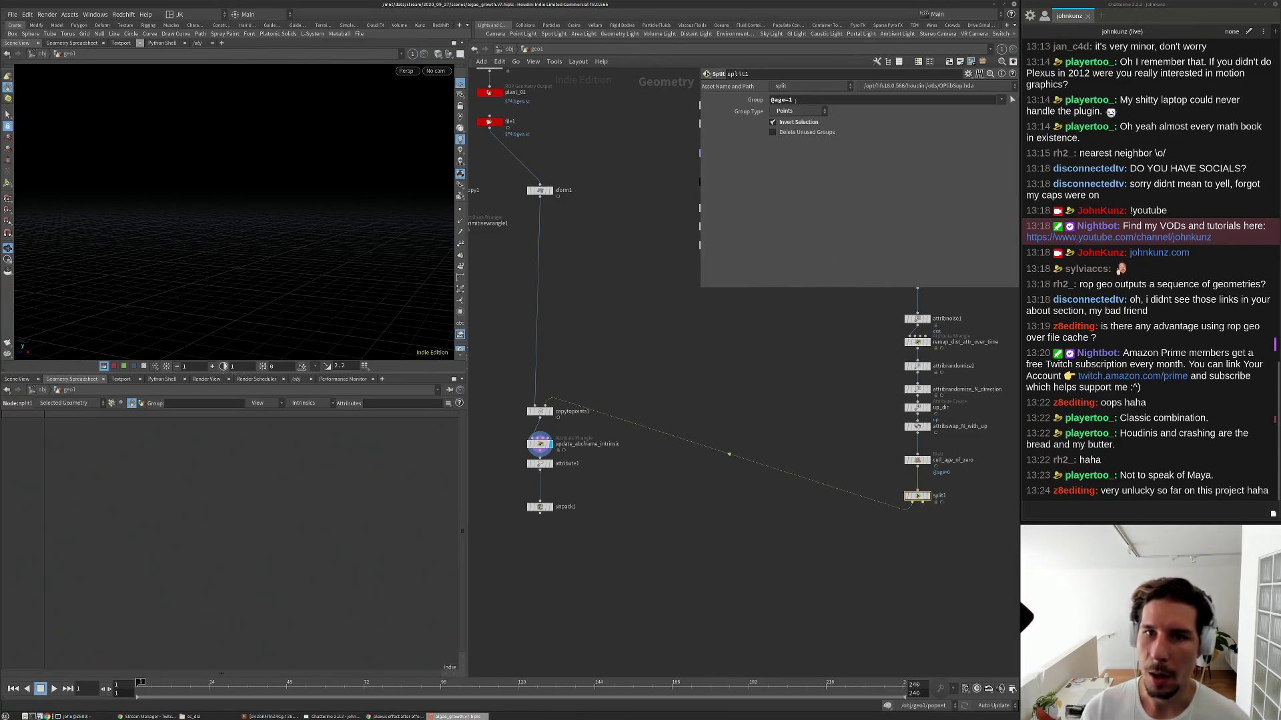
key(Delete)
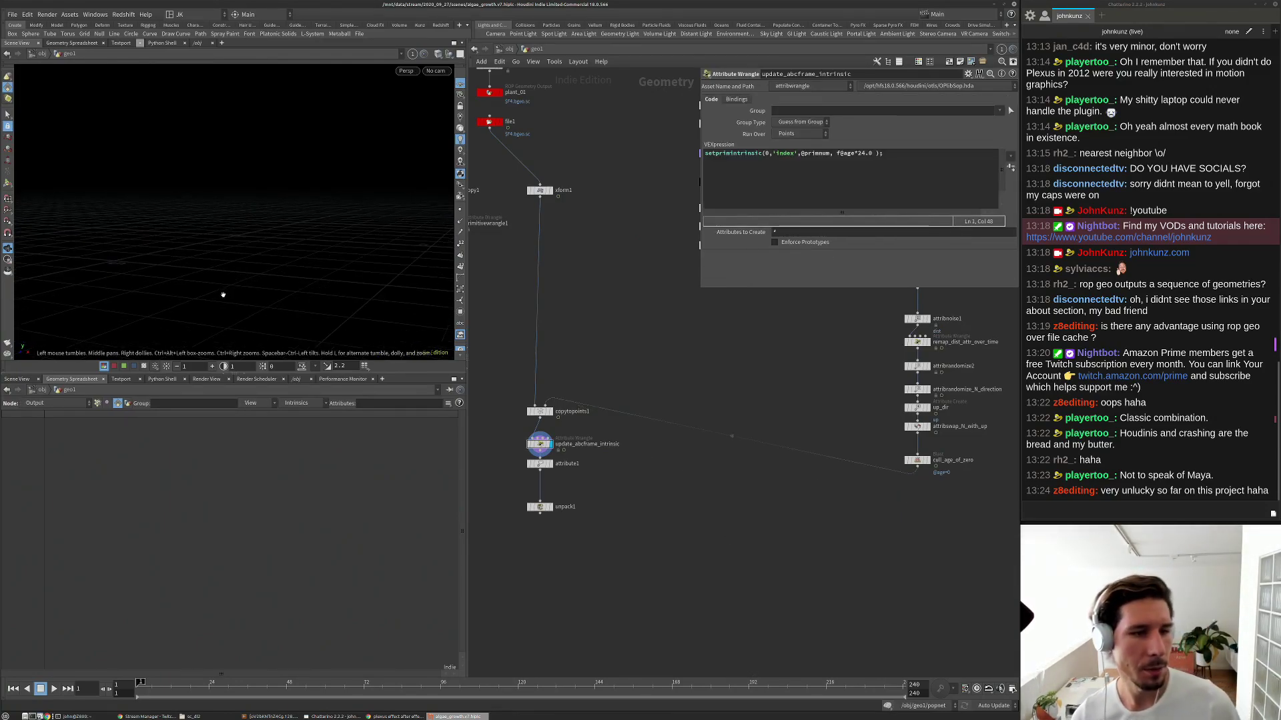
Play the animation to watch the plants grow, then stop at frame 1 and pan to xform1.
key(Up)
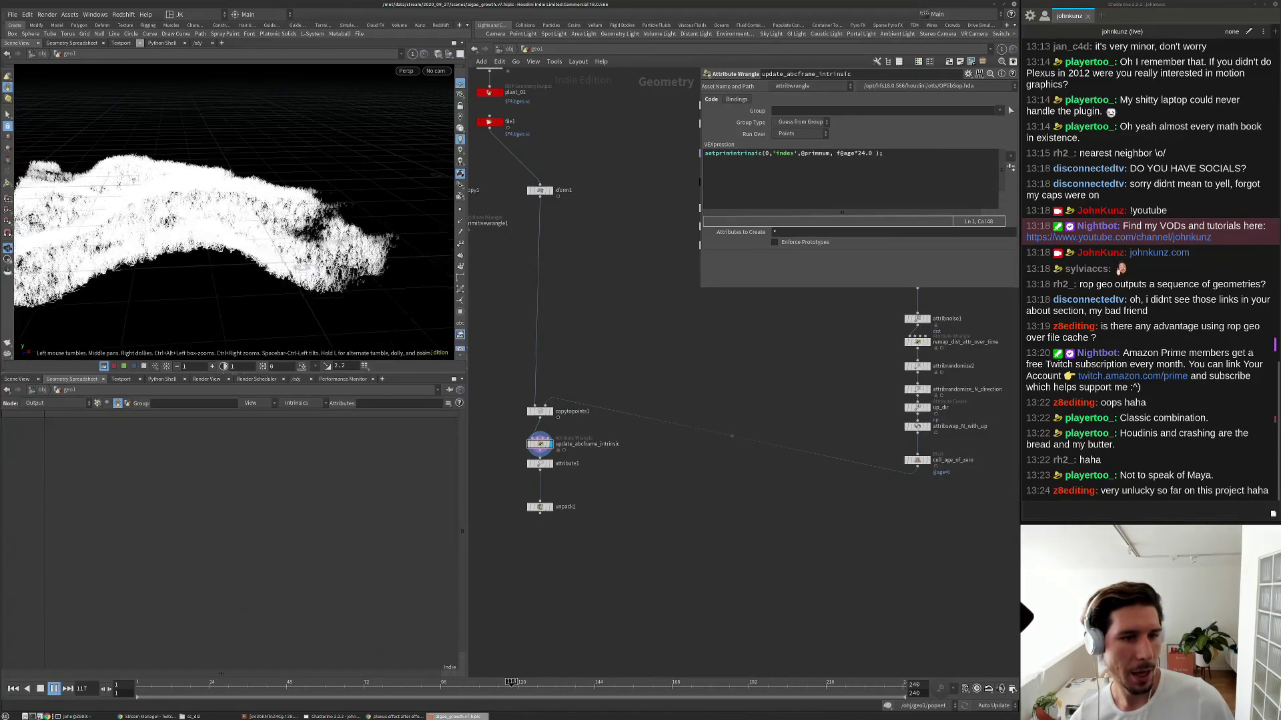
alt+drag(206, 193, 287, 287)
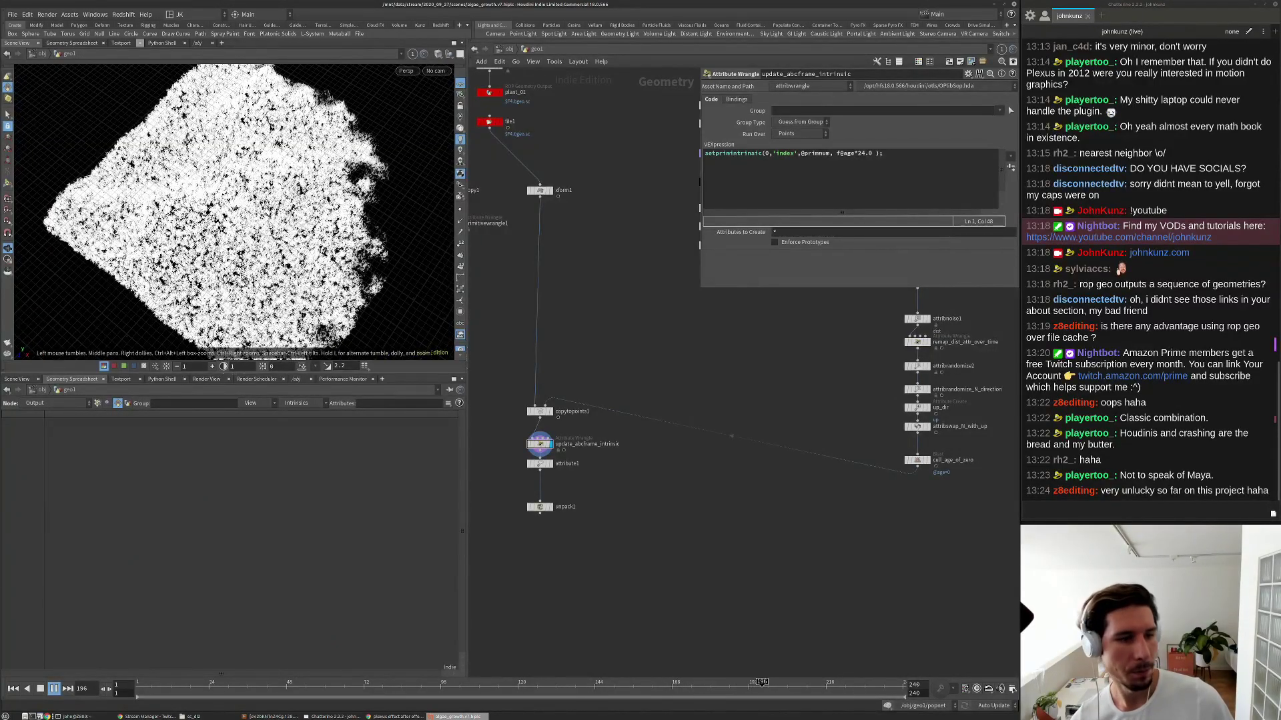
key(Up)
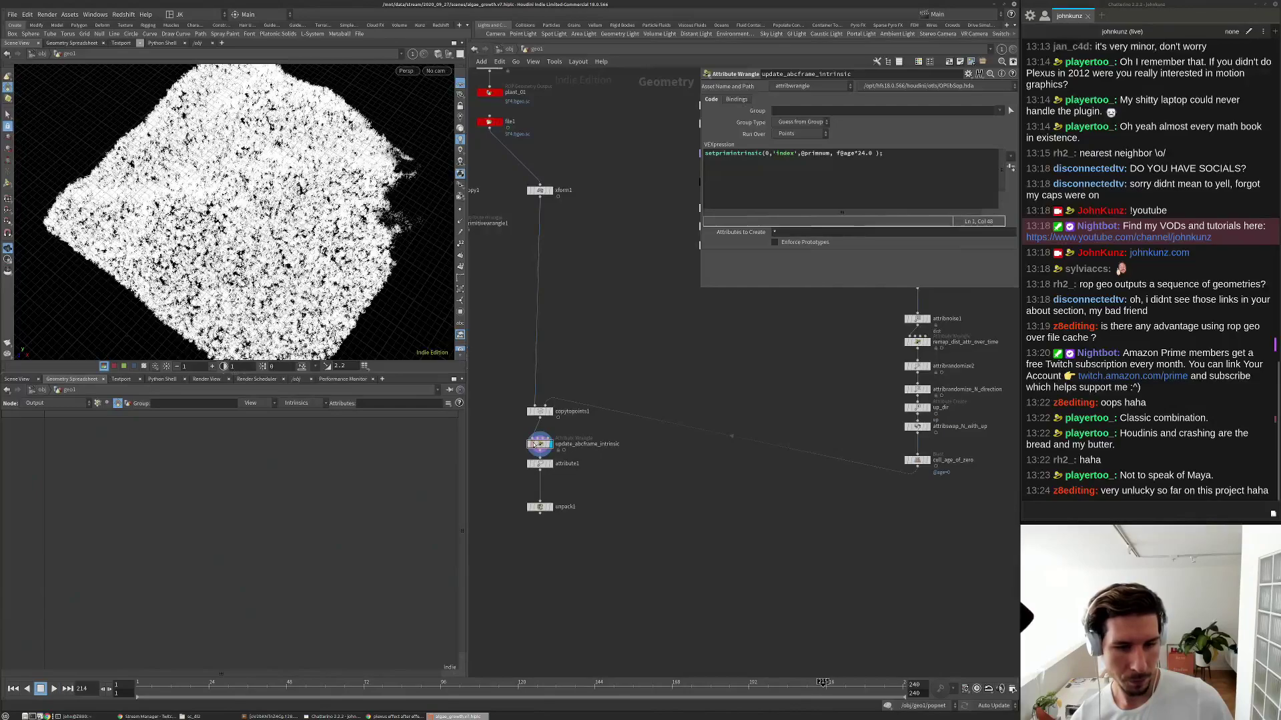
key(ctrl+Up)
middle_drag(535, 197, 570, 294)
scroll(570, 293, up, 2)
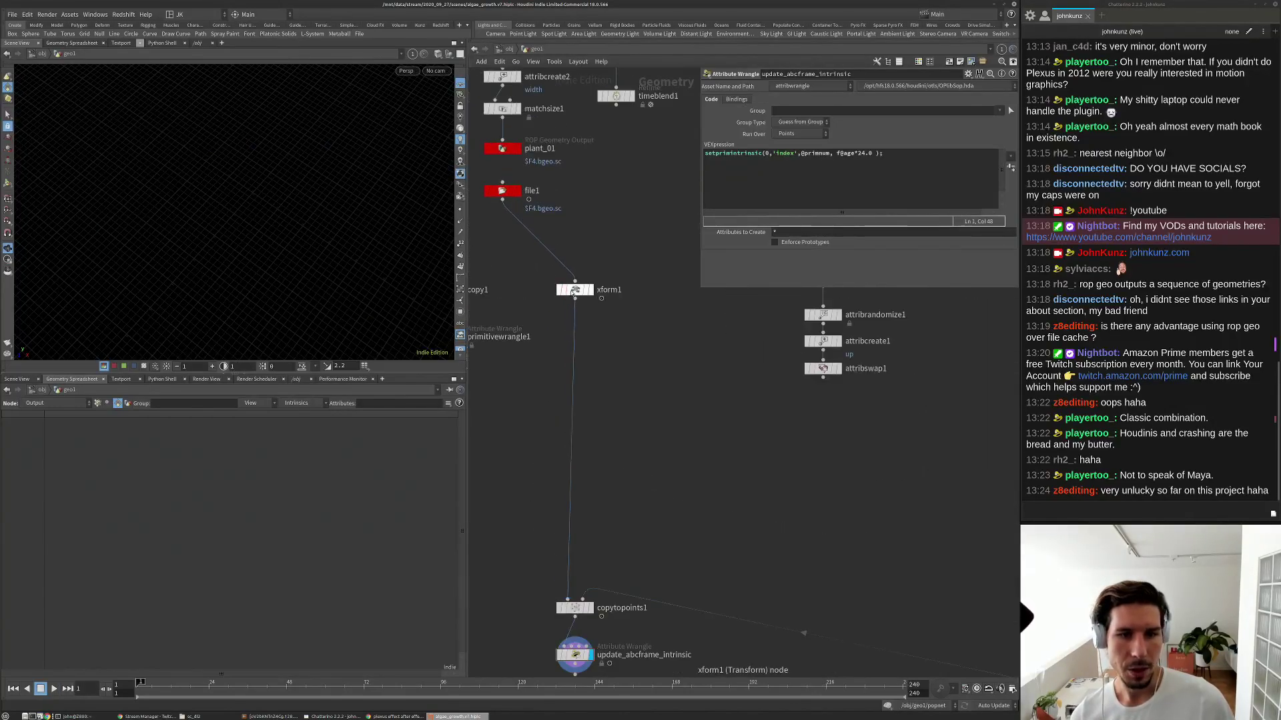
Rename the xform1 node to align_for_copy_sop.
click(575, 290)
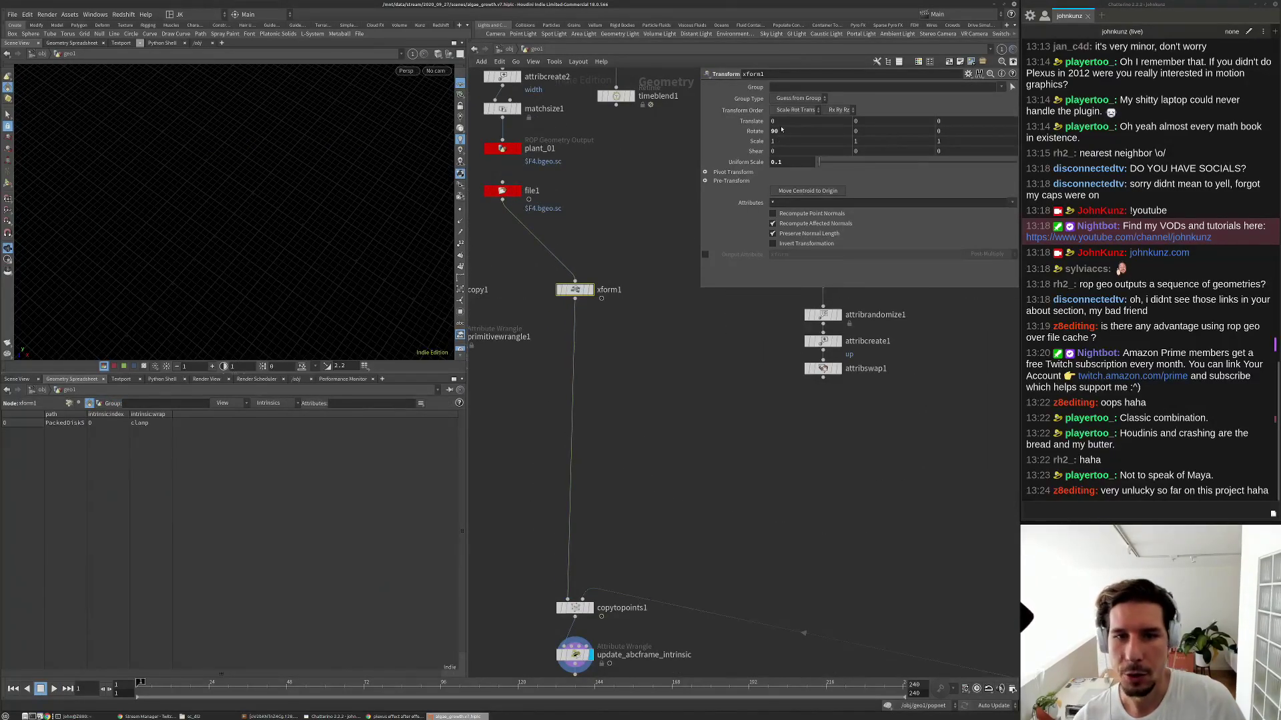
double_click(607, 290)
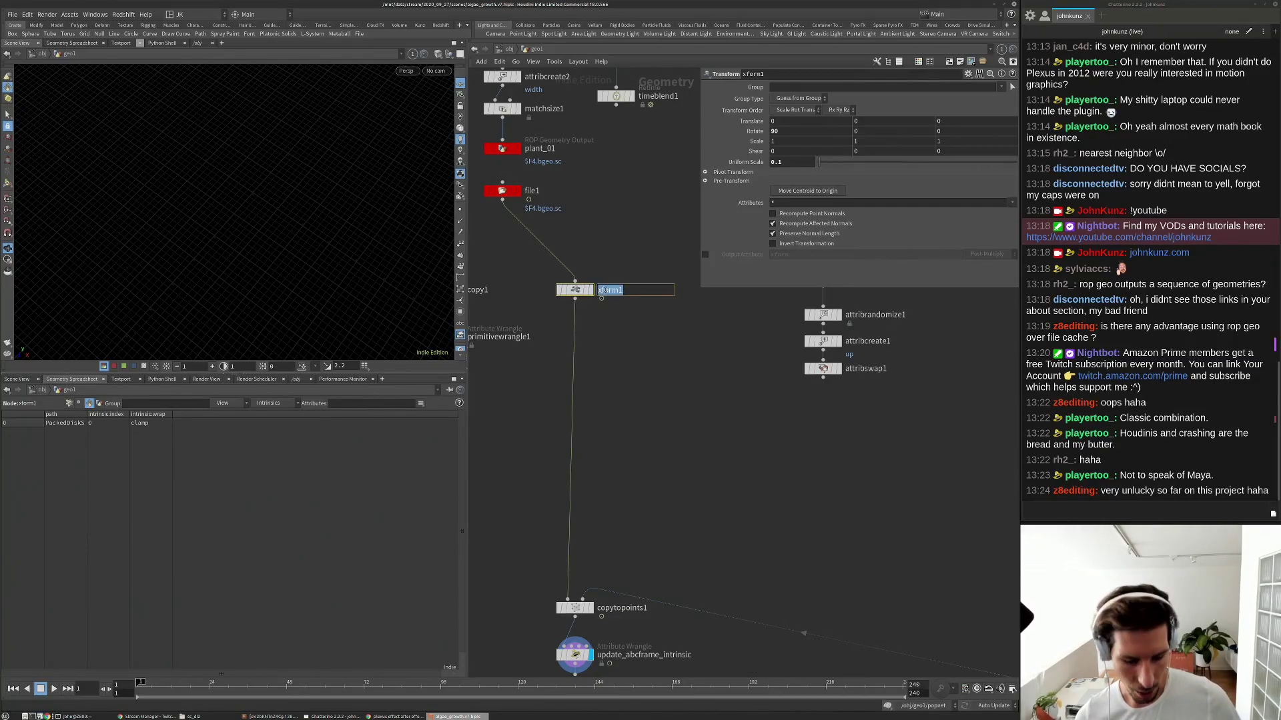
text(align_fo)
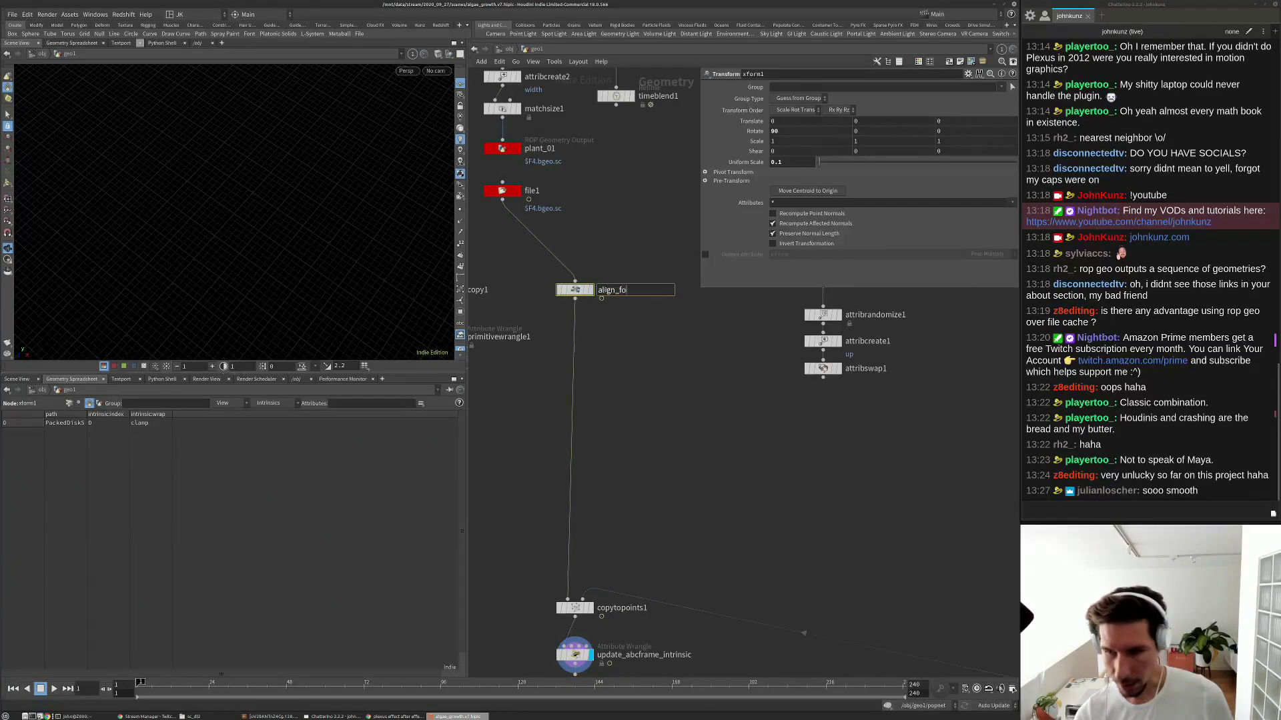
text(r_co)
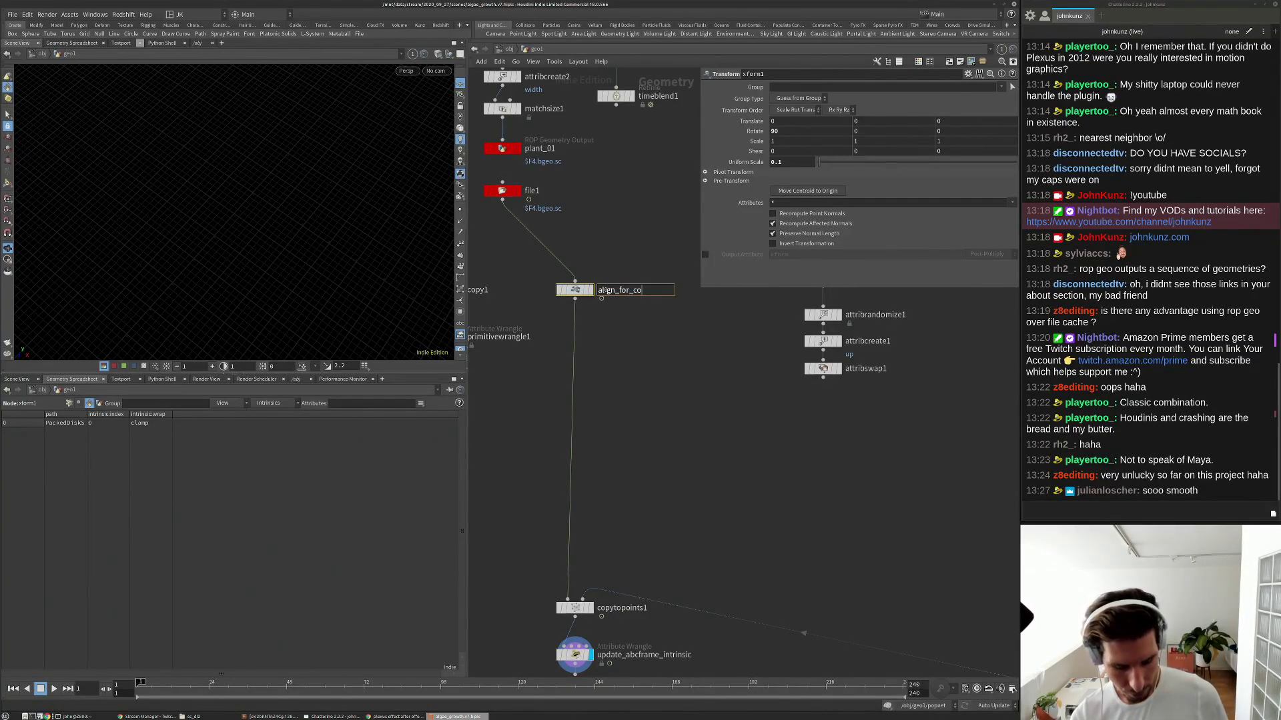
text(py_sop)
key(Return)
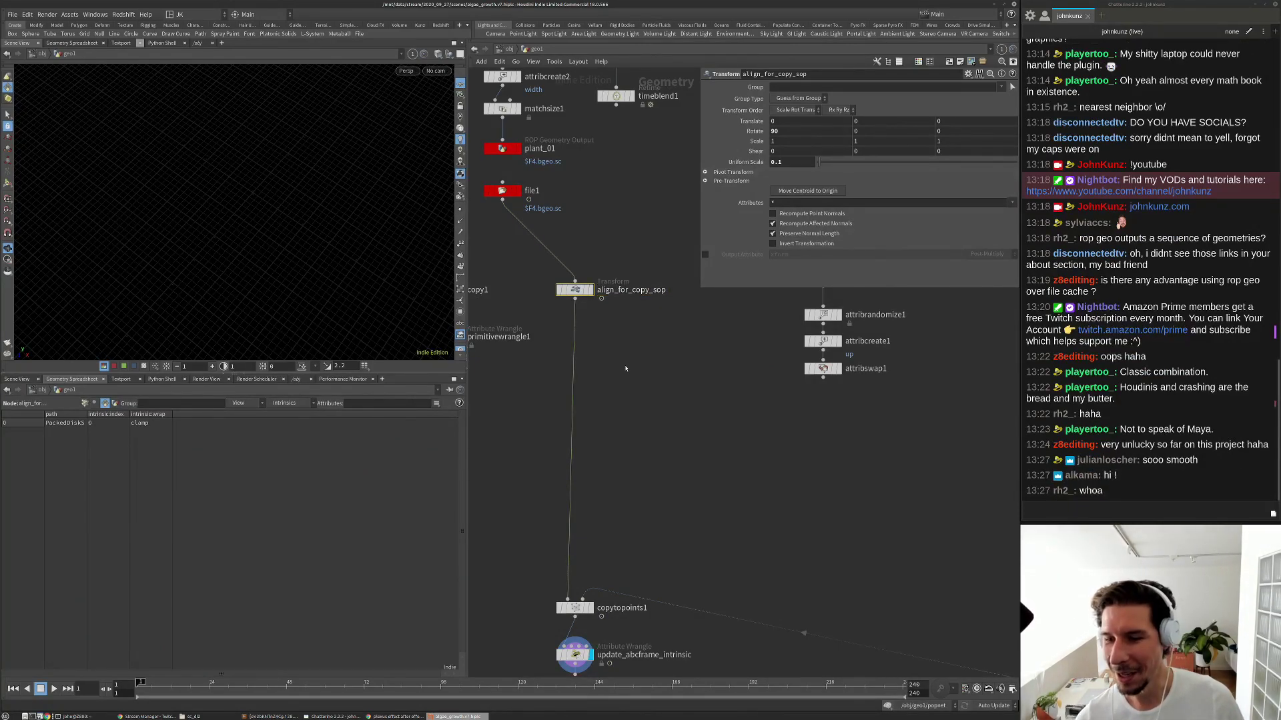
Place align_for_copy_sop just above copytopoints1 and set its display flag.
scroll(626, 368, down, 3)
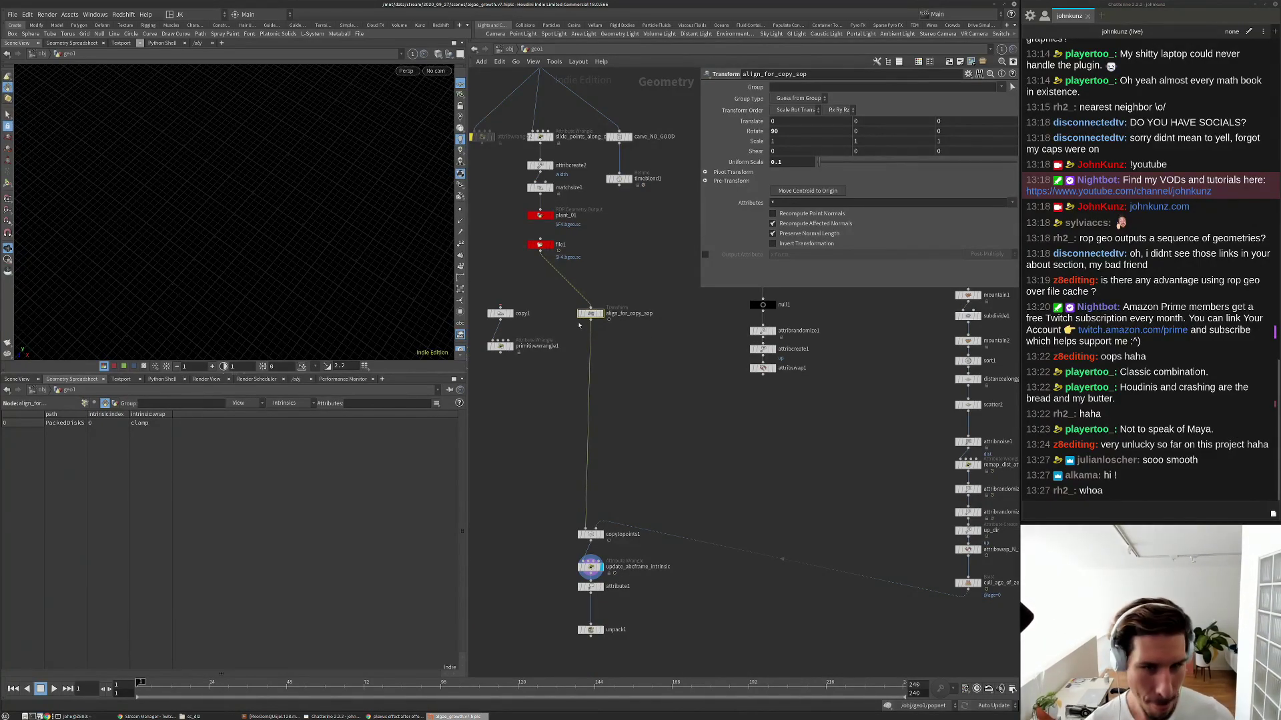
scroll(580, 328, down, 2)
drag(587, 340, 593, 473)
scroll(596, 512, up, 4)
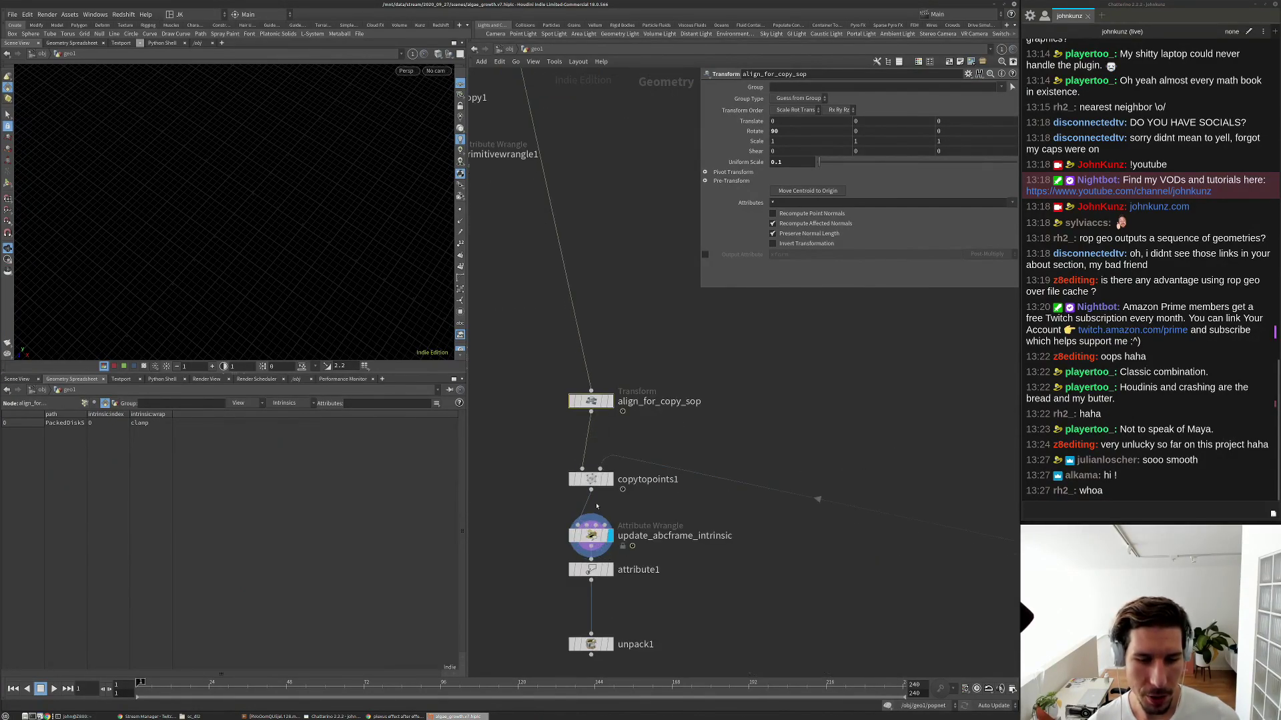
click(609, 401)
Start playback and display copytopoints1's output, framing the whole scene.
key(g)
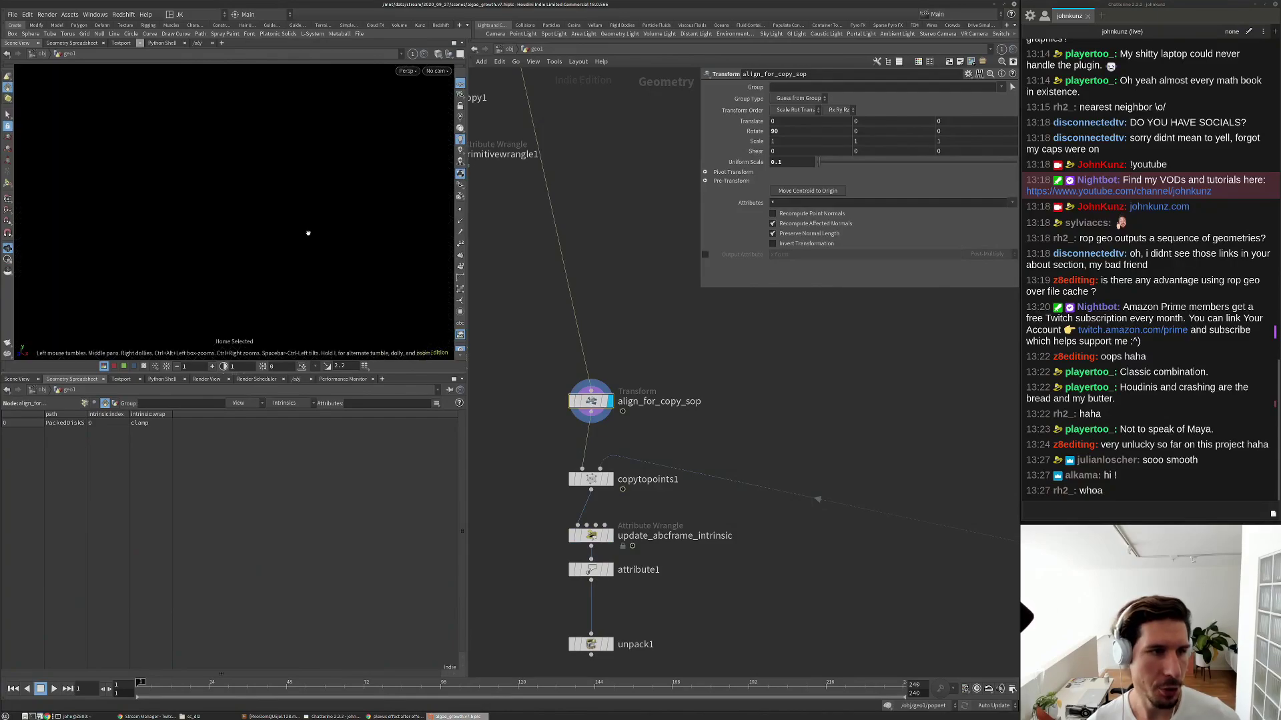
key(Up)
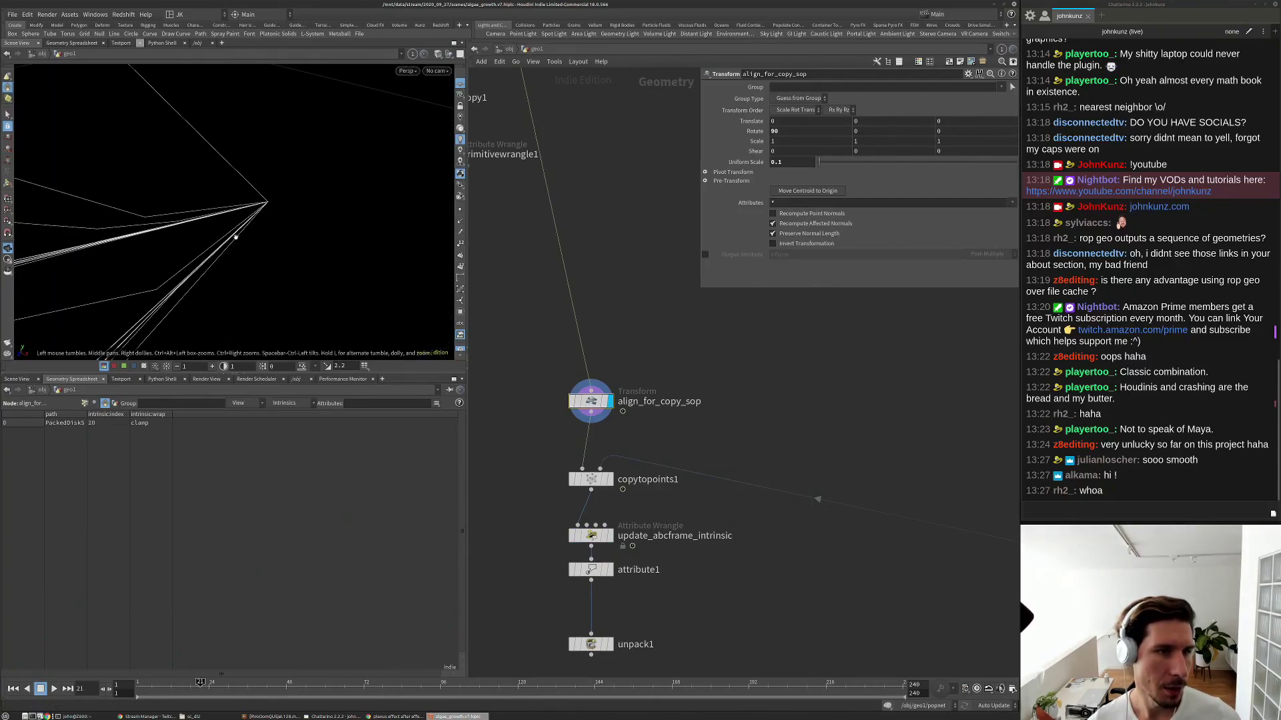
drag(303, 224, 266, 202)
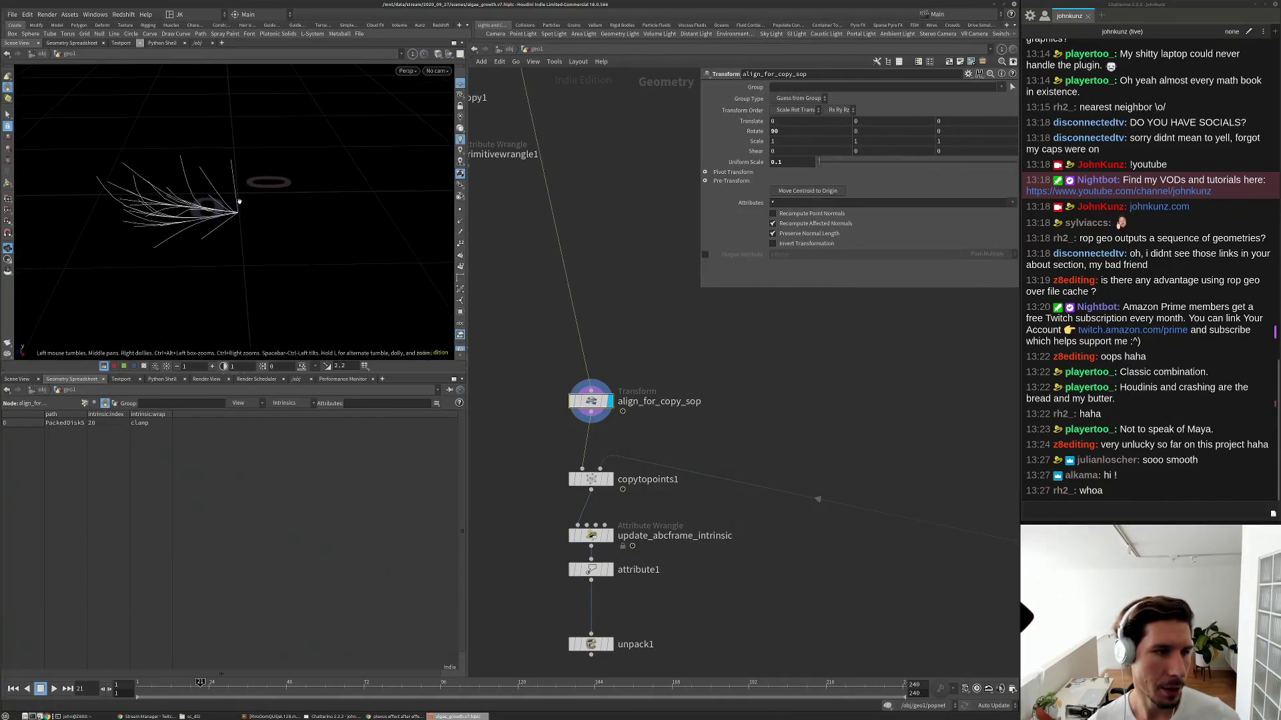
scroll(617, 413, down, 2)
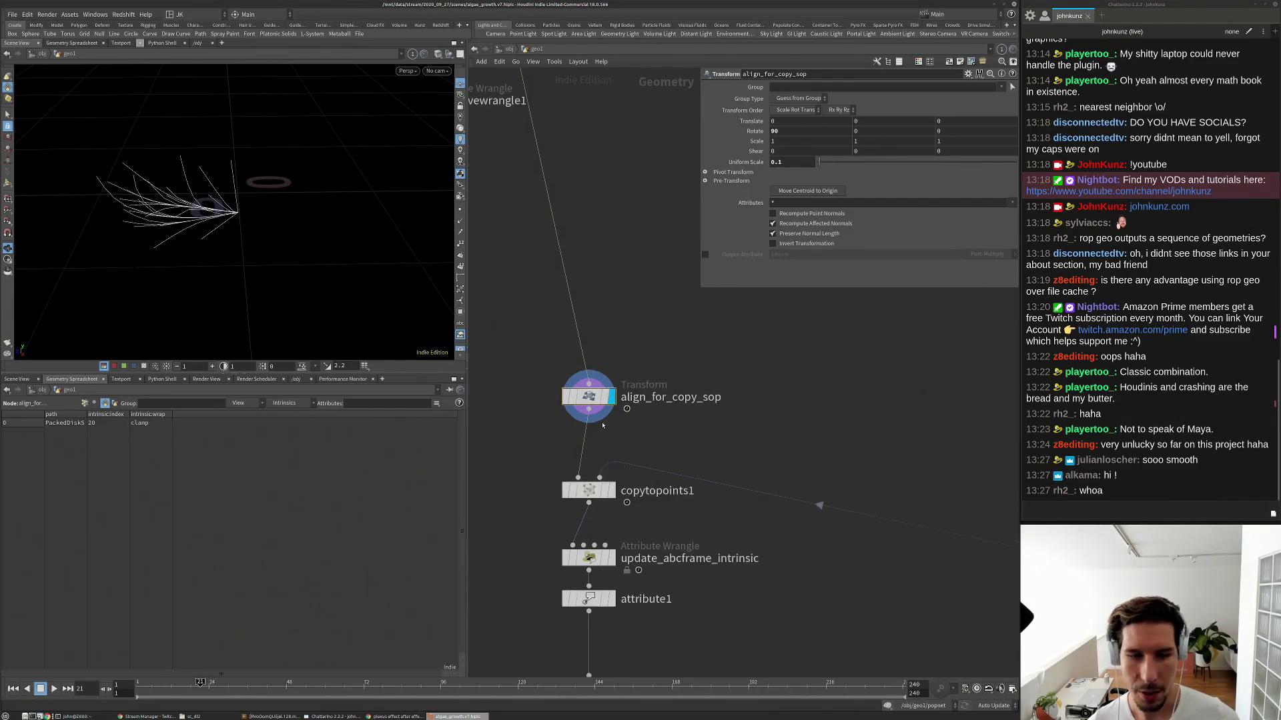
click(611, 468)
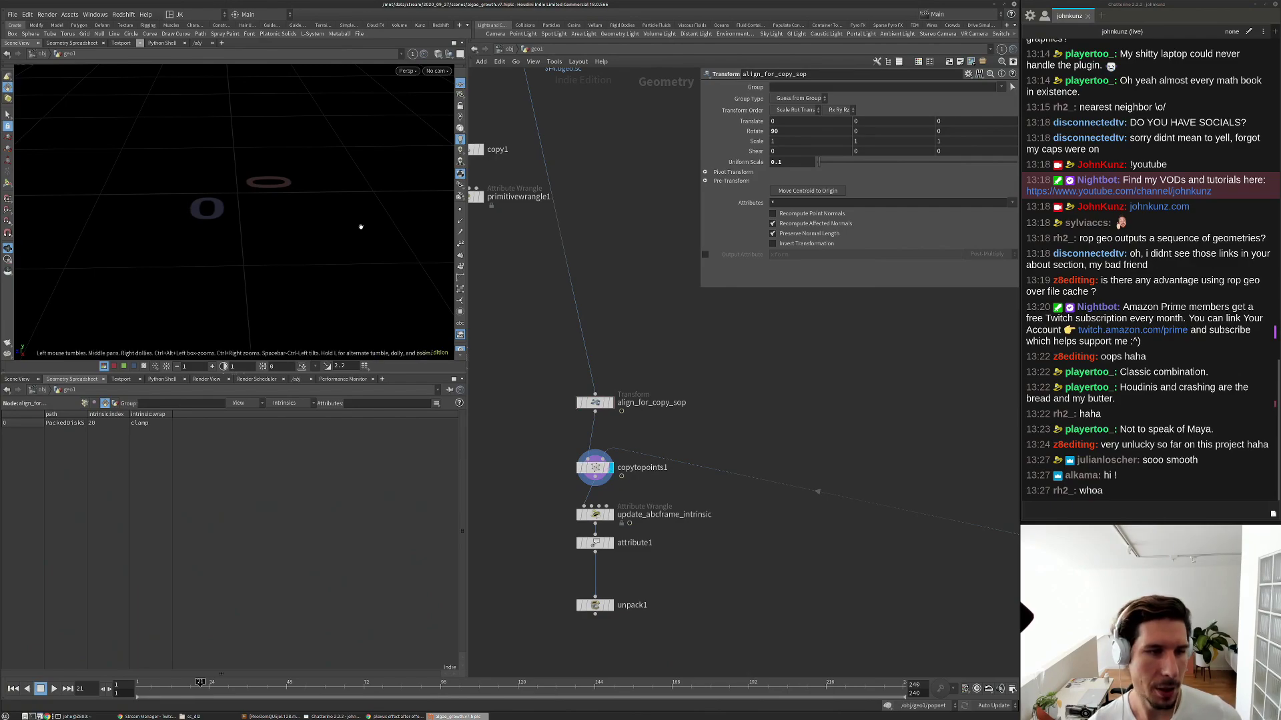
key(h)
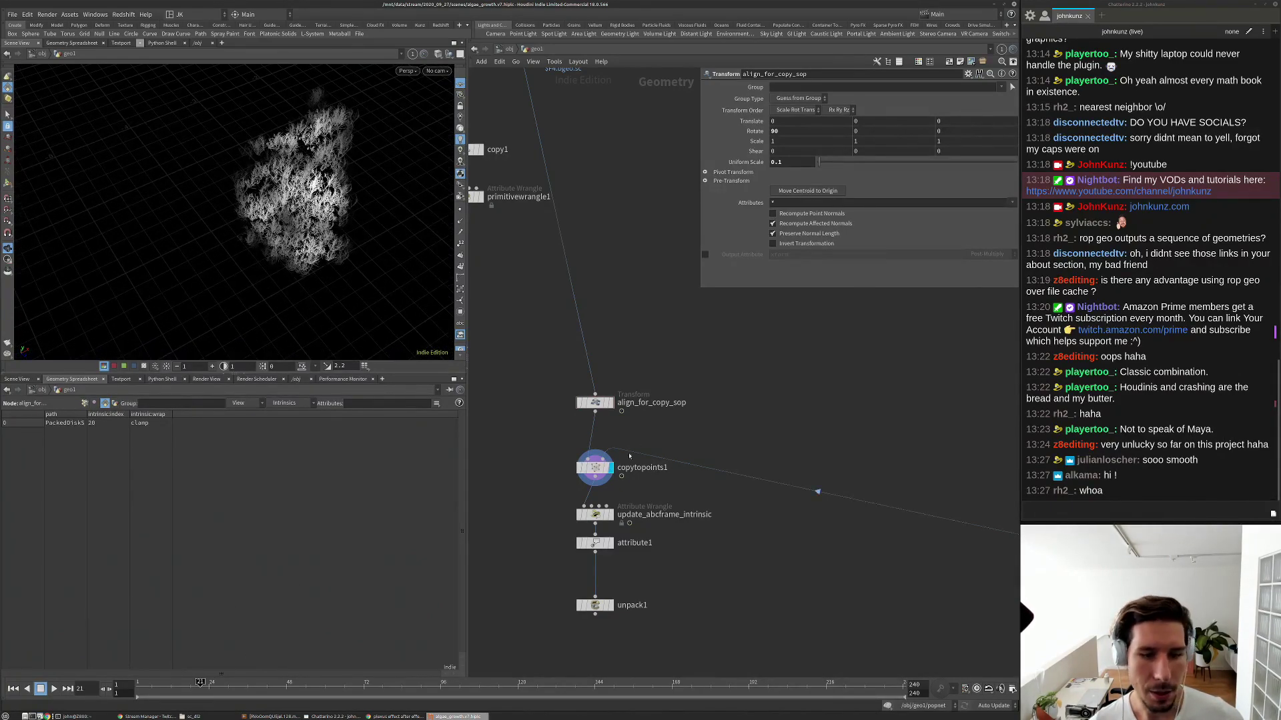
Display attribute1's output, orbit around the growing plant field, then stop at frame 1.
click(608, 543)
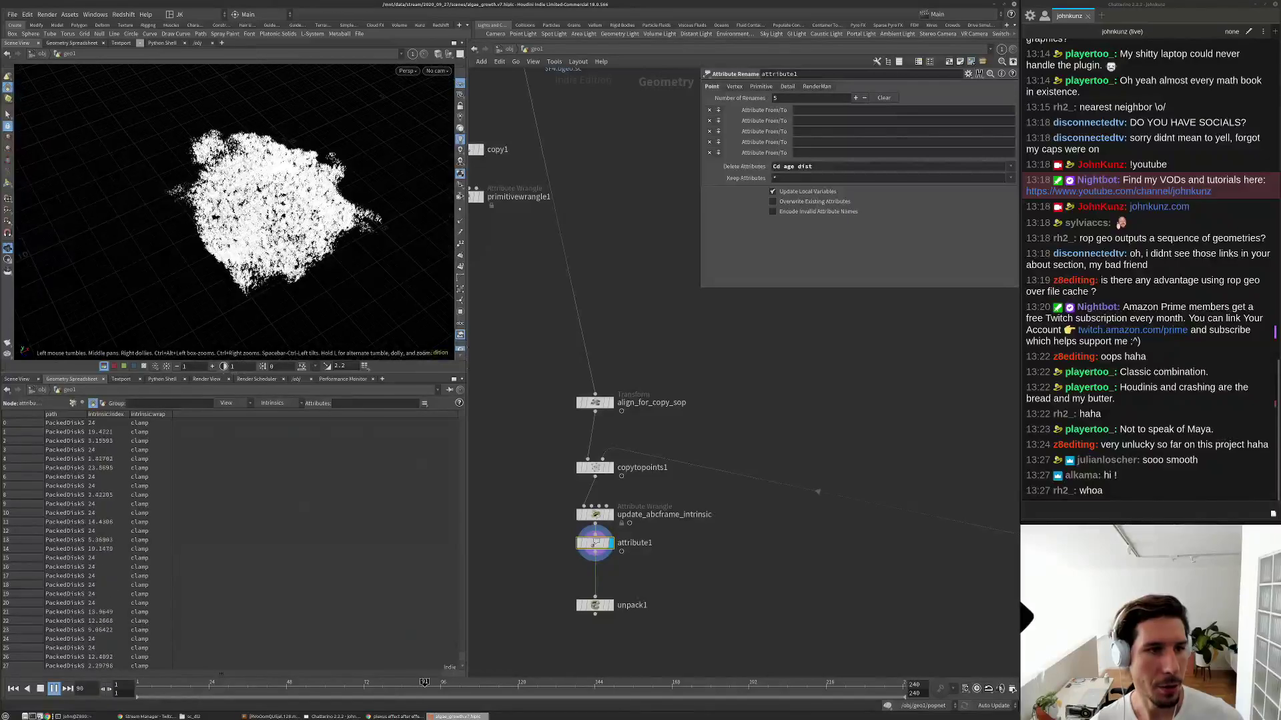
mouse_move(227, 284)
mouse_down()
mouse_move(260, 270)
mouse_move(277, 224)
mouse_move(225, 291)
mouse_up()
middle_drag(225, 291, 294, 238)
right_drag(294, 238, 319, 215)
drag(319, 214, 88, 236)
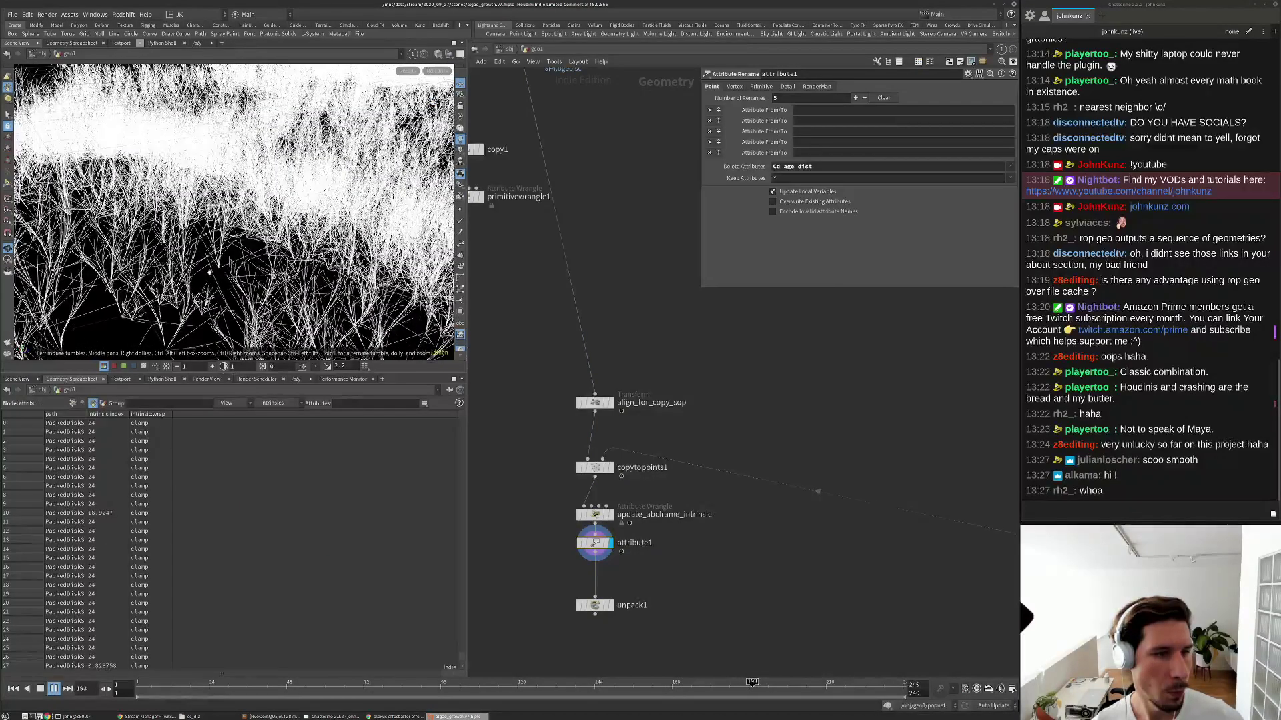
click(40, 688)
Delete copy1 and primitivewrangle1, and move plant_01 above file1.
scroll(542, 363, down, 5)
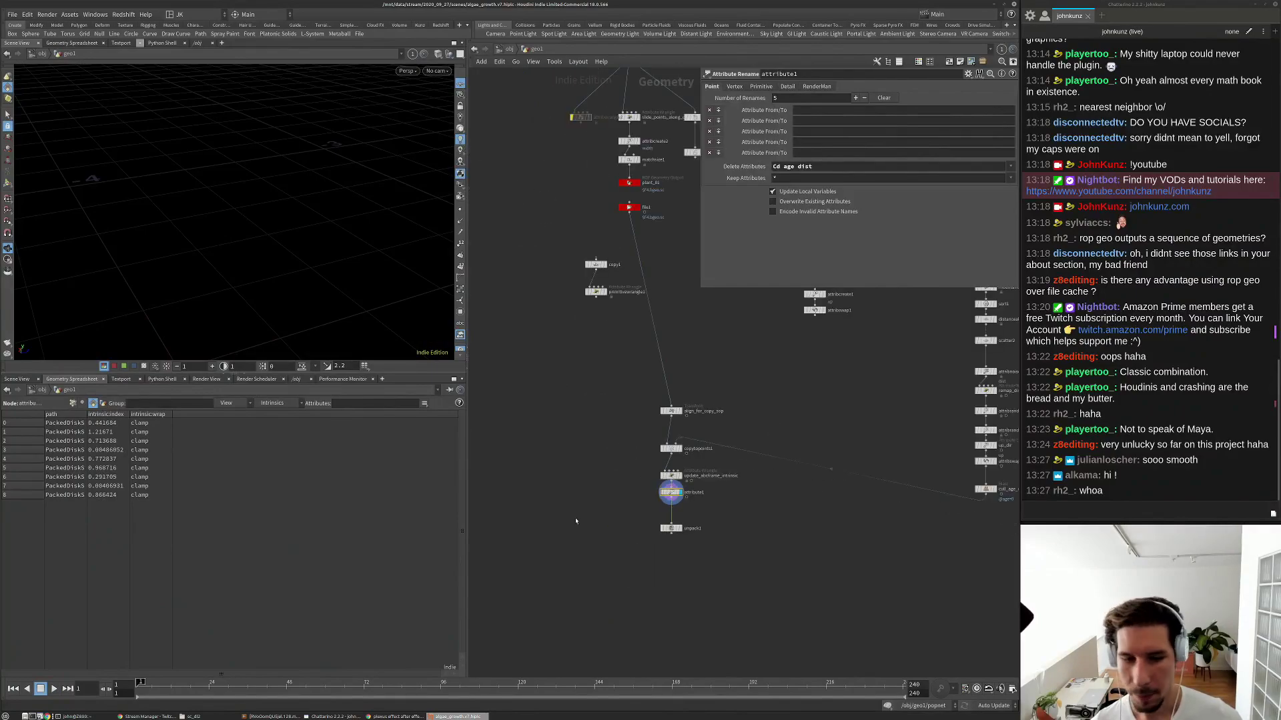
drag(565, 345, 546, 286)
key(Delete)
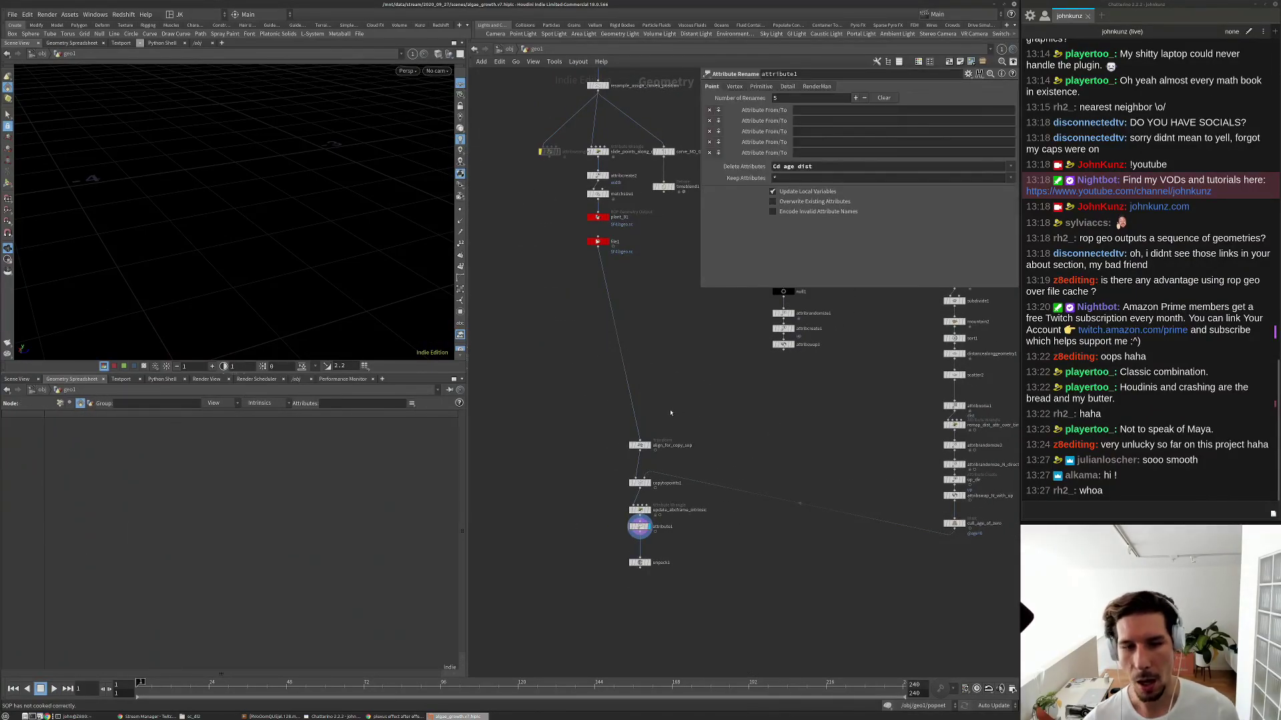
scroll(600, 213, up, 2)
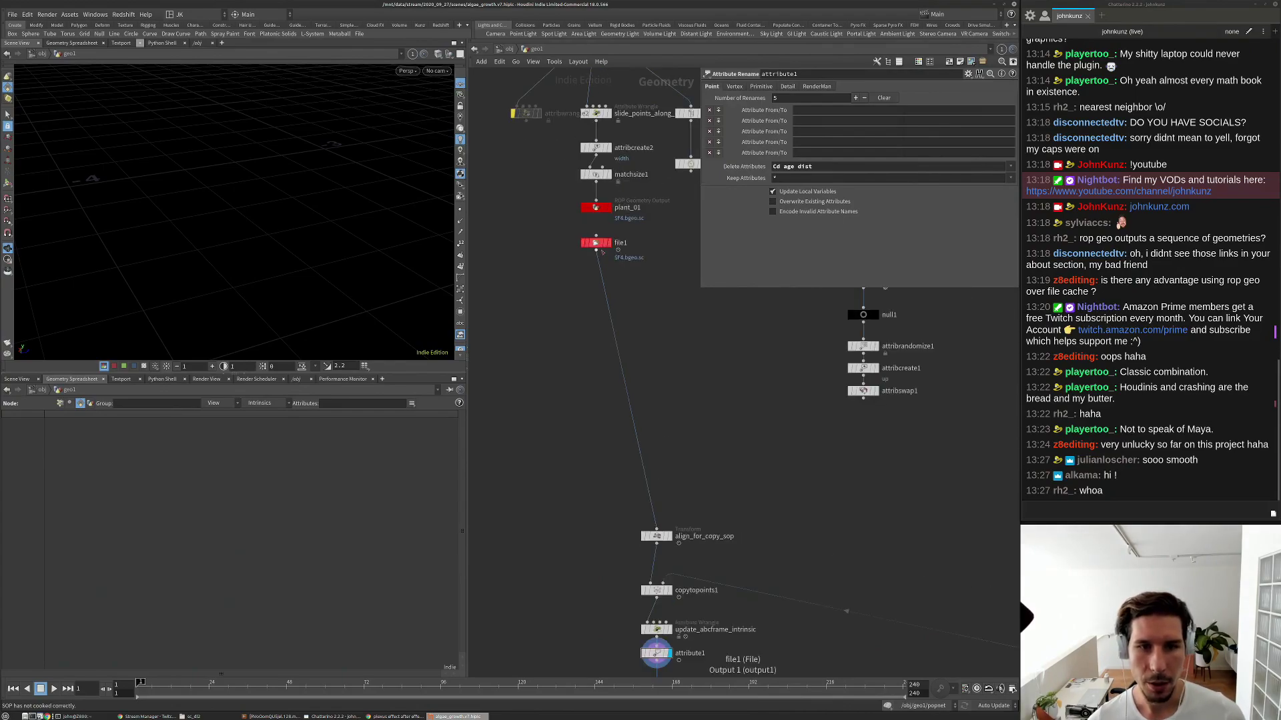
drag(596, 207, 597, 234)
drag(644, 296, 593, 217)
drag(597, 234, 597, 317)
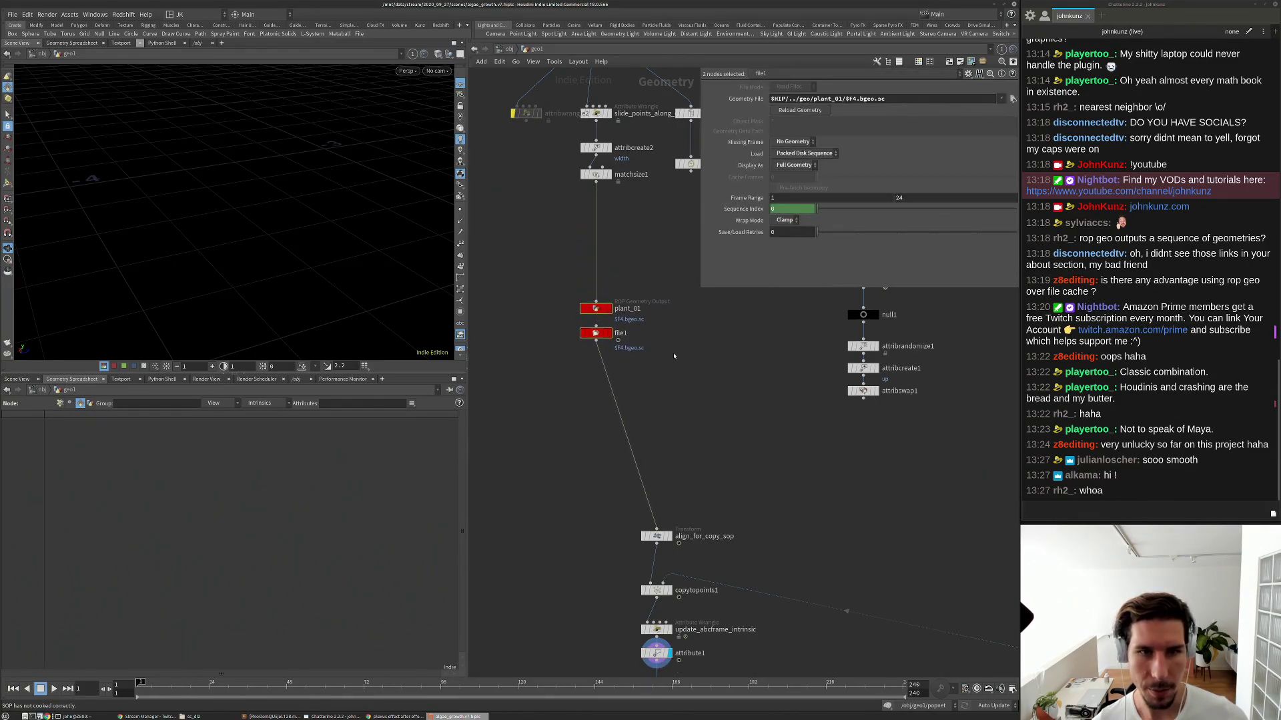
Rename file1 to read_packed_disk_sequence.
click(621, 333)
scroll(636, 340, up, 3)
double_click(620, 333)
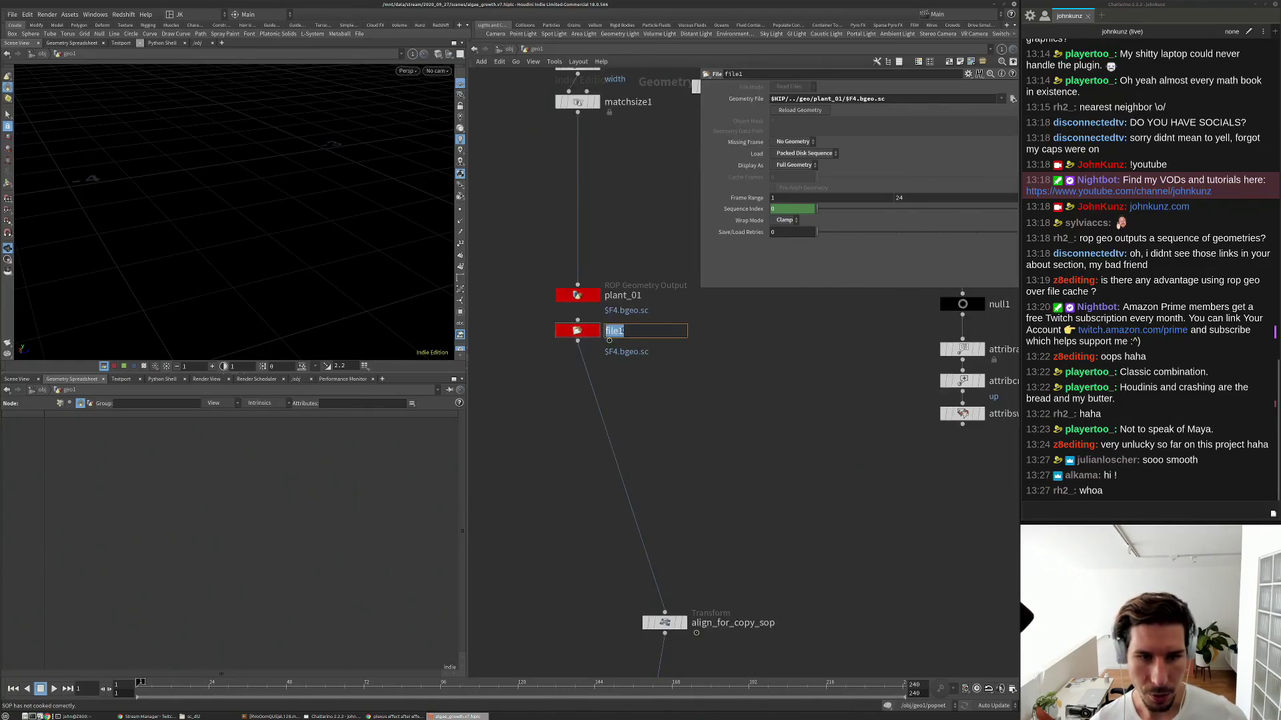
text(re)
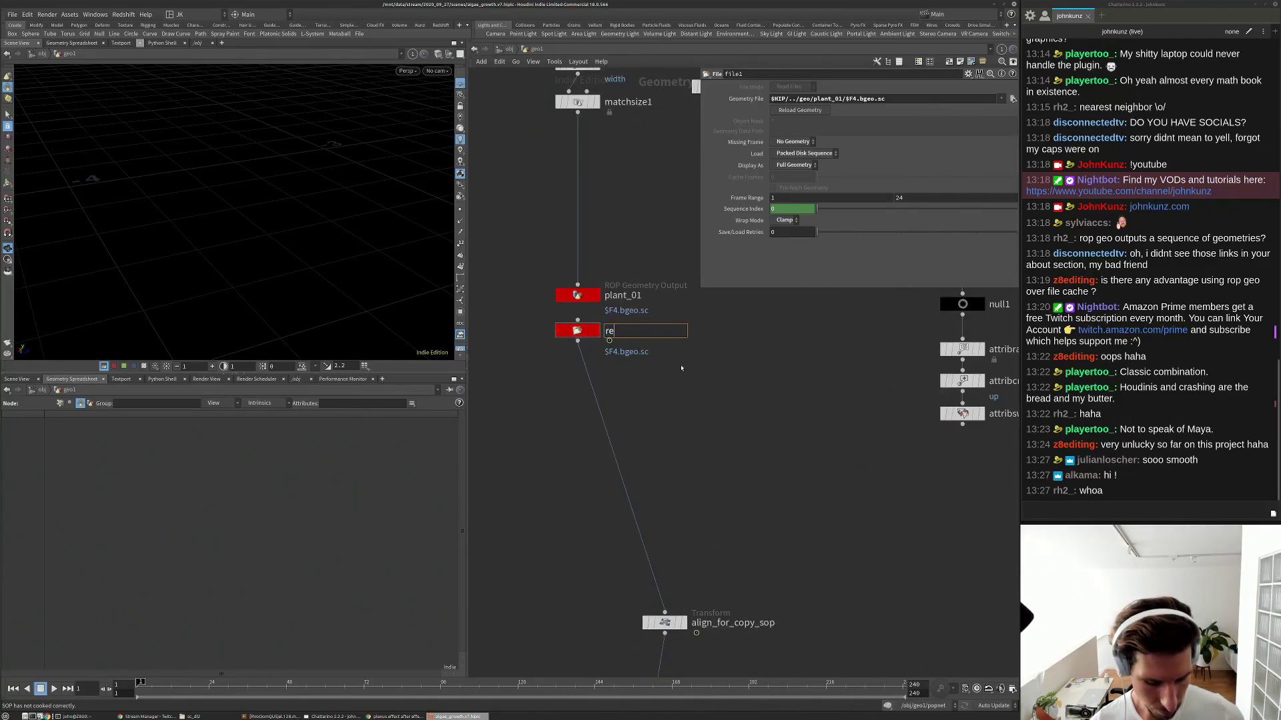
text(ad_packed_disk_ge)
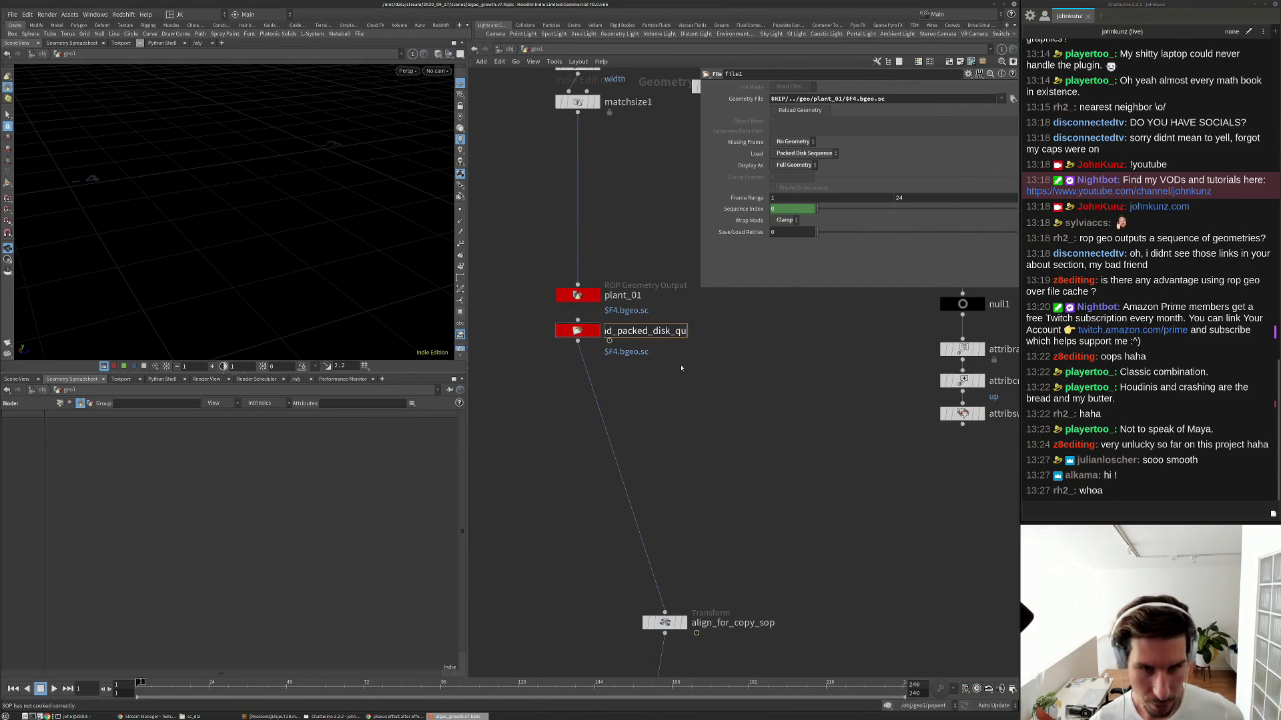
text(equence)
key(Return)
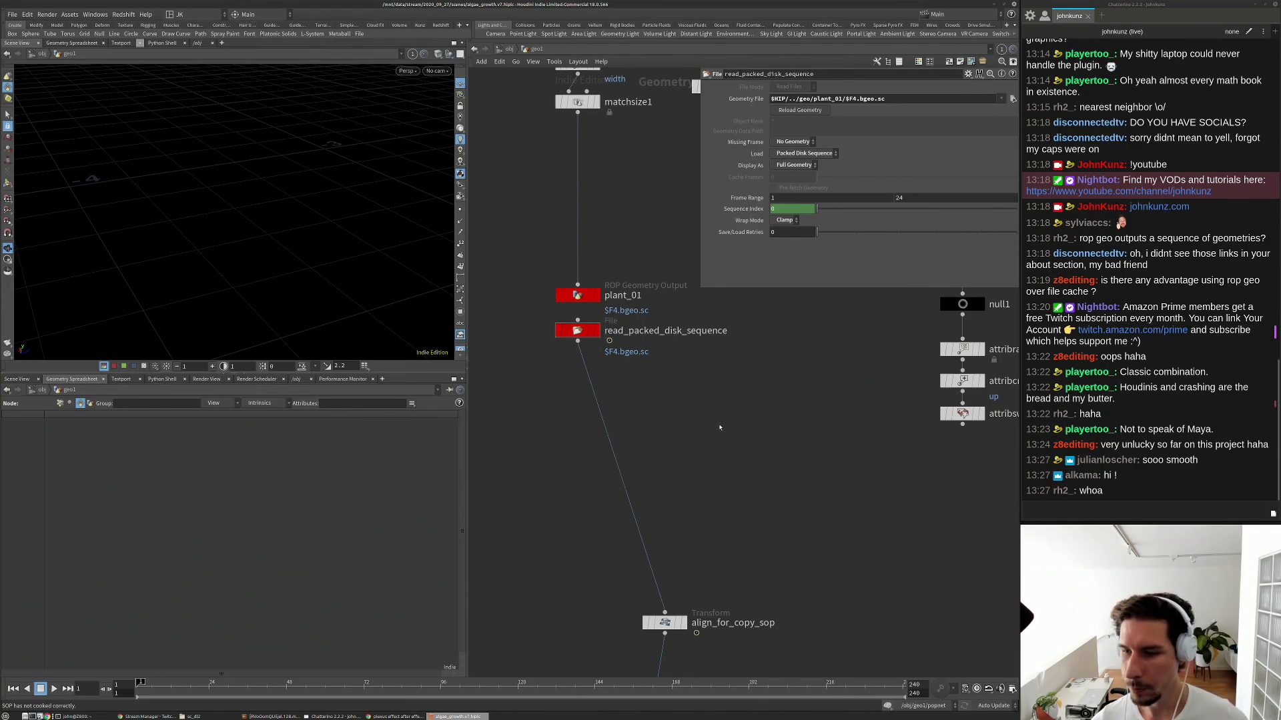
Rearrange the seven-node group and the grid1 column into a tidier layout.
scroll(720, 428, down, 8)
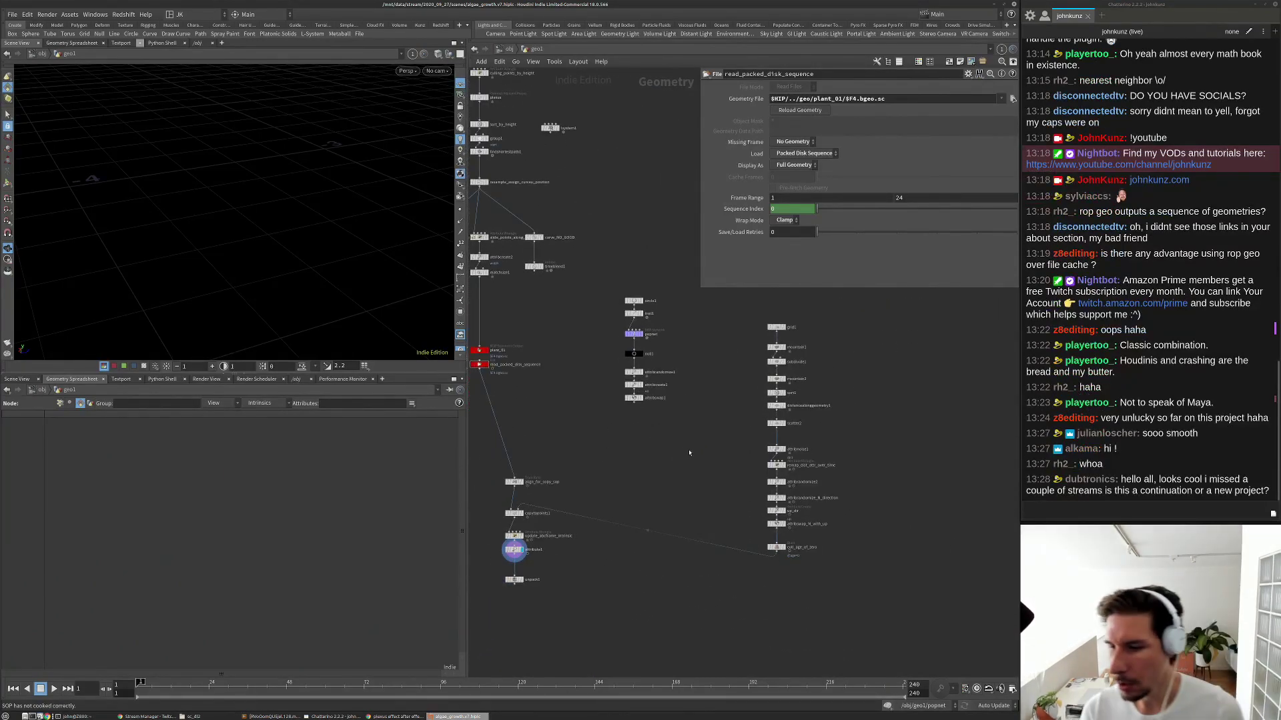
drag(691, 440, 890, 324)
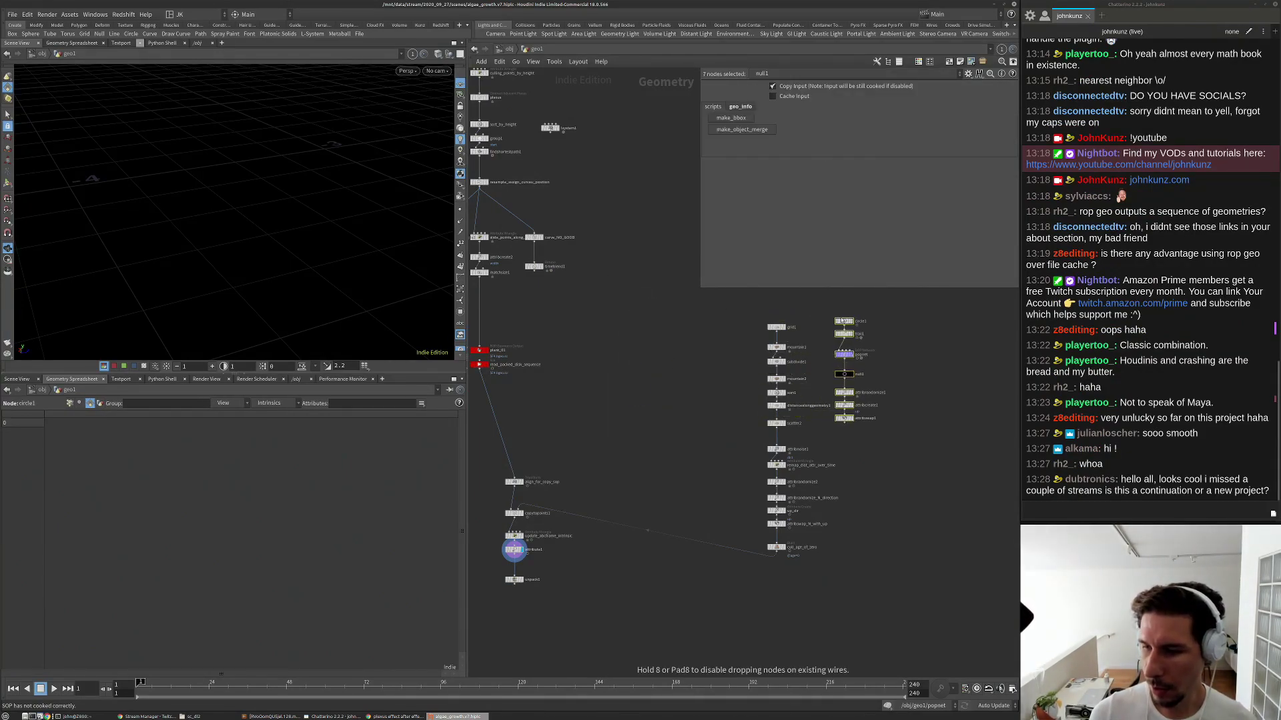
drag(793, 589, 606, 268)
click(742, 365)
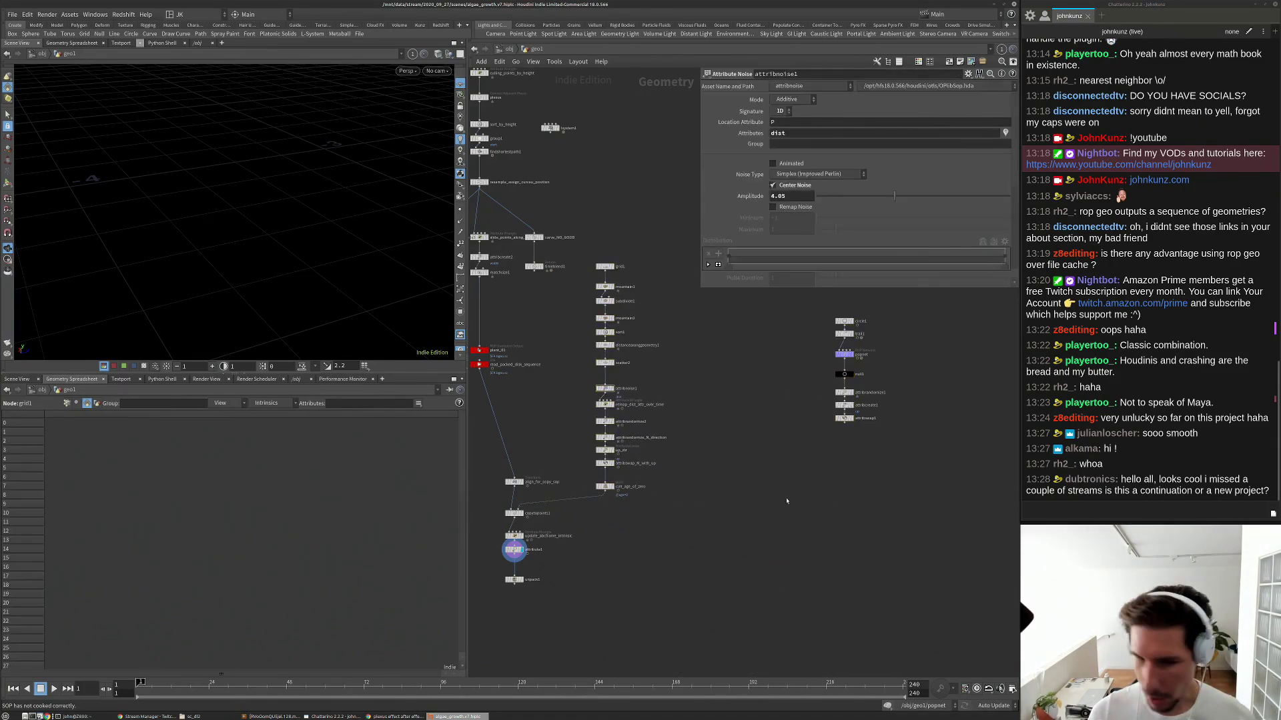
key(ctrl+t)
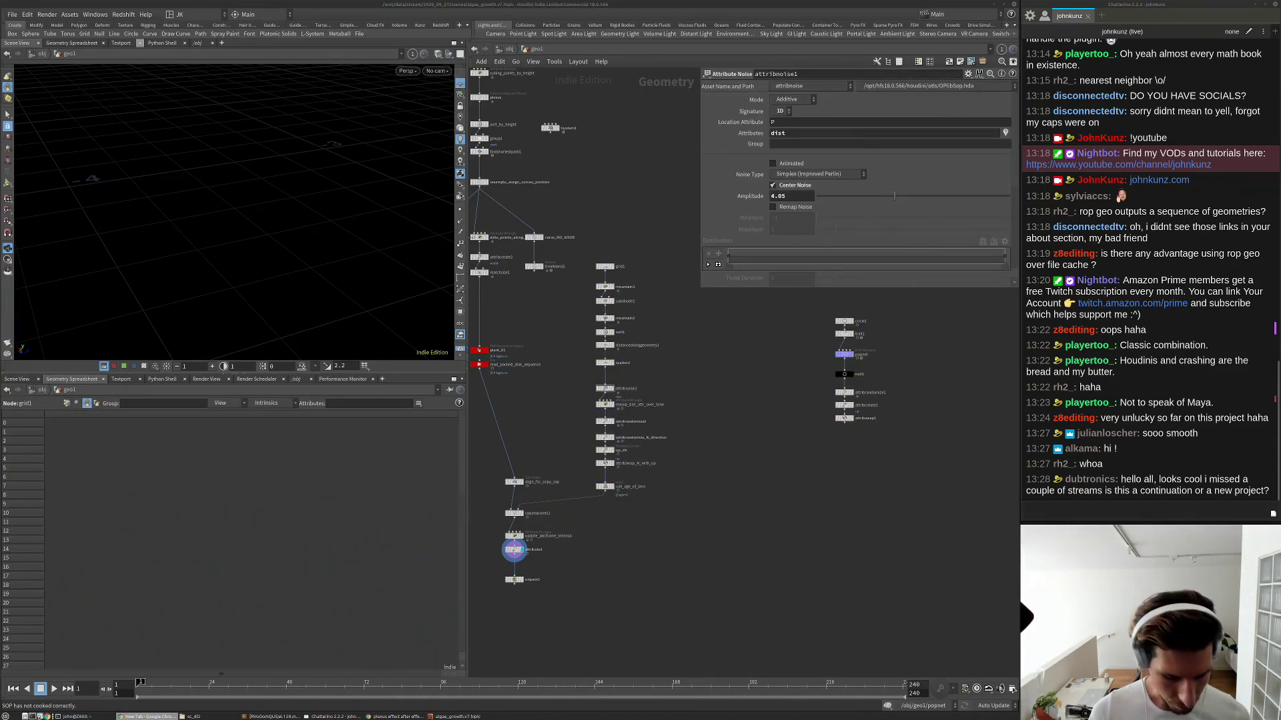
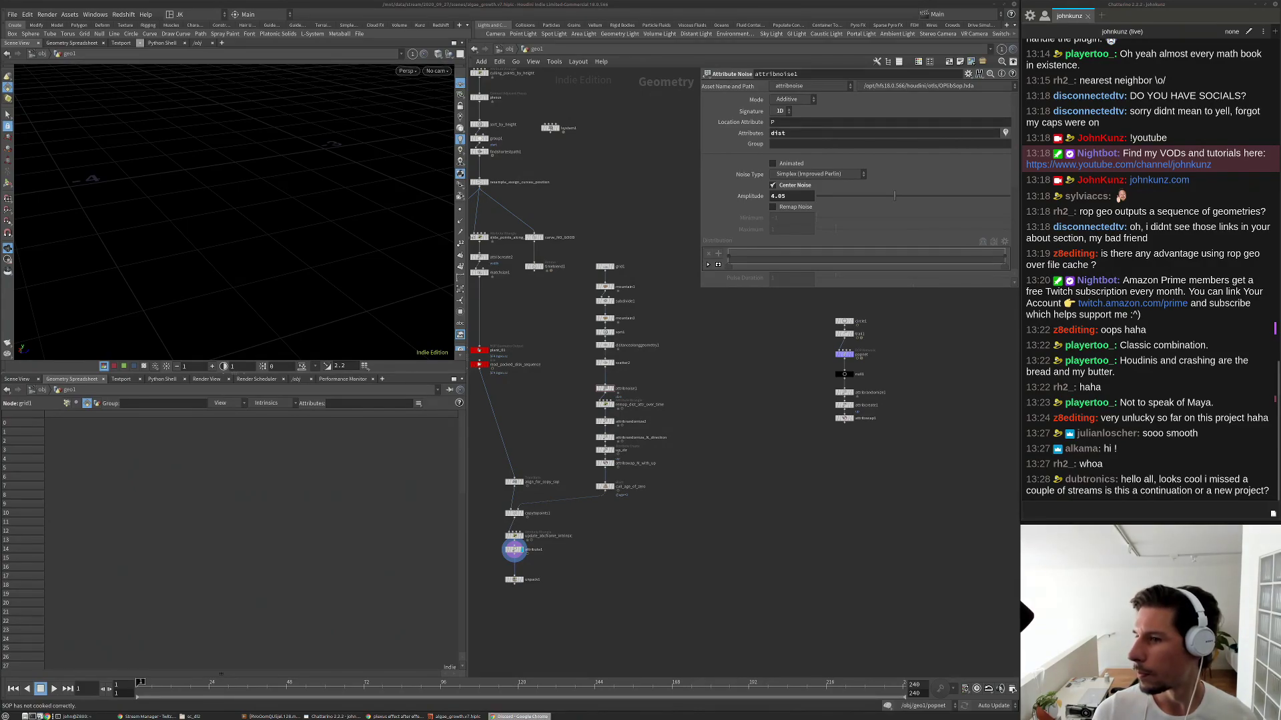
Bring the Discord window into view and open the #stream-archive channel.
drag(833, 183, 650, 181)
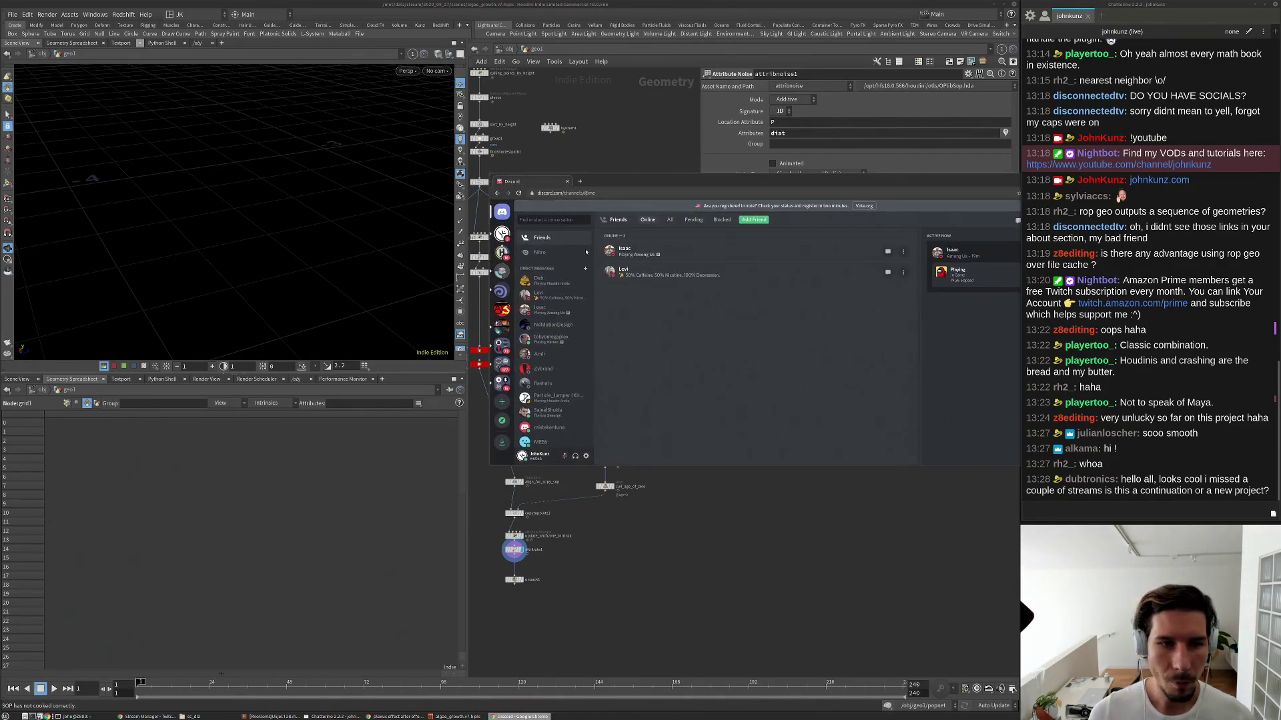
click(501, 233)
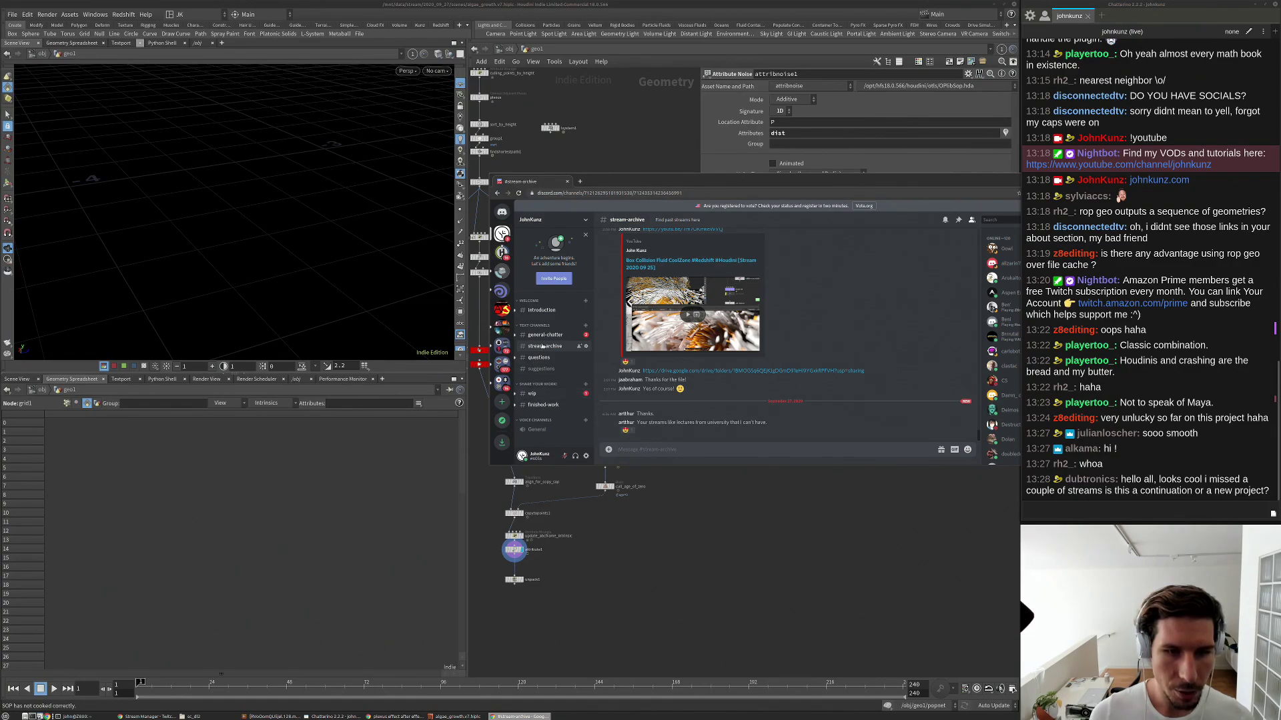
scroll(745, 344, up, 5)
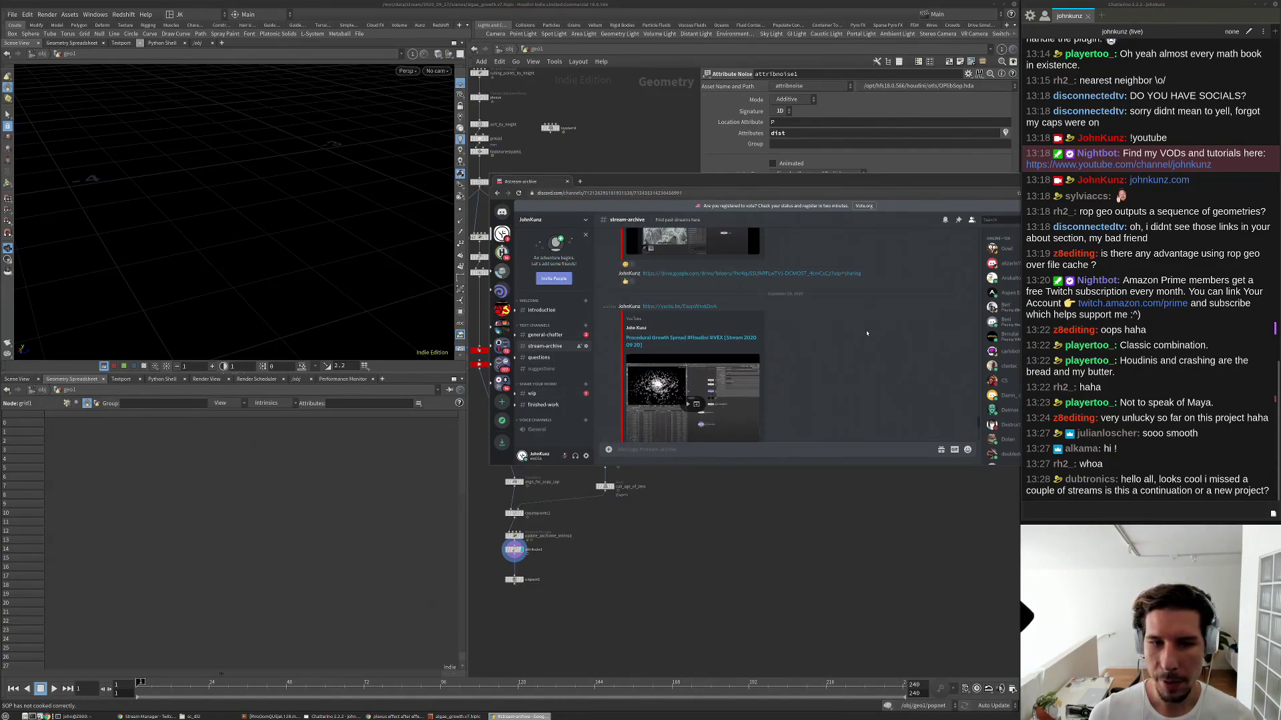
scroll(823, 357, down, 3)
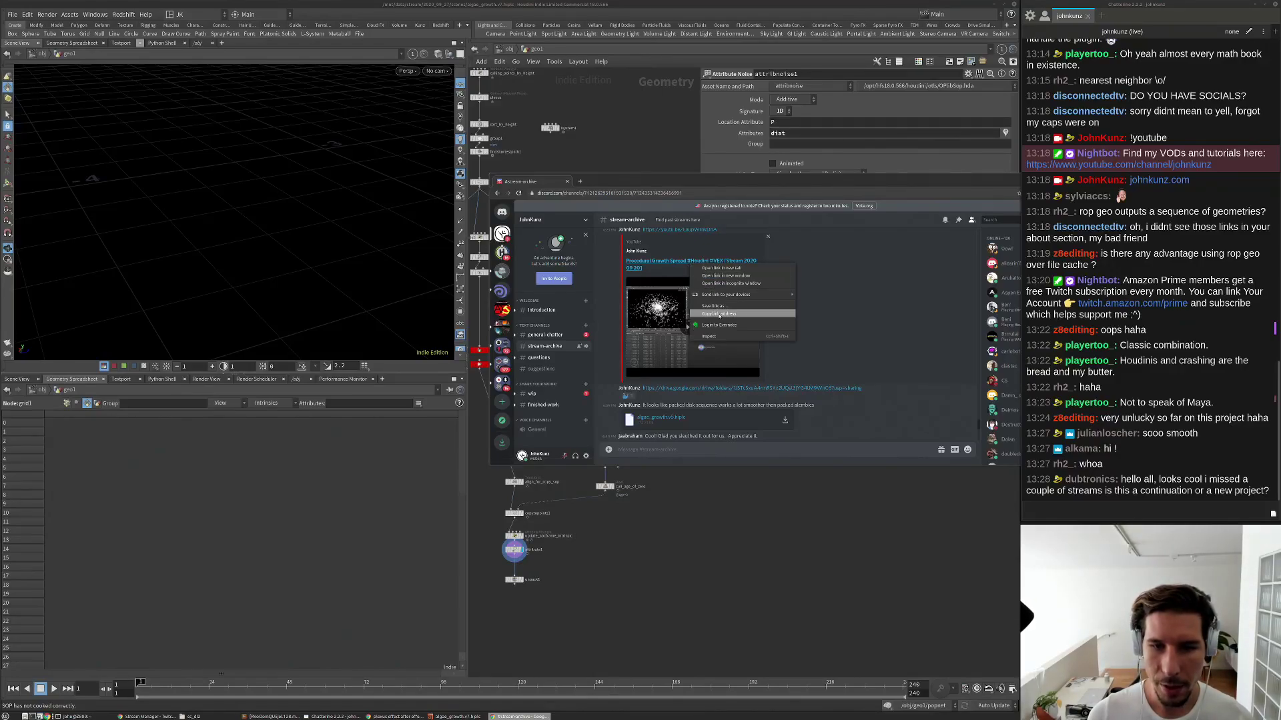
Post the Procedural Growth Spread YouTube link in the stream chat, then move Discord aside.
click(1068, 507)
text(https://www.youtube.com/watch?v=EaupWrnkDnA)
key(Return)
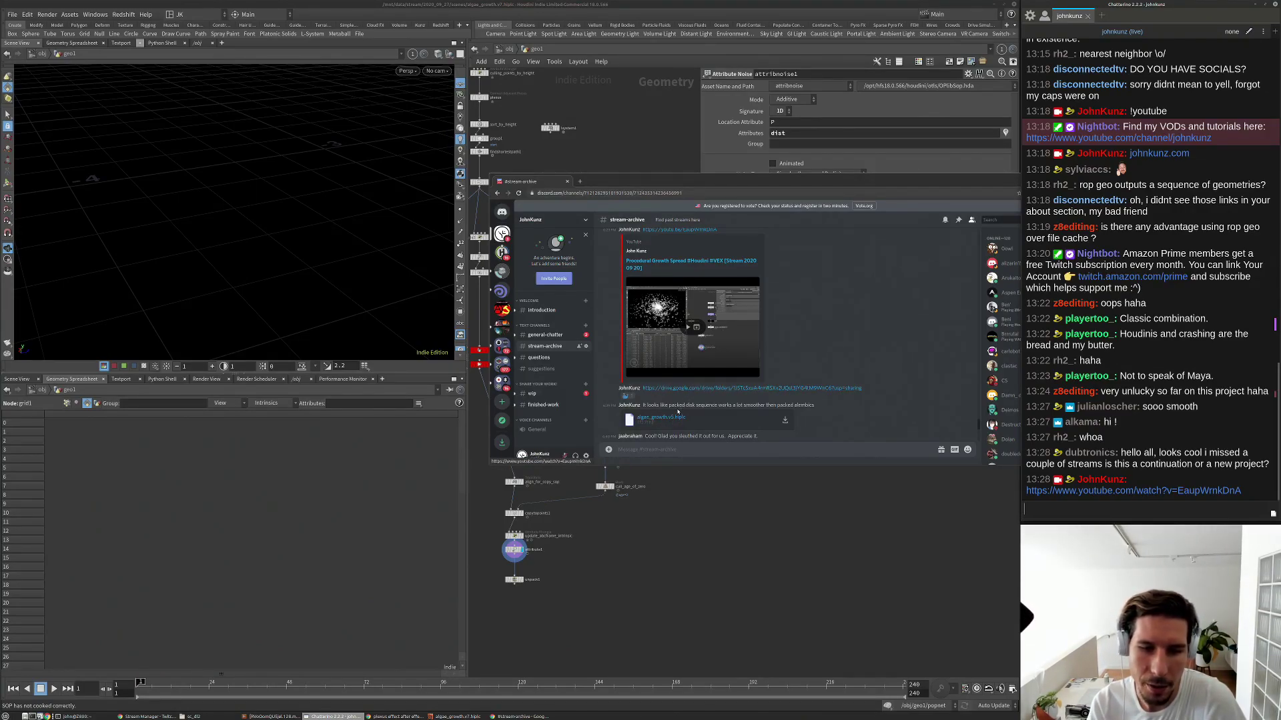
scroll(691, 394, down, 2)
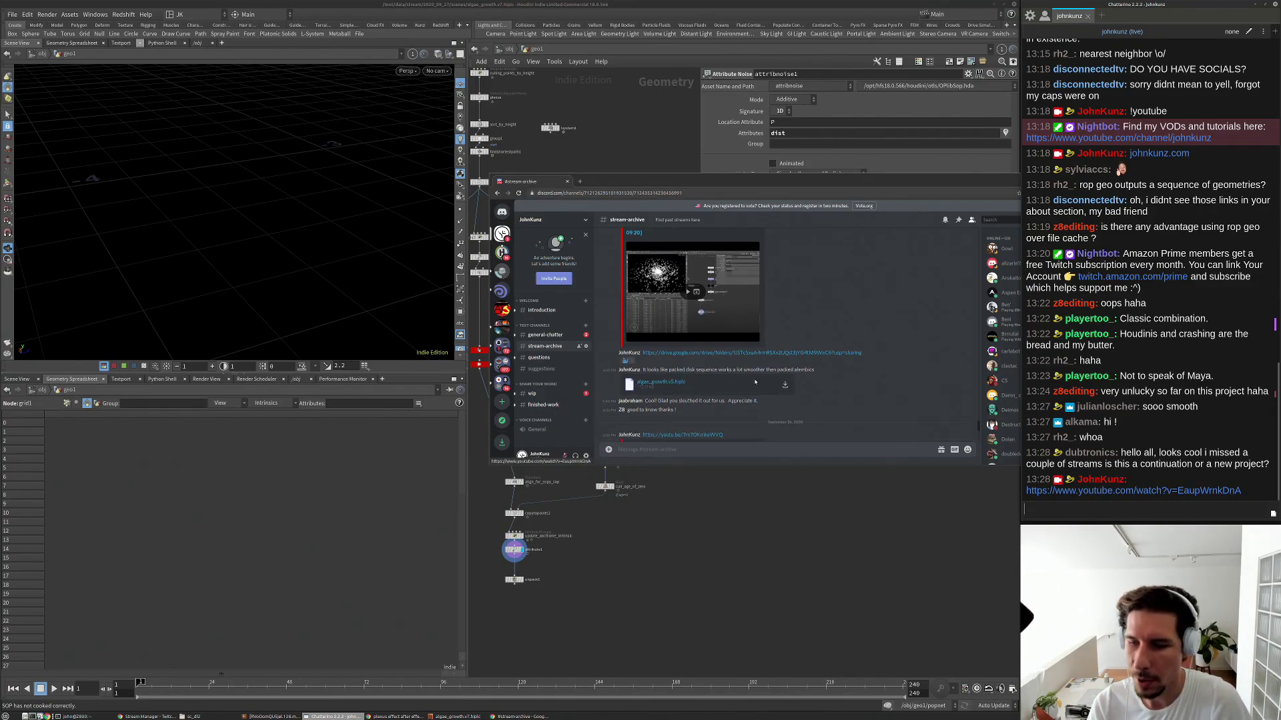
drag(974, 181, 1280, 180)
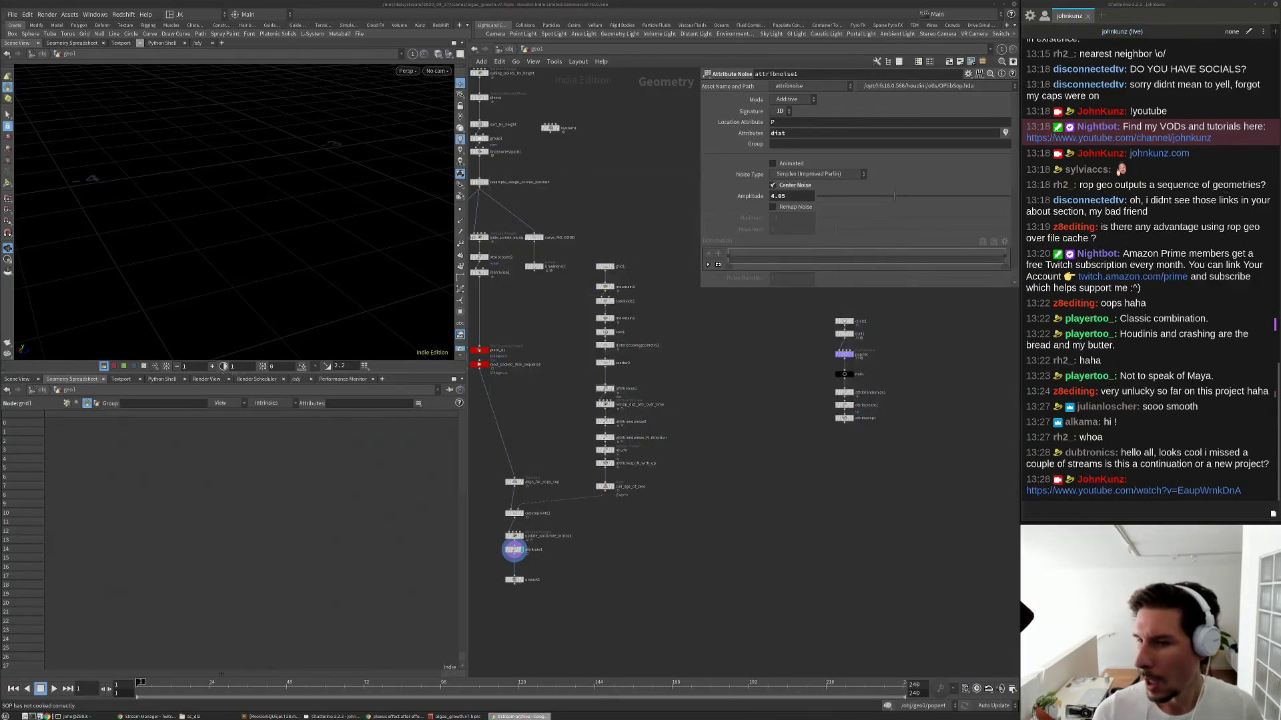
Line up the five bottom nodes under read_packed_disk_sequence.
middle_drag(517, 527, 632, 507)
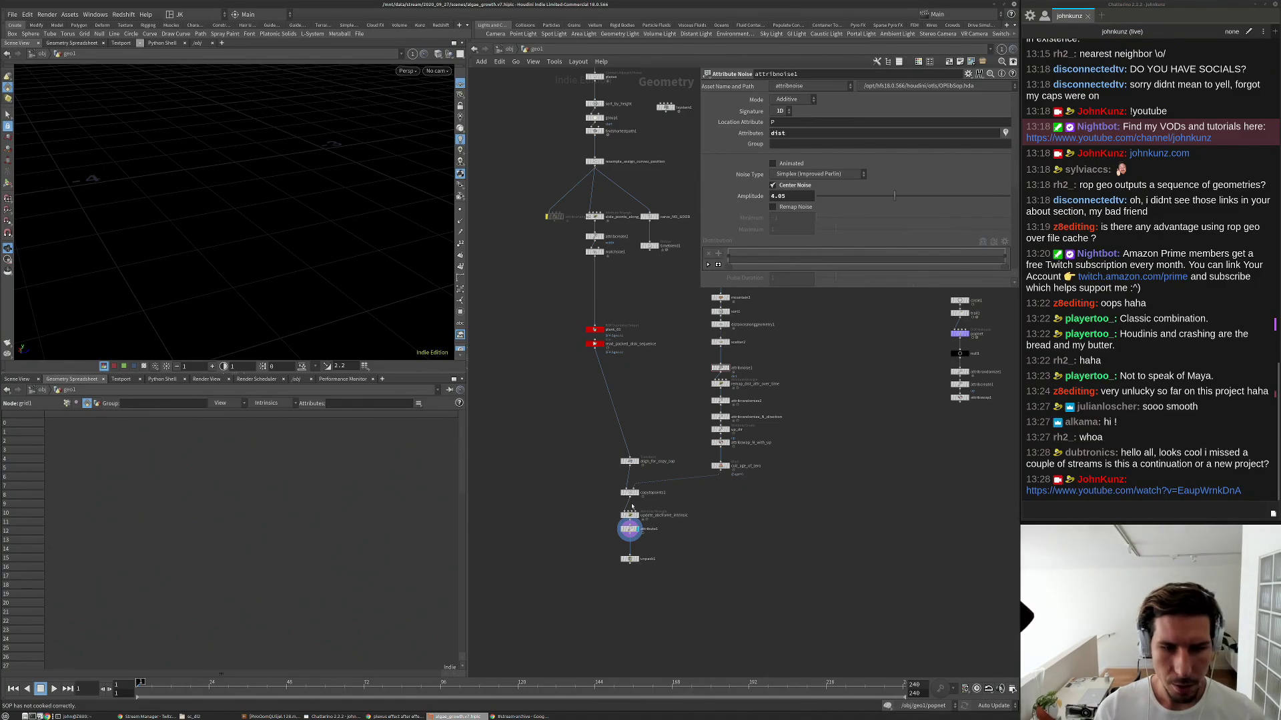
scroll(632, 507, up, 2)
drag(664, 594, 584, 450)
middle_drag(585, 384, 572, 378)
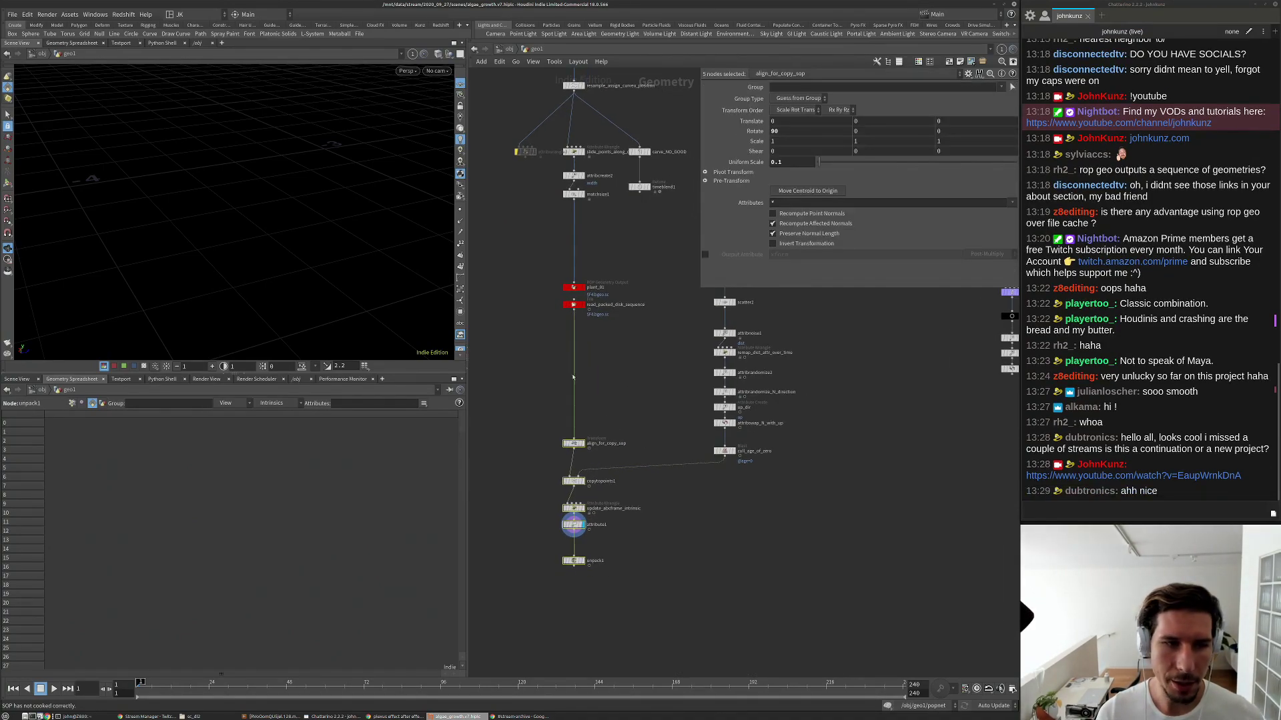
scroll(357, 222, down, 2)
middle_drag(649, 393, 595, 420)
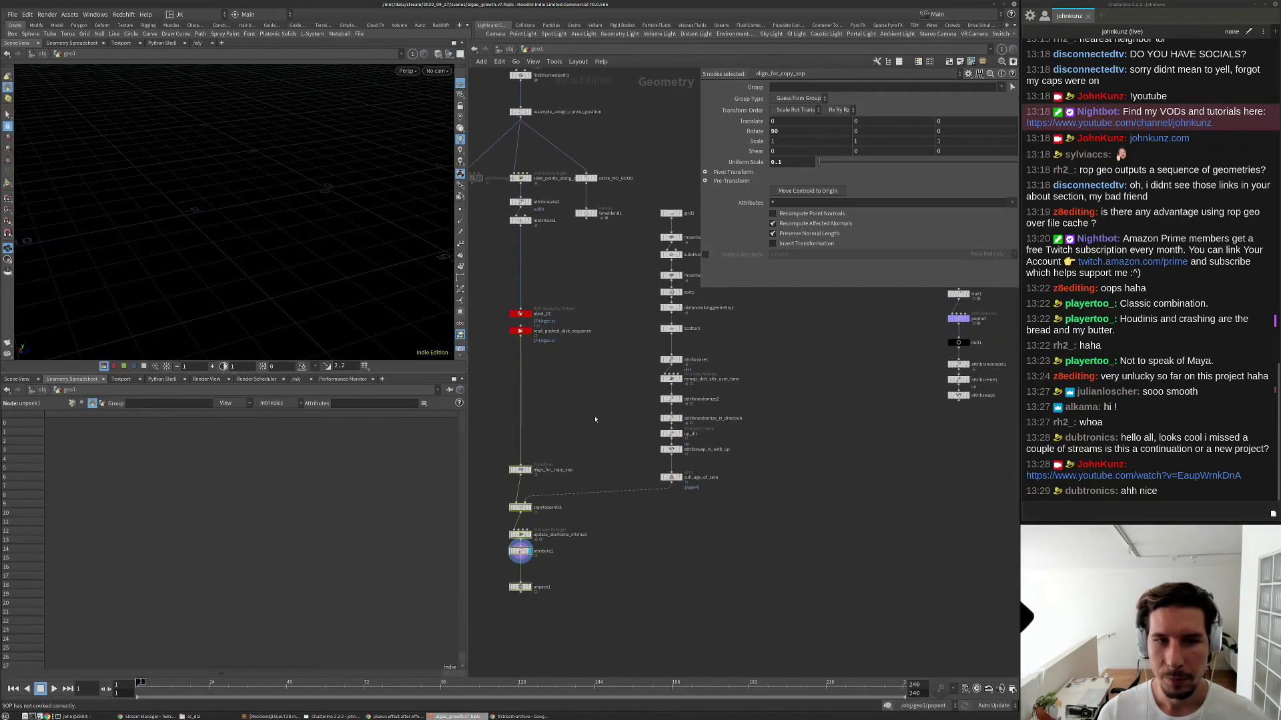
scroll(595, 420, down, 3)
Play the animation to frame 31, select attribute1, and resume playback.
key(Up)
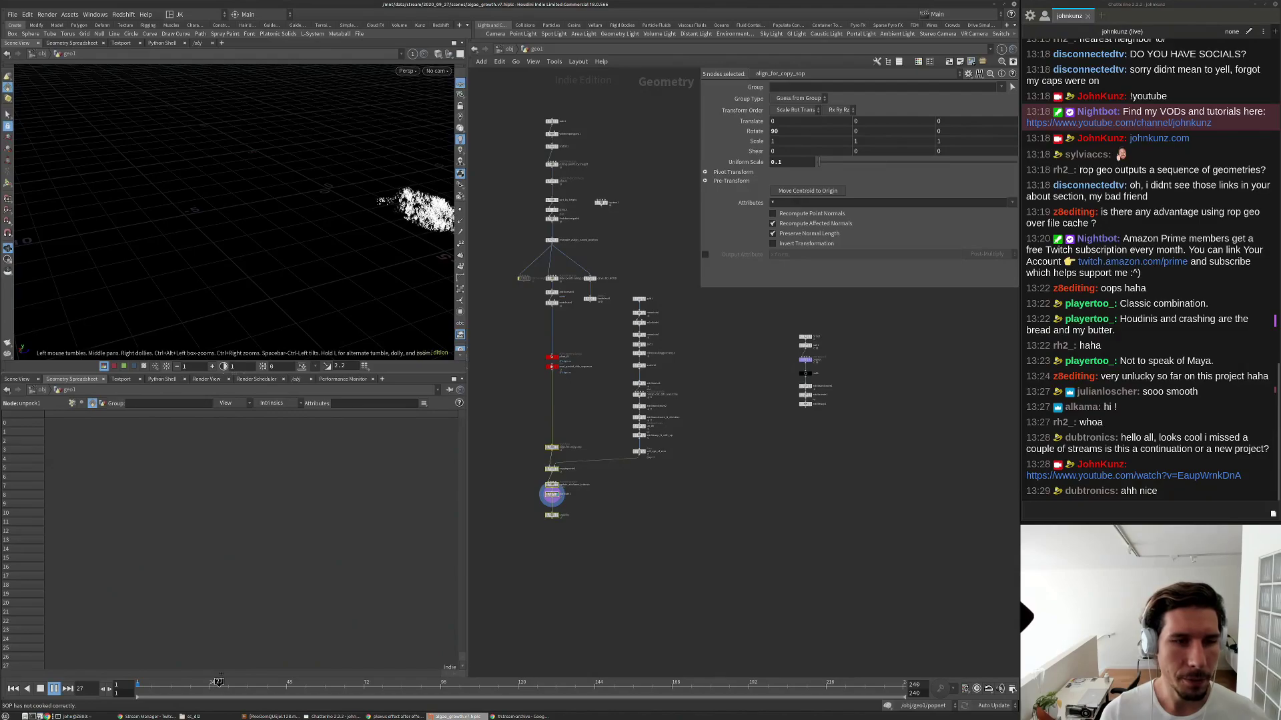
key(Up)
scroll(573, 523, up, 5)
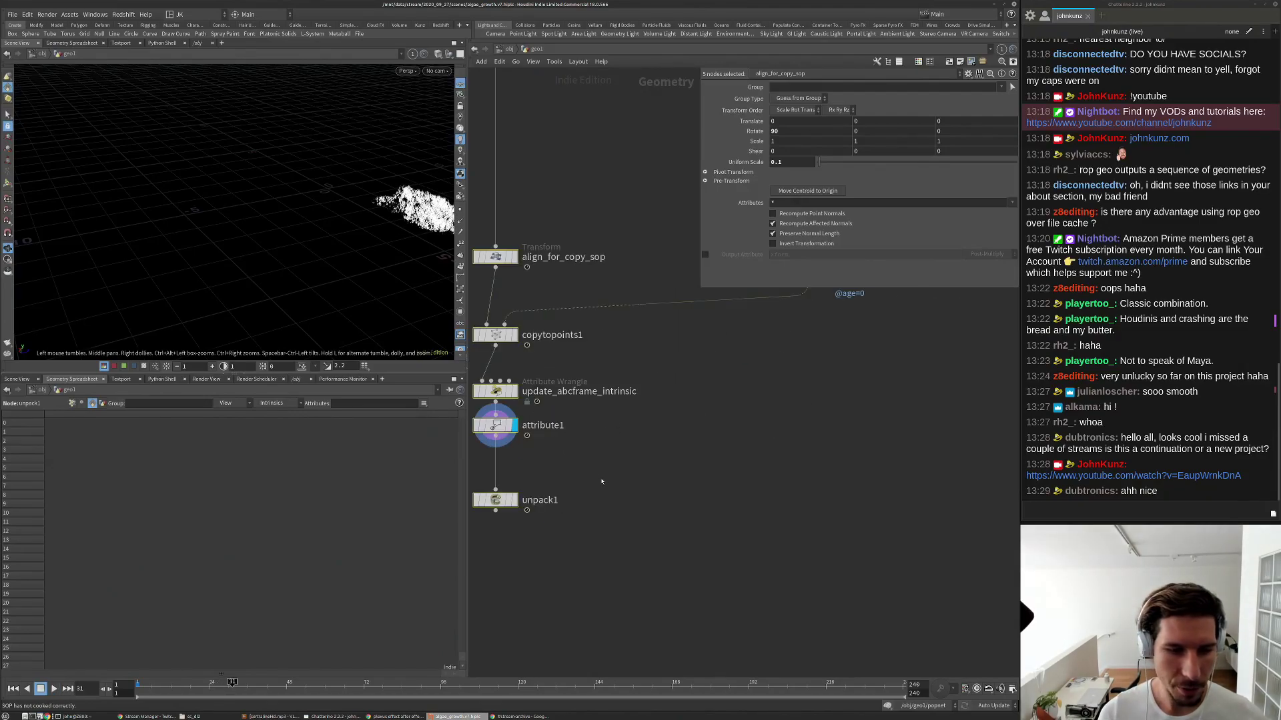
click(551, 495)
key(Up)
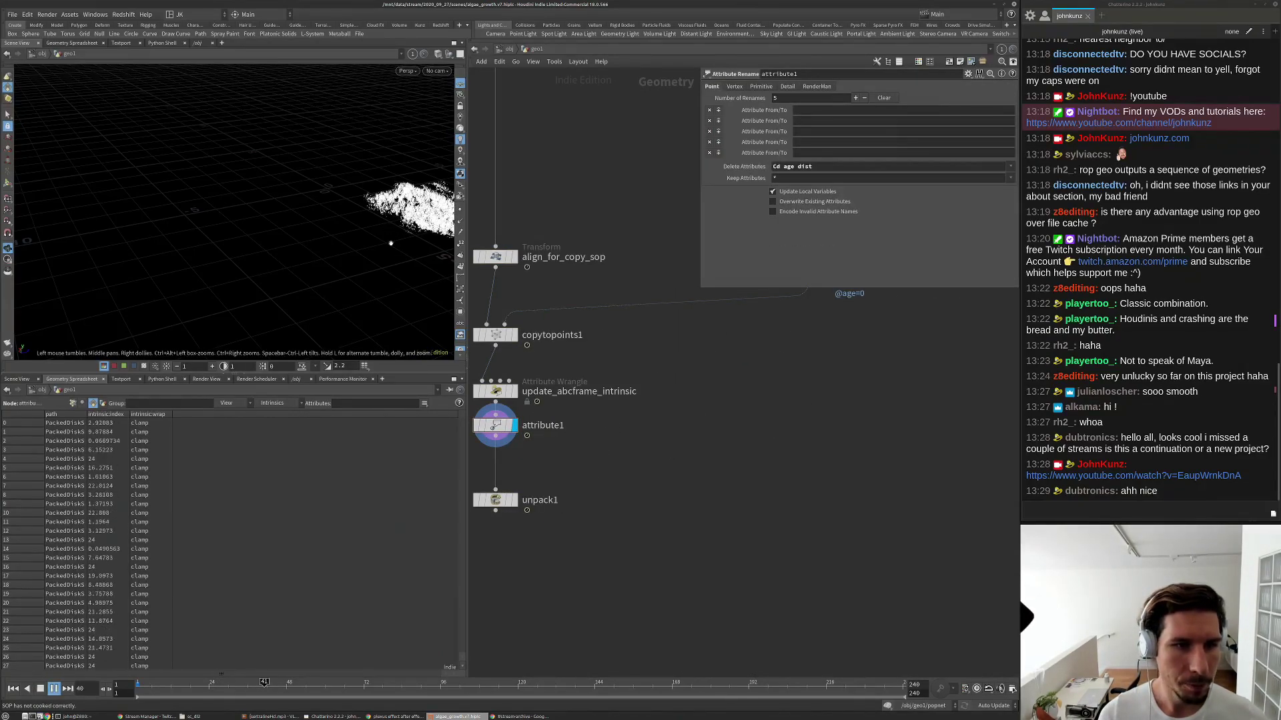
Hide the viewport grid and replay from the start until the plants cover the boulder.
drag(334, 174, 277, 240)
middle_drag(277, 241, 220, 165)
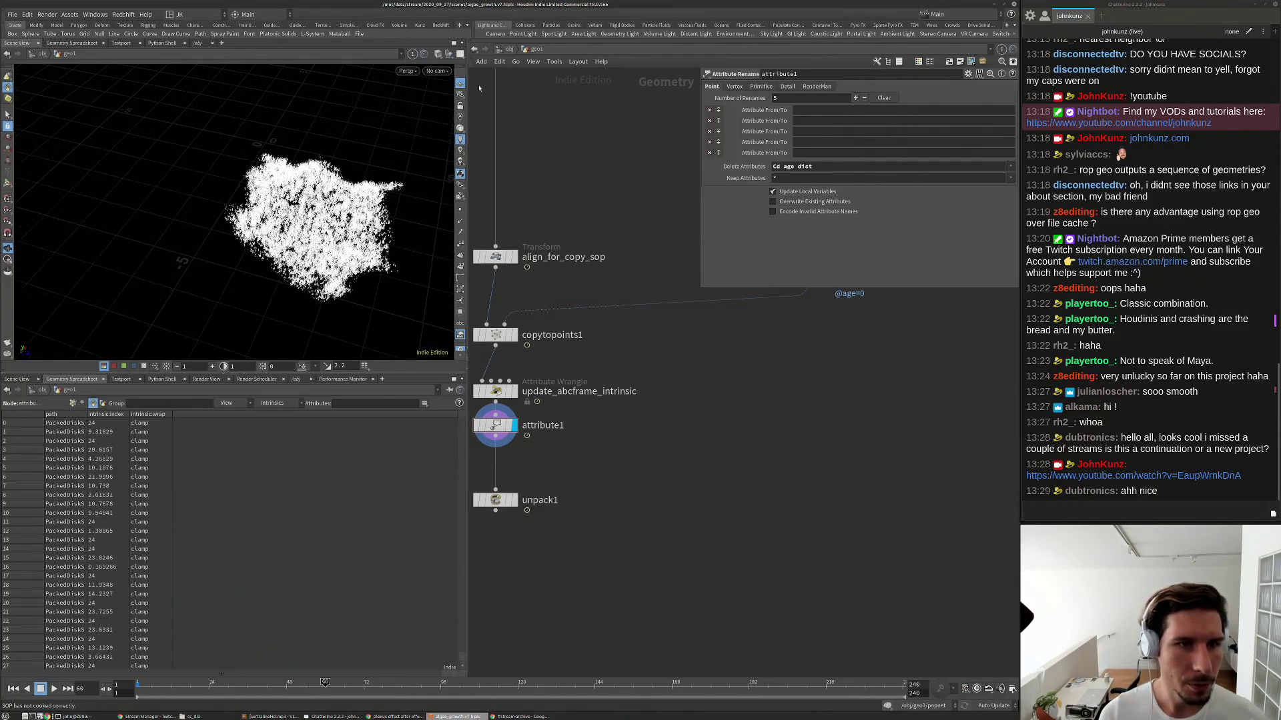
click(460, 83)
key(Up)
key(ctrl+Up)
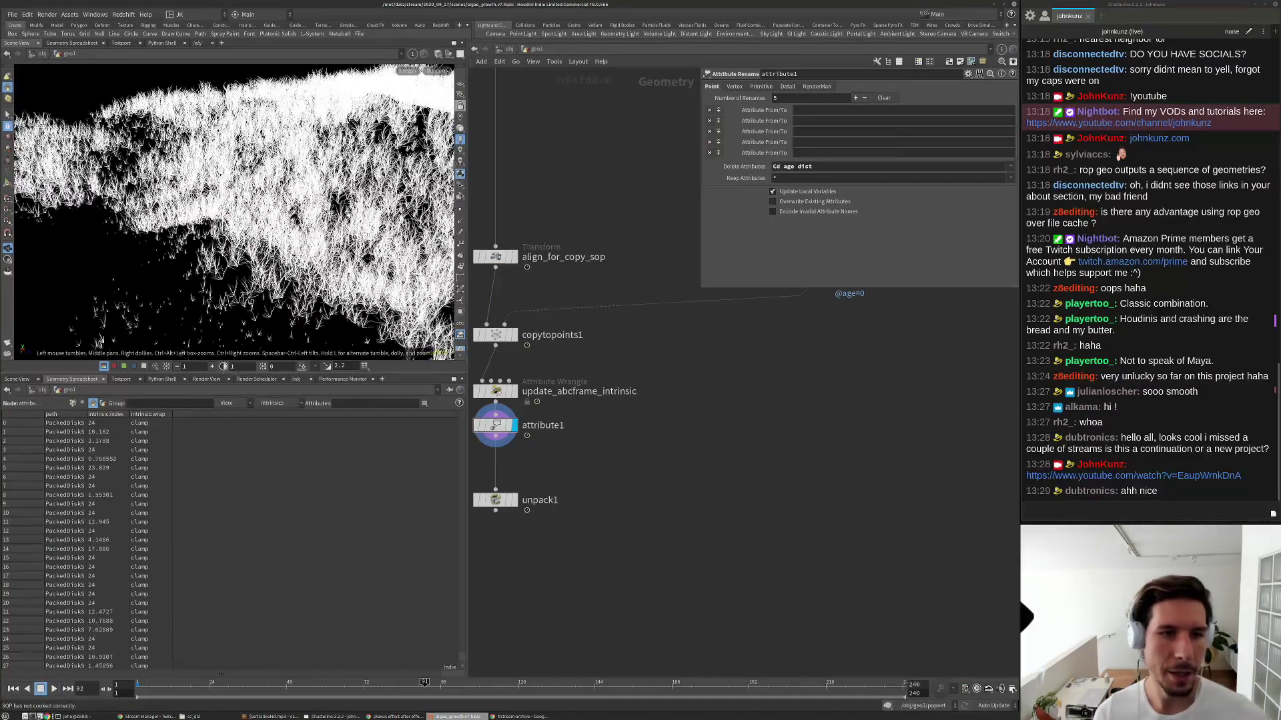
key(Up)
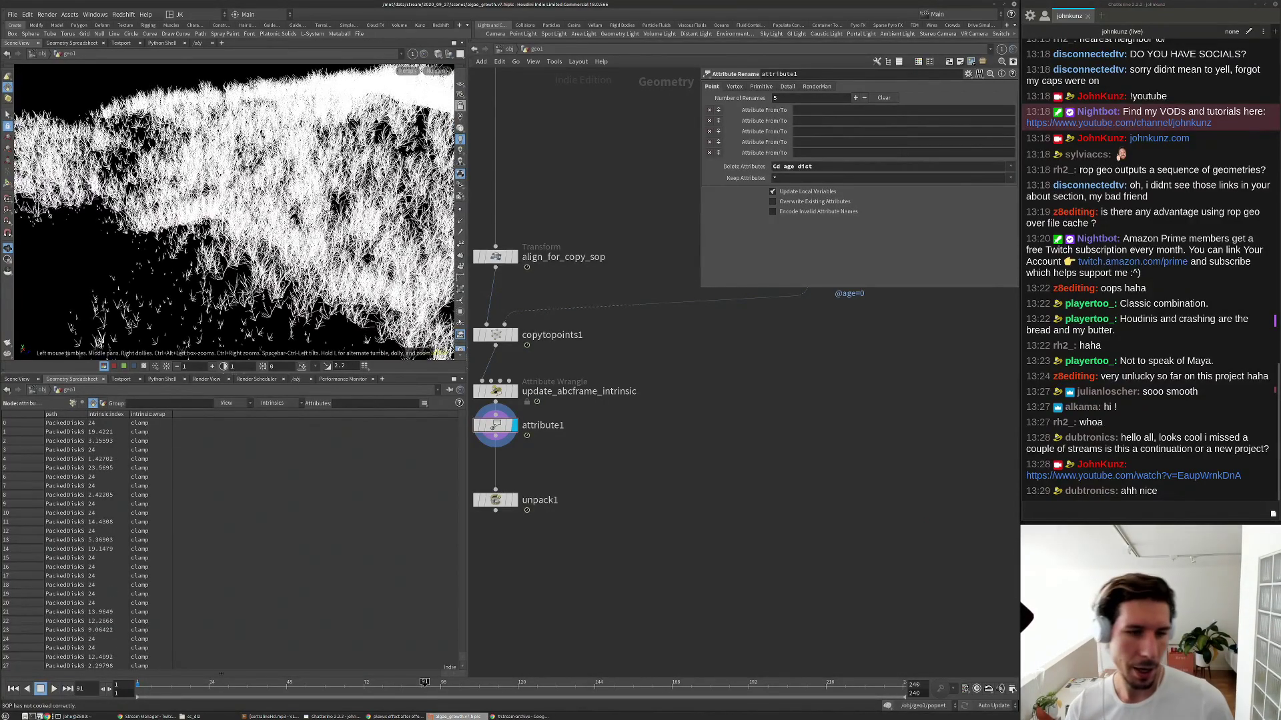
scroll(594, 367, up, 2)
Select update_abcframe_intrinsic and sort its spreadsheet rows by the widened intrinsic:index column.
click(564, 384)
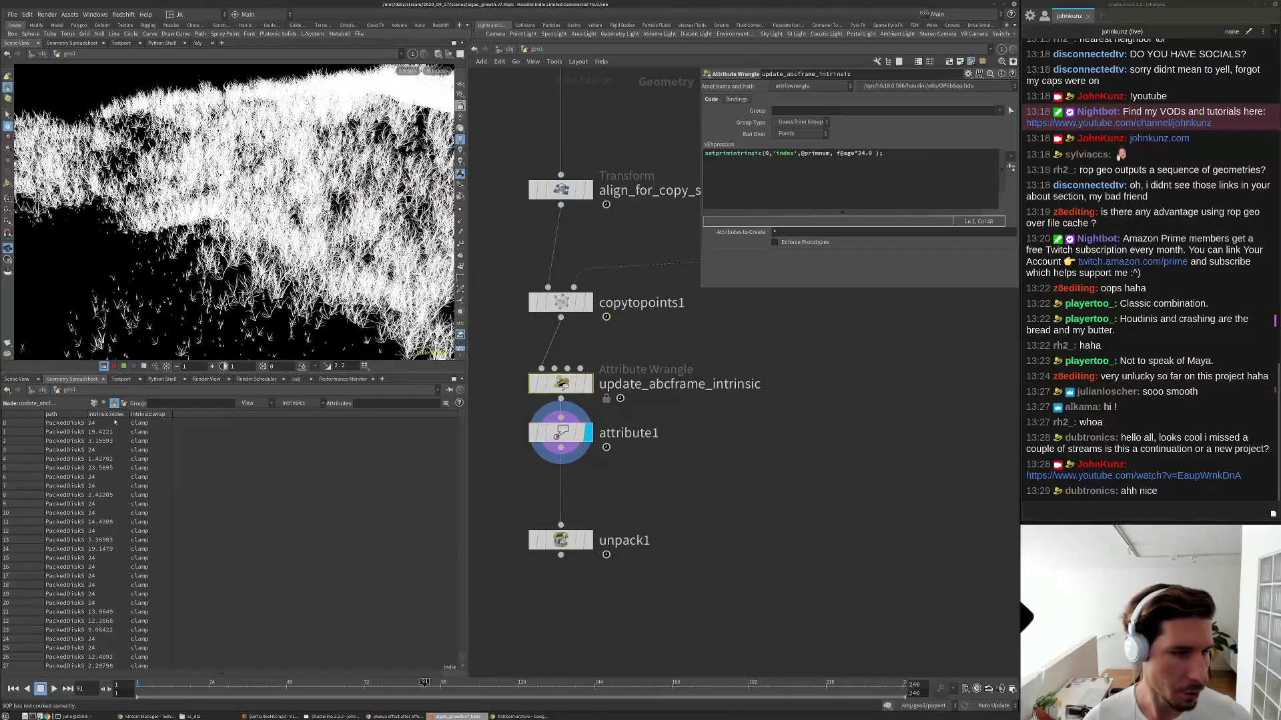
drag(128, 415, 169, 415)
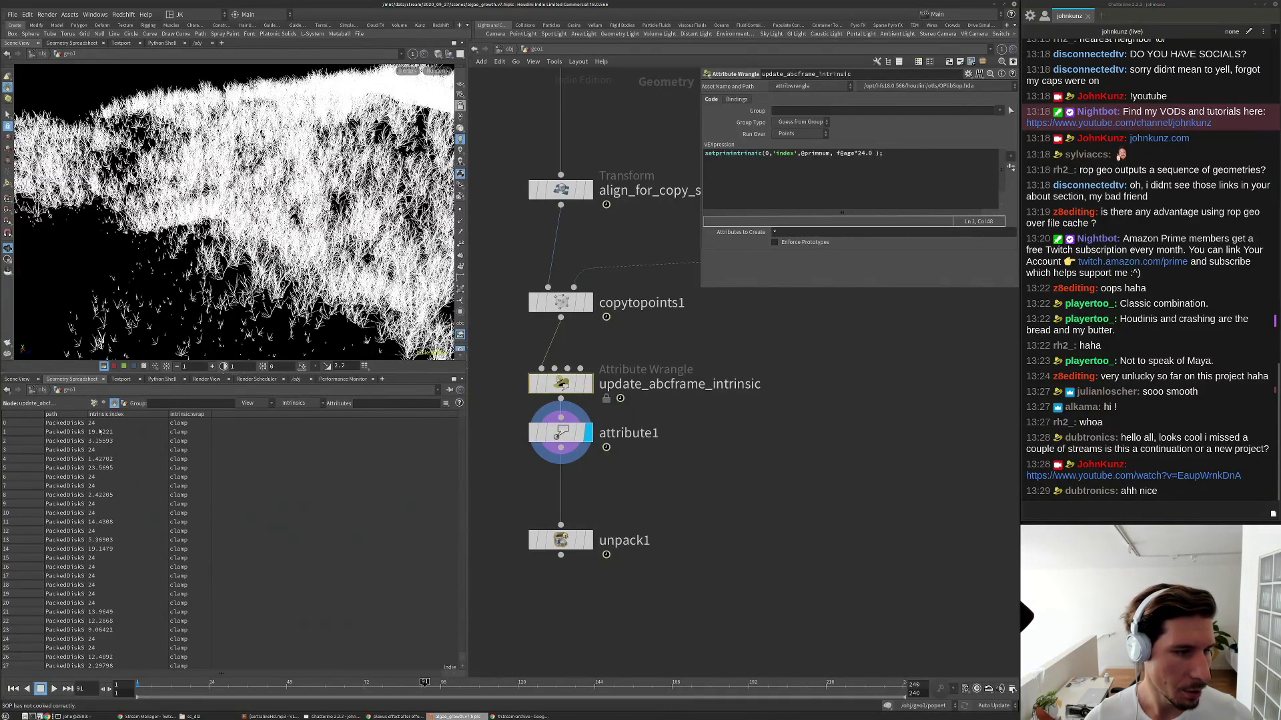
click(117, 414)
scroll(560, 302, down, 3)
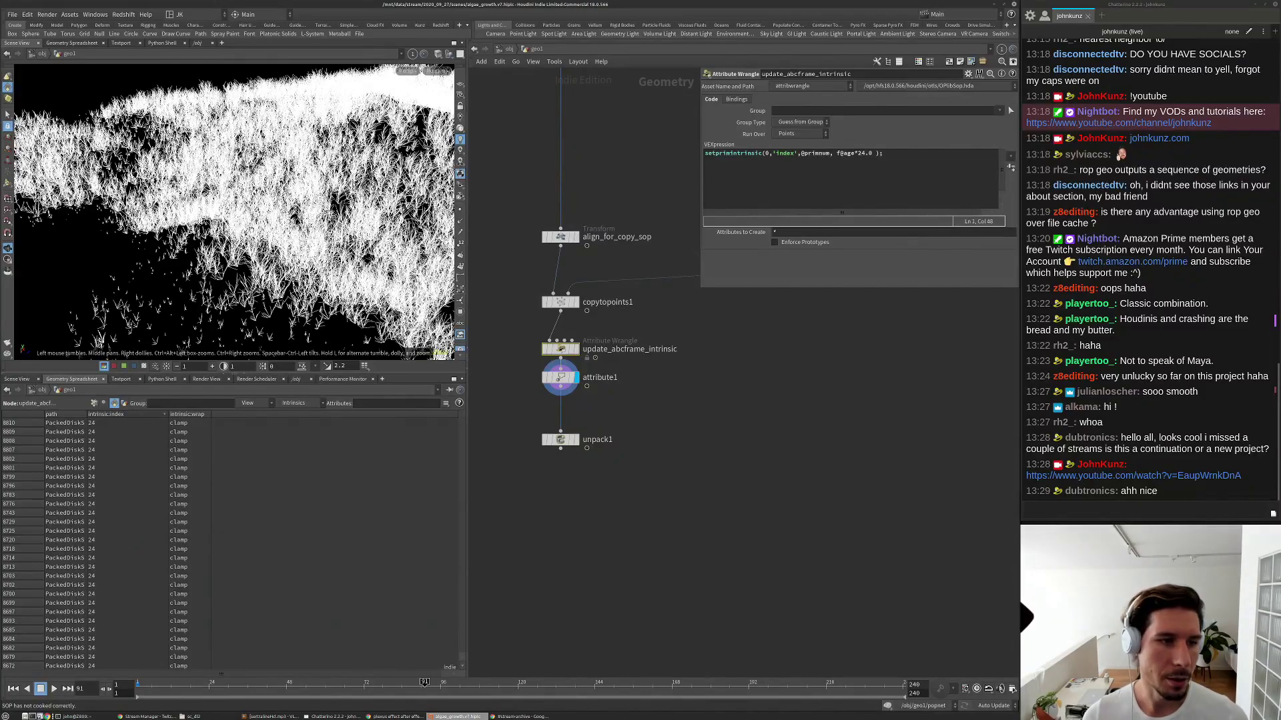
scroll(233, 214, down, 4)
Orbit around the grass-covered hill, change the geometry display, and rewind to frame 1.
mouse_move(233, 214)
mouse_down()
mouse_move(300, 217)
mouse_move(244, 217)
mouse_up()
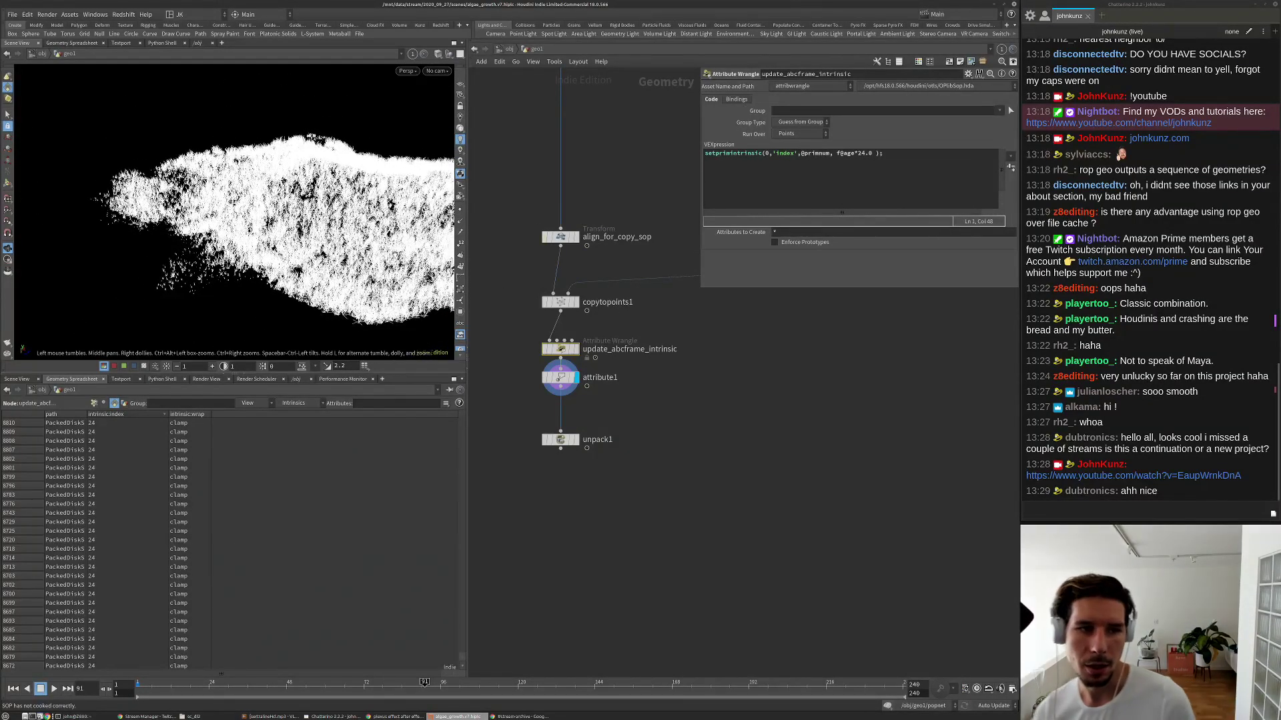
click(463, 210)
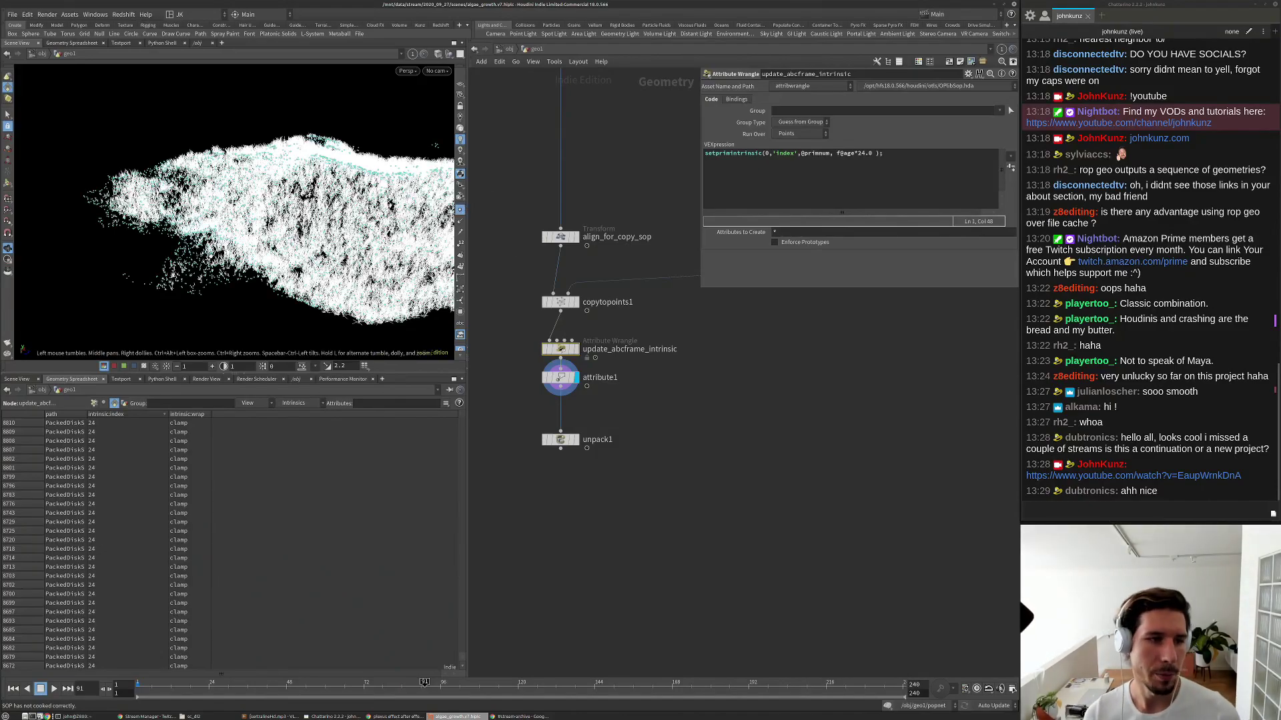
scroll(435, 146, up, 10)
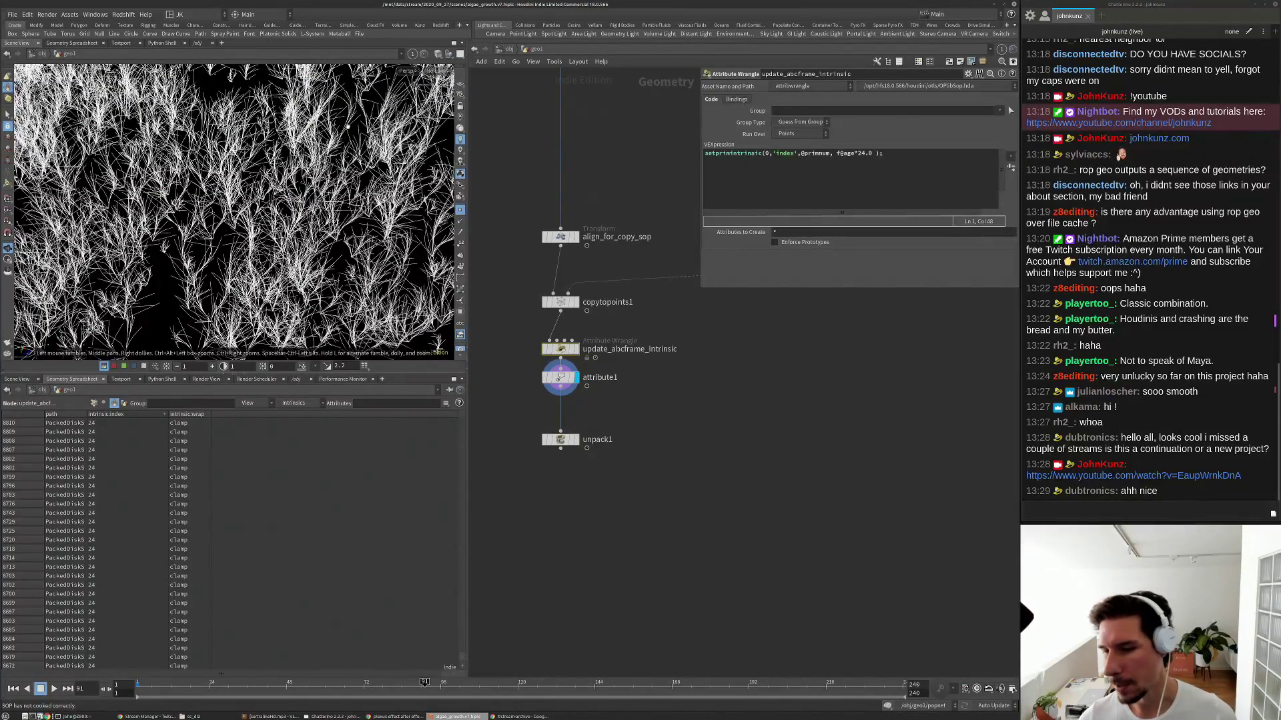
drag(346, 138, 318, 164)
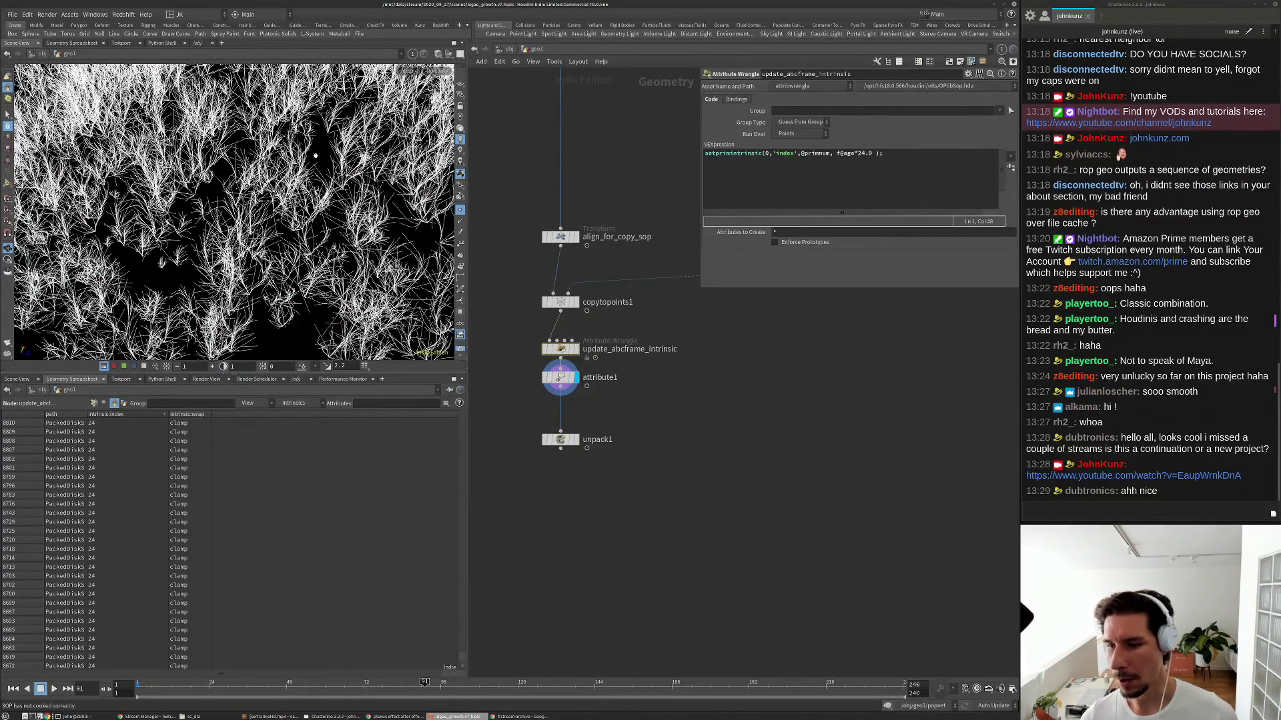
right_drag(363, 158, 260, 236)
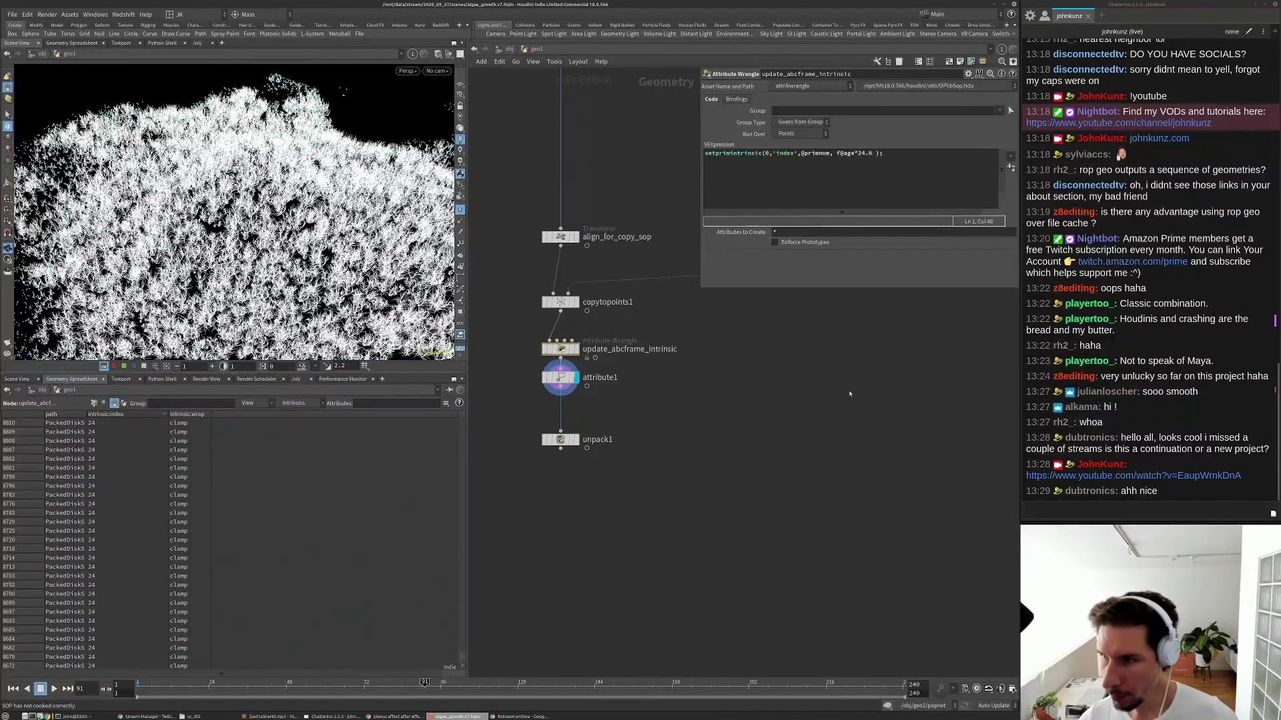
key(ctrl+Left)
Add a File node, file1, and place it next to grid1.
key(h)
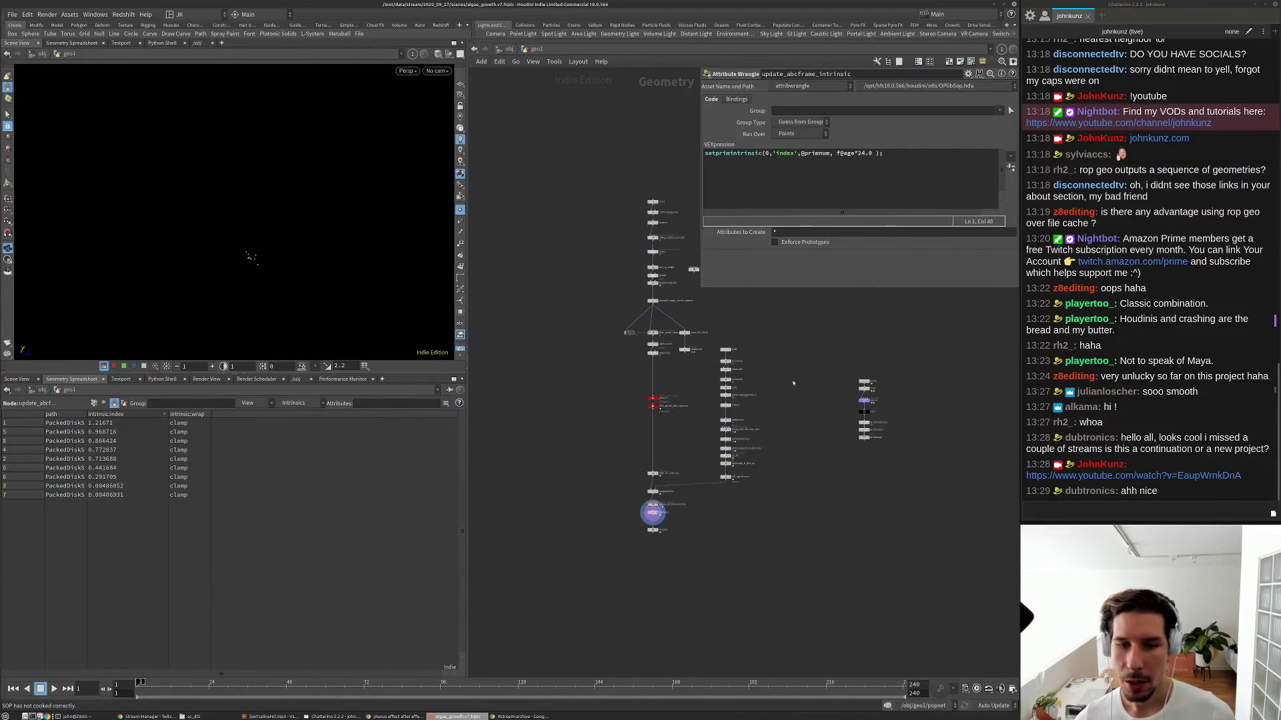
key(Tab)
text(f)
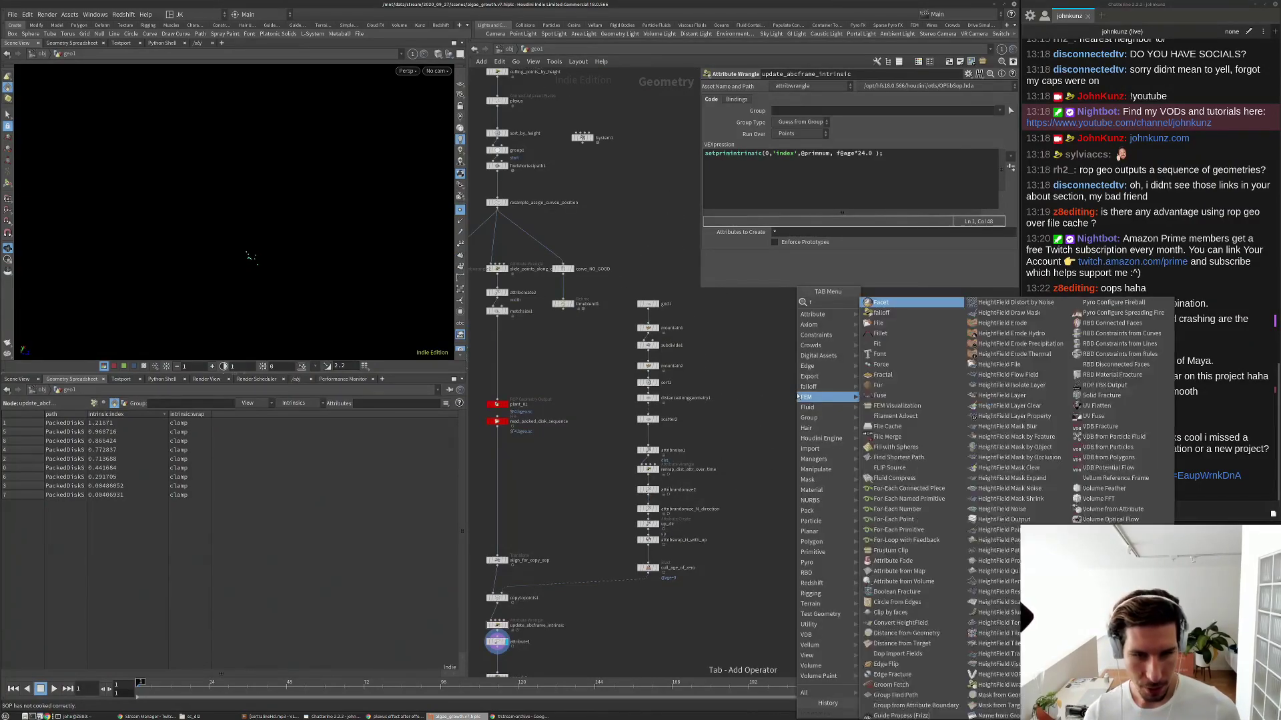
text(il)
click(878, 305)
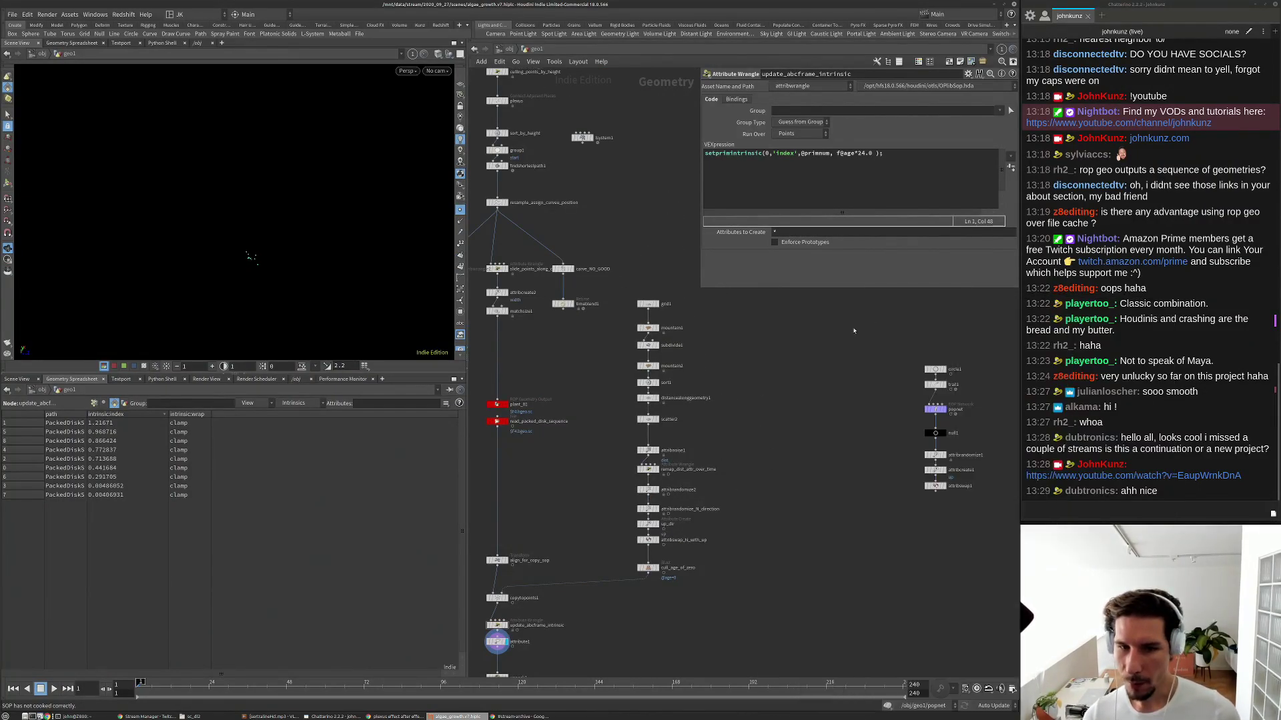
click(816, 343)
scroll(800, 353, up, 3)
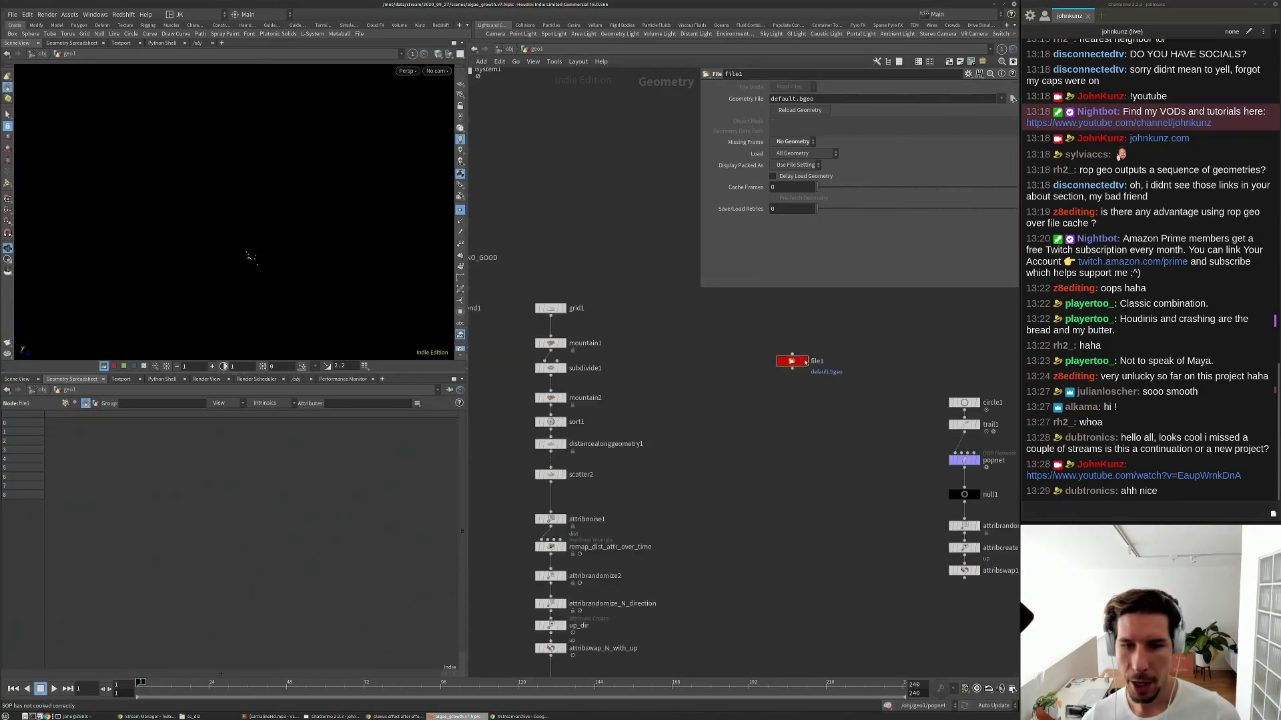
drag(786, 362, 710, 308)
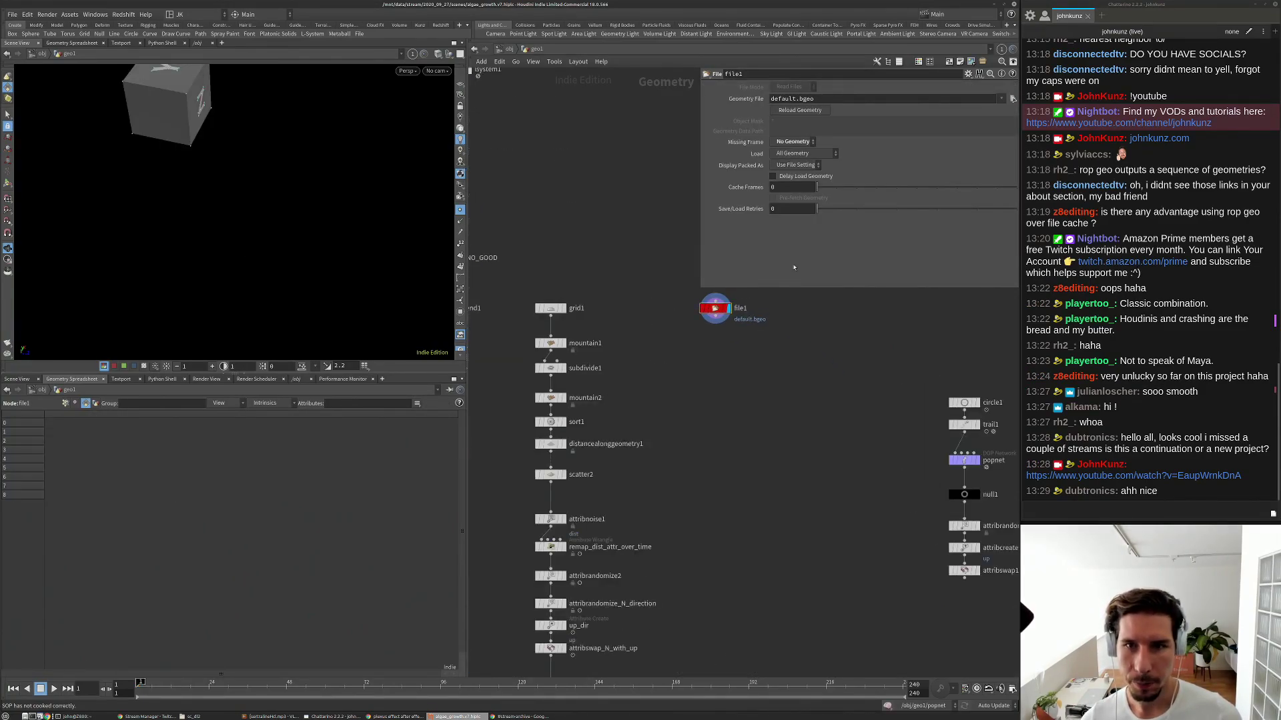
Load RockBoulderLarge049_LOD0.bgeo.sc from /mnt/data/useful/geo/RockBoulderLarge049/LODs and orbit the boulder.
click(1012, 98)
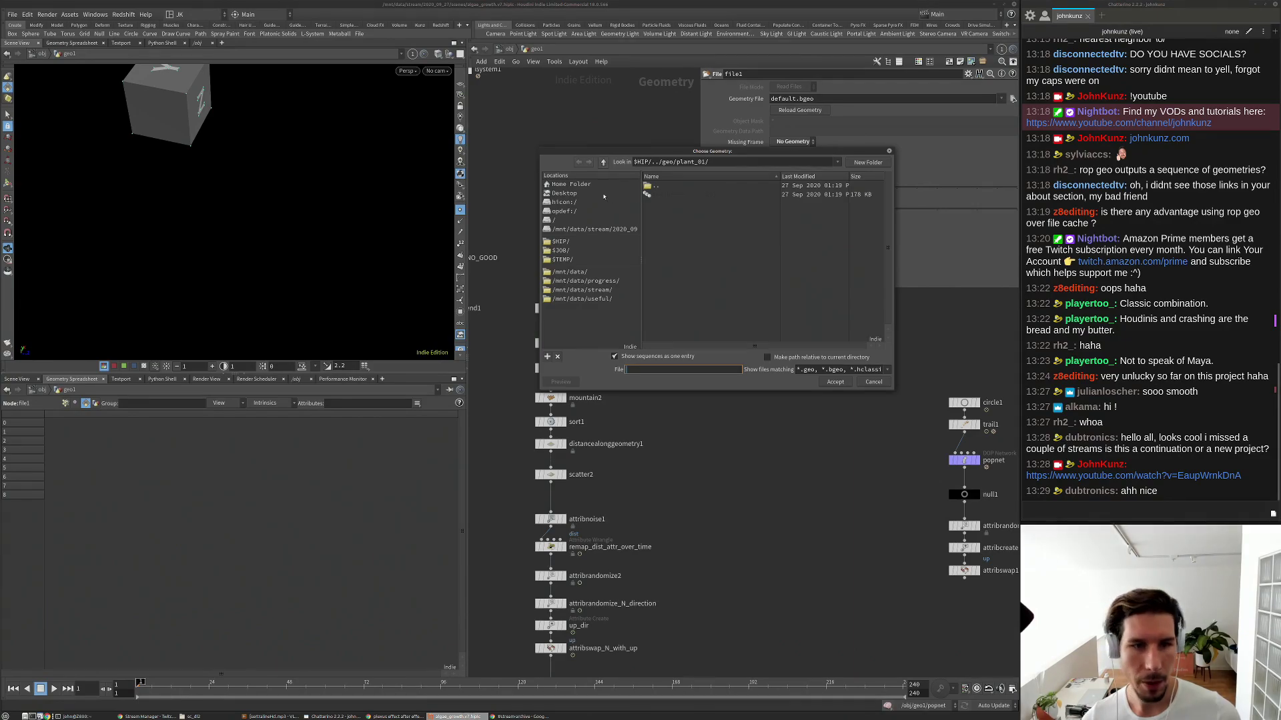
click(583, 299)
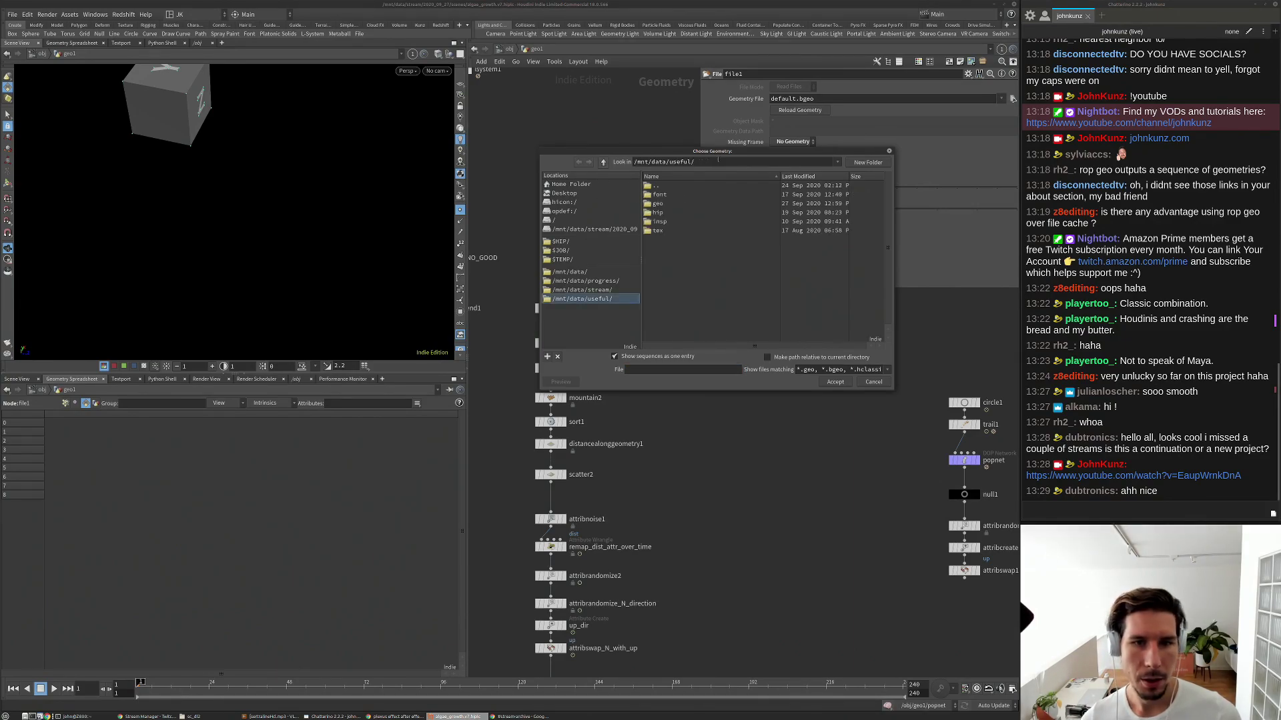
double_click(660, 204)
scroll(707, 267, down, 10)
double_click(661, 194)
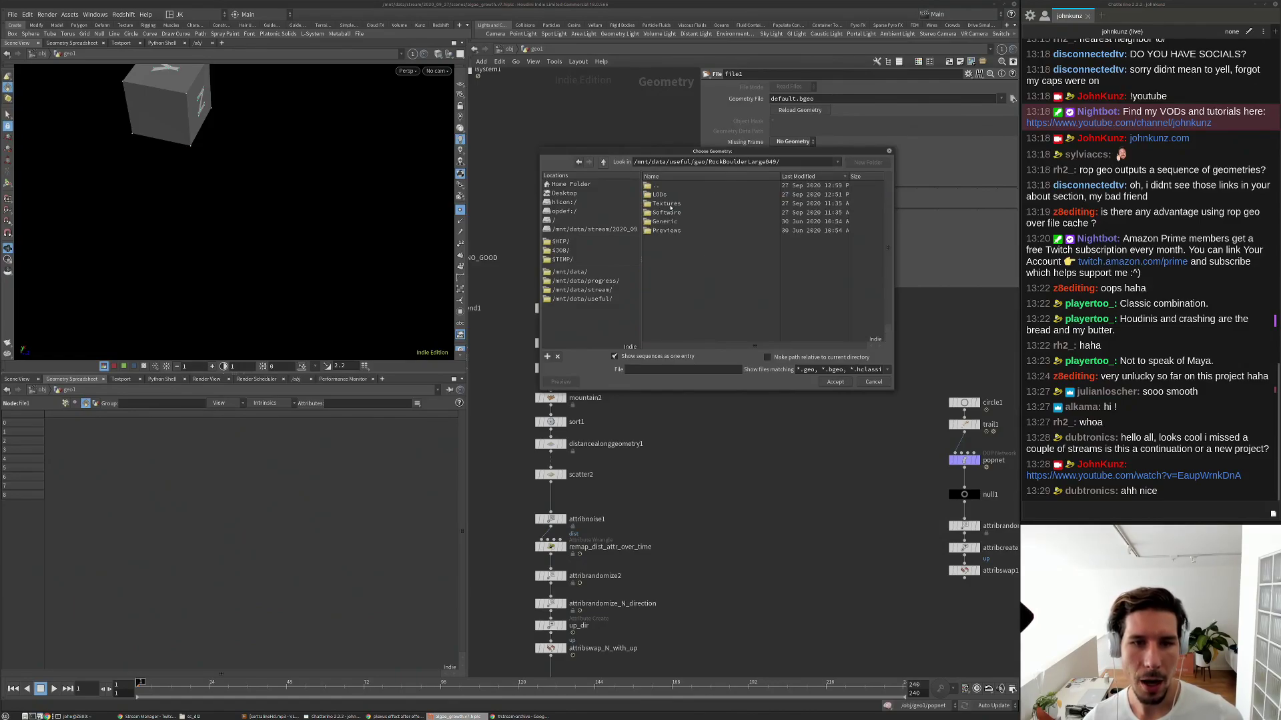
double_click(660, 194)
click(673, 194)
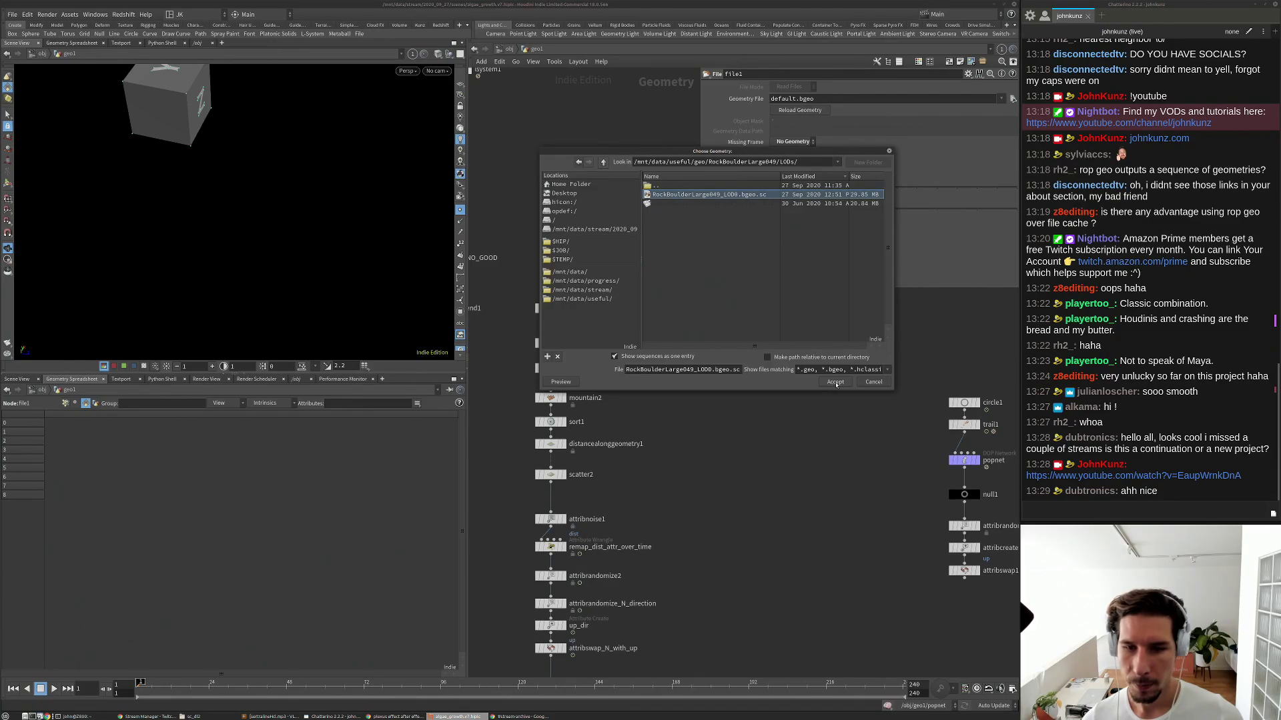
click(835, 381)
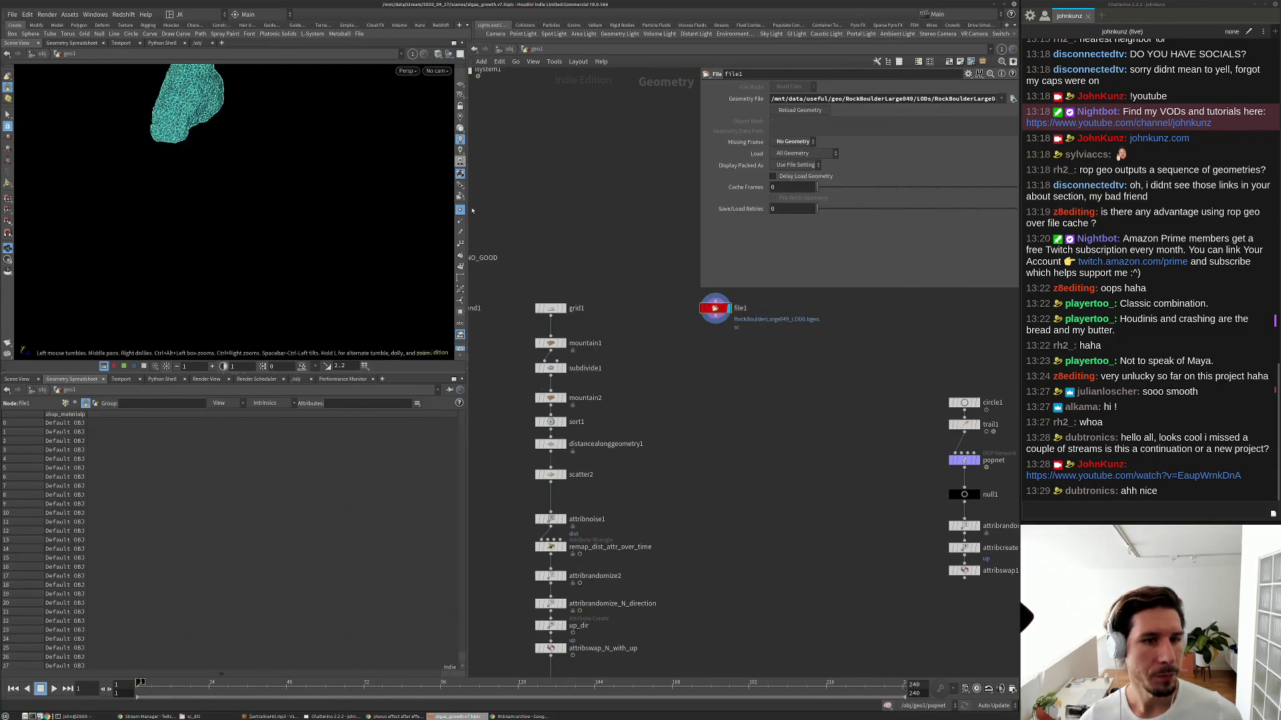
key(h)
mouse_move(313, 190)
mouse_down()
mouse_move(345, 156)
mouse_move(345, 171)
mouse_move(257, 238)
mouse_move(164, 227)
mouse_up()
middle_drag(683, 363, 772, 312)
Add a Transform node, xform1, below file1.
scroll(760, 320, down, 3)
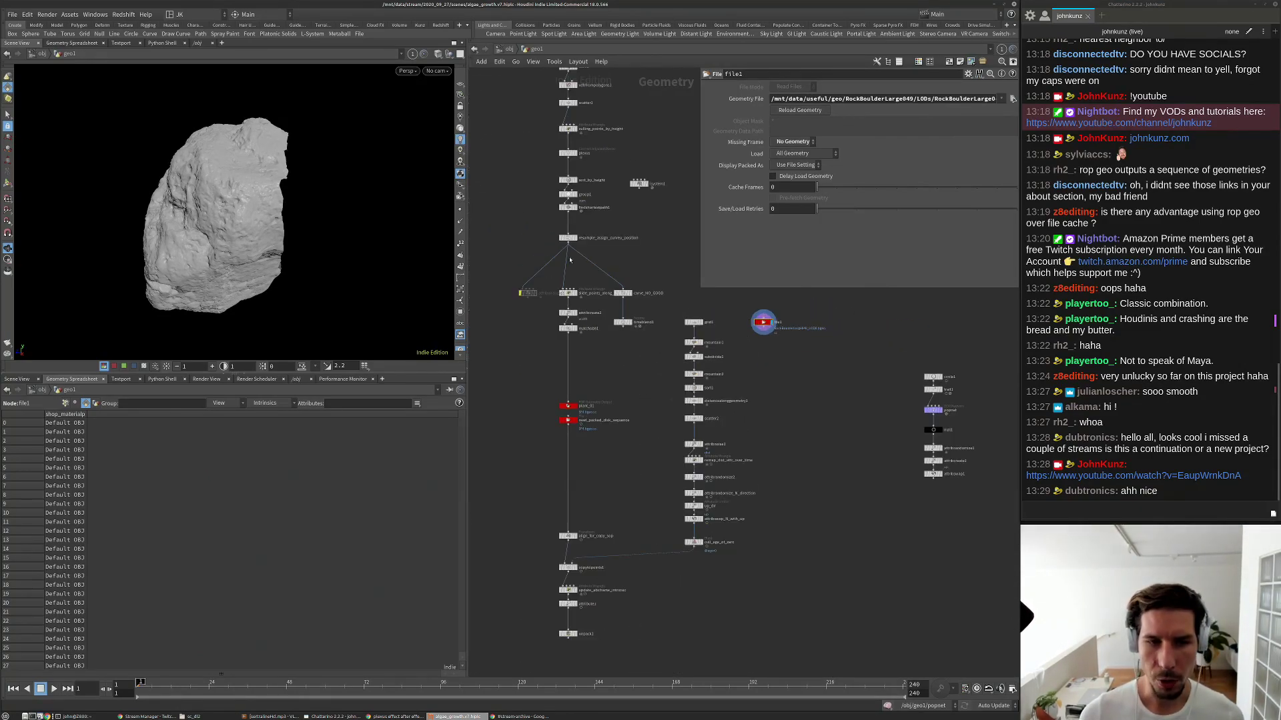
scroll(587, 344, up, 1)
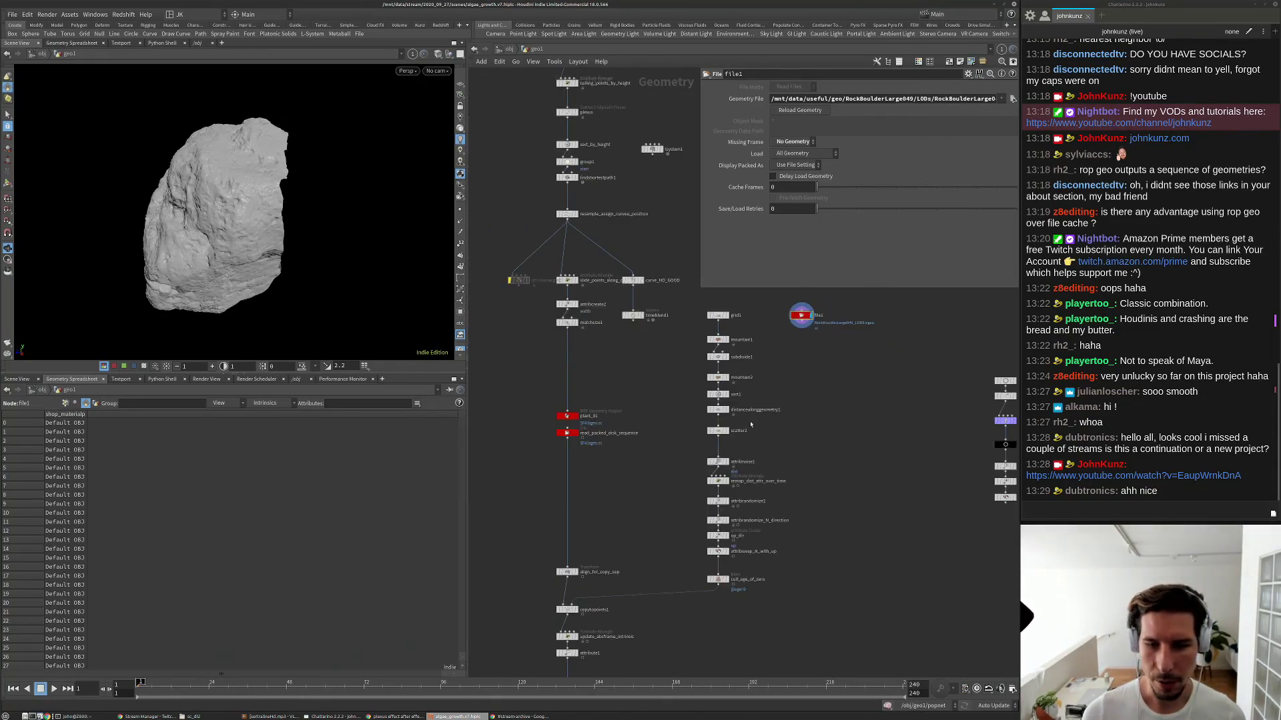
scroll(793, 359, up, 4)
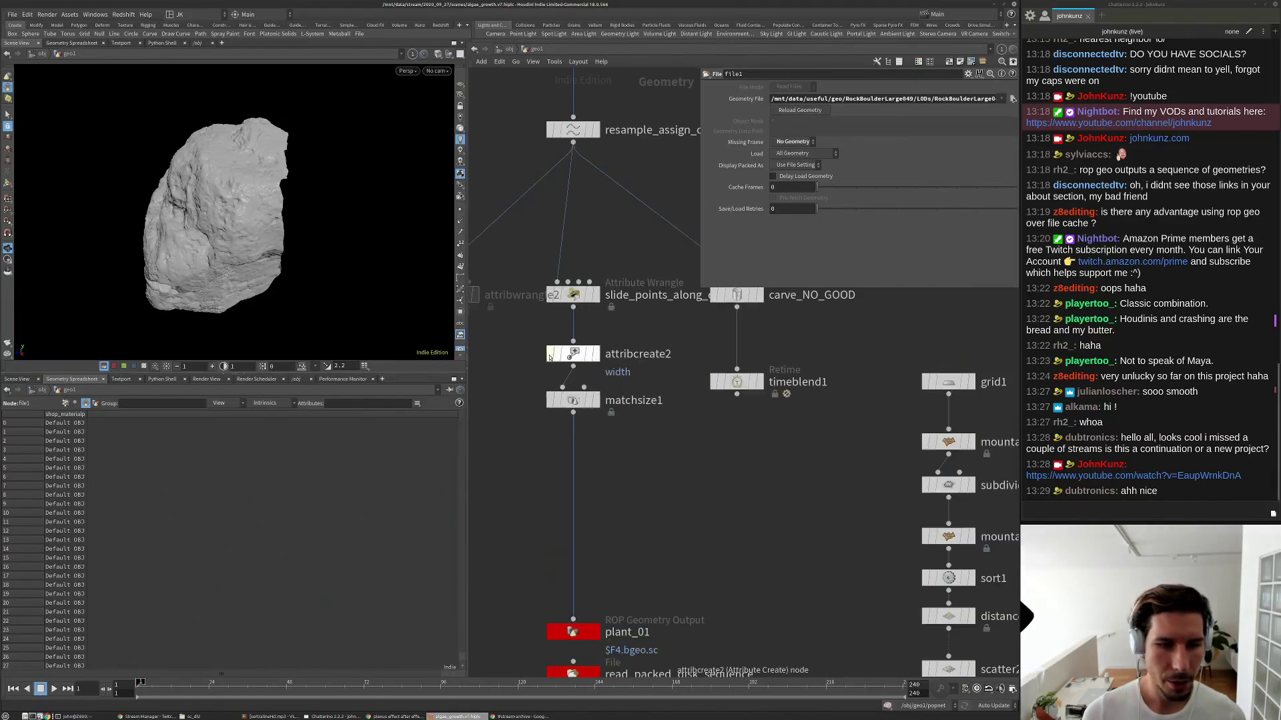
scroll(767, 387, up, 2)
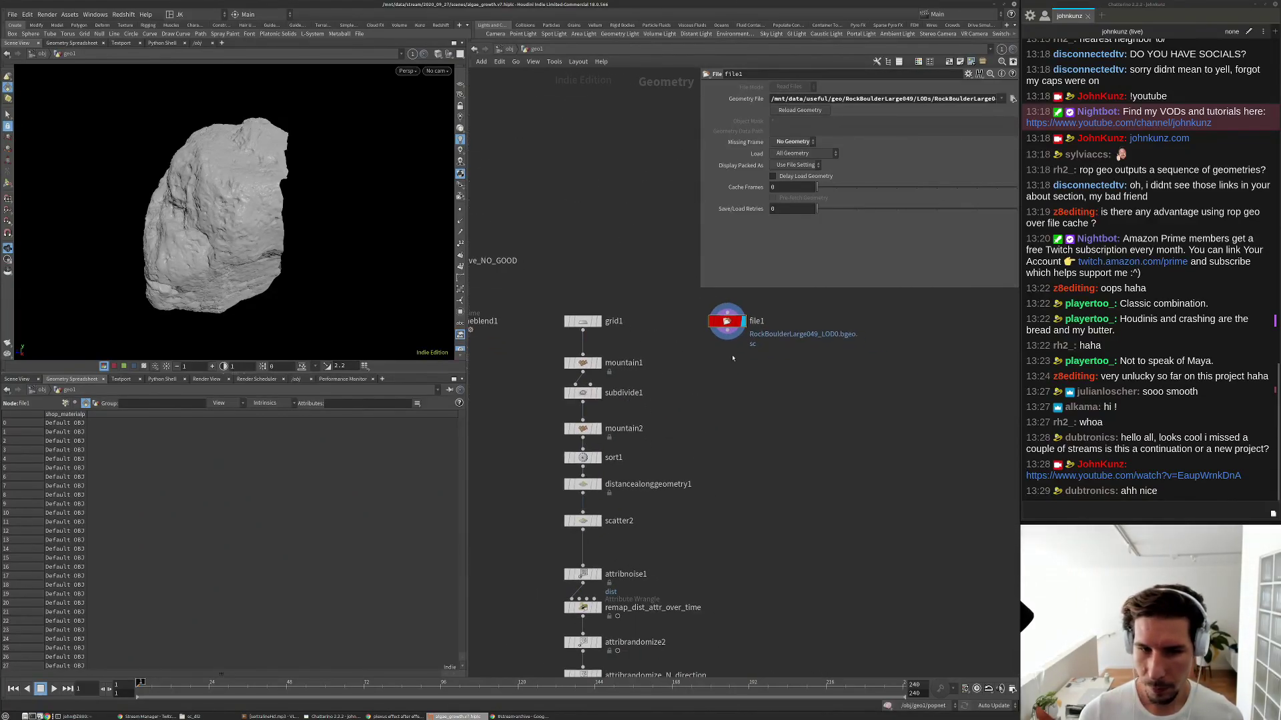
key(Tab)
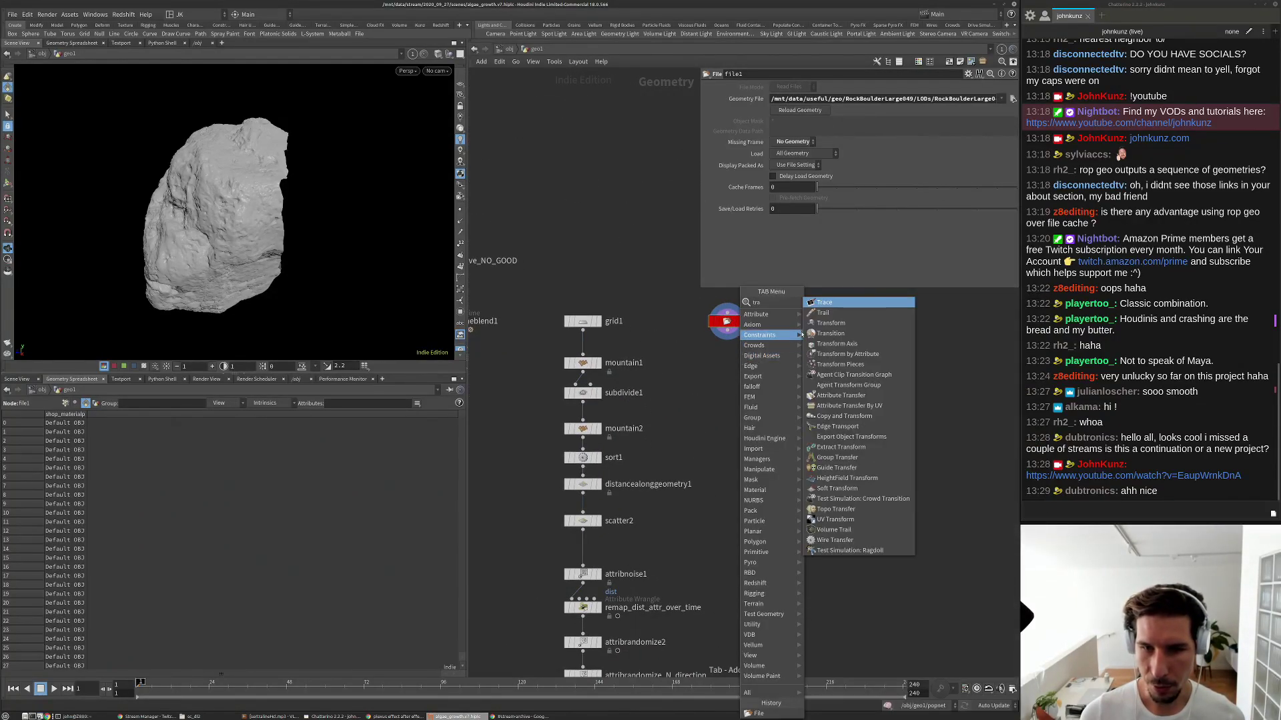
click(737, 370)
click(733, 374)
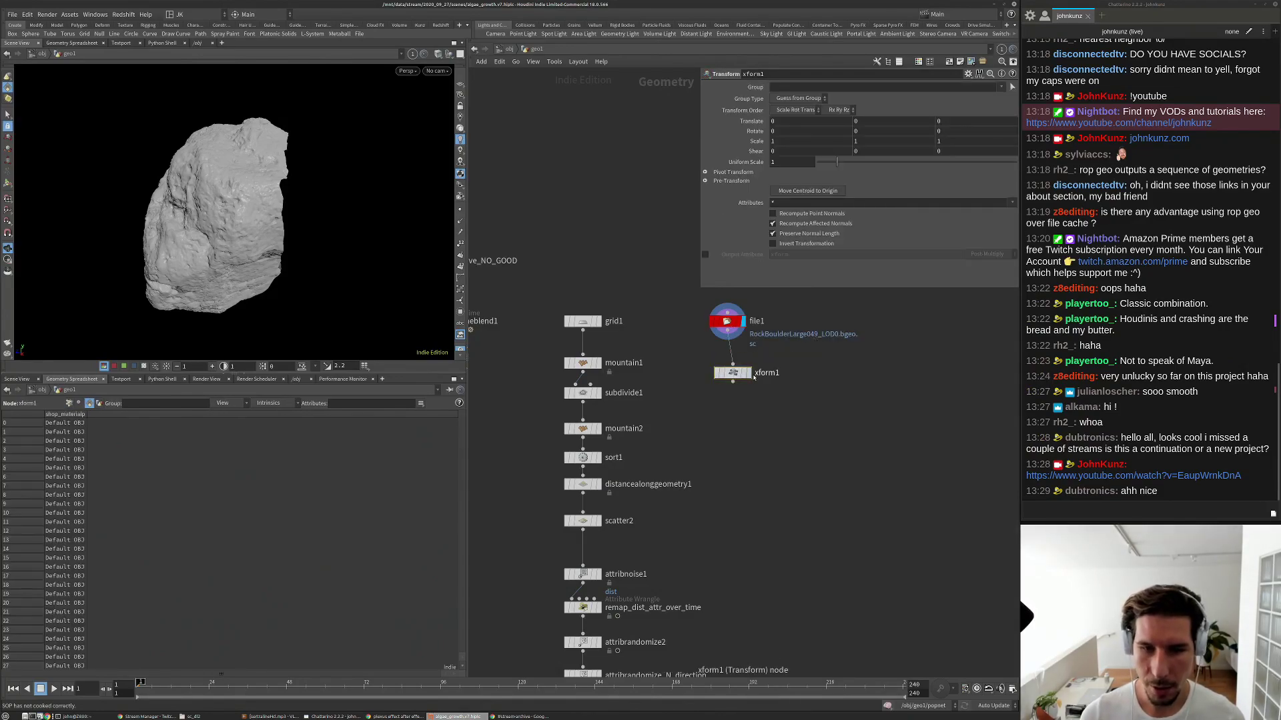
Set xform1's Rotate X to -90 so the boulder stands upright.
click(791, 132)
key(Return)
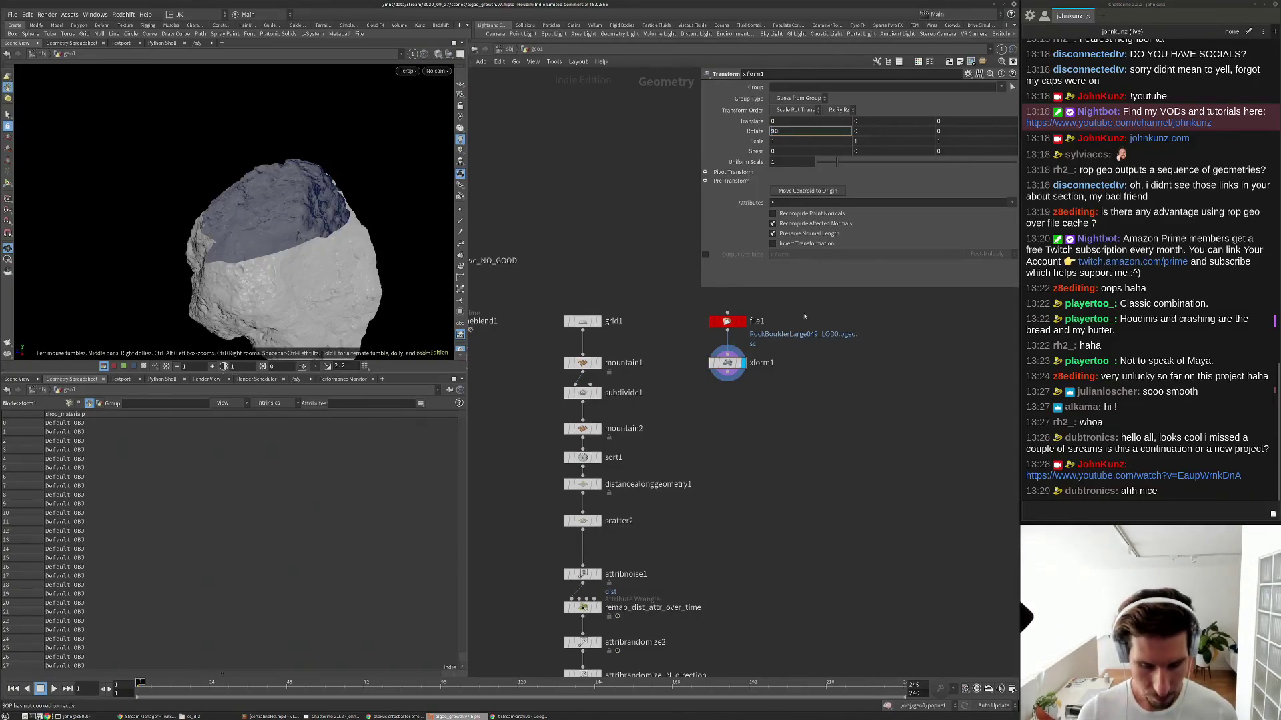
key(Home)
text(-)
key(Return)
drag(380, 172, 313, 260)
Display grid1, then switch to xform1 and inspect the rotated boulder up close.
click(582, 322)
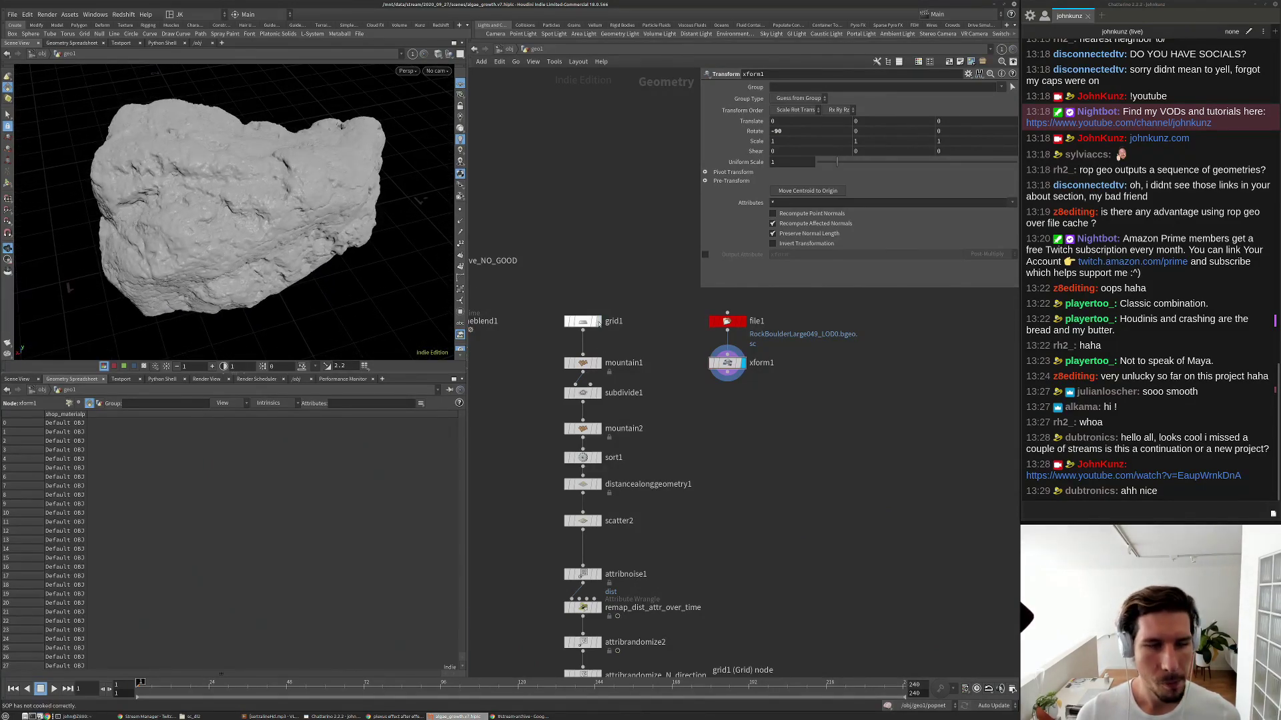
click(597, 322)
key(g)
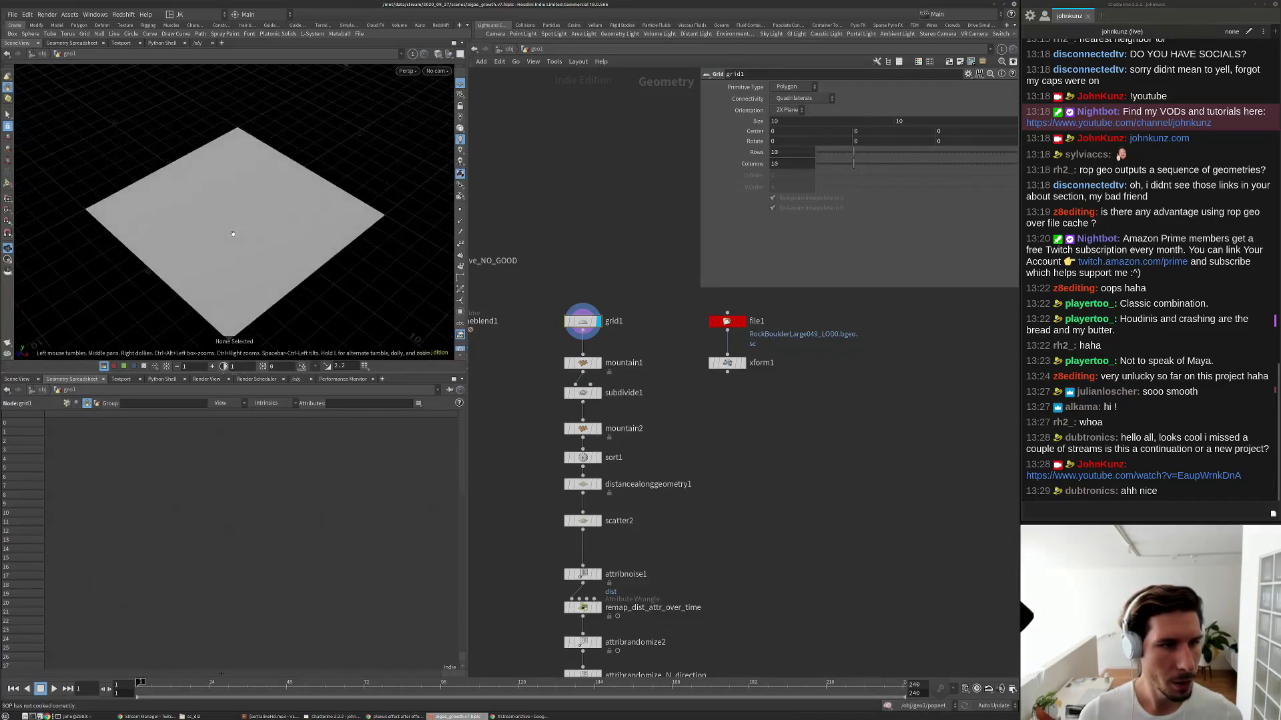
click(727, 364)
drag(320, 190, 206, 209)
right_drag(205, 209, 280, 224)
drag(280, 223, 264, 178)
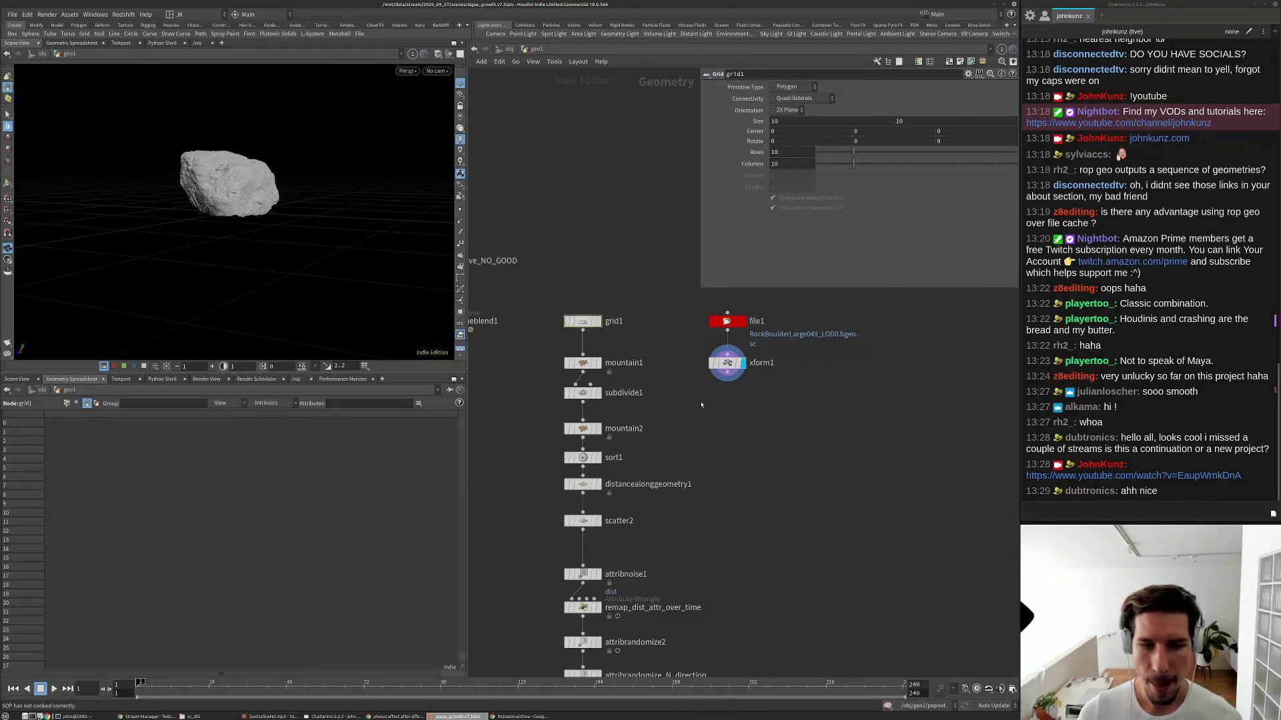
scroll(700, 402, down, 3)
middle_drag(743, 412, 786, 380)
scroll(703, 376, up, 2)
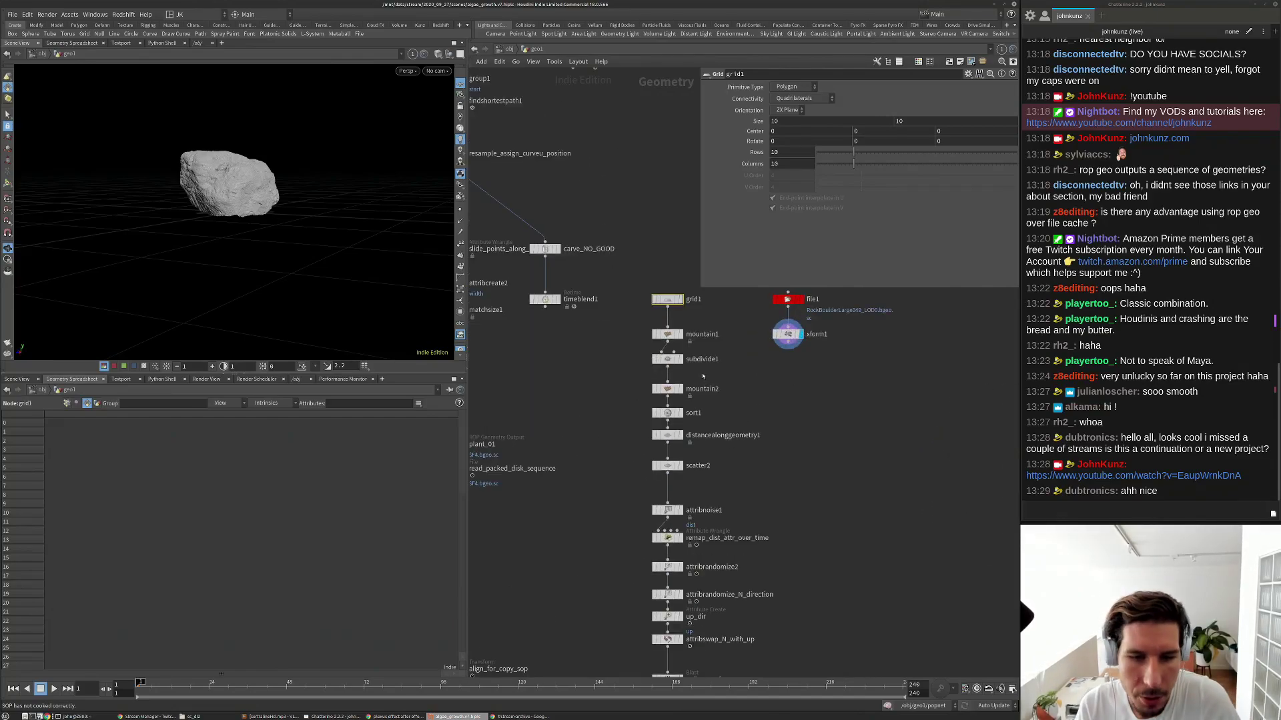
scroll(680, 383, up, 3)
middle_drag(811, 391, 743, 384)
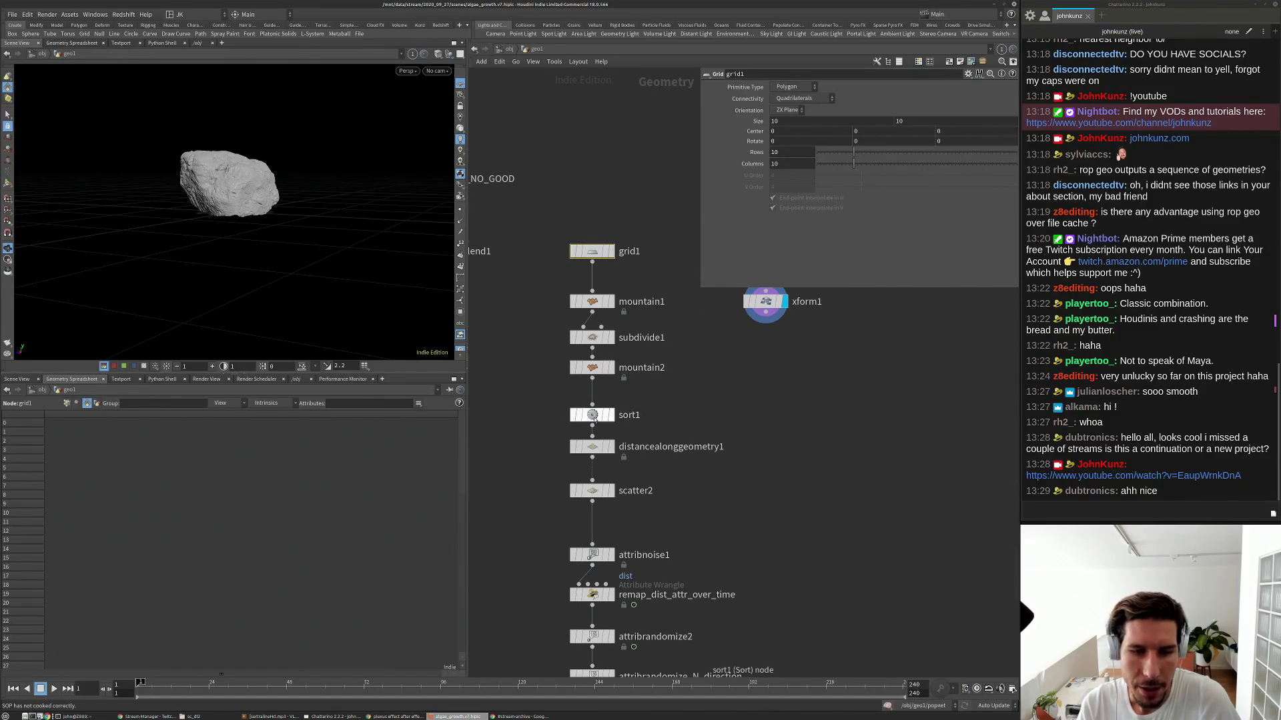
Display the sort1 terrain, then distancealonggeometry1, viewed from above.
click(603, 416)
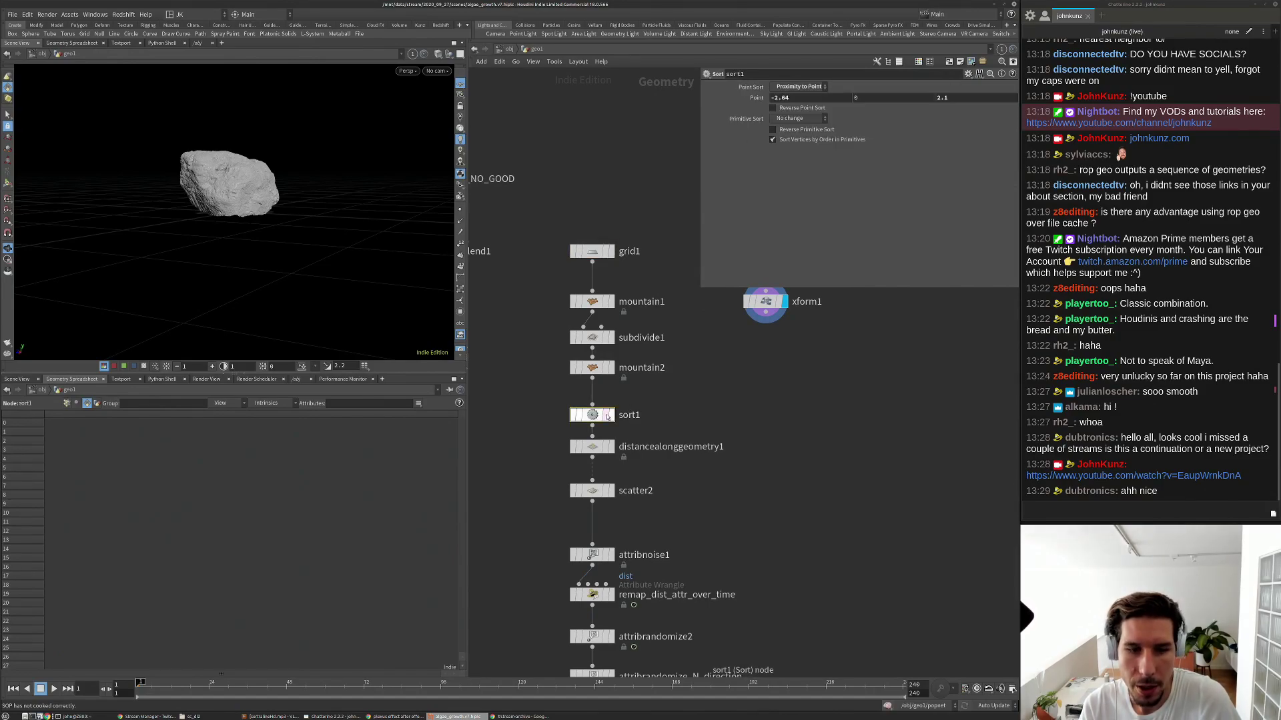
click(610, 415)
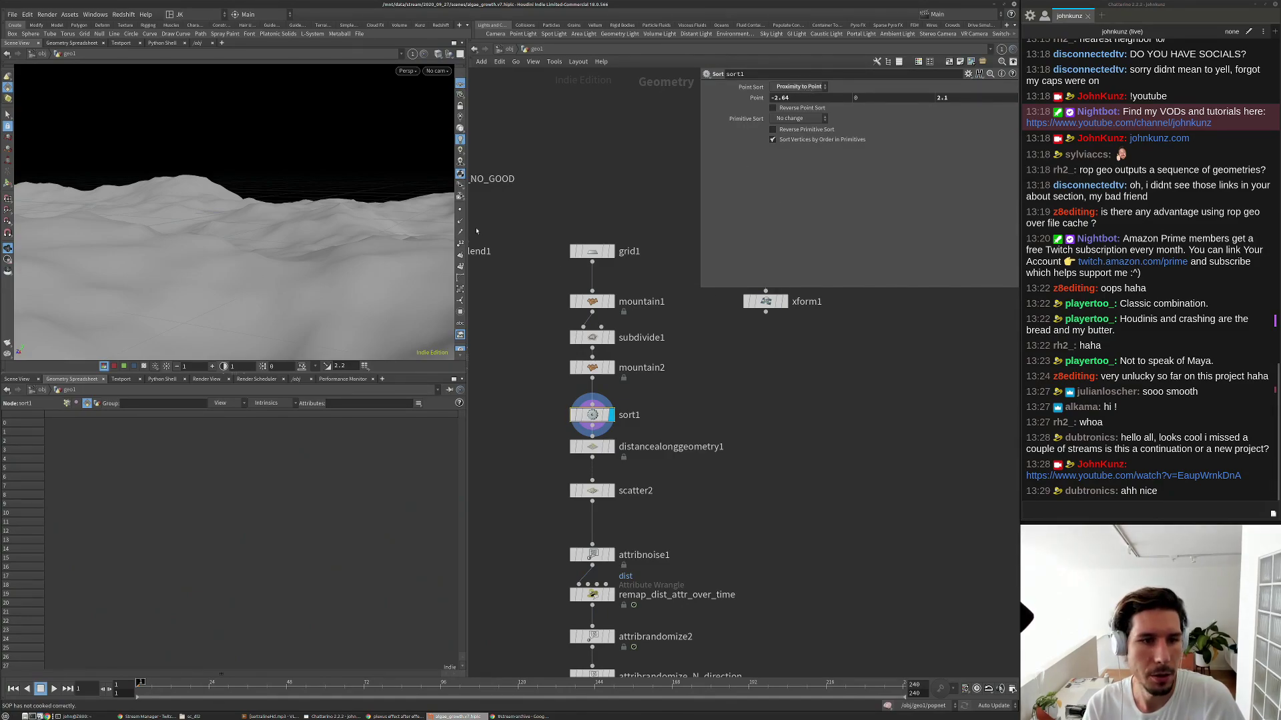
click(611, 447)
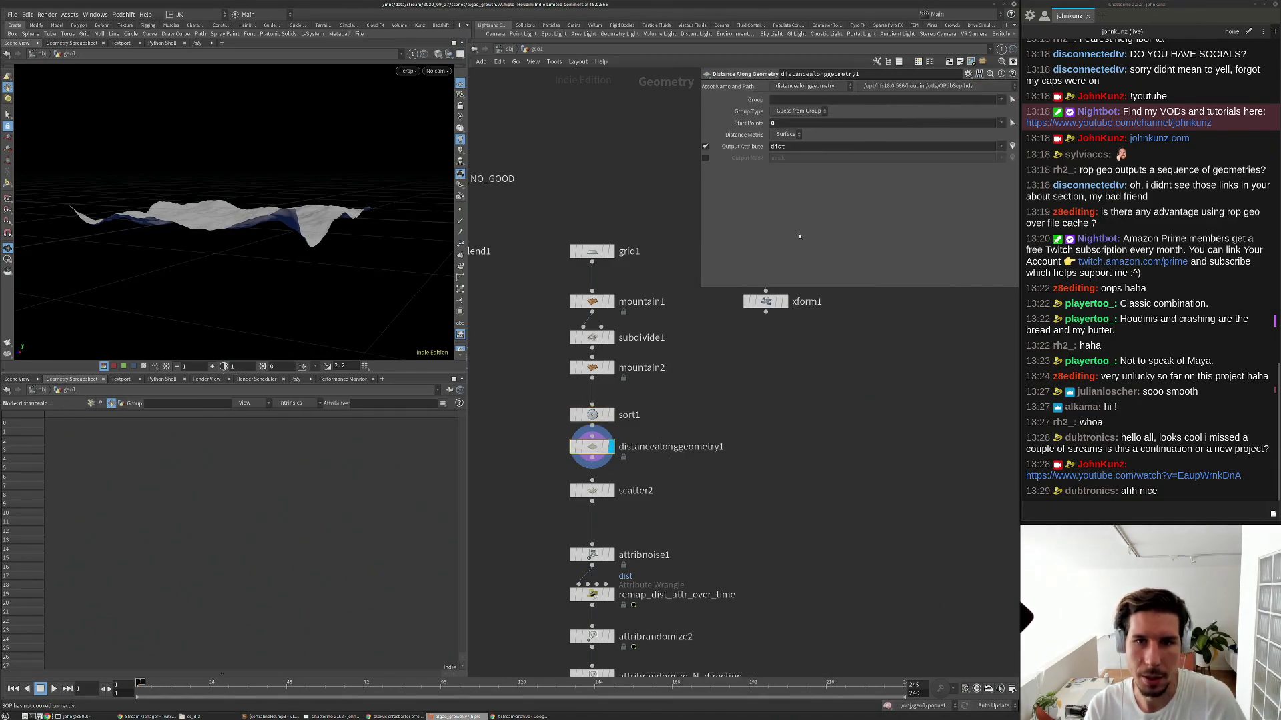
drag(287, 173, 277, 287)
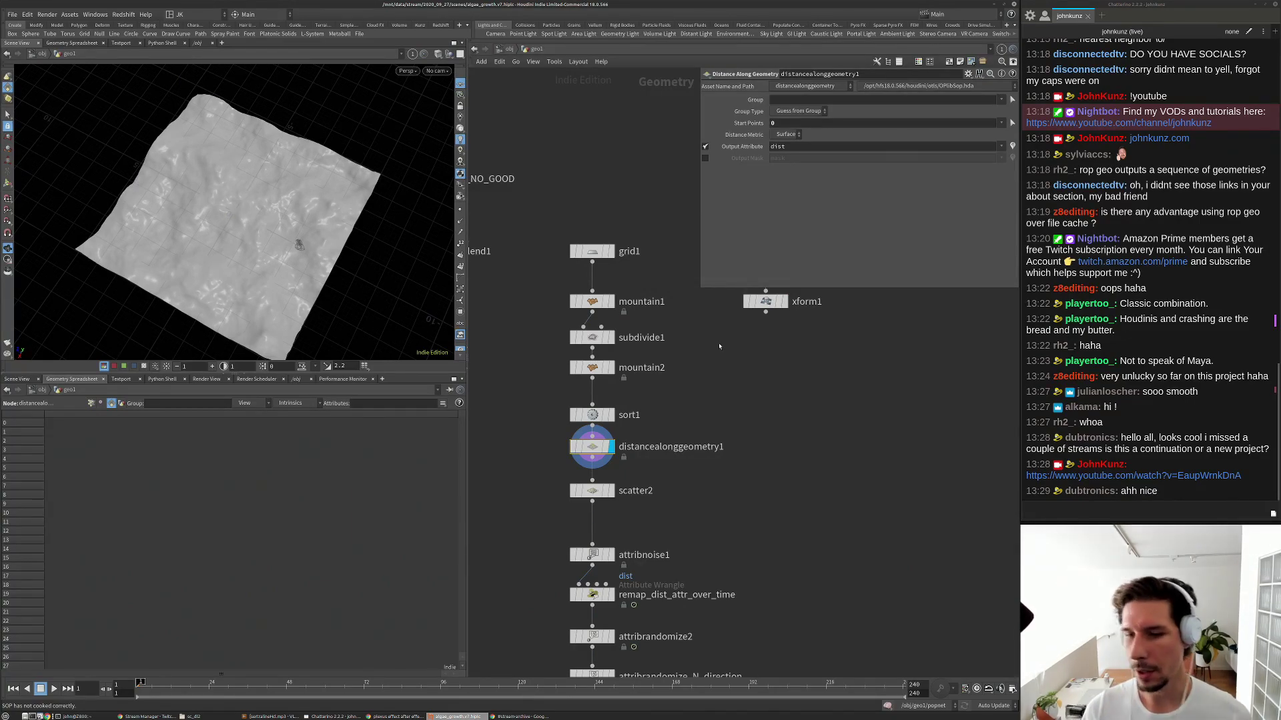
scroll(600, 414, up, 3)
scroll(617, 411, down, 2)
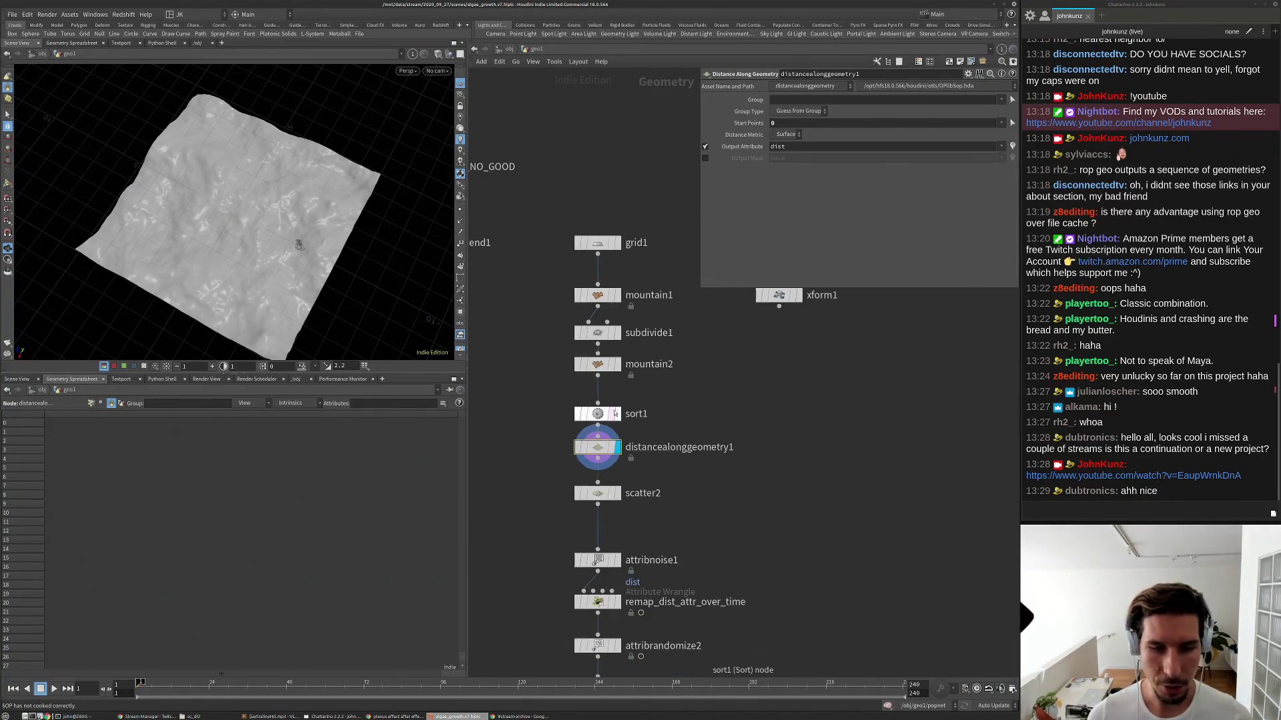
scroll(713, 396, down, 2)
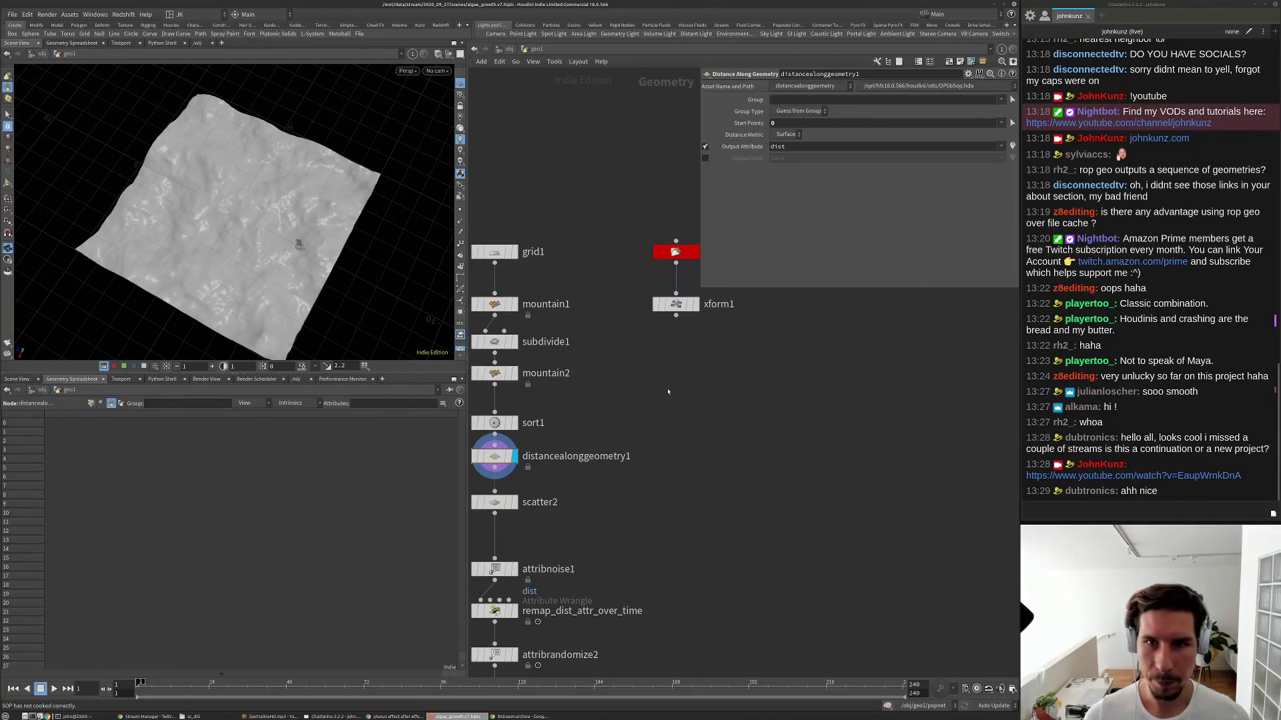
key(Tab)
text(grou)
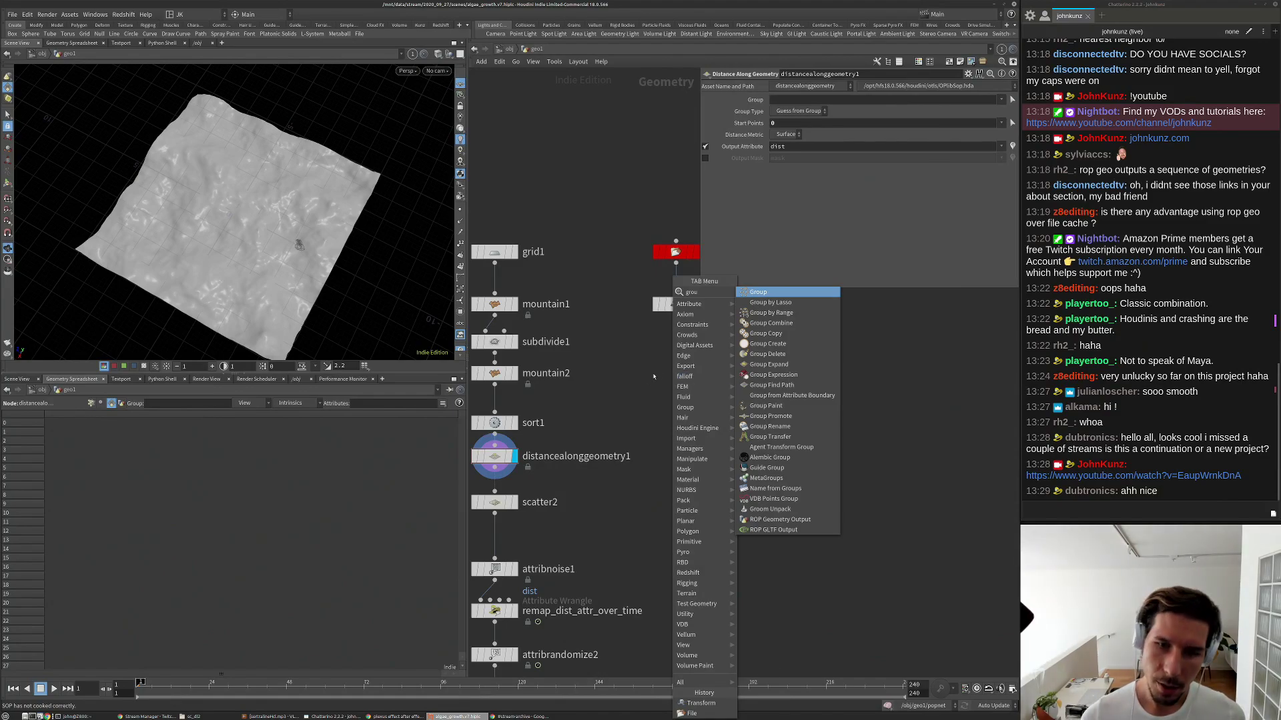
Add a Group Create node wired to xform1's output and display it.
click(761, 293)
click(707, 351)
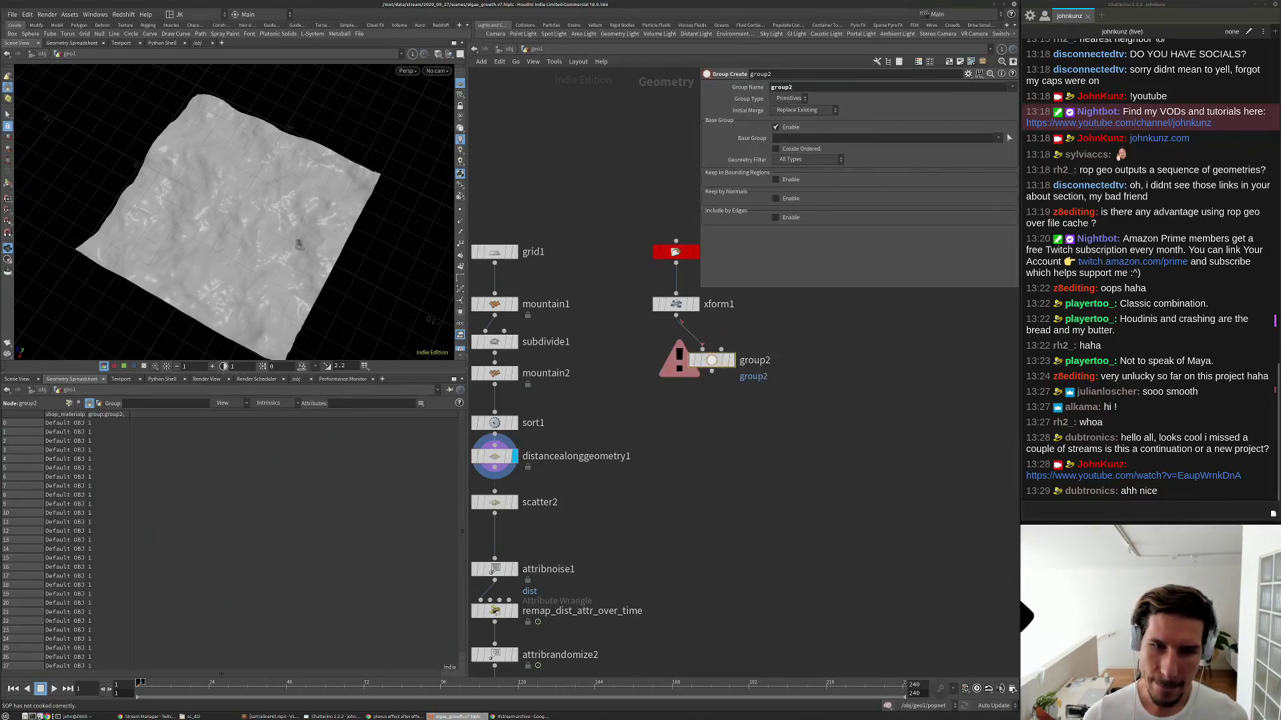
drag(704, 349, 676, 312)
click(732, 360)
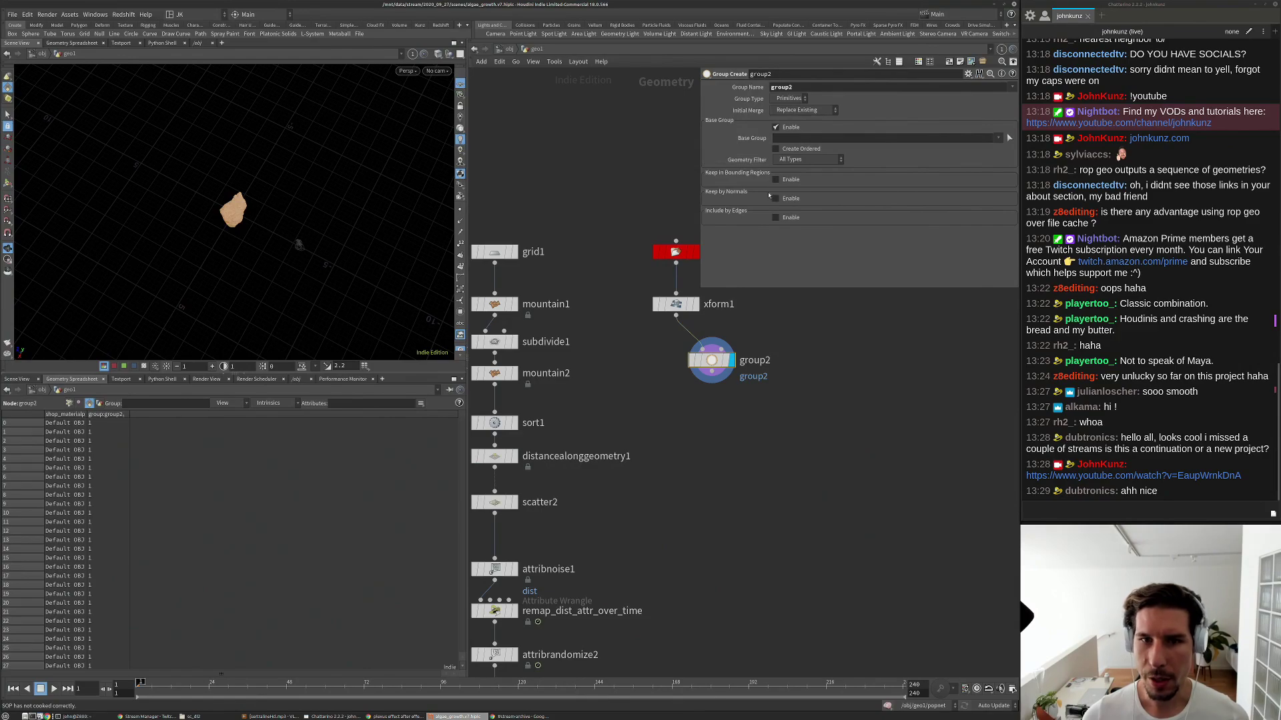
click(776, 127)
click(776, 128)
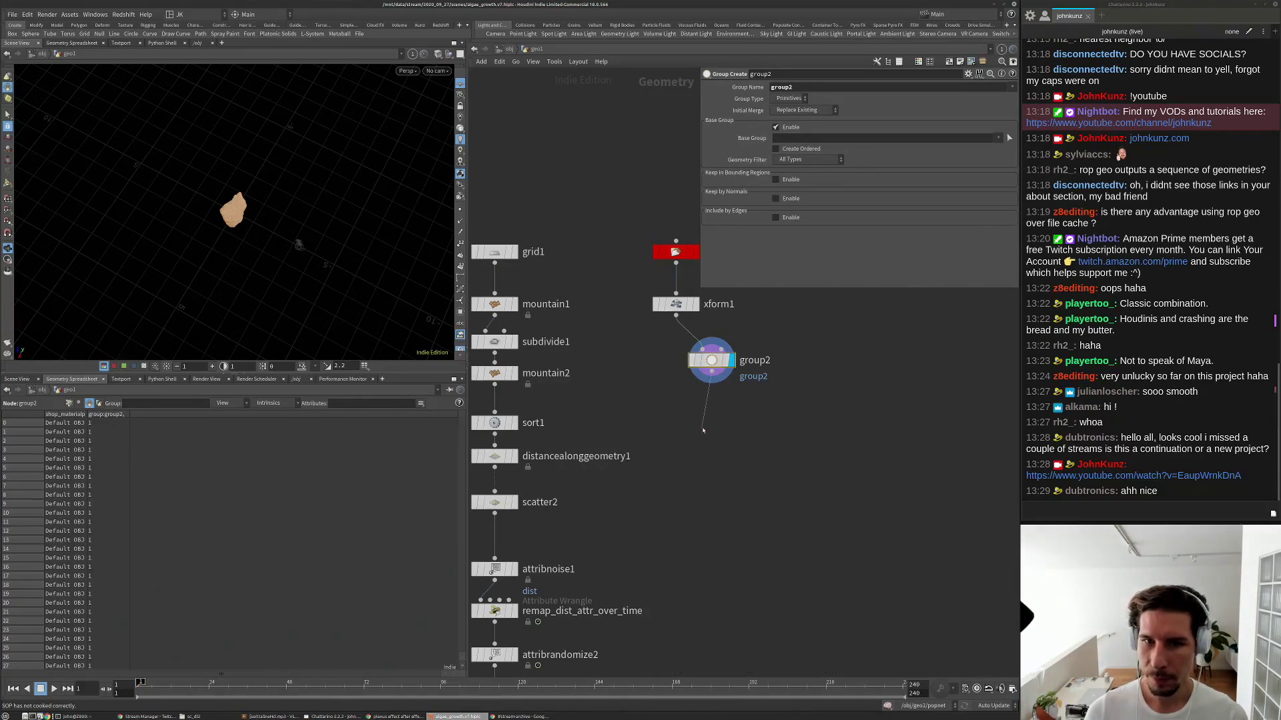
drag(712, 360, 676, 405)
Name the node graoup_start_point and make it a Points group called start.
double_click(712, 405)
text(graoup)
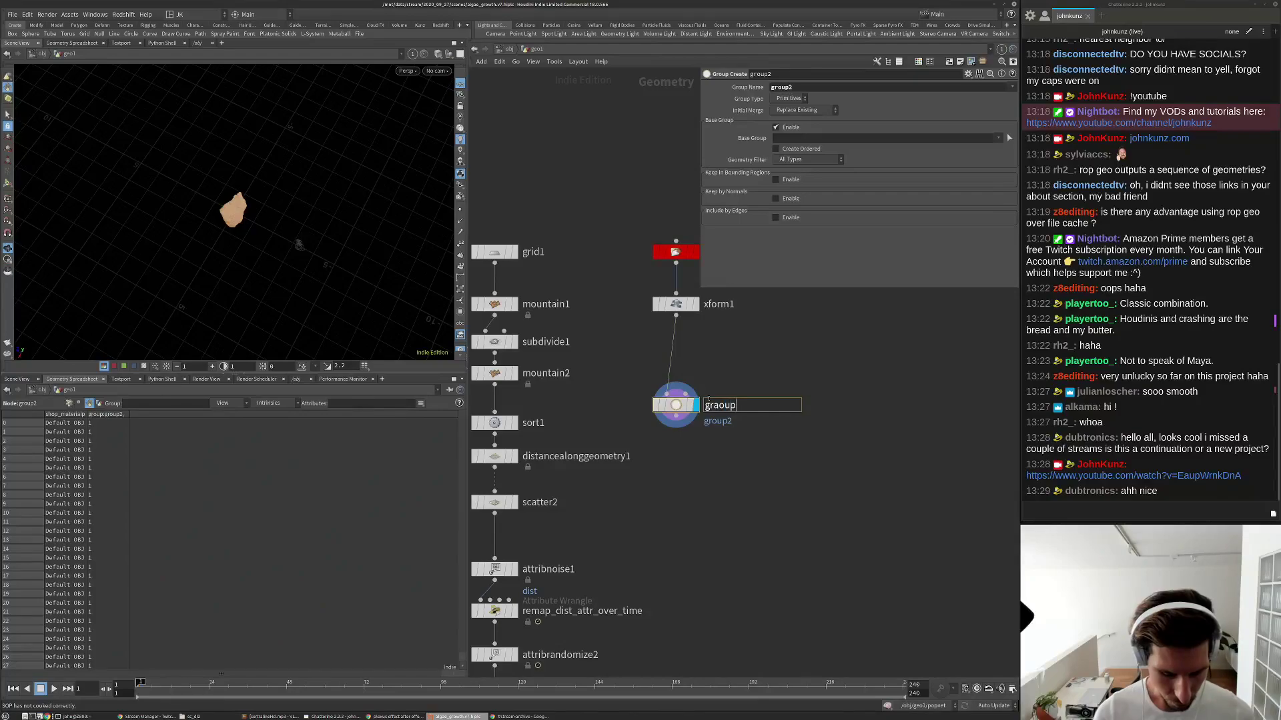
text(_point)
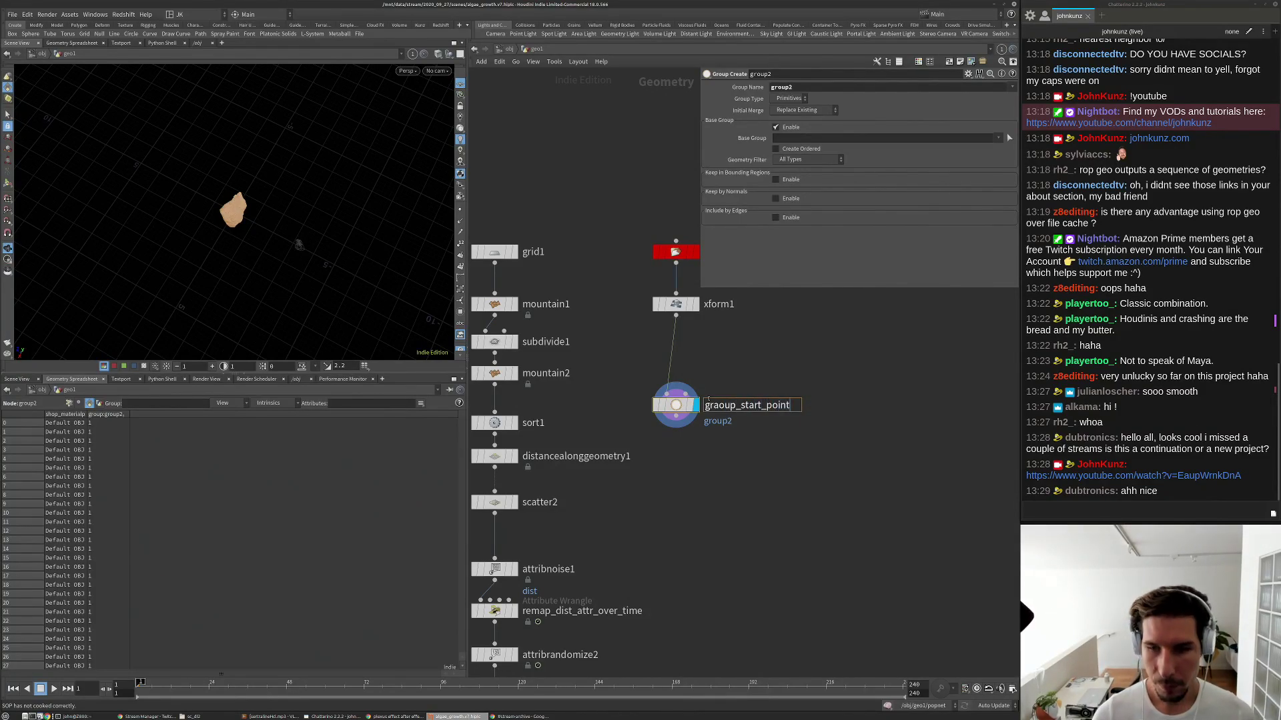
key(Return)
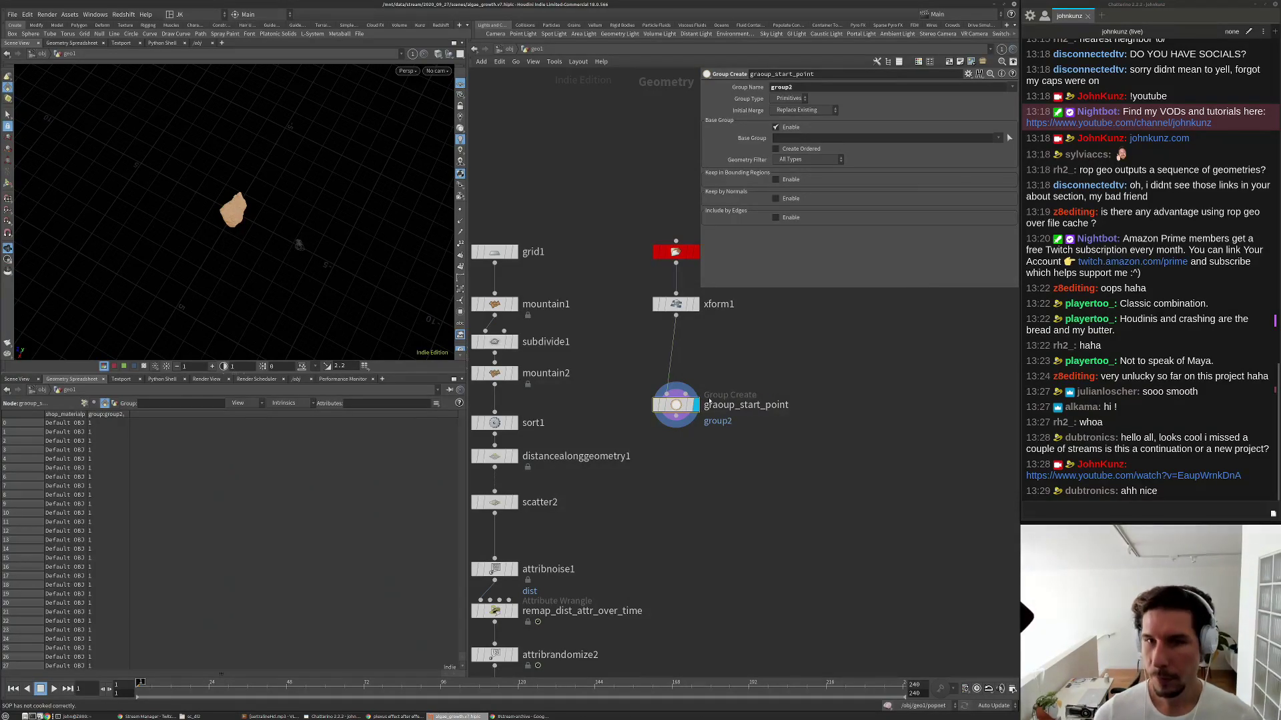
double_click(799, 88)
text(s)
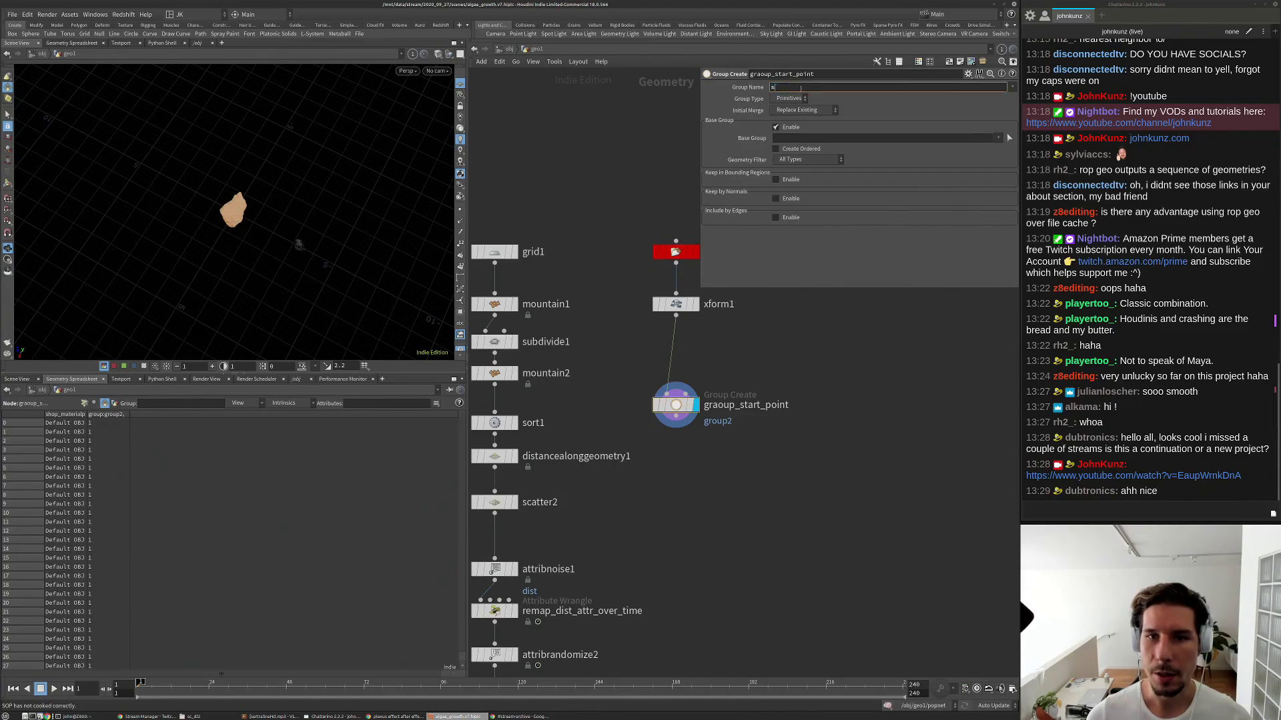
text(tart)
key(Return)
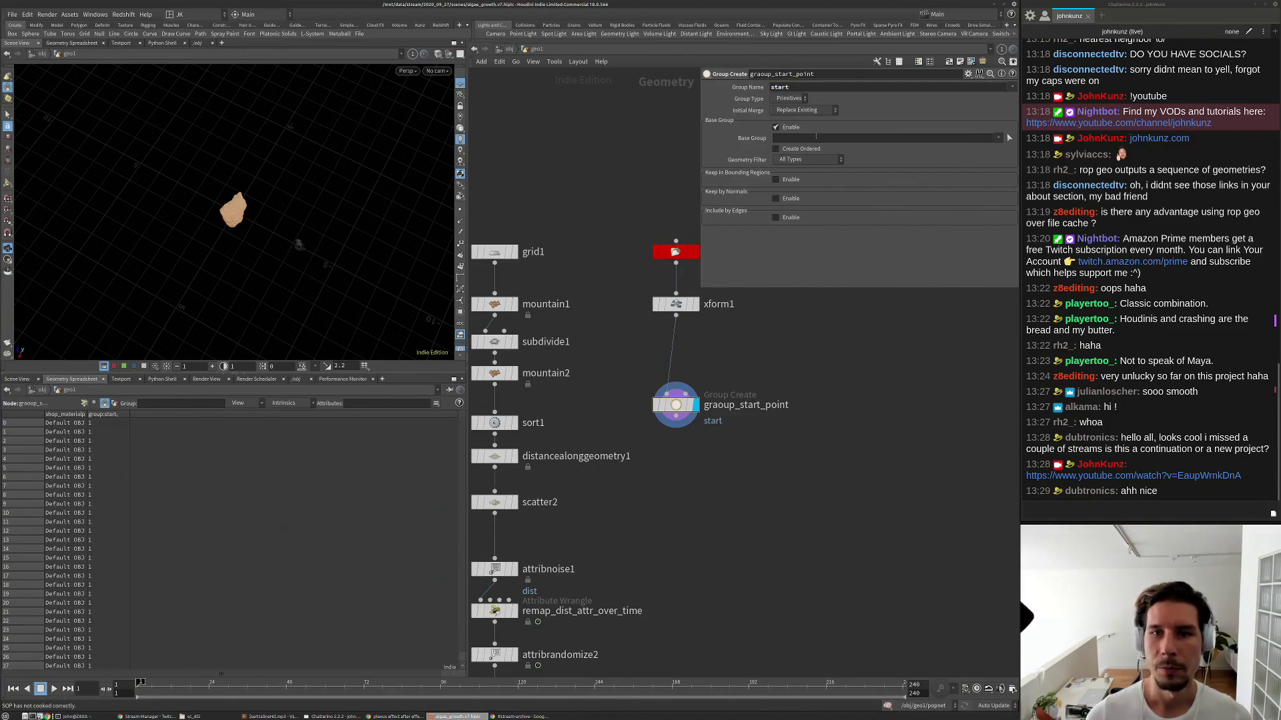
click(790, 98)
click(787, 112)
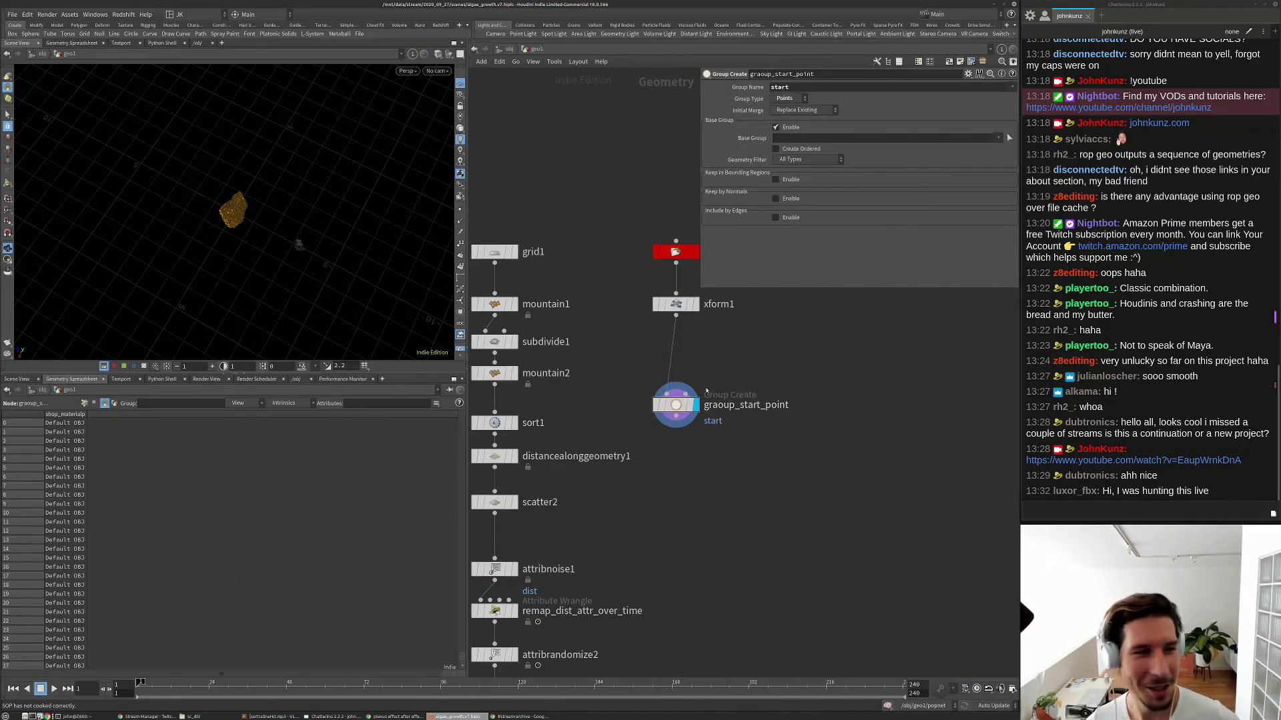
Set the start group's Base Group to 0 and tumble around the rock to check it.
key(g)
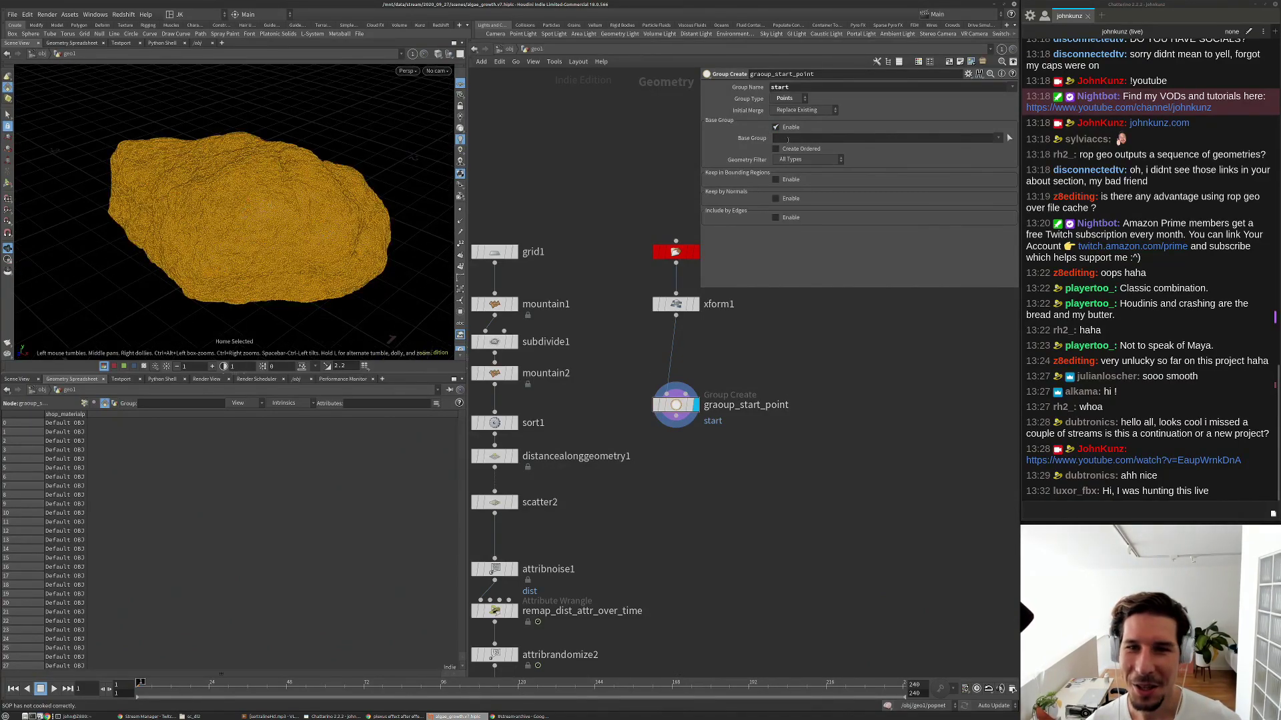
click(799, 138)
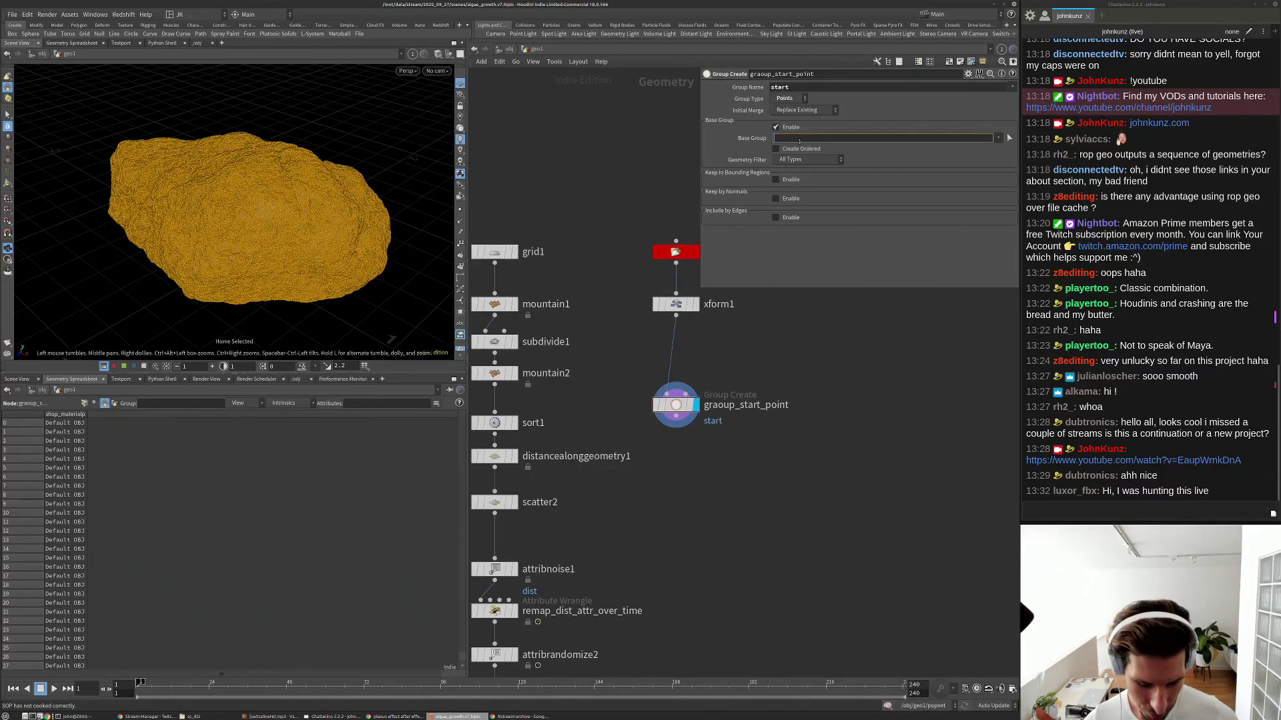
key(Return)
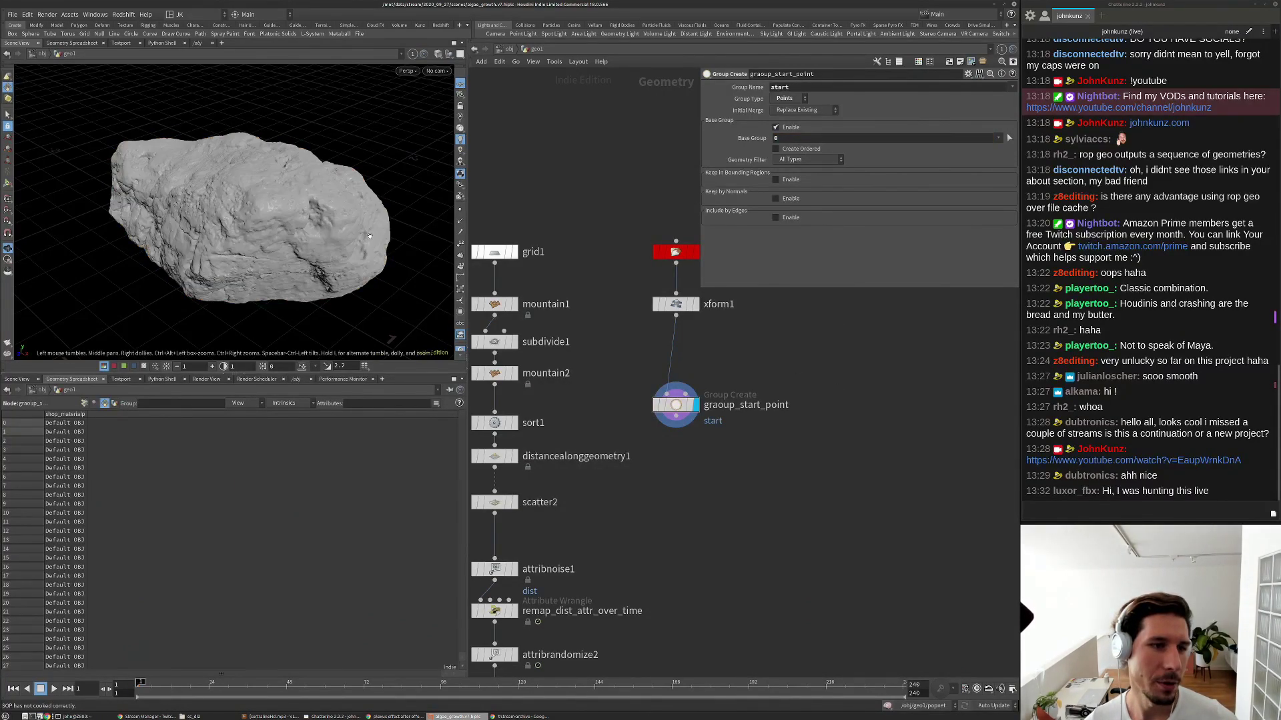
key(g)
drag(368, 235, 211, 226)
right_drag(211, 225, 134, 226)
drag(200, 225, 227, 294)
key(Tab)
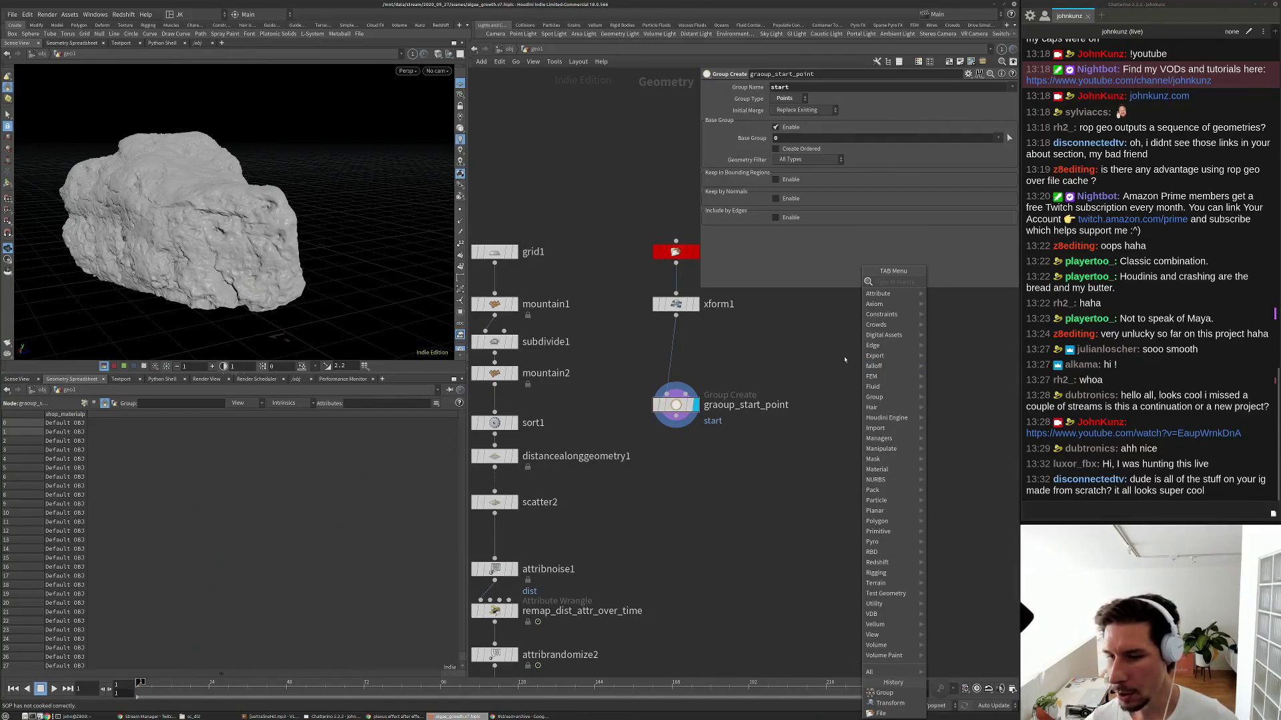
key(Escape)
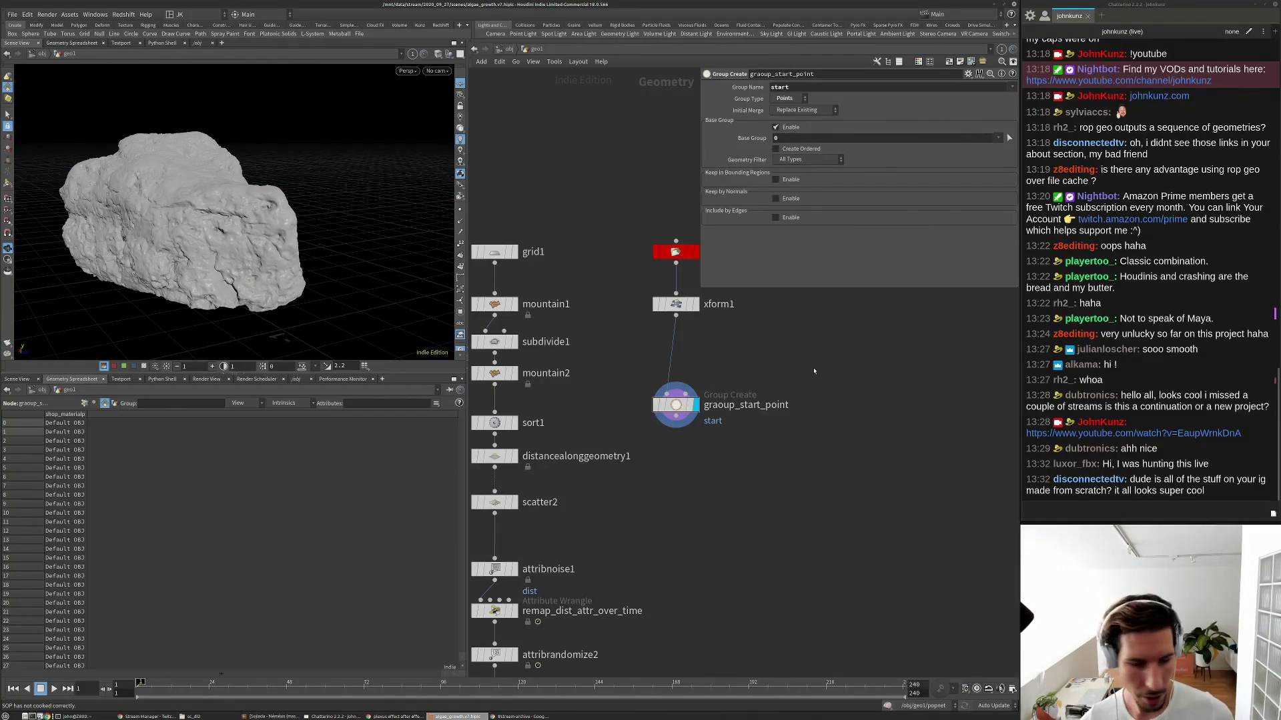
key(Tab)
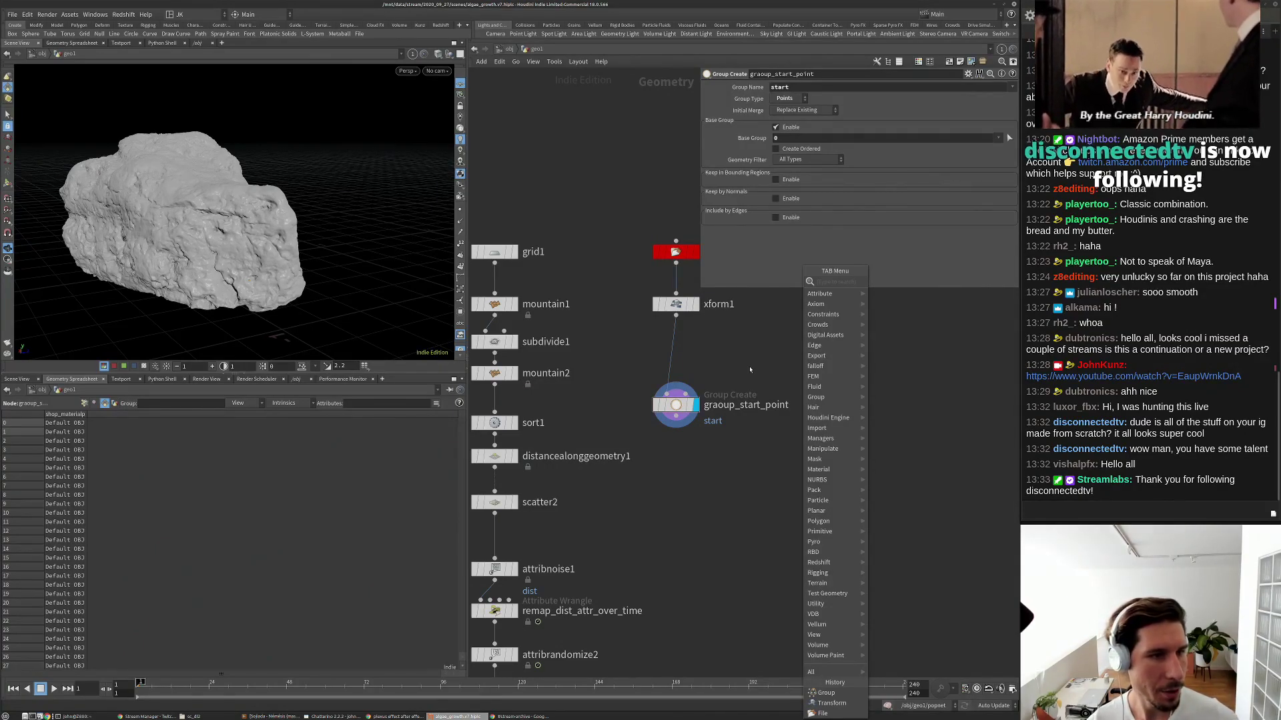
Splice a Sort node, sort2, between xform1 and graoup_start_point.
text(sort)
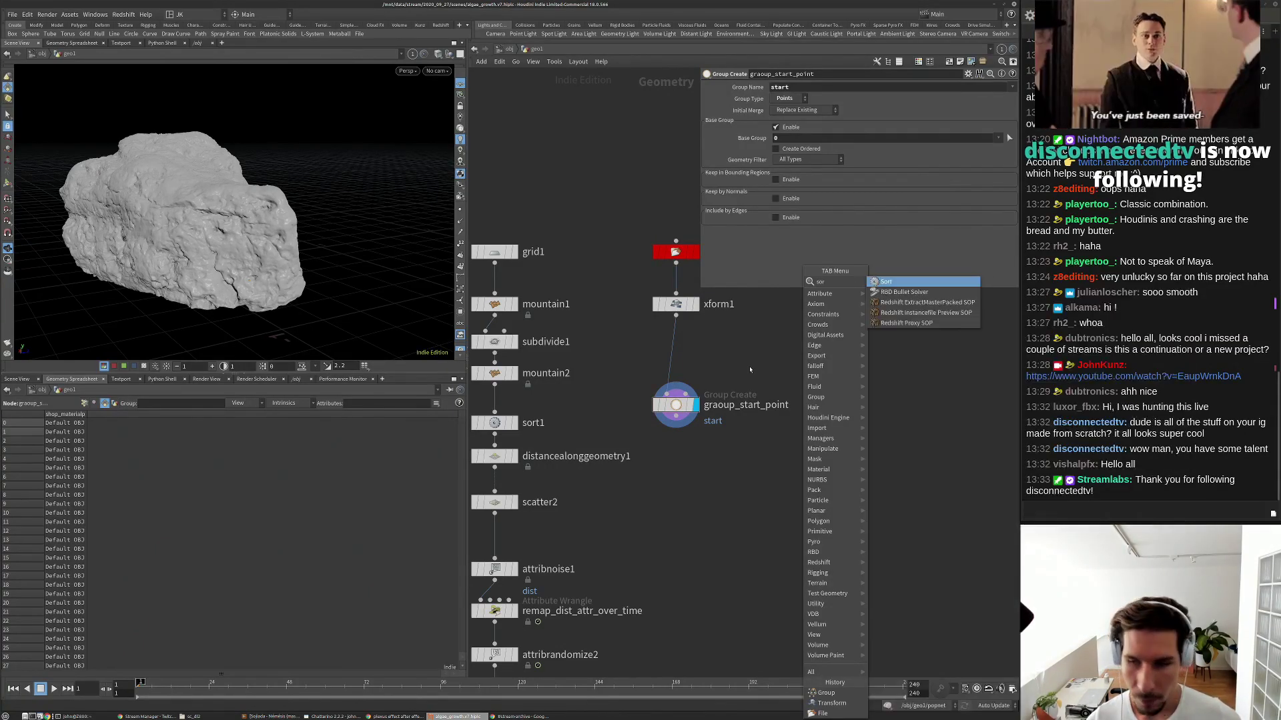
key(Return)
click(750, 367)
drag(750, 366, 679, 344)
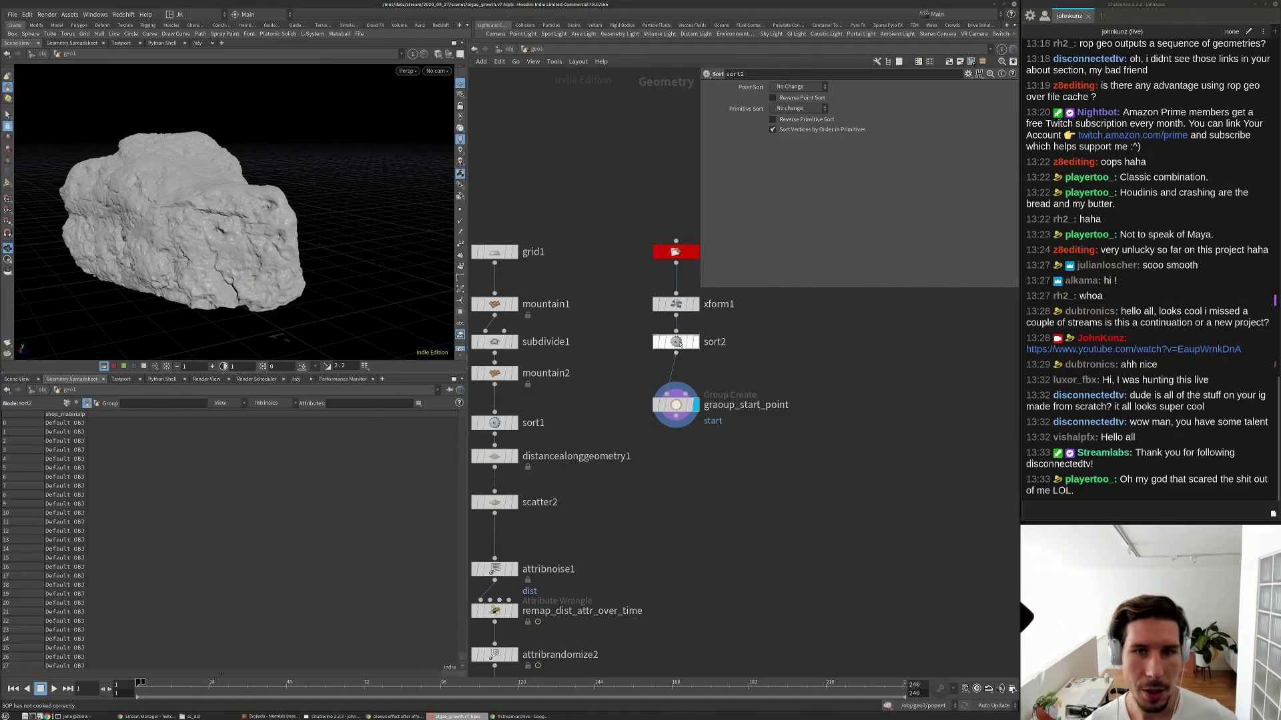
Set sort2's Point Sort to Proximity to Point, then select and frame the group node.
click(800, 87)
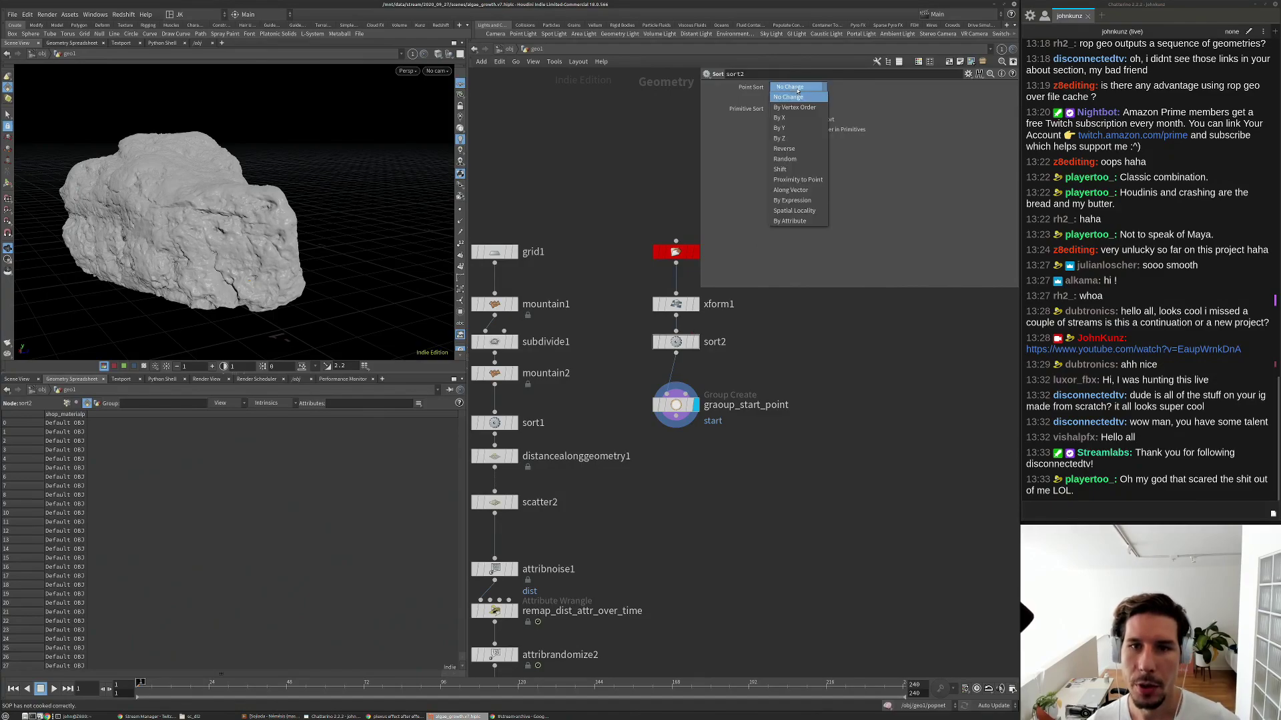
click(798, 179)
click(676, 405)
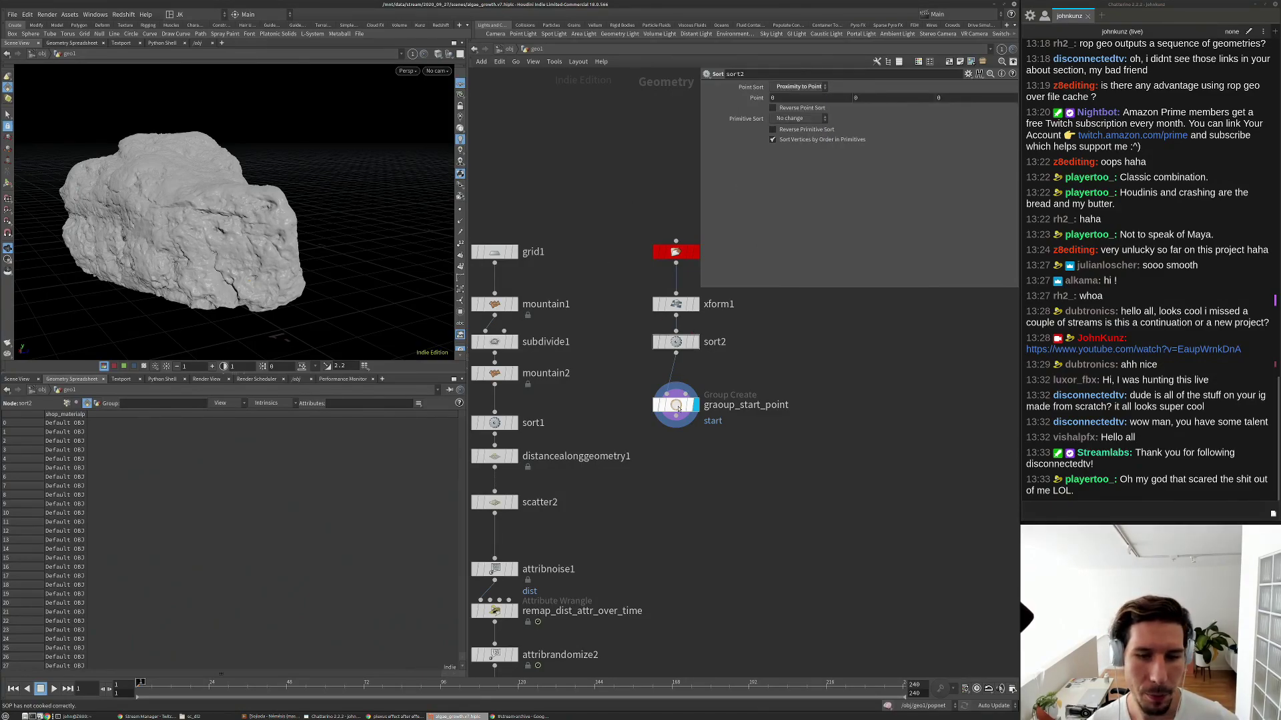
key(g)
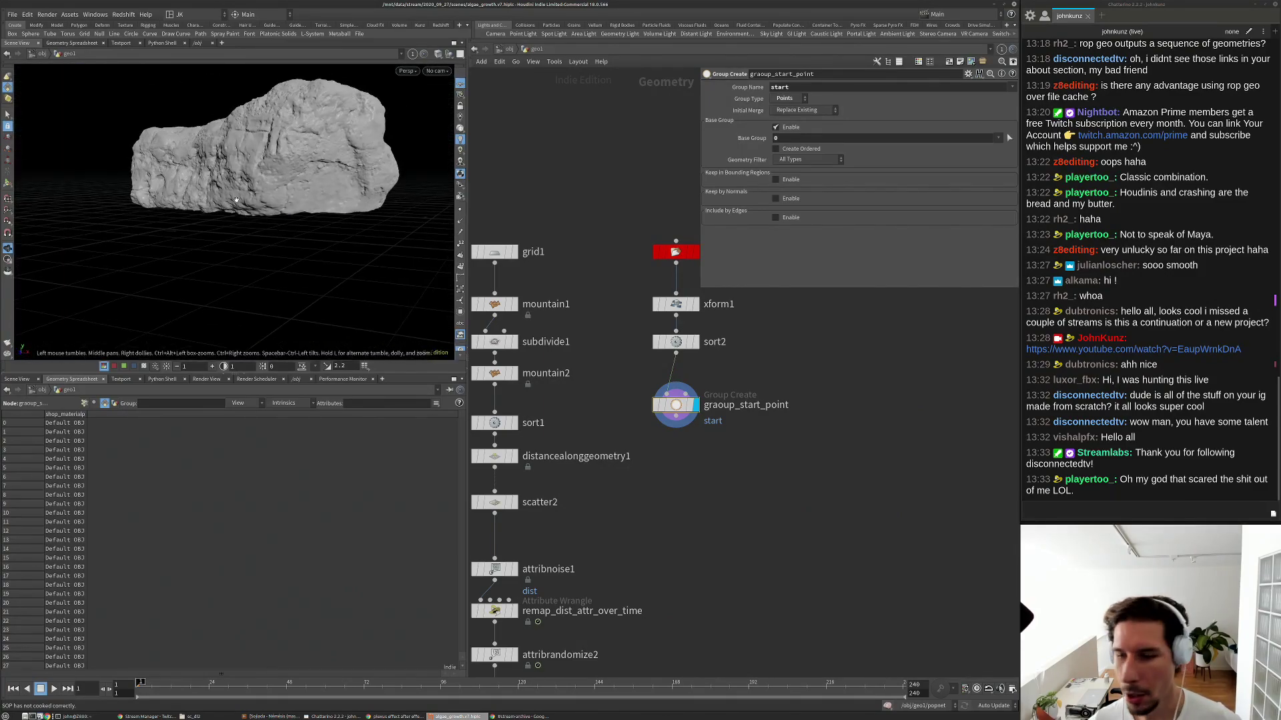
middle_drag(939, 453, 936, 516)
scroll(934, 511, up, 2)
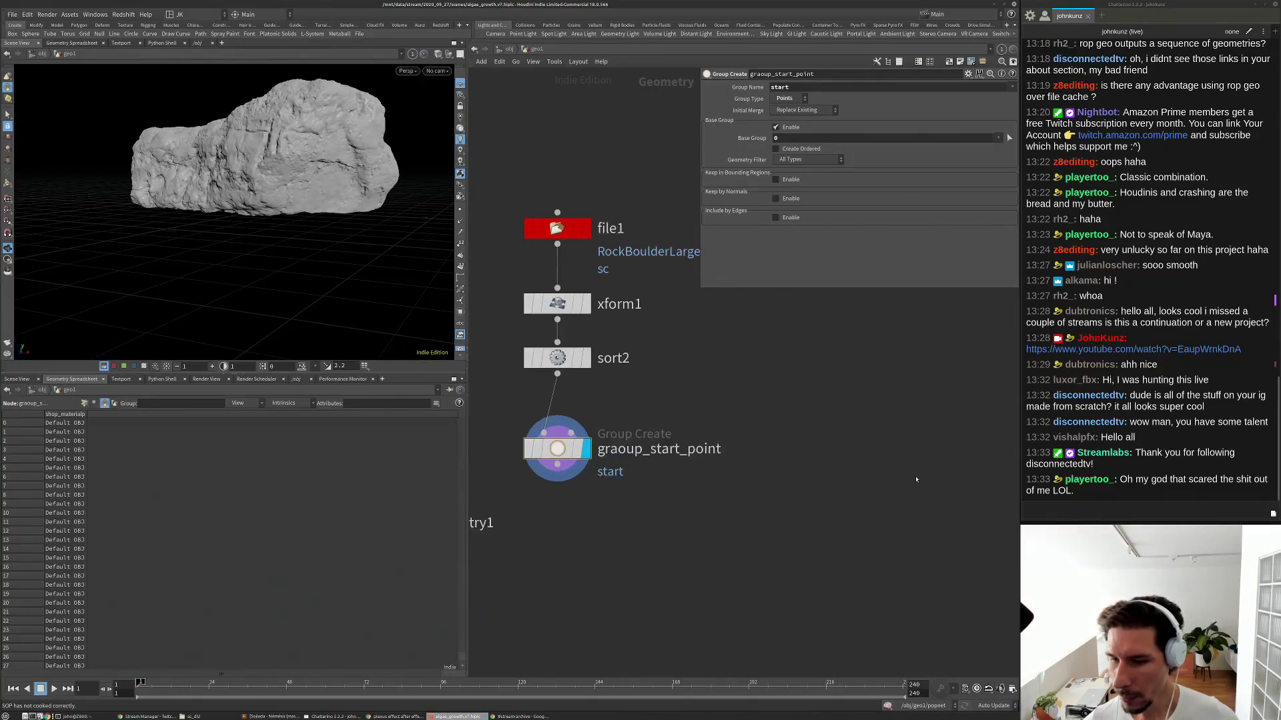
scroll(870, 450, down, 2)
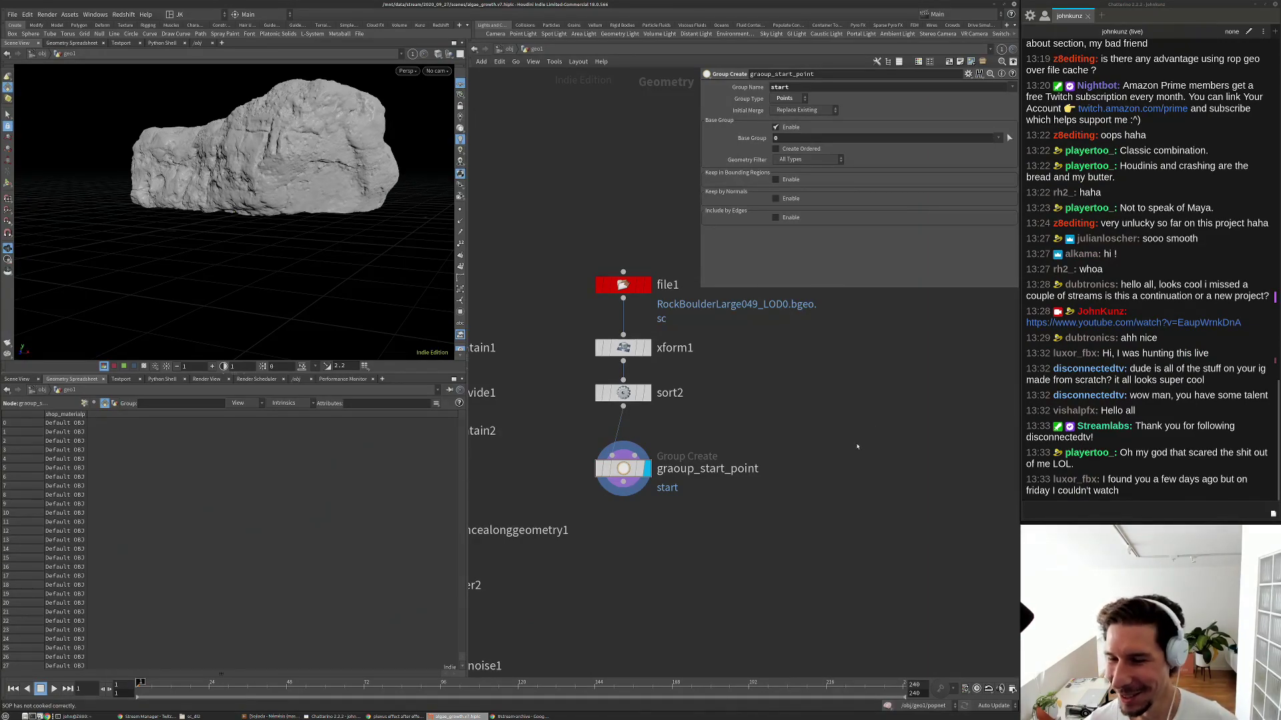
key(Tab)
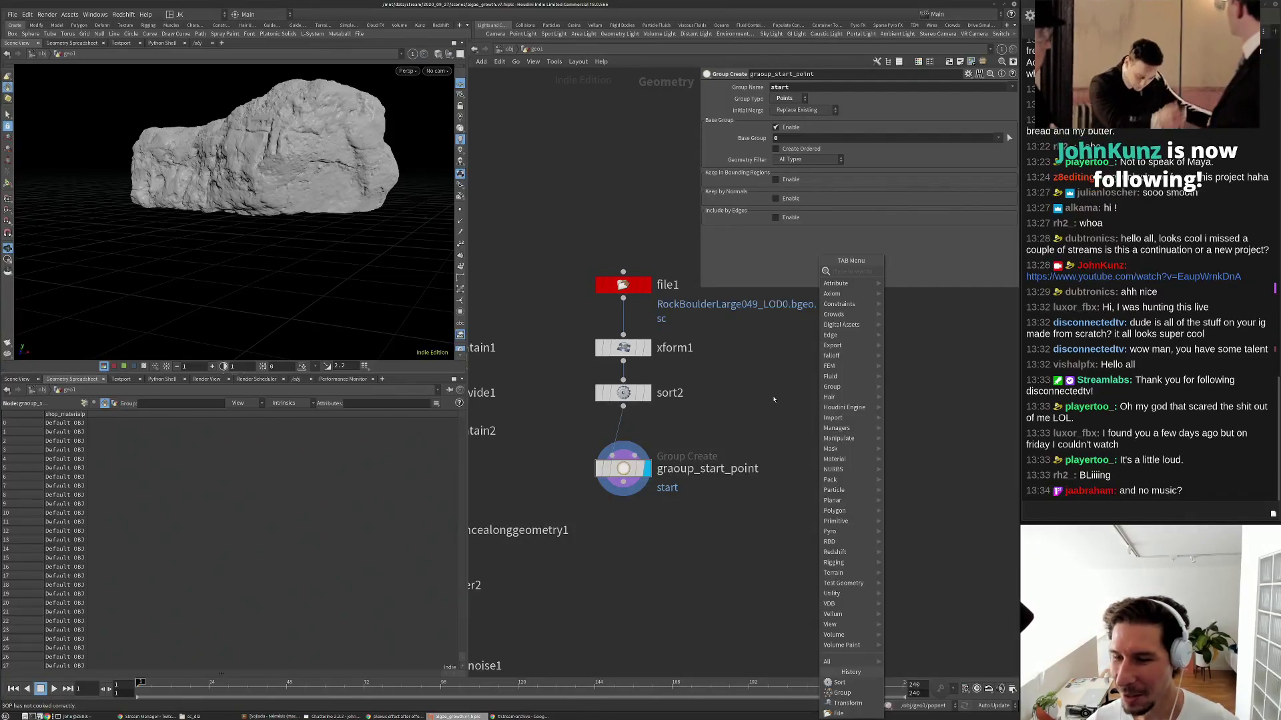
key(Escape)
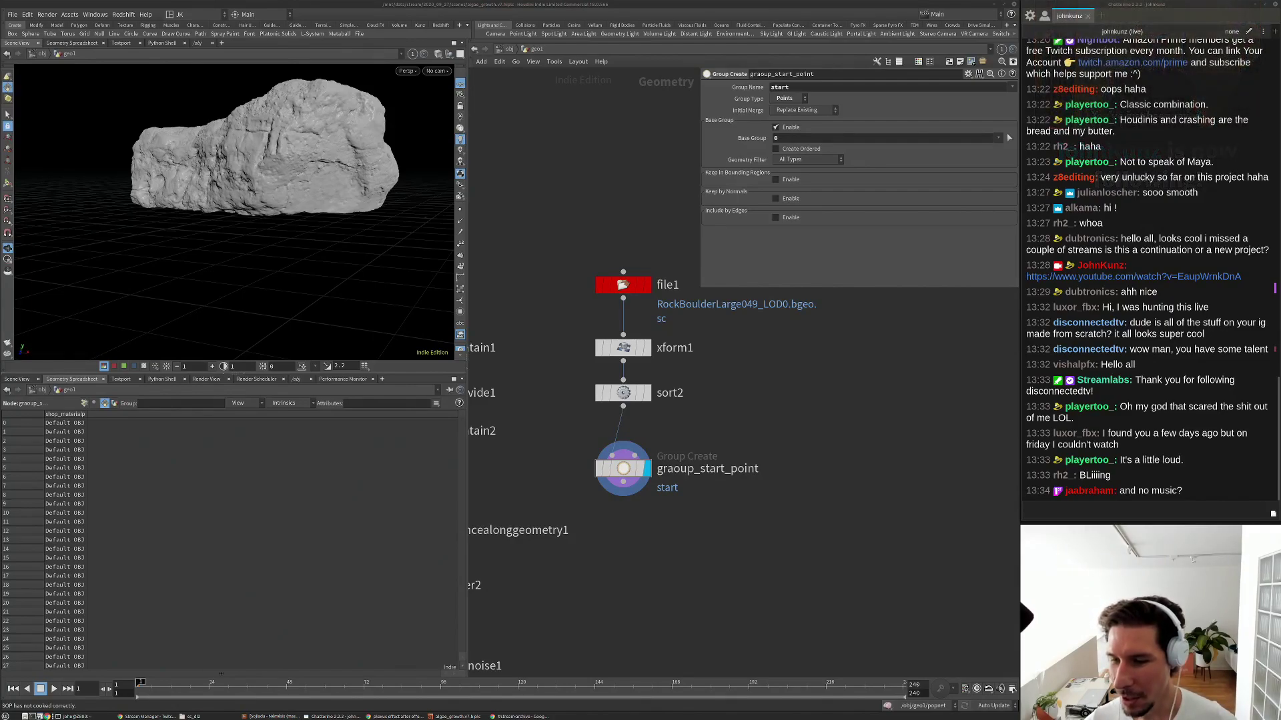
click(963, 642)
middle_drag(921, 631, 924, 600)
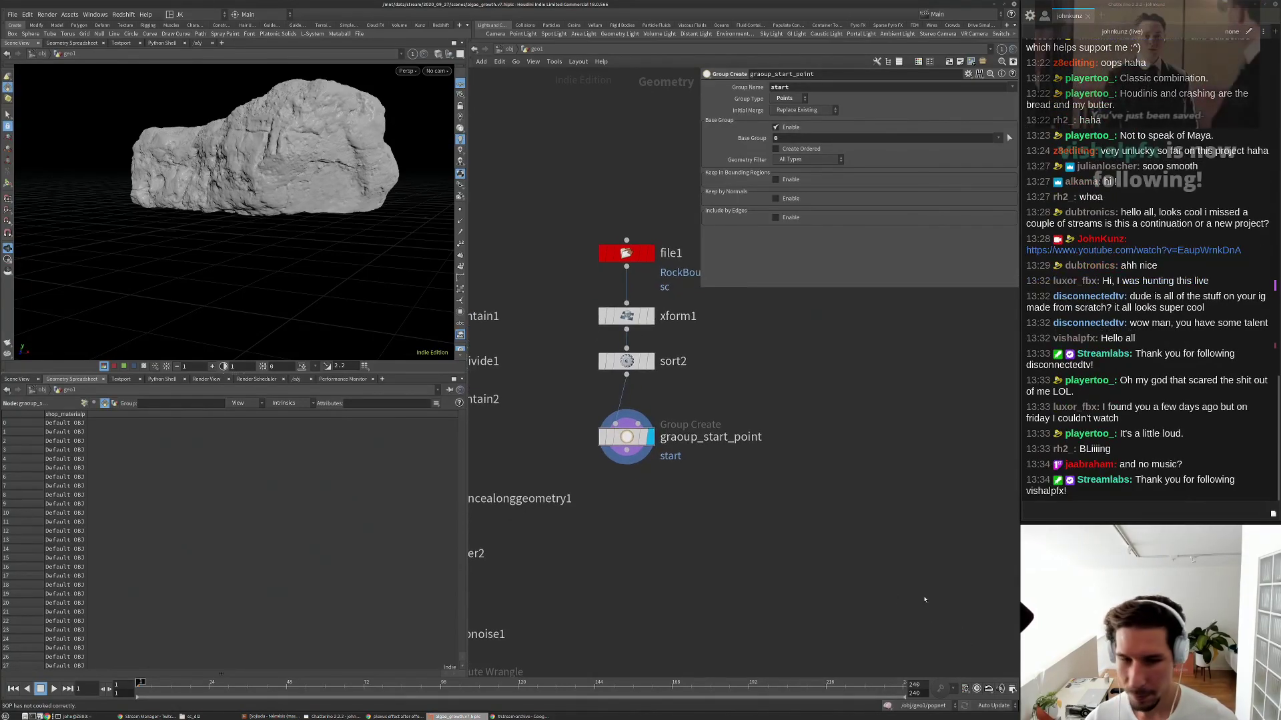
middle_drag(792, 586, 799, 613)
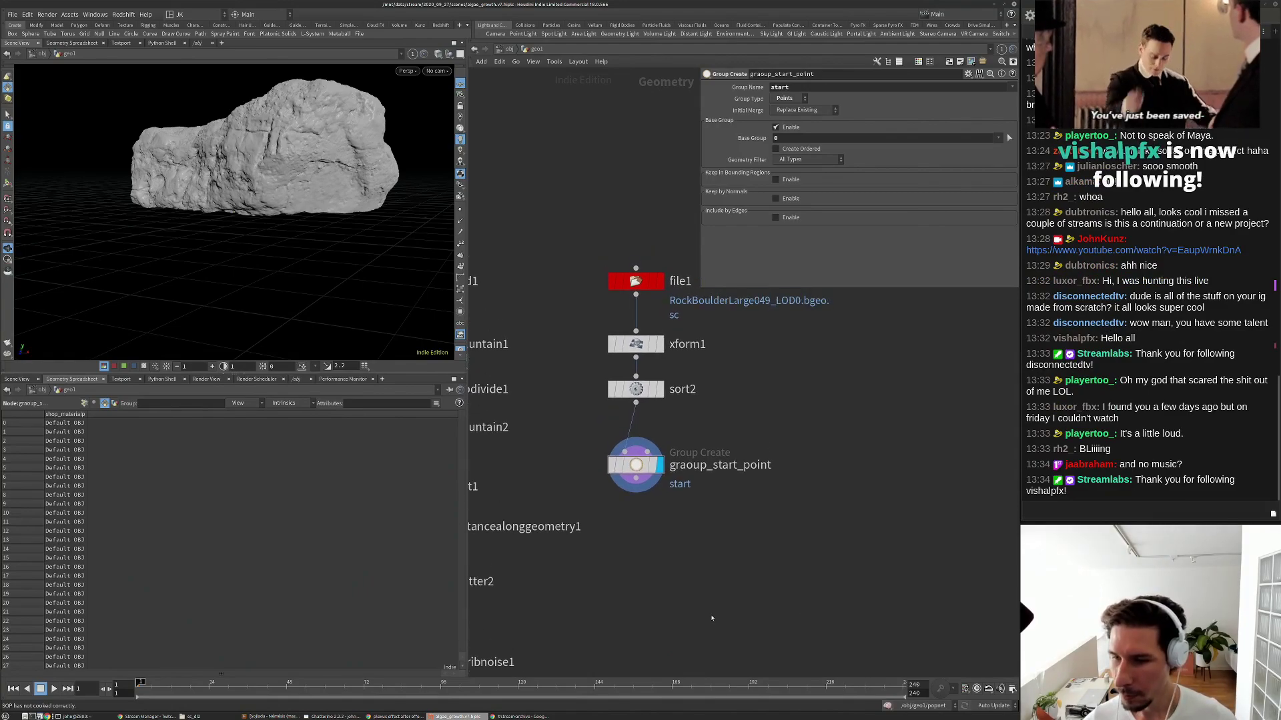
middle_drag(701, 634, 743, 593)
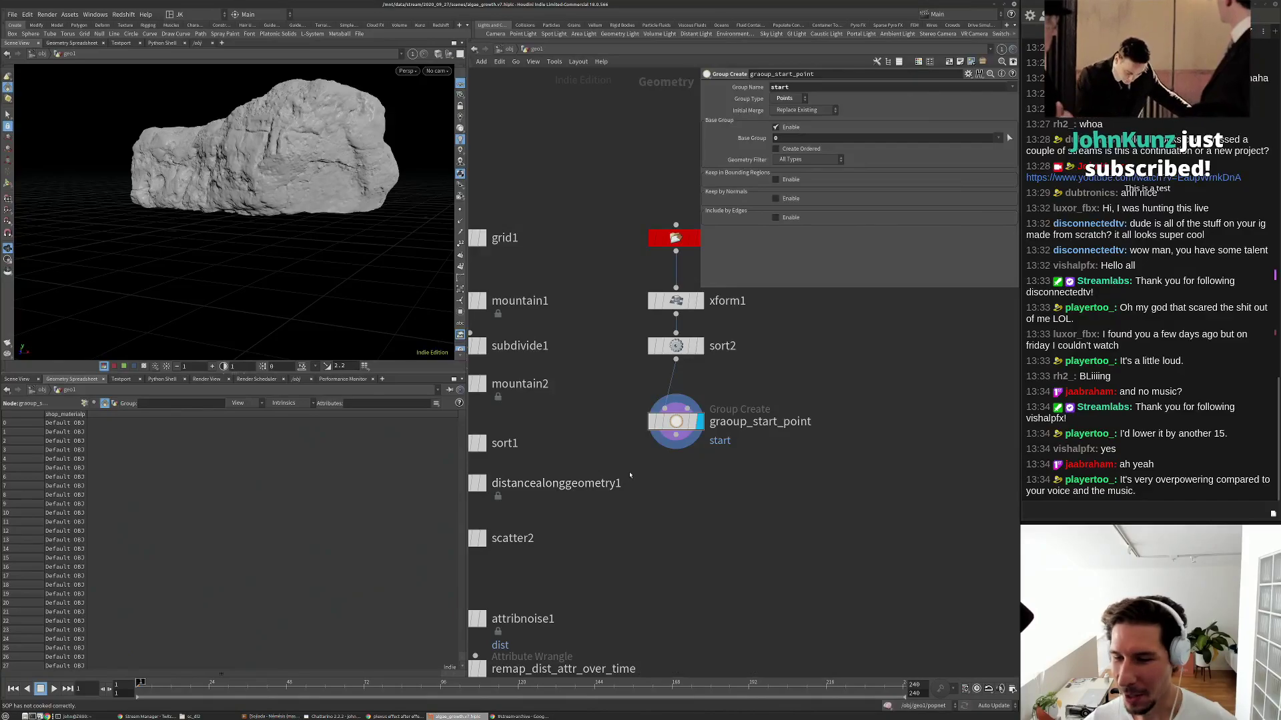
Pan the network to show both node chains and bring up the Tab node menu.
middle_drag(706, 520, 717, 478)
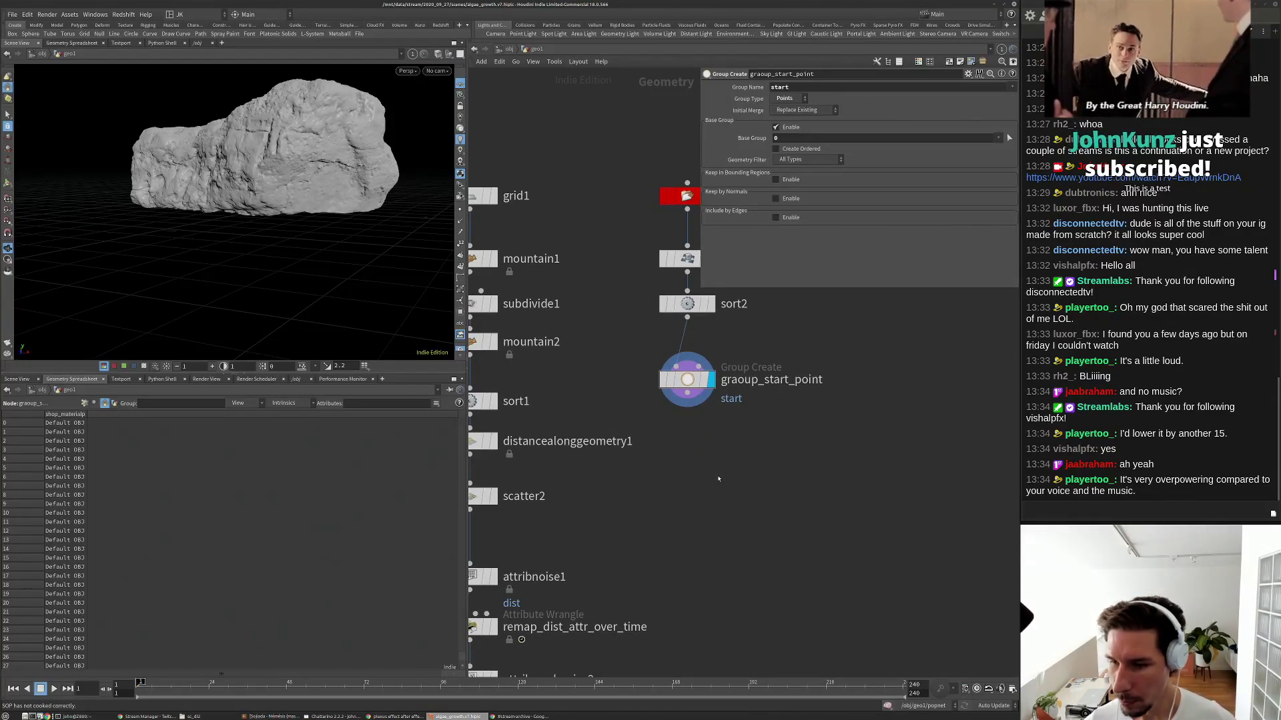
middle_drag(762, 424, 749, 458)
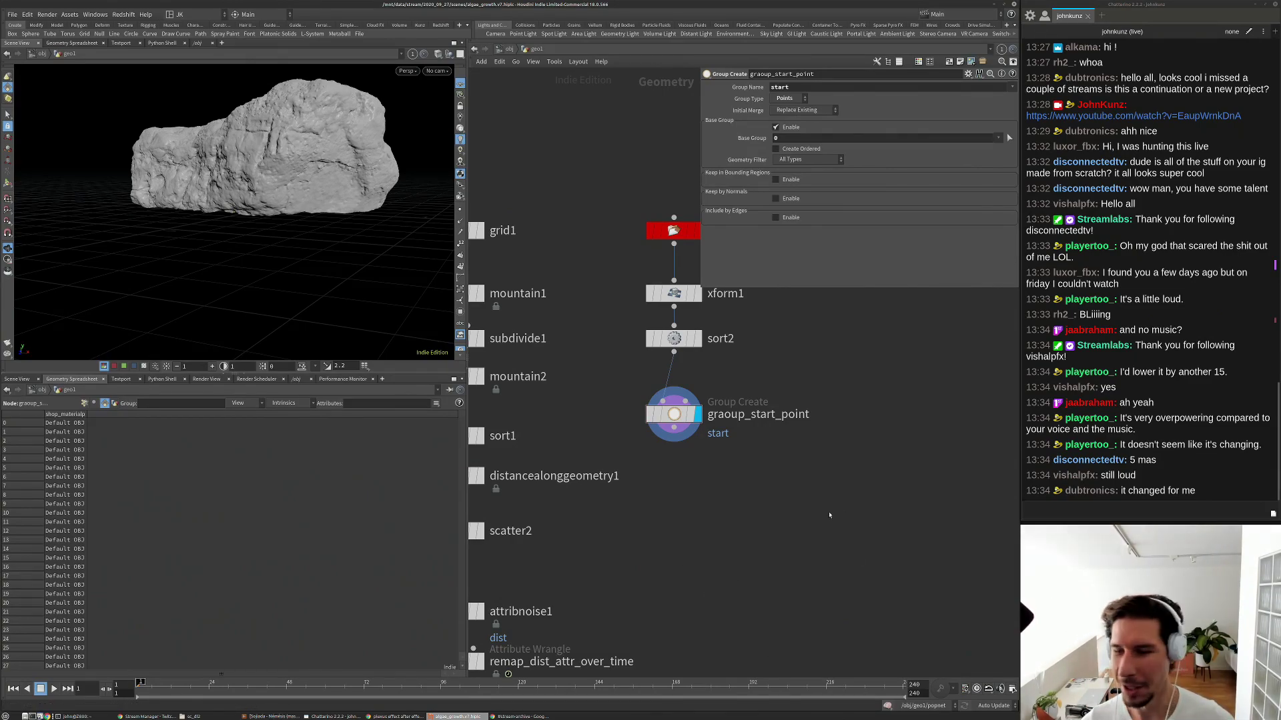
key(XF86AudioLowerVolume)
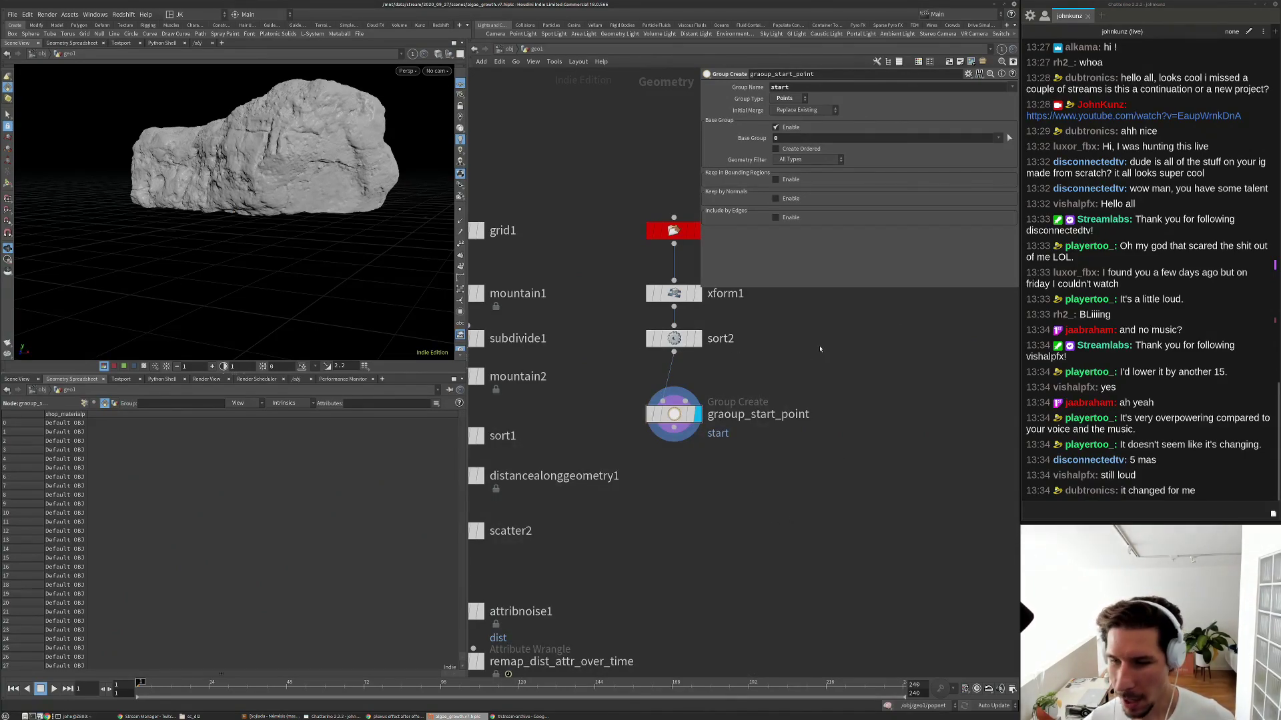
key(Tab)
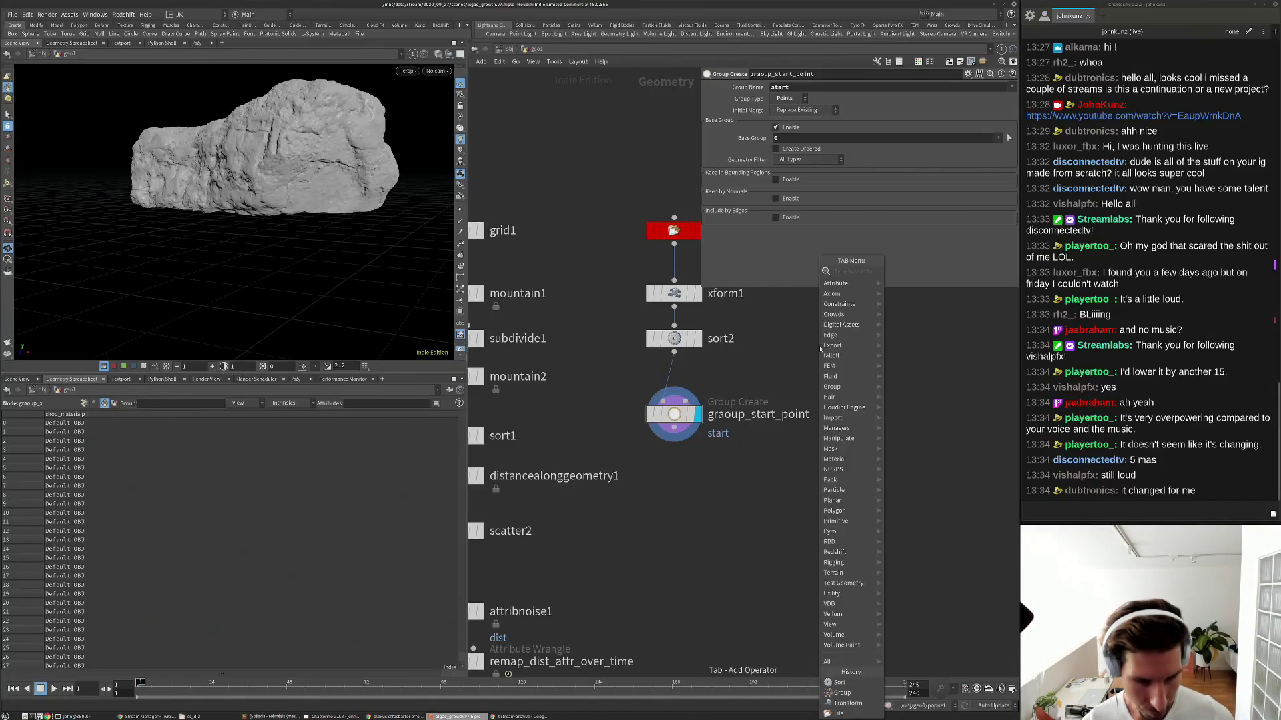
Add a sphere1 node beside sort2 and nudge sort2 slightly lower.
text(sphere)
key(Return)
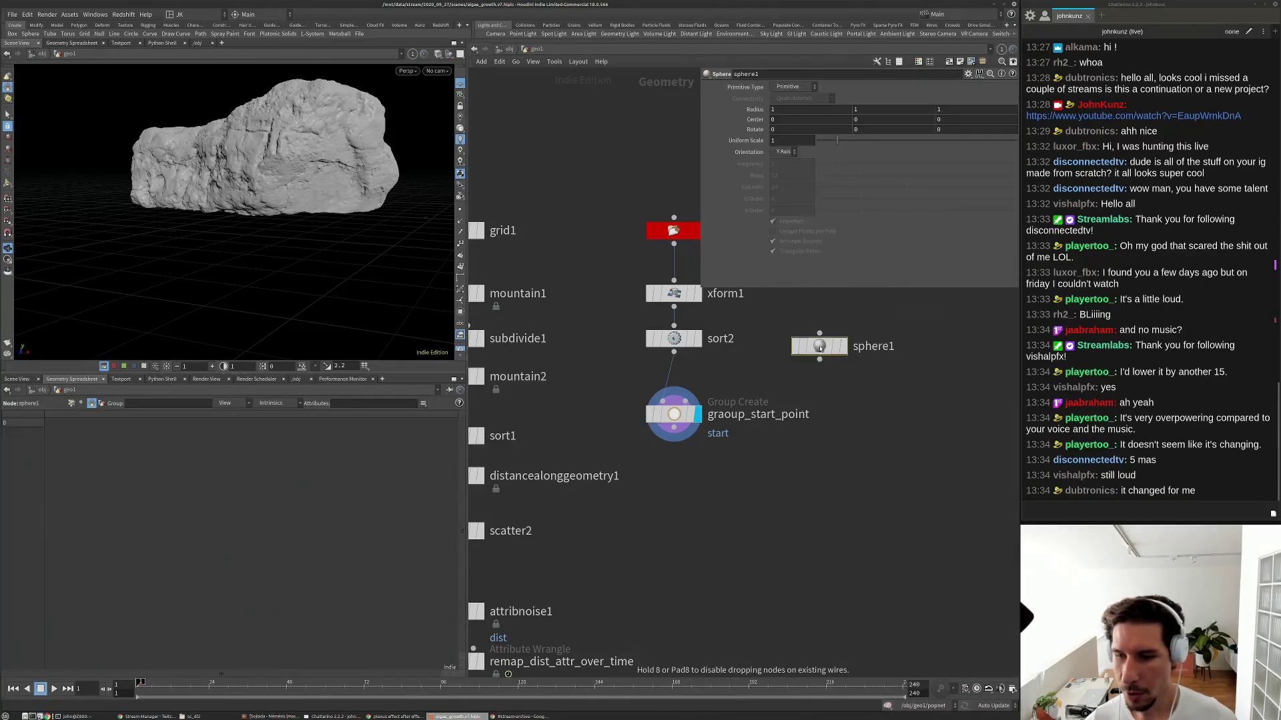
click(819, 348)
drag(684, 344, 687, 358)
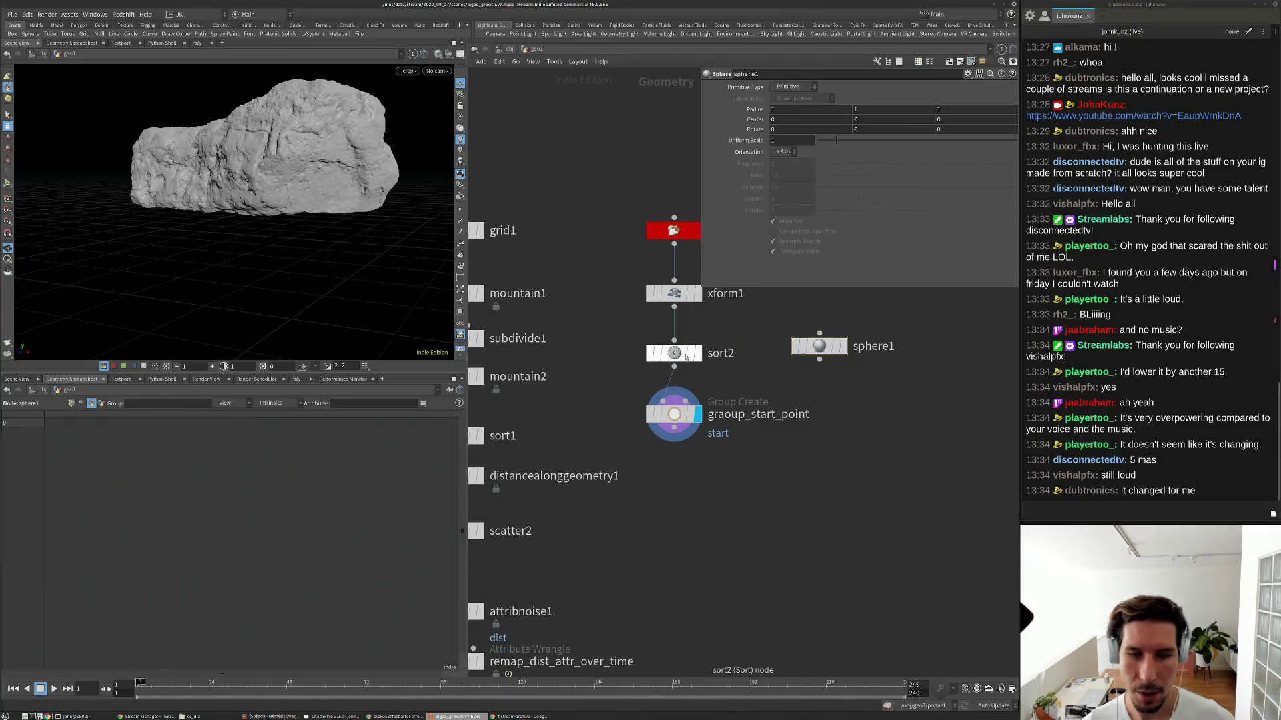
Rename the sort2 node to sort_decide_point_zero_is.
click(685, 355)
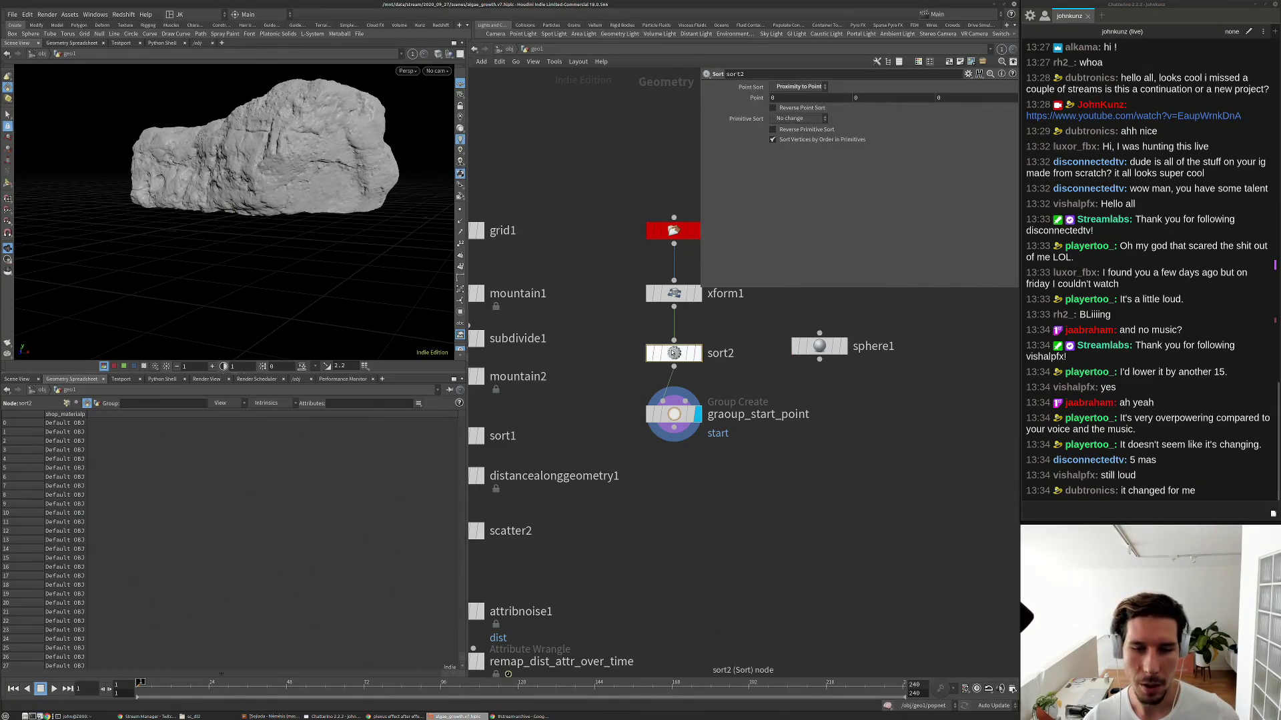
double_click(732, 354)
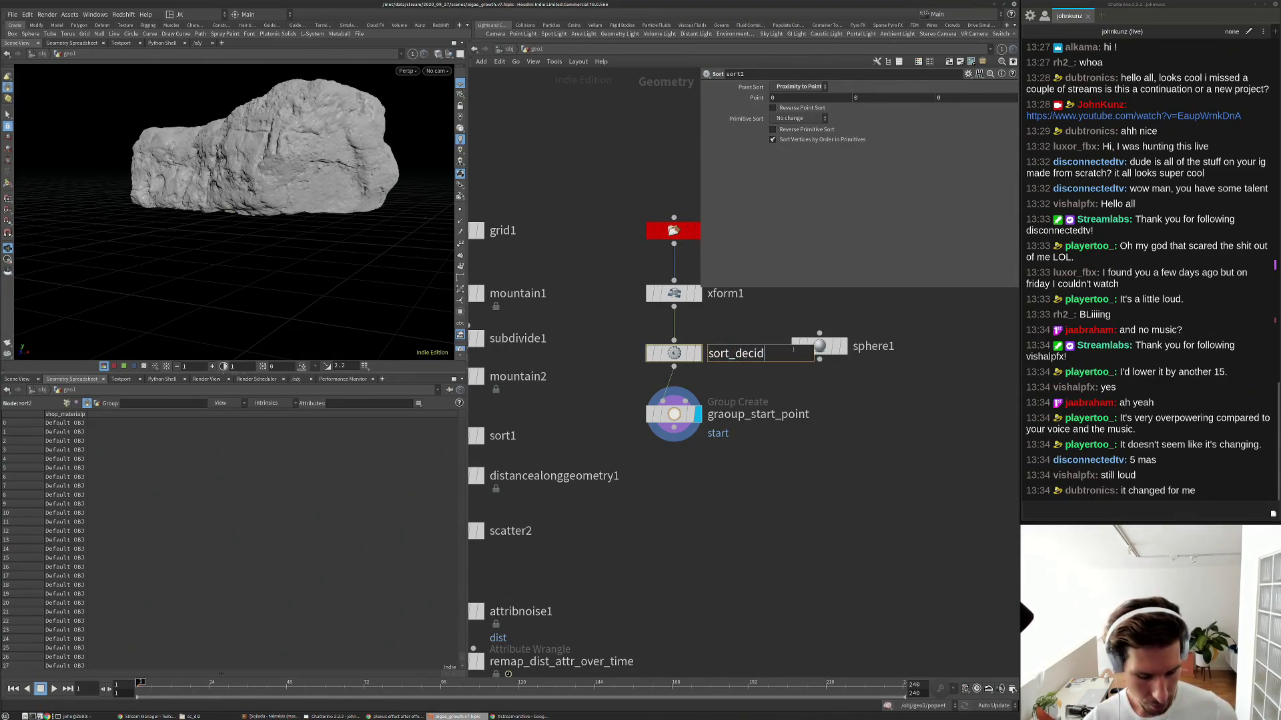
text(sort_decide_point_zero_is)
key(Return)
Rename the group node to graoup_zero_as_start_point after moving sphere1 clear of the labels.
drag(800, 352, 838, 333)
double_click(817, 424)
text(_zero_a)
text(s)
key(Return)
click(856, 327)
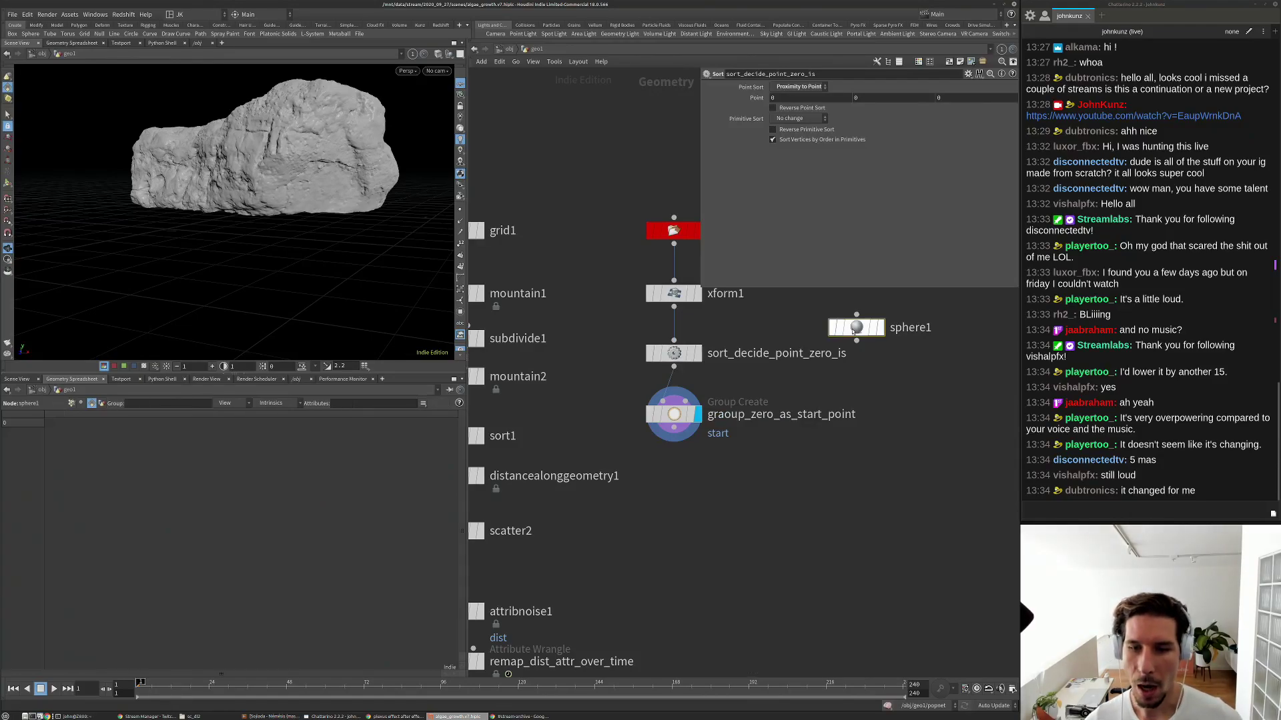
click(681, 356)
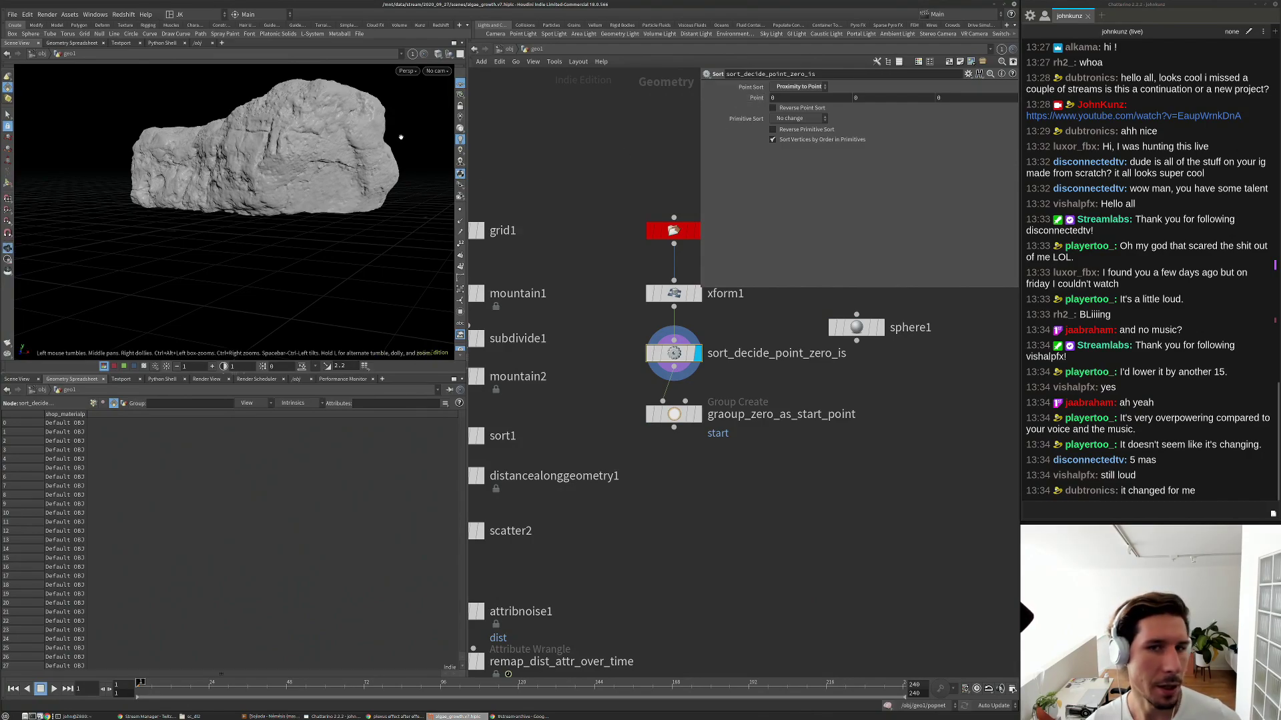
Display sphere1 in the viewport instead of the rock.
drag(400, 134, 373, 161)
drag(254, 220, 292, 172)
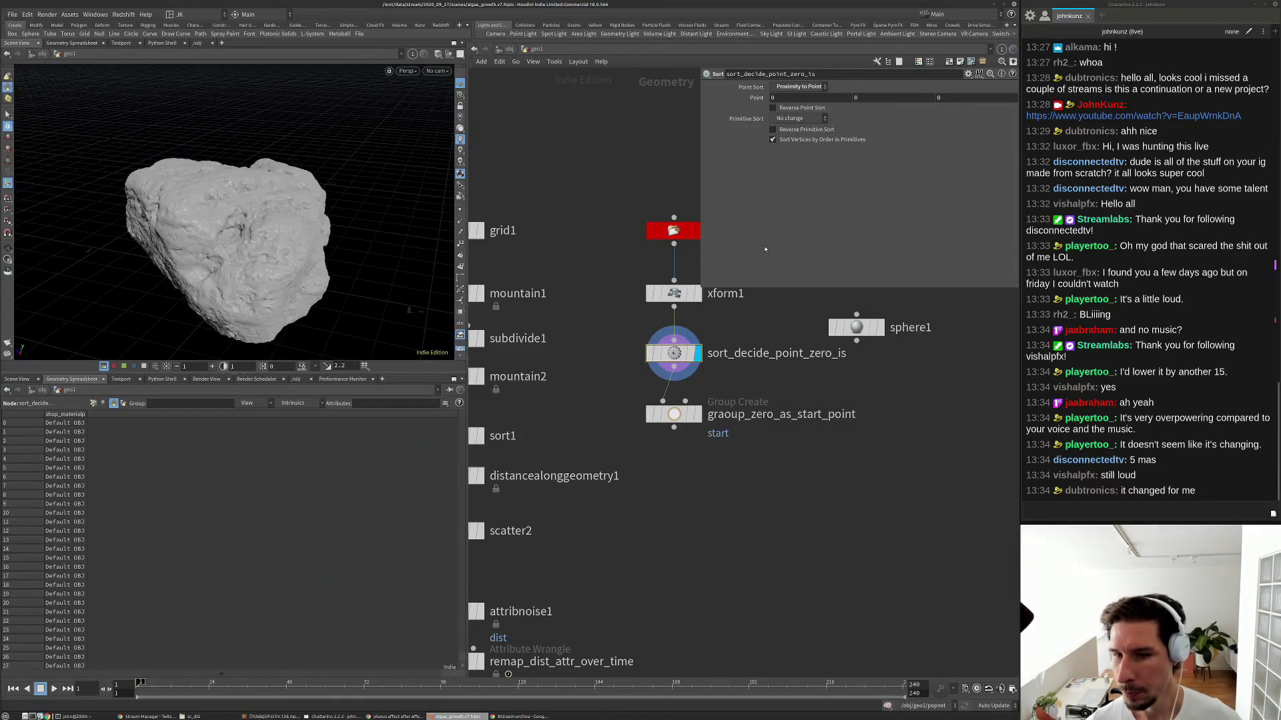
click(873, 327)
click(857, 327)
Raise the sphere to centre 0, 0.627433, -0.58978 and copy its Center parameter.
drag(246, 252, 234, 209)
scroll(239, 183, down, 5)
key(Return)
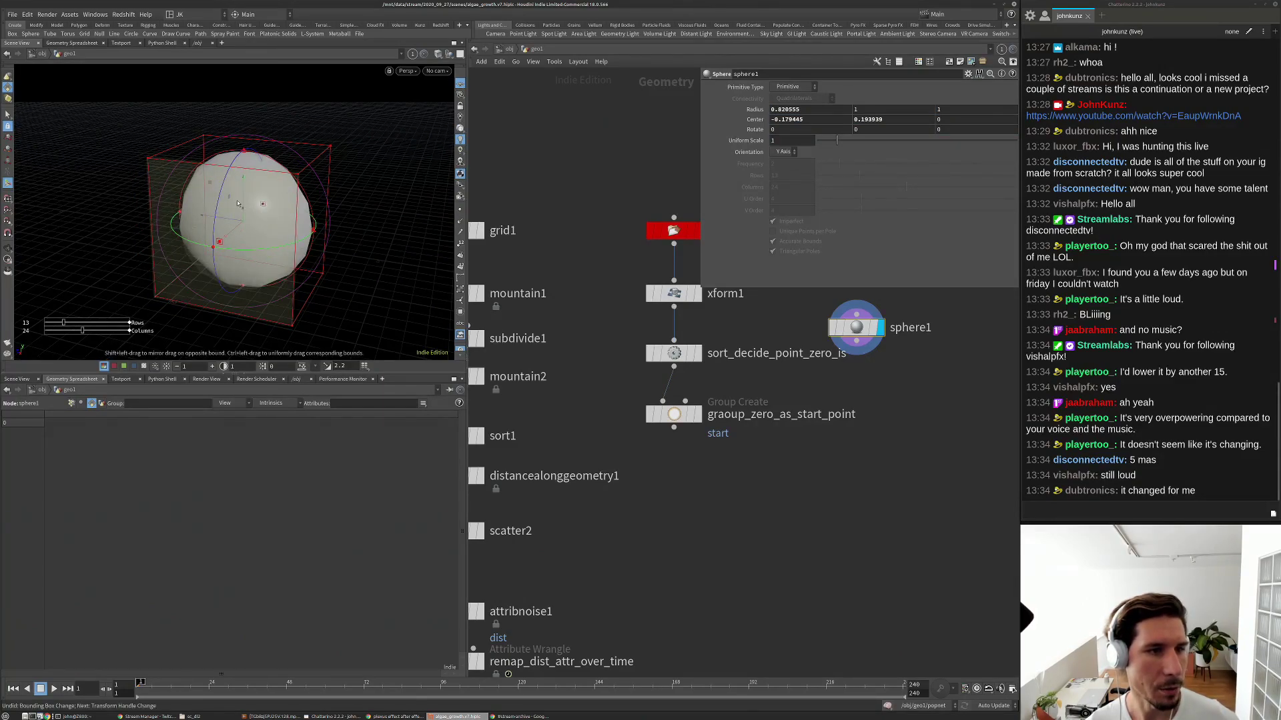
key(ctrl+z)
key(ctrl+z)
key(ctrl+z)
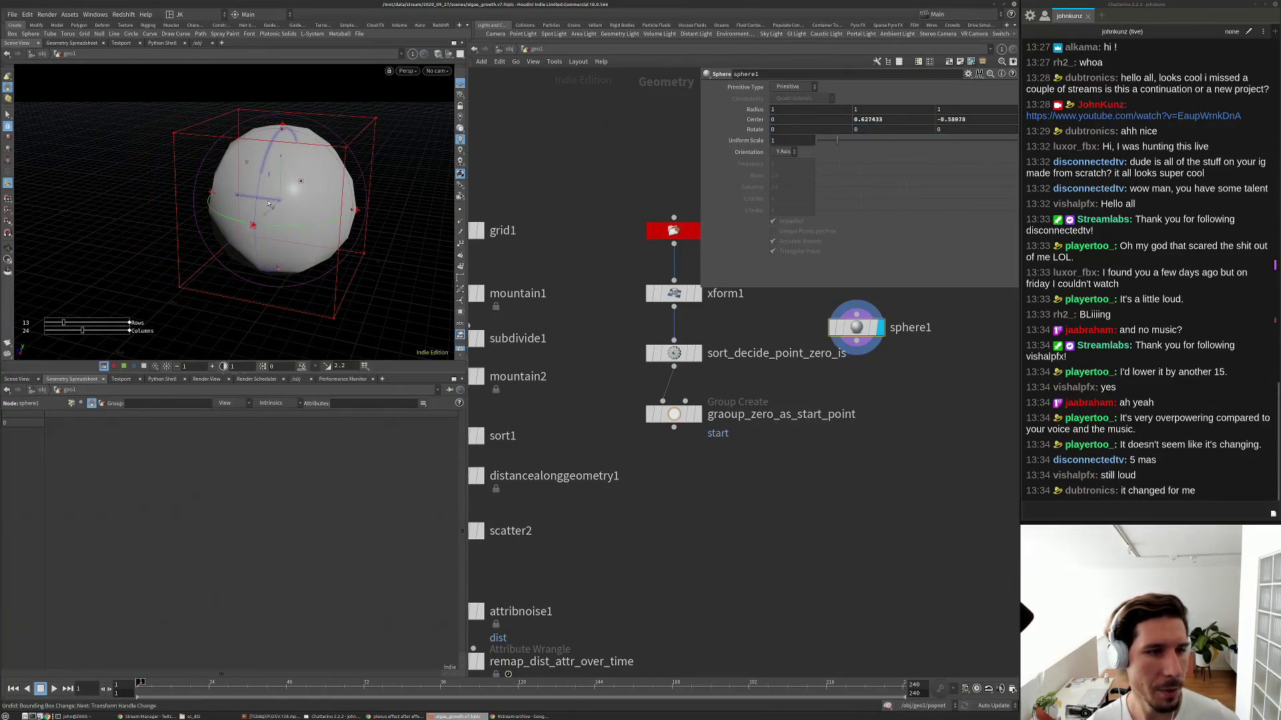
right_click(755, 120)
click(787, 188)
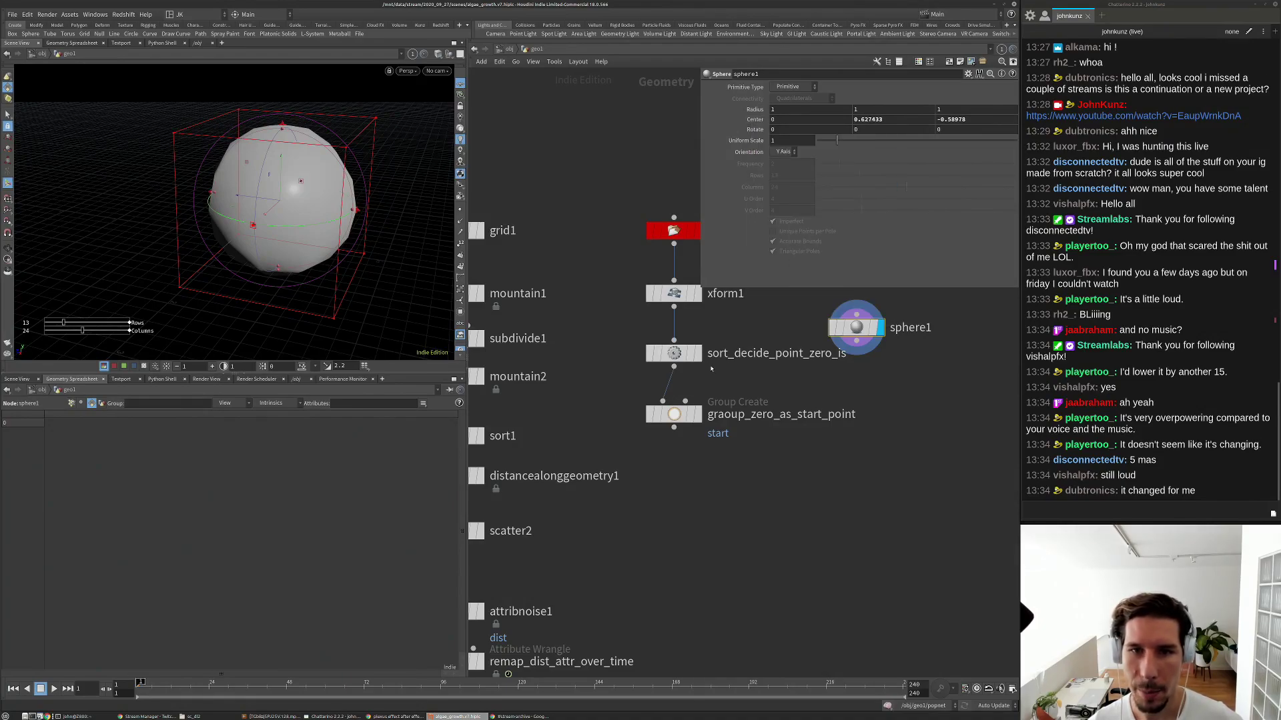
Paste sphere1's Center as a relative reference into the sort's Point, then display the group node again.
click(675, 354)
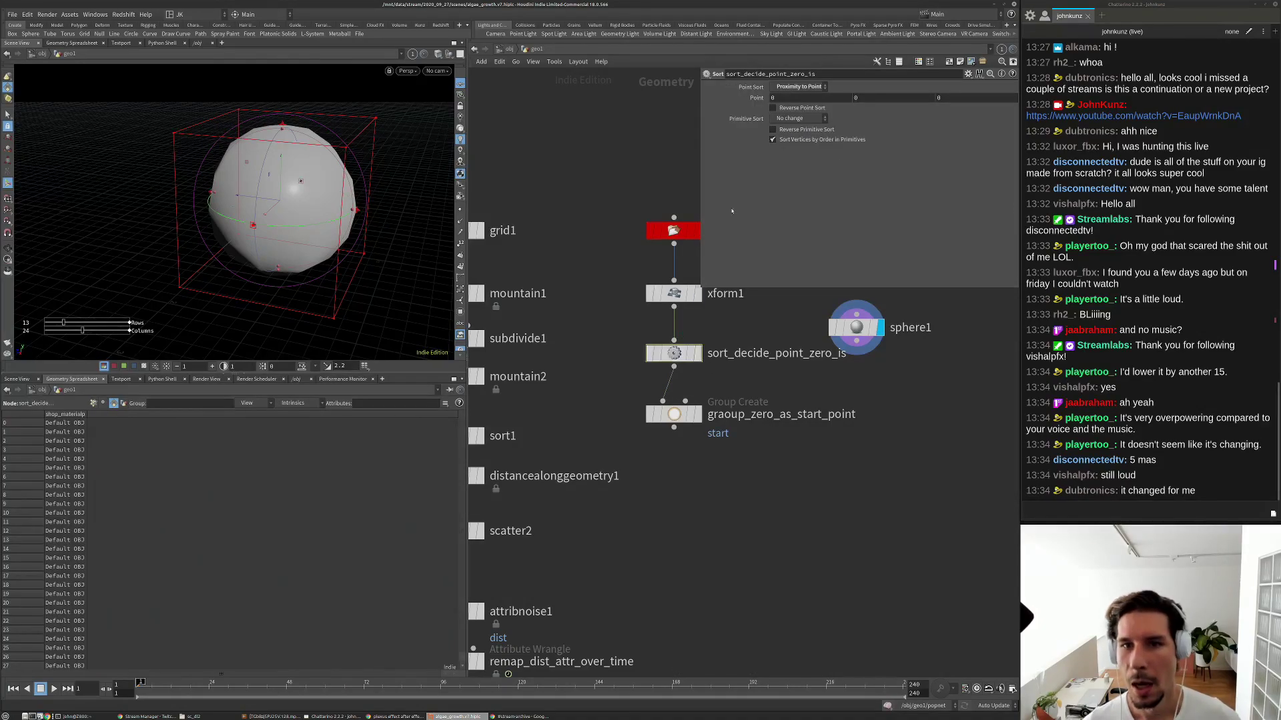
right_click(756, 98)
click(799, 197)
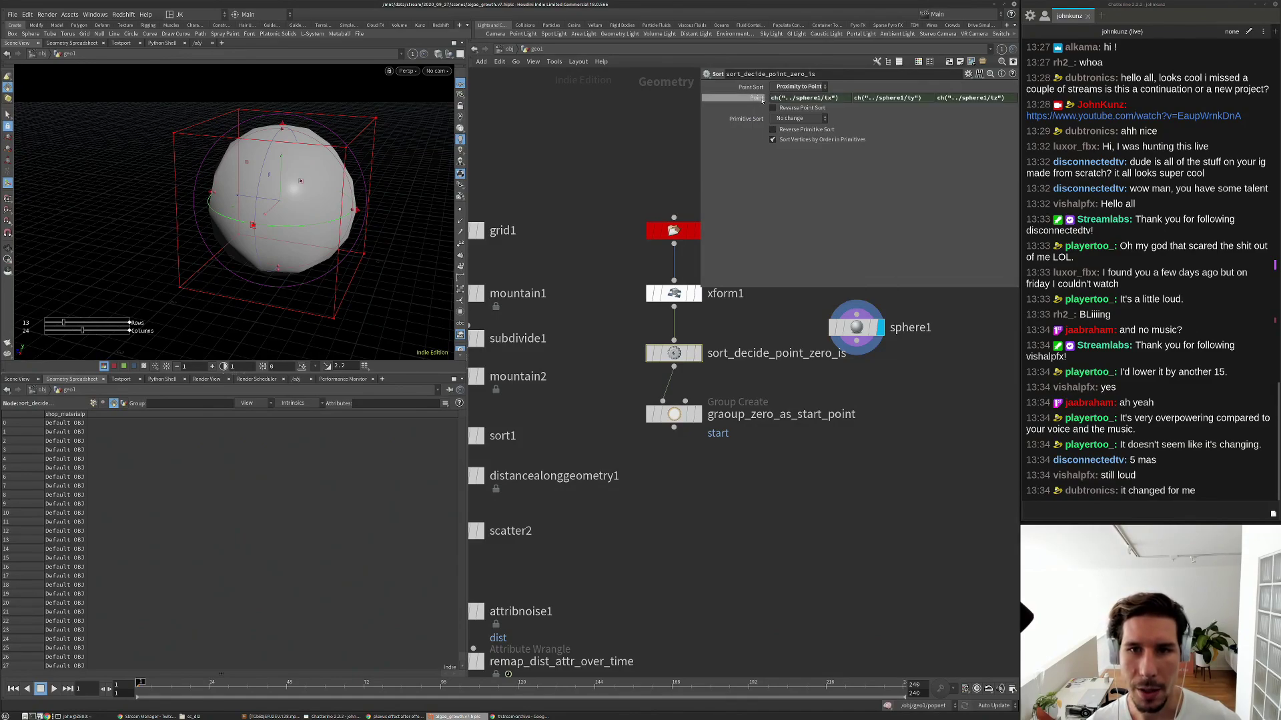
drag(862, 338, 748, 348)
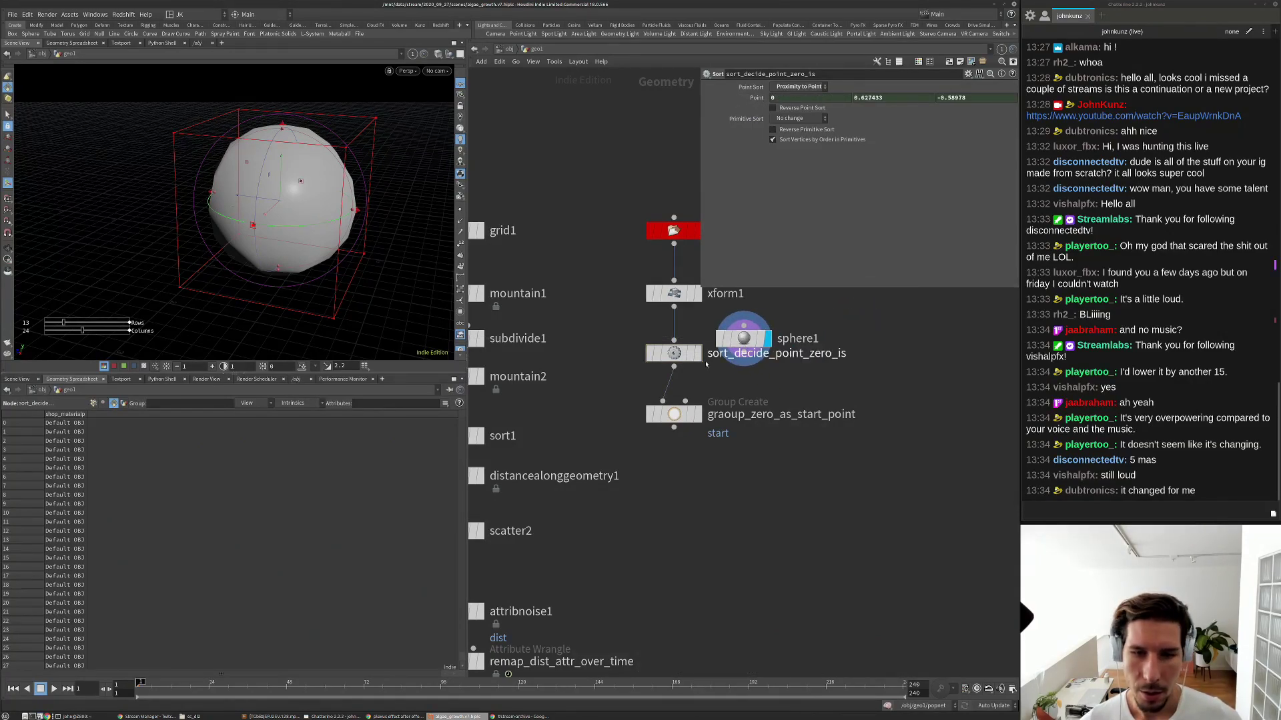
click(698, 413)
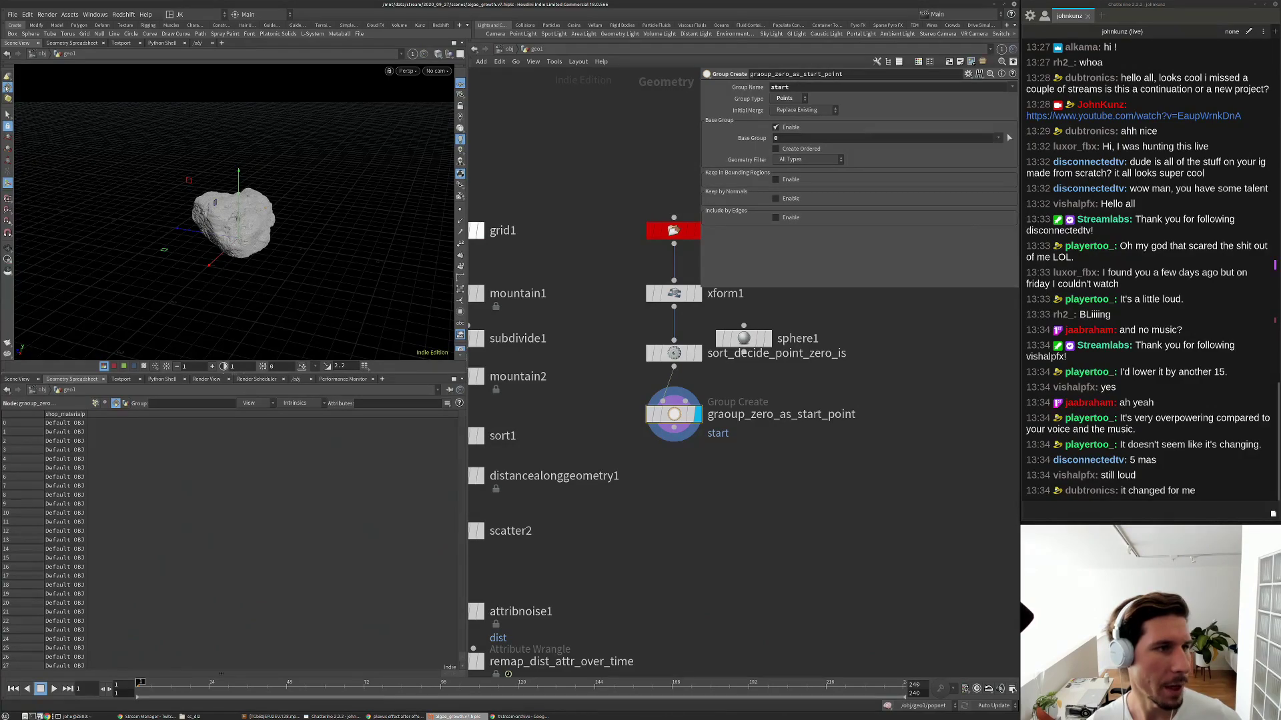
Keep showing the displayed geometry and collapse the Geometry Spreadsheet to enlarge the viewport.
right_click(6, 87)
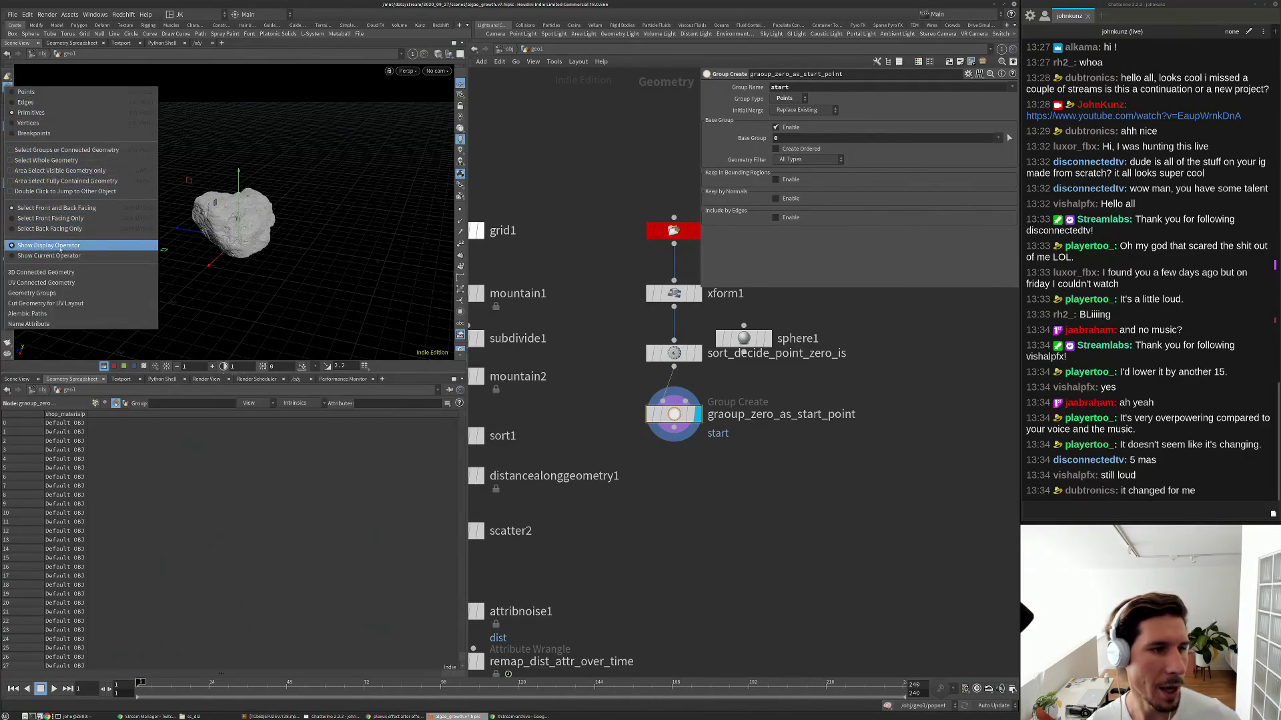
click(73, 245)
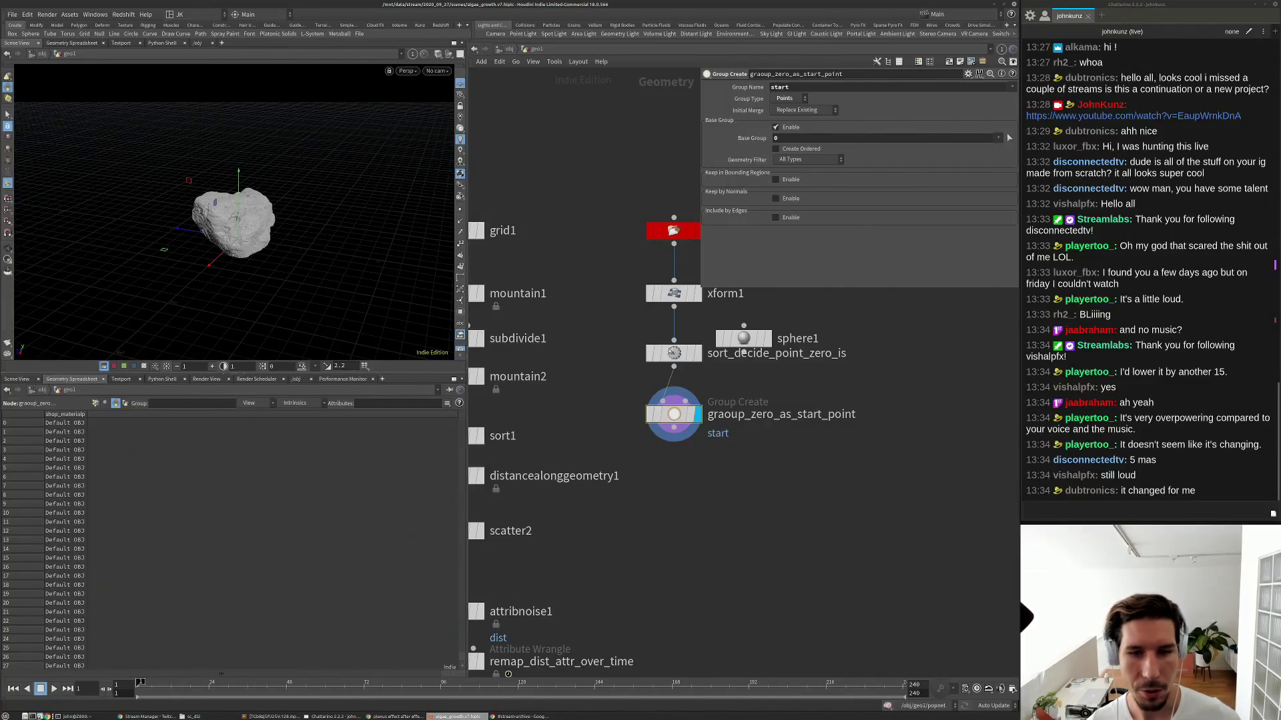
scroll(630, 369, down, 4)
click(529, 375)
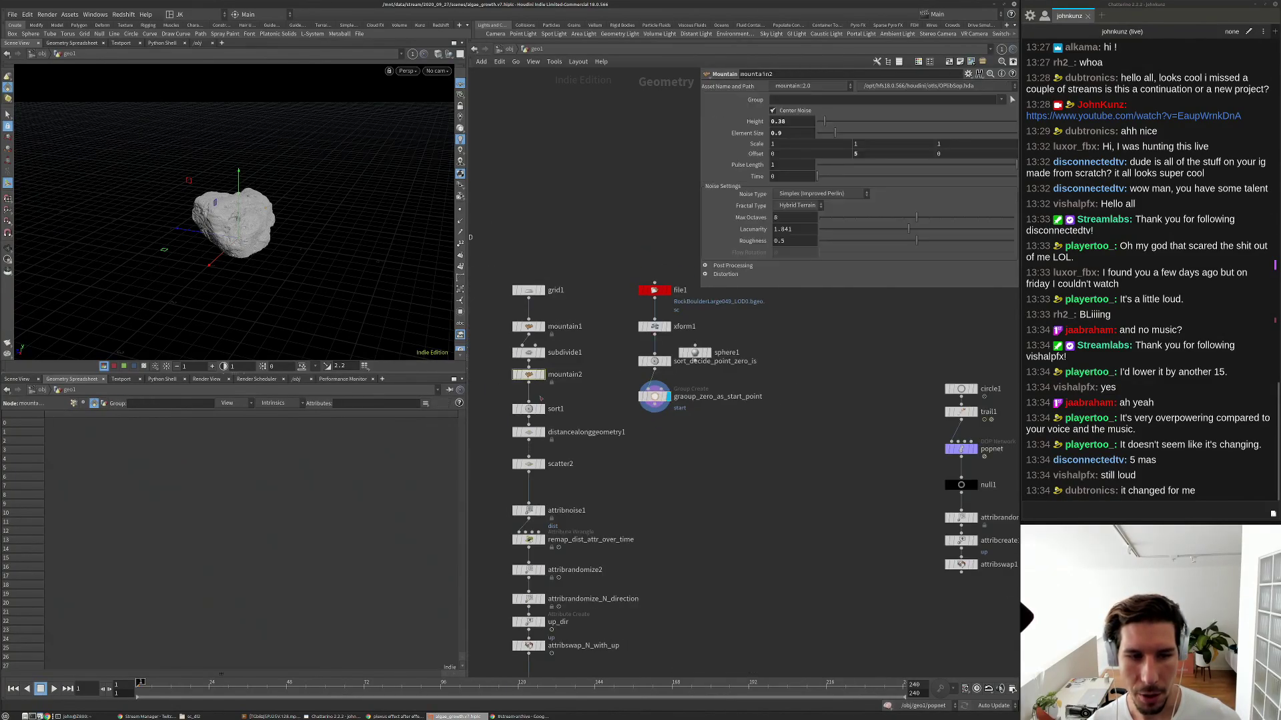
click(245, 376)
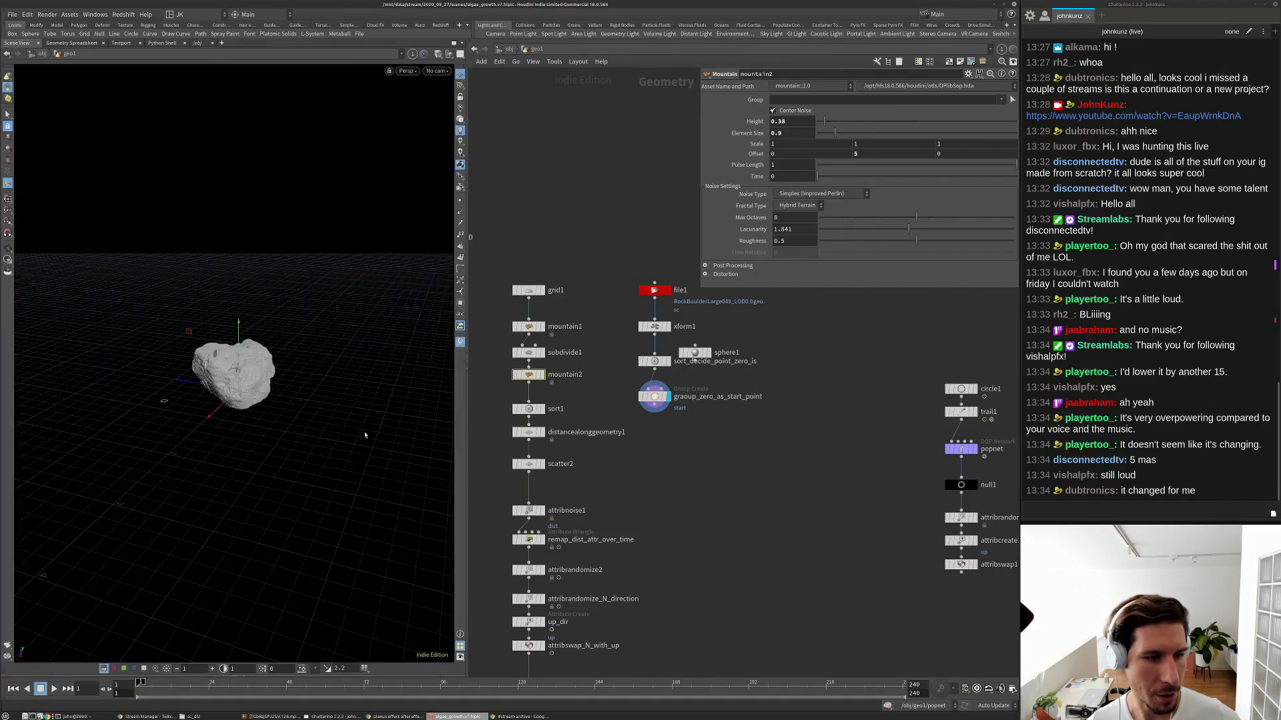
Select sphere1 and enable Show Current Operator so its handles overlay the rock.
middle_drag(578, 403, 649, 347)
click(967, 380)
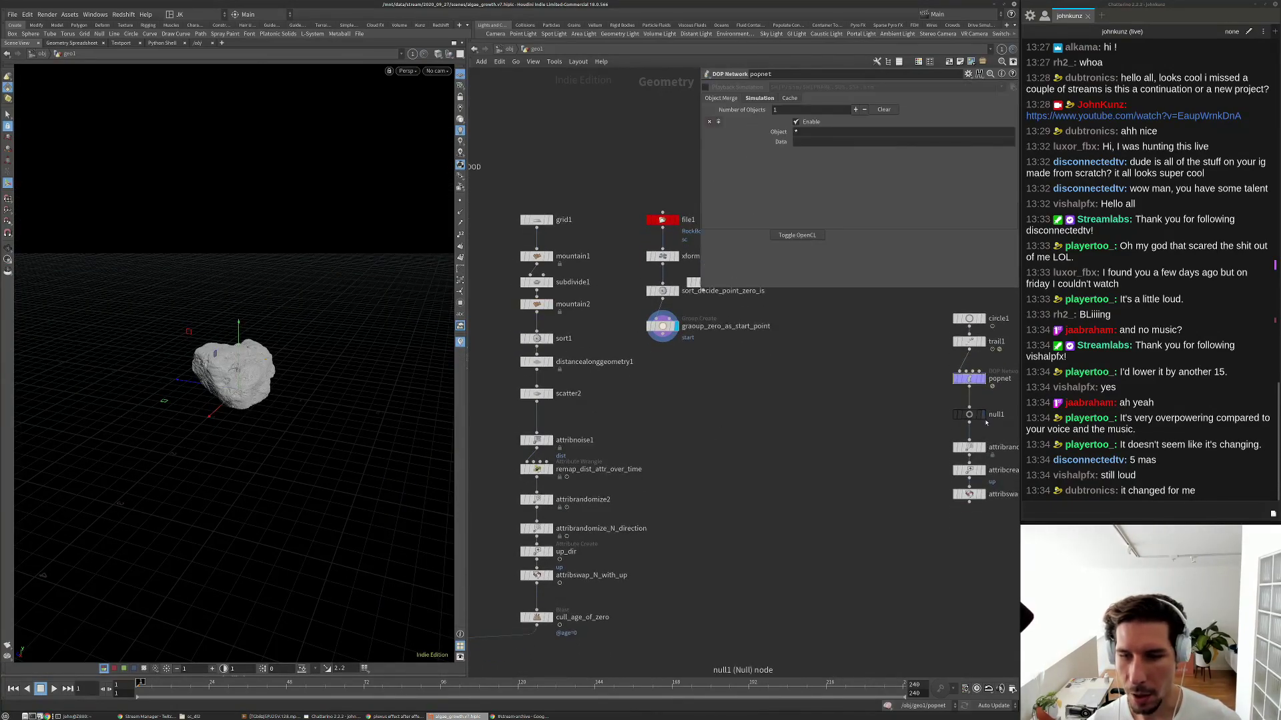
click(968, 447)
click(970, 472)
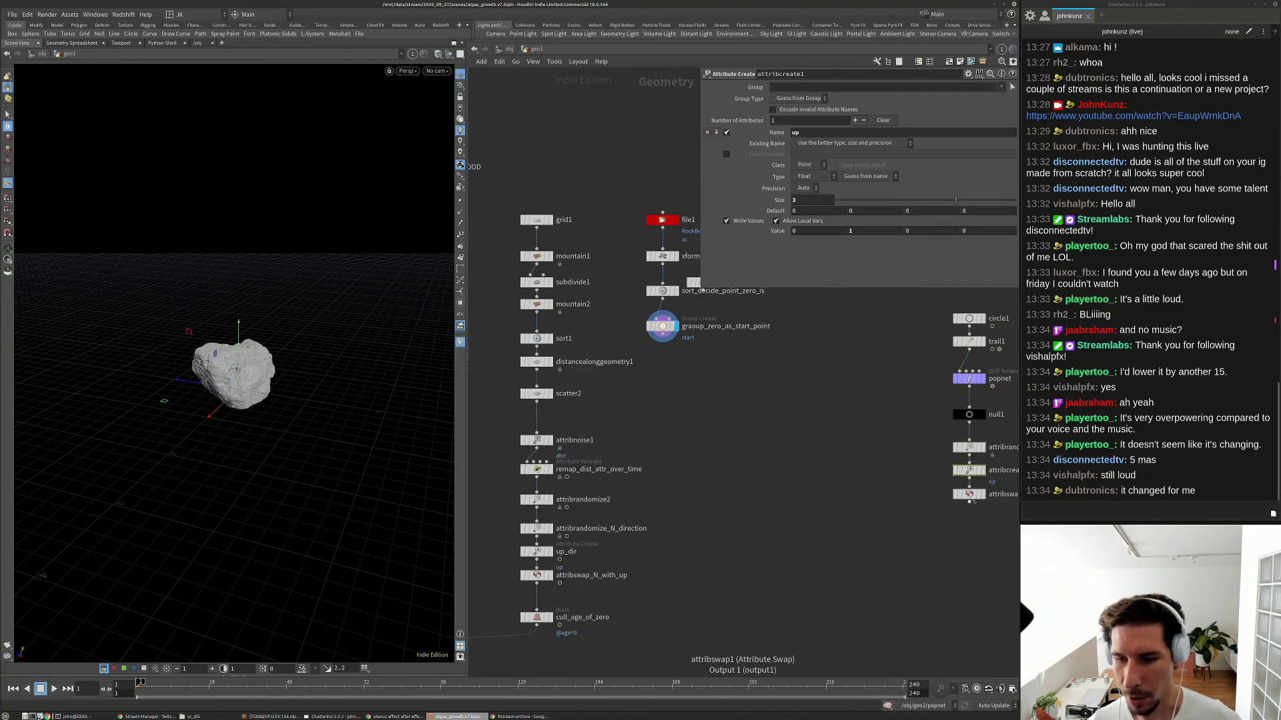
middle_drag(709, 340, 685, 388)
scroll(685, 388, up, 1)
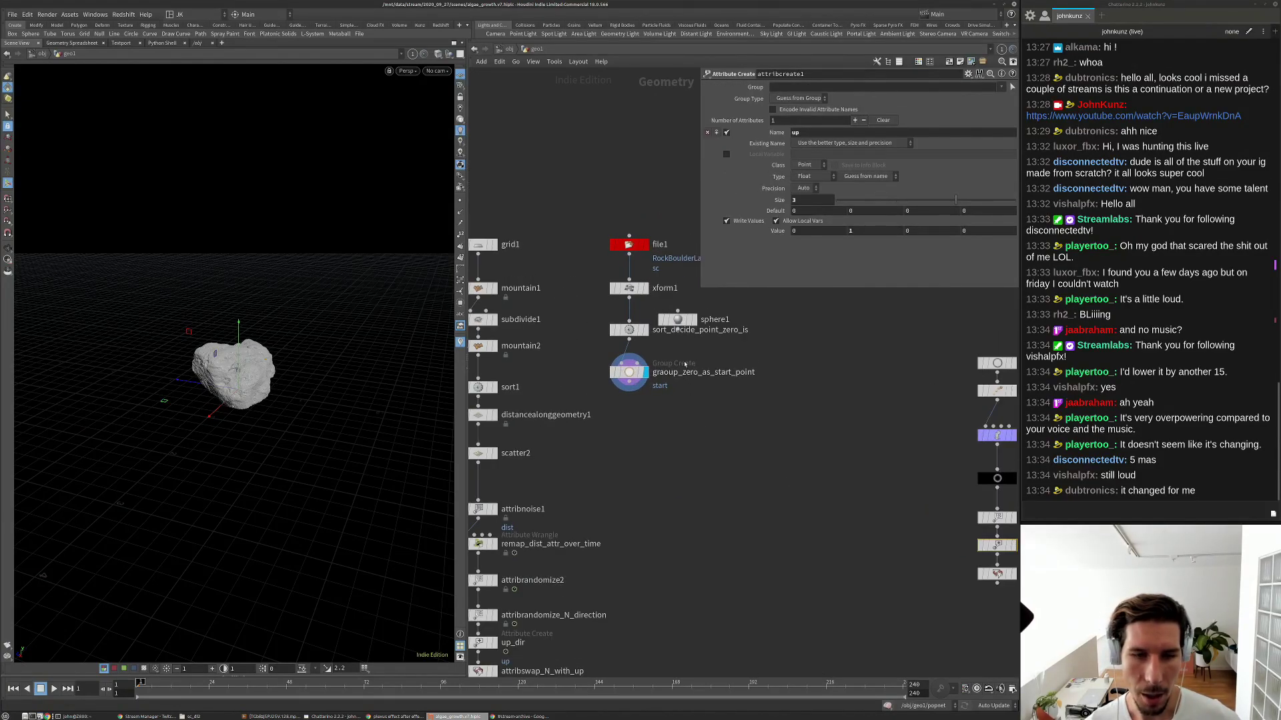
click(681, 319)
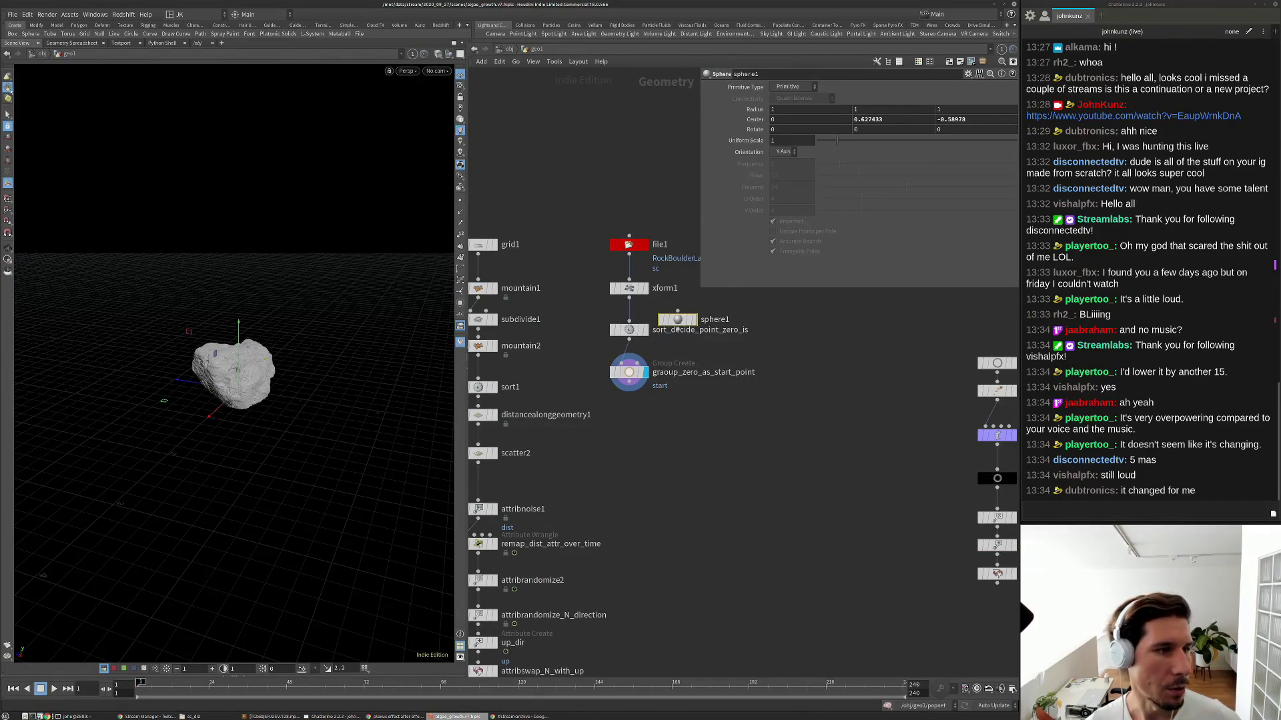
right_click(8, 88)
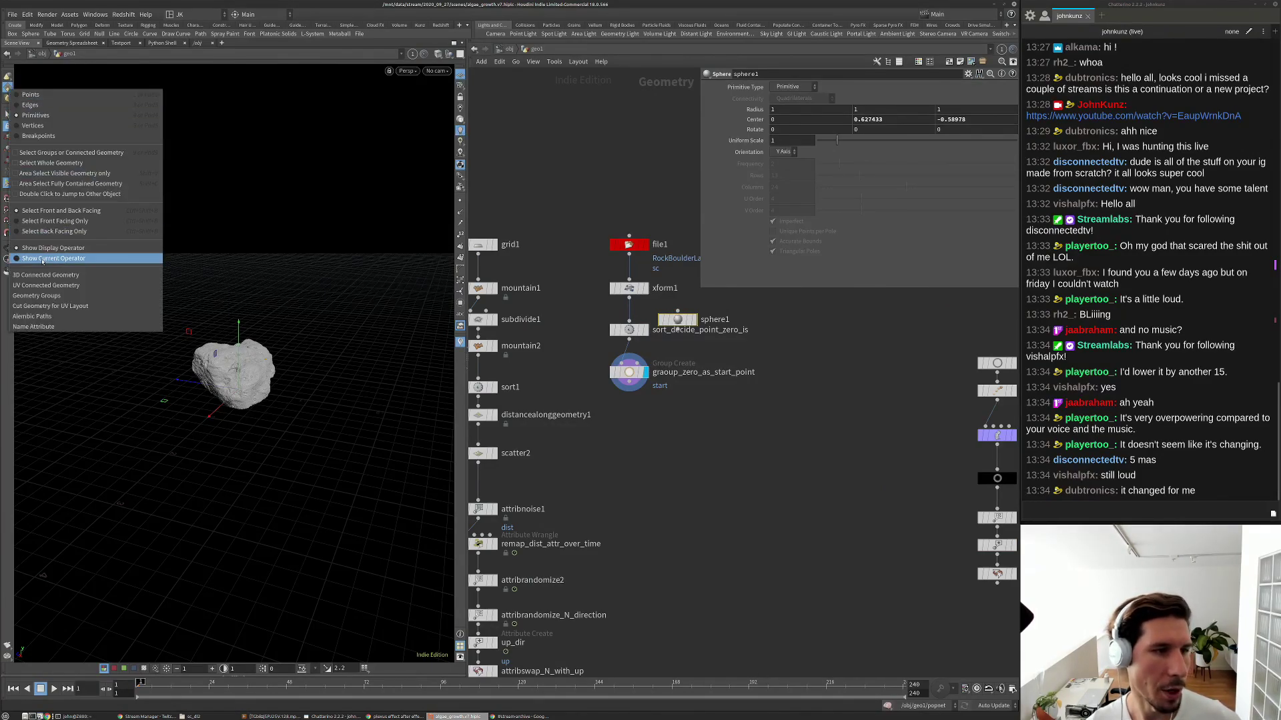
click(24, 259)
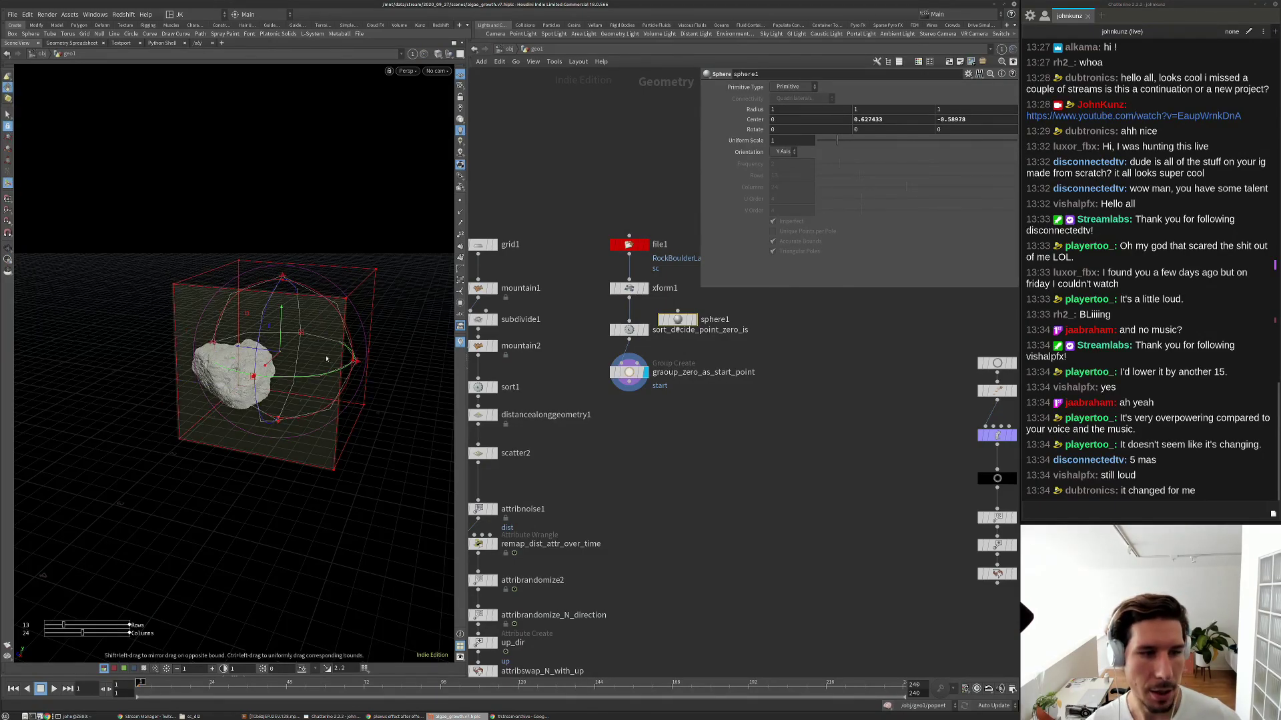
Raise sphere1's centre Y to 0.759398 with its viewport handle.
scroll(273, 377, up, 10)
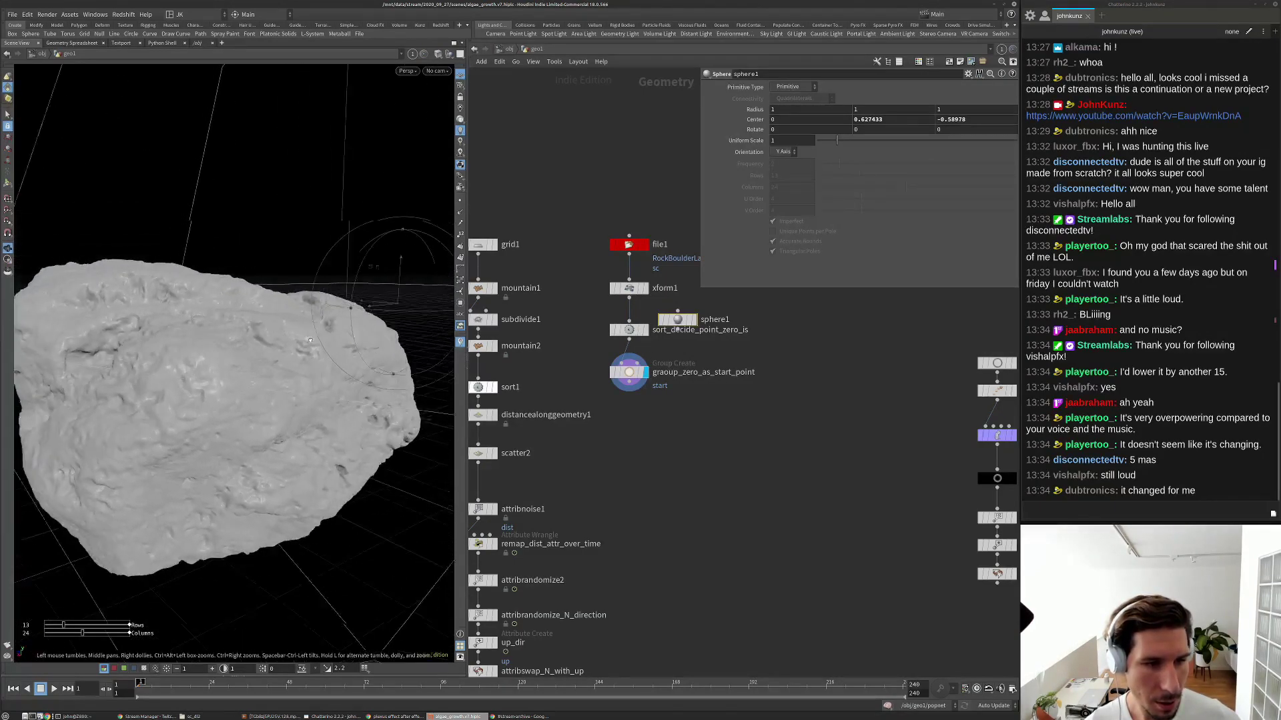
drag(310, 340, 333, 349)
key(Return)
drag(435, 286, 362, 379)
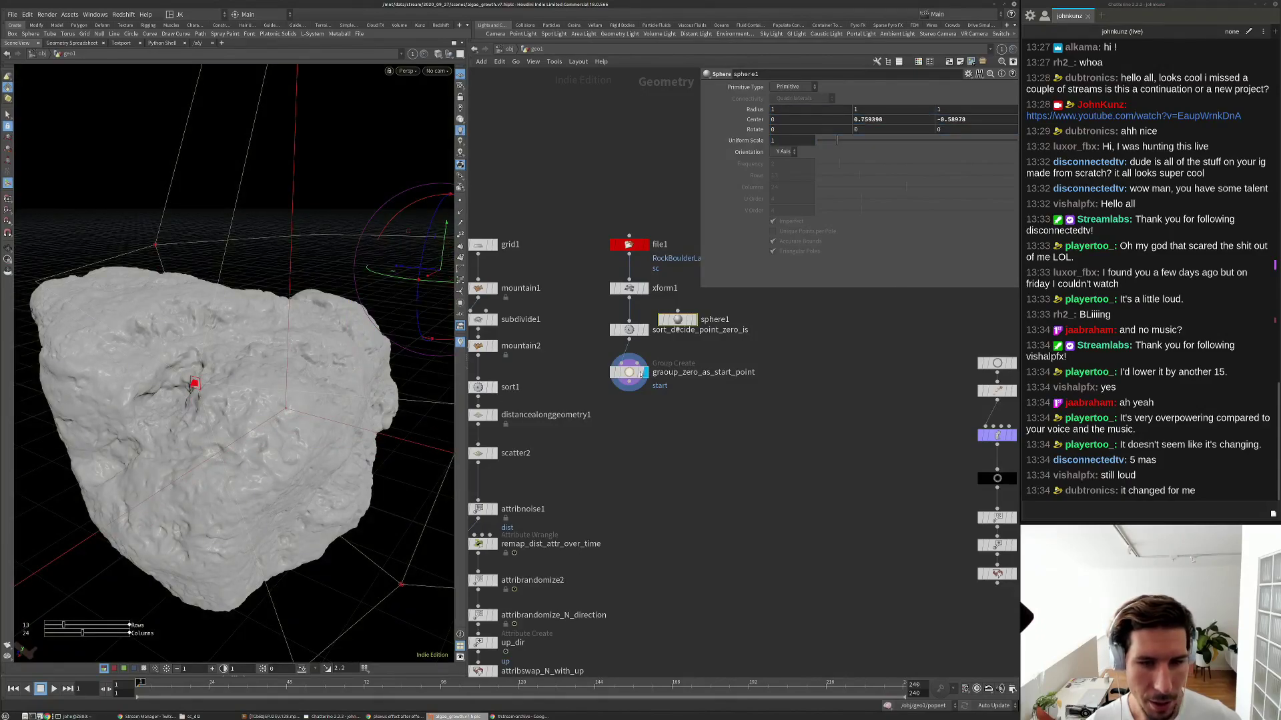
click(628, 372)
scroll(348, 351, up, 10)
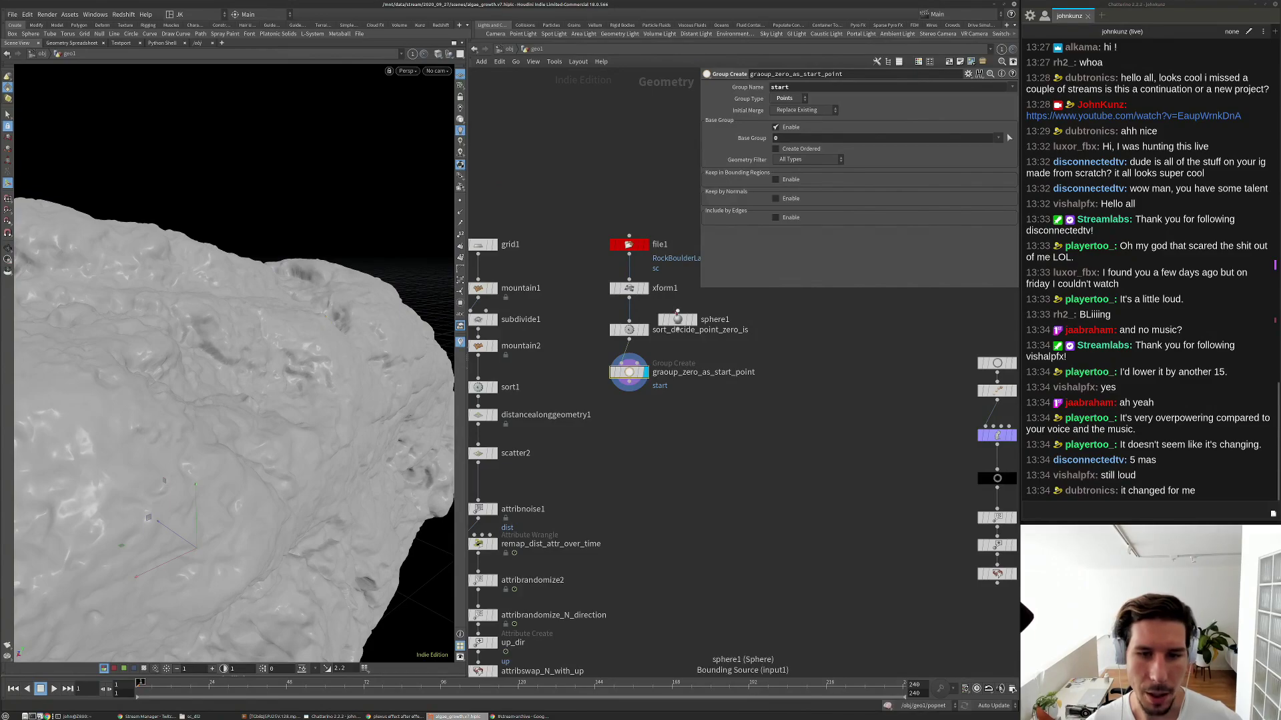
click(677, 321)
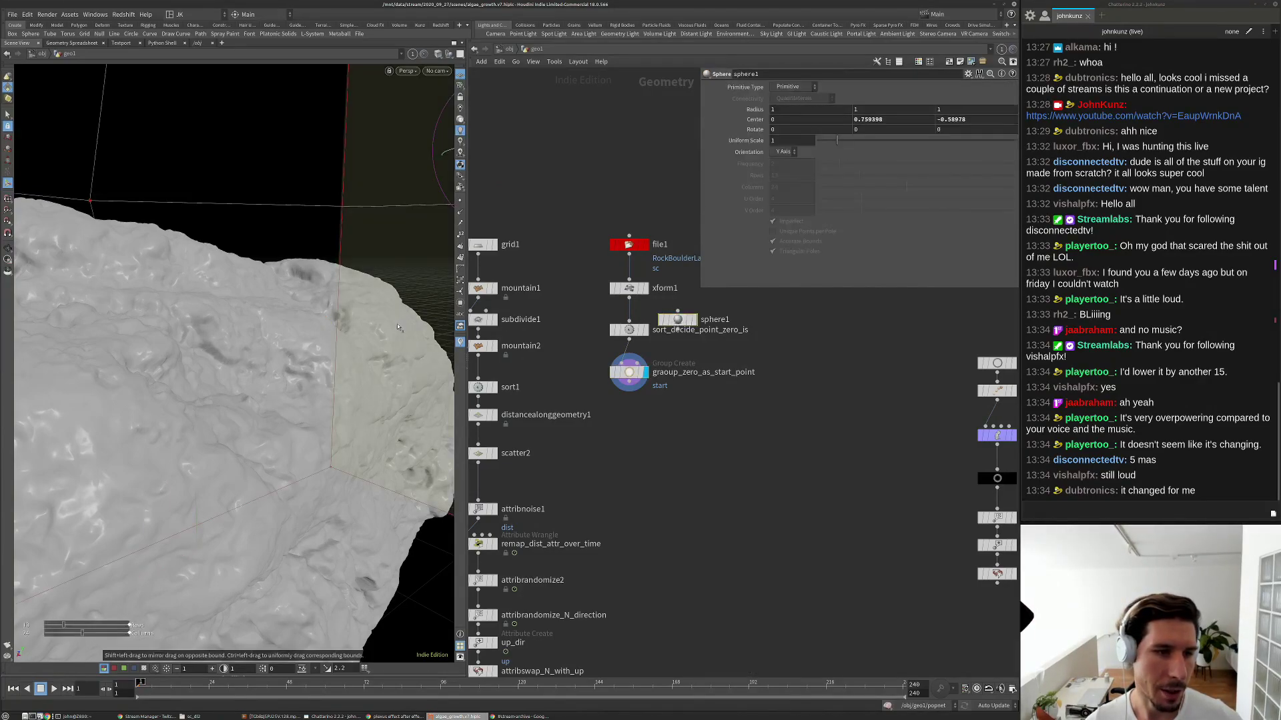
key(Tab)
Add a color1 node after the group, limited to the start group, with green 0 for magenta.
text(color)
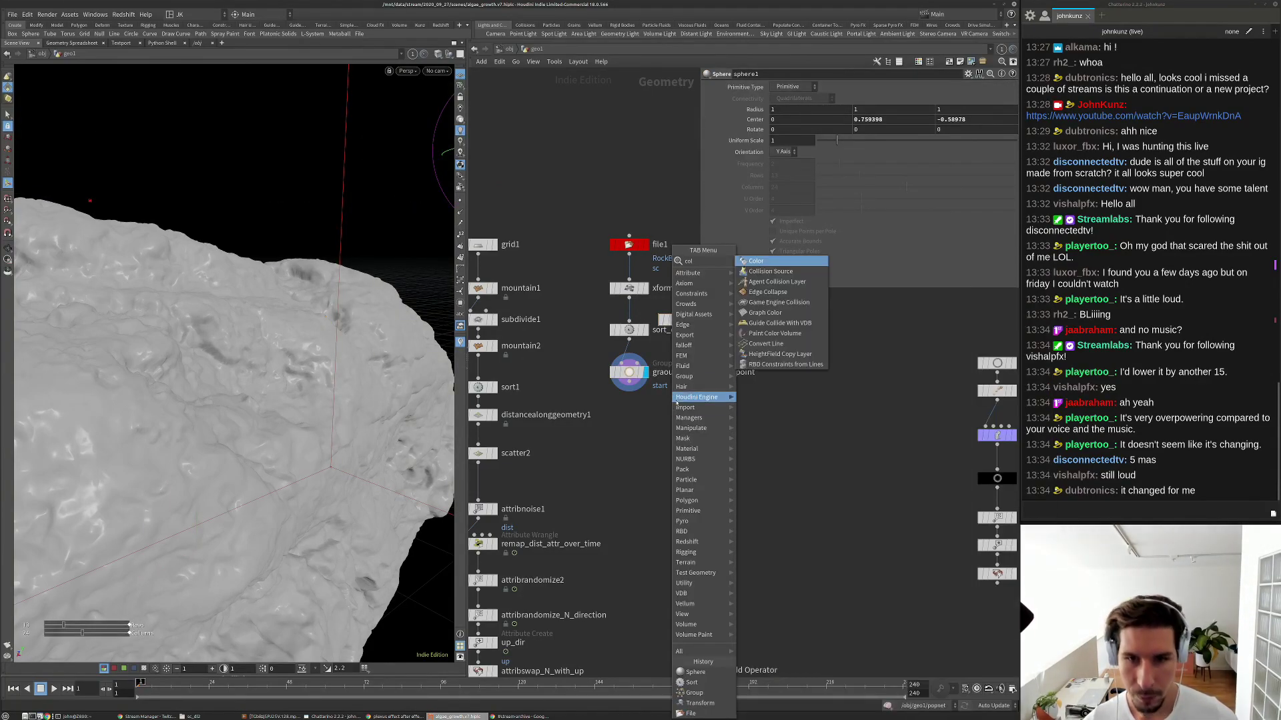
key(Return)
click(647, 400)
drag(647, 395, 629, 382)
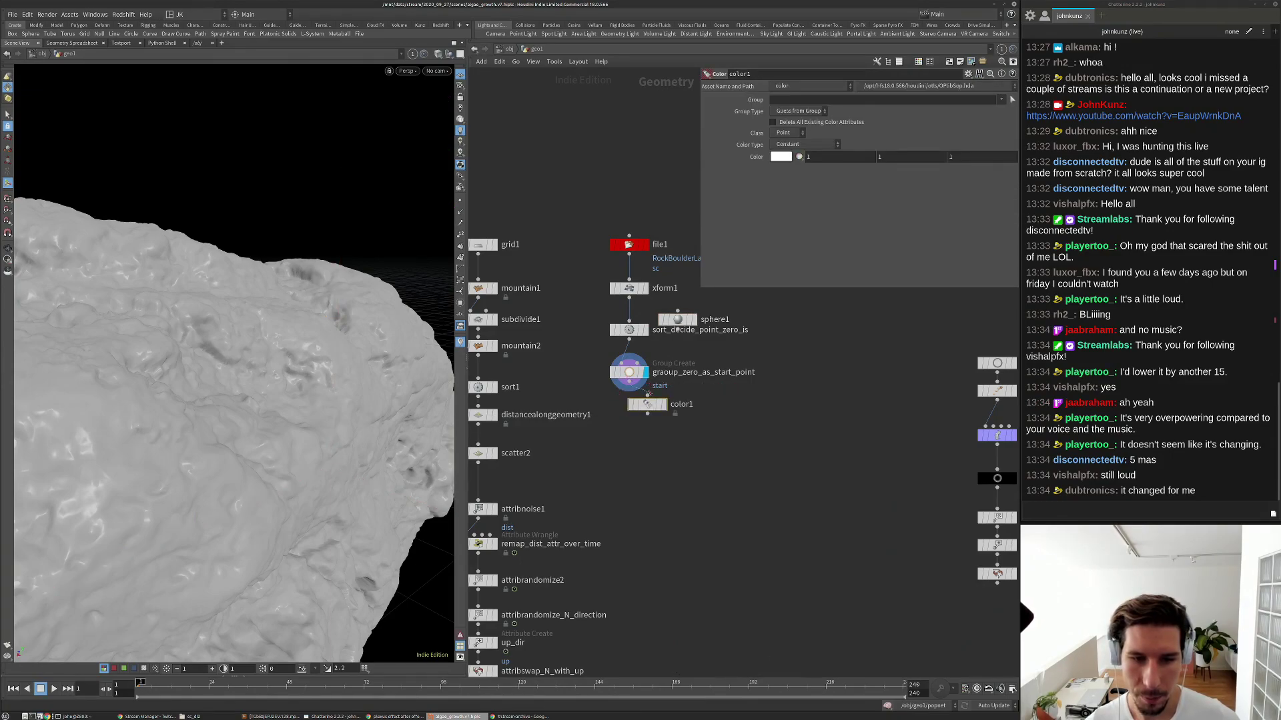
click(664, 404)
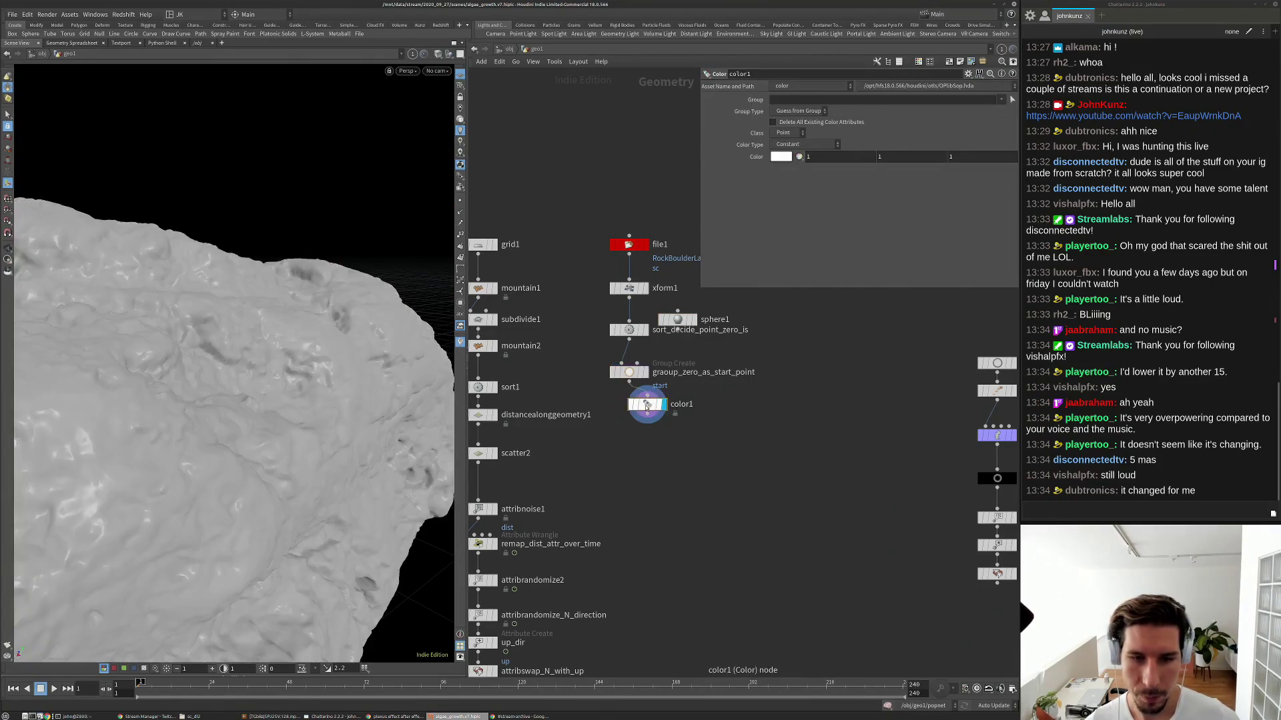
click(1006, 111)
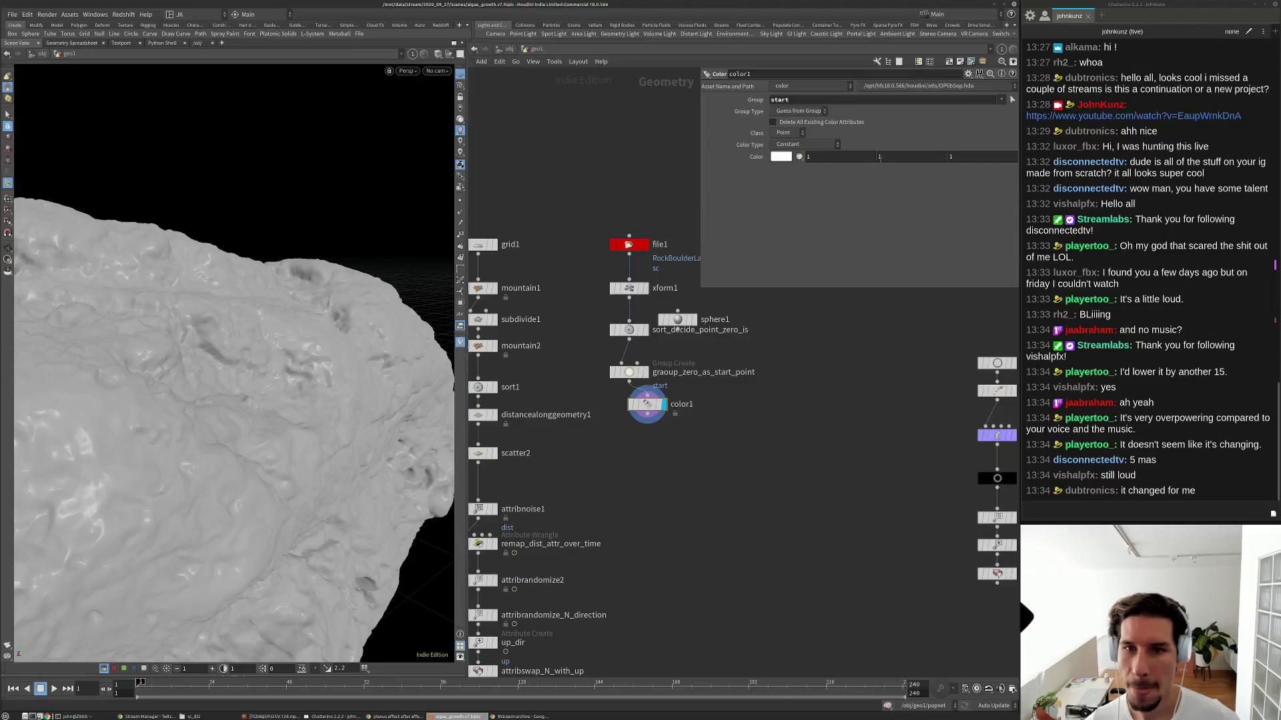
key(Tab)
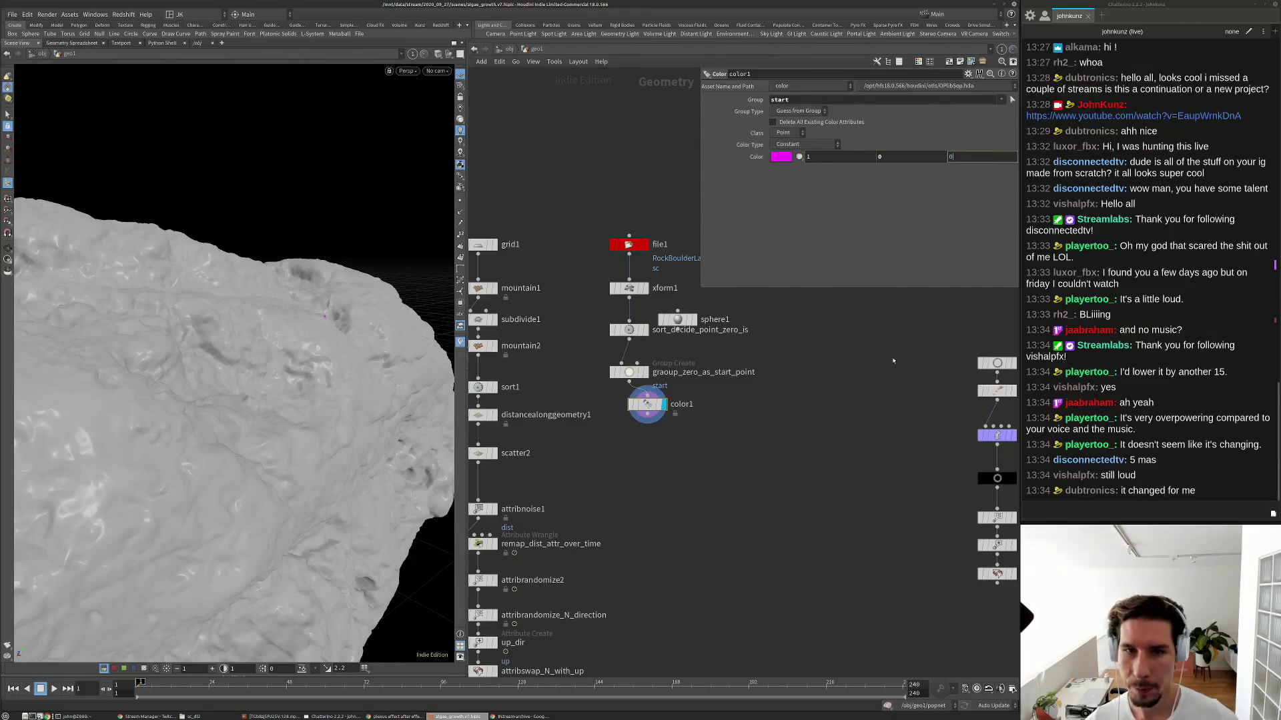
Lower sphere1's centre Y to 0.310815 and place its node back above sort.
click(678, 320)
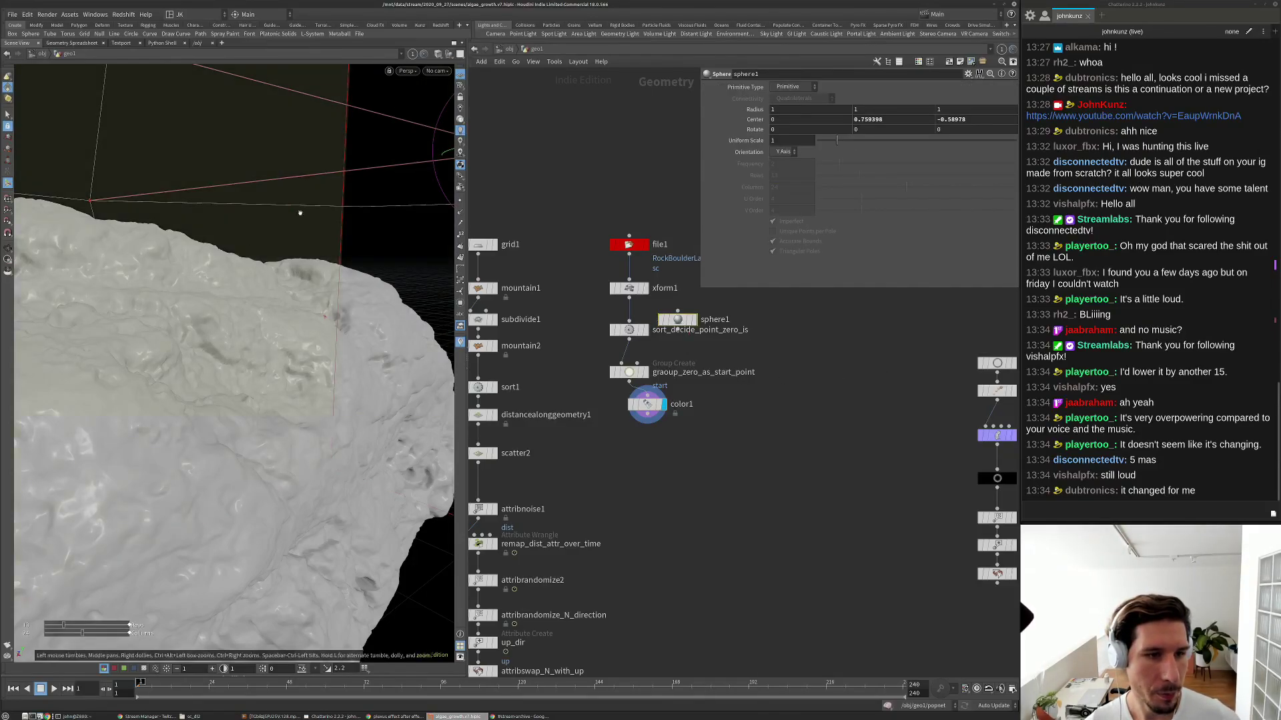
key(space+h)
drag(266, 220, 287, 427)
right_drag(287, 427, 347, 363)
middle_drag(347, 363, 299, 273)
drag(298, 273, 280, 280)
right_drag(280, 280, 234, 355)
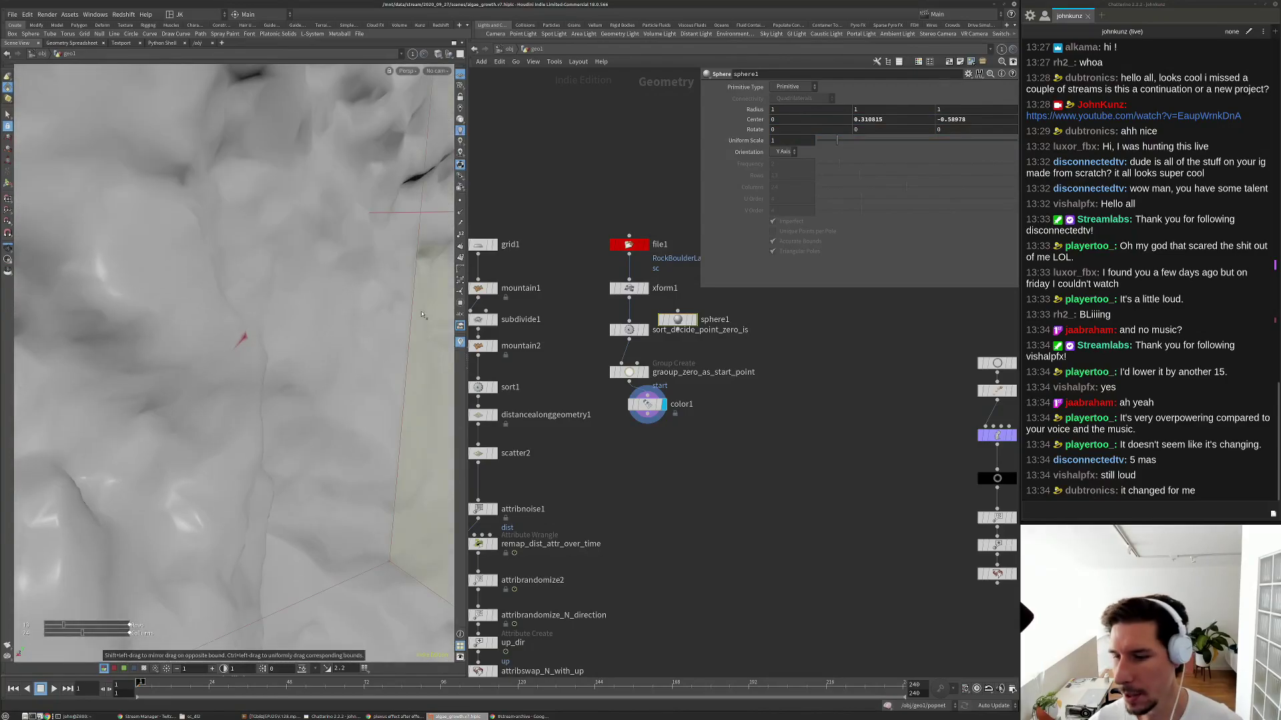
key(Return)
scroll(628, 330, up, 3)
mouse_move(690, 316)
mouse_down()
mouse_move(721, 317)
mouse_move(695, 351)
mouse_move(677, 309)
mouse_up()
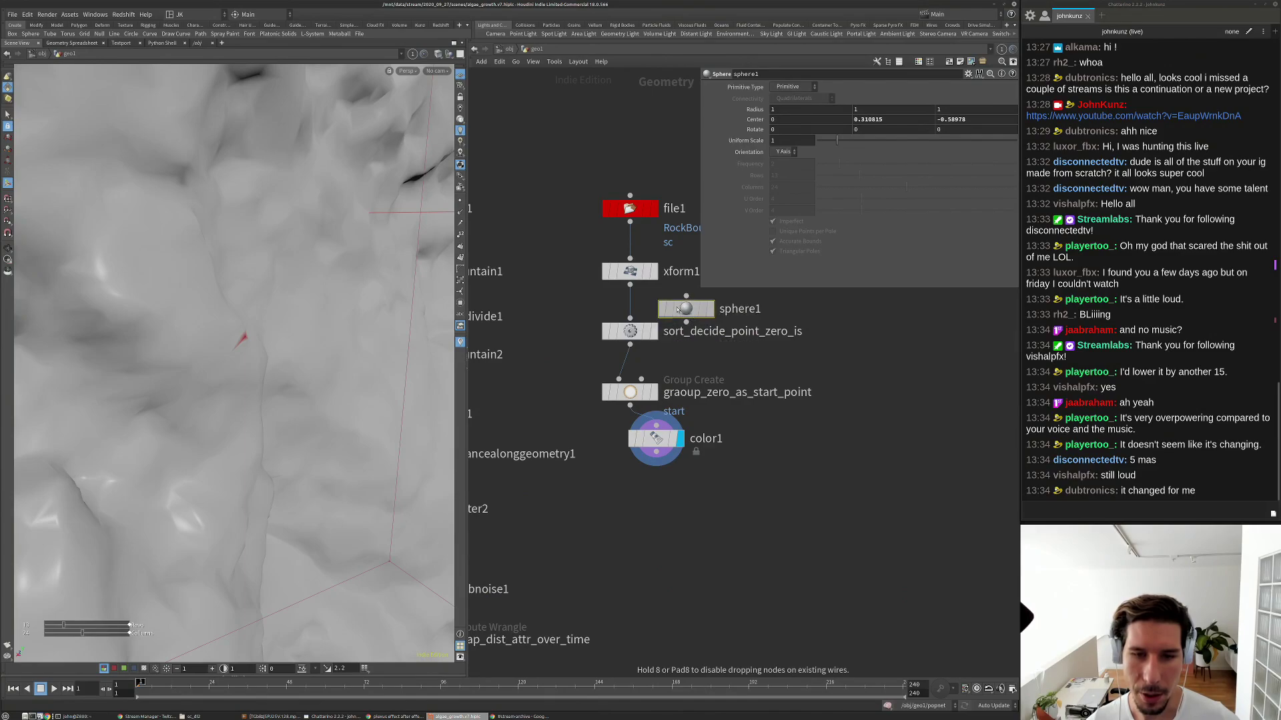
Rename sphere1 to sphere_start_locator.
double_click(740, 308)
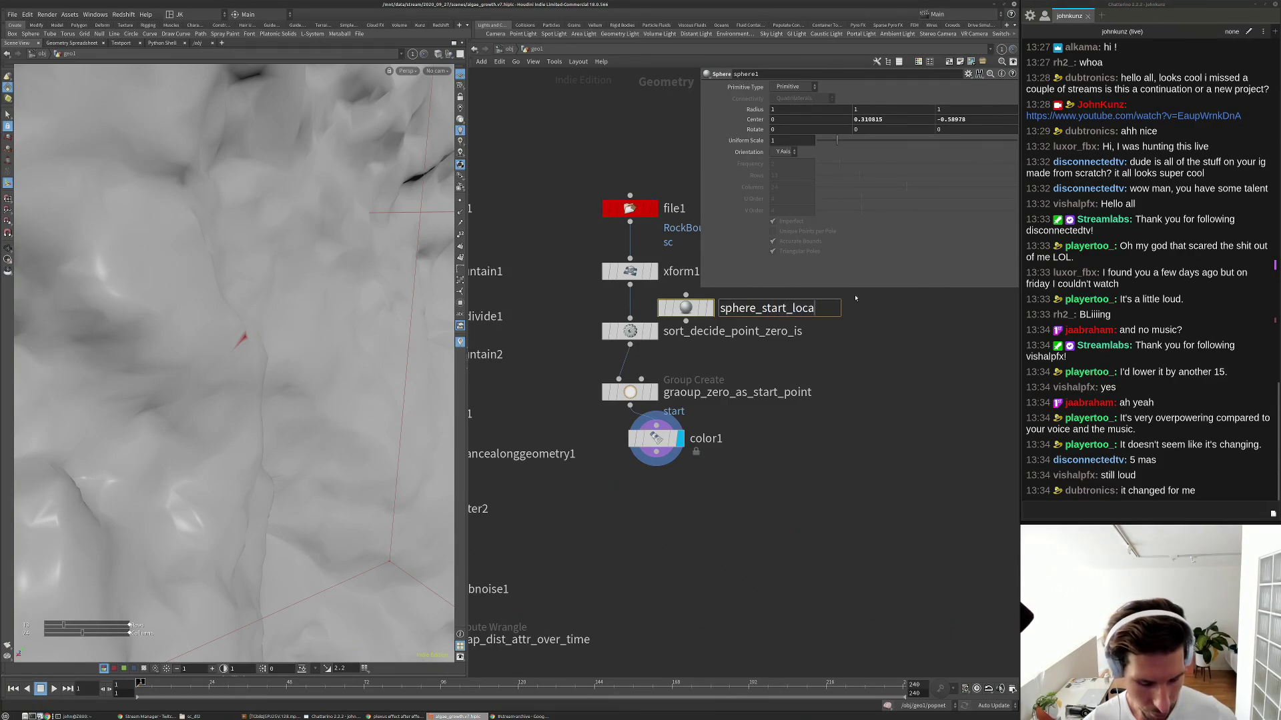
text(sphere_start_locator)
key(Return)
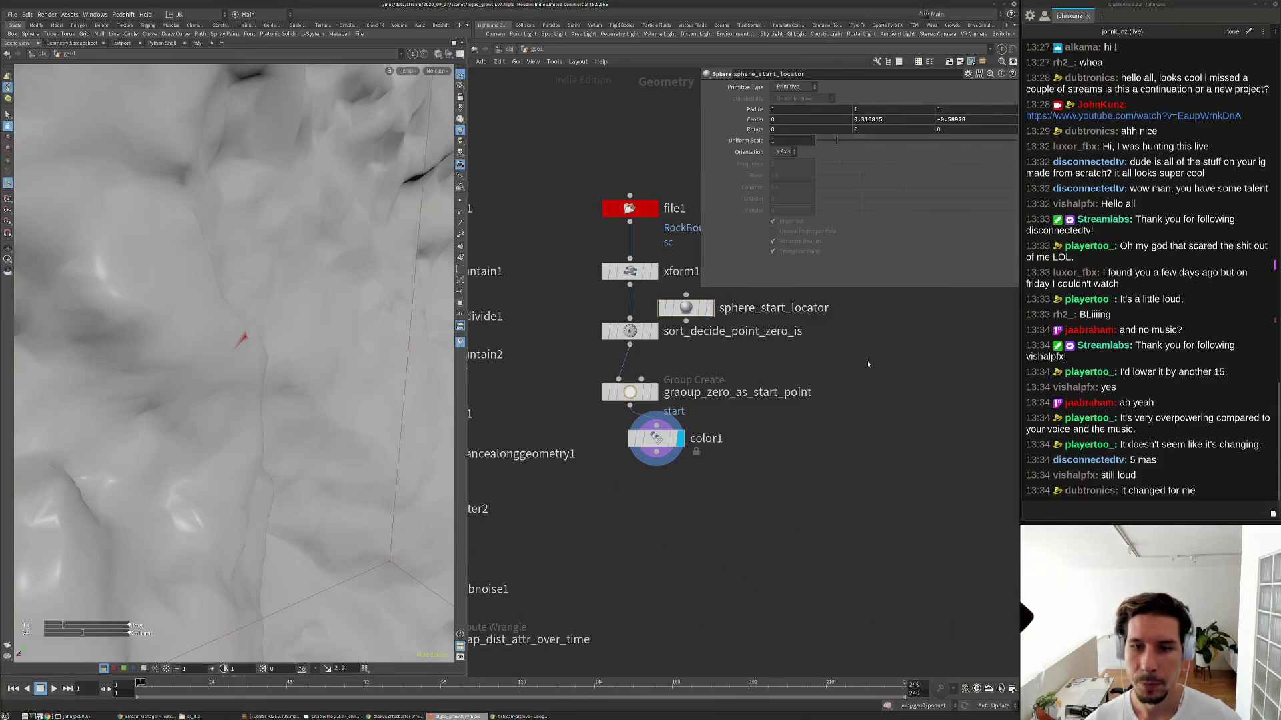
Delete the color1 node from the network.
click(656, 439)
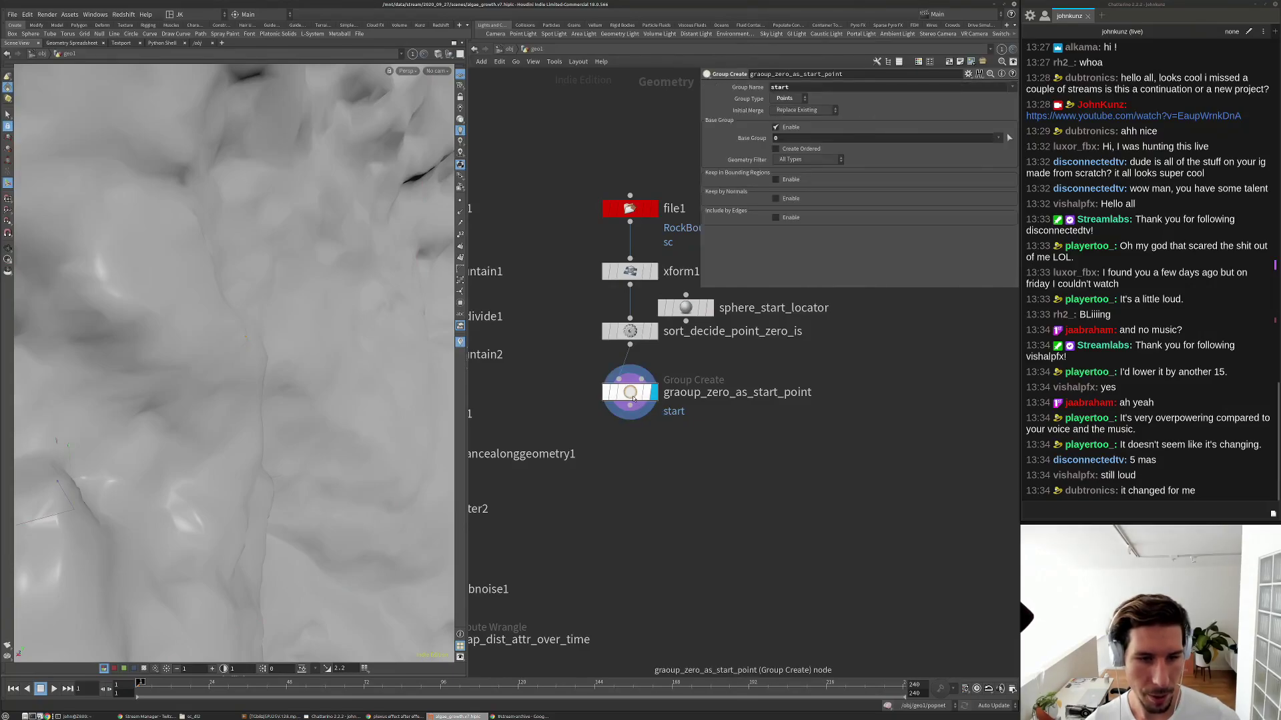
key(Delete)
key(Tab)
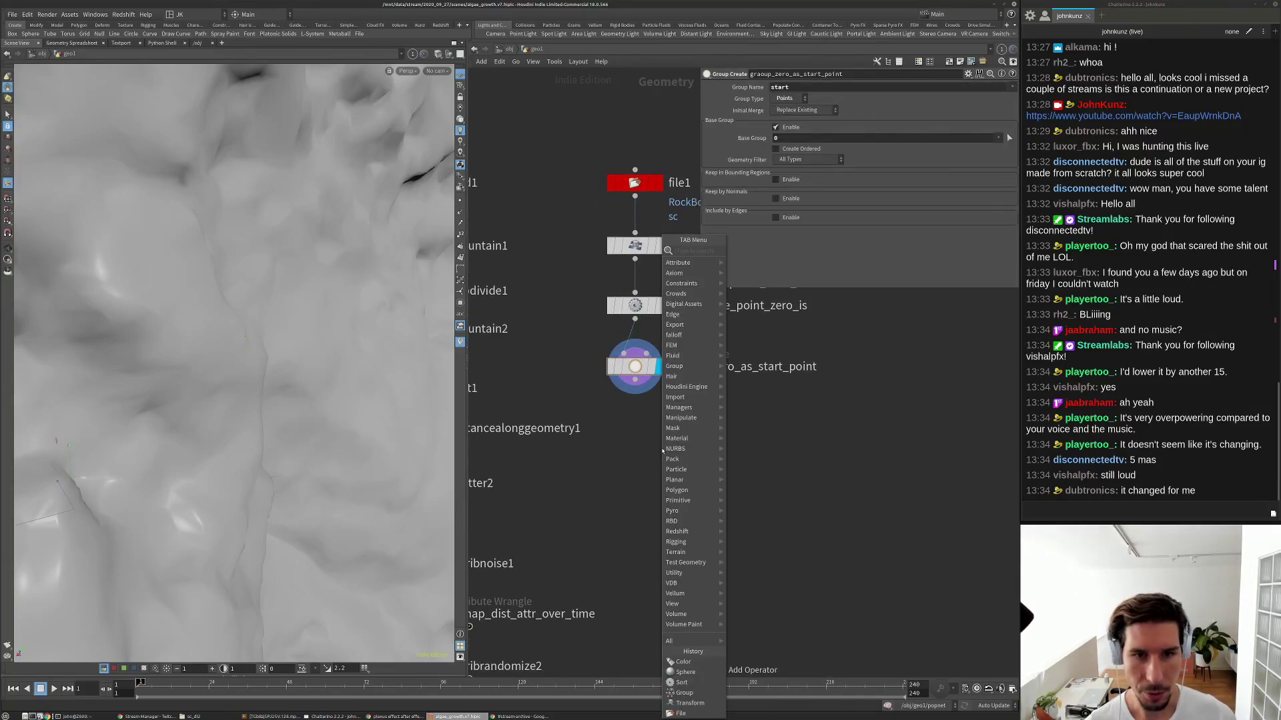
Move sphere_start_locator over the rock's top to centre Y 0.661924 with Z near zero.
key(Escape)
drag(744, 458, 639, 275)
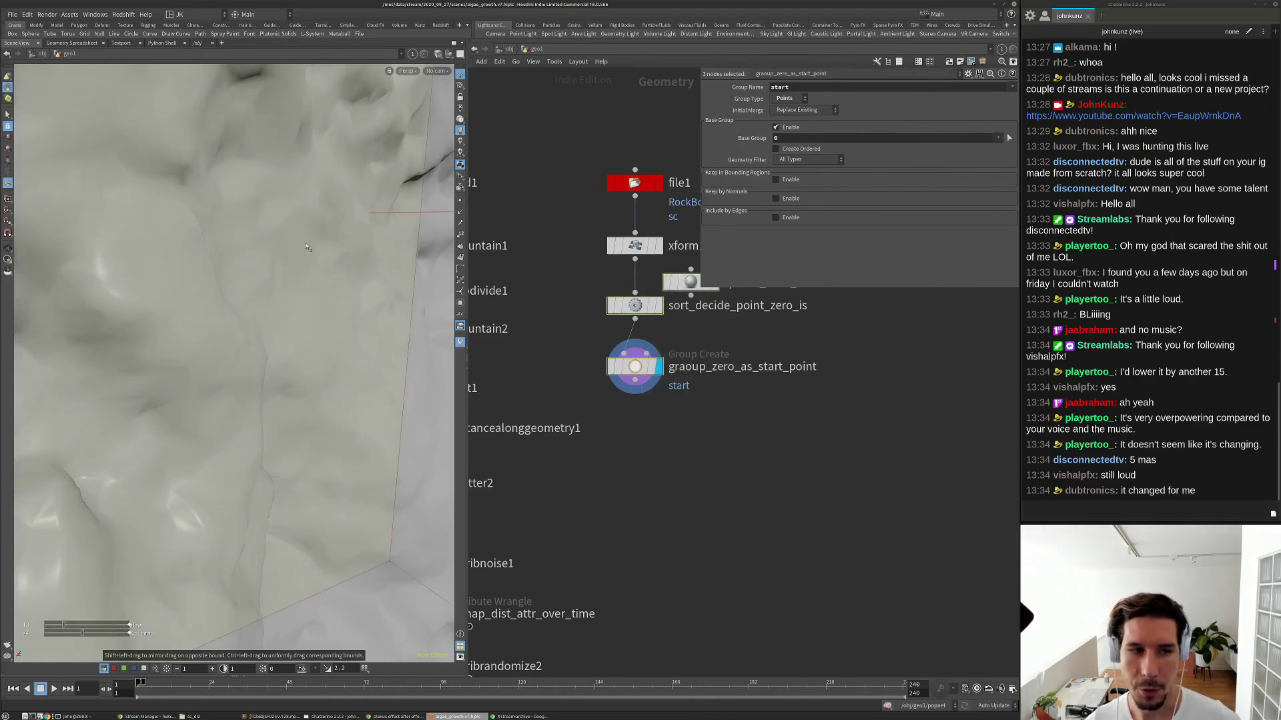
alt+right_drag(362, 252, 212, 330)
alt+drag(183, 385, 427, 265)
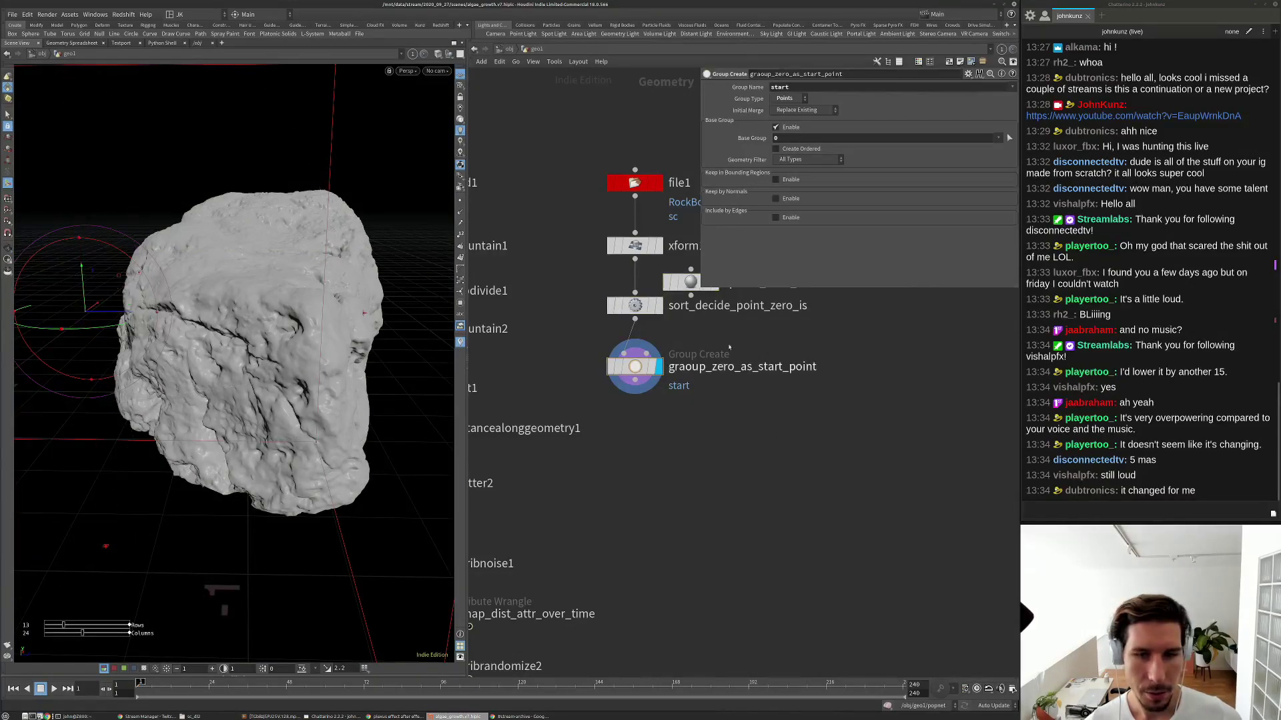
click(689, 281)
drag(84, 287, 161, 203)
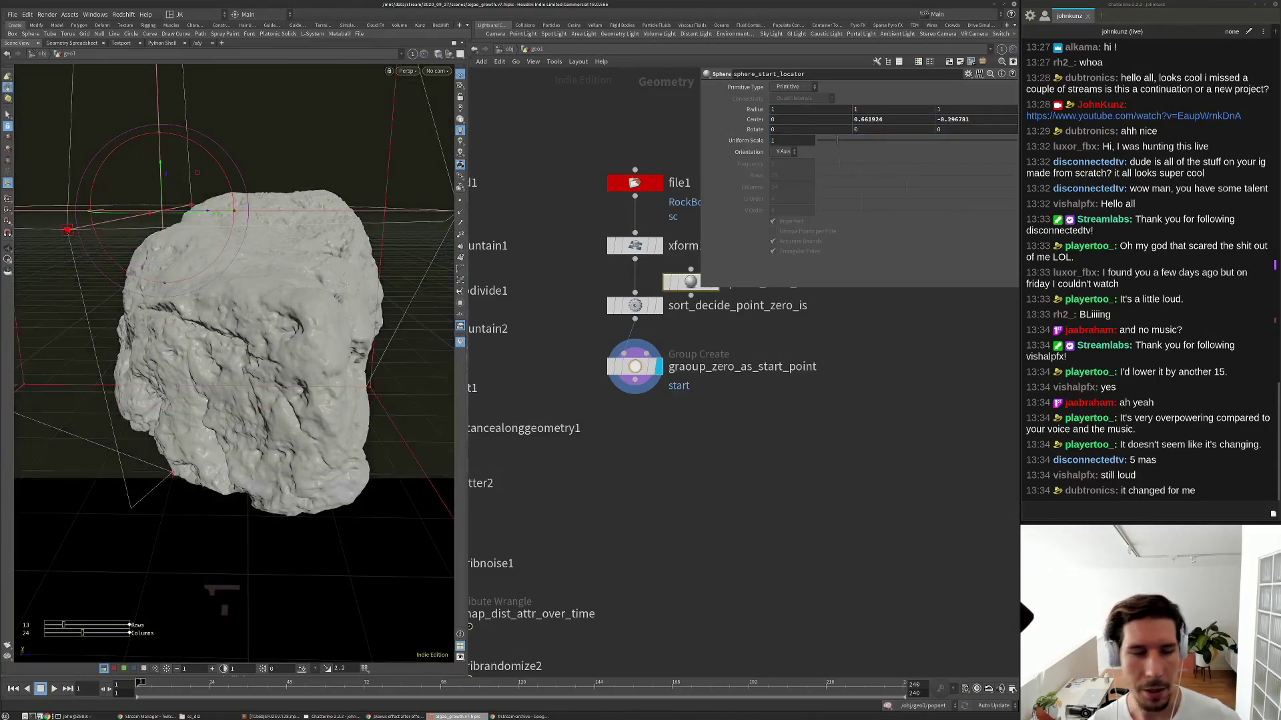
alt+drag(340, 217, 304, 148)
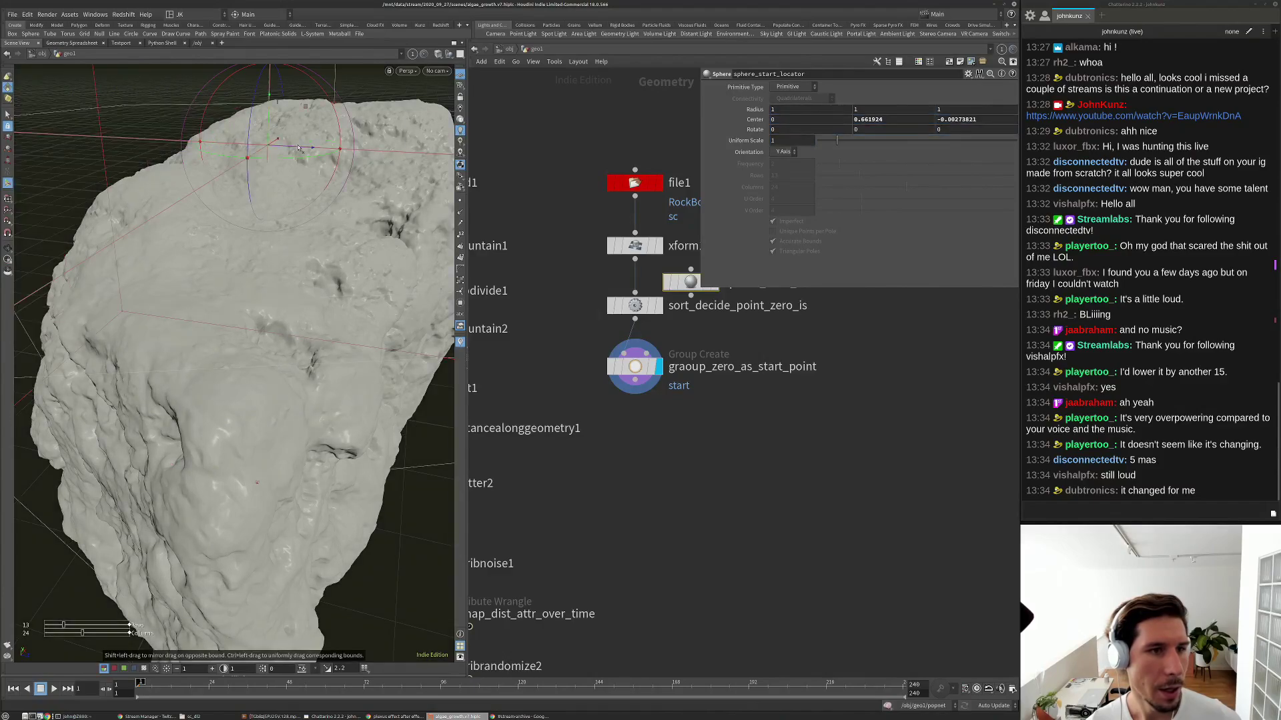
middle_drag(727, 492, 785, 441)
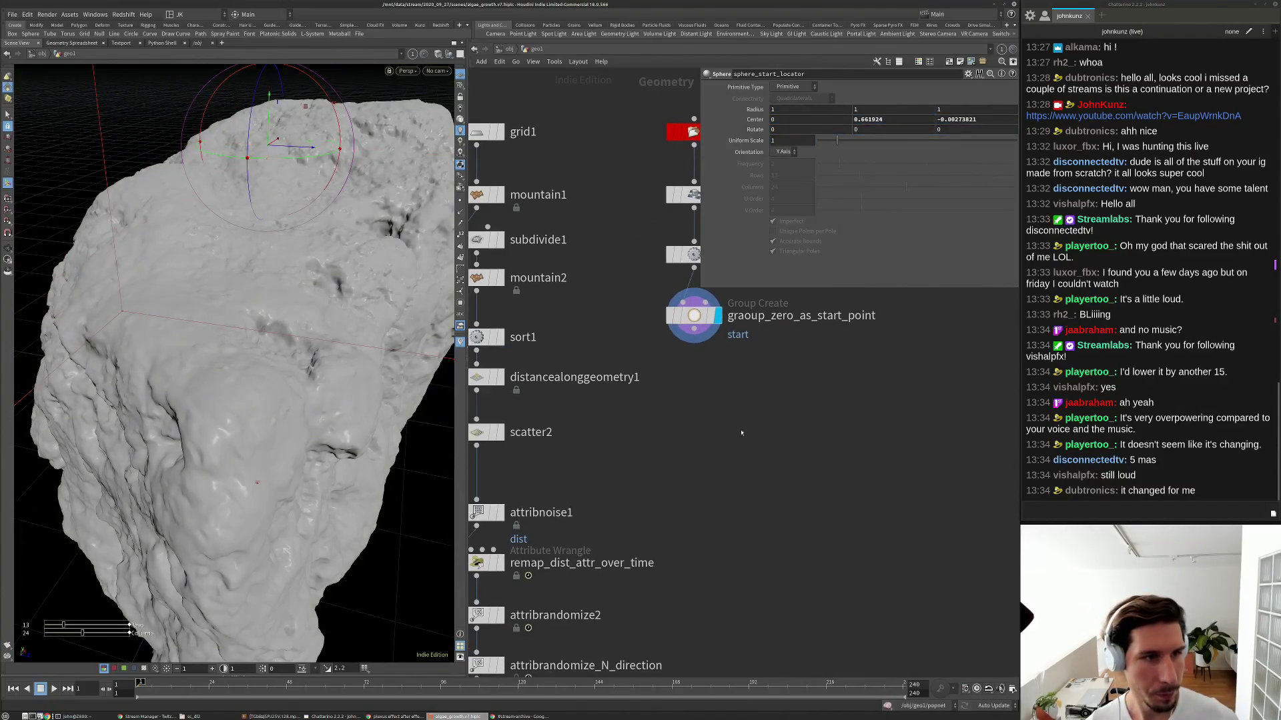
scroll(732, 428, down, 2)
Add a Distance Along Geometry node under graoup_zero_as_start_point, display it, and view its info.
key(Tab)
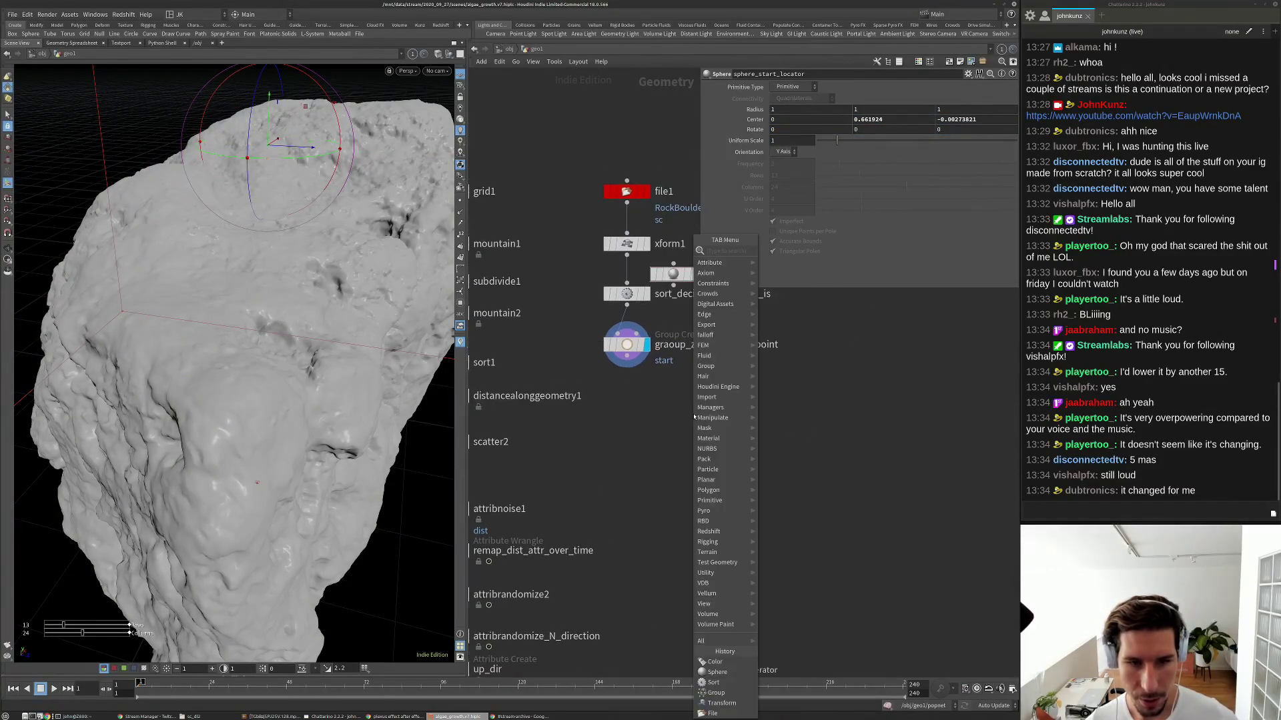
mouse_move(695, 418)
text(dis)
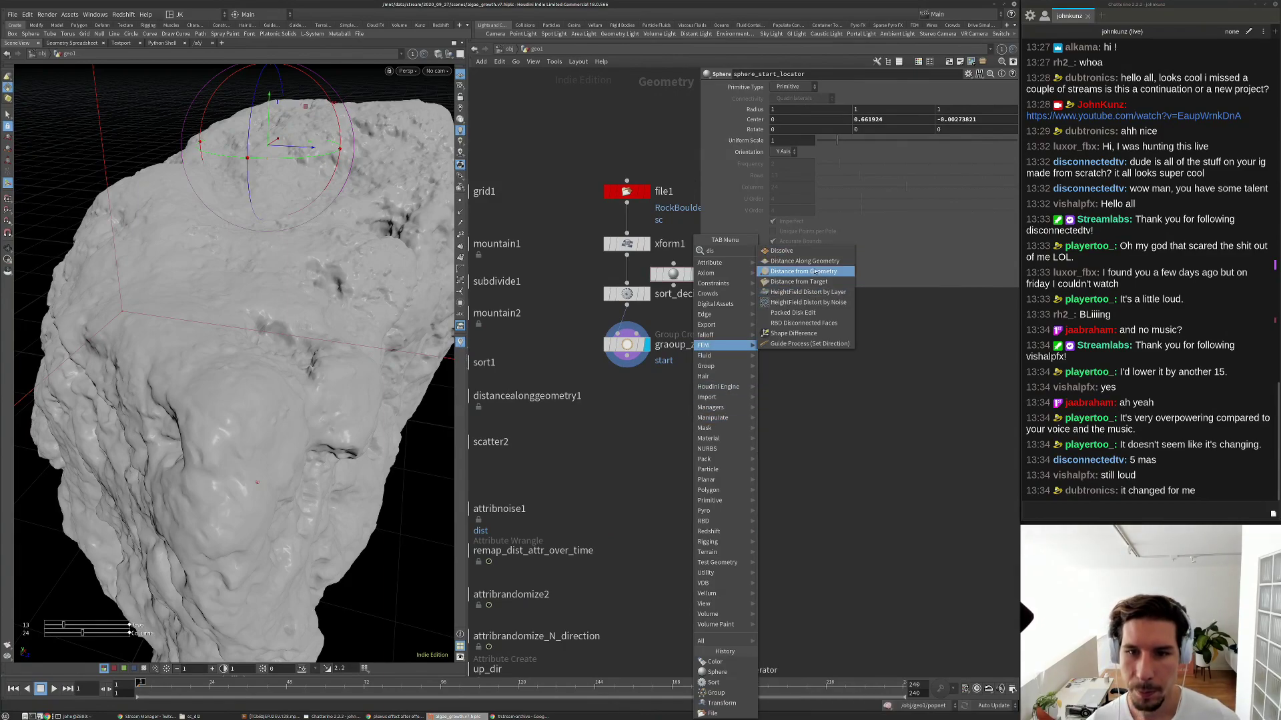
click(805, 261)
click(642, 397)
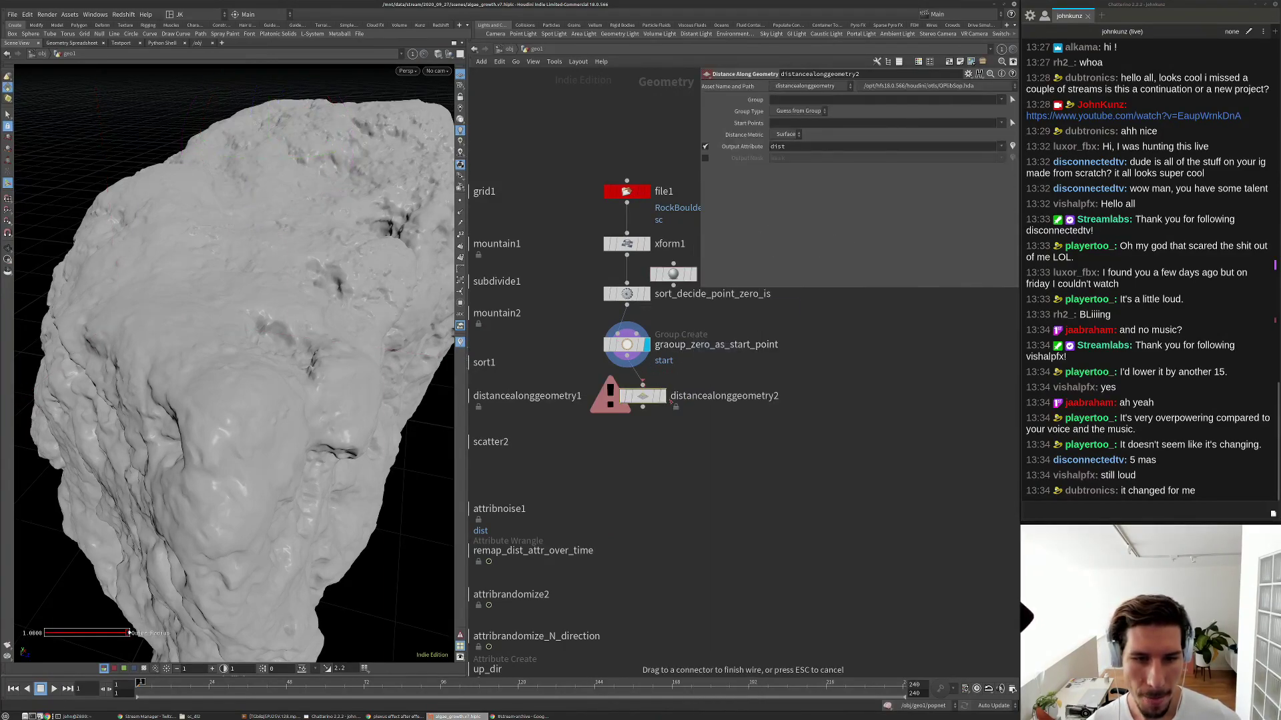
click(664, 398)
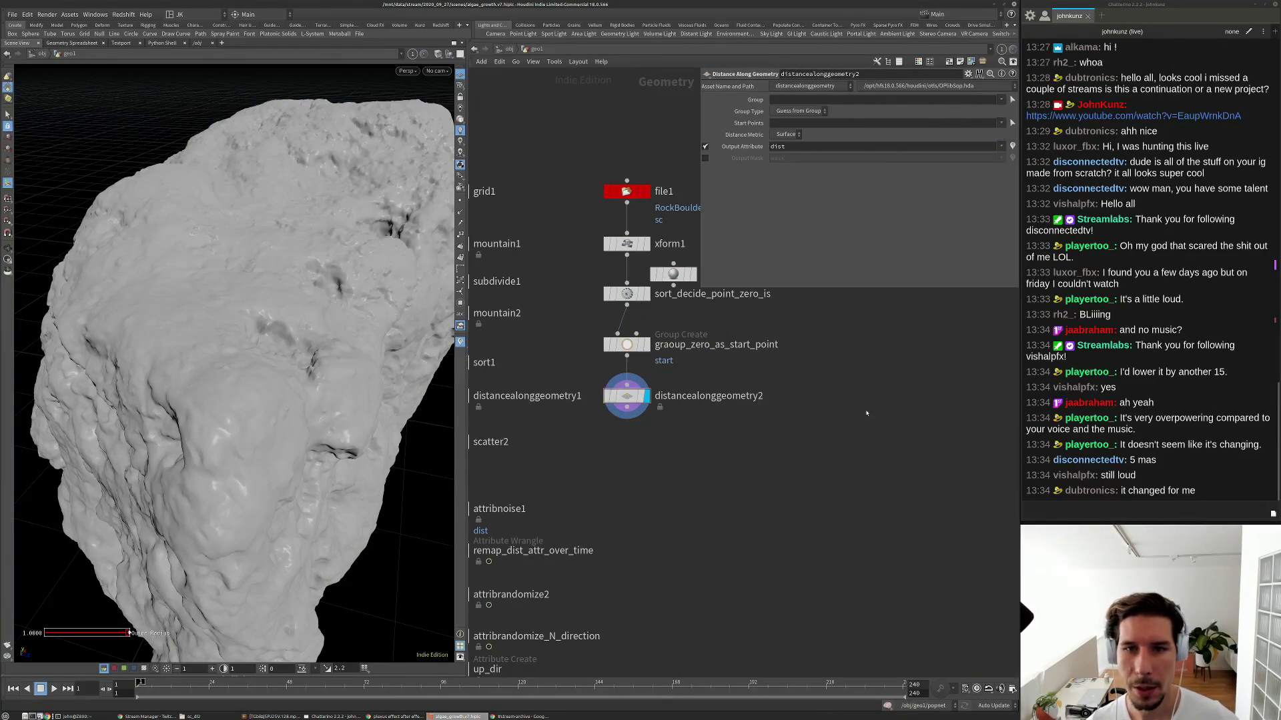
middle_click(630, 398)
Visualize dist on the rock, compare the Edge metric, and return to Surface.
click(685, 318)
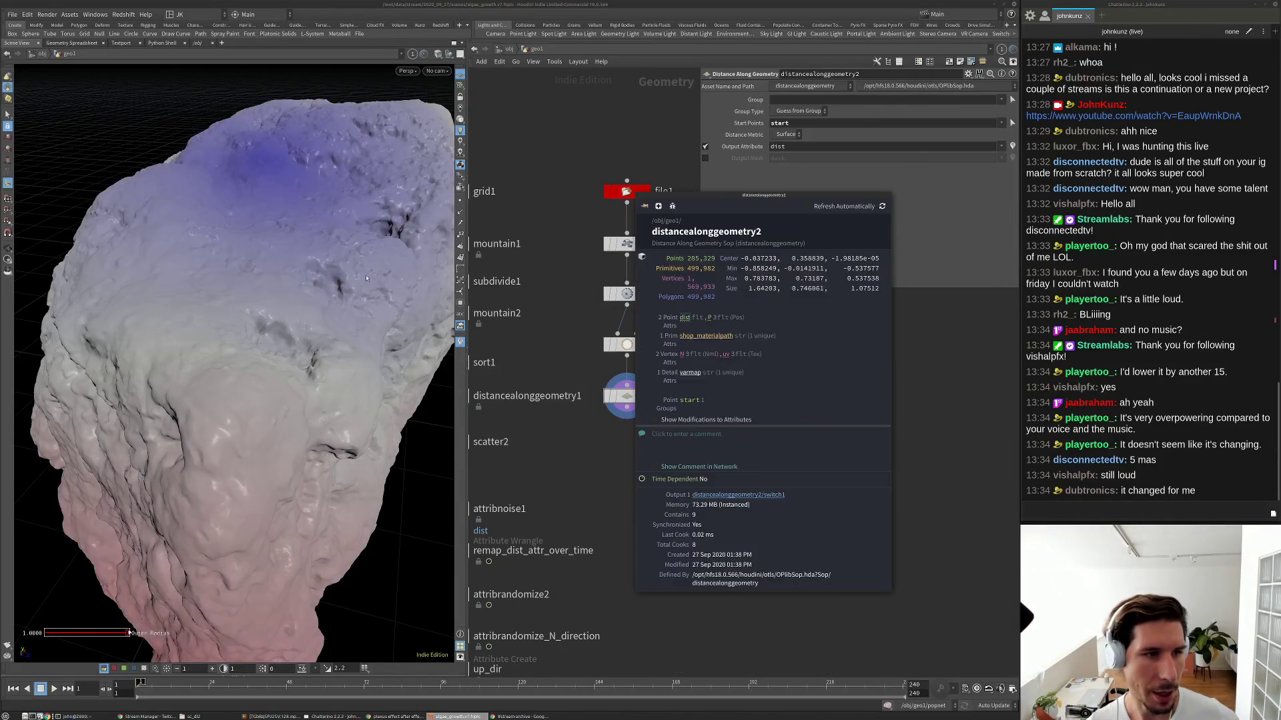
drag(326, 253, 263, 225)
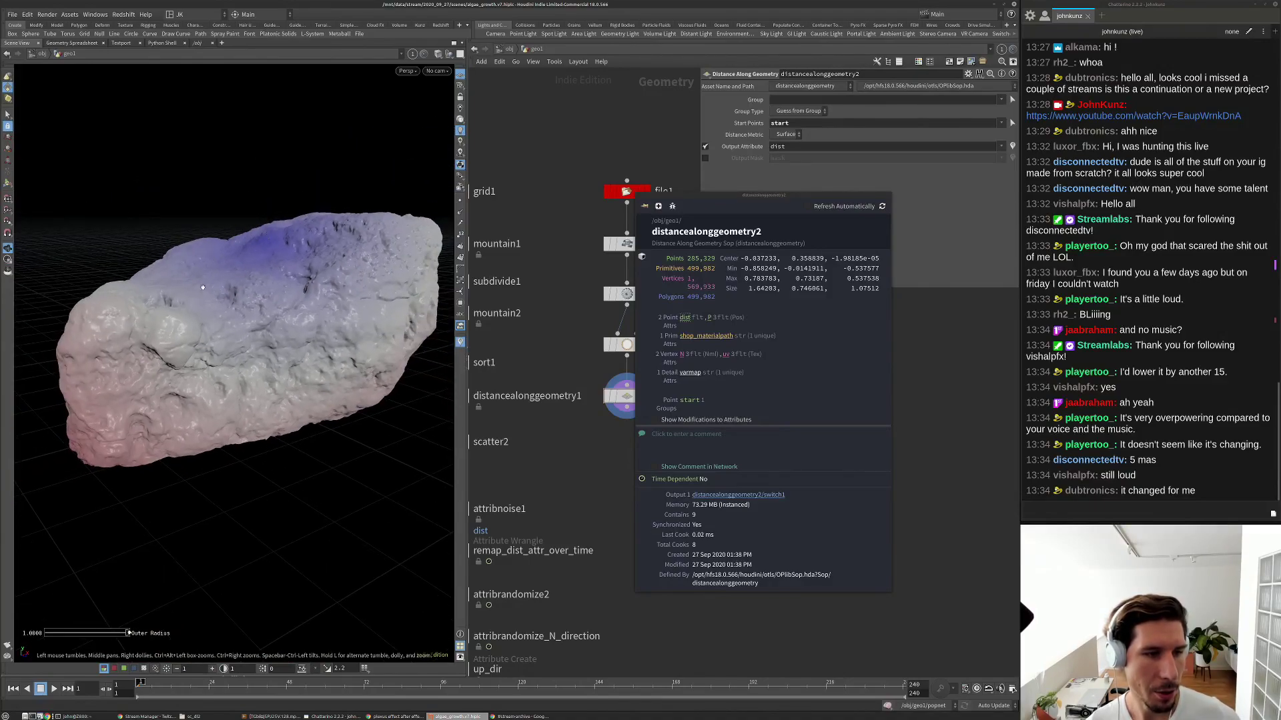
drag(119, 353, 213, 337)
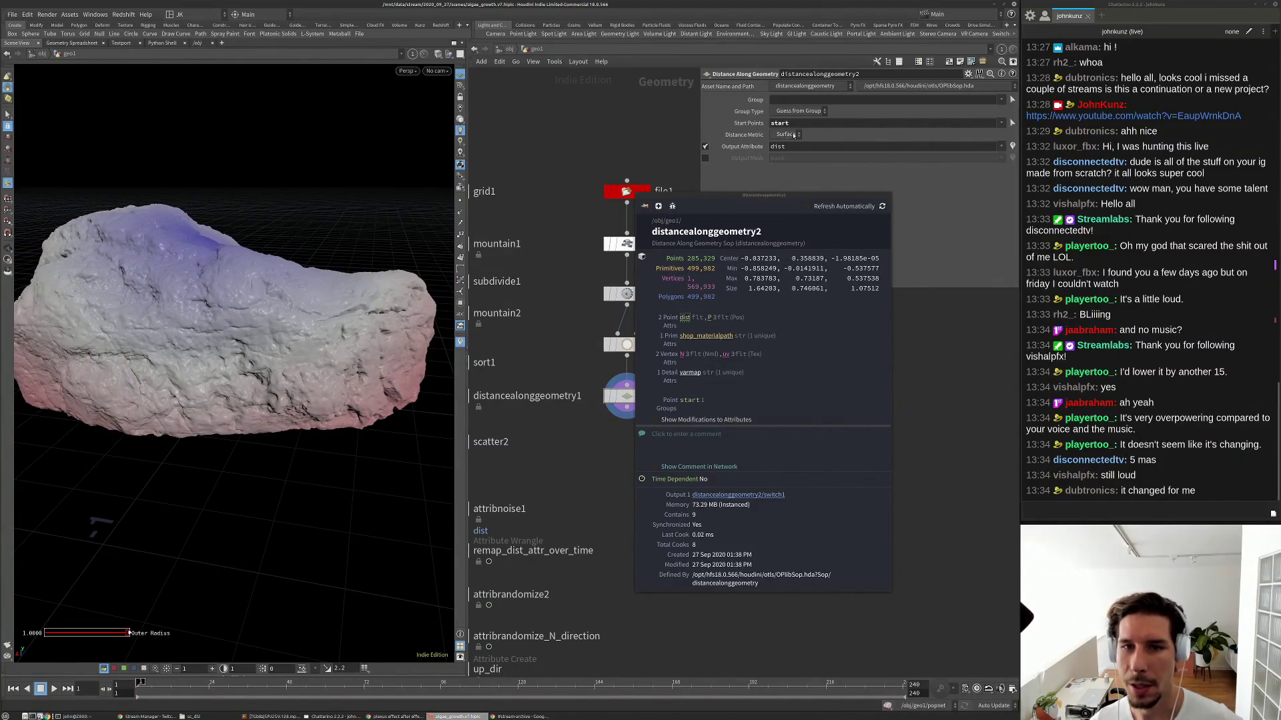
click(786, 135)
click(784, 149)
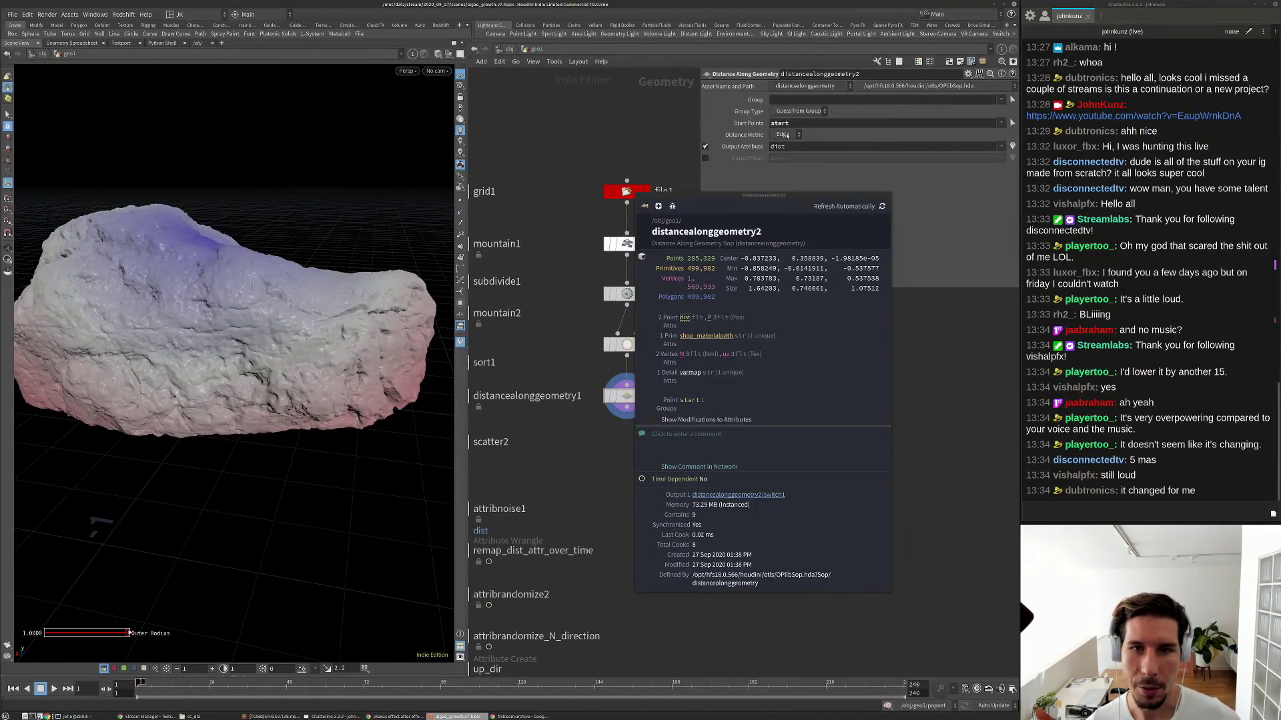
drag(283, 264, 148, 246)
click(786, 135)
click(783, 134)
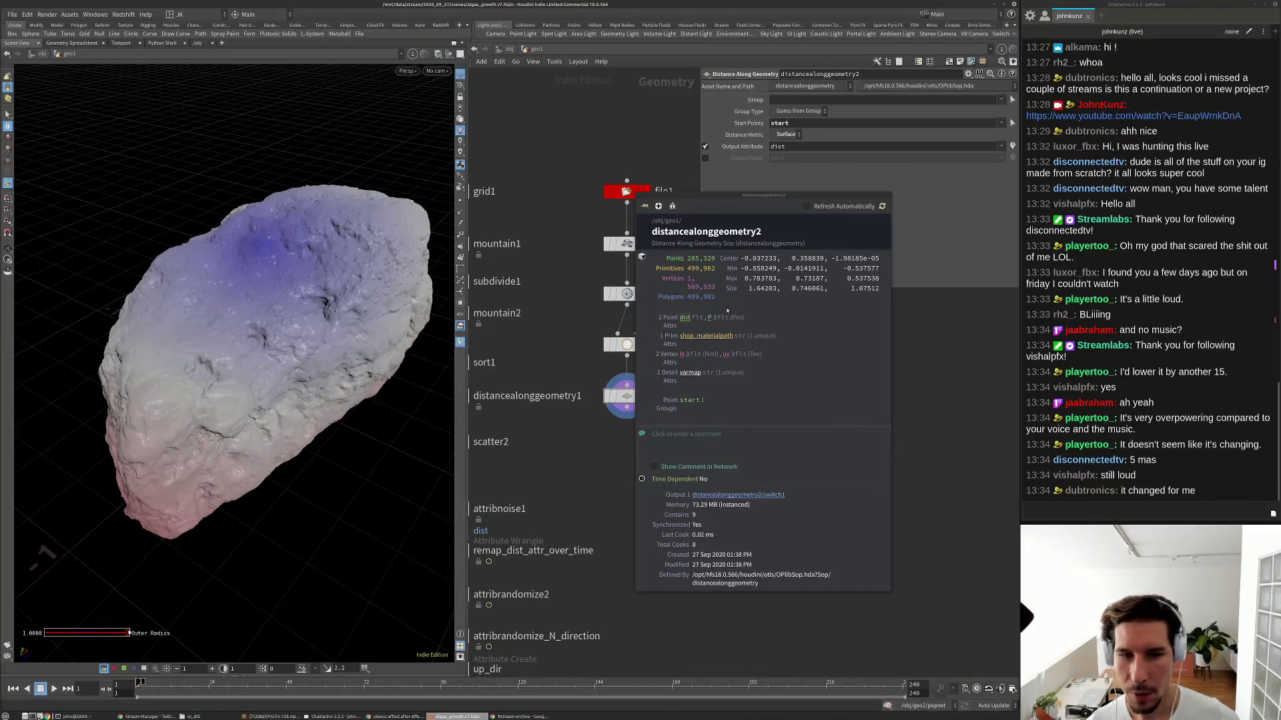
Turn off the dist visualization, close the node info window, and fit the network view.
click(685, 318)
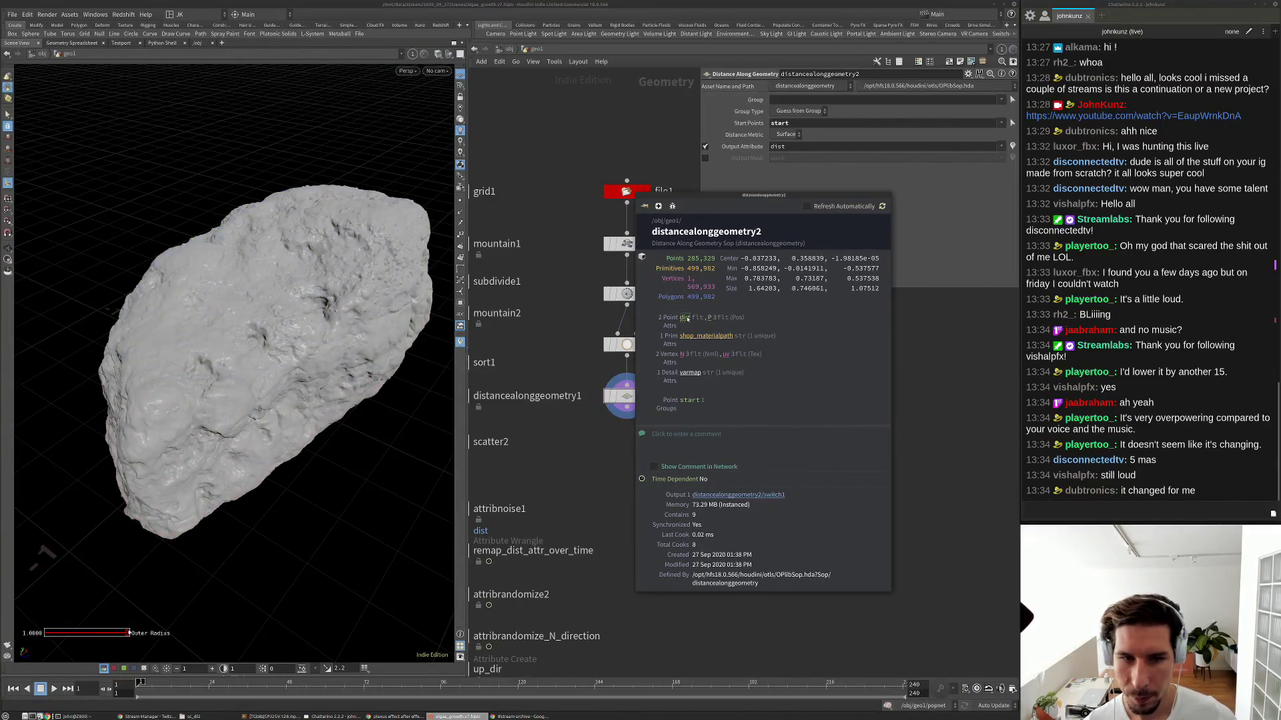
drag(875, 197, 826, 218)
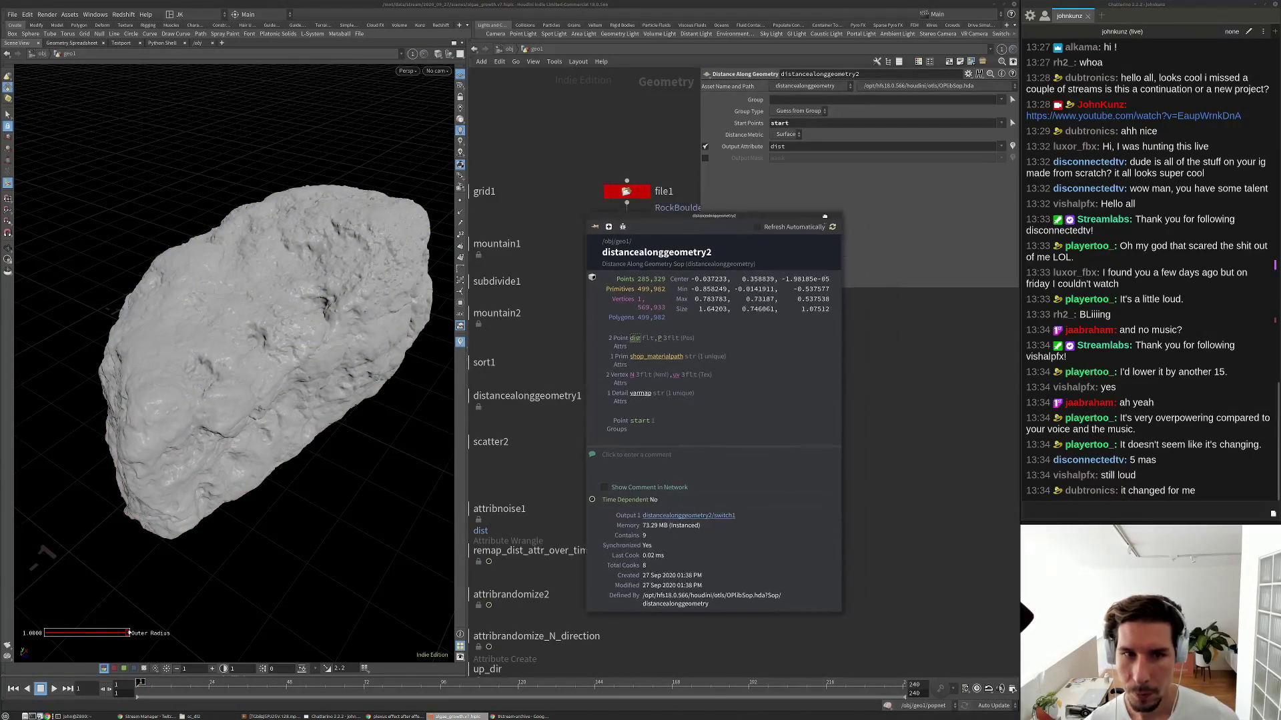
right_click(826, 218)
key(h)
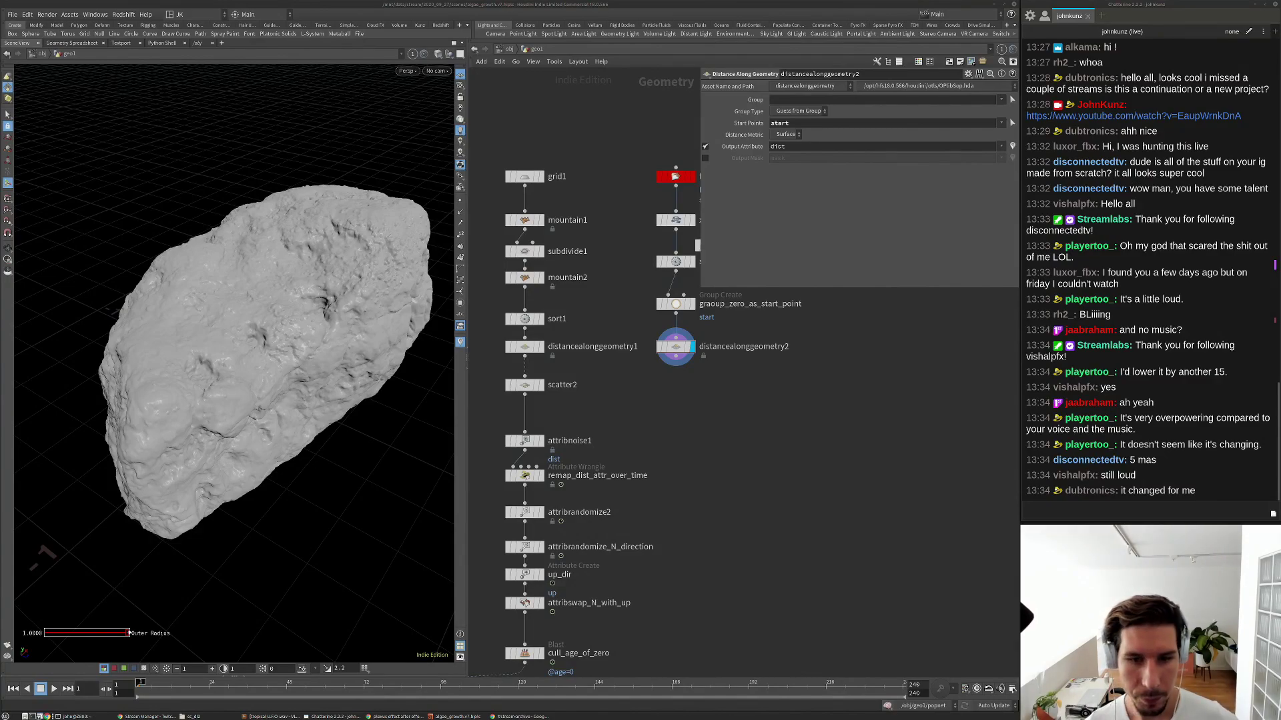
click(533, 388)
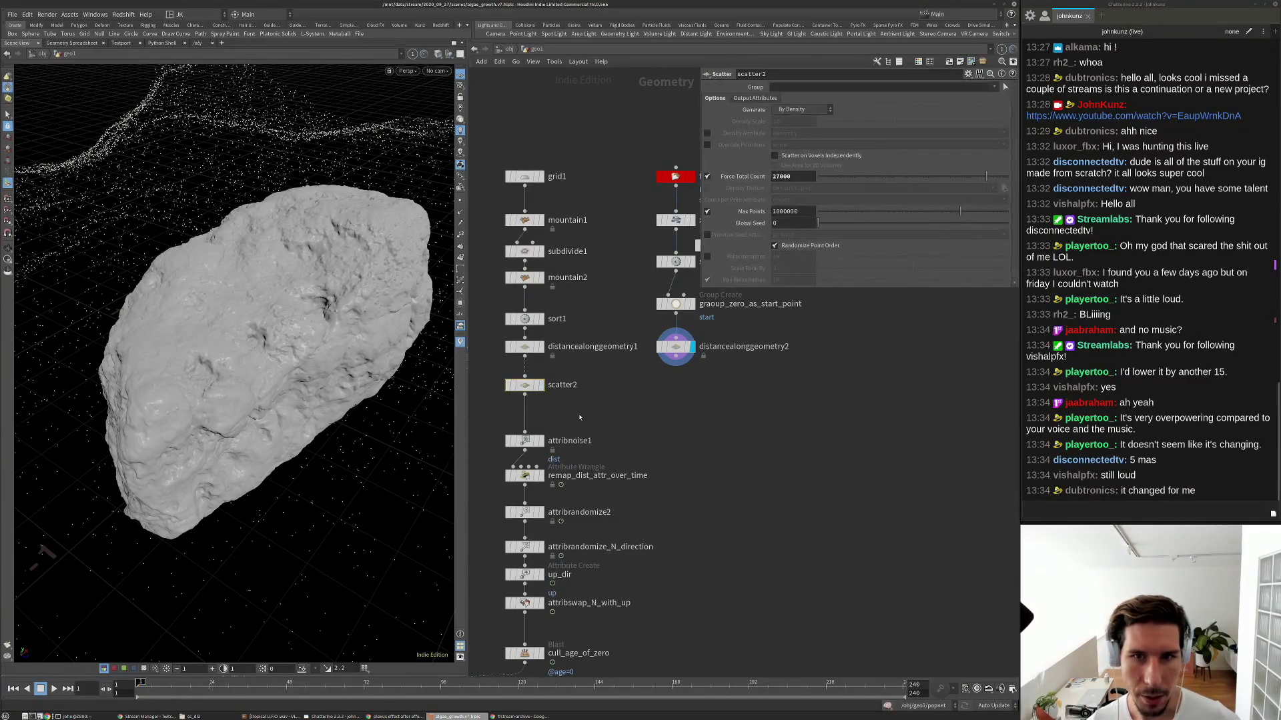
mouse_move(523, 387)
alt+mouse_down()
mouse_move(674, 399)
mouse_move(676, 387)
alt+mouse_up()
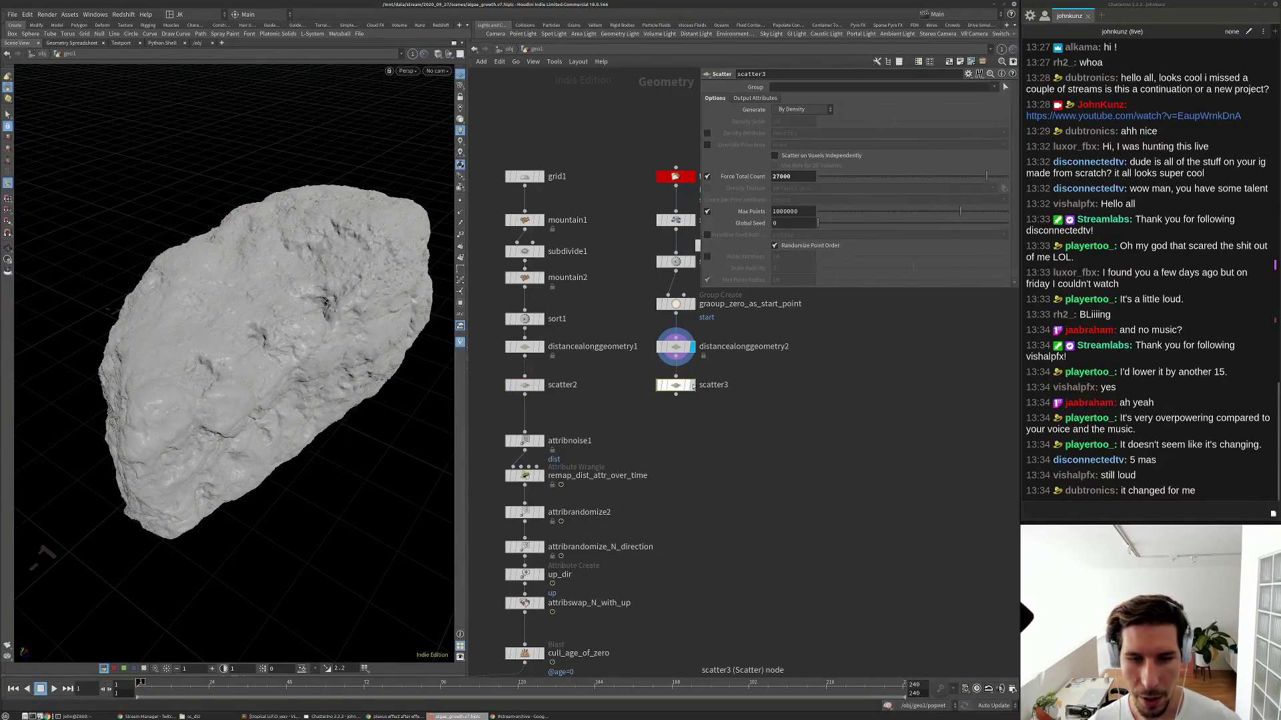
key(r)
drag(267, 334, 154, 338)
scroll(773, 417, up, 3)
double_click(712, 381)
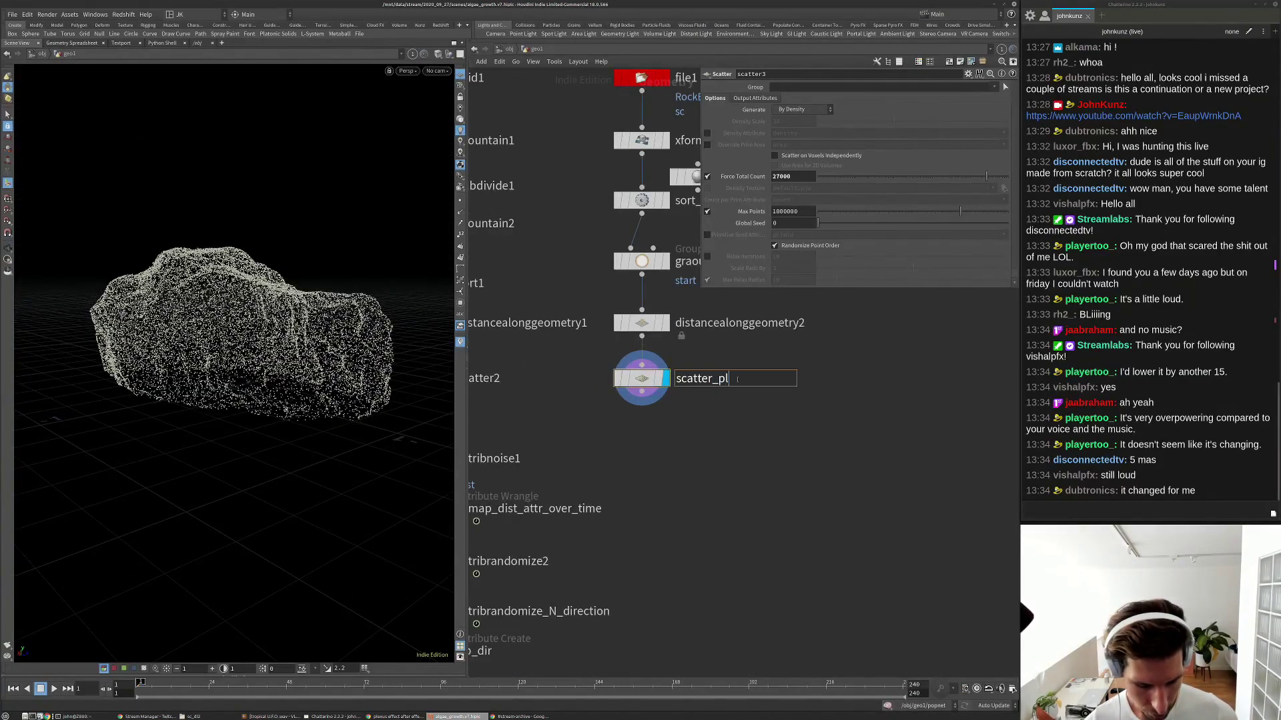
text(sitions)
key(Return)
scroll(701, 412, down, 3)
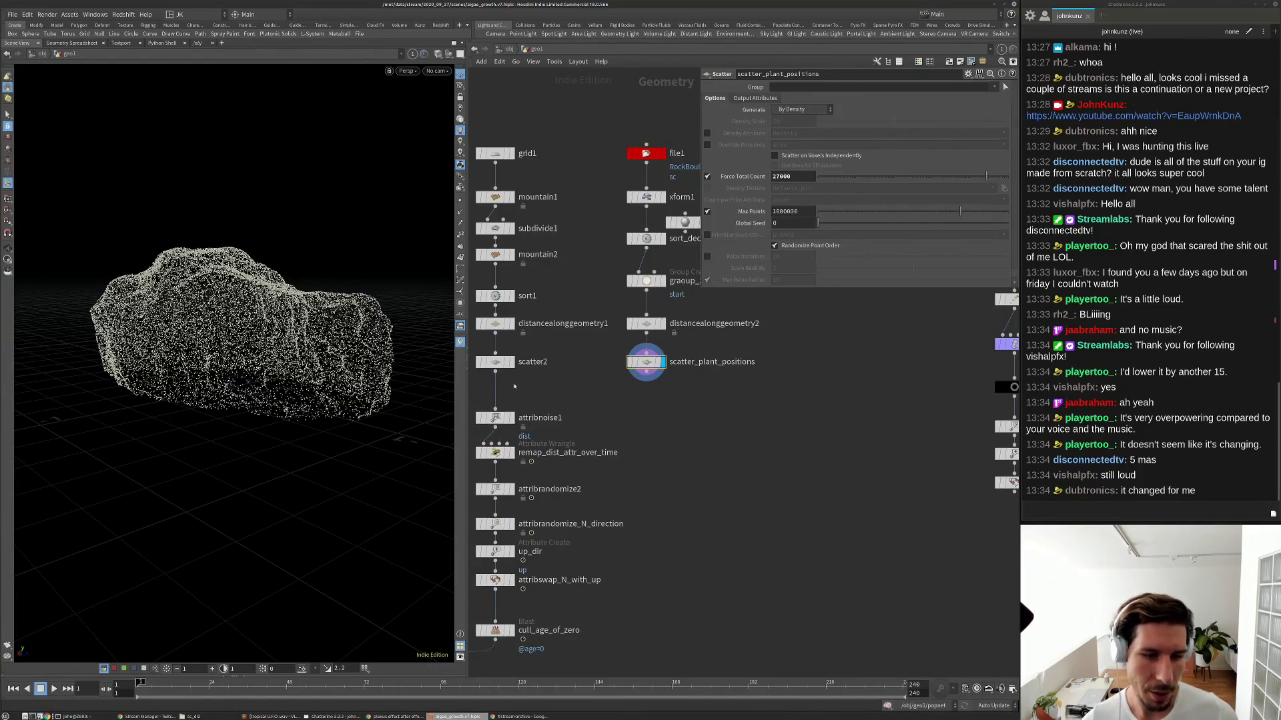
Review the settings of attribnoise1, the distance remap wrangle and the randomize nodes.
middle_drag(639, 452, 647, 419)
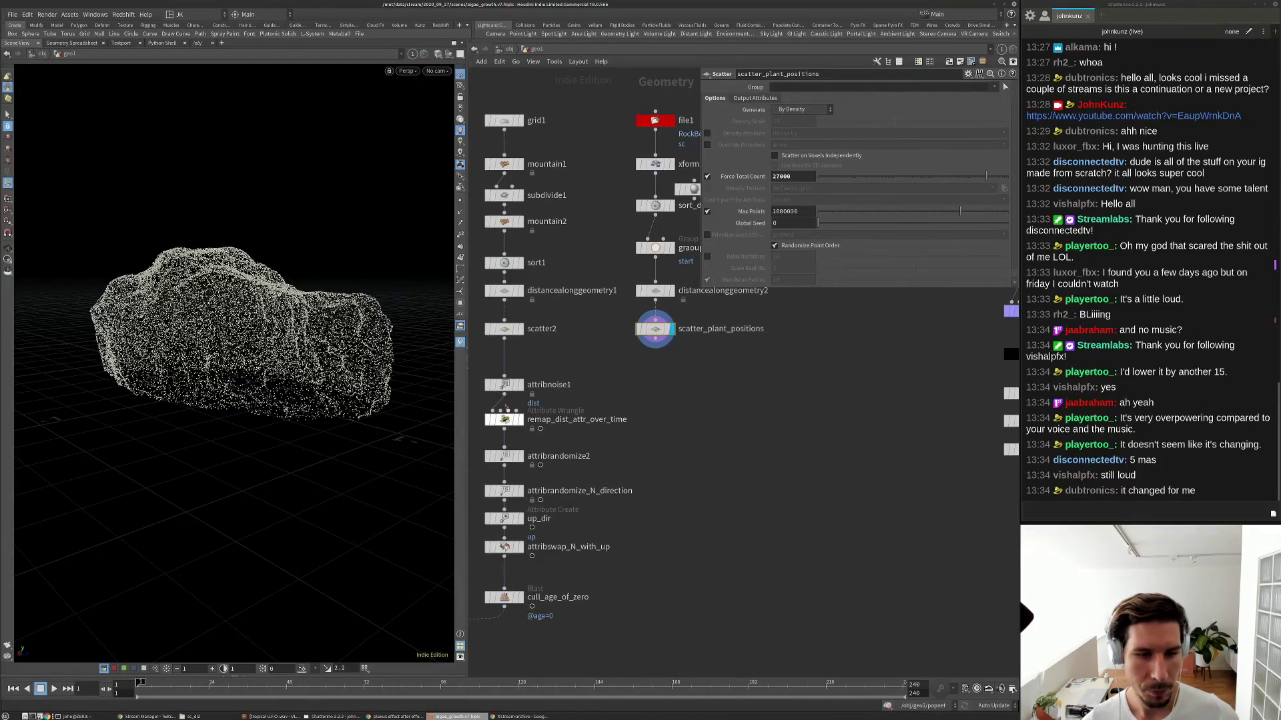
click(505, 386)
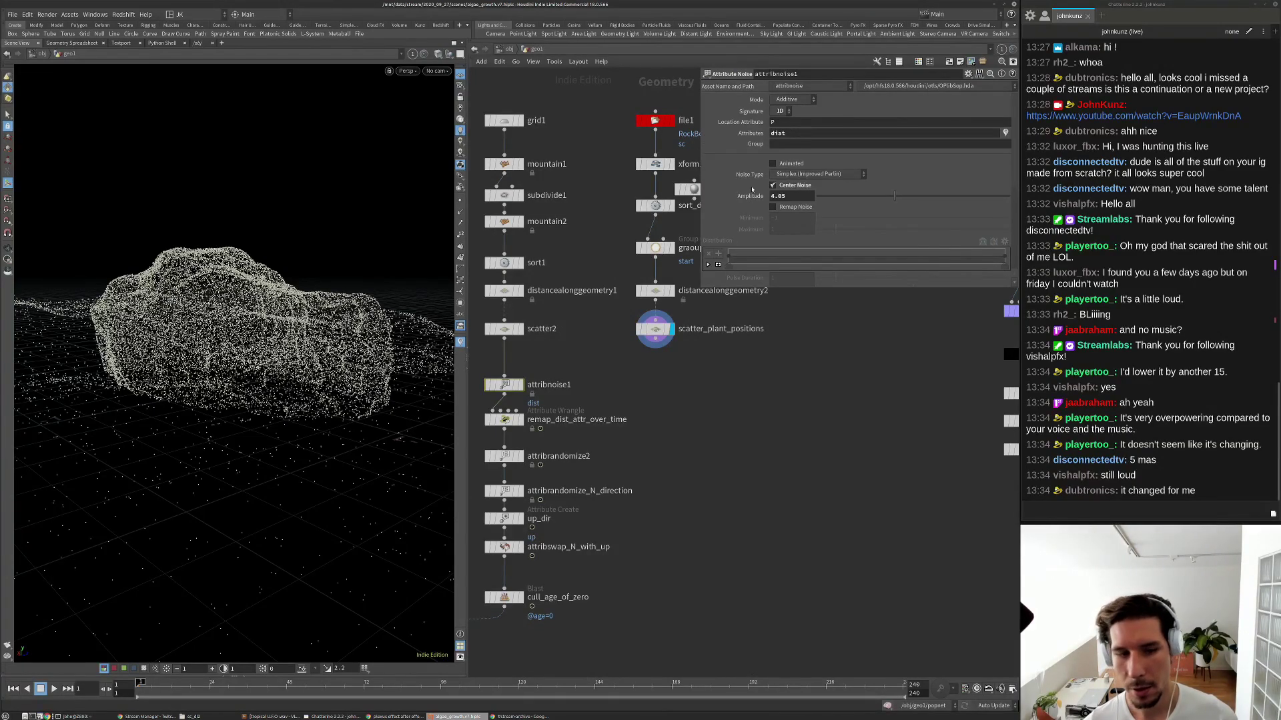
click(510, 420)
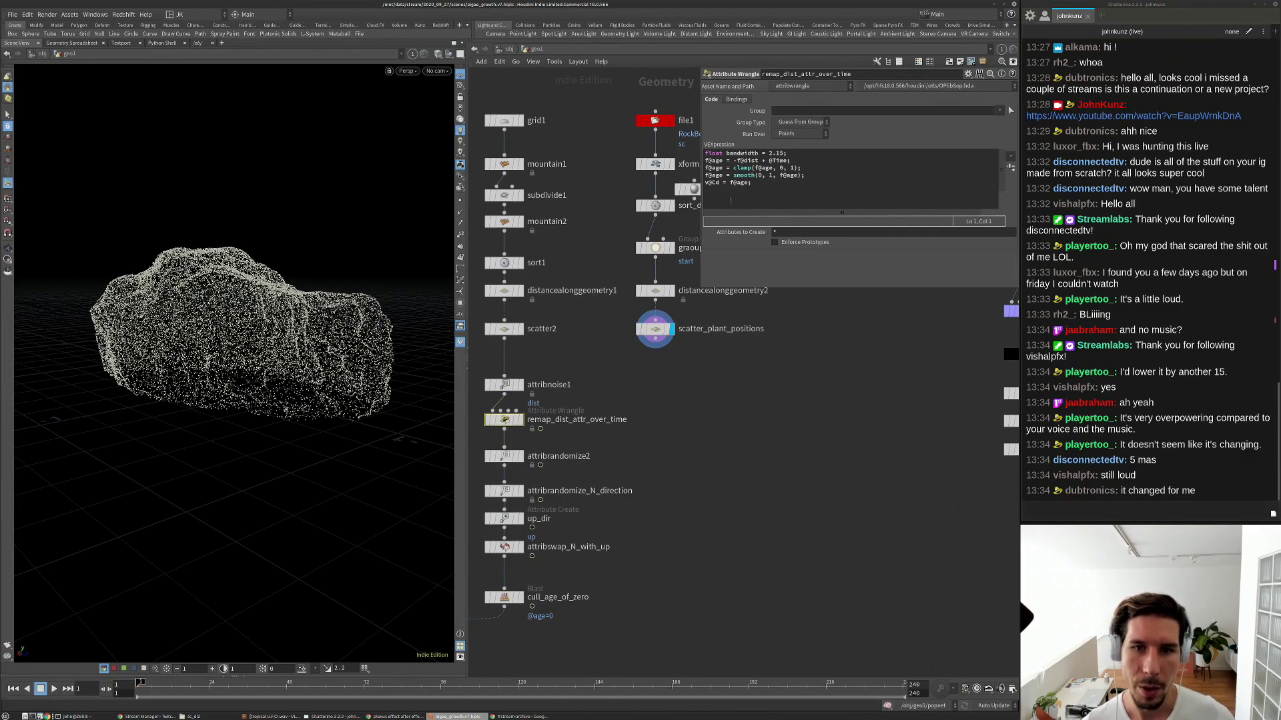
middle_drag(621, 466, 643, 428)
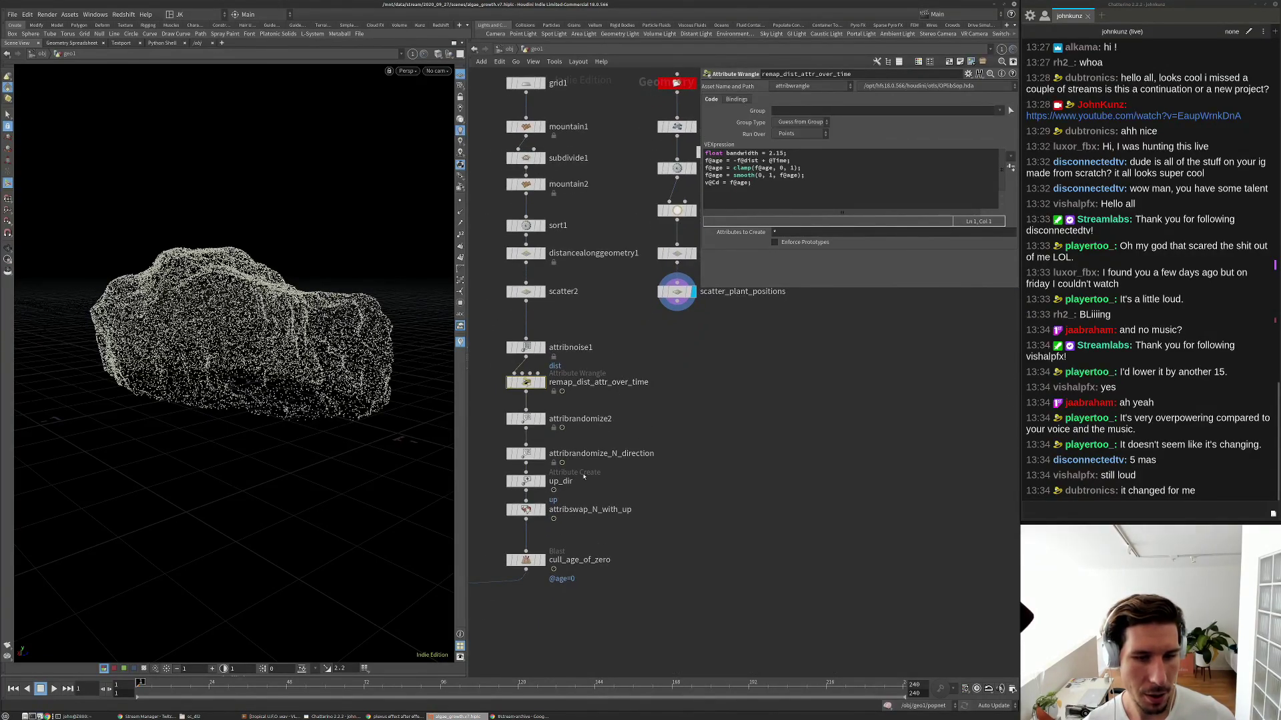
scroll(530, 408, up, 3)
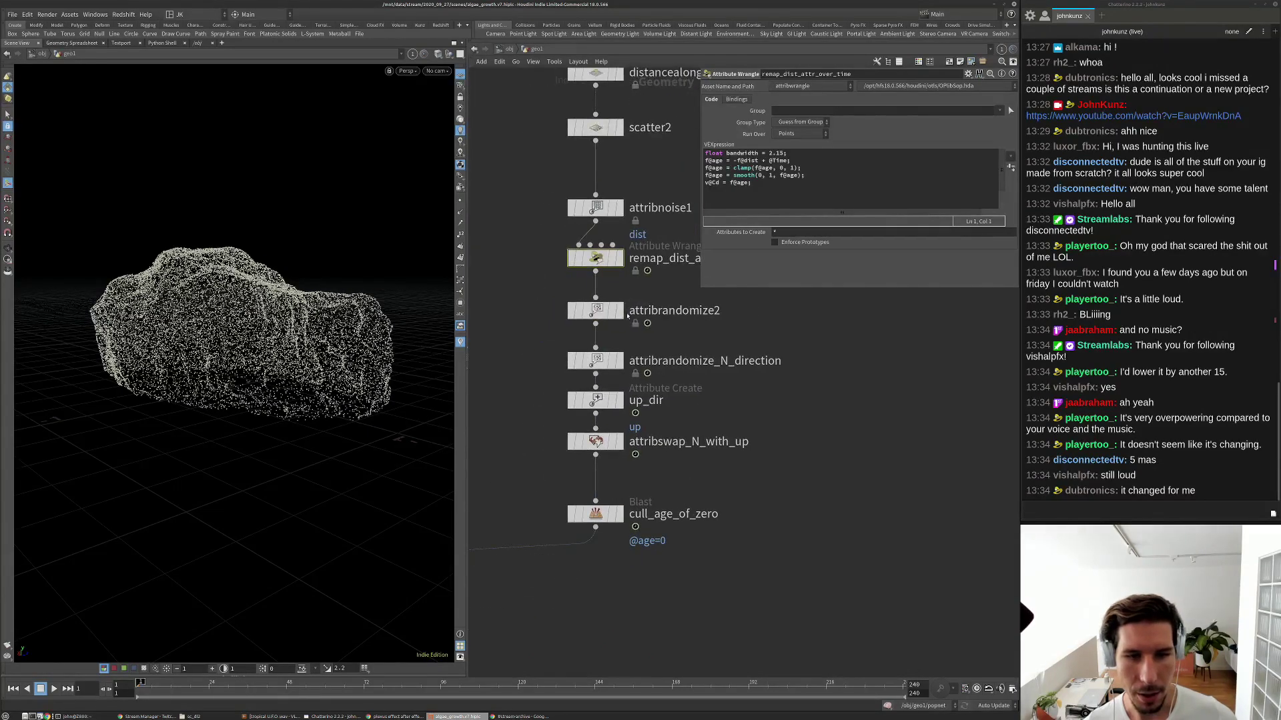
click(613, 332)
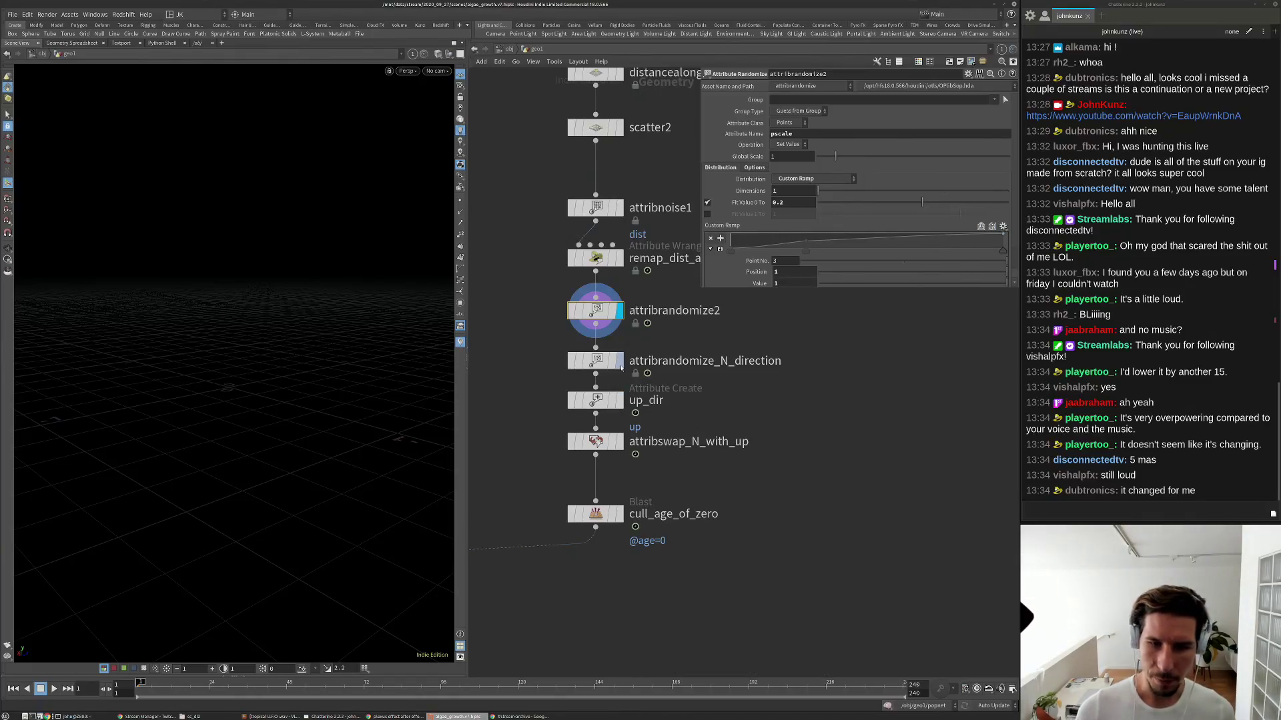
click(621, 364)
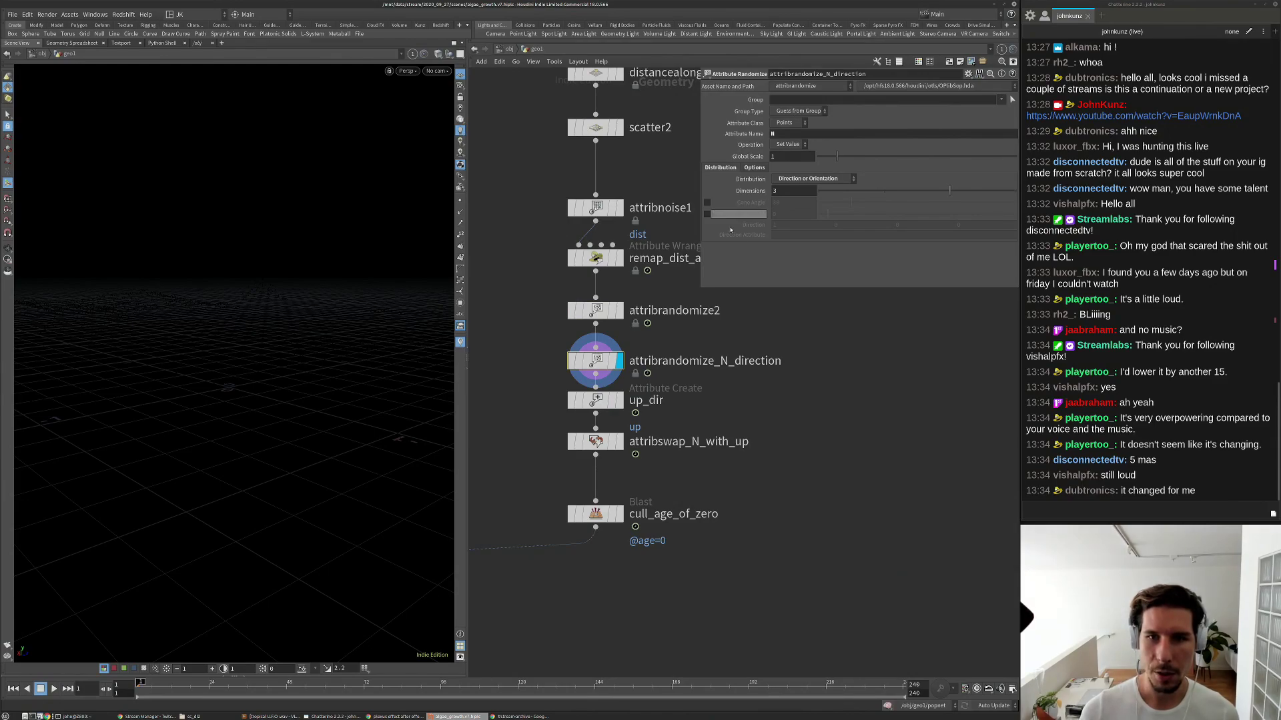
Duplicate remap_dist_attr_over_time as remap_dist_attr_over_time1, wired under scatter_plant_positions.
drag(600, 365, 600, 369)
scroll(601, 368, down, 5)
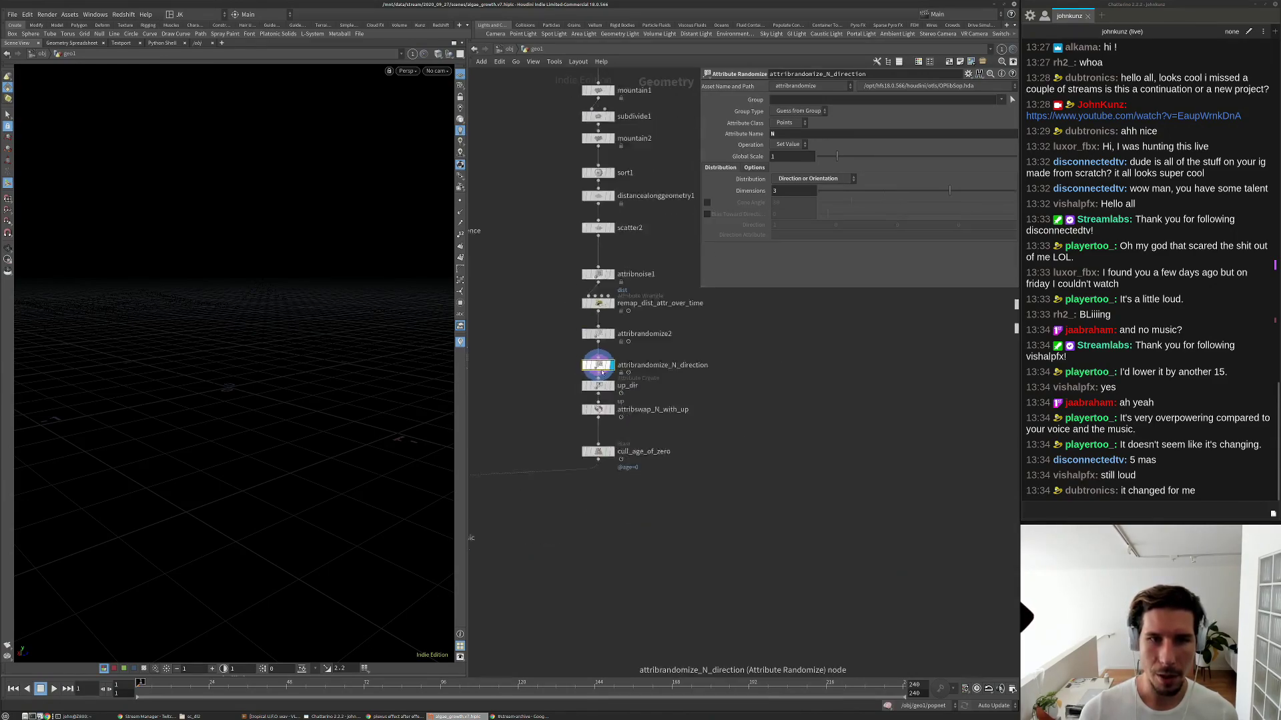
middle_drag(616, 306, 613, 315)
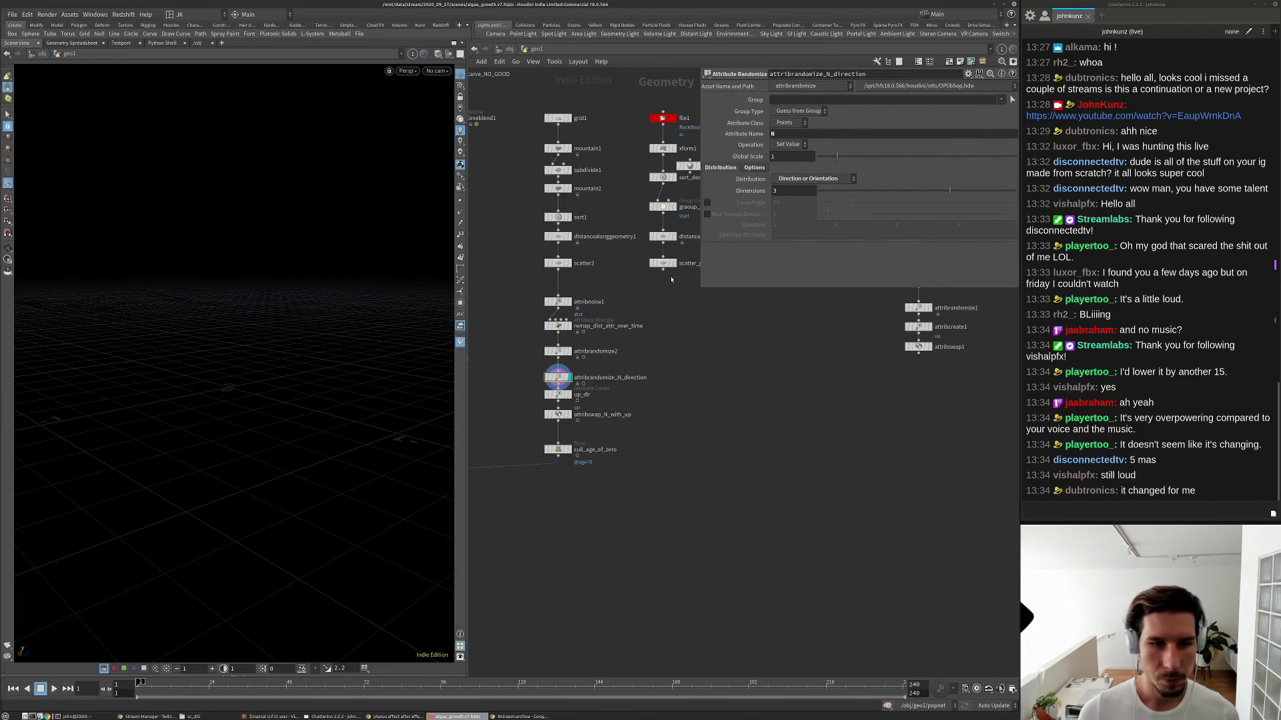
scroll(671, 280, up, 4)
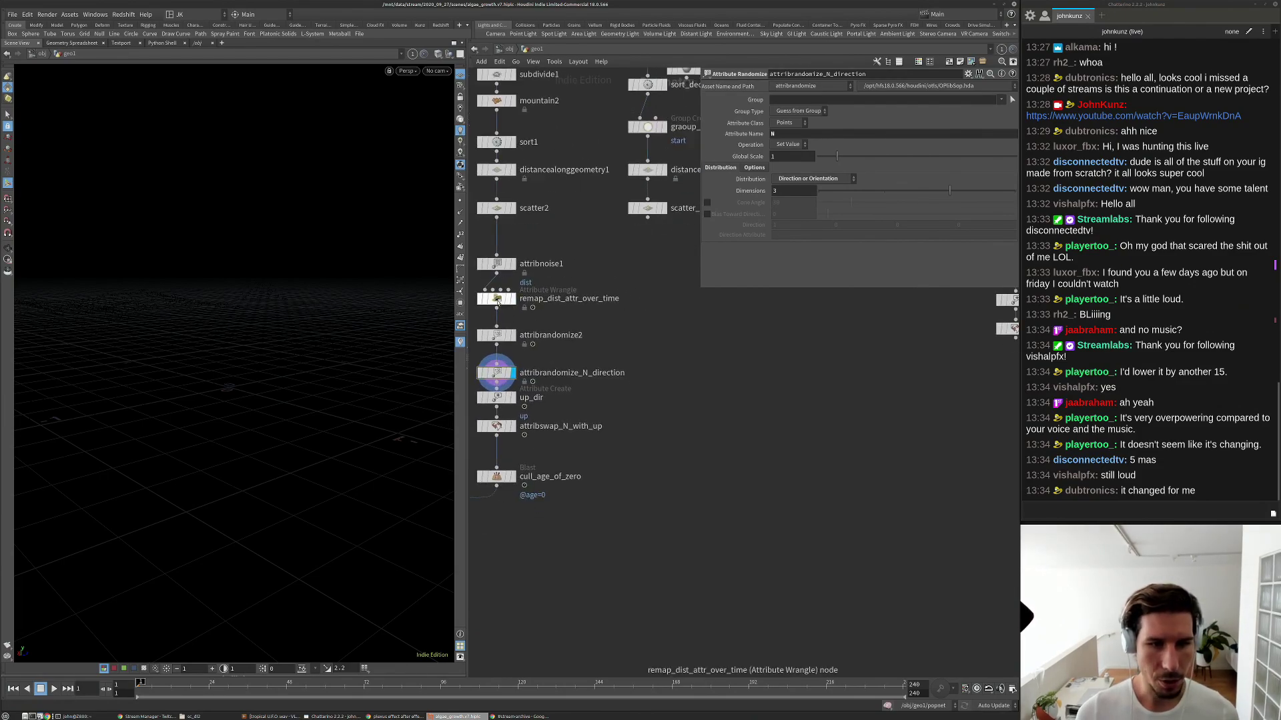
alt+drag(497, 300, 649, 211)
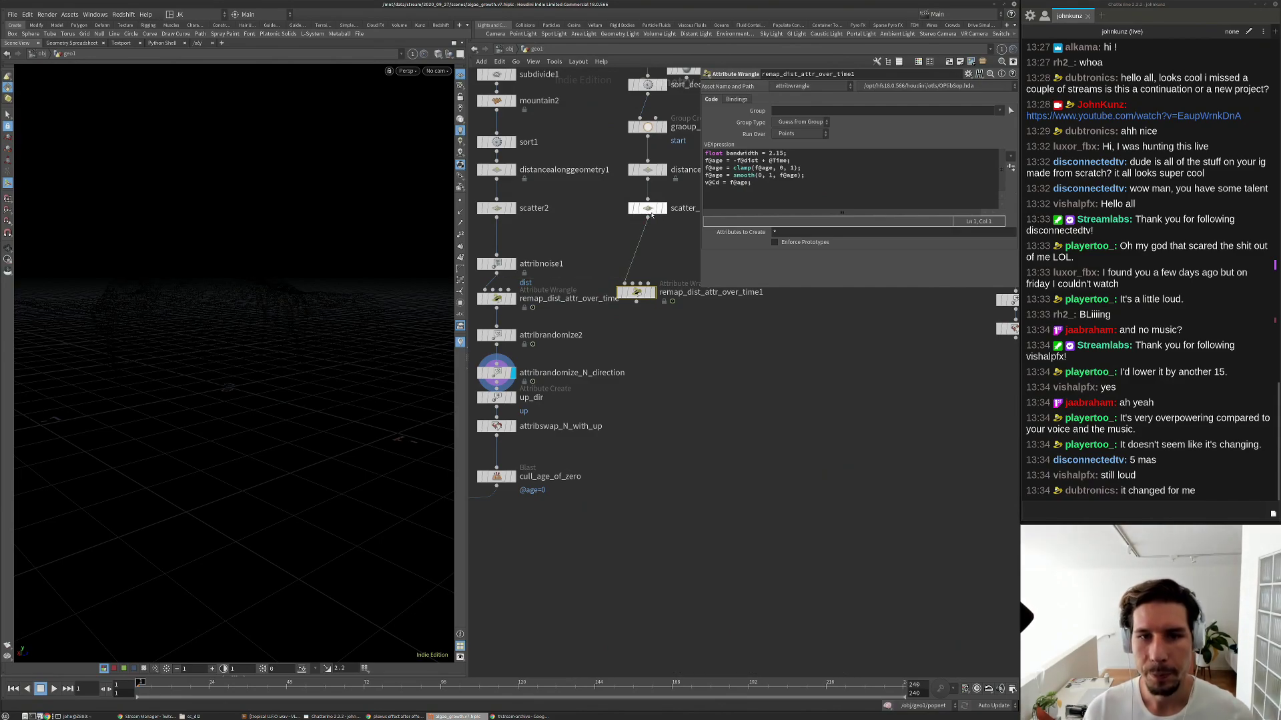
drag(639, 293, 651, 299)
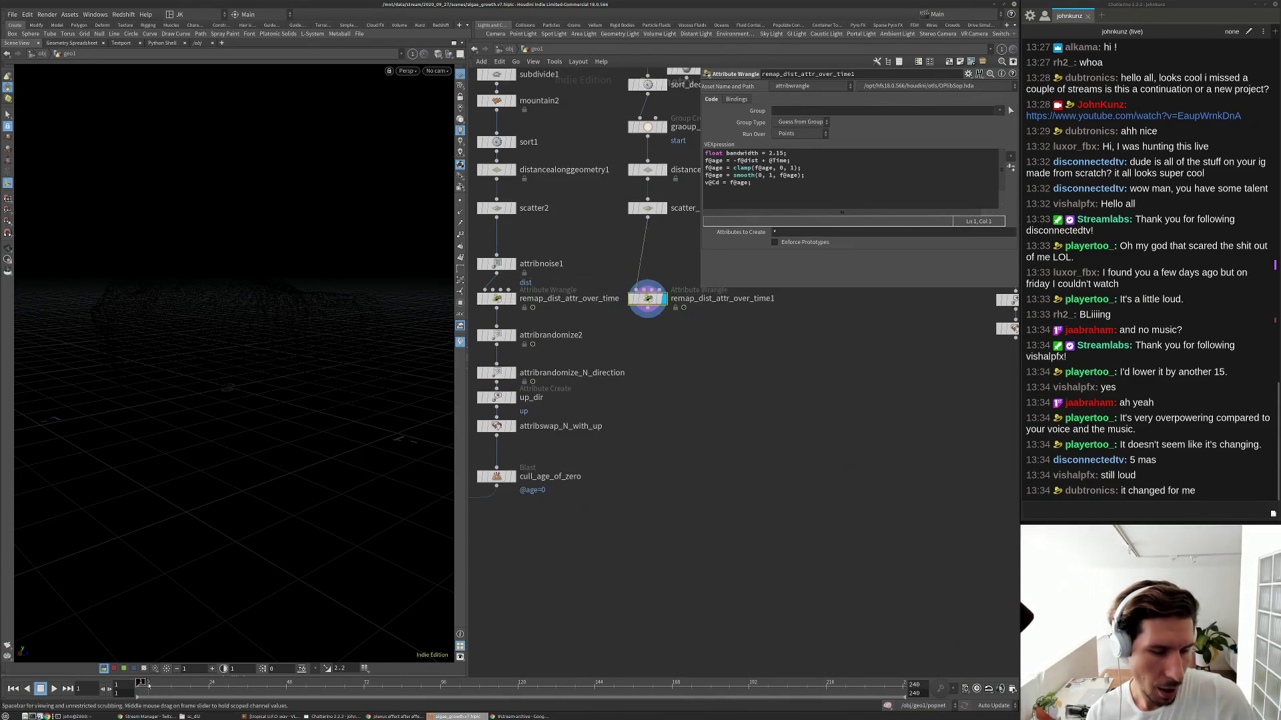
drag(719, 183, 709, 183)
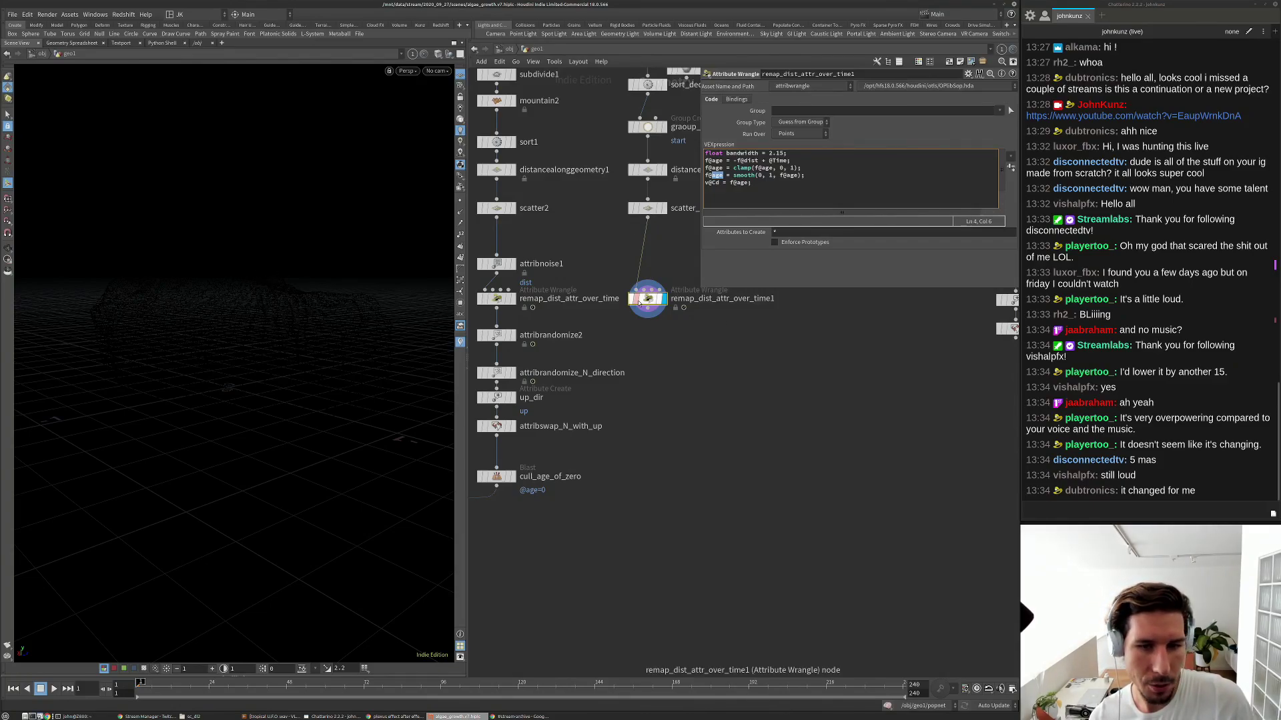
mouse_move(142, 692)
mouse_down()
mouse_move(303, 687)
mouse_move(140, 688)
mouse_move(232, 683)
mouse_move(146, 684)
mouse_move(226, 682)
mouse_move(195, 683)
mouse_up()
Copy attribnoise1 onto the plant branch as attribnoise2, above remap_dist_attr_over_time1.
middle_drag(683, 454, 695, 427)
click(515, 239)
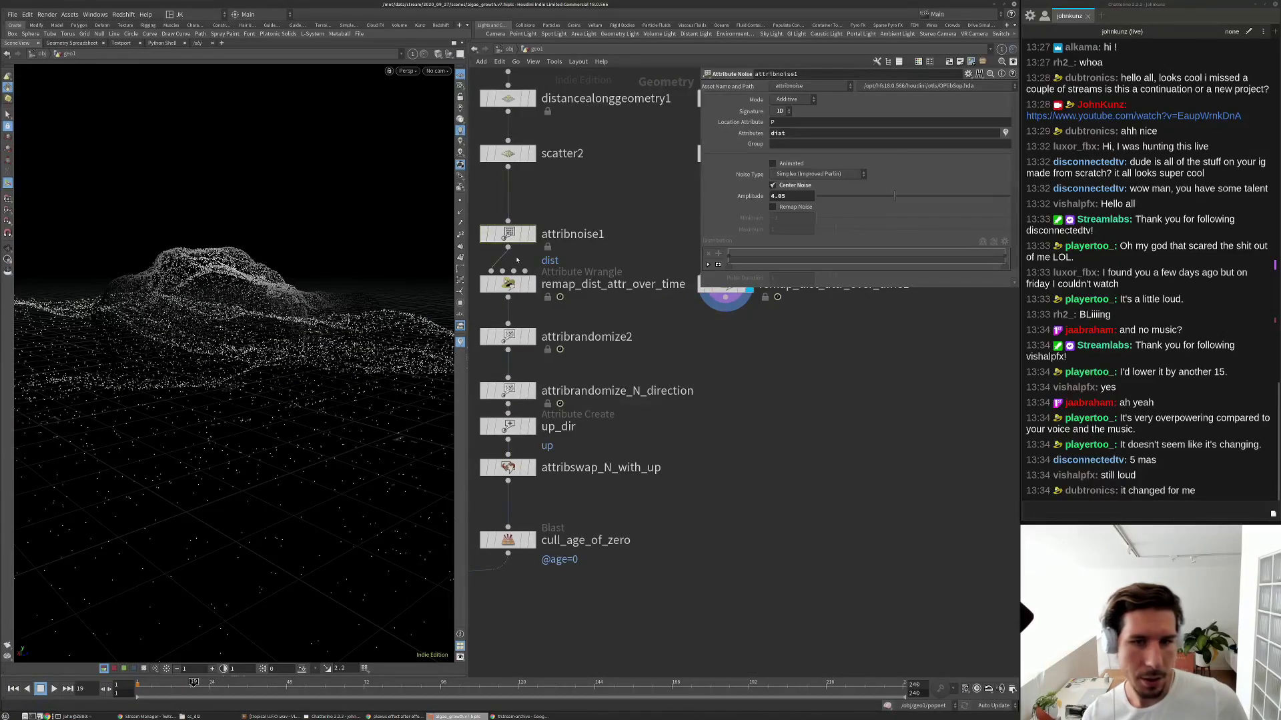
scroll(539, 302, up, 2)
double_click(538, 302)
drag(546, 300, 700, 302)
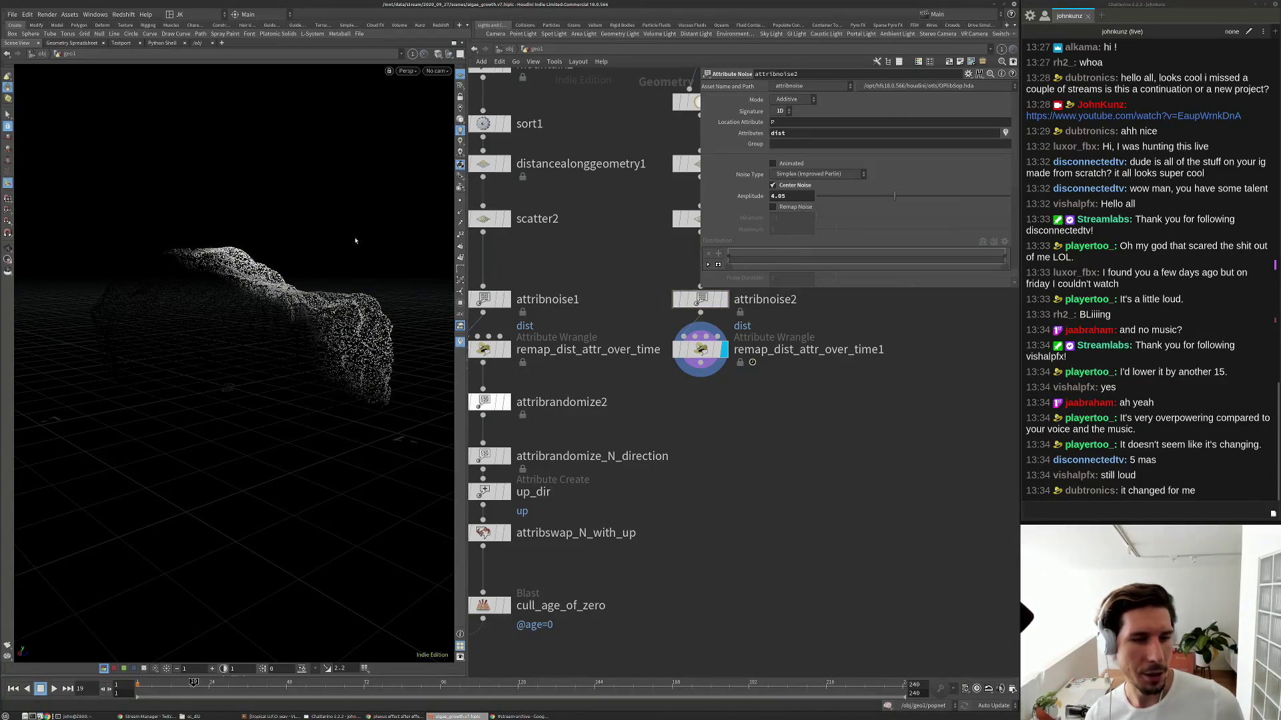
Shrink attribnoise2's Element Size to 0.33, then bypass it and play back to compare.
alt+drag(355, 241, 248, 417)
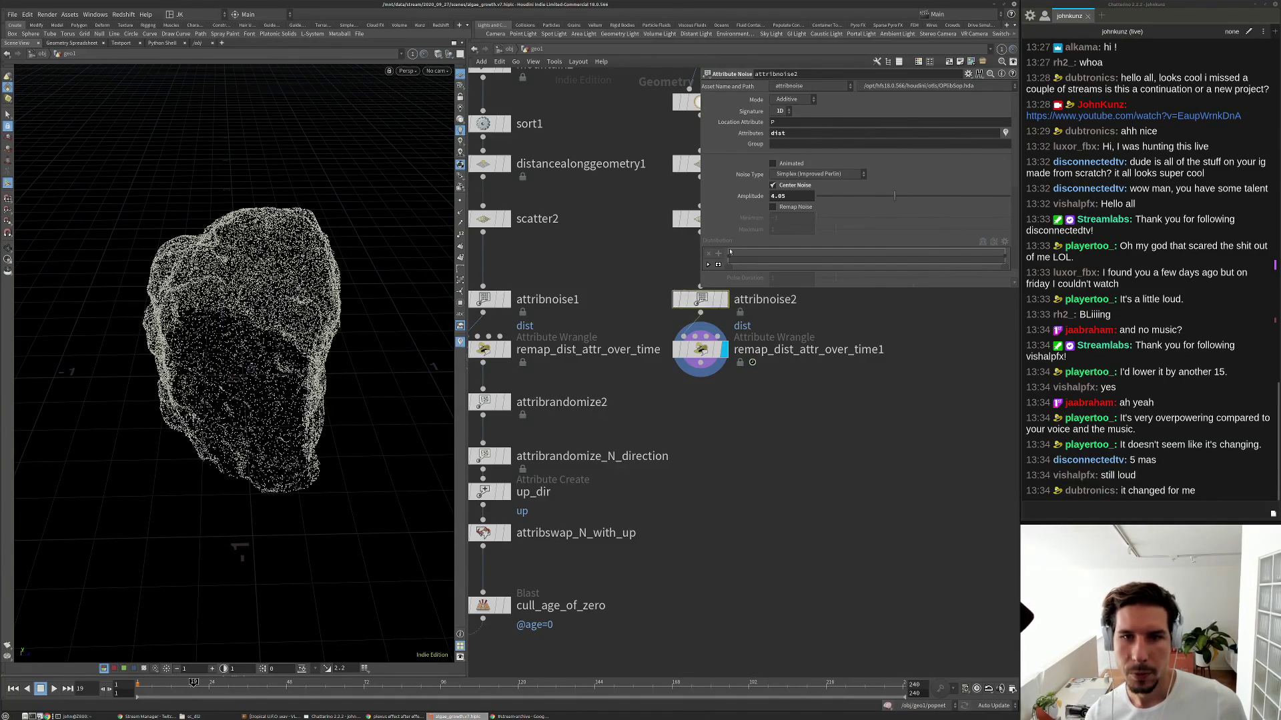
scroll(765, 242, down, 3)
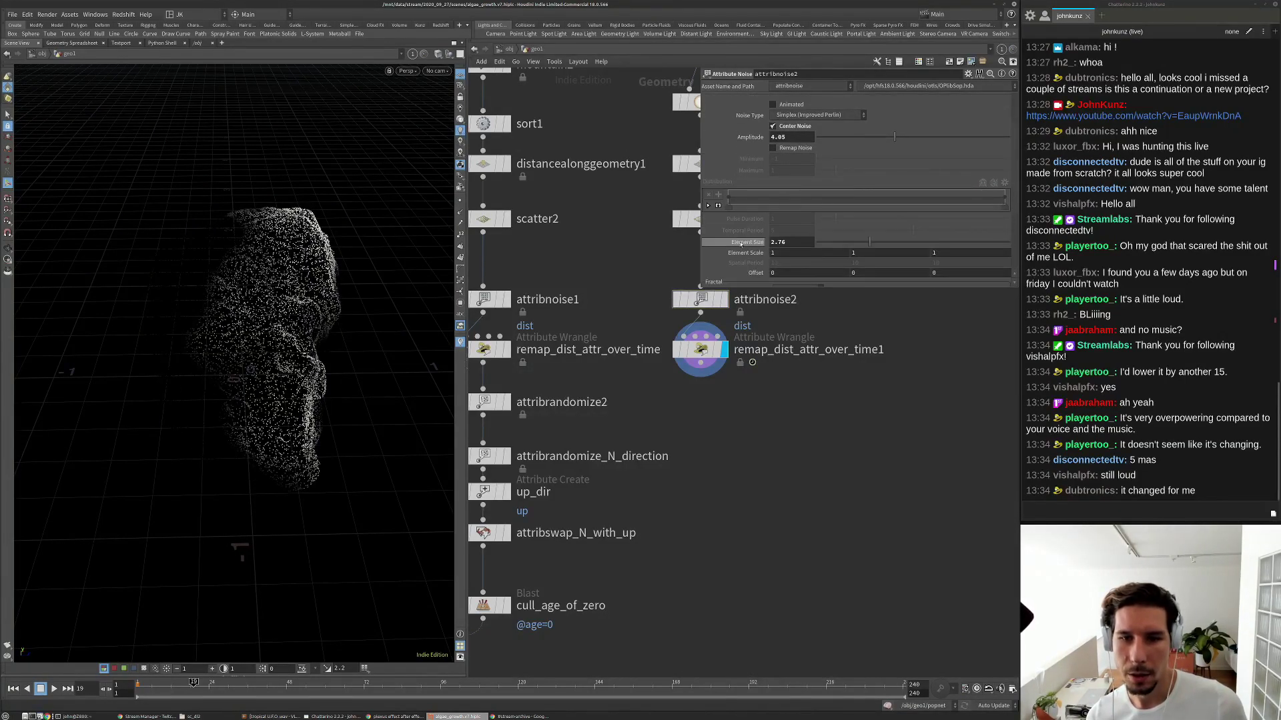
drag(854, 231, 823, 238)
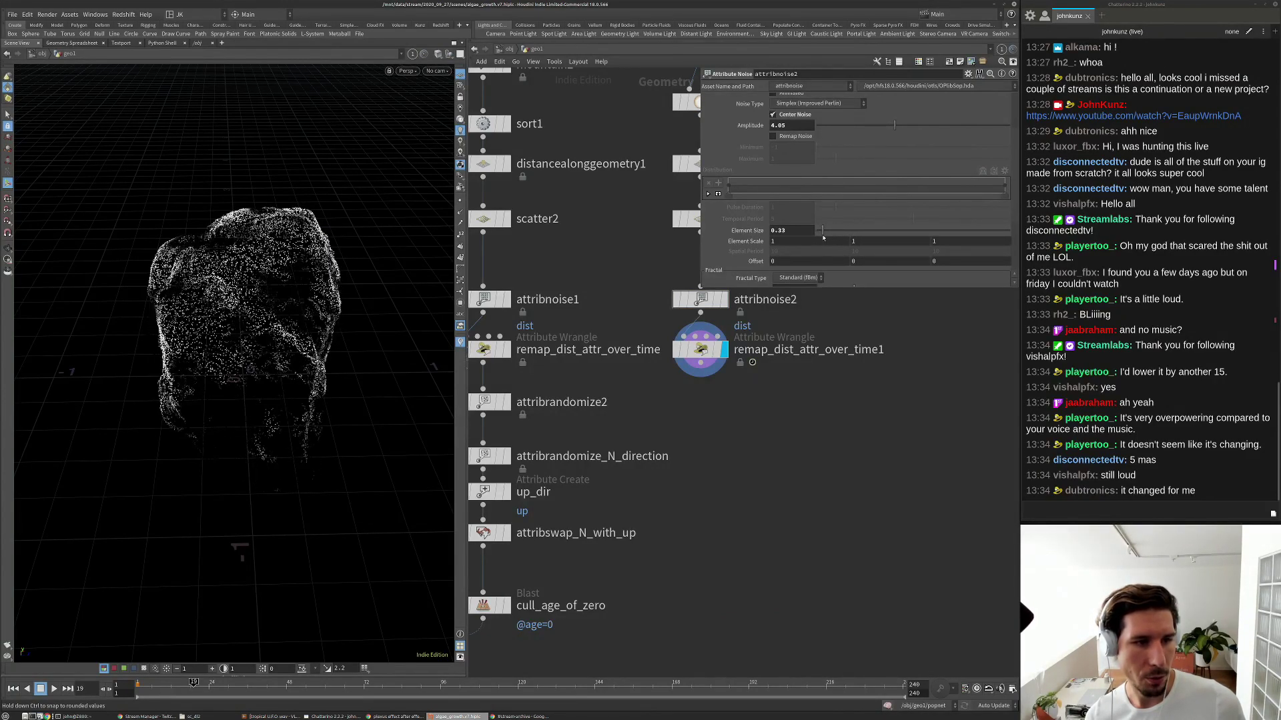
alt+drag(267, 363, 393, 320)
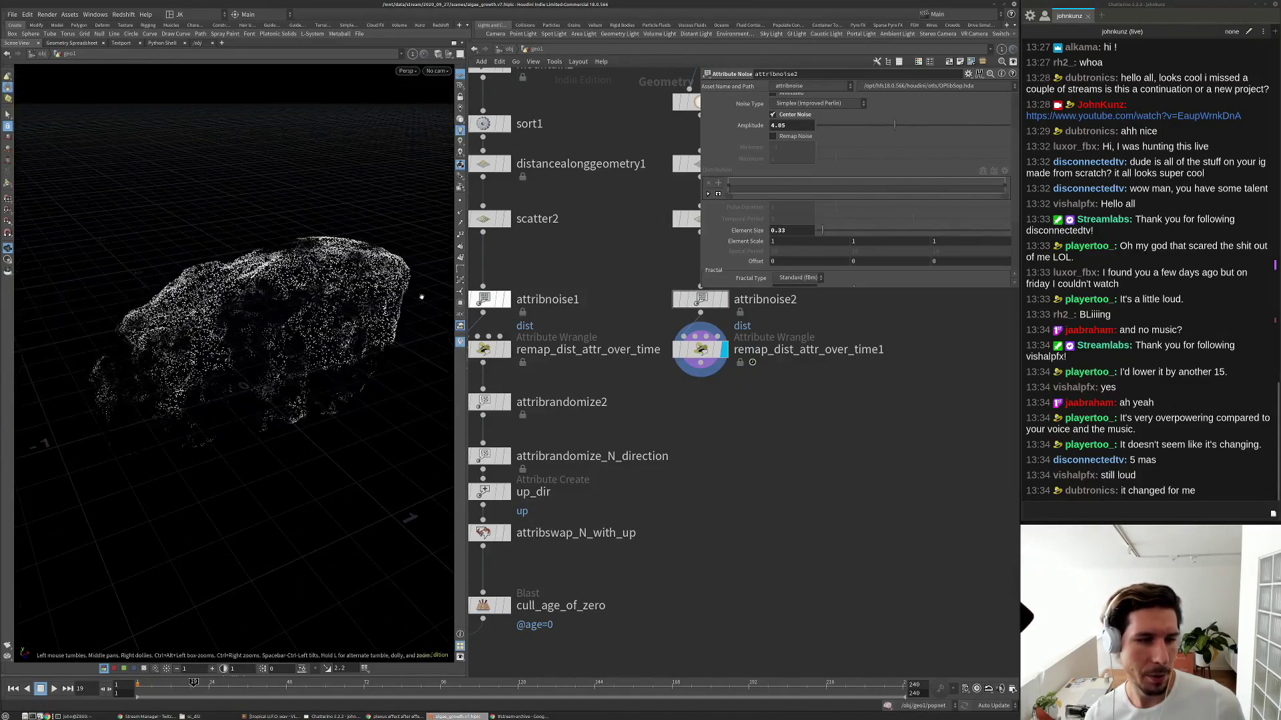
click(674, 300)
key(ctrl+Up)
key(Up)
key(Up)
key(ctrl+Up)
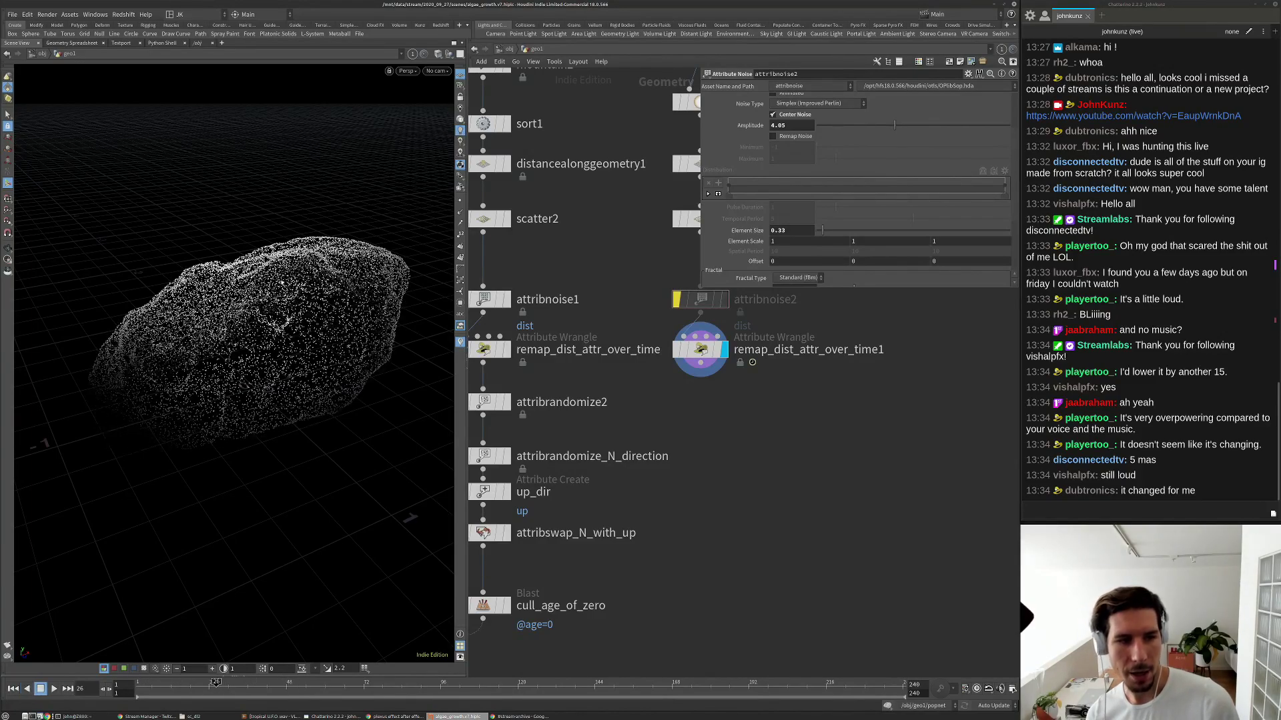
key(Left)
key(Left)
key(Left)
key(Left)
Re-enable attribnoise2, set its Amplitude to 0.79, and inspect the points from several angles.
middle_drag(781, 419, 756, 441)
click(651, 321)
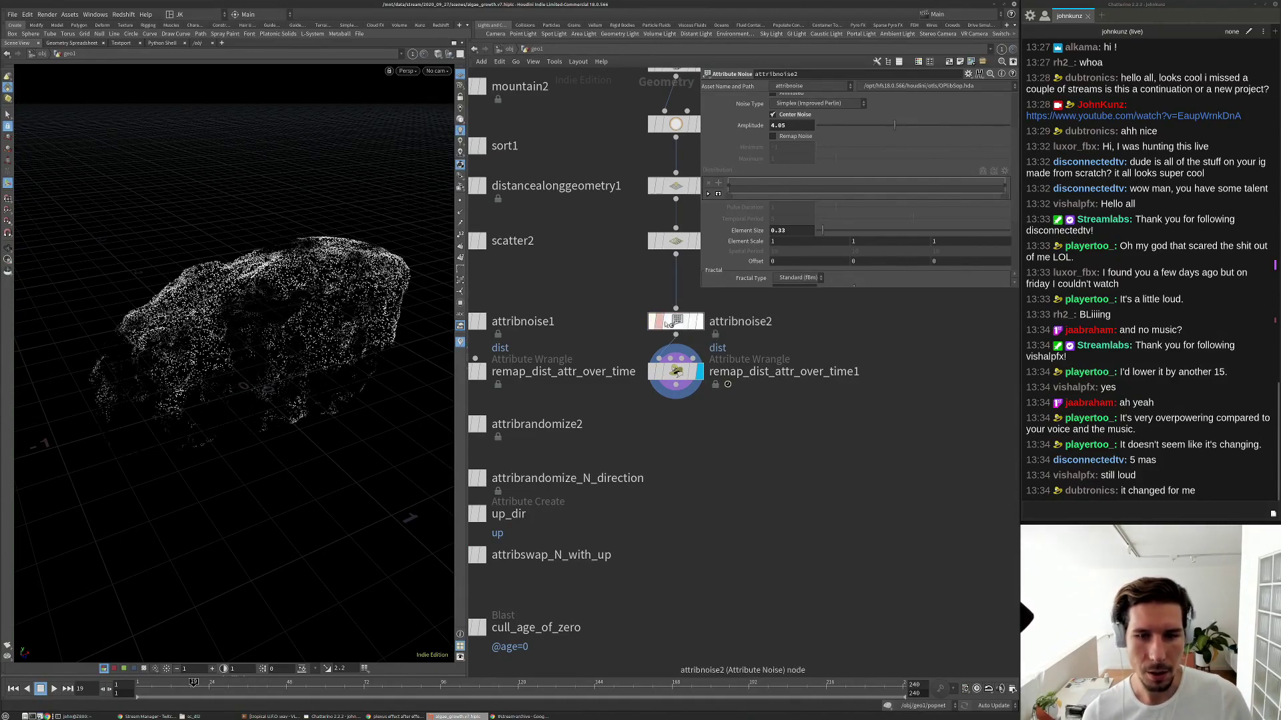
key(b)
key(b)
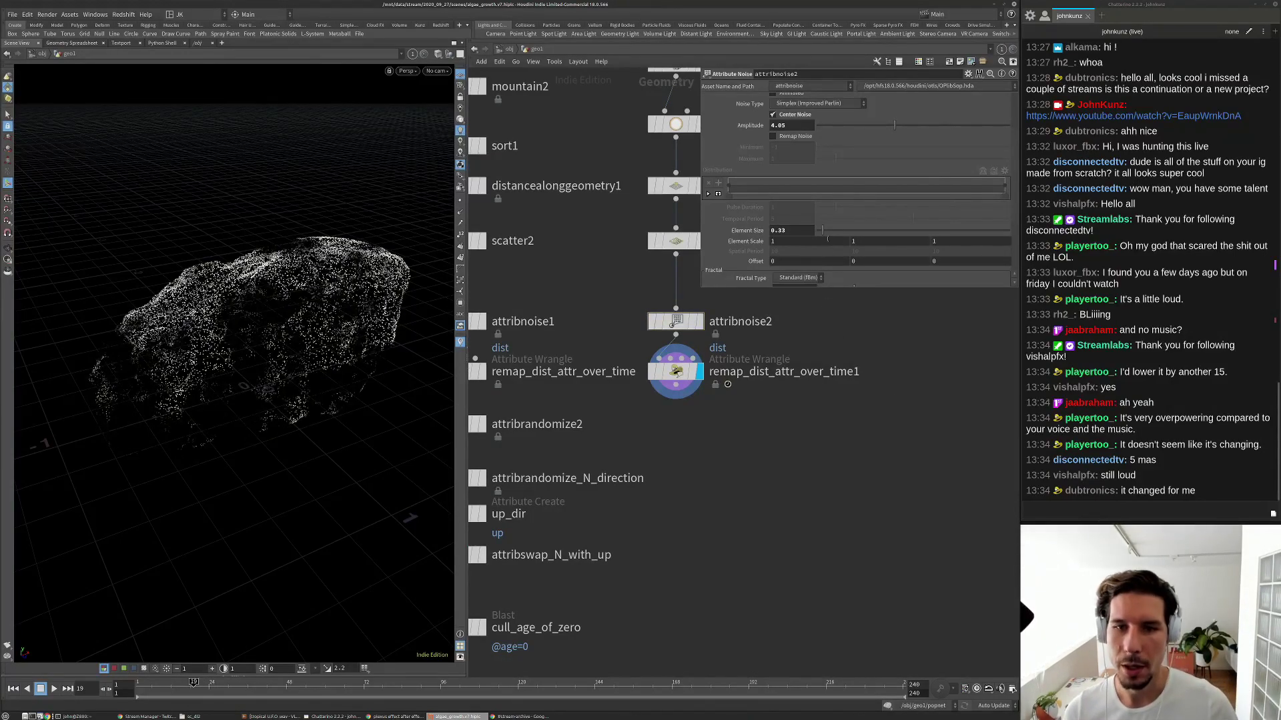
drag(895, 126, 829, 133)
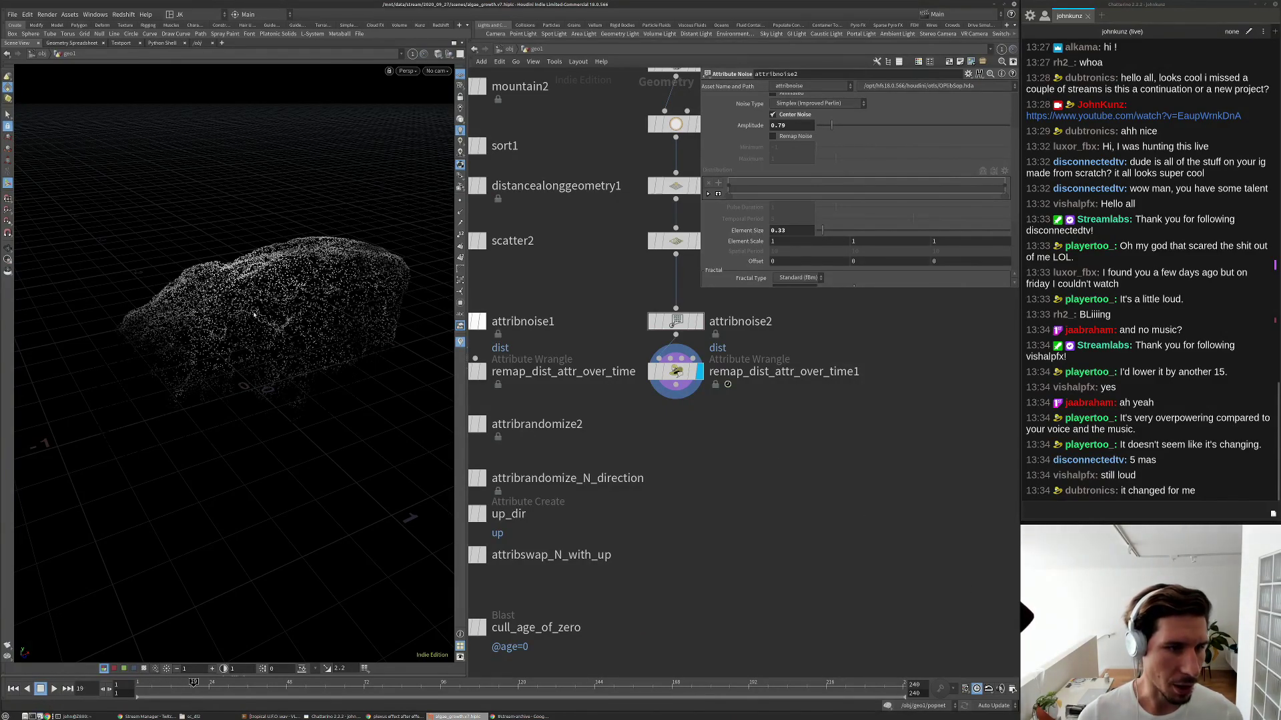
alt+drag(271, 288, 259, 320)
alt+right_drag(259, 320, 306, 263)
alt+middle_drag(306, 263, 309, 325)
alt+drag(309, 326, 248, 273)
scroll(680, 395, down, 3)
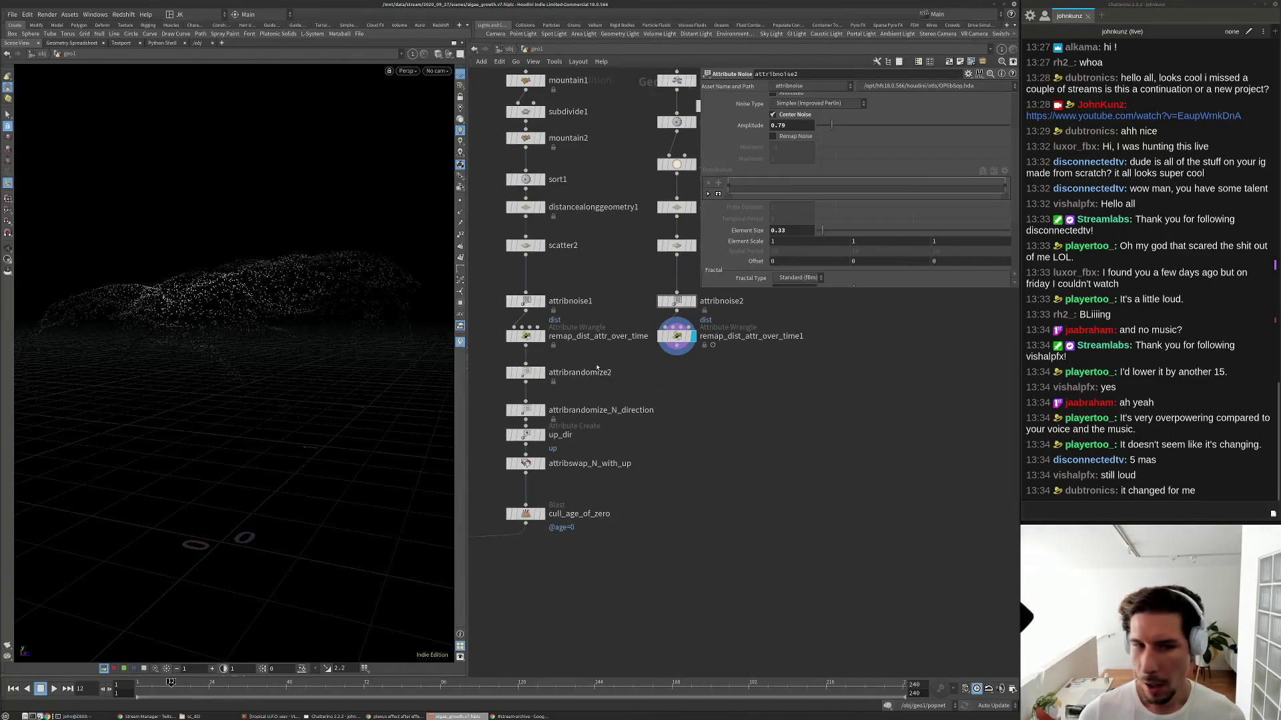
Inspect attribrandomize2's settings, leaving its name unchanged.
scroll(535, 440, up, 2)
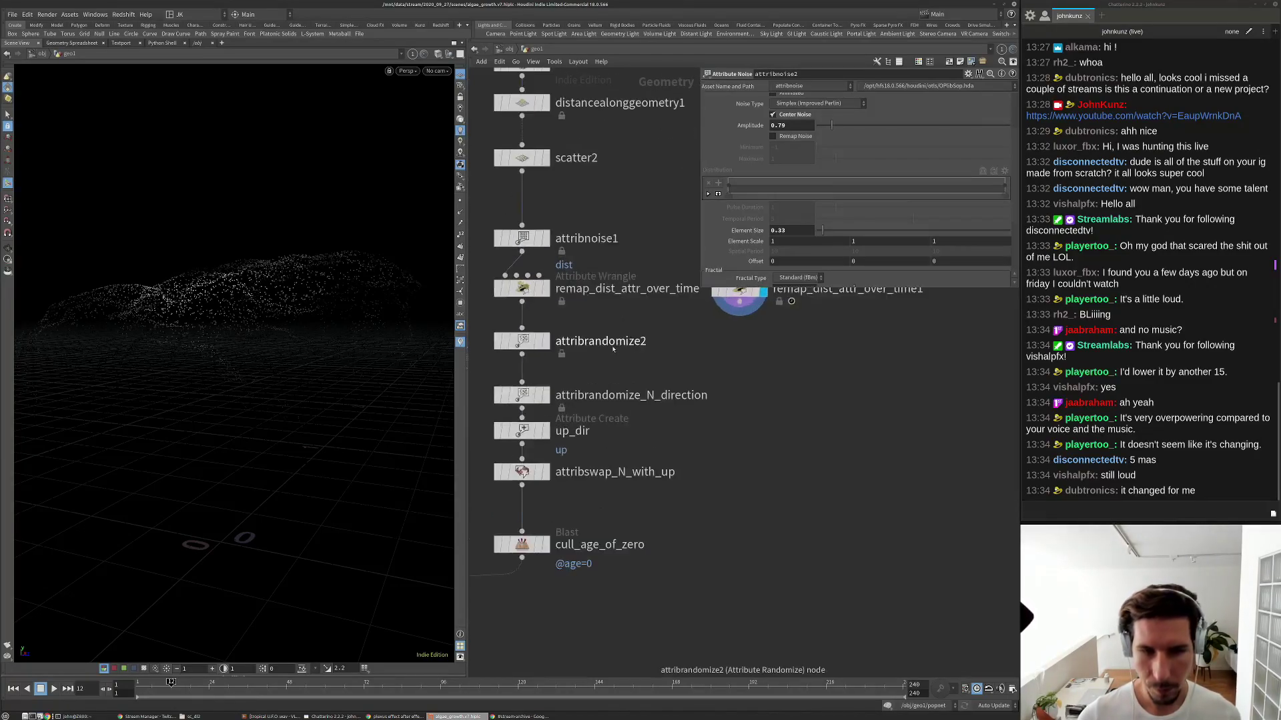
click(527, 345)
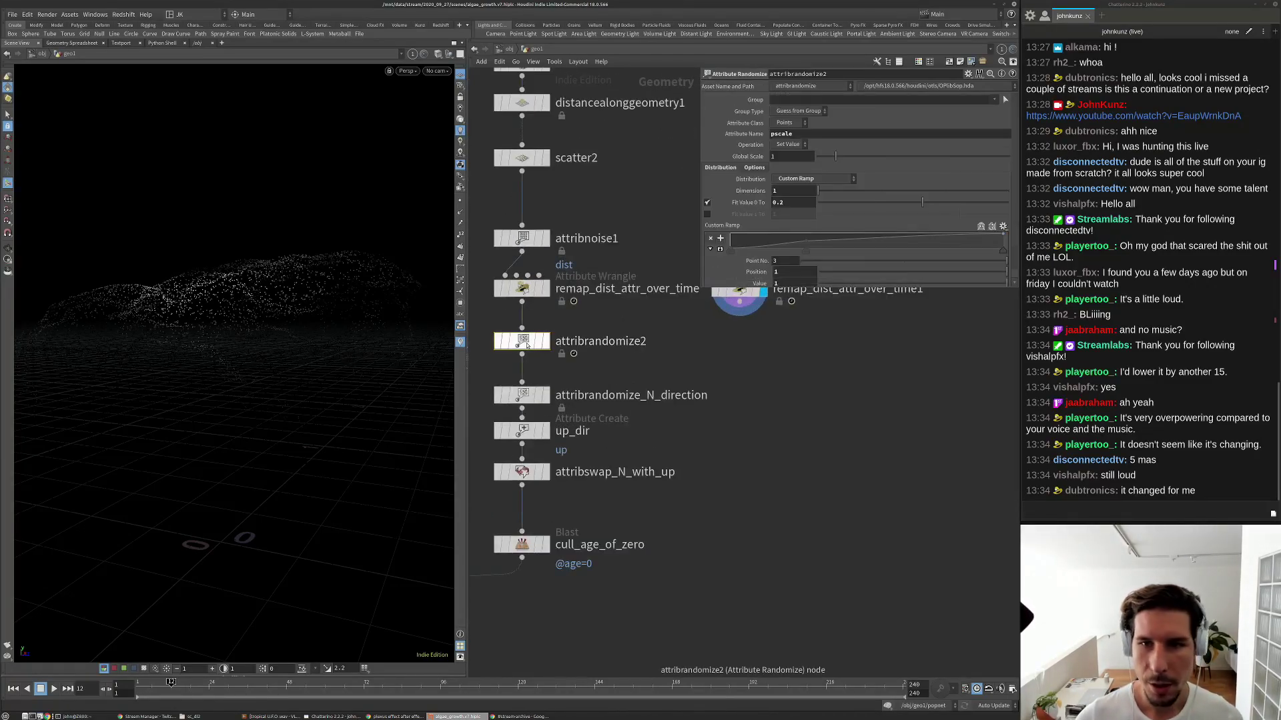
double_click(643, 343)
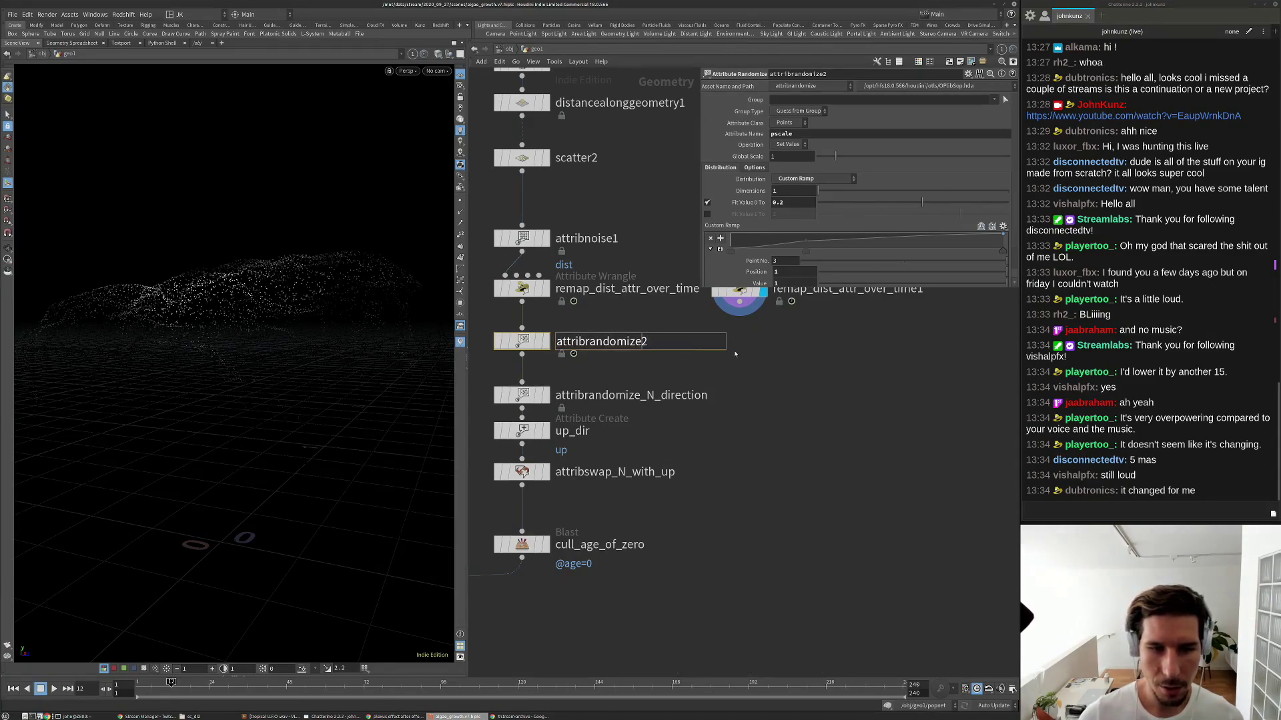
click(770, 377)
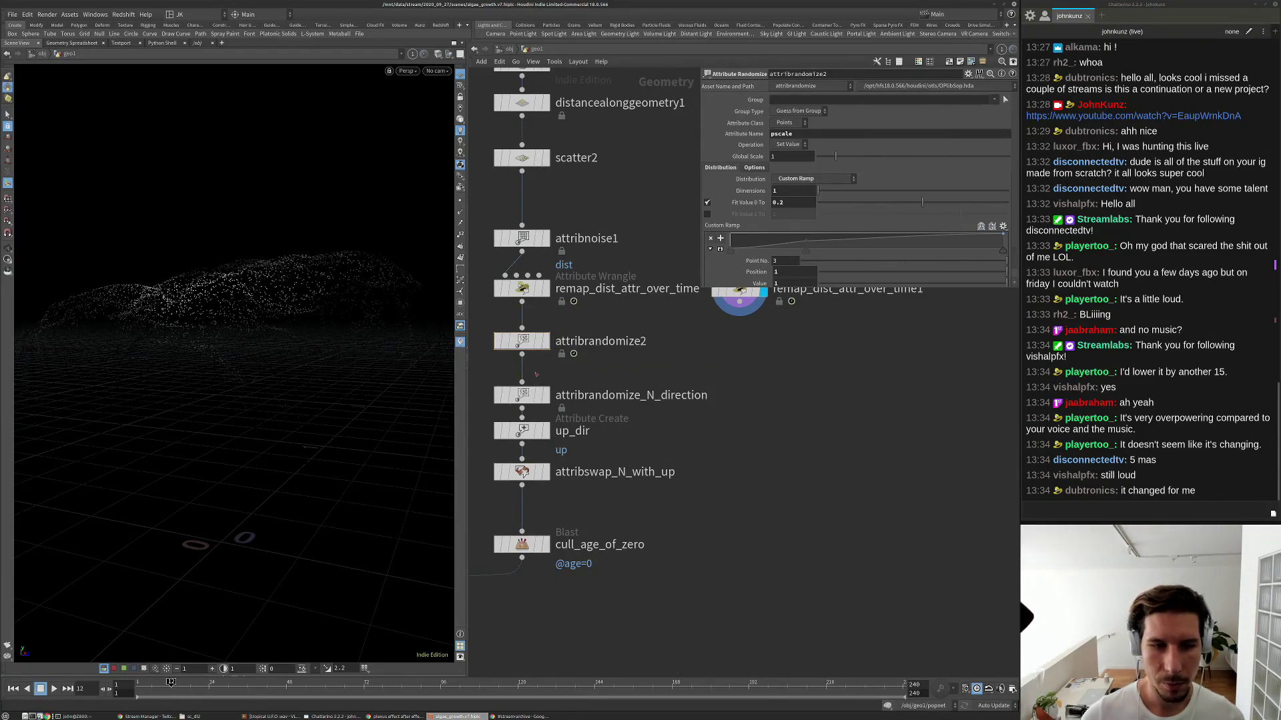
scroll(578, 414, down, 1)
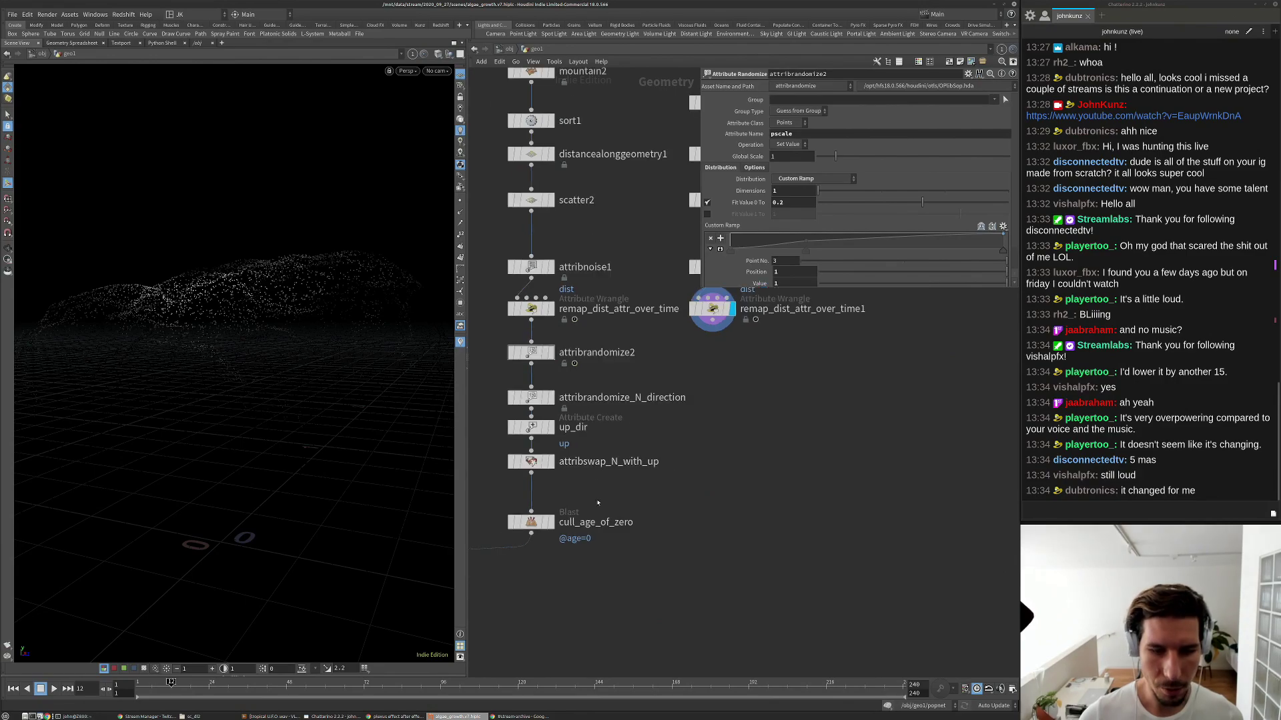
scroll(617, 529, down, 1)
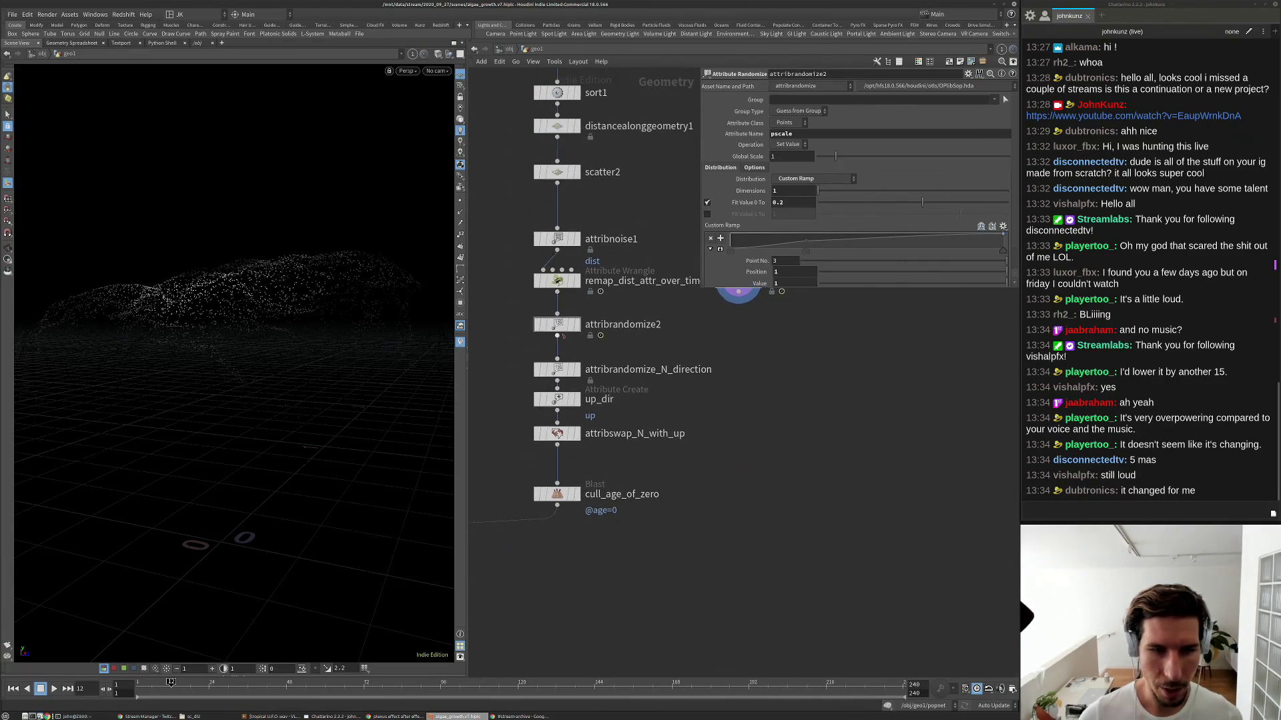
Copy attribrandomize_N_direction through cull_age_of_zero into the plant branch below remap_dist_attr_over_time1.
drag(599, 353, 525, 557)
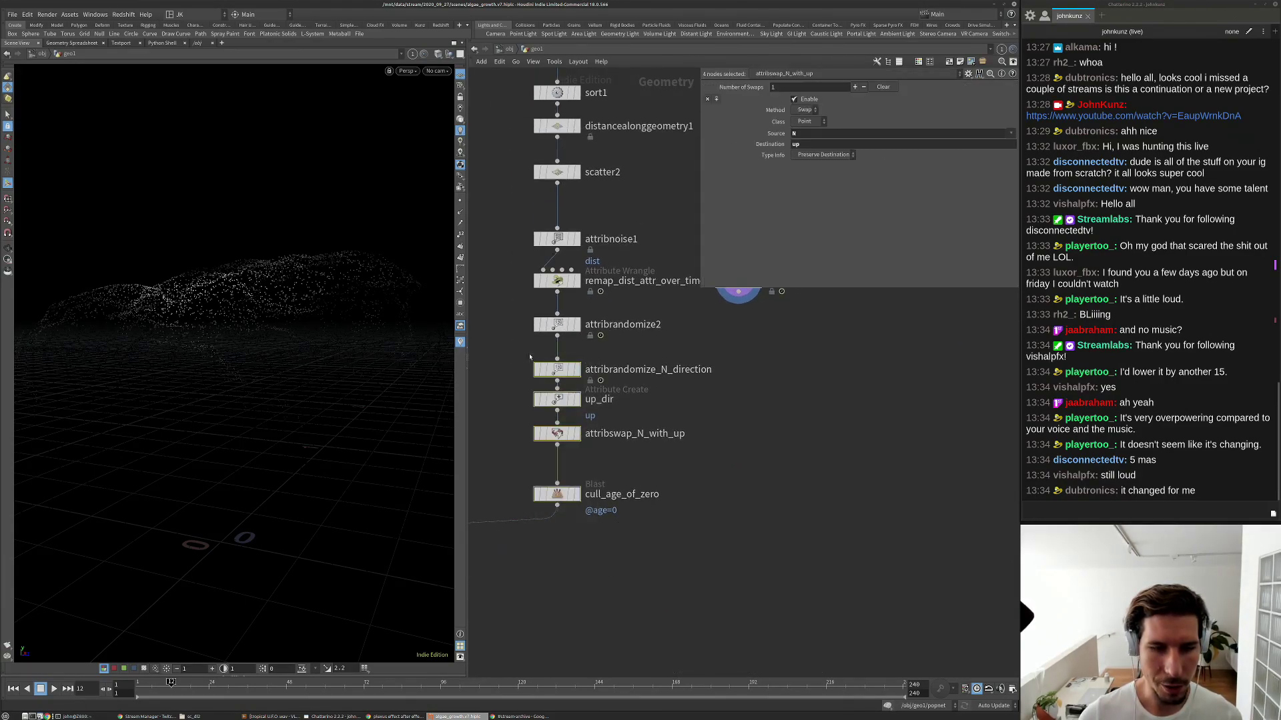
drag(561, 371, 740, 376)
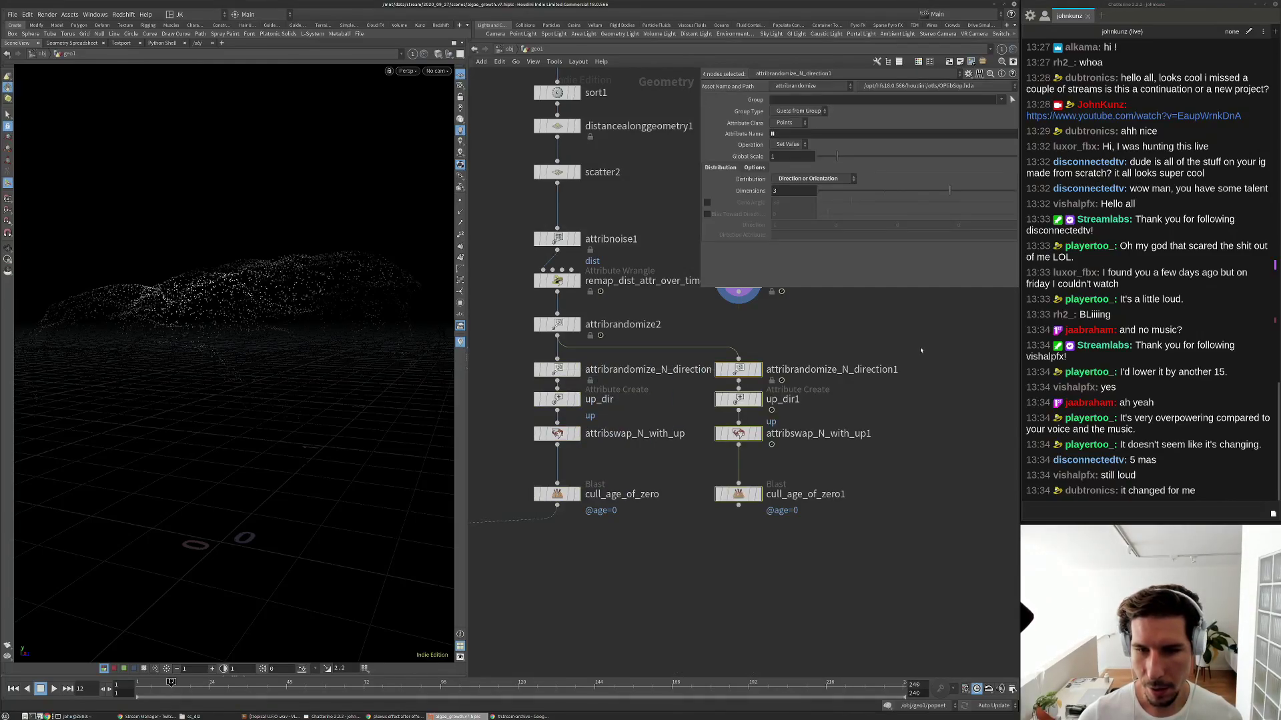
middle_drag(891, 344, 784, 386)
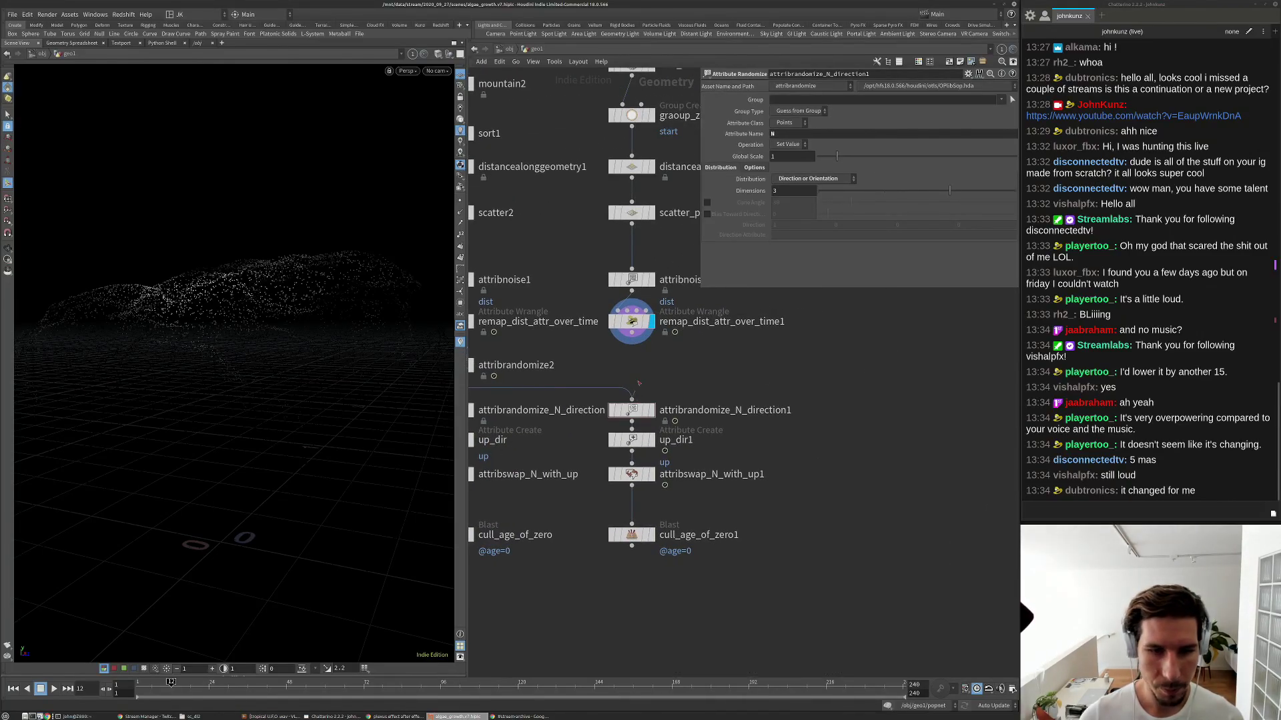
scroll(645, 426, up, 2)
Preview attribrandomize_N_direction1, up_dir1 and attribswap_N_with_up1, and check file1 and scatter attributes.
click(653, 411)
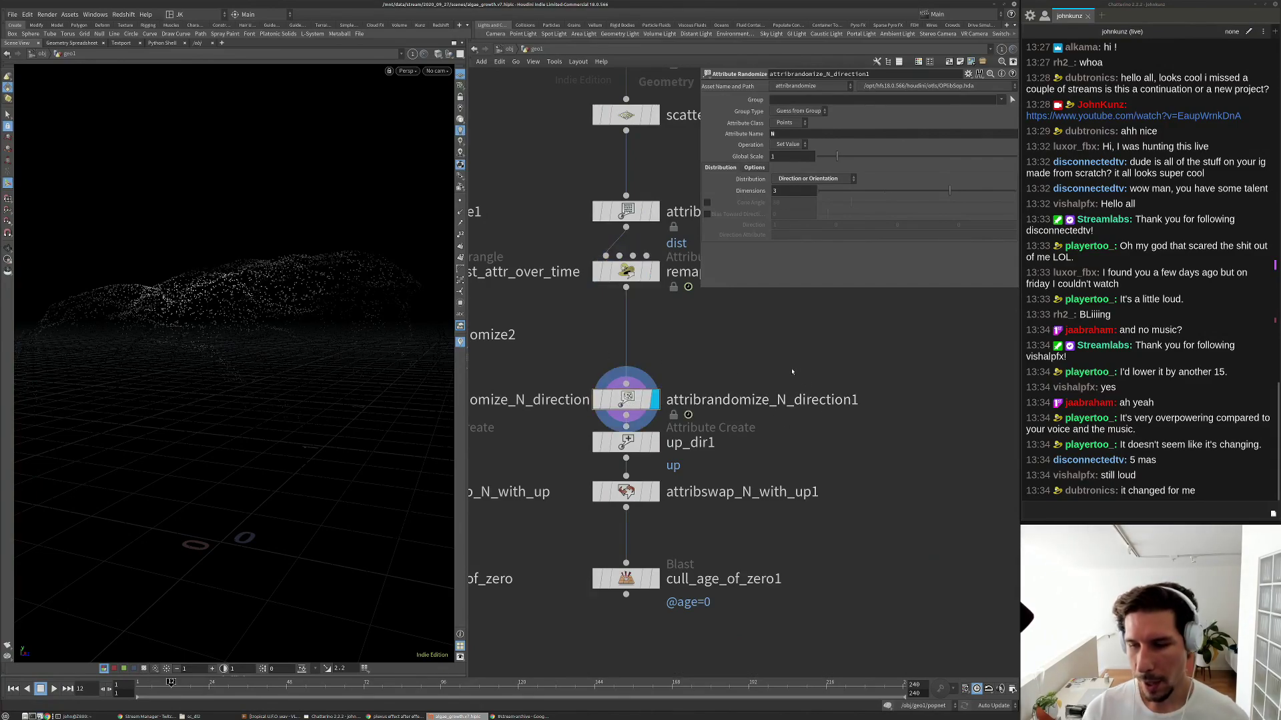
click(656, 447)
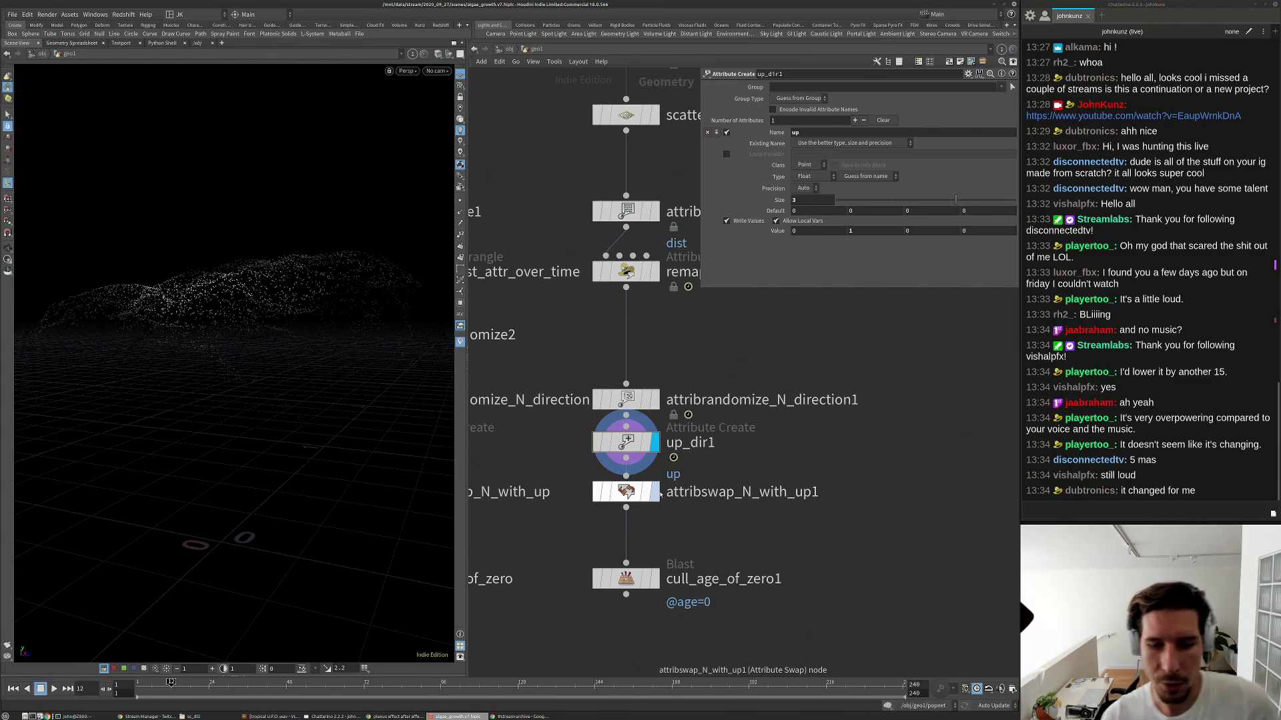
click(657, 494)
click(637, 497)
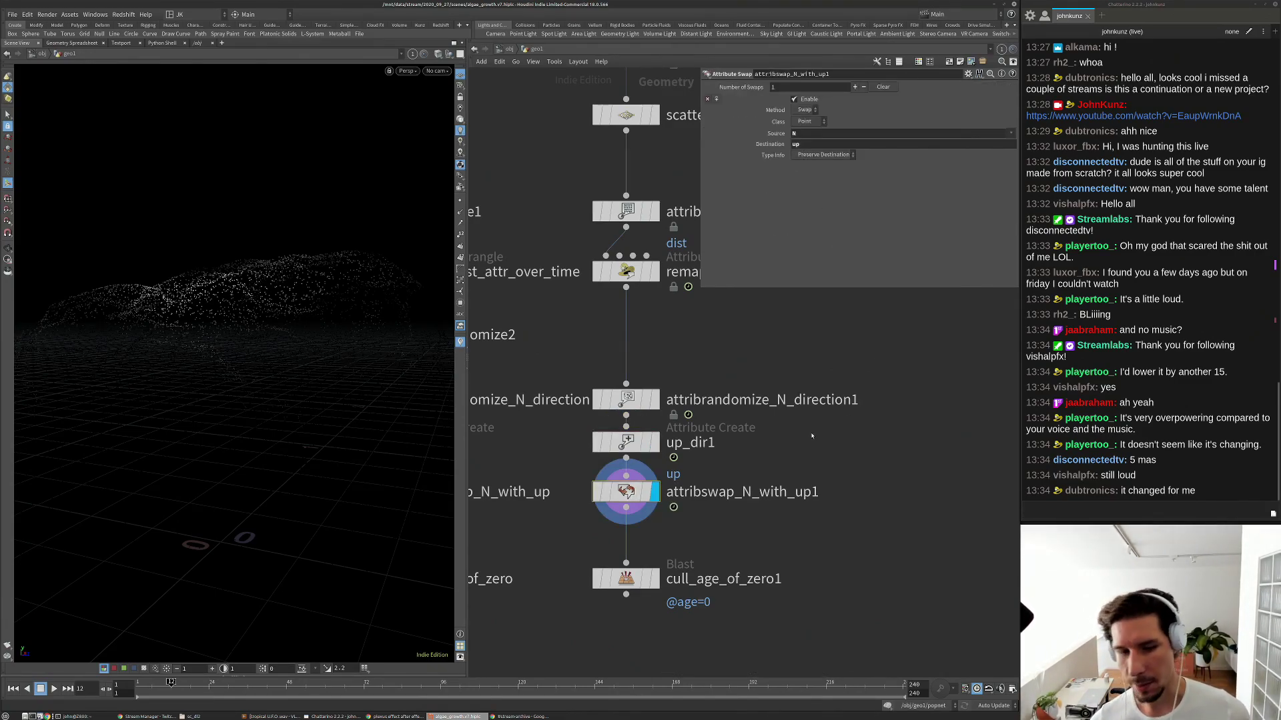
scroll(812, 436, down, 5)
scroll(641, 362, up, 2)
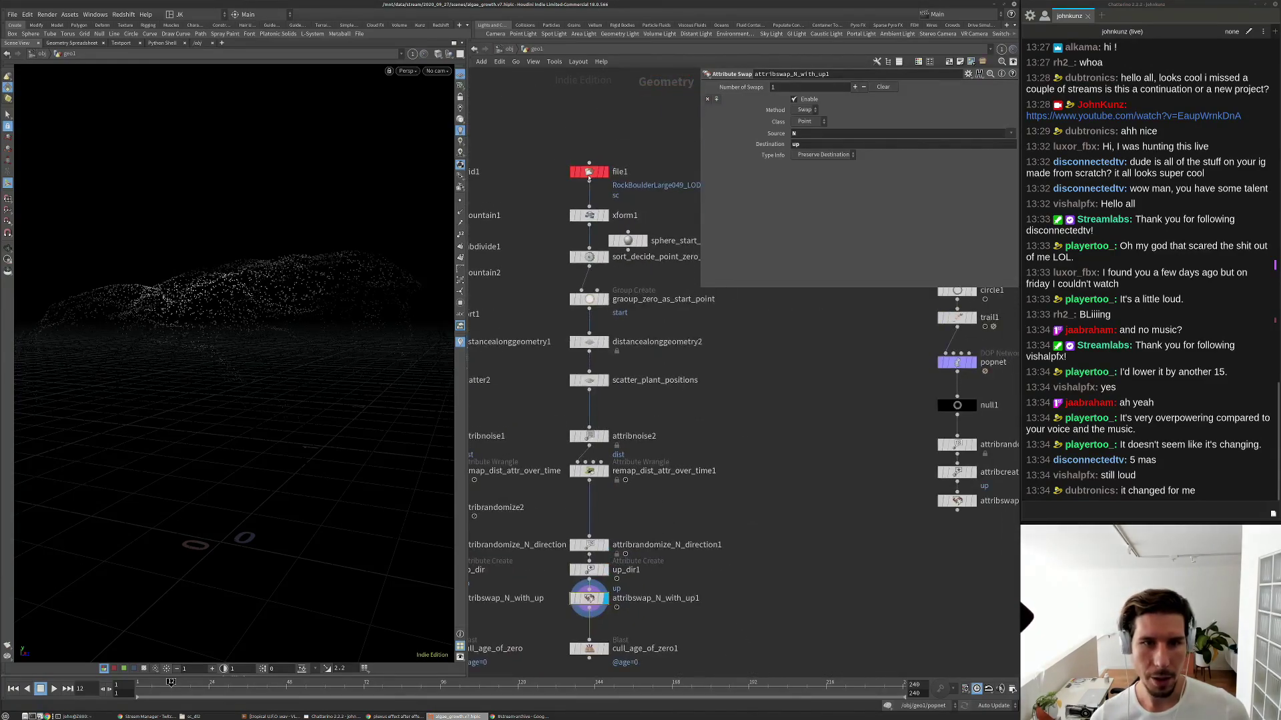
middle_click(588, 175)
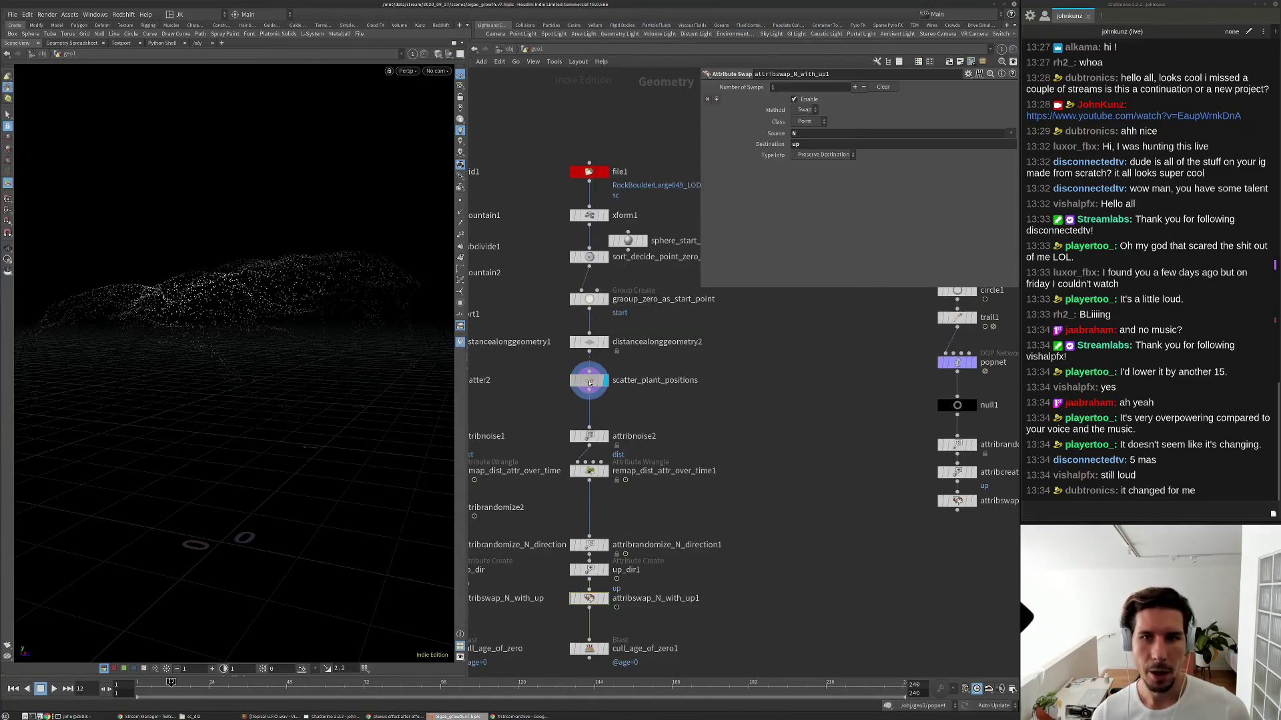
click(589, 383)
click(754, 99)
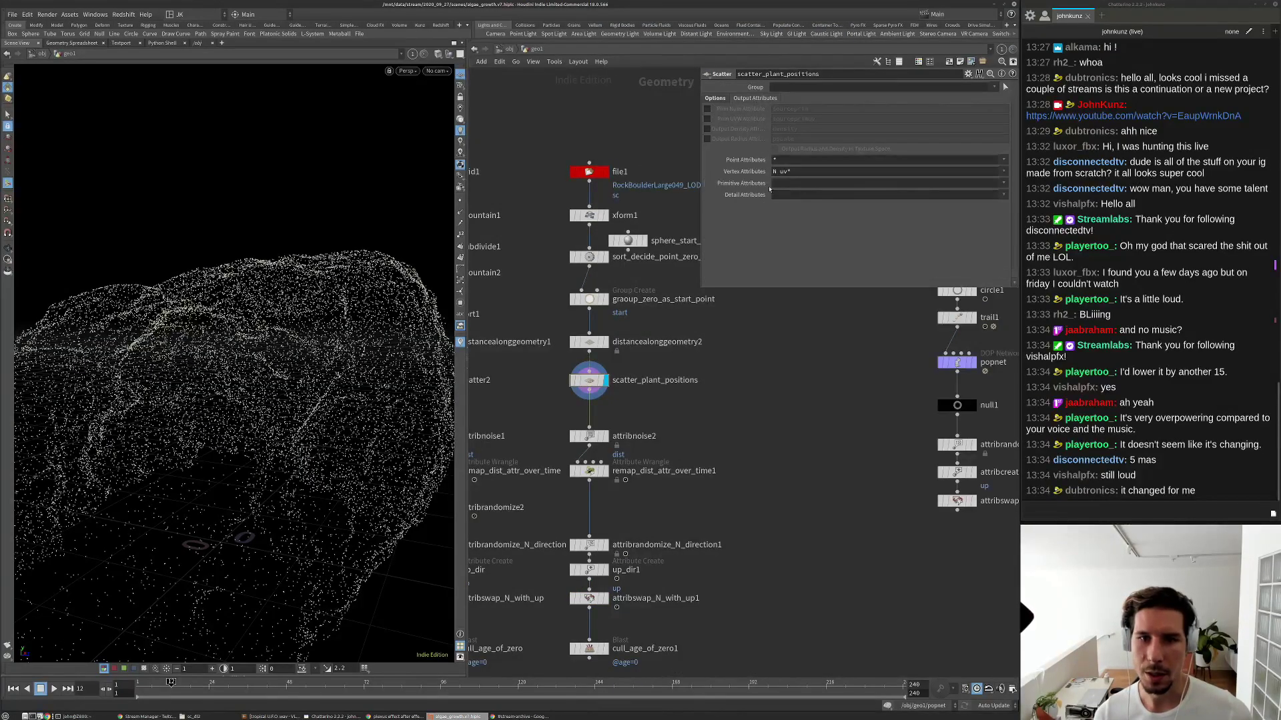
Re-examine the swapped and randomized directions from new angles, then hide the direction preview.
drag(389, 292, 314, 279)
middle_drag(595, 640, 596, 469)
scroll(596, 469, up, 3)
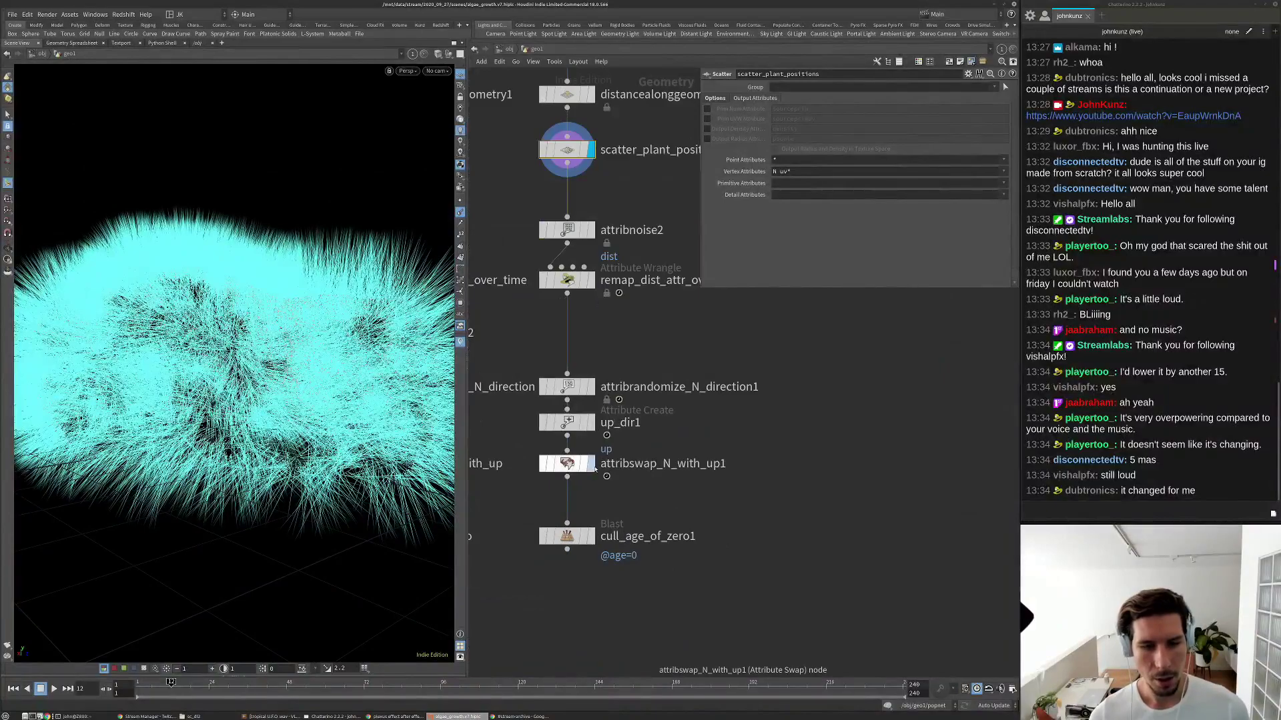
click(593, 465)
click(567, 464)
drag(342, 363, 314, 360)
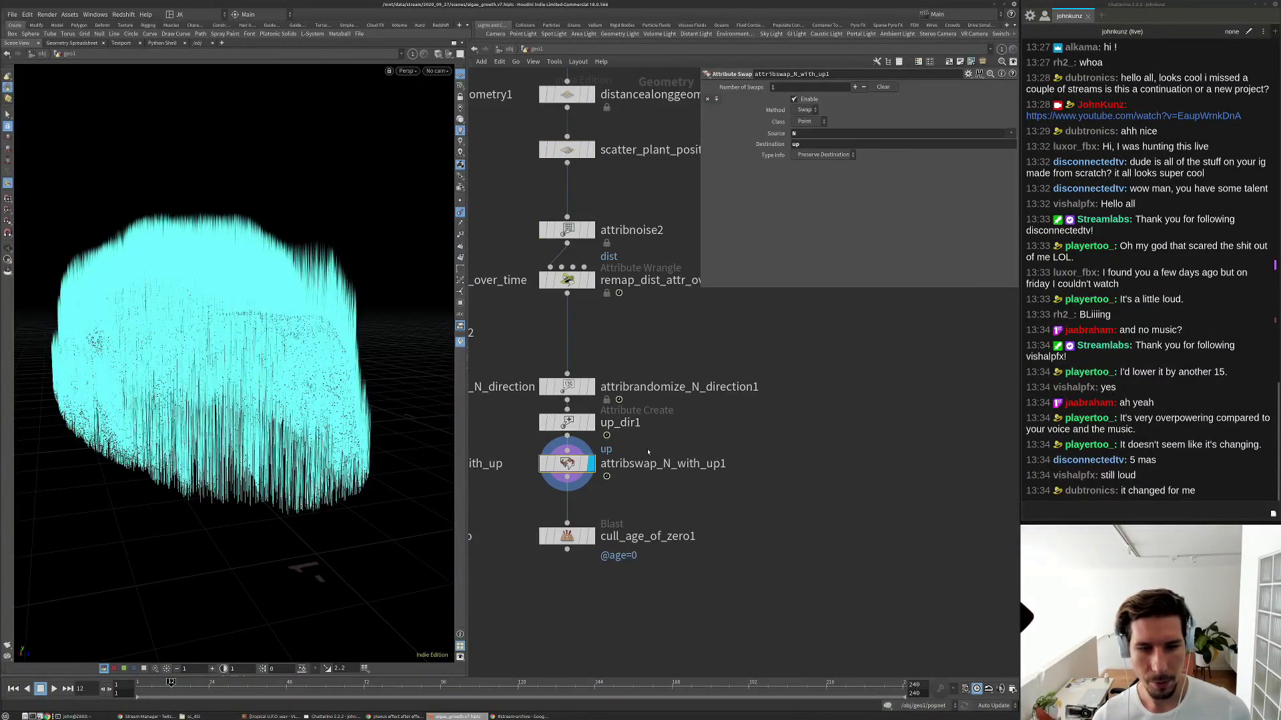
click(591, 388)
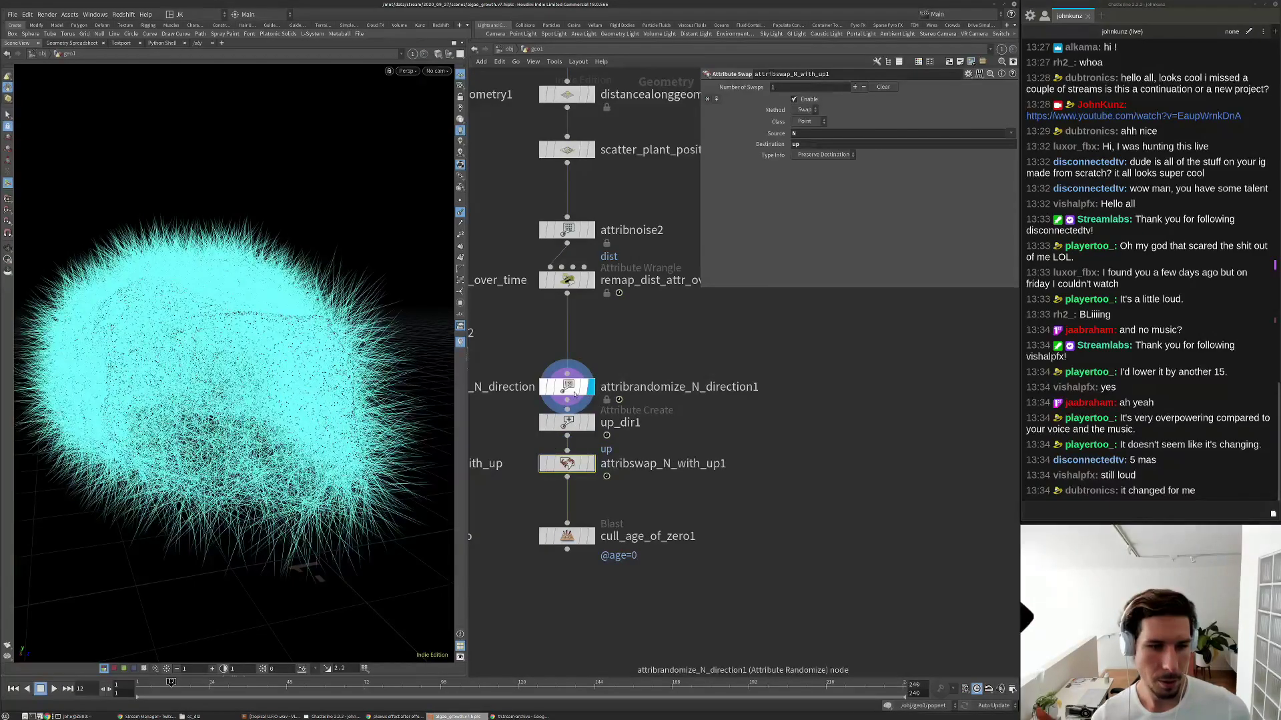
click(574, 393)
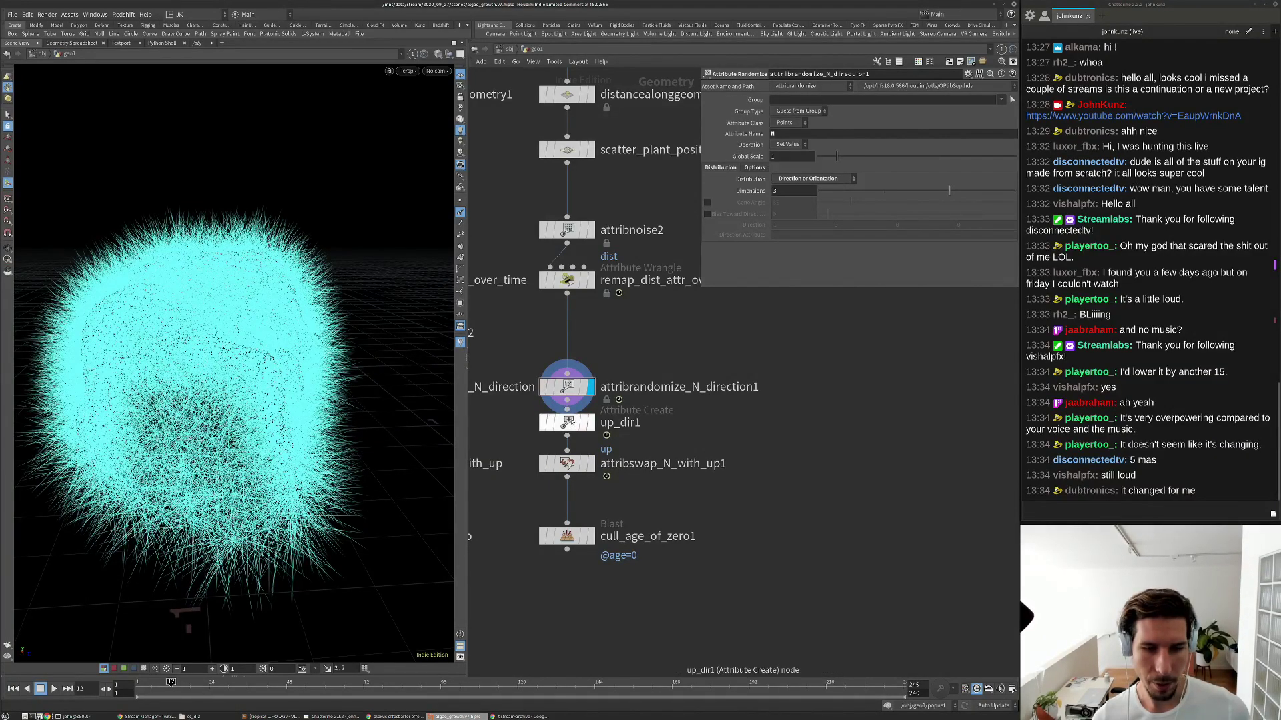
scroll(571, 423, down, 3)
scroll(634, 413, up, 5)
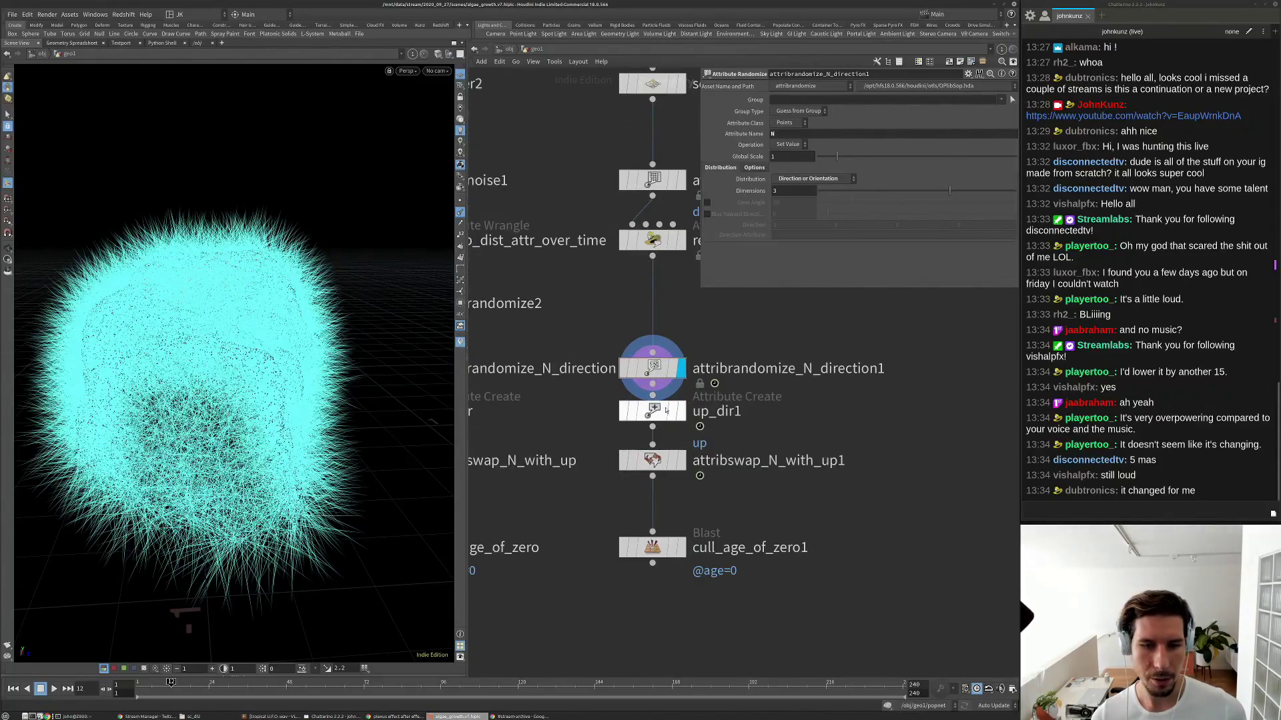
scroll(655, 420, down, 3)
middle_drag(581, 516, 760, 463)
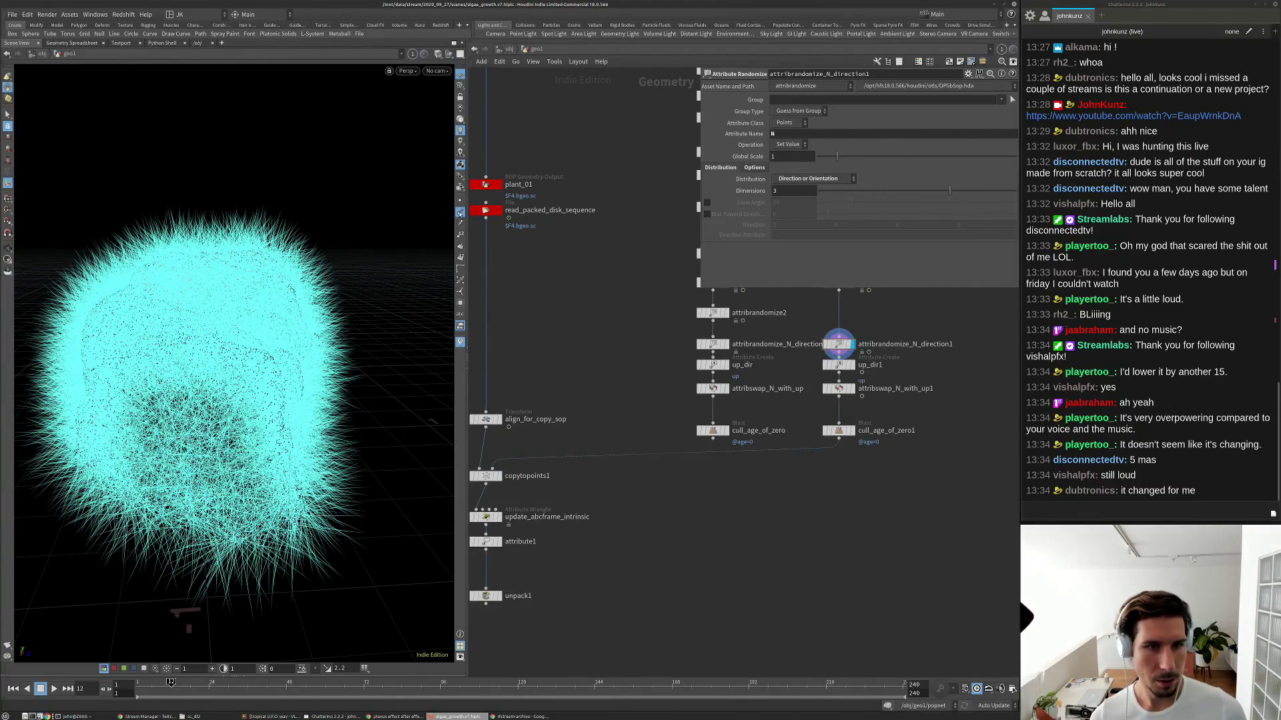
click(460, 212)
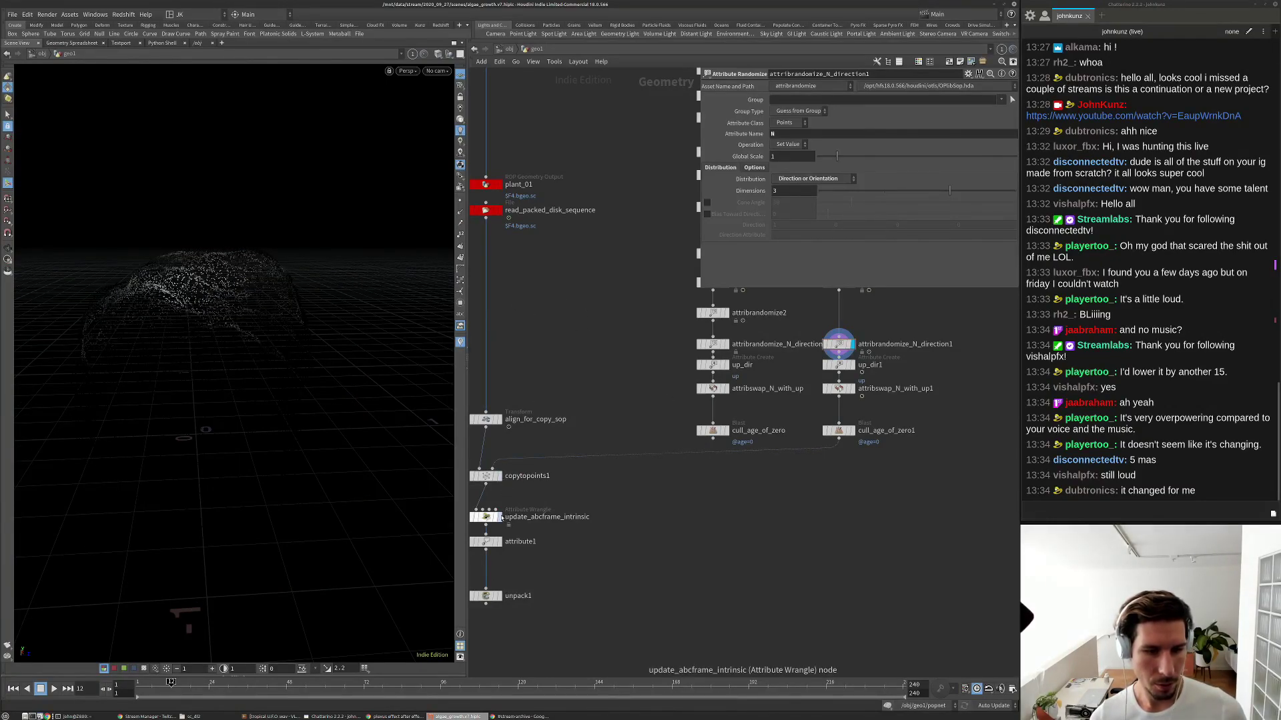
Preview update_abcframe_intrinsic and attribute1, orbit around the grass, and scrub frames 24–27.
click(500, 518)
click(485, 542)
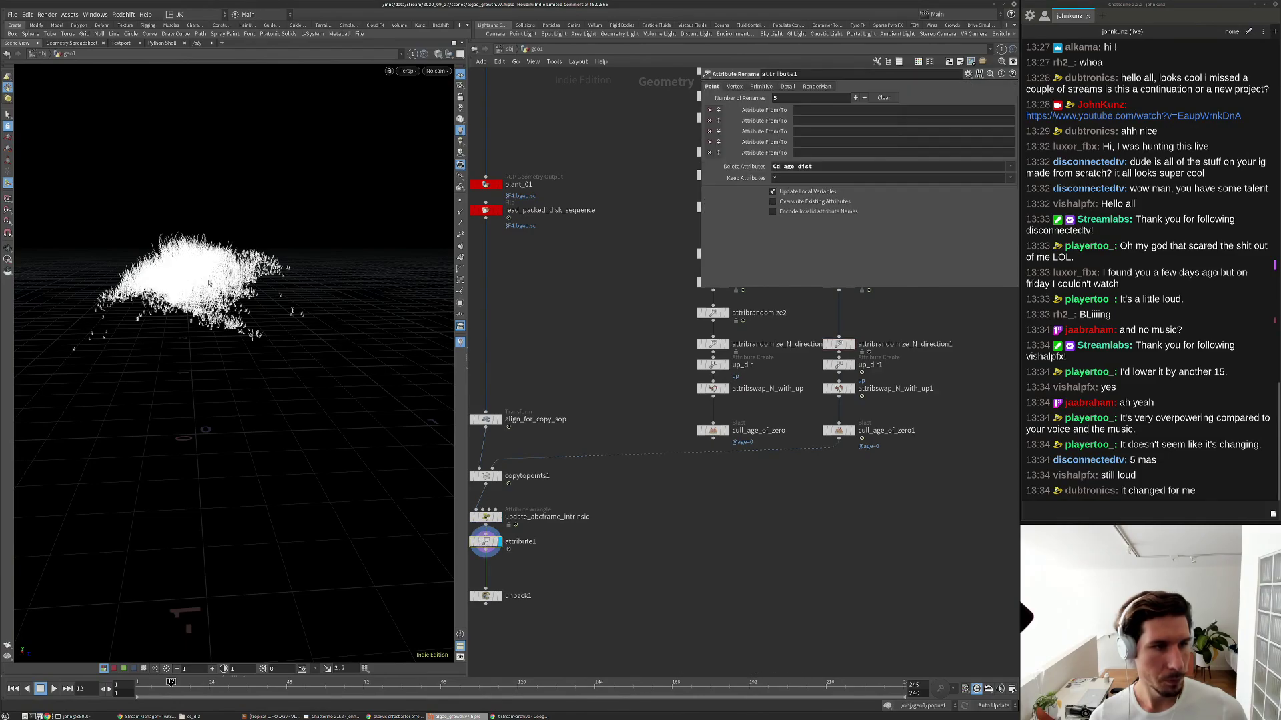
alt+drag(268, 314, 337, 308)
alt+right_drag(336, 308, 380, 320)
alt+drag(380, 320, 337, 304)
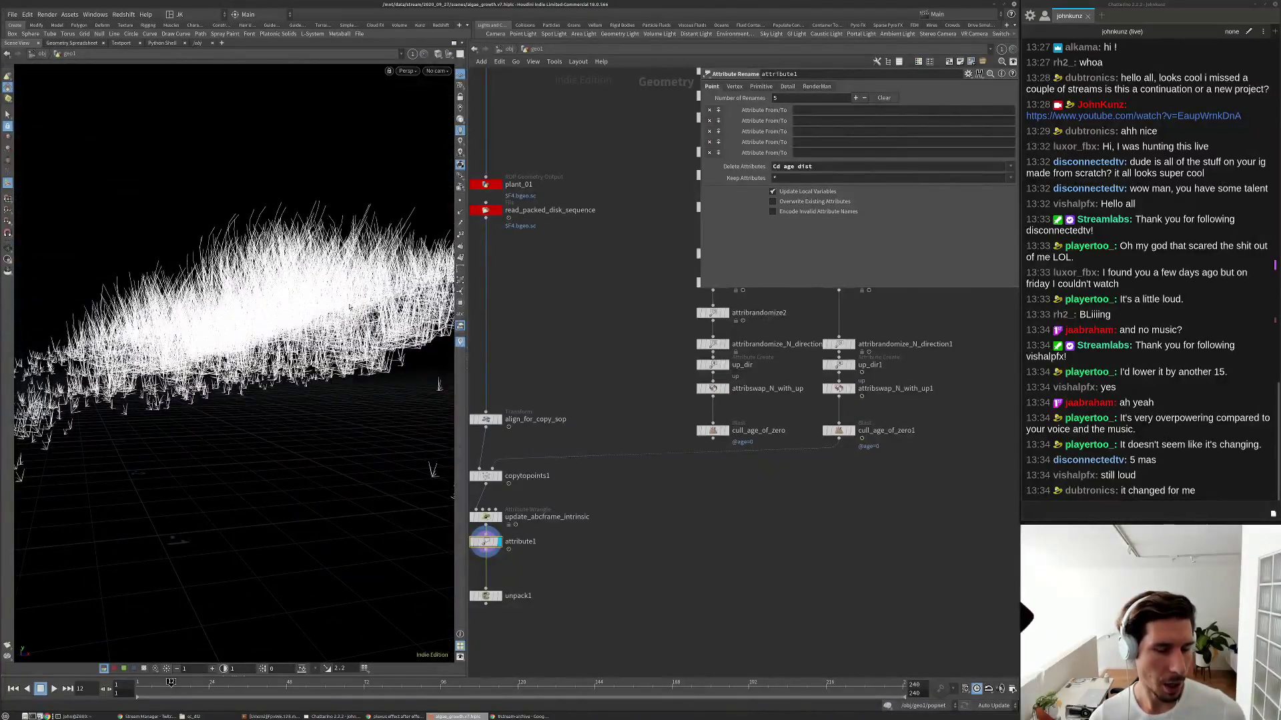
scroll(909, 412, up, 3)
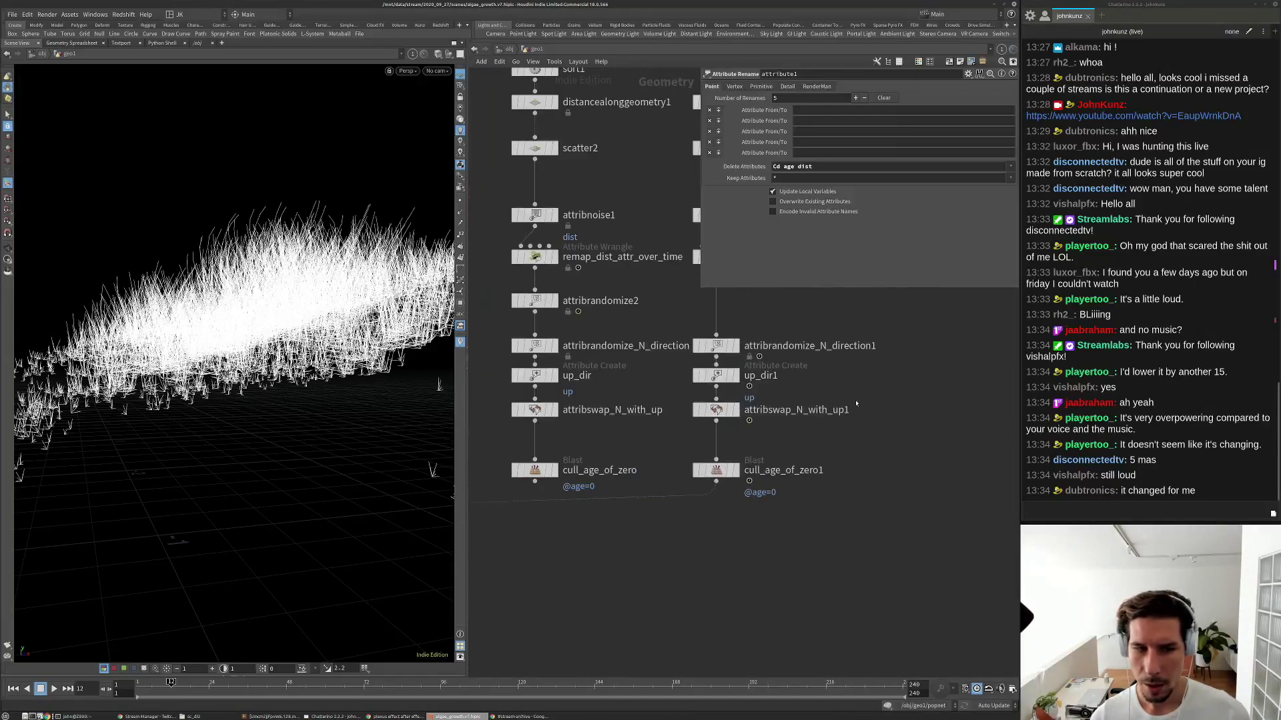
alt+drag(300, 401, 240, 437)
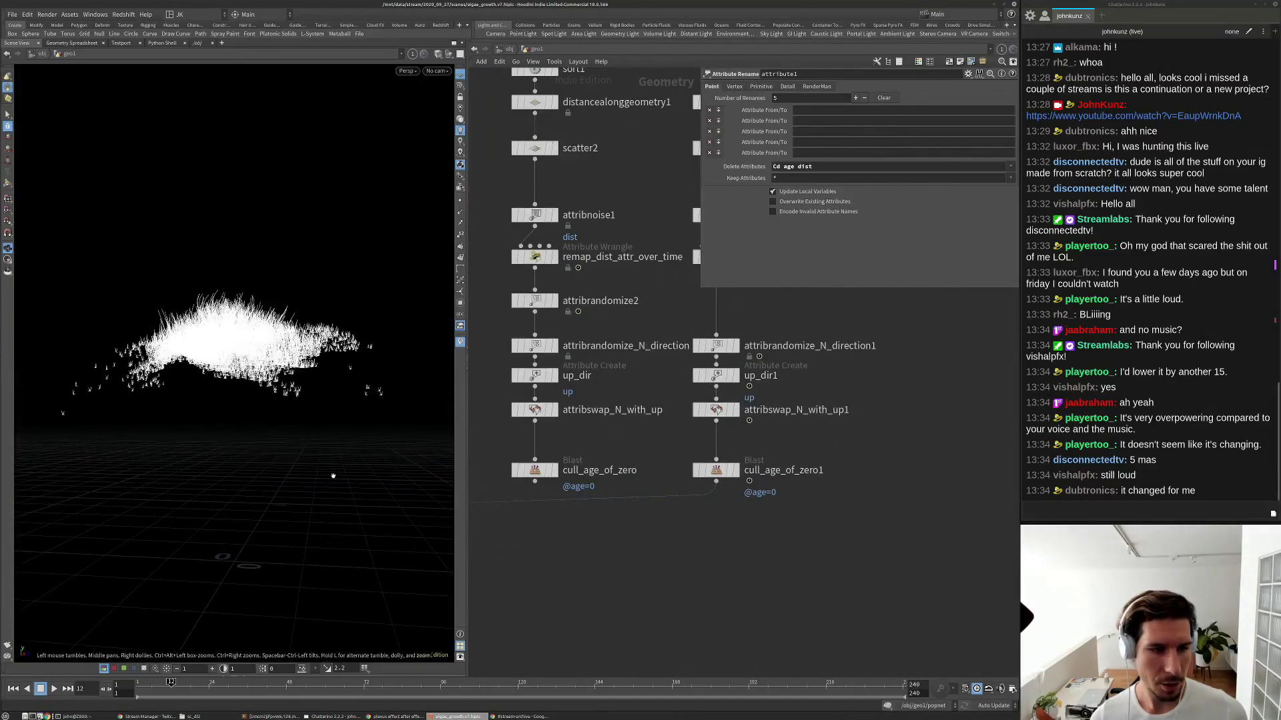
click(219, 682)
mouse_move(220, 682)
mouse_down()
mouse_move(243, 682)
mouse_move(210, 681)
mouse_up()
middle_drag(919, 394, 823, 435)
Bypass attribrandomize_N_direction1, up_dir1 and attribswap_N_with_up1 in turn to compare orientation.
scroll(823, 435, up, 2)
middle_drag(504, 374, 526, 353)
click(522, 351)
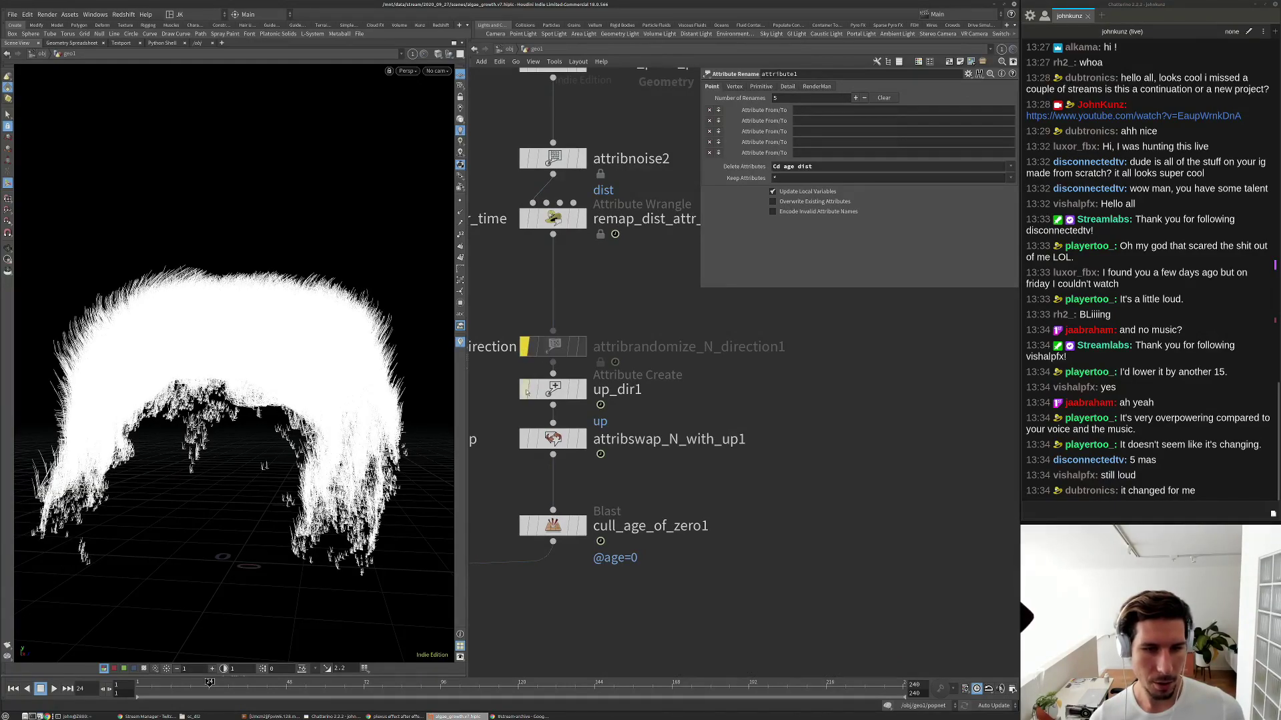
click(524, 394)
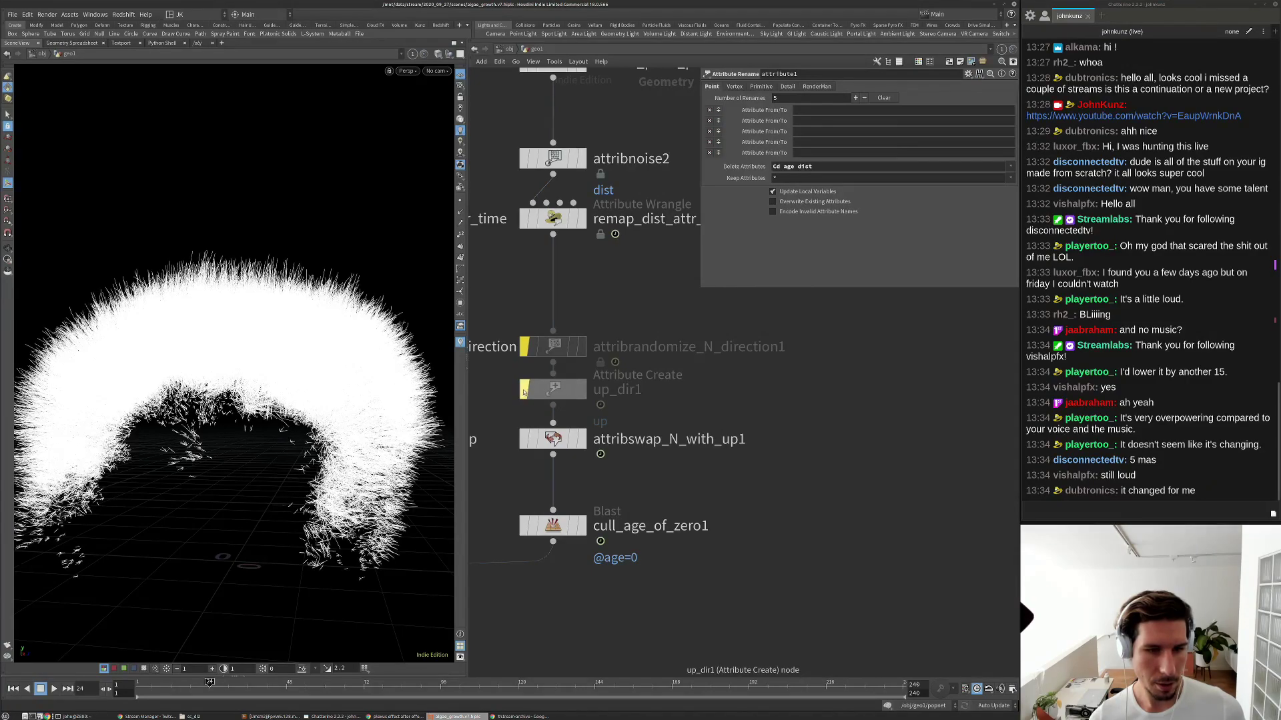
click(553, 439)
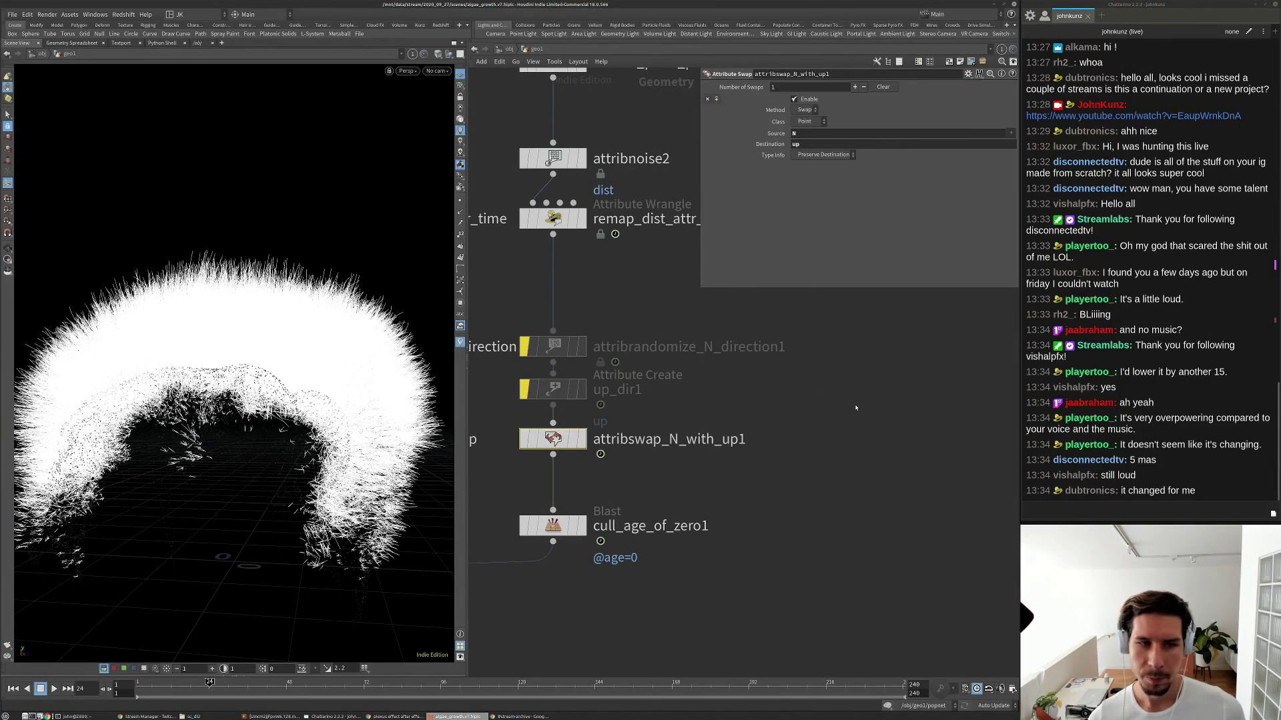
click(525, 438)
click(524, 438)
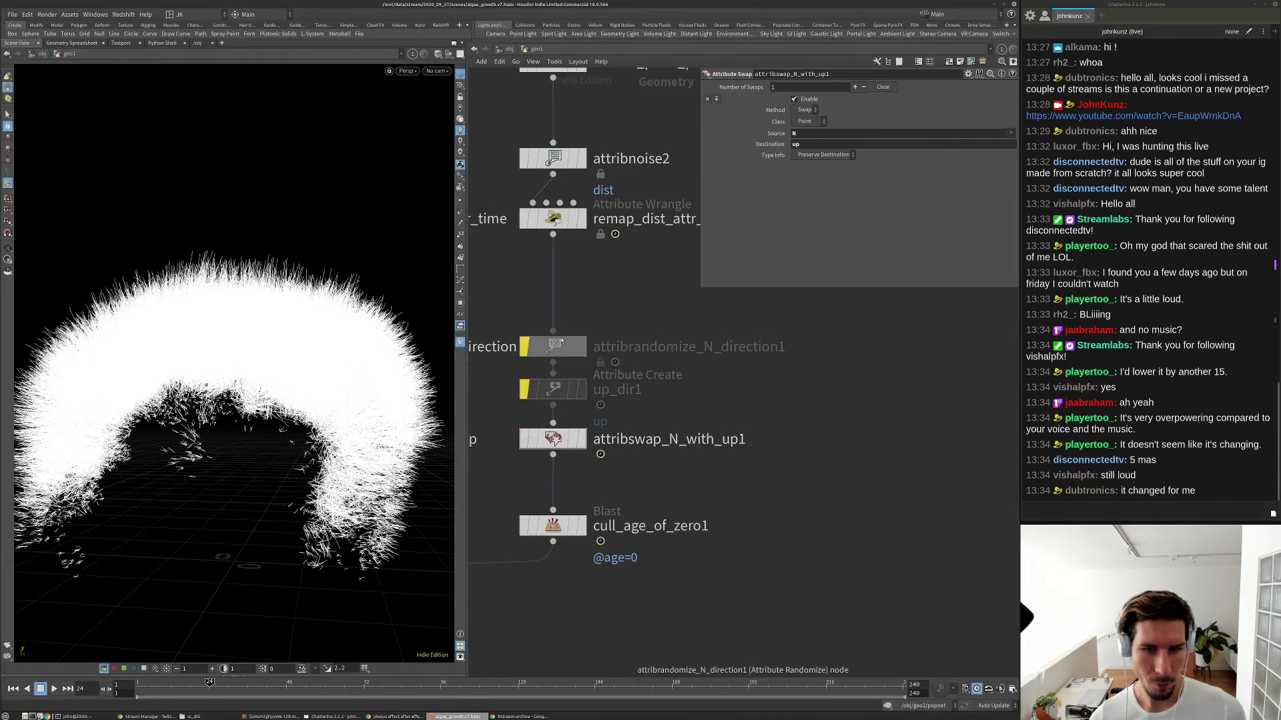
Re-enable attribrandomize_N_direction1 and make it randomize the up attribute instead of N.
click(558, 348)
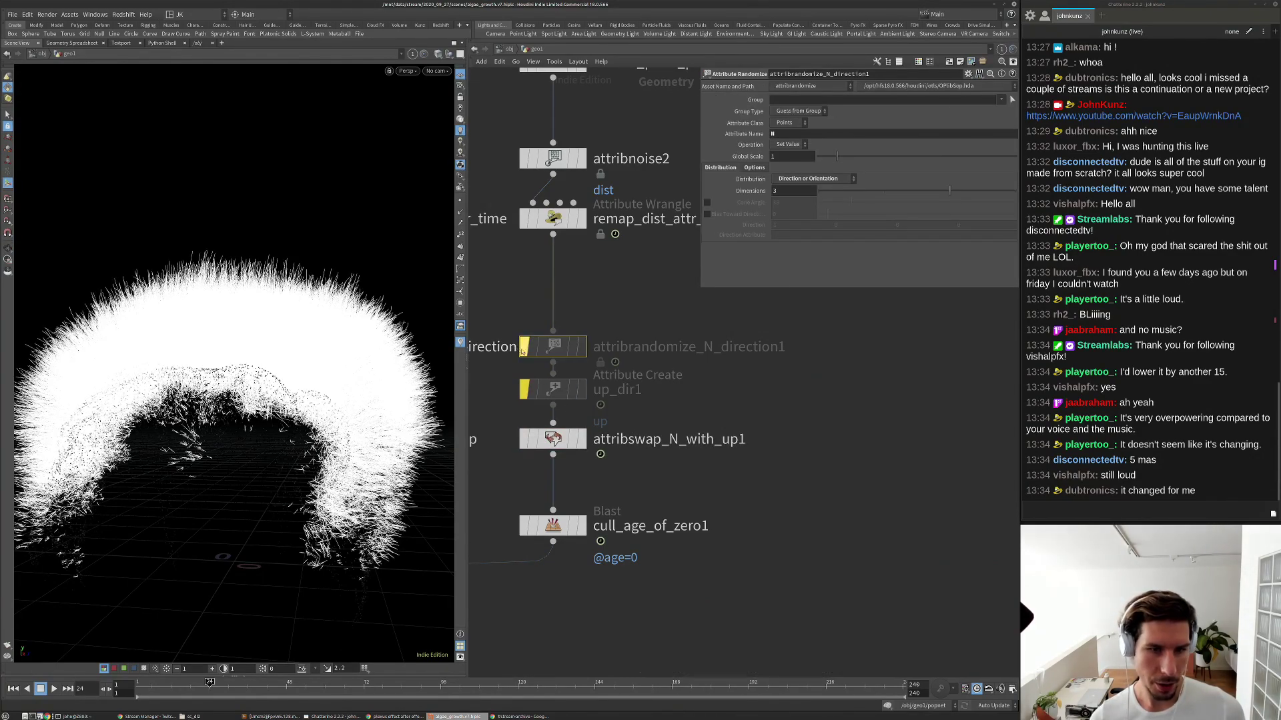
click(524, 346)
click(793, 135)
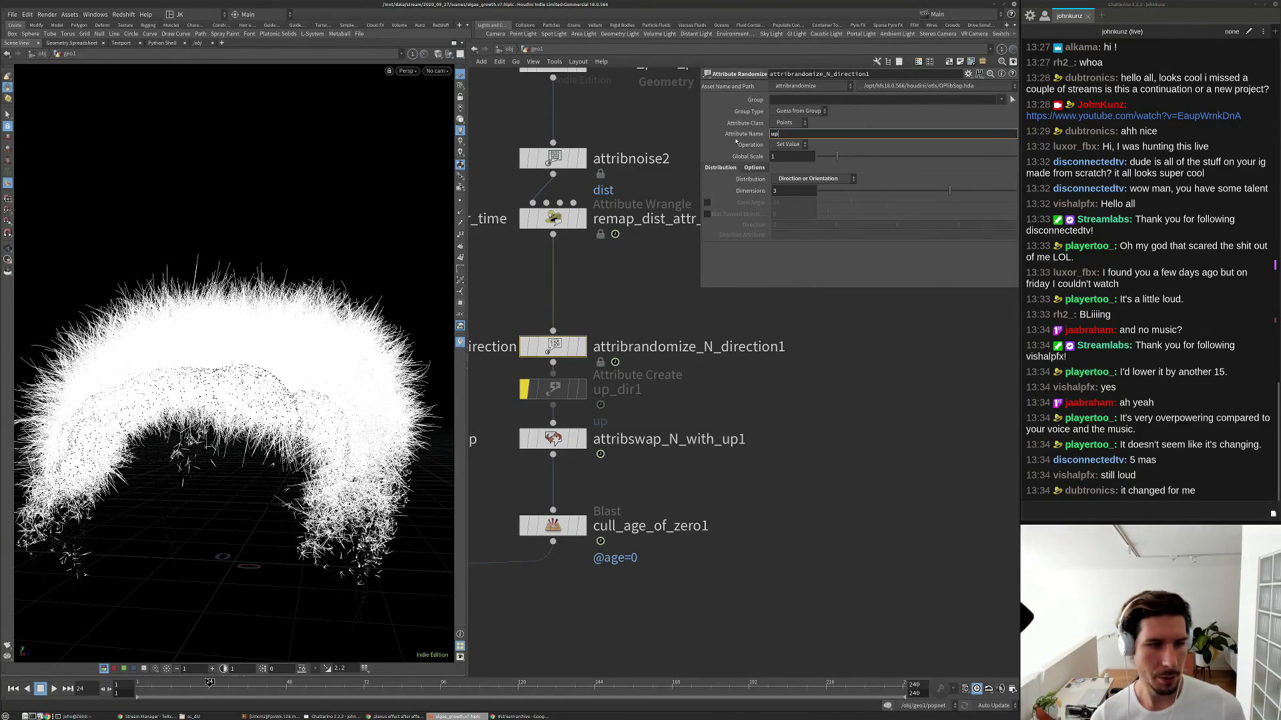
key(Return)
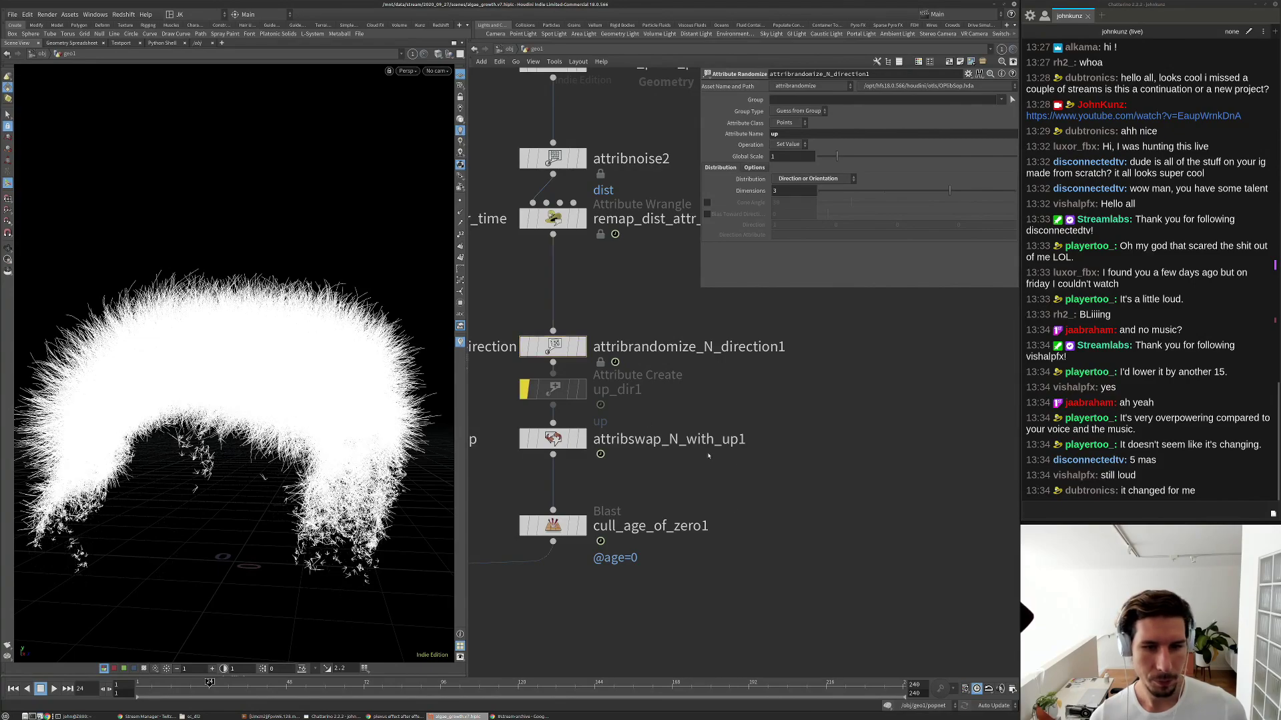
scroll(667, 401, down, 5)
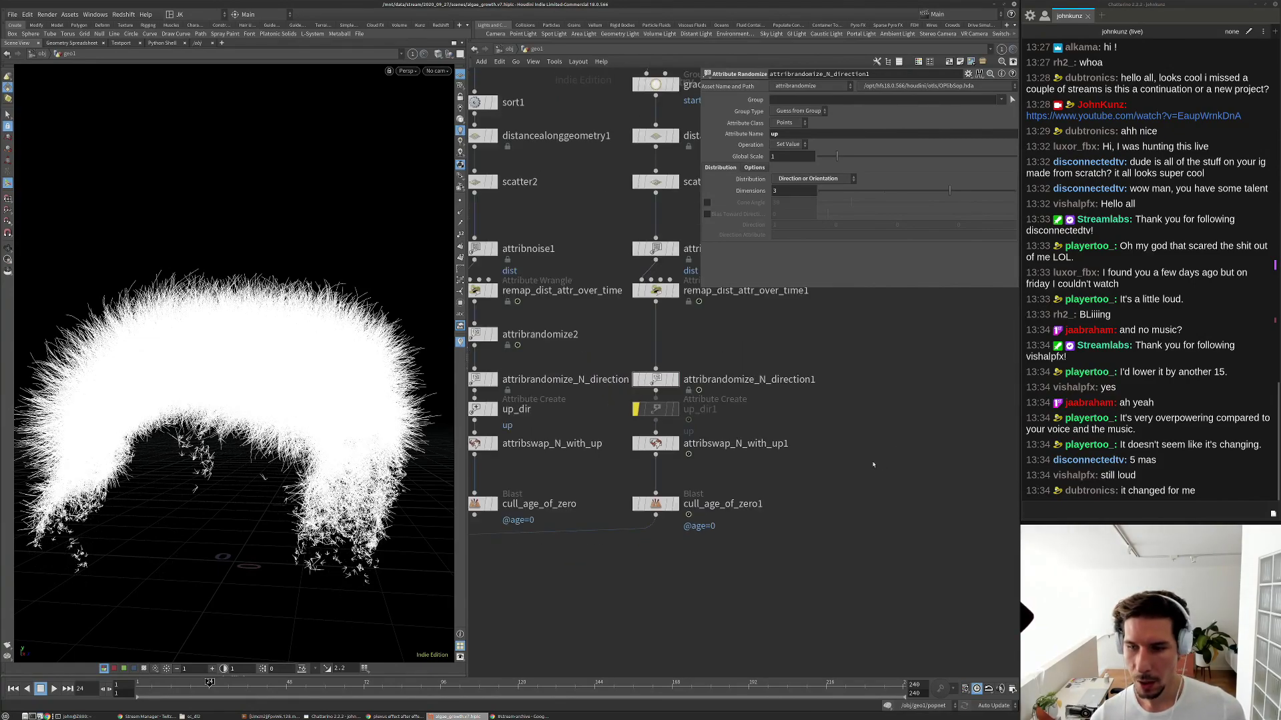
Set scatter_plant_positions' Force Total Count to 27 and replay to view the sparse plants.
click(608, 326)
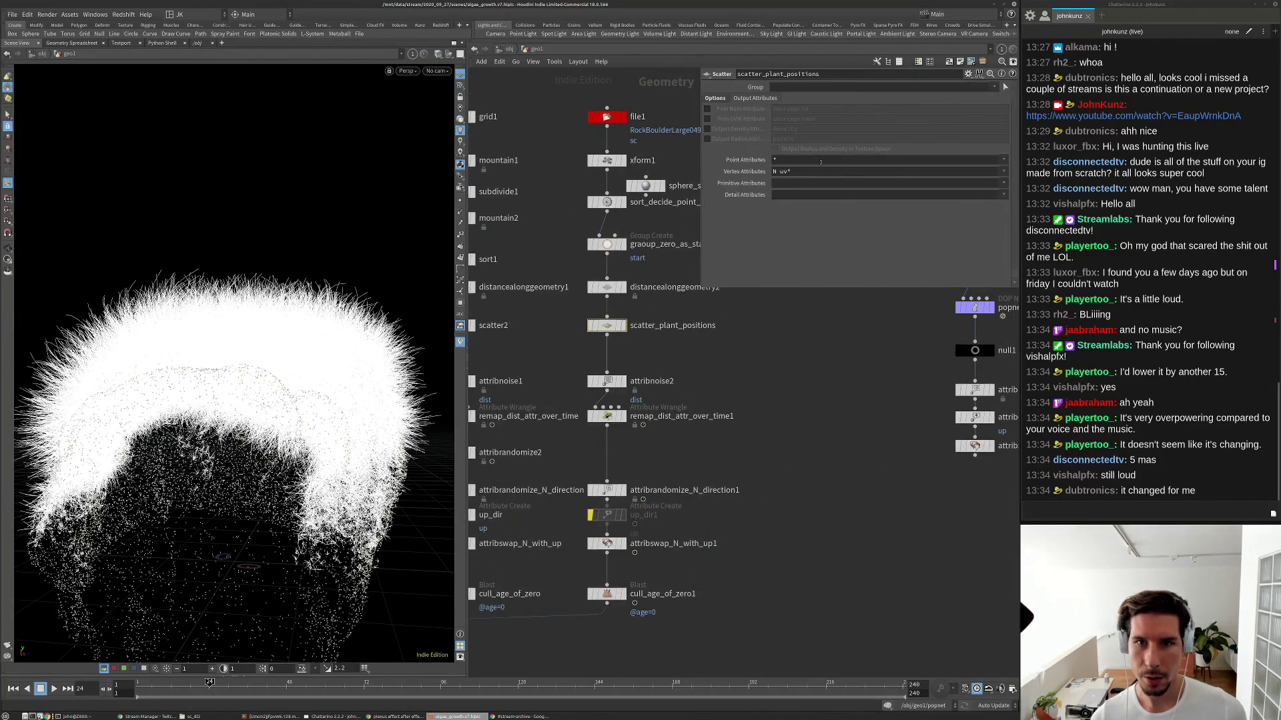
click(718, 98)
click(787, 176)
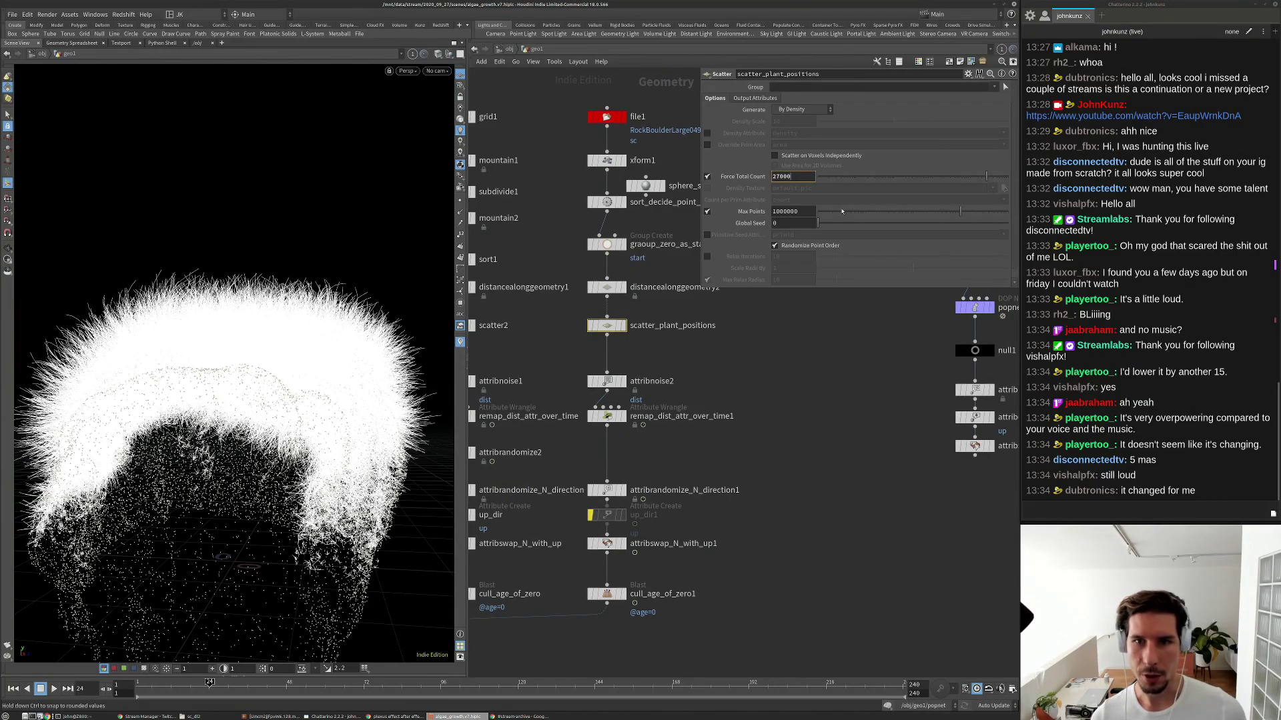
key(Return)
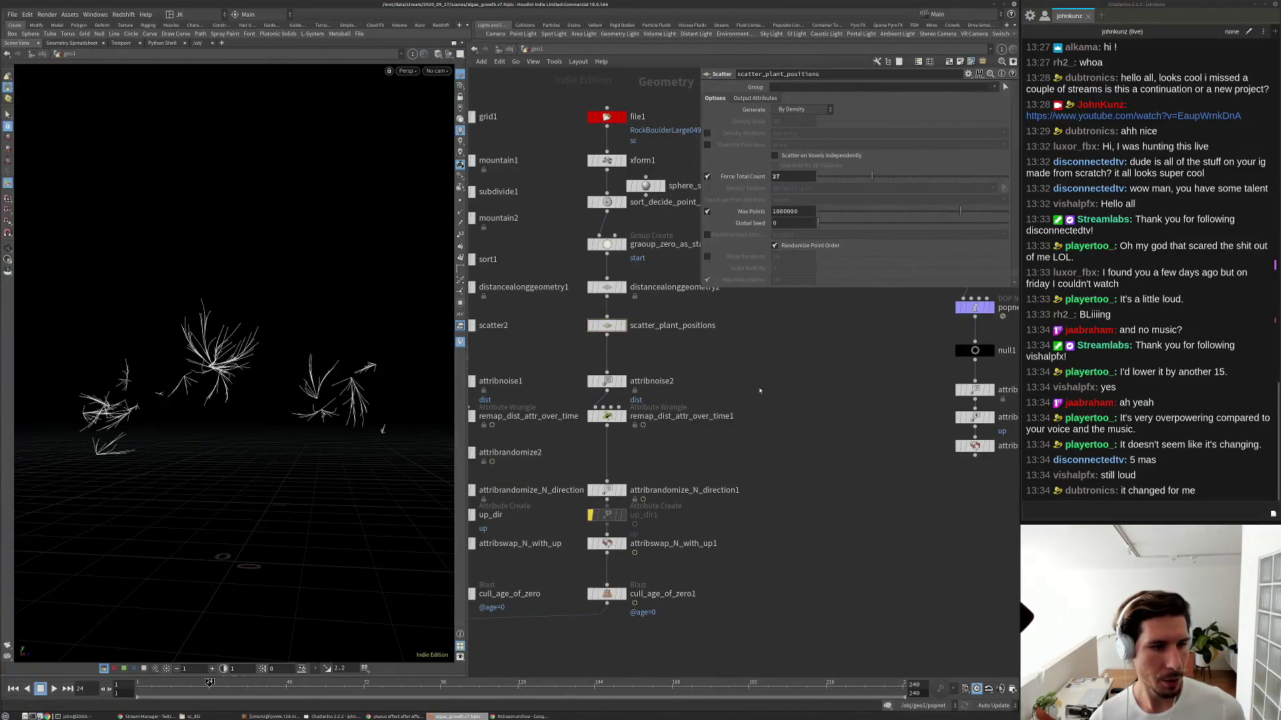
alt+drag(287, 294, 283, 401)
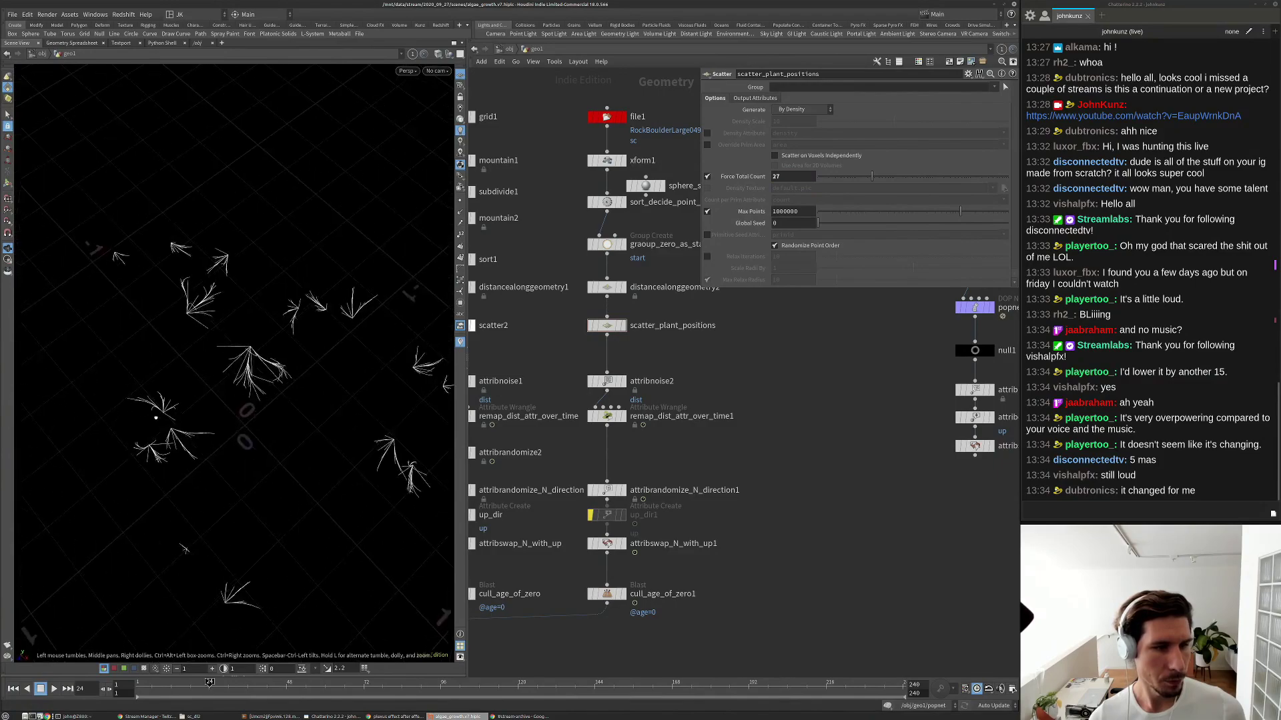
key(ctrl+Up)
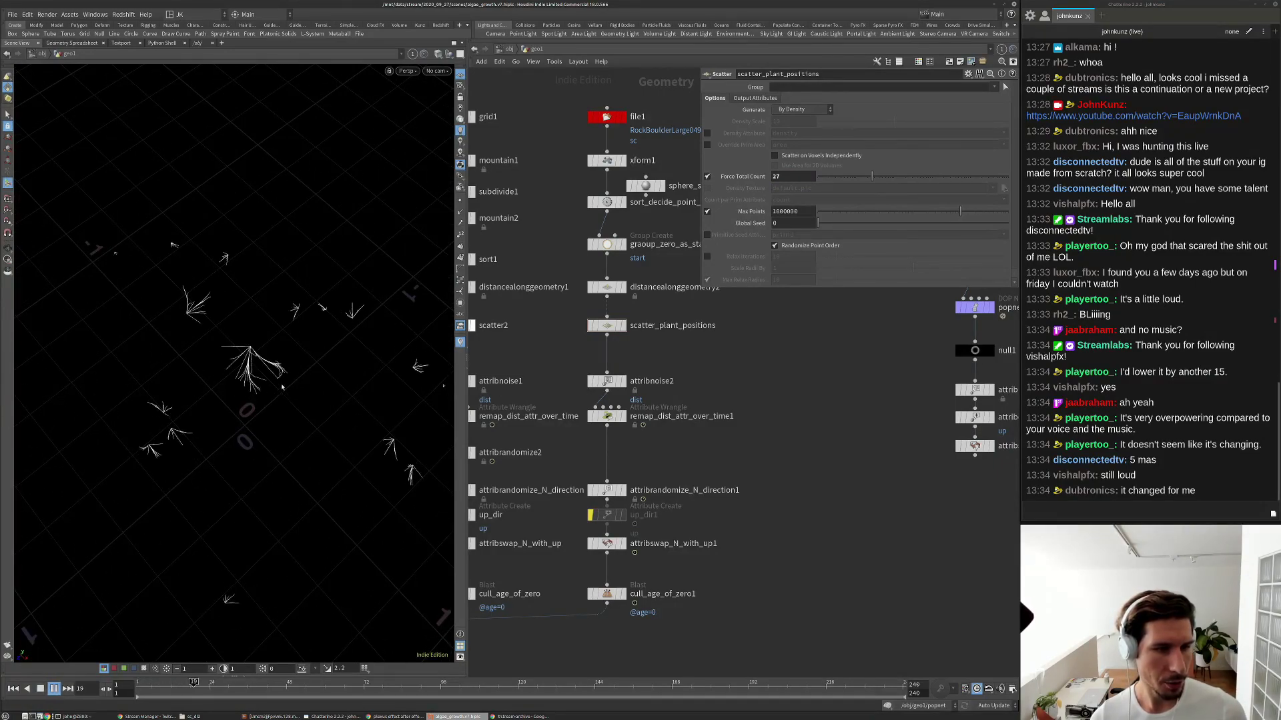
alt+drag(283, 400, 361, 307)
middle_drag(774, 481, 768, 458)
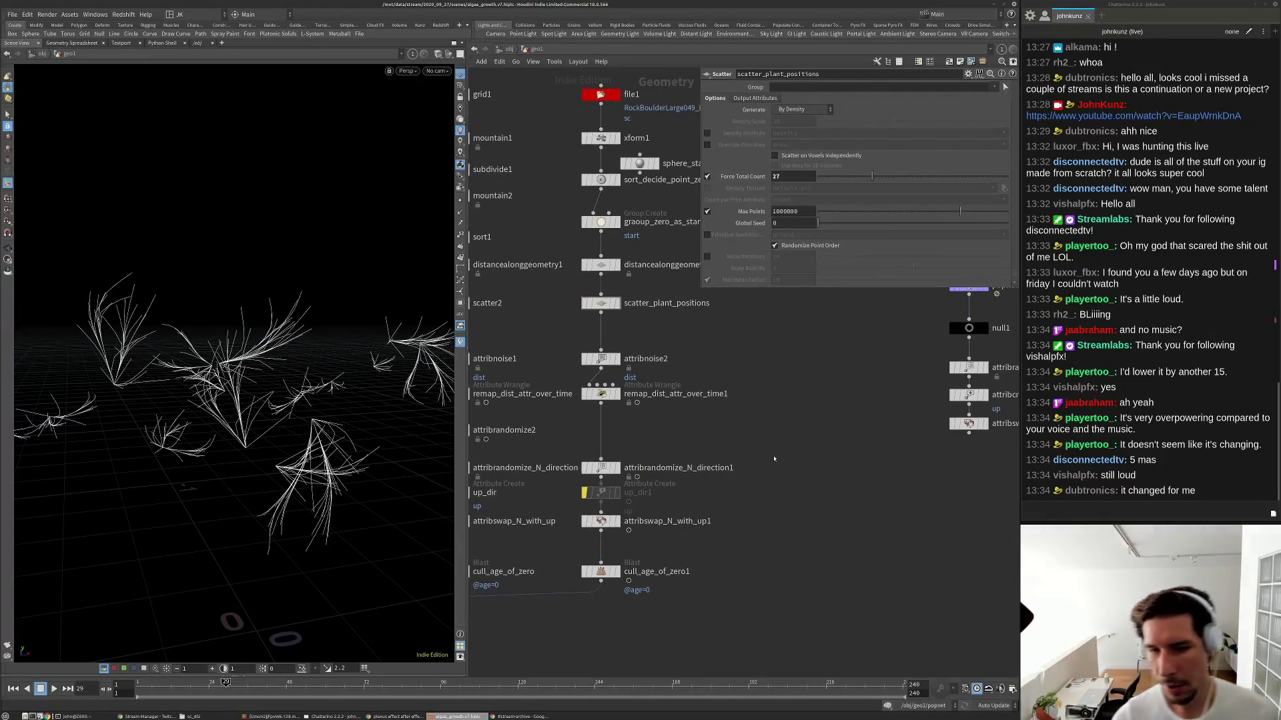
scroll(801, 477, down, 5)
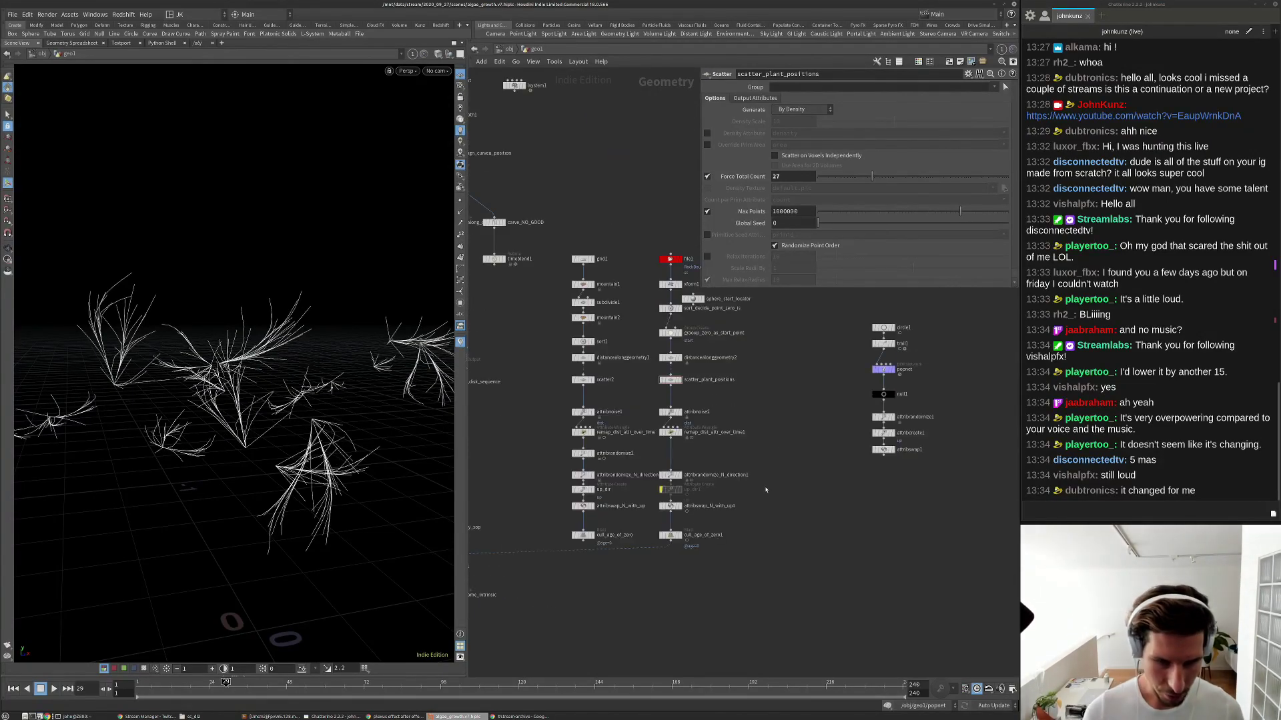
key(Tab)
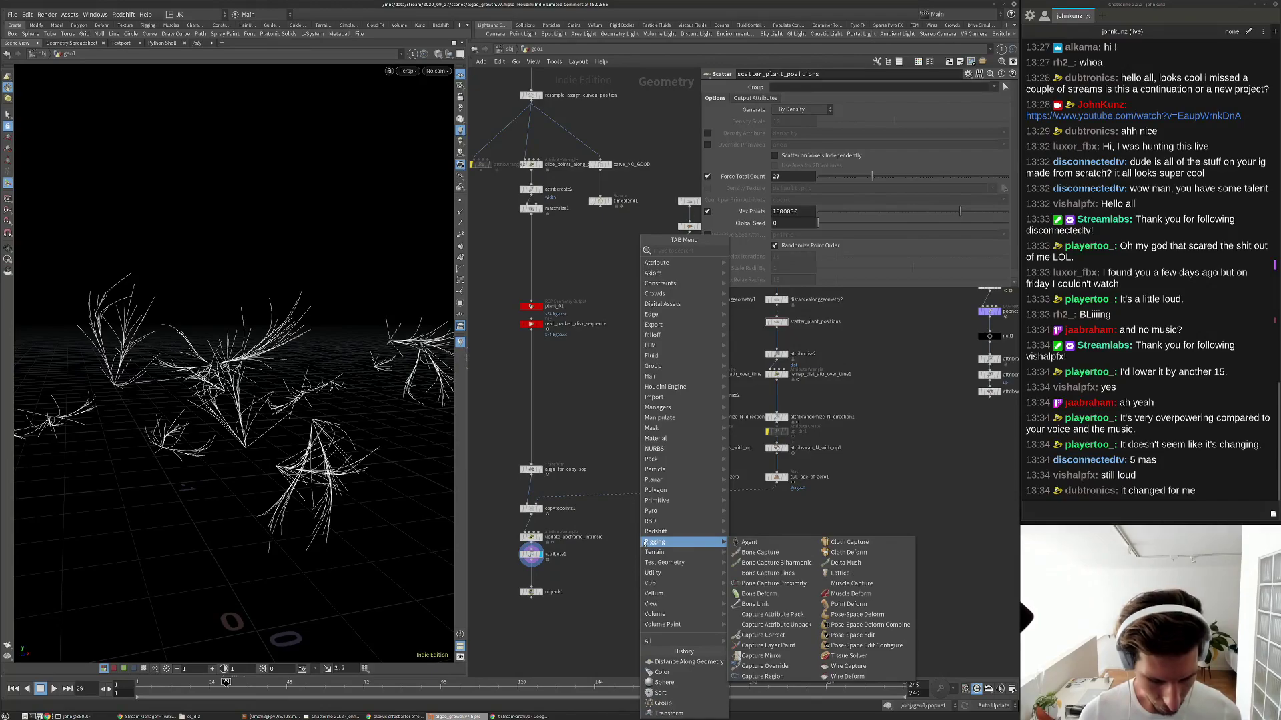
Add a file2 node loading defaxes.bgeo and display the framed axes geometry.
key(Escape)
key(Tab)
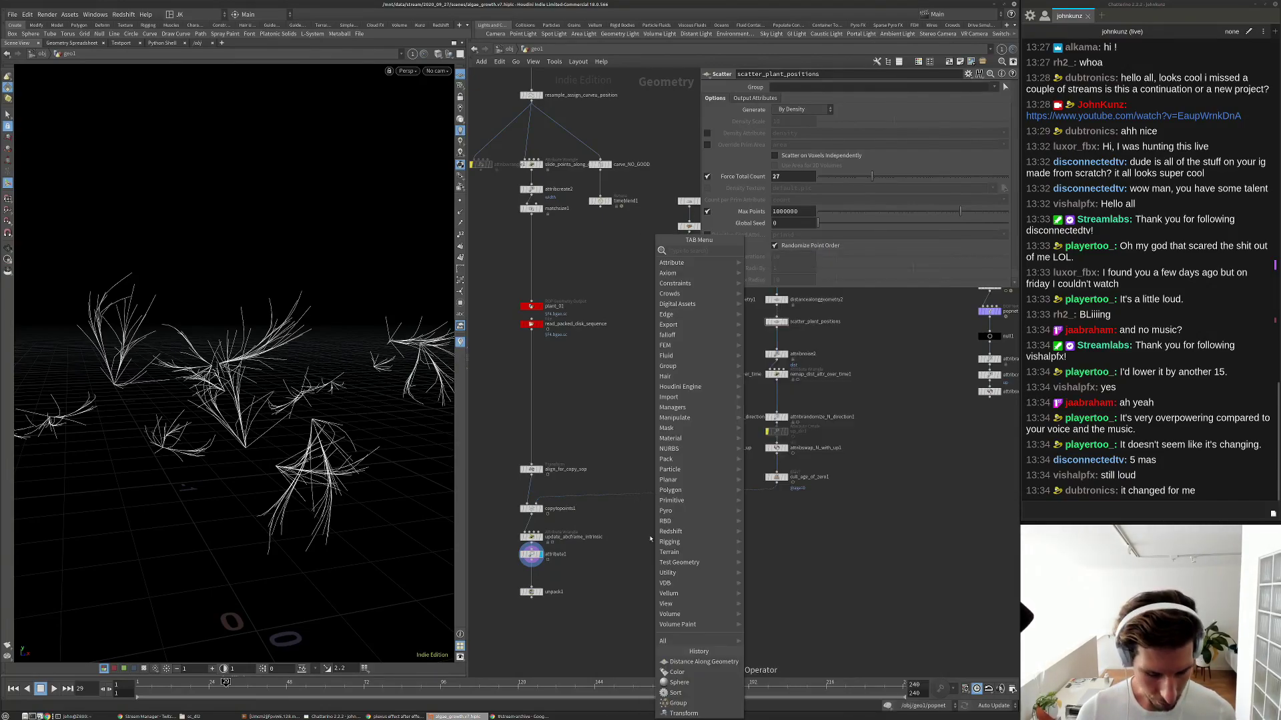
text(null)
key(Return)
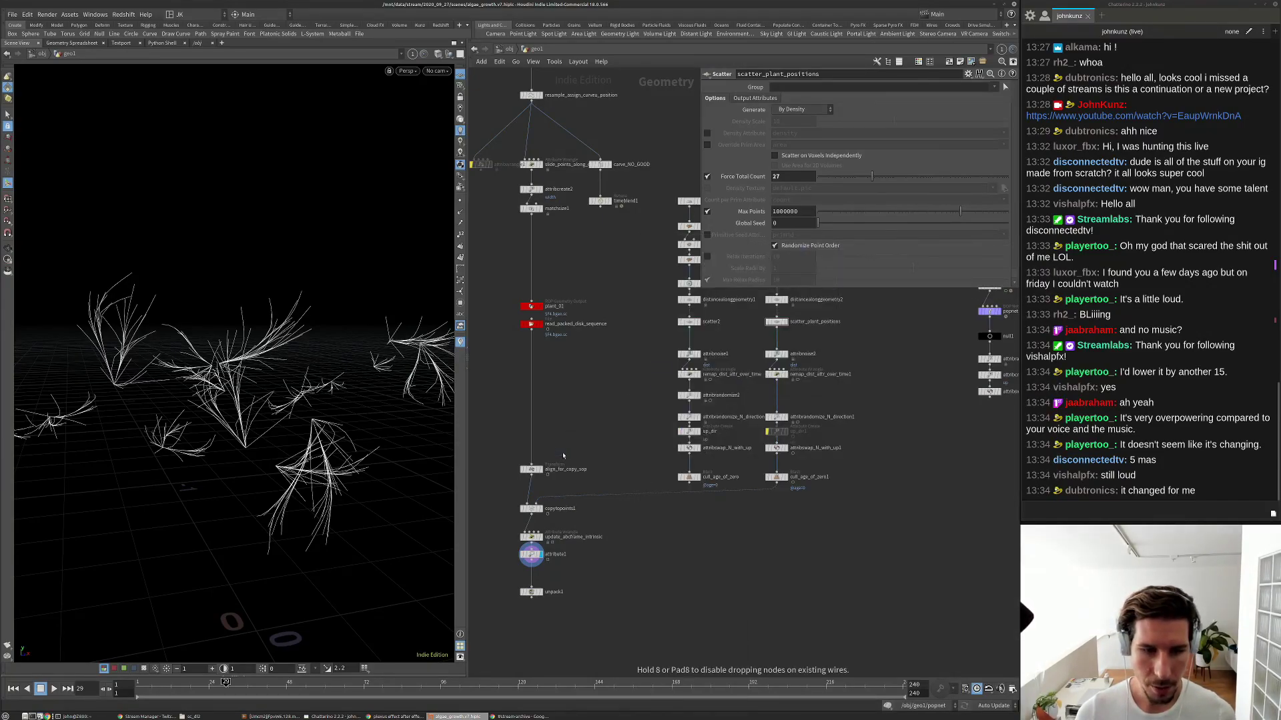
click(563, 455)
scroll(563, 456, up, 3)
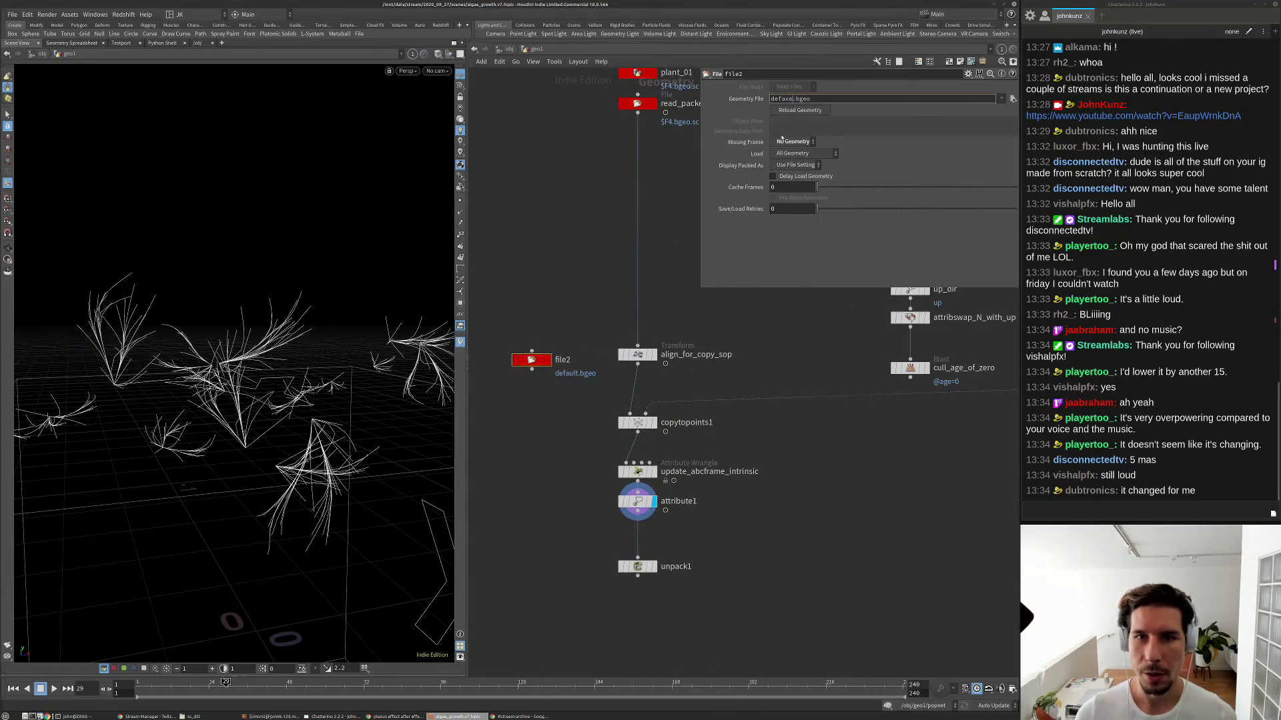
key(Return)
click(547, 360)
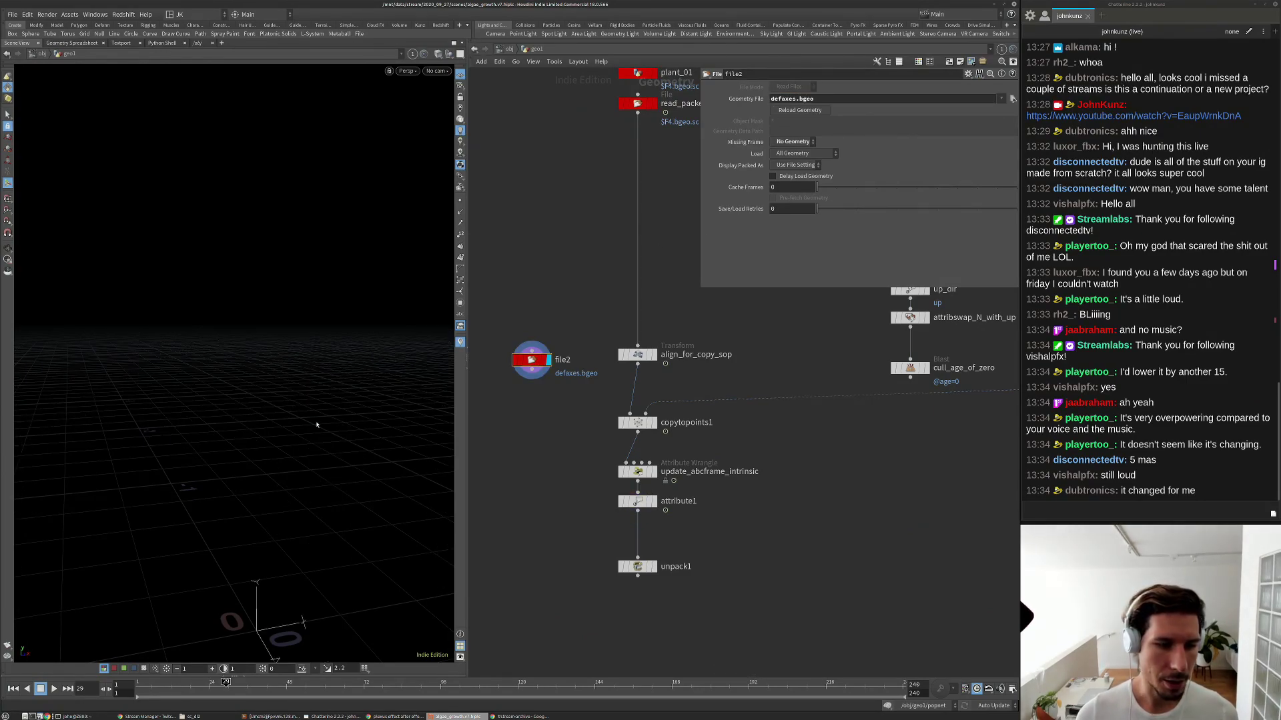
key(g)
drag(293, 426, 235, 382)
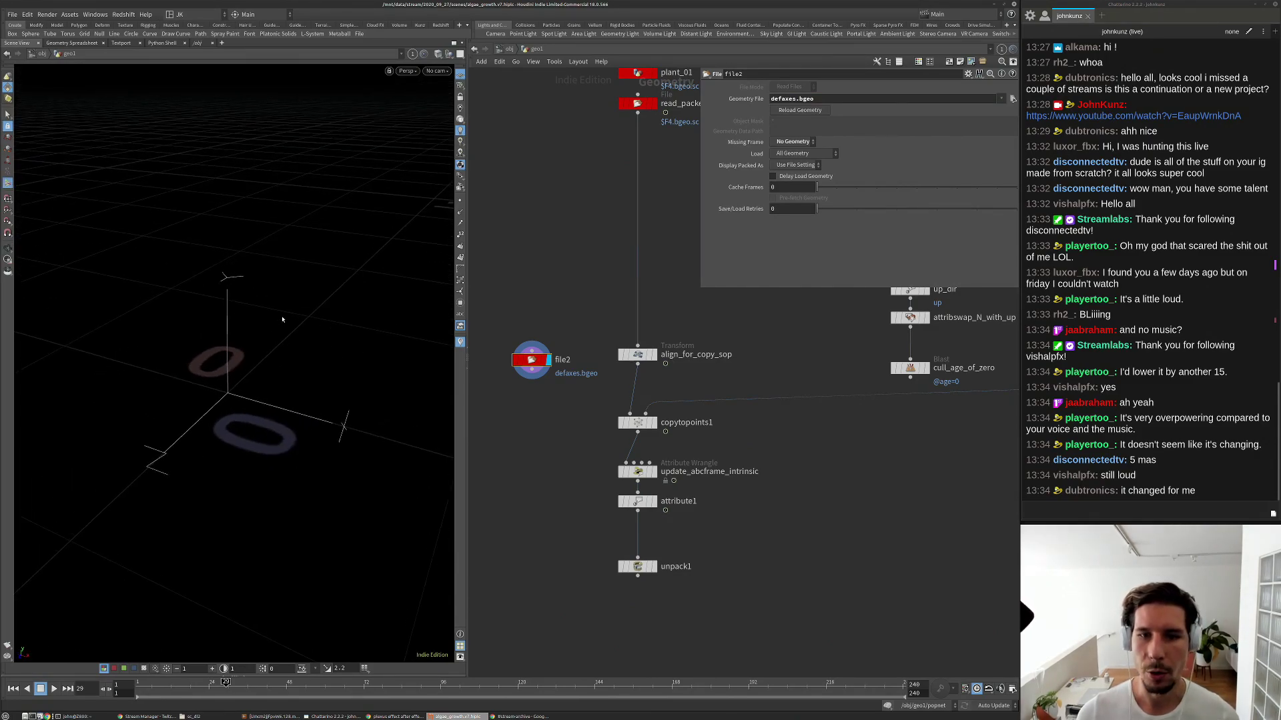
Wire file2 into align_for_copy_sop's input in place of its previous source.
click(865, 100)
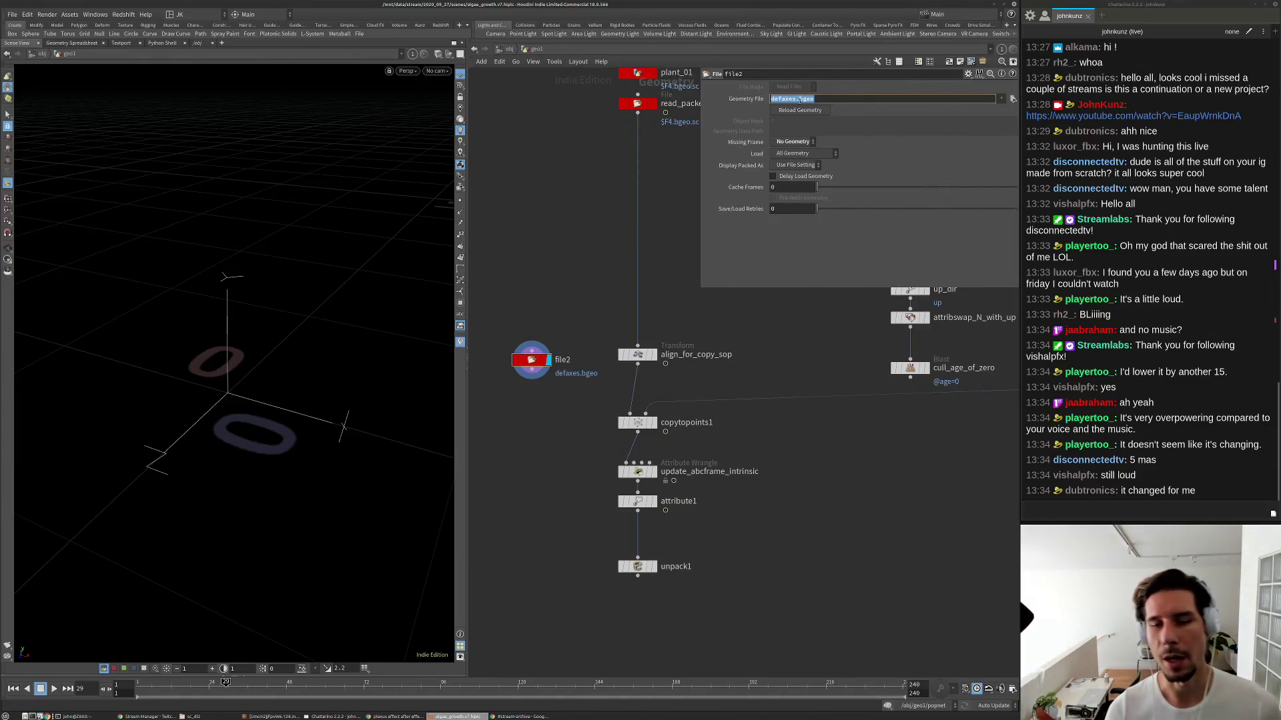
click(531, 247)
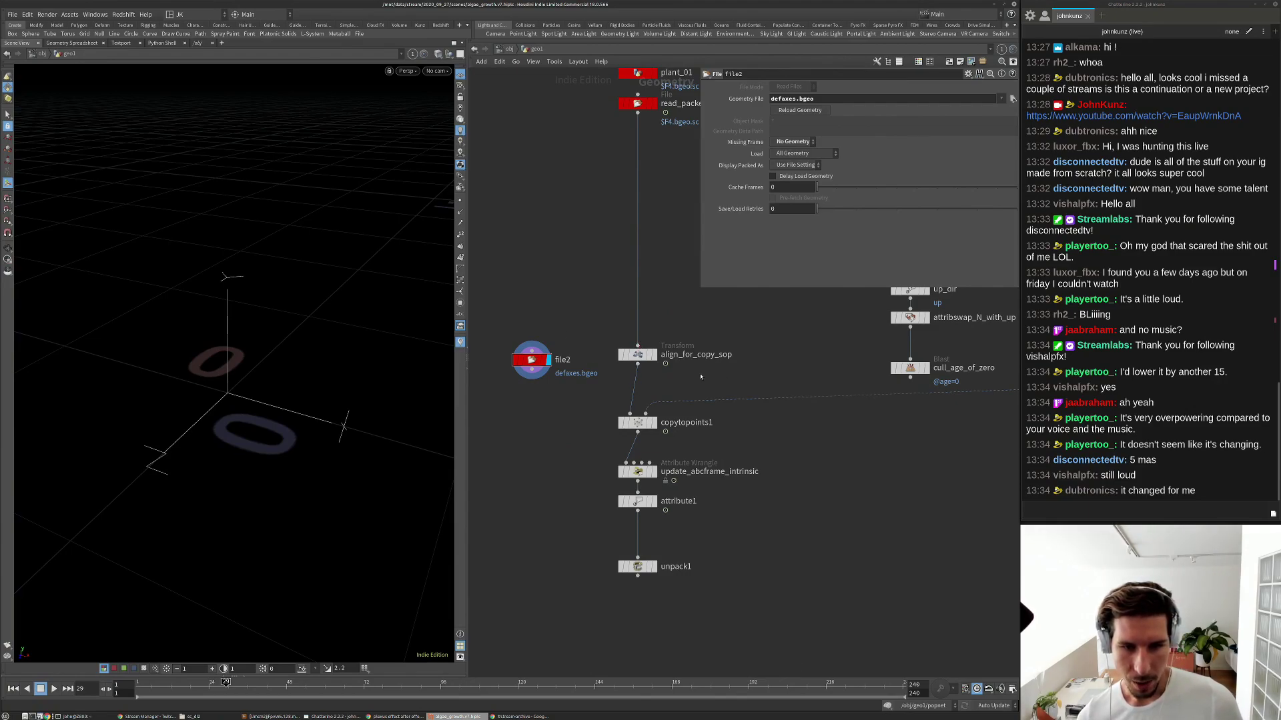
drag(637, 344, 584, 358)
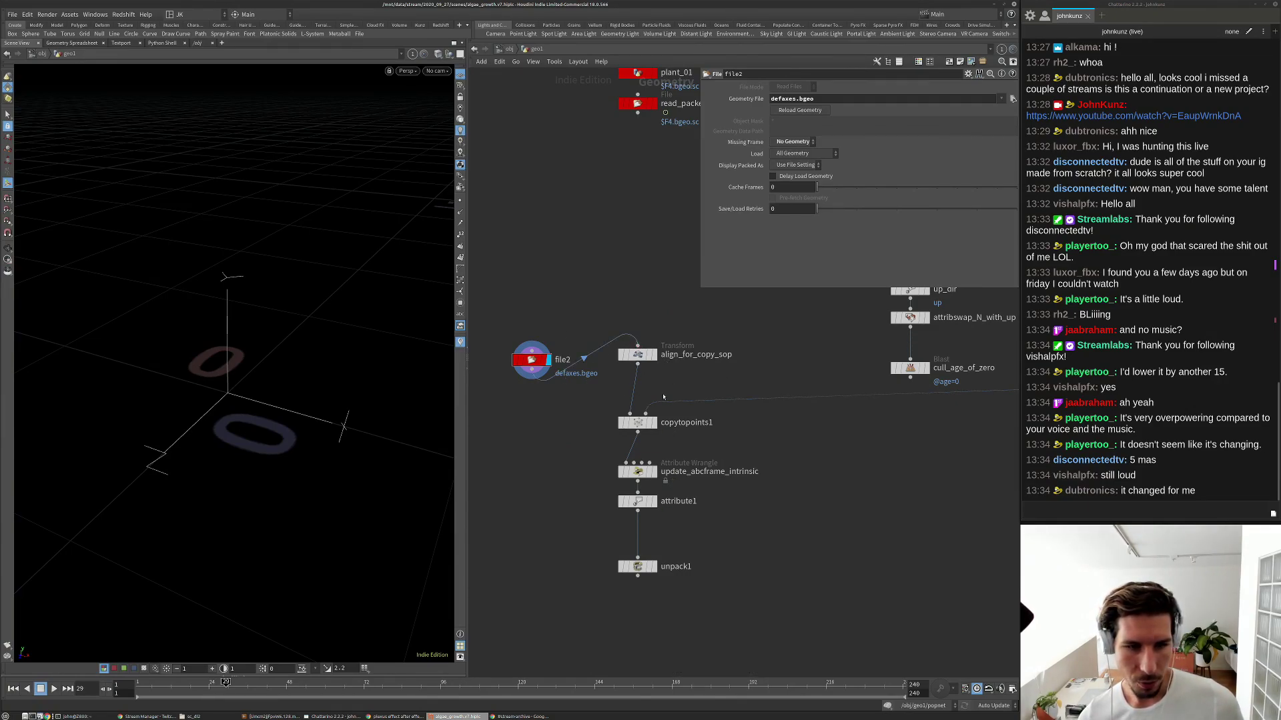
click(637, 422)
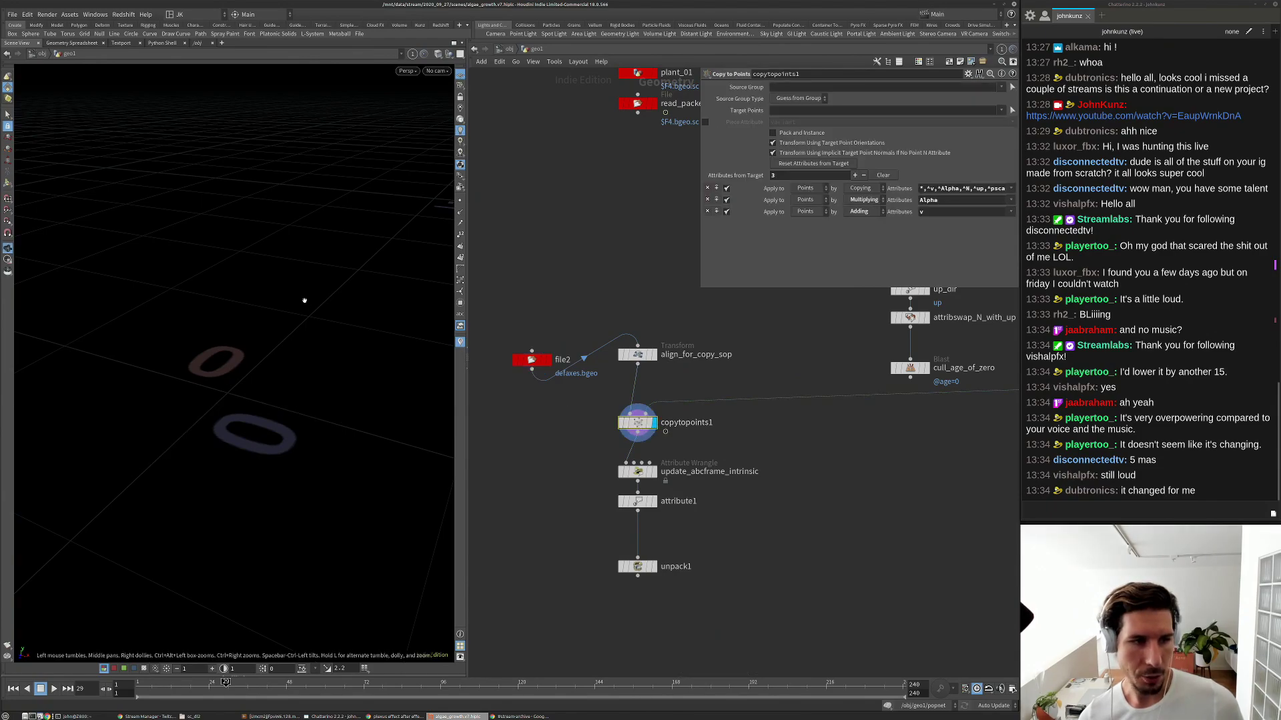
Frame the copied axes, then bypass attribswap_N_with_up1 and attribrandomize_N_direction1.
key(g)
drag(343, 274, 319, 224)
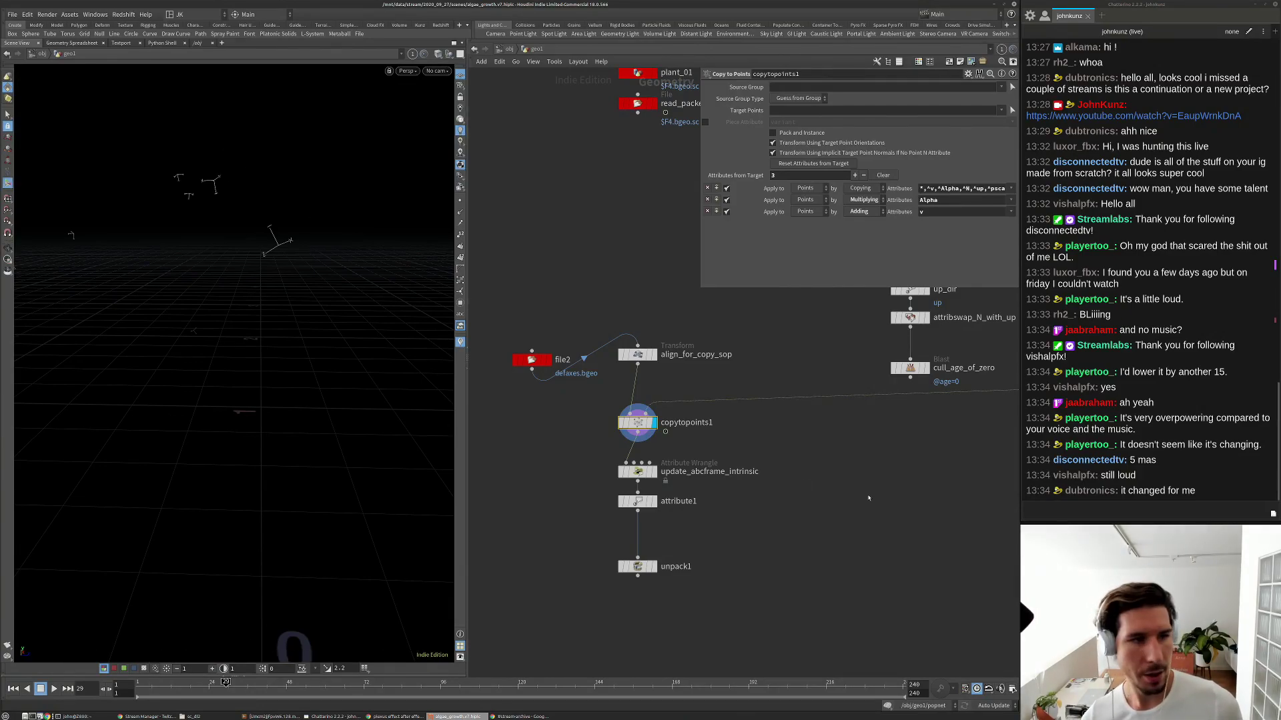
scroll(832, 535, down, 4)
middle_drag(907, 484, 820, 556)
scroll(887, 518, up, 4)
scroll(859, 524, up, 2)
click(773, 473)
click(773, 395)
Compare the axes' orientation with align_for_copy_sop bypassed and re-enabled.
drag(307, 280, 336, 312)
drag(370, 207, 277, 309)
scroll(727, 468, down, 3)
scroll(541, 363, down, 2)
middle_drag(552, 440, 749, 413)
scroll(566, 531, up, 3)
click(566, 534)
click(566, 535)
click(566, 534)
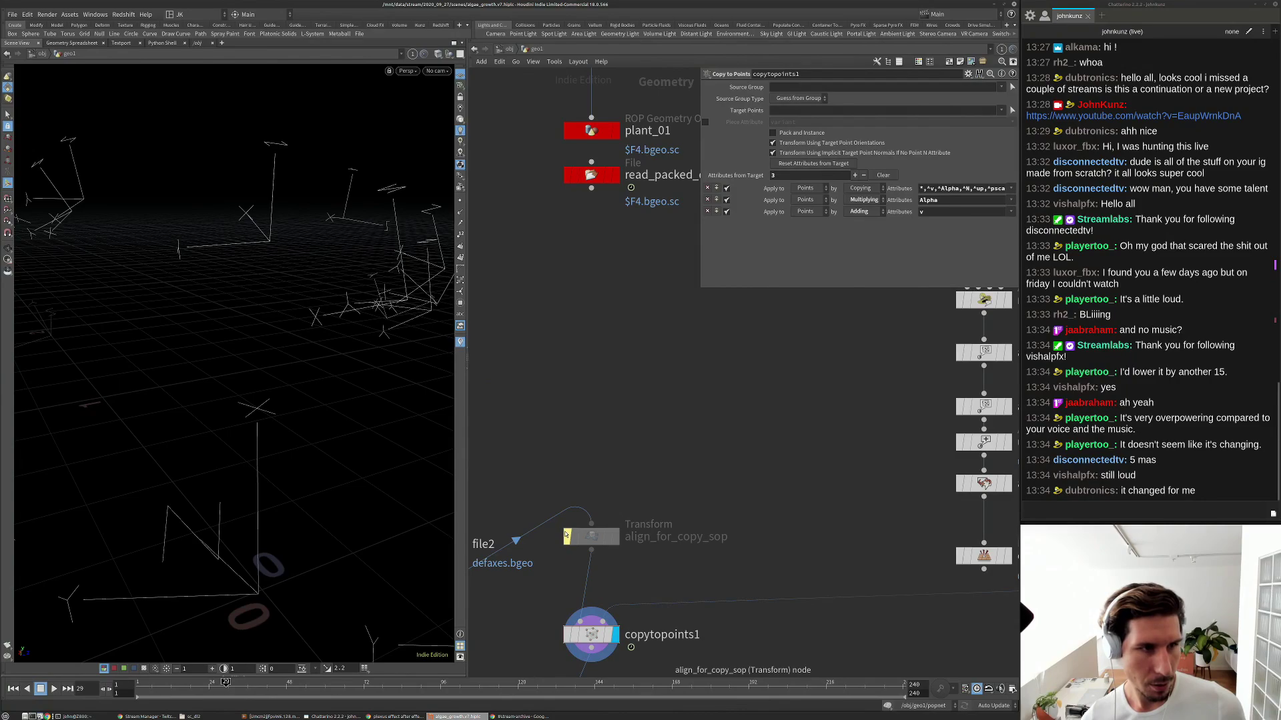
drag(300, 313, 275, 327)
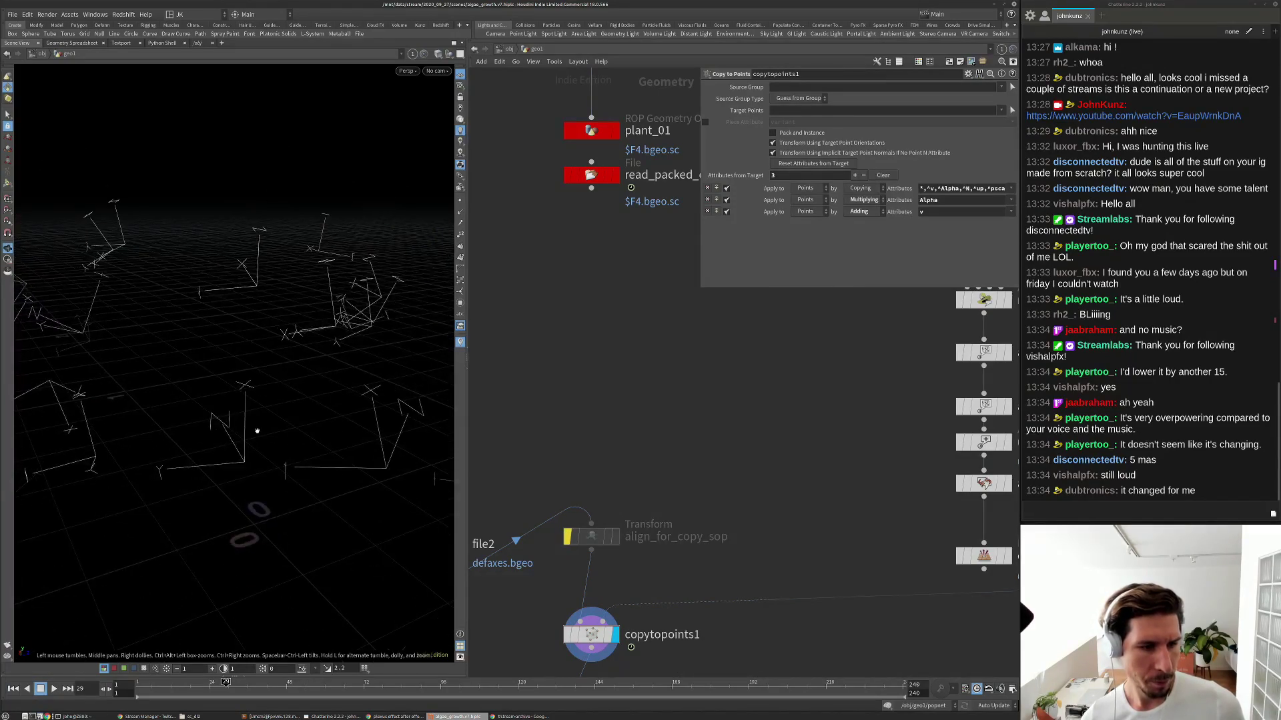
drag(256, 431, 267, 407)
click(567, 536)
Check cull_age_of_zero1's point info and show point normals in the viewport.
scroll(613, 469, down, 3)
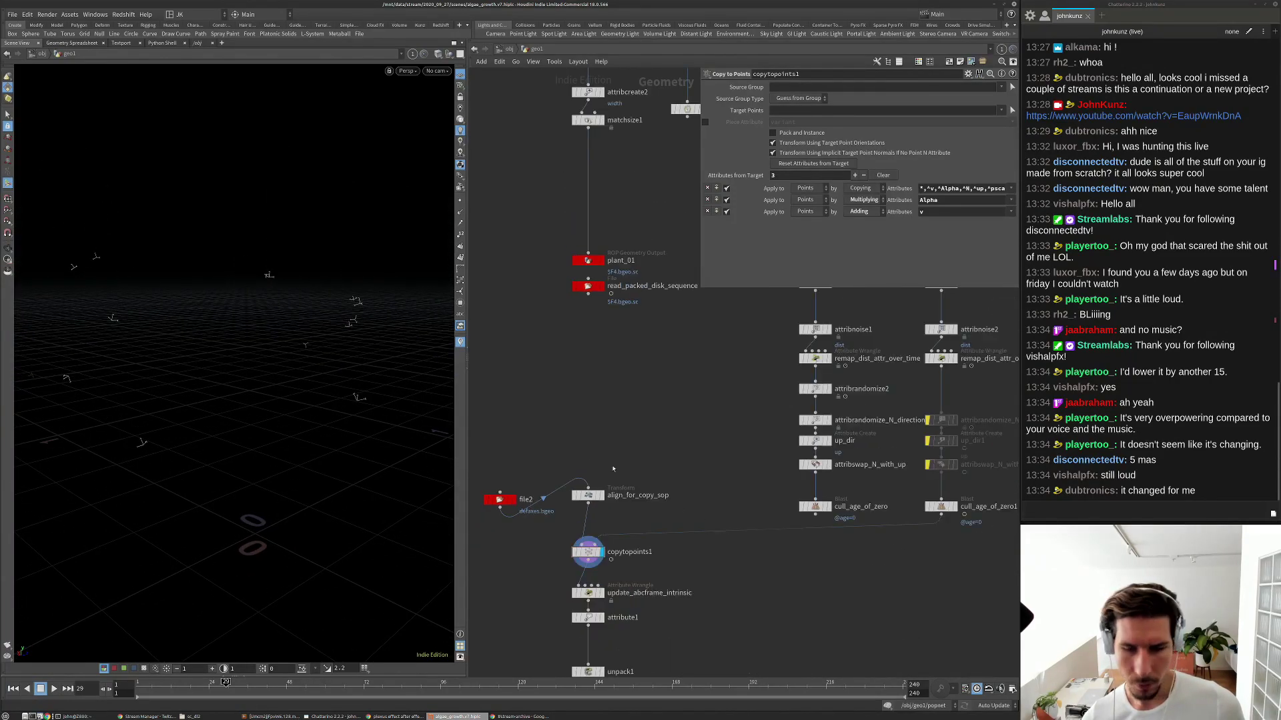
middle_drag(877, 465, 711, 446)
middle_drag(810, 348, 787, 441)
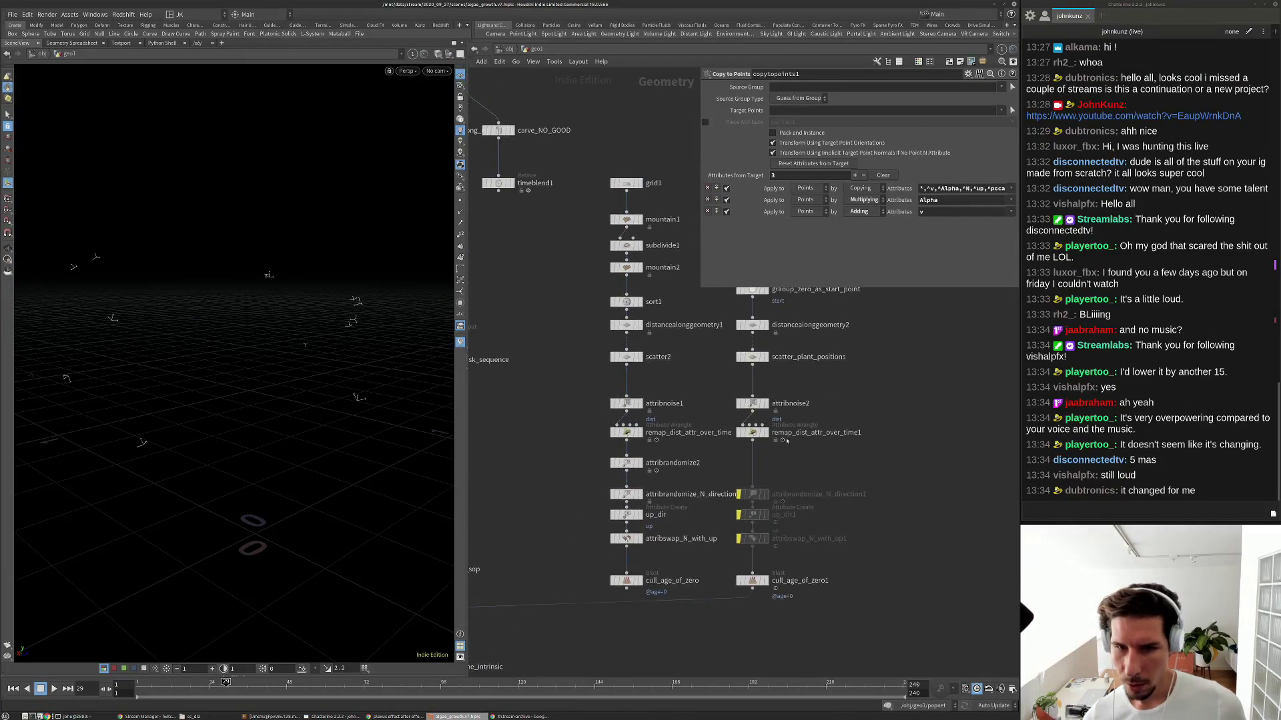
scroll(753, 460, up, 3)
middle_drag(767, 665, 771, 481)
middle_click(771, 481)
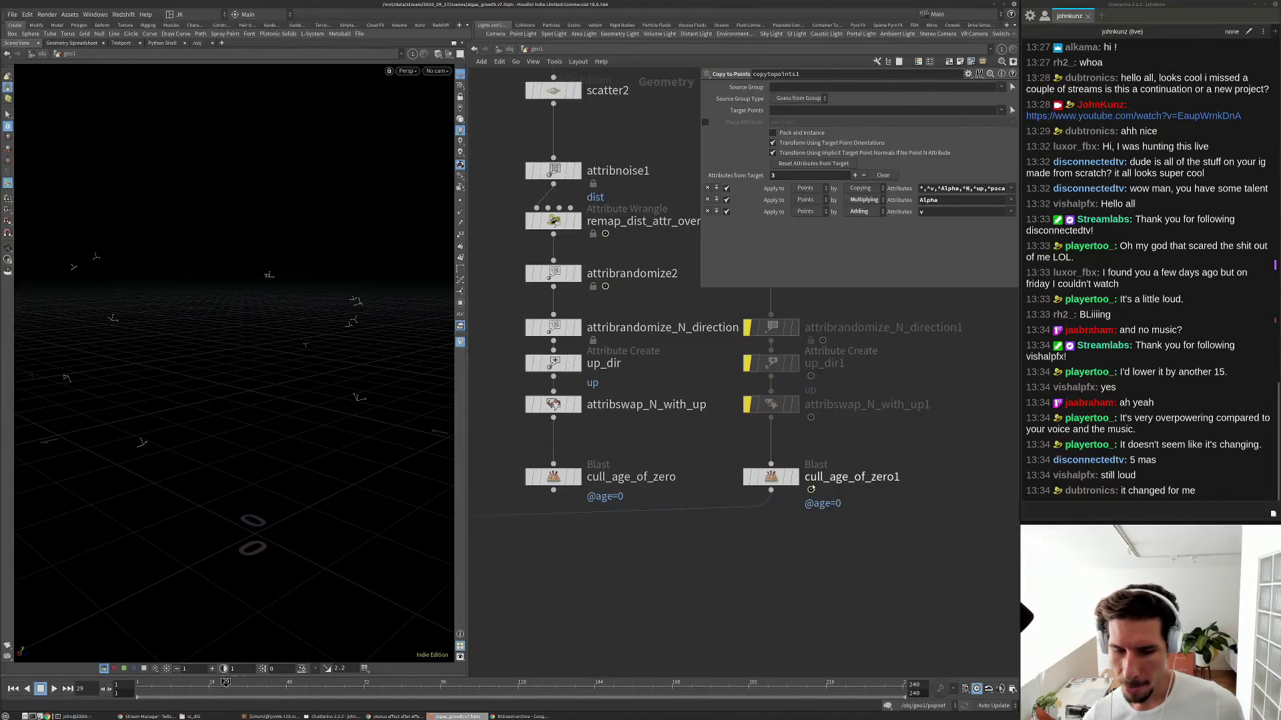
click(771, 477)
click(459, 212)
mouse_move(300, 334)
alt+mouse_down()
mouse_move(263, 343)
mouse_move(347, 343)
alt+mouse_up()
scroll(667, 433, down, 6)
scroll(681, 463, up, 5)
Display copytopoints1 with align_for_copy_sop bypassed and inspect the copied axes.
click(663, 444)
click(651, 347)
click(621, 345)
alt+drag(404, 378, 253, 355)
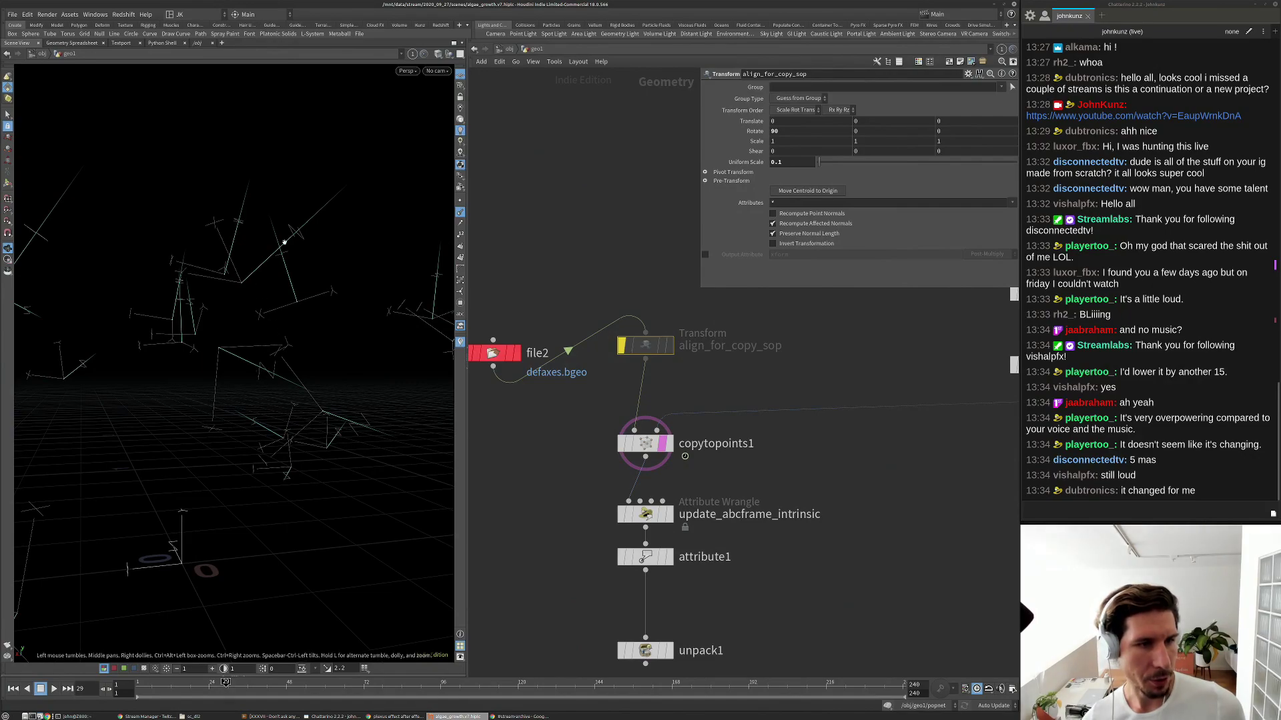
scroll(658, 451, down, 6)
middle_drag(881, 373, 752, 393)
scroll(752, 394, up, 4)
scroll(733, 419, up, 3)
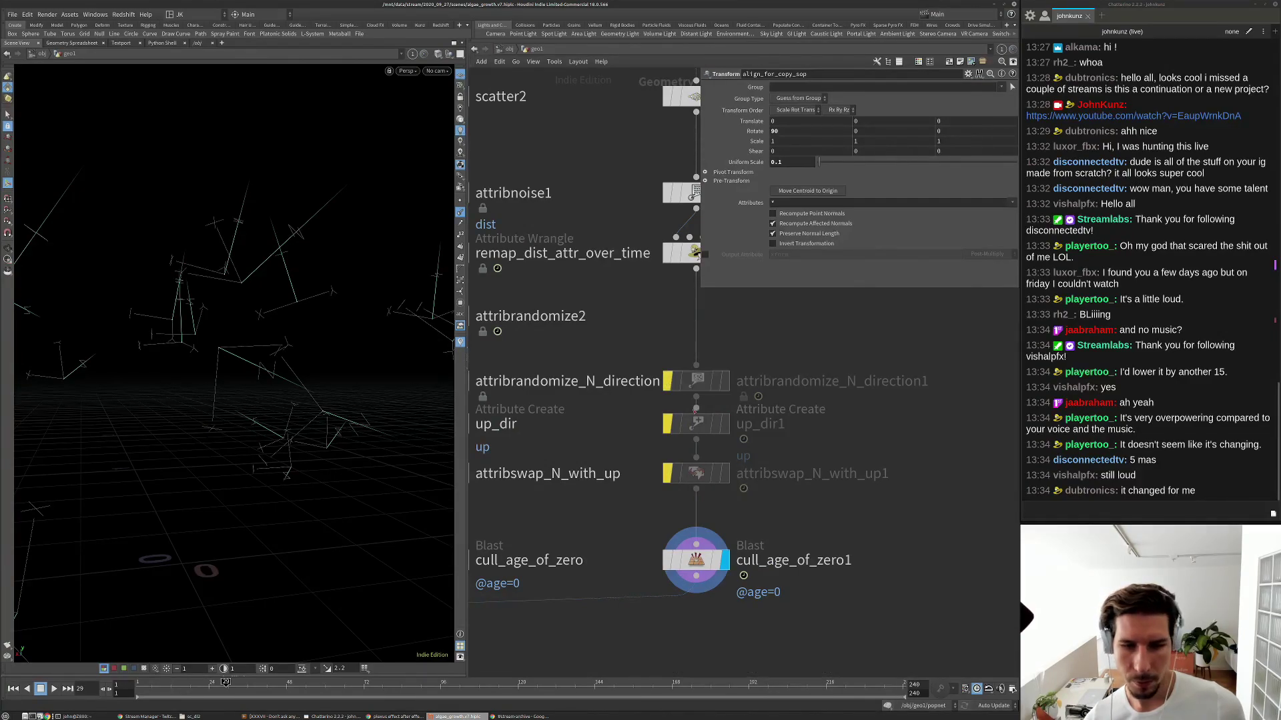
Change attribrandomize_N_direction1's Global Seed to 2.14 to reshuffle the directions.
click(687, 383)
click(657, 381)
key(Return)
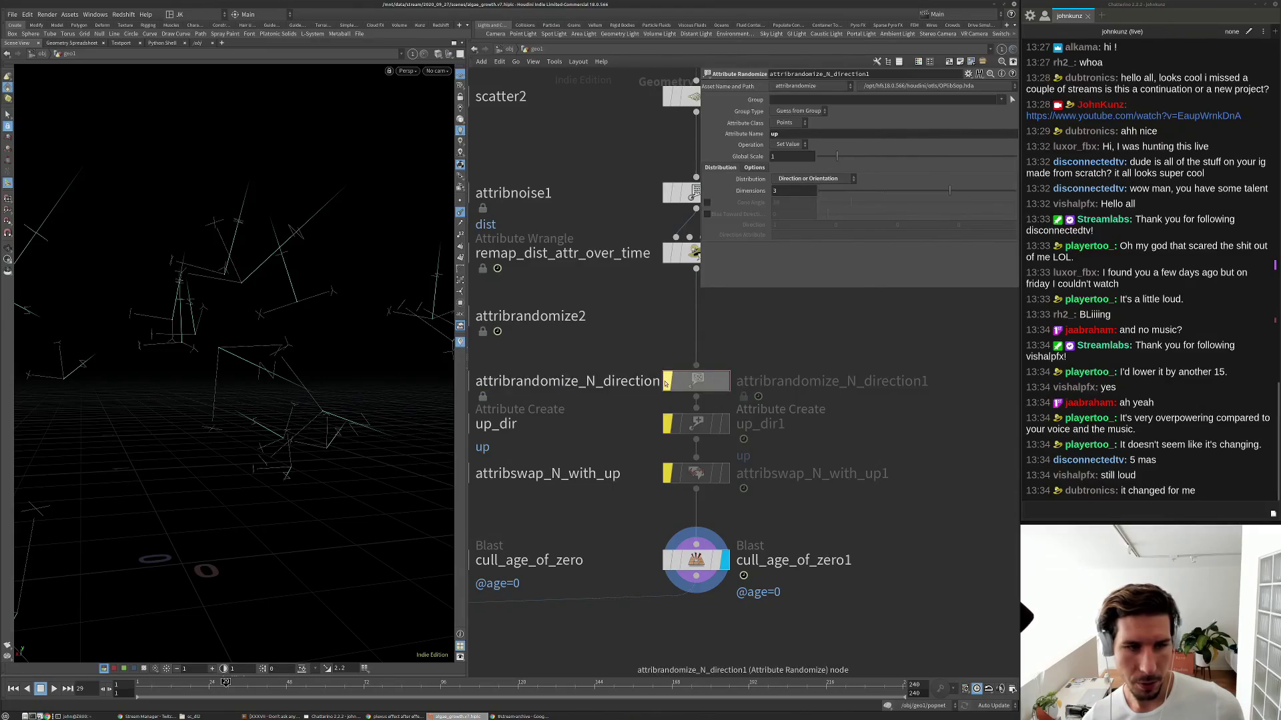
click(754, 168)
drag(820, 200, 861, 206)
Delete the up_dir1 and attribswap_N_with_up1 nodes.
drag(747, 505, 664, 412)
key(Delete)
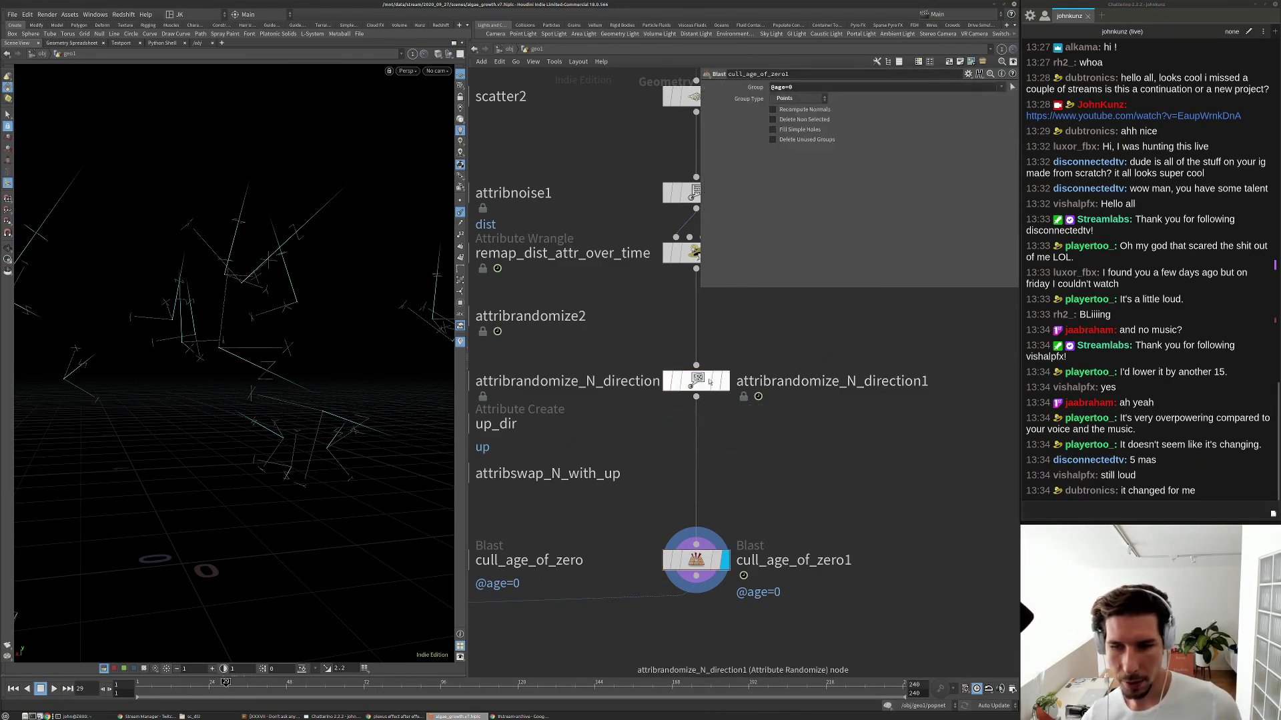
click(707, 386)
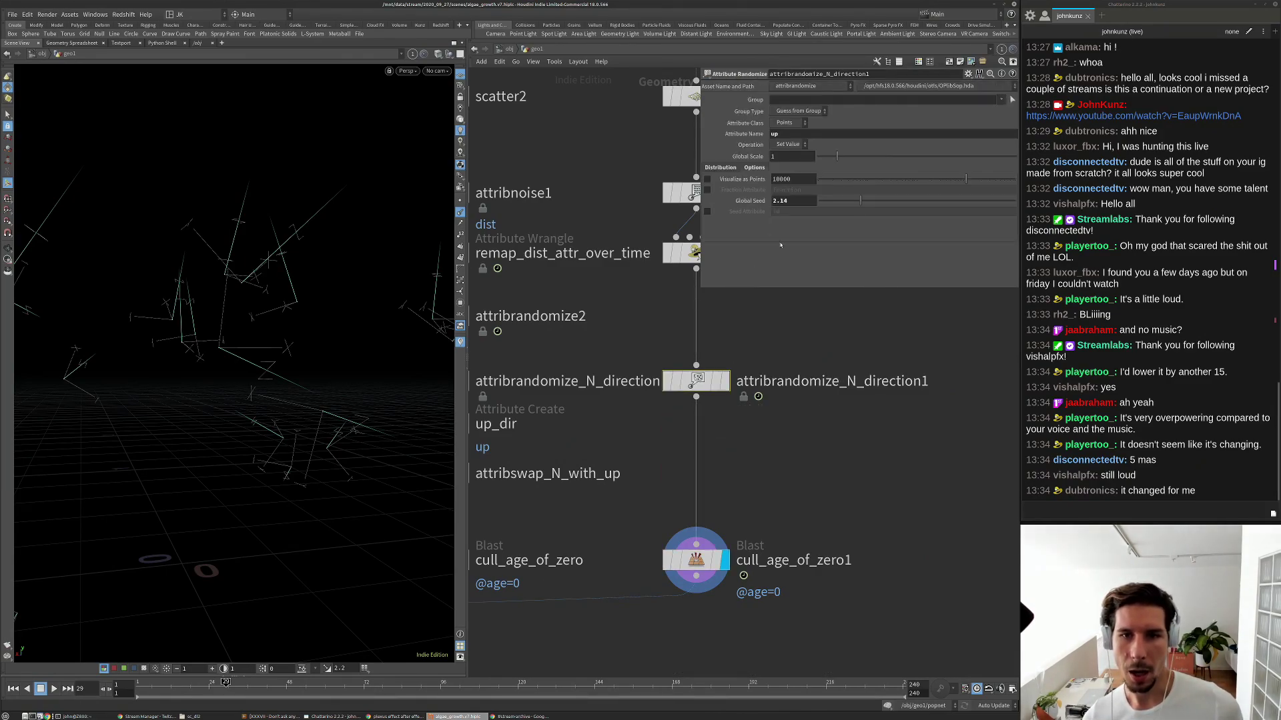
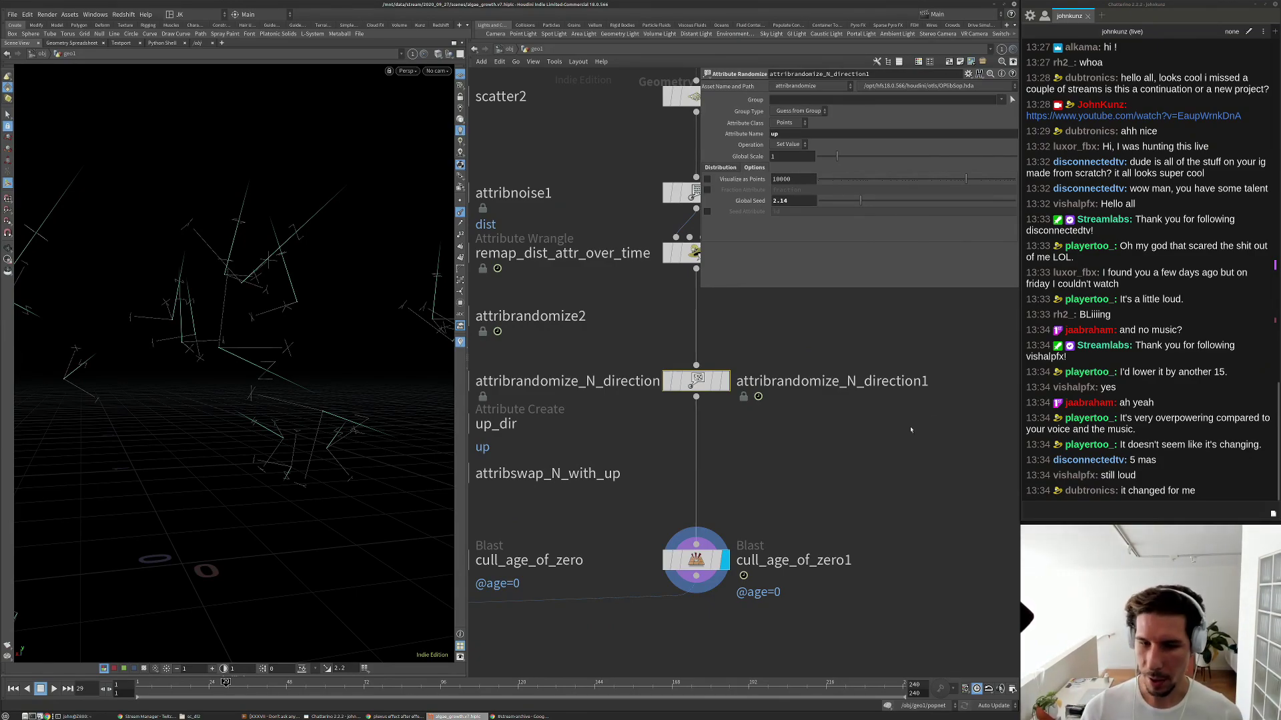
Drag attribrandomize_N_direction1's Global Seed to re-randomize the spin.
scroll(805, 454, down, 3)
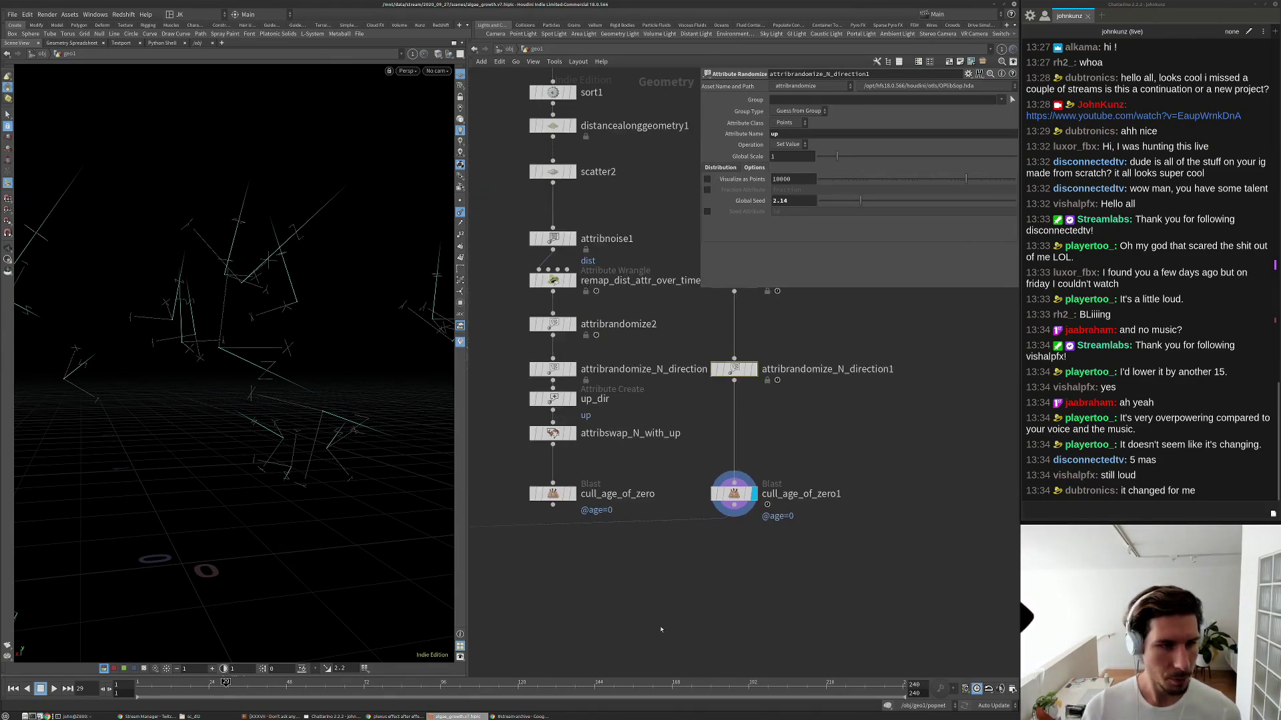
scroll(661, 629, down, 3)
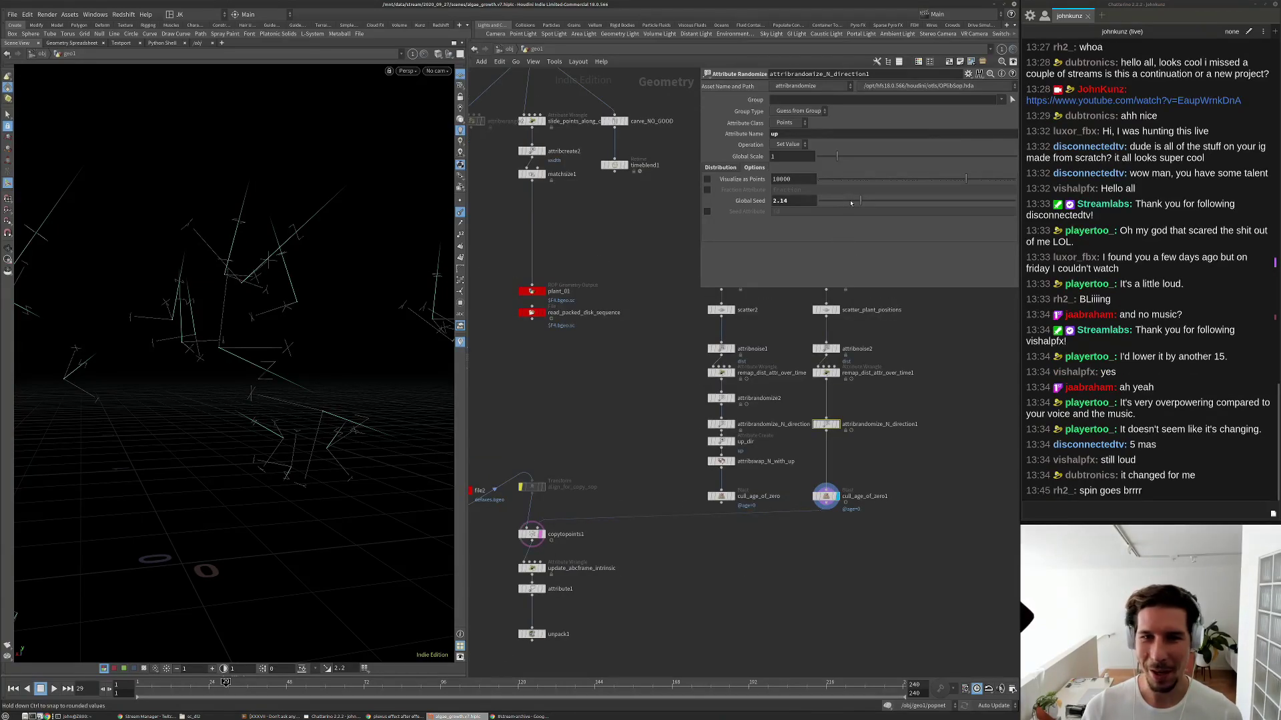
drag(851, 203, 863, 200)
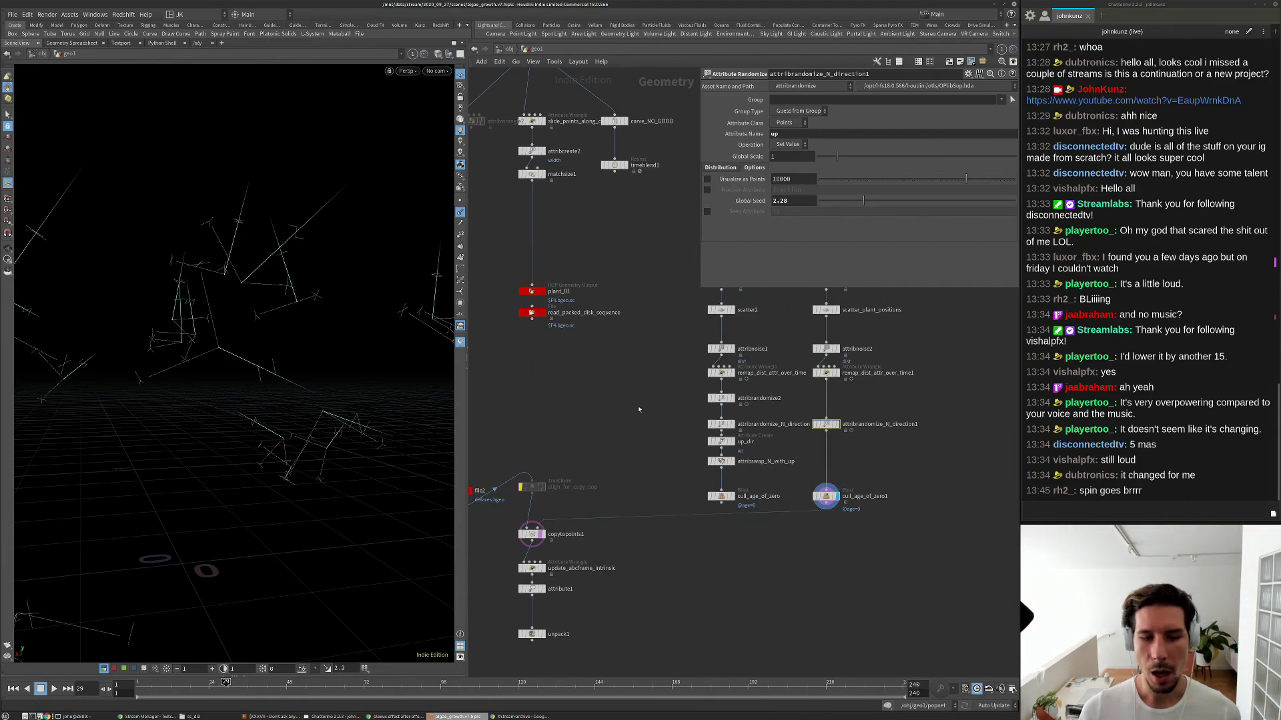
Re-enable align_for_copy_sop and set its Uniform Scale to 1.
middle_drag(623, 424, 677, 376)
scroll(573, 439, up, 3)
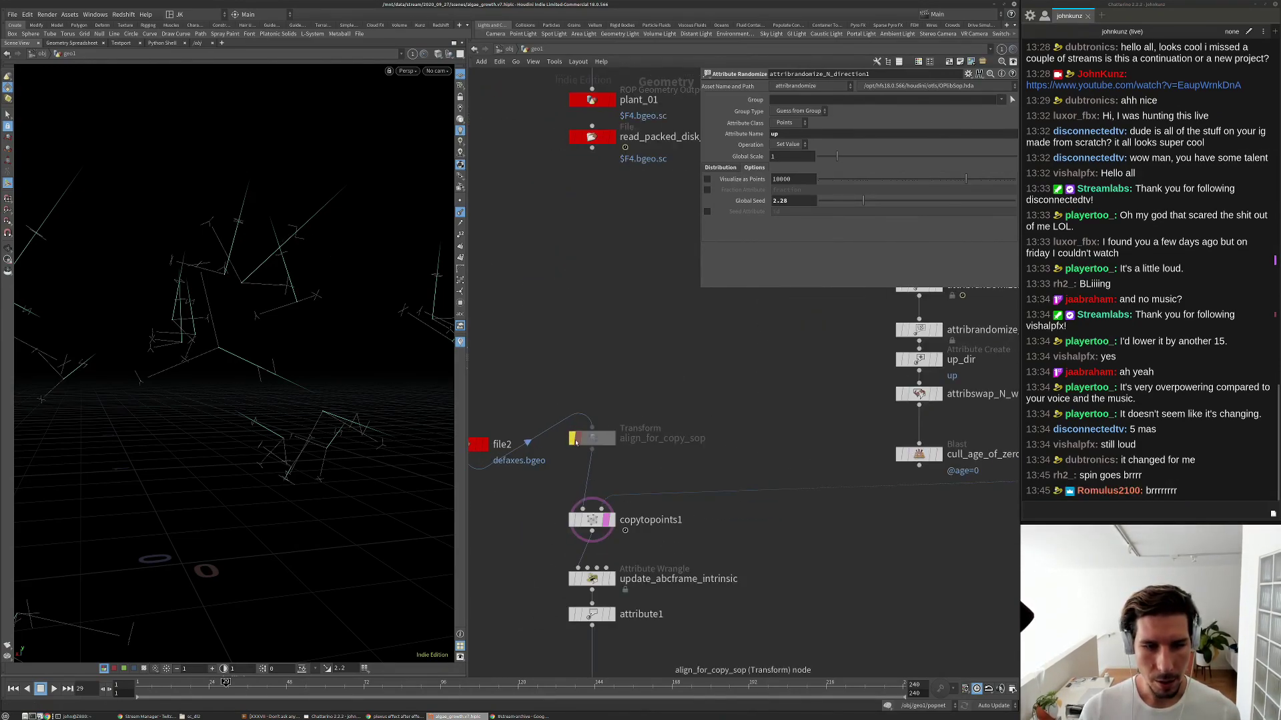
click(571, 439)
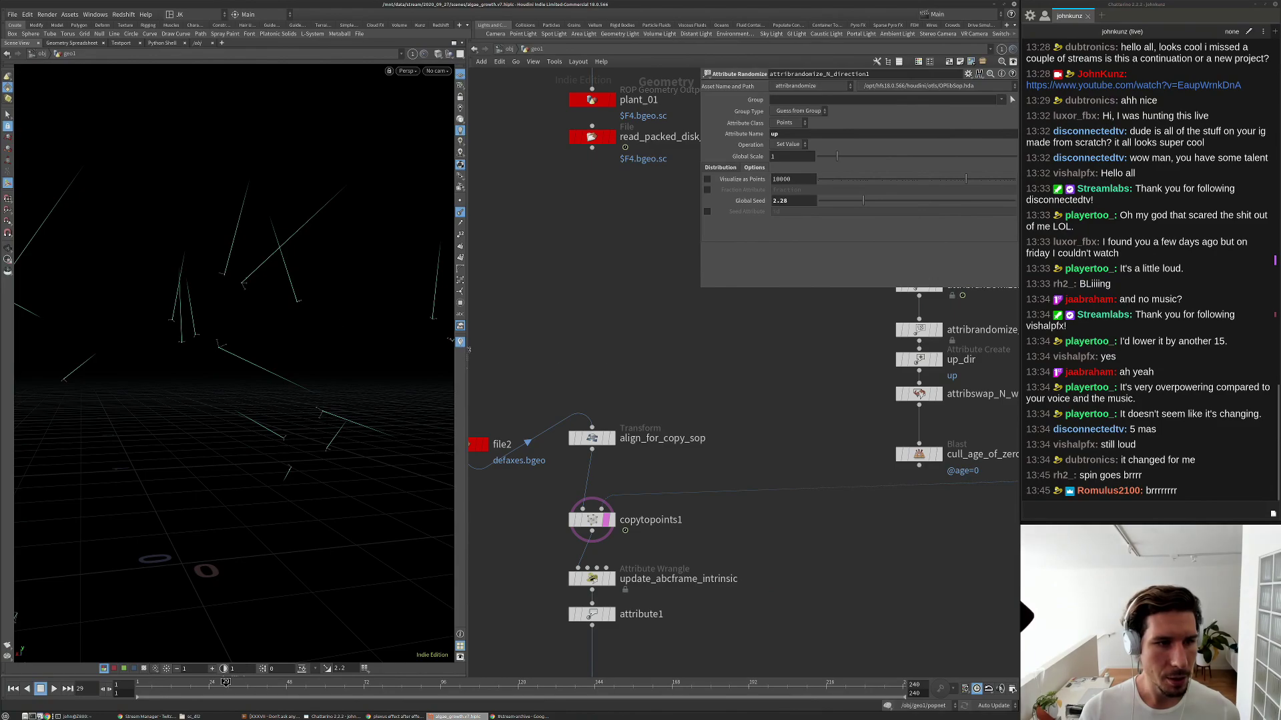
click(584, 443)
click(787, 162)
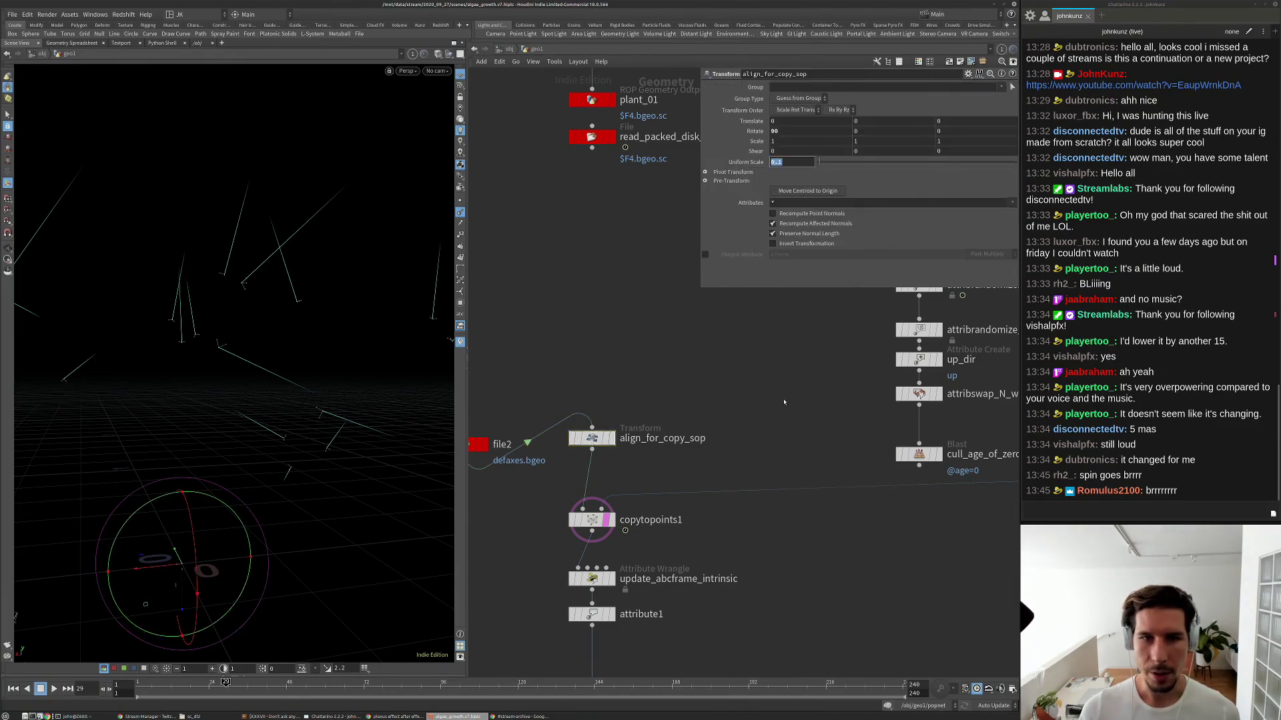
text(1)
key(Return)
Raise attribrandomize_N_direction1's Global Seed to 3.99 for a different spin.
scroll(931, 497, down, 3)
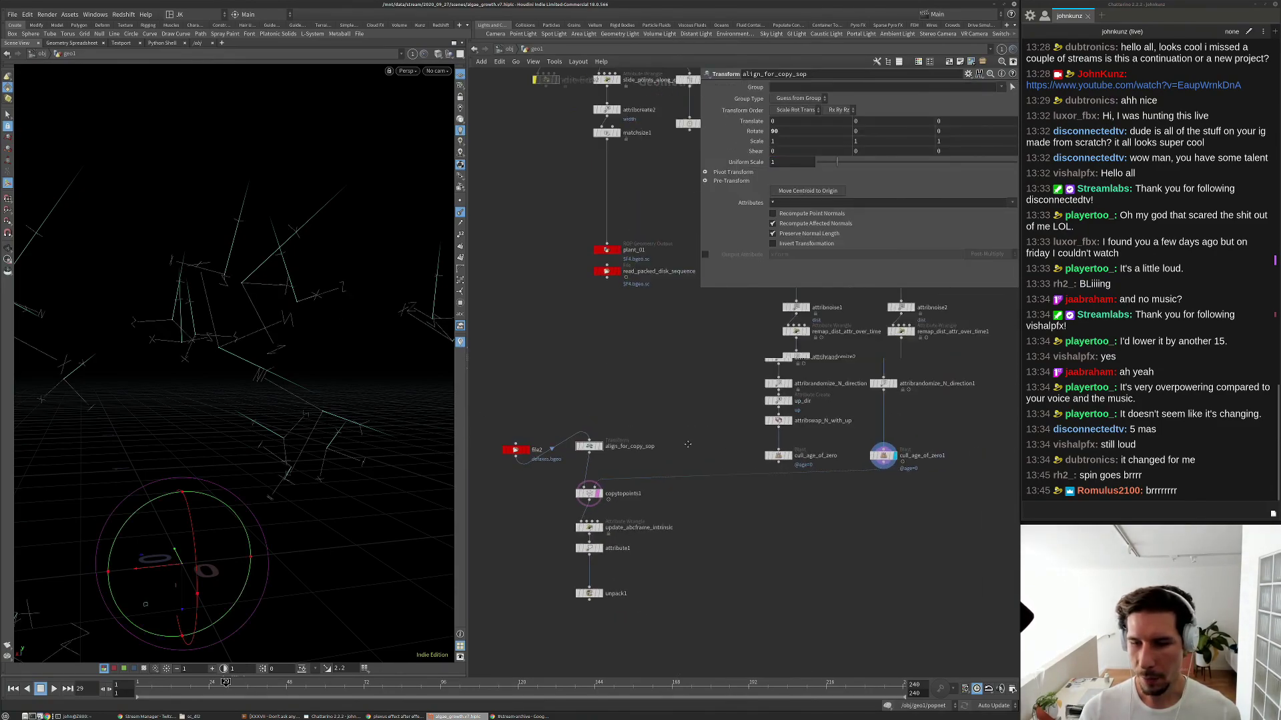
scroll(871, 386, up, 2)
click(864, 381)
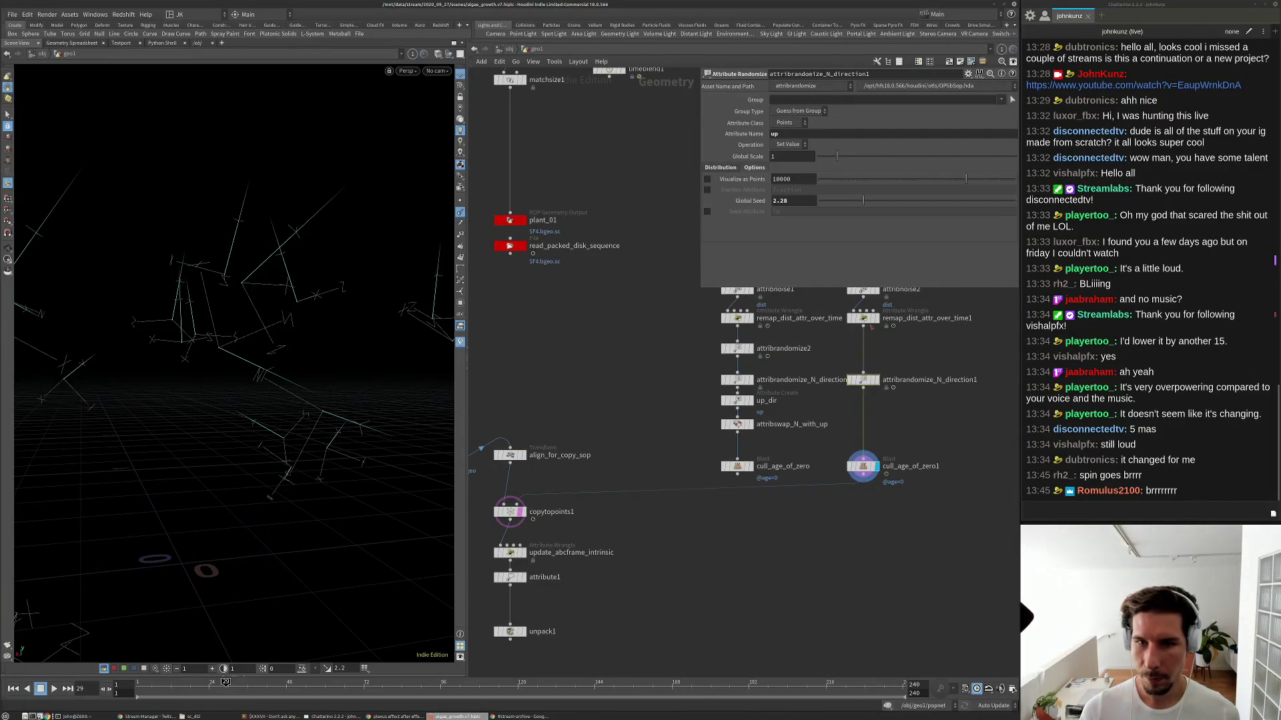
drag(848, 205, 897, 218)
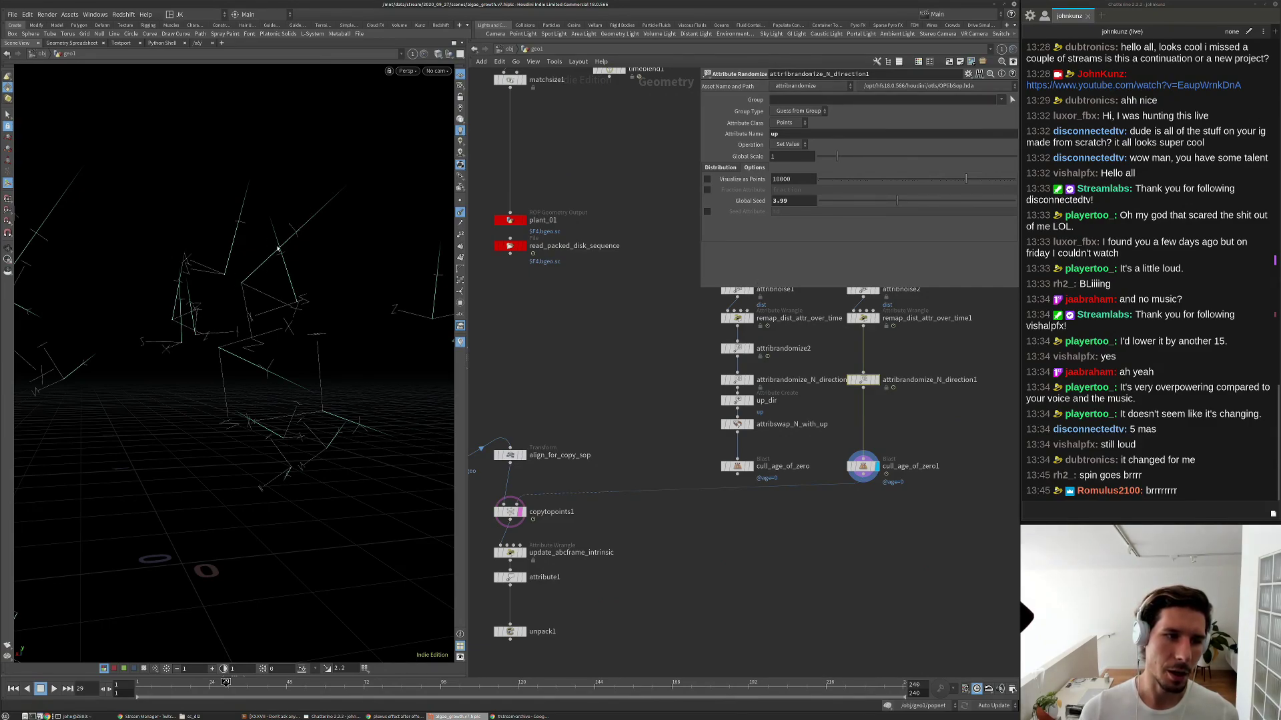
Set align_for_copy_sop's Uniform Scale to 0.1 and feed it from read_packed_disk_sequence.
scroll(638, 365, down, 4)
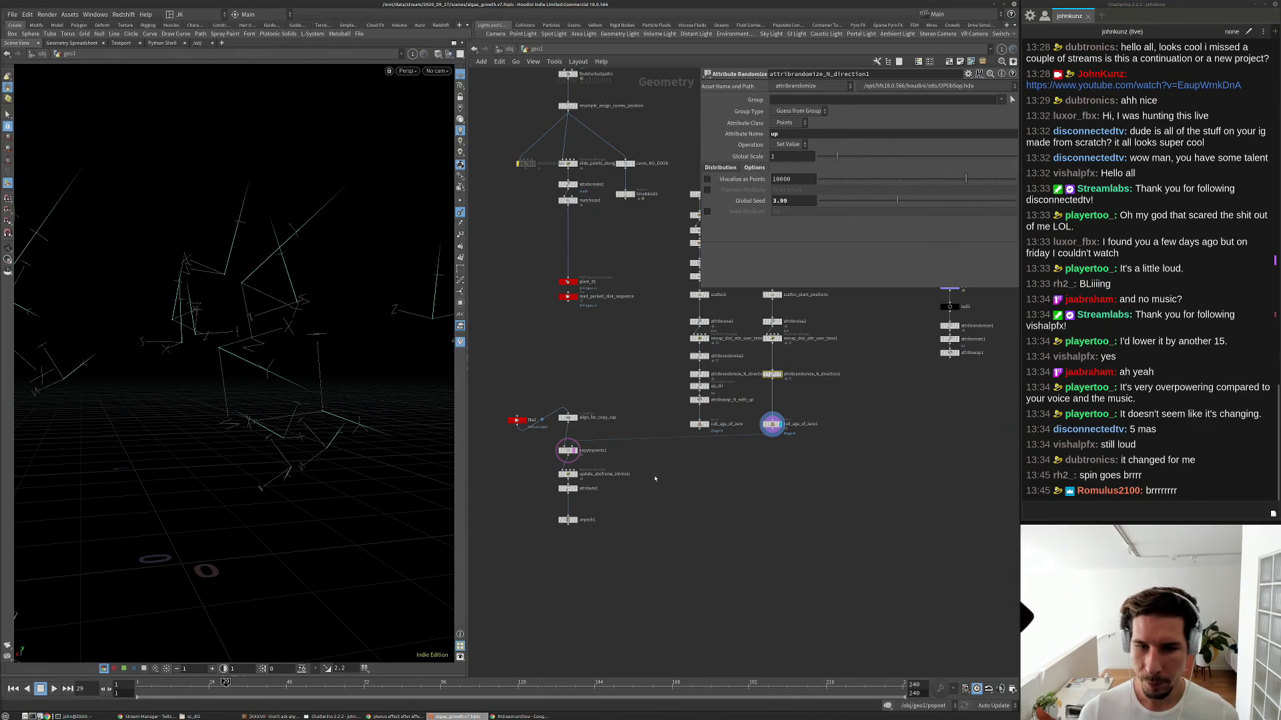
scroll(601, 319, up, 4)
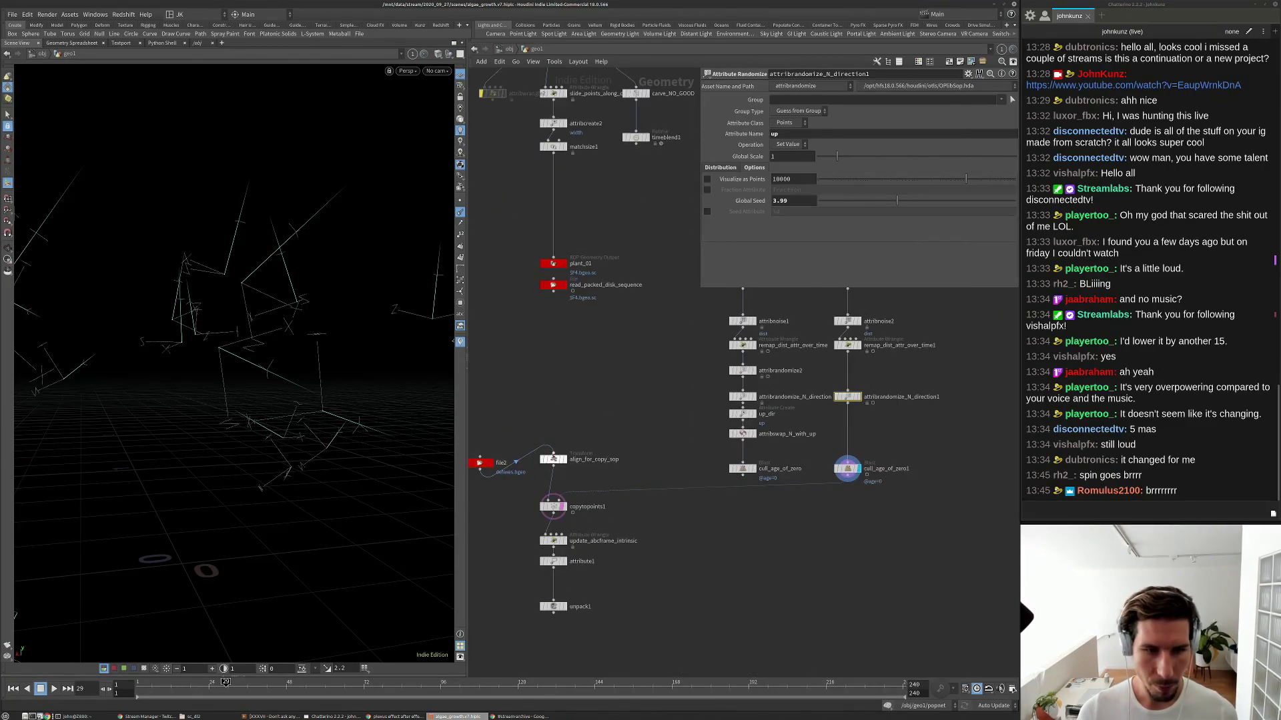
click(552, 458)
click(792, 162)
text(.1)
key(Return)
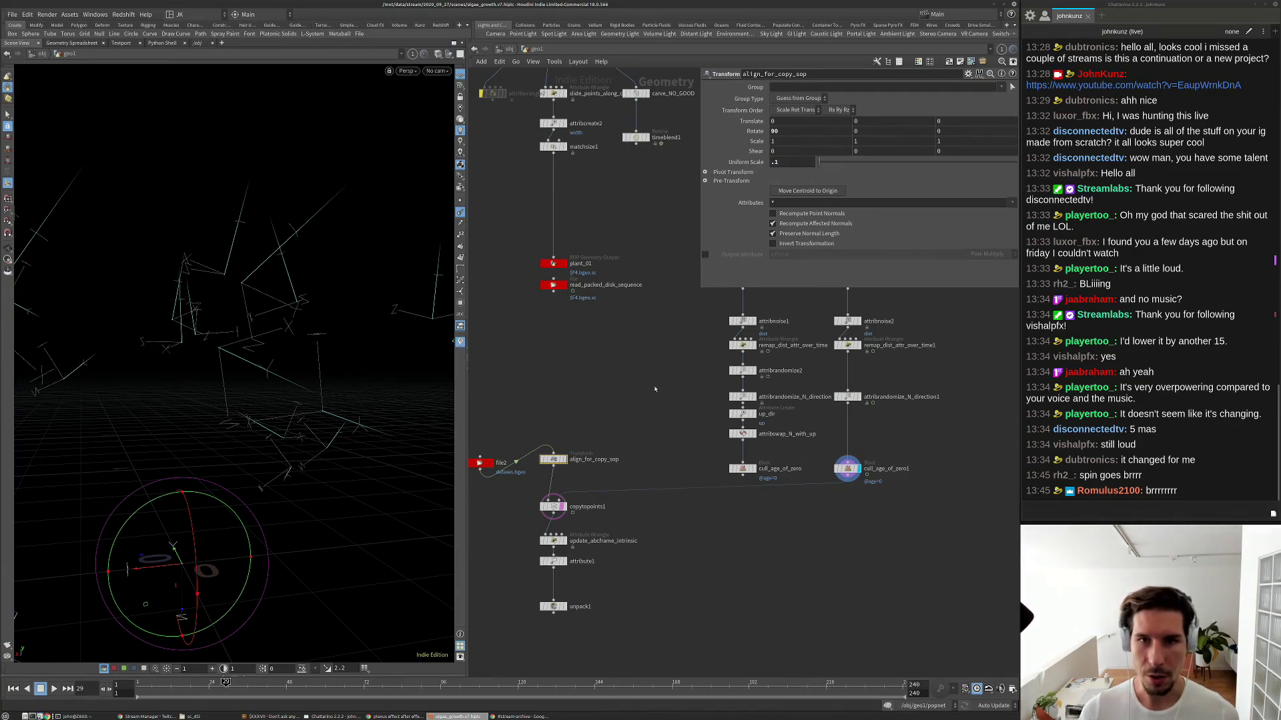
click(553, 291)
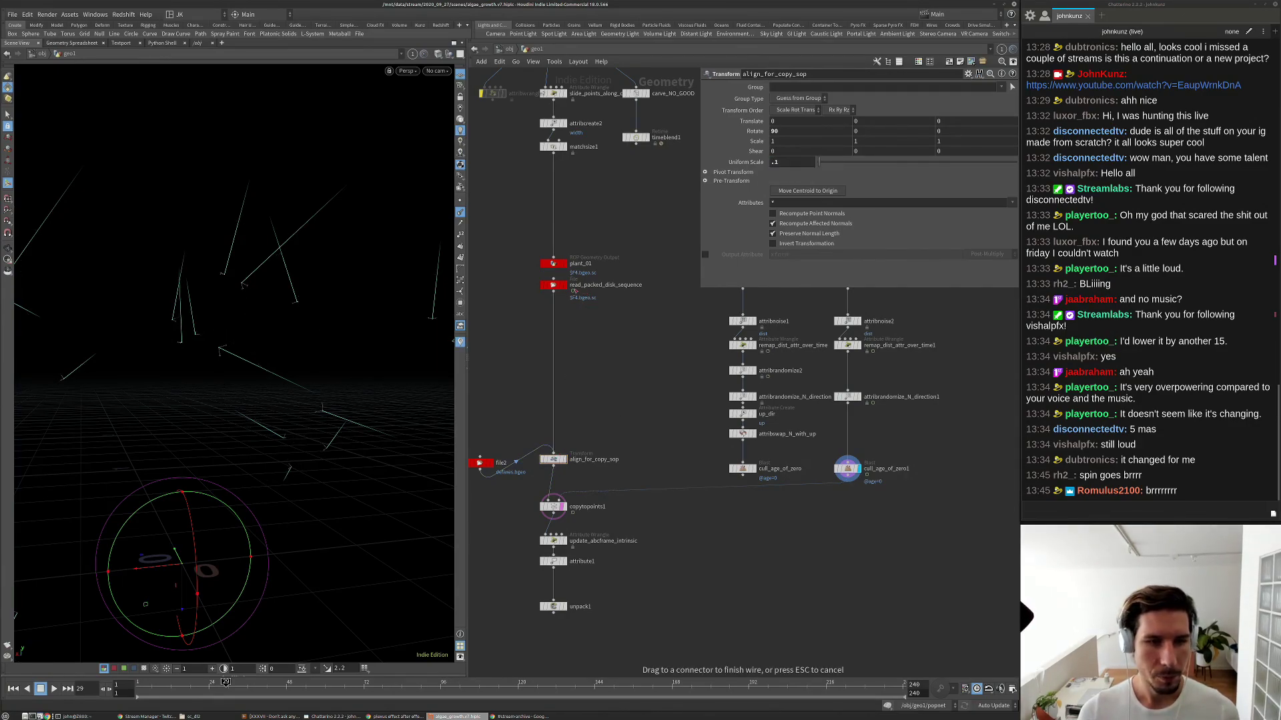
Display cull_age_of_zero1's output and open its parameters.
click(859, 469)
click(847, 469)
scroll(563, 538, up, 3)
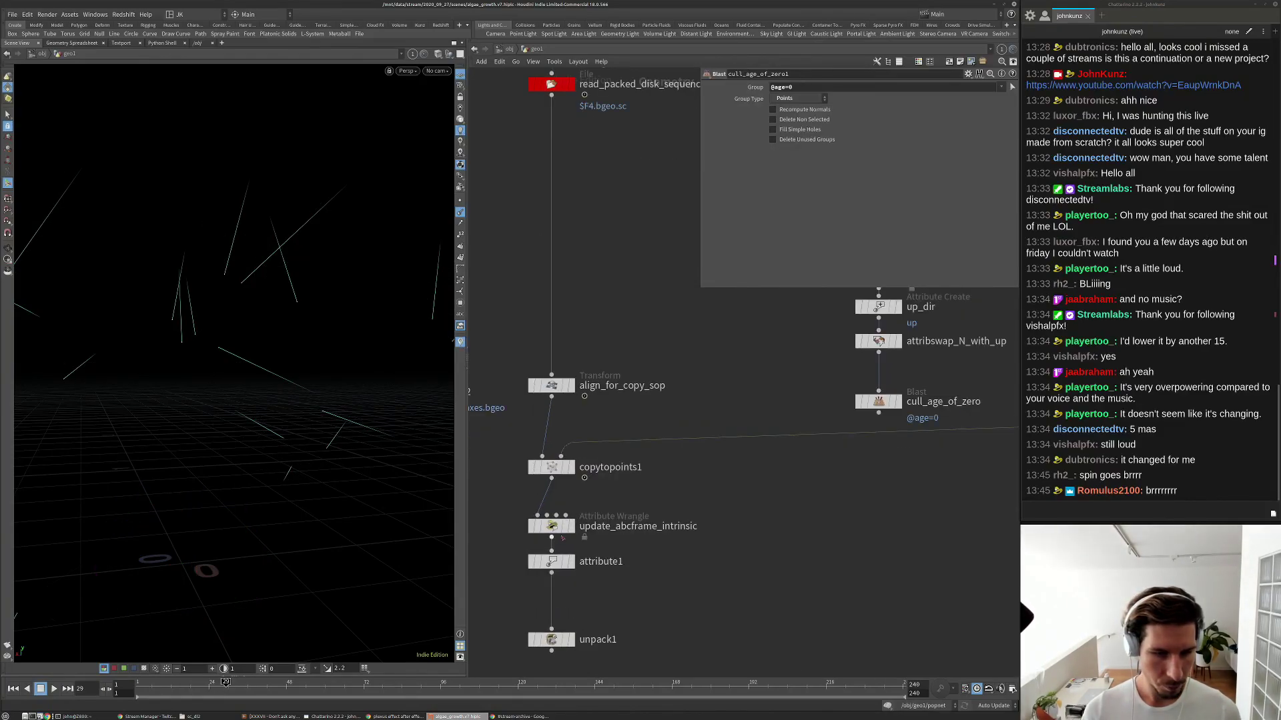
Set the display flag down the chain on copytopoints1, update_abcframe_intrinsic and attribute1.
click(570, 467)
click(551, 466)
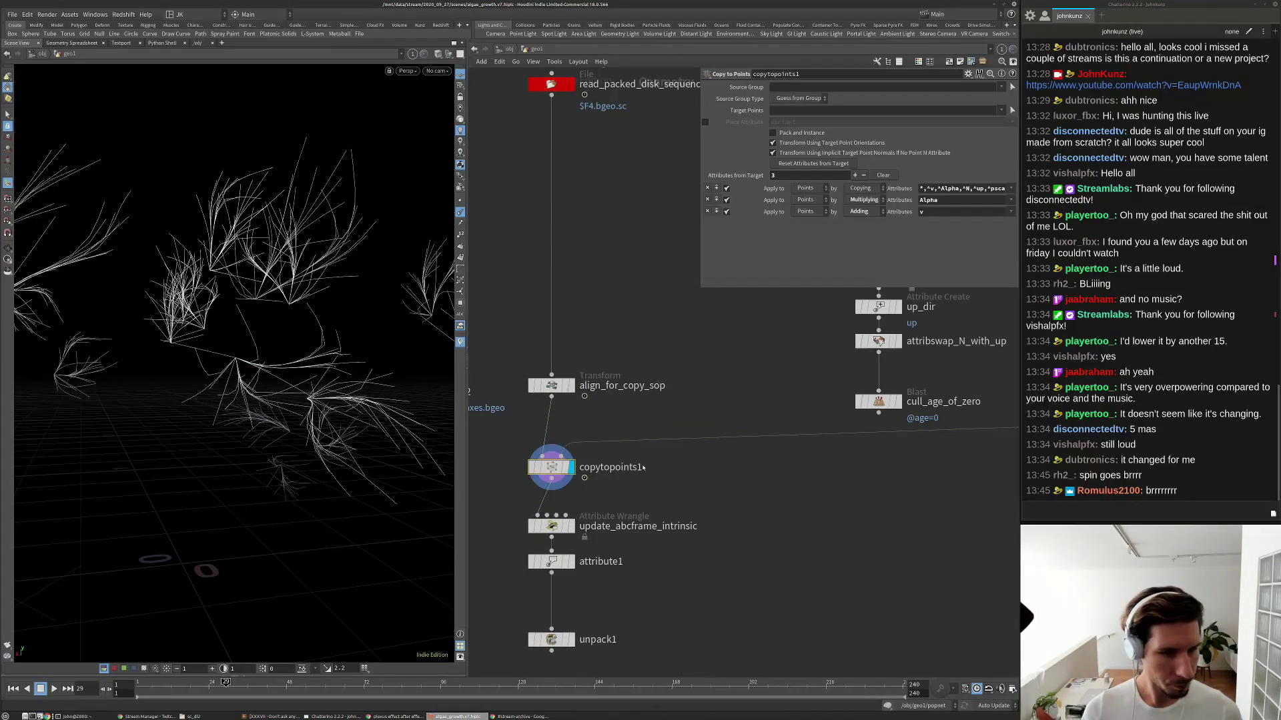
click(568, 526)
click(568, 561)
click(551, 562)
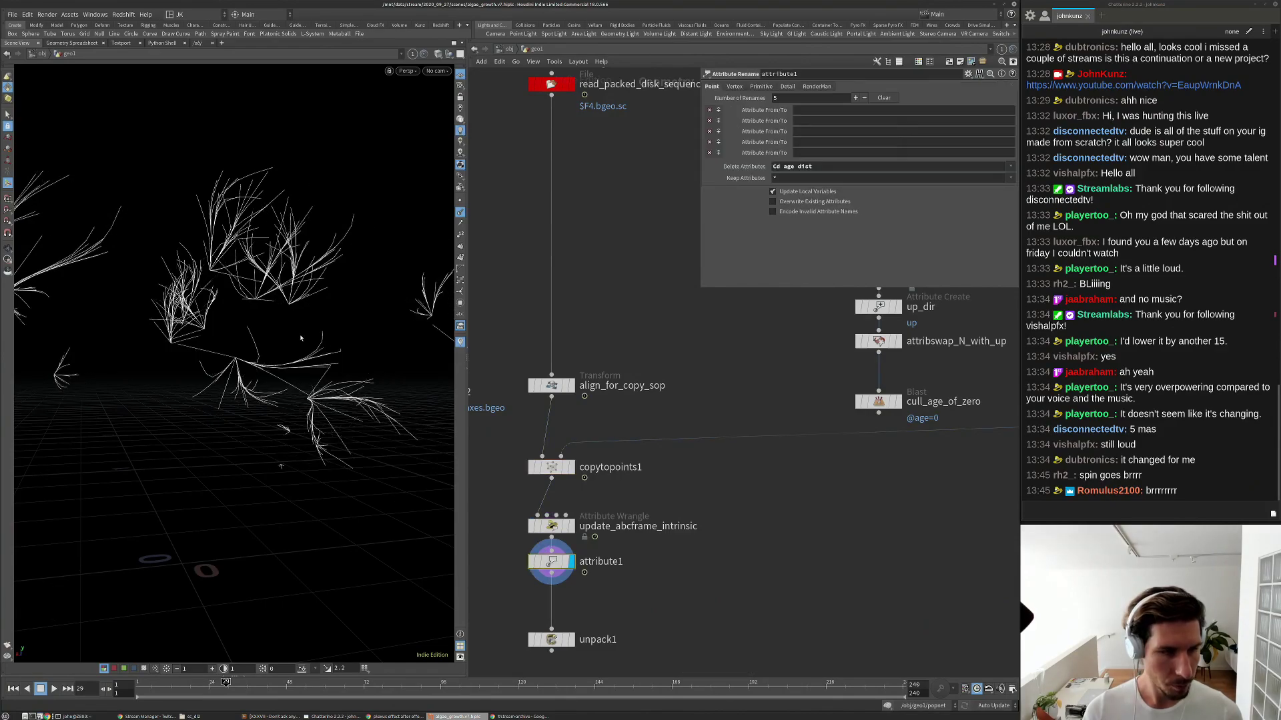
Play the plant growth animation from the first frame while orbiting, then stop it.
key(ctrl+Up)
key(Up)
alt+drag(301, 338, 190, 467)
key(Up)
scroll(715, 451, down, 3)
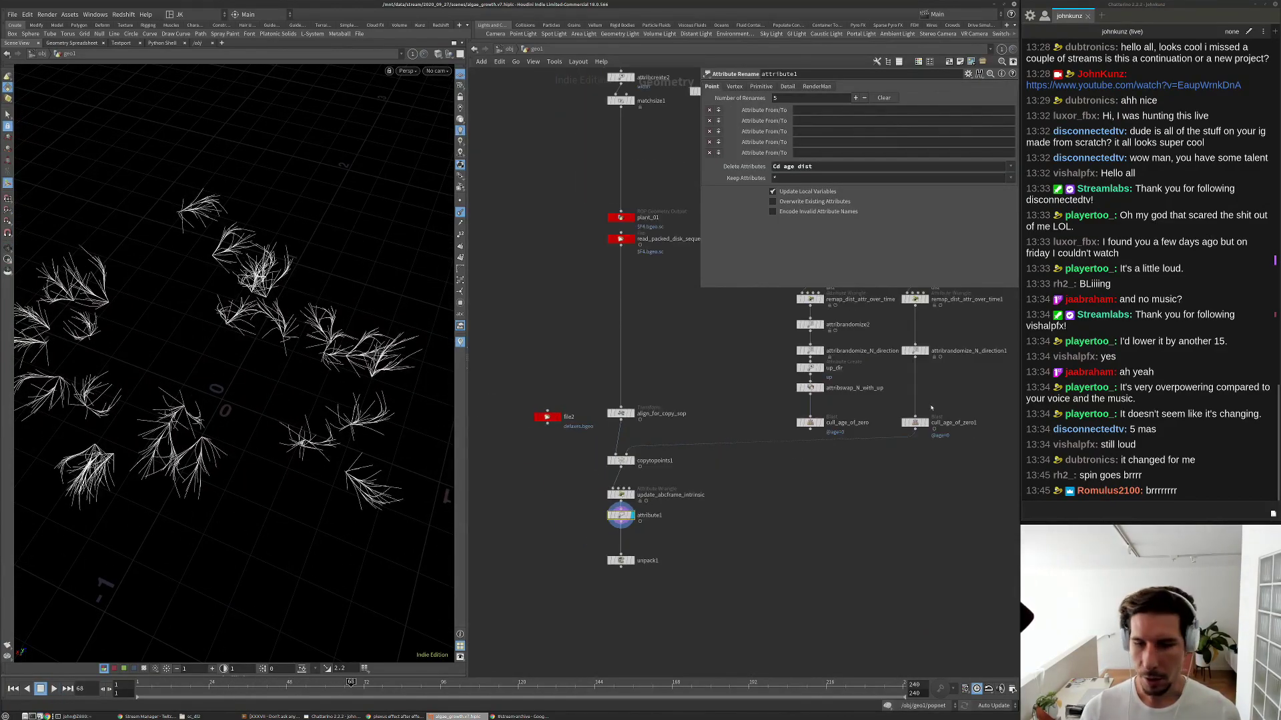
scroll(930, 408, up, 3)
Rename attribrandomize_N_direction1 to spin_randomly_using_up_vector.
click(903, 313)
middle_drag(923, 361, 735, 393)
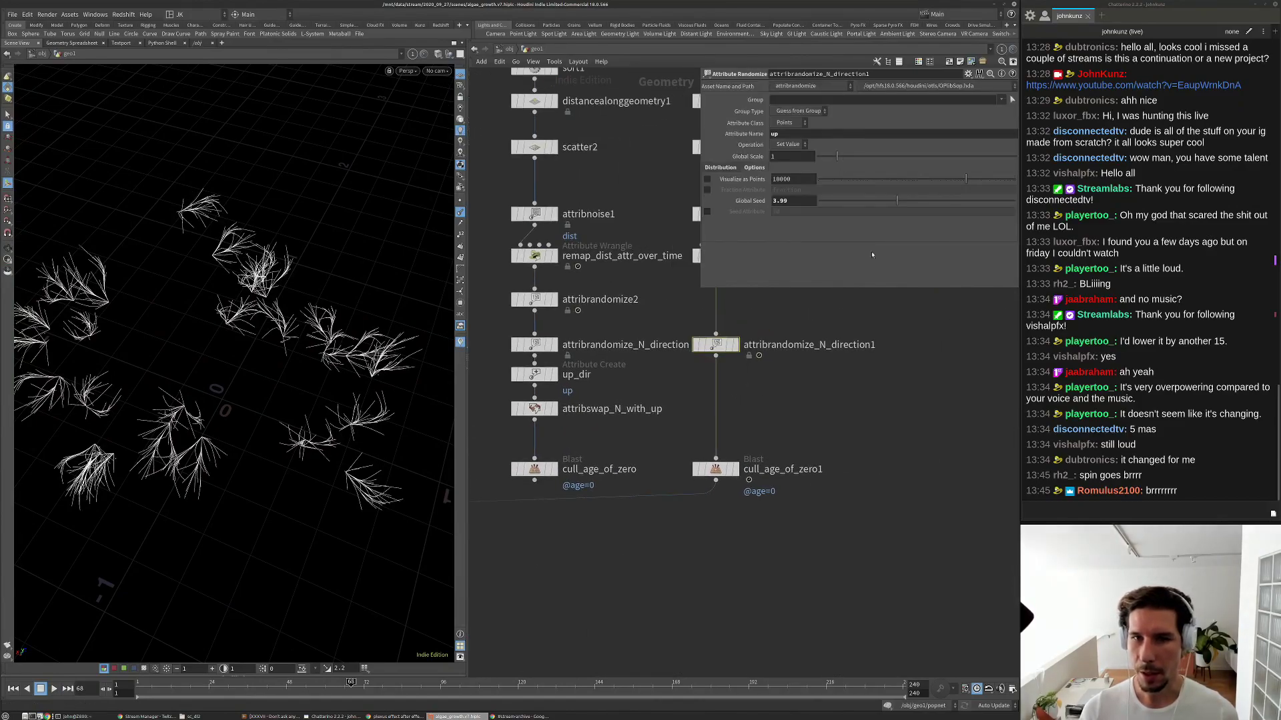
double_click(823, 344)
text(spin_using_up_vector)
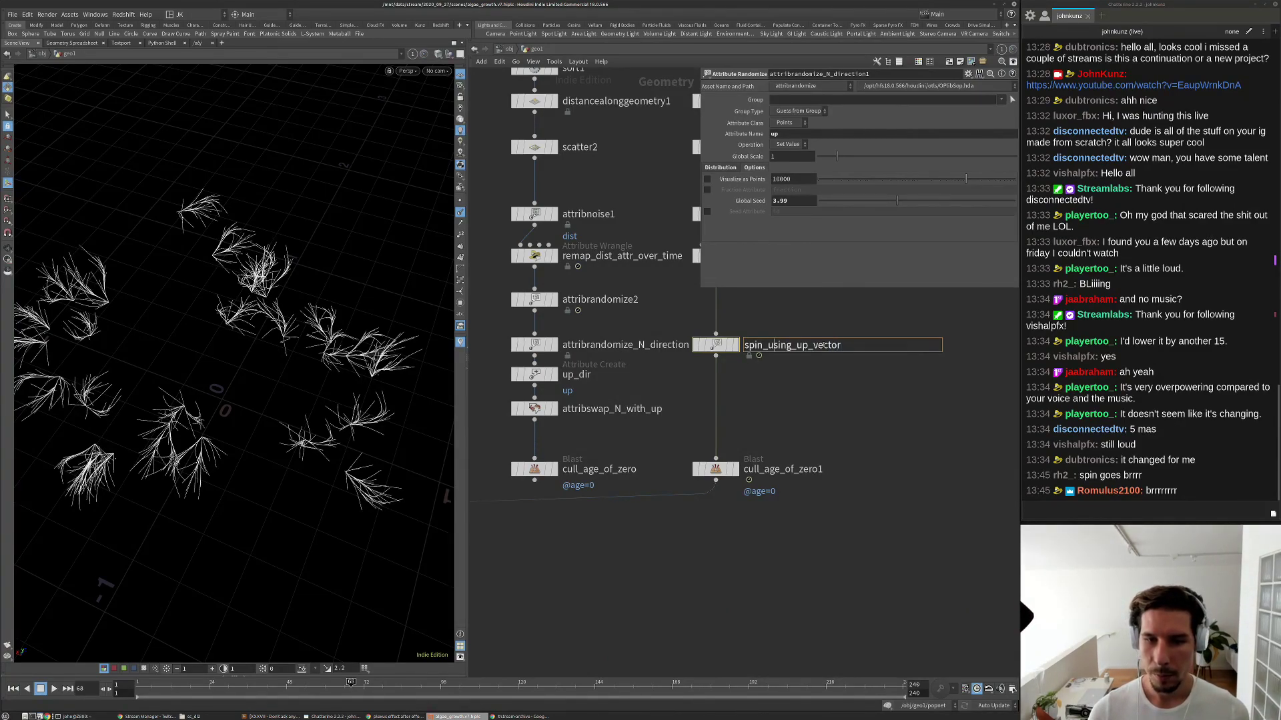
text(_ran)
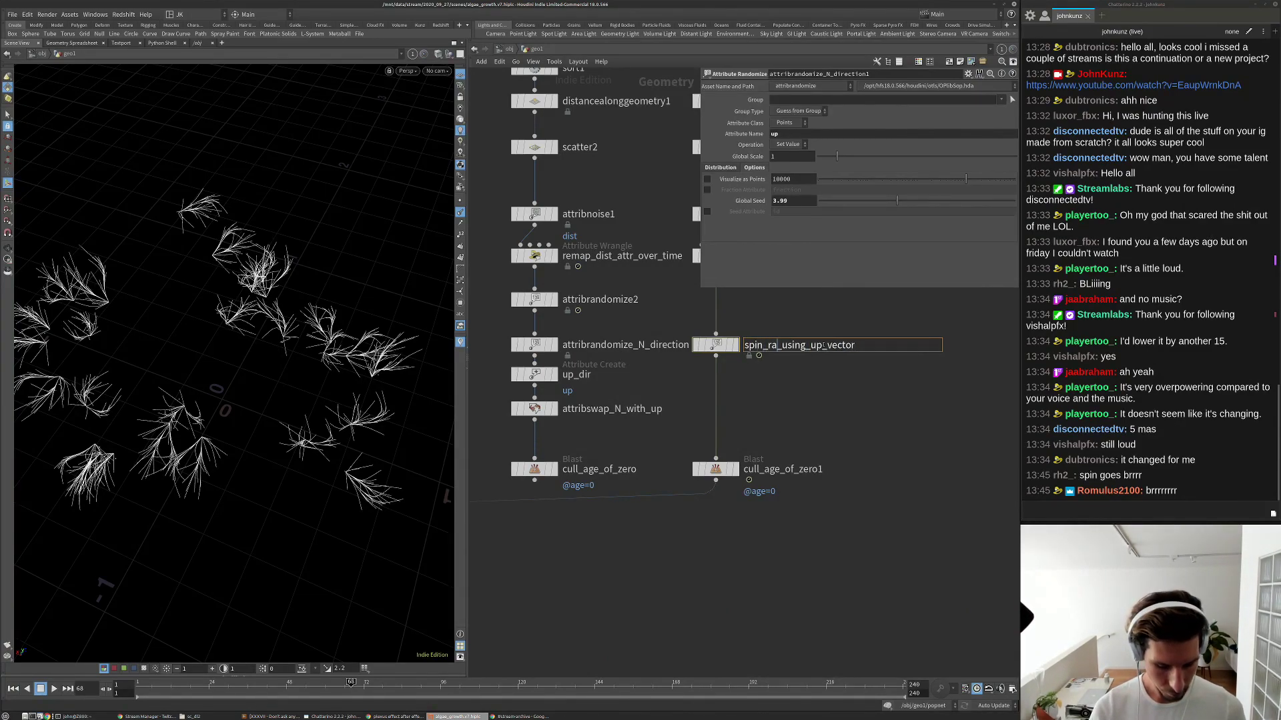
text(dom)
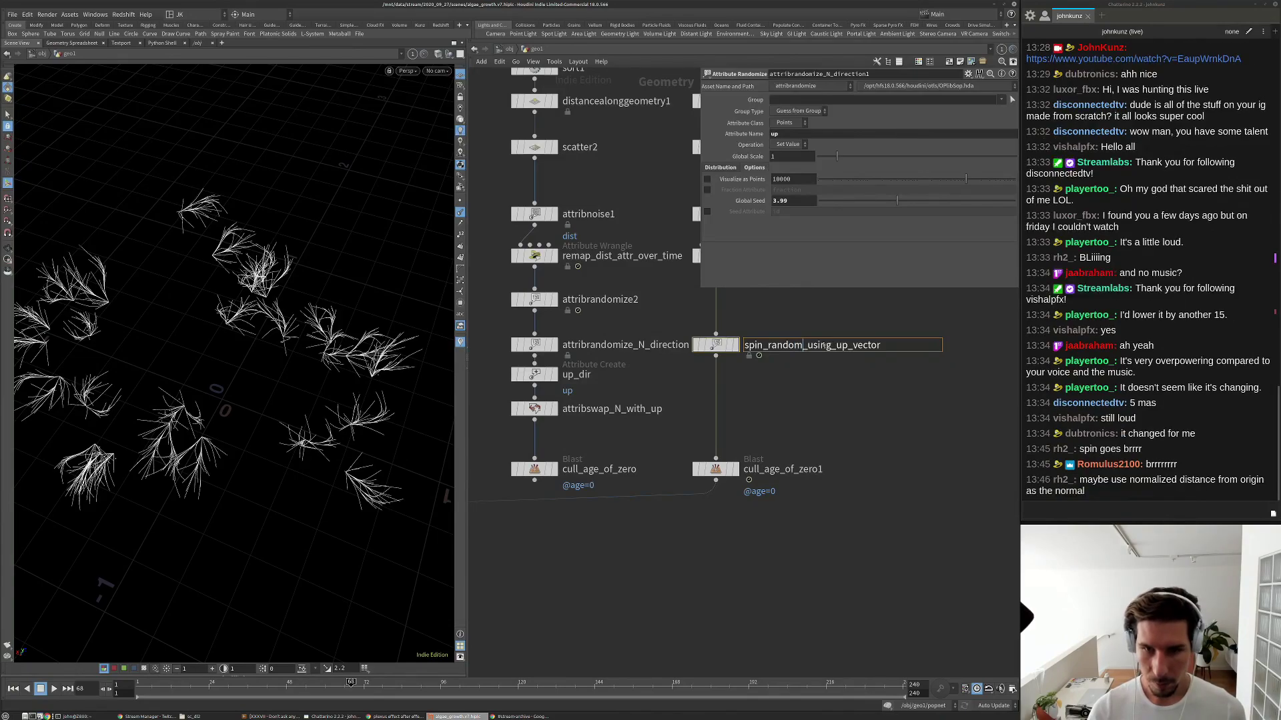
text(ly)
key(Return)
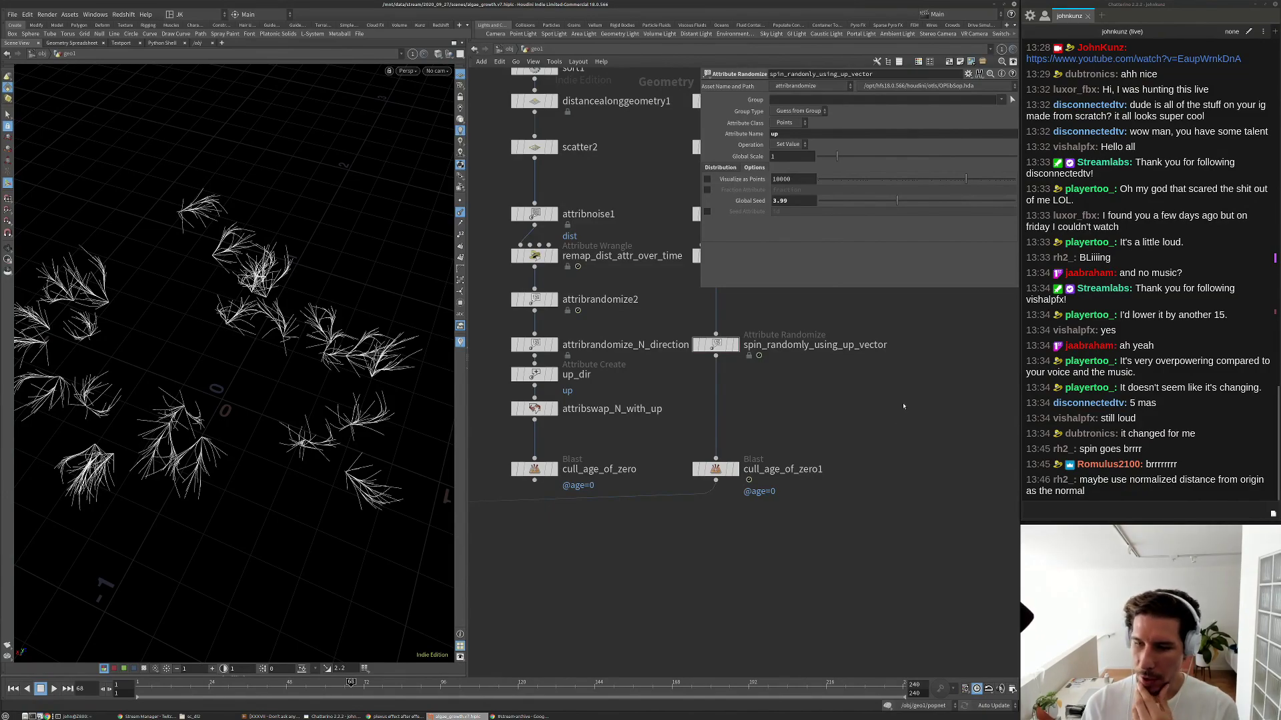
Display the file1 rock geometry and open its parameters.
scroll(874, 478, down, 3)
middle_drag(847, 437, 823, 512)
middle_drag(686, 401, 643, 588)
scroll(687, 318, up, 4)
click(688, 314)
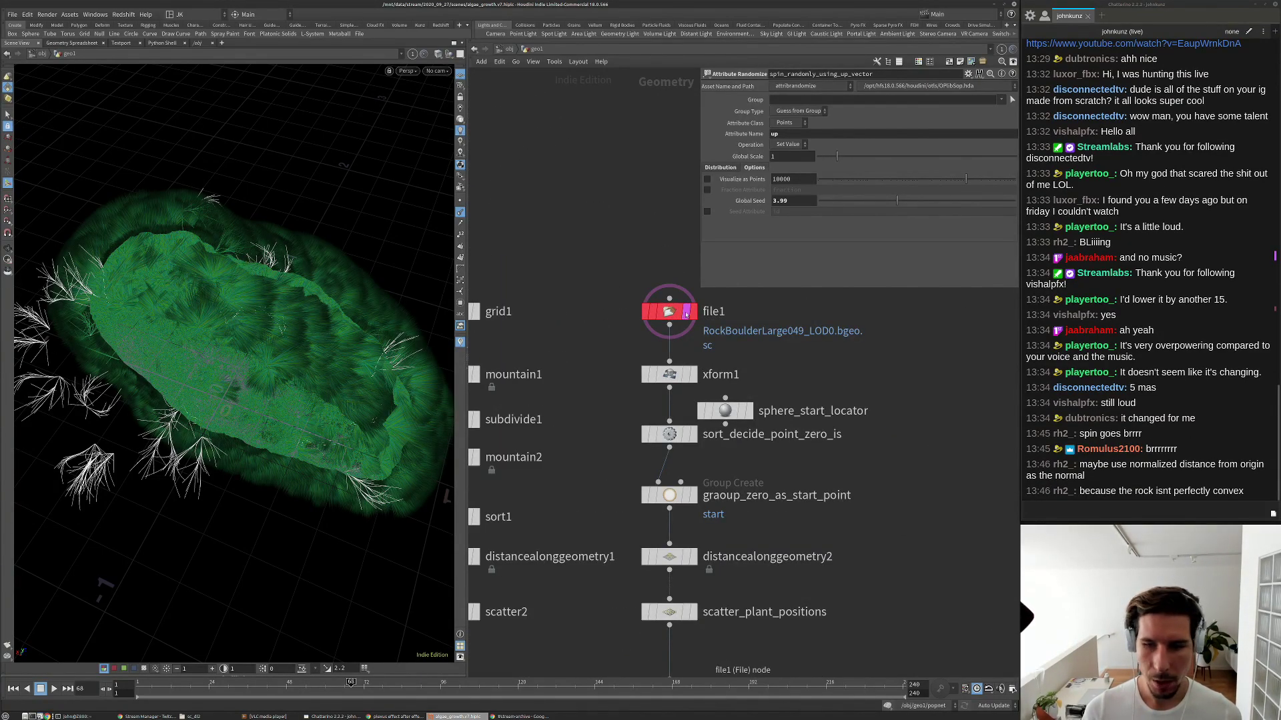
click(686, 313)
click(687, 314)
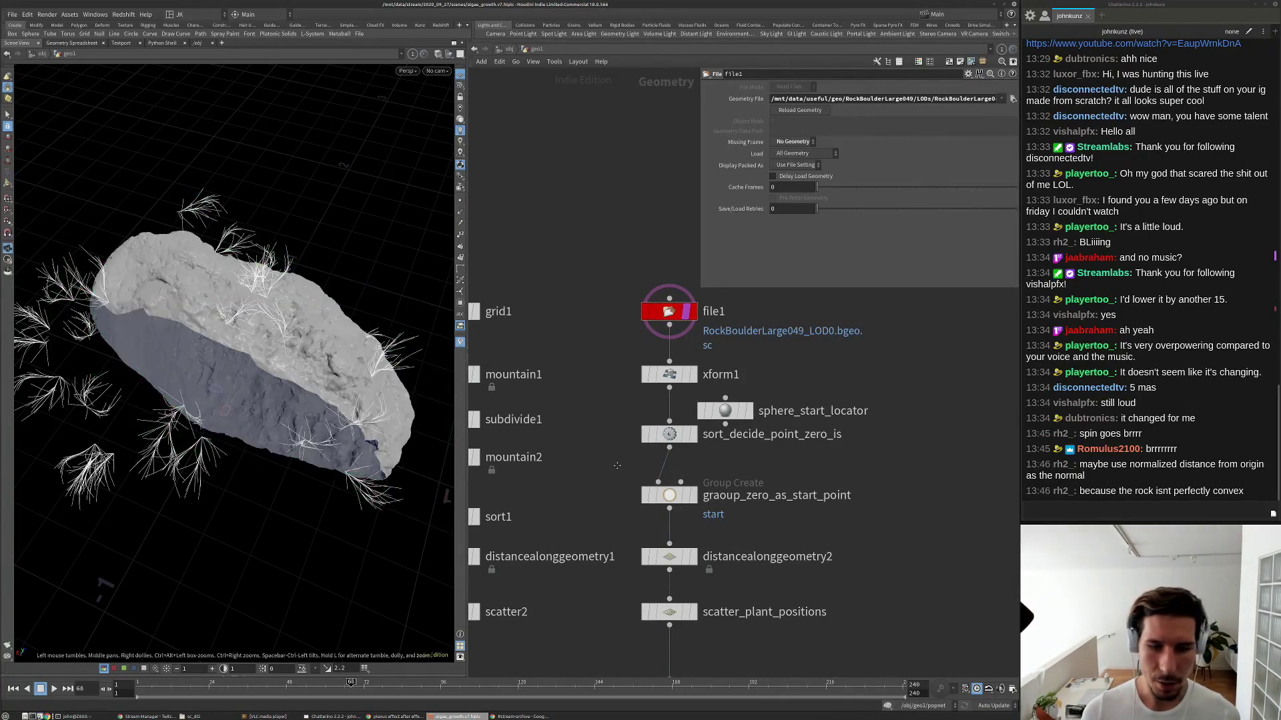
Display xform1's transformed rock and orbit in close on its plant-covered surface.
middle_drag(681, 385, 659, 281)
click(663, 271)
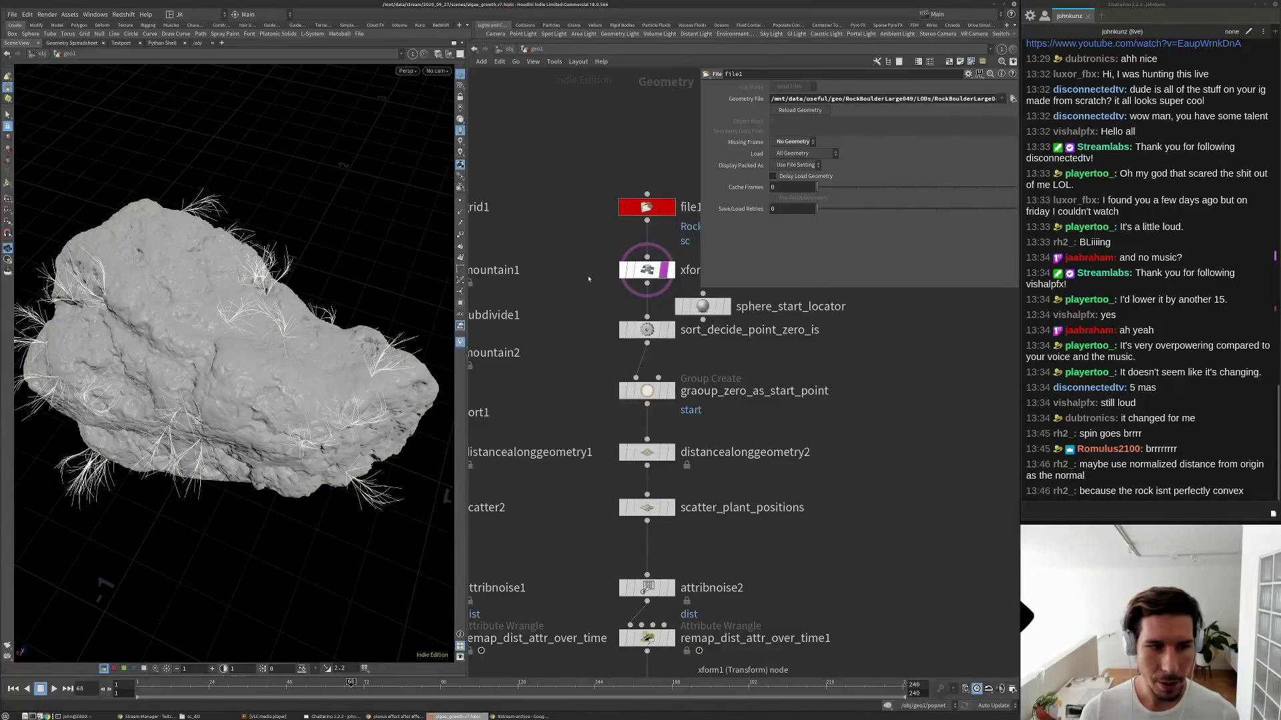
alt+drag(259, 375, 233, 320)
alt+right_drag(233, 320, 287, 387)
alt+drag(286, 387, 320, 400)
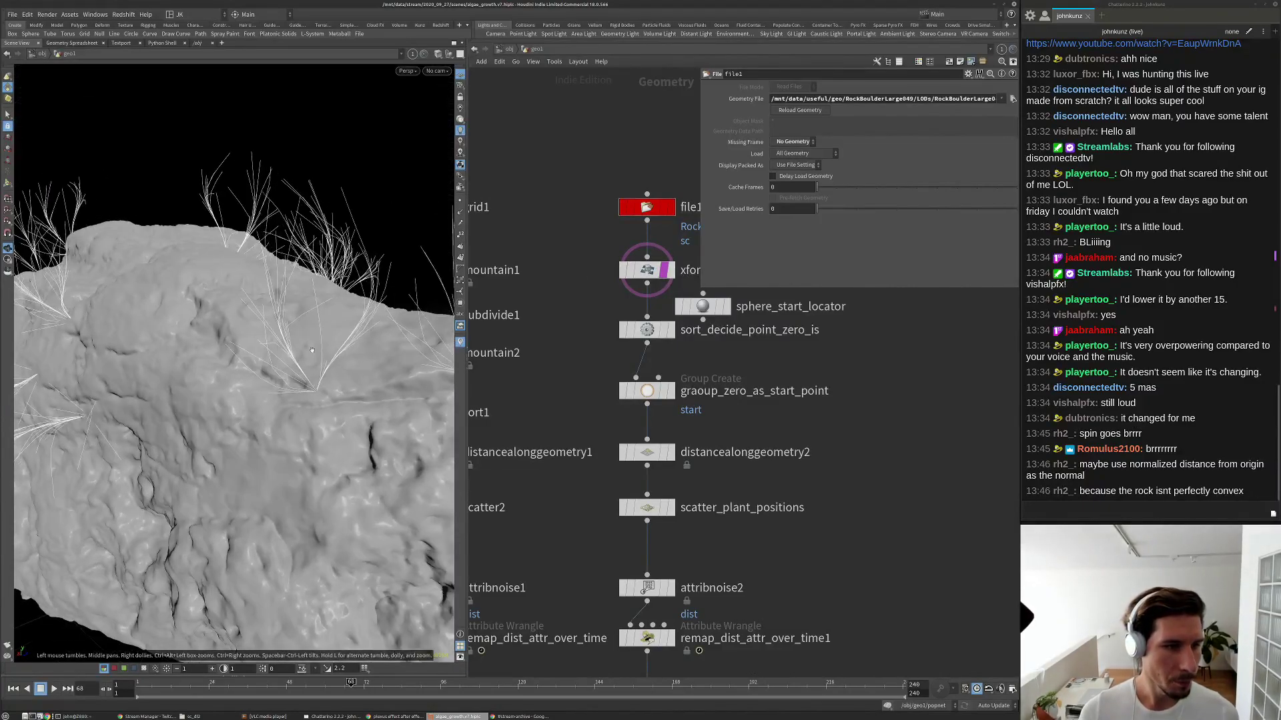
scroll(782, 468, down, 3)
middle_drag(782, 469, 686, 332)
middle_drag(683, 529, 772, 417)
scroll(702, 477, up, 2)
Add an Attribute Blur node, attribblur1, to the network.
key(Tab)
text(smoo)
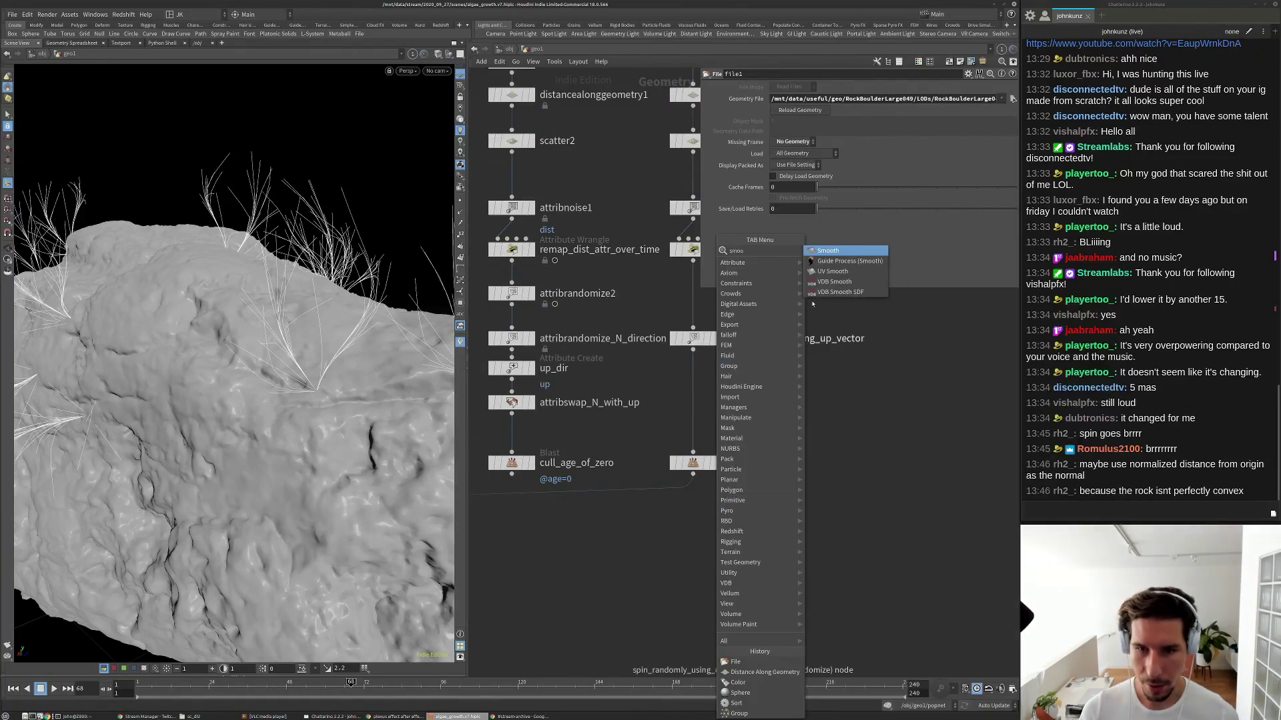
key(Escape)
key(Tab)
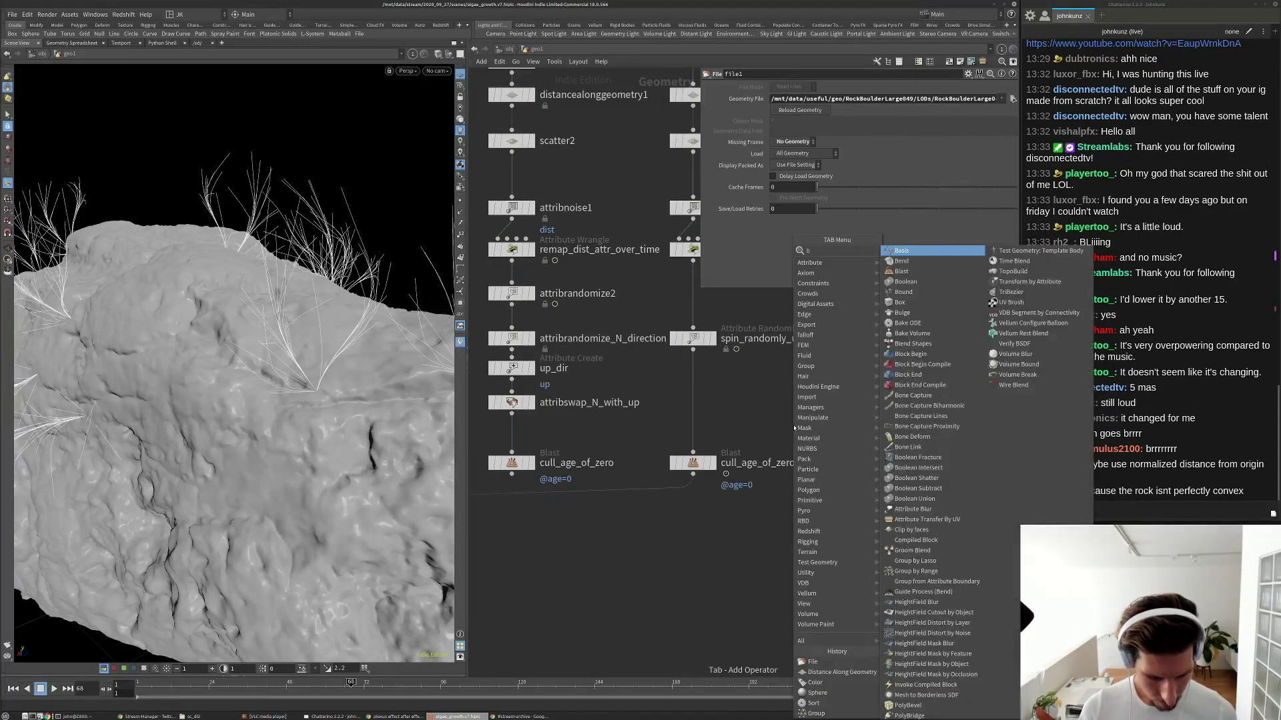
text(blu)
key(Return)
click(864, 402)
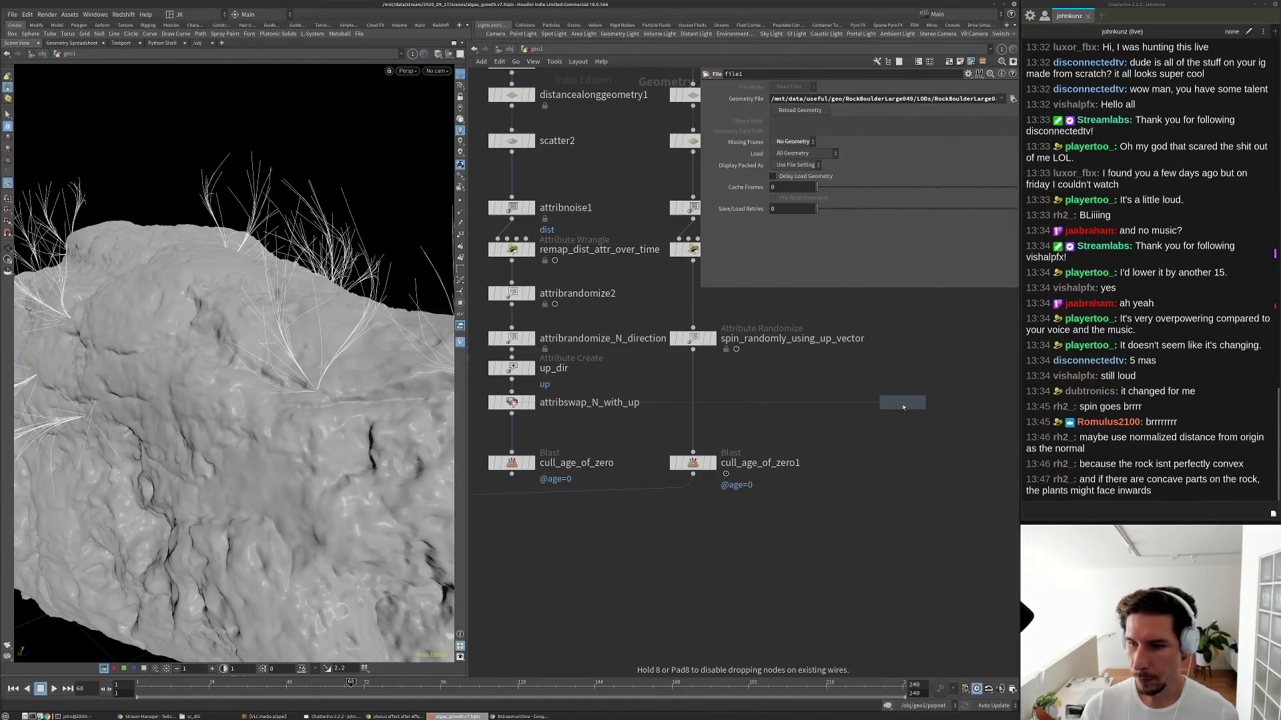
key(h)
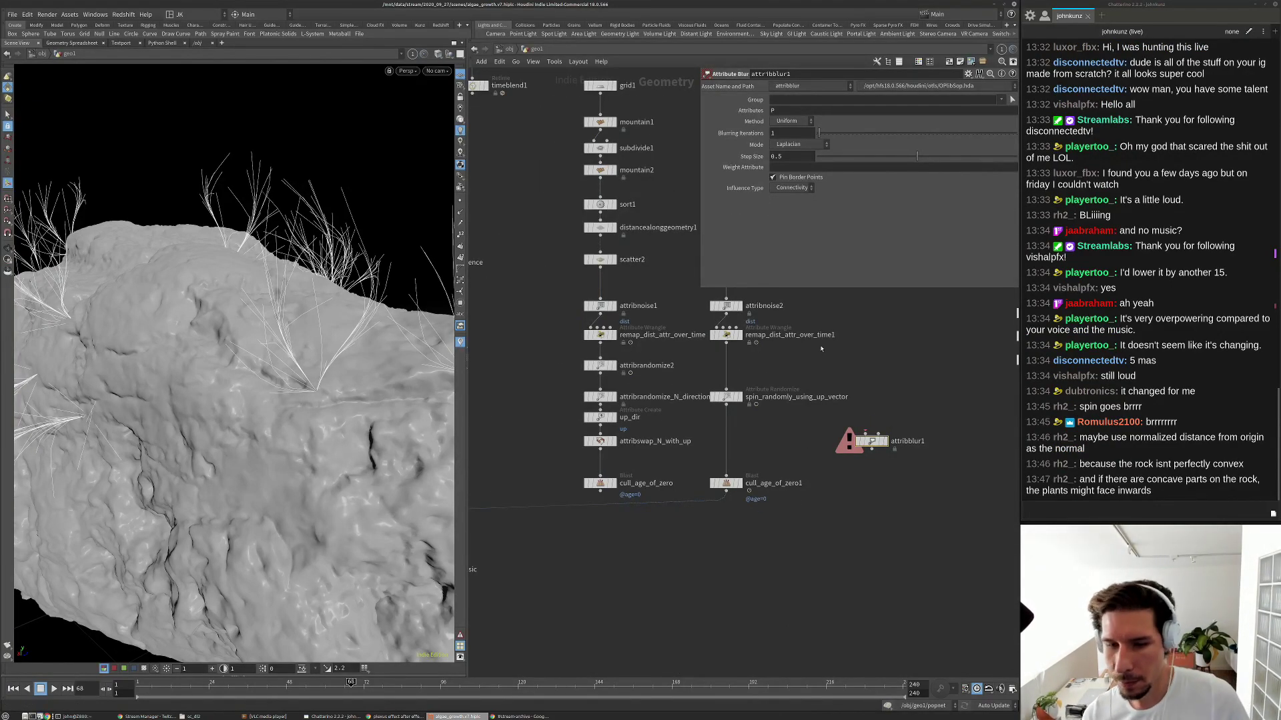
Insert attribblur1 into the wire below xform1 and display its output.
scroll(821, 349, down, 3)
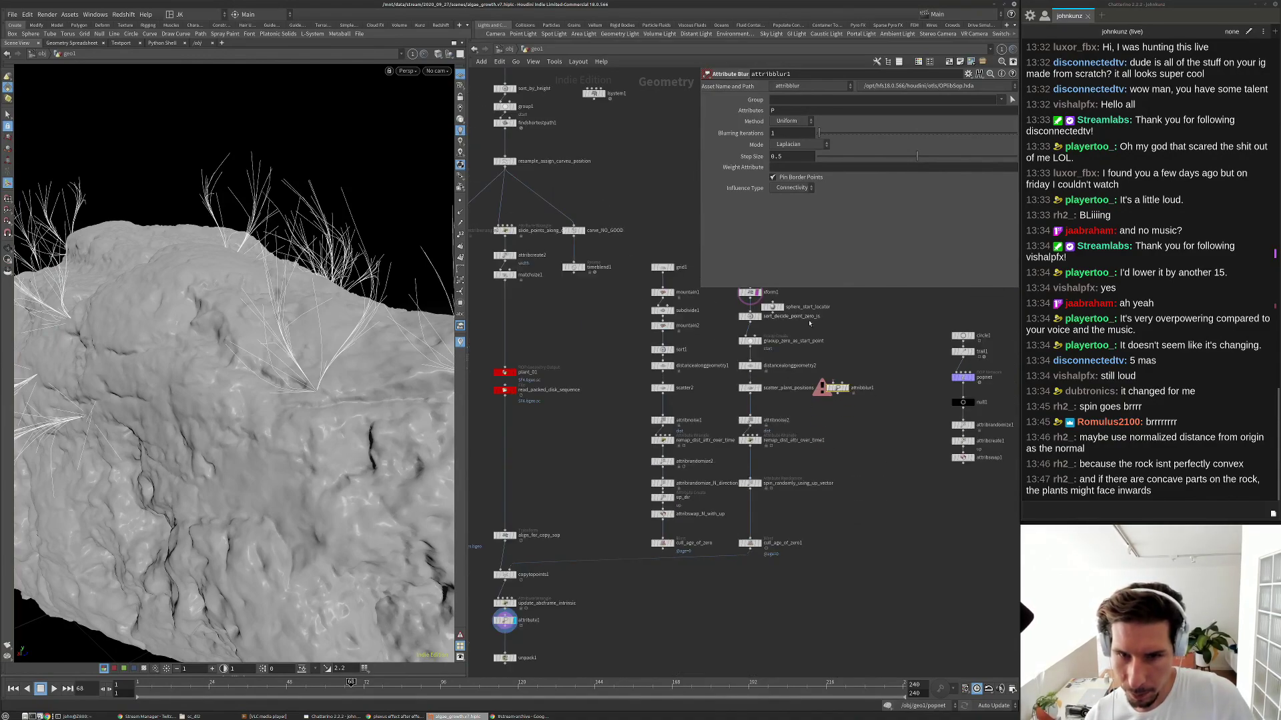
middle_drag(809, 323, 795, 414)
scroll(794, 421, up, 3)
drag(847, 519, 814, 353)
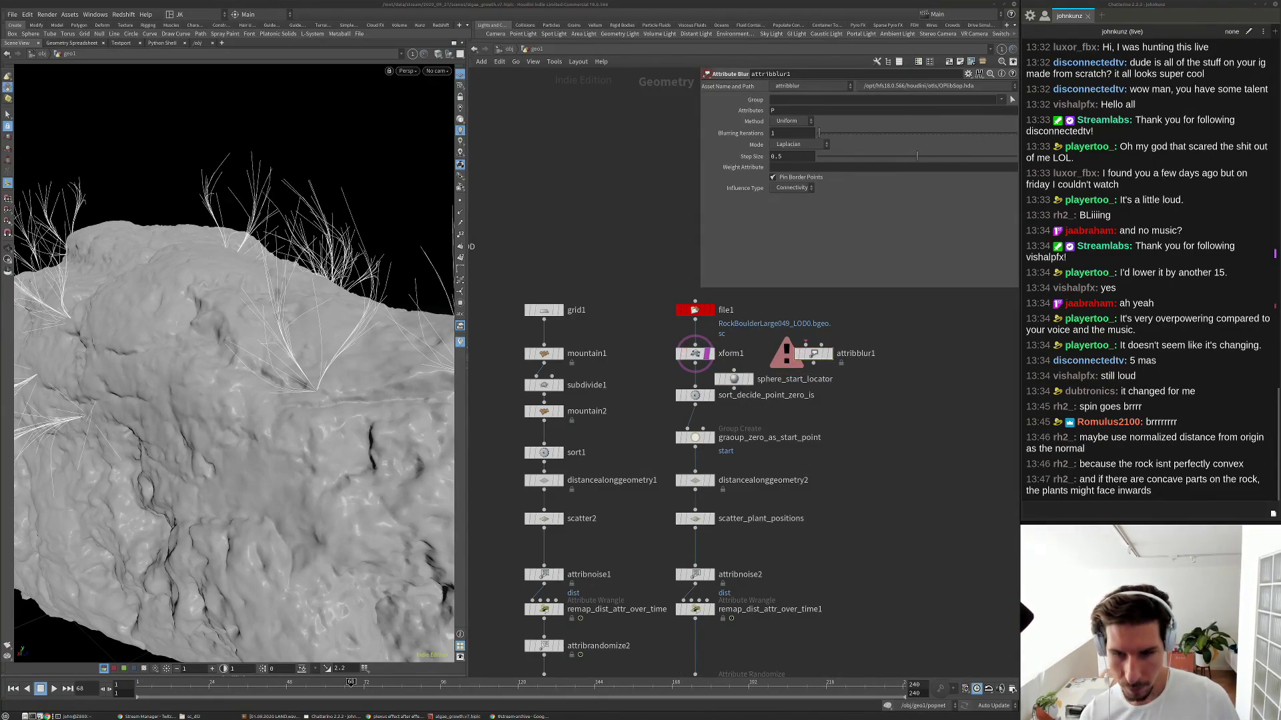
drag(824, 362, 647, 375)
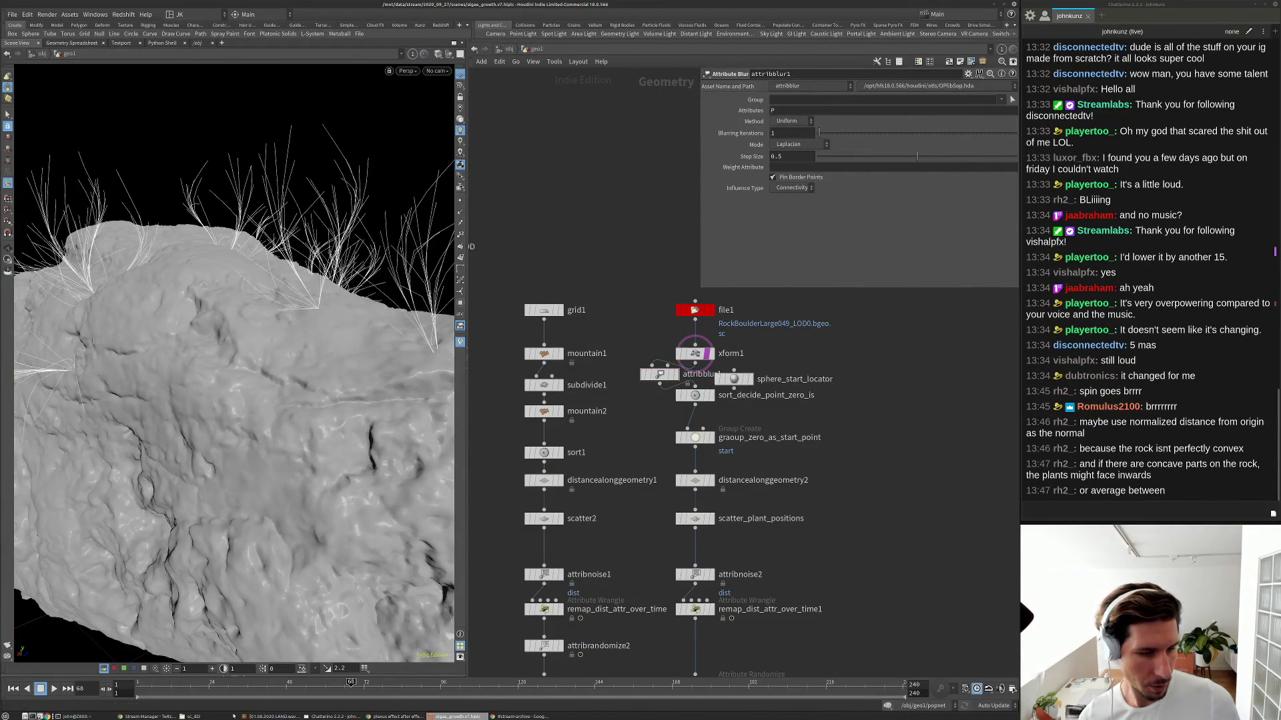
scroll(667, 424, up, 3)
click(675, 344)
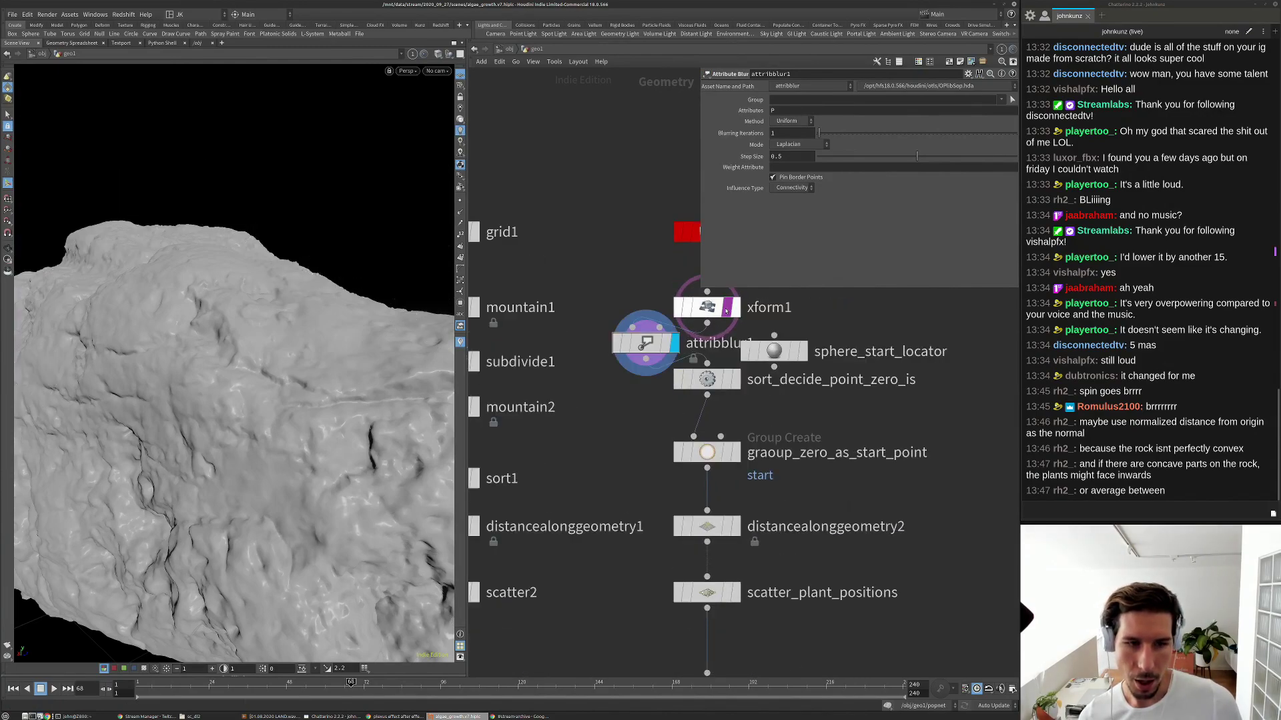
Set attribblur1 to blur N over 255 iterations, comparing it against bypass.
click(799, 133)
text(25)
key(Return)
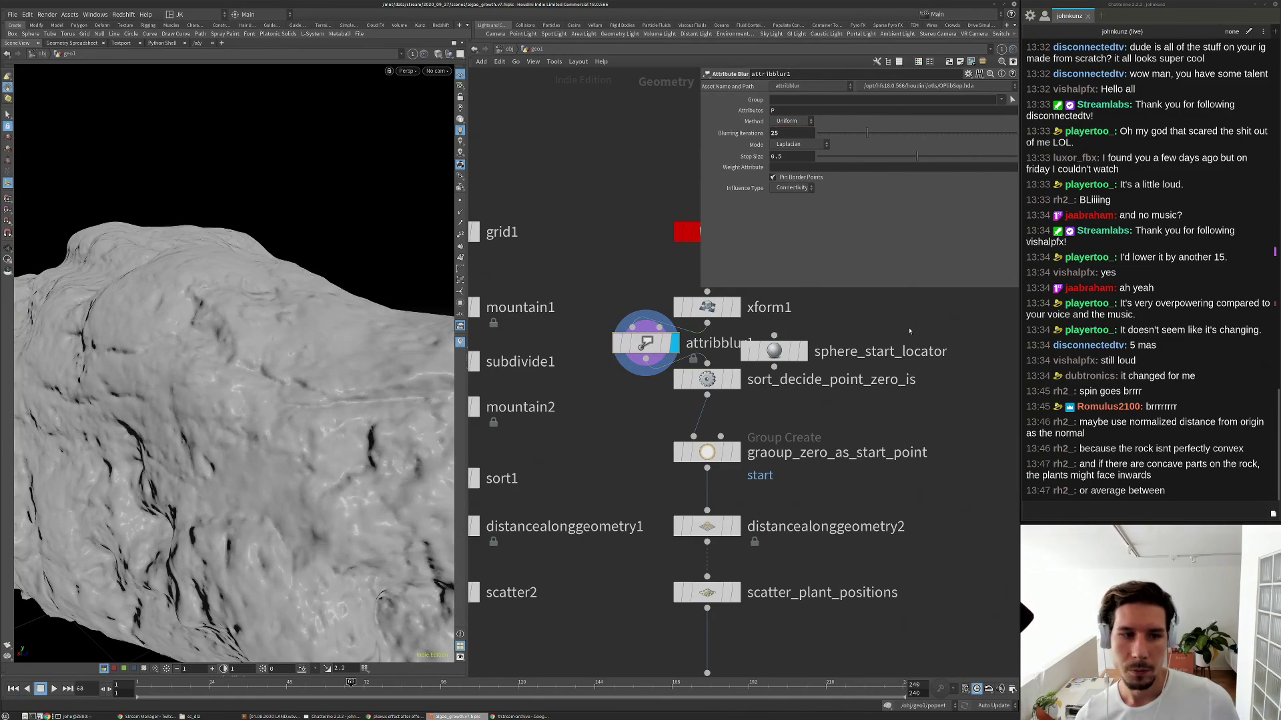
click(787, 133)
text(5)
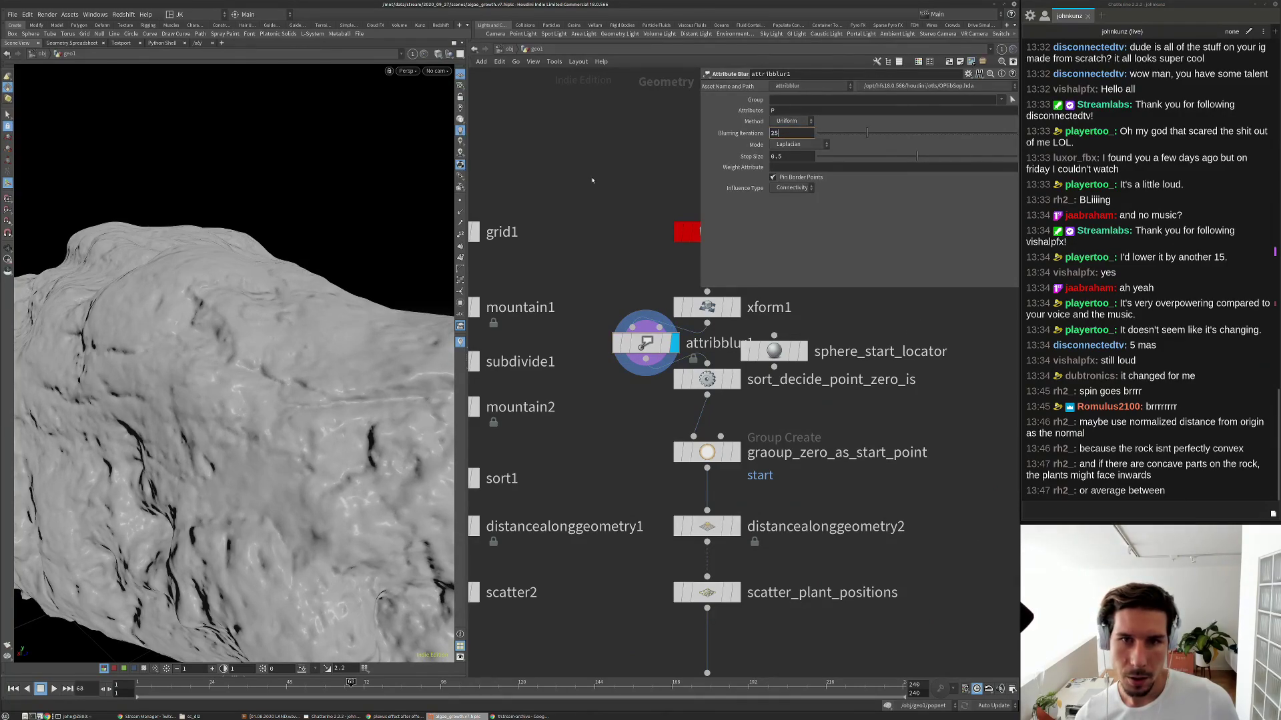
key(Return)
alt+drag(273, 302, 217, 363)
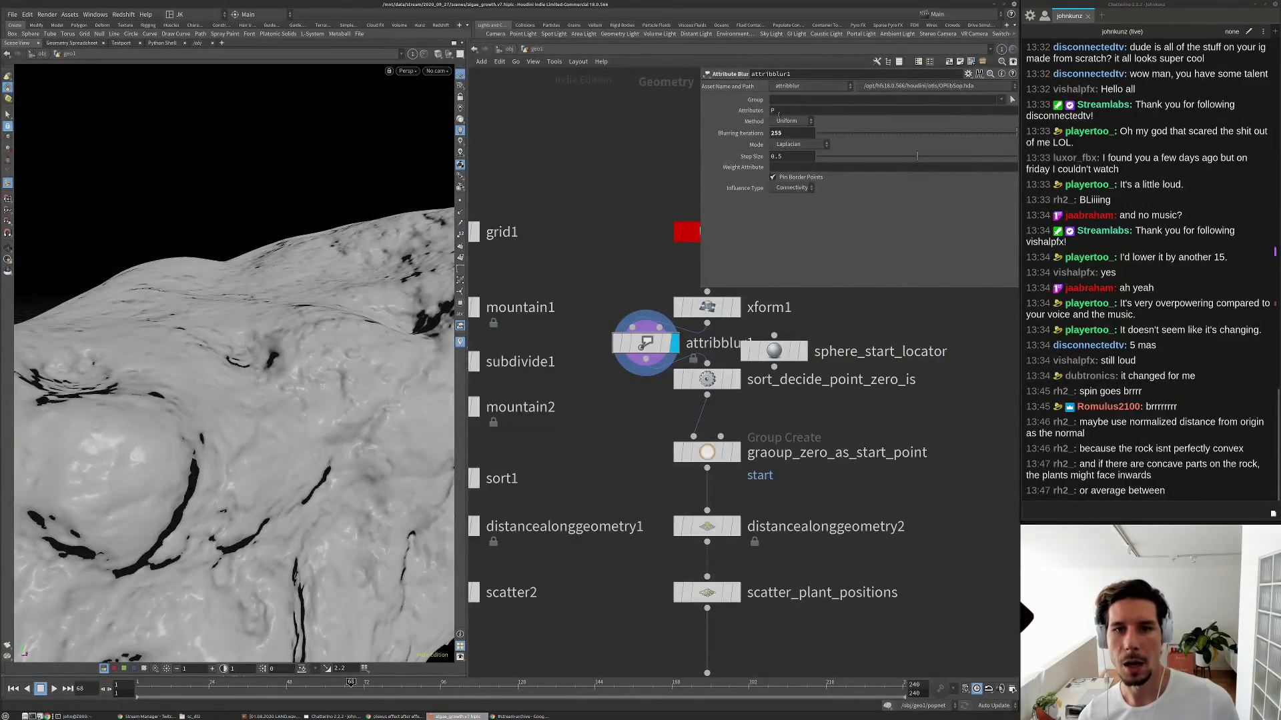
click(788, 110)
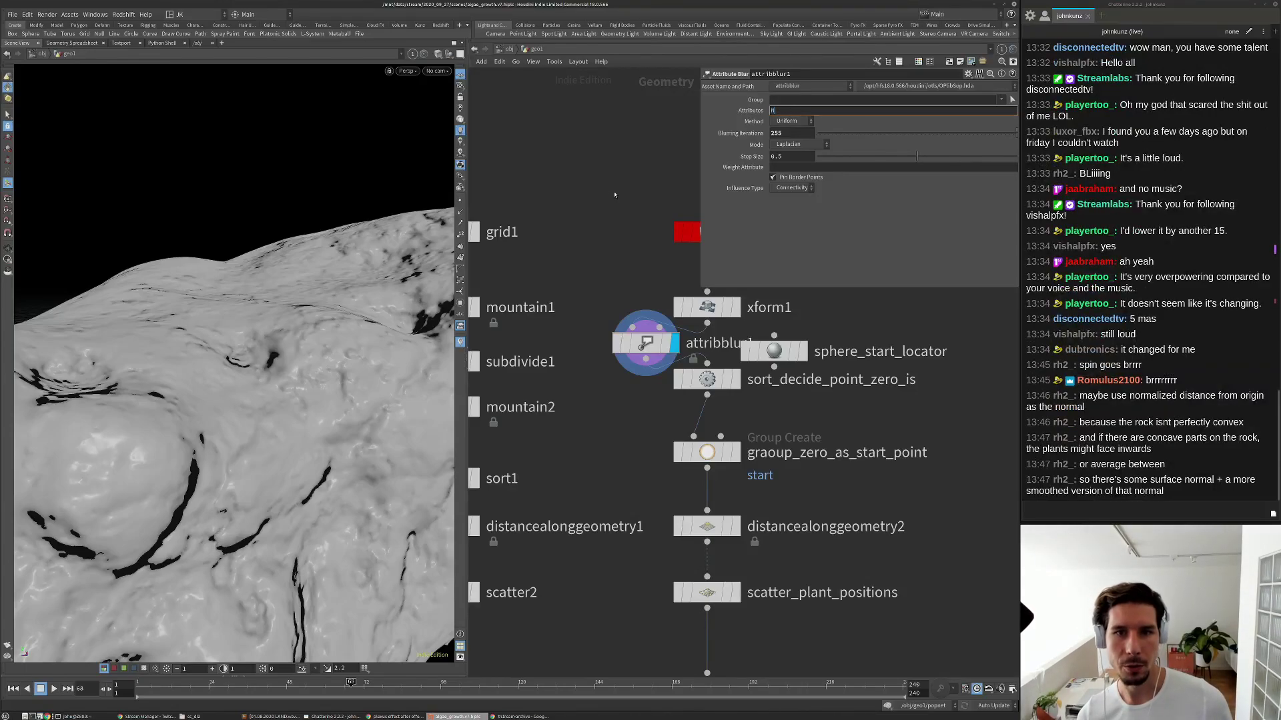
key(Return)
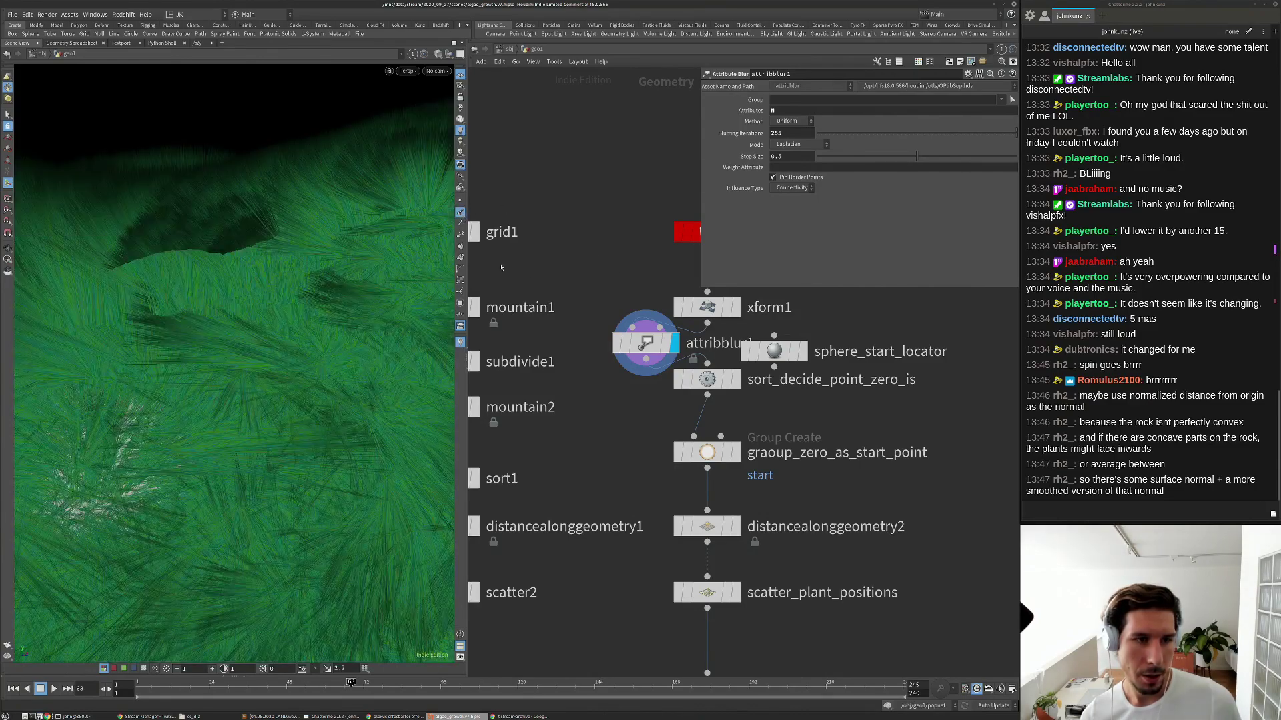
click(617, 344)
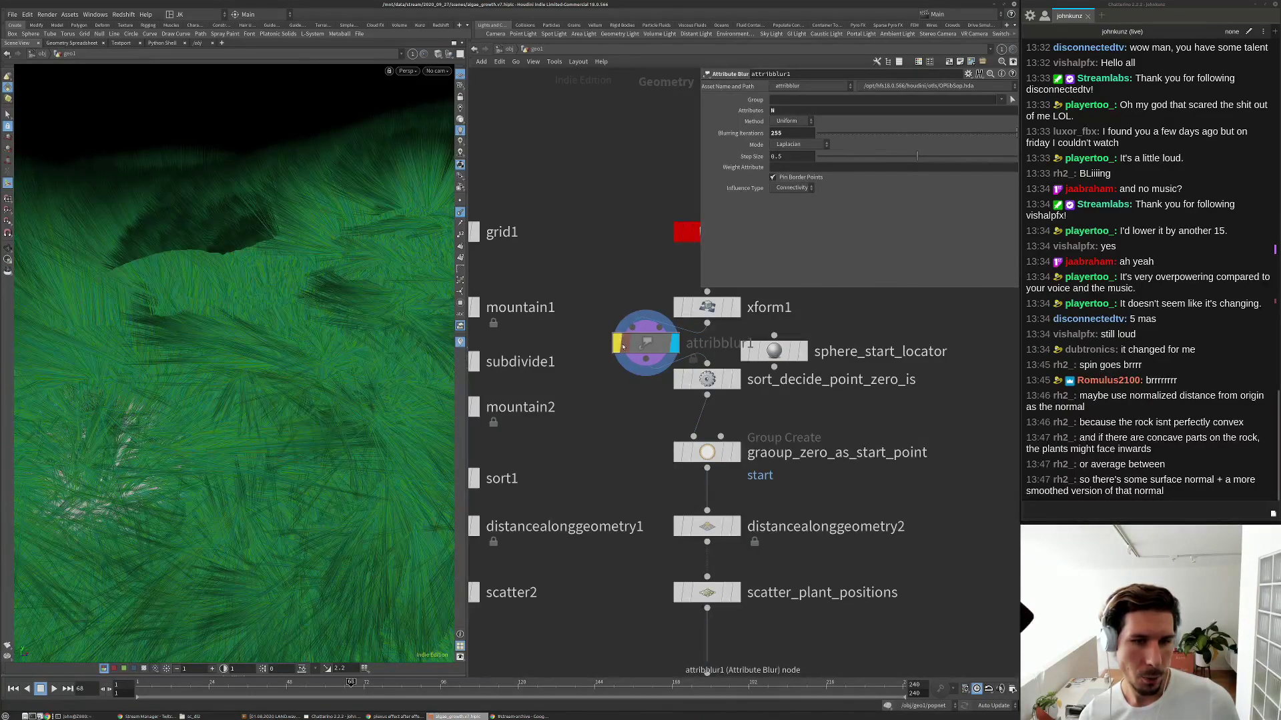
click(617, 344)
Pull attribblur1 clear of the wires and move sphere_start_locator below sort_decide_point_zero_is.
scroll(609, 246, down, 2)
middle_drag(608, 246, 559, 303)
scroll(561, 299, down, 1)
scroll(610, 355, up, 3)
drag(553, 355, 974, 372)
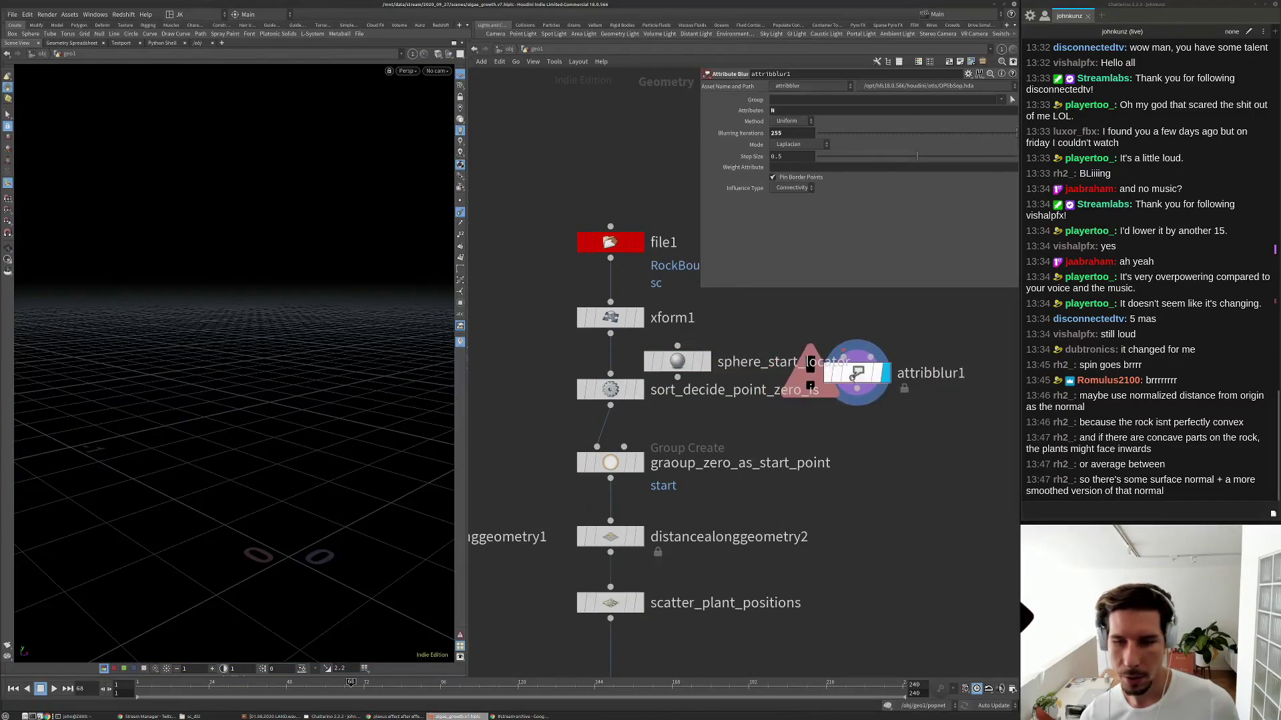
middle_drag(914, 310, 883, 365)
key(Tab)
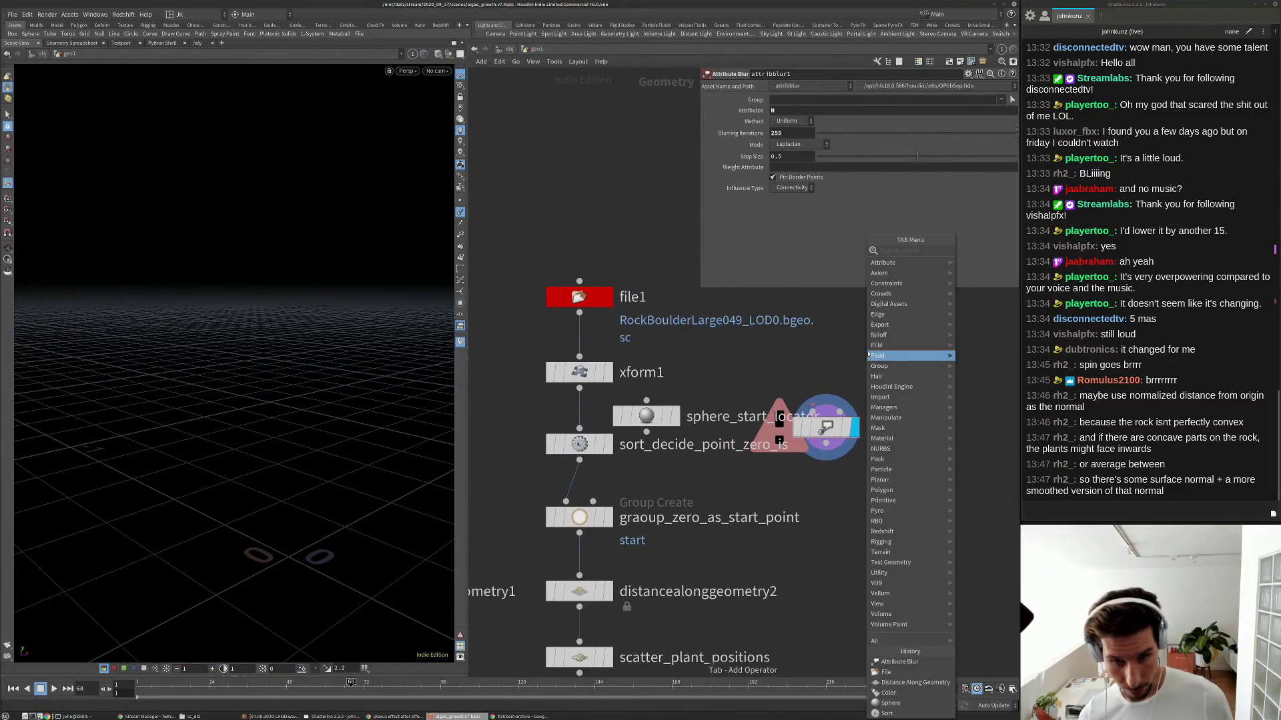
mouse_move(868, 347)
key(Escape)
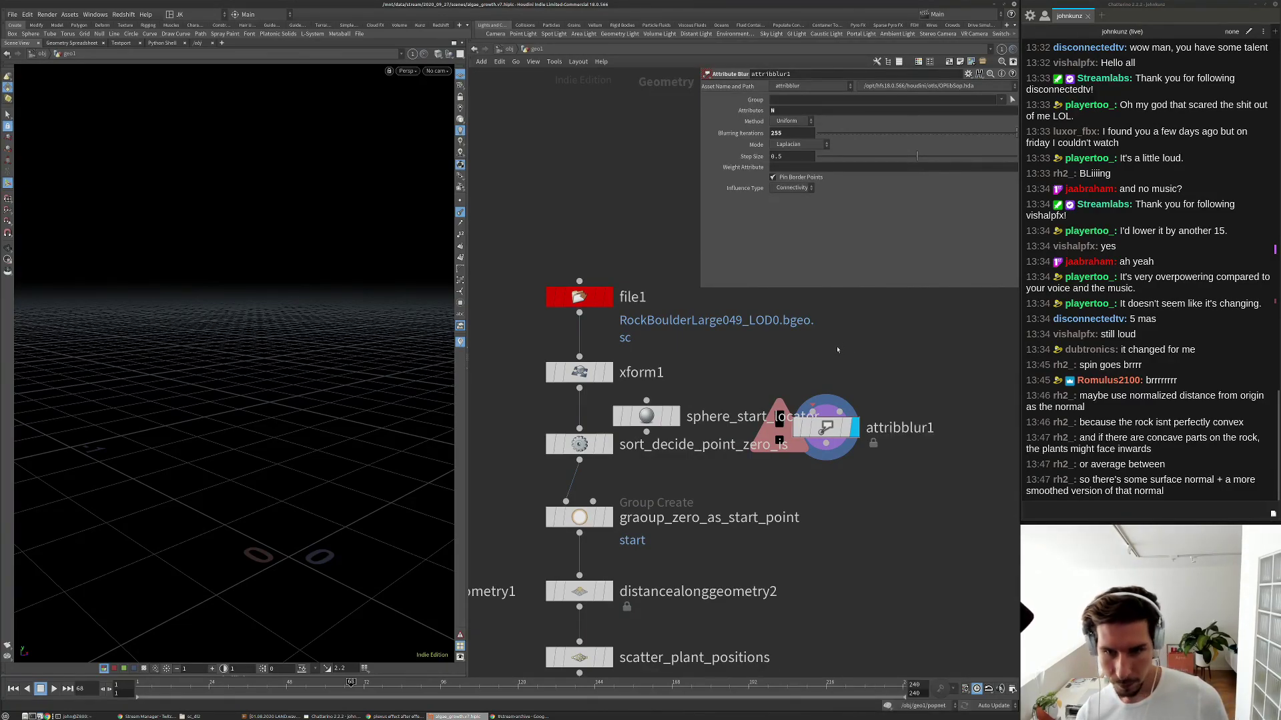
drag(661, 417, 665, 469)
Add a Vertex Split after xform1 promoting to point attributes, feeding attribblur1.
key(Tab)
text(re)
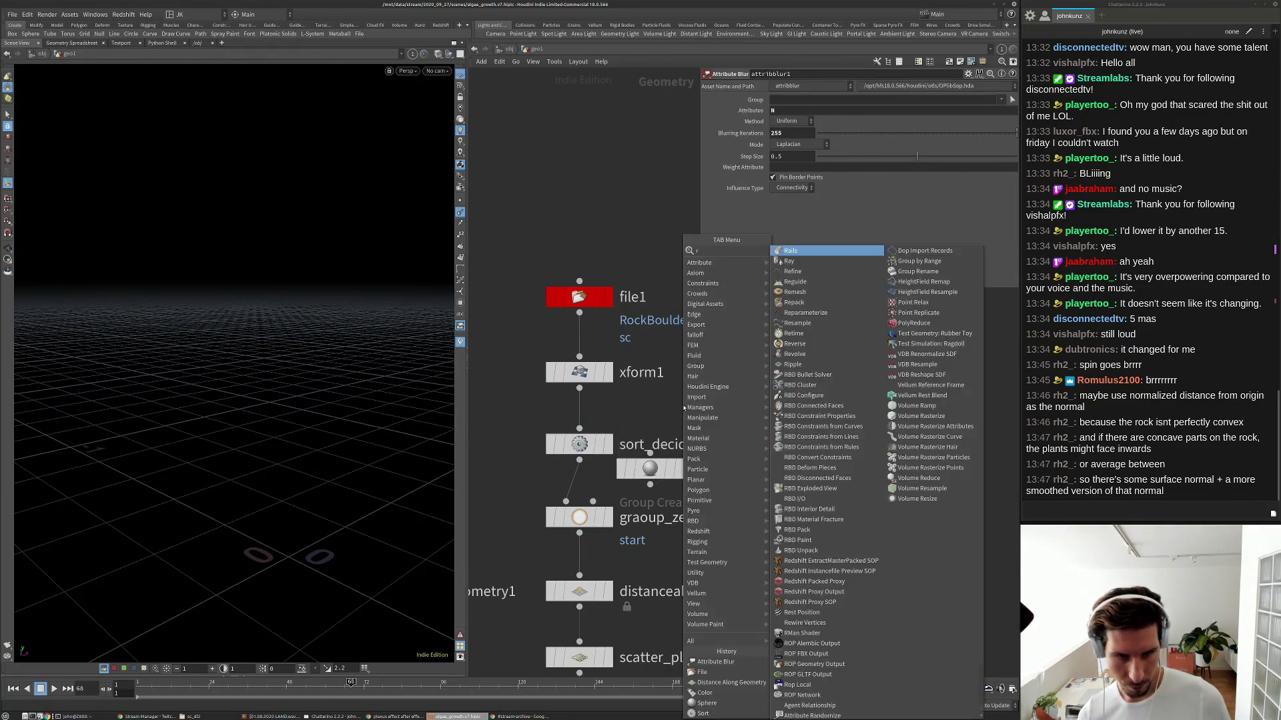
key(BackSpace)
key(BackSpace)
text(vert)
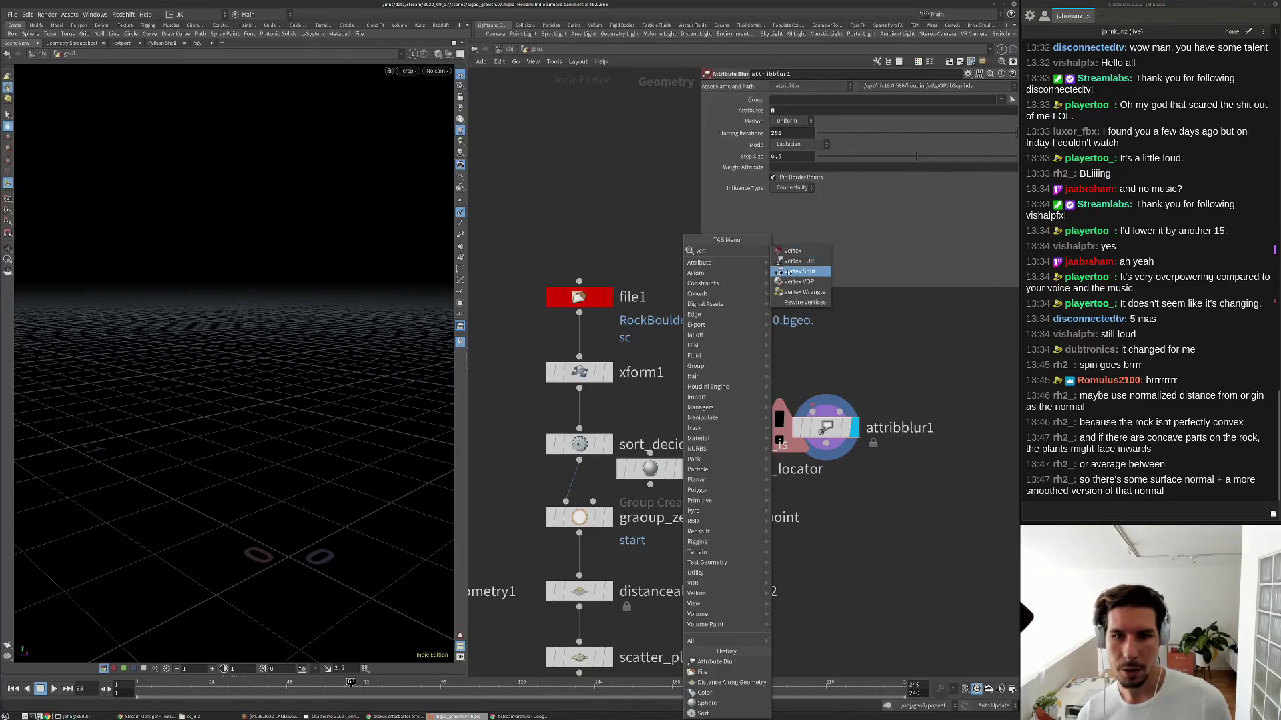
click(789, 272)
click(738, 381)
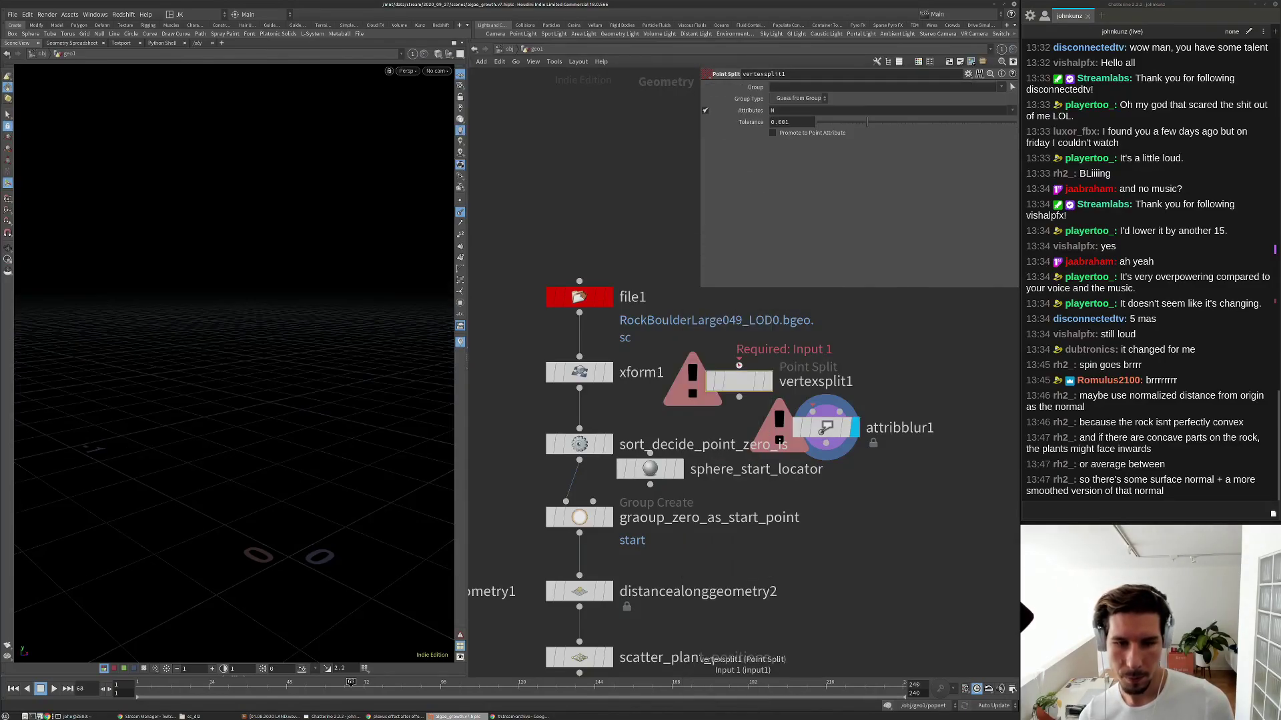
click(773, 133)
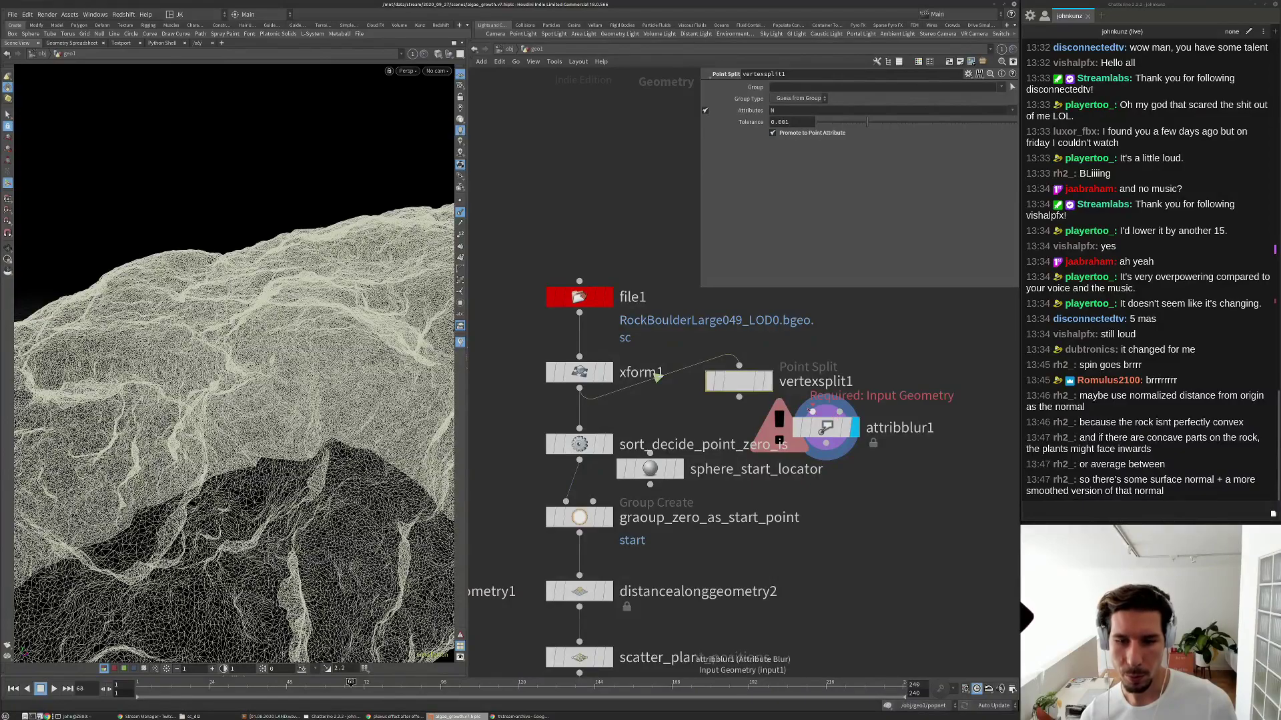
drag(811, 412, 739, 397)
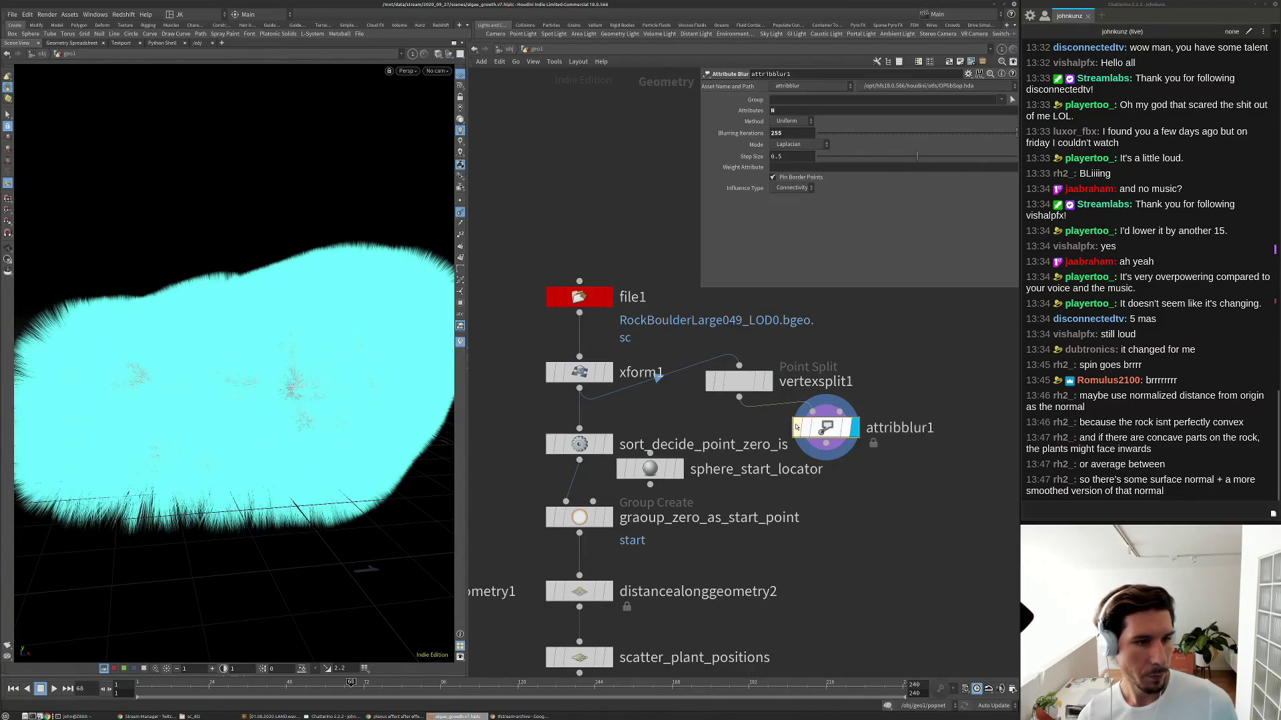
Tumble the view and toggle attribblur1's bypass to compare the blurred normals.
key(Escape)
drag(254, 373, 333, 378)
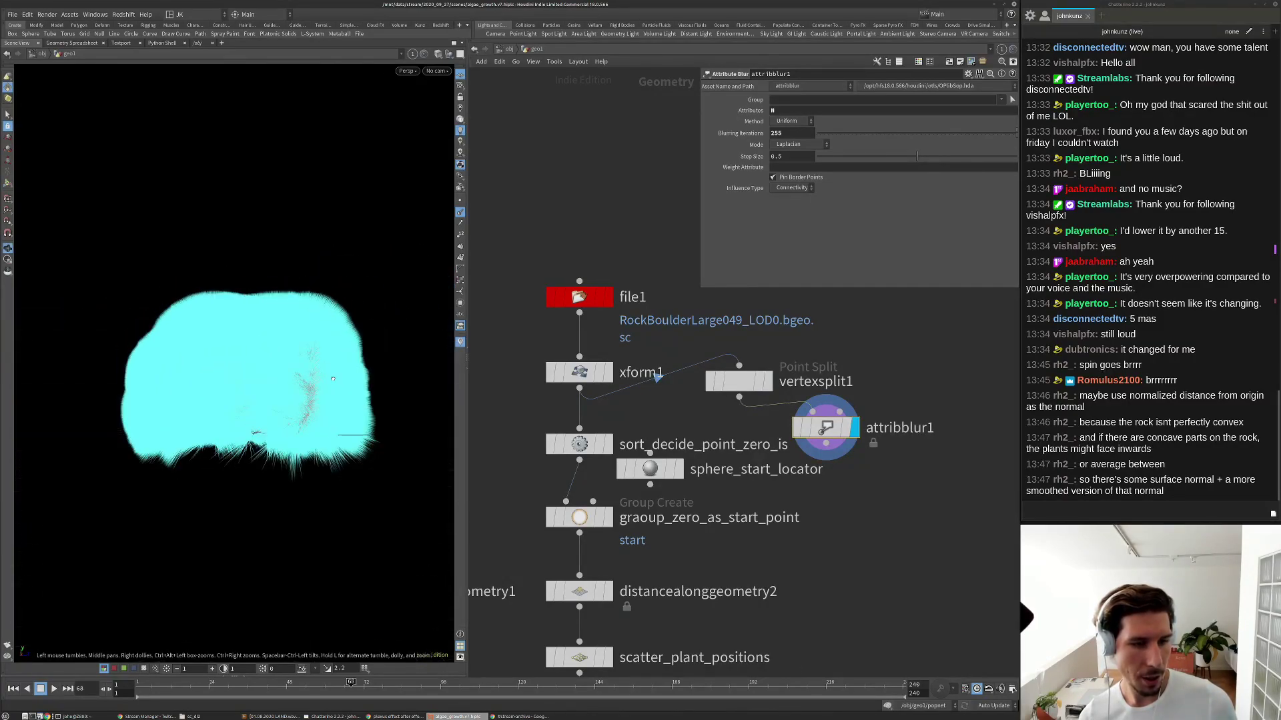
scroll(333, 379, up, 3)
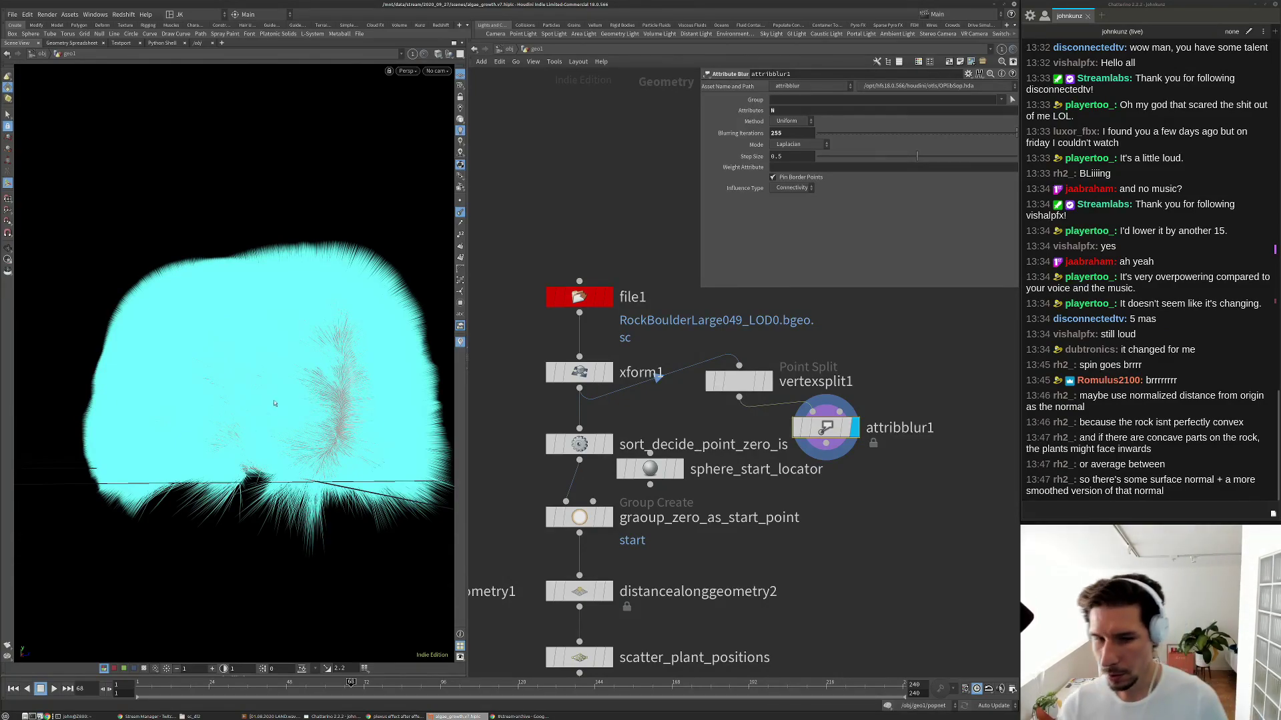
drag(261, 390, 166, 366)
scroll(267, 320, down, 5)
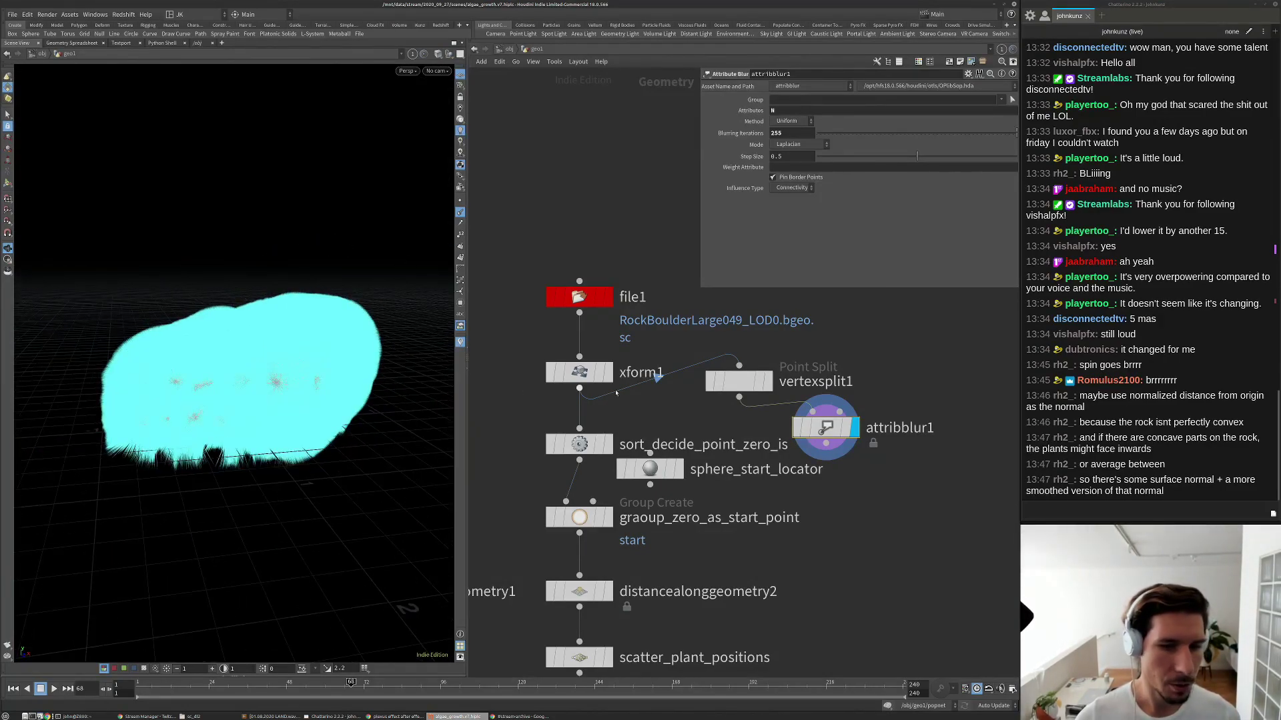
click(795, 432)
click(796, 432)
Step attribblur1's Blurring Iterations down through 10, 3 and 4 to 0.
drag(294, 394, 325, 391)
scroll(326, 391, up, 5)
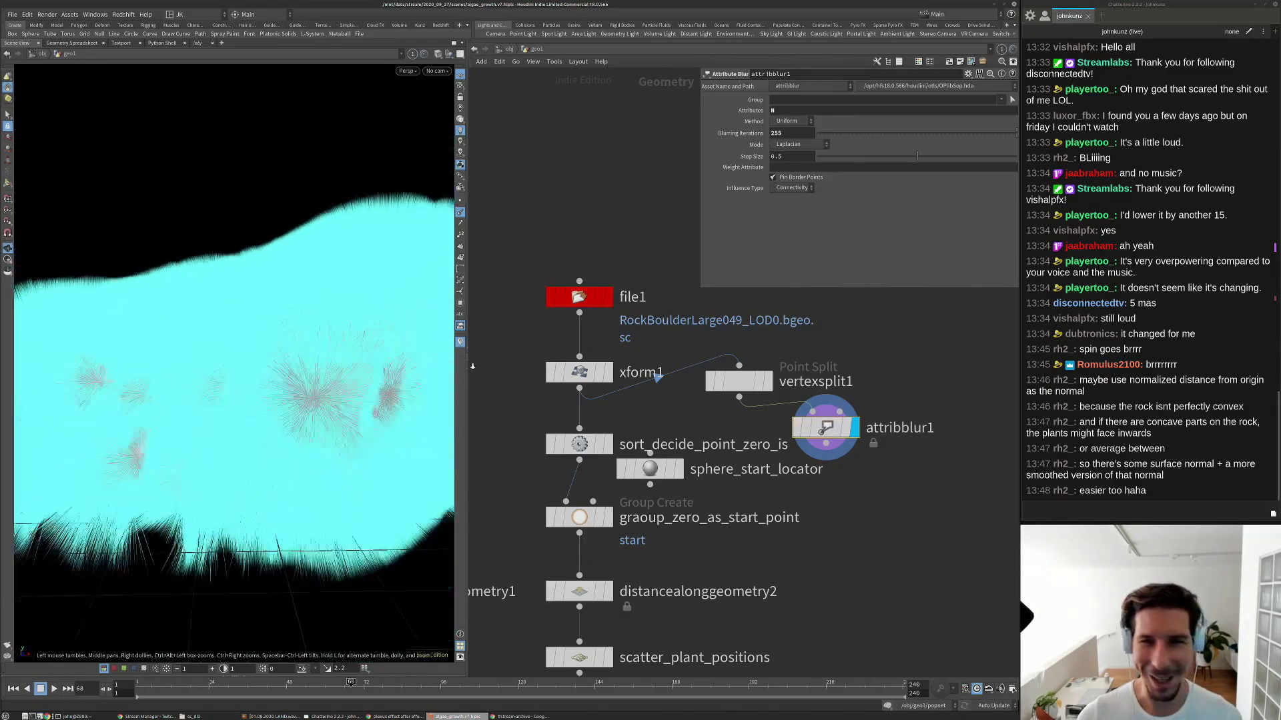
click(836, 132)
click(823, 133)
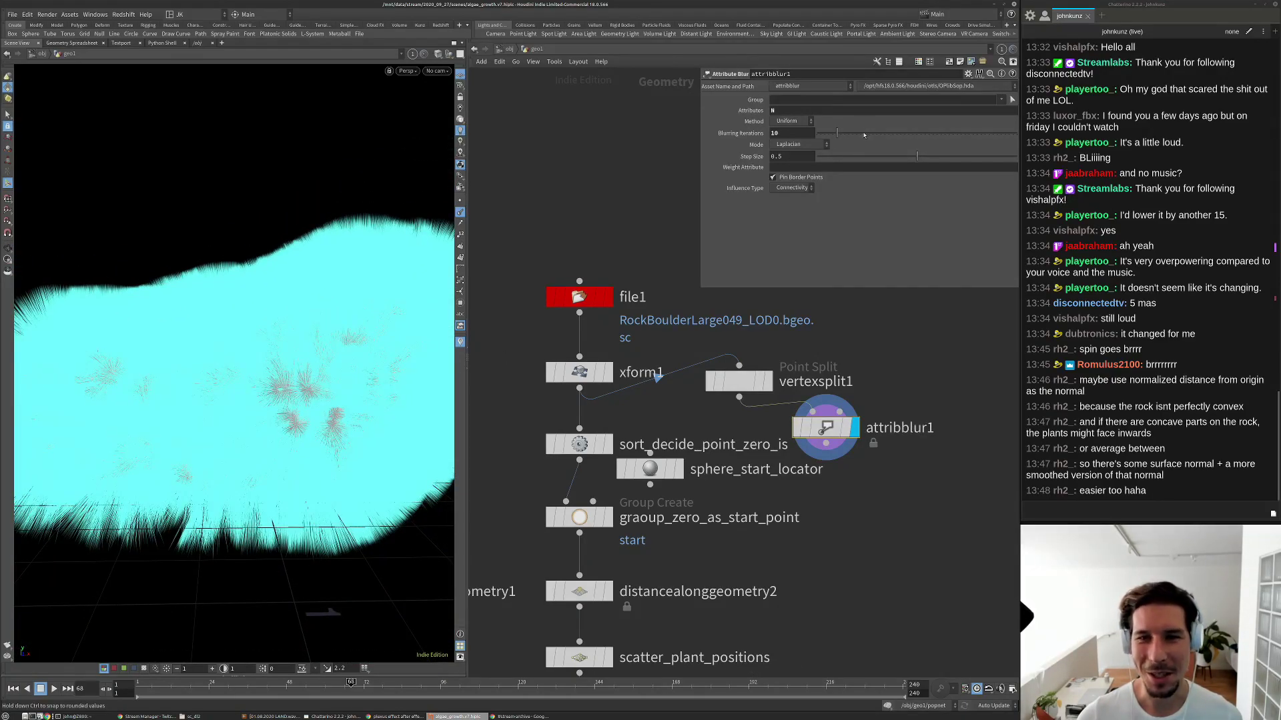
click(825, 132)
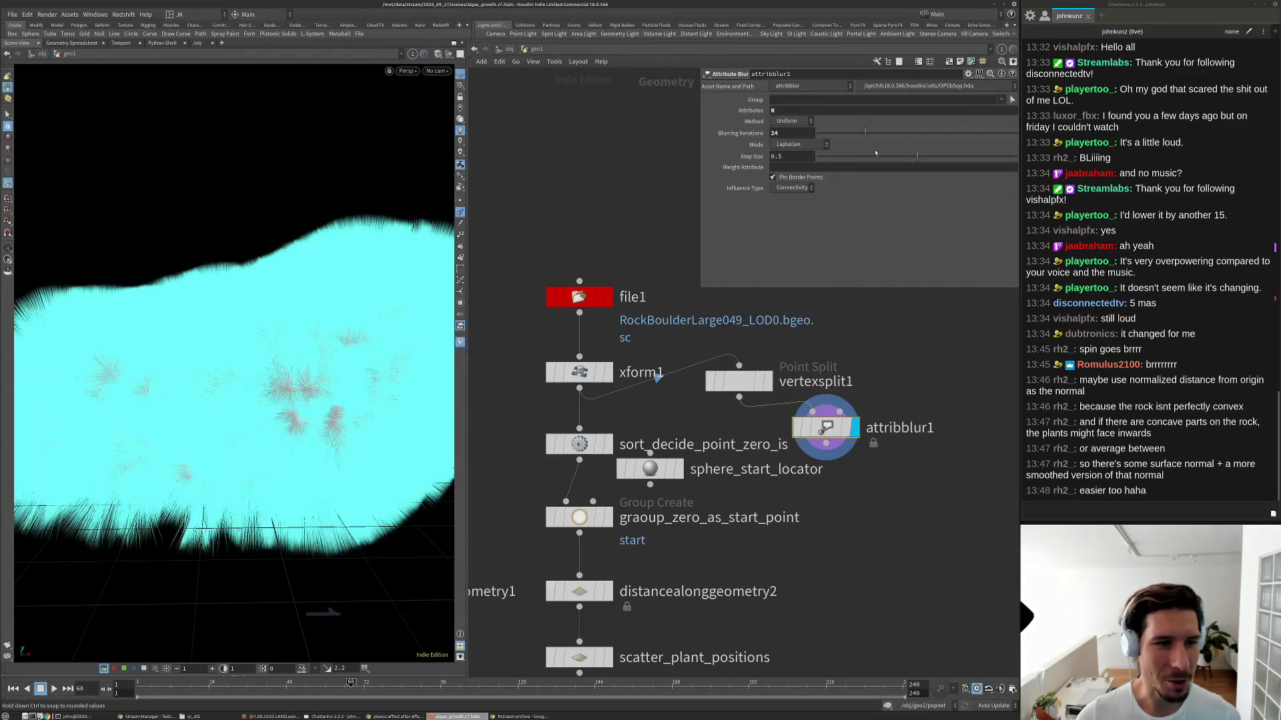
click(817, 133)
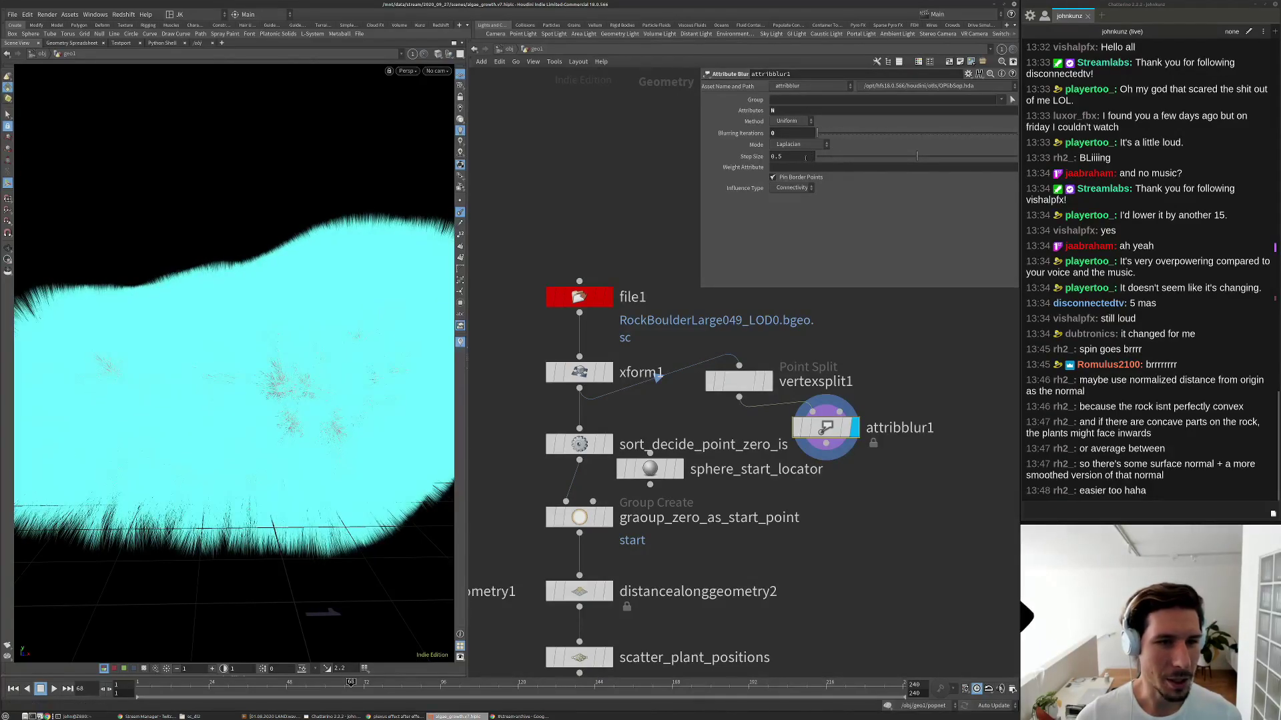
Set the viewport's Scale Normal to 0.02 in the guide display options, then close them.
key(d)
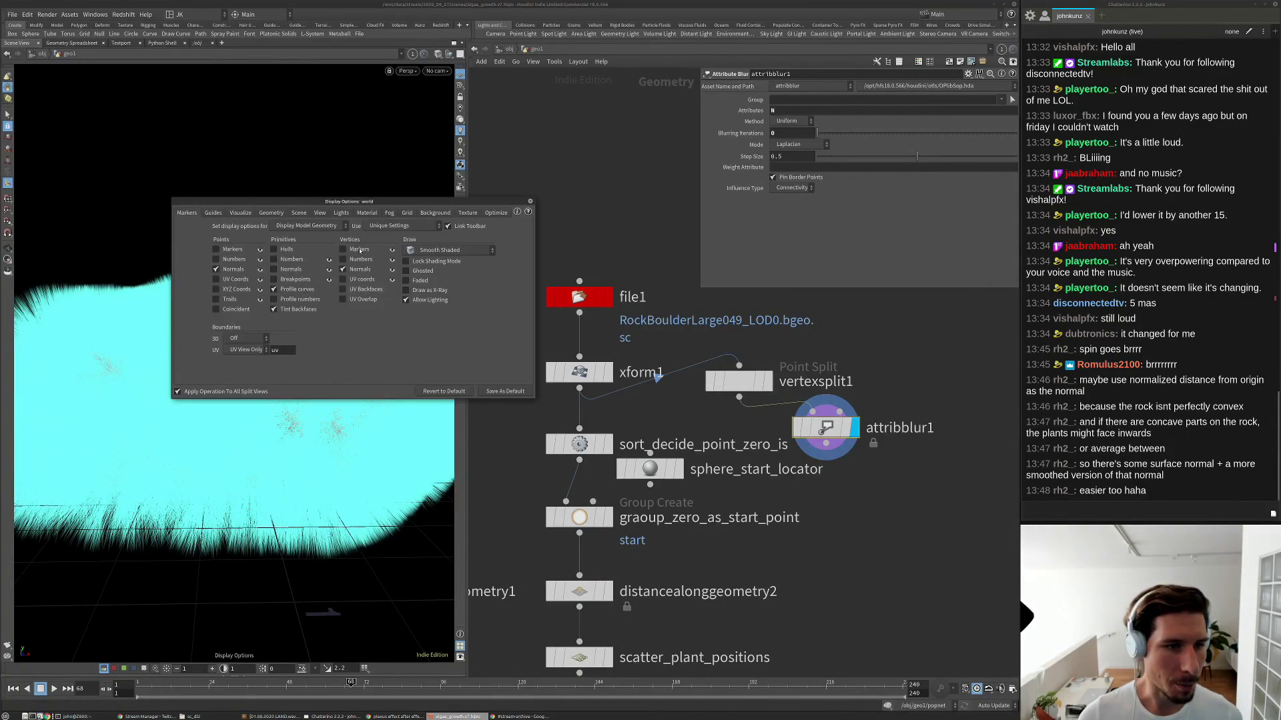
click(271, 212)
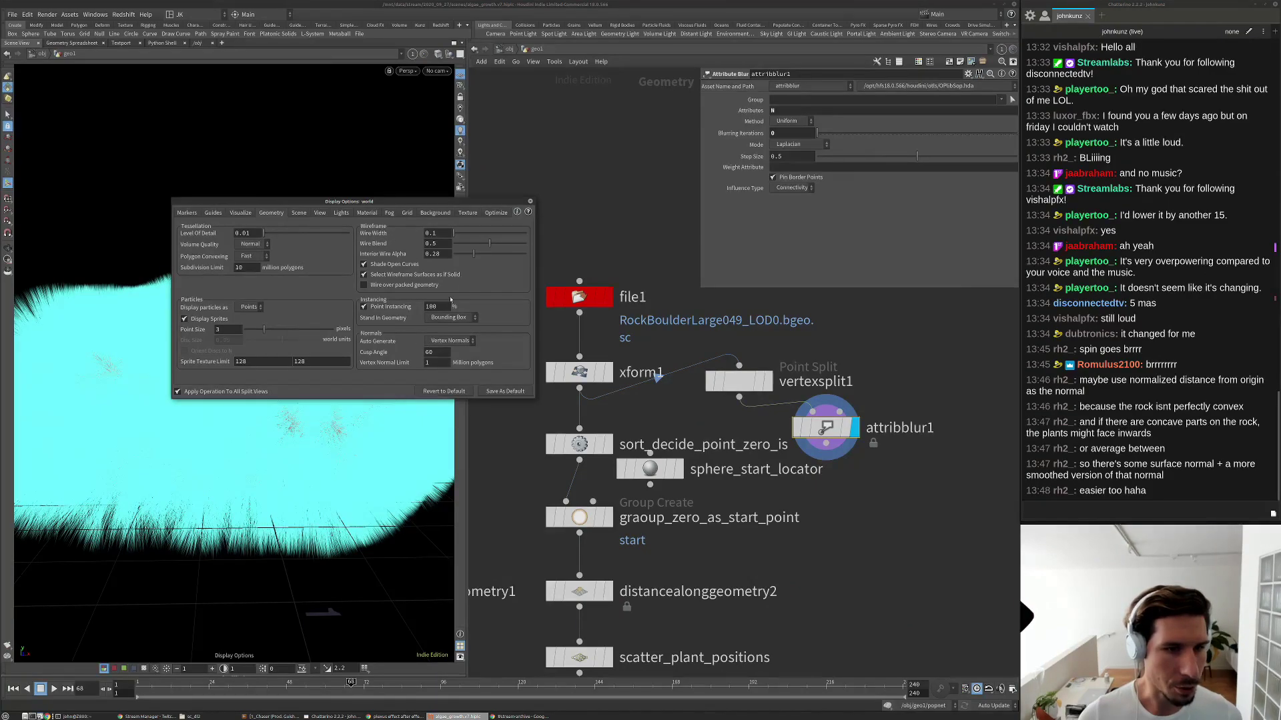
click(212, 213)
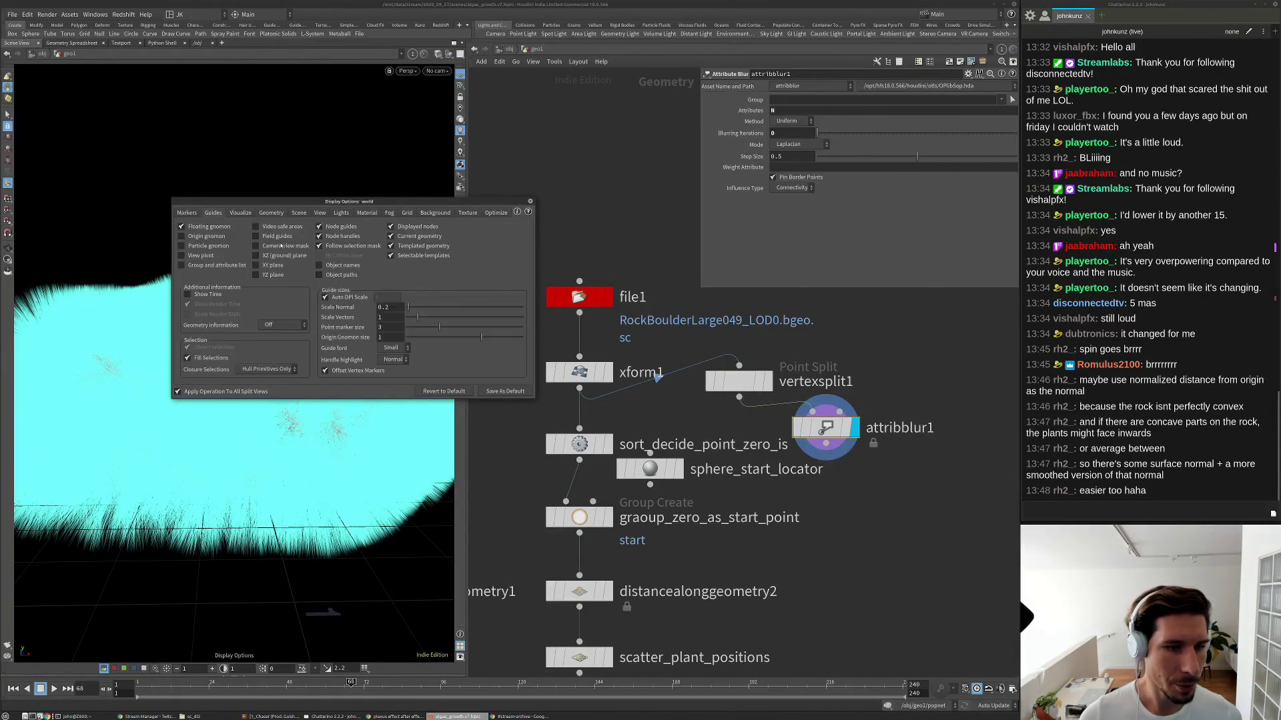
click(386, 308)
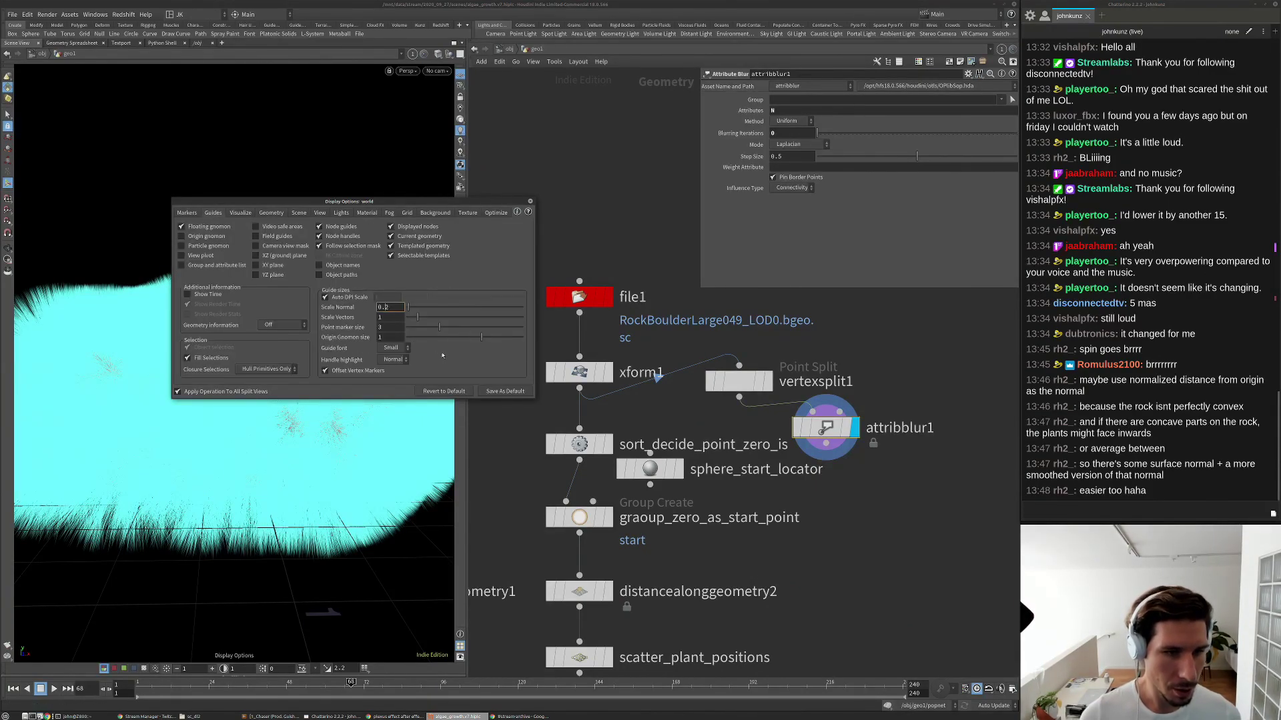
key(Return)
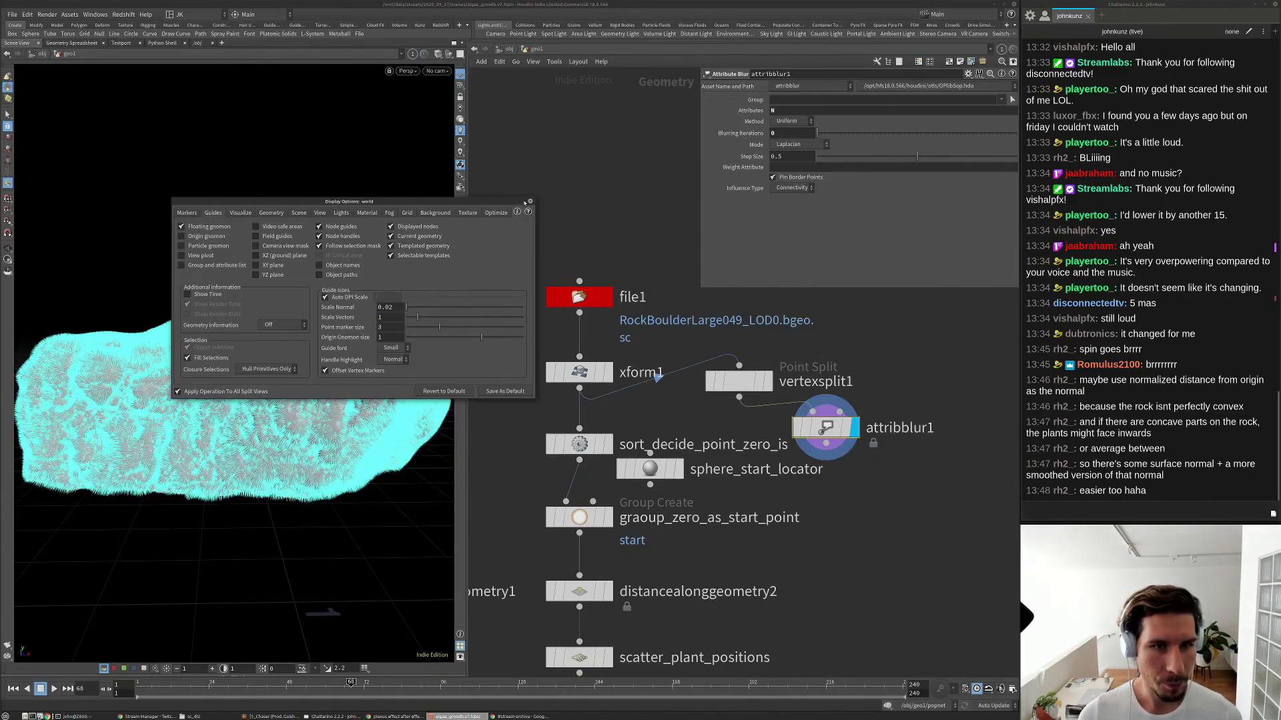
click(529, 202)
Inspect the rock's normals, then raise attribblur1's Blurring Iterations to 63.
scroll(327, 399, up, 5)
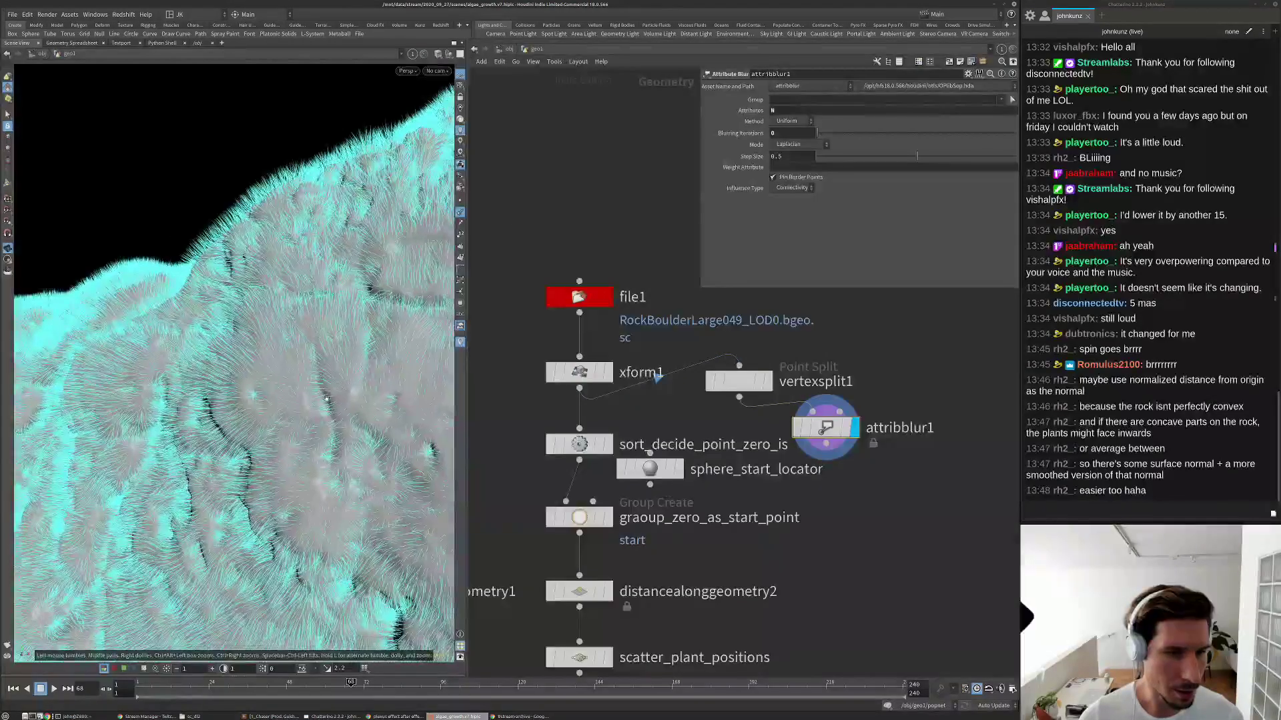
drag(327, 399, 265, 356)
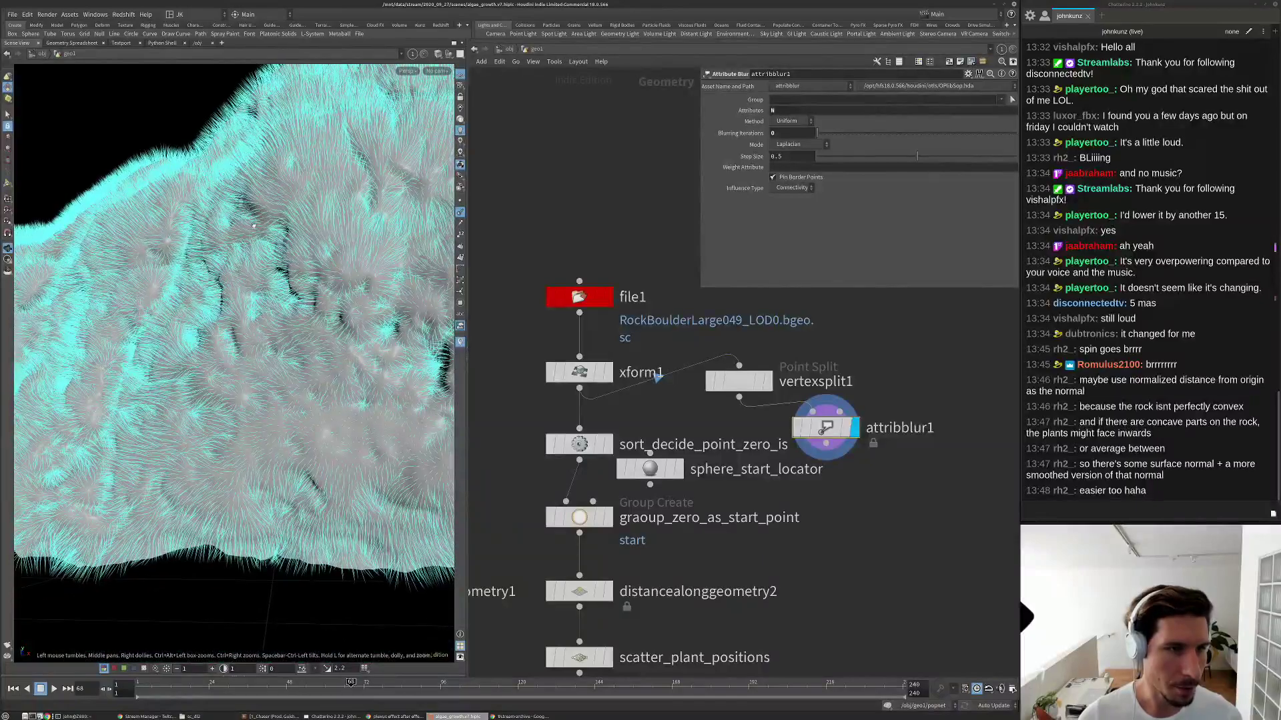
scroll(254, 225, up, 8)
drag(286, 200, 306, 297)
drag(361, 232, 306, 304)
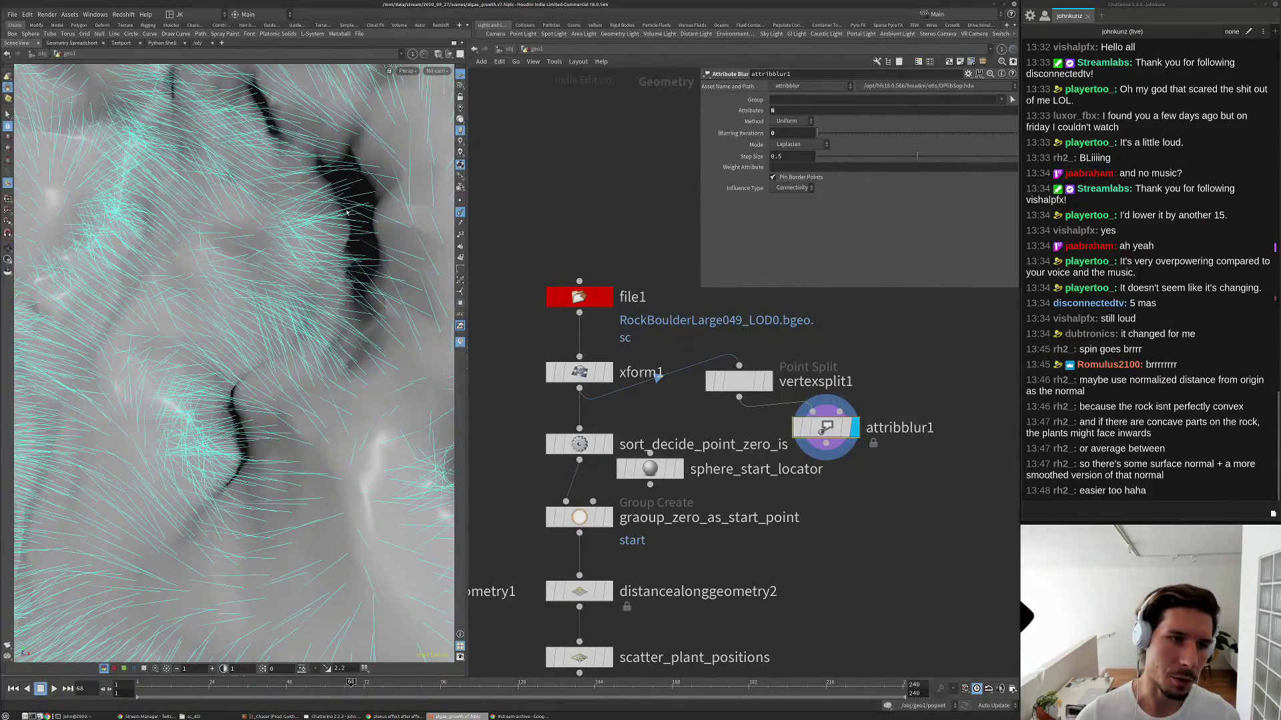
drag(282, 225, 328, 179)
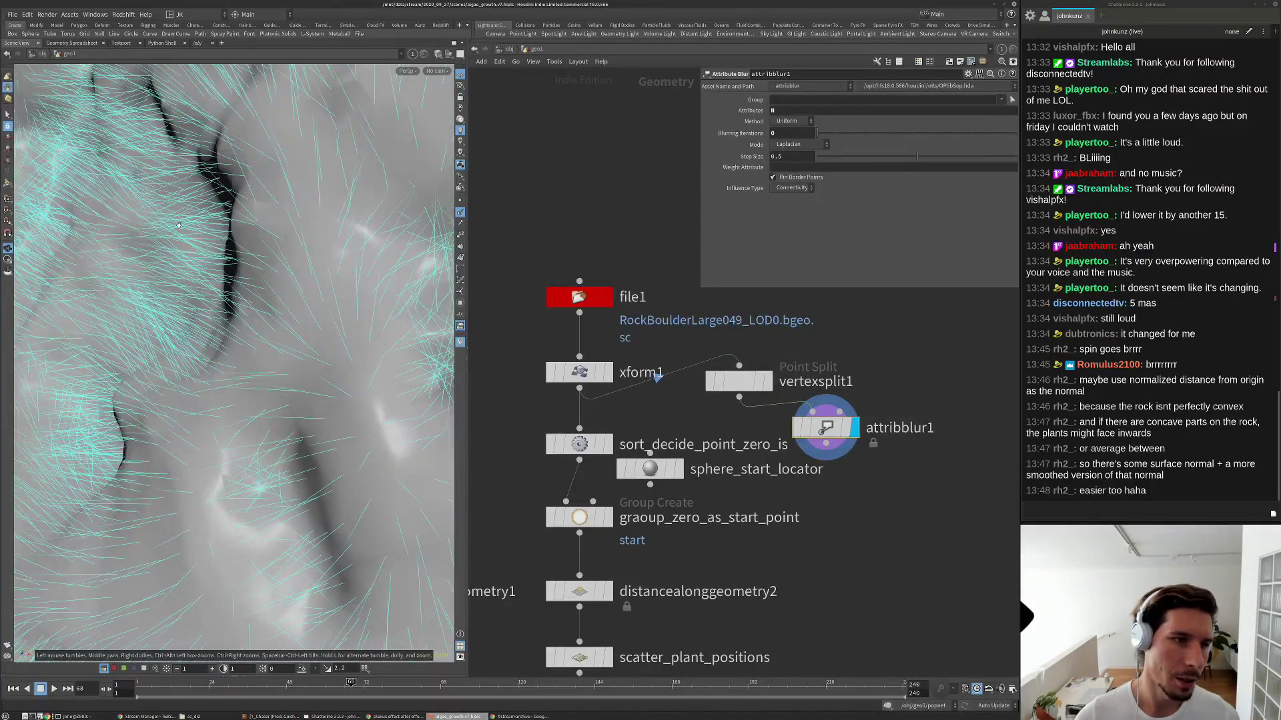
drag(204, 237, 334, 392)
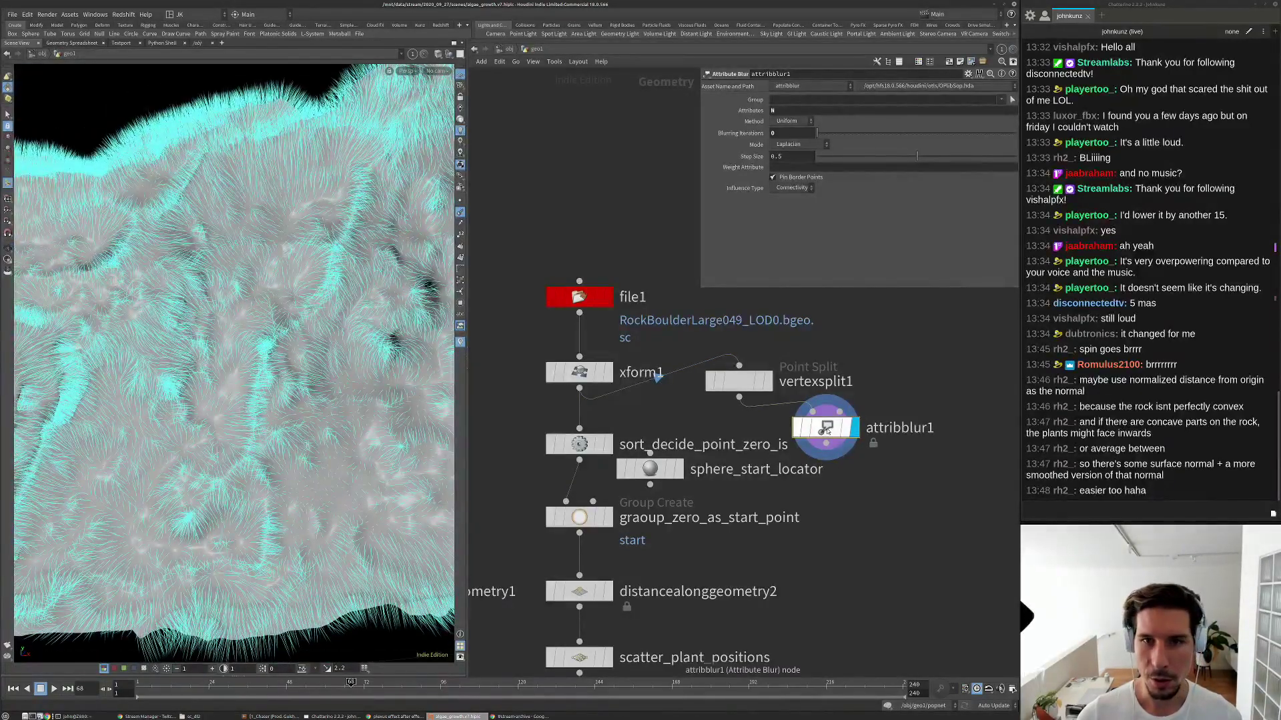
mouse_move(821, 131)
mouse_down()
mouse_move(913, 133)
mouse_move(816, 141)
mouse_move(953, 137)
mouse_up()
Move vertexsplit1 above attribblur1 in the network.
scroll(366, 326, up, 5)
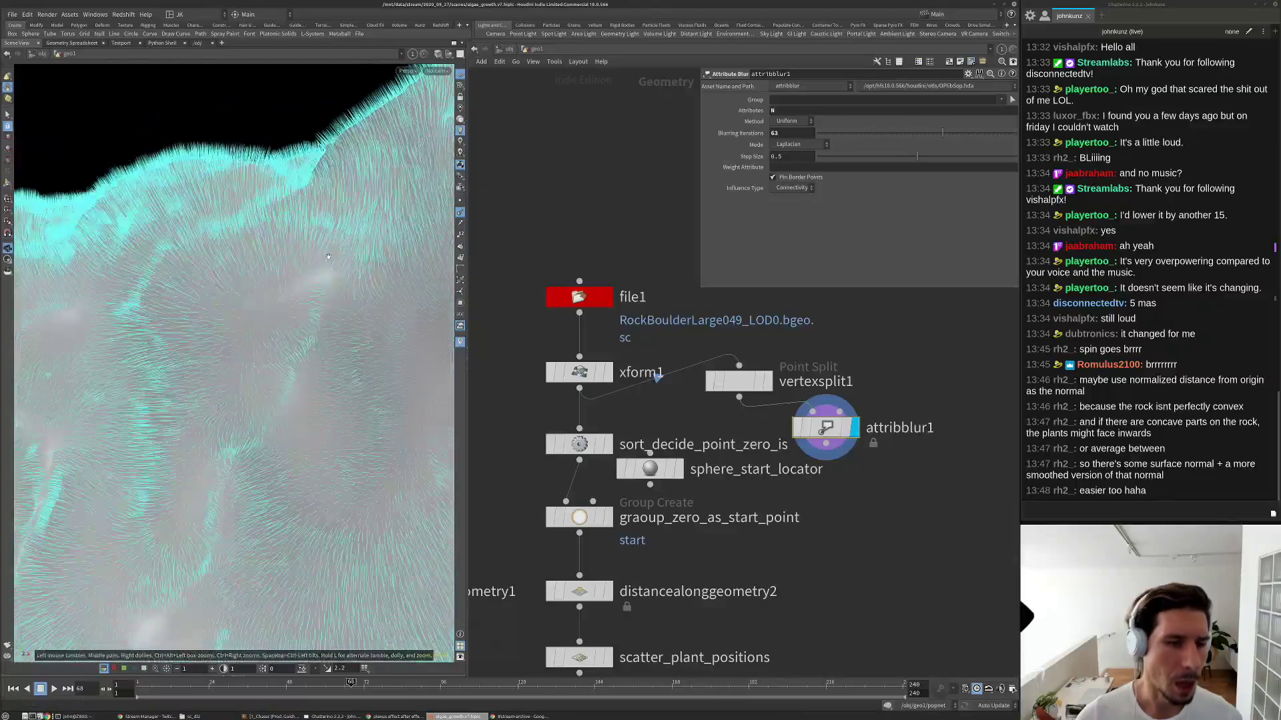
scroll(364, 325, up, 2)
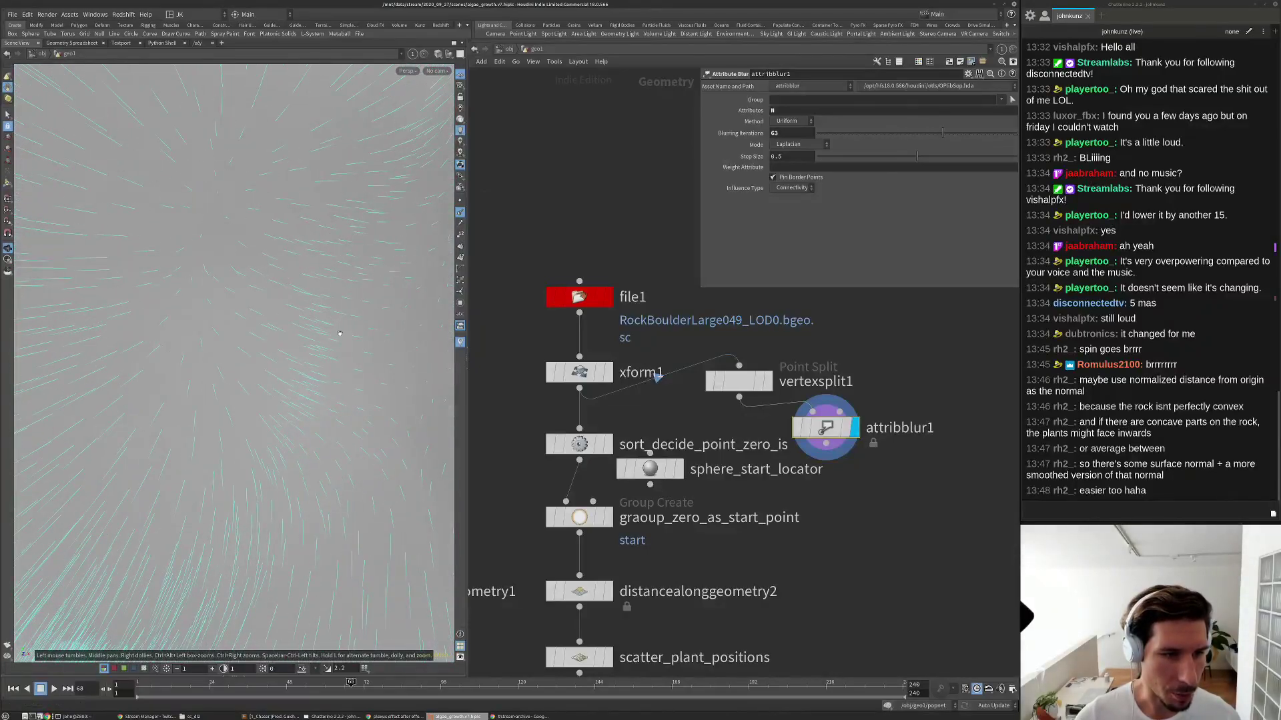
scroll(340, 333, down, 6)
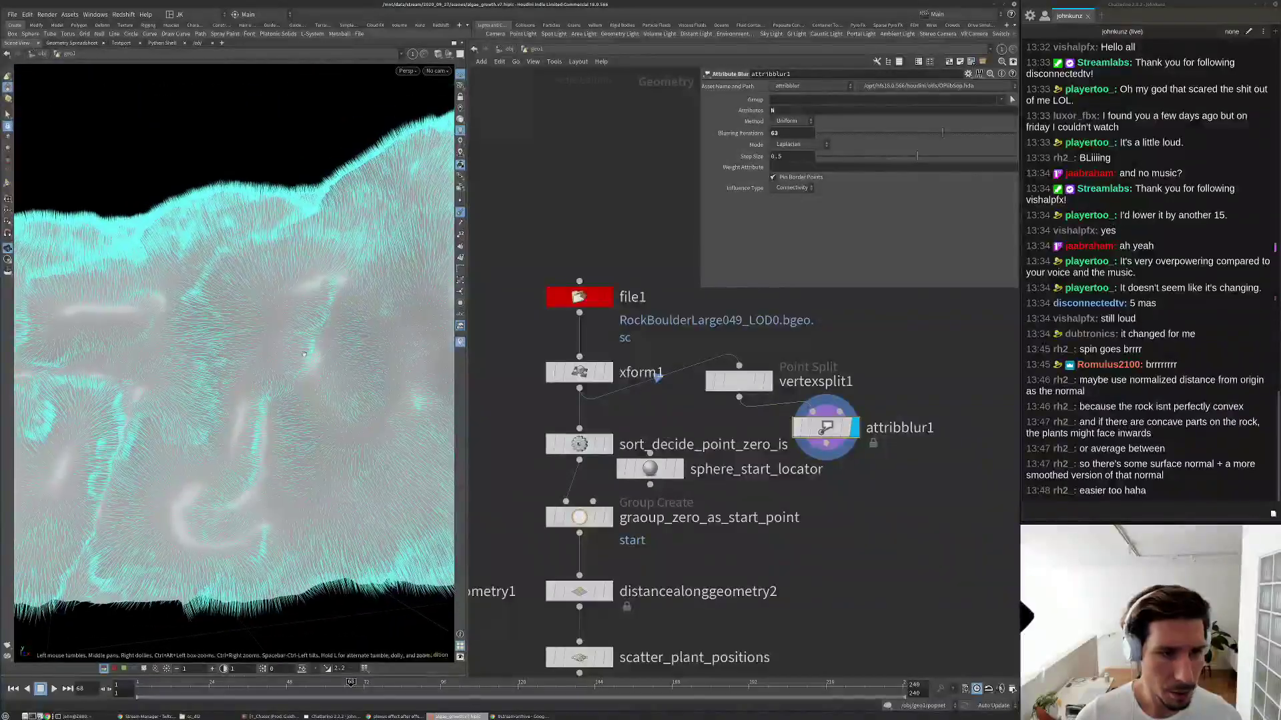
drag(749, 384, 836, 376)
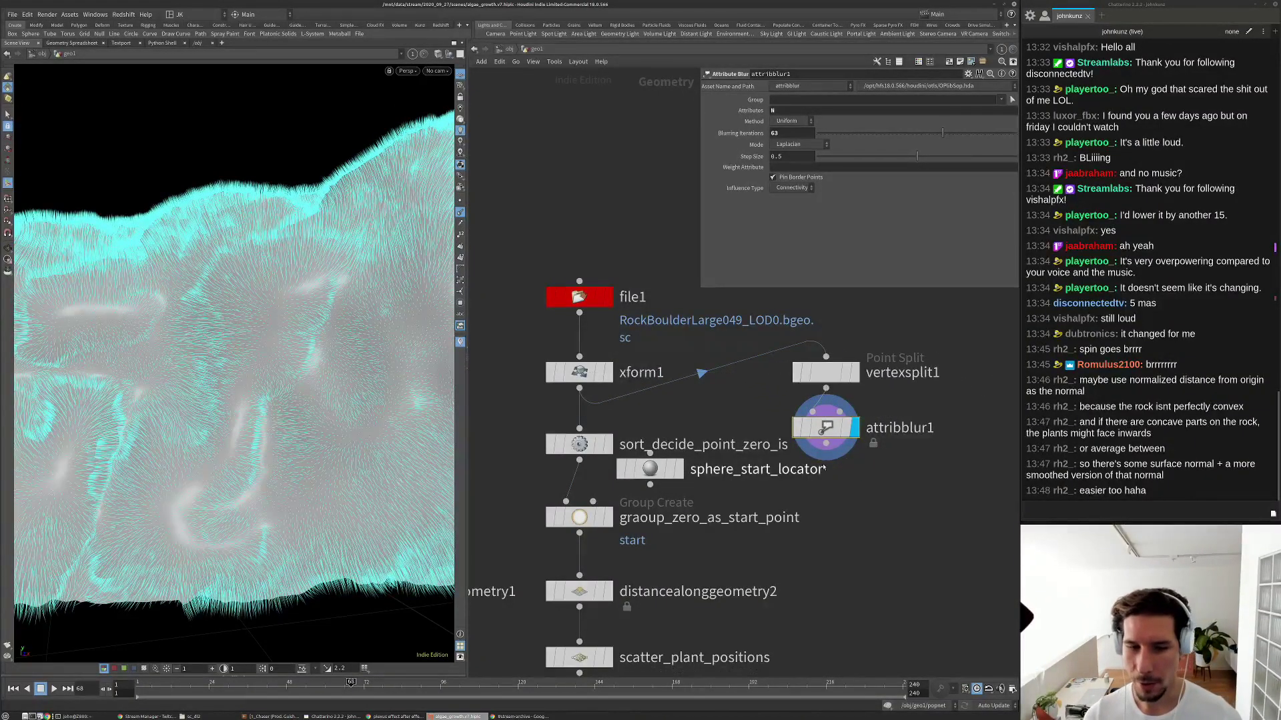
Wire attribblur1 into sort_decide_point_zero_is, then rename vertexsplit1 to promote_N_to_point and attribblur1 to smooth_N.
drag(826, 443, 579, 428)
middle_drag(914, 373, 876, 369)
double_click(876, 369)
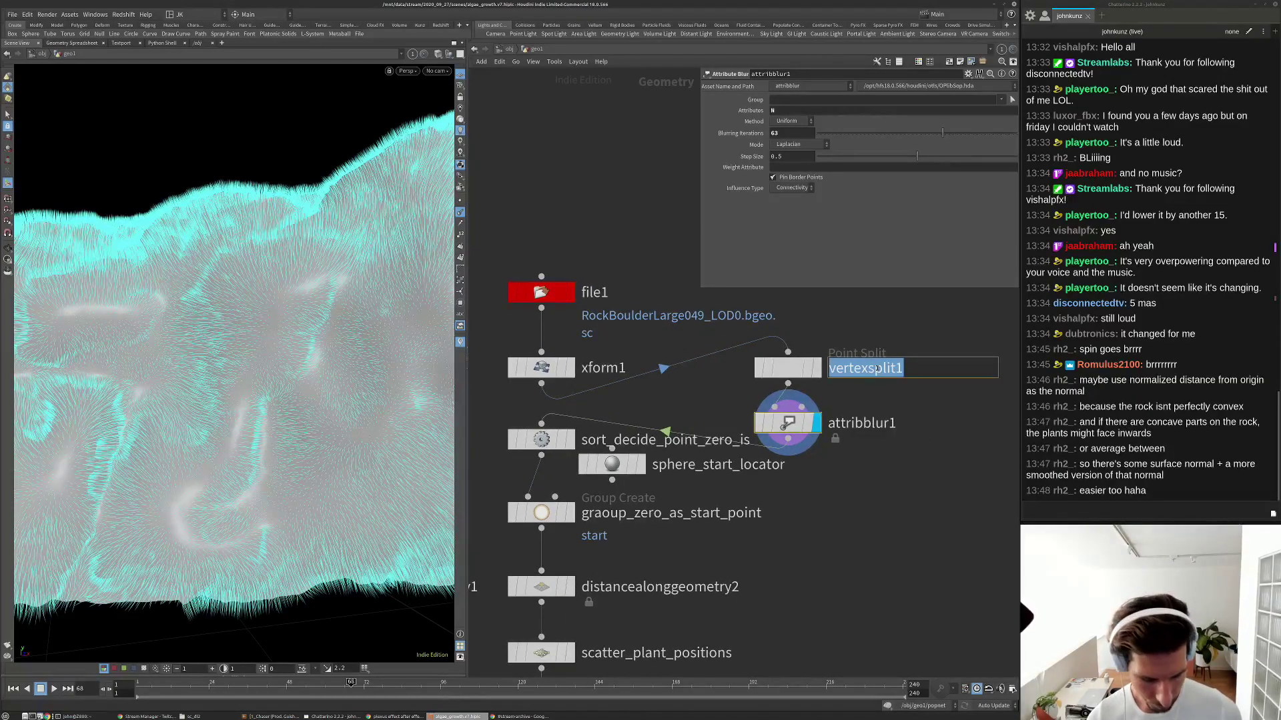
text(promote_)
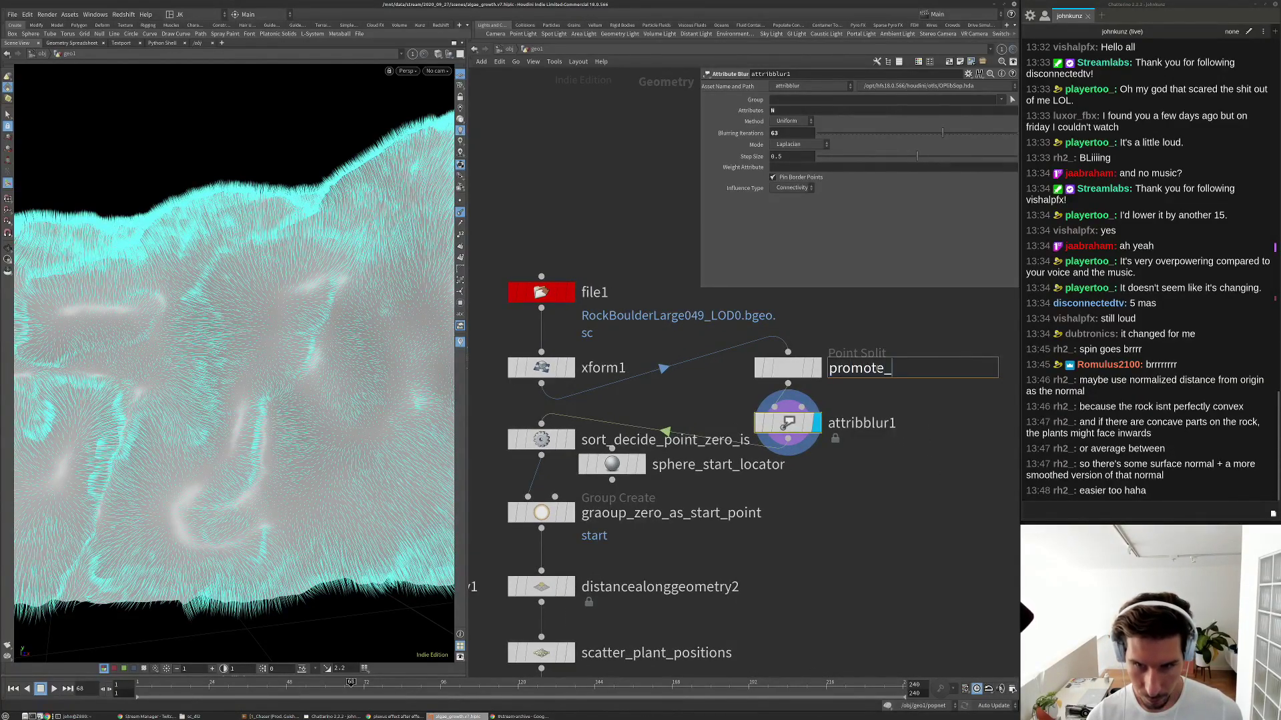
text(N_to_point)
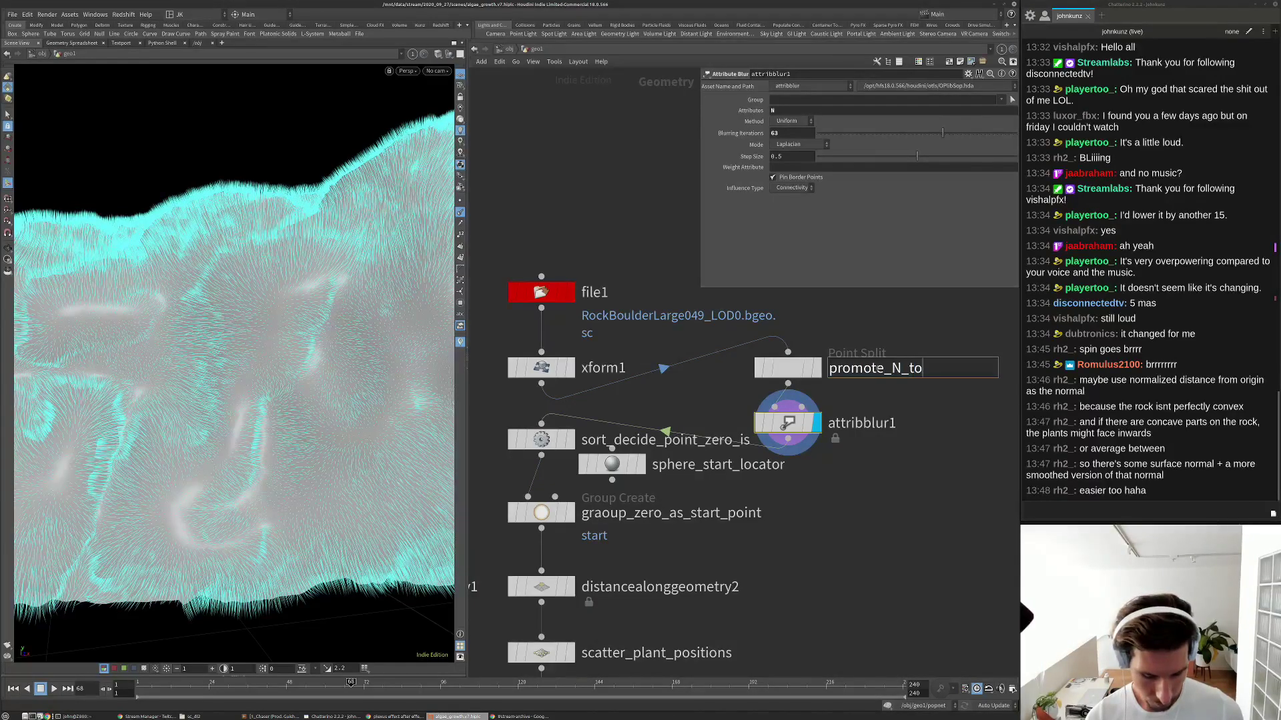
key(Return)
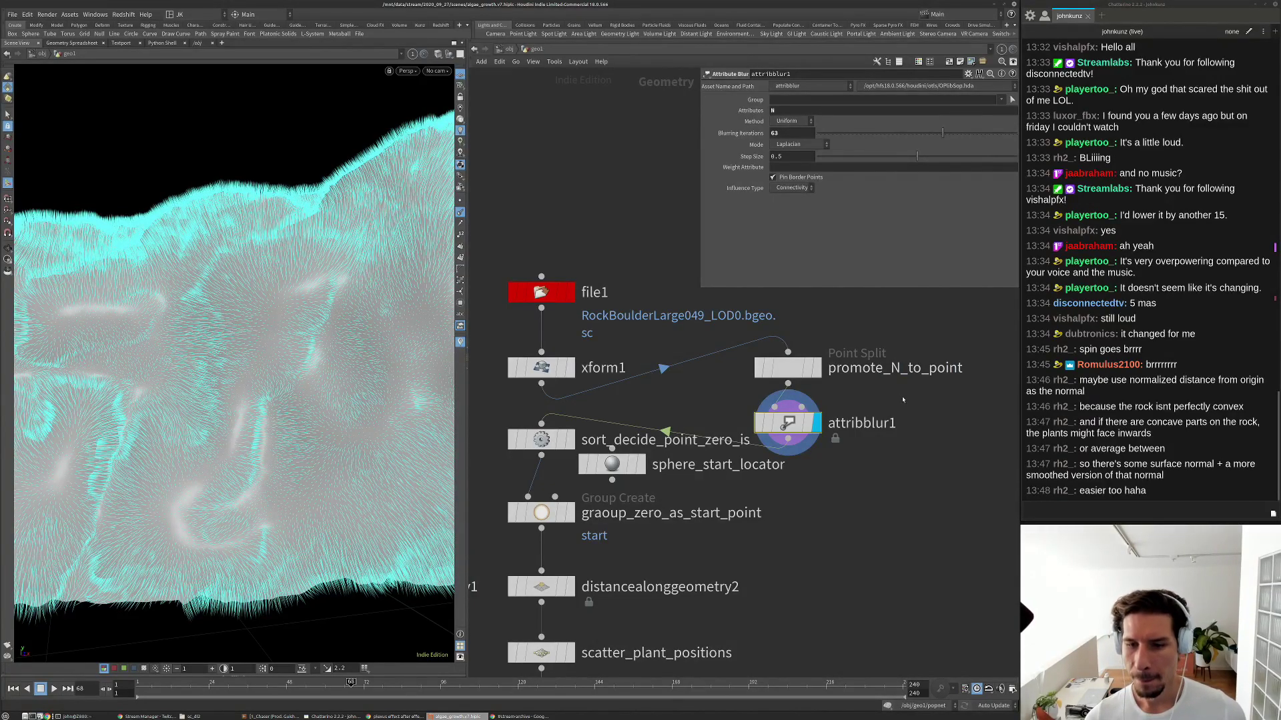
double_click(878, 419)
text(smooth_N)
key(Return)
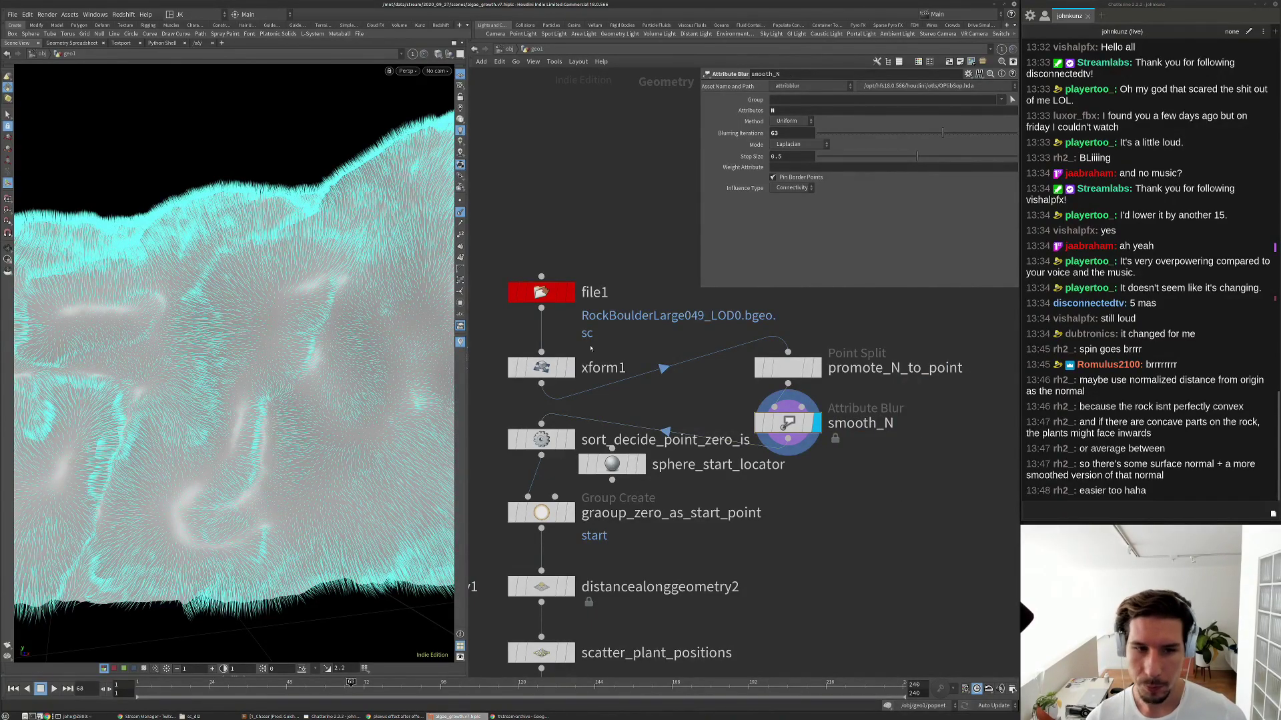
Move file1 and xform1 up, and place promote_N_to_point and smooth_N into the main chain.
scroll(589, 335, down, 3)
mouse_move(574, 270)
mouse_down()
mouse_move(542, 370)
mouse_move(558, 274)
mouse_up()
click(727, 397)
scroll(759, 384, up, 2)
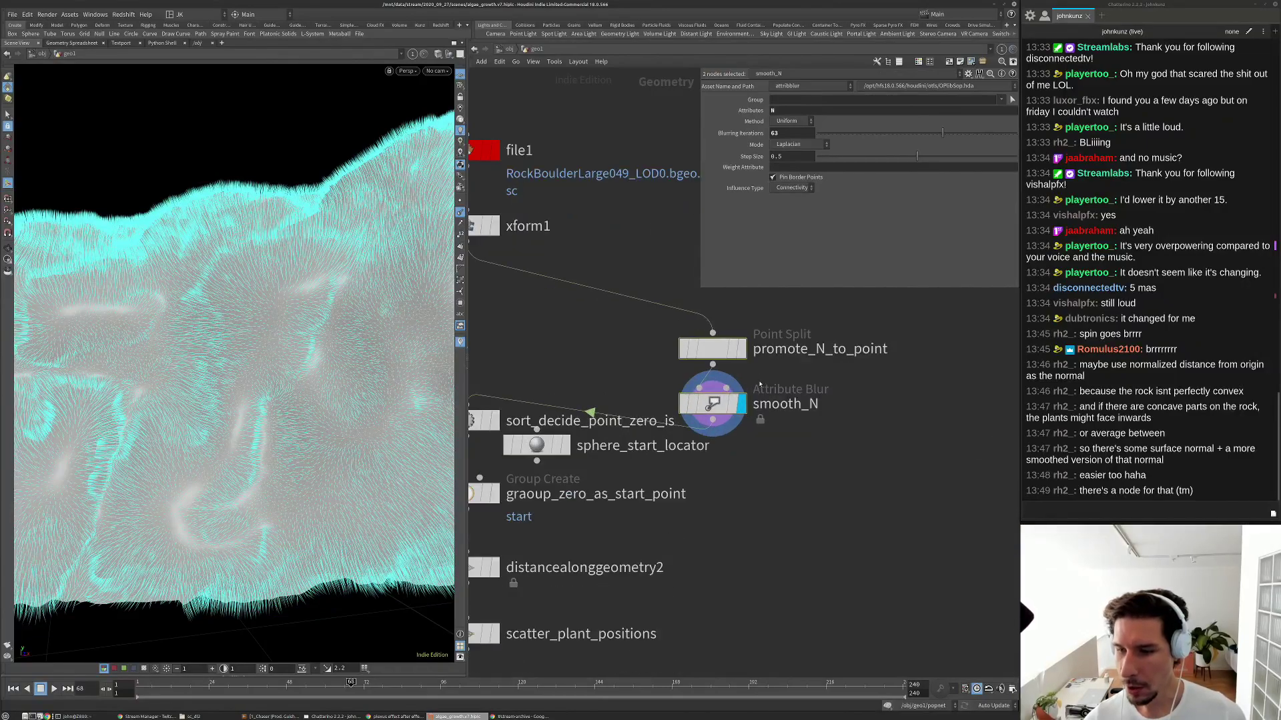
drag(715, 360, 538, 309)
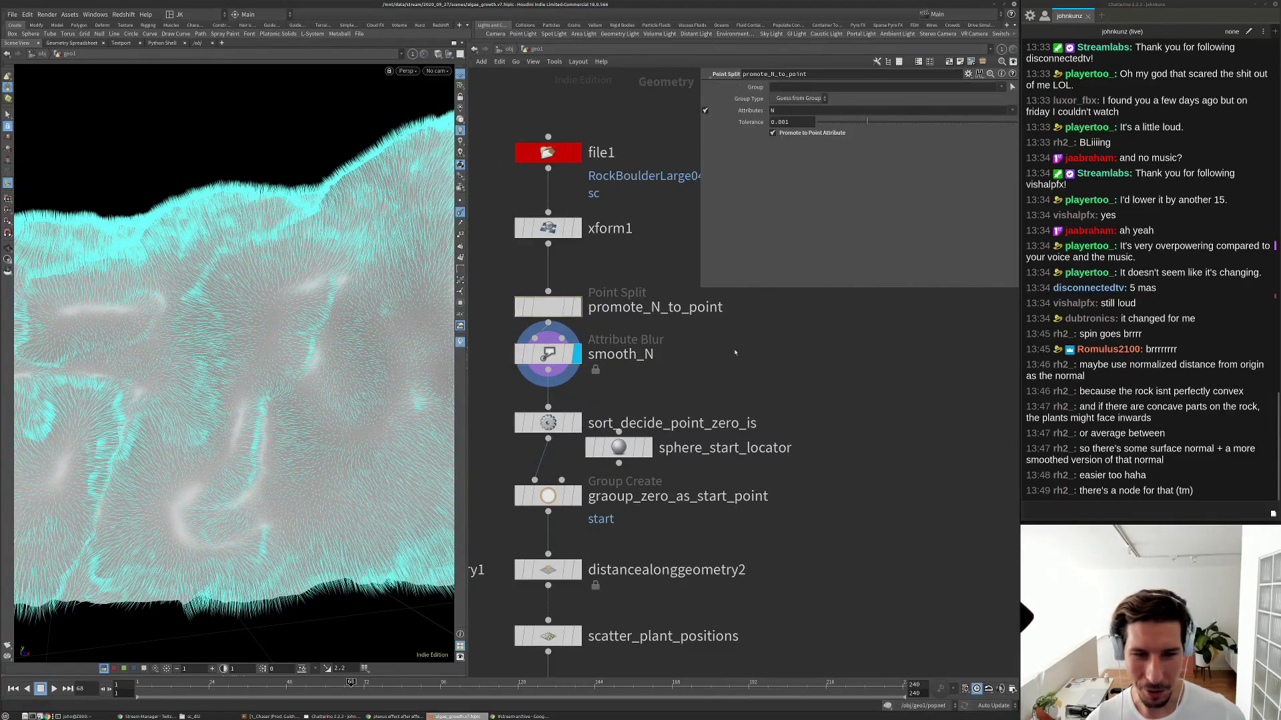
Add a Smooth node beside smooth_N, then delete the unneeded smooth1.
key(Tab)
text(smoo)
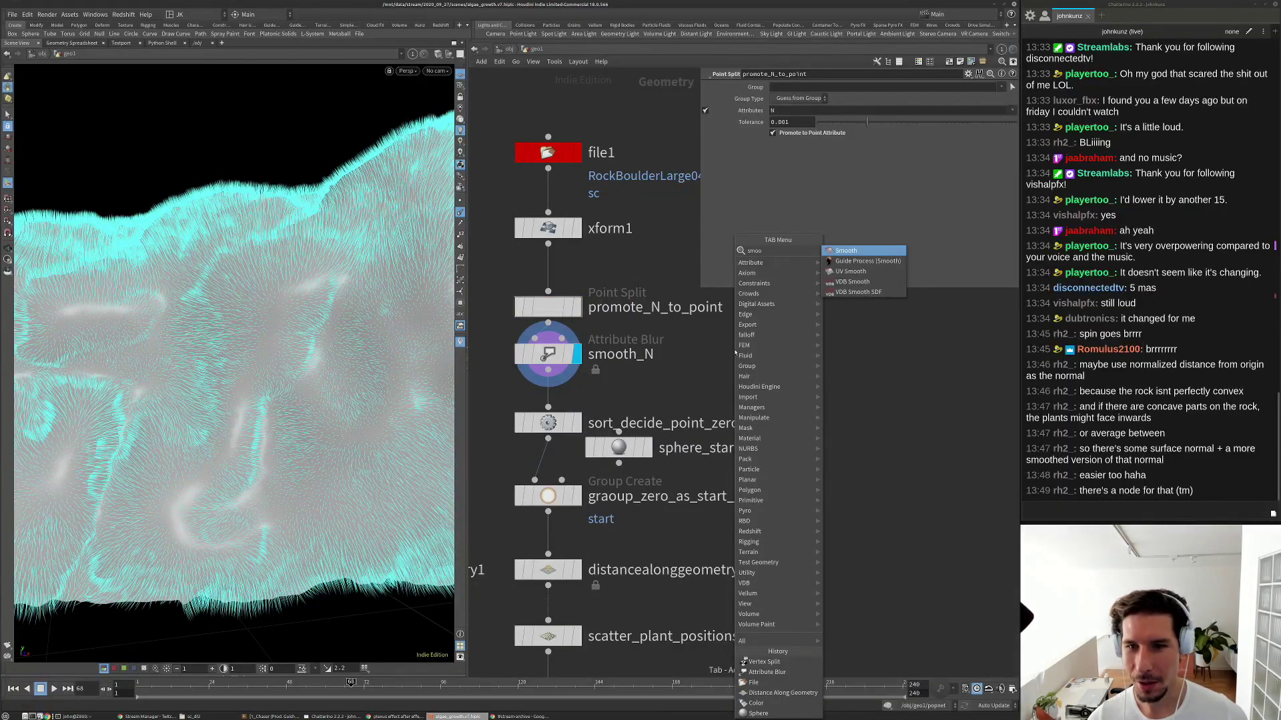
key(Return)
click(707, 353)
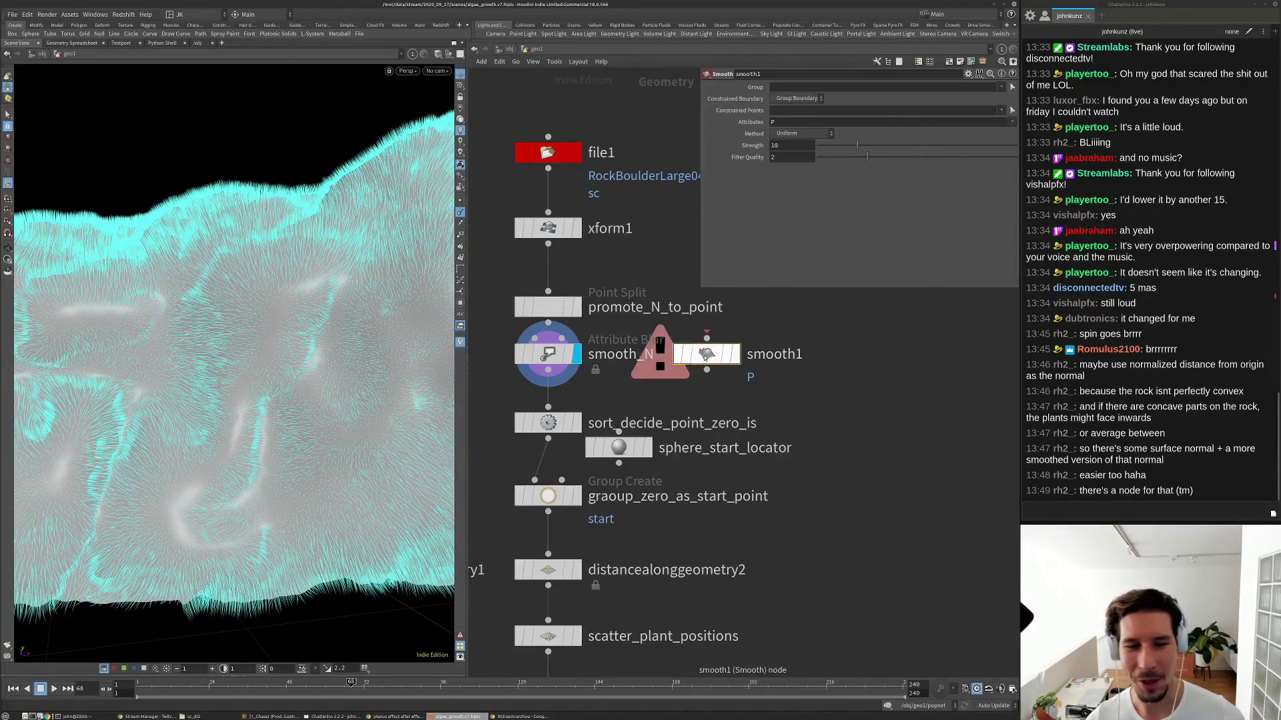
key(Delete)
scroll(667, 350, down, 5)
scroll(661, 348, up, 3)
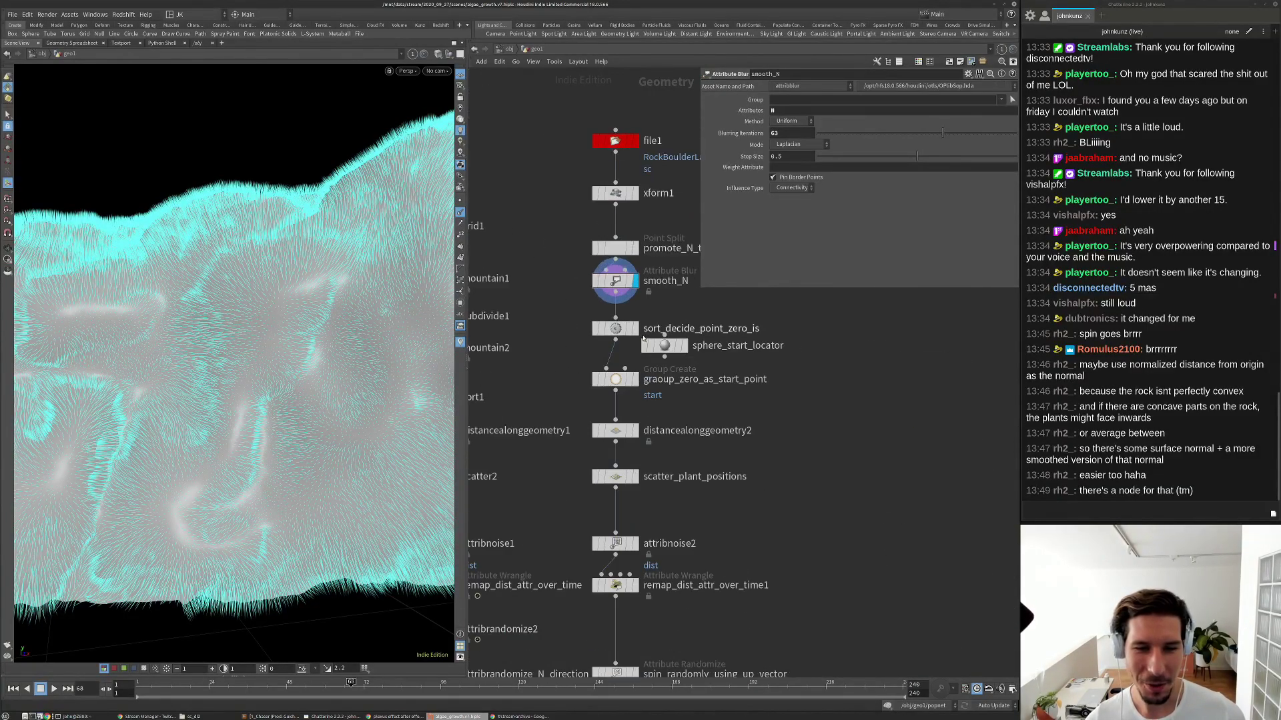
Move sphere_start_locator to the right of the chain, undoing an accidental rename.
drag(658, 348, 761, 342)
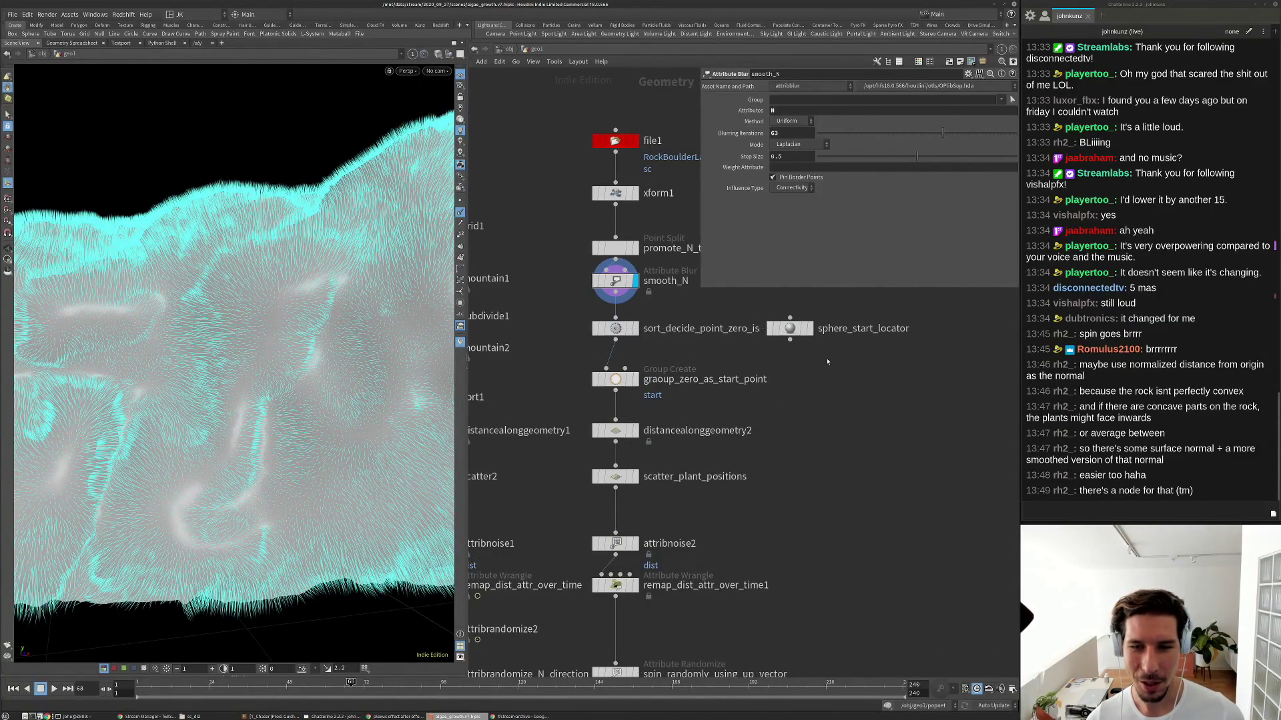
scroll(759, 357, down, 2)
scroll(758, 359, up, 6)
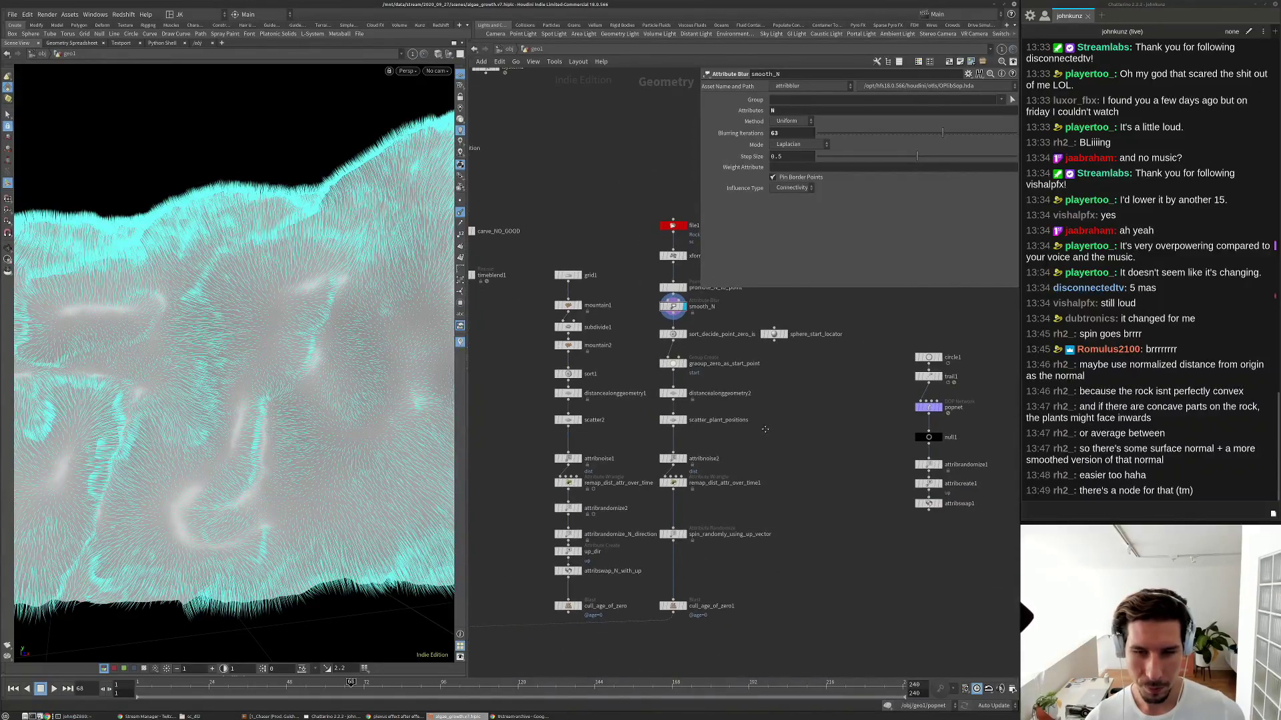
double_click(845, 331)
key(BackSpace)
text(e)
key(Return)
key(ctrl+z)
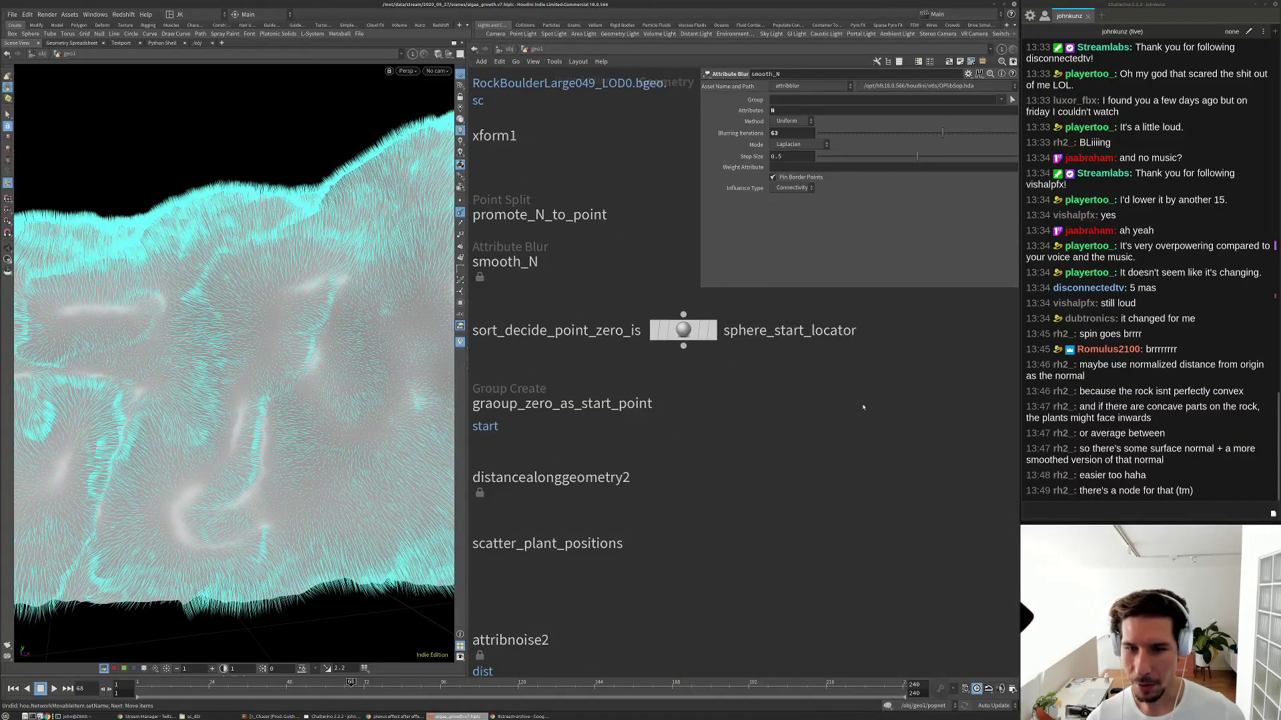
Display and inspect update_abcframe_intrinsic near copytopoints1 and unpack1.
scroll(799, 354, down, 6)
middle_drag(708, 540, 765, 491)
scroll(766, 492, down, 3)
middle_drag(658, 518, 760, 477)
scroll(615, 474, up, 1)
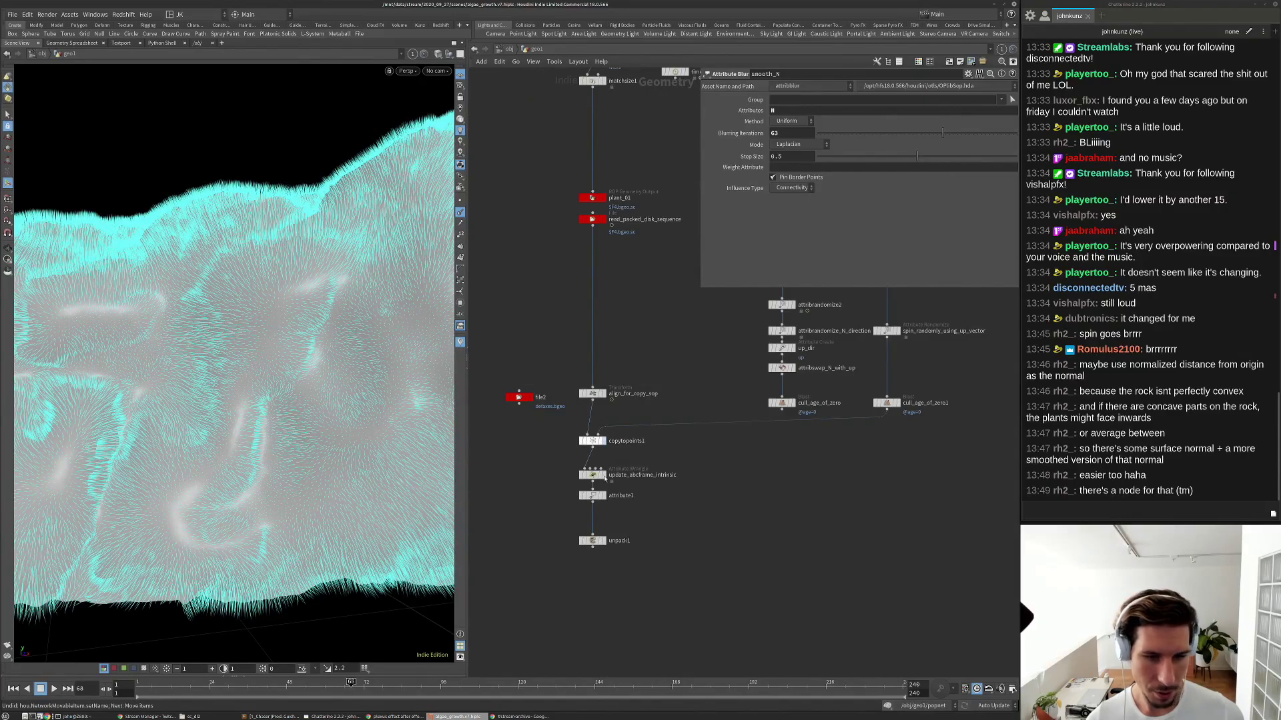
click(605, 476)
click(594, 475)
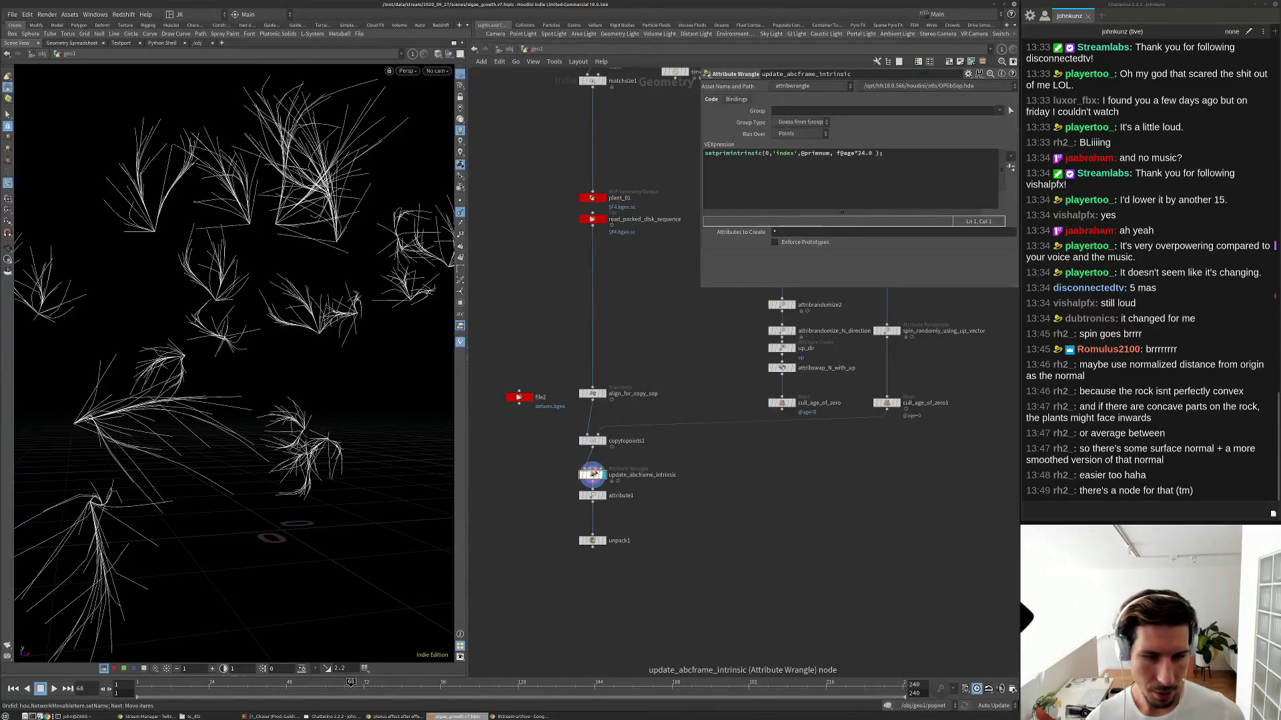
Bypass smooth_N to compare the result without smoothing, then re-enable it.
middle_drag(635, 340, 523, 495)
scroll(617, 372, down, 3)
scroll(664, 376, up, 4)
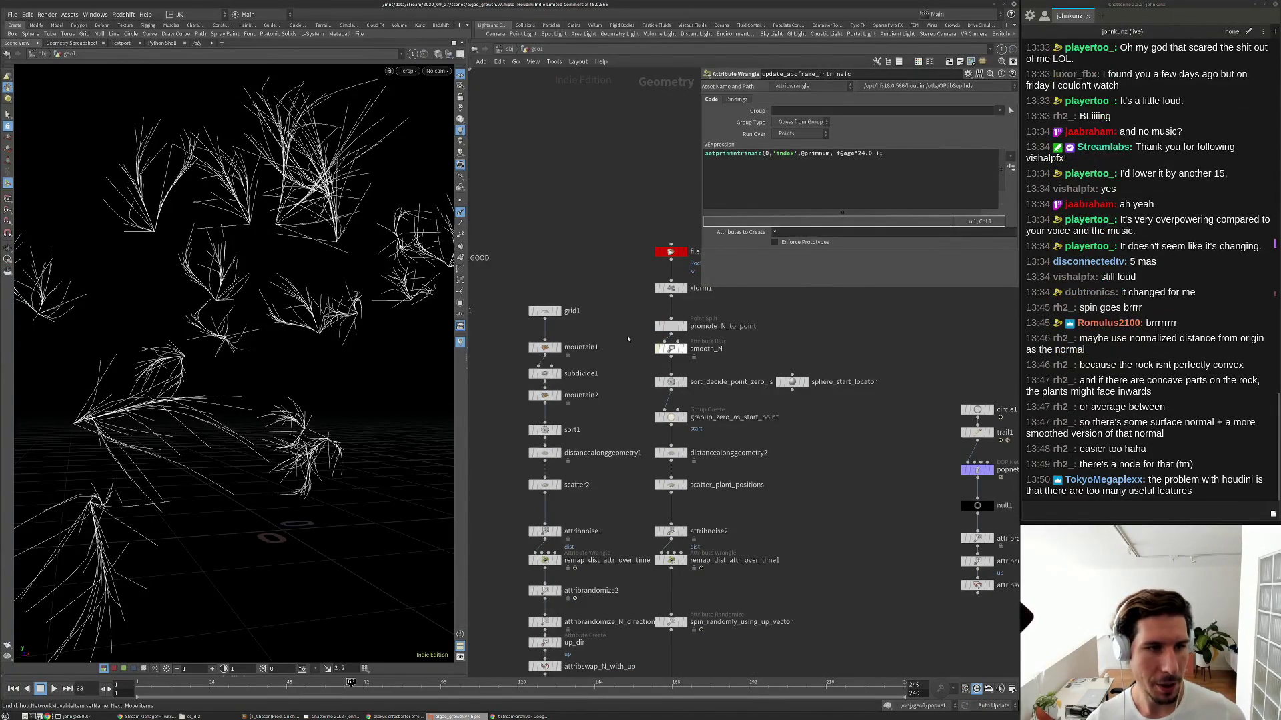
key(q)
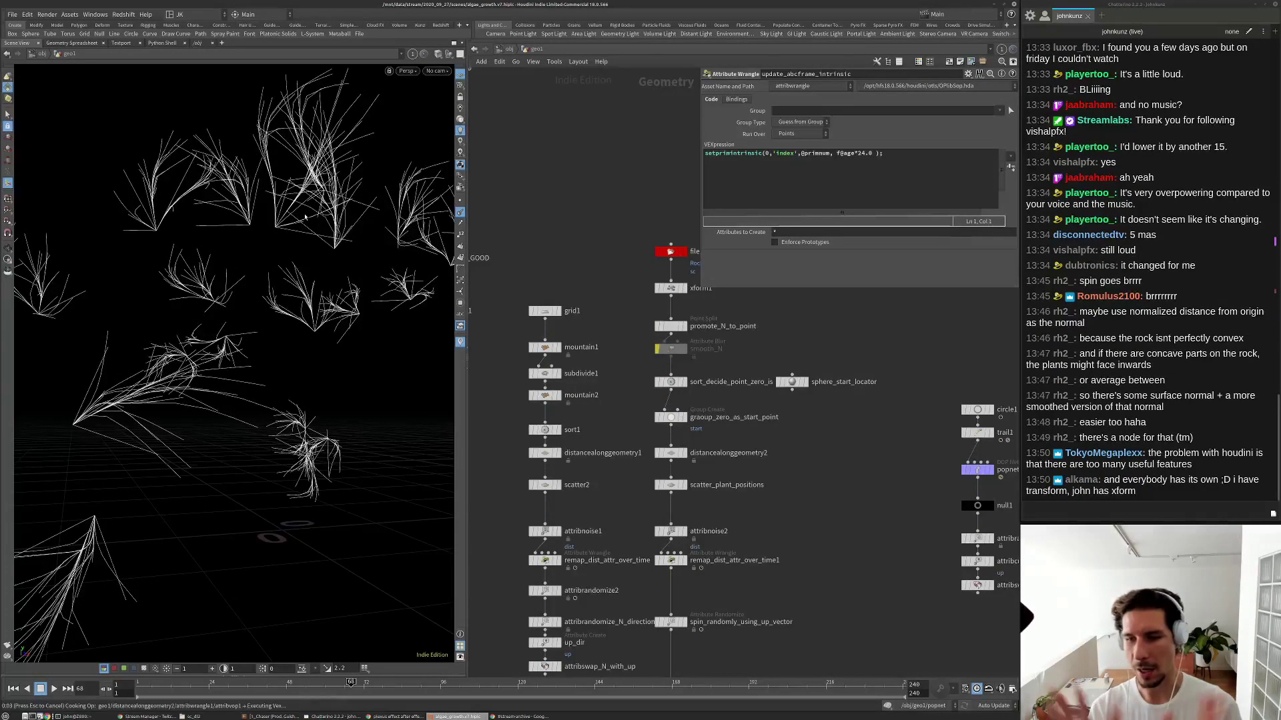
key(q)
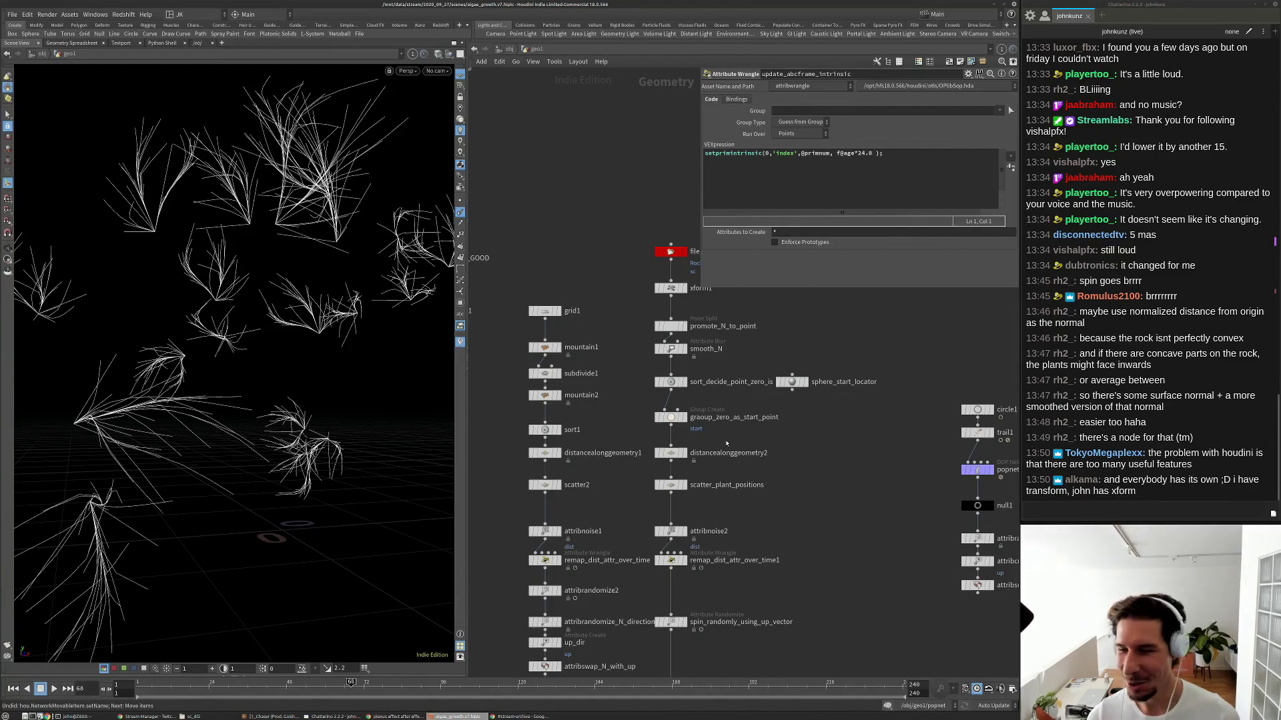
Inspect the attribute1 node that deletes the Cd, age and dist attributes.
scroll(777, 483, down, 4)
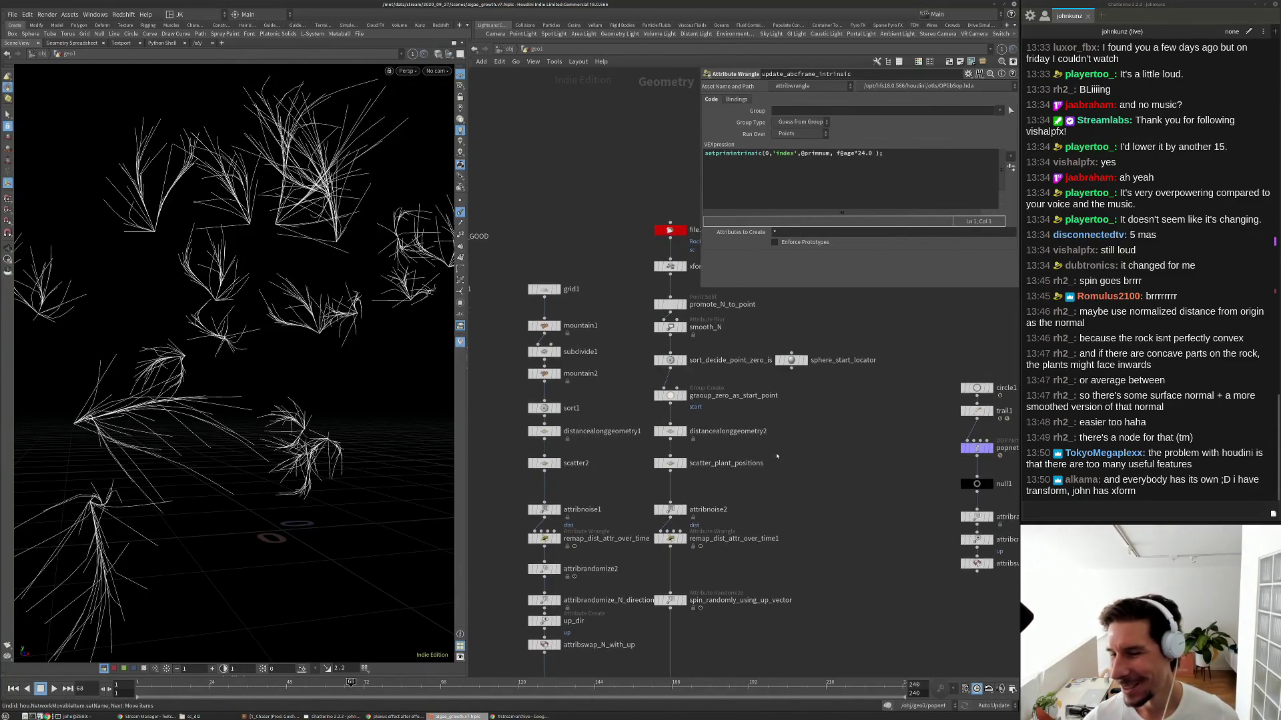
middle_drag(787, 379, 793, 319)
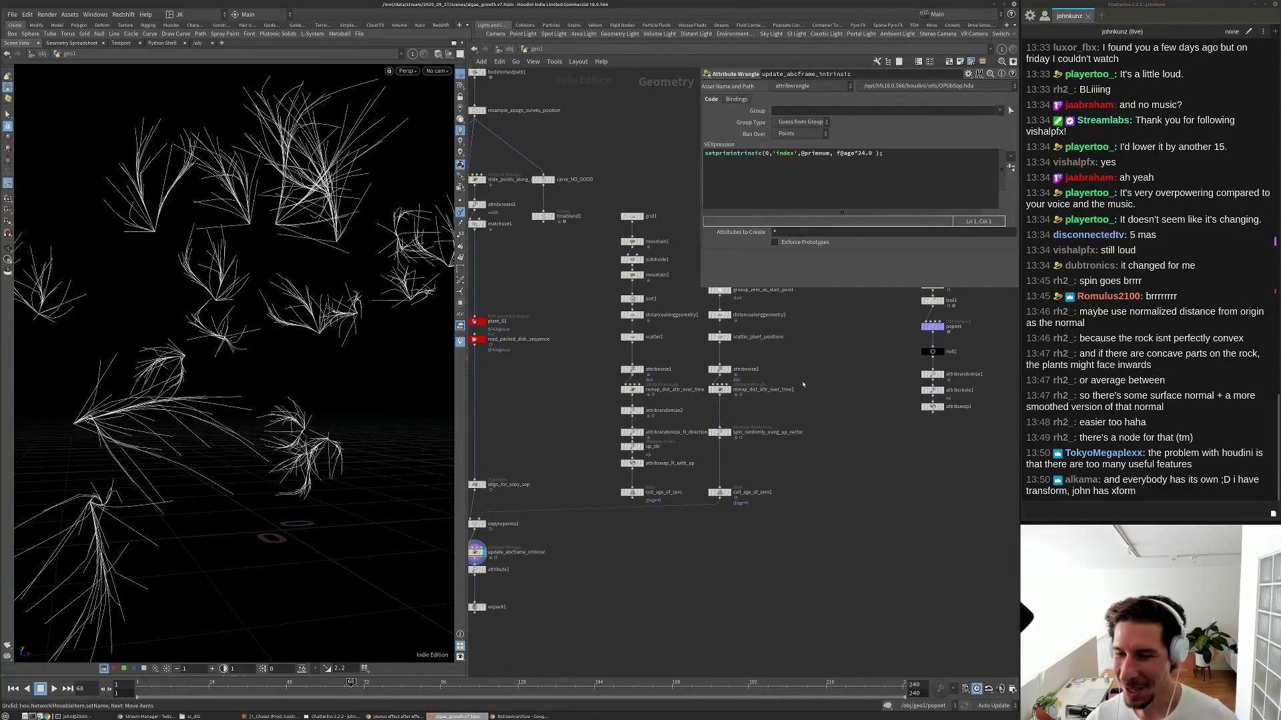
scroll(803, 386, up, 5)
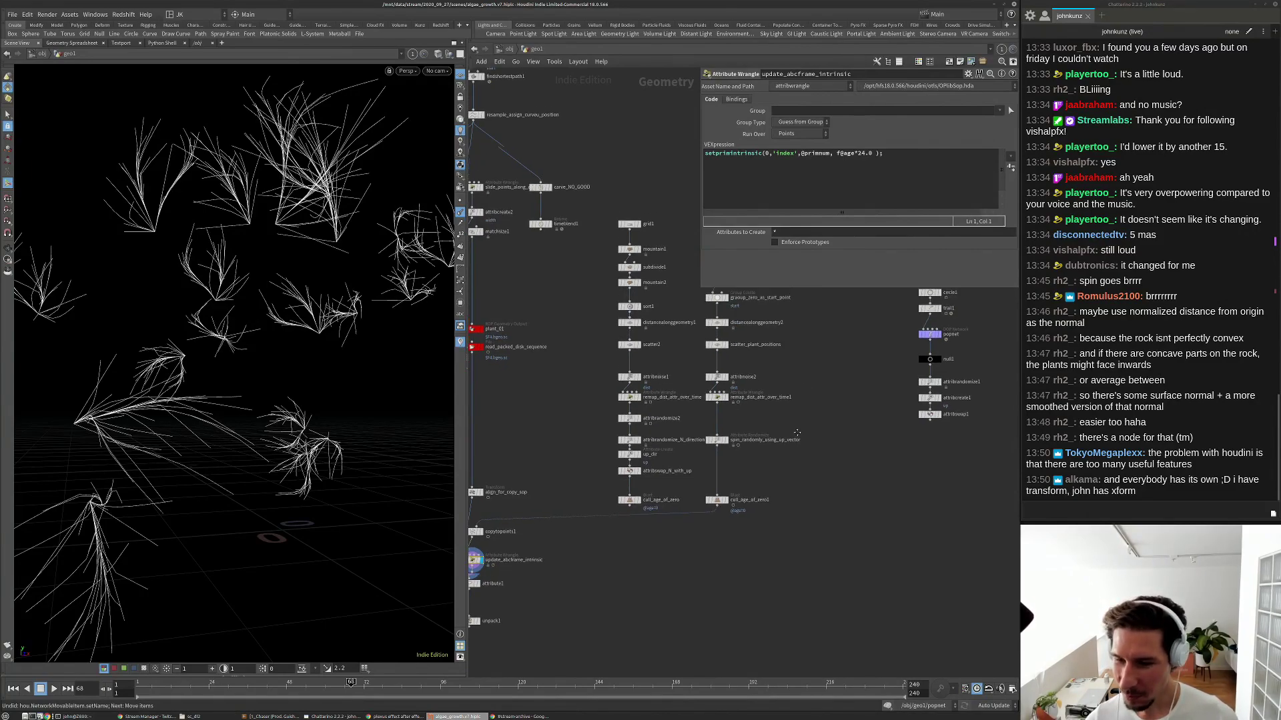
middle_drag(783, 455, 791, 417)
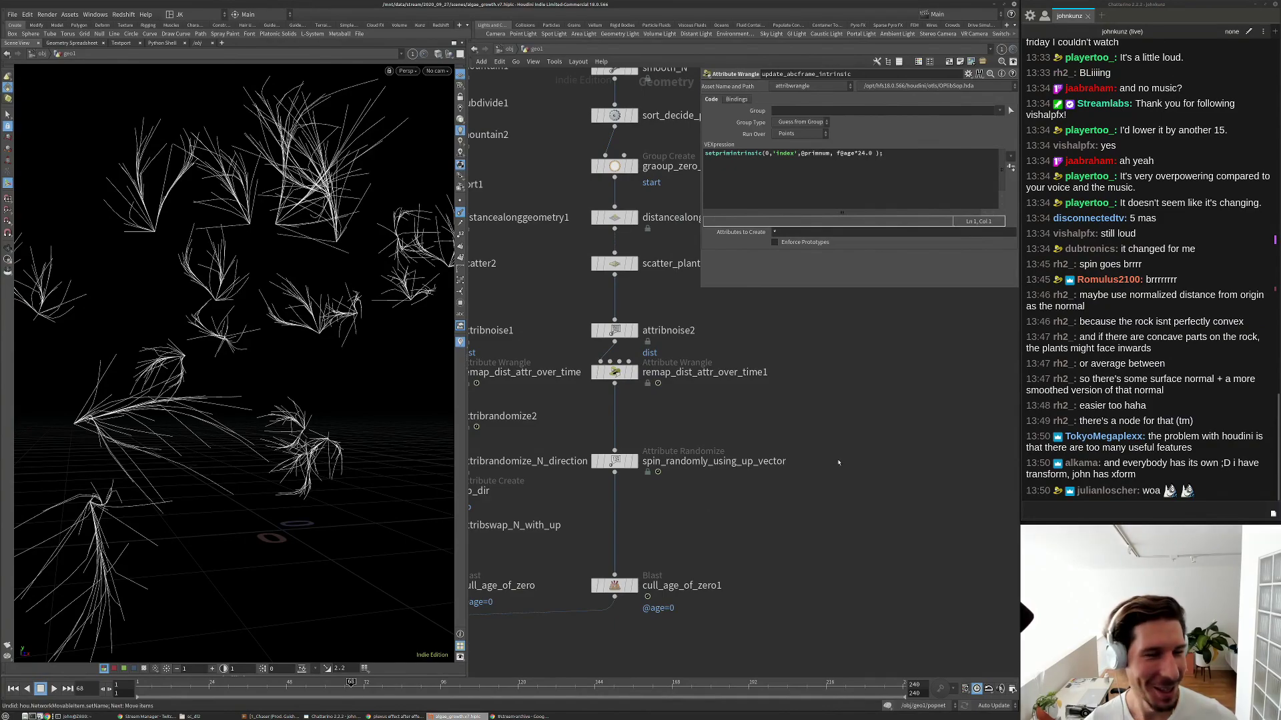
scroll(839, 463, down, 3)
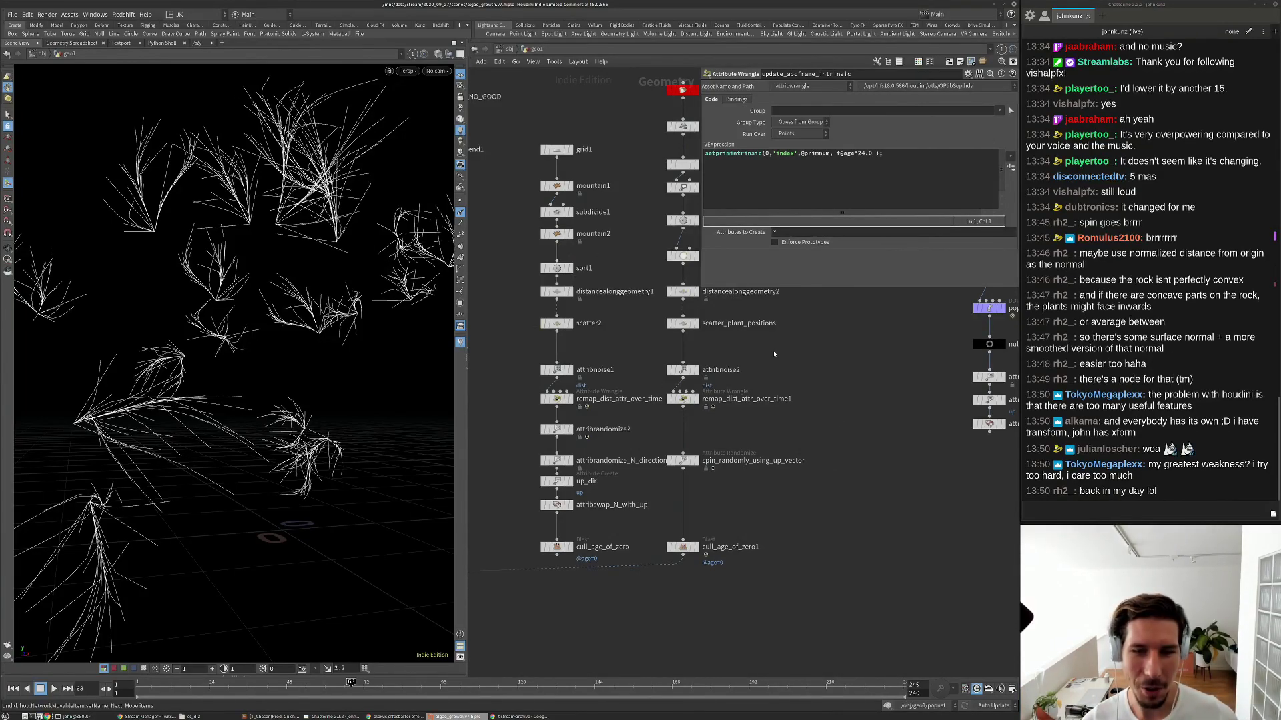
middle_drag(789, 463, 794, 434)
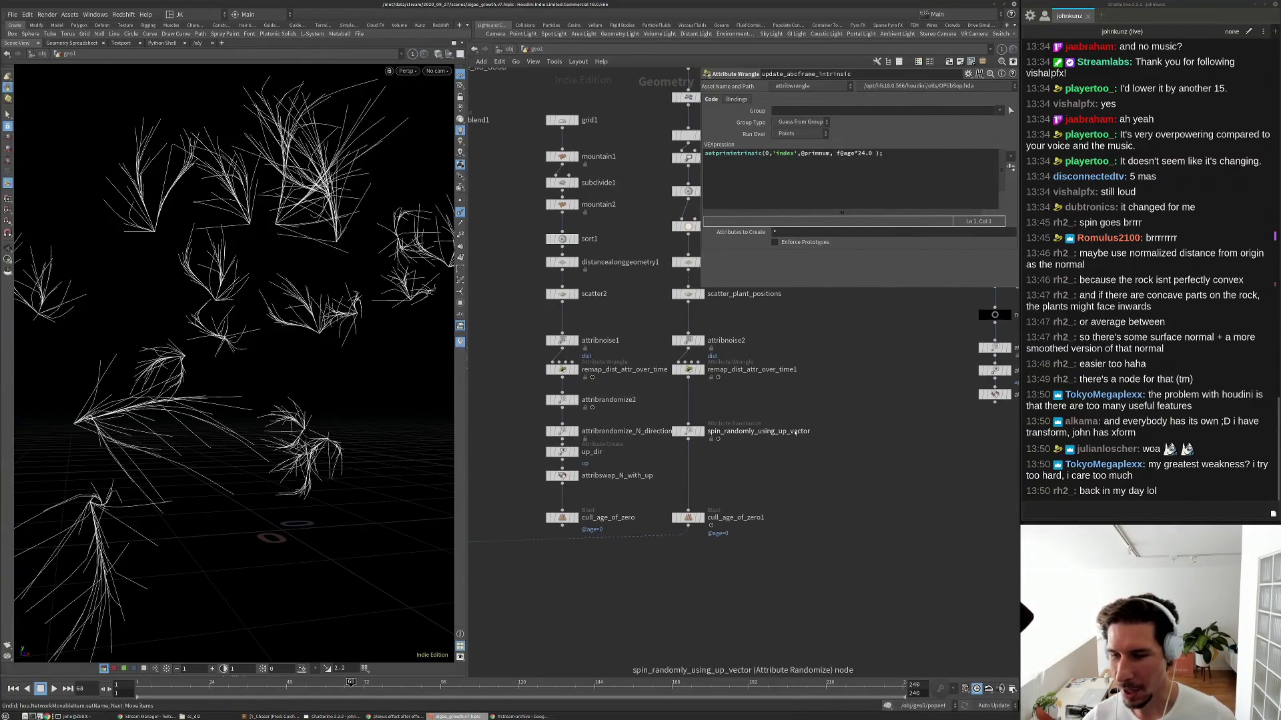
scroll(794, 434, down, 3)
scroll(534, 516, up, 4)
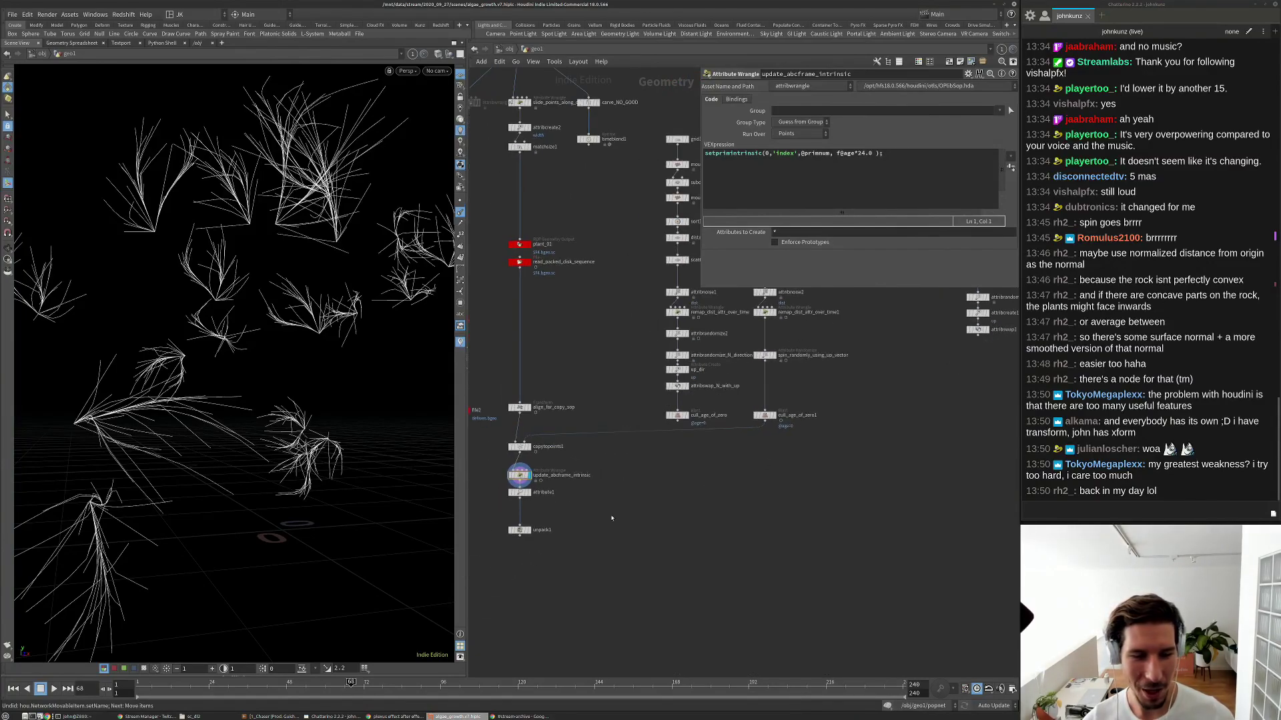
scroll(534, 516, up, 1)
click(499, 474)
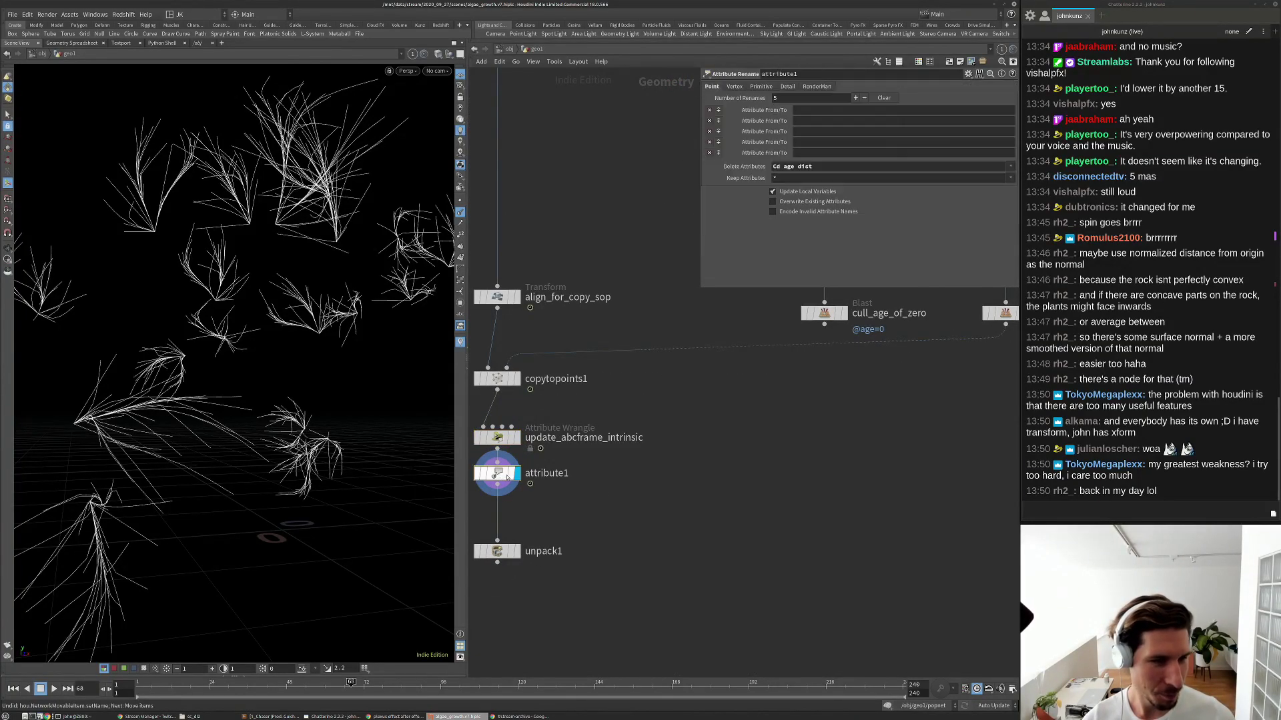
Pan up to file1 and xform1 and bring up the node-creation search there.
scroll(567, 384, down, 5)
middle_drag(617, 163, 583, 408)
middle_drag(798, 323, 745, 375)
scroll(745, 375, up, 3)
key(Tab)
Add a Null node, insert it on the wire after xform1, and display it.
text(nu)
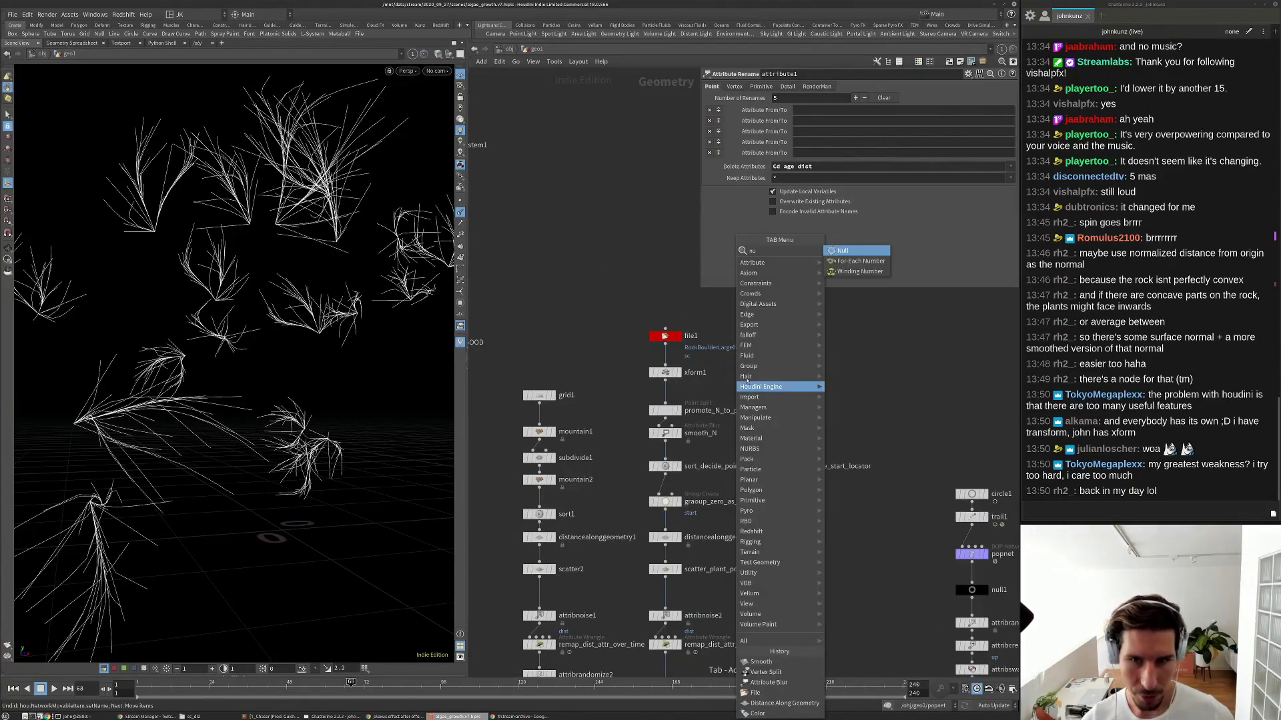
key(Return)
click(709, 388)
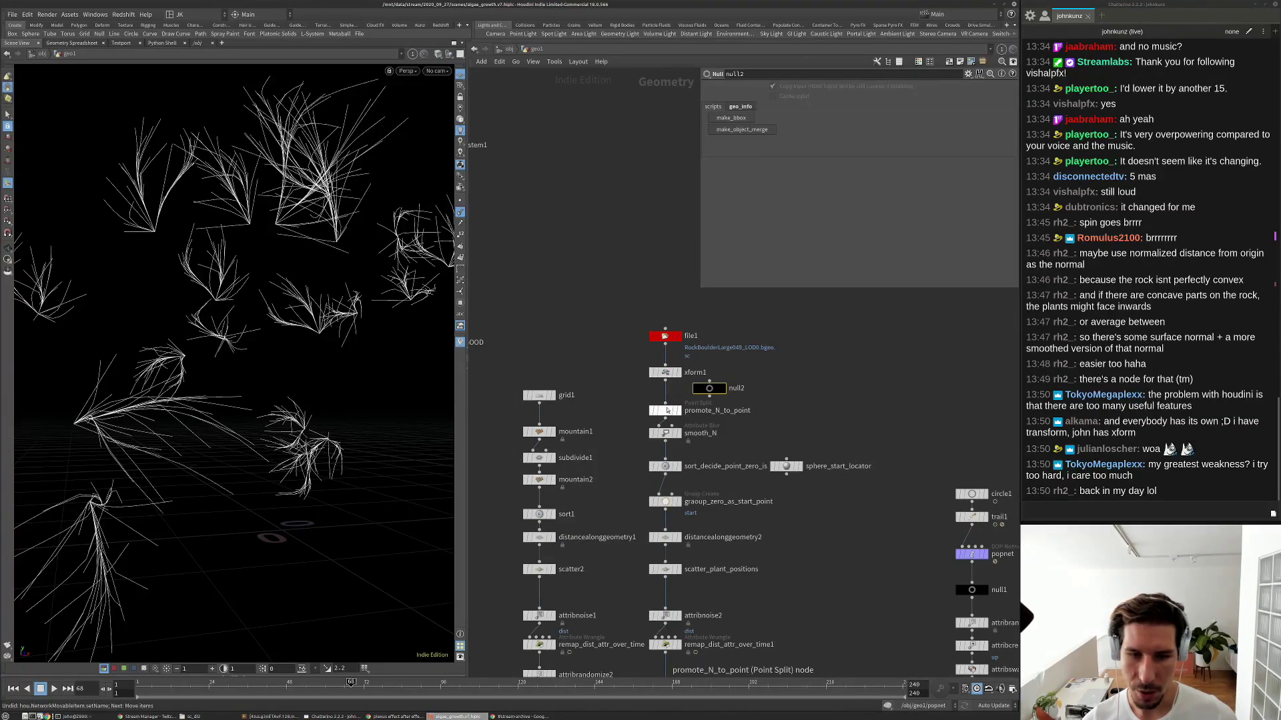
scroll(664, 434, up, 2)
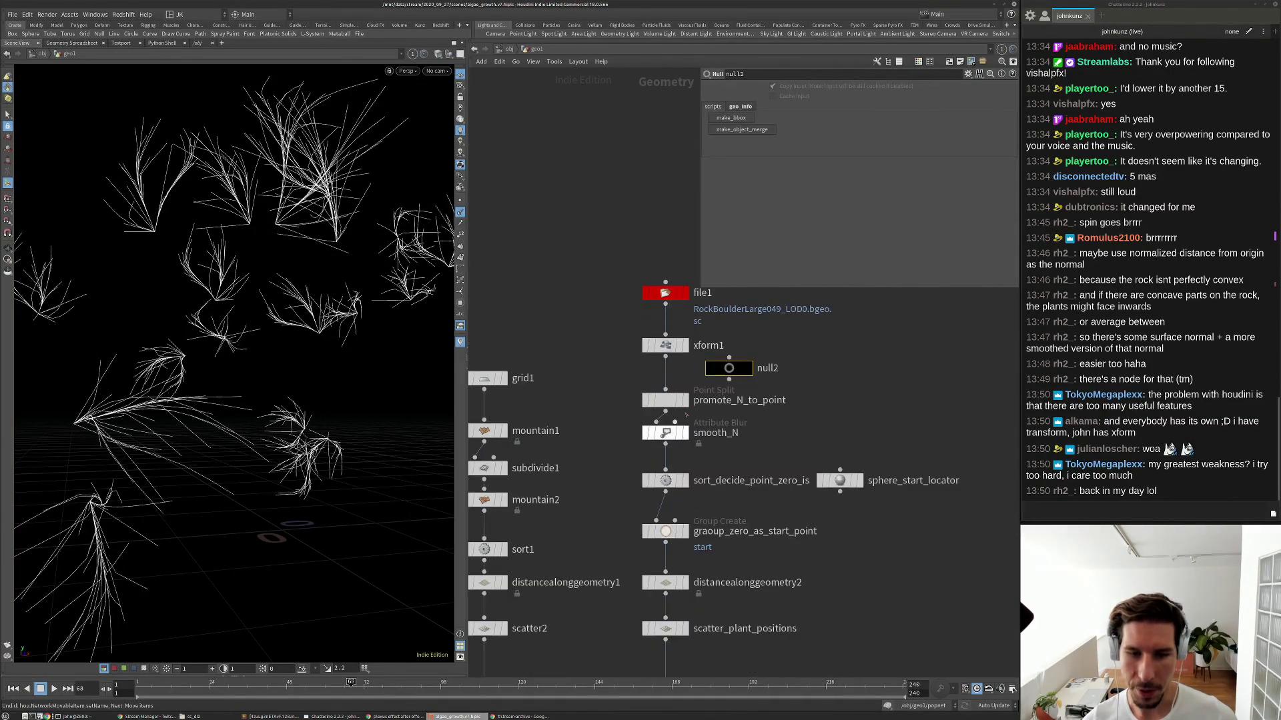
drag(731, 370, 672, 377)
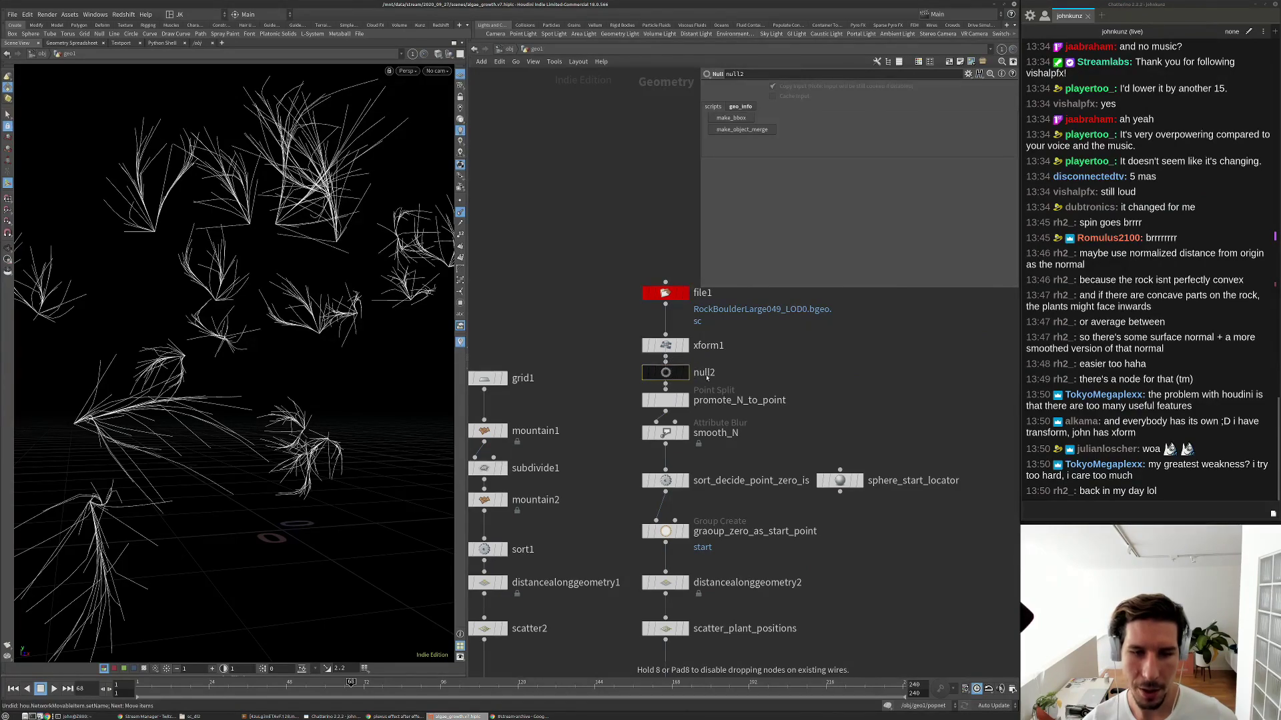
click(686, 373)
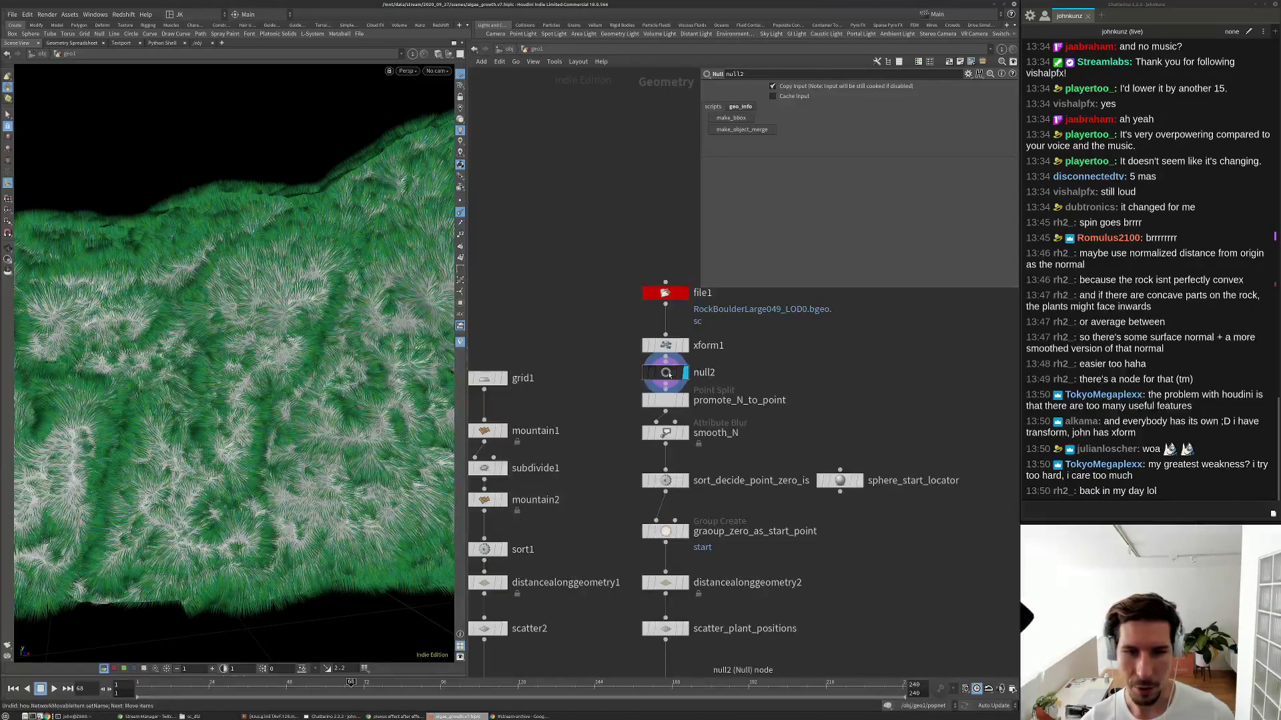
Rename the null to OUT_rock_model and tidy it up close to xform1.
double_click(700, 373)
text(OUT_rock_)
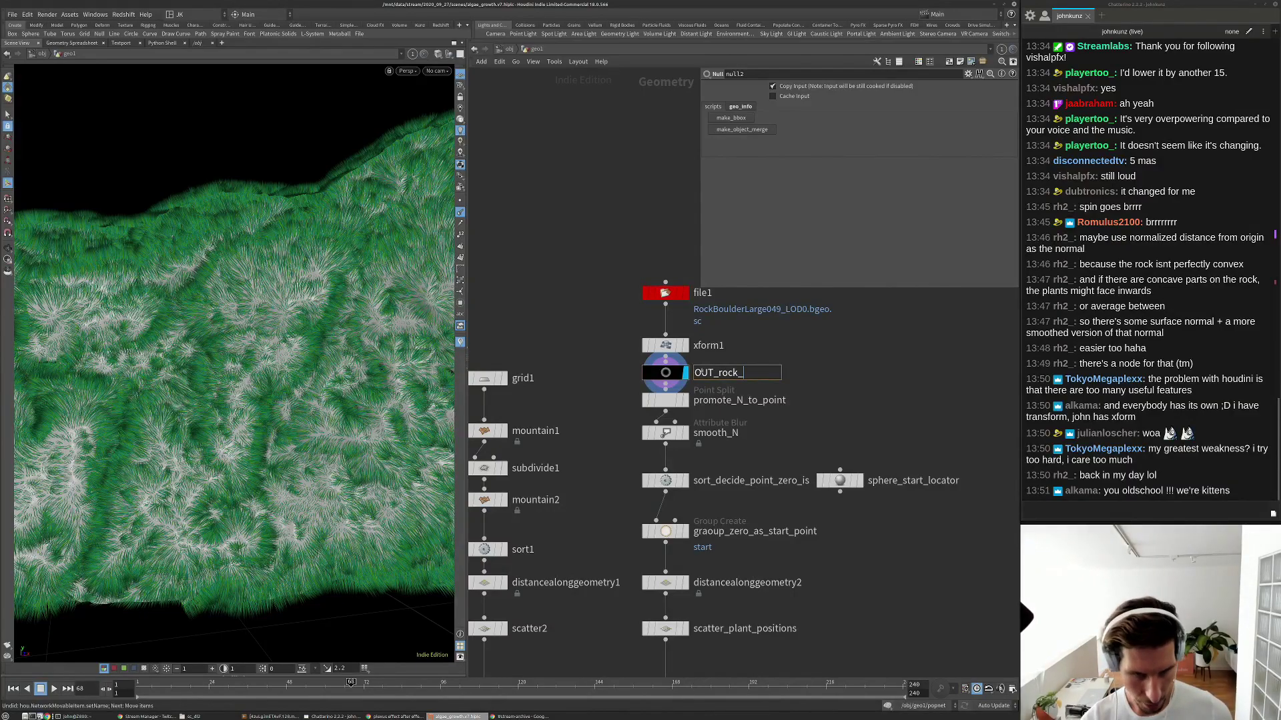
text(m)
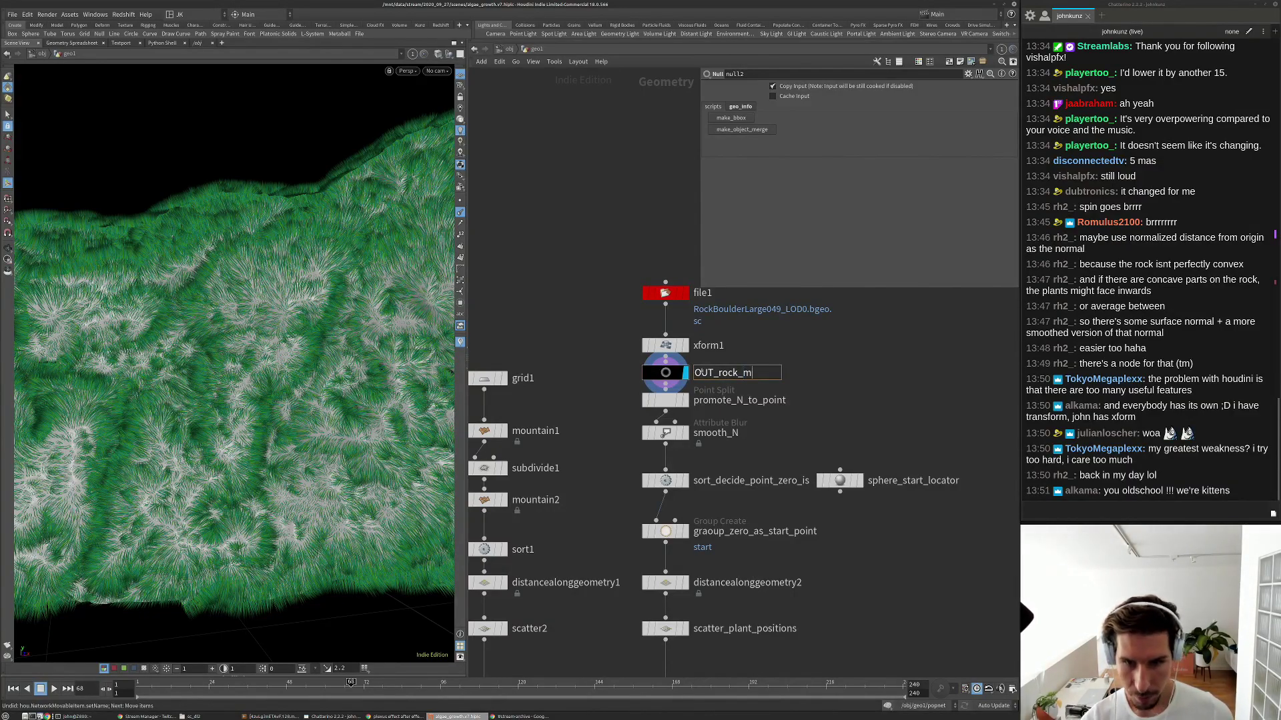
text(odel)
key(Return)
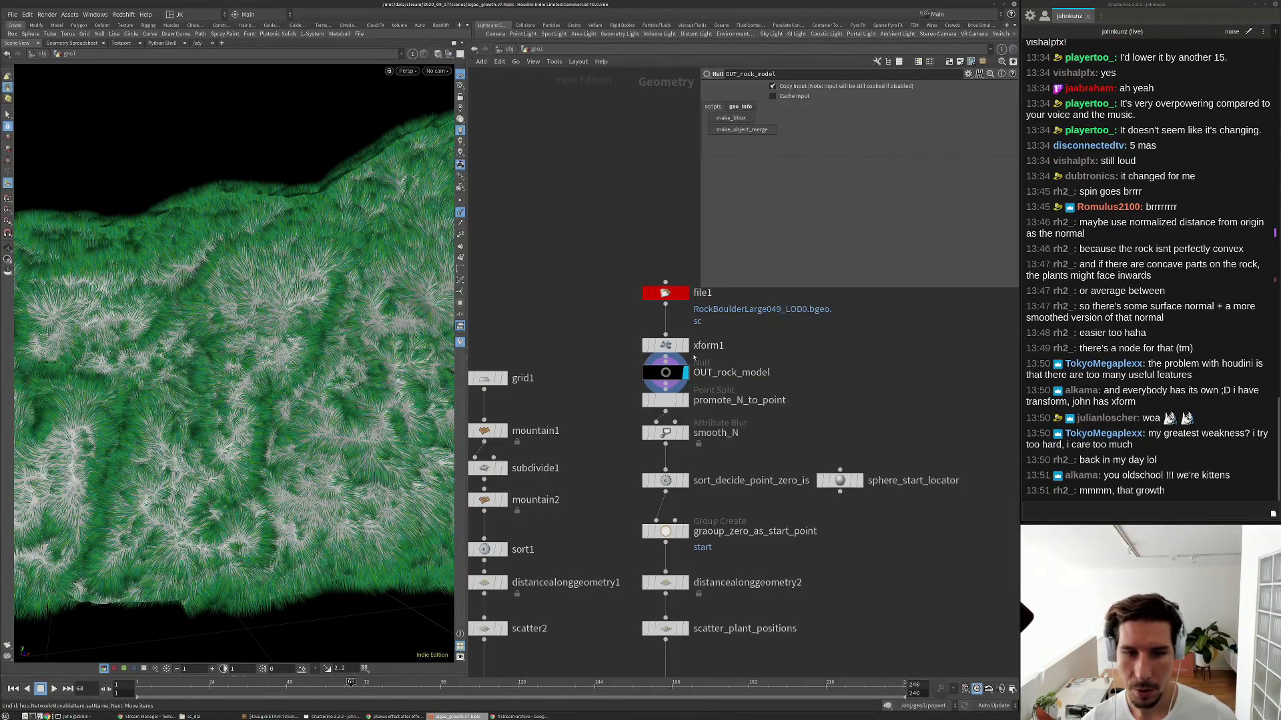
drag(667, 347, 666, 329)
drag(665, 376, 666, 364)
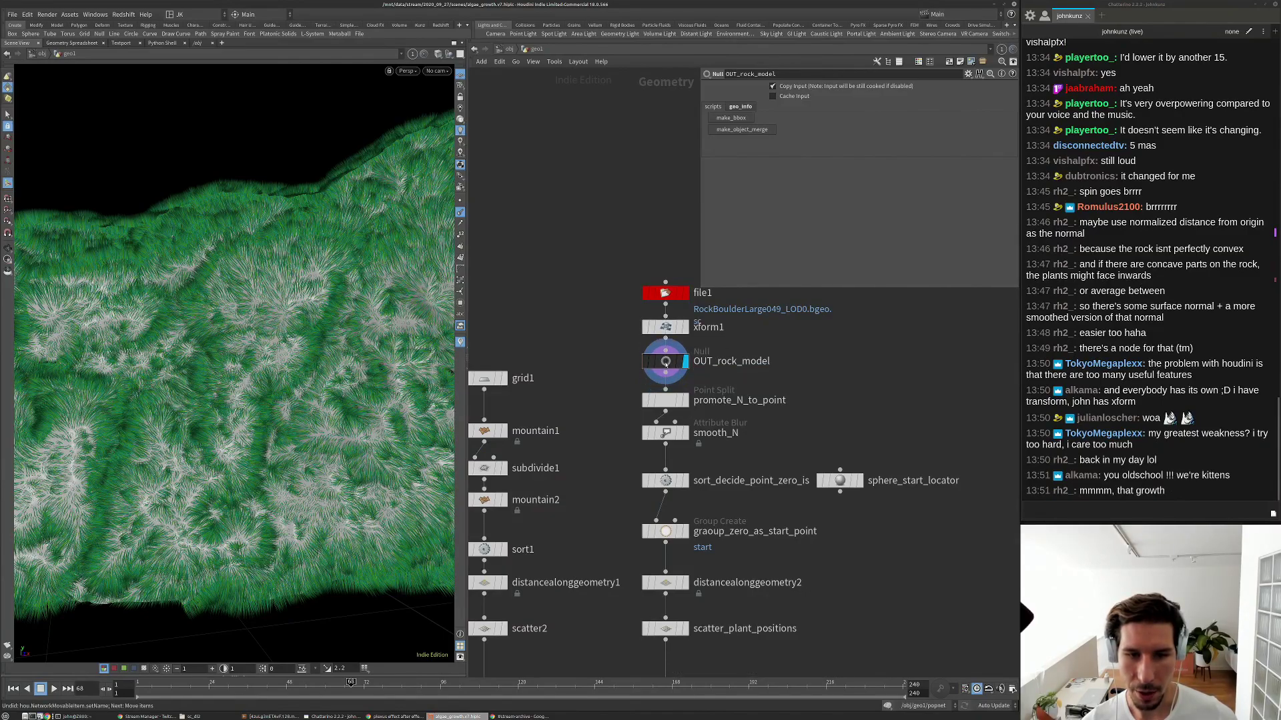
scroll(680, 367, down, 5)
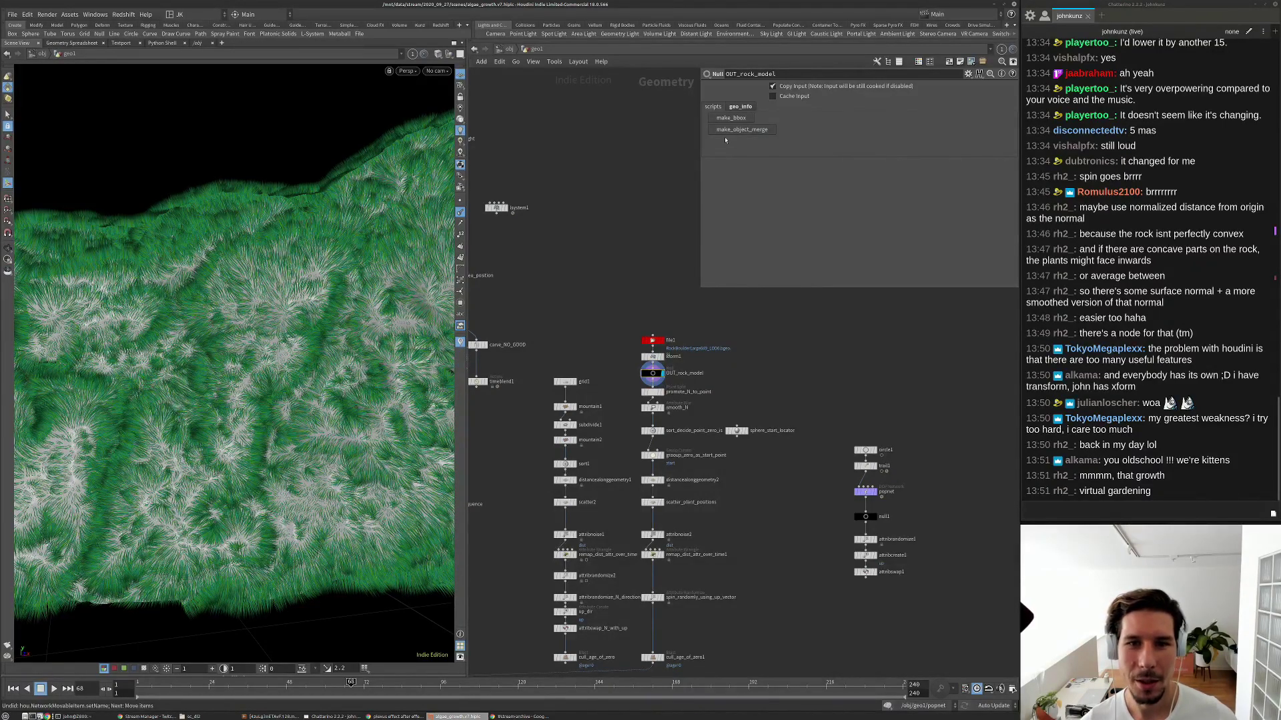
Create an object merge get_OUT_rock_model from the null and move it beside the copy chain.
click(728, 130)
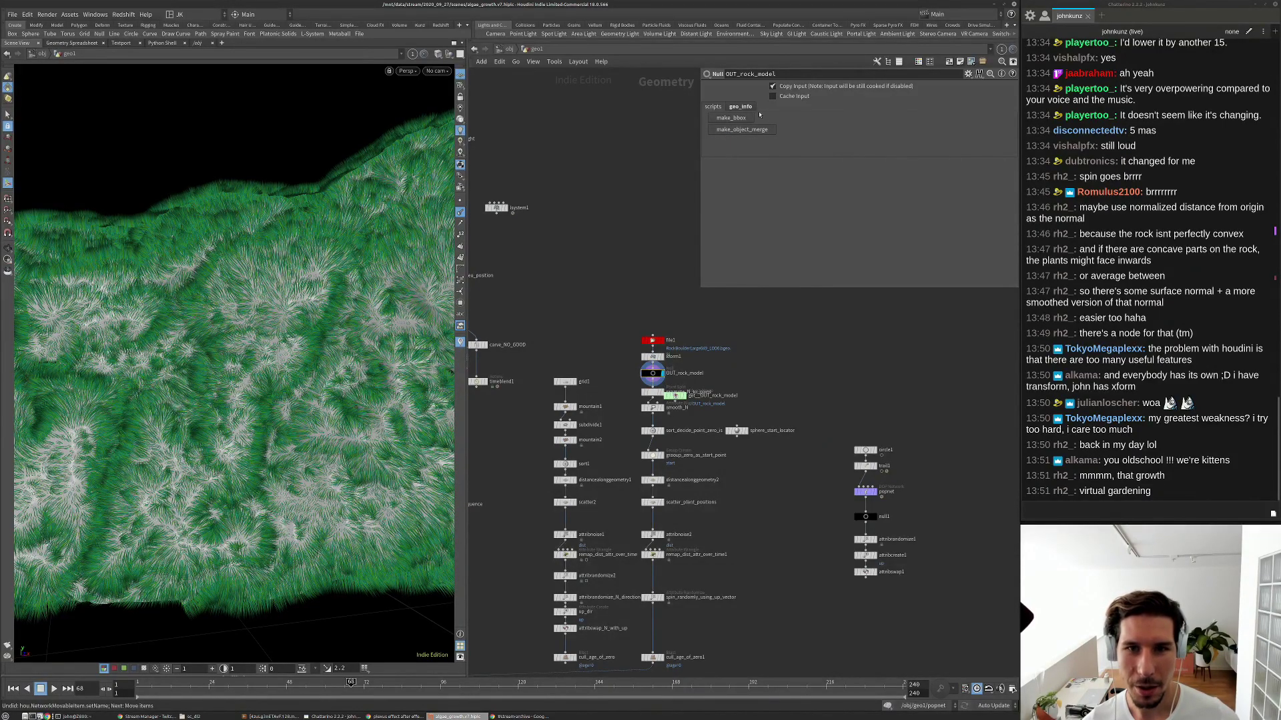
scroll(669, 403, up, 3)
drag(701, 391, 759, 597)
click(786, 371)
scroll(809, 373, down, 5)
middle_drag(722, 602, 709, 523)
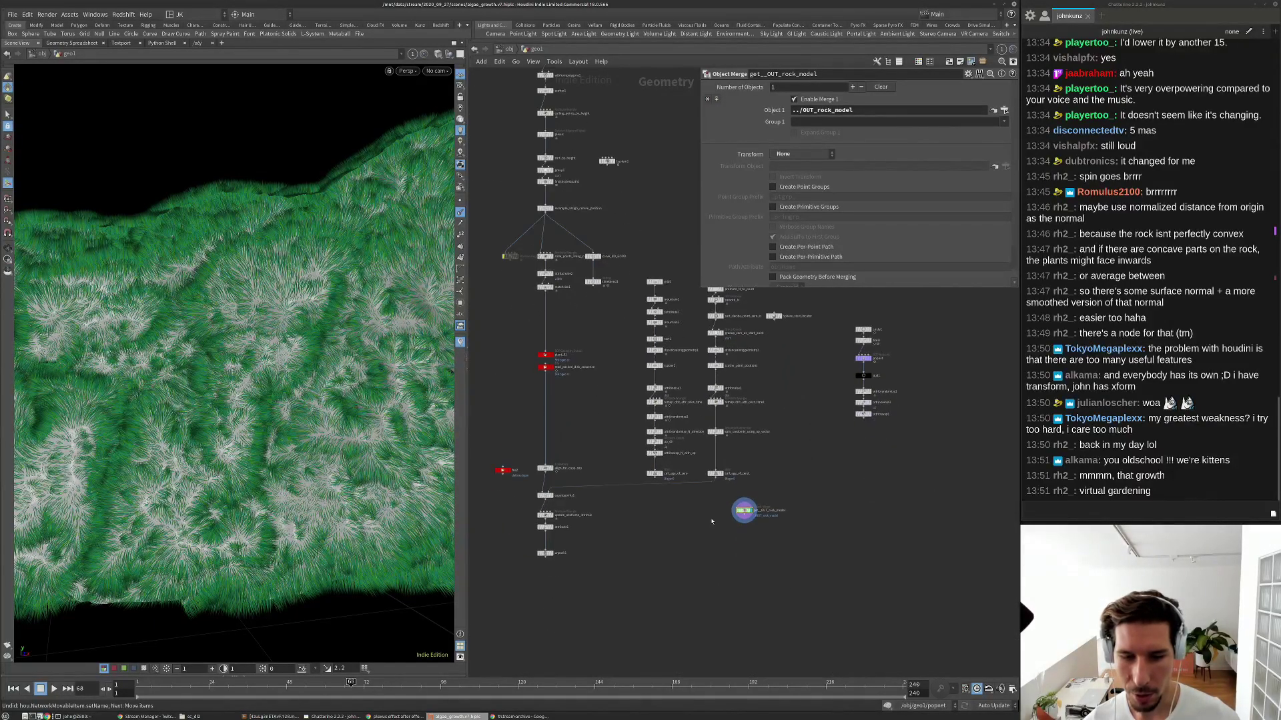
scroll(857, 452, up, 3)
mouse_move(744, 511)
mouse_down()
mouse_move(857, 452)
mouse_move(777, 449)
mouse_move(736, 488)
mouse_up()
middle_drag(736, 489, 840, 421)
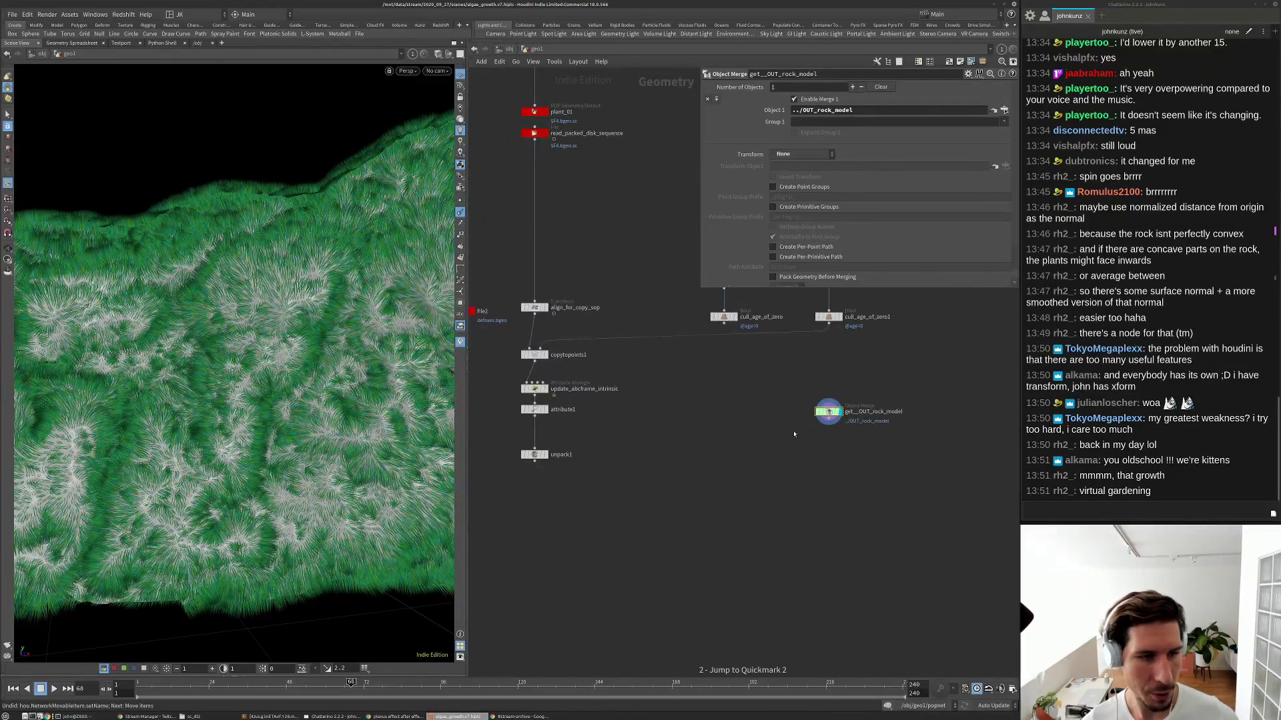
Display attribute1 to view the plants on the grey rock, rewound to frame 1.
scroll(536, 444, up, 3)
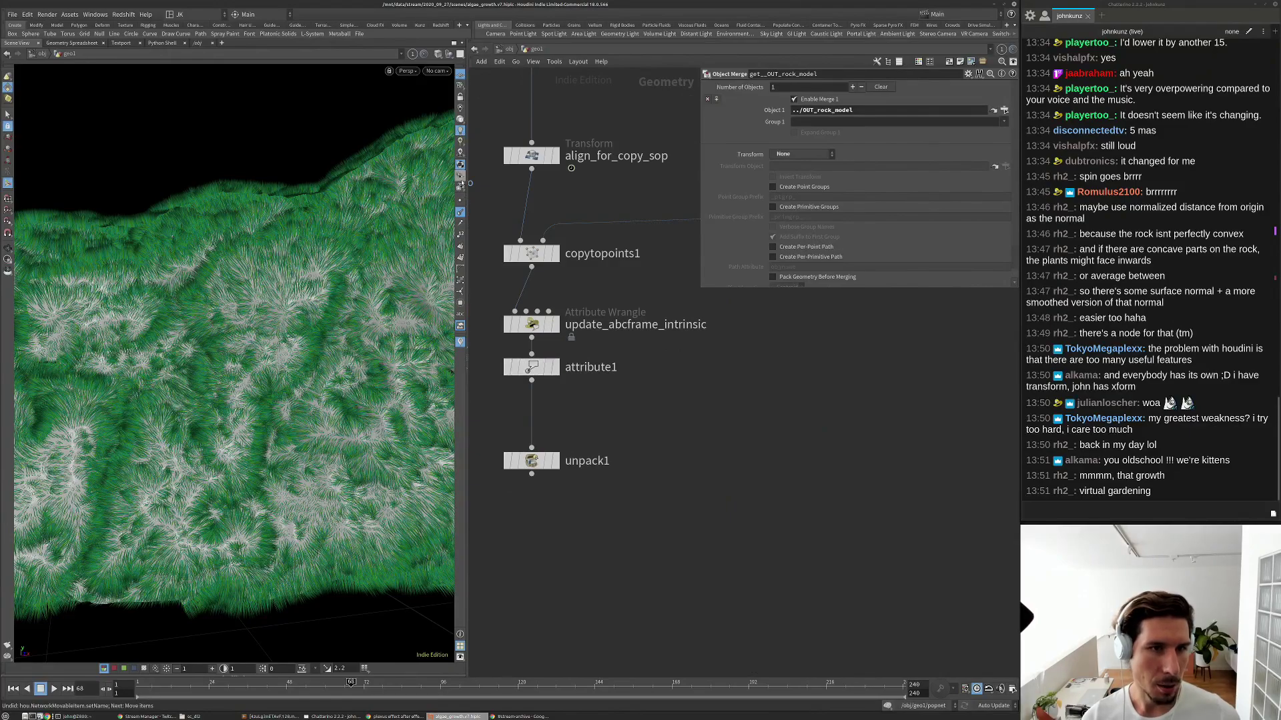
click(546, 367)
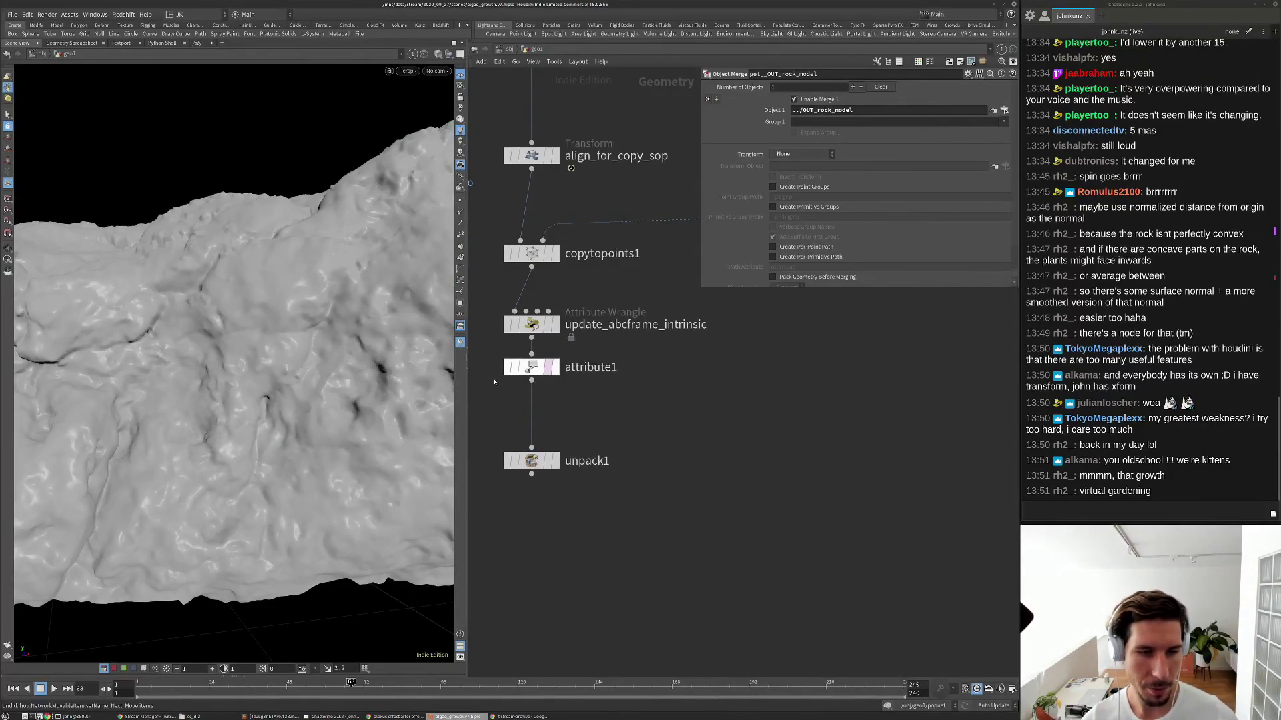
key(g)
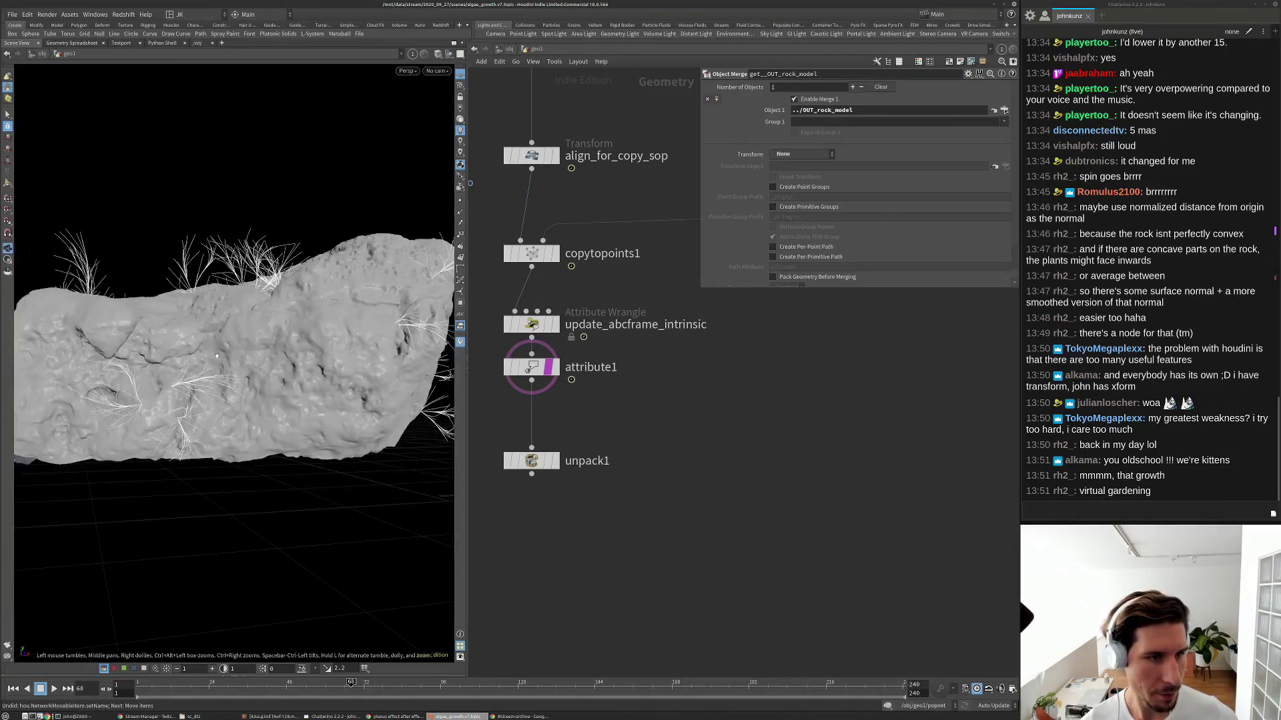
drag(153, 335, 220, 294)
scroll(694, 414, down, 5)
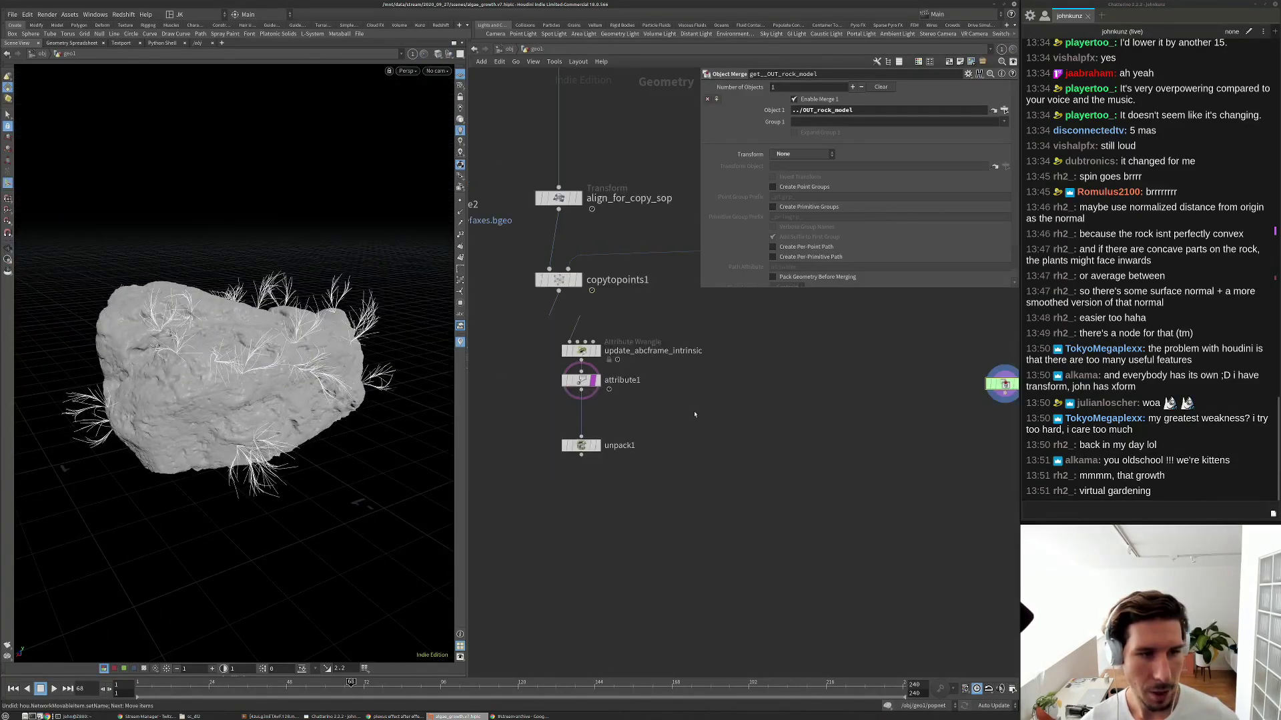
middle_drag(695, 413, 606, 517)
key(ctrl+Up)
middle_drag(791, 321, 735, 410)
scroll(709, 361, up, 3)
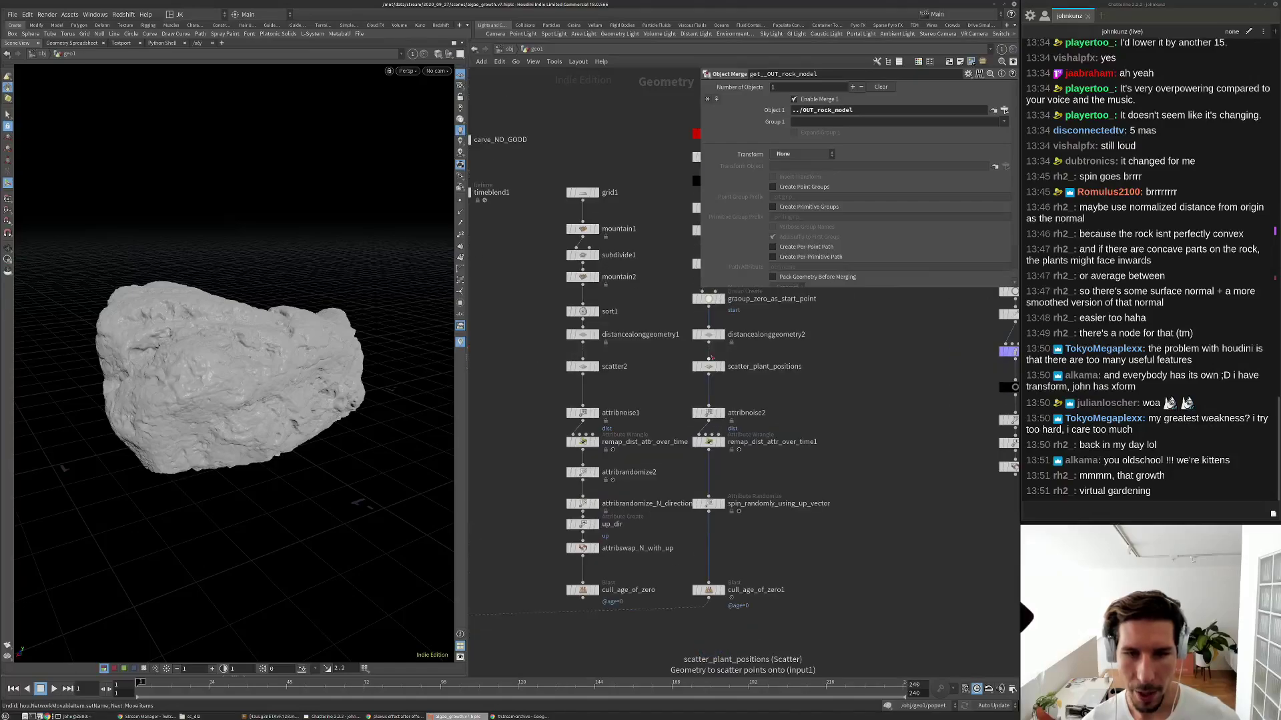
click(708, 366)
click(794, 176)
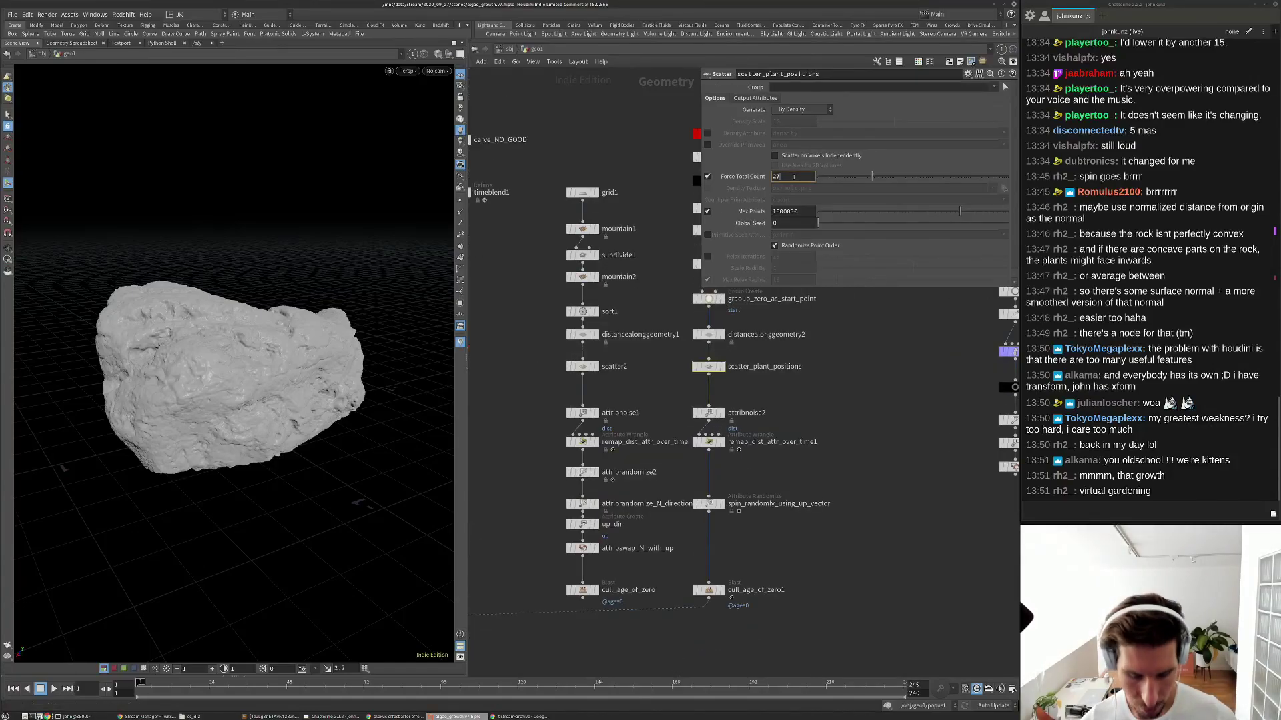
key(Return)
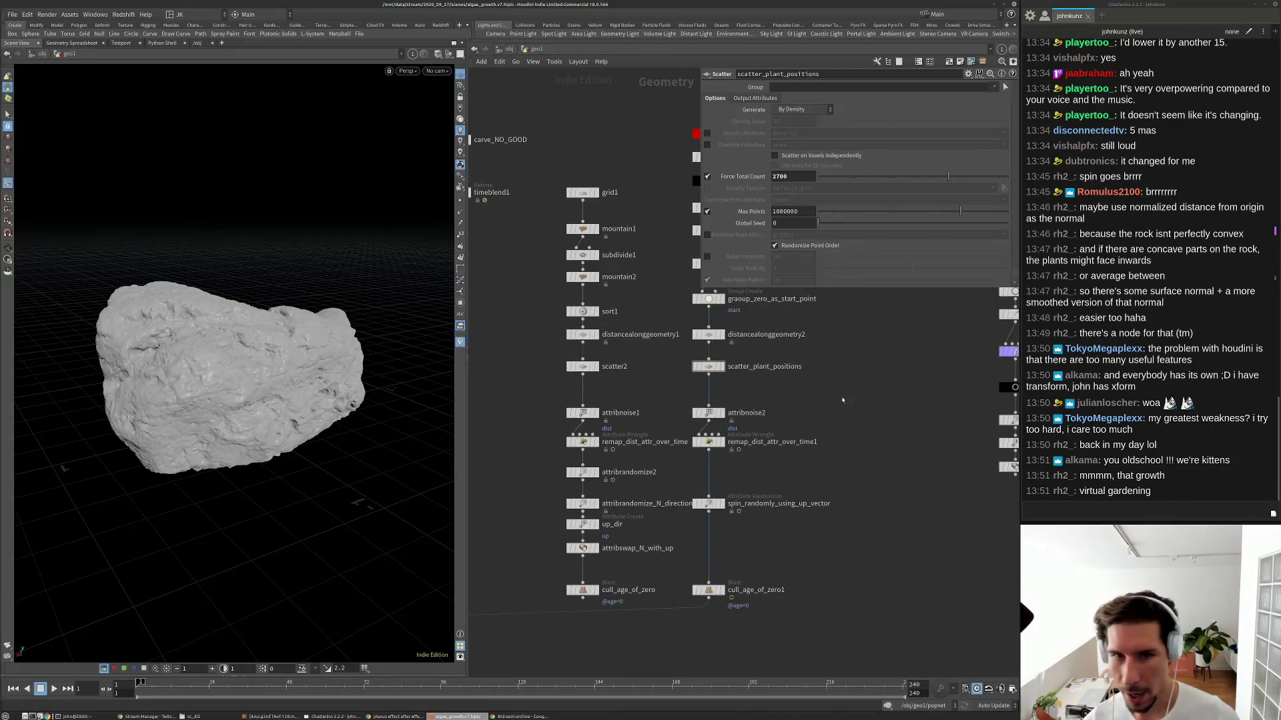
key(Up)
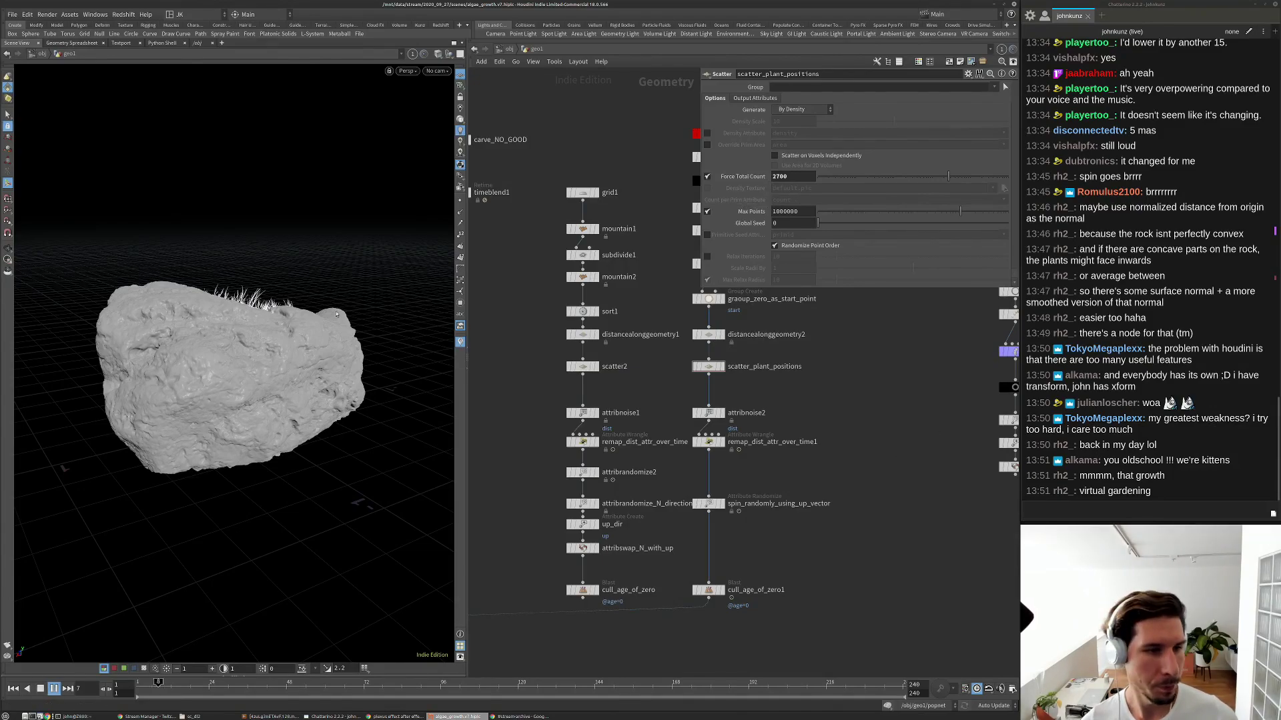
key(ctrl+Up)
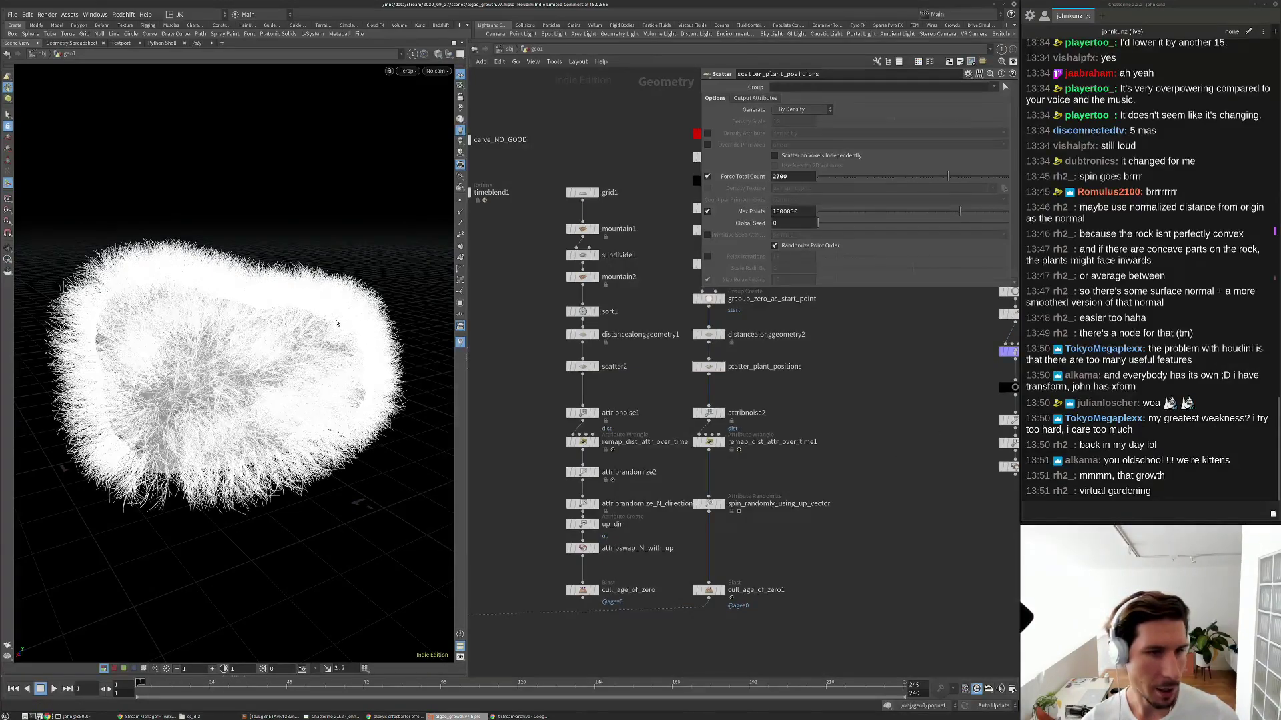
click(795, 176)
text(0)
key(Return)
key(Up)
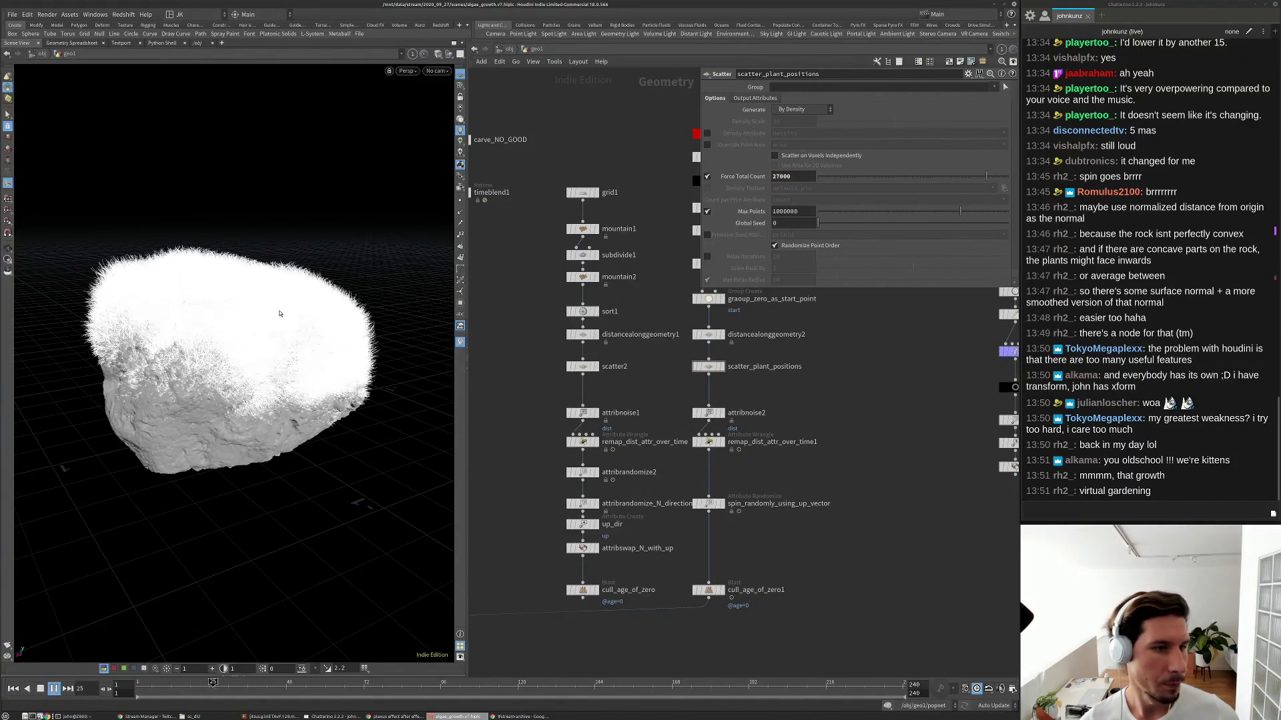
key(Up)
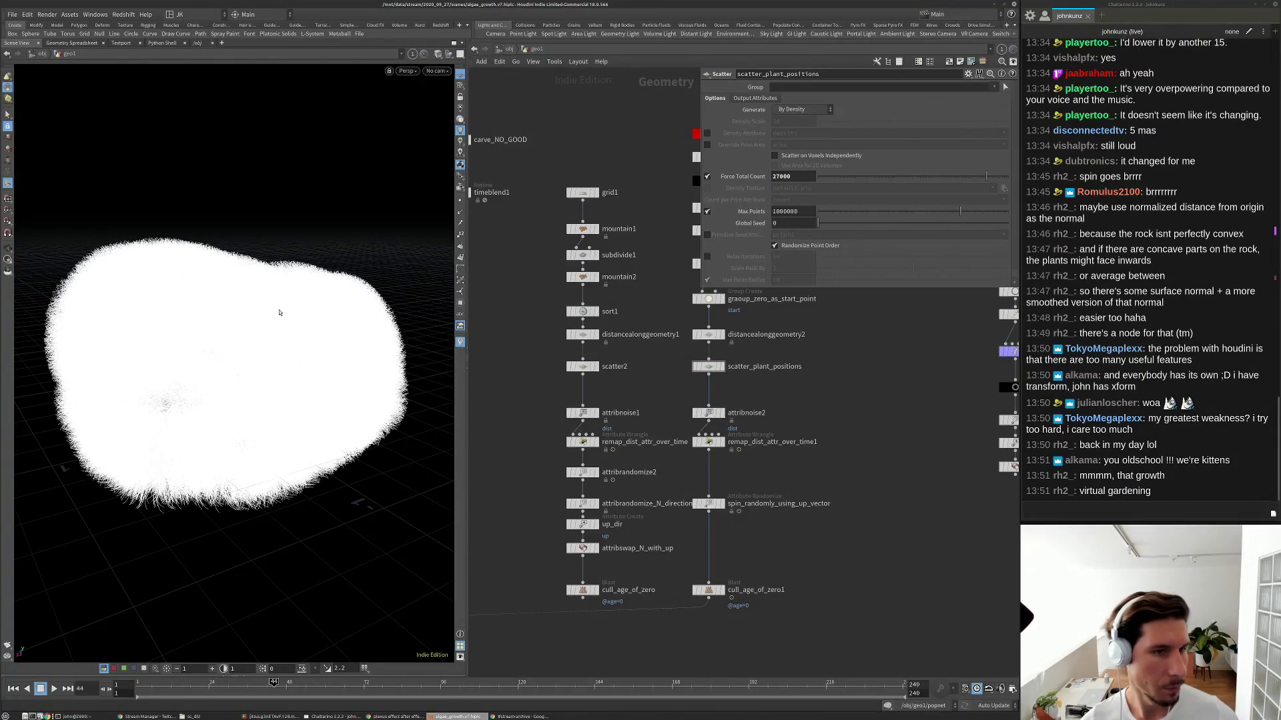
alt+drag(227, 332, 107, 298)
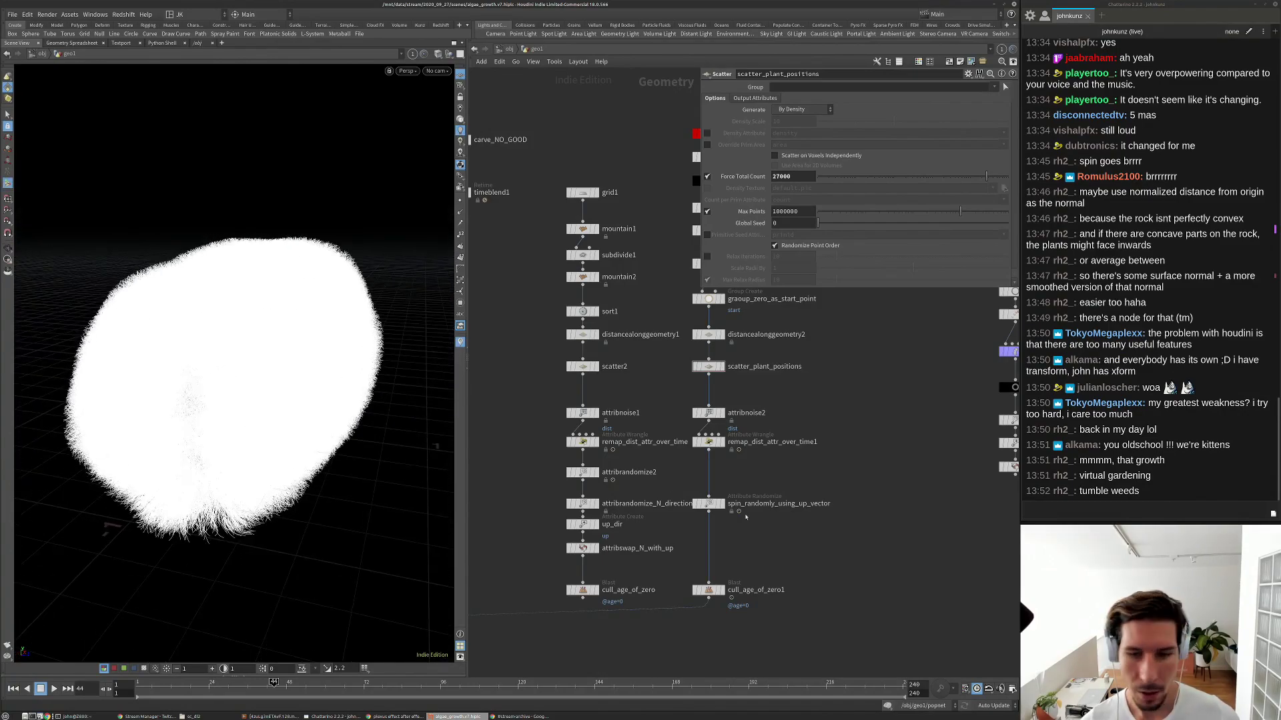
scroll(748, 512, down, 3)
scroll(868, 481, down, 2)
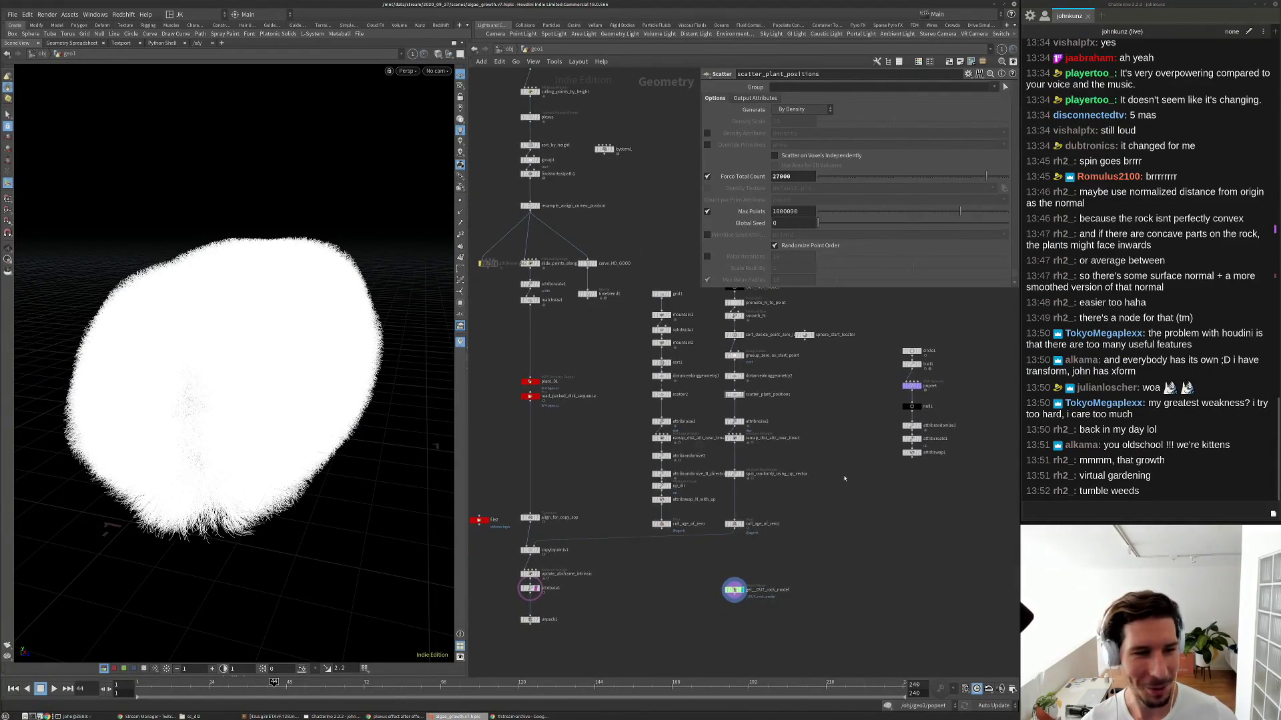
middle_drag(801, 483, 825, 436)
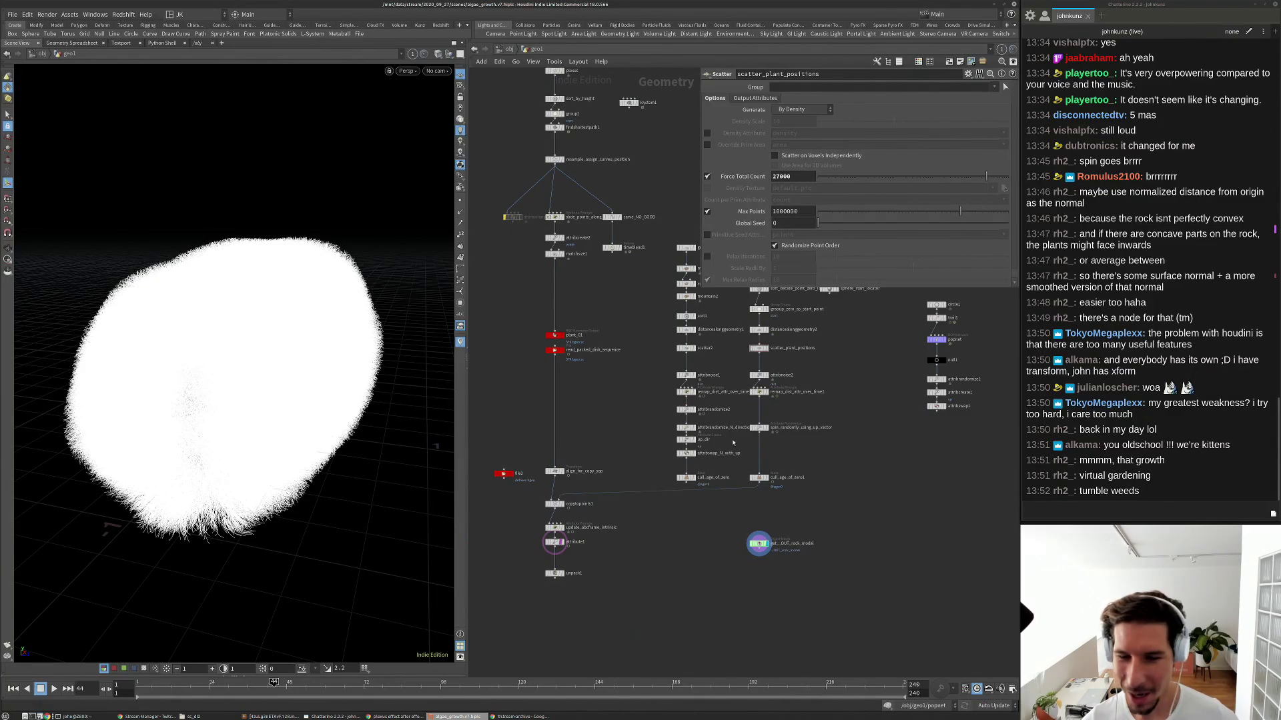
scroll(776, 399, up, 3)
scroll(775, 475, up, 3)
scroll(773, 475, down, 5)
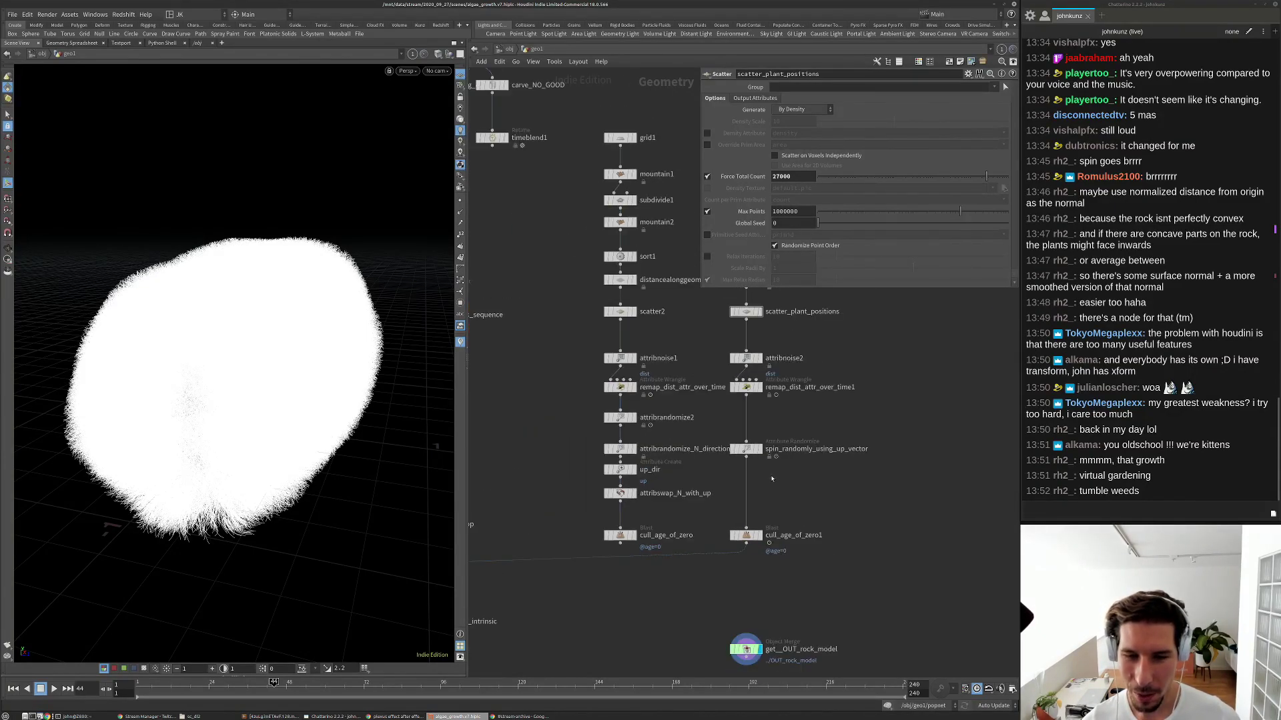
scroll(748, 410, up, 2)
scroll(747, 408, down, 3)
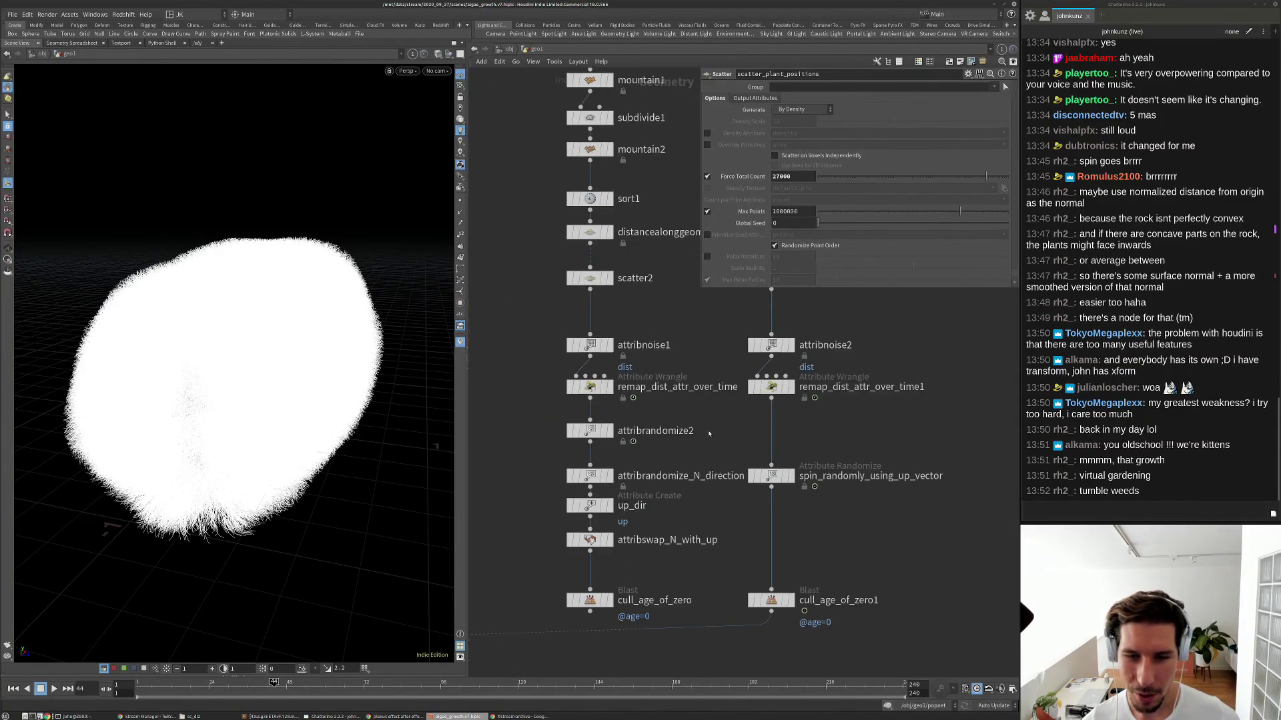
scroll(737, 465, up, 3)
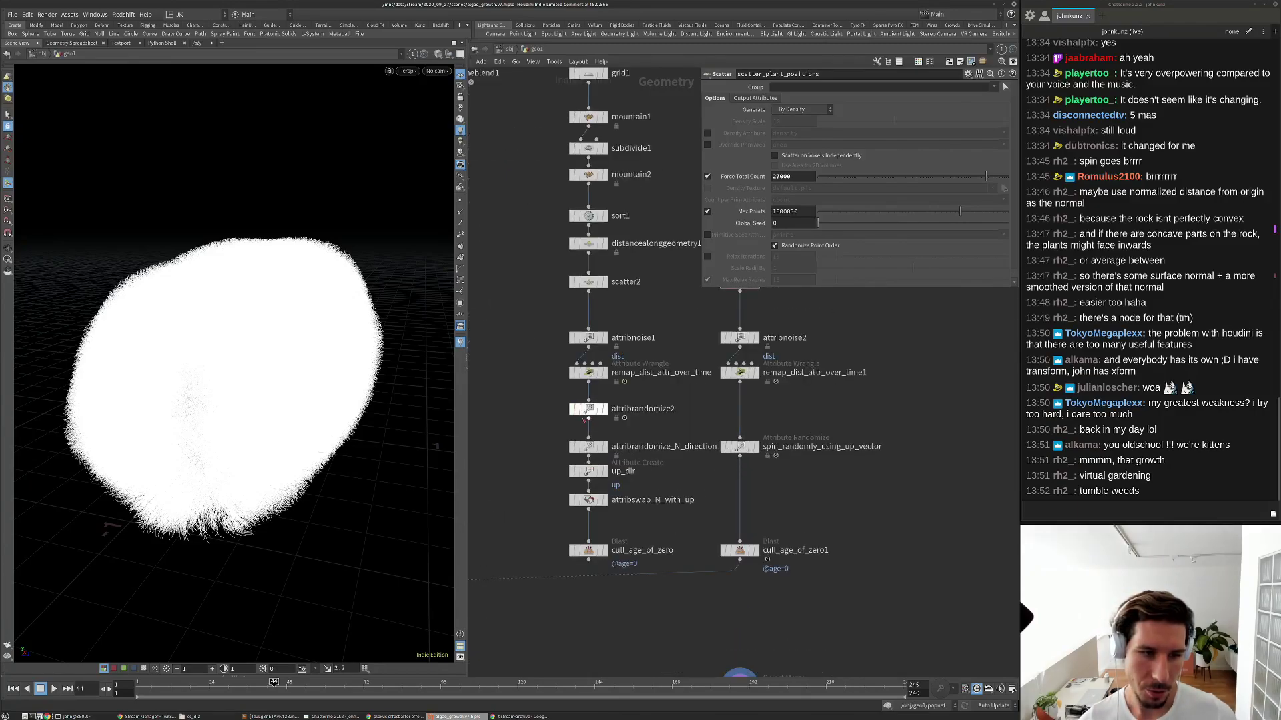
Insert an Attribute Randomize node on the spin-to-cull wire and name it random_pscale.
click(587, 410)
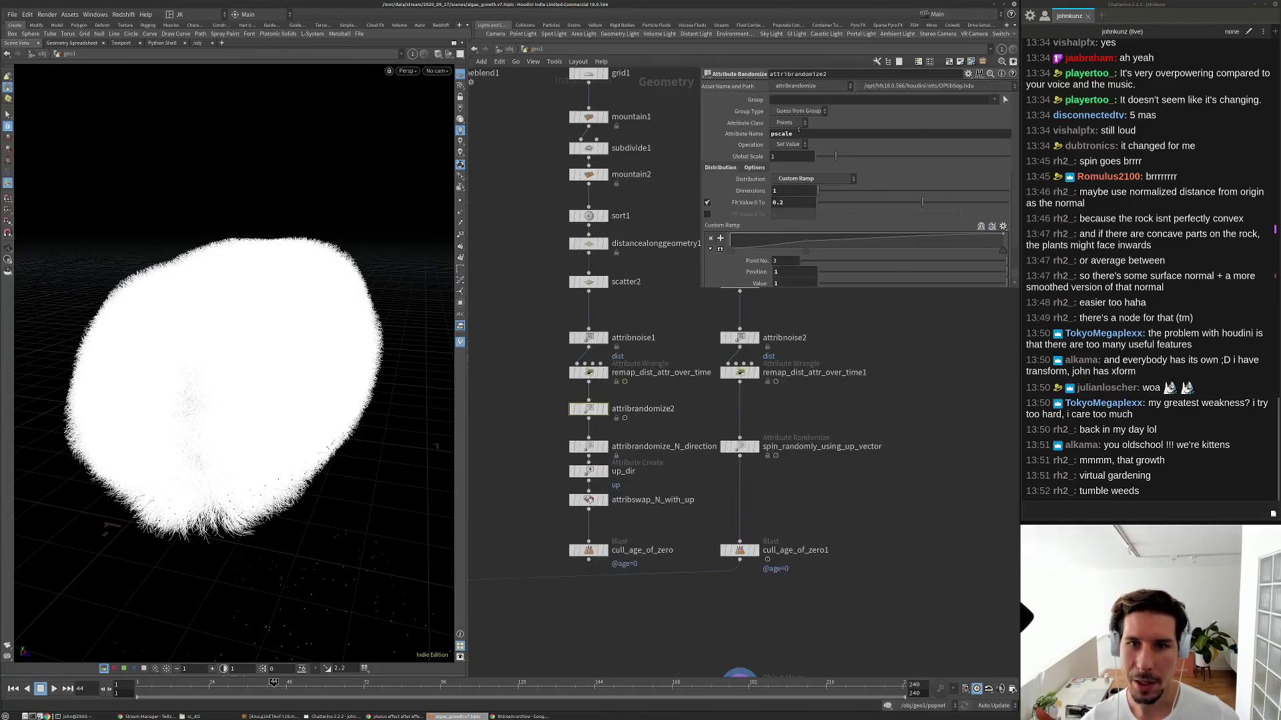
key(Tab)
text(ra)
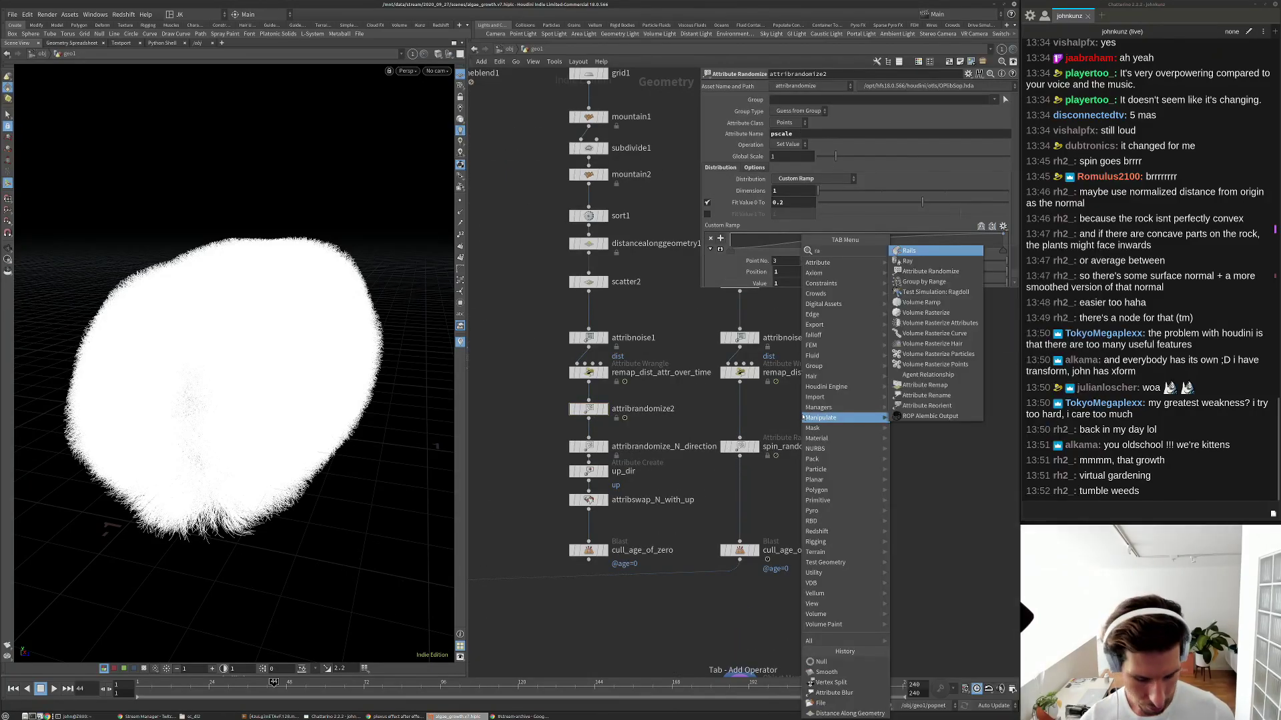
text(nd)
click(929, 250)
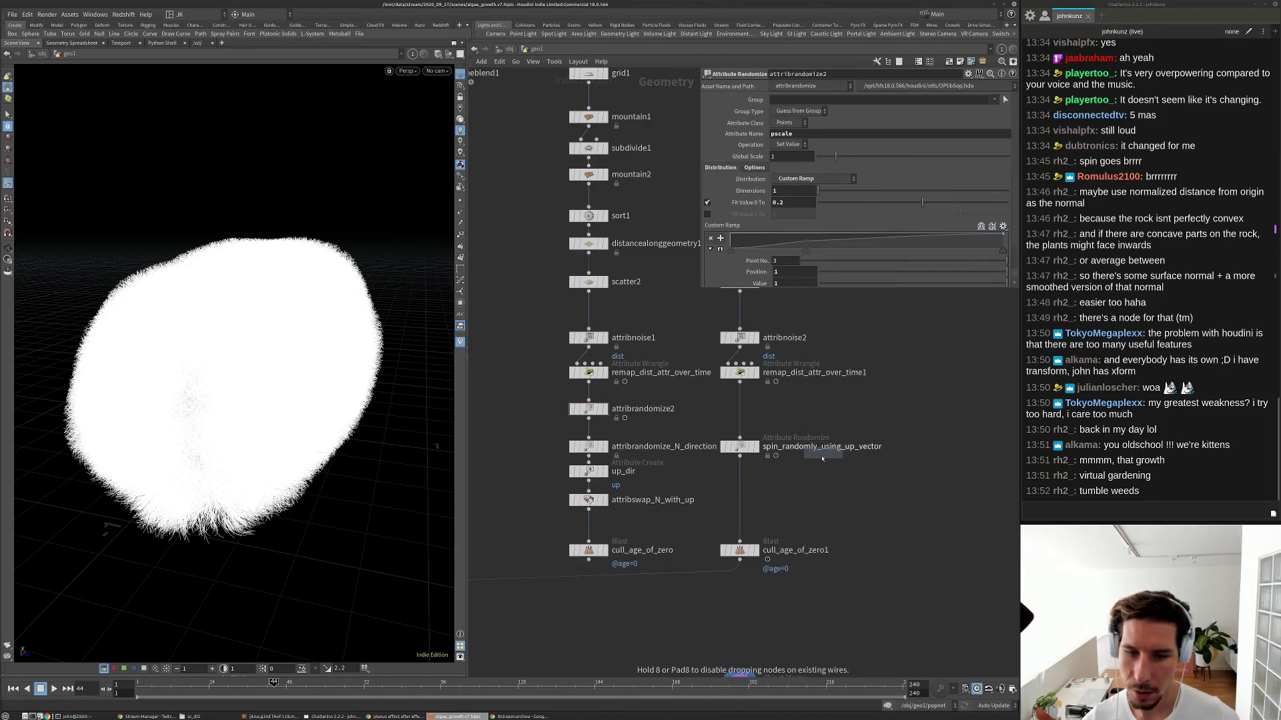
click(739, 505)
double_click(807, 500)
text(r)
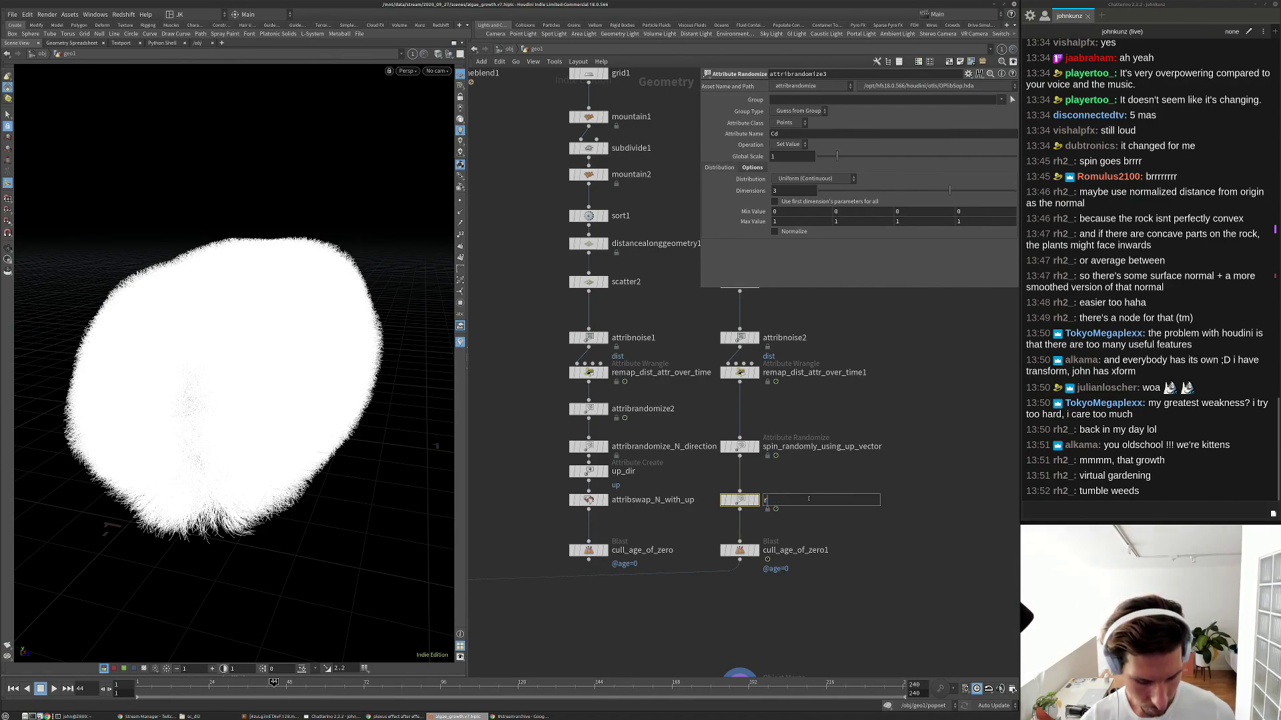
text(andom_pscale)
key(Return)
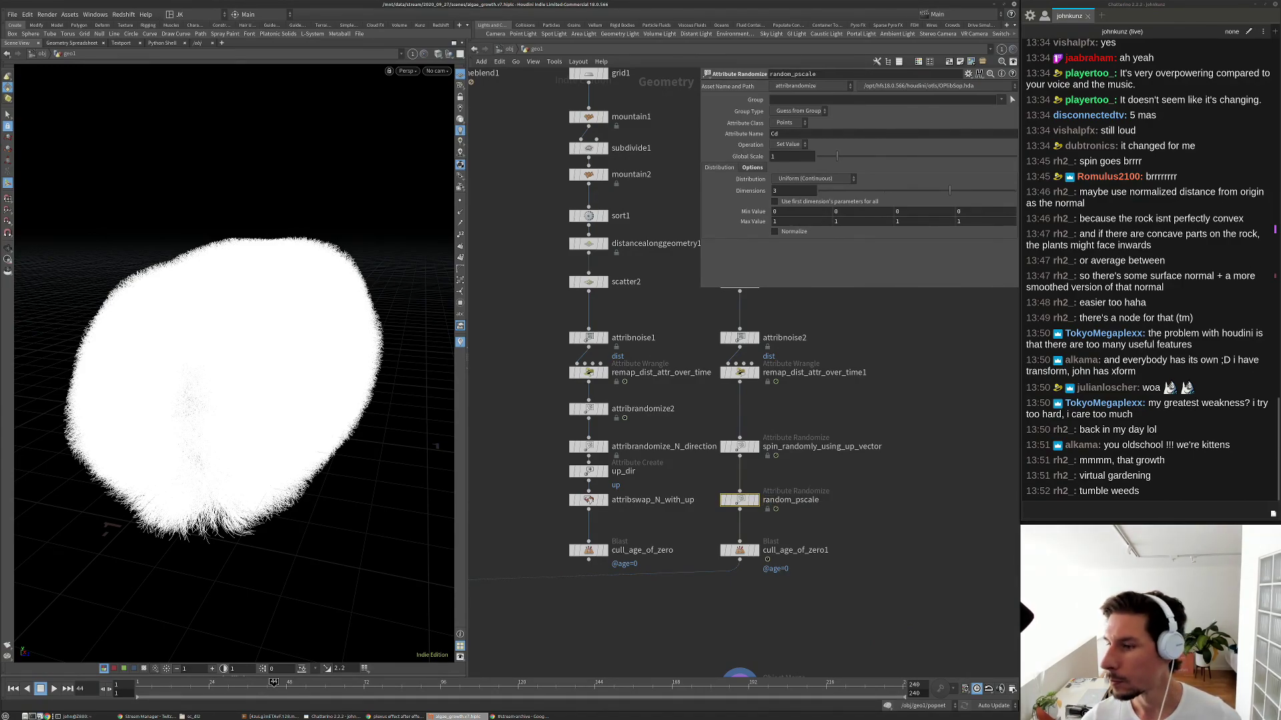
Switch to the chat window and paste the algorithmicbotany.org link.
key(alt+Tab)
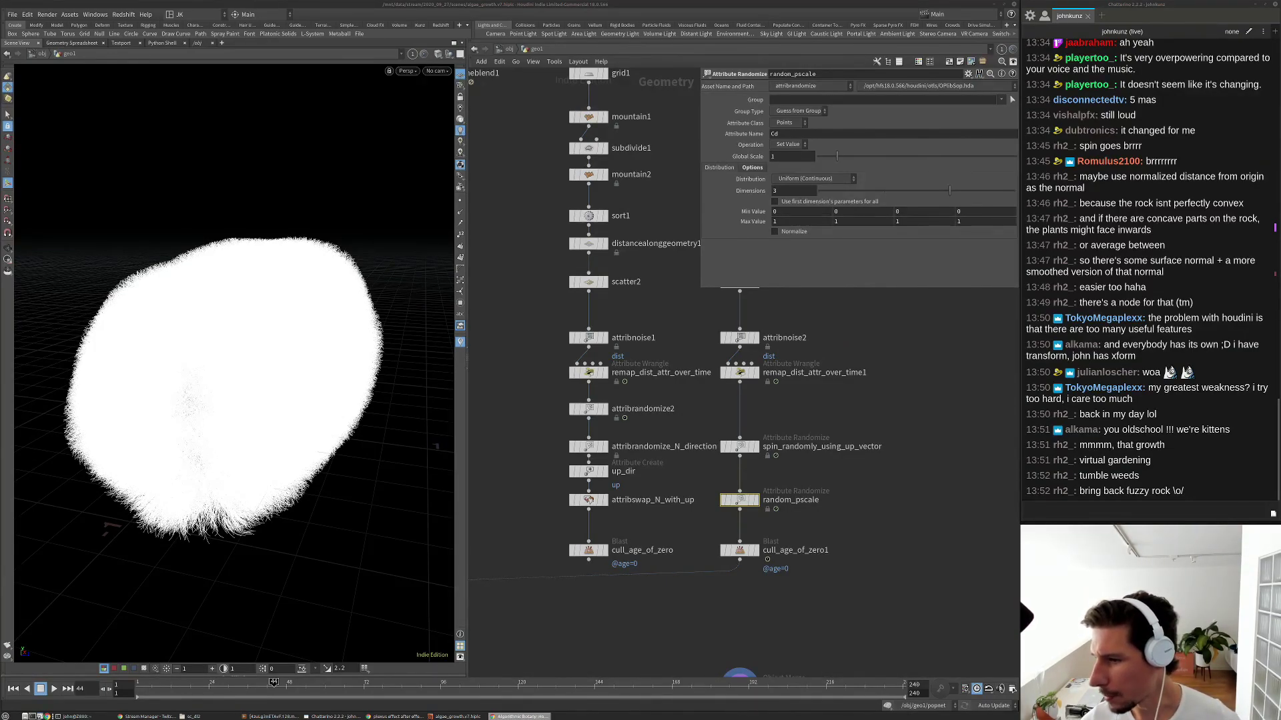
click(1137, 508)
text(http://algorithmicbotany.org/)
Post the link, then browse algorithmicbotany.org Publications to The Algorithmic Beauty of Plants.
key(Return)
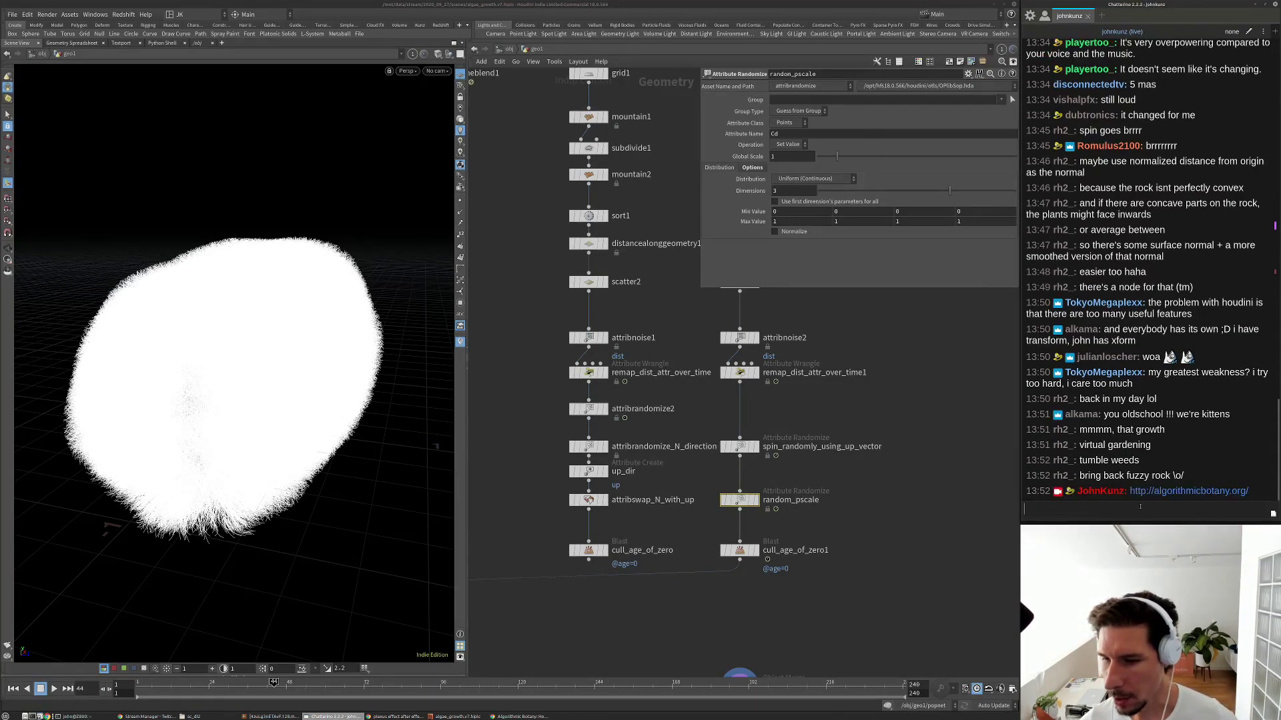
click(1187, 491)
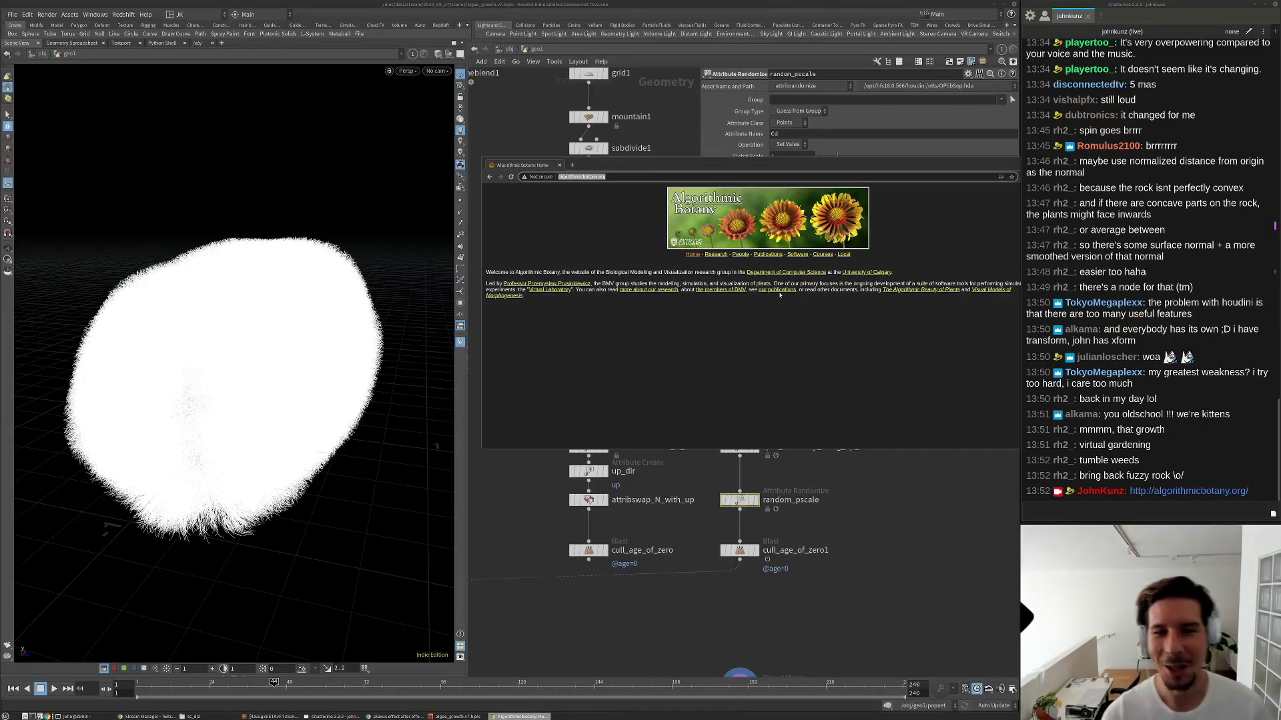
click(768, 254)
scroll(692, 342, down, 4)
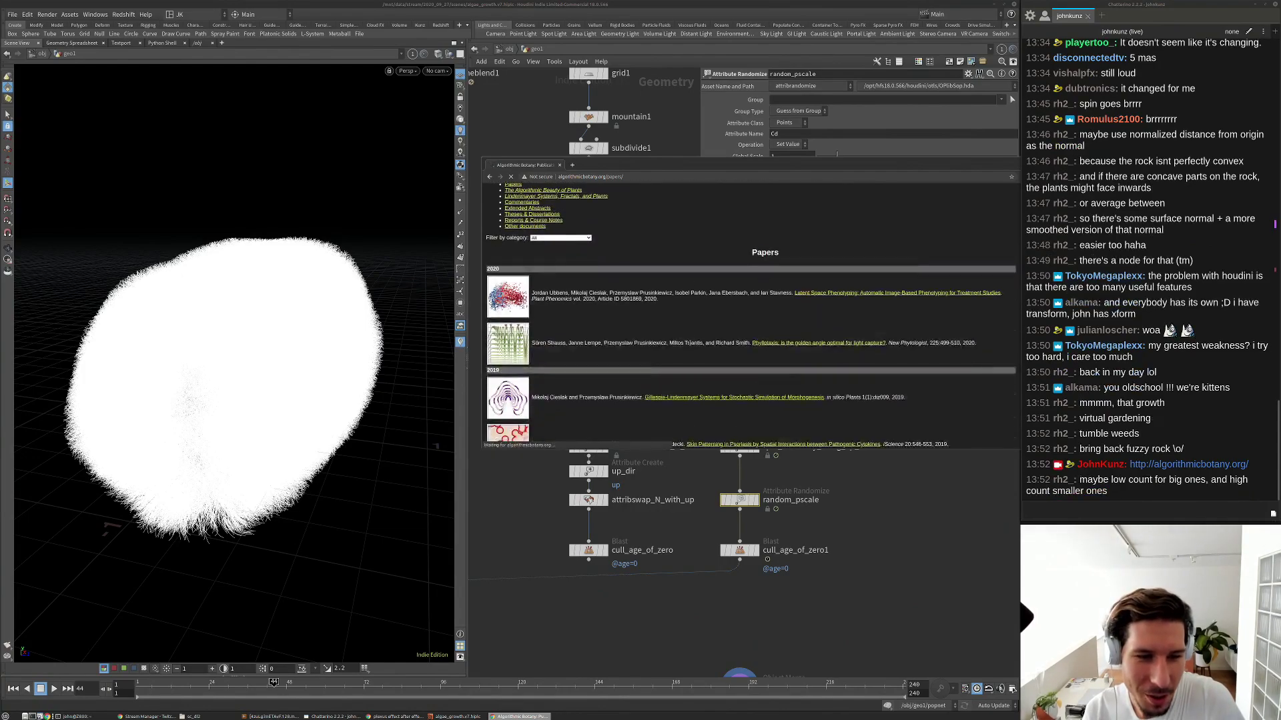
scroll(552, 297, up, 3)
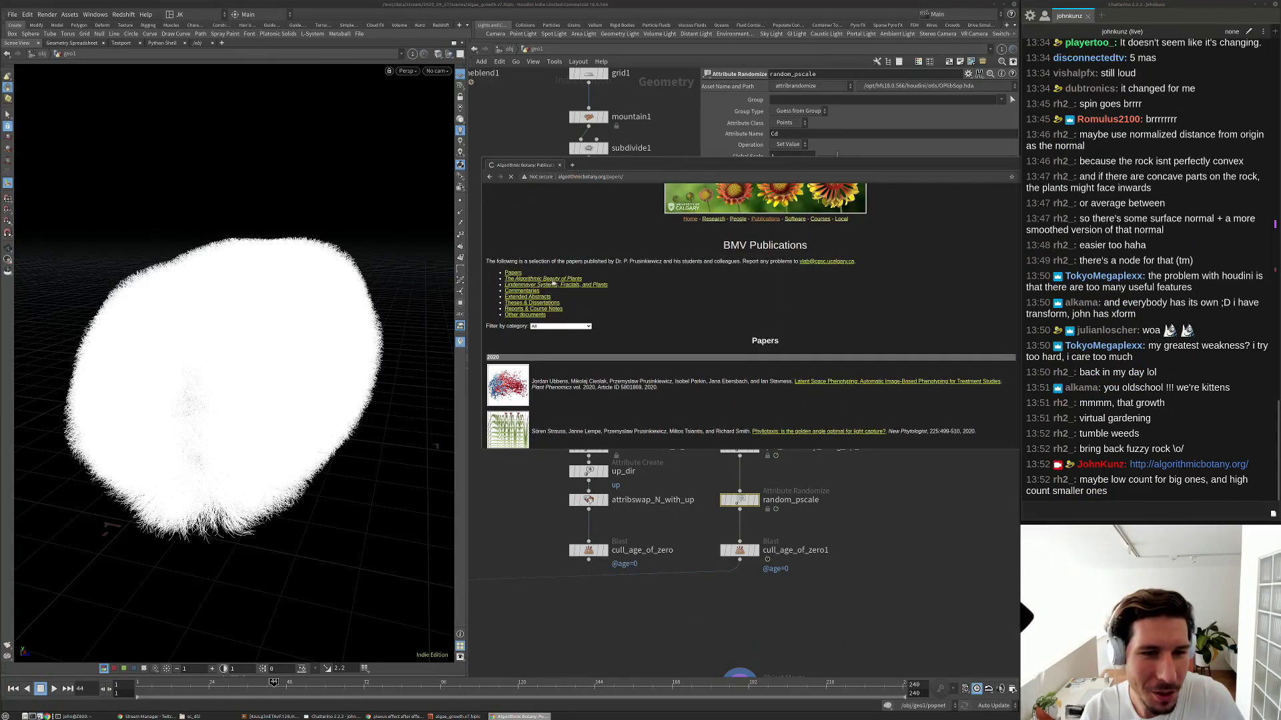
click(553, 279)
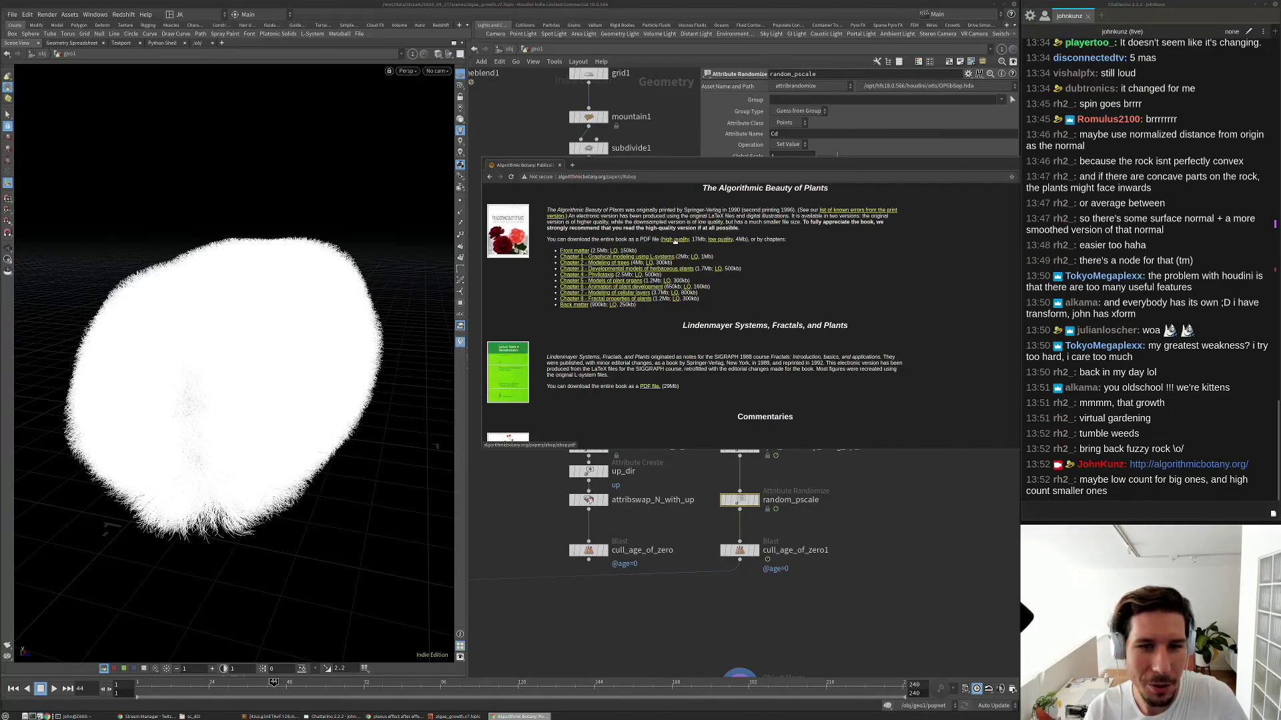
Open the high quality PDF and scroll to section 1.2 DOL-systems.
click(675, 241)
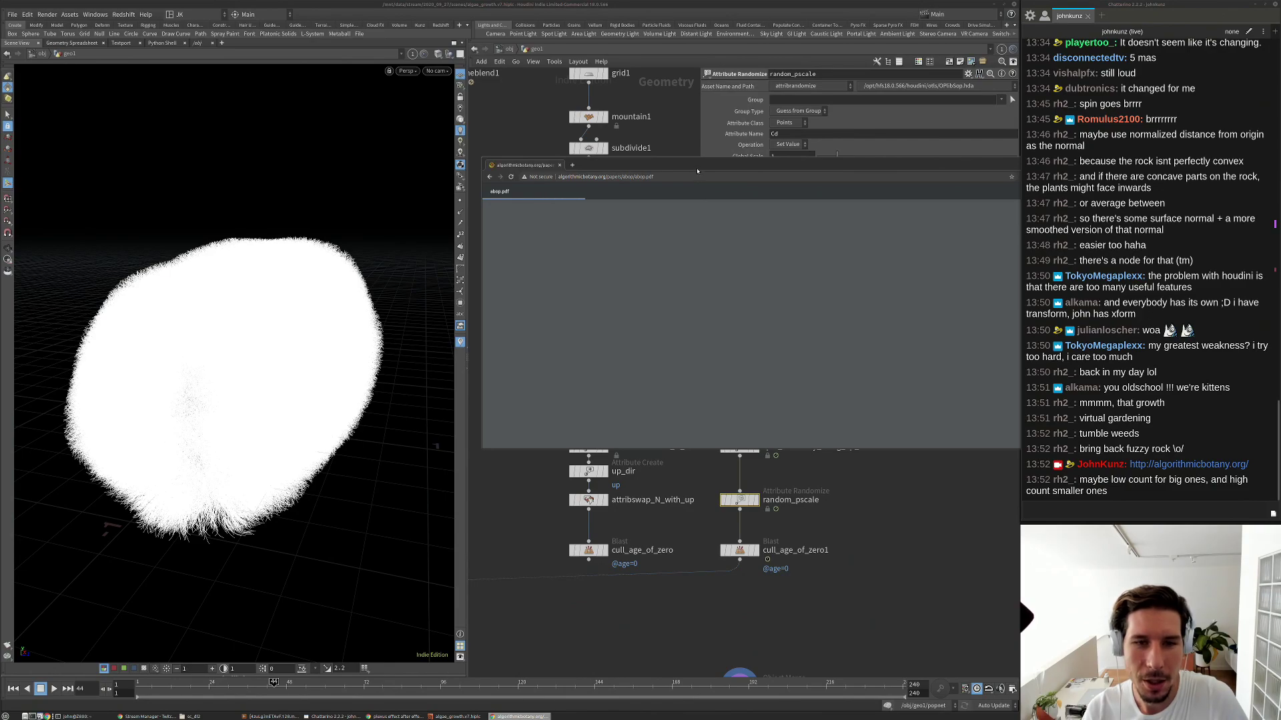
drag(698, 166, 608, 156)
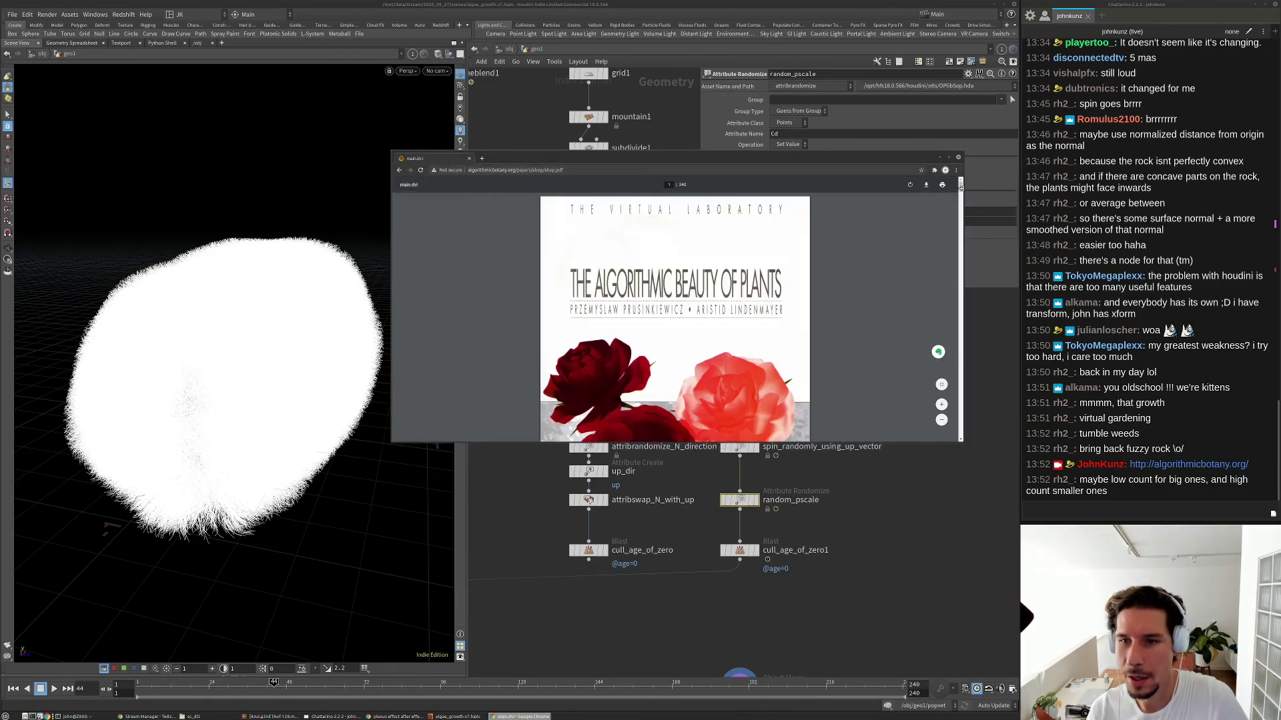
scroll(946, 206, down, 8)
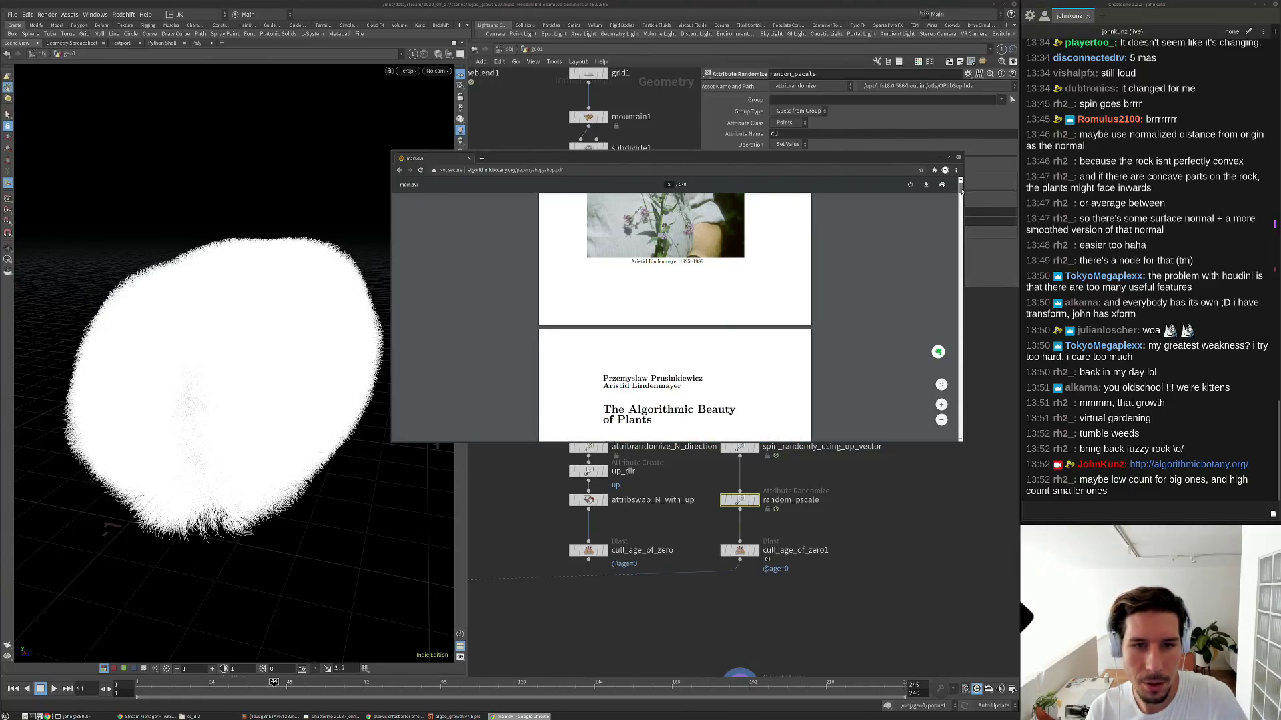
scroll(659, 302, up, 3)
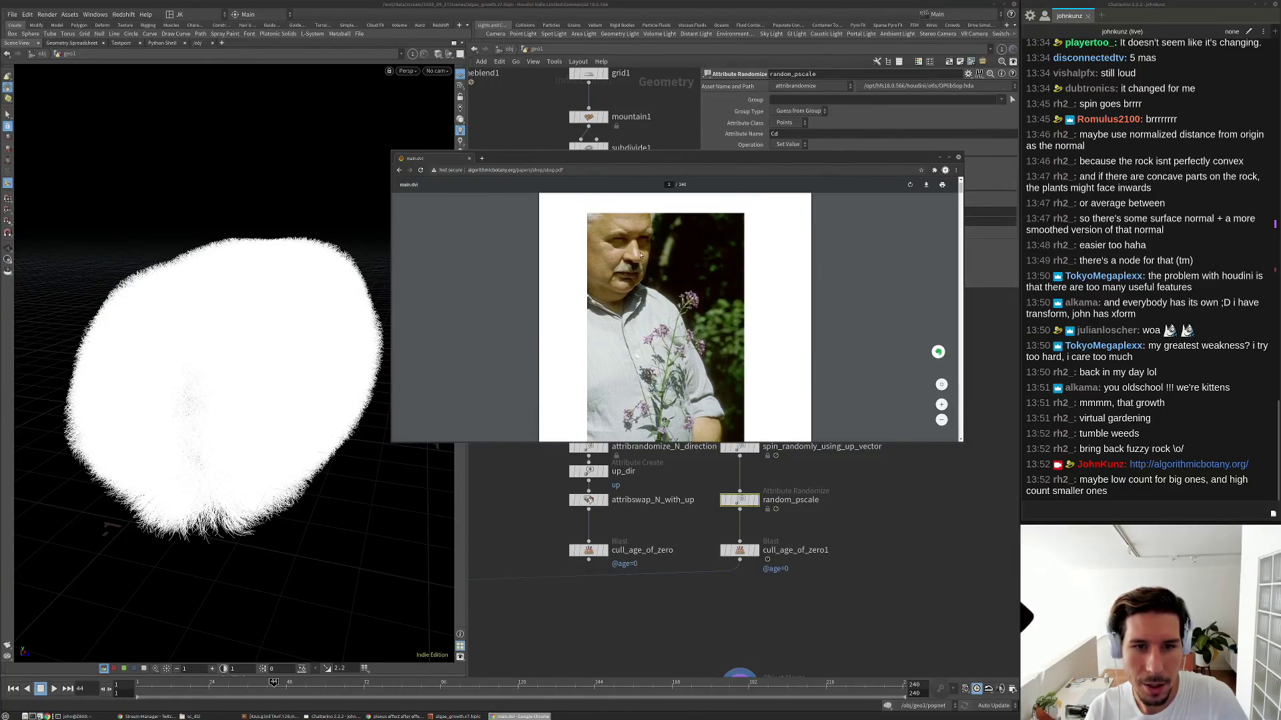
drag(960, 188, 960, 203)
scroll(961, 202, up, 3)
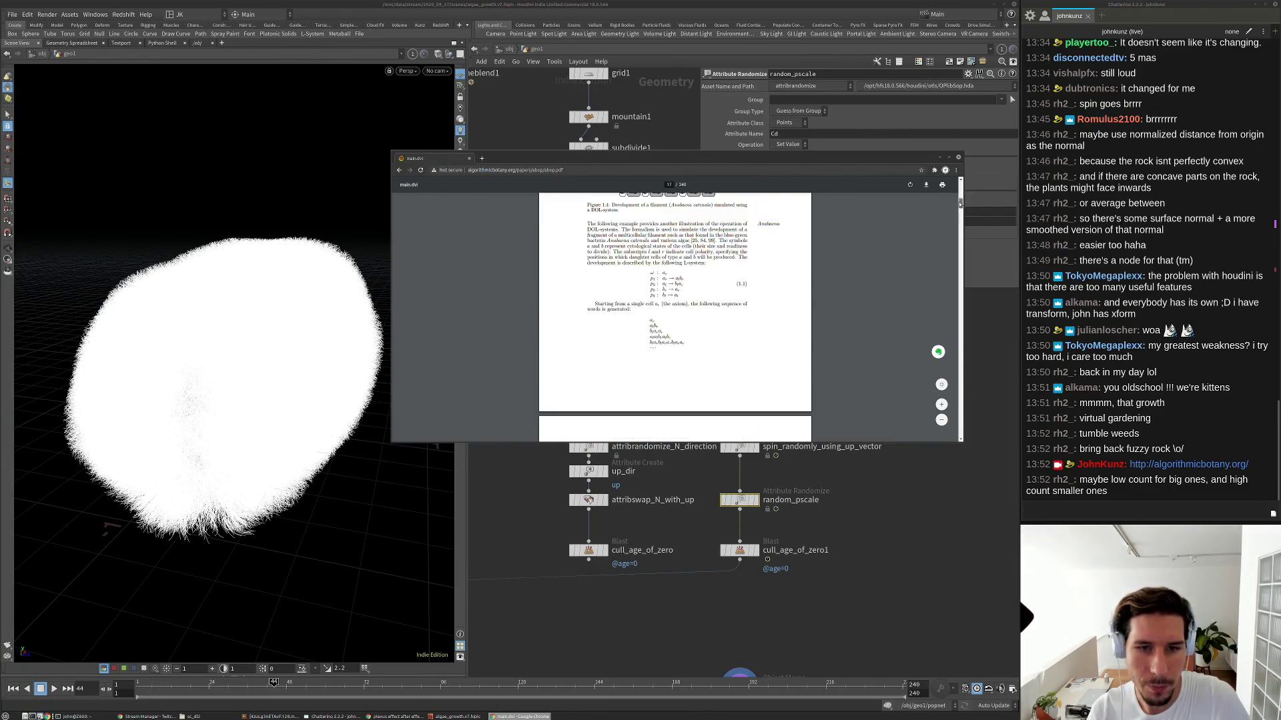
scroll(961, 202, down, 5)
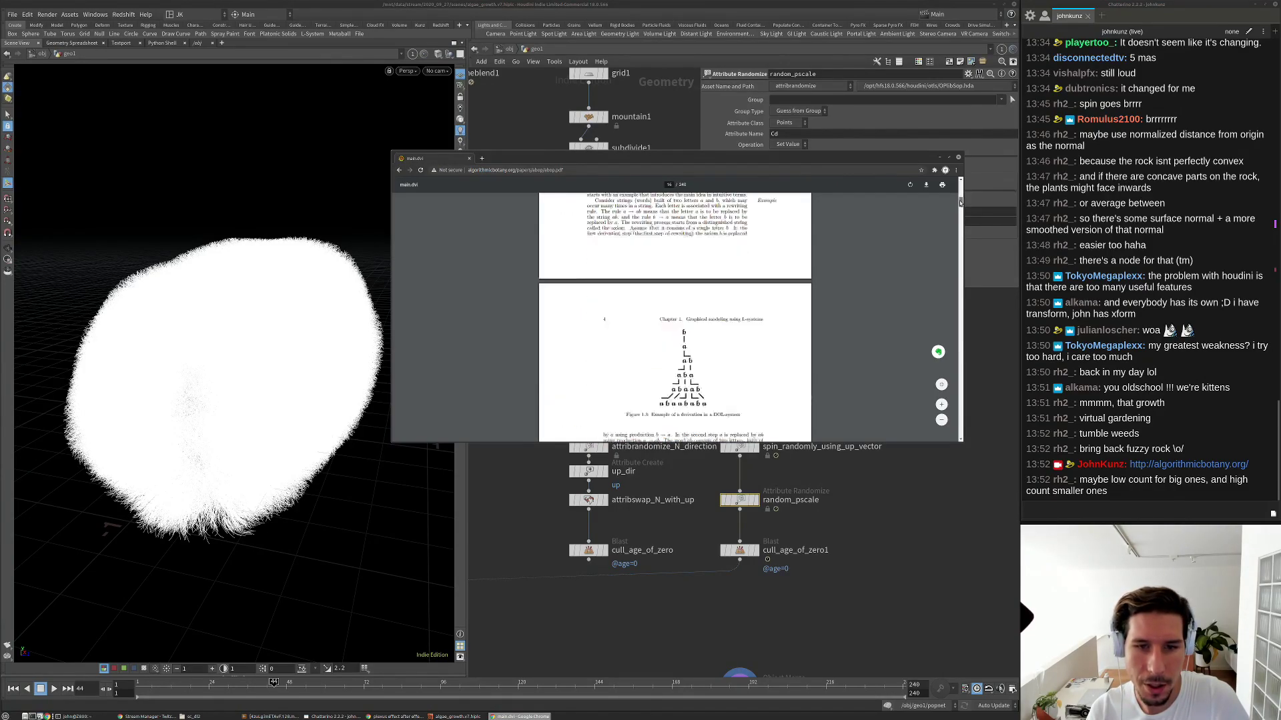
scroll(961, 203, up, 4)
scroll(960, 202, up, 2)
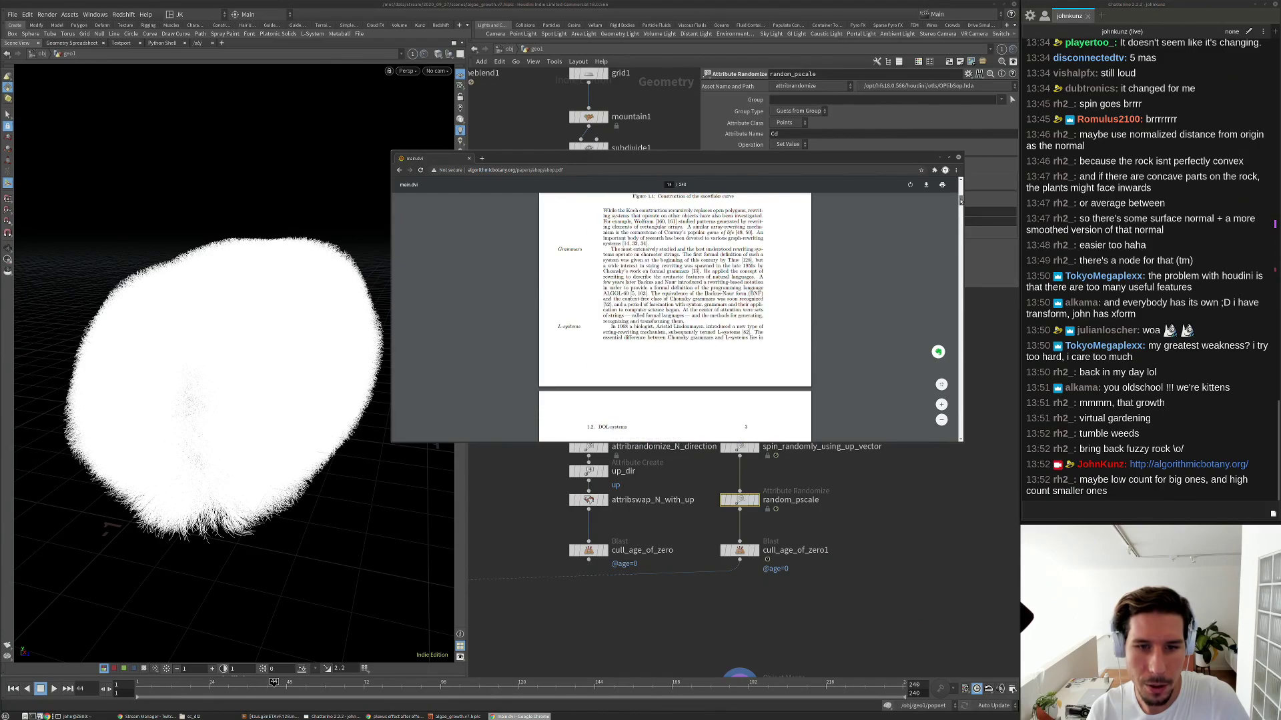
scroll(662, 355, up, 1)
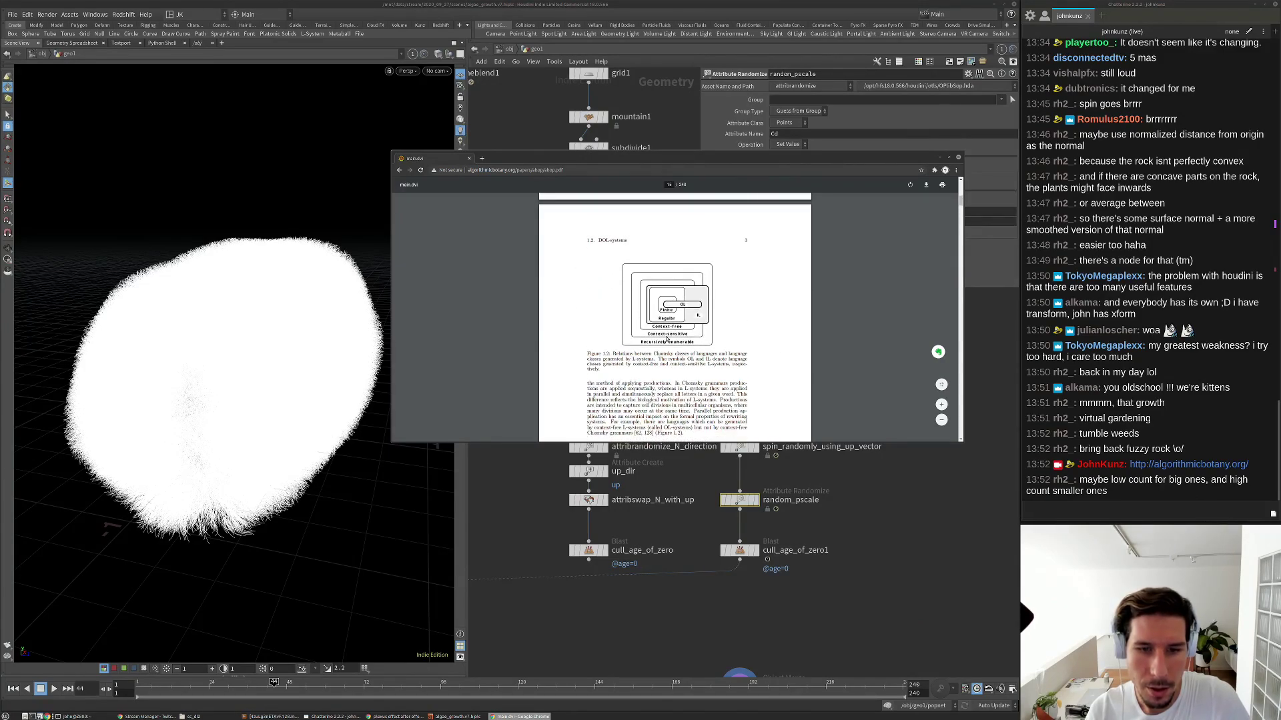
scroll(676, 333, down, 1)
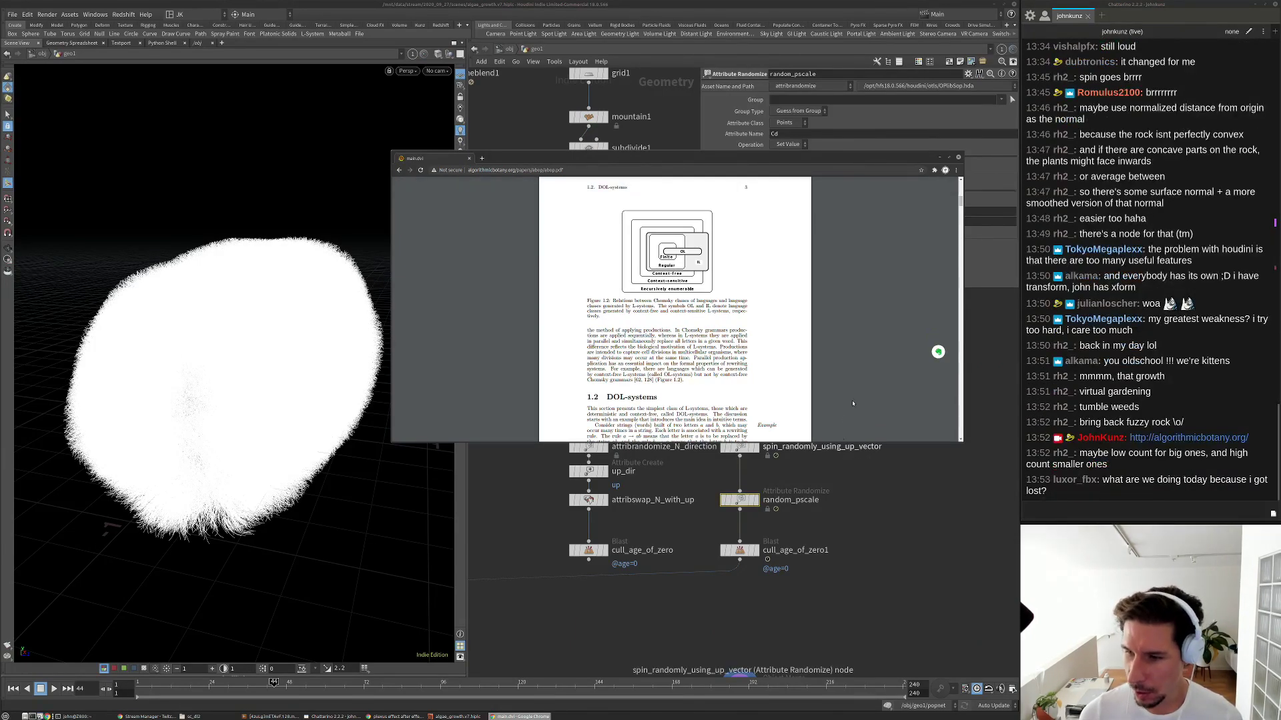
Return to Houdini, fit the network, and display attribute1 in the viewport.
click(869, 515)
key(h)
scroll(659, 524, up, 3)
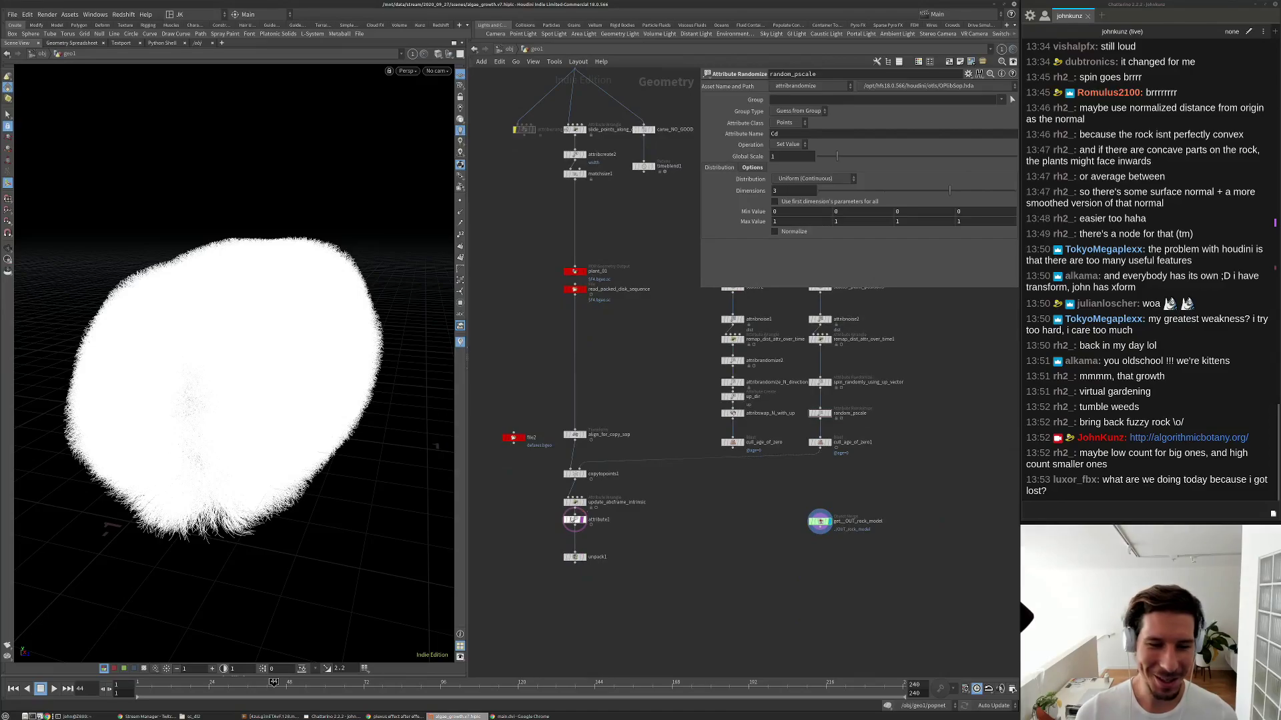
click(591, 524)
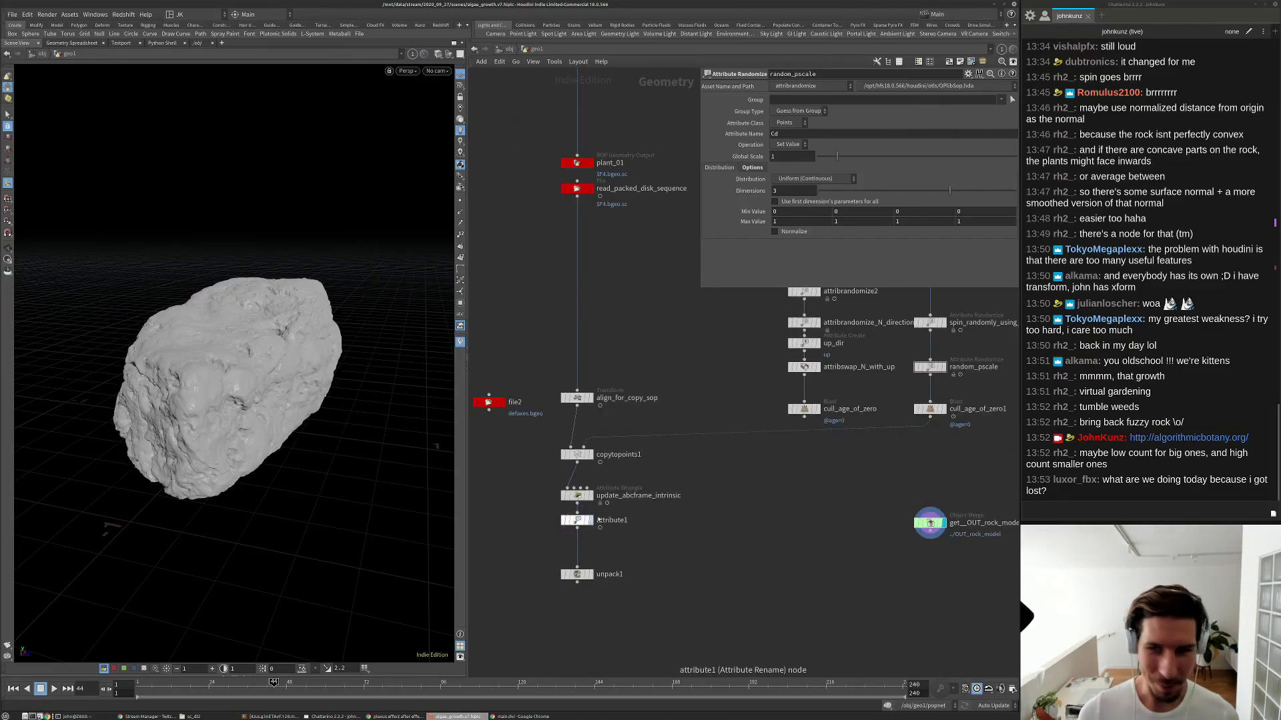
scroll(1147, 267, up, 10)
Post the YouTube video link in the stream chat.
click(1216, 112)
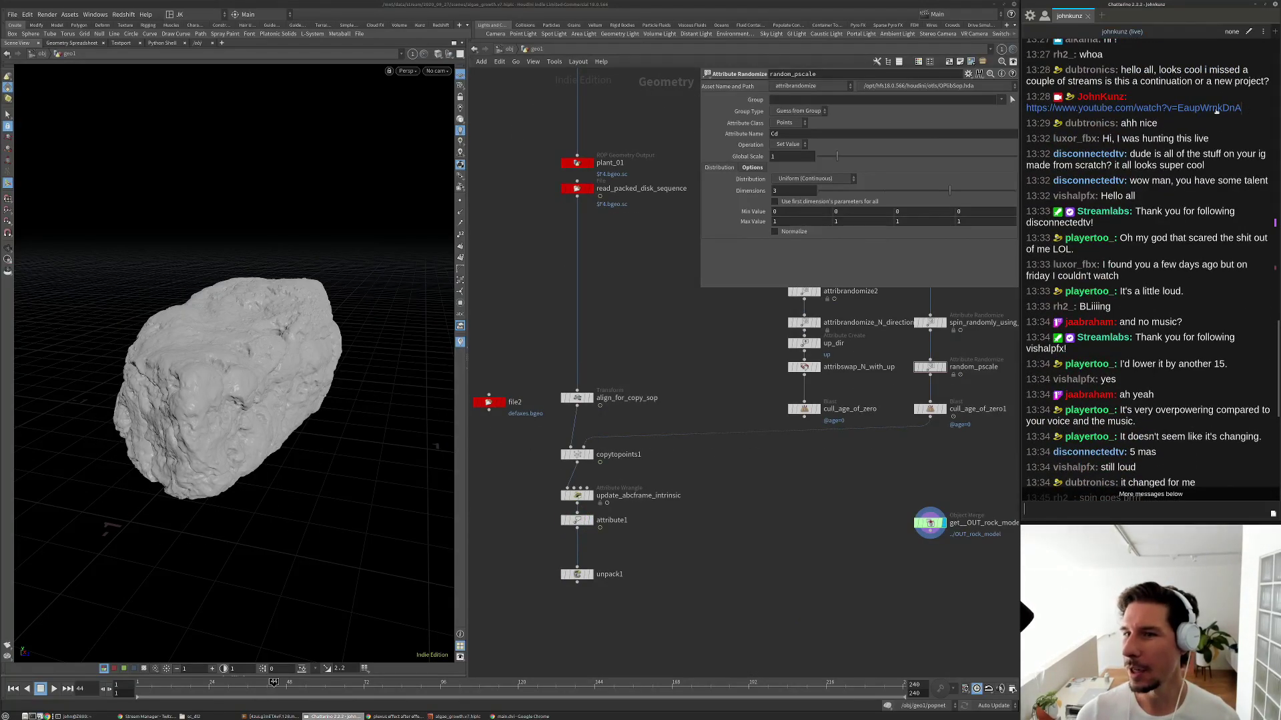
drag(1216, 111, 1019, 111)
key(ctrl+c)
scroll(1141, 293, down, 10)
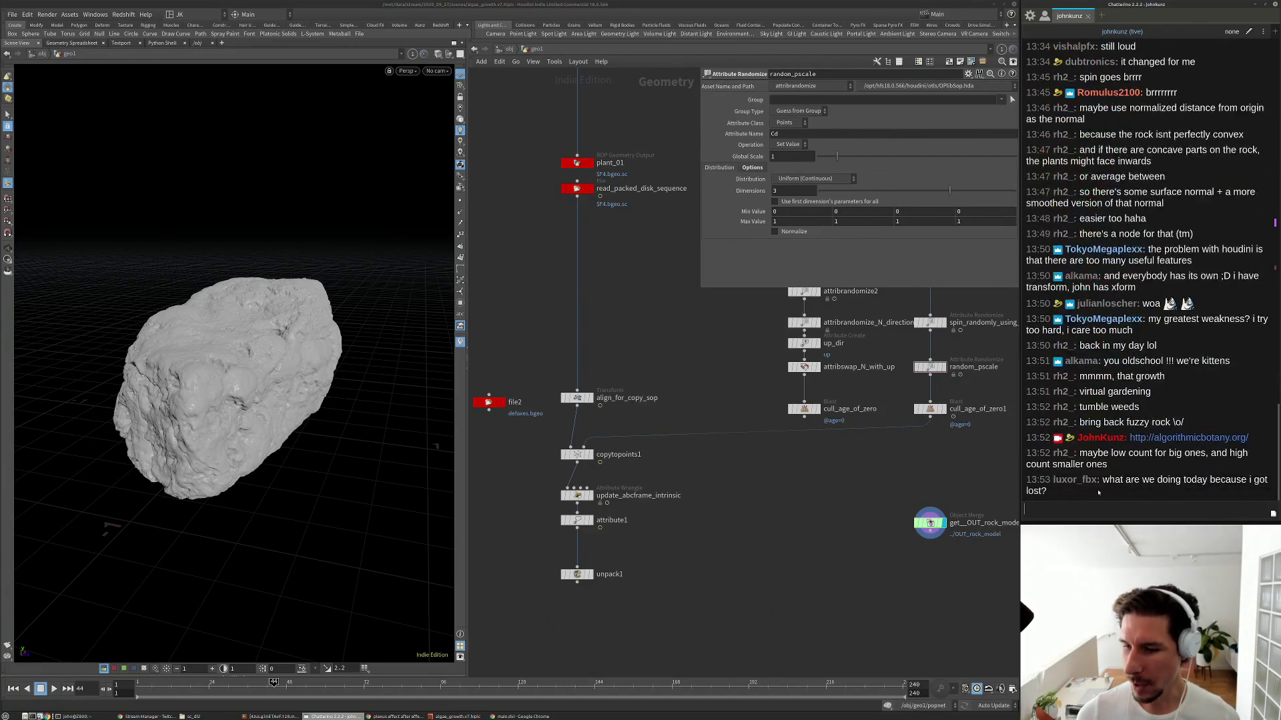
key(ctrl+v)
key(Return)
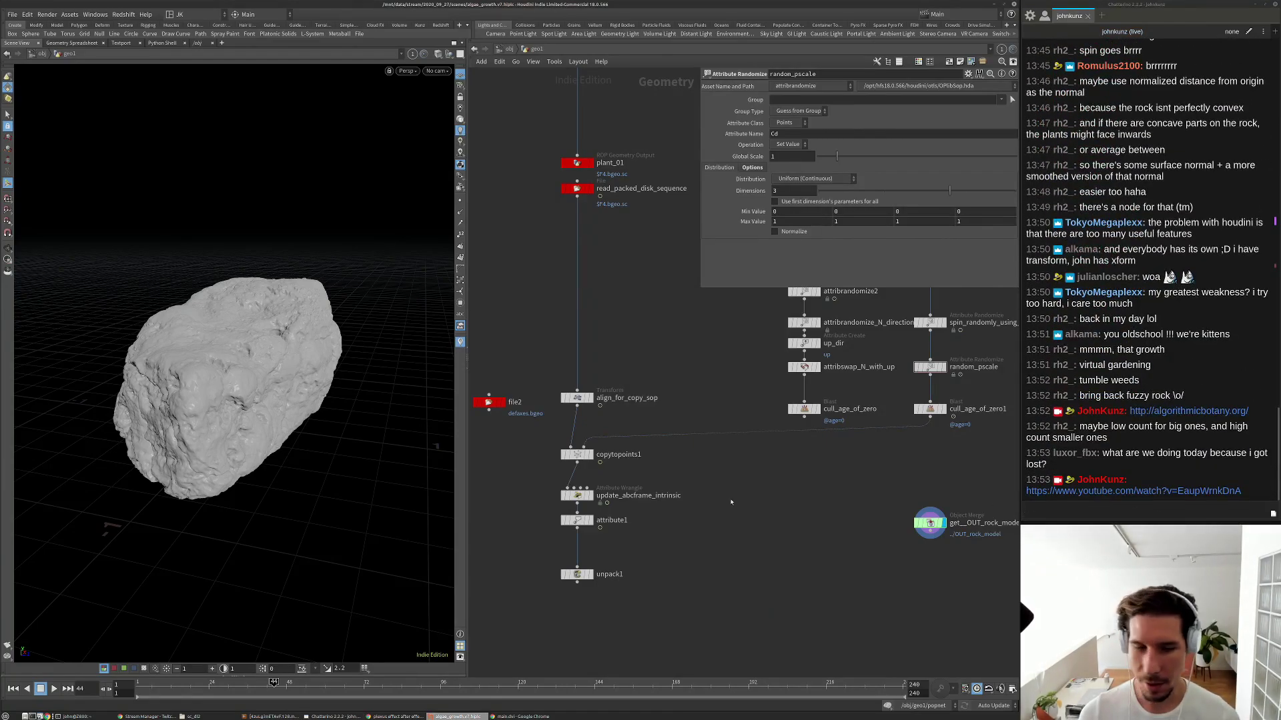
Display attribute1, play the plant growth animation, then stop back at frame 1.
middle_drag(705, 481, 681, 507)
middle_drag(631, 345, 619, 403)
scroll(553, 334, down, 3)
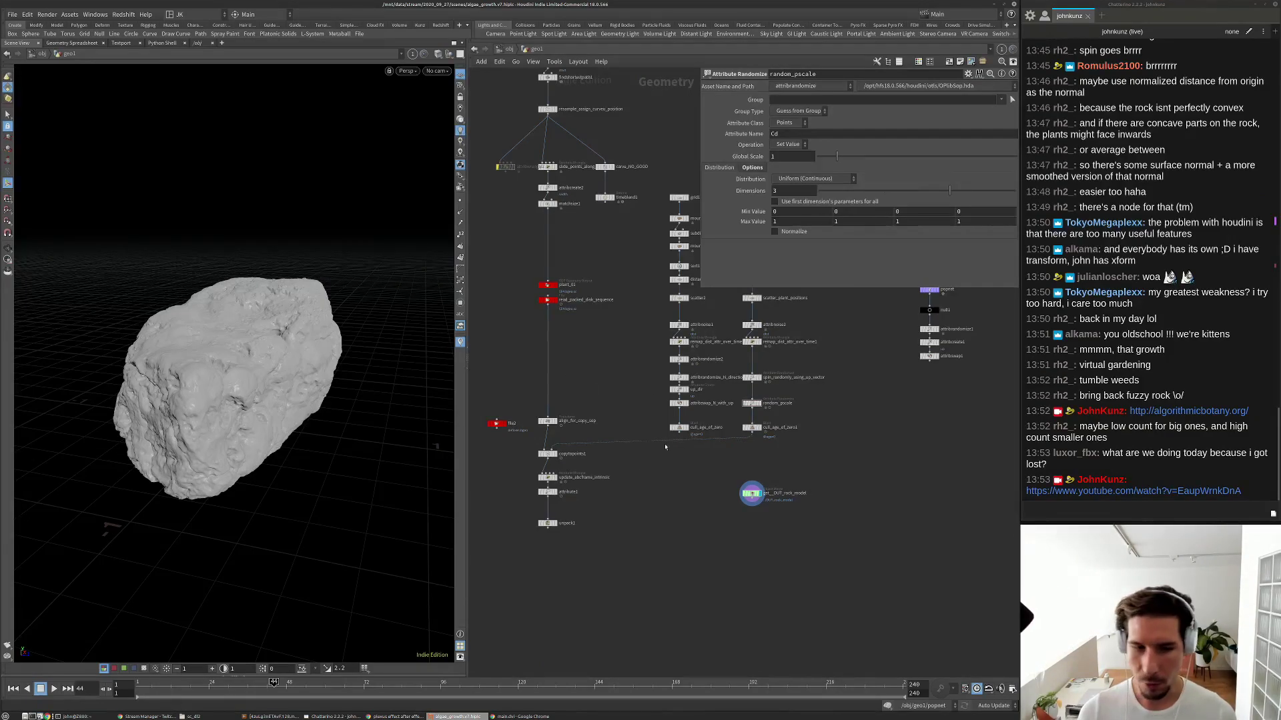
scroll(665, 447, up, 3)
click(527, 502)
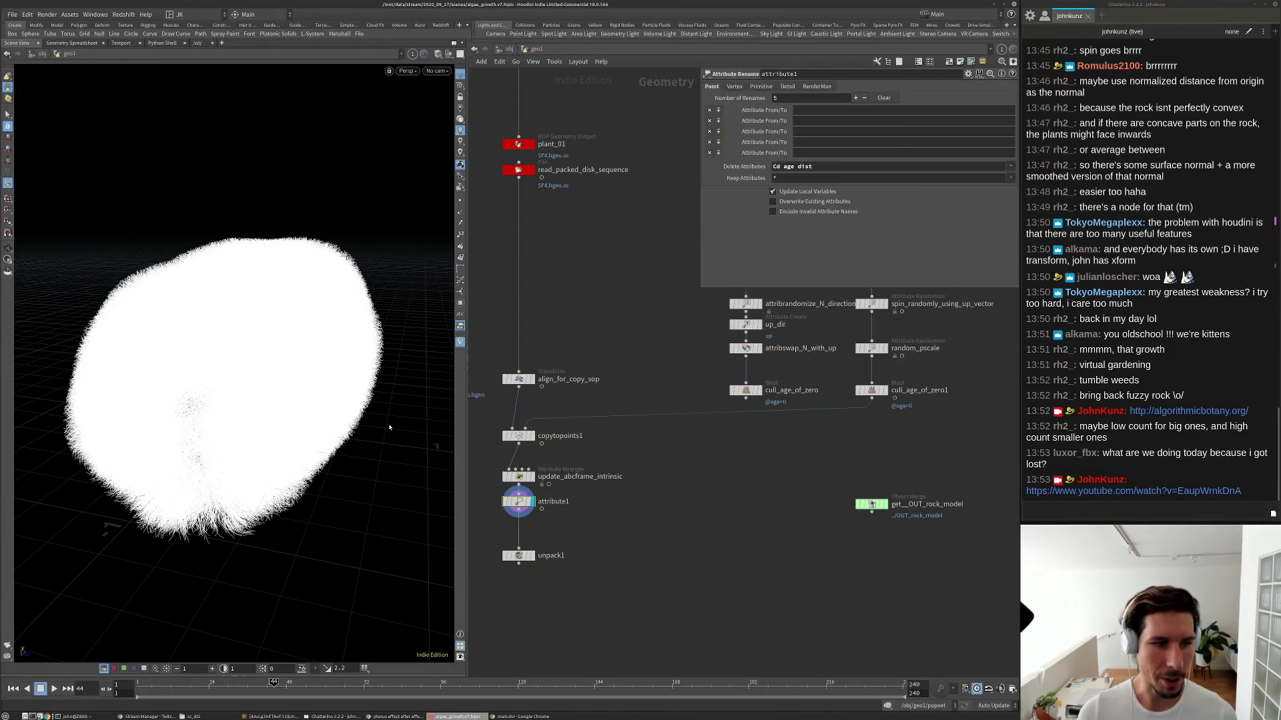
key(ctrl+Up)
key(Up)
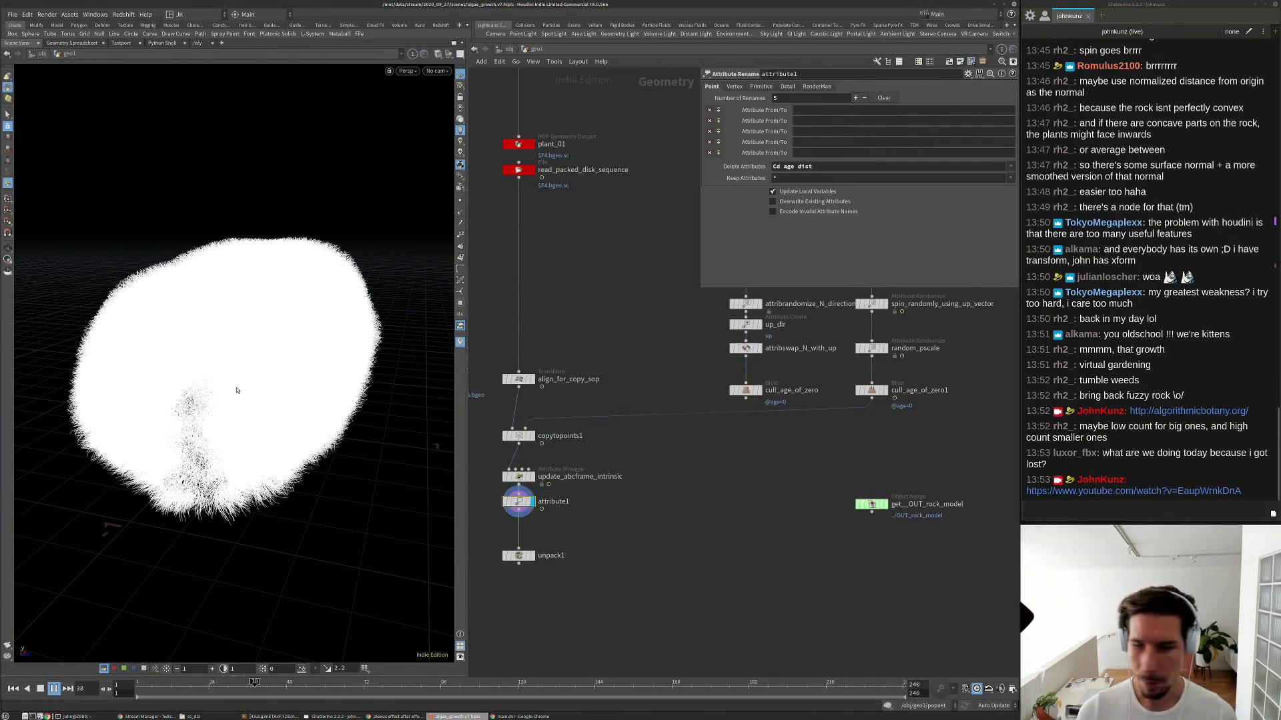
key(ctrl+Up)
Bring the scatter and noise chains into view and open random_pscale's settings.
middle_drag(740, 452, 699, 497)
mouse_move(889, 392)
middle_down()
mouse_move(861, 455)
mouse_move(845, 425)
mouse_move(828, 472)
middle_up()
scroll(701, 401, down, 2)
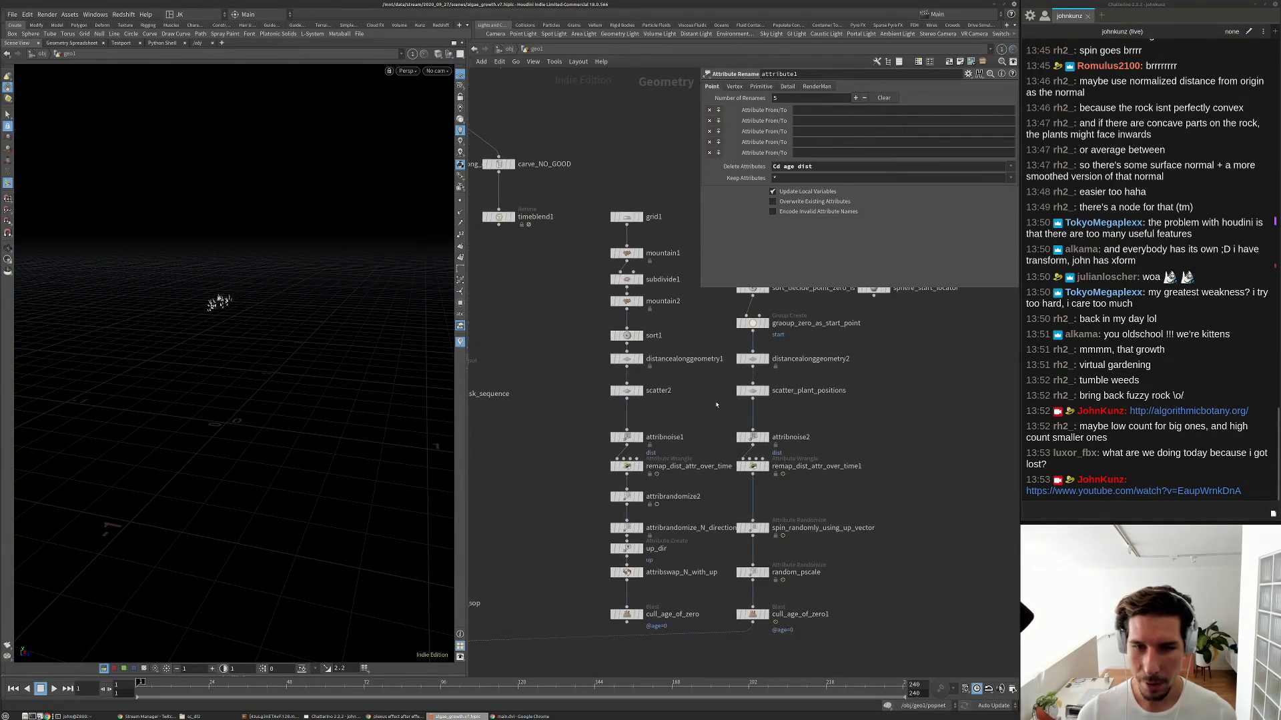
scroll(767, 553, up, 4)
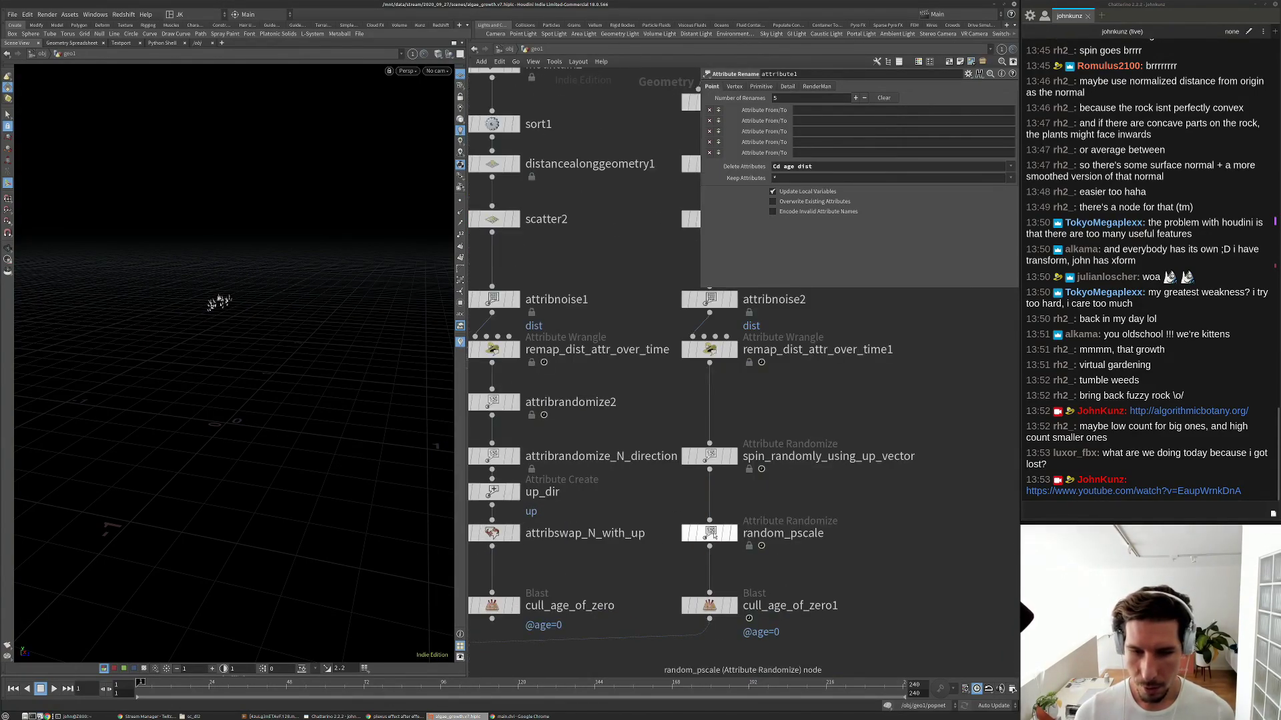
click(709, 533)
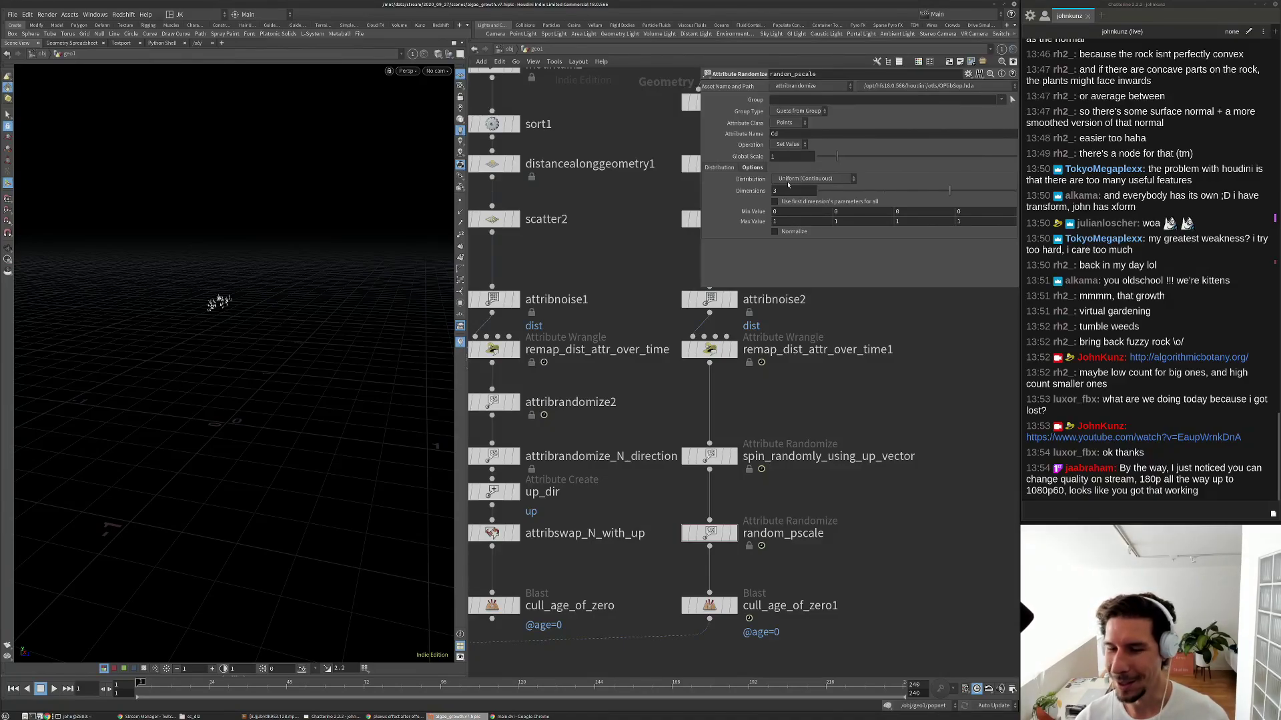
Set random_pscale's attribute name to pscale with a Custom Ramp distribution.
double_click(805, 134)
text(psca)
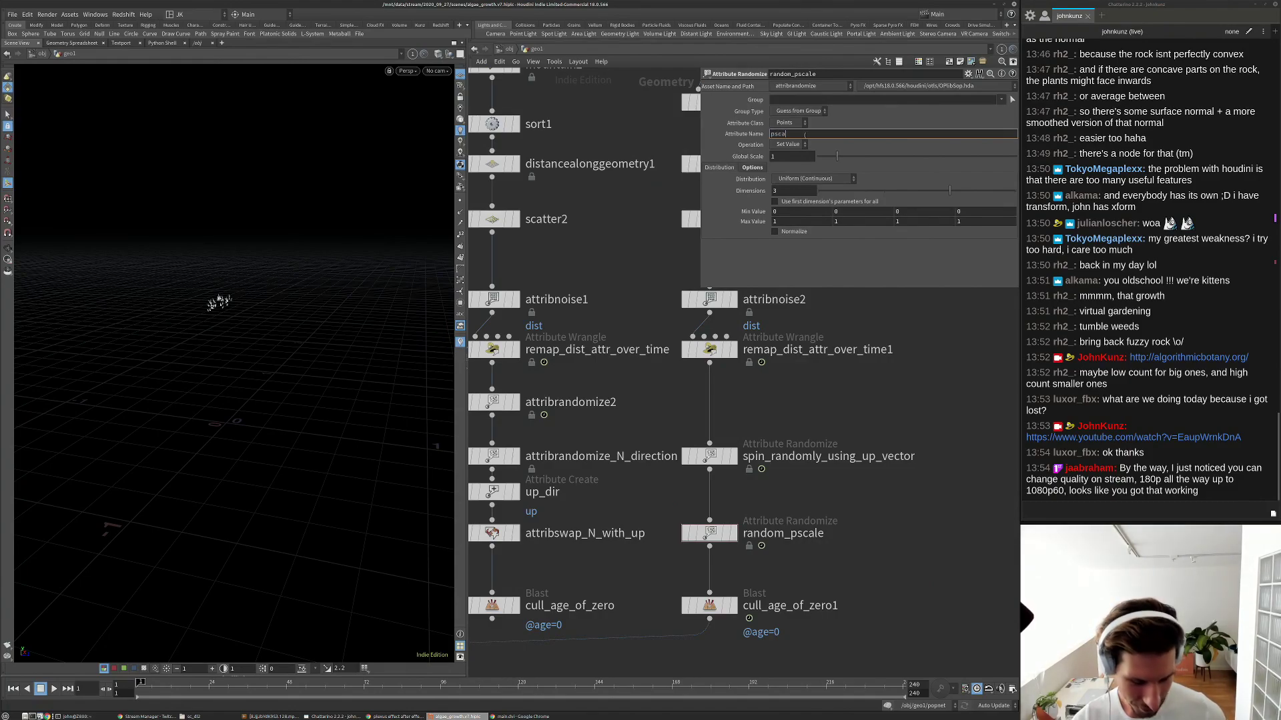
text(le)
key(Return)
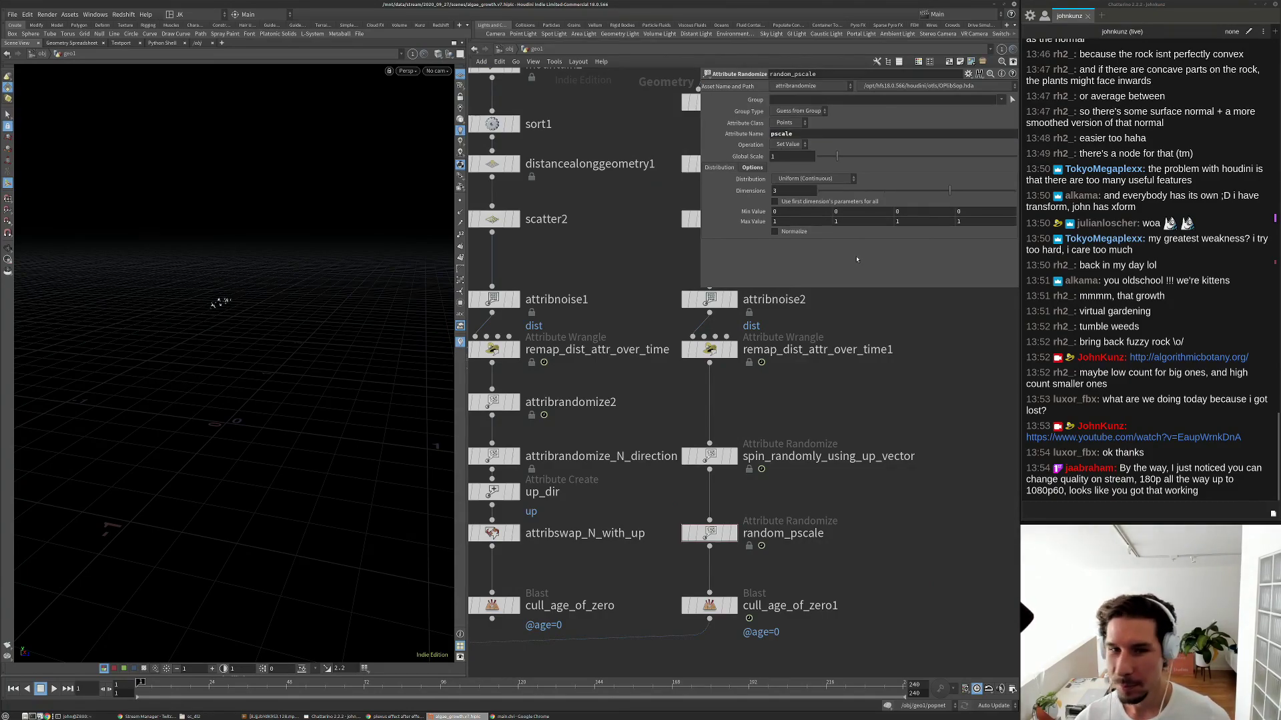
click(796, 180)
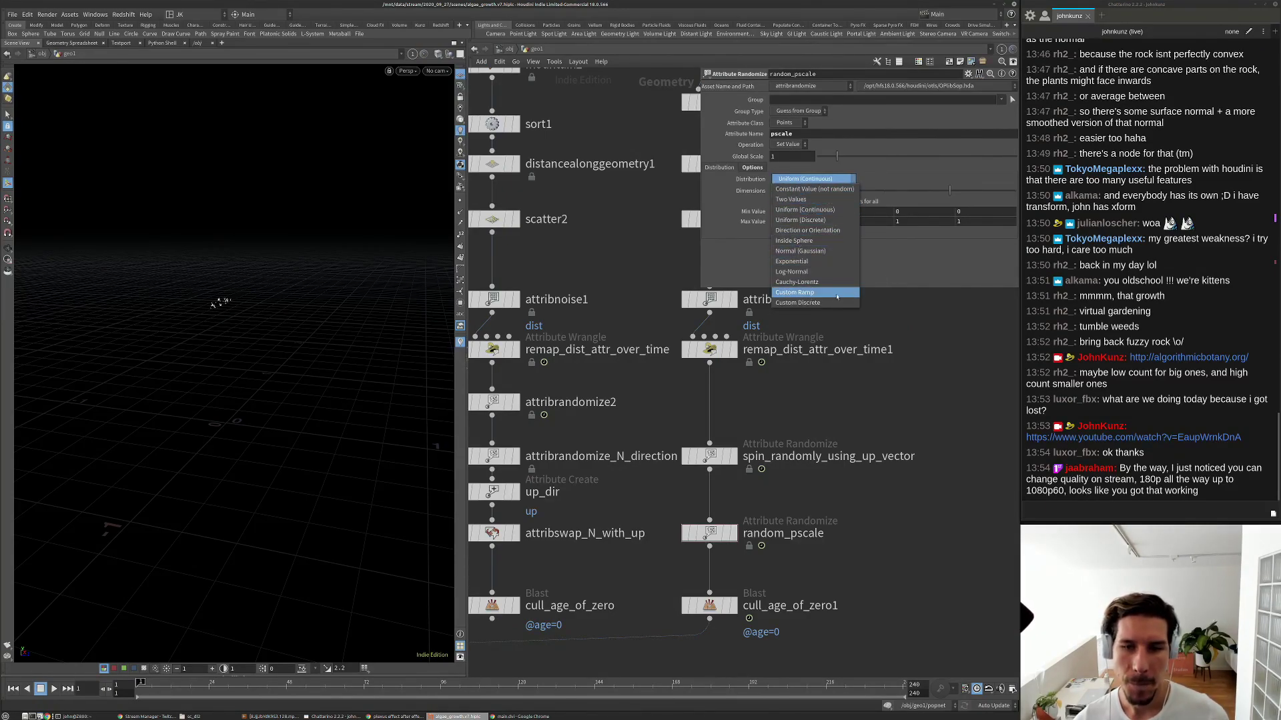
click(833, 294)
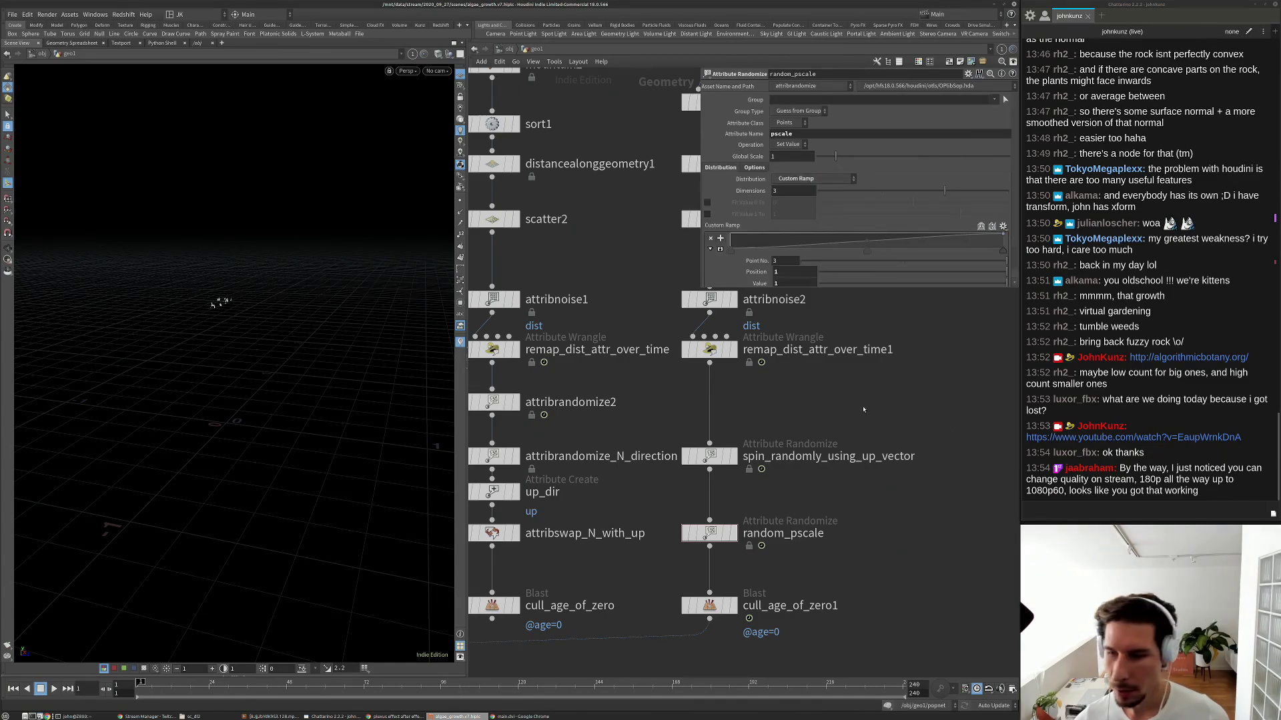
Set Dimensions to 1, add a second ramp point at value 0.5, and play the growth.
scroll(864, 409, down, 3)
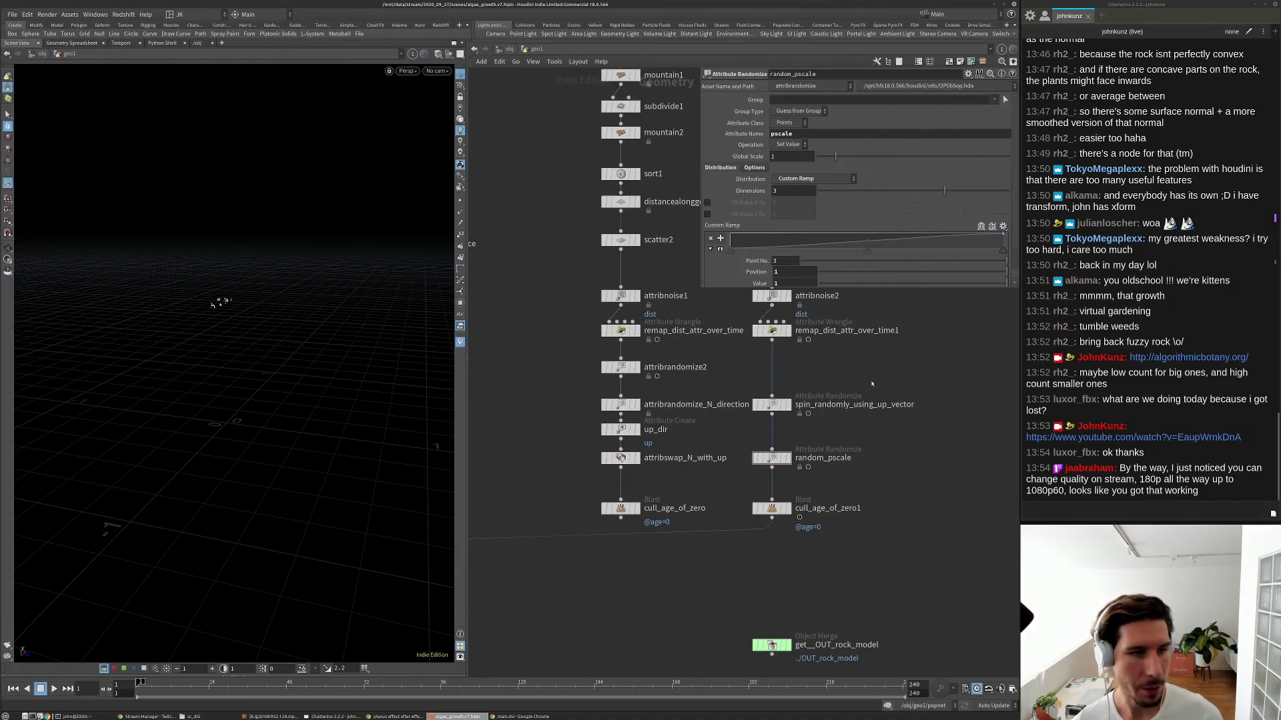
double_click(790, 190)
text(1)
key(Return)
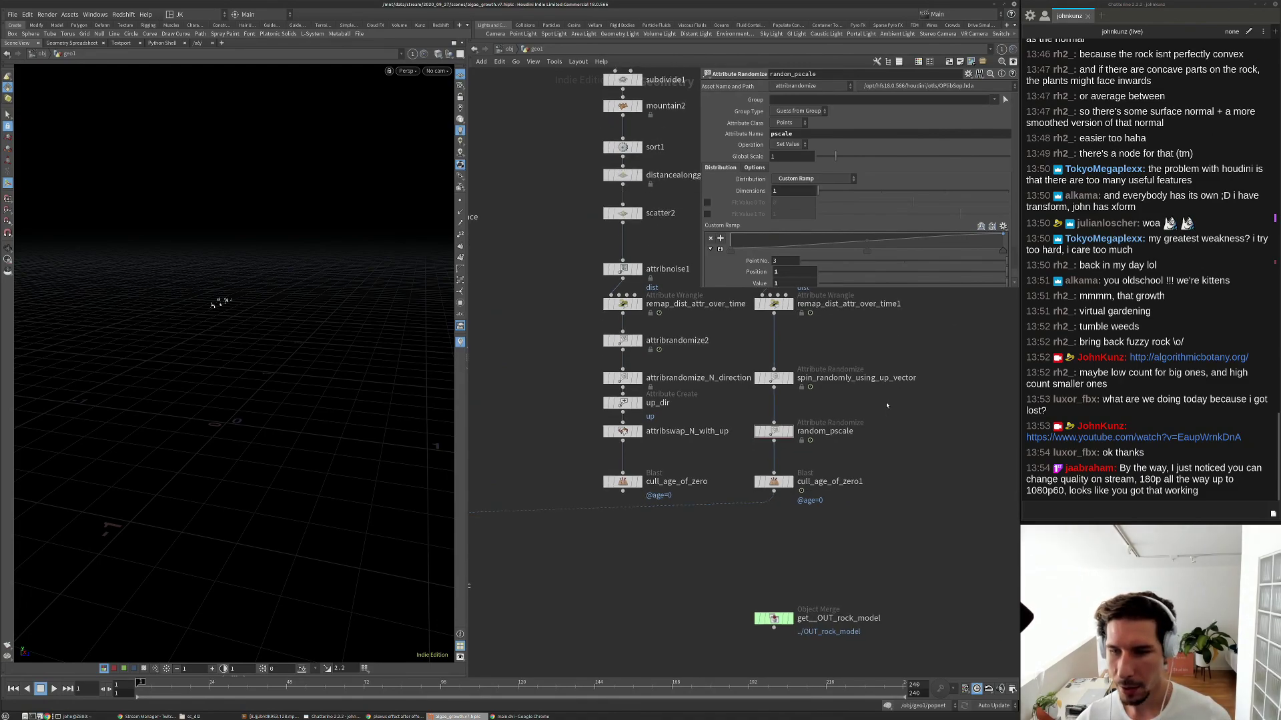
scroll(885, 438, up, 3)
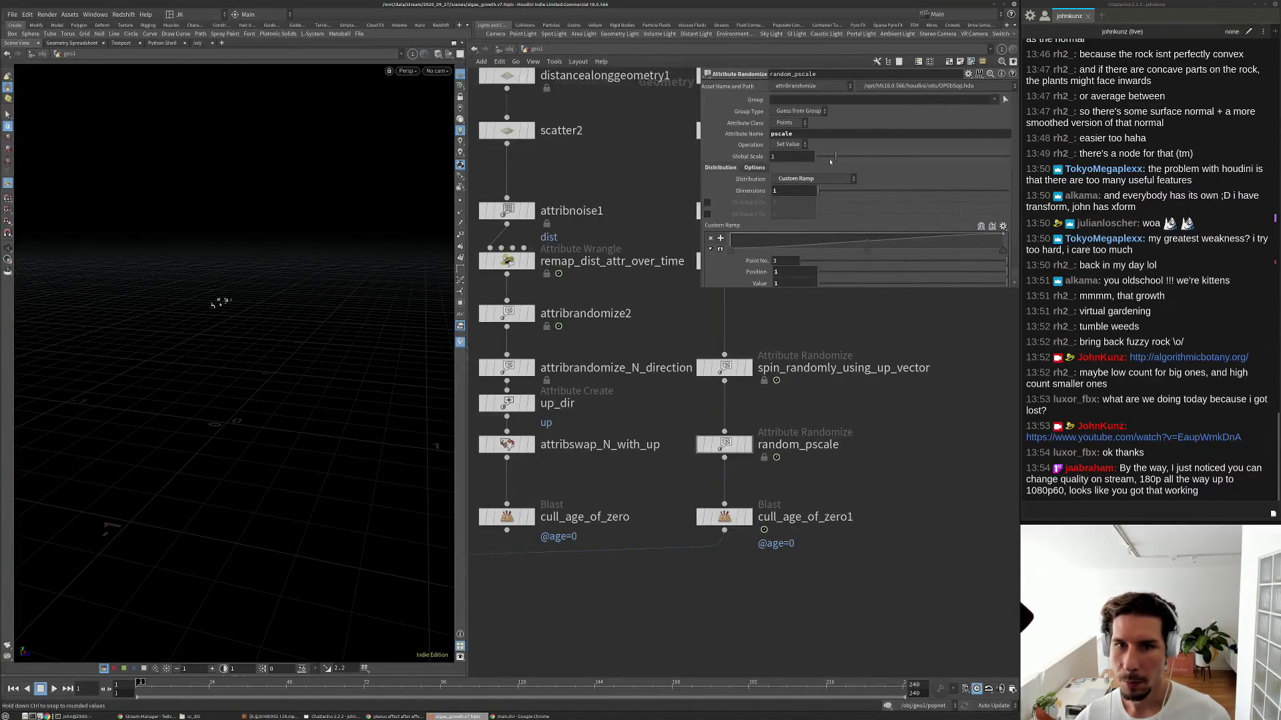
click(908, 248)
key(Up)
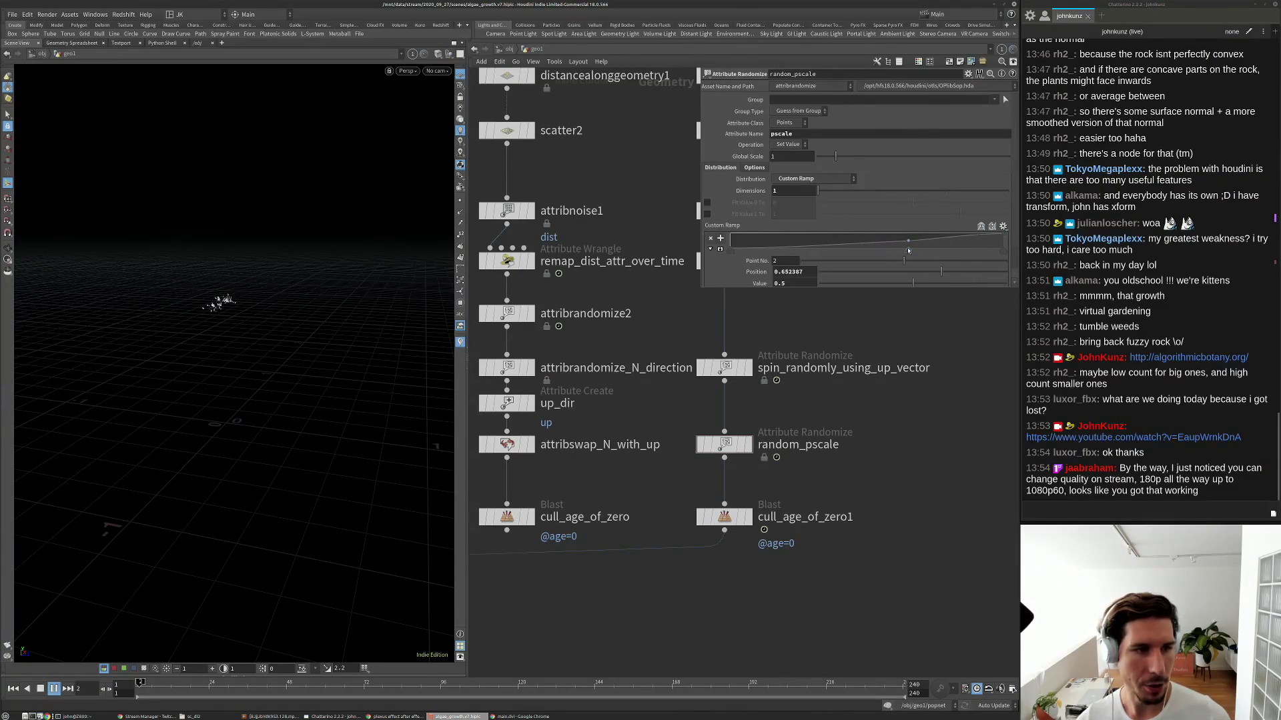
Stop playback, move the second ramp point to about 0.596, and lower the global scale to 0.12.
key(Up)
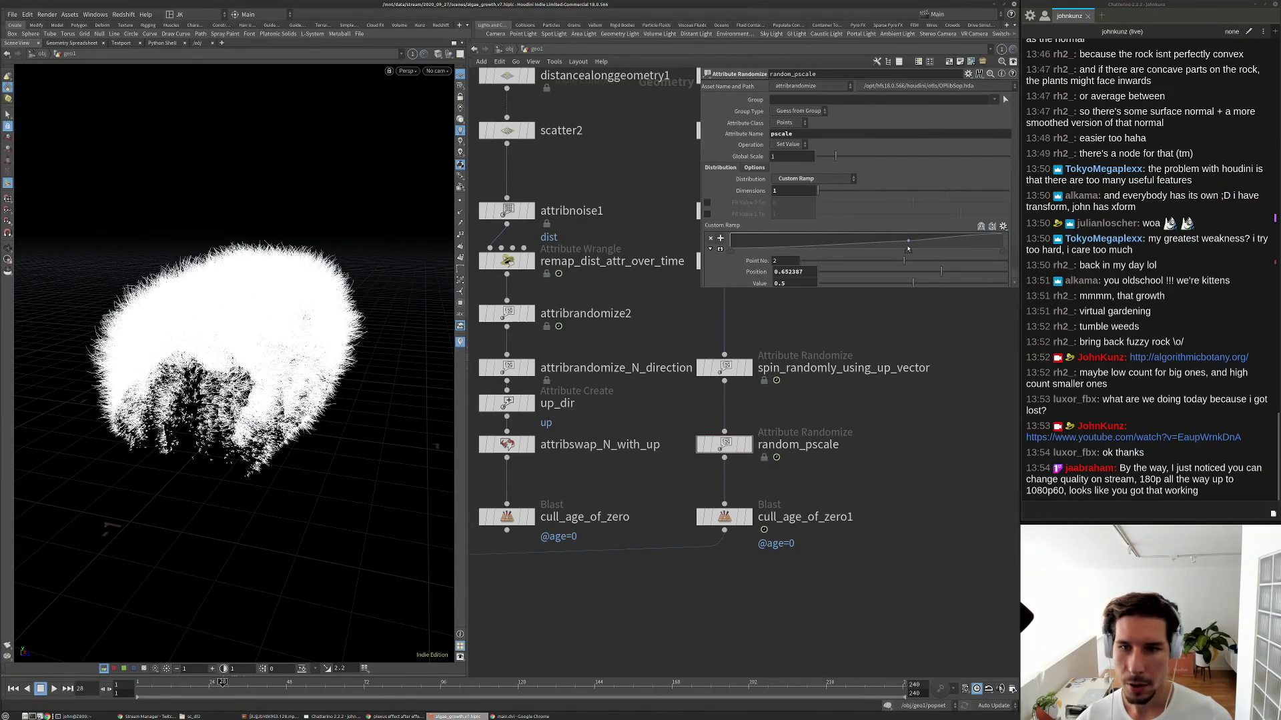
drag(908, 248, 894, 252)
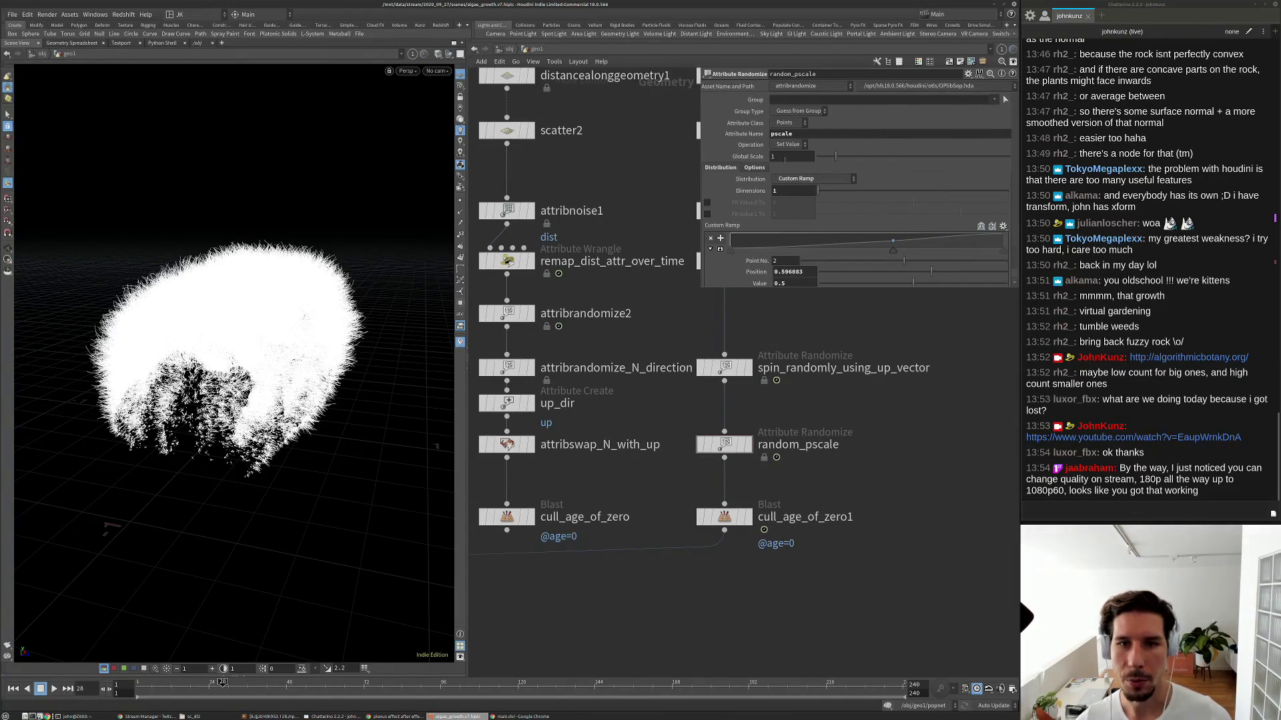
click(820, 158)
drag(819, 158, 819, 158)
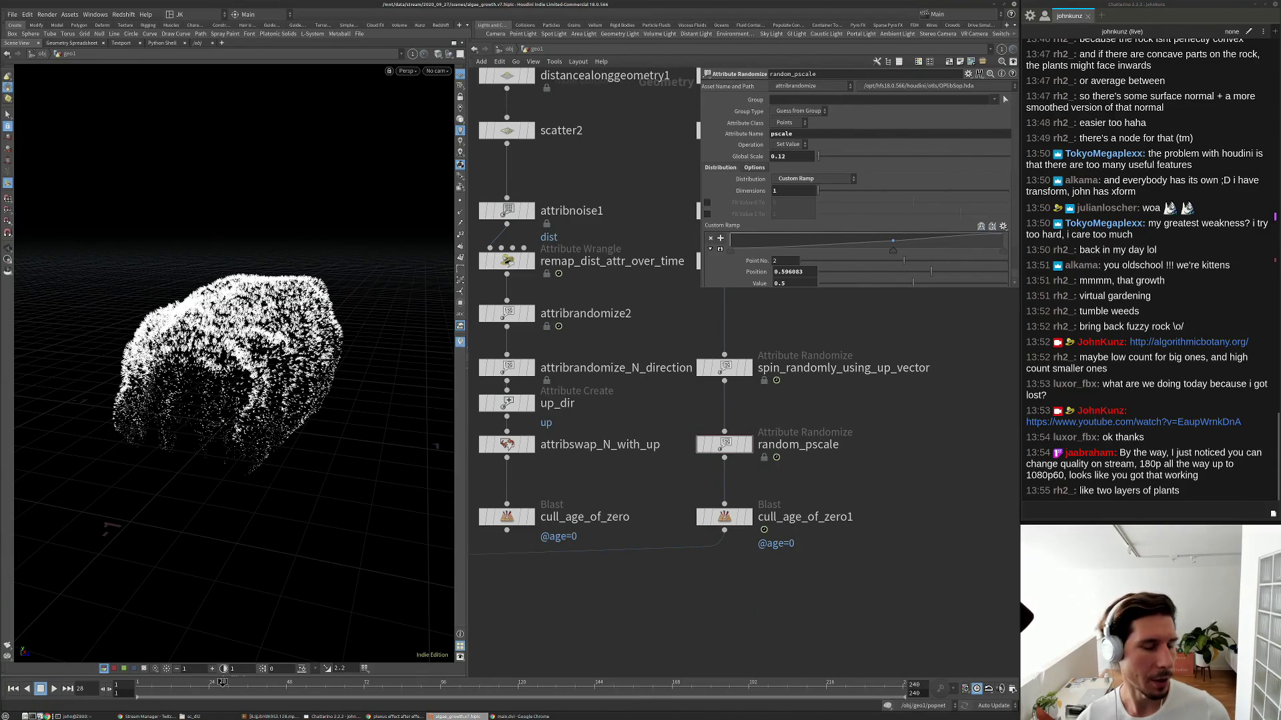
Orbit around the point-covered rock and frame it in the viewport.
alt+drag(373, 288, 413, 299)
alt+drag(334, 301, 353, 301)
alt+right_drag(354, 300, 400, 300)
alt+drag(400, 300, 417, 297)
alt+drag(378, 202, 230, 250)
mouse_move(307, 413)
alt+mouse_down()
mouse_move(187, 494)
mouse_move(303, 417)
alt+mouse_up()
key(h)
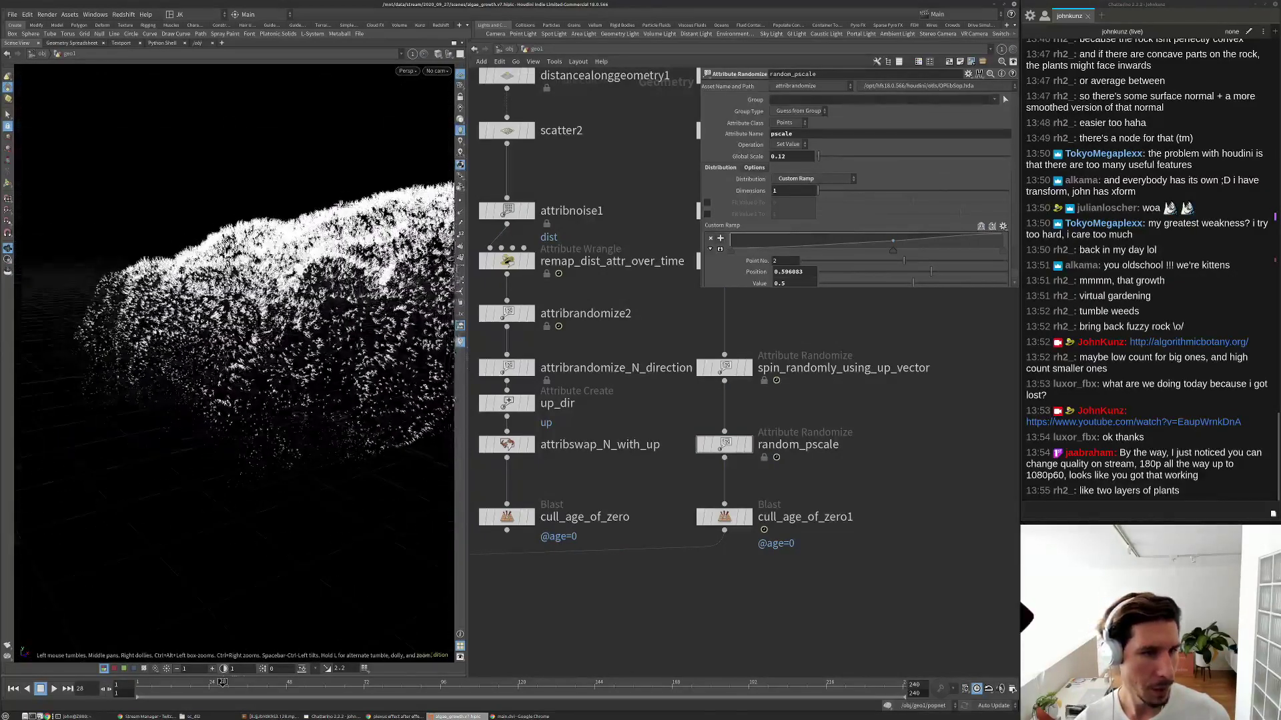
Replay the growth animation from the start and stop around frame 50.
key(ctrl+Left)
key(Up)
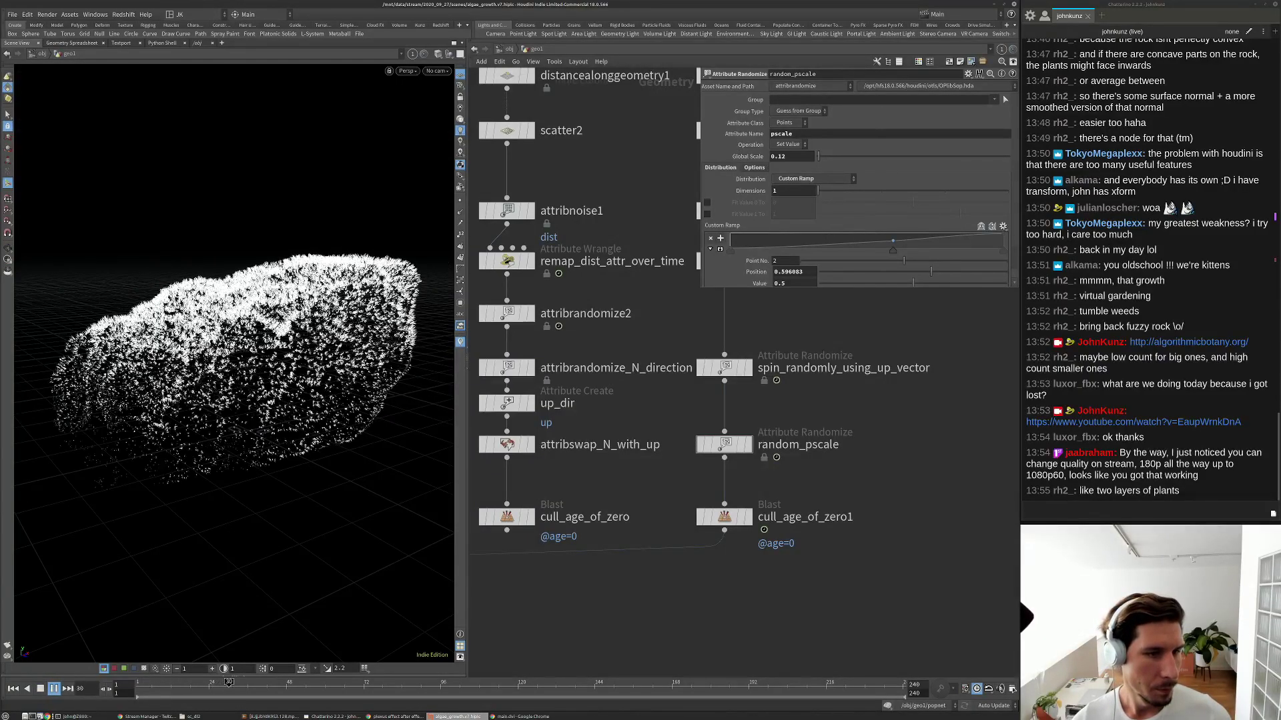
key(Down)
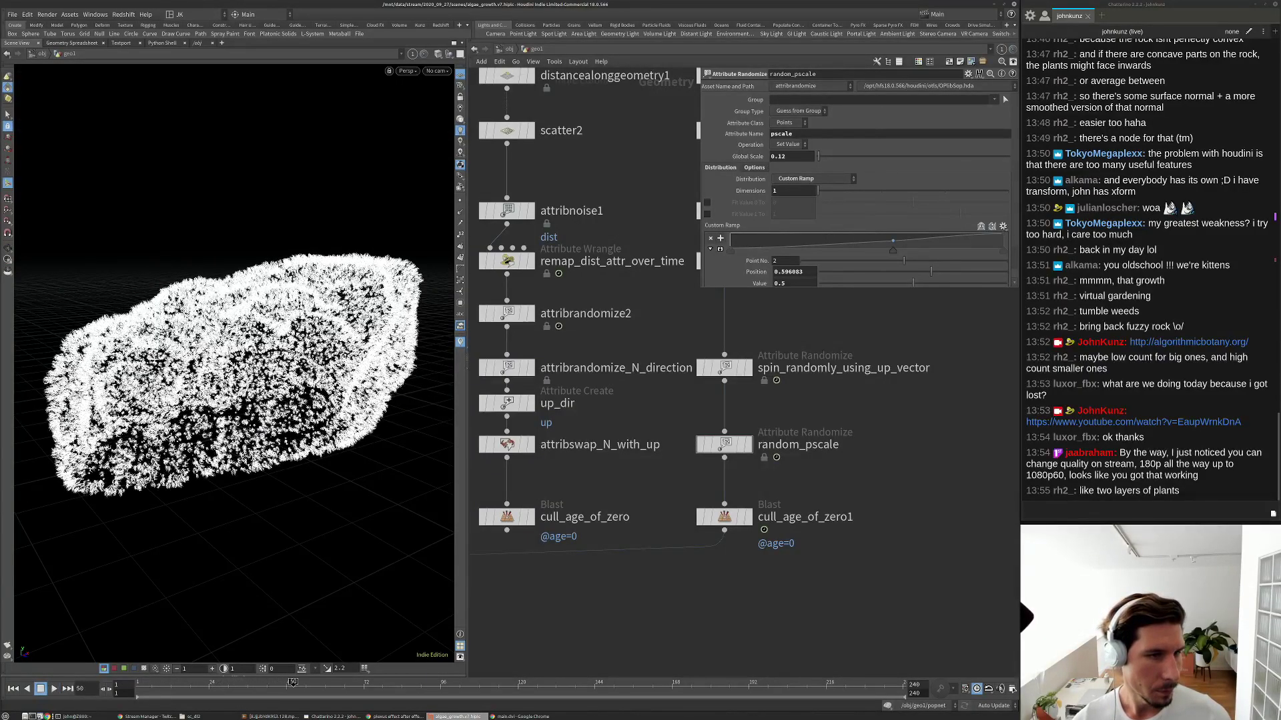
key(Right)
key(Right)
key(Right)
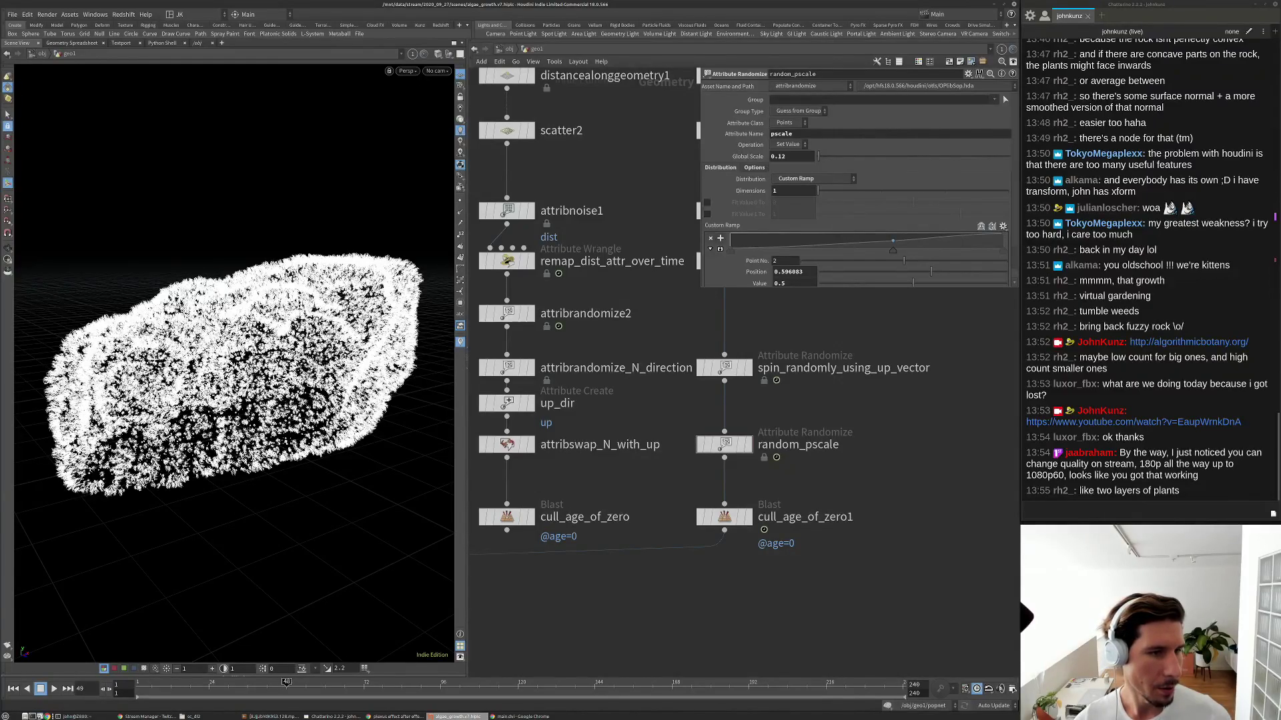
key(Left)
key(Left)
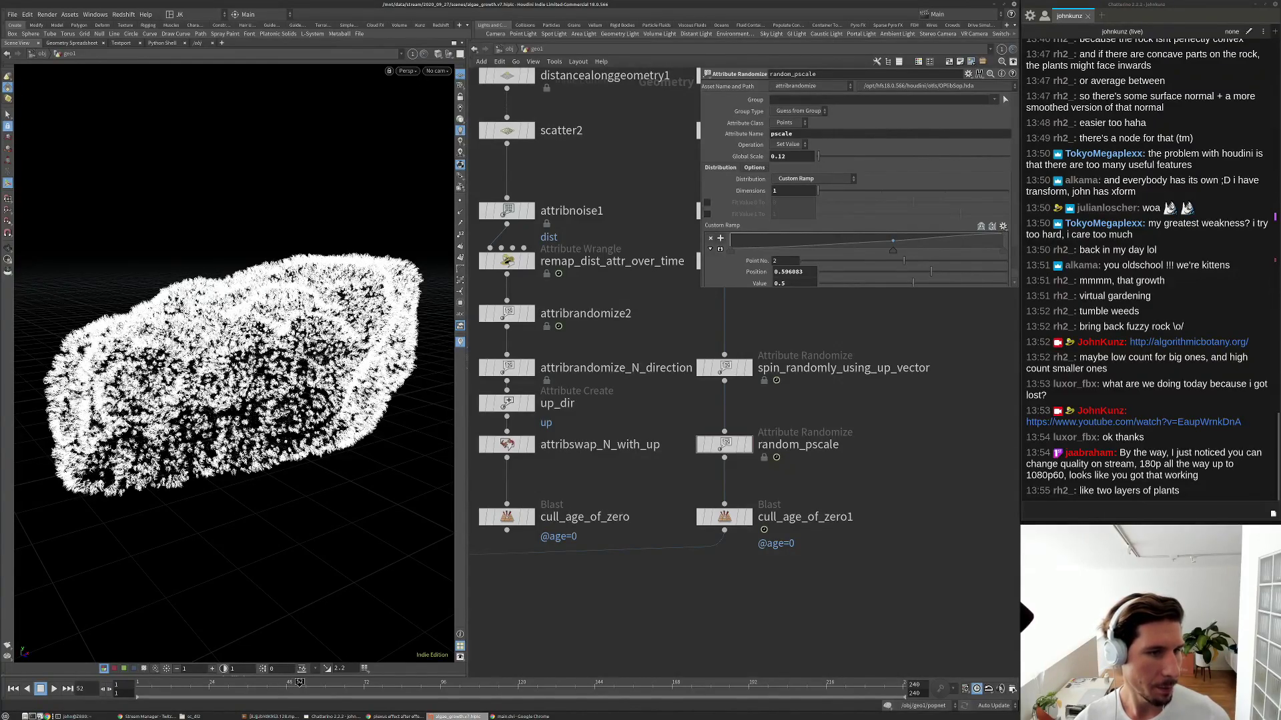
Switch to the front view, re-enter geo1, and view the rock through cam1.
scroll(234, 373, up, 10)
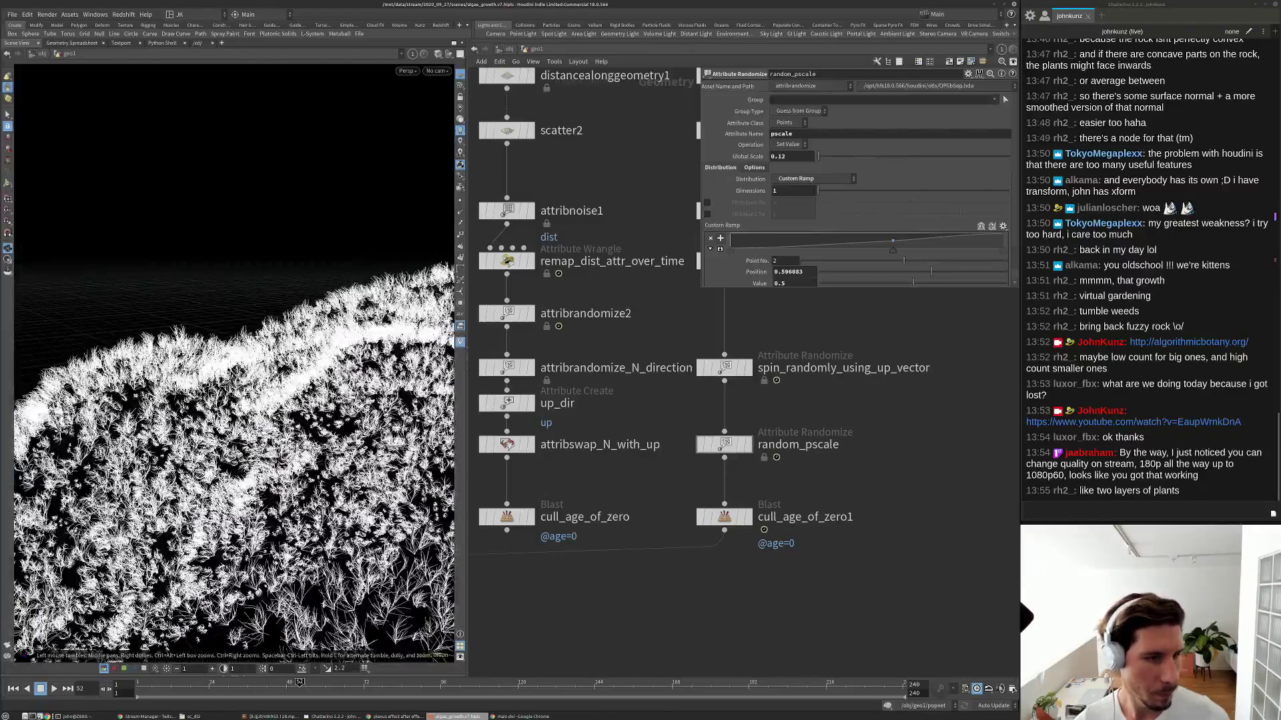
key(space+3)
key(u)
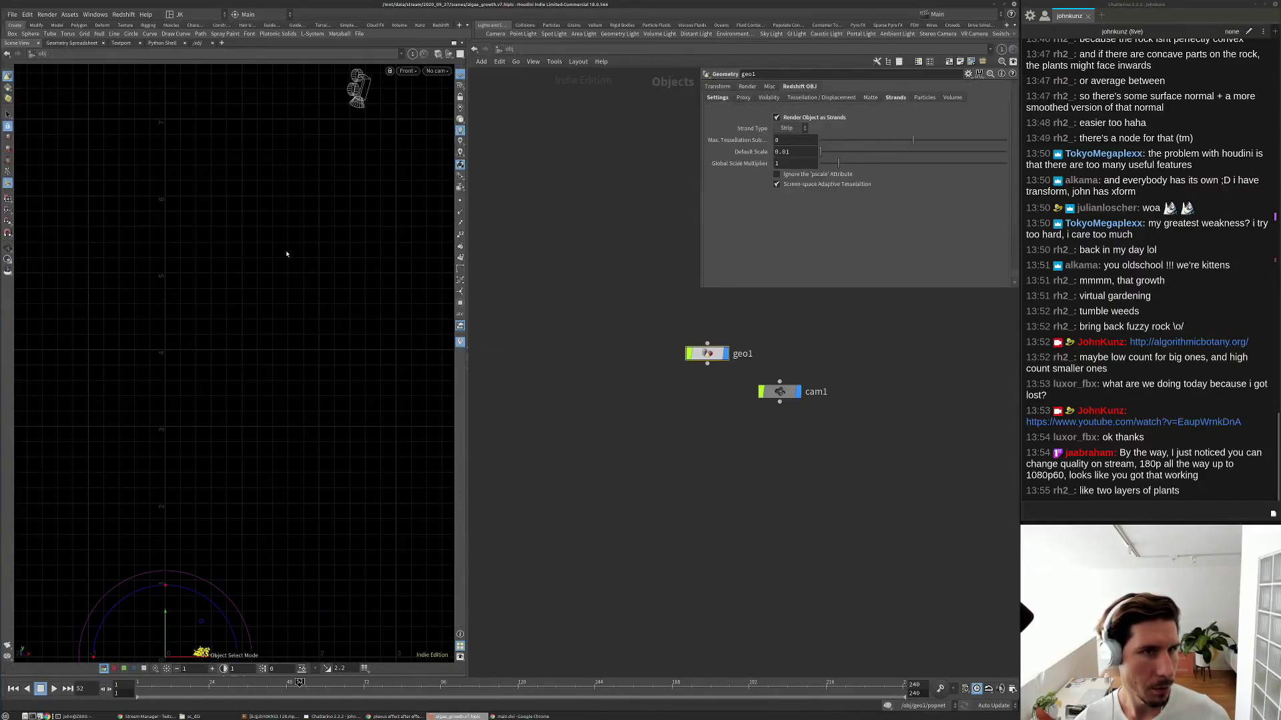
double_click(707, 352)
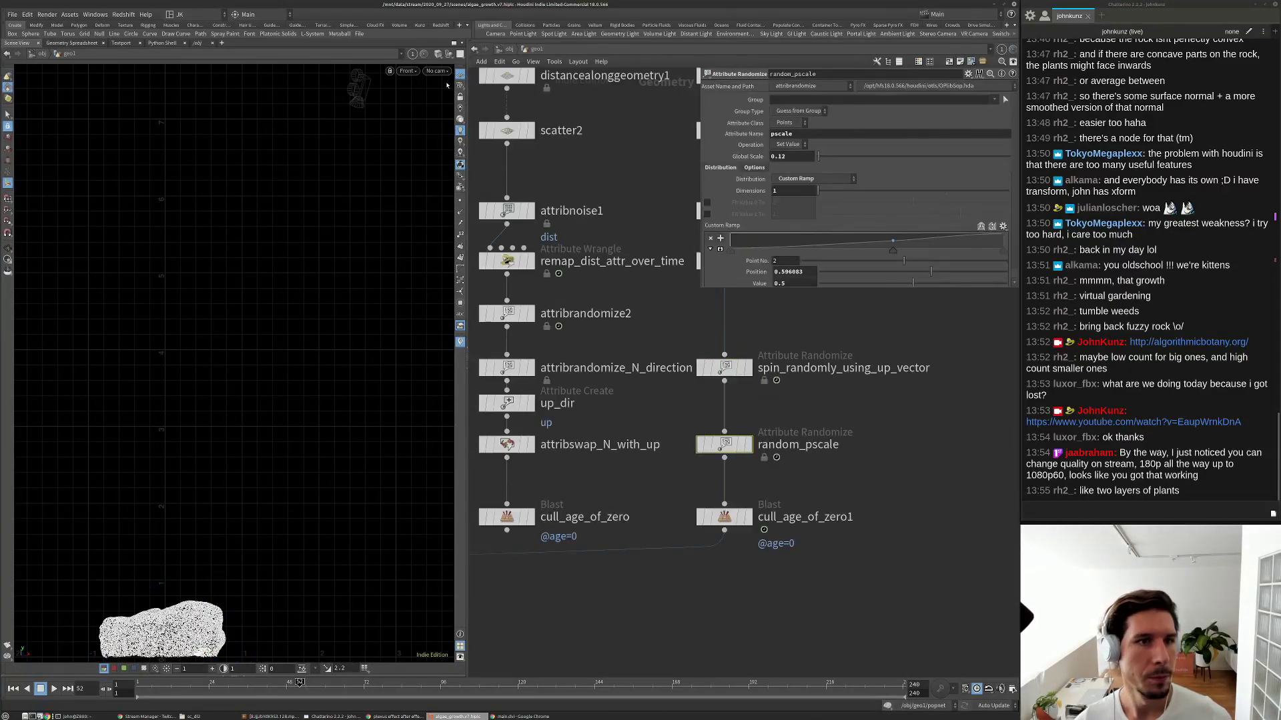
click(437, 71)
click(441, 118)
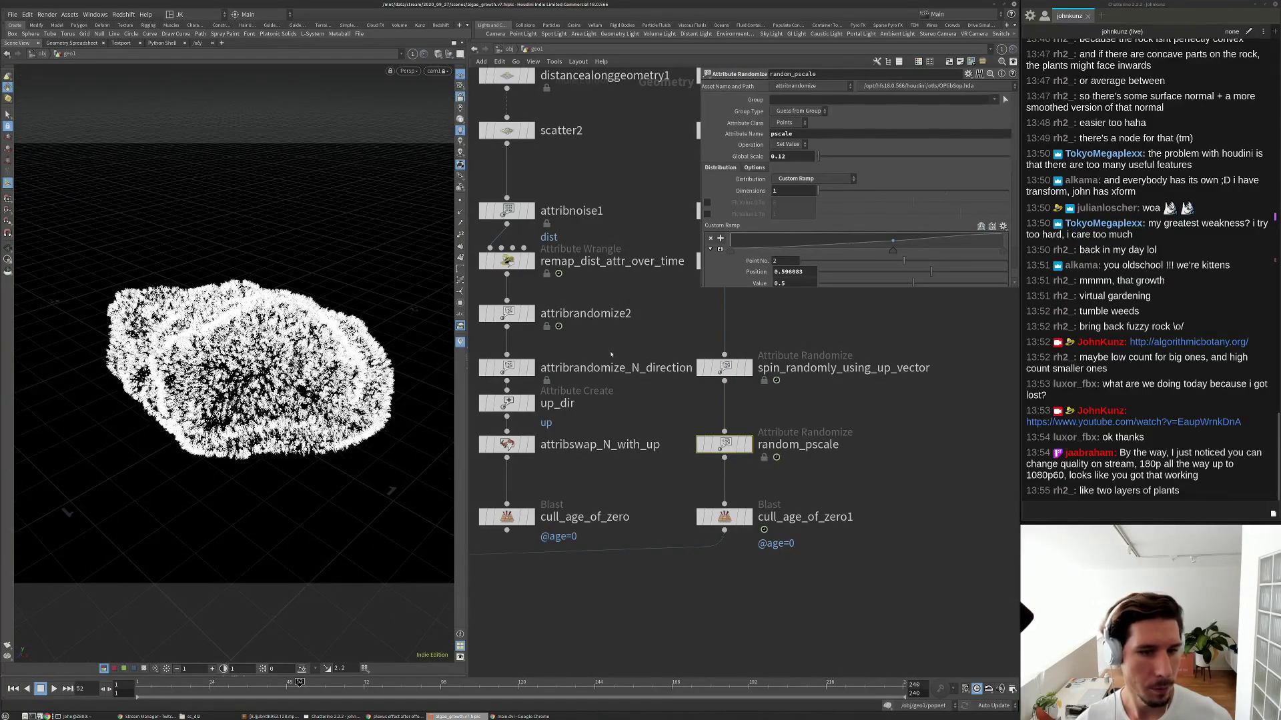
key(h)
scroll(701, 567, up, 3)
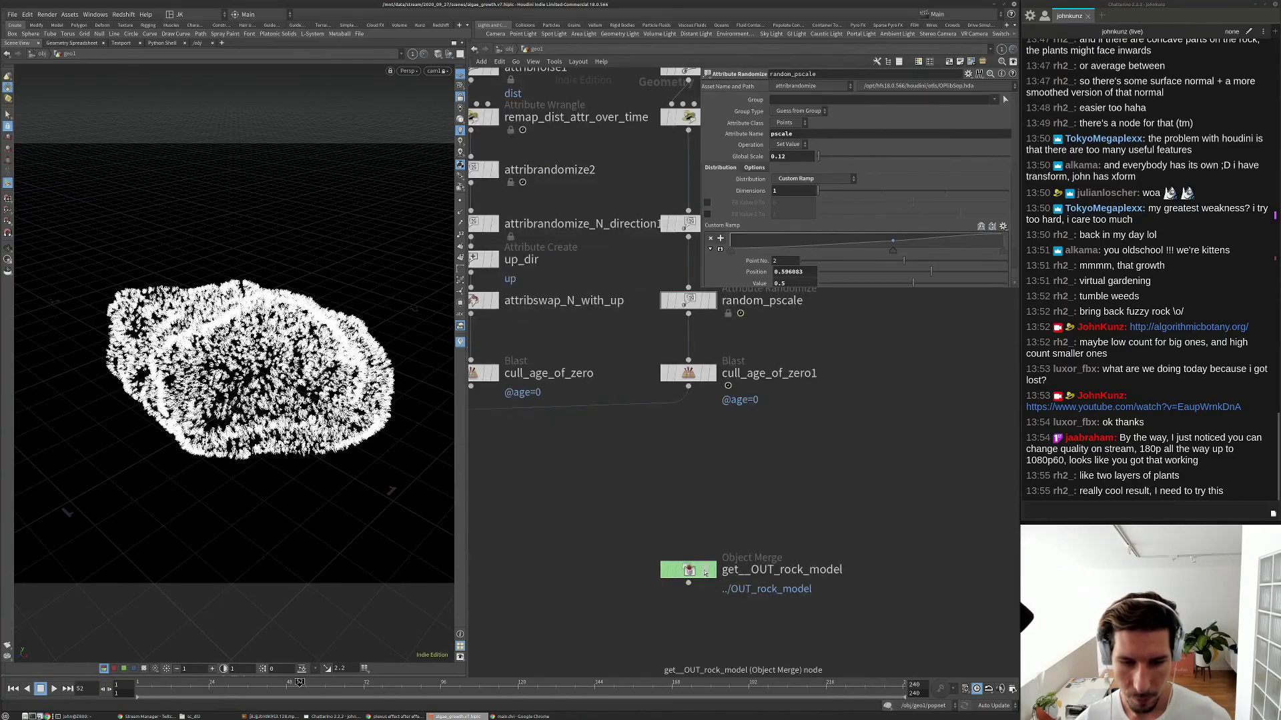
scroll(233, 366, up, 6)
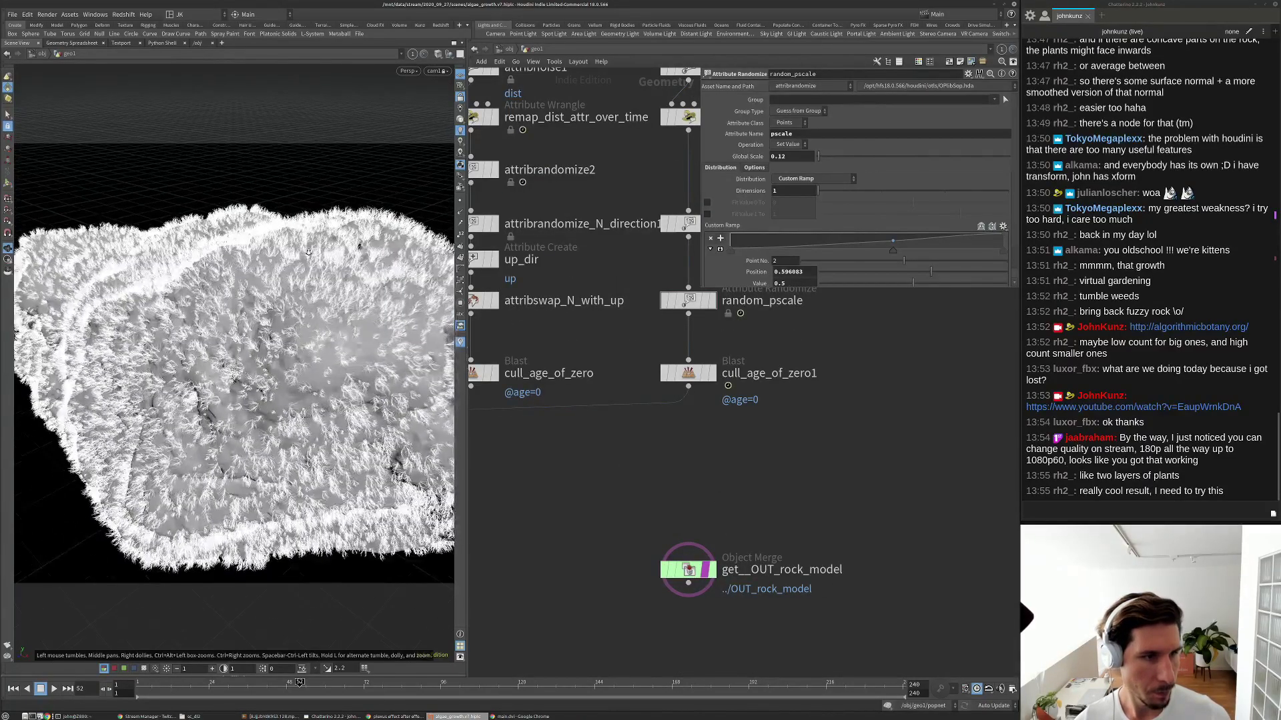
drag(146, 362, 30, 596)
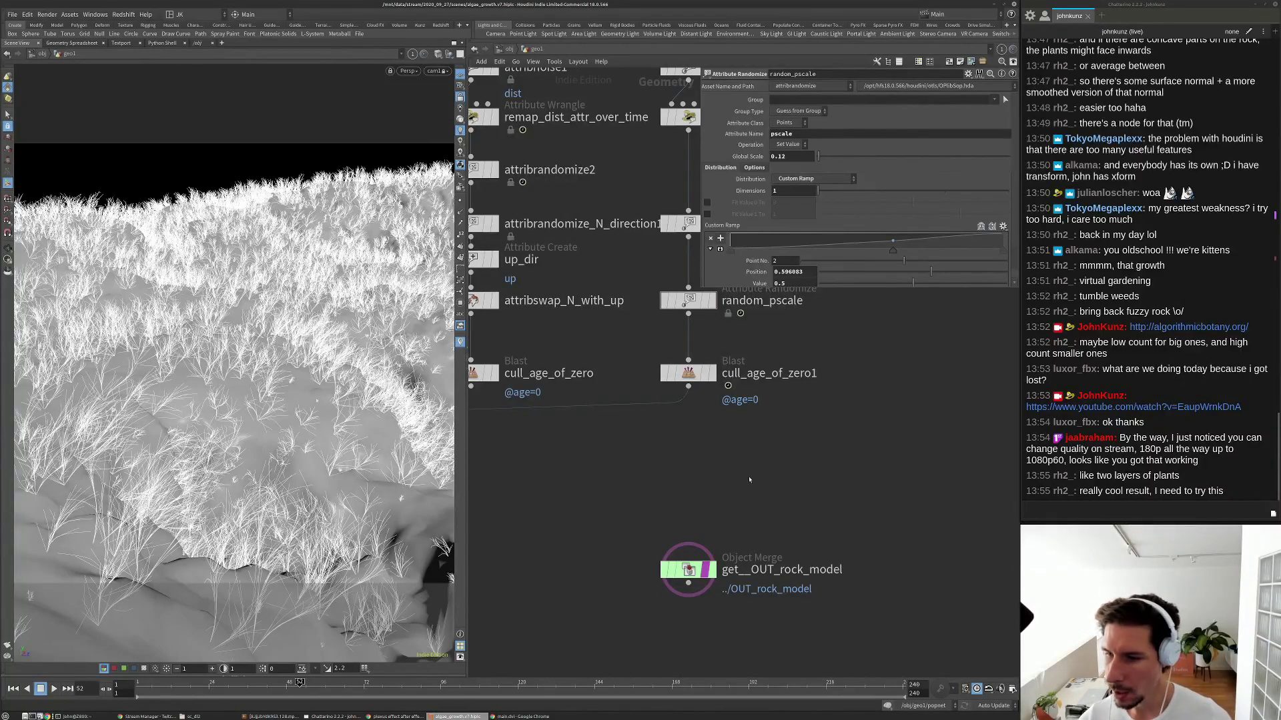
Display the bare rock model, then flag the unpack node to check the copies.
middle_drag(615, 549, 688, 482)
click(779, 506)
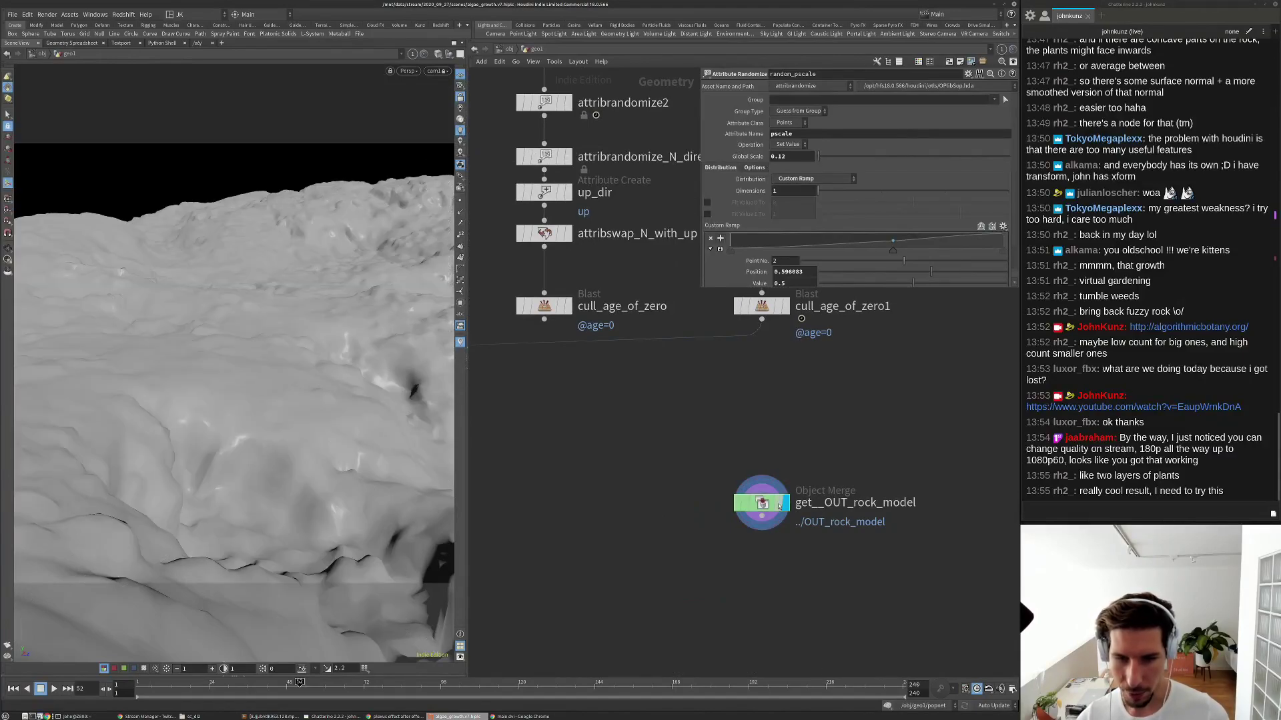
scroll(553, 525, down, 2)
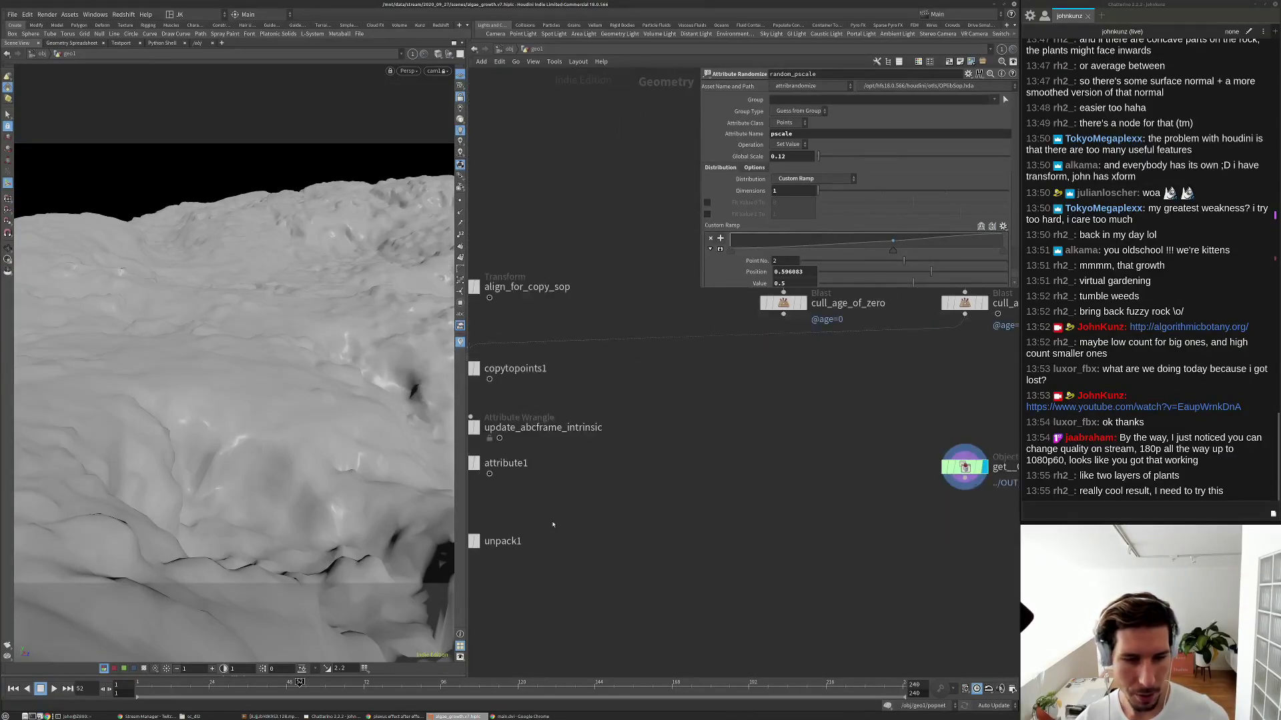
middle_drag(553, 525, 604, 482)
click(537, 521)
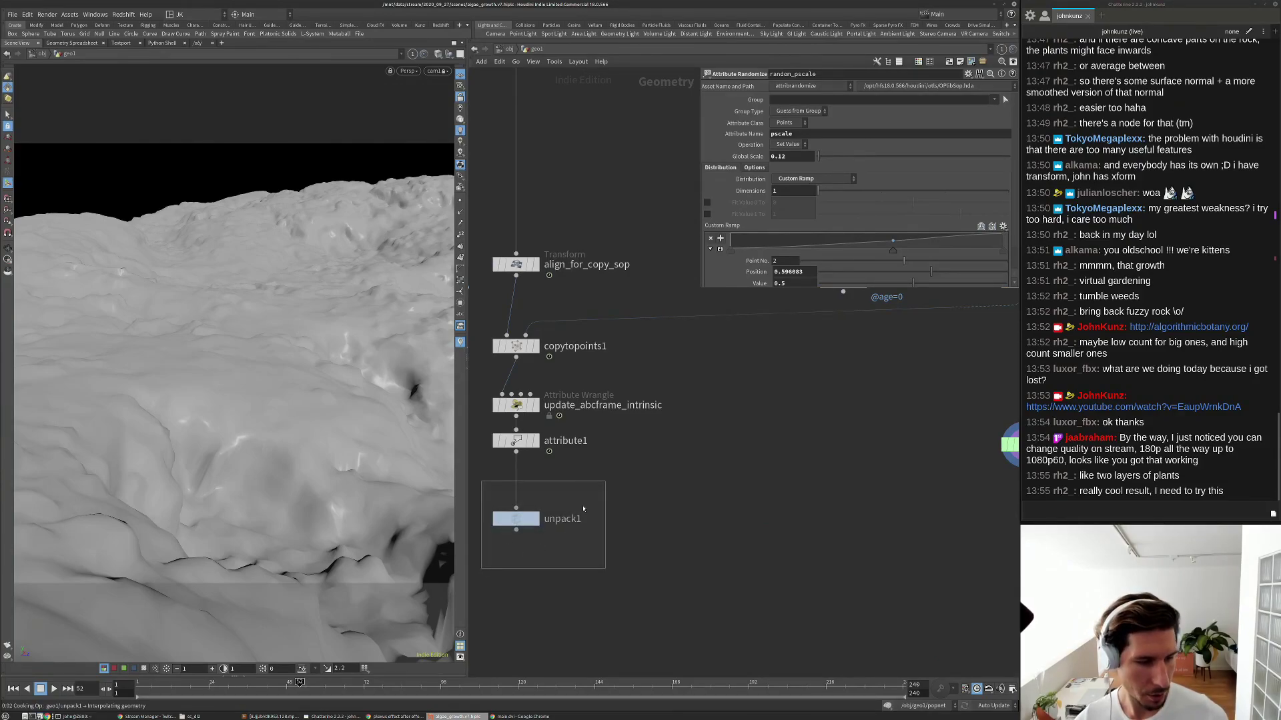
Delete the unpack node and show the rock with its grass again.
key(Delete)
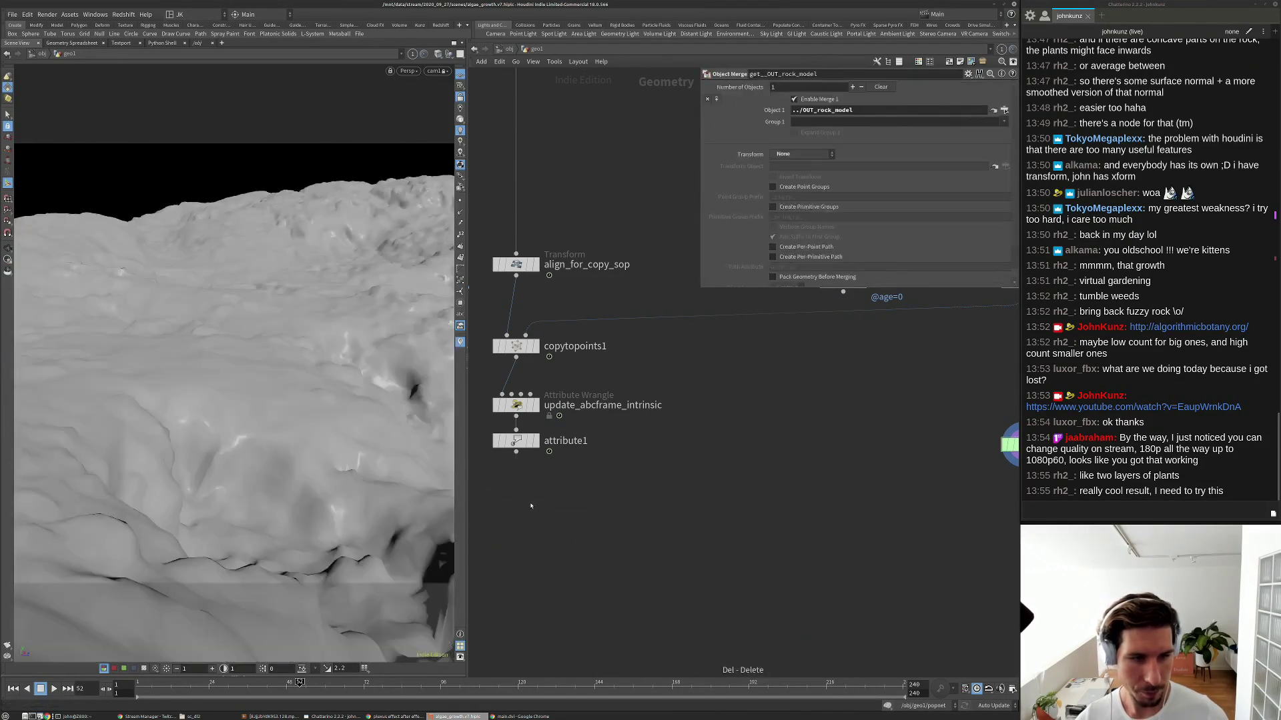
click(534, 440)
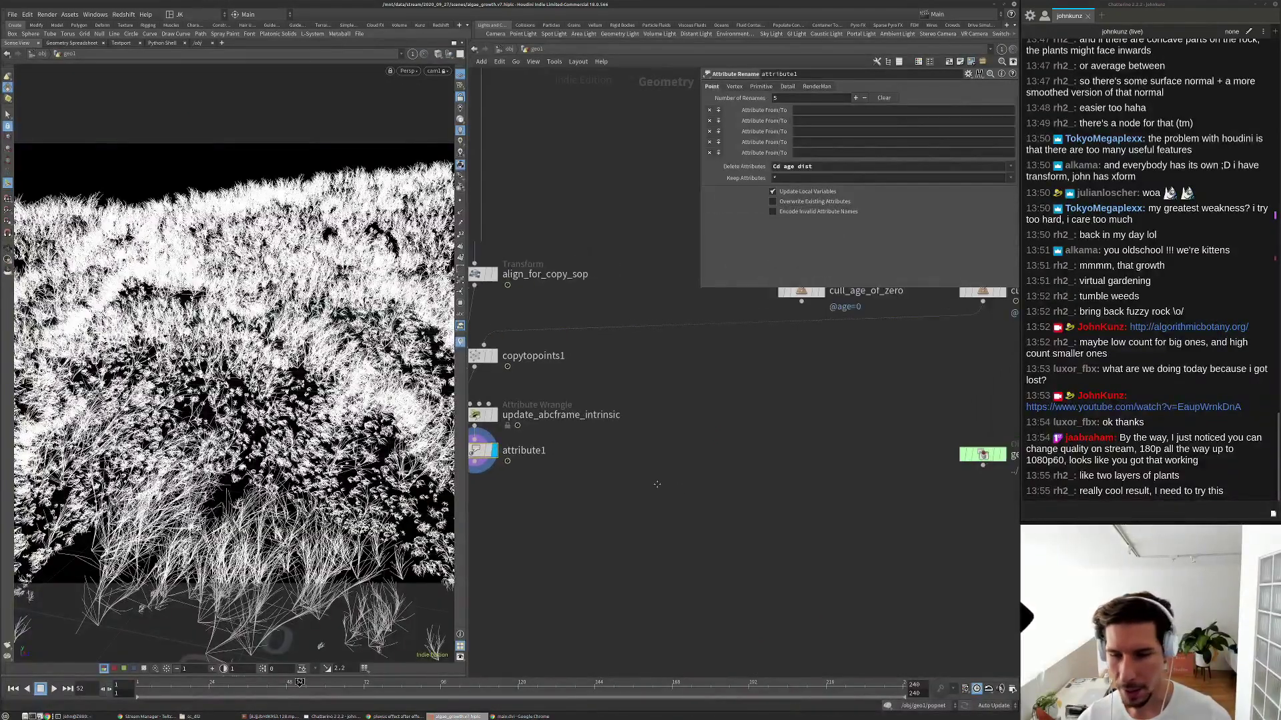
click(965, 456)
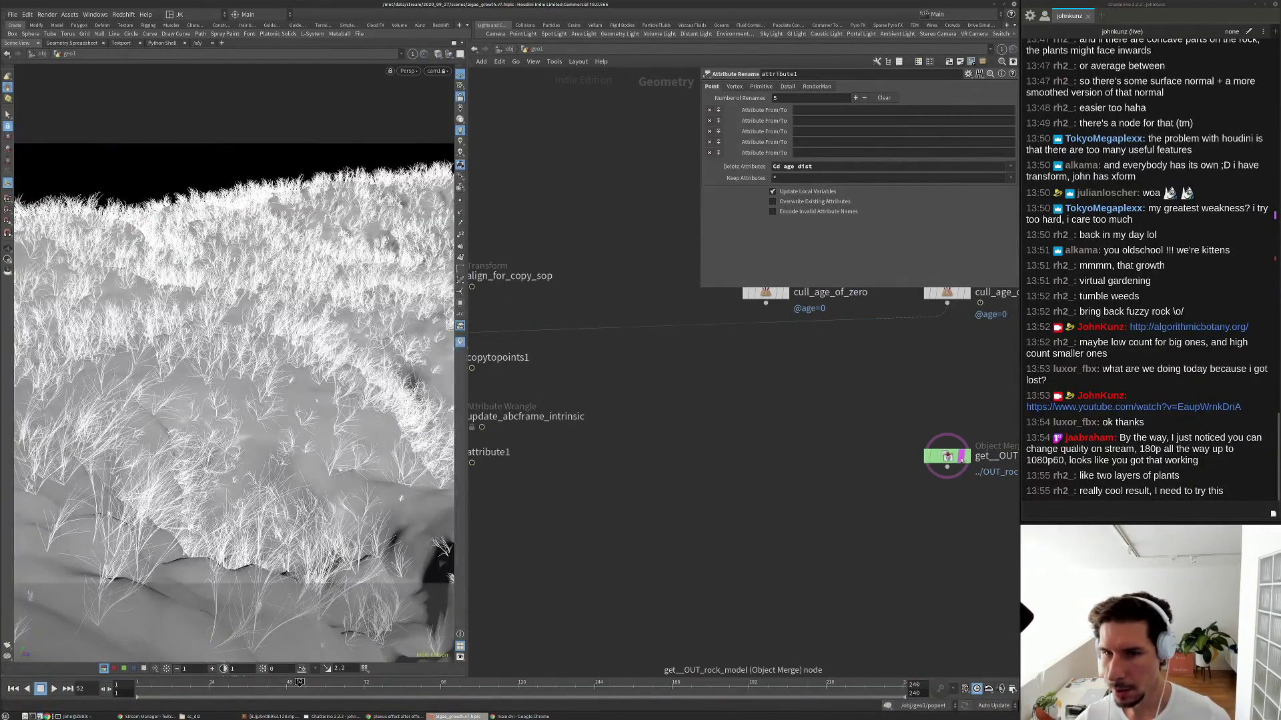
key(h)
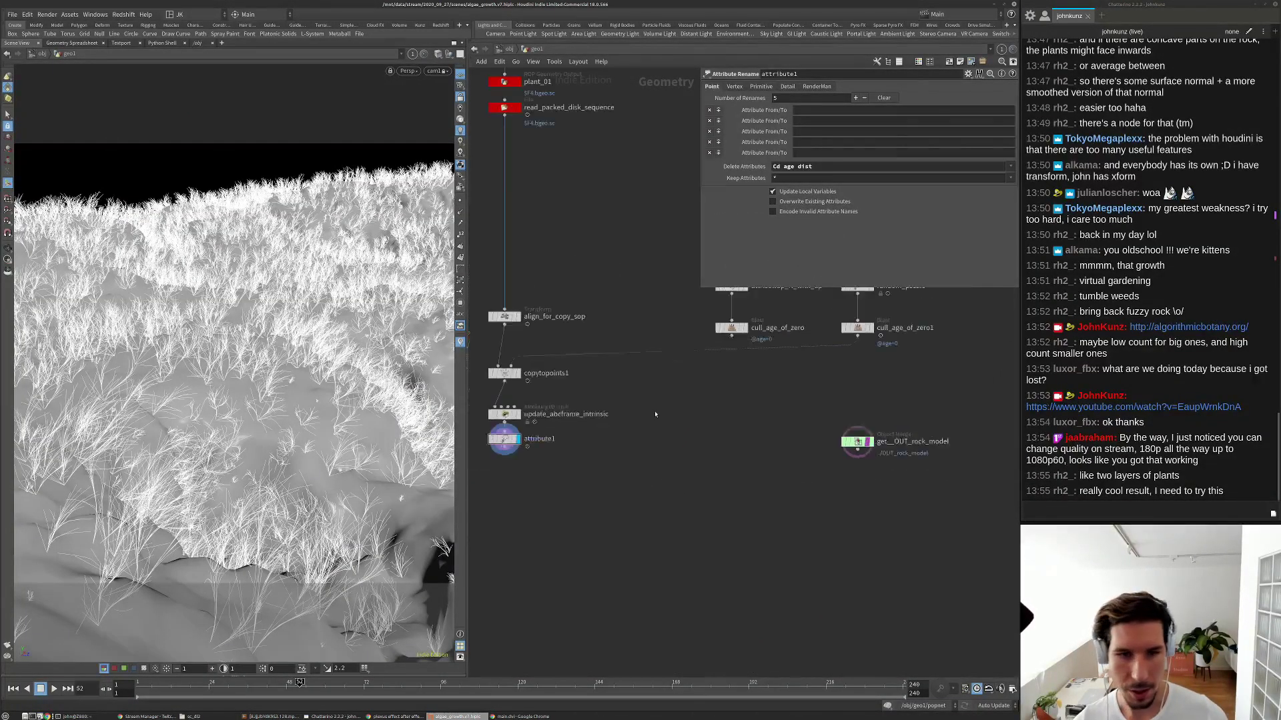
scroll(681, 566, down, 2)
Delete the fourteen middle-column nodes and select the seven right-column nodes.
drag(691, 586, 677, 362)
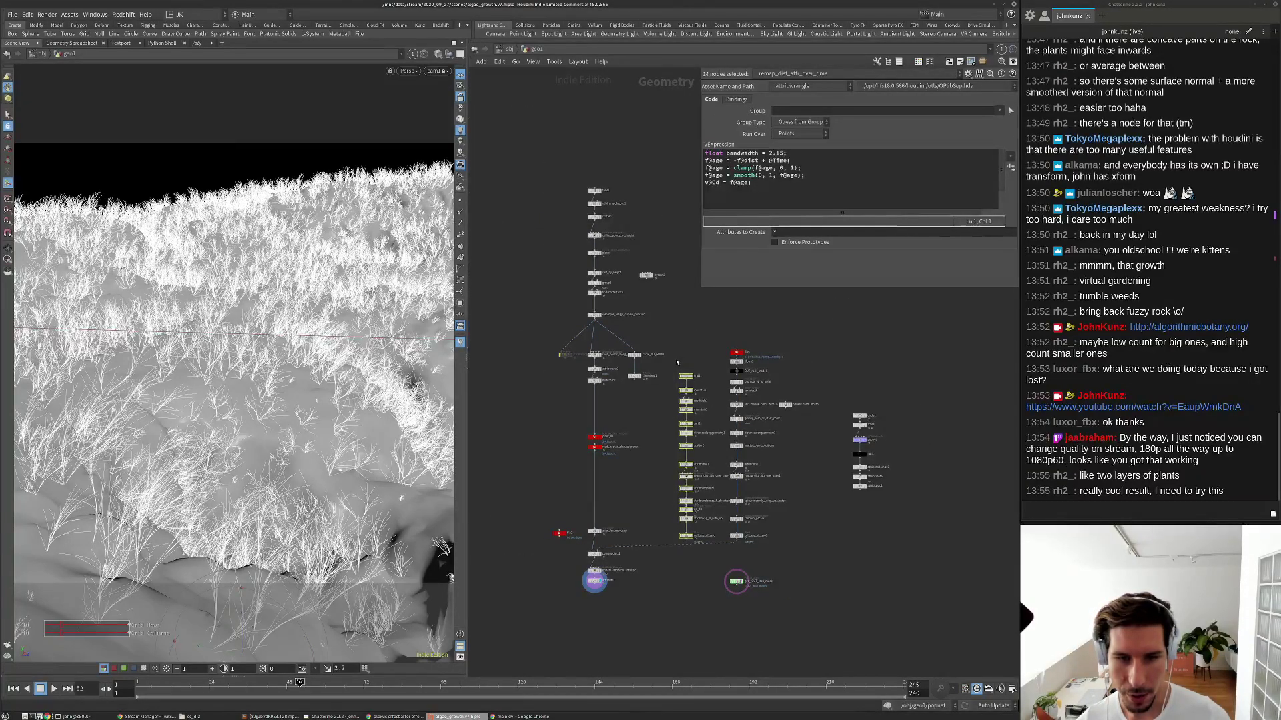
key(Delete)
scroll(672, 375, up, 2)
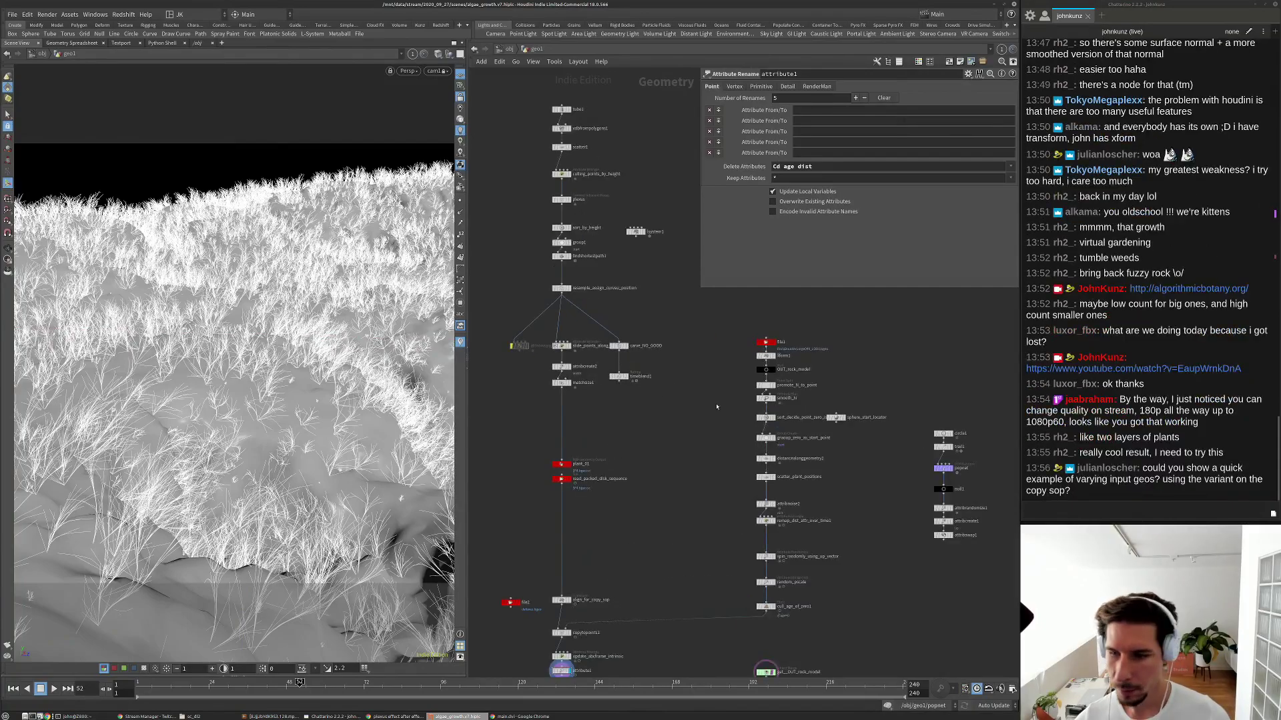
middle_drag(703, 421, 676, 417)
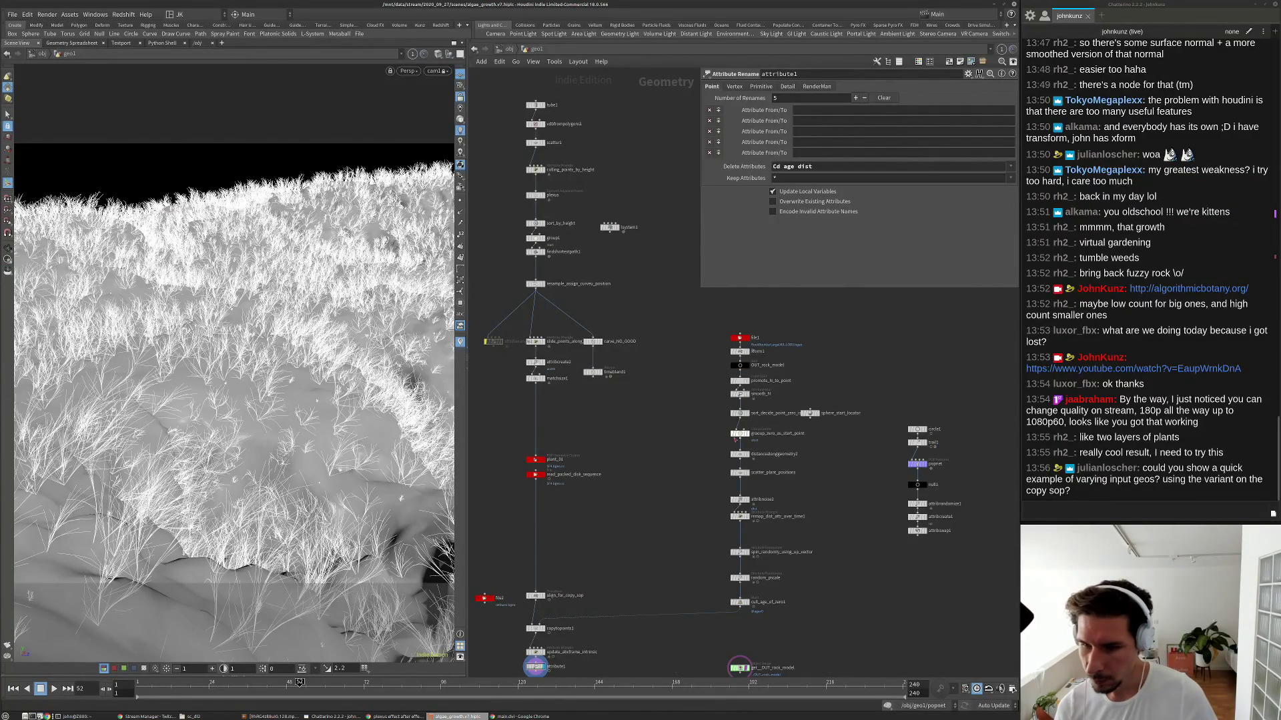
scroll(727, 441, down, 3)
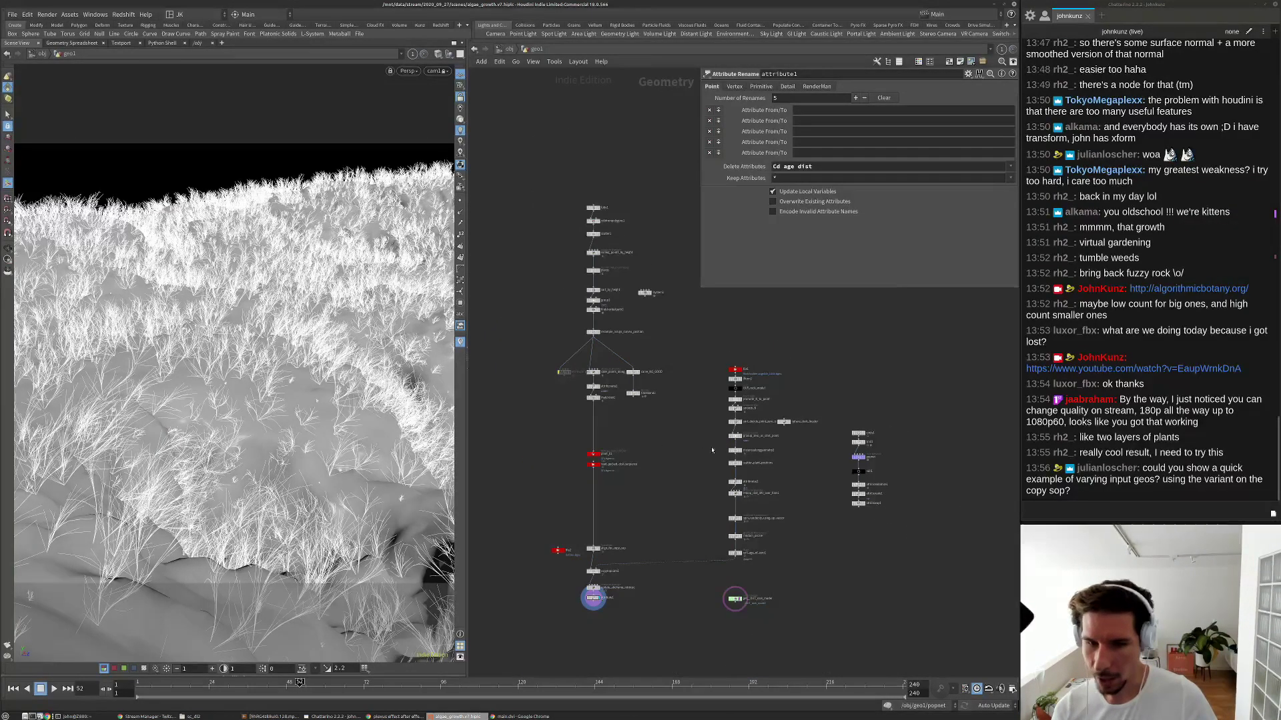
drag(895, 552, 853, 431)
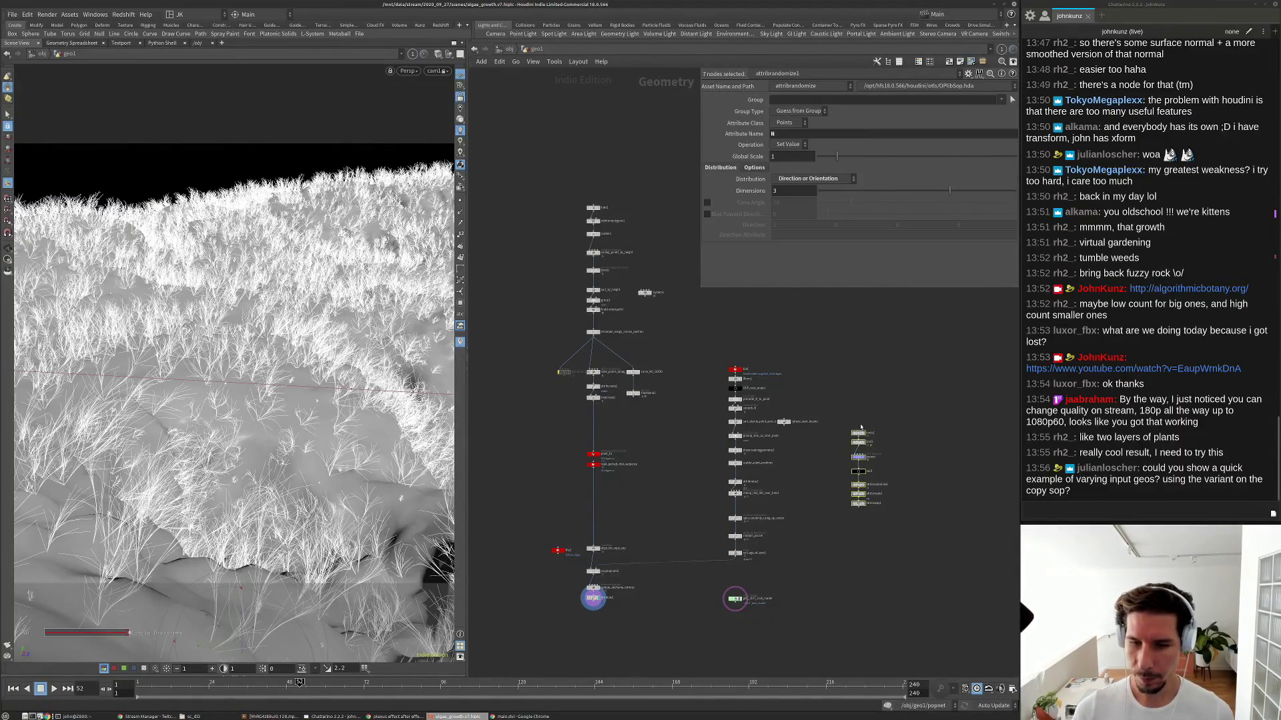
Delete the seven right-column nodes and the leftover node, then move file1 up.
key(Delete)
scroll(663, 318, up, 1)
click(640, 287)
key(Delete)
middle_drag(657, 330, 673, 313)
middle_drag(788, 388, 767, 393)
mouse_move(751, 361)
mouse_down()
mouse_move(736, 389)
mouse_move(748, 345)
mouse_move(745, 361)
mouse_up()
Review the sphere_start_locator settings and bring the lower nodes into view.
scroll(745, 392, up, 4)
click(829, 447)
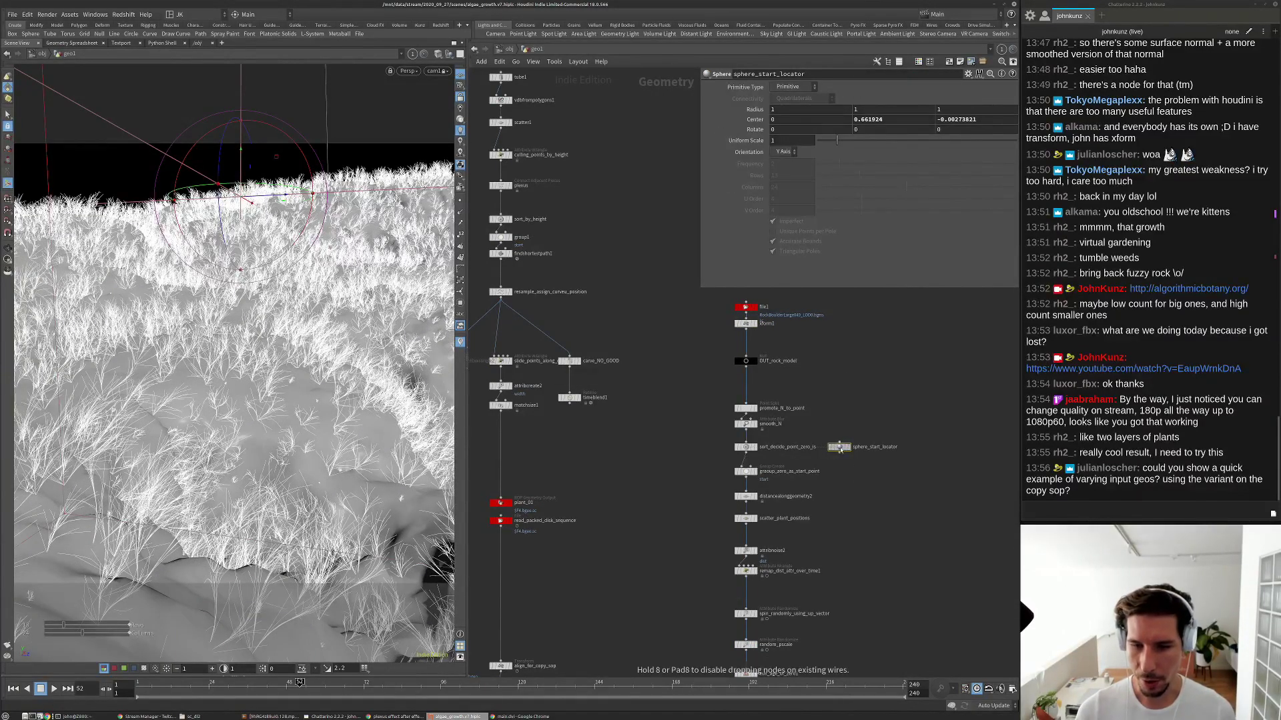
scroll(859, 473, down, 2)
scroll(857, 474, down, 2)
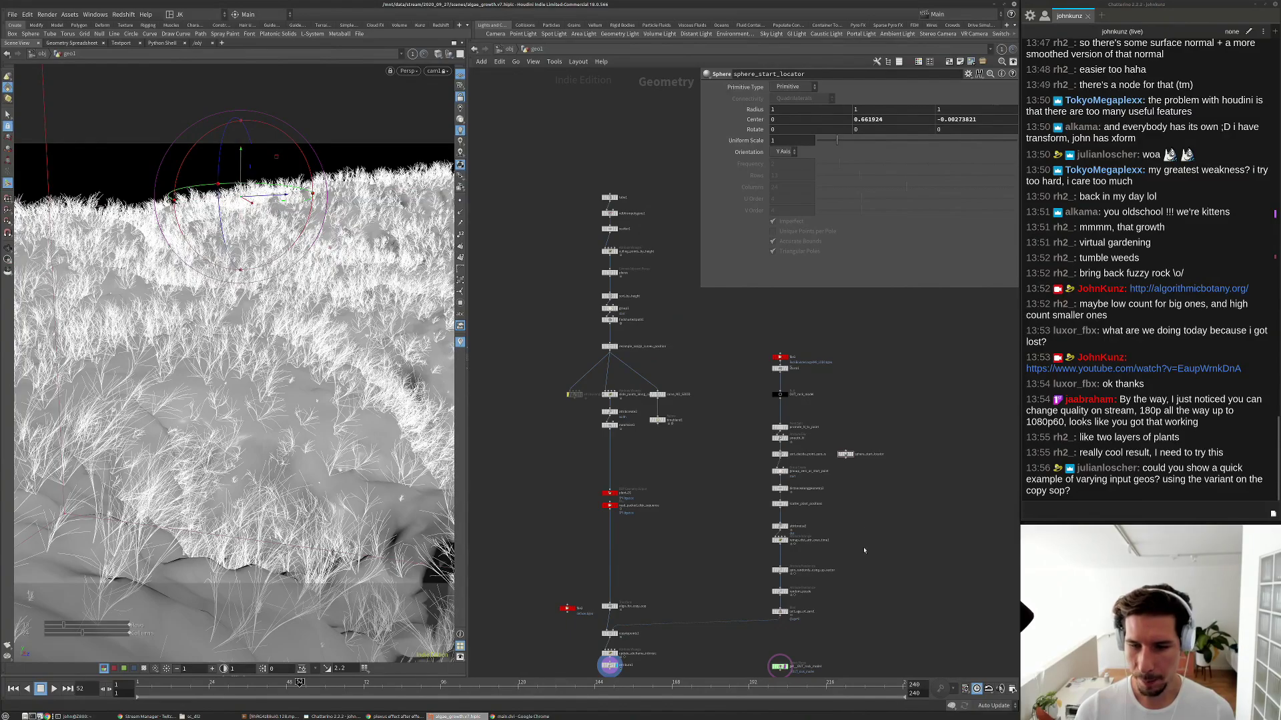
middle_drag(737, 554, 738, 514)
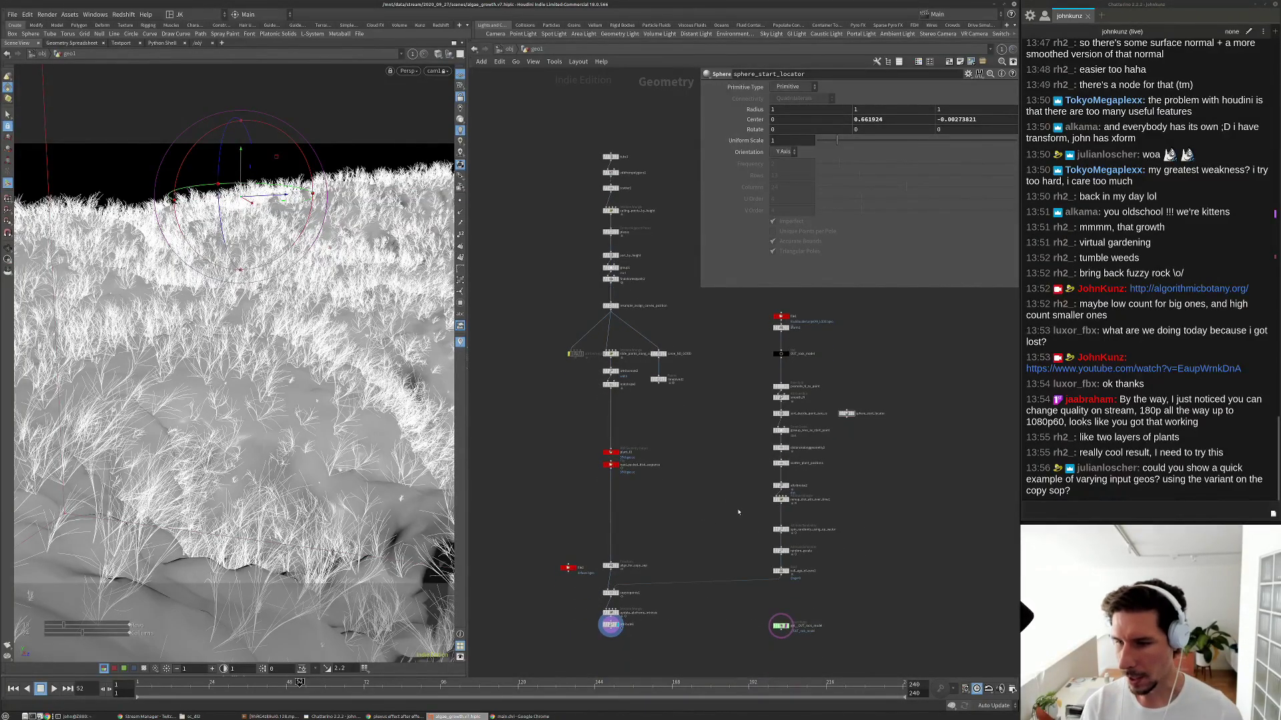
scroll(739, 512, up, 1)
scroll(630, 517, up, 3)
Review copytopoints1, which copies target point attributes, multiplying Alpha and adding v.
click(633, 517)
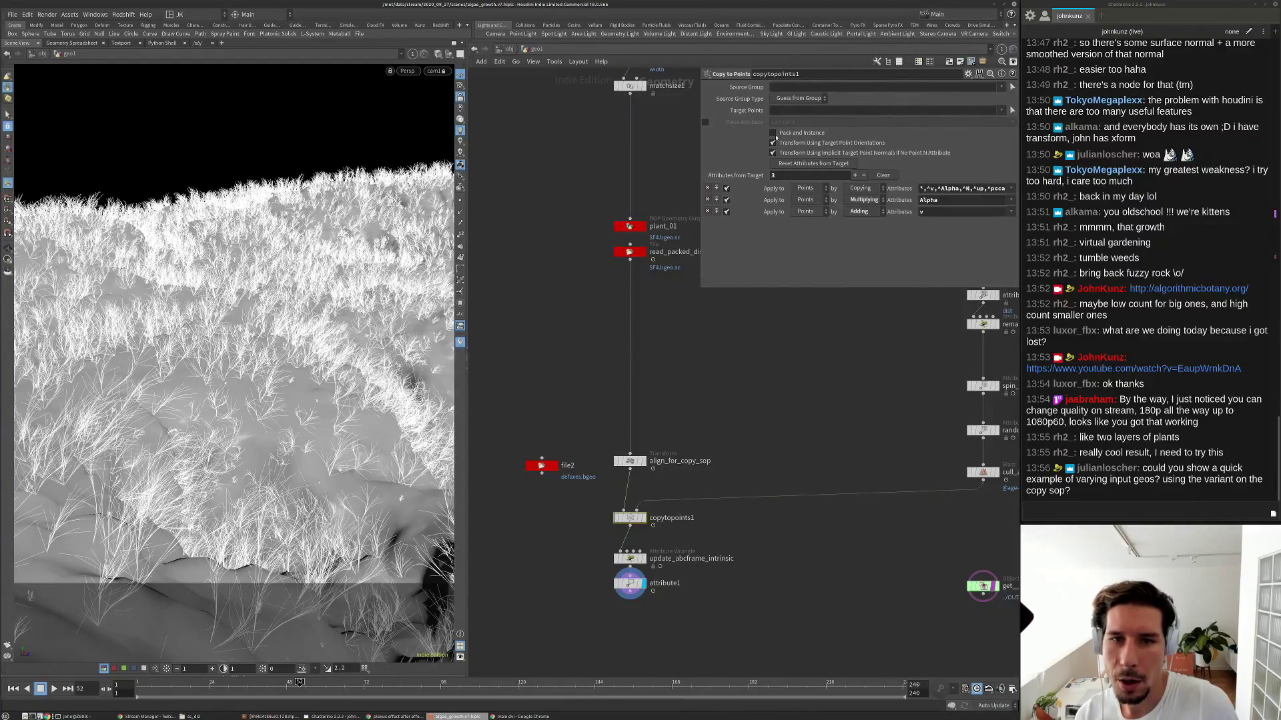
click(752, 461)
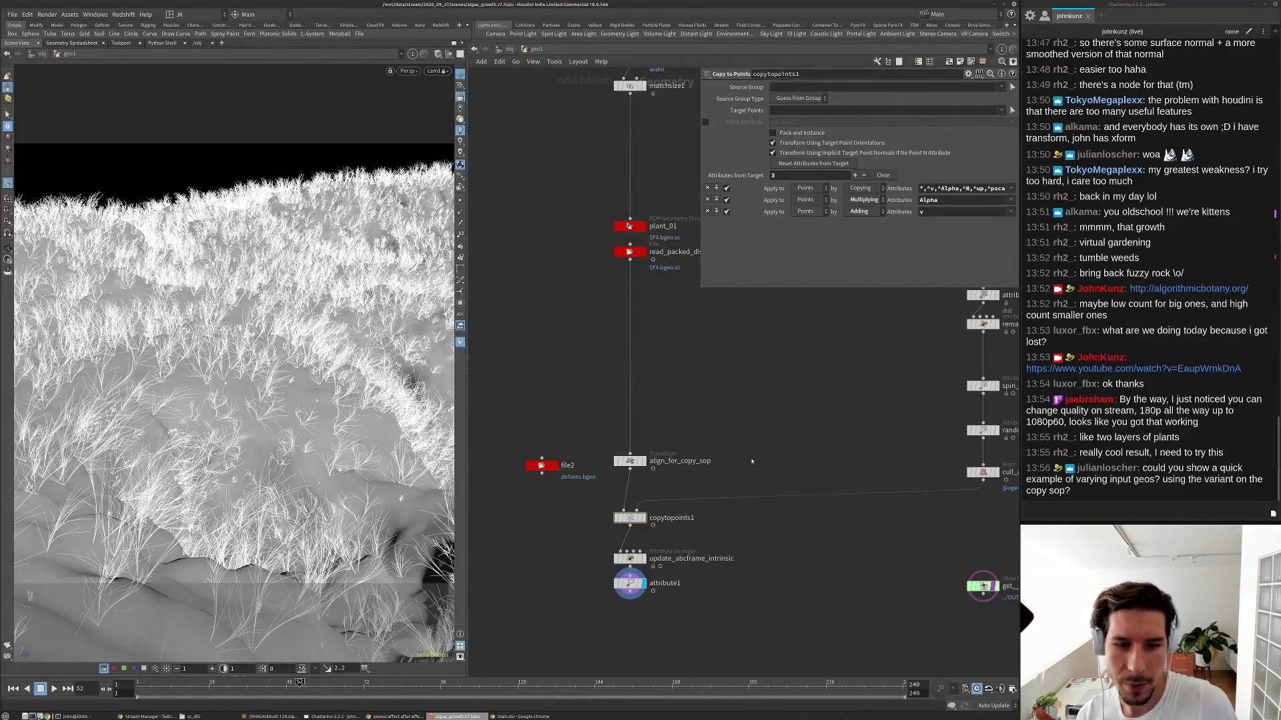
scroll(613, 443, up, 2)
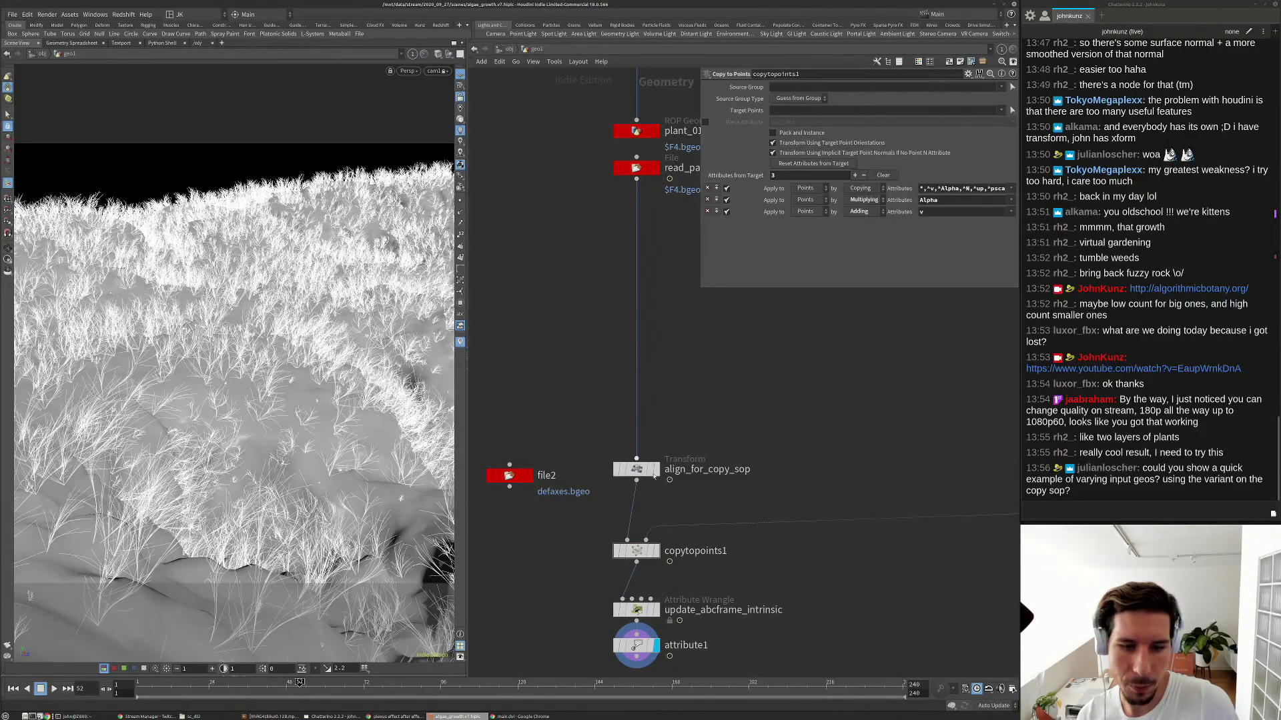
scroll(653, 421, down, 2)
scroll(683, 390, down, 1)
middle_drag(683, 391, 665, 383)
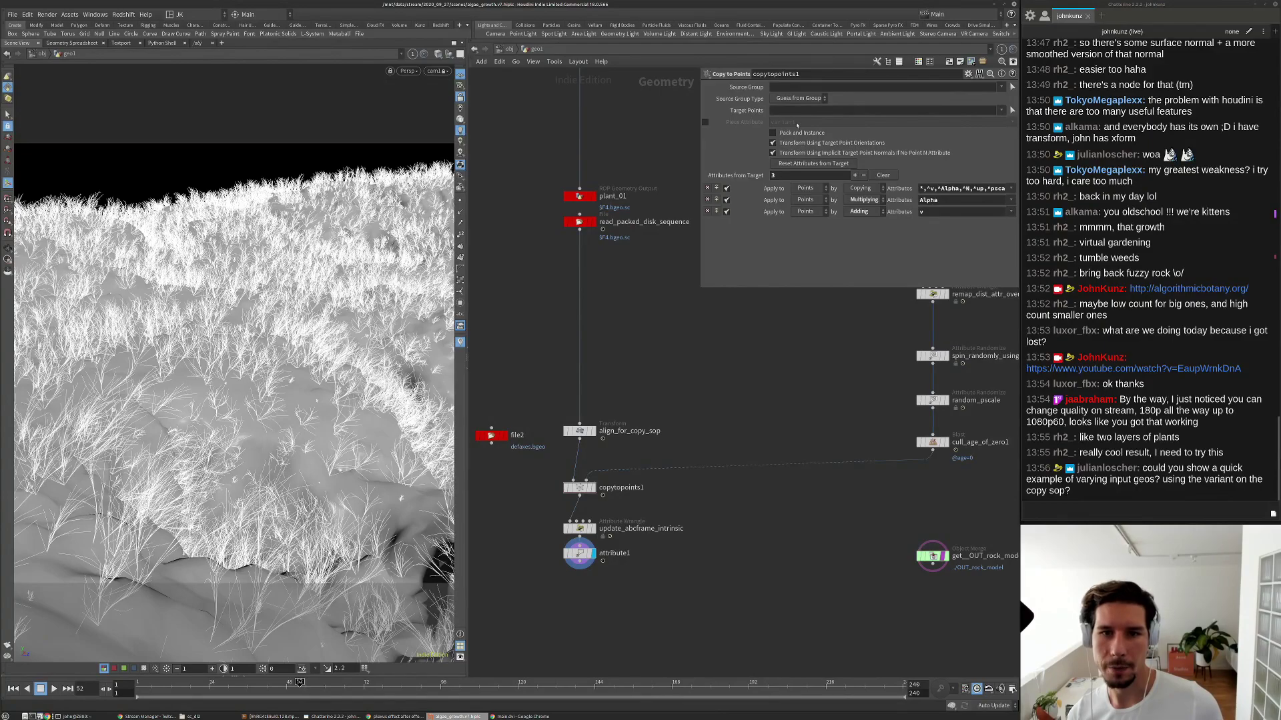
Add a sphere1 node with uniform scale 1 and display it in the viewport.
key(Tab)
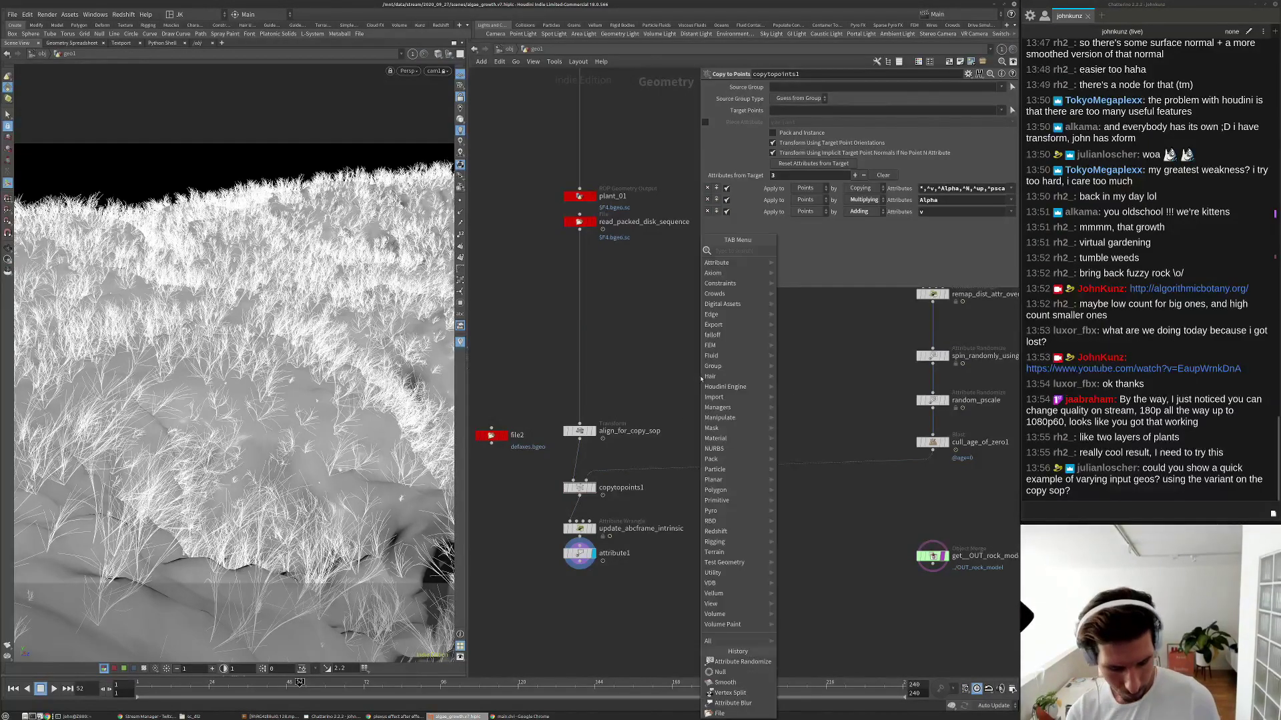
text(sphere)
key(Return)
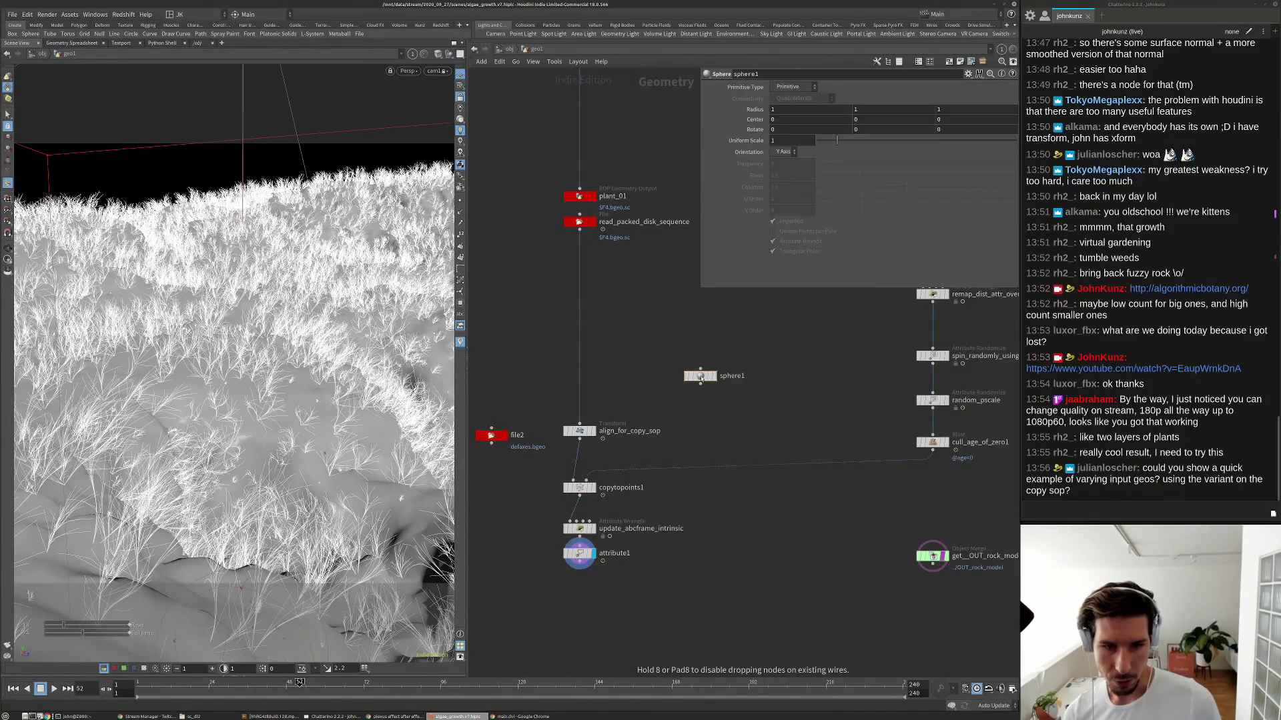
scroll(700, 377, up, 2)
click(699, 377)
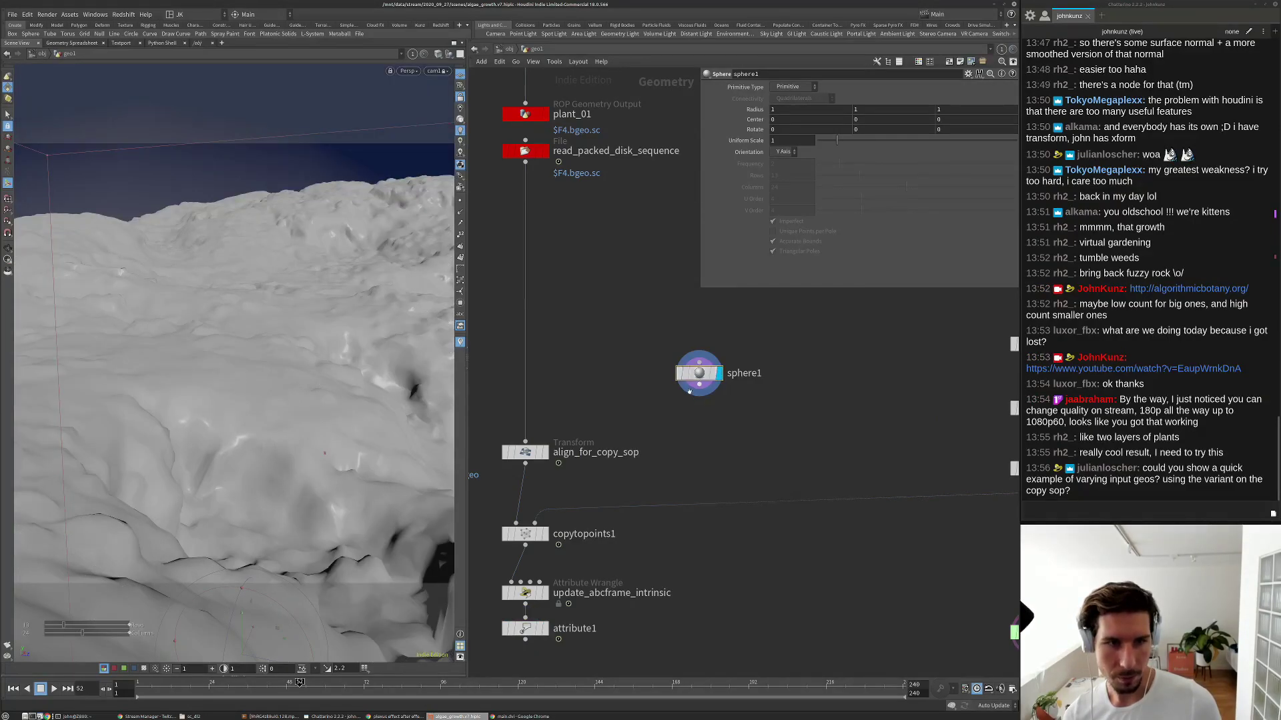
key(h)
drag(743, 372, 680, 367)
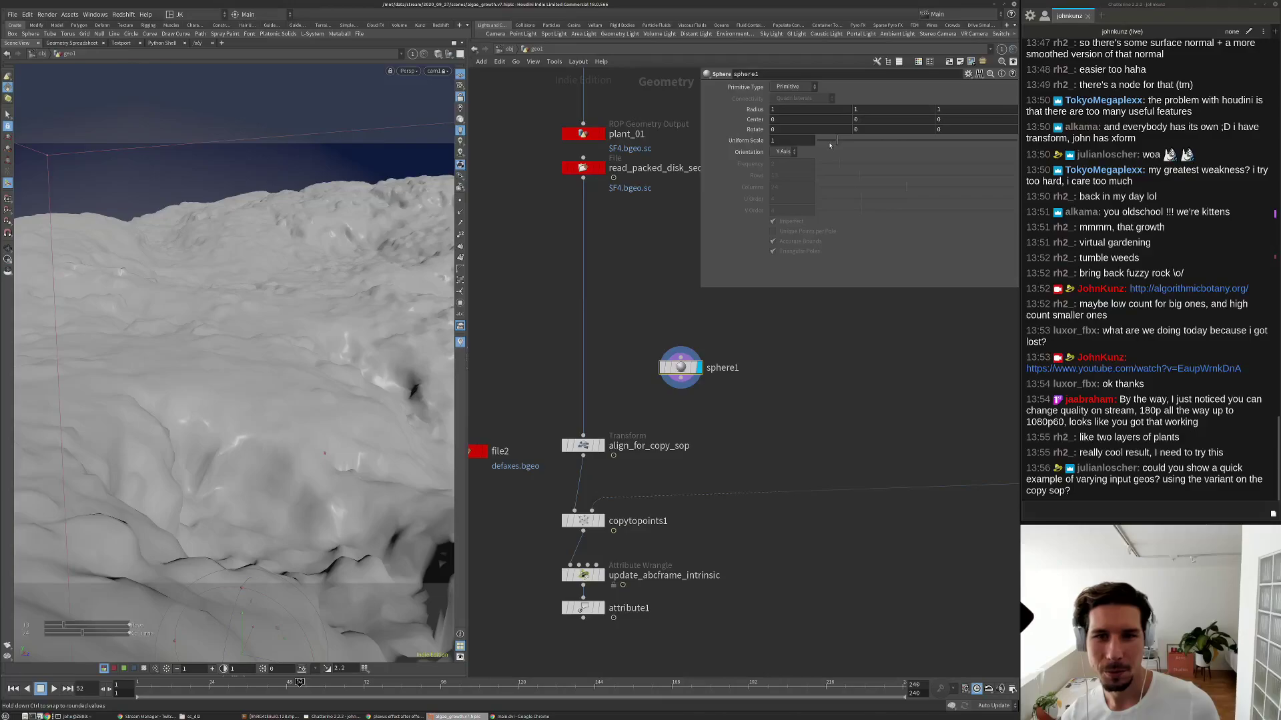
drag(836, 140, 826, 140)
click(697, 367)
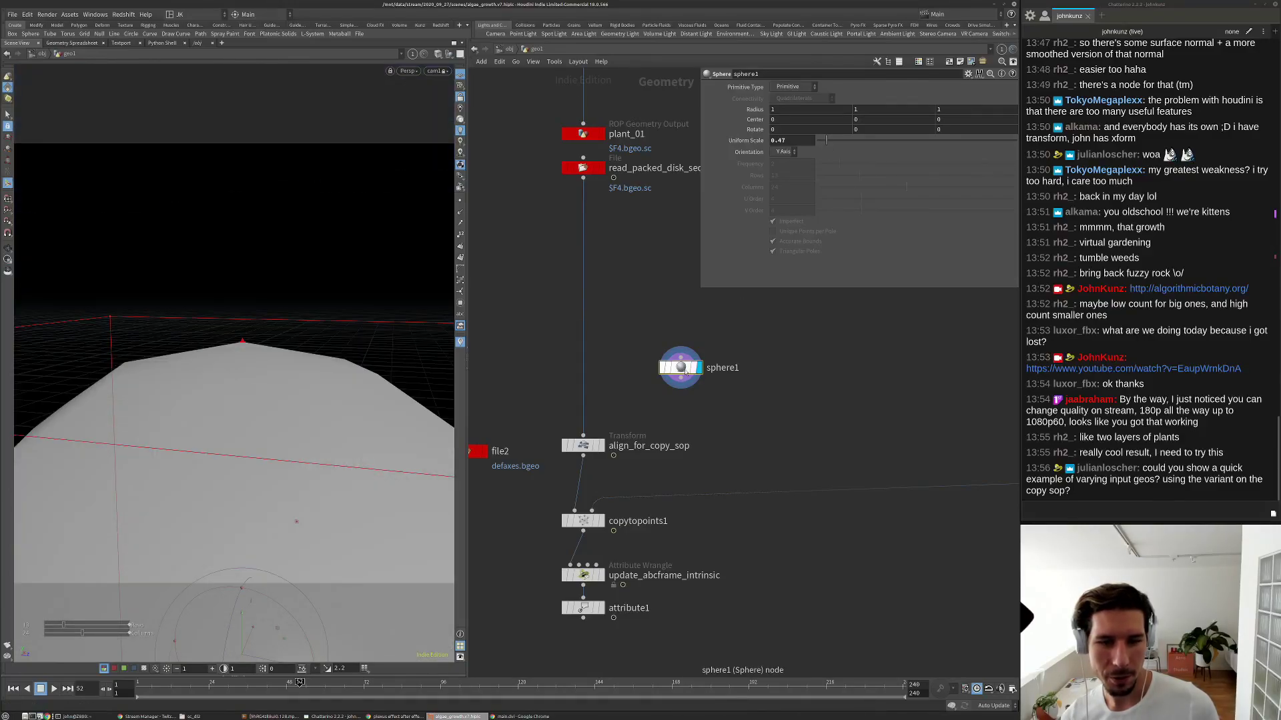
text(1)
key(Return)
key(h)
Add a Box node beside sphere1.
key(Tab)
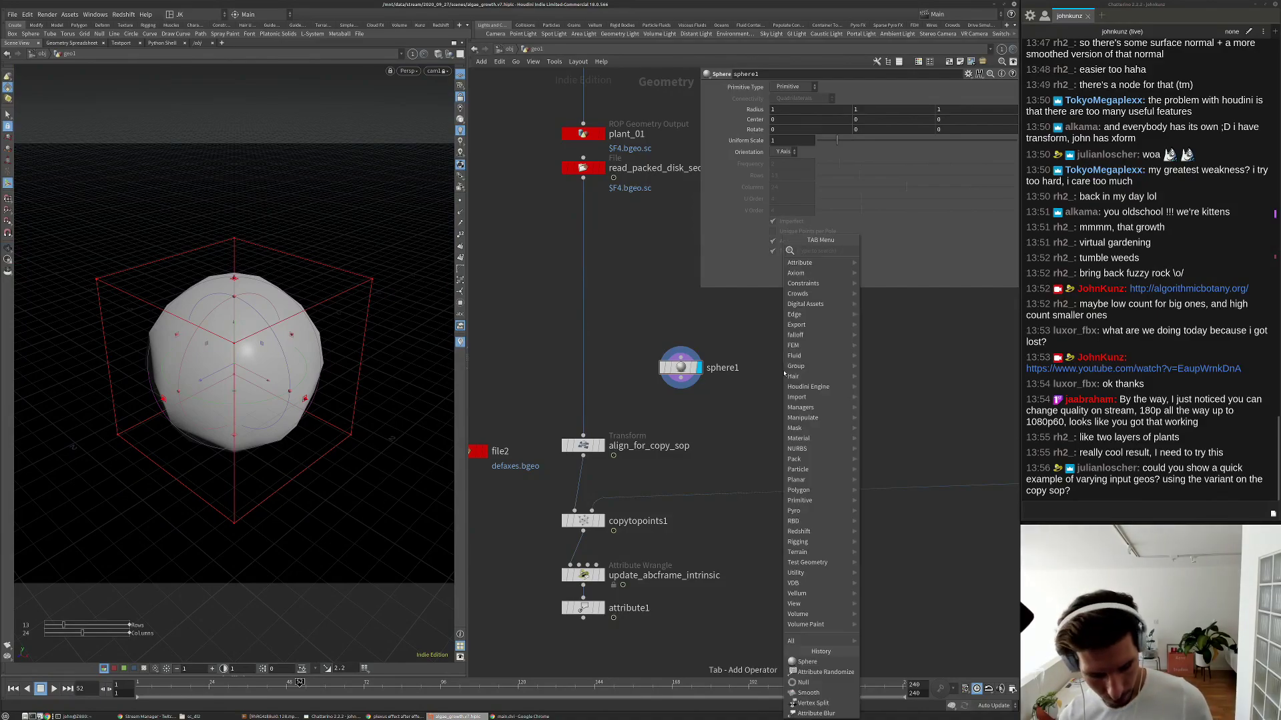
text(bo)
key(Down)
key(Down)
key(Return)
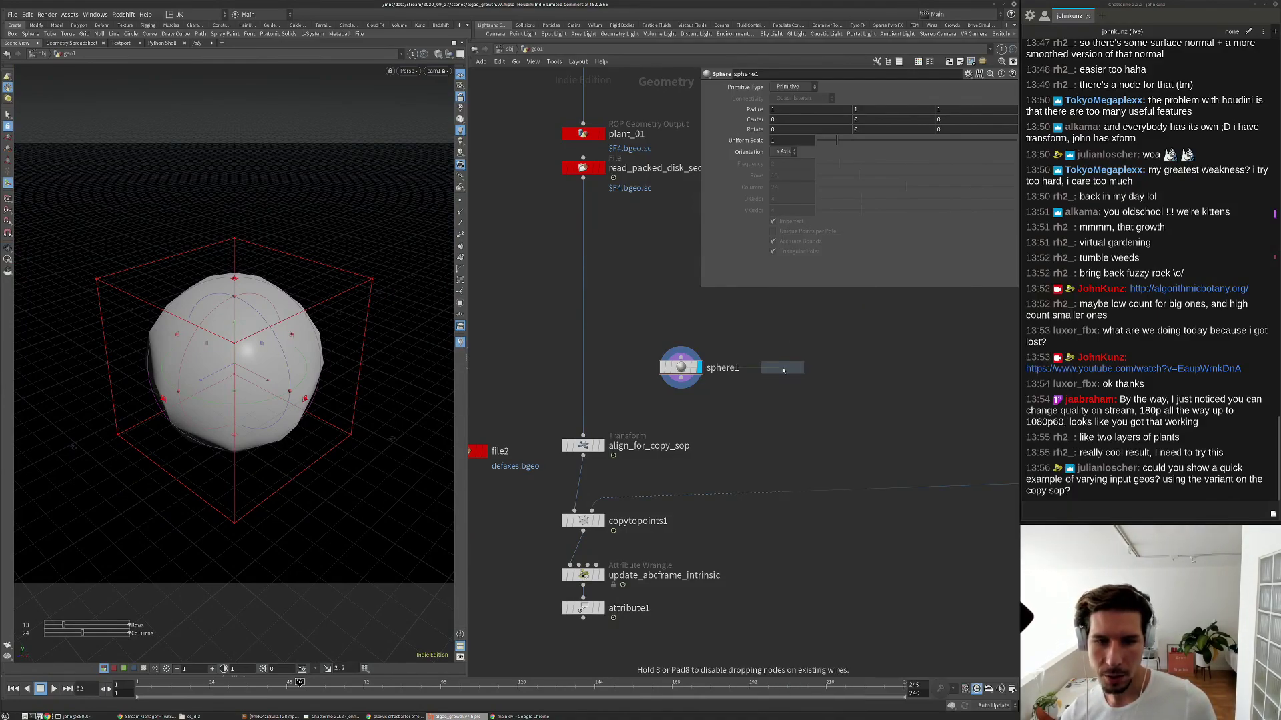
click(784, 369)
Add a tube2 node and taper it into a cone 1.85 high.
key(Tab)
text(tu)
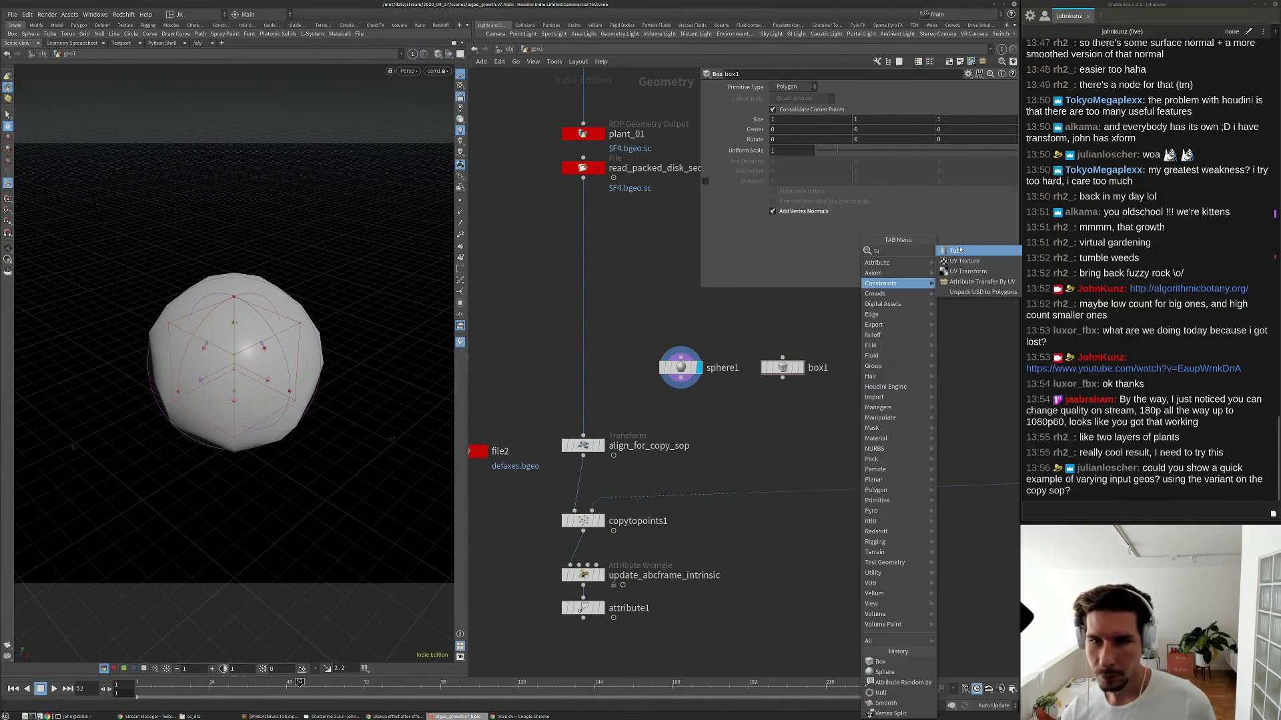
key(Return)
click(888, 356)
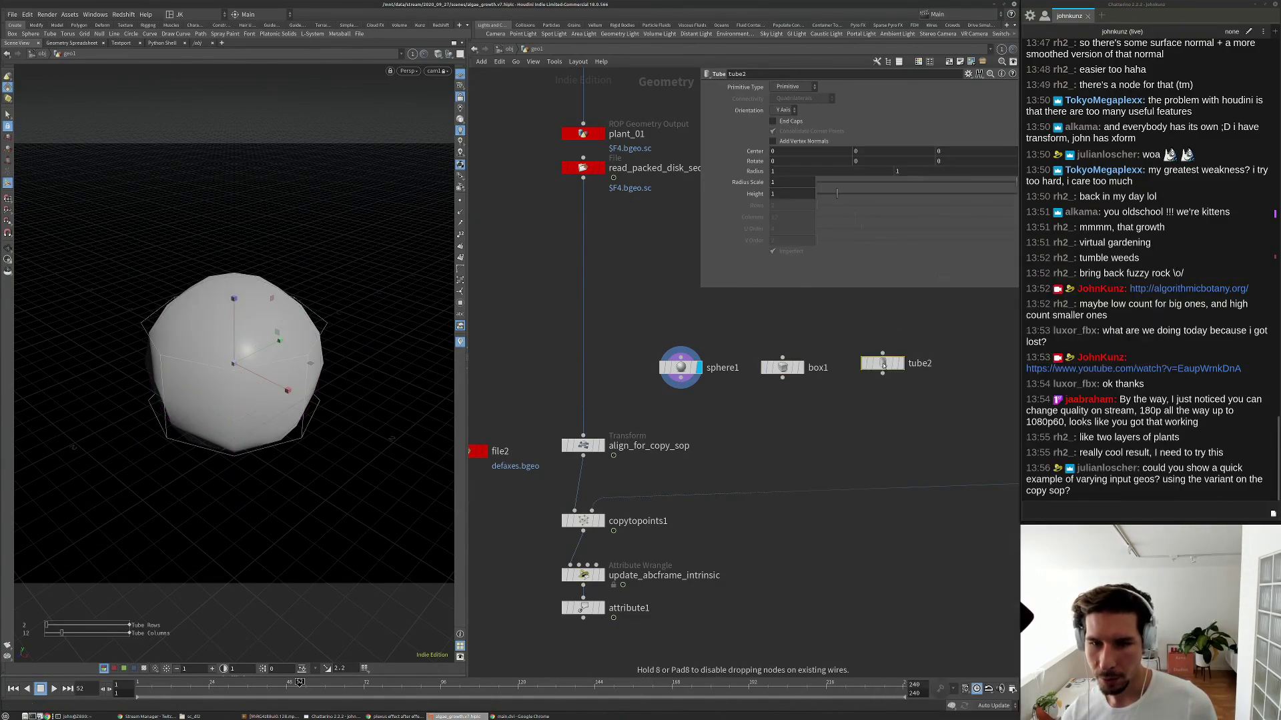
click(900, 368)
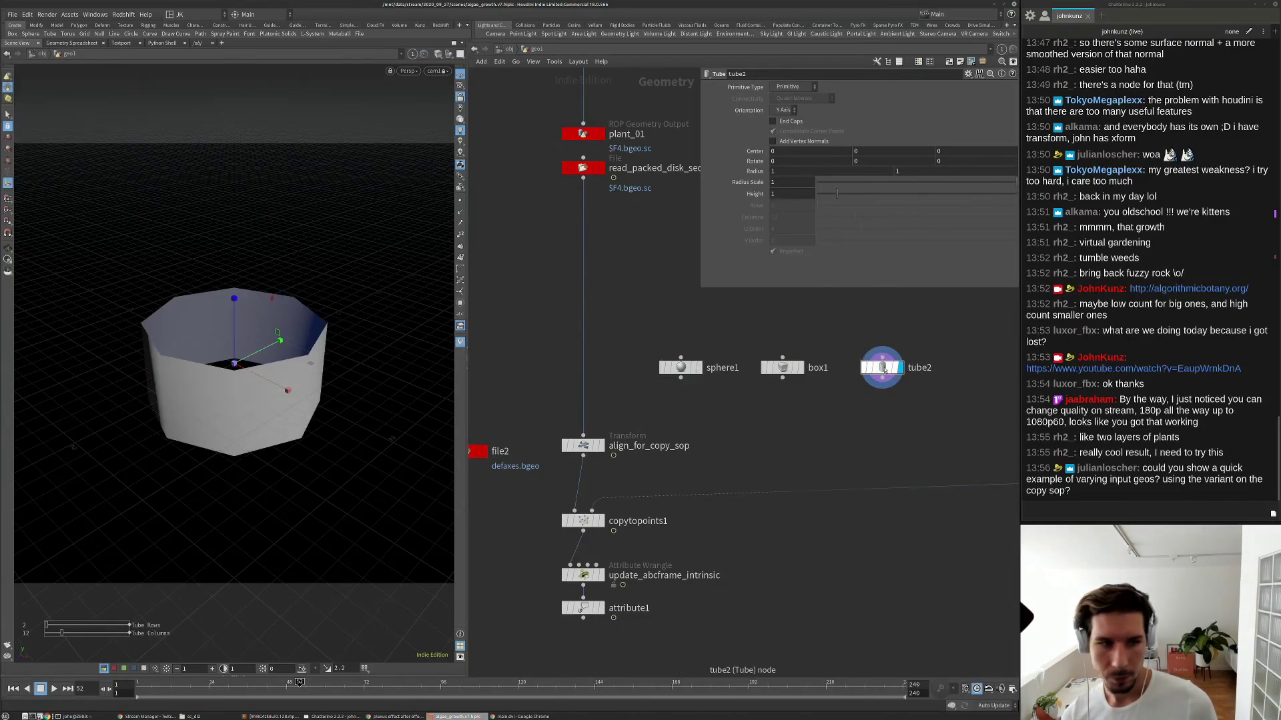
click(927, 172)
text(0)
key(Return)
double_click(898, 171)
text(1)
double_click(846, 171)
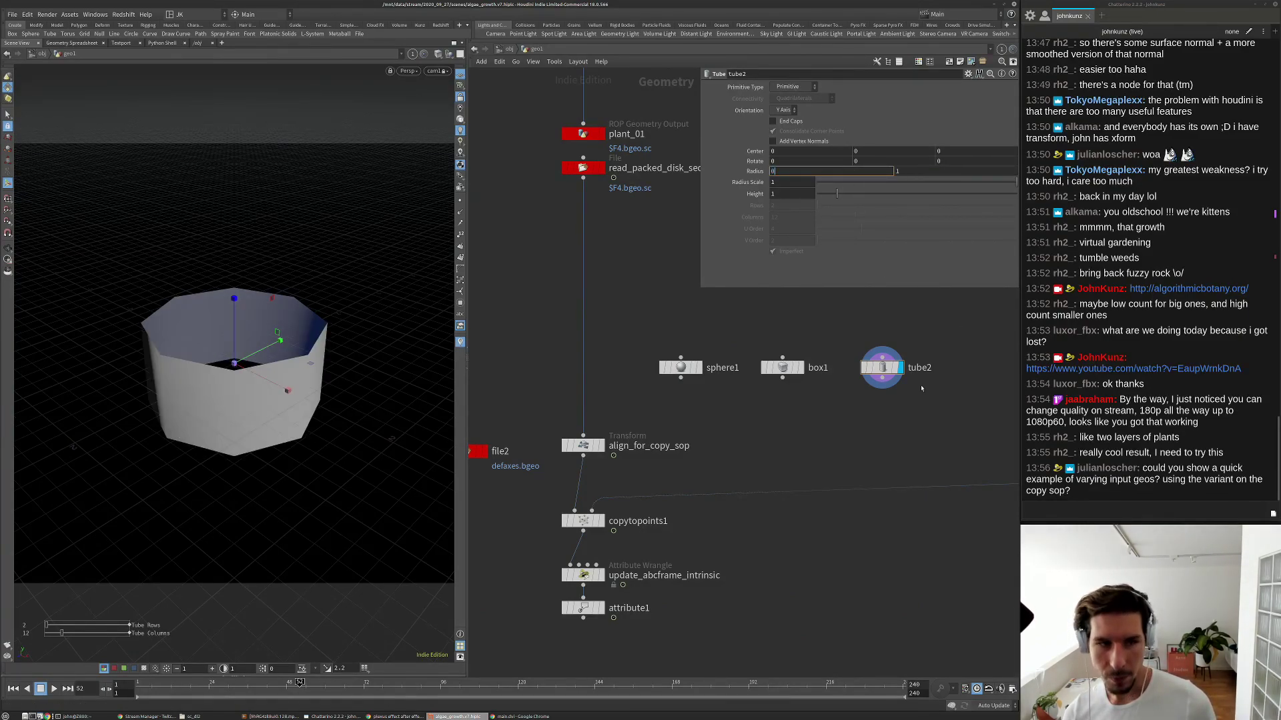
key(Return)
drag(832, 193, 854, 193)
Orbit the view and display the sphere instead of the cone.
alt+drag(362, 306, 390, 293)
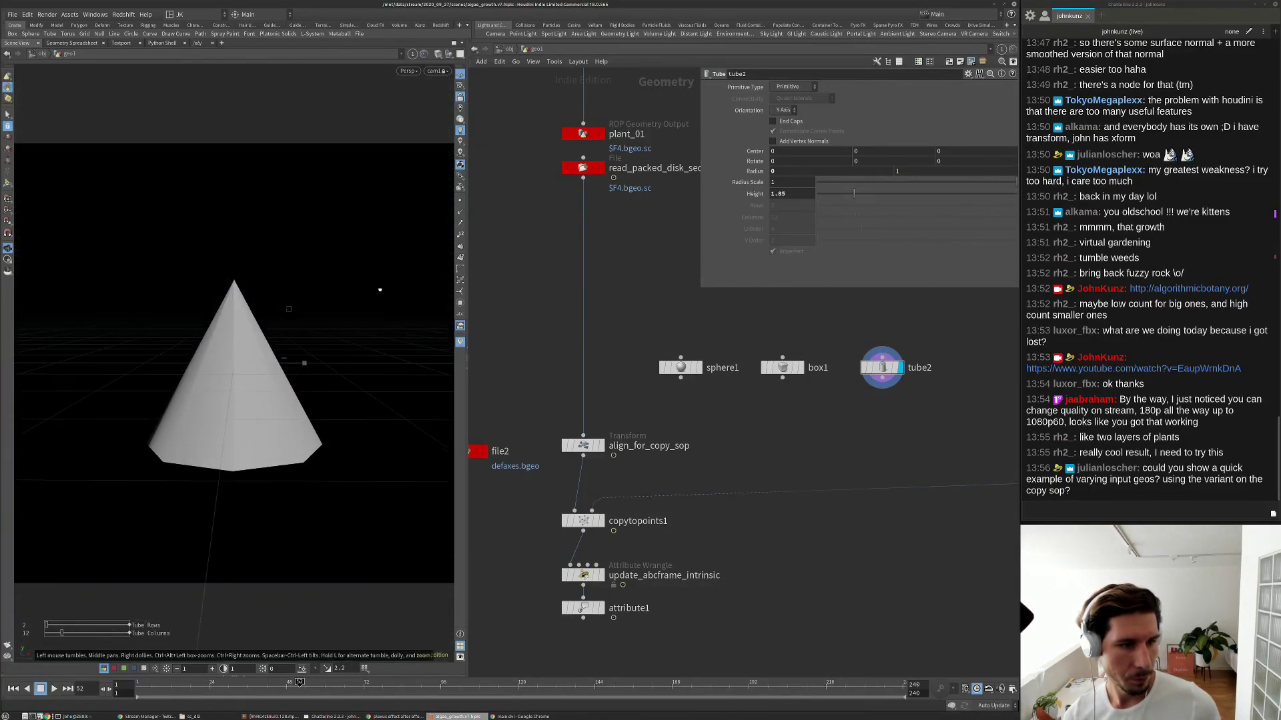
middle_drag(777, 442, 772, 425)
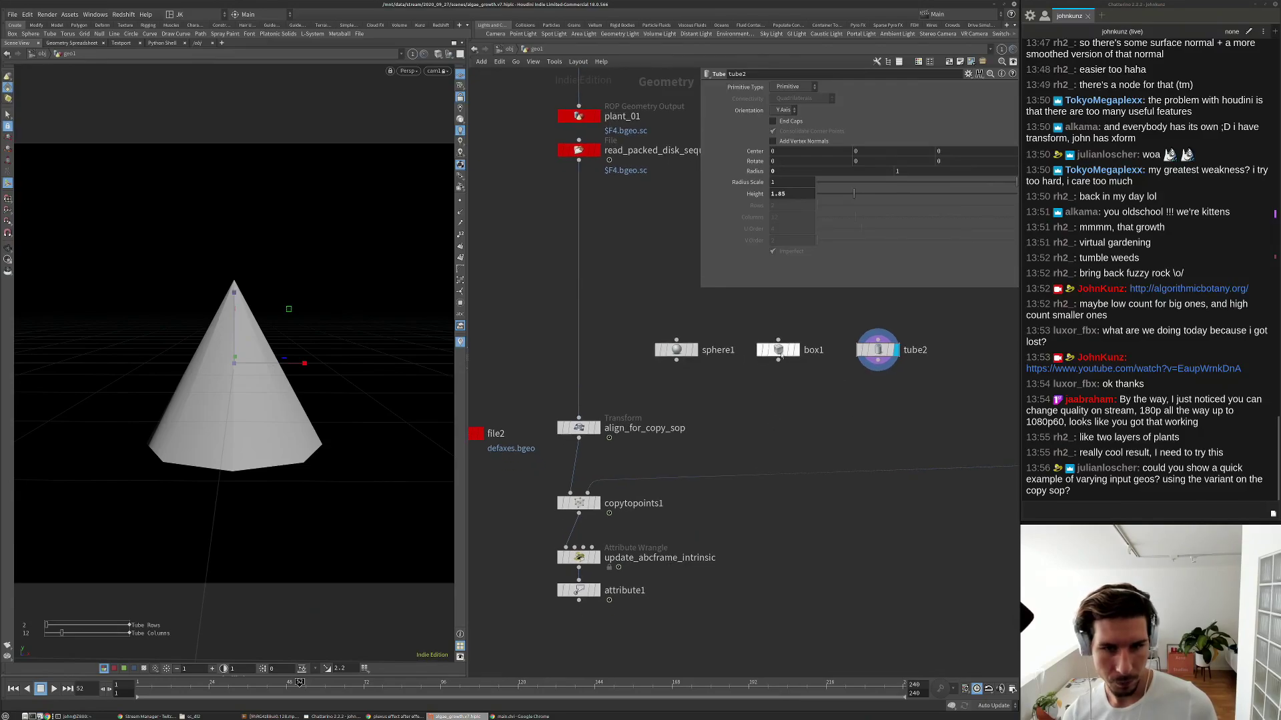
click(797, 349)
click(695, 353)
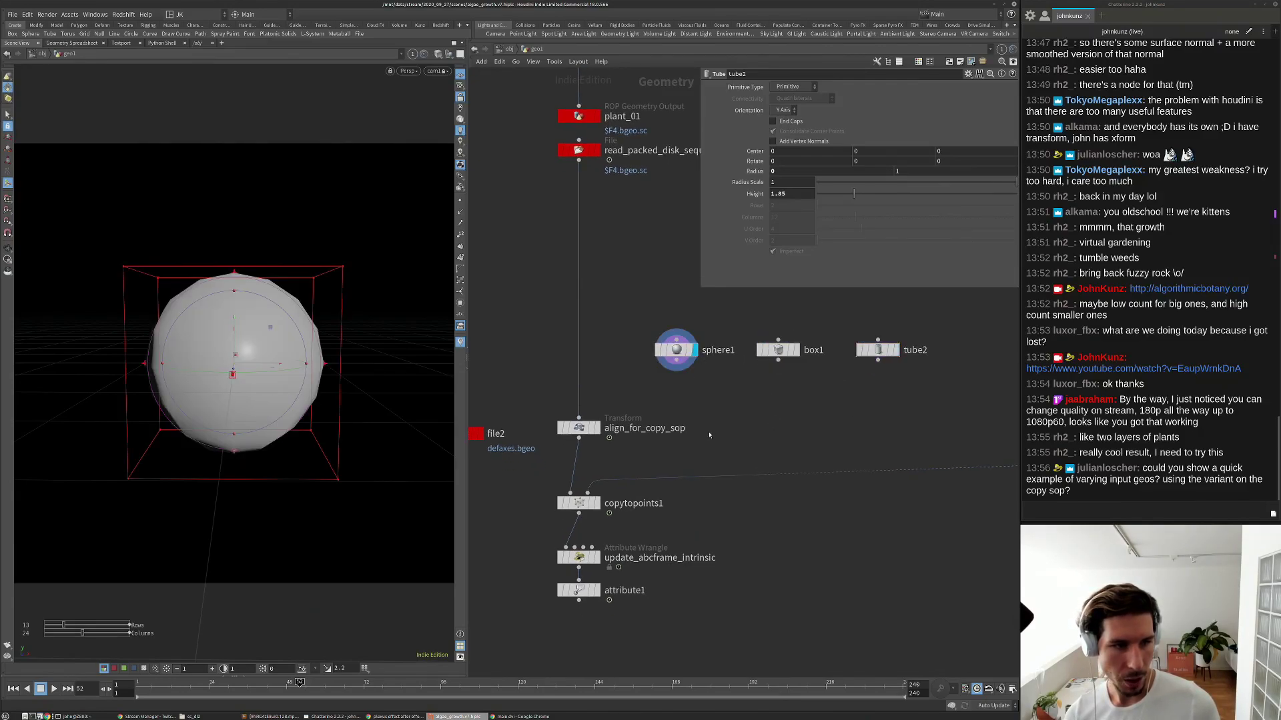
middle_drag(794, 442, 816, 429)
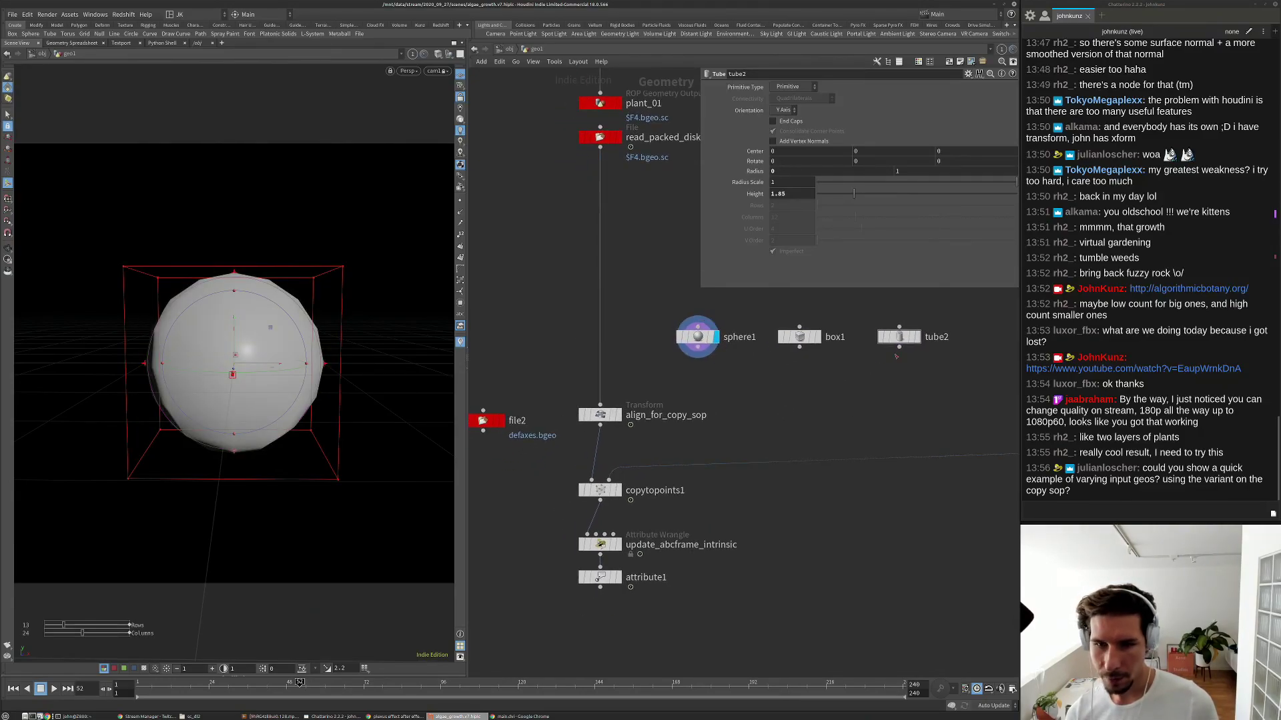
Add a merge1 node combining sphere1, box1 and tube2, and display it.
key(Tab)
text(p)
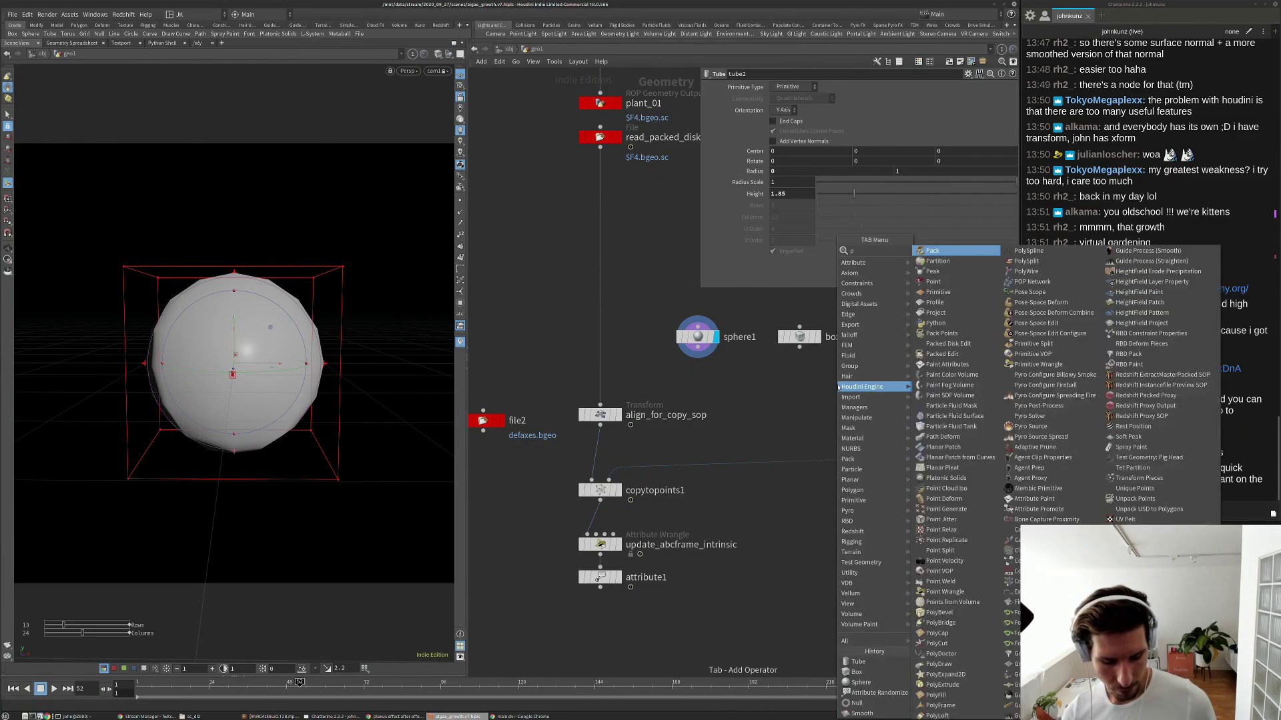
key(Escape)
key(Tab)
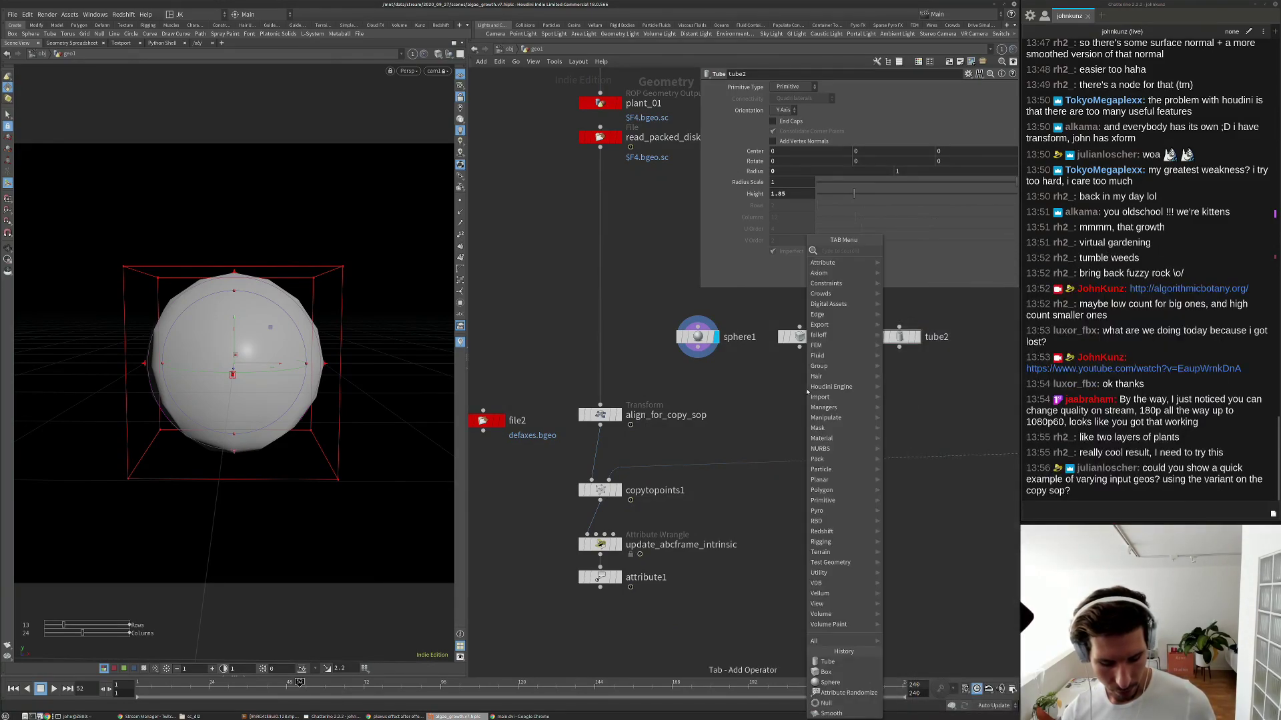
text(m)
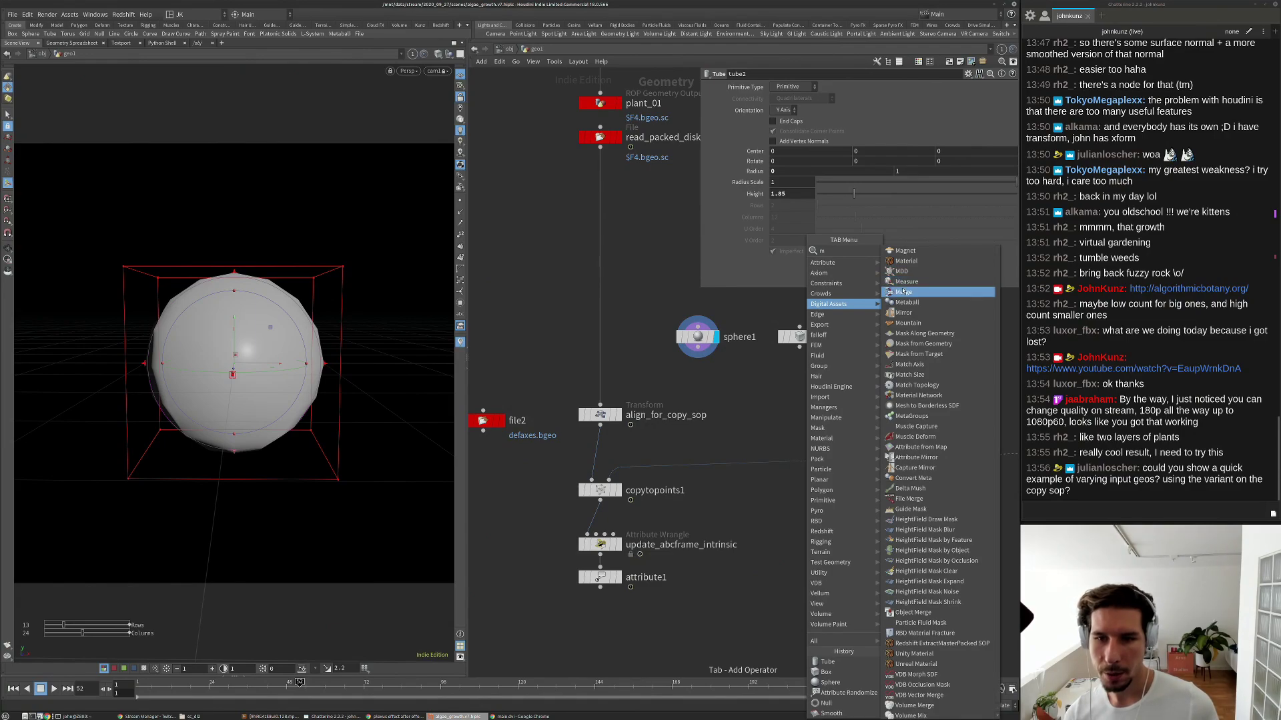
click(903, 293)
click(812, 394)
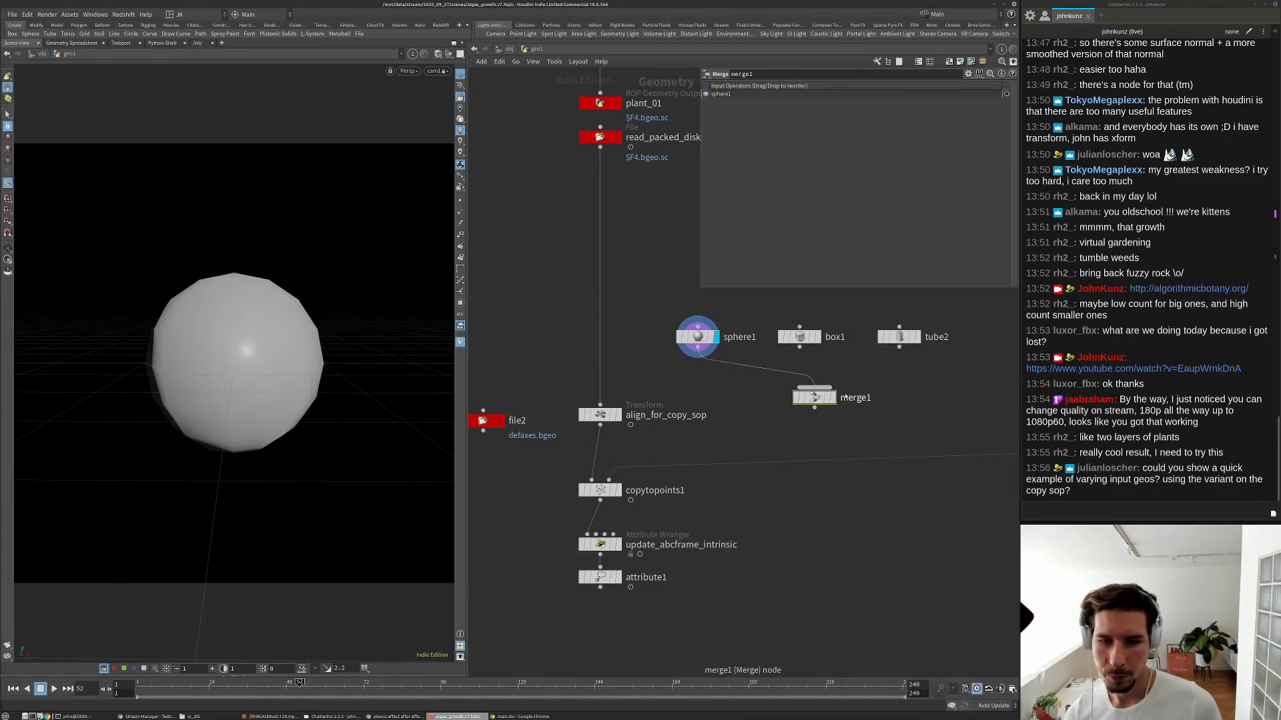
drag(833, 392, 823, 398)
click(818, 394)
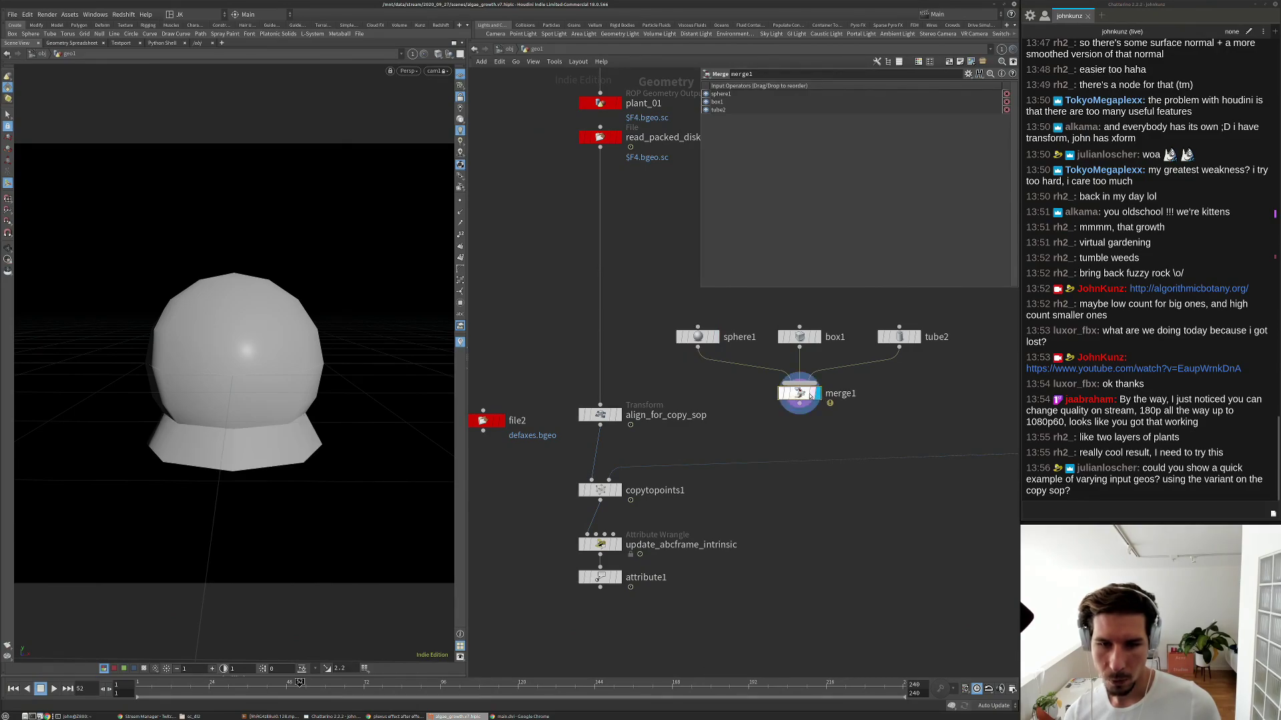
Inspect the geometry info of merge1, sphere1, box1 and tube2.
middle_drag(874, 400, 829, 403)
middle_click(754, 395)
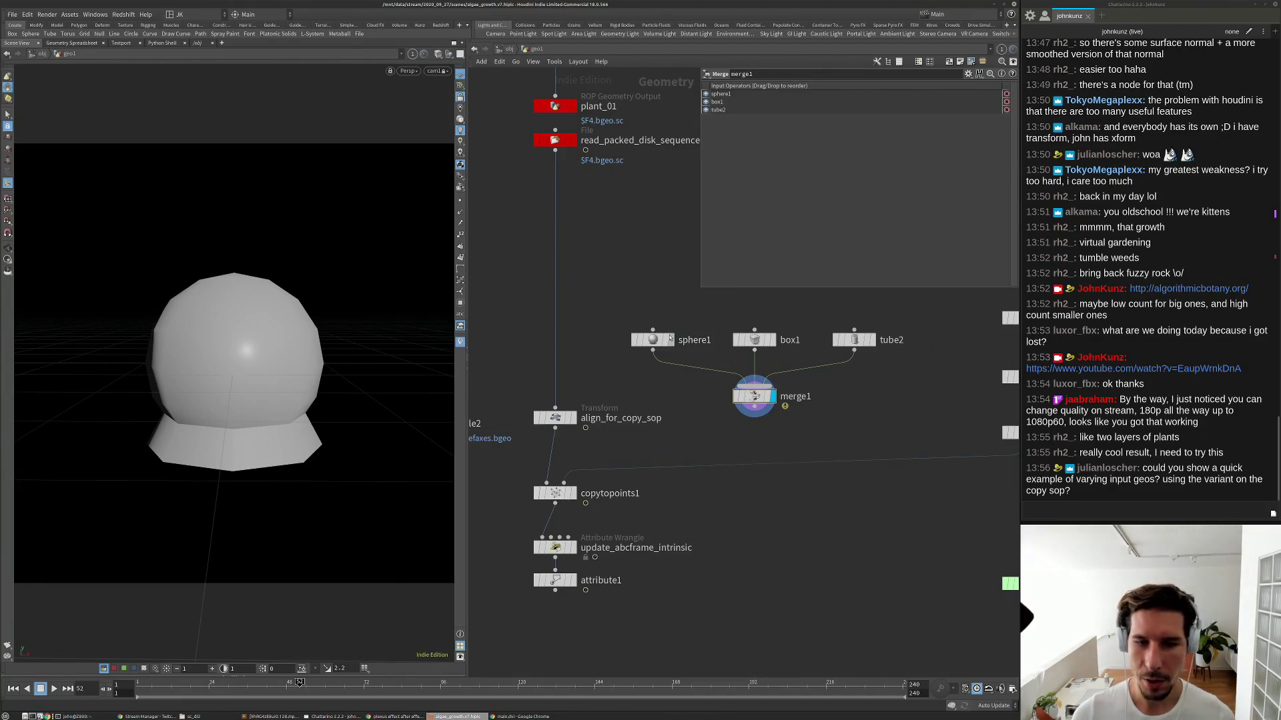
middle_click(673, 339)
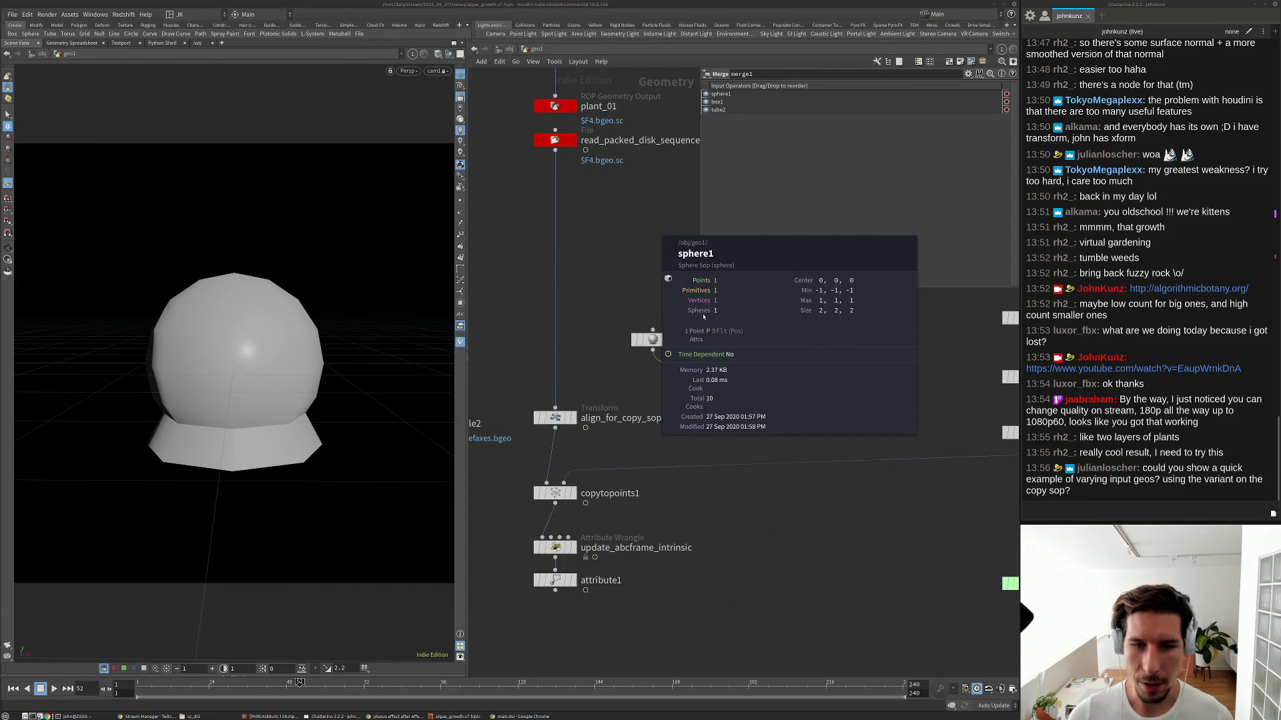
middle_click(754, 340)
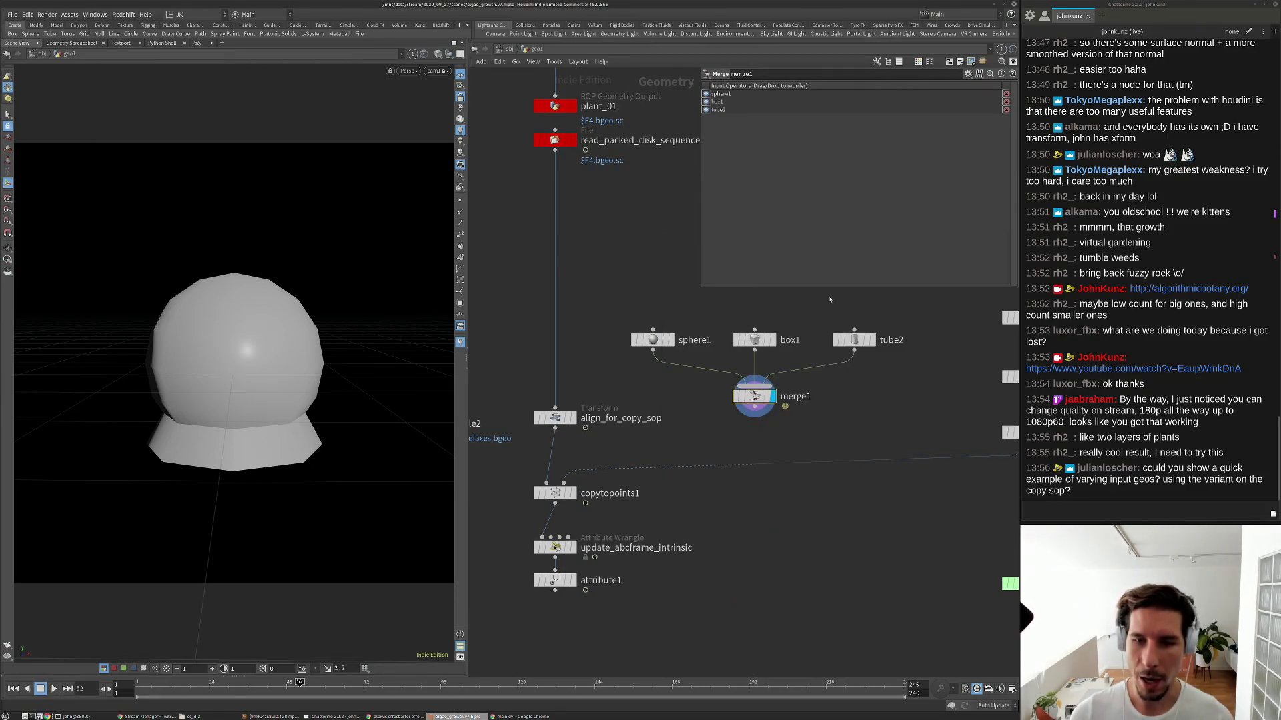
middle_click(846, 339)
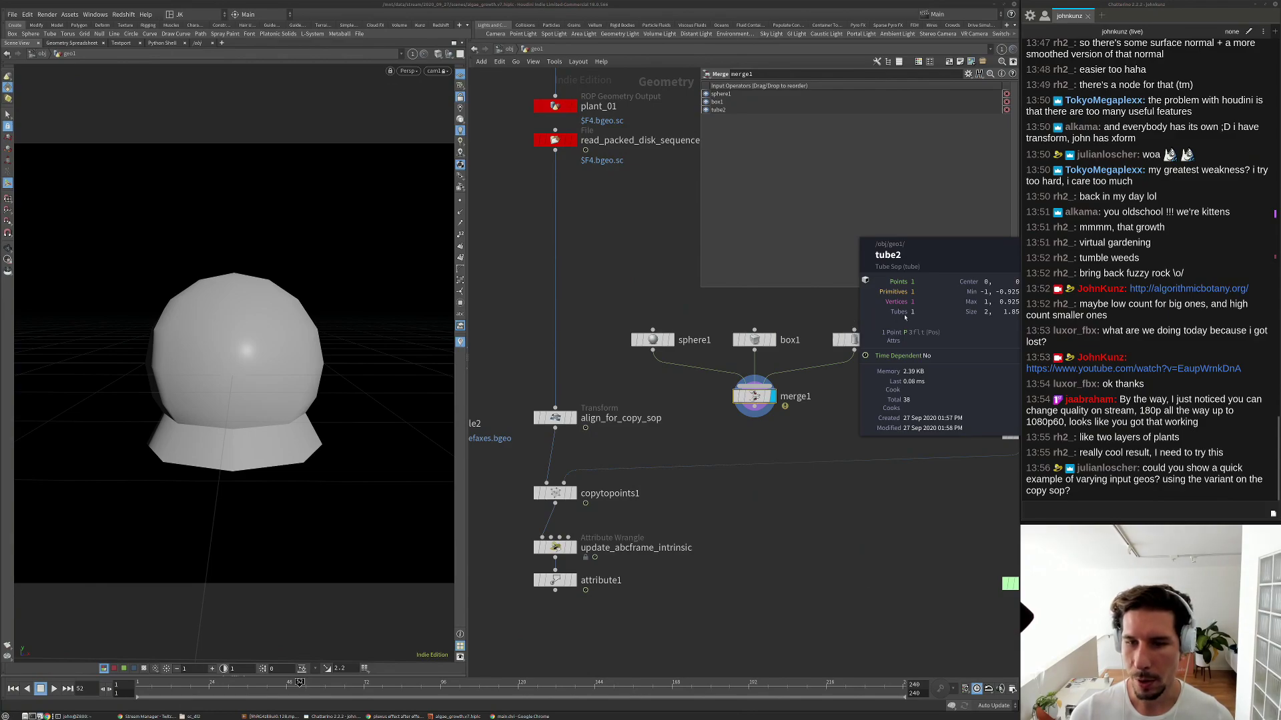
scroll(750, 327, up, 3)
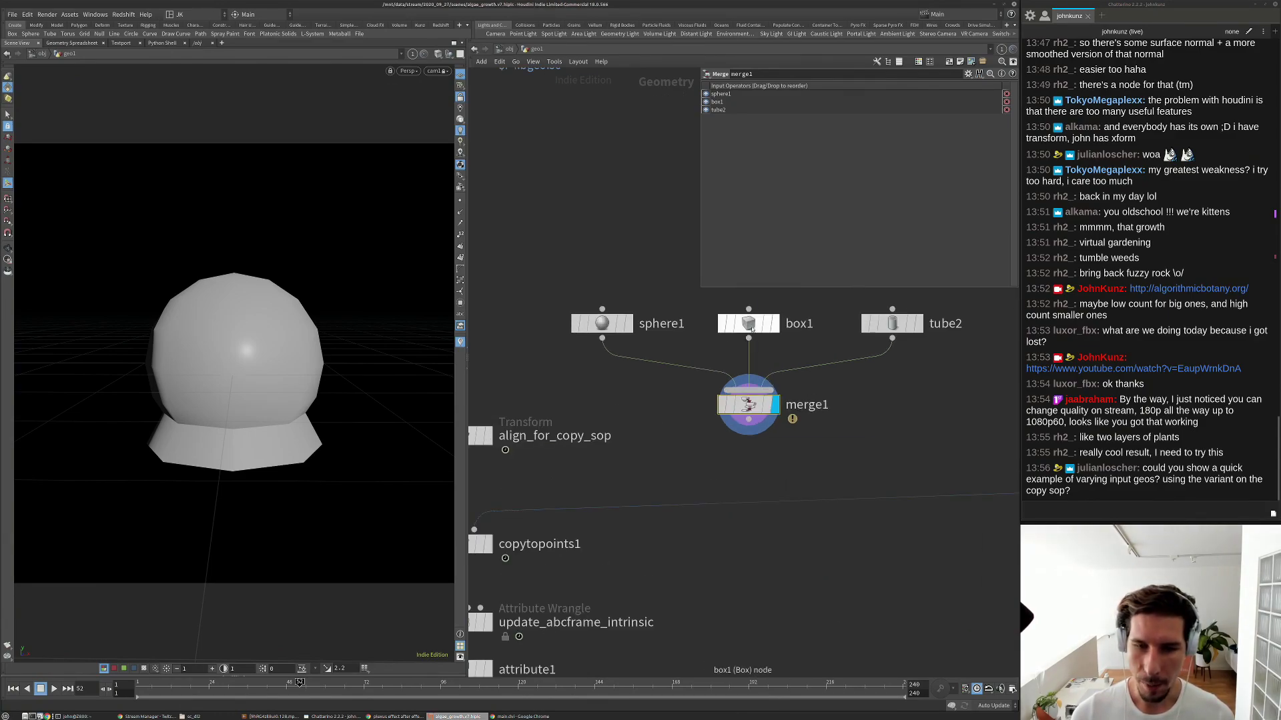
middle_click(748, 324)
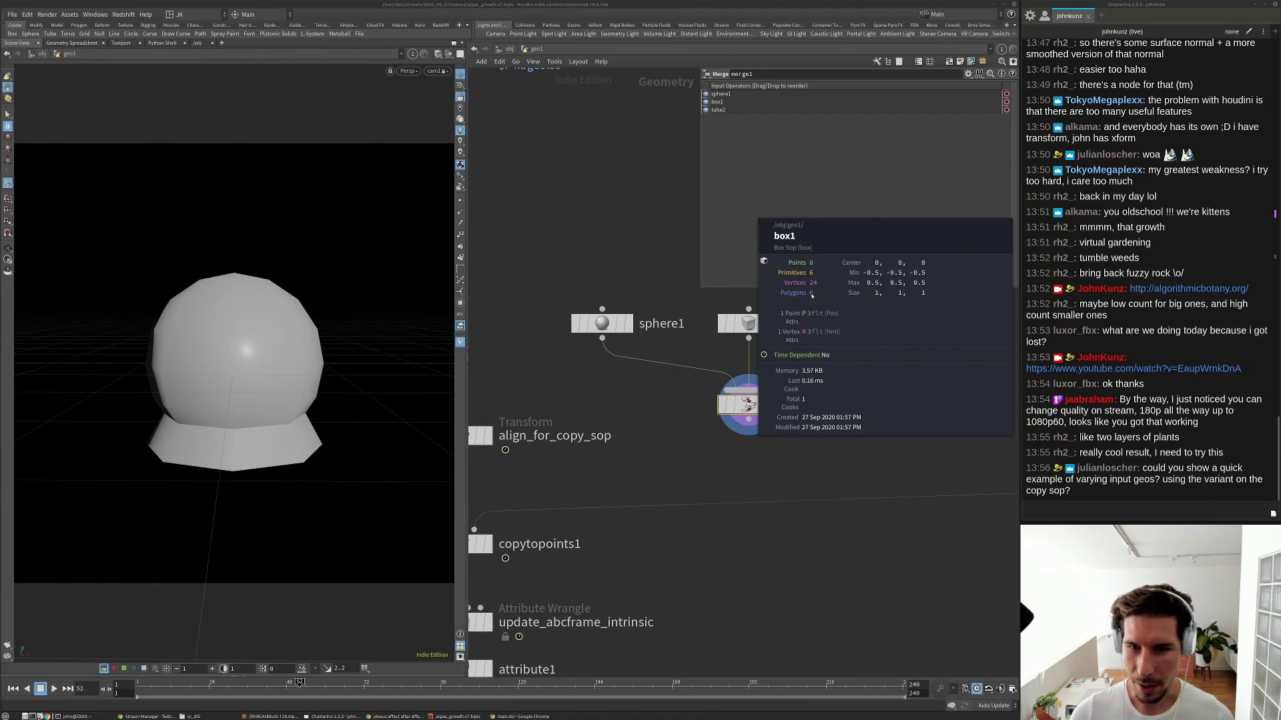
Move the sphere, box and tube nodes up in the network.
middle_drag(960, 279, 955, 350)
drag(954, 350, 584, 409)
drag(748, 395, 748, 329)
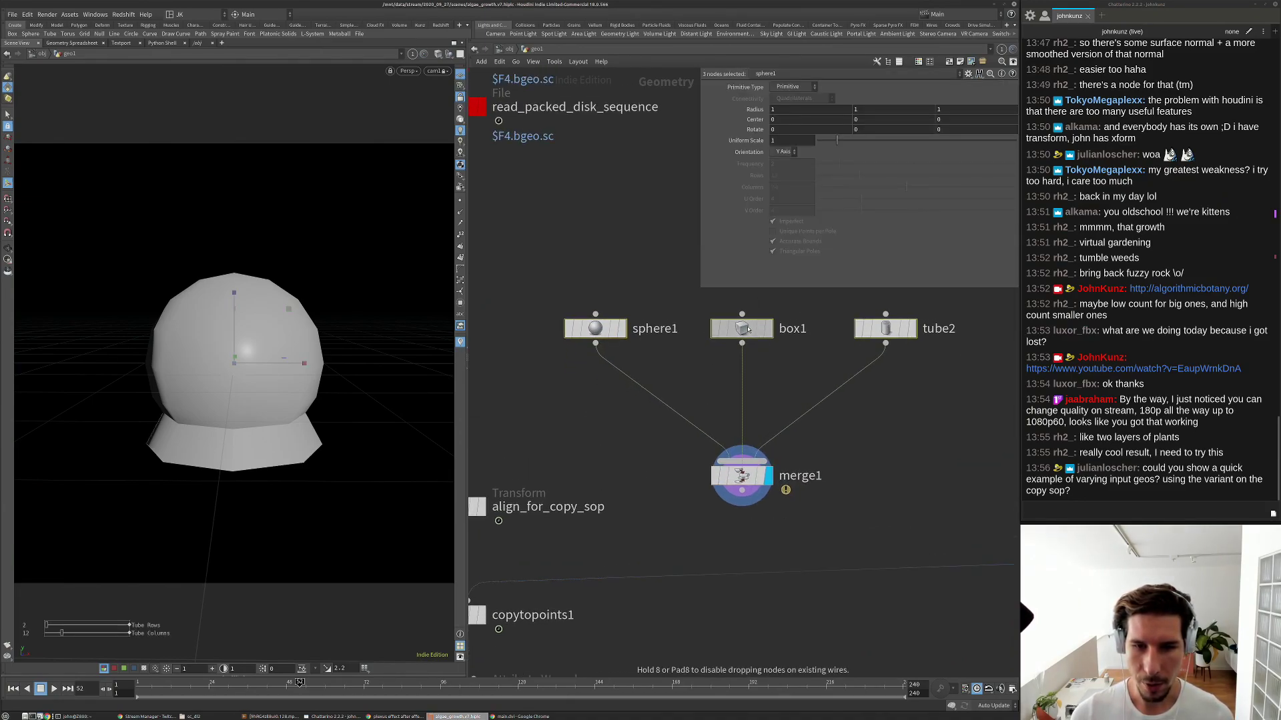
Insert Pack nodes between sphere1, box1 and tube2 and merge1.
click(599, 253)
key(Tab)
mouse_move(594, 410)
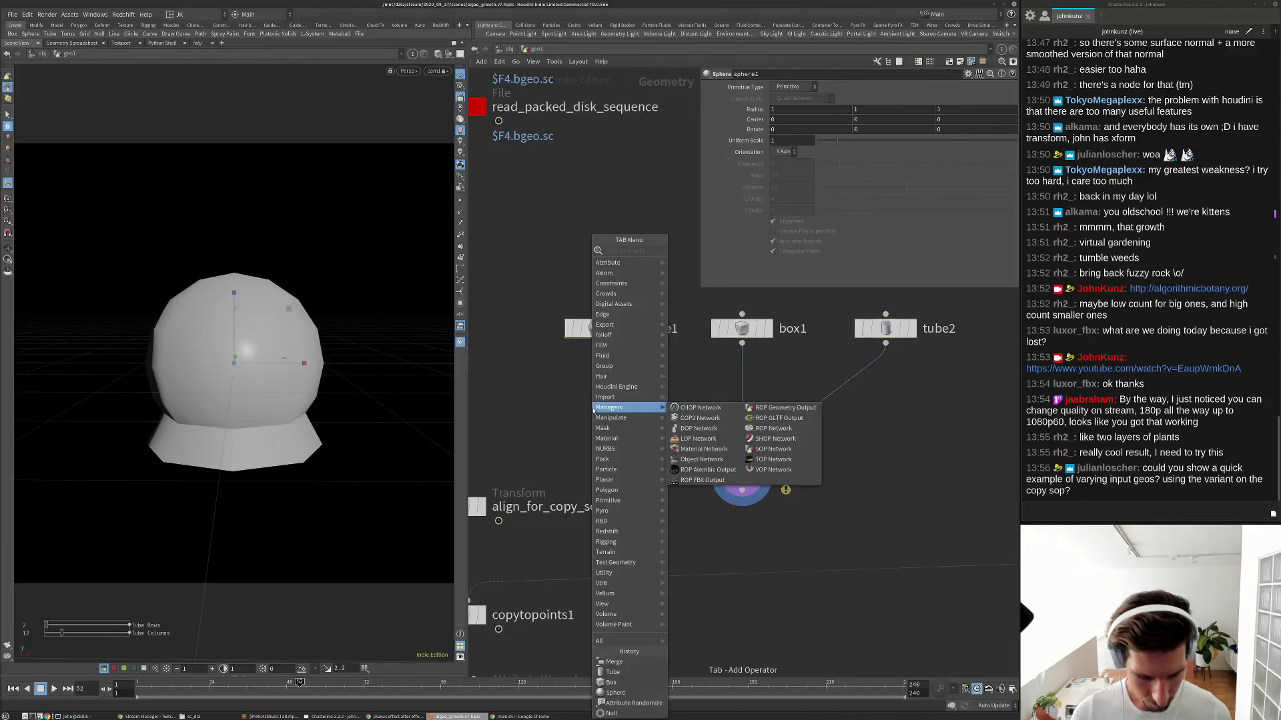
text(pack)
click(685, 251)
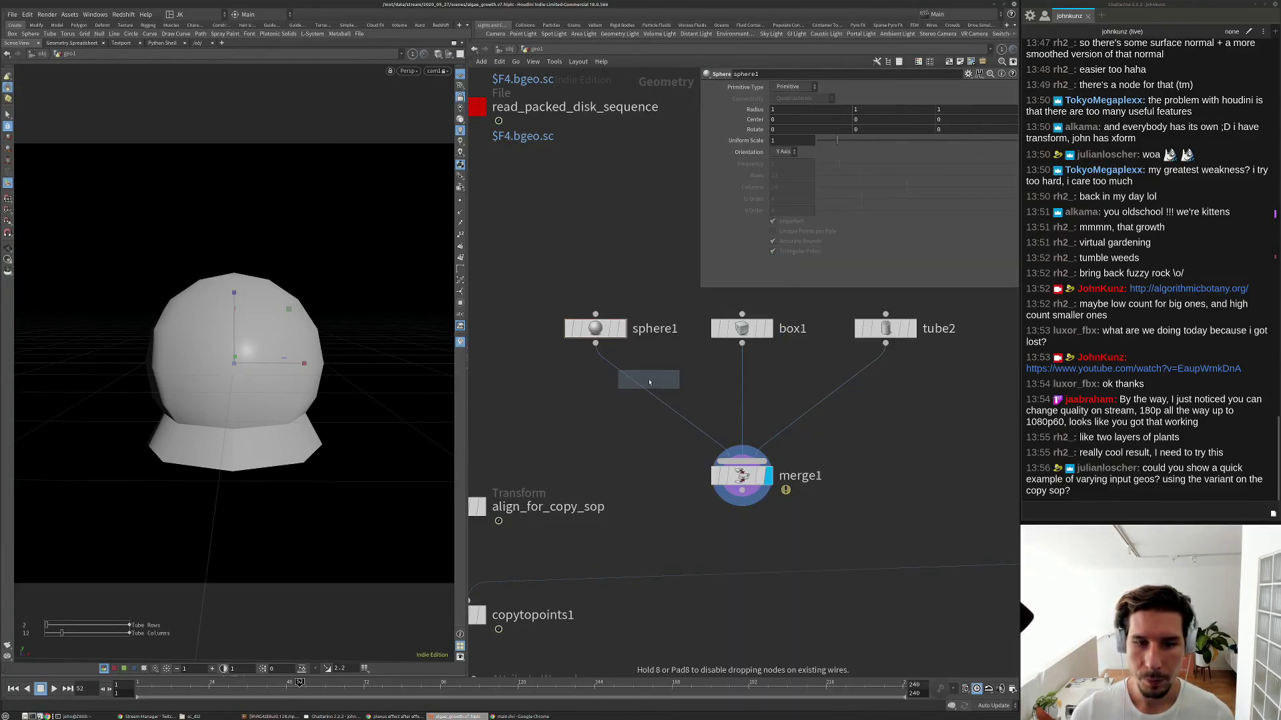
click(649, 382)
click(746, 387)
alt+drag(778, 383, 885, 378)
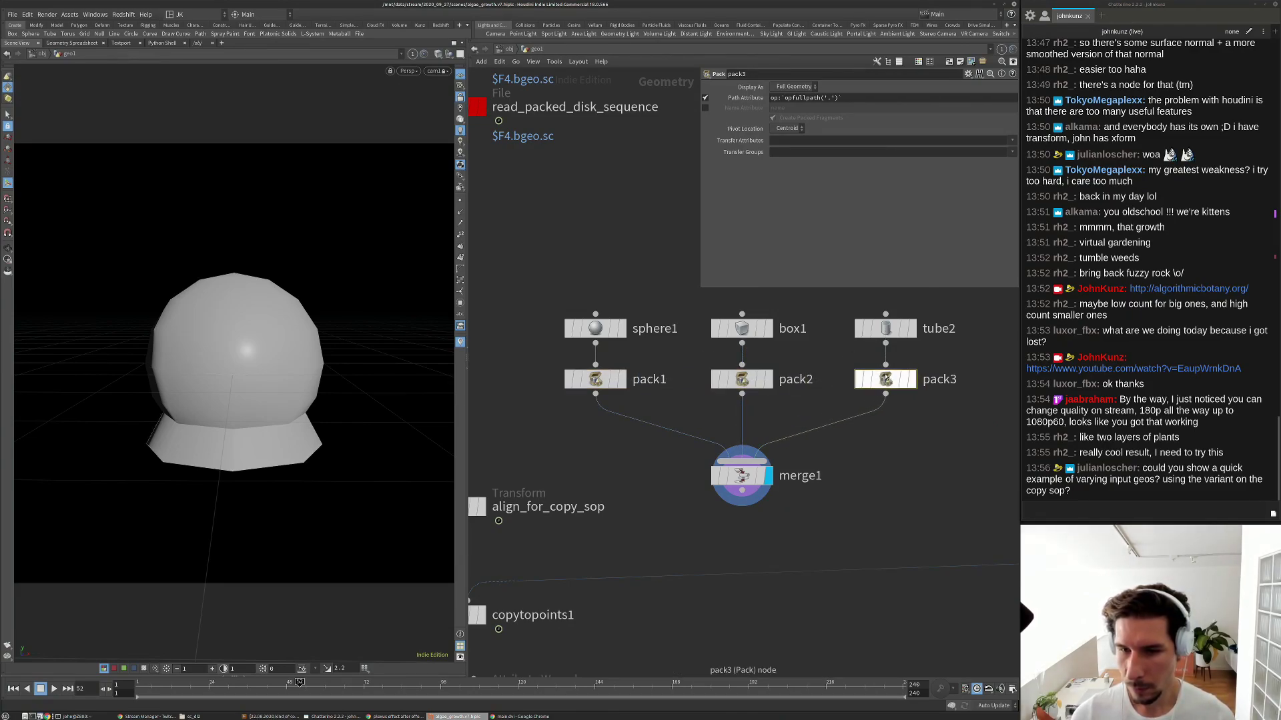
Check merge1's packed primitive info and wire it into copytopoints1's second input.
middle_click(732, 460)
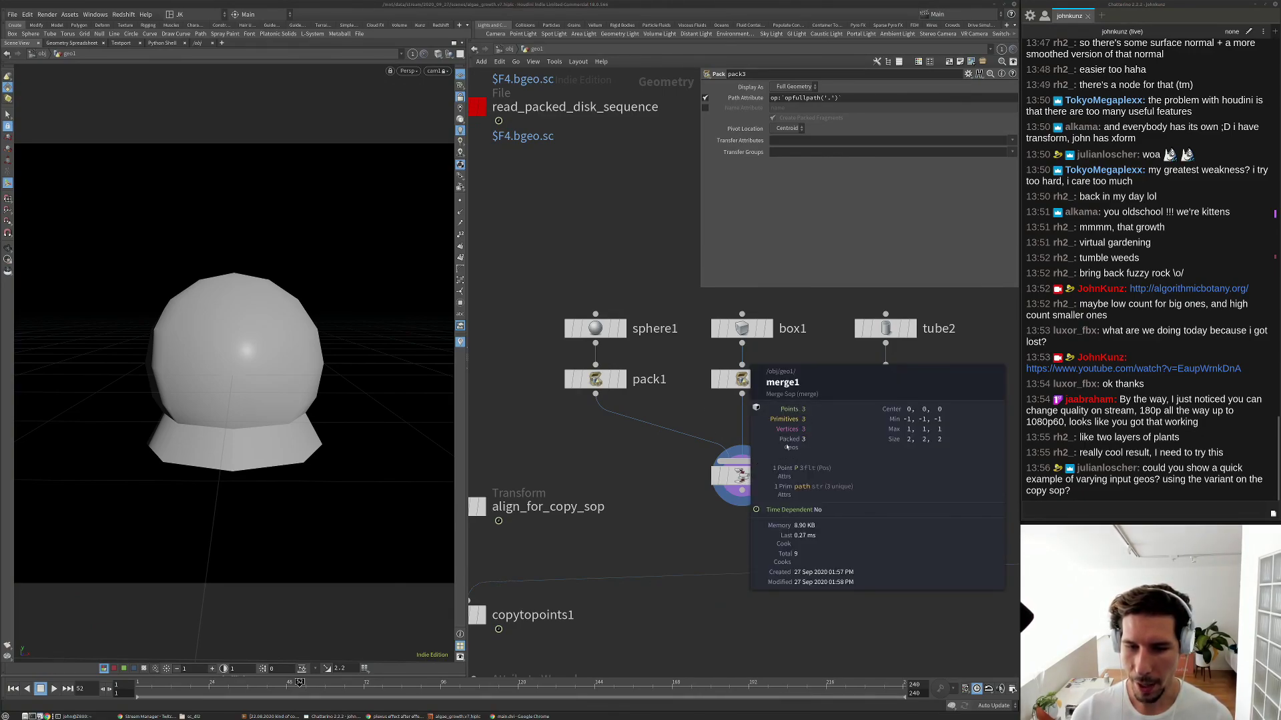
scroll(800, 442, down, 3)
scroll(781, 517, up, 1)
middle_drag(778, 502, 763, 441)
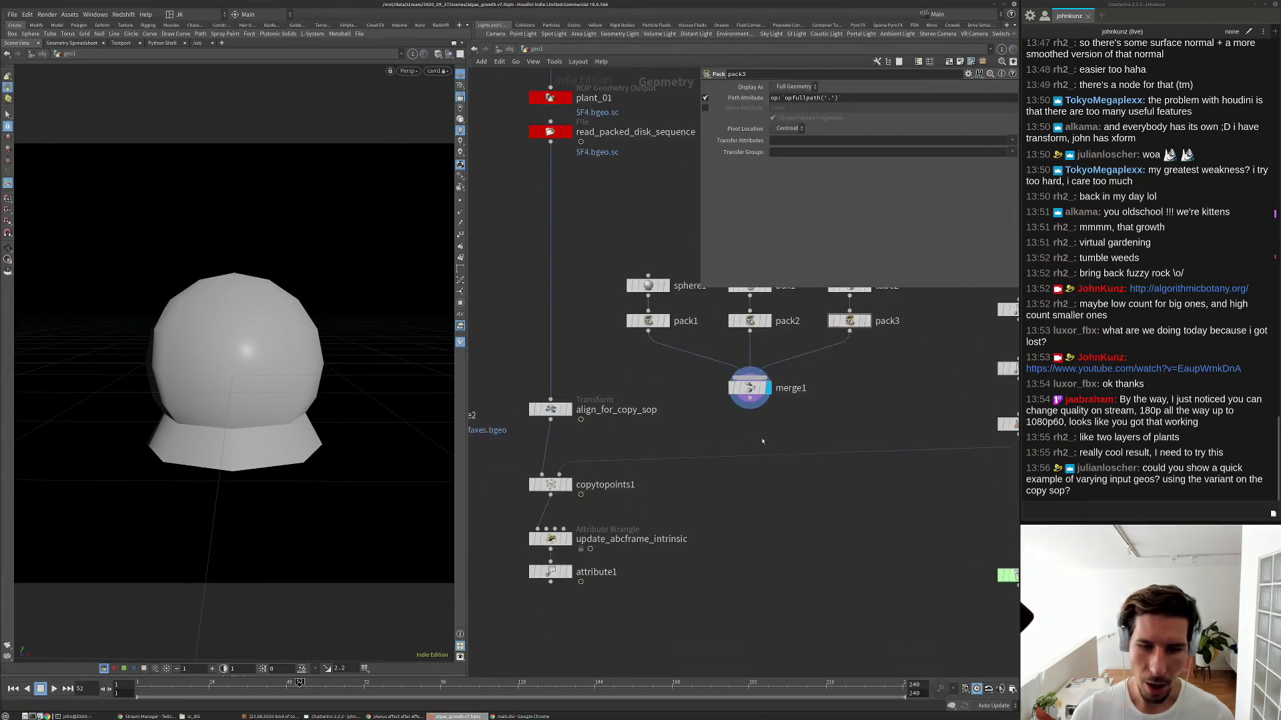
drag(749, 400, 561, 477)
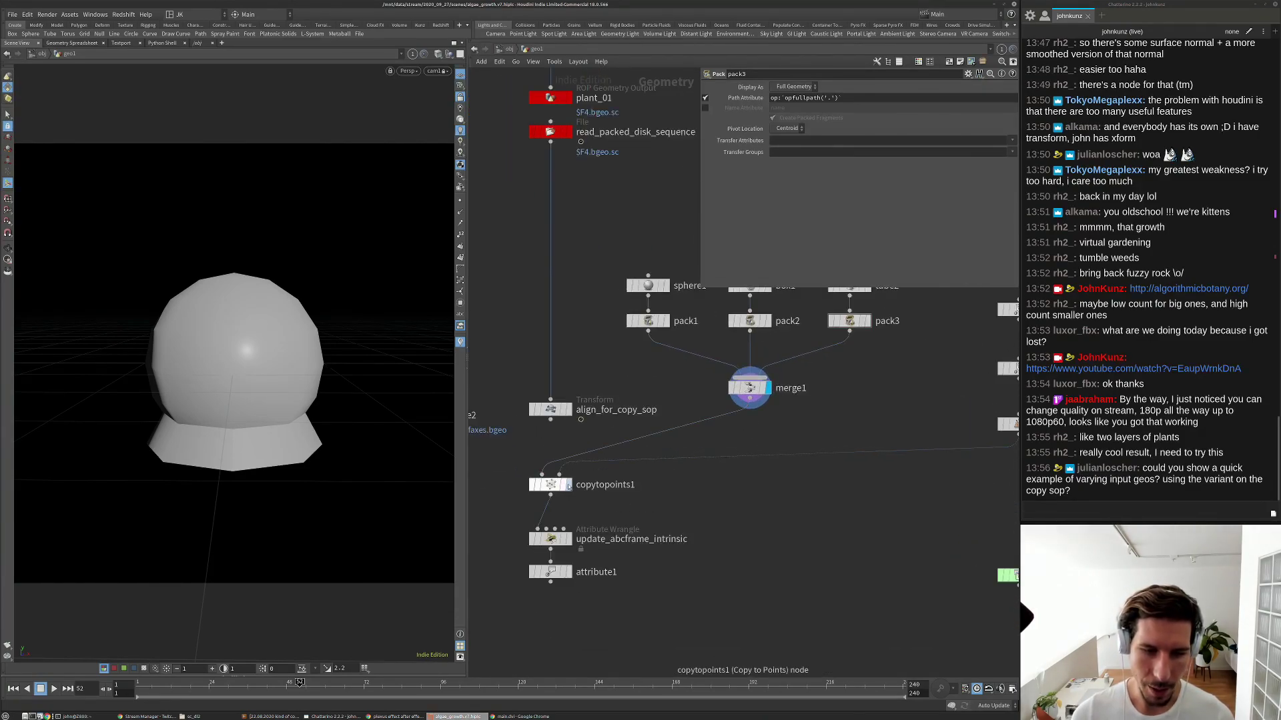
Display copytopoints1 on the rock and enable choosing copies by a piece attribute.
click(563, 486)
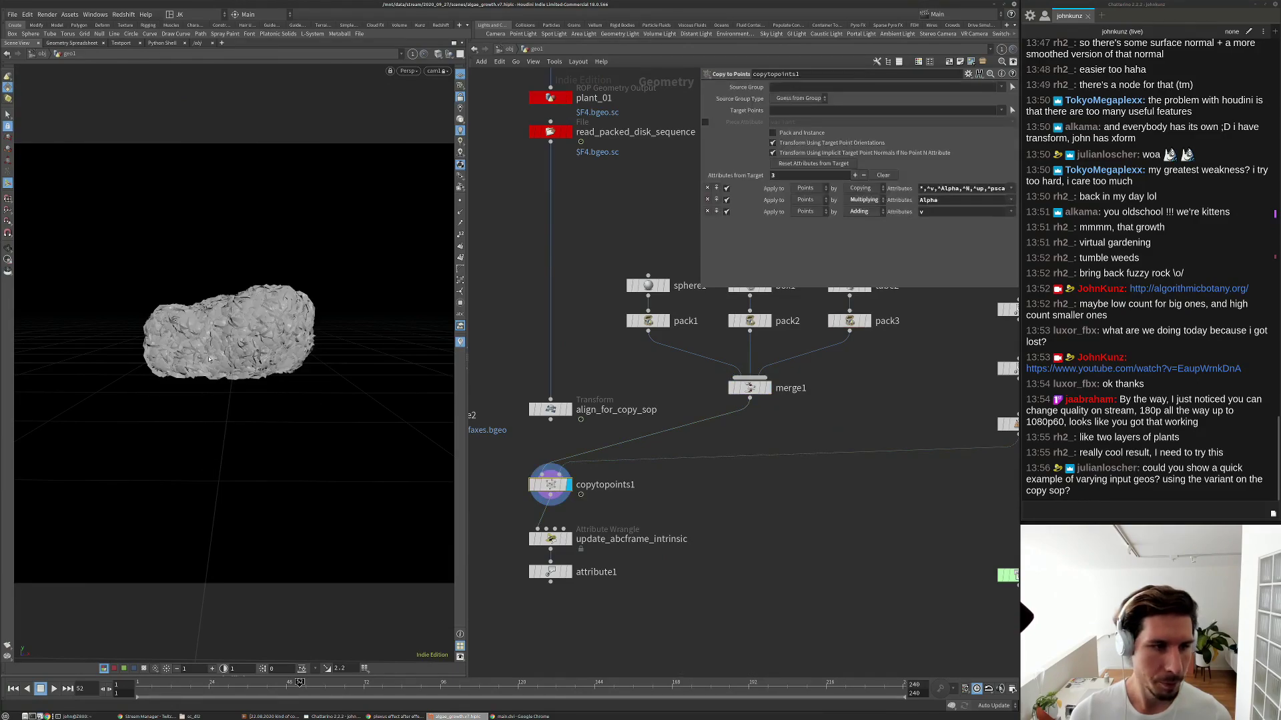
key(space+h)
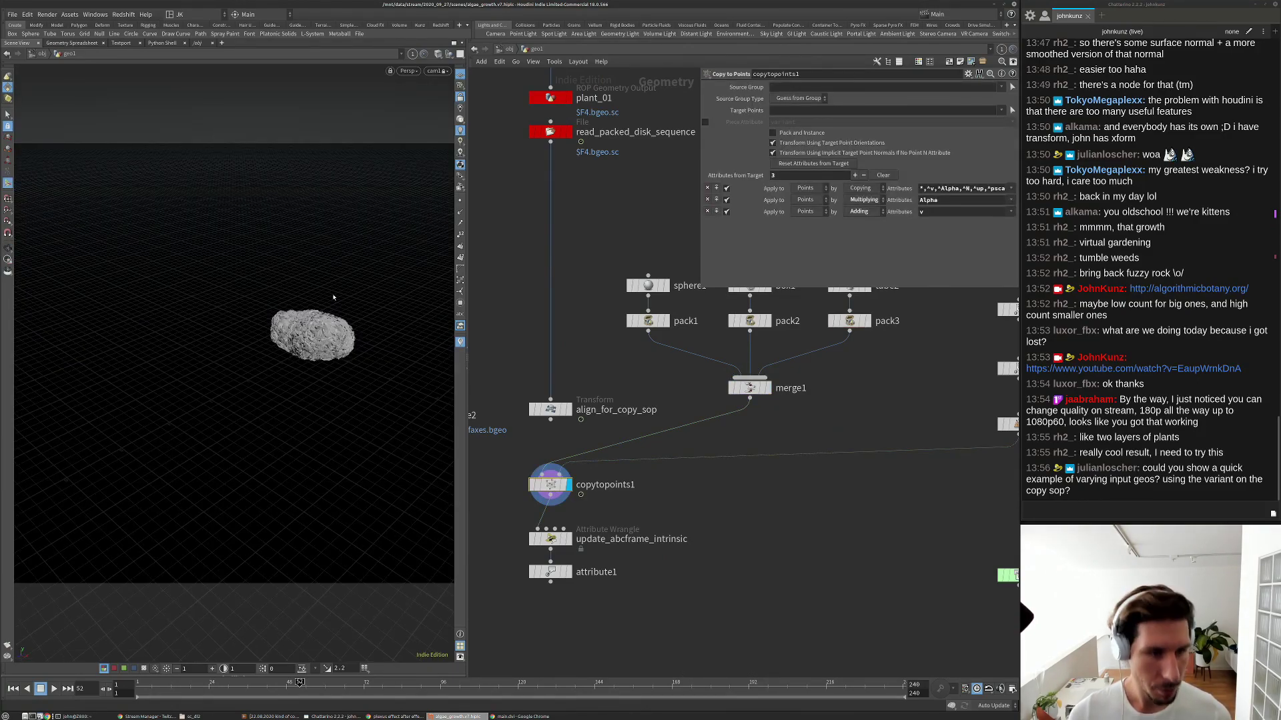
key(ctrl+z)
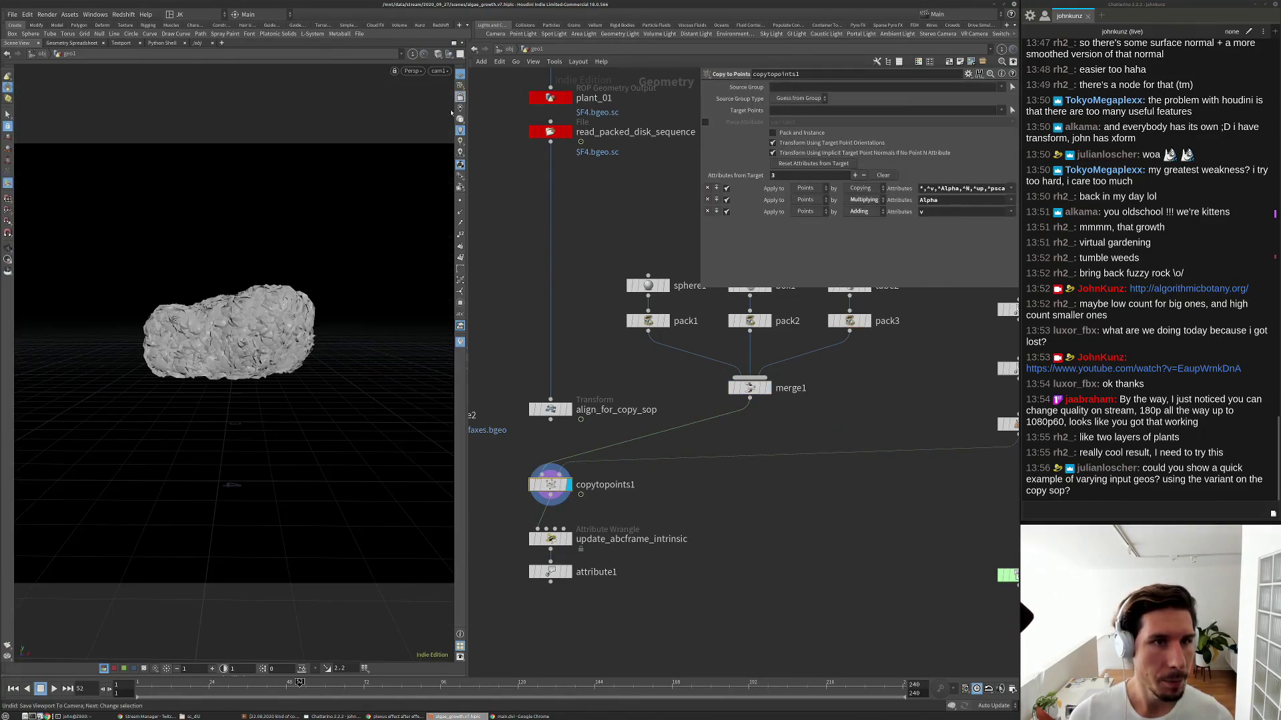
mouse_move(220, 320)
mouse_down()
mouse_move(200, 314)
mouse_move(233, 312)
mouse_up()
key(g)
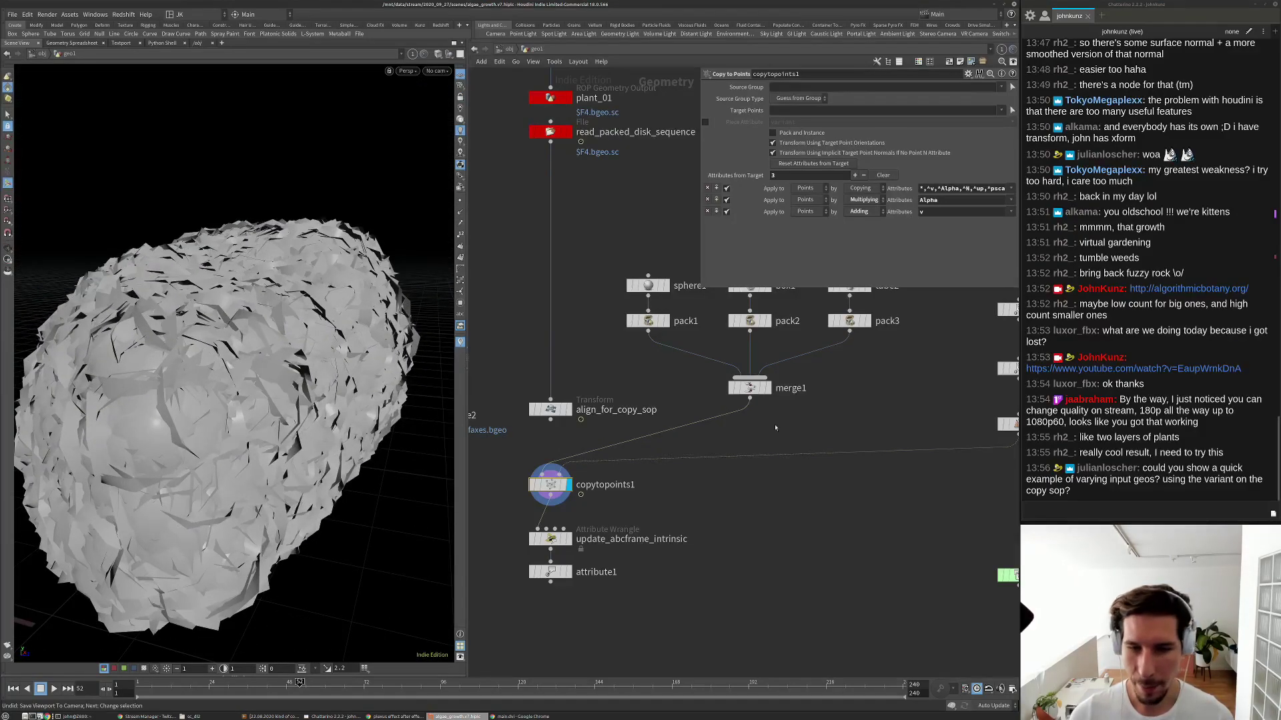
scroll(787, 421, down, 3)
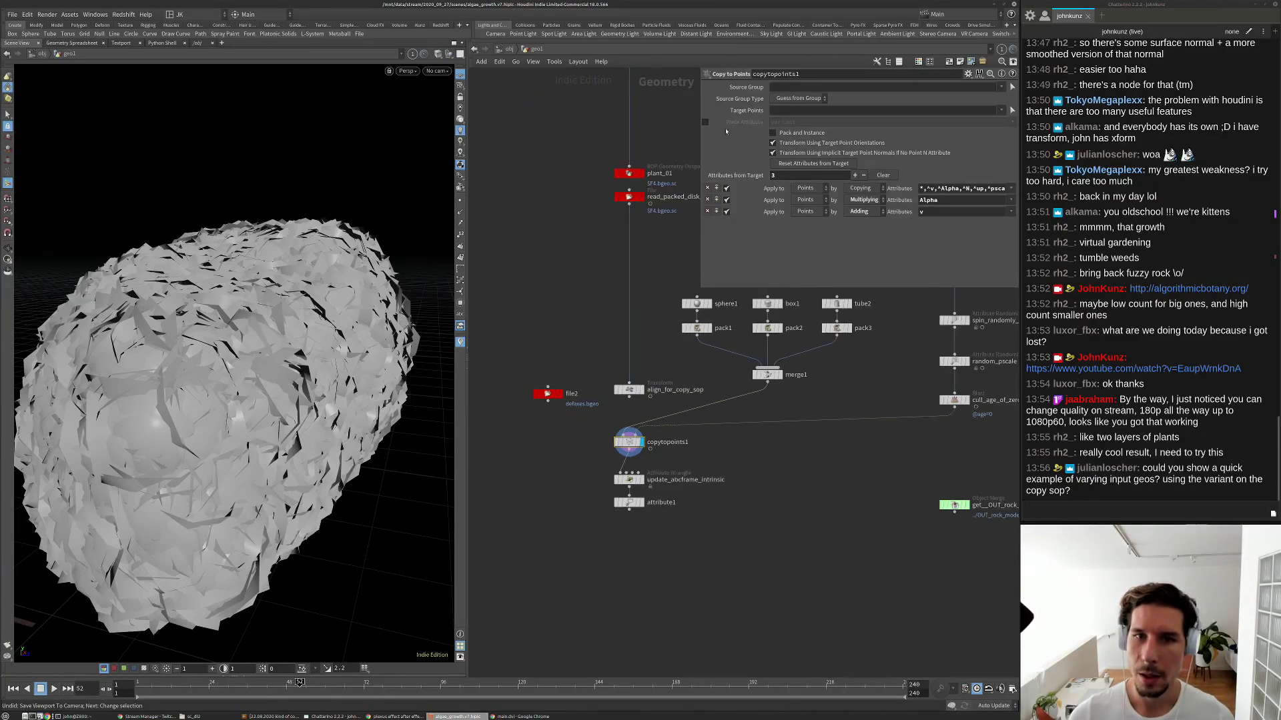
click(705, 122)
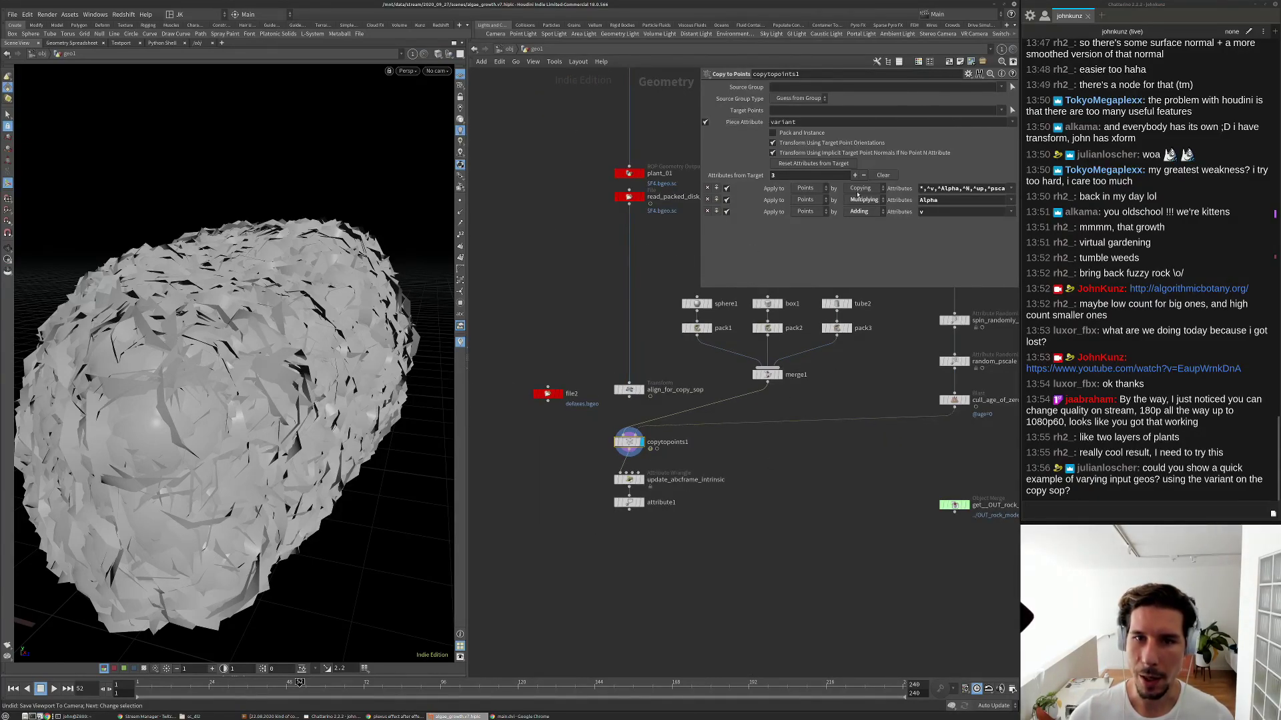
Add an Attribute Create node and splice it into the target points wire.
key(Tab)
text(cre)
key(Down)
key(Down)
key(Return)
click(836, 470)
drag(836, 471, 822, 418)
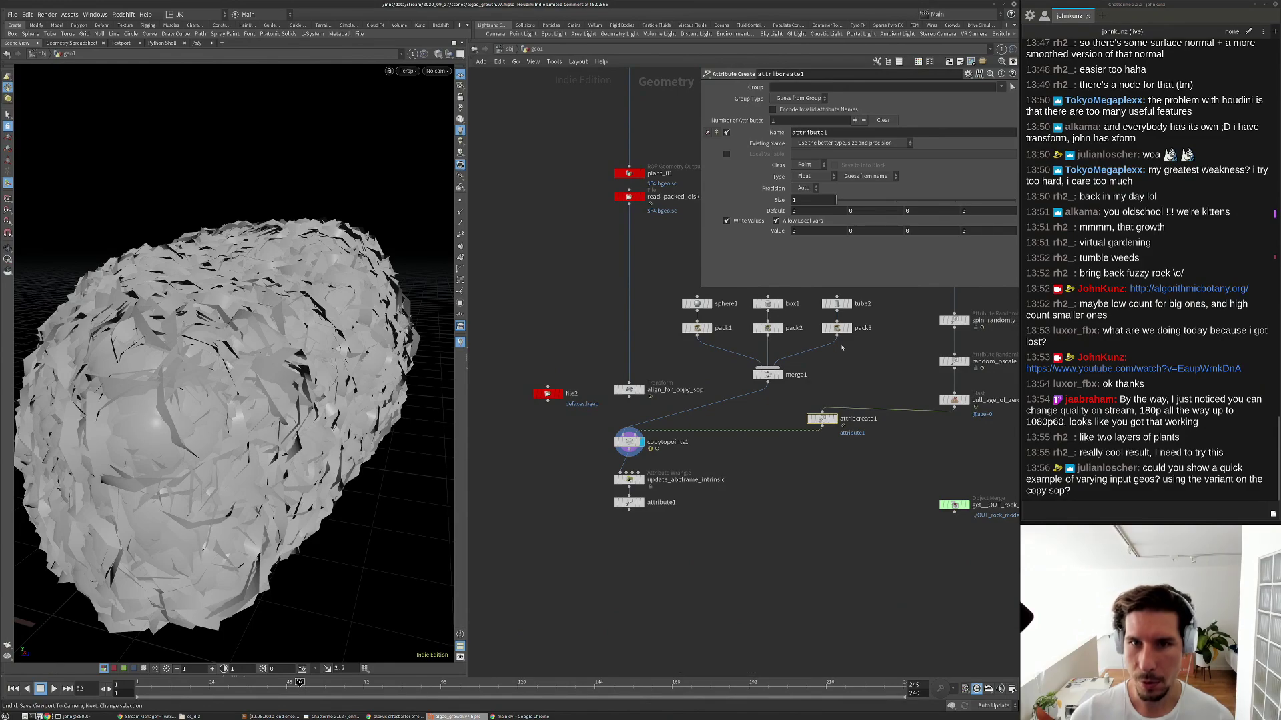
Make an integer 'variant' attribute of value 2, placing attribcreate1 after cull_age_of_zero1.
click(848, 133)
text(variant)
key(Return)
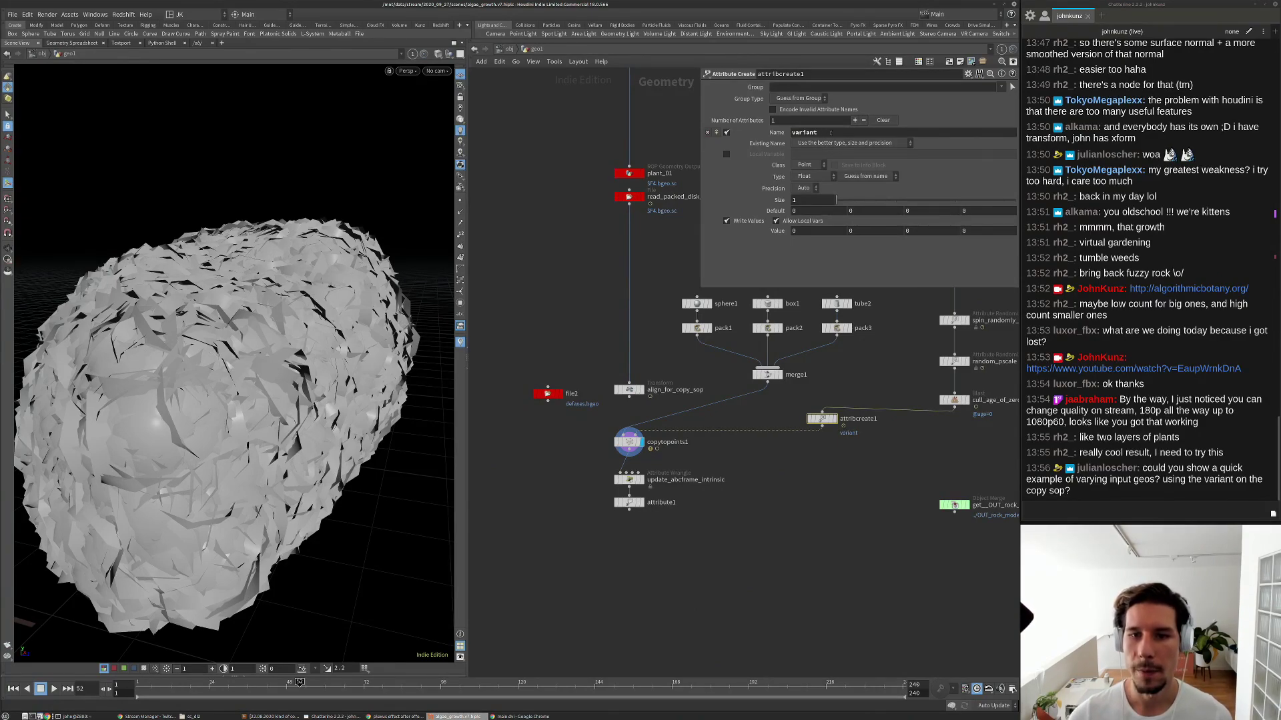
click(805, 177)
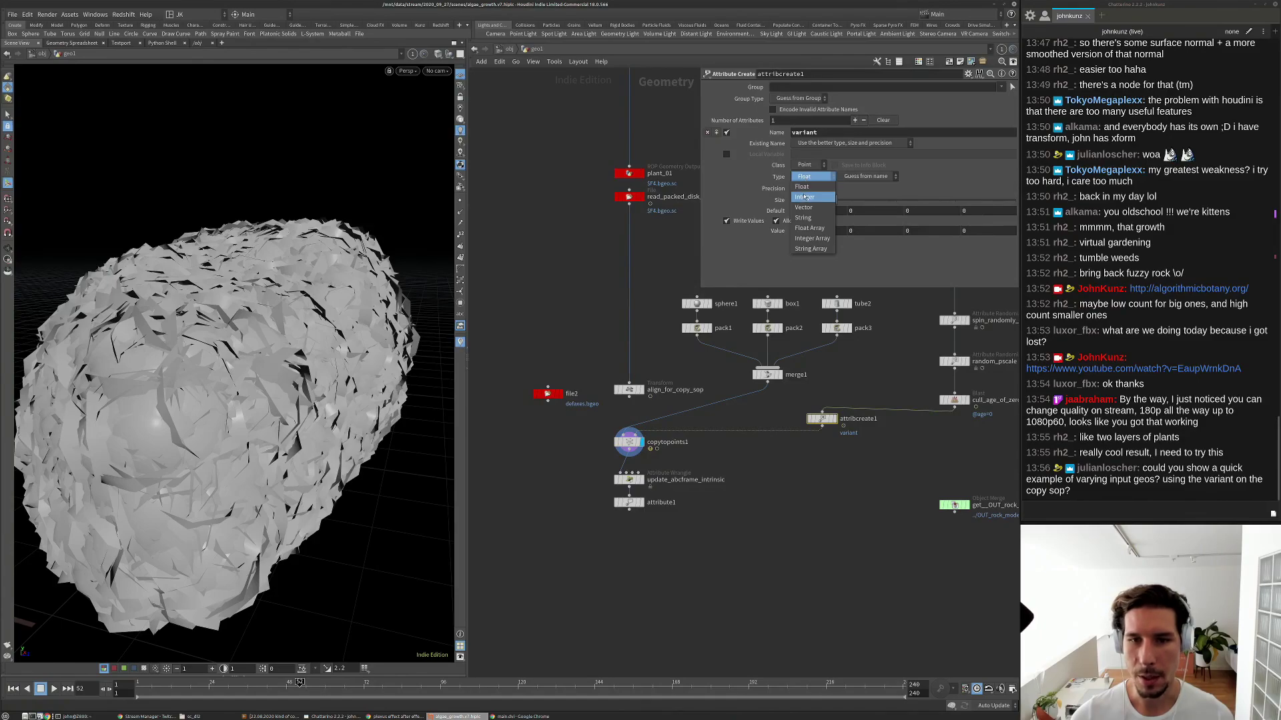
click(804, 198)
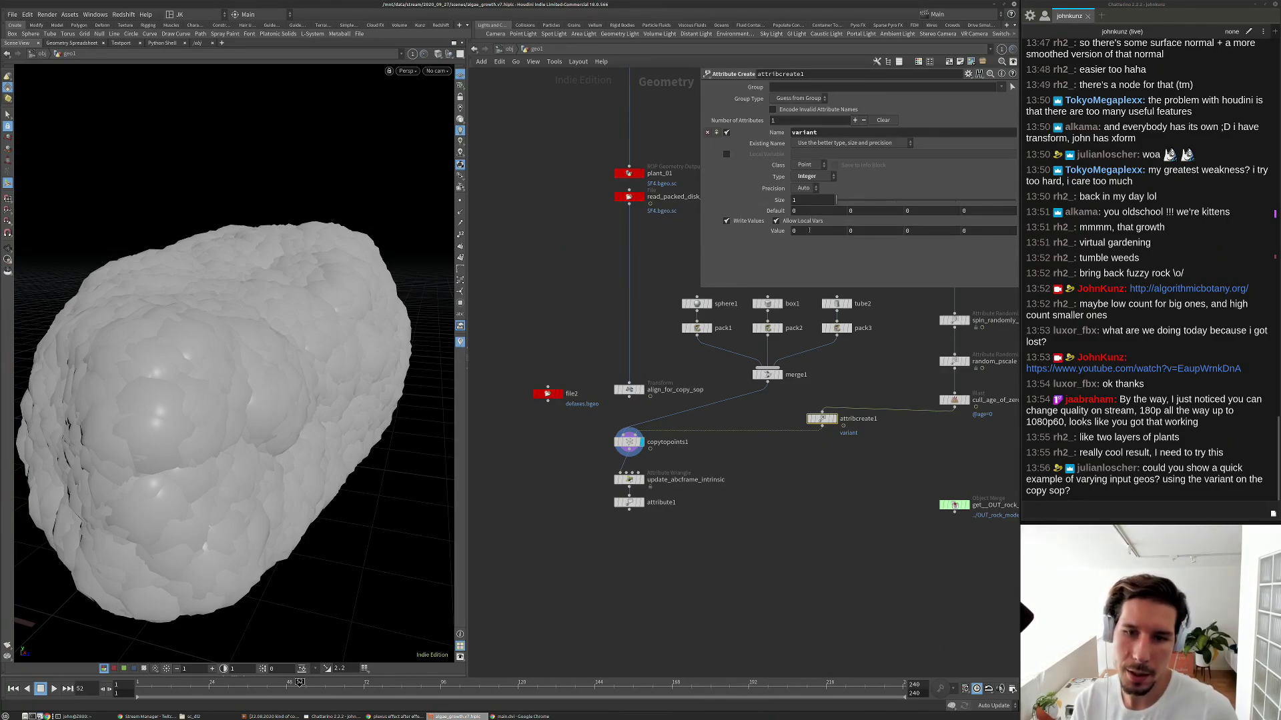
middle_drag(810, 230, 827, 214)
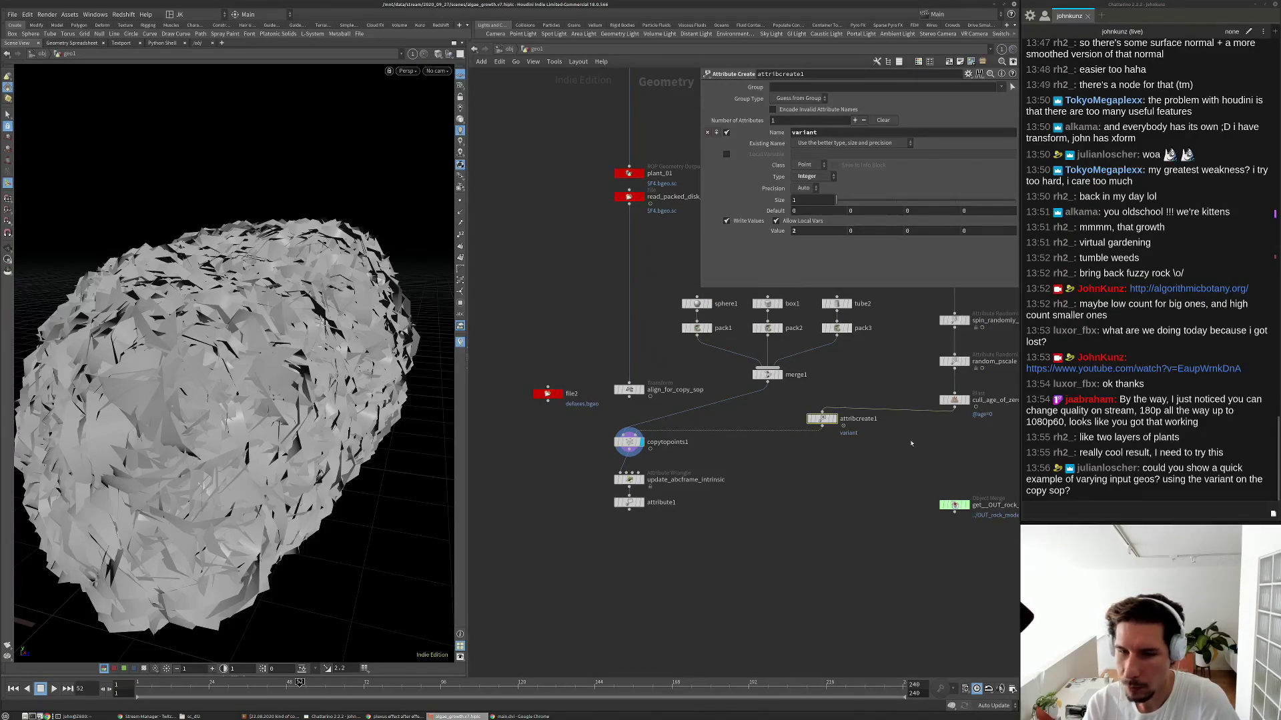
scroll(935, 374, up, 2)
drag(800, 432, 957, 444)
scroll(934, 440, down, 2)
Open attribcreate1's Spreadsheet and arrange it to show variant 2 on every point.
right_click(890, 435)
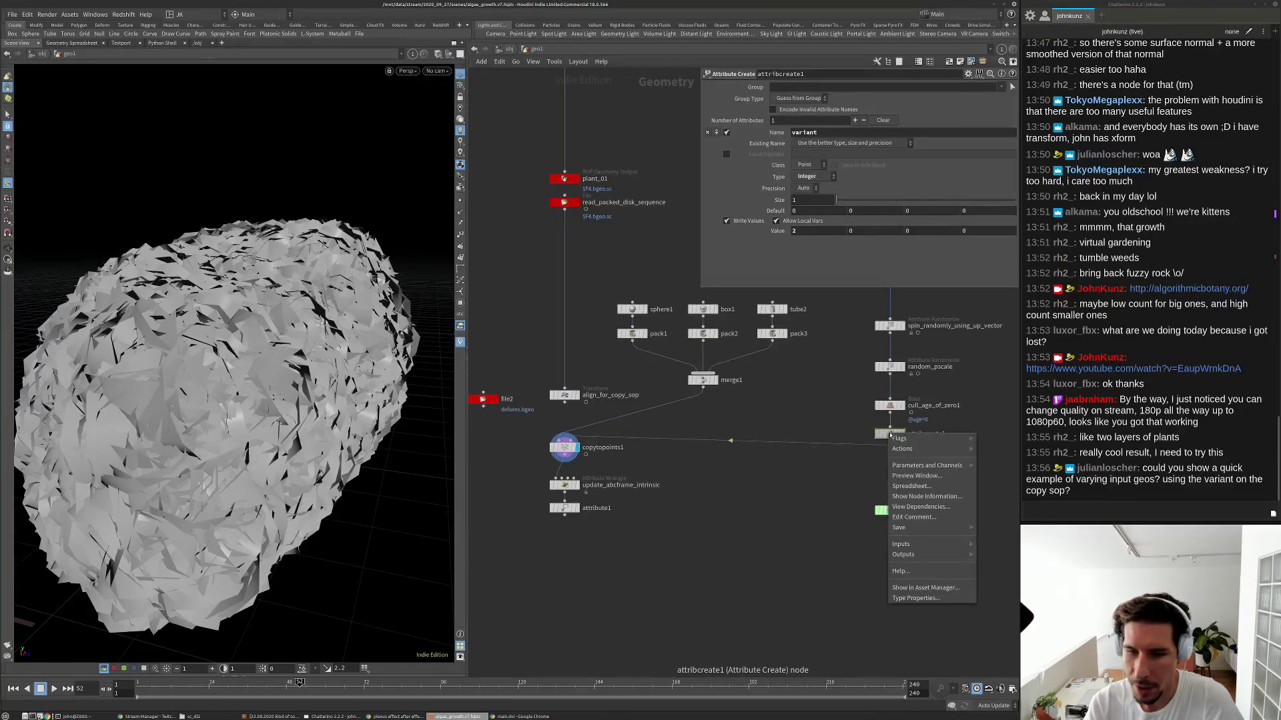
click(921, 486)
drag(906, 408, 588, 270)
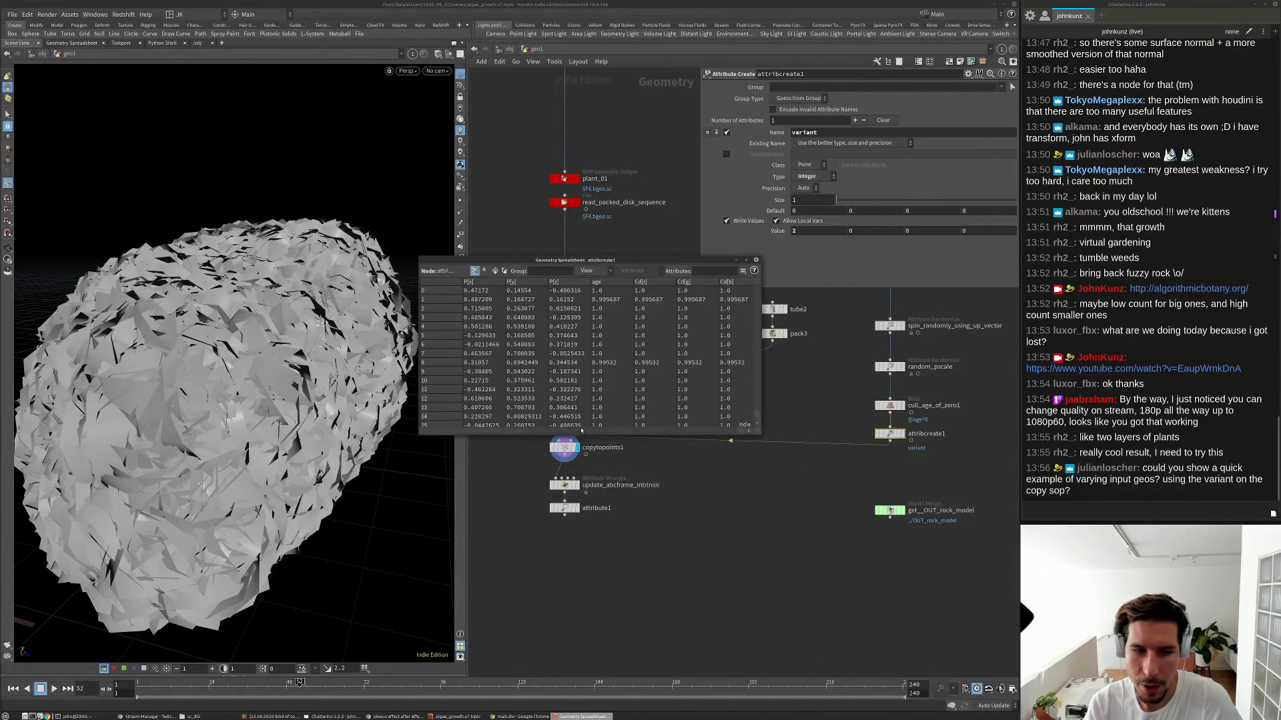
drag(760, 431, 838, 473)
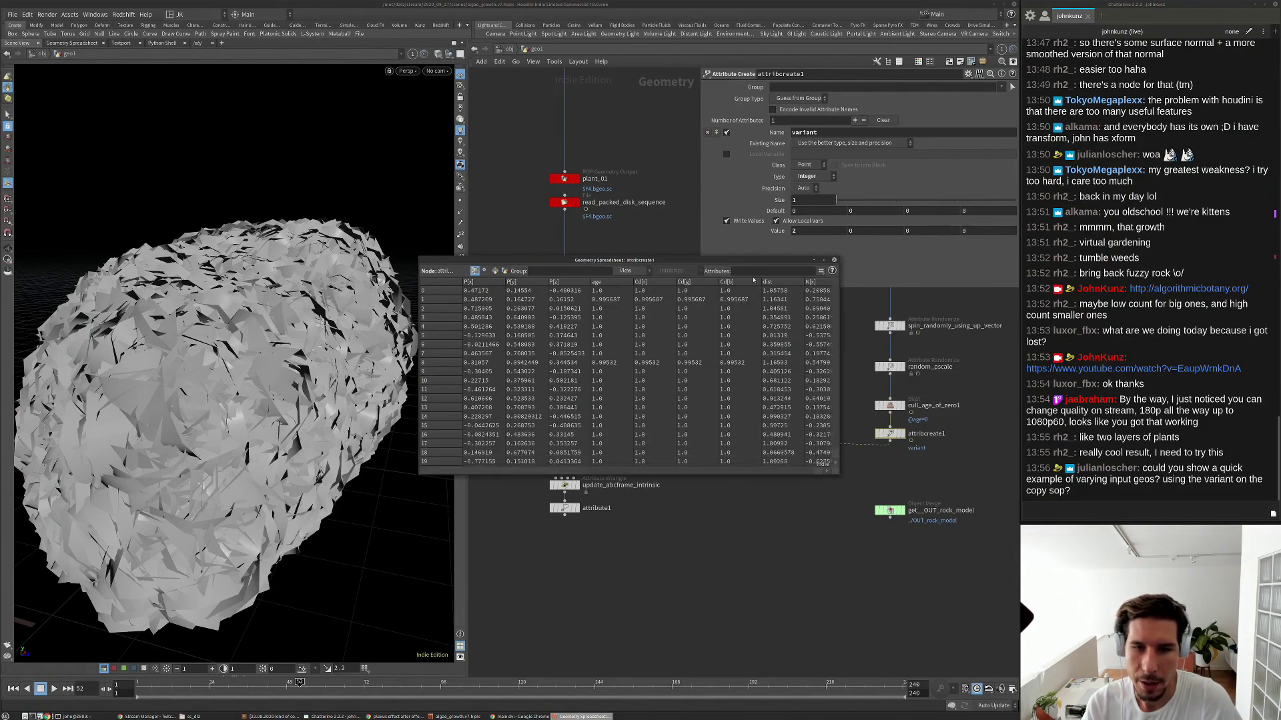
drag(728, 264, 763, 201)
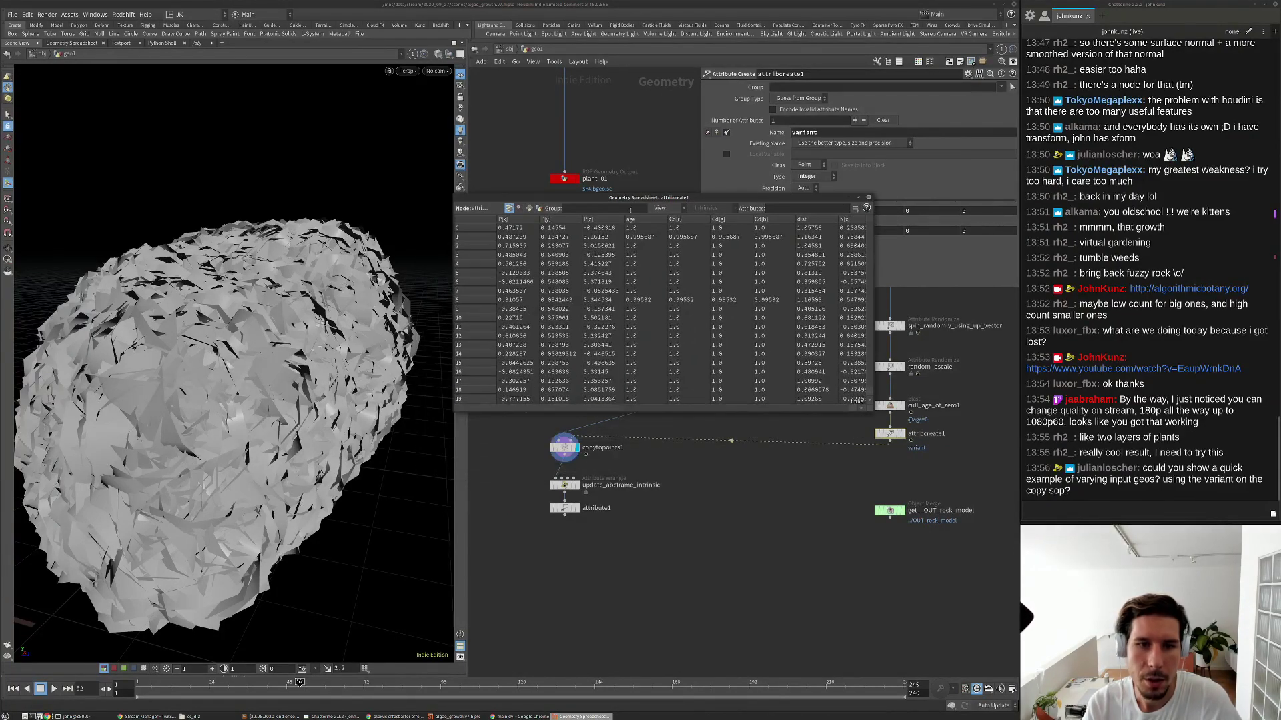
drag(870, 411, 987, 432)
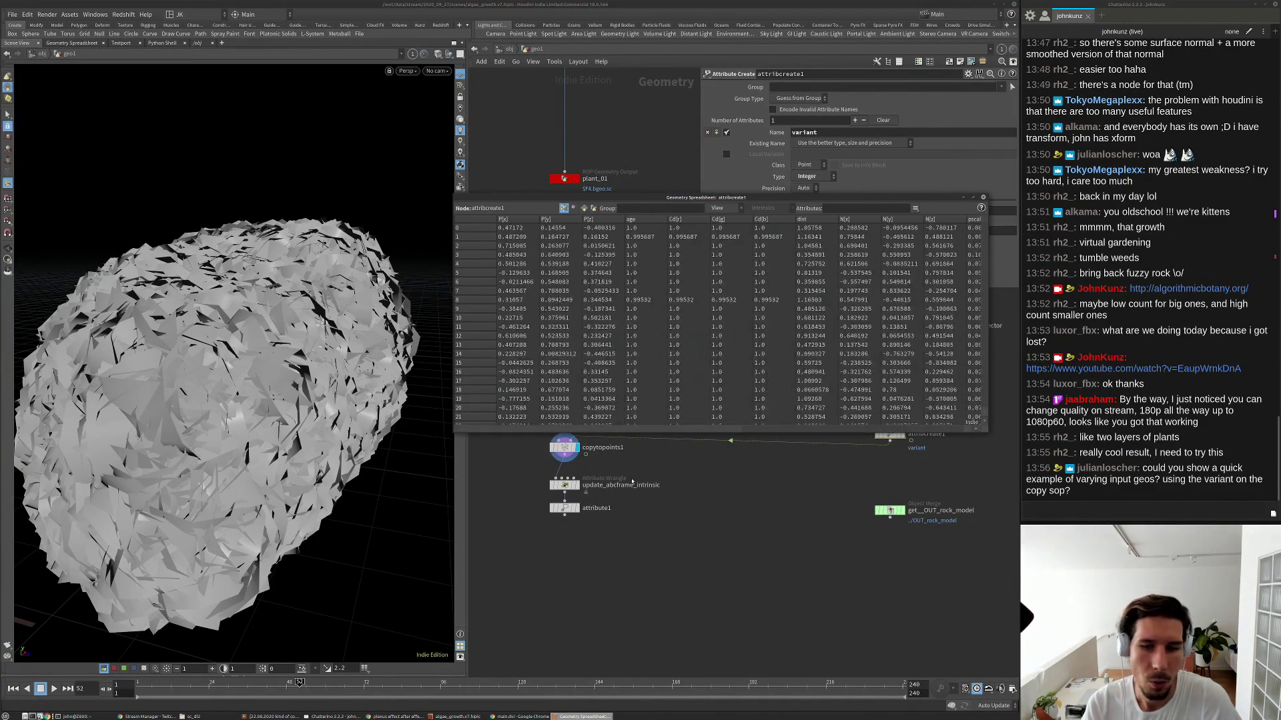
drag(767, 197, 767, 167)
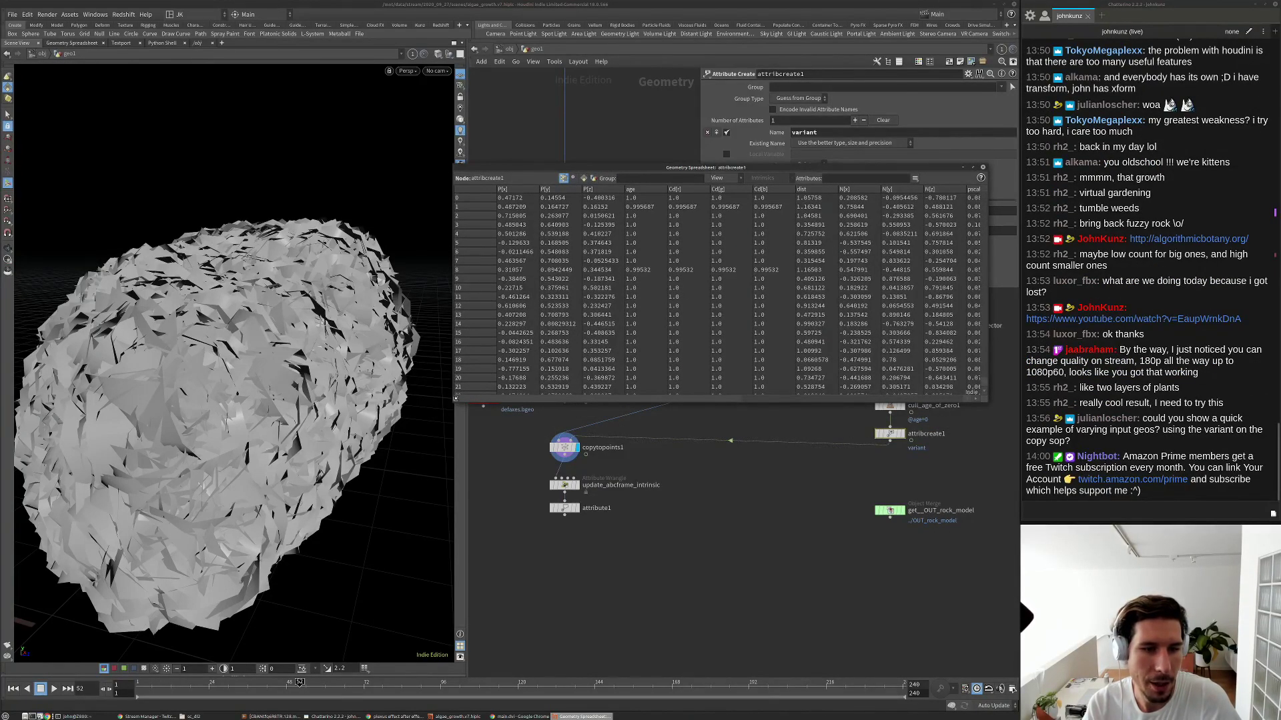
drag(453, 403, 405, 427)
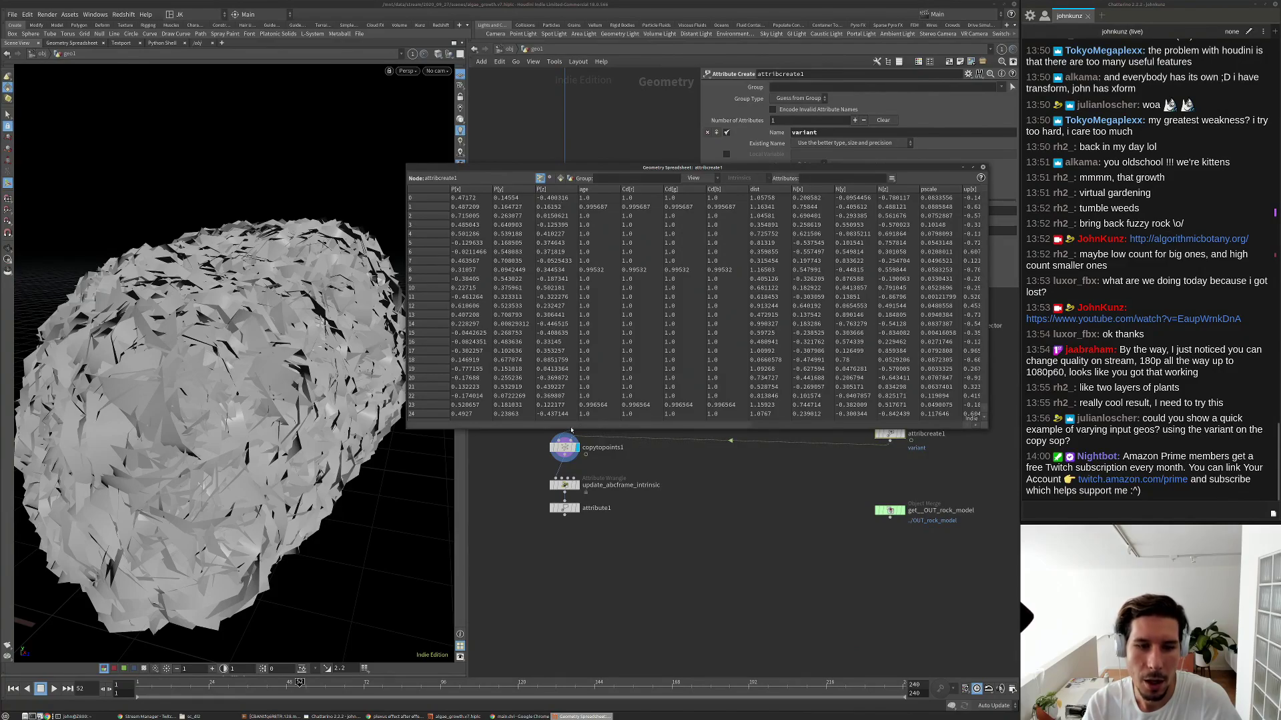
drag(554, 425, 770, 407)
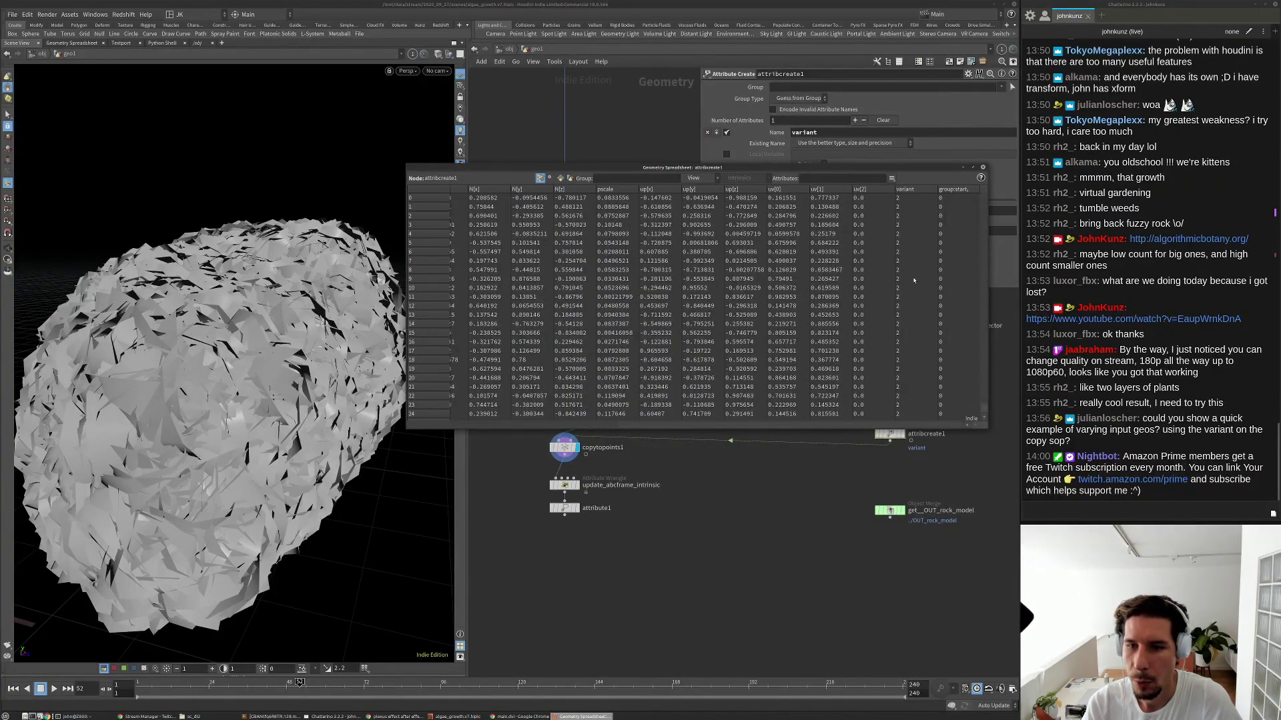
drag(889, 163, 872, 295)
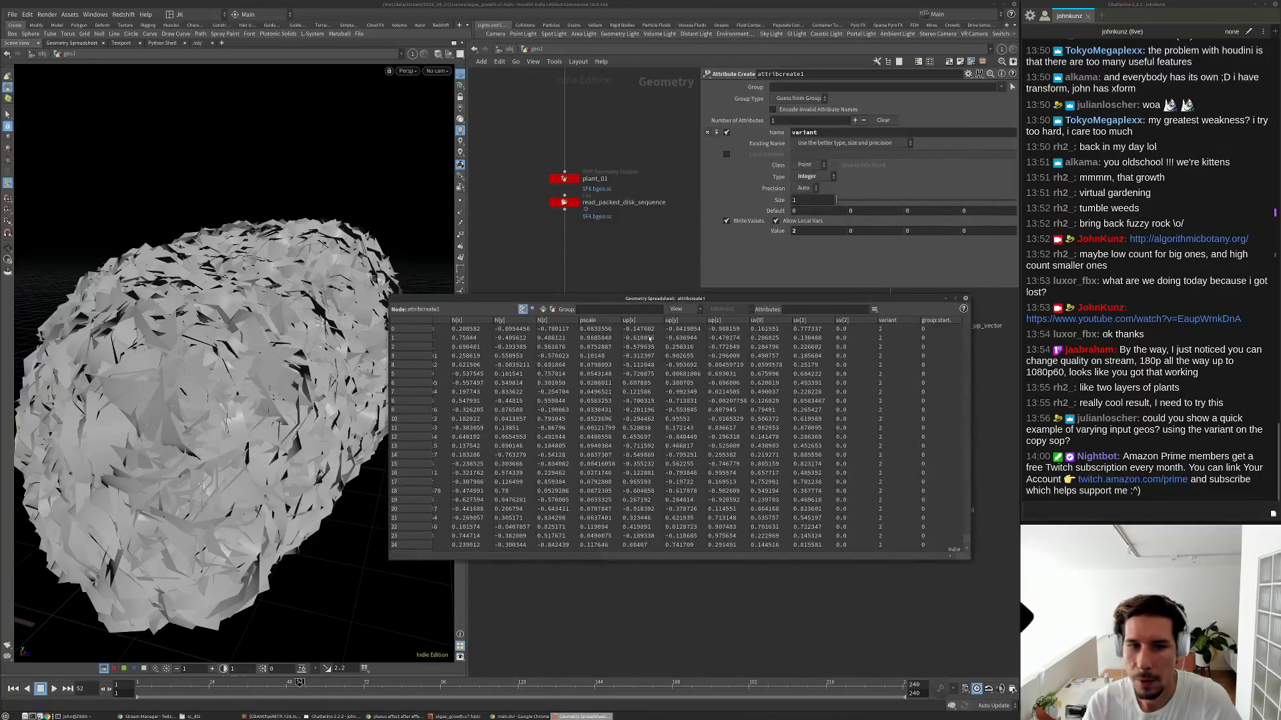
drag(687, 298, 675, 369)
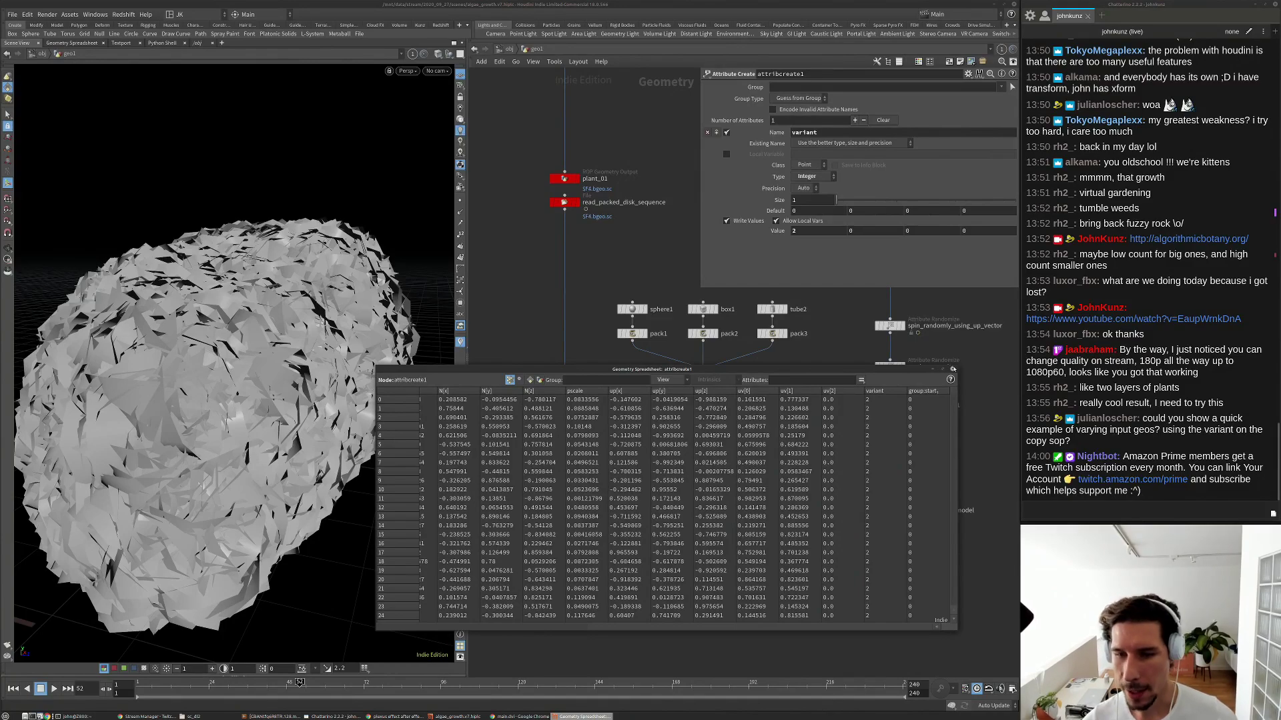
Close the spreadsheet and set random_pscale's Global Scale to 0.012.
click(952, 368)
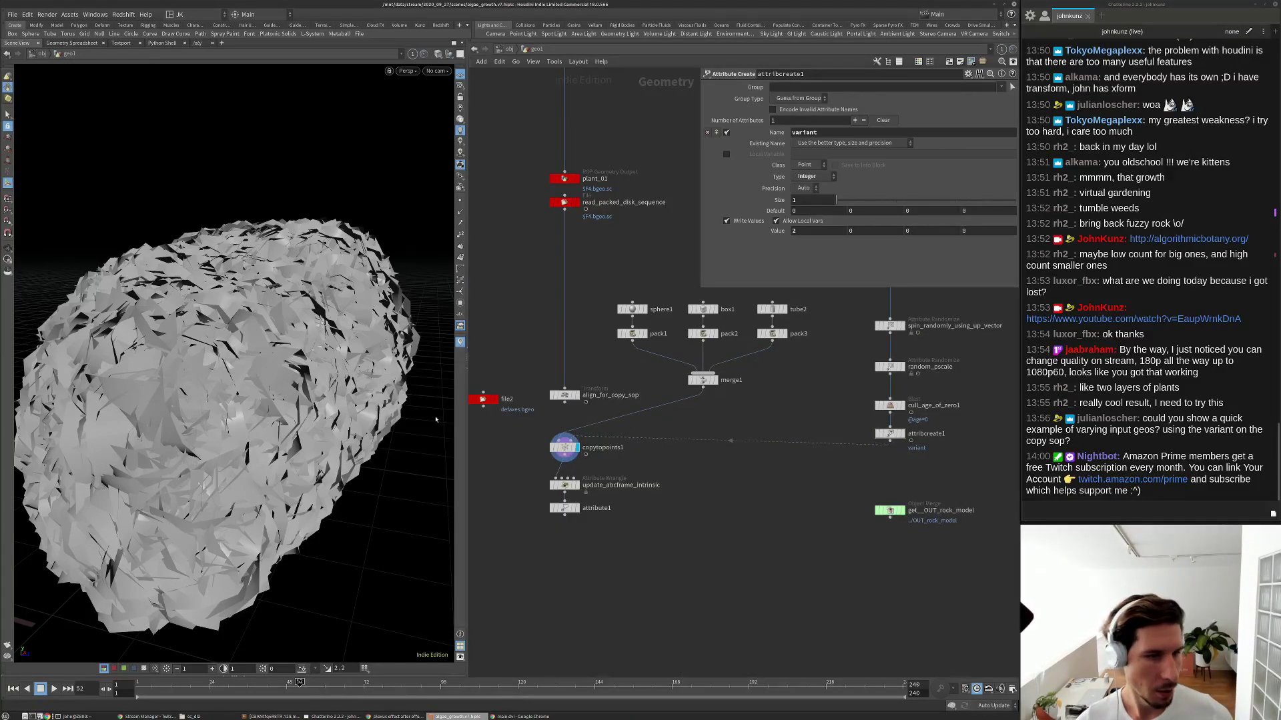
middle_drag(882, 467, 746, 503)
scroll(753, 384, up, 1)
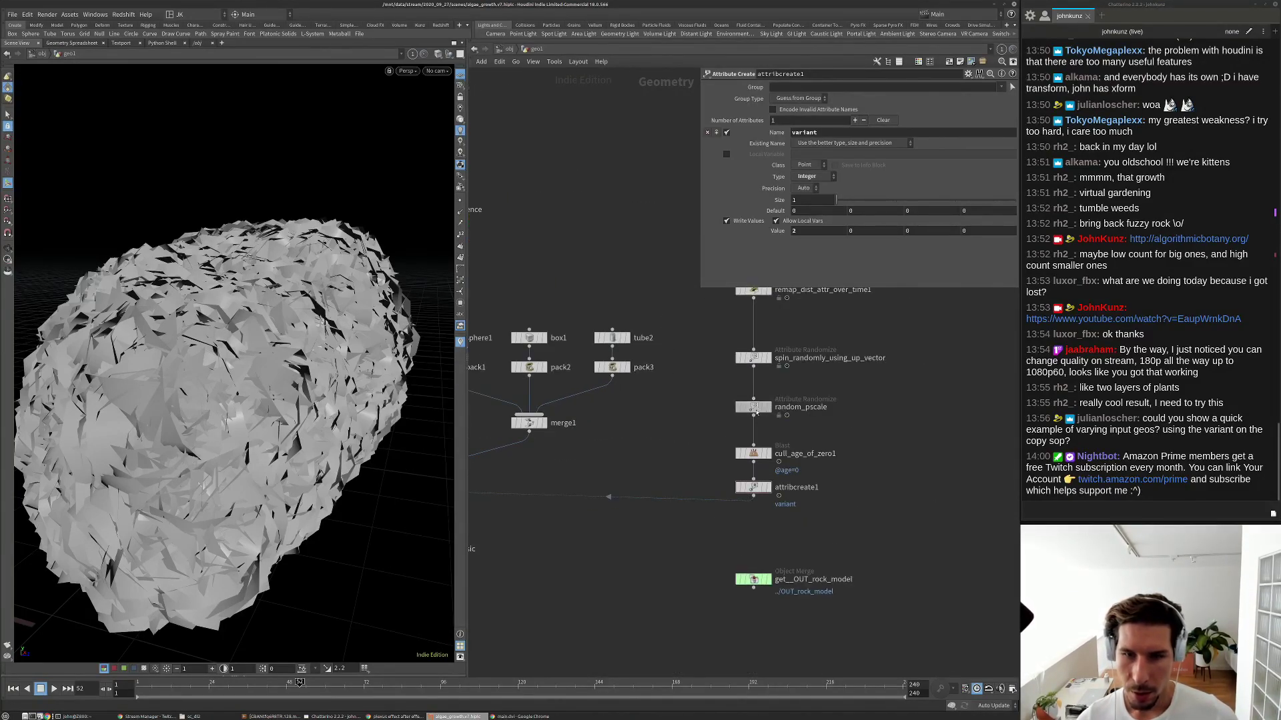
click(753, 407)
click(779, 156)
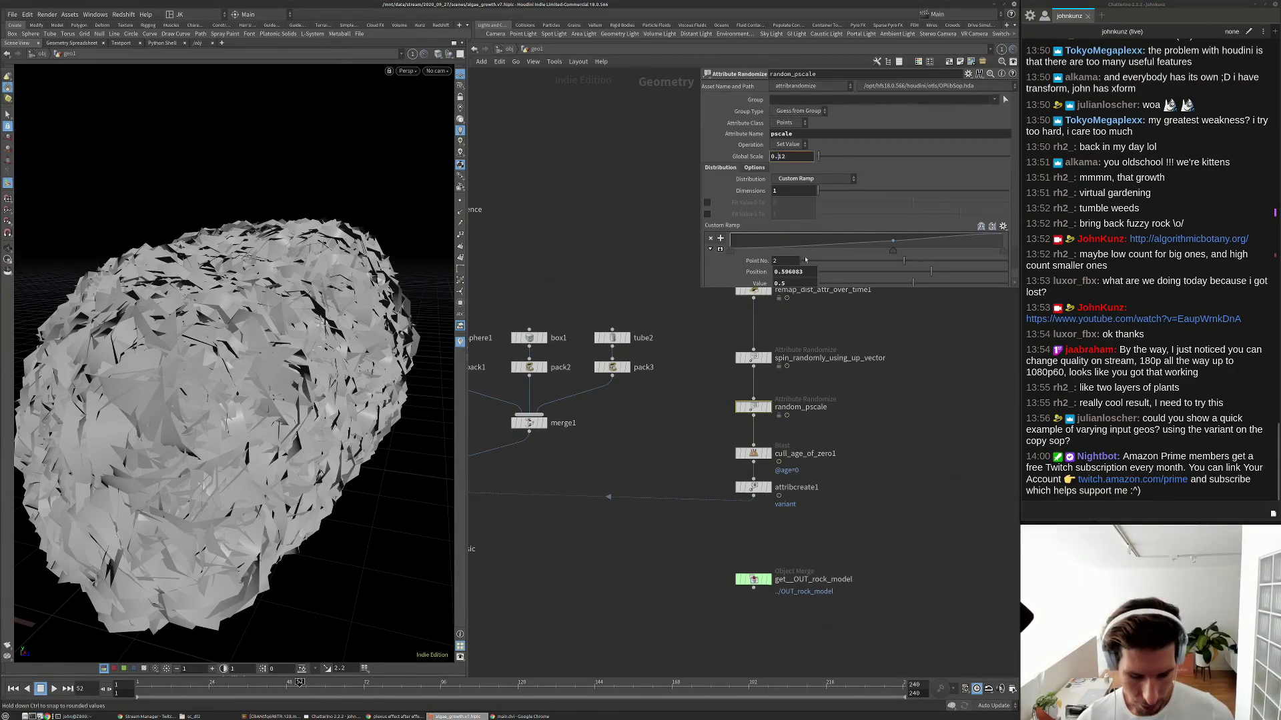
text(0)
key(Return)
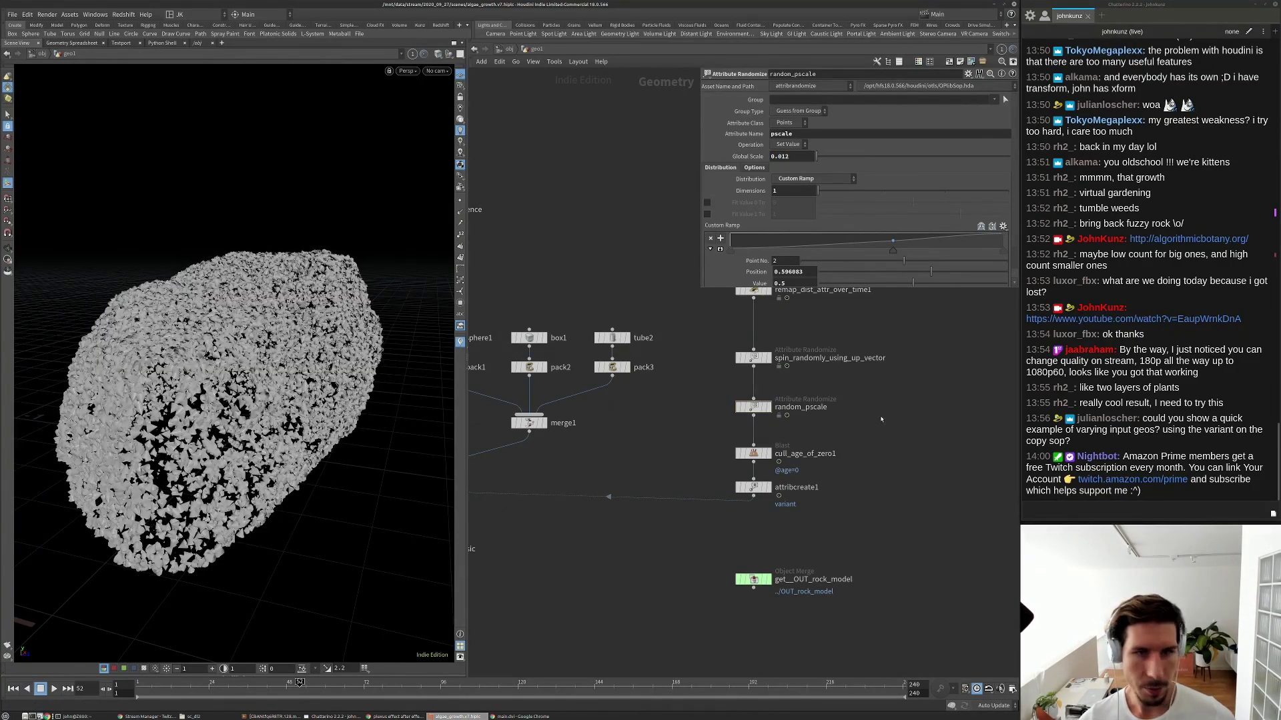
alt+drag(281, 367, 167, 357)
alt+right_drag(167, 357, 245, 380)
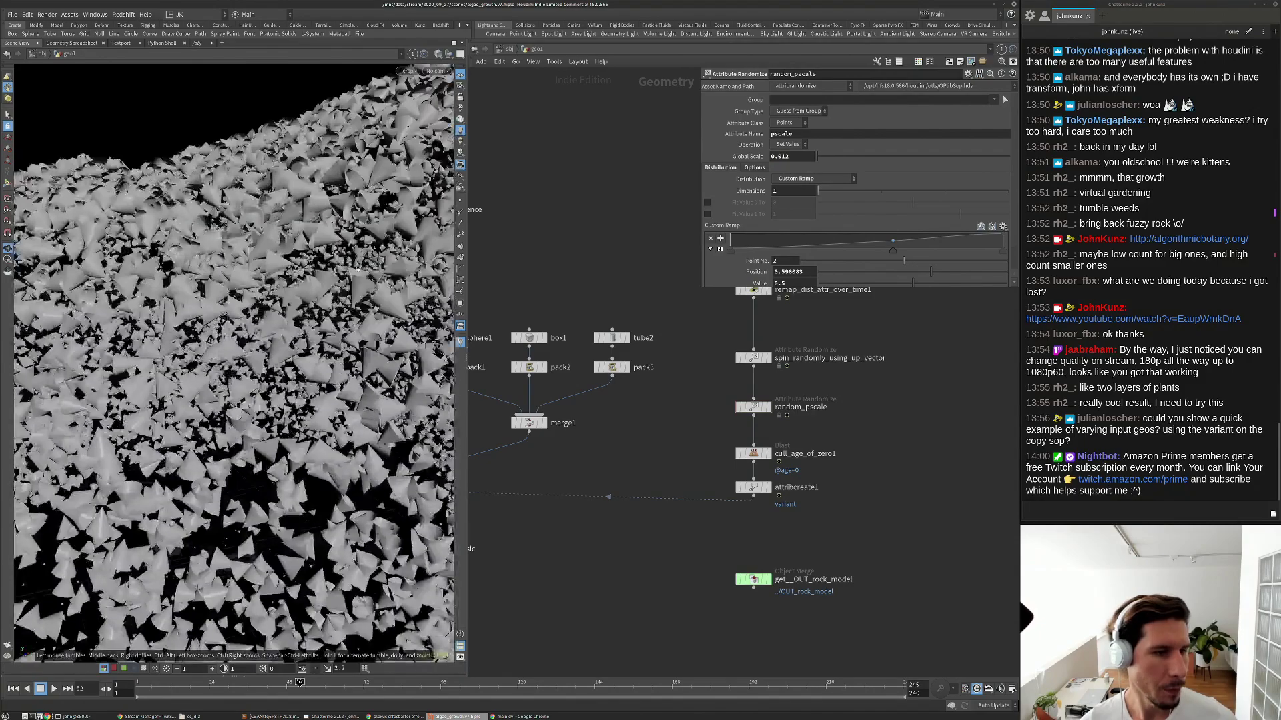
alt+right_drag(257, 298, 310, 298)
Set attribcreate1's variant value to 1 so cubes cover the rock.
middle_drag(756, 492, 804, 393)
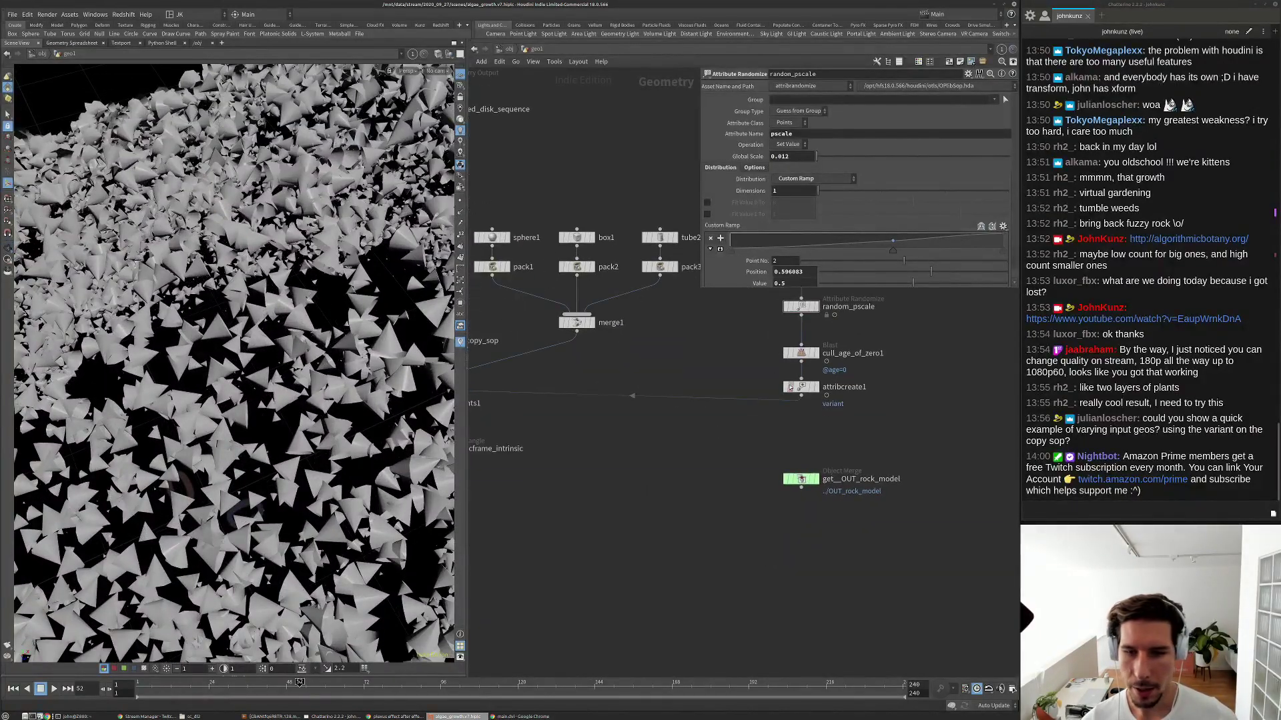
drag(804, 392, 674, 405)
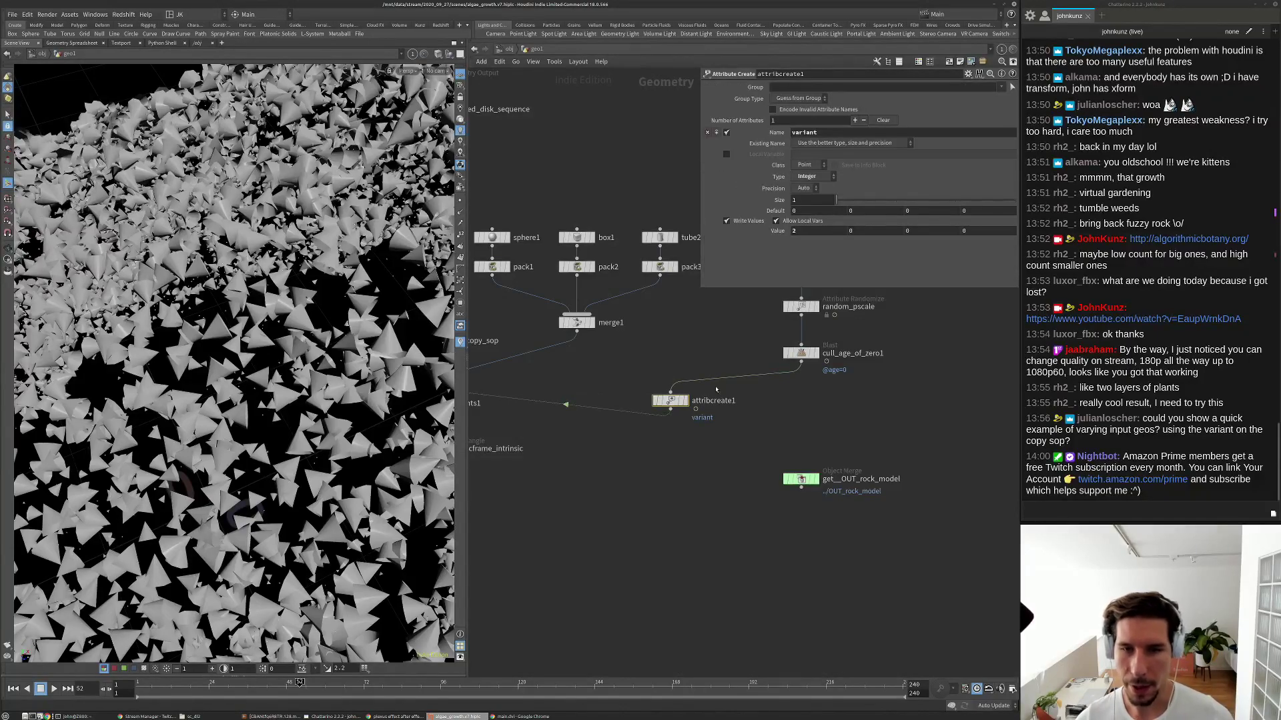
mouse_move(798, 232)
middle_down()
mouse_move(798, 212)
mouse_move(799, 254)
mouse_move(801, 232)
middle_up()
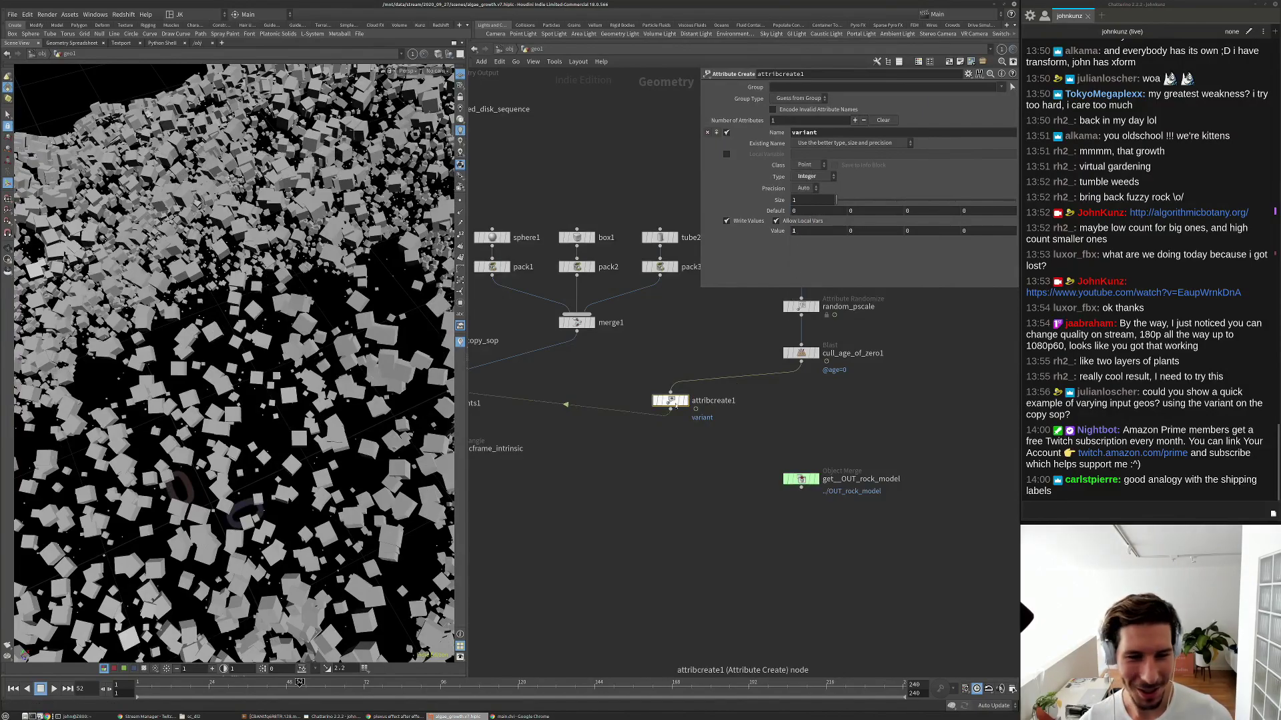
drag(679, 405, 722, 417)
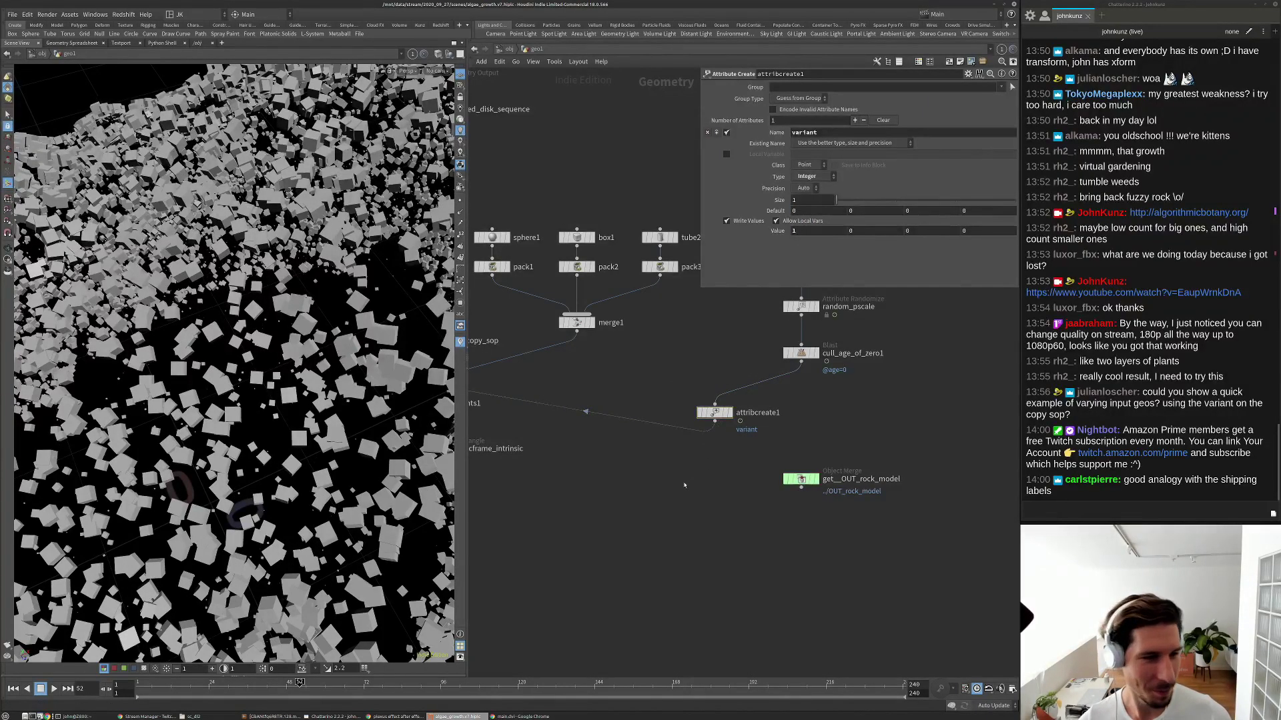
scroll(663, 480, down, 2)
drag(262, 406, 172, 410)
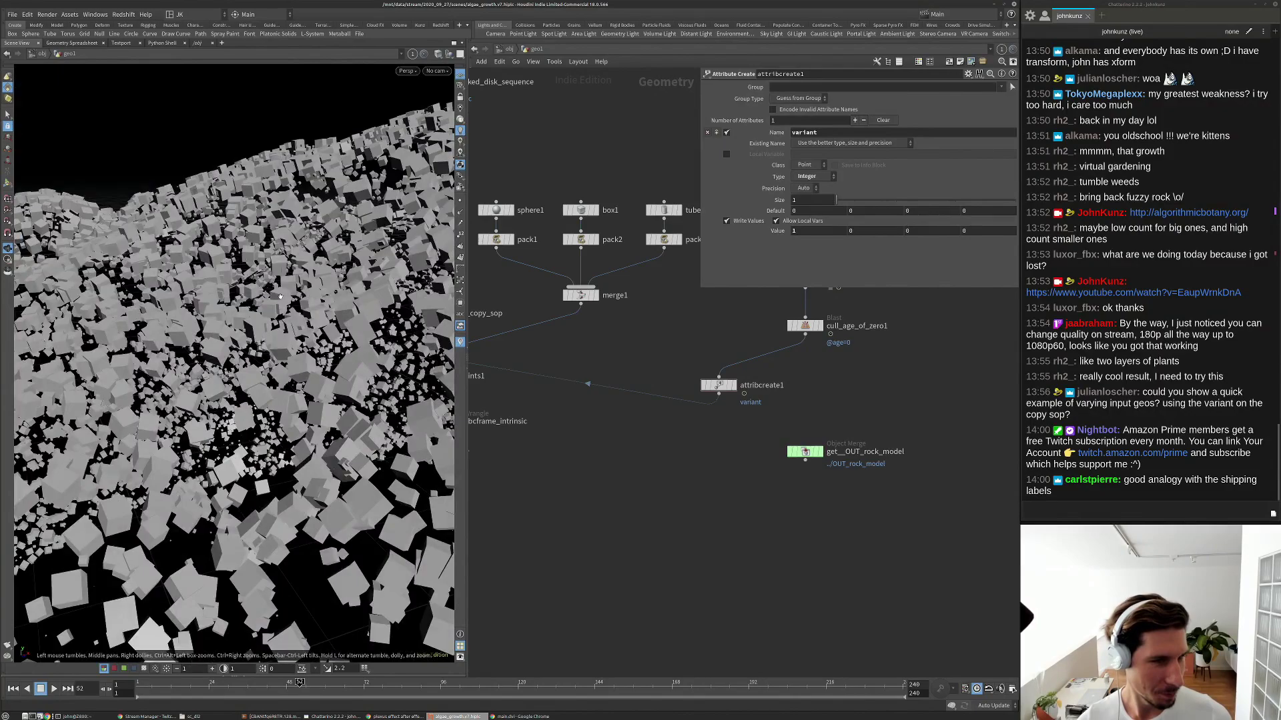
drag(248, 356, 284, 309)
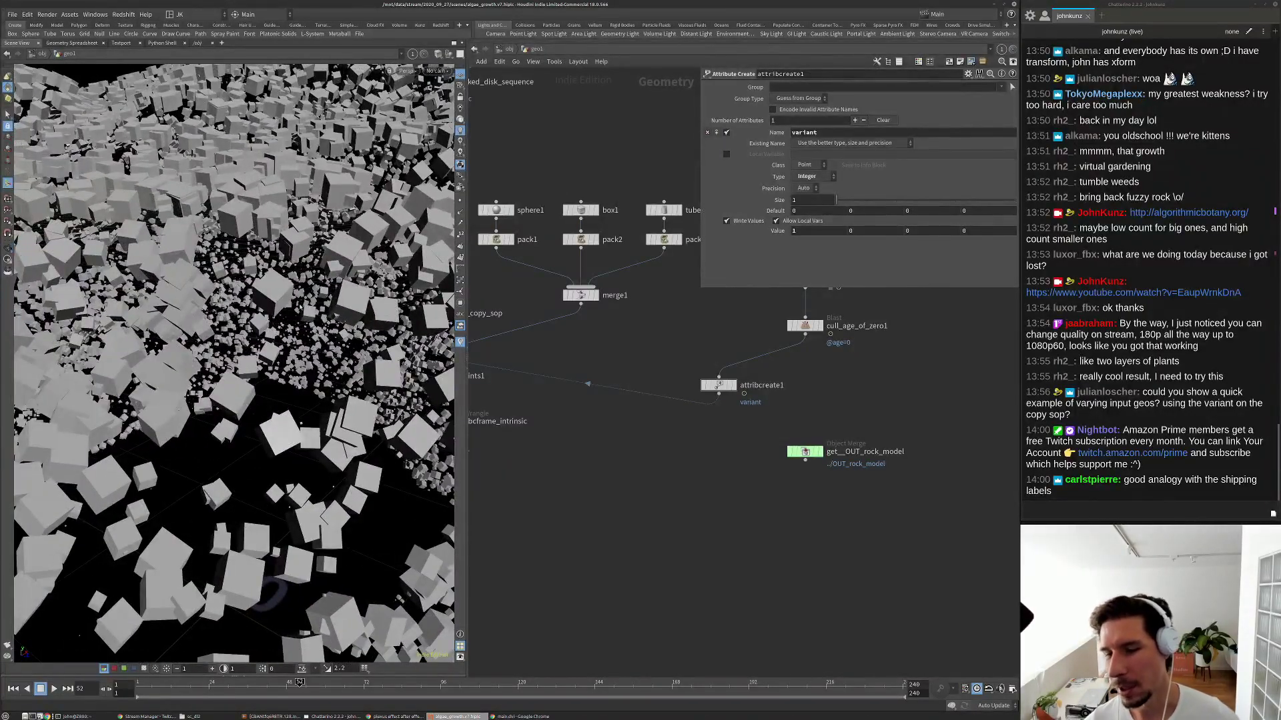
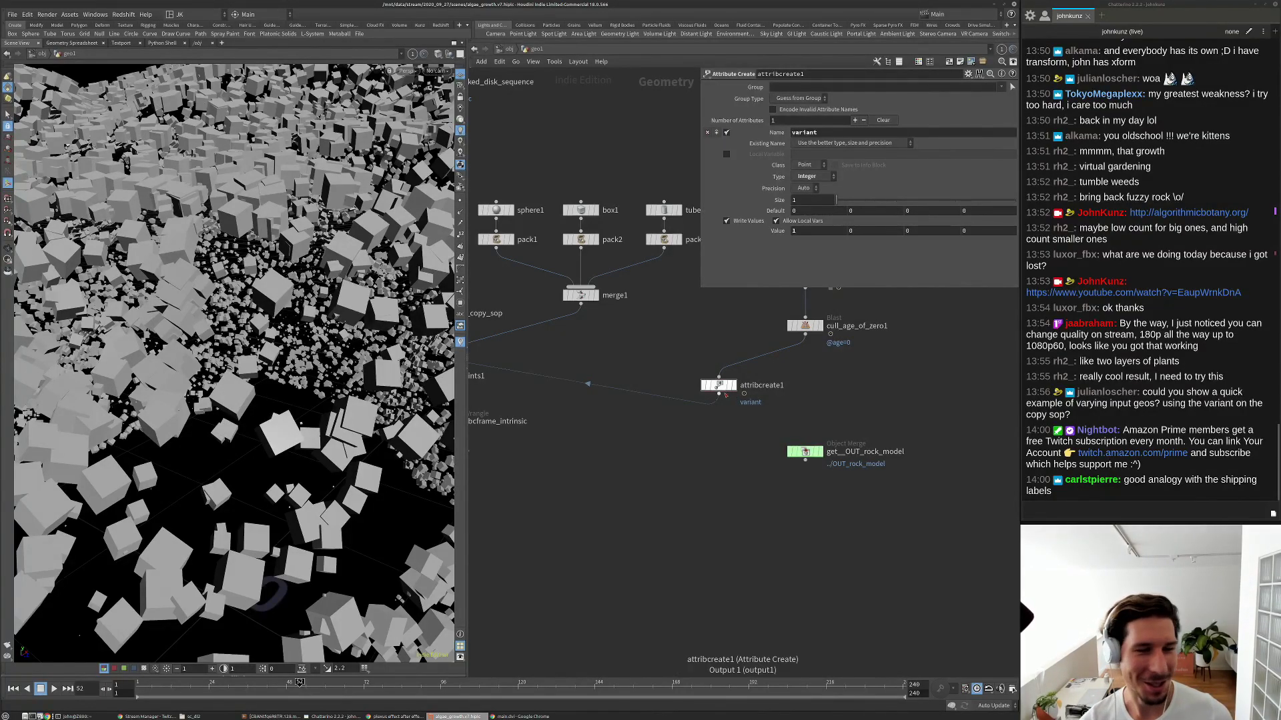
Drag attribcreate1's variant value from 1 to 2 so the cubes become cones.
scroll(724, 424, up, 2)
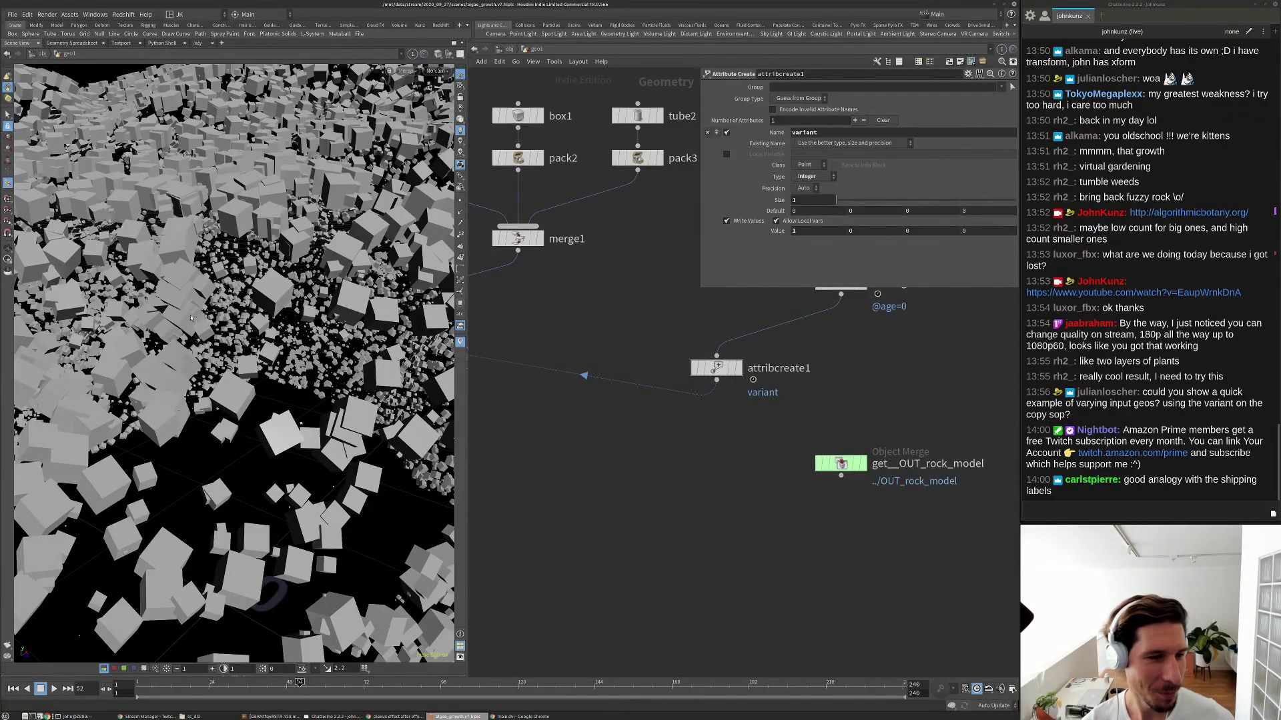
alt+drag(222, 332, 217, 403)
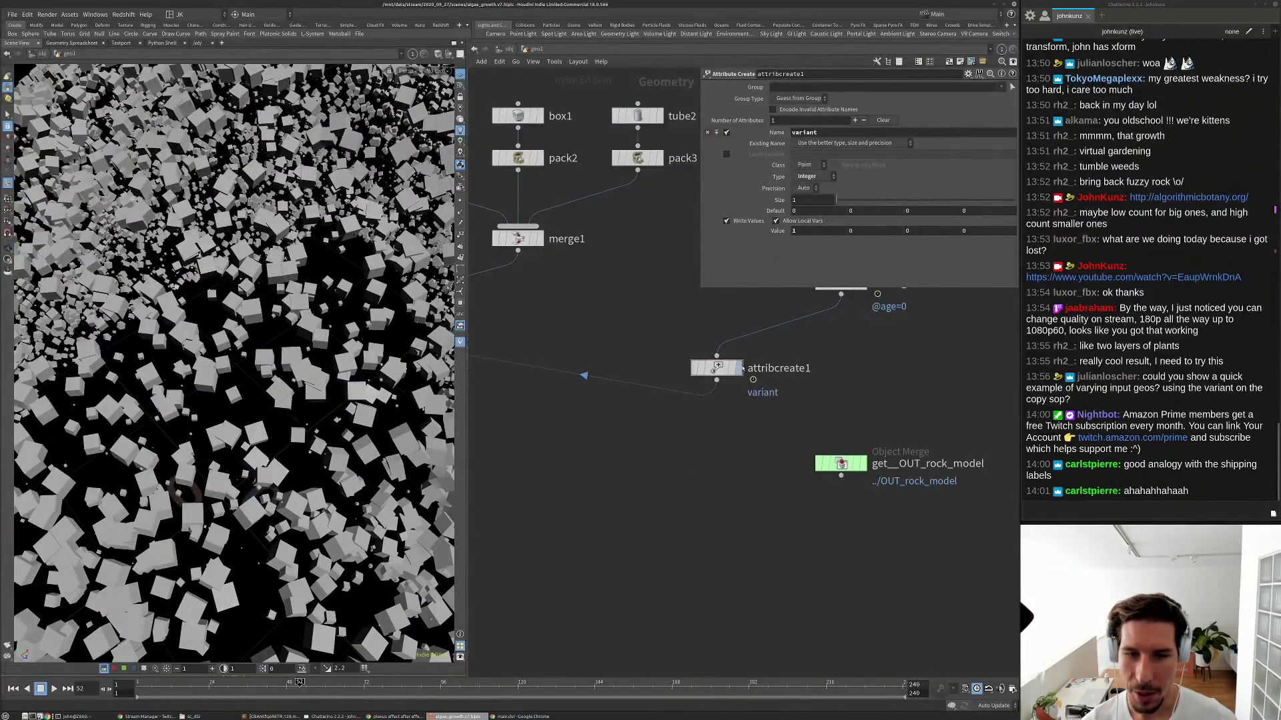
middle_drag(809, 233, 828, 210)
Add an Attribute Randomize node fed by cull_age_of_zero1 and display its result.
key(Tab)
mouse_move(774, 470)
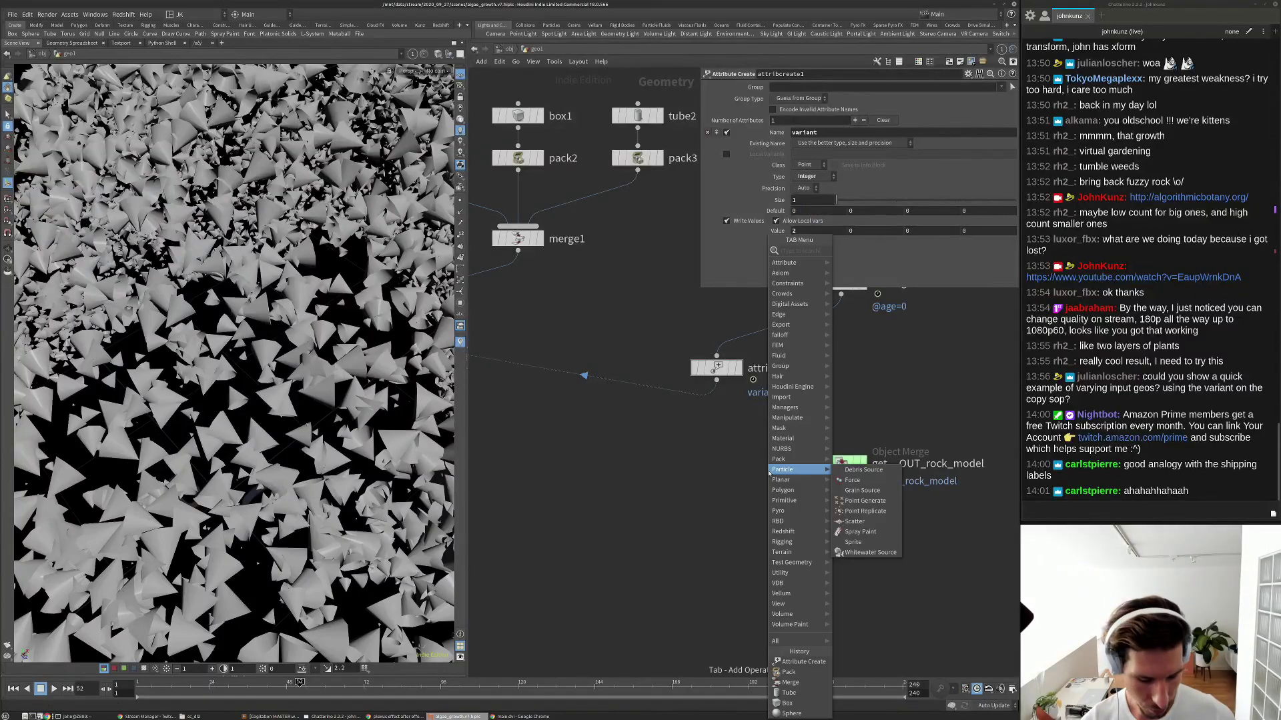
text(ra)
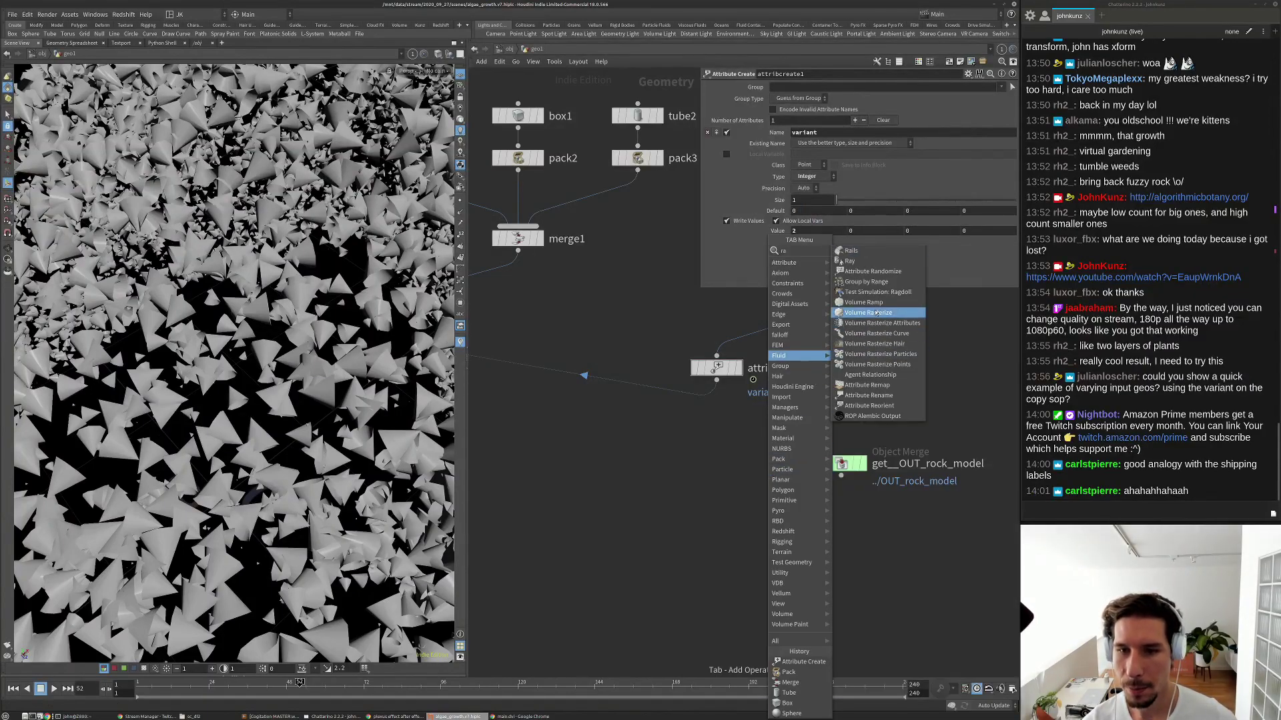
text(nd)
key(Return)
click(831, 375)
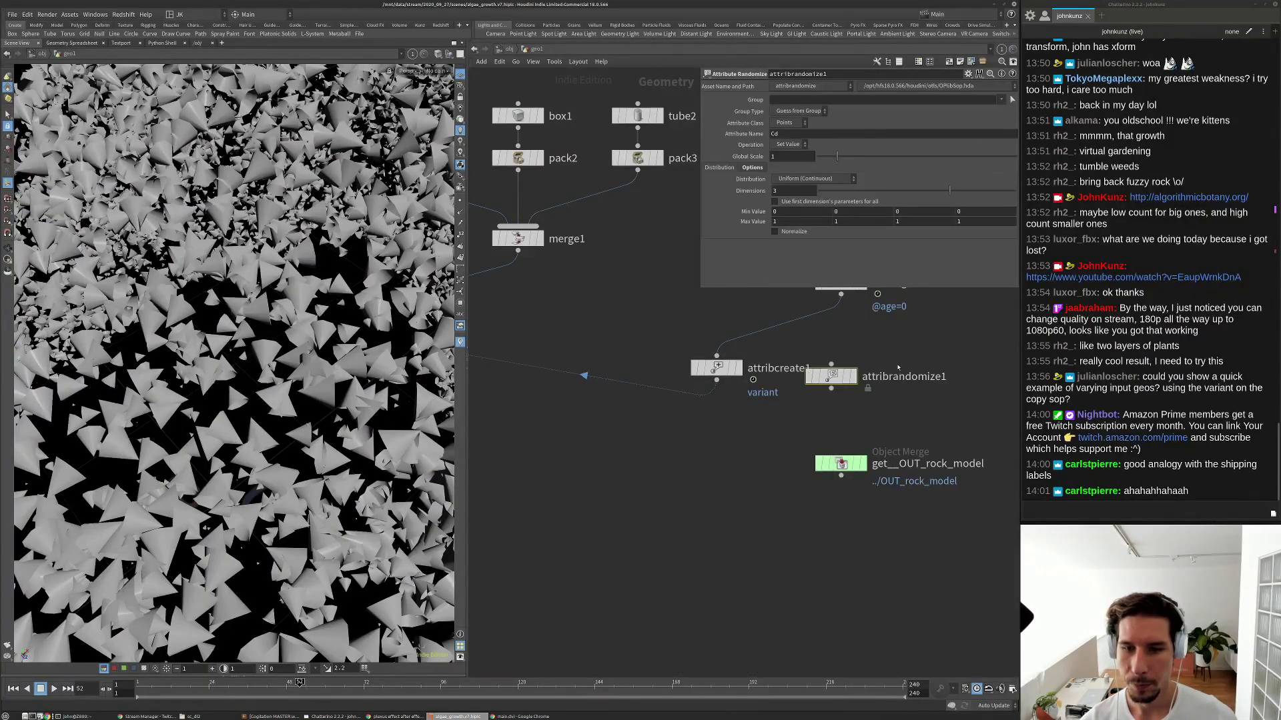
middle_drag(898, 367, 829, 427)
drag(763, 437, 805, 428)
drag(771, 354, 803, 416)
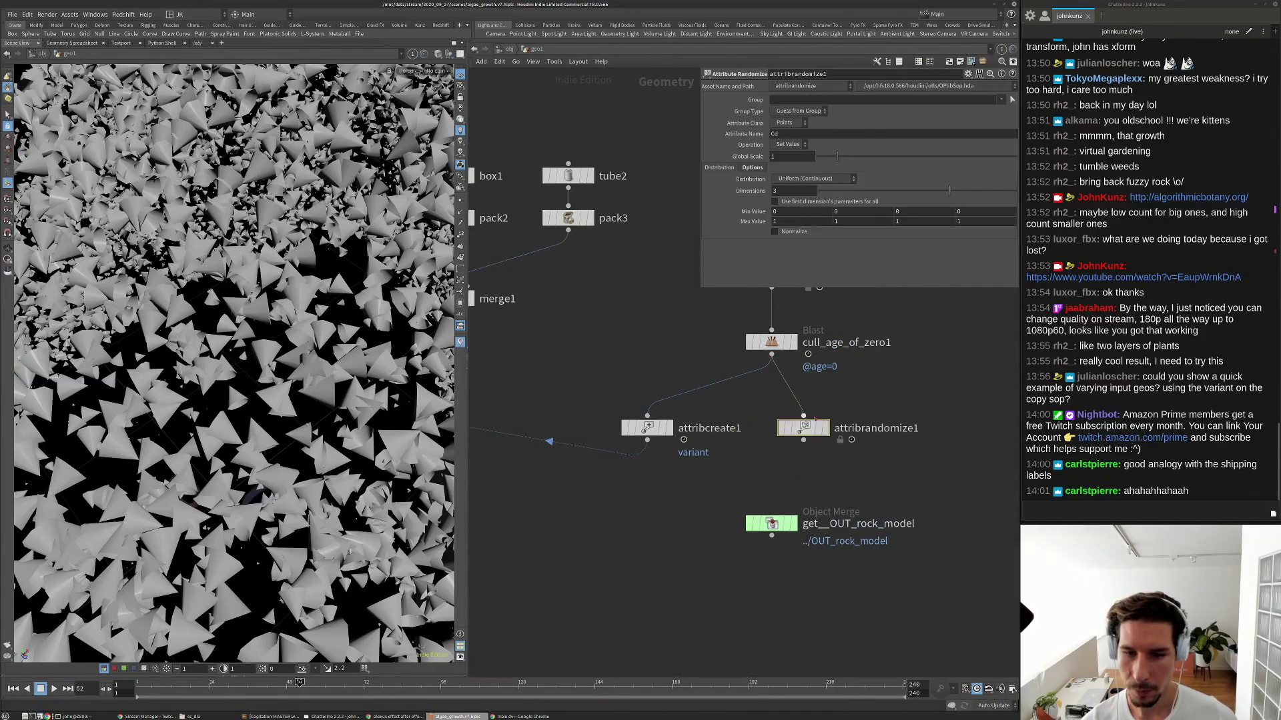
click(826, 428)
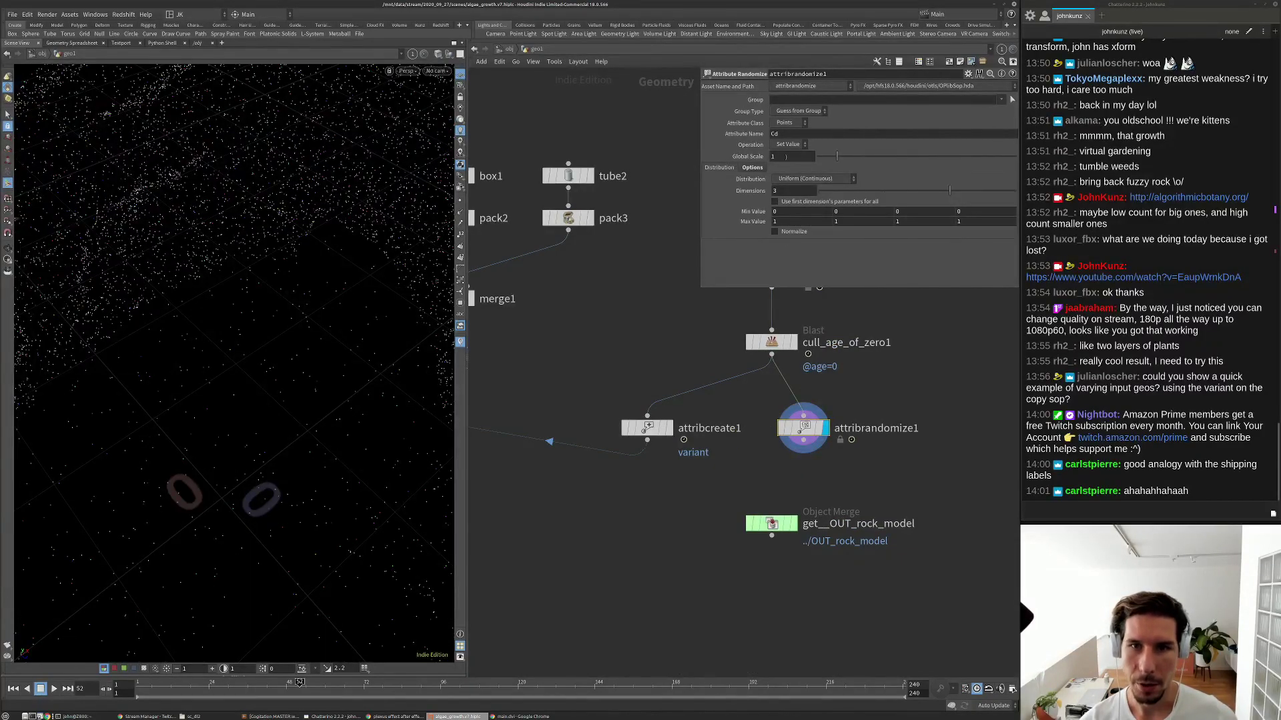
Set attribrandomize1 to 1 dimension and change its attribute name to 'variant'.
double_click(785, 191)
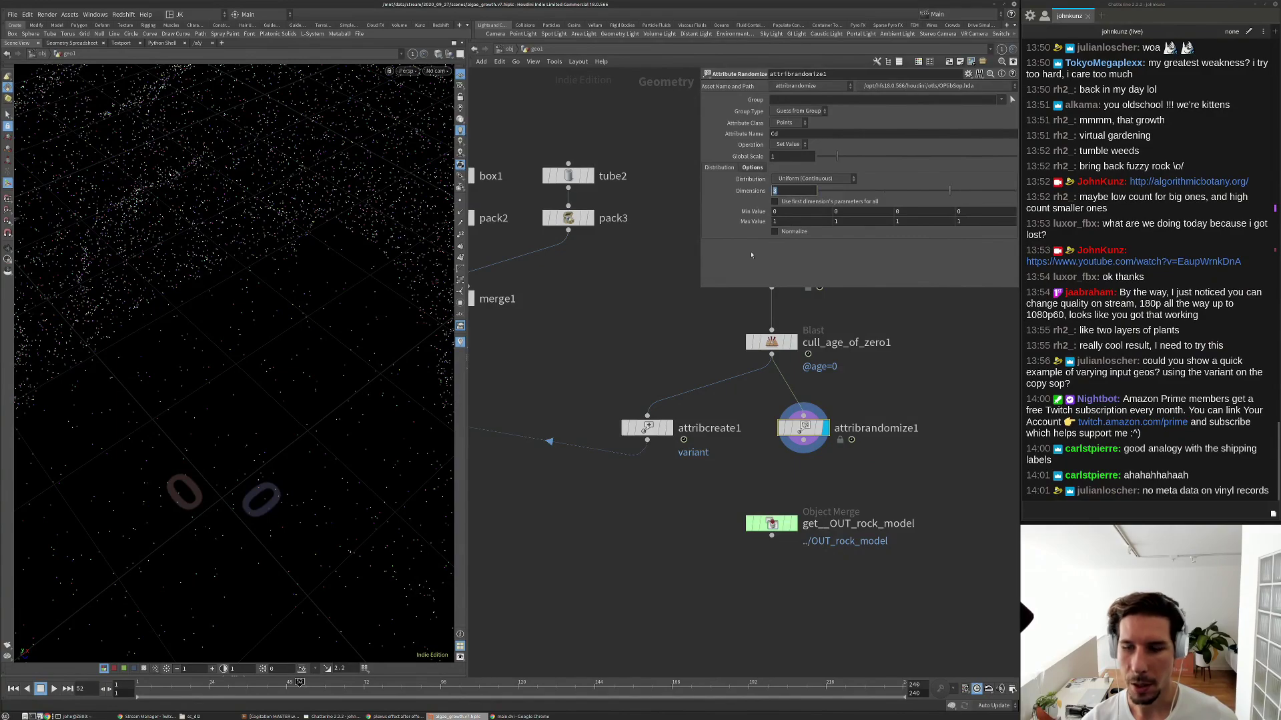
text(1)
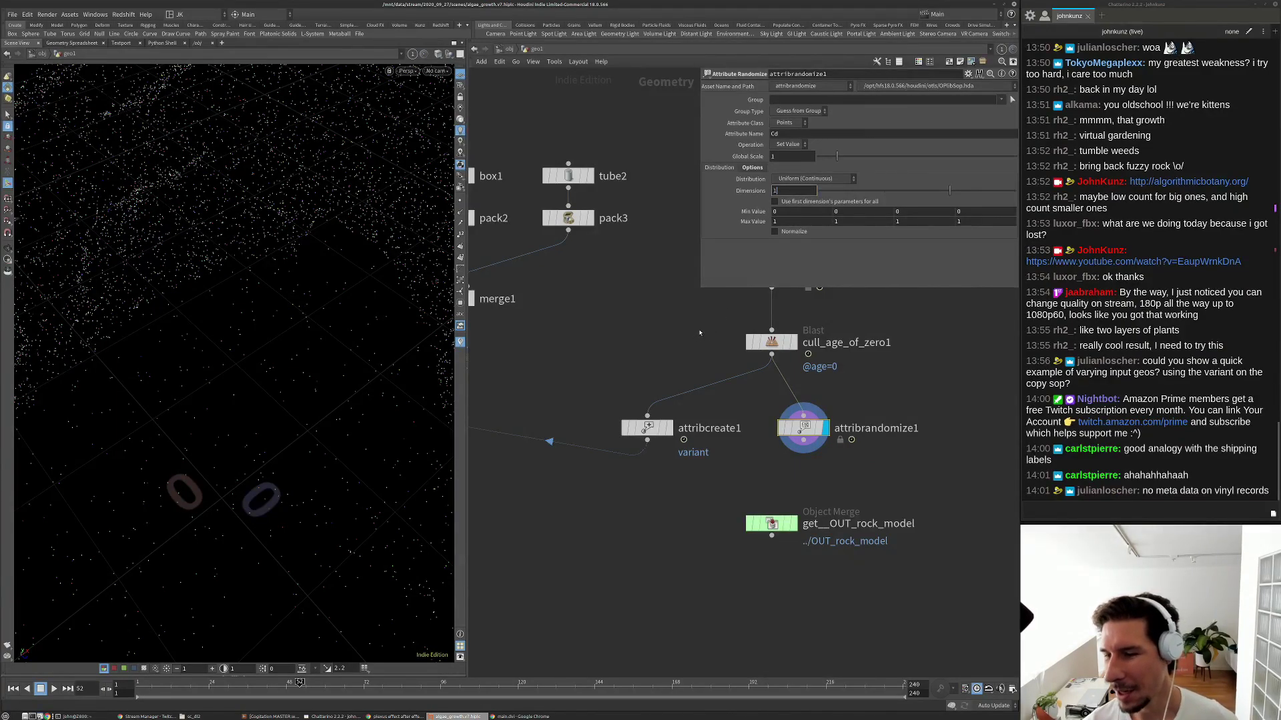
key(Return)
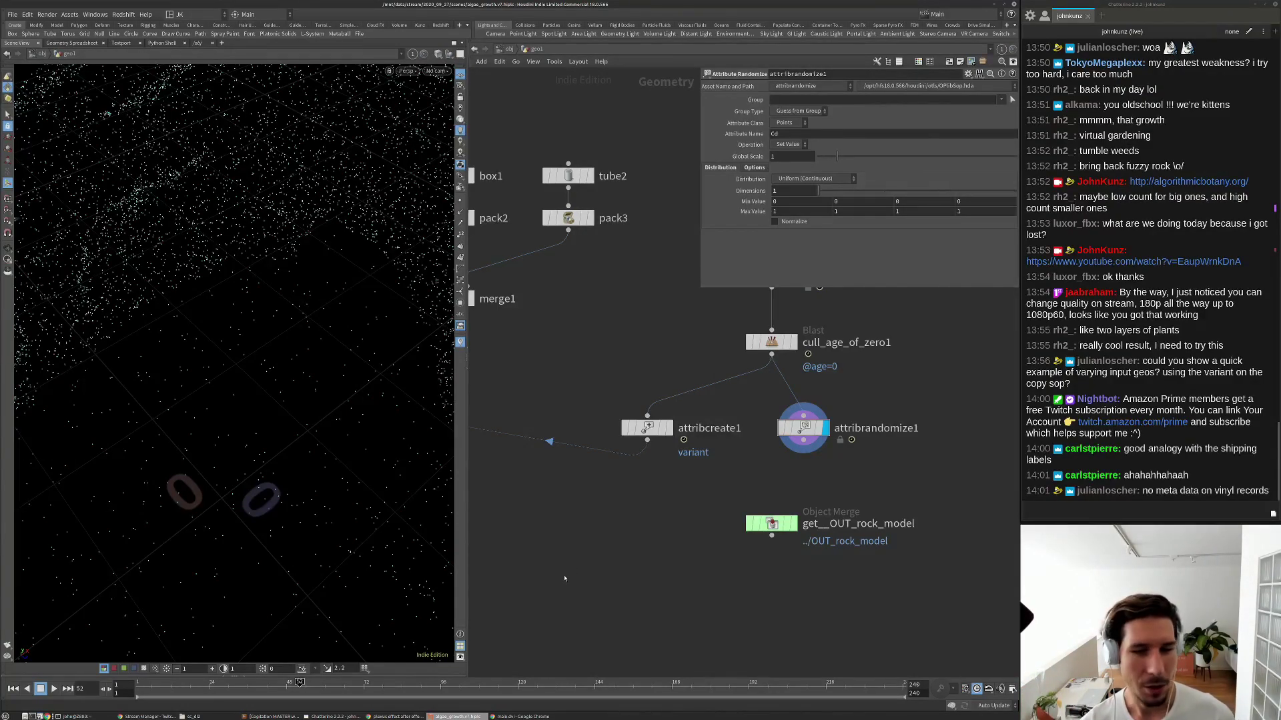
middle_drag(674, 558, 575, 501)
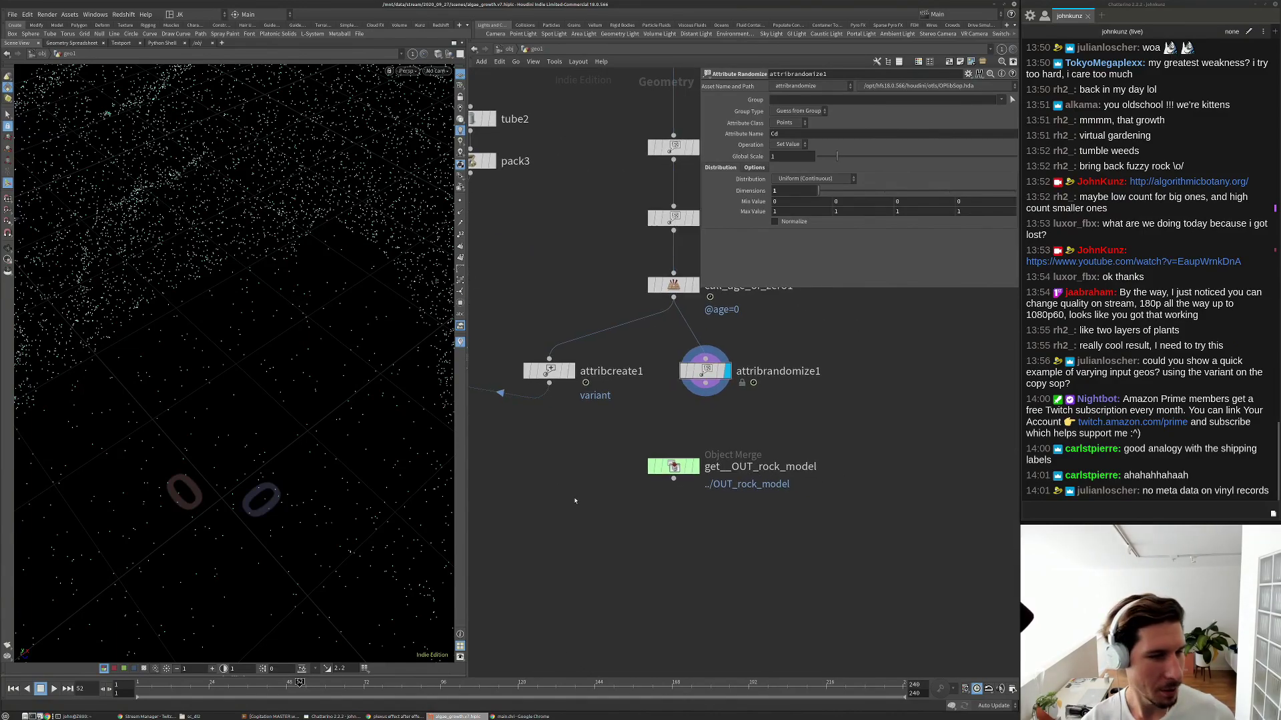
drag(674, 466, 916, 371)
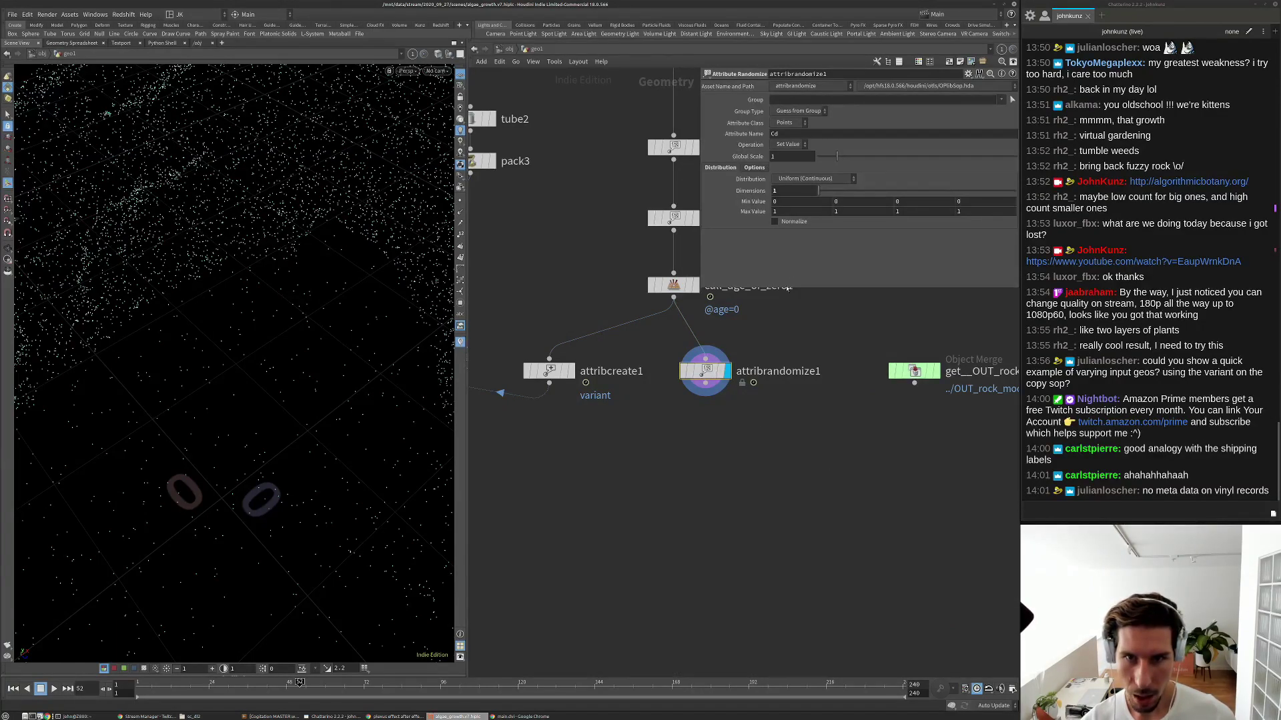
double_click(776, 134)
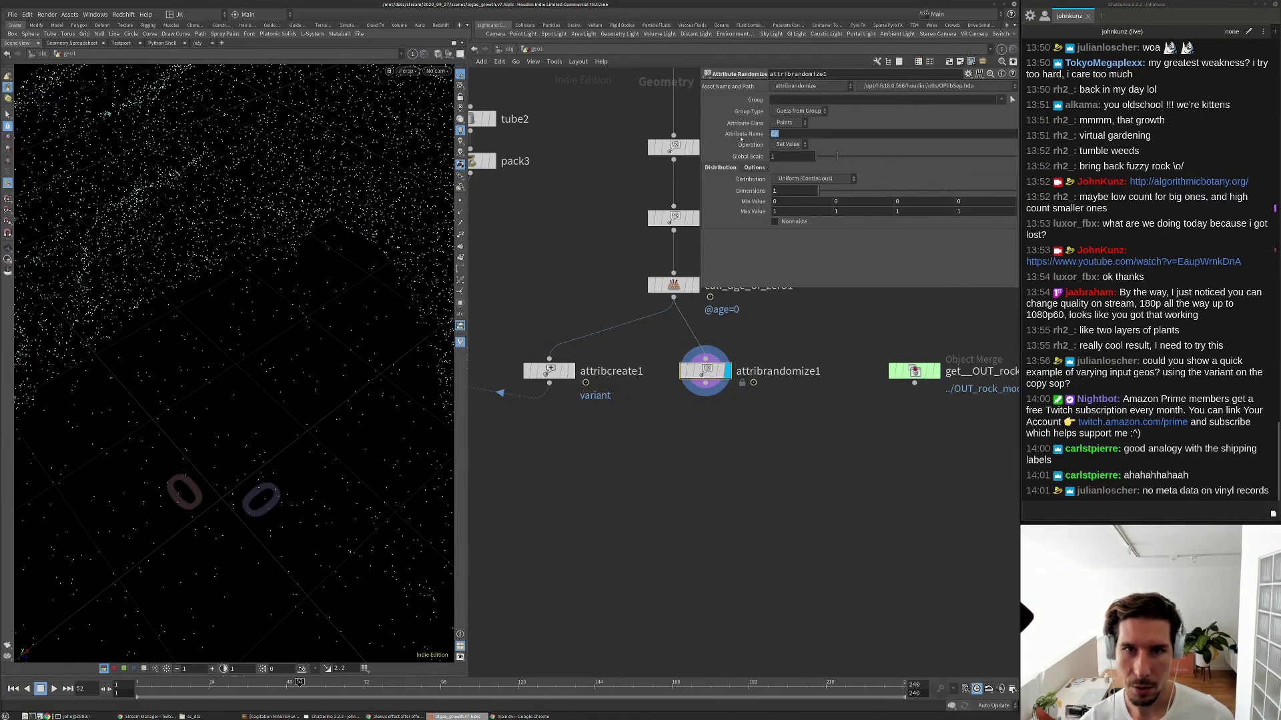
text(variant)
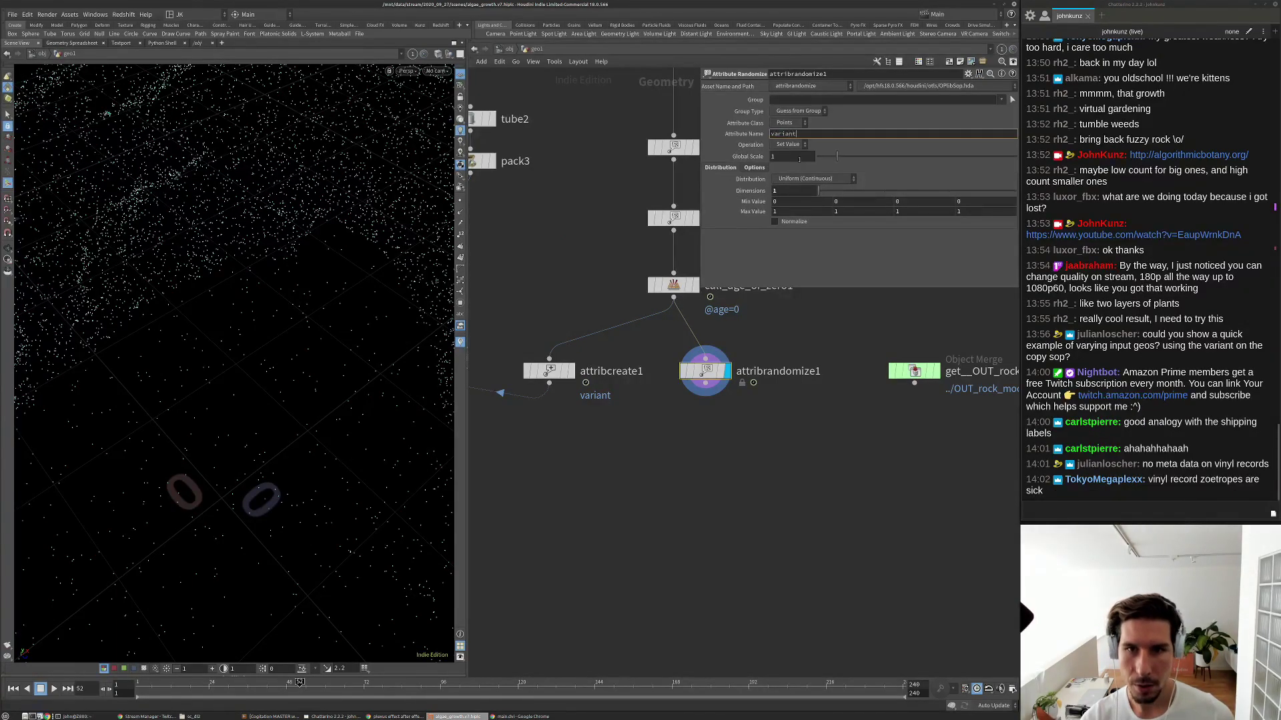
key(Return)
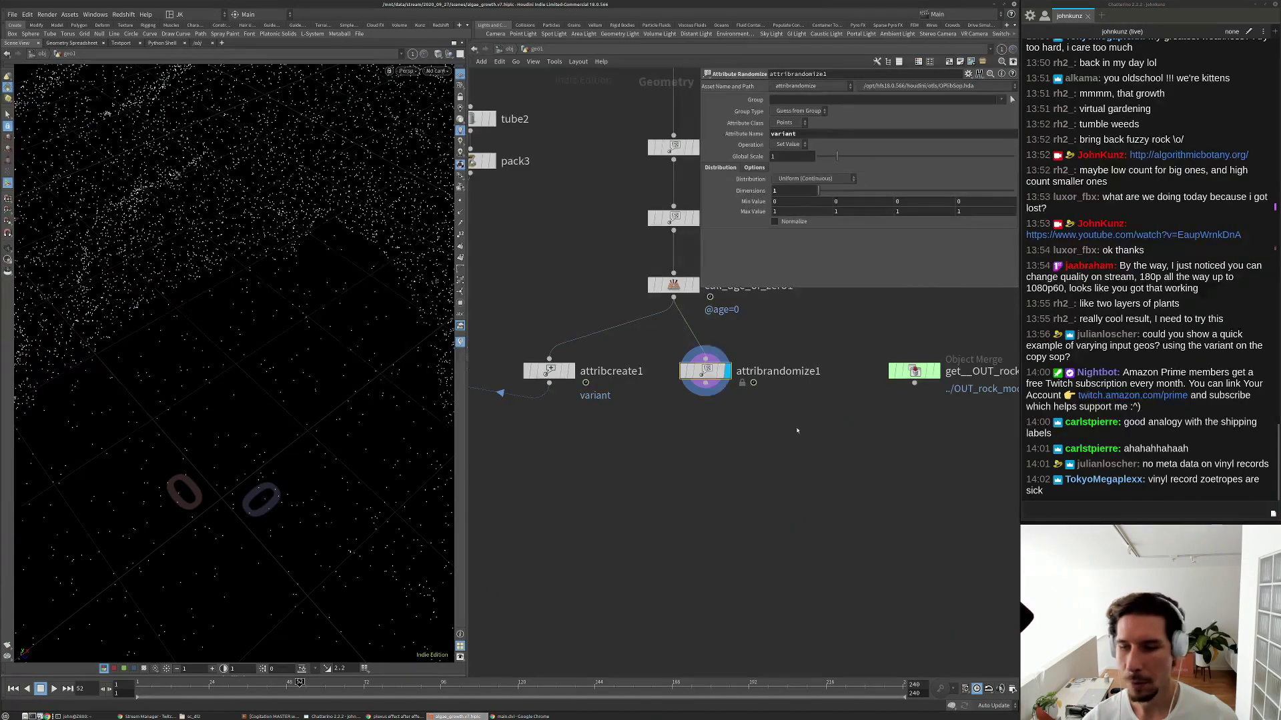
scroll(763, 517, down, 2)
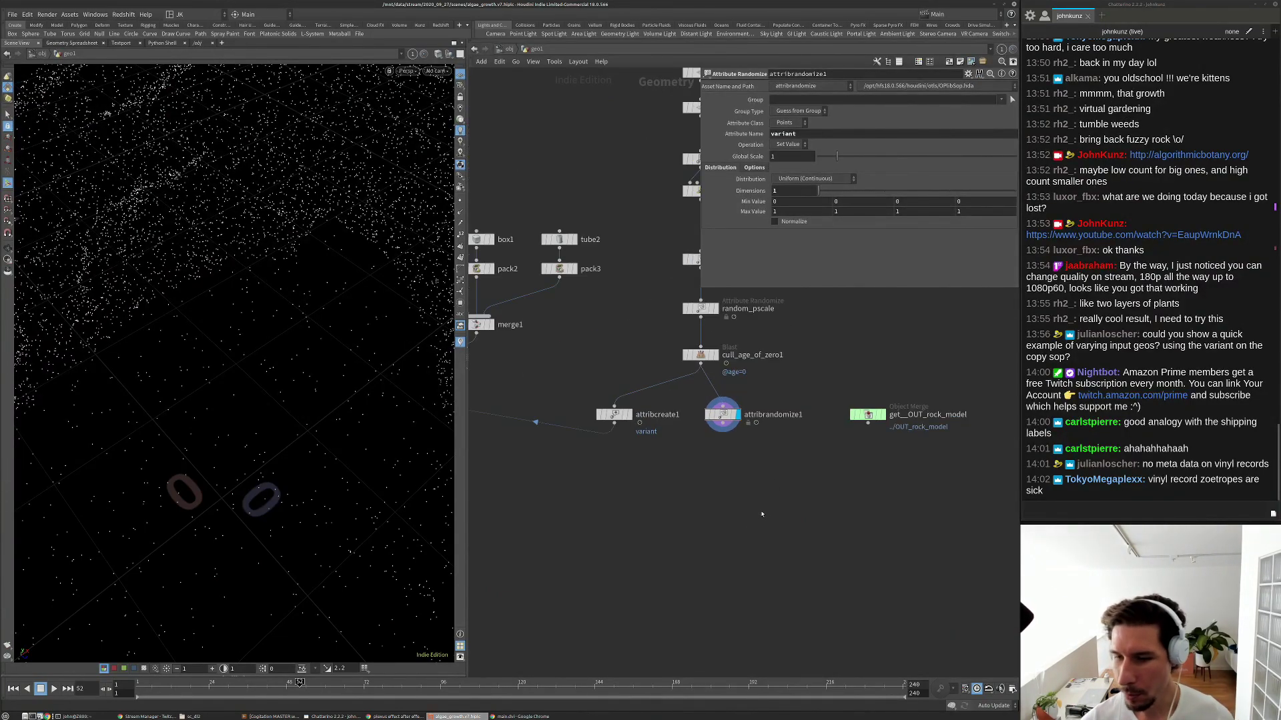
In a new Chrome tab, search Google Images for 'vinyl zoetr'.
key(alt+Tab)
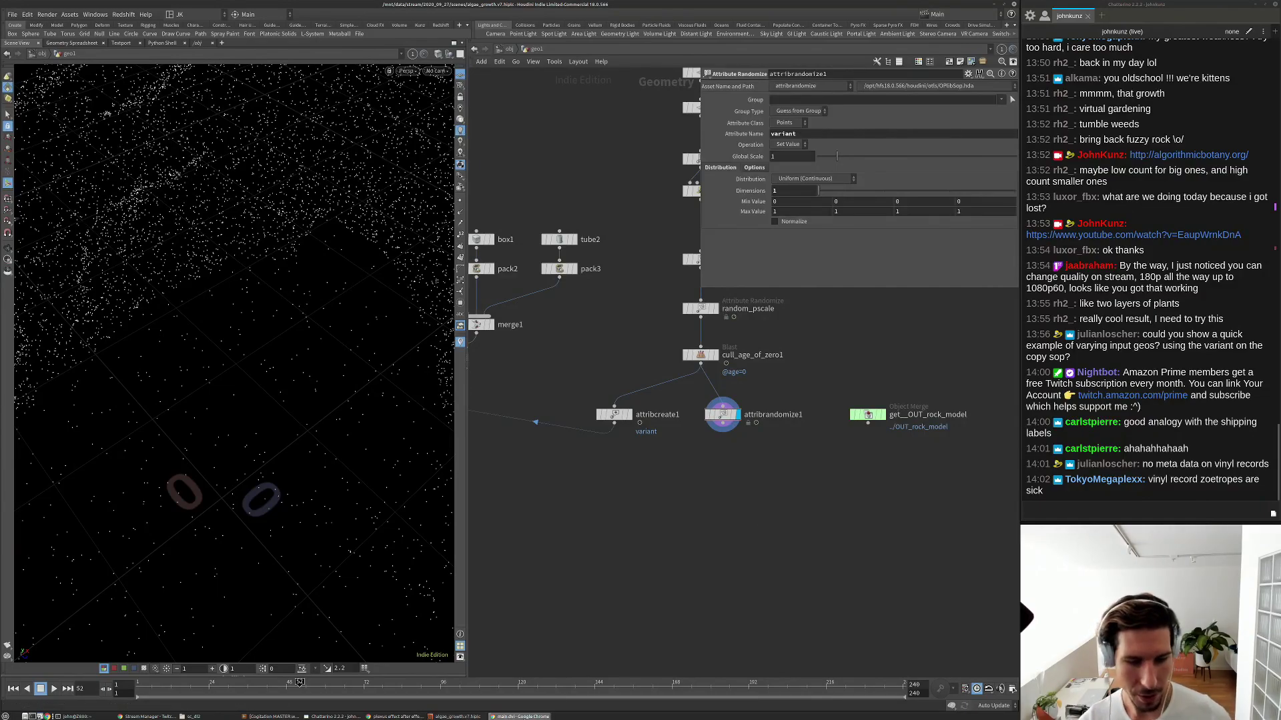
key(ctrl+t)
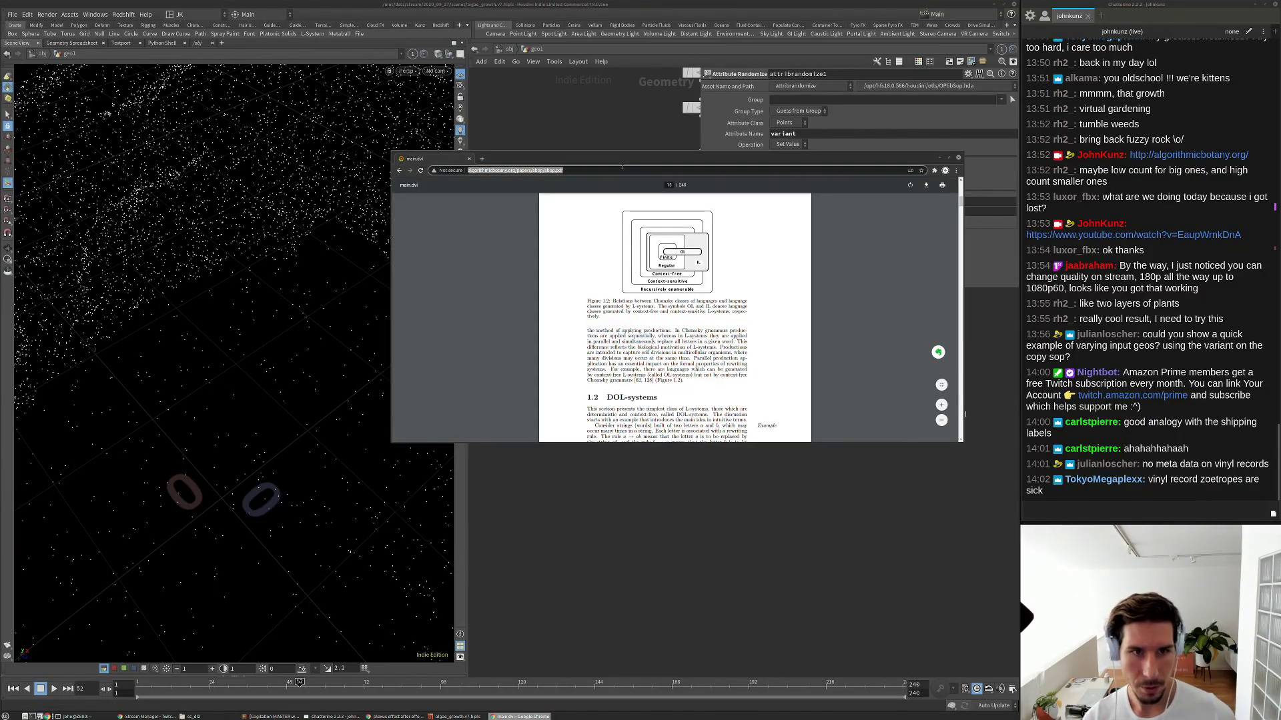
text(vinyl)
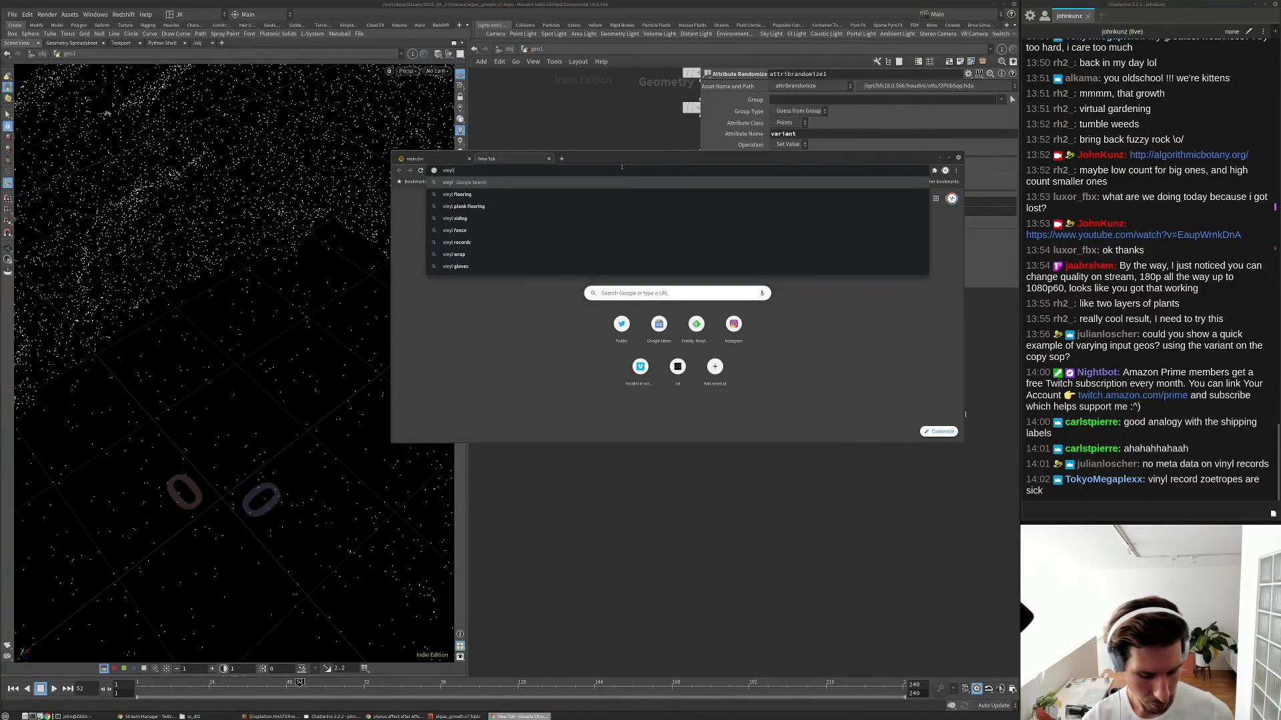
text( zoetr)
key(Return)
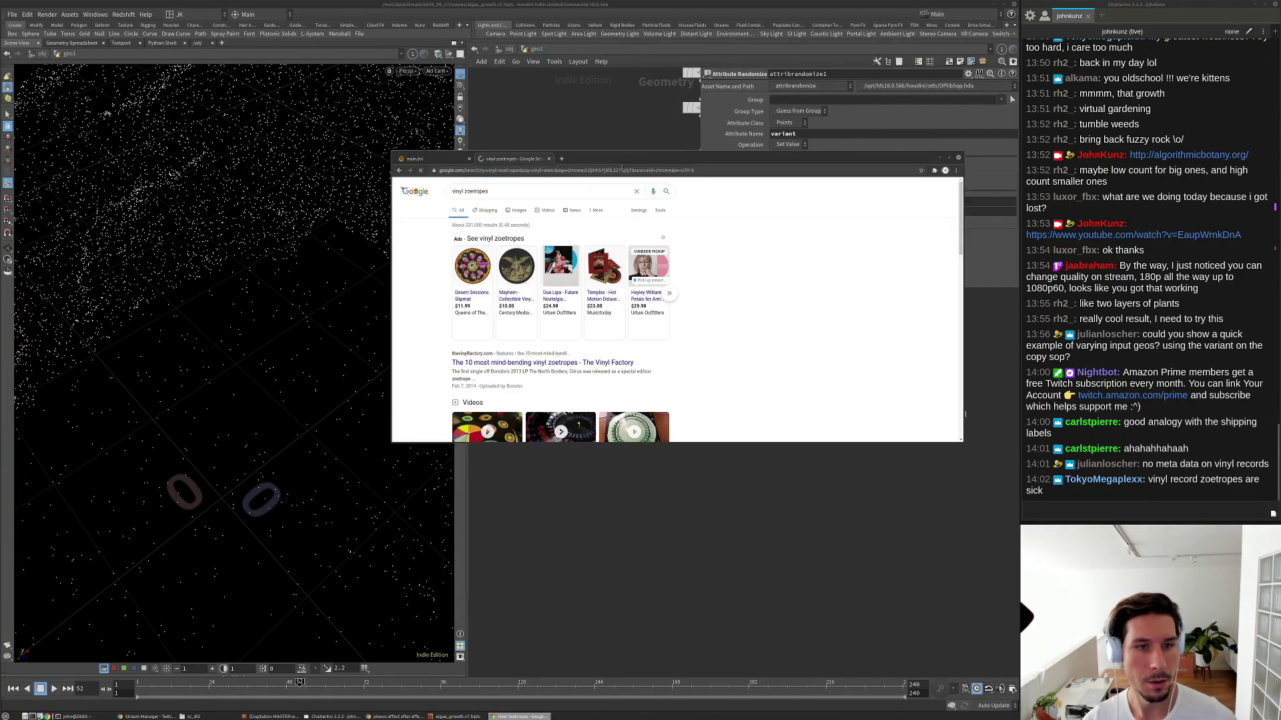
click(520, 211)
scroll(677, 313, down, 5)
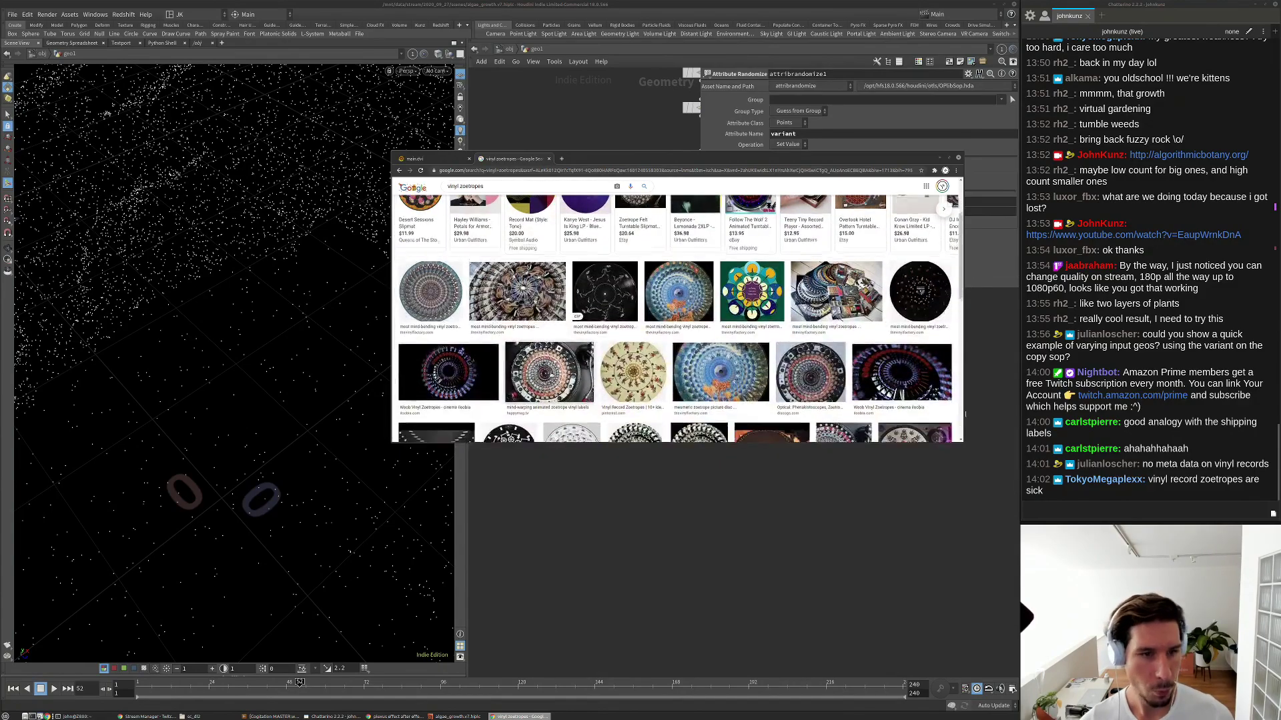
scroll(633, 313, down, 1)
Preview the Woob Vinyl Zoetropes image and a related zoetrope image.
click(901, 315)
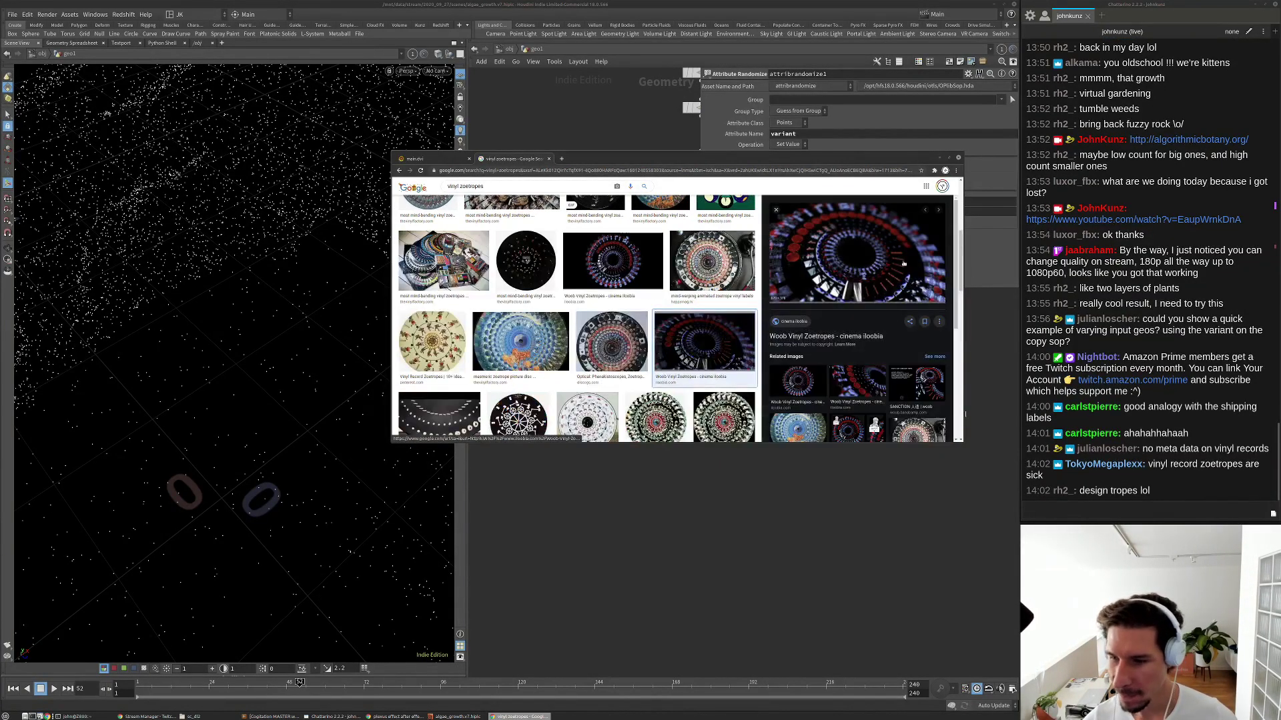
scroll(807, 272, down, 1)
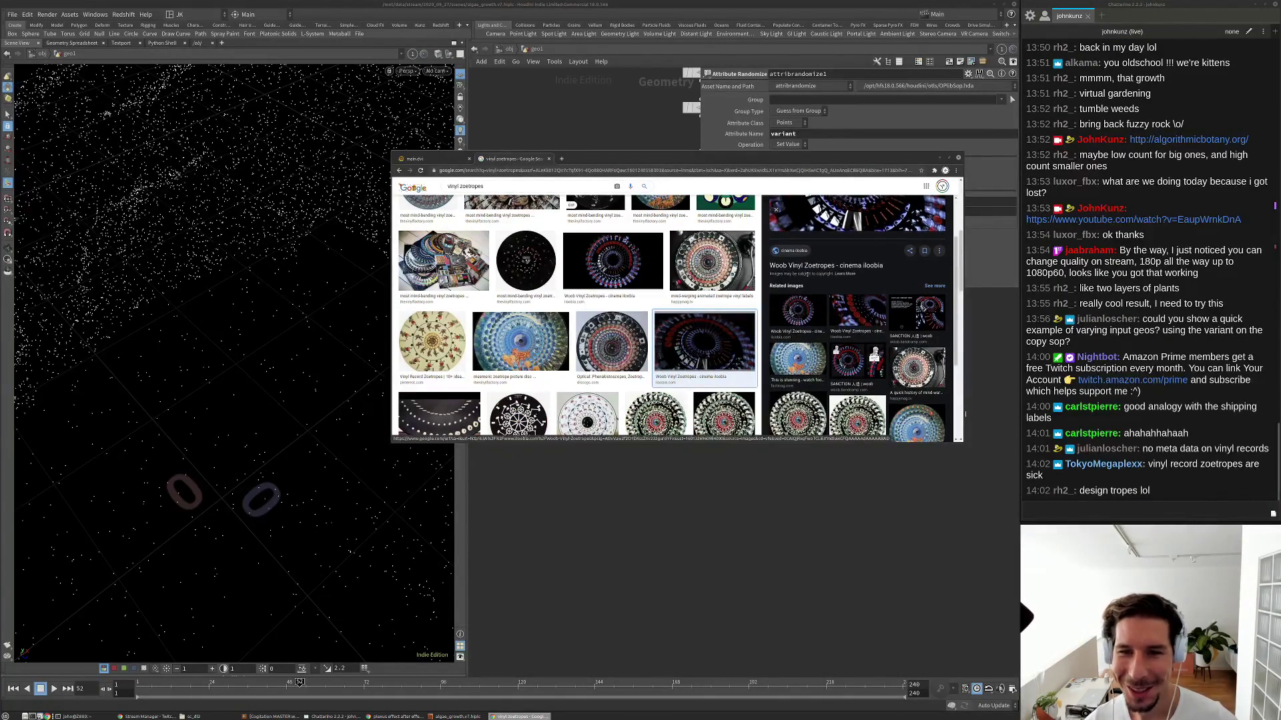
scroll(807, 276, up, 1)
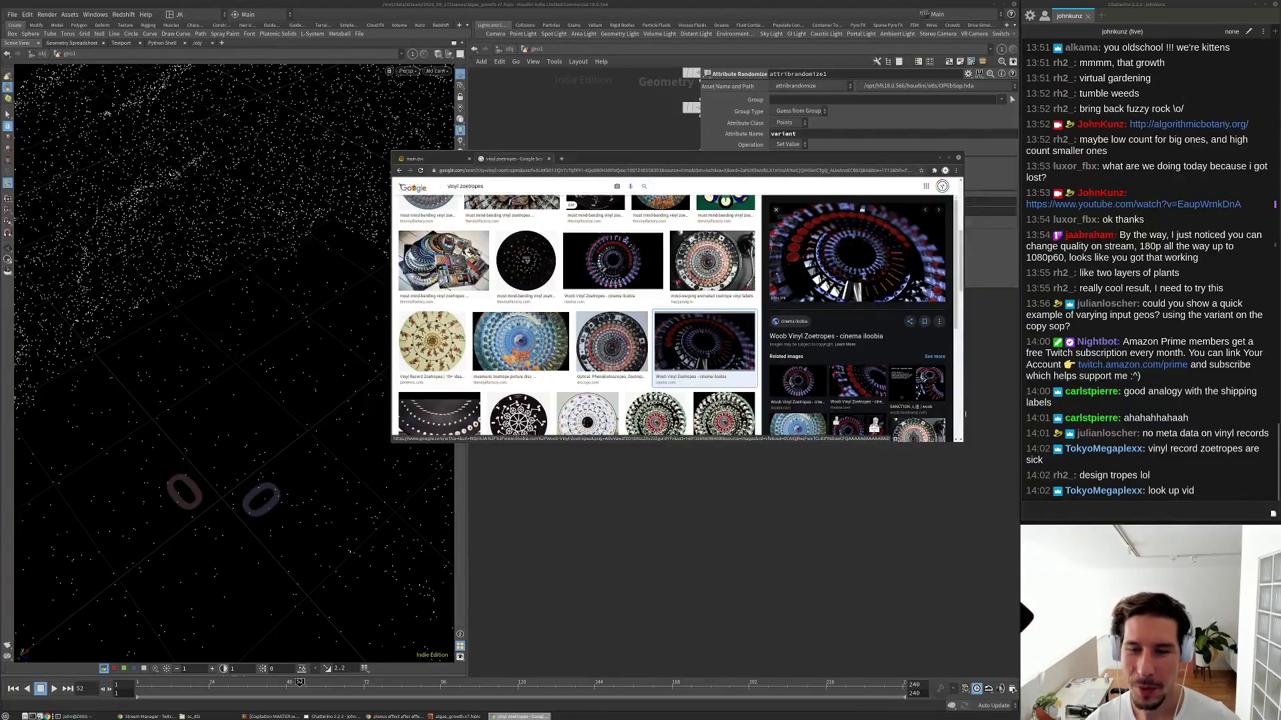
scroll(871, 252, down, 1)
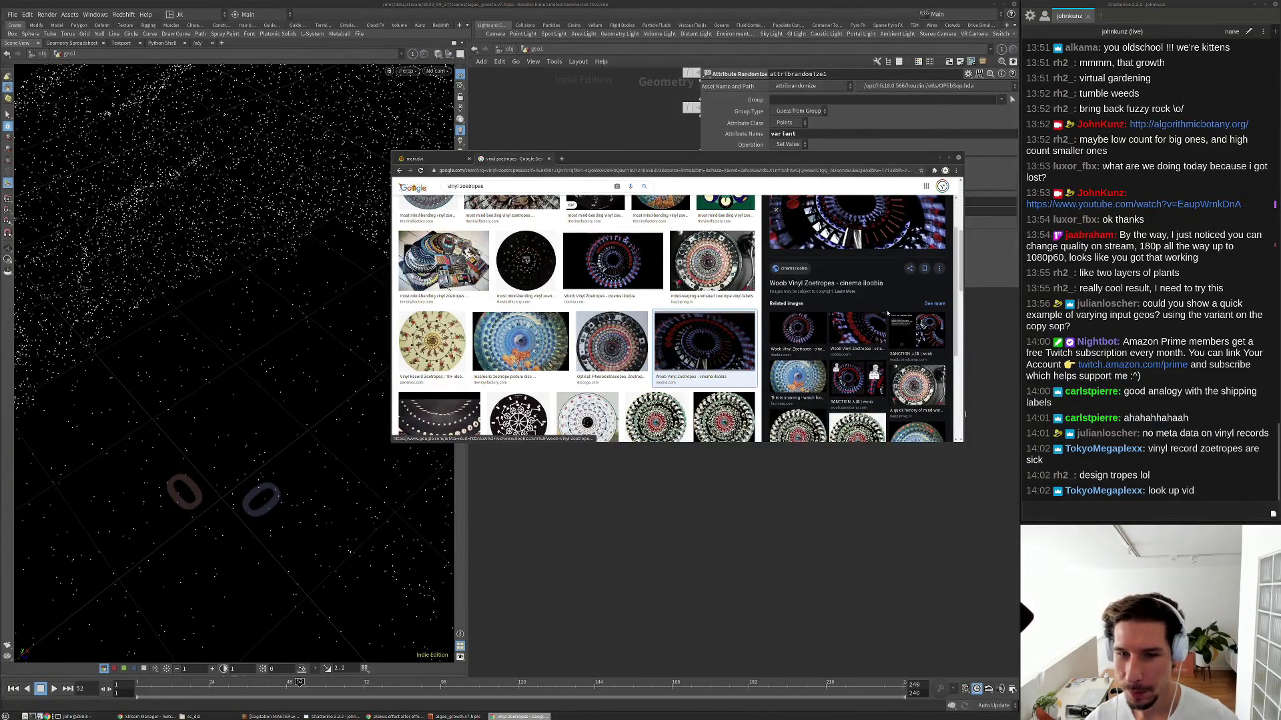
click(923, 324)
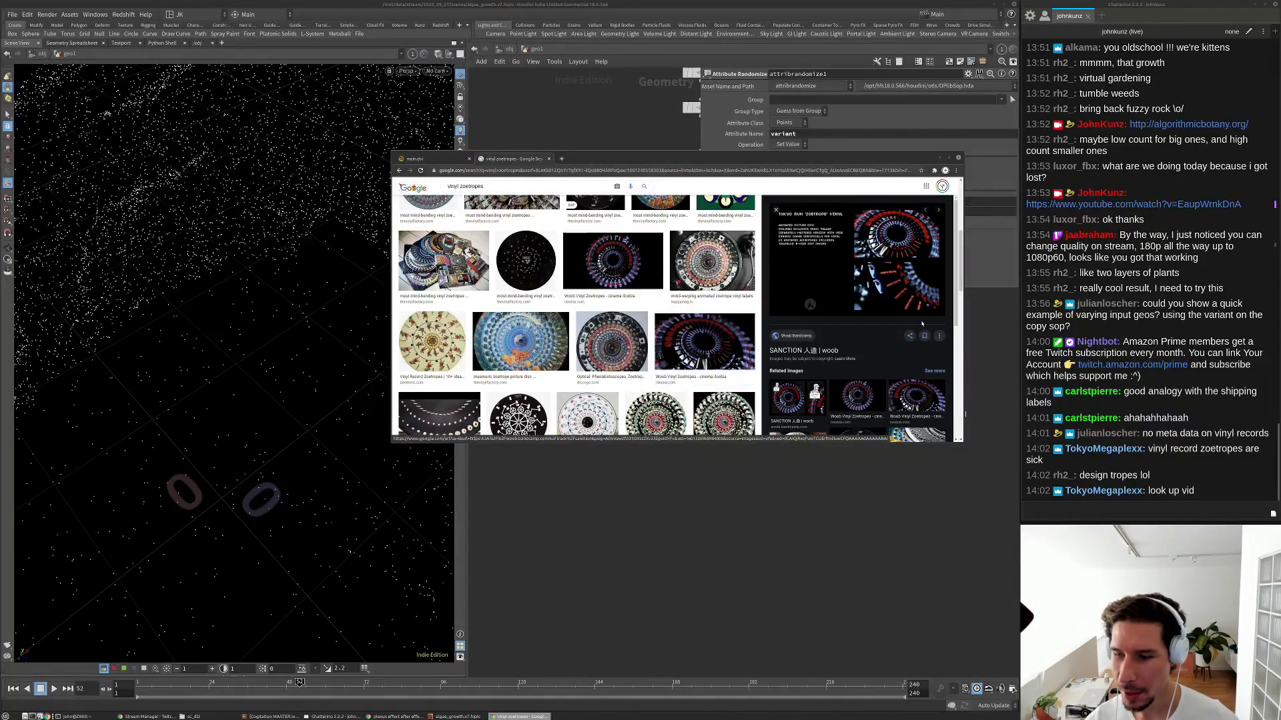
scroll(923, 325, down, 1)
scroll(860, 290, up, 1)
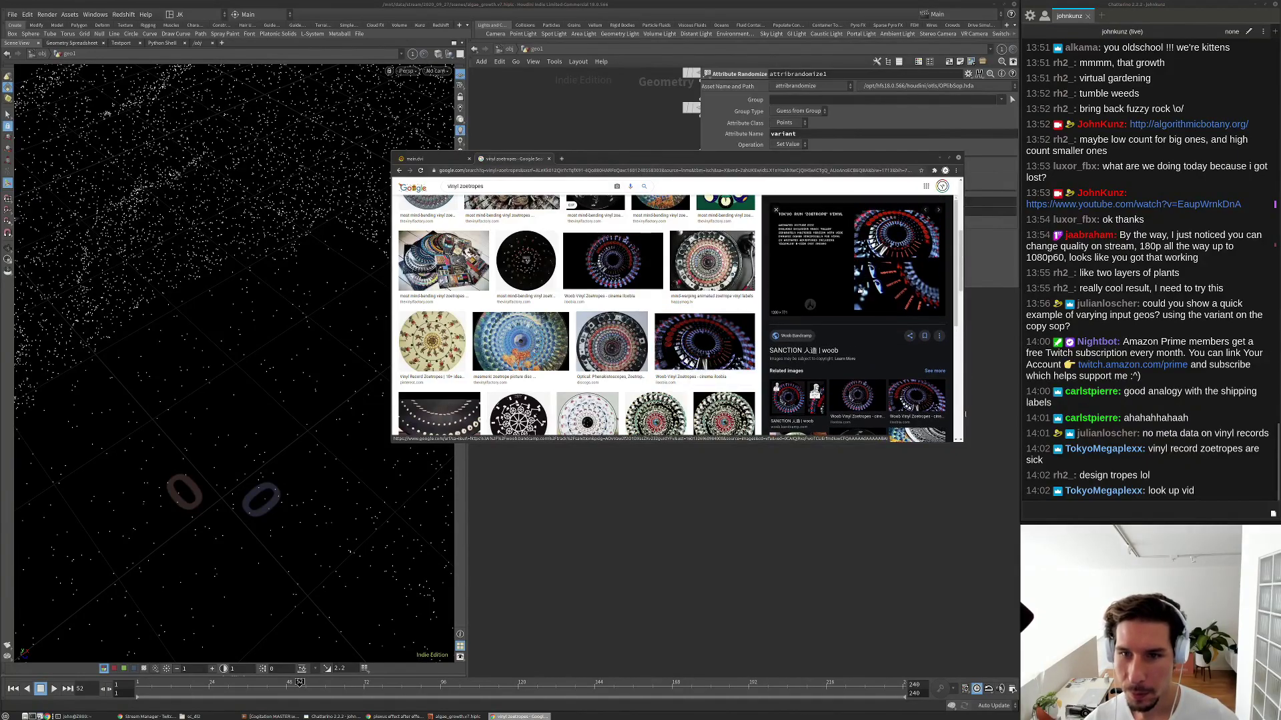
scroll(860, 291, down, 1)
scroll(629, 319, down, 2)
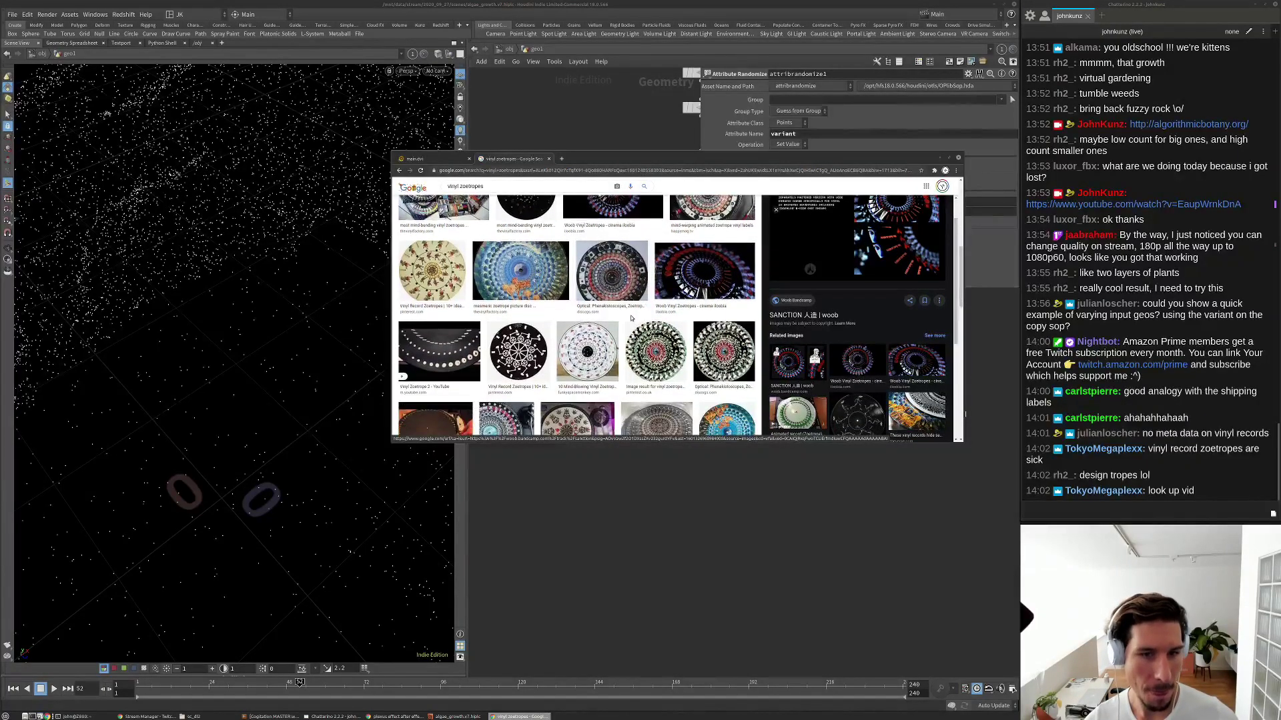
scroll(631, 318, down, 2)
scroll(583, 288, down, 2)
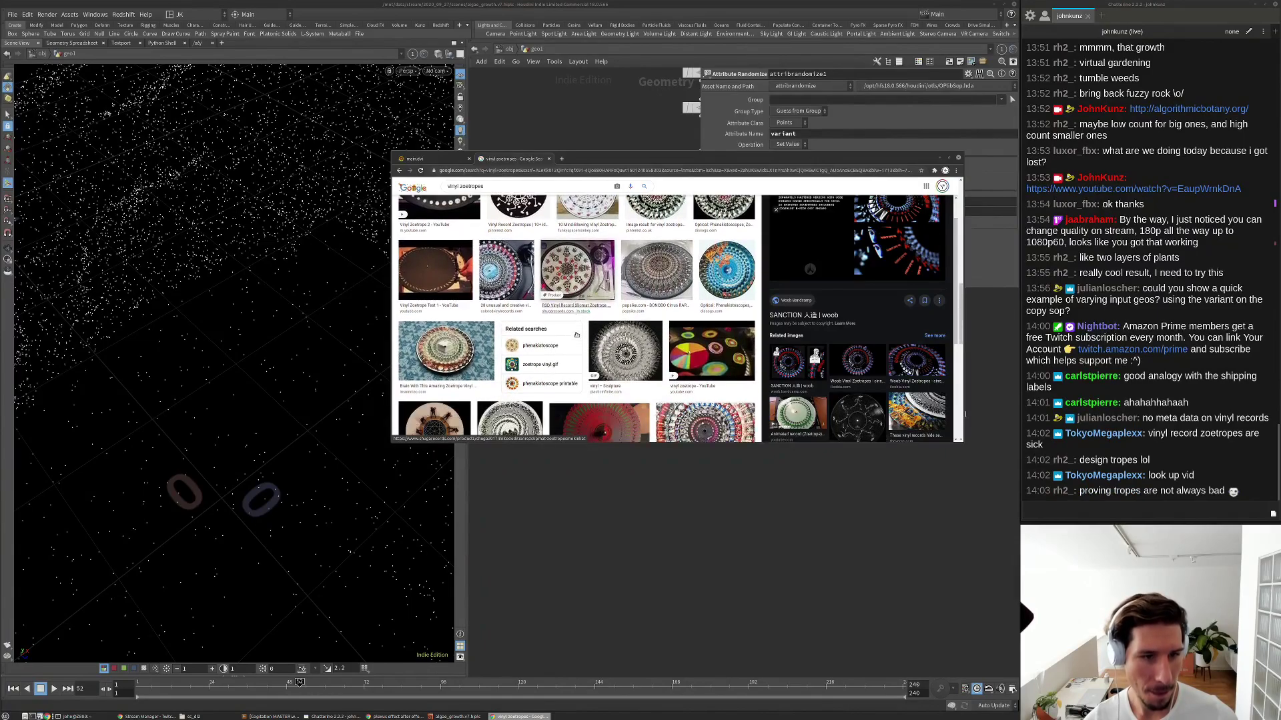
Preview the vinyl record slipmat zoetrope image, then return to Houdini.
click(583, 288)
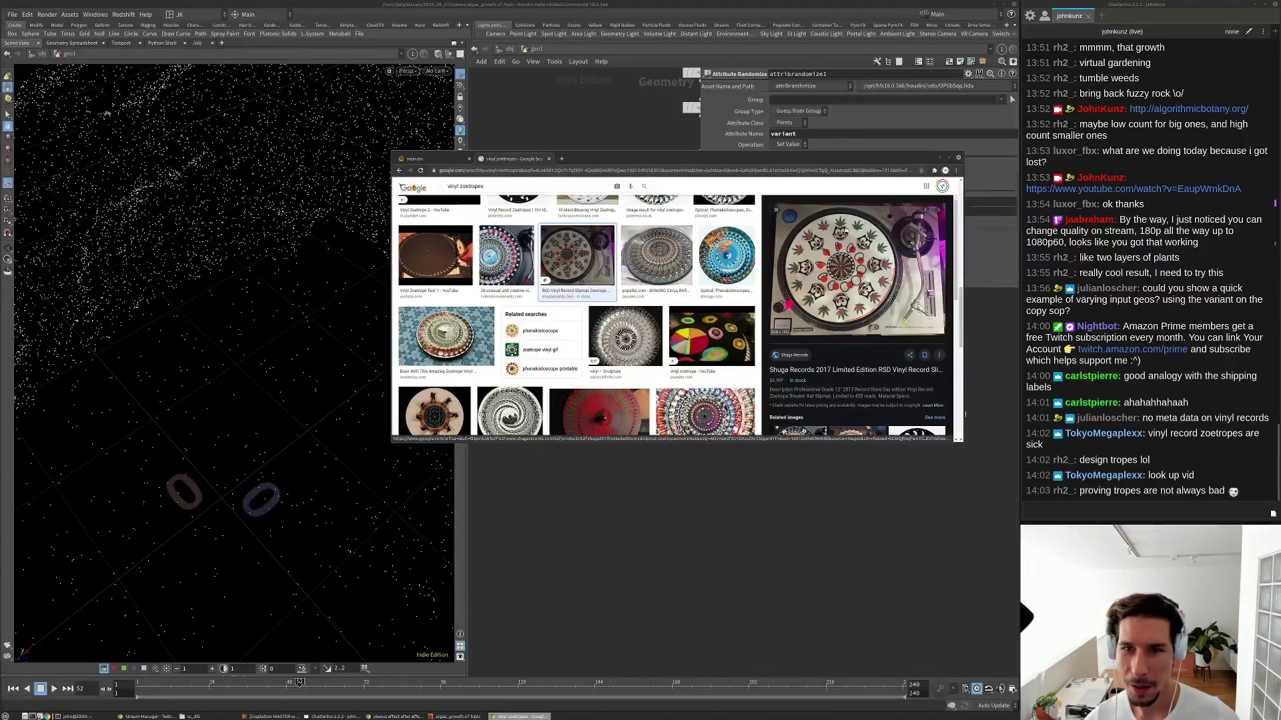
scroll(827, 278, down, 2)
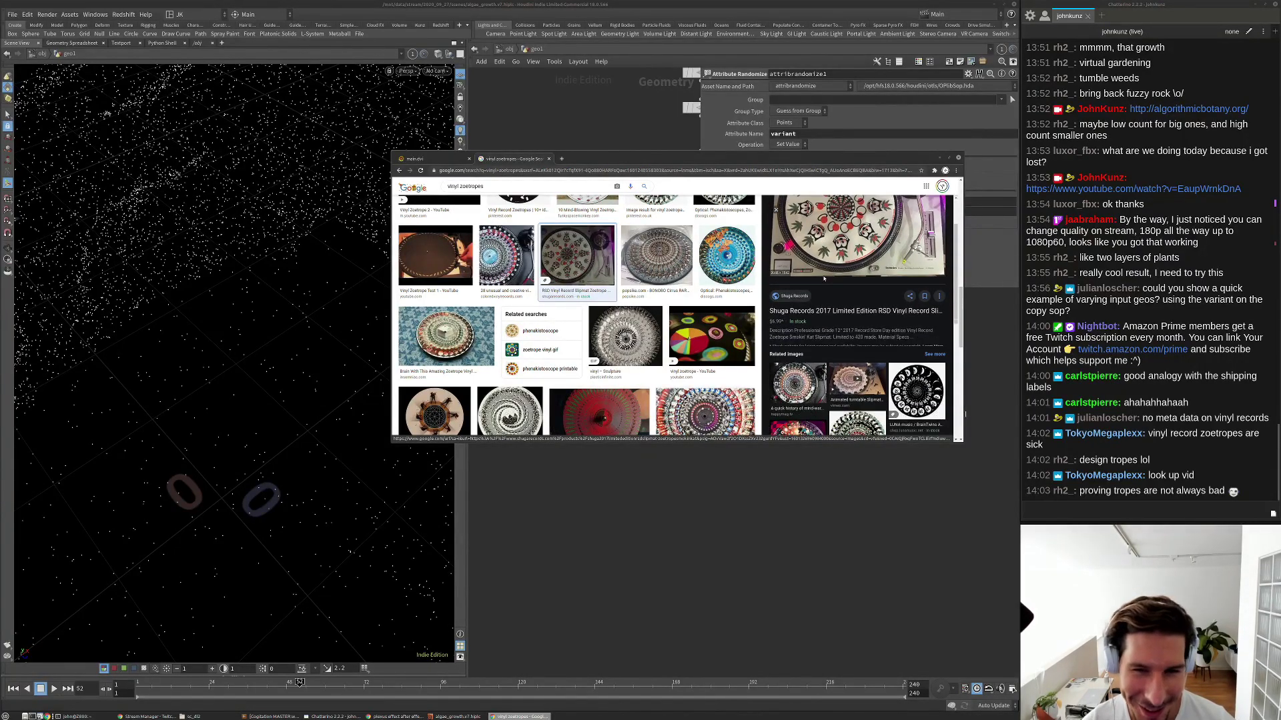
scroll(823, 276, up, 2)
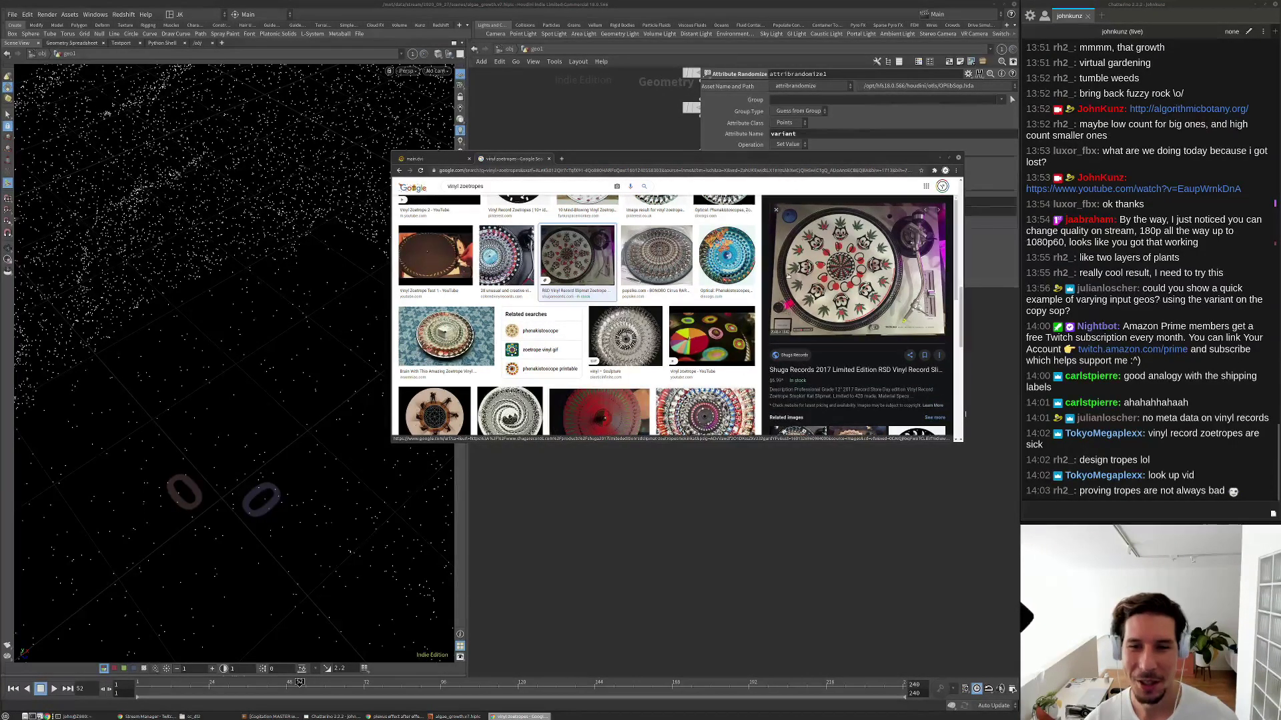
click(841, 492)
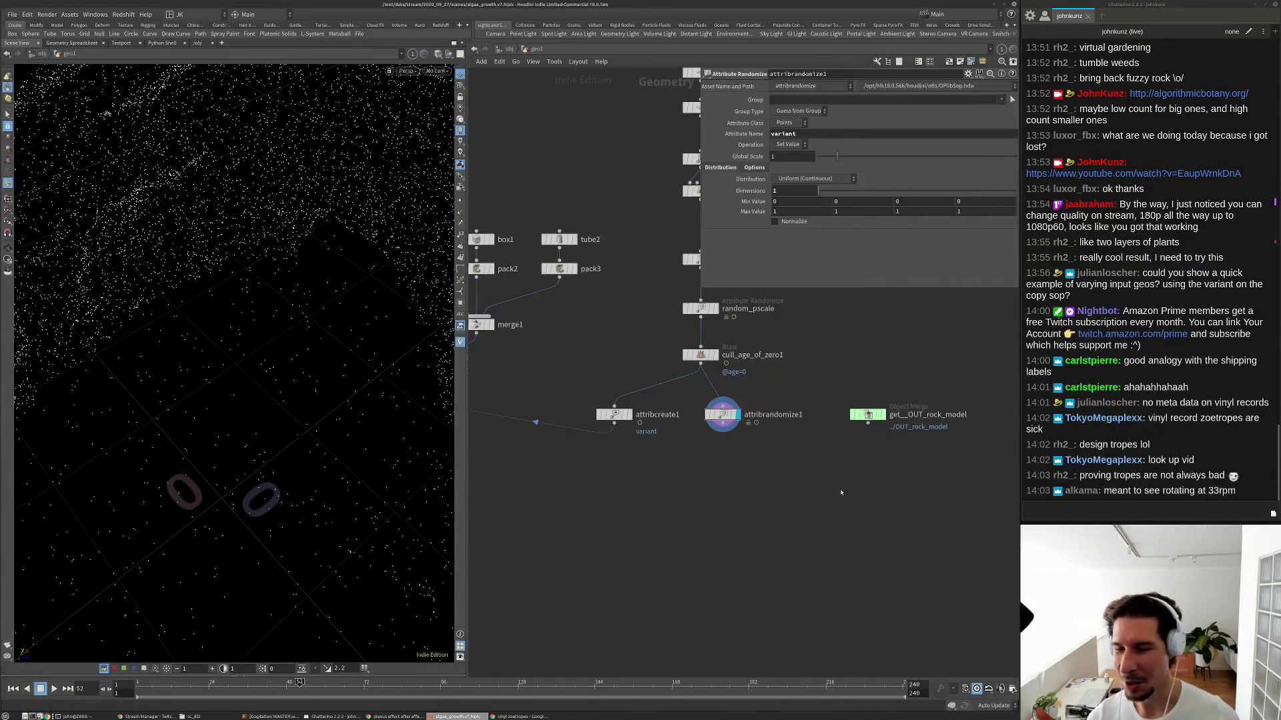
Nudge attribrandomize1 and attribcreate1 to the right to tidy the network.
middle_drag(789, 485, 798, 452)
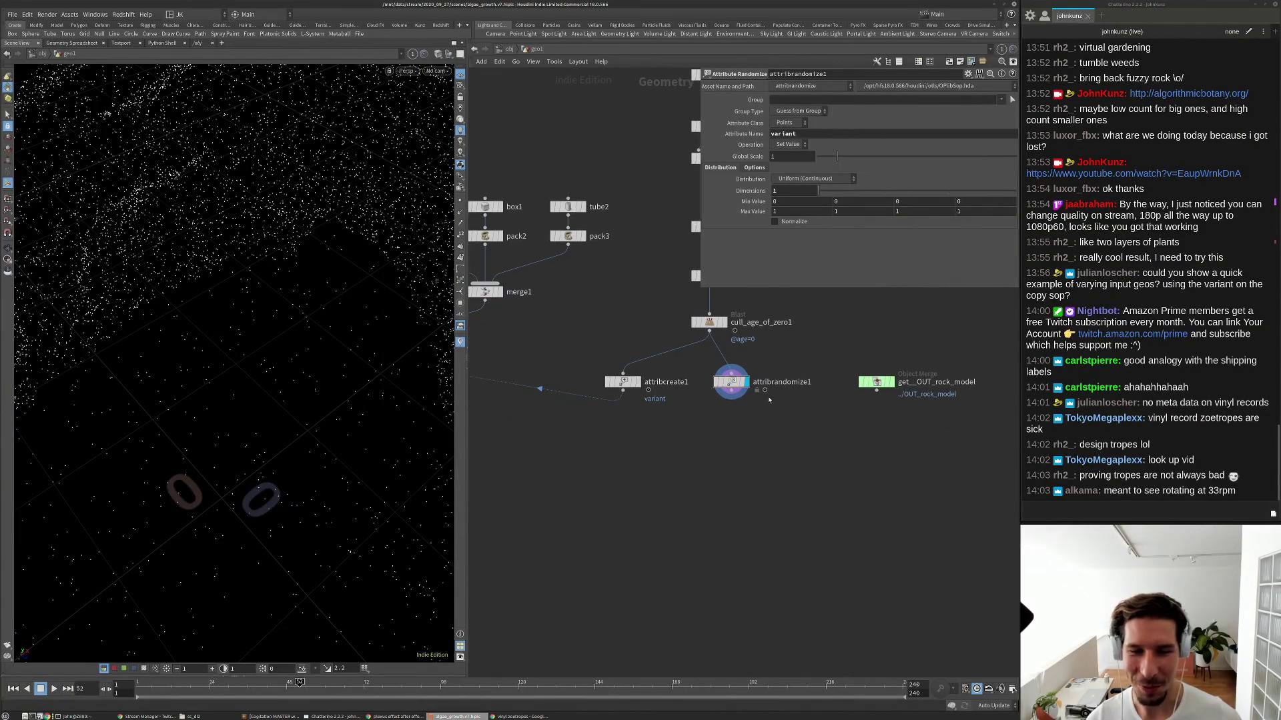
drag(731, 383, 741, 383)
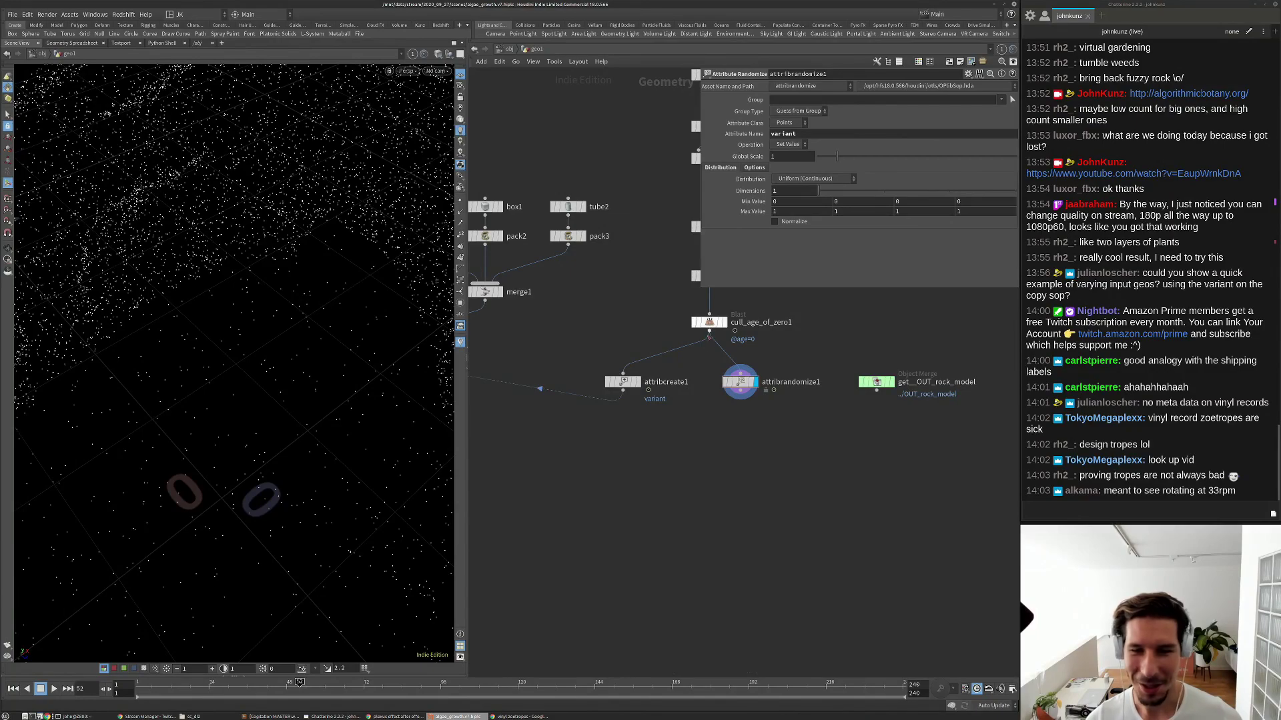
middle_drag(737, 422, 699, 461)
drag(593, 428, 621, 427)
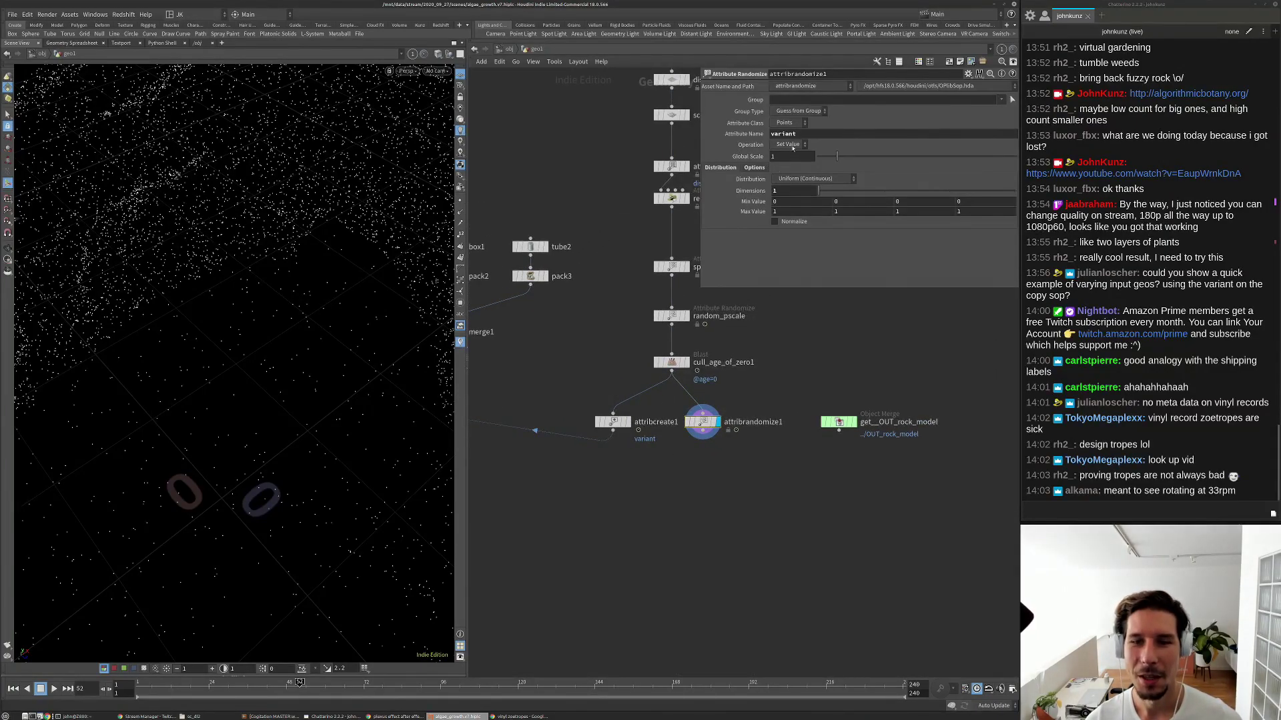
Check attribrandomize1's variant values in the Geometry Spreadsheet, then close it.
right_click(703, 420)
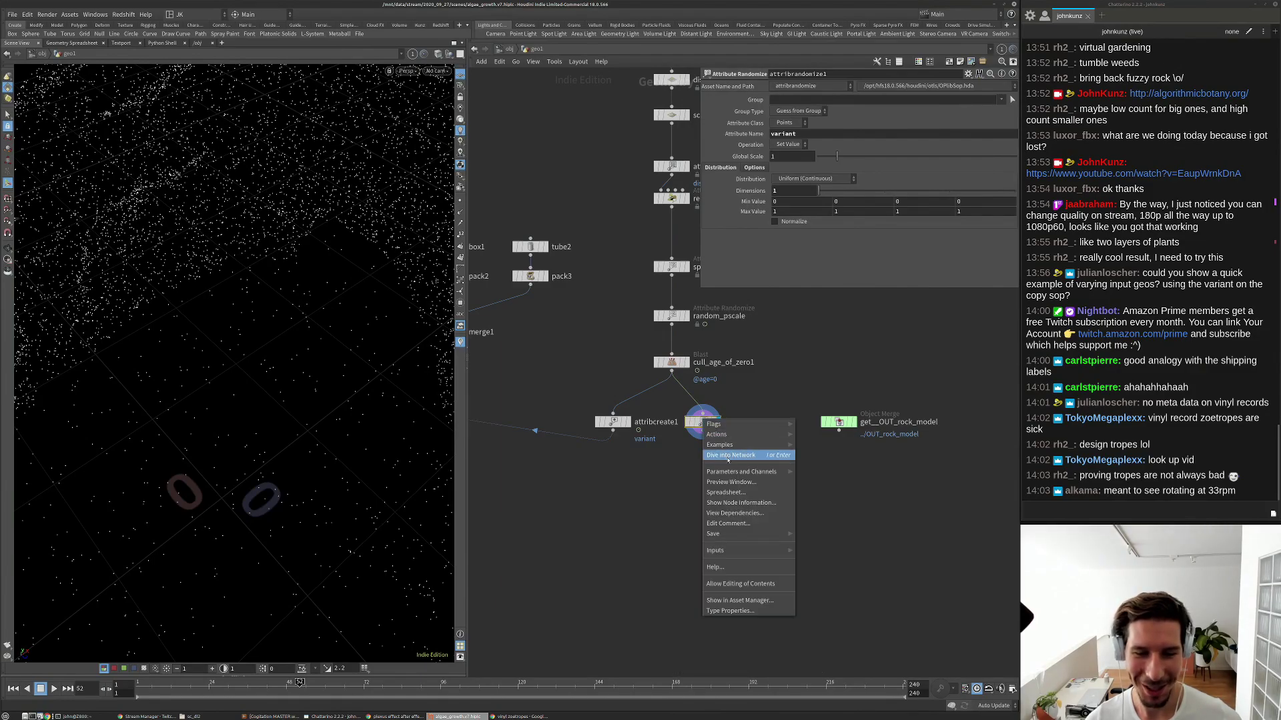
click(724, 493)
drag(725, 368, 379, 264)
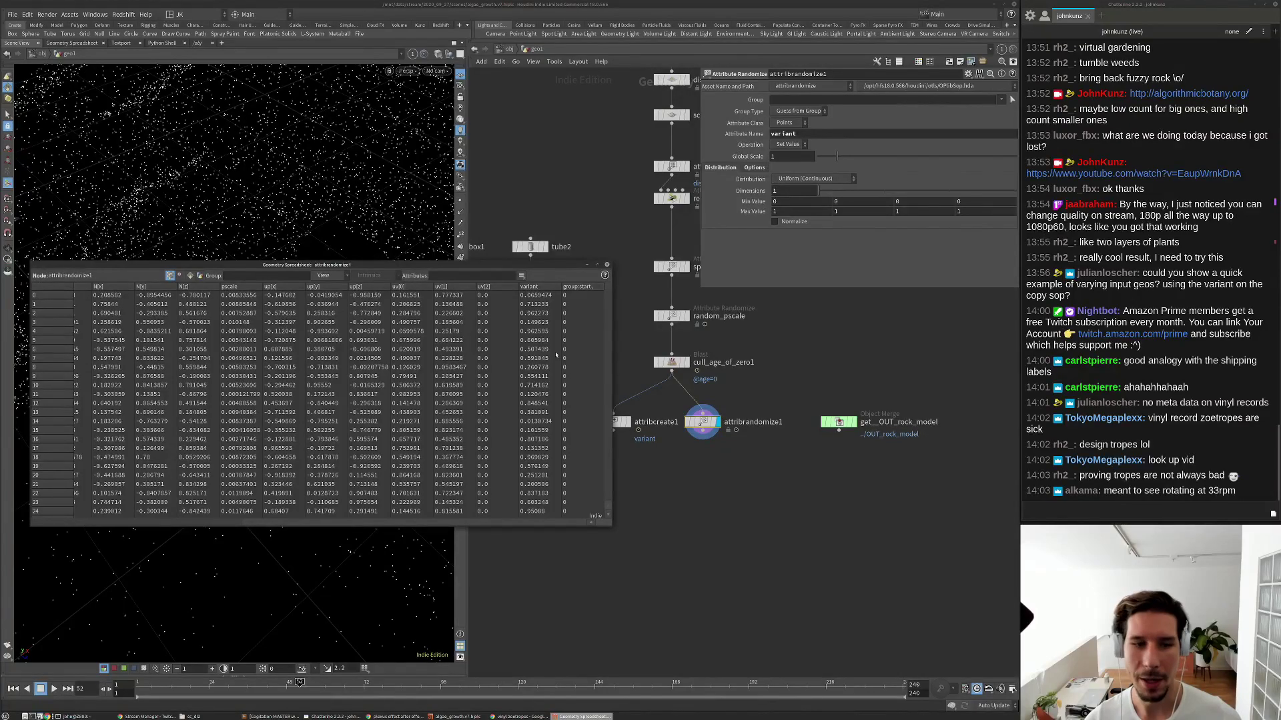
scroll(537, 327, down, 7)
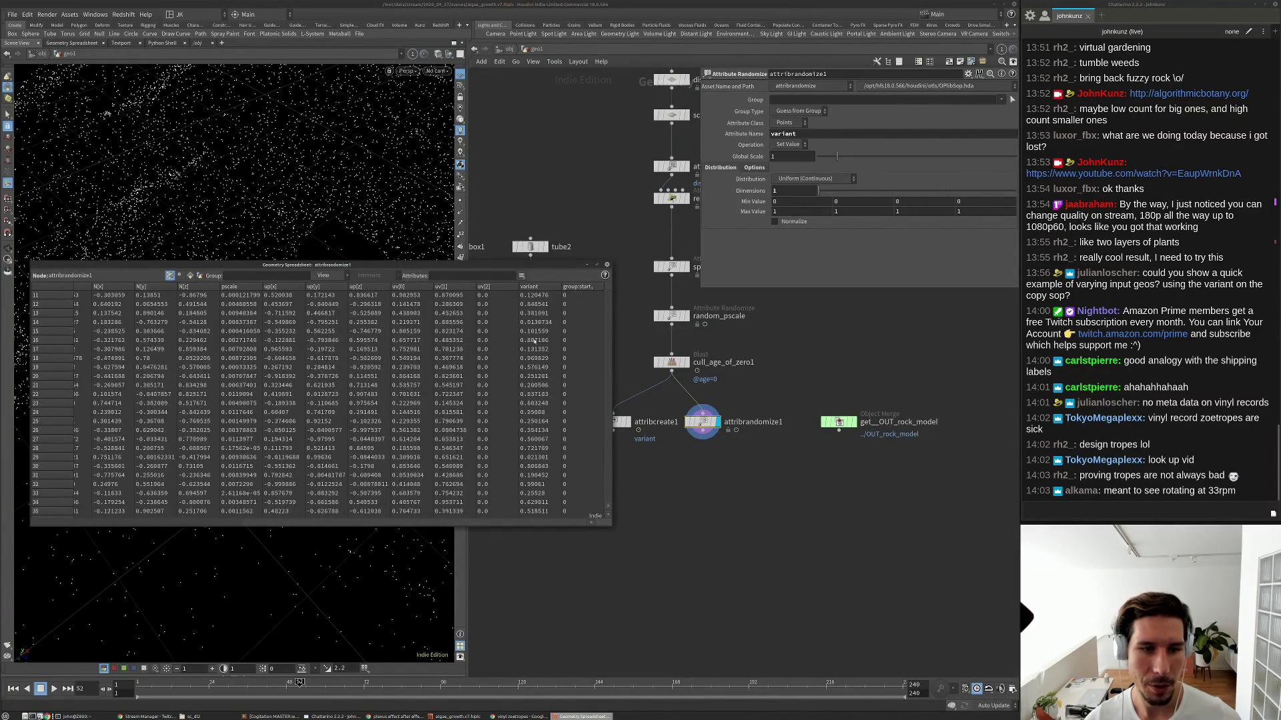
scroll(532, 347, down, 6)
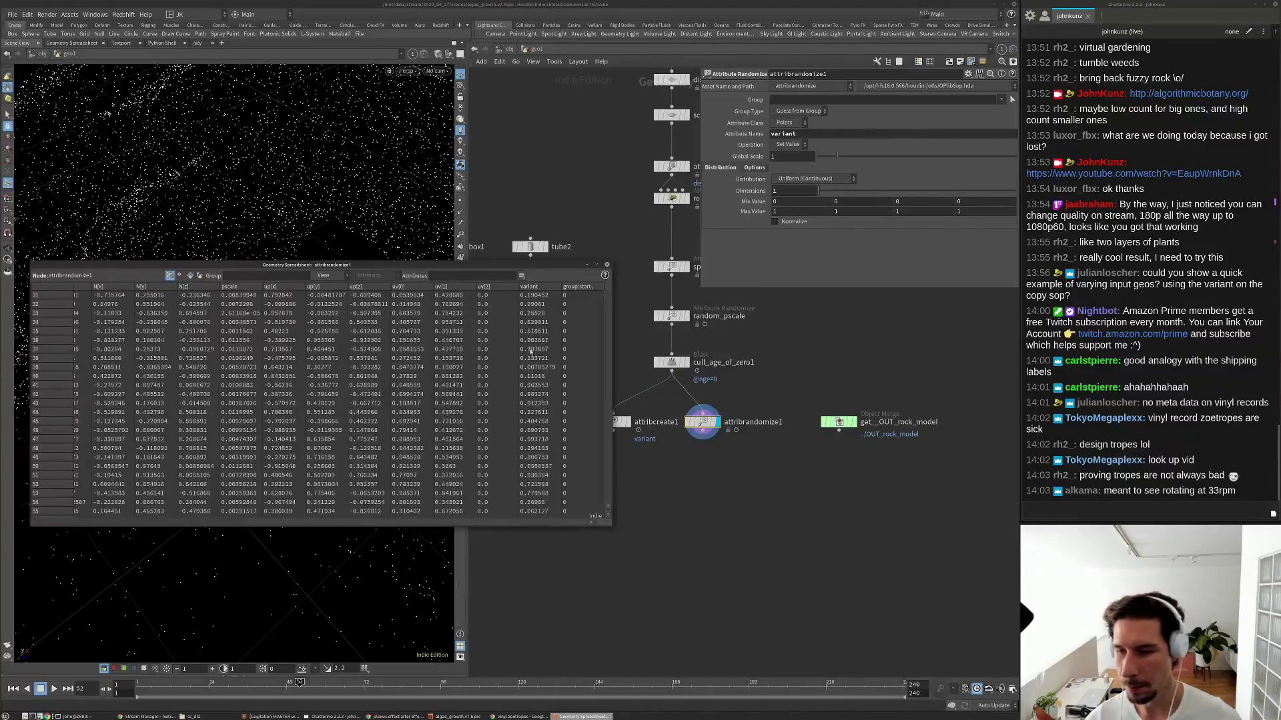
scroll(532, 350, down, 1)
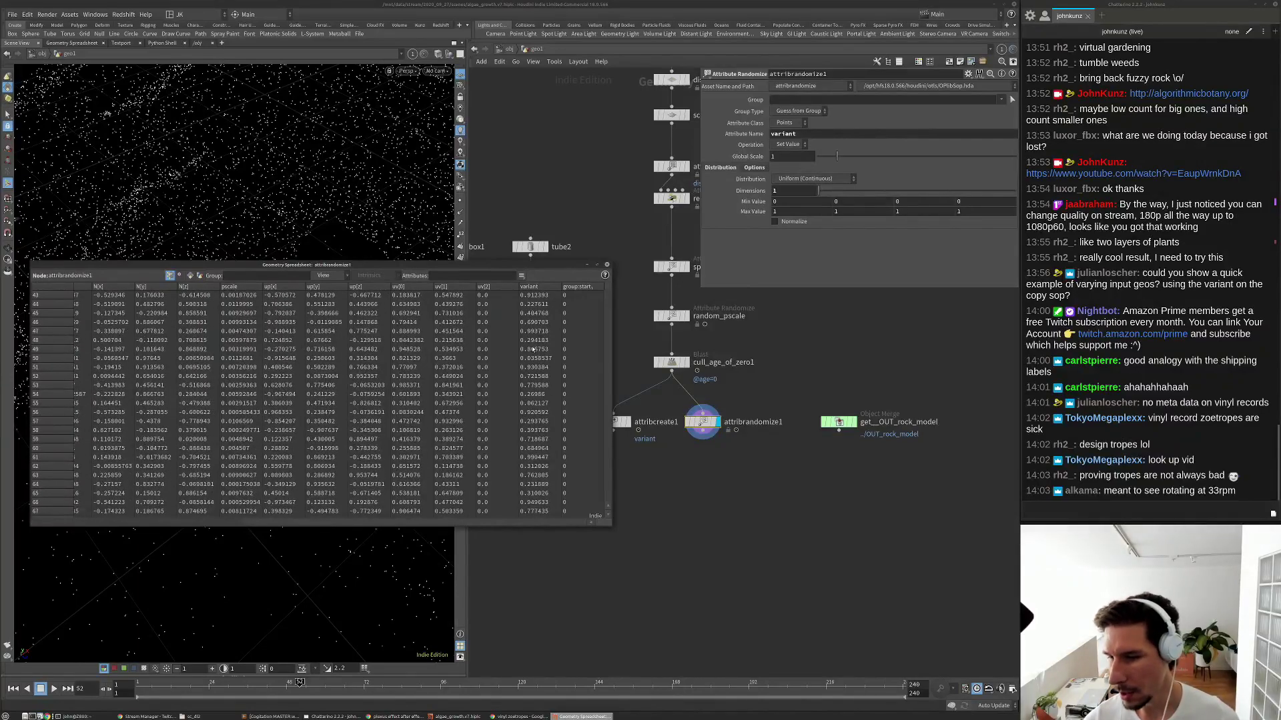
scroll(534, 350, down, 1)
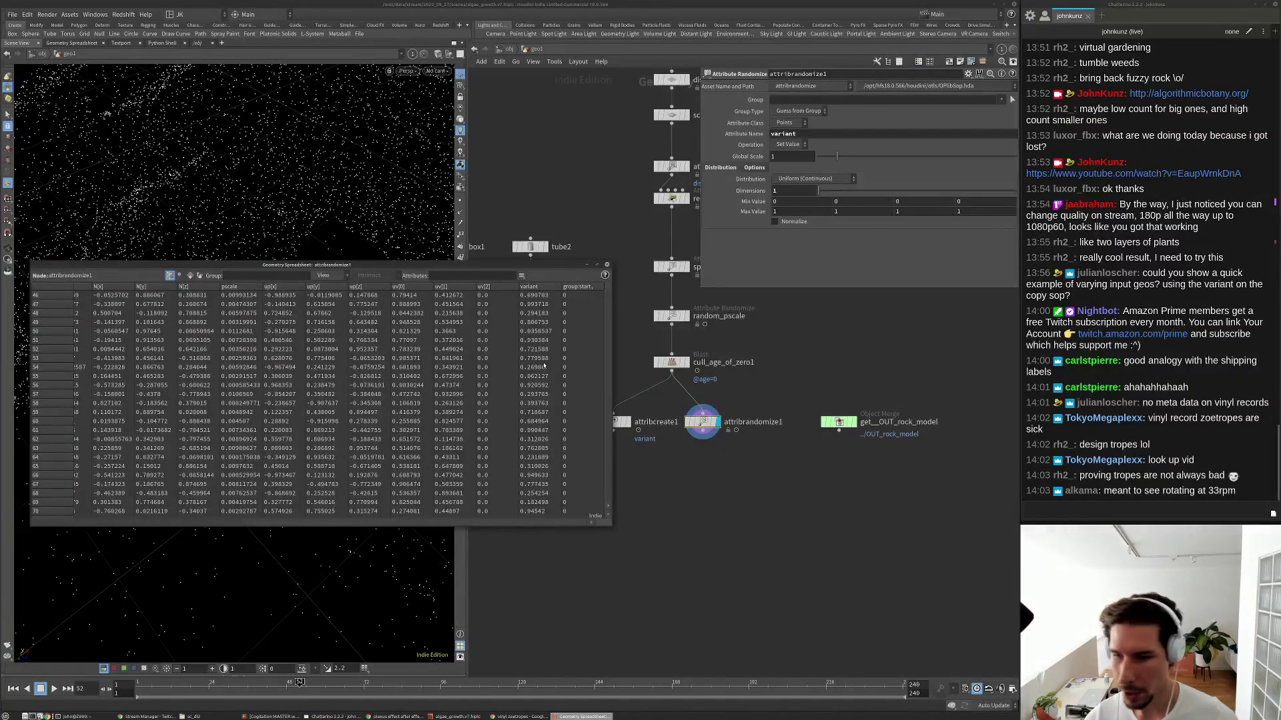
scroll(544, 366, down, 2)
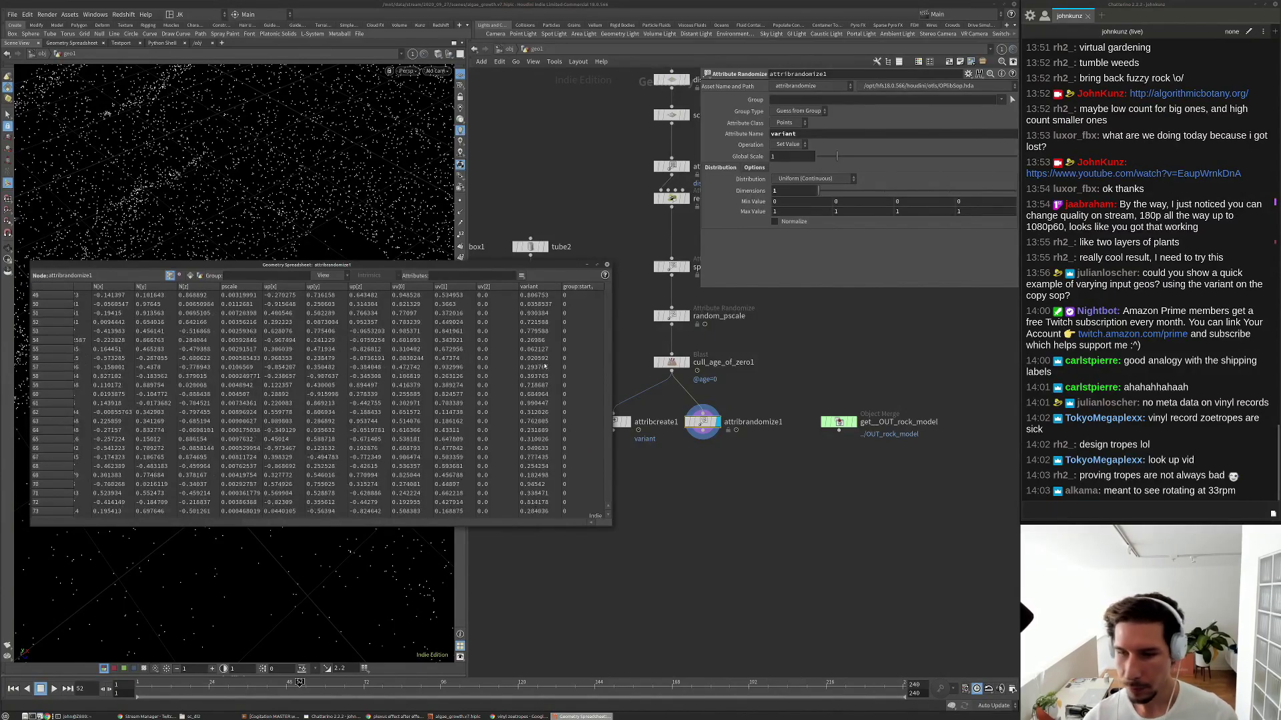
scroll(544, 366, down, 2)
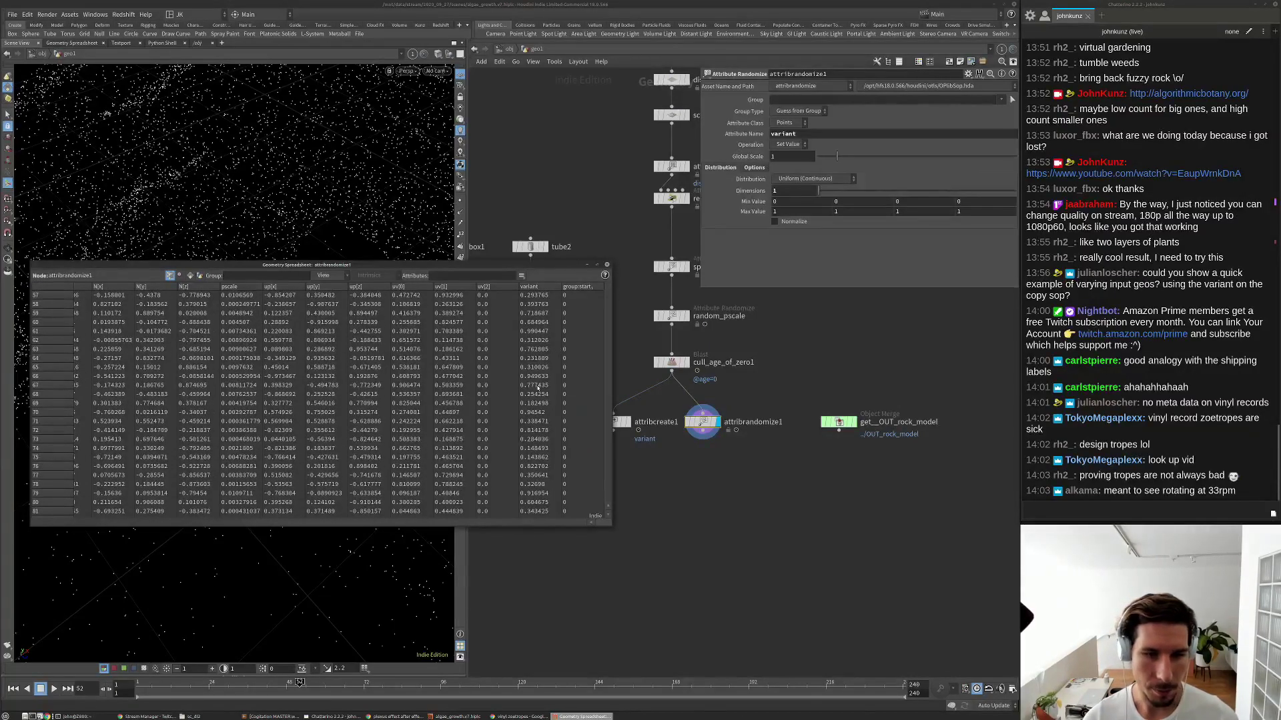
scroll(539, 388, down, 3)
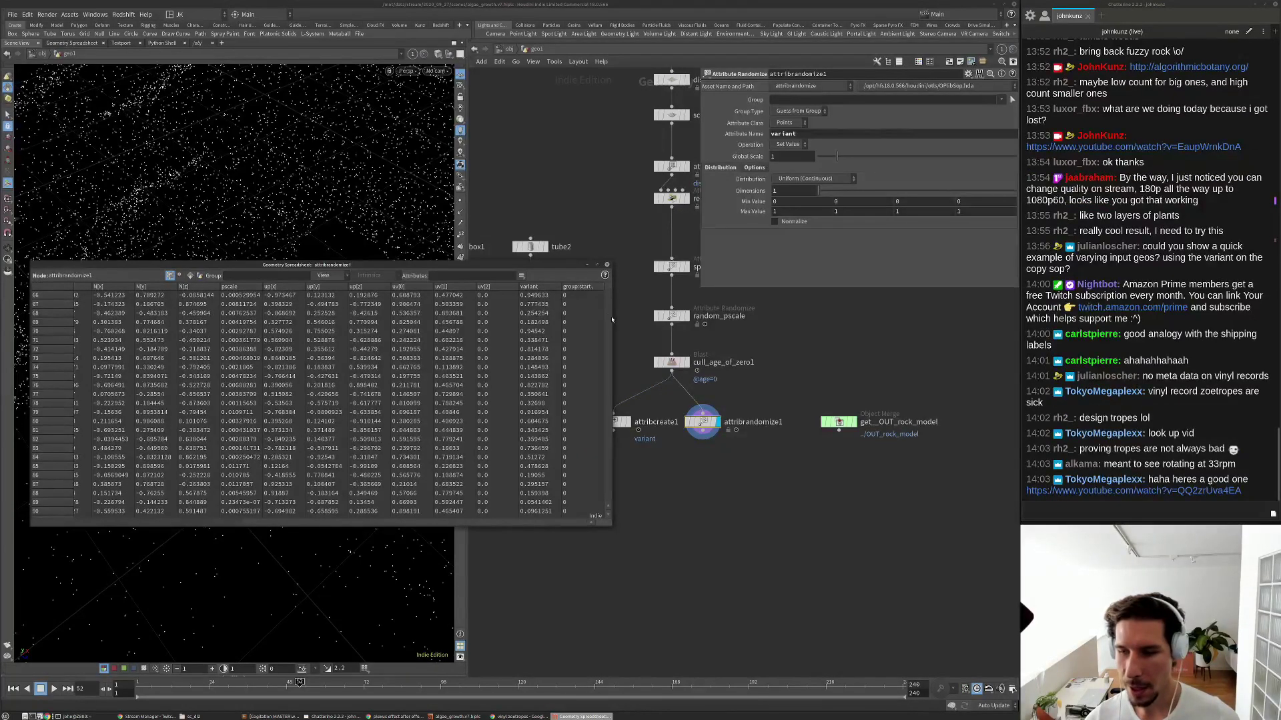
click(607, 265)
Turn on copytopoints1's display flag to show the copied shapes.
middle_drag(470, 444, 701, 435)
click(541, 397)
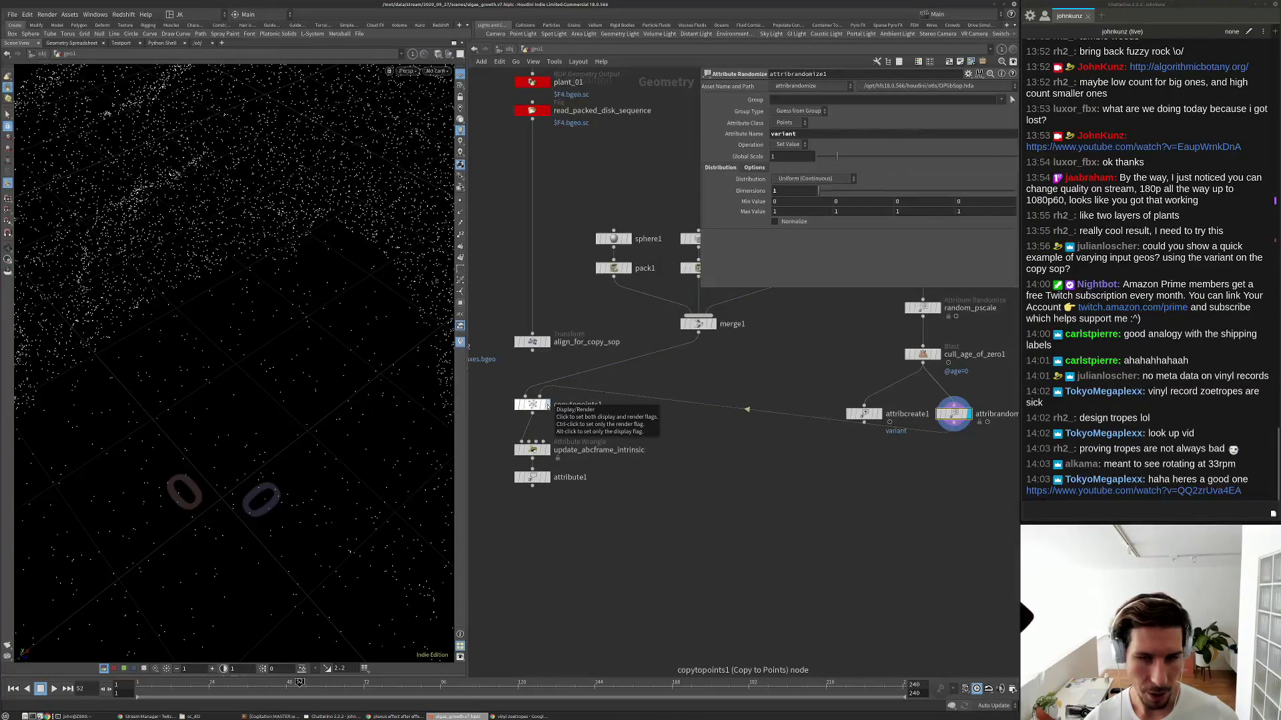
click(546, 405)
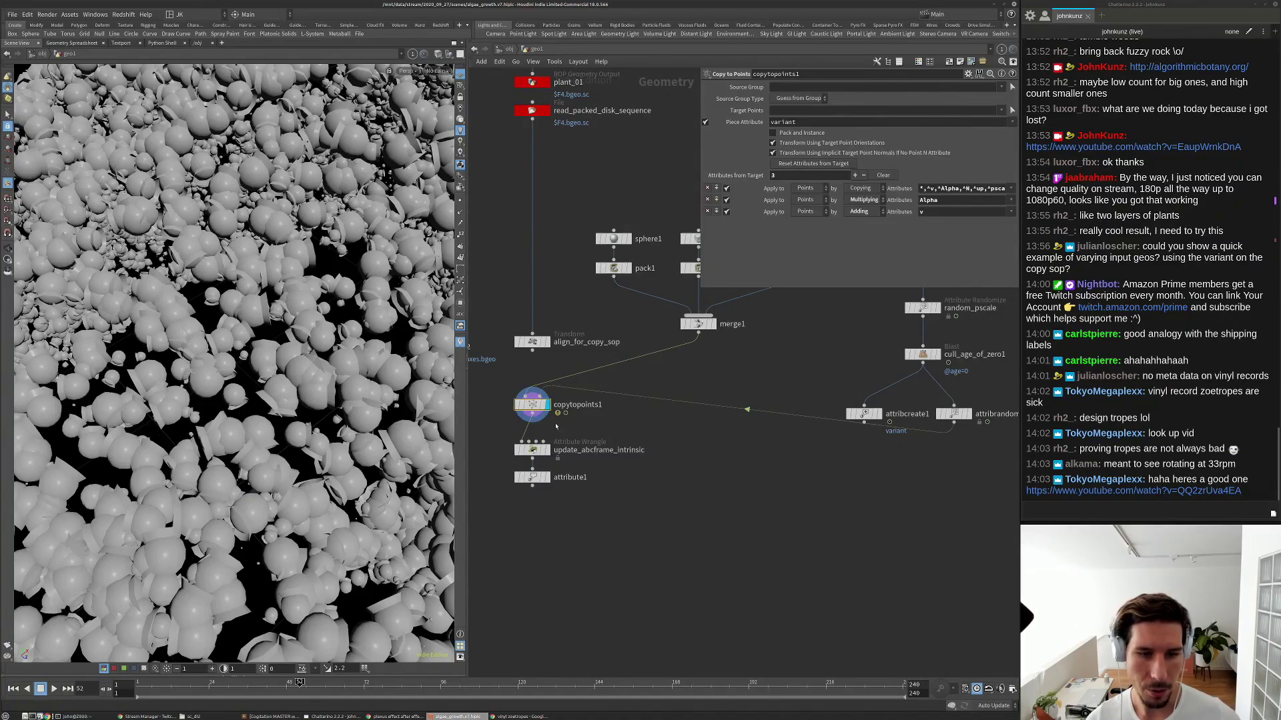
middle_click(531, 404)
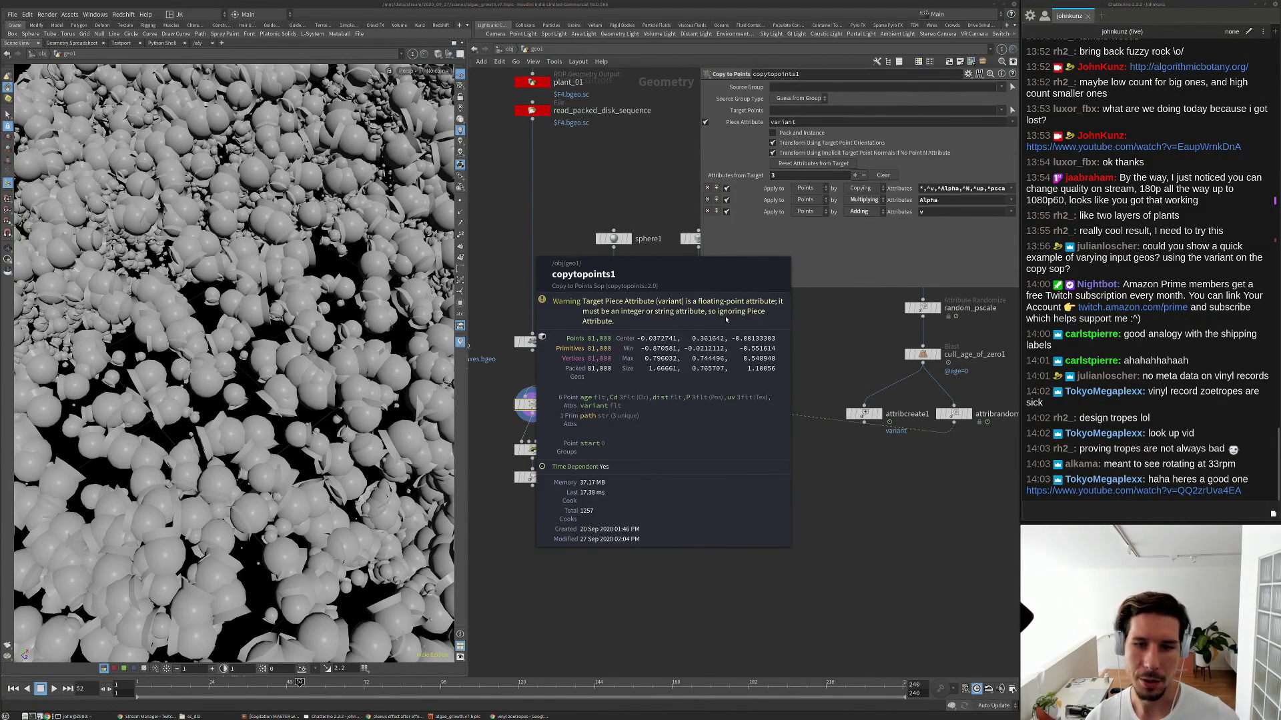
middle_drag(756, 315, 762, 322)
middle_drag(911, 495, 789, 472)
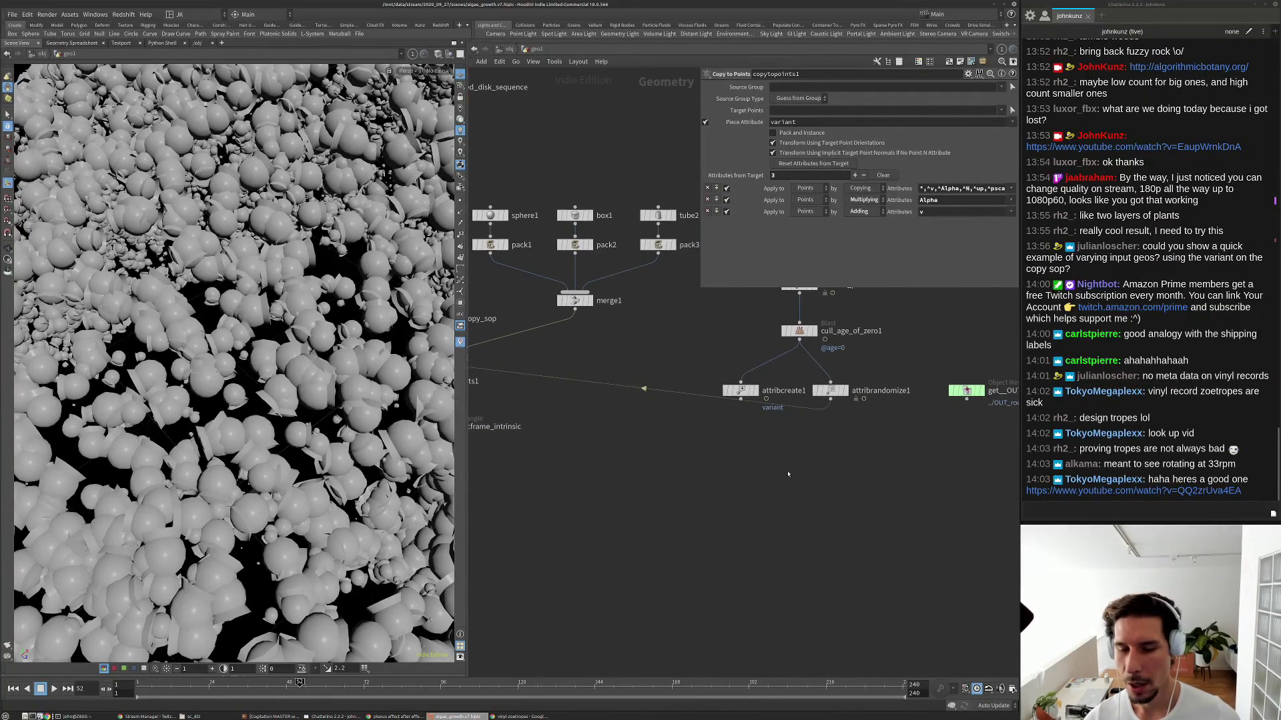
scroll(820, 425, up, 2)
click(837, 375)
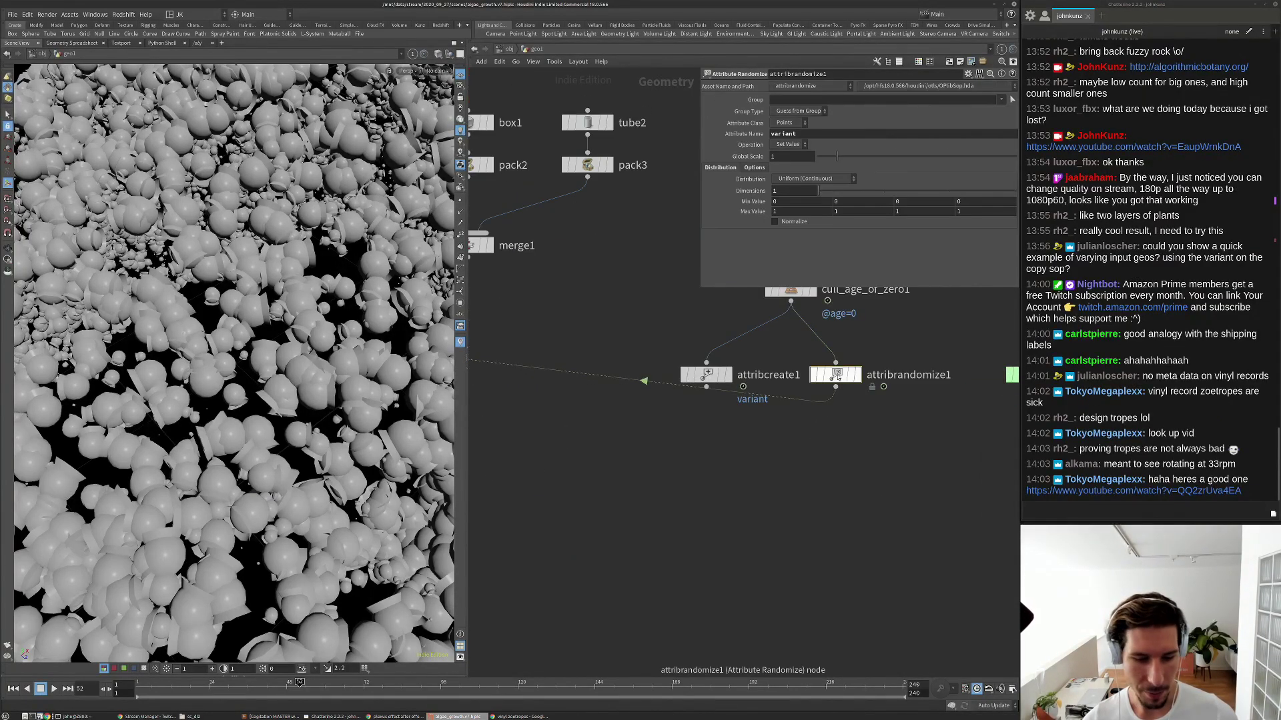
right_click(837, 375)
click(865, 454)
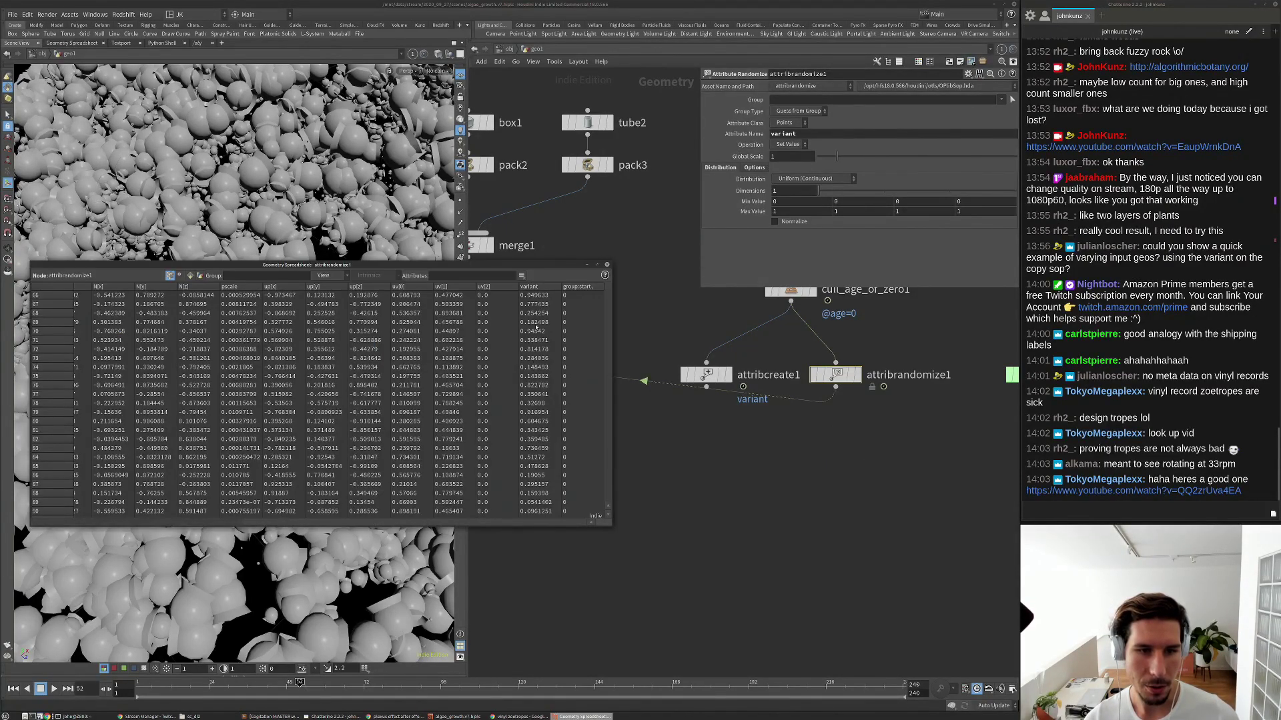
scroll(533, 312, down, 4)
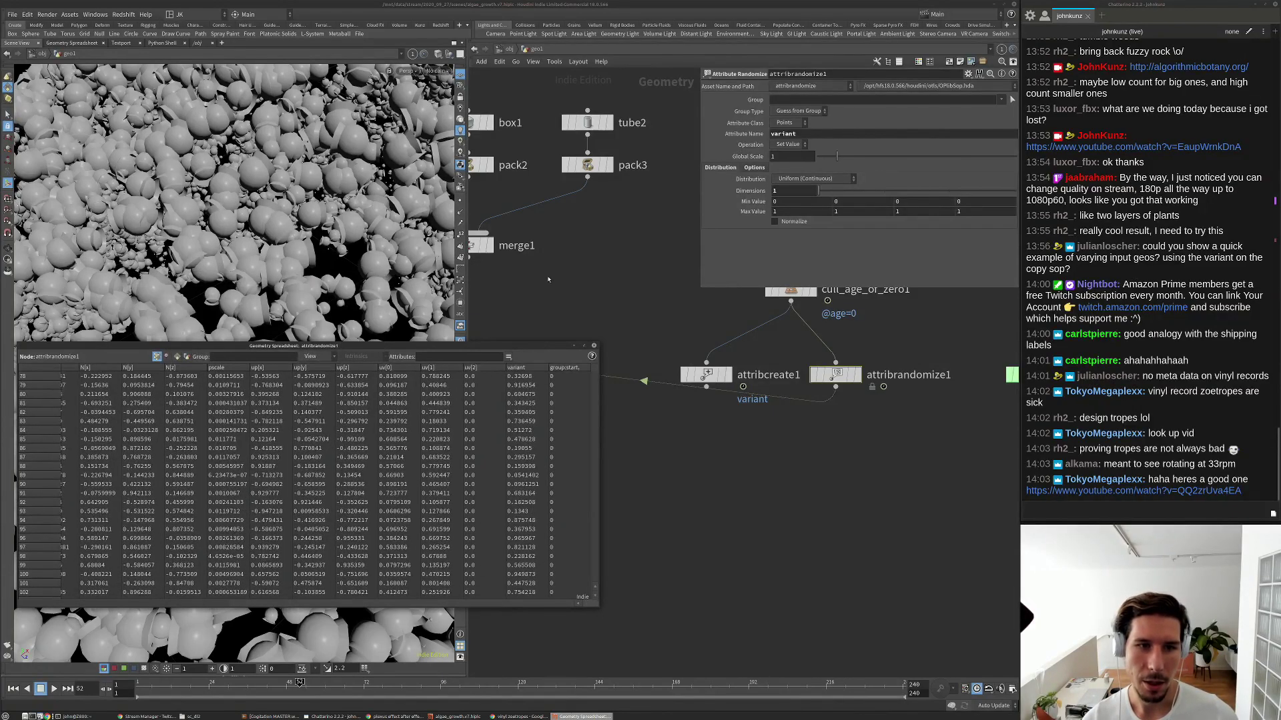
click(606, 265)
scroll(598, 475, down, 3)
click(574, 716)
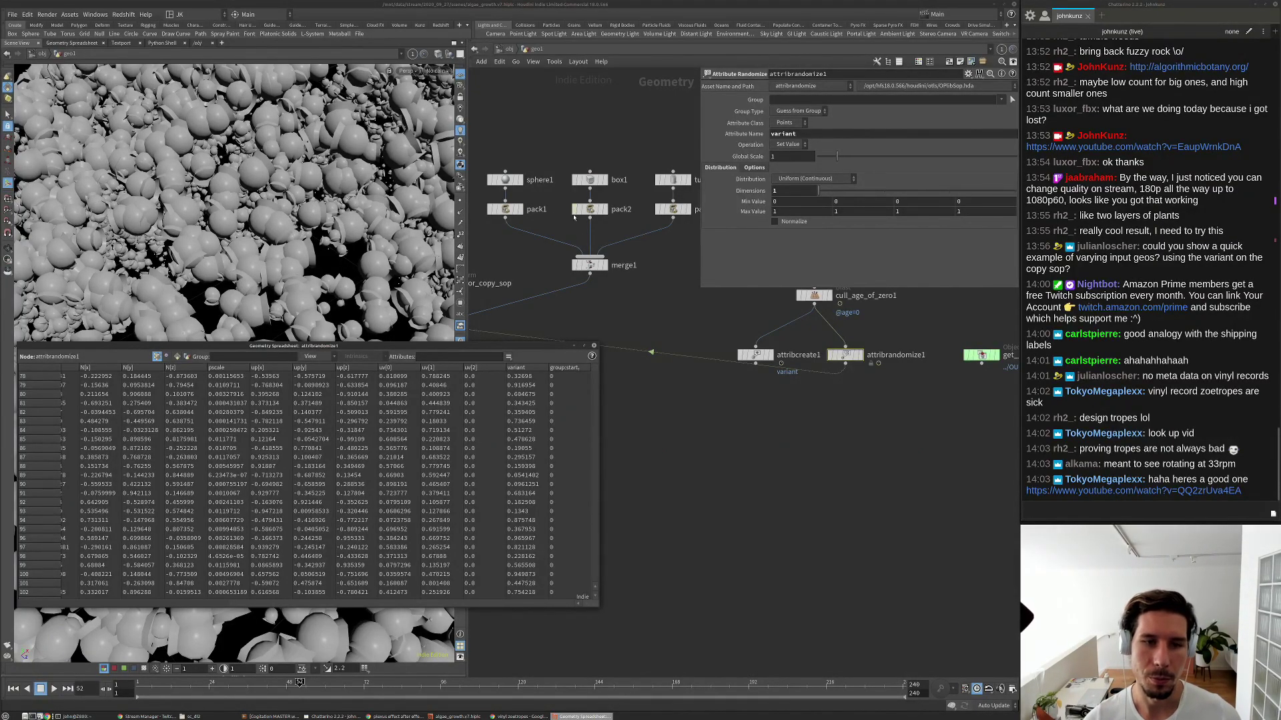
click(593, 346)
Insert an Attribute Cast after attribrandomize1 casting 'variant' to 32-bit integer.
click(706, 385)
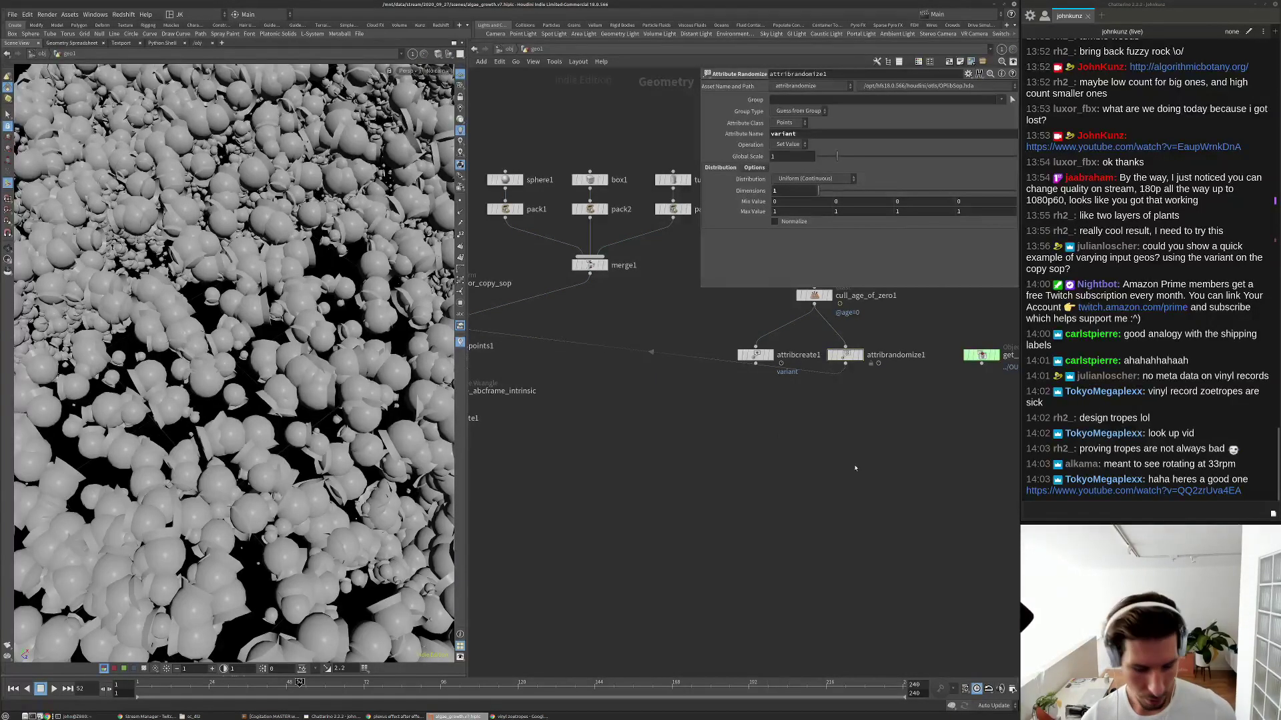
key(Tab)
text(cast)
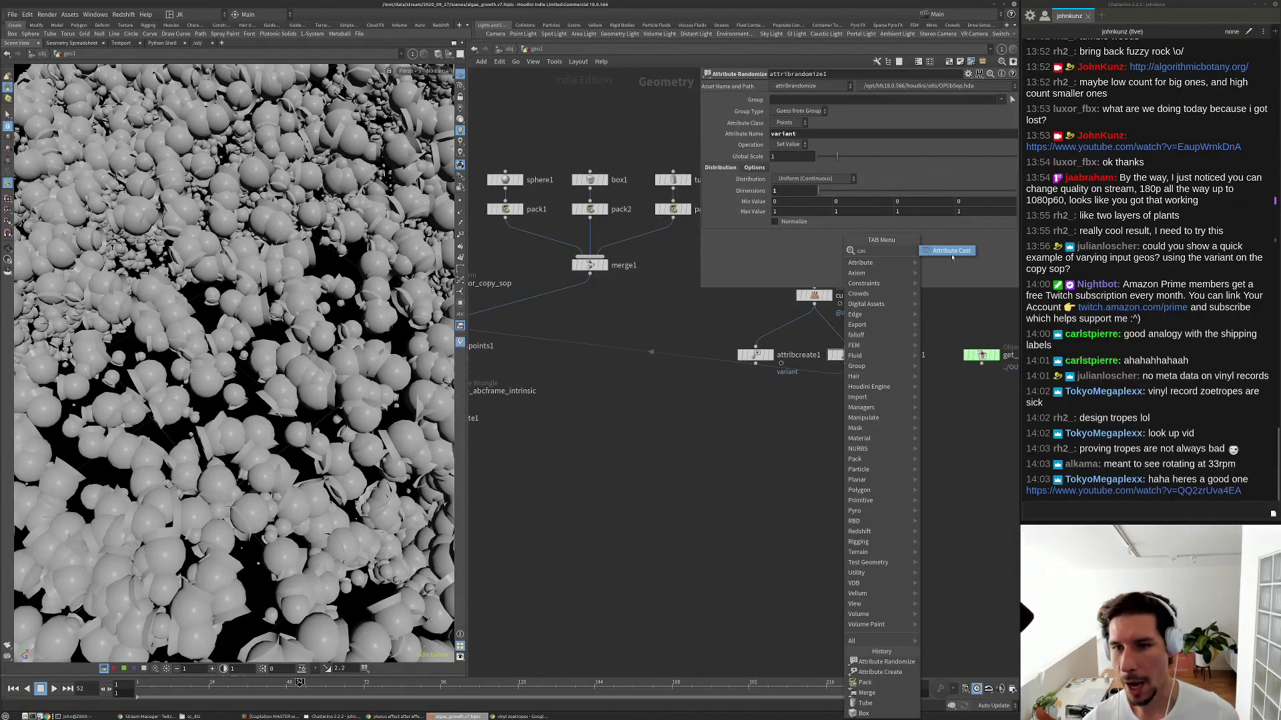
key(Return)
click(851, 394)
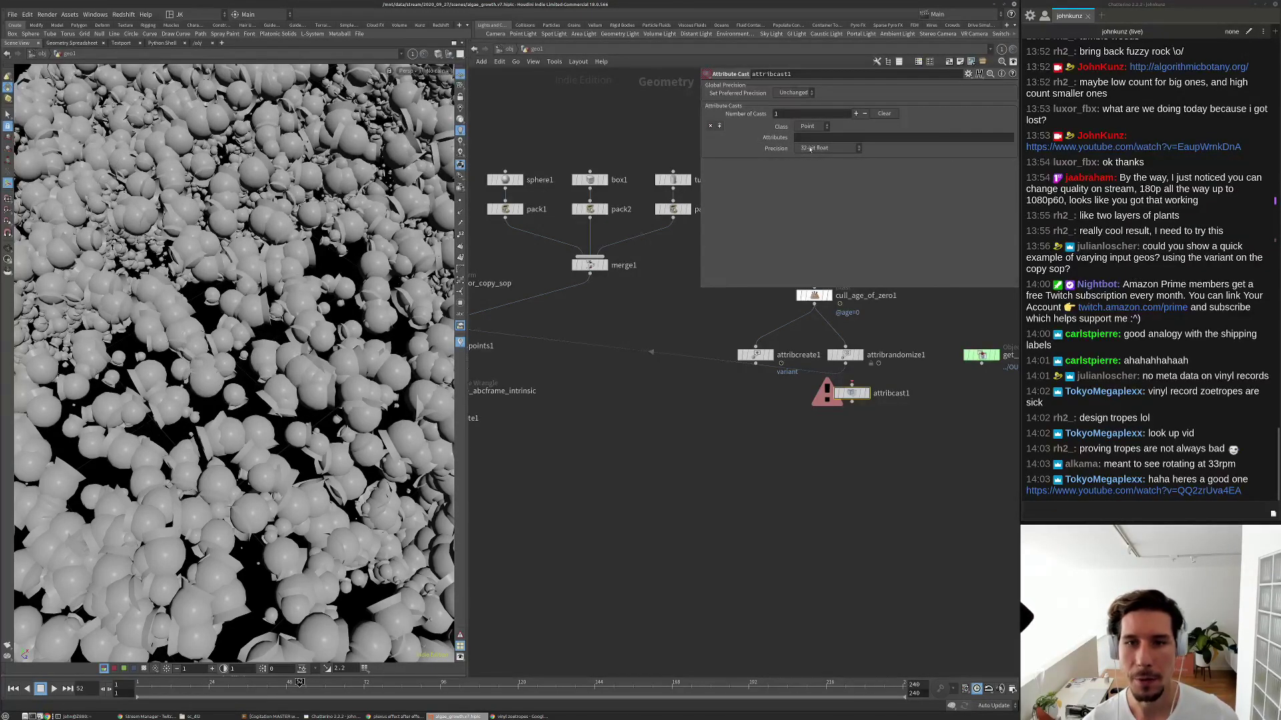
click(811, 148)
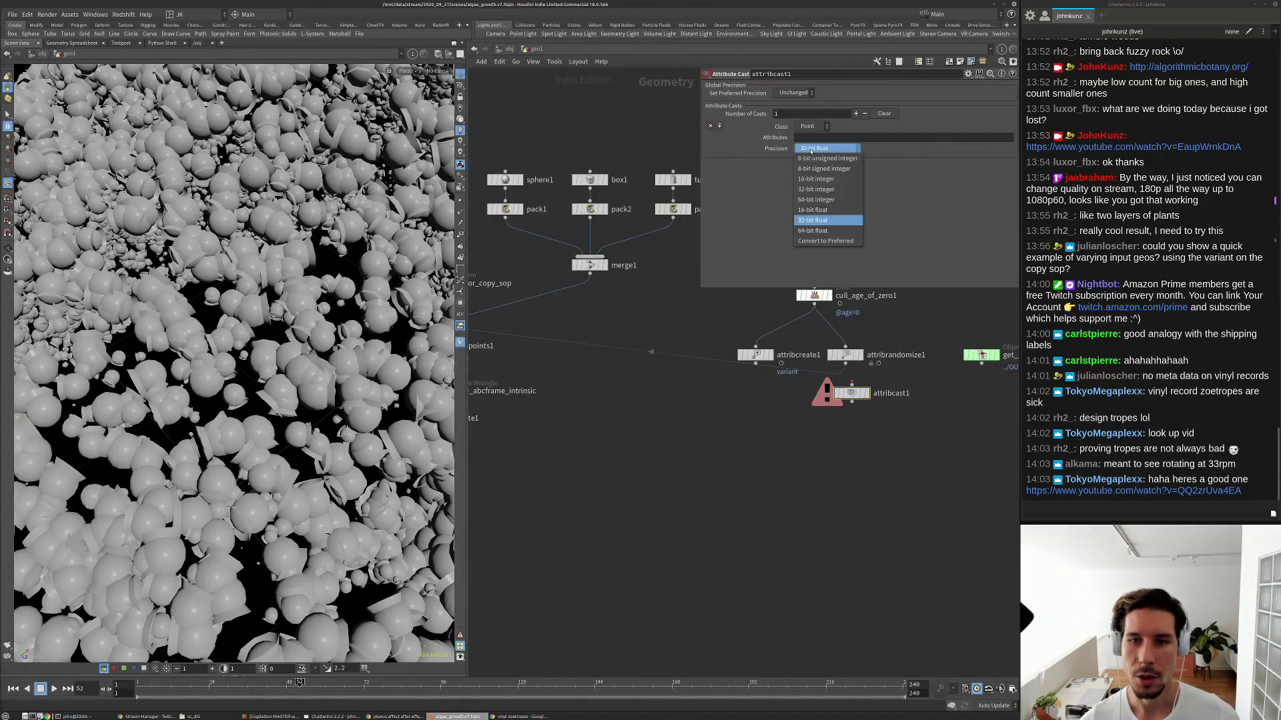
click(826, 190)
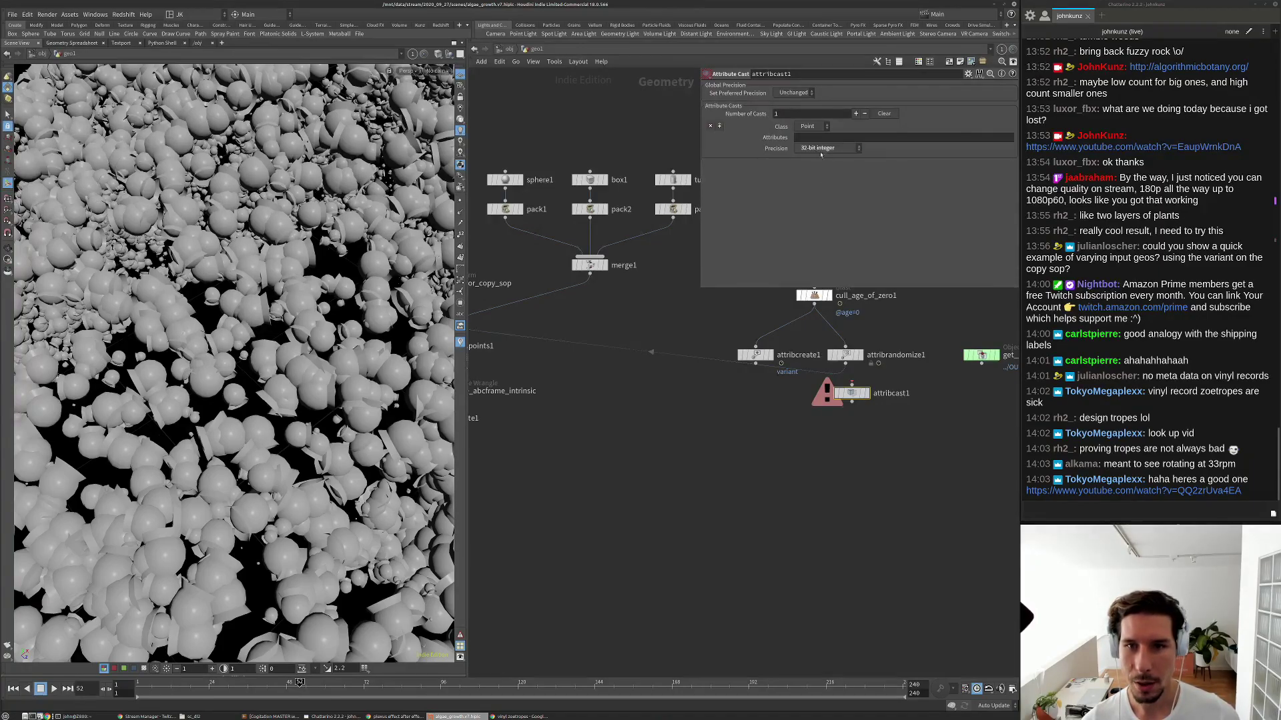
mouse_move(850, 393)
mouse_down()
mouse_move(847, 375)
mouse_move(851, 388)
mouse_up()
click(867, 138)
text(var)
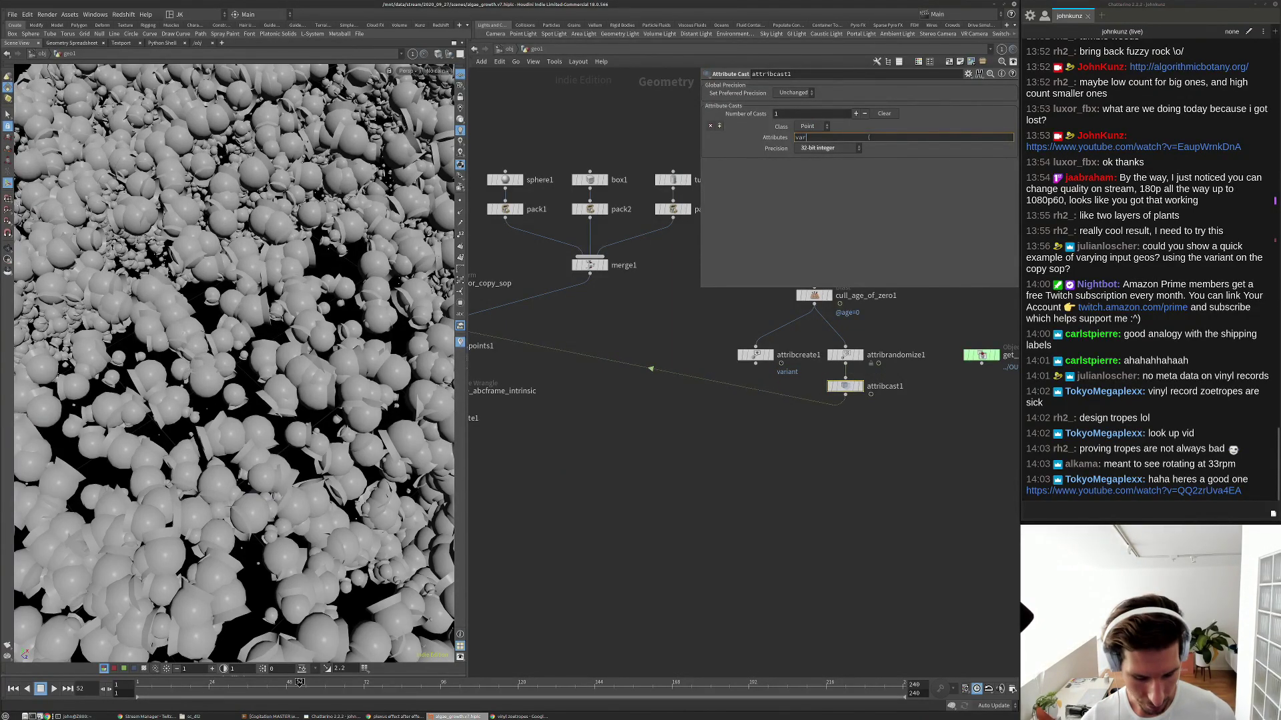
text(iant)
key(Return)
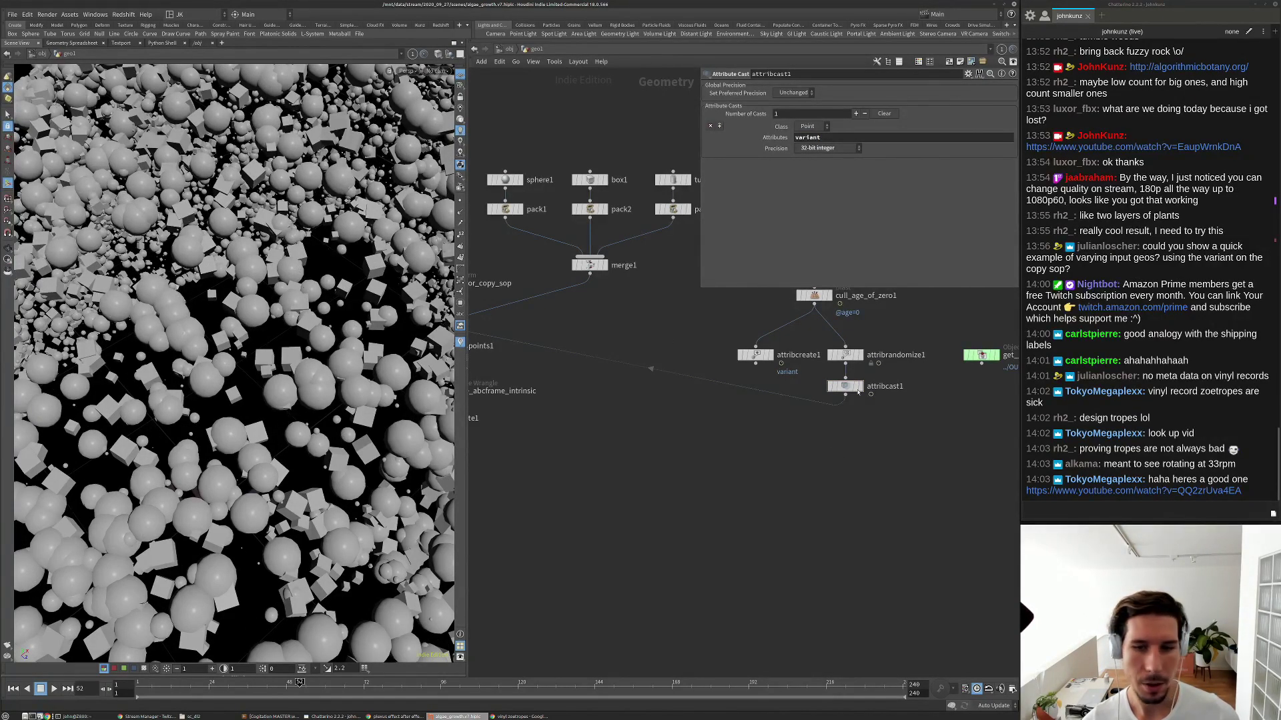
Open attribcast1's spreadsheet and toggle its bypass to compare float and integer variant values.
right_click(847, 386)
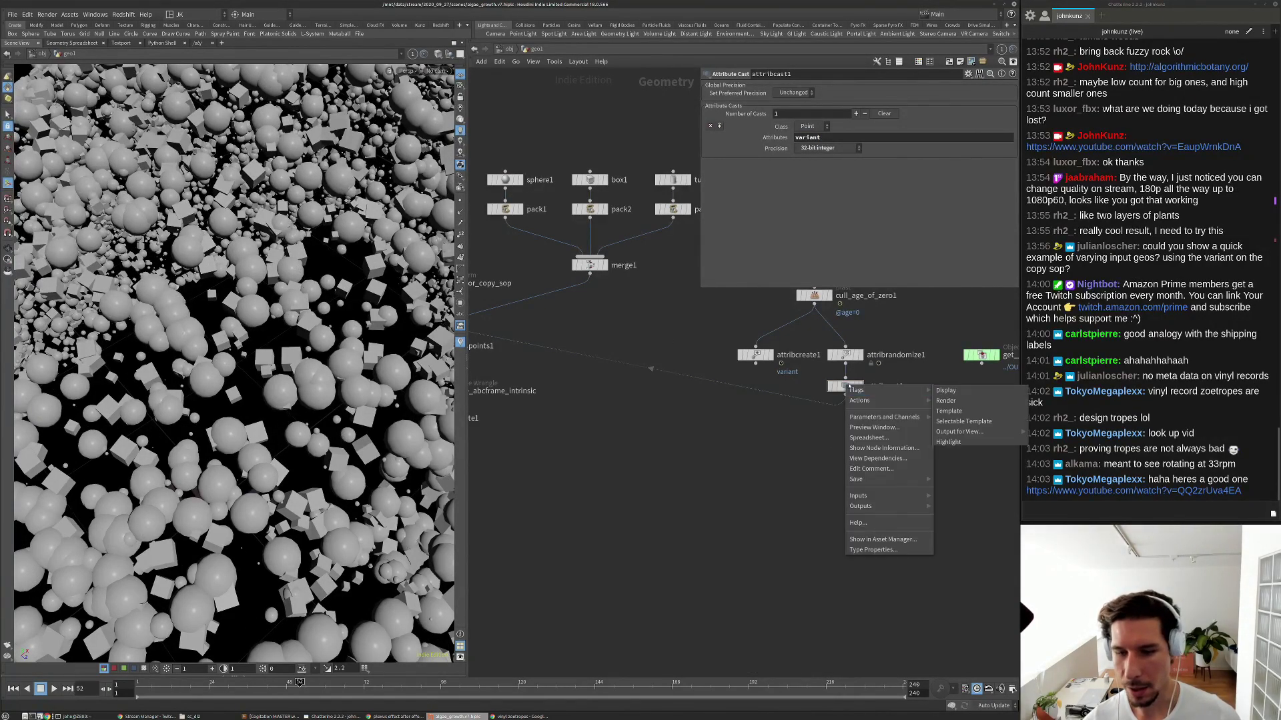
click(868, 438)
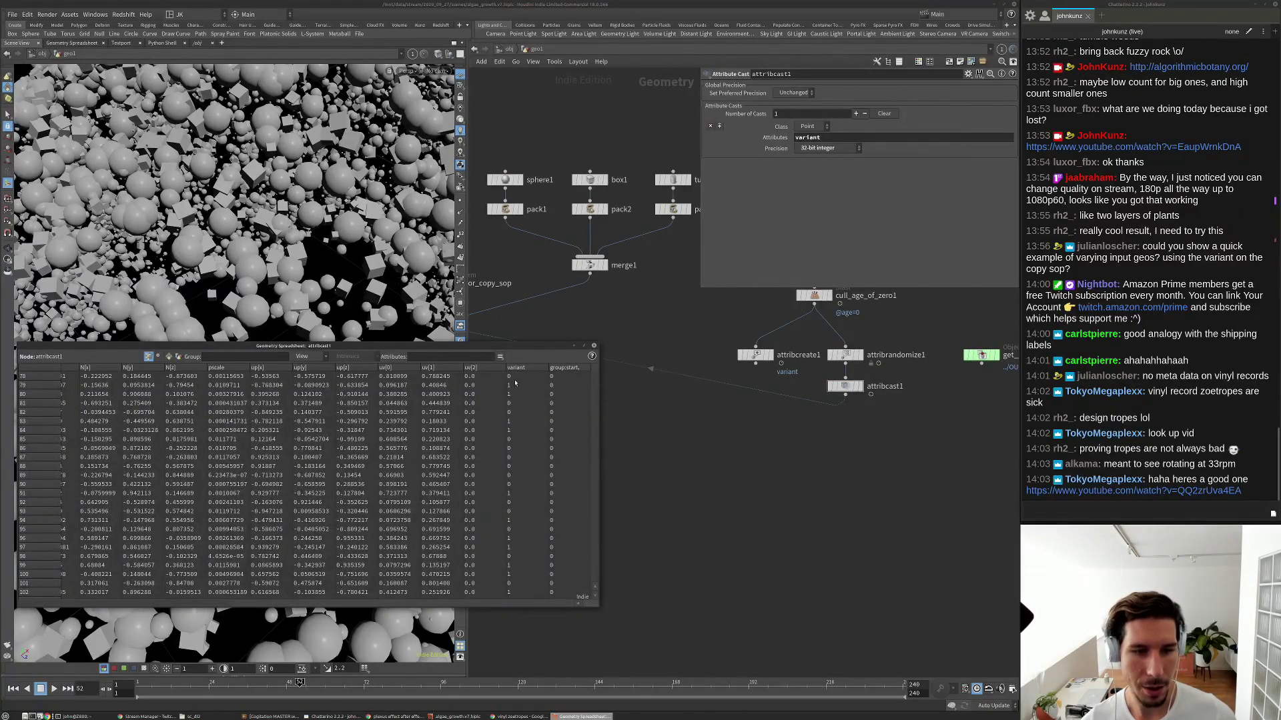
click(741, 487)
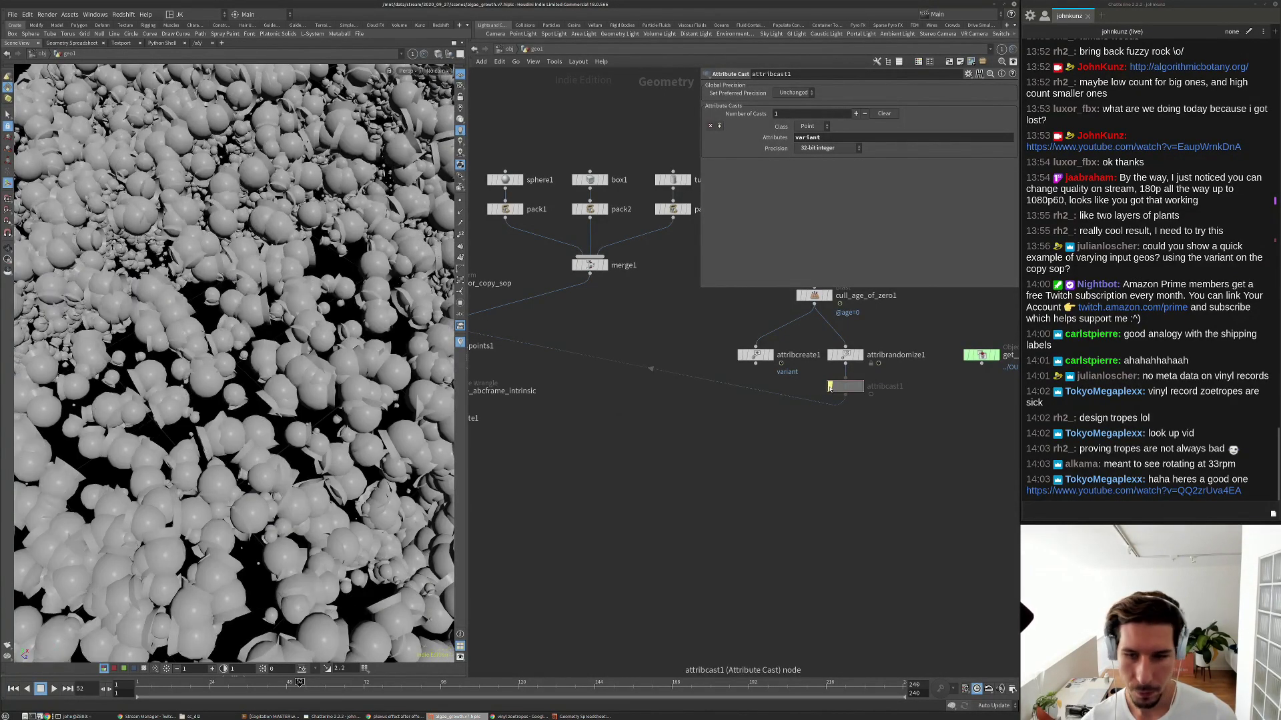
click(583, 716)
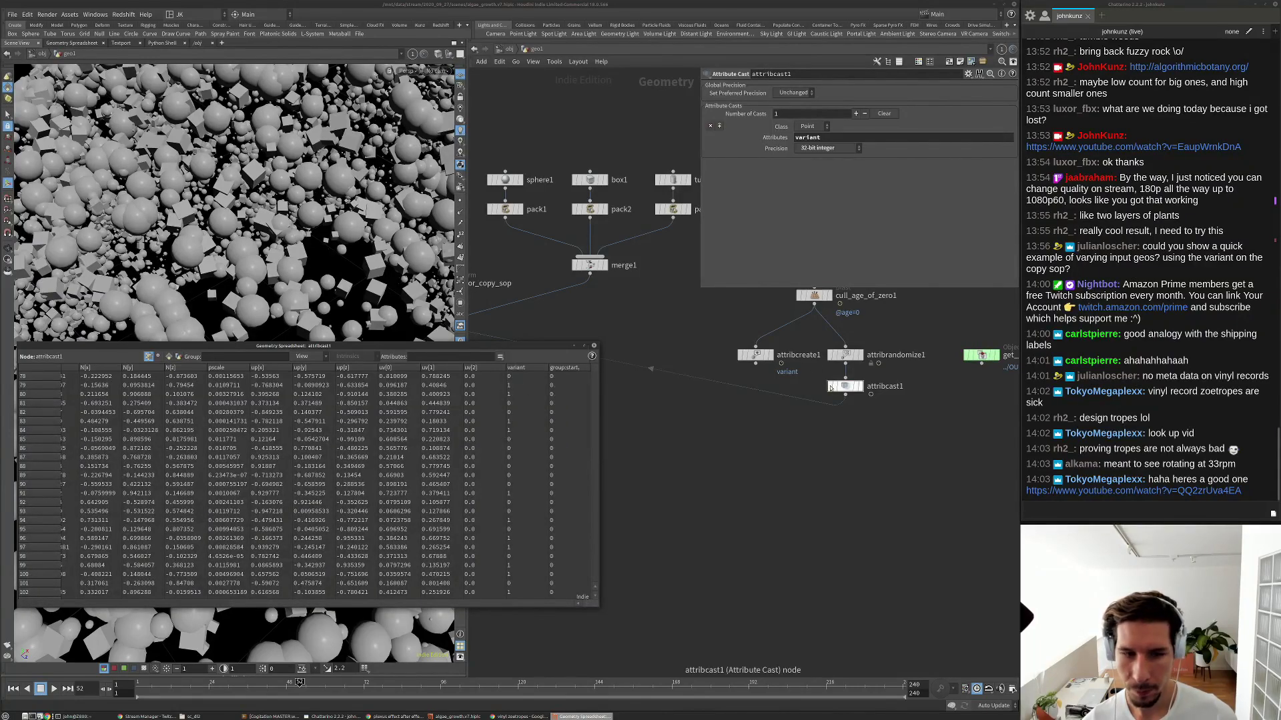
click(830, 386)
click(829, 387)
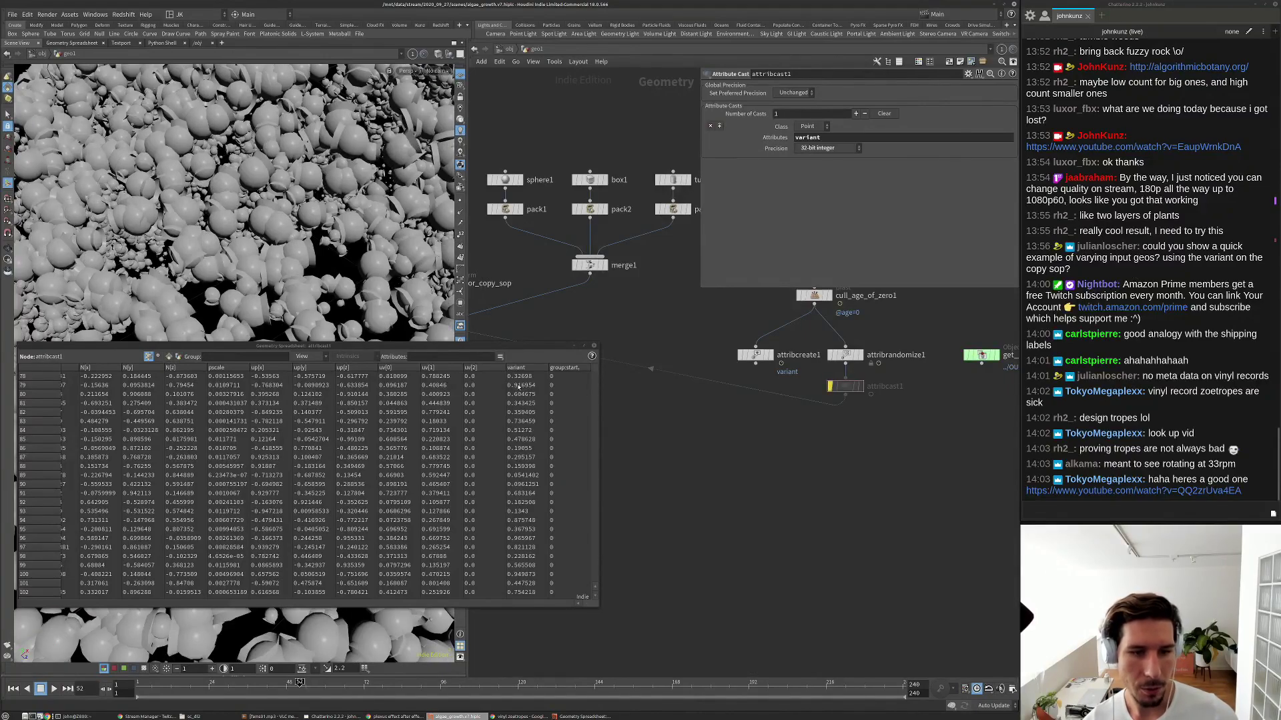
click(830, 387)
click(830, 386)
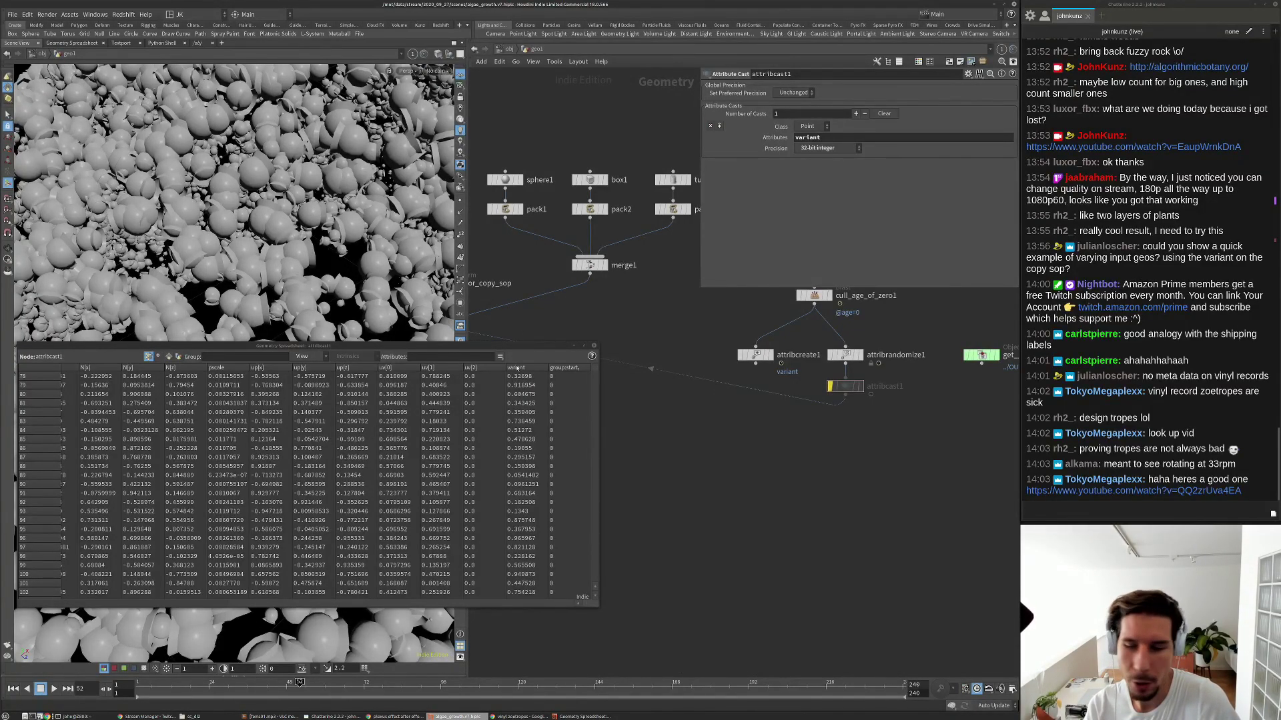
click(829, 386)
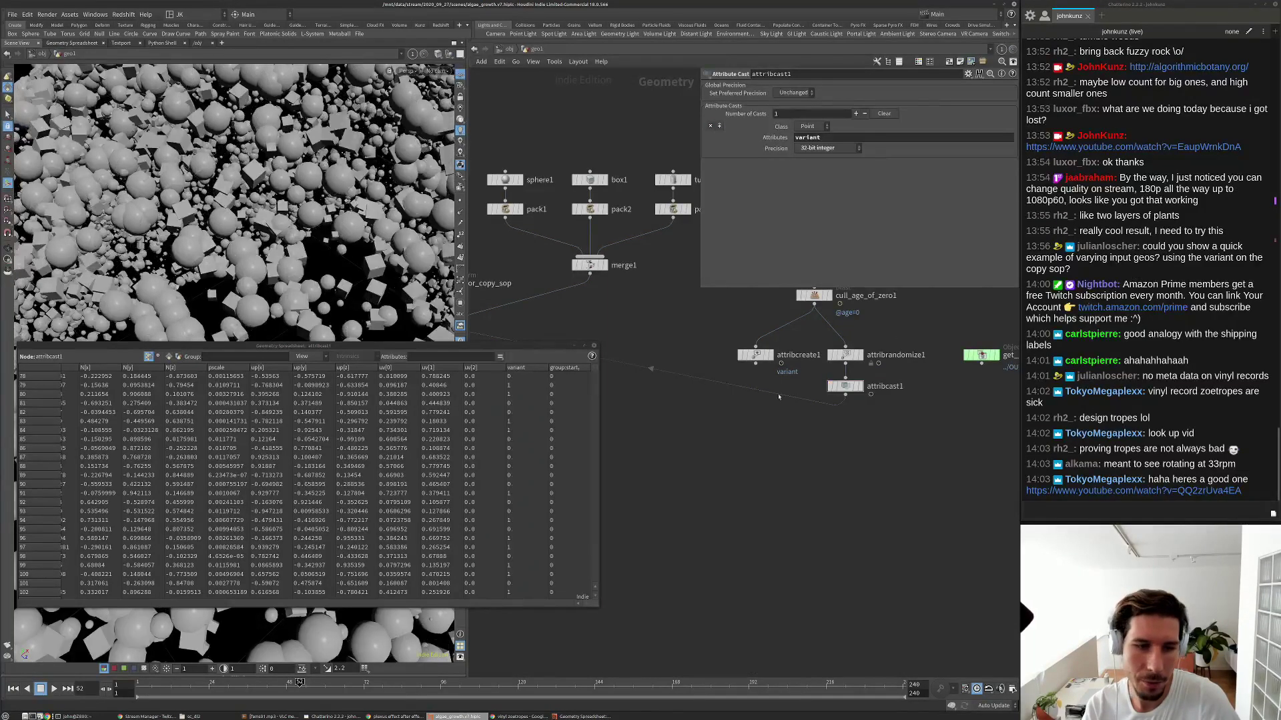
Close the spreadsheet and set attribrandomize1's Global Scale to 2.
middle_drag(578, 340, 635, 371)
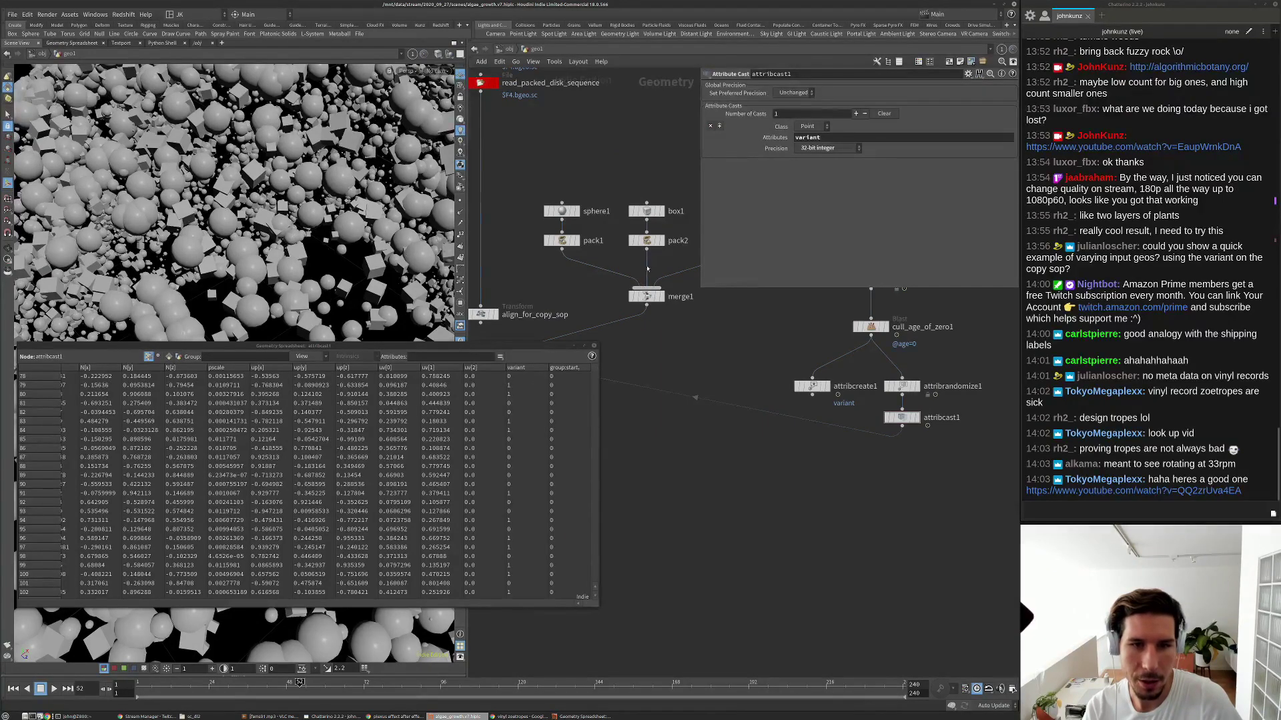
middle_drag(647, 269, 589, 318)
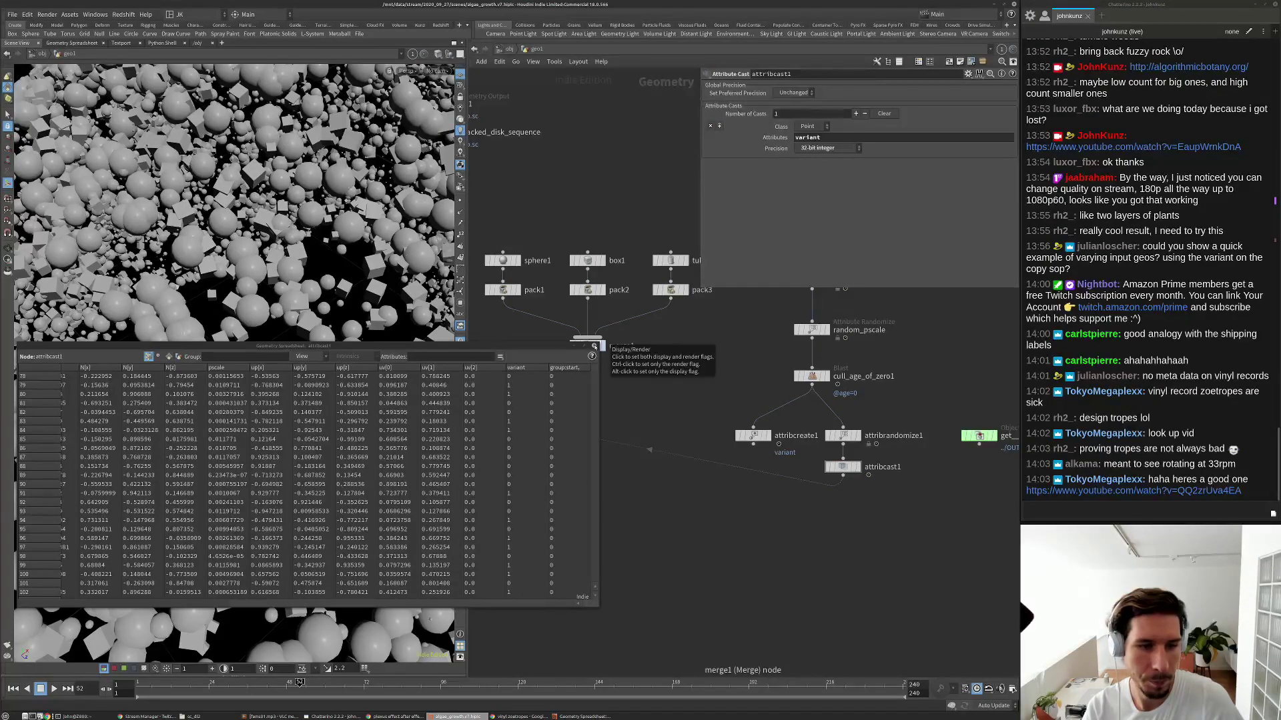
click(593, 346)
scroll(619, 378, down, 3)
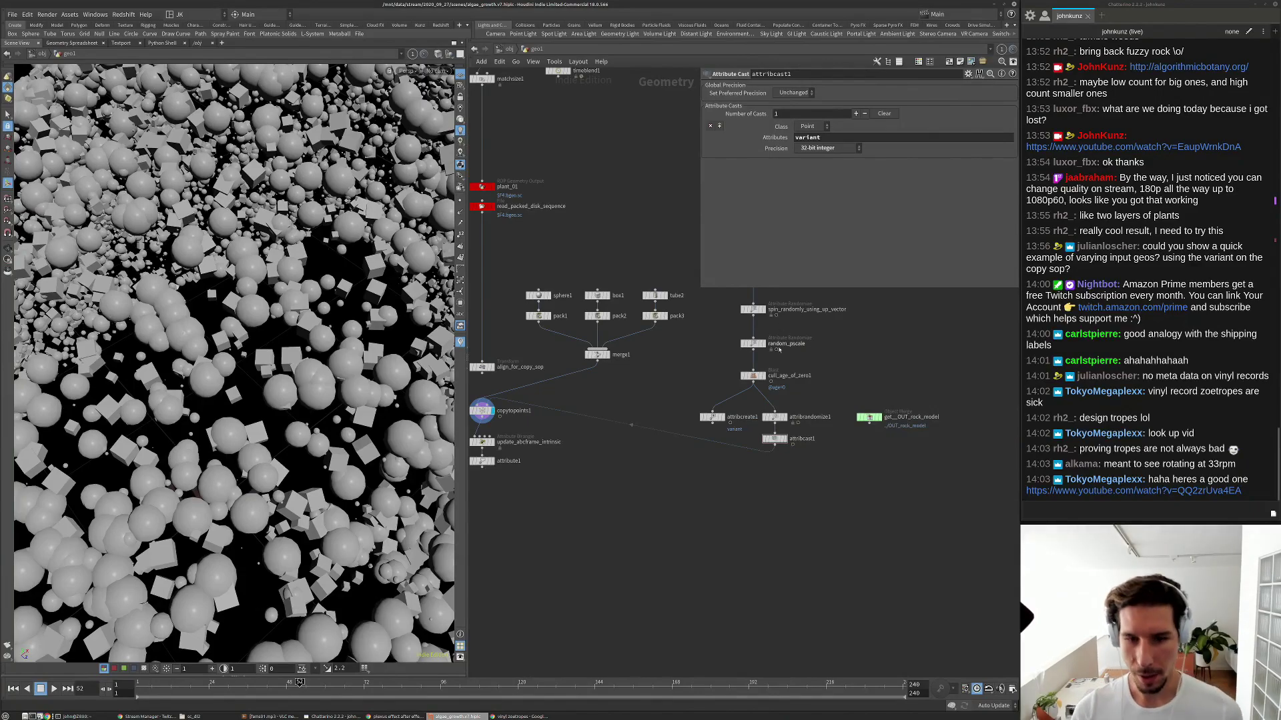
scroll(776, 433, up, 2)
click(776, 432)
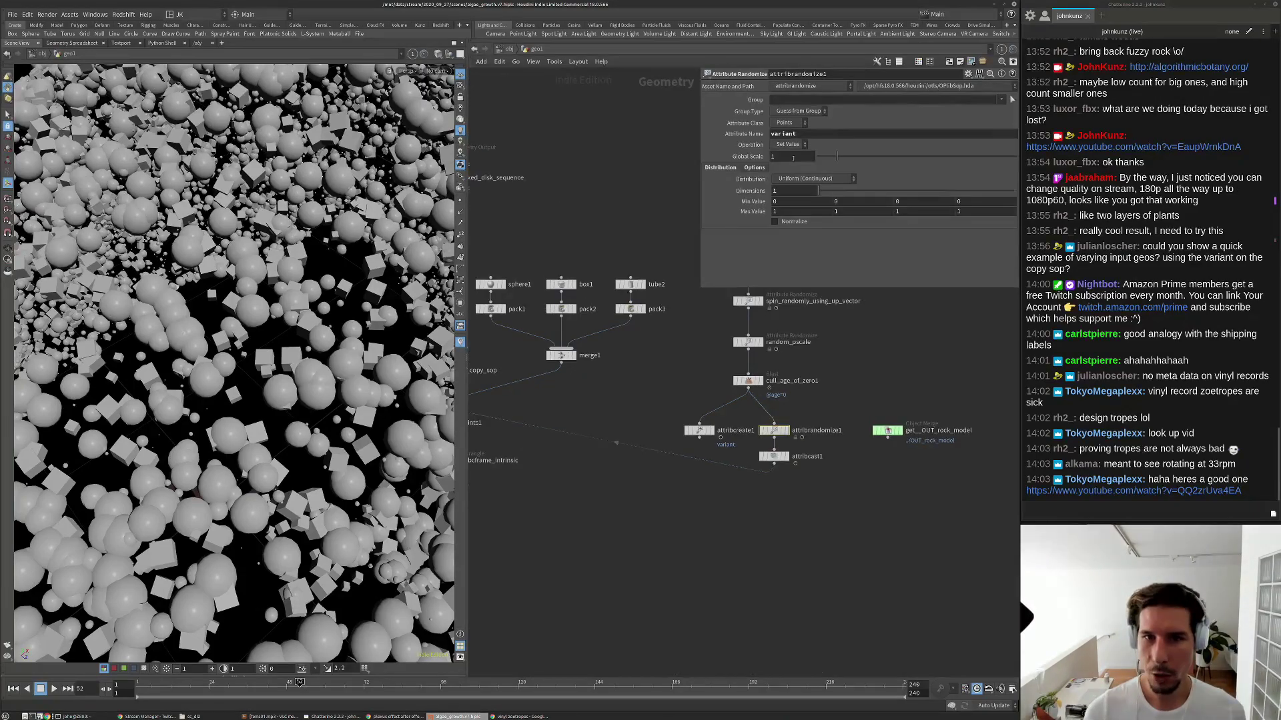
key(Return)
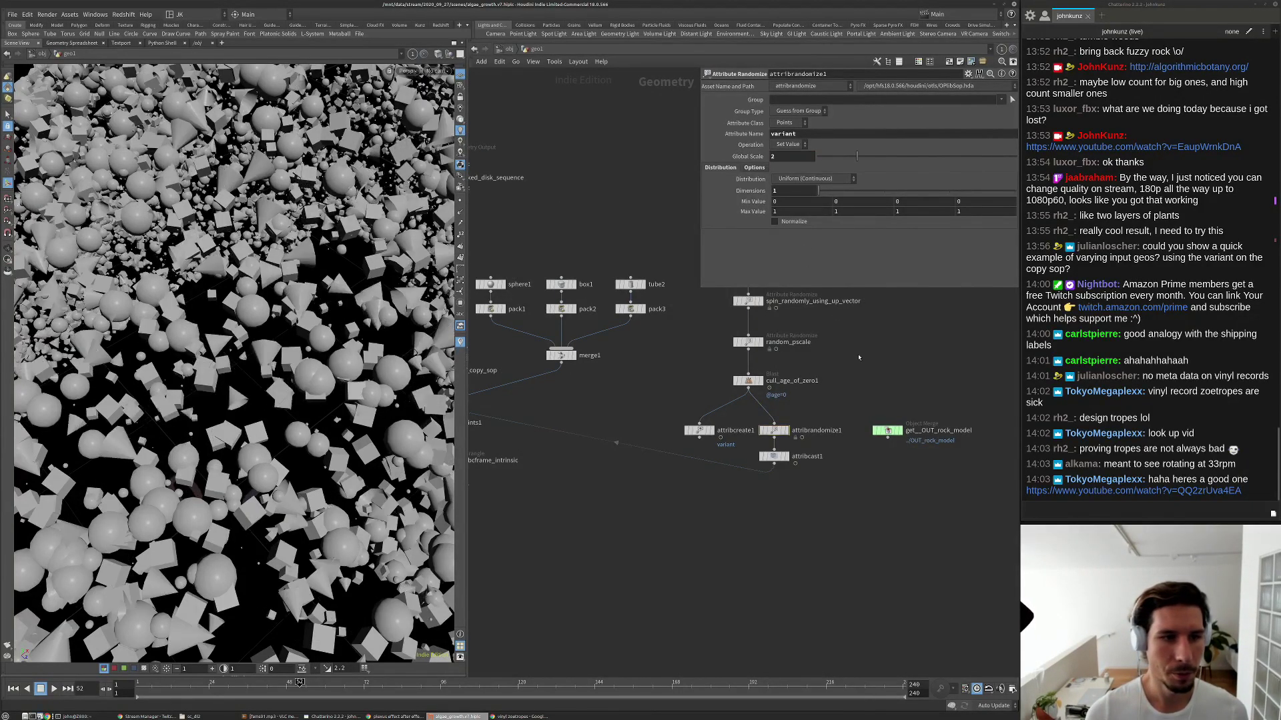
alt+right_drag(363, 211, 287, 226)
middle_drag(616, 388, 643, 356)
Add a Null below merge1 and rename it all_variants.
key(Tab)
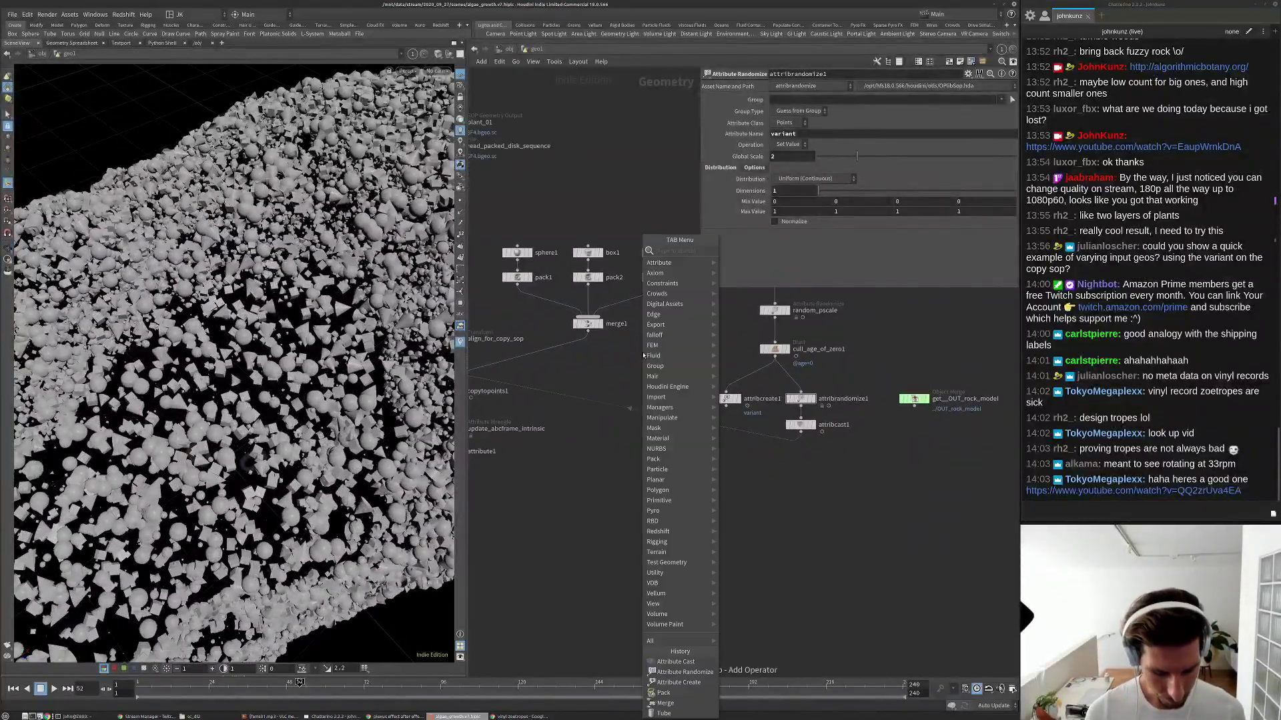
text(nu)
click(730, 251)
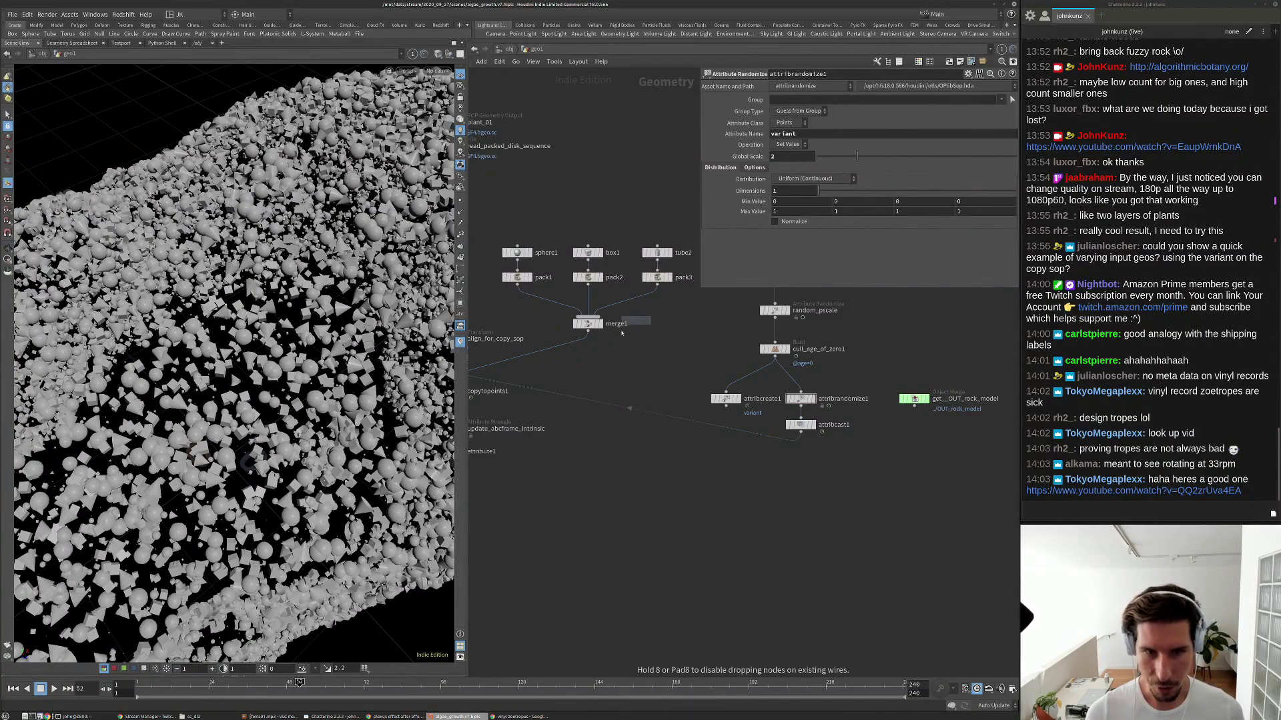
click(587, 343)
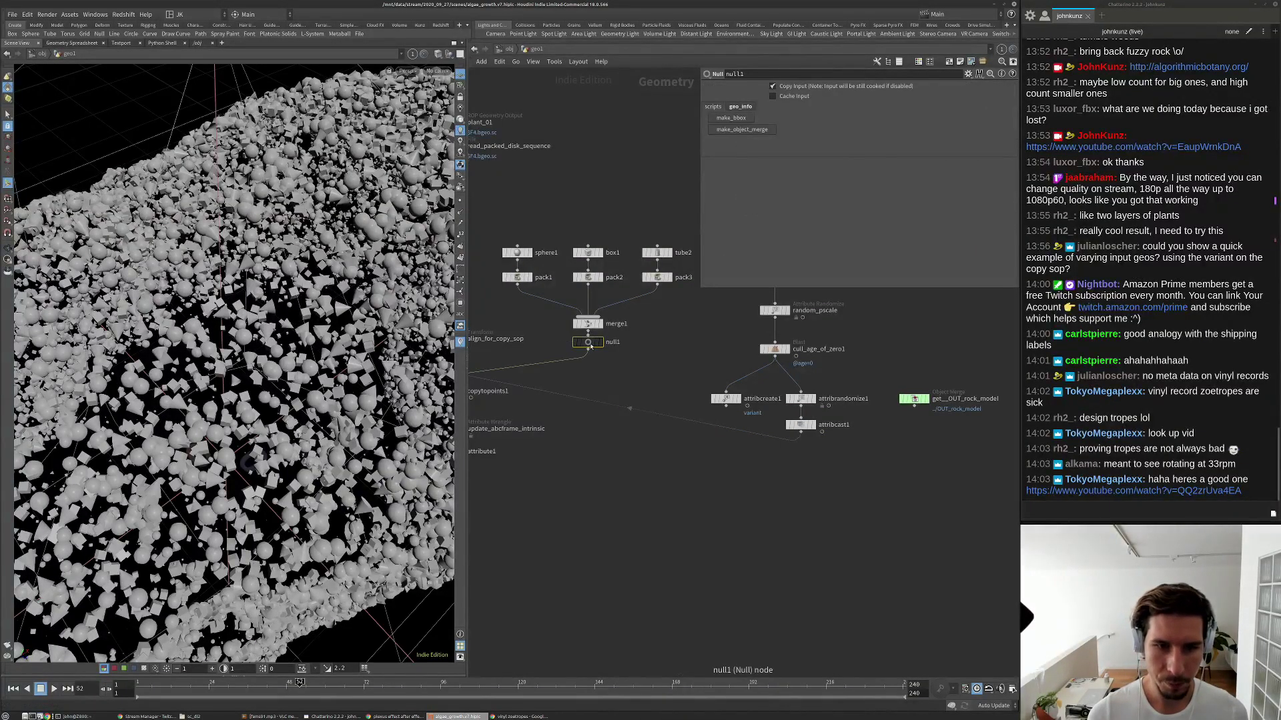
scroll(587, 345, up, 3)
double_click(612, 352)
double_click(613, 352)
text(all_variants)
key(Return)
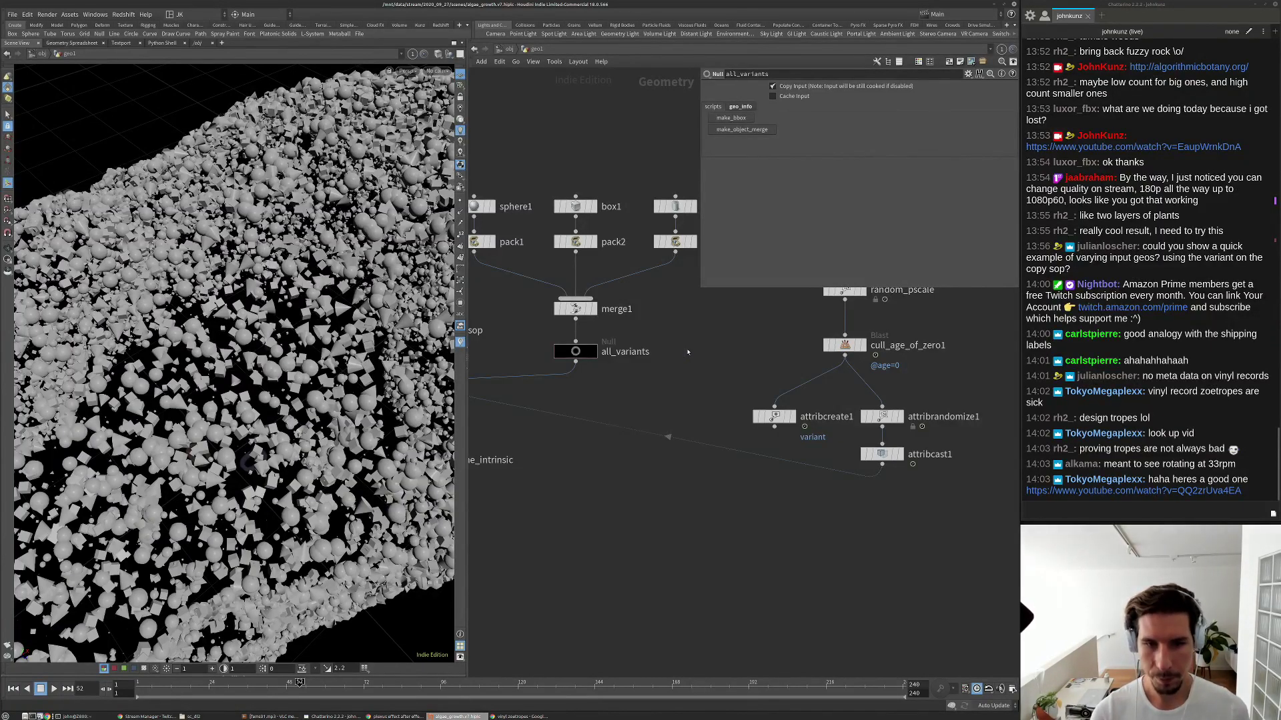
Give attribrandomize1 a spare input set to all_variants, then move it and attribcast1 down-left.
click(883, 415)
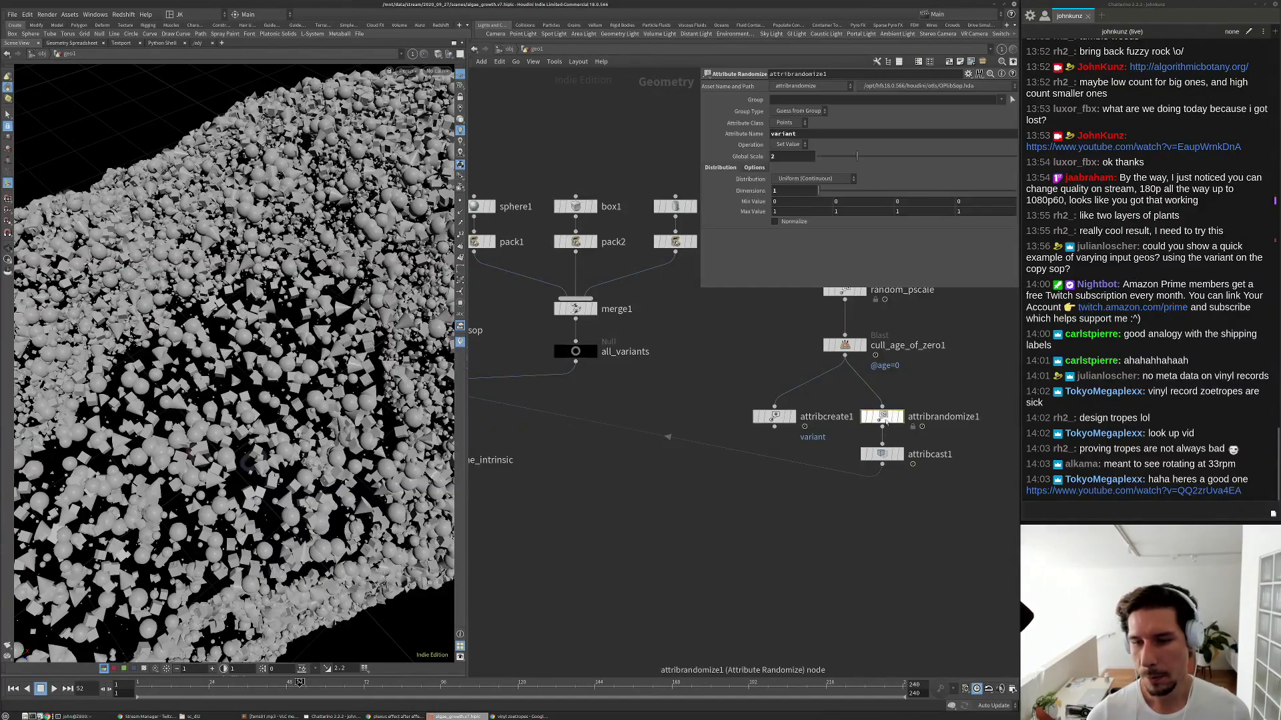
click(968, 74)
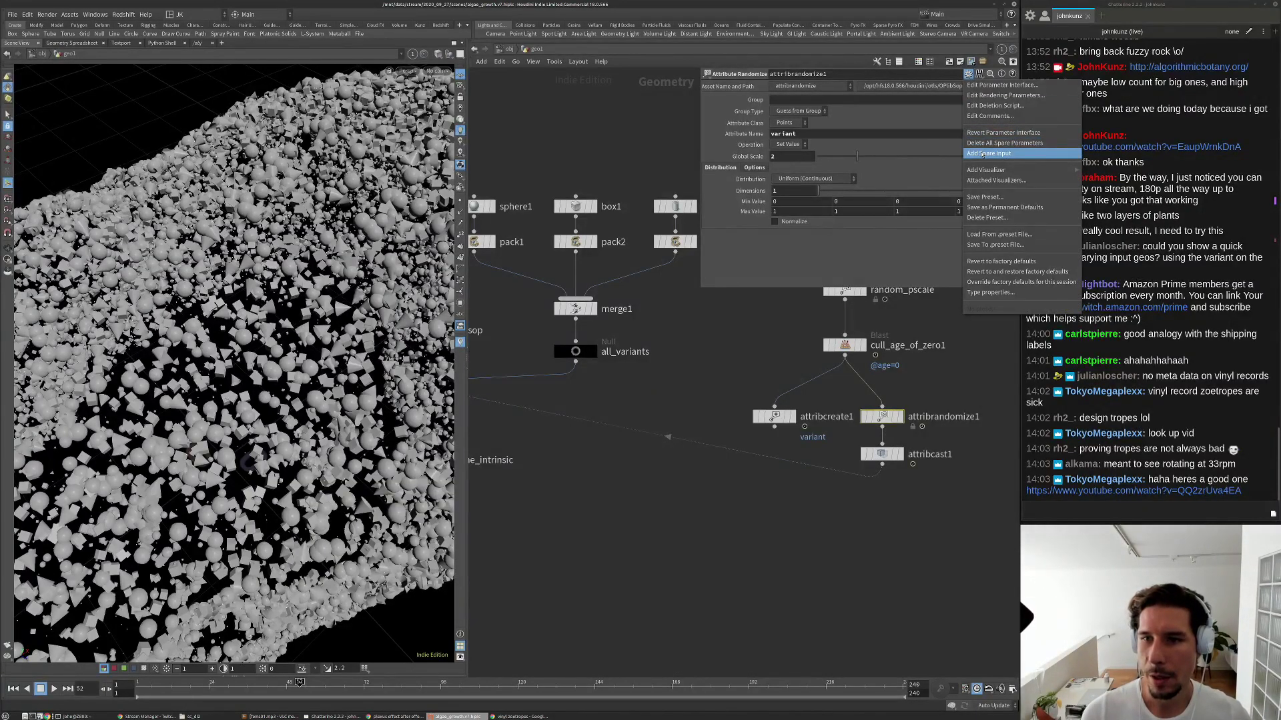
click(981, 154)
drag(575, 351, 775, 247)
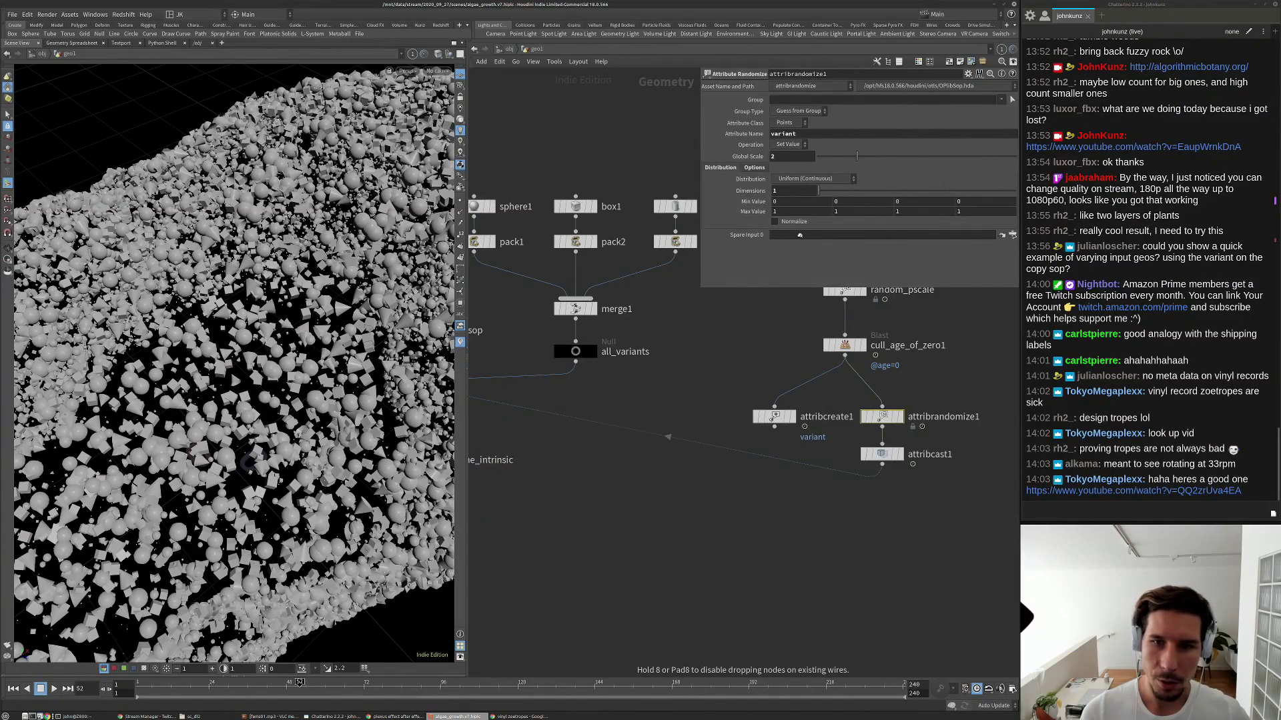
drag(799, 235, 799, 234)
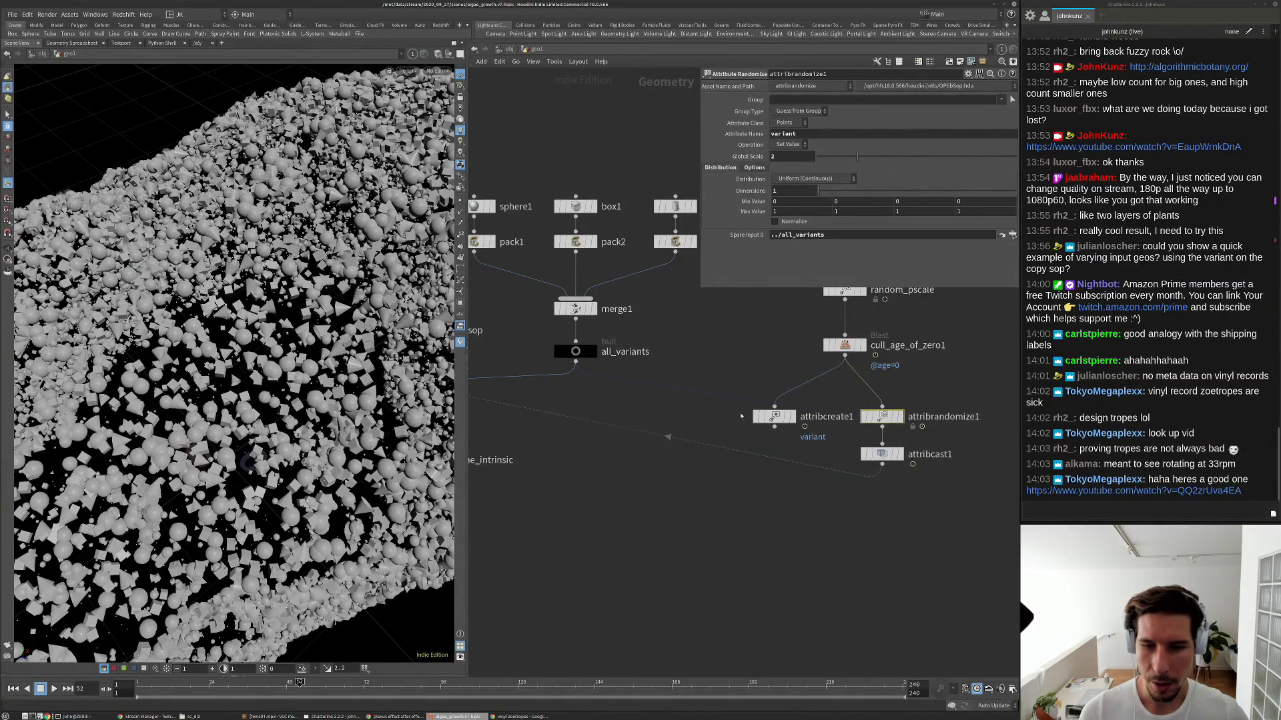
scroll(774, 421, down, 2)
drag(884, 491, 851, 423)
drag(853, 422, 750, 459)
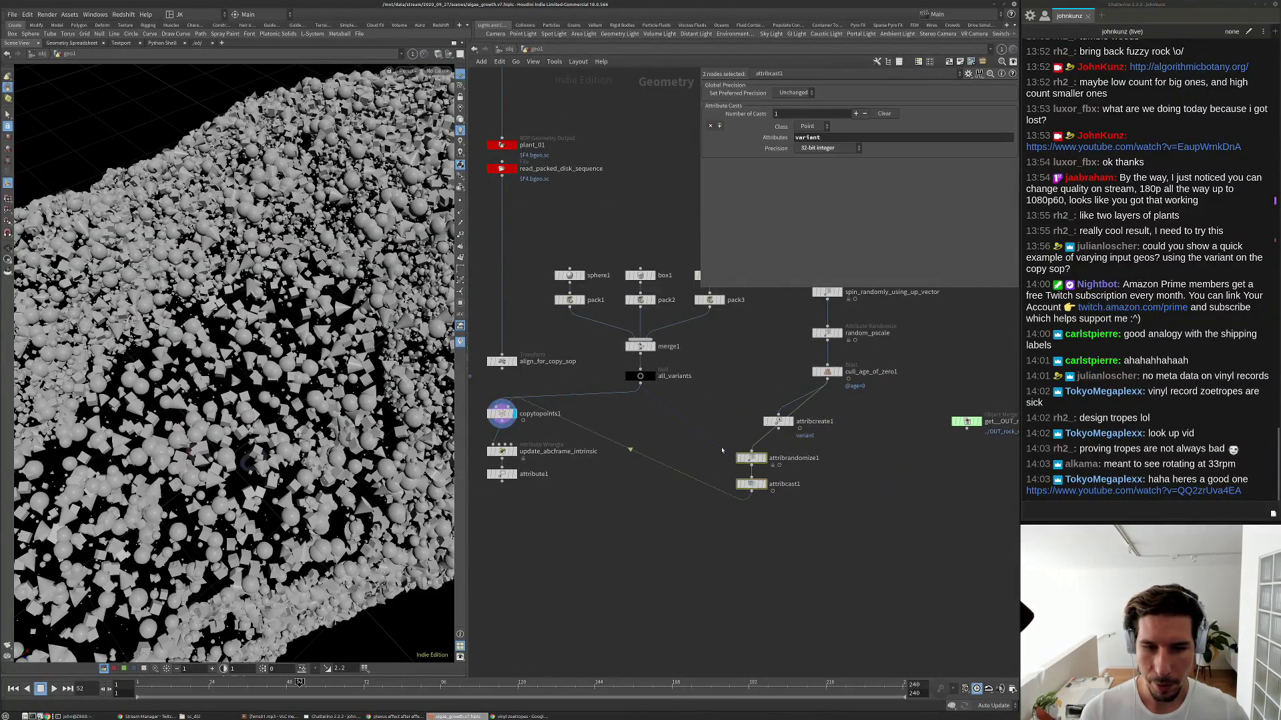
Set attribrandomize1's Global Scale to the expression nprims(-1)-1, evaluating to 2.
scroll(760, 458, up, 2)
click(748, 458)
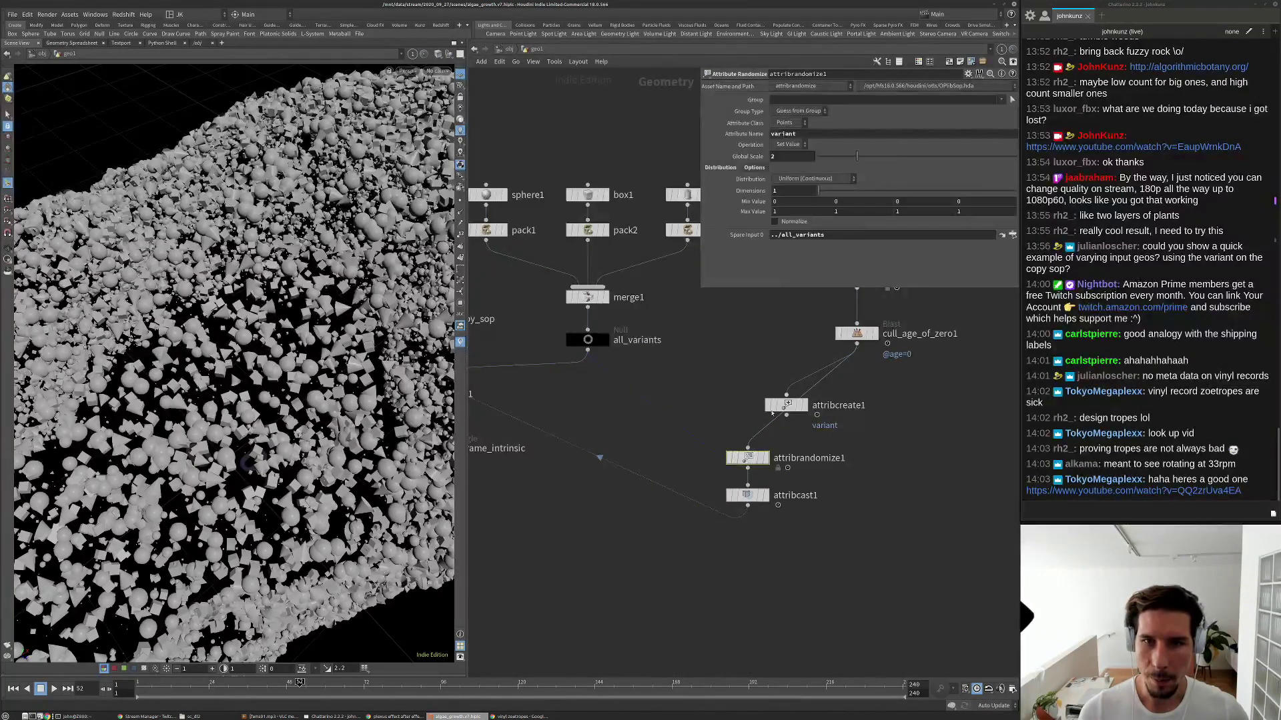
double_click(791, 158)
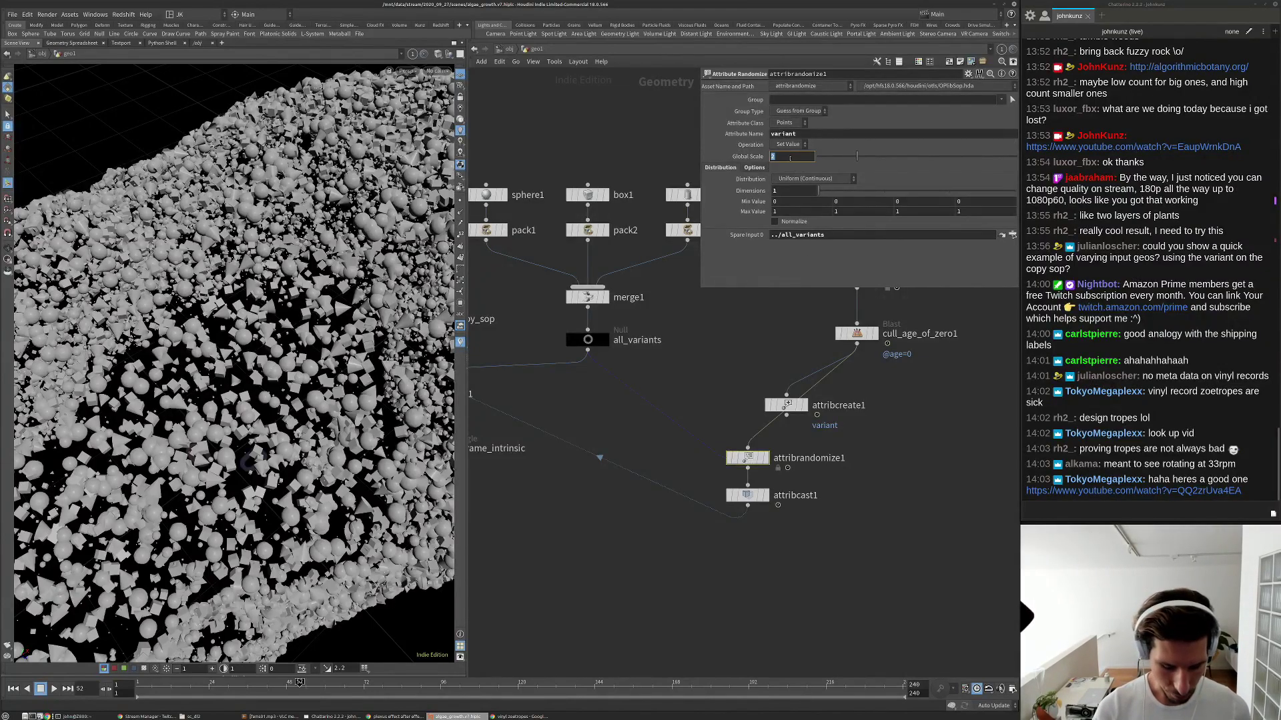
text(nprims()
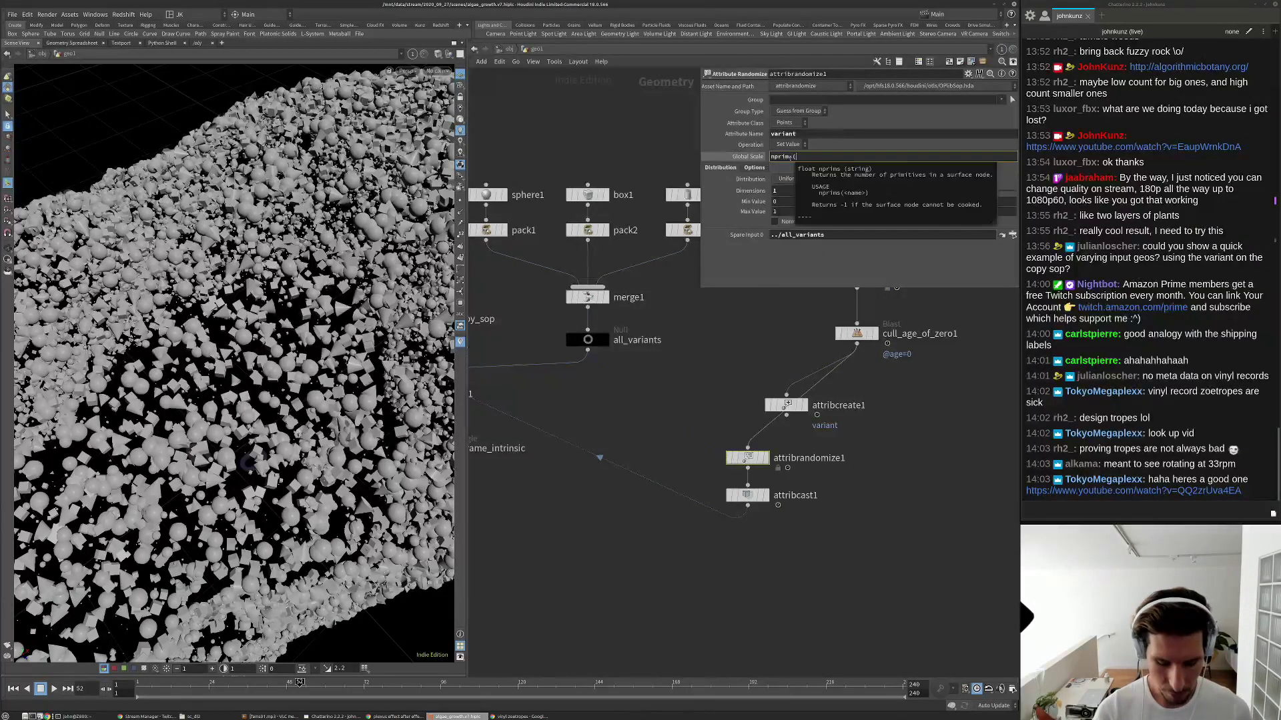
text(-1)
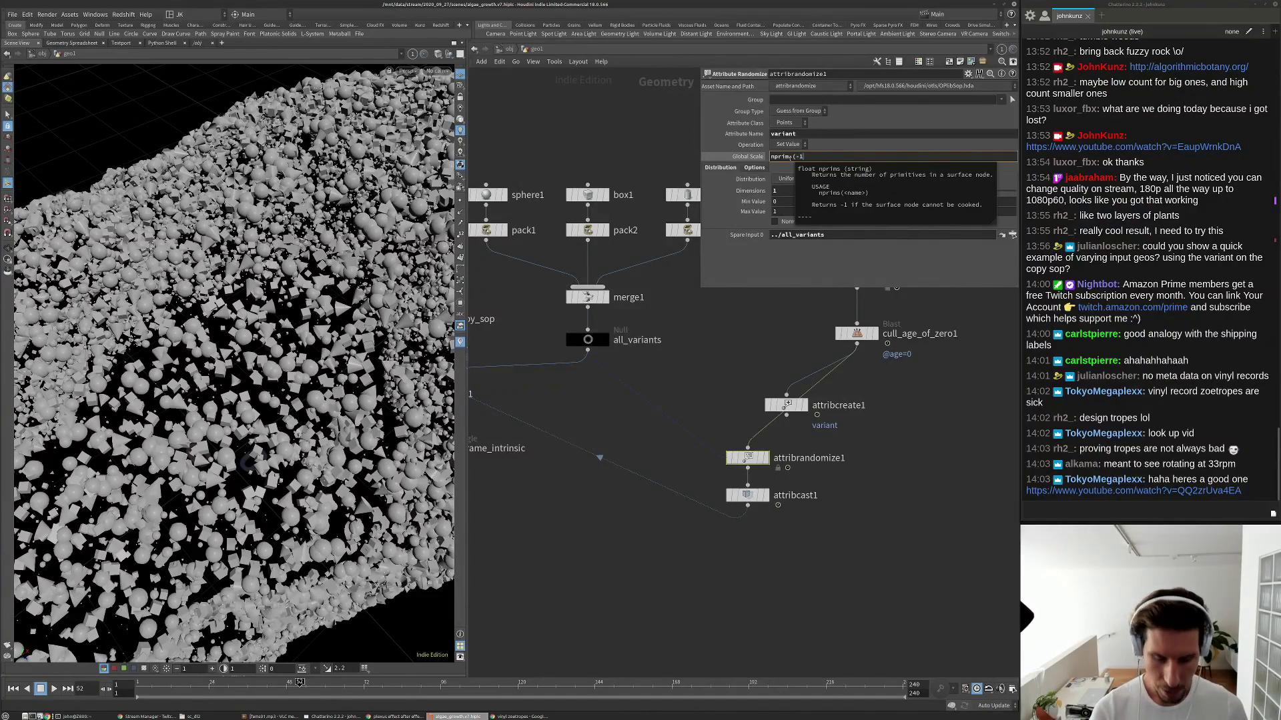
text())
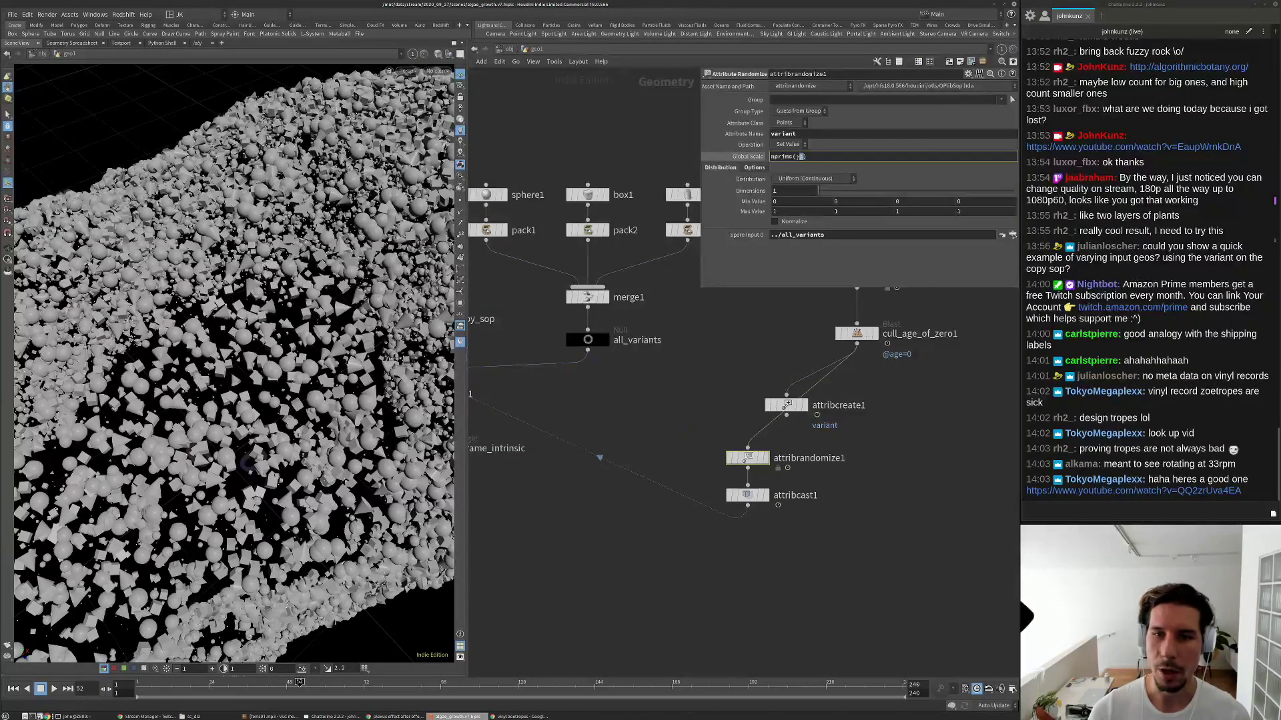
key(Return)
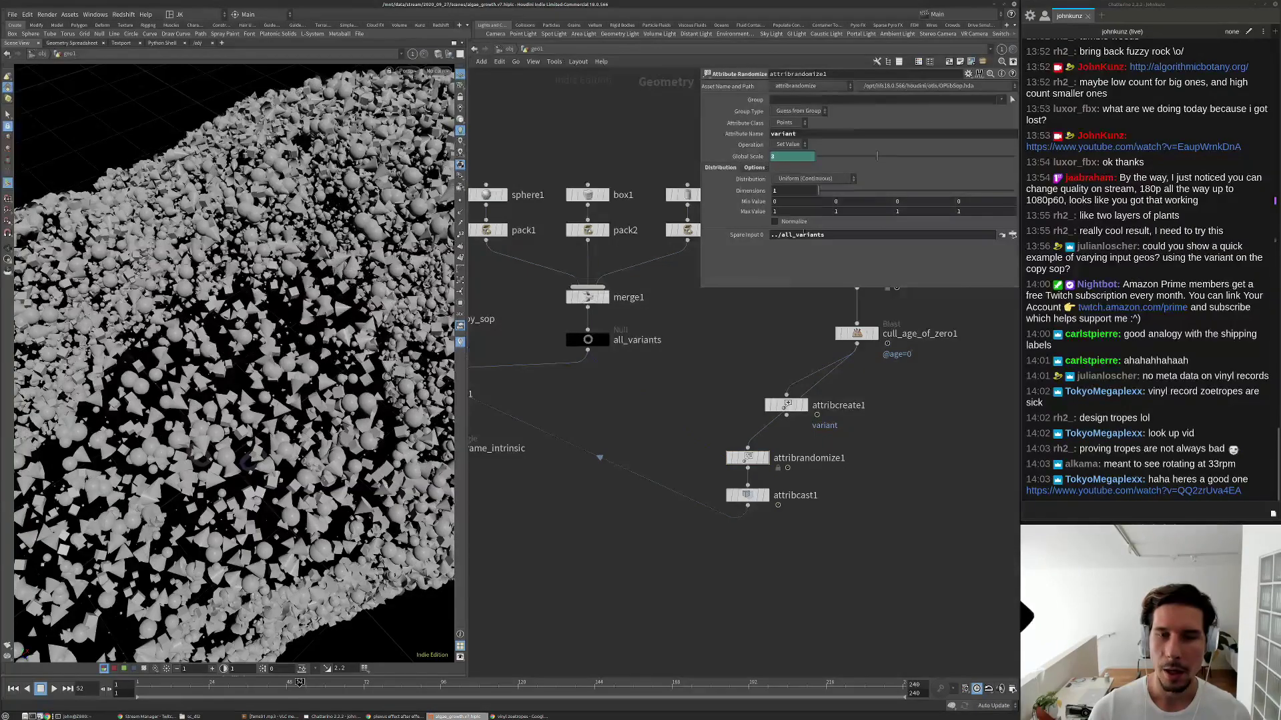
click(750, 157)
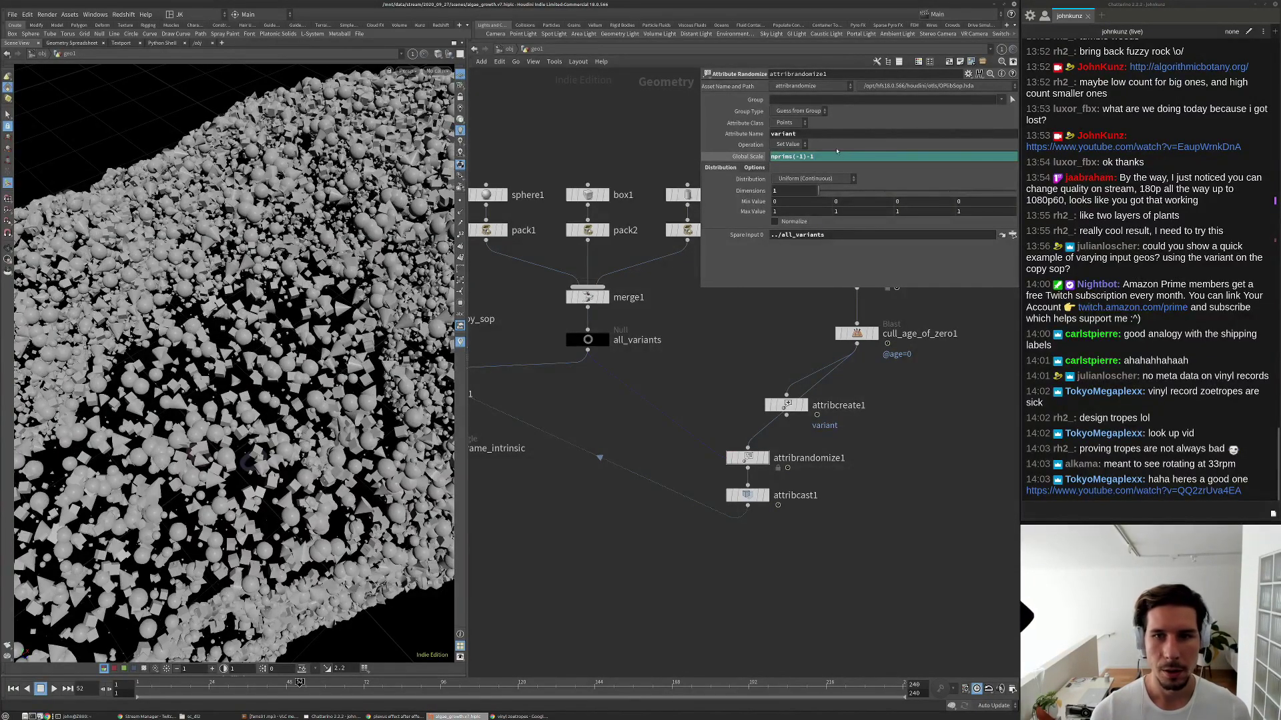
click(750, 157)
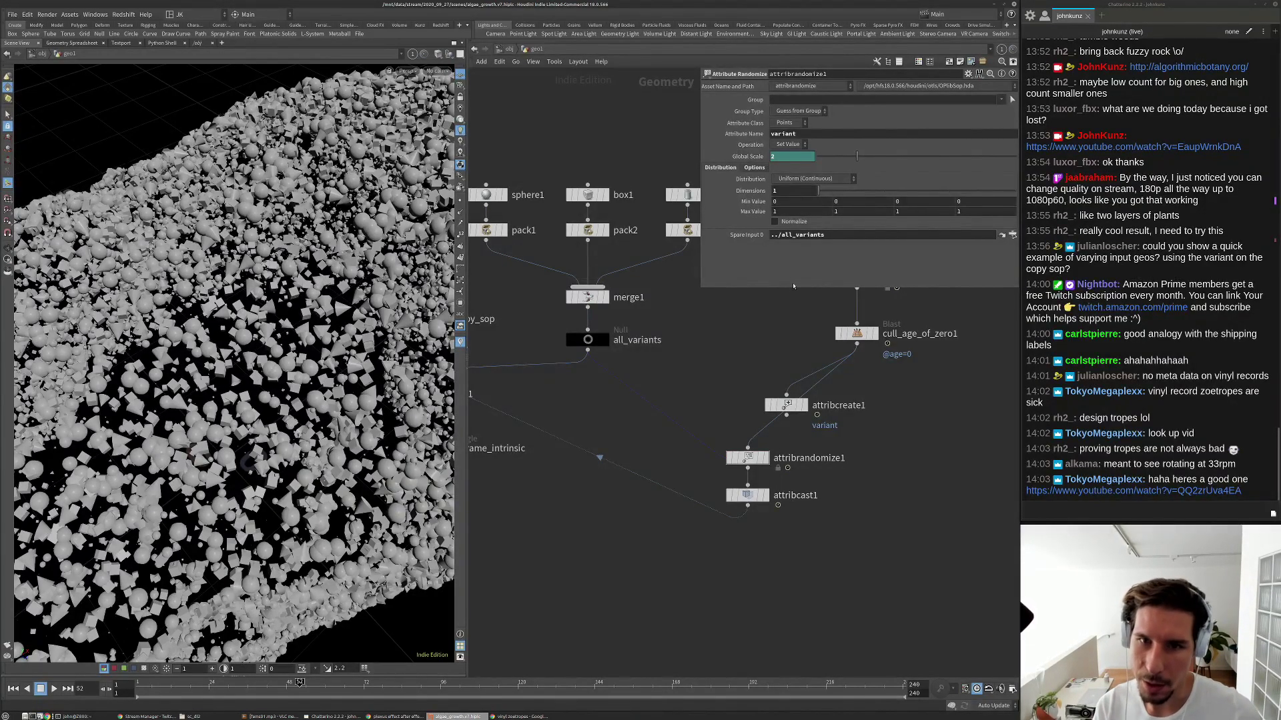
Move attribrandomize1 and attribcast1 level with attribcreate1.
middle_drag(544, 256, 564, 303)
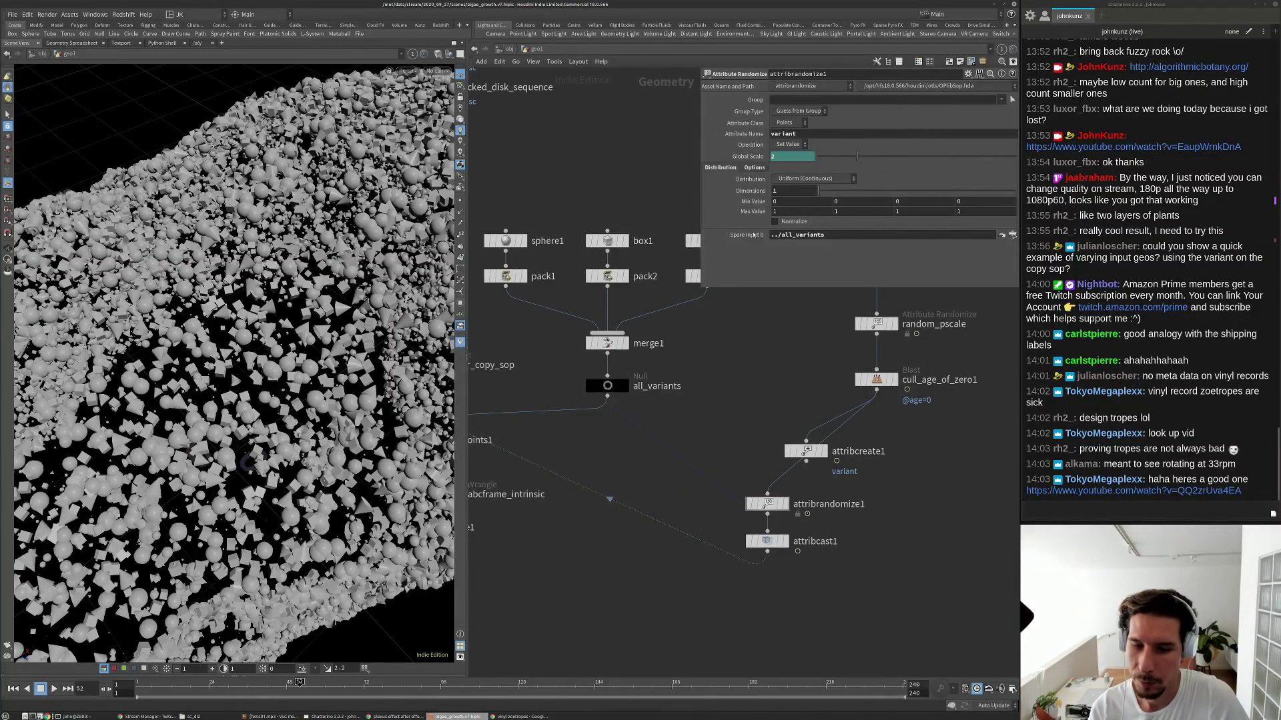
drag(800, 579, 901, 461)
scroll(767, 499, down, 1)
middle_drag(983, 522, 855, 552)
Duplicate tube2 and pack3 into tube3 and pack4, and display pack4.
click(865, 560)
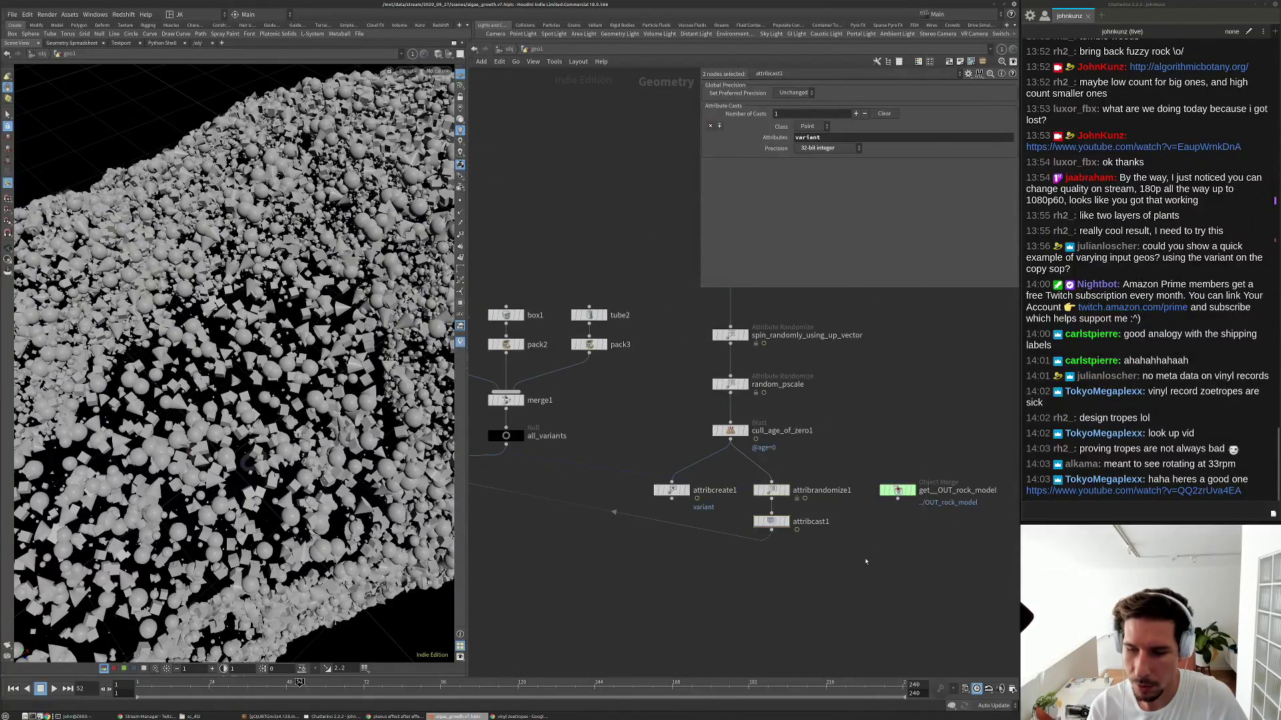
scroll(839, 555, down, 1)
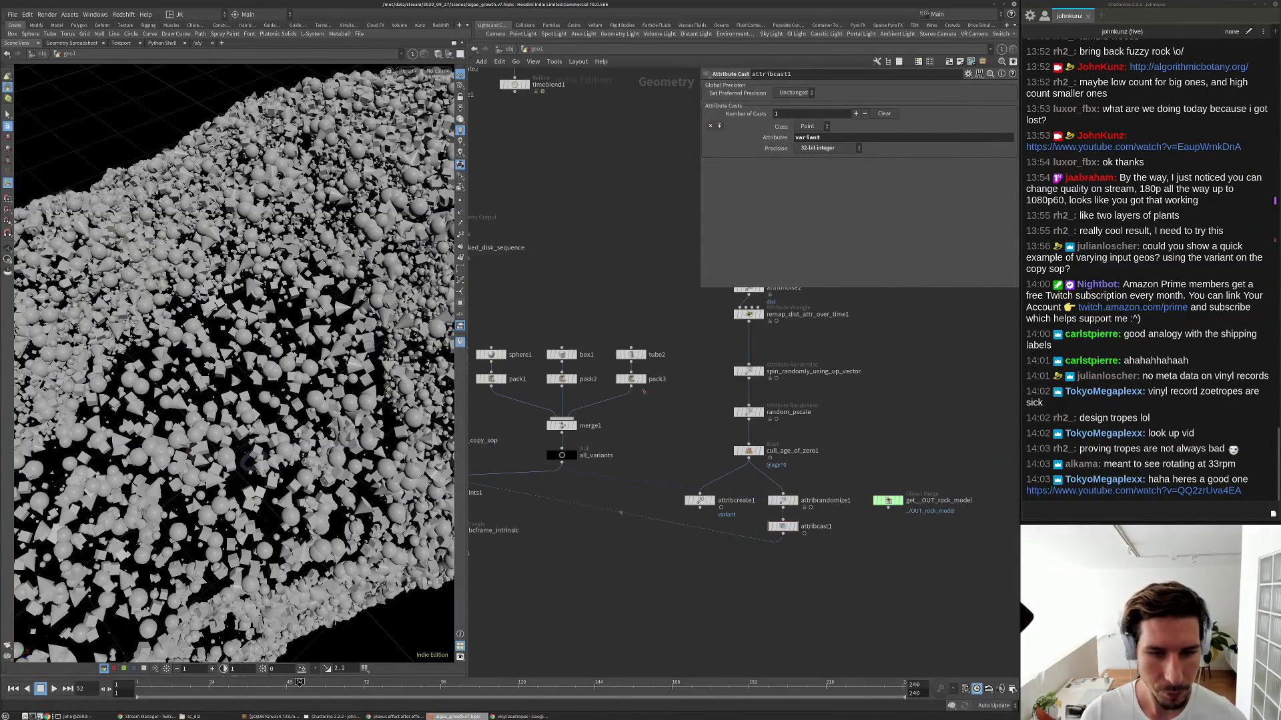
drag(644, 400, 675, 353)
click(698, 454)
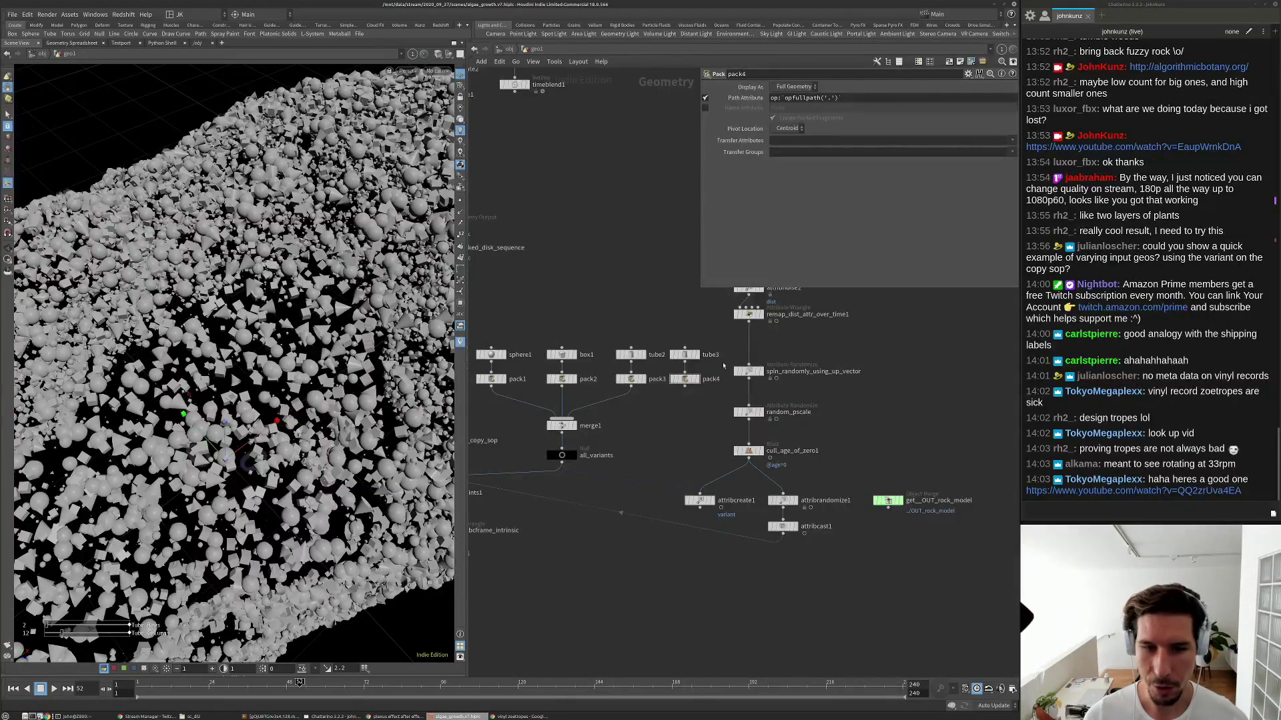
scroll(685, 354, up, 2)
click(685, 354)
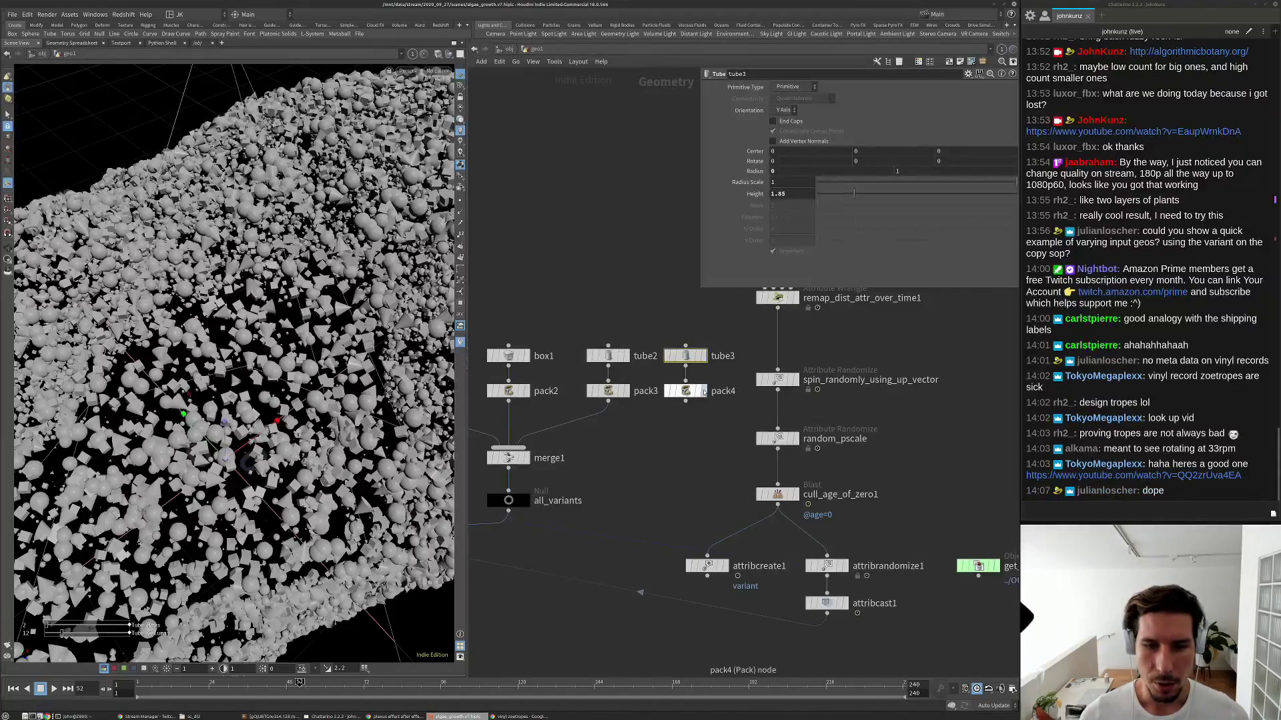
click(703, 391)
click(687, 391)
Set tube3's Radius to 1 and Height to 1, making a short cylinder.
key(space+g)
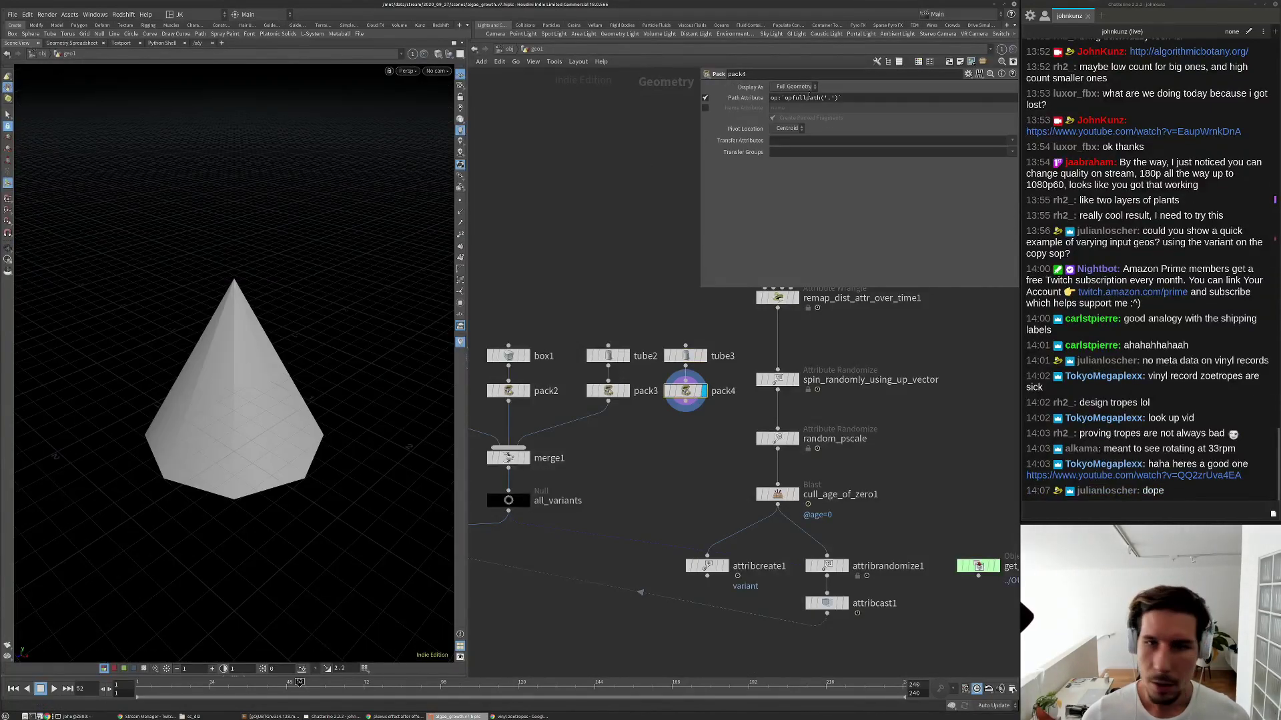
key(Up)
text(1)
key(Tab)
key(Tab)
key(Tab)
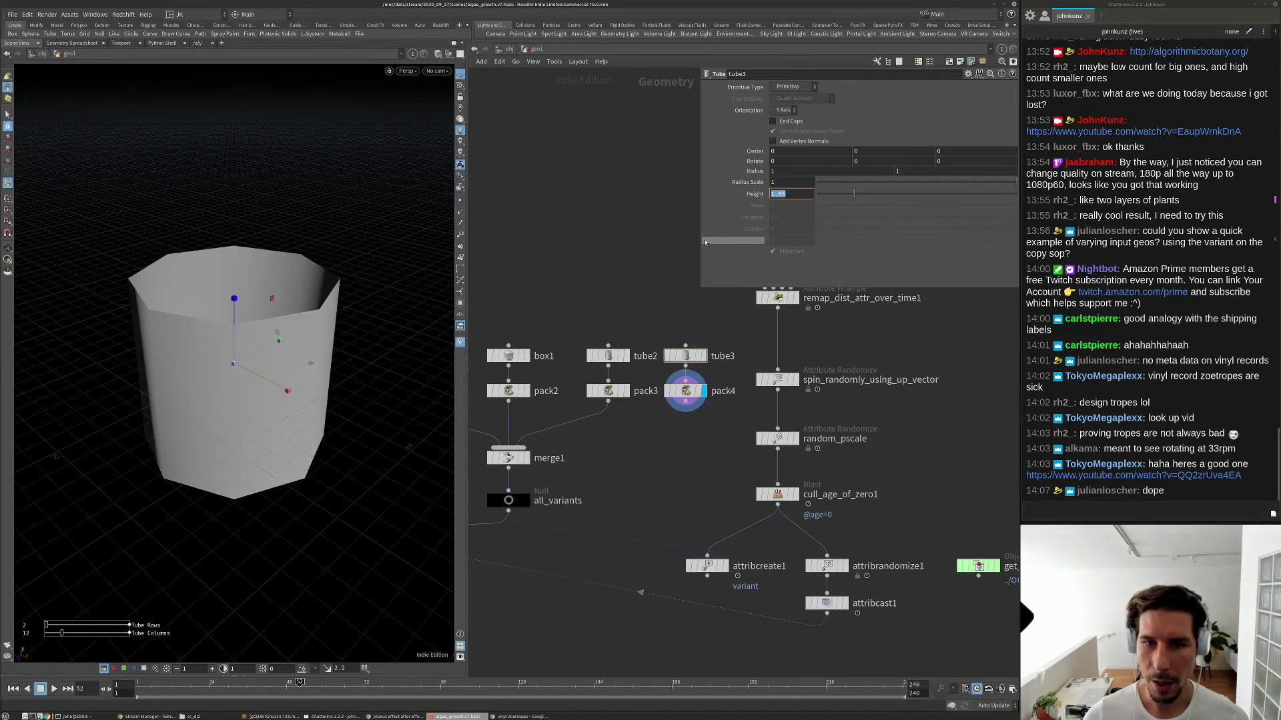
text(1)
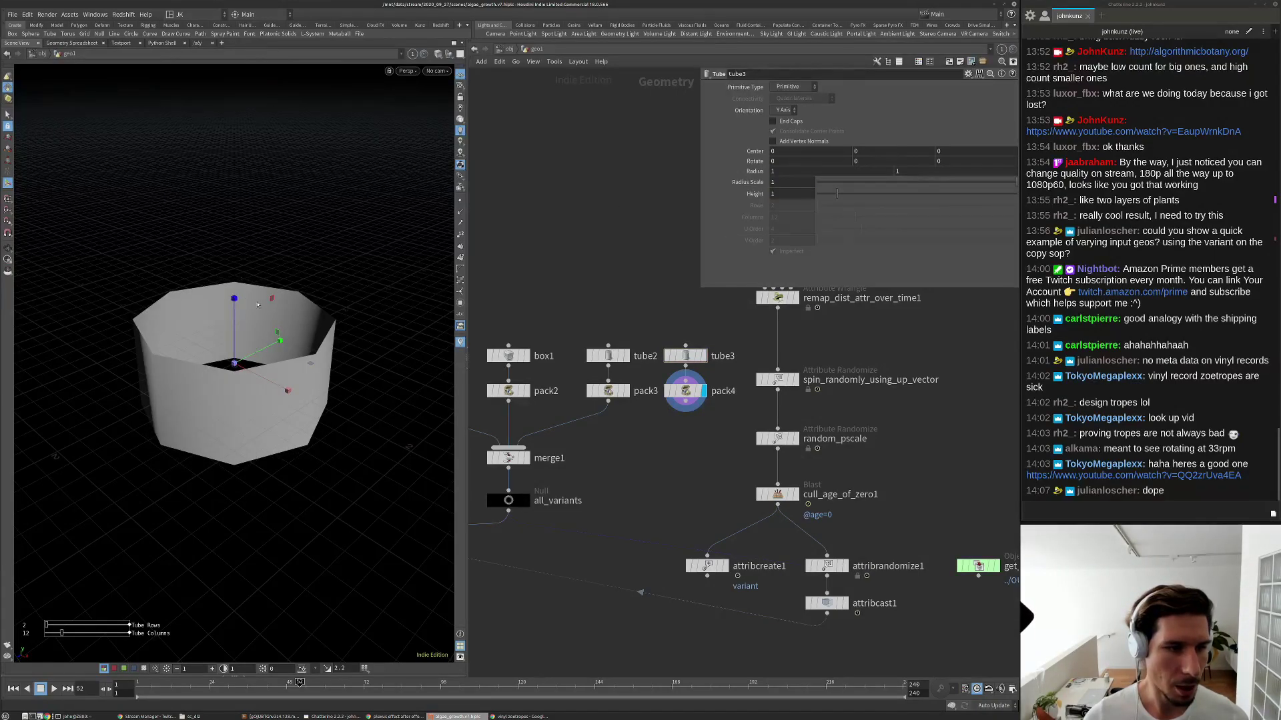
scroll(601, 354, up, 2)
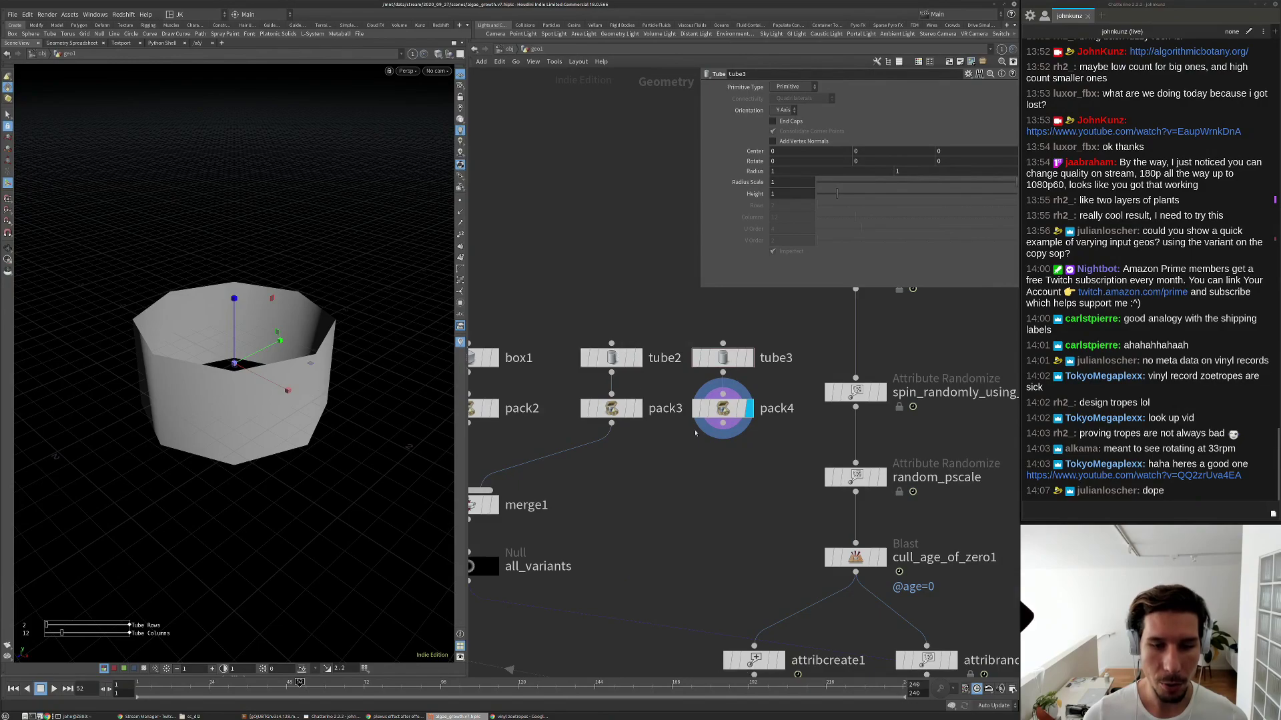
Wire pack4 into merge1 and display update_abcframe_intrinsic.
drag(723, 425, 520, 497)
key(h)
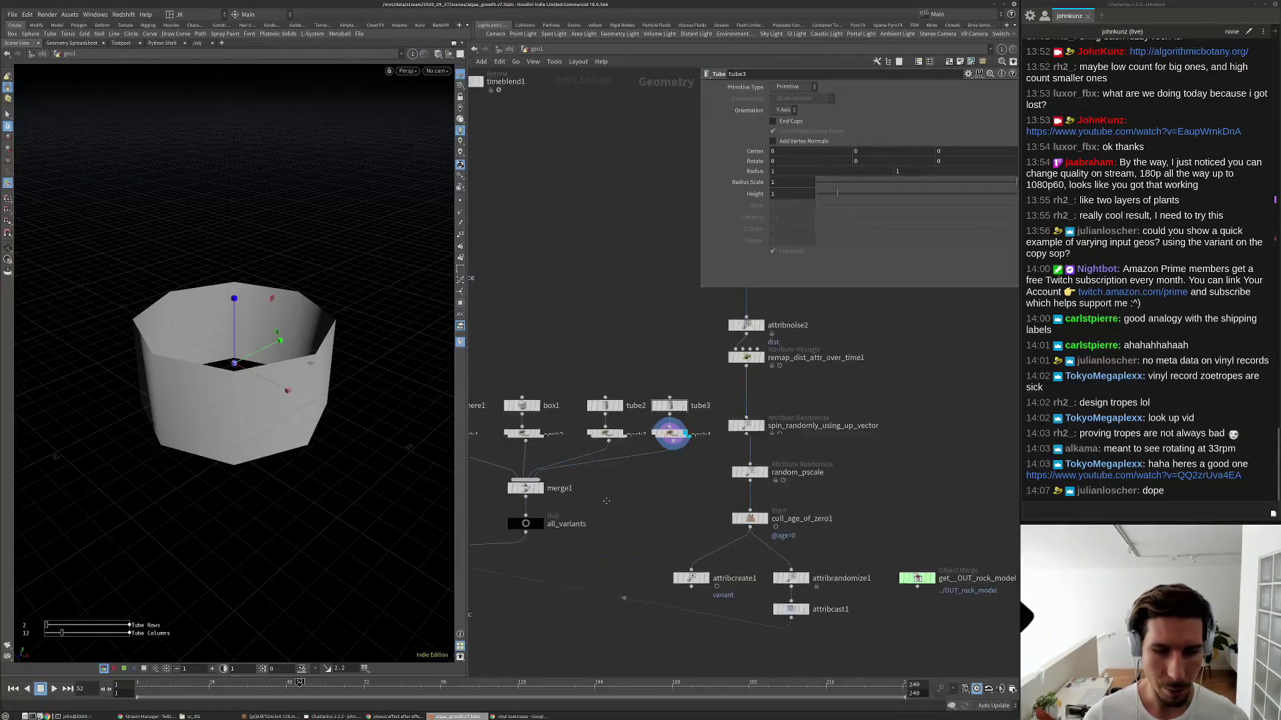
click(511, 510)
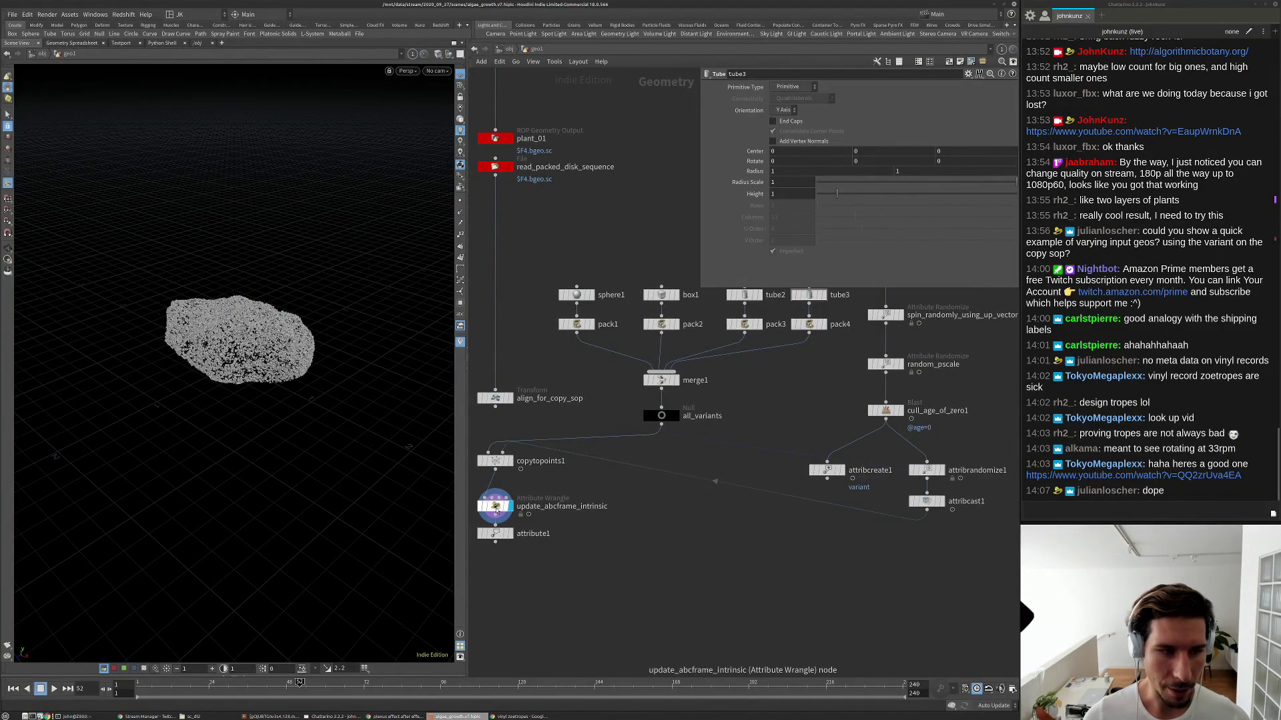
scroll(302, 292, up, 5)
scroll(300, 292, up, 8)
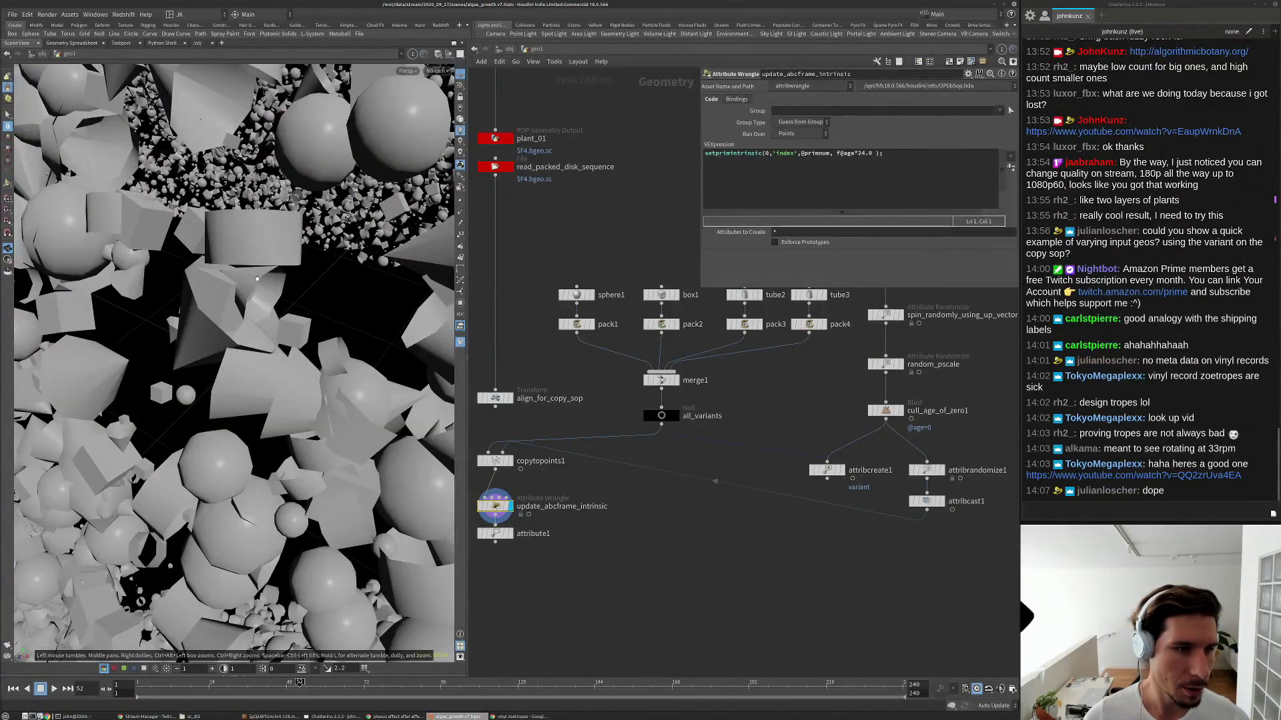
scroll(334, 316, up, 3)
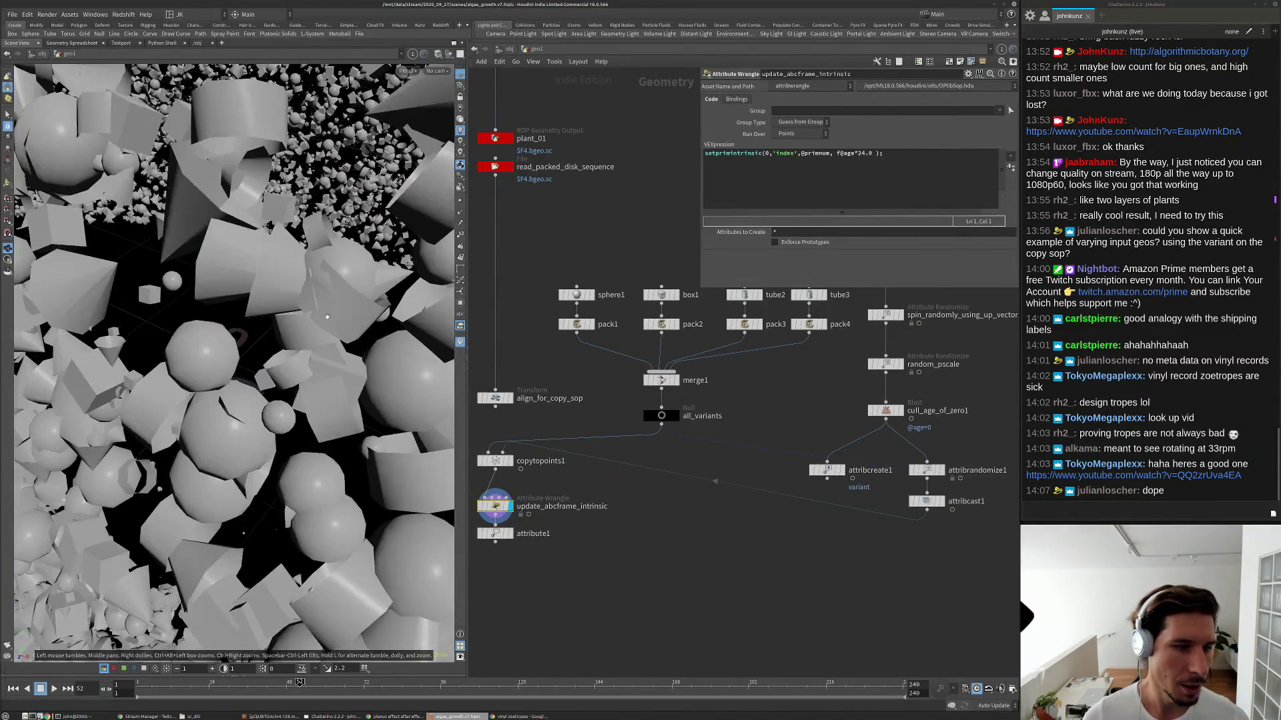
middle_drag(771, 204, 690, 301)
Create a Torus SOP, pack it through pack5, and wire pack5 into merge1.
key(Tab)
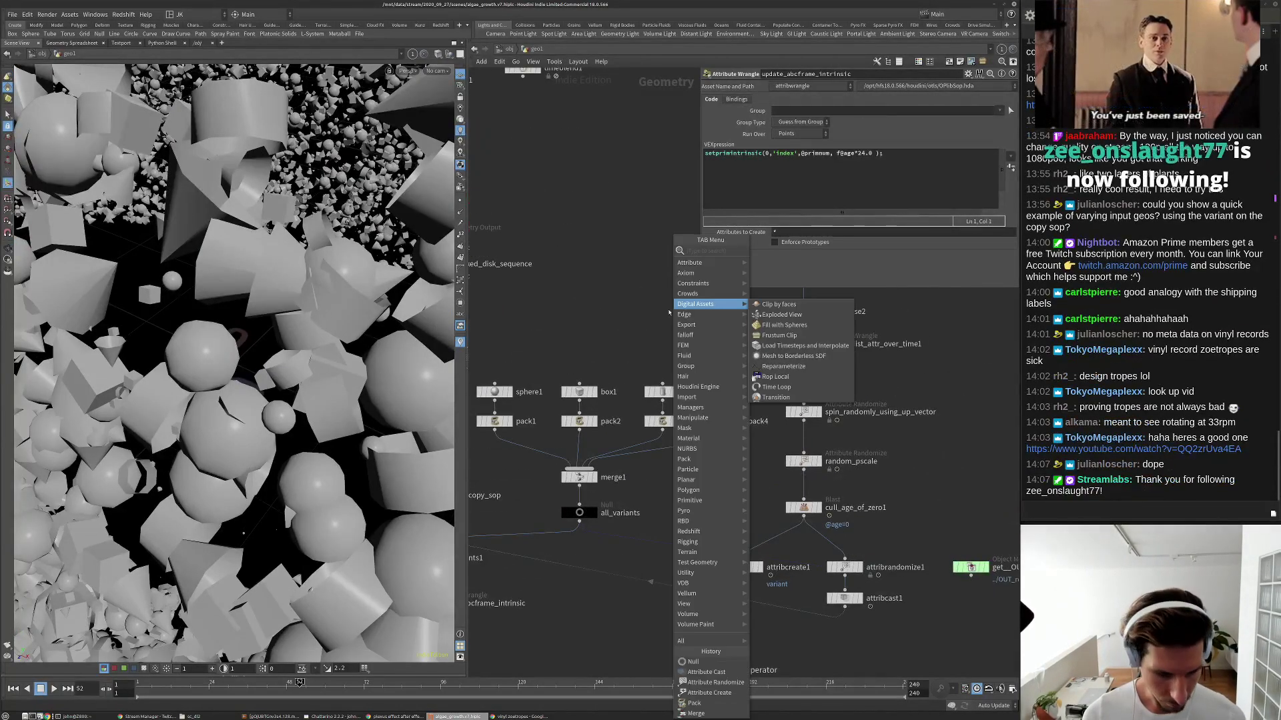
text(to)
click(768, 251)
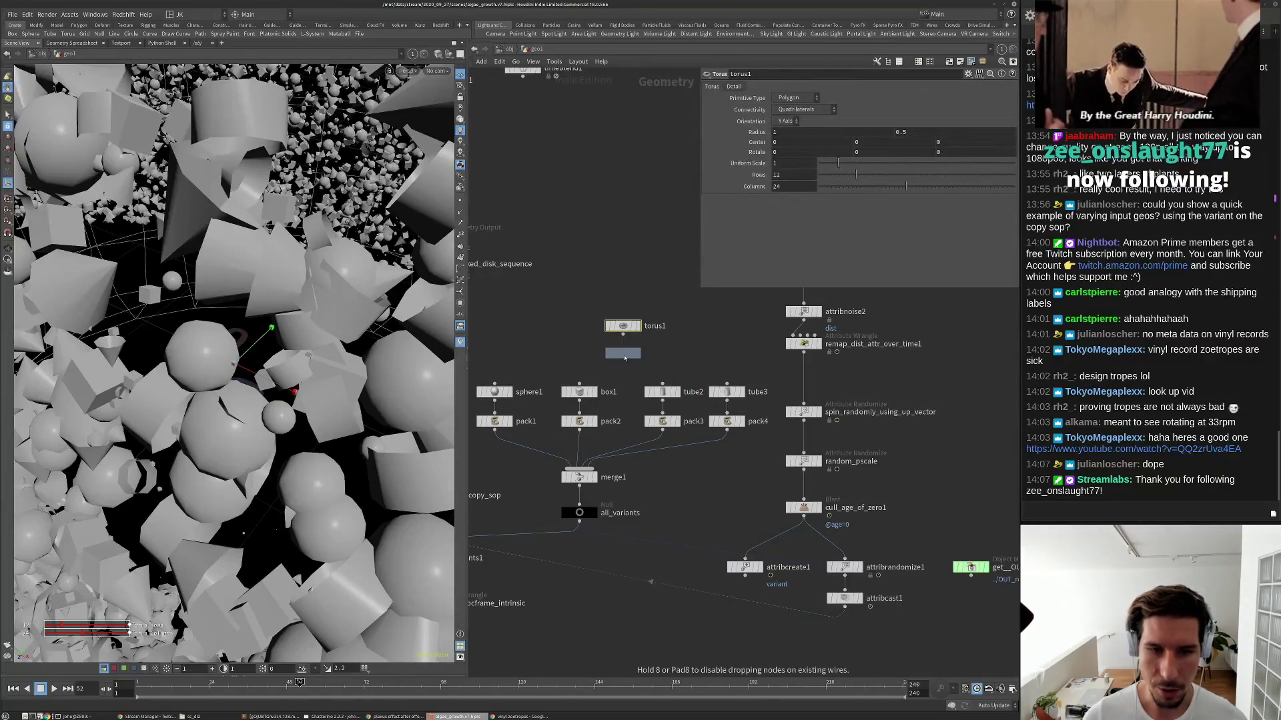
click(631, 363)
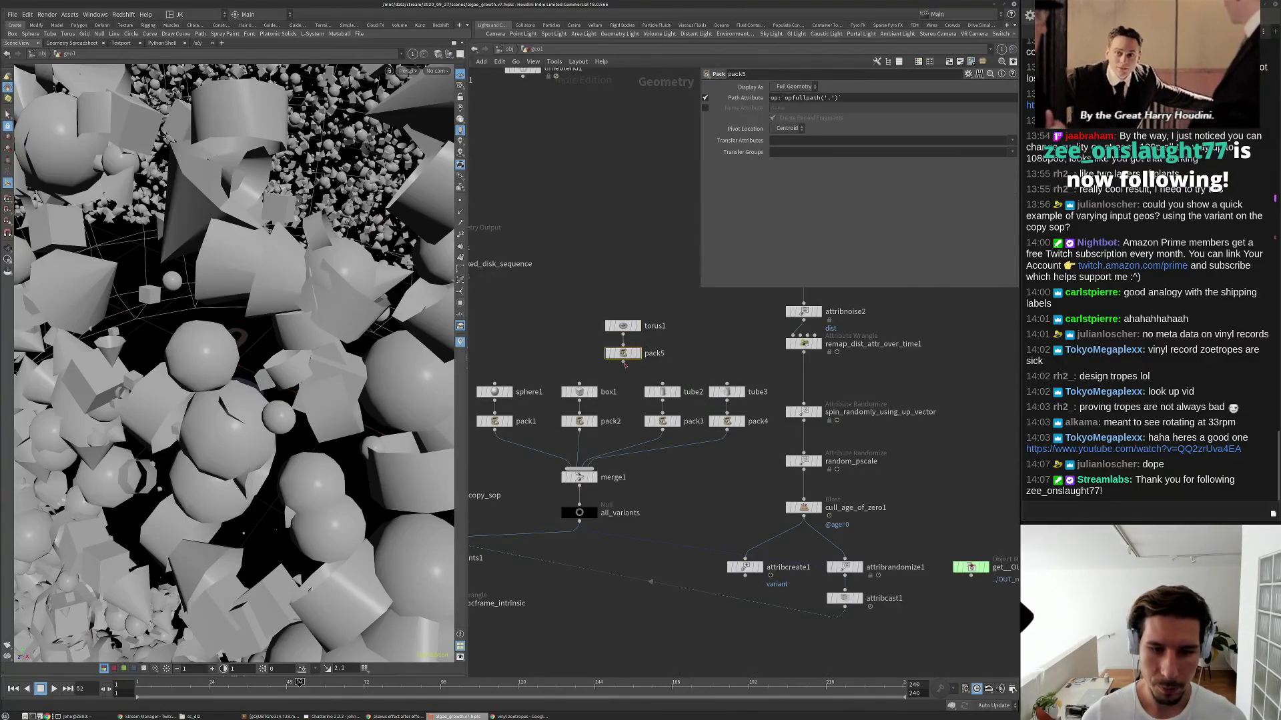
drag(623, 361, 579, 469)
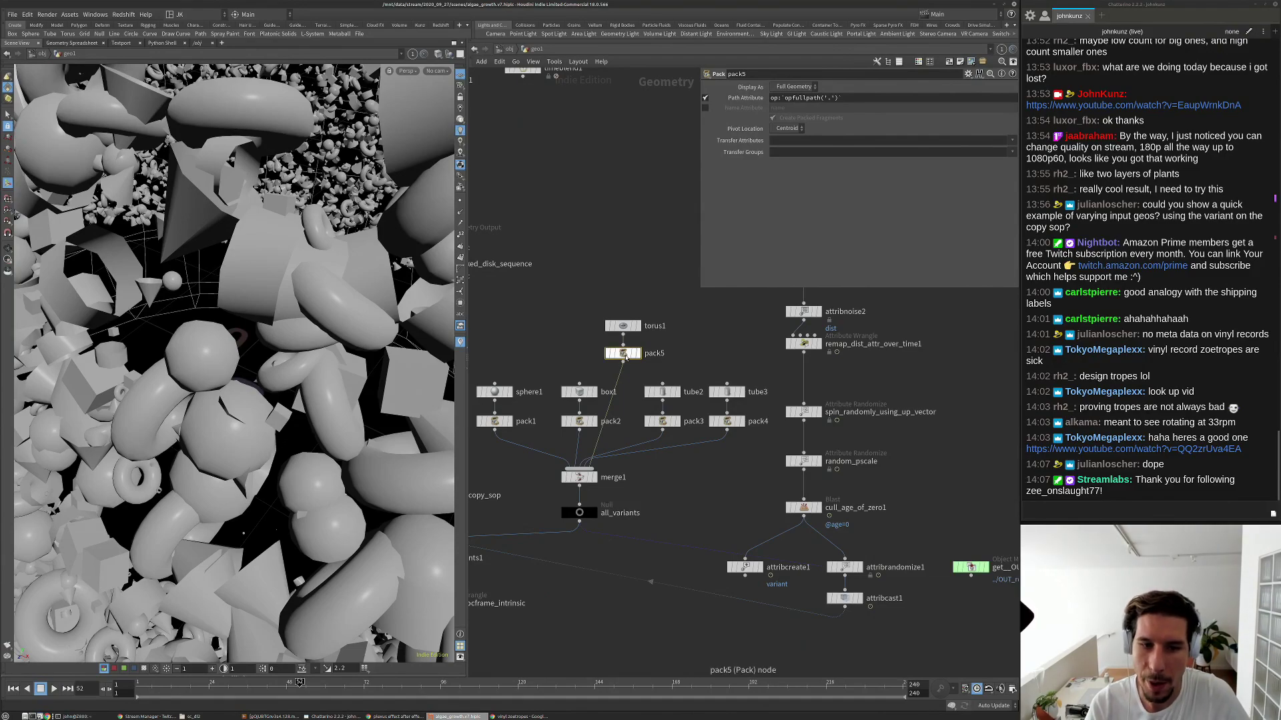
Check torus1, pack5 and all_variants info to confirm five packed variants.
middle_click(622, 326)
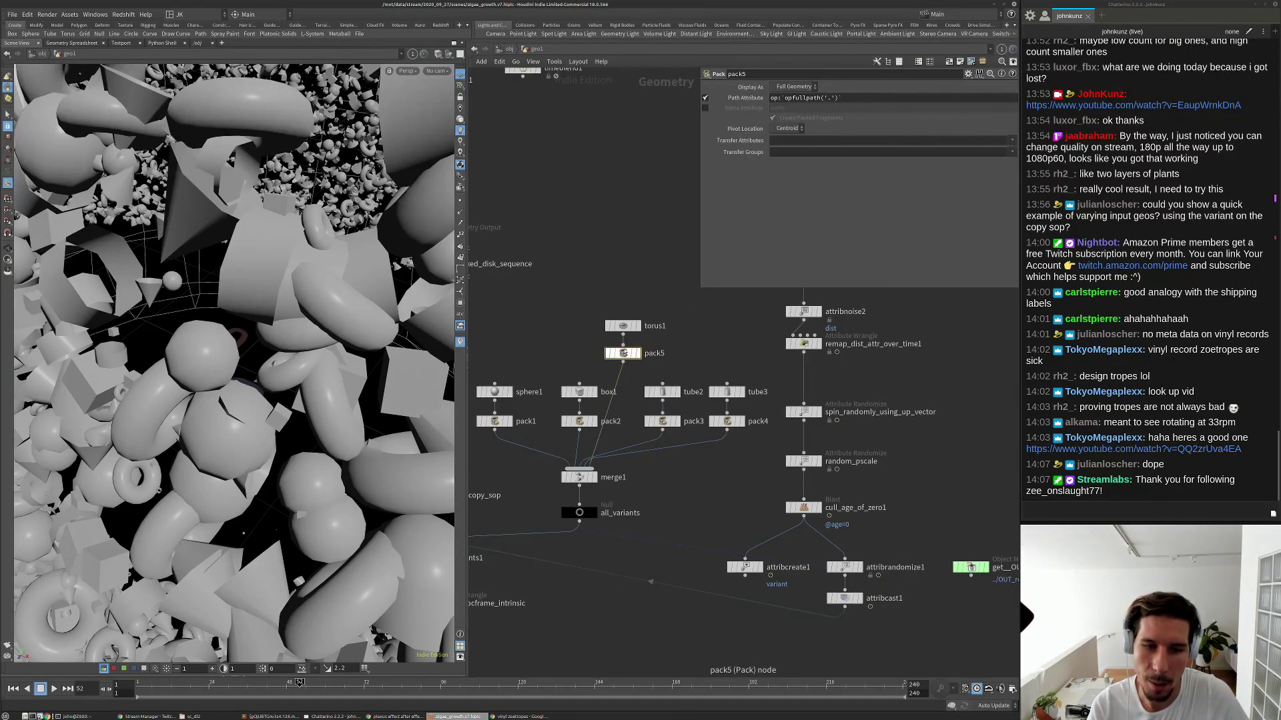
middle_click(622, 354)
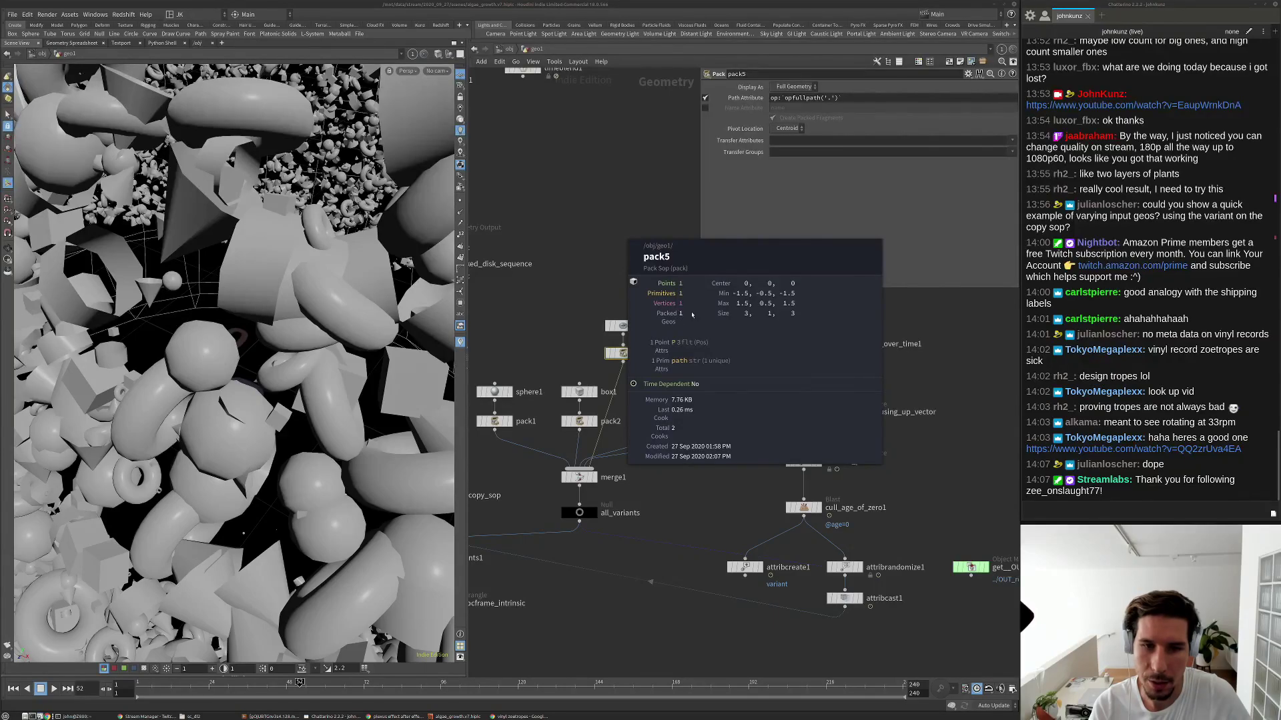
middle_click(618, 326)
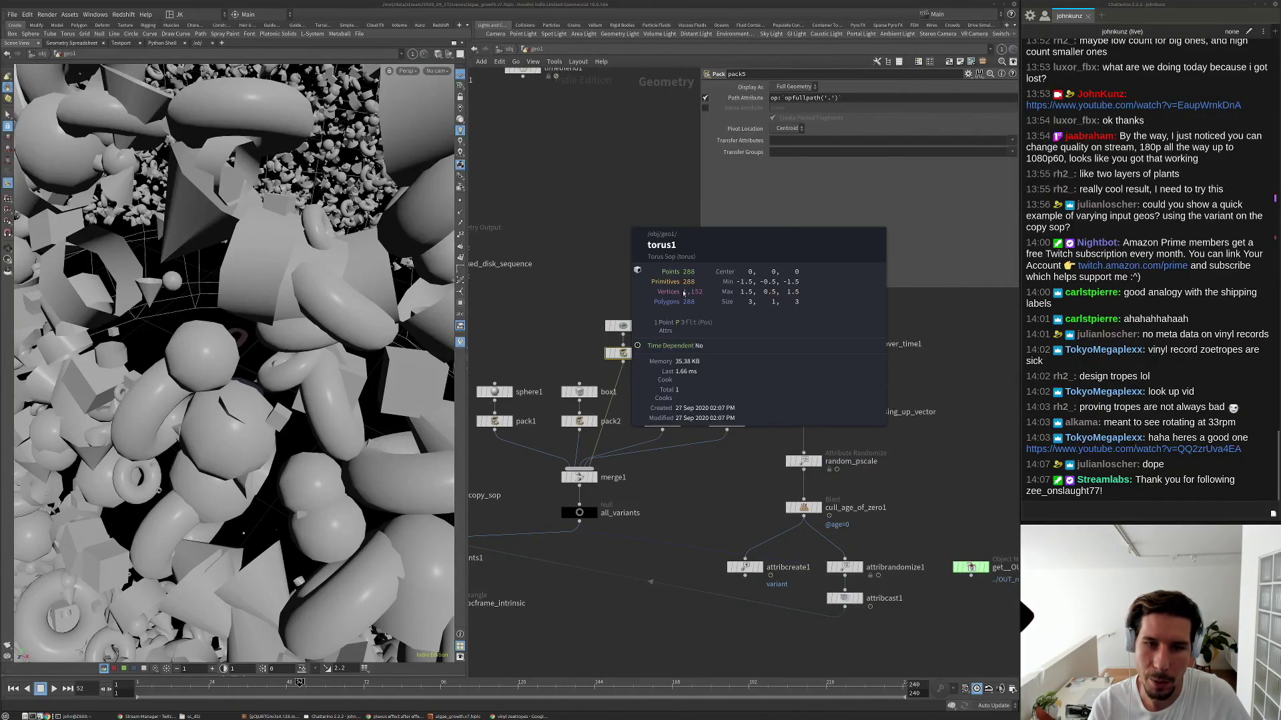
middle_click(621, 354)
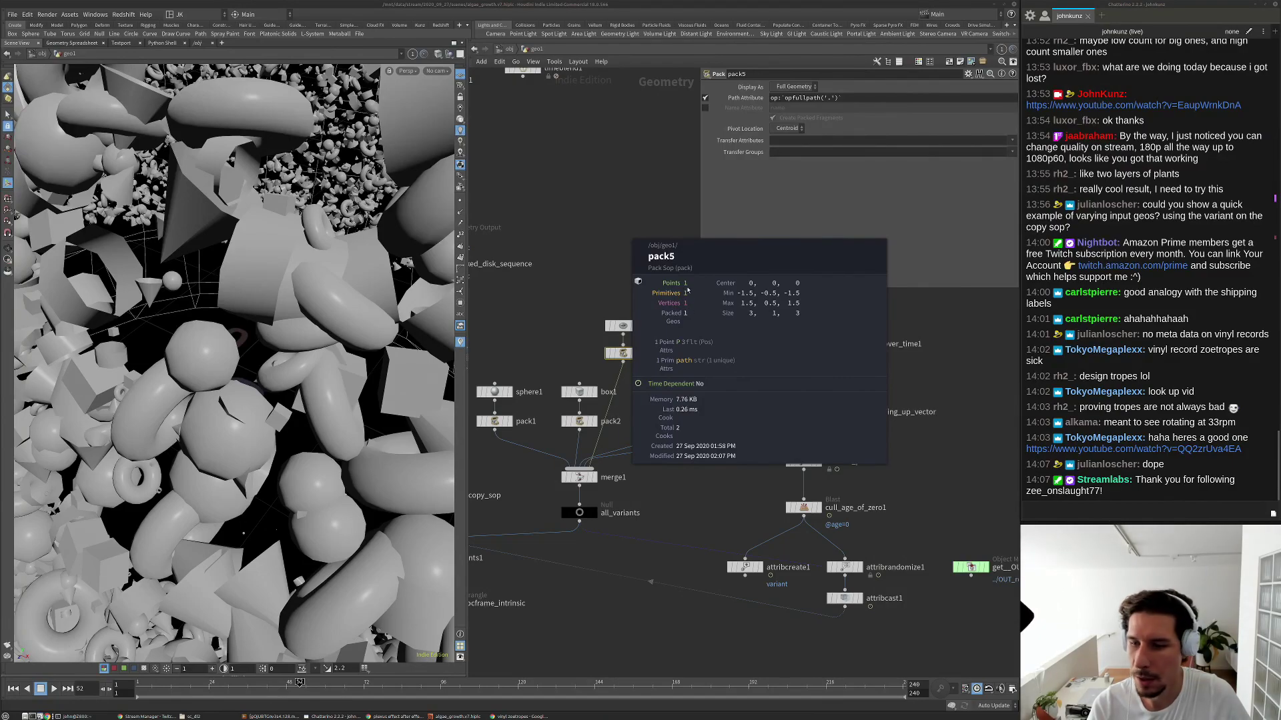
middle_click(579, 512)
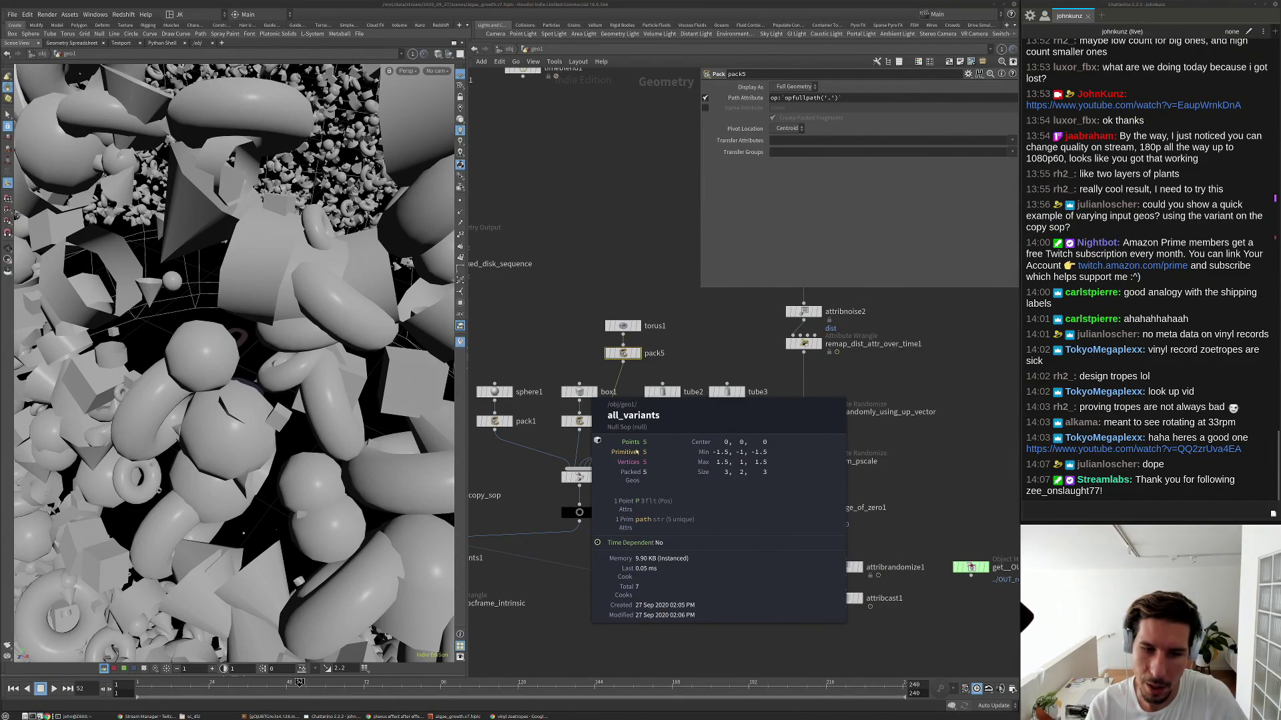
click(639, 452)
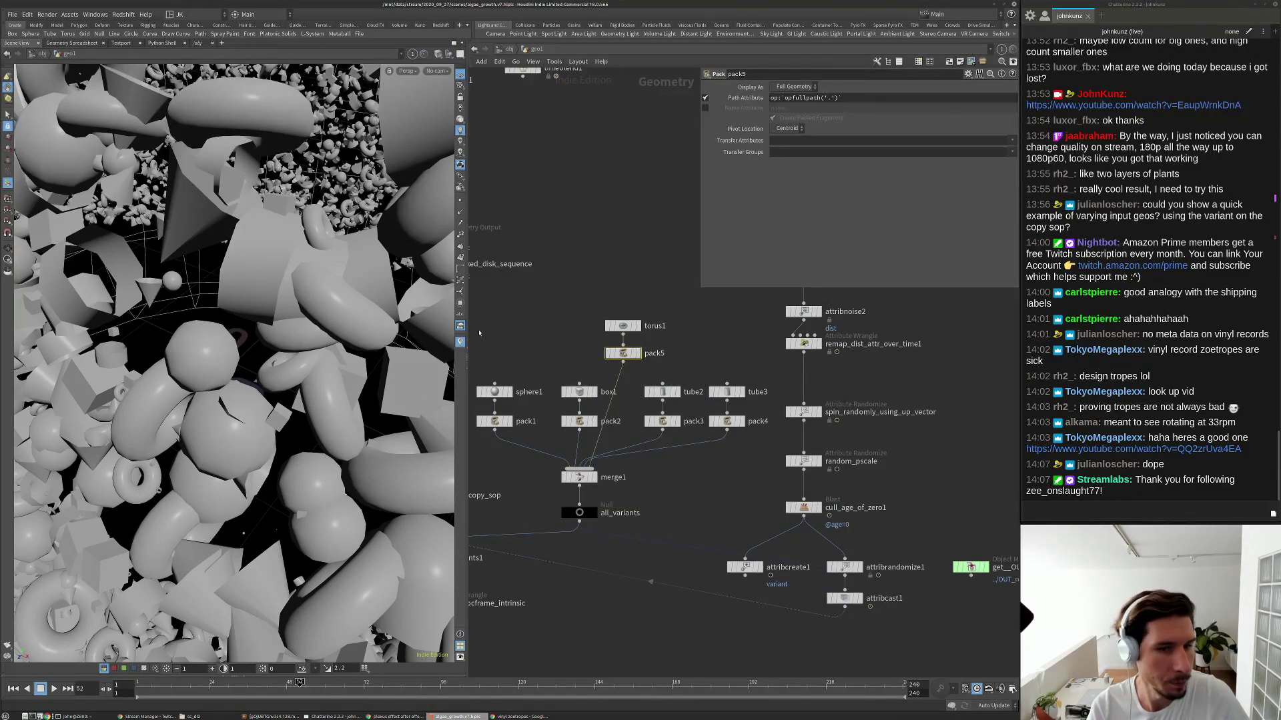
scroll(663, 390, down, 3)
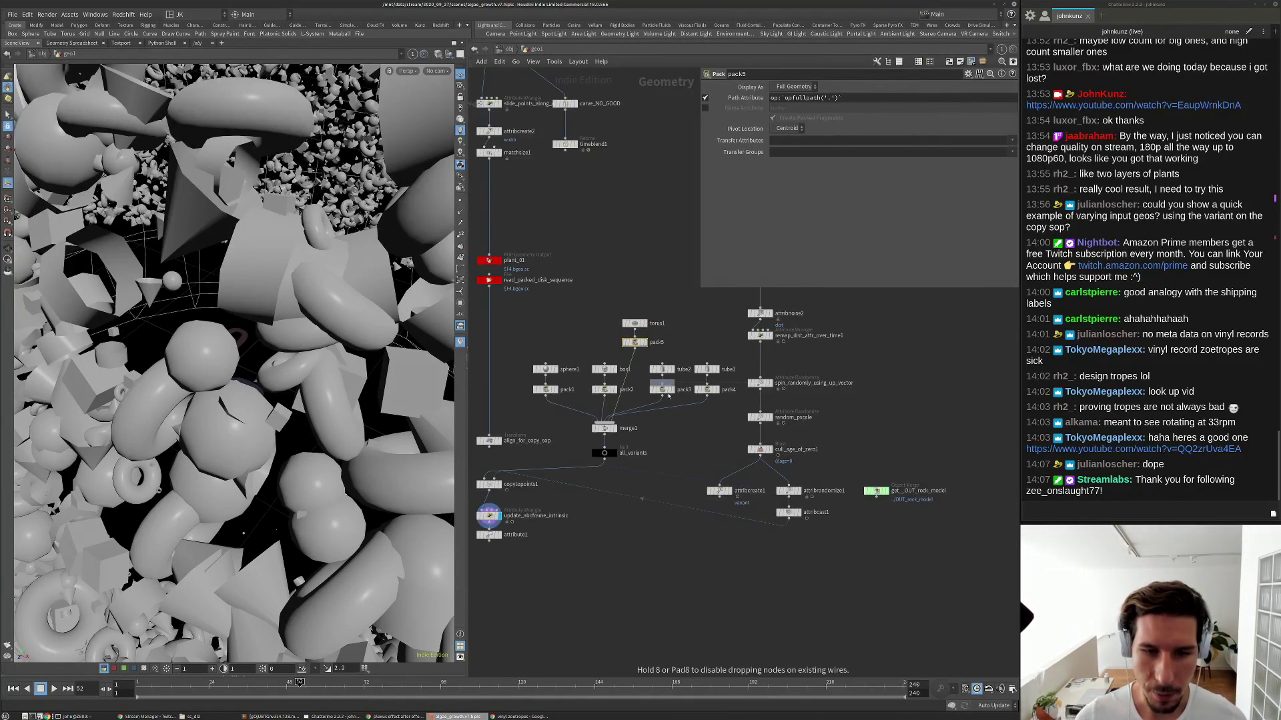
click(668, 417)
drag(668, 423, 615, 449)
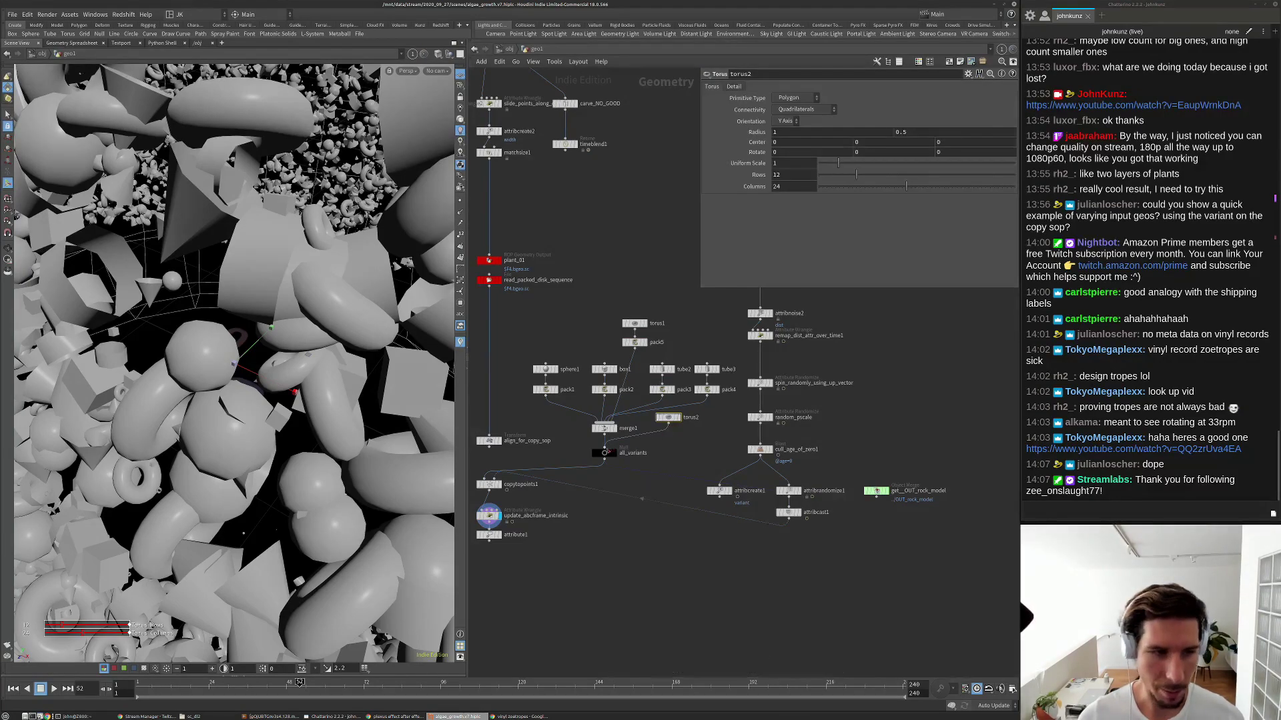
click(609, 452)
scroll(274, 258, up, 5)
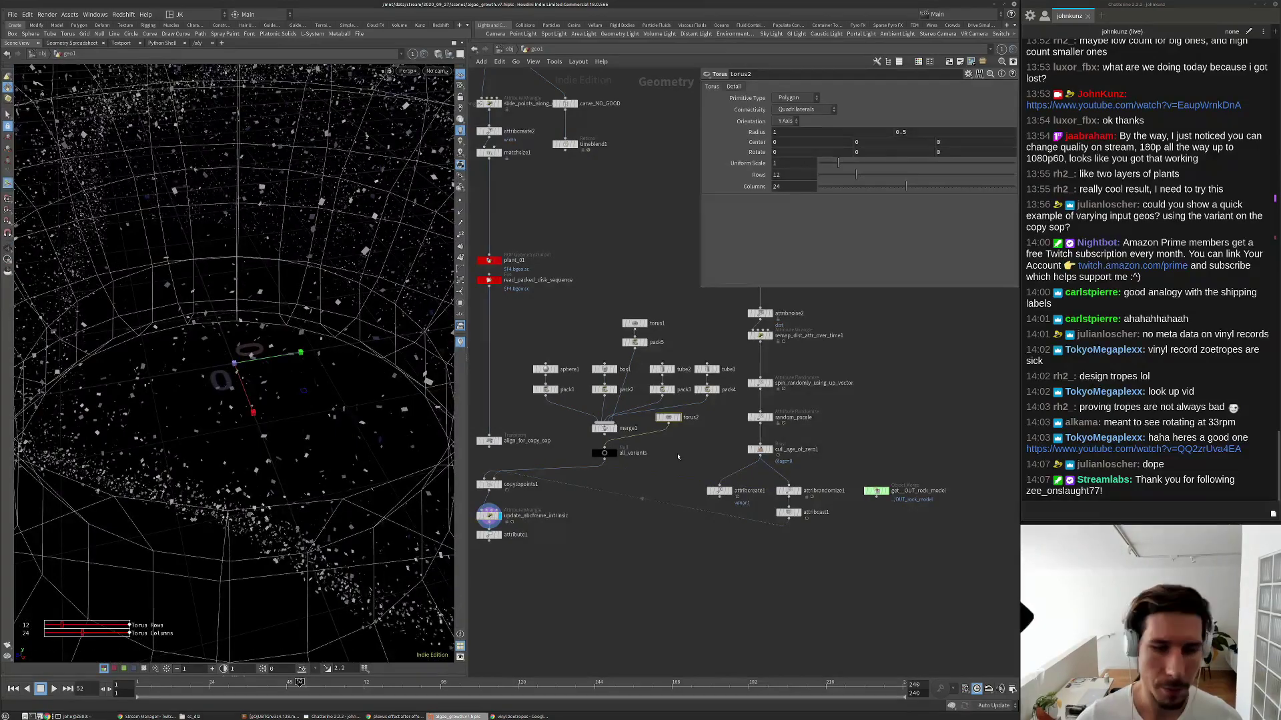
scroll(677, 457, up, 3)
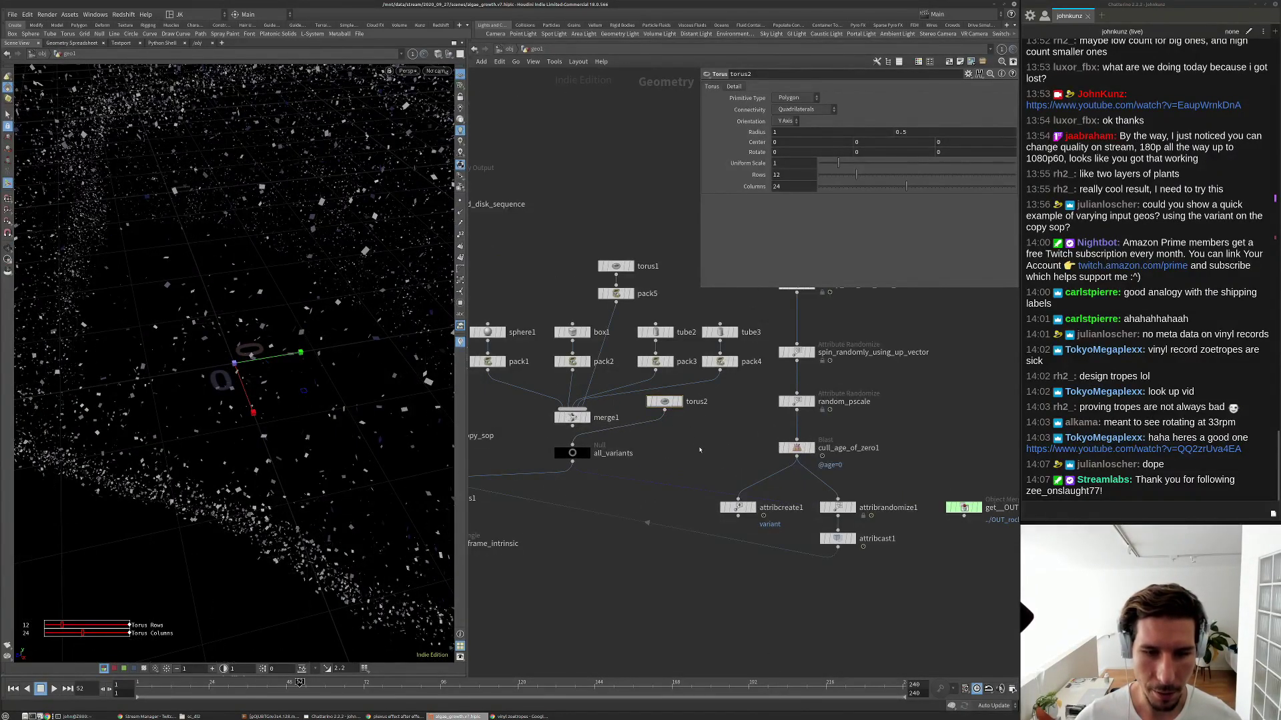
drag(264, 236, 280, 273)
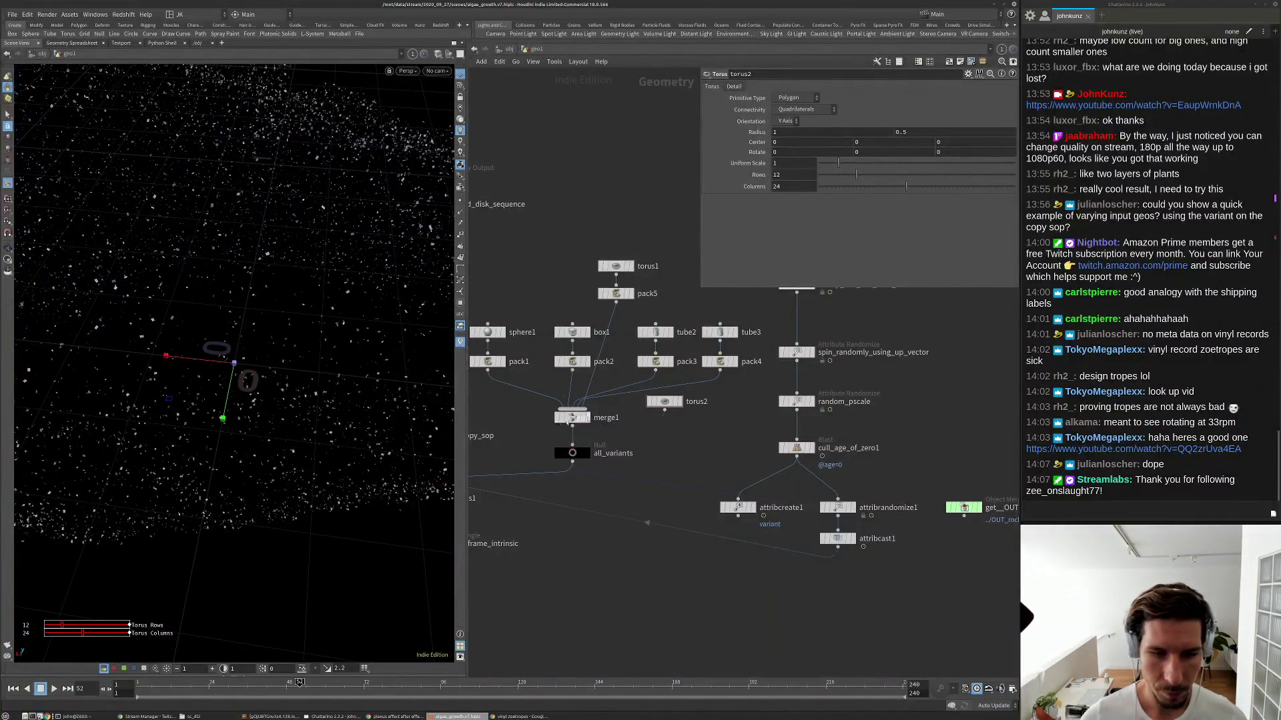
key(Delete)
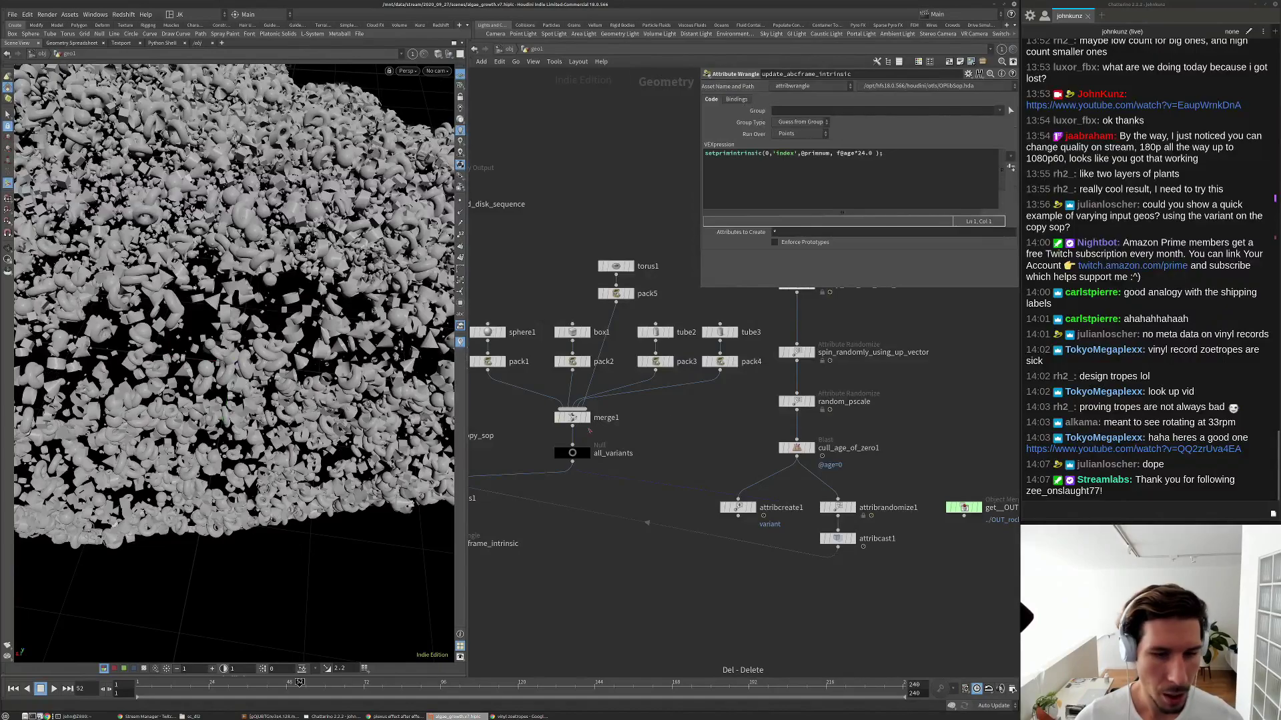
scroll(589, 431, down, 5)
middle_drag(548, 320, 640, 363)
scroll(750, 484, up, 2)
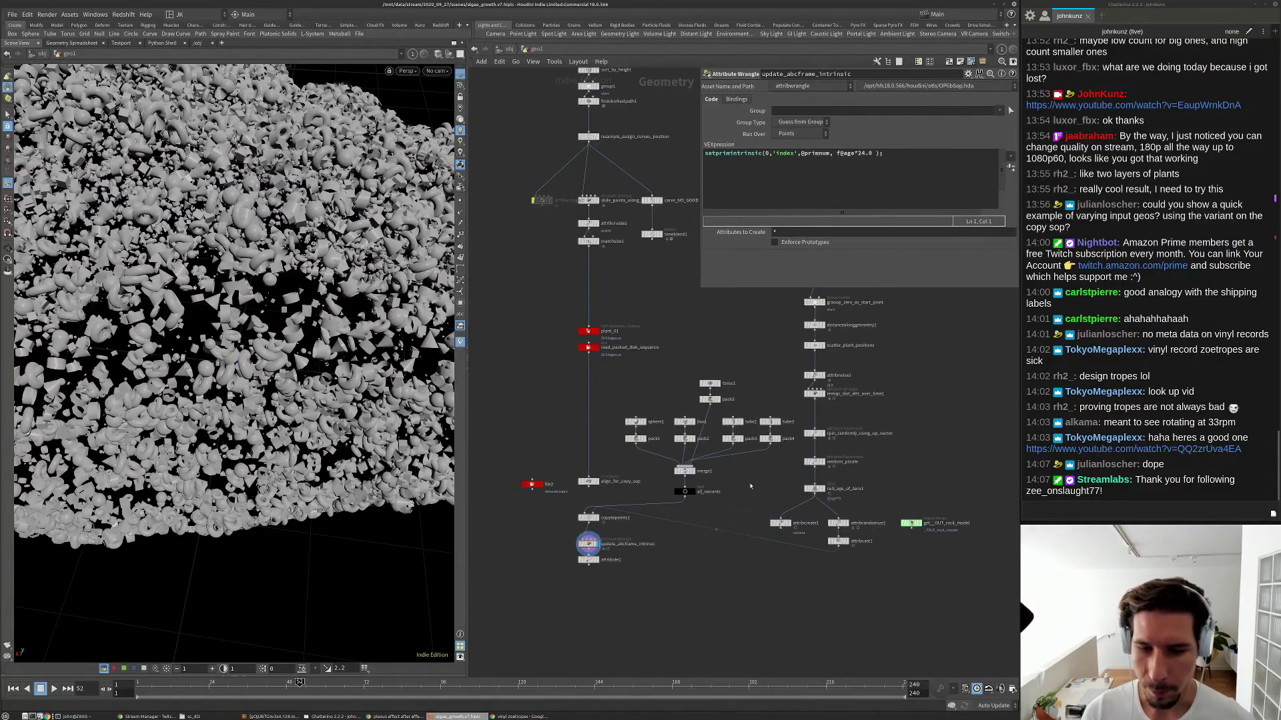
drag(771, 499, 625, 359)
scroll(687, 480, up, 3)
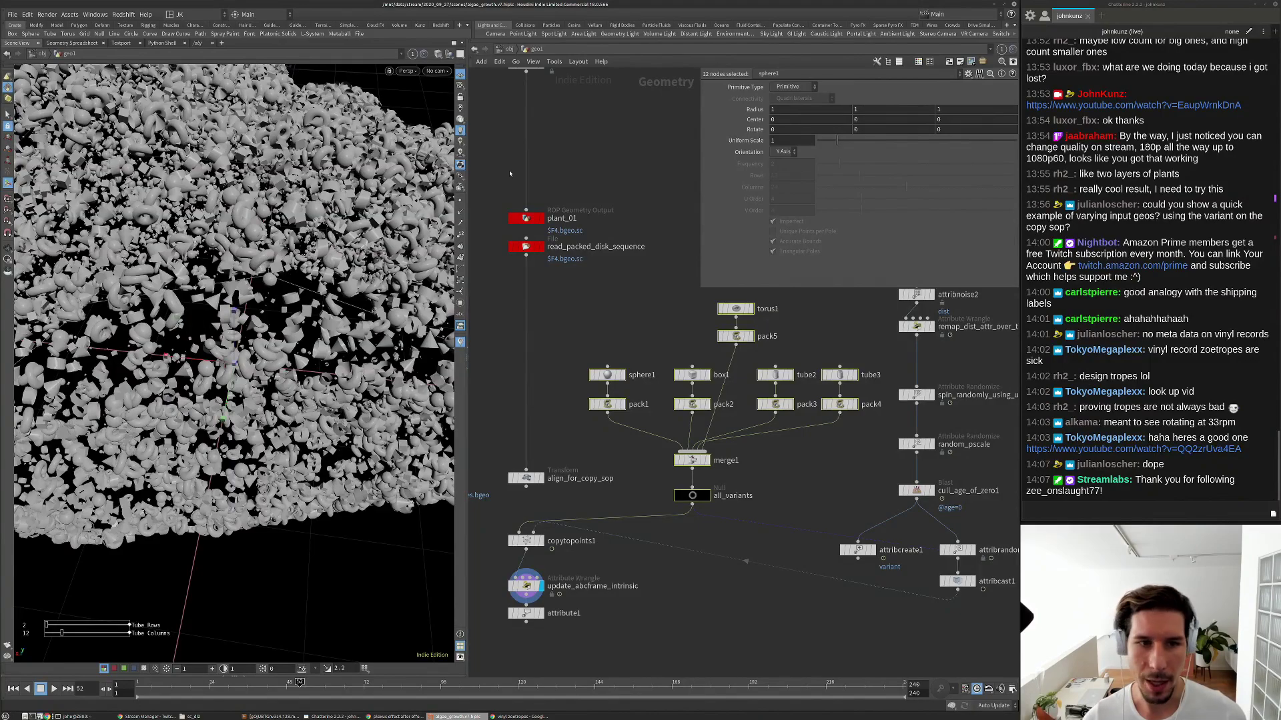
Display copytopoints1 and confirm it outputs 27,000 points and 27,000 packed primitives with a variant attribute.
middle_drag(509, 174, 543, 358)
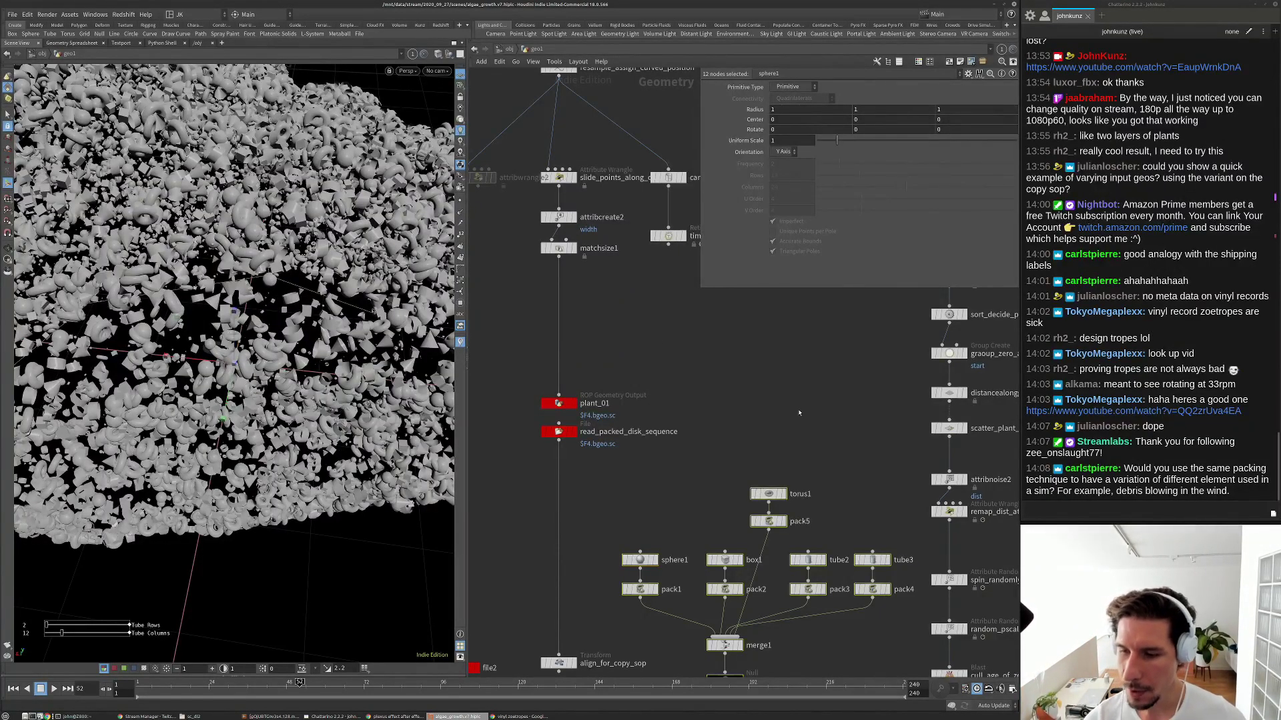
scroll(800, 413, down, 5)
scroll(754, 534, up, 5)
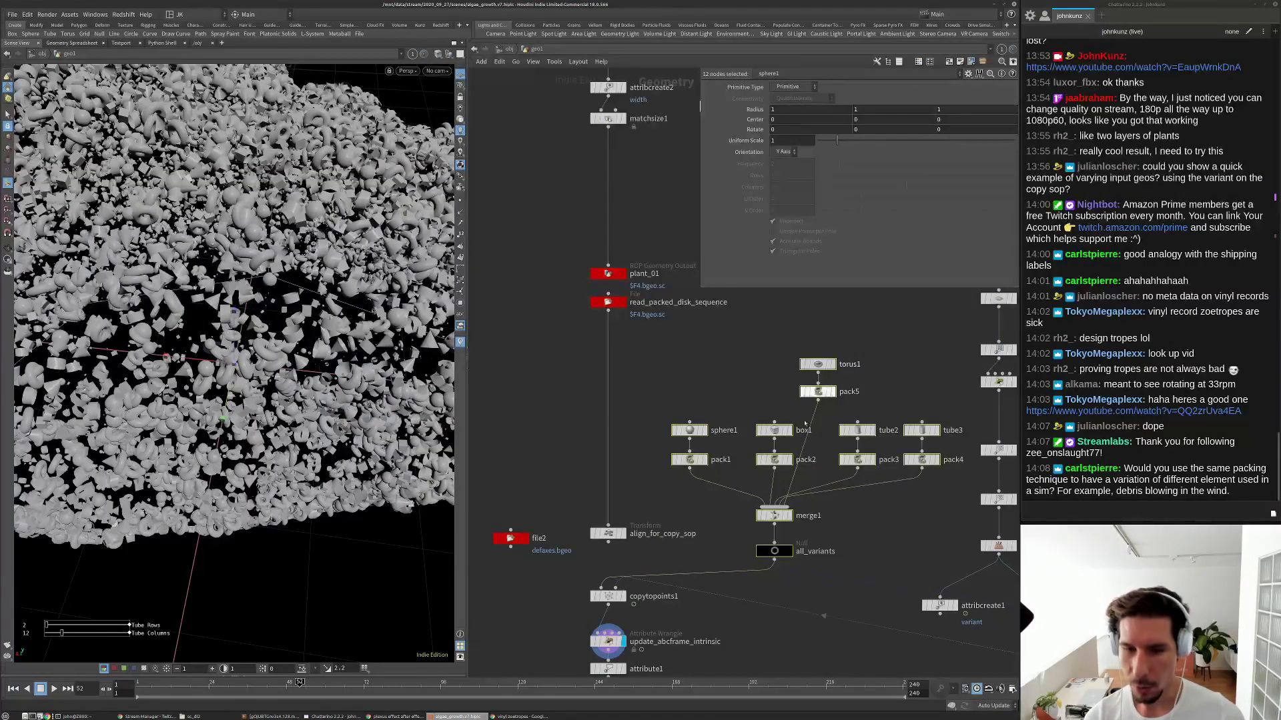
middle_drag(779, 548, 756, 385)
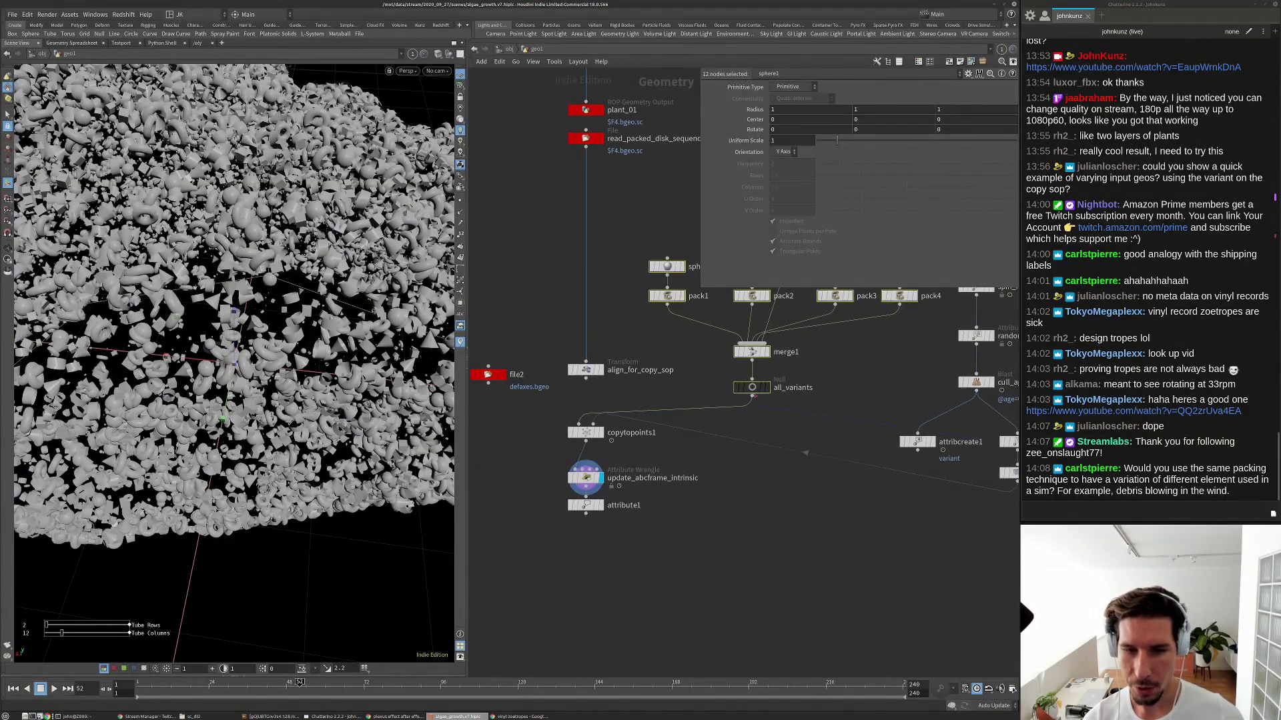
middle_drag(772, 495, 715, 455)
scroll(711, 453, down, 1)
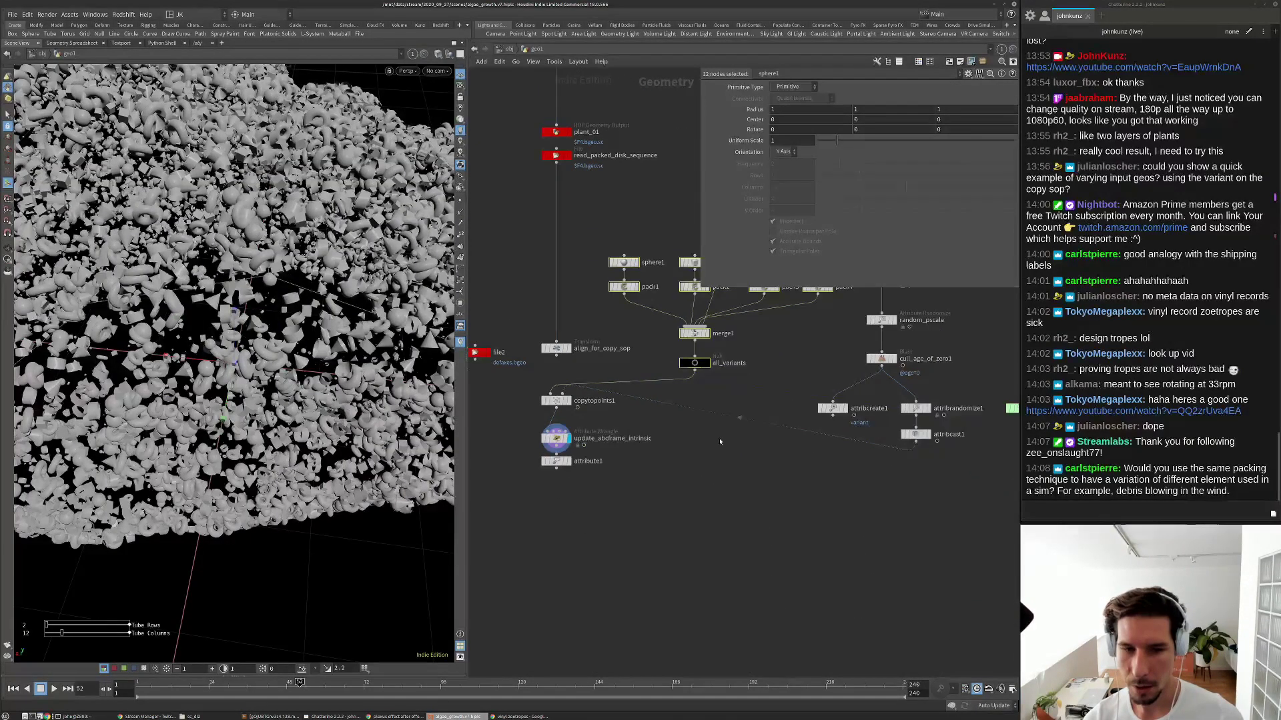
click(707, 475)
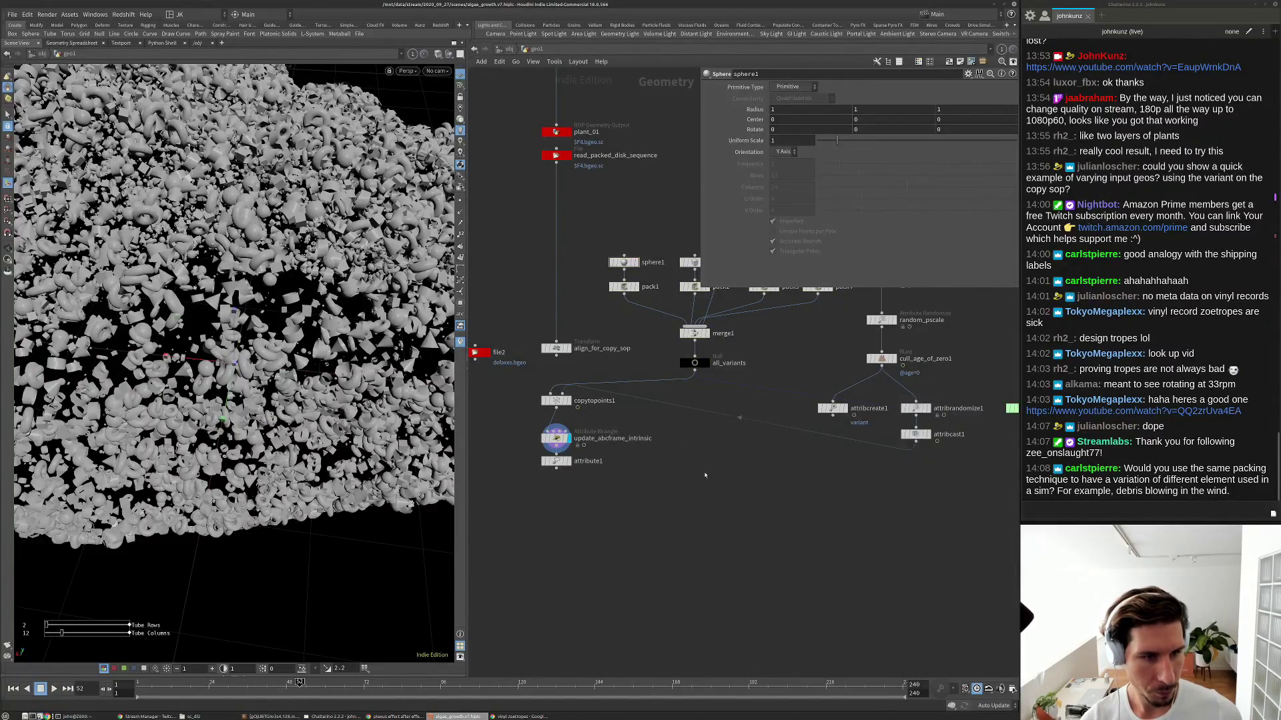
click(567, 400)
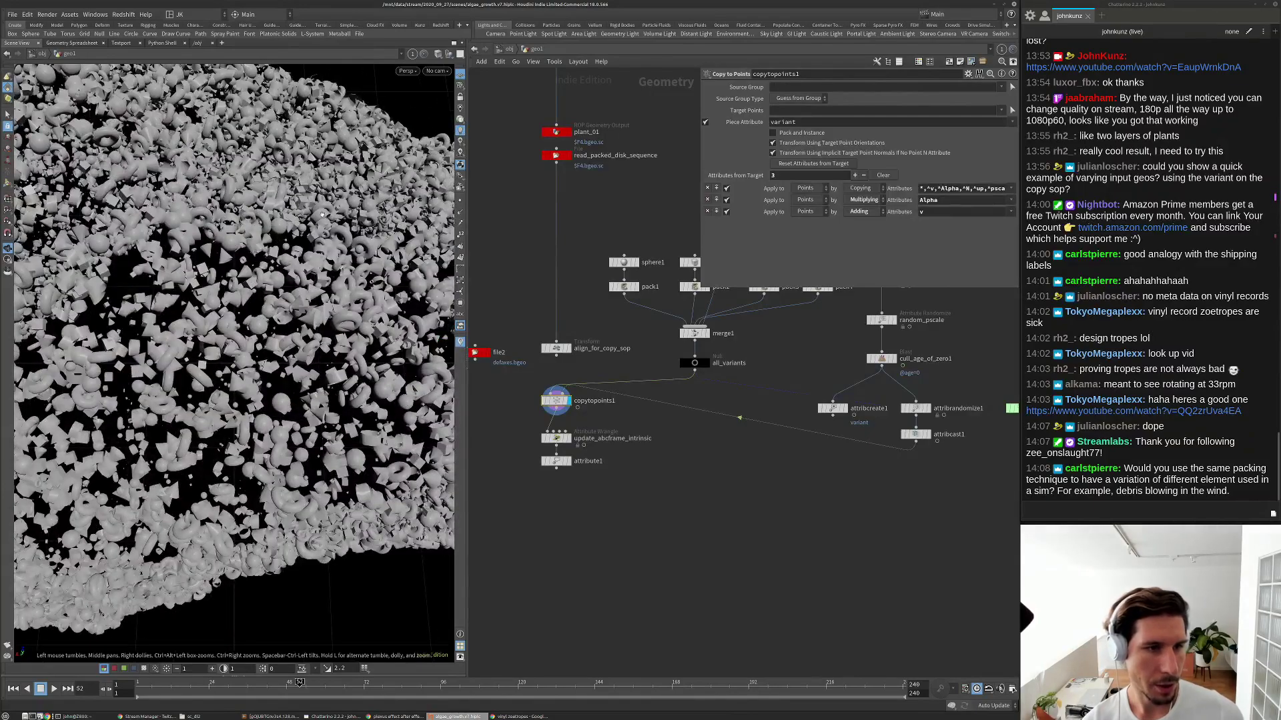
scroll(554, 402, up, 3)
middle_click(555, 403)
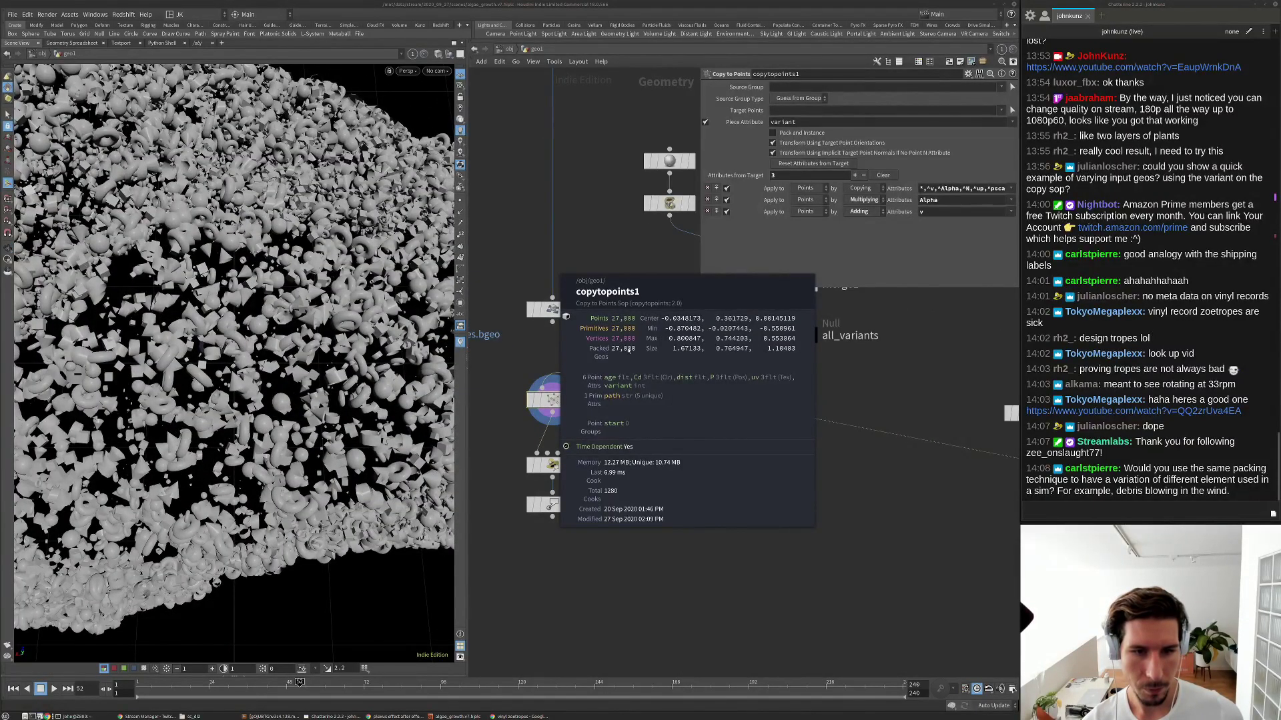
Add an Assemble node below copytopoints1 and check its geometry info.
key(Tab)
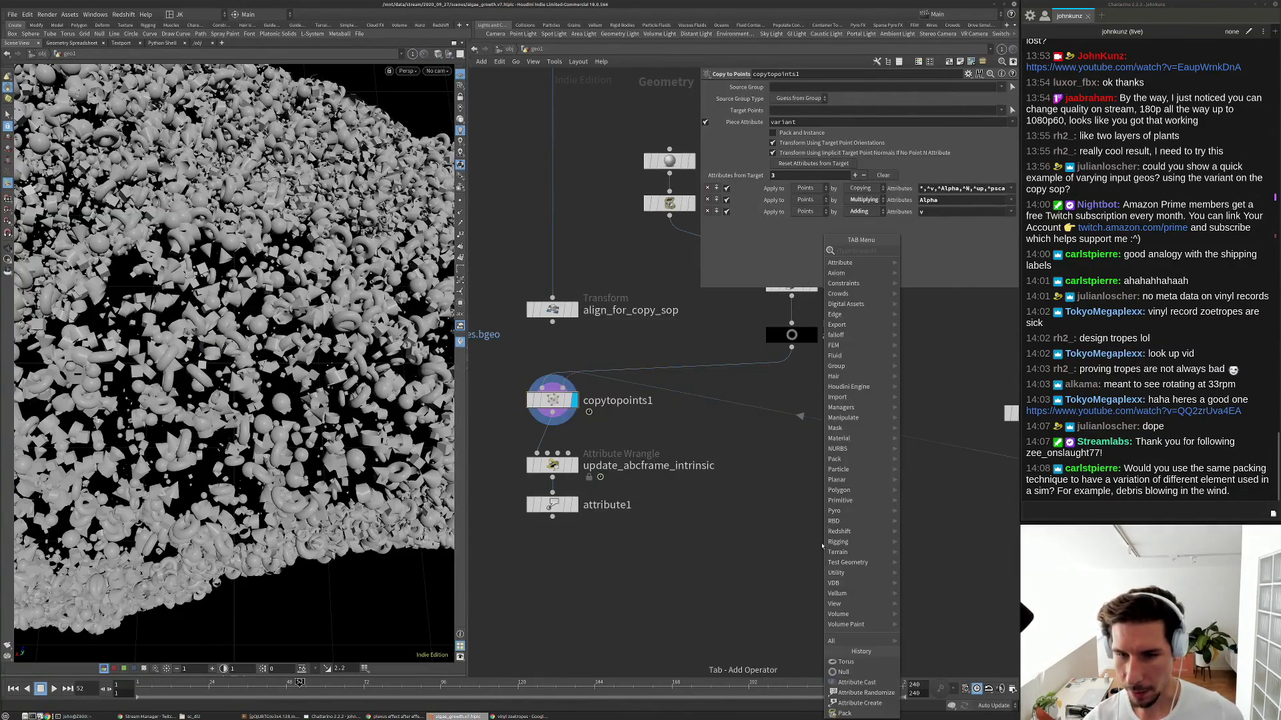
text(as)
key(Return)
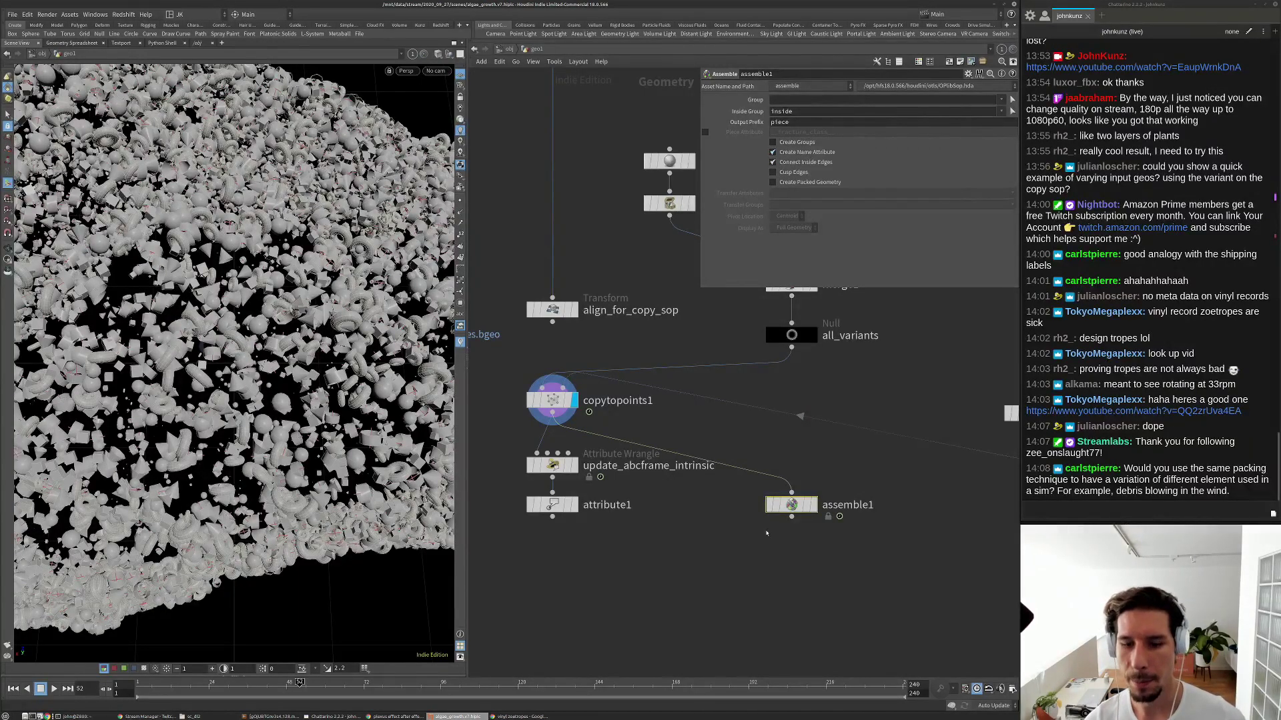
middle_click(798, 508)
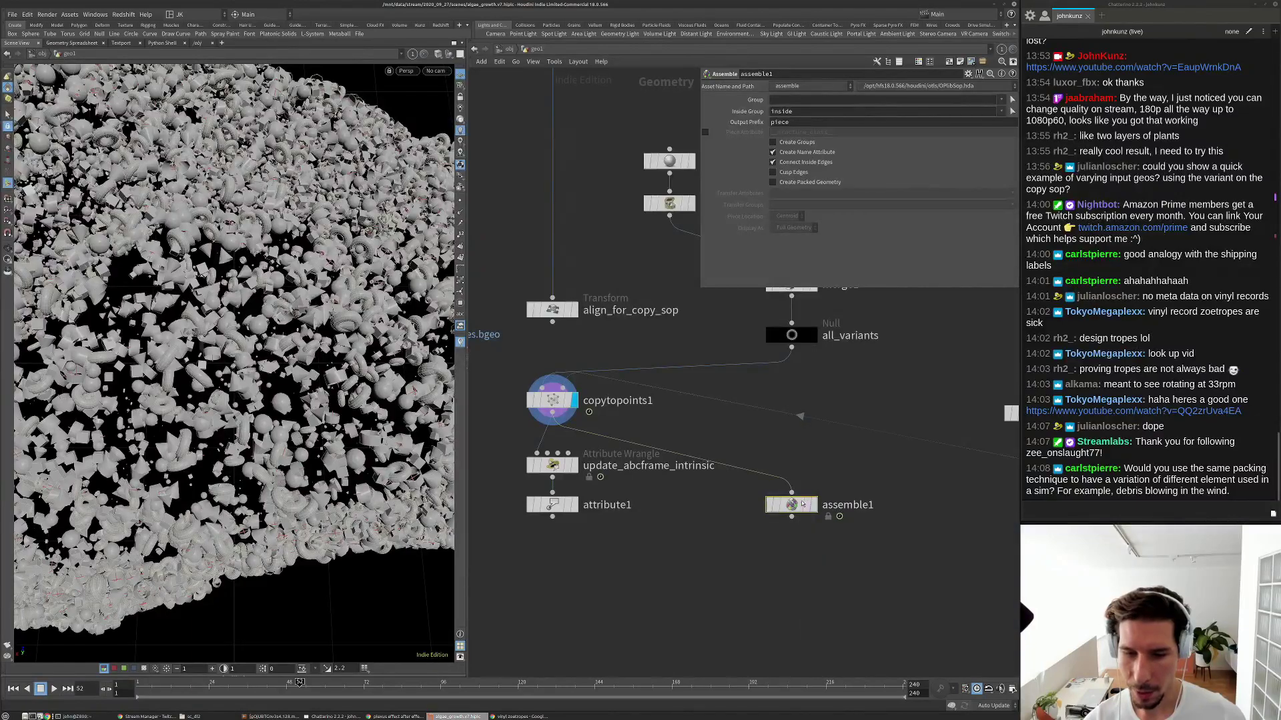
Verify the piece names such as piece100 in assemble1's Geometry Spreadsheet, then display assemble1.
right_click(792, 502)
click(818, 576)
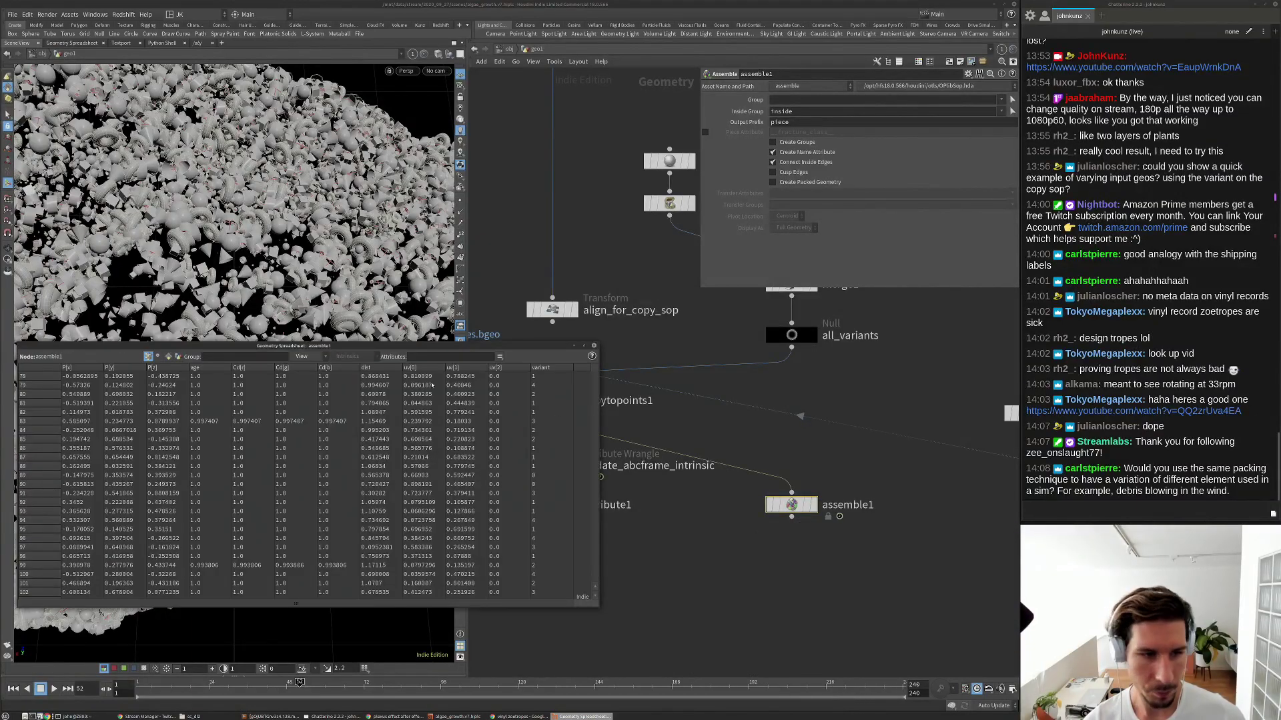
click(168, 357)
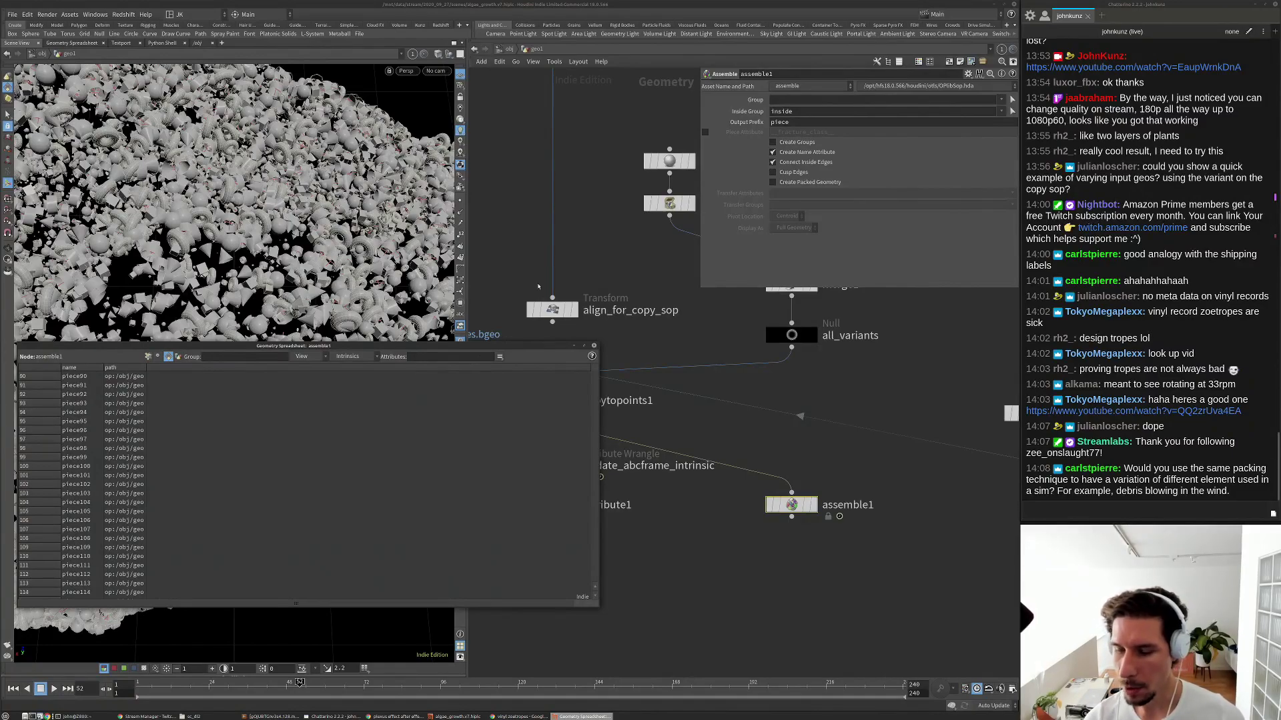
click(592, 346)
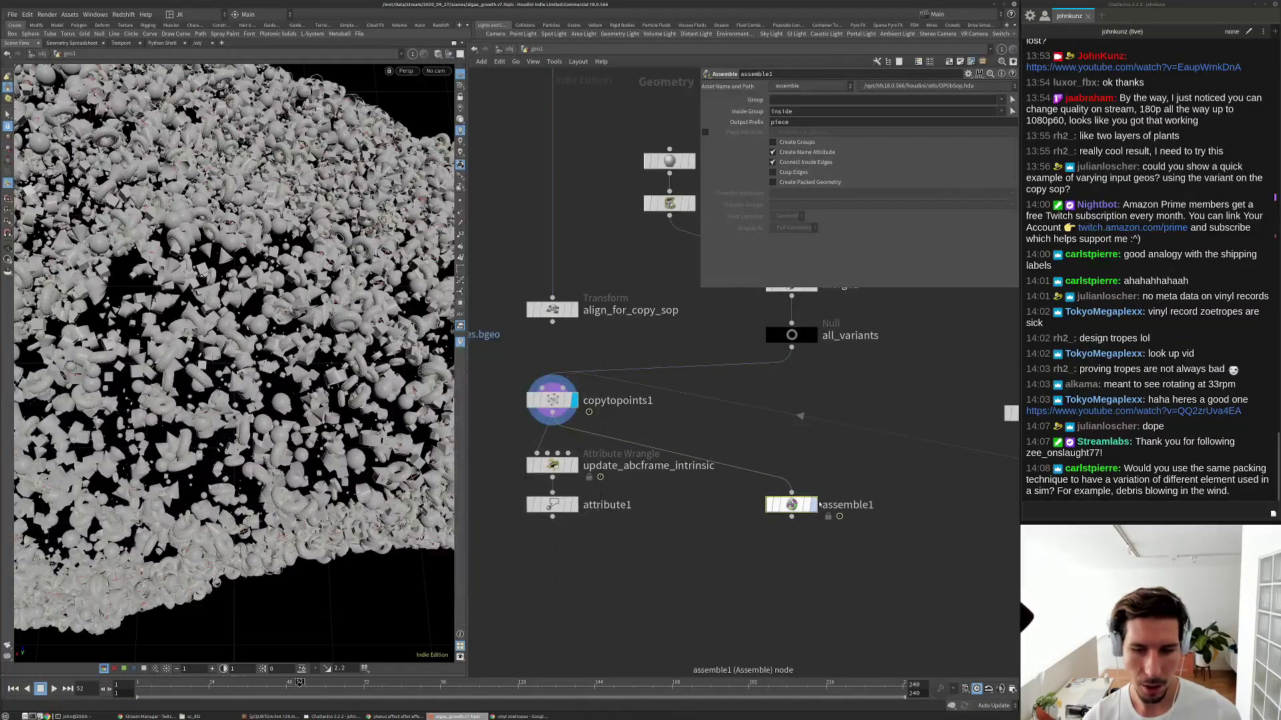
click(810, 504)
middle_drag(806, 314, 753, 252)
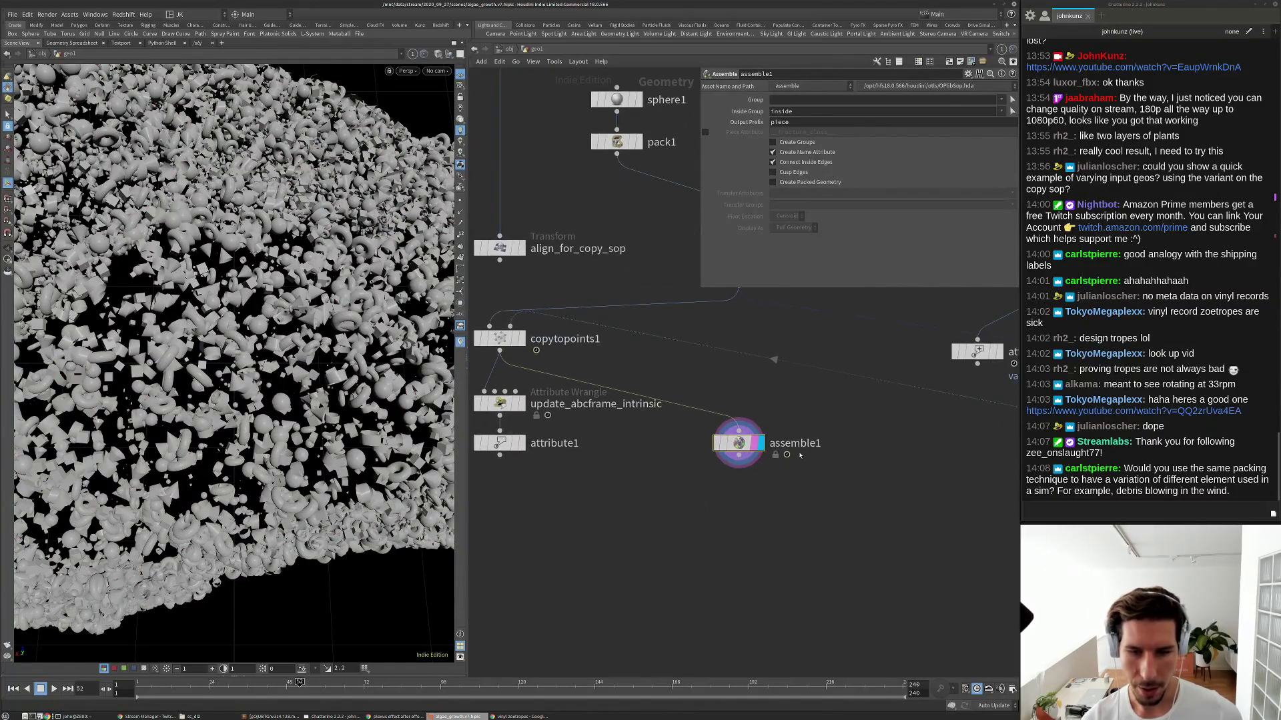
key(Tab)
text(pac)
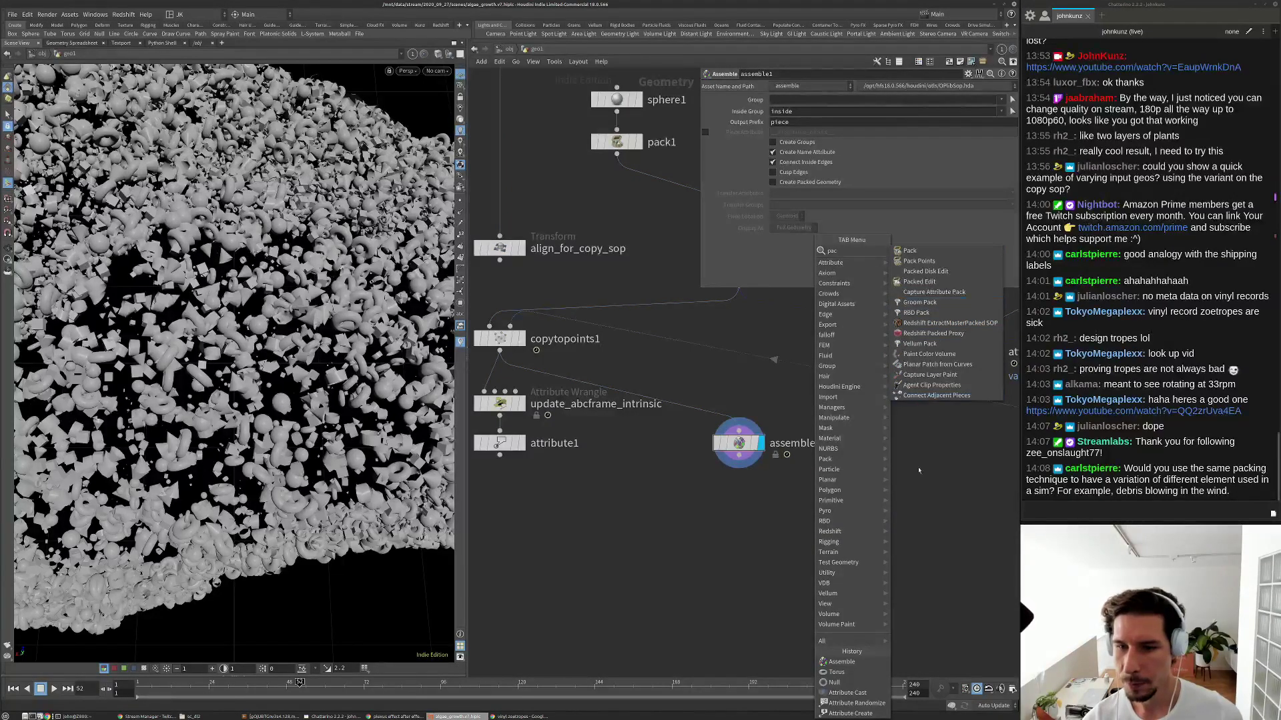
Add an RBD Bullet Solver below assemble1 and wire assemble1 into it.
key(Escape)
key(Tab)
key(Escape)
key(Tab)
text(bull)
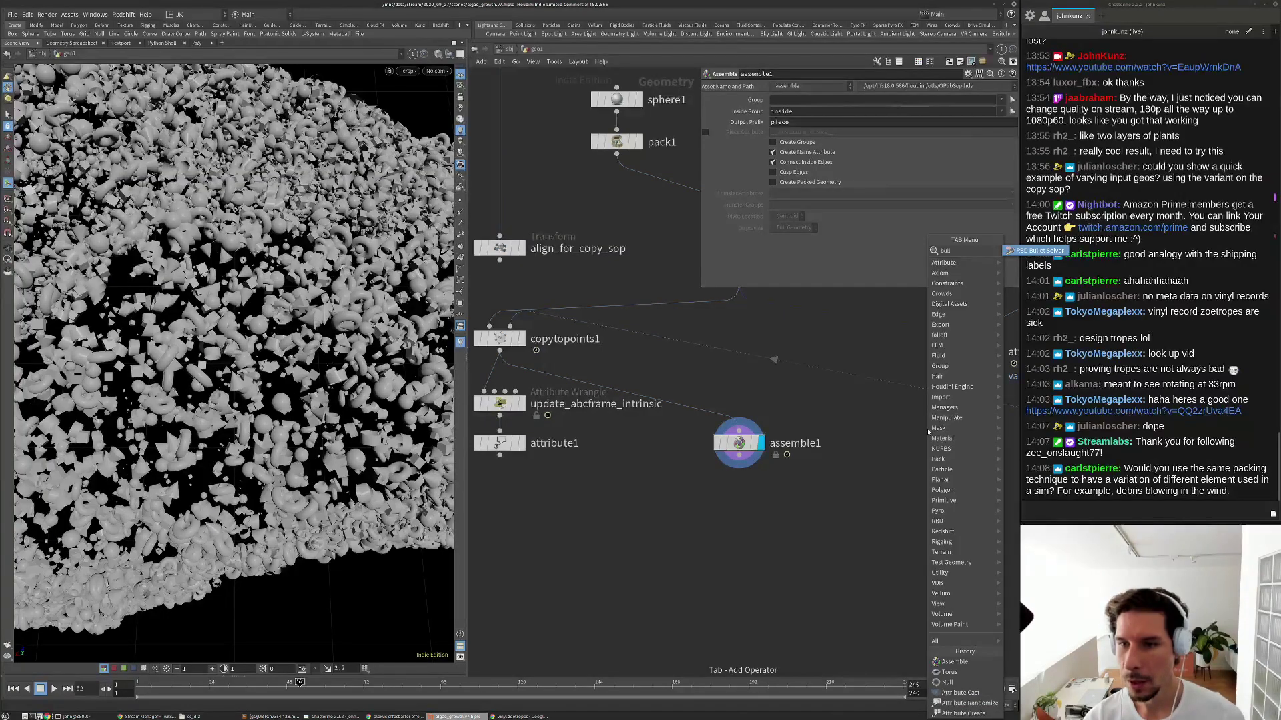
key(Return)
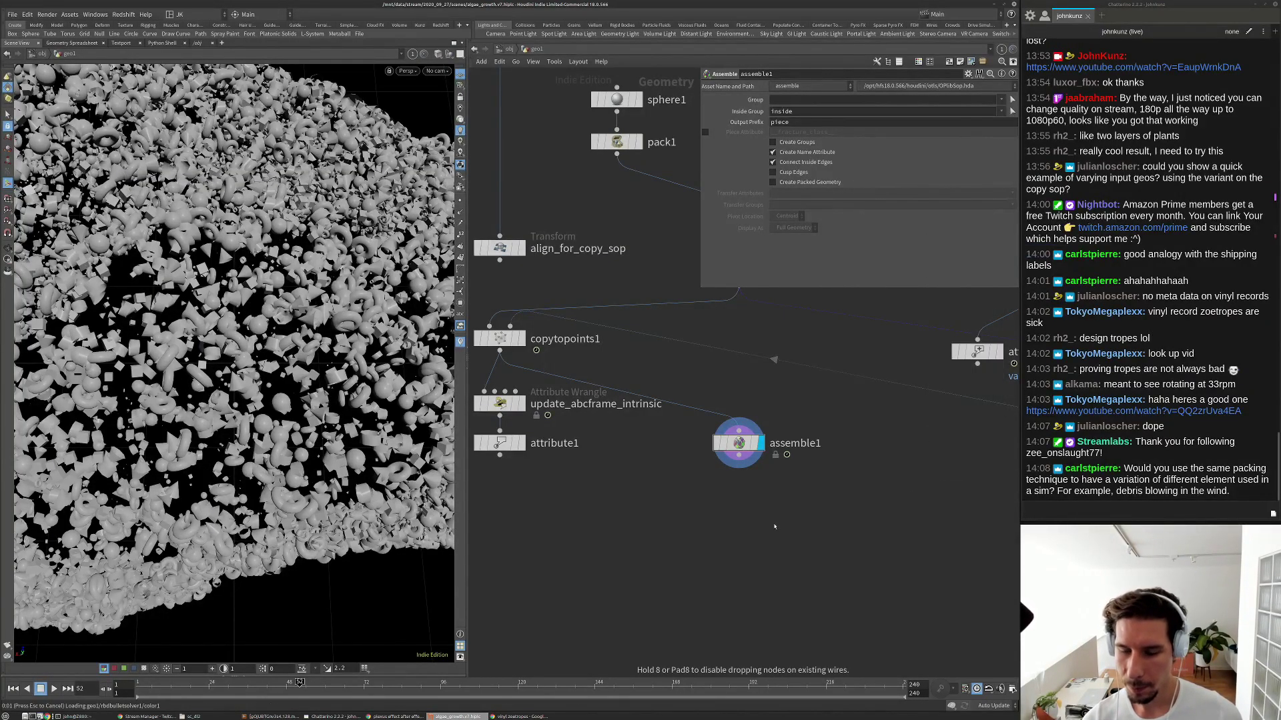
click(719, 526)
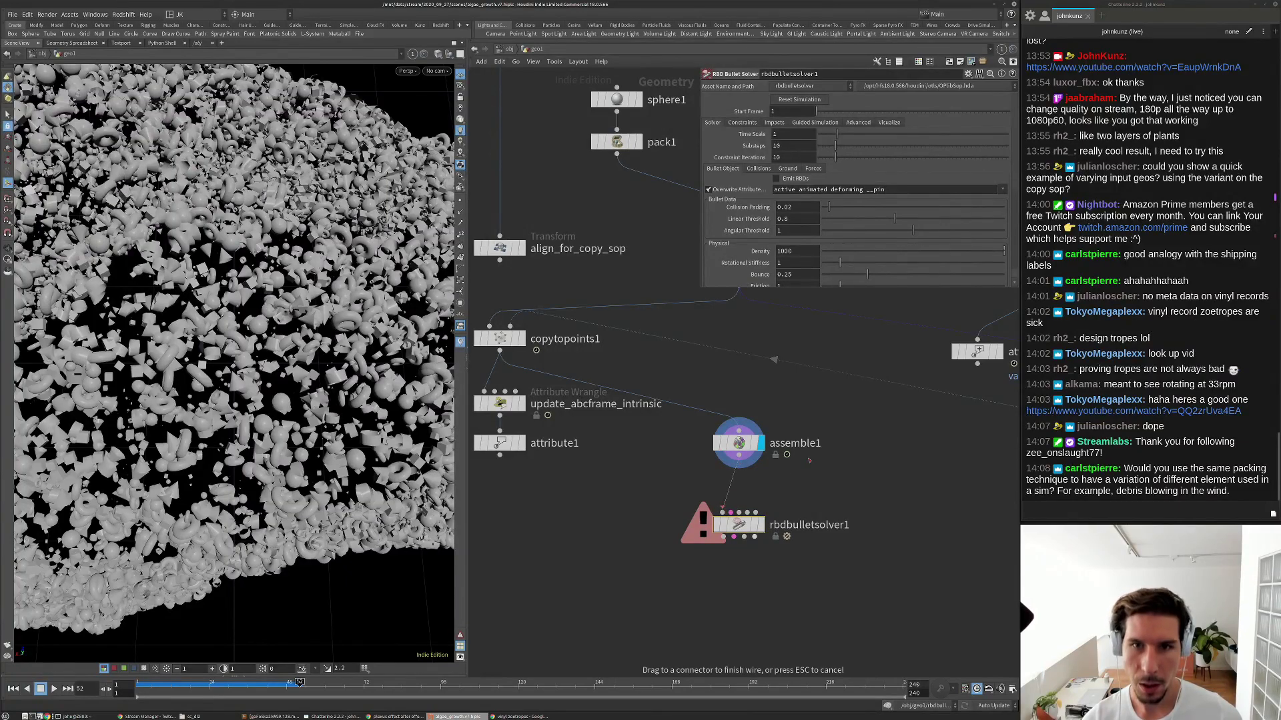
middle_drag(809, 461, 792, 425)
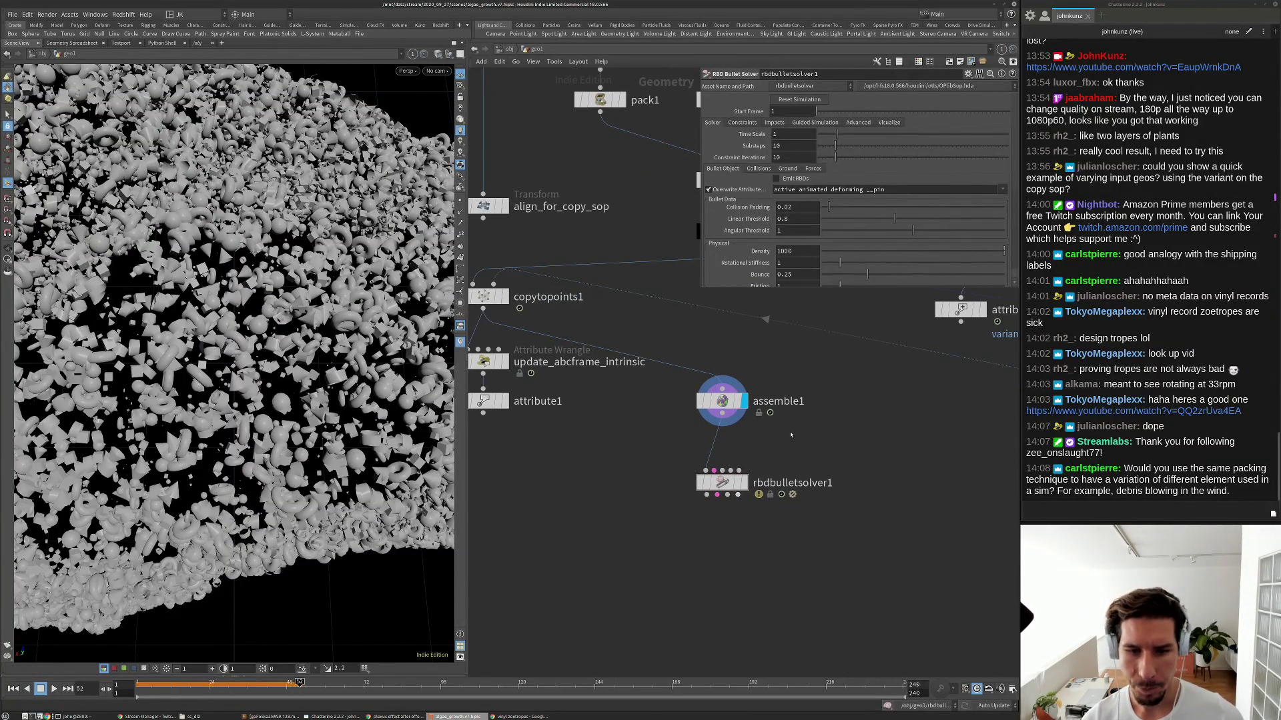
Insert an Attribute Randomize node on the wire between assemble1 and the solver.
key(Tab)
text(ra)
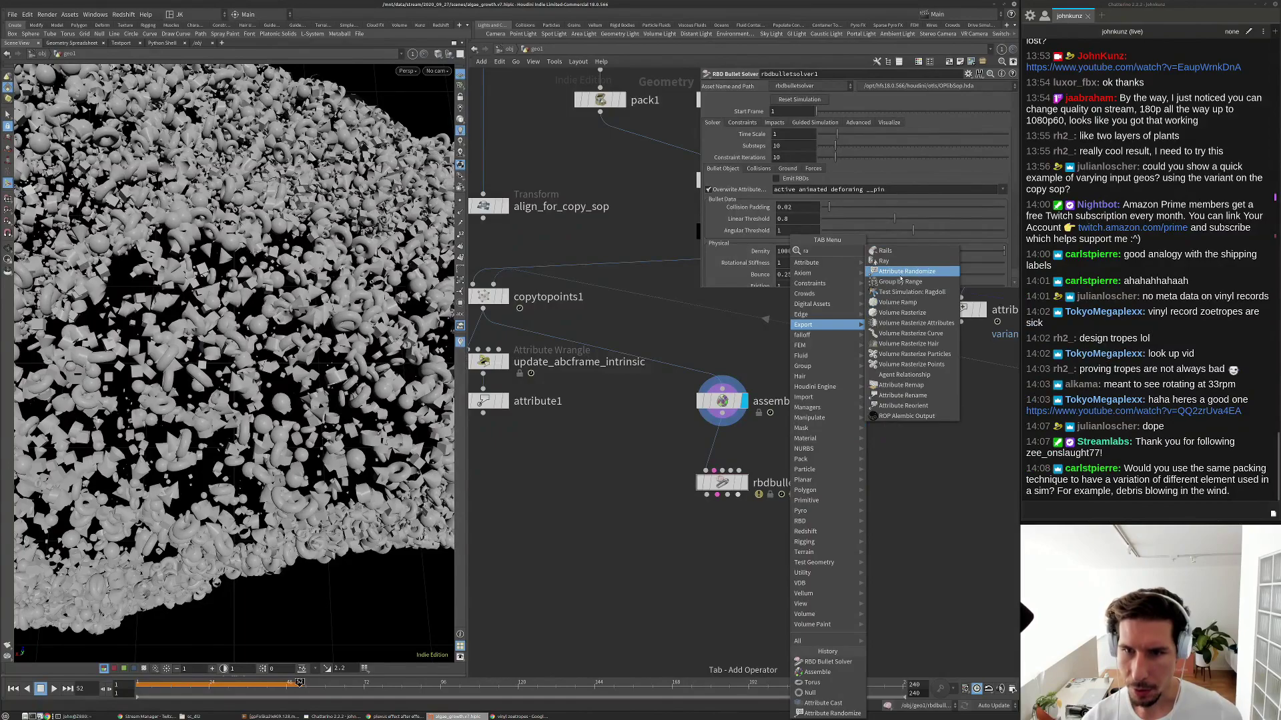
click(900, 272)
click(727, 432)
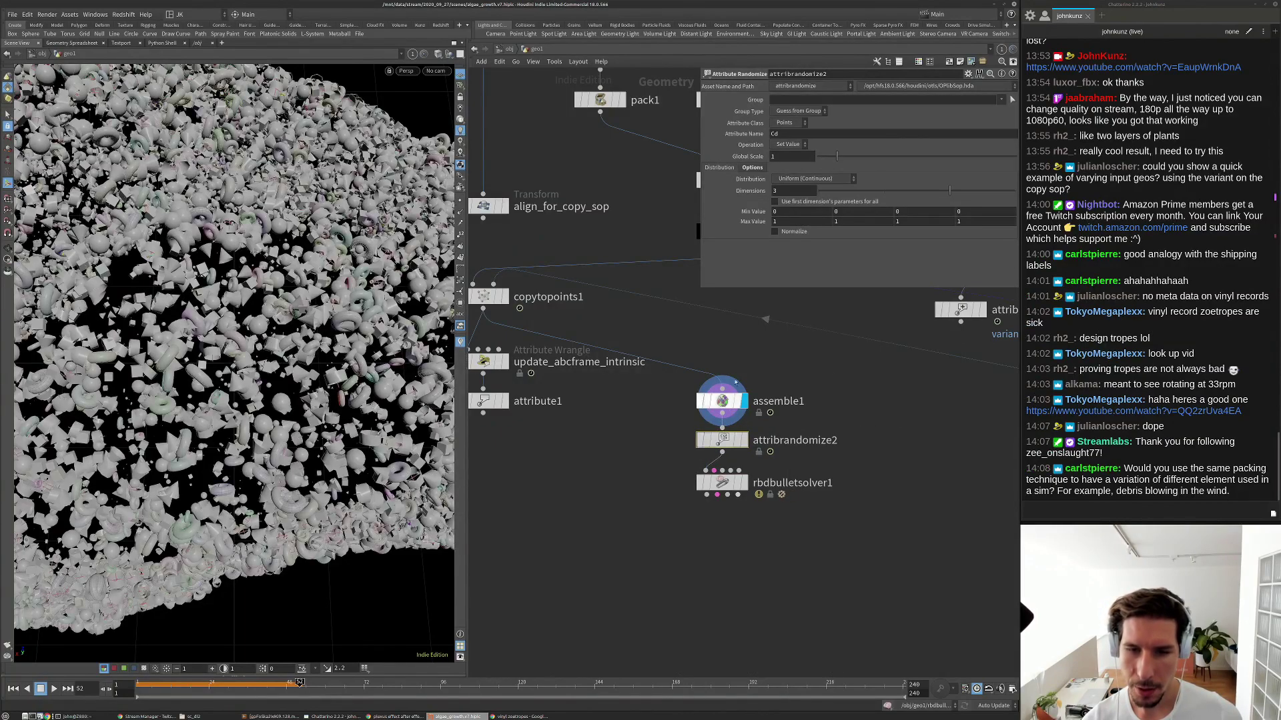
Set attribrandomize2's Attribute Name to v with the Direction or Orientation distribution.
double_click(787, 133)
text(v)
key(Return)
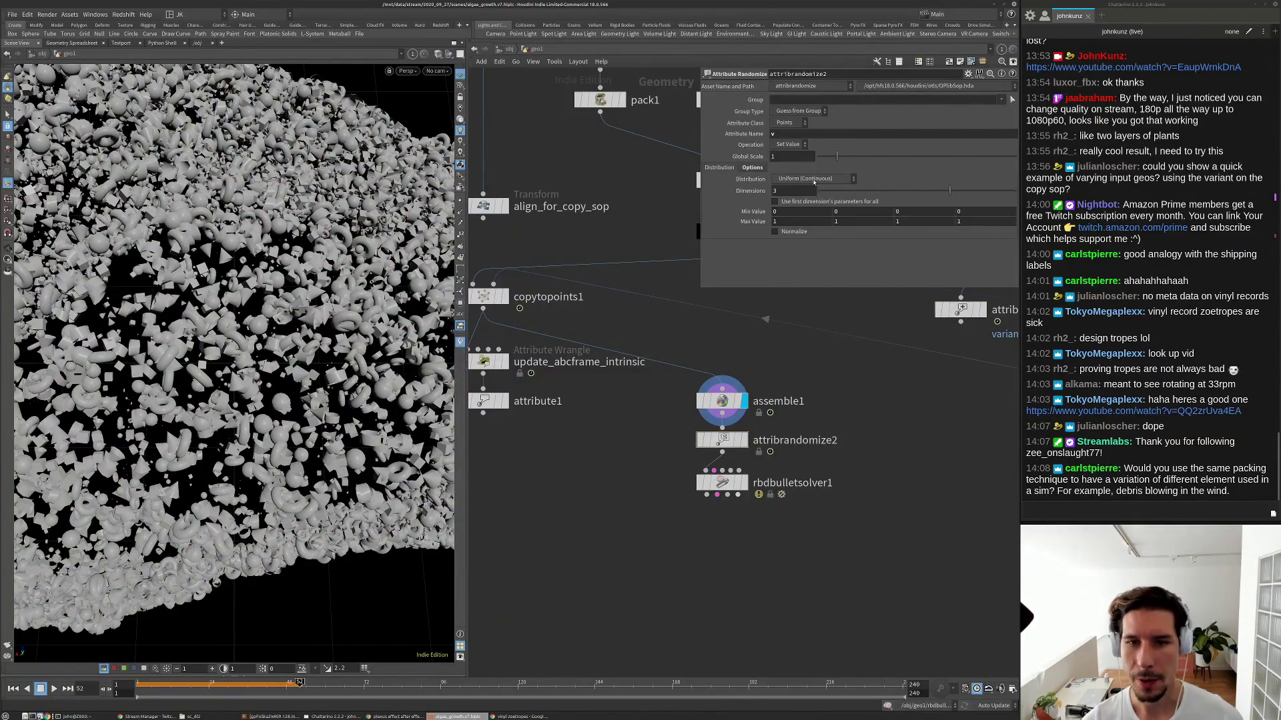
click(814, 180)
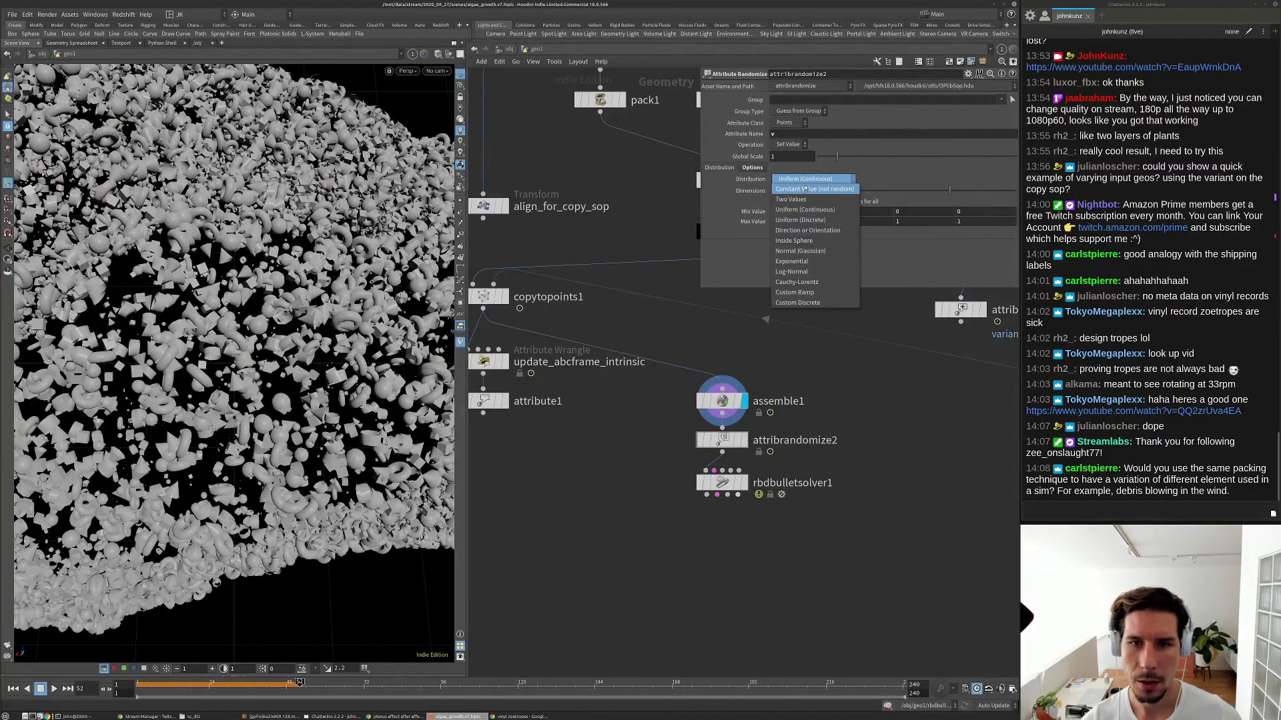
click(805, 179)
click(805, 180)
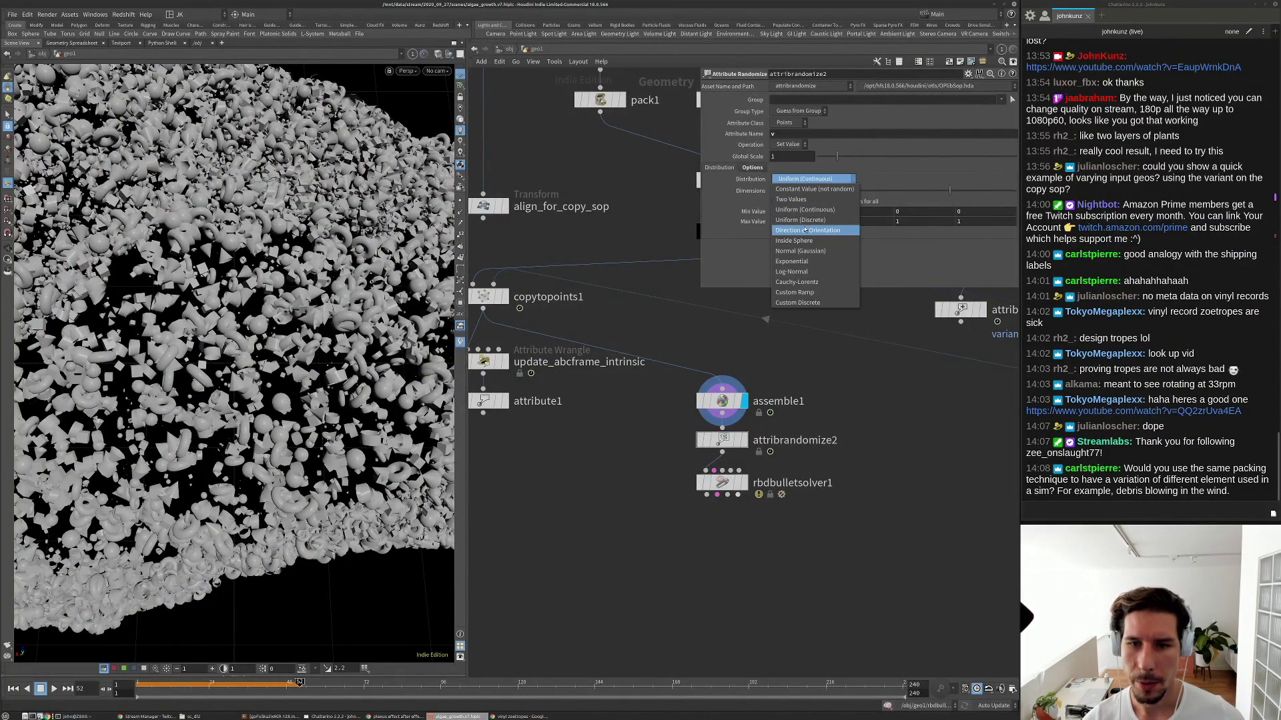
click(808, 230)
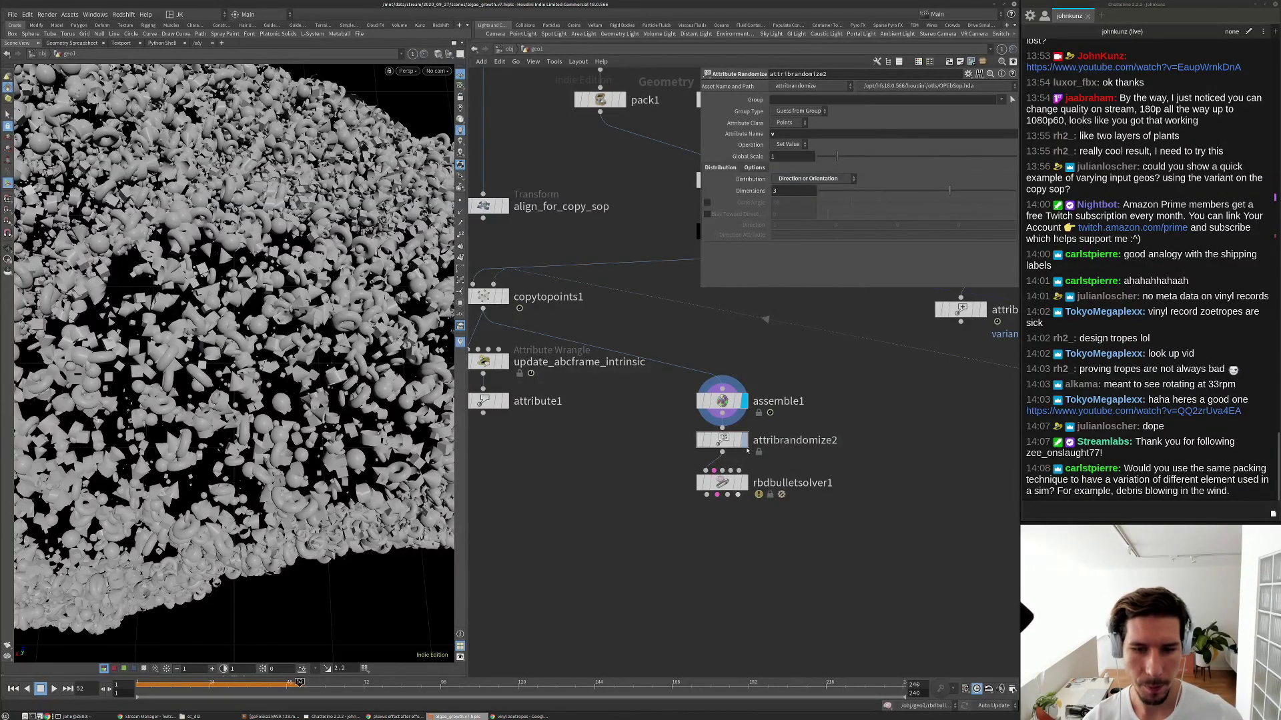
Display rbdbulletsolver1 and play the simulation, then rewind to frame 1.
click(745, 482)
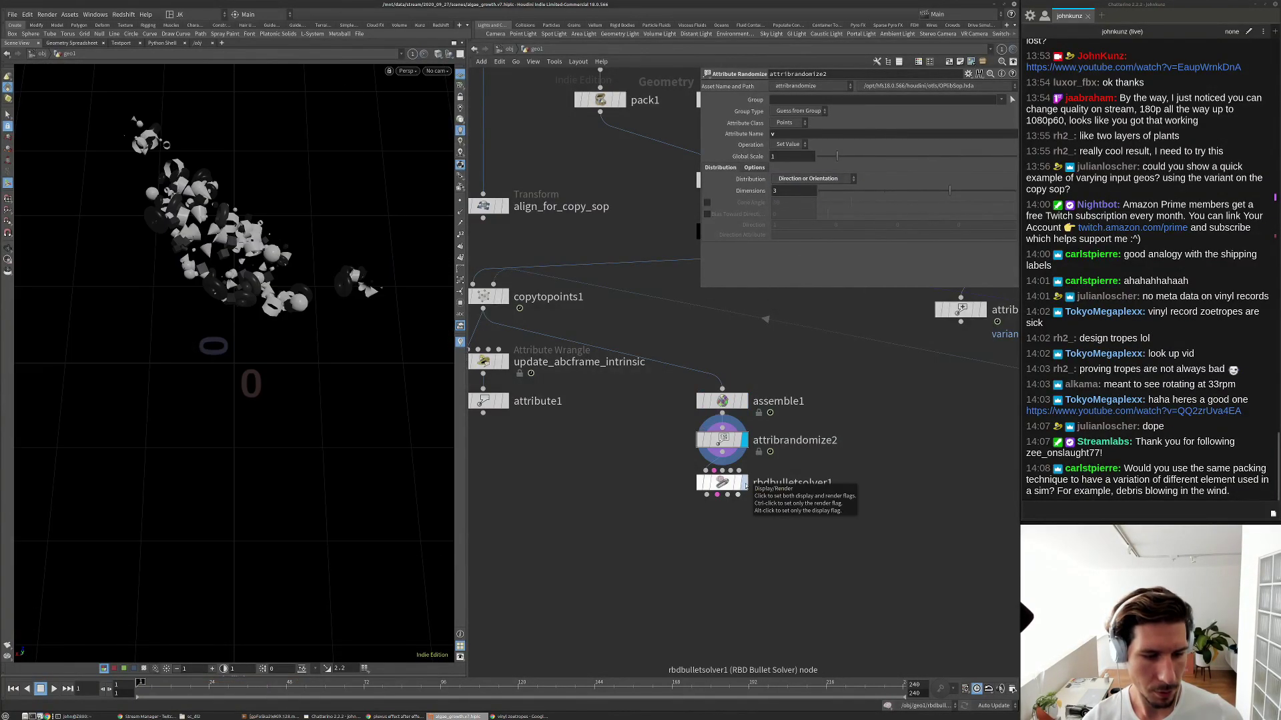
click(722, 483)
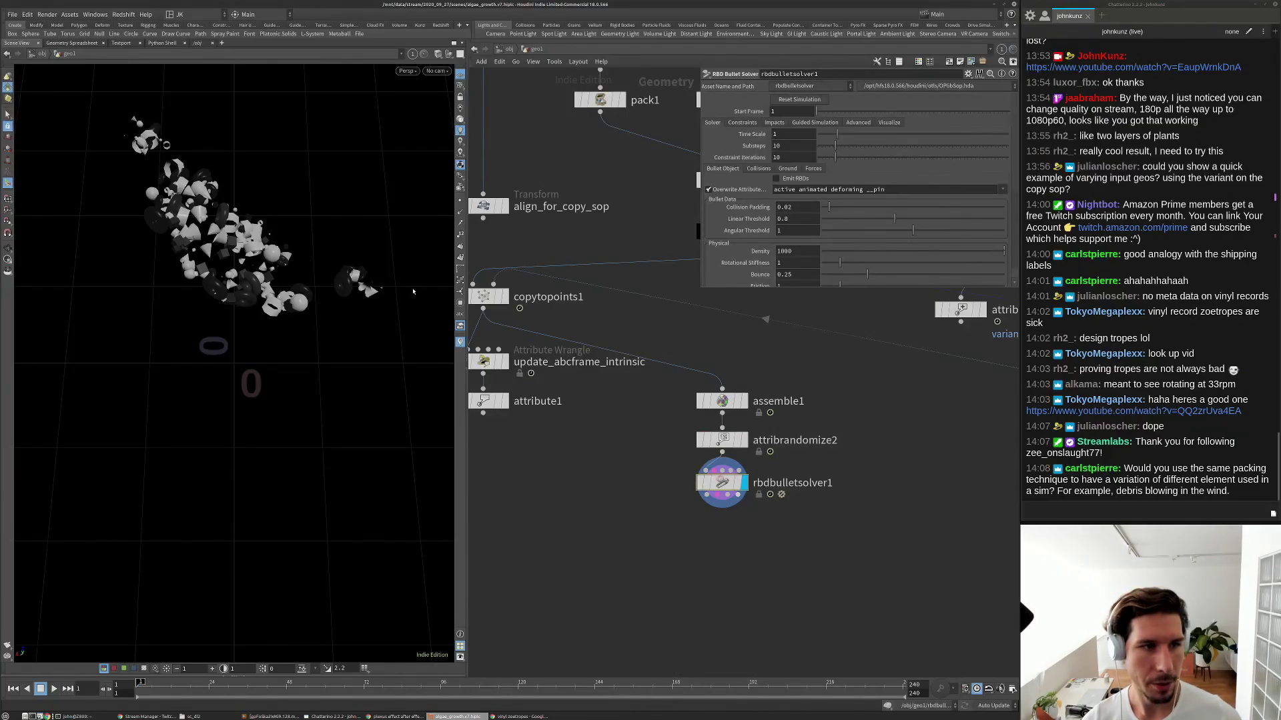
key(g)
drag(310, 363, 273, 310)
key(Up)
Set the solver's Add Ground Plane to Ground Plane and replay so pieces land on the floor.
key(Up)
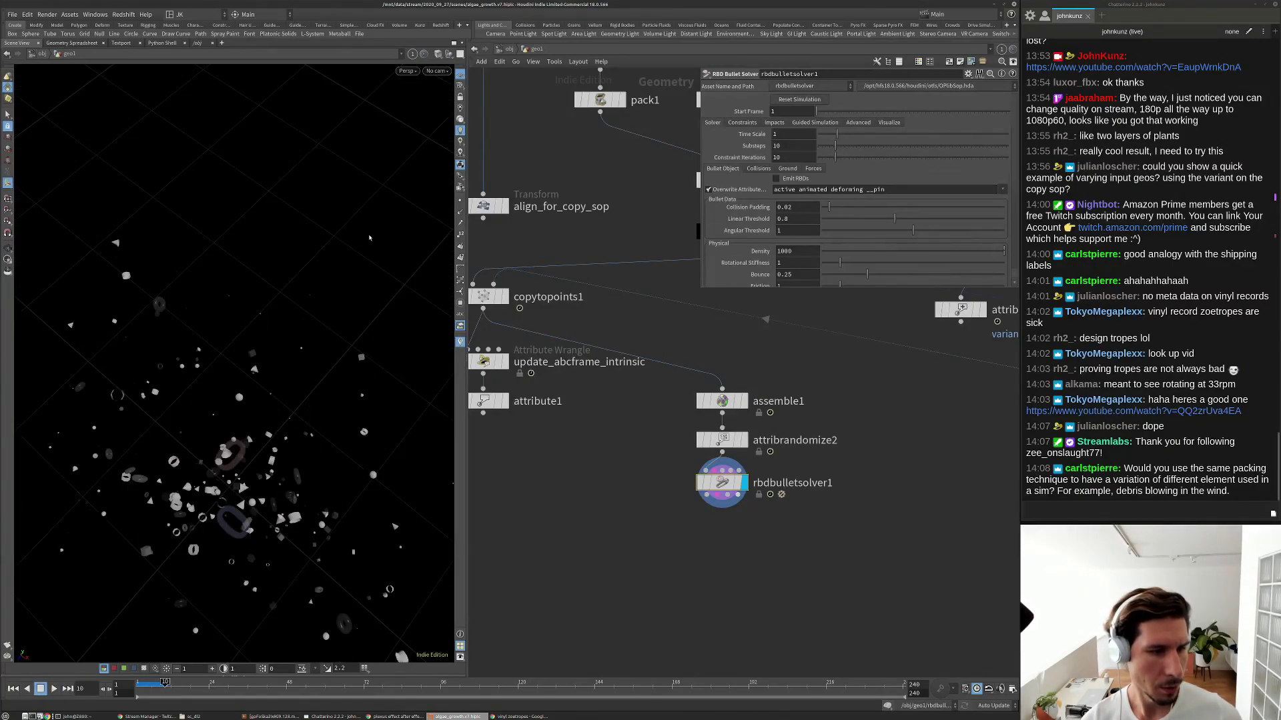
key(ctrl+Up)
click(794, 169)
click(794, 179)
click(792, 201)
alt+drag(247, 407, 230, 333)
alt+right_drag(230, 333, 158, 391)
alt+drag(157, 392, 211, 368)
middle_click(722, 486)
key(Up)
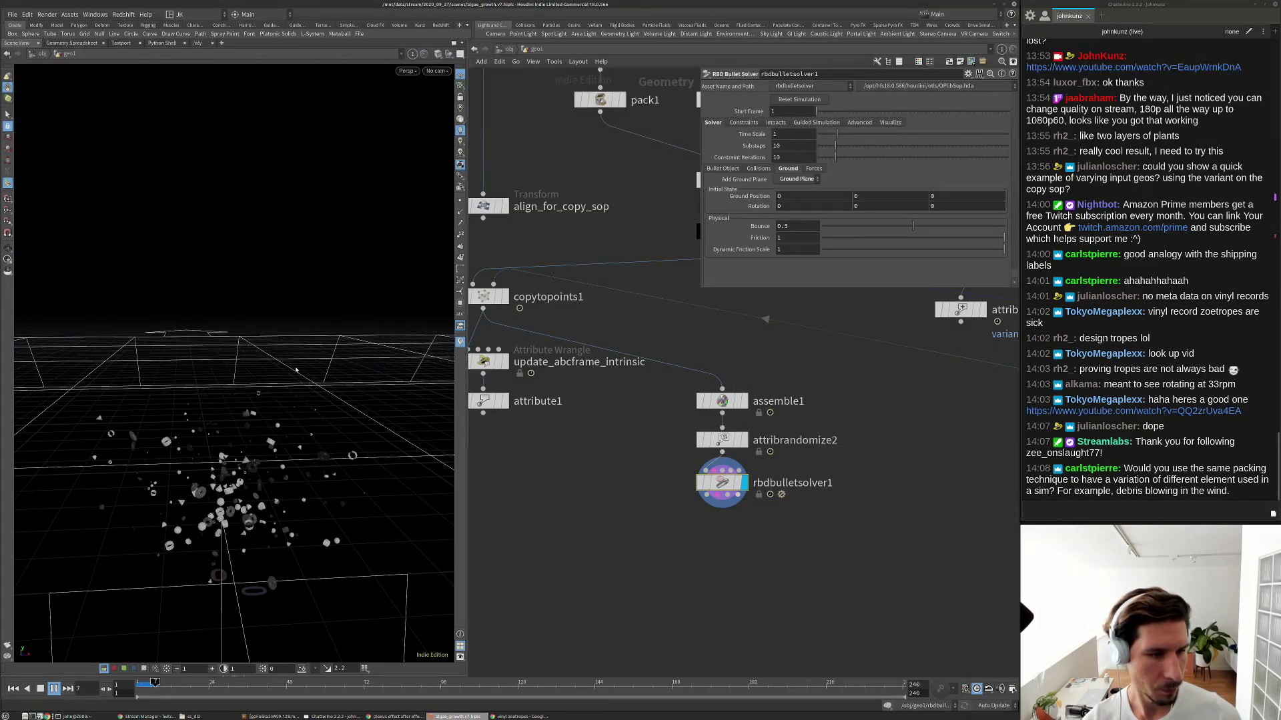
key(ctrl+Up)
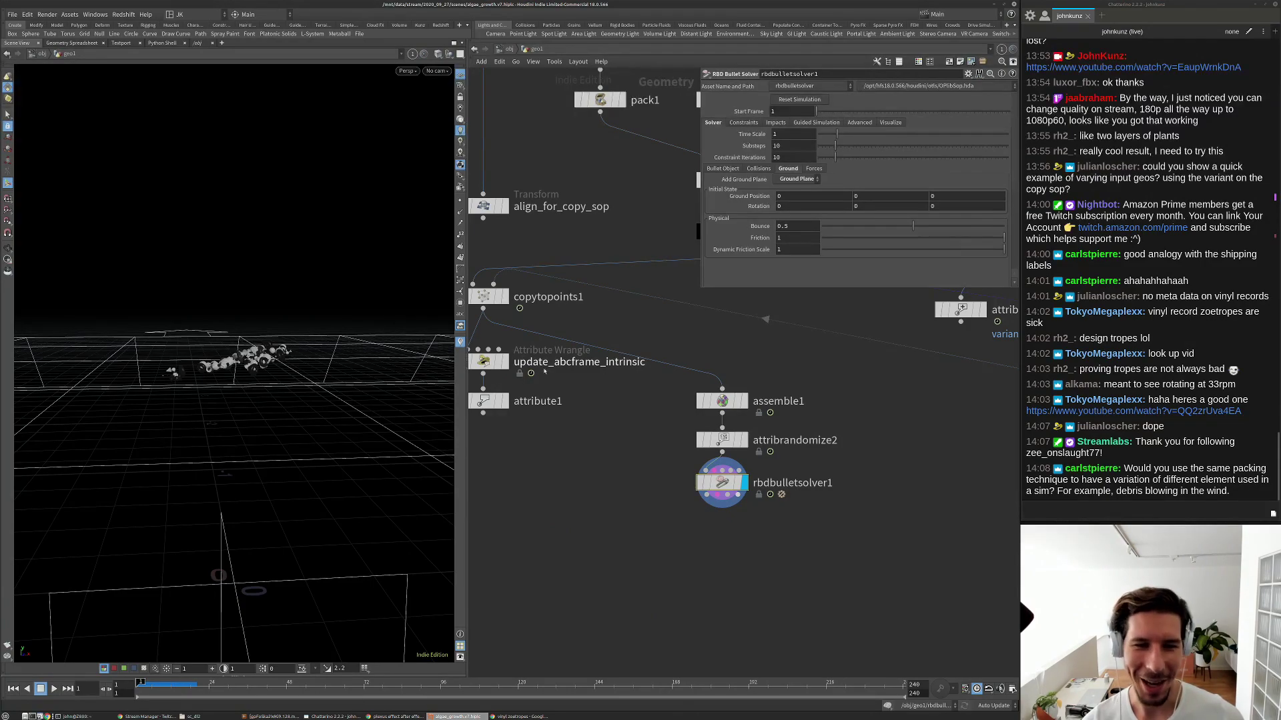
click(742, 403)
Review assemble1's info and the Copy to Points result at frame 28, then open the Tab menu.
click(731, 403)
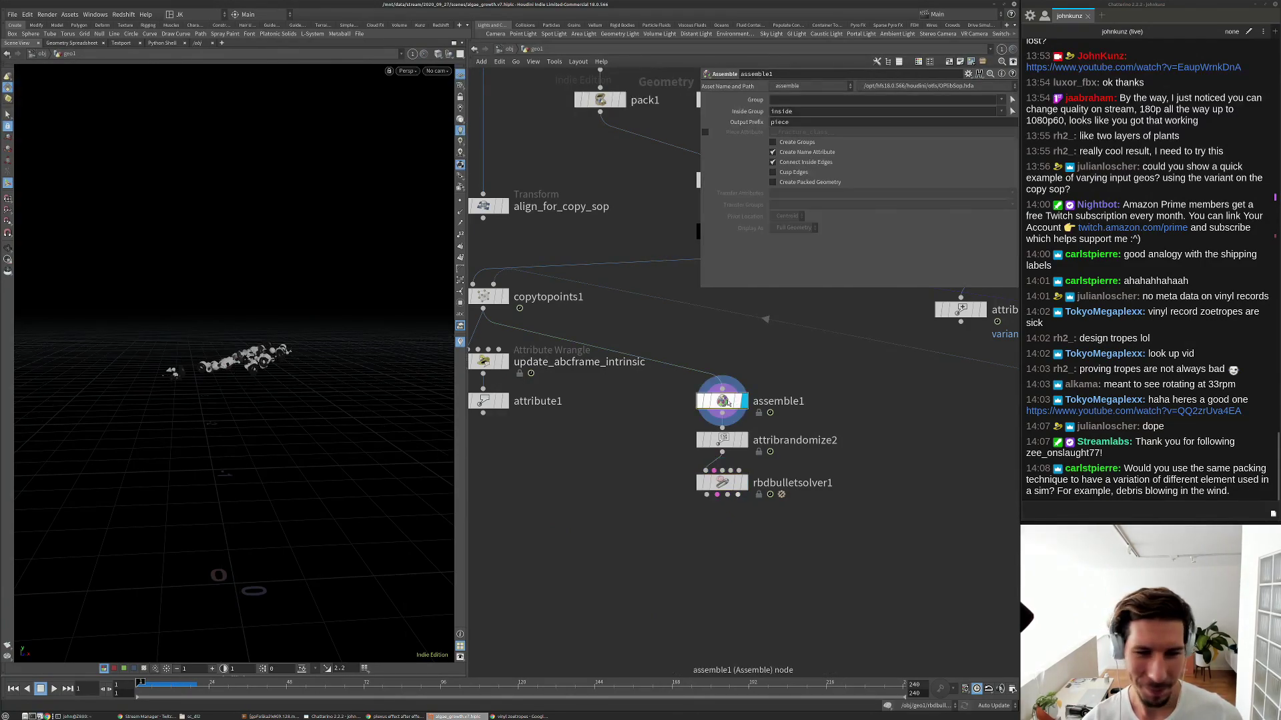
middle_click(728, 403)
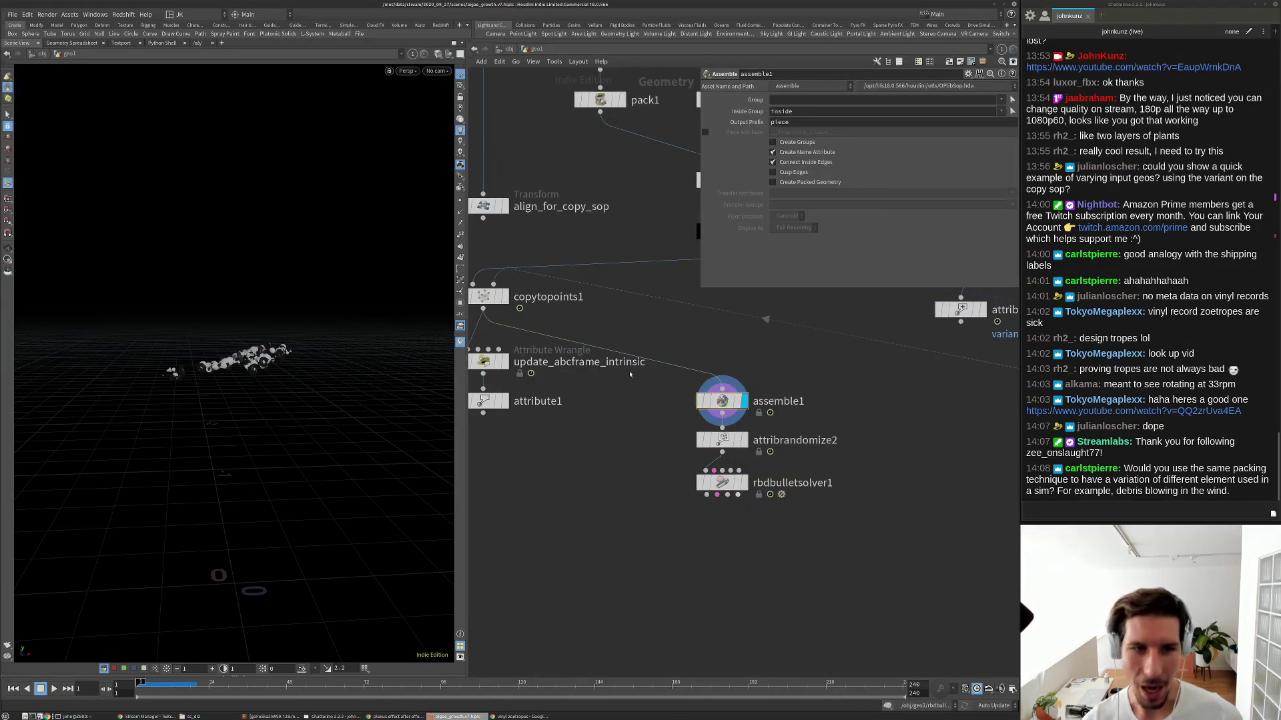
scroll(595, 353, down, 5)
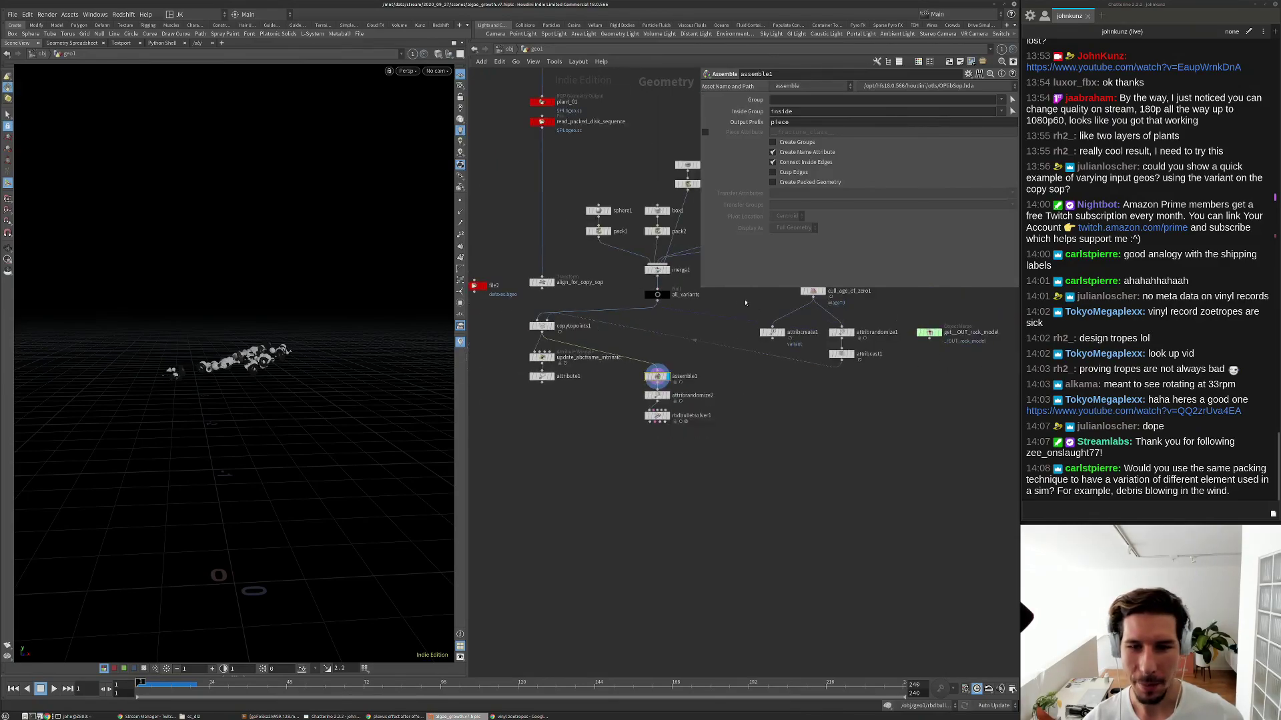
scroll(651, 370, up, 1)
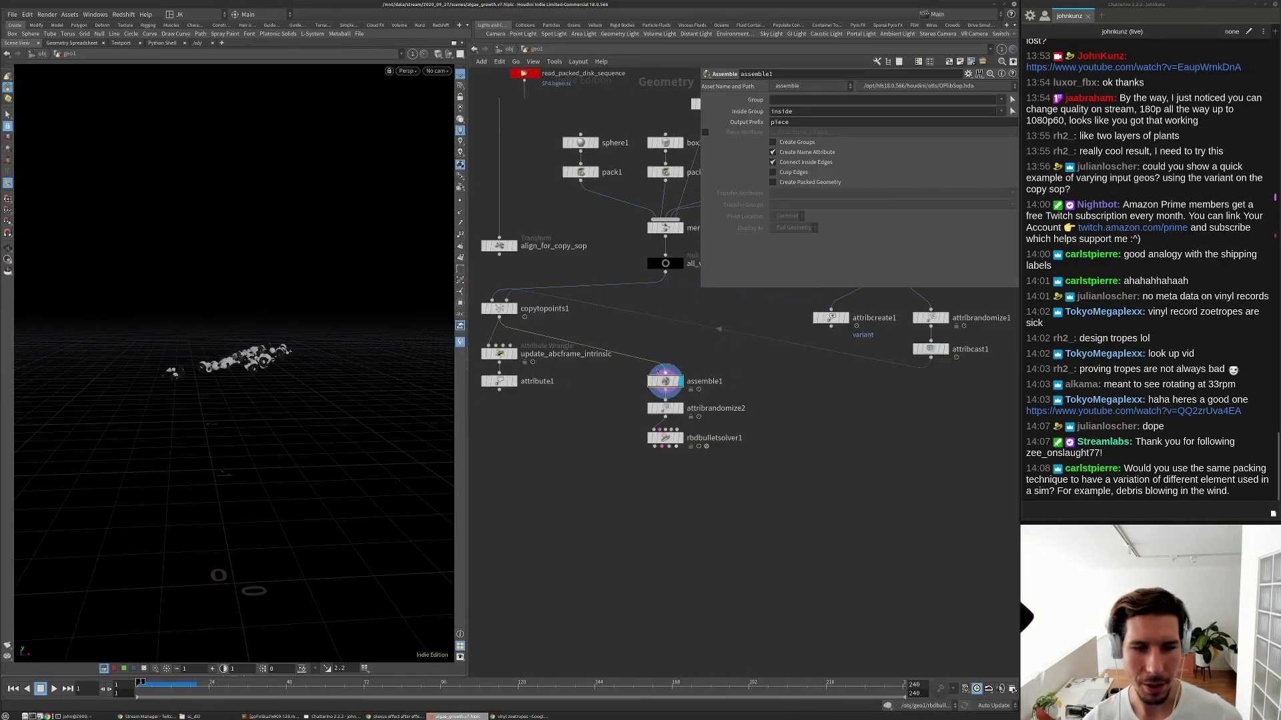
click(499, 308)
drag(175, 682, 218, 682)
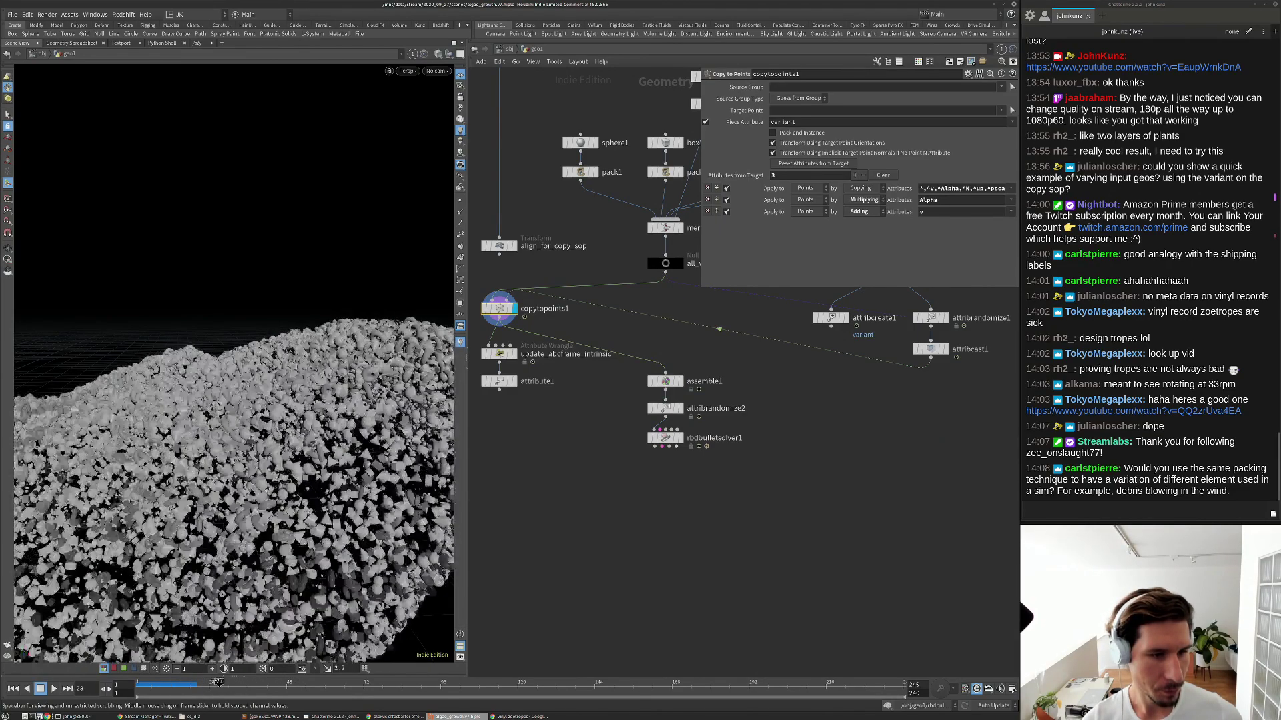
scroll(810, 384, up, 2)
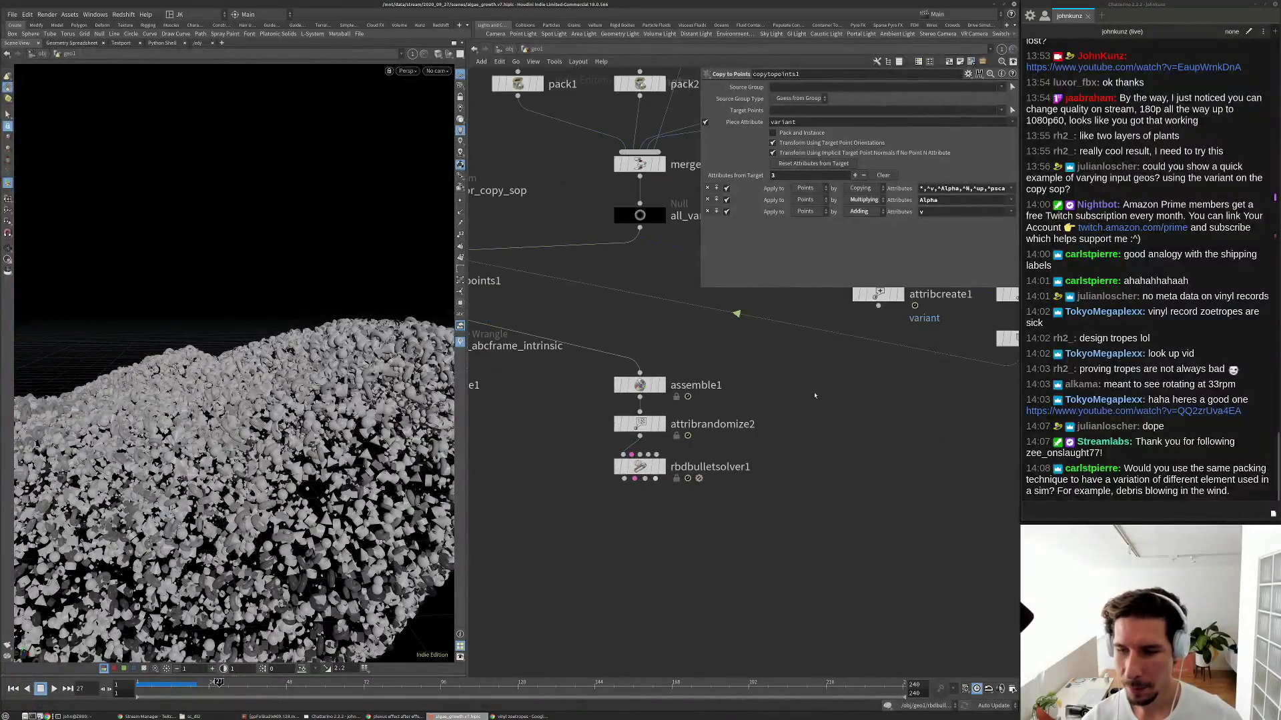
key(Tab)
Insert a Time Shift node on the wire above assemble1.
text(tra)
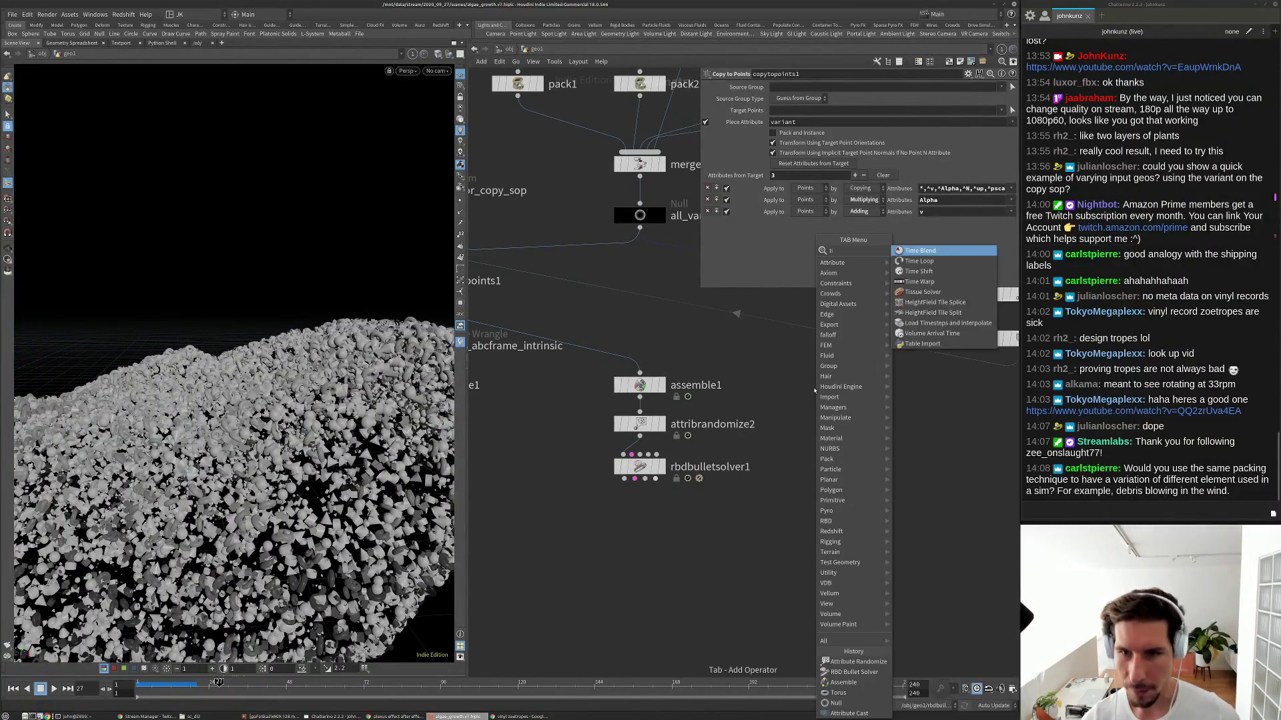
key(Down)
key(Down)
key(Return)
click(664, 354)
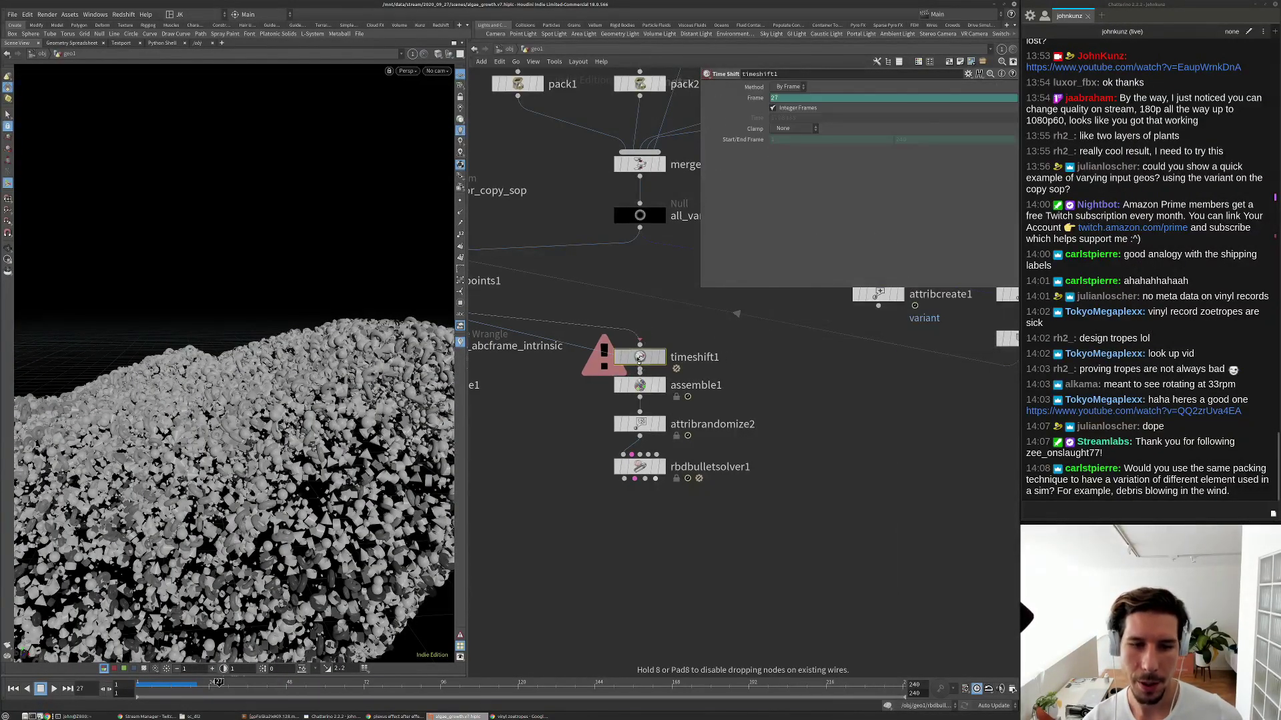
Replace timeshift1's Frame expression with the fixed value 127 and play the simulation.
right_click(784, 98)
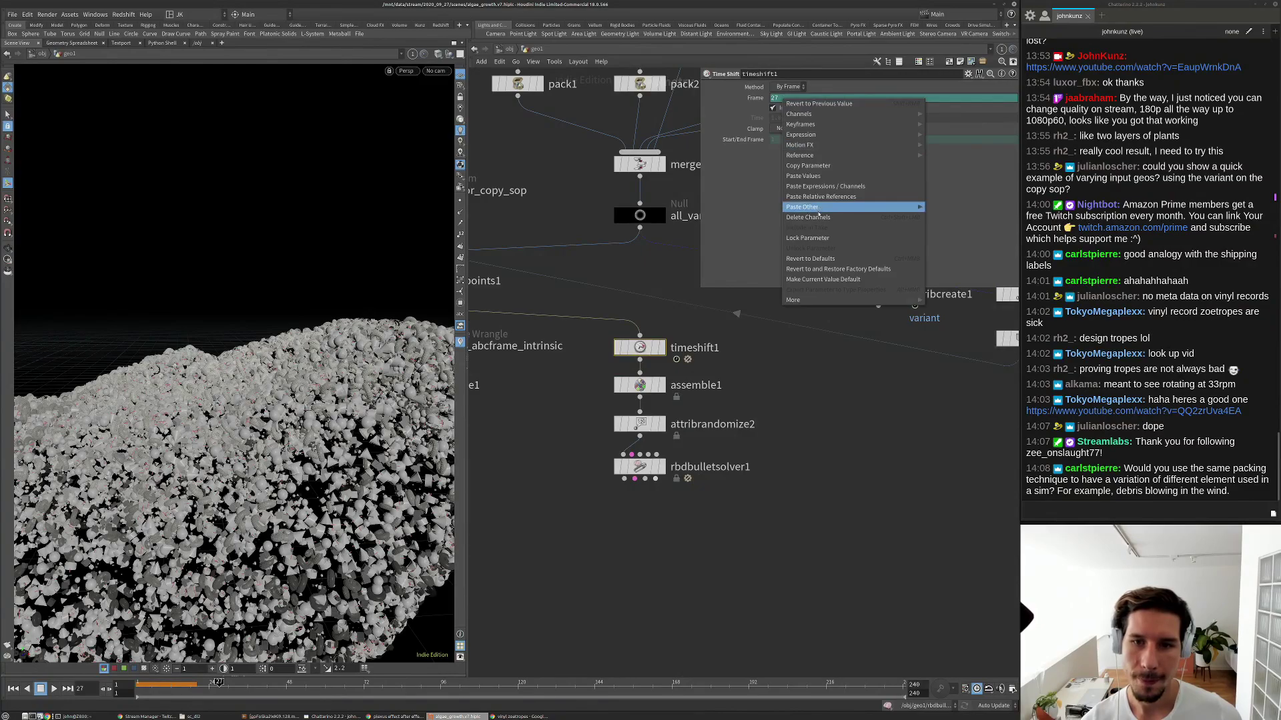
click(811, 212)
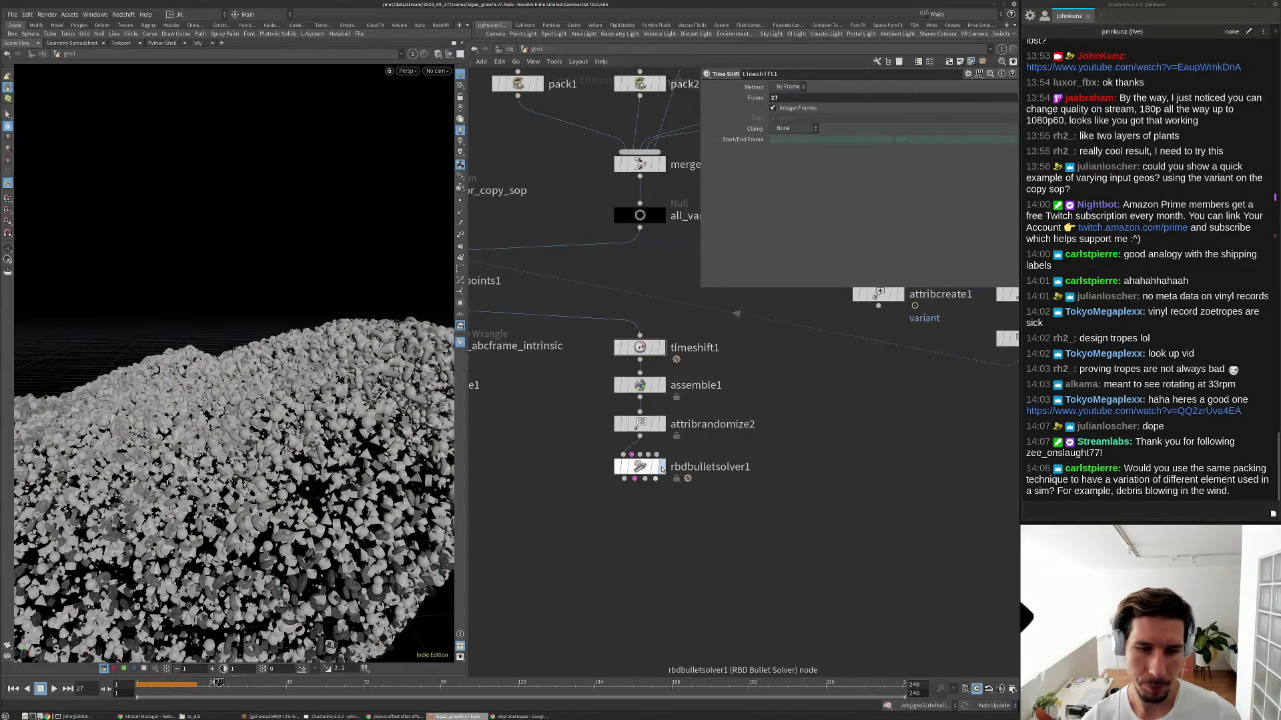
key(ctrl+Up)
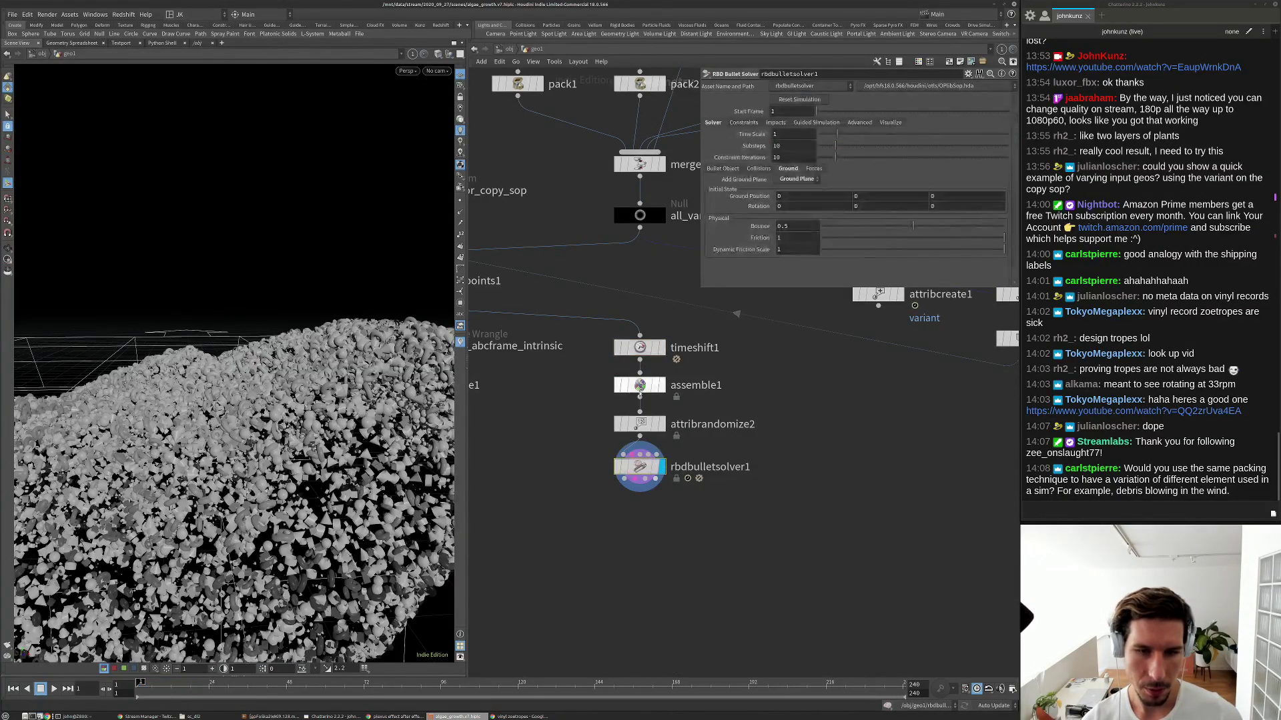
click(772, 98)
text(1)
key(Return)
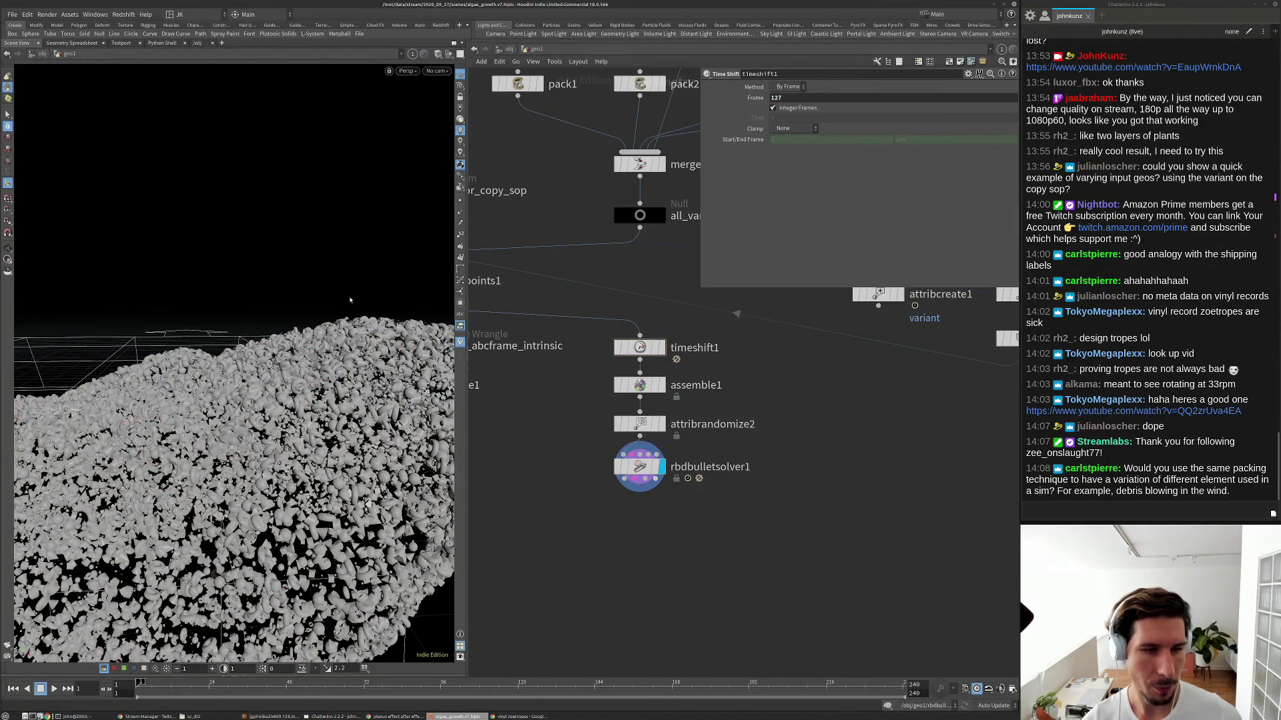
alt+right_drag(350, 300, 309, 259)
alt+drag(308, 259, 356, 266)
key(Up)
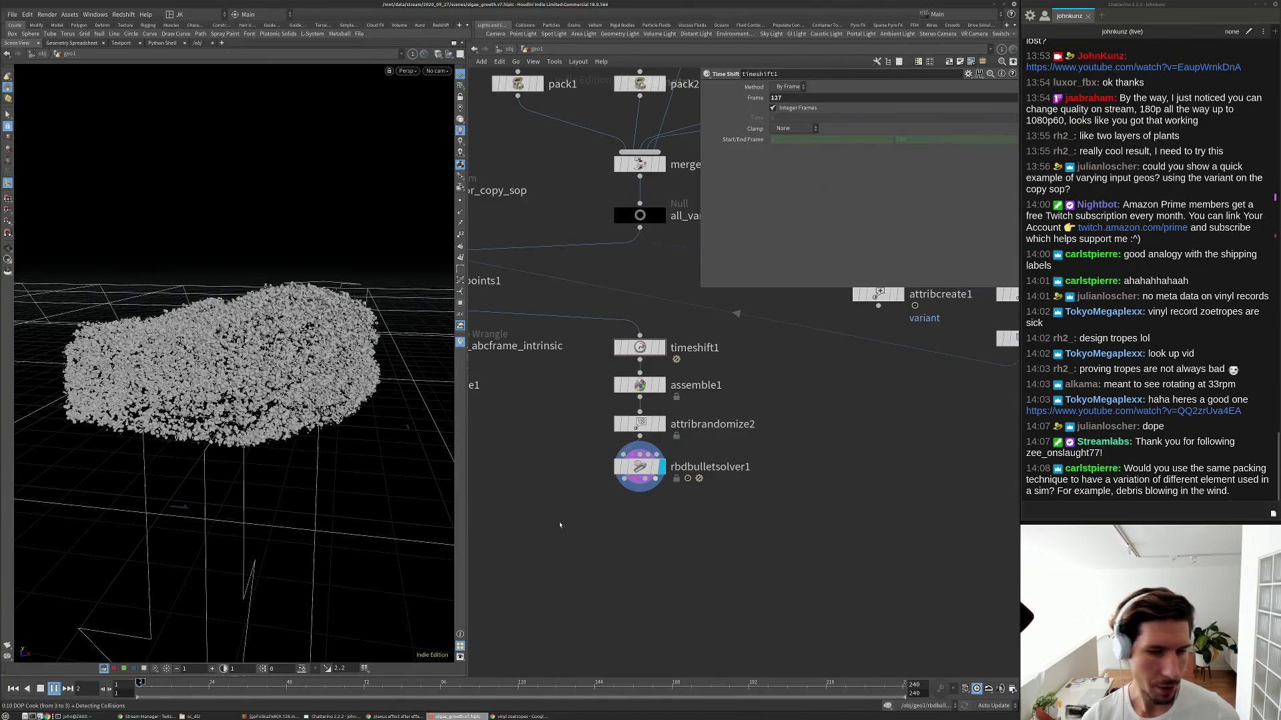
Stop playback, set timeshift1's Frame to 35 then 15, and replay the simulation.
key(Escape)
click(639, 467)
key(ctrl+Up)
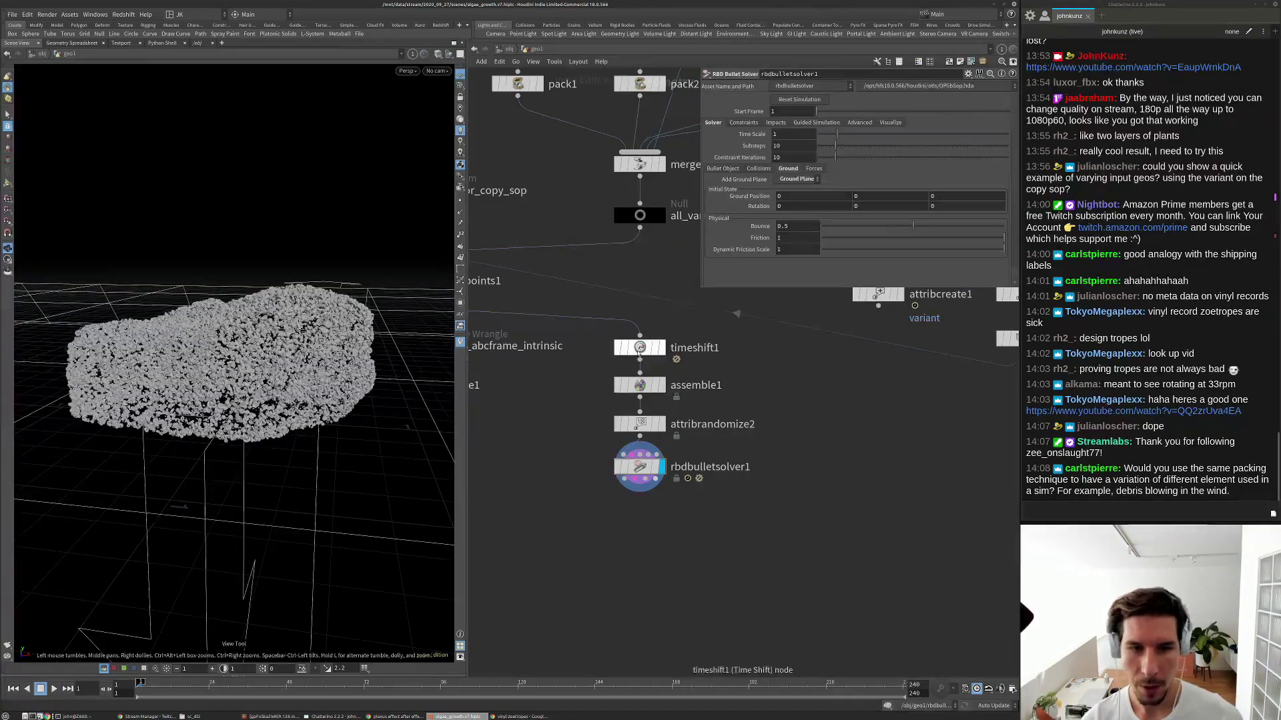
click(640, 348)
double_click(793, 97)
text(35)
key(Return)
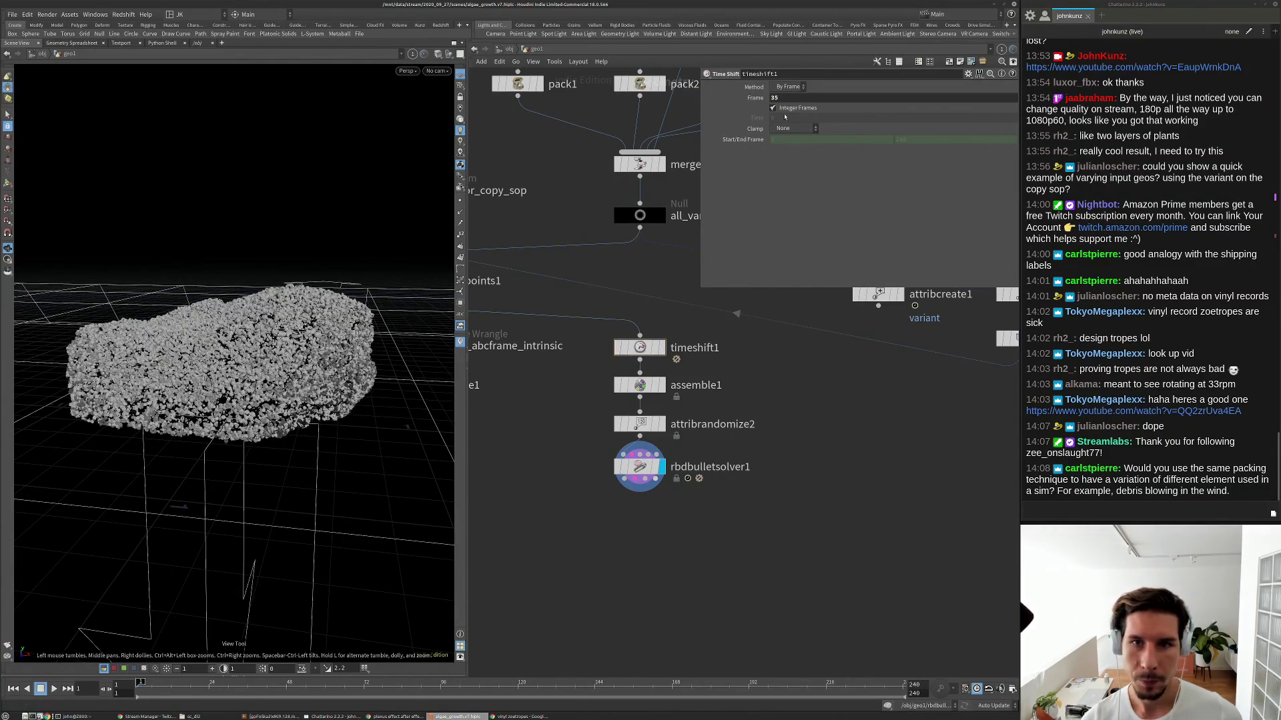
double_click(775, 98)
text(15)
key(Return)
key(Up)
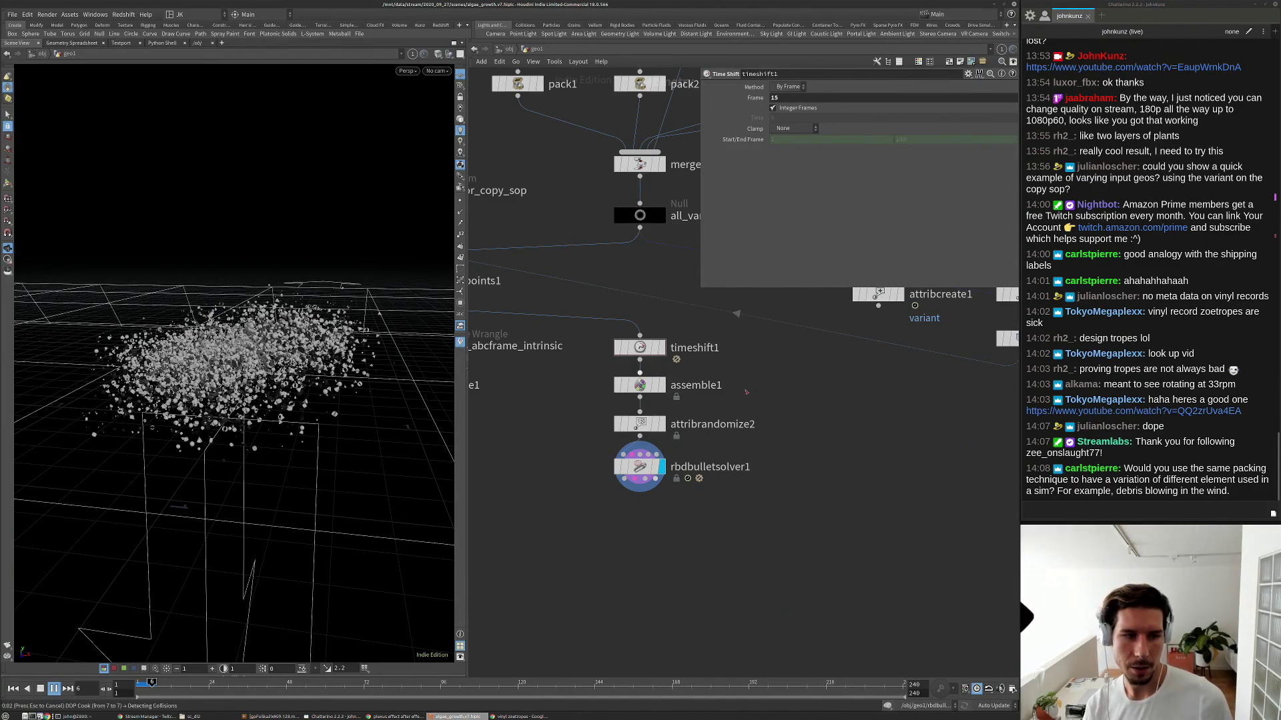
Rewind, box-select the four nodes from timeshift1 to rbdbulletsolver1, and delete them.
key(ctrl+Up)
scroll(745, 393, down, 3)
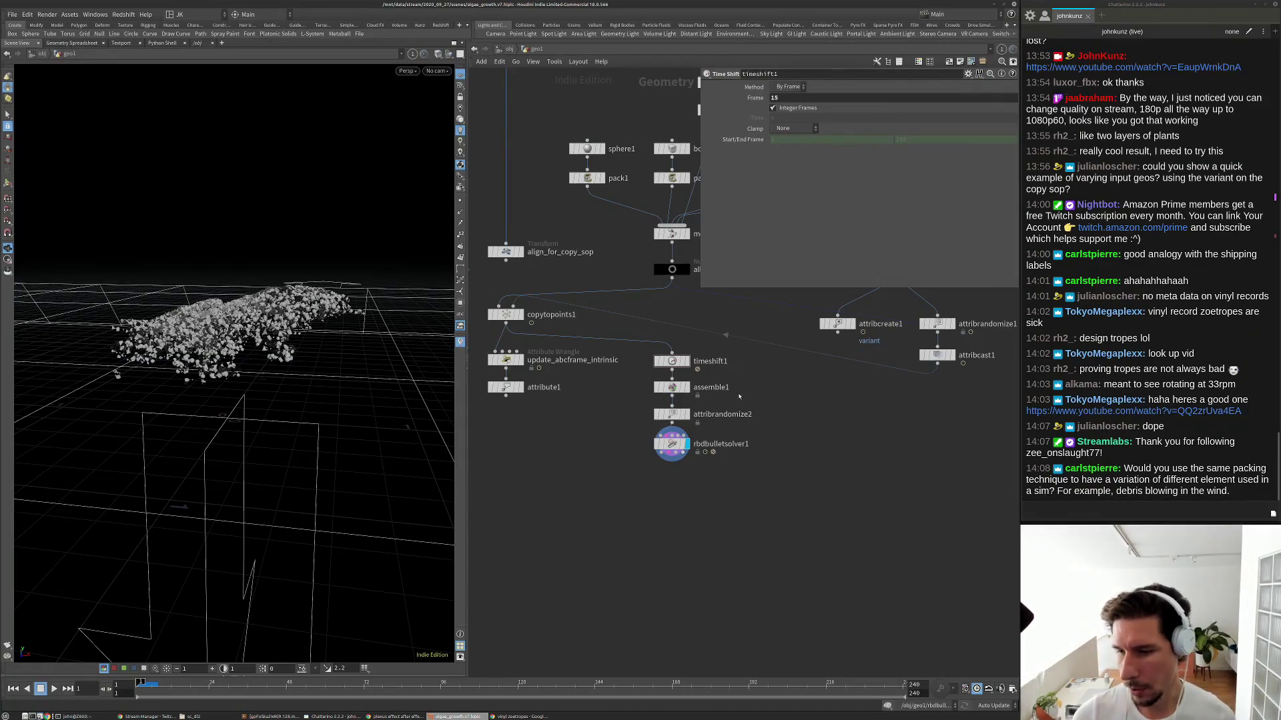
middle_drag(745, 401, 738, 432)
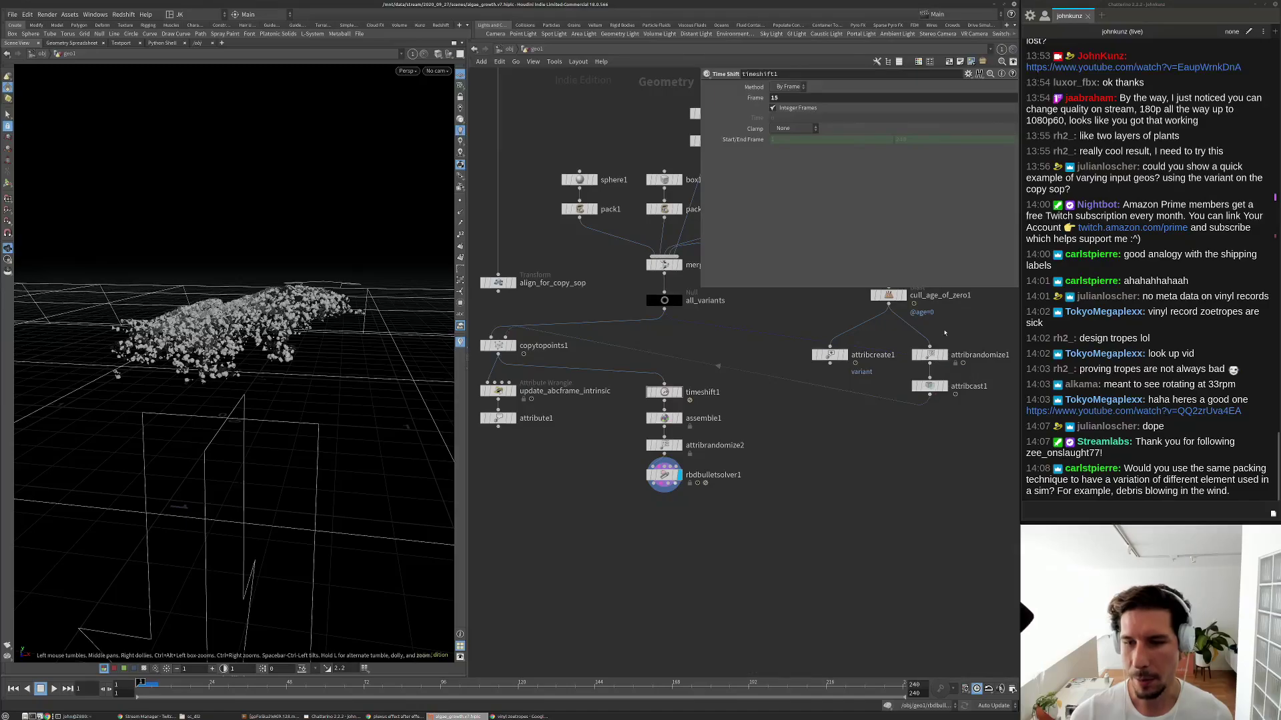
drag(743, 510, 663, 377)
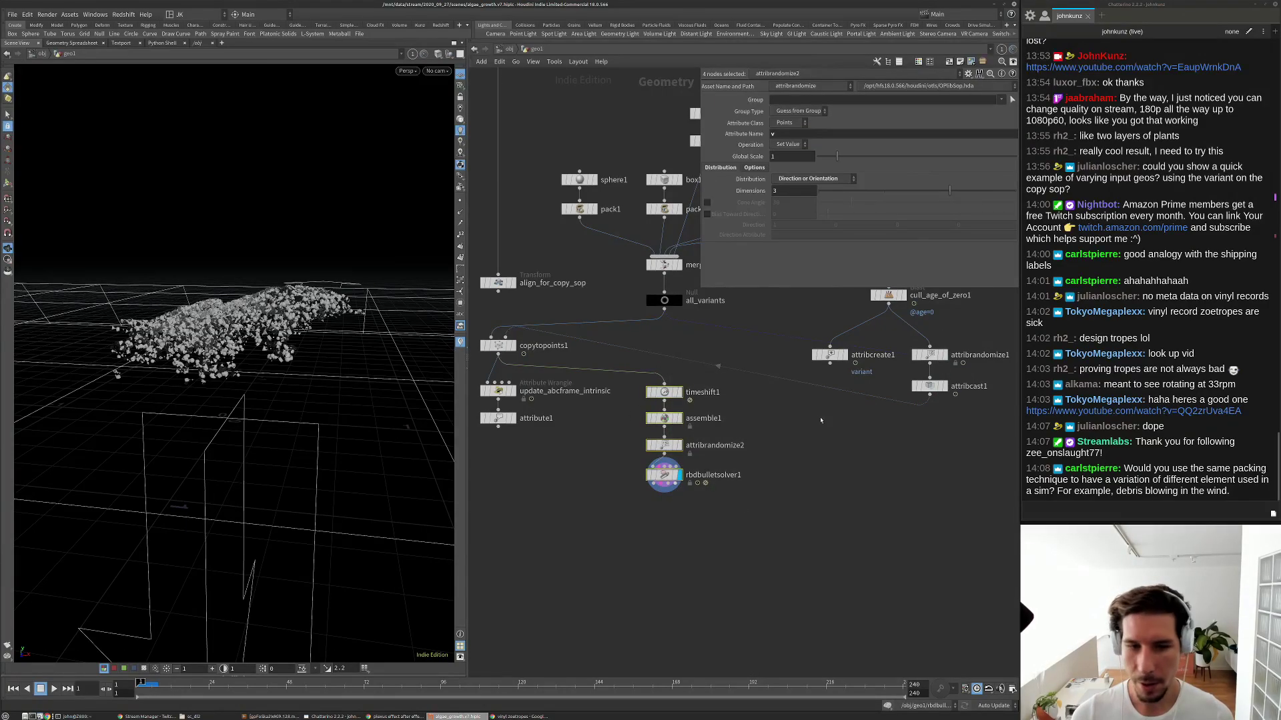
scroll(660, 456, up, 2)
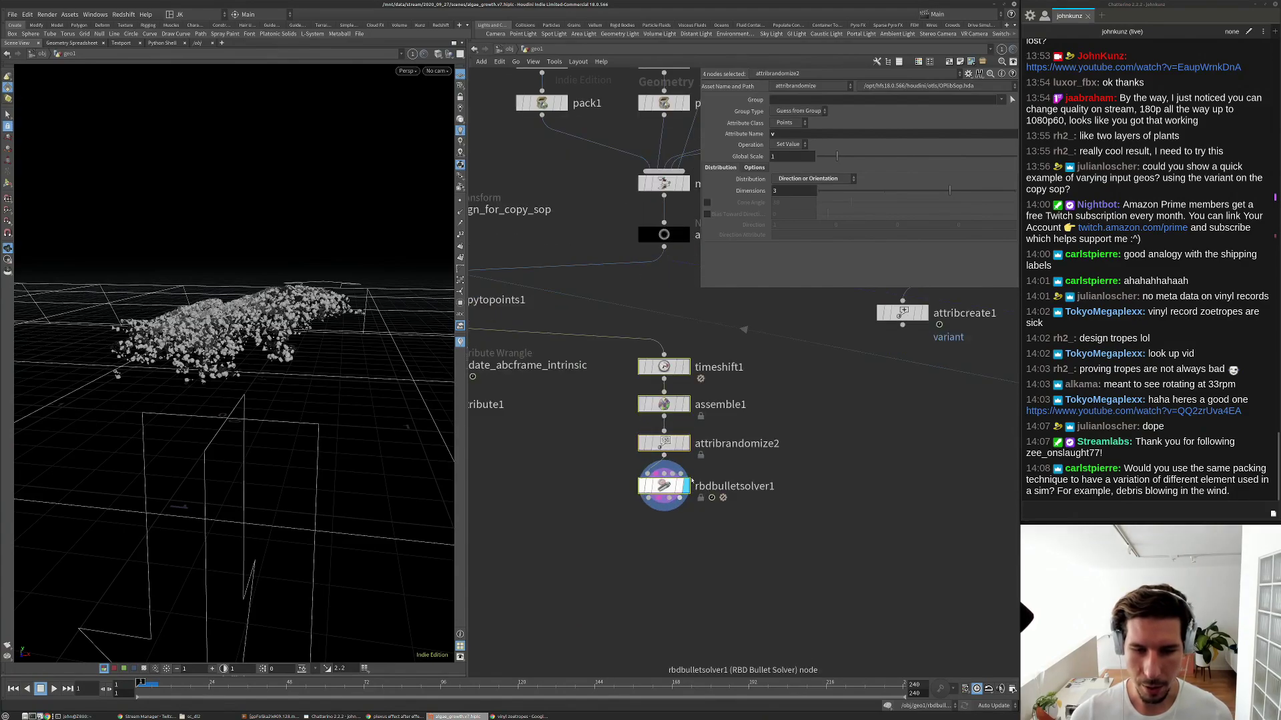
key(Delete)
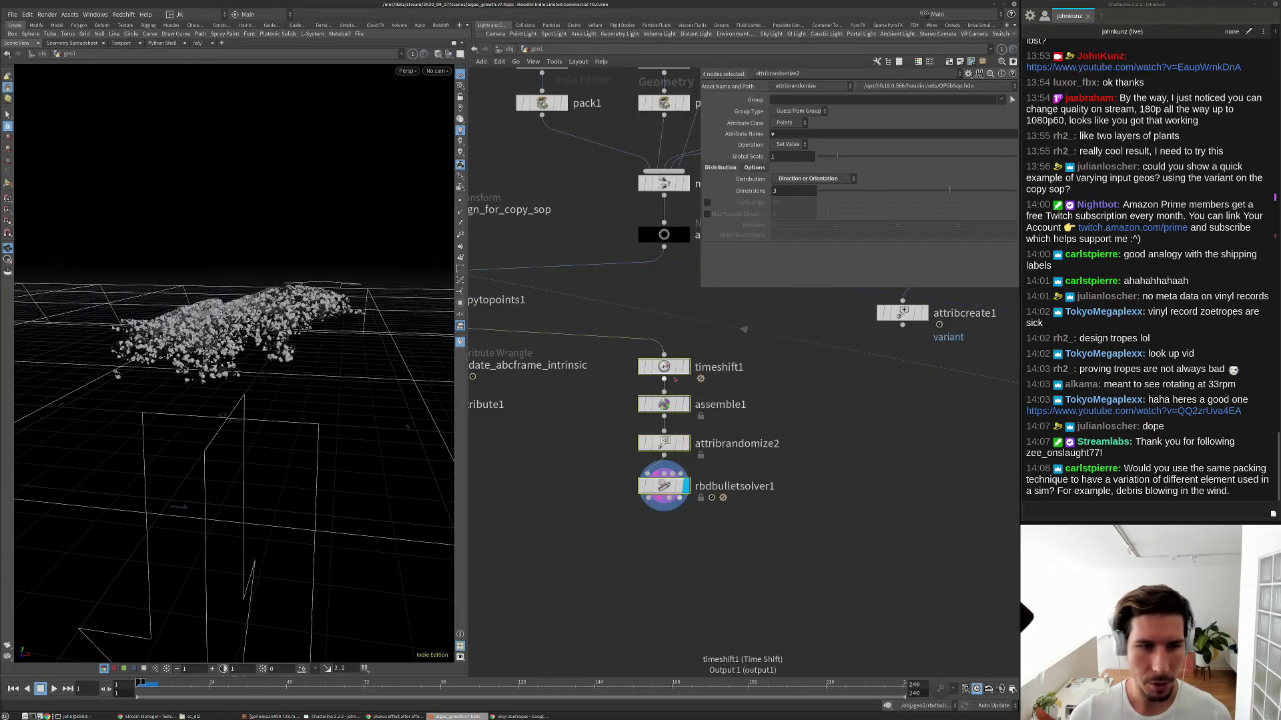
scroll(675, 377, down, 3)
scroll(675, 378, up, 1)
middle_drag(730, 380, 790, 444)
Rename the attribrandomize1 node to random_variant_number.
click(788, 440)
scroll(790, 443, up, 3)
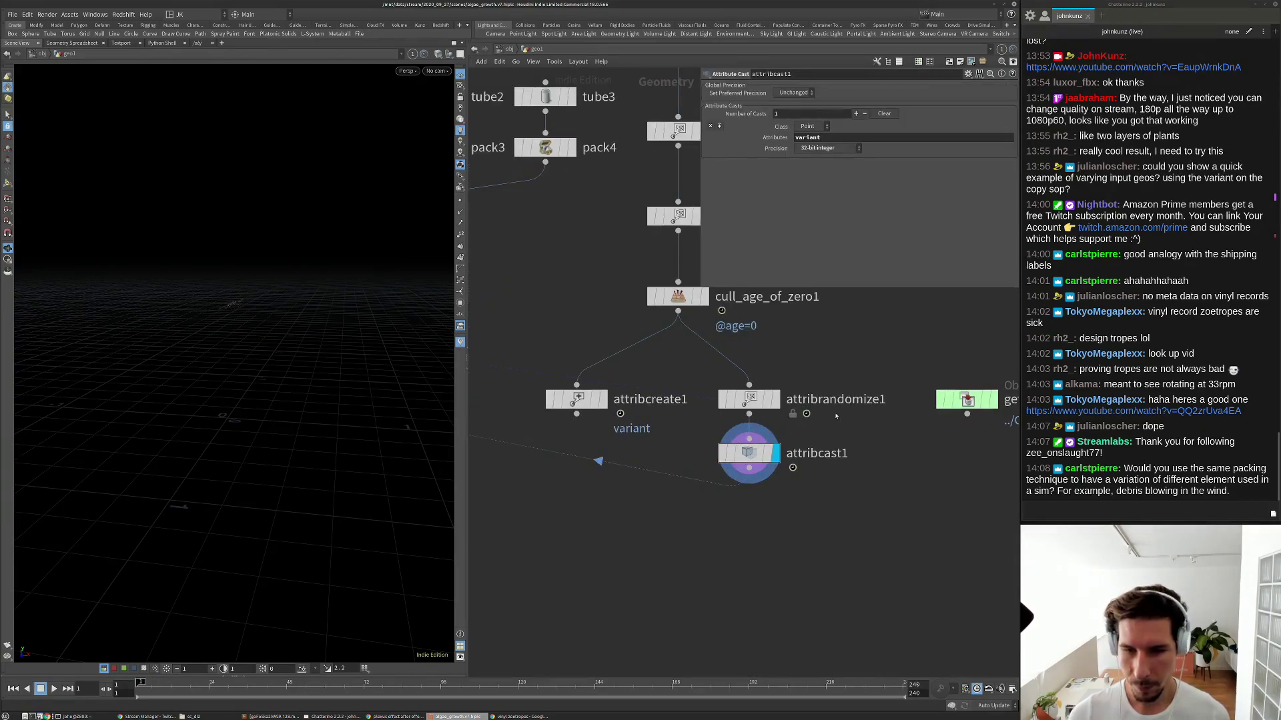
double_click(819, 399)
text(ran)
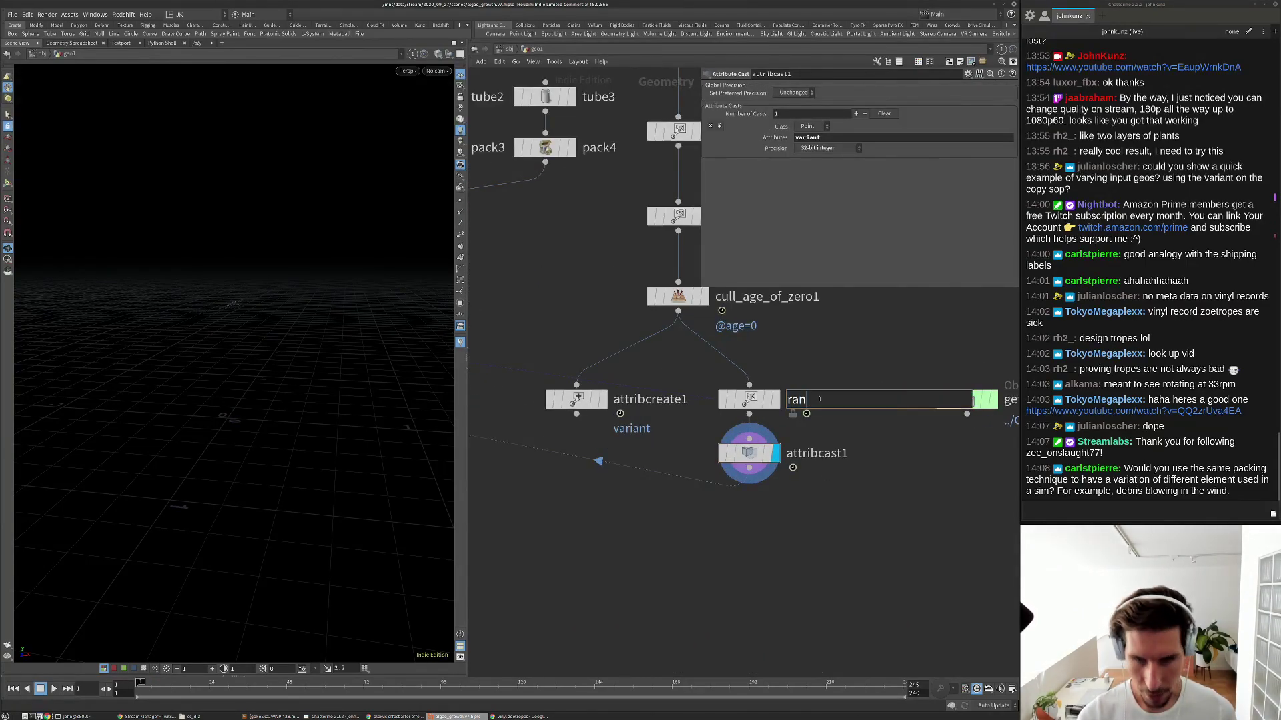
text(dom_vv)
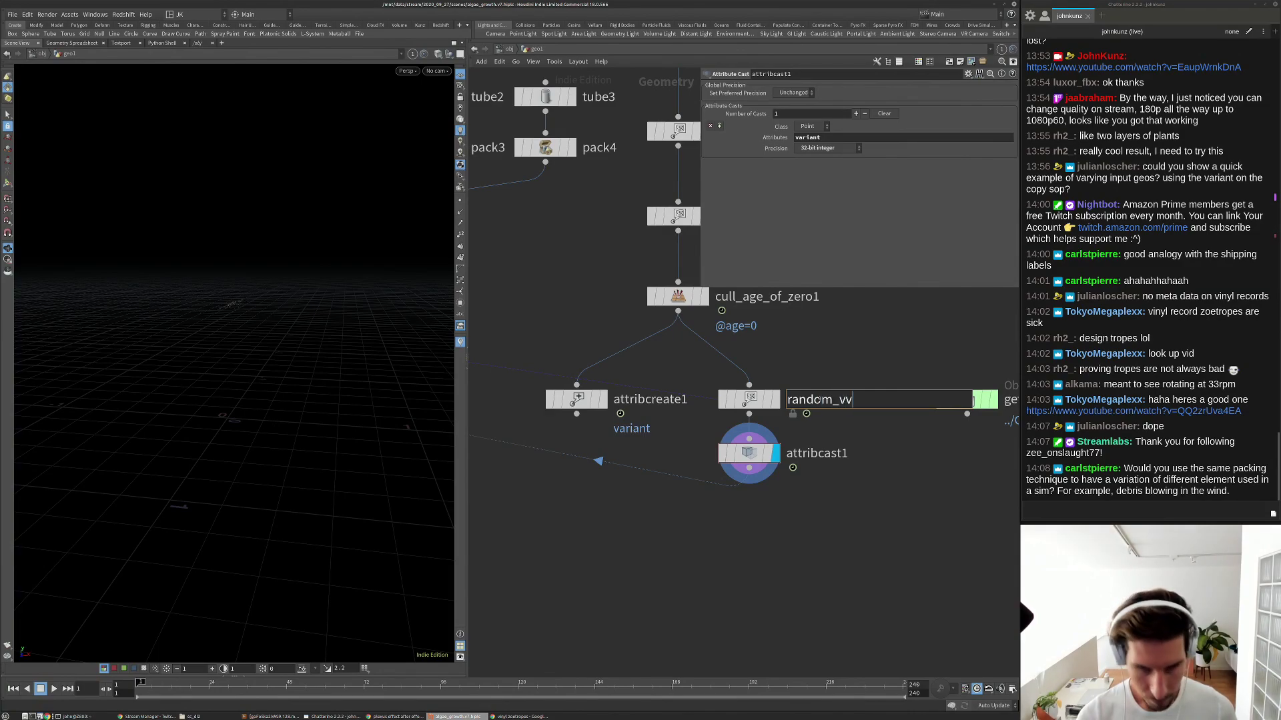
key(BackSpace)
text(ariant_)
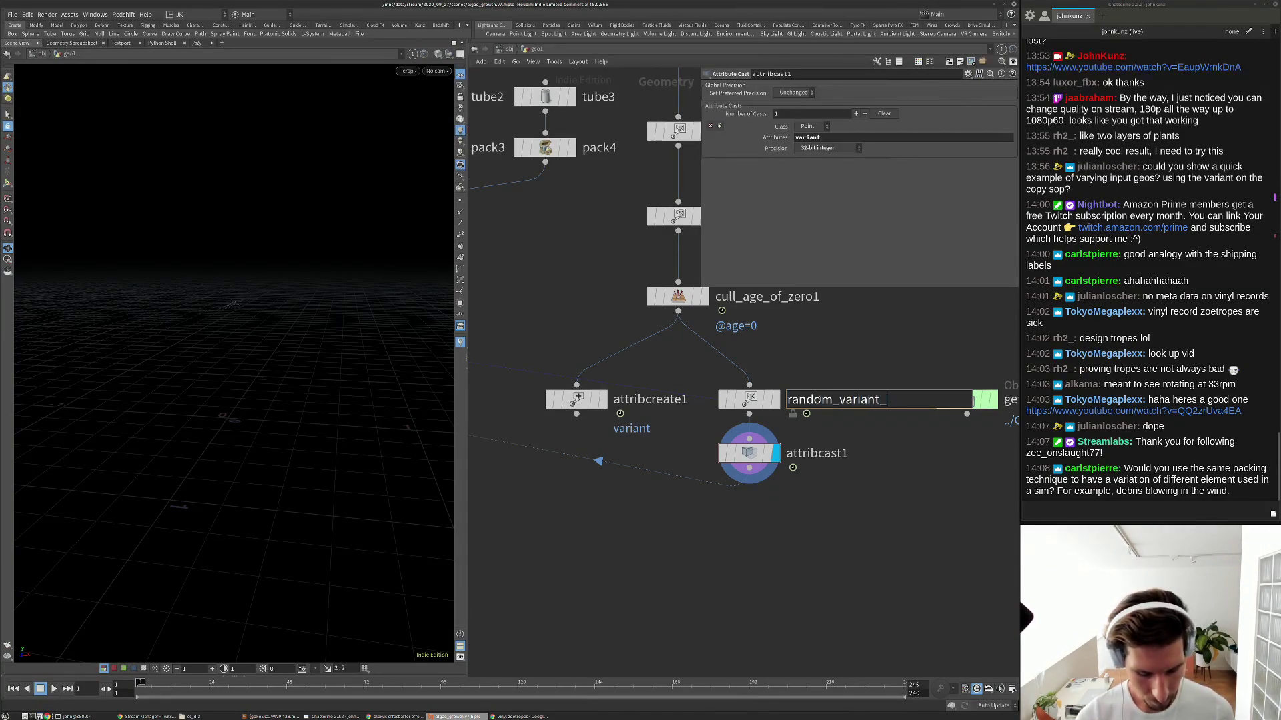
text(number)
key(Return)
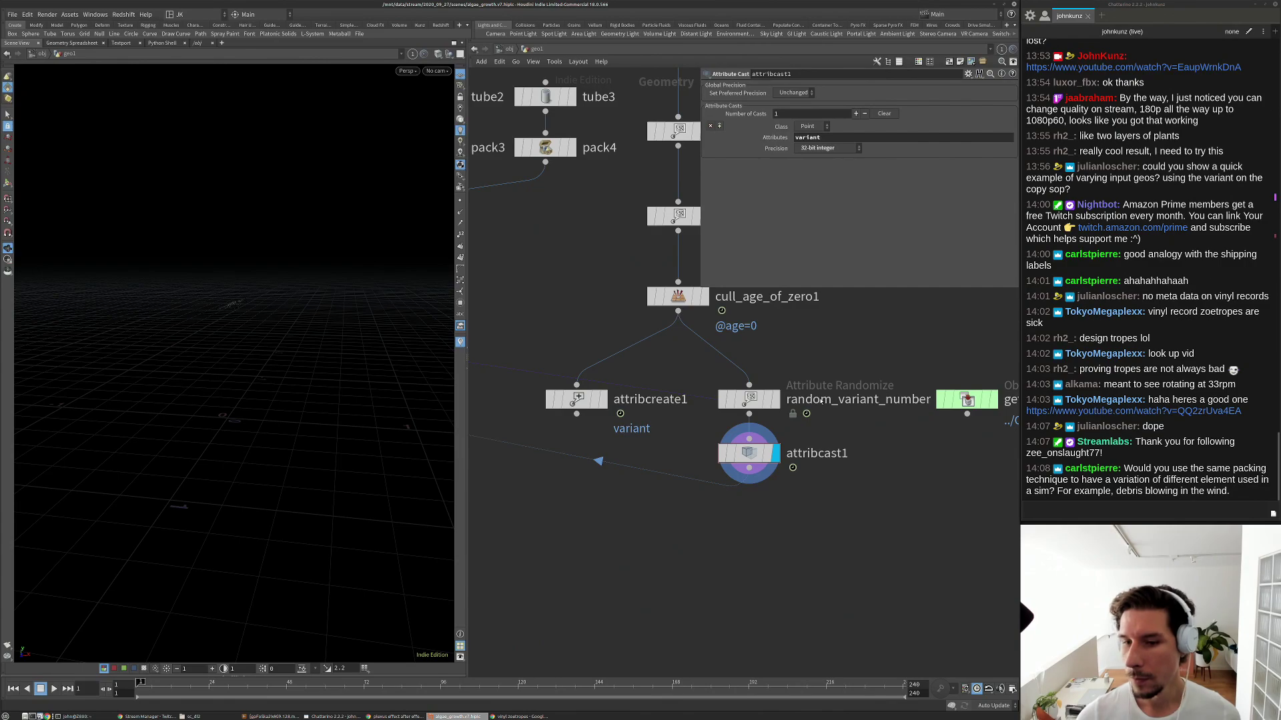
Pan the network and select the get__OUT_rock_model merge node.
scroll(813, 453, down, 5)
scroll(796, 464, up, 2)
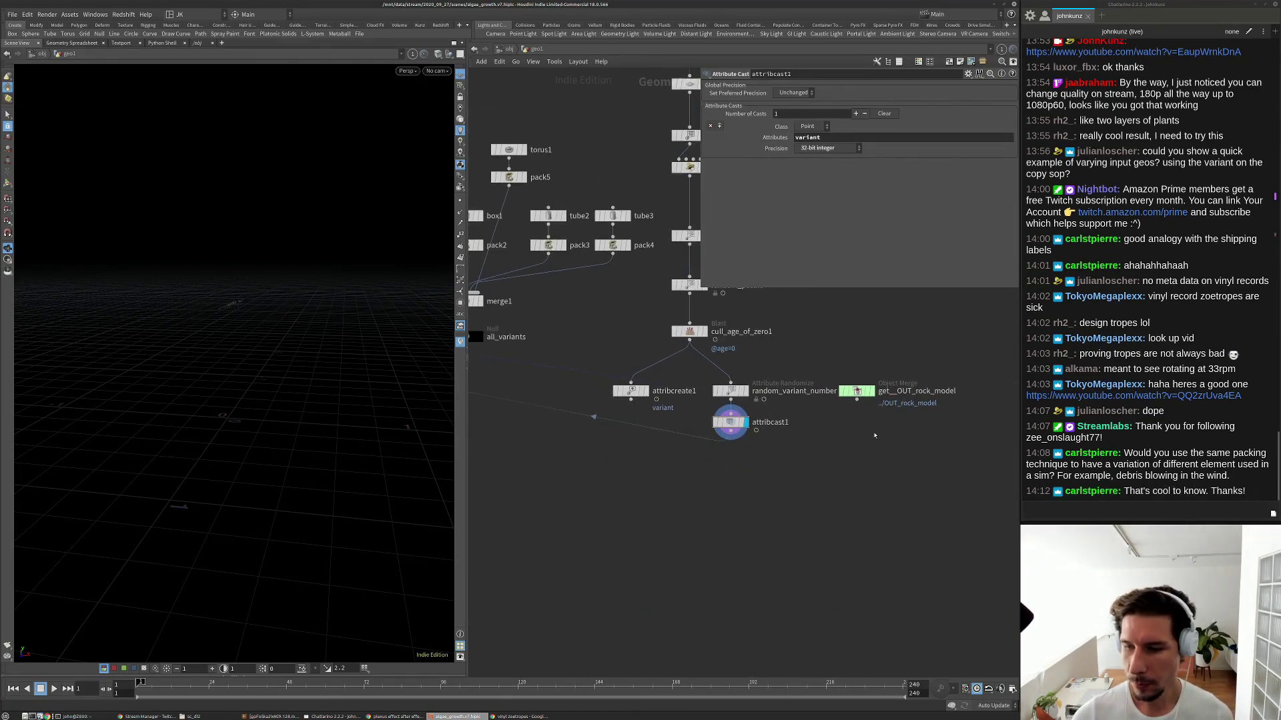
scroll(872, 462, up, 1)
middle_drag(872, 462, 824, 424)
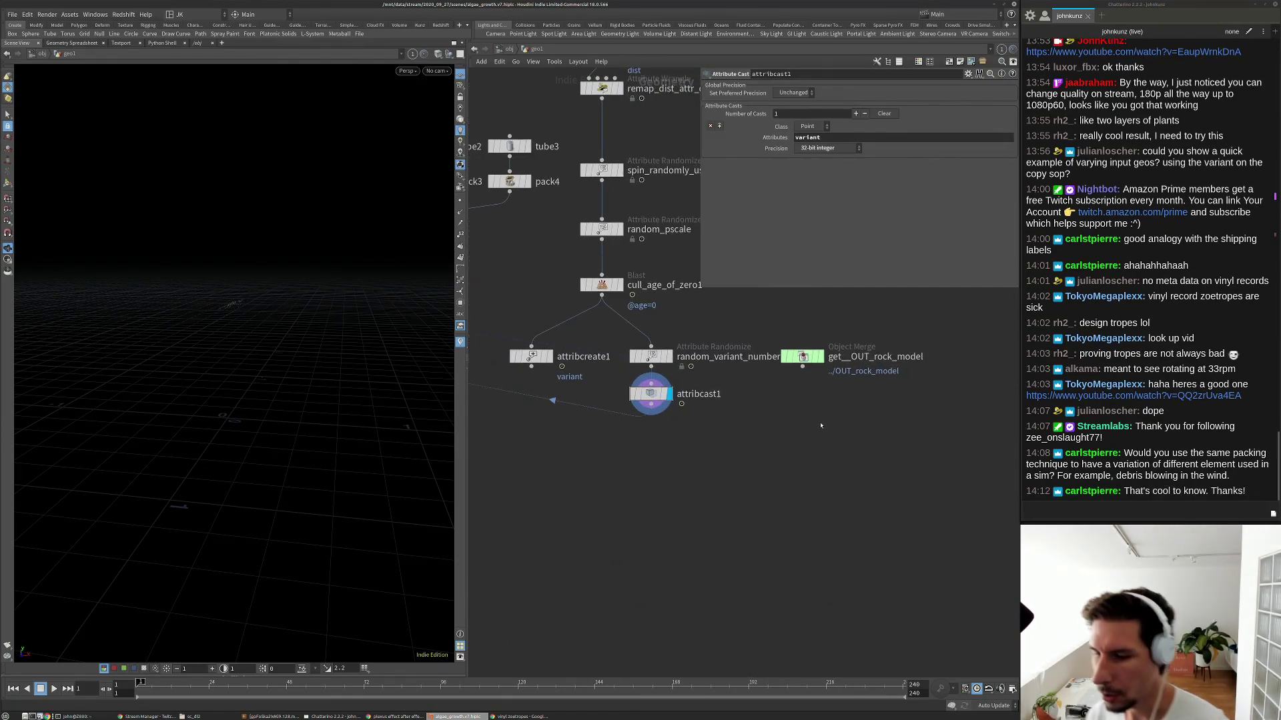
scroll(822, 423, up, 2)
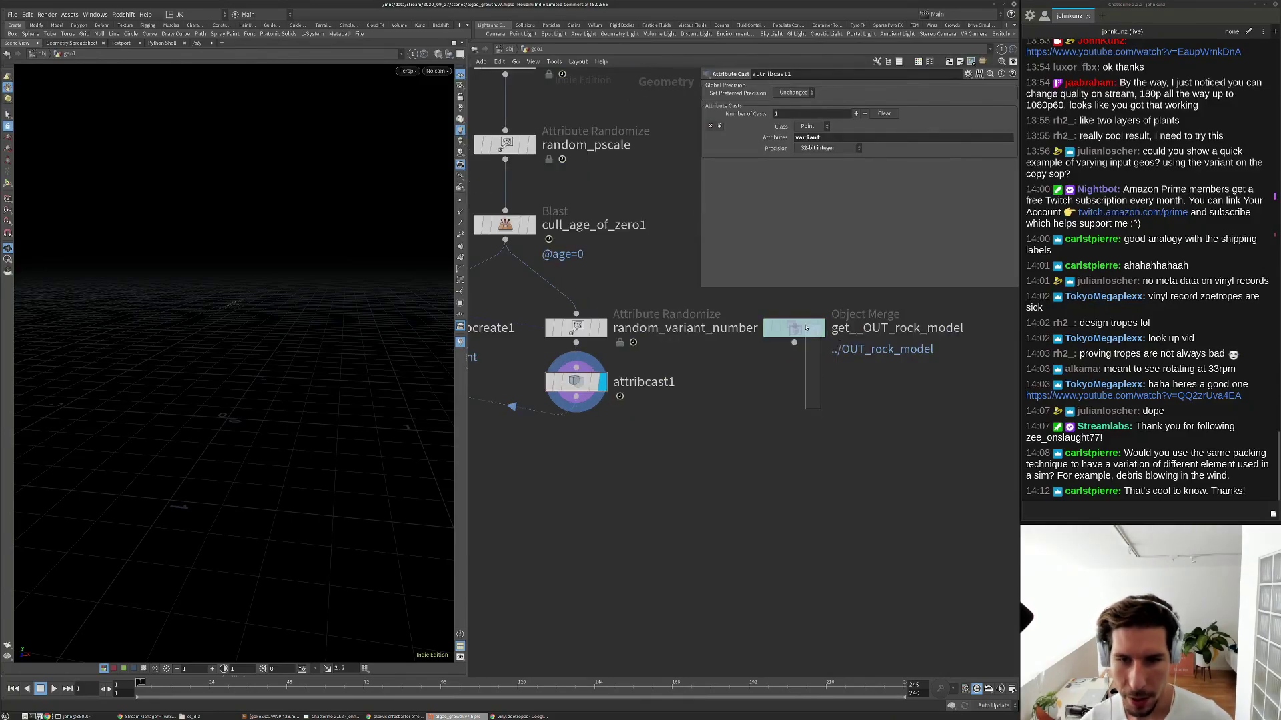
click(810, 330)
scroll(754, 400, down, 4)
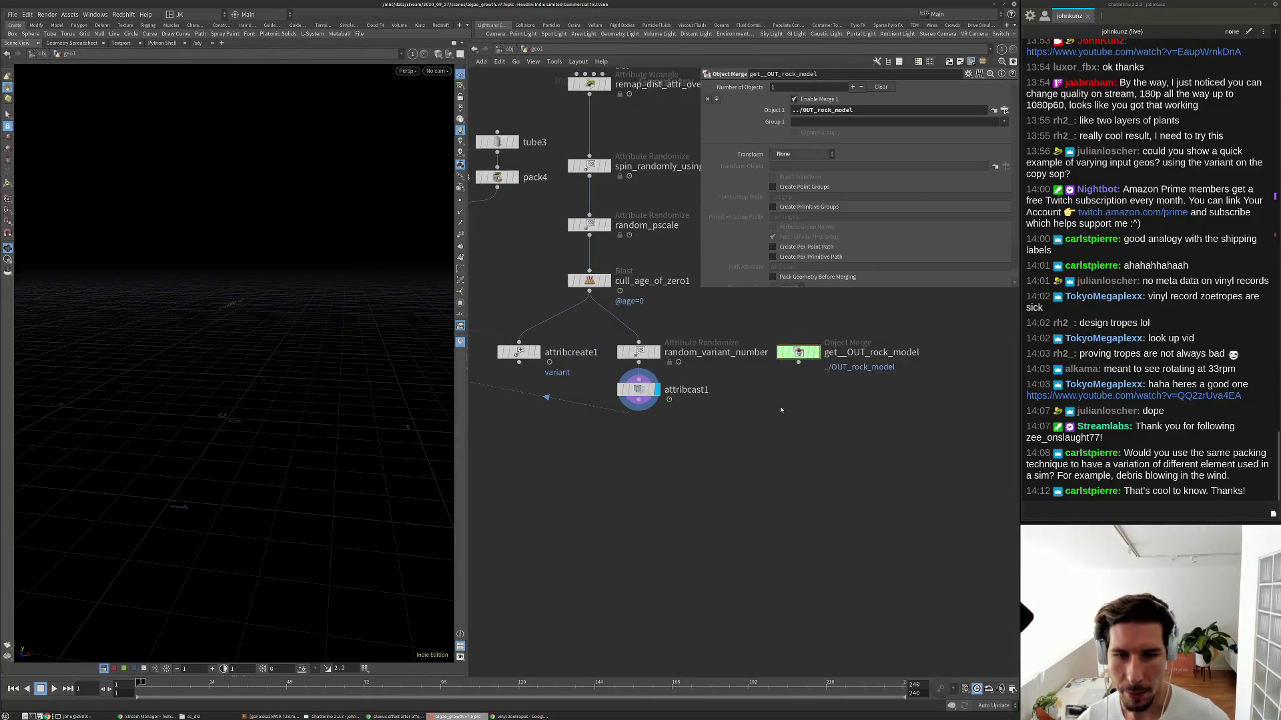
scroll(710, 433, down, 3)
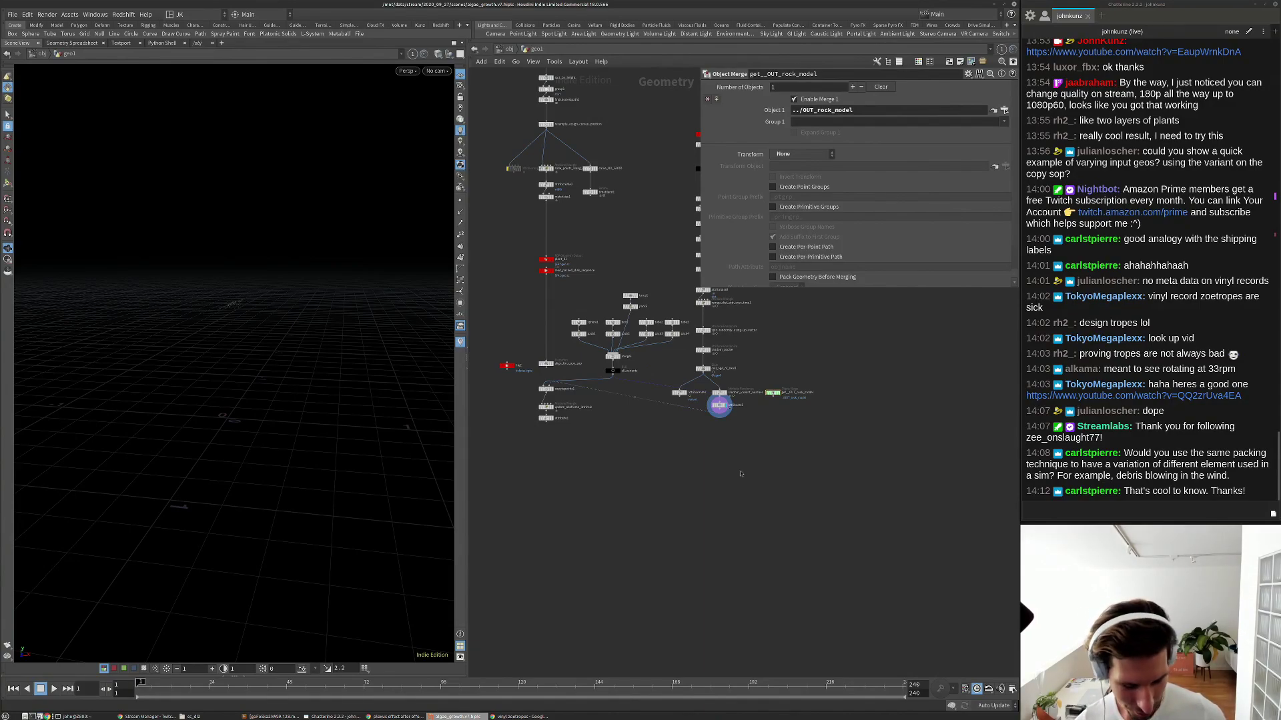
Add an RBD Bullet Solver, attach it below attribcast1, then delete it again.
key(Tab)
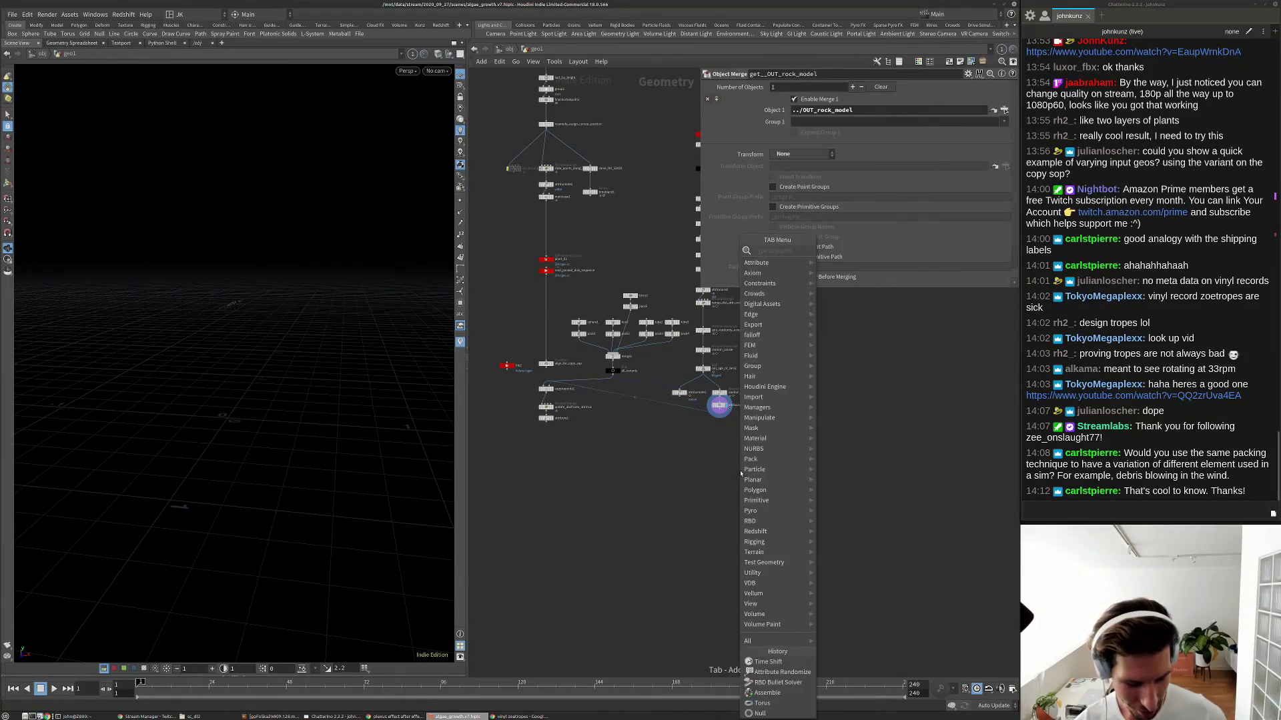
text(bu)
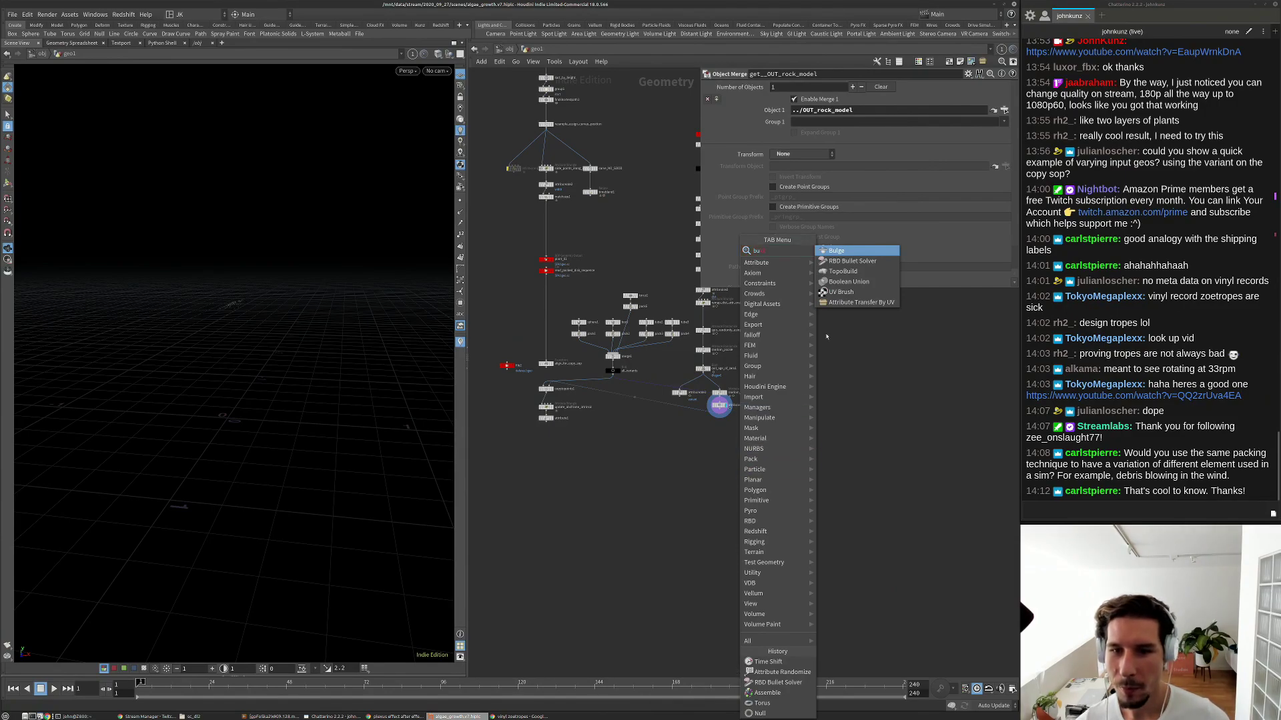
click(856, 262)
click(733, 445)
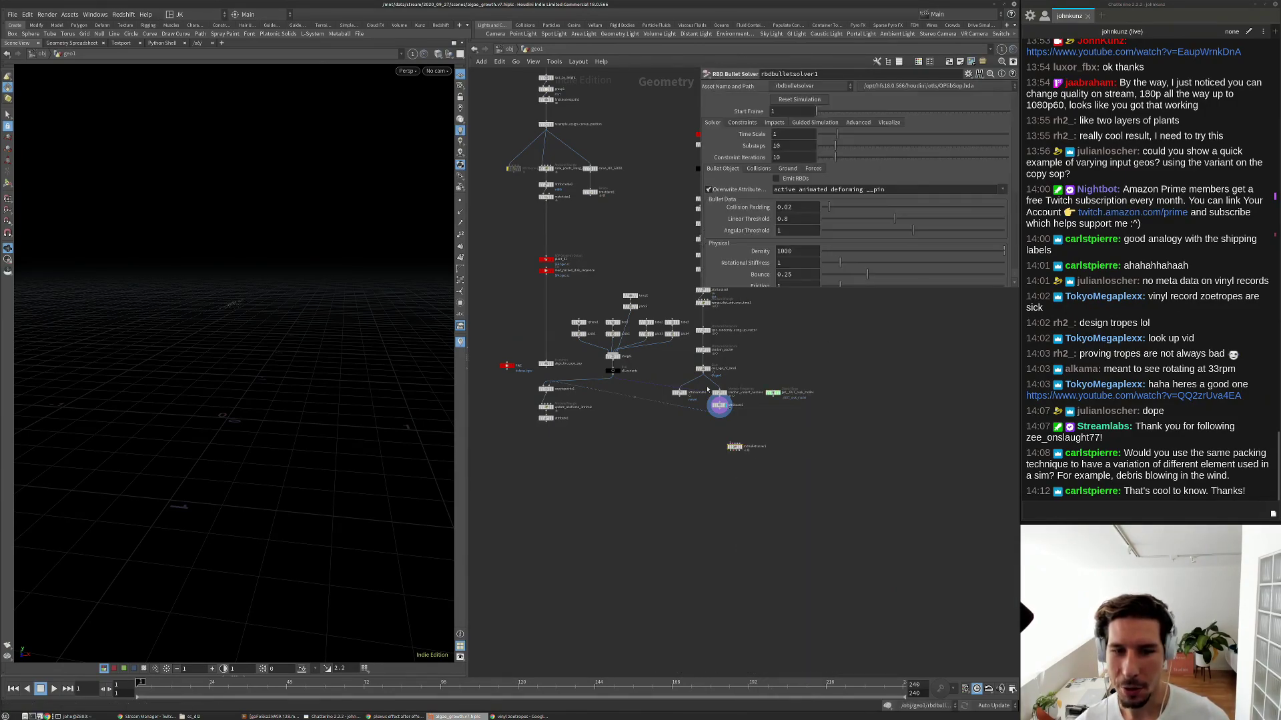
scroll(727, 440, up, 8)
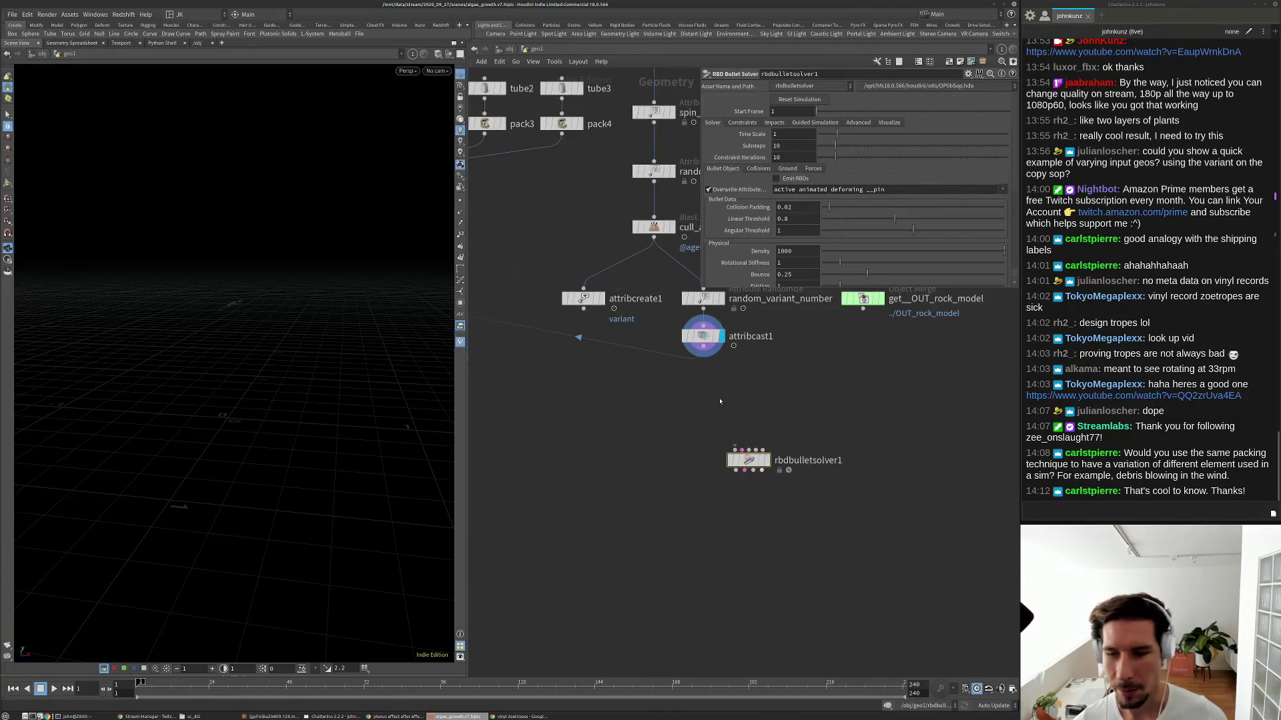
scroll(758, 406, down, 4)
scroll(757, 406, up, 4)
middle_drag(757, 401, 759, 445)
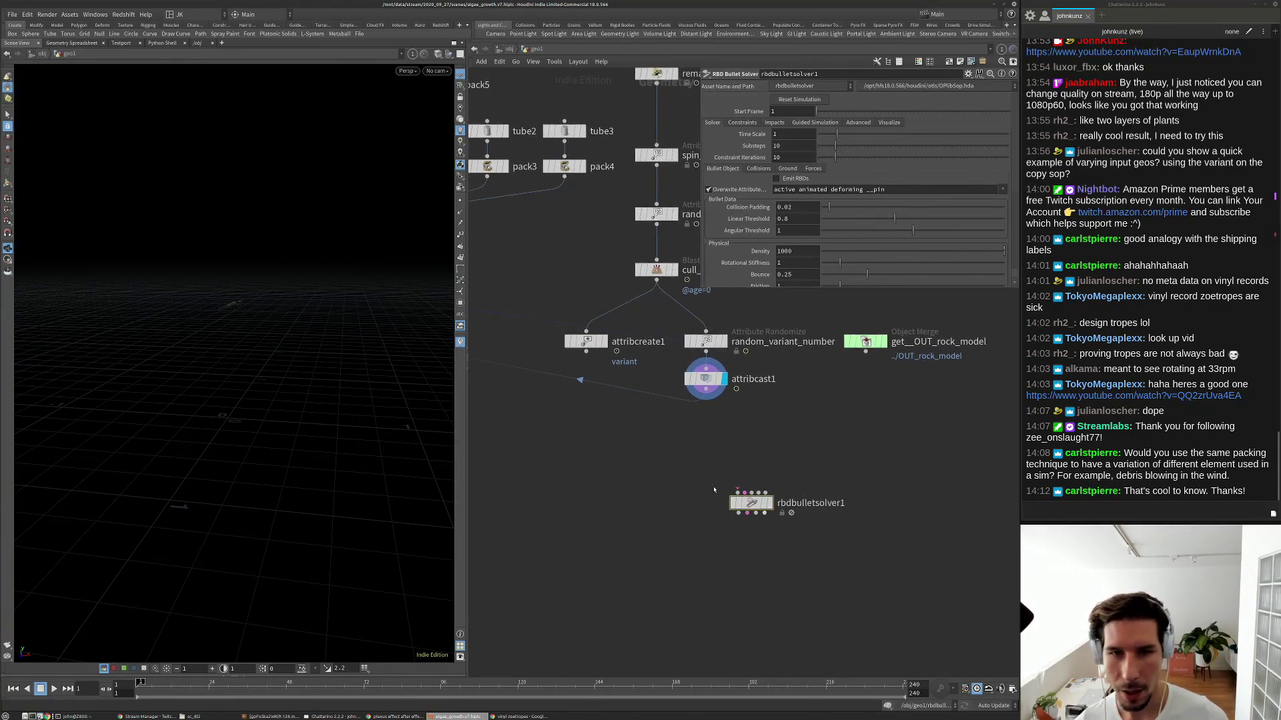
drag(746, 509, 701, 498)
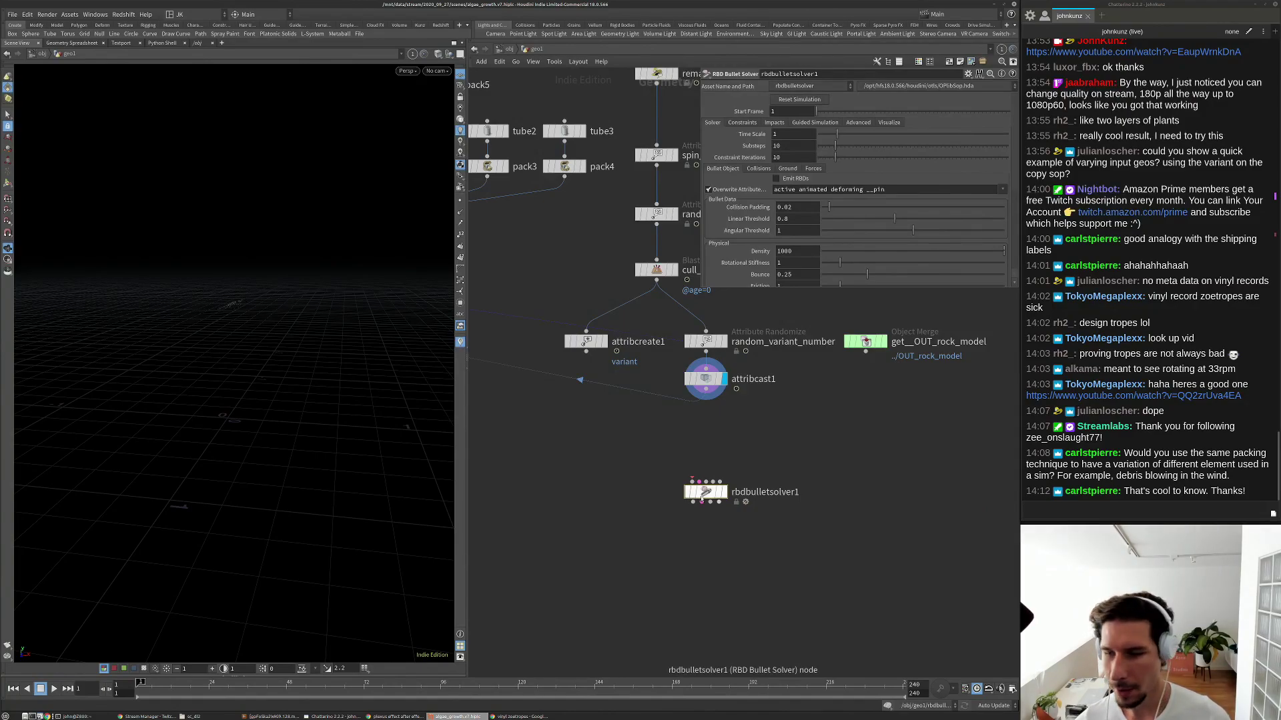
key(Delete)
scroll(708, 497, down, 4)
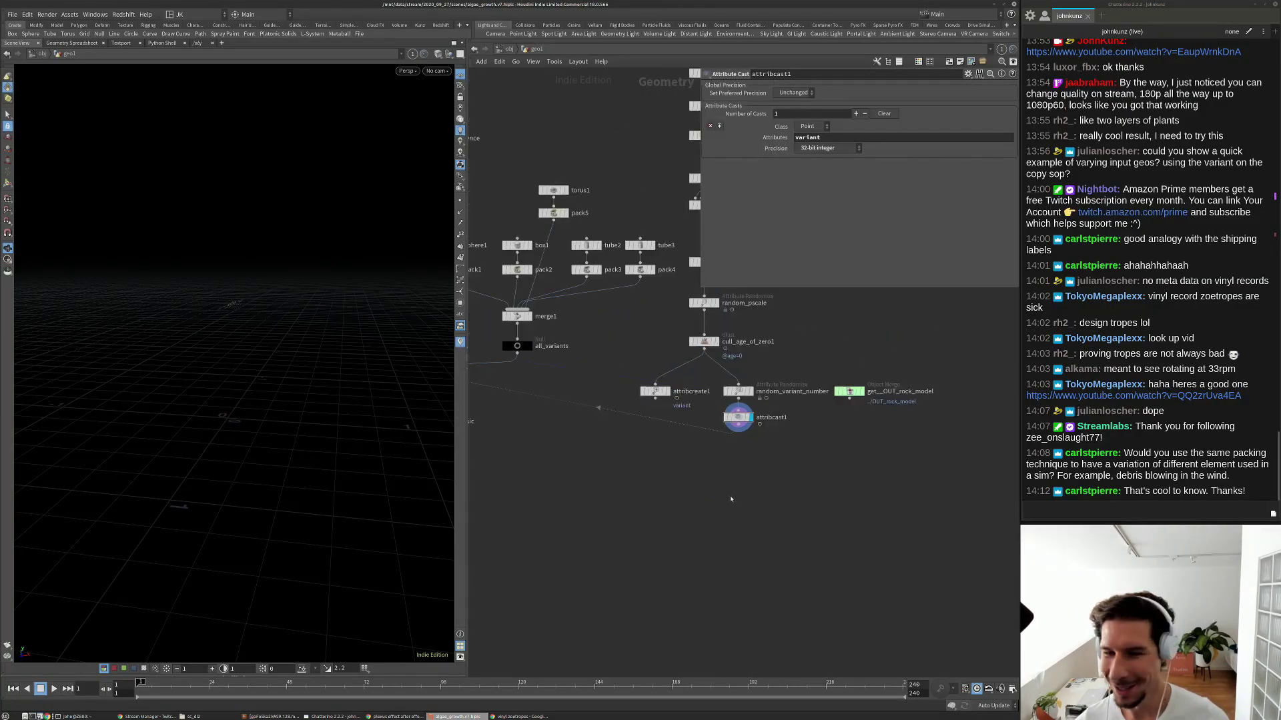
Rename the attribcast1 node to cast_variant_float_to_int.
middle_drag(561, 457, 630, 467)
scroll(504, 428, up, 3)
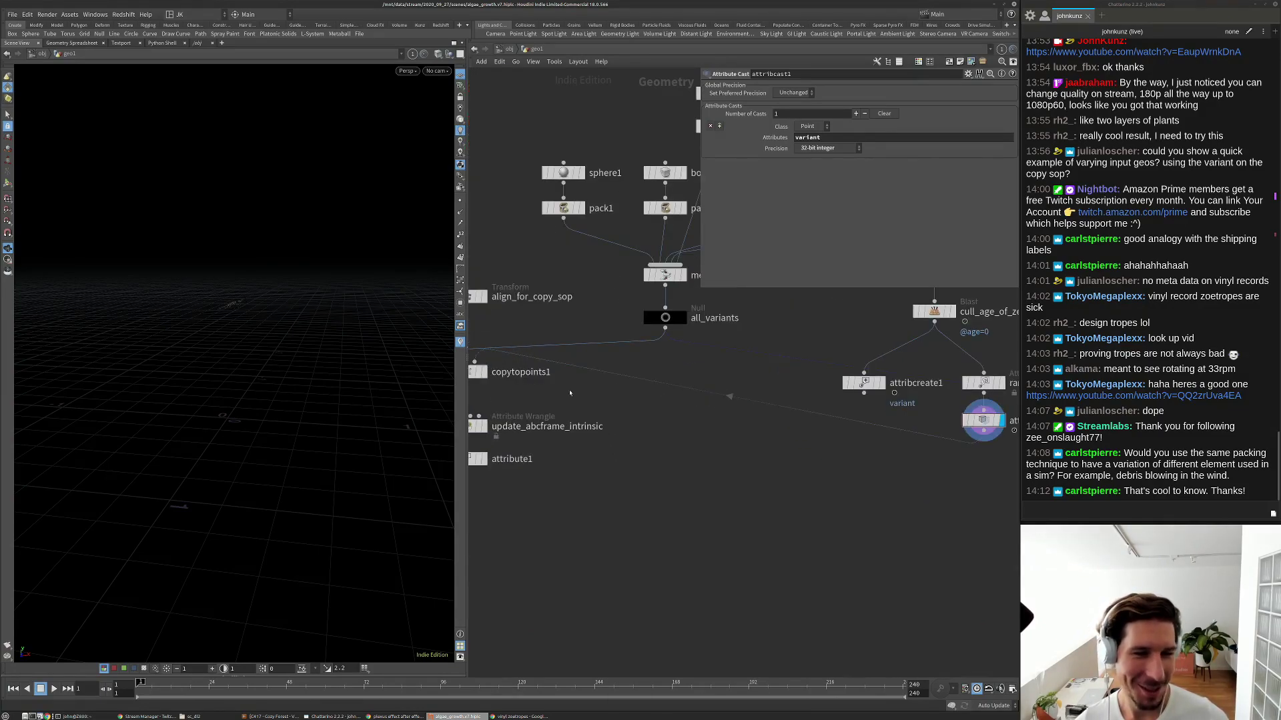
middle_drag(475, 350, 571, 325)
key(f)
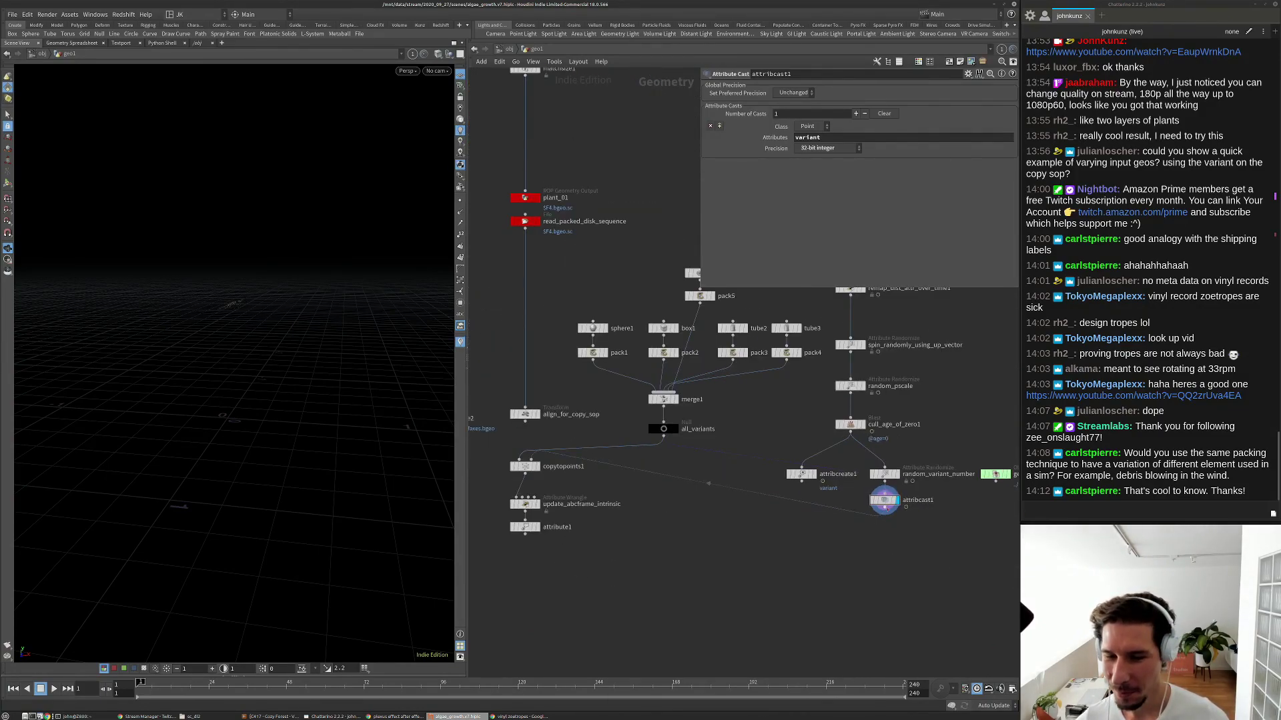
double_click(920, 493)
text(cast_)
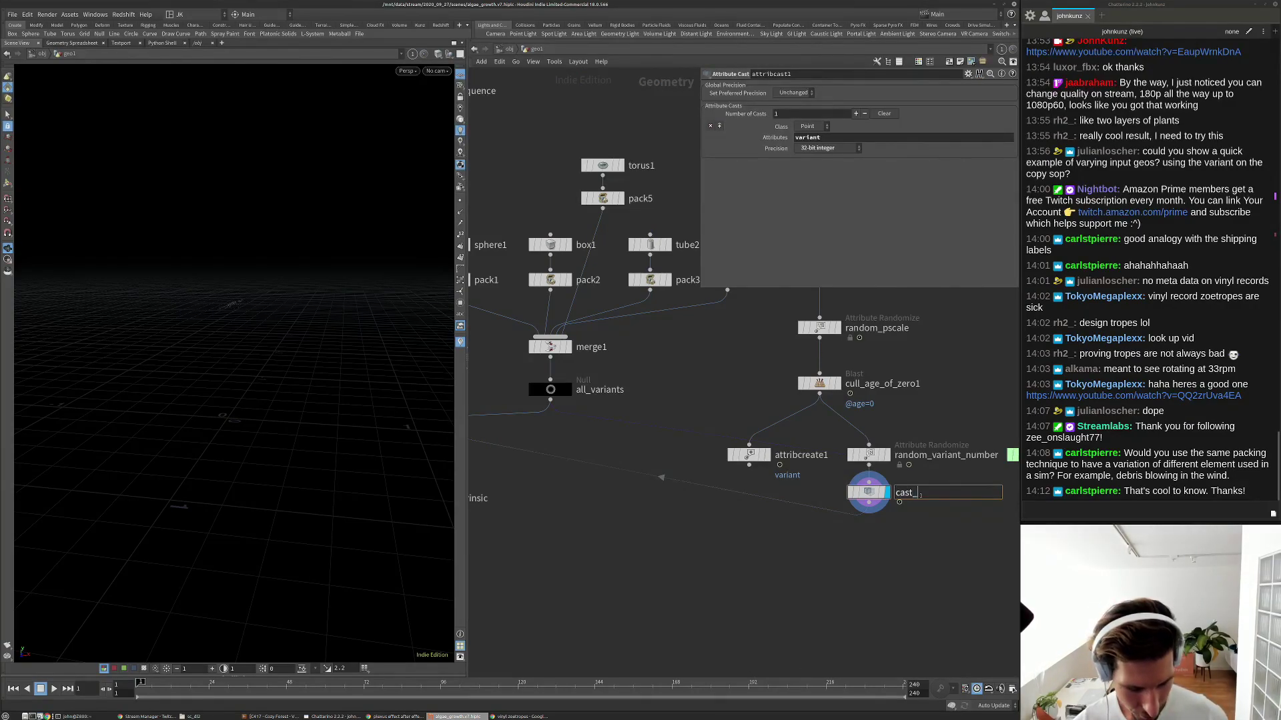
text(variant_float_to_int)
key(Return)
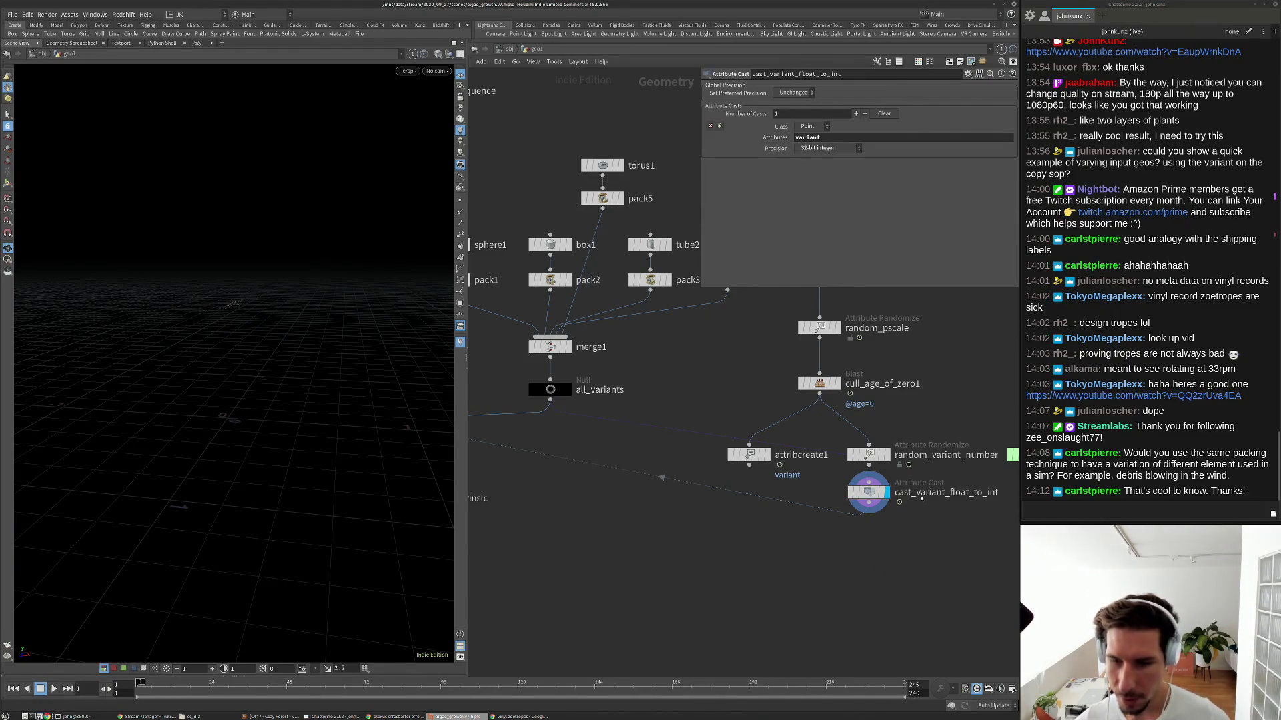
Delete attribcreate1 and line up random_variant_number, the cast node and OUT rock model in one column.
click(748, 455)
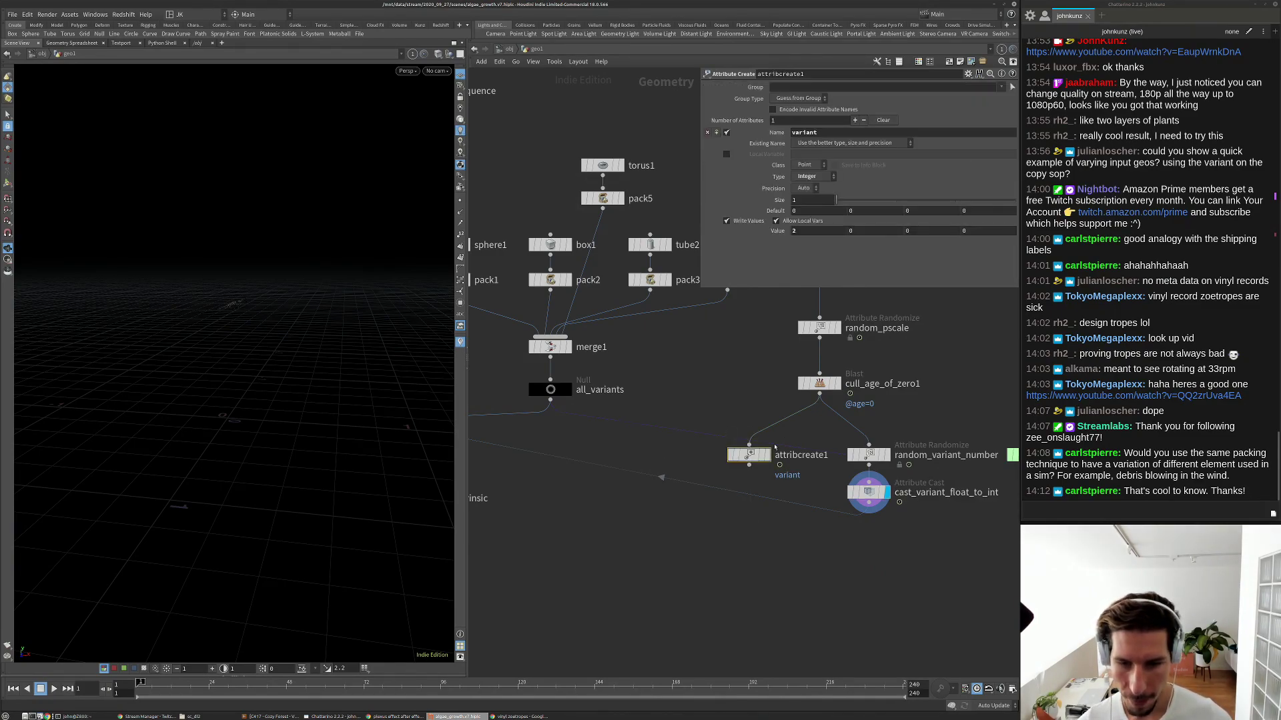
key(Delete)
shift+click(869, 454)
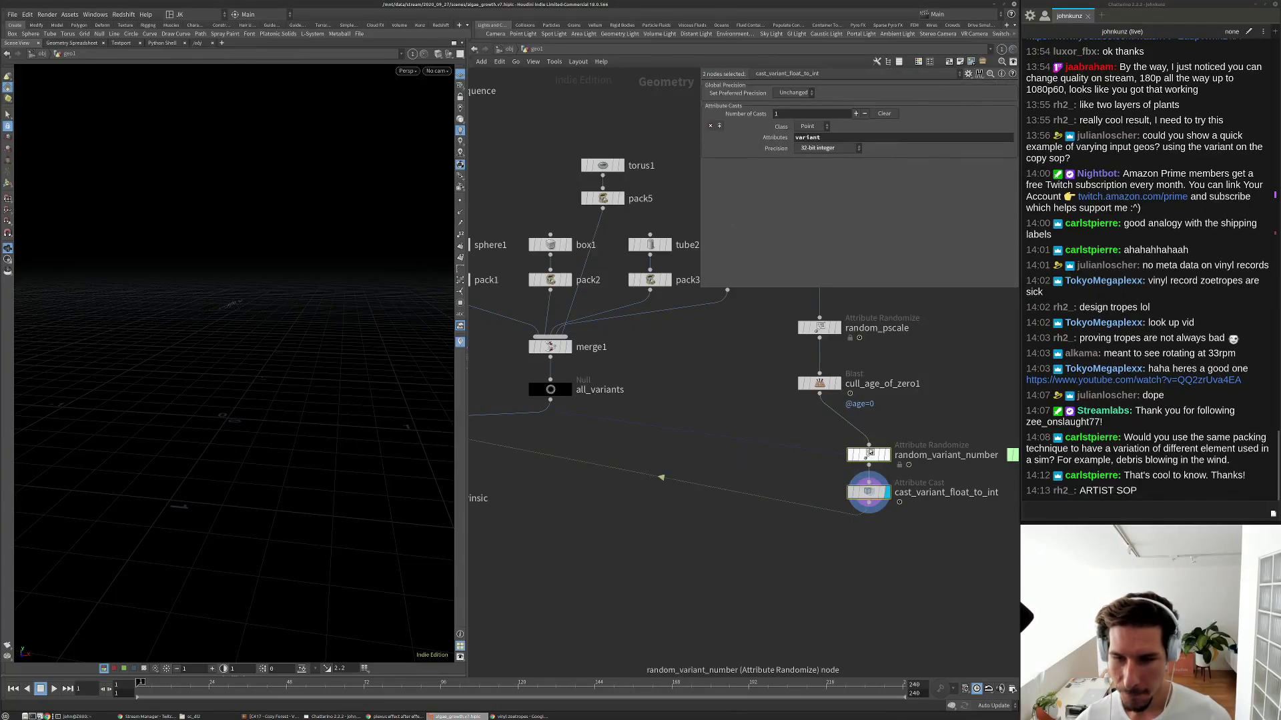
drag(869, 453, 820, 455)
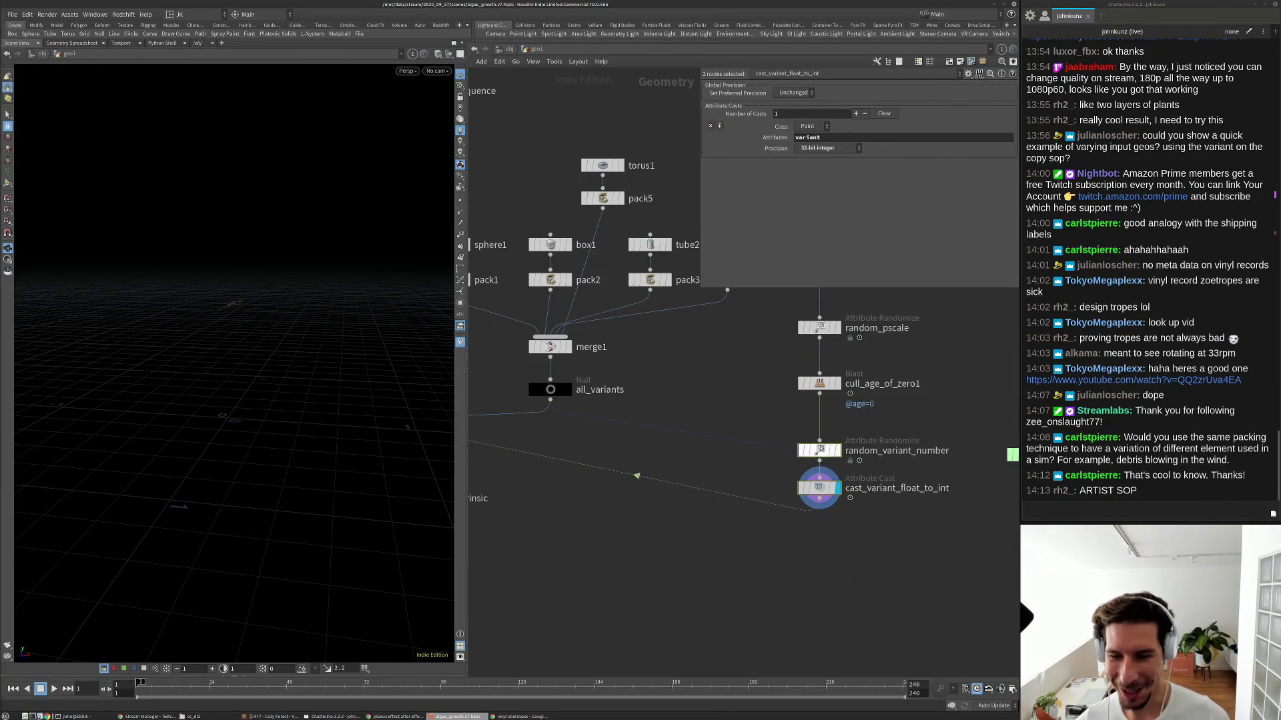
scroll(819, 454, down, 3)
drag(929, 451, 909, 448)
Disconnect all_variants from copytopoints1's first input.
click(645, 435)
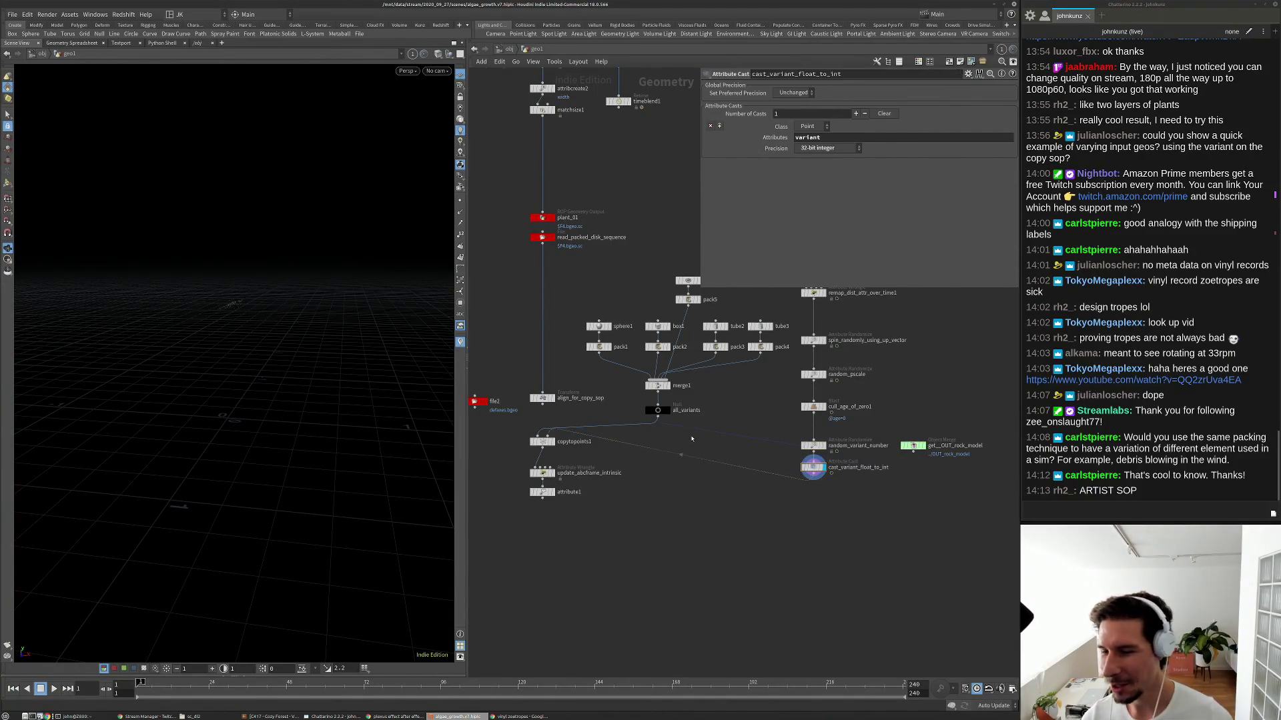
scroll(542, 430, up, 2)
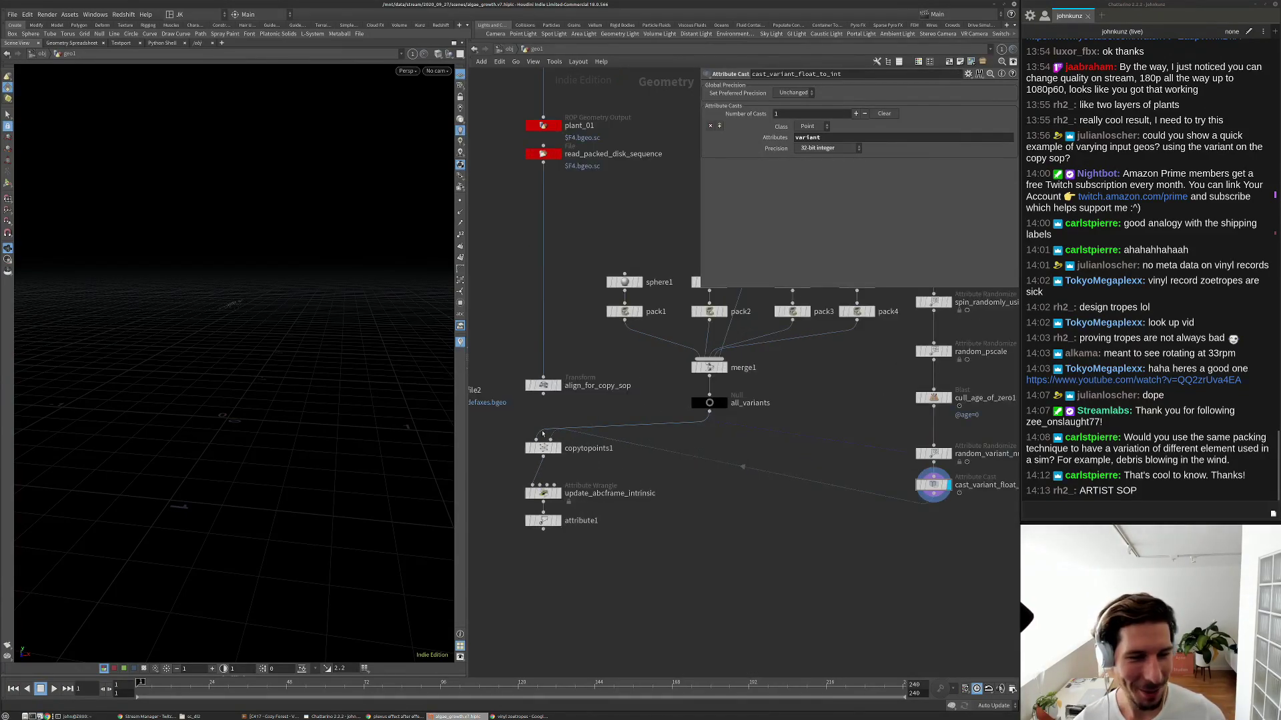
scroll(525, 422, up, 2)
click(572, 408)
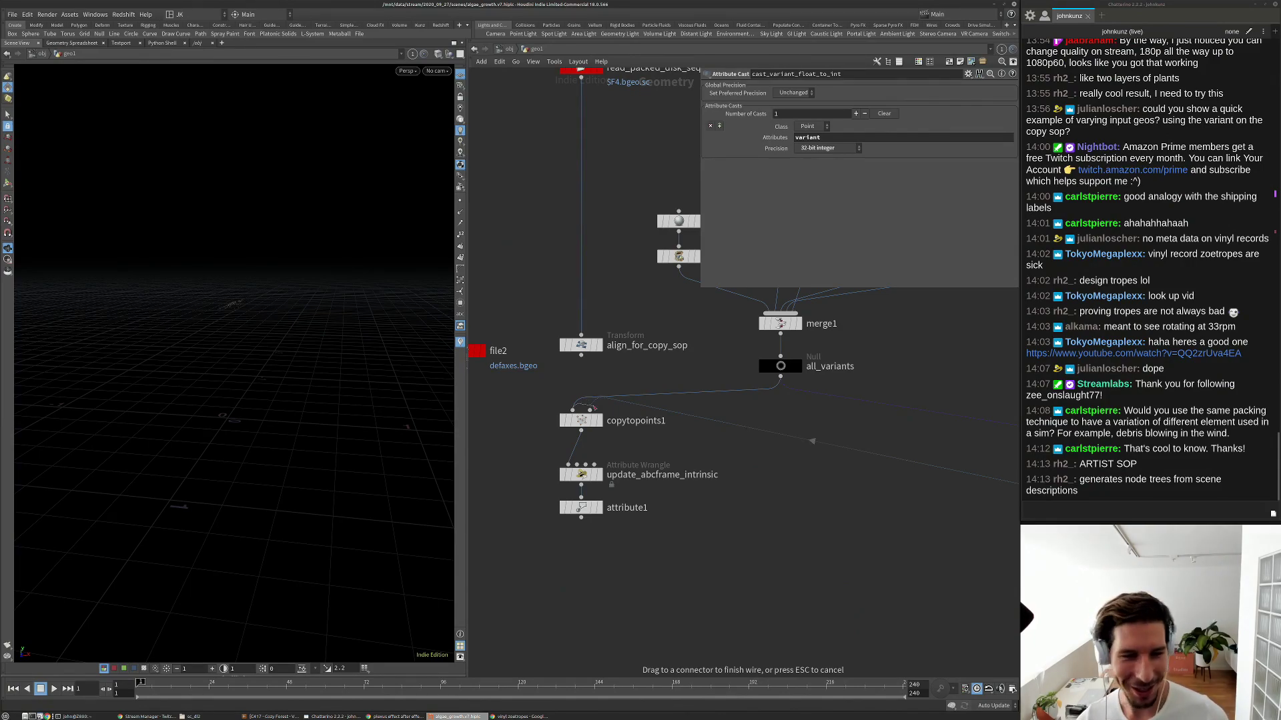
click(595, 408)
Nudge all_variants up toward merge1 and box-select torus1 and pack5.
scroll(667, 414, down, 3)
scroll(739, 425, up, 2)
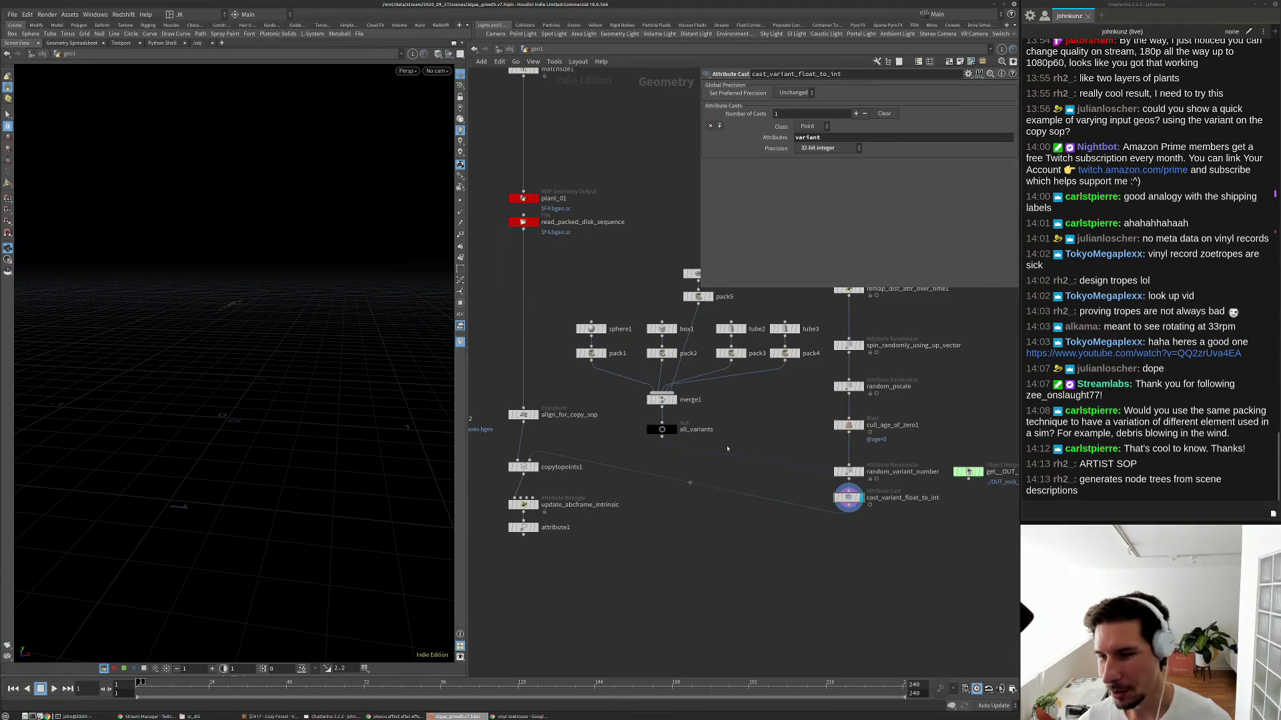
scroll(720, 441, up, 1)
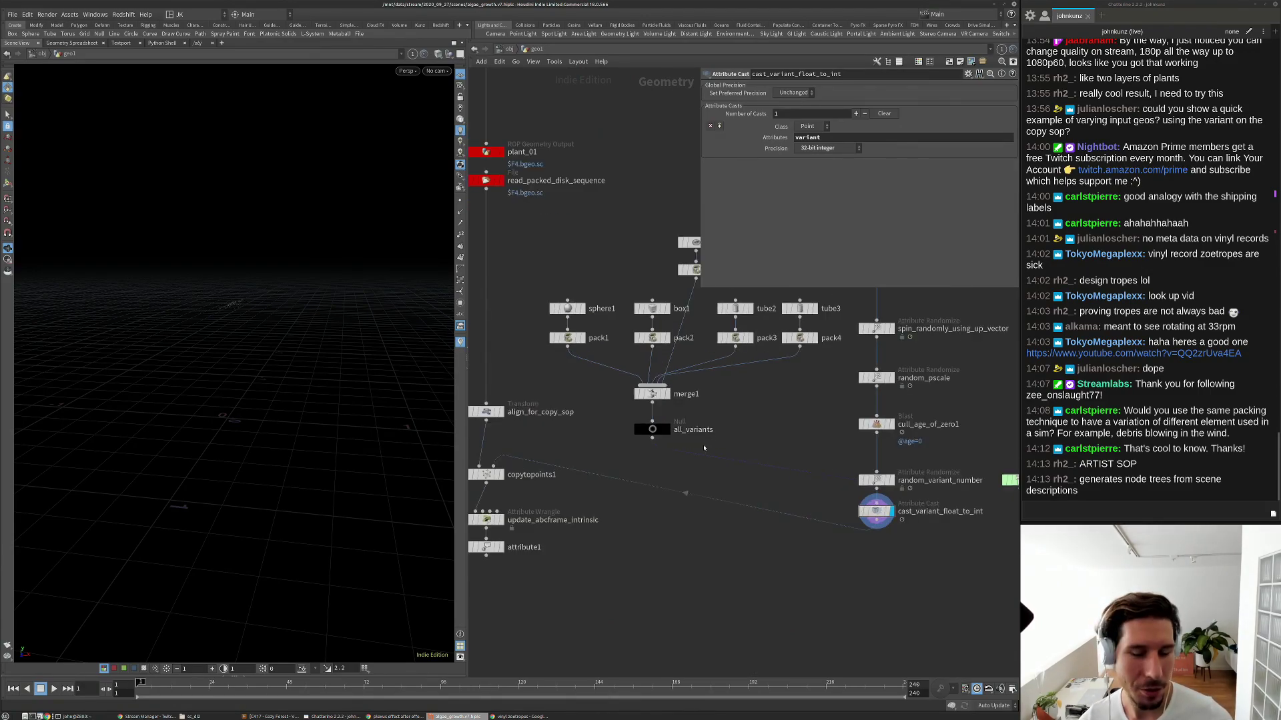
drag(653, 430, 653, 425)
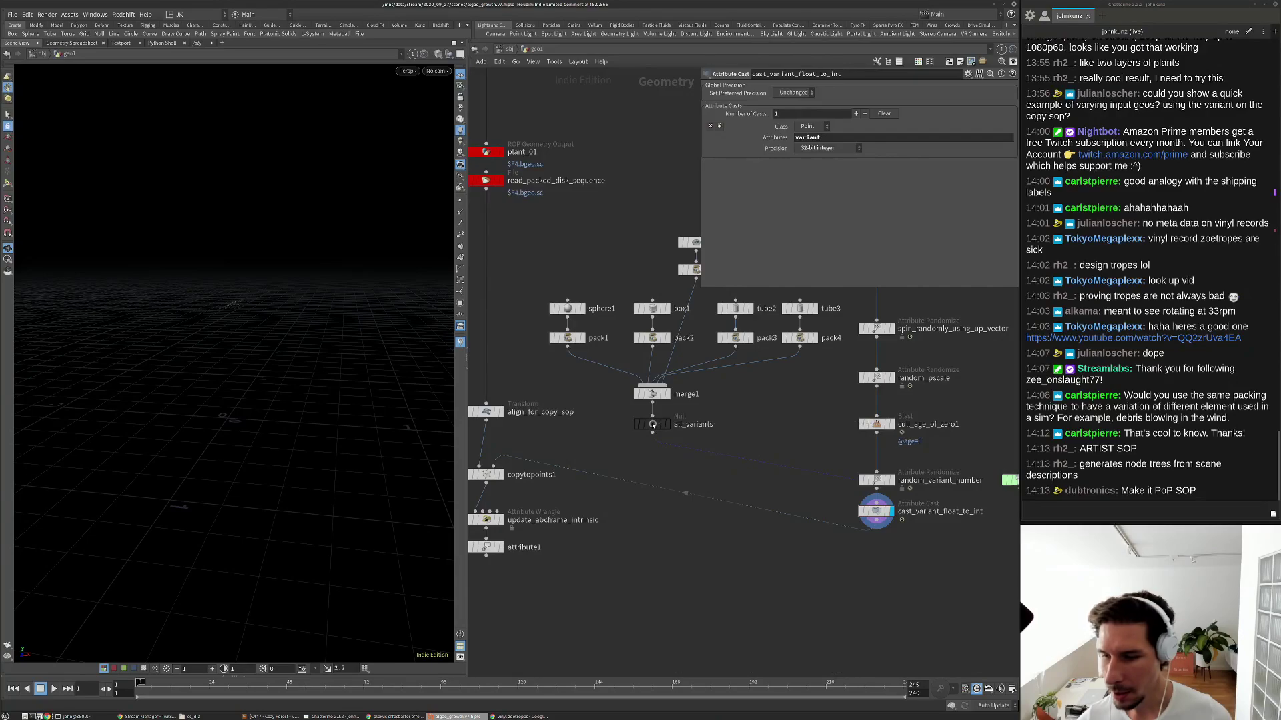
scroll(747, 424, down, 2)
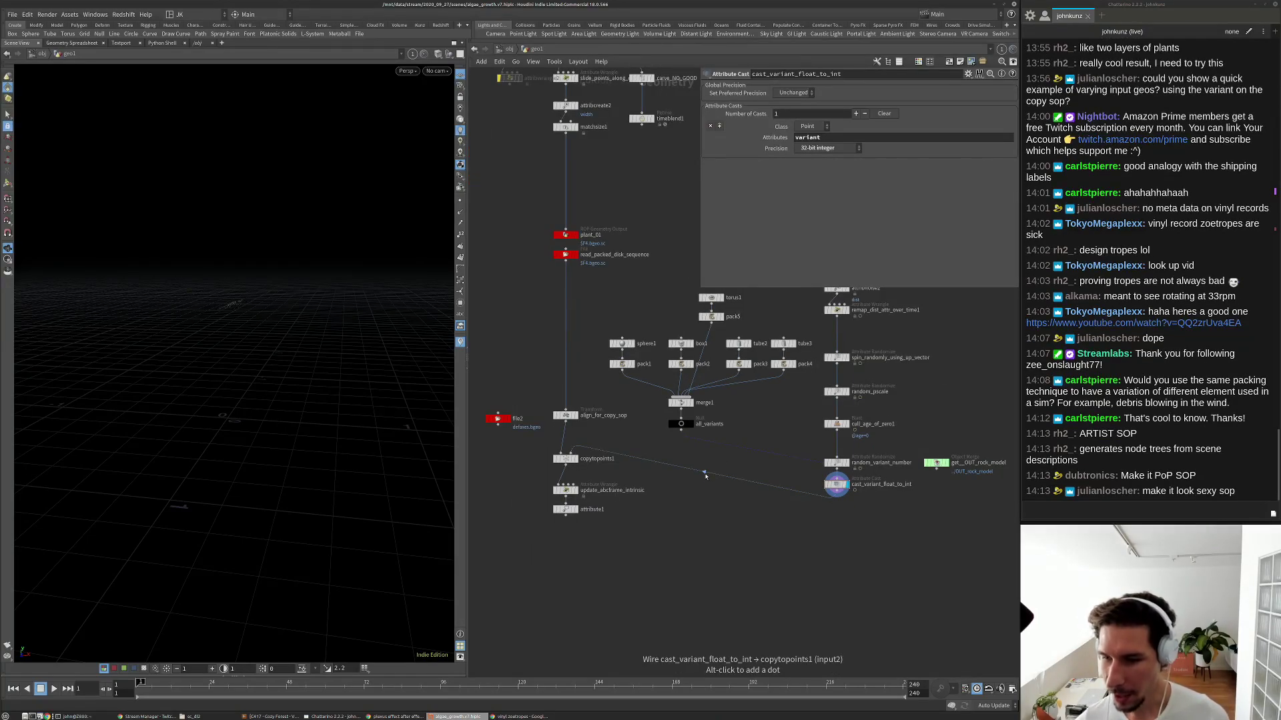
scroll(720, 453, up, 3)
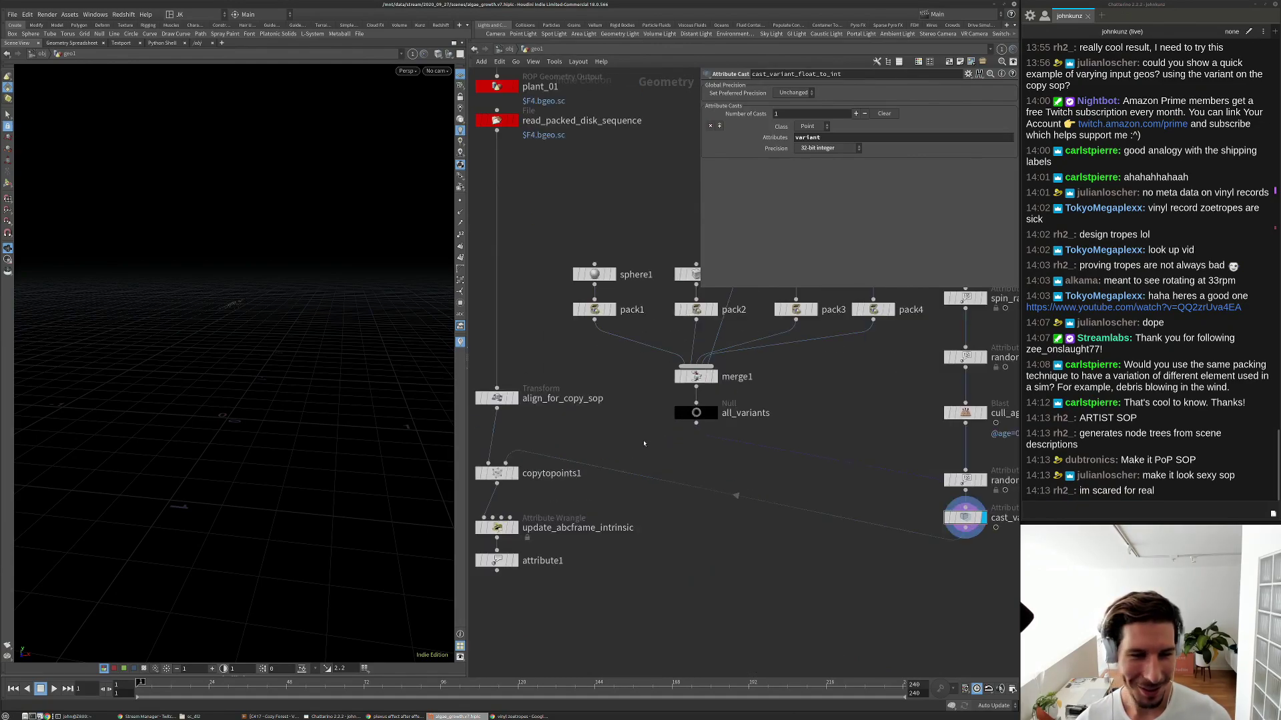
scroll(745, 424, down, 3)
middle_drag(746, 425, 741, 447)
drag(767, 307, 799, 352)
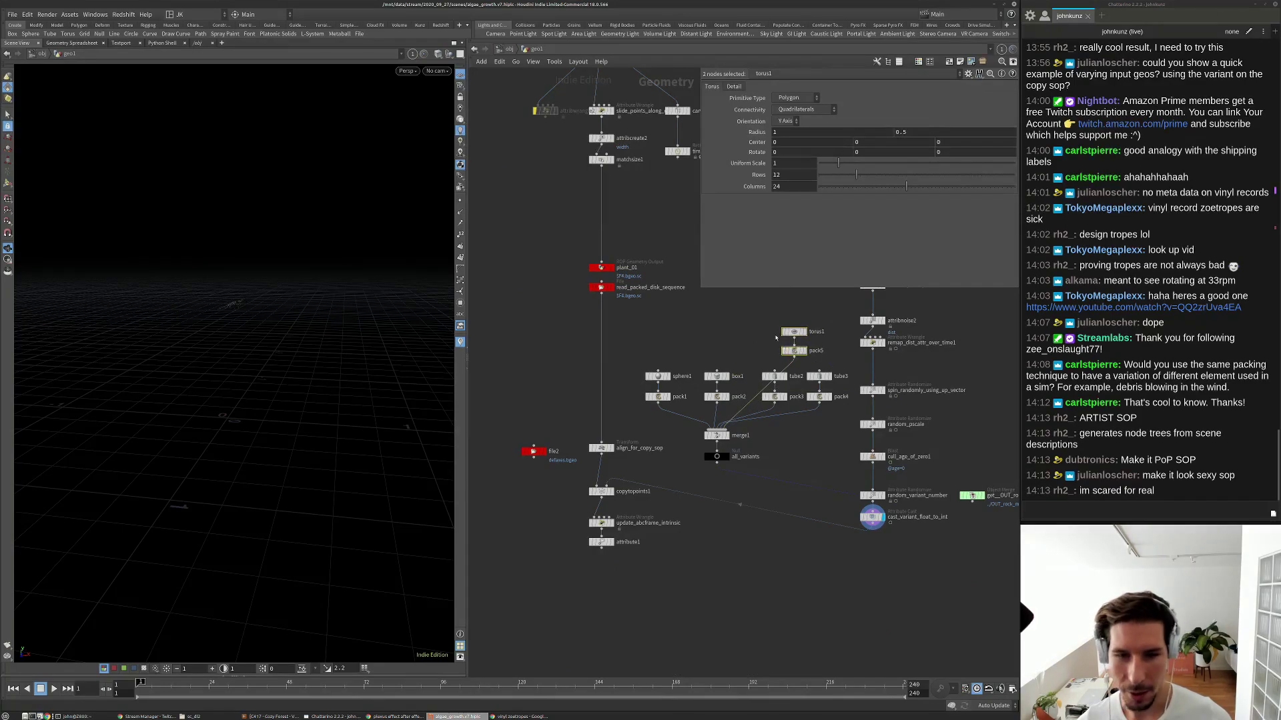
Move torus1 and pack5 beside pack4, then shift the tube and torus pairs left into an even row.
scroll(834, 320, up, 4)
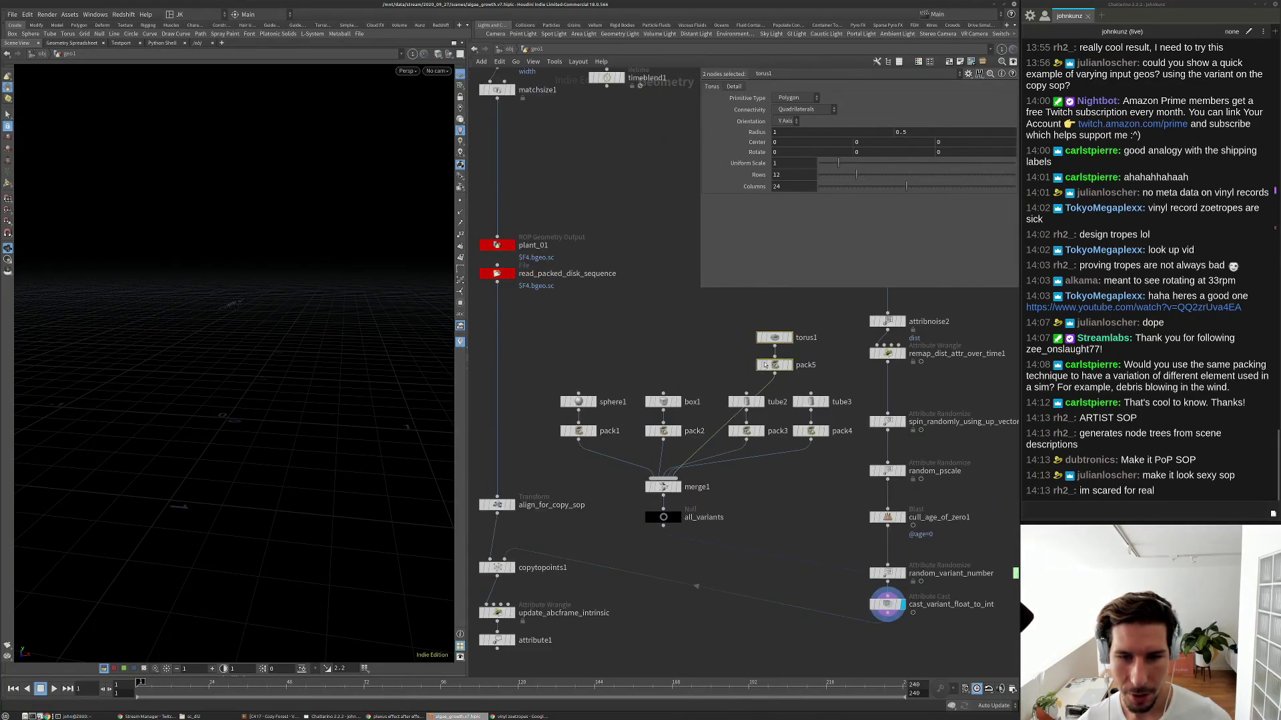
drag(779, 371, 860, 437)
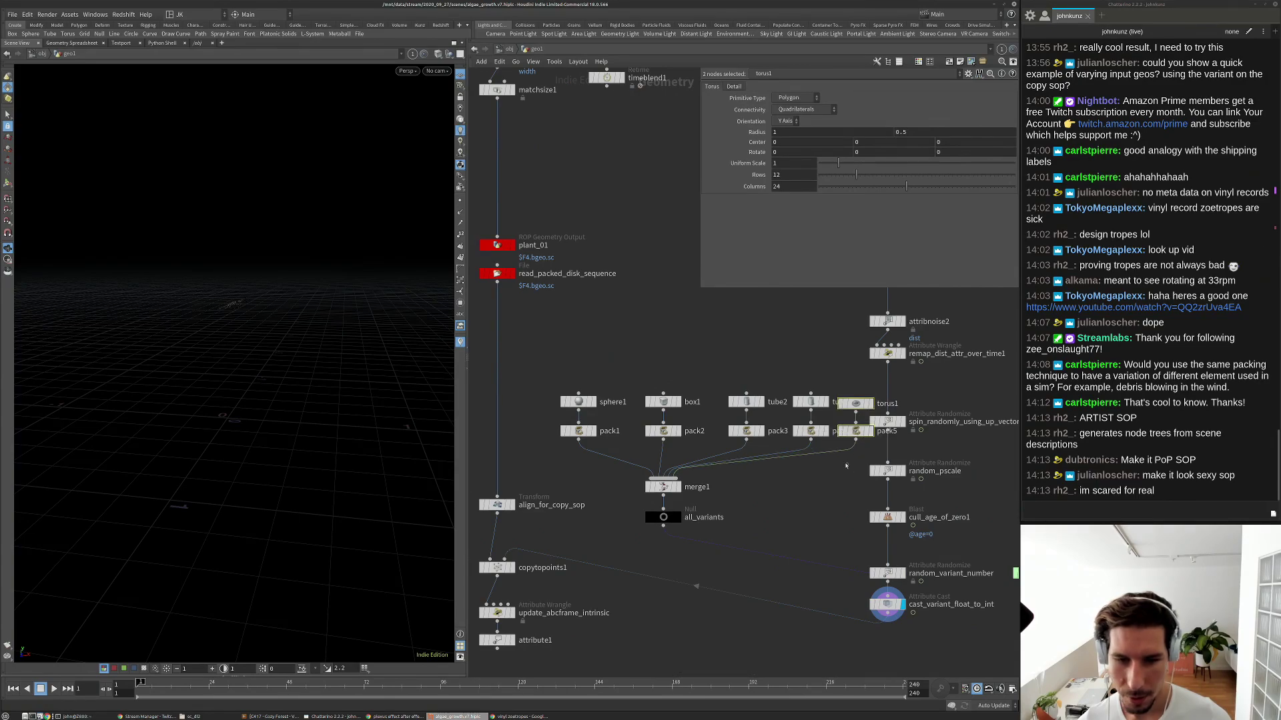
click(856, 403)
drag(855, 372, 740, 433)
click(839, 374)
drag(859, 376, 794, 434)
click(793, 402)
mouse_move(844, 375)
mouse_down()
mouse_move(724, 438)
mouse_move(657, 447)
mouse_move(651, 433)
mouse_up()
click(651, 401)
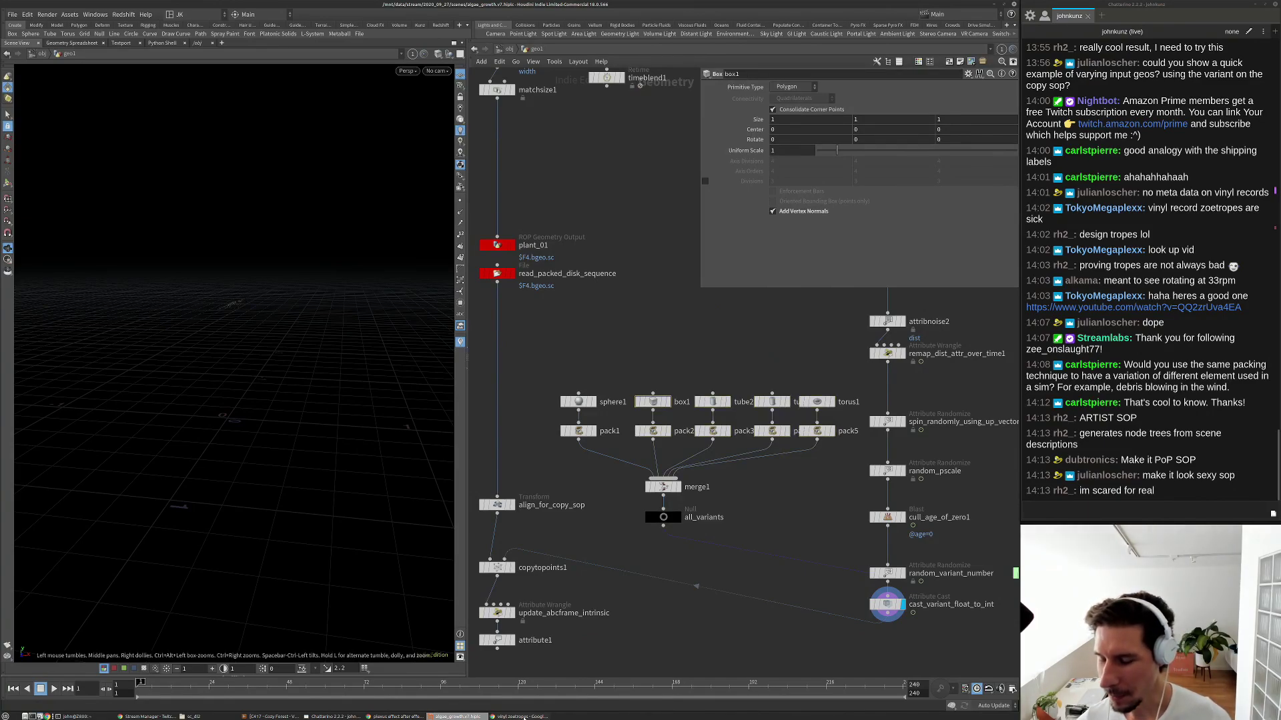
Search Google for 'luddite stocking frame' in a new Chrome tab and show image results.
click(522, 716)
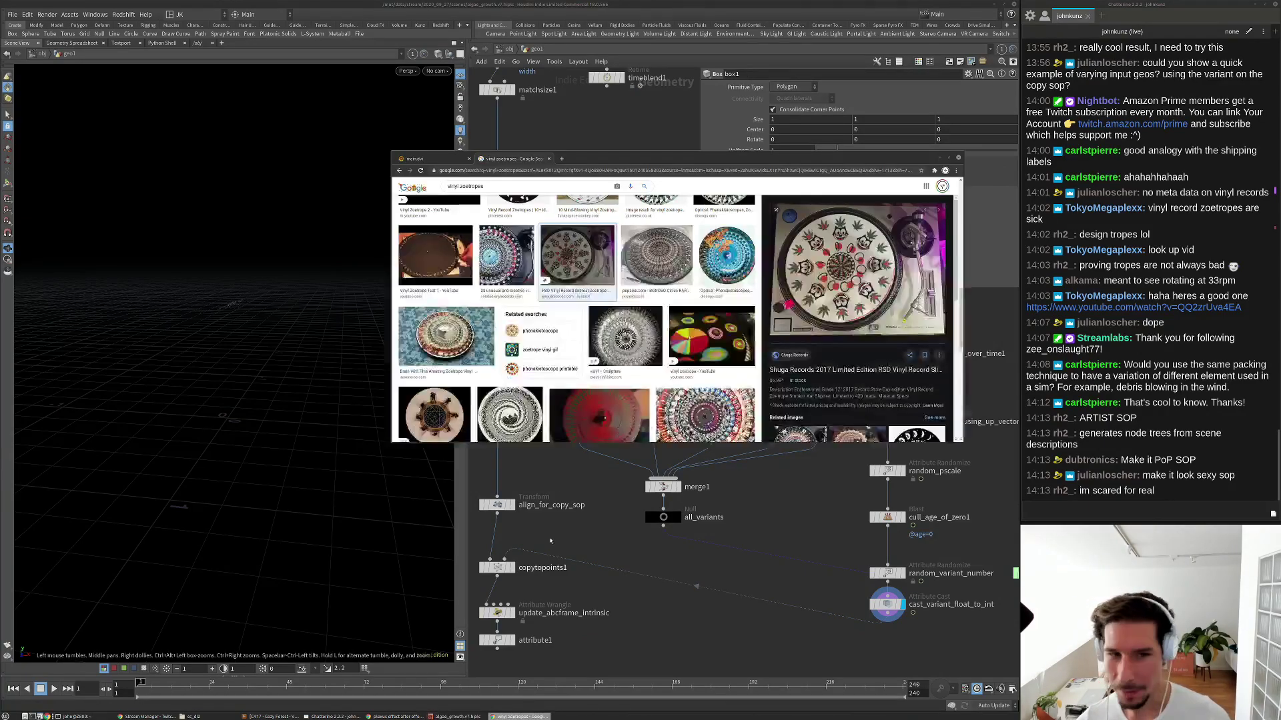
click(603, 170)
key(ctrl+t)
text(ludd)
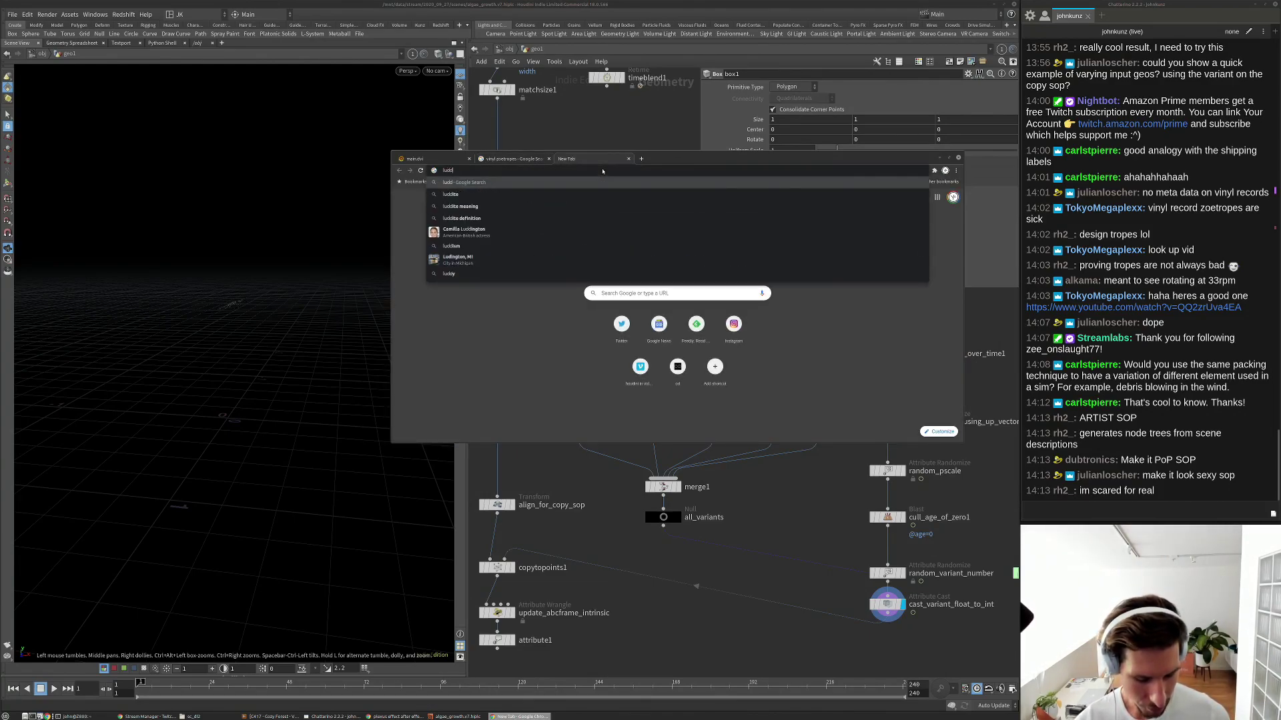
text(ite stocki)
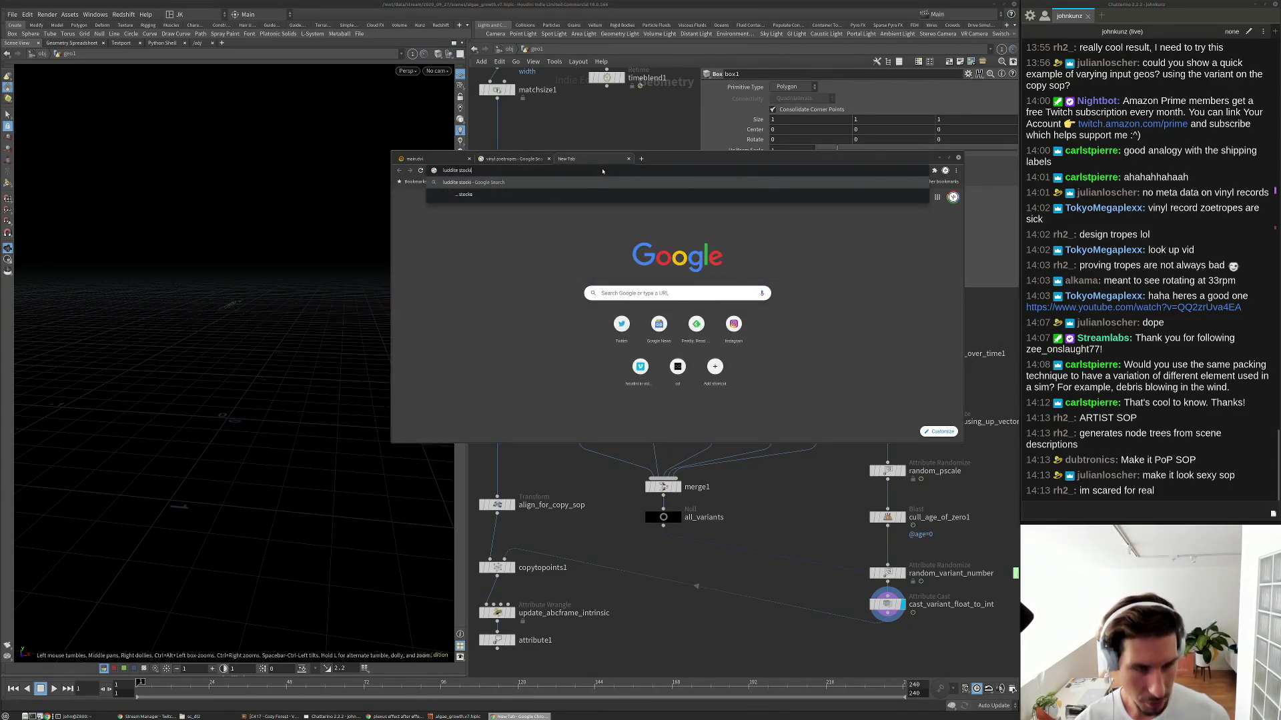
text(ng frame)
key(Return)
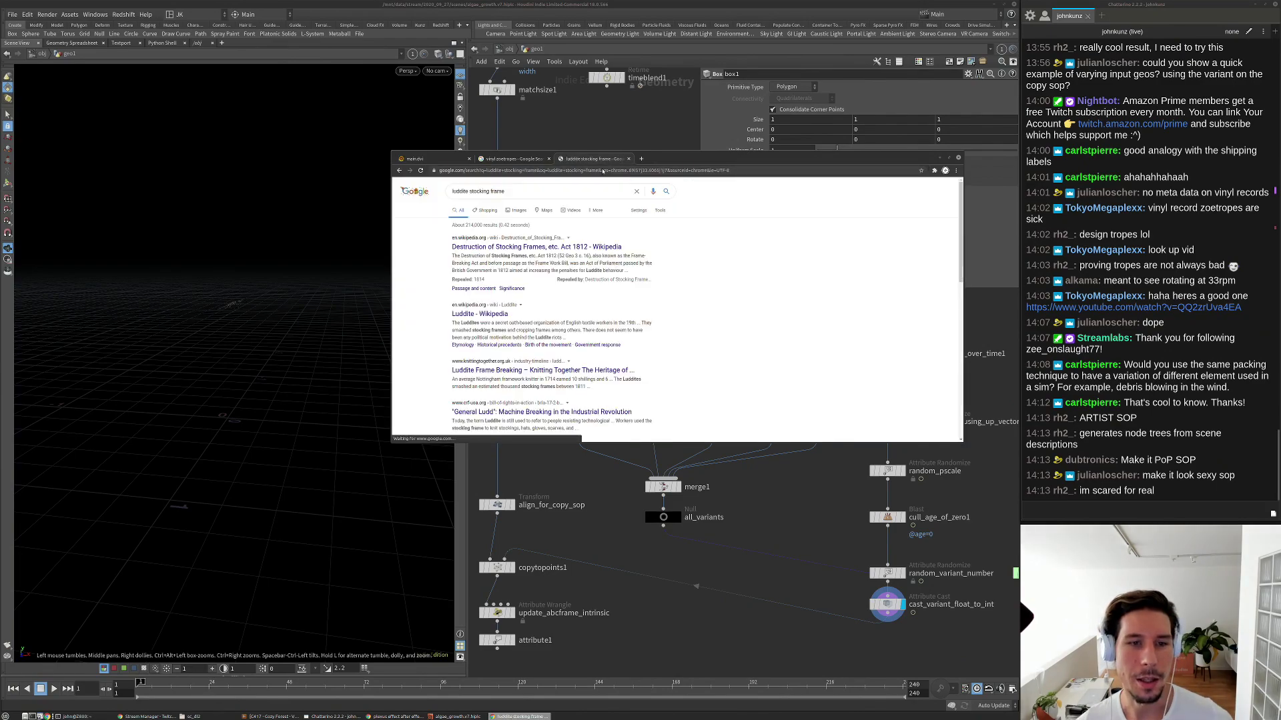
click(510, 211)
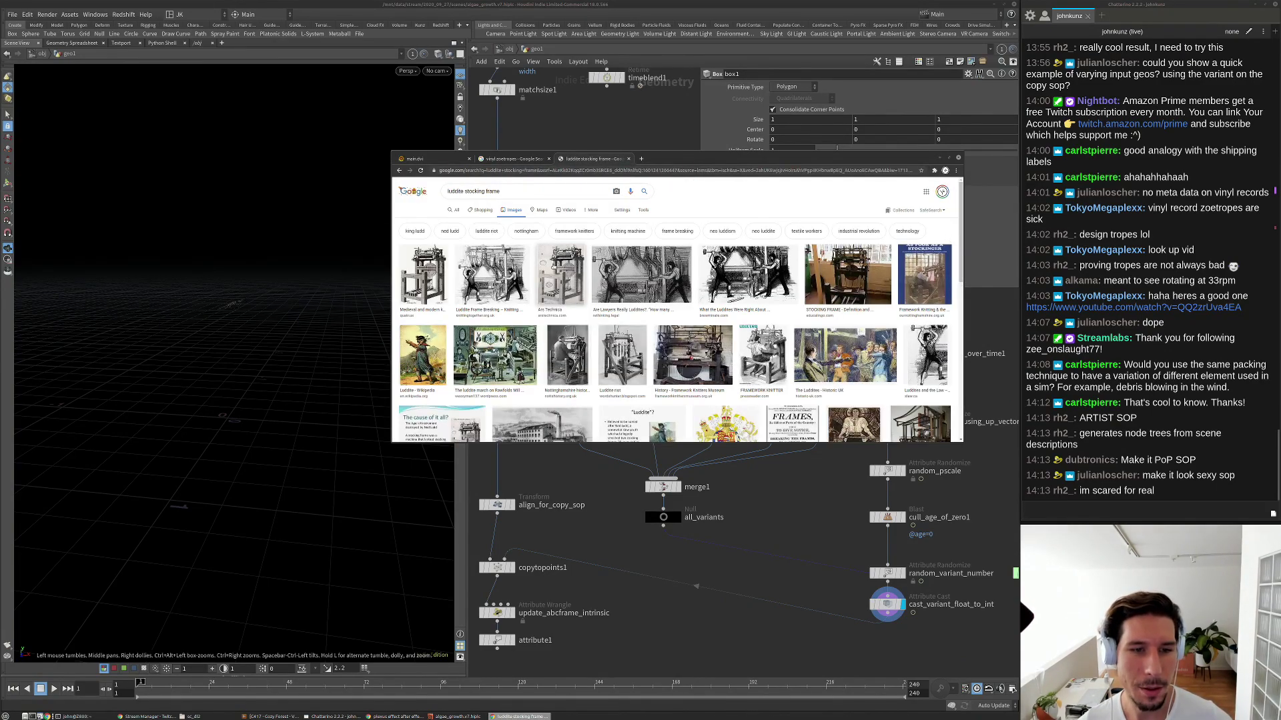
Preview several Luddite frame-breaking and factory loom pictures, then return to Houdini.
click(492, 270)
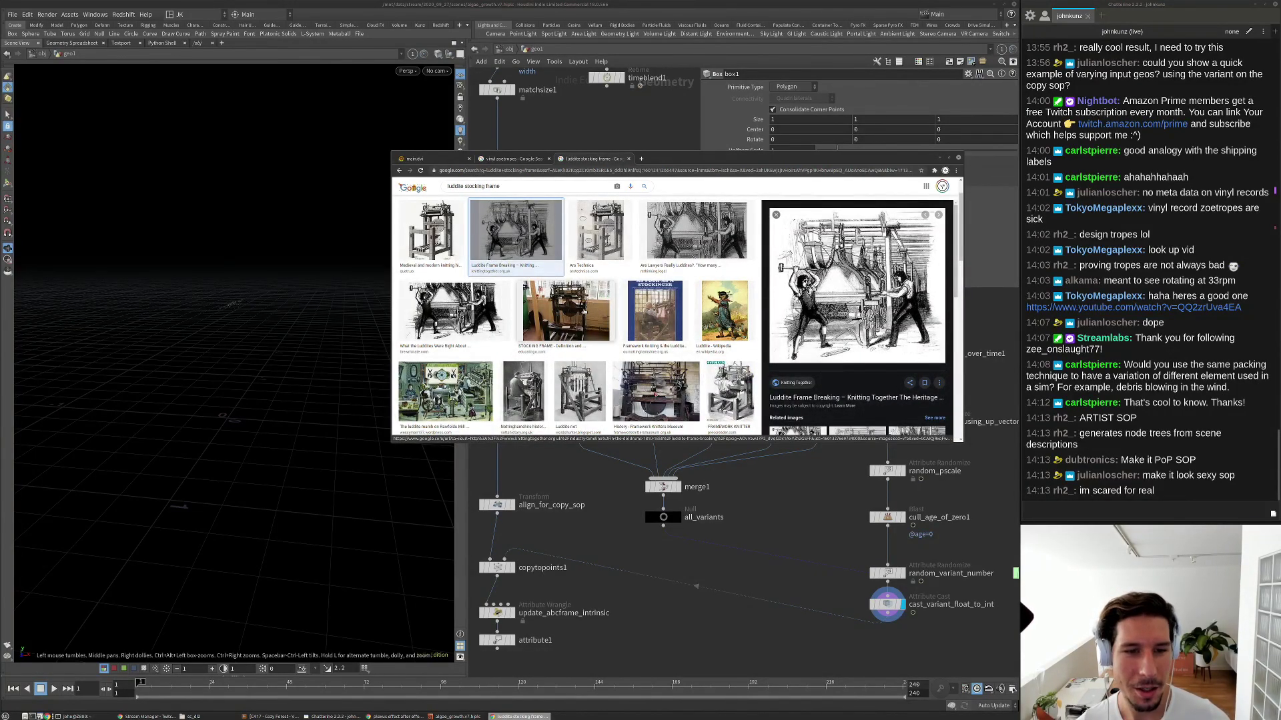
click(523, 392)
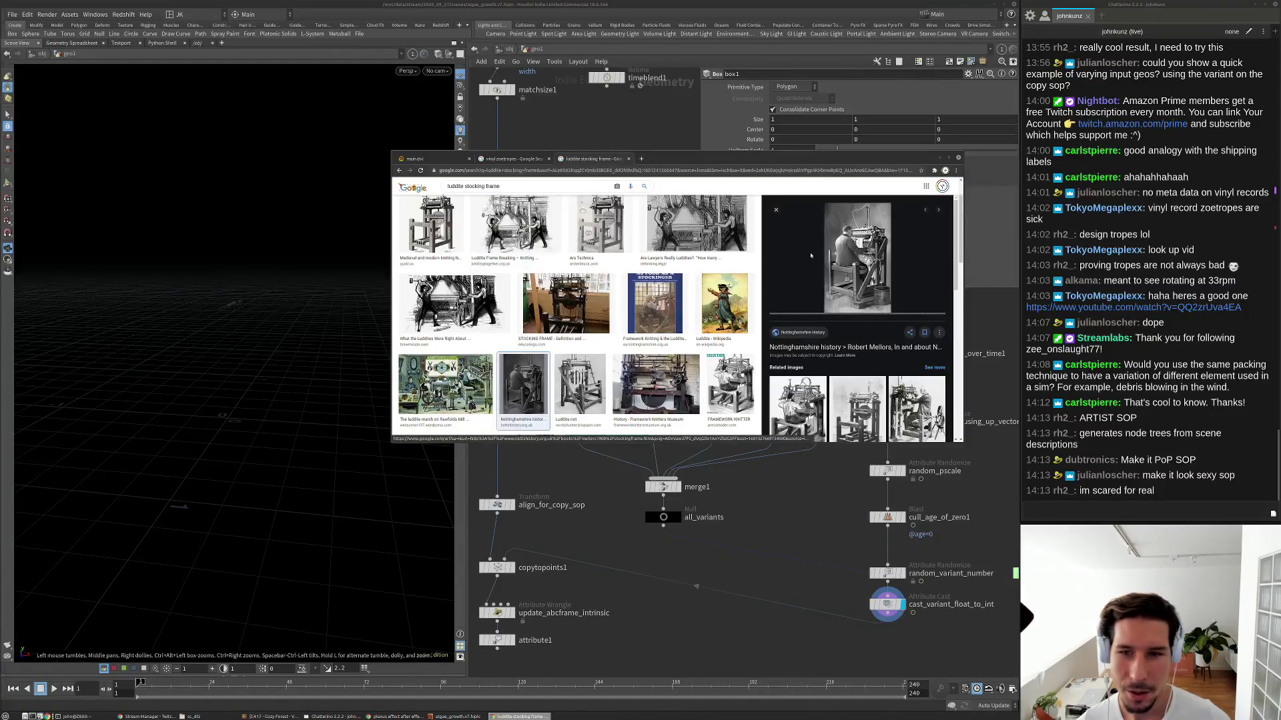
click(696, 227)
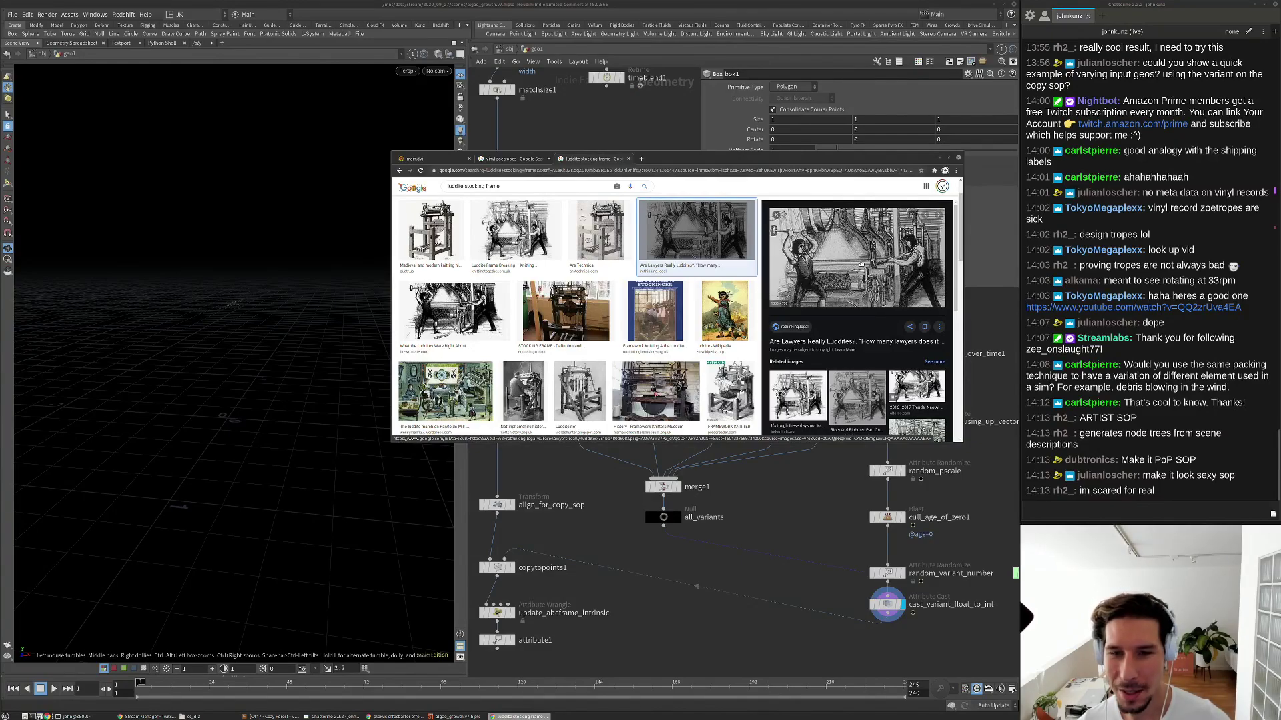
scroll(860, 280, down, 2)
click(796, 381)
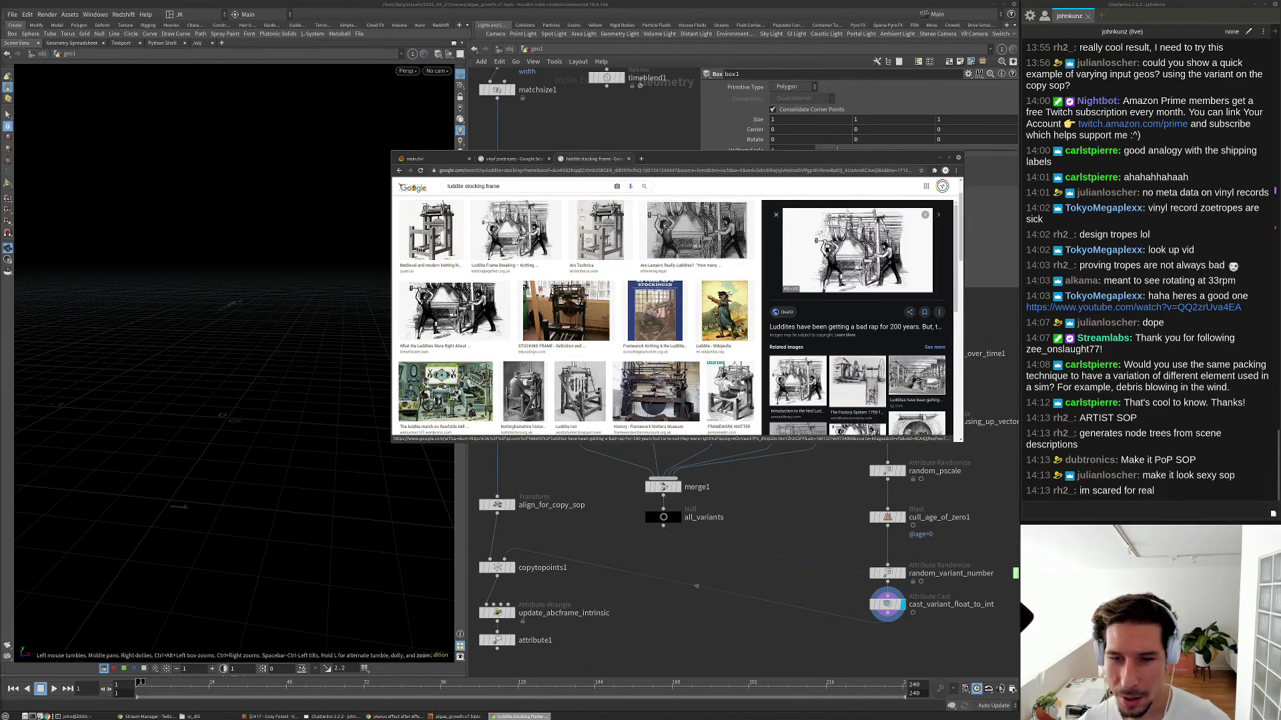
scroll(861, 320, down, 2)
click(901, 257)
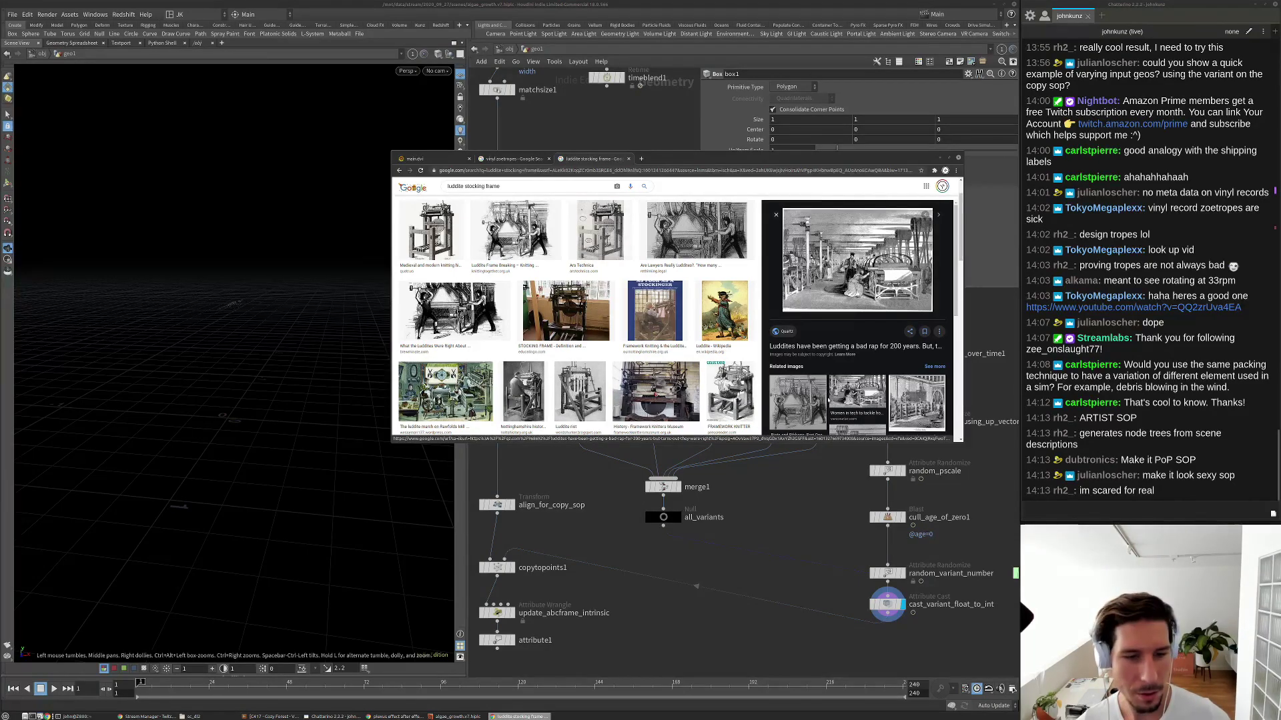
click(824, 491)
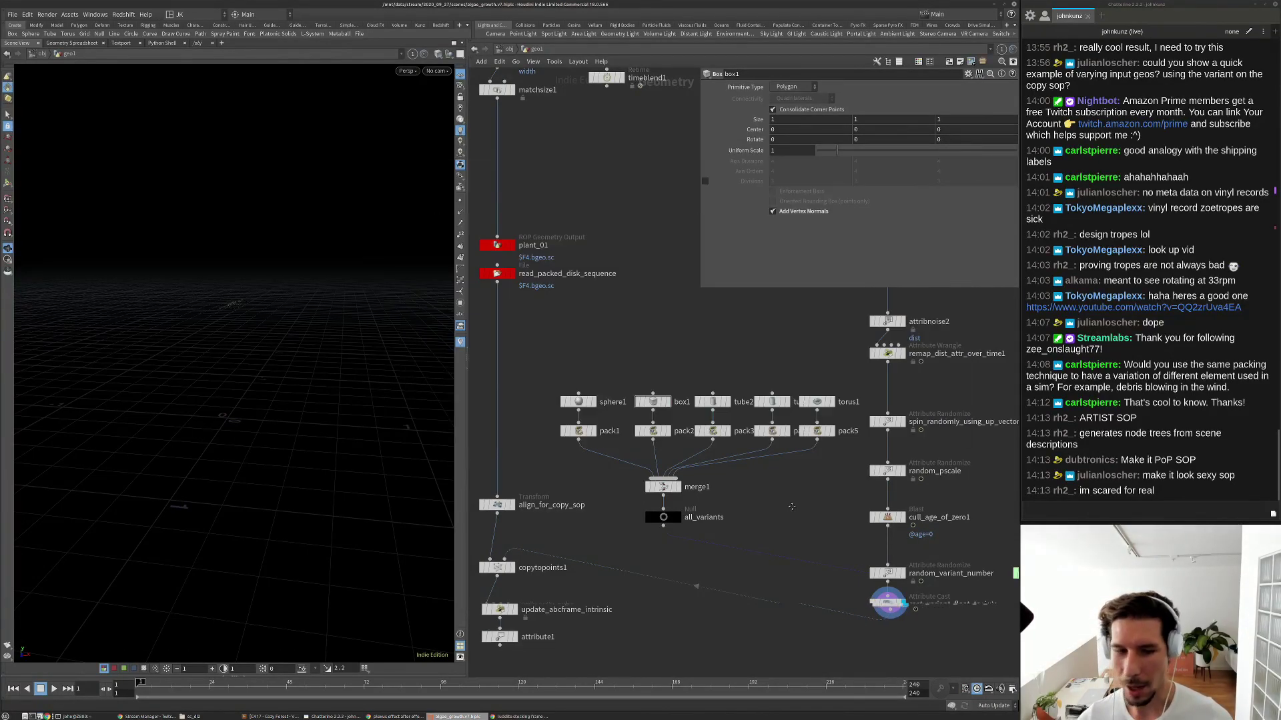
Nudge all_variants and display the read_packed_disk_sequence node.
middle_drag(809, 492, 831, 456)
drag(690, 478, 690, 472)
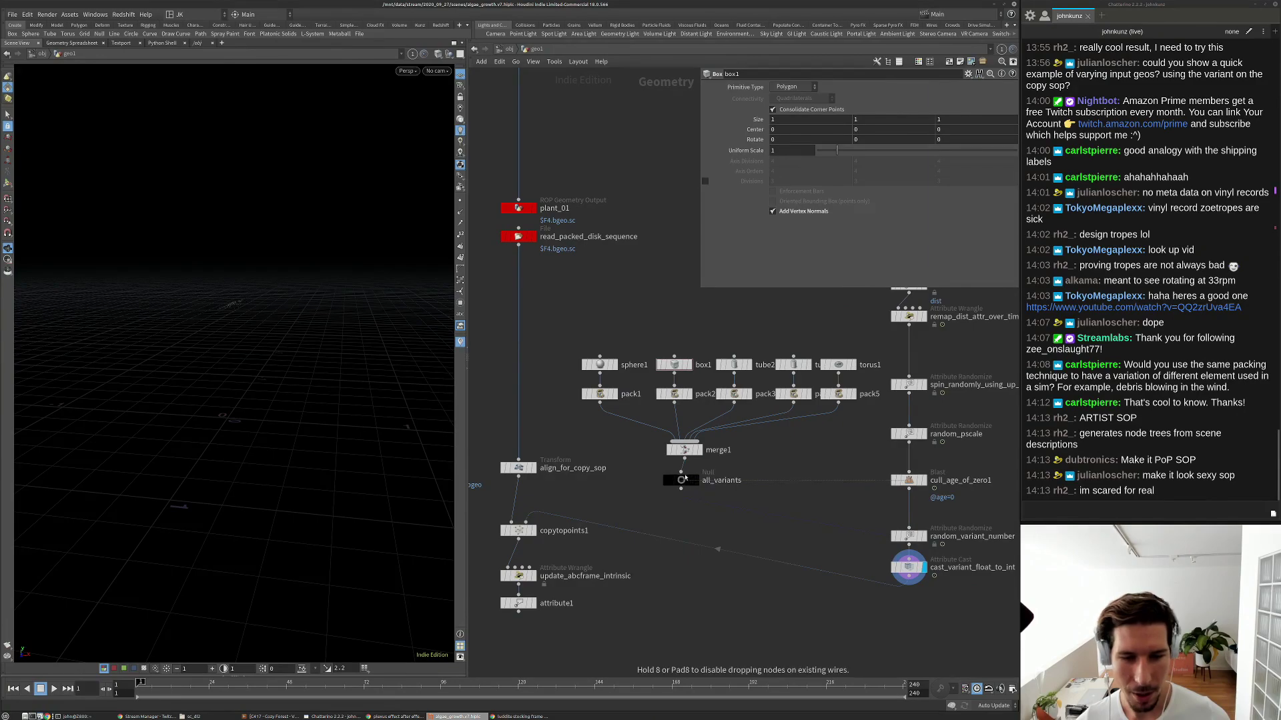
middle_drag(652, 468, 682, 482)
click(547, 252)
middle_drag(511, 277, 534, 563)
middle_drag(593, 518, 607, 536)
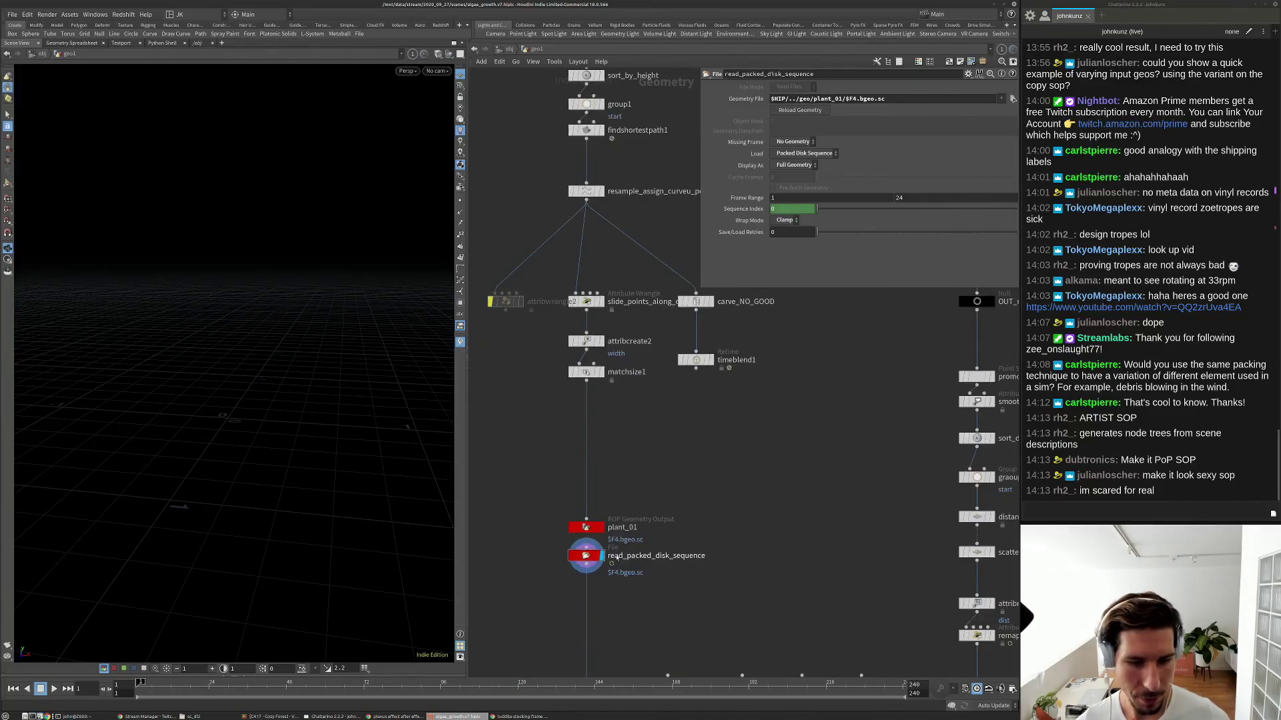
Jump to frame 24, frame the grown grass plant and orbit around it in the viewport.
key(g)
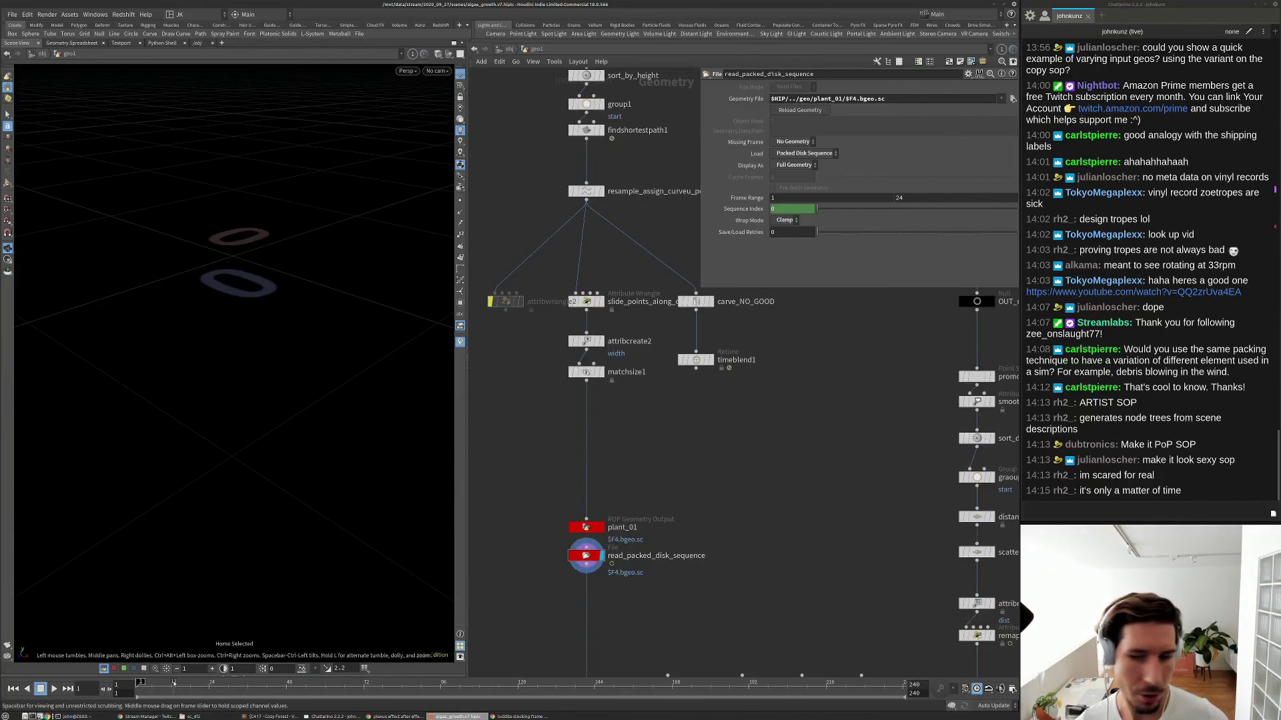
key(Up)
key(h)
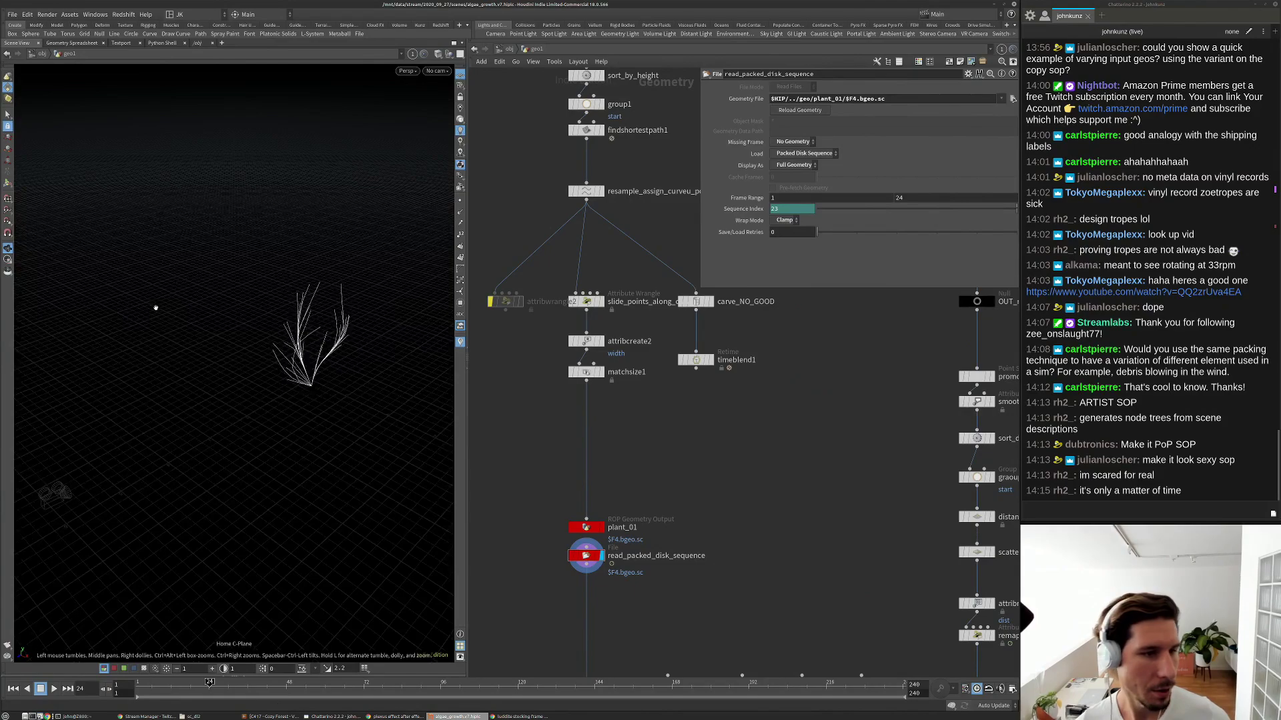
click(450, 54)
click(462, 87)
middle_drag(345, 309, 297, 302)
drag(297, 301, 371, 352)
scroll(637, 343, down, 5)
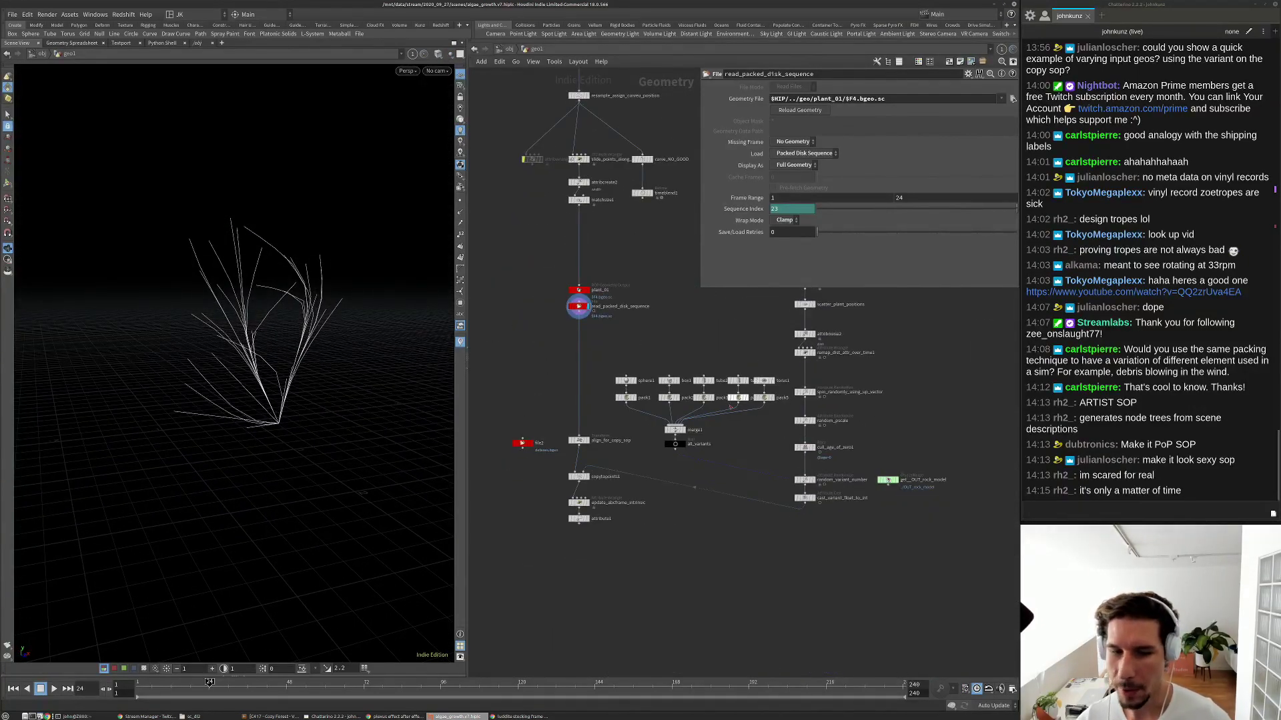
scroll(666, 465, up, 2)
Select the whole 15-node curve-growing branch.
middle_drag(580, 261, 594, 414)
middle_drag(580, 297, 579, 430)
scroll(590, 369, down, 2)
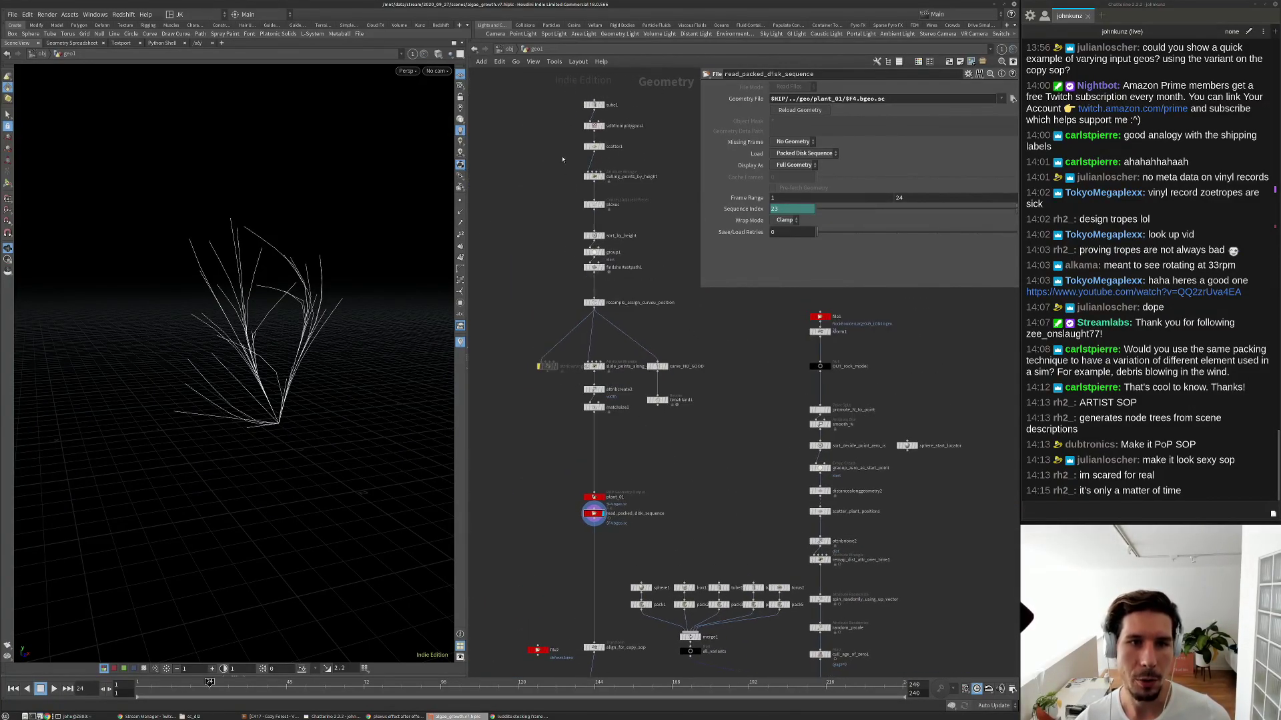
drag(552, 98, 677, 433)
middle_drag(625, 442, 717, 432)
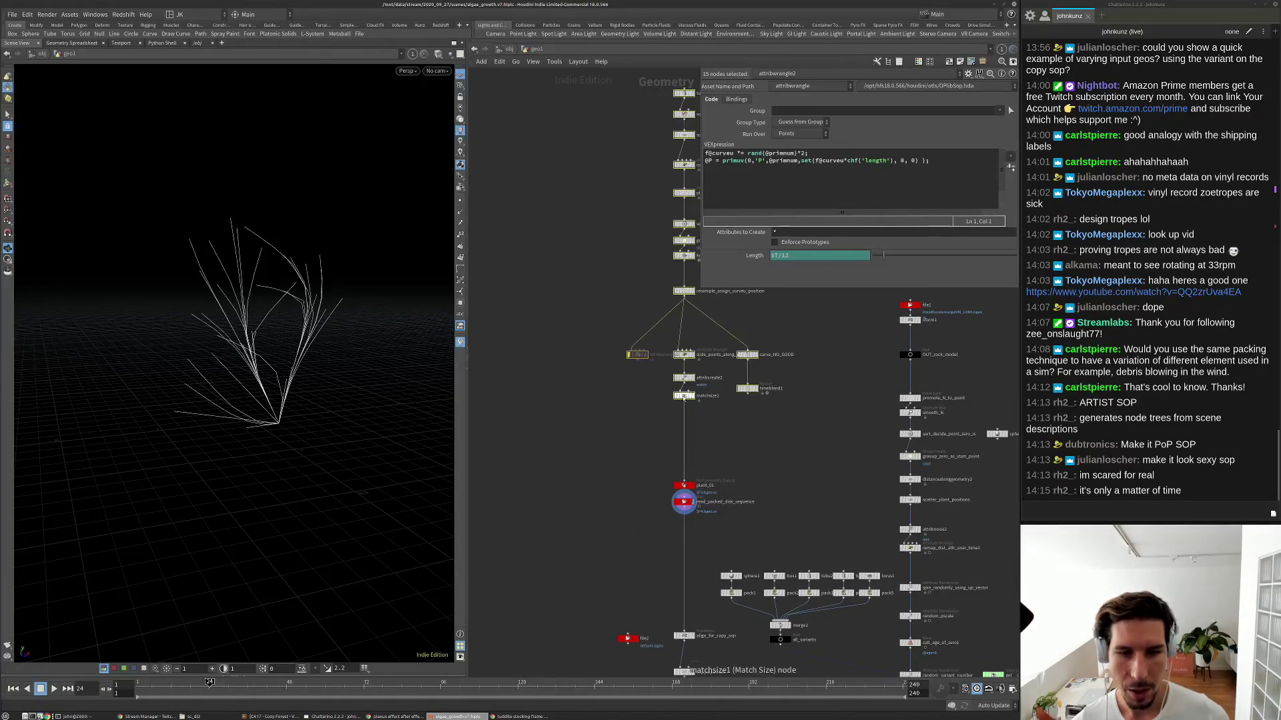
Copy the 15-node branch to the left and check the new matchsize2 node.
drag(683, 397, 529, 397)
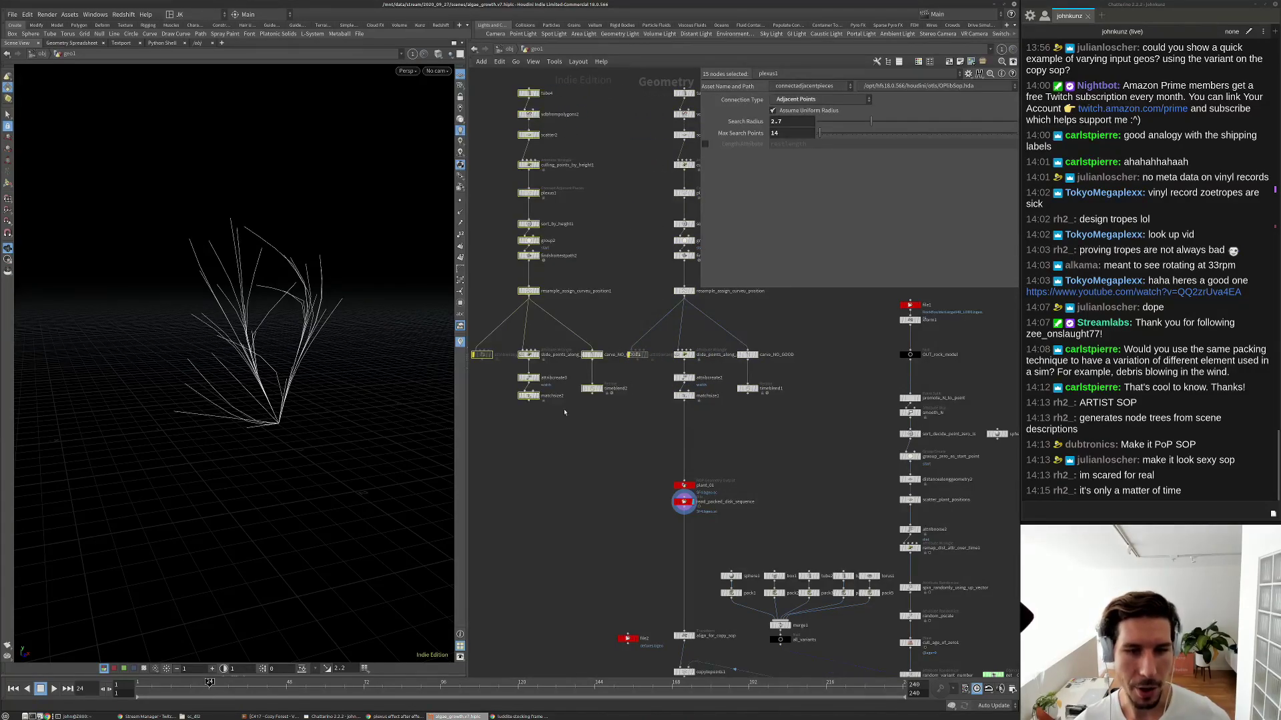
scroll(557, 418, up, 4)
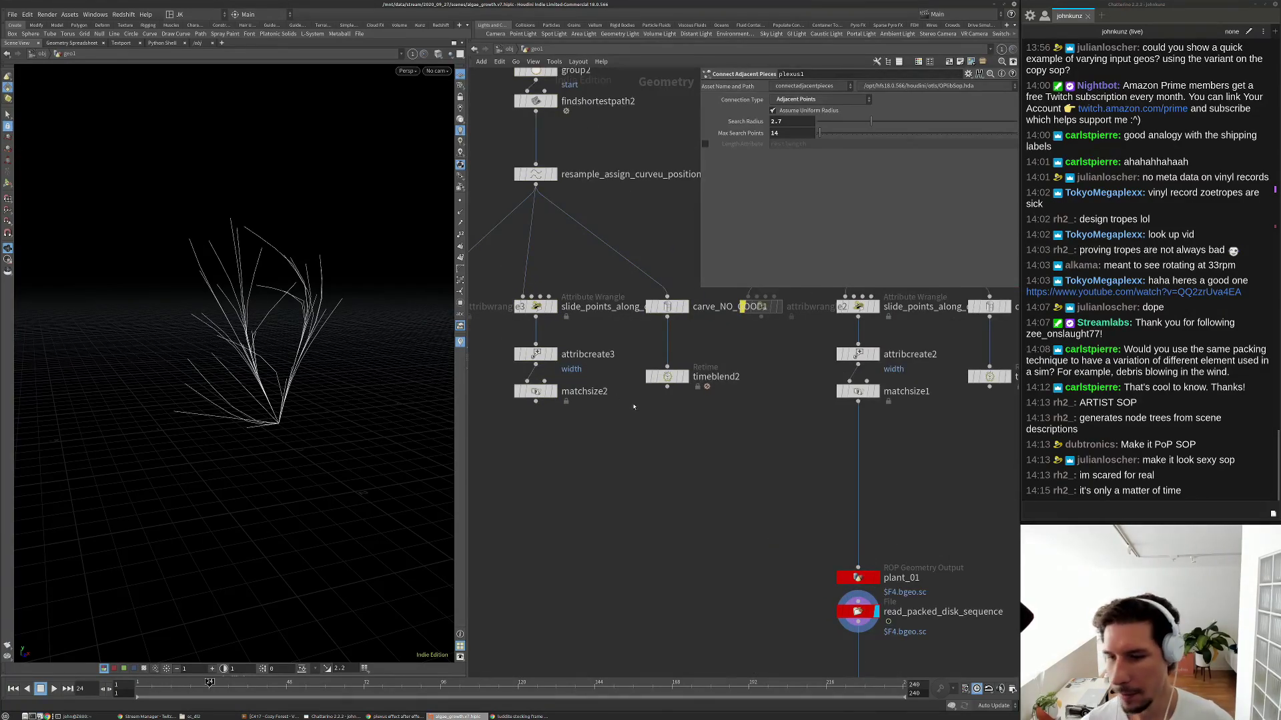
scroll(621, 409, down, 2)
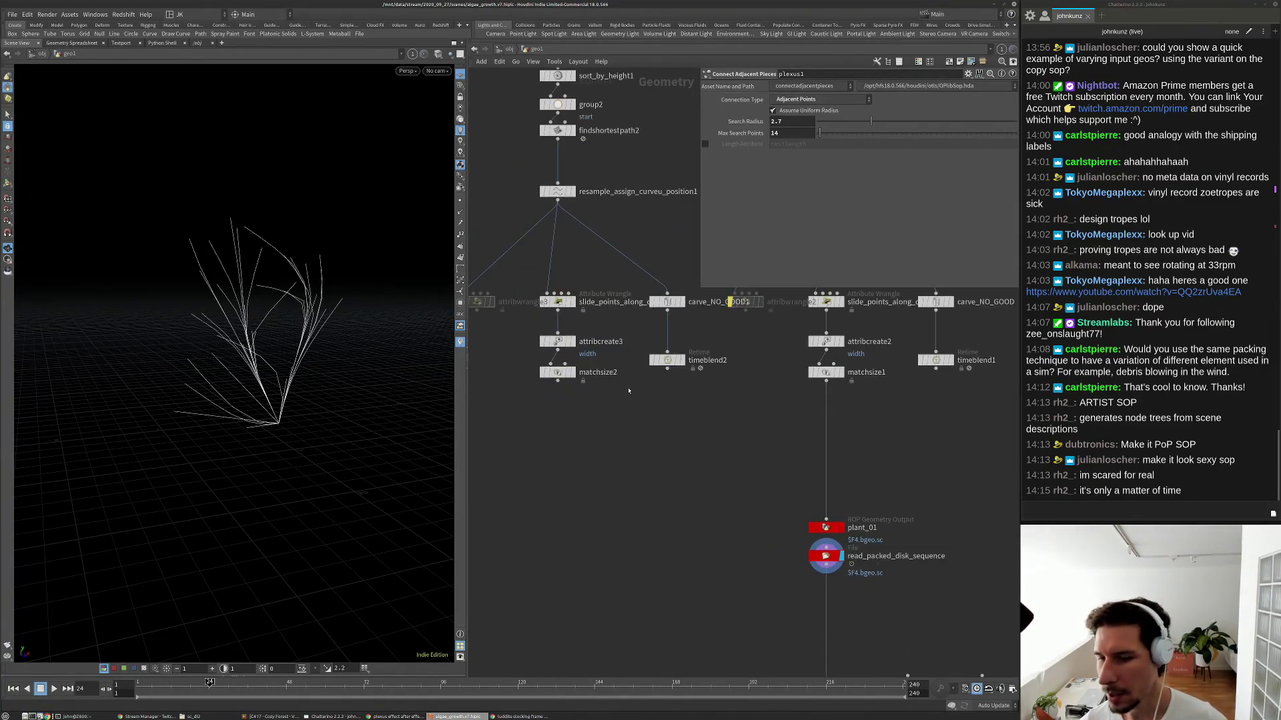
scroll(602, 382, up, 2)
click(549, 370)
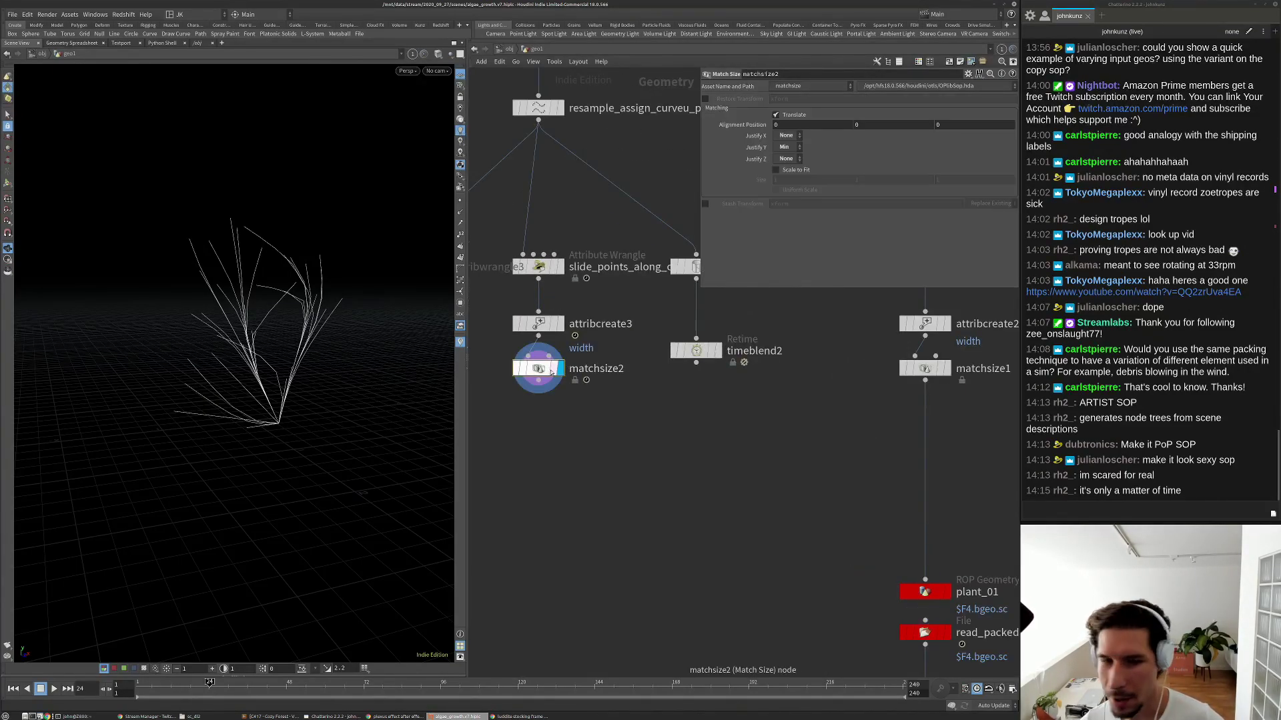
middle_drag(551, 372, 555, 413)
middle_drag(600, 230, 607, 317)
middle_drag(590, 268, 589, 322)
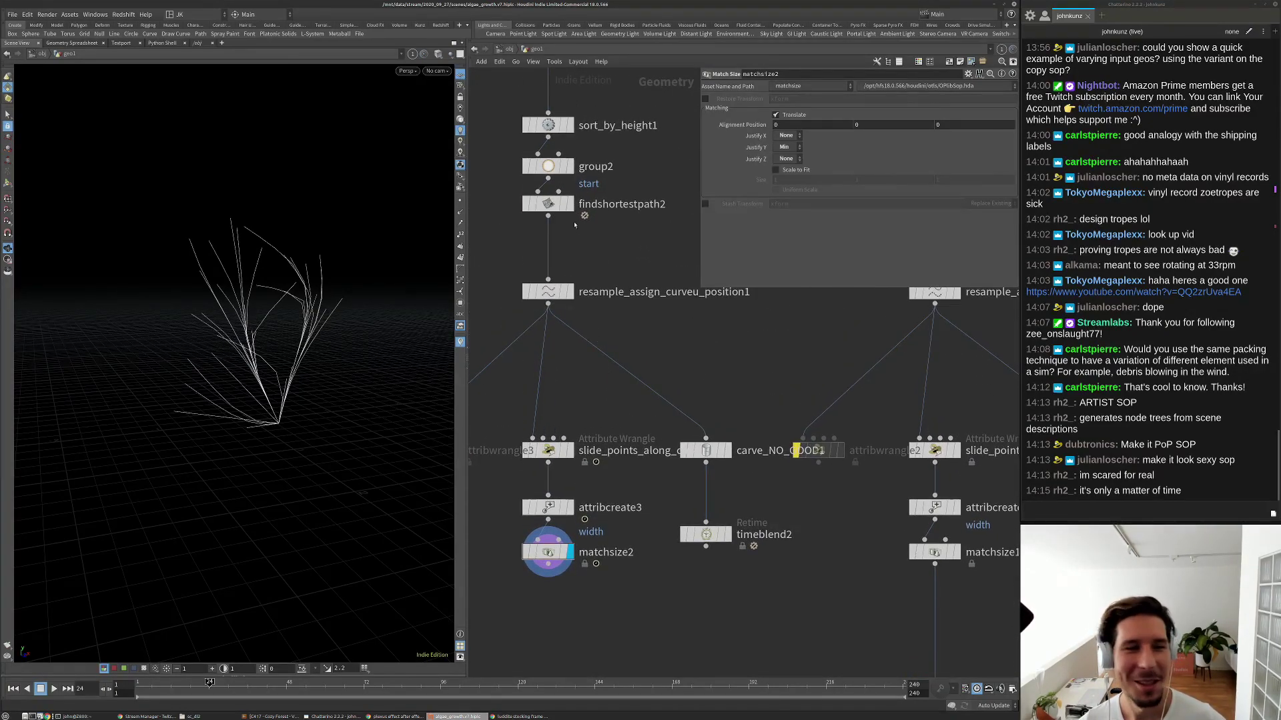
Set scatter2's Global Seed to 5.04 to regrow a different set of curves.
scroll(569, 237, down, 1)
middle_drag(571, 237, 596, 397)
mouse_move(520, 194)
middle_down()
mouse_move(522, 289)
mouse_move(517, 241)
middle_up()
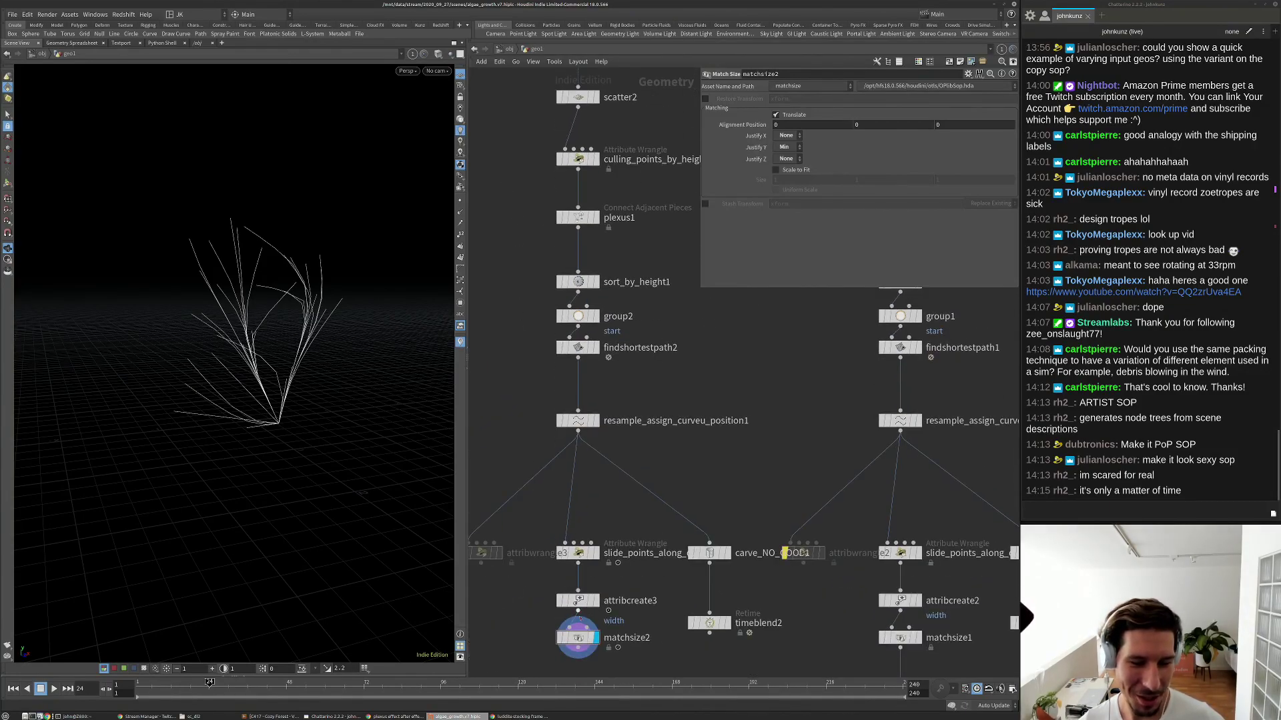
scroll(570, 377, down, 1)
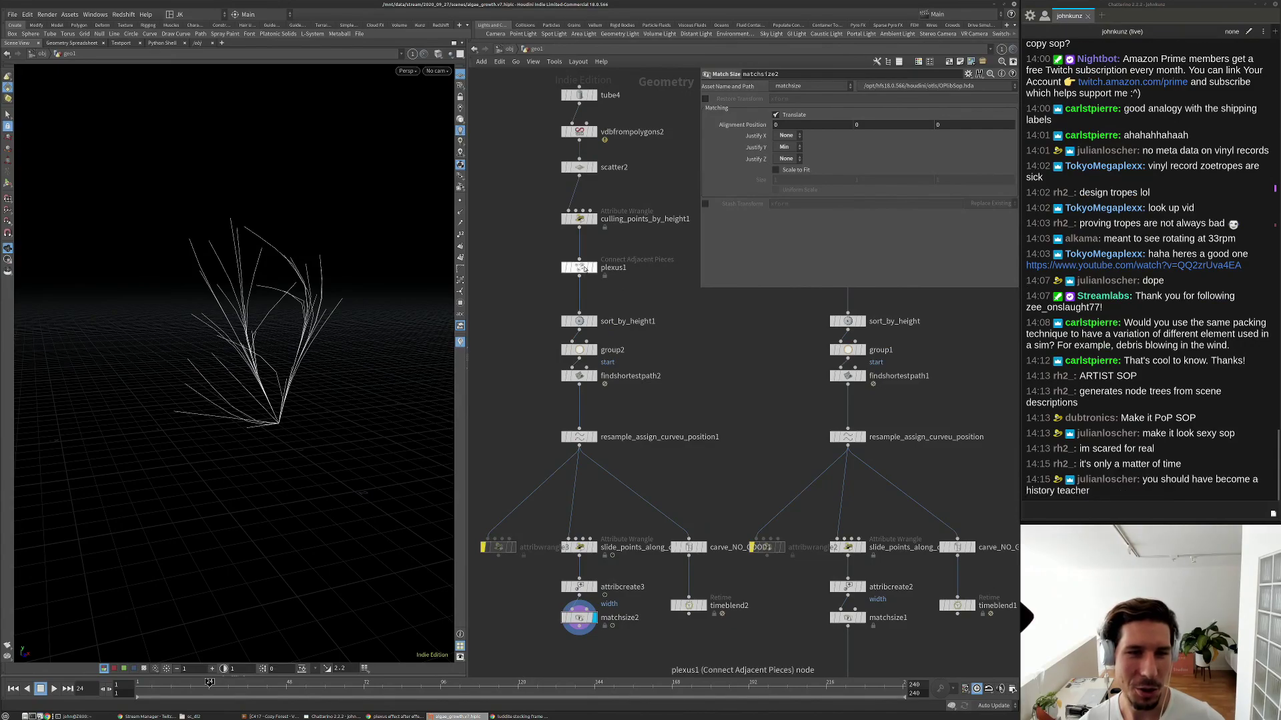
click(579, 167)
drag(954, 223, 909, 225)
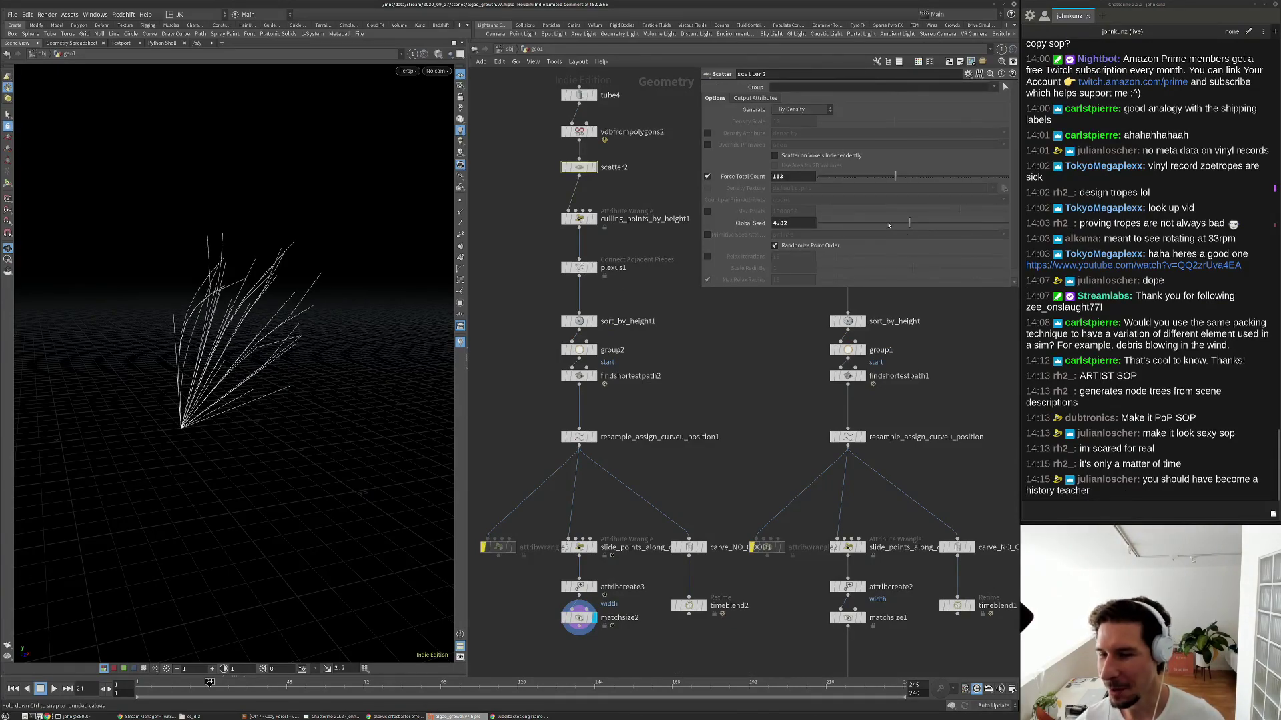
drag(886, 224, 915, 227)
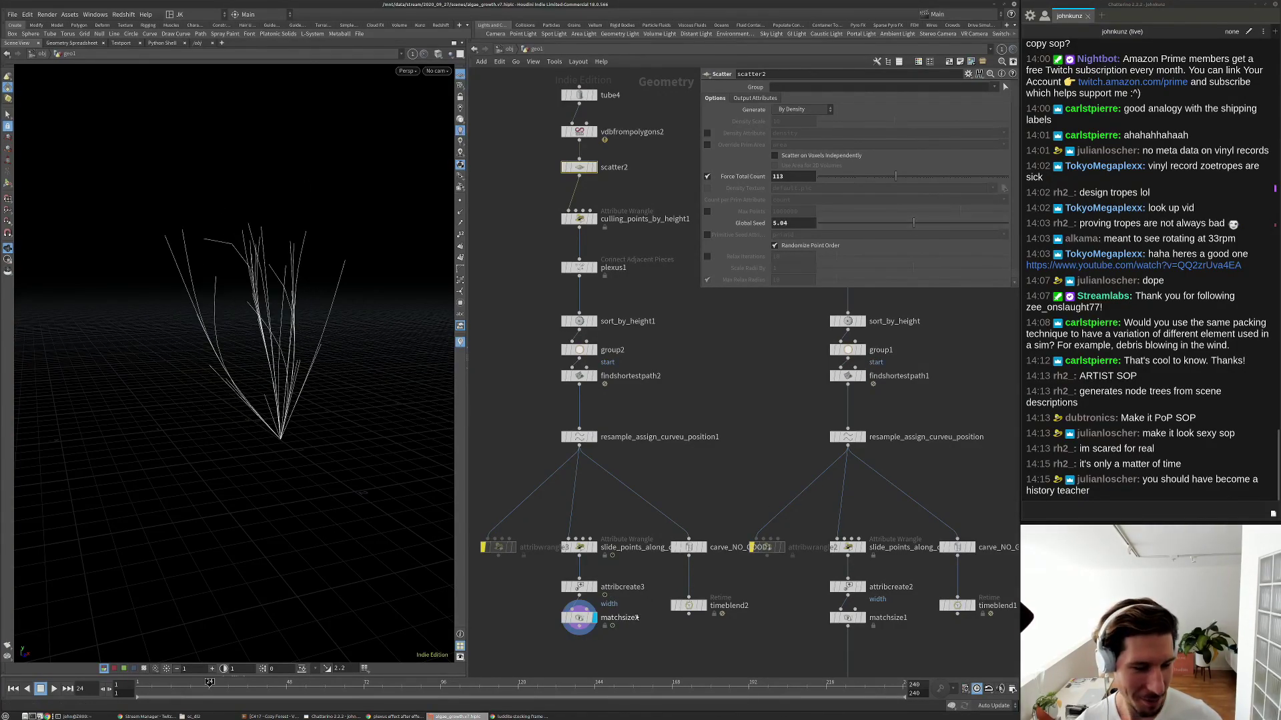
Check the L-systems PDF, then search images for 'stafford beer viable system model' in a new tab.
click(519, 717)
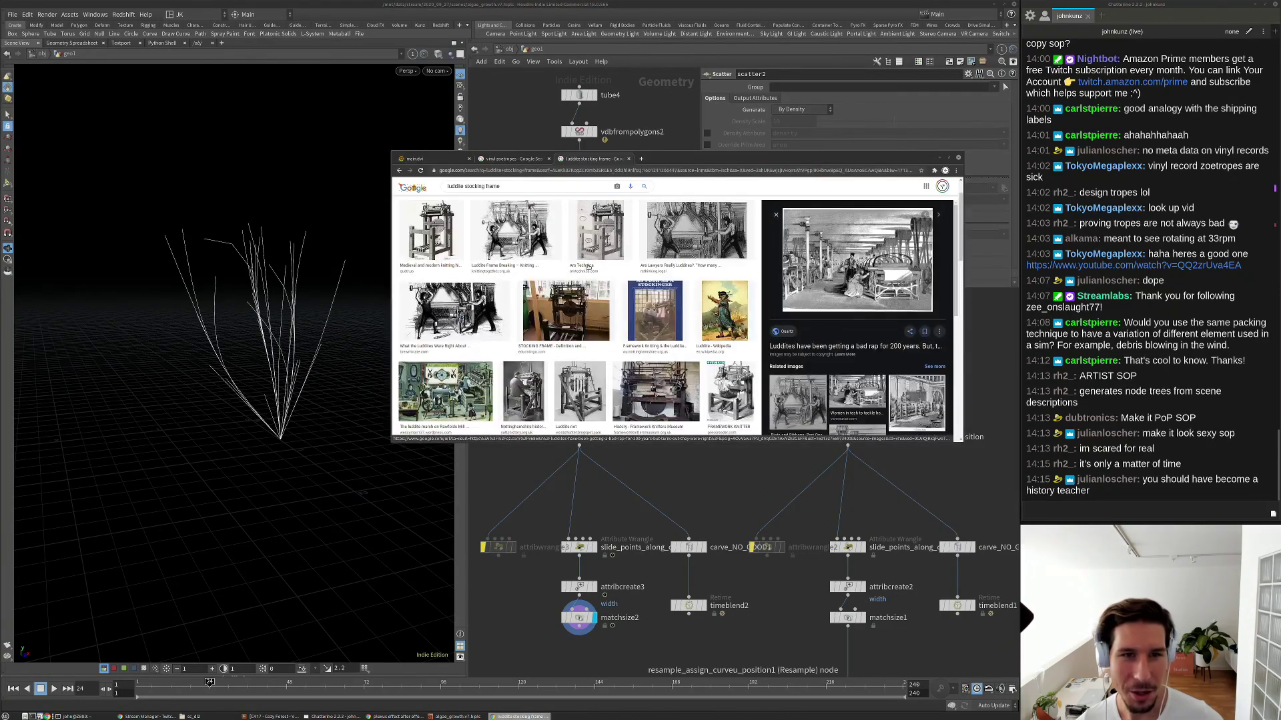
click(440, 159)
scroll(627, 322, down, 1)
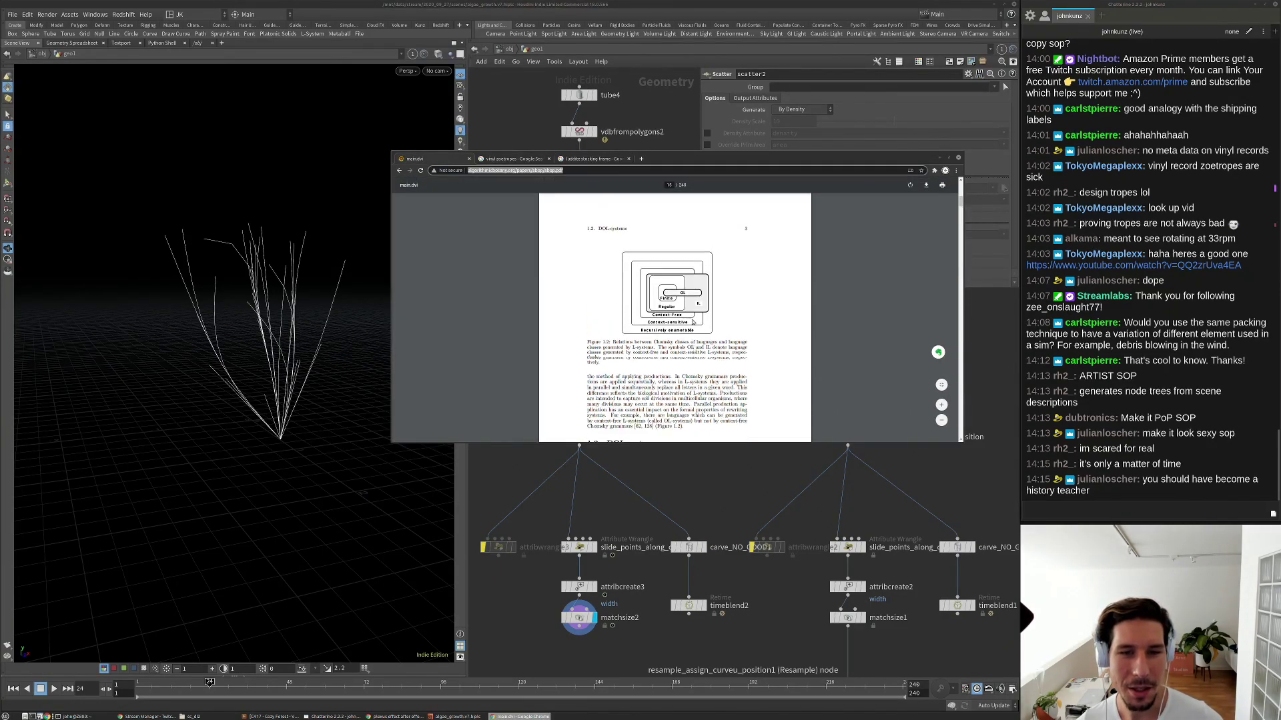
scroll(667, 294, up, 1)
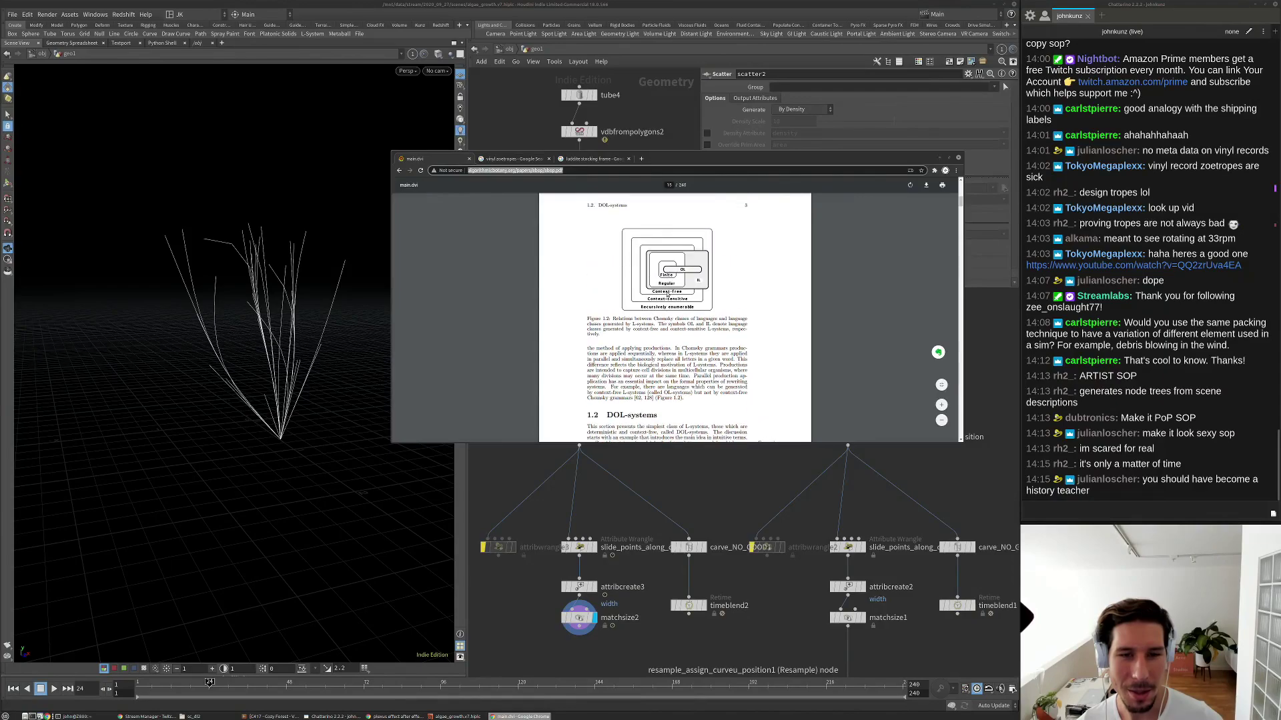
key(ctrl+t)
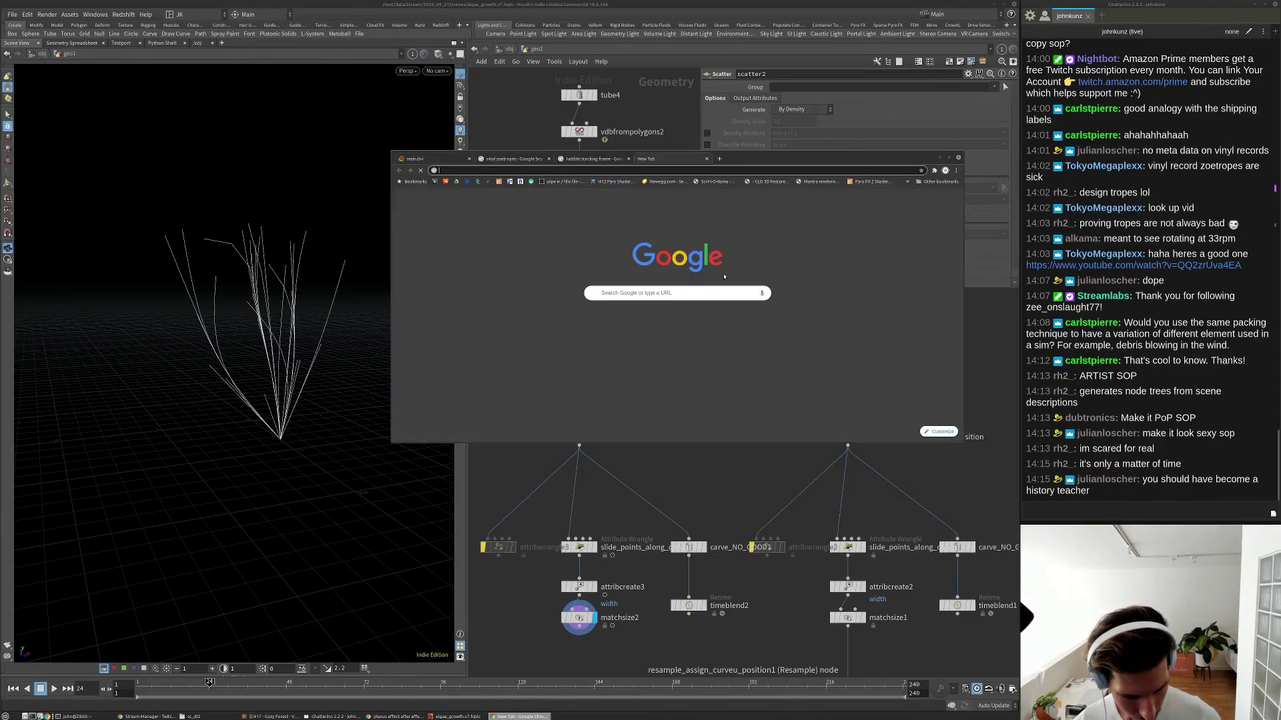
text(stafford b)
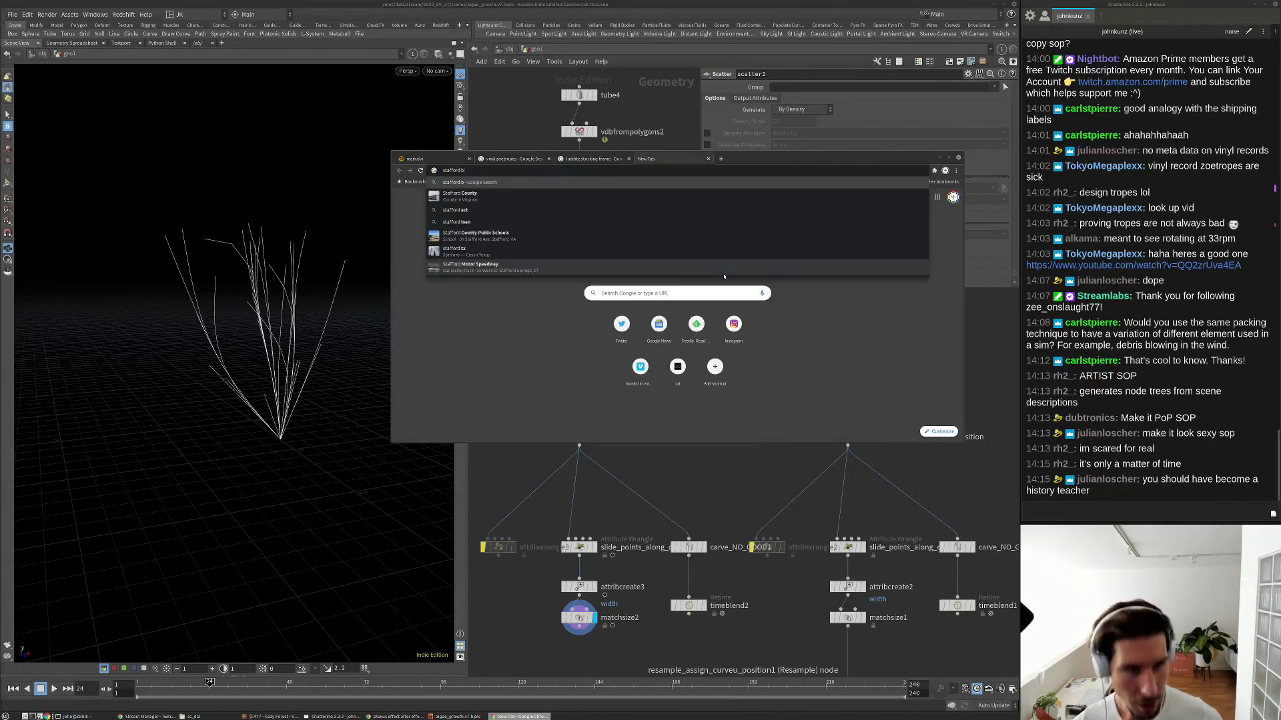
text(eer vi)
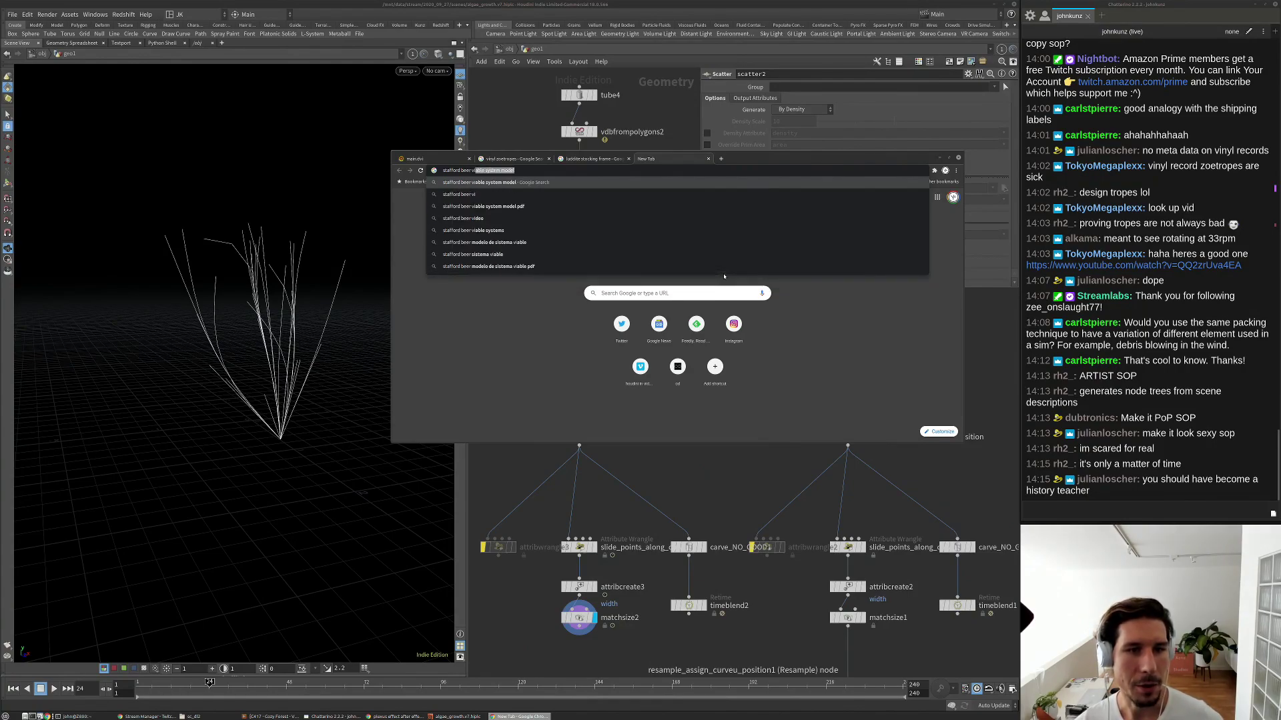
key(Return)
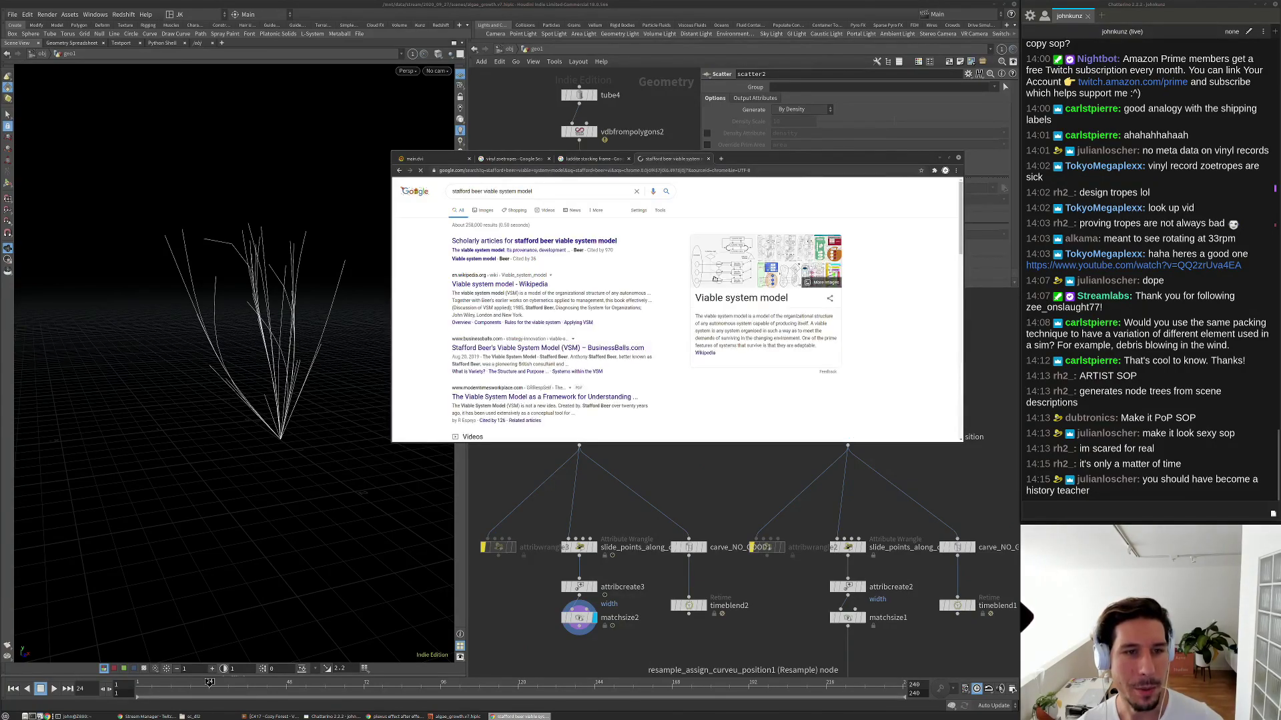
click(486, 211)
Preview two viable system model diagrams, then return to Houdini and pan toward the resample node.
scroll(514, 396, down, 2)
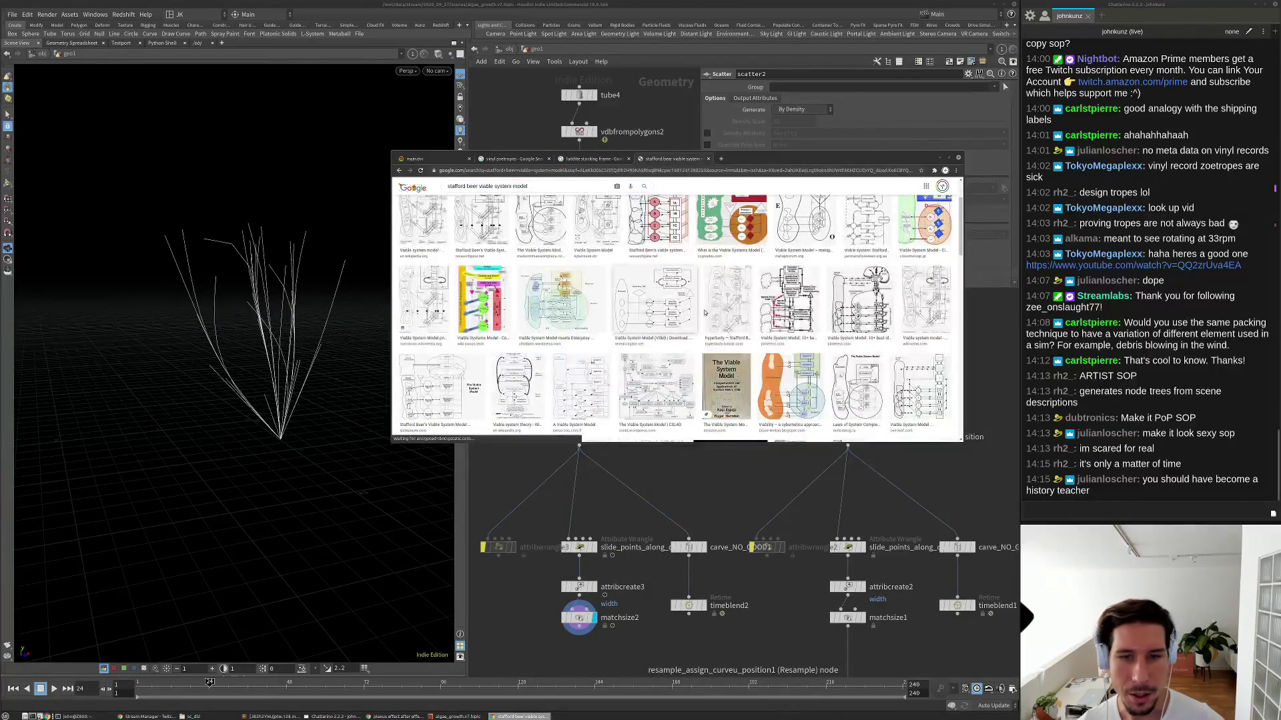
scroll(748, 315, down, 1)
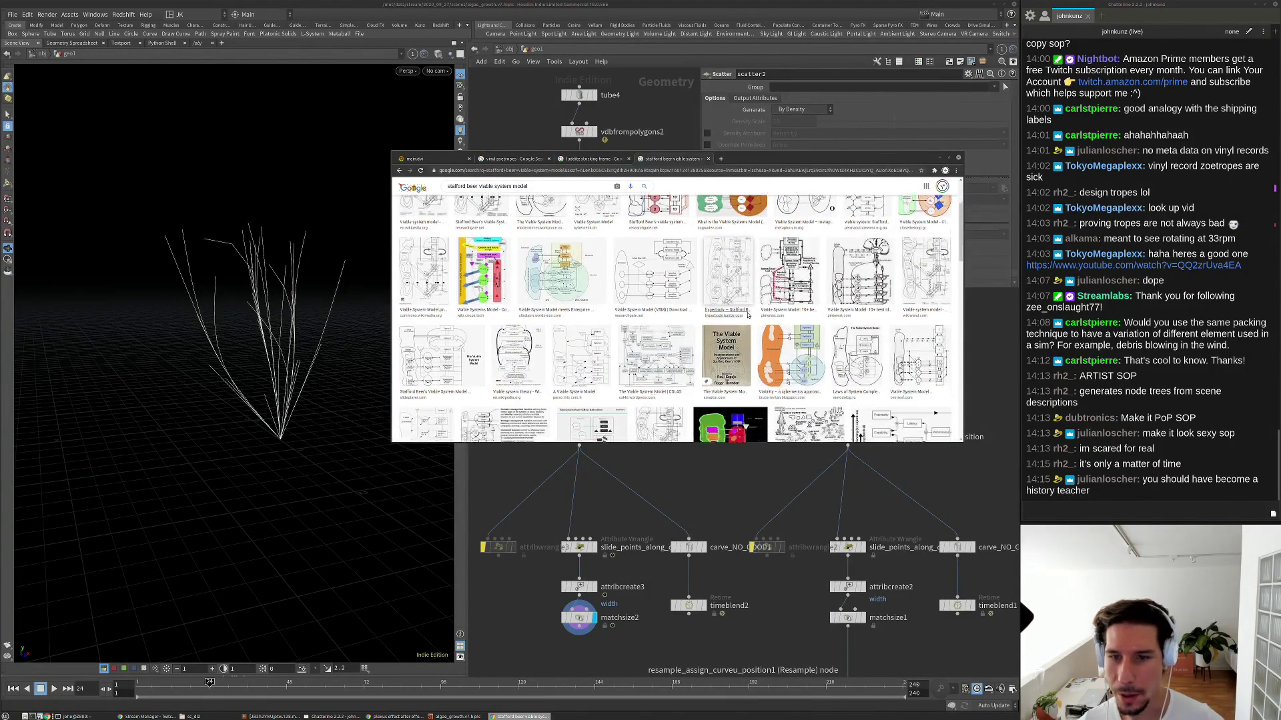
click(817, 335)
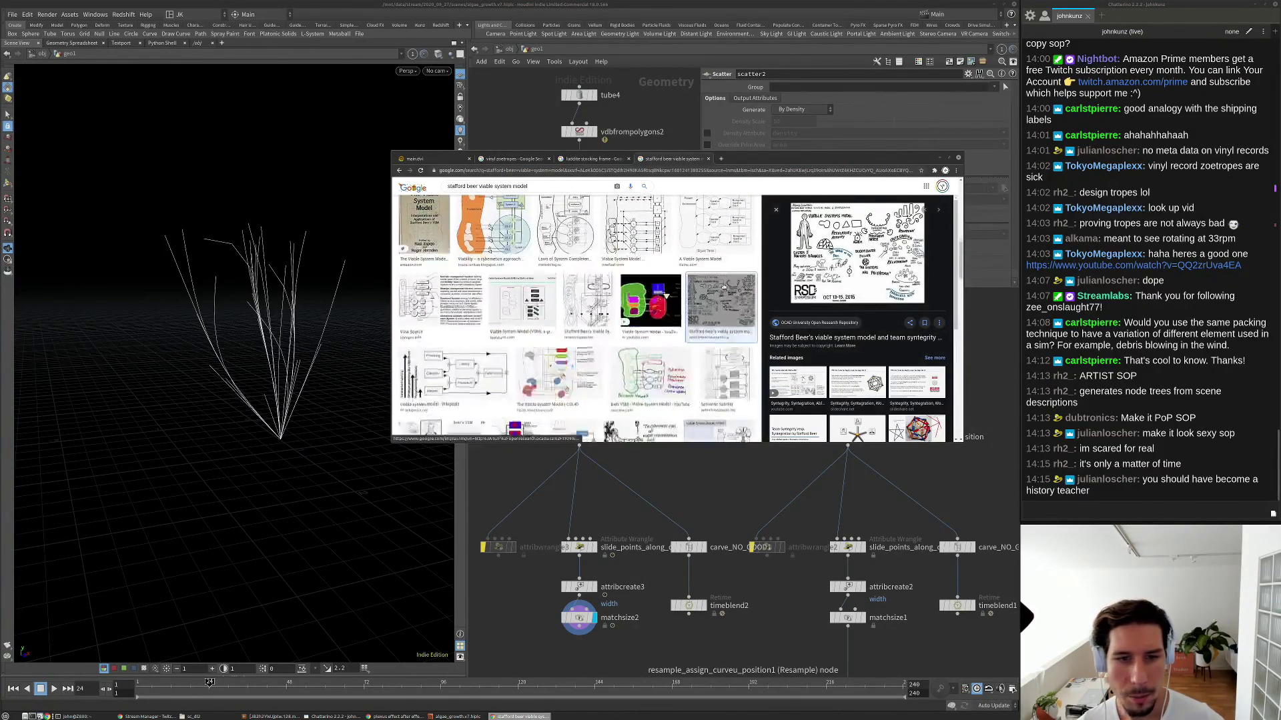
scroll(724, 287, down, 1)
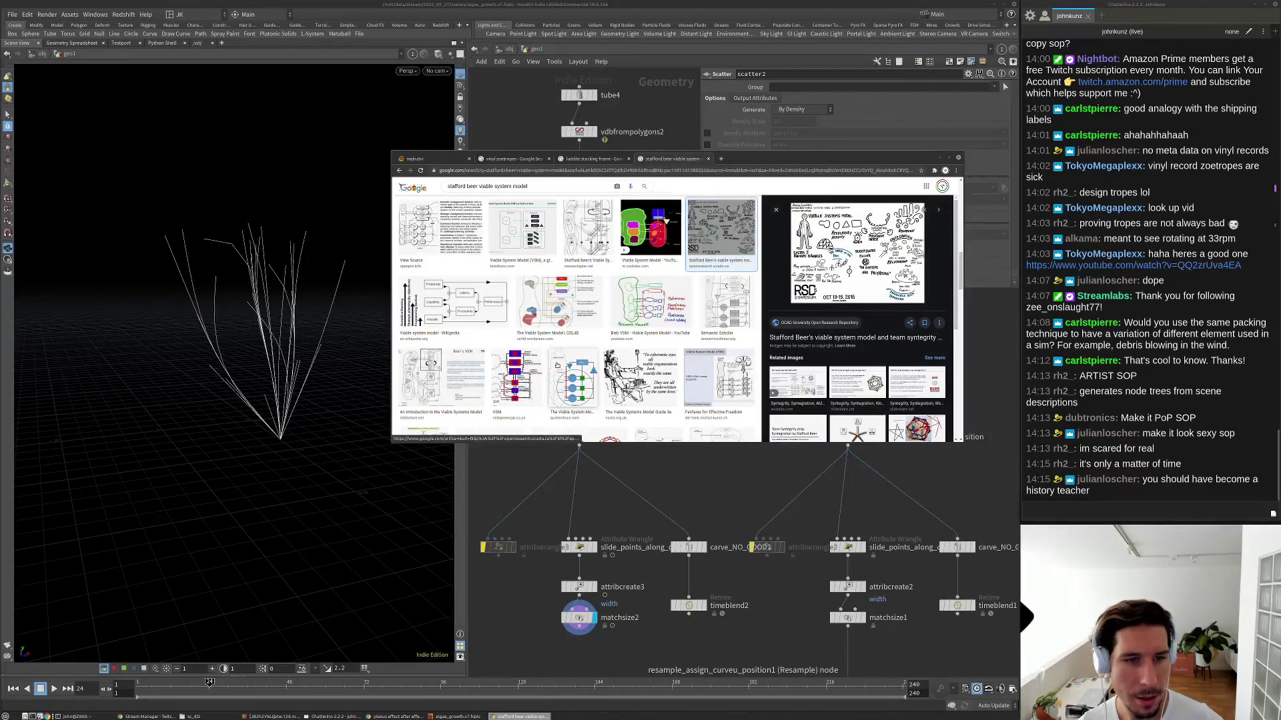
click(420, 230)
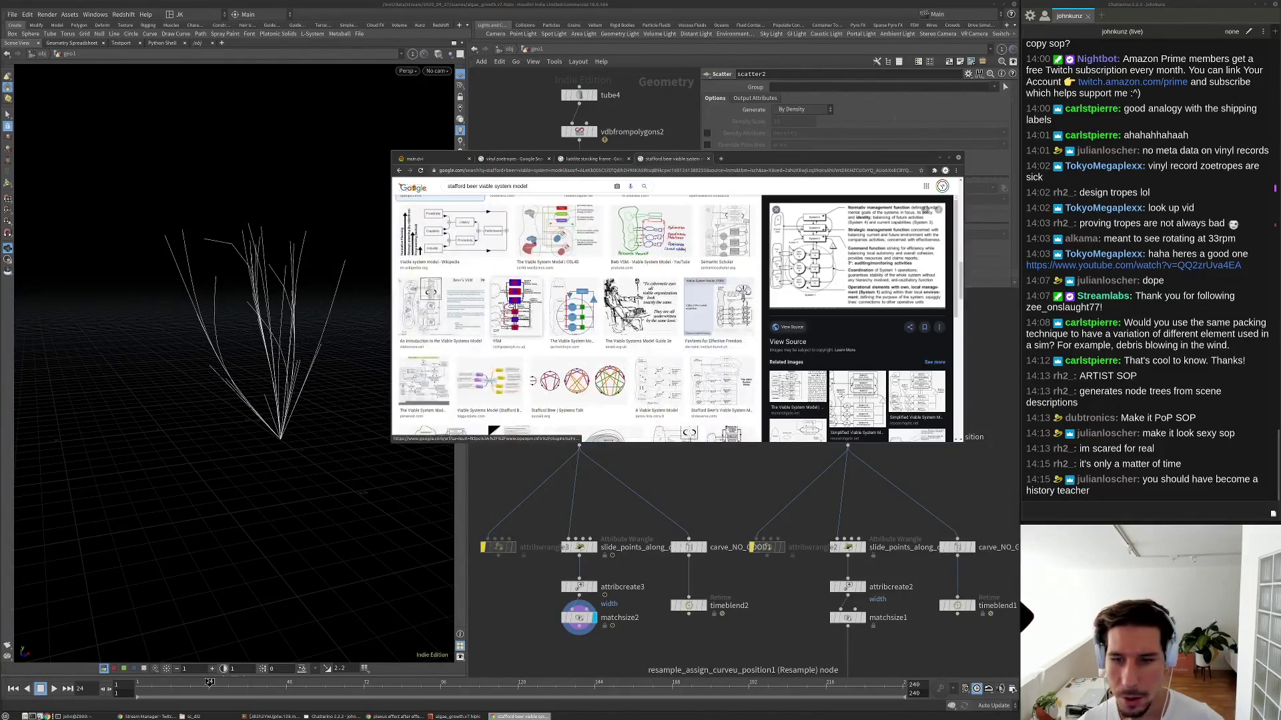
click(780, 473)
middle_drag(672, 433, 697, 352)
scroll(724, 405, down, 2)
Adjust scatter2's Force Total Count, dropping it to 14, then raising it for more strands.
scroll(573, 343, up, 2)
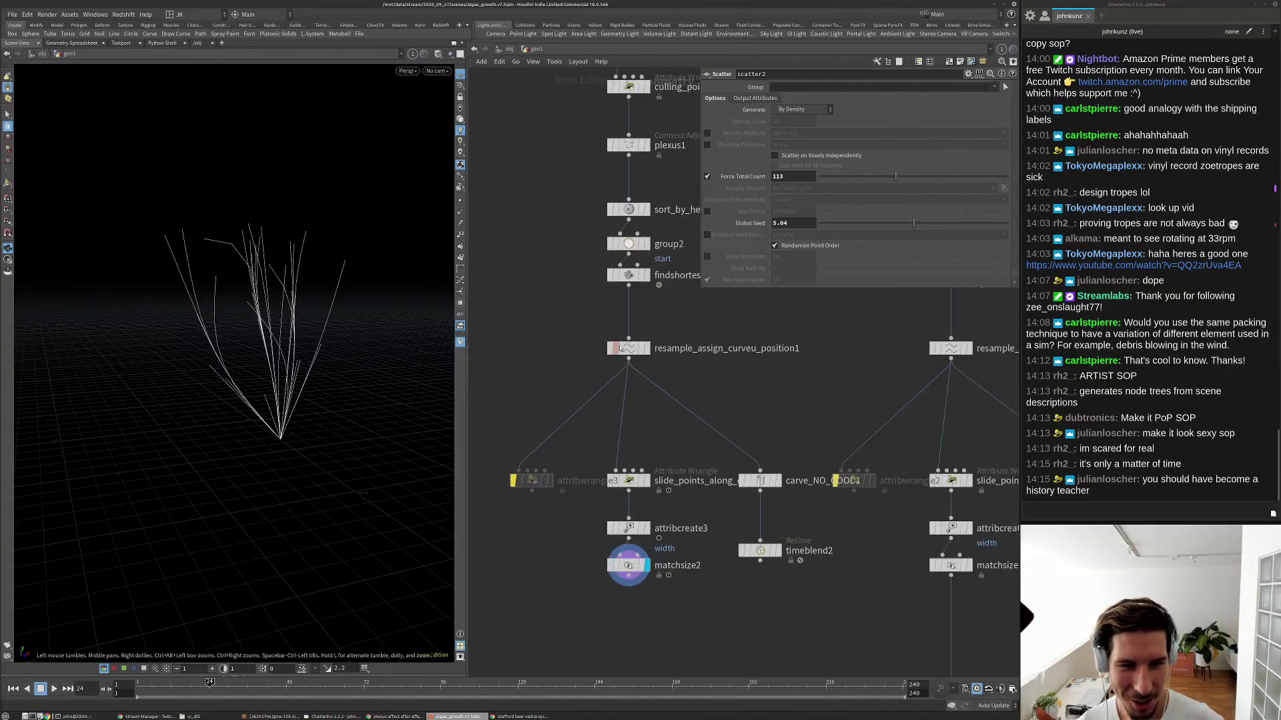
click(628, 348)
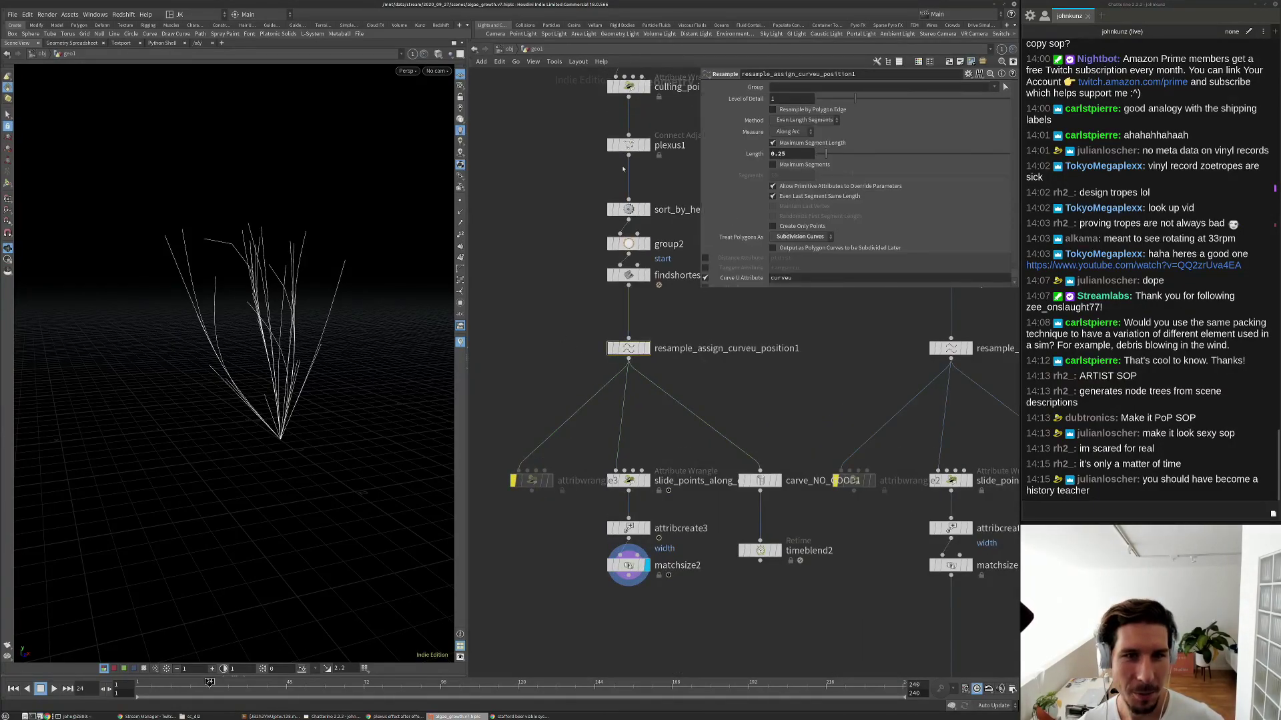
middle_drag(623, 88, 567, 191)
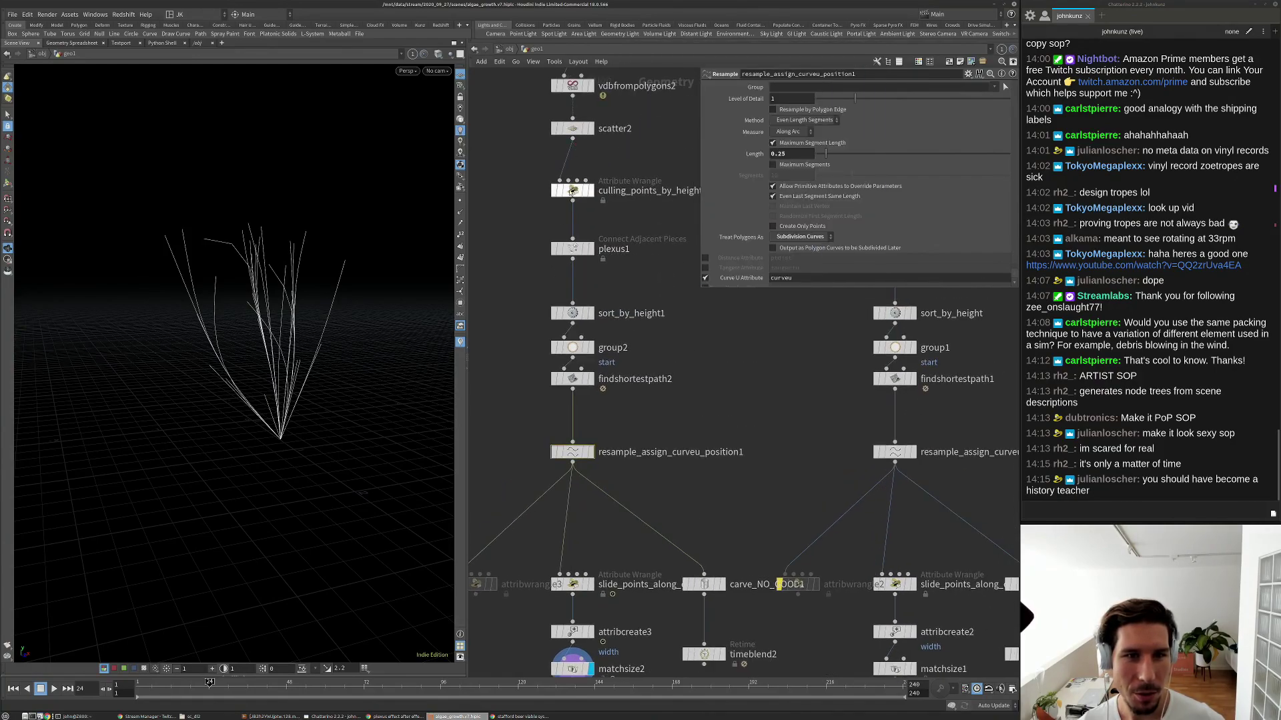
click(611, 129)
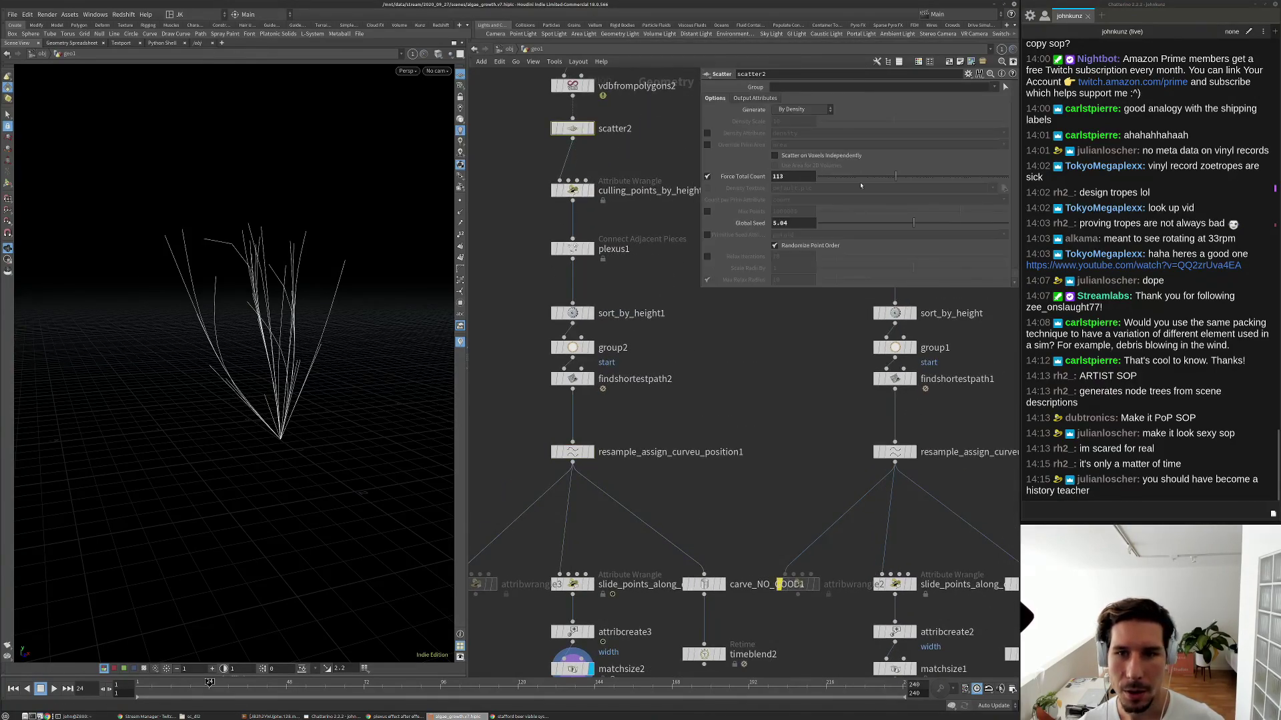
drag(895, 176, 862, 176)
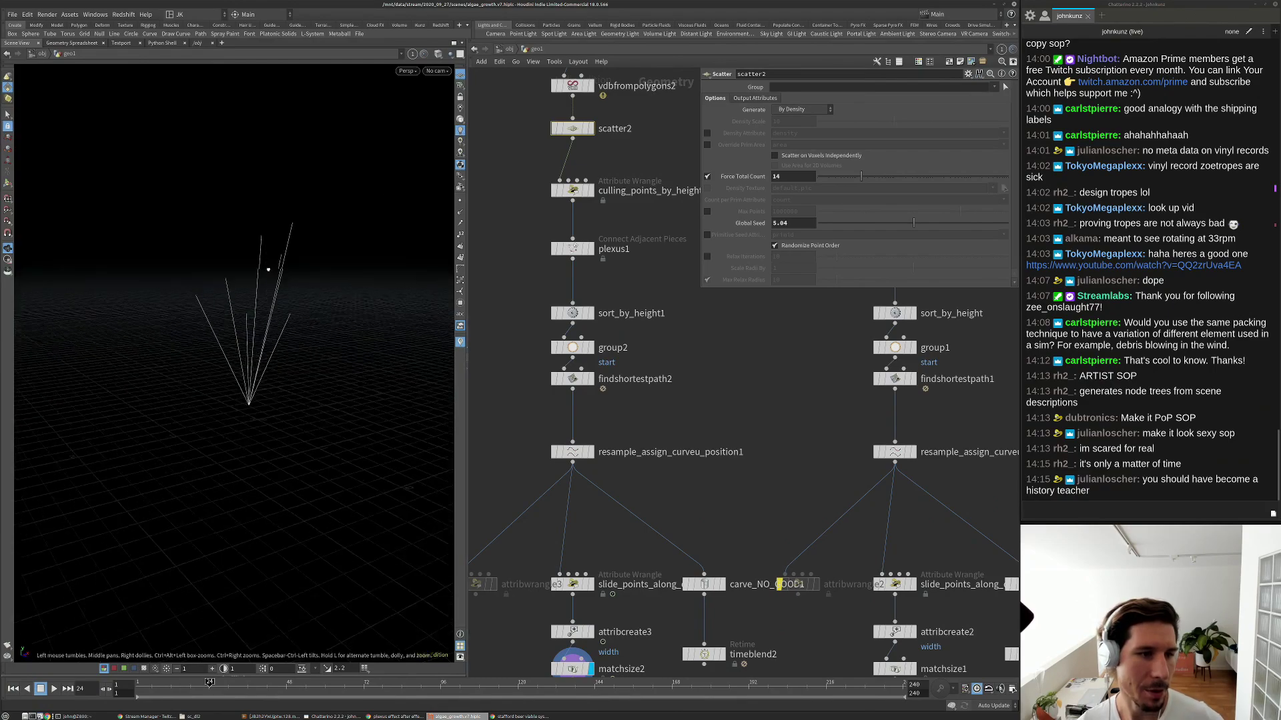
drag(876, 176, 915, 176)
Set plexus1's Search Radius to 0.2.
drag(400, 300, 146, 342)
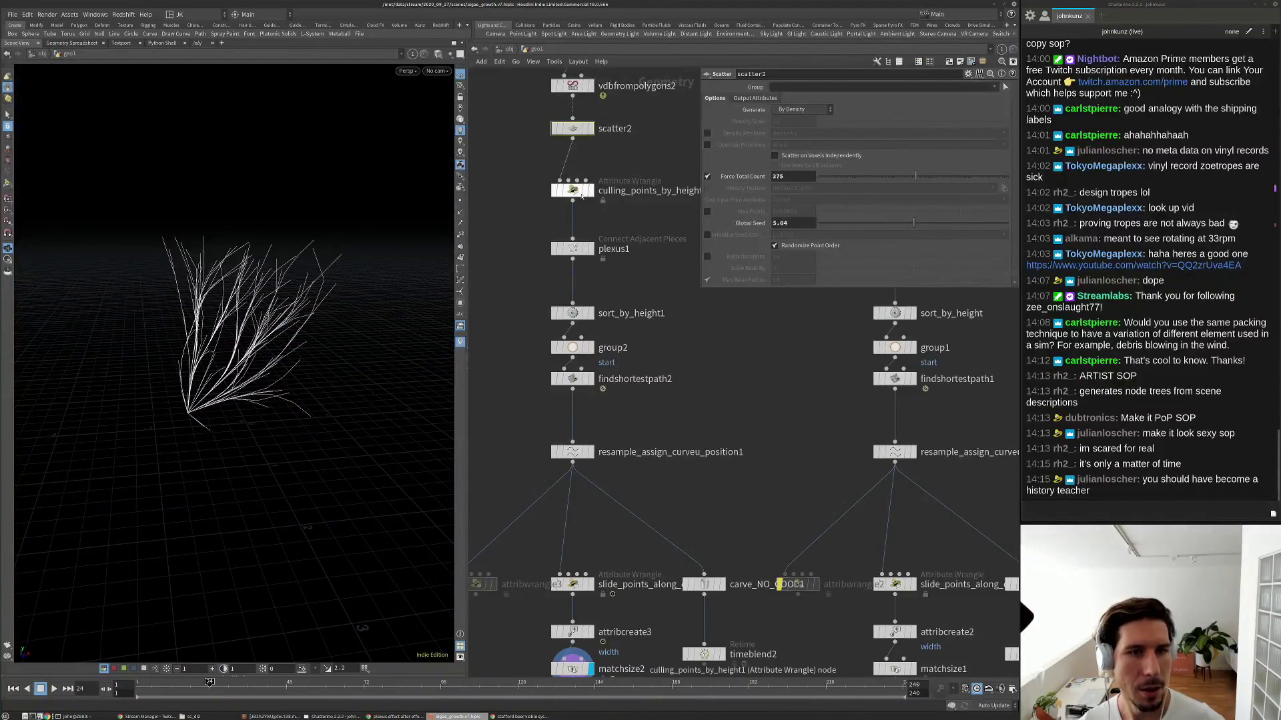
click(572, 248)
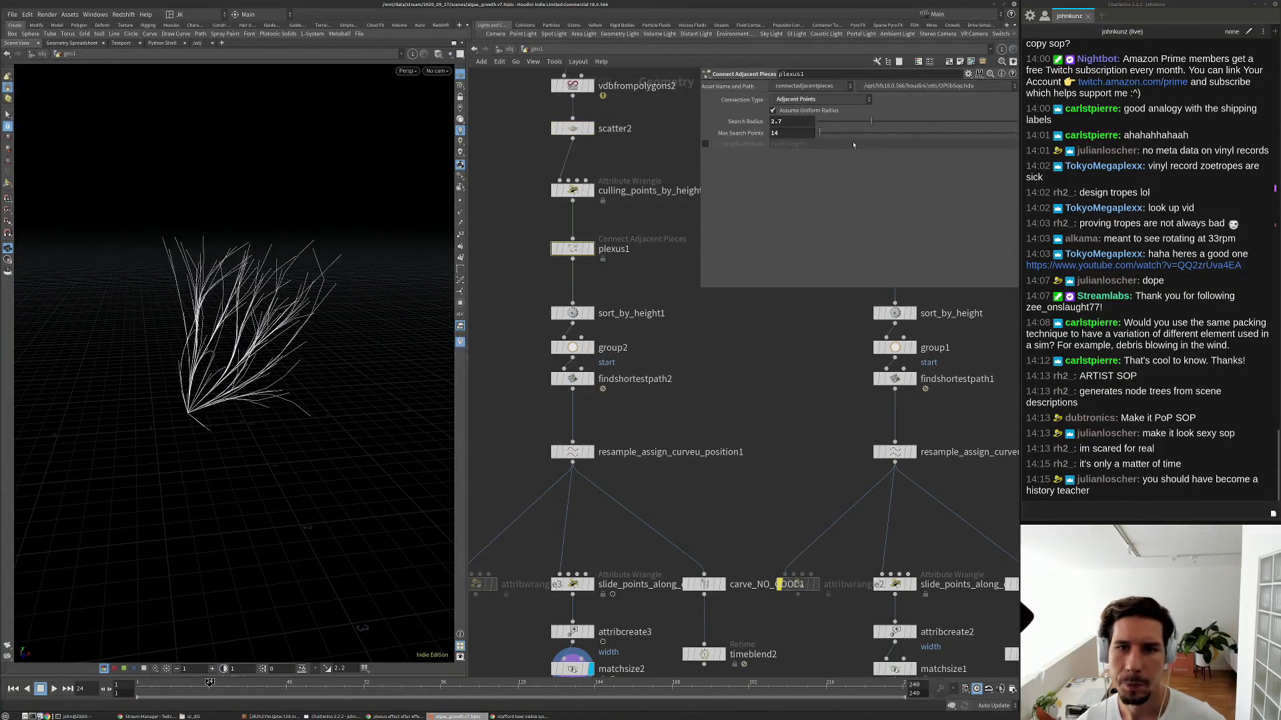
drag(856, 127, 821, 128)
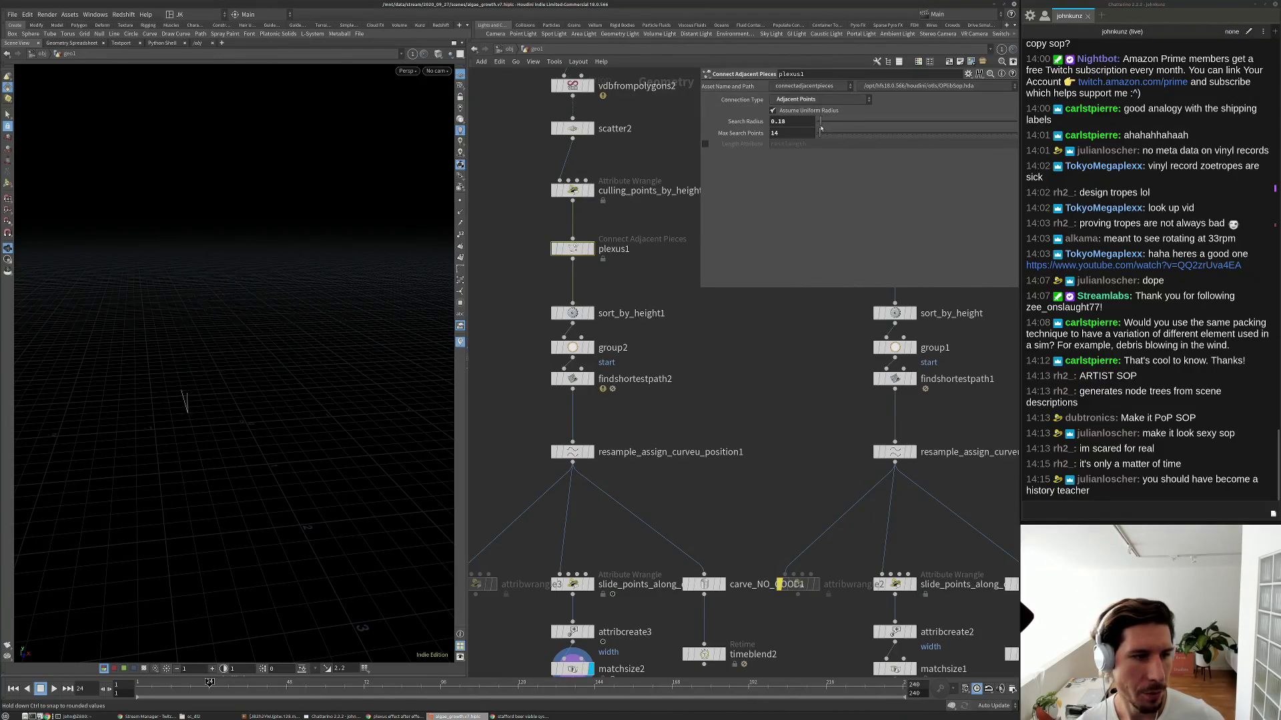
drag(821, 128, 821, 127)
drag(314, 321, 310, 291)
Lower resample_assign_curveu_position1's Length to 0.155, then select the plant_01 output and its file node.
scroll(310, 291, up, 5)
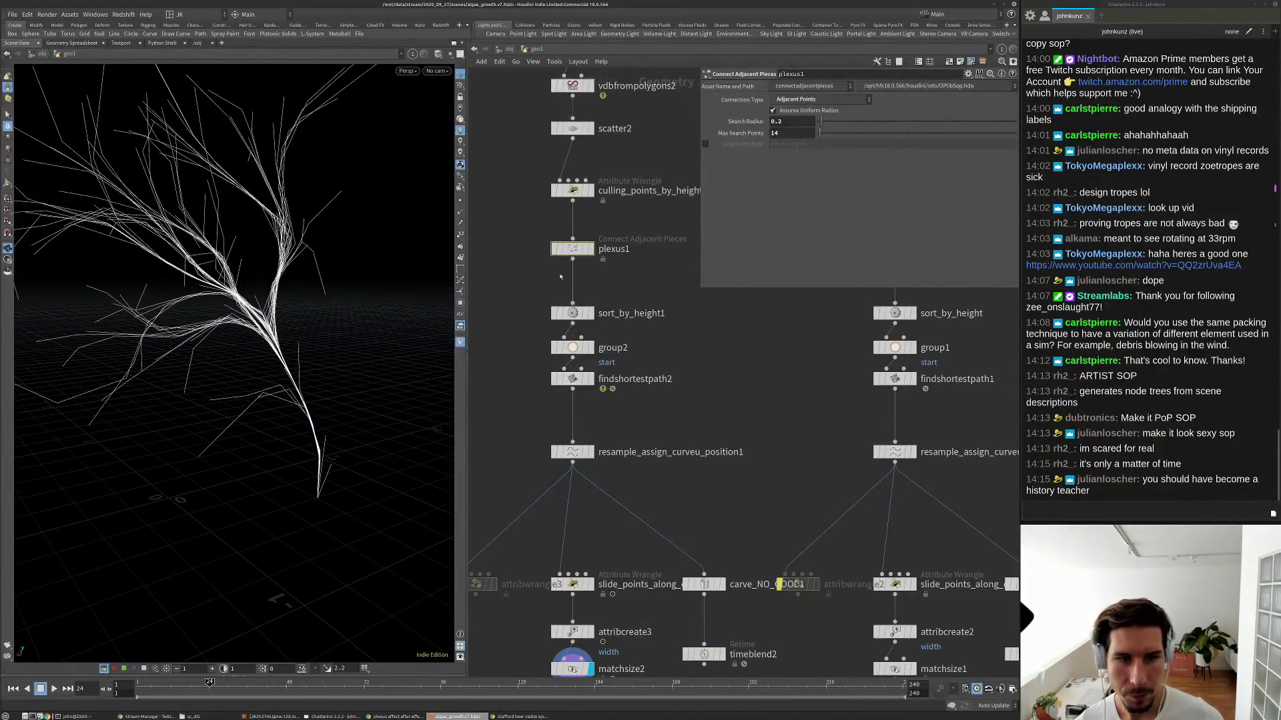
scroll(573, 374, up, 2)
click(598, 337)
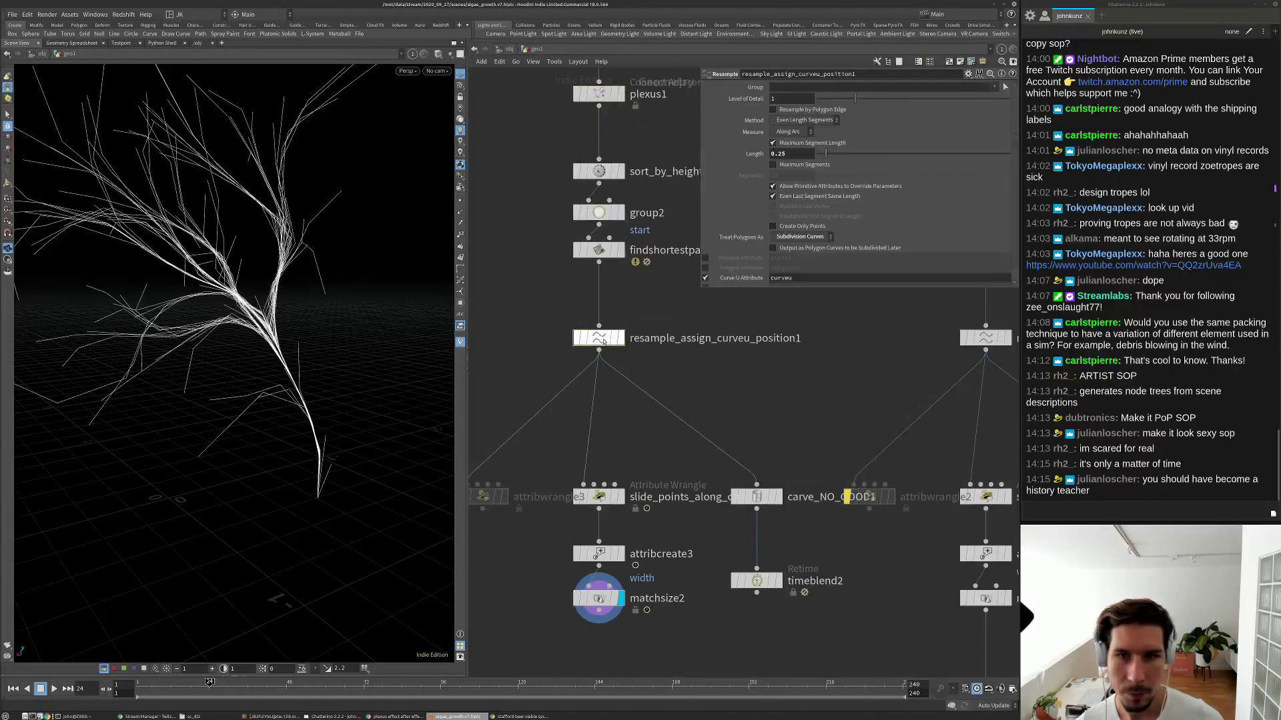
mouse_move(824, 154)
mouse_down()
mouse_move(839, 154)
mouse_move(823, 153)
mouse_up()
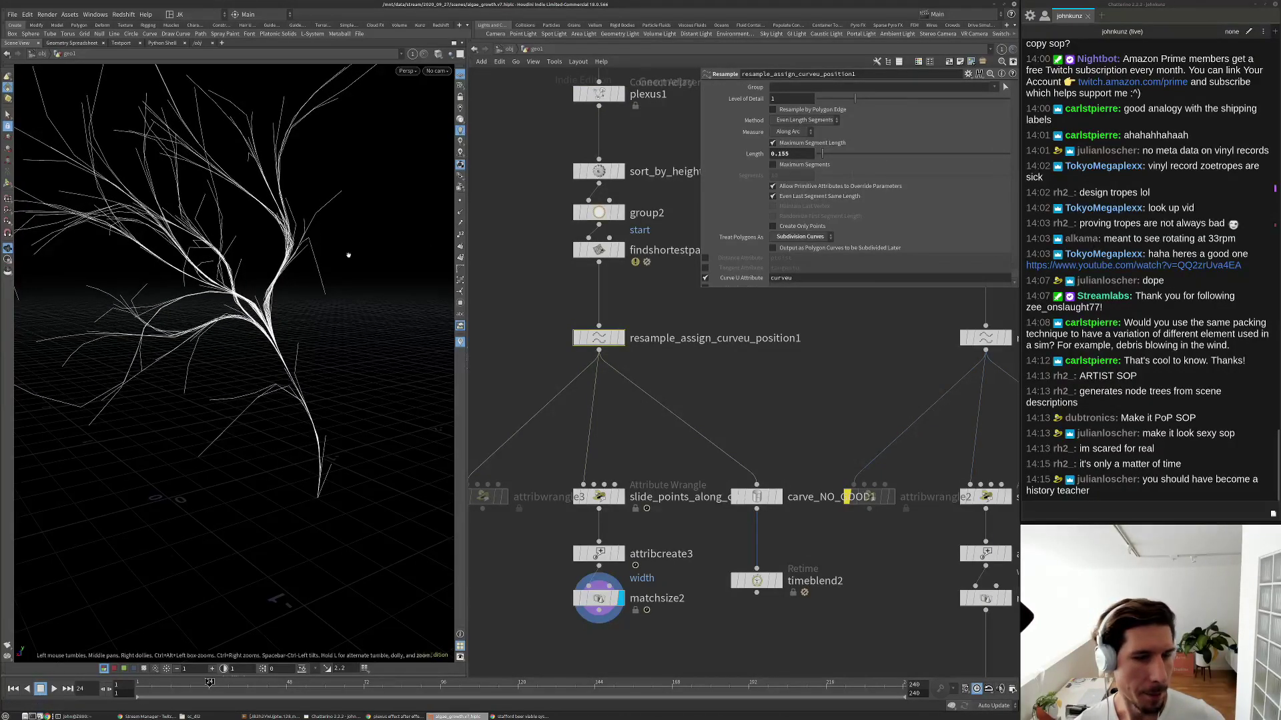
scroll(686, 403, down, 5)
scroll(707, 434, down, 4)
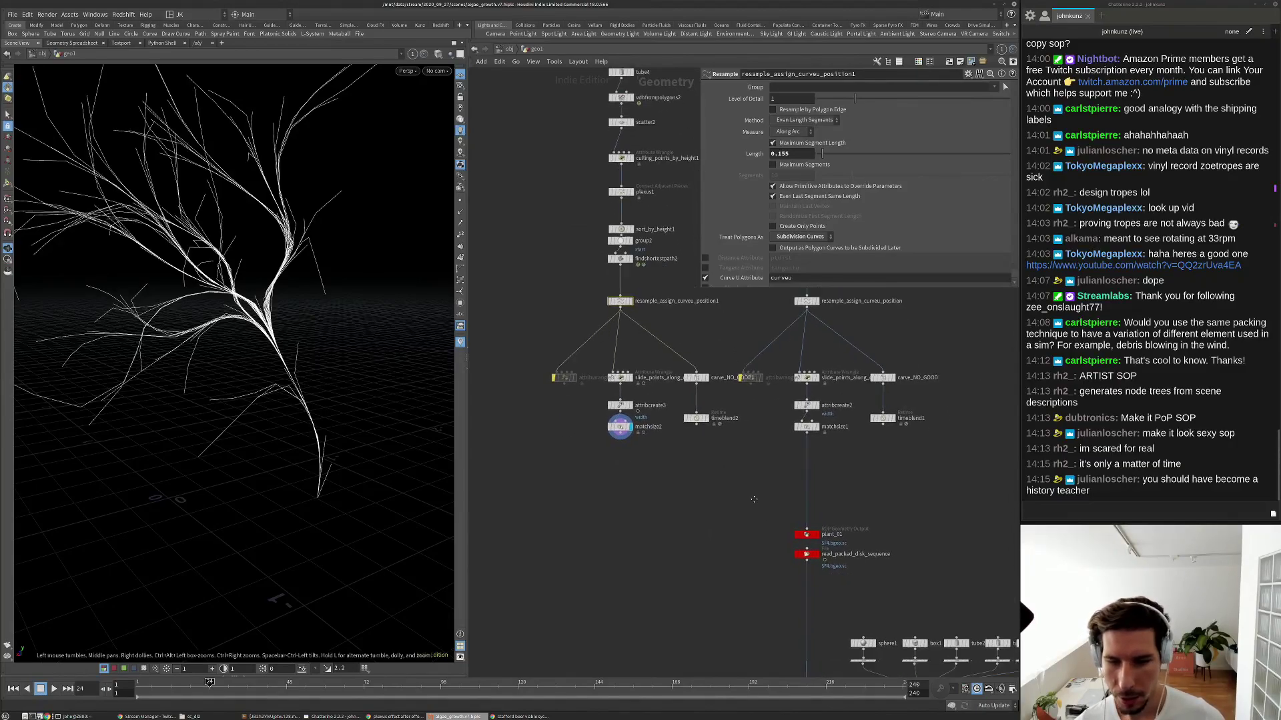
scroll(733, 461, up, 3)
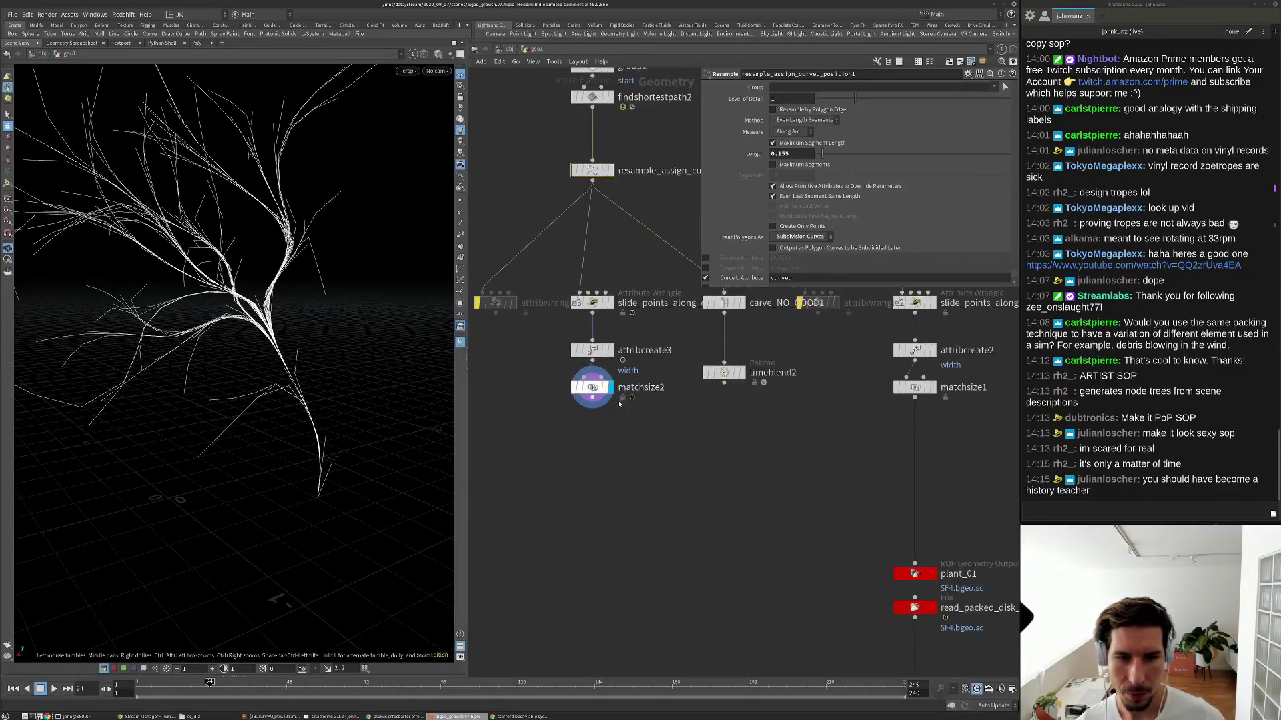
scroll(665, 396, up, 3)
scroll(664, 395, down, 3)
drag(757, 457, 839, 536)
Duplicate plant_01 and its file node as plant_02, wired from matchsize2.
key(ctrl+c)
key(ctrl+v)
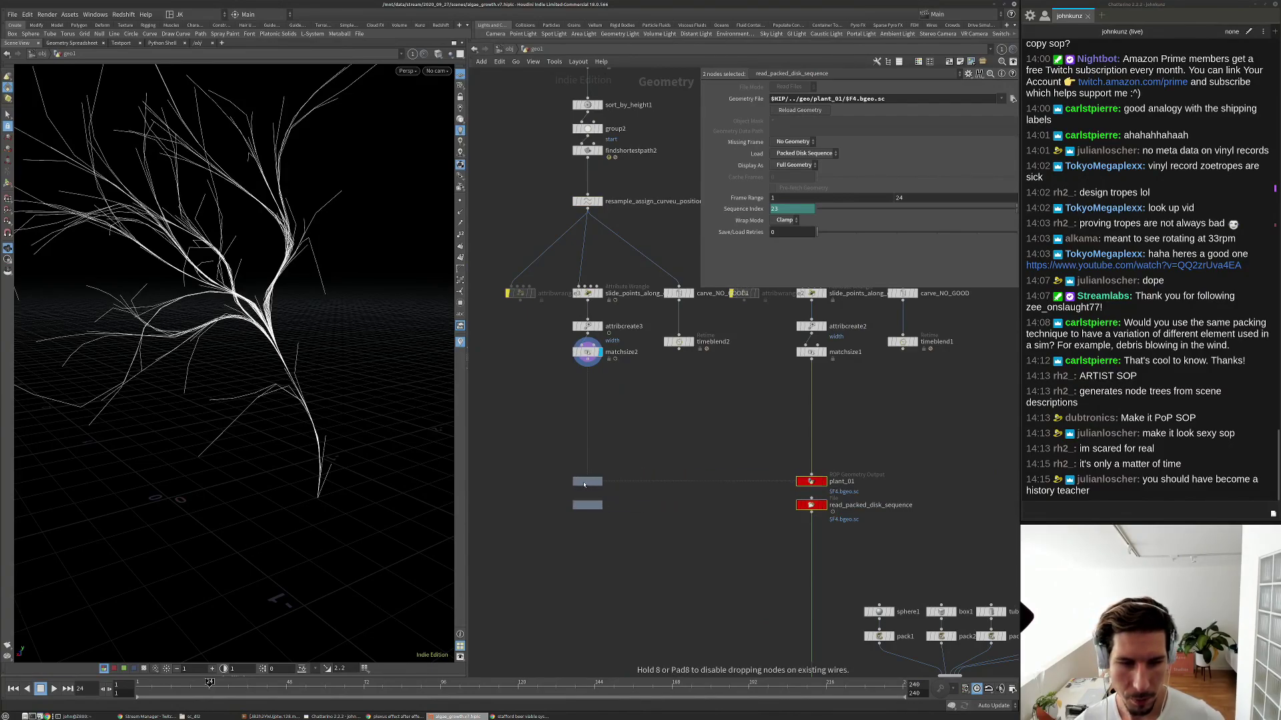
click(584, 479)
click(627, 479)
drag(587, 474, 594, 366)
scroll(616, 487, up, 2)
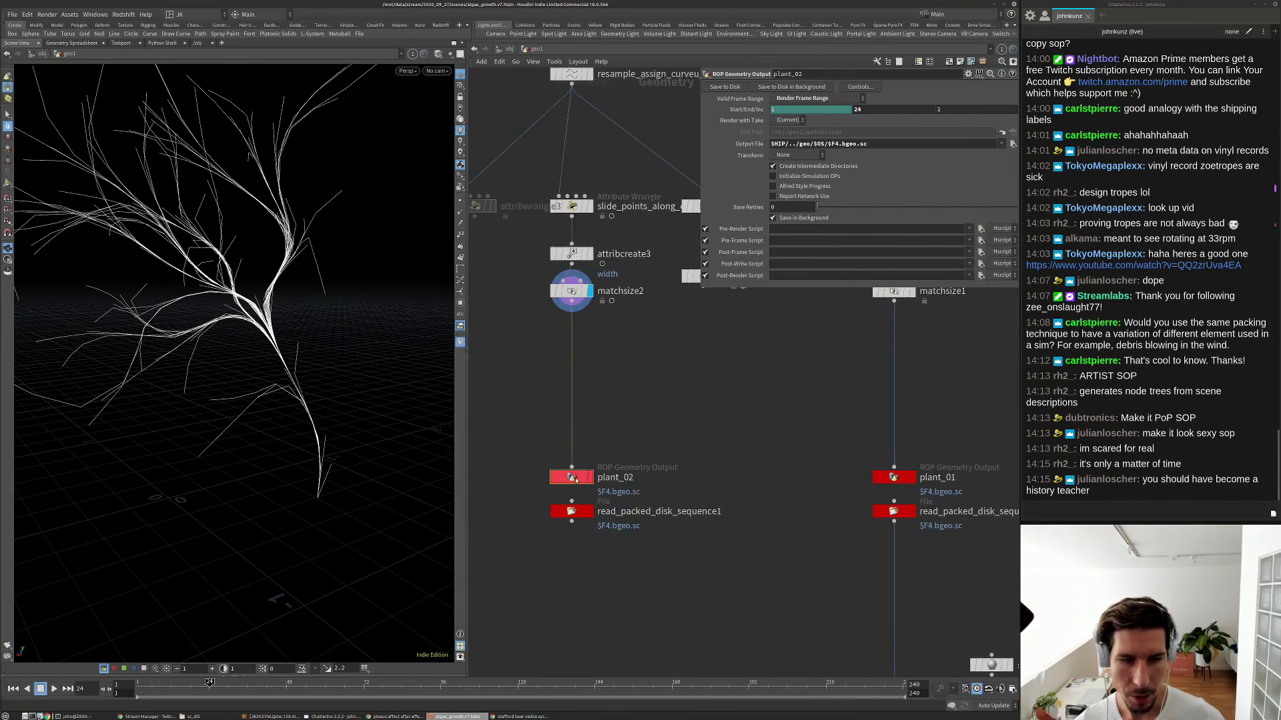
Browse plant_02's Output File location in the geo folder and copy the folder's full path.
click(891, 477)
click(578, 480)
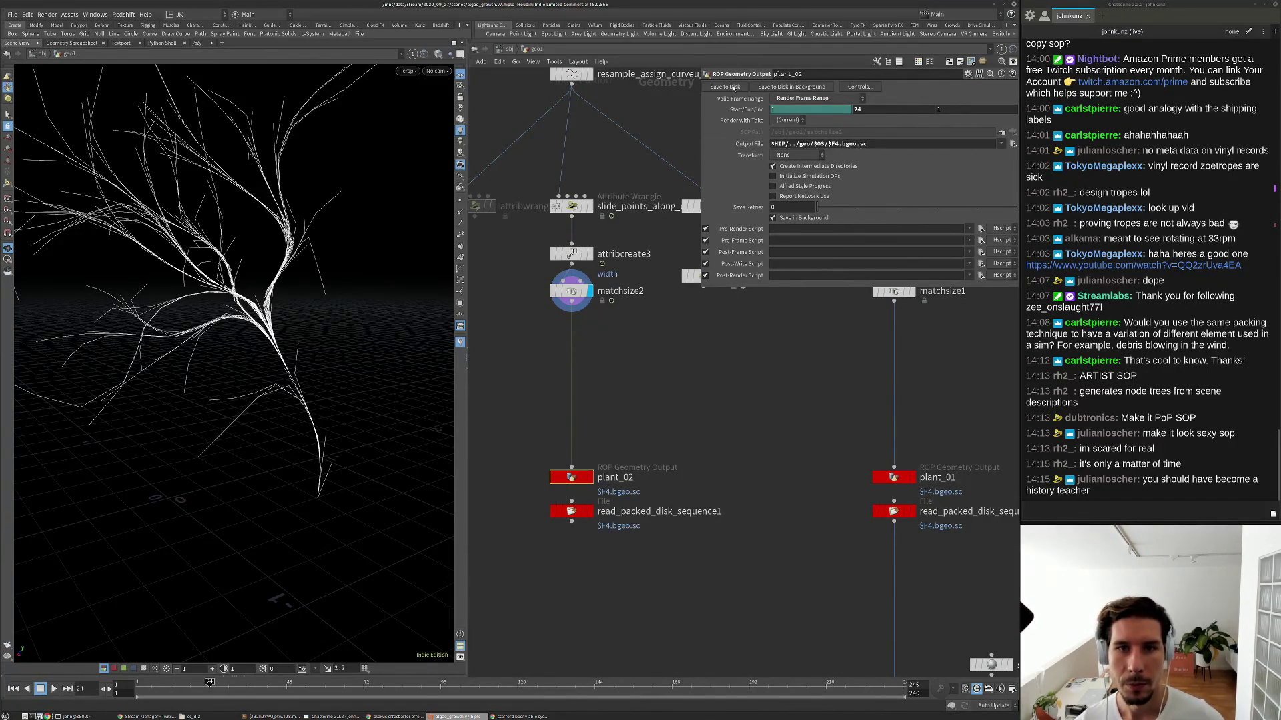
click(1012, 144)
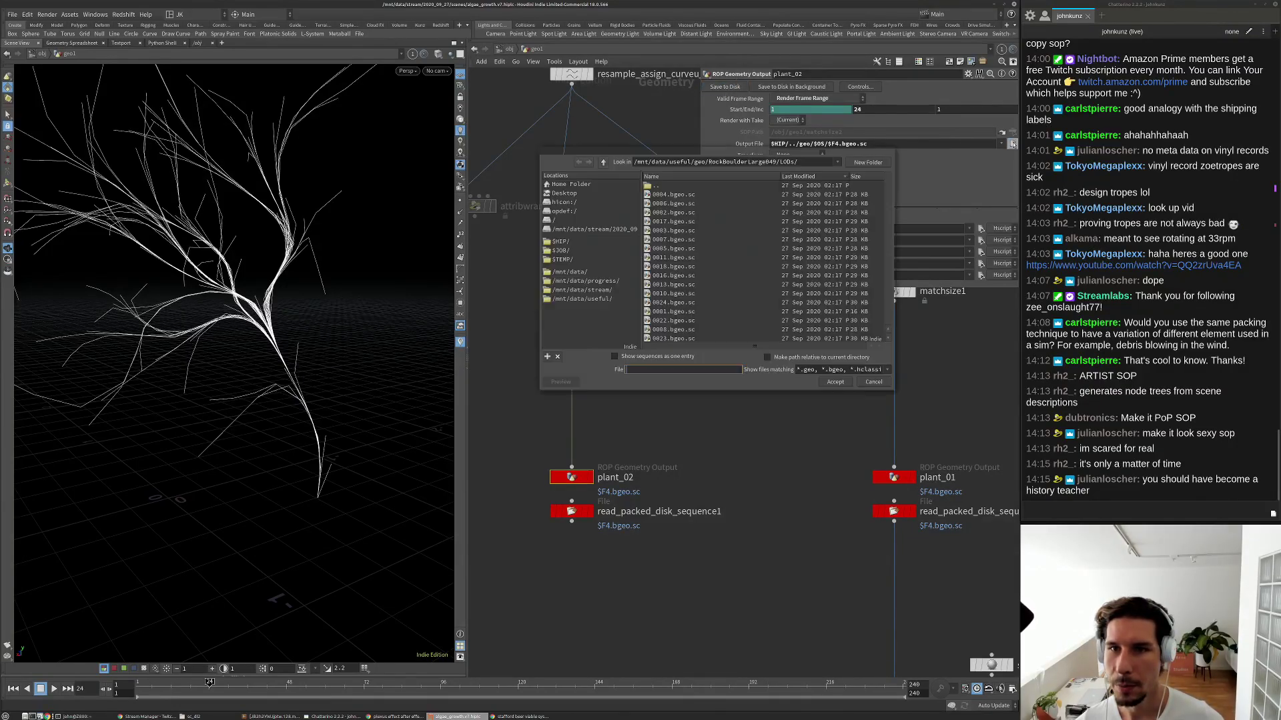
double_click(668, 187)
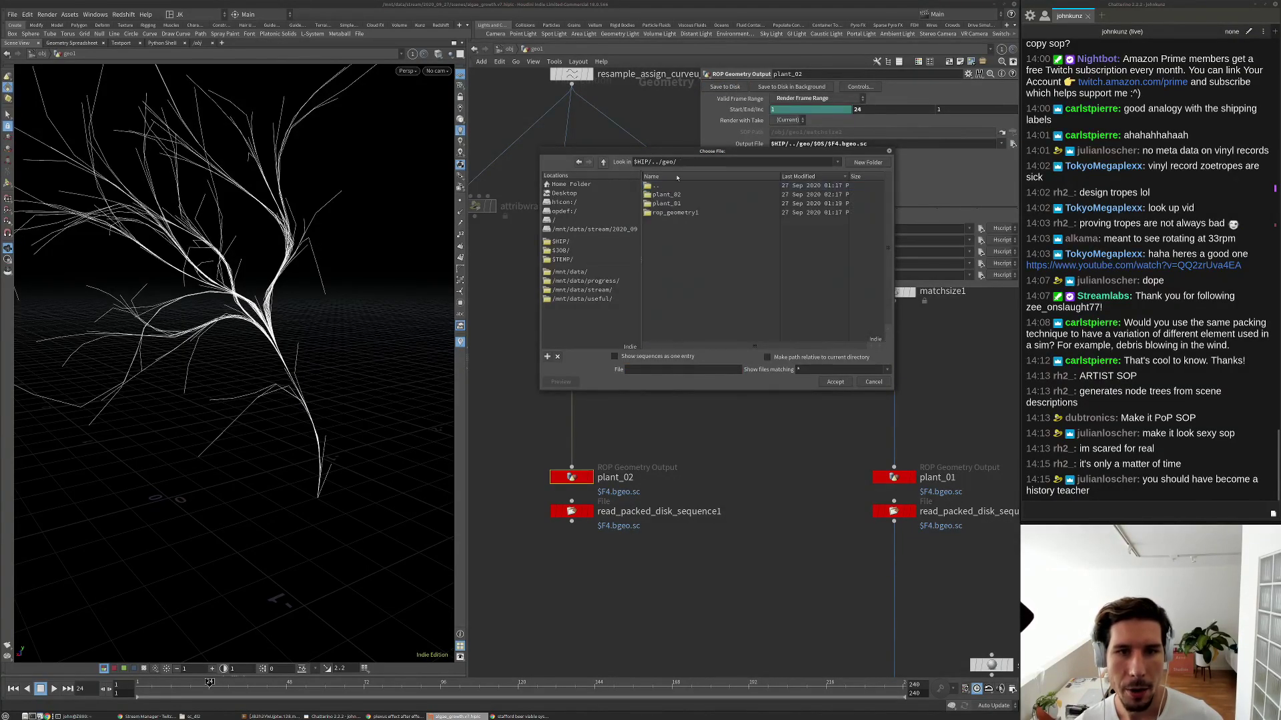
click(687, 194)
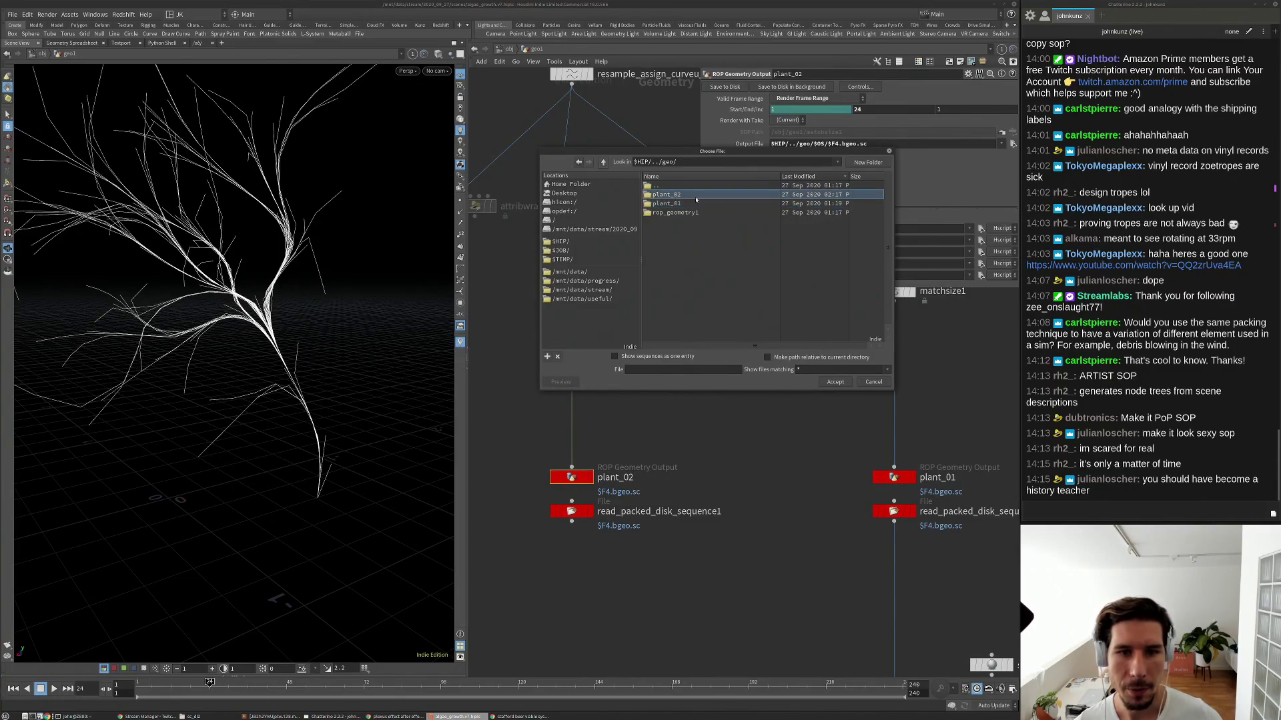
right_click(628, 163)
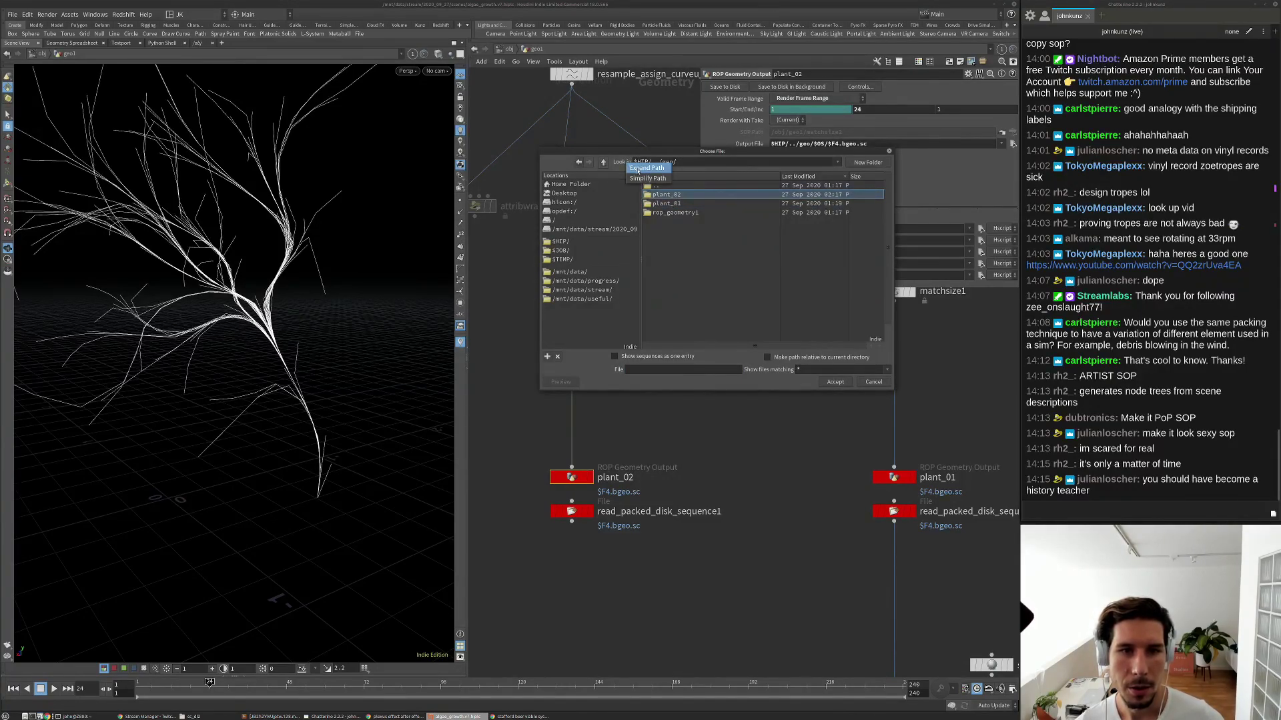
click(645, 168)
drag(792, 161, 615, 174)
key(ctrl+c)
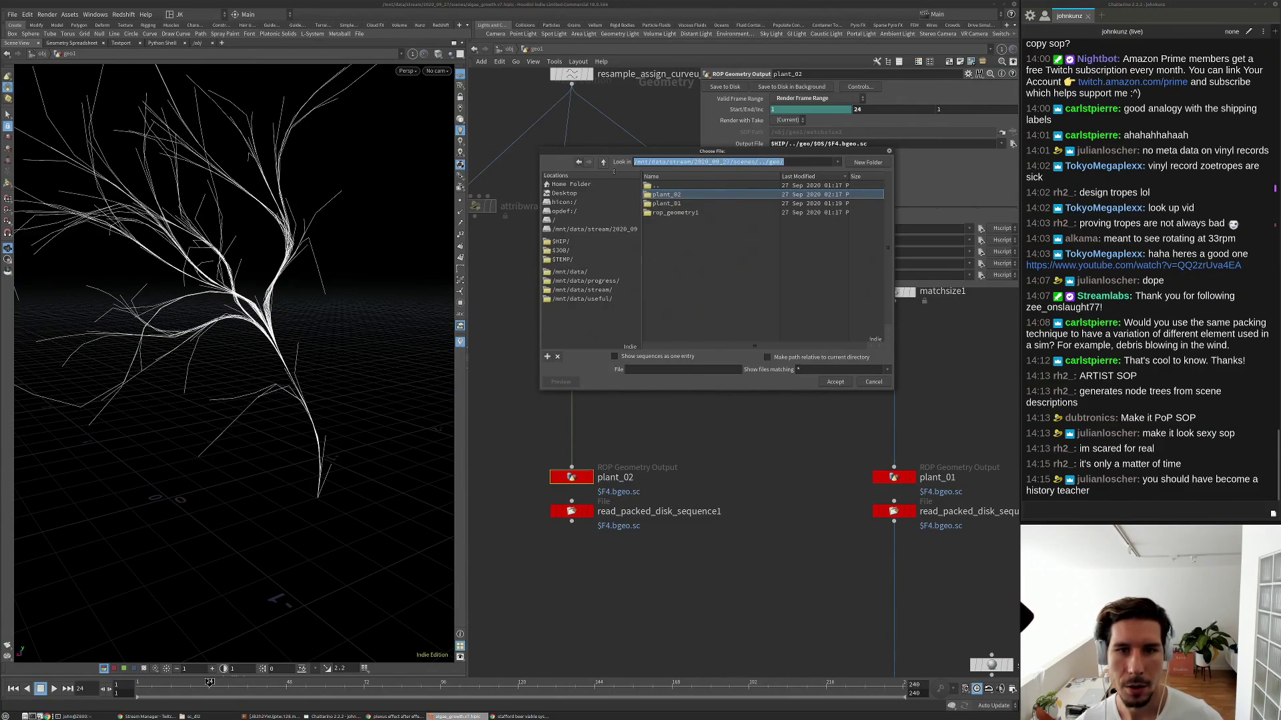
click(668, 214)
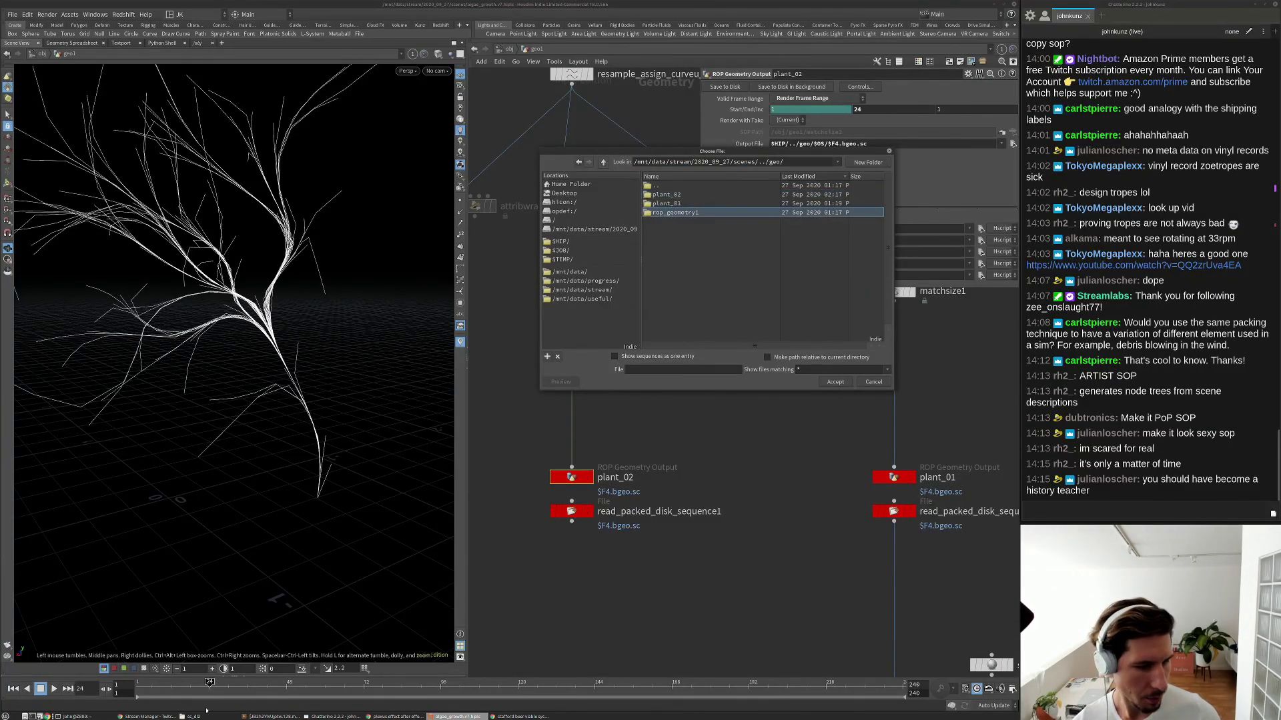
click(72, 716)
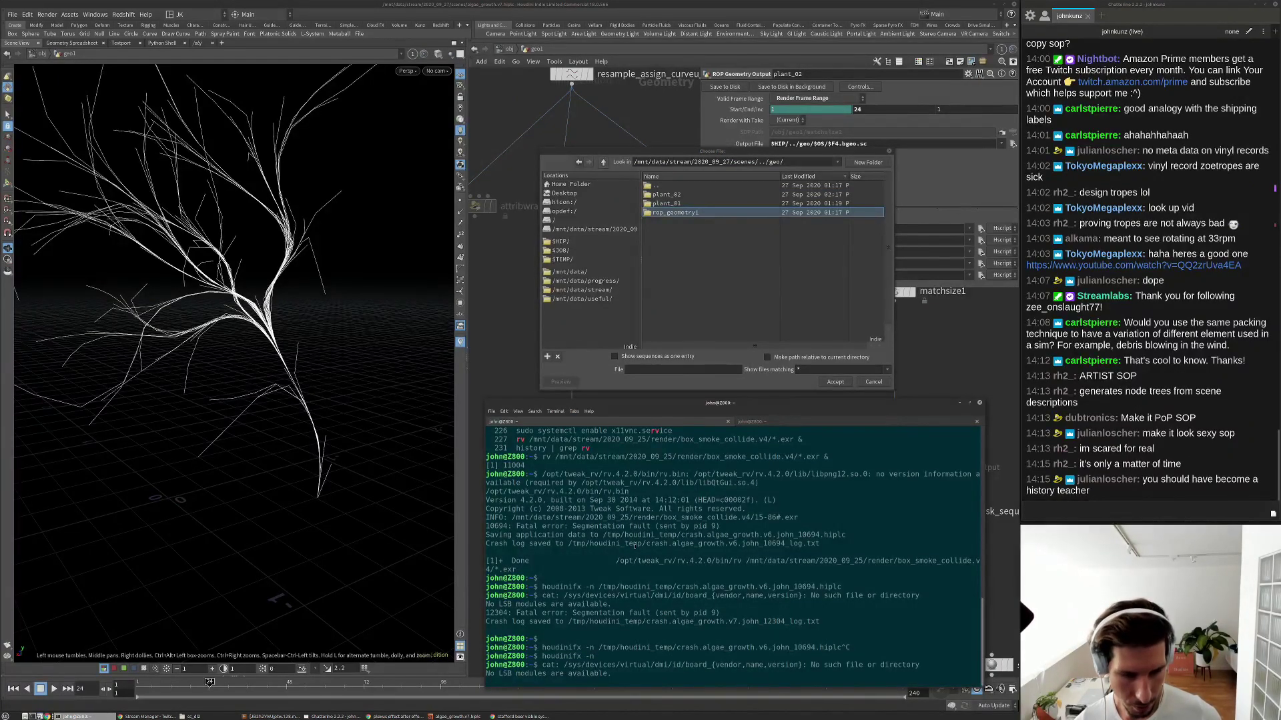
Change into the geo folder in the terminal and list its contents with ll.
key(ctrl+l)
text(cd)
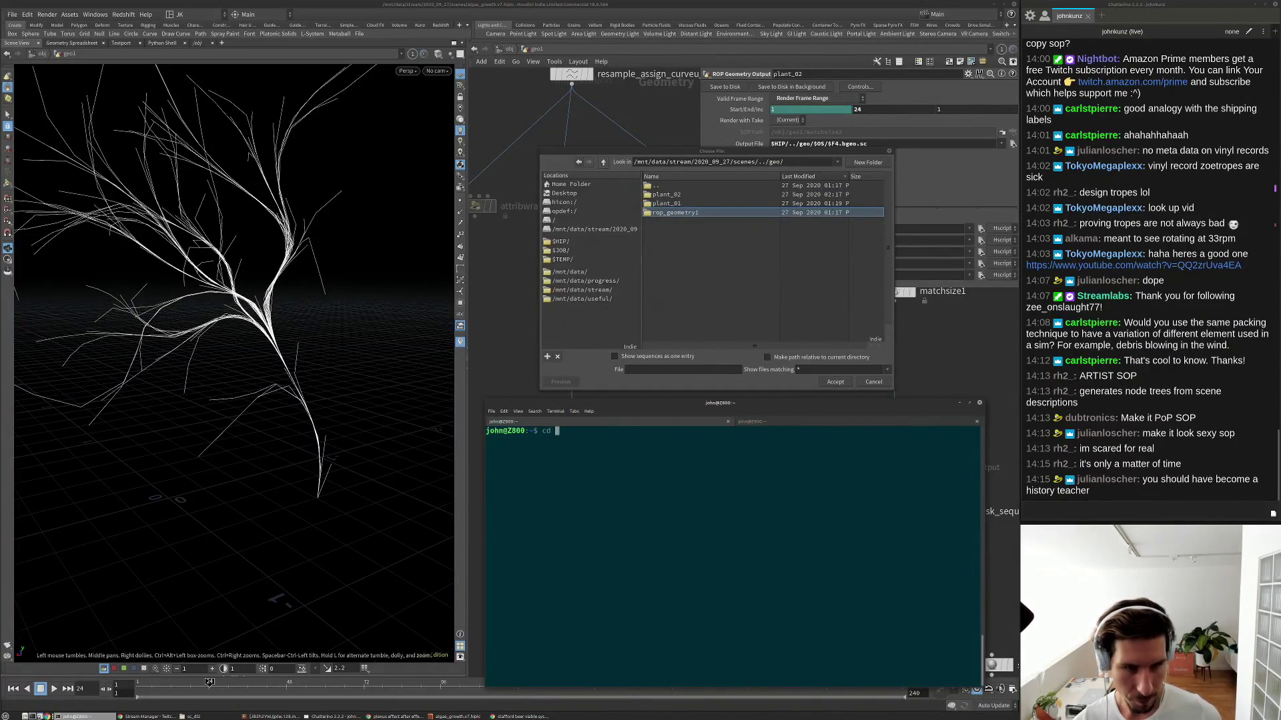
key(ctrl+shift+v)
key(Return)
text(ll)
key(Return)
Delete the rop_geometry1 folder with rm -Rf.
text(rm -R)
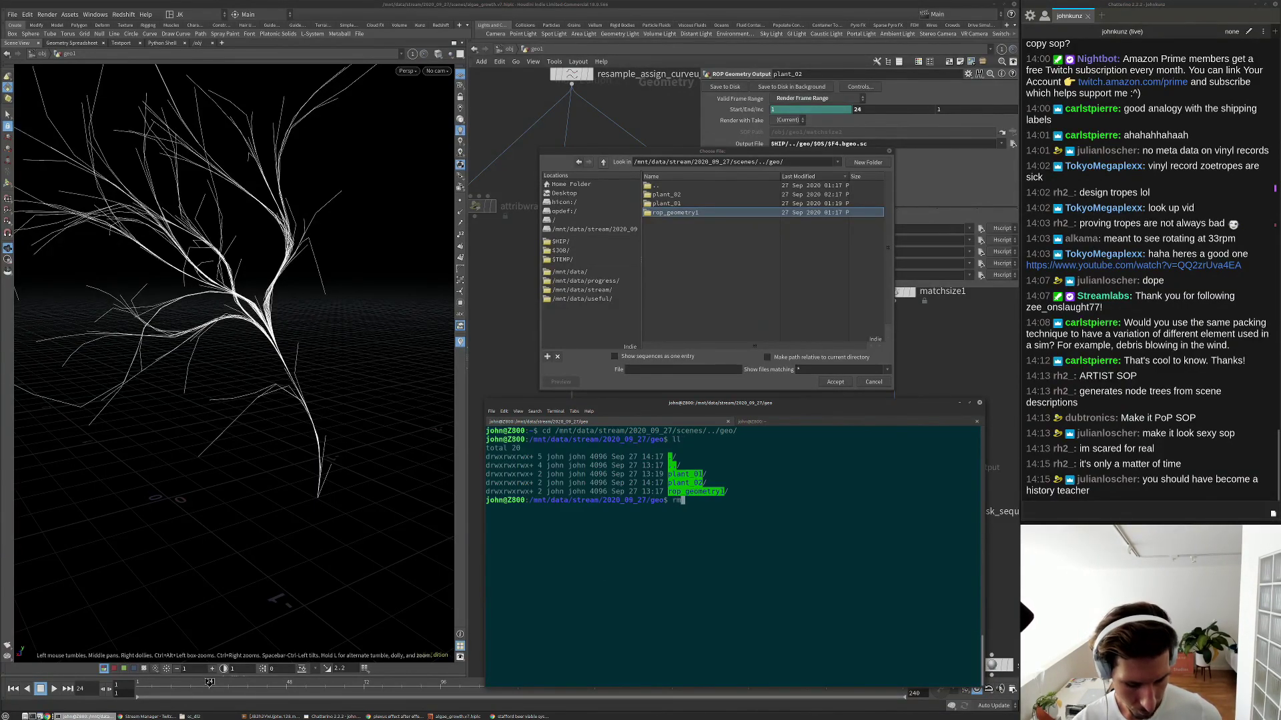
key(BackSpace)
key(BackSpace)
text(-Rf )
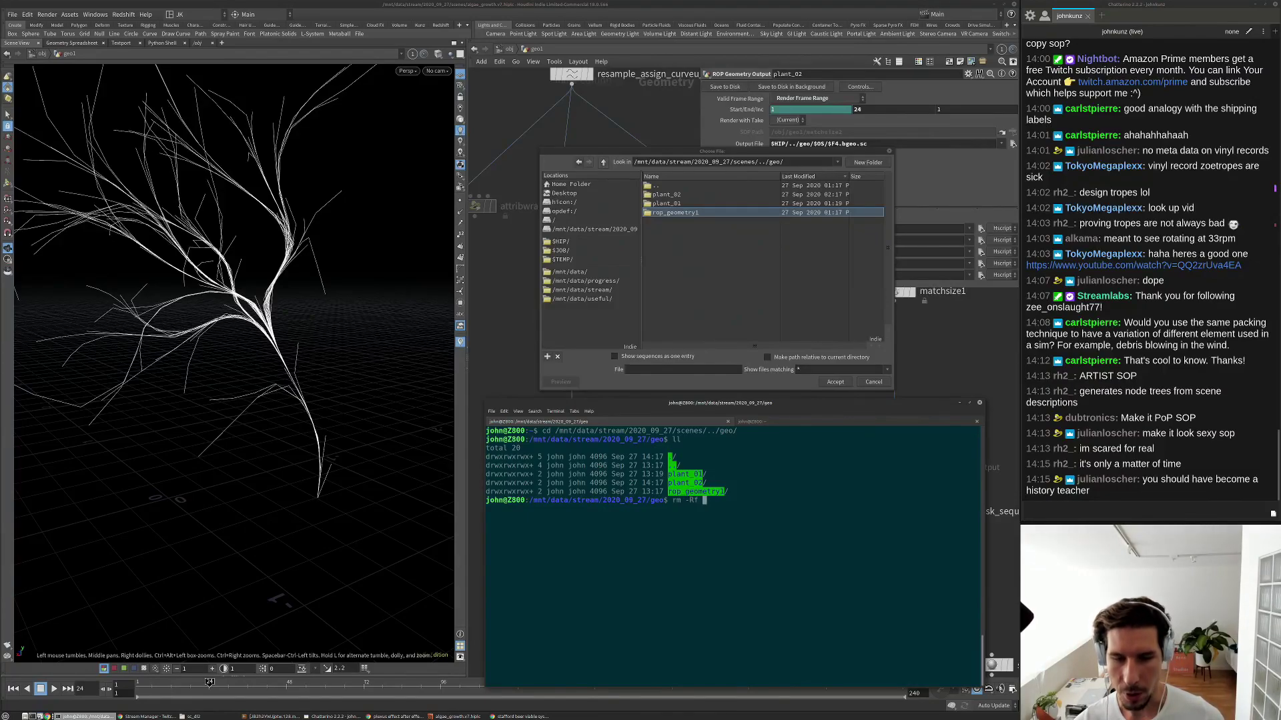
text(rop)
key(Tab)
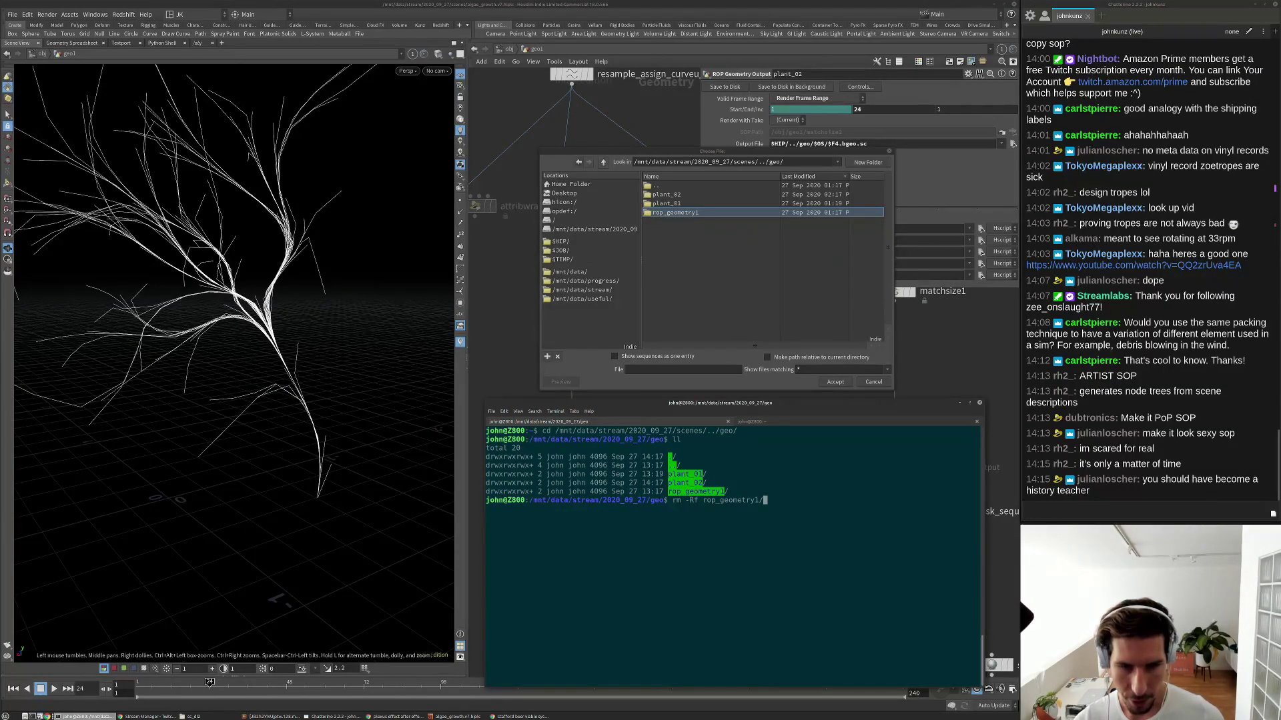
key(Return)
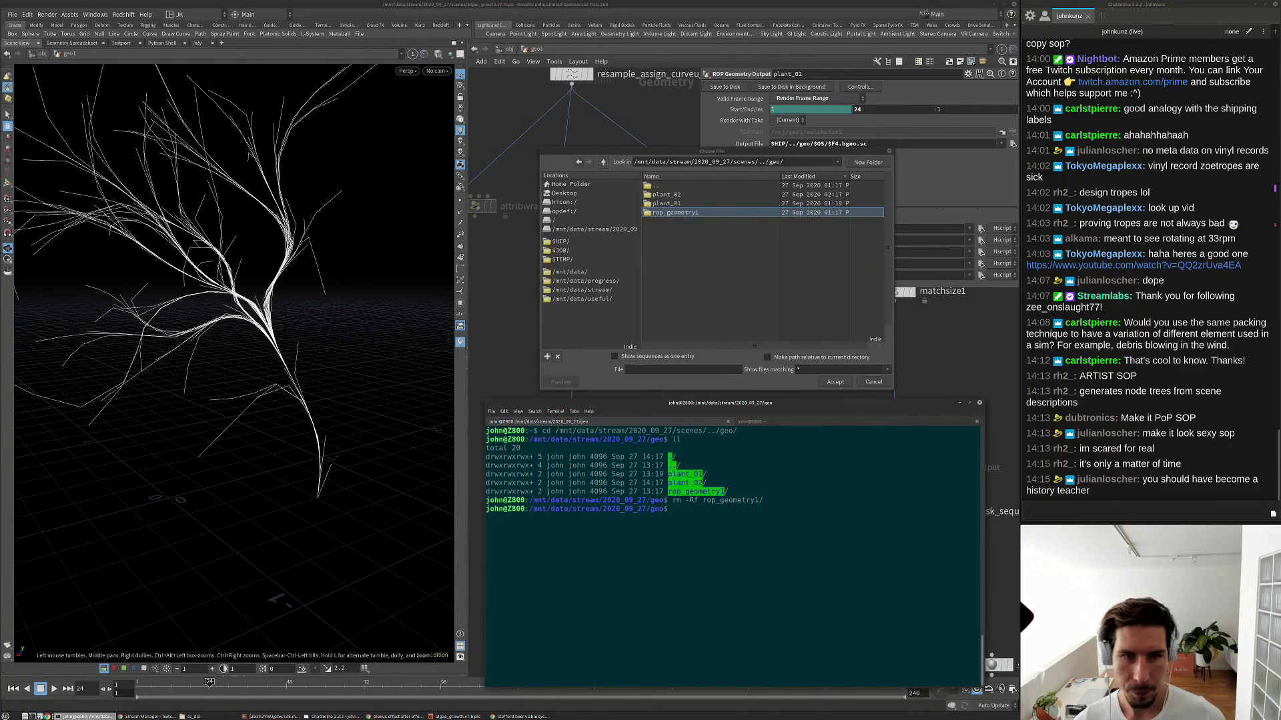
Reopen the geo folder in Houdini's file chooser to confirm only plant_01 and plant_02 remain.
click(604, 178)
click(560, 240)
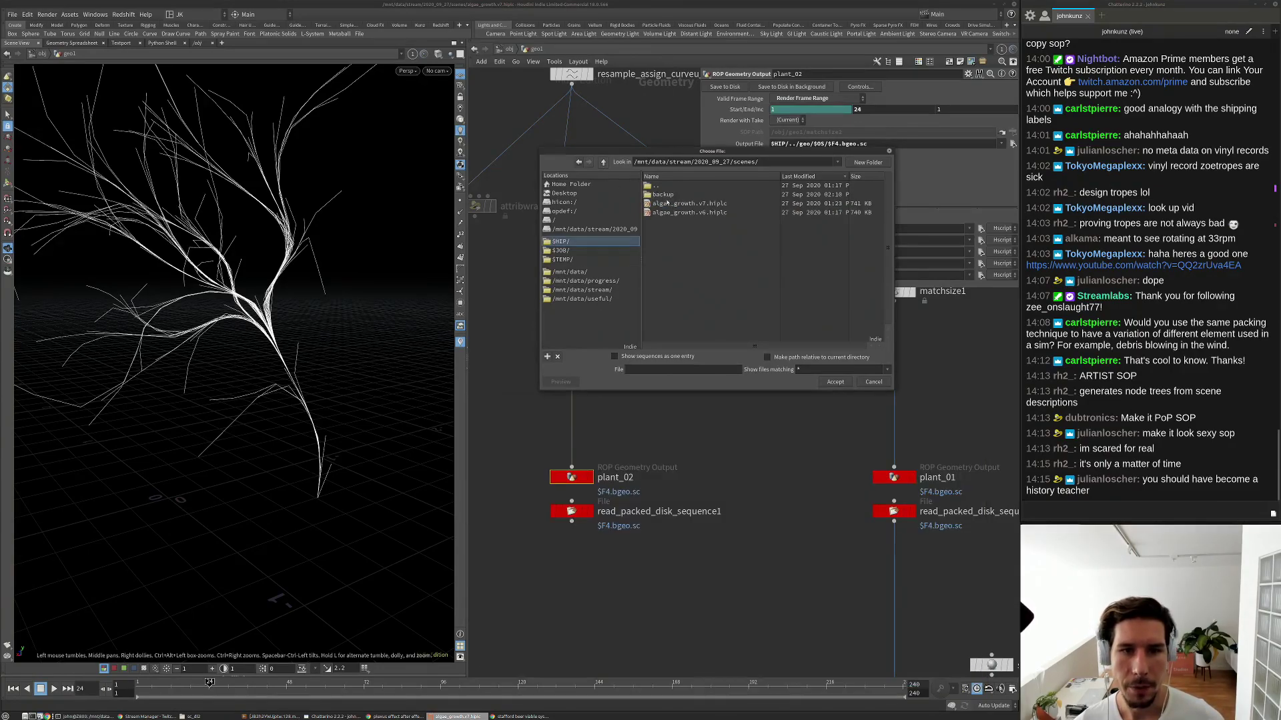
click(604, 162)
double_click(662, 197)
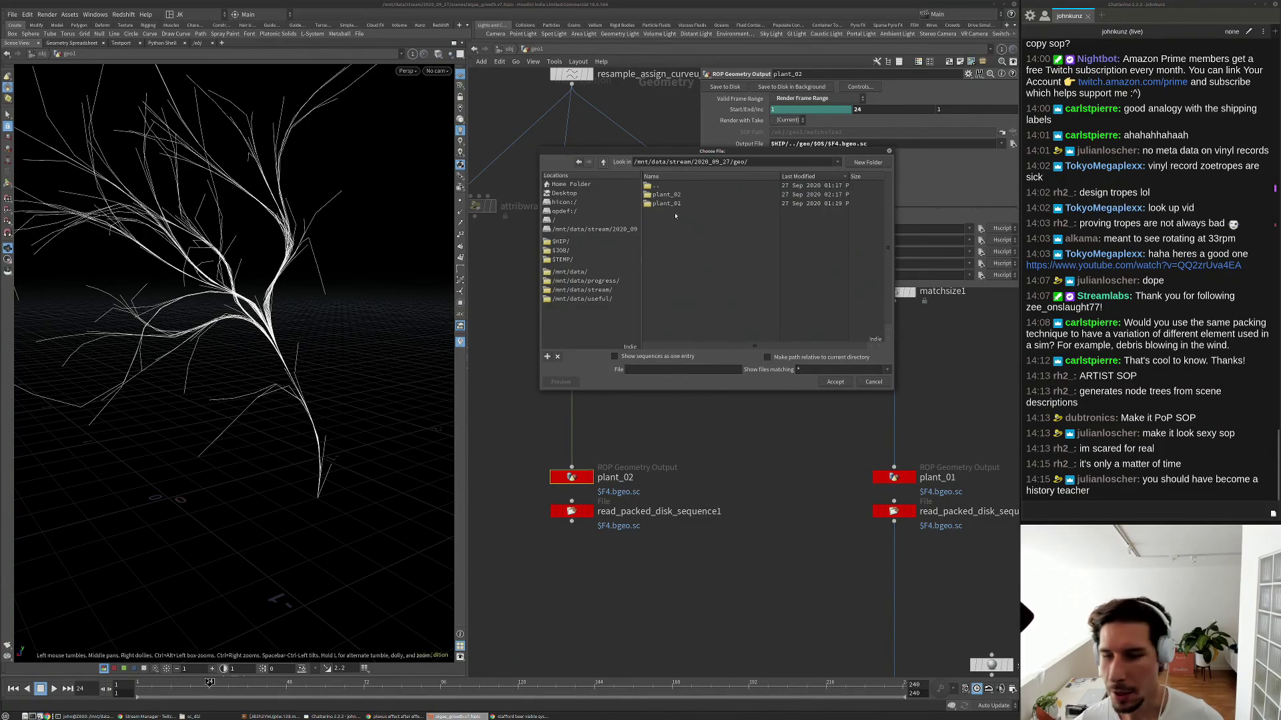
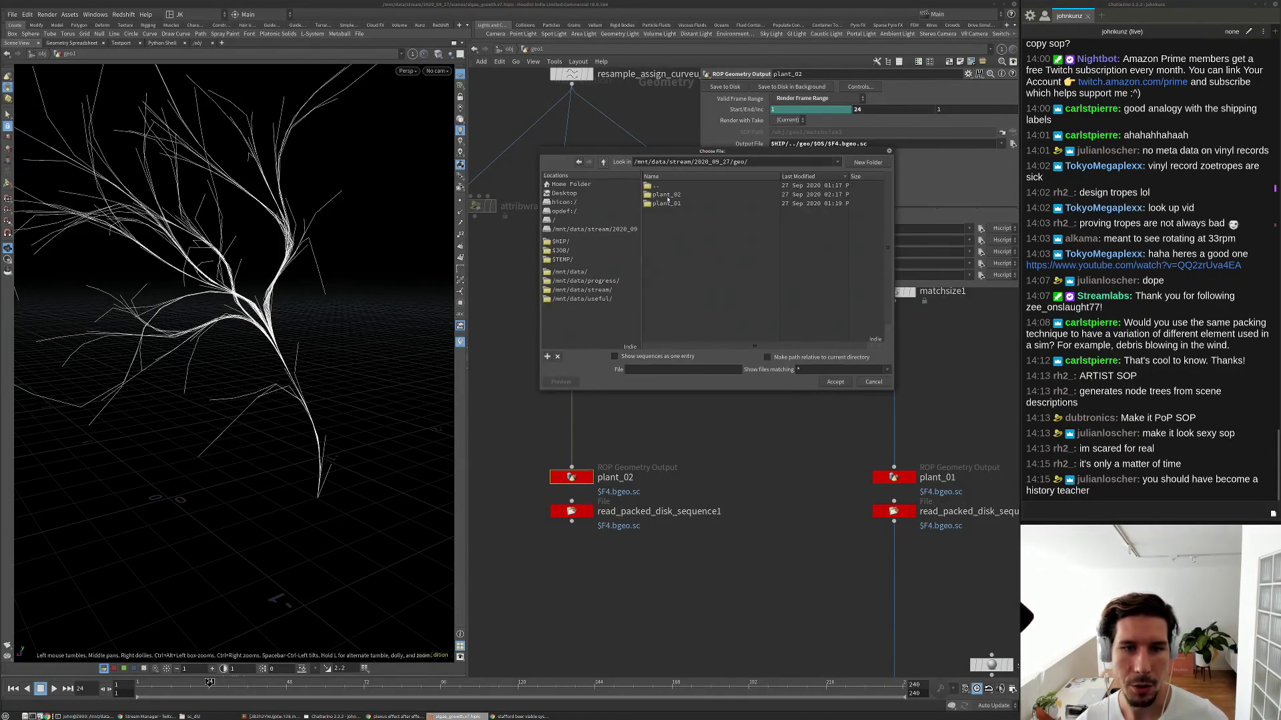
Create merge2 below the two read_packed_disk_sequence nodes and wire both into it.
click(874, 382)
scroll(771, 431, down, 5)
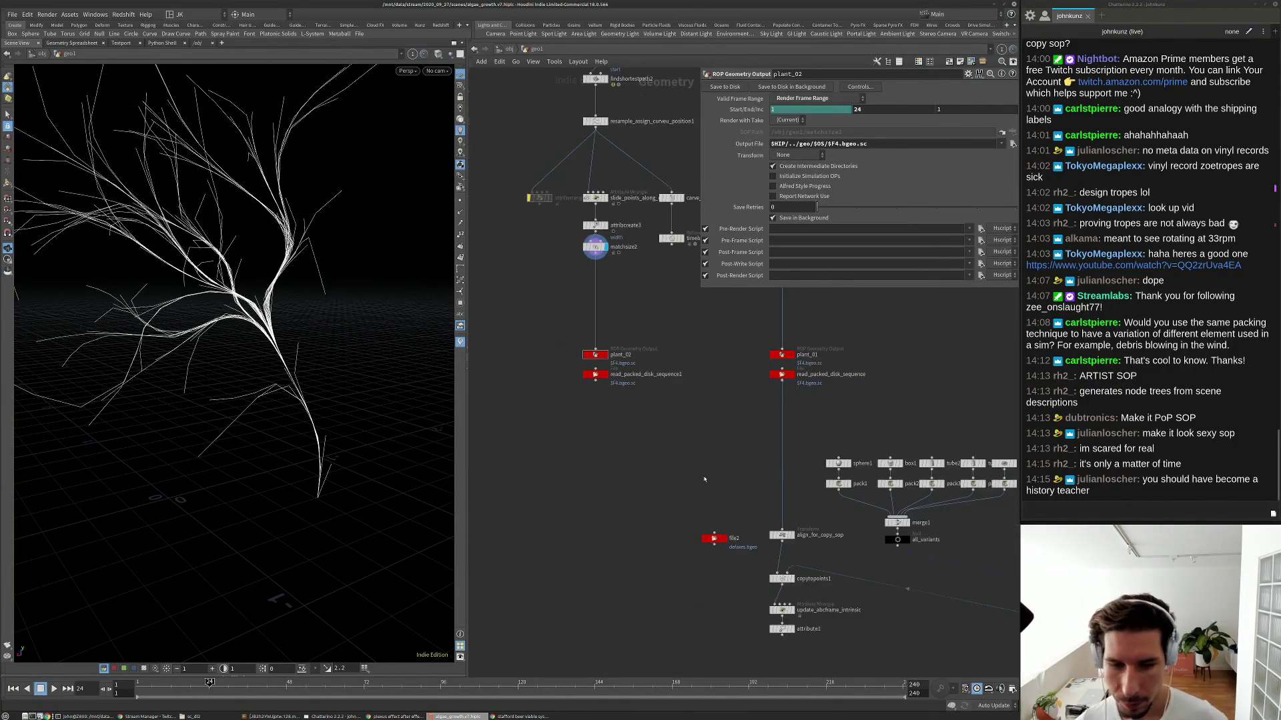
key(Tab)
text(merge)
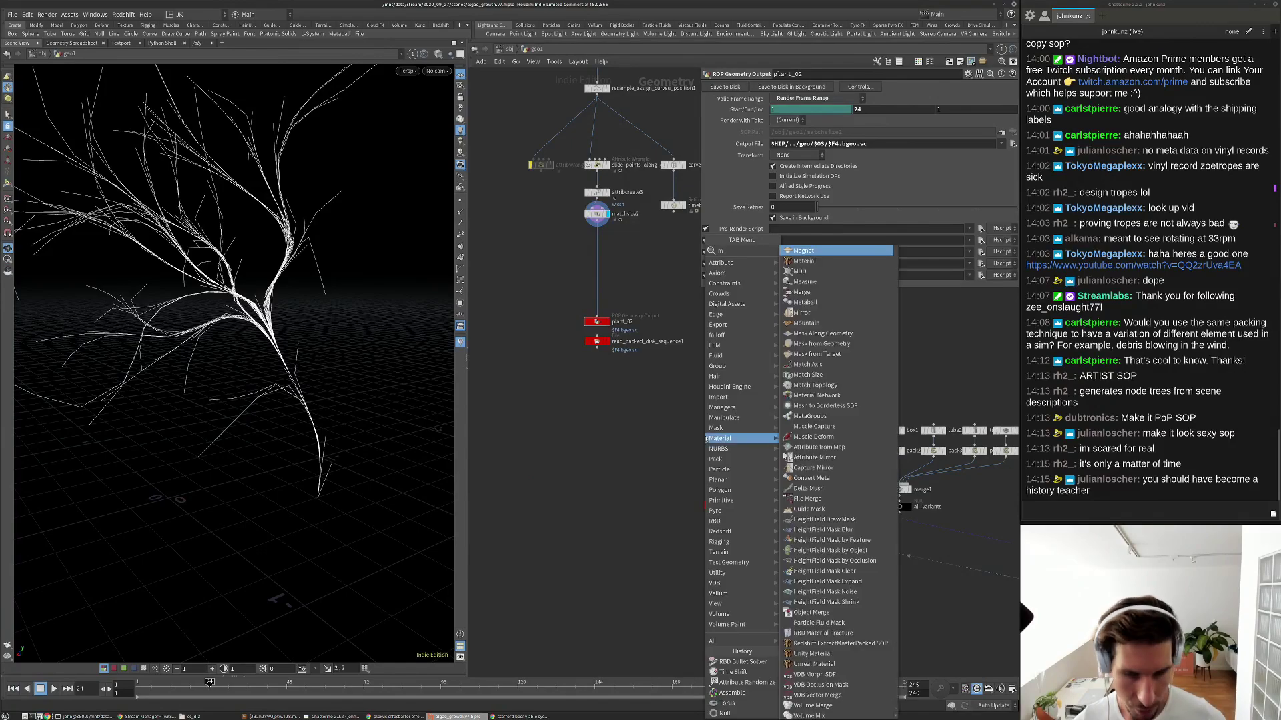
click(808, 252)
click(734, 393)
drag(597, 347, 733, 388)
drag(783, 347, 733, 388)
middle_click(733, 392)
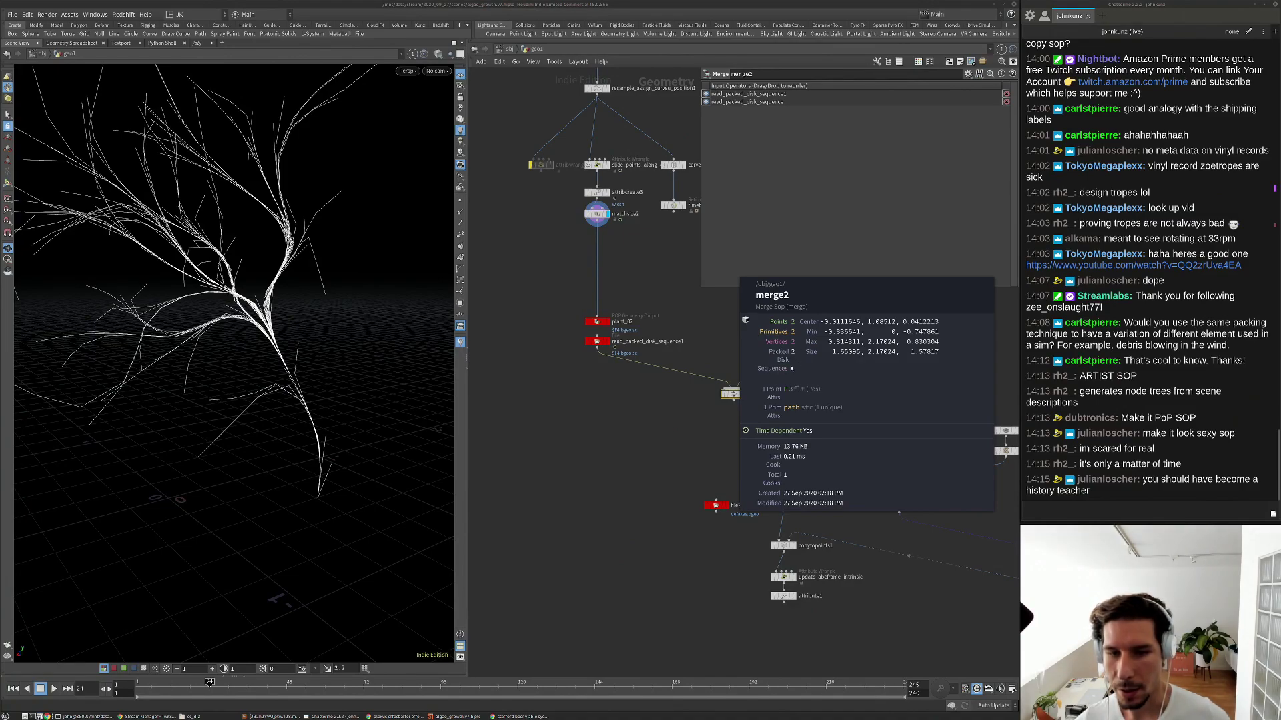
Connect merge2's output into the all_variants Null and check random_variant_number's parameters.
drag(900, 510, 878, 517)
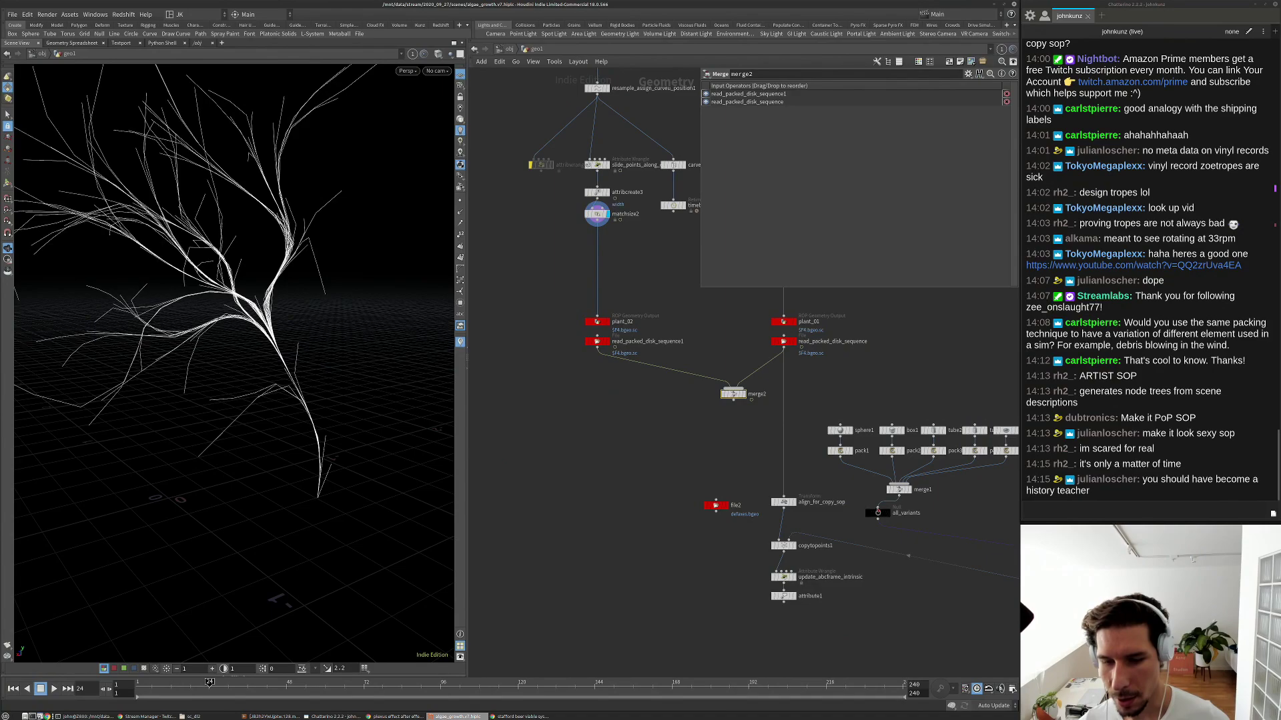
drag(878, 508, 734, 399)
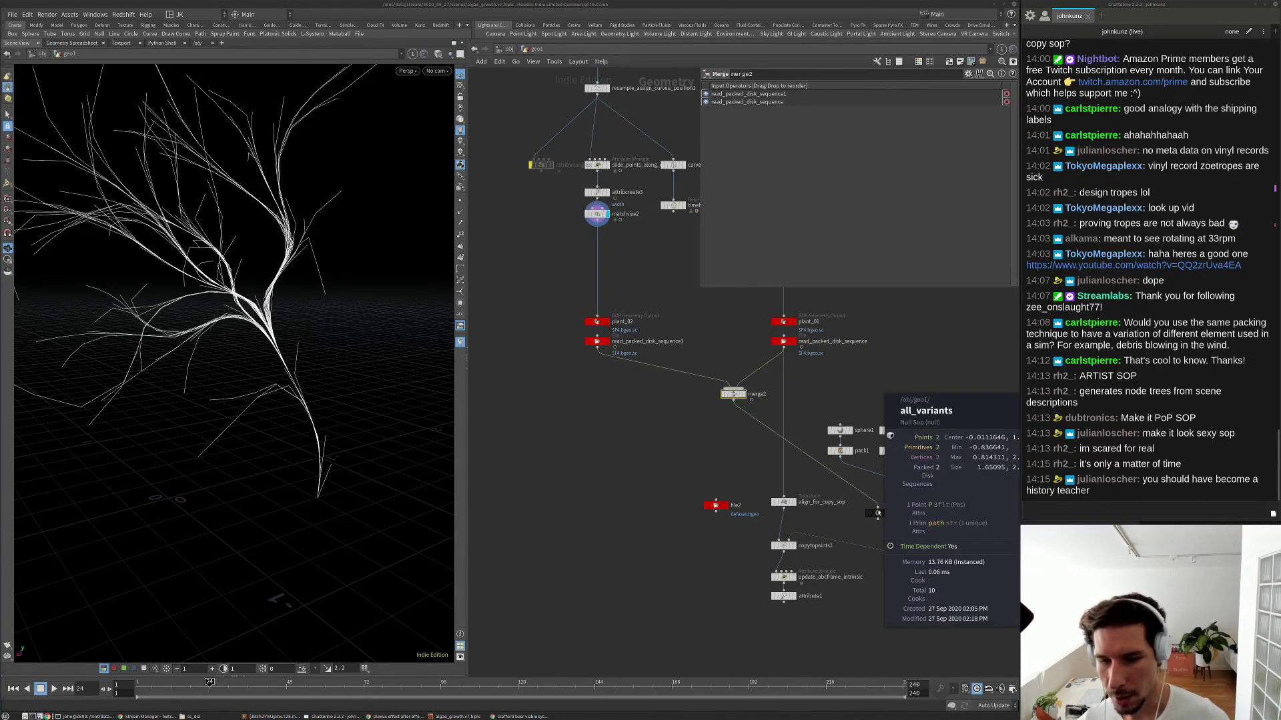
middle_drag(873, 514, 622, 392)
click(825, 420)
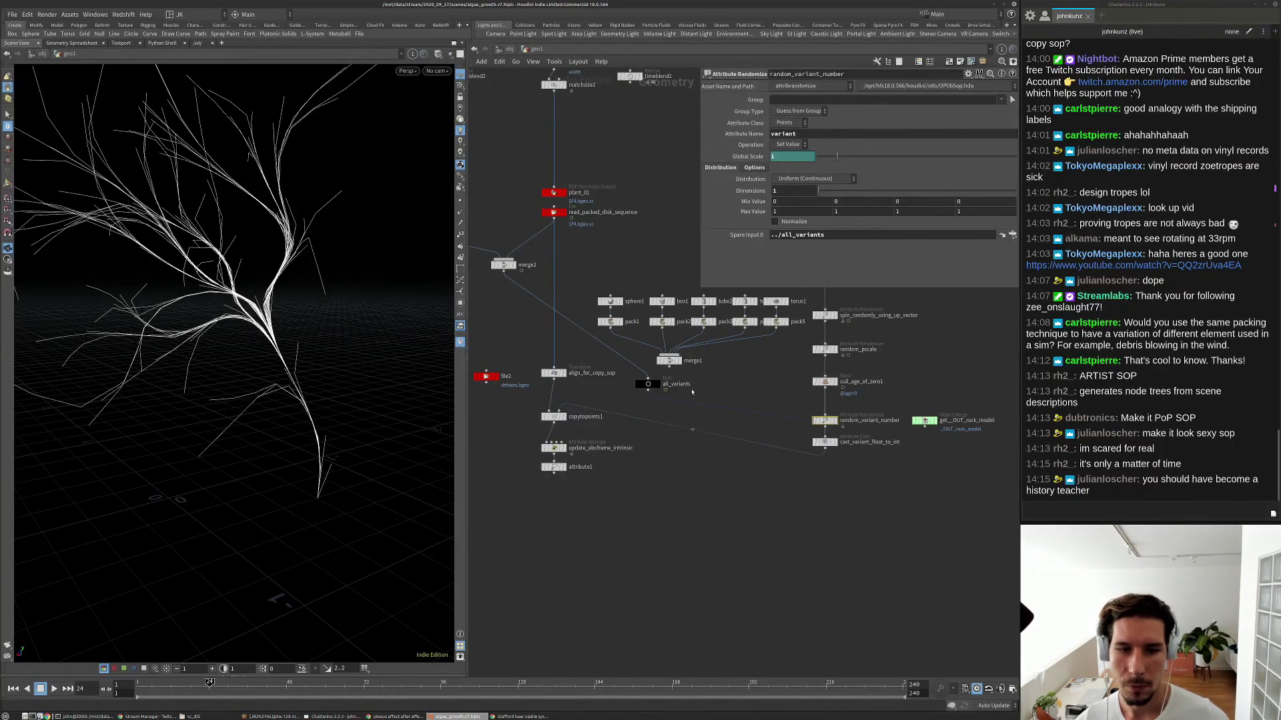
drag(669, 366, 647, 379)
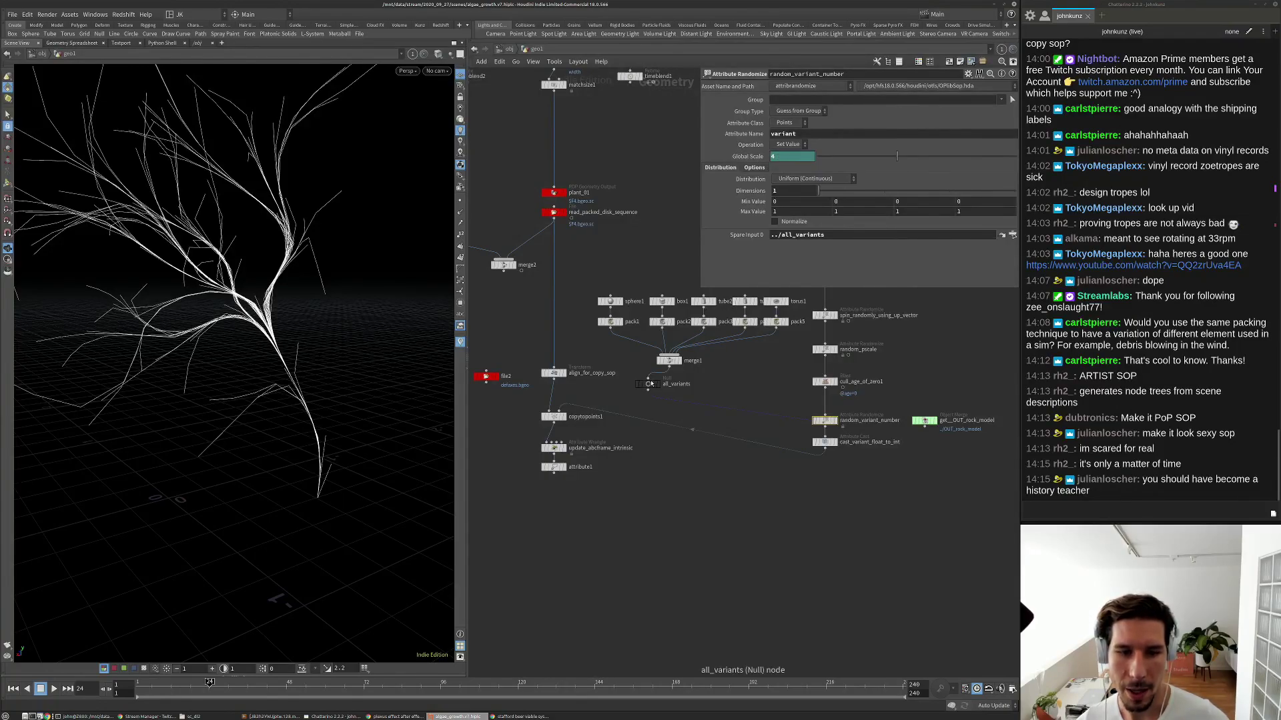
click(647, 384)
drag(648, 380, 517, 259)
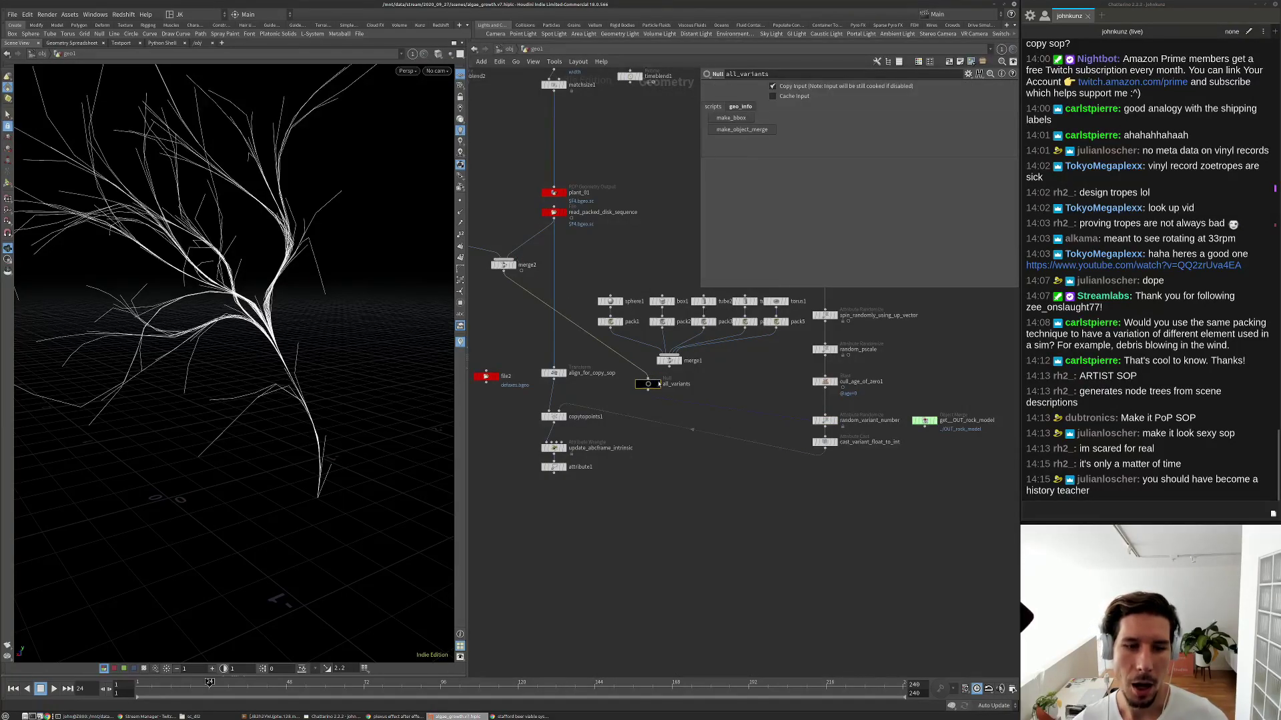
click(825, 421)
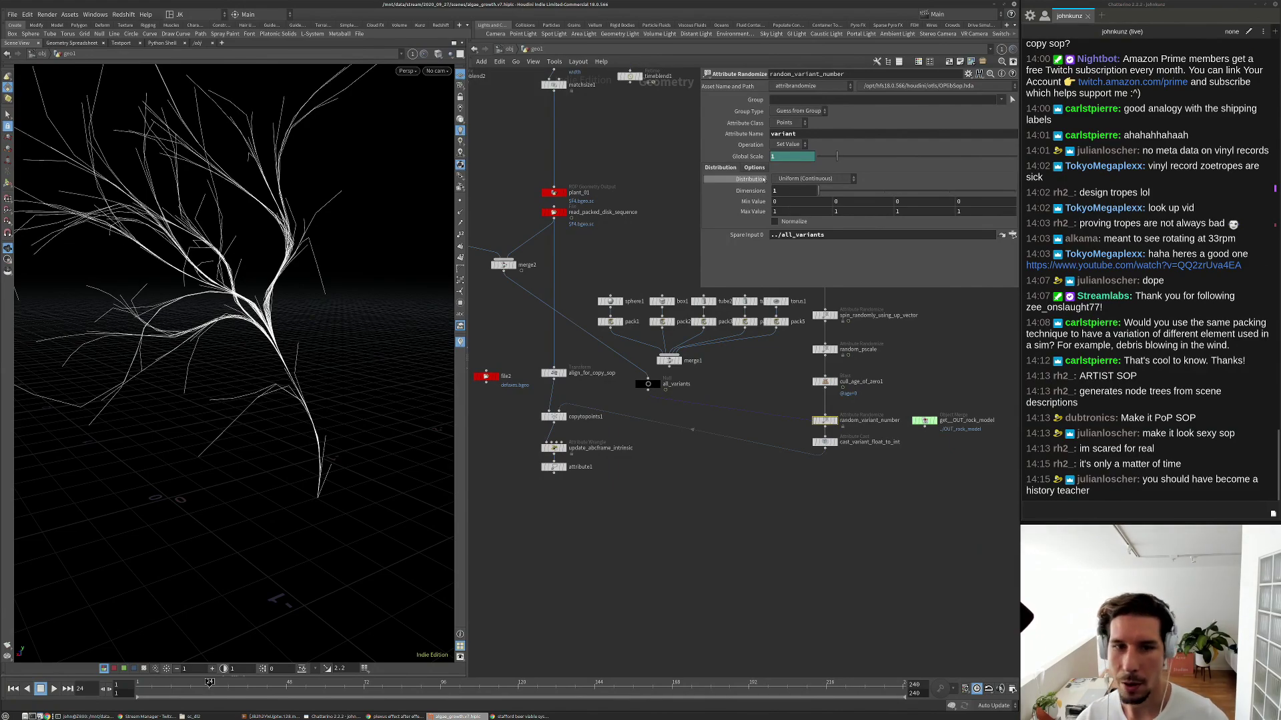
Bring the plant sequence readers into view and inspect read_packed_disk_sequence1's file parameters.
scroll(544, 372, down, 1)
middle_drag(544, 373, 651, 369)
scroll(604, 314, up, 1)
middle_drag(557, 230, 578, 296)
scroll(529, 282, up, 1)
click(500, 292)
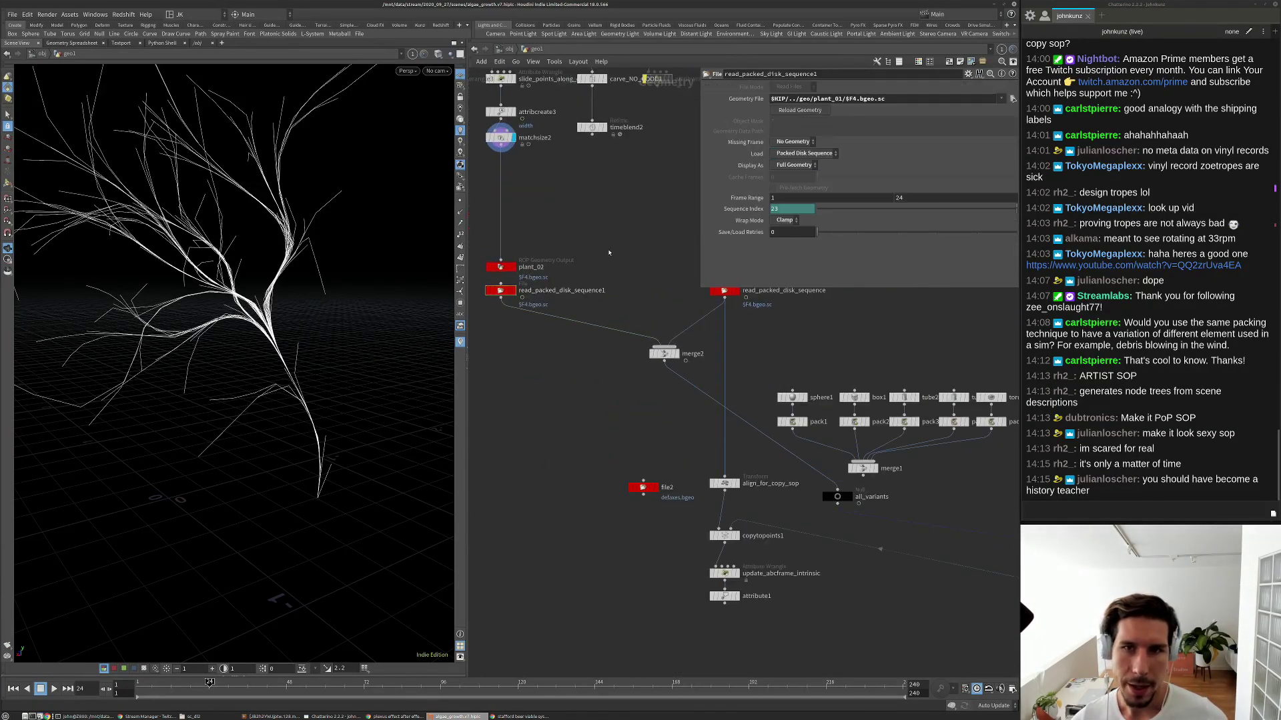
middle_drag(805, 301, 809, 358)
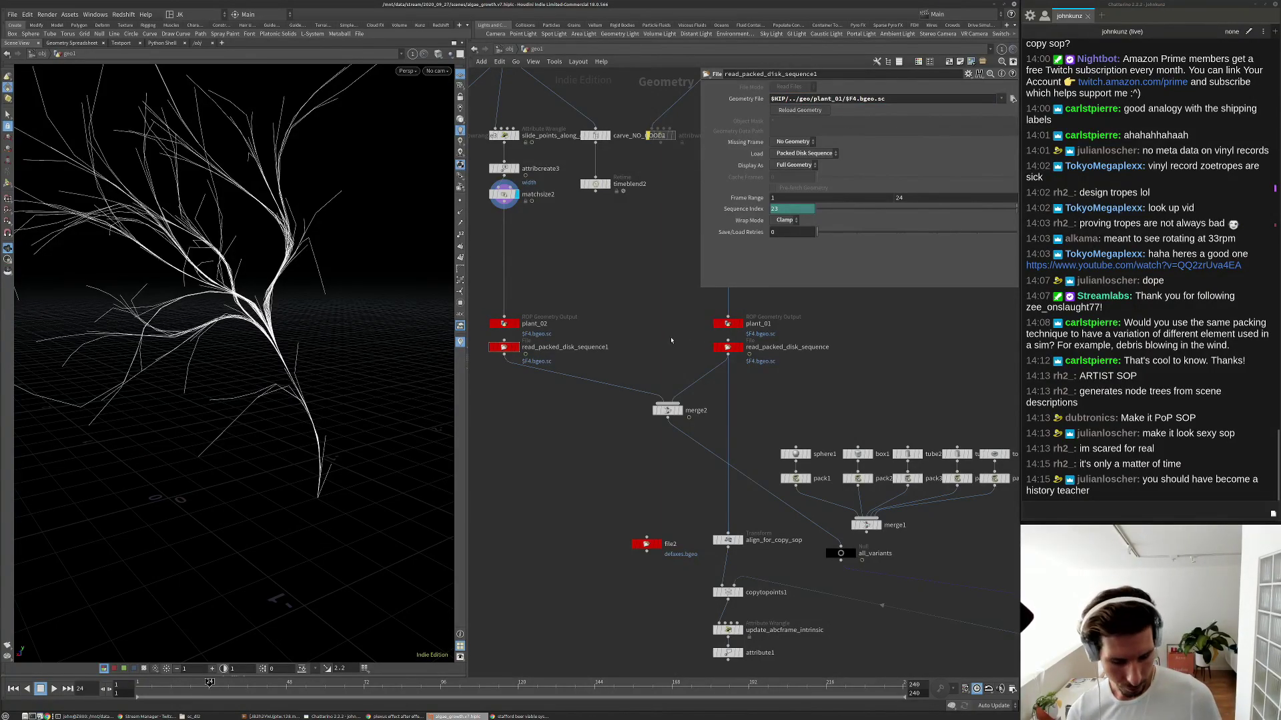
Add a File Merge node, filemerge1, beside read_packed_disk_sequence.
key(Tab)
text(file)
key(Down)
key(Down)
key(Return)
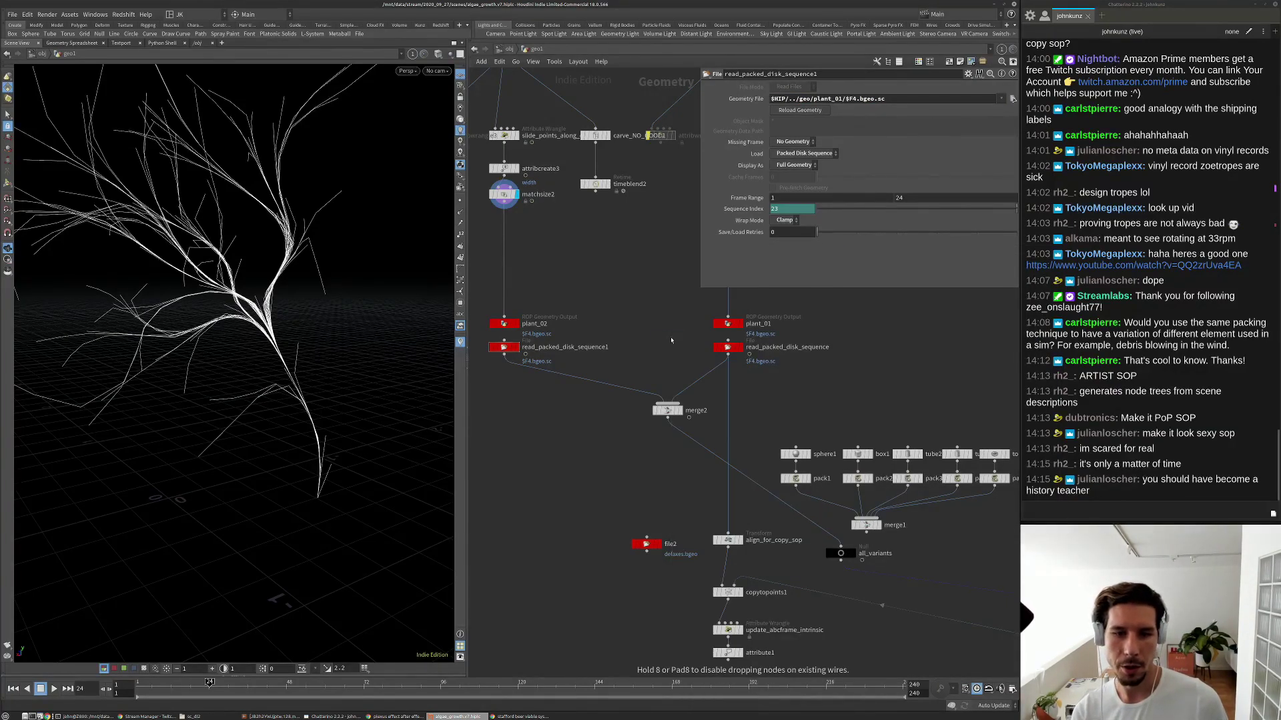
click(671, 340)
drag(671, 340, 859, 349)
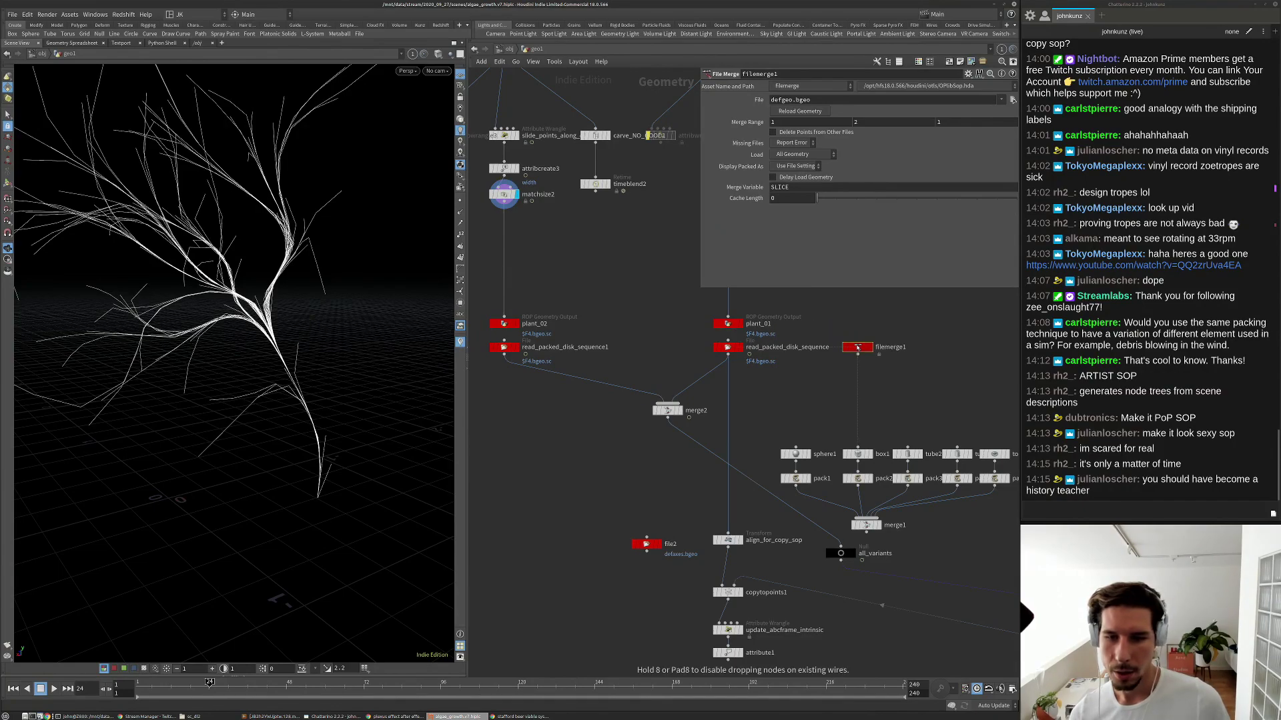
scroll(866, 347, up, 3)
scroll(867, 344, up, 2)
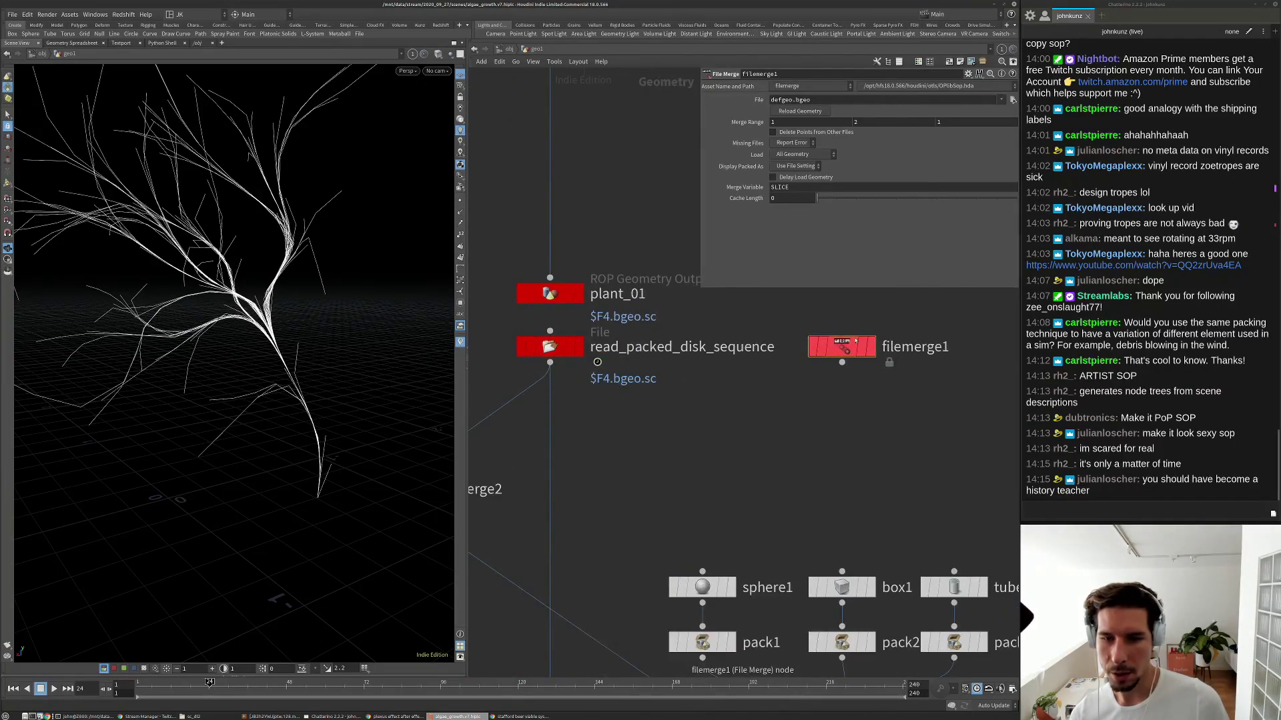
scroll(844, 347, down, 5)
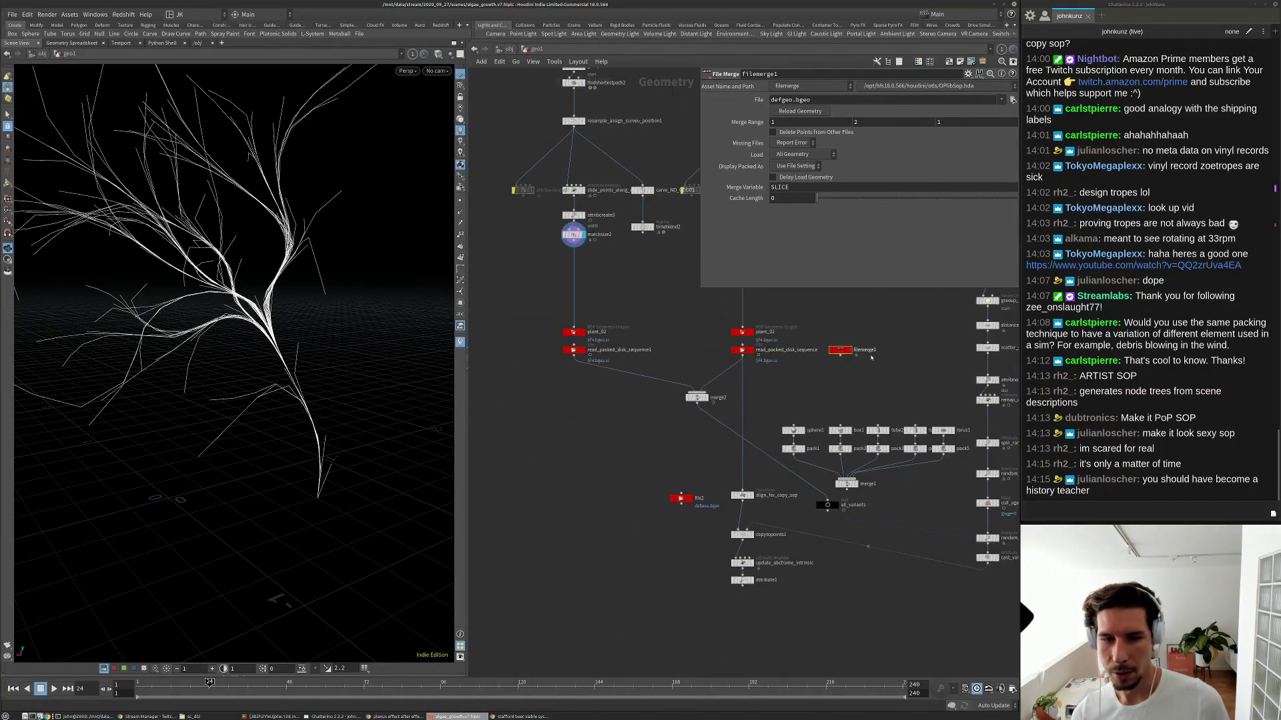
scroll(870, 359, up, 3)
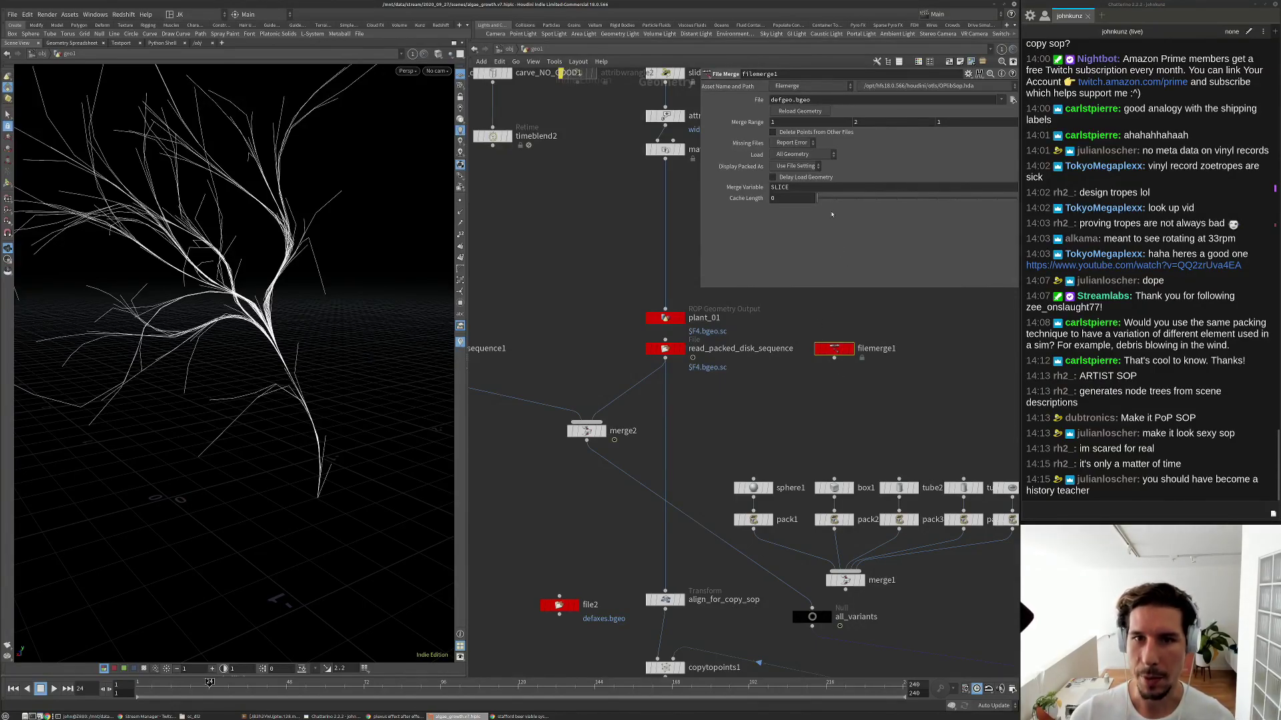
Paste read_packed_disk_sequence's path $HIP/../geo/plant_01/$F4.bgeo.sc into filemerge1's File parameter.
click(672, 352)
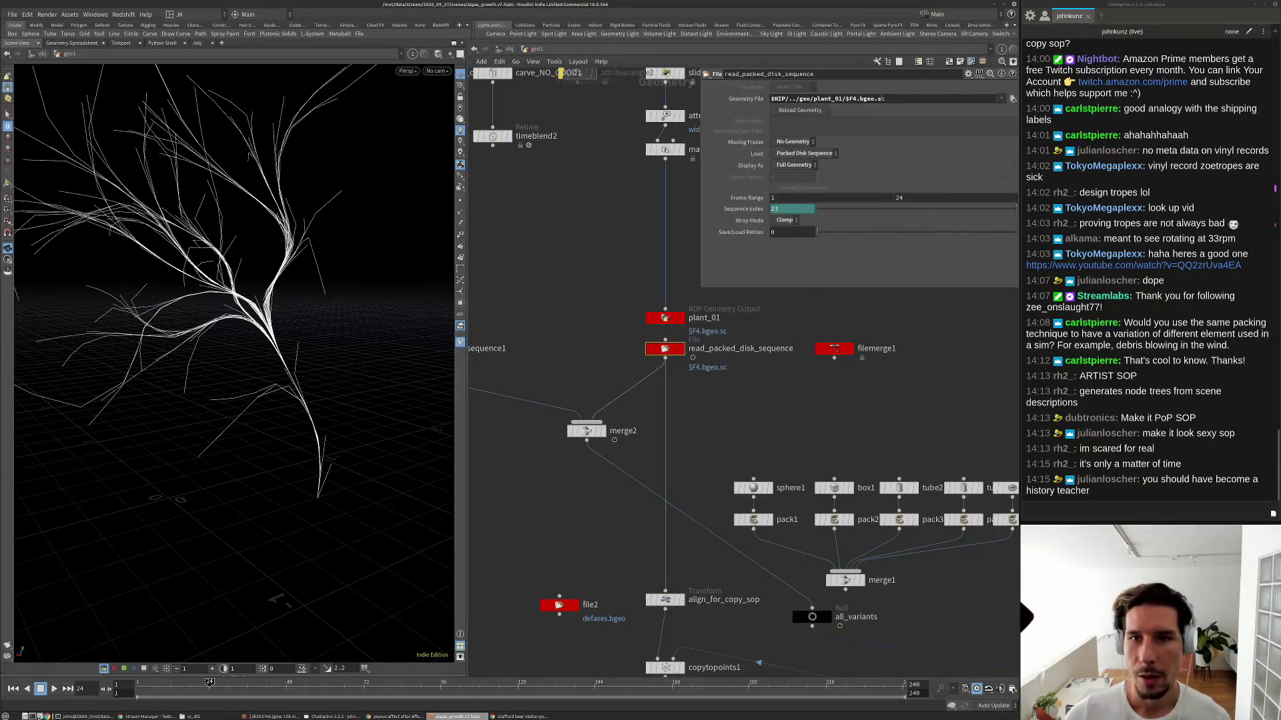
click(833, 348)
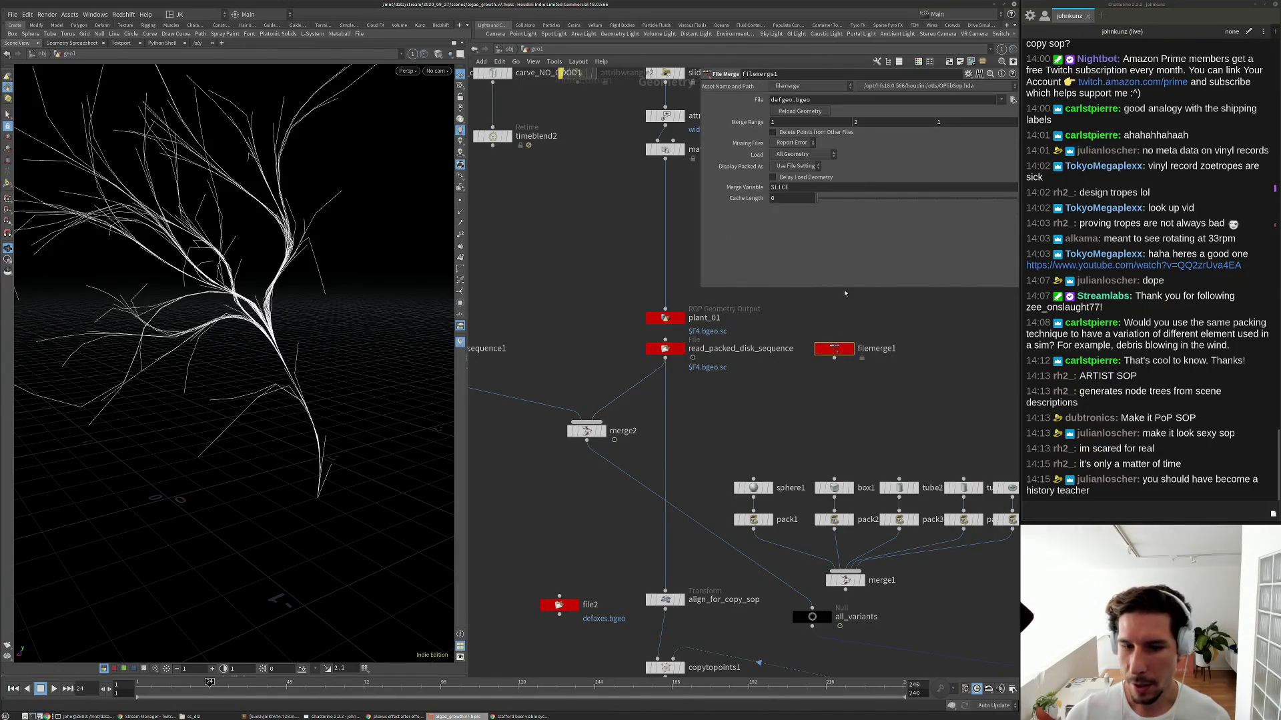
click(831, 100)
key(ctrl+a)
text($HIP/../geo/plant_01/$F4.bgeo.sc)
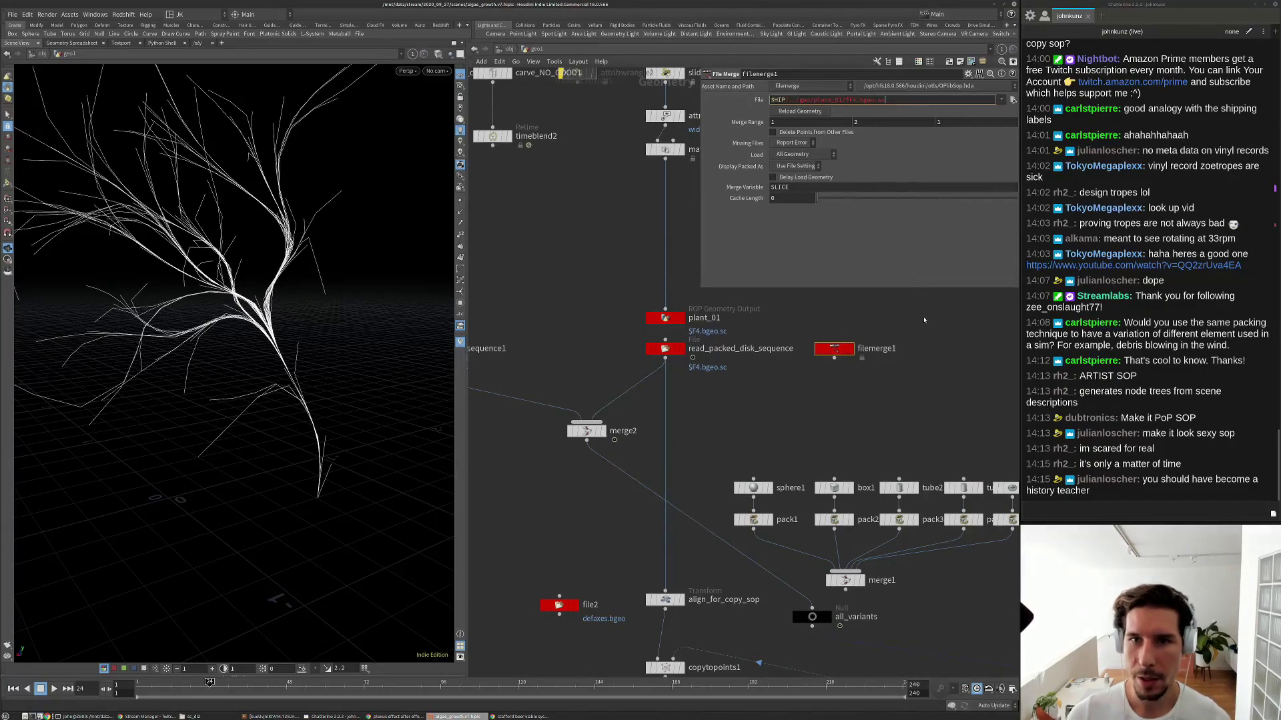
click(925, 307)
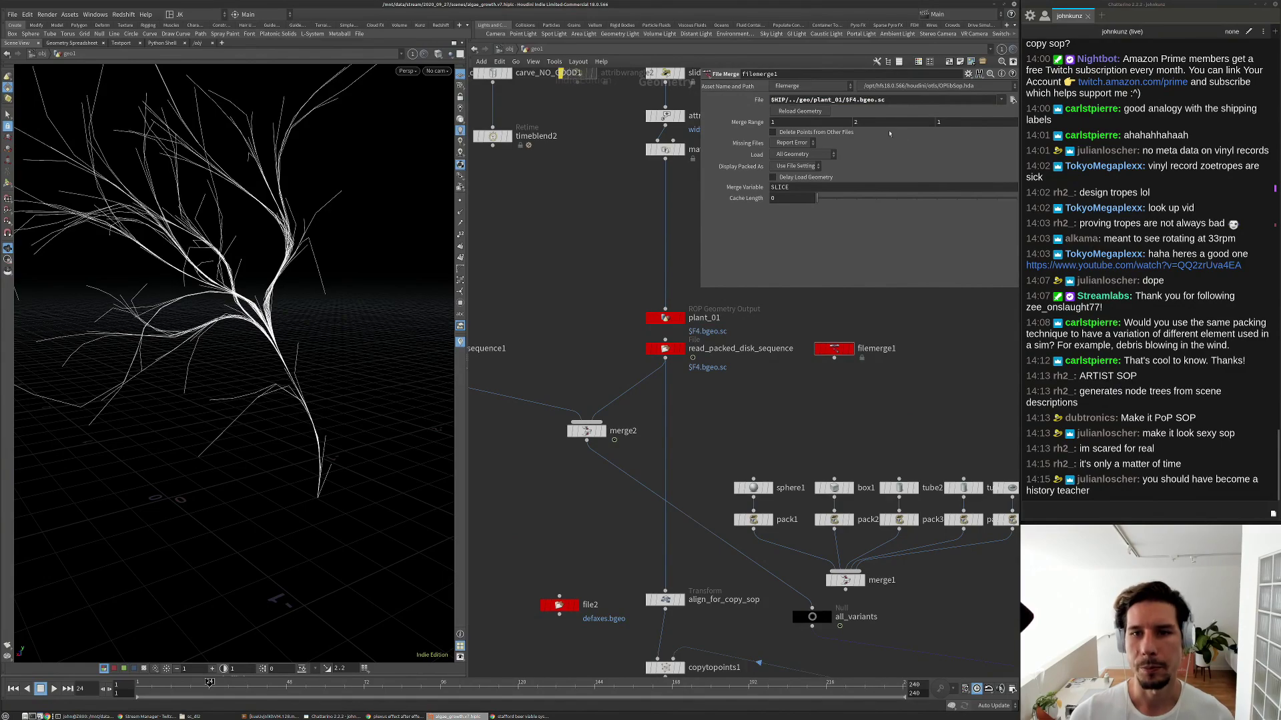
Leave the Merge Variable as SLICE and open the geometry file browser for File.
double_click(766, 190)
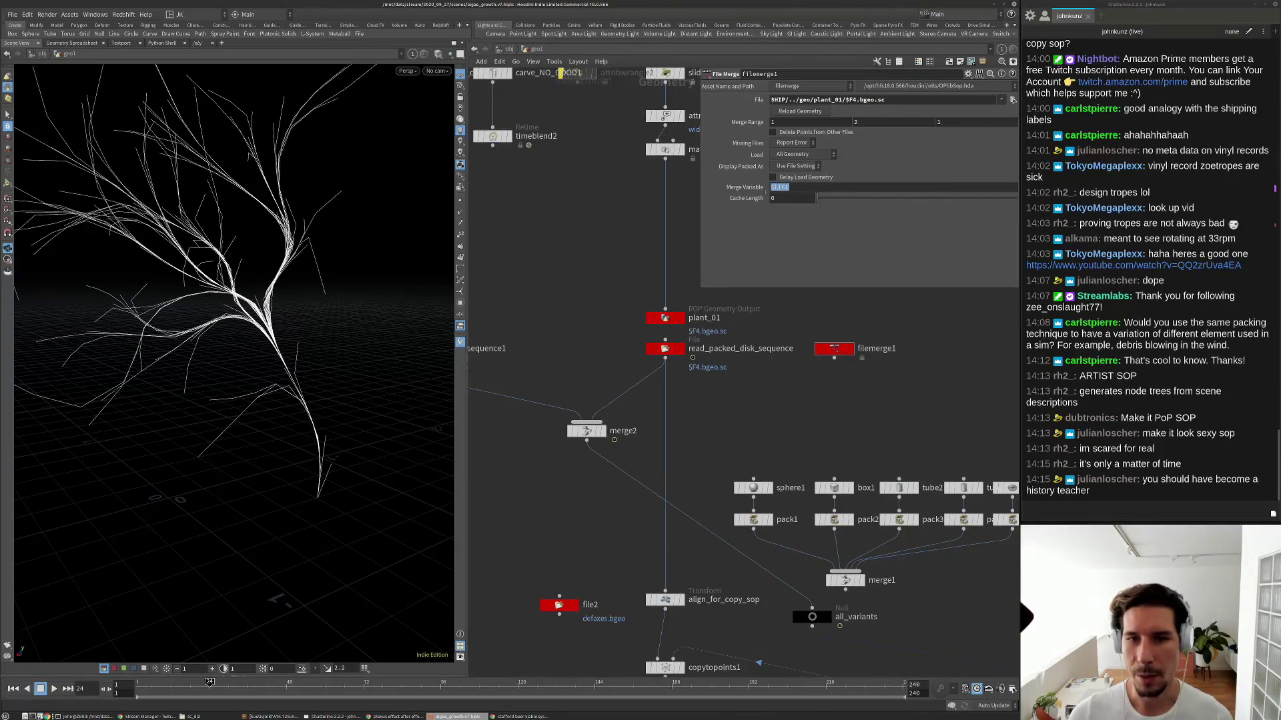
click(777, 188)
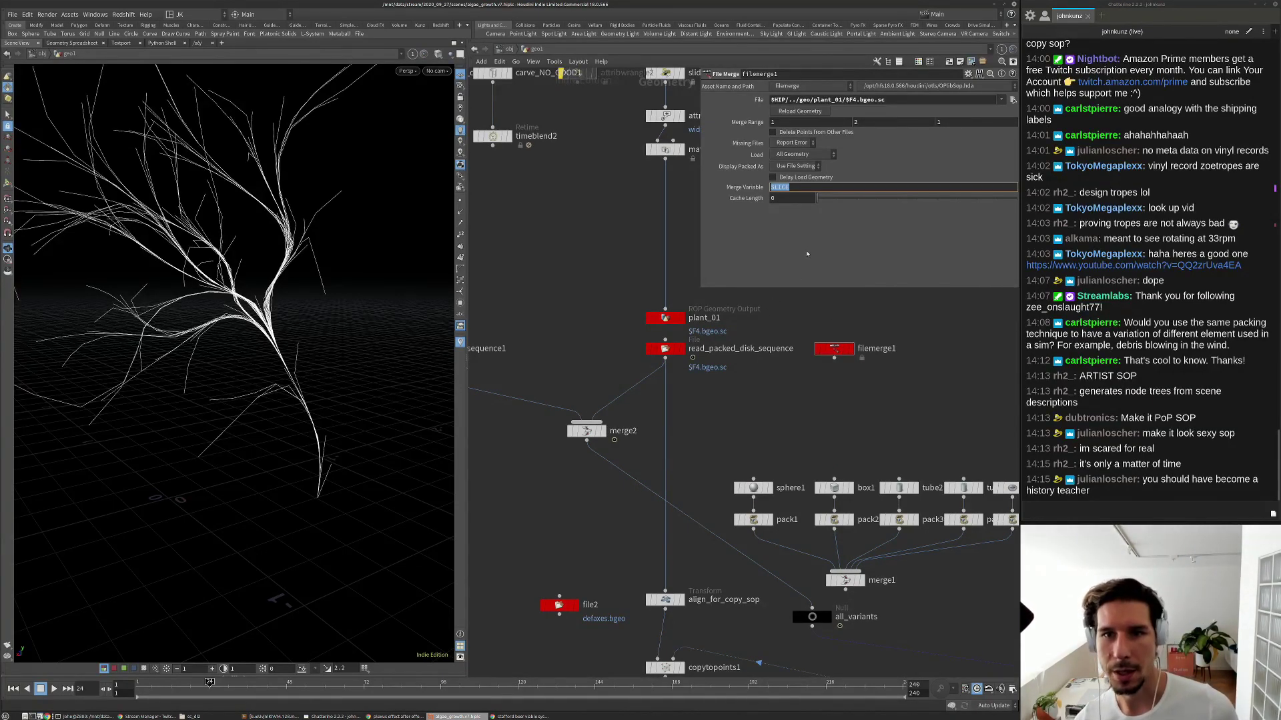
key(Return)
click(1012, 100)
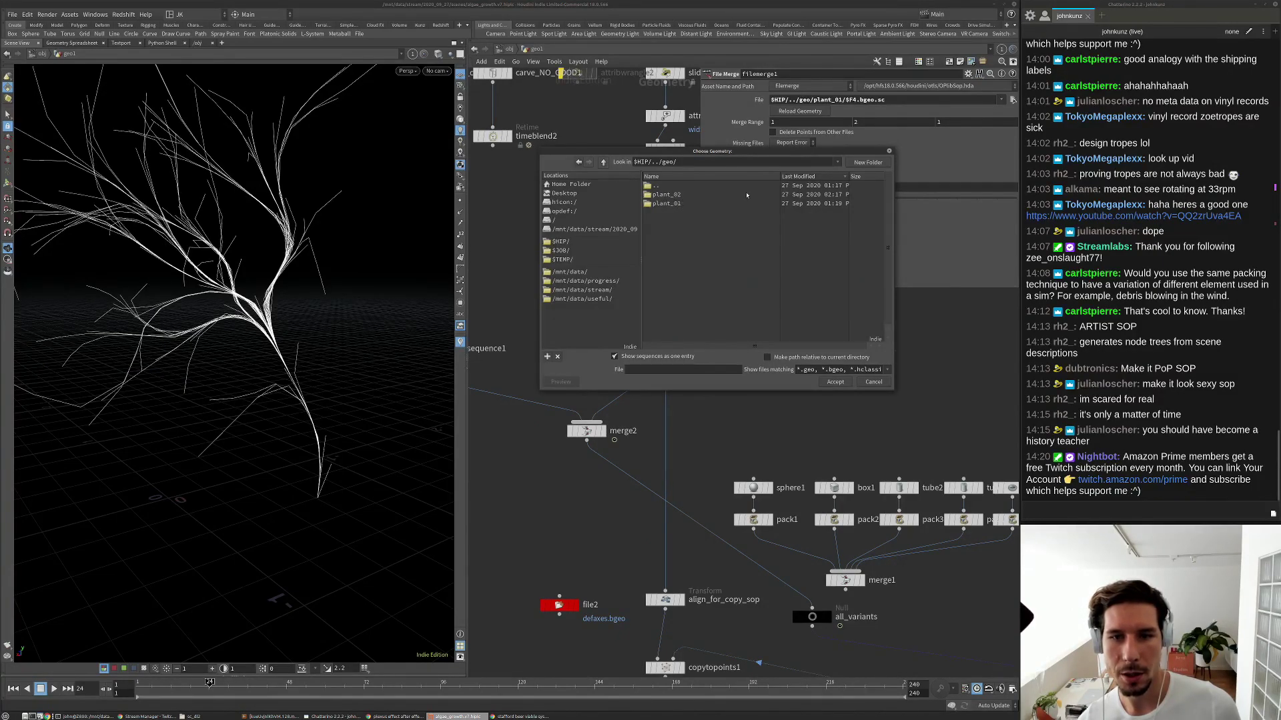
Replace 01 in the file path with the `padzero(2, 1)` expression and check the expanded path.
click(888, 152)
drag(842, 100, 834, 100)
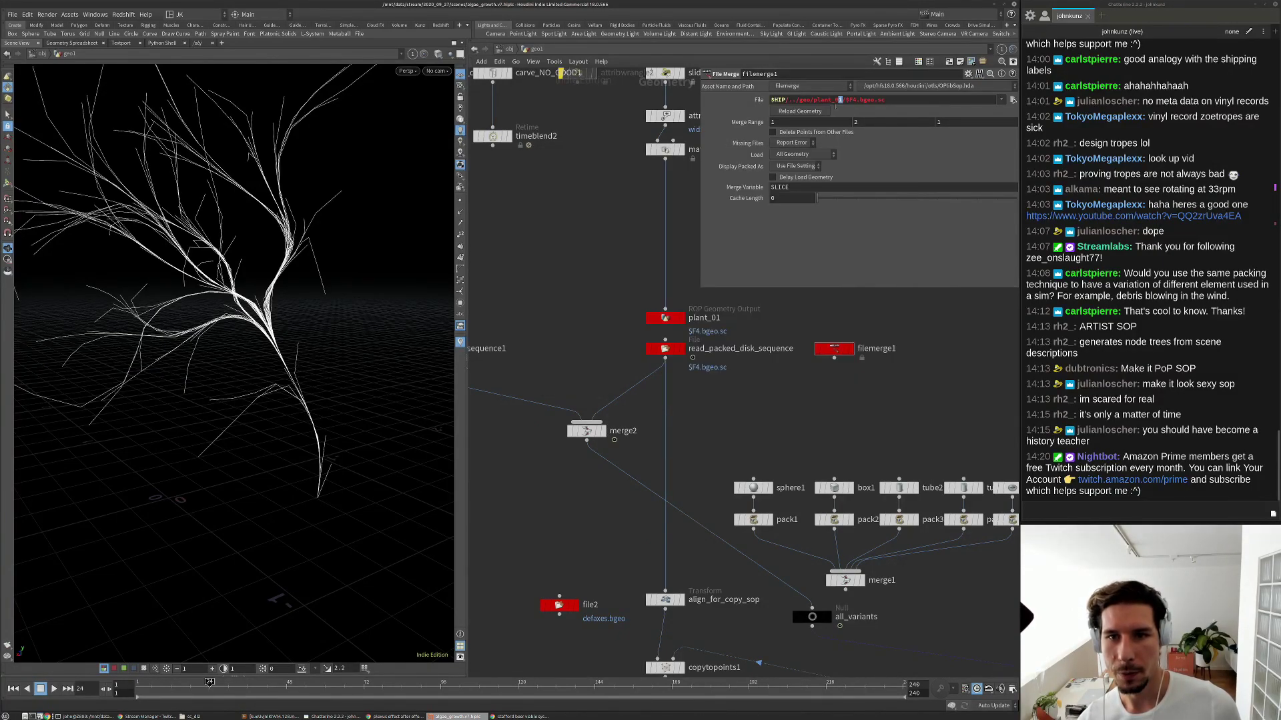
text(``)
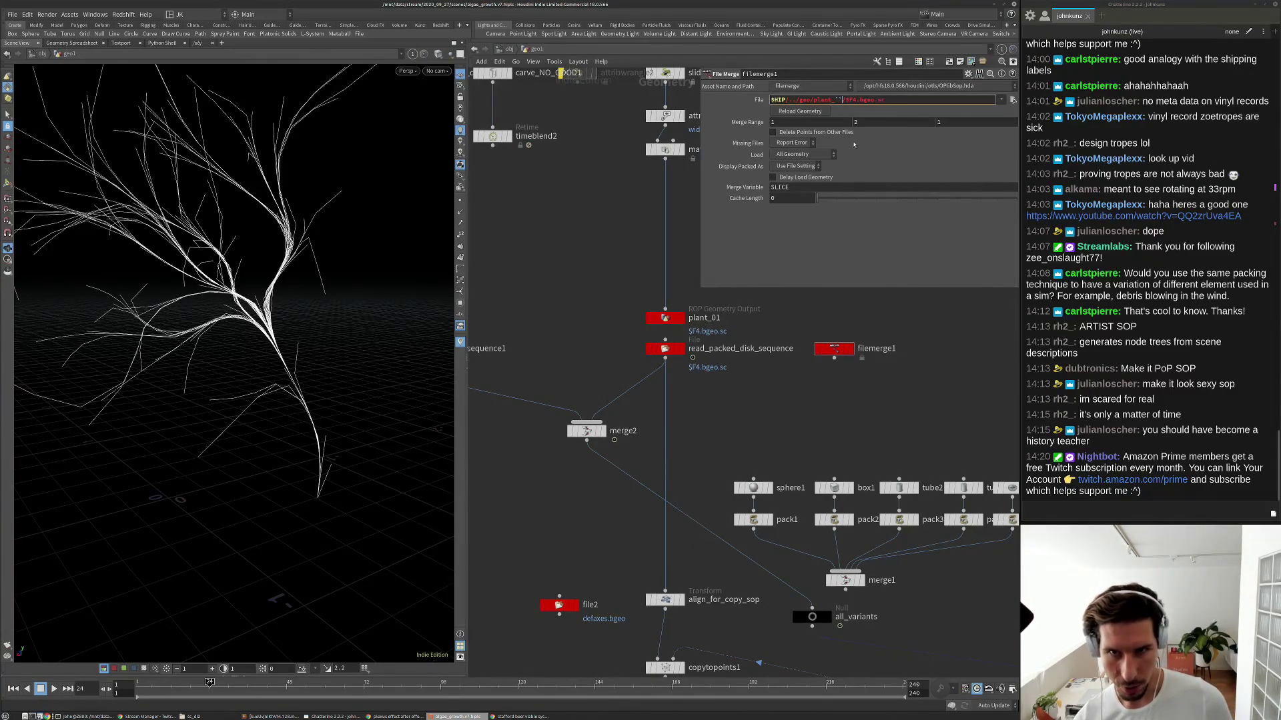
text(padzero)
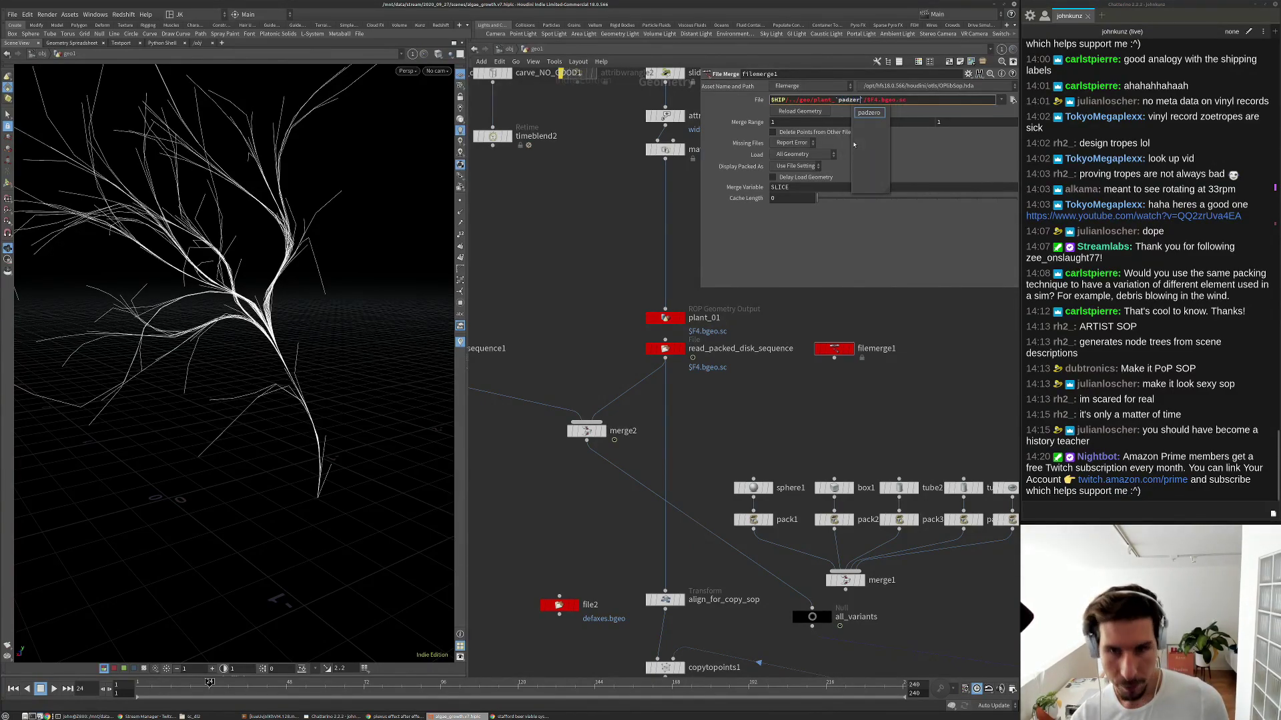
text(())
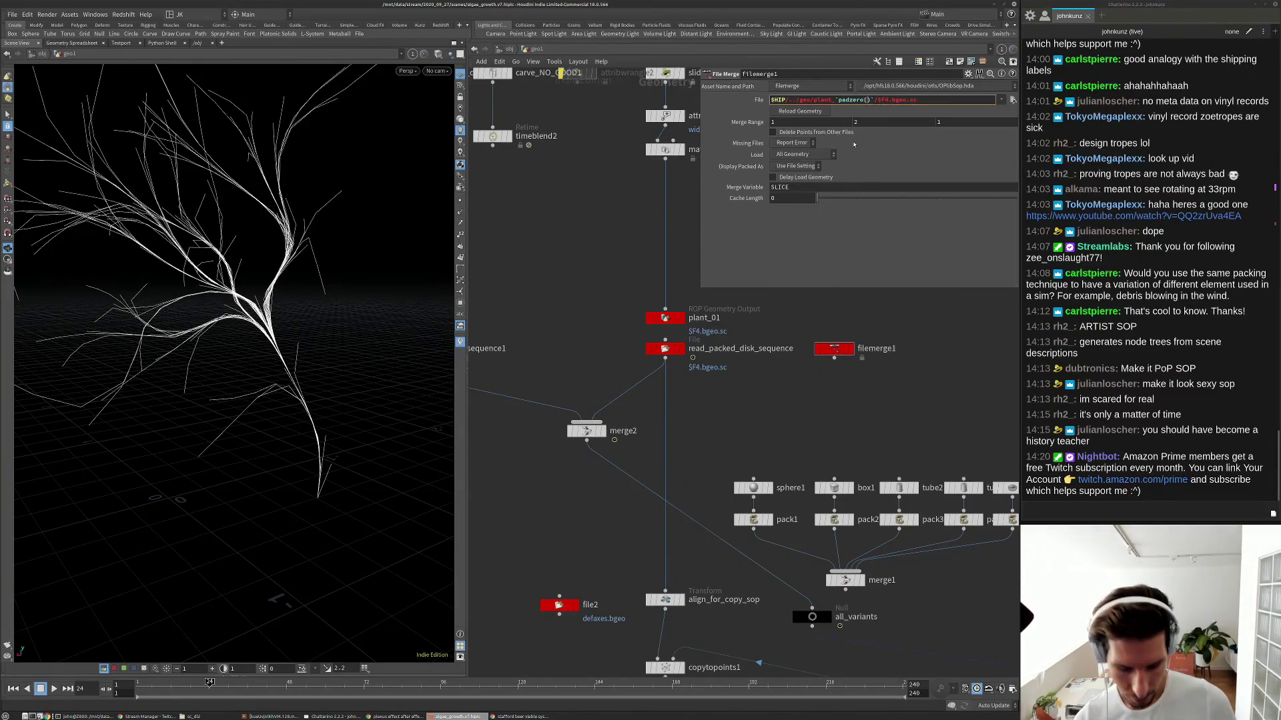
text(2)
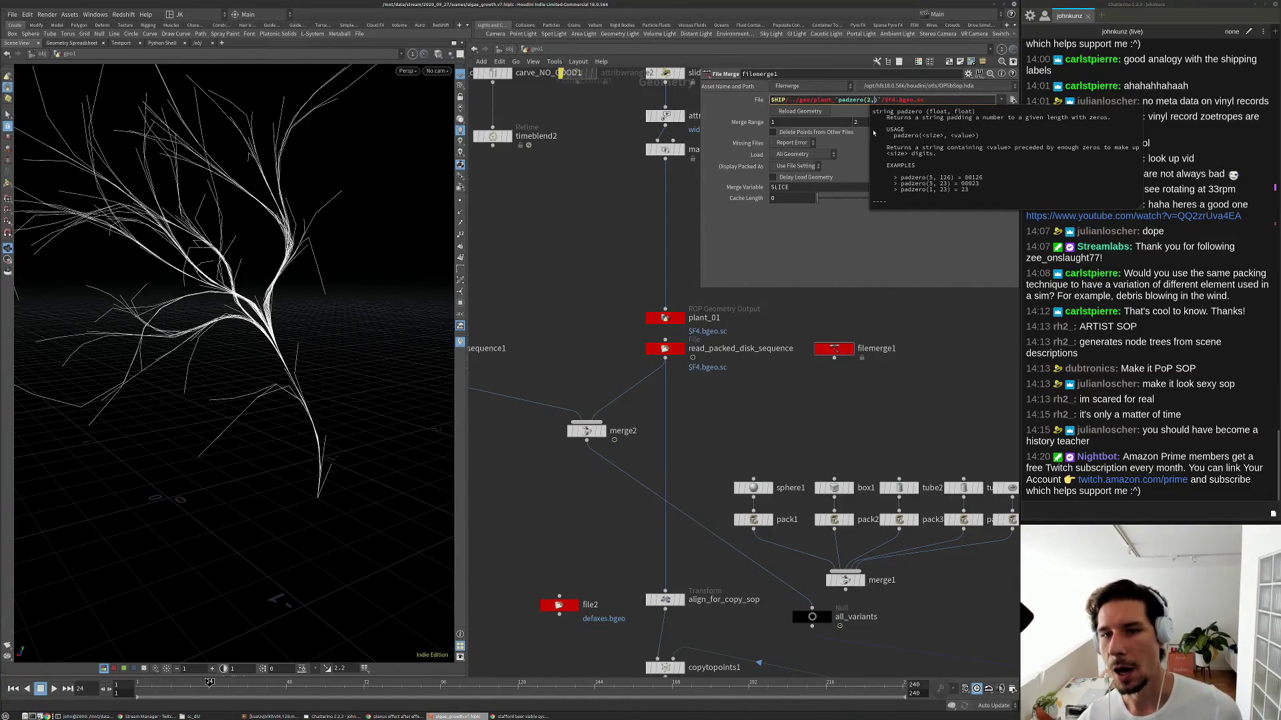
text(, )
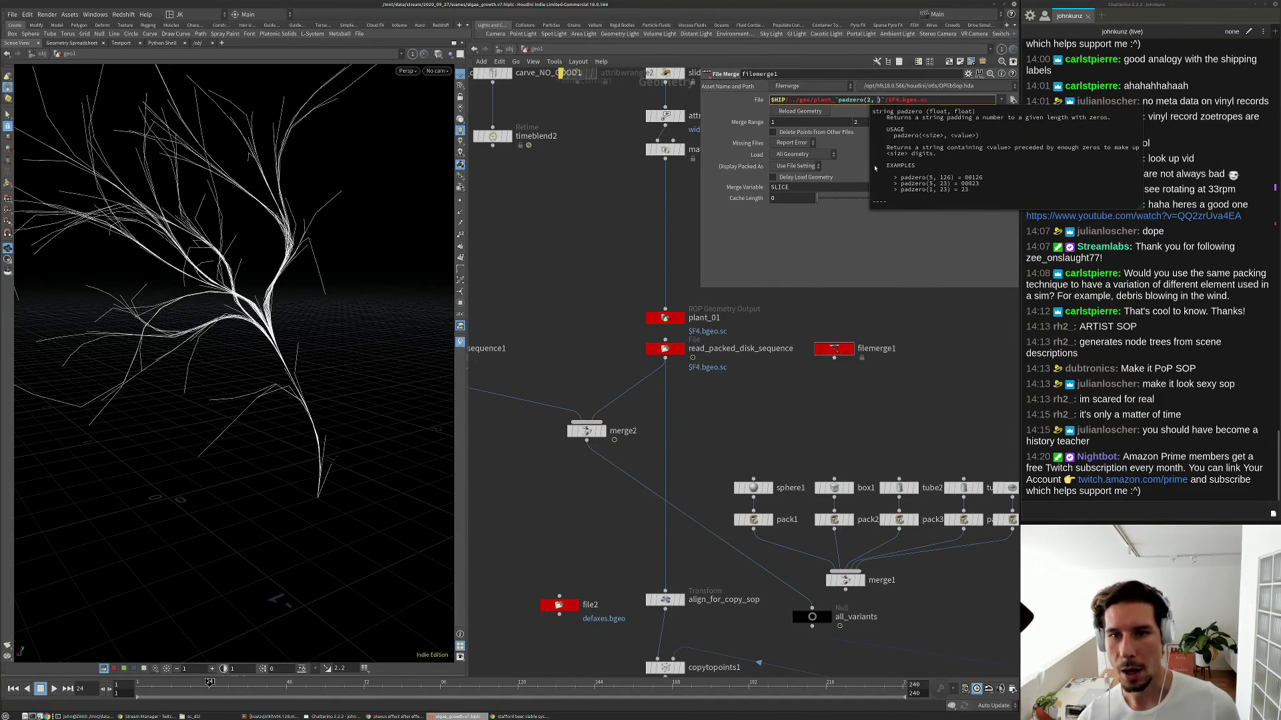
text(1)
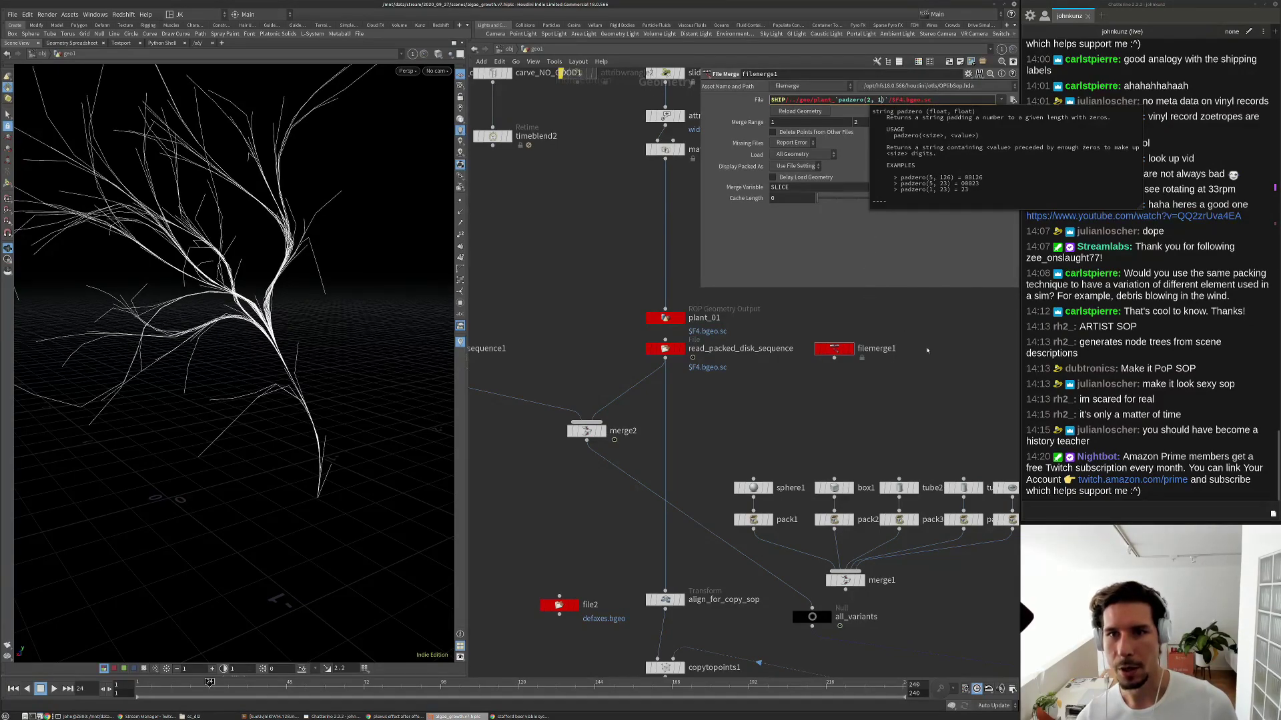
key(Return)
click(758, 101)
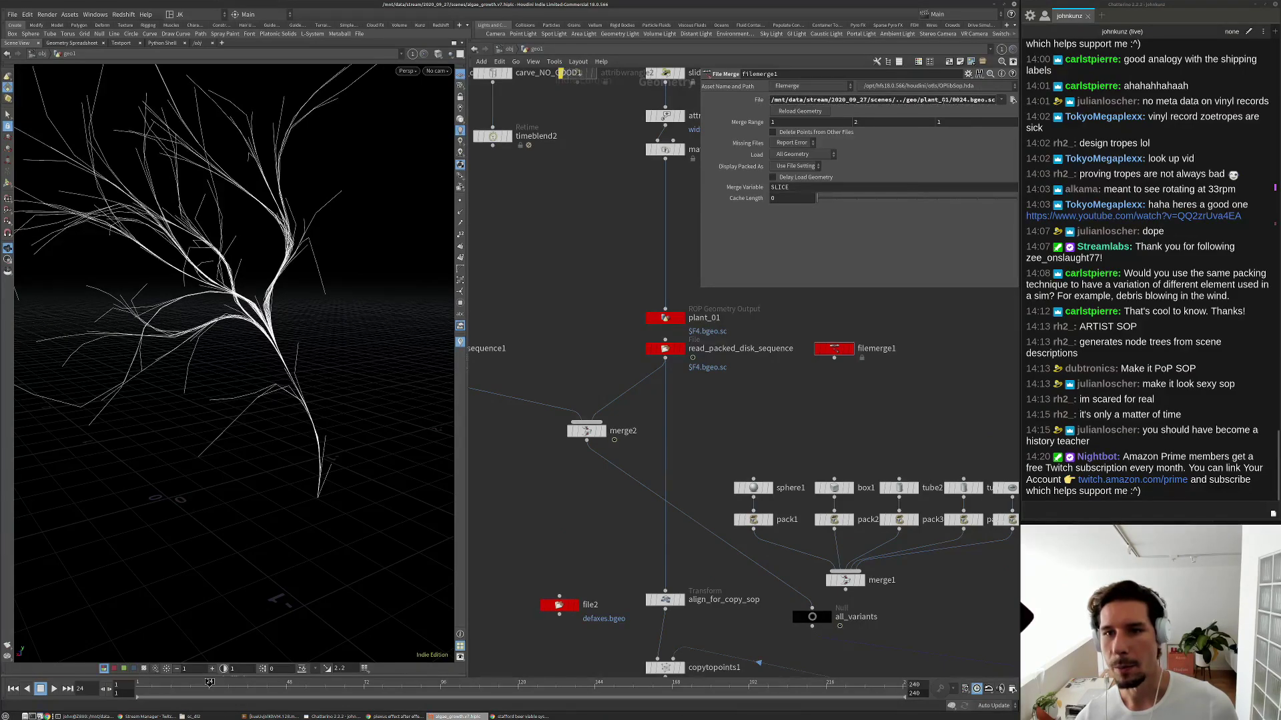
click(943, 99)
click(943, 100)
drag(949, 100, 941, 99)
key(Escape)
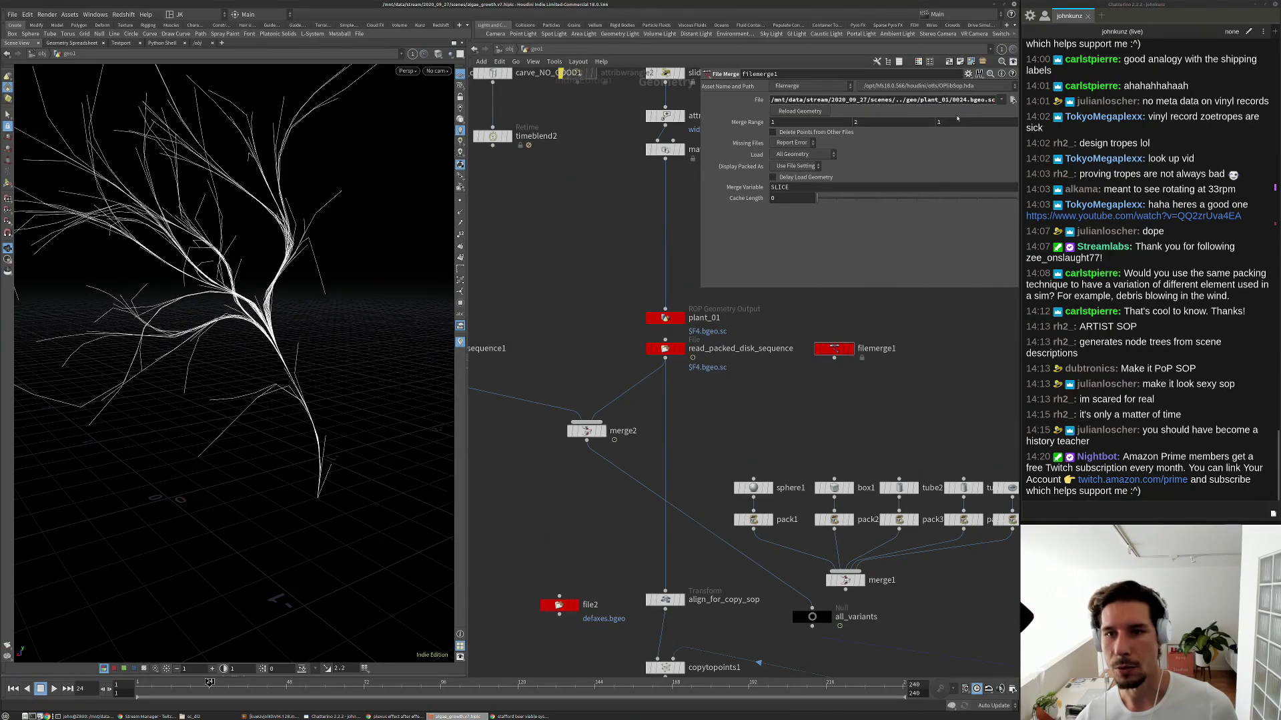
click(759, 101)
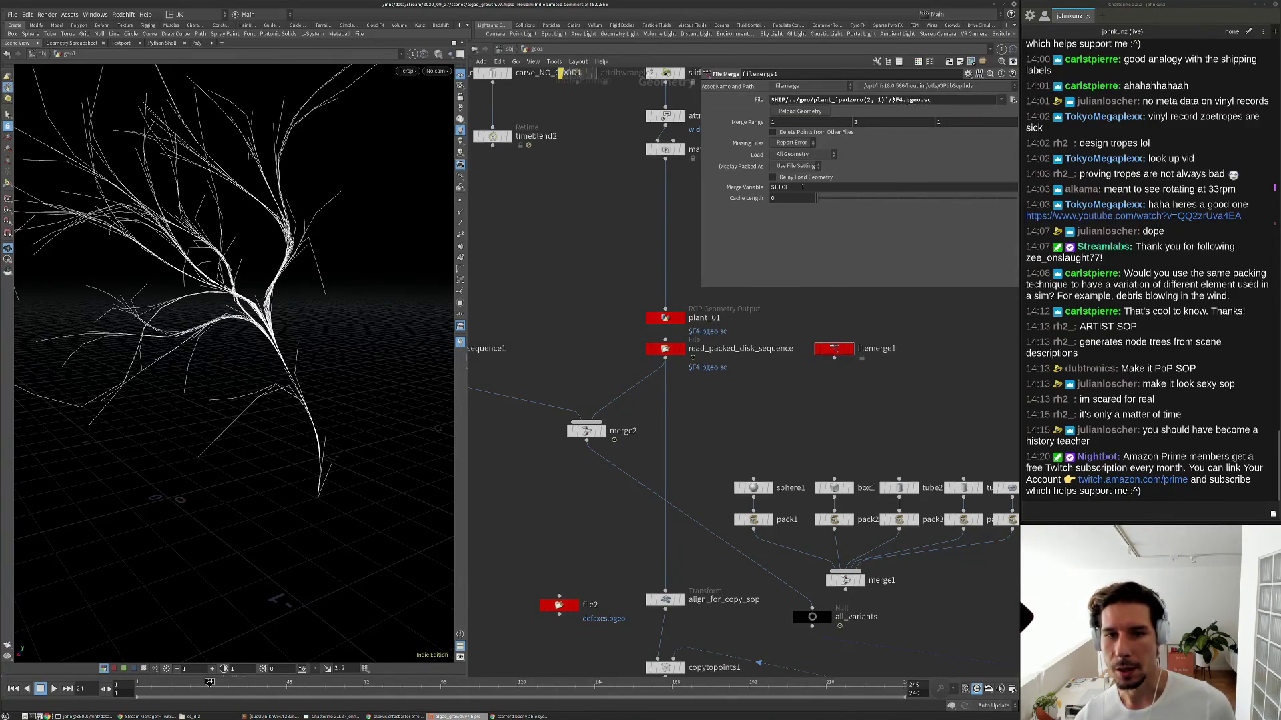
Change padzero's 1 to $SLICE and set filemerge1's display flag.
click(803, 187)
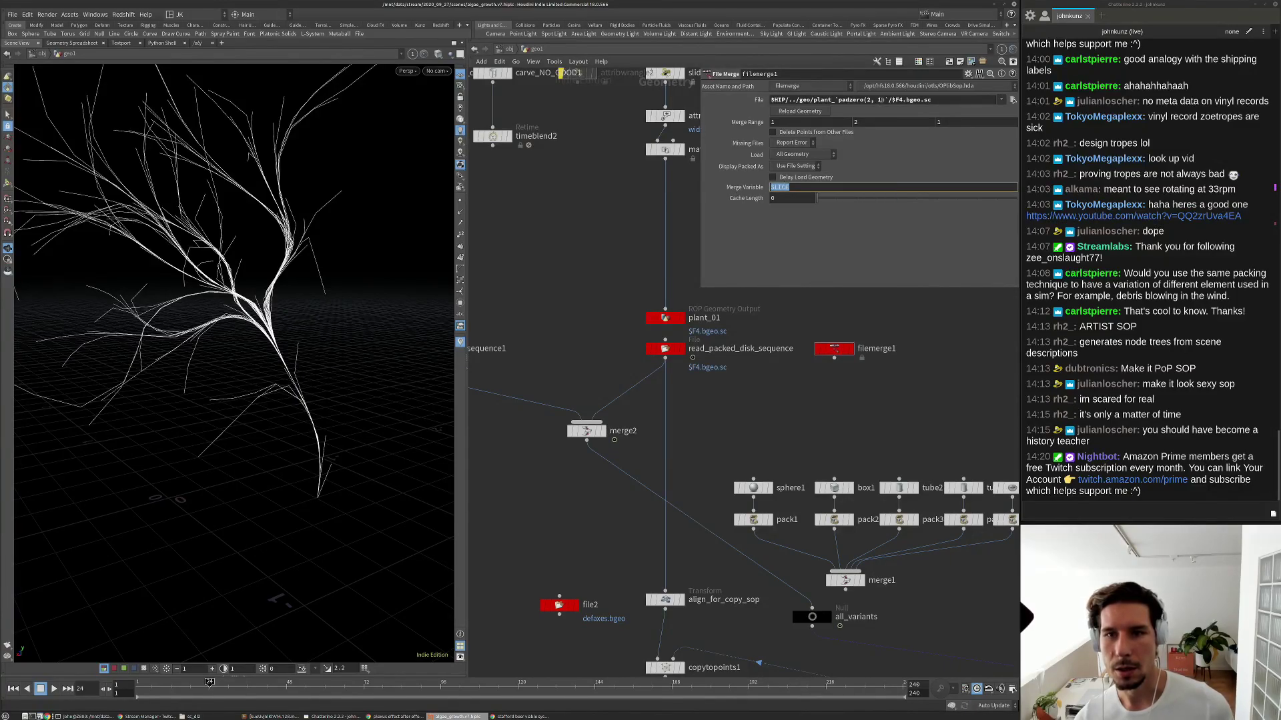
double_click(880, 99)
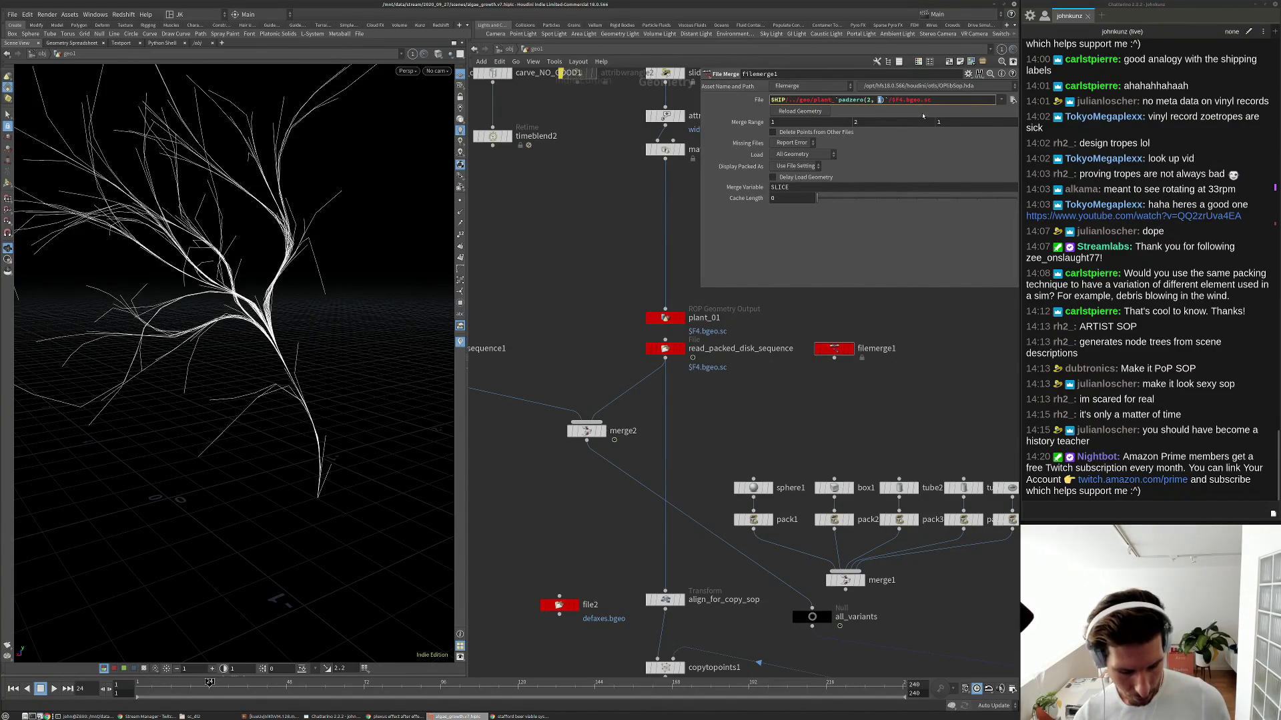
text($SLICE)
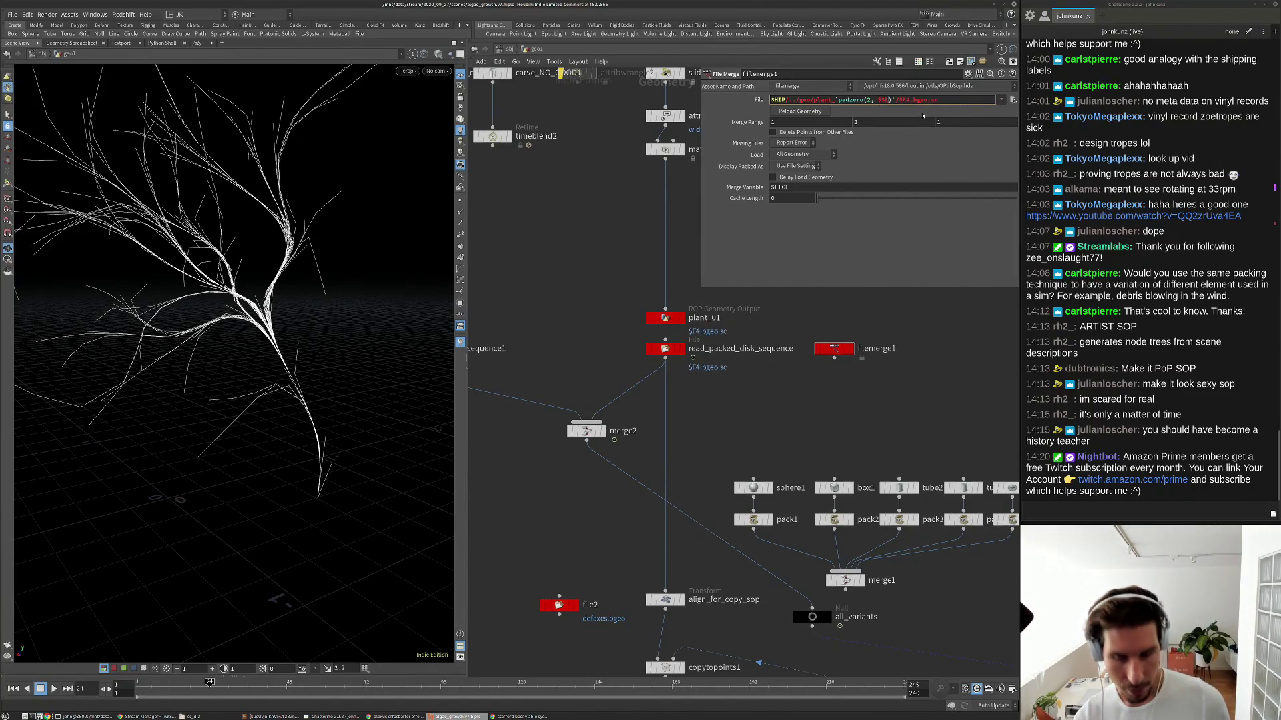
key(Return)
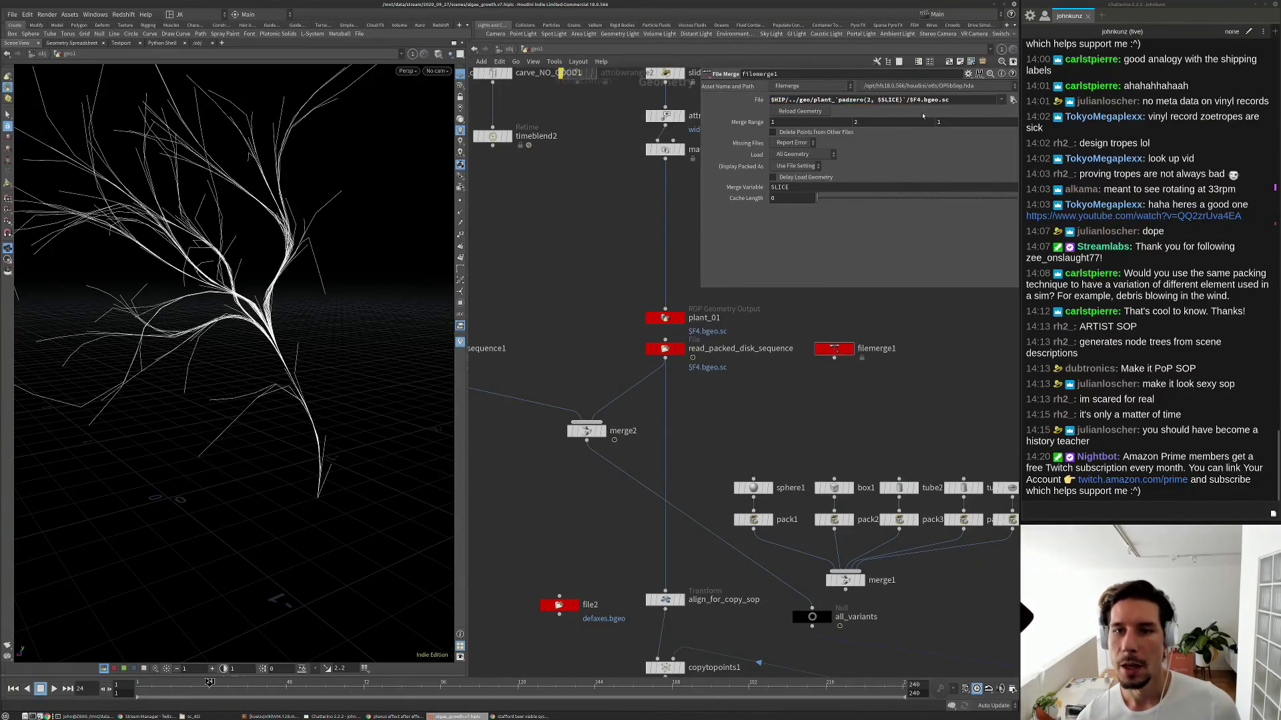
click(849, 348)
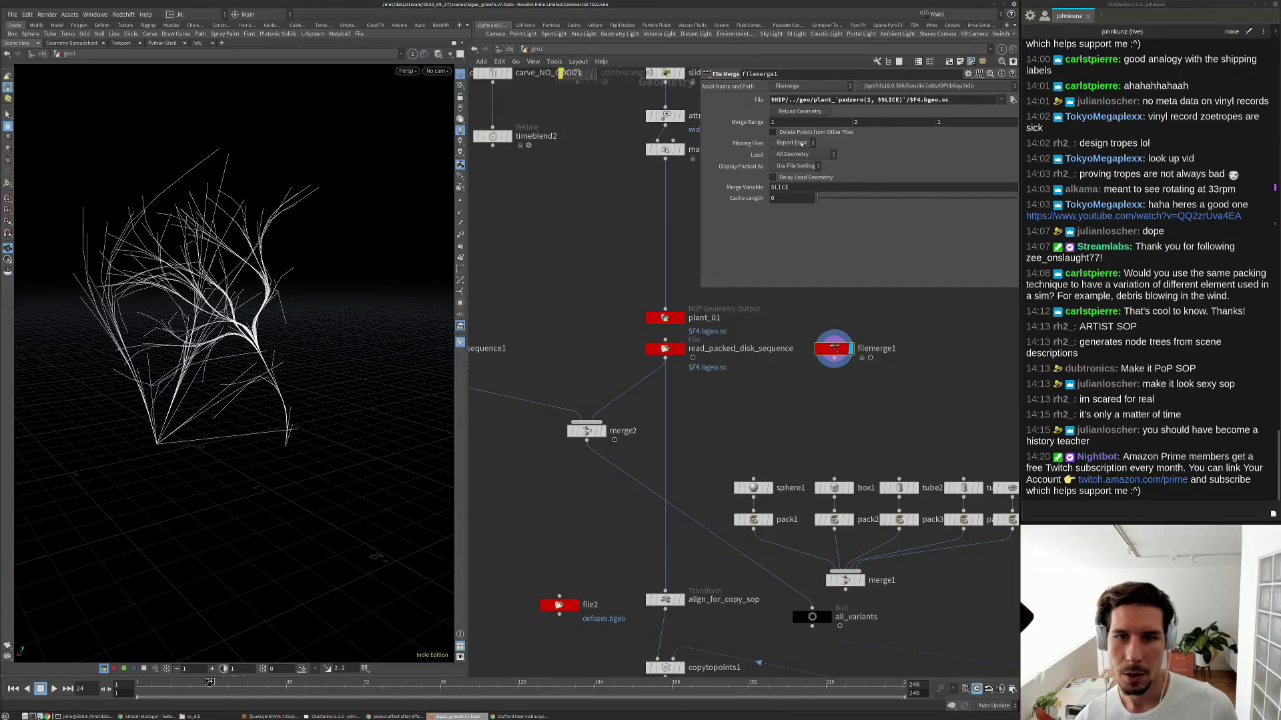
Review filemerge1's load and packed display options, then choose Allow Editing of Contents.
click(799, 155)
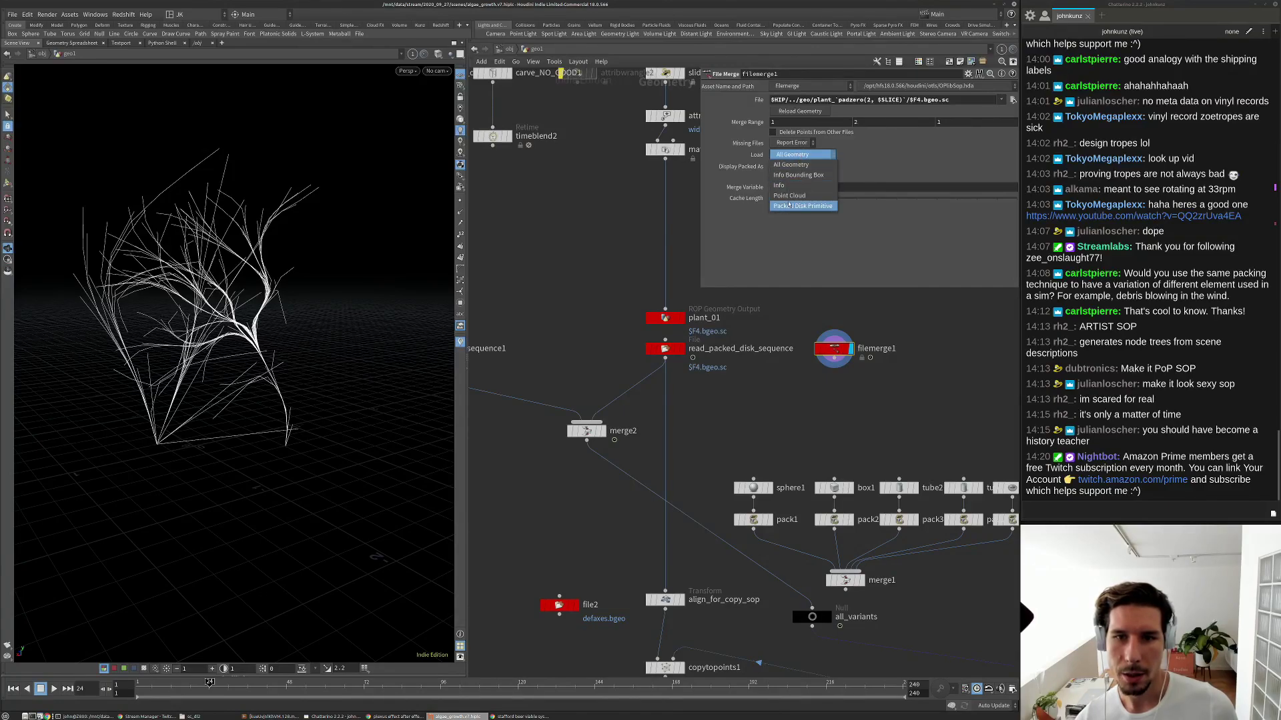
click(781, 231)
click(790, 168)
click(779, 182)
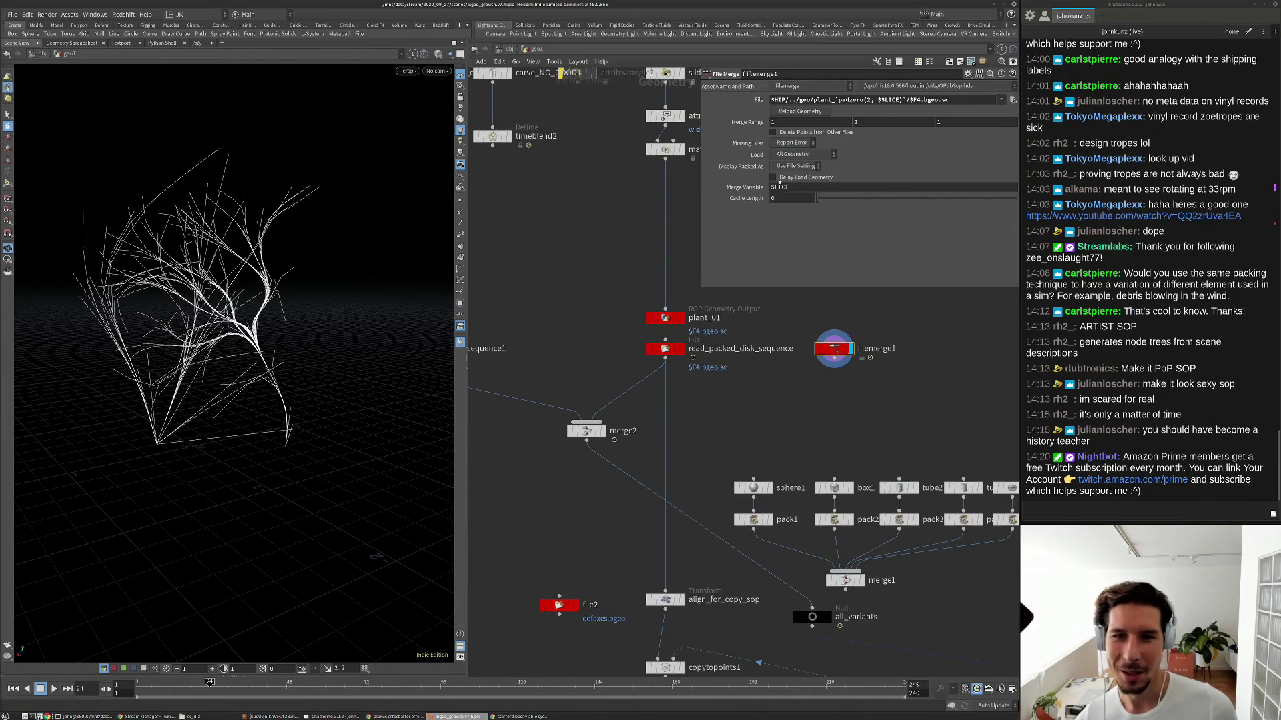
click(793, 154)
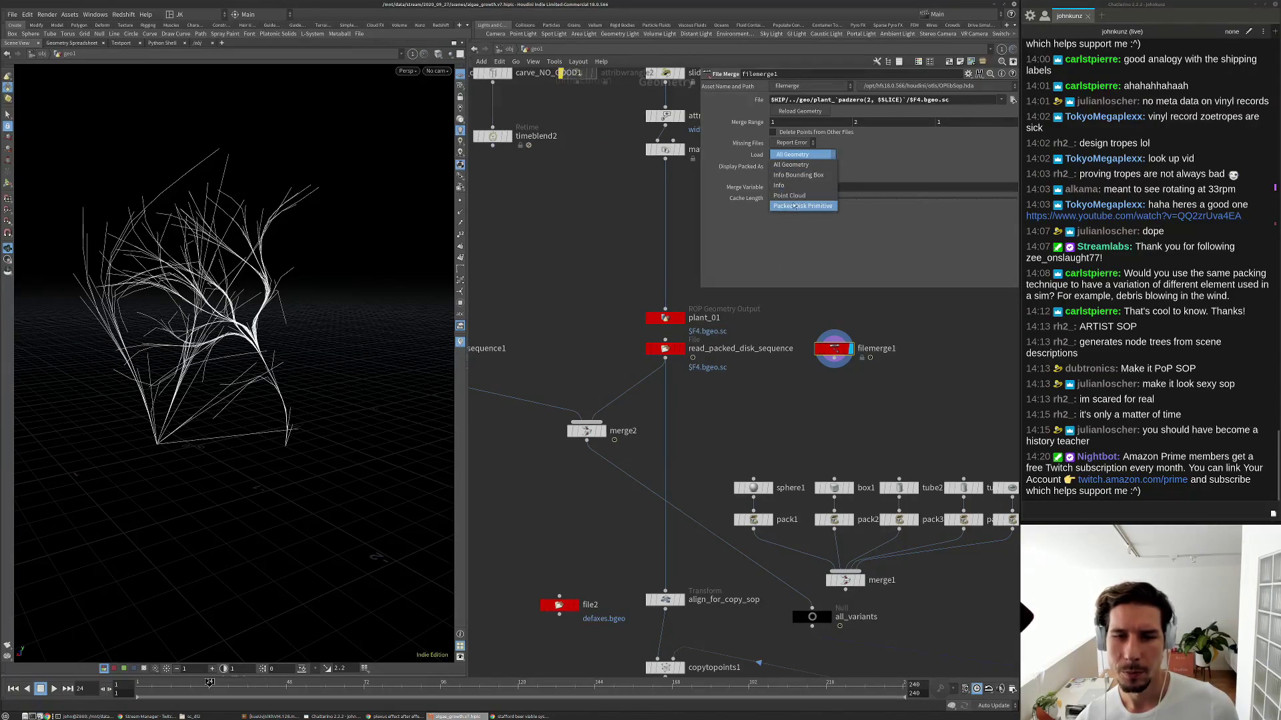
click(801, 154)
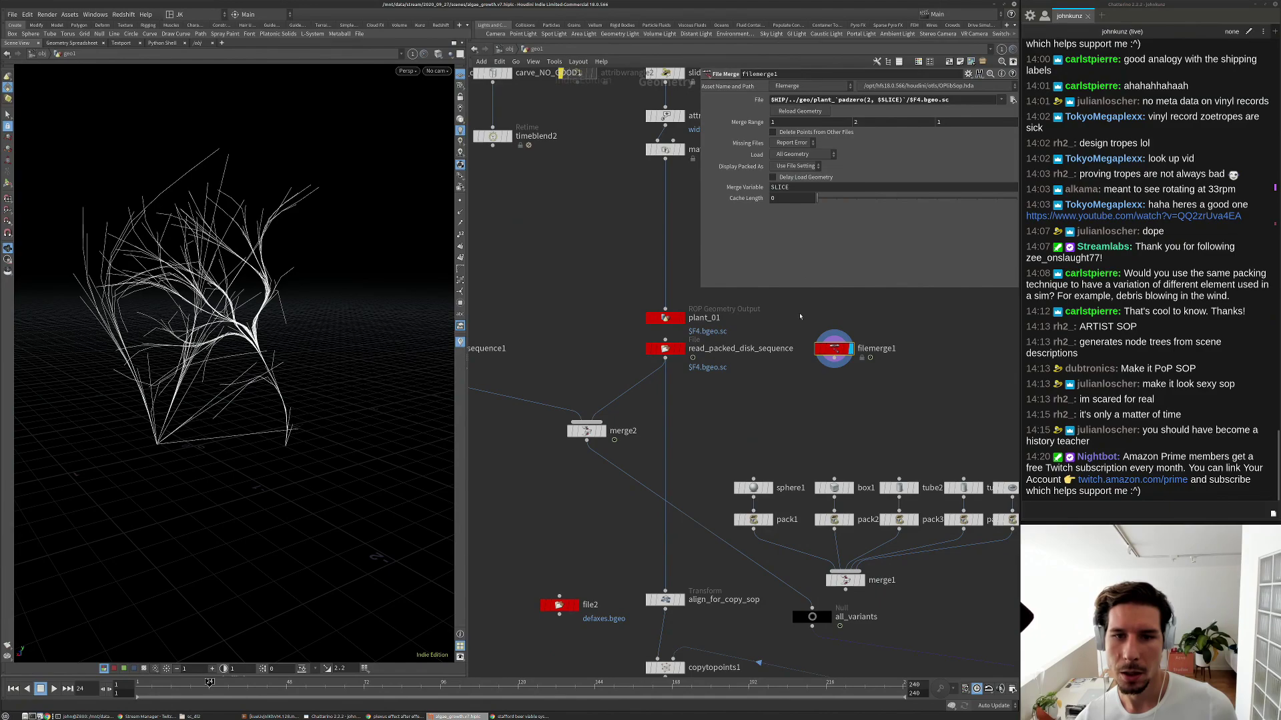
right_click(833, 351)
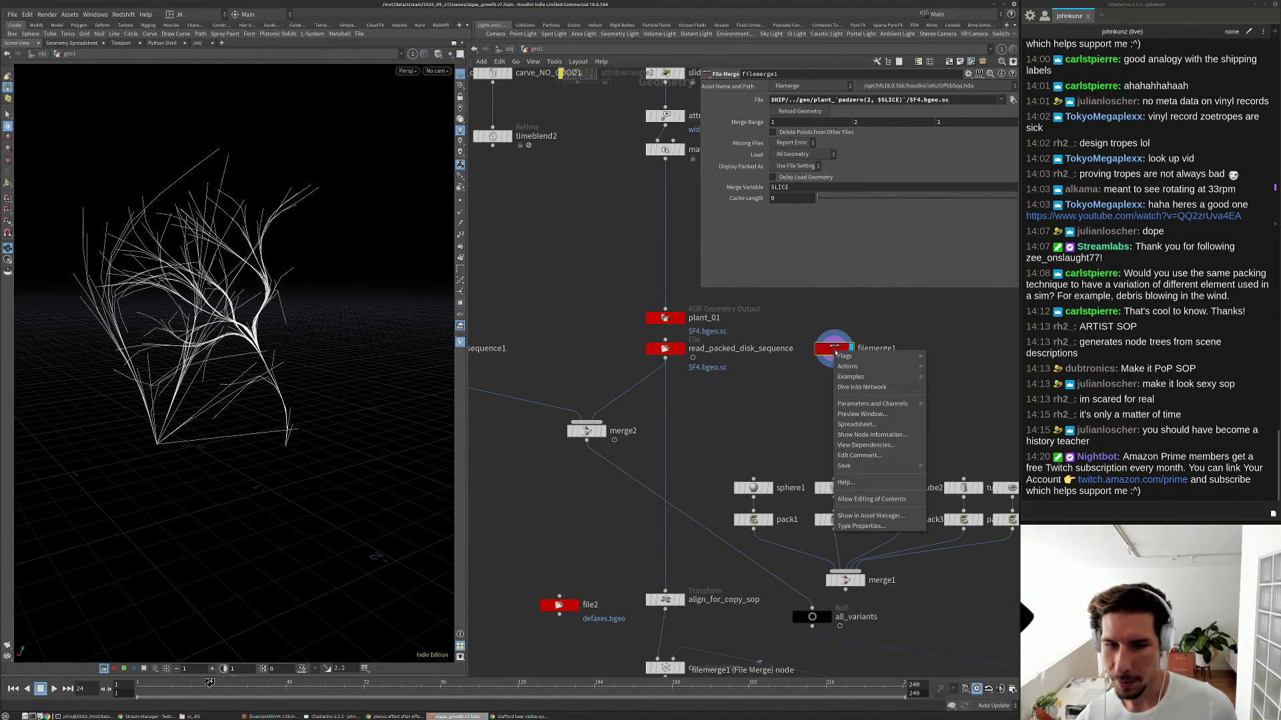
click(893, 499)
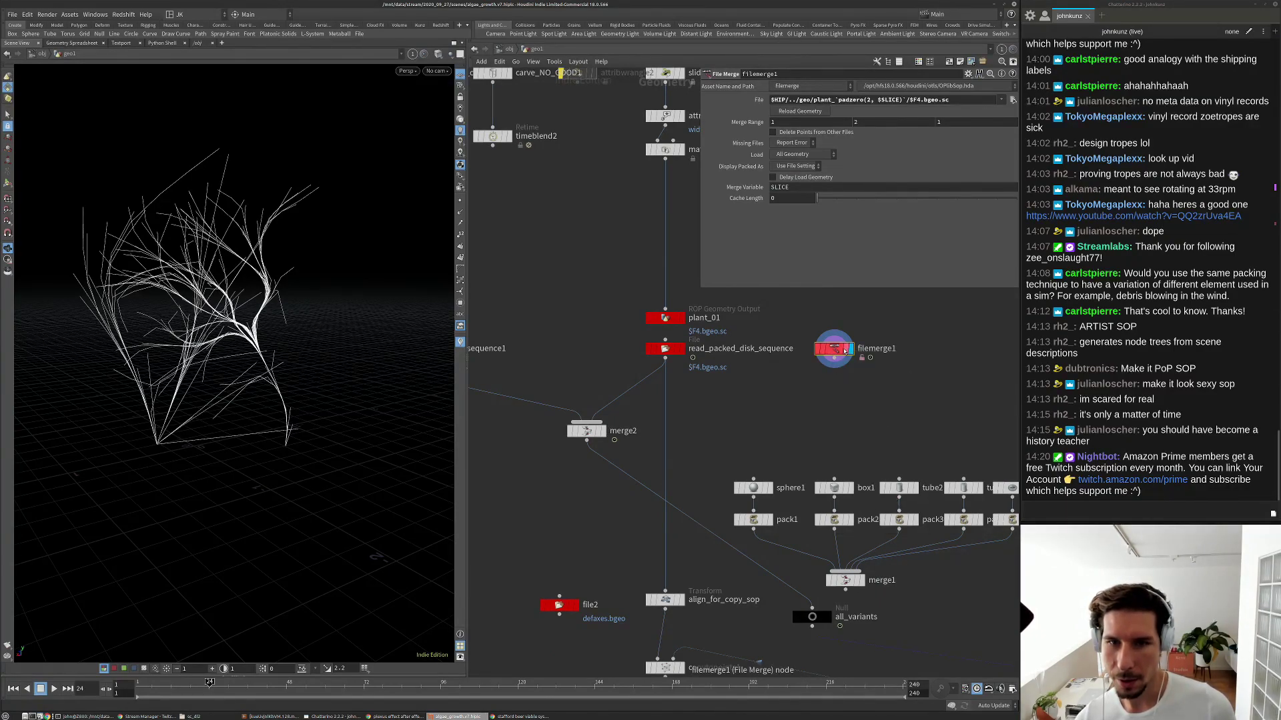
Inside filemerge1, set file1's Load to Packed Disk Sequence and dismiss the resulting fatal error.
double_click(833, 348)
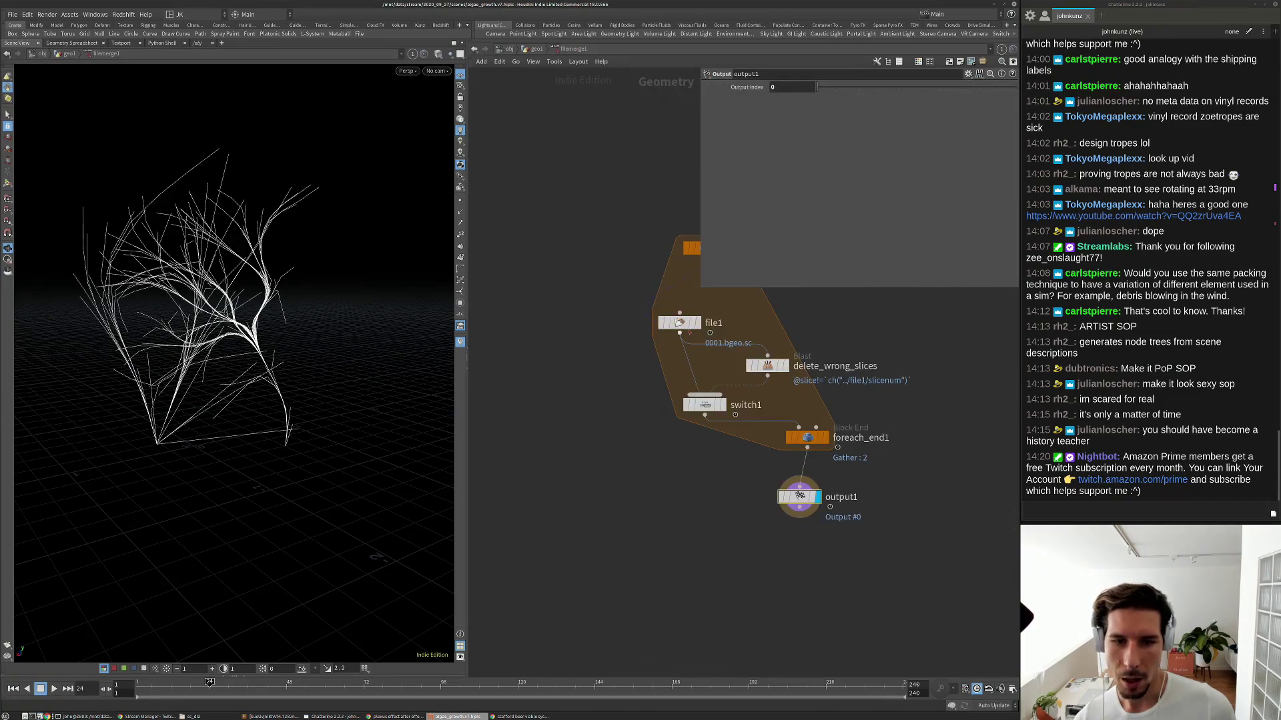
click(679, 322)
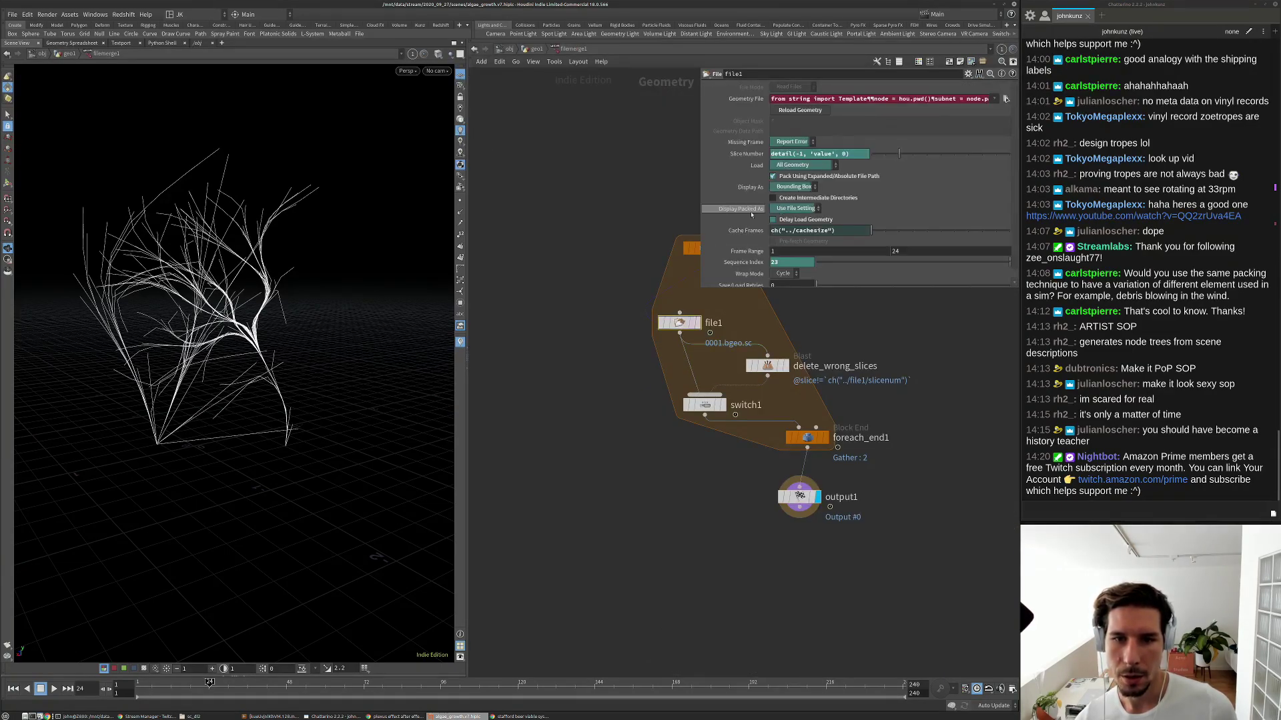
click(801, 165)
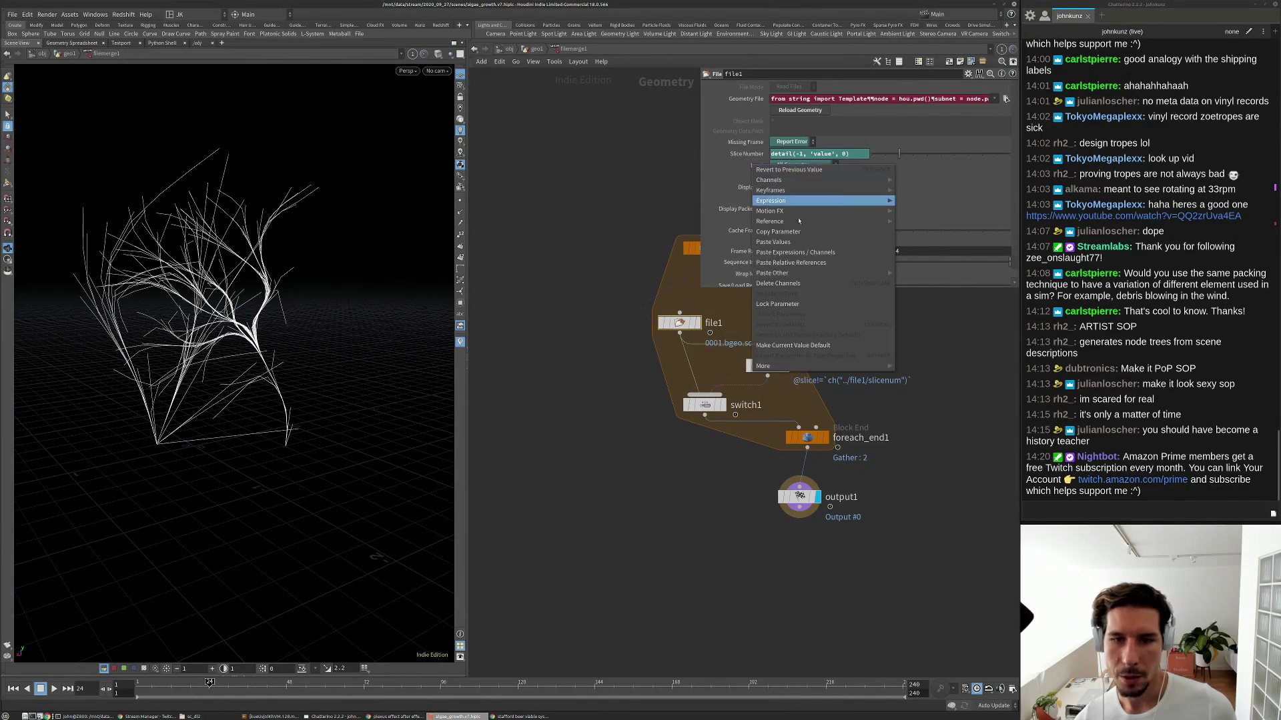
click(806, 167)
click(807, 167)
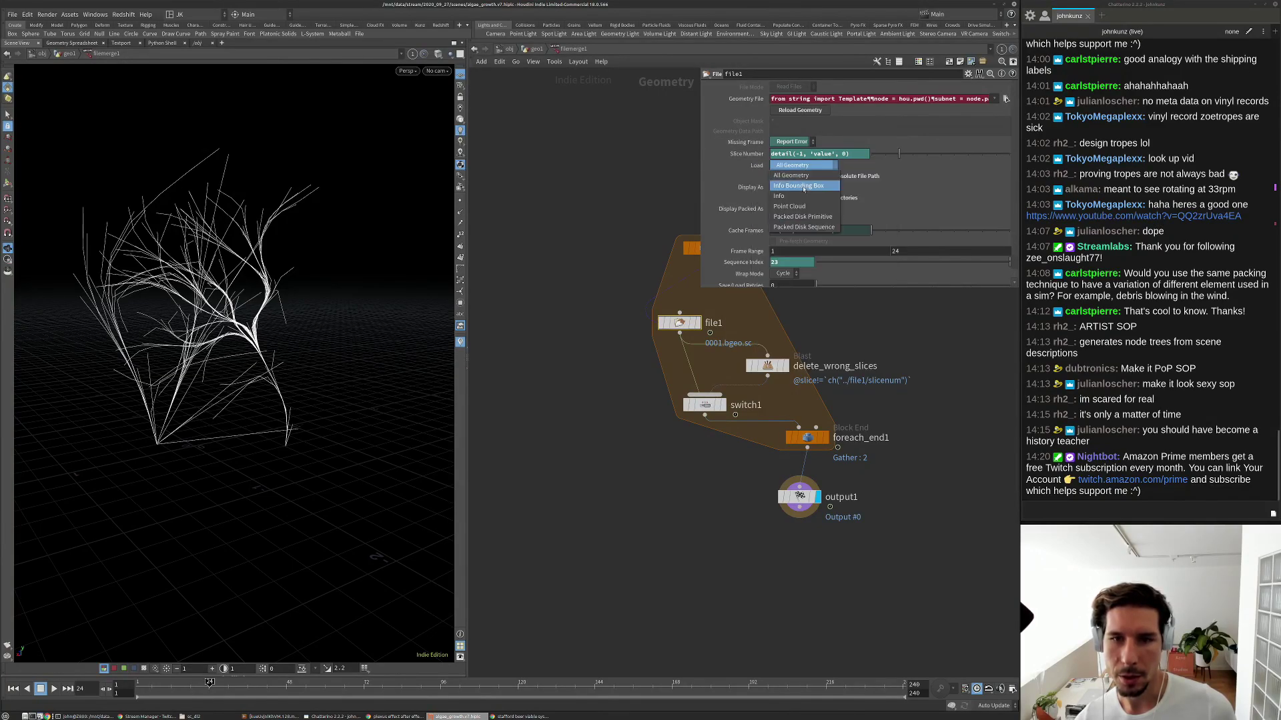
click(798, 228)
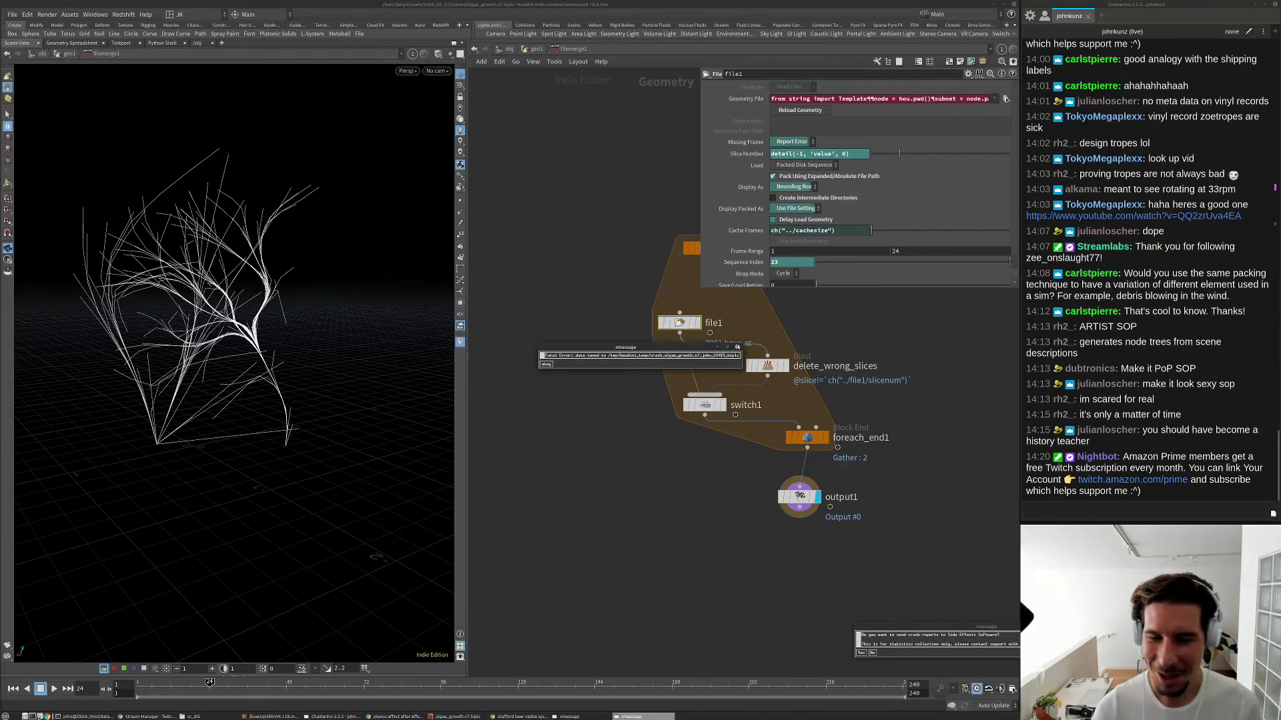
click(737, 346)
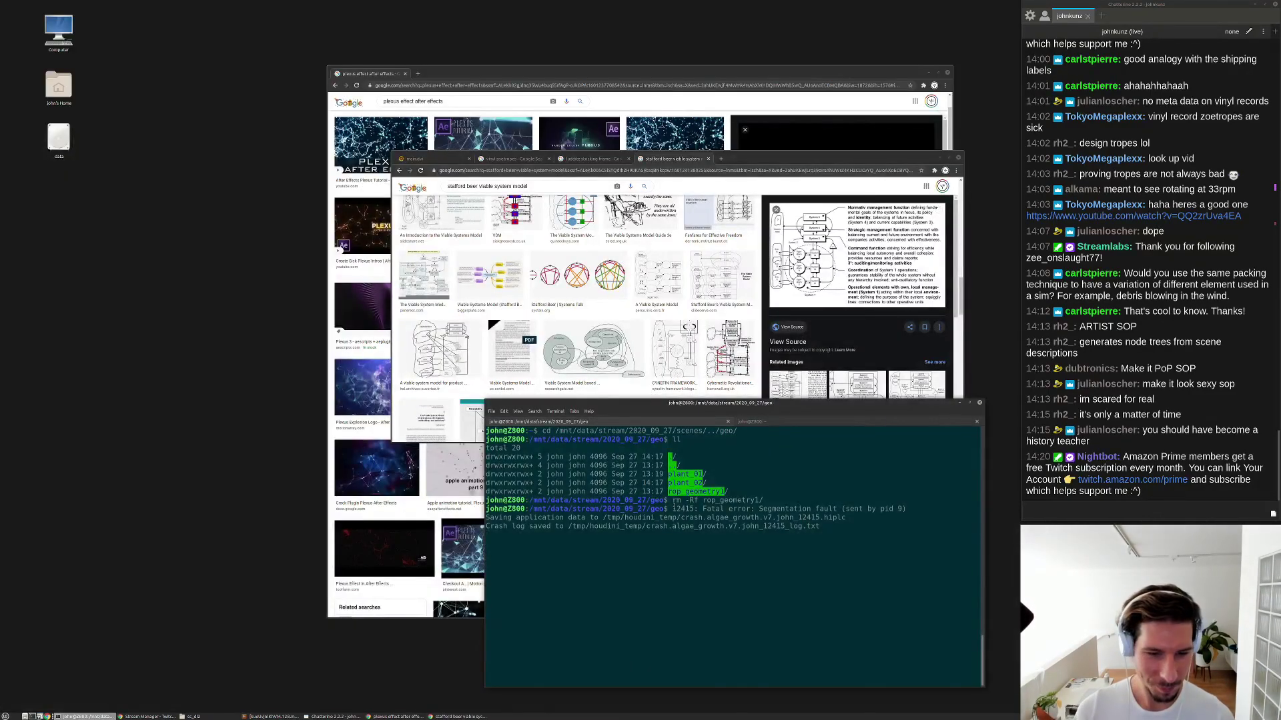
Run houdinifx -n with the pasted crash .hiplc file path.
key(Return)
text(houdini)
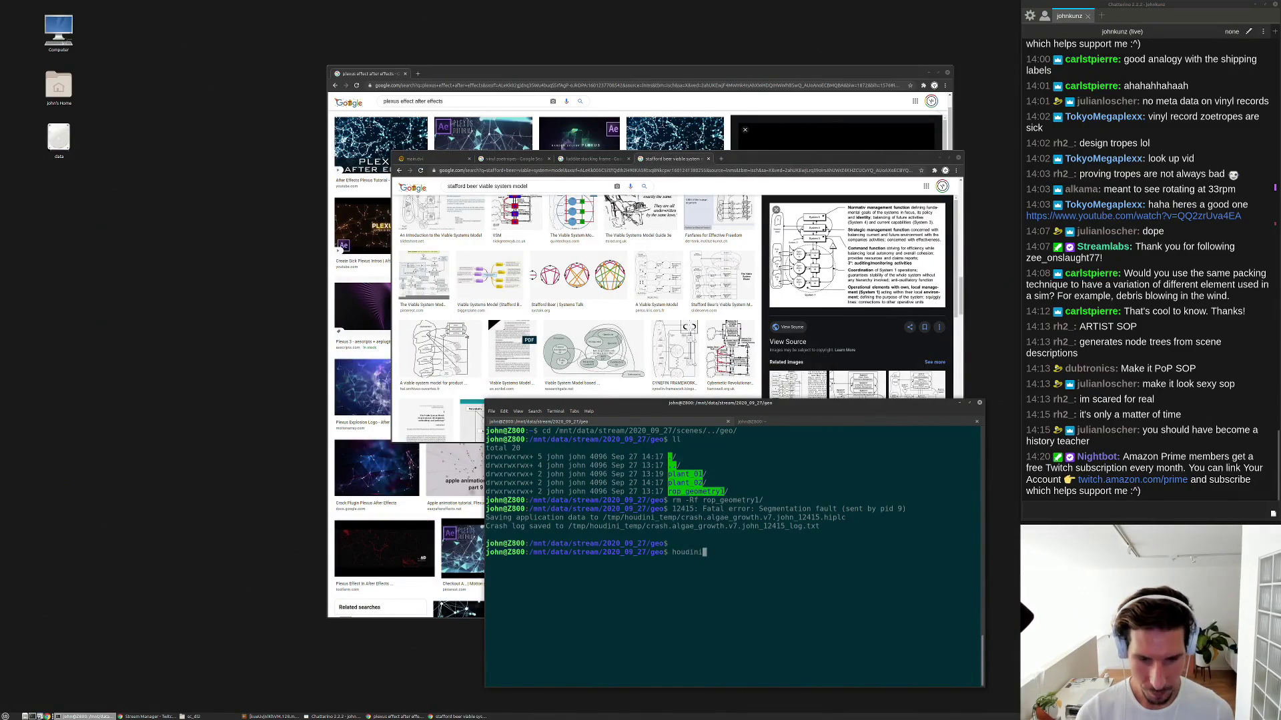
text(fx -n)
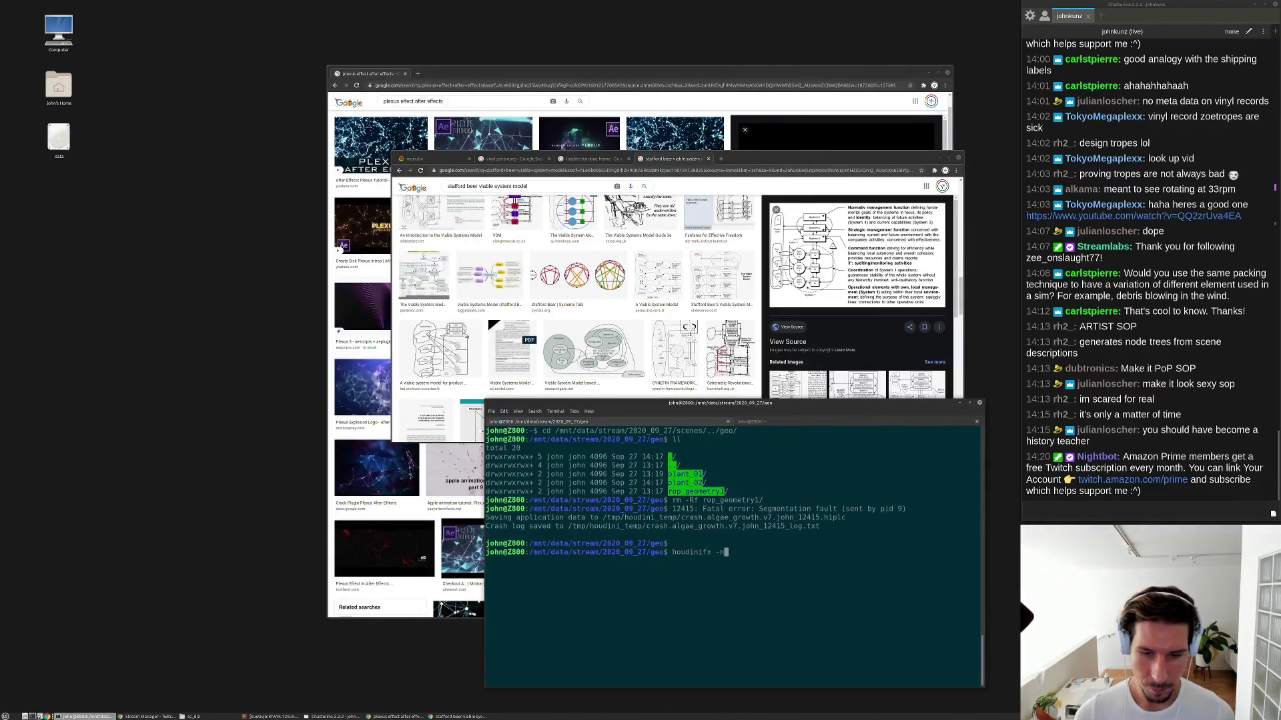
drag(845, 517, 603, 519)
middle_click(646, 474)
key(Return)
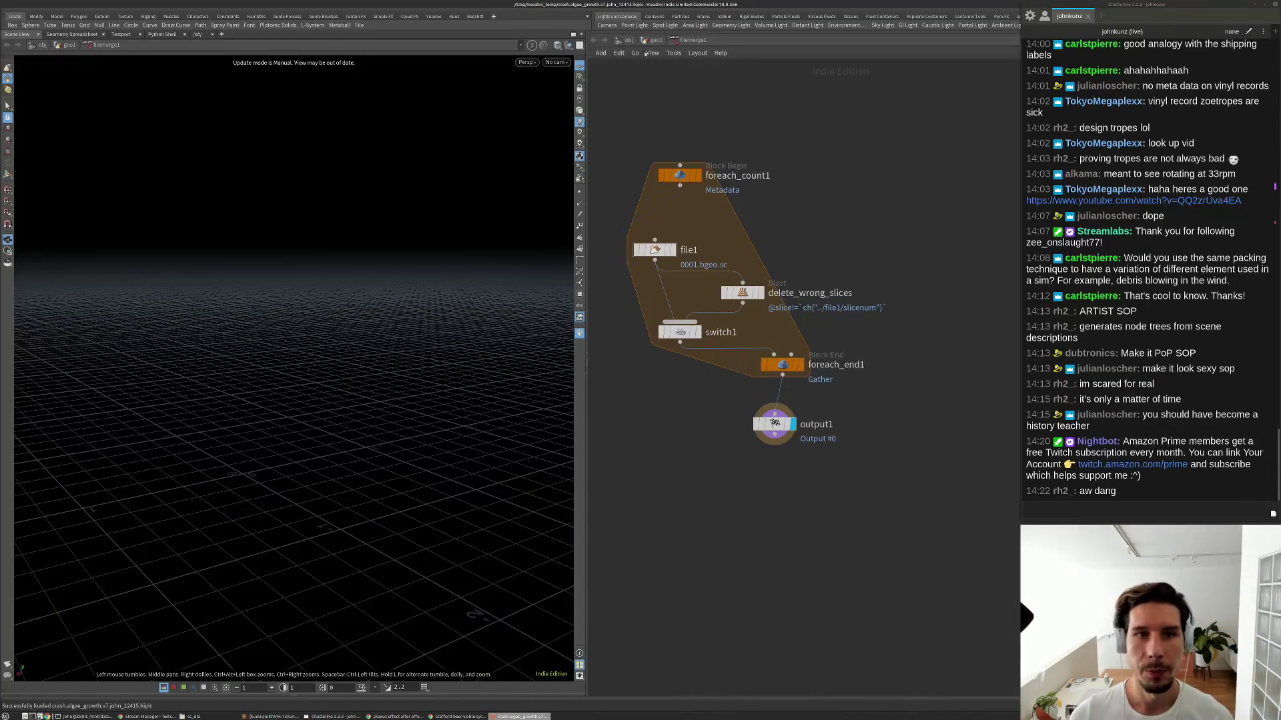
Return to the geo1 network and fit the Houdini window to the screen.
click(654, 40)
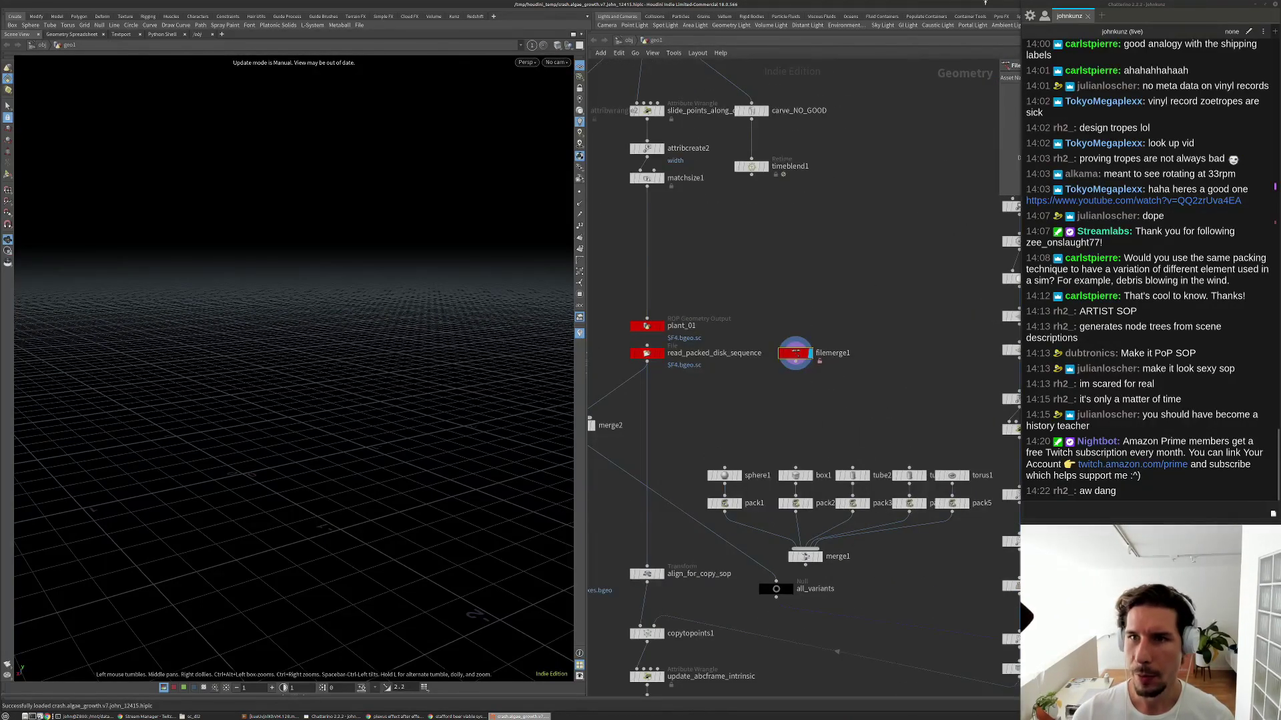
drag(961, 5, 678, 3)
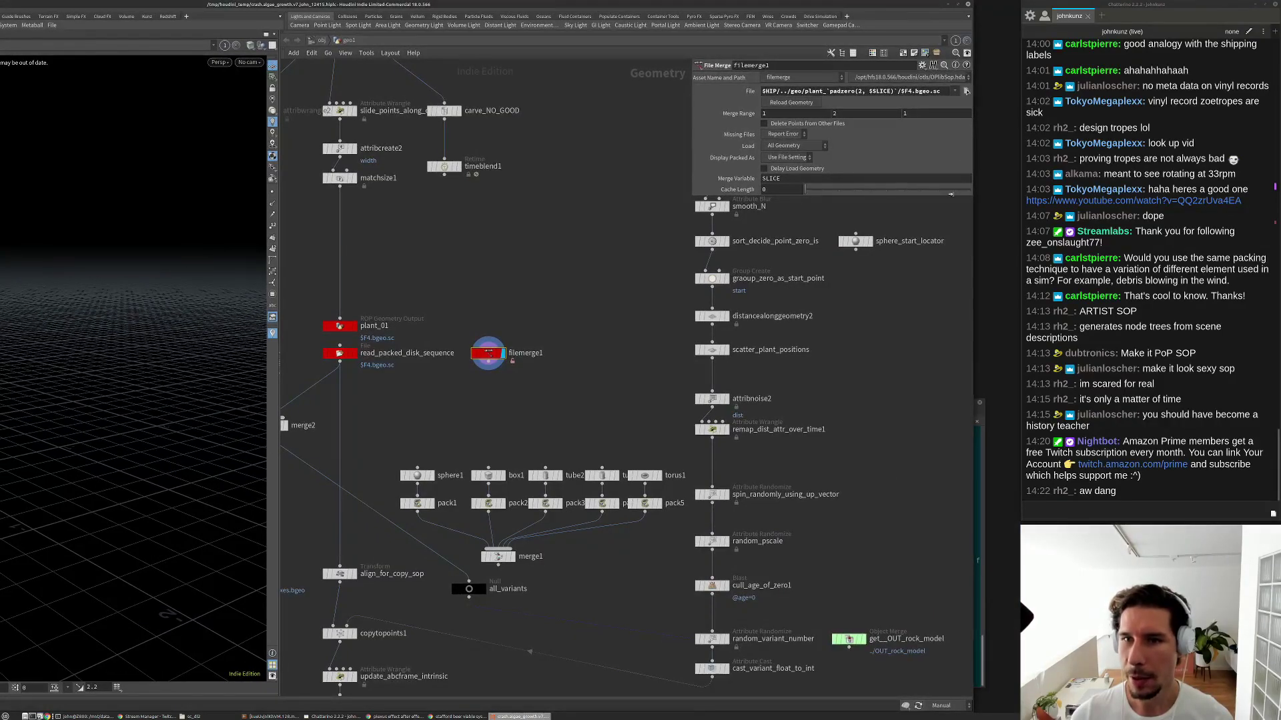
drag(968, 196, 697, 195)
drag(639, 5, 957, 5)
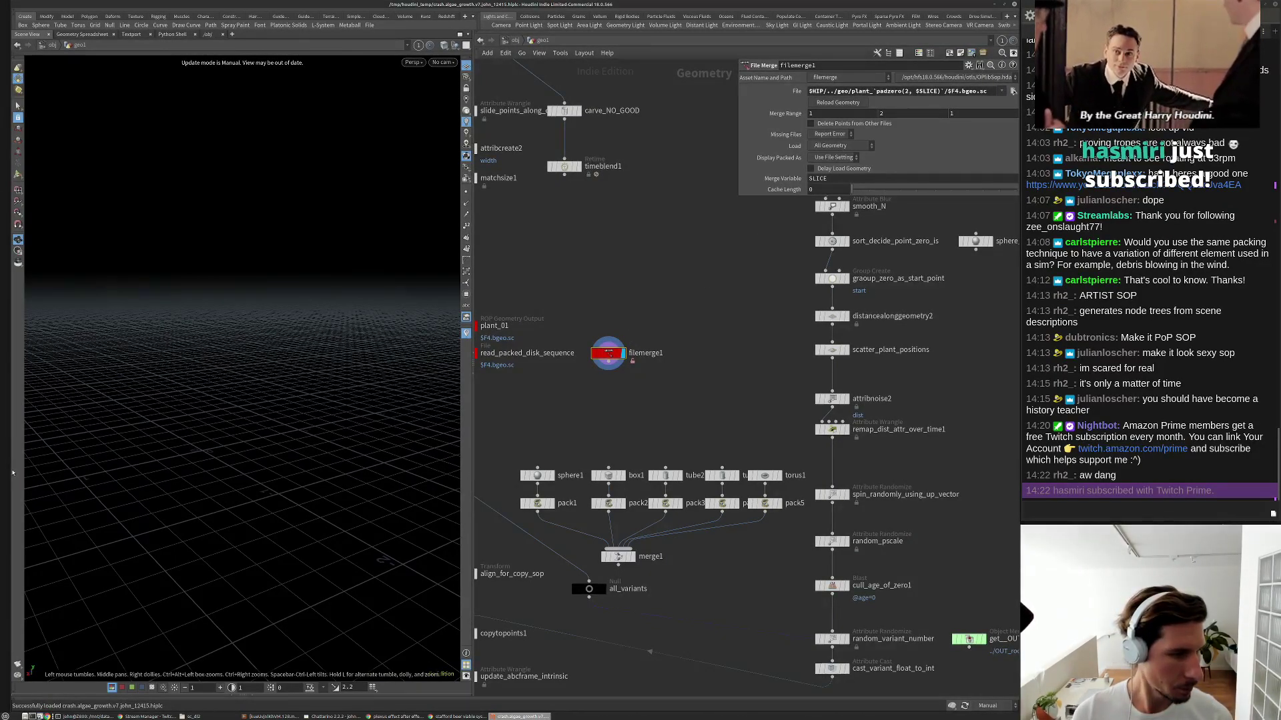
drag(12, 472, 1, 470)
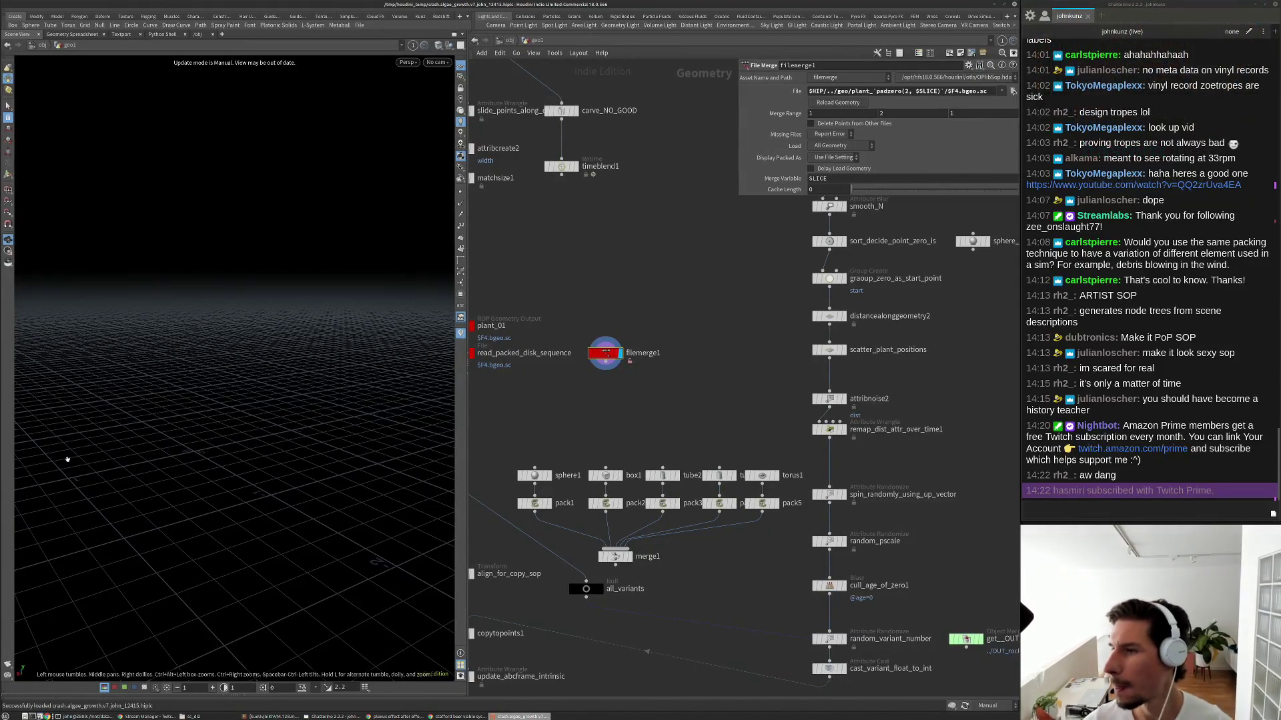
Frame the node graph and move filemerge1 to the left of merge2.
key(h)
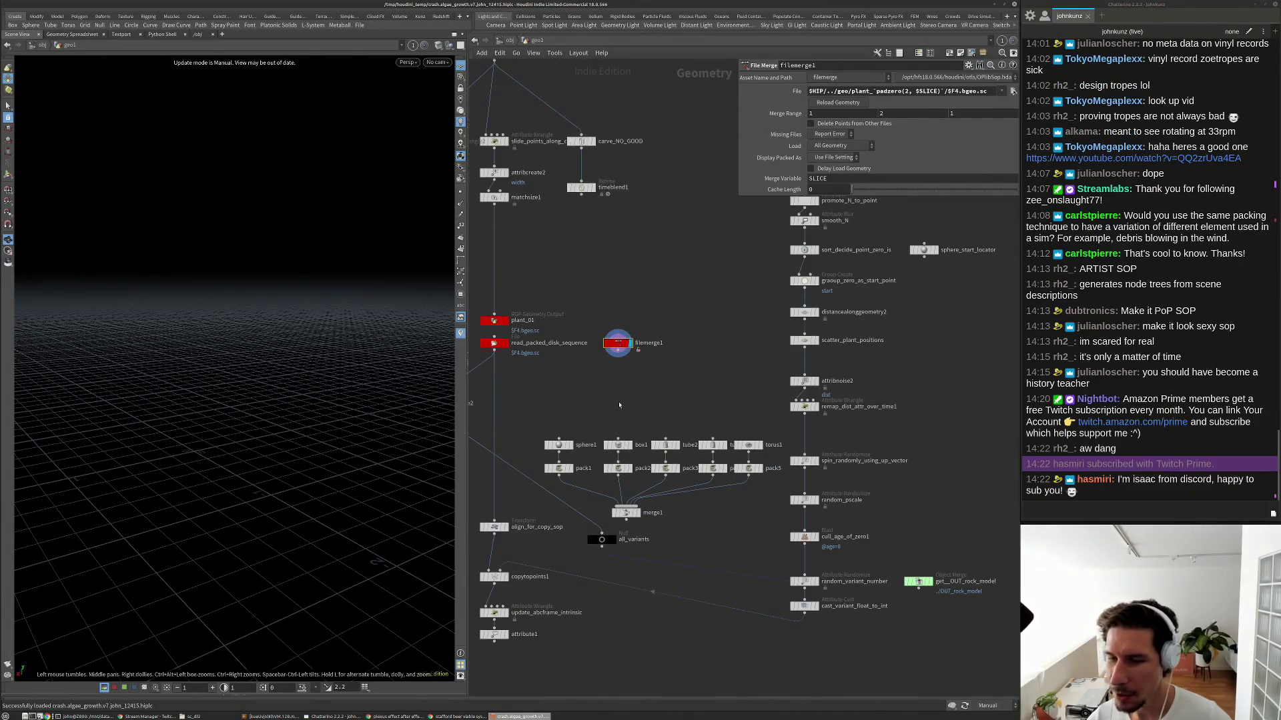
middle_drag(620, 406, 872, 337)
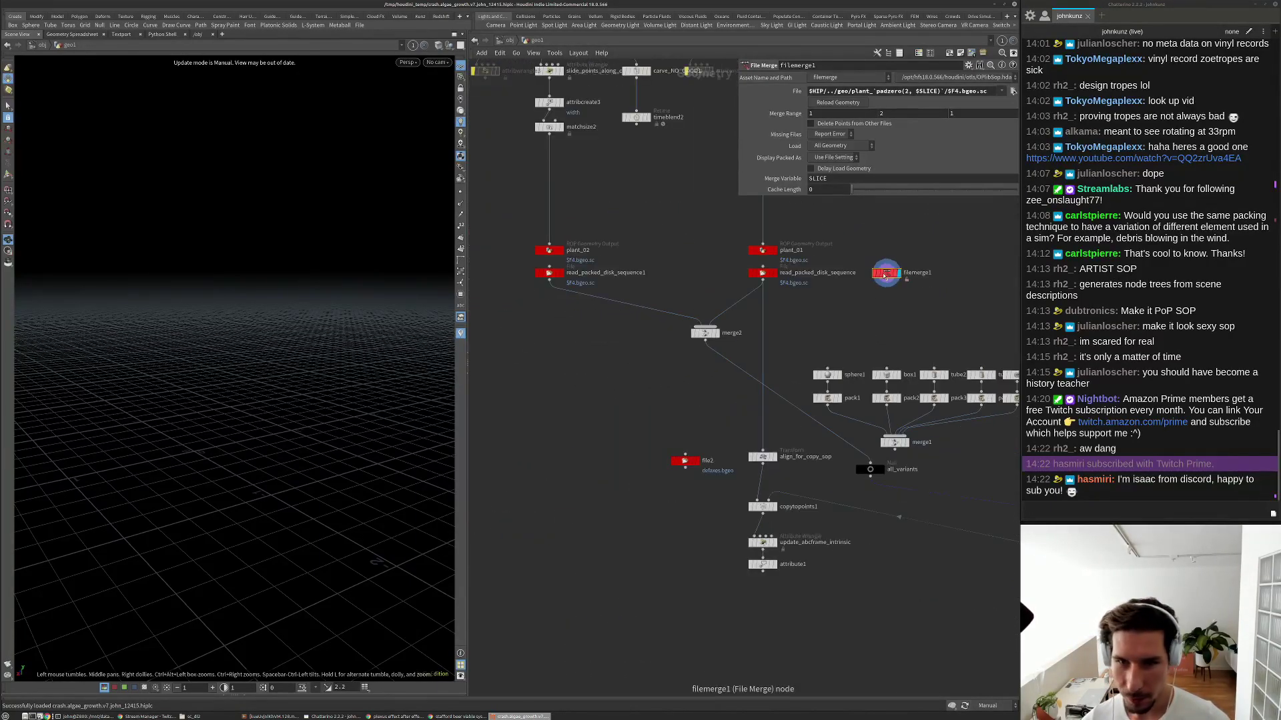
drag(886, 272, 608, 361)
scroll(607, 362, up, 3)
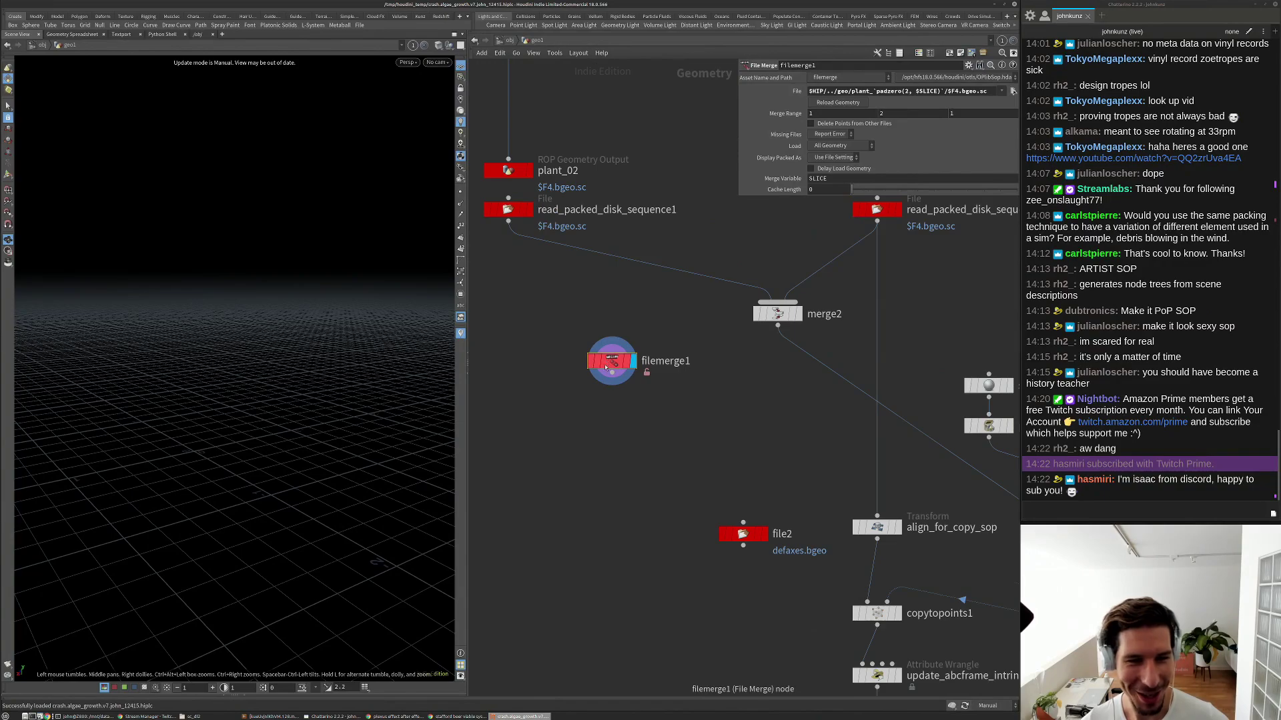
middle_drag(603, 397, 617, 368)
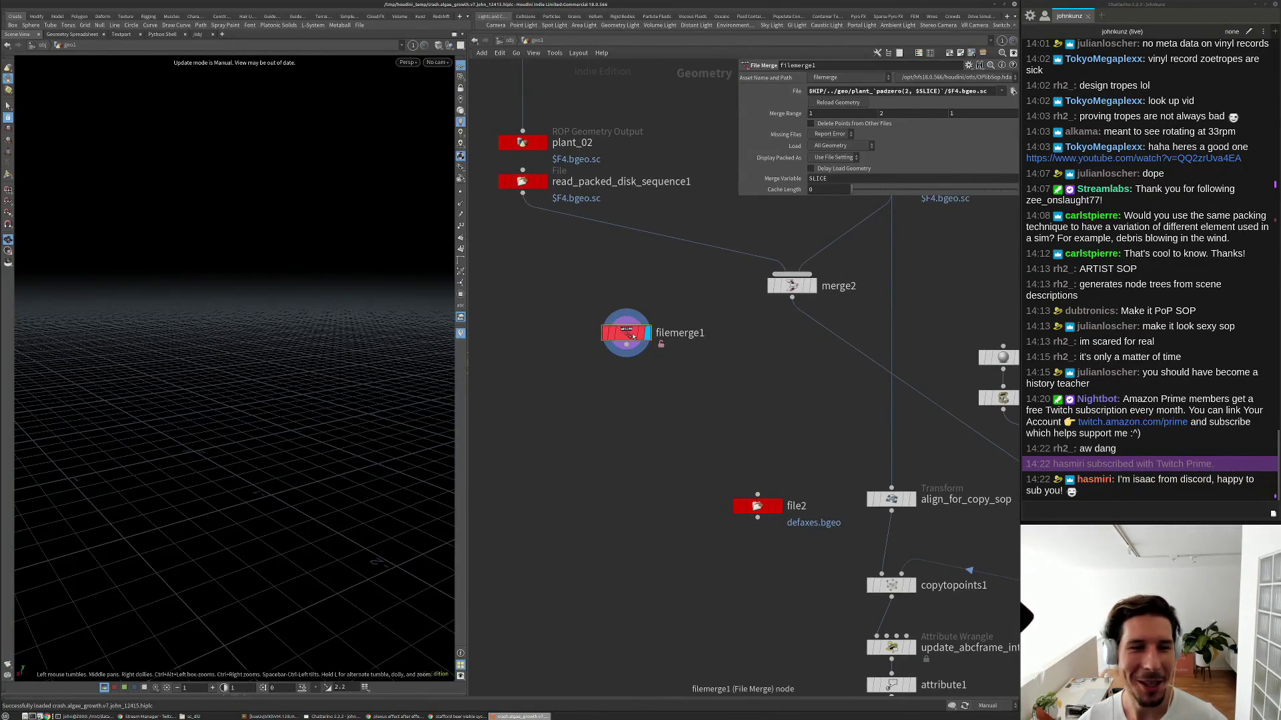
middle_drag(624, 335, 610, 381)
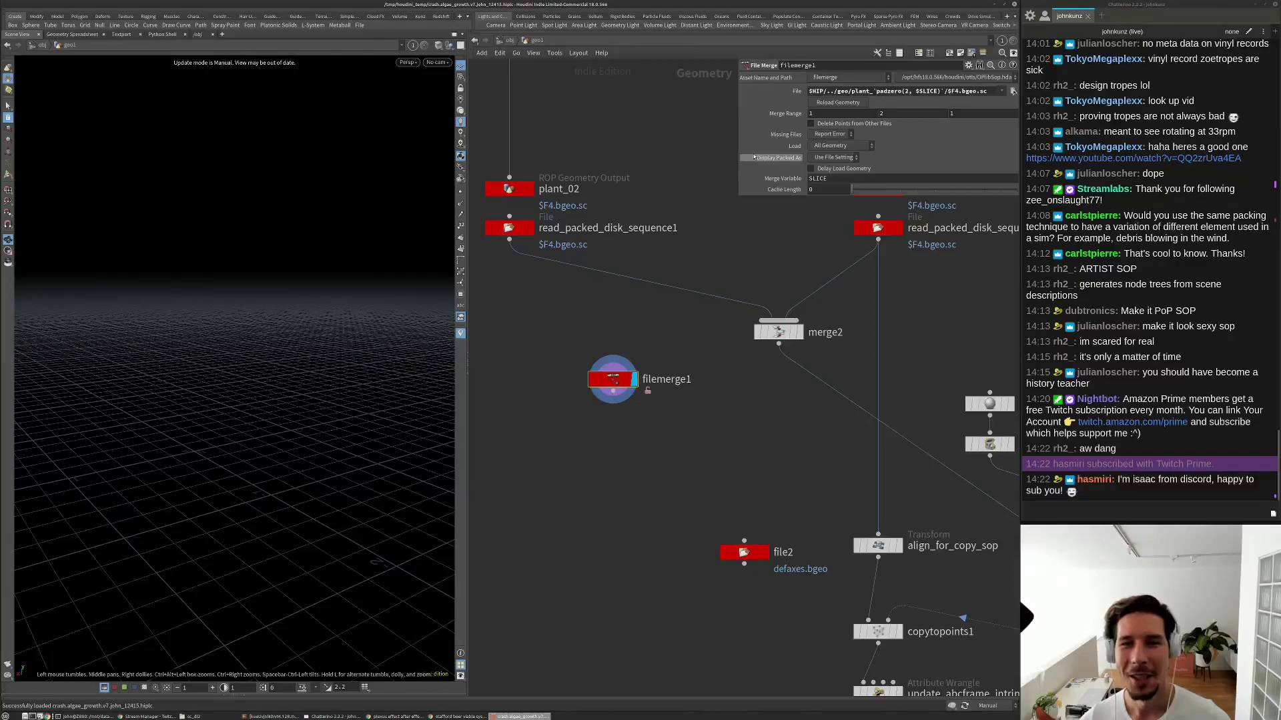
Open File > Save As and move the dialog to the screen centre.
click(15, 13)
click(40, 74)
drag(162, 8, 616, 162)
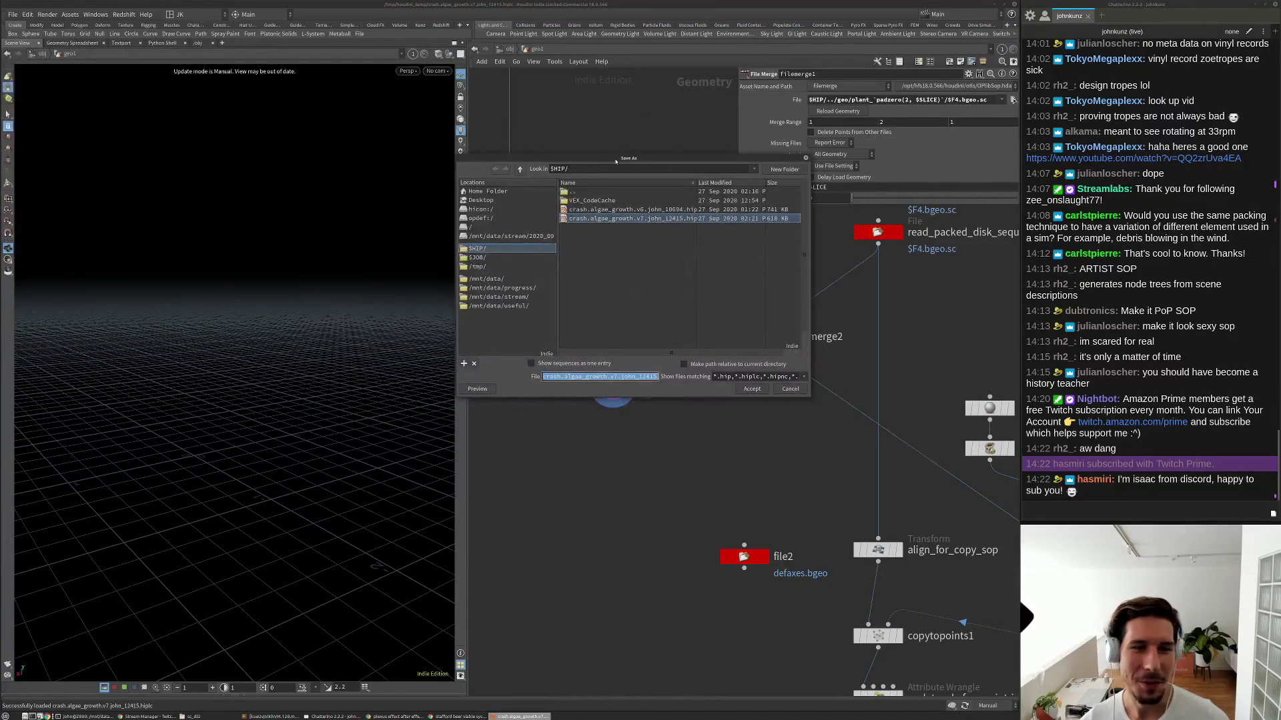
Save the scene as algae_growth.v8.hiplc in /mnt/data/stream/2020_09_27/scenes/.
click(521, 297)
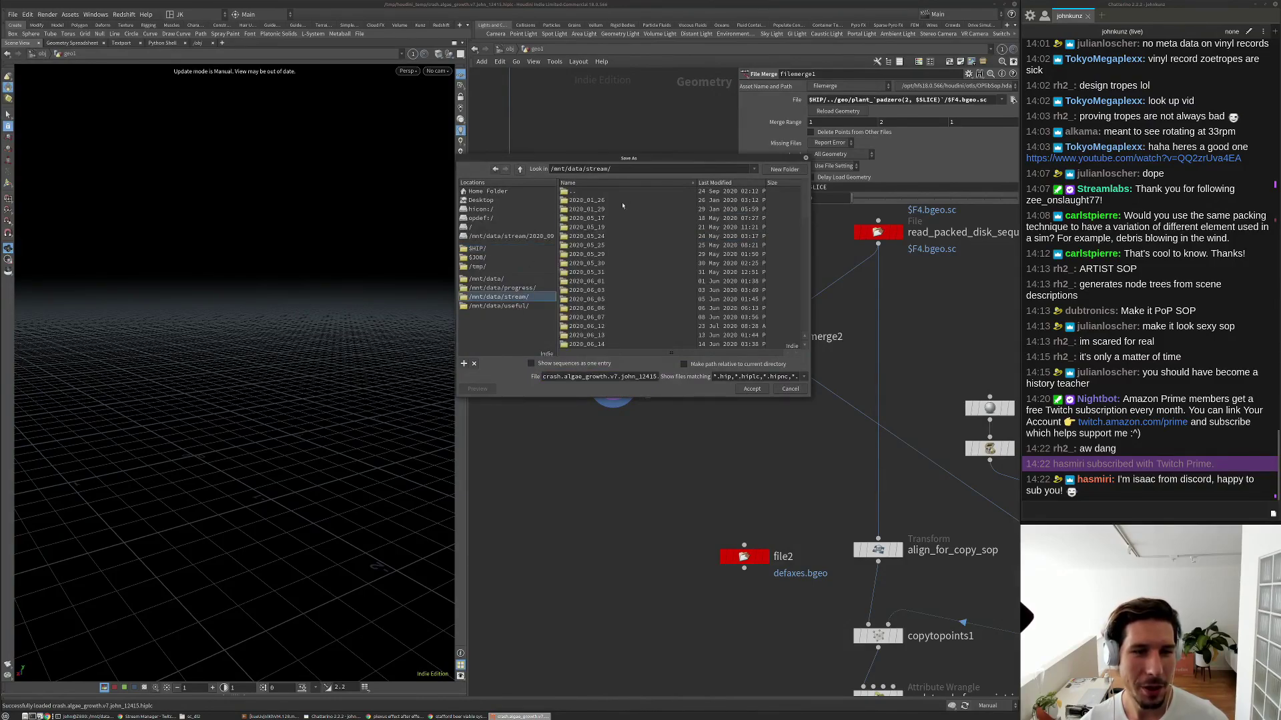
click(715, 183)
double_click(587, 201)
double_click(588, 209)
click(614, 210)
drag(591, 376, 596, 376)
key(Return)
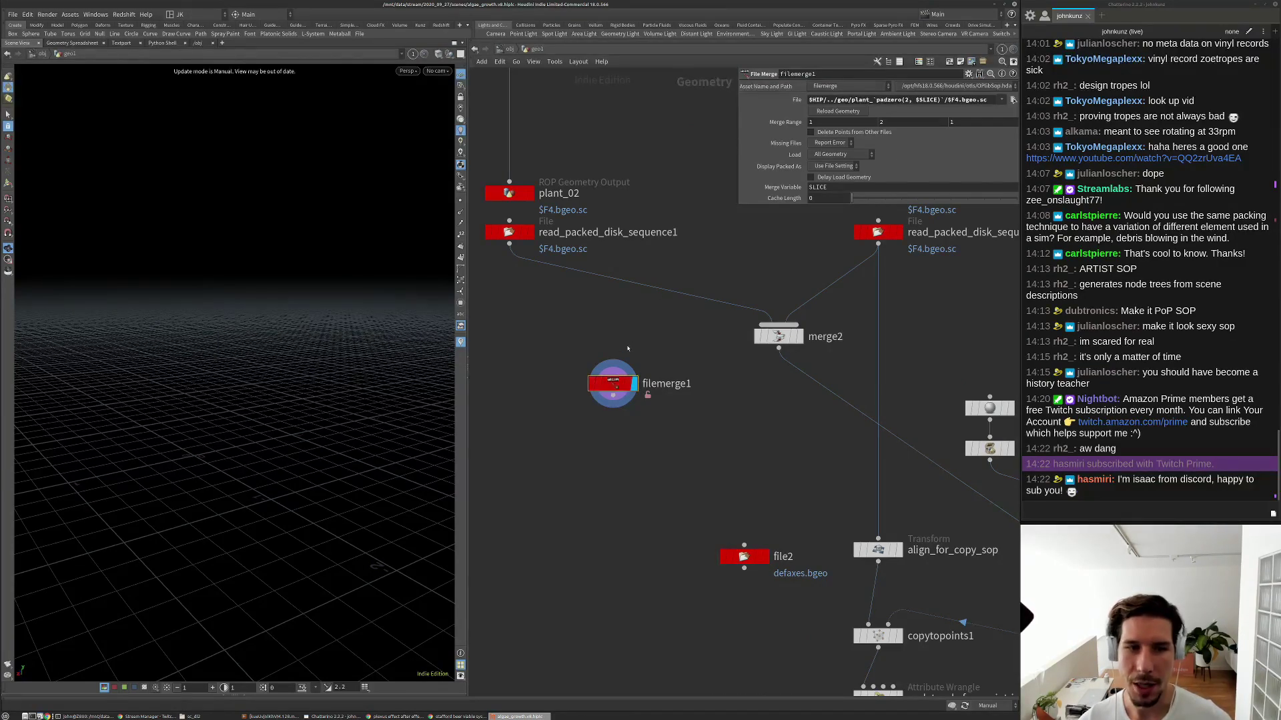
scroll(626, 348, down, 2)
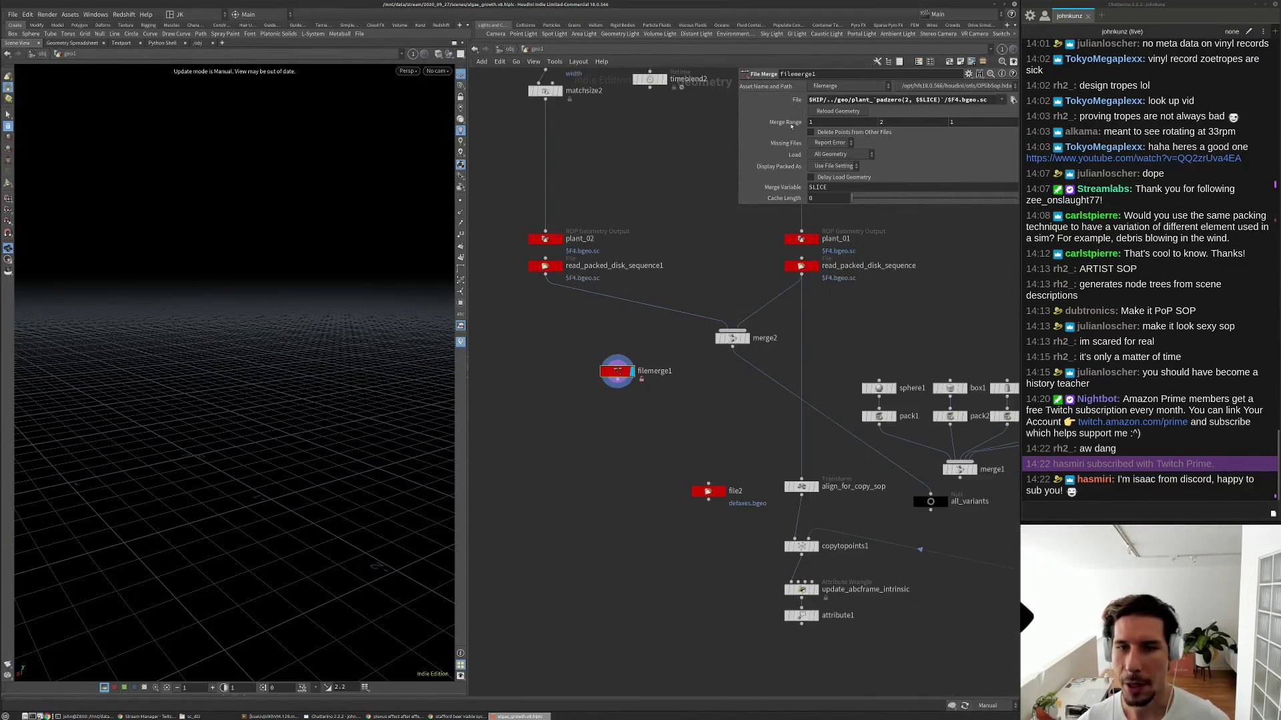
Inspect file1 inside filemerge1, return to geo1, and open a Textport pane.
double_click(617, 371)
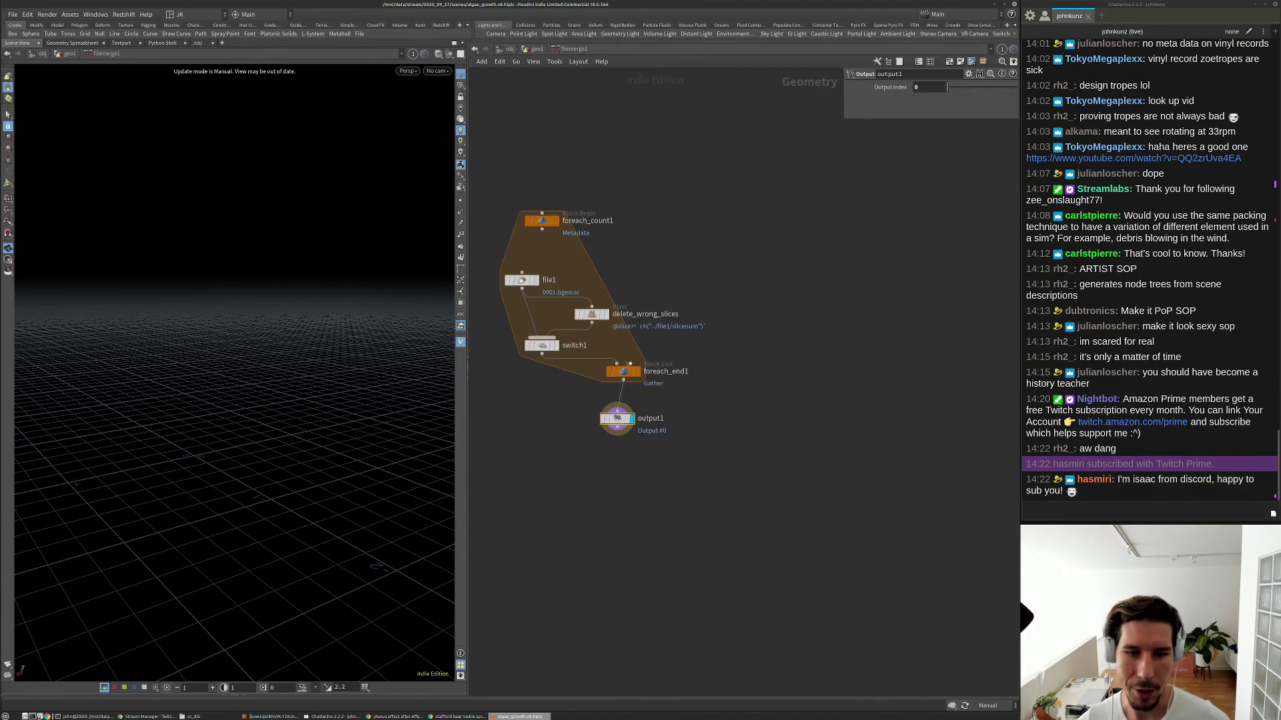
click(552, 279)
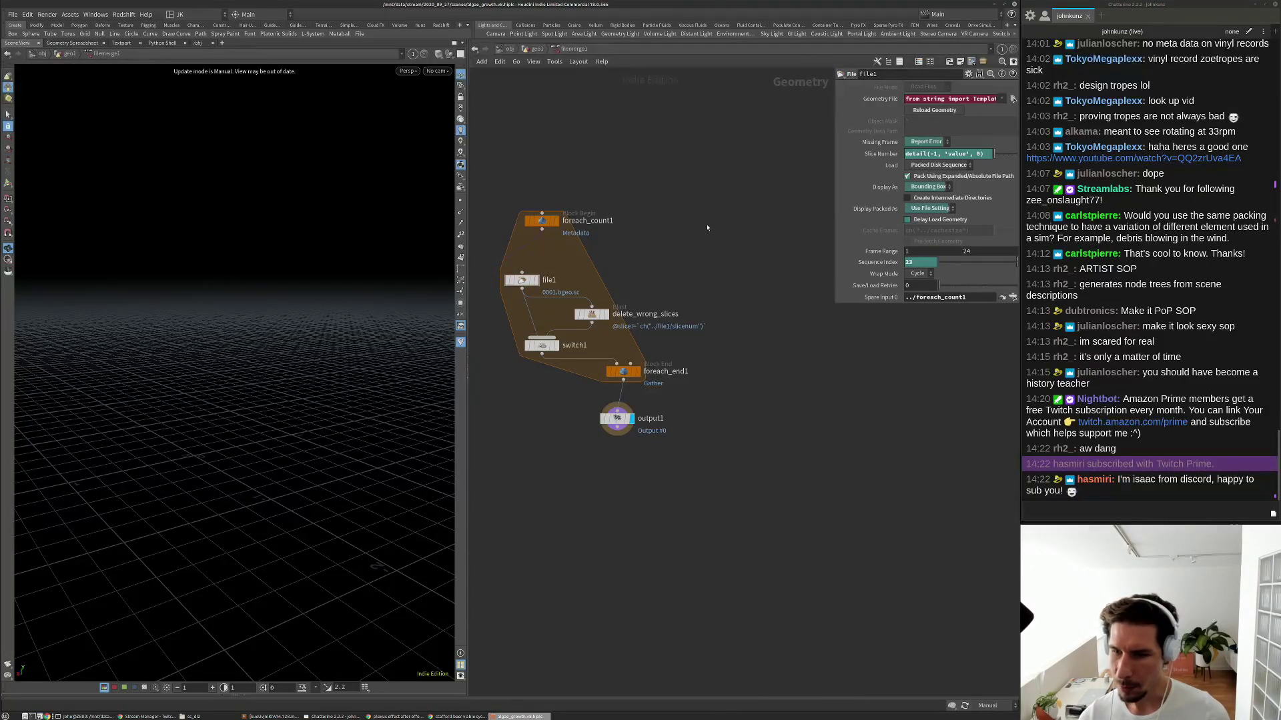
click(535, 49)
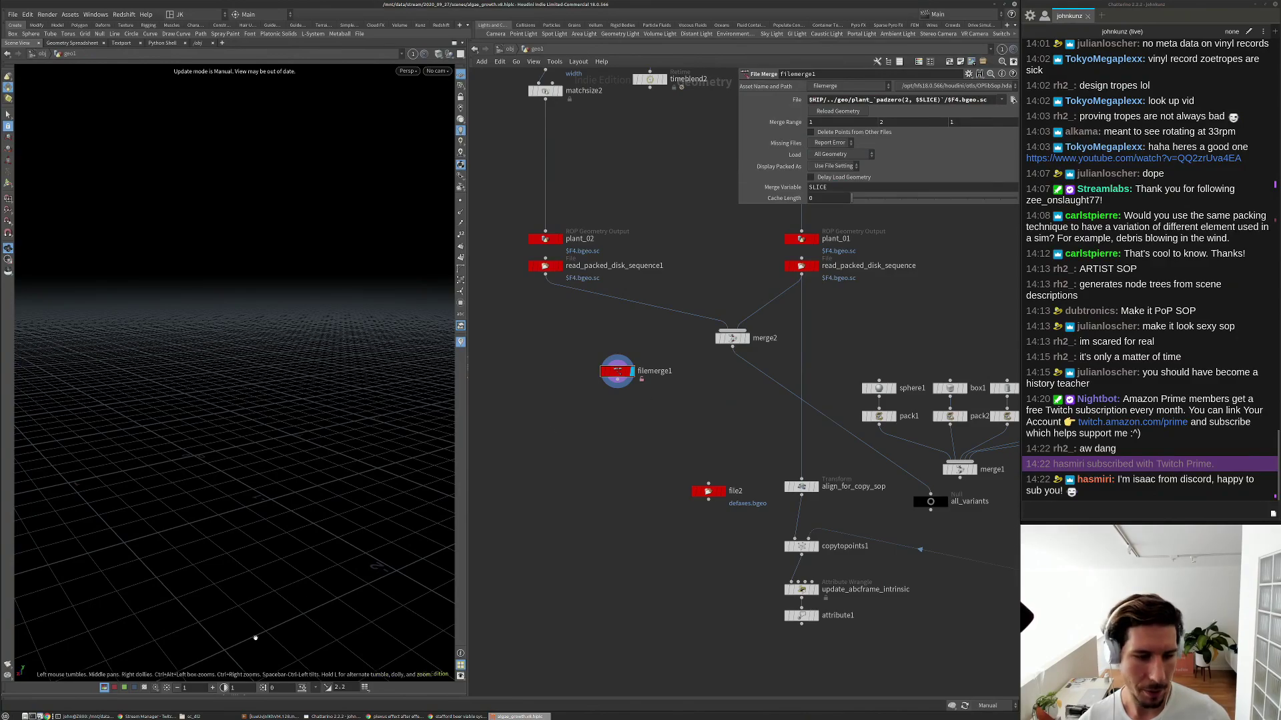
click(229, 698)
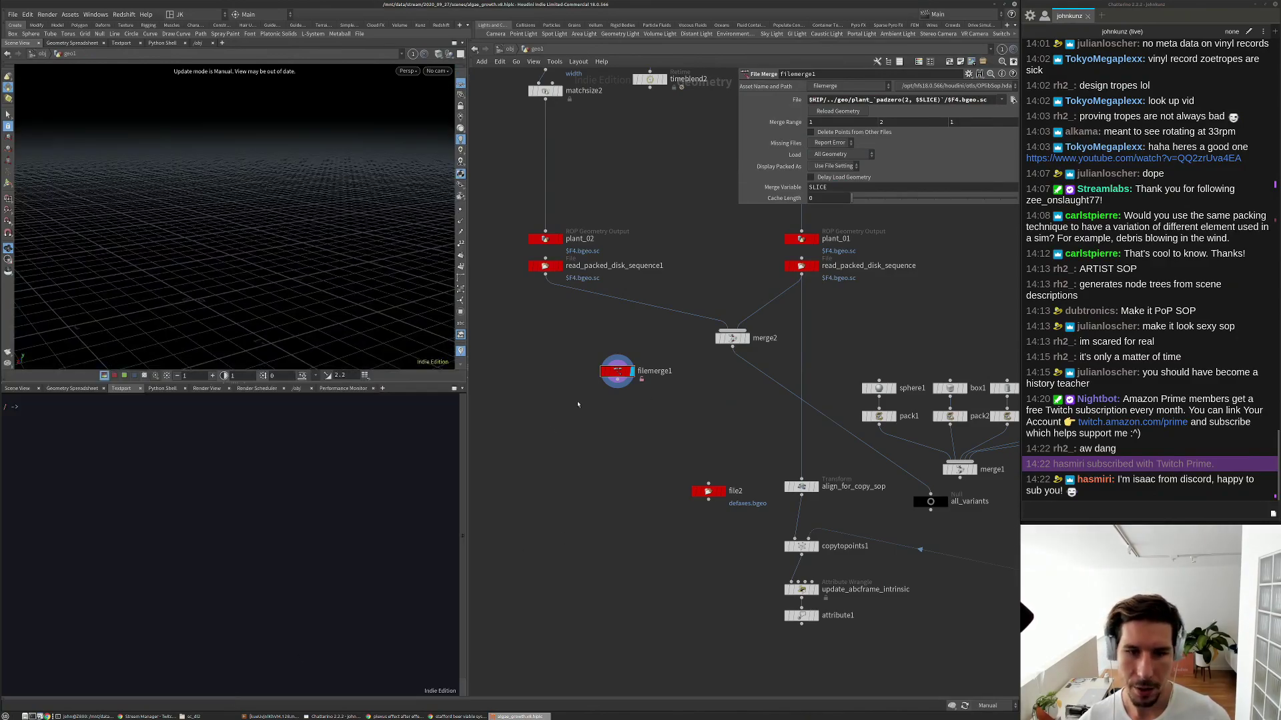
Apply Match Current Definition to filemerge1 and set the update mode to Auto Update.
right_click(618, 374)
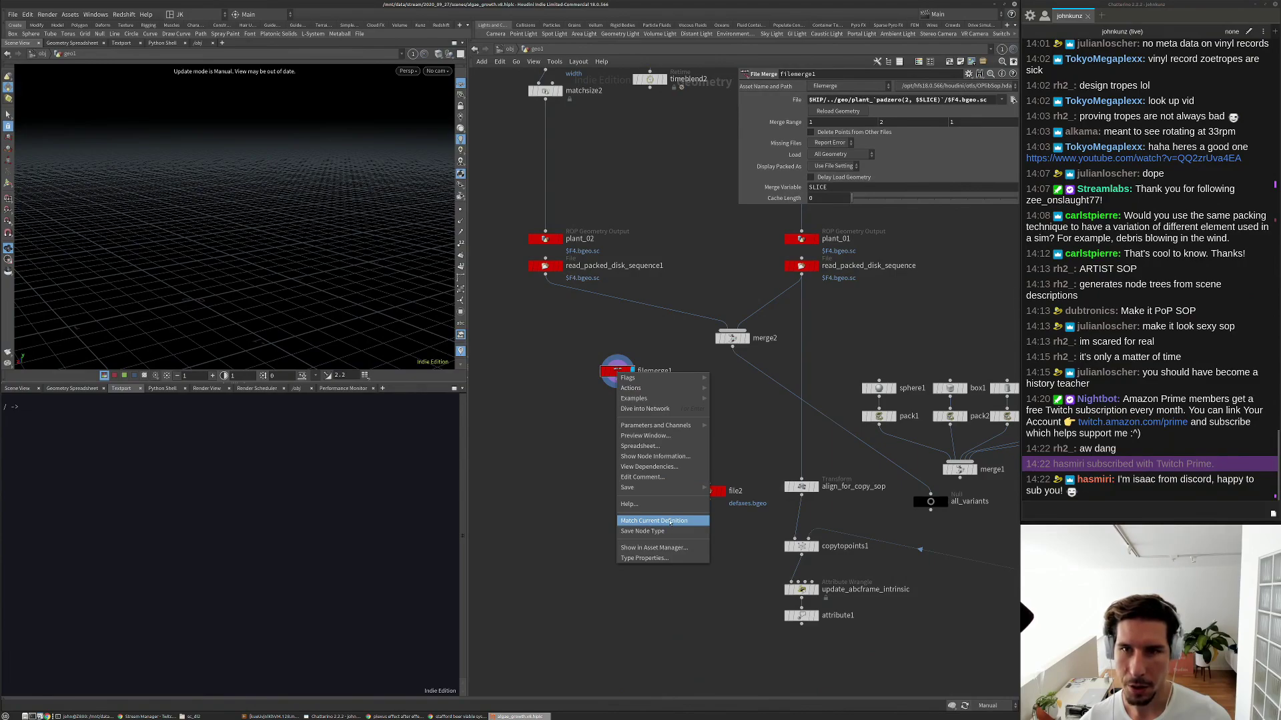
click(670, 521)
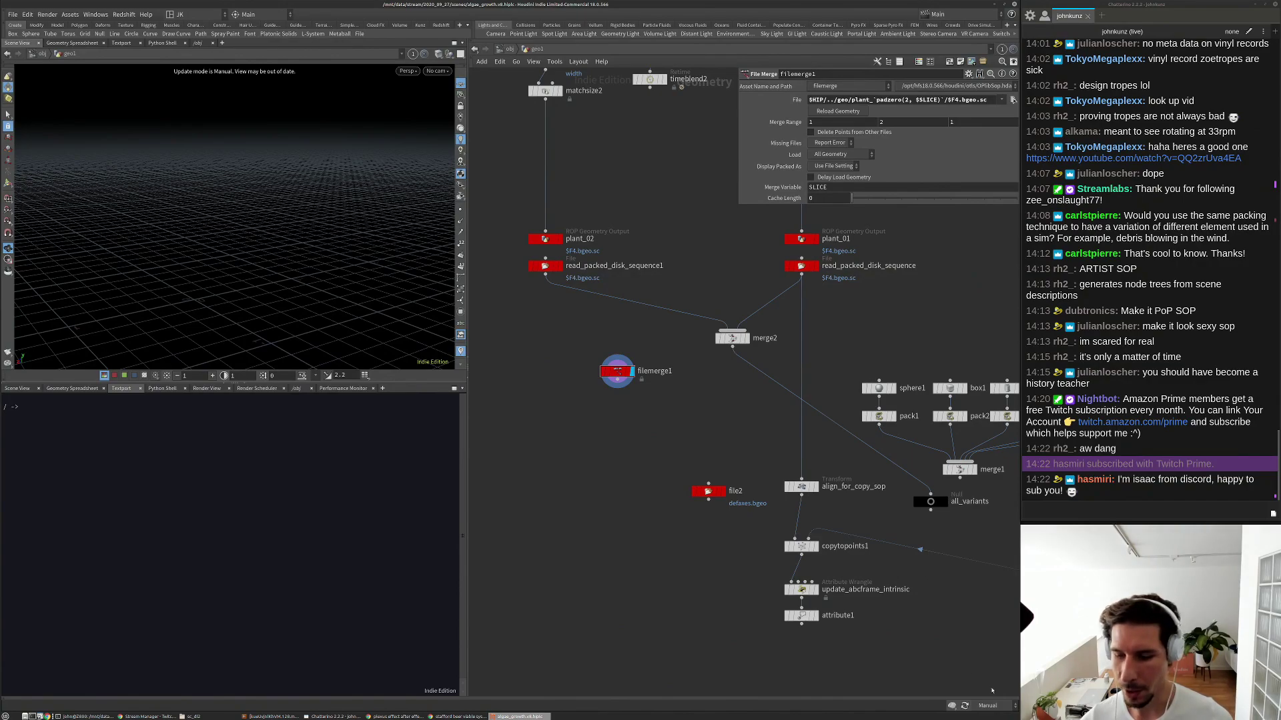
click(994, 707)
click(991, 675)
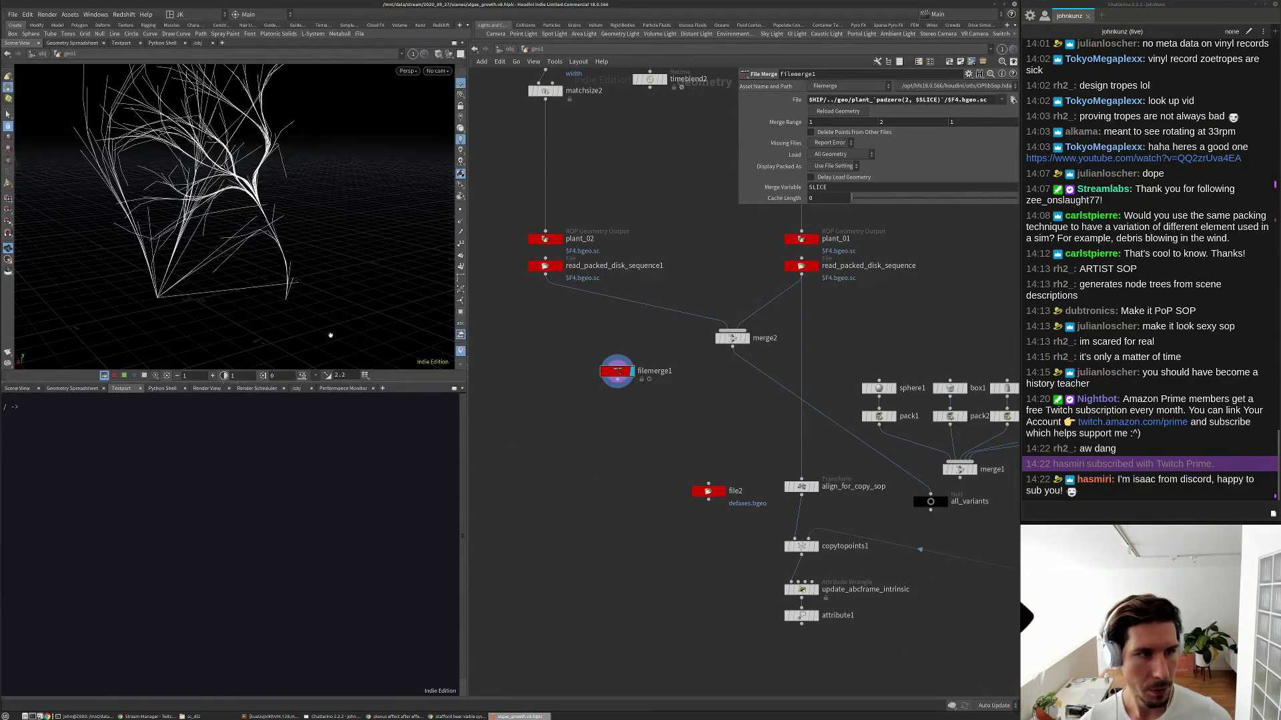
Set filemerge1's Load to Packed Disk Primitive, then dismiss the fatal error and crash prompt.
scroll(620, 373, up, 3)
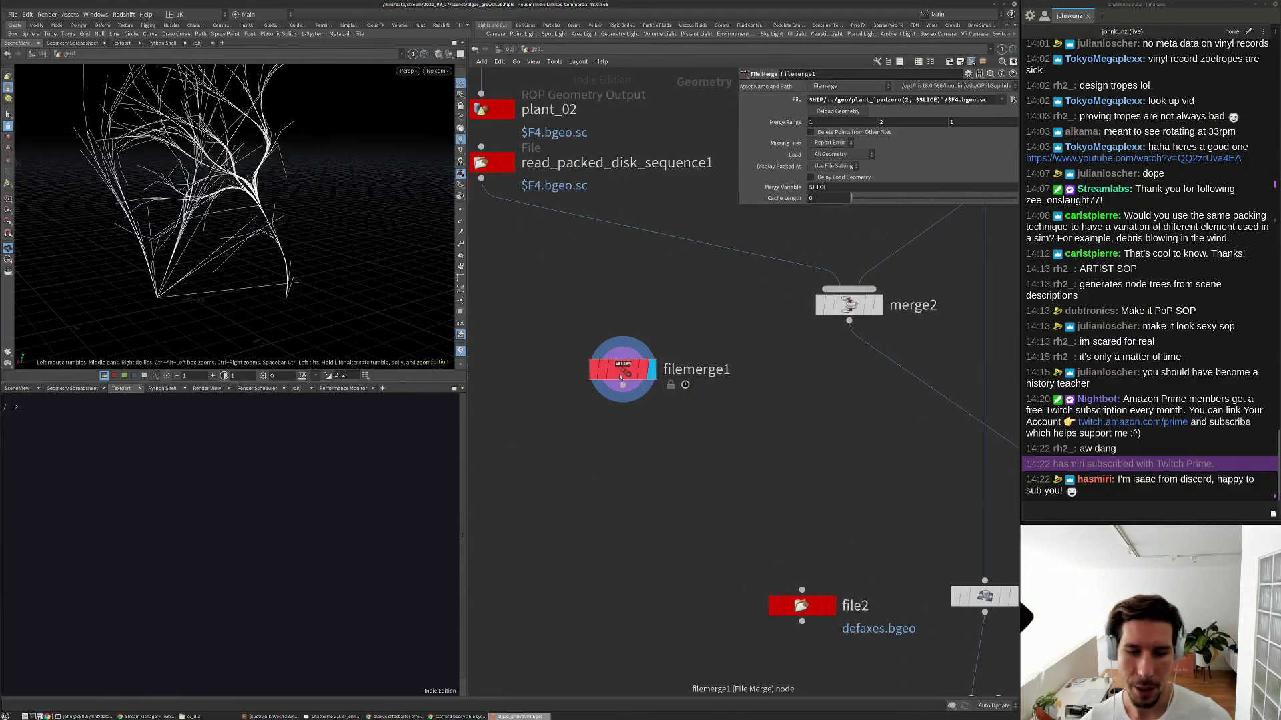
right_click(620, 377)
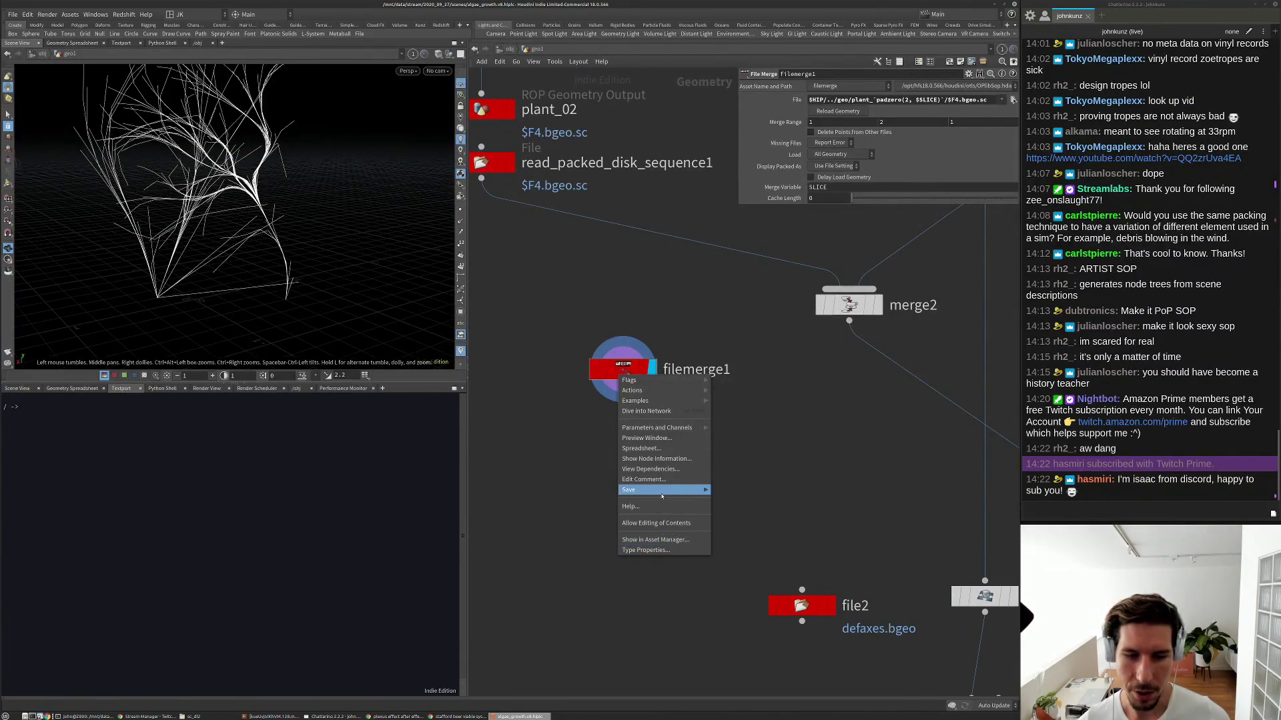
click(729, 388)
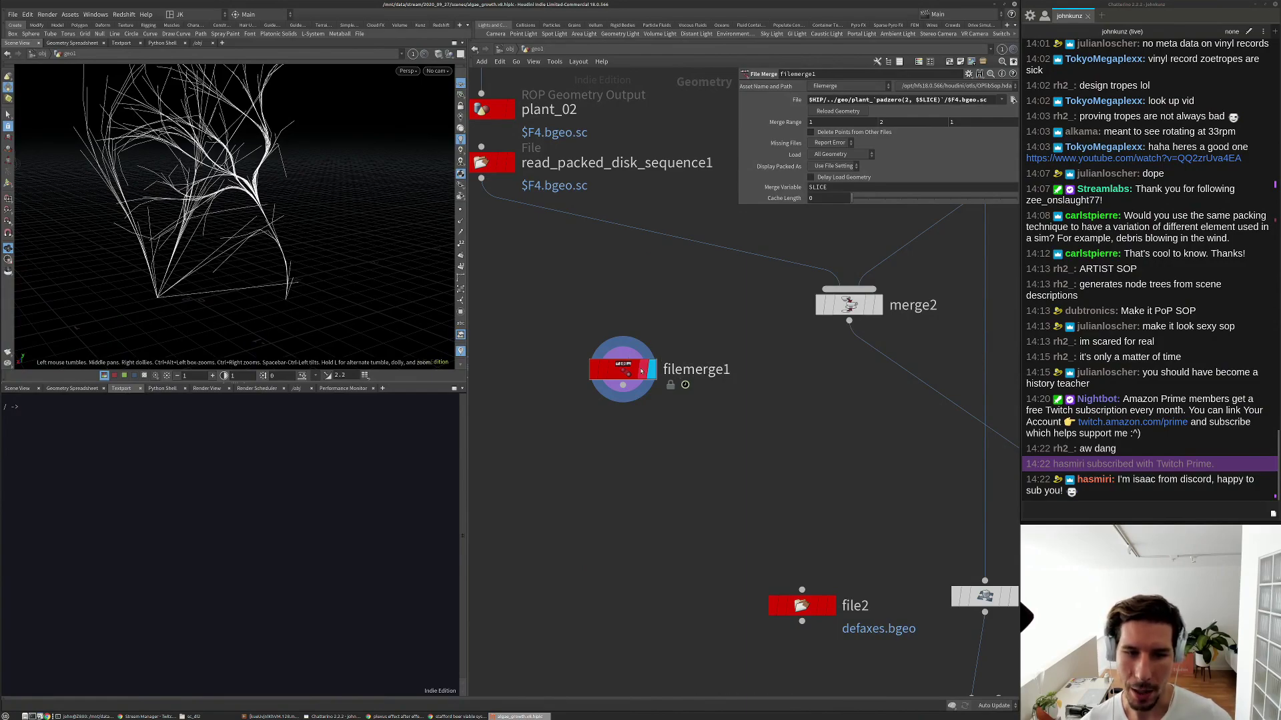
drag(641, 371, 619, 365)
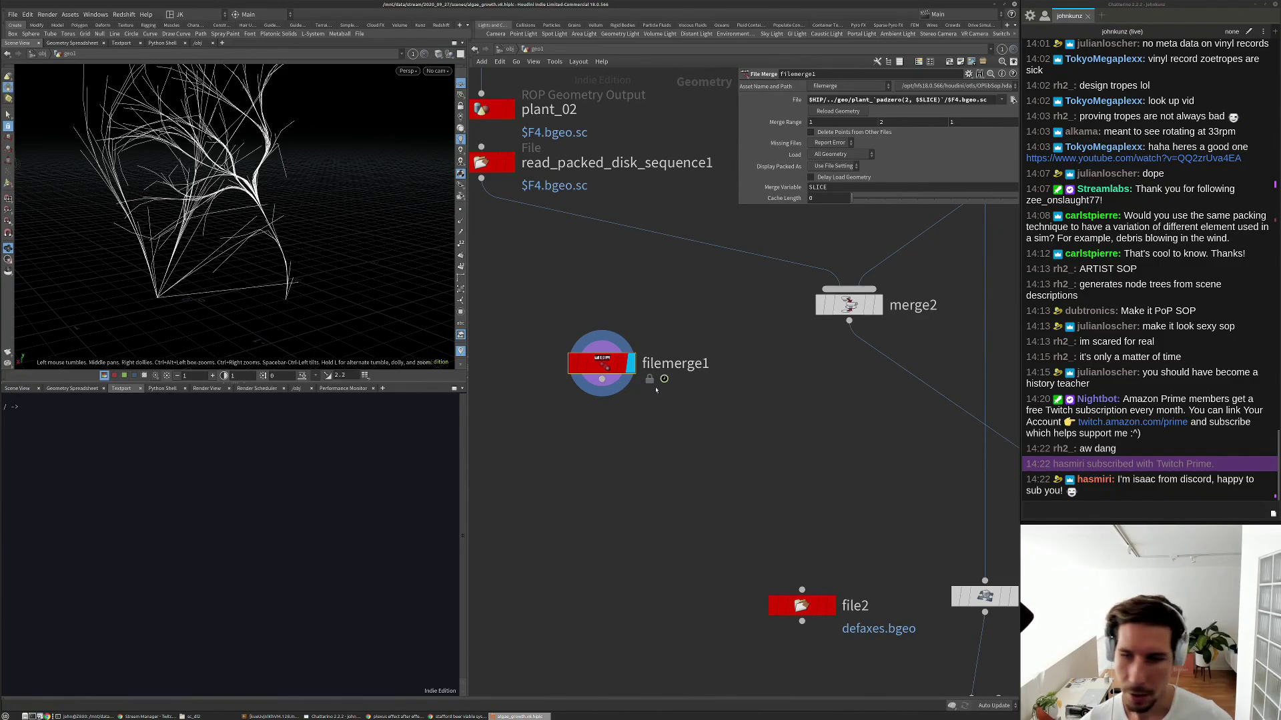
middle_drag(721, 363, 715, 384)
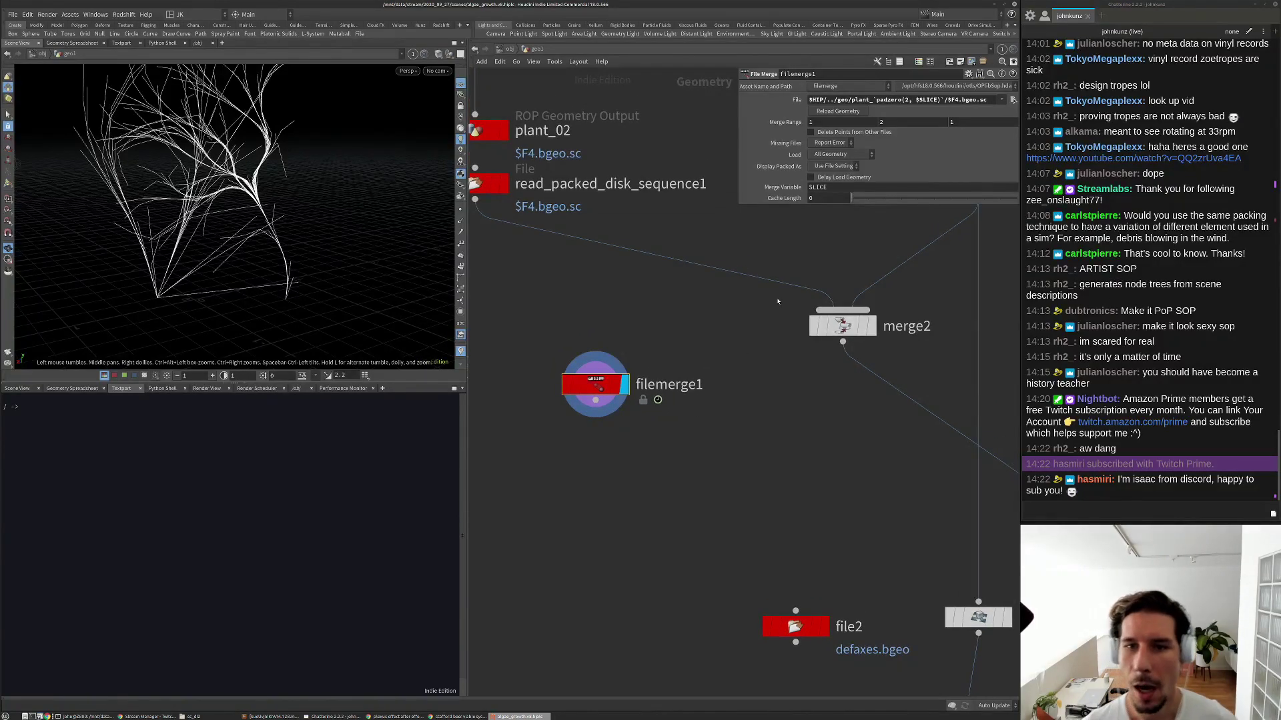
click(838, 155)
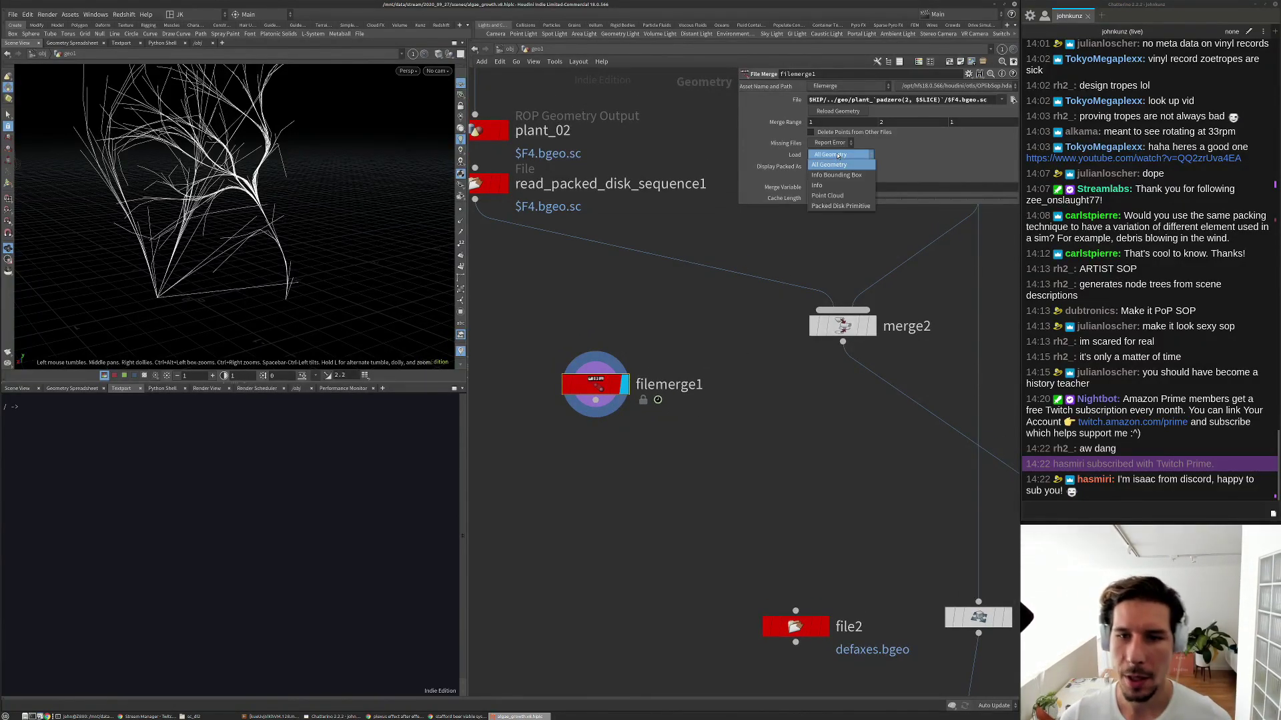
click(839, 206)
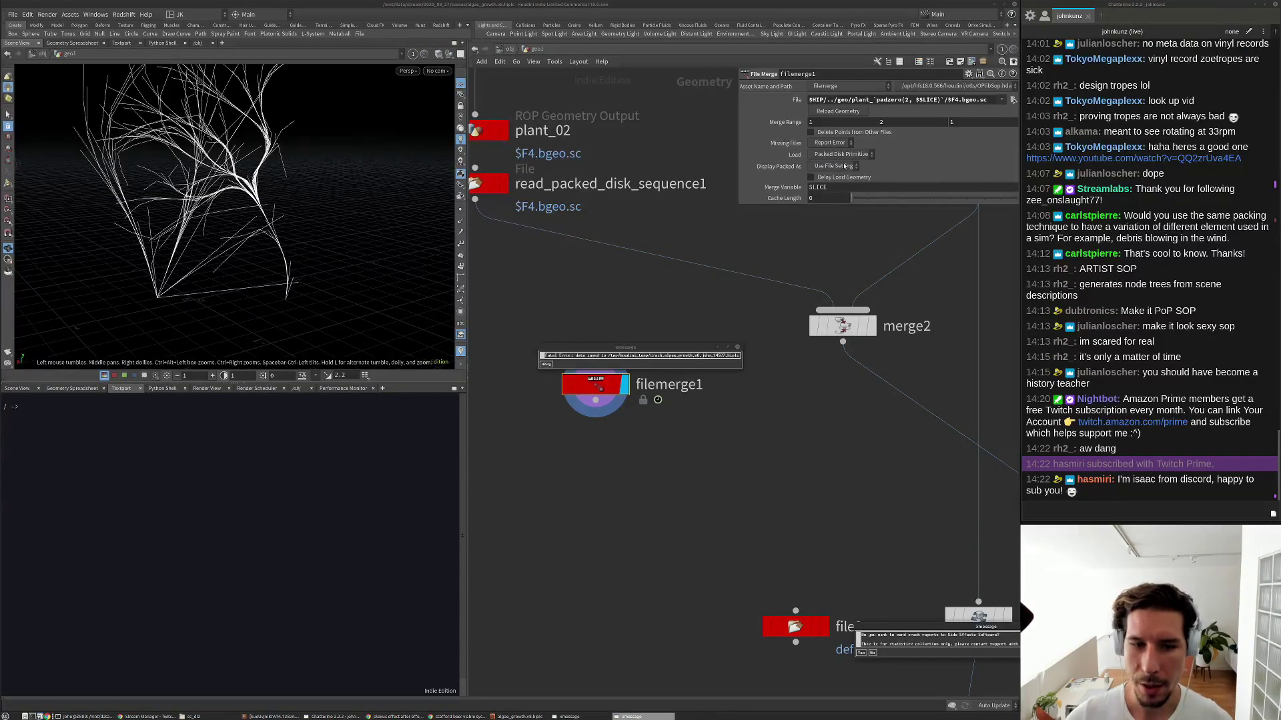
click(737, 347)
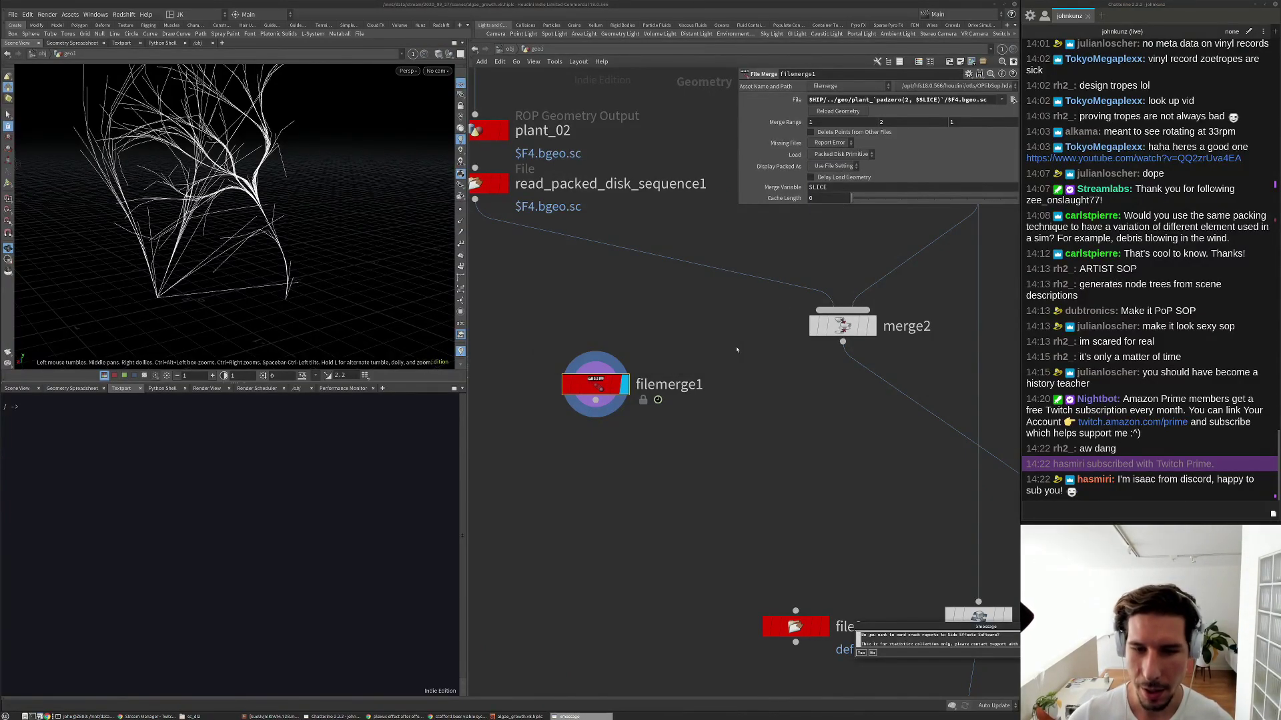
click(871, 653)
Dismiss the crash report and rerun the recalled houdinifx command as houdinifx -n, without the scene path.
key(Return)
key(Return)
key(Up)
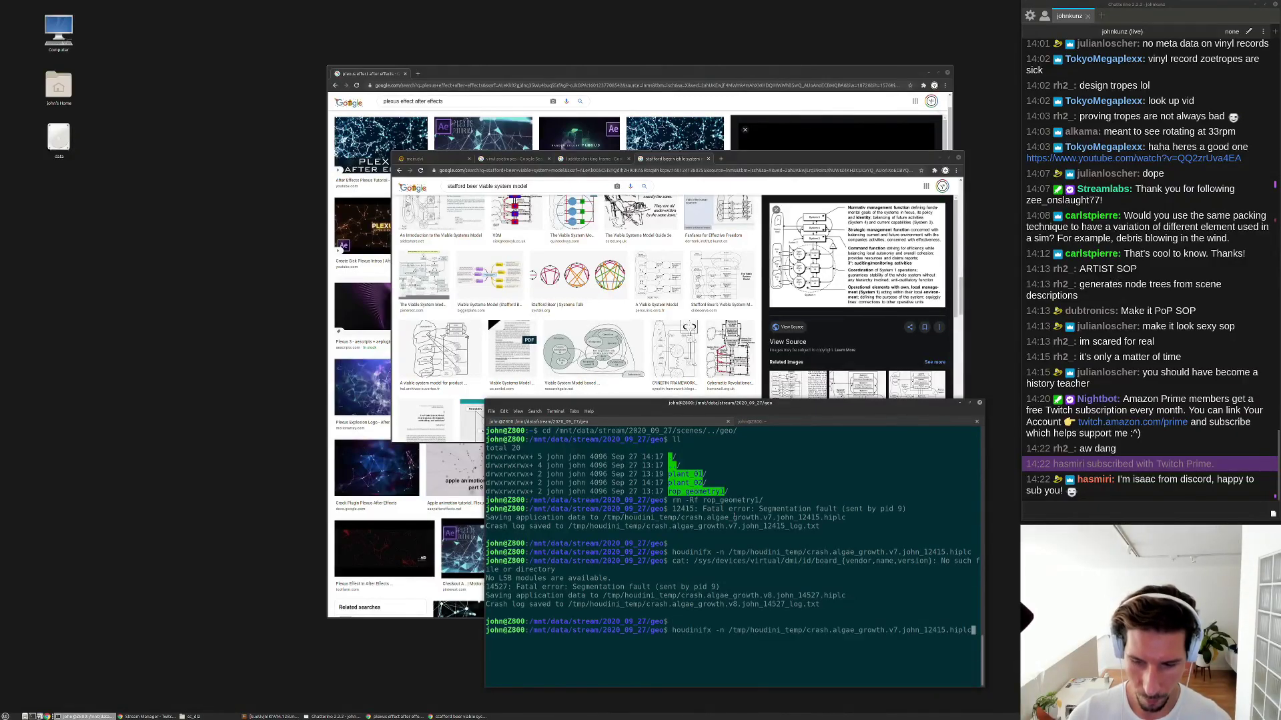
key(Up)
key(Up)
key(Down)
key(Down)
key(Down)
key(Up)
key(Up)
key(Down)
key(BackSpace)
key(BackSpace)
key(BackSpace)
key(BackSpace)
key(BackSpace)
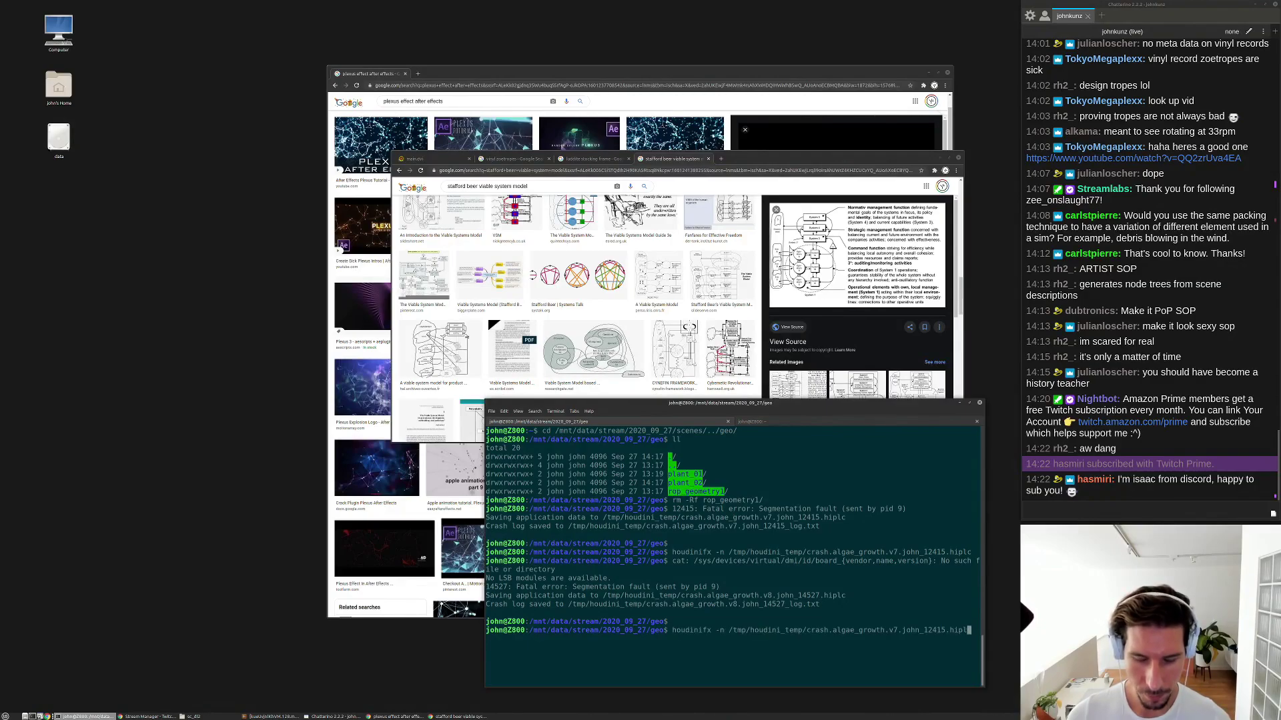
key(BackSpace)
key(BackSpace)
key(BackSpace)
key(BackSpace)
key(BackSpace)
key(BackSpace)
key(BackSpace)
key(BackSpace)
key(BackSpace)
key(BackSpace)
key(BackSpace)
key(BackSpace)
key(BackSpace)
key(BackSpace)
key(BackSpace)
key(BackSpace)
key(BackSpace)
key(BackSpace)
key(BackSpace)
key(BackSpace)
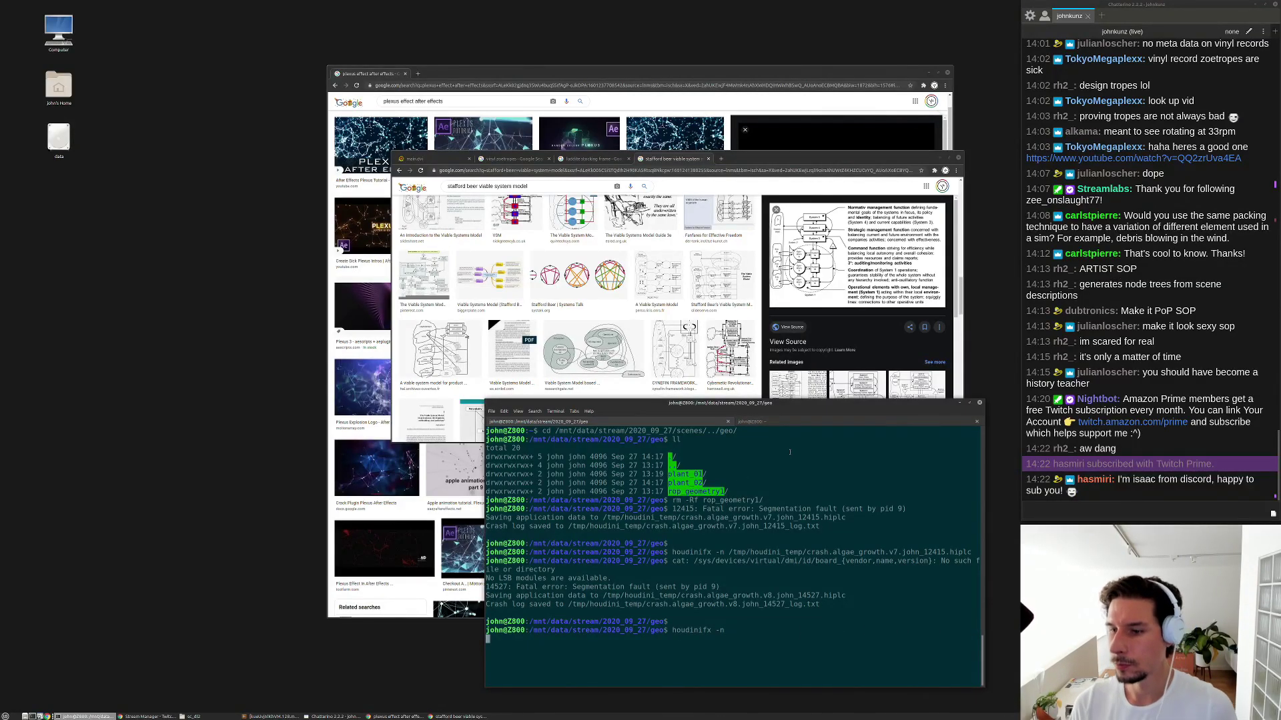
key(Return)
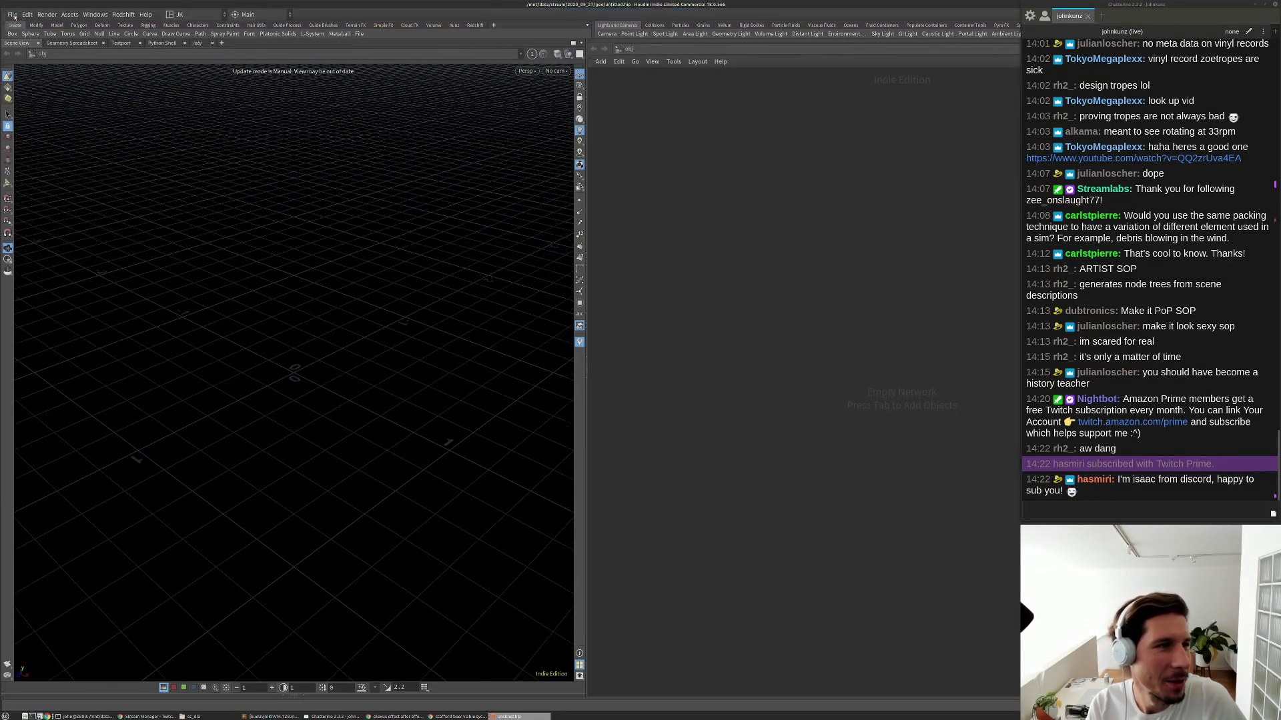
Reopen algae_growth_v8.hiplc, narrow the window, and reapply filemerge1's current asset definition.
click(13, 14)
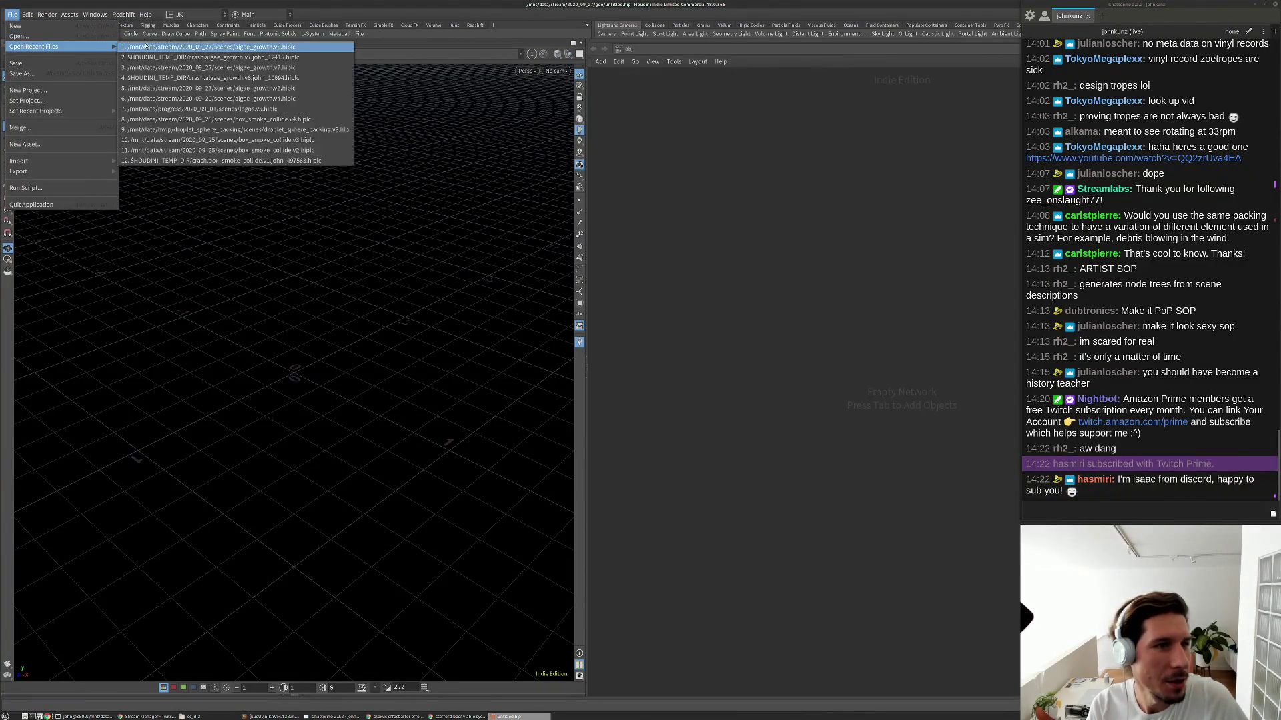
click(145, 45)
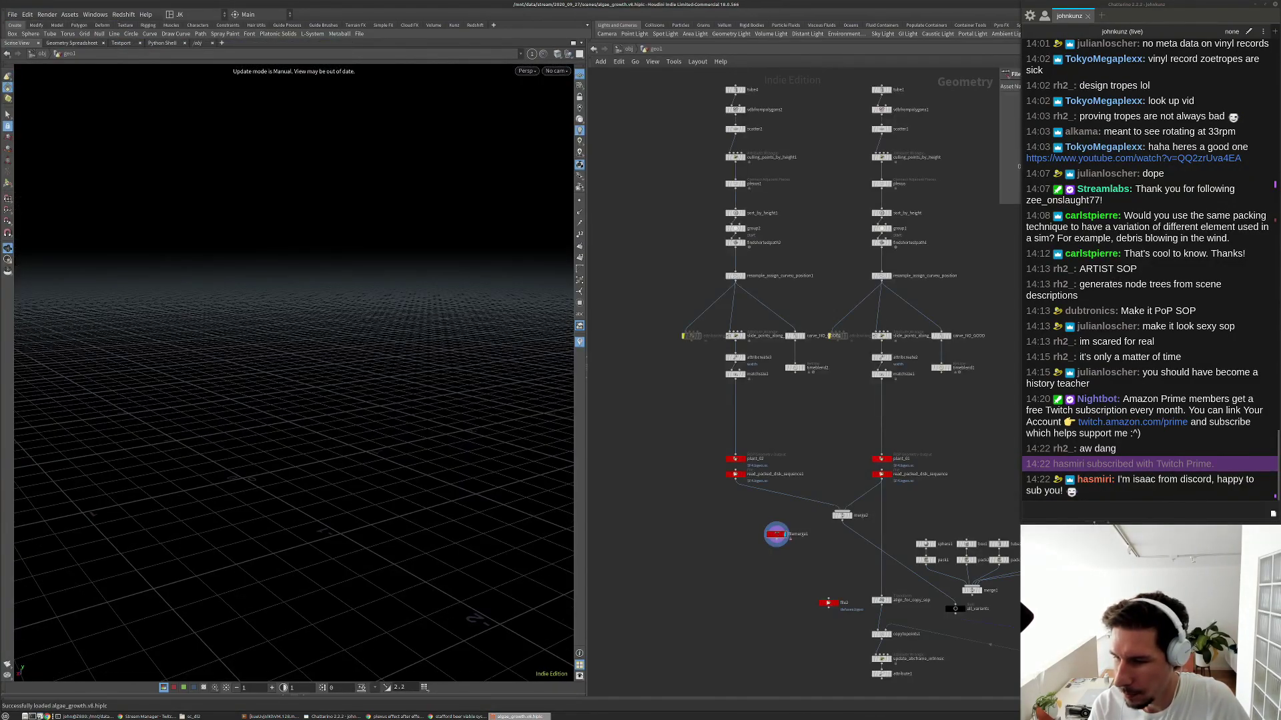
drag(1279, 559, 1017, 559)
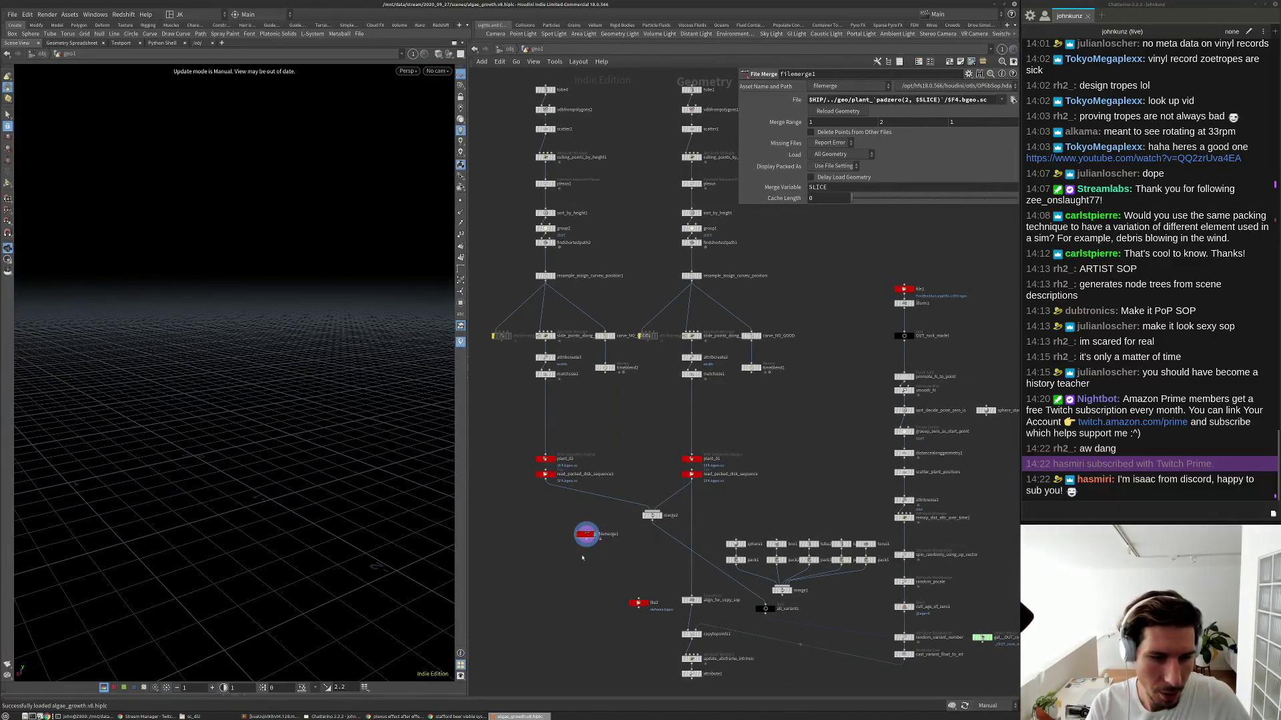
scroll(590, 525, up, 3)
right_click(590, 525)
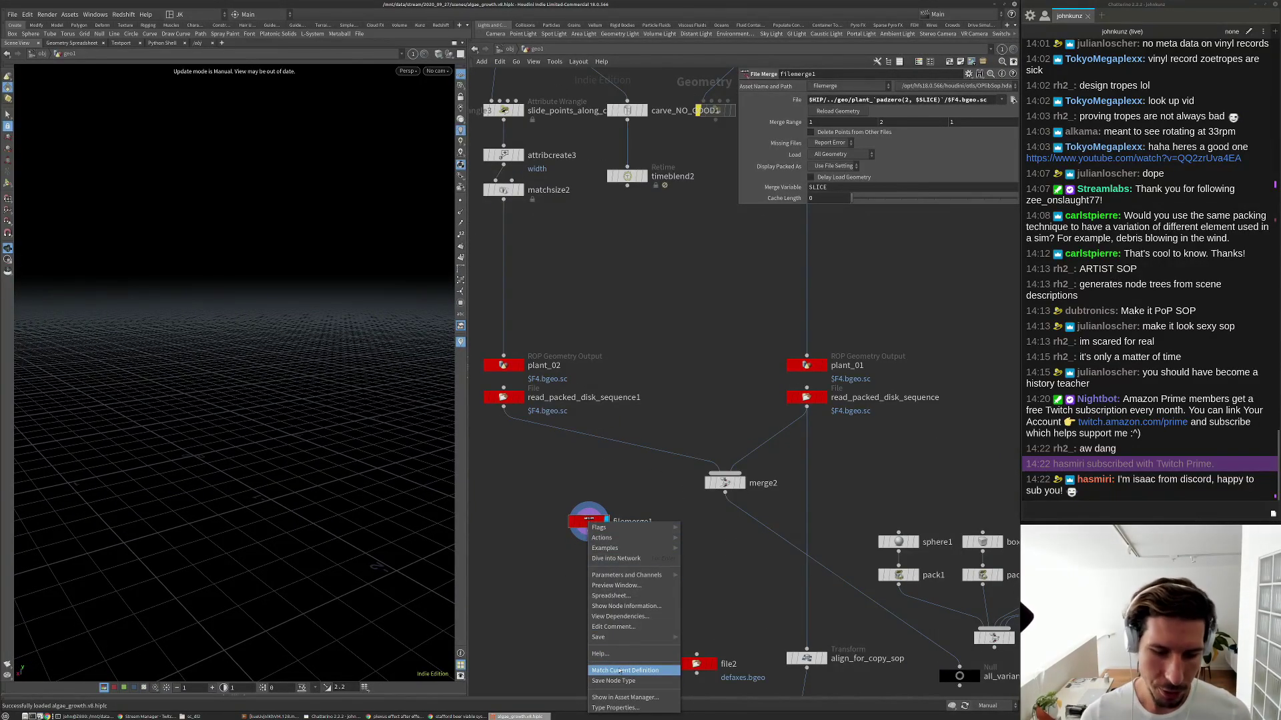
click(621, 531)
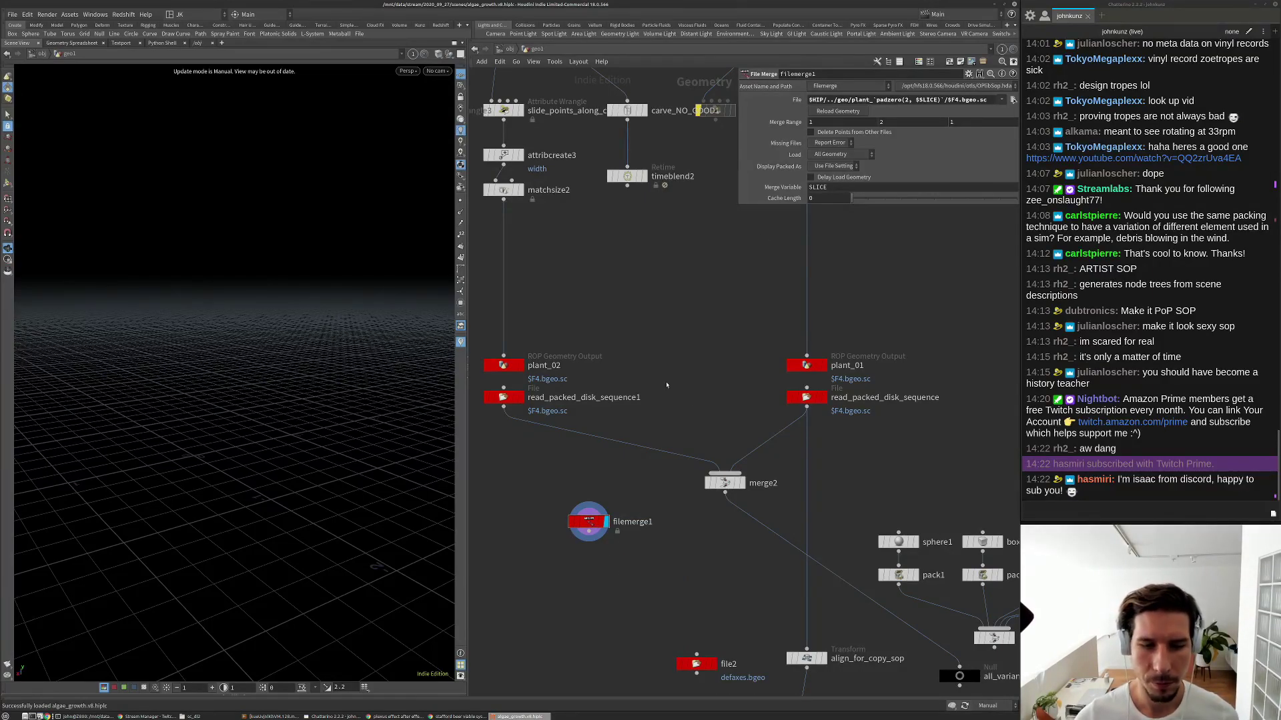
Inspect the plant_01 disk sequence reader and the file2 node, and nudge merge2 left.
click(806, 397)
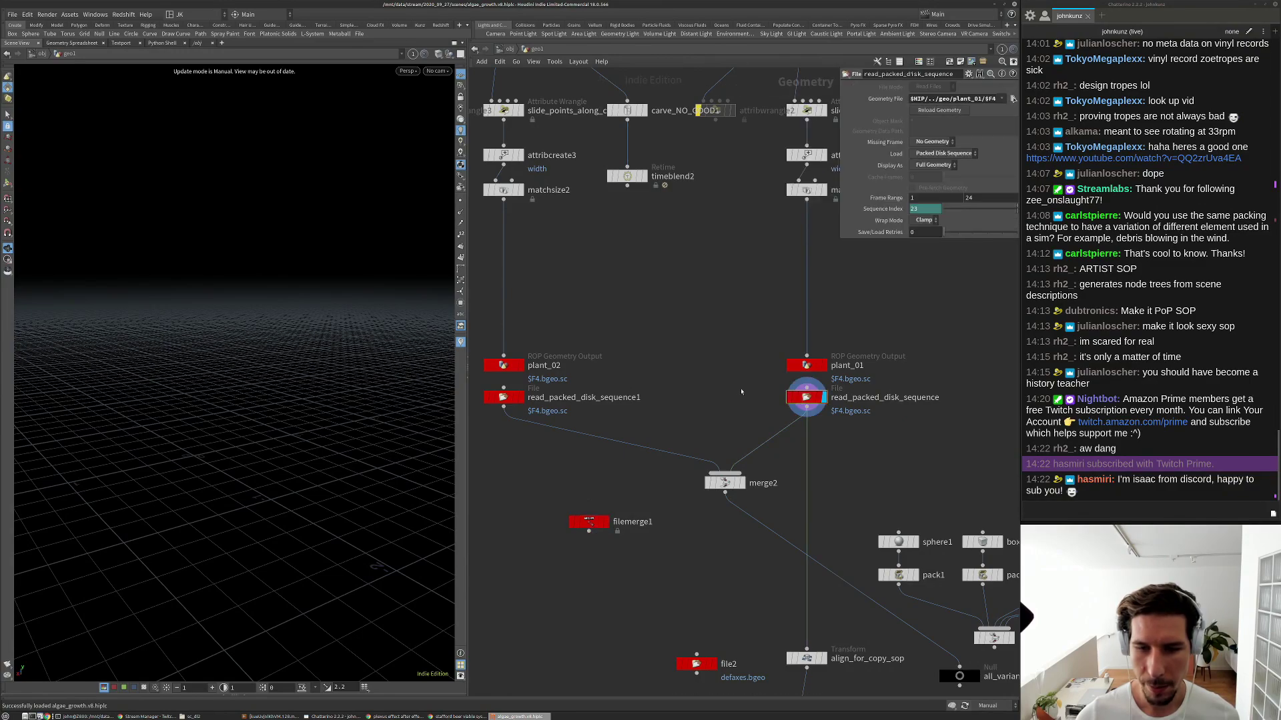
scroll(756, 318, down, 8)
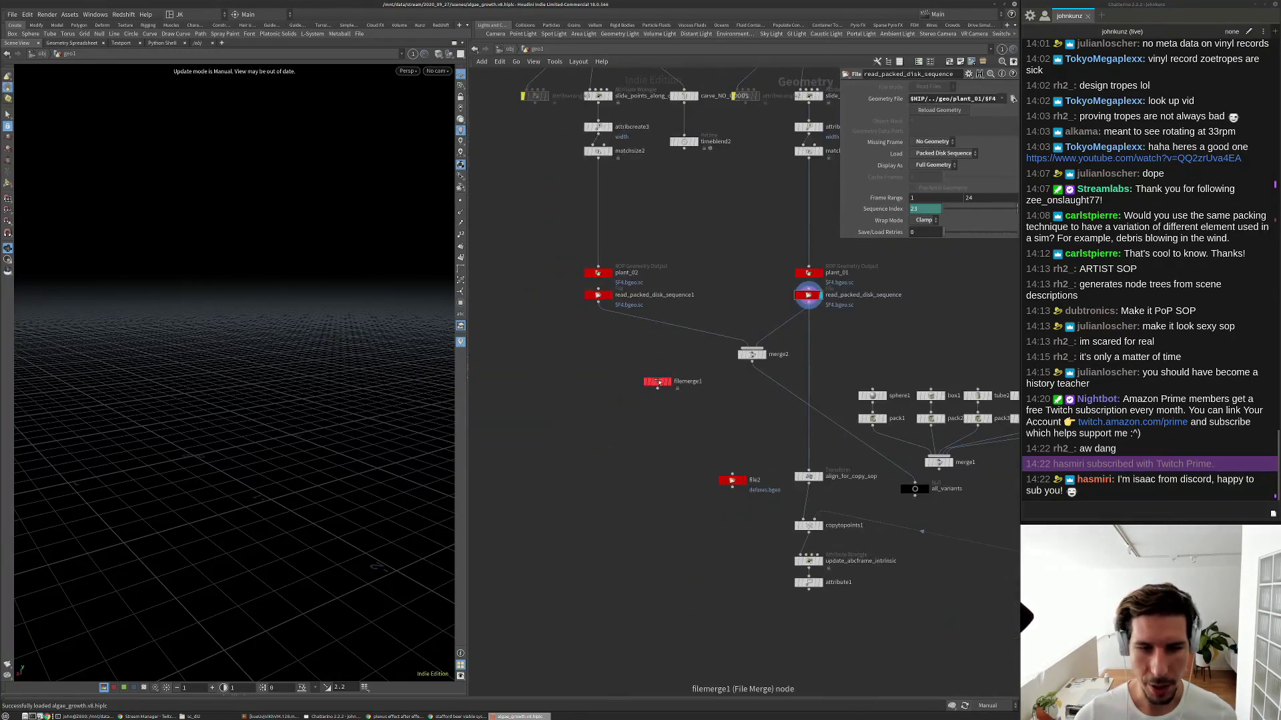
scroll(805, 329, up, 5)
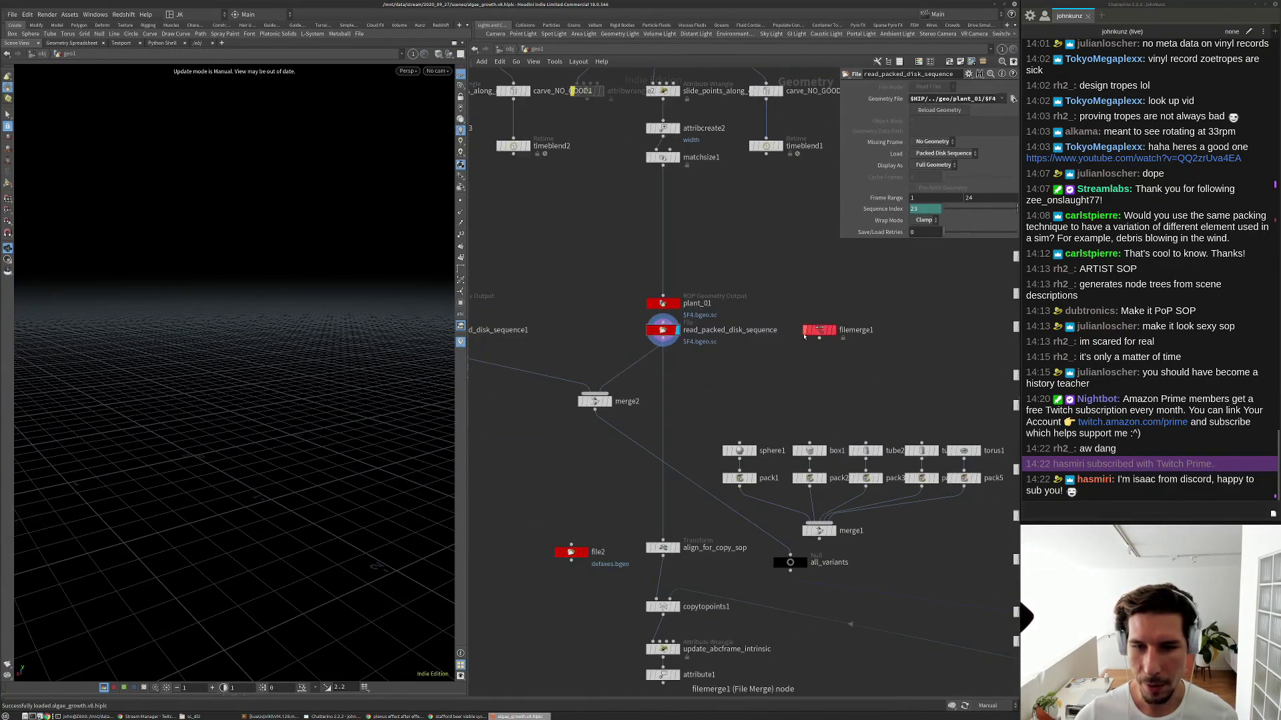
scroll(617, 490, down, 2)
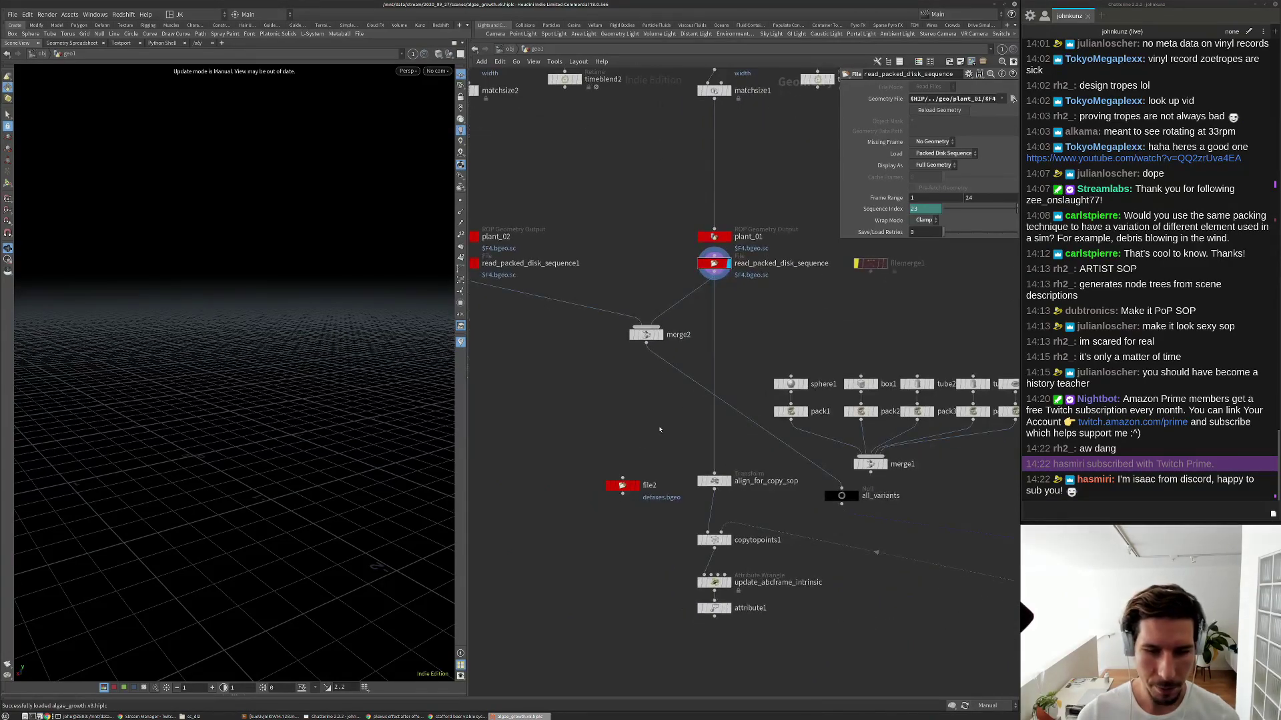
click(614, 487)
scroll(628, 511, down, 3)
scroll(624, 419, up, 3)
drag(649, 431, 608, 435)
scroll(480, 340, up, 3)
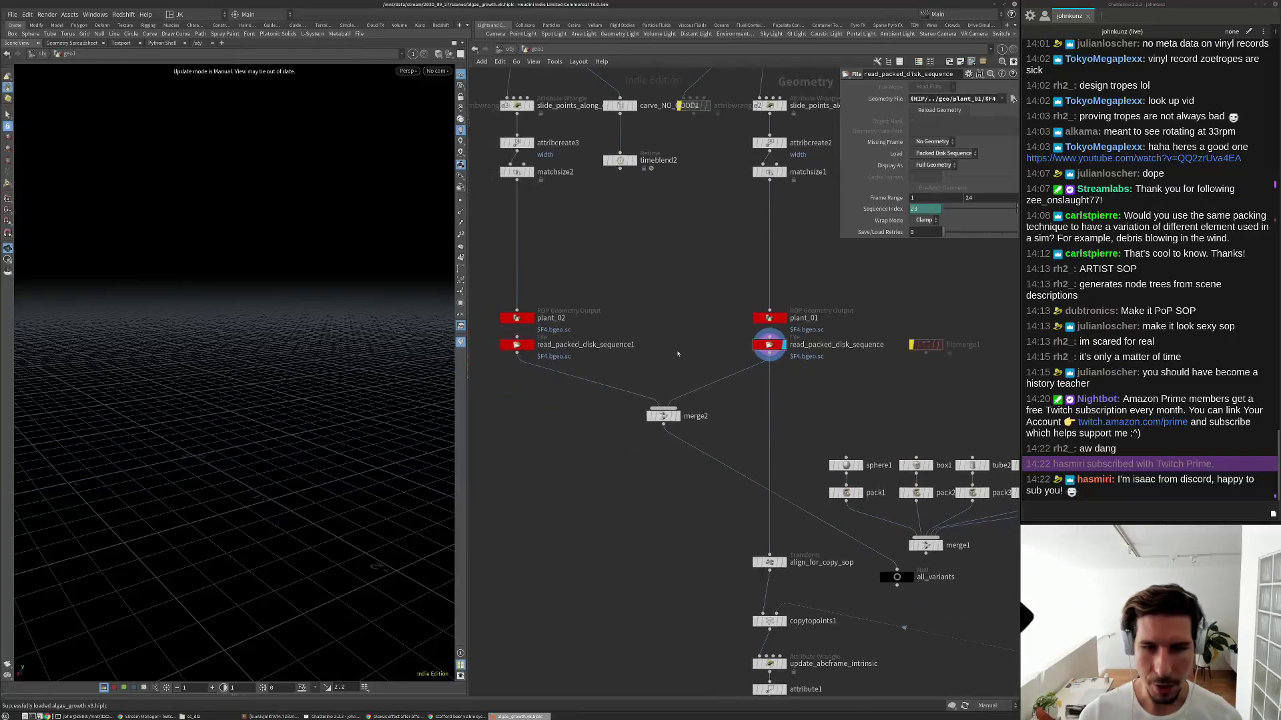
Change the second disk sequence reader's Geometry File from plant_01 to plant_02.
click(481, 340)
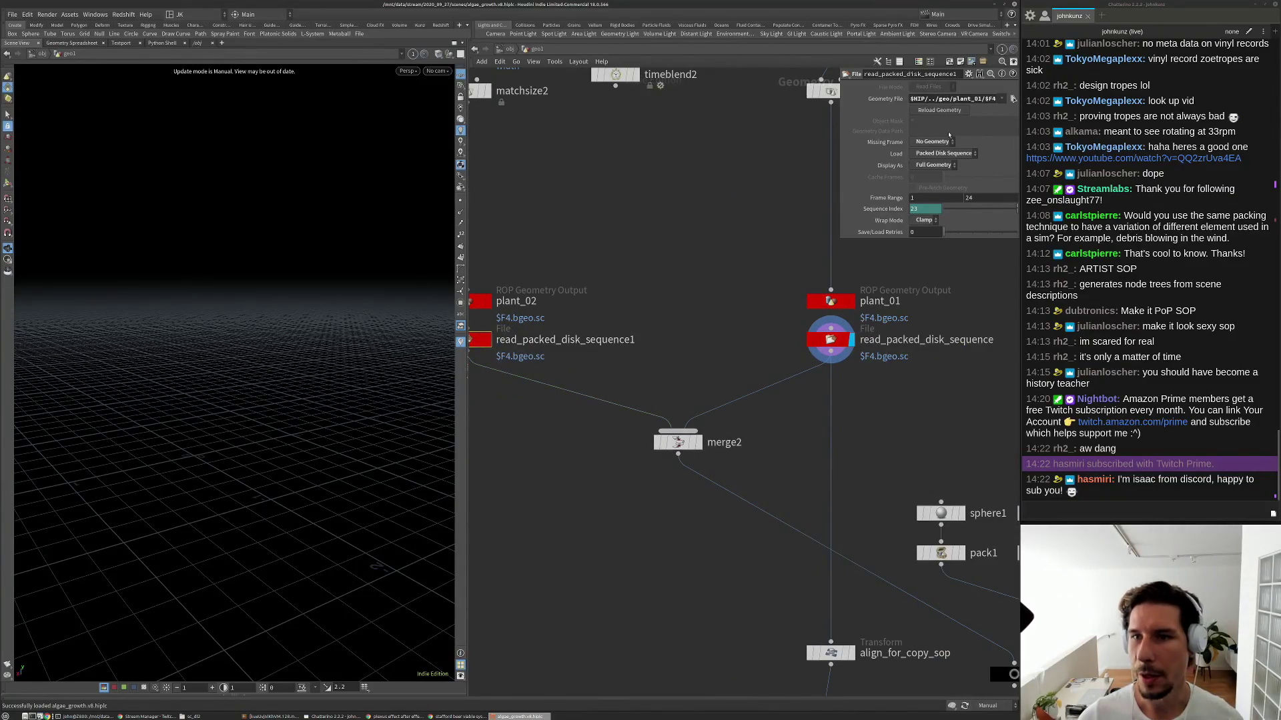
click(981, 99)
key(BackSpace)
text(2)
key(Return)
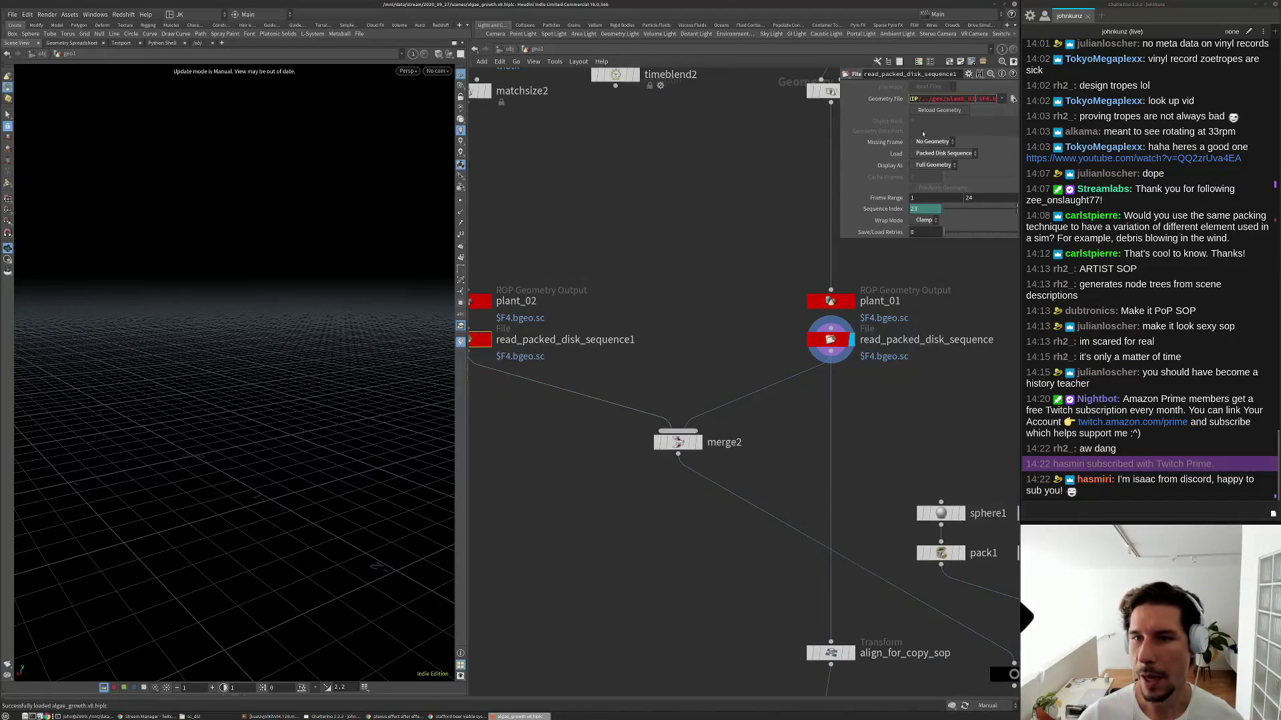
Select merge2 and set the viewport update mode to Auto Update.
click(677, 441)
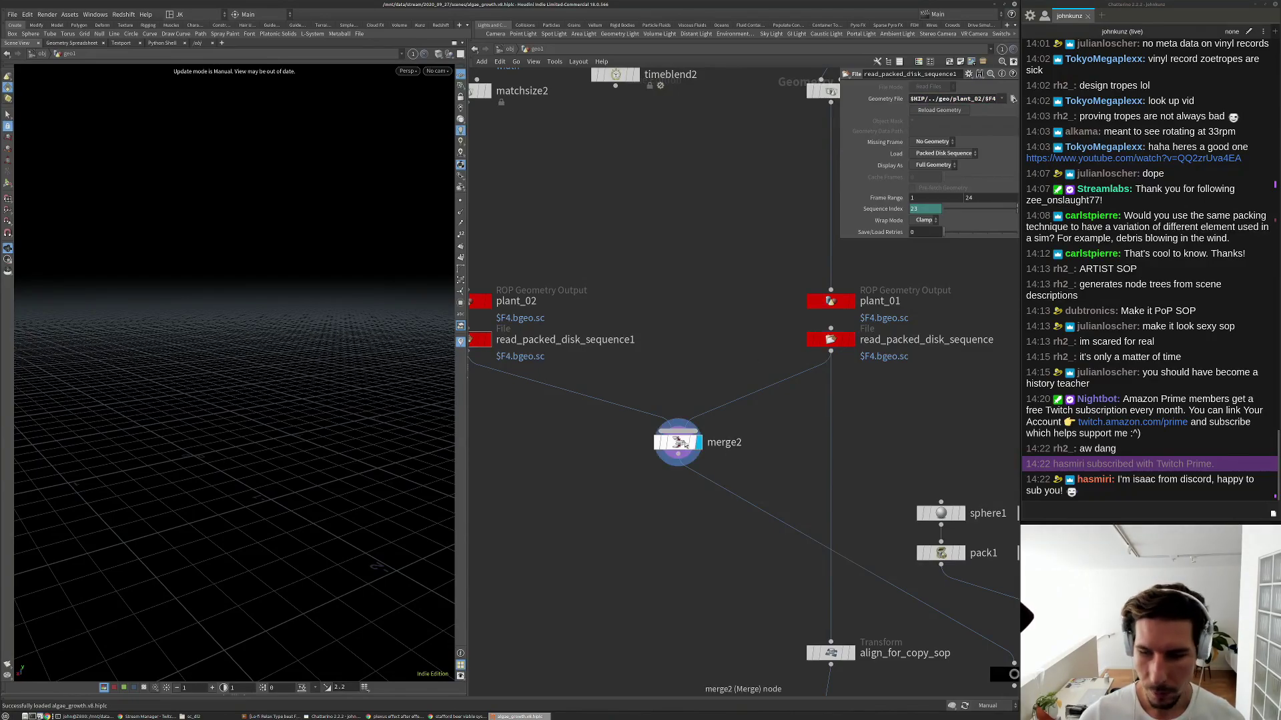
click(994, 706)
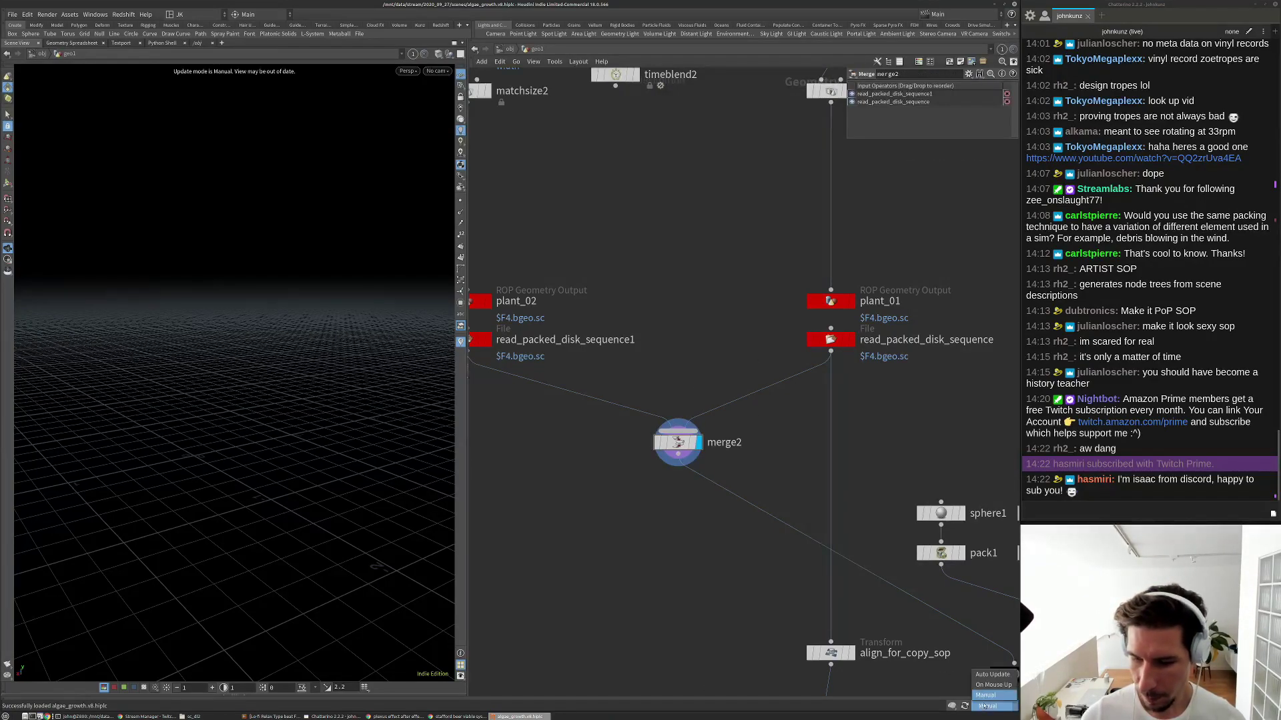
click(994, 675)
Frame the merged geometry, show the timeline, and jump to frame 11.
key(g)
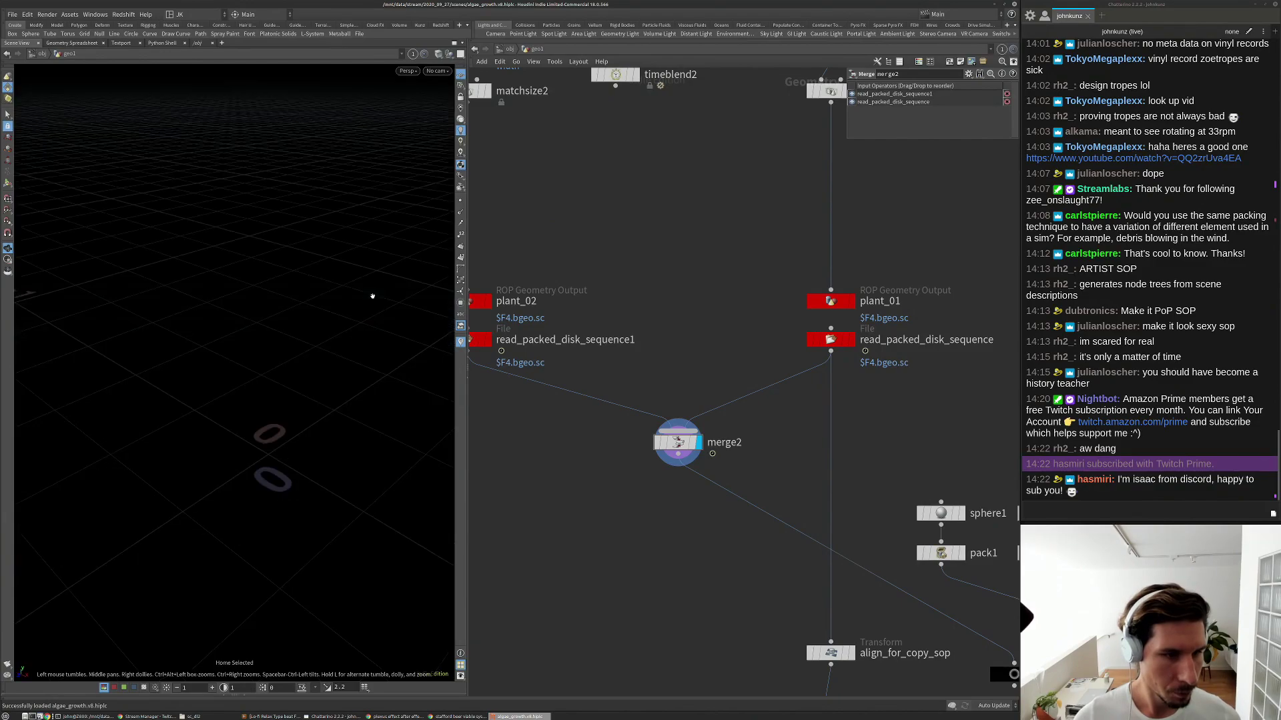
click(156, 696)
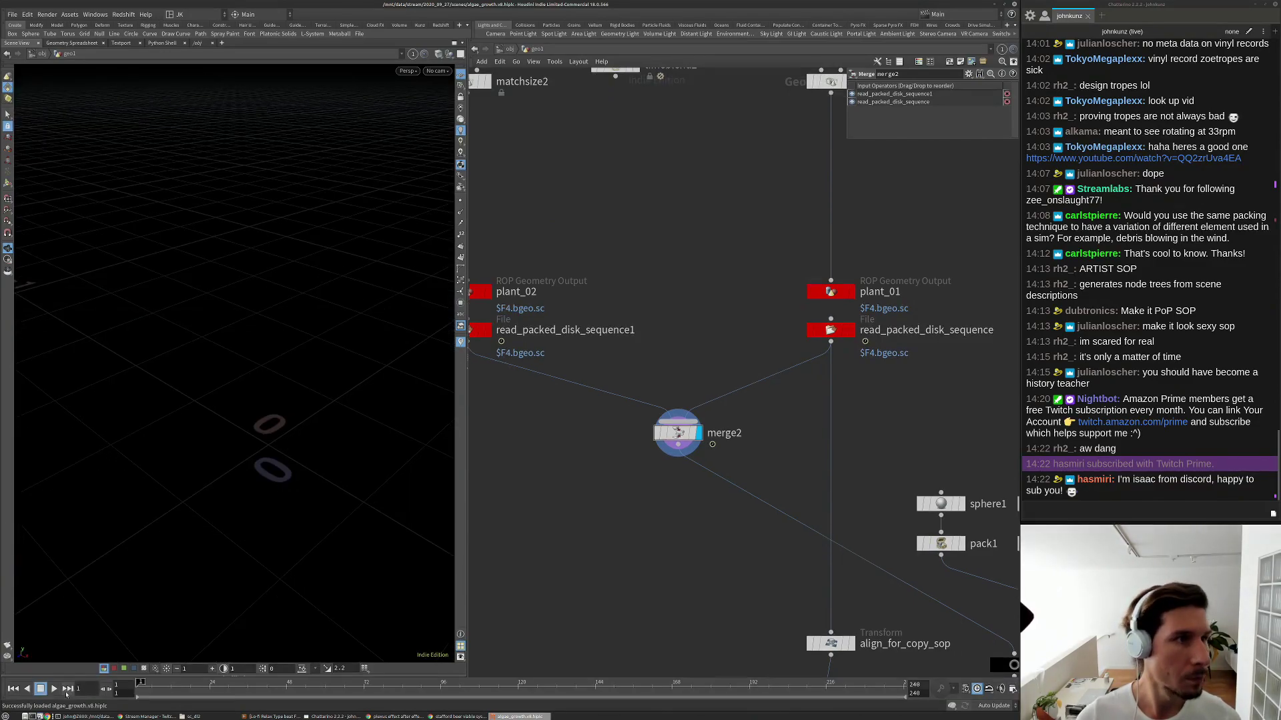
click(167, 684)
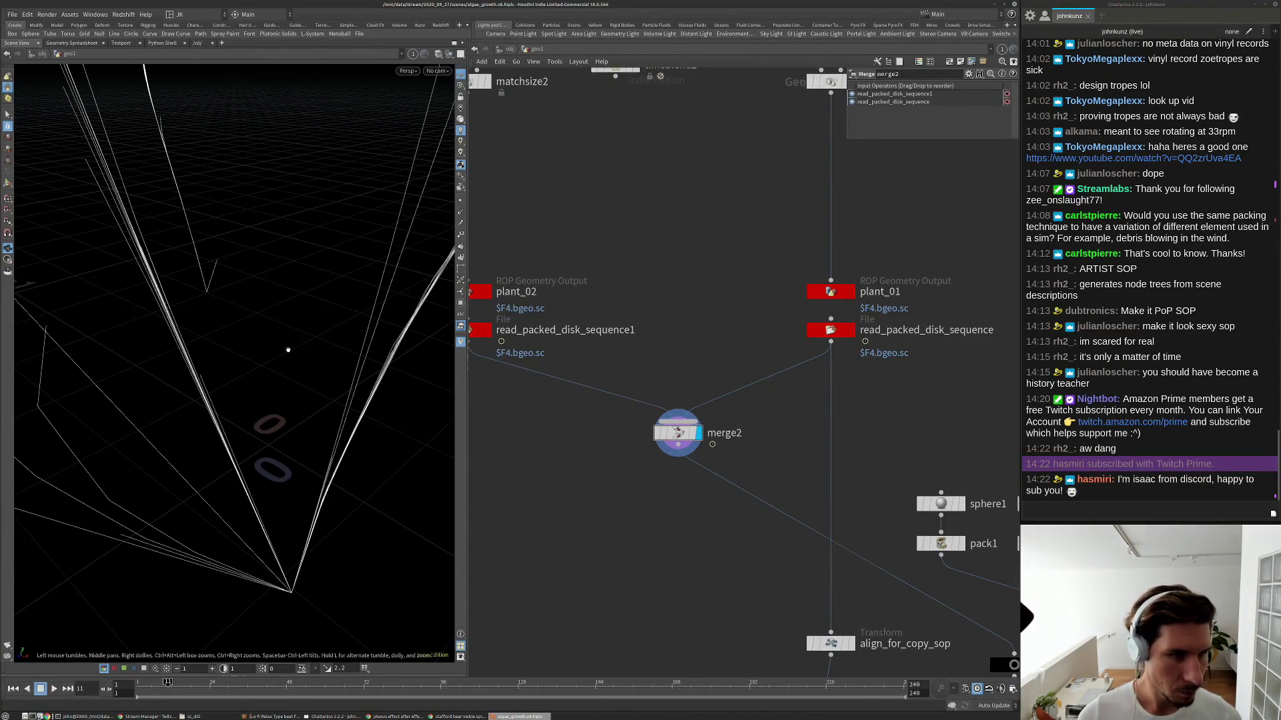
scroll(253, 398, down, 3)
scroll(254, 398, down, 3)
drag(254, 398, 281, 333)
Play the growth animation, scrub to frame 18, and display only matchsize2's output.
key(Up)
key(Up)
key(ctrl+Up)
key(Up)
key(Up)
mouse_move(174, 684)
mouse_down()
mouse_move(138, 683)
mouse_move(233, 682)
mouse_move(174, 682)
mouse_move(203, 682)
mouse_move(190, 681)
mouse_up()
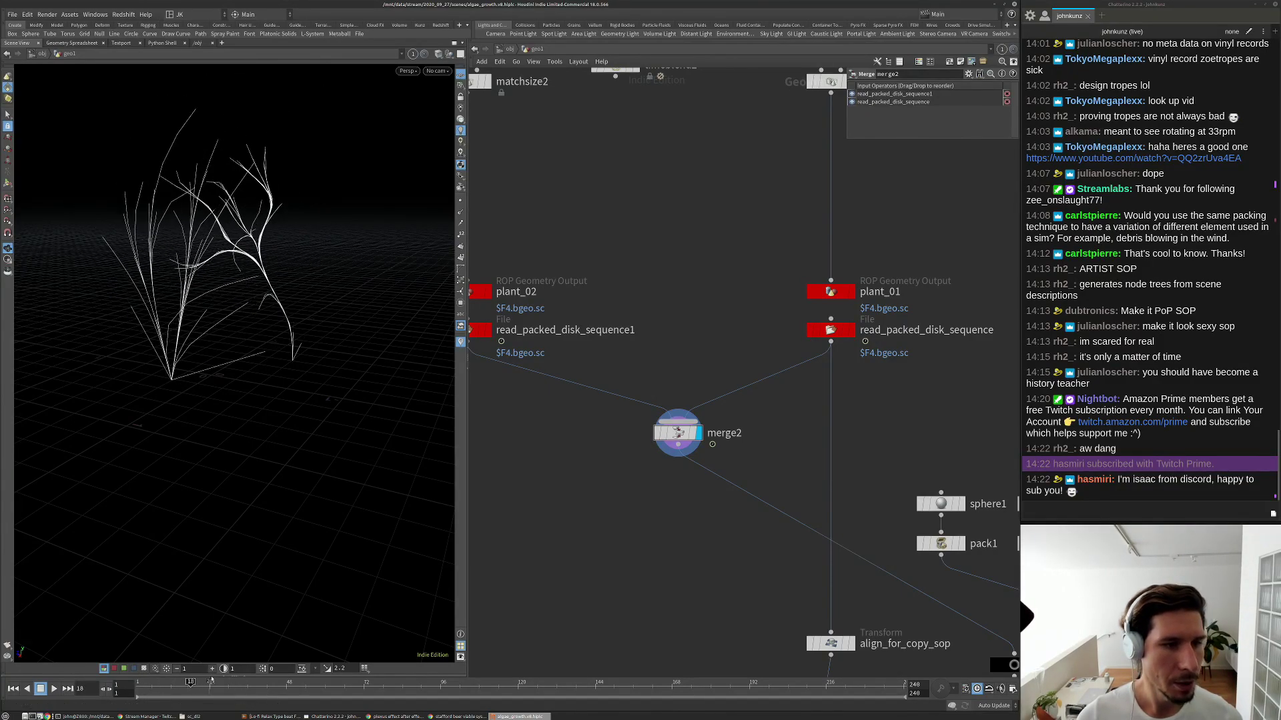
middle_drag(505, 94, 556, 250)
click(537, 238)
Select matchsize2 and orbit the viewport around the plant.
click(527, 239)
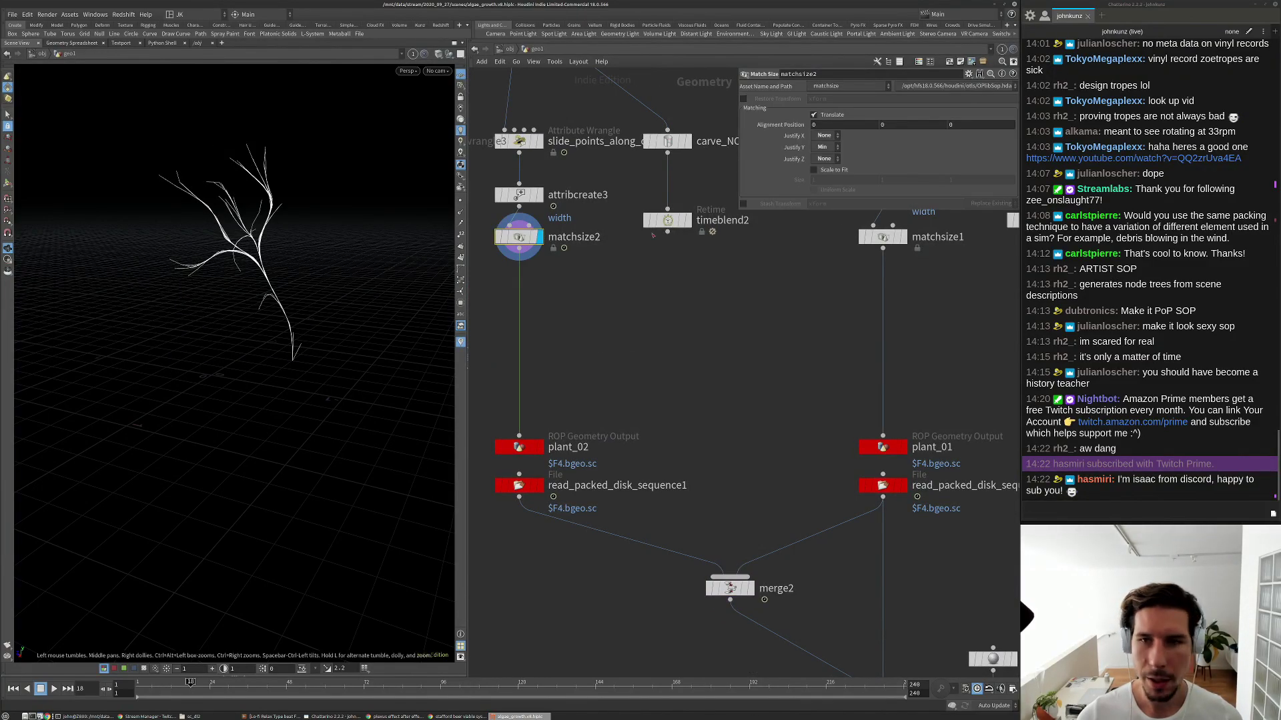
middle_drag(765, 340, 761, 388)
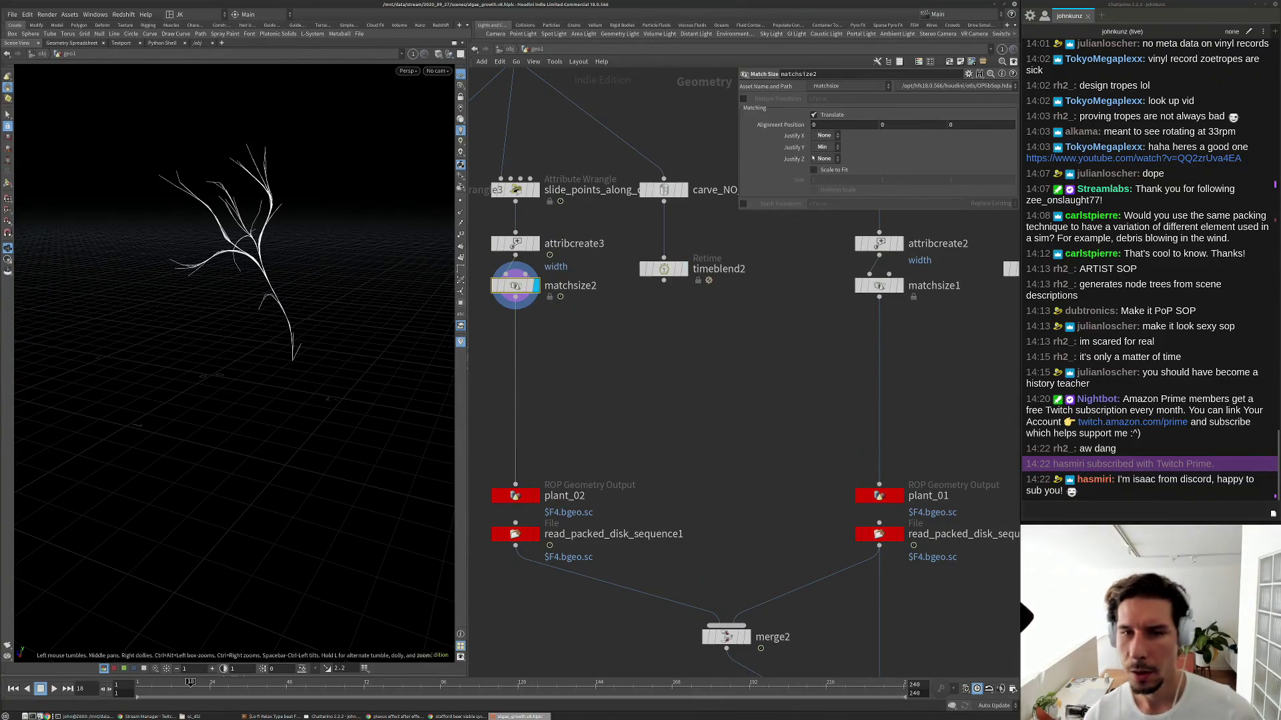
drag(339, 336, 281, 334)
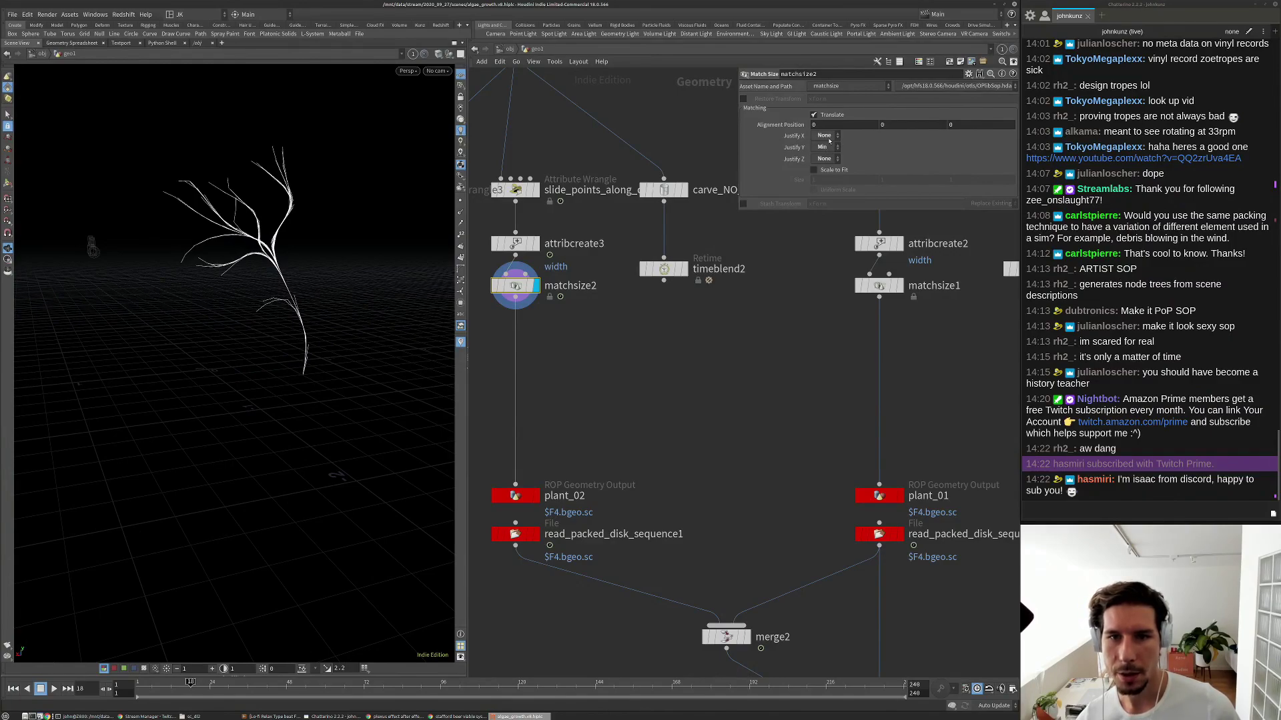
drag(300, 267, 280, 264)
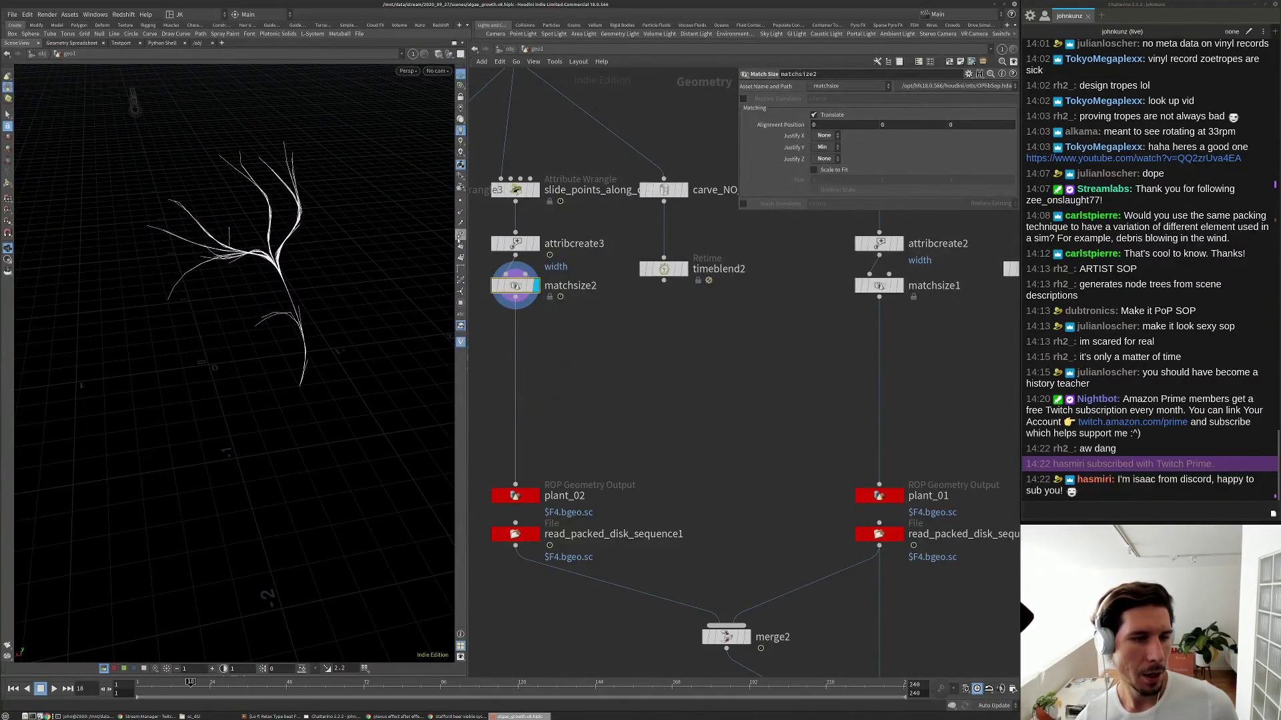
Turn on point number display for the plant and bring up the add-node menu.
click(460, 234)
drag(333, 409, 408, 269)
drag(360, 356, 335, 355)
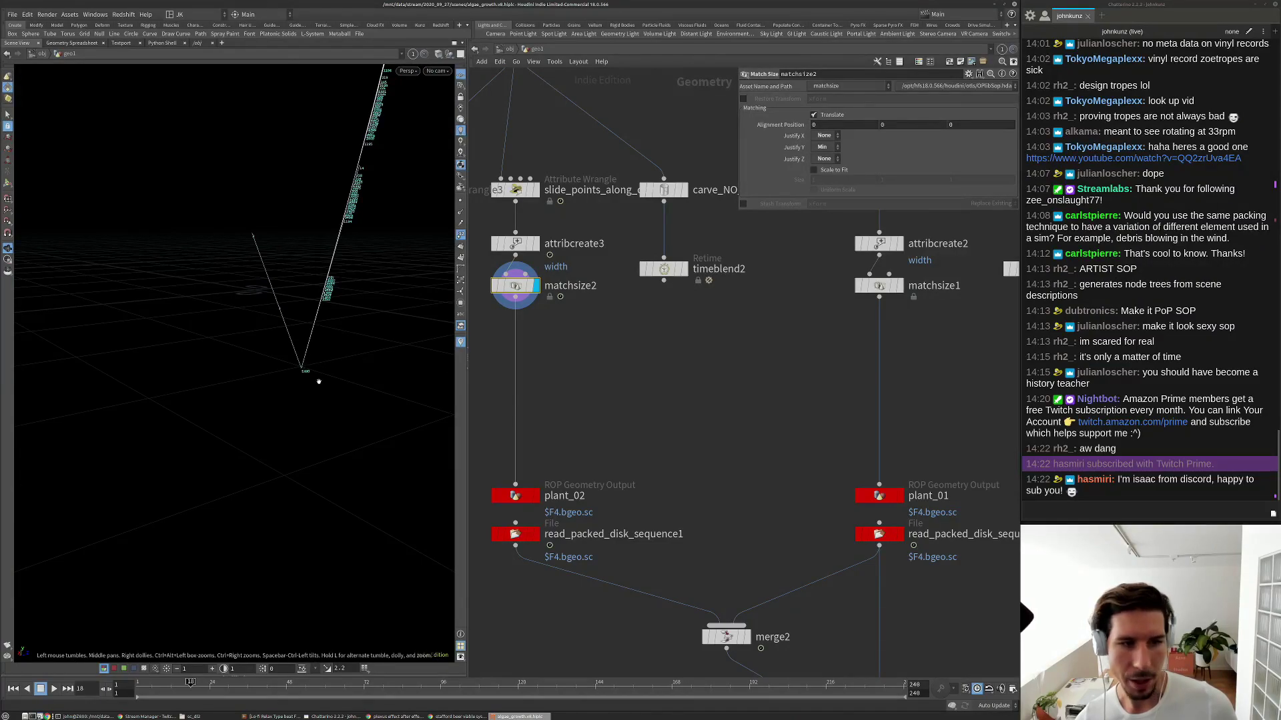
scroll(616, 368, down, 4)
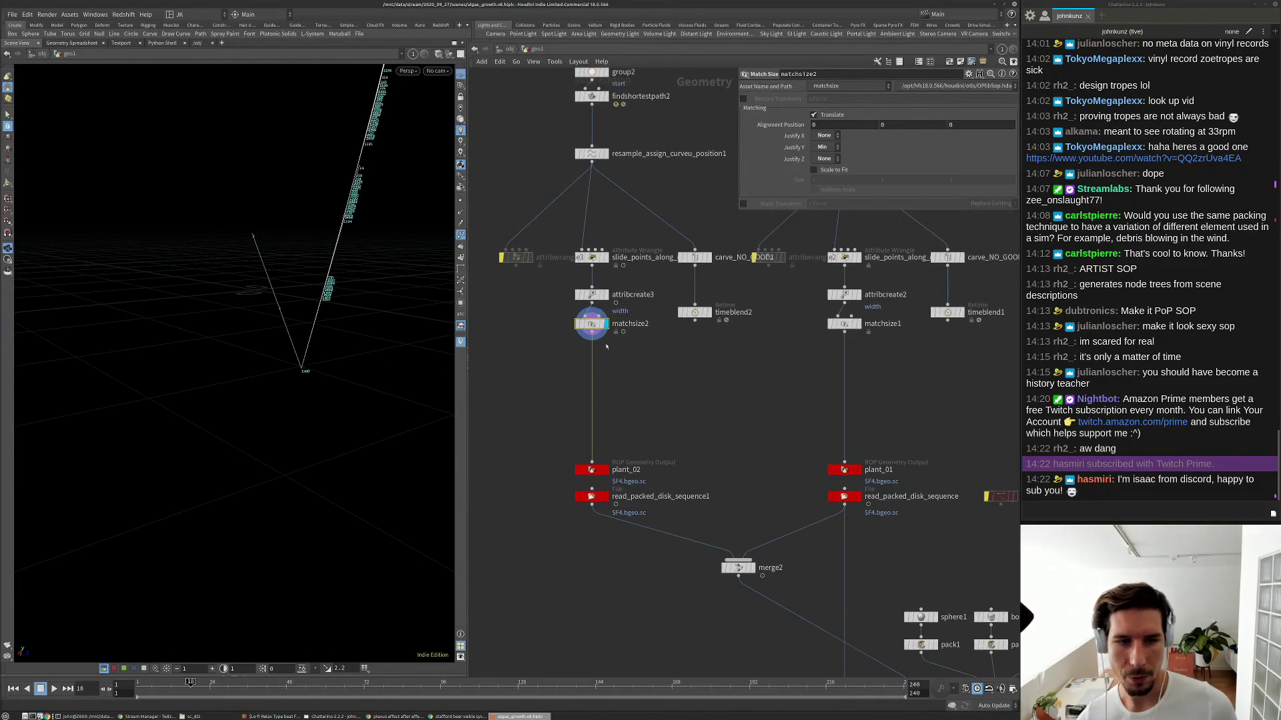
key(Tab)
Add an Attribute Wrangle node below matchsize2.
text(wr)
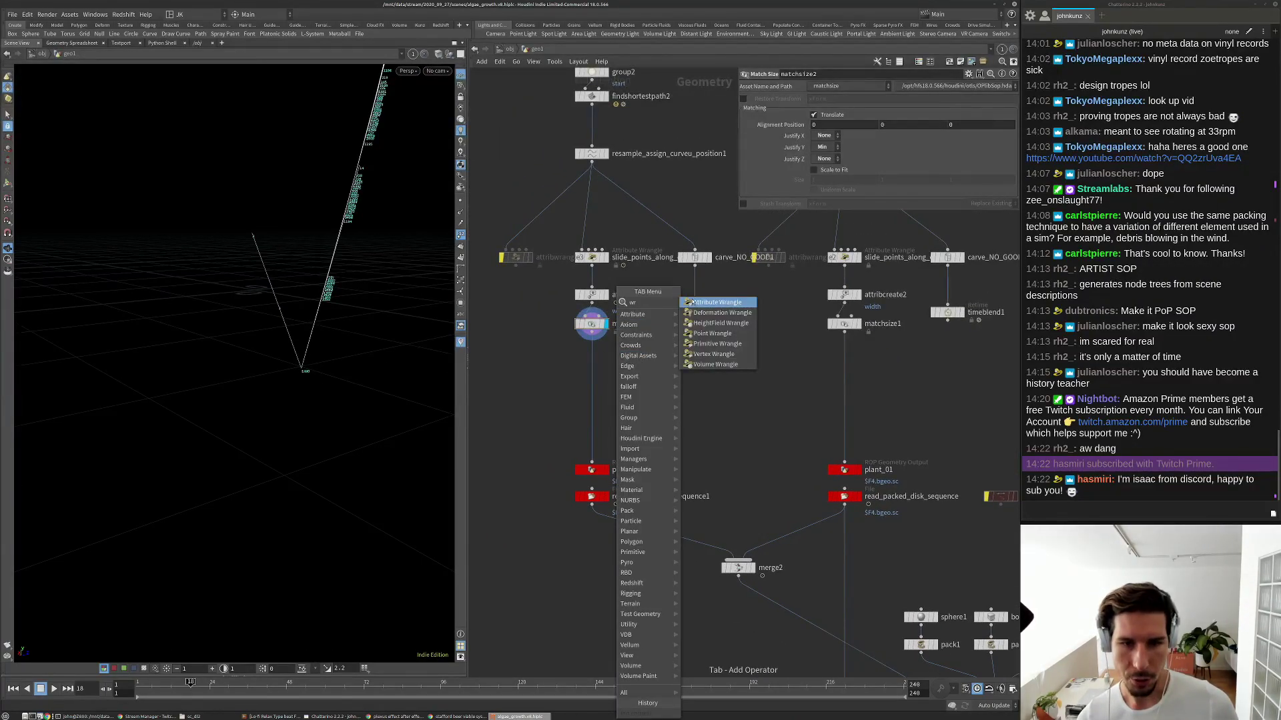
click(691, 302)
click(596, 352)
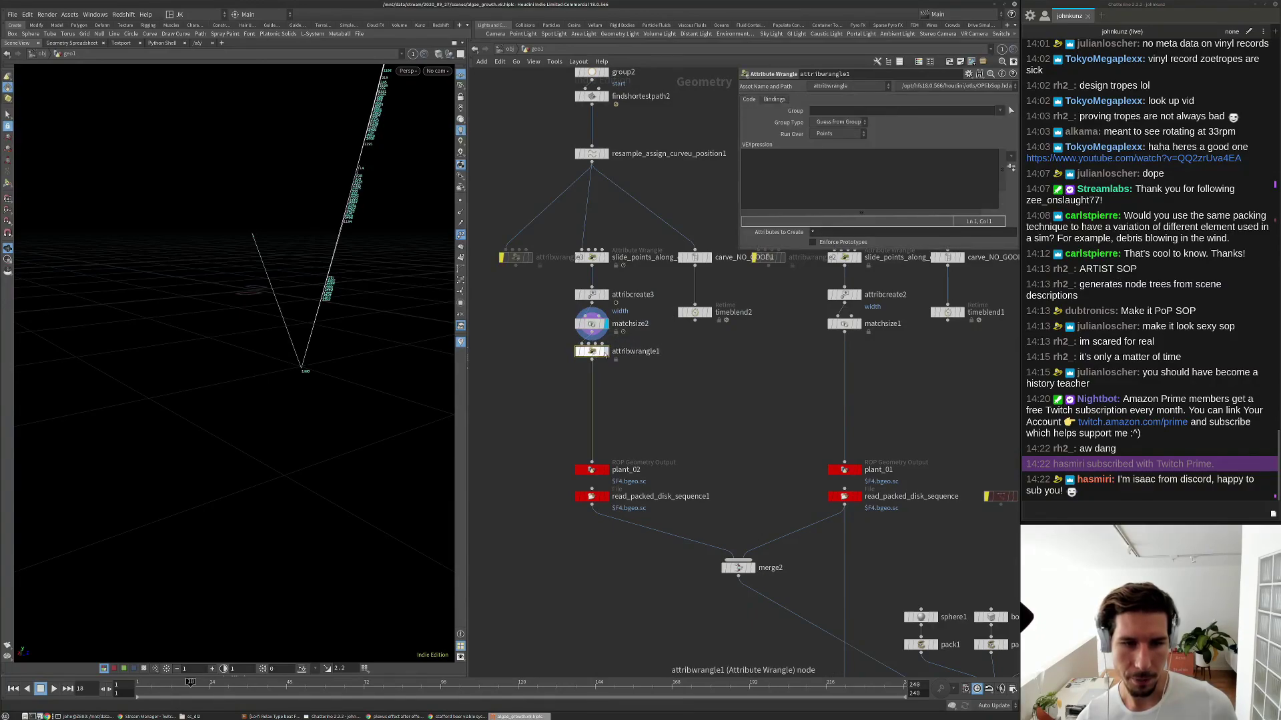
Enter the VEX code @P -= point(0,'P',0); to shift the plant by its first point.
click(869, 166)
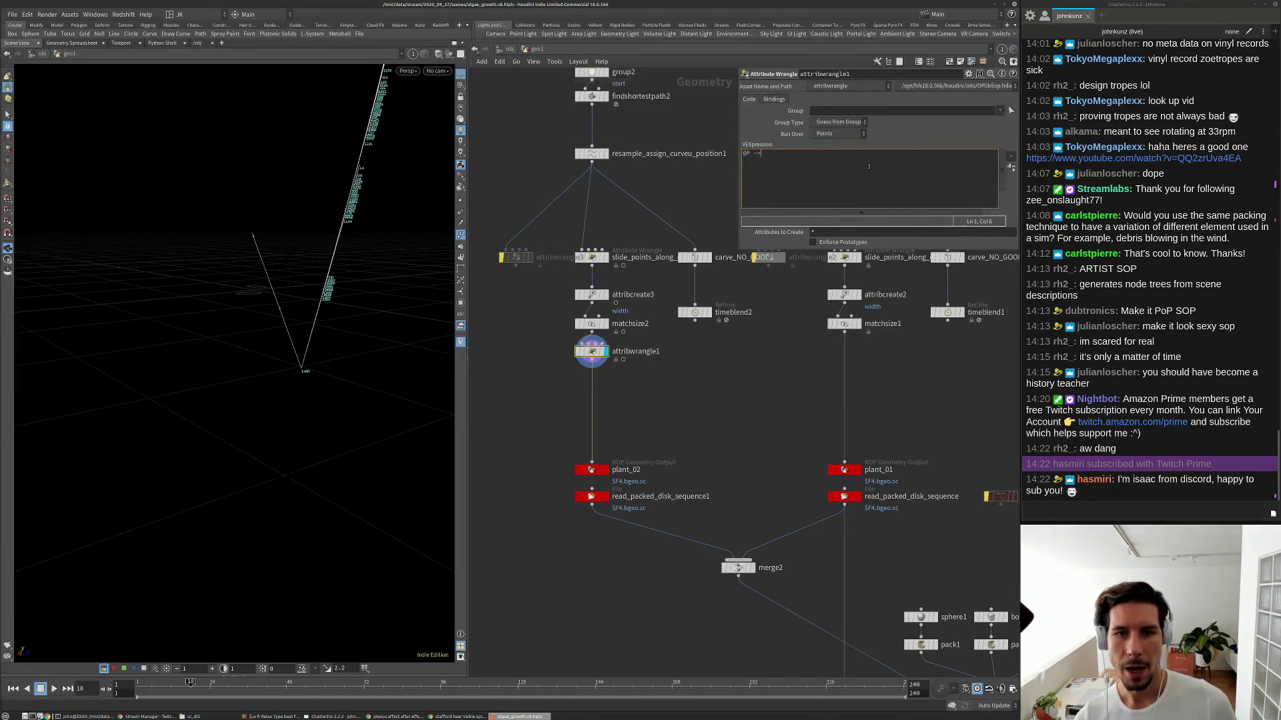
text(@P -= )
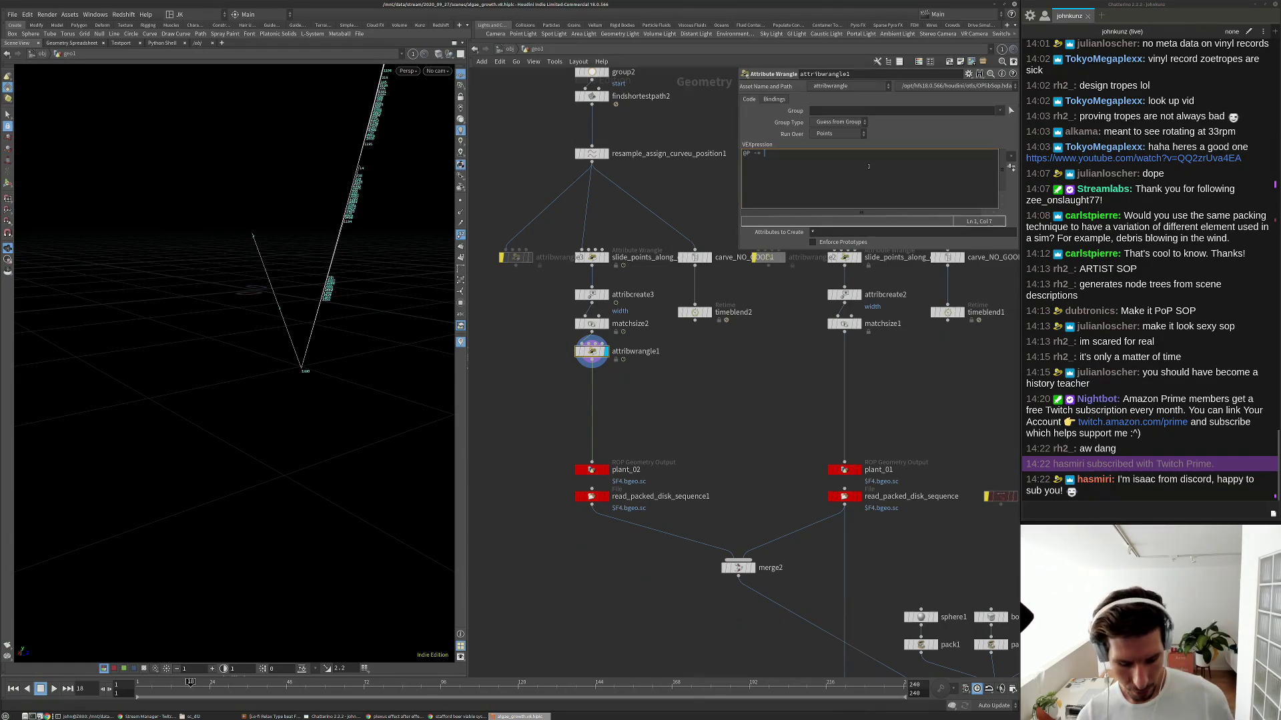
text(point)
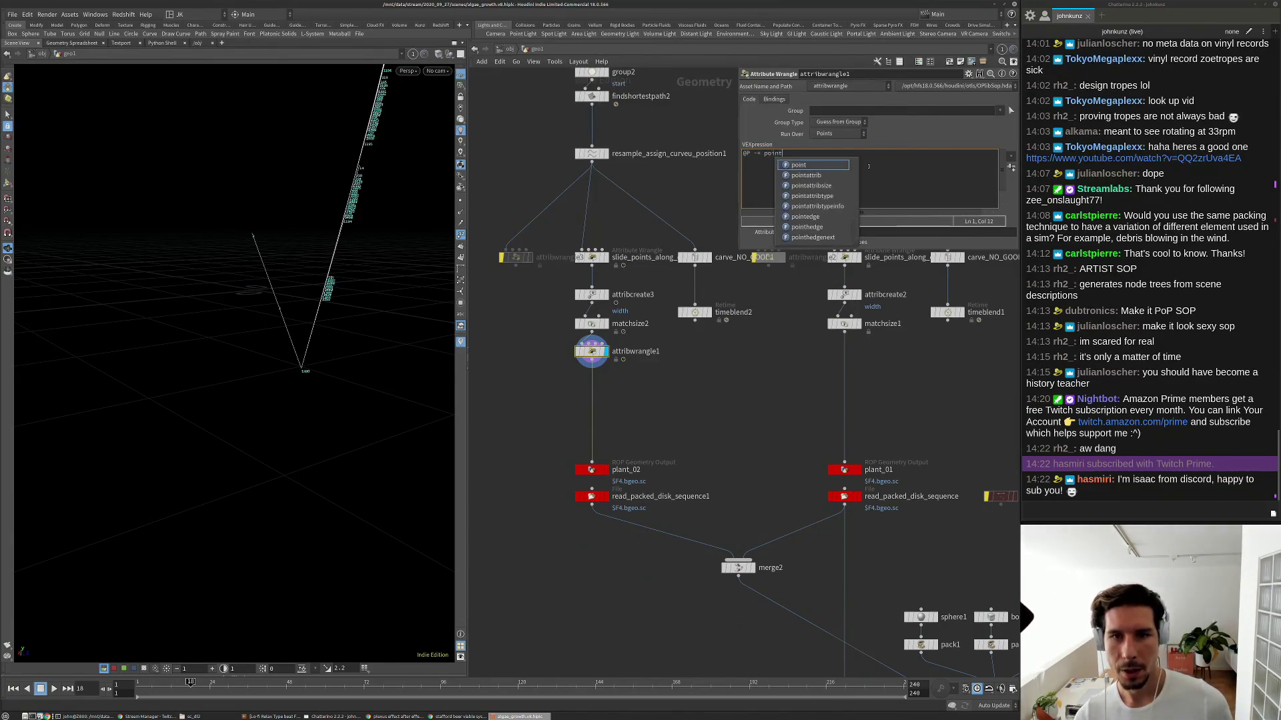
text(()
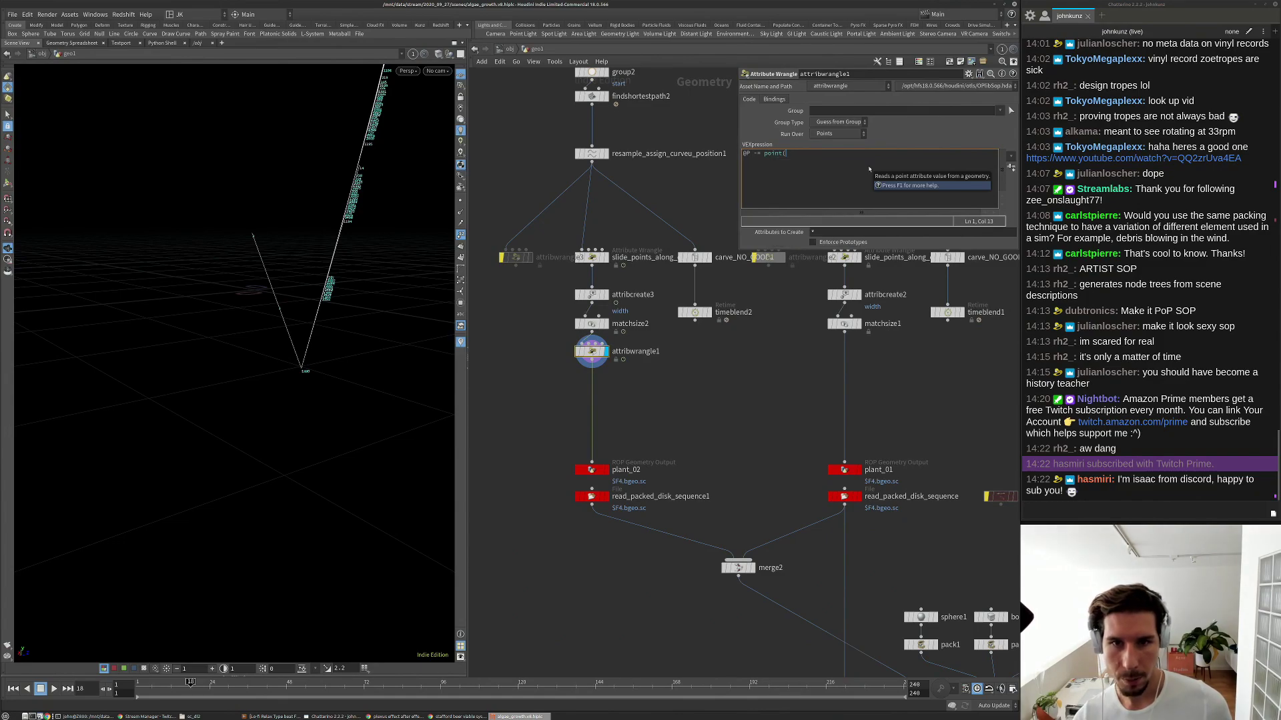
key(F1)
text(0)
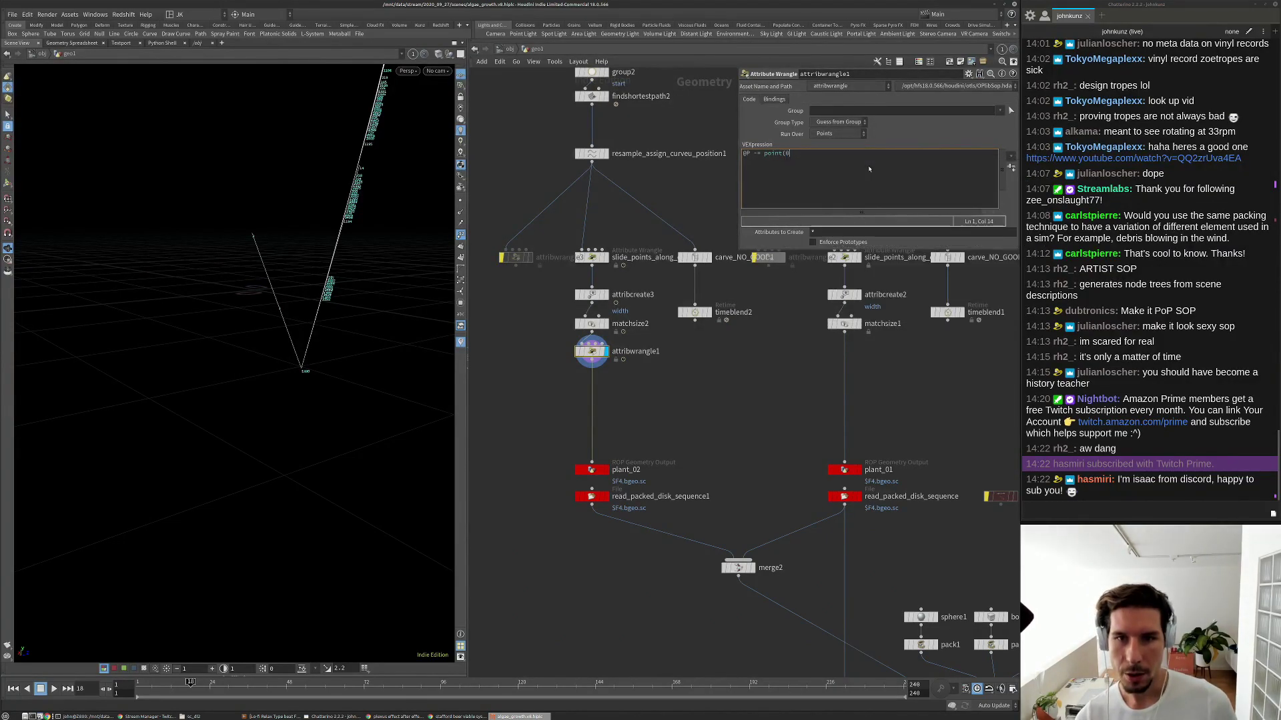
text(,'P',0);)
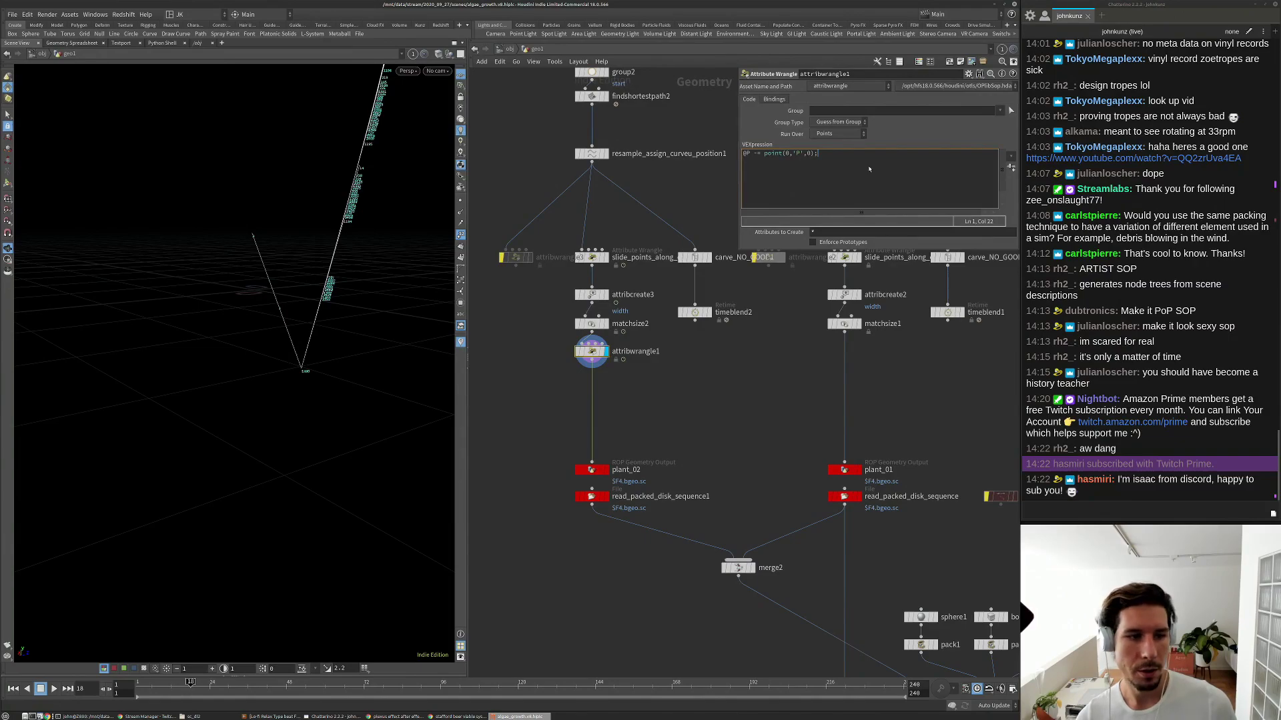
drag(261, 273, 257, 354)
drag(818, 153, 764, 154)
click(826, 153)
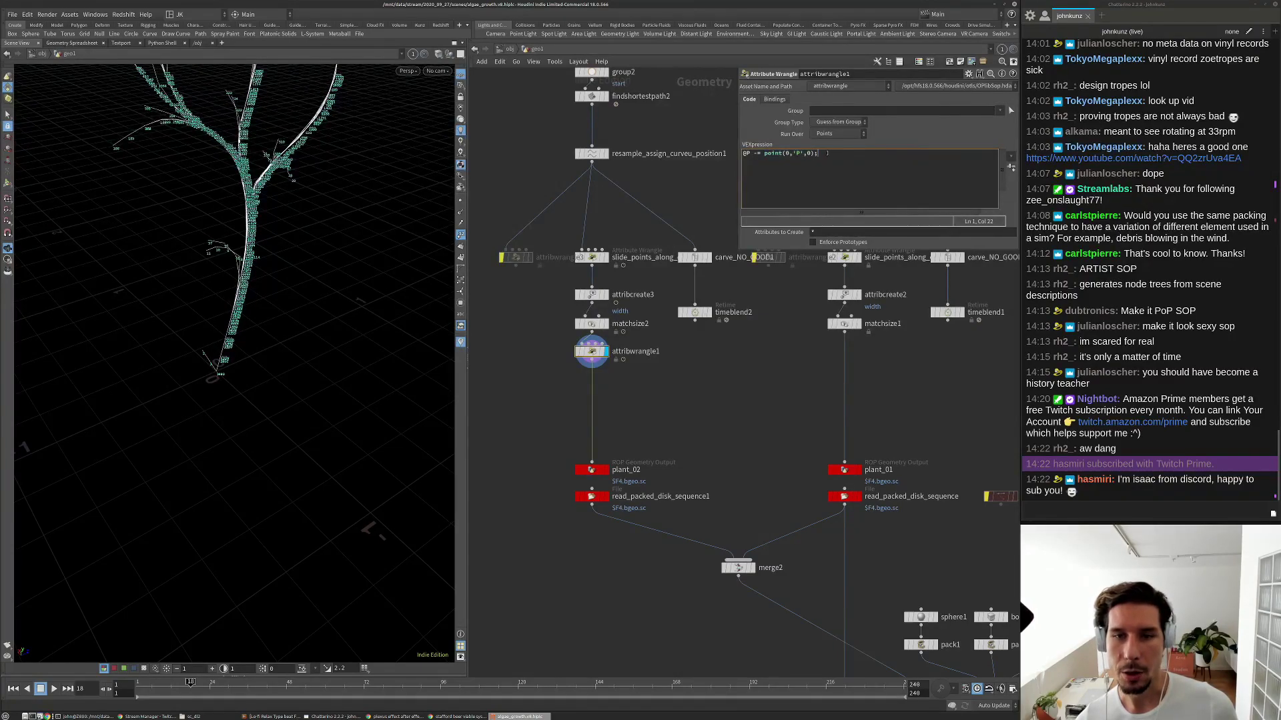
drag(207, 383, 105, 456)
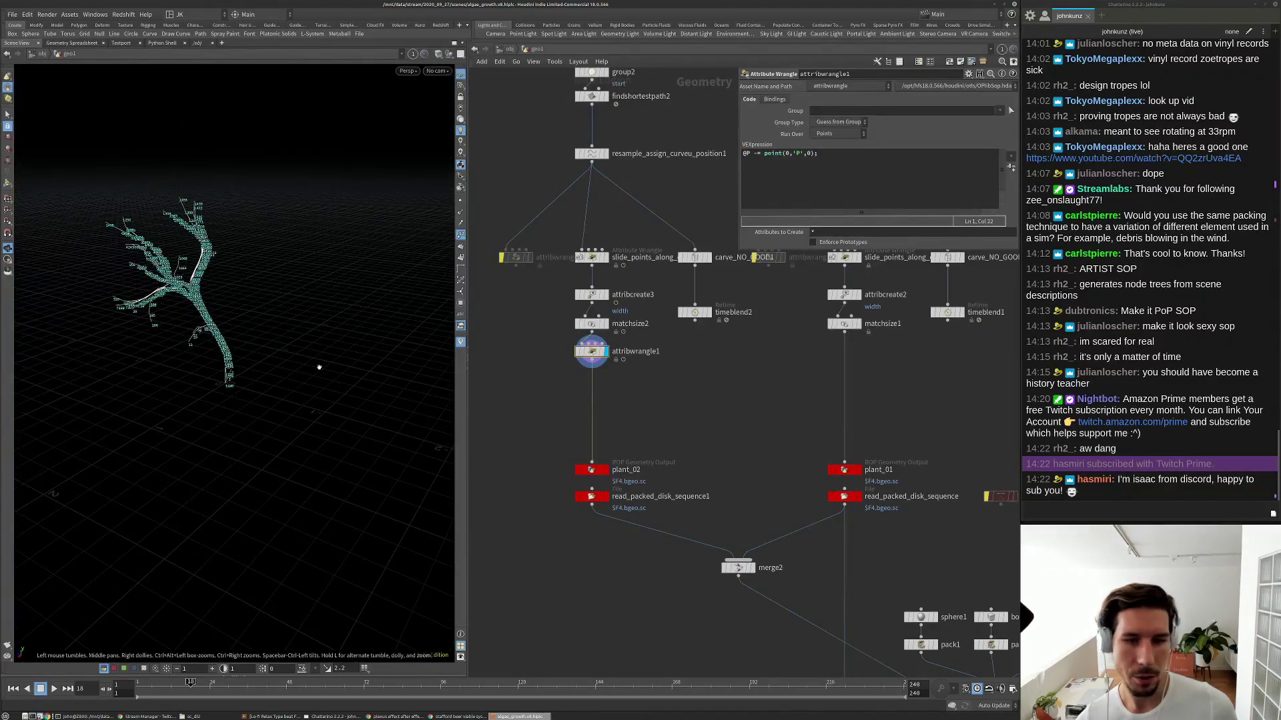
scroll(644, 360, up, 1)
double_click(628, 352)
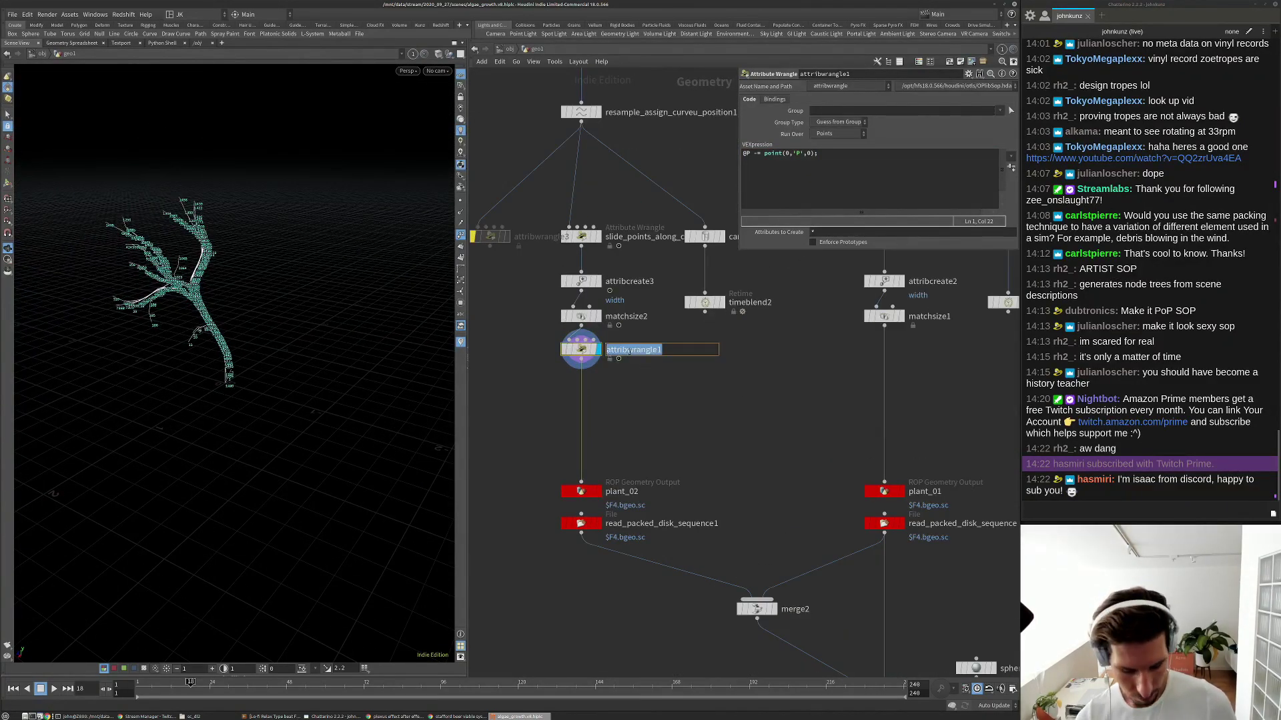
Rename the wrangle move_root_point_to_origin and Alt-drag a copy into the plant_01 branch.
text(move_roo)
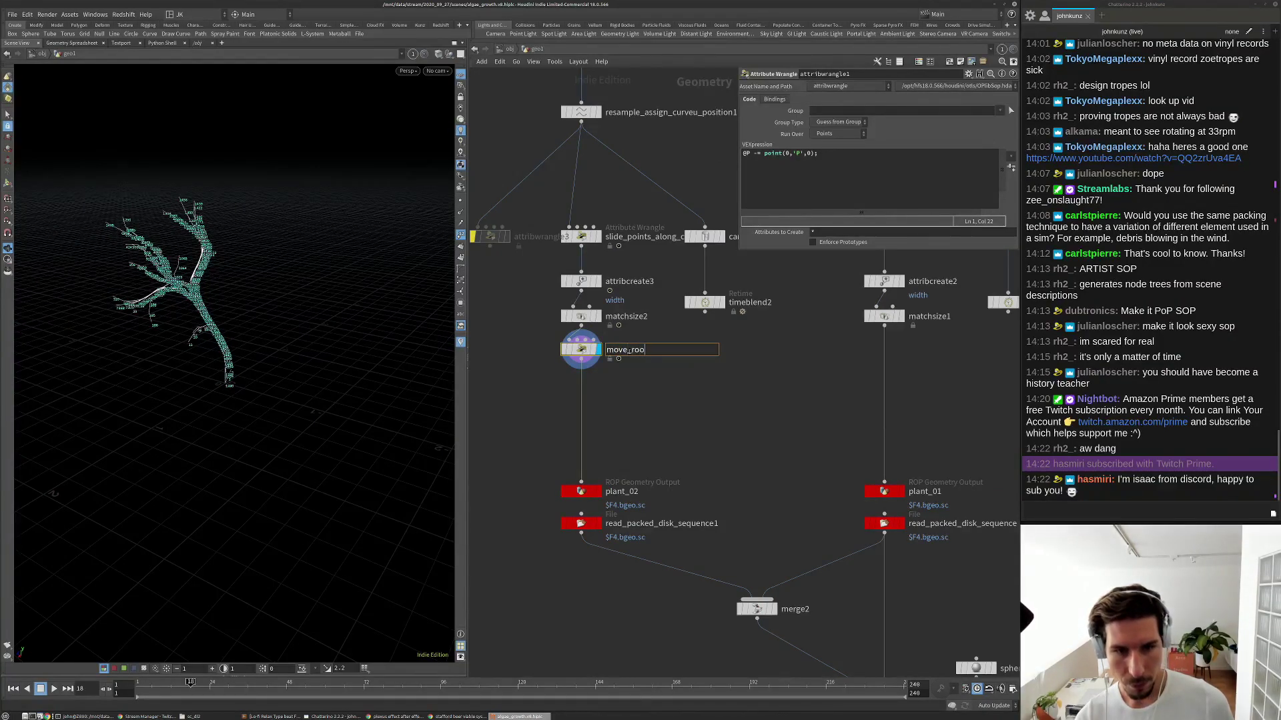
text(t_point_to_origin)
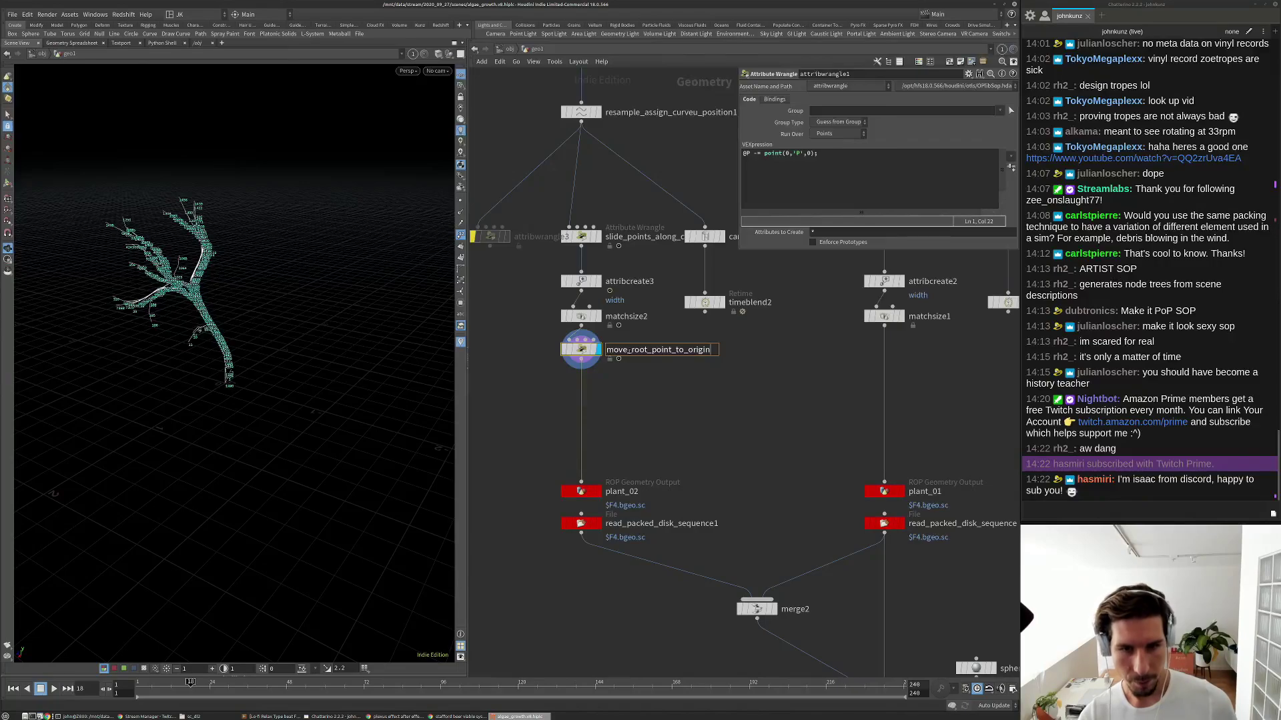
key(Return)
drag(594, 351, 887, 367)
click(868, 367)
click(868, 367)
Box-select both plant output nodes.
alt+drag(287, 377, 218, 362)
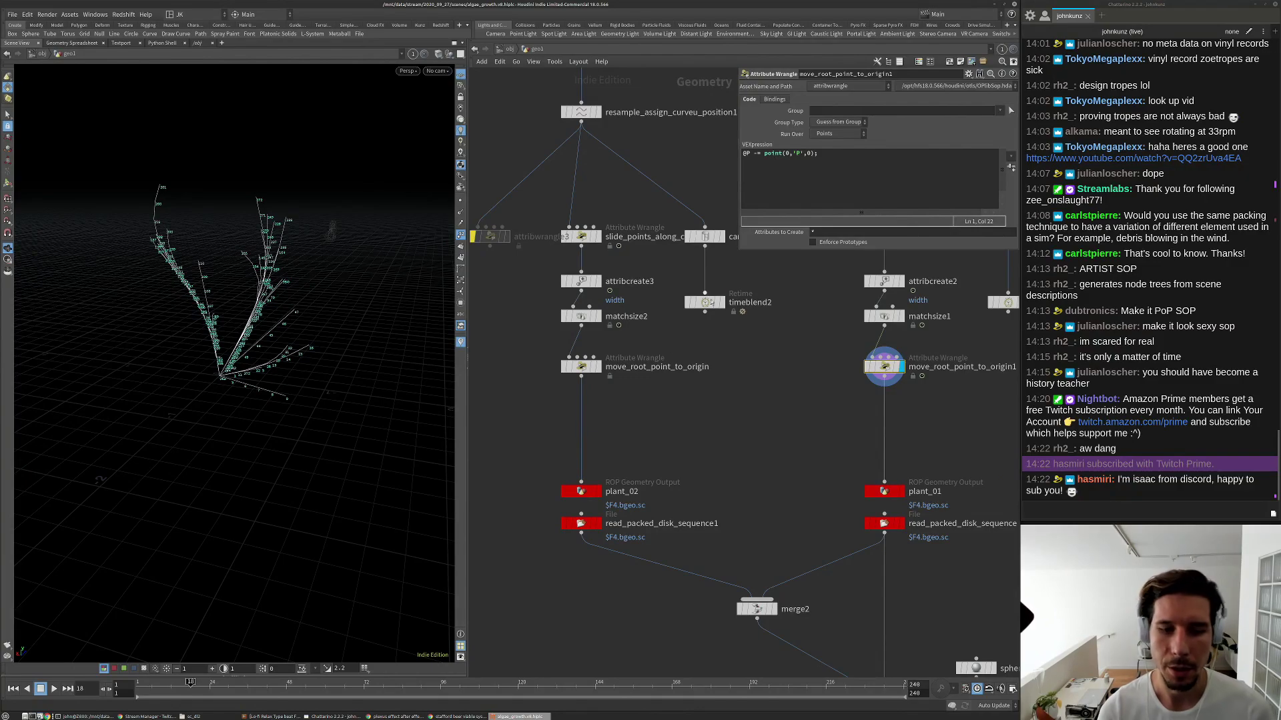
scroll(692, 430, down, 3)
drag(560, 450, 893, 494)
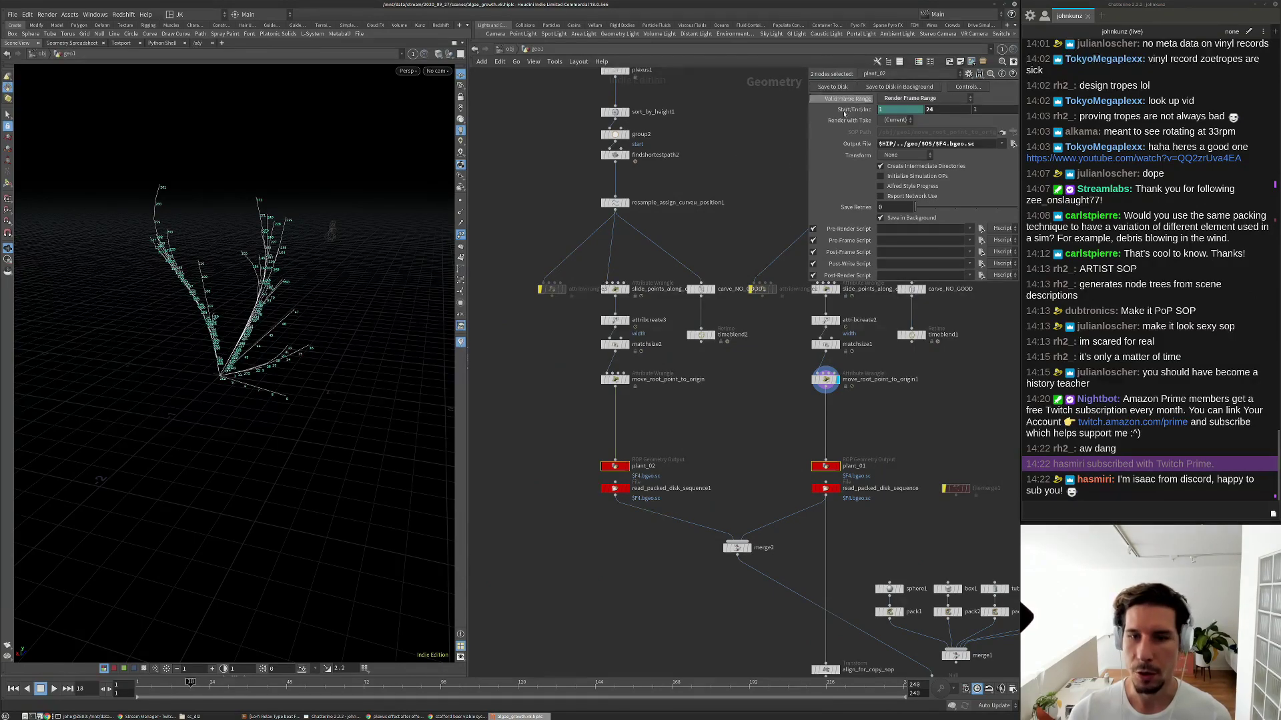
Select plant_02's output, then view merge2's combined plants and step back through frames.
middle_drag(798, 470, 782, 400)
click(781, 400)
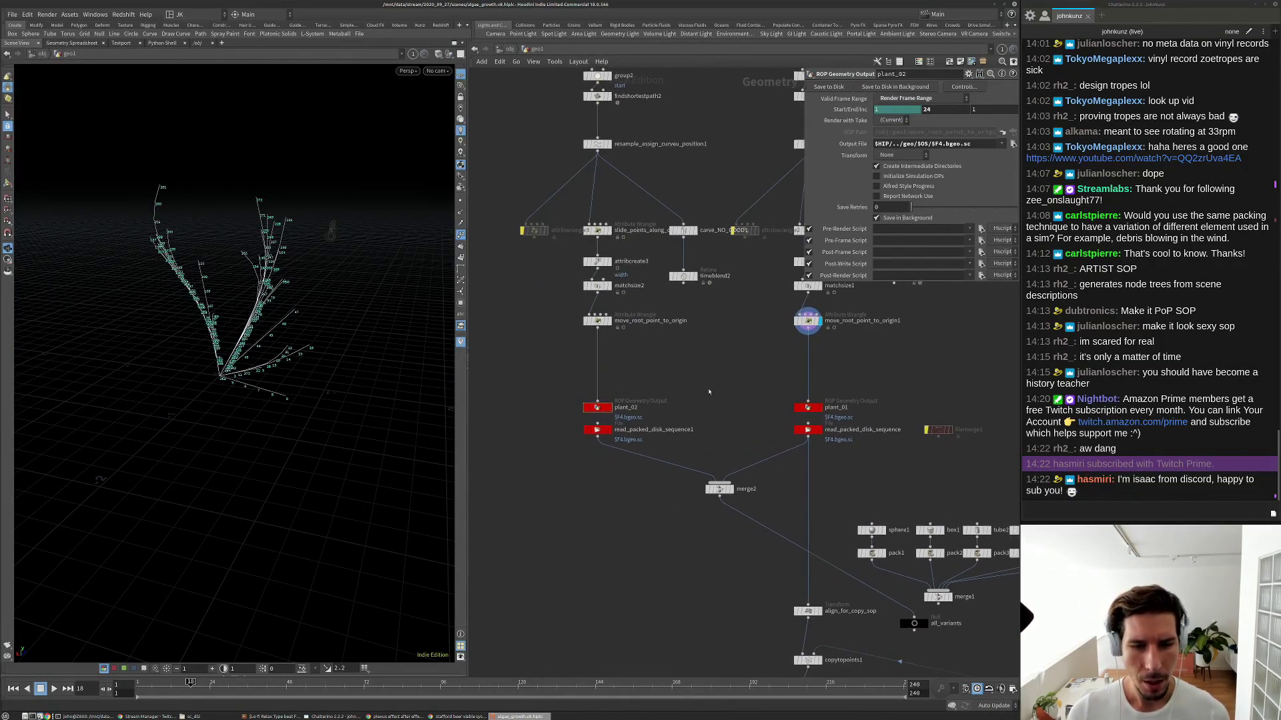
scroll(701, 389, up, 2)
scroll(701, 388, down, 1)
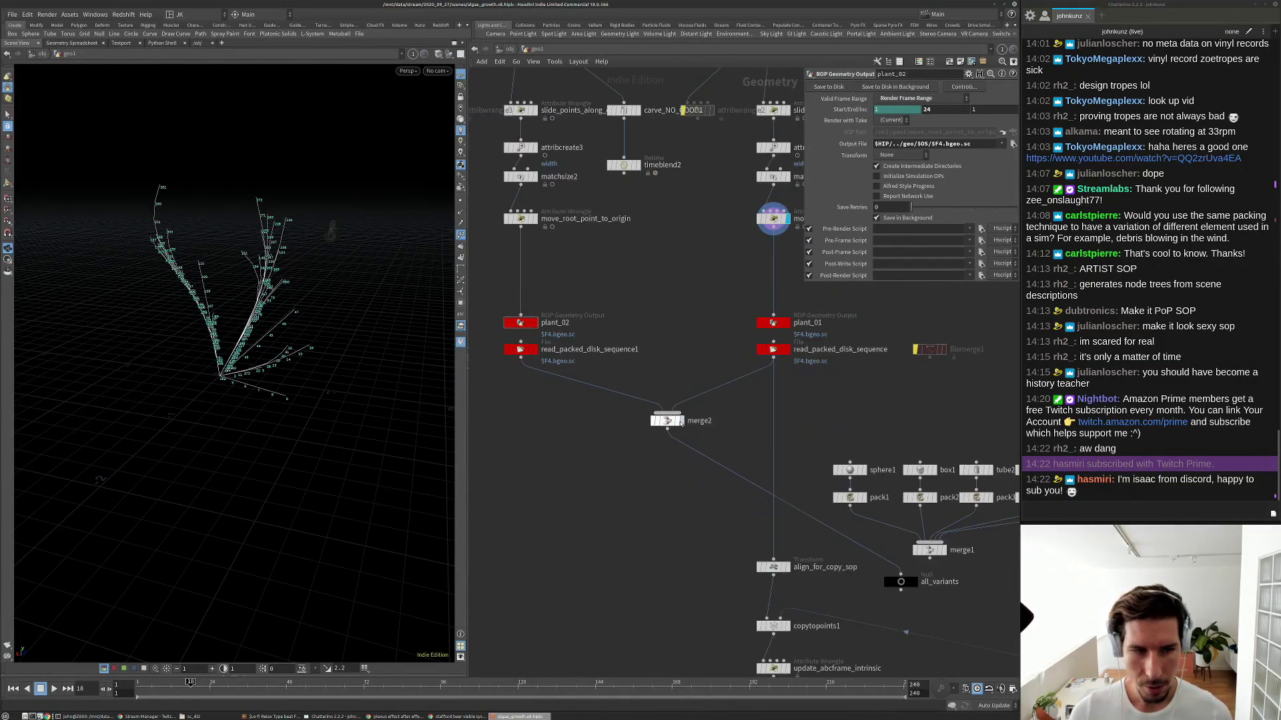
click(667, 420)
drag(247, 681, 183, 682)
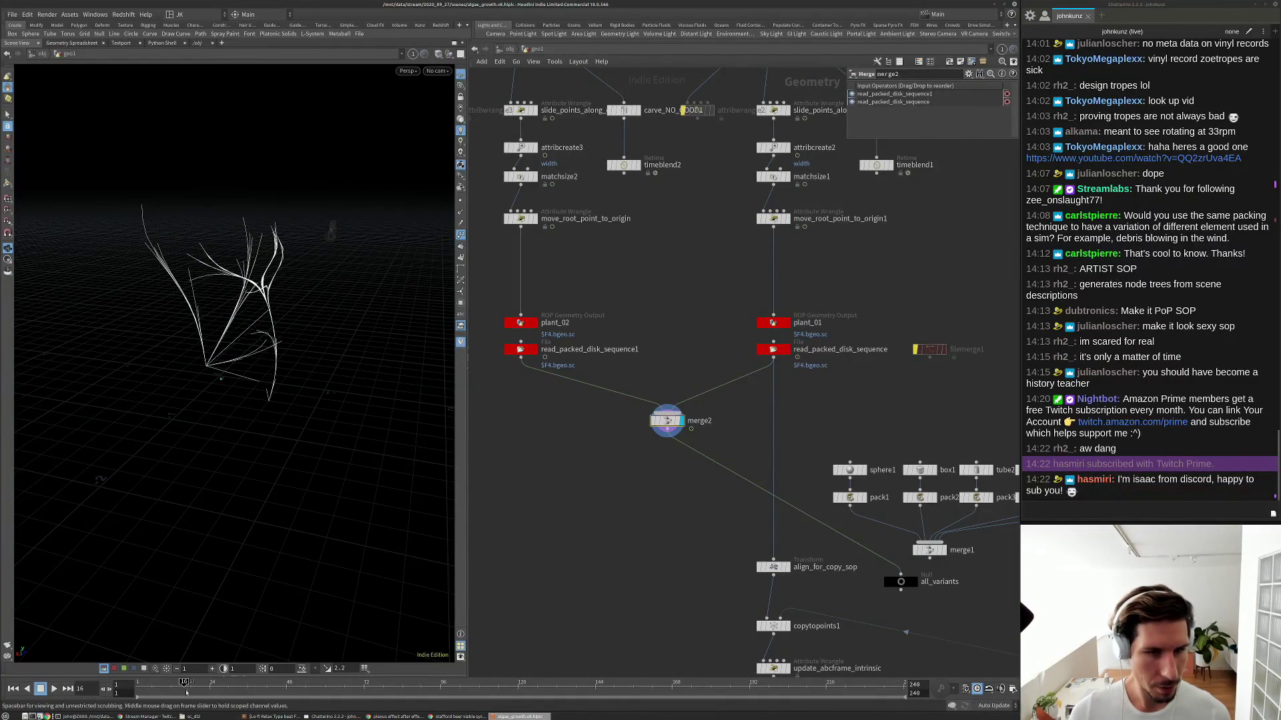
Reload geometry on both packed disk sequence readers and play the growth to frame 33.
drag(841, 368, 505, 350)
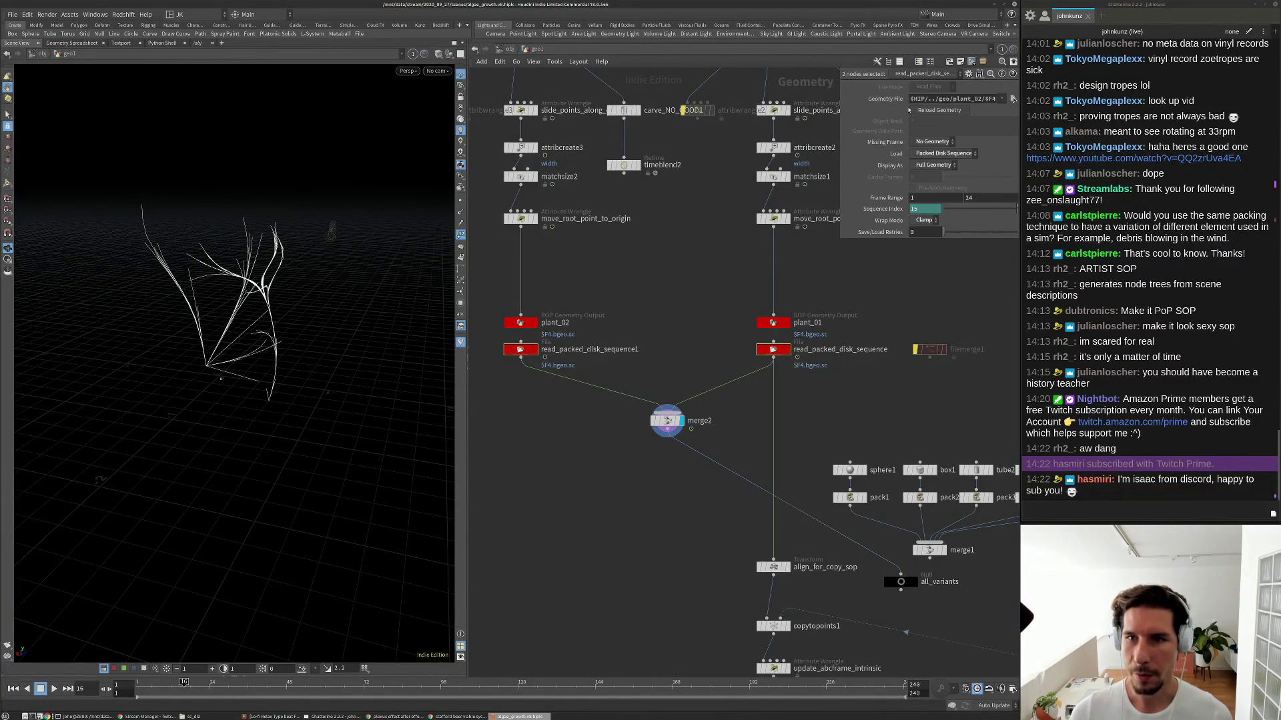
click(931, 110)
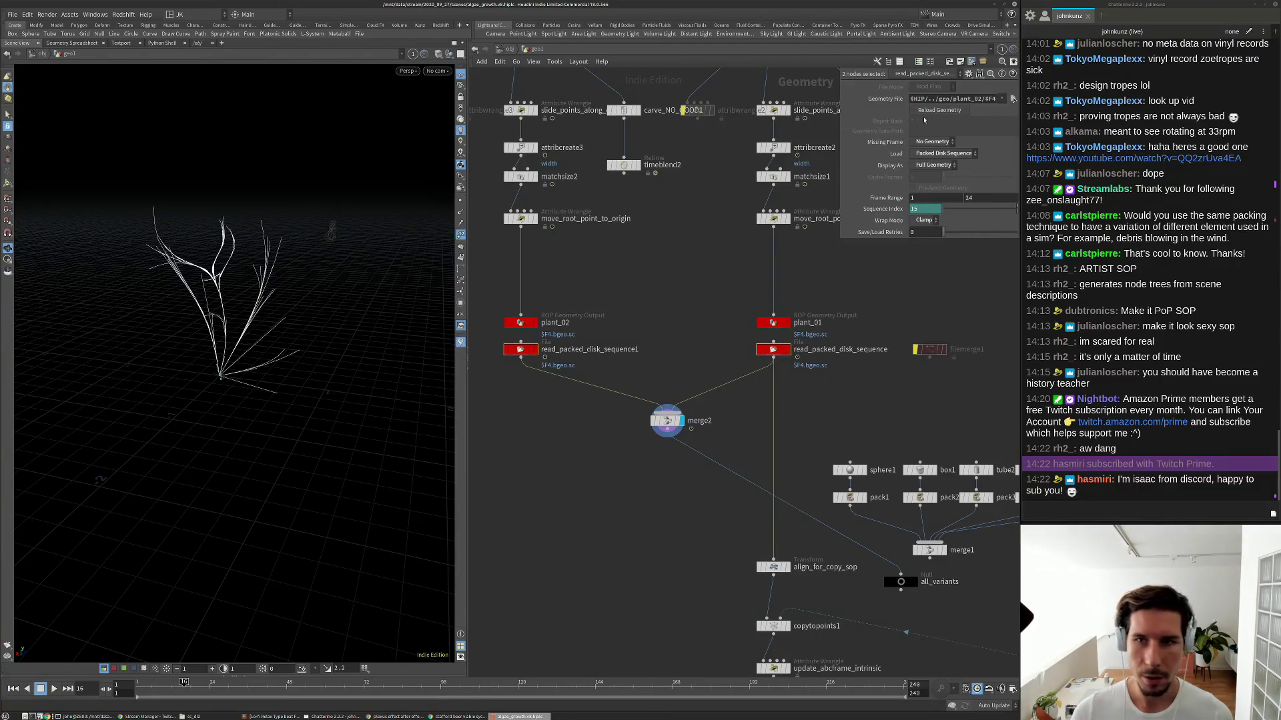
key(Up)
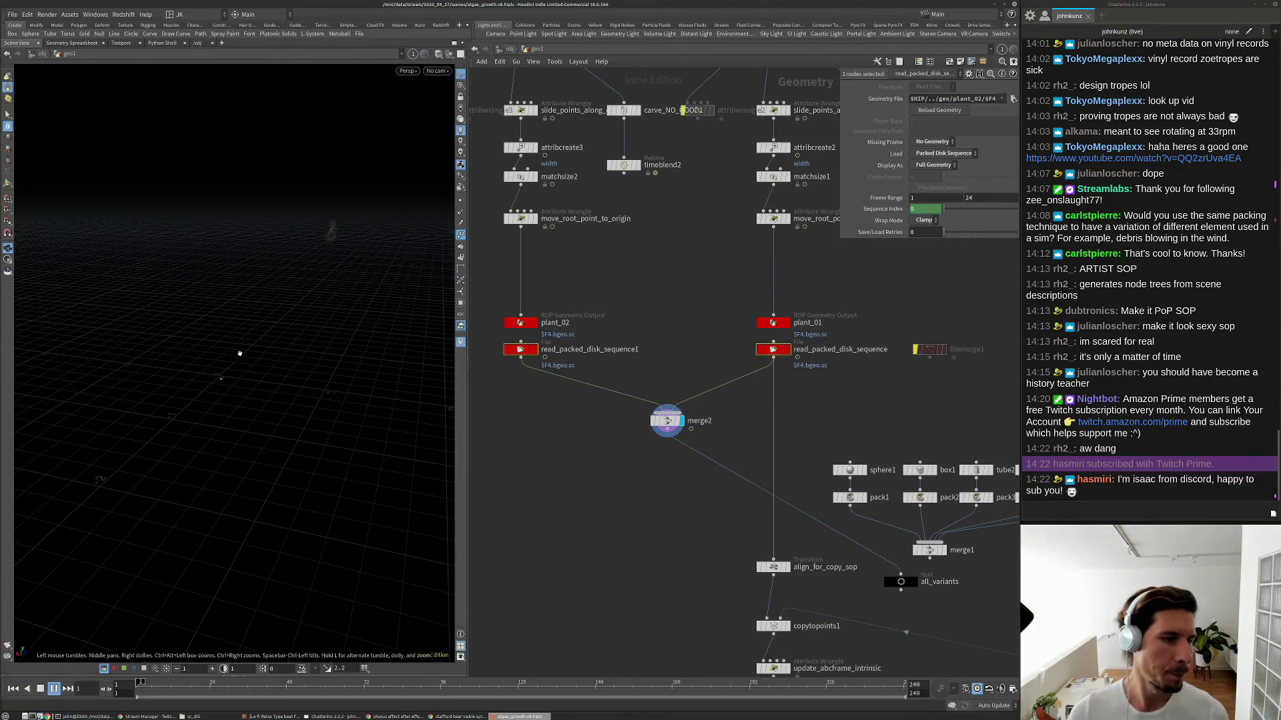
key(Up)
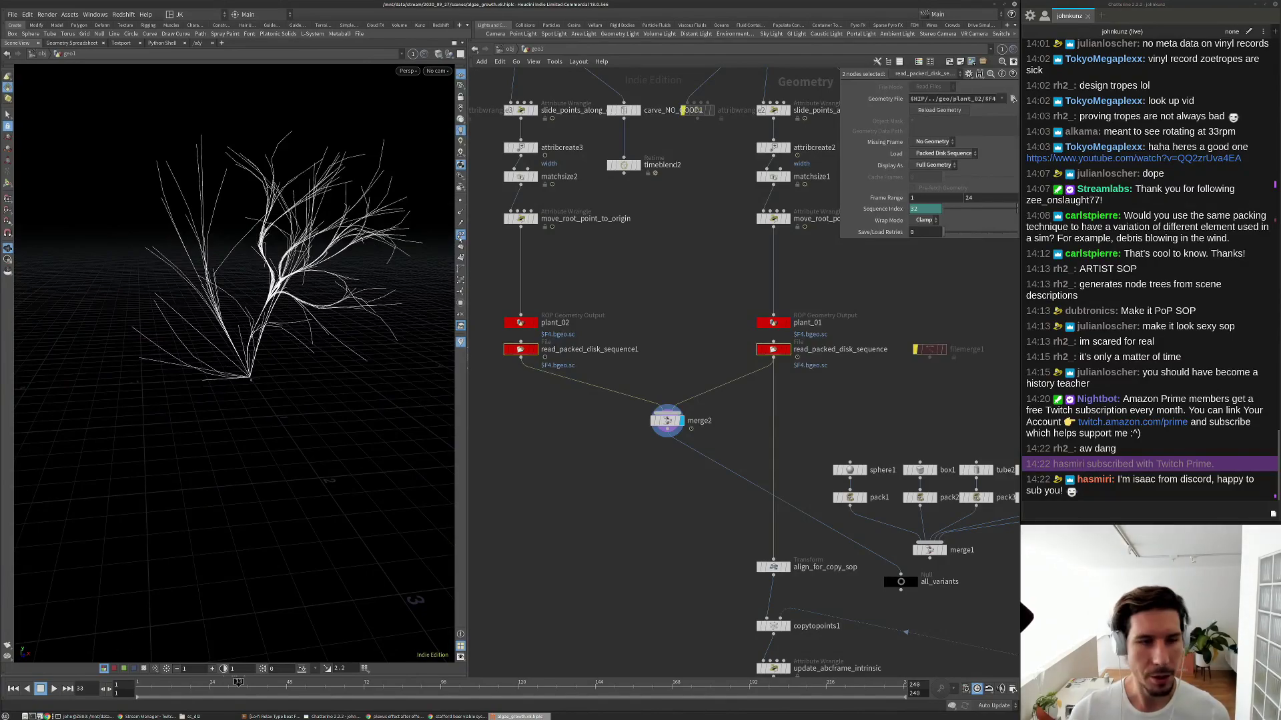
scroll(585, 430, down, 3)
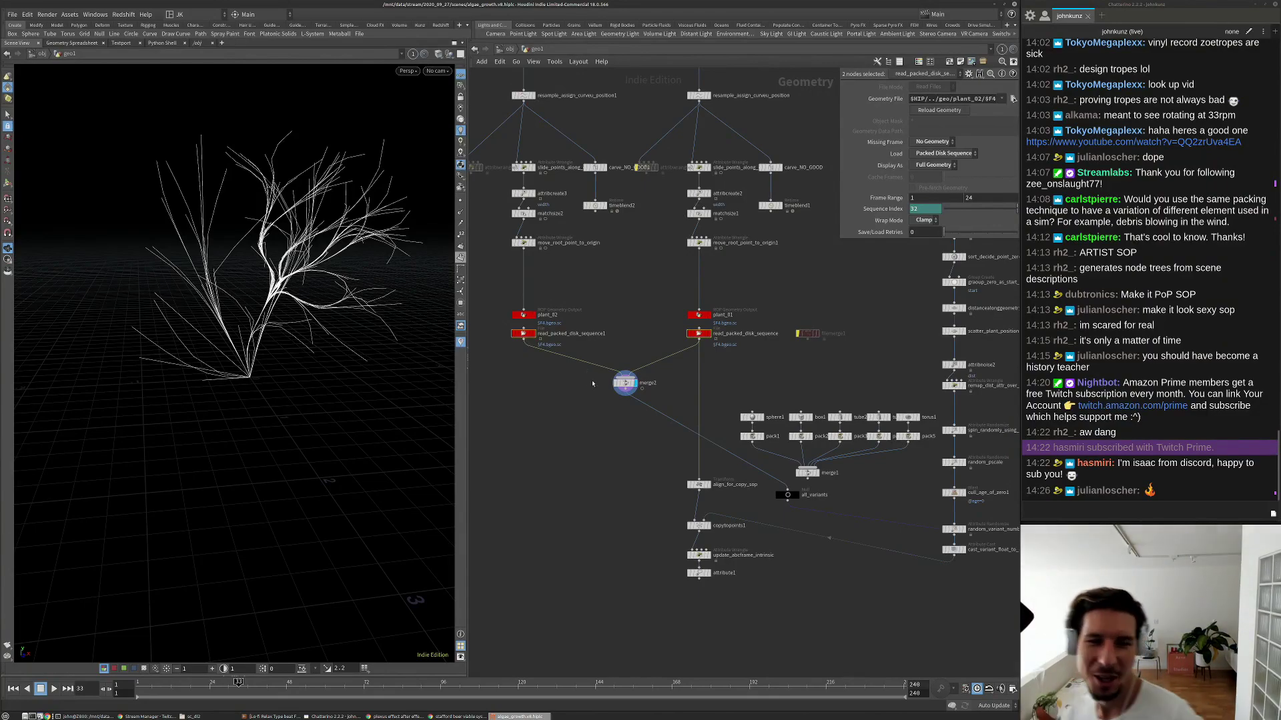
scroll(681, 483, up, 4)
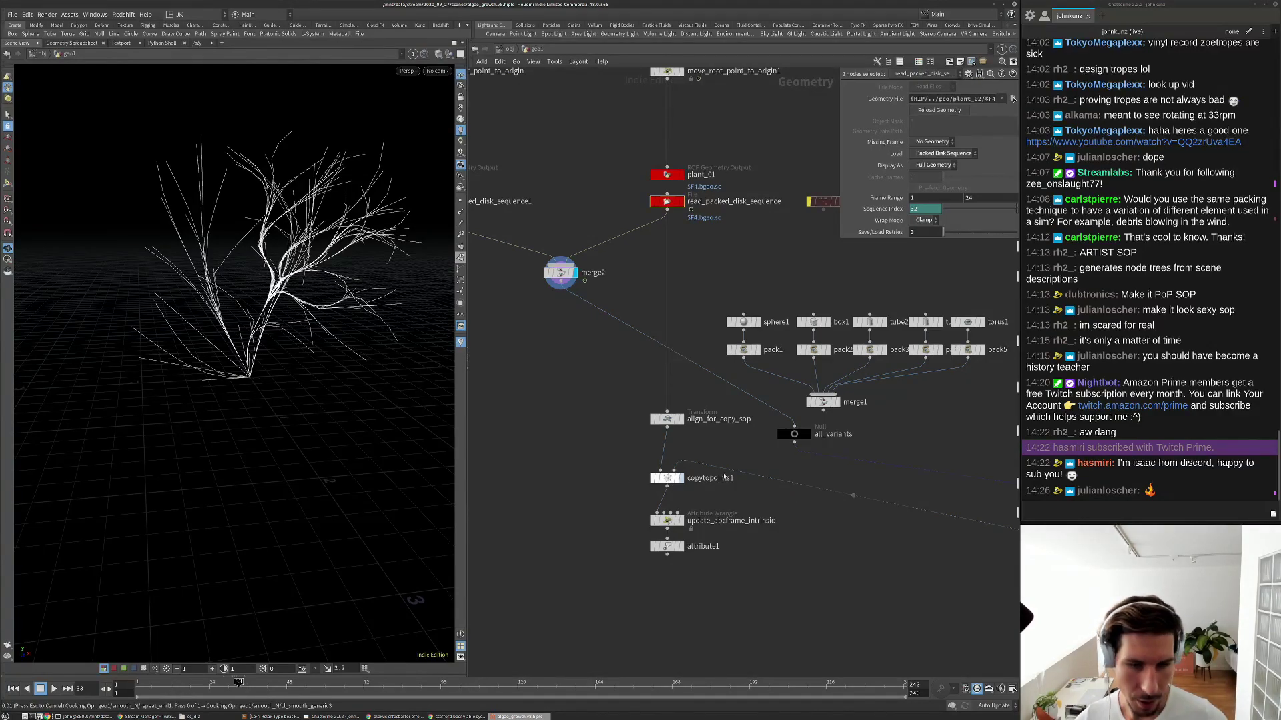
View copytopoints1, then move the all_variants null and wire it into align_for_copy_sop.
click(681, 475)
scroll(405, 315, up, 8)
scroll(608, 420, down, 5)
scroll(763, 440, up, 4)
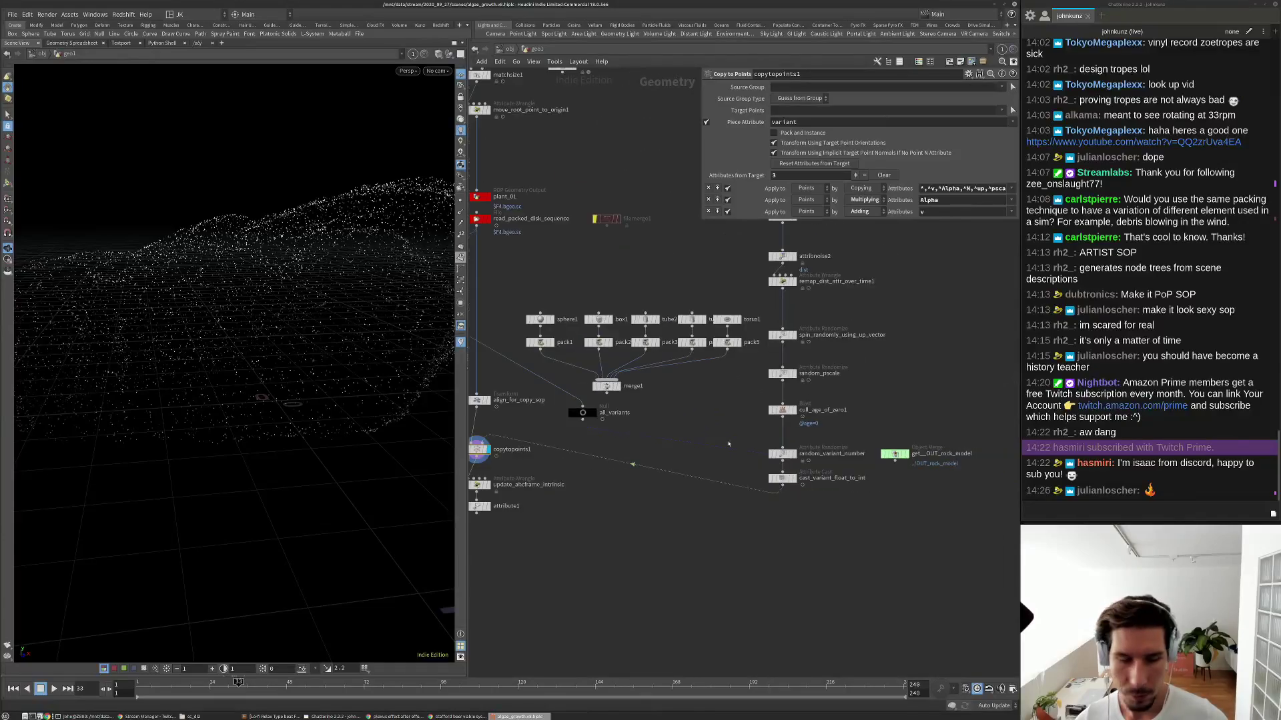
middle_drag(531, 433, 647, 428)
drag(307, 347, 394, 393)
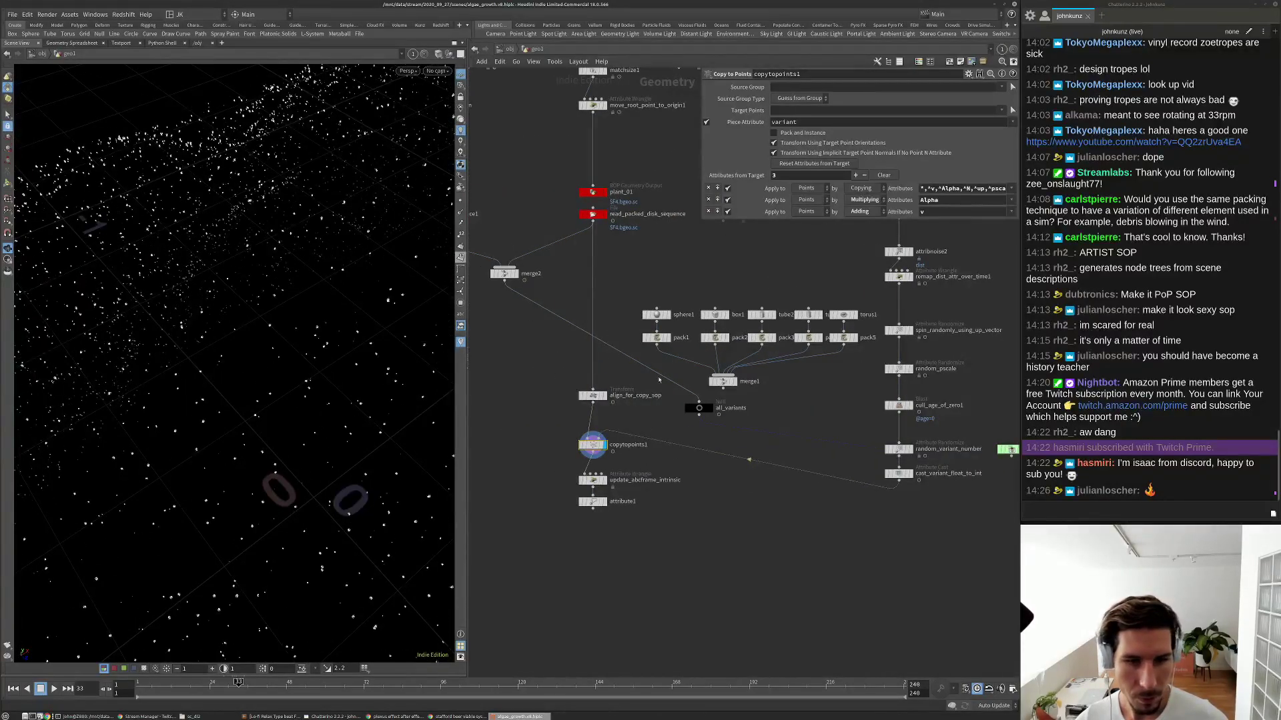
drag(699, 408, 592, 389)
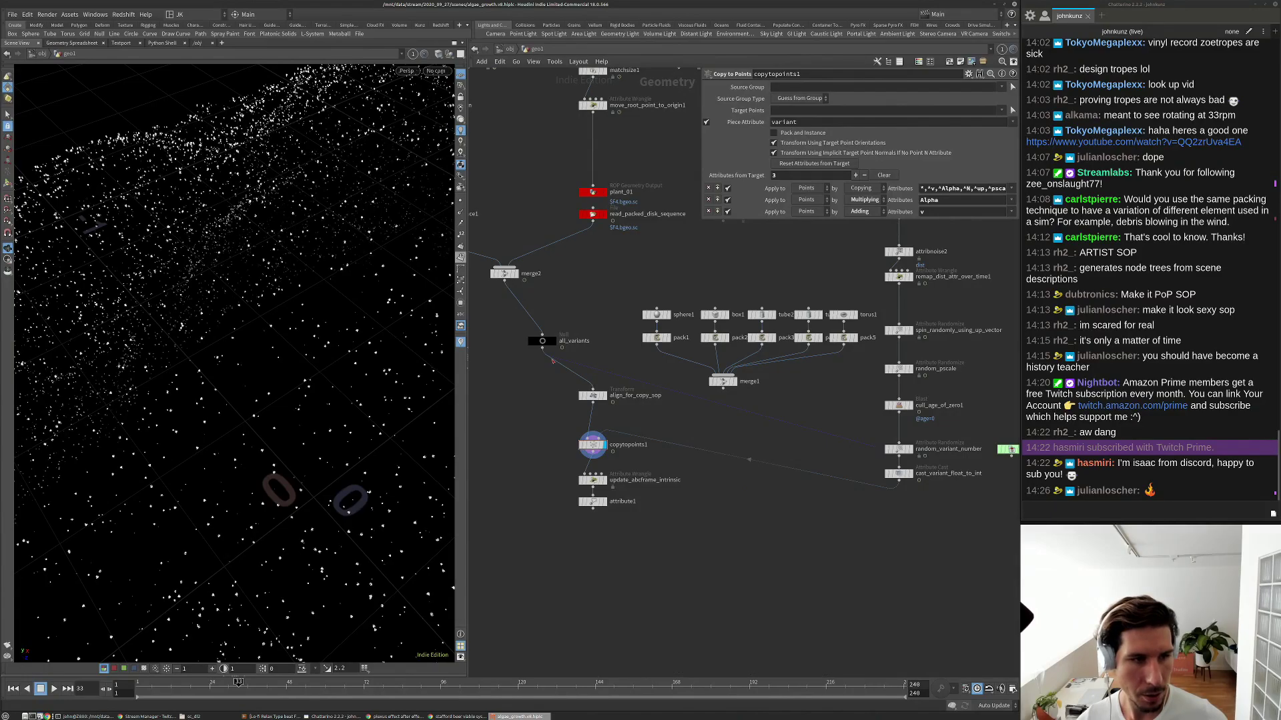
right_drag(280, 433, 313, 538)
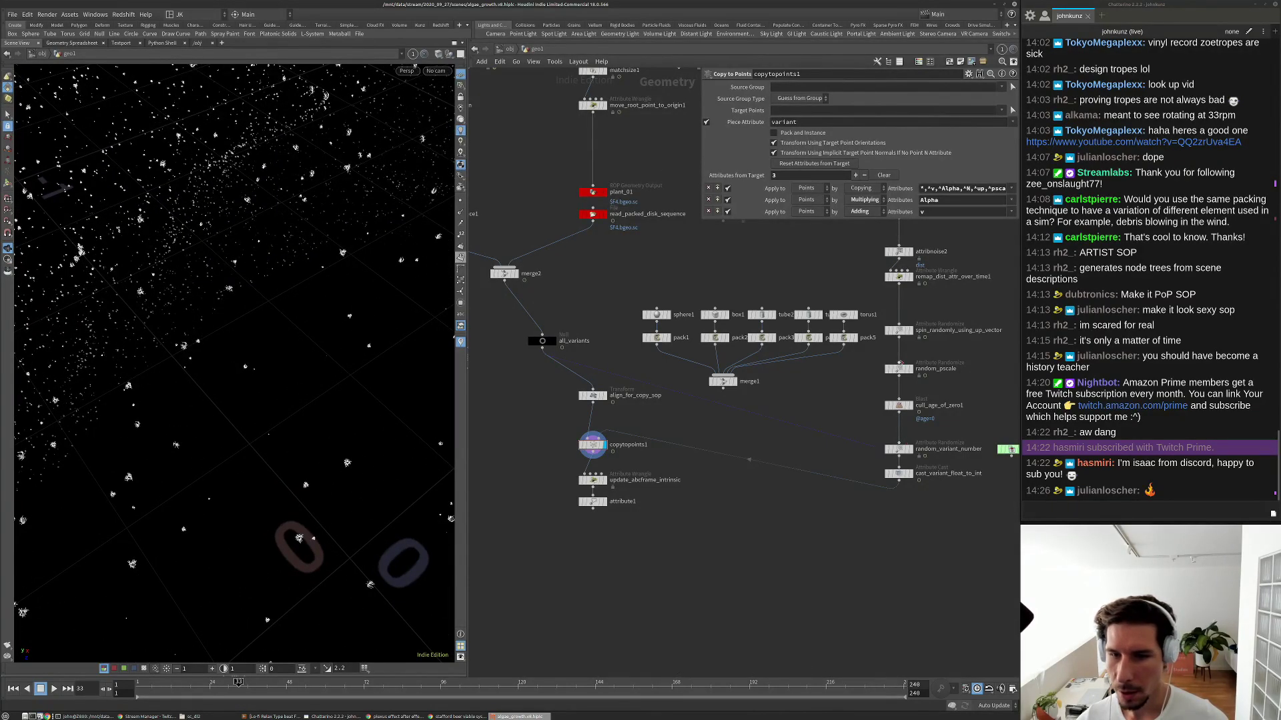
Set random_pscale Global Scale to 0.12 so plants cover the rock densely.
click(900, 368)
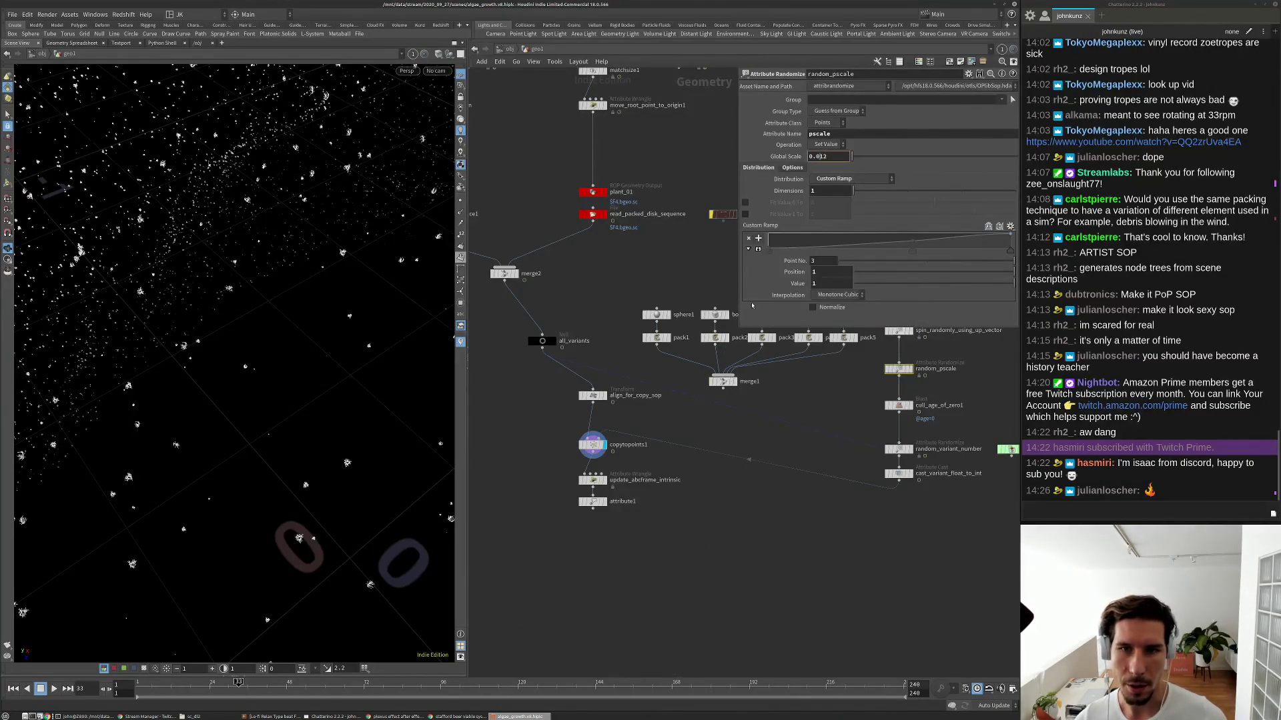
key(Return)
drag(267, 373, 227, 304)
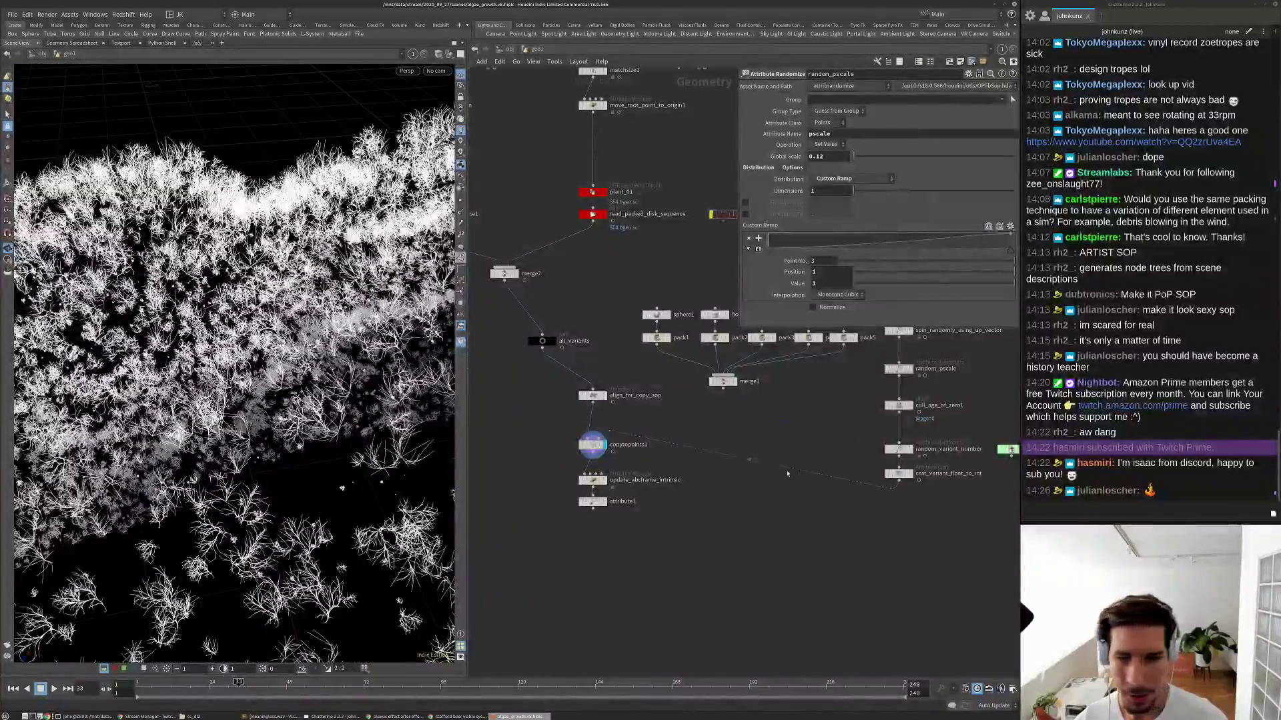
middle_drag(787, 474, 743, 482)
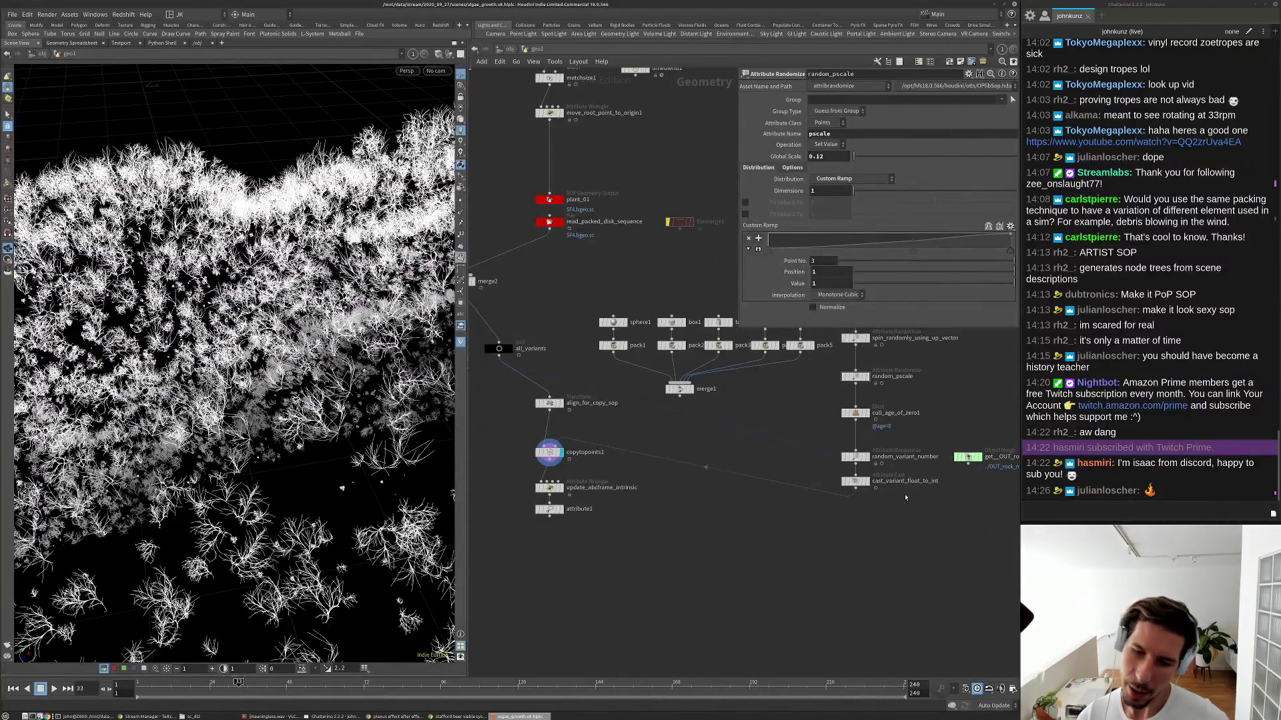
scroll(887, 513, up, 4)
key(Tab)
Add a point wrangle, attribwrangle1, wired below cast_variant_float_to_int.
text(wr)
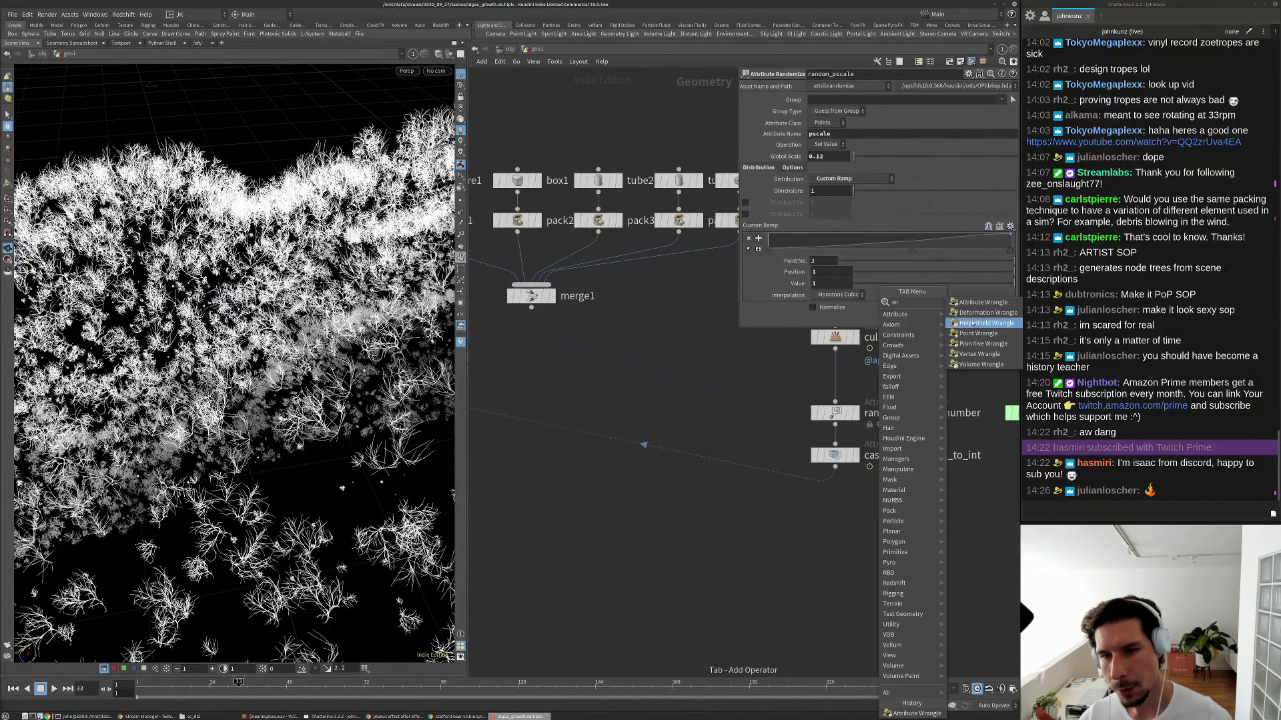
click(970, 333)
click(851, 504)
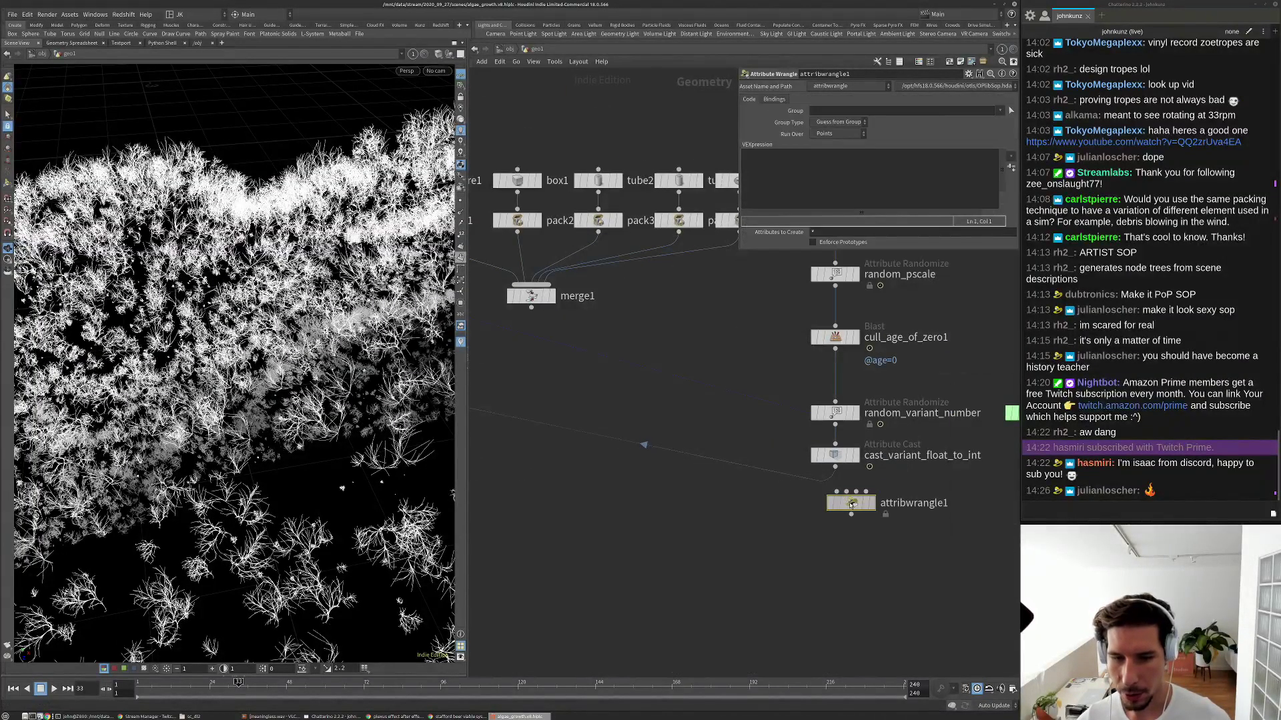
drag(851, 505, 835, 537)
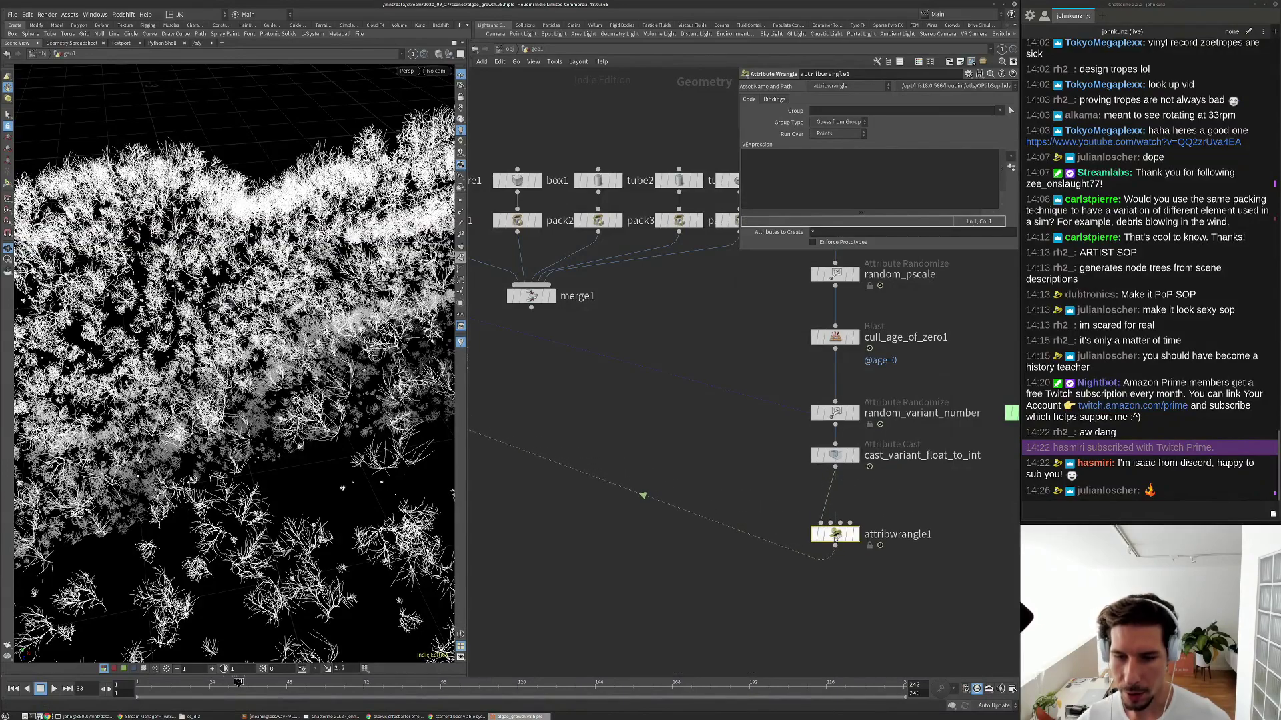
scroll(658, 447, down, 3)
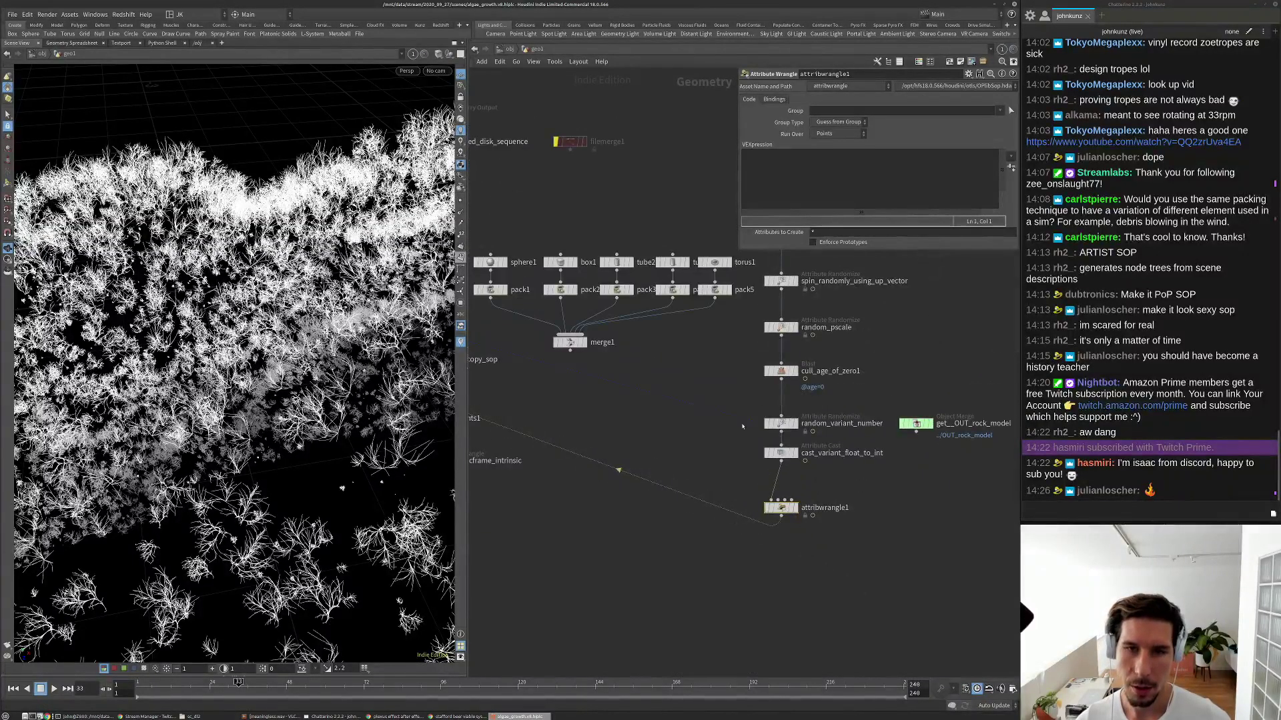
click(1000, 110)
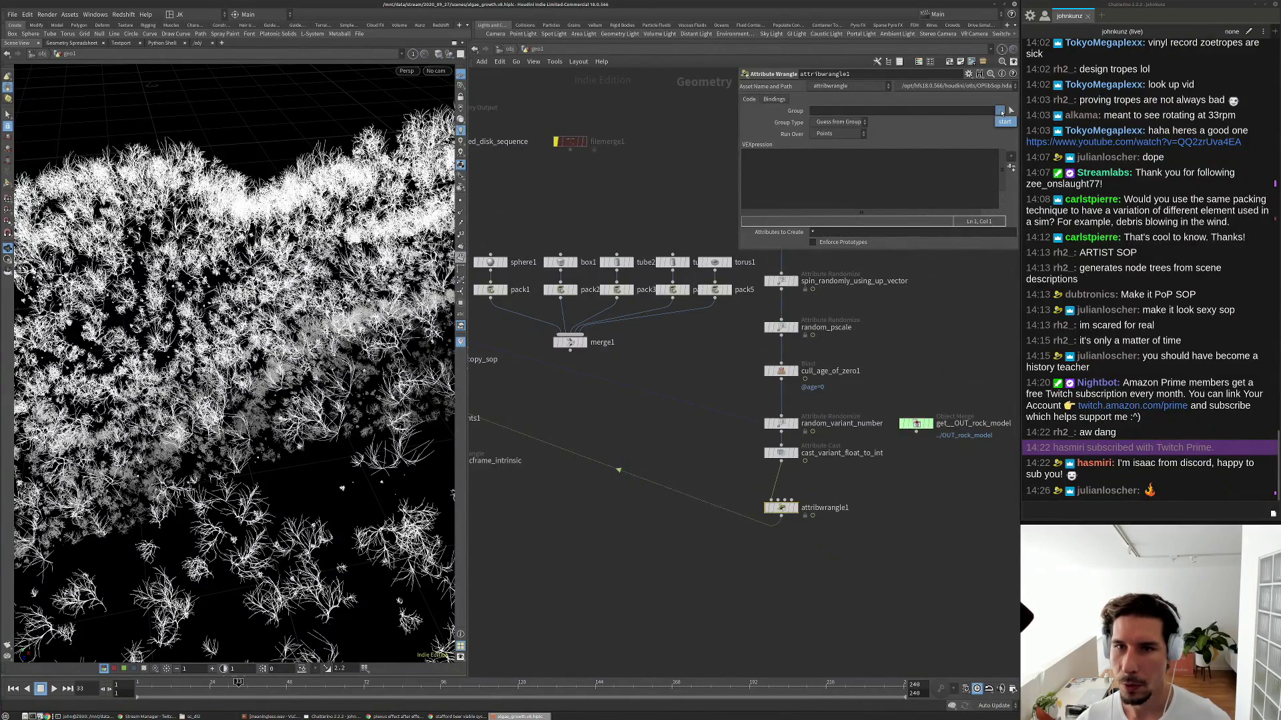
click(818, 112)
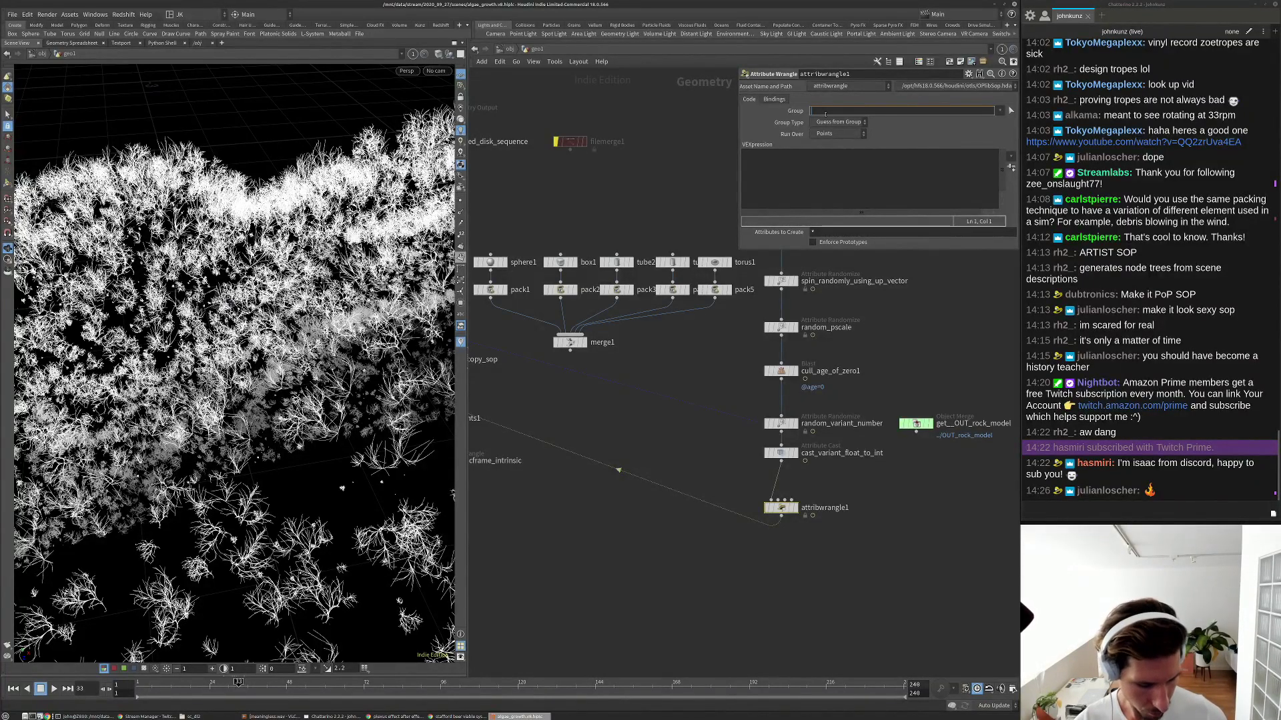
text(@variant=0)
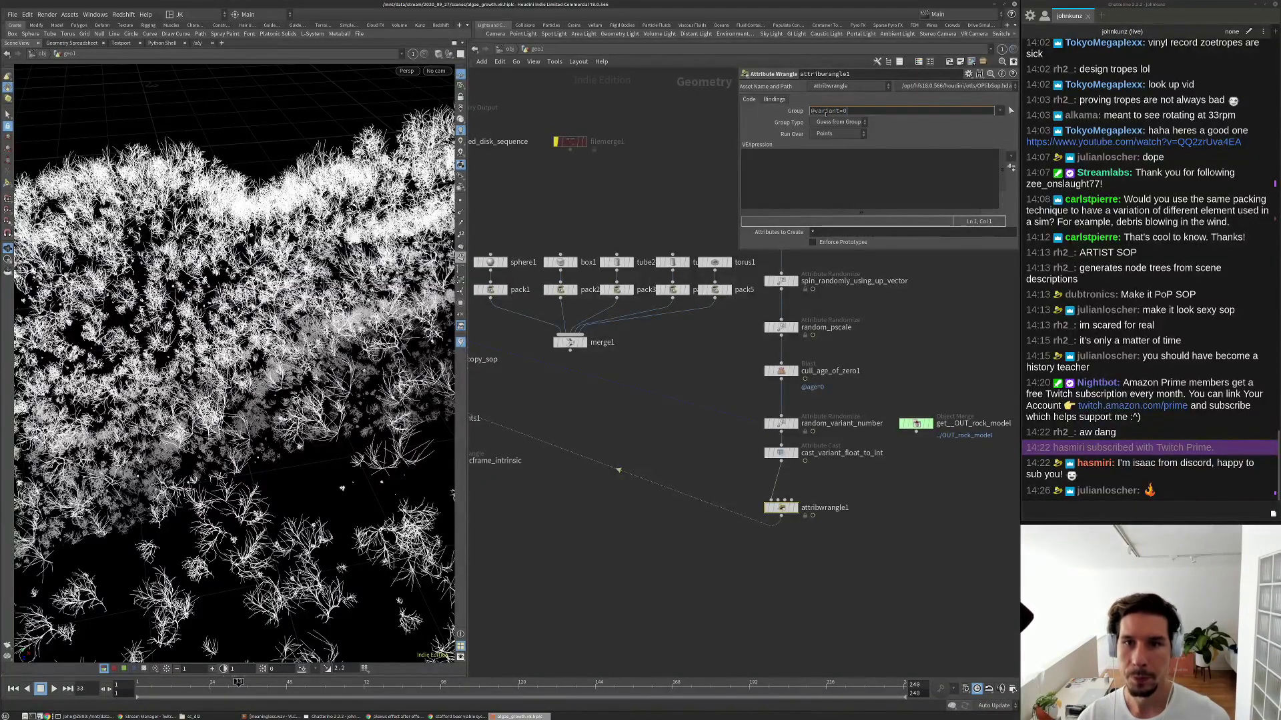
key(Return)
click(839, 122)
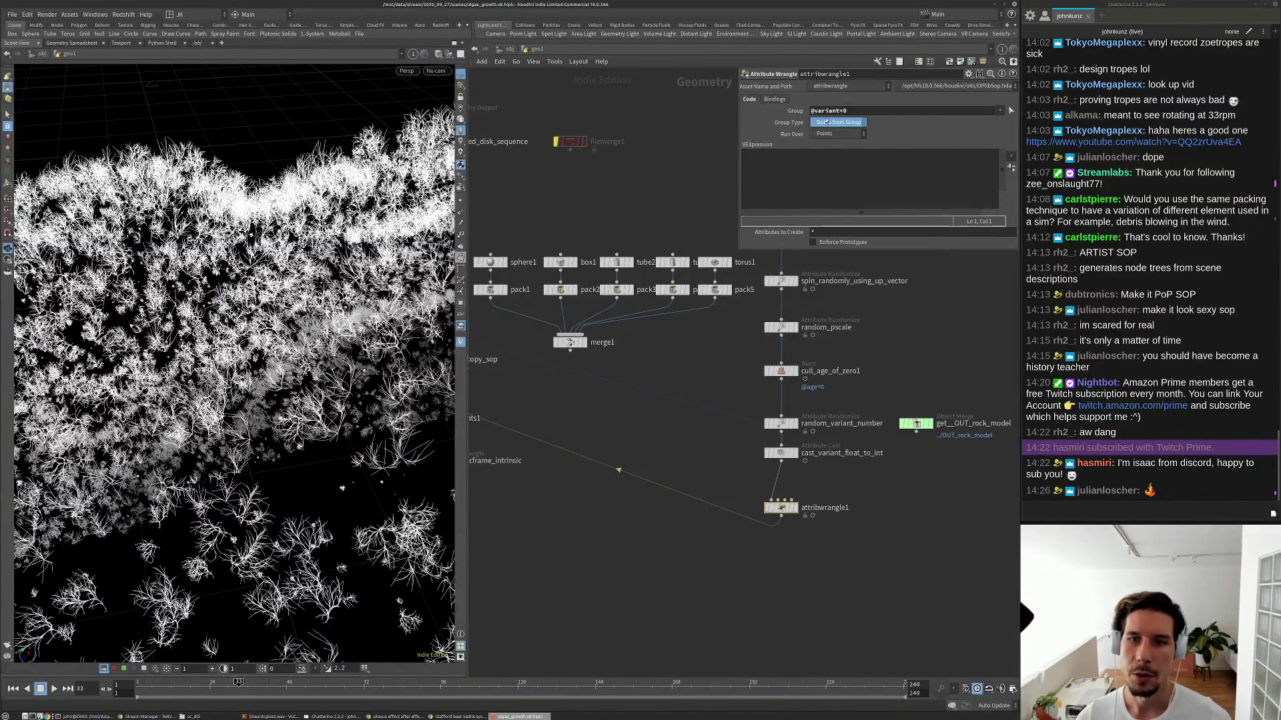
click(839, 160)
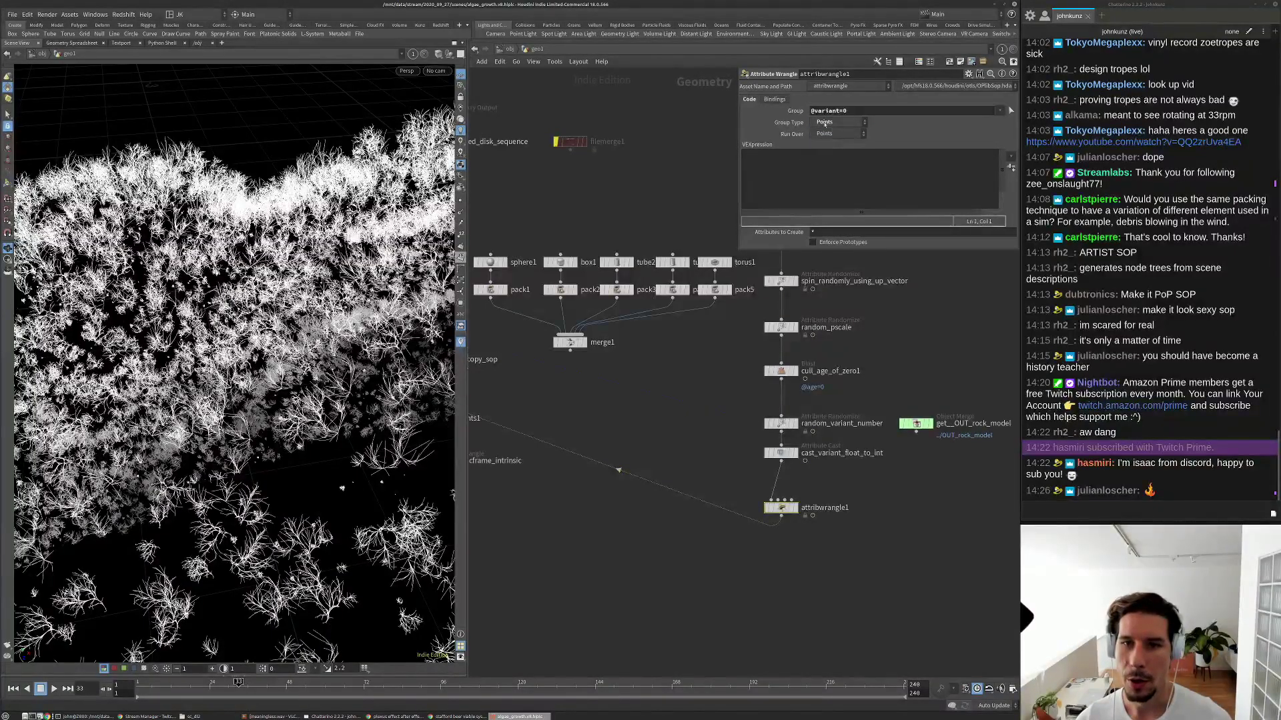
click(847, 158)
text(f@pscale )
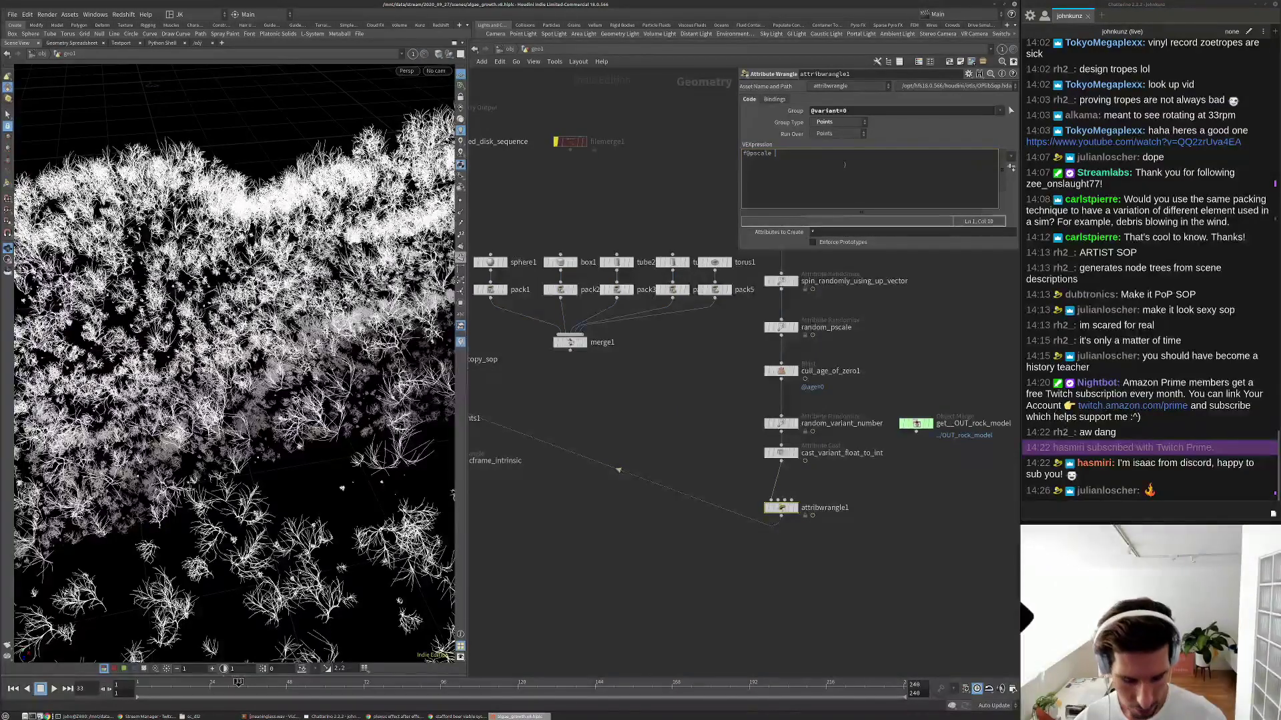
text(*= 25;)
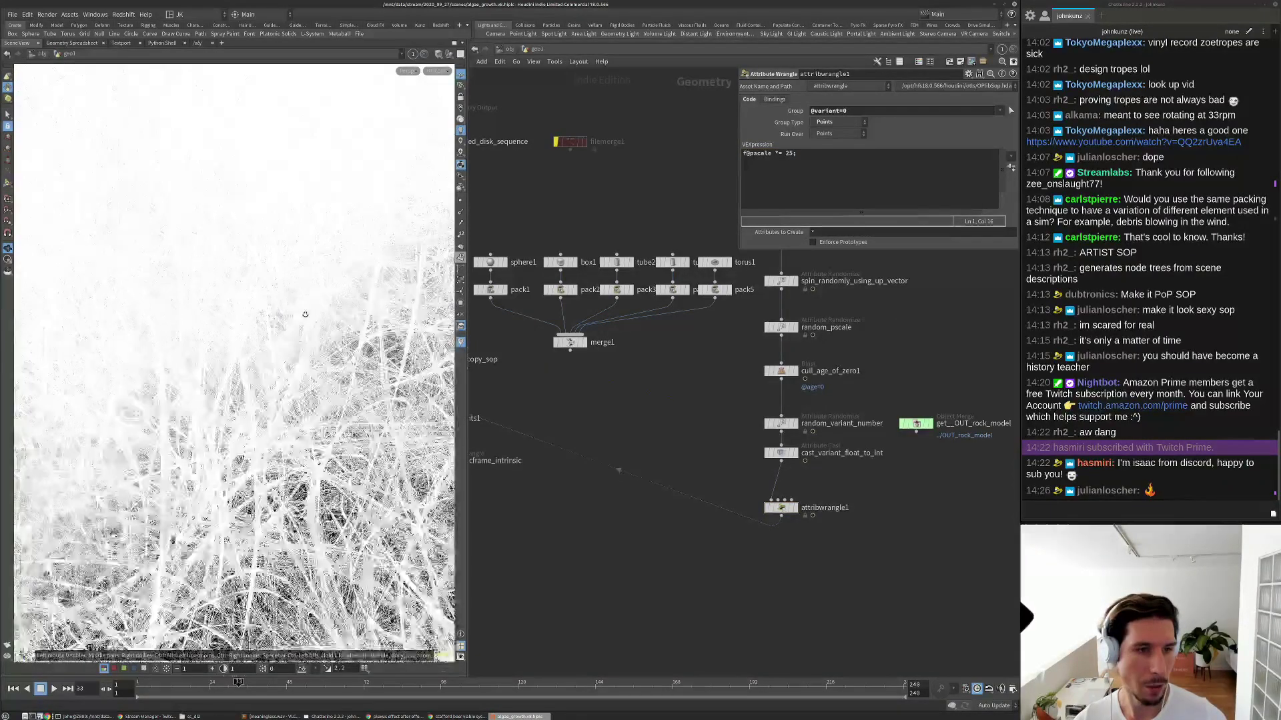
right_drag(366, 302, 223, 403)
drag(223, 403, 423, 313)
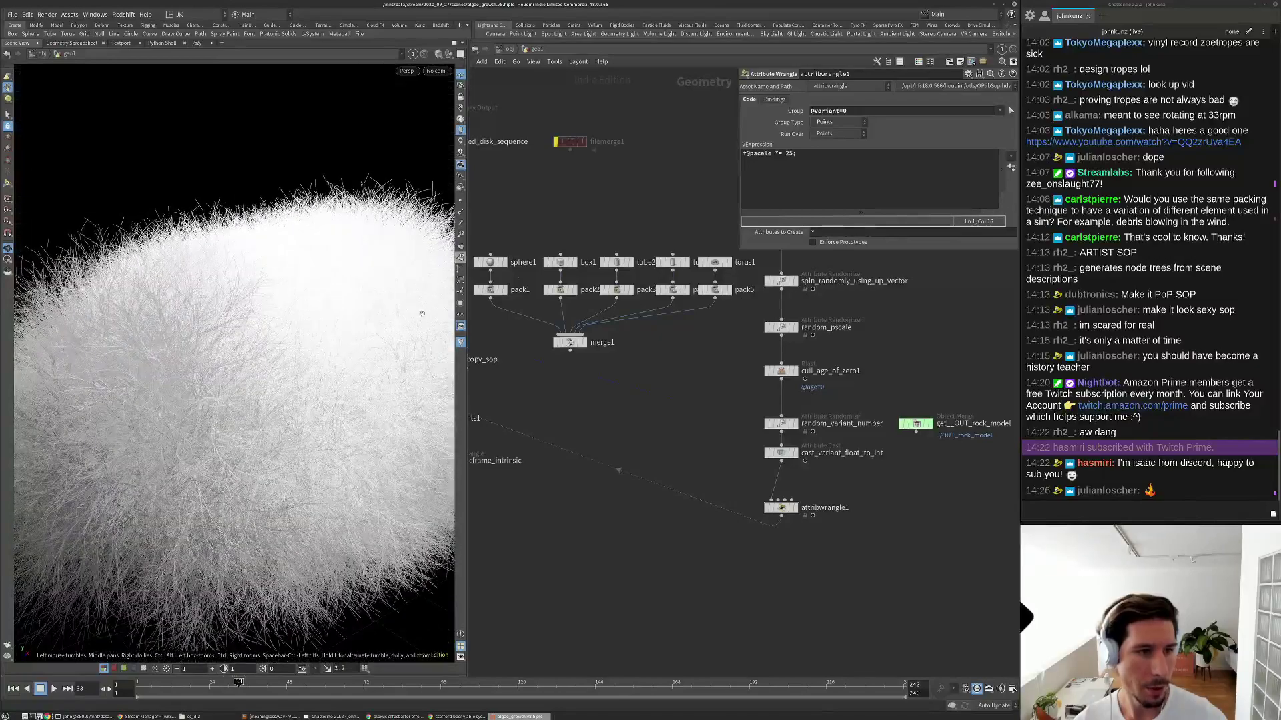
click(851, 111)
key(BackSpace)
text(1)
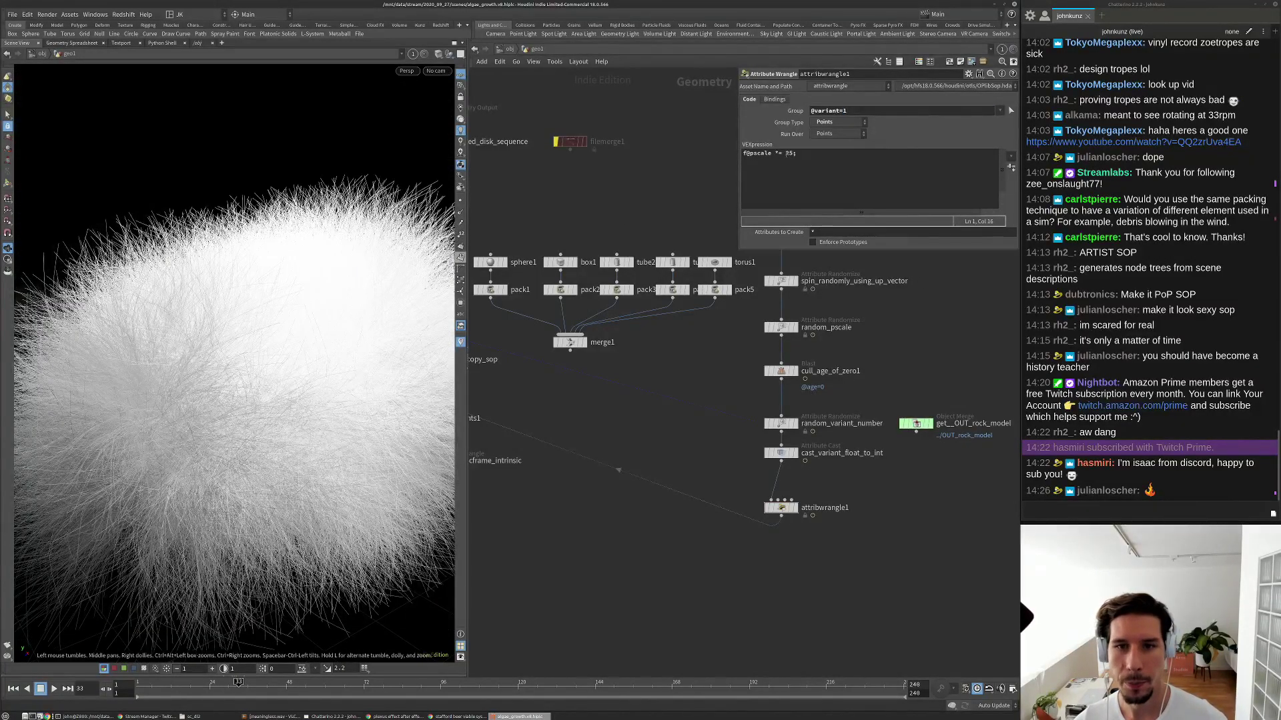
click(790, 153)
key(BackSpace)
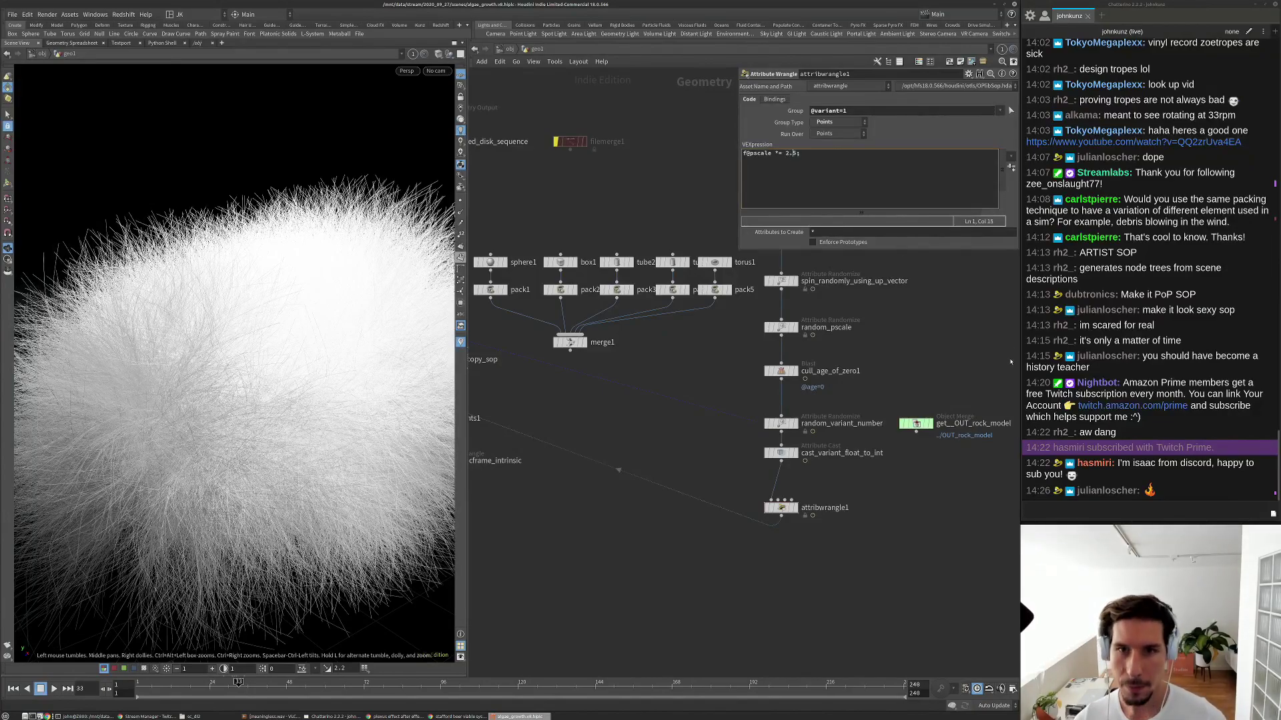
key(ctrl+Return)
drag(267, 413, 293, 374)
right_drag(294, 374, 320, 454)
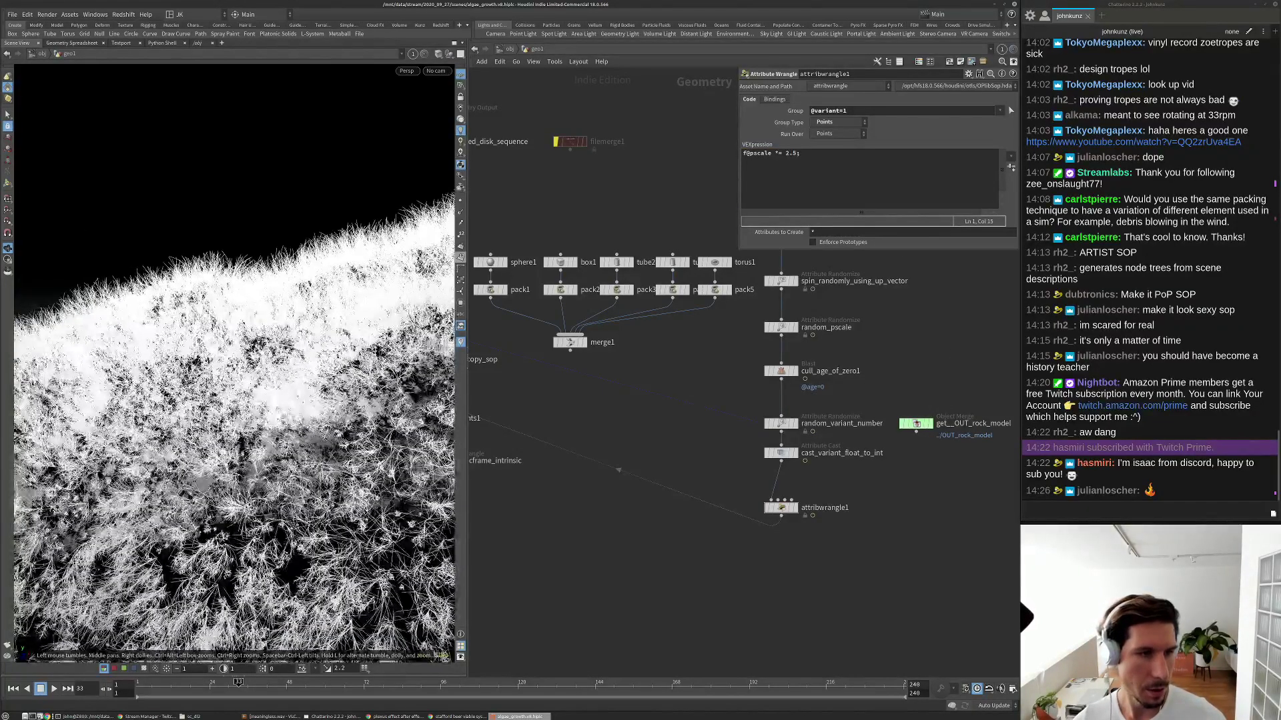
click(849, 110)
key(BackSpace)
text(0)
key(Return)
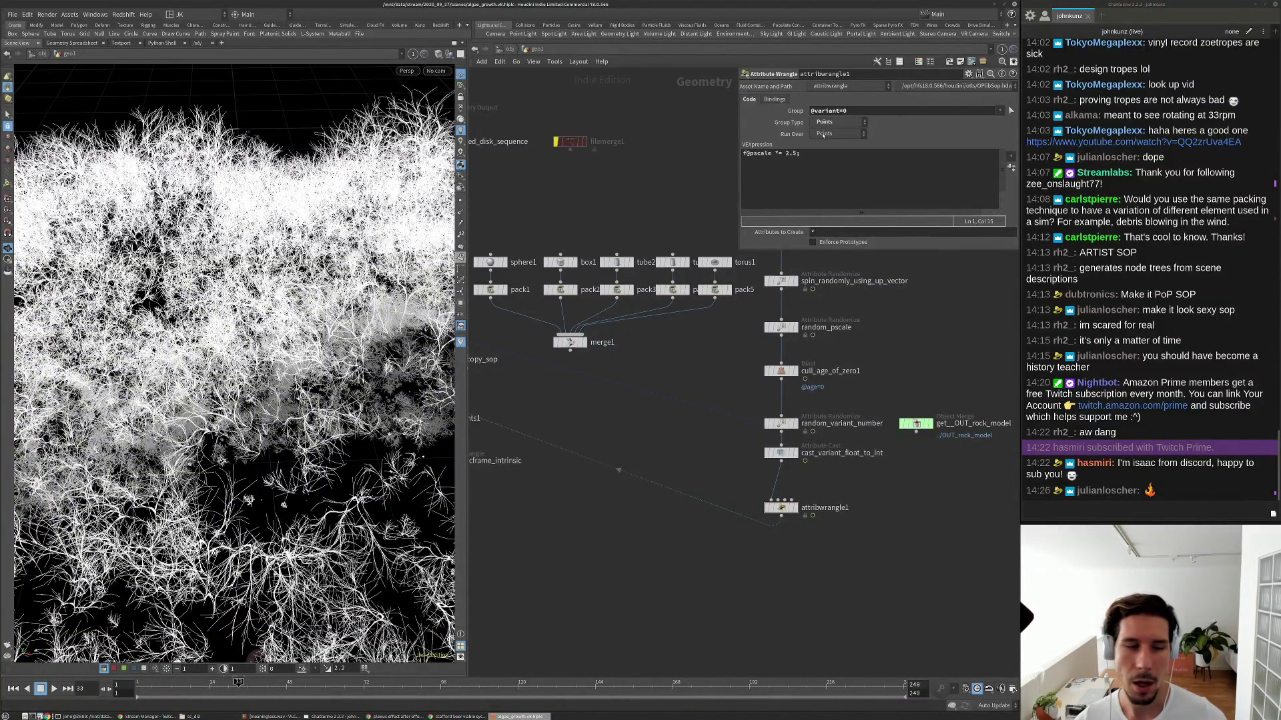
Replay the growth animation from the start to check the smaller variant 0 plants.
alt+drag(267, 201, 153, 146)
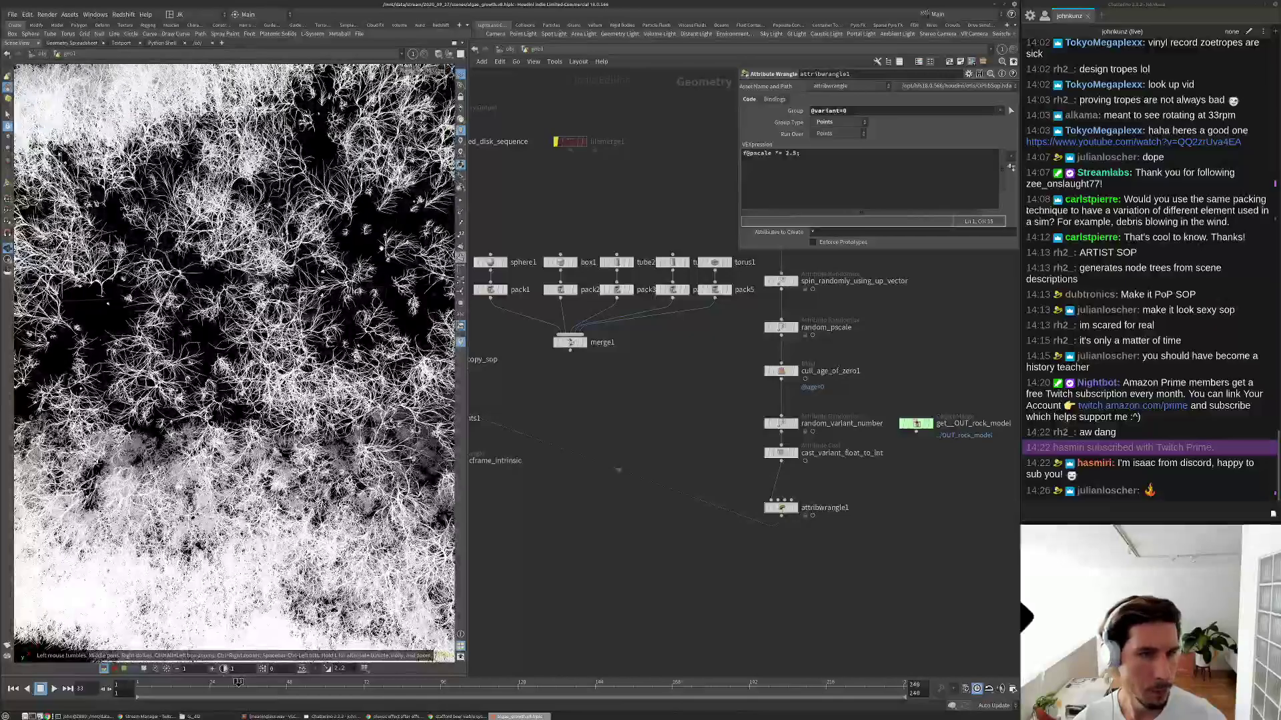
alt+middle_drag(227, 293, 187, 314)
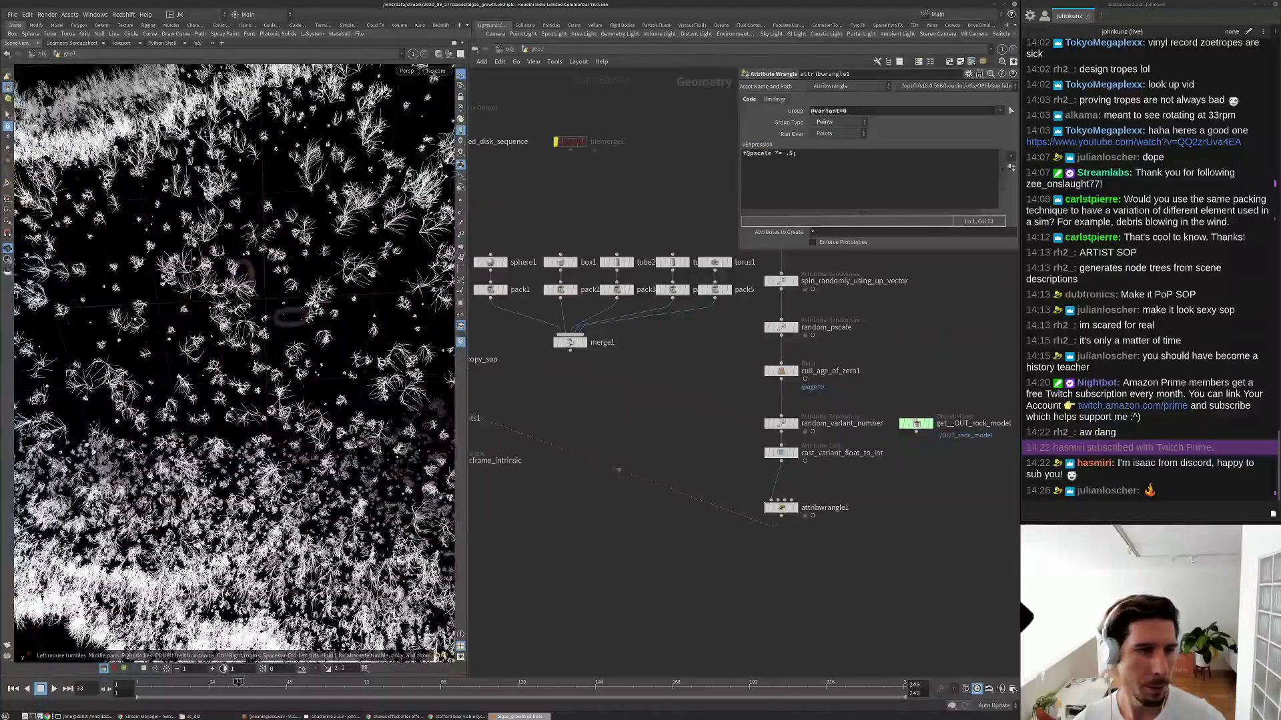
drag(340, 393, 343, 400)
key(ctrl+Up)
key(Up)
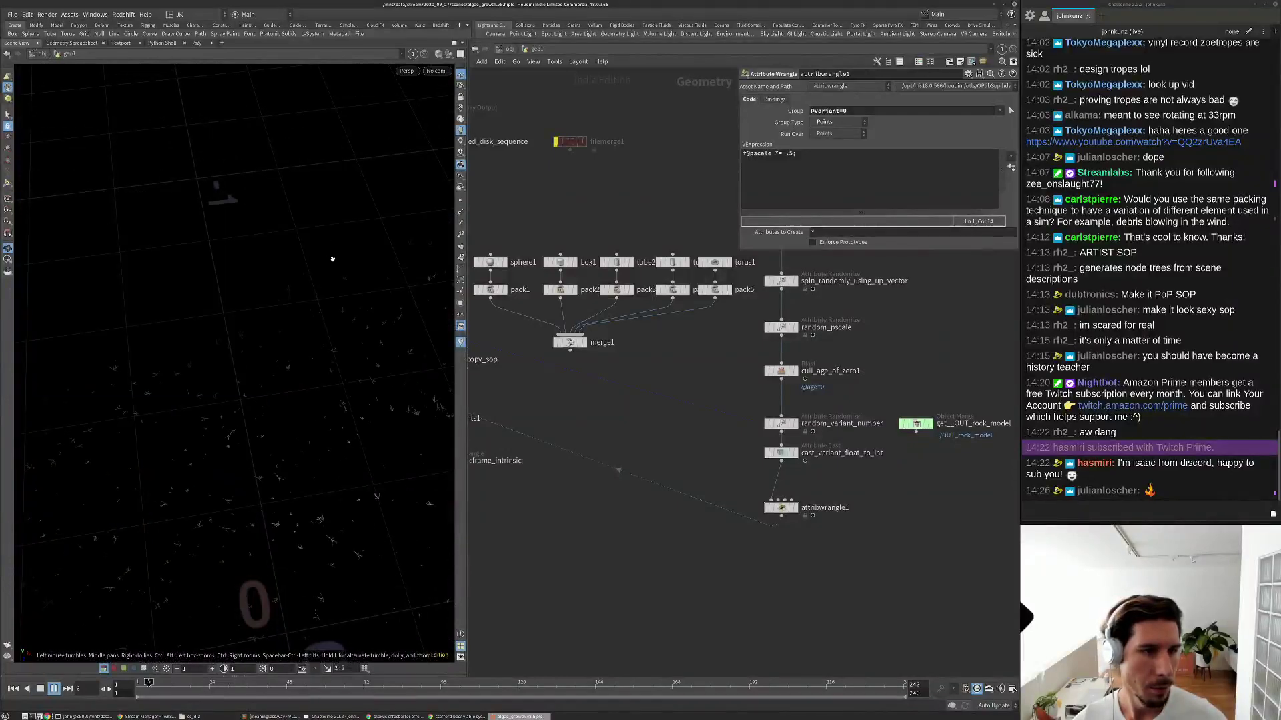
key(Up)
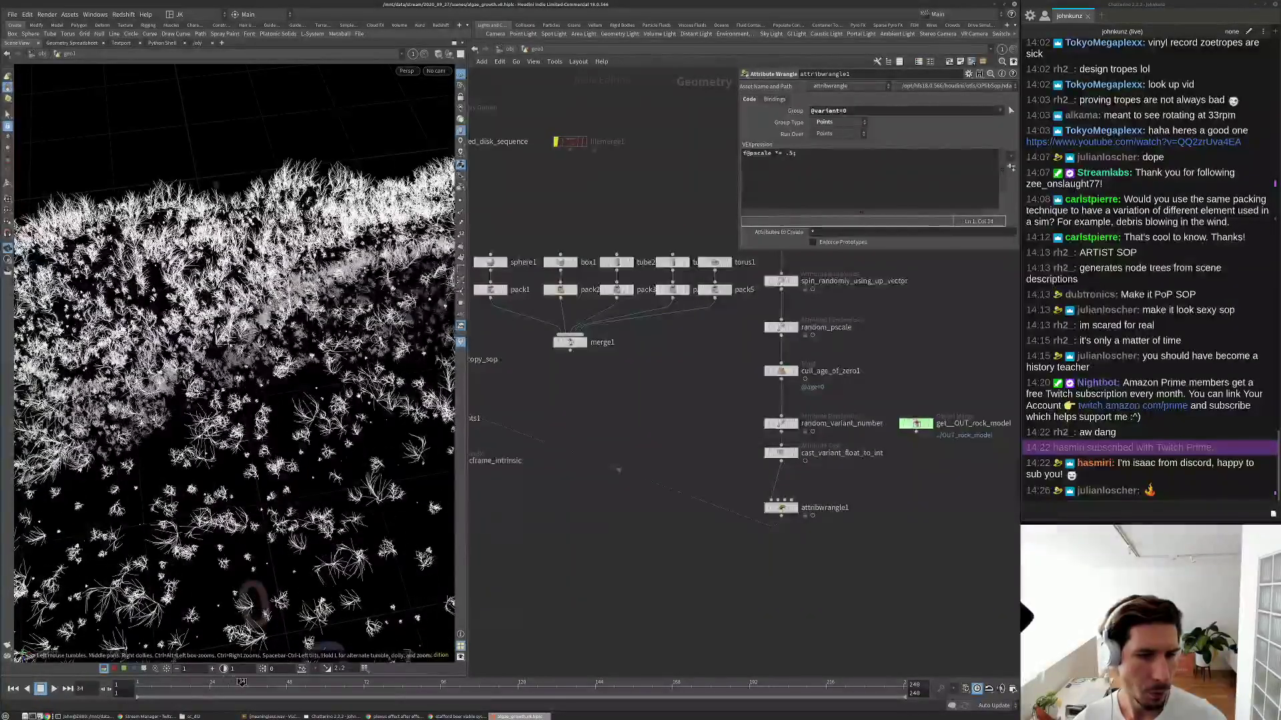
middle_drag(909, 340, 749, 405)
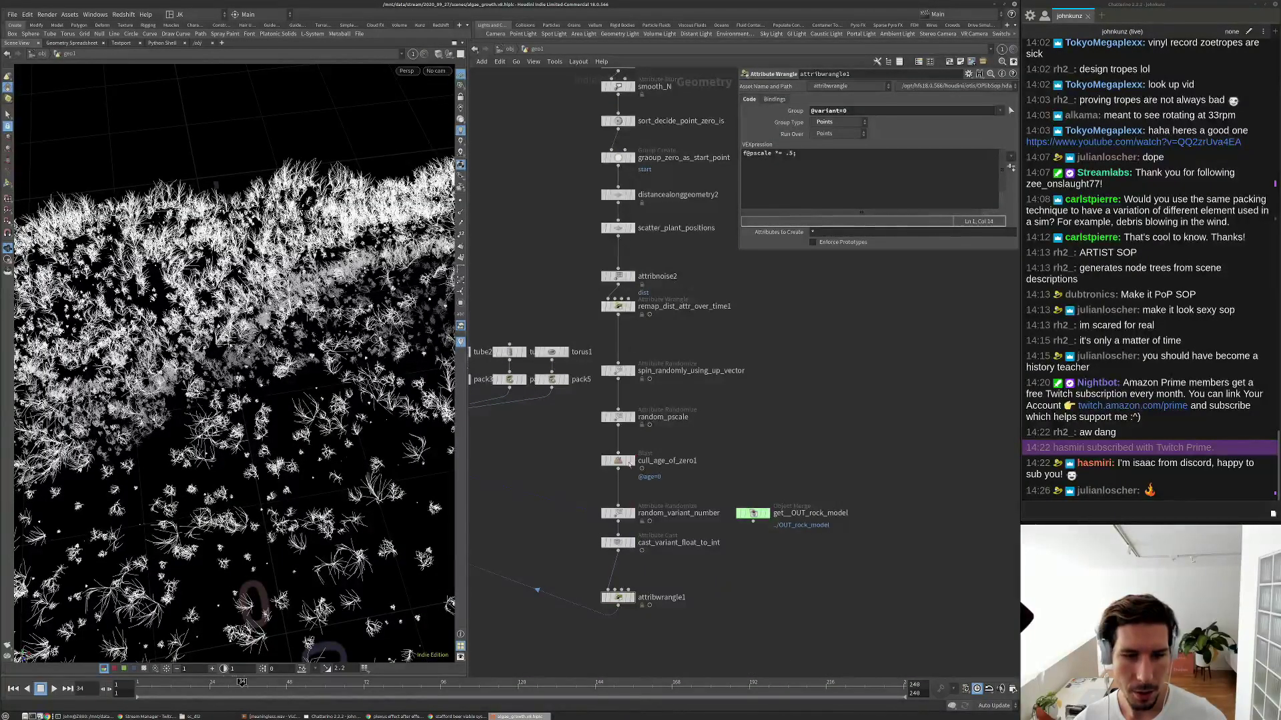
Frame the whole rock and play the growth animation from frame 1 to review it.
scroll(624, 474, up, 2)
middle_drag(624, 474, 647, 455)
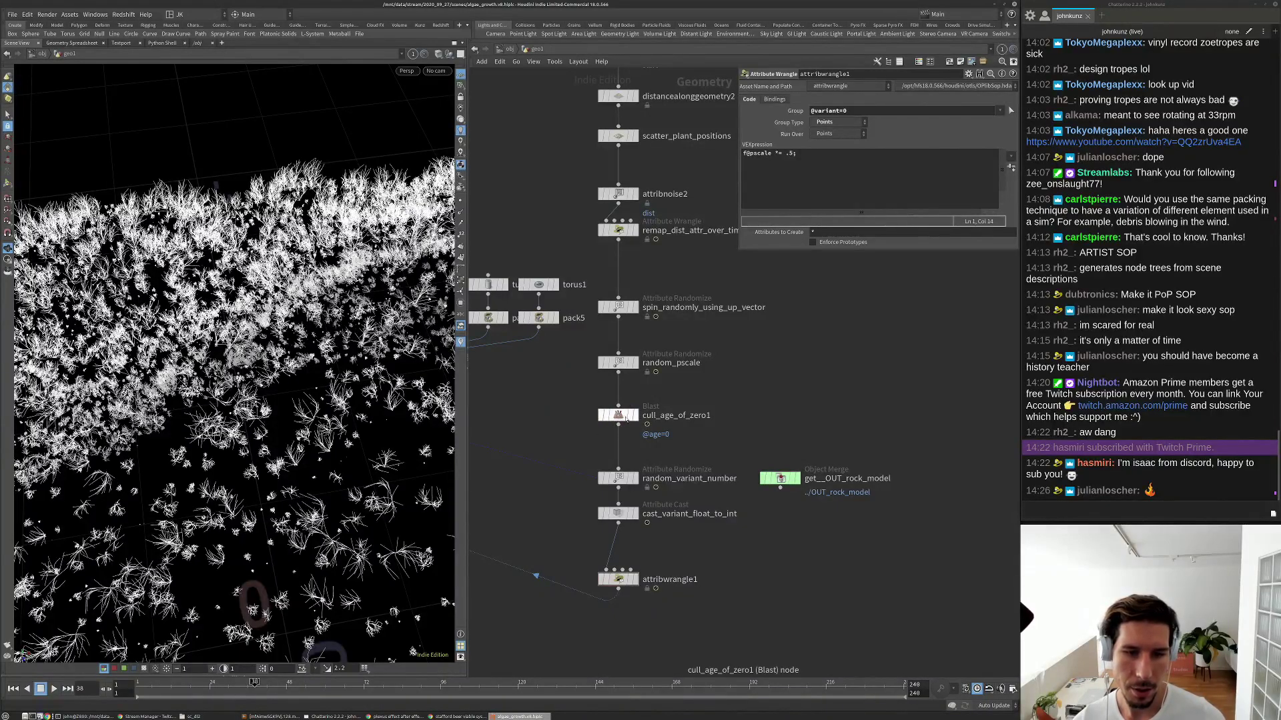
right_drag(267, 347, 201, 387)
drag(201, 387, 235, 327)
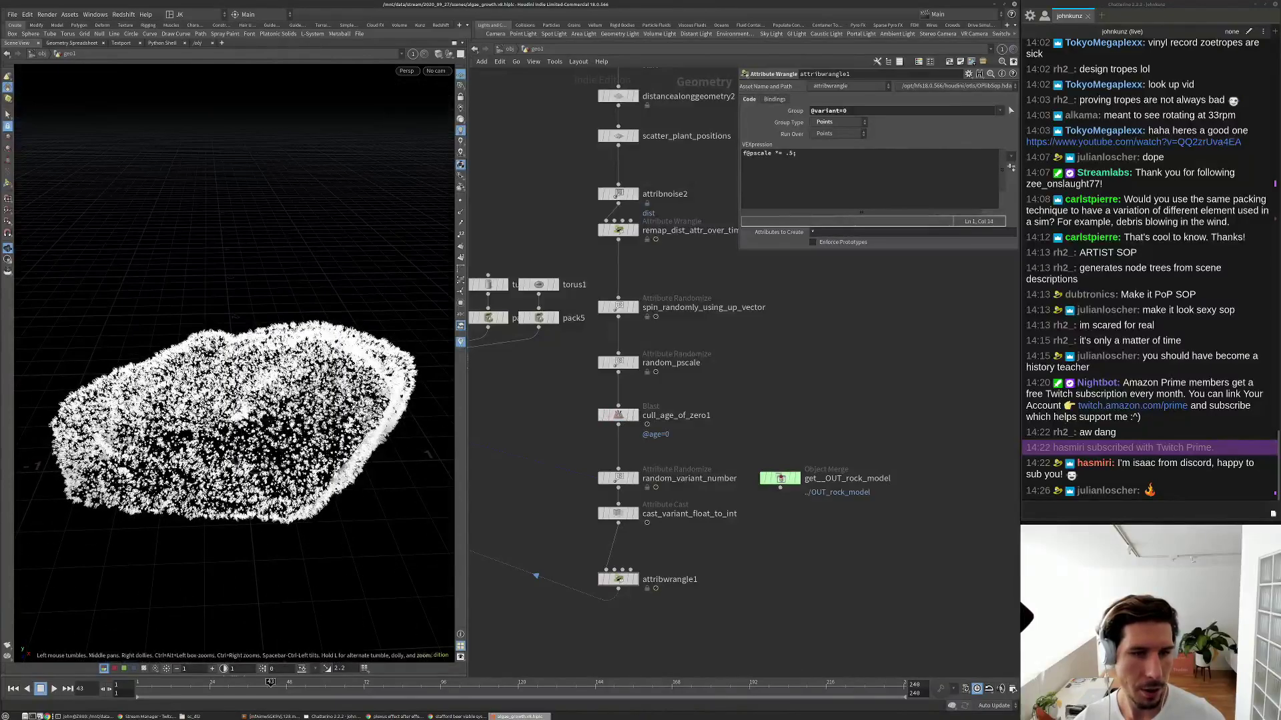
key(ctrl+Up)
key(Up)
key(ctrl+Up)
Move cull_age_of_zero1 below attribwrangle1 and replay the growth to check the reordered chain.
scroll(748, 344, down, 3)
drag(748, 344, 748, 499)
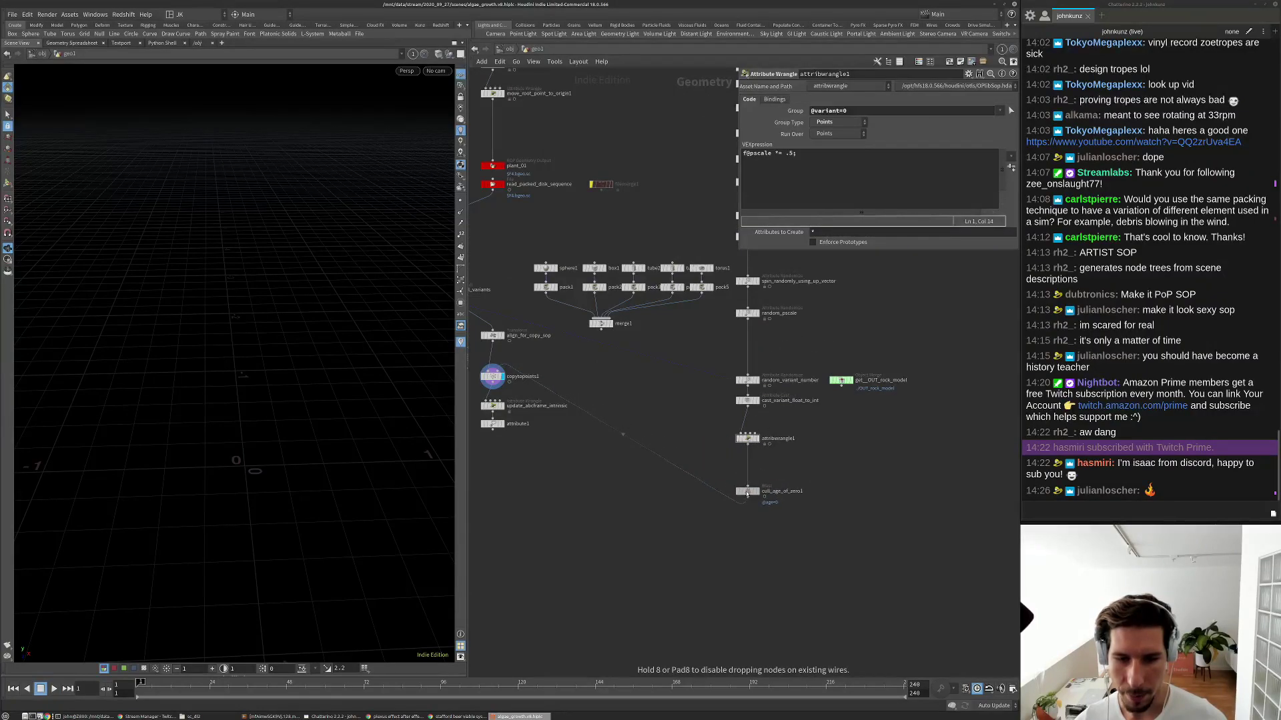
key(Up)
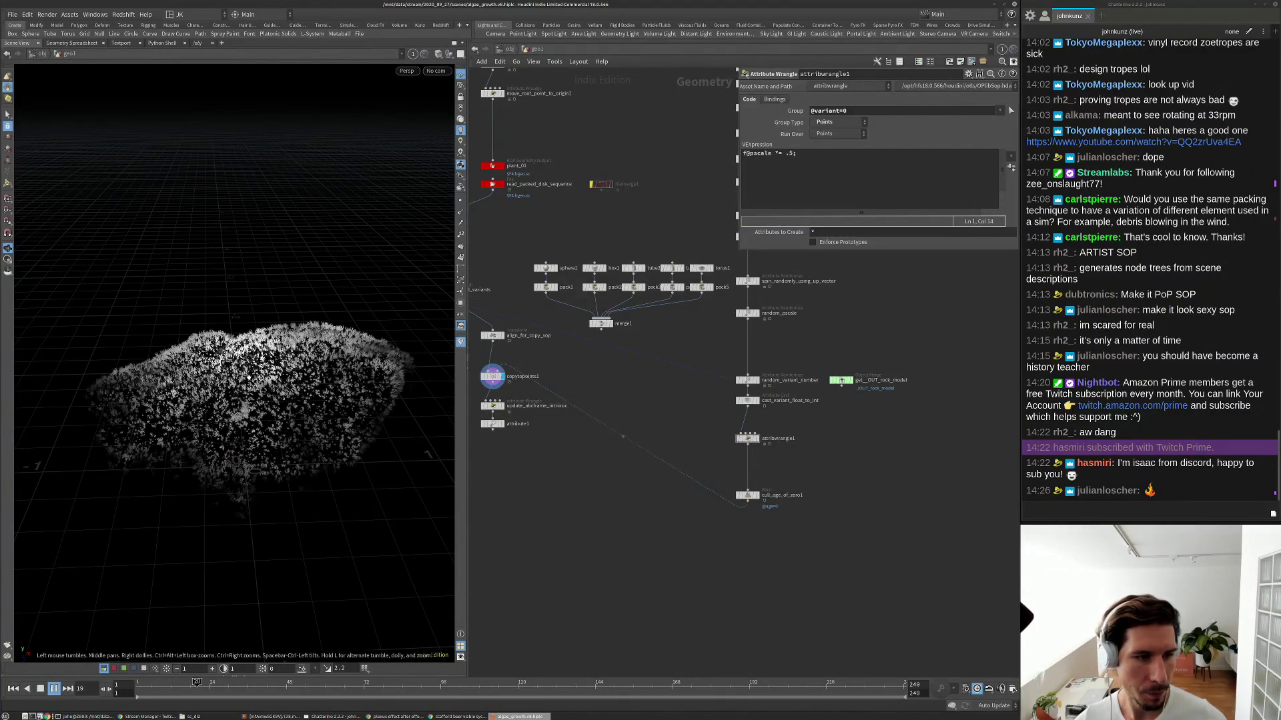
scroll(793, 464, up, 2)
scroll(793, 463, up, 2)
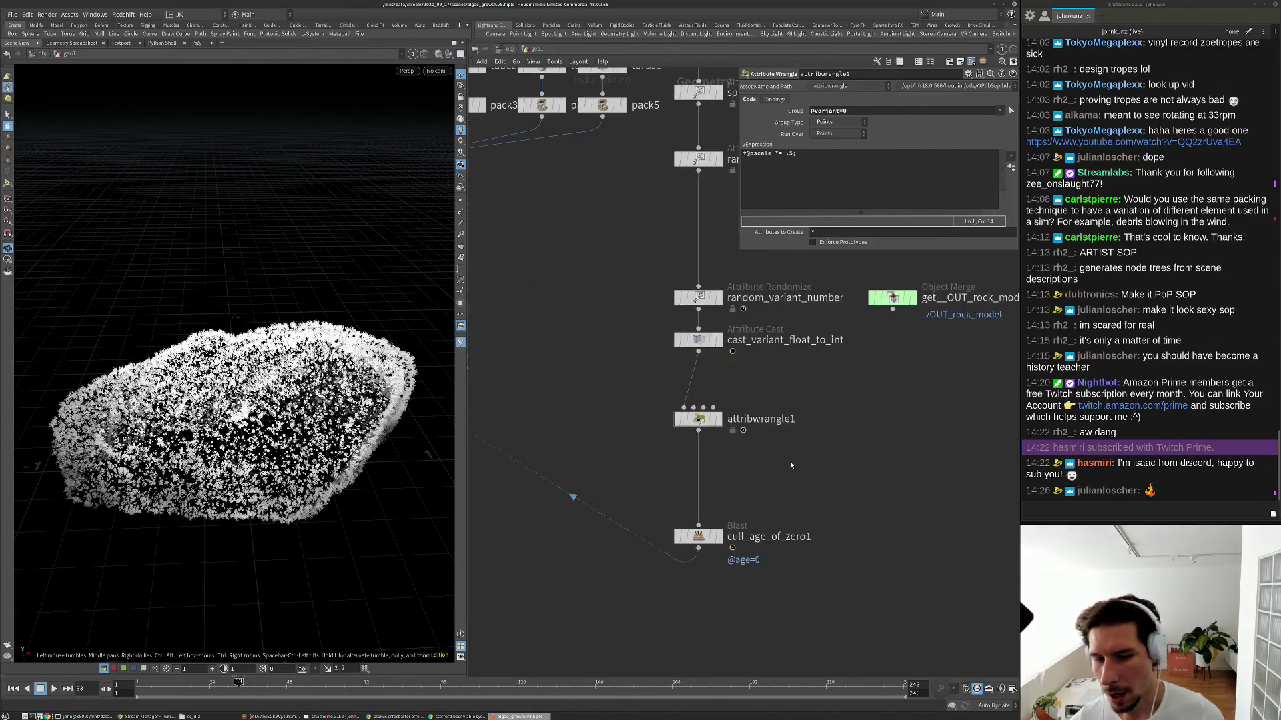
scroll(698, 463, down, 2)
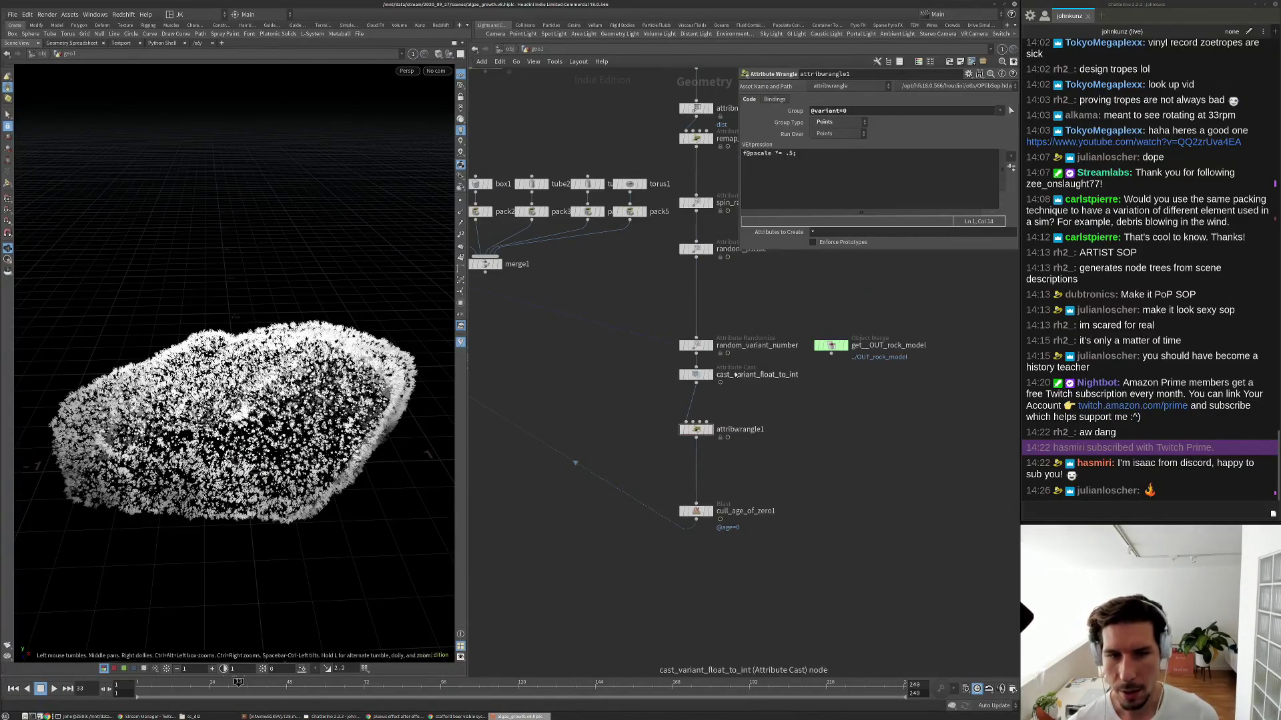
scroll(698, 341, up, 2)
Select random_variant_number to show its settings and bring the upstream nodes into view.
click(698, 339)
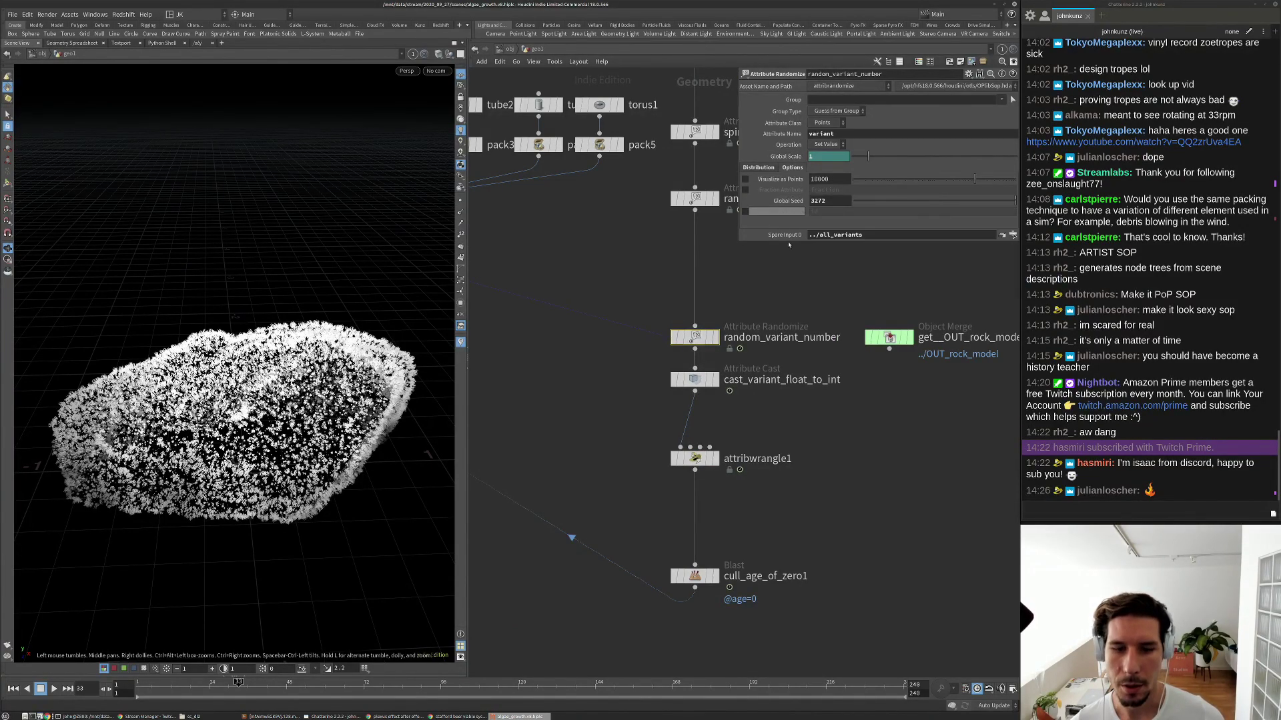
scroll(727, 354, down, 2)
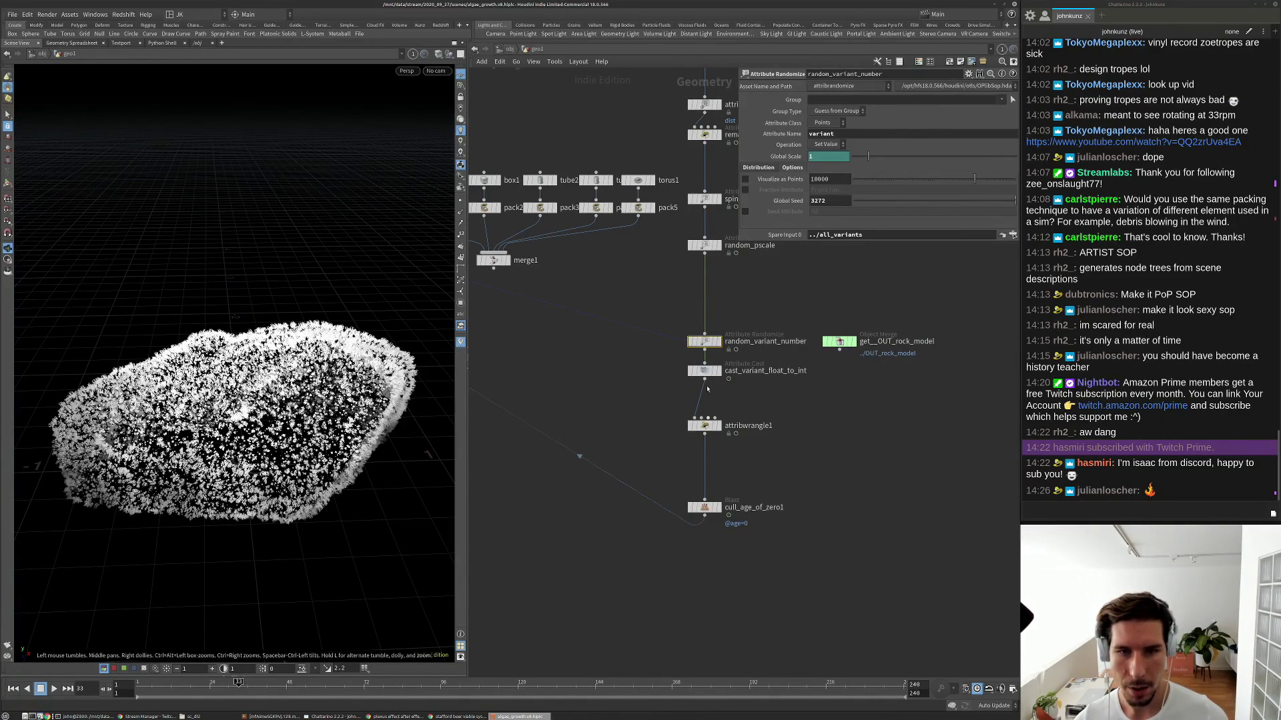
middle_drag(702, 471, 739, 429)
scroll(234, 400, up, 5)
scroll(234, 400, up, 3)
Look through cam1, frame the rock and zoom in close on the grown plants.
click(436, 71)
click(443, 119)
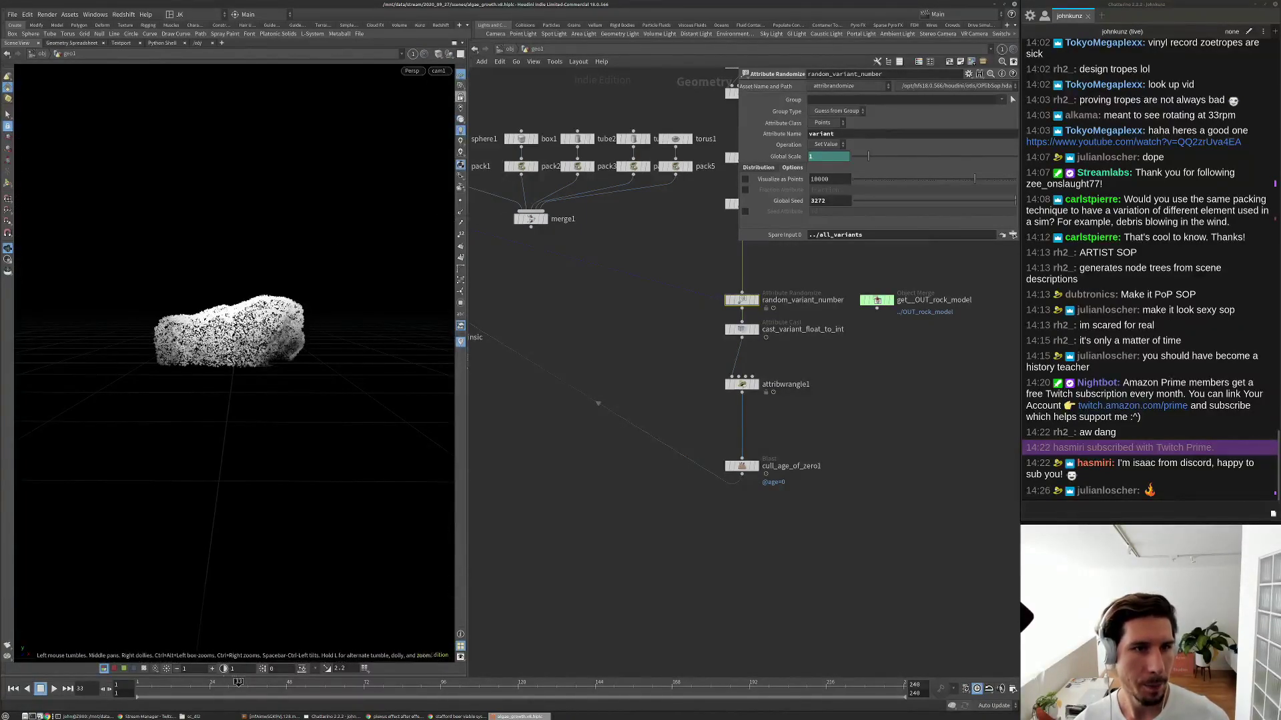
drag(282, 288, 340, 380)
drag(209, 354, 288, 320)
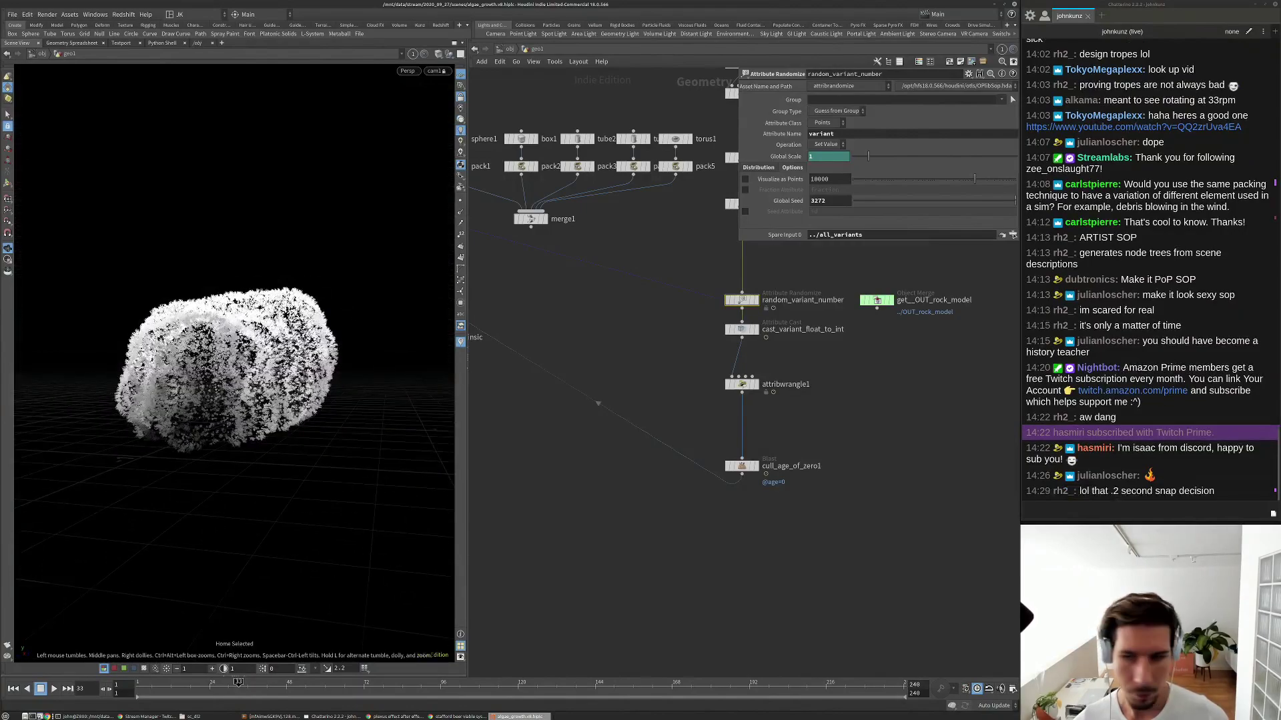
key(space+g)
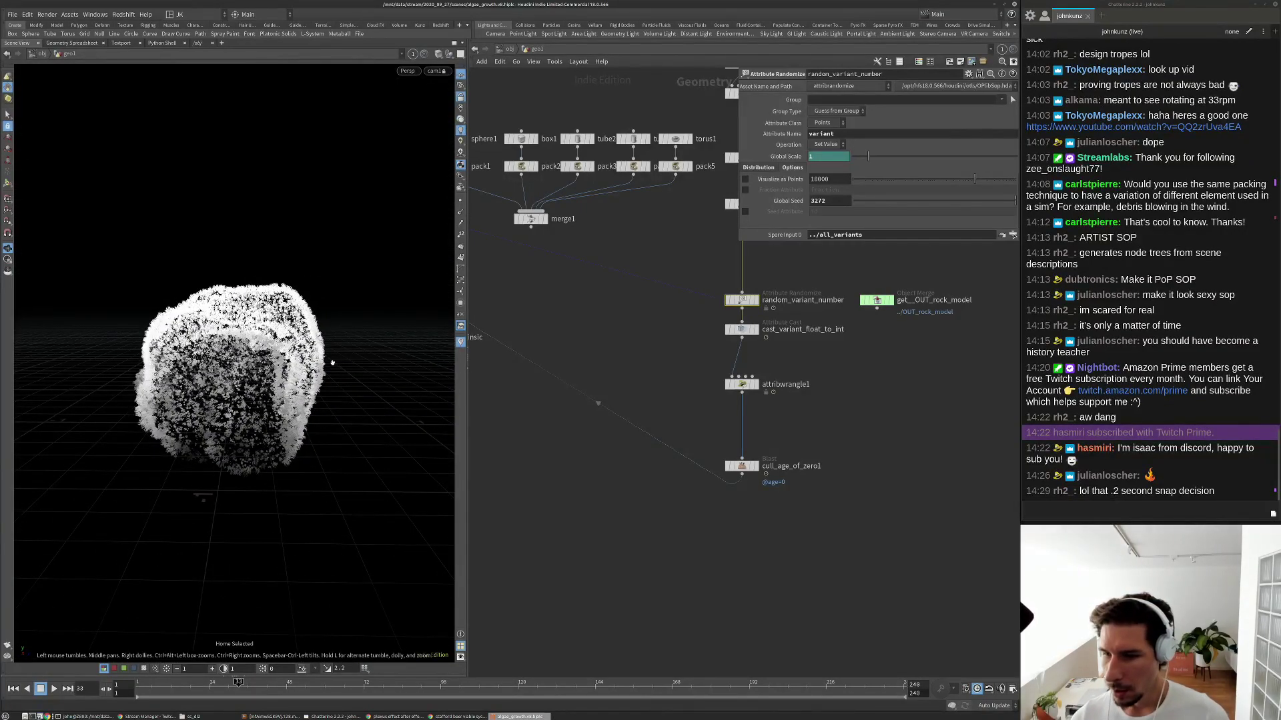
scroll(233, 380, up, 5)
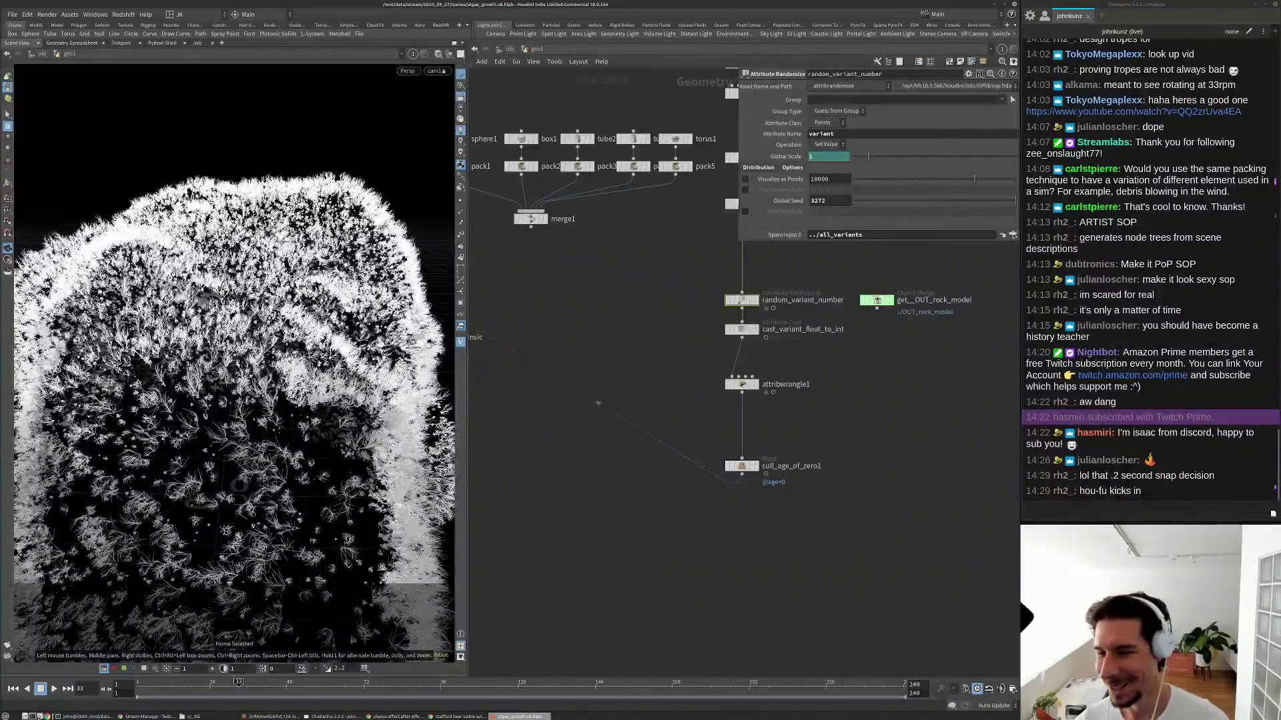
scroll(234, 360, up, 4)
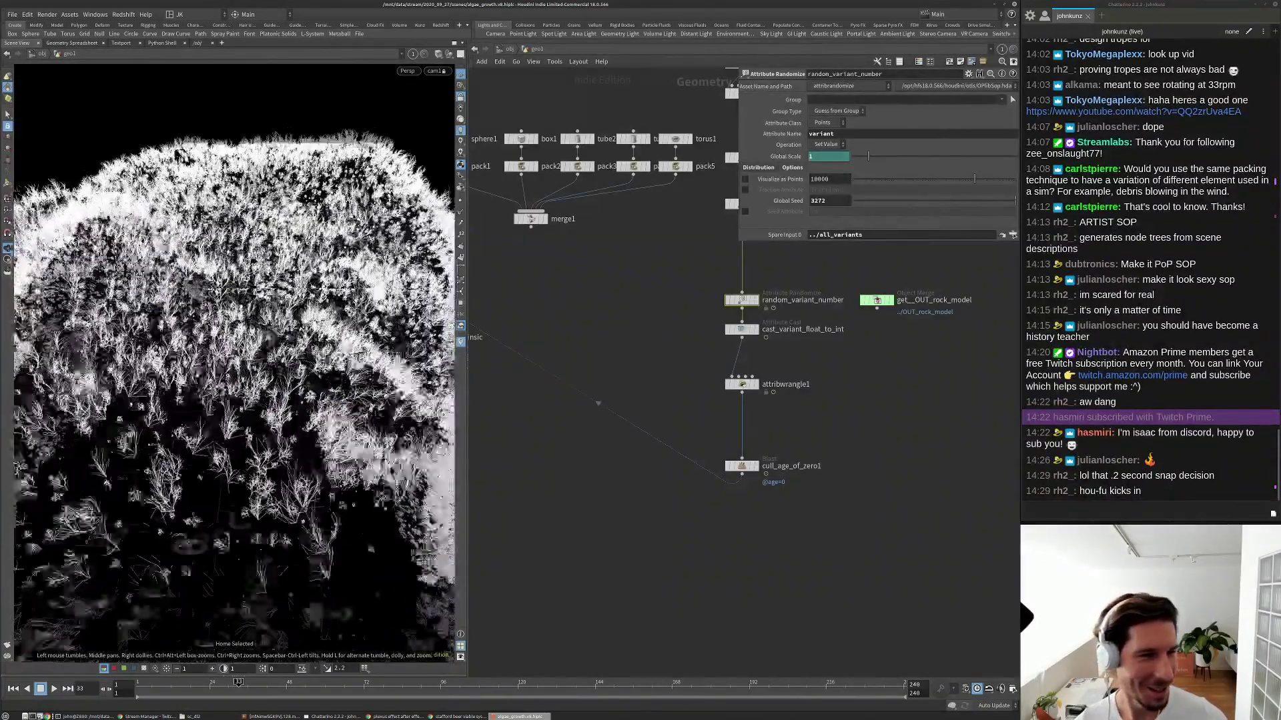
scroll(233, 380, up, 2)
scroll(234, 380, up, 2)
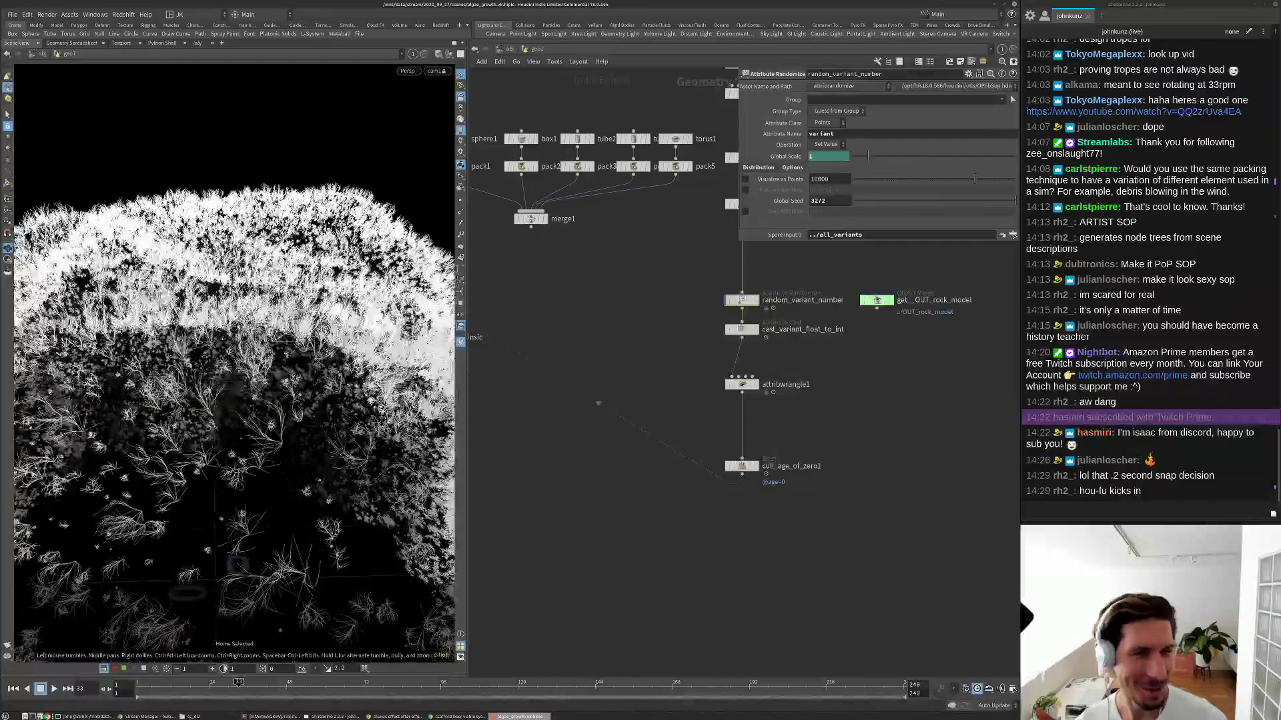
scroll(236, 565, up, 5)
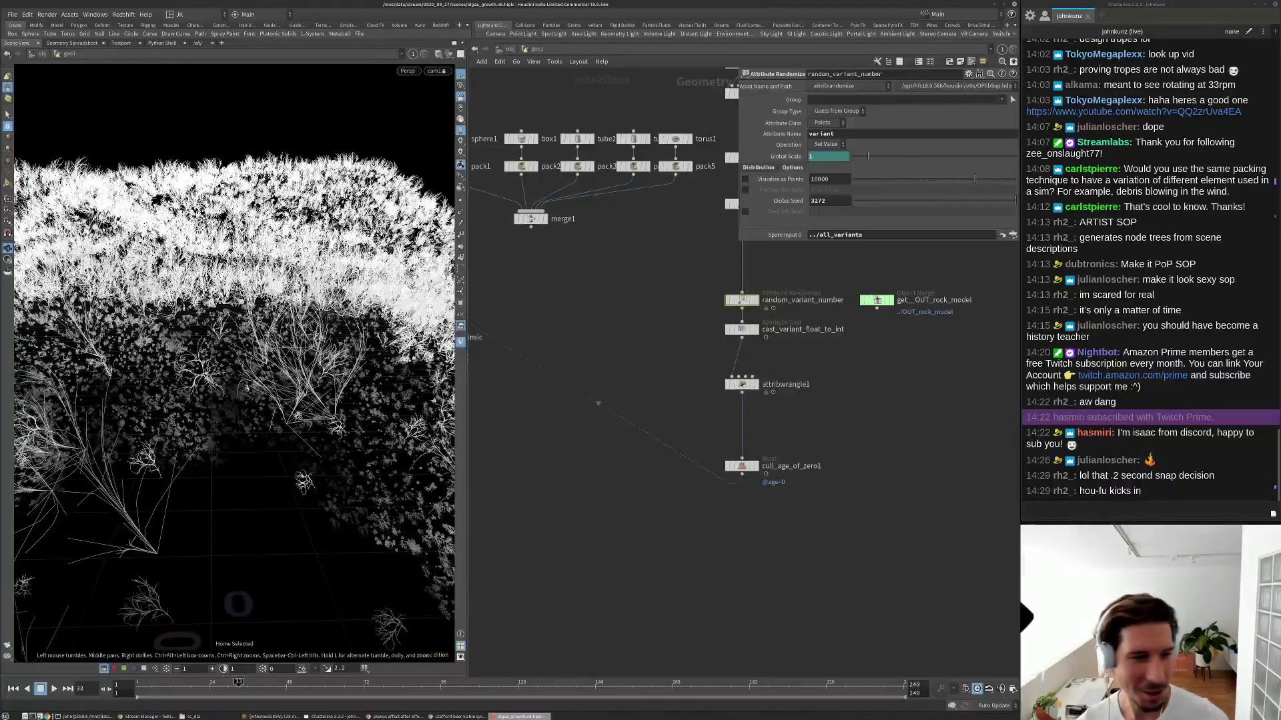
scroll(237, 565, up, 5)
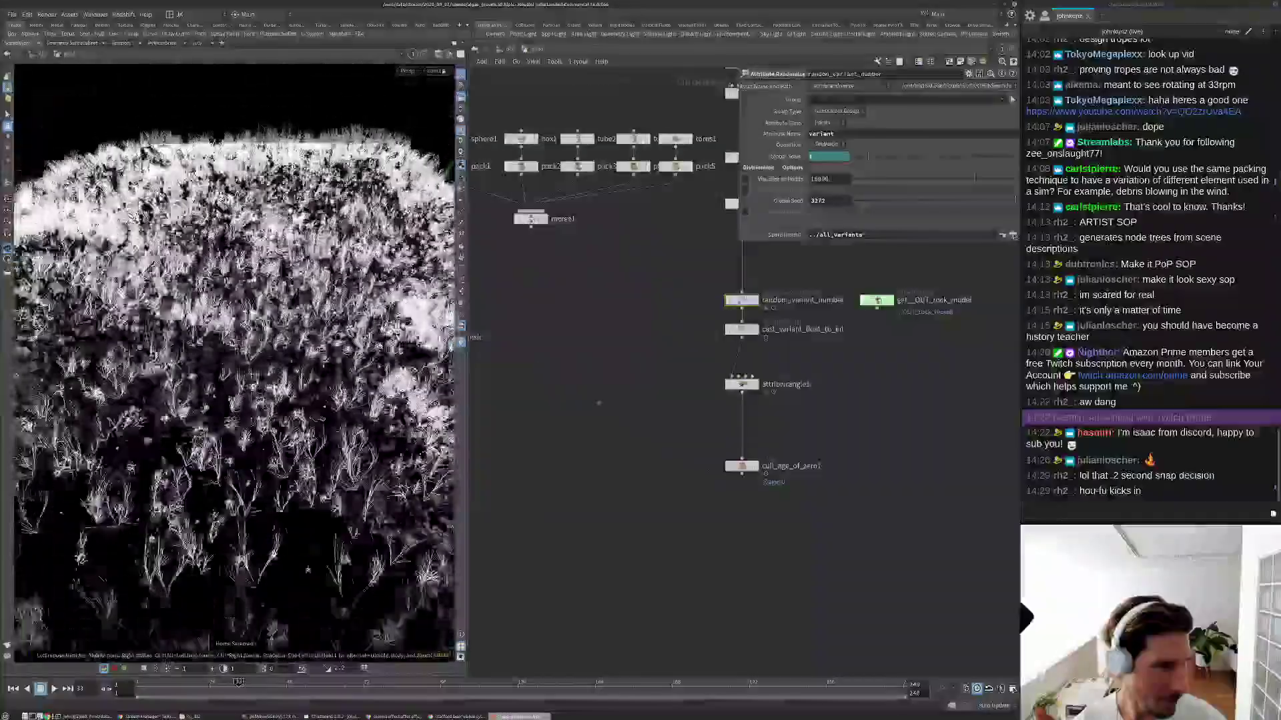
scroll(819, 408, down, 4)
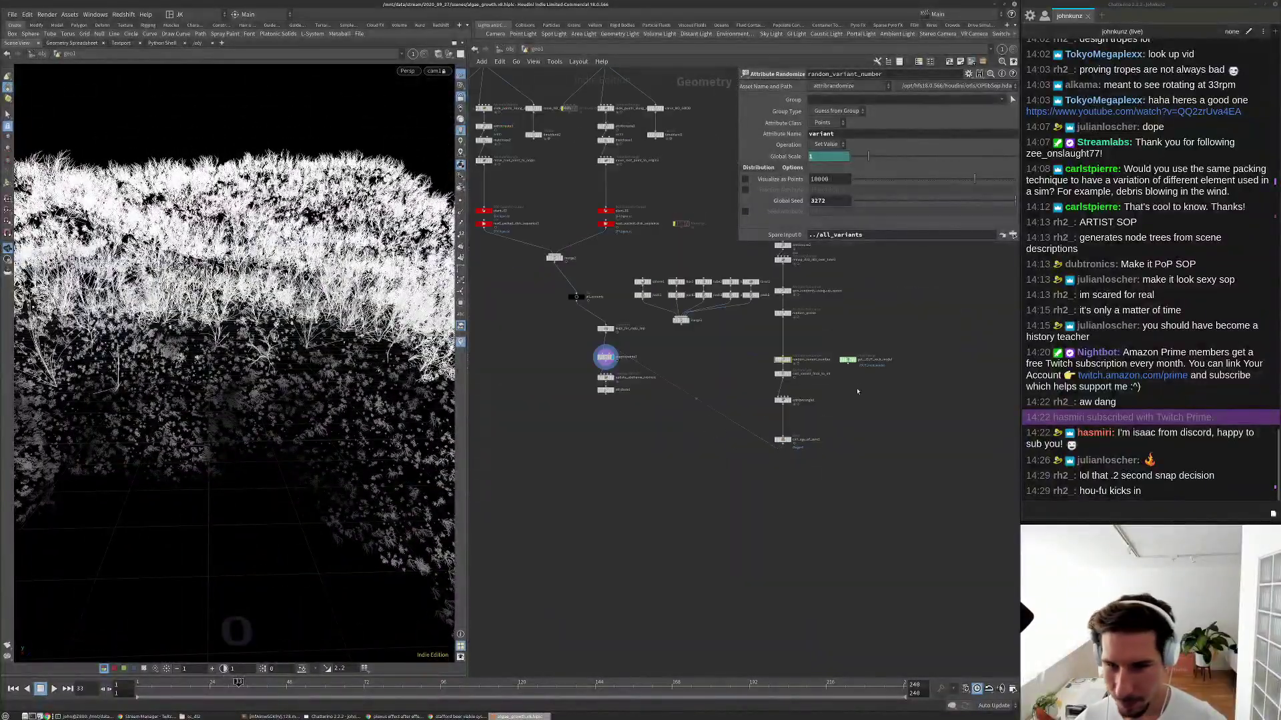
scroll(848, 383, up, 3)
Display attribute1's output and show get_OUT_rock_model as a grey template under the plants.
drag(844, 347, 792, 585)
scroll(845, 486, down, 2)
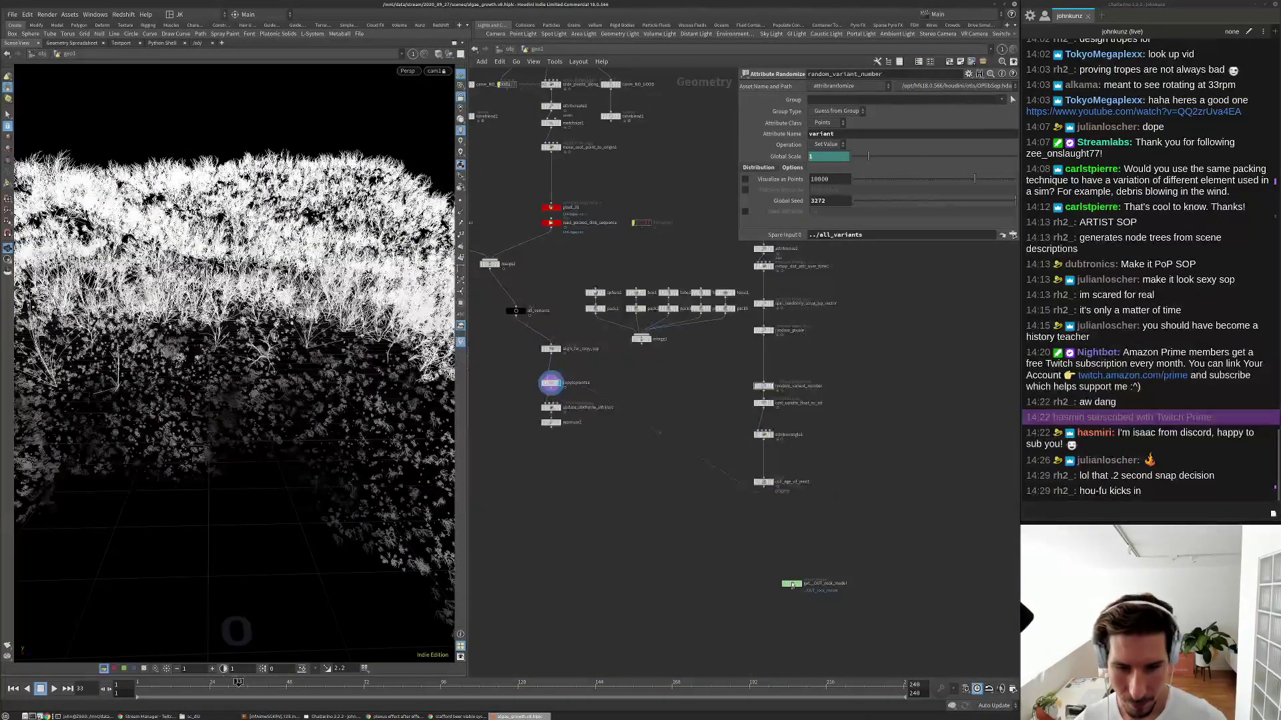
scroll(791, 585, up, 4)
middle_drag(572, 372, 765, 350)
click(503, 198)
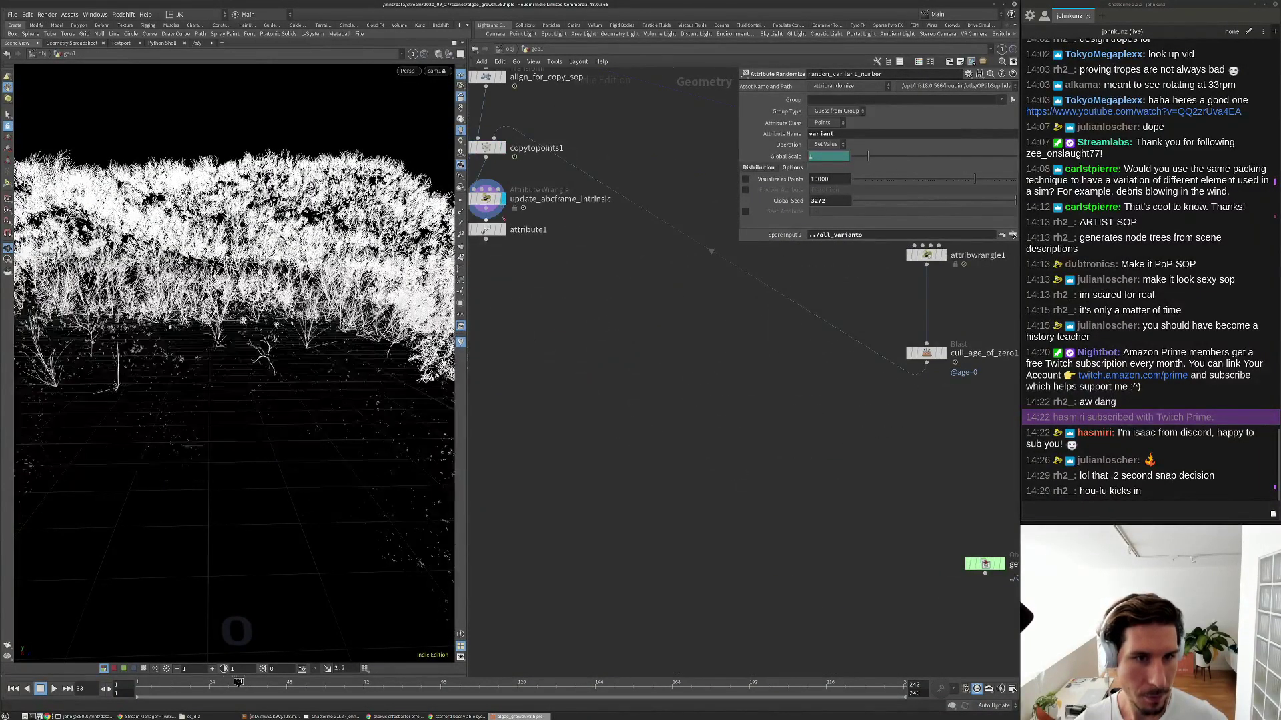
click(504, 230)
click(489, 231)
scroll(496, 247, down, 2)
scroll(866, 493, up, 3)
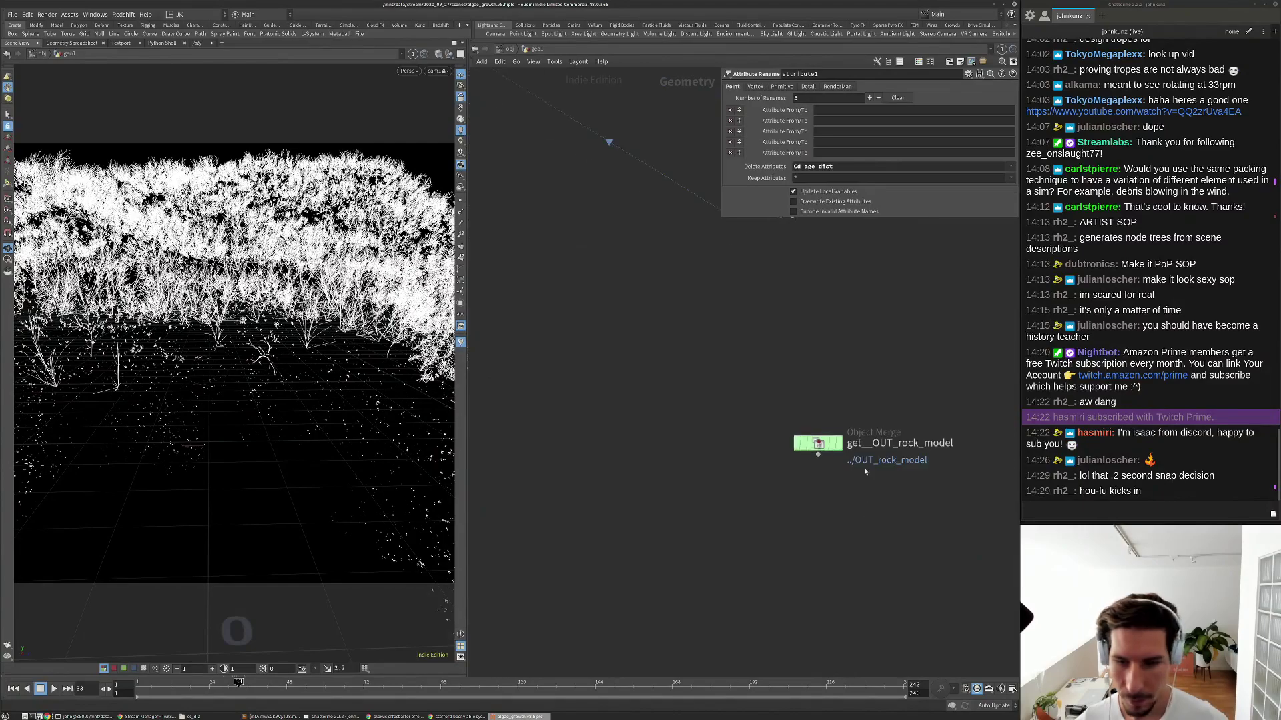
click(832, 445)
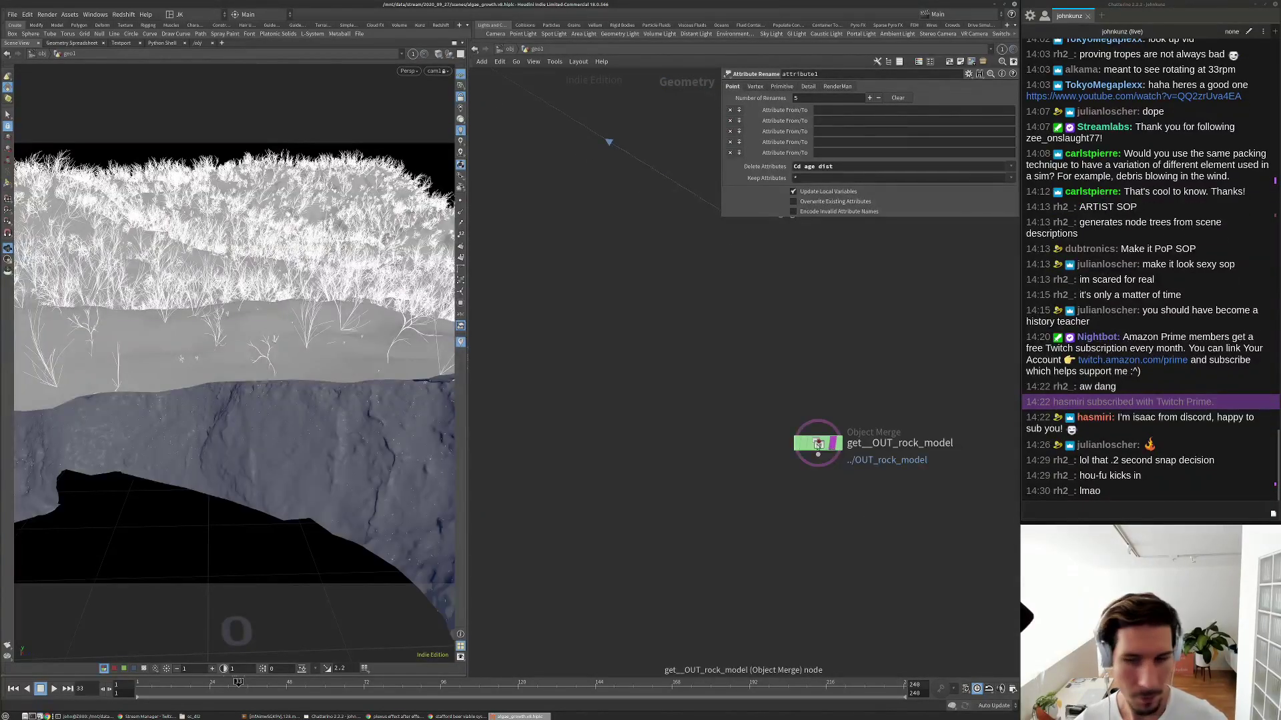
click(818, 444)
drag(336, 250, 157, 459)
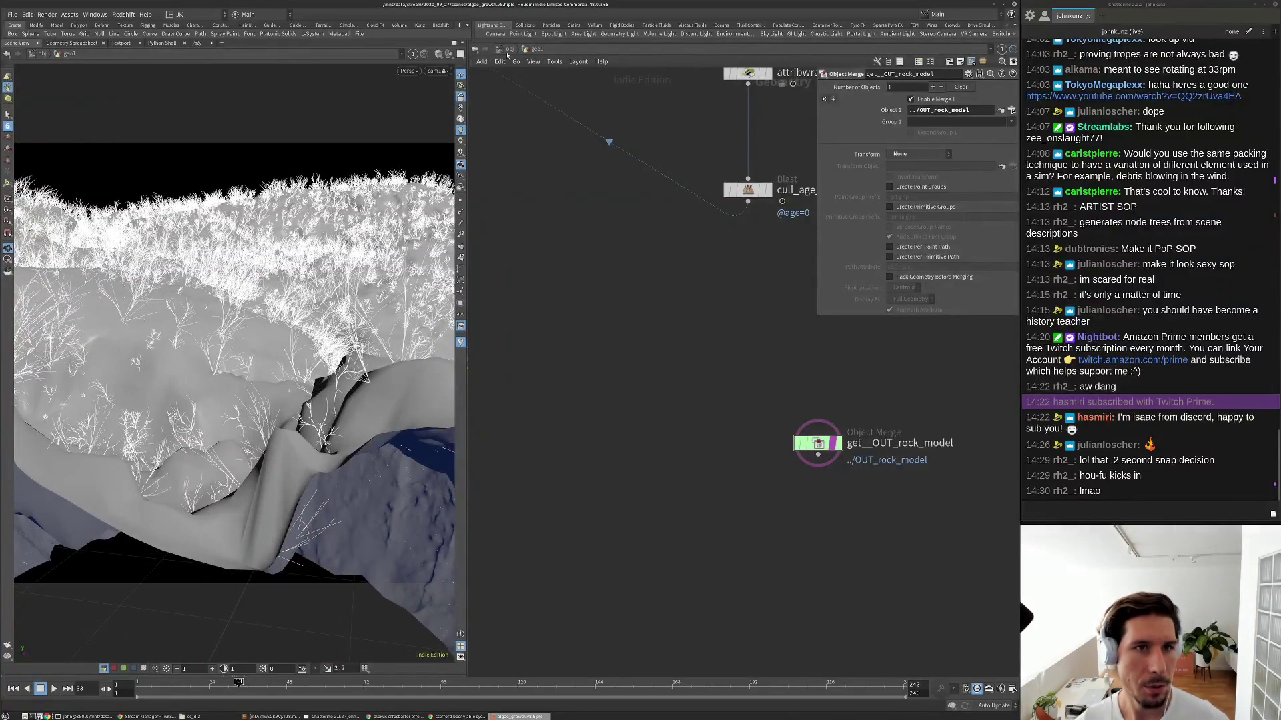
At /obj, set cam1's Near Clipping to 0.01.
click(508, 49)
click(772, 388)
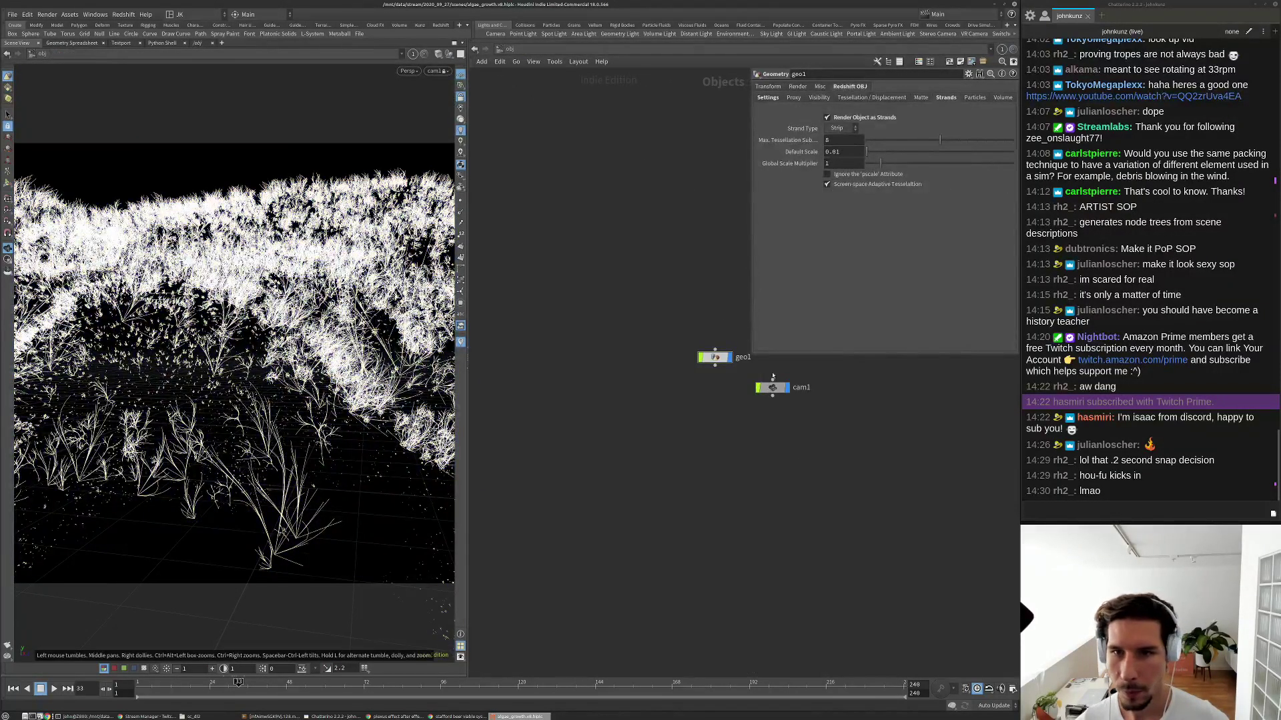
click(898, 86)
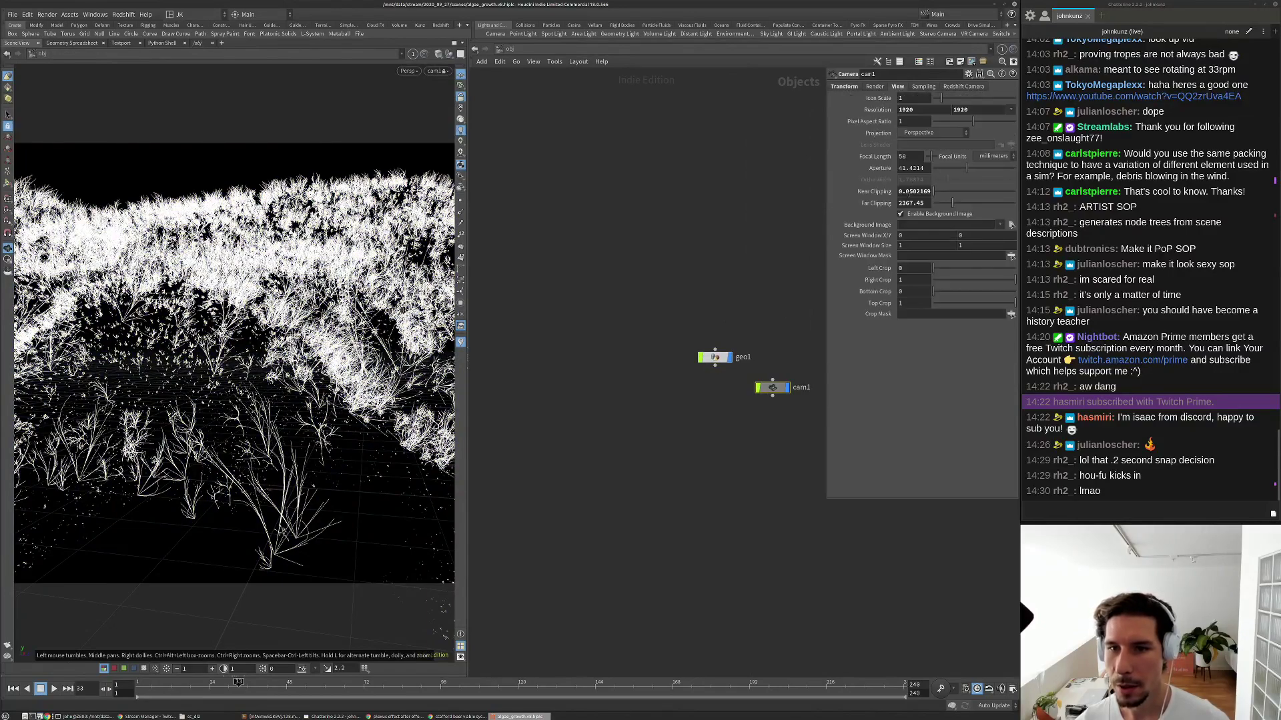
text(1)
key(Return)
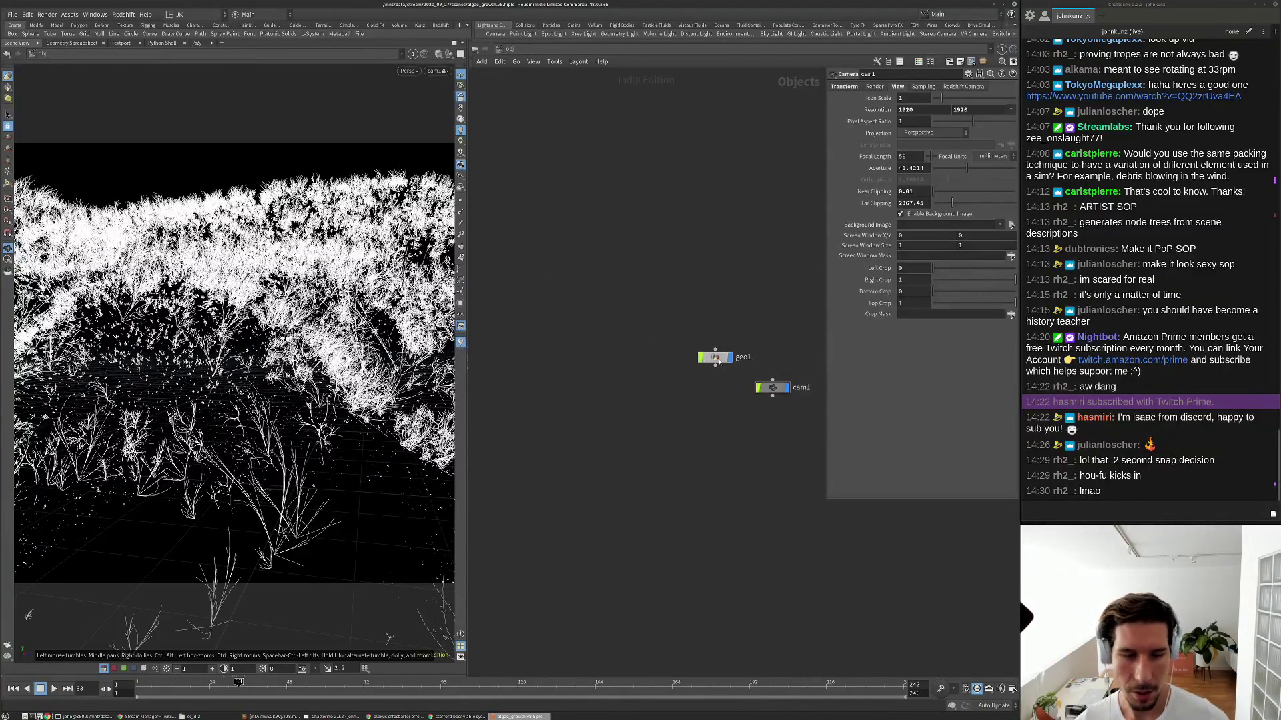
Return inside geo1, play the growth and scrub the timeline to frame 45.
double_click(714, 357)
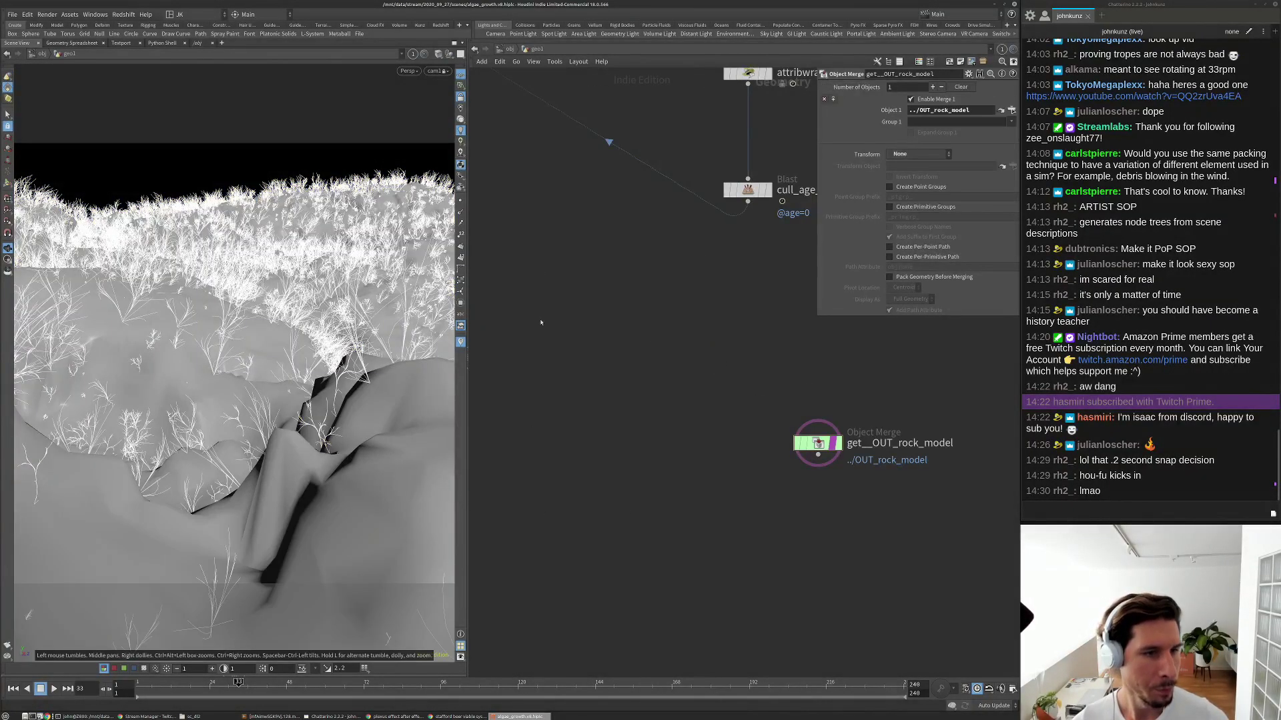
key(ctrl+Up)
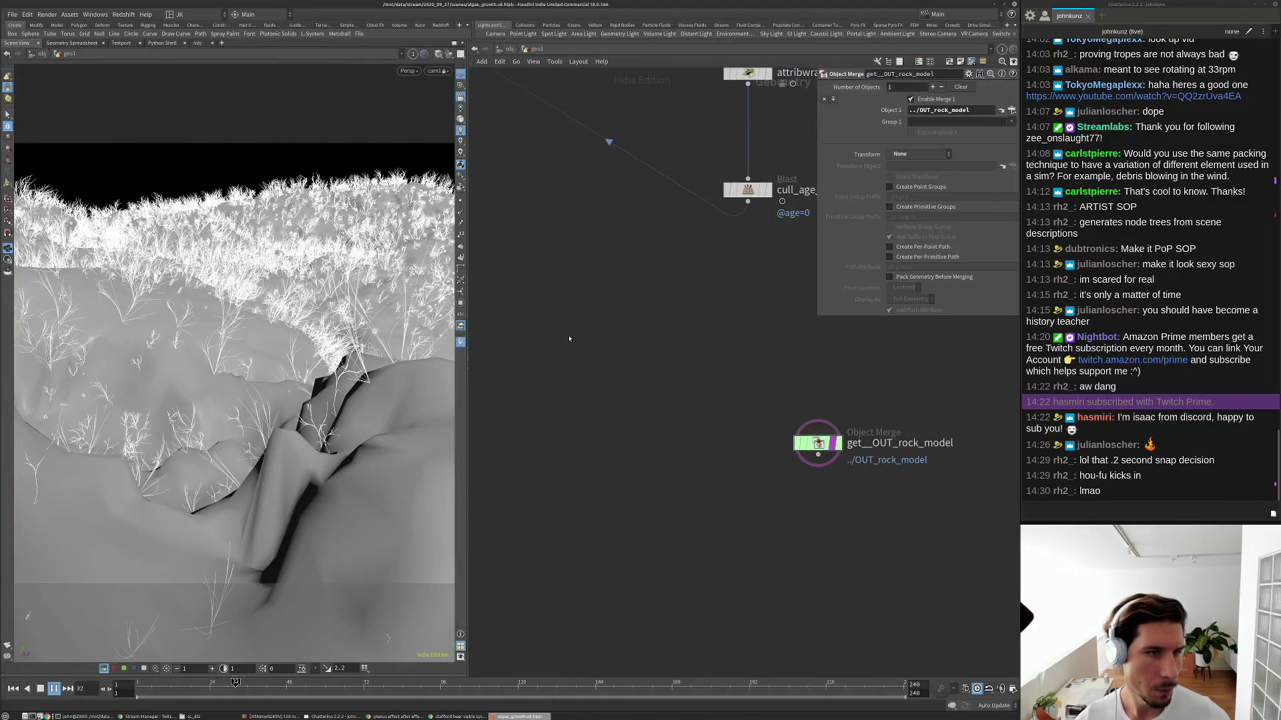
key(Up)
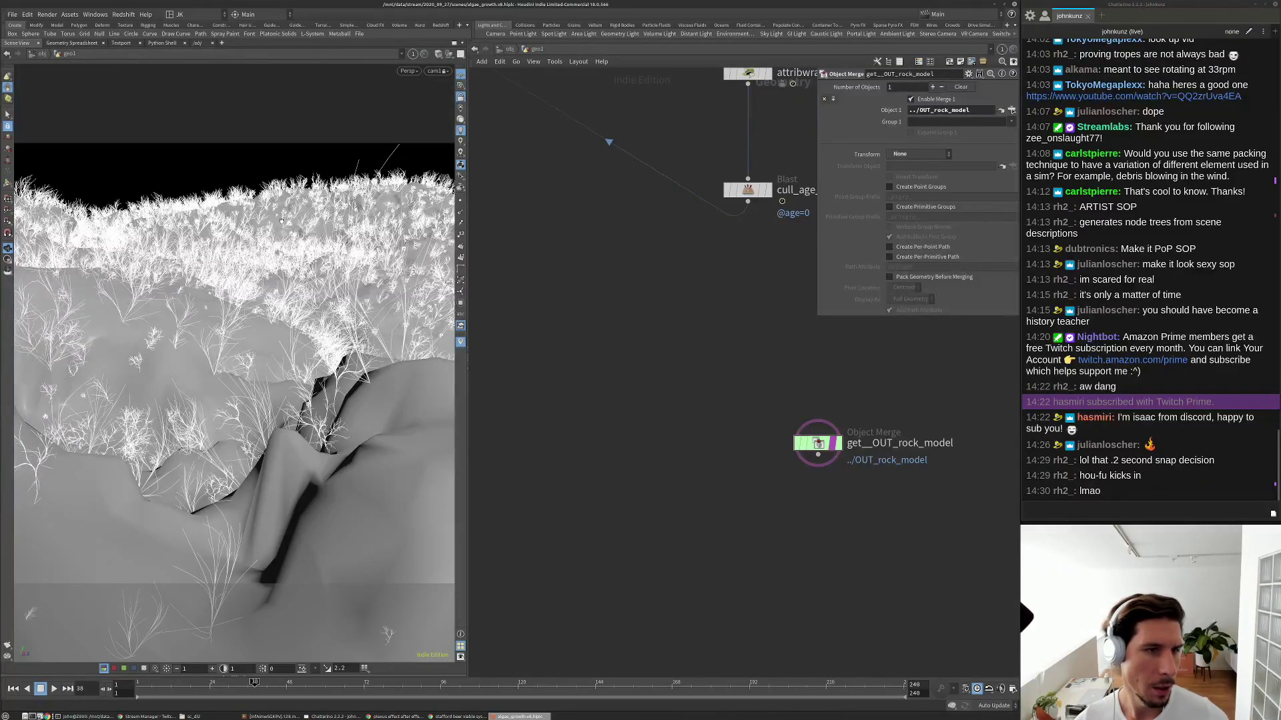
key(Right)
key(Right)
key(Right)
key(Right)
key(Right)
key(Right)
key(Right)
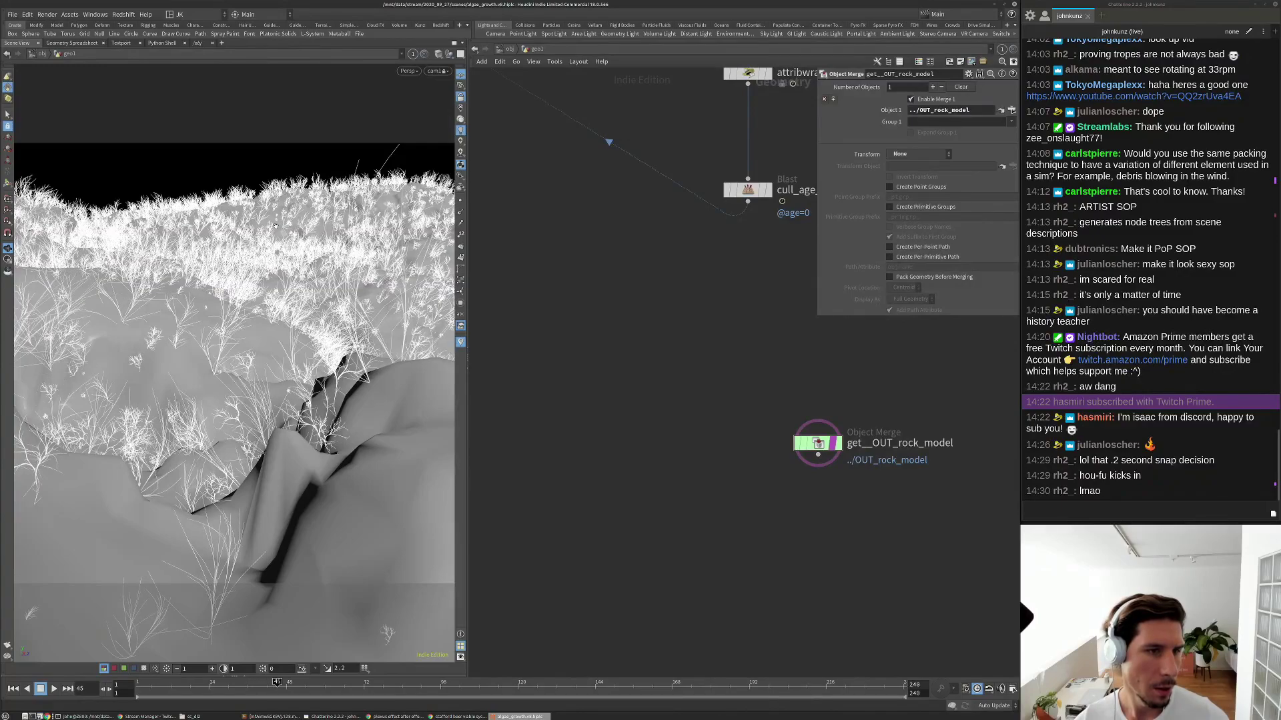
key(Right)
key(Left)
key(Left)
key(h)
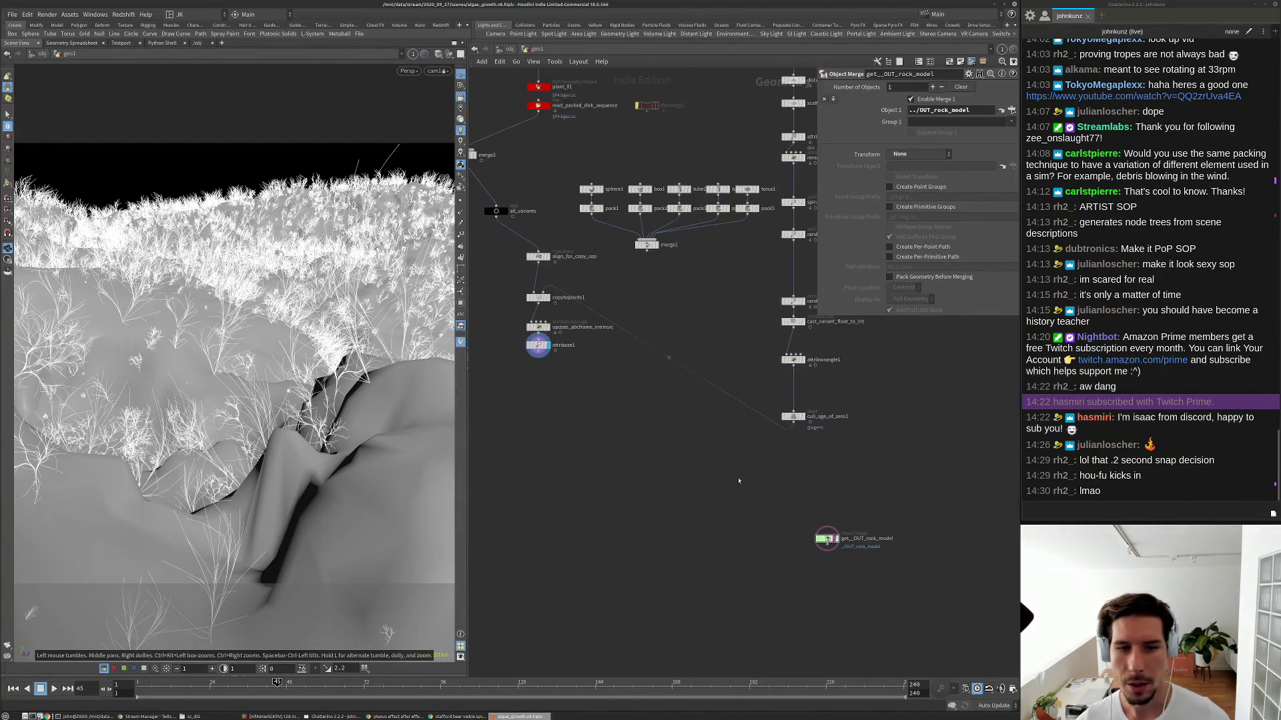
click(557, 329)
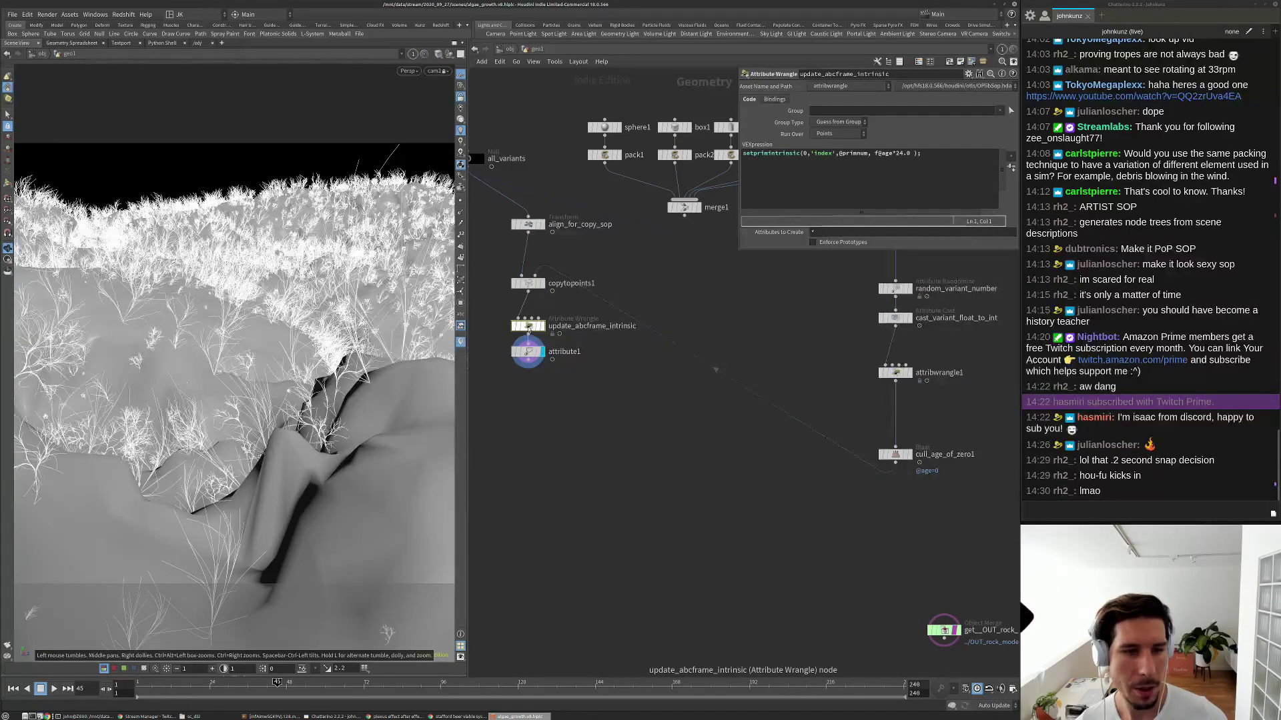
Open an enlarged Geometry Spreadsheet for update_abcframe_intrinsic showing primitives with the intrinsic index column.
right_click(528, 328)
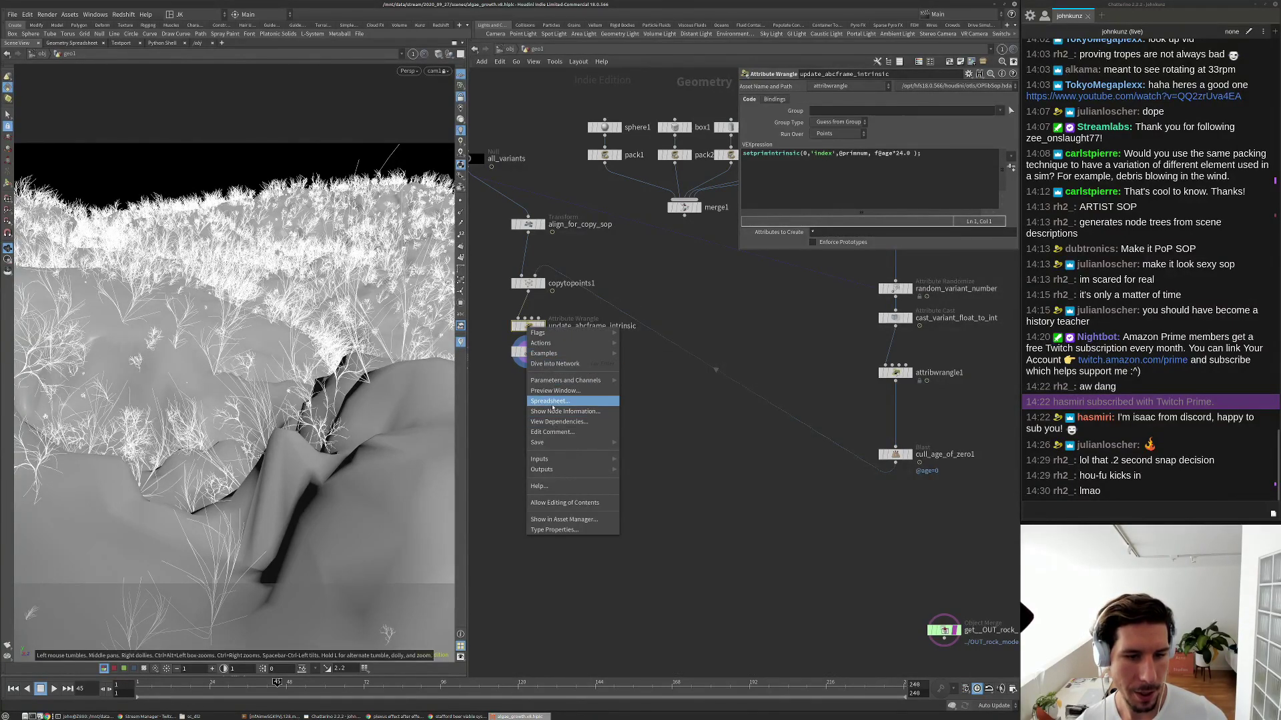
click(553, 402)
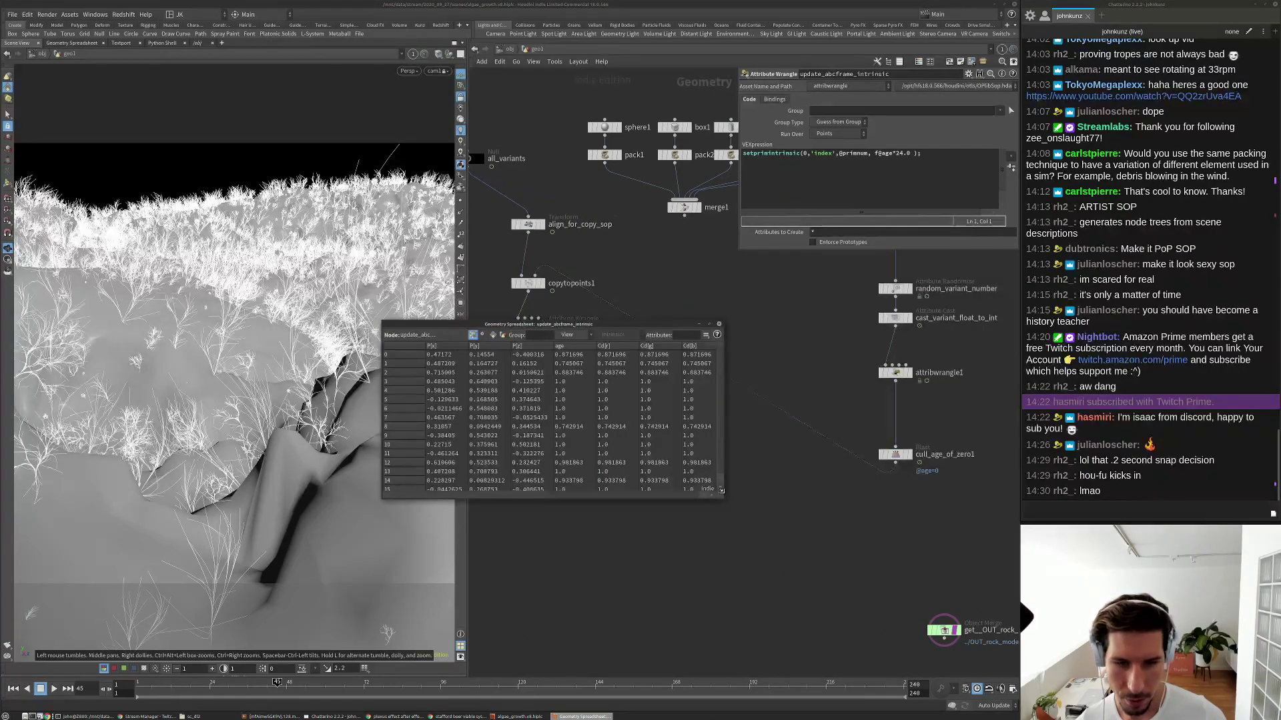
drag(724, 495, 785, 567)
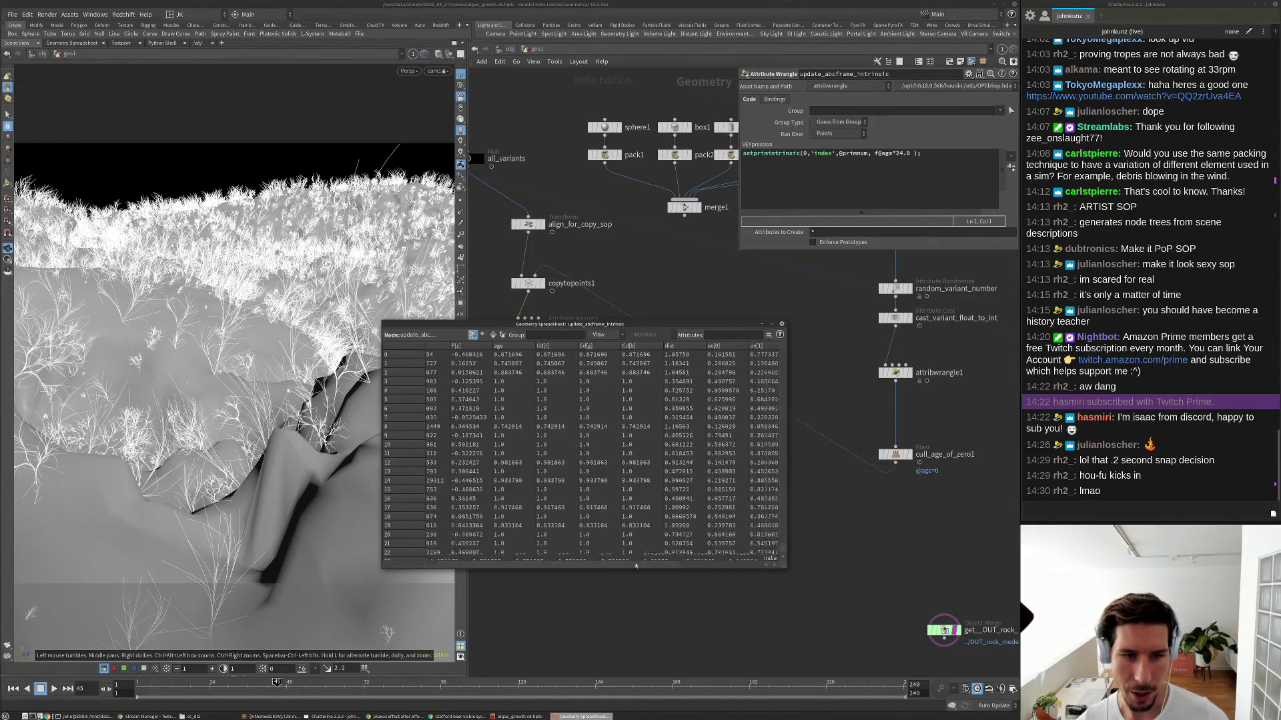
click(492, 335)
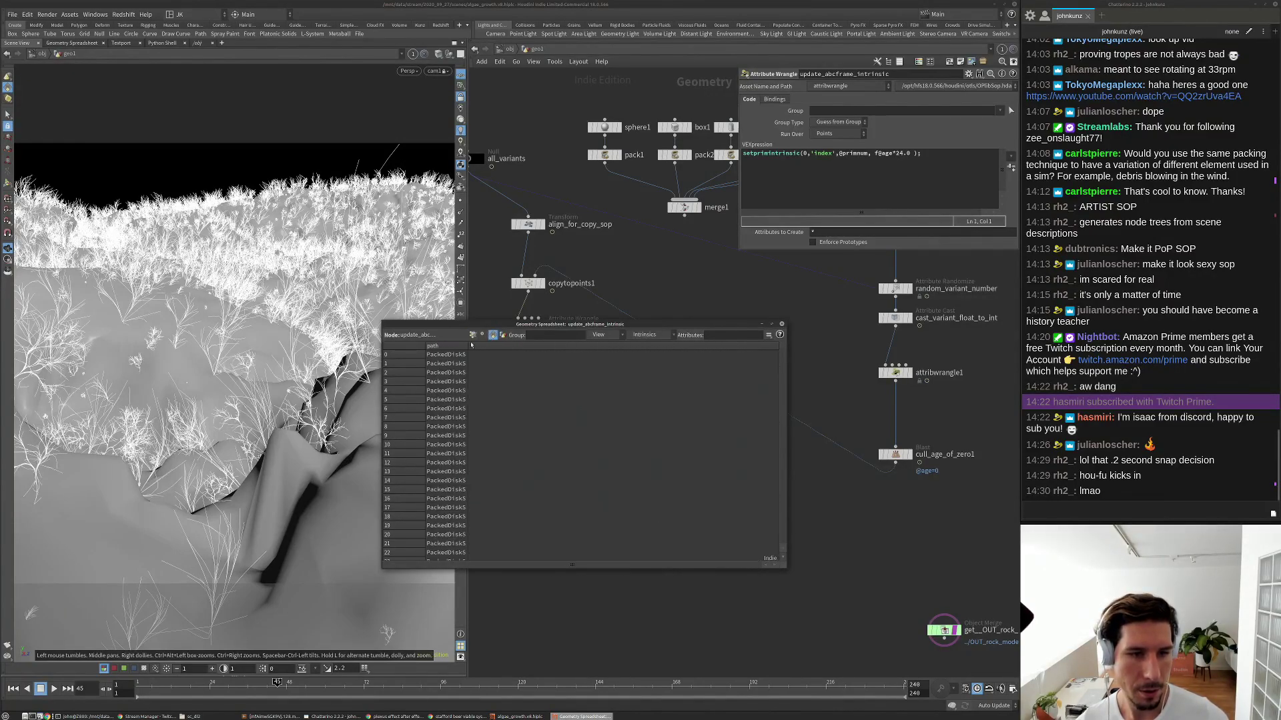
click(644, 335)
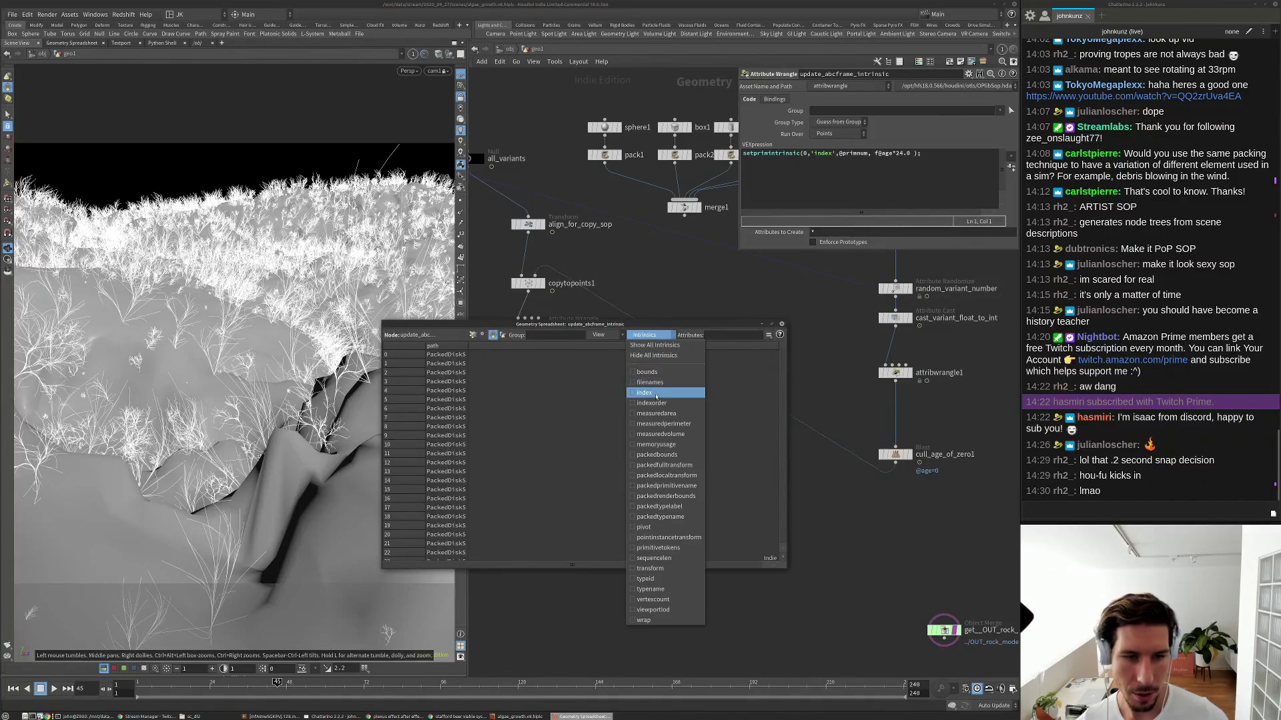
click(667, 393)
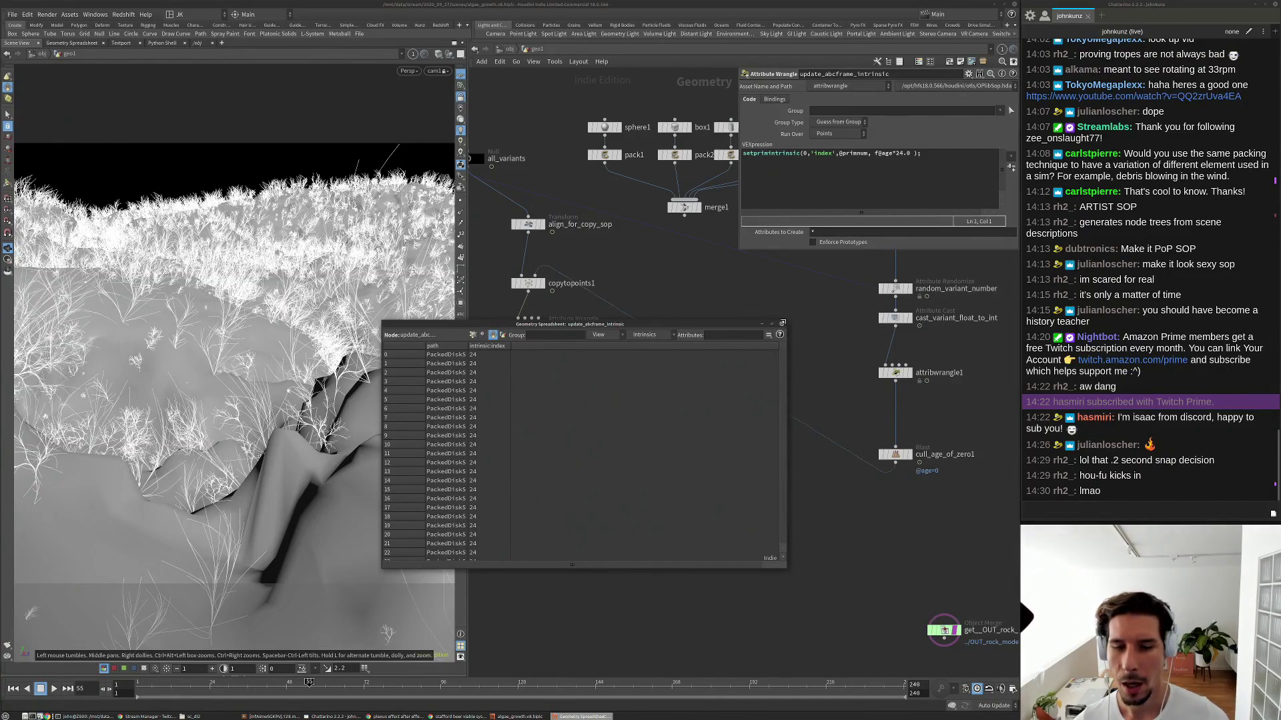
click(783, 323)
Check the frame range settings of the plant_01 and plant_02 disk sequence File SOPs.
scroll(726, 303, down, 3)
middle_drag(709, 297, 741, 380)
scroll(493, 208, up, 2)
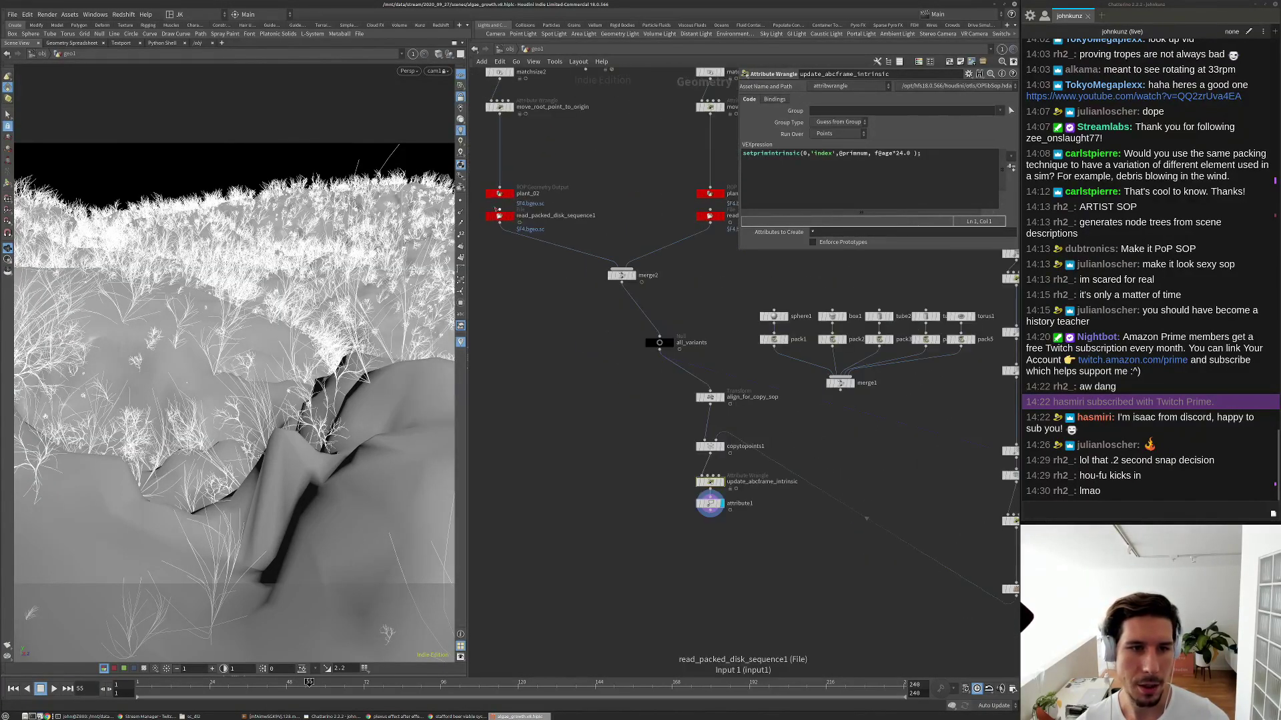
click(498, 215)
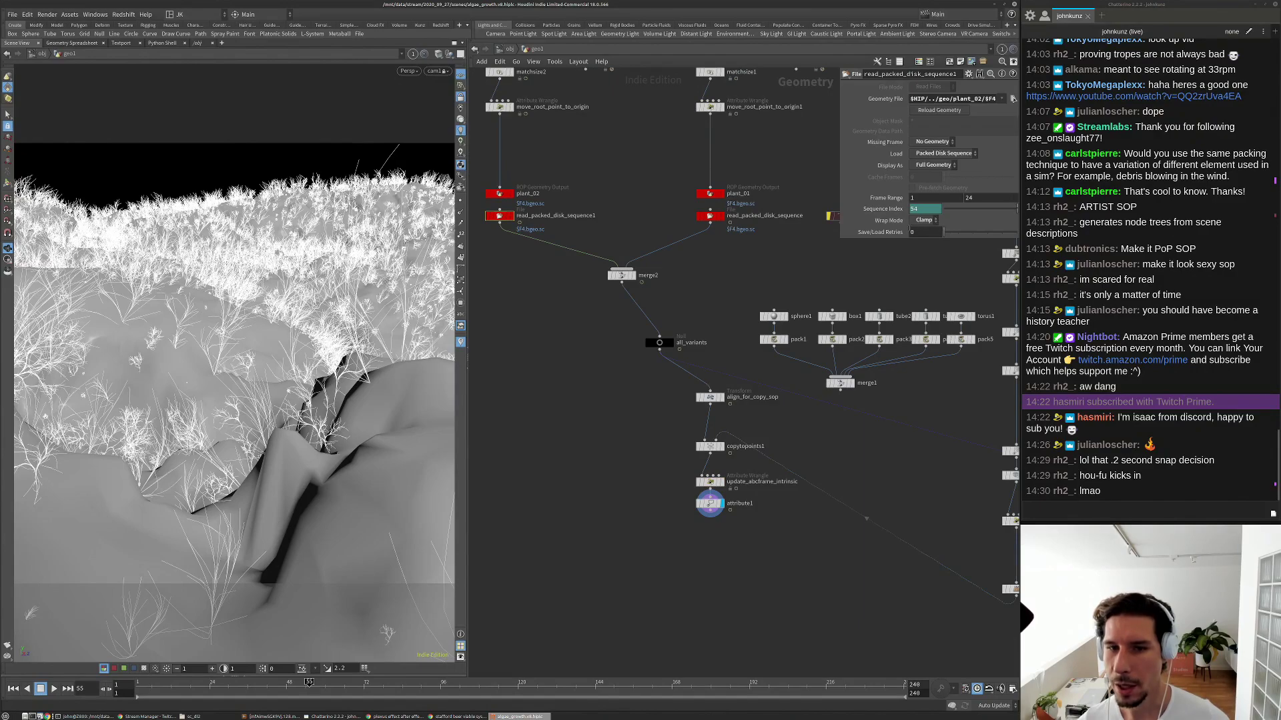
click(709, 216)
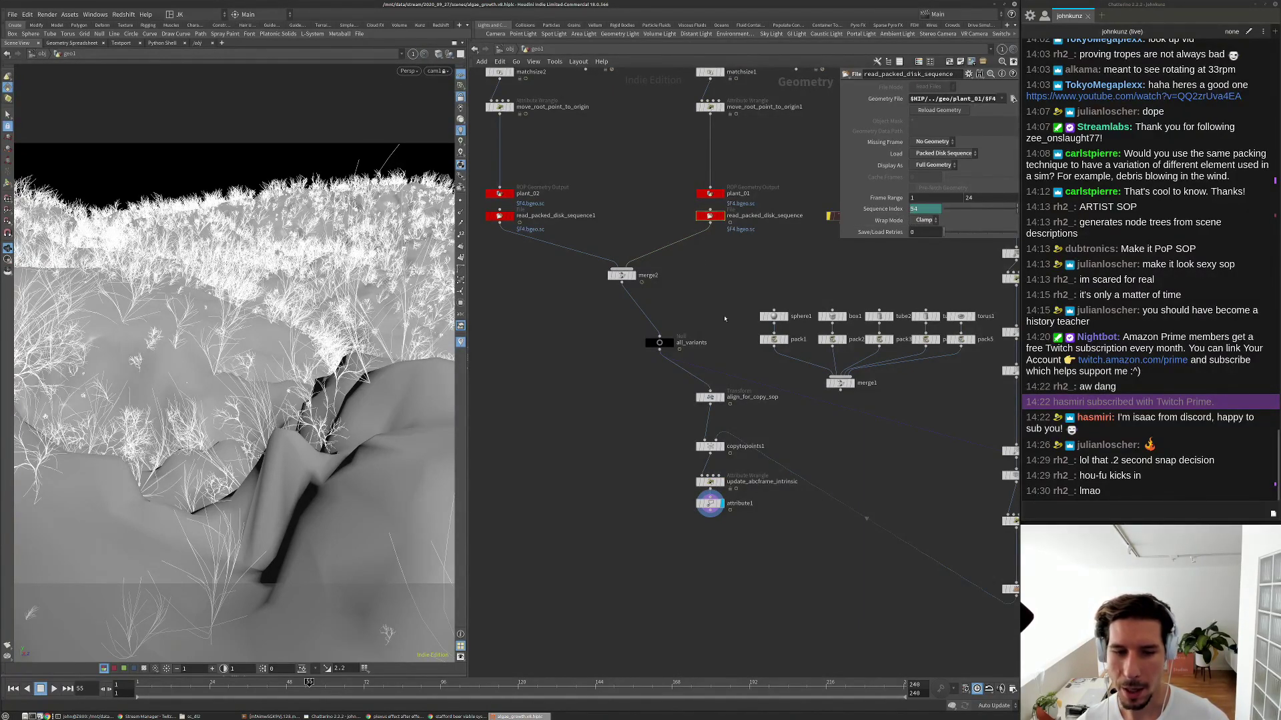
Change the wrangle's age multiplier from 24.0 to 23.9999 and play the growth.
click(709, 481)
click(900, 154)
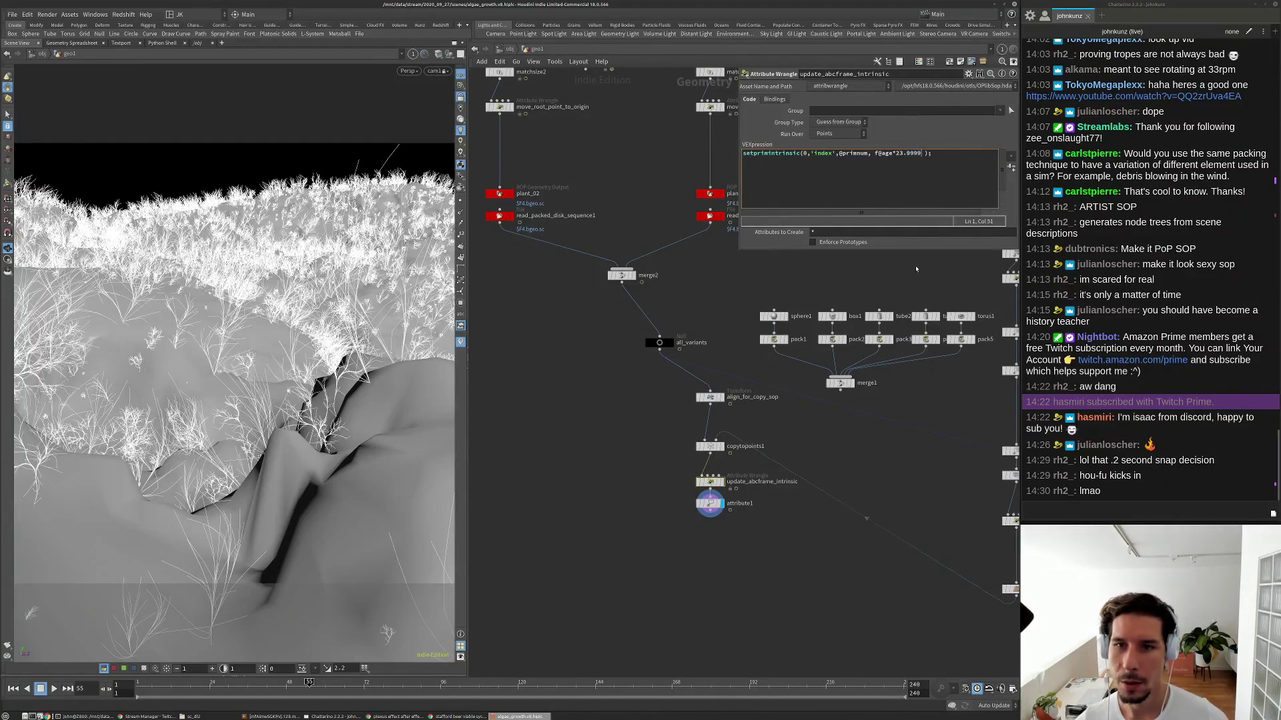
key(ctrl+Return)
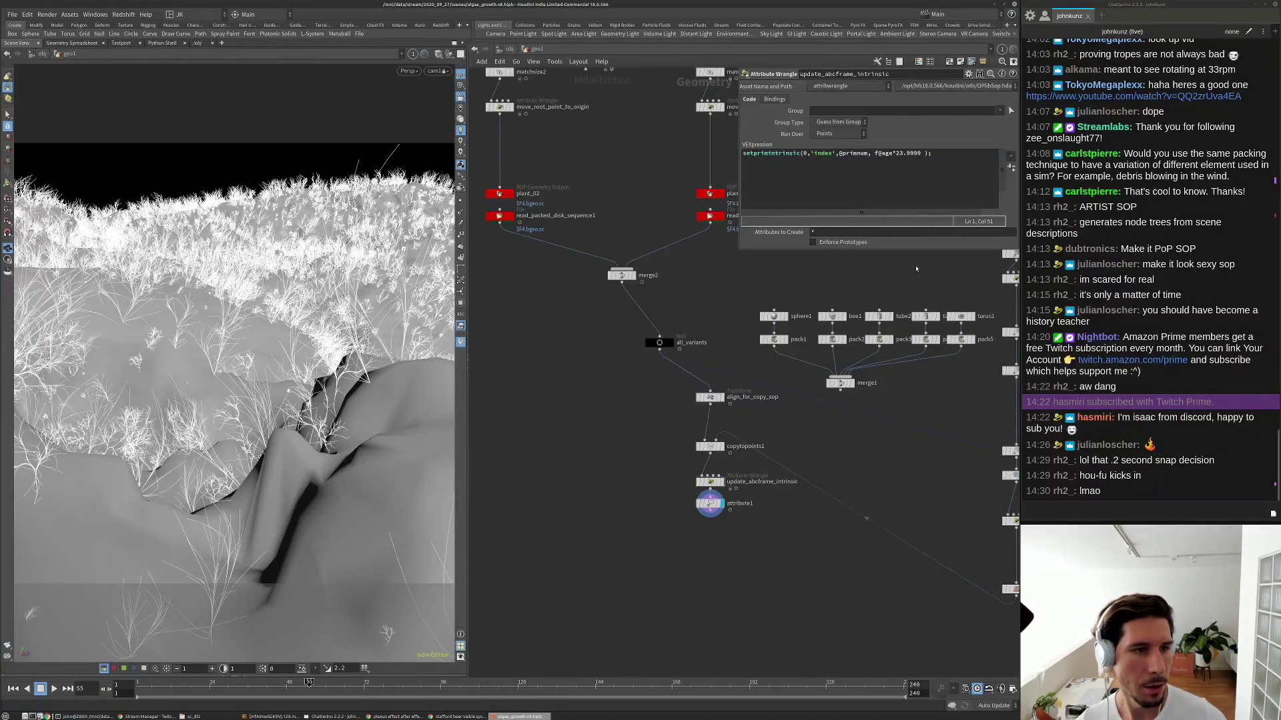
key(ctrl+Up)
key(Up)
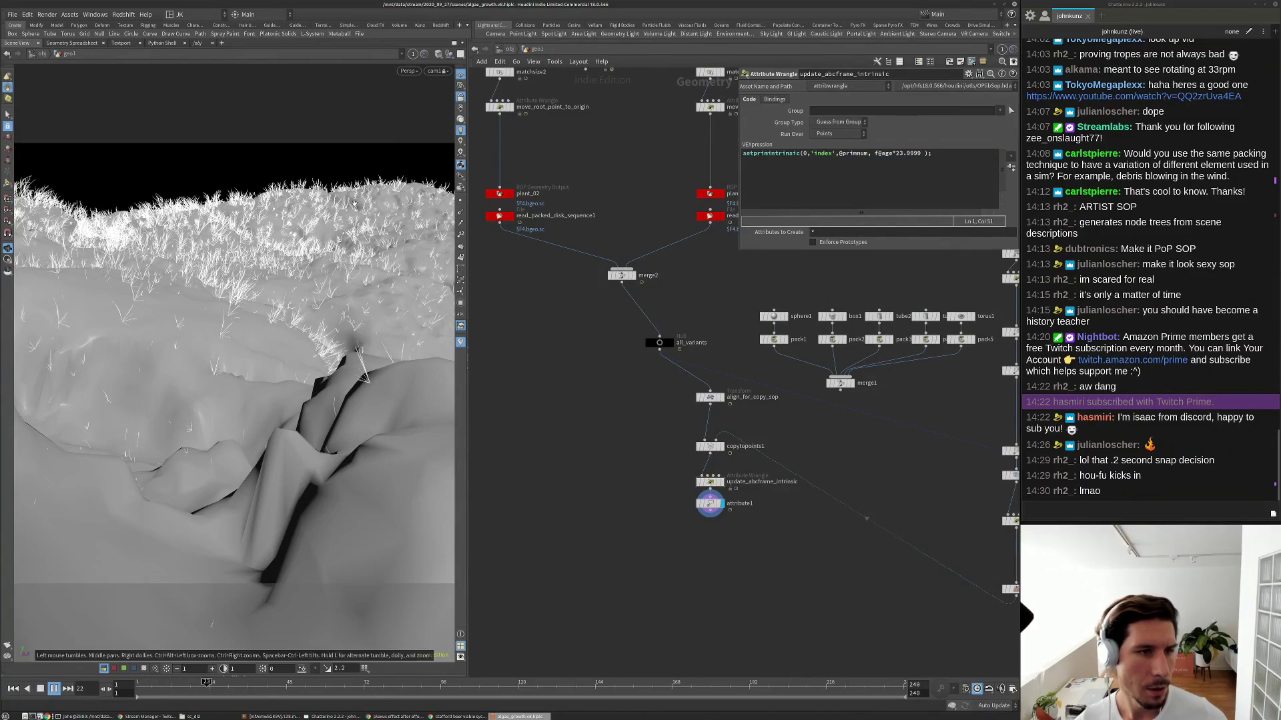
key(Up)
Set the multiplier to f@age*23.9, replay the growth and step through frames.
click(919, 154)
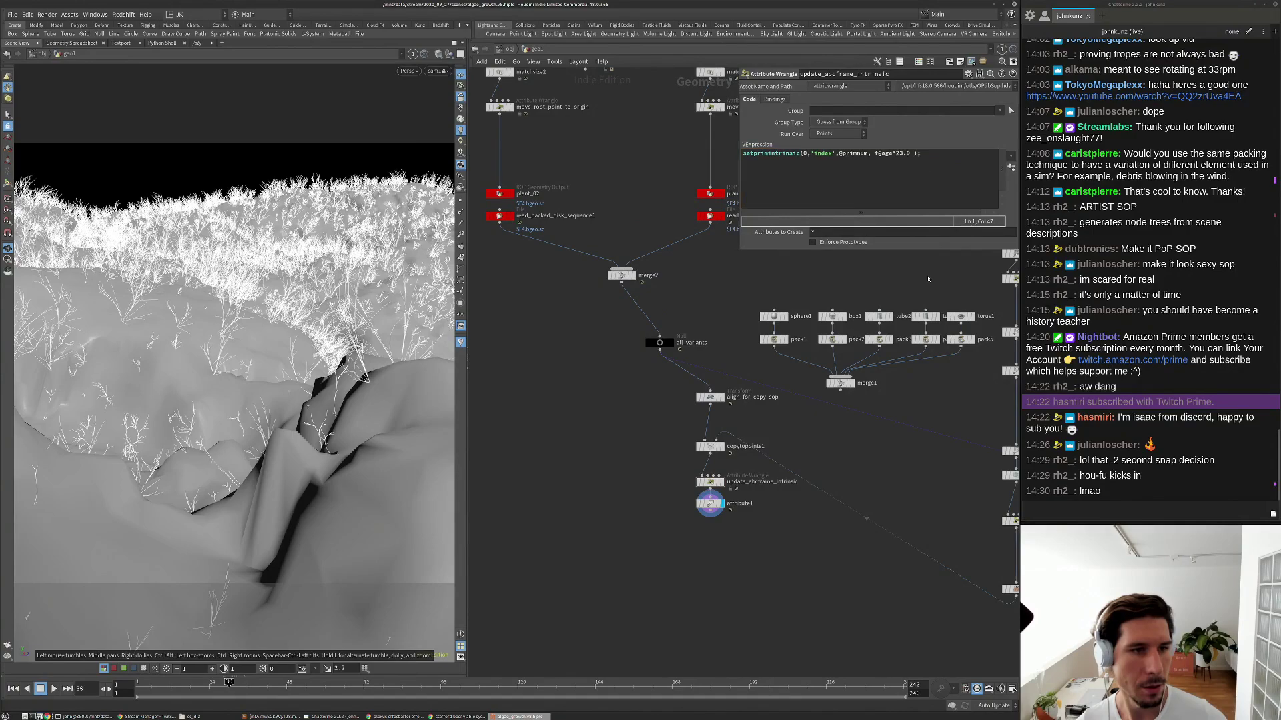
key(ctrl+Up)
key(Up)
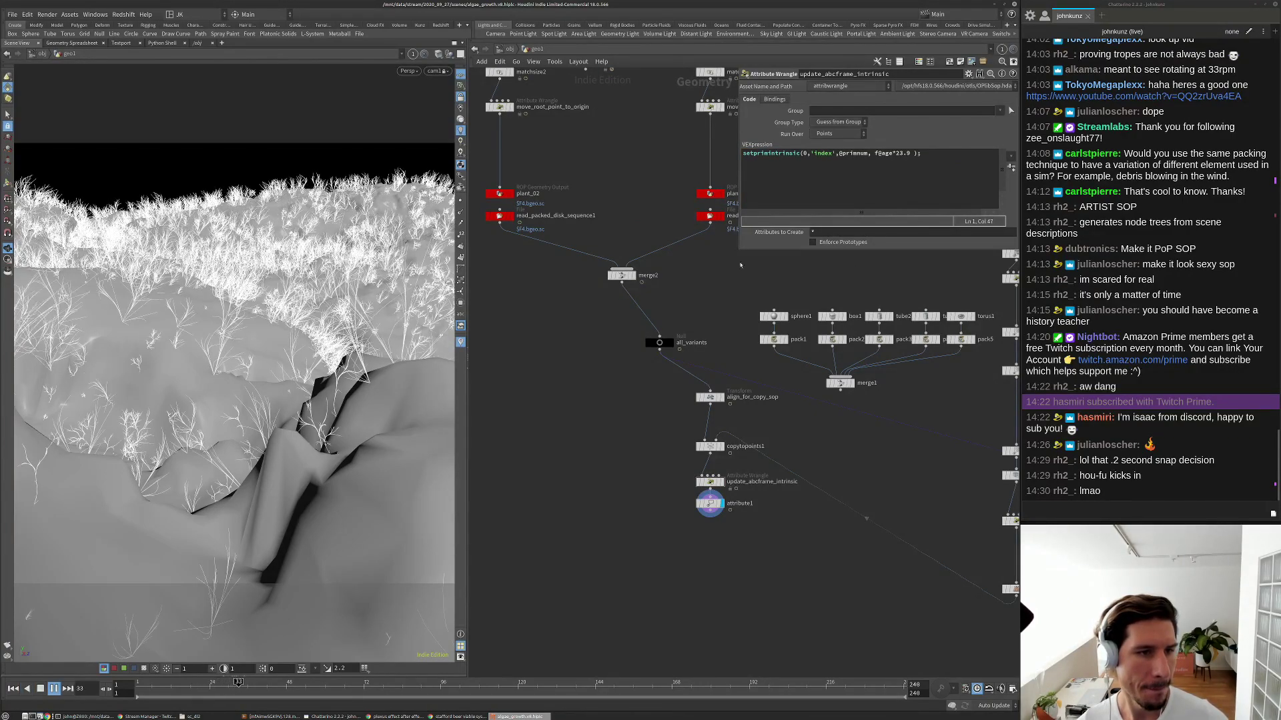
key(Up)
key(Left)
key(Left)
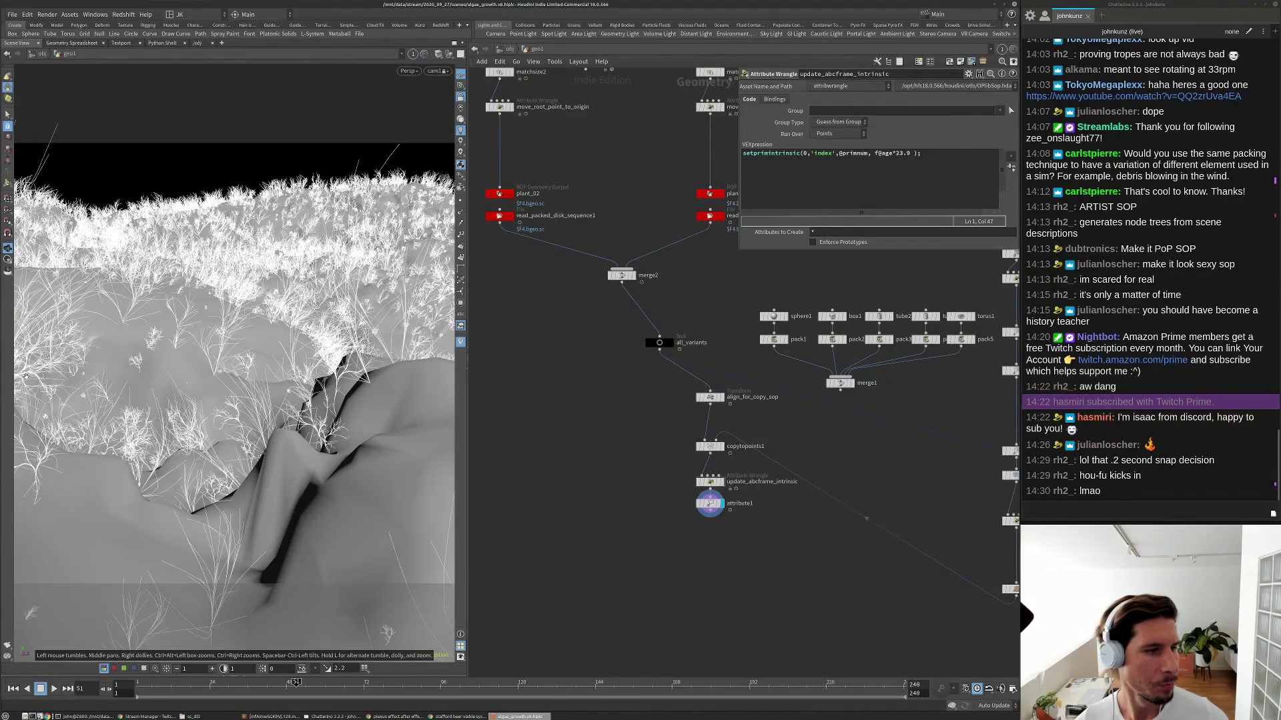
key(Left)
key(Left)
key(Right)
key(Right)
key(Right)
key(Right)
key(Right)
key(Right)
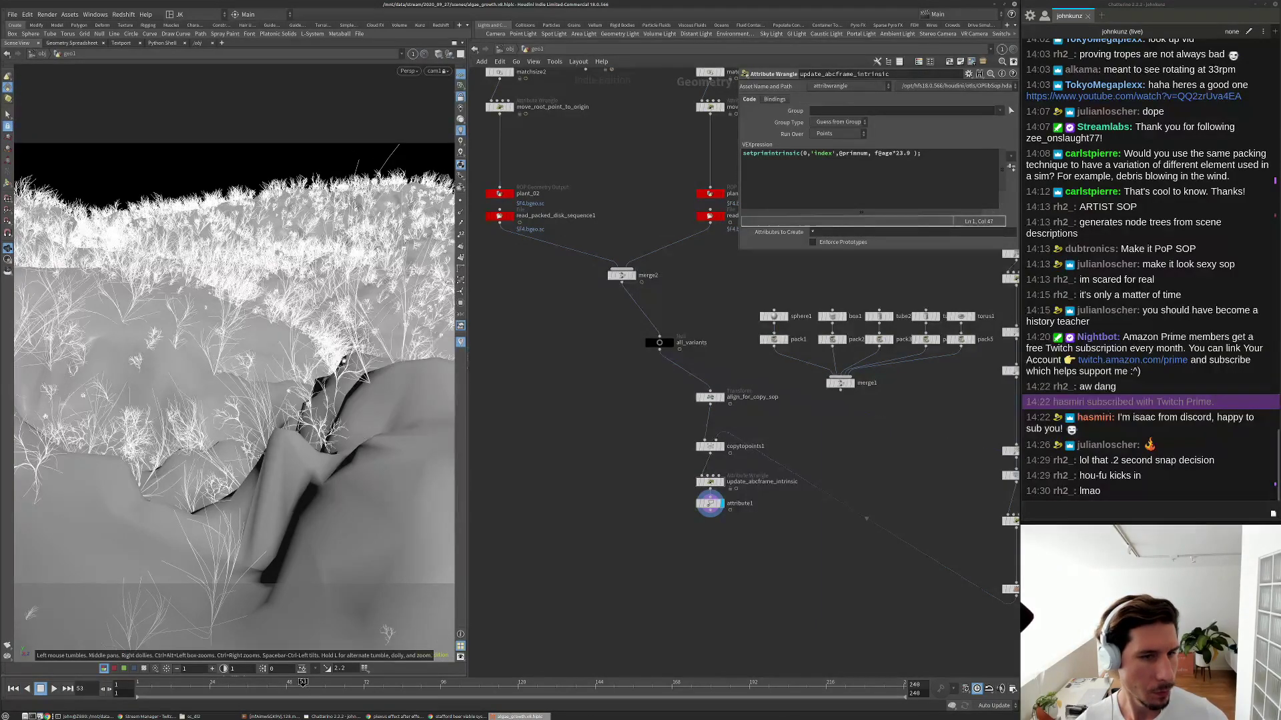
key(Right)
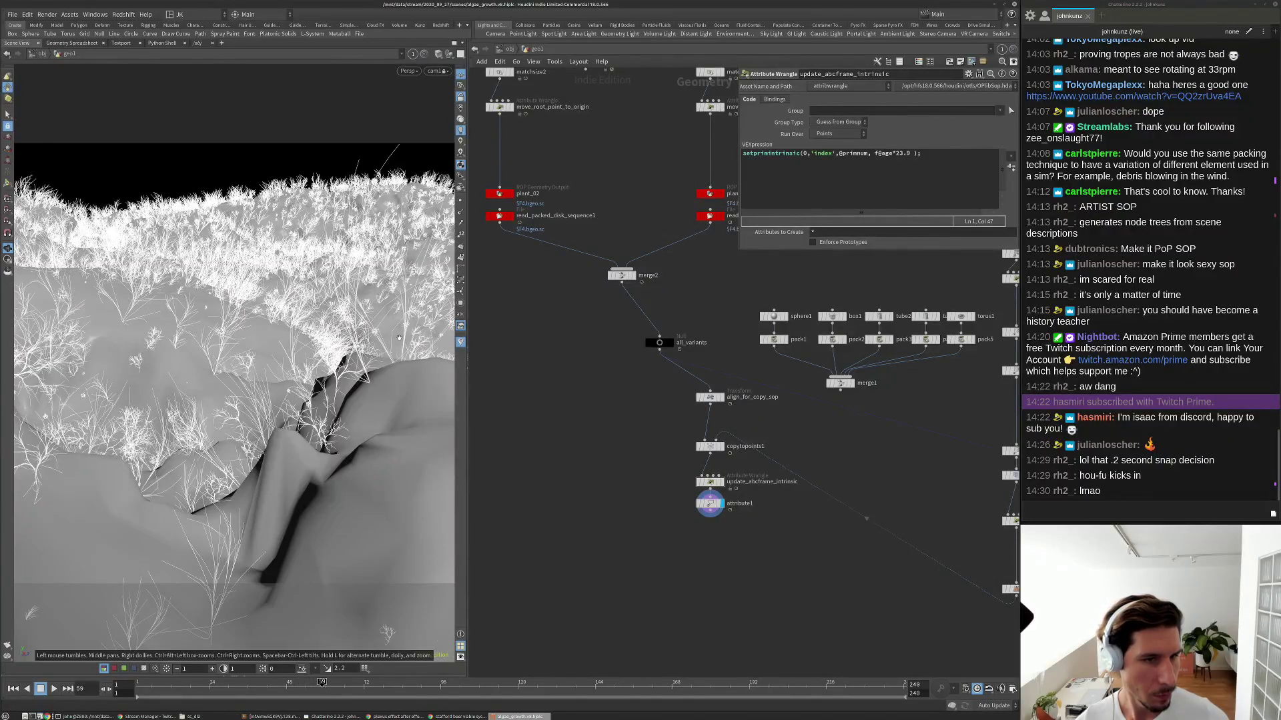
Display copytopoints1's result, play the growth and scrub back to frame 26.
scroll(960, 540, up, 3)
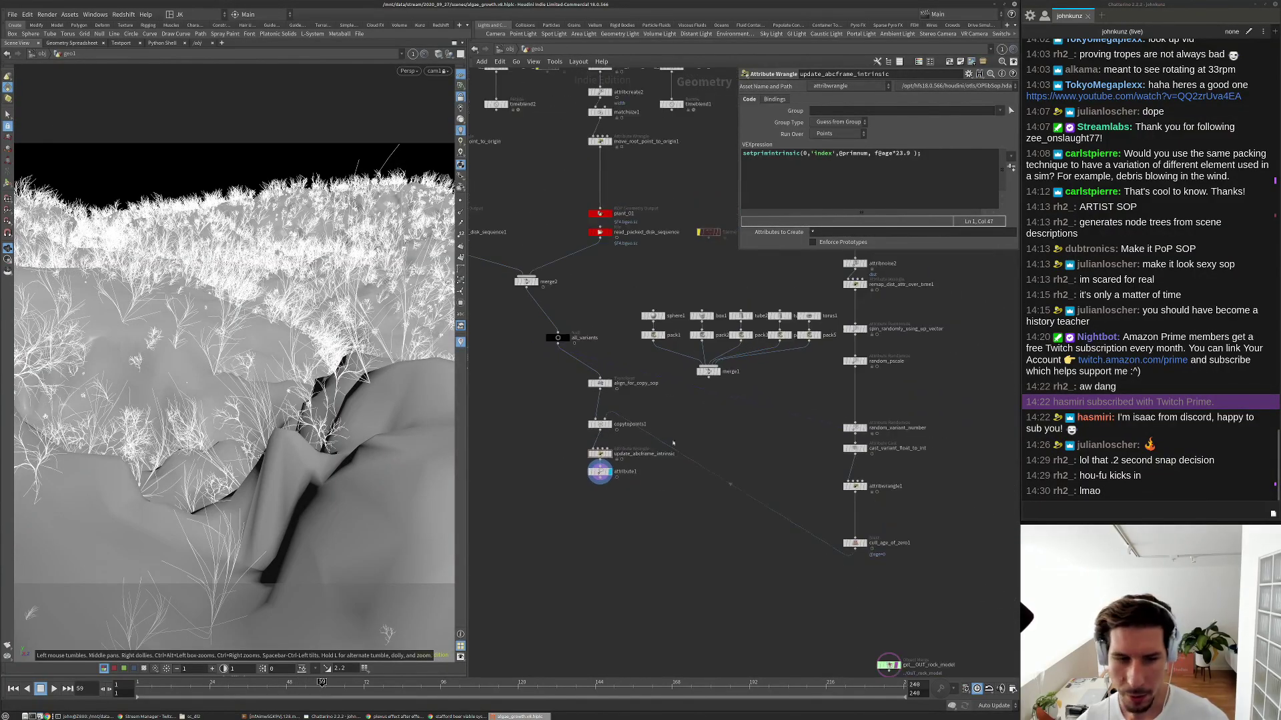
click(609, 403)
click(591, 402)
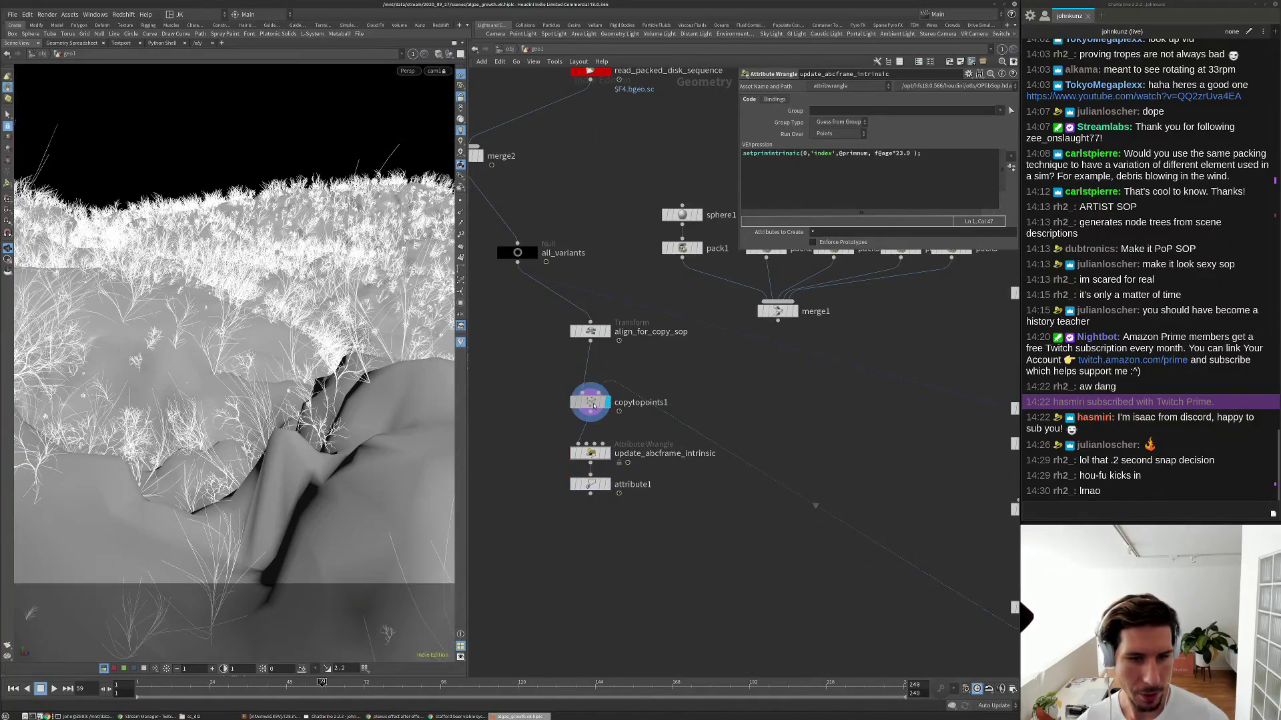
key(ctrl+Up)
key(Up)
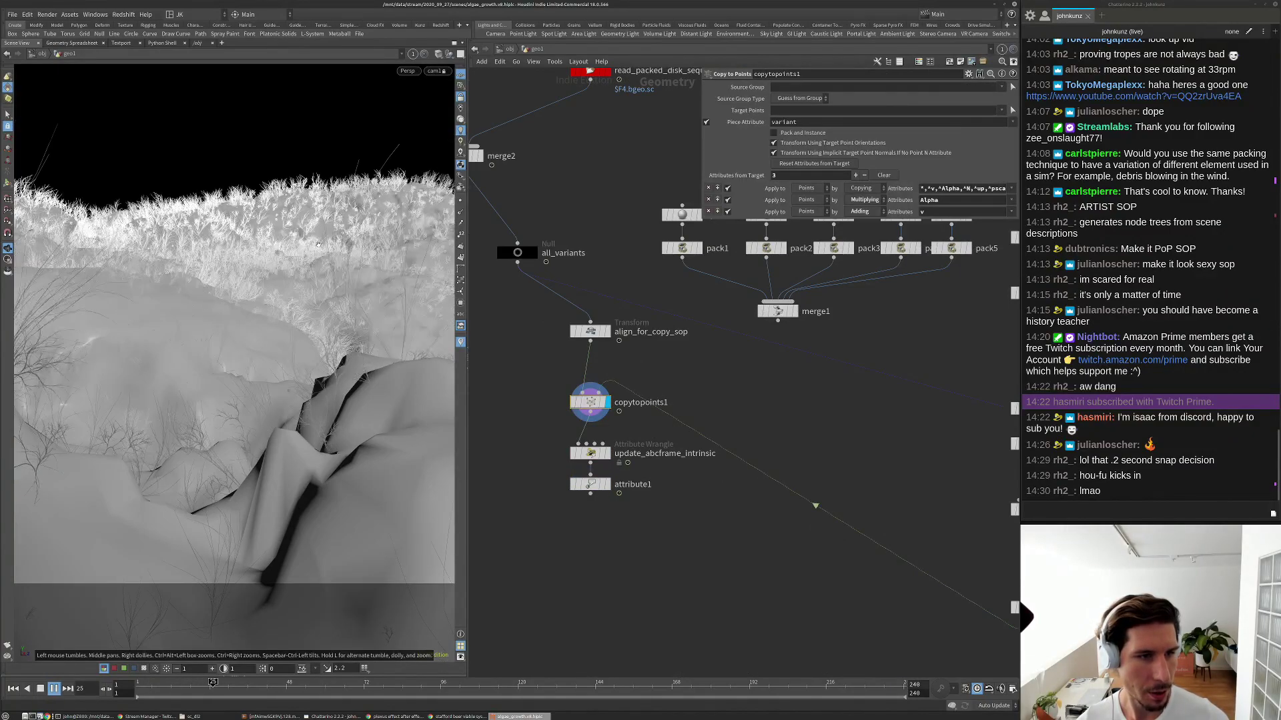
key(ctrl+Up)
key(Up)
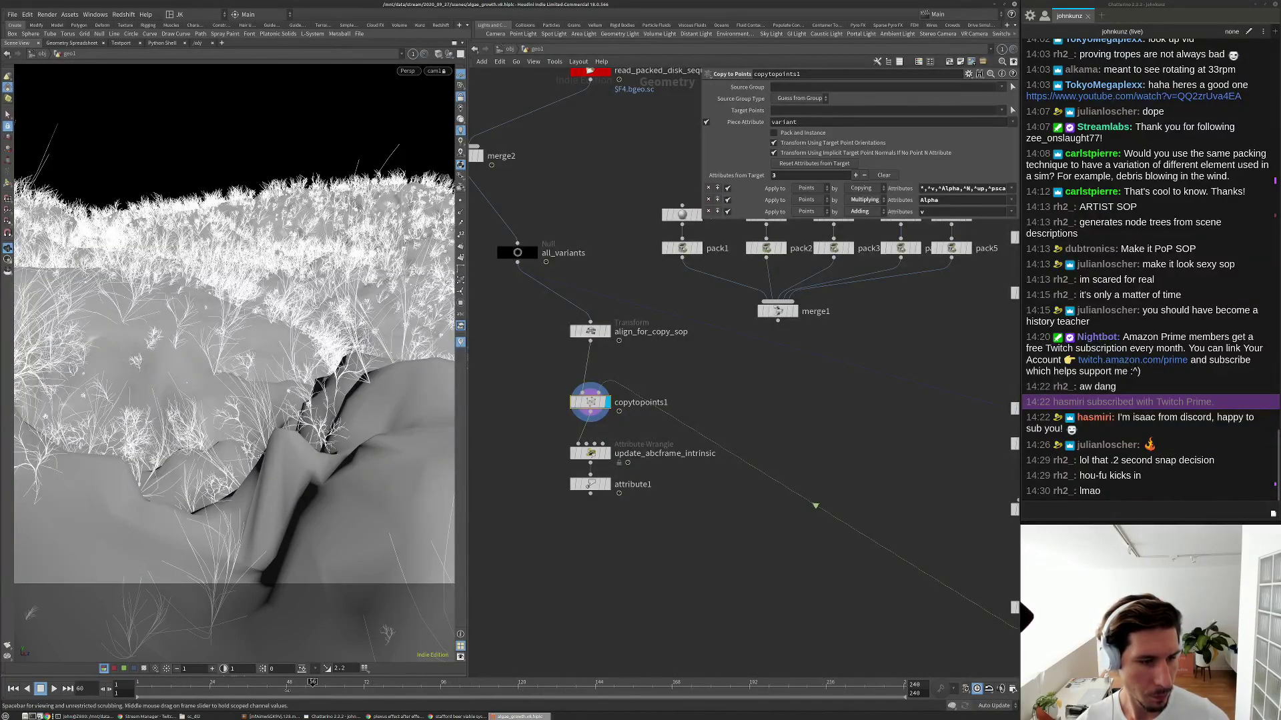
drag(298, 690, 216, 687)
Display attribute1 again and shift the four end nodes down-left in the network.
click(609, 486)
click(590, 484)
middle_drag(601, 544, 634, 461)
drag(664, 421, 557, 291)
scroll(701, 348, down, 3)
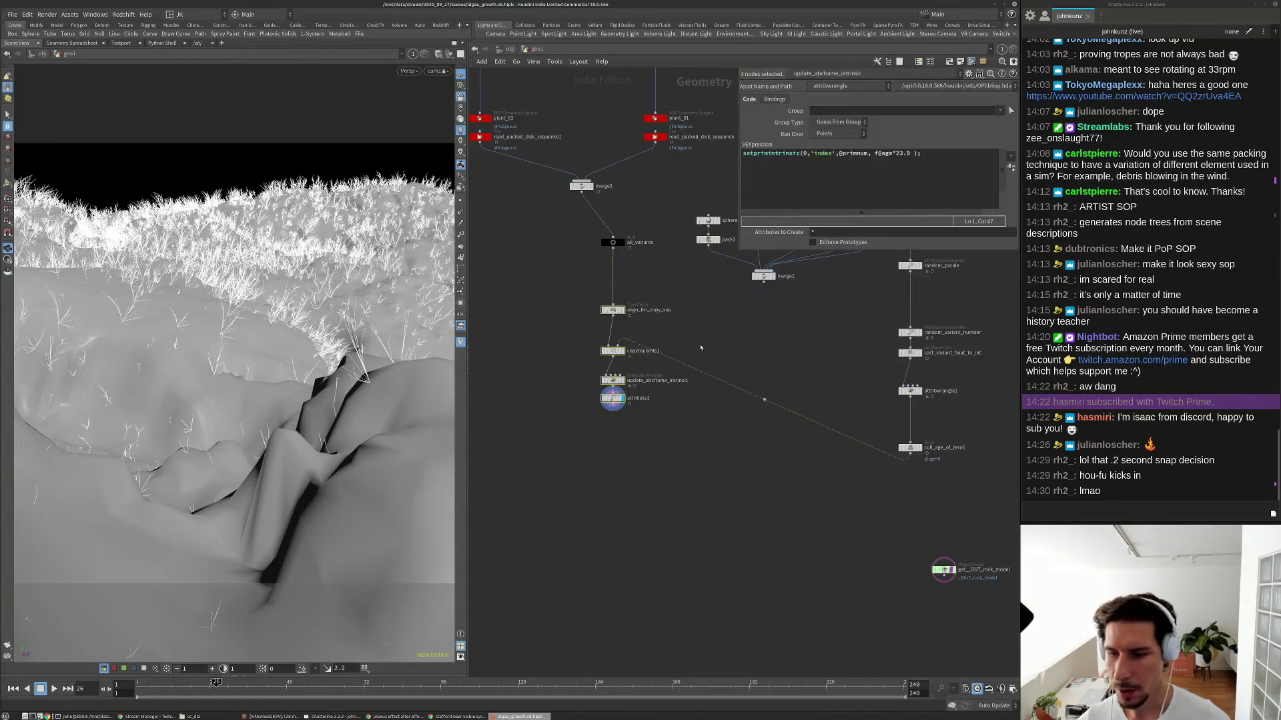
middle_drag(854, 518, 759, 543)
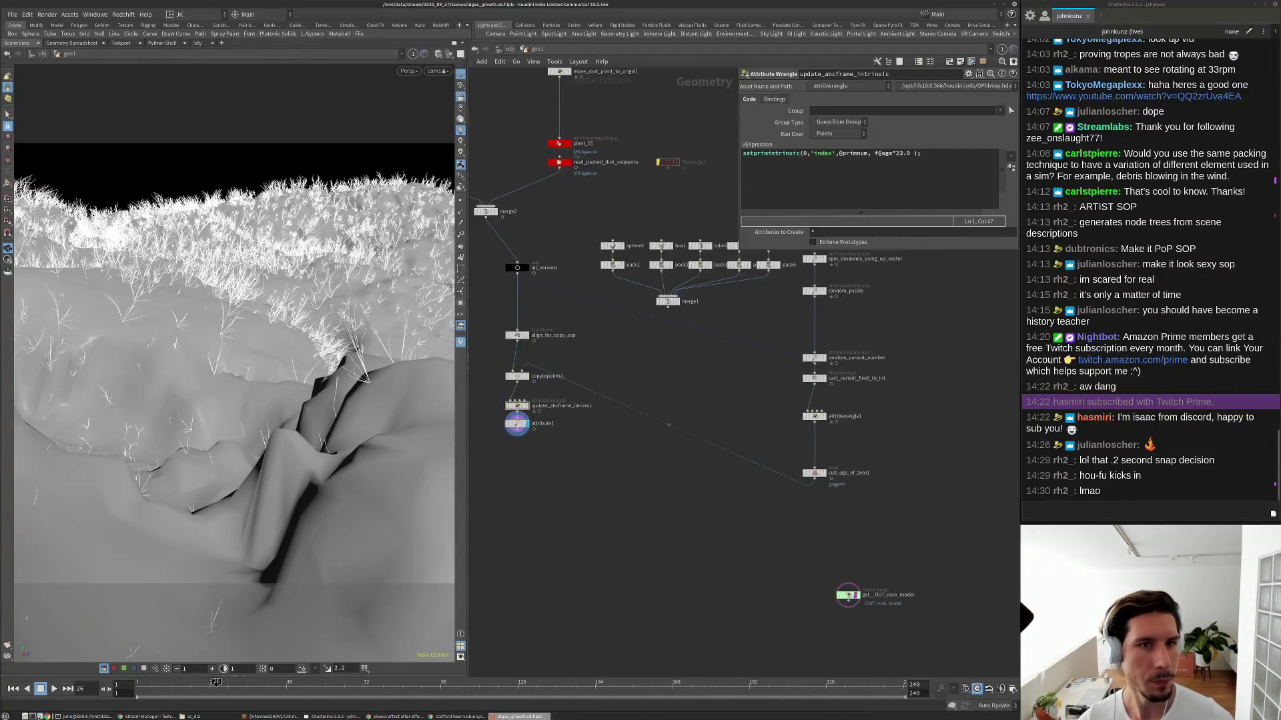
Go up to /obj and save the scene as algae_growth.v8.
click(509, 49)
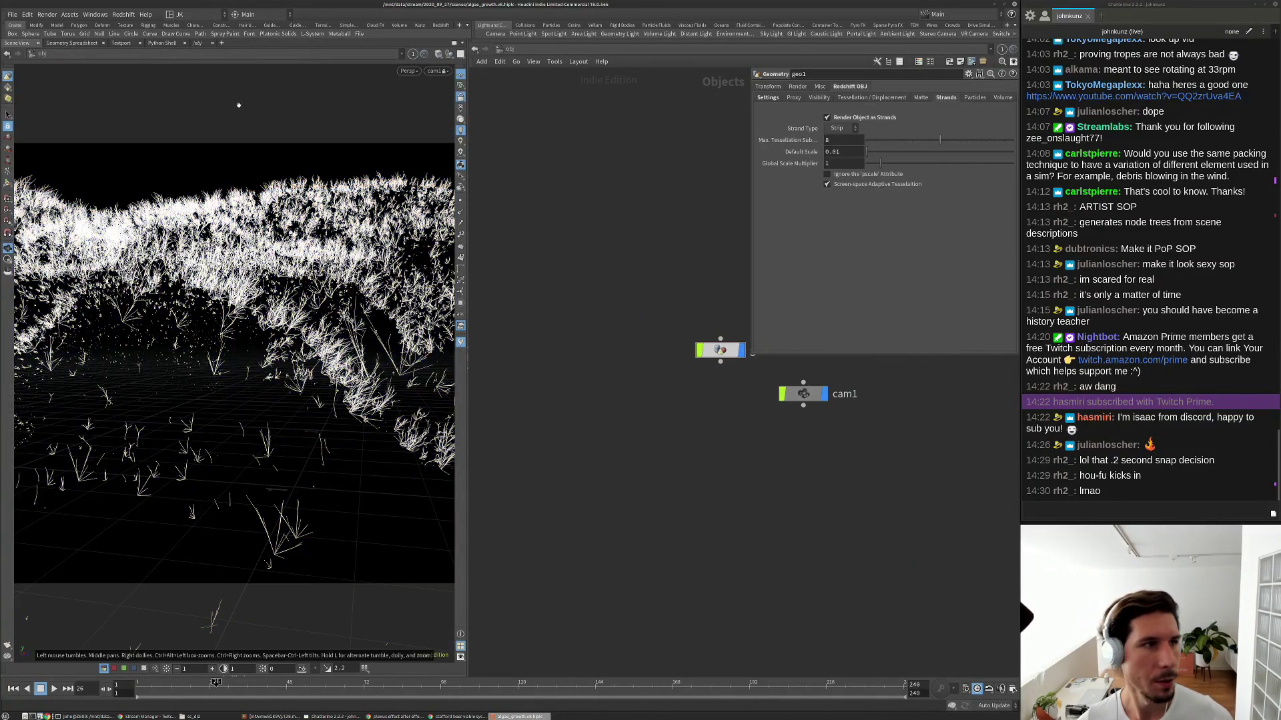
click(16, 14)
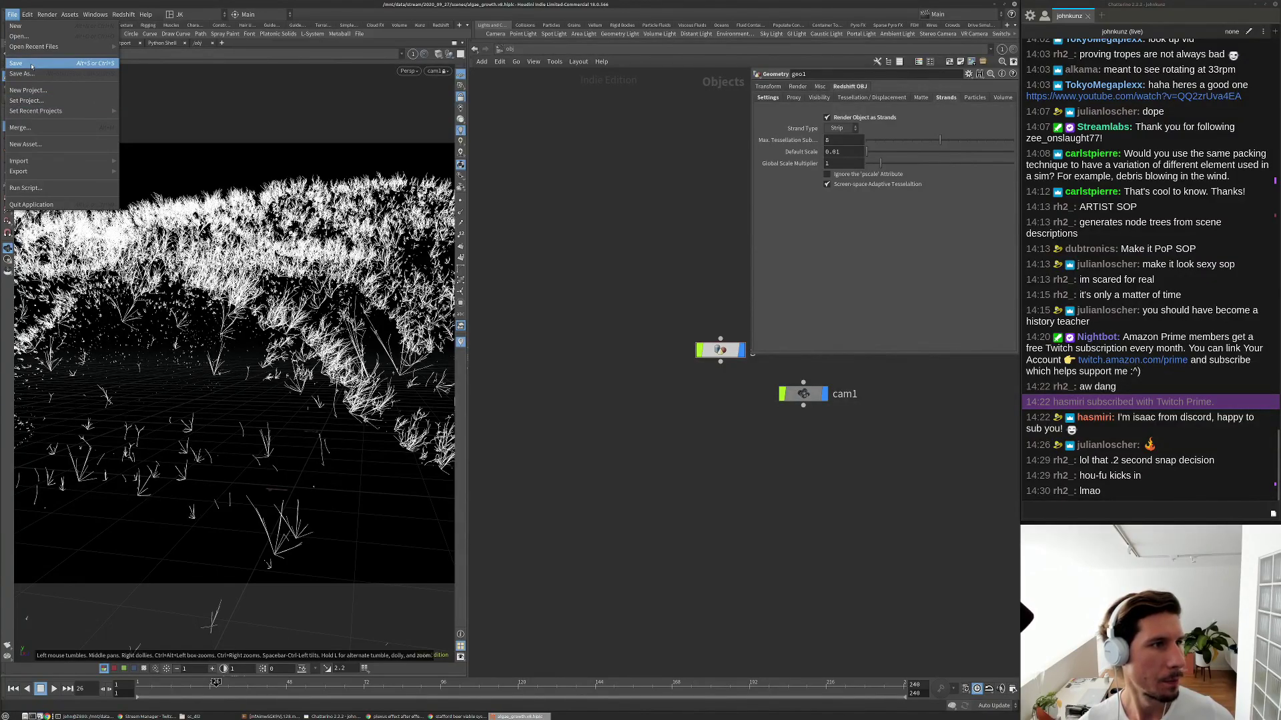
click(31, 65)
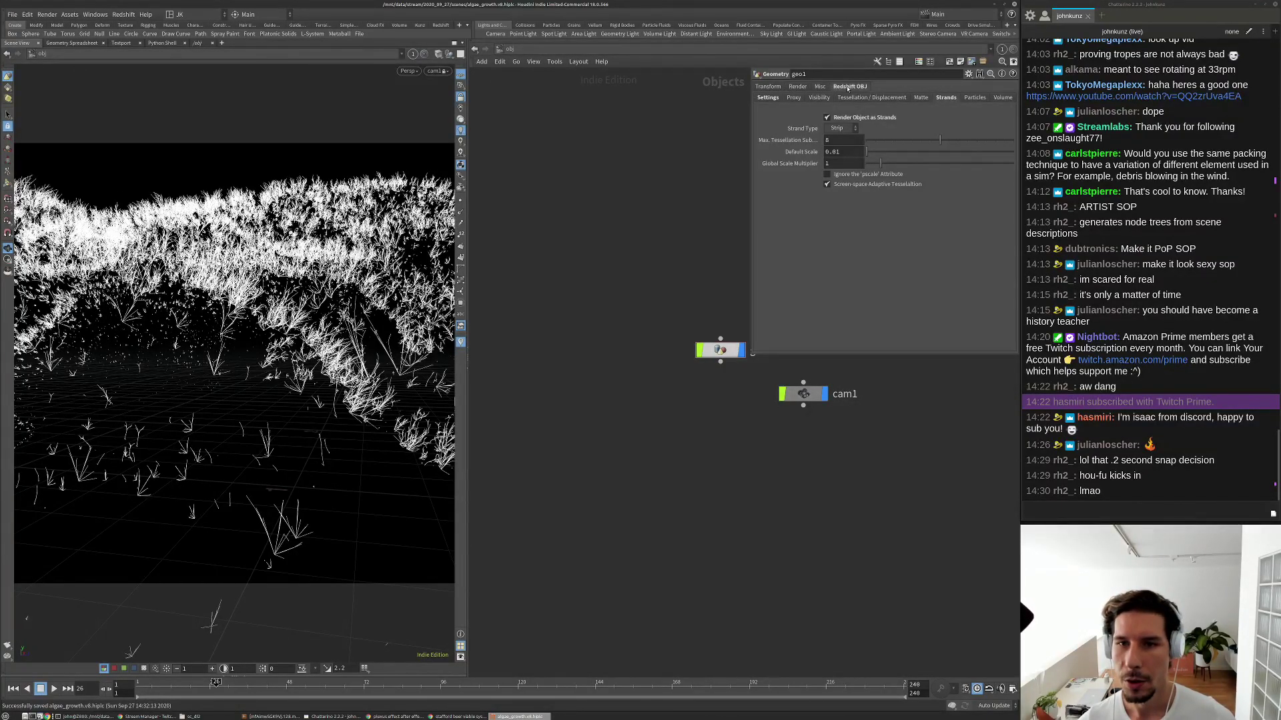
Turn off Render Object as Strands on geo1 and start a Redshift RenderView test render.
click(864, 118)
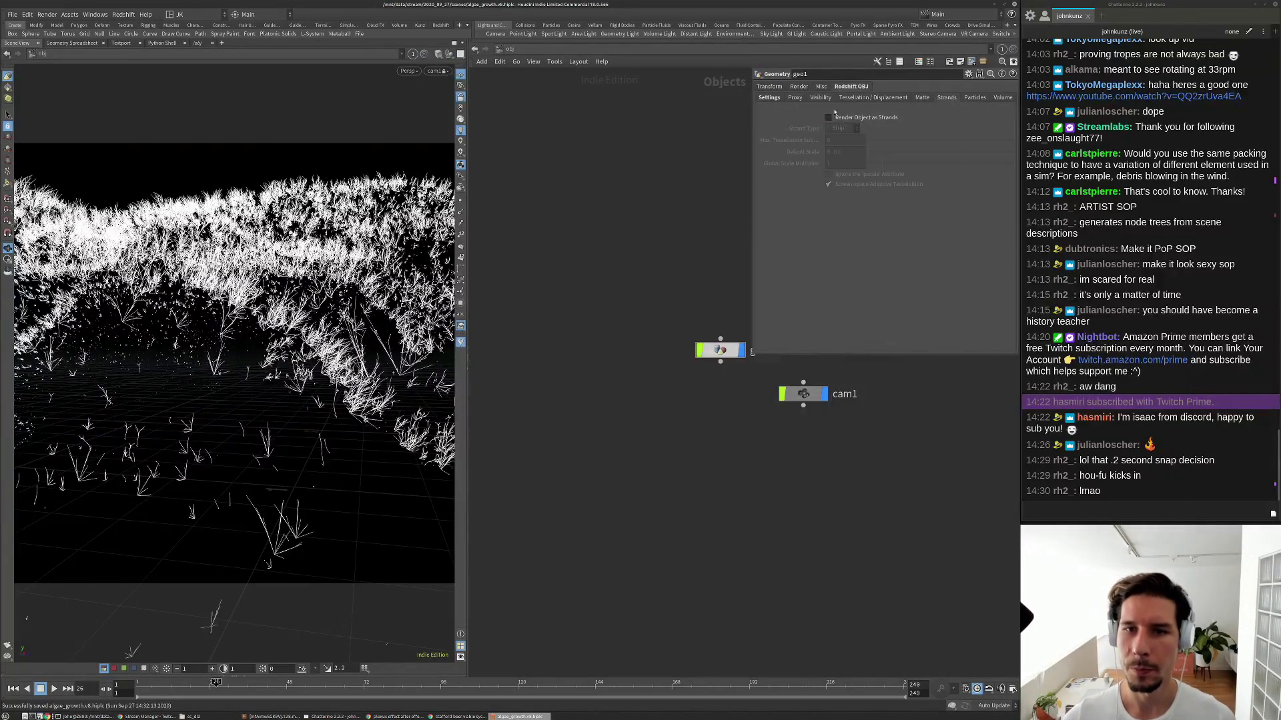
click(769, 98)
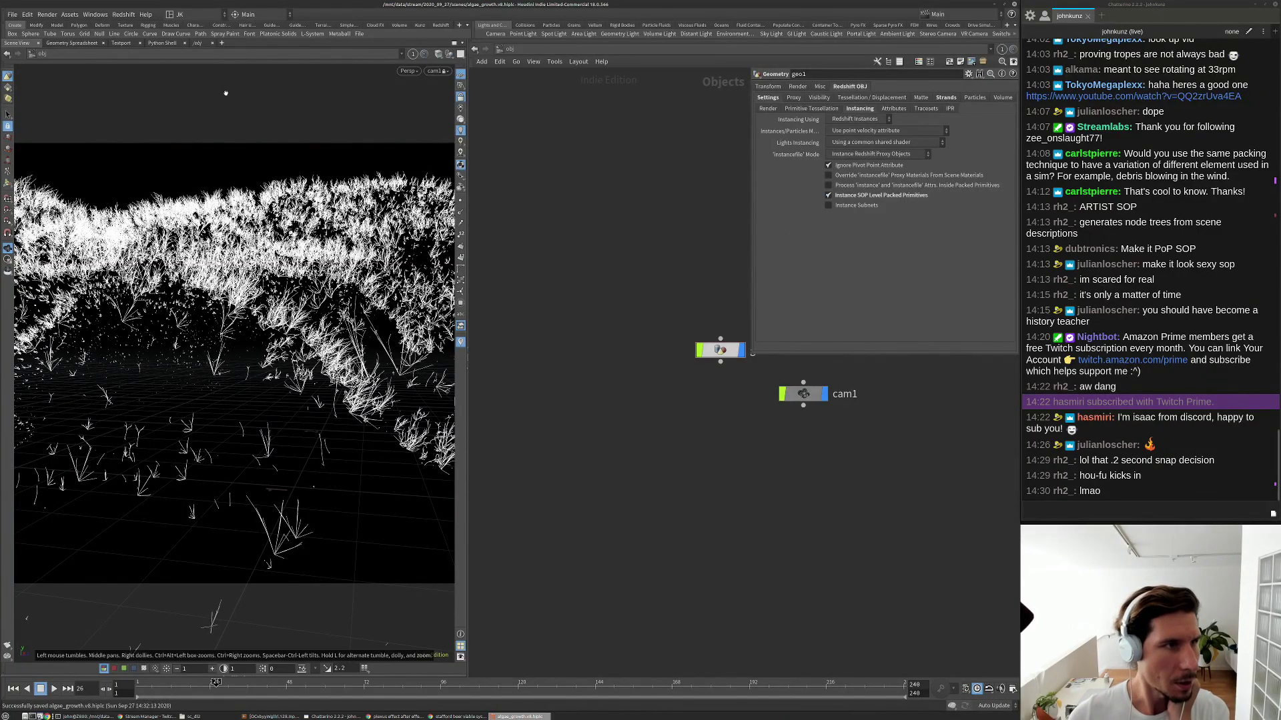
click(123, 15)
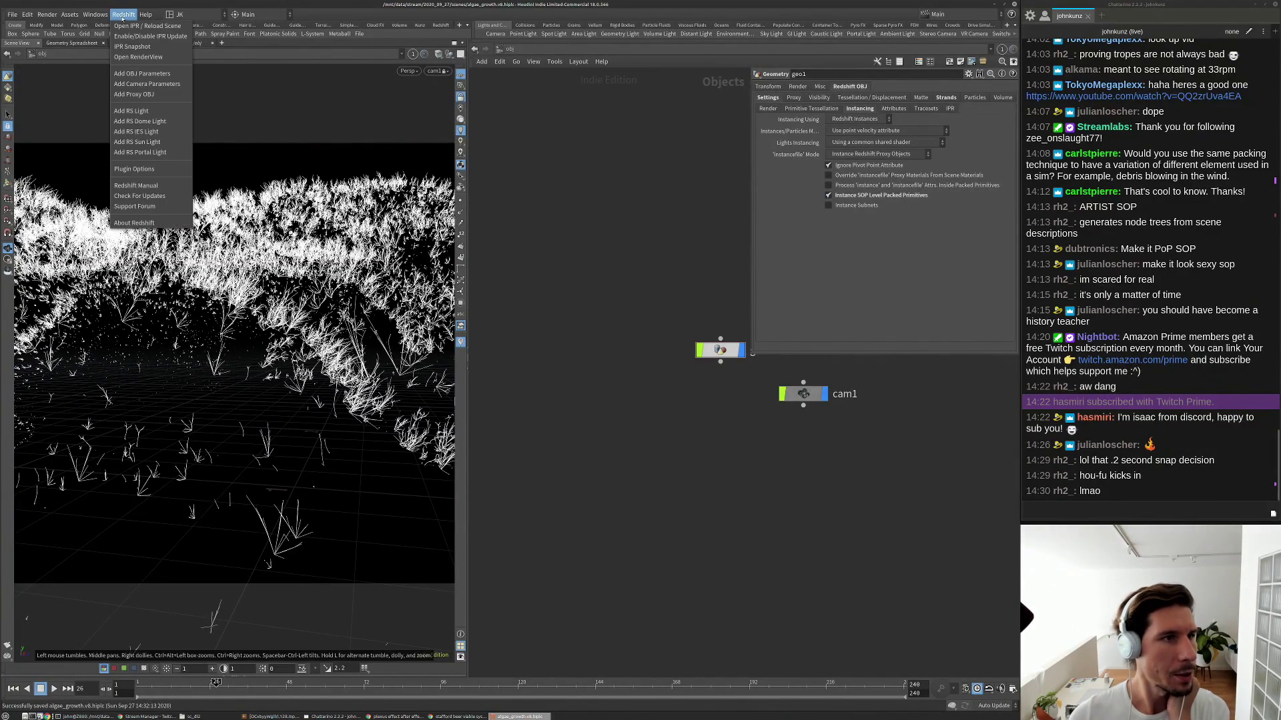
click(158, 58)
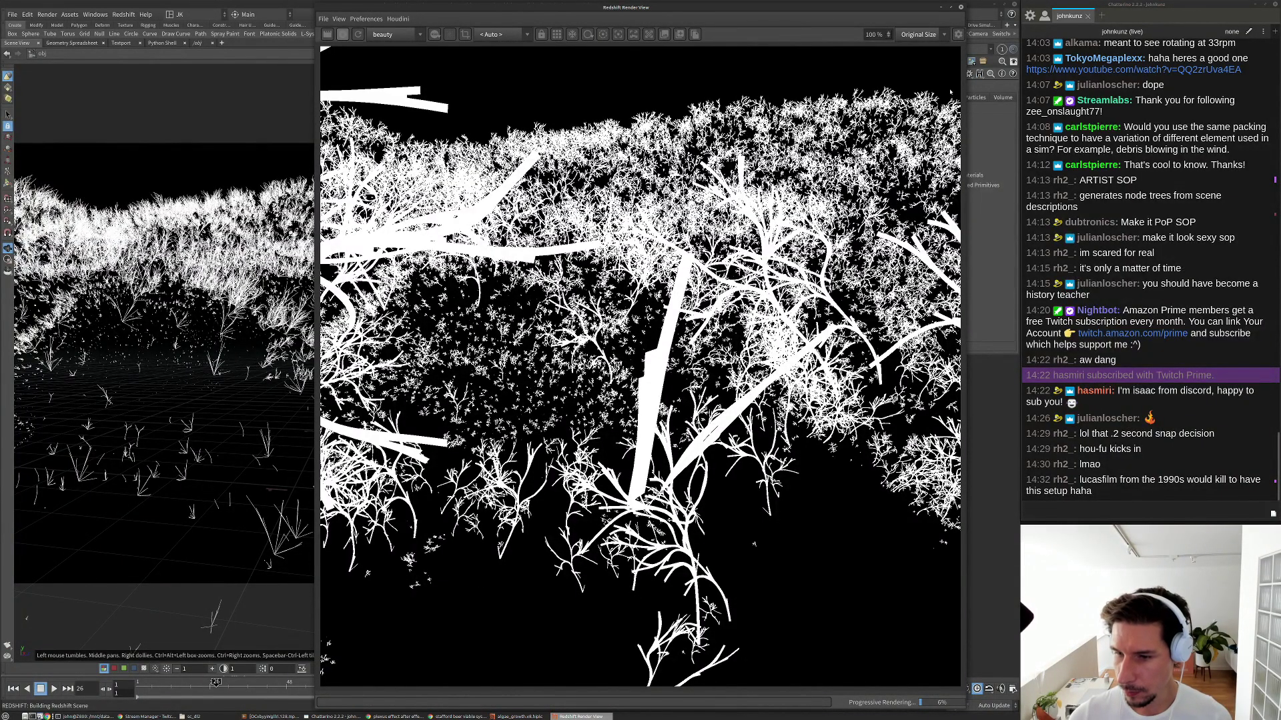
Close the render view, enter geo1 and move the five-node copy chain lower.
click(960, 8)
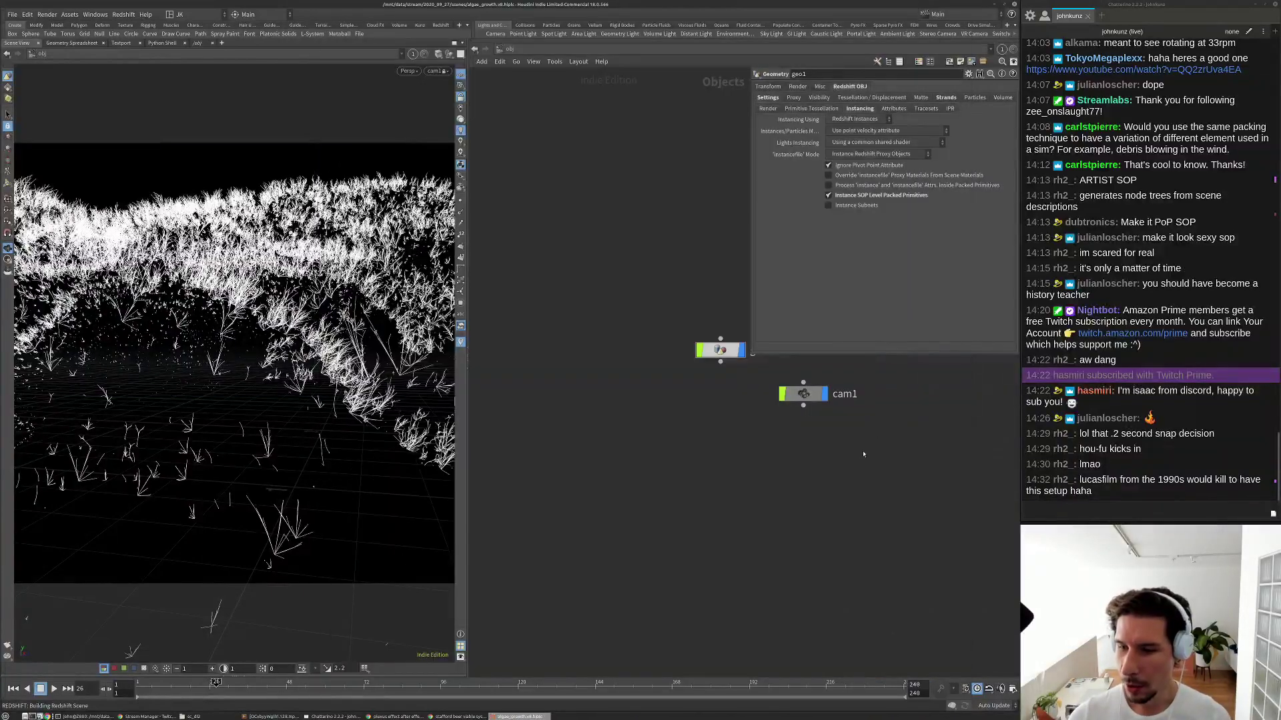
scroll(866, 454, up, 2)
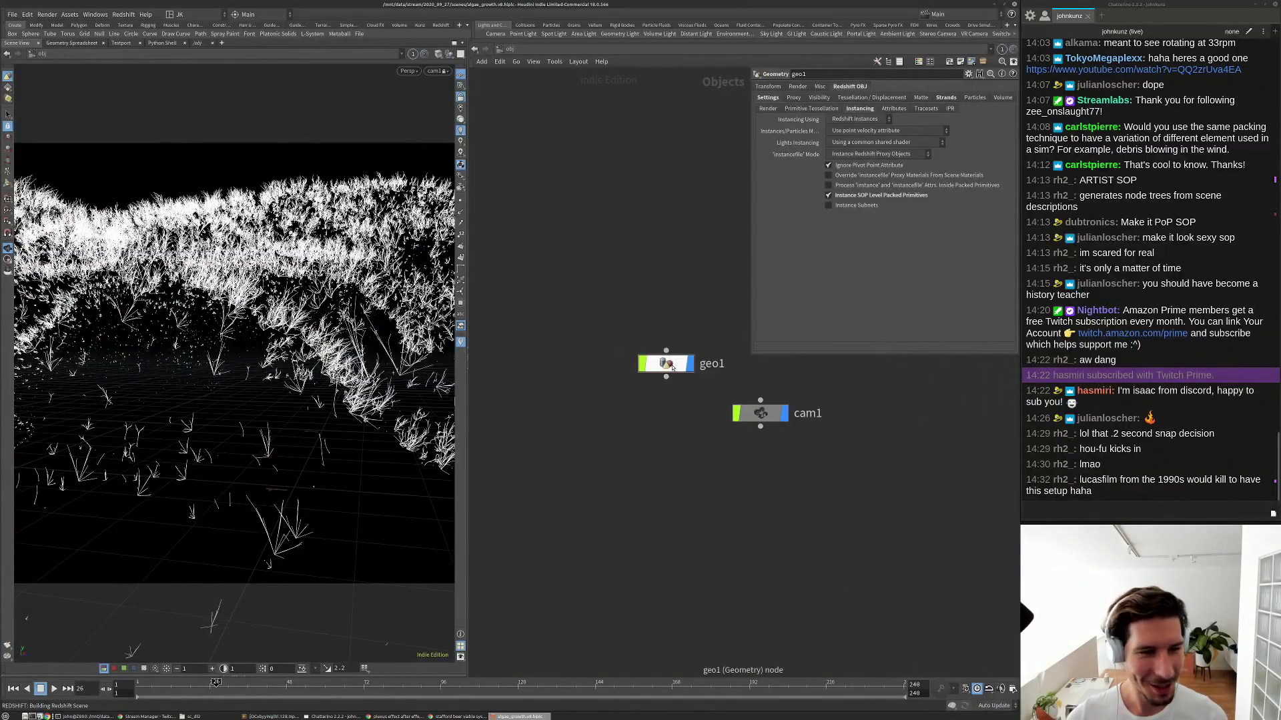
double_click(672, 366)
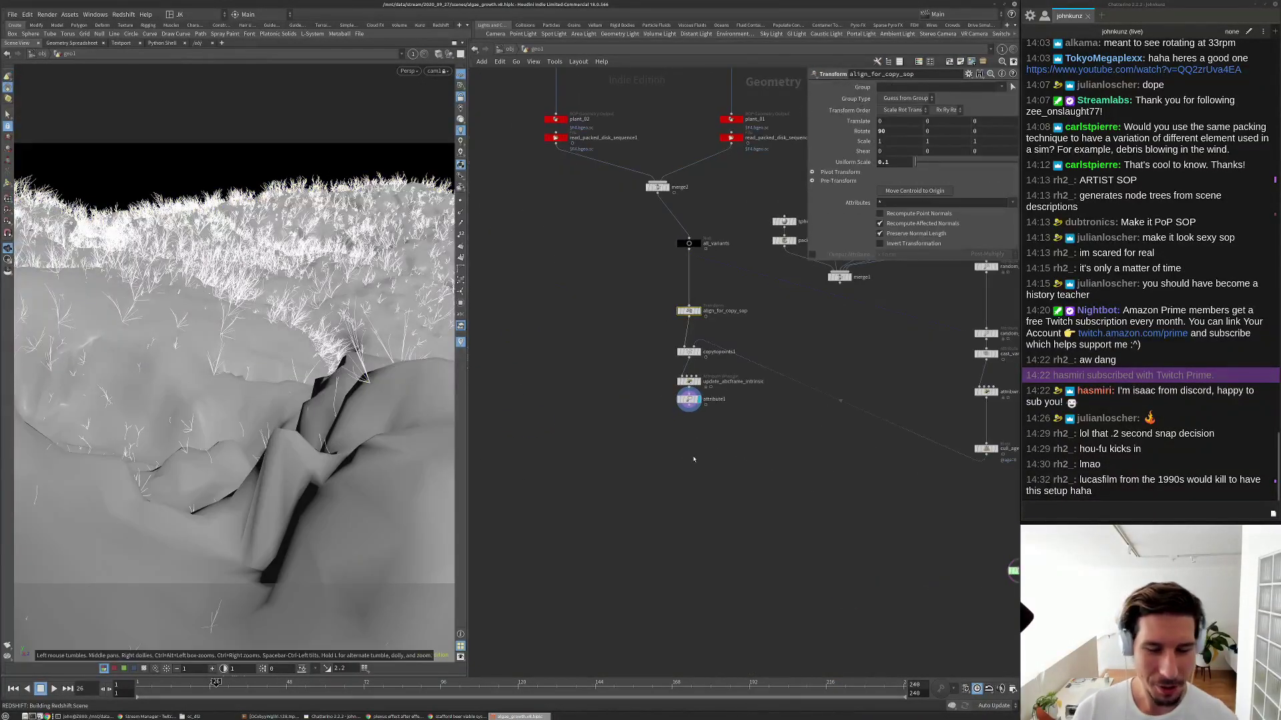
scroll(702, 146, up, 1)
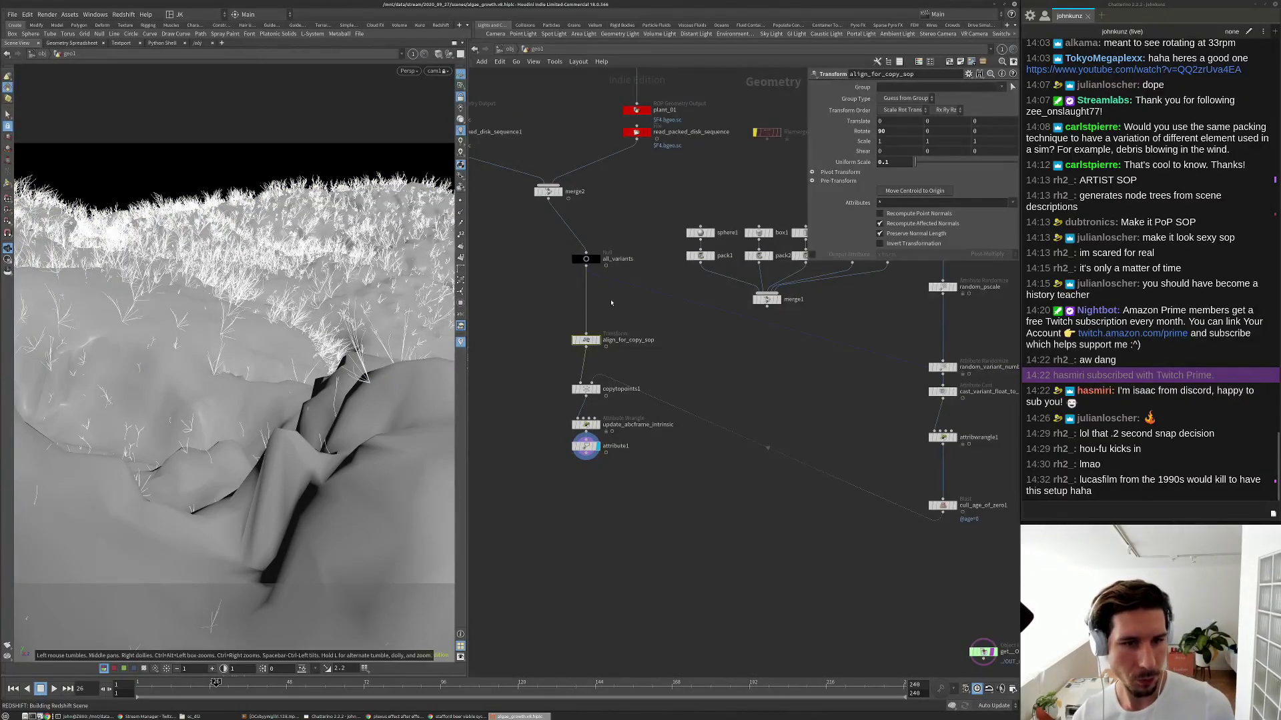
drag(615, 495, 636, 138)
click(558, 358)
Replay the growth, step to frame 24 and bring the copy chain nodes into view.
middle_drag(631, 297, 641, 295)
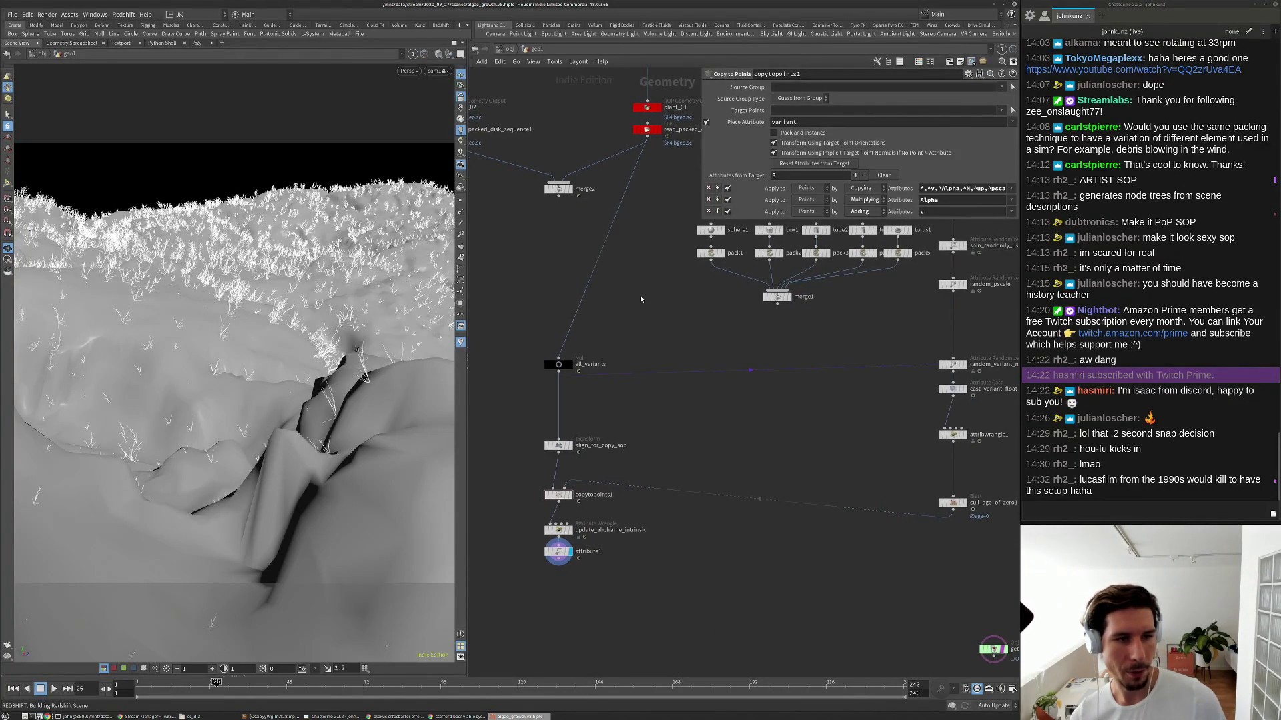
key(Up)
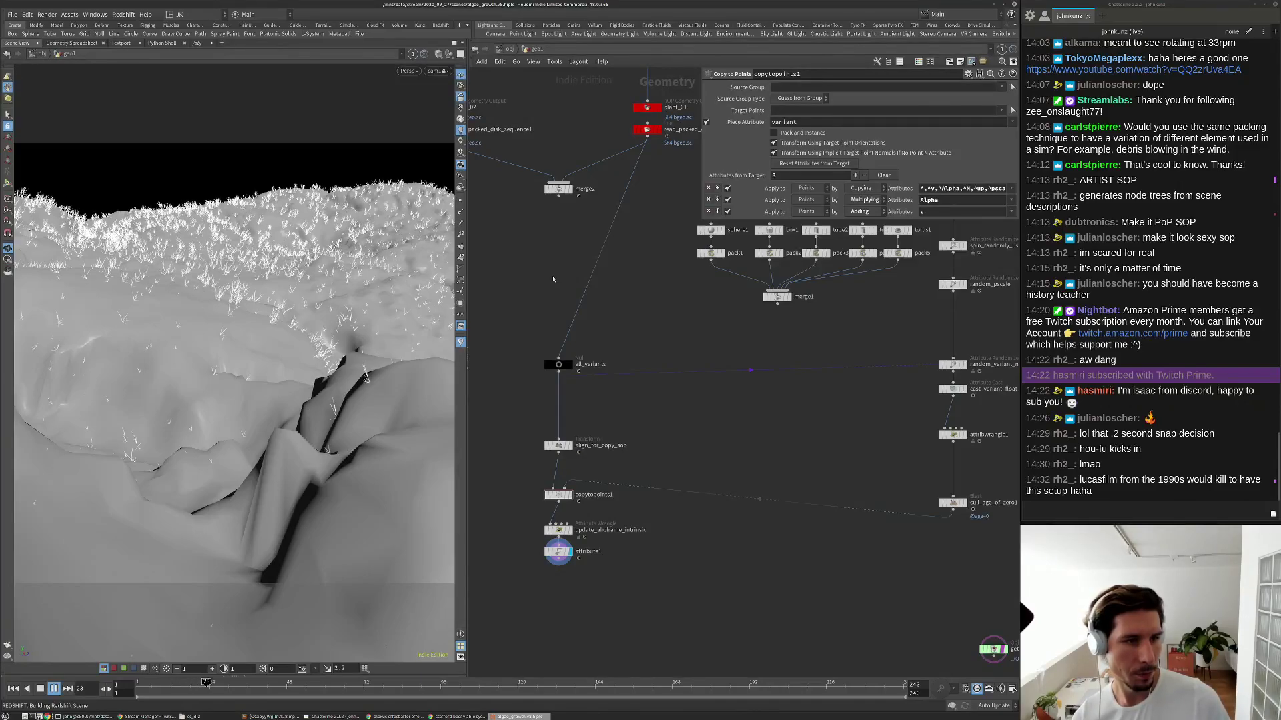
key(Up)
key(Up)
key(Down)
key(Right)
key(Left)
key(Right)
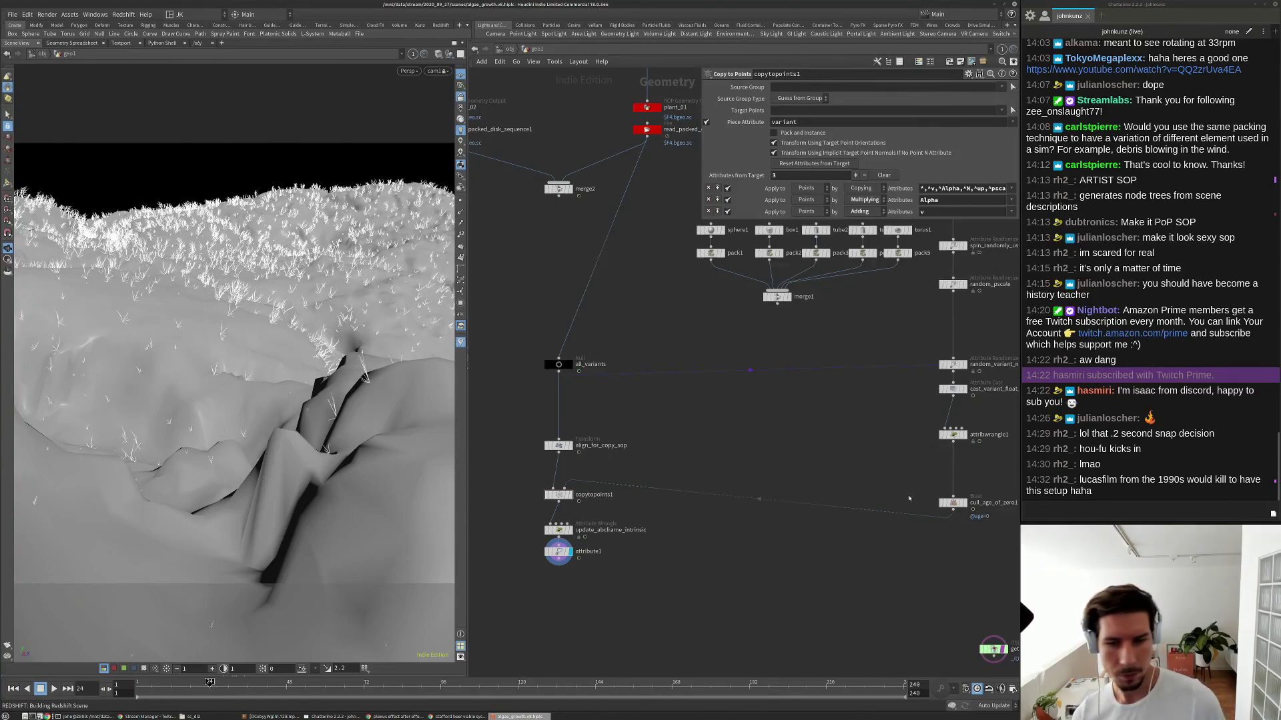
middle_drag(911, 495, 862, 466)
scroll(510, 493, up, 1)
Change update_abcframe_intrinsic's multiplier from 23.9 to 7.9 and play the growth.
click(511, 503)
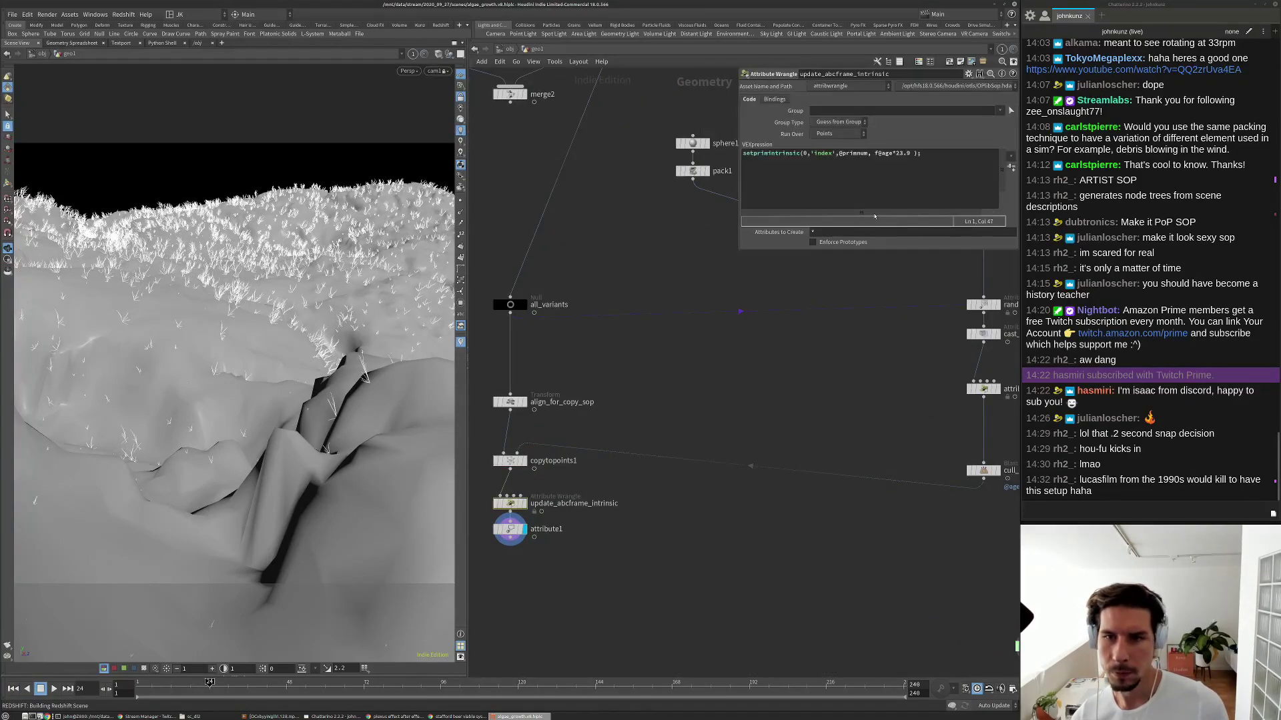
click(899, 154)
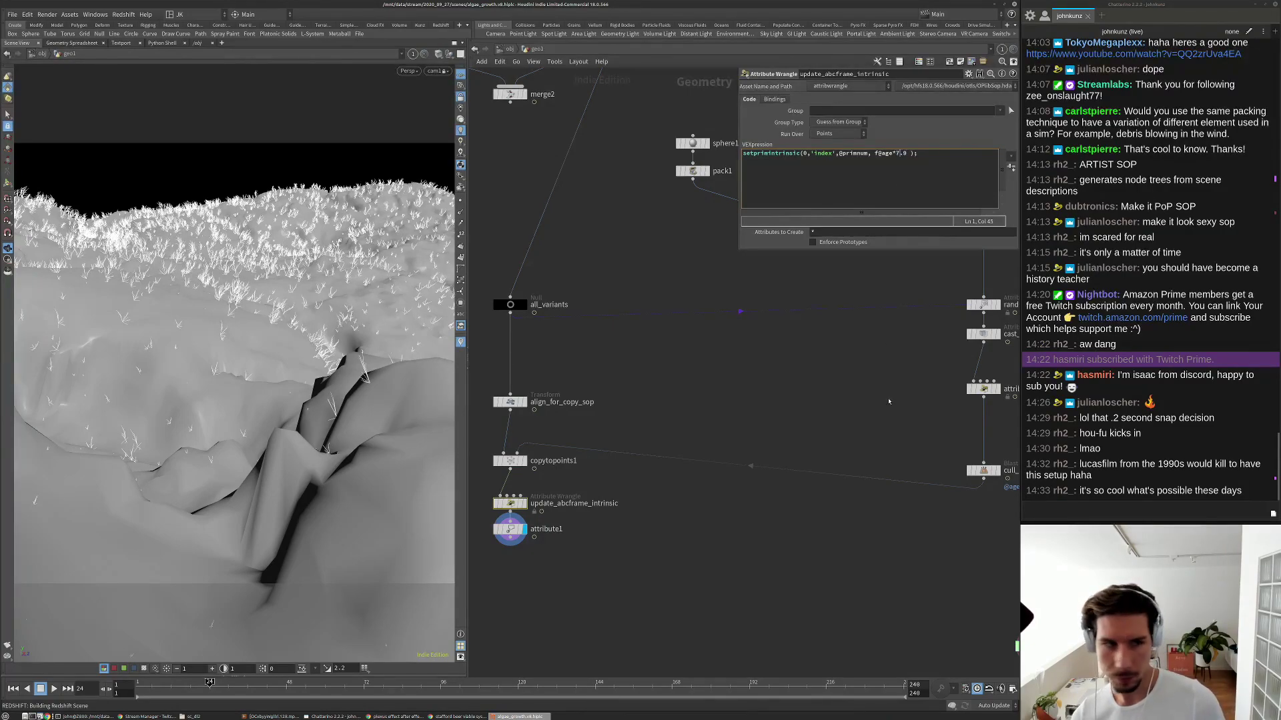
text(7)
key(ctrl+Up)
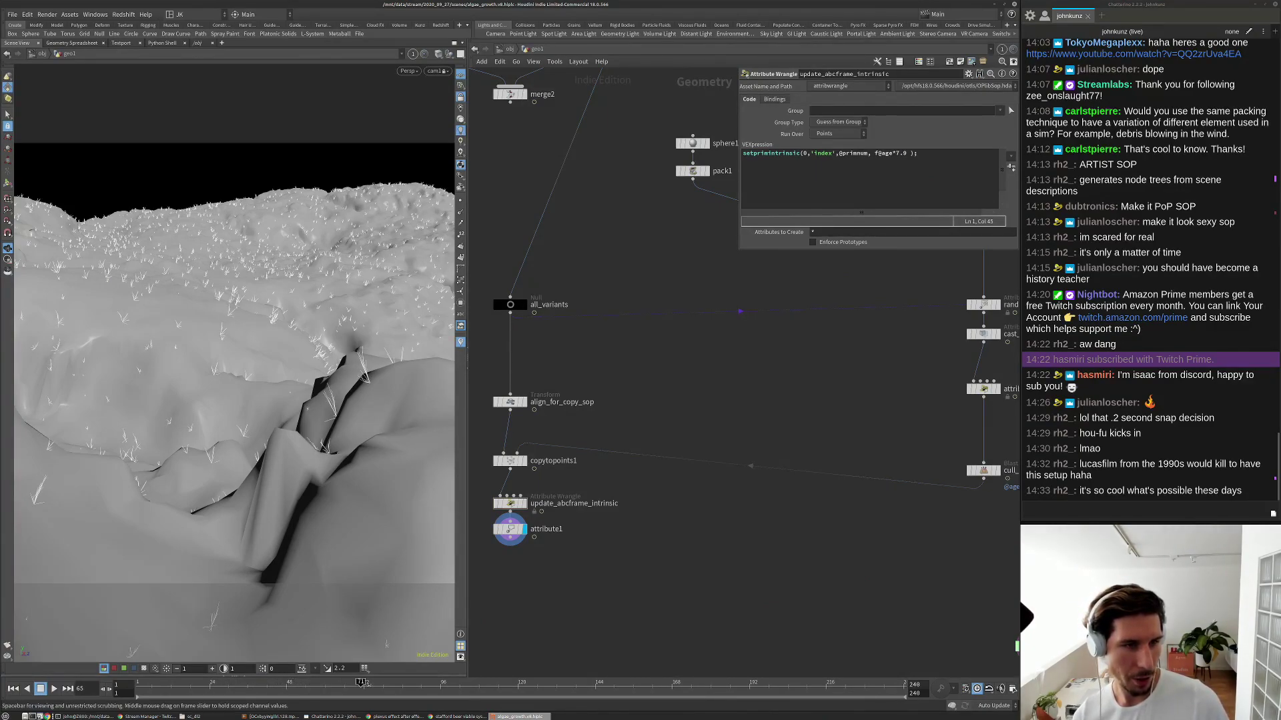
key(Escape)
scroll(587, 583, down, 1)
key(ctrl+Left)
key(Up)
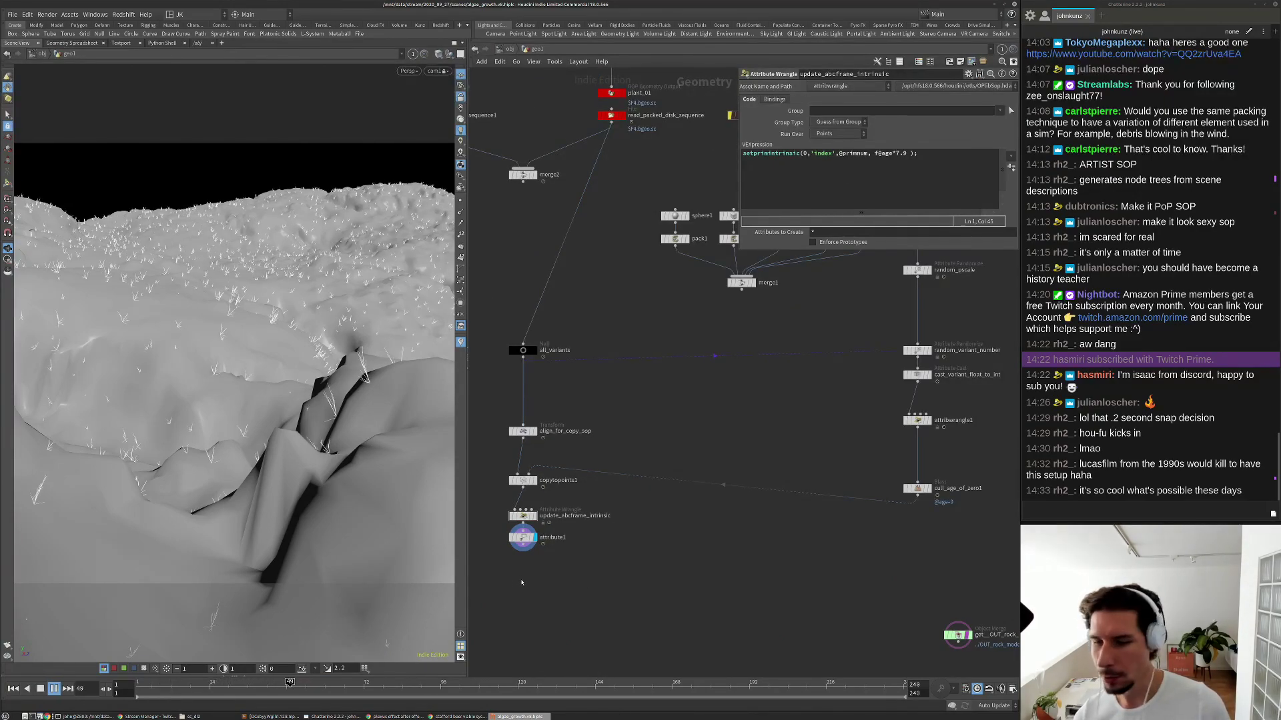
key(ctrl+Left)
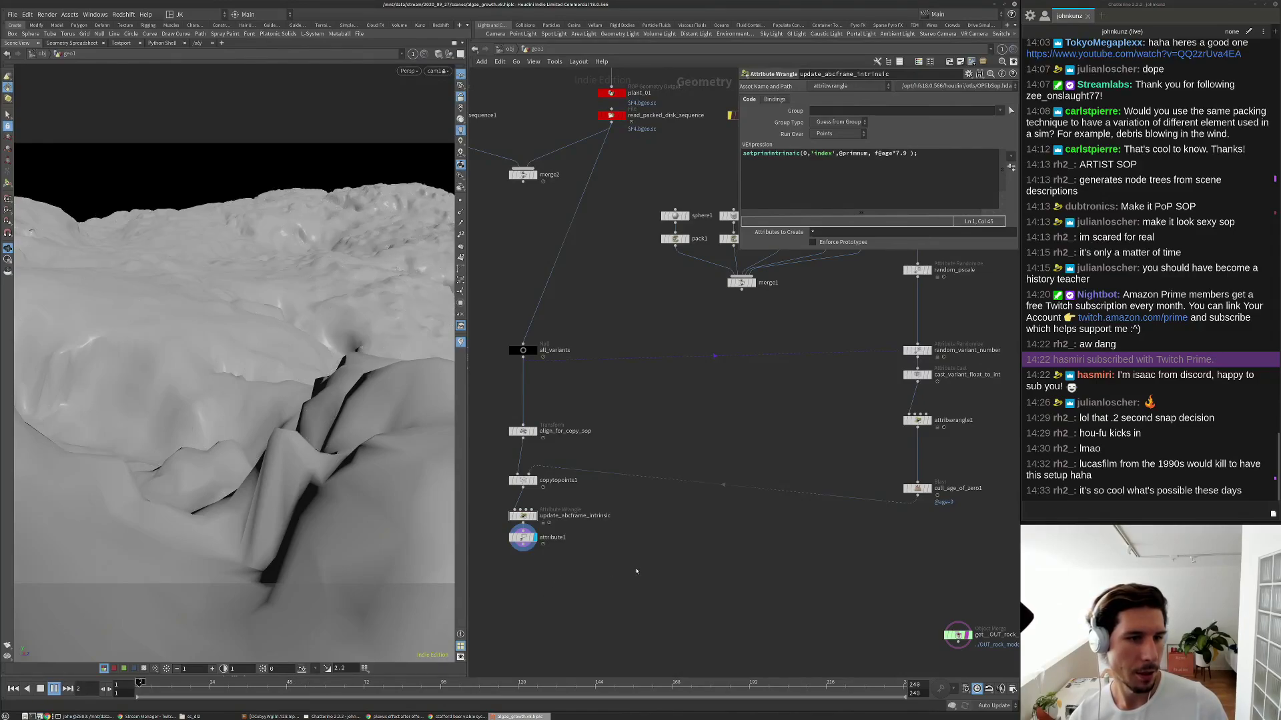
key(Down)
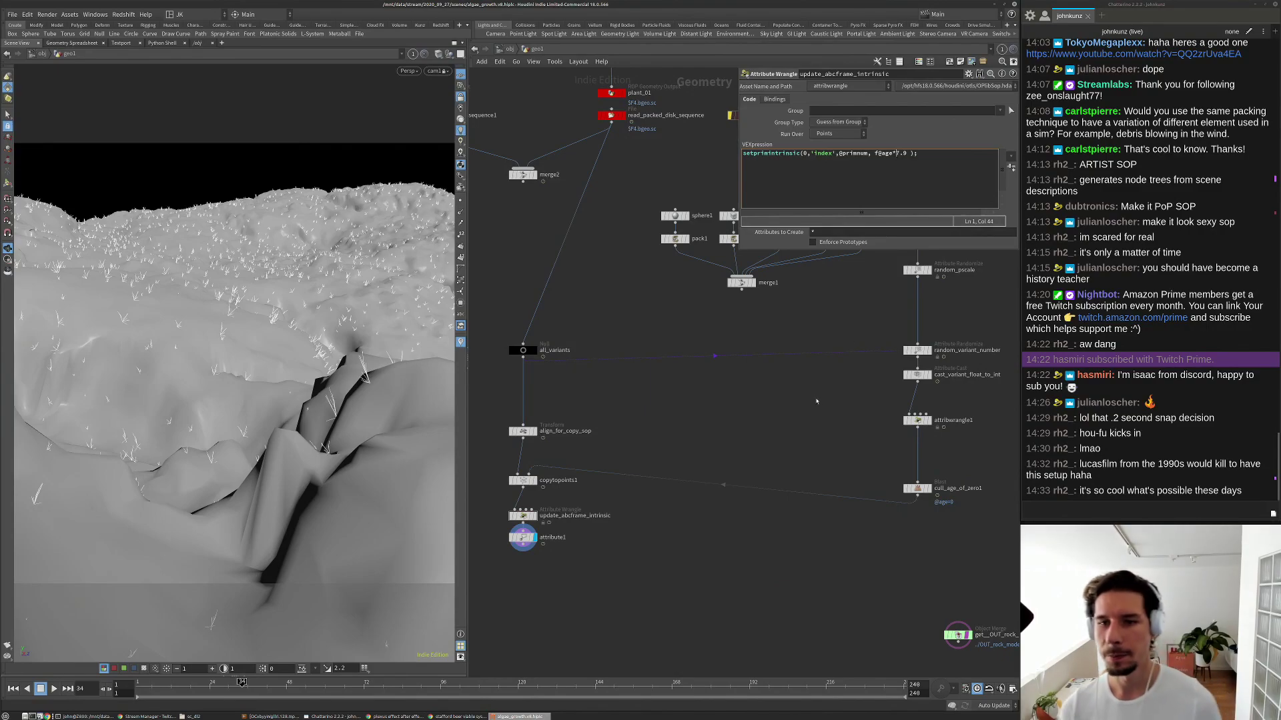
Make the multiplier f@age*17.9 and replay the growth, stopping at frame 67.
text(1)
key(Up)
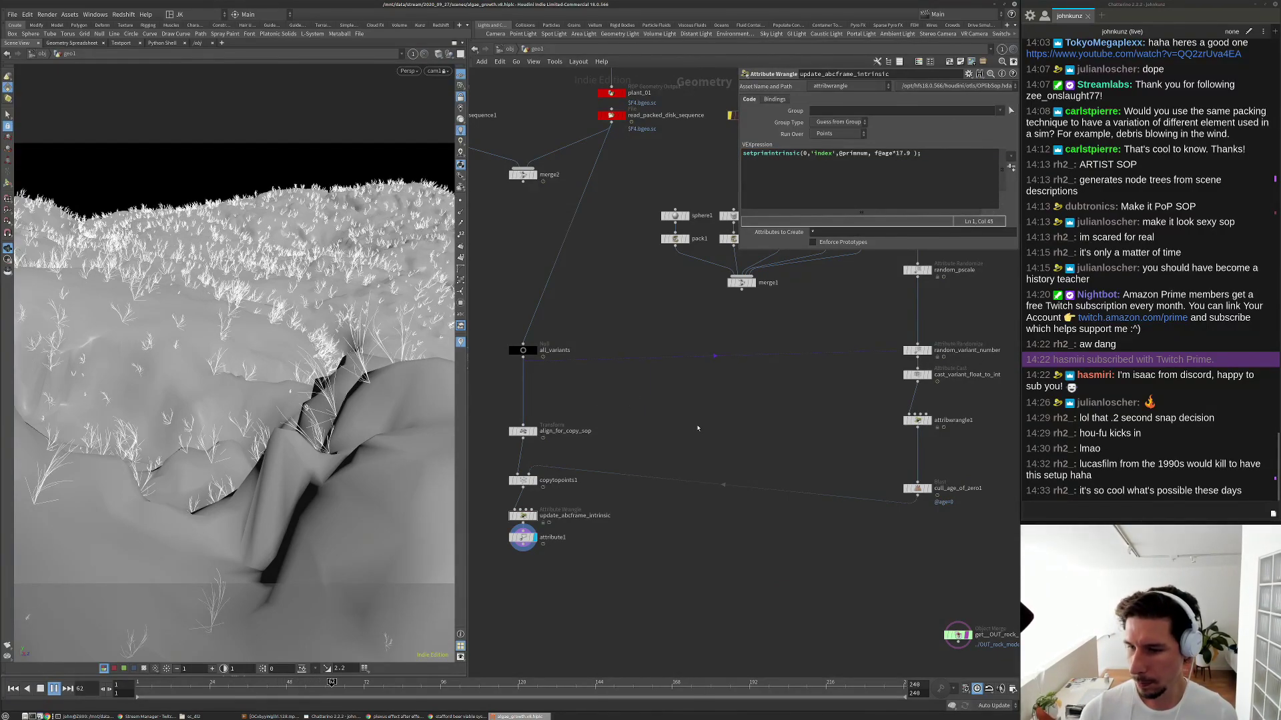
key(ctrl+Up)
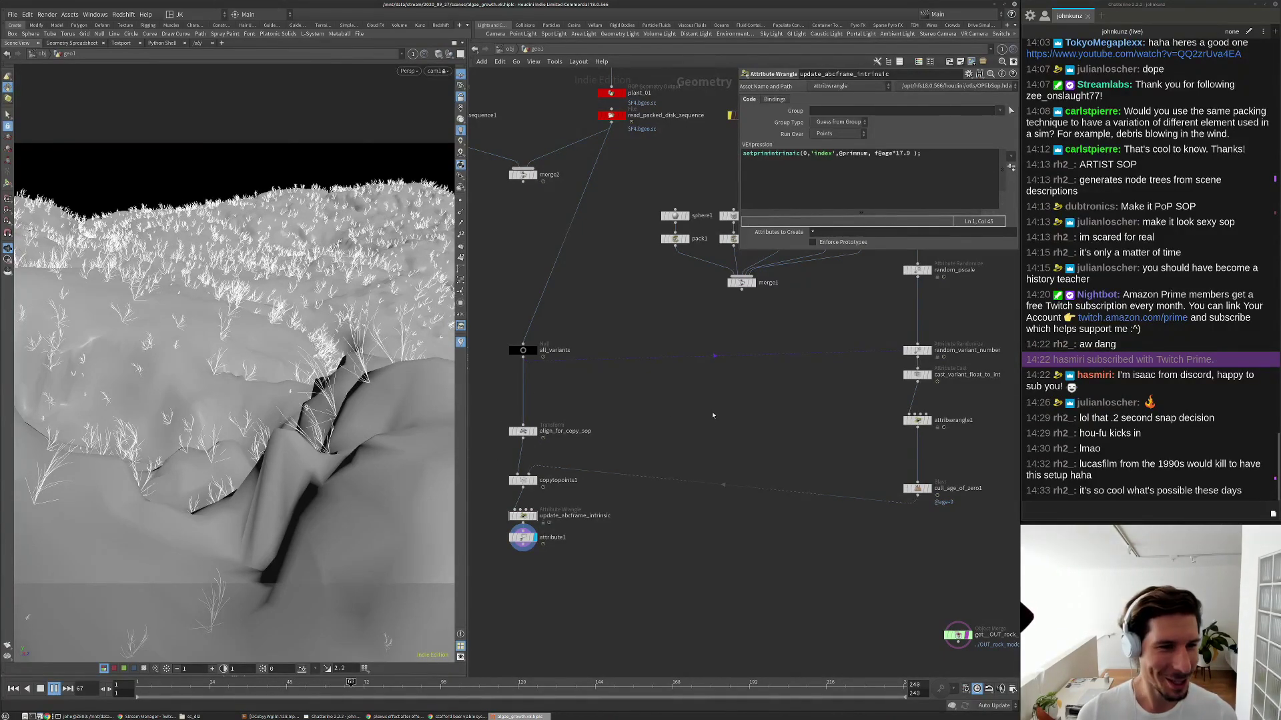
key(Up)
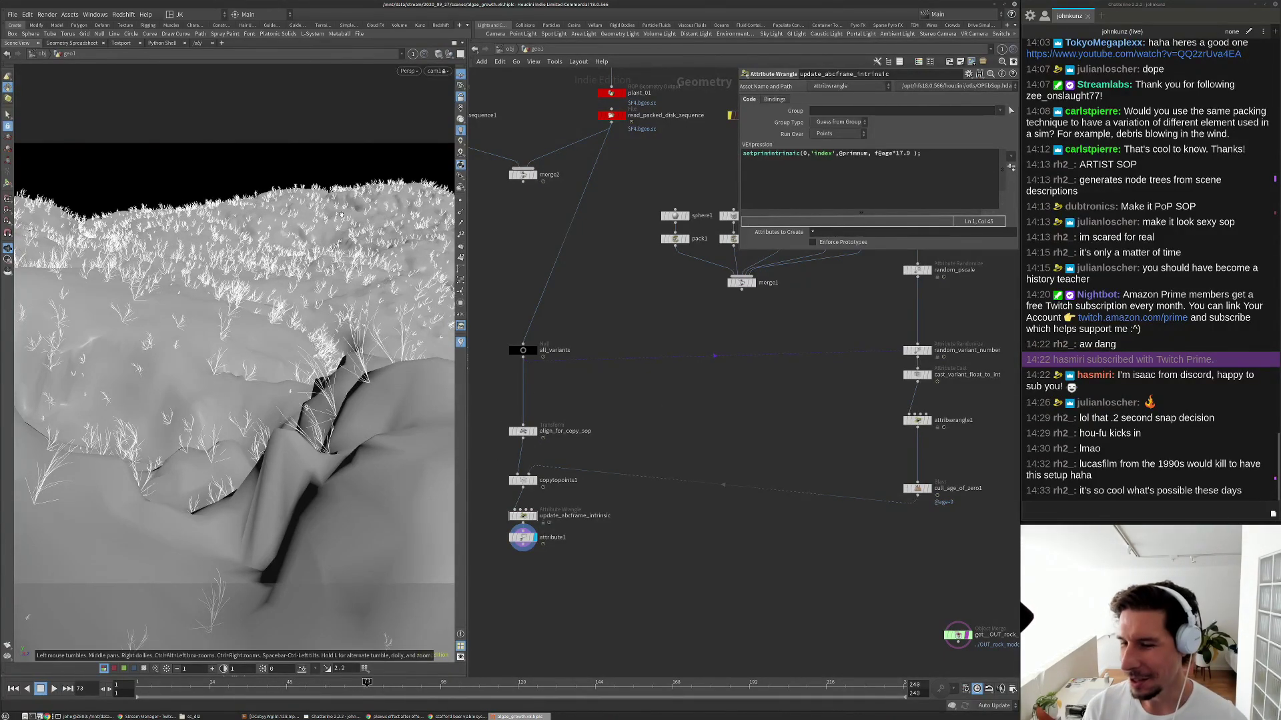
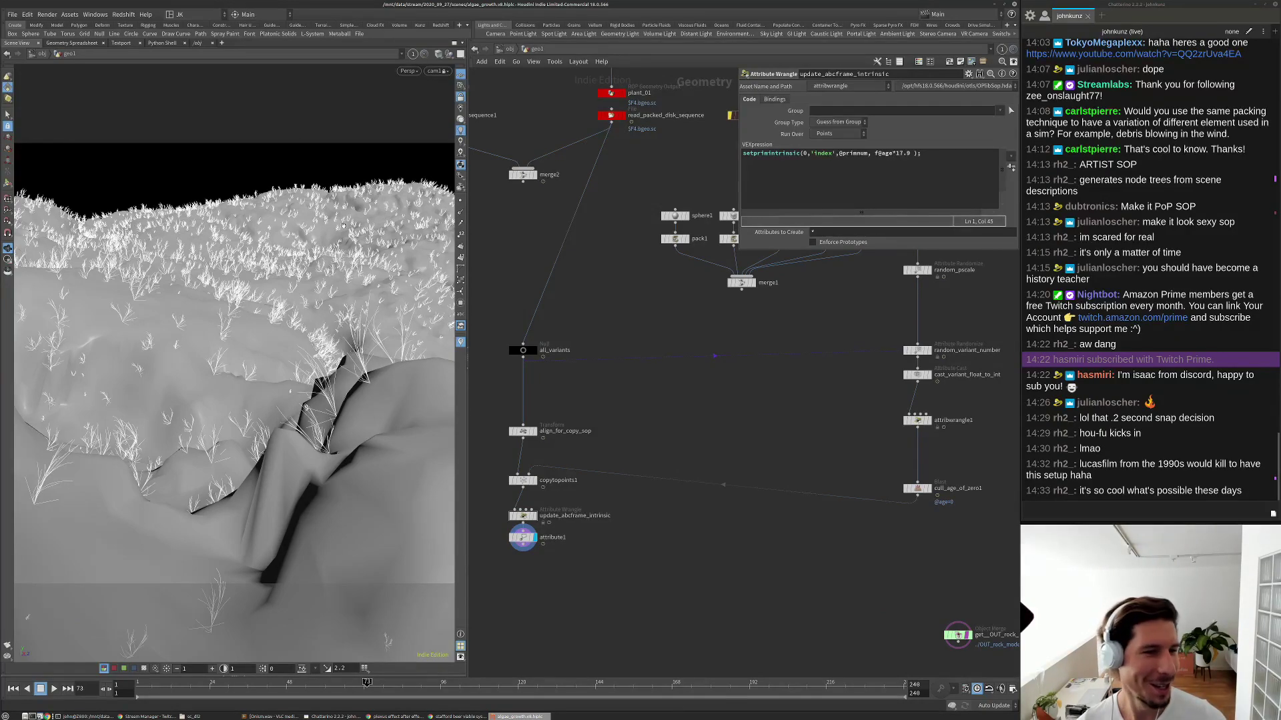
Change update_abcframe_intrinsic's age multiplier from 17.9 to 22.9 and start playback.
drag(306, 408, 300, 231)
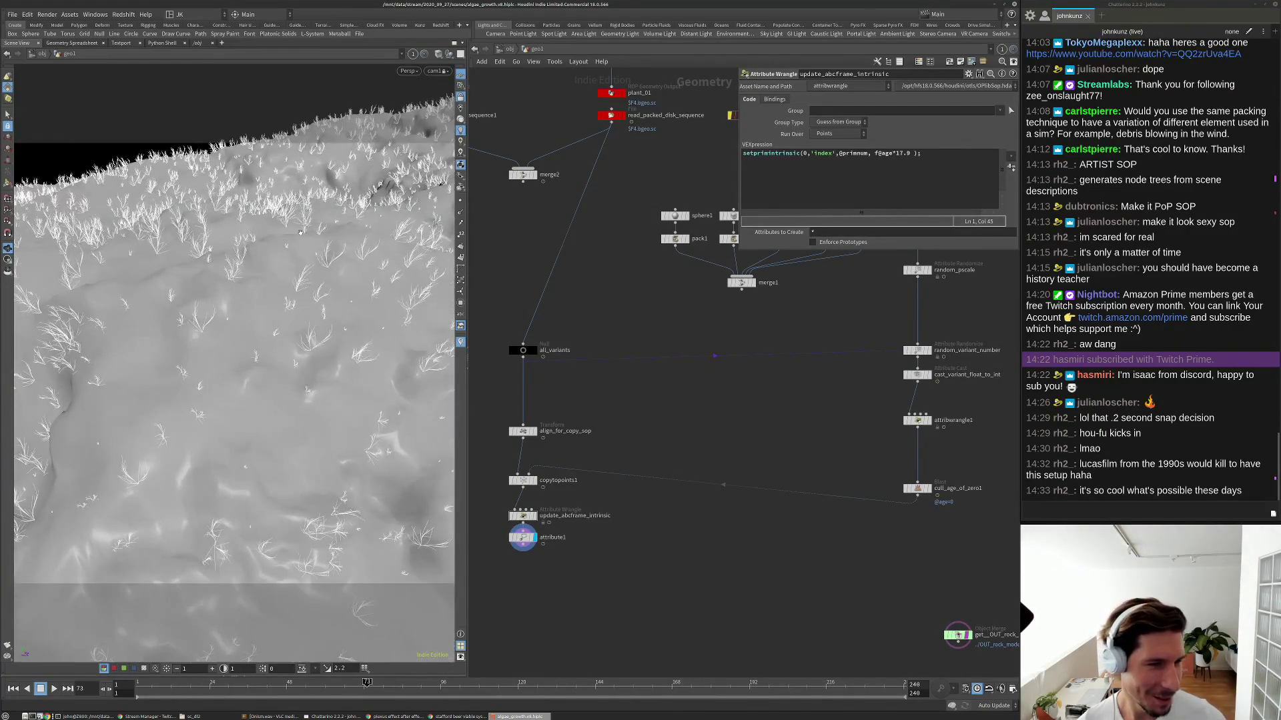
scroll(934, 495, up, 2)
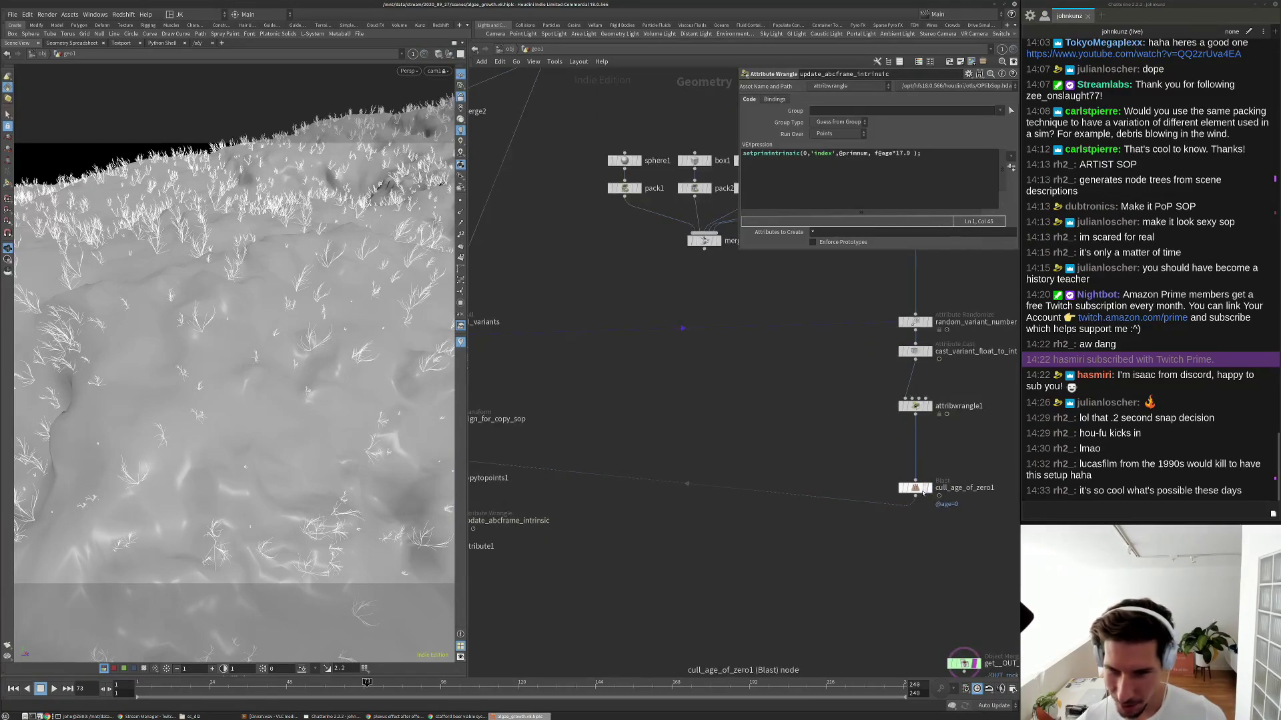
click(919, 489)
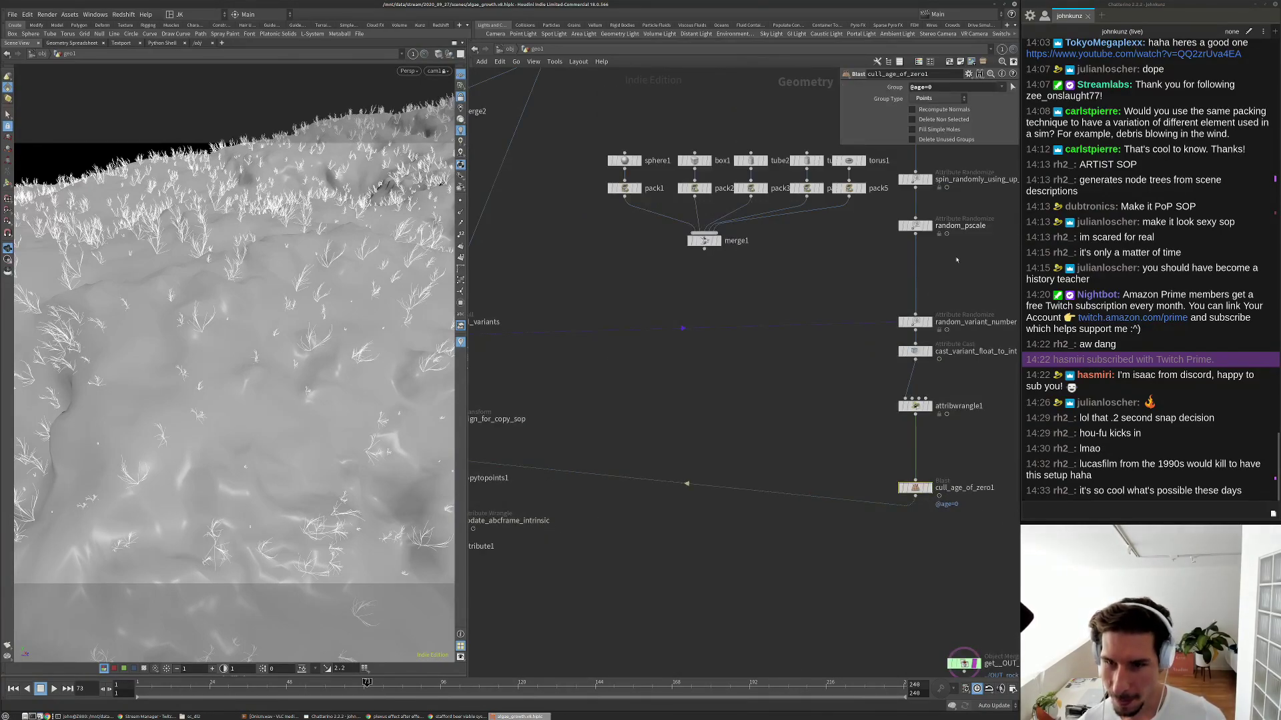
scroll(939, 358, down, 3)
scroll(672, 430, up, 2)
click(643, 458)
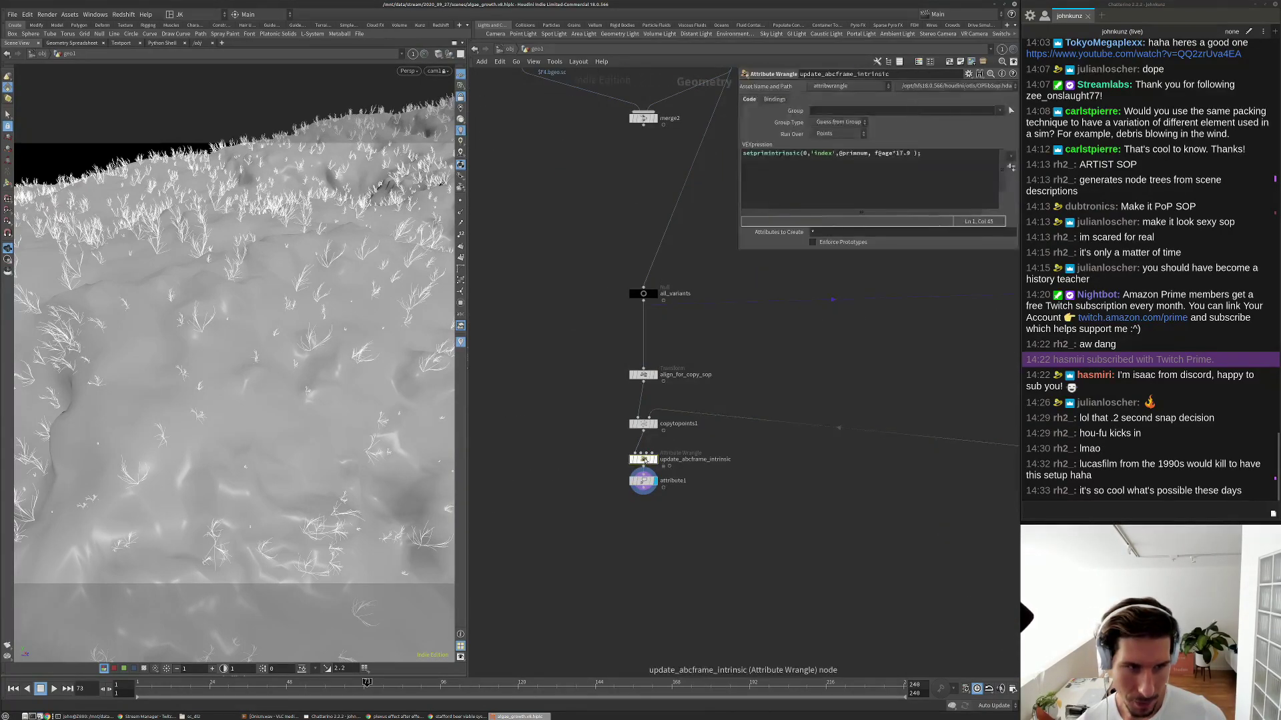
click(901, 154)
text(22)
key(Up)
Replay the faster growth from the start and orbit the terrain to inspect the plants.
key(ctrl+Left)
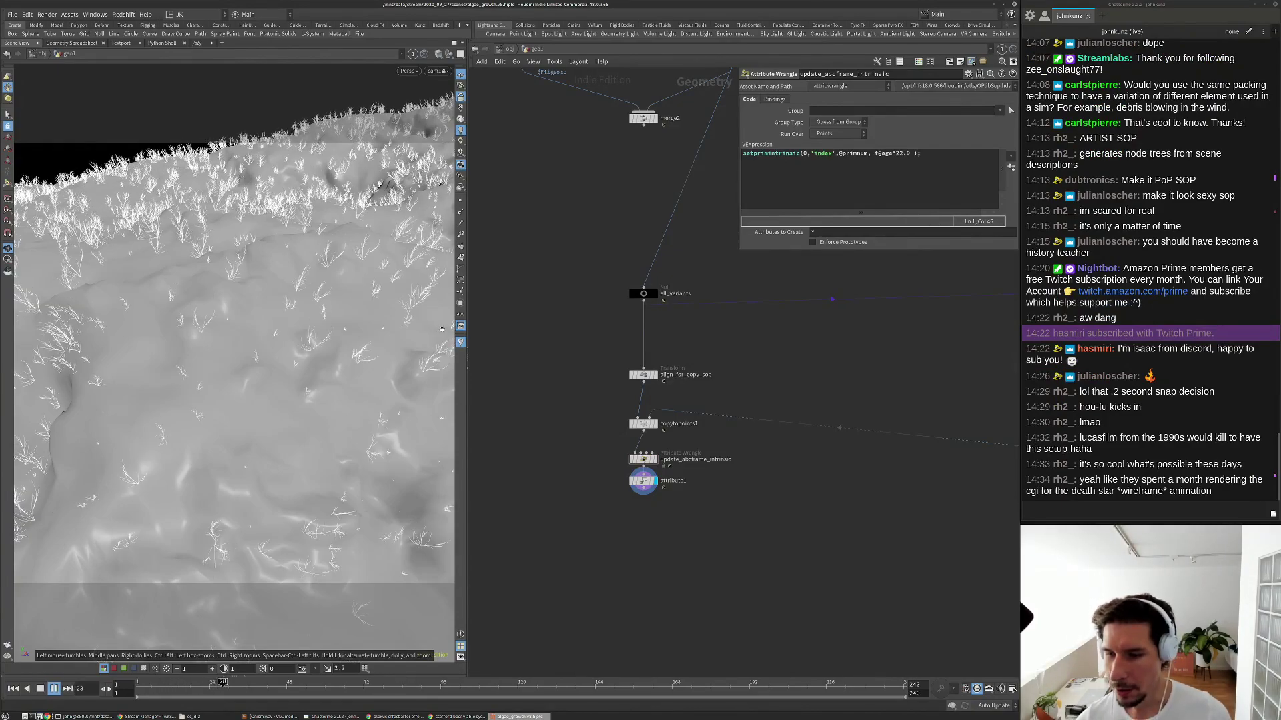
key(Up)
drag(329, 269, 324, 326)
scroll(296, 382, up, 5)
drag(208, 378, 237, 440)
key(ctrl+Up)
key(Up)
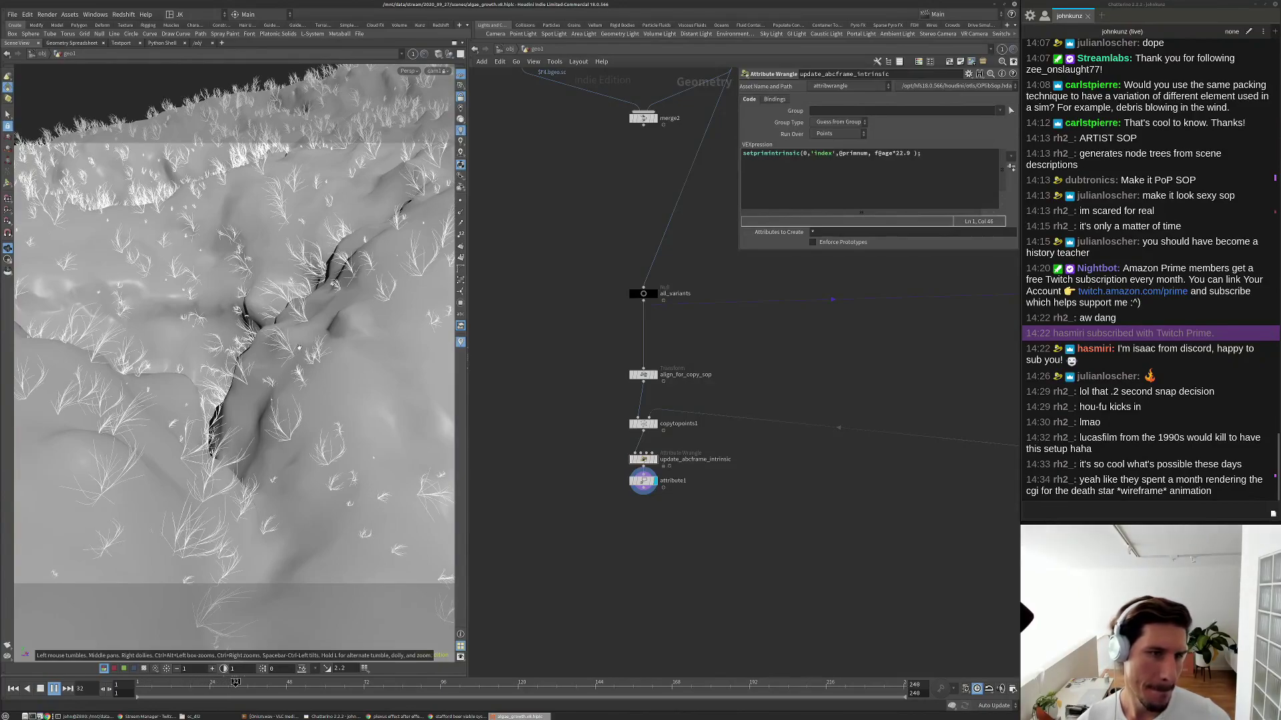
key(Up)
scroll(734, 333, down, 5)
scroll(805, 363, up, 5)
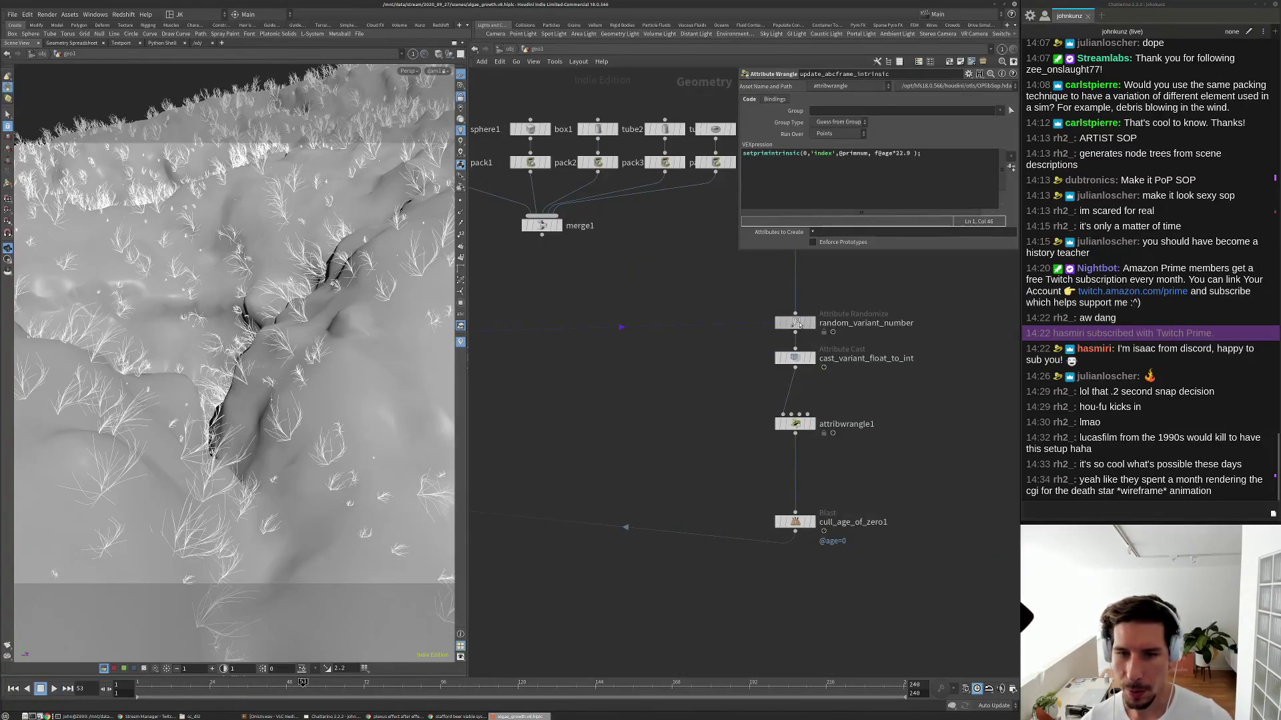
Enable Fit Value 0 To on random_pscale and set the minimum scale to 0.4.
click(795, 323)
middle_drag(789, 216, 754, 310)
click(755, 304)
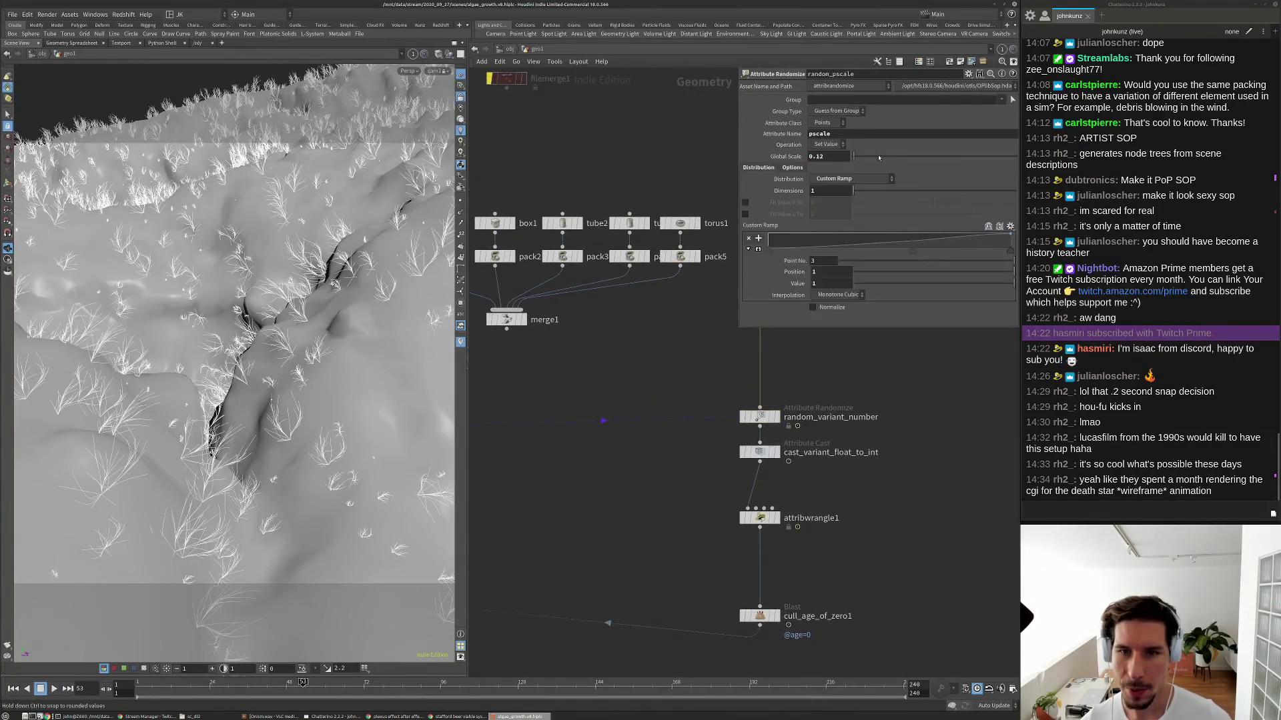
click(770, 251)
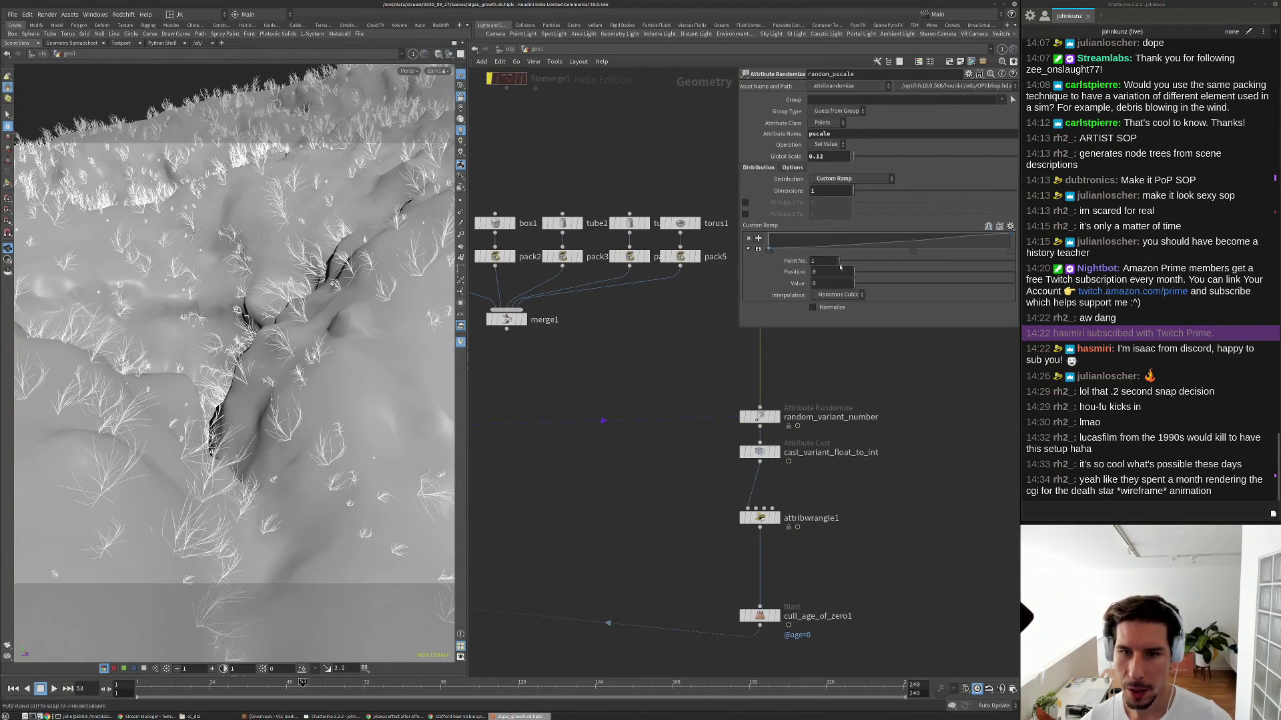
click(794, 203)
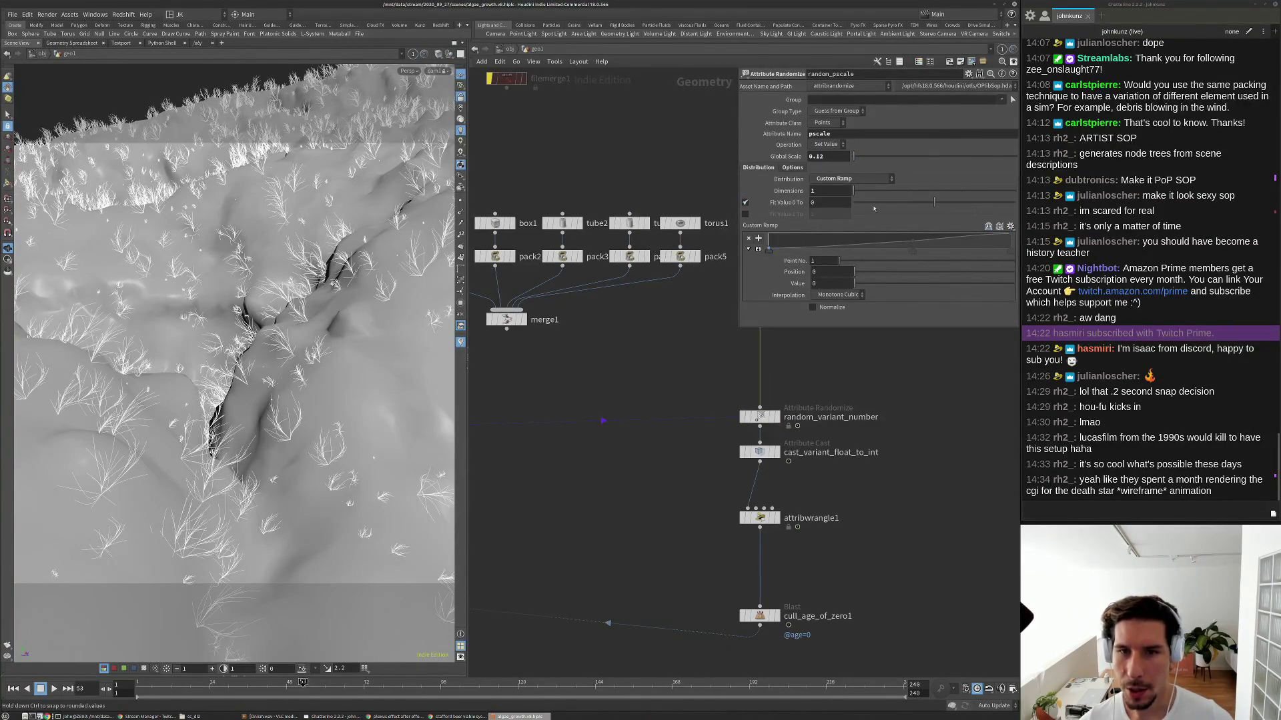
click(834, 202)
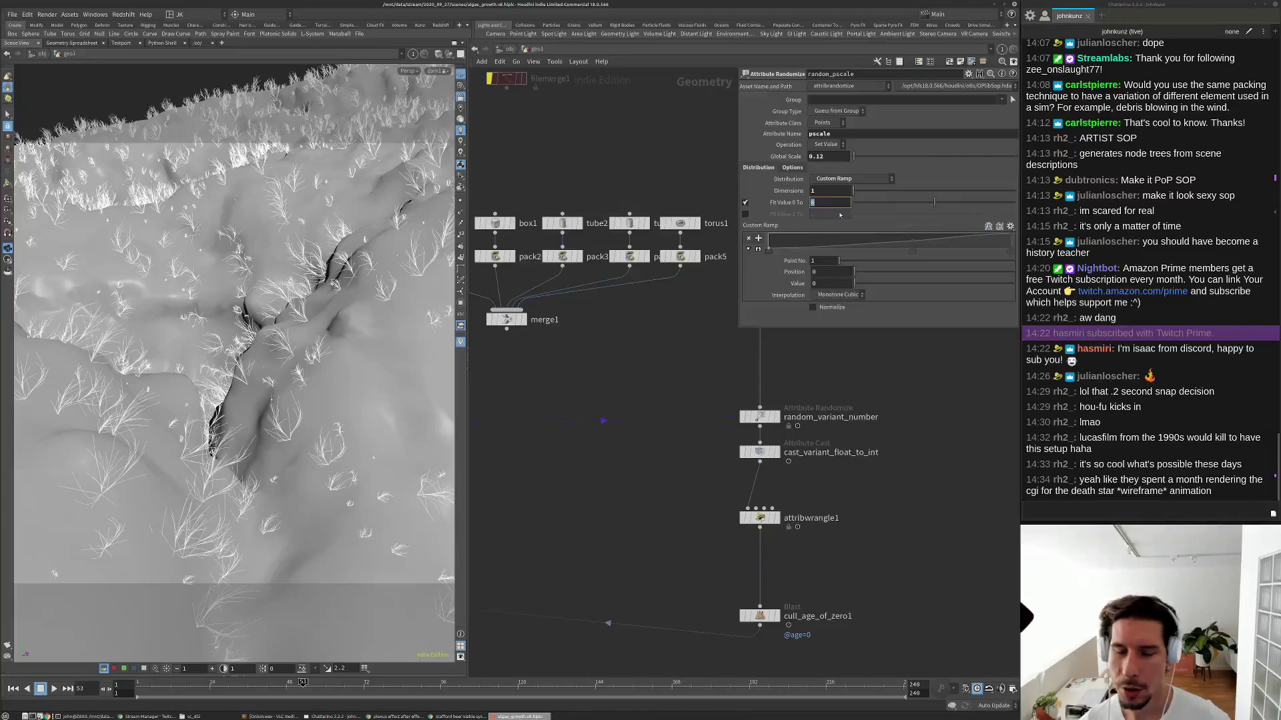
key(Return)
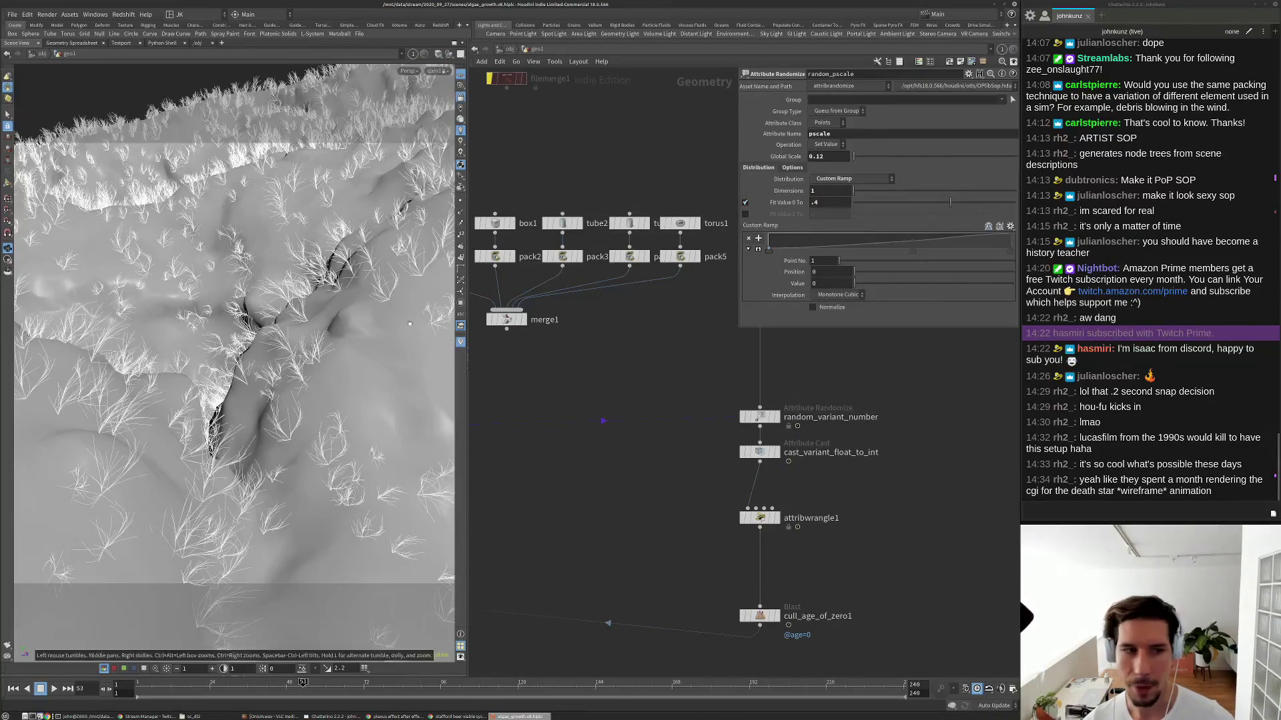
Replay the growth from frame 1 to check the new plant scales.
key(ctrl+Up)
key(Up)
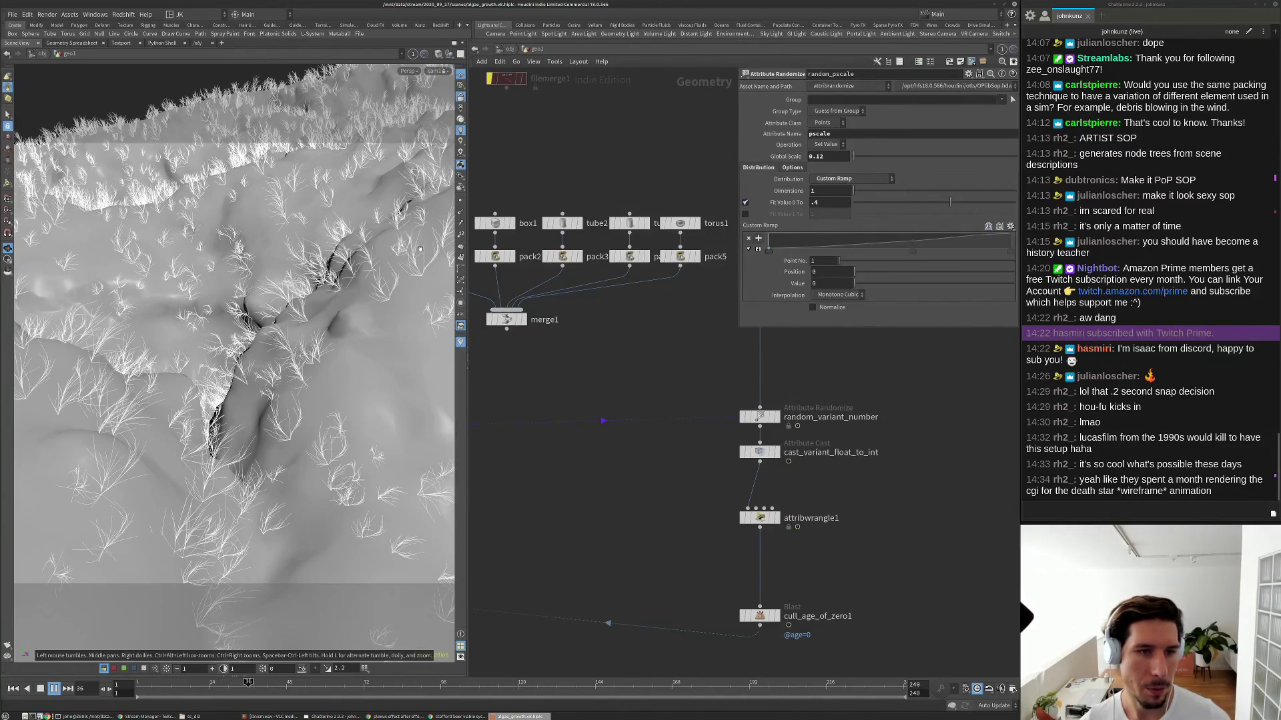
key(Up)
key(ctrl+Up)
Rewire all_variants to take merge2's output and replay the denser plant growth.
key(h)
scroll(701, 370, up, 5)
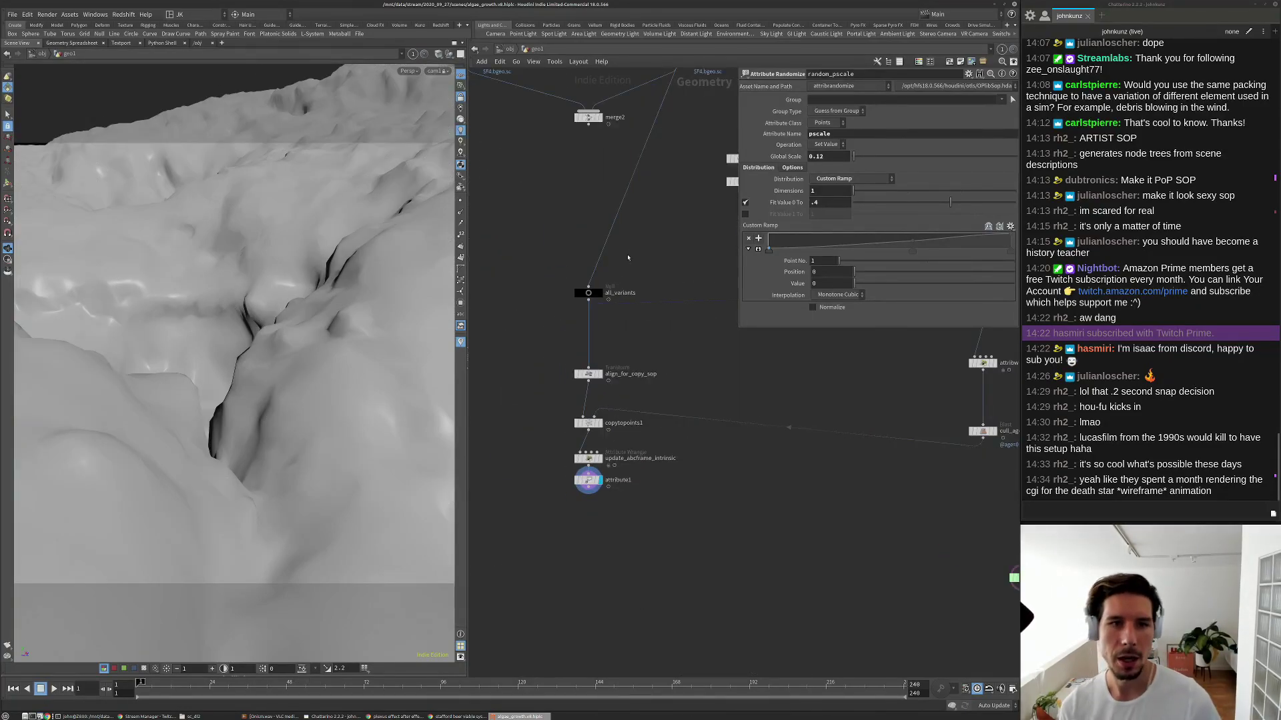
middle_drag(631, 247, 623, 265)
drag(579, 305, 580, 143)
key(Up)
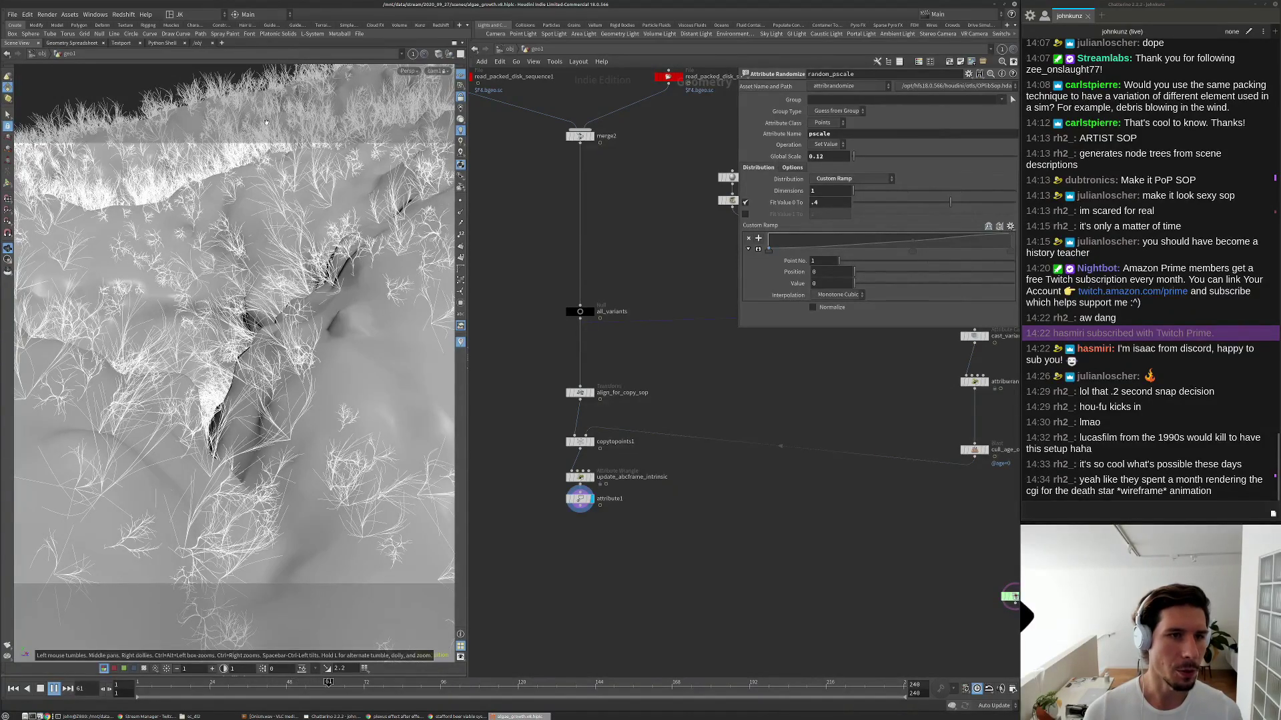
key(Up)
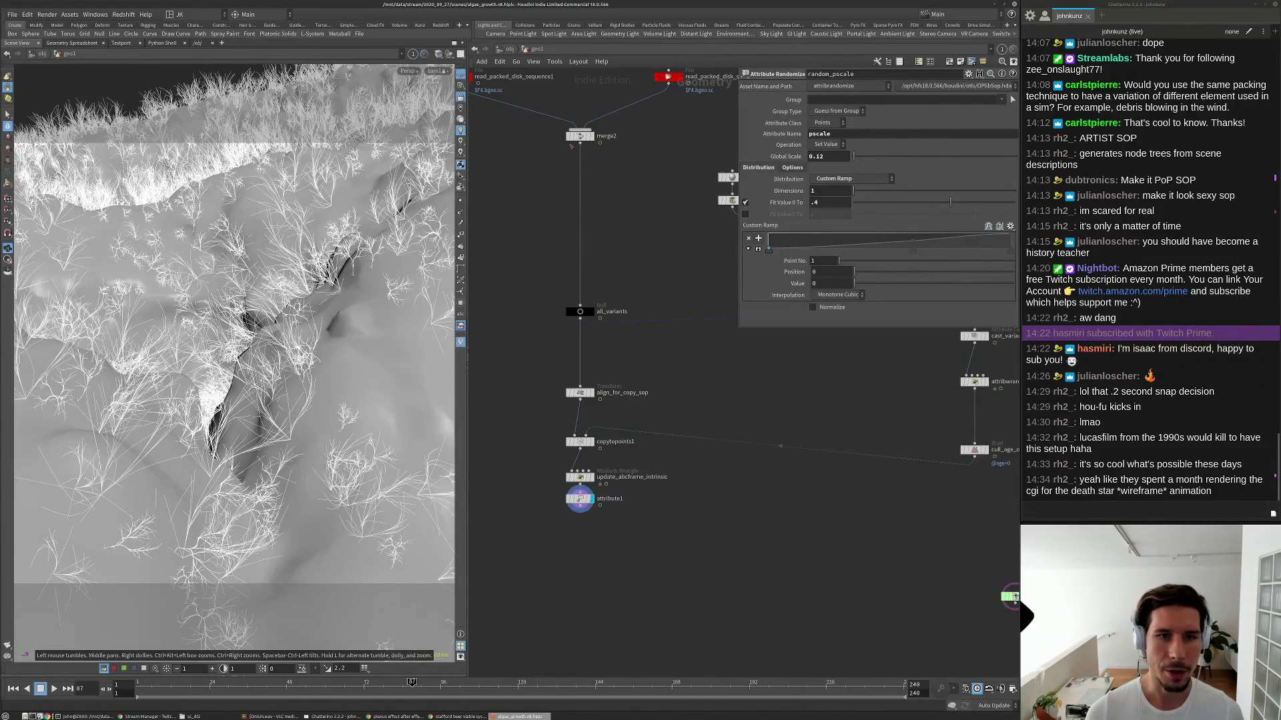
key(Up)
key(ctrl+Up)
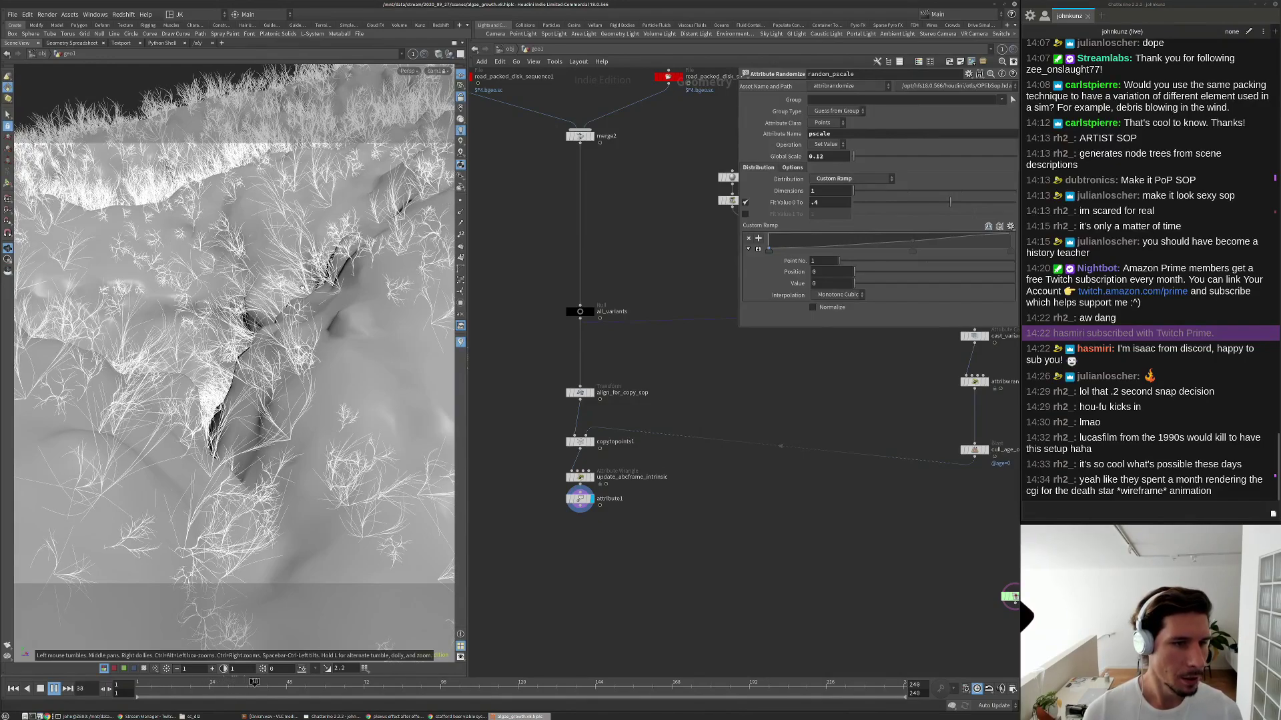
key(Up)
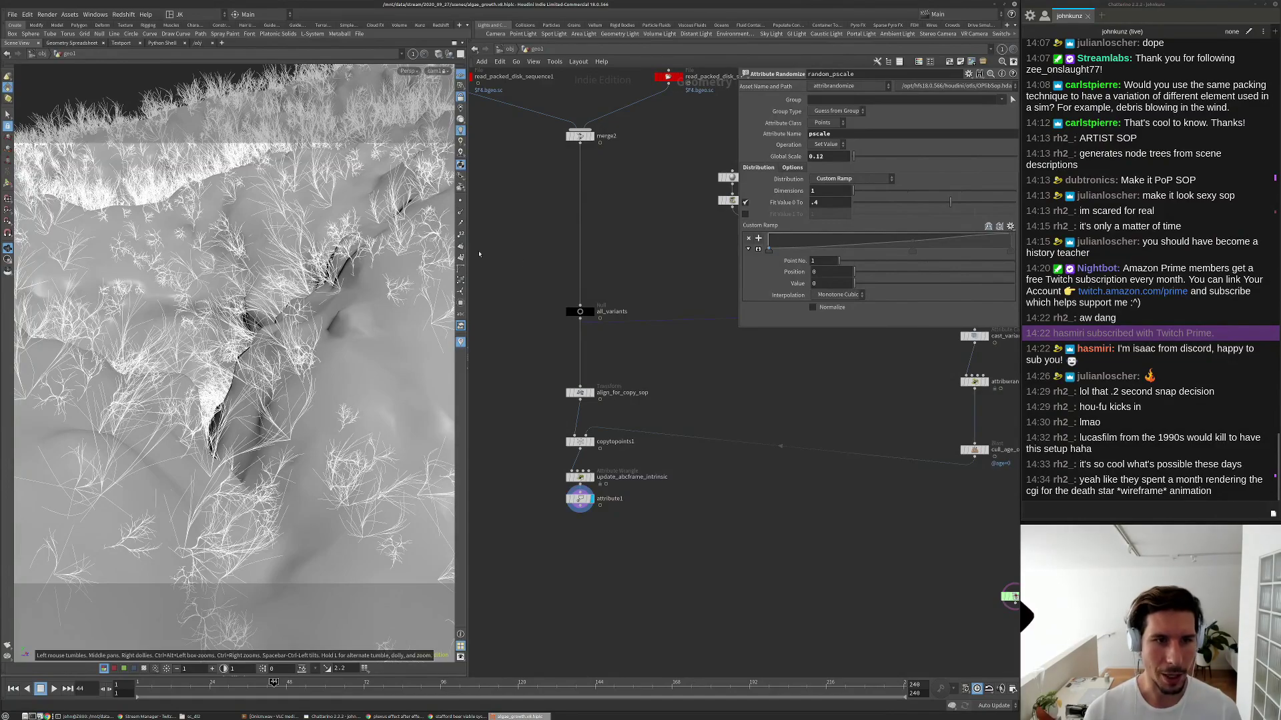
Delete the sphere, box, tube and torus test shapes with their pack and merge1 nodes.
scroll(533, 334, down, 6)
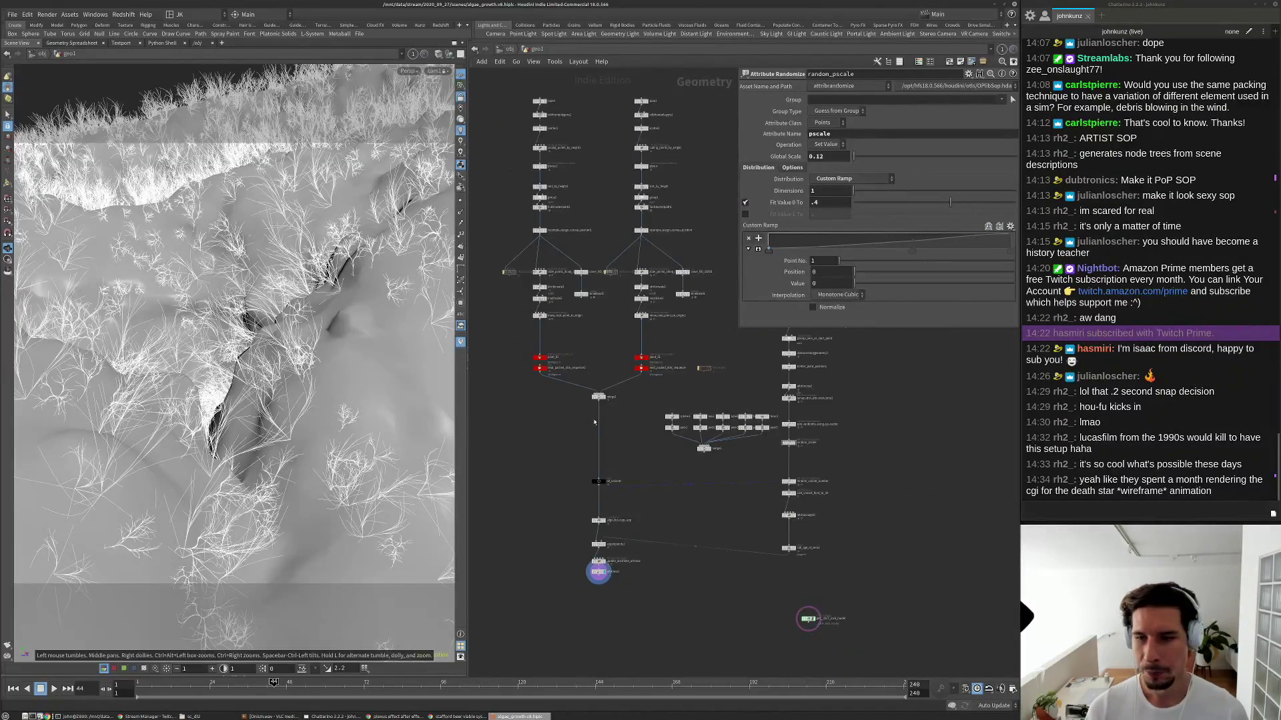
scroll(633, 467, down, 2)
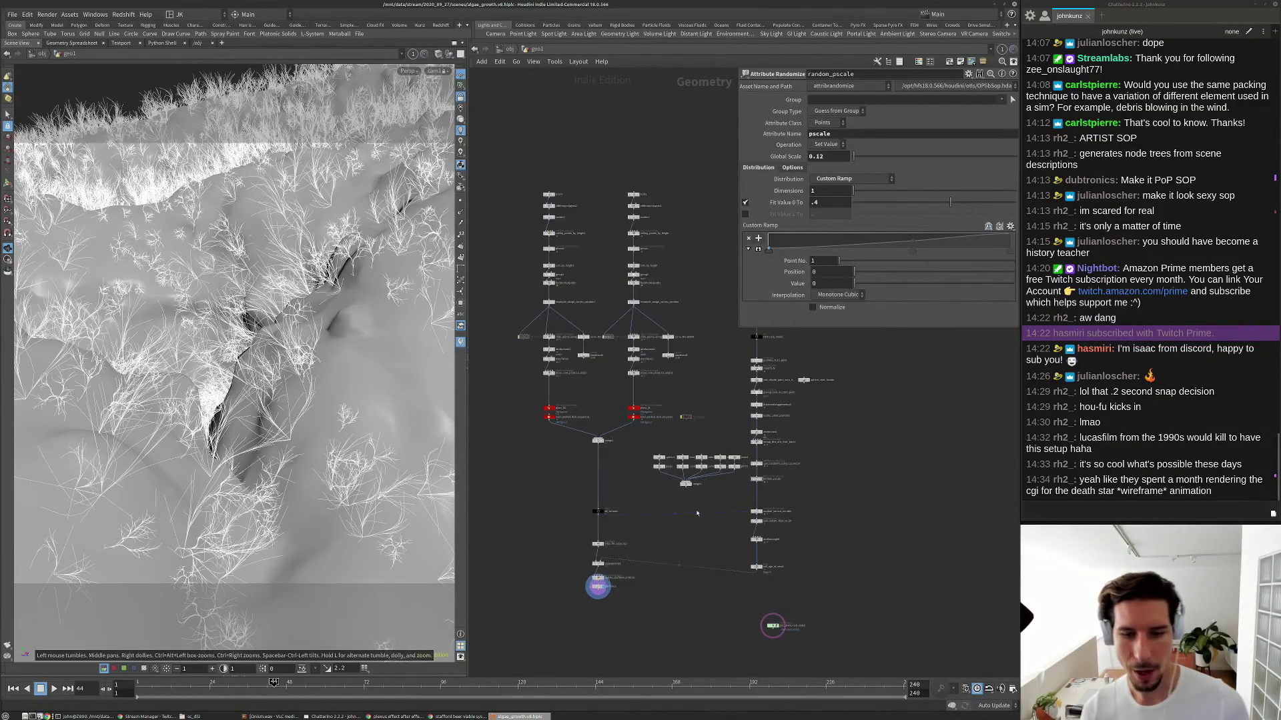
scroll(690, 511, up, 2)
drag(735, 498, 617, 427)
key(Delete)
Cut the Object Merge node fetching OUT_rock_model out of the network.
scroll(816, 519, up, 5)
drag(815, 518, 619, 511)
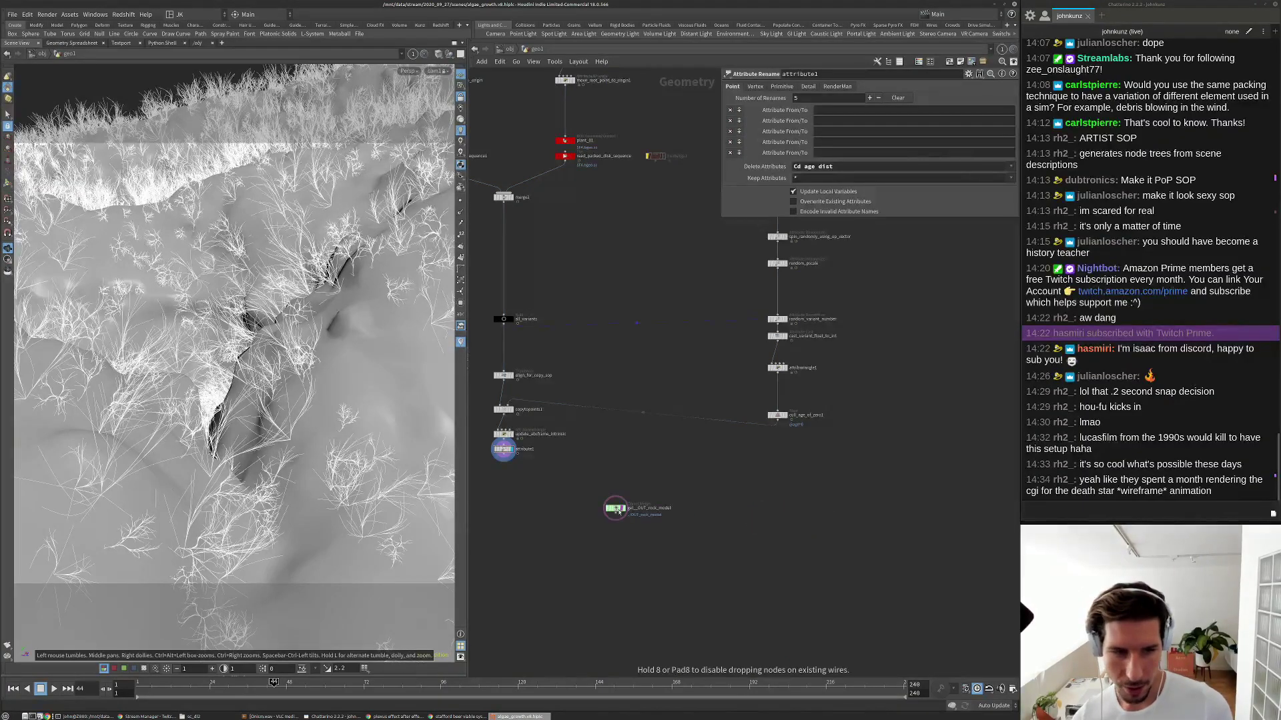
scroll(764, 460, up, 3)
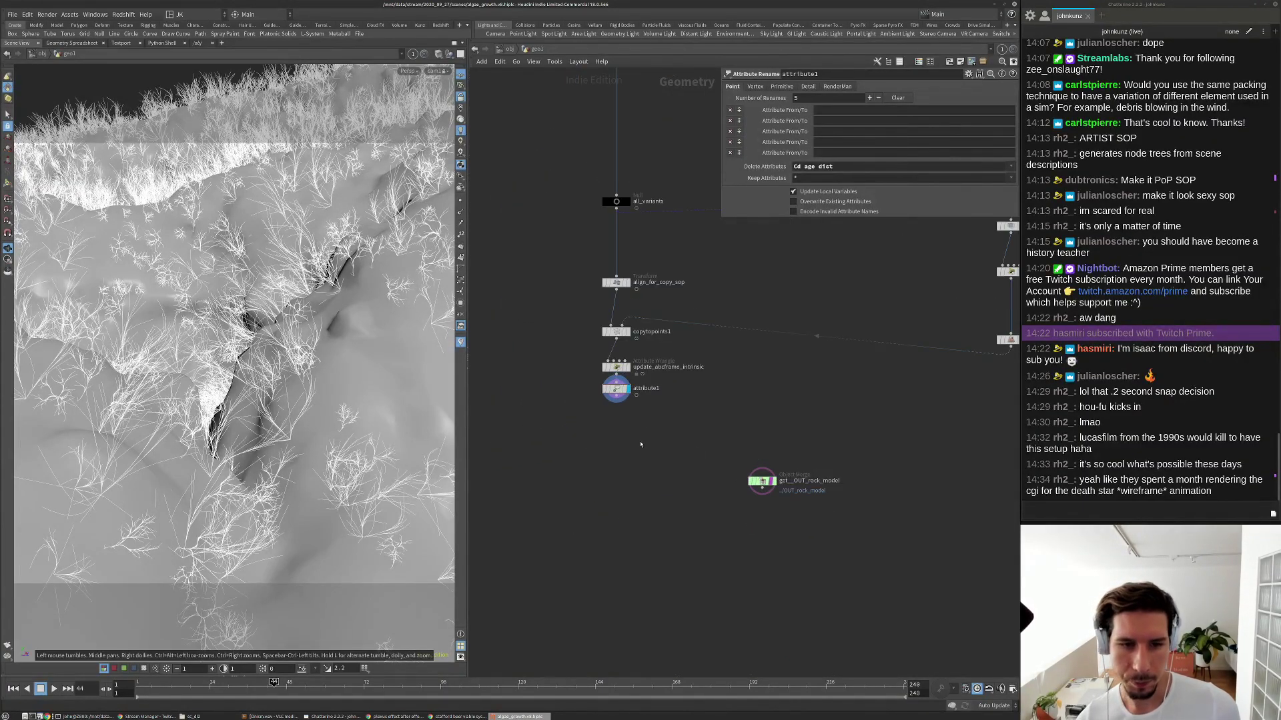
scroll(761, 427, up, 3)
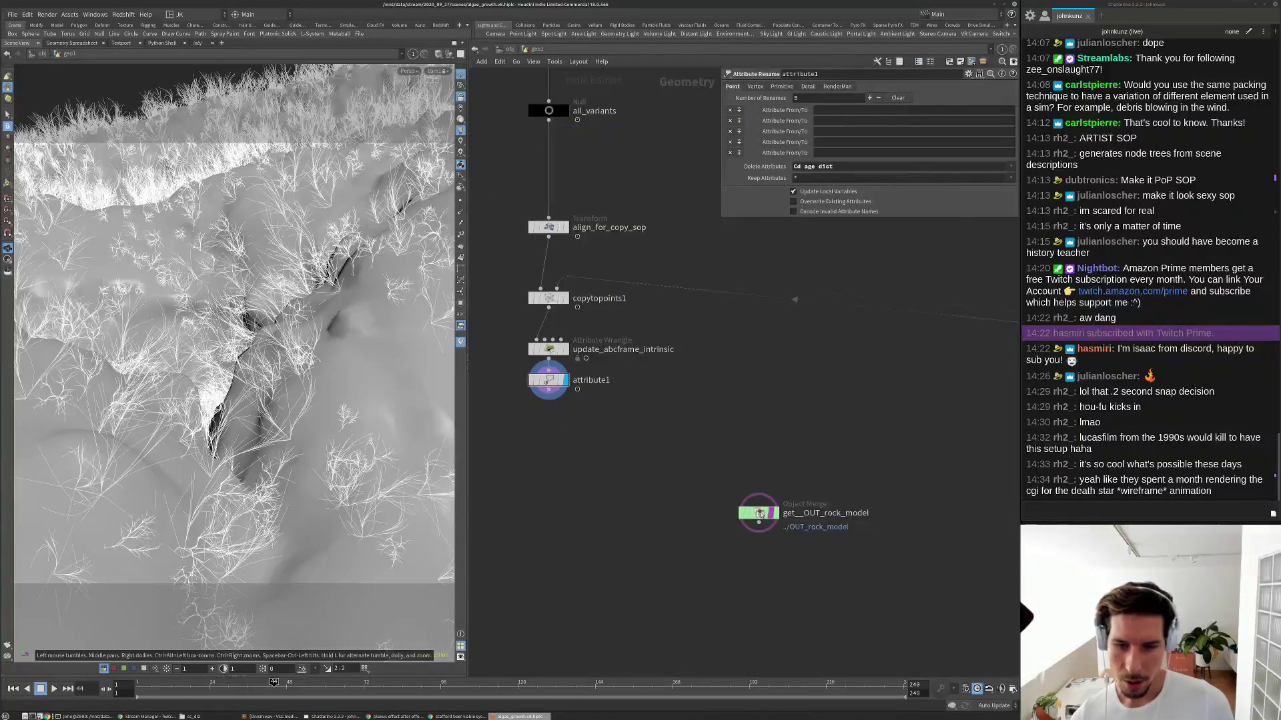
click(759, 513)
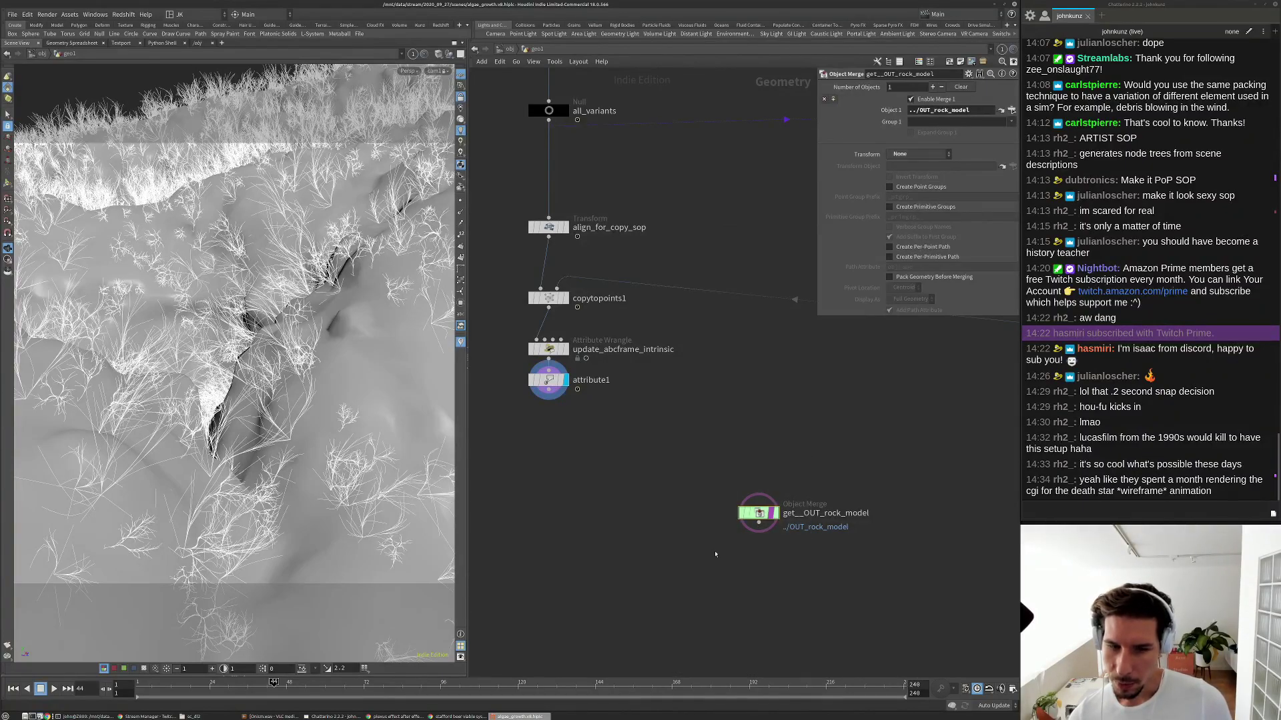
scroll(714, 457, down, 6)
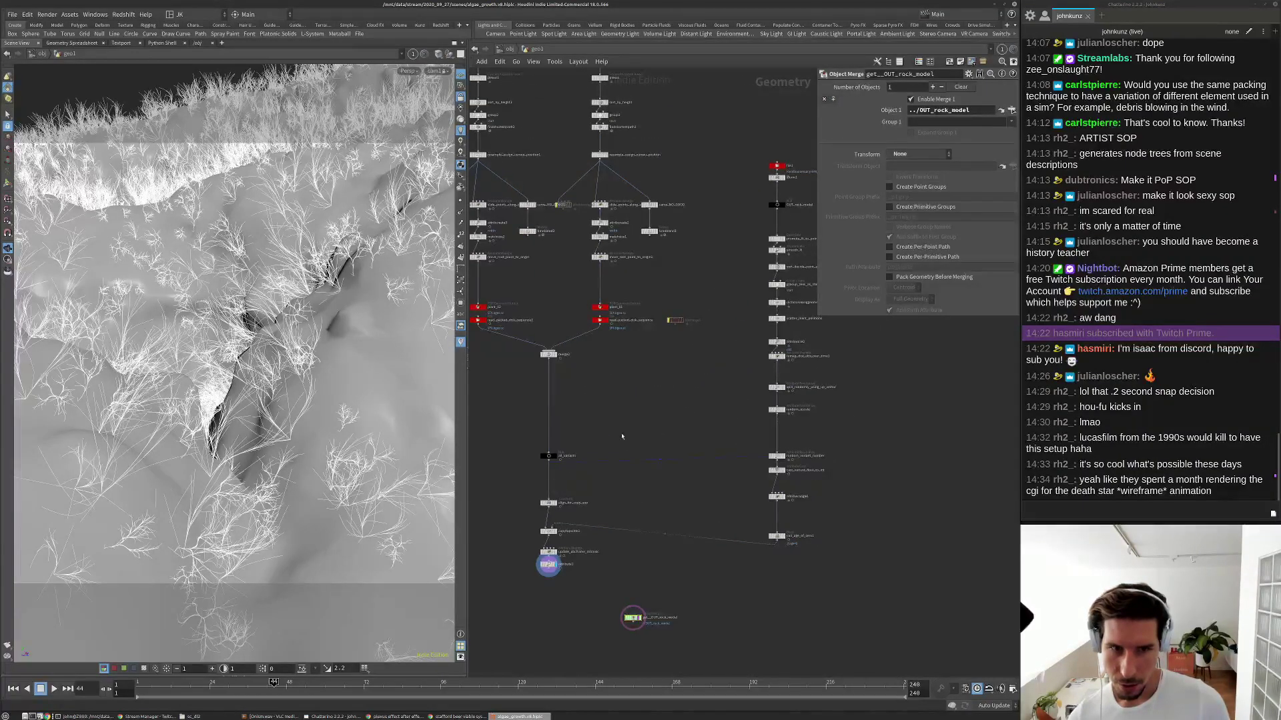
middle_drag(665, 529, 693, 482)
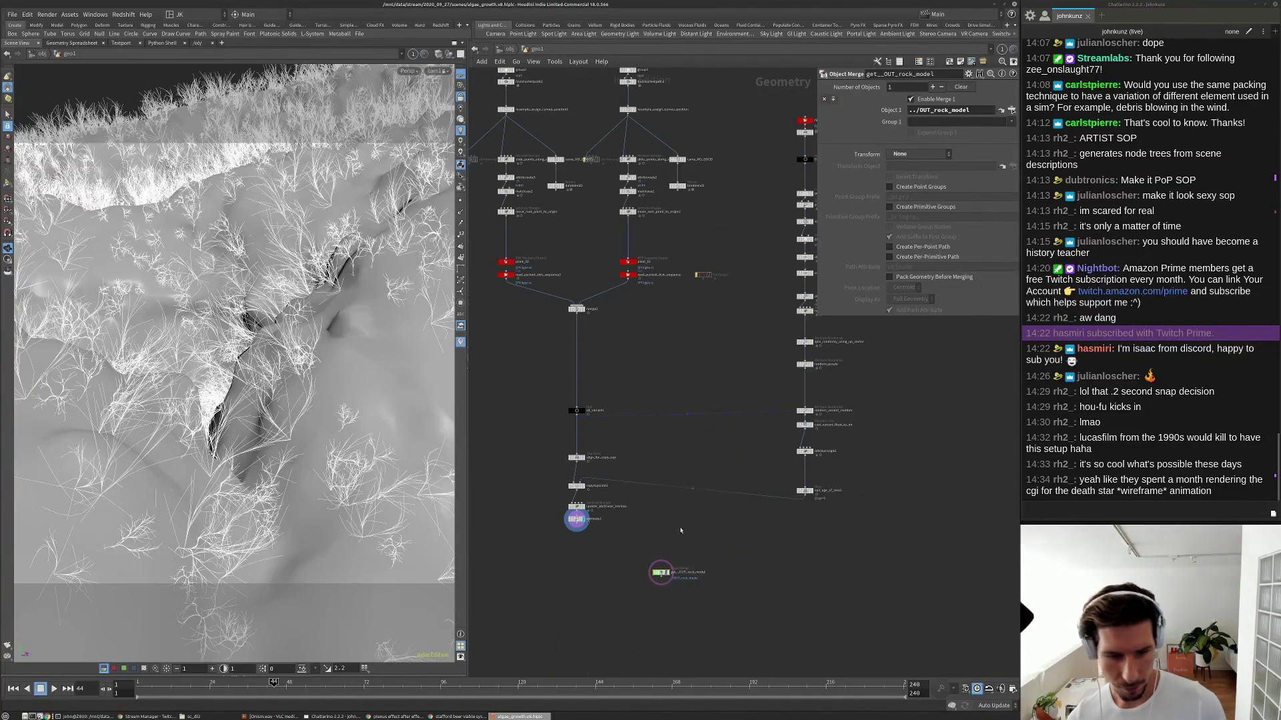
key(ctrl+x)
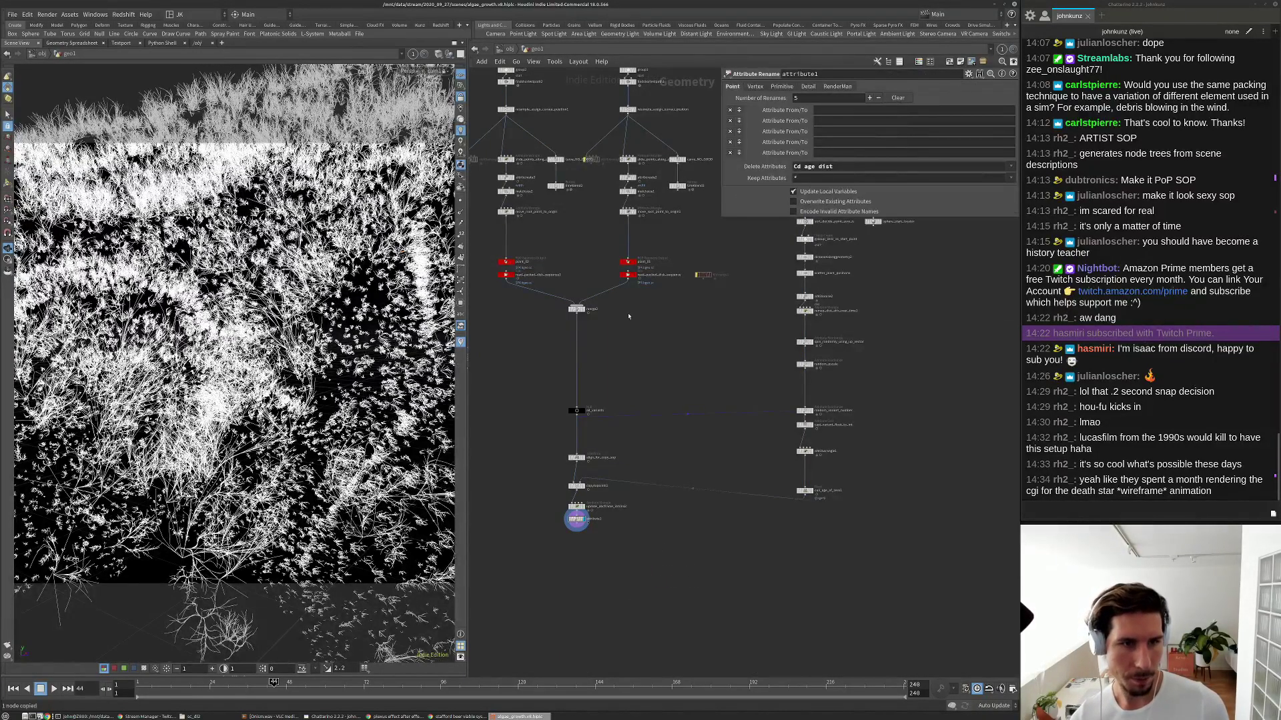
At object level, rename the plants object to plant_growth and place it below cam1.
key(u)
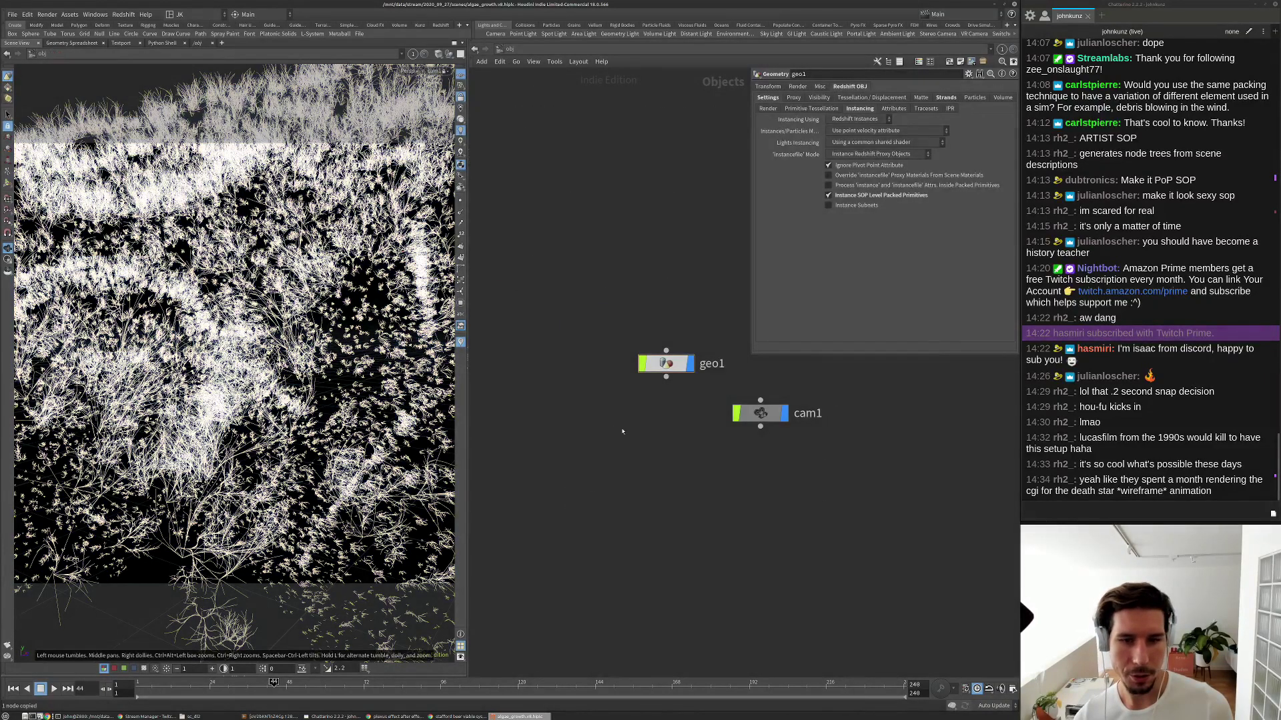
double_click(685, 332)
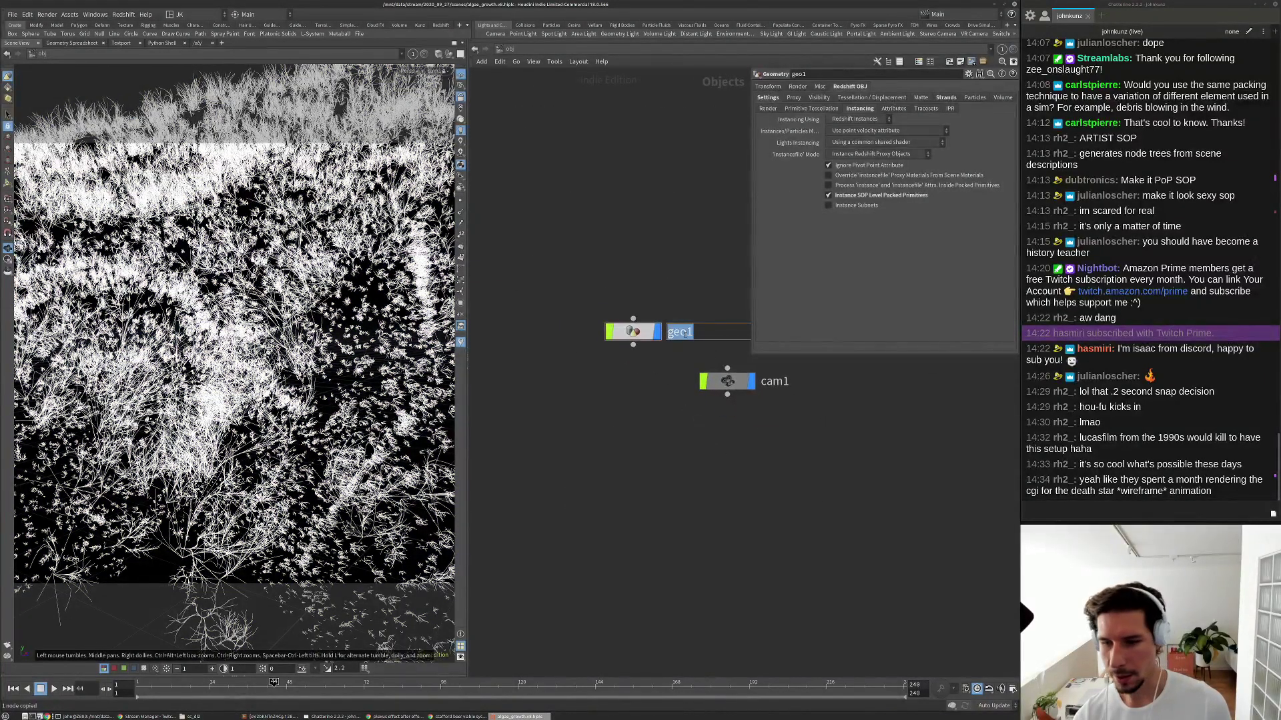
key(BackSpace)
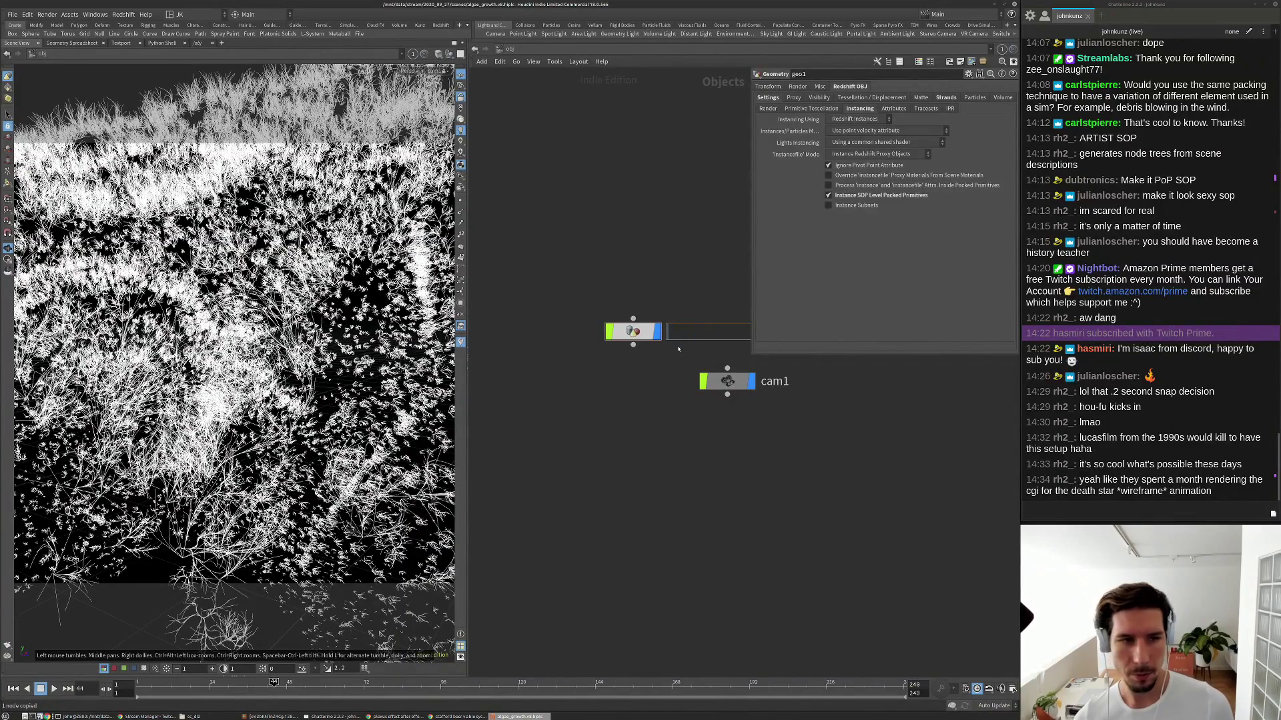
text(geo)
key(Return)
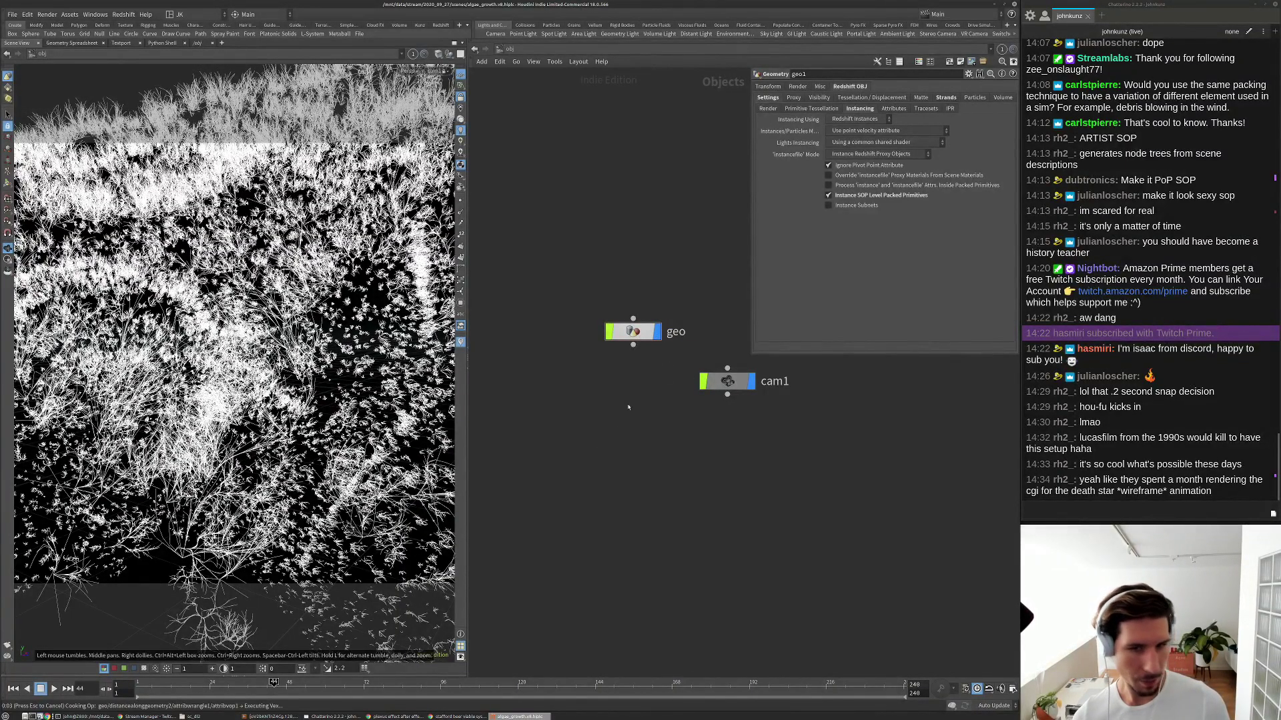
drag(635, 336, 729, 443)
double_click(746, 429)
text(pla)
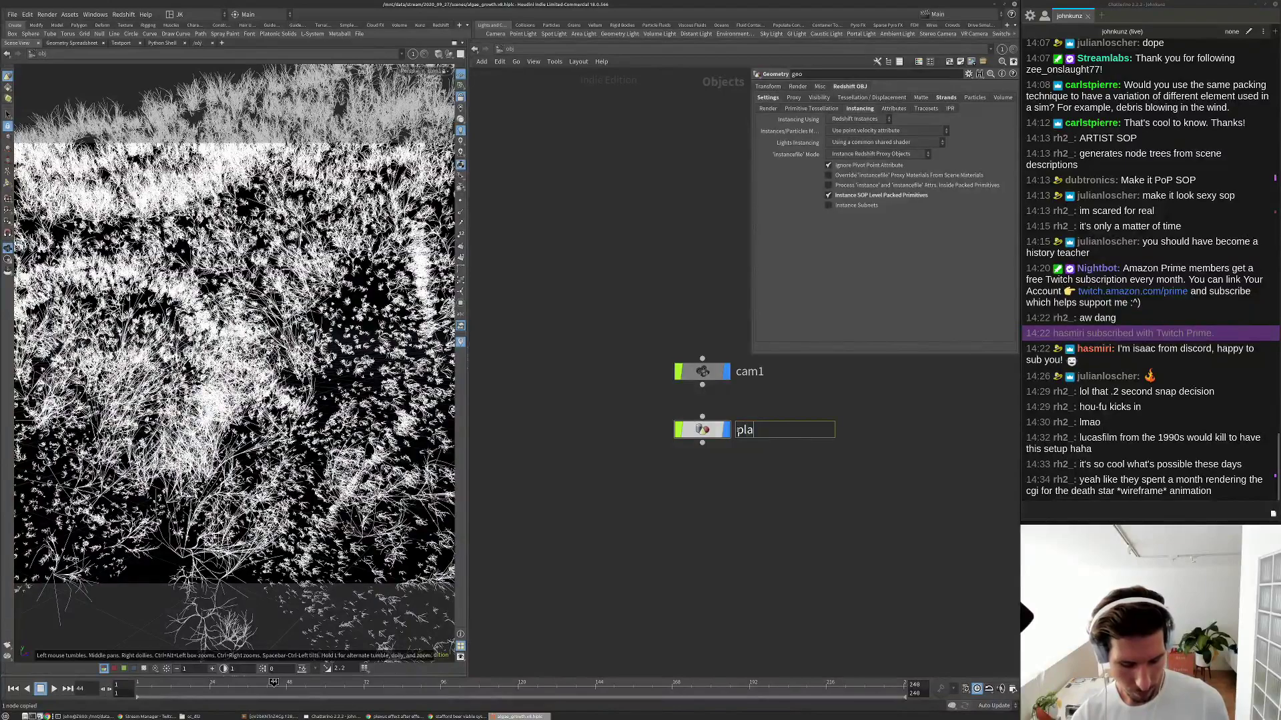
text(nt_growth)
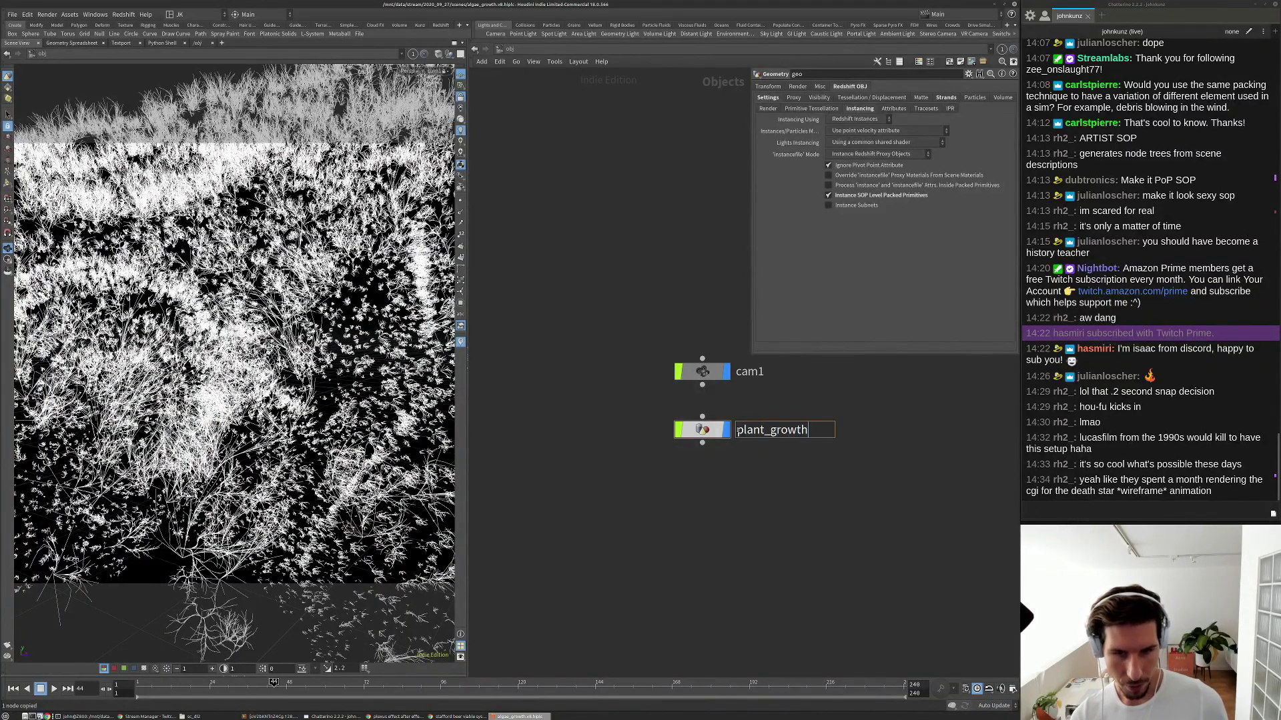
key(Return)
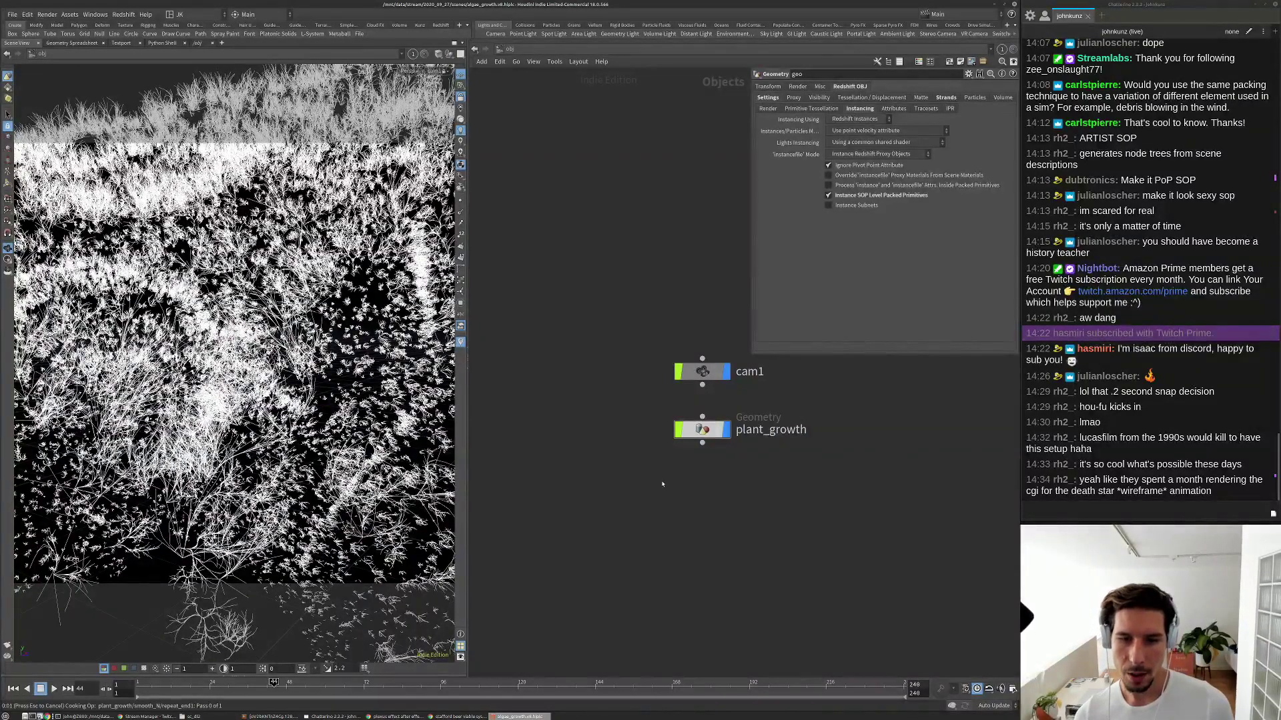
Add a new Geometry object geo1 below plant_growth.
key(ctrl+c)
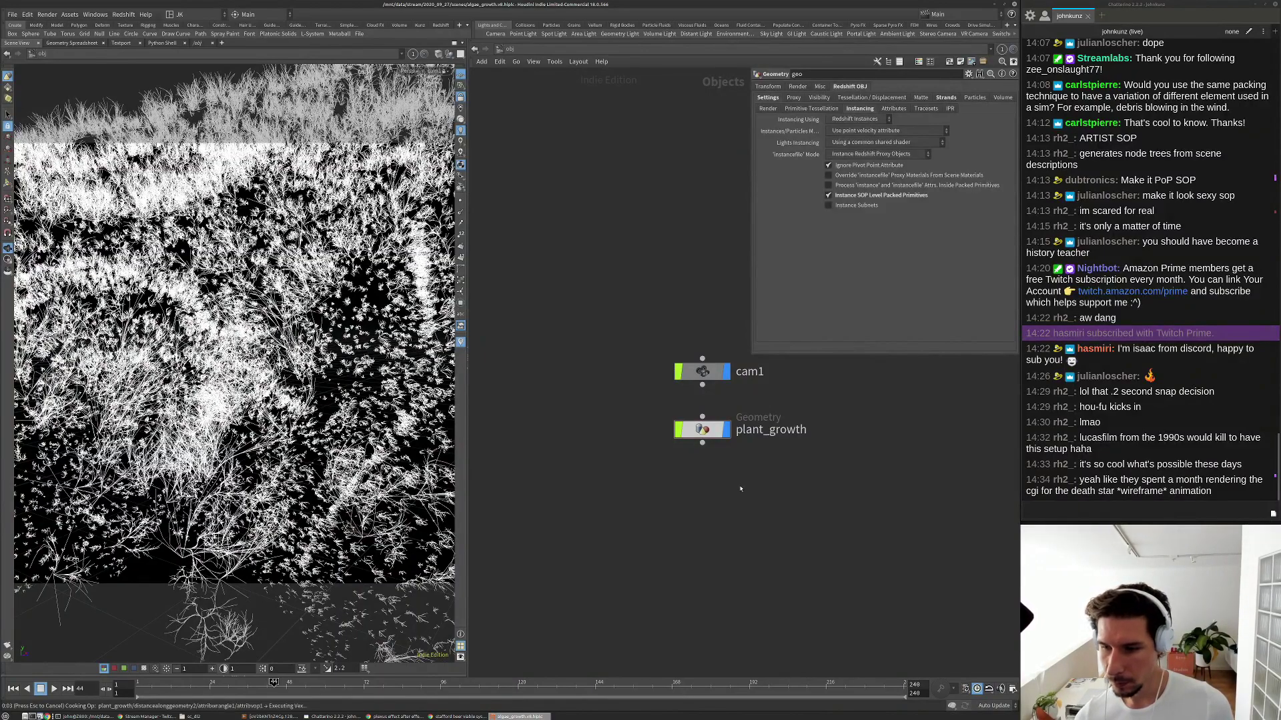
key(h)
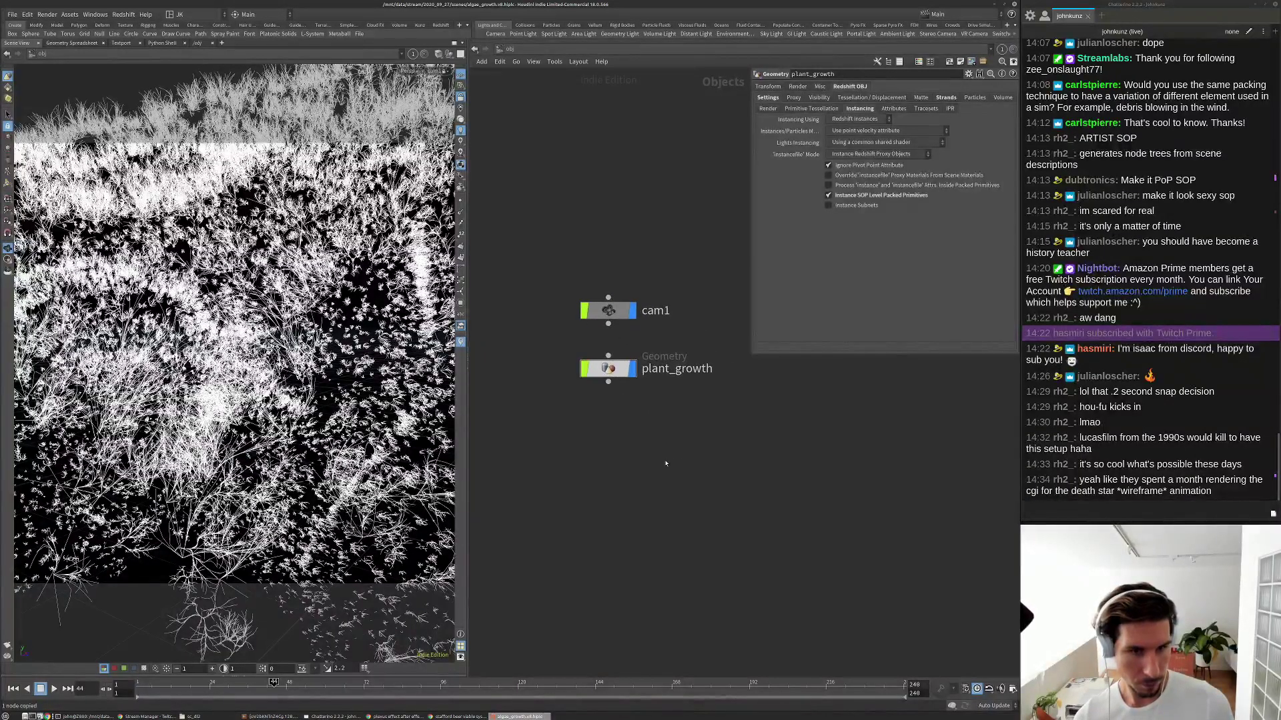
key(Tab)
text(ge)
click(745, 469)
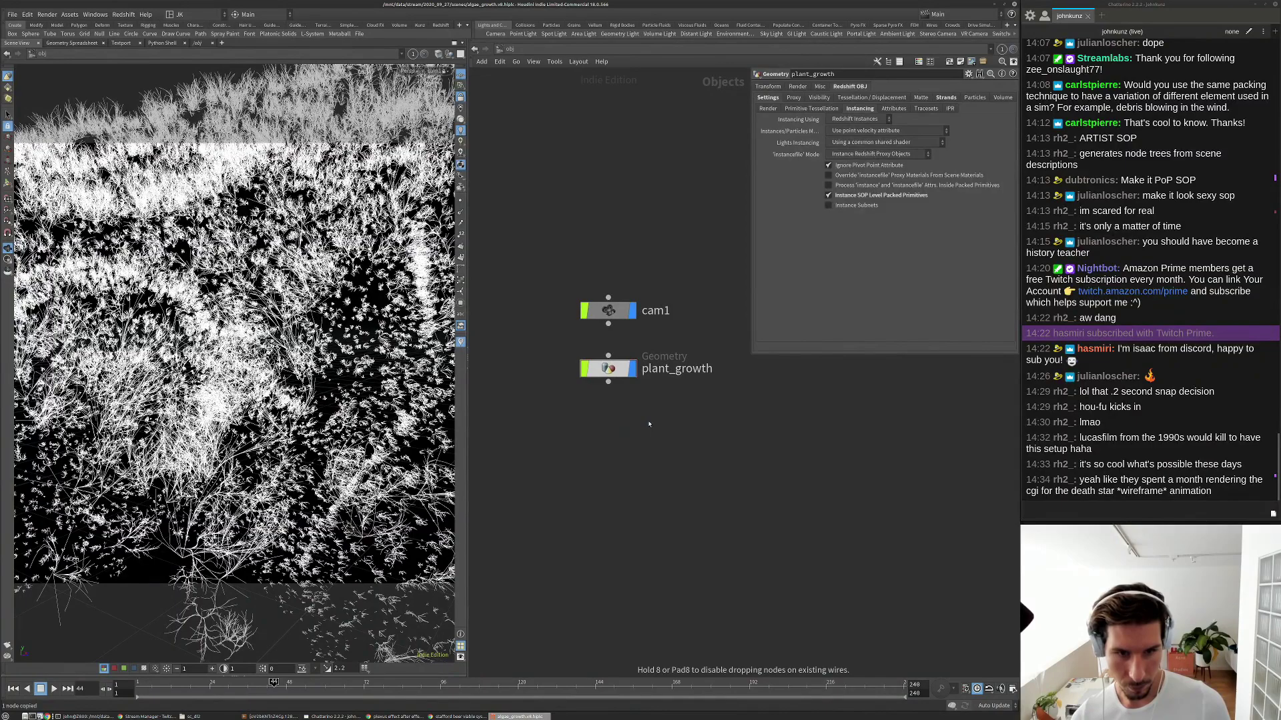
click(641, 427)
middle_drag(740, 428, 736, 457)
drag(616, 458, 617, 461)
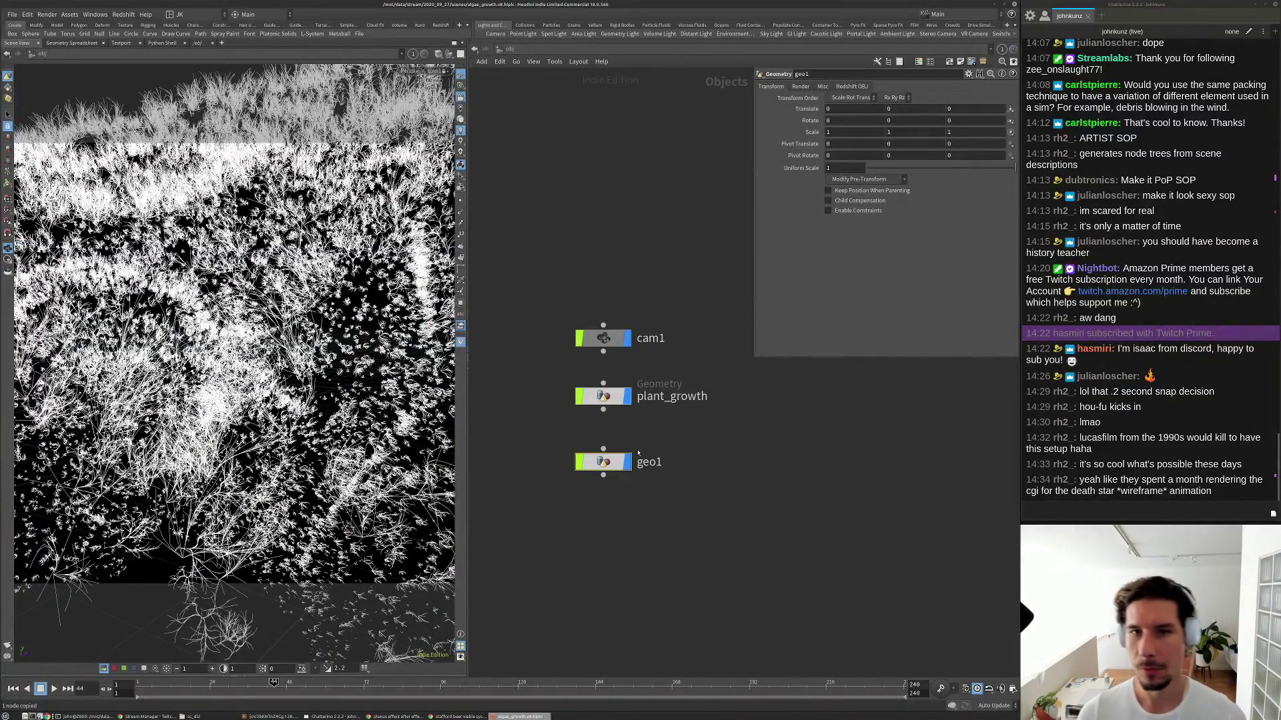
Rename geo1 to rock.
scroll(631, 459, up, 2)
double_click(656, 465)
text(rock)
key(Return)
Inside rock, add an Object Merge pulling in plant_growth's OUT_rock_model.
double_click(598, 463)
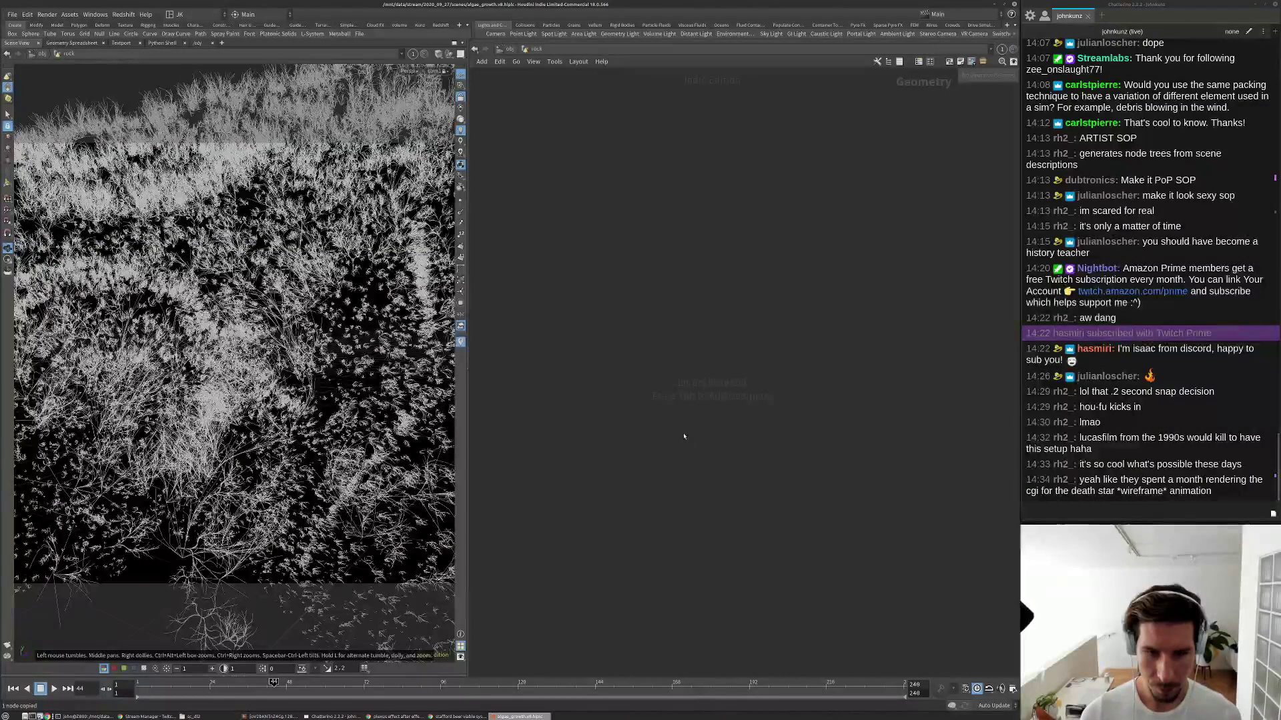
key(Tab)
text(obj)
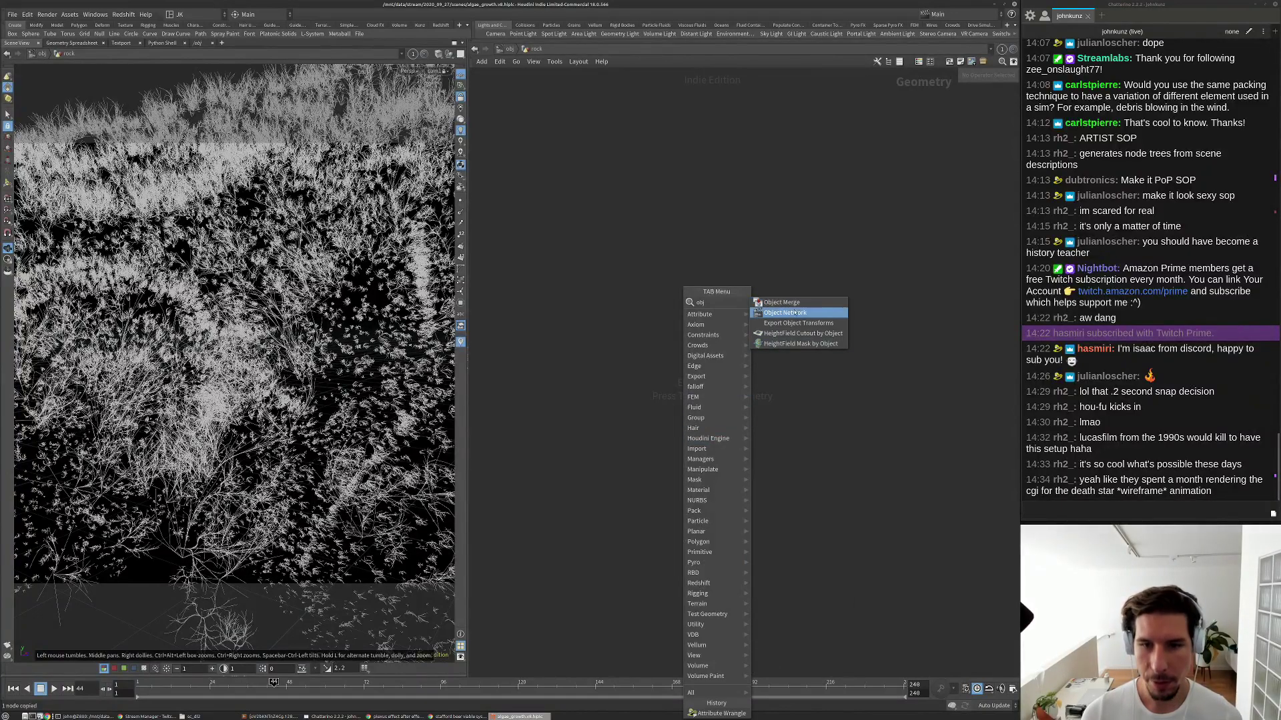
key(Return)
click(738, 311)
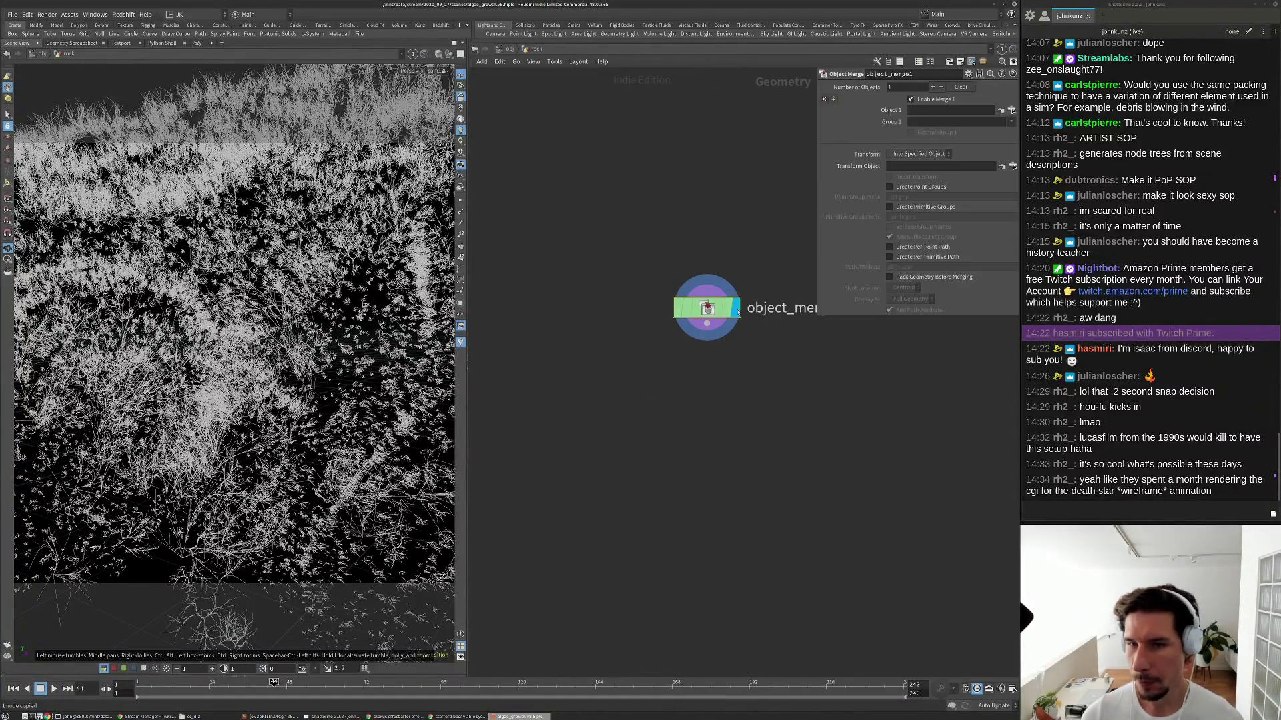
click(1011, 110)
click(973, 58)
click(1001, 65)
click(993, 193)
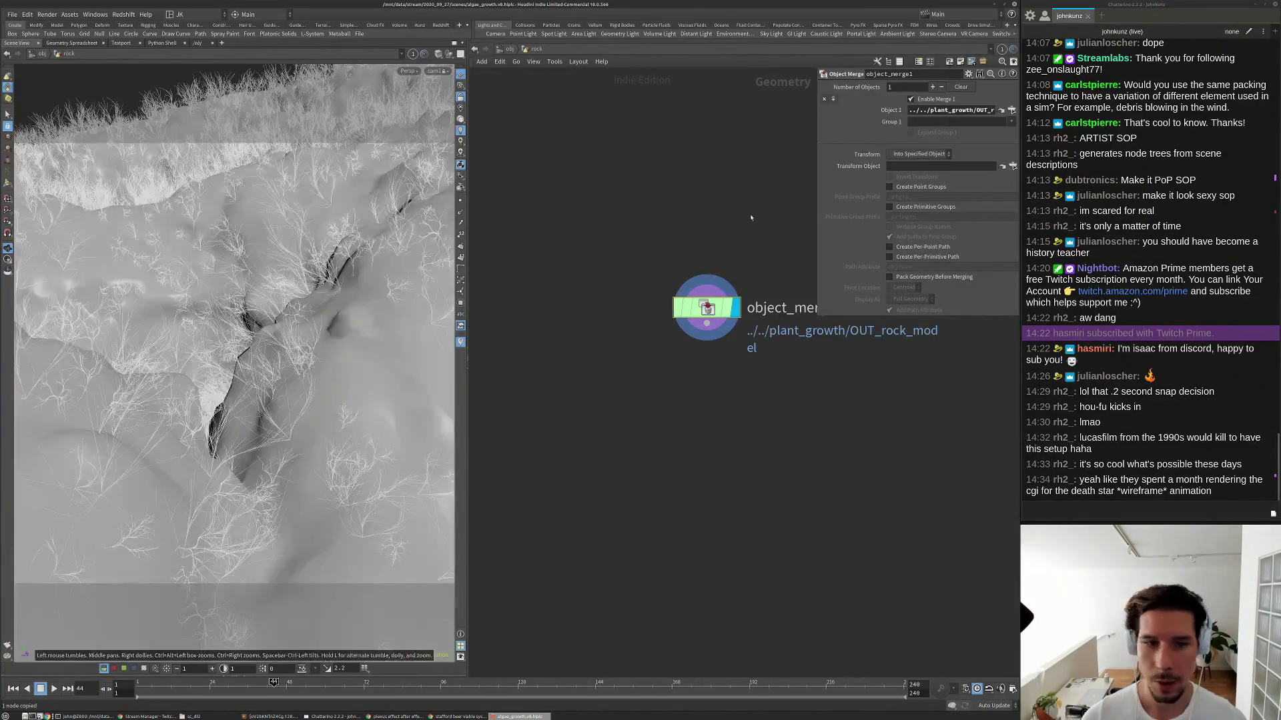
middle_drag(545, 228, 365, 189)
Add a UV Quick Shade node below object_merge1 and display it.
key(Tab)
text(q)
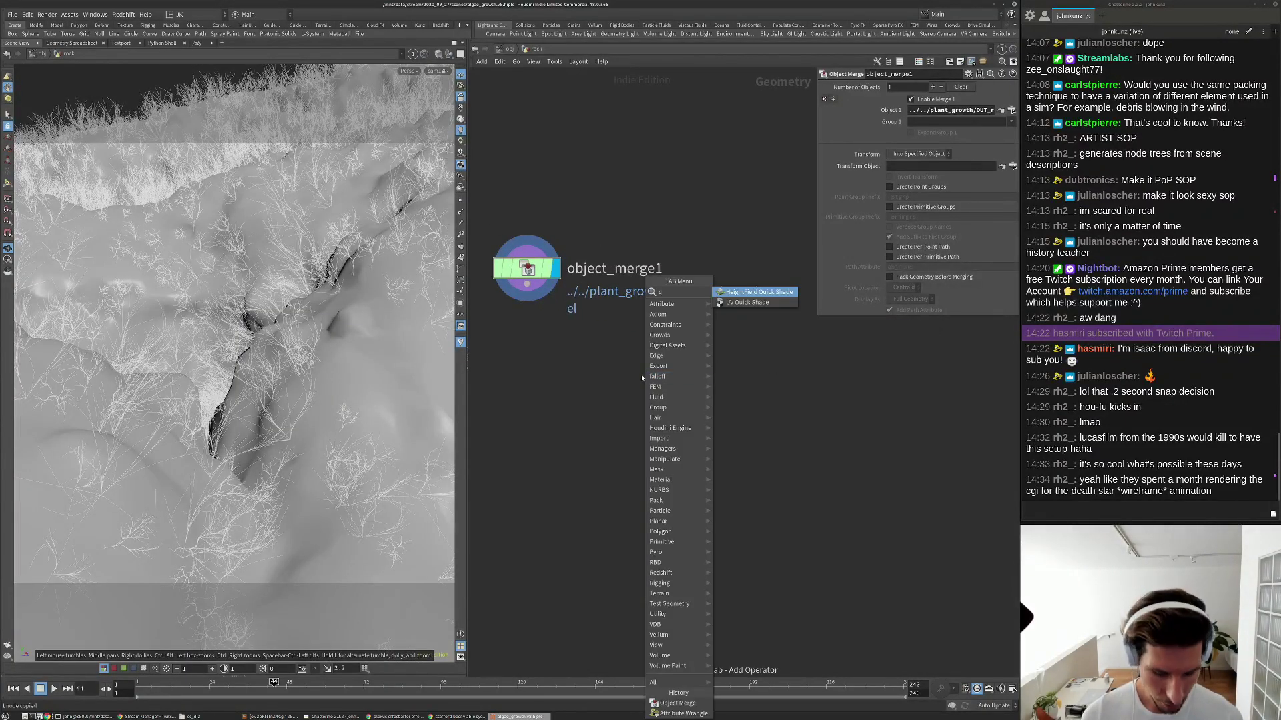
text(ui)
key(Down)
key(Return)
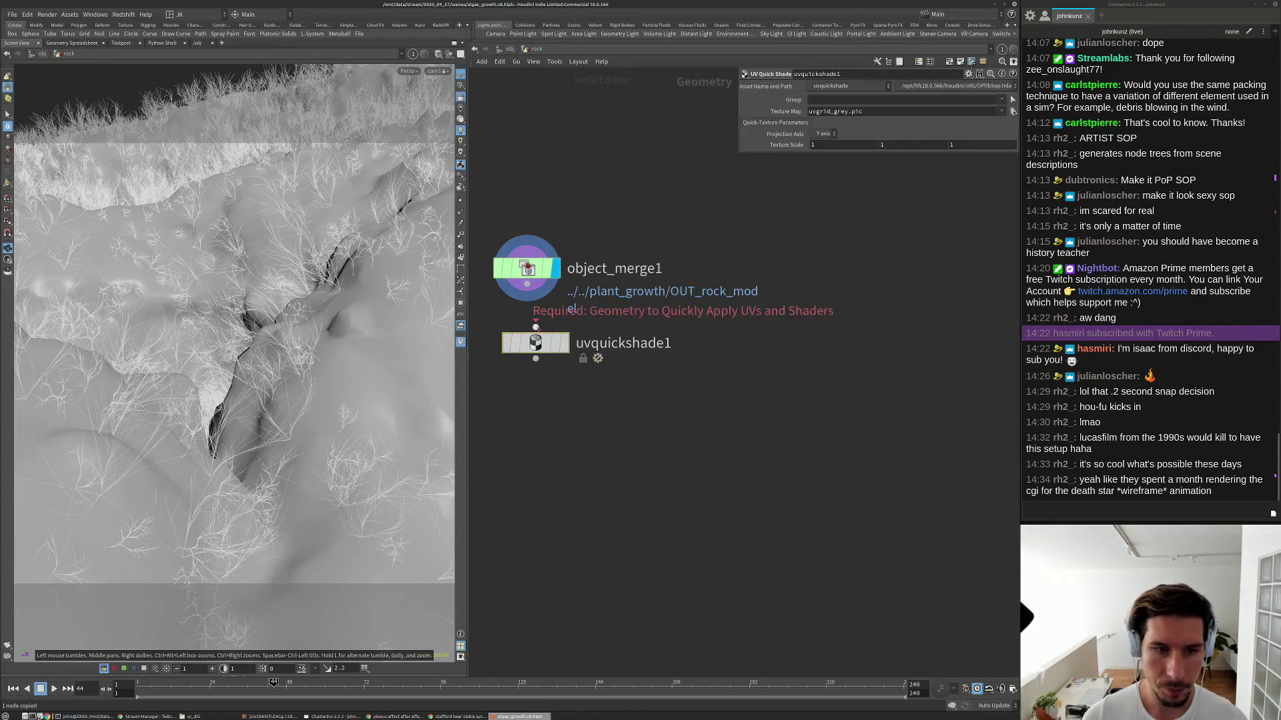
click(533, 324)
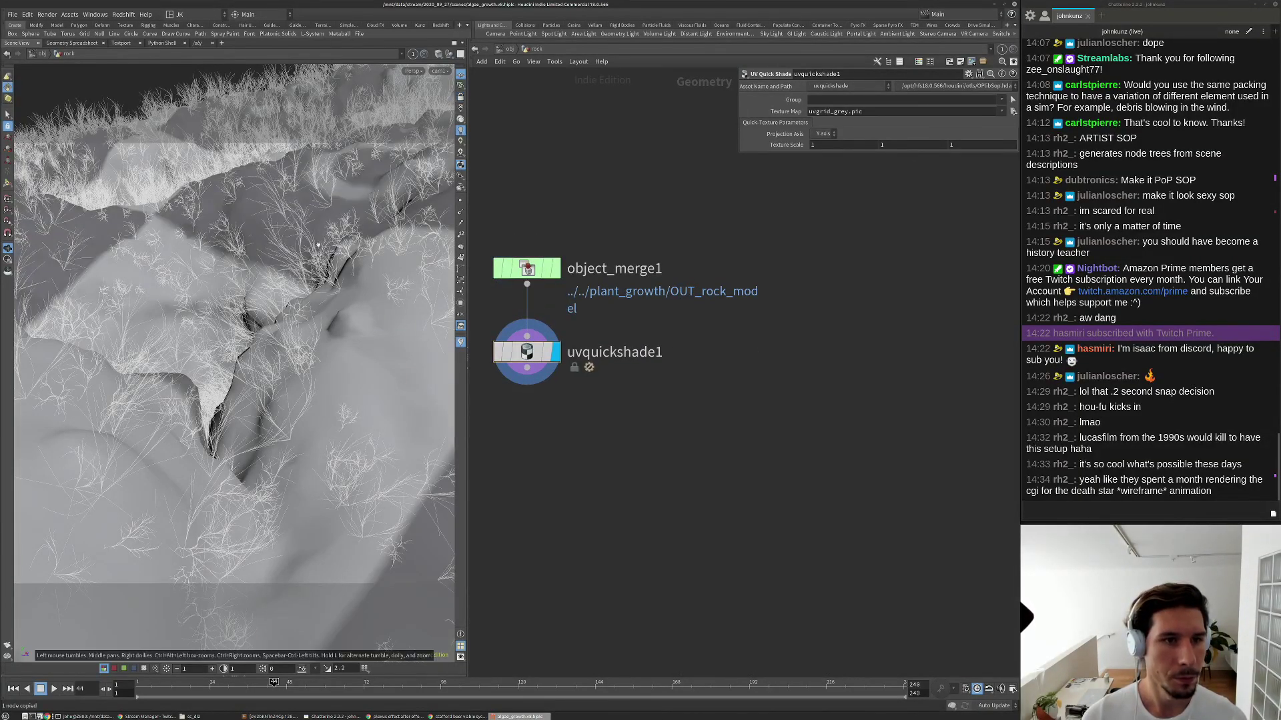
Browse the RockBoulderLarge049 Textures folders for a texture map, first landing in METALNESS/4K.
drag(126, 350, 320, 287)
click(1013, 112)
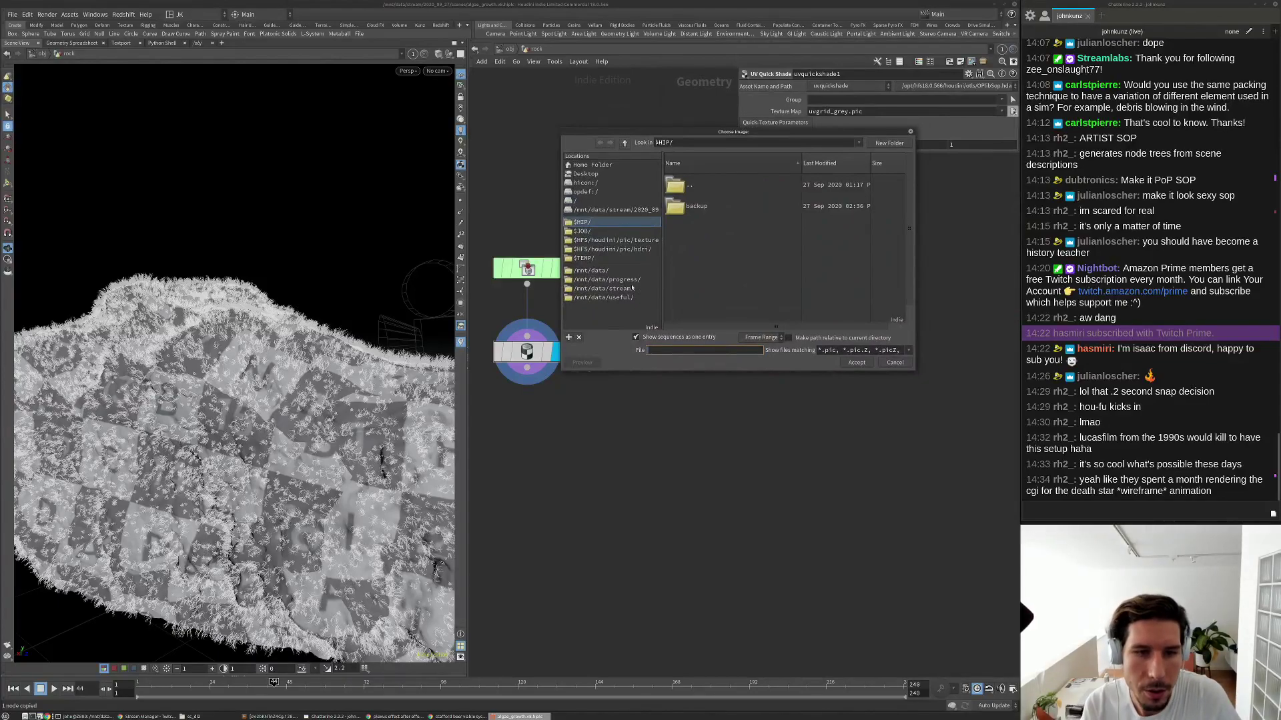
click(616, 298)
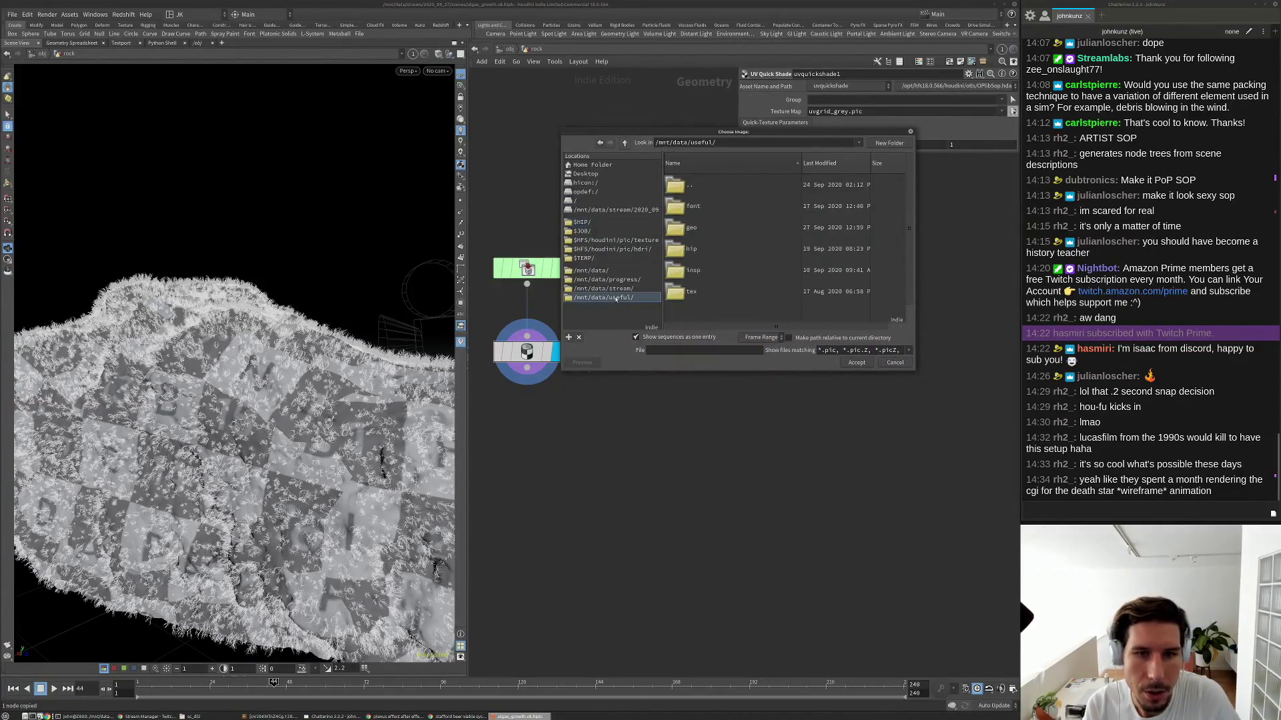
double_click(692, 231)
double_click(724, 206)
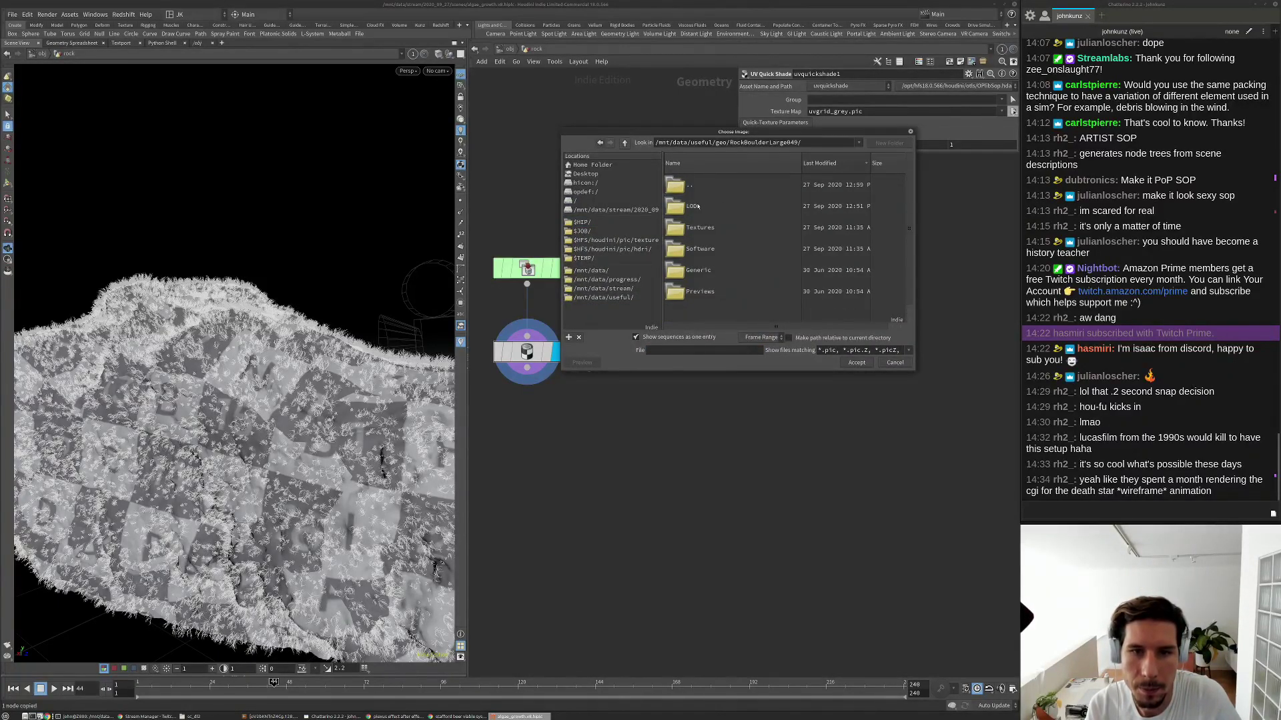
double_click(700, 229)
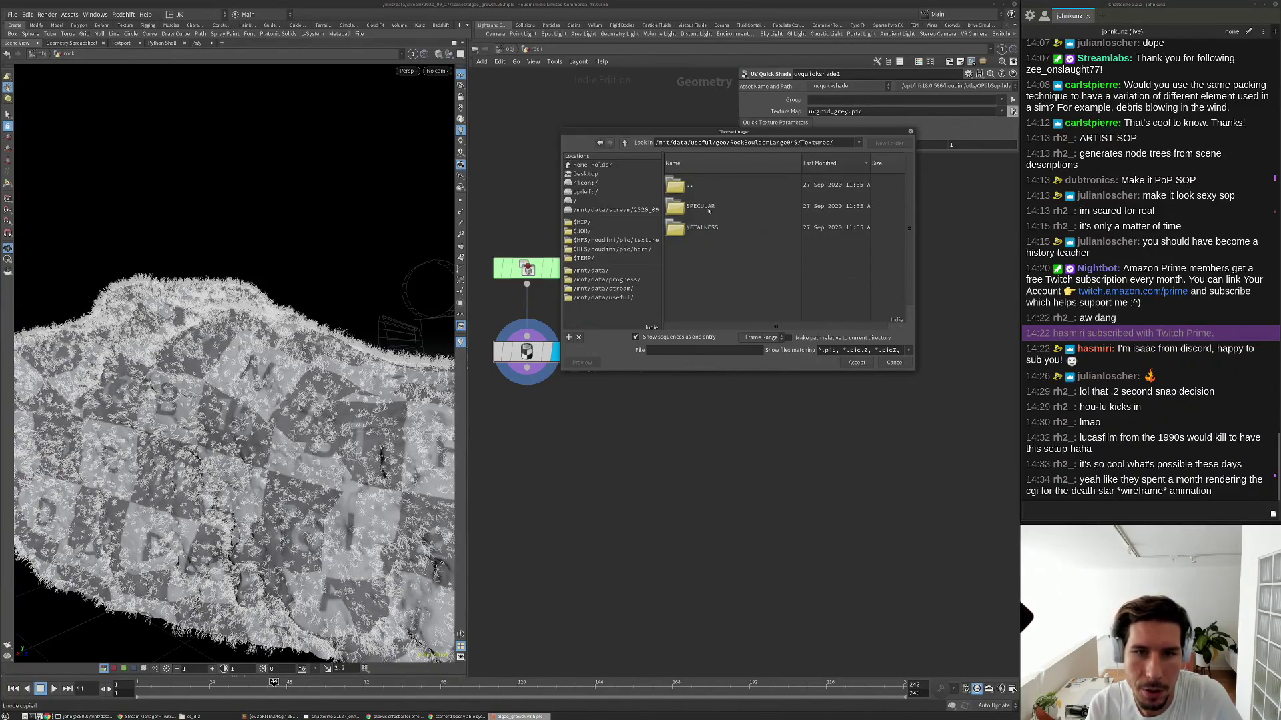
click(708, 208)
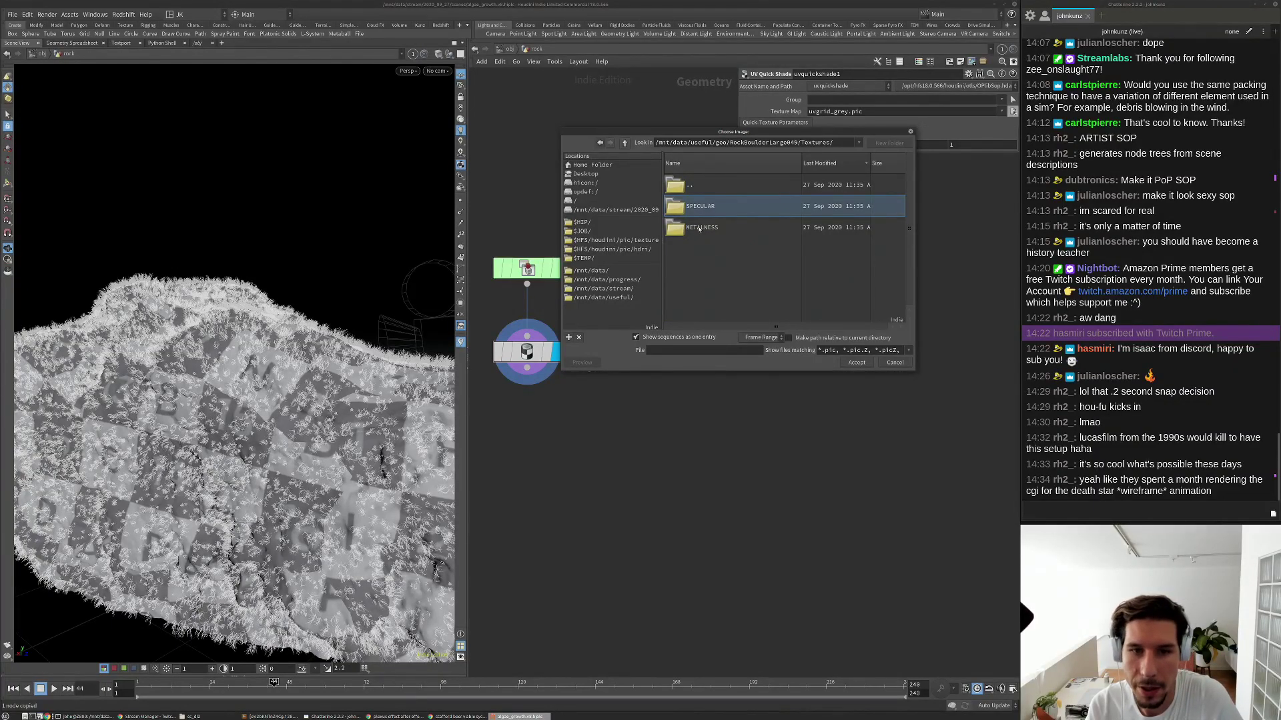
double_click(699, 228)
click(699, 211)
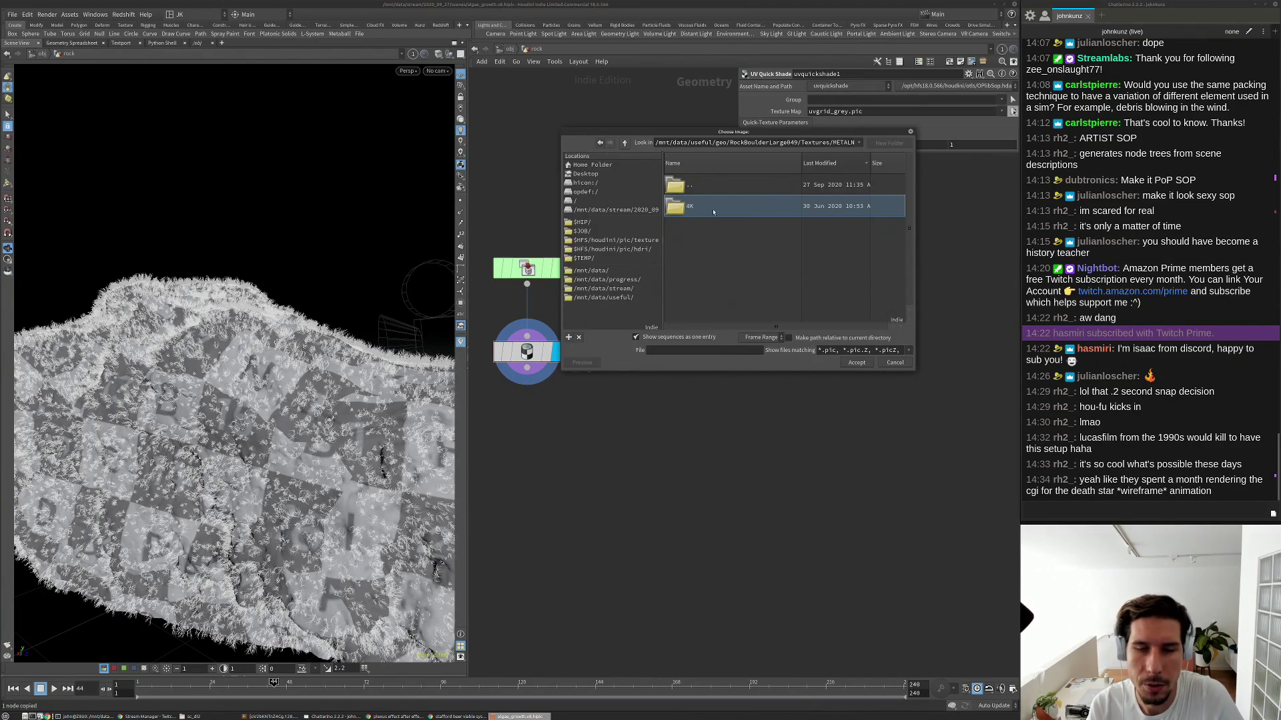
double_click(737, 206)
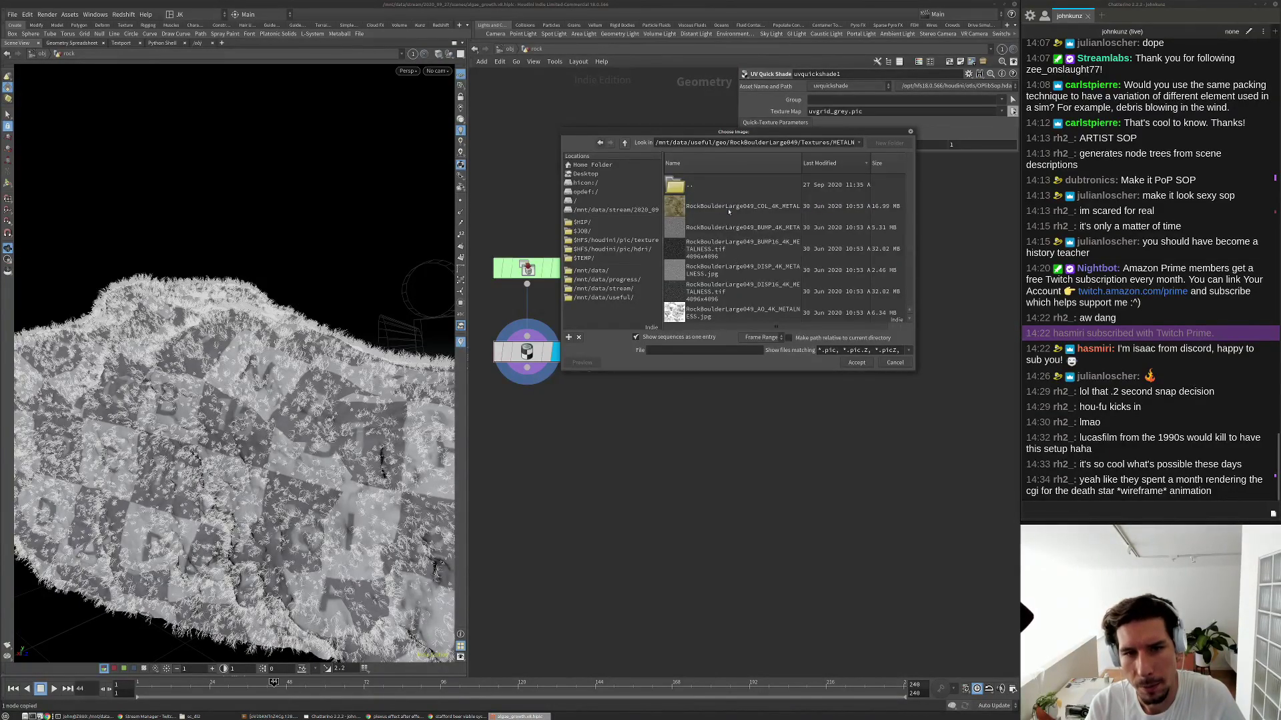
click(726, 214)
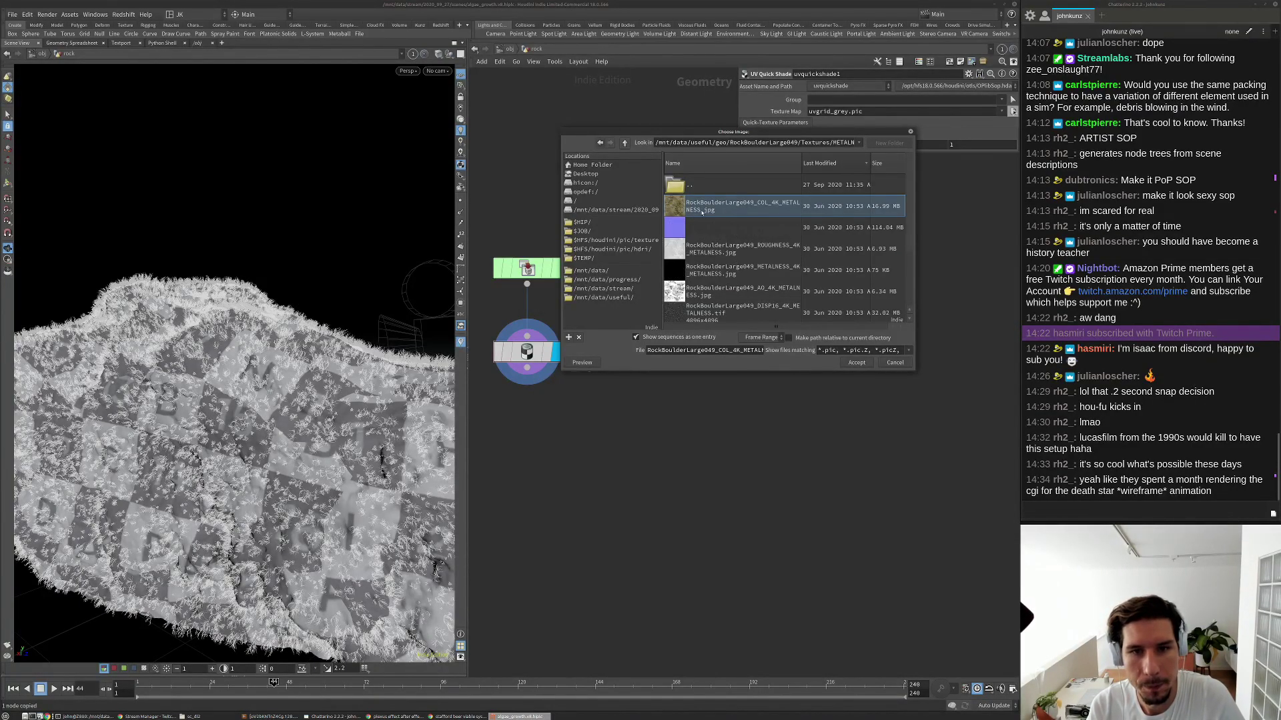
Pick COL_4K_SPECULAR.jpg from SPECULAR/4K and accept it as the texture map.
double_click(709, 189)
double_click(707, 186)
double_click(702, 224)
click(700, 214)
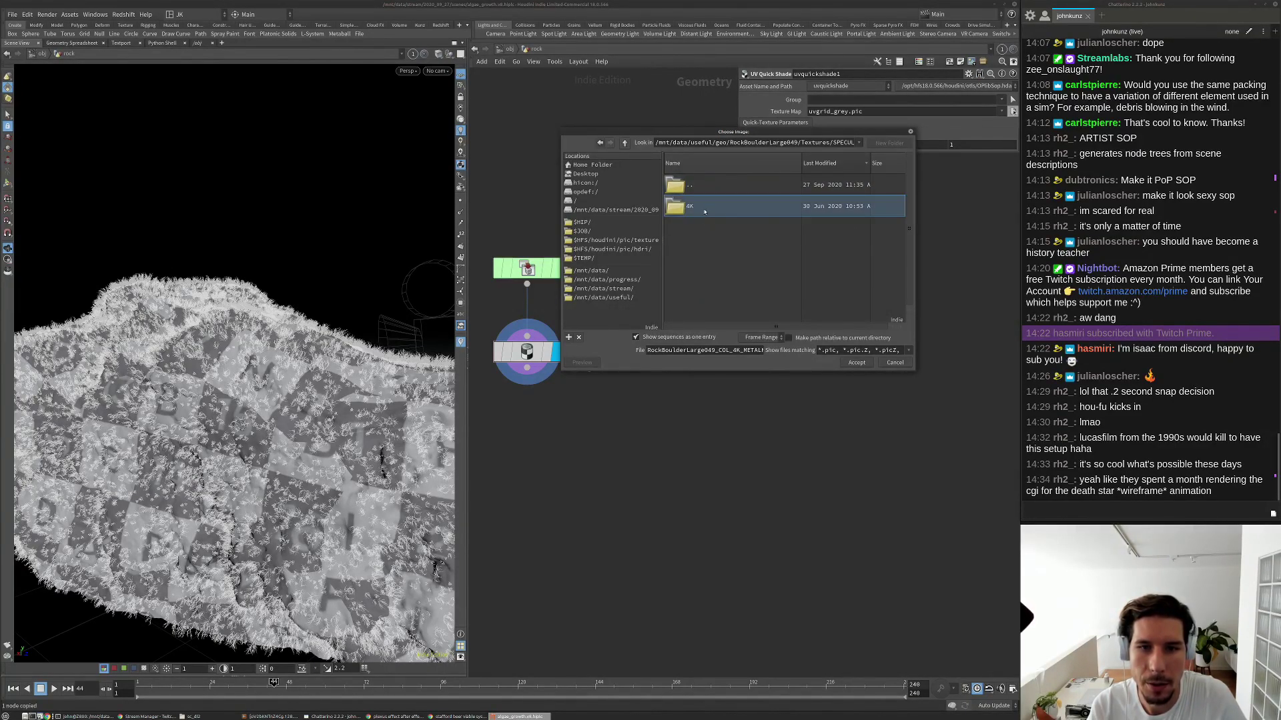
double_click(699, 211)
scroll(701, 233, down, 2)
scroll(702, 239, up, 2)
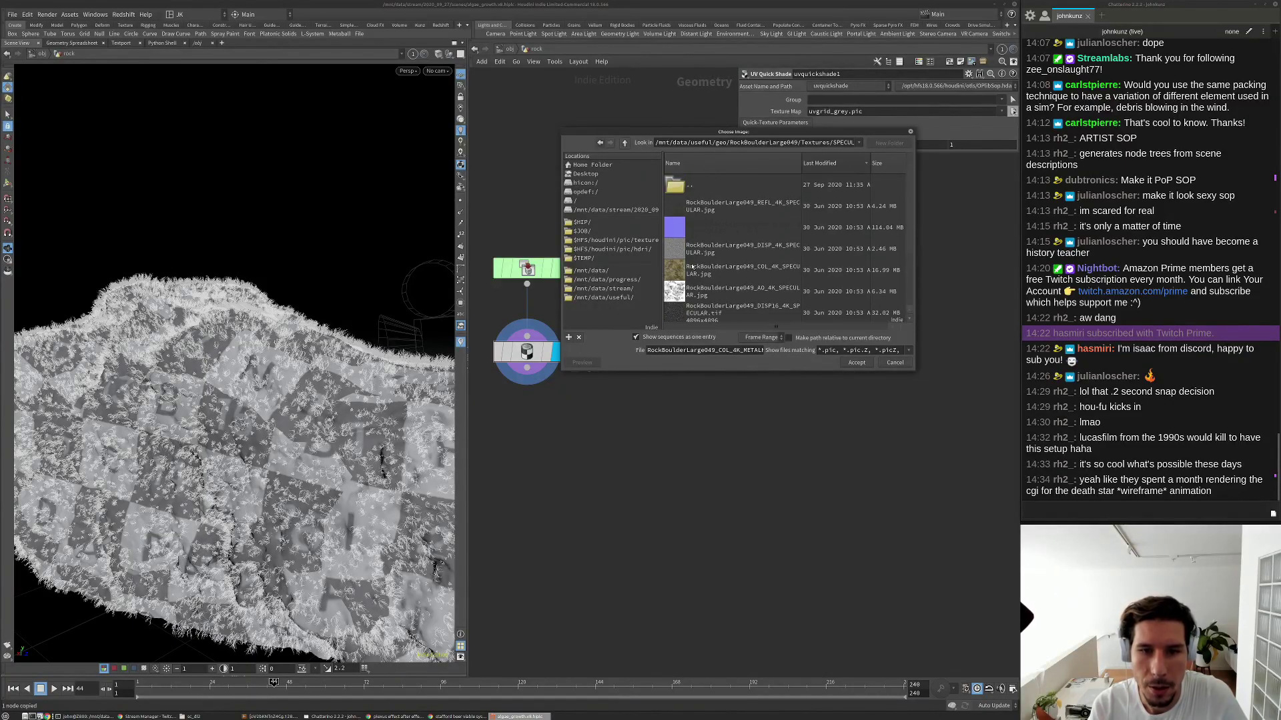
click(789, 274)
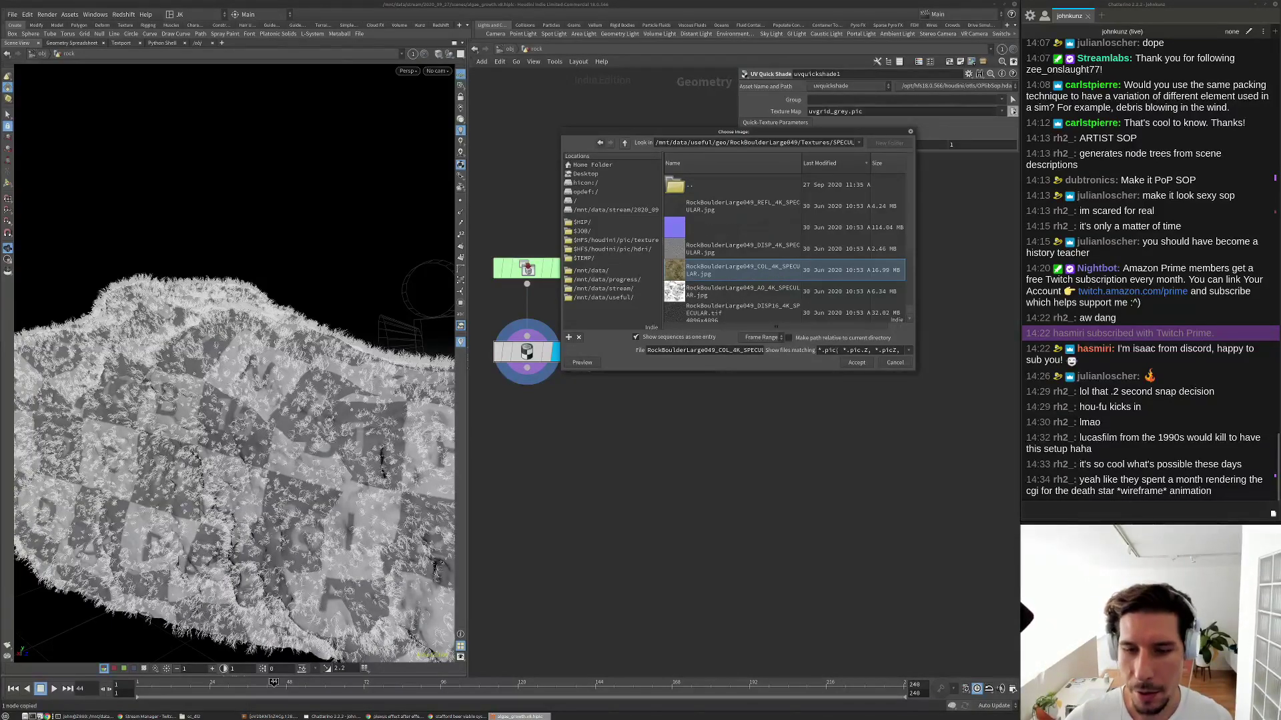
click(855, 363)
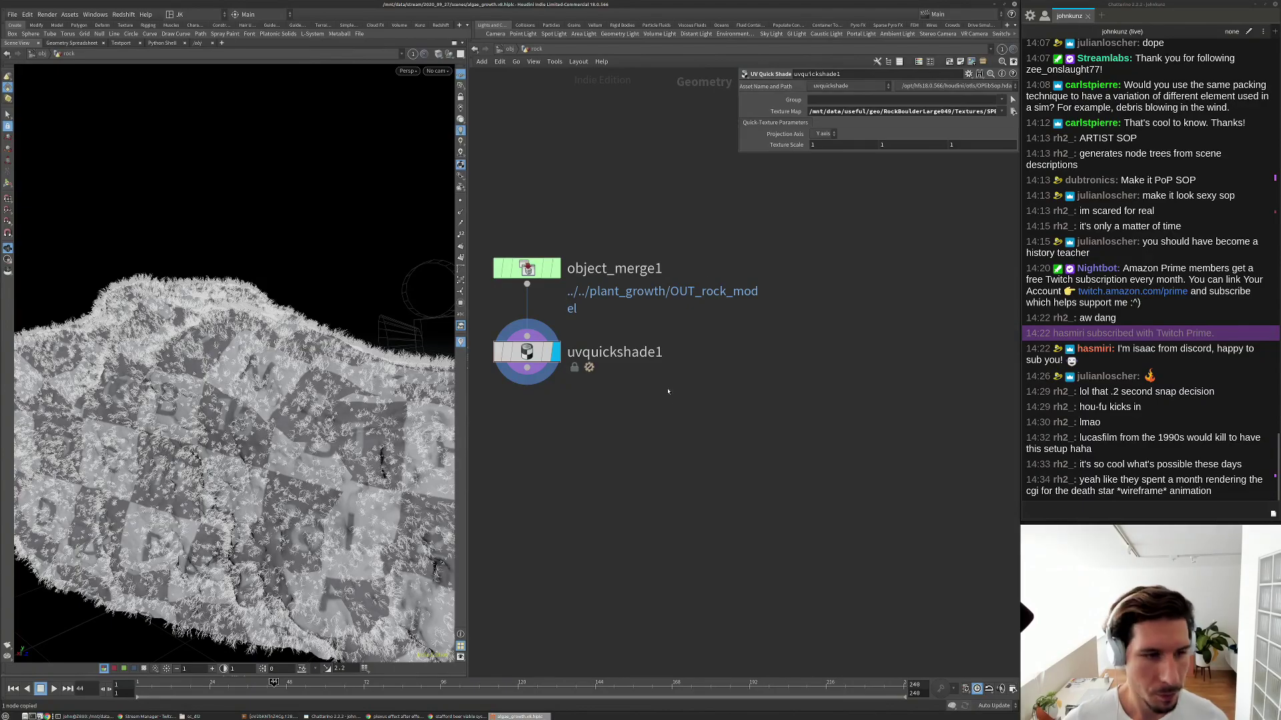
Look through cam1 in the viewport.
click(437, 71)
click(445, 116)
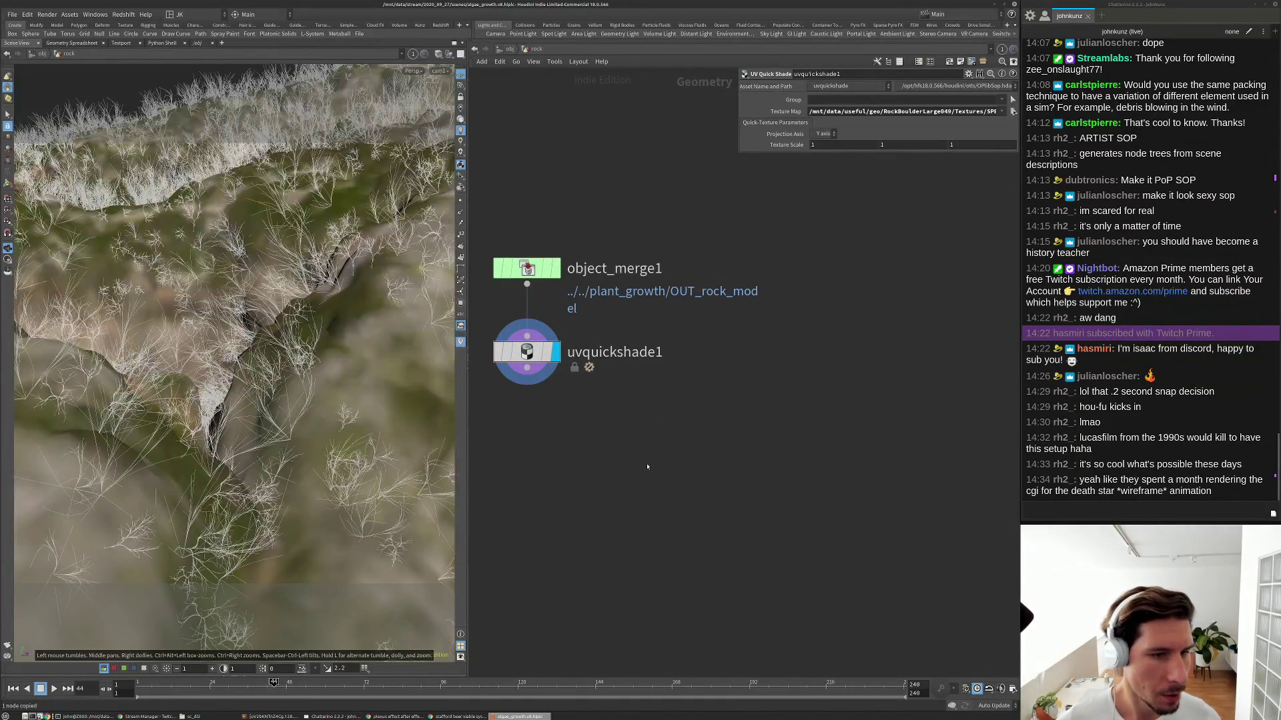
middle_drag(594, 458, 653, 425)
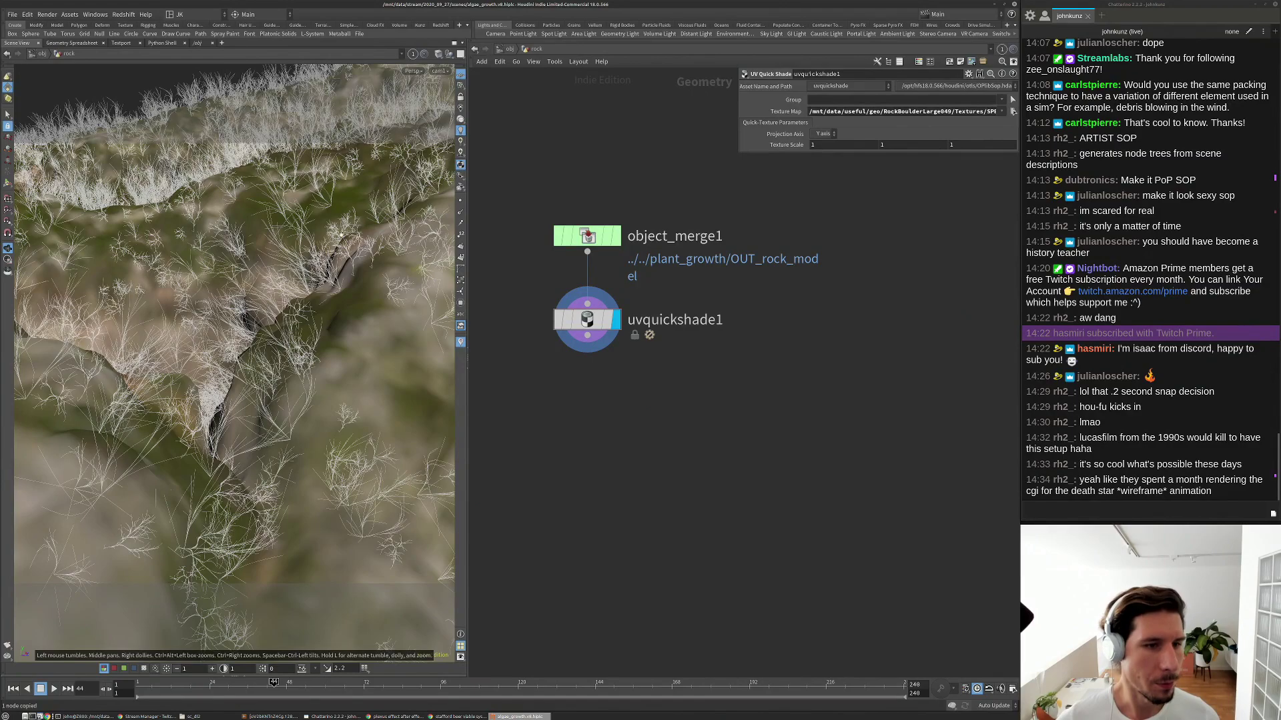
Turn off the 2D Textures Limit Resolution display option, then return to /obj.
key(d)
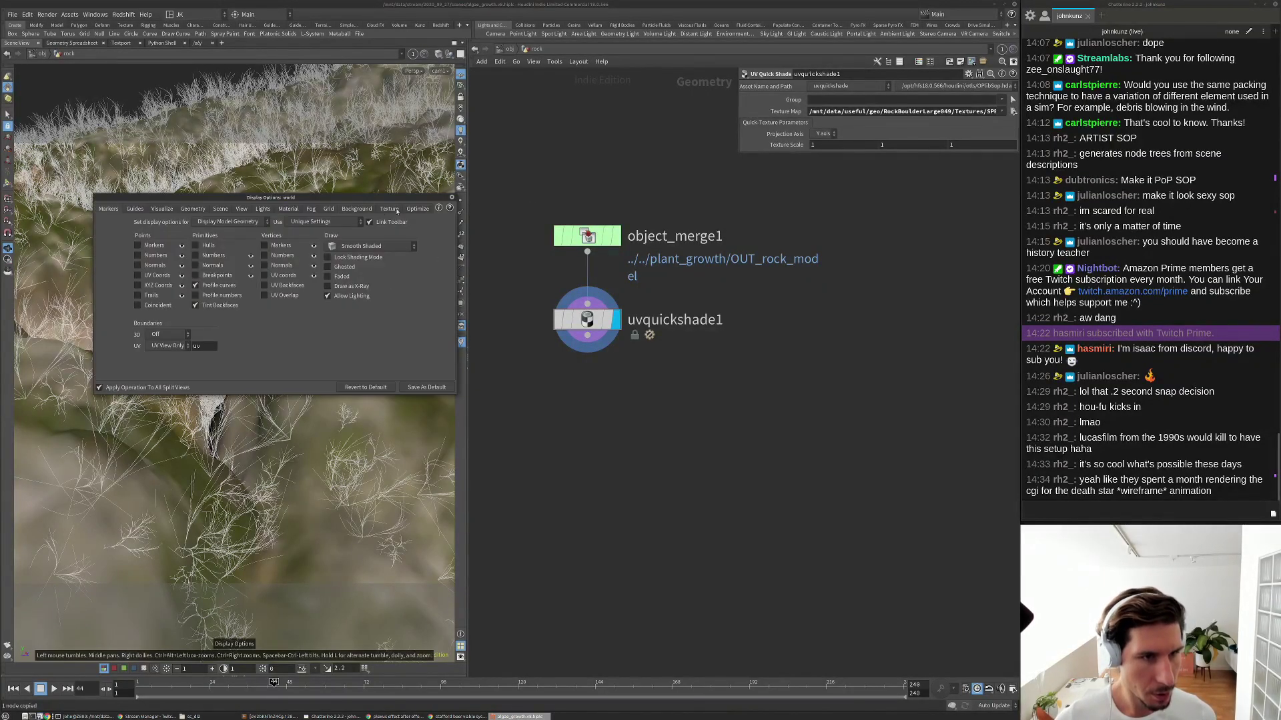
click(382, 209)
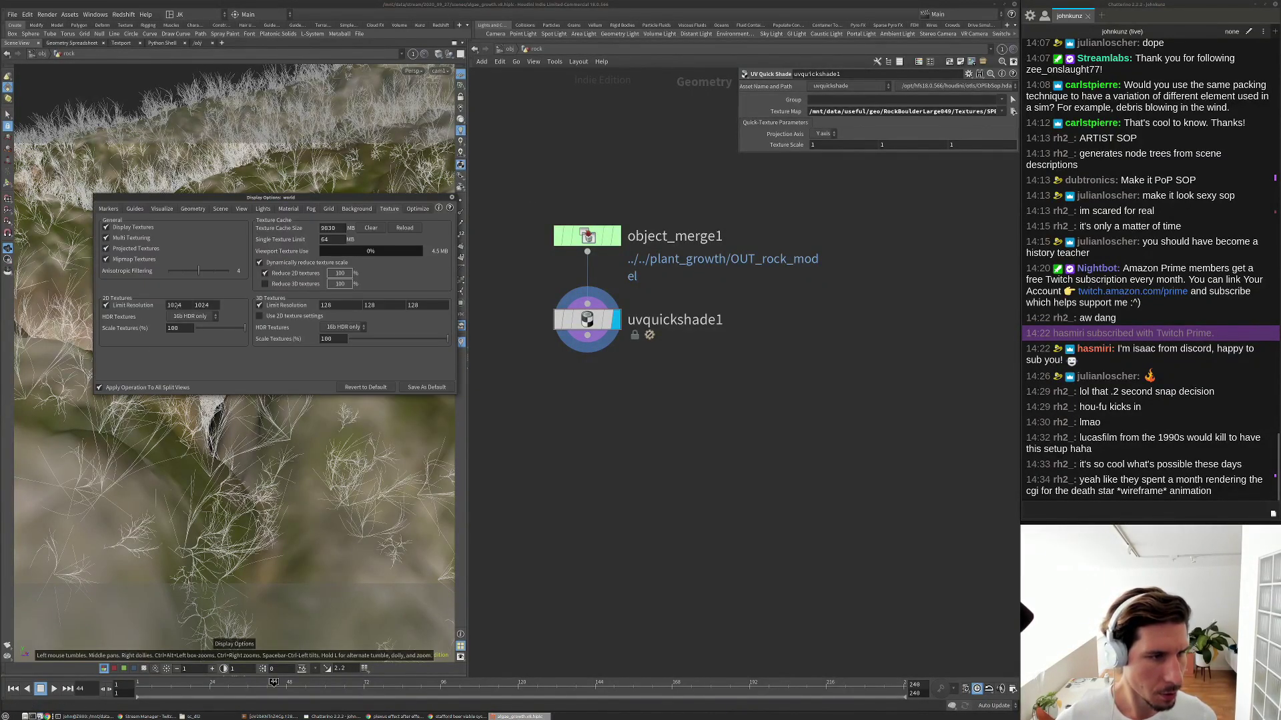
click(125, 306)
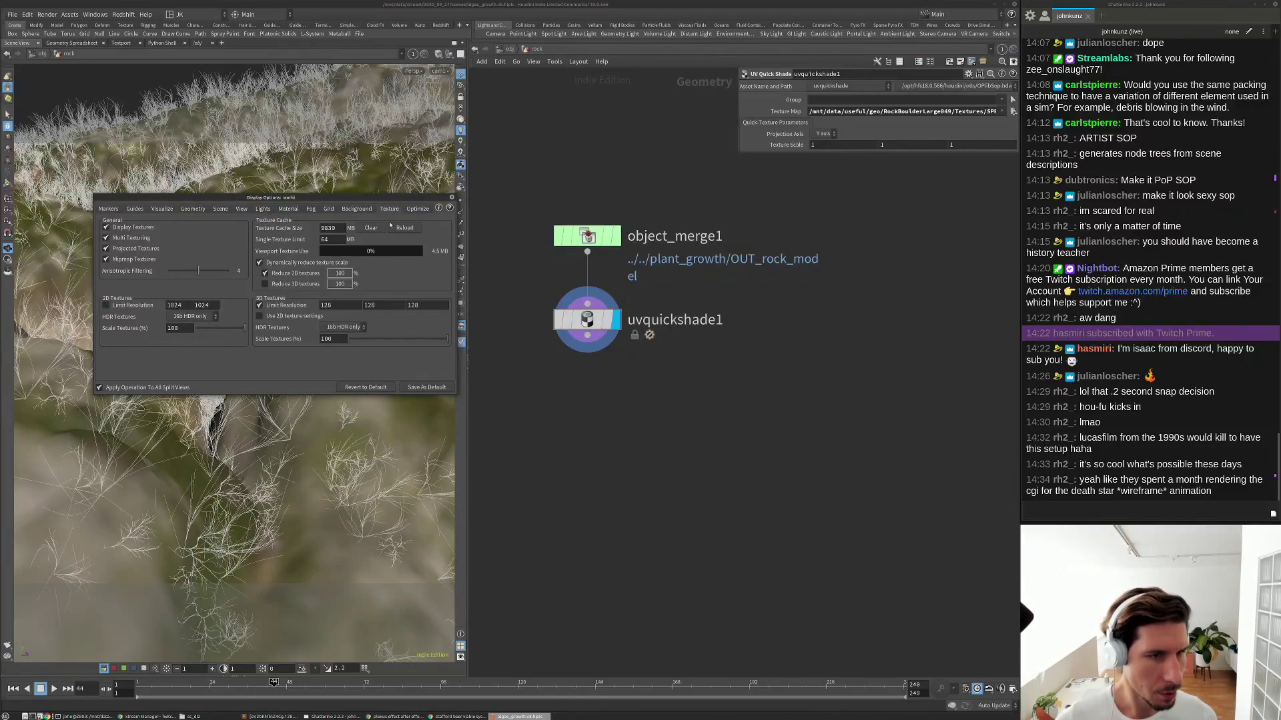
click(452, 199)
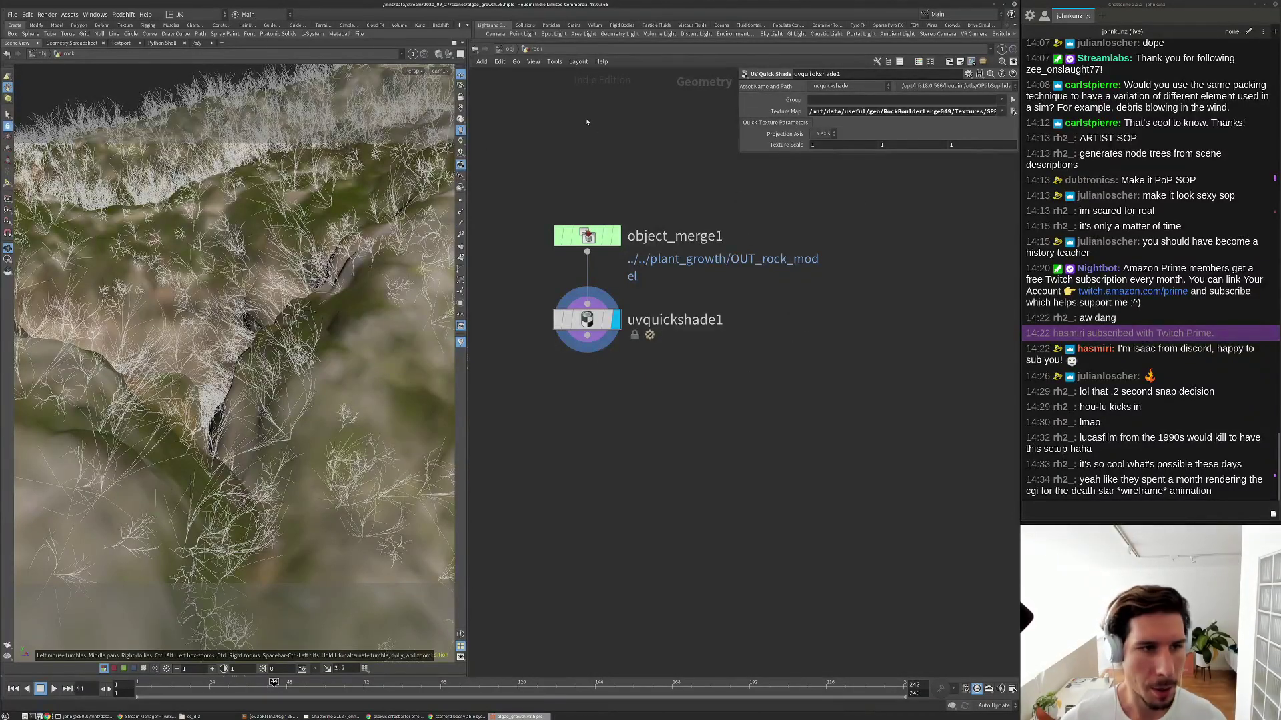
click(508, 49)
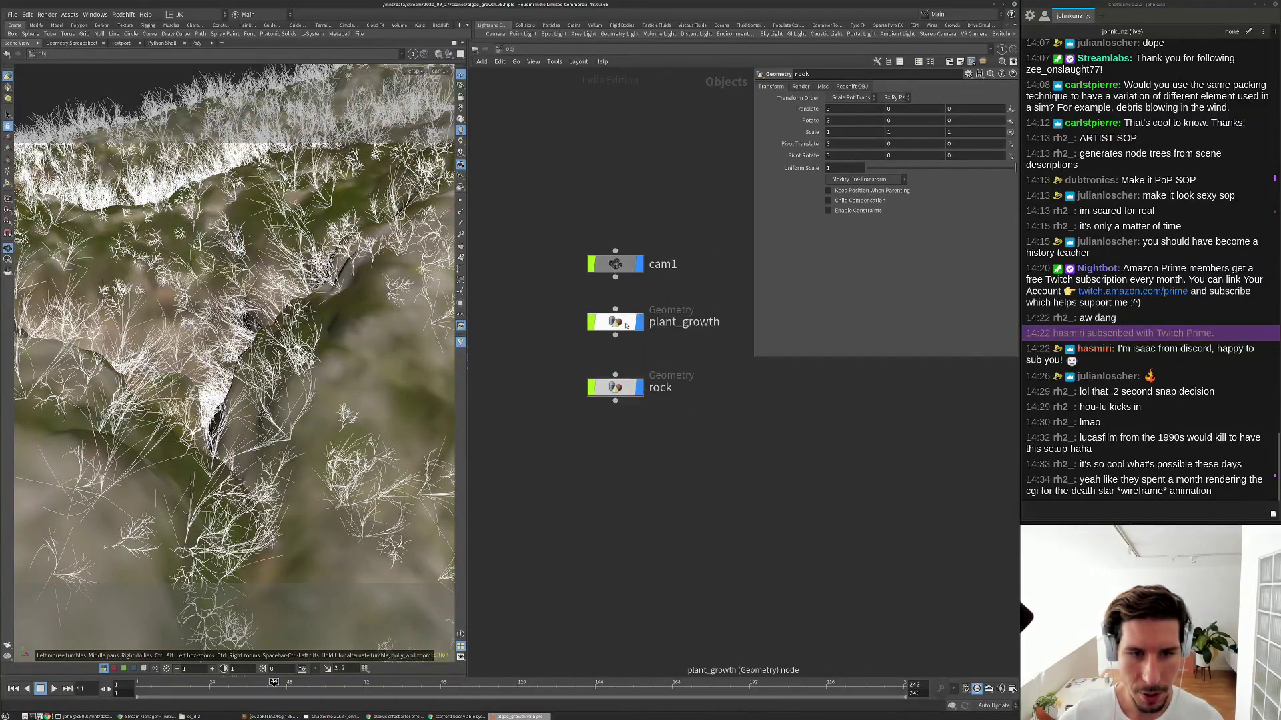
Inside plant_growth, set scatter_plant_positions' Force Total Count to 427000.
double_click(650, 307)
scroll(834, 330, up, 3)
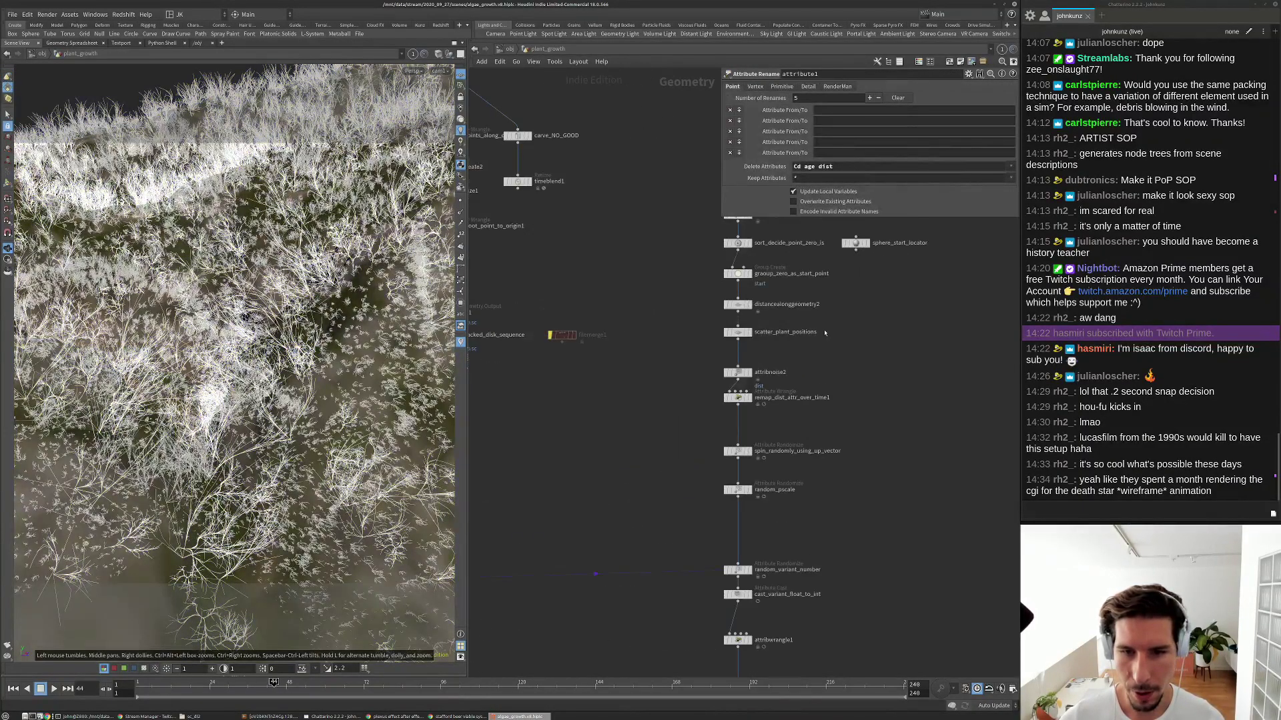
click(737, 332)
click(914, 176)
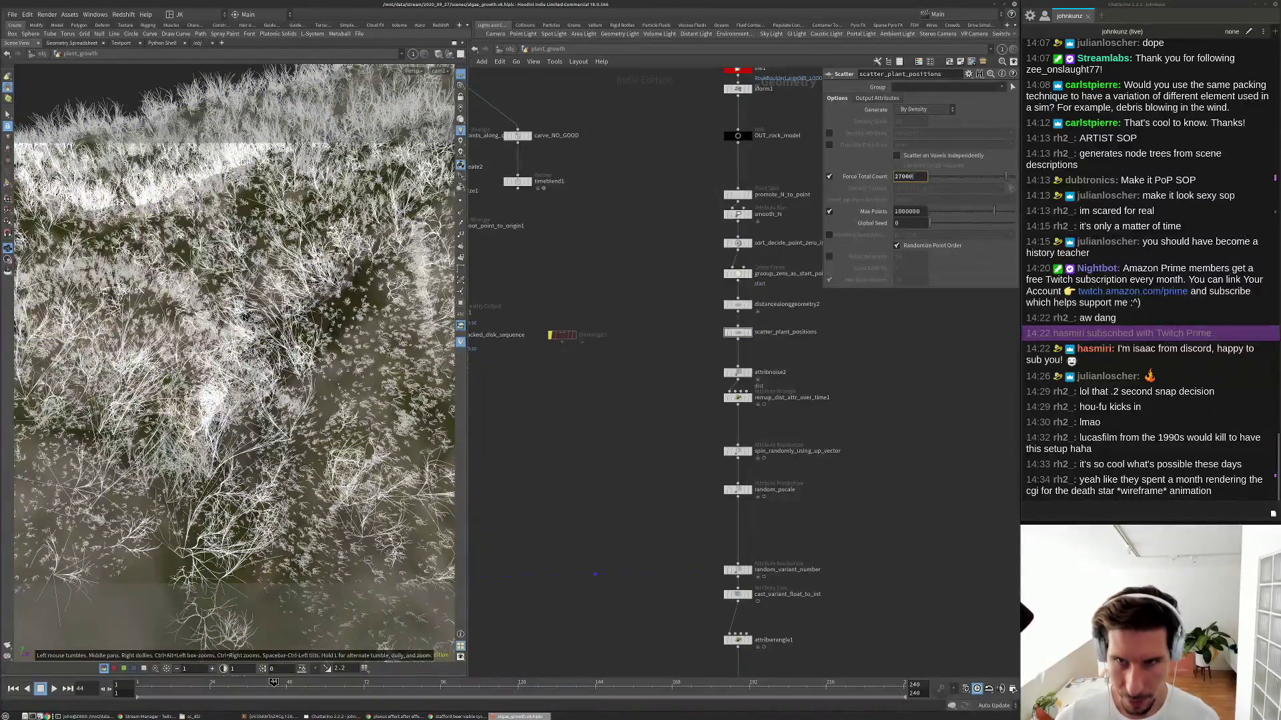
text(4)
key(Return)
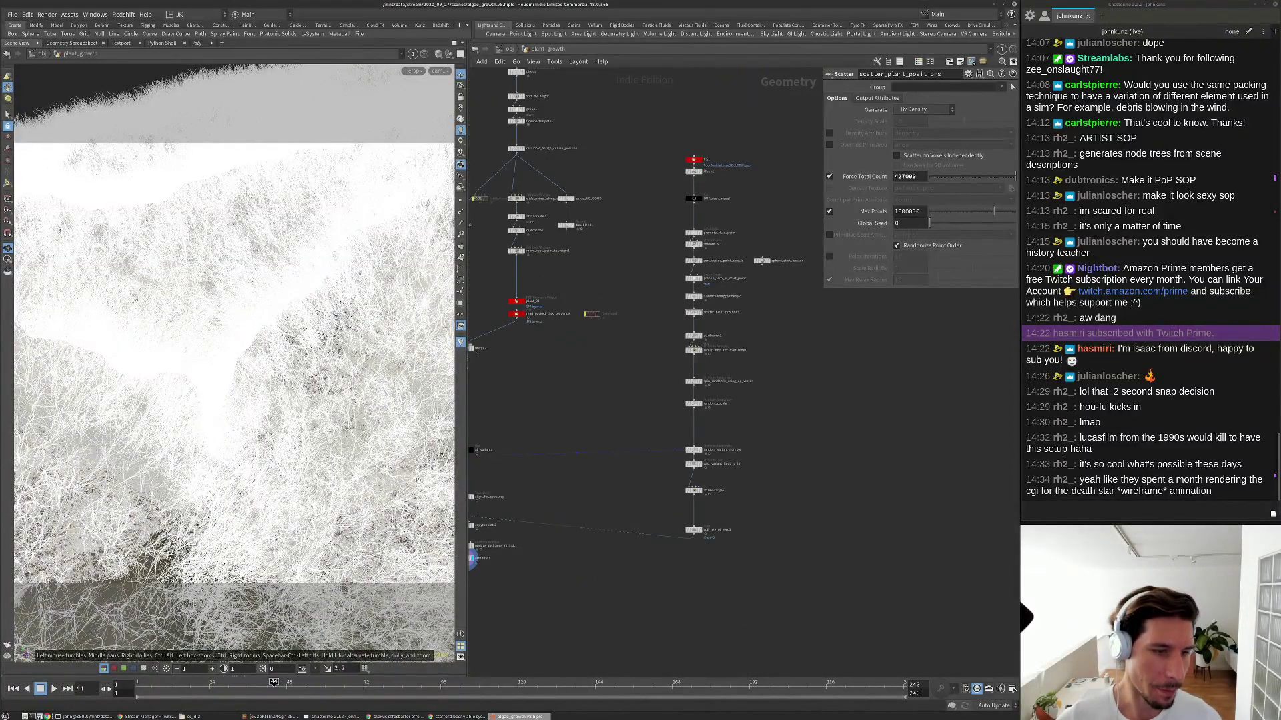
Bypass attribwrangle1 so pscale is no longer halved.
scroll(692, 505, up, 5)
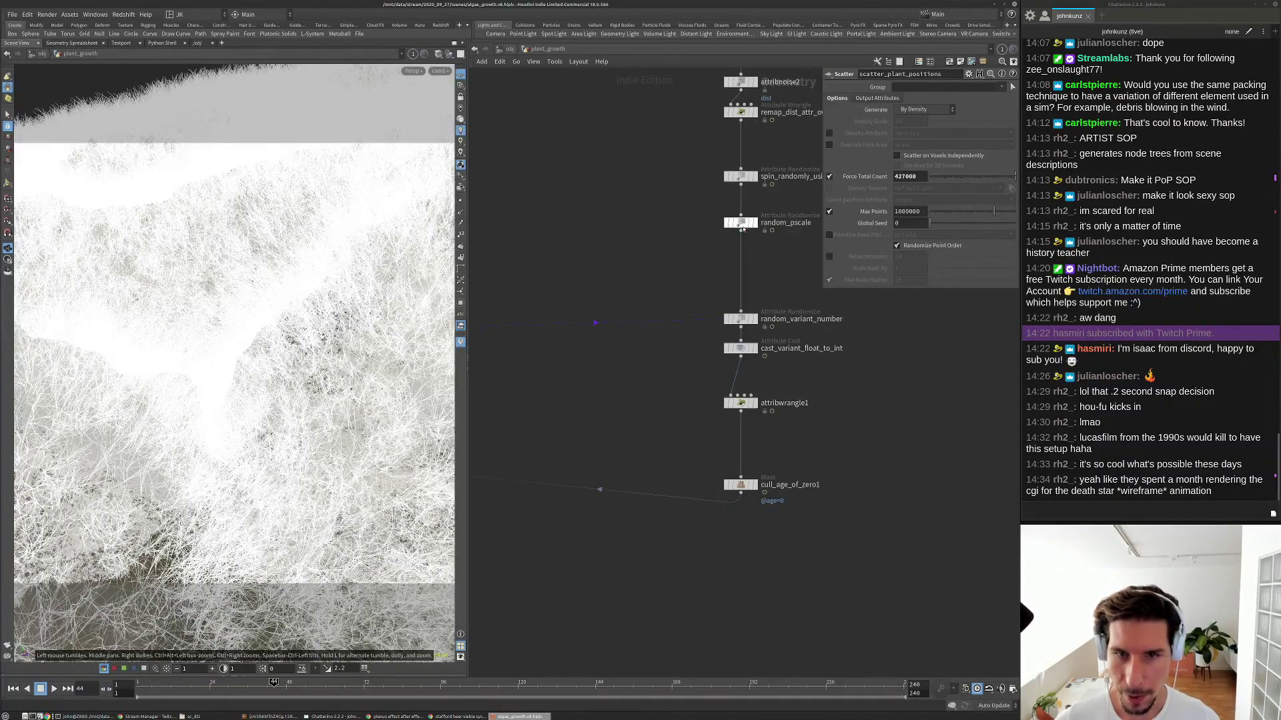
scroll(741, 403, up, 1)
scroll(742, 405, up, 1)
click(740, 403)
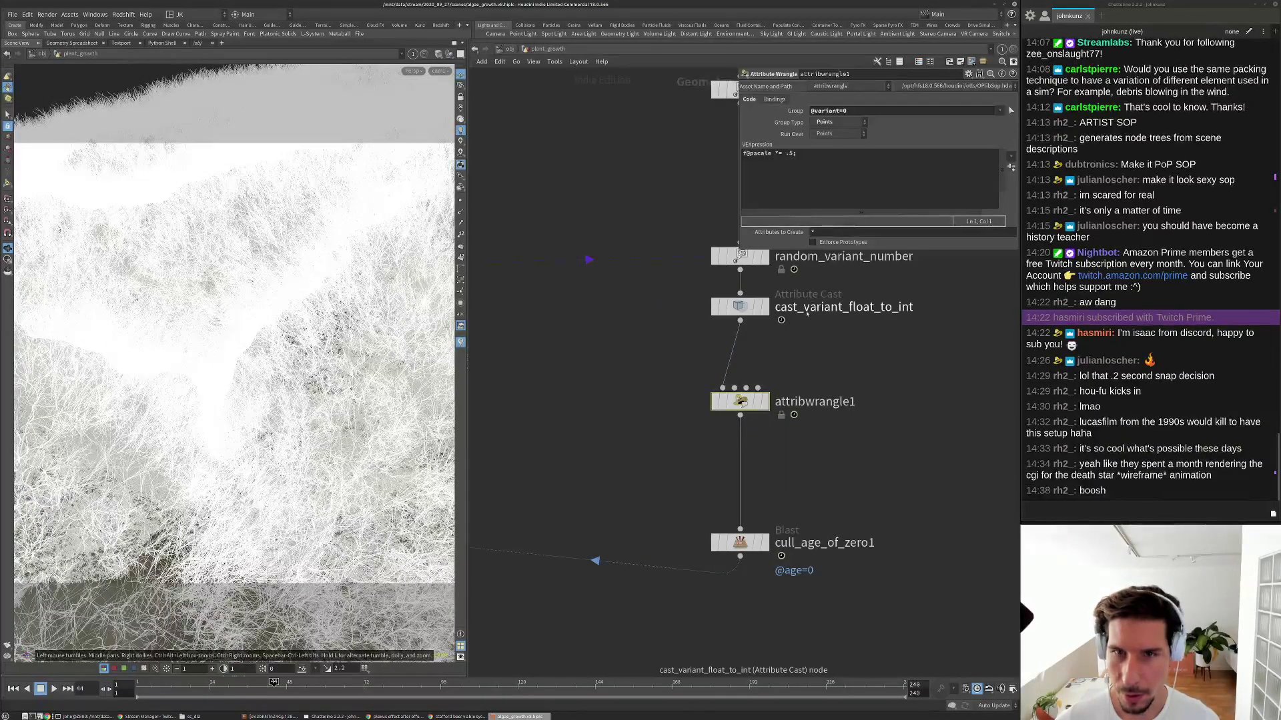
click(715, 400)
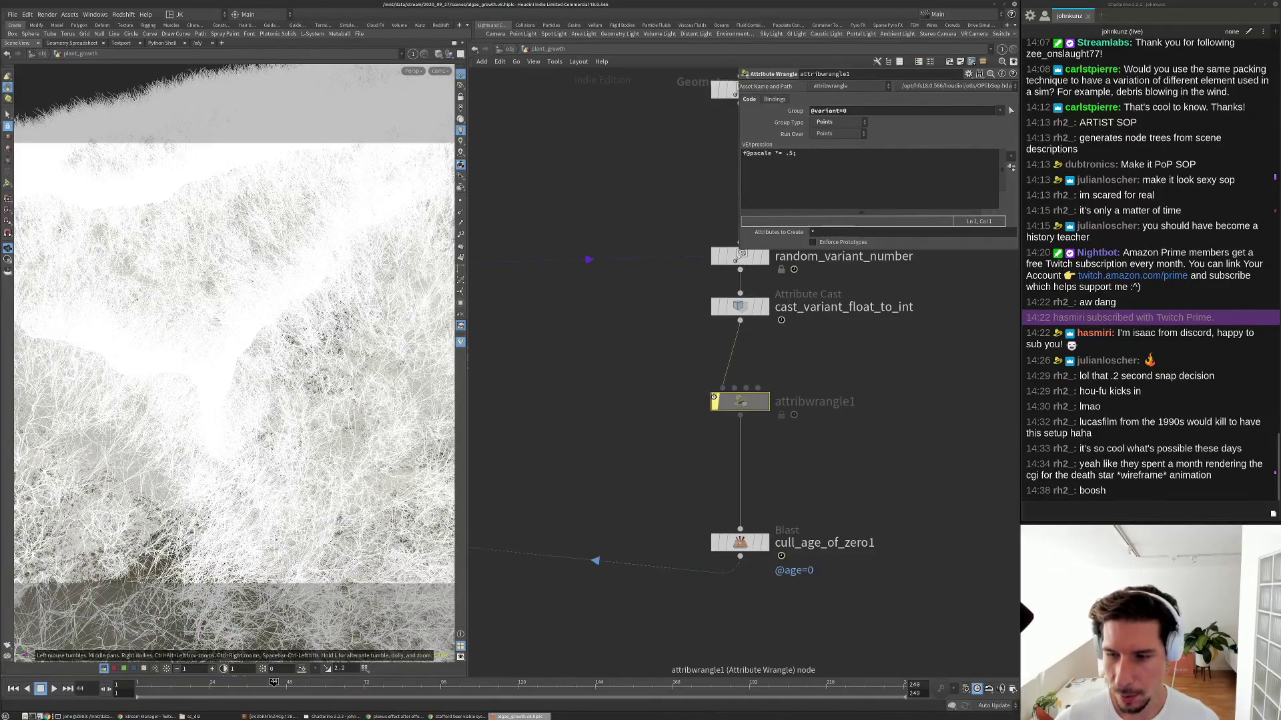
Set random_pscale's Global Scale to 0.045.
scroll(768, 372, down, 1)
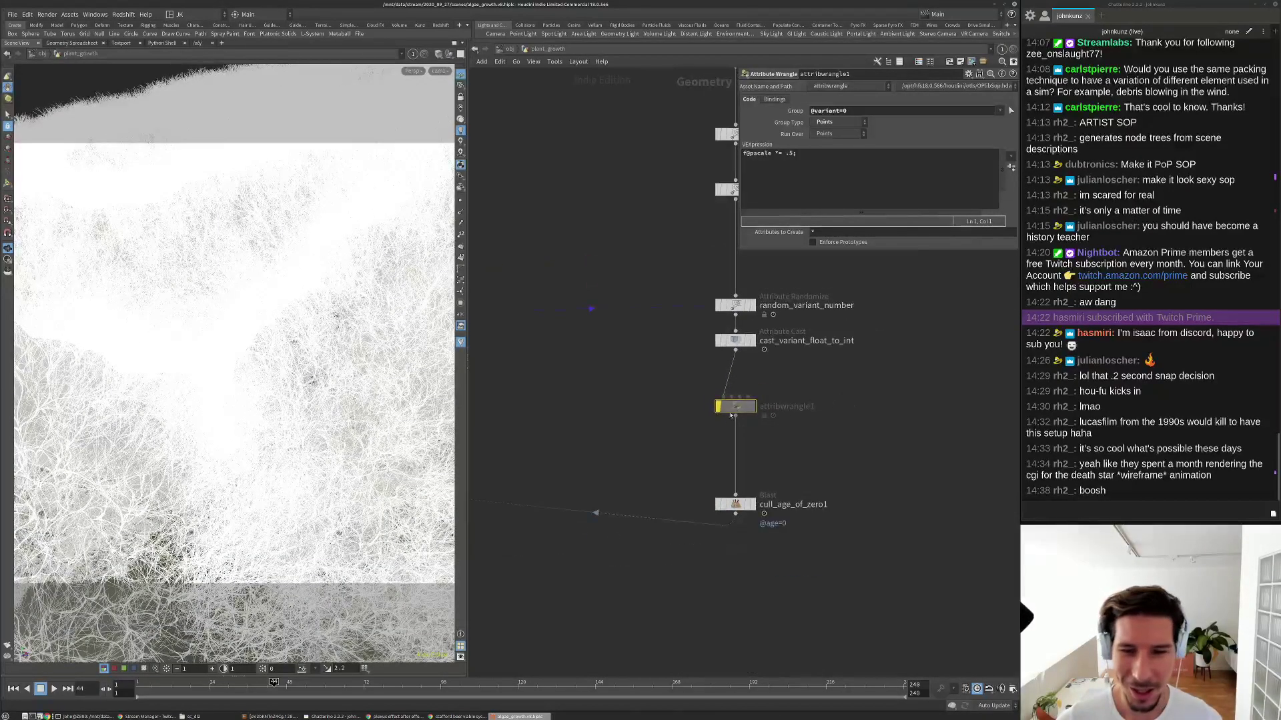
scroll(686, 246, down, 1)
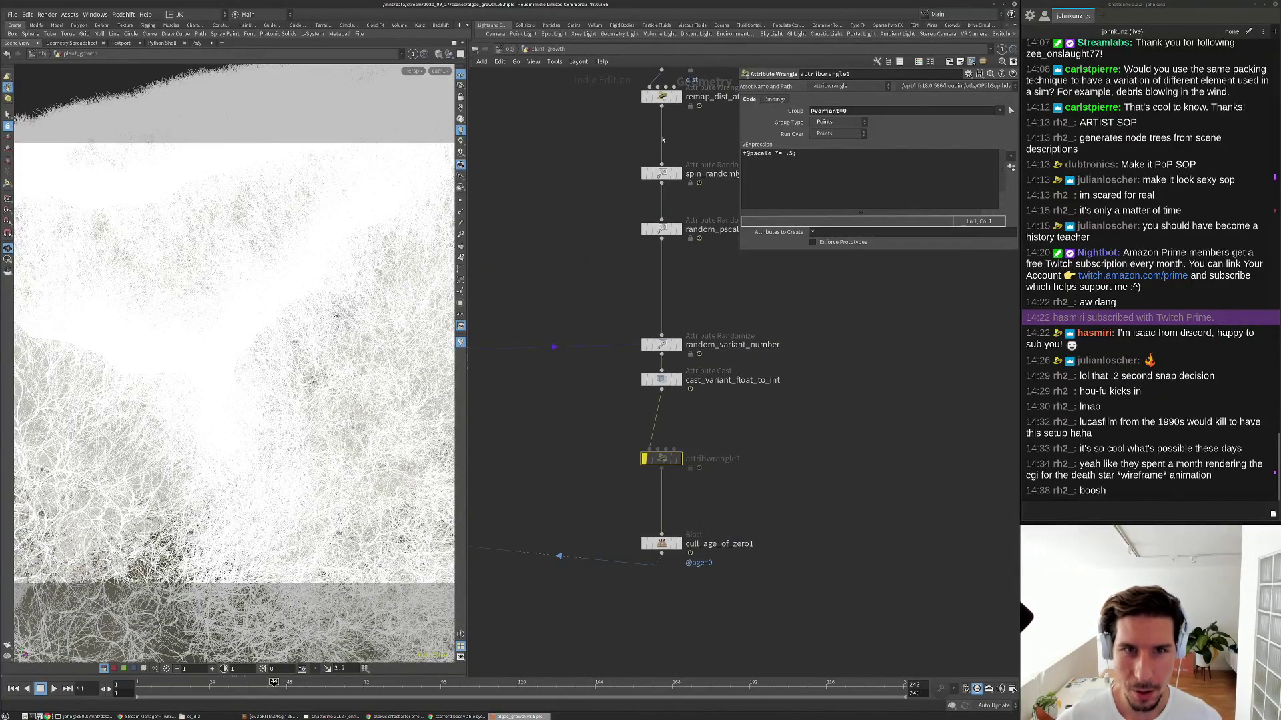
middle_drag(662, 144, 645, 306)
click(644, 163)
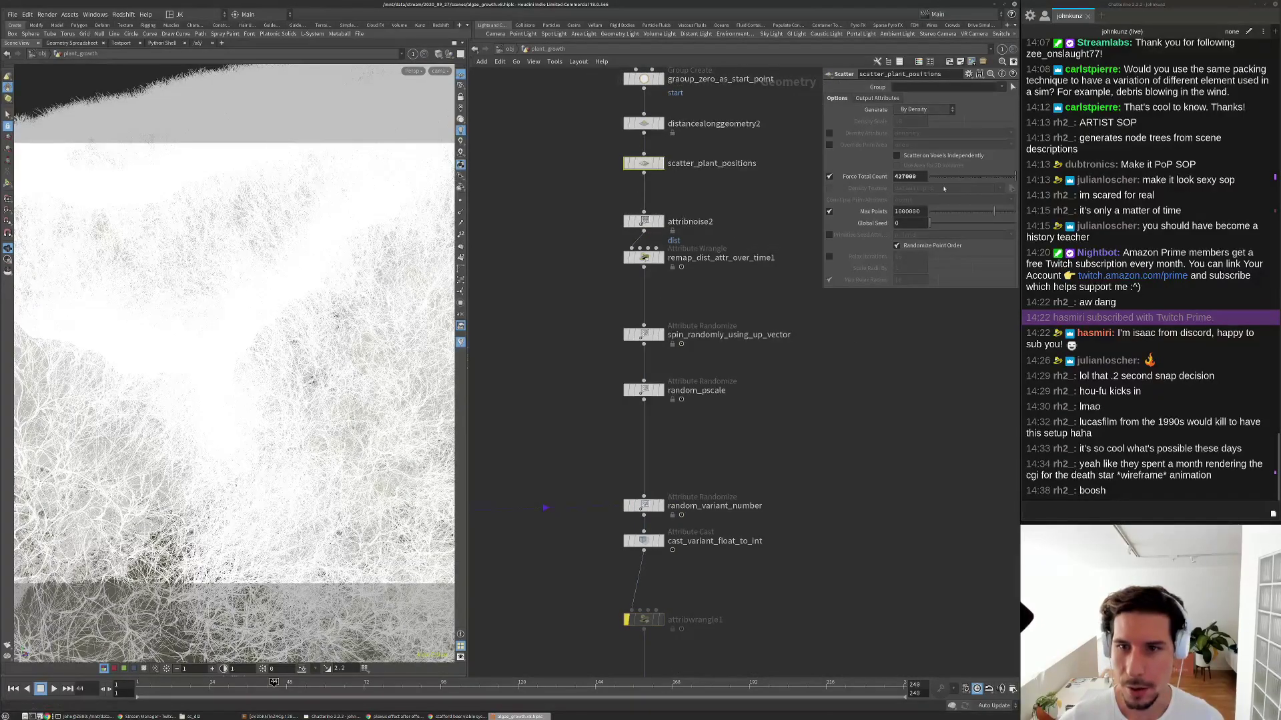
click(644, 390)
drag(823, 156, 818, 157)
text(045)
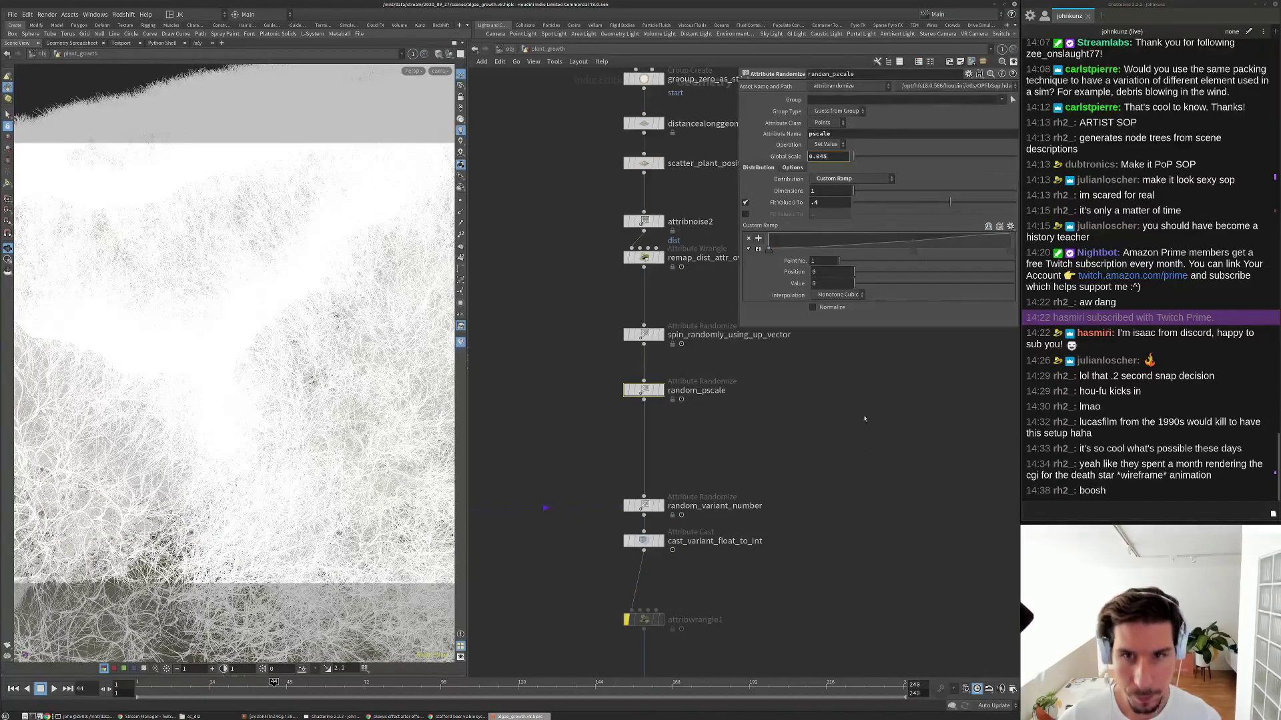
key(Return)
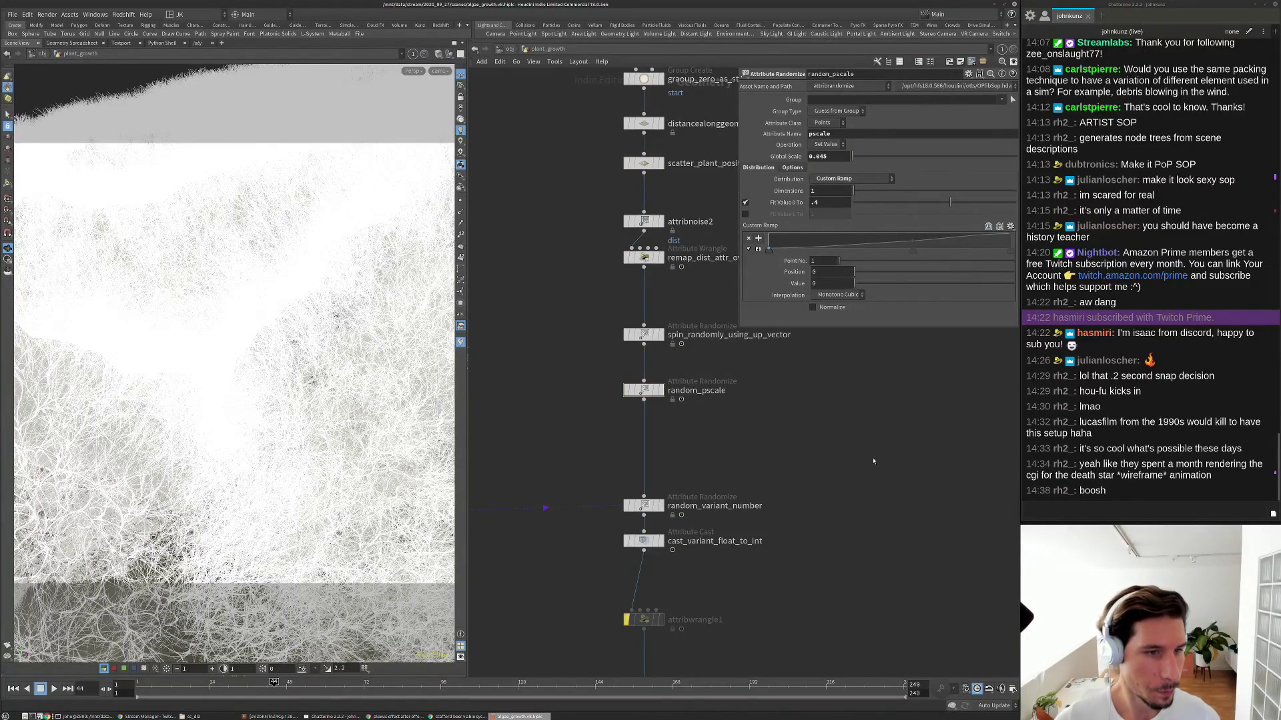
Orbit the terrain to inspect the plants, then return to cam1's top-down view.
middle_drag(847, 474, 853, 442)
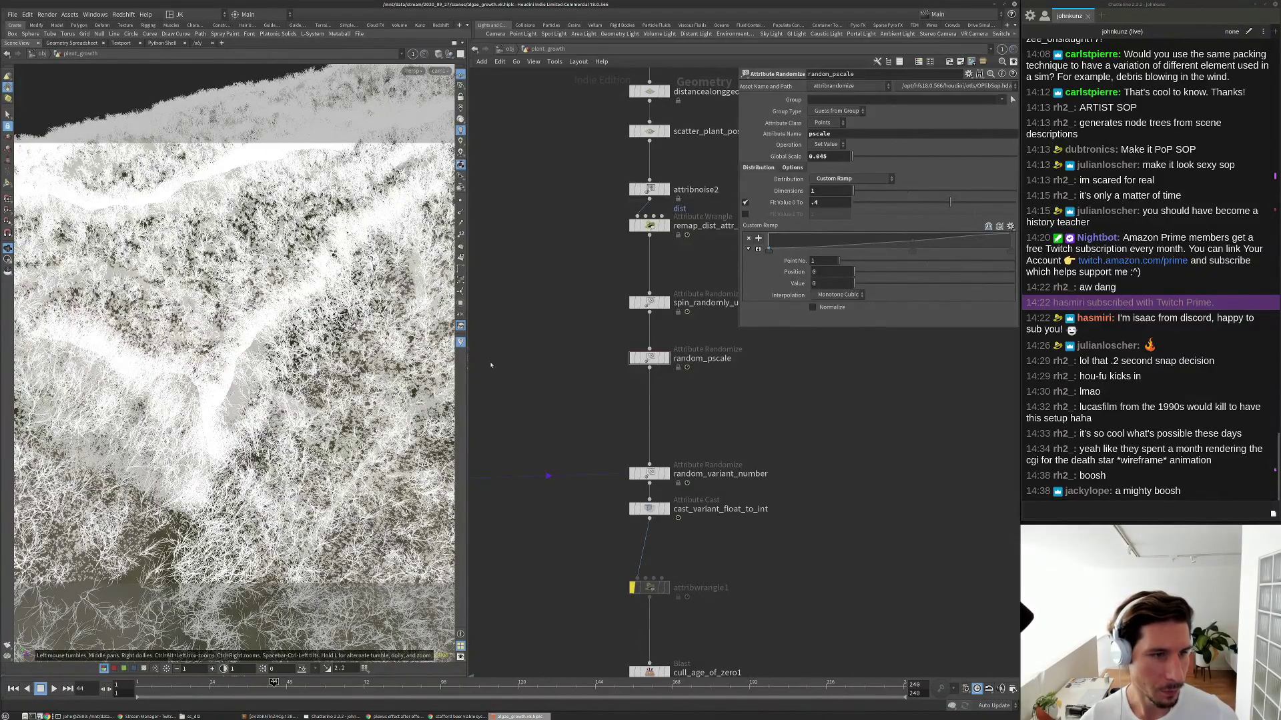
drag(253, 280, 284, 326)
right_drag(285, 326, 316, 312)
drag(317, 312, 418, 391)
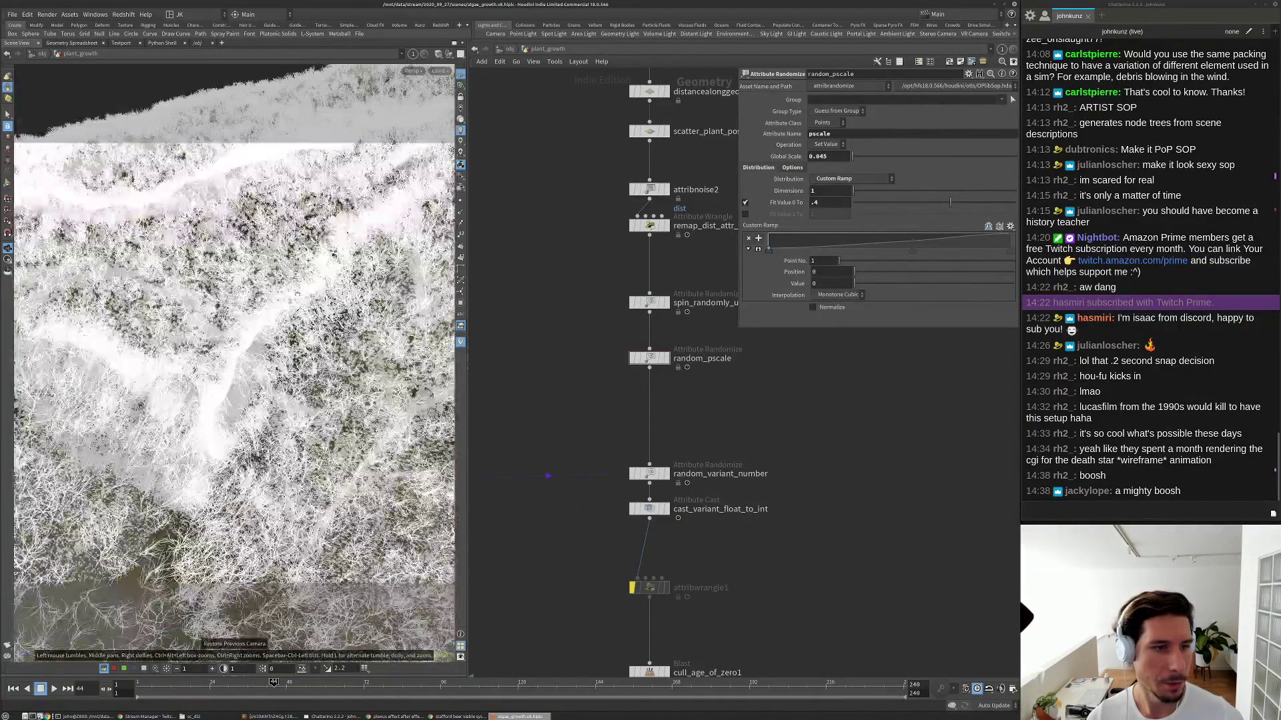
middle_drag(569, 403, 743, 443)
scroll(743, 442, down, 2)
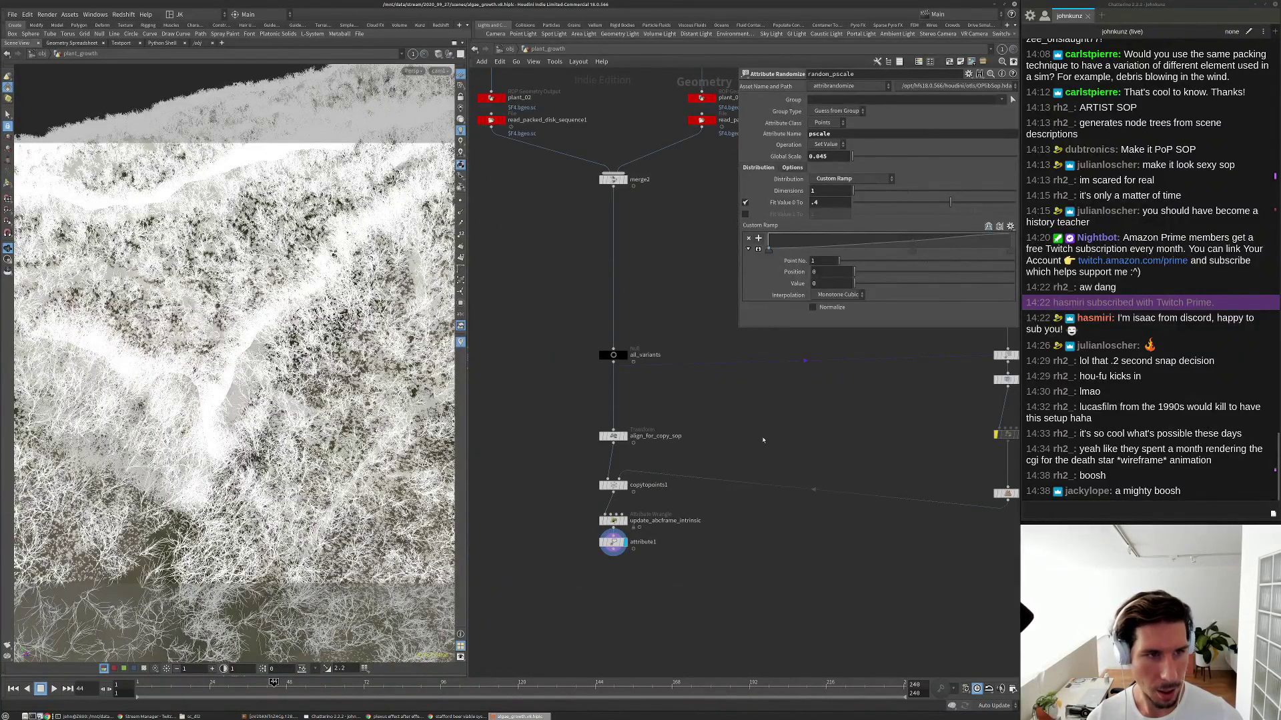
scroll(740, 427, down, 4)
middle_drag(741, 427, 686, 476)
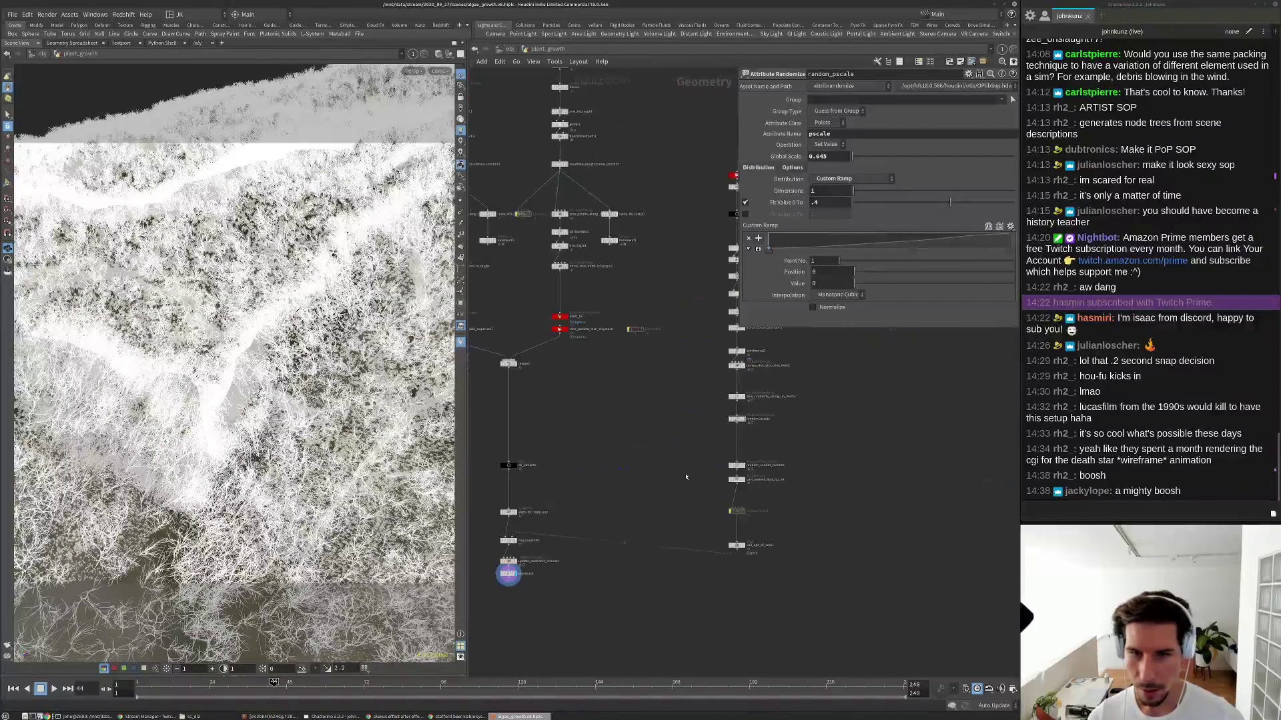
scroll(819, 379, up, 5)
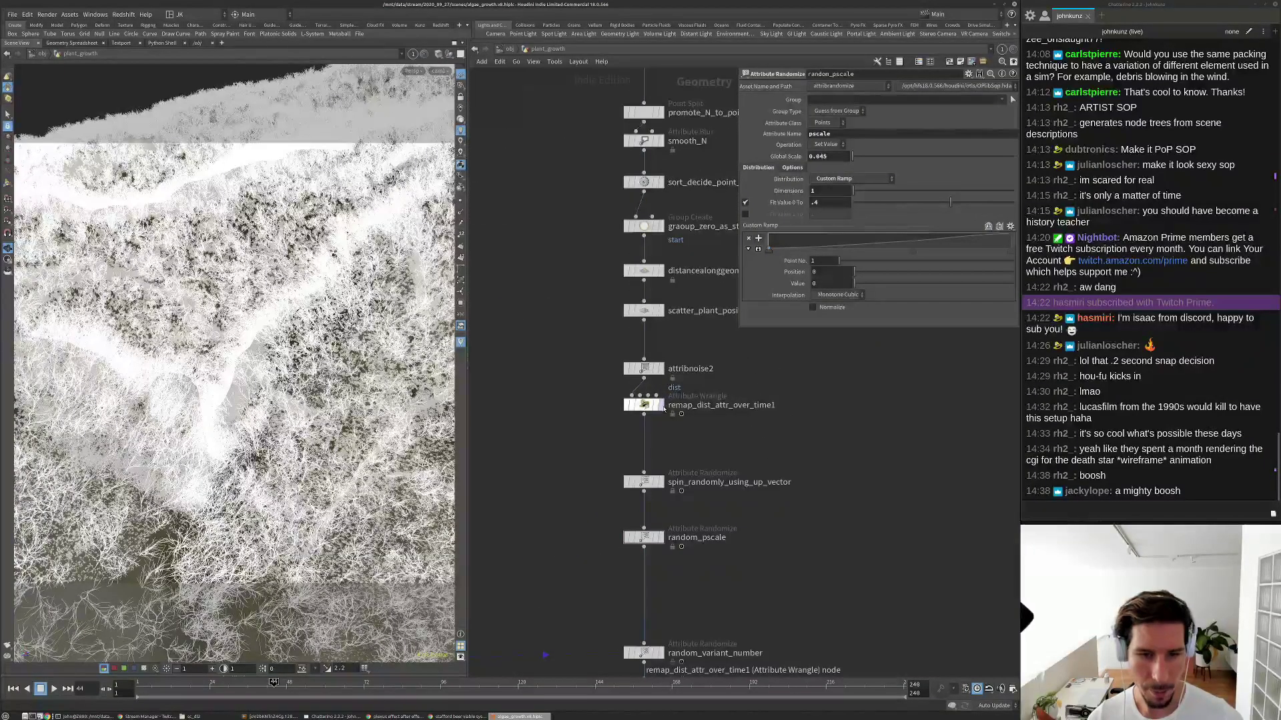
middle_drag(672, 497, 674, 411)
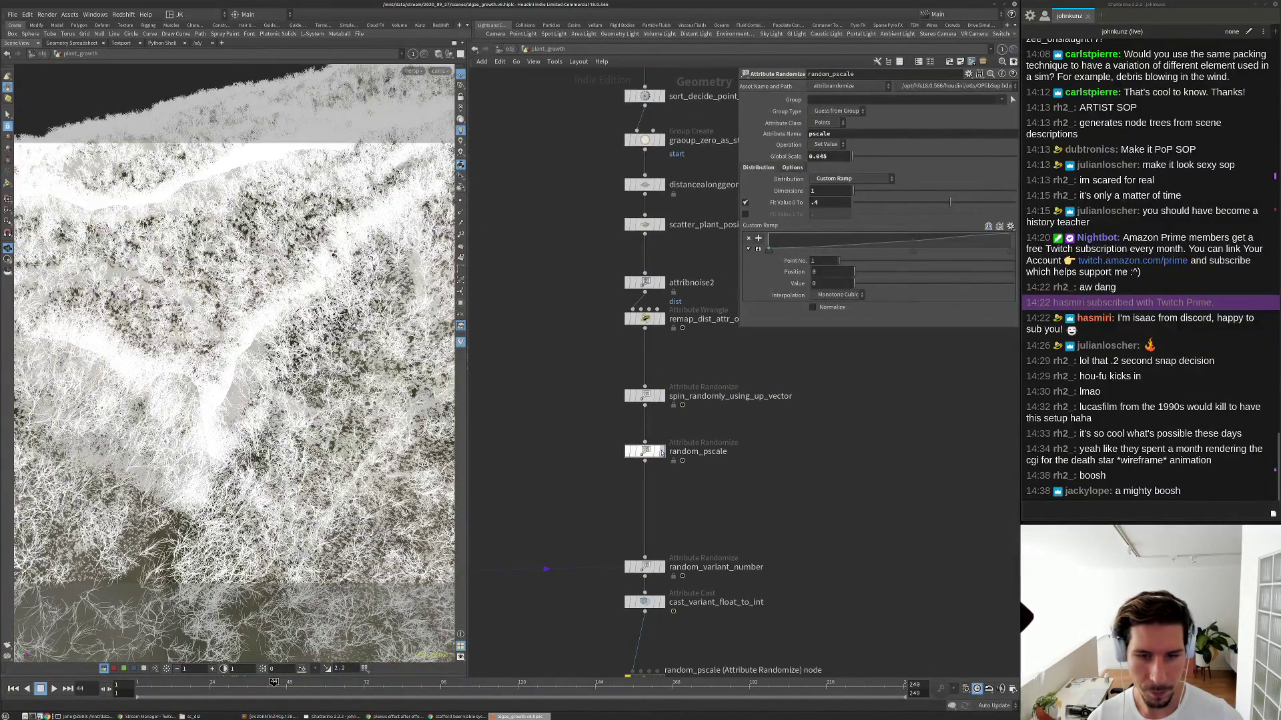
Display remap_dist_attr_over_time1's point cloud and play the growth animation.
click(645, 319)
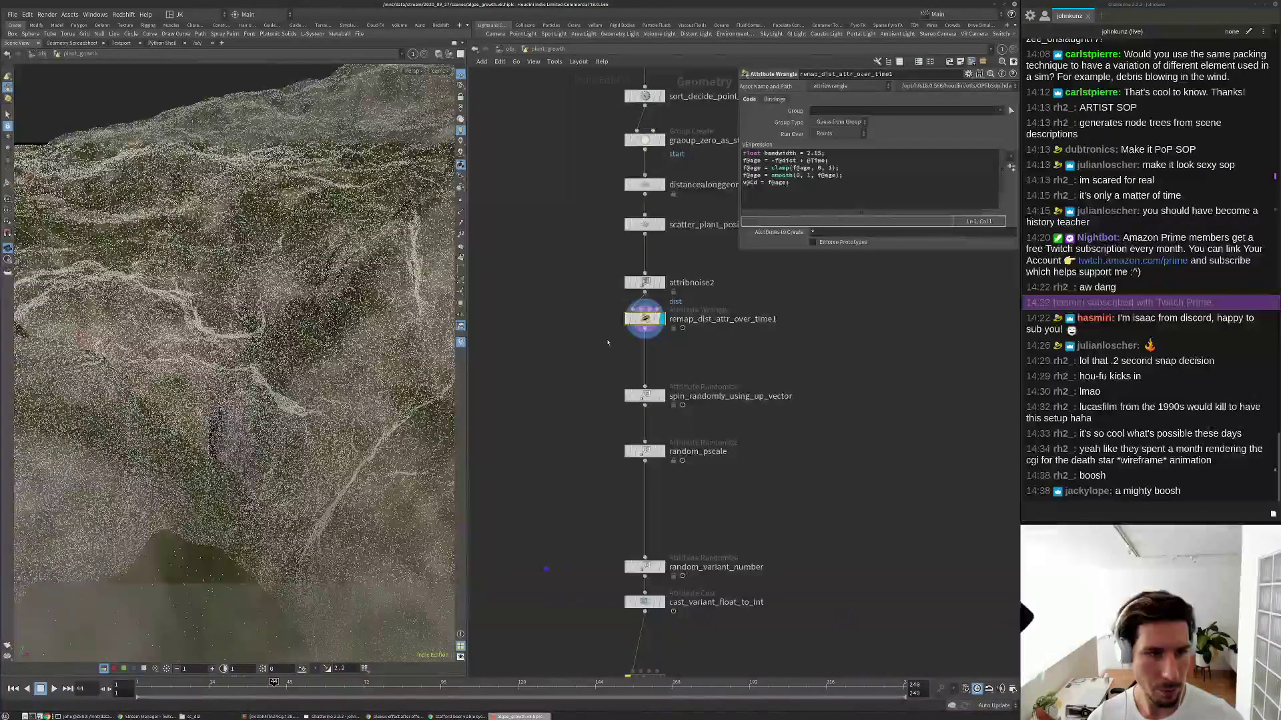
key(Up)
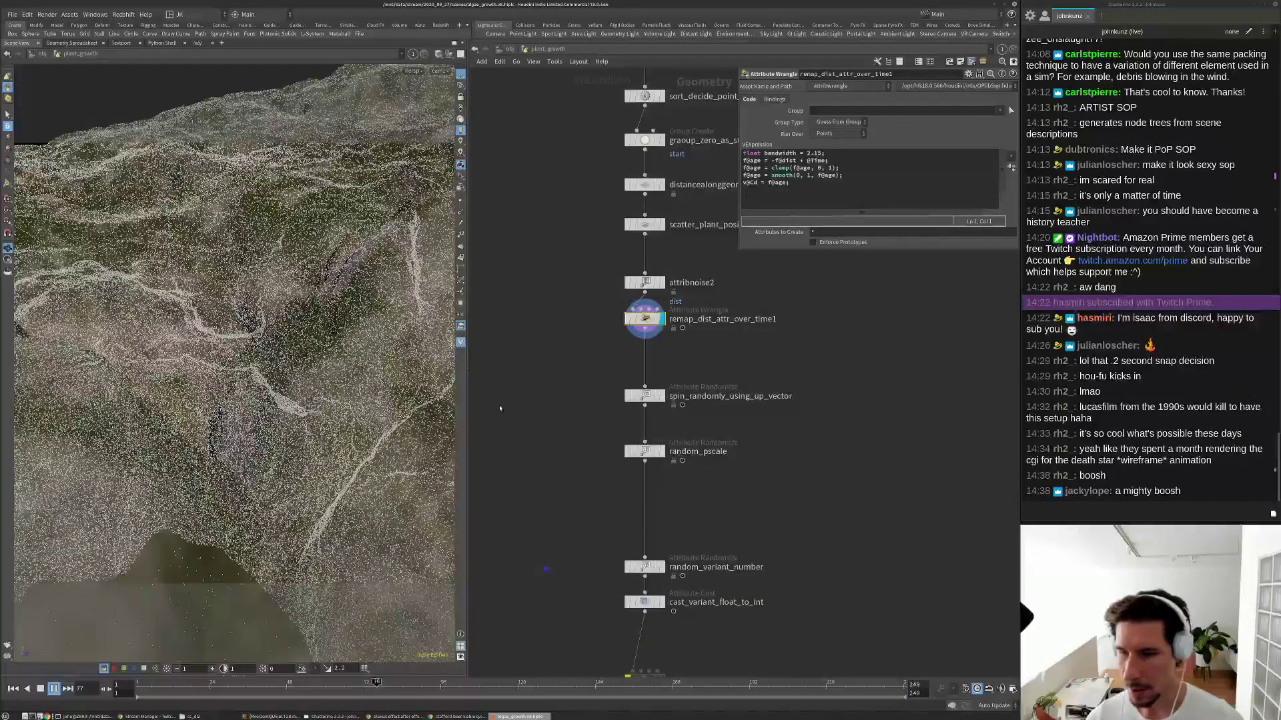
key(Up)
key(Up)
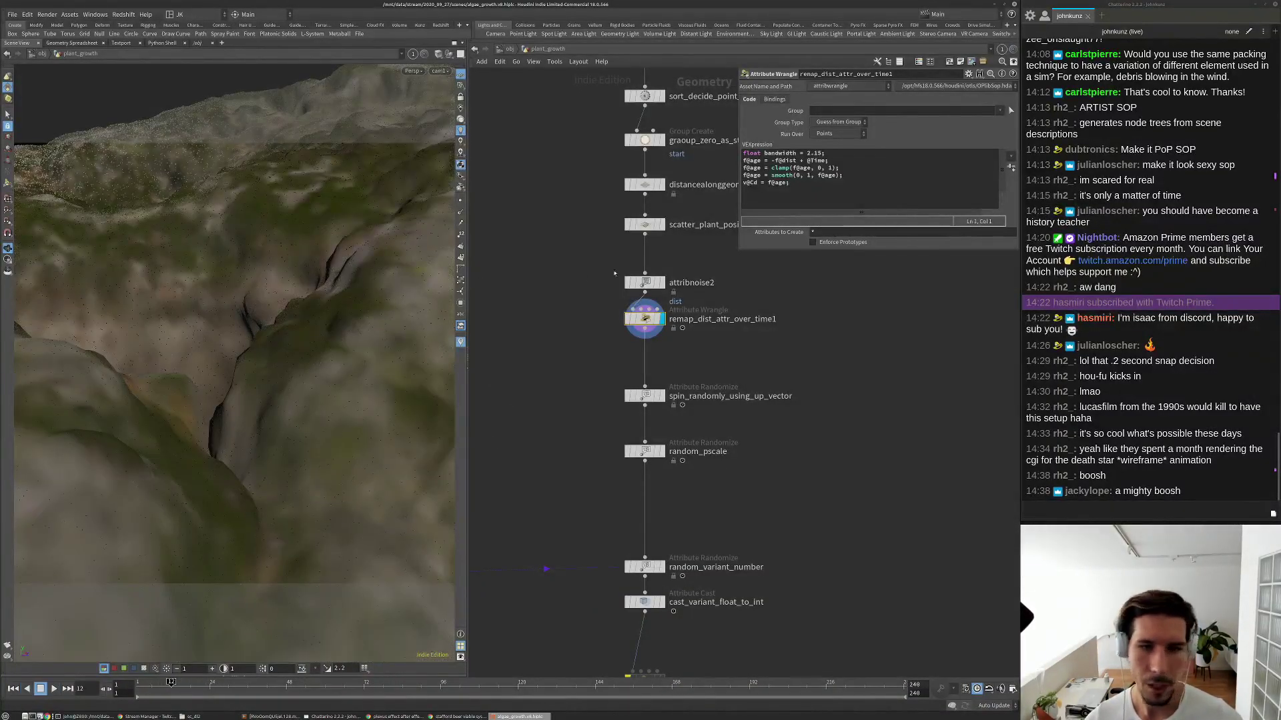
Set attribnoise2's Element Size to 0.1.
click(645, 282)
scroll(682, 257, up, 2)
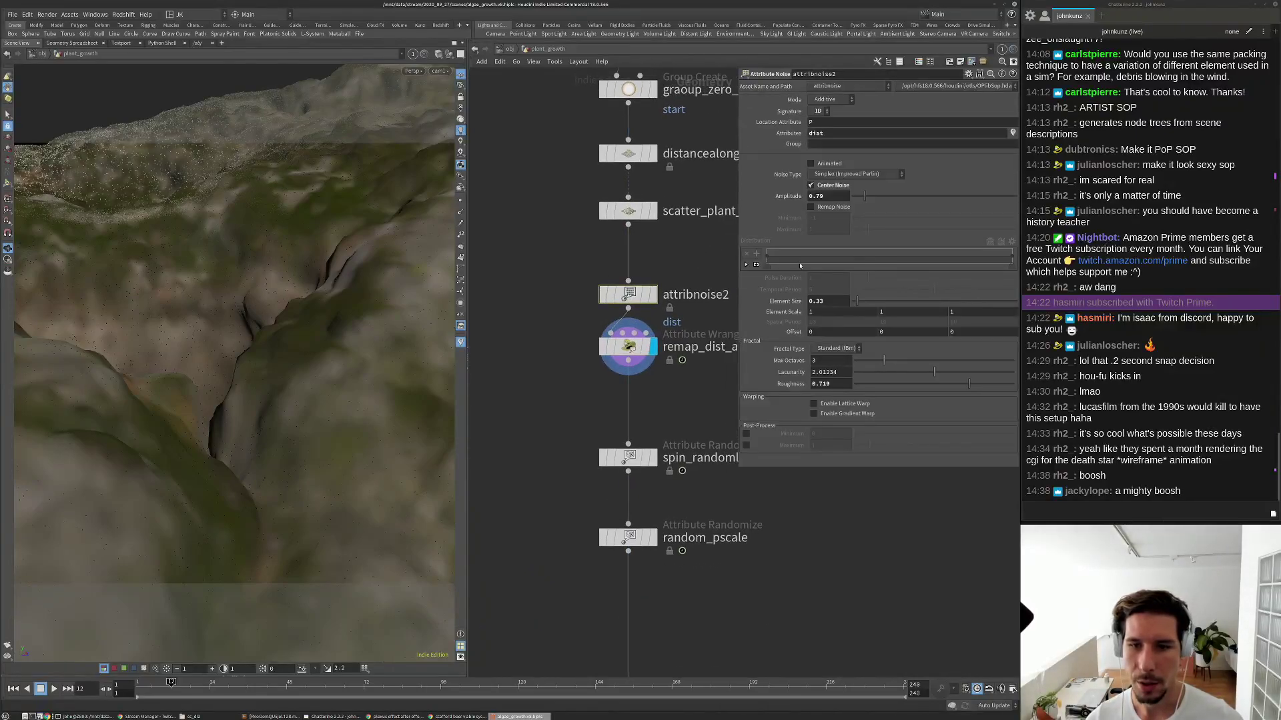
drag(826, 301, 814, 302)
text(1)
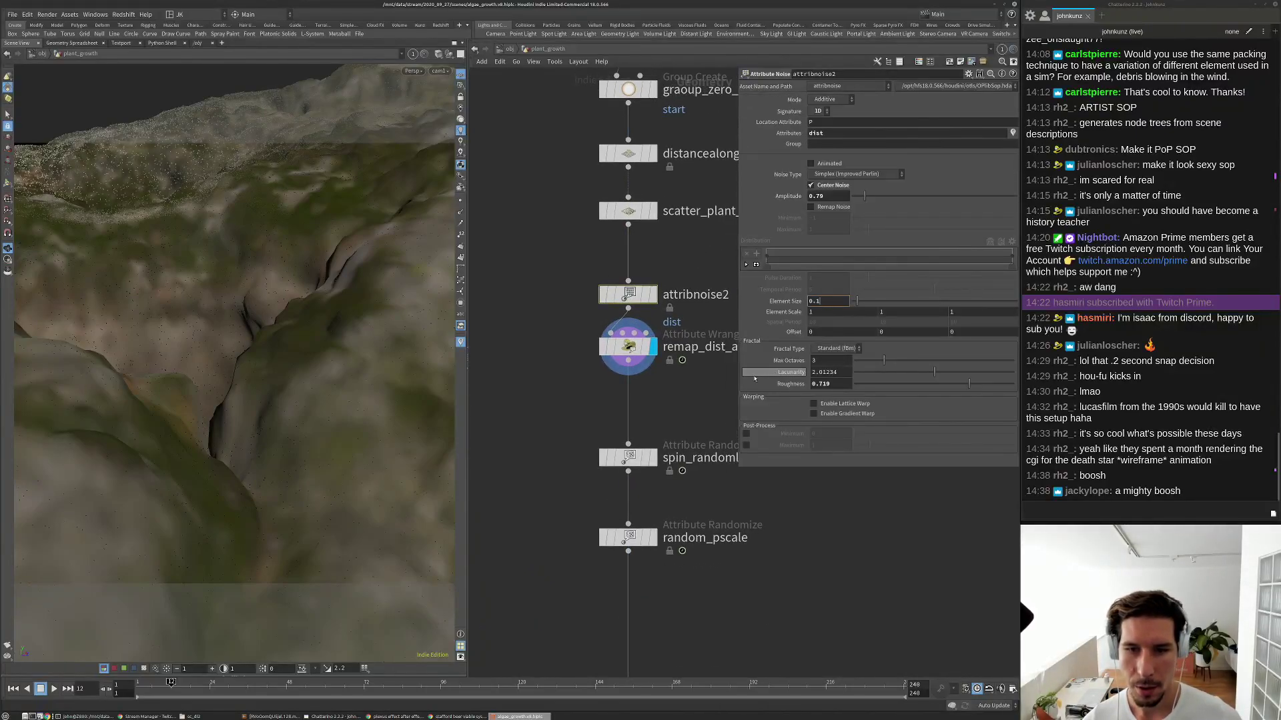
key(Return)
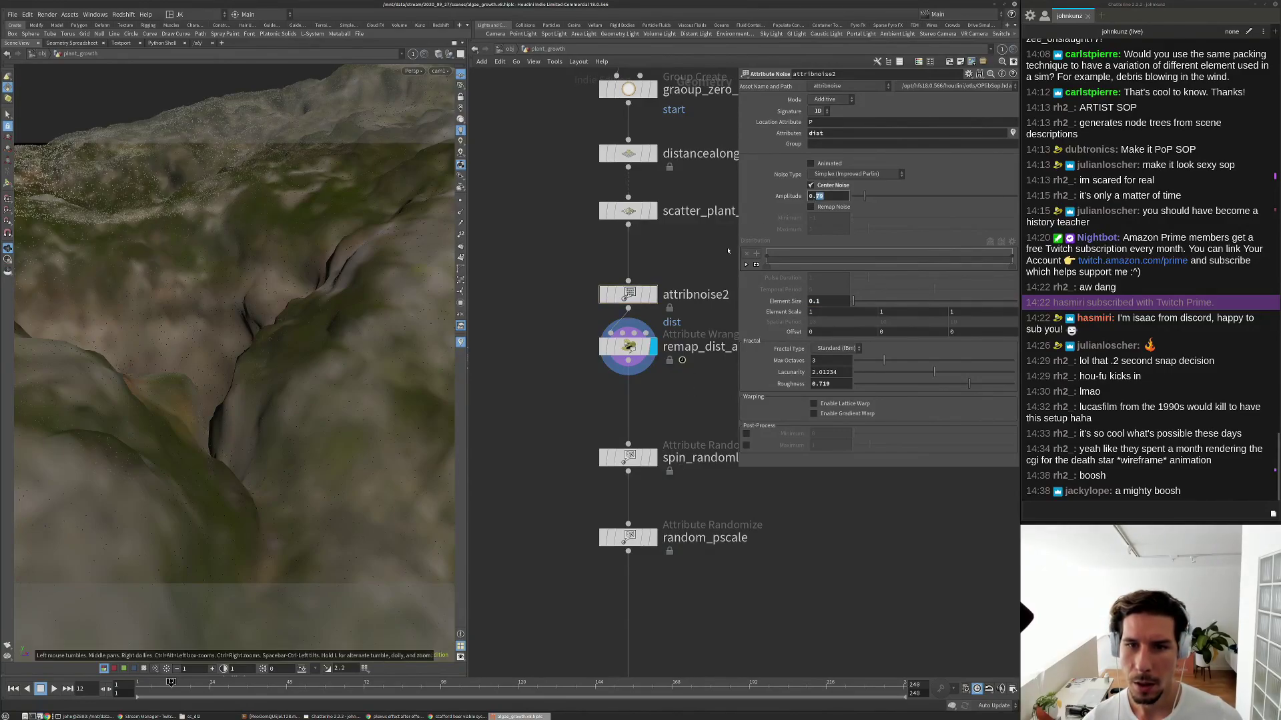
Drag the noise amplitude to about 1.01 and preview the animation.
mouse_move(865, 198)
mouse_down()
mouse_move(903, 198)
mouse_move(885, 200)
mouse_up()
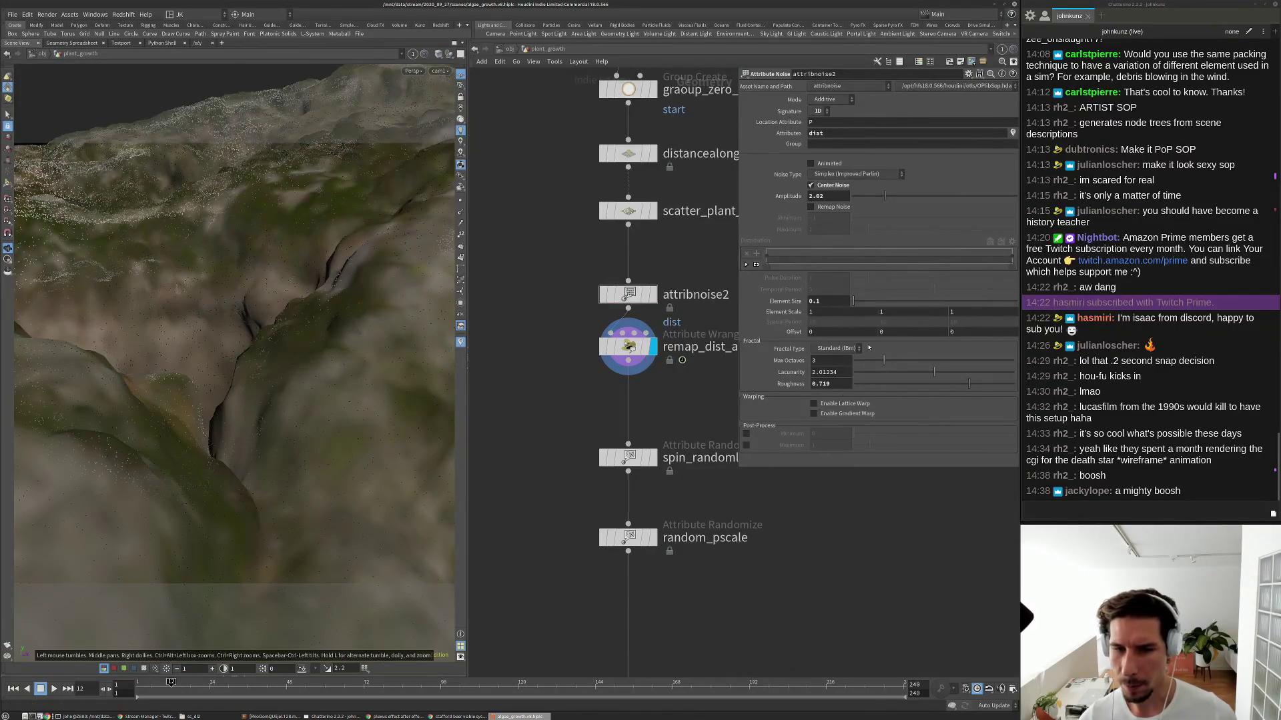
middle_drag(838, 301, 854, 302)
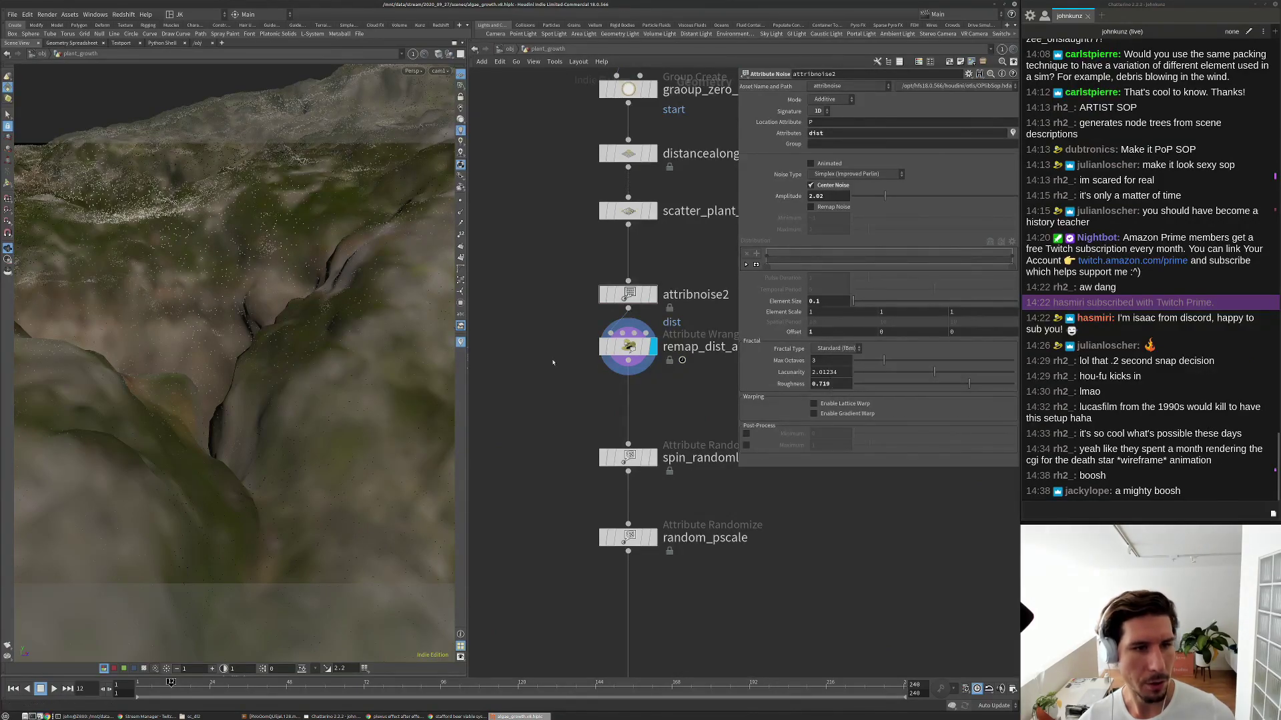
scroll(553, 366, down, 2)
key(Up)
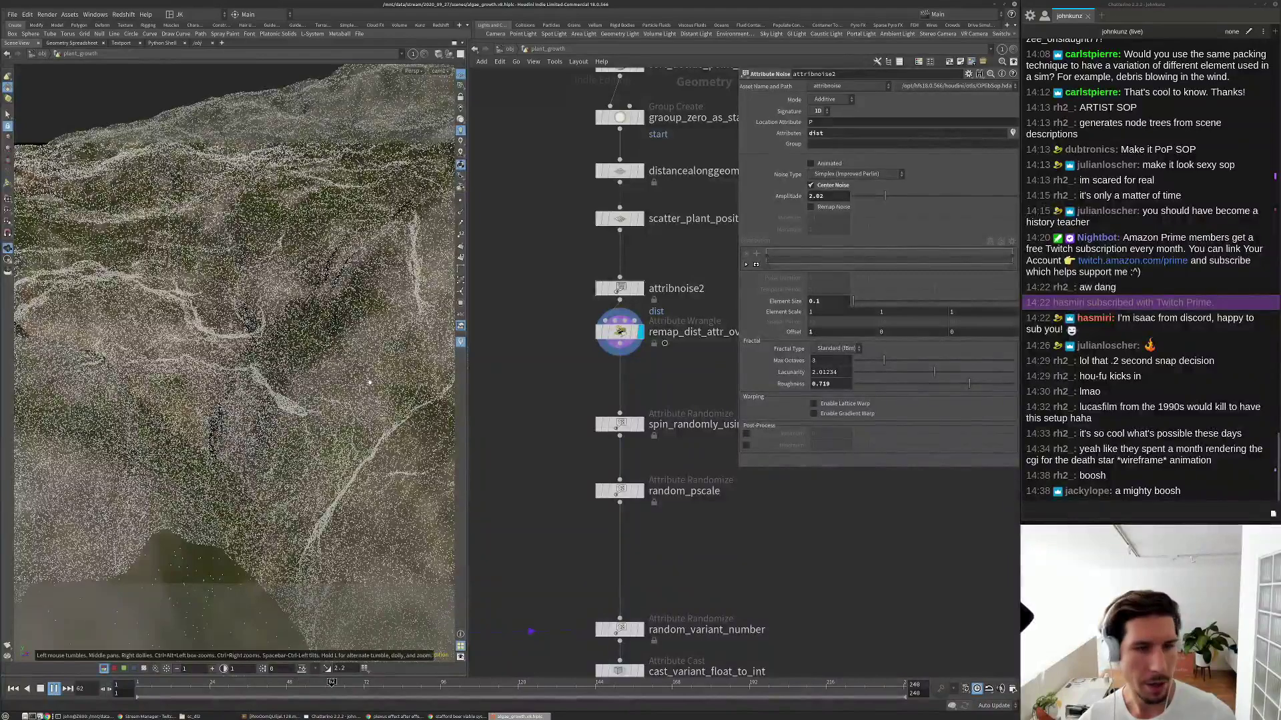
key(ctrl+Up)
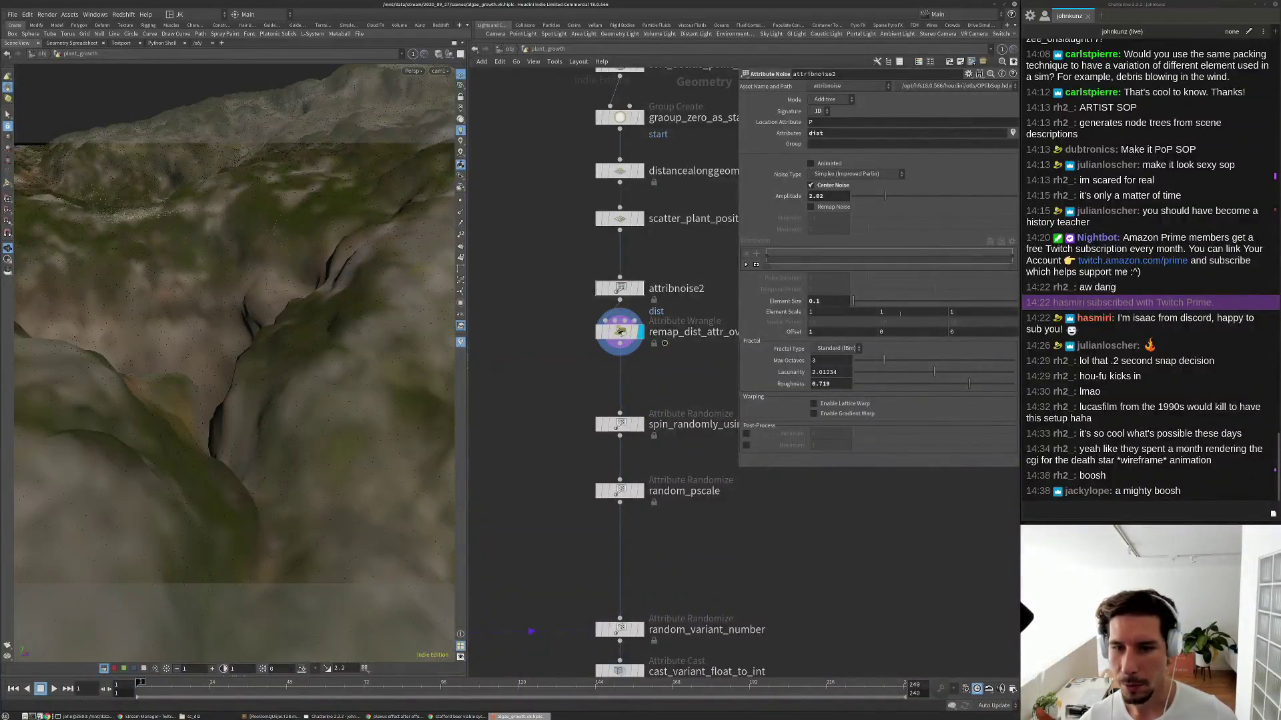
Set attribnoise2's Amplitude to exactly 1.
middle_drag(896, 331, 935, 311)
double_click(828, 195)
text(1)
key(Return)
Replay the growth from frame 1 to check the scattered plants.
key(Up)
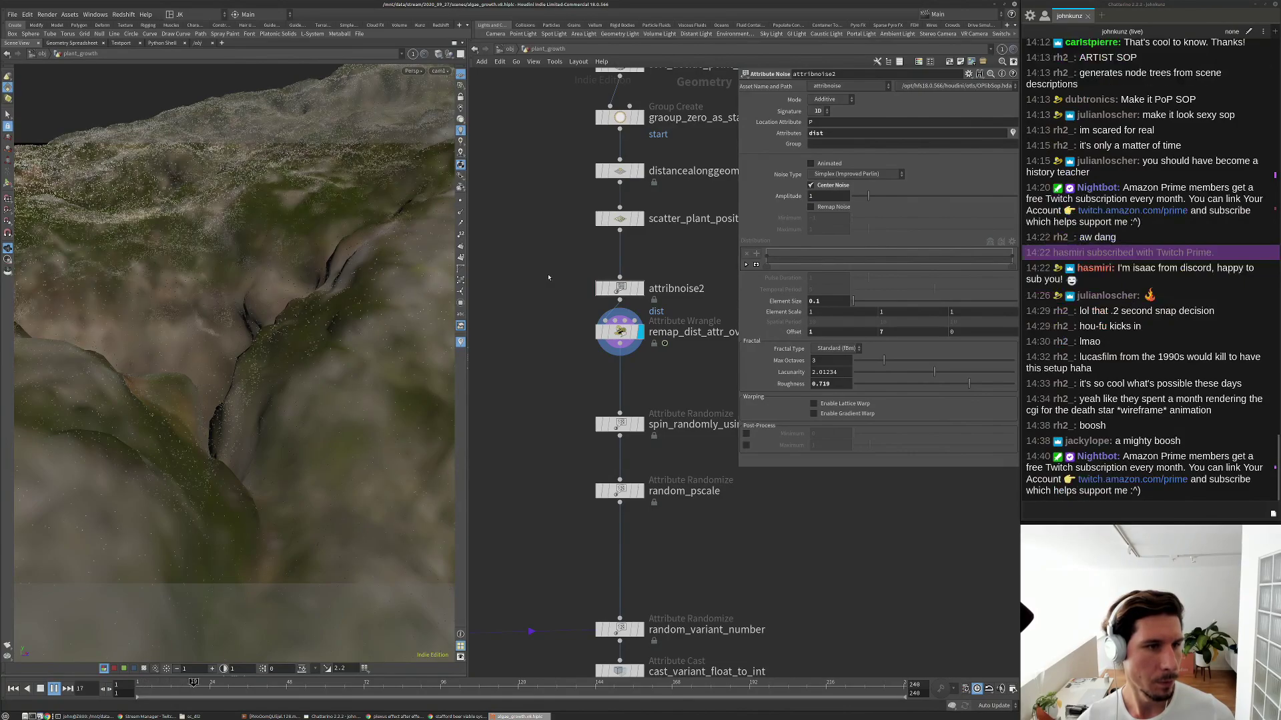
key(Up)
key(Left)
key(Left)
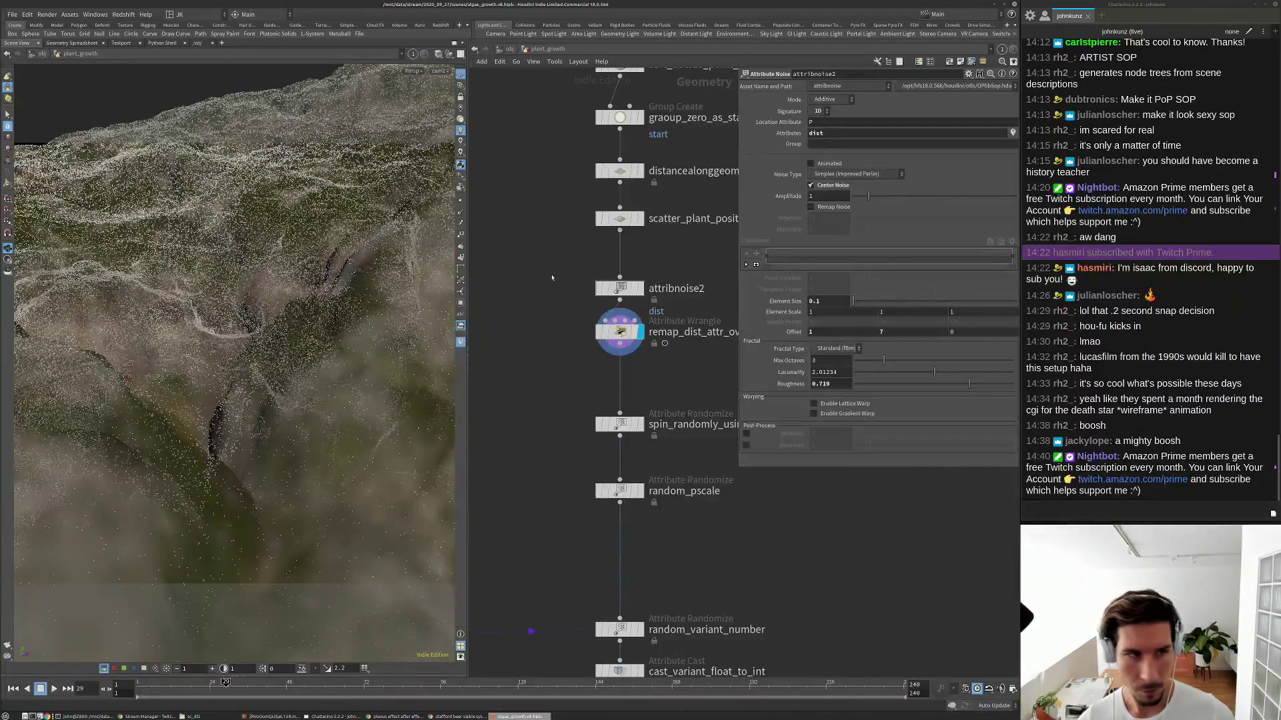
key(ctrl+Up)
key(Up)
key(Up)
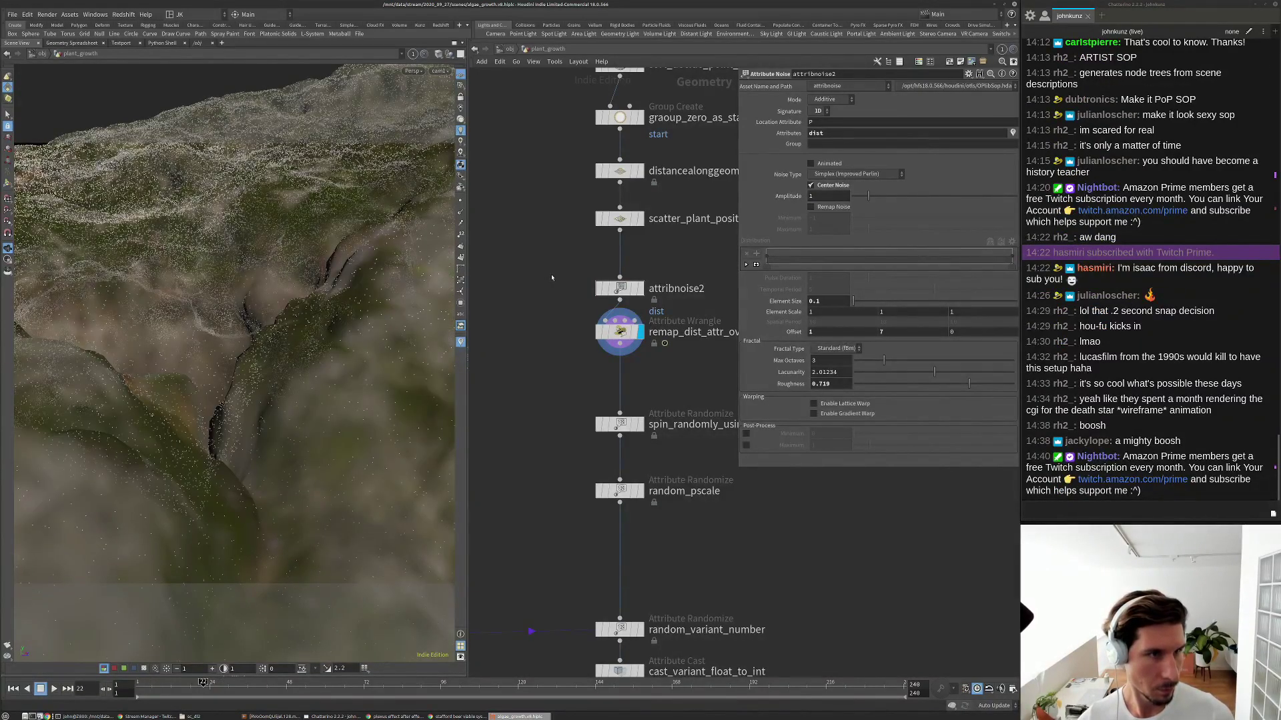
key(ctrl+Up)
key(Up)
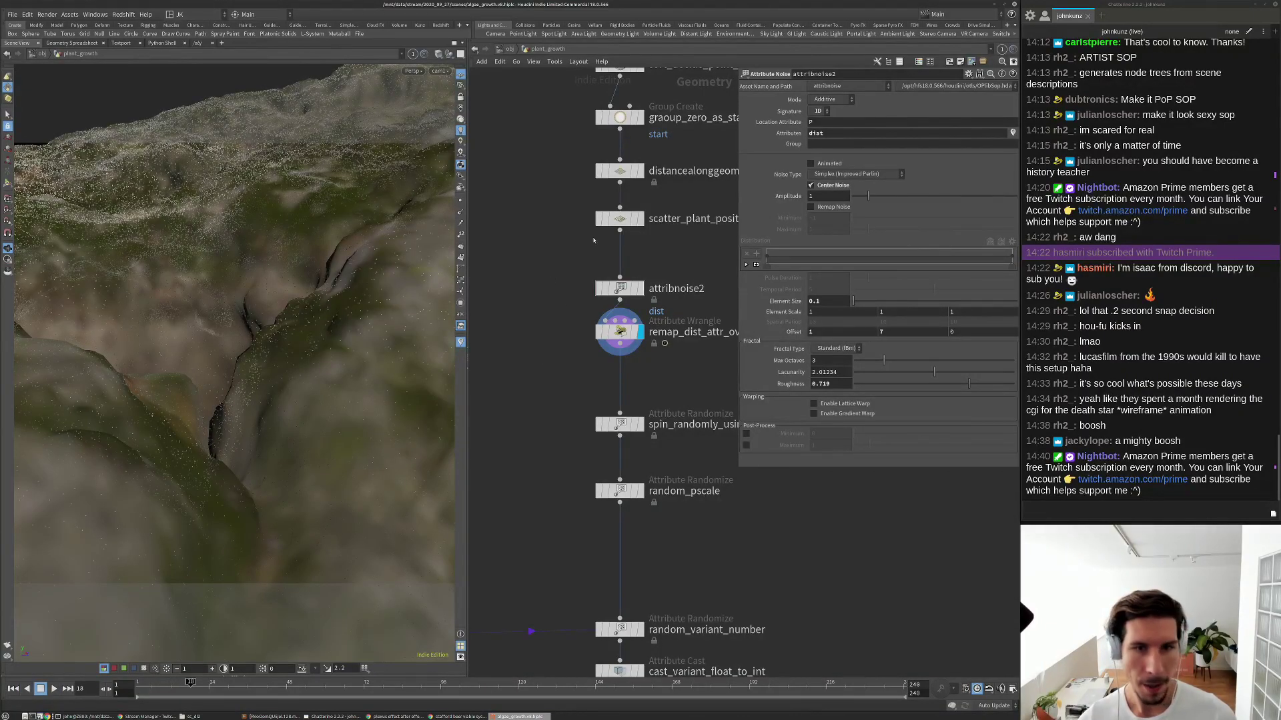
Frame the network view on the noise and remap nodes.
scroll(600, 373, down, 1)
scroll(637, 438, down, 1)
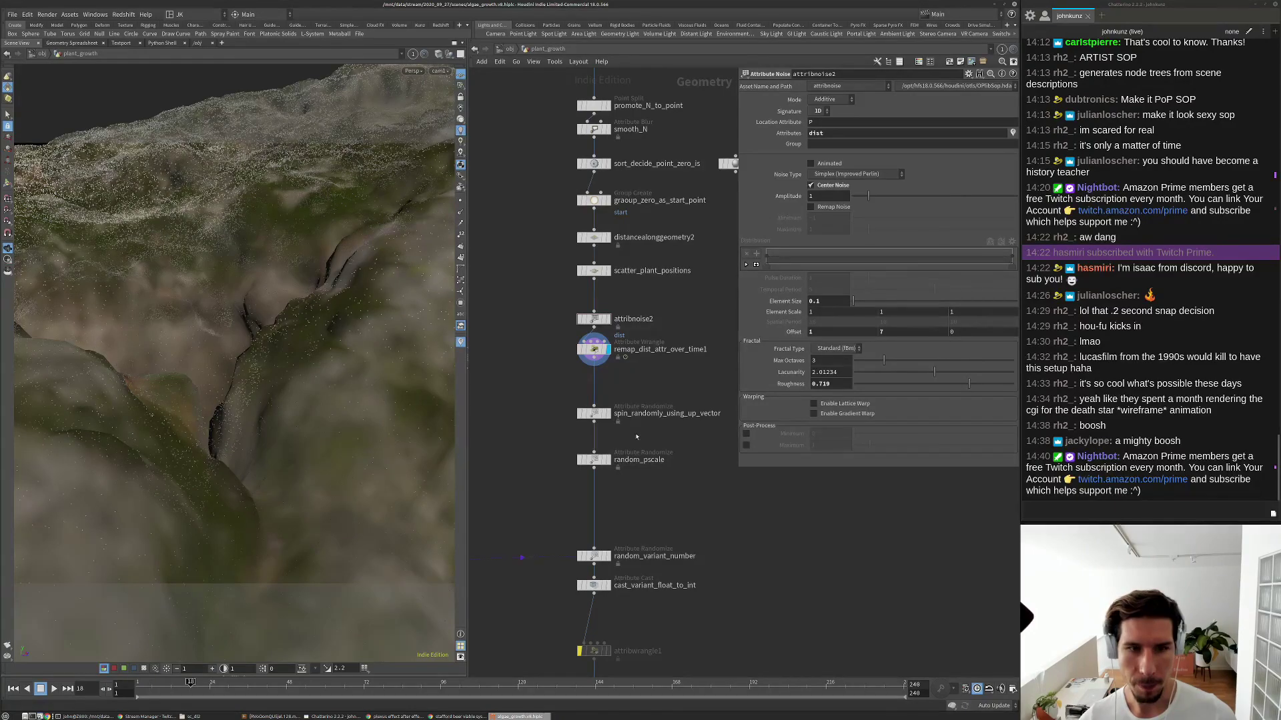
scroll(628, 258, down, 1)
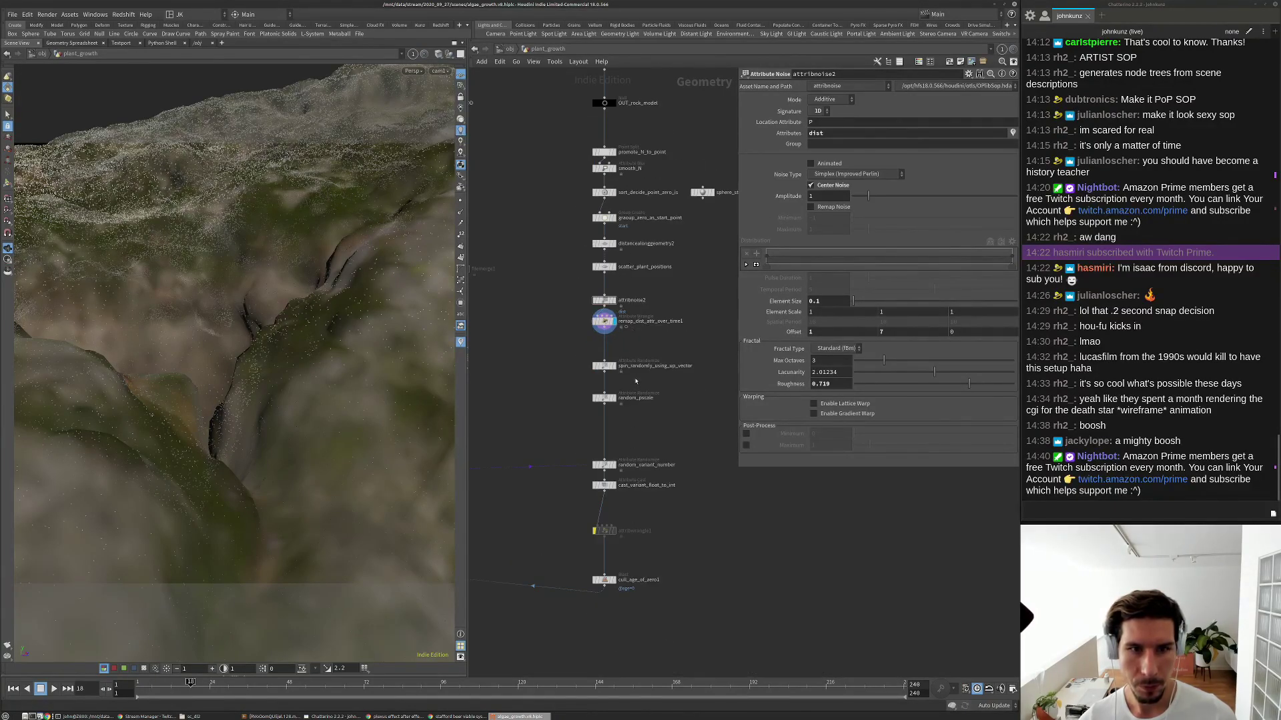
scroll(635, 381, down, 1)
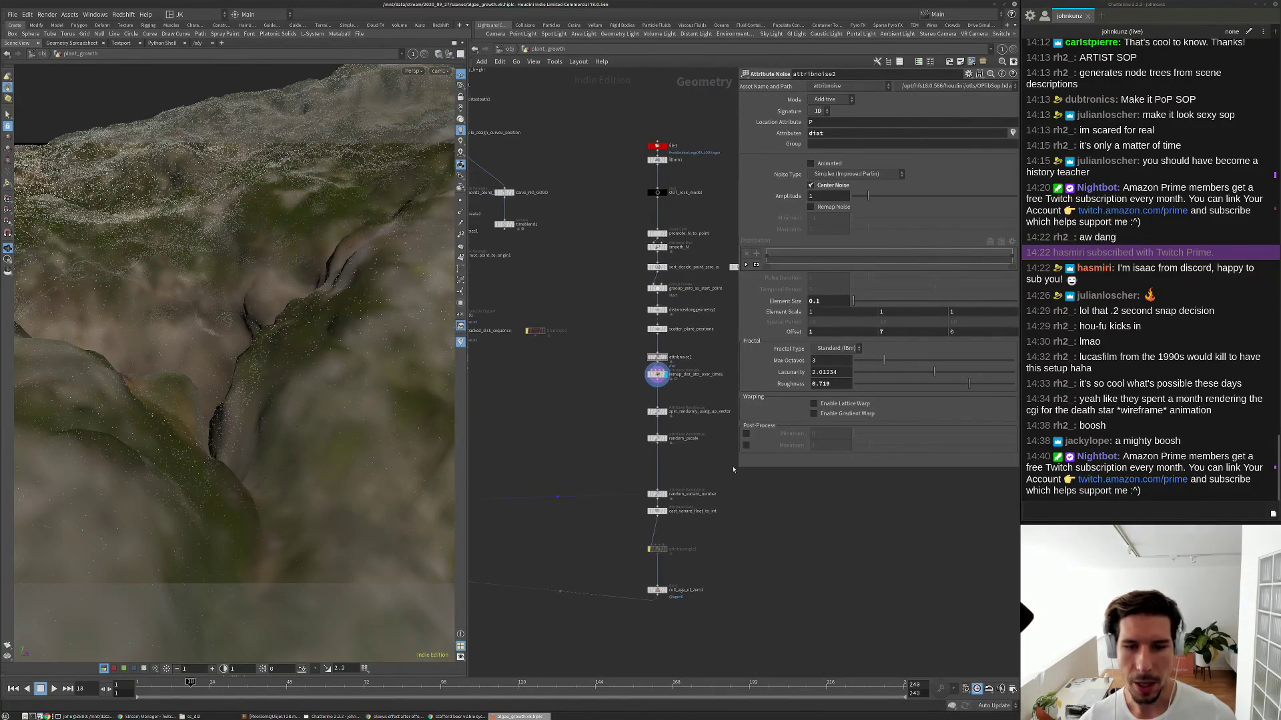
scroll(648, 389, down, 2)
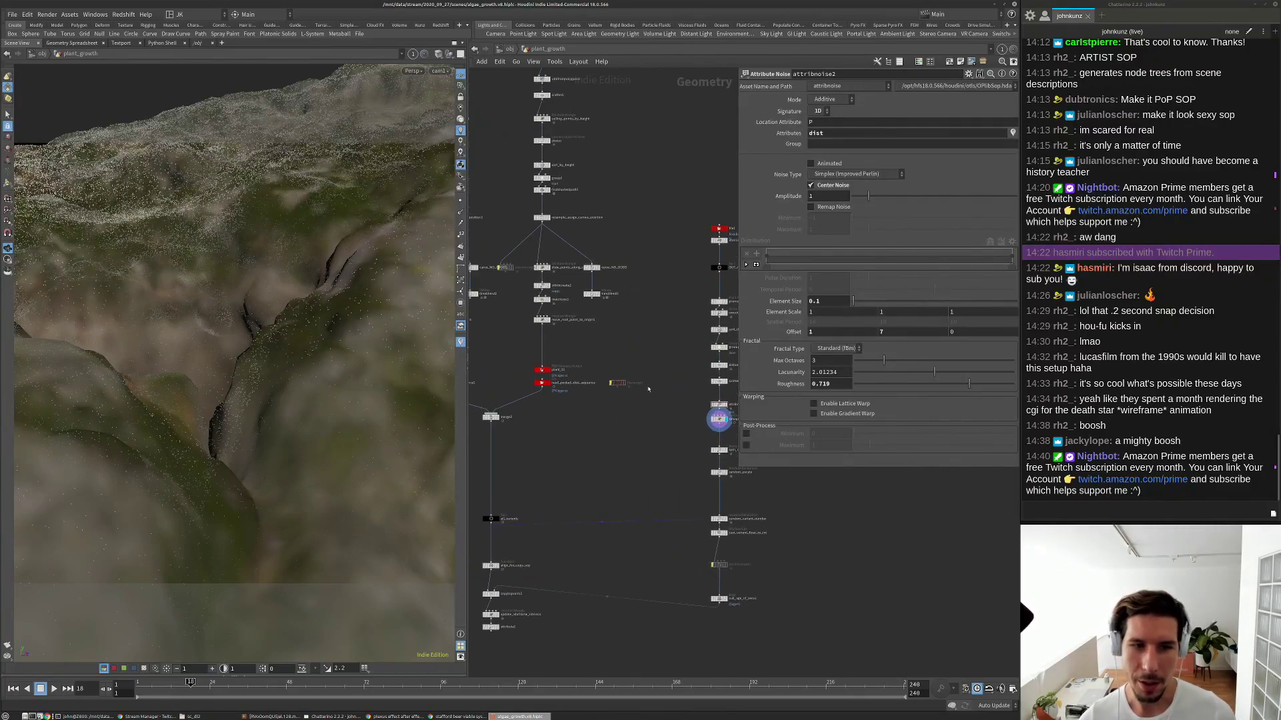
key(f)
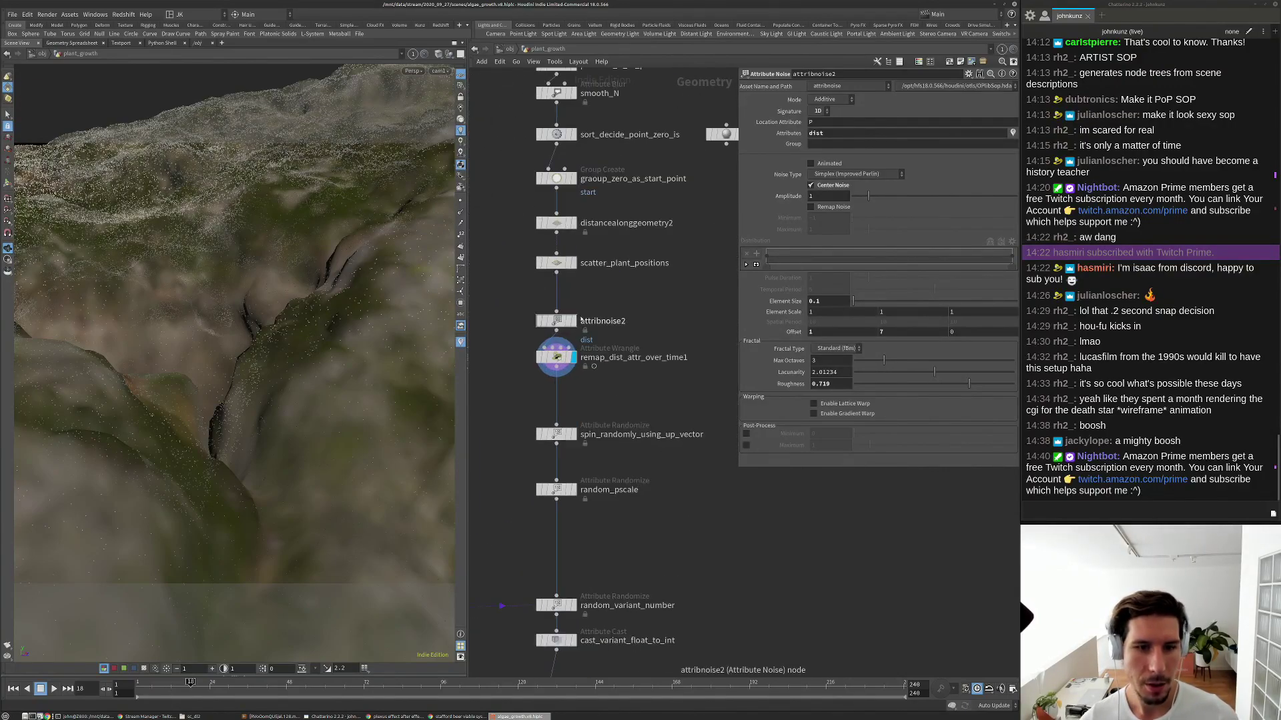
Edit remap_dist_attr_over_time1's VEX code in an enlarged parameter area and replay the growth.
click(557, 357)
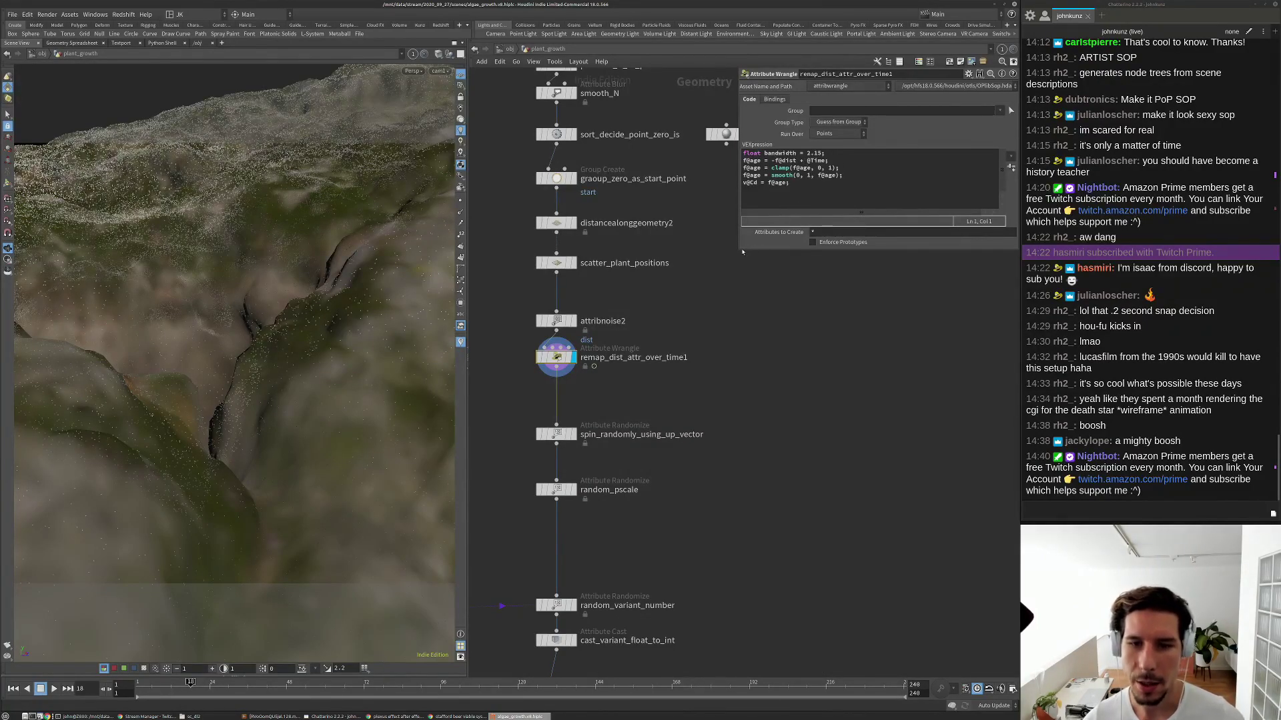
drag(740, 289, 740, 344)
middle_drag(784, 379, 770, 398)
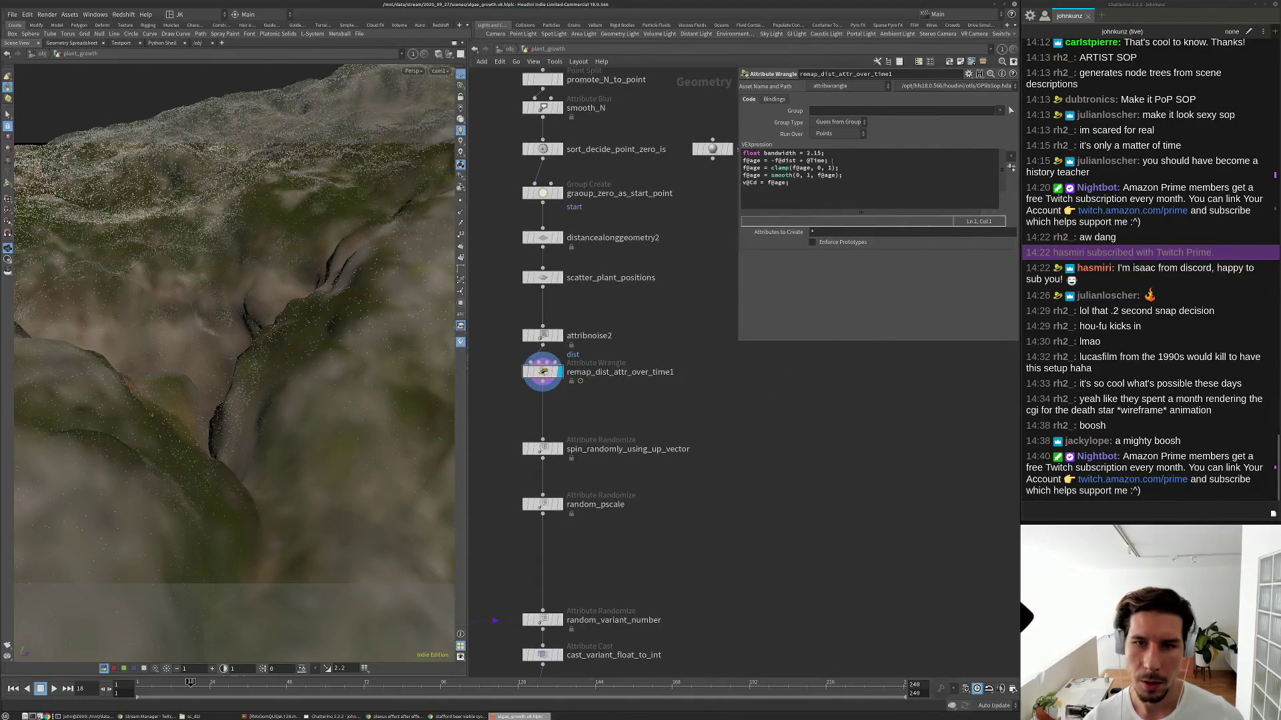
click(826, 161)
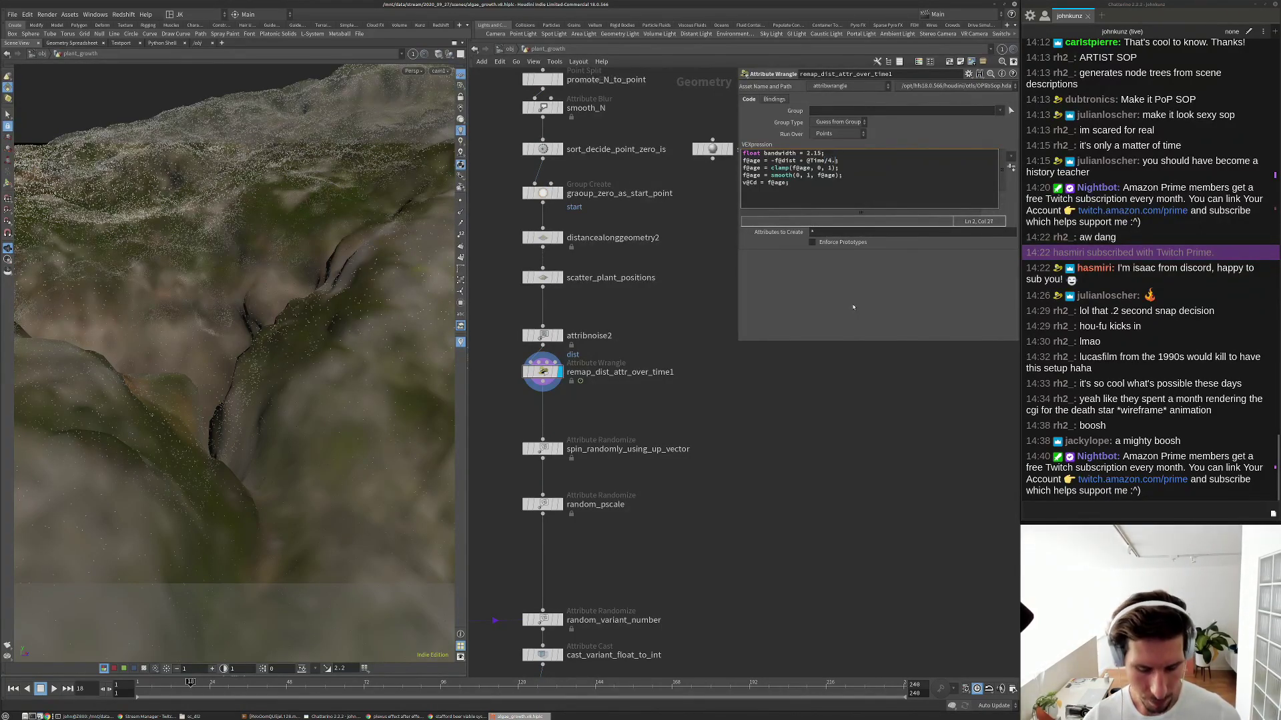
click(828, 415)
key(ctrl+Up)
key(Up)
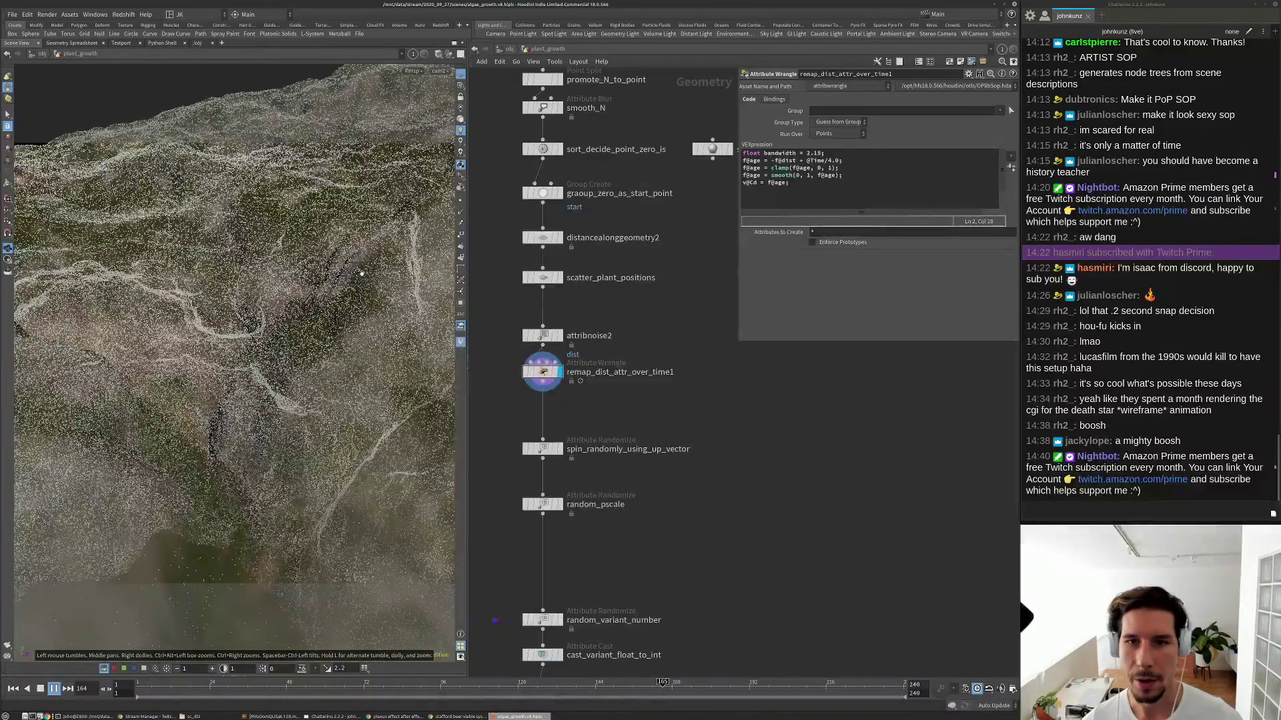
key(Up)
Change the bandwidth value in the code from 2 to 1 and return to frame 75.
click(808, 153)
key(Delete)
text(1)
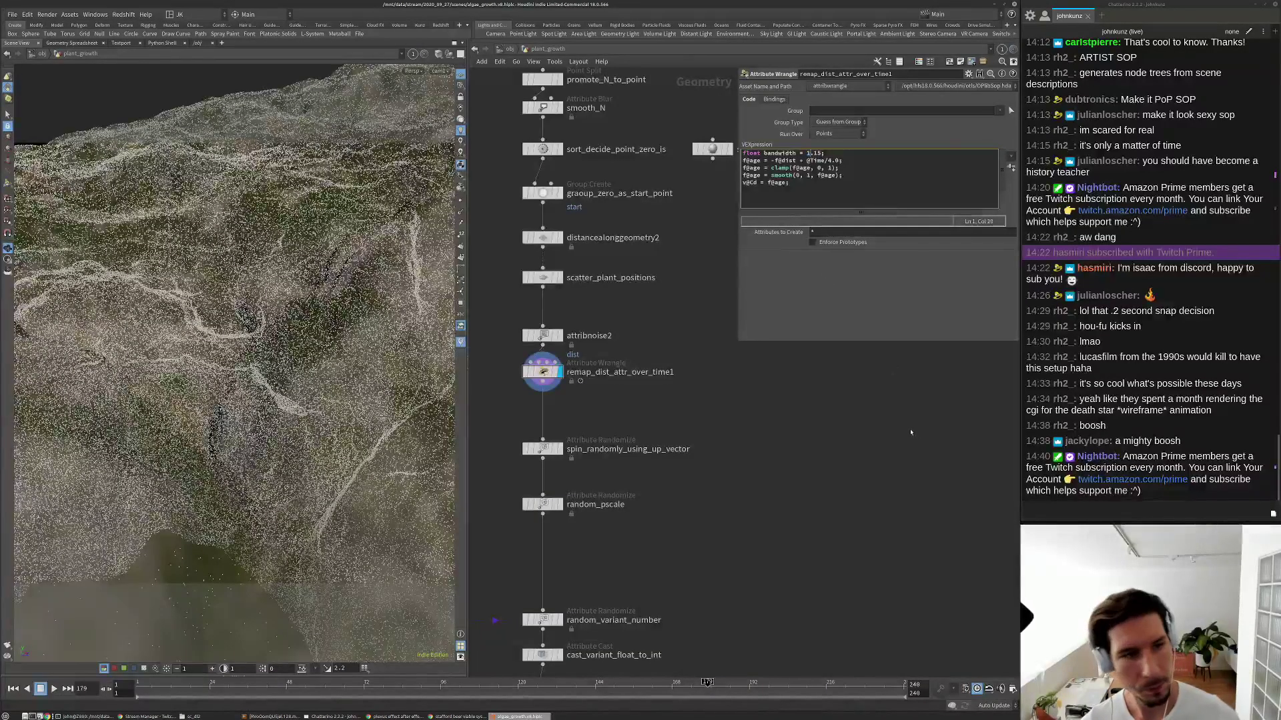
drag(415, 683, 372, 683)
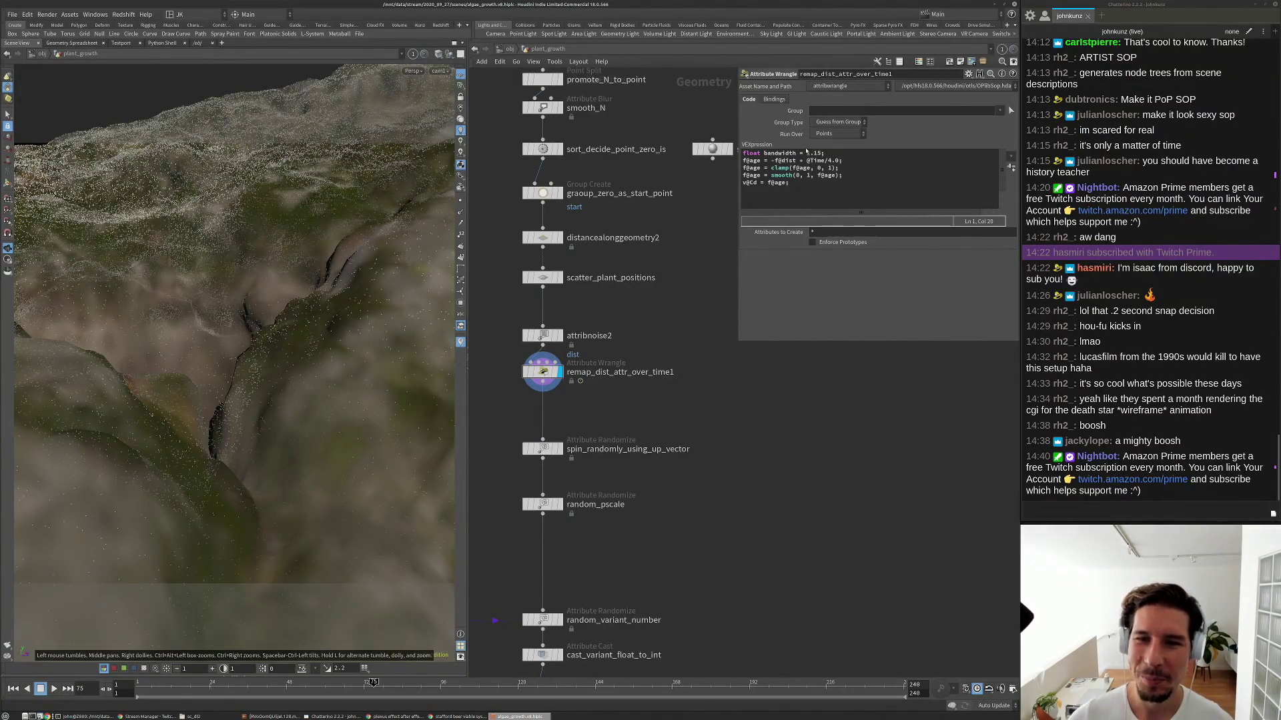
Multiply f@dist by 3 on line 2 and replay the animation.
drag(797, 153, 765, 155)
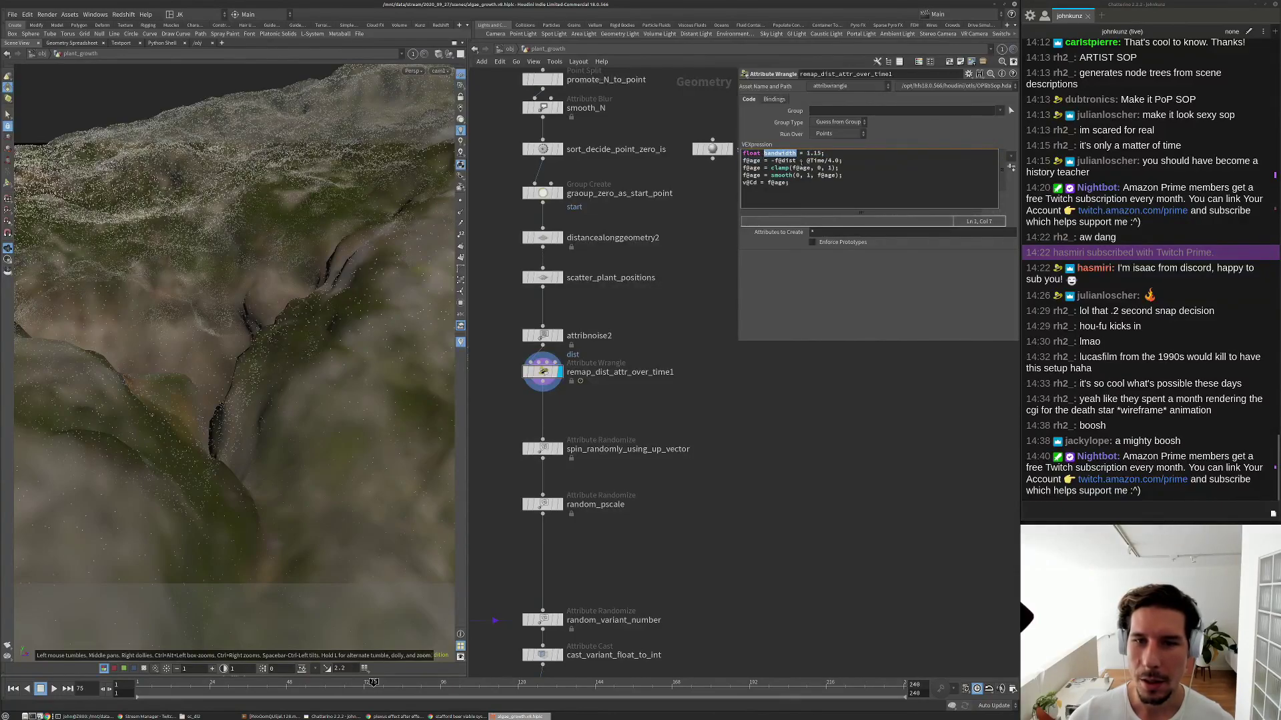
click(796, 161)
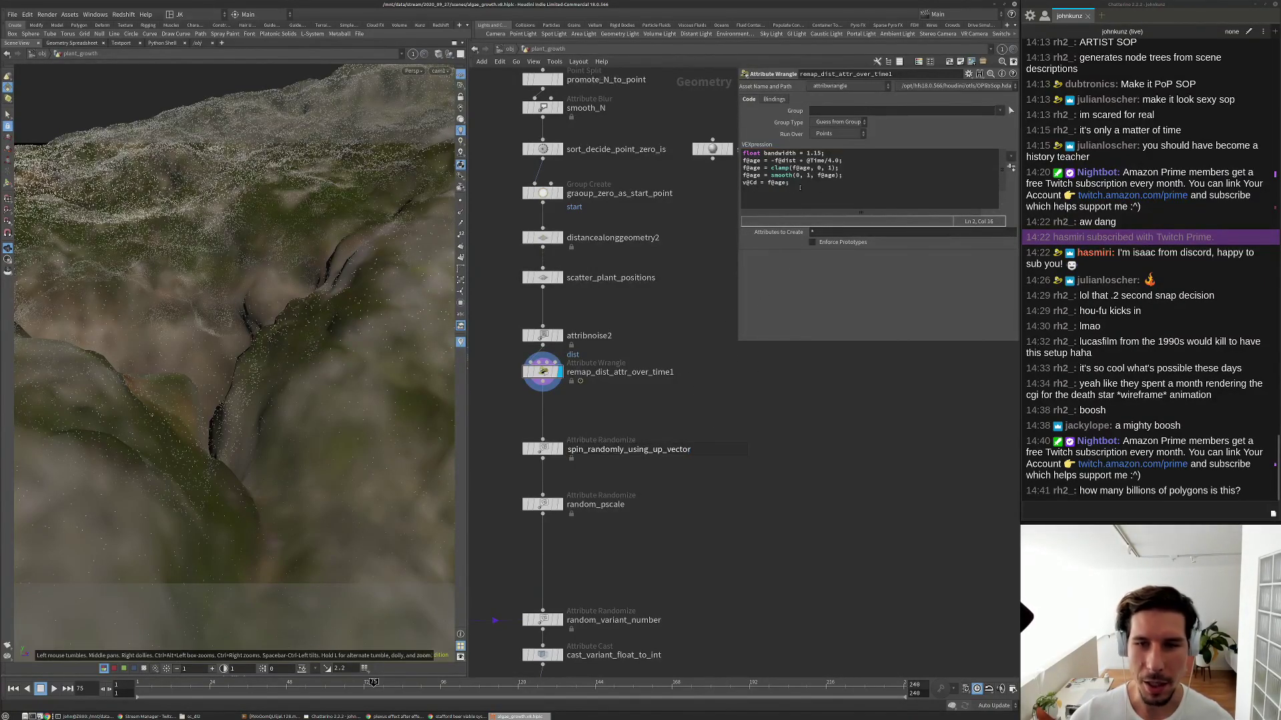
click(800, 153)
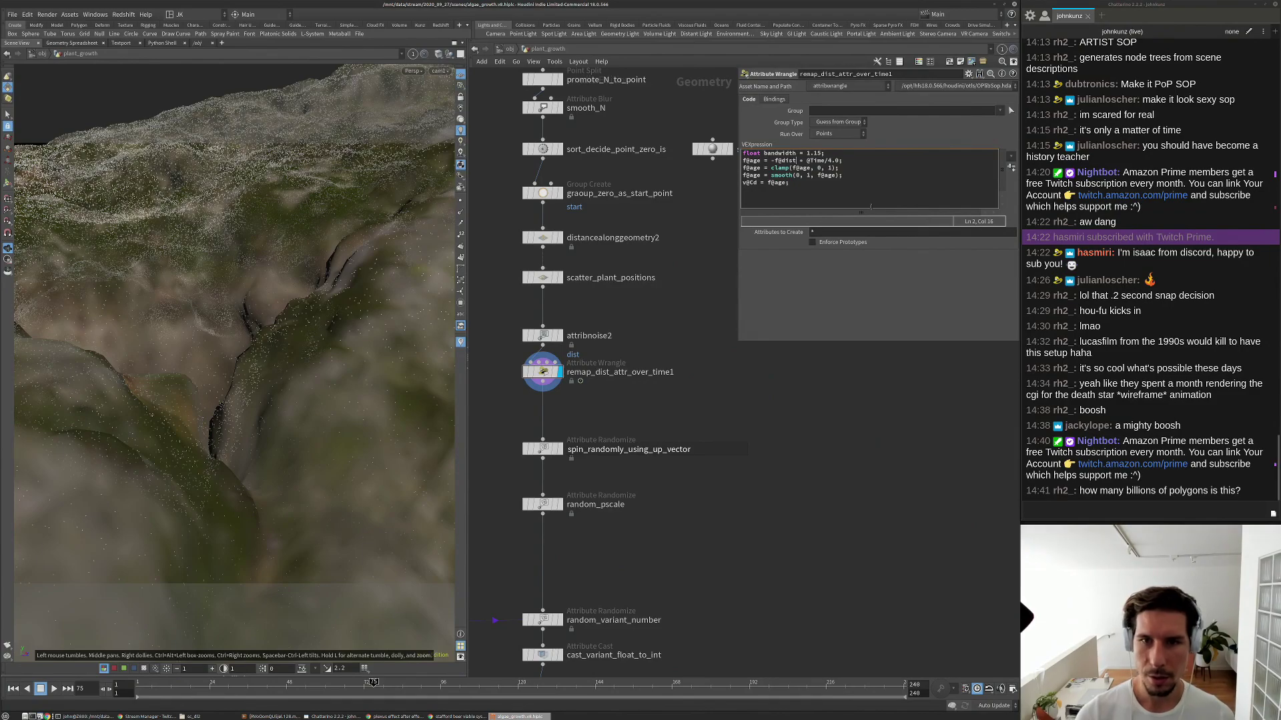
text(*3)
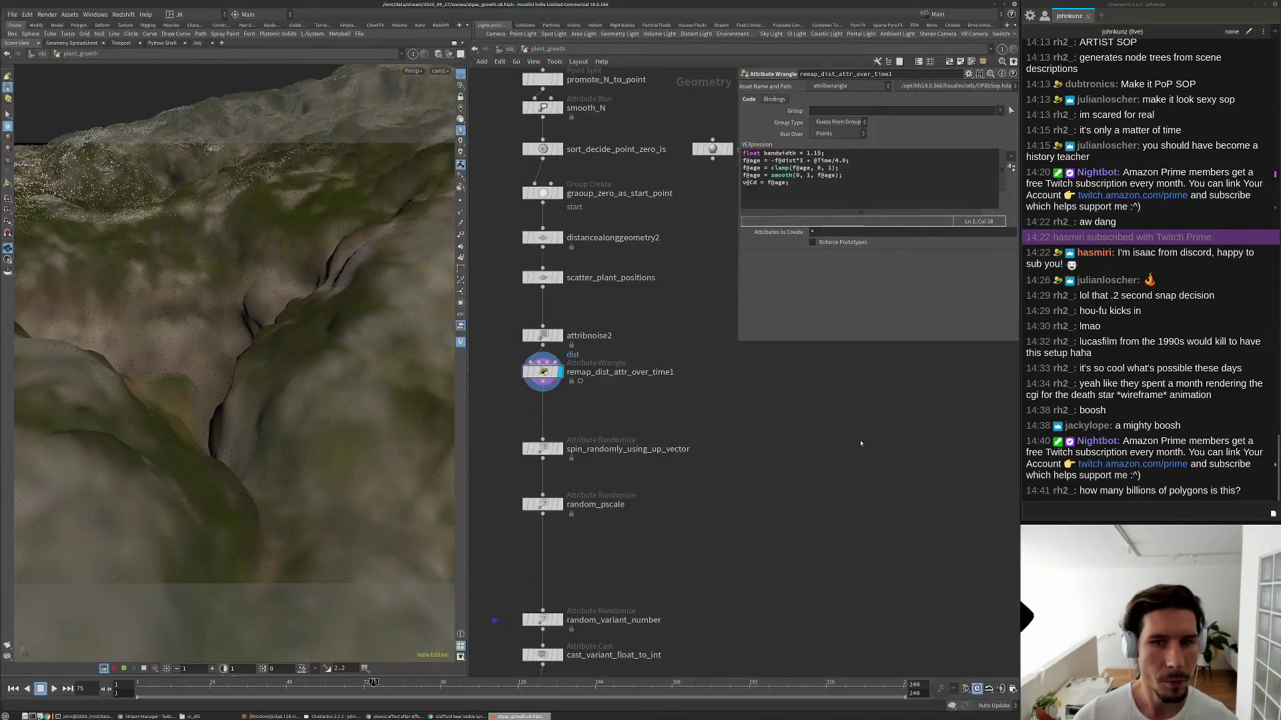
key(Up)
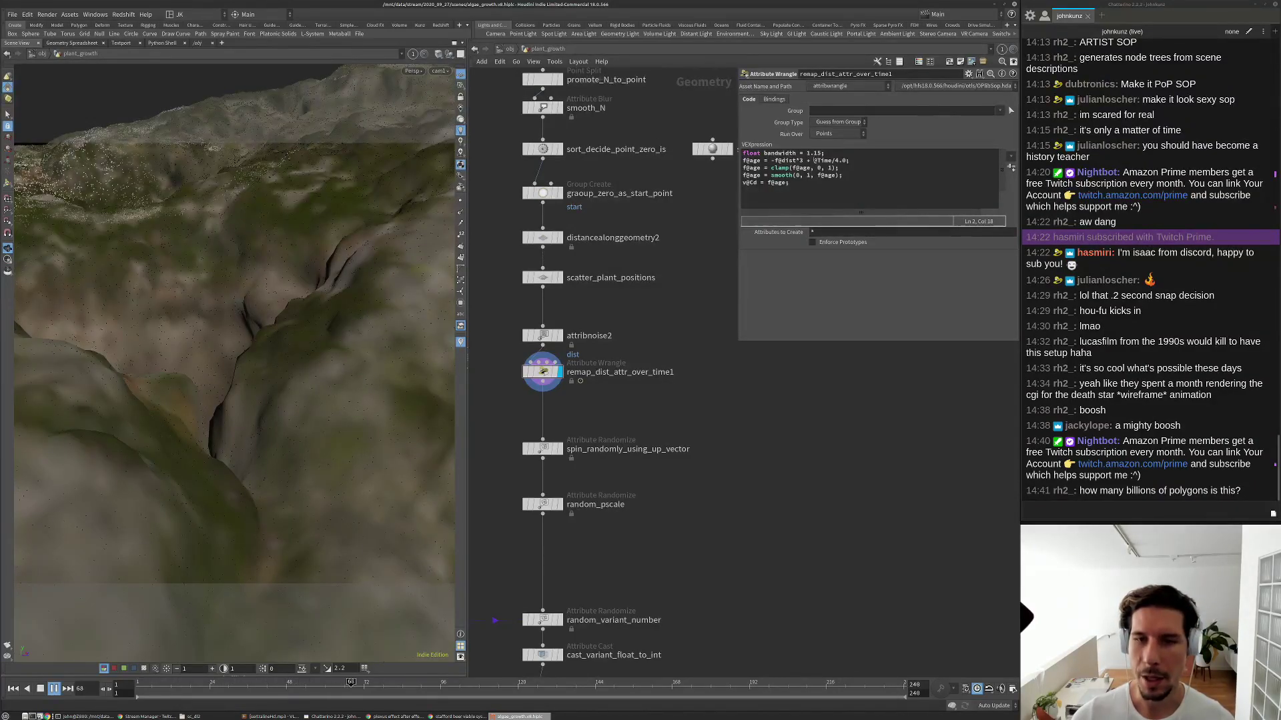
key(ctrl+Up)
Delete the bandwidth line so the code starts with the fAge calculation.
drag(827, 153, 693, 145)
key(BackSpace)
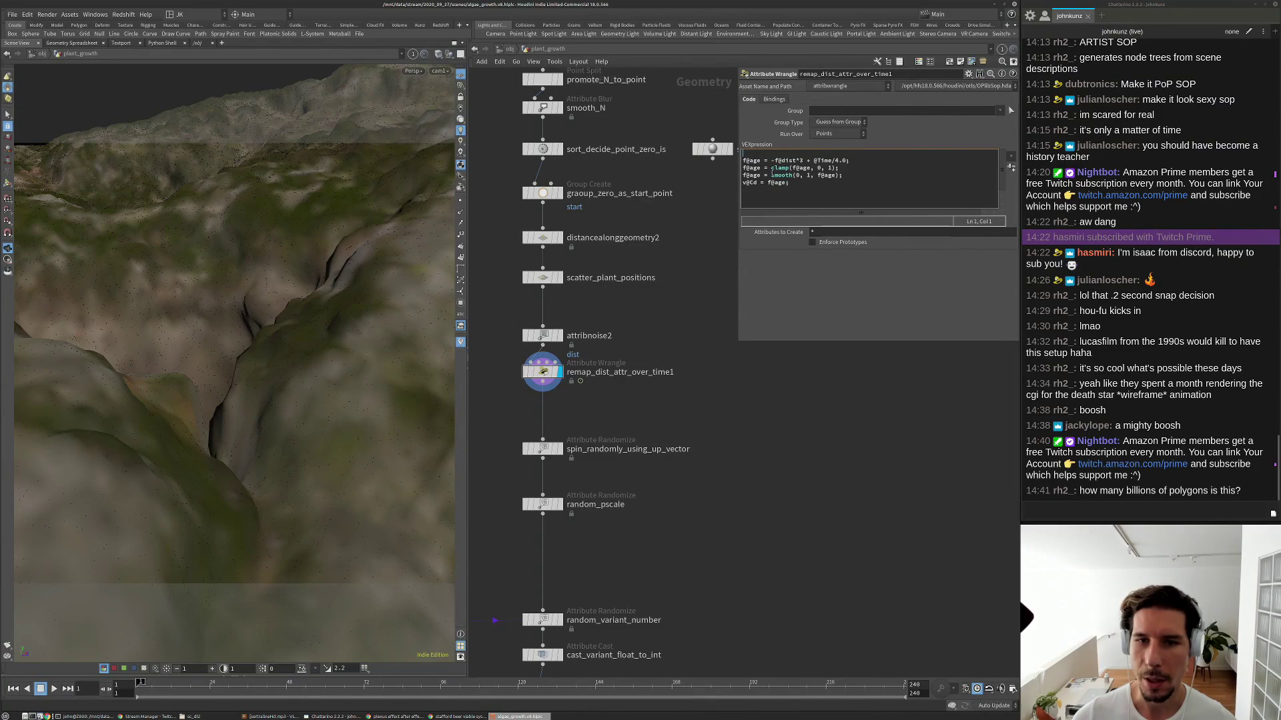
middle_drag(840, 444, 874, 395)
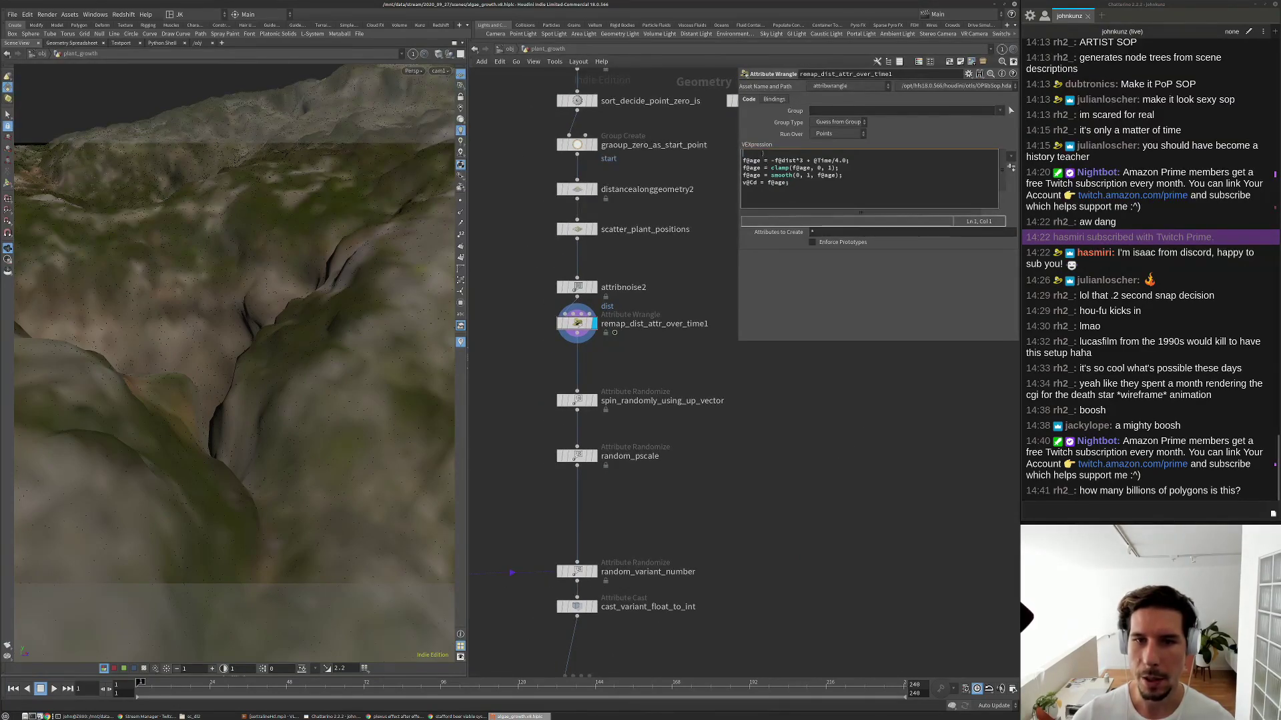
key(Delete)
scroll(800, 400, down, 4)
scroll(828, 418, down, 3)
middle_drag(518, 405, 683, 471)
scroll(682, 471, down, 2)
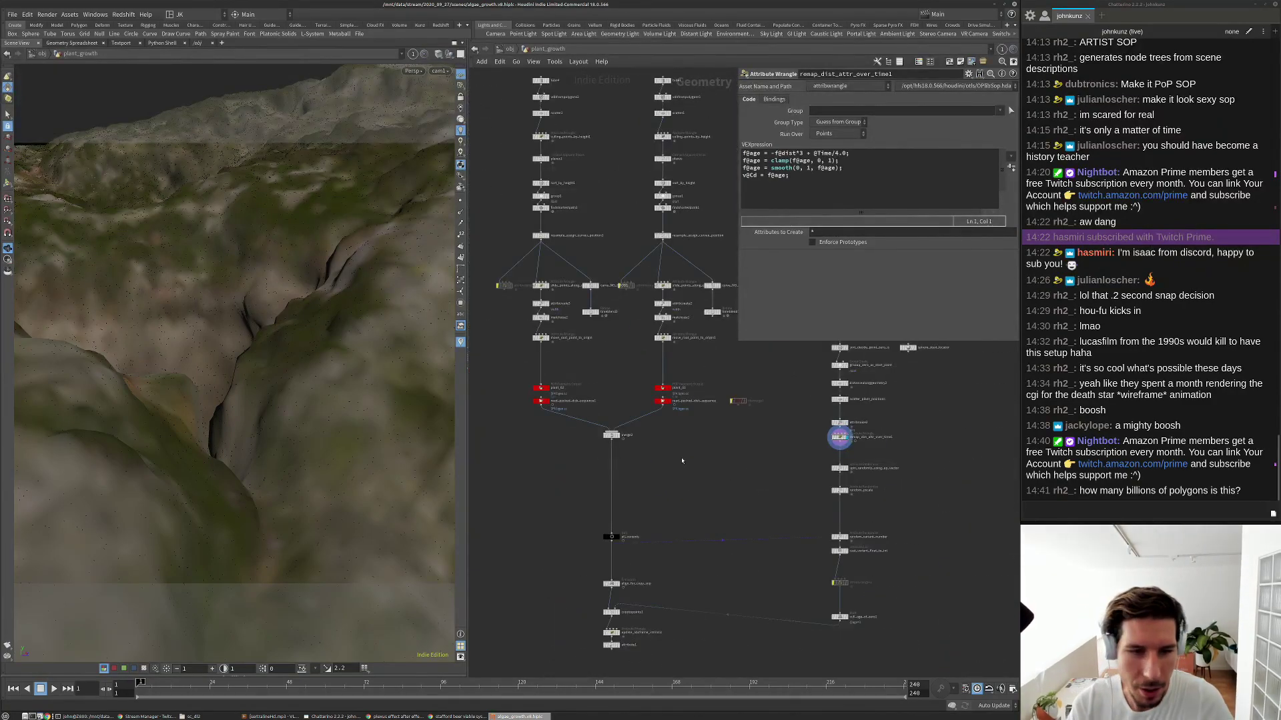
Compare the info popups of move_root_point_to_origin and move_root_point_to_origin1.
scroll(577, 364, up, 3)
middle_click(517, 319)
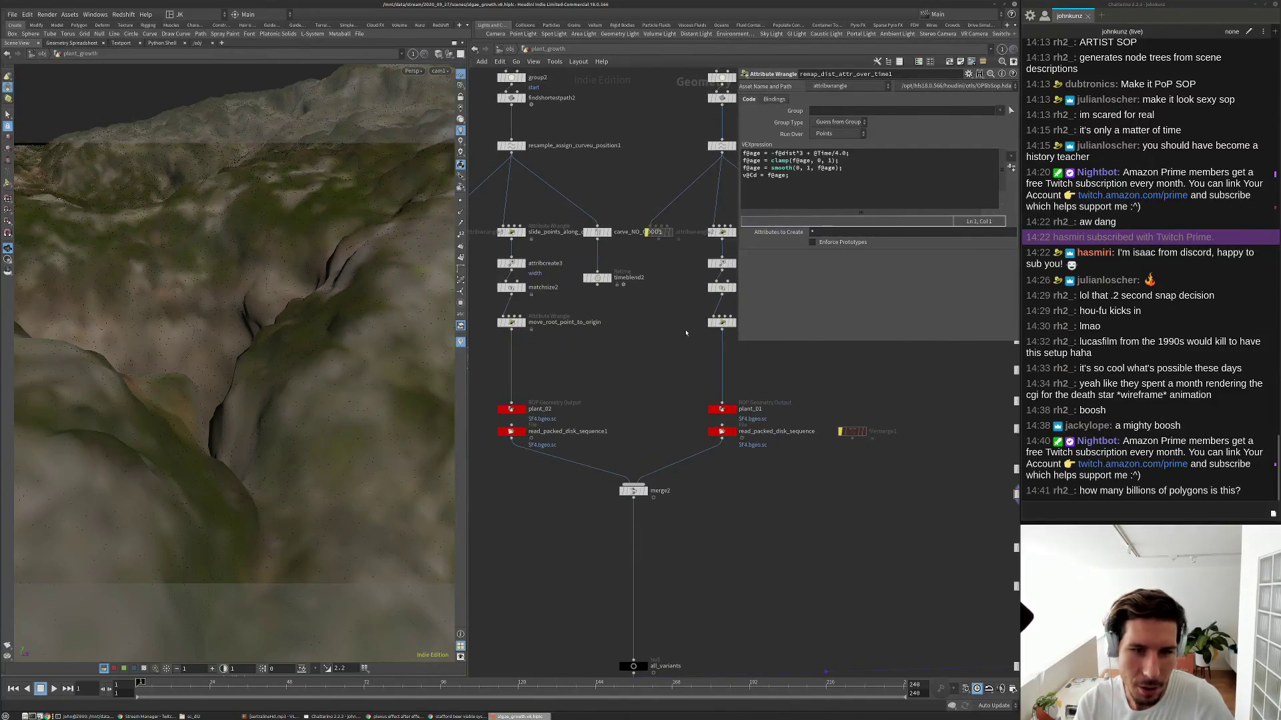
middle_click(723, 323)
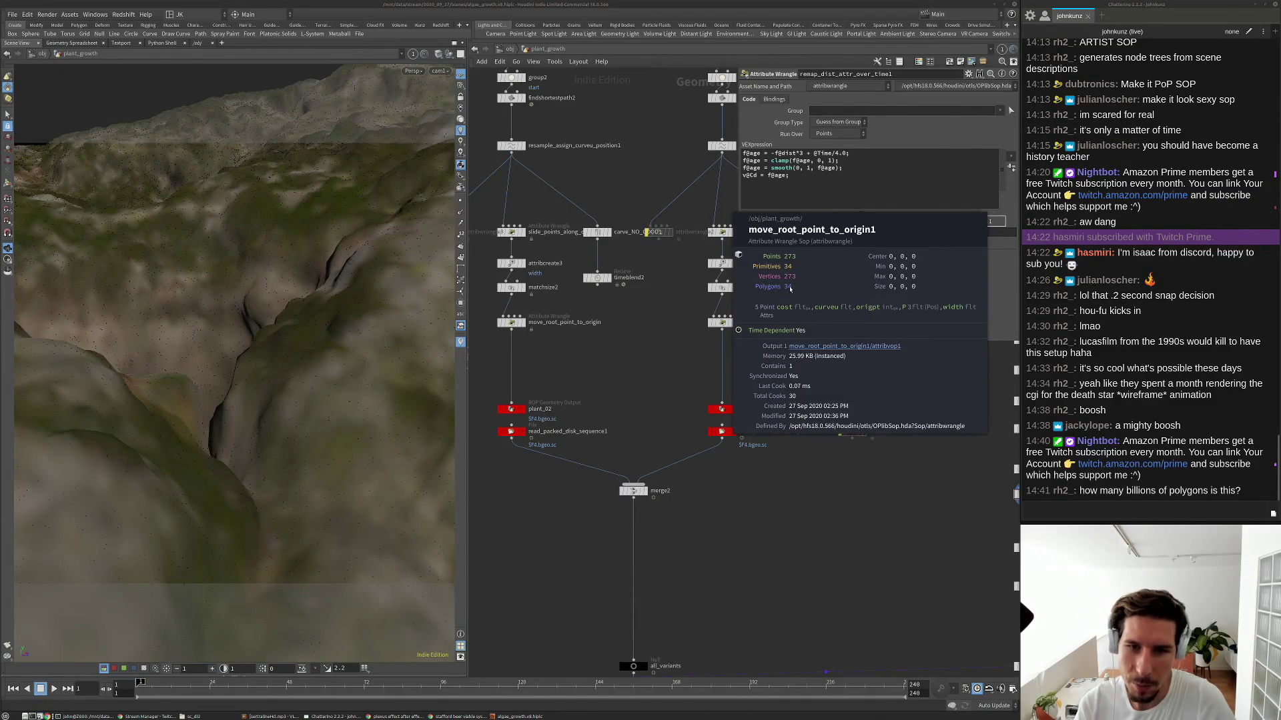
middle_click(511, 323)
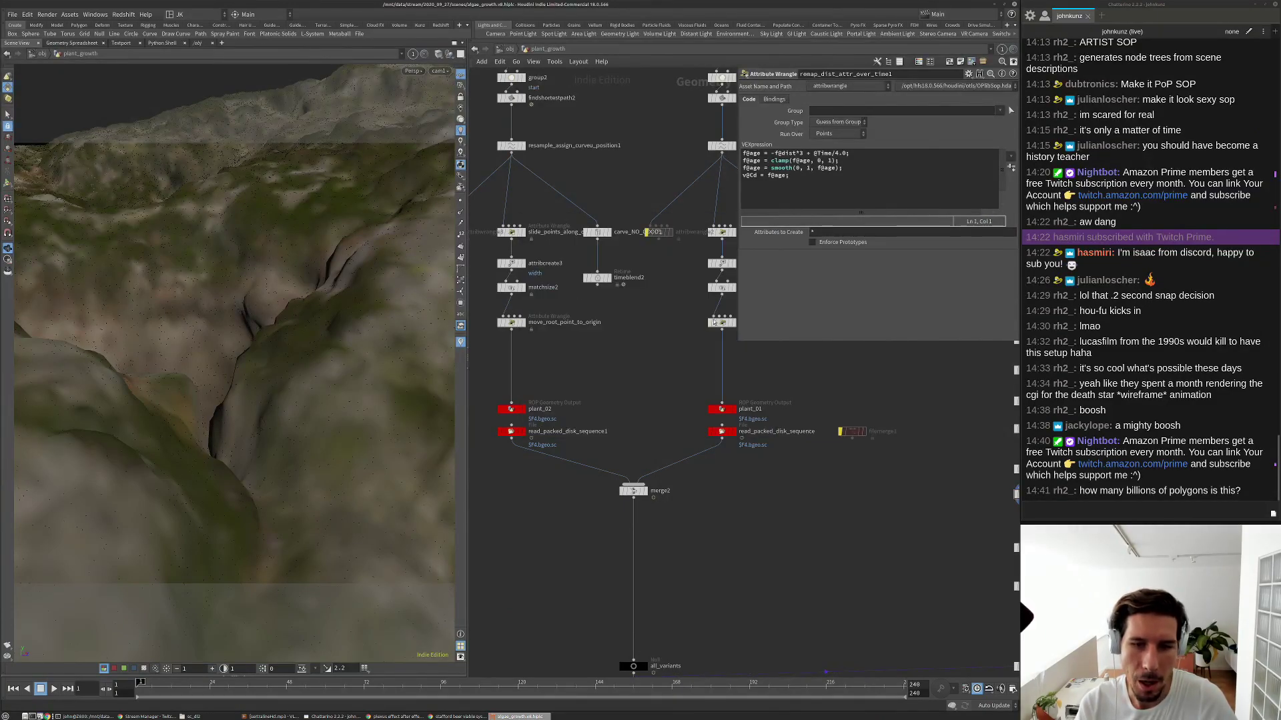
middle_click(721, 322)
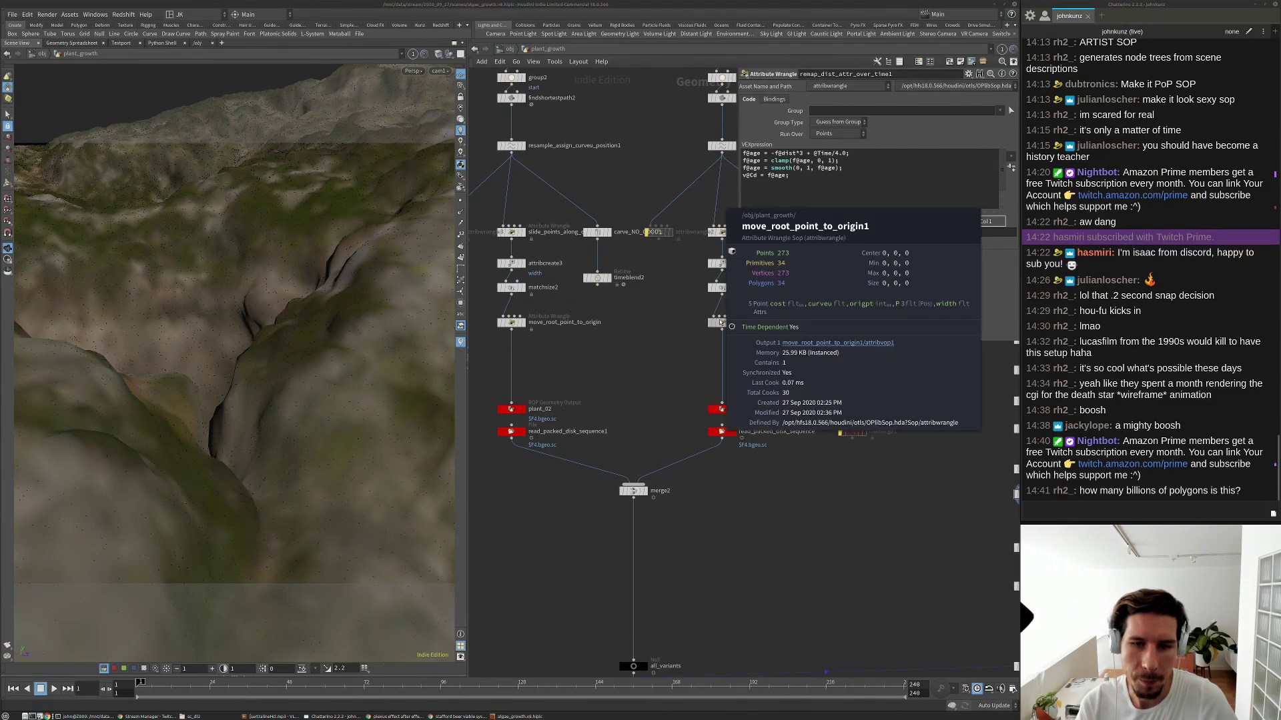
middle_click(508, 323)
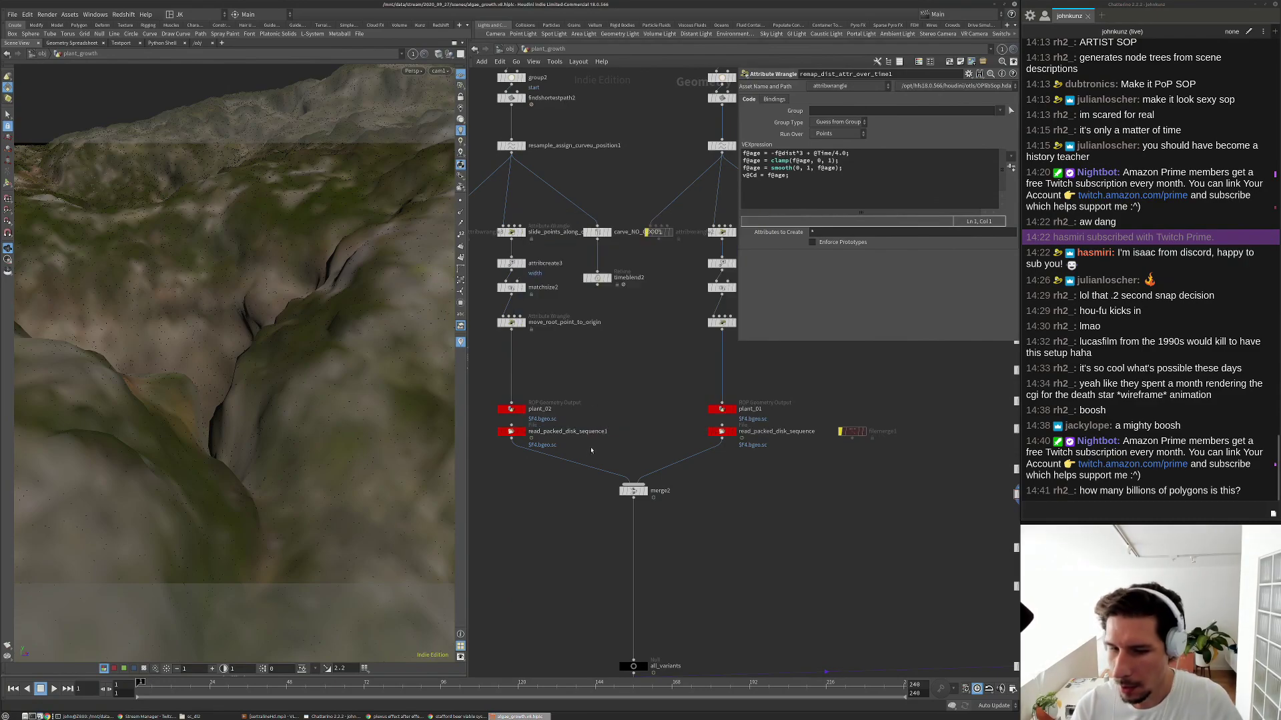
scroll(667, 434, down, 3)
scroll(659, 582, up, 5)
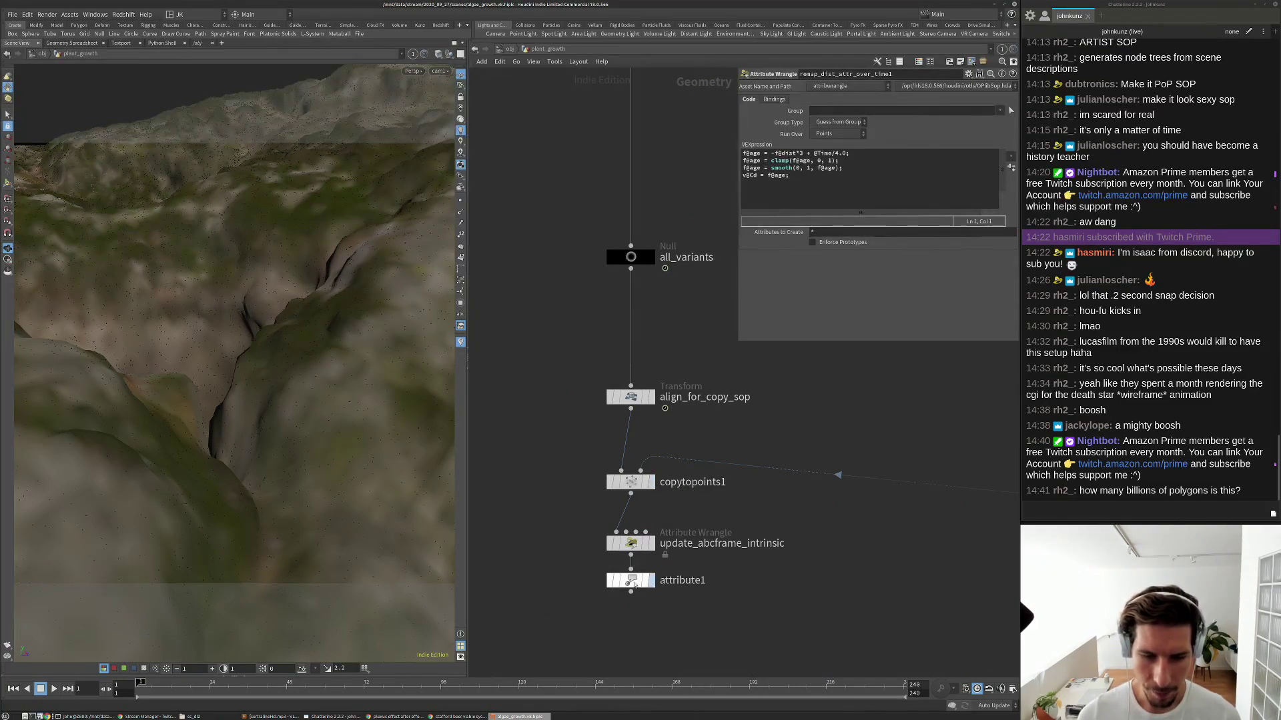
Show attribute1's settings deleting Cd, age and dist, then inspect cull_age_of_zero1's cook info.
click(628, 583)
scroll(673, 553, down, 3)
middle_click(982, 526)
middle_drag(983, 531, 701, 479)
middle_click(702, 480)
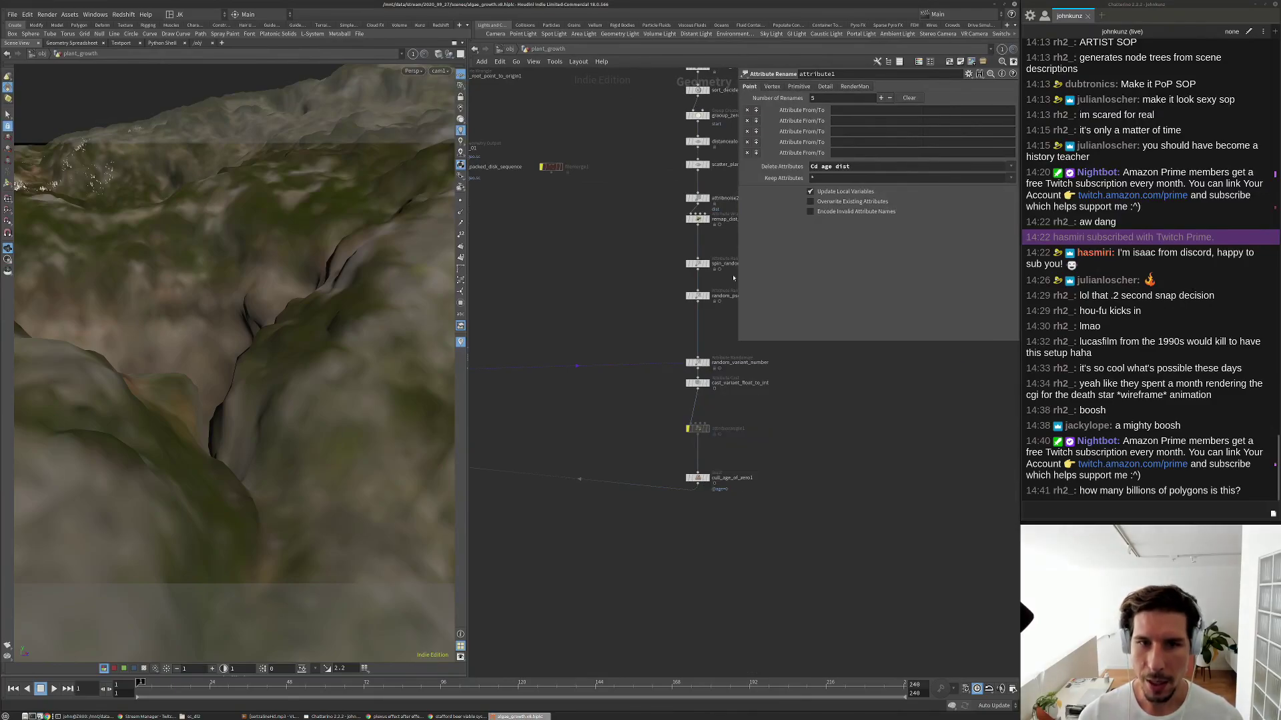
Copy scatter_plant_positions' Force Total Count value of 427000.
click(697, 164)
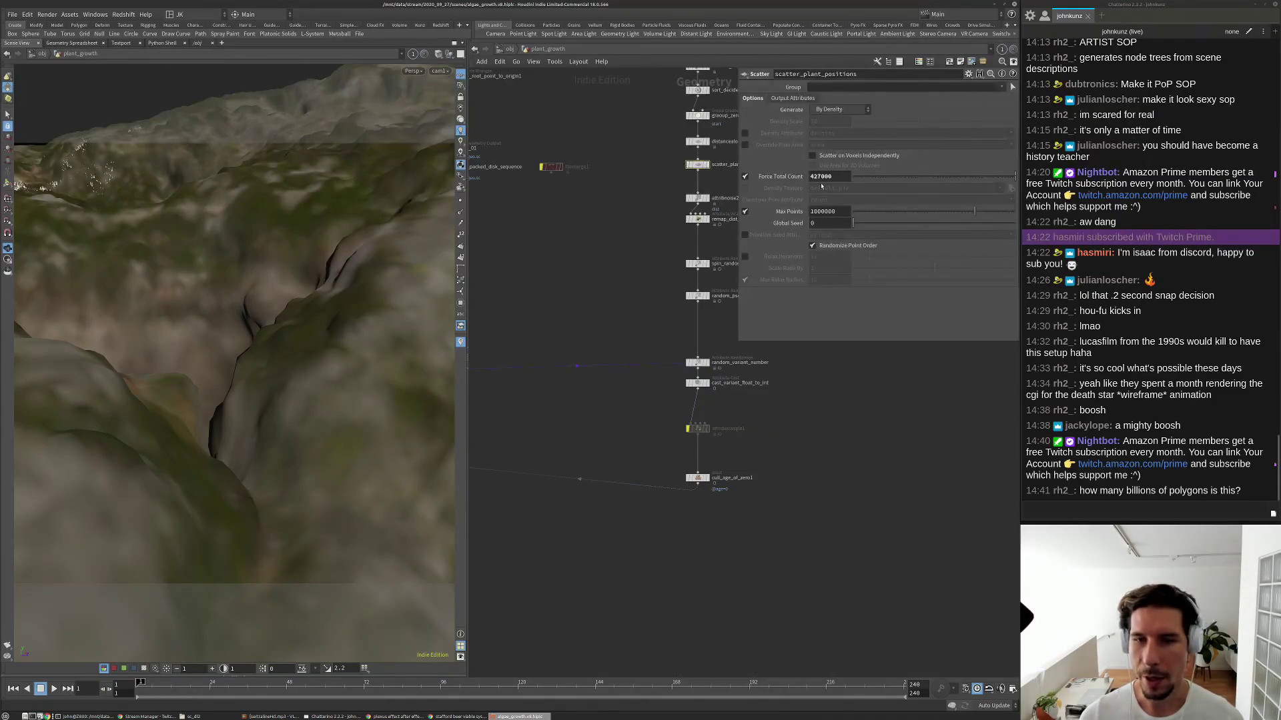
click(830, 176)
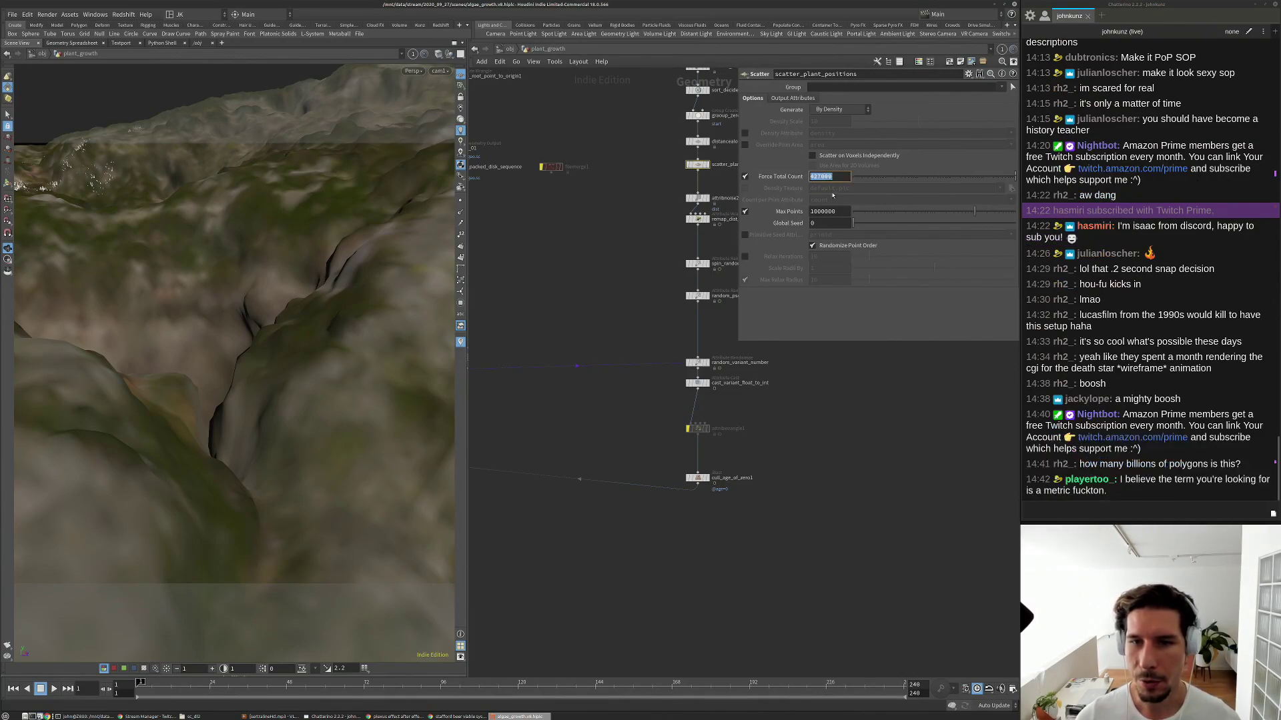
key(Return)
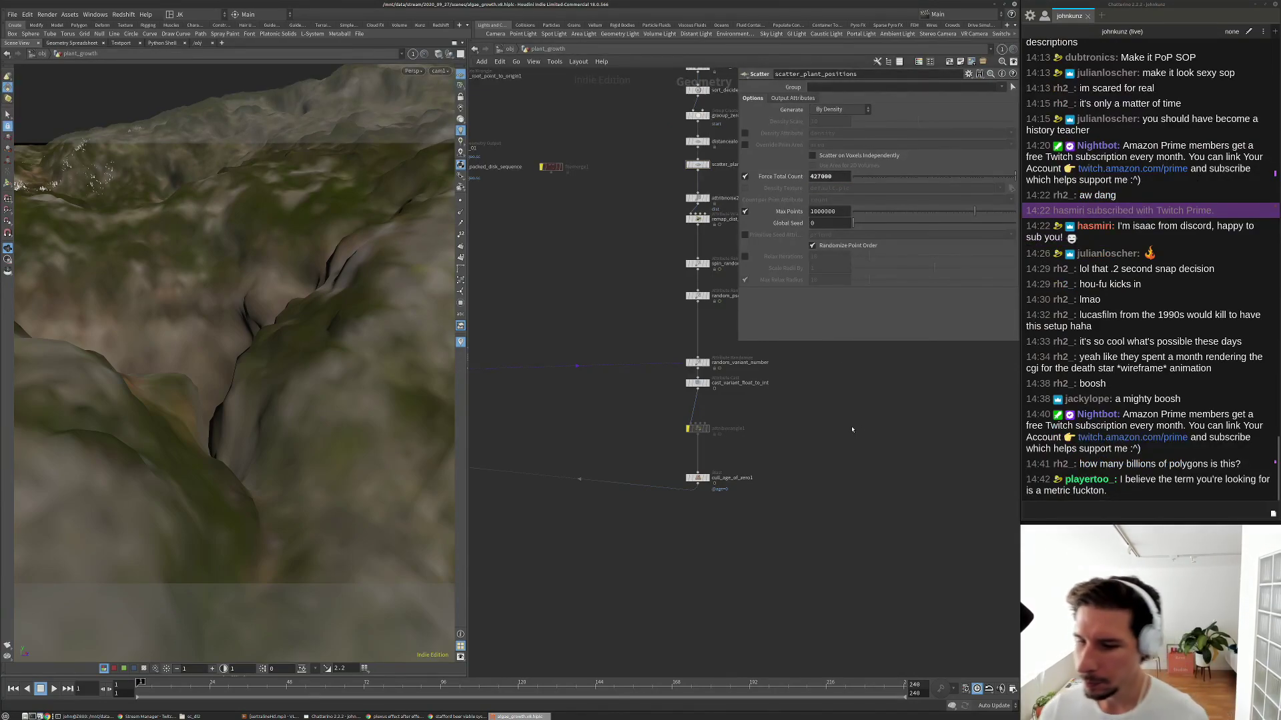
scroll(841, 447, down, 2)
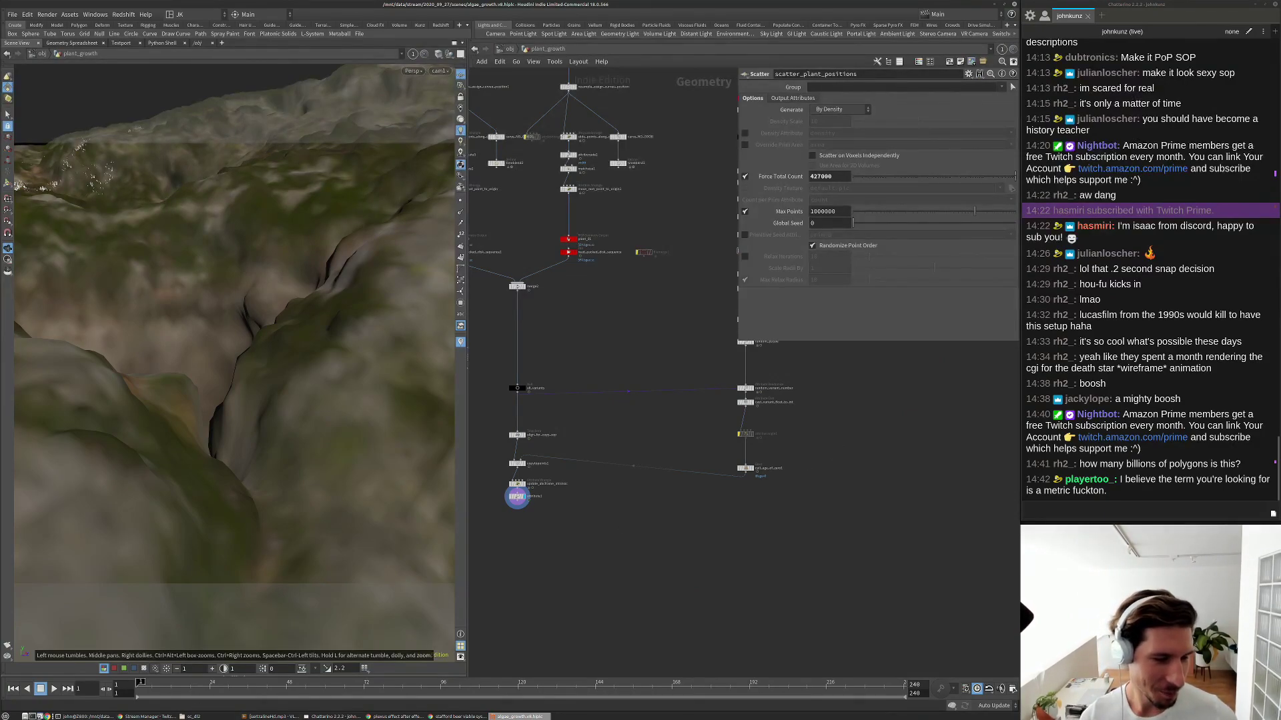
Try starting a Python interpreter in the terminal, then return to Houdini.
key(alt+Tab)
key(ctrl+l)
text(python)
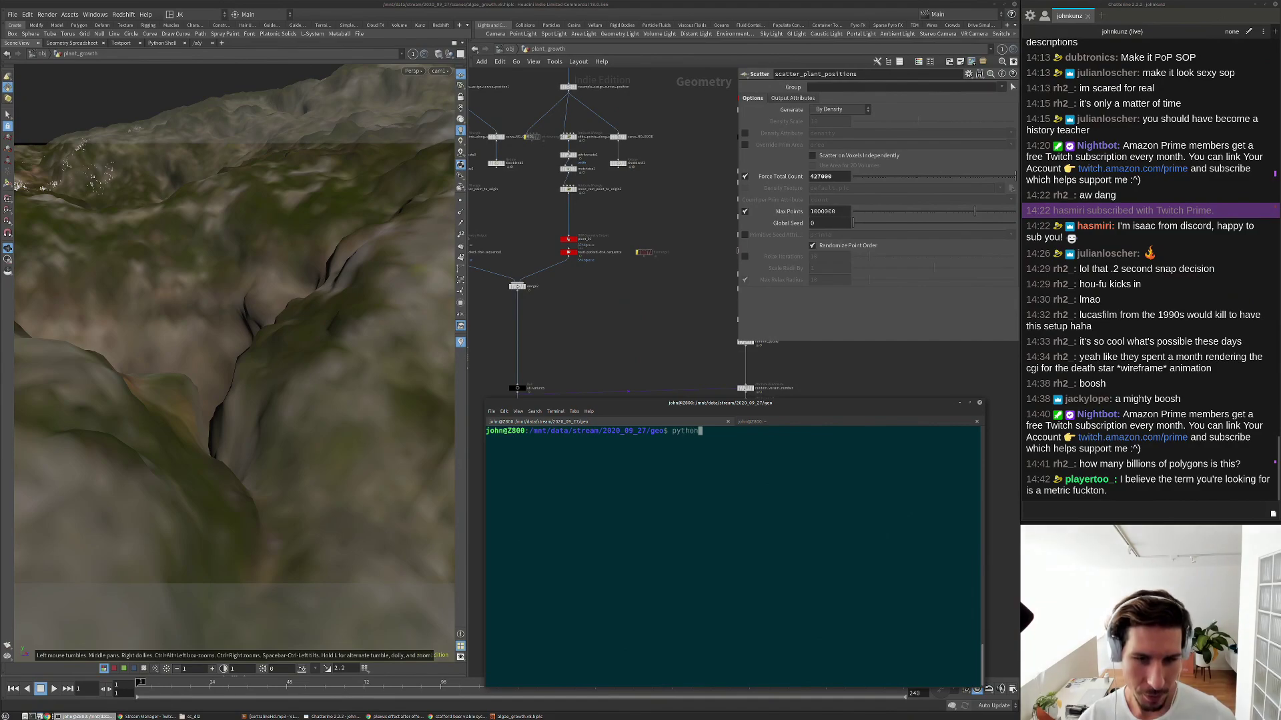
key(Return)
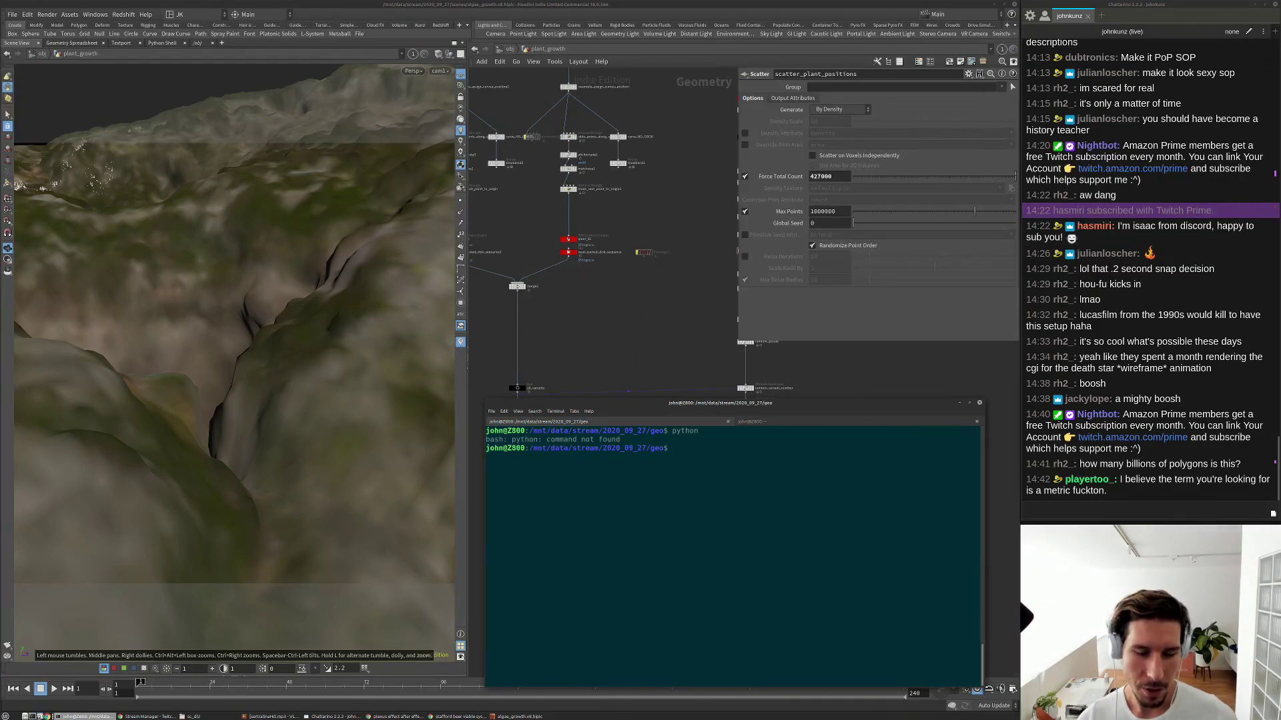
key(Up)
key(Return)
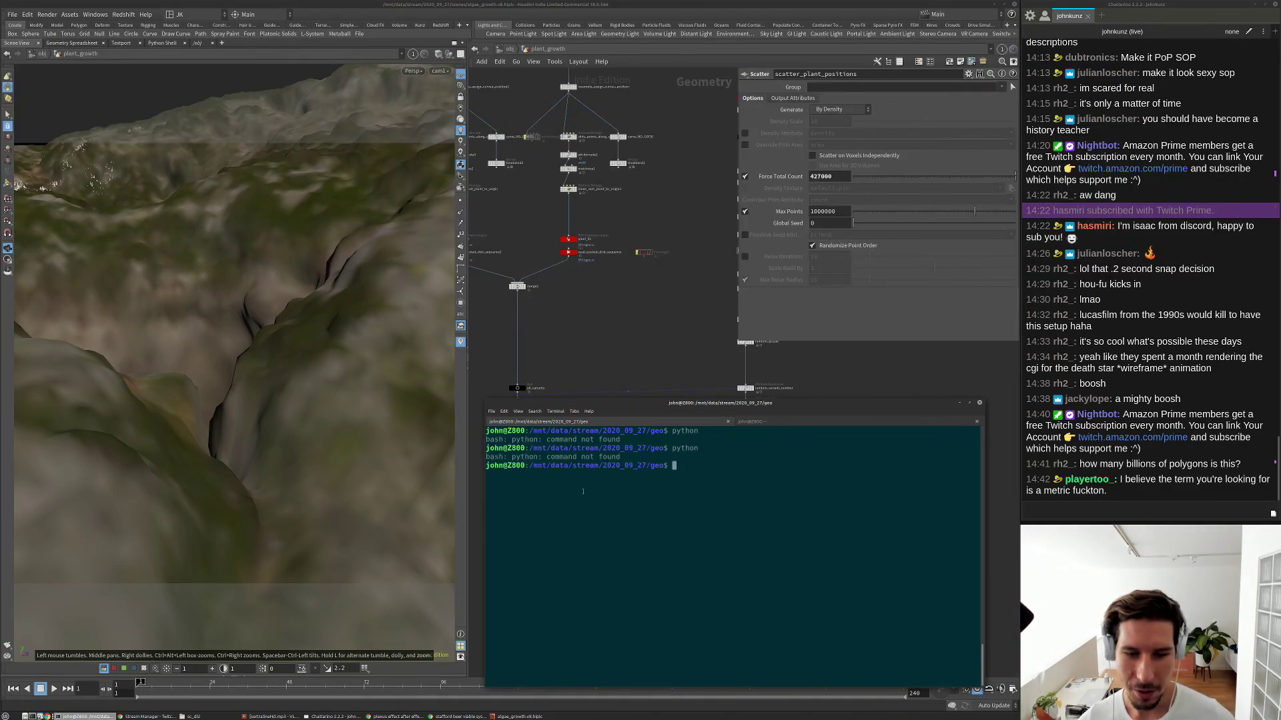
click(615, 318)
Evaluate 427000 * 50 = 21350000 in Houdini's Python Shell, then restore the Scene View.
click(167, 44)
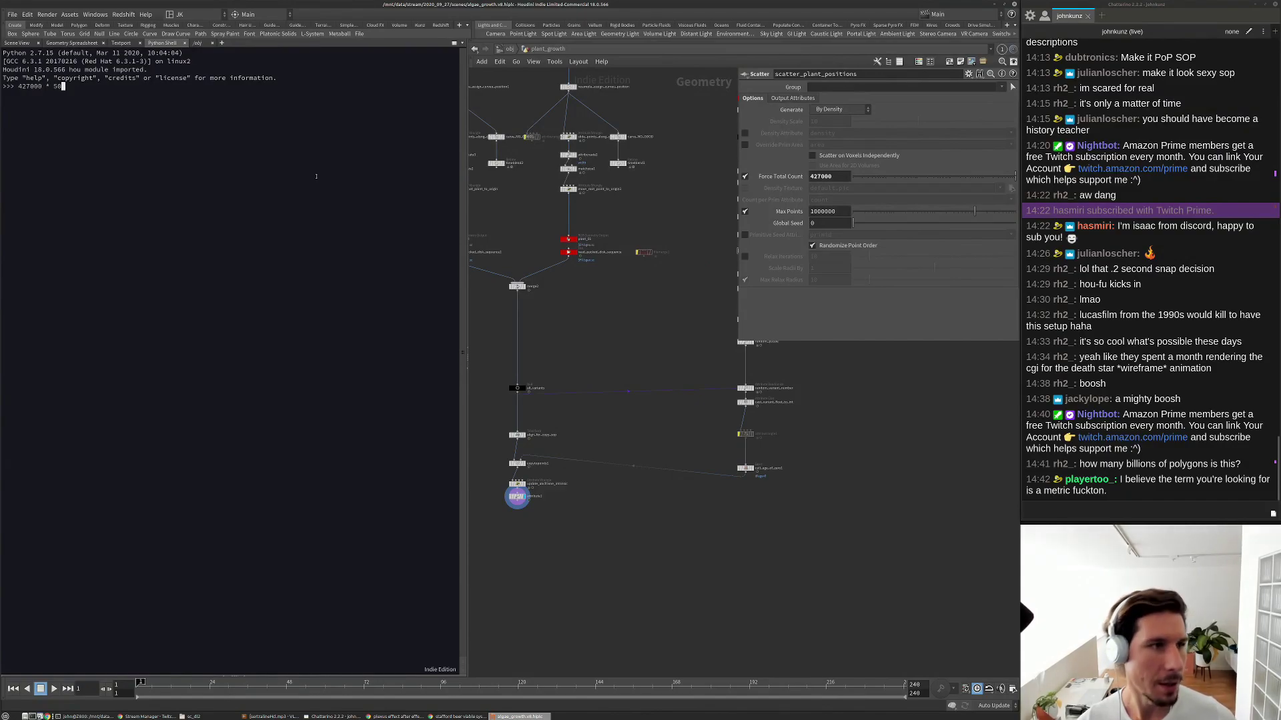
key(Return)
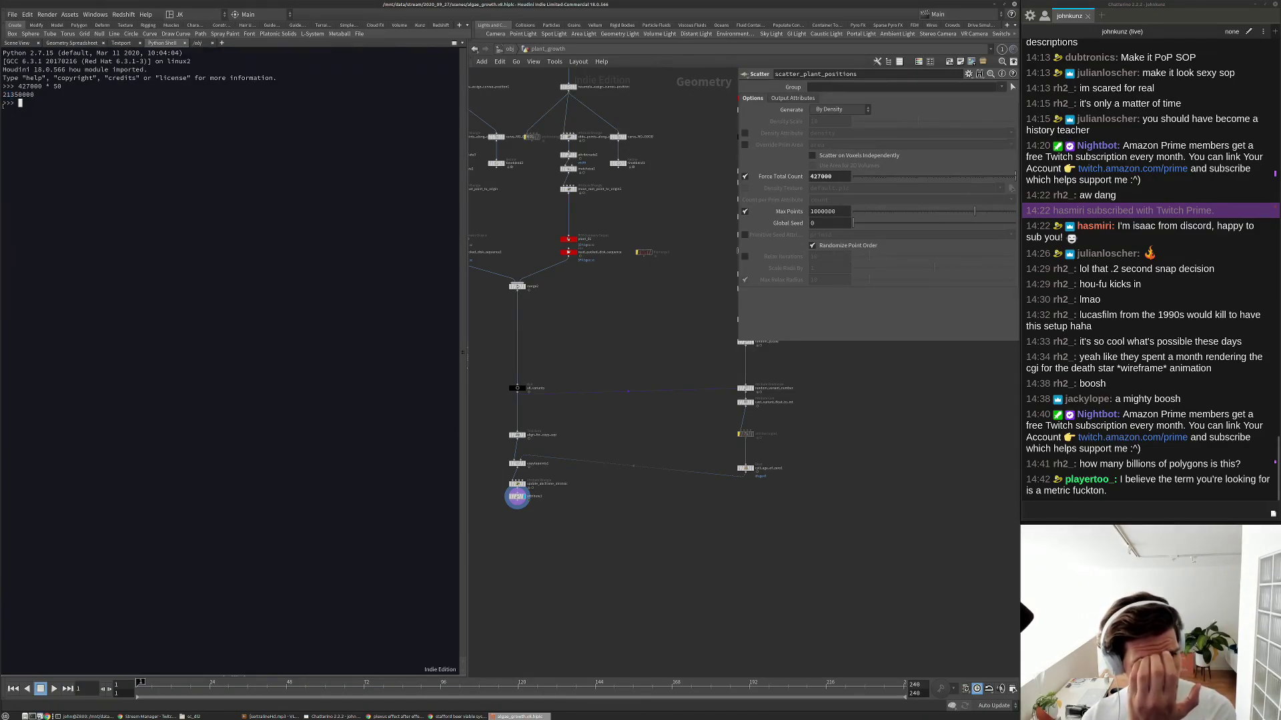
middle_drag(591, 488, 668, 478)
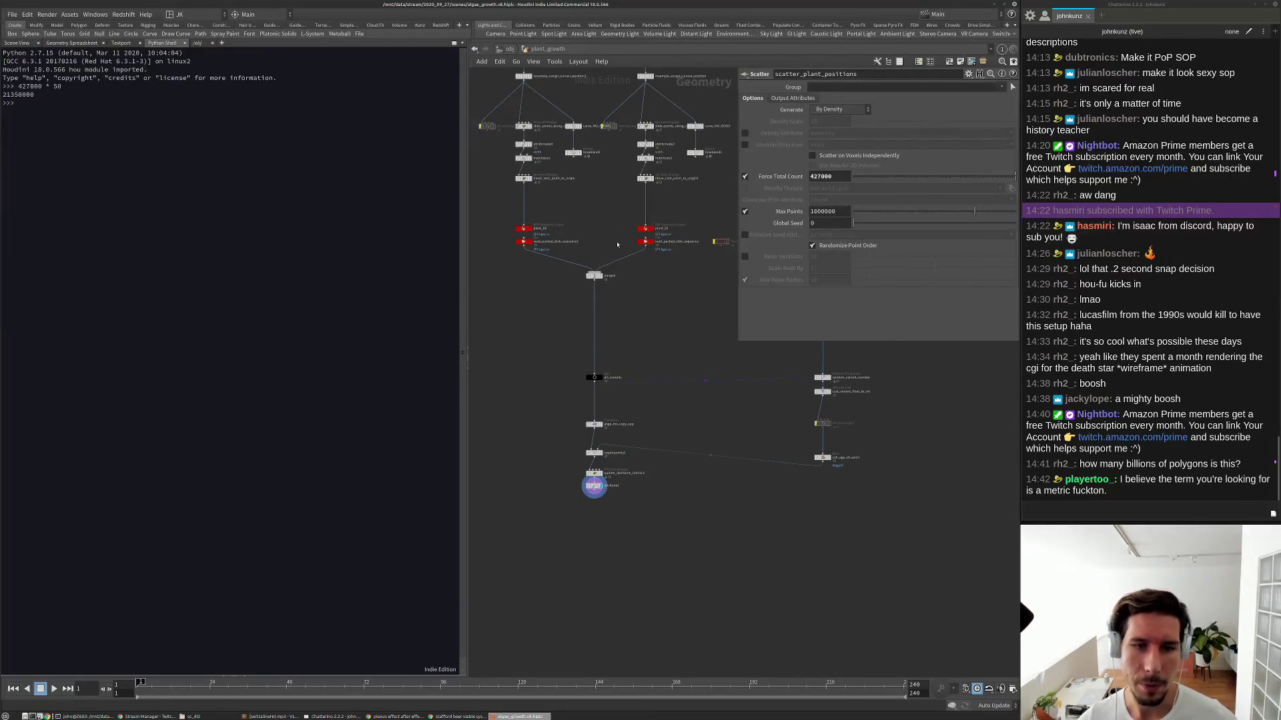
scroll(637, 511, up, 3)
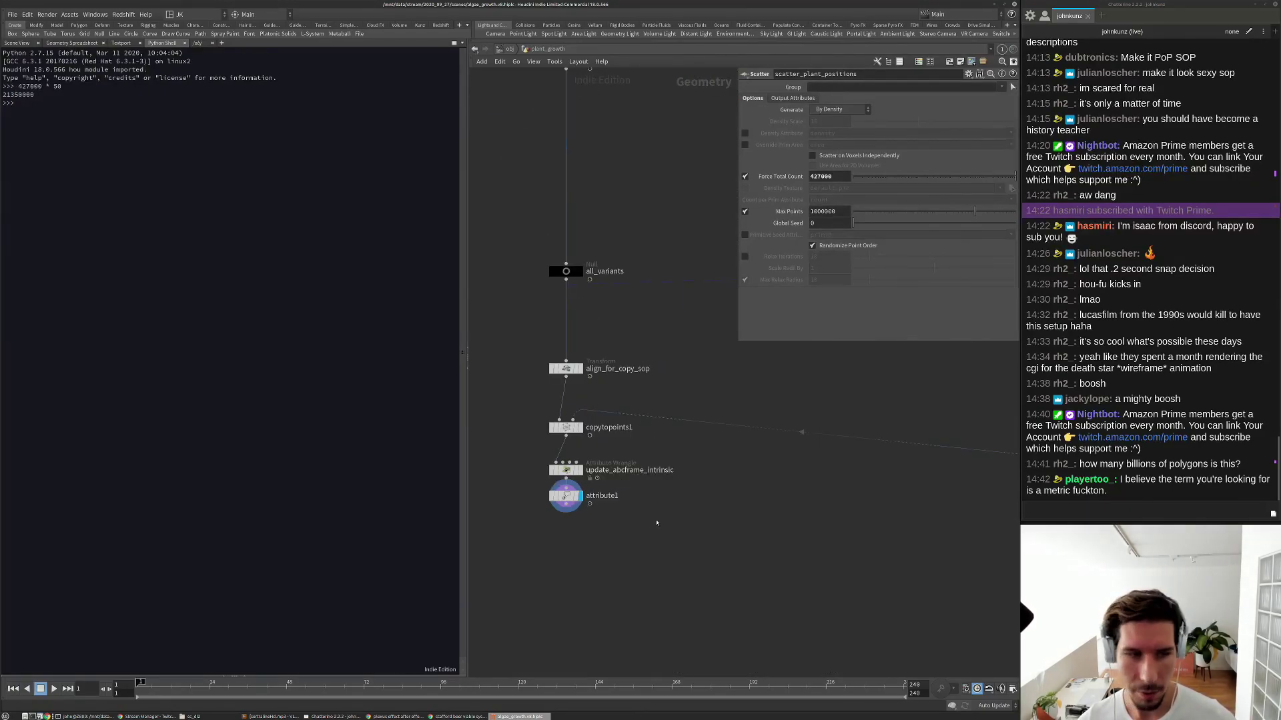
click(16, 42)
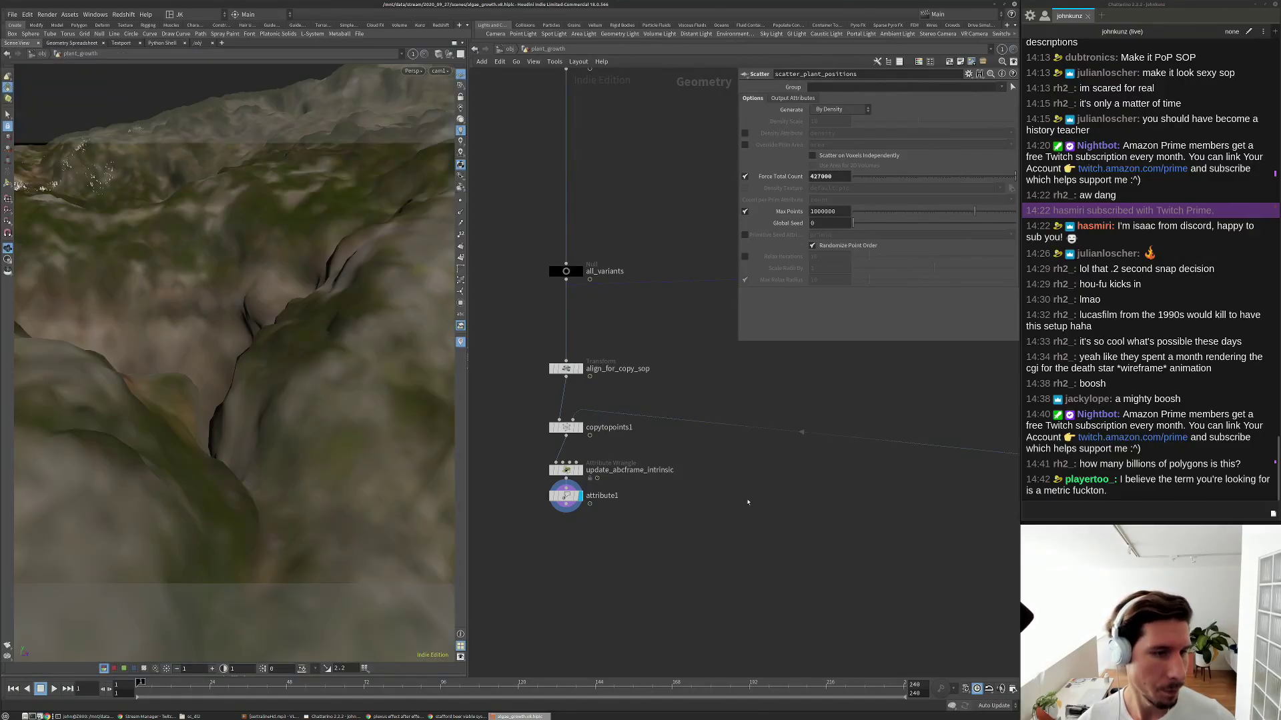
middle_drag(714, 524, 713, 535)
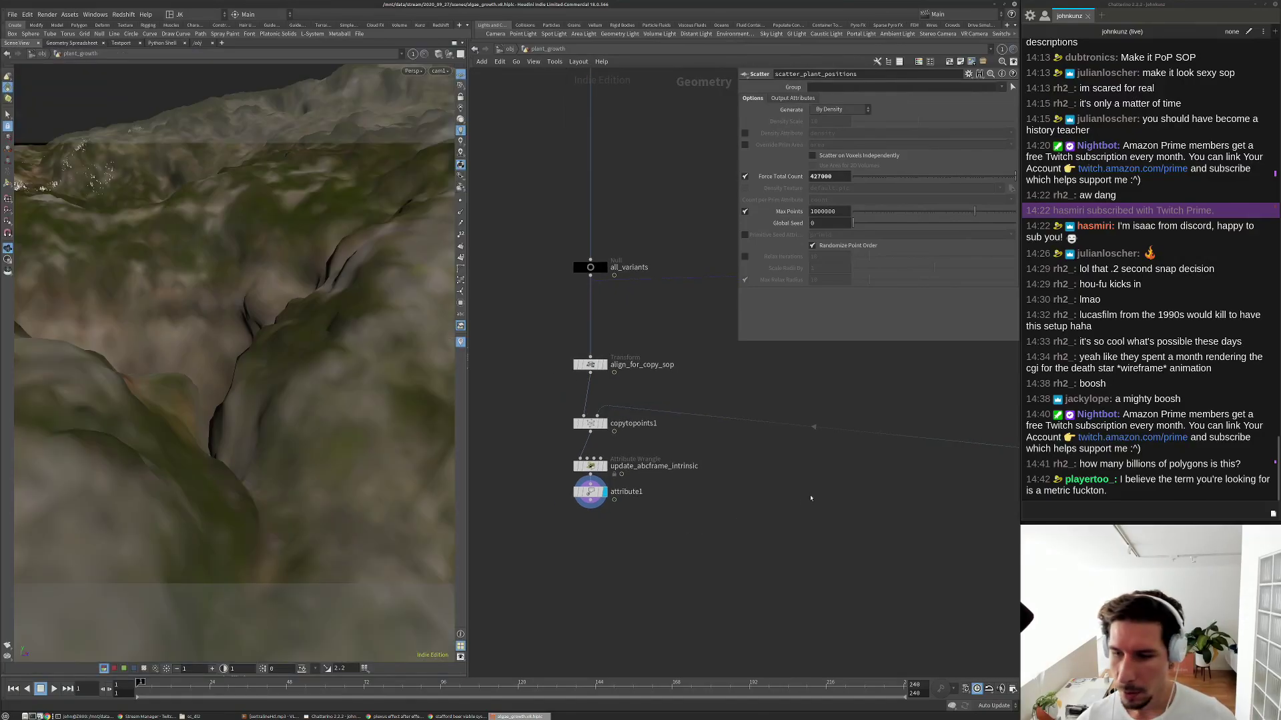
Render a flipbook of frames 1 to 240 into MPlay.
click(7, 657)
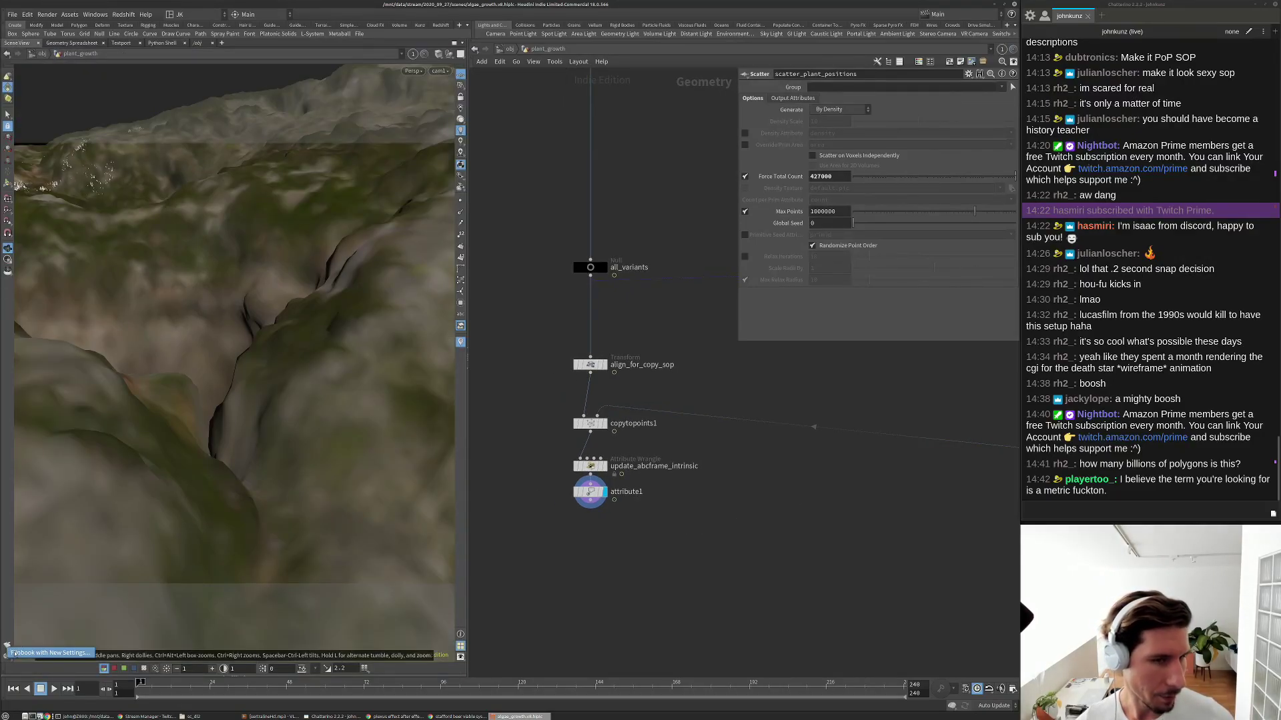
drag(158, 514, 575, 316)
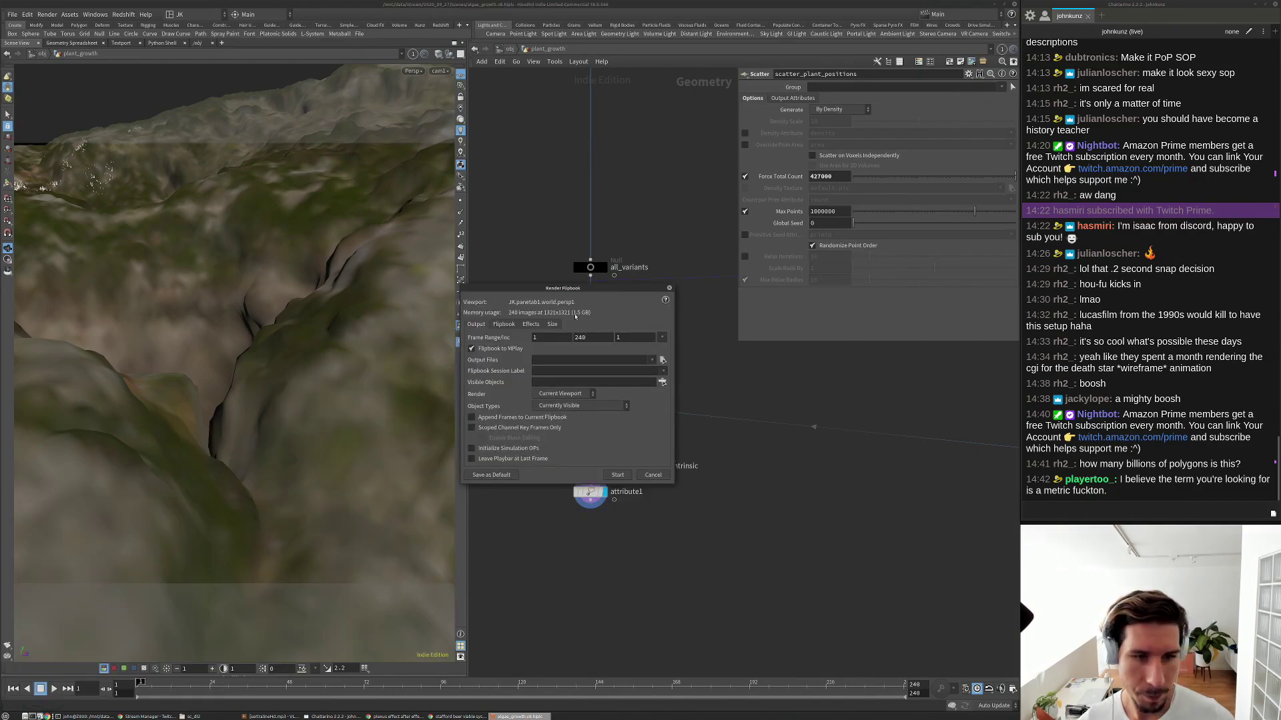
click(553, 324)
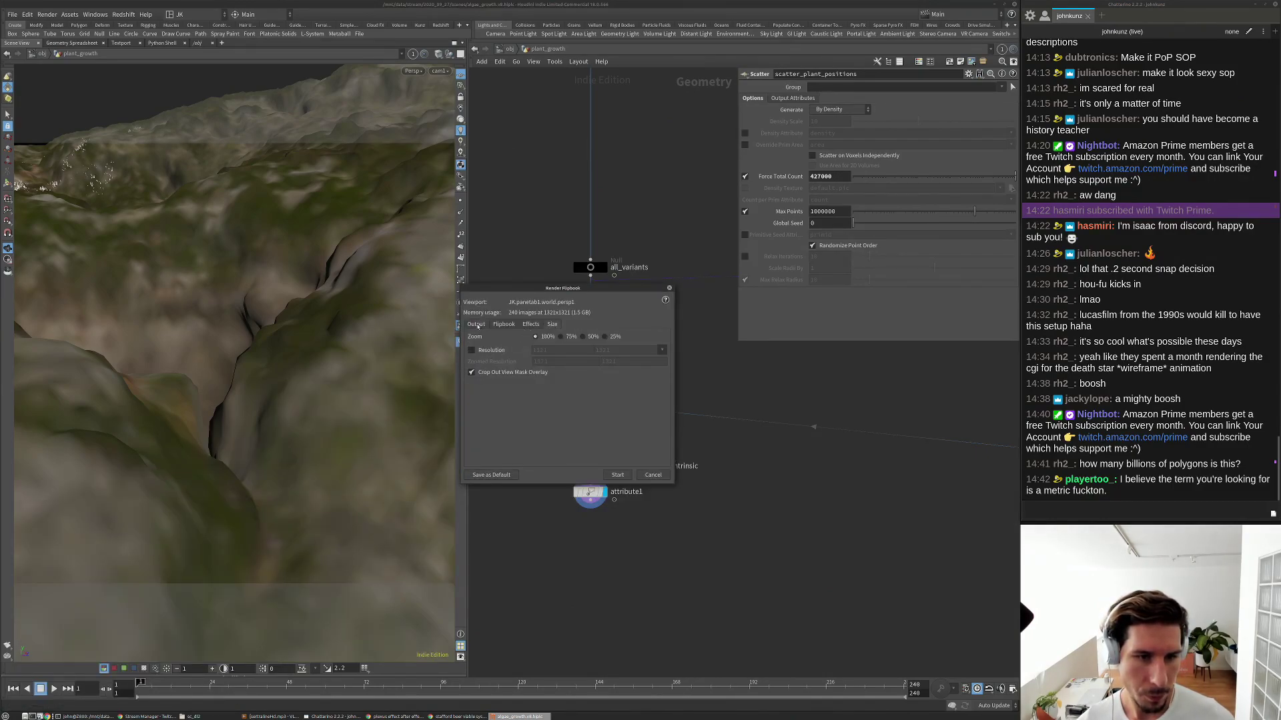
click(476, 325)
click(618, 475)
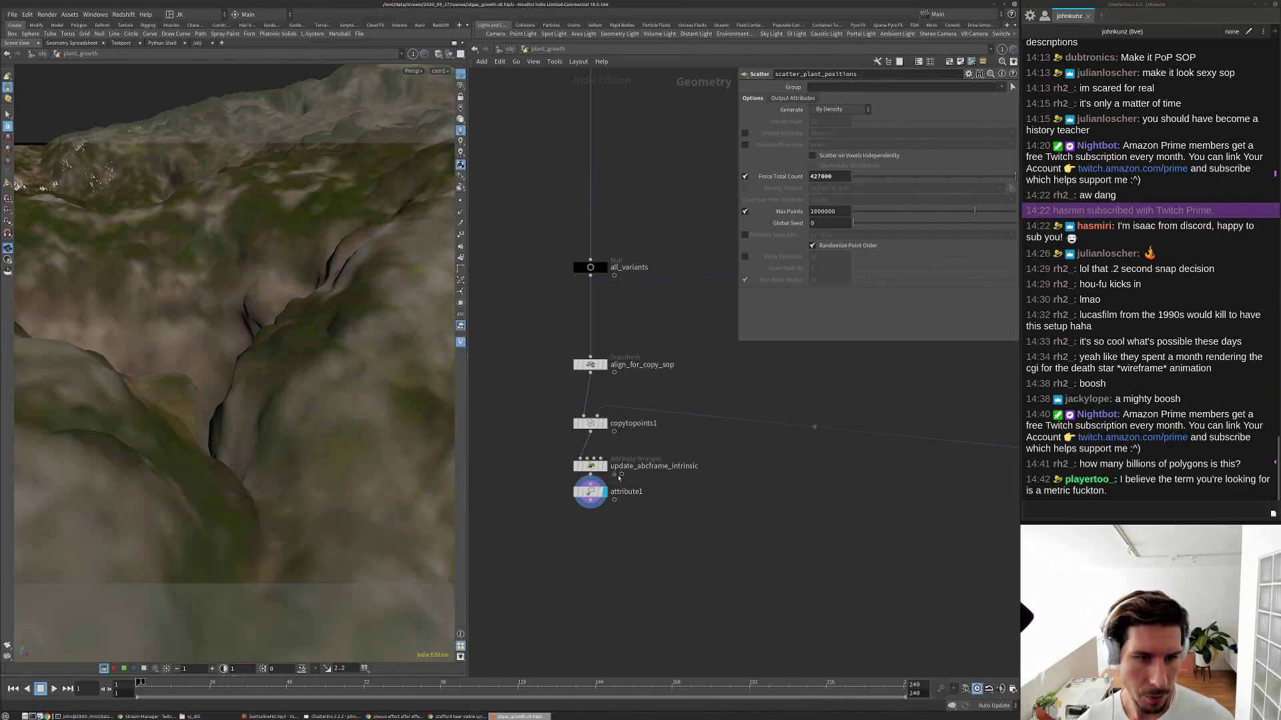
Switch to the terminal and select the word python.
key(alt+Tab)
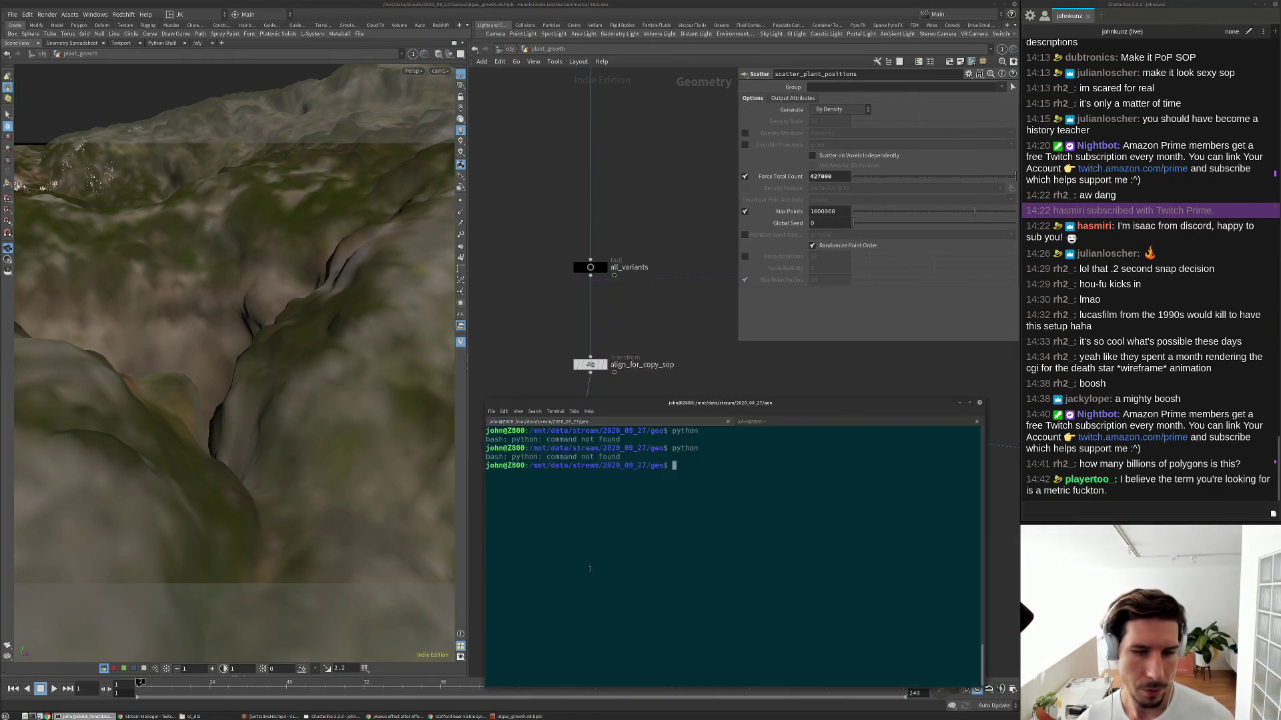
double_click(692, 448)
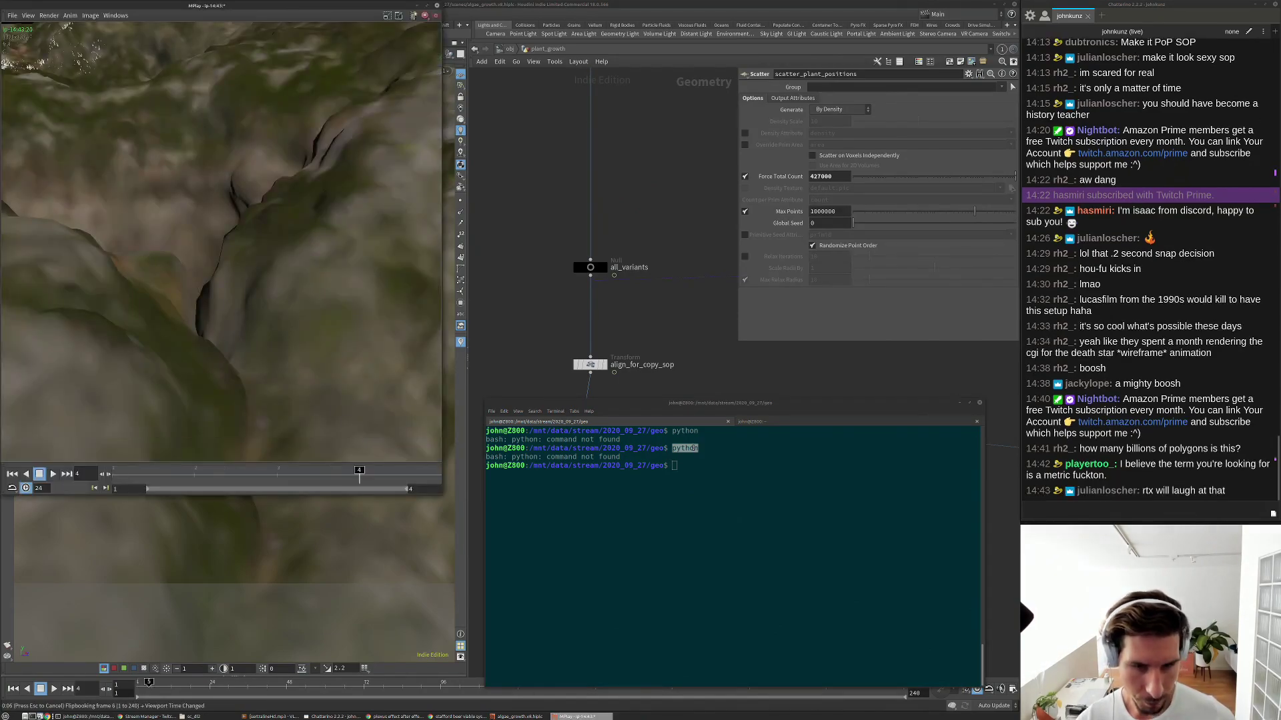
click(760, 566)
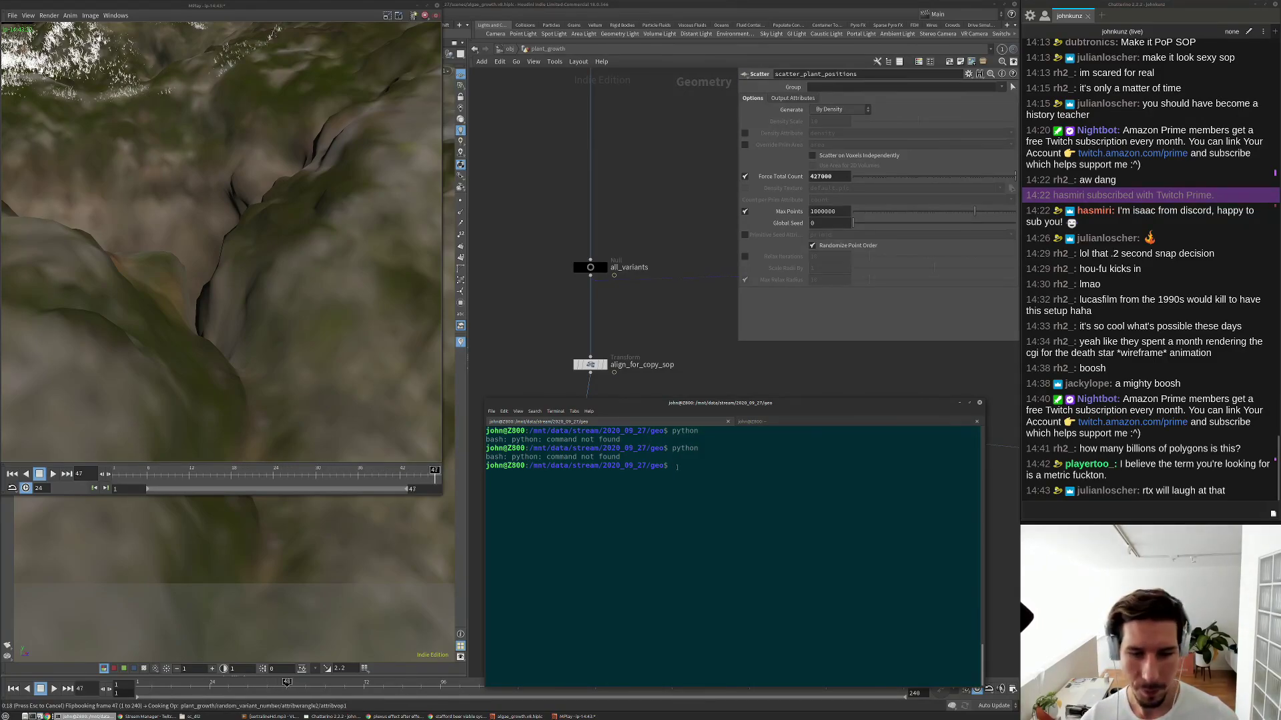
Install python with sudo apt-get, entering the sudo password, and start the interpreter.
text(sud)
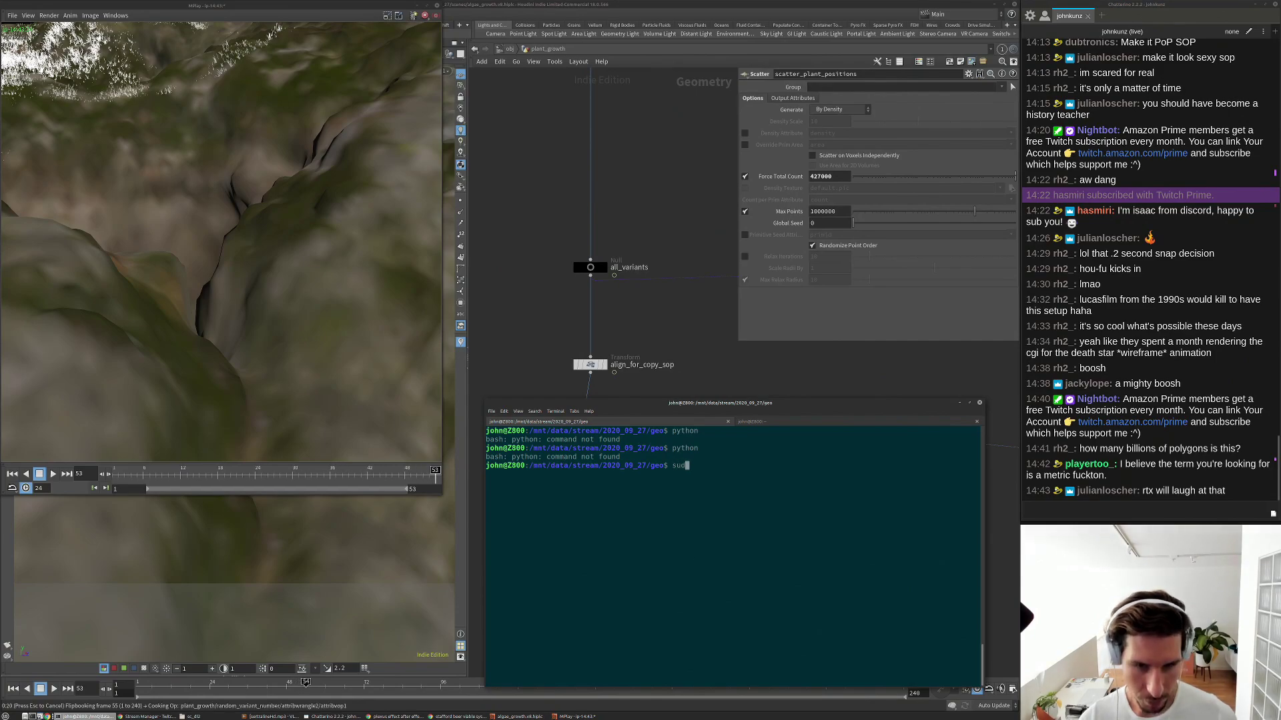
text(o apt-get)
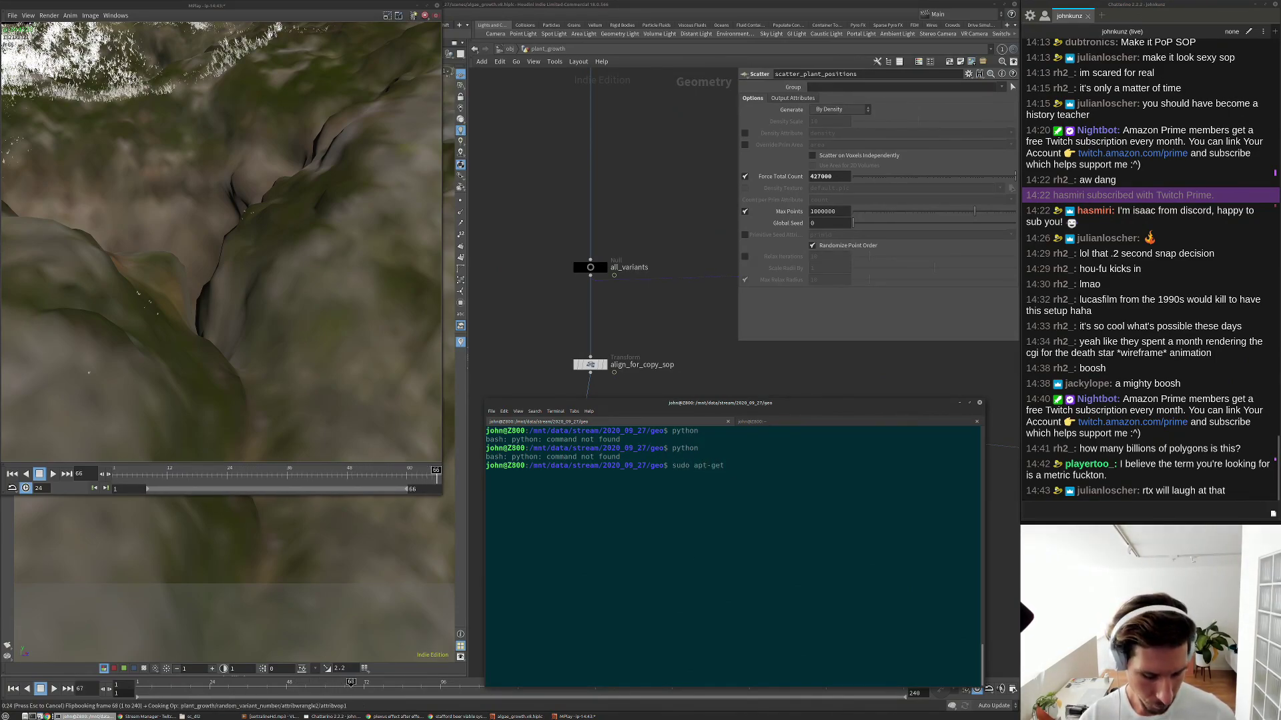
text( install py)
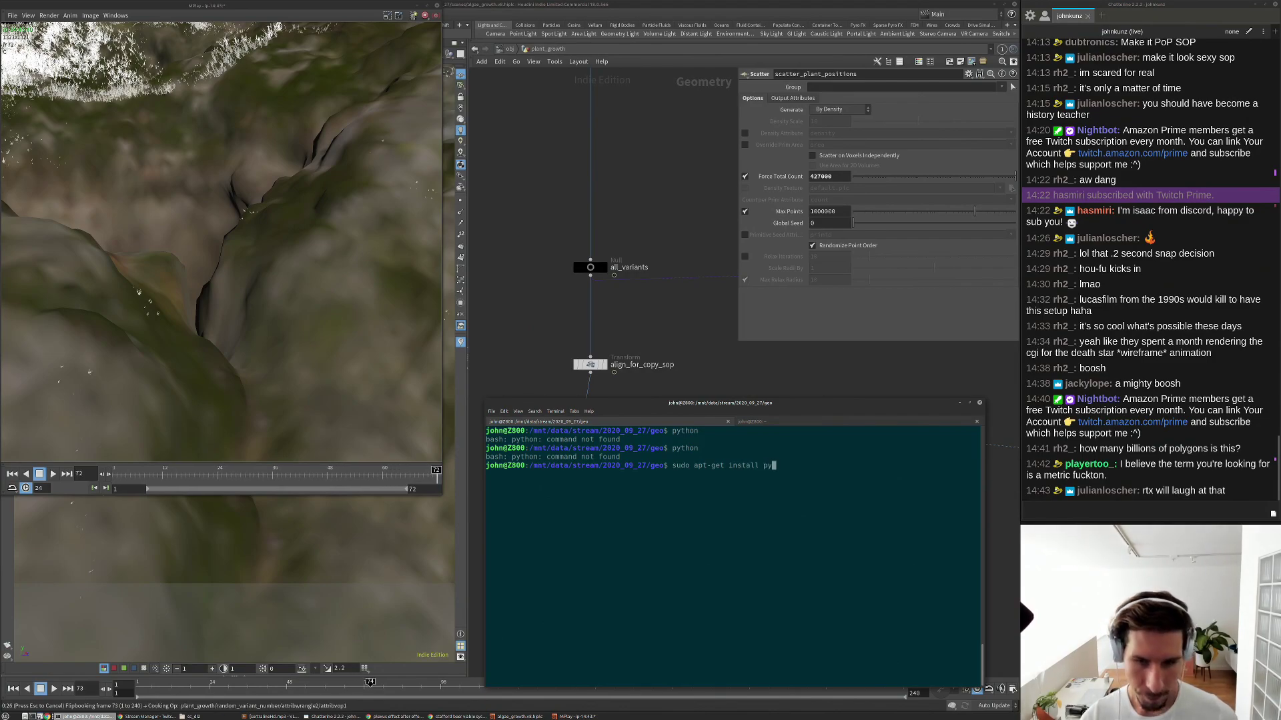
text(thon)
key(Return)
text(********)
key(Return)
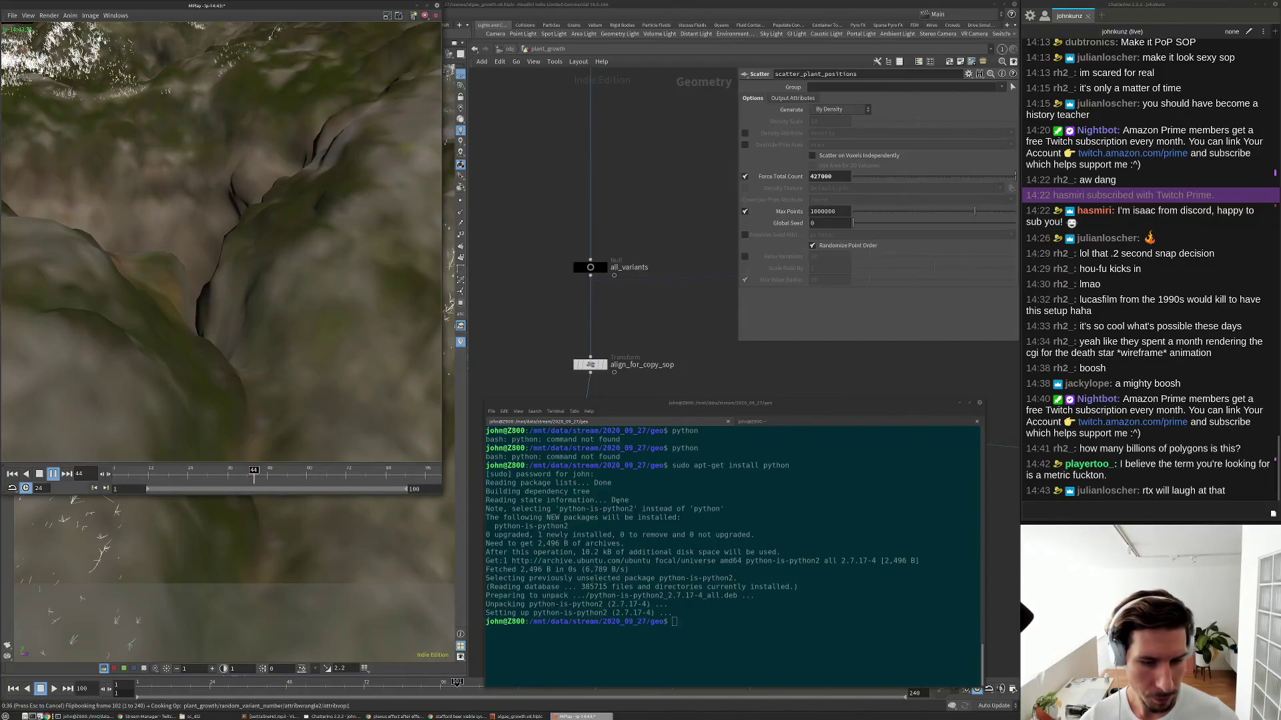
text(python)
key(Return)
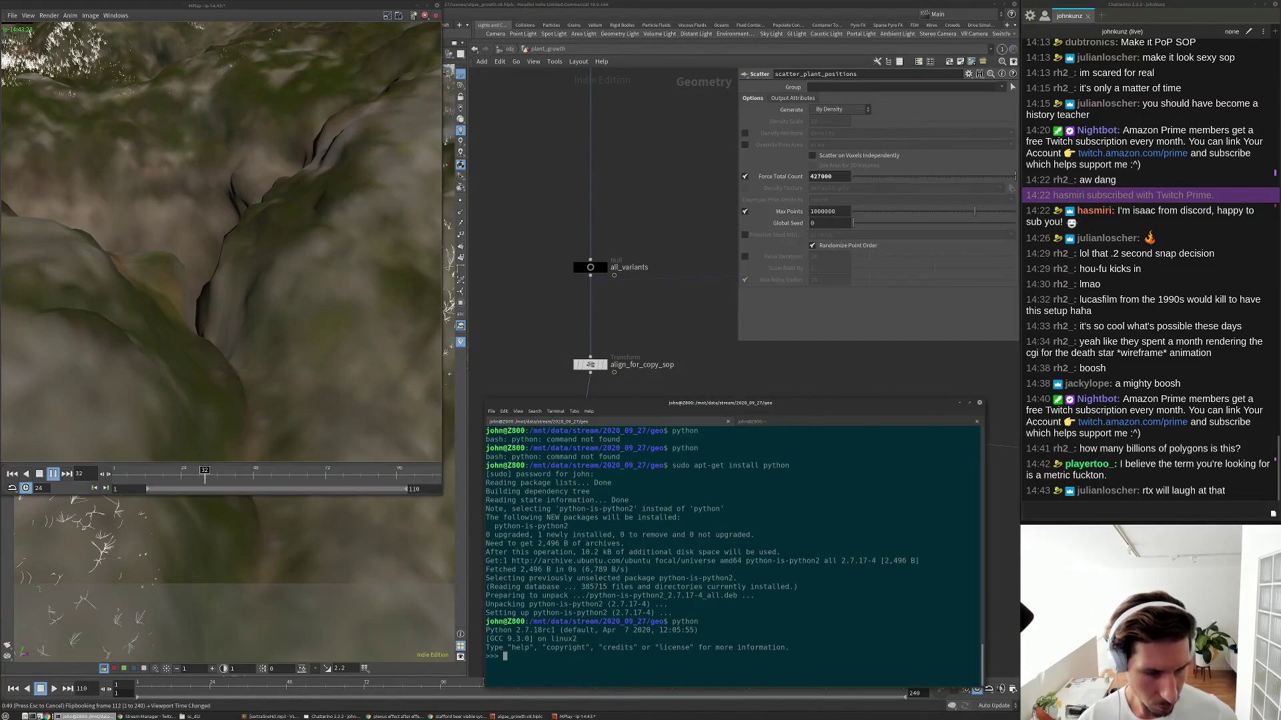
Run 'import this' to print the Zen of Python, then exit the interpreter.
text(i)
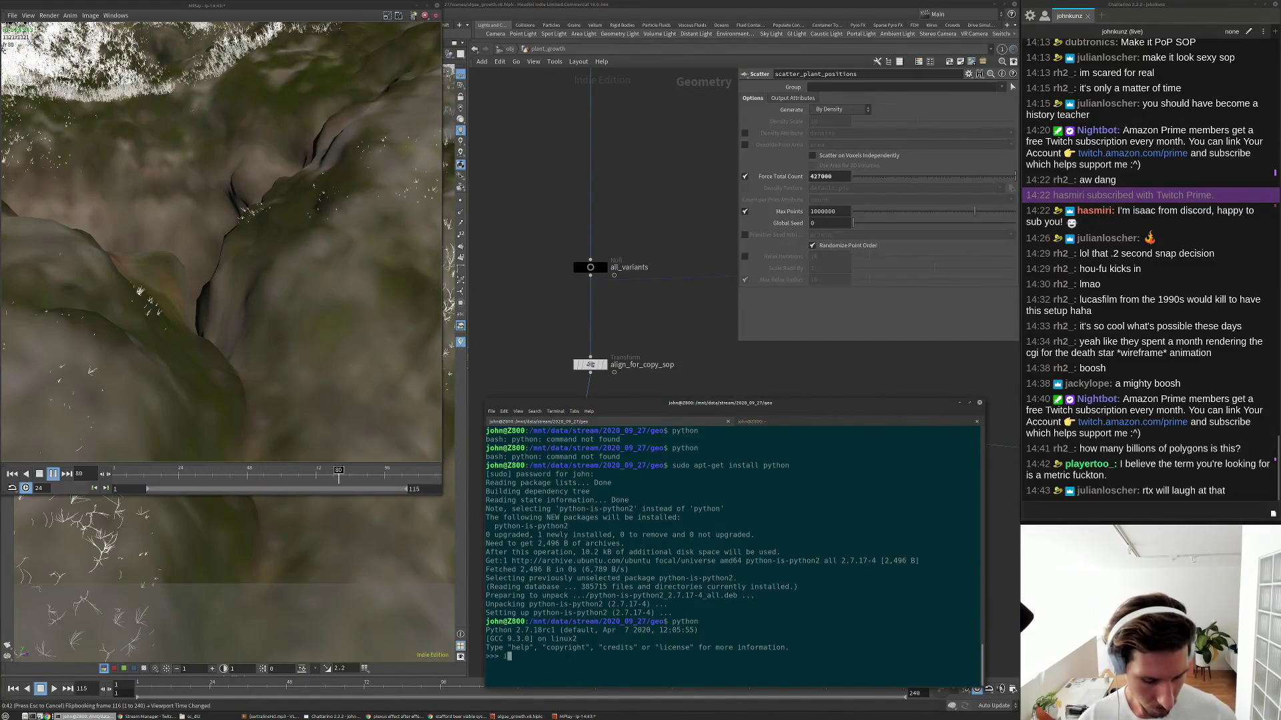
text(mp)
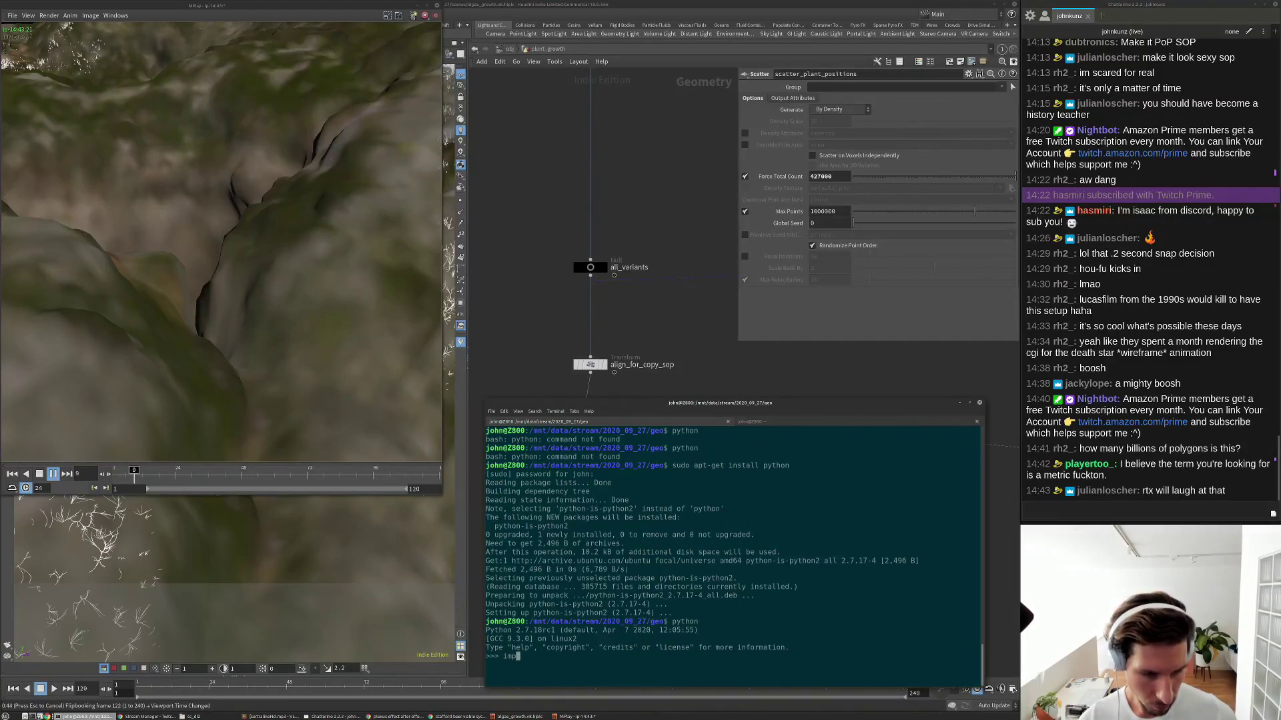
text(or)
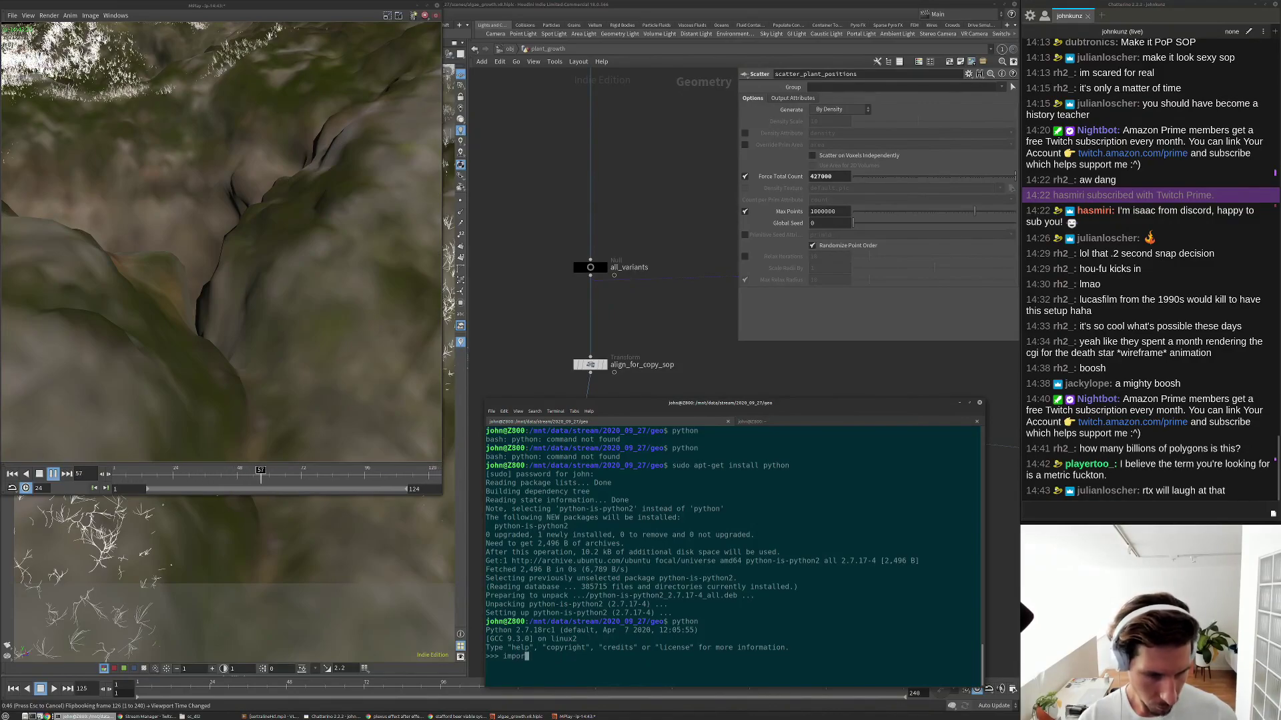
text(t this)
key(Return)
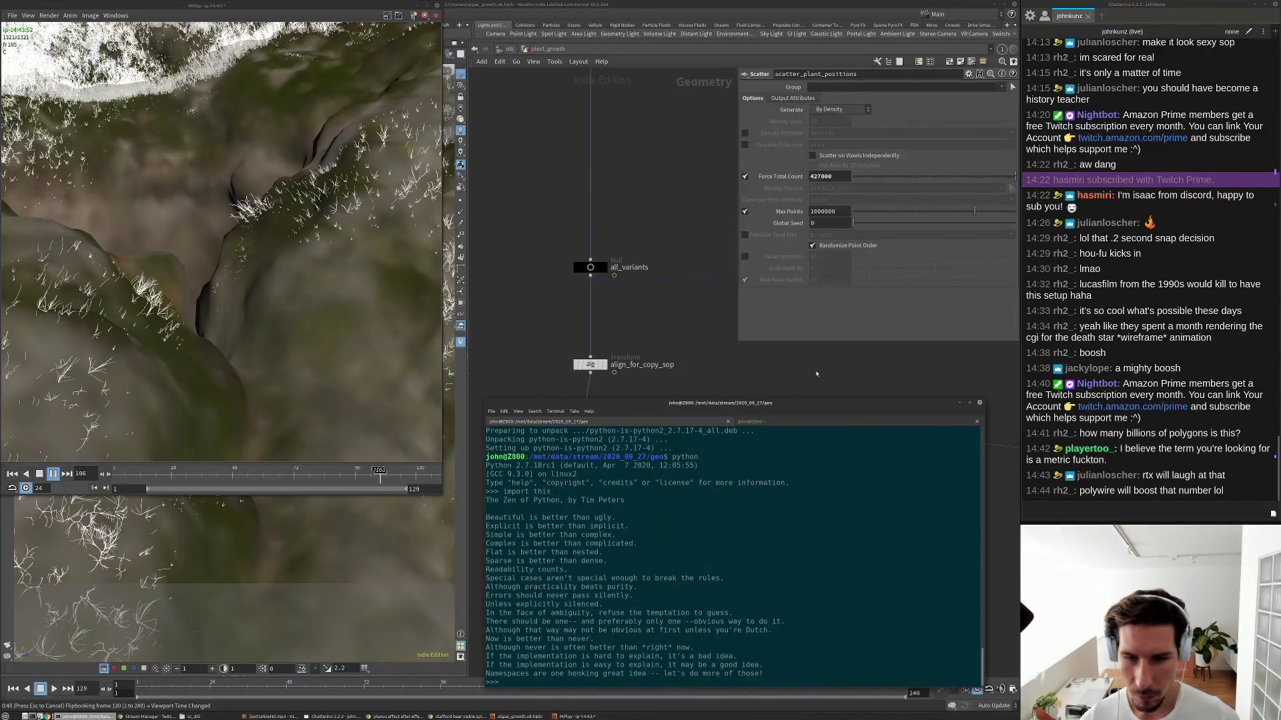
key(ctrl+c)
text(duit())
key(Return)
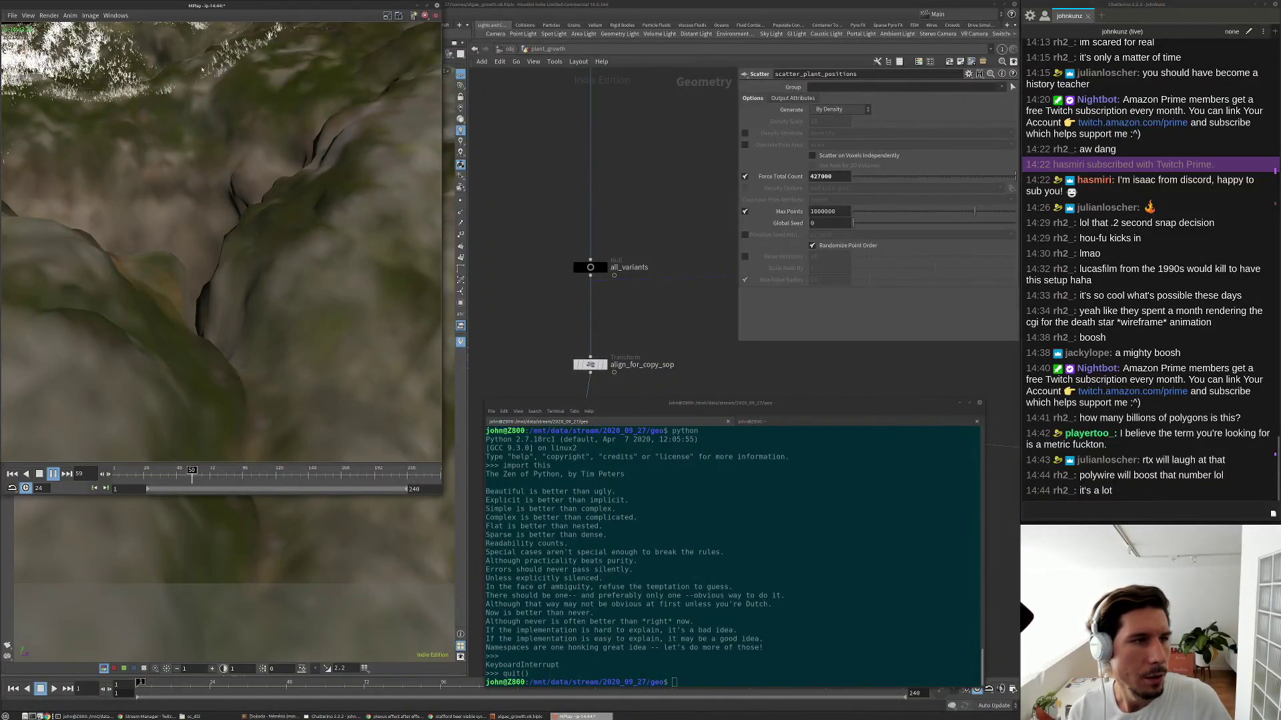
Drag the MPlay slider ahead to around frame 206 to show the fully grown plant field.
drag(238, 470, 405, 473)
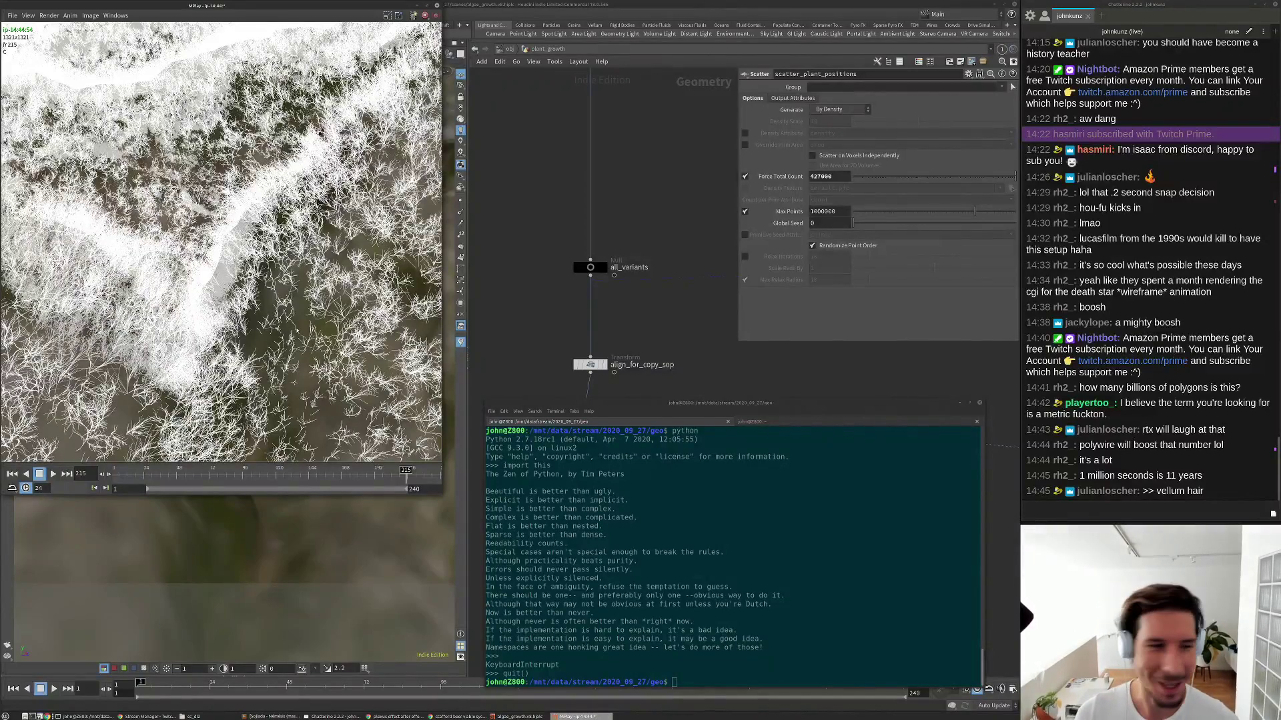
Move the flipbook aside and select move_root_point_to_origin to show its code subtracting point 0's position.
drag(264, 4, 791, 349)
scroll(672, 304, down, 2)
middle_drag(675, 306, 698, 447)
scroll(528, 135, up, 2)
scroll(542, 136, up, 1)
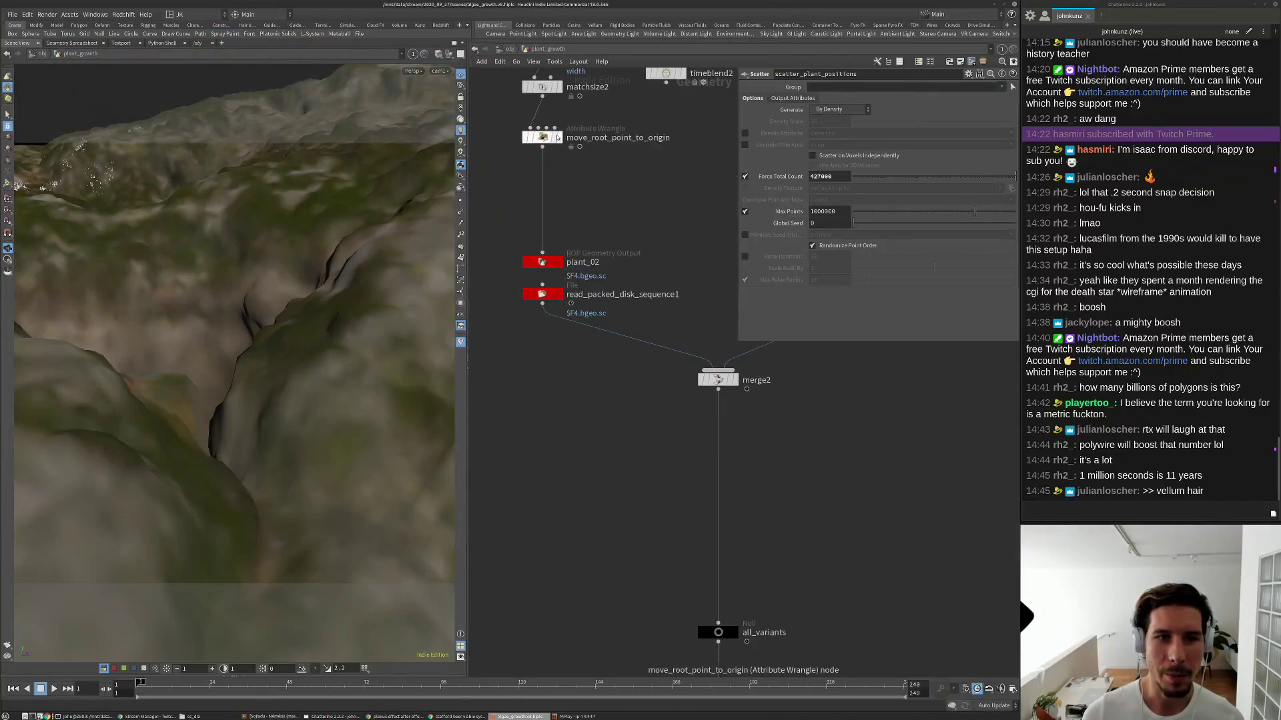
click(544, 138)
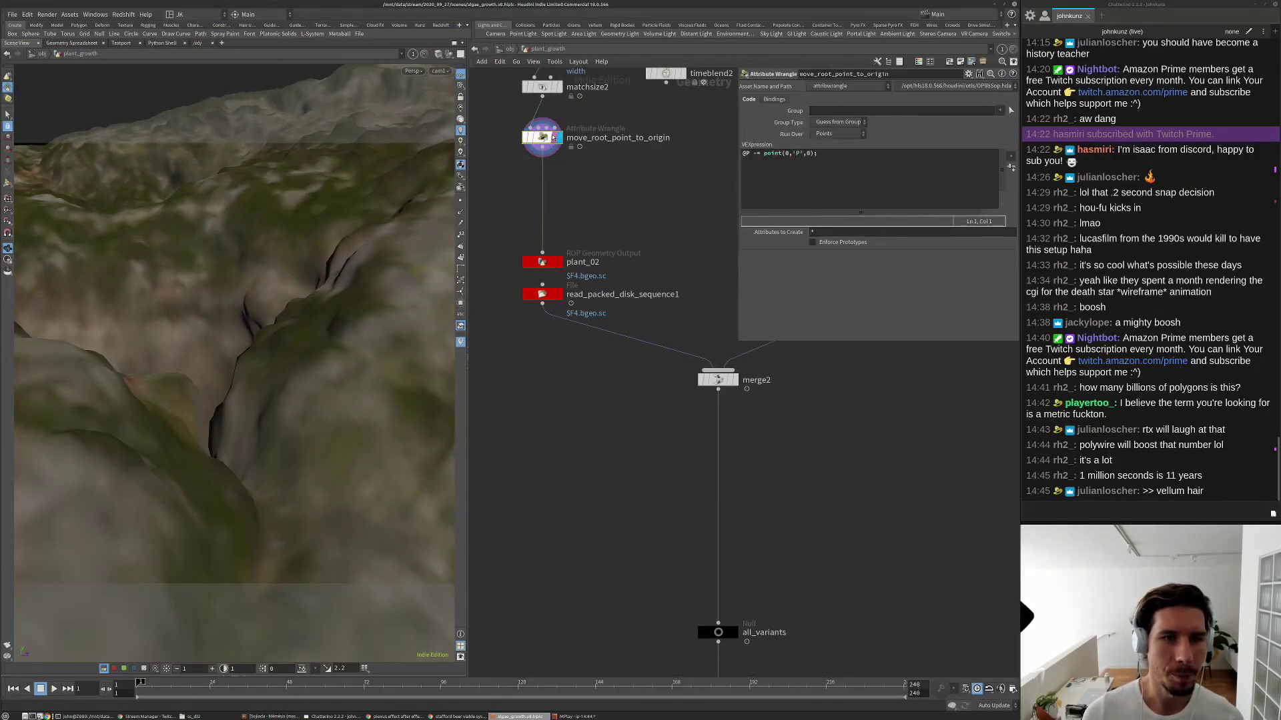
scroll(527, 160, down, 2)
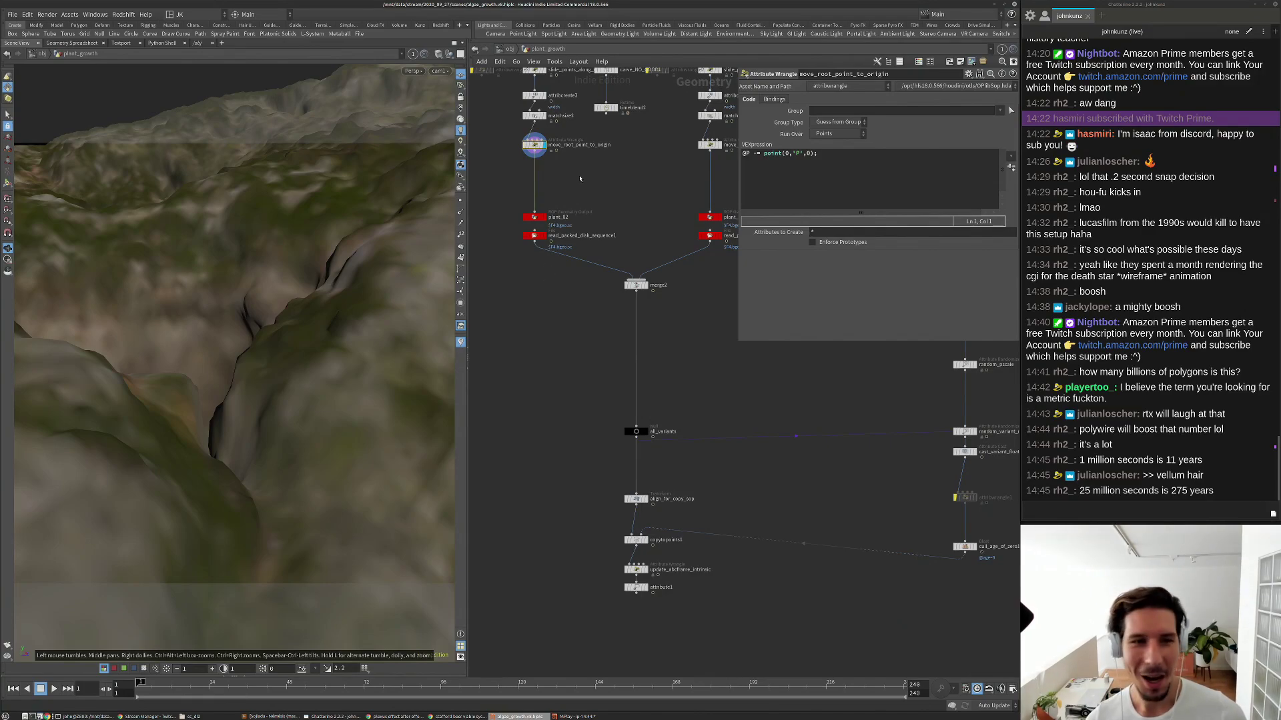
scroll(532, 138, up, 5)
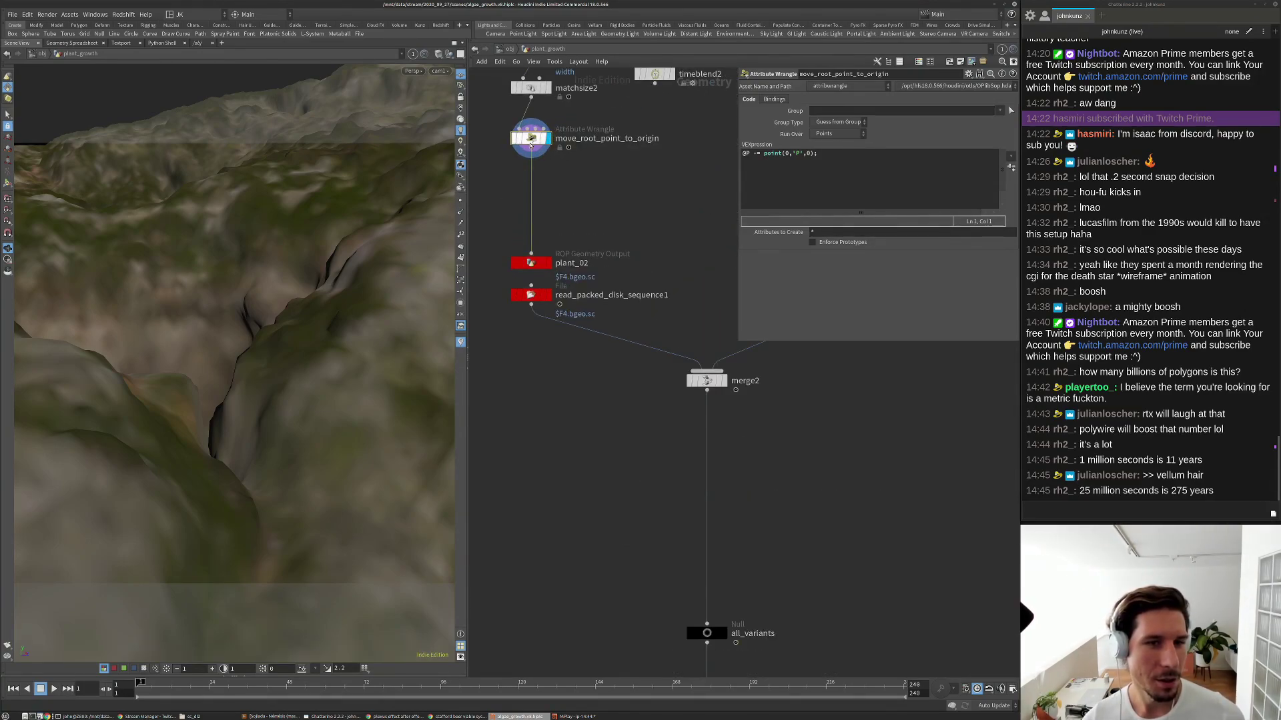
Set the viewport to Hide Other Objects and play the single plant's growth animation.
click(449, 54)
click(461, 86)
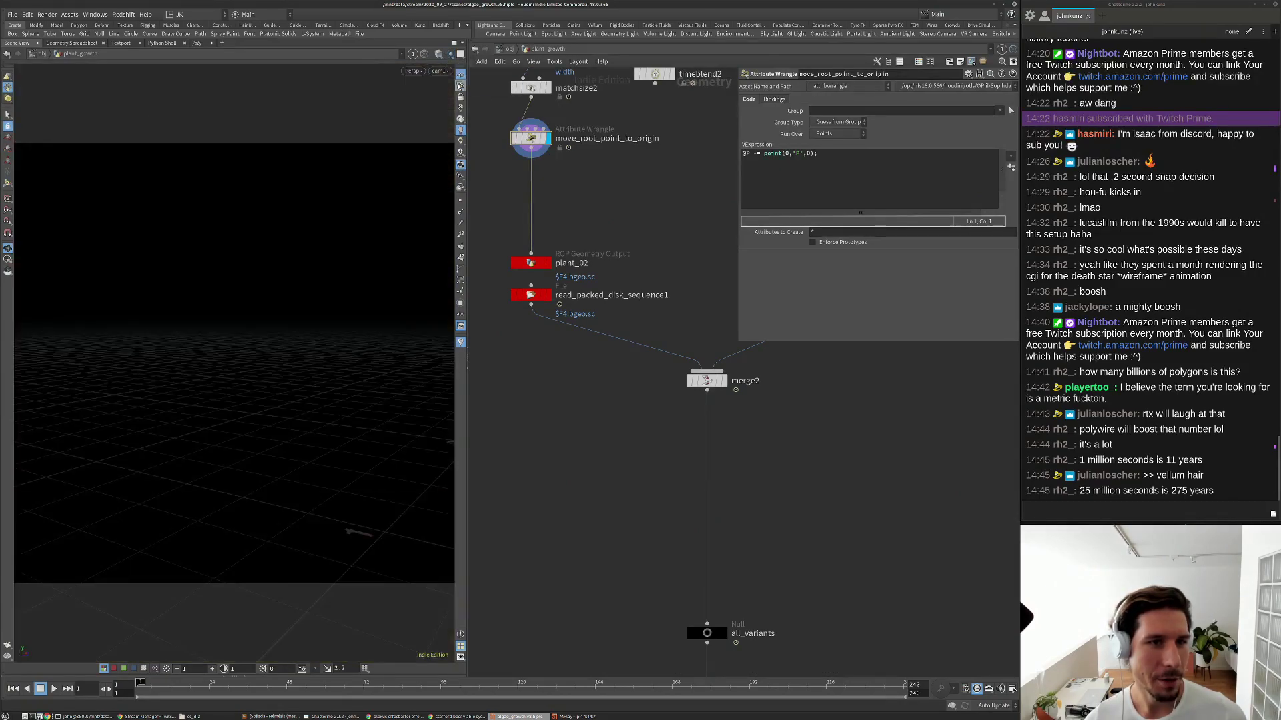
key(Up)
key(Up)
key(Up)
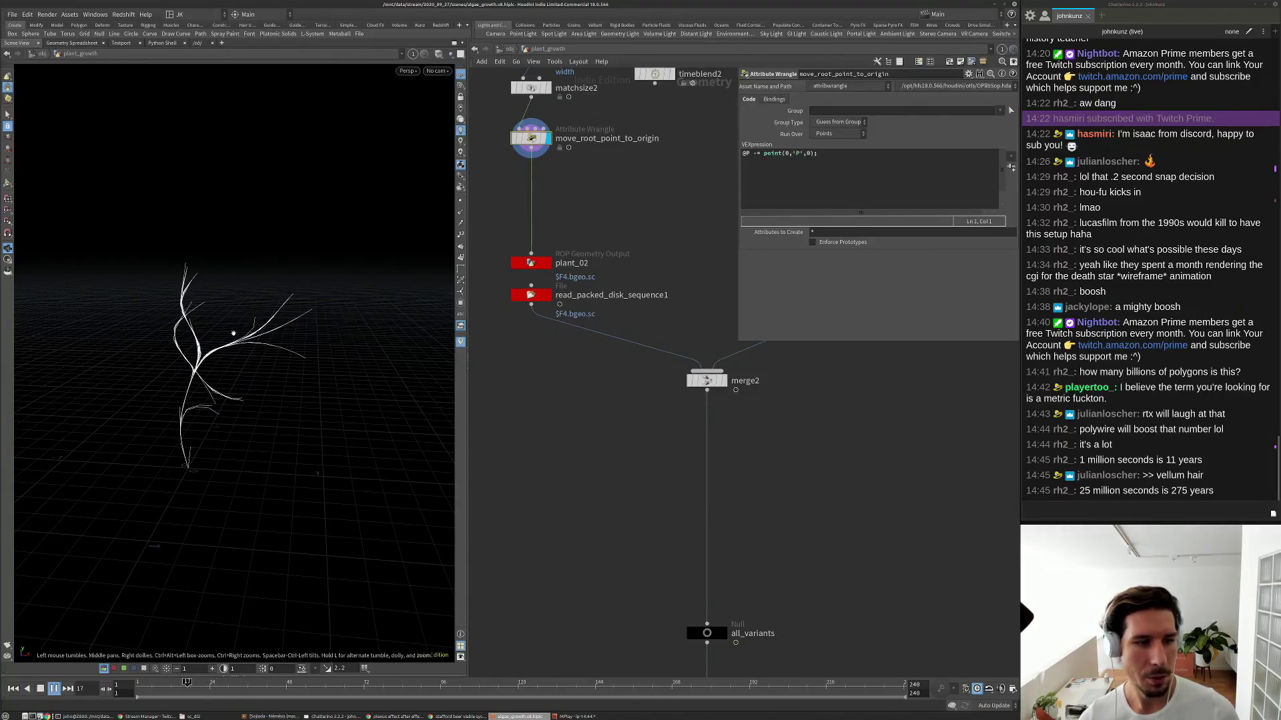
key(Up)
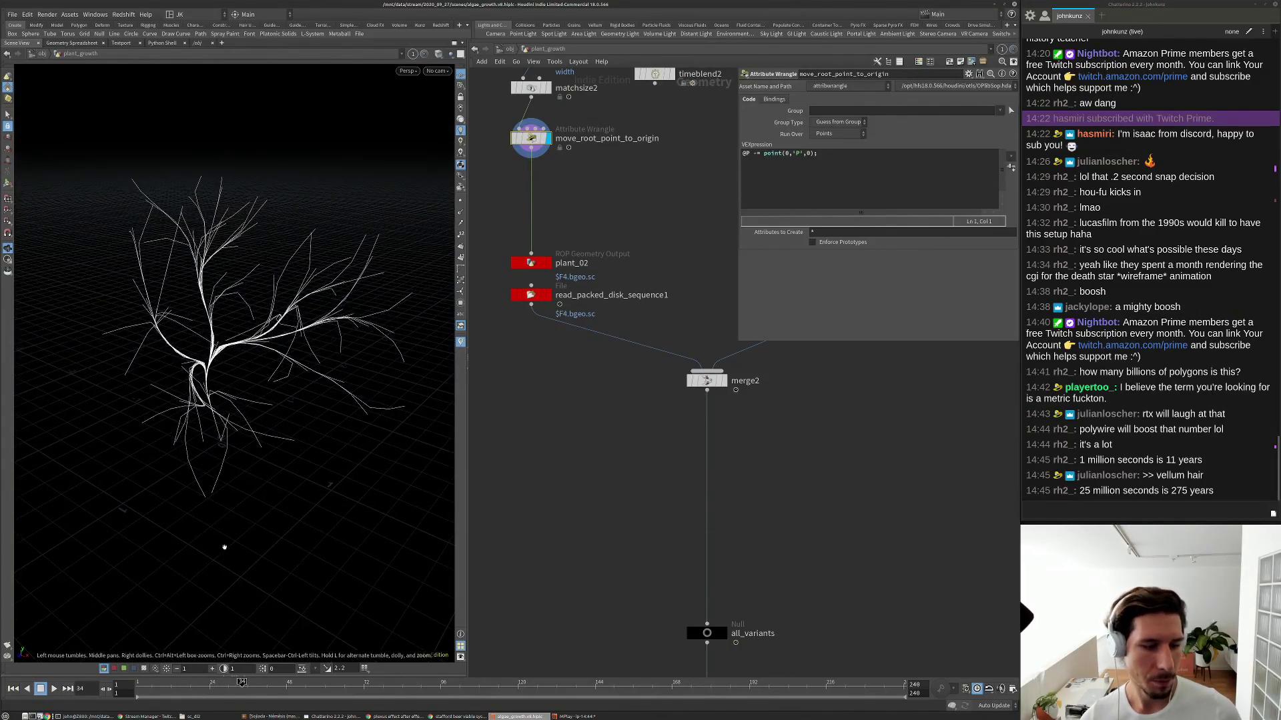
Scrub and orbit around the plant, then replay its growth from frame 1.
mouse_move(287, 683)
mouse_down()
mouse_move(617, 683)
mouse_move(142, 683)
mouse_move(223, 683)
mouse_move(184, 683)
mouse_move(220, 683)
mouse_move(197, 682)
mouse_up()
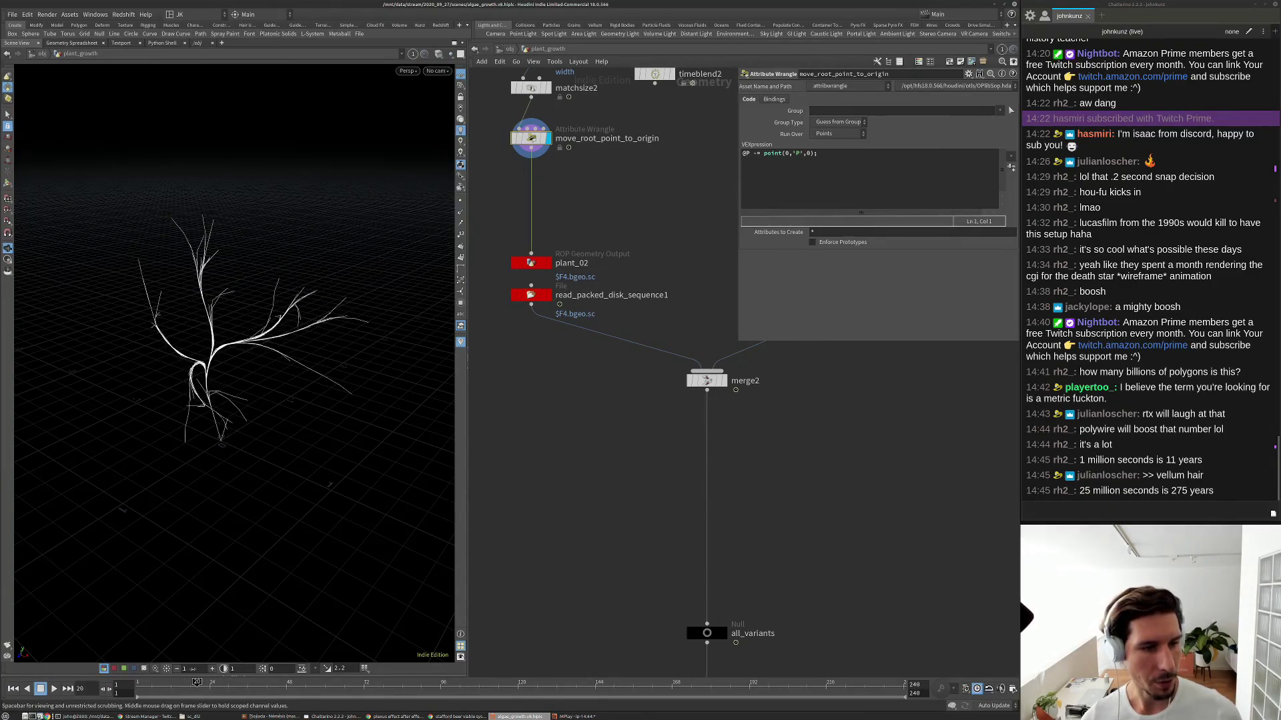
drag(214, 423, 246, 308)
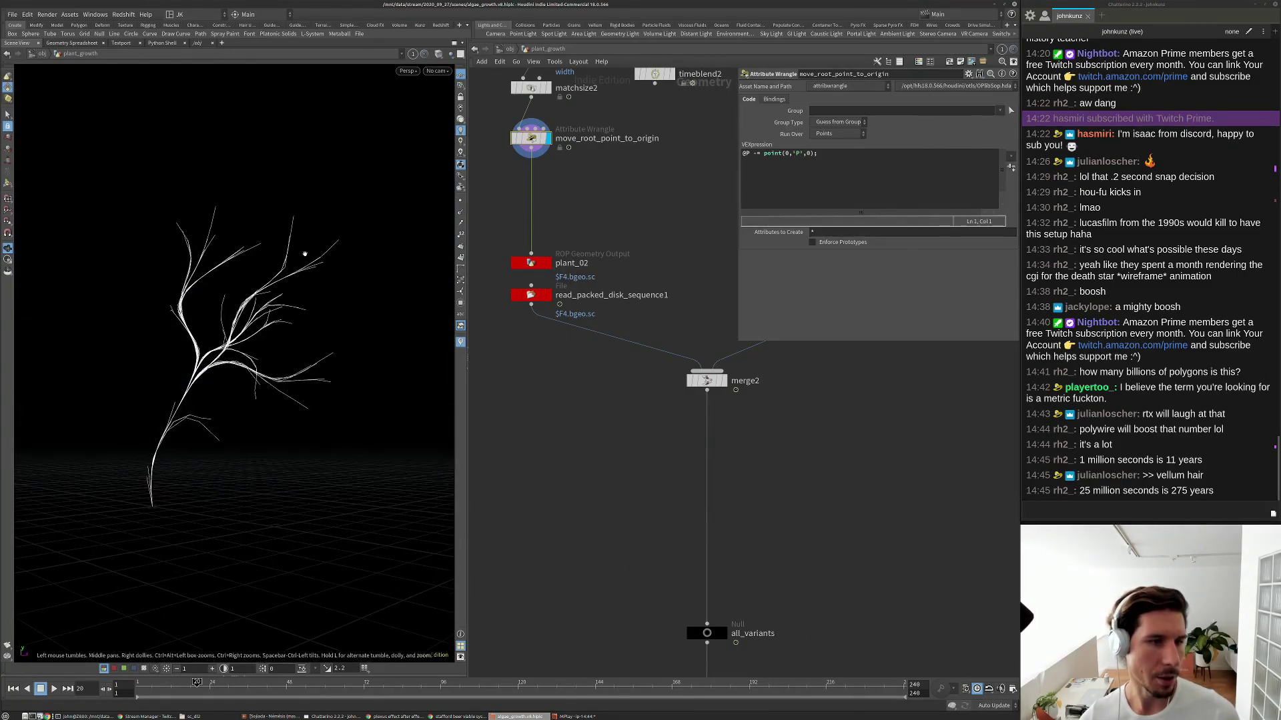
drag(185, 495, 216, 496)
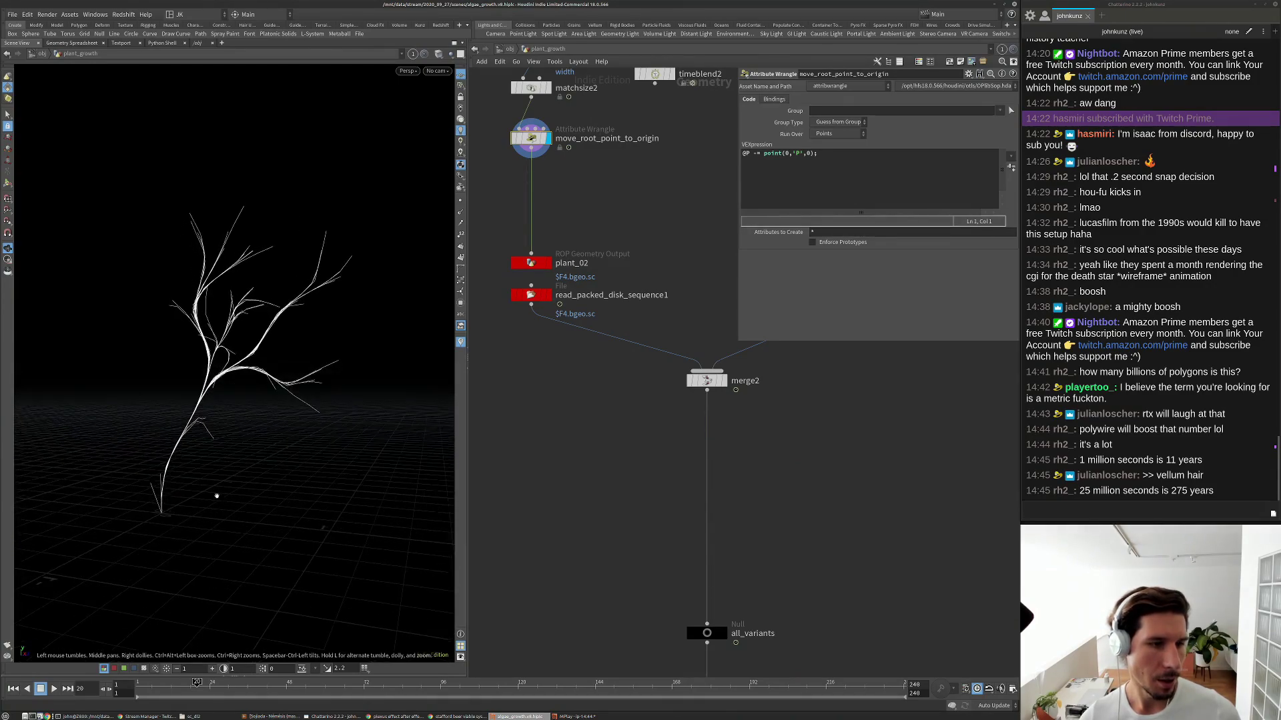
key(Up)
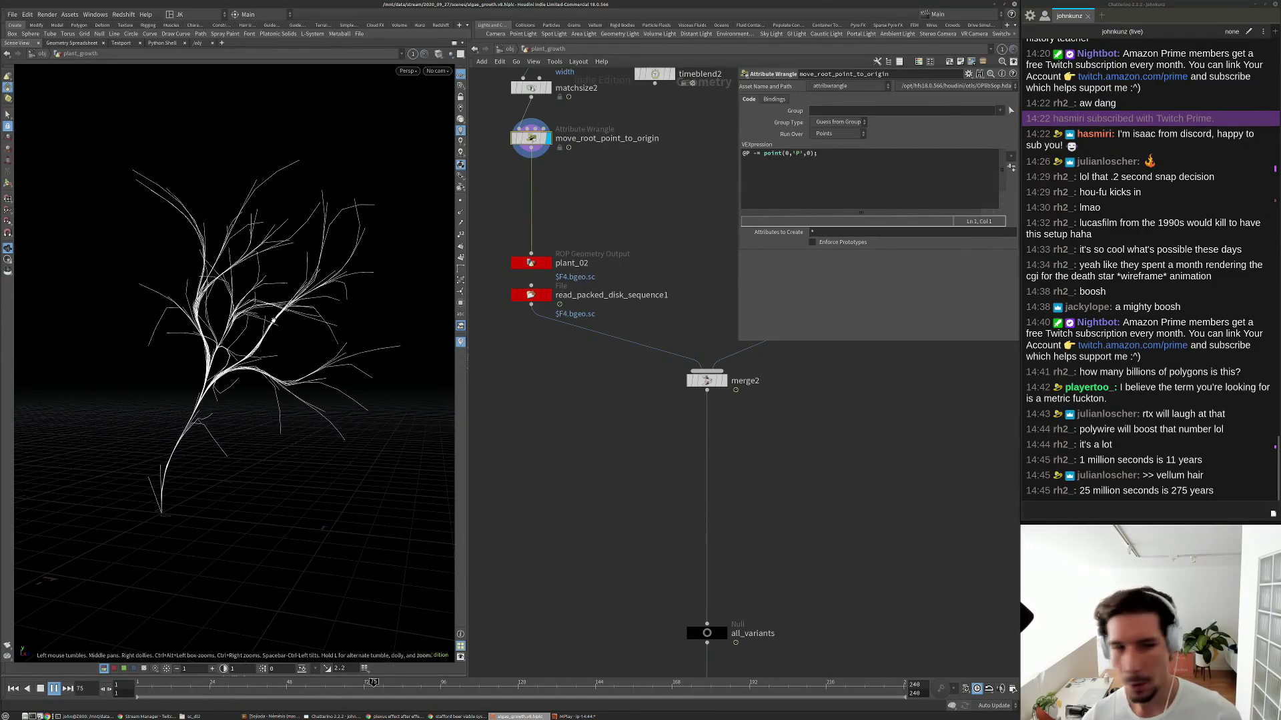
key(Up)
key(ctrl+Left)
key(Up)
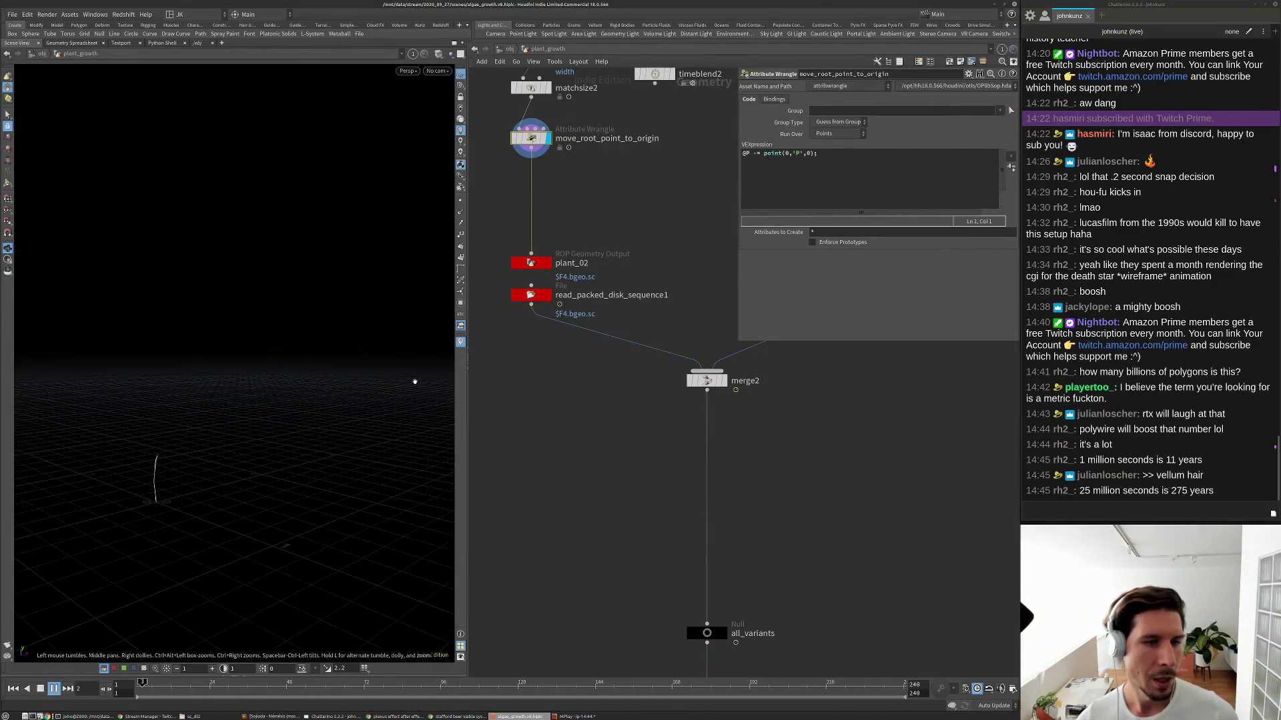
Select read_packed_disk_sequence1 and highlight its plant_02 $F4.bgeo.sc Geometry File path.
scroll(629, 529, down, 2)
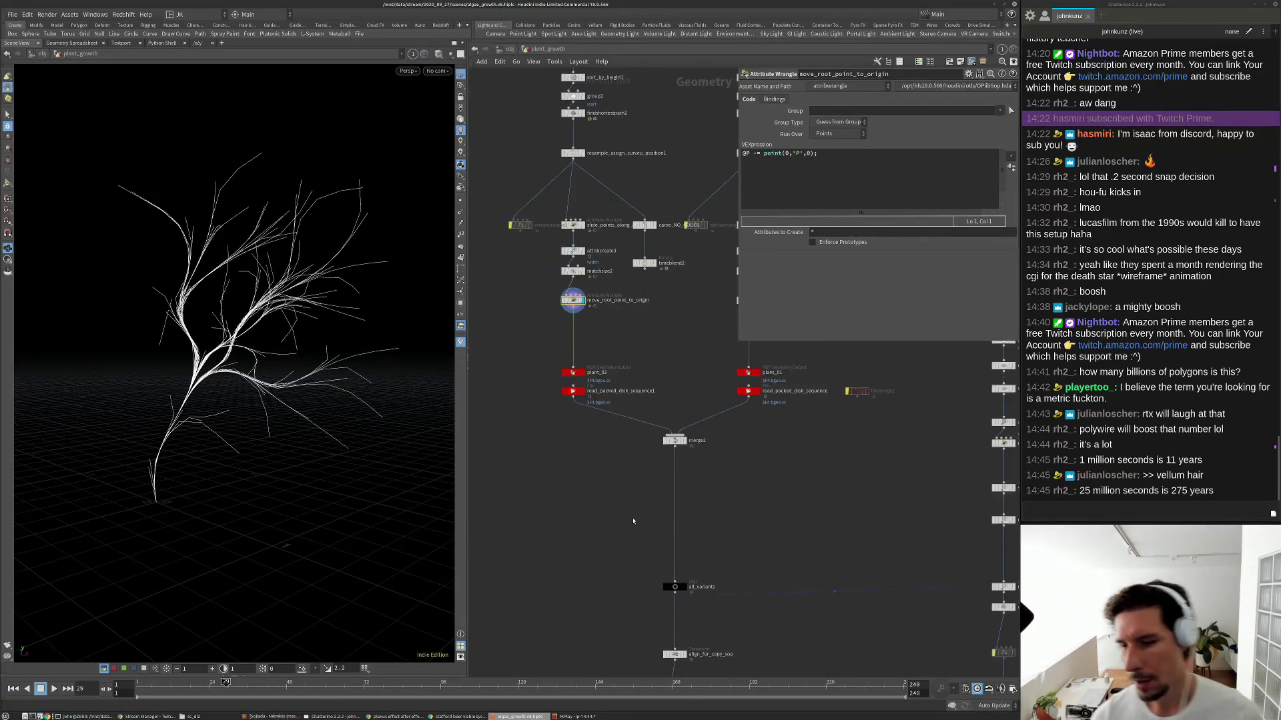
scroll(641, 493, down, 2)
scroll(645, 476, up, 3)
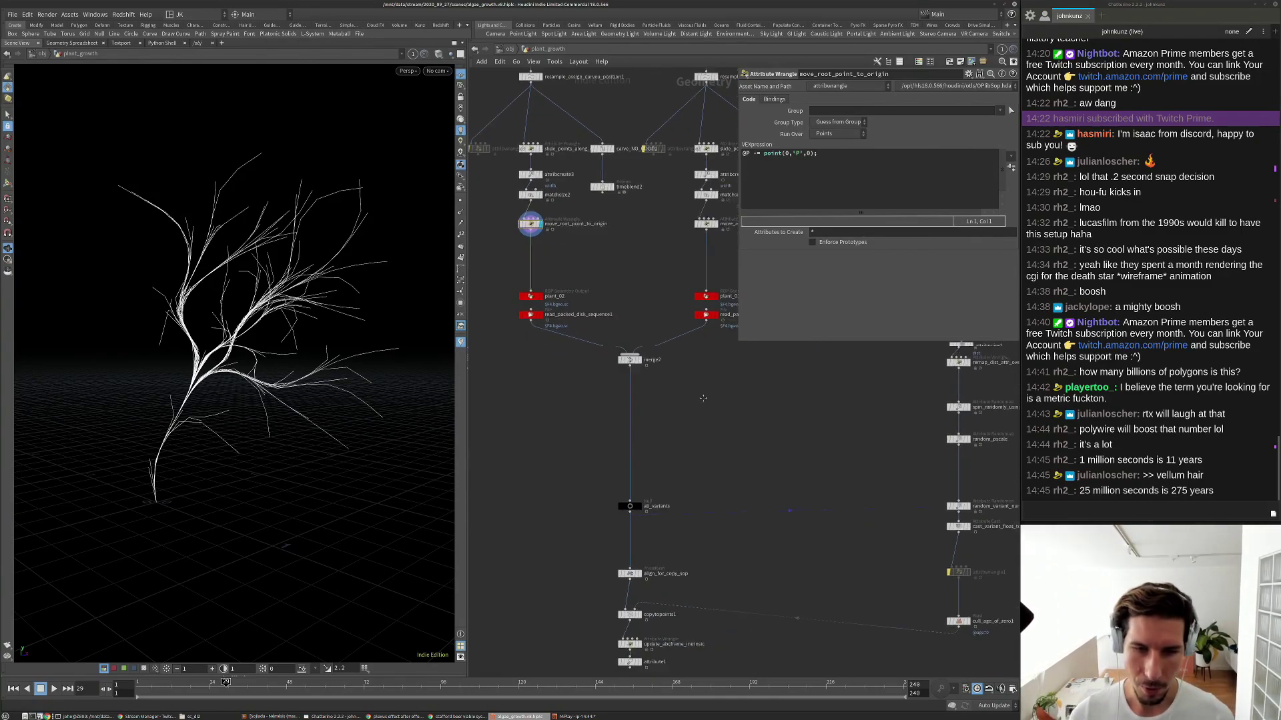
middle_drag(683, 366, 640, 461)
scroll(624, 400, up, 3)
click(624, 400)
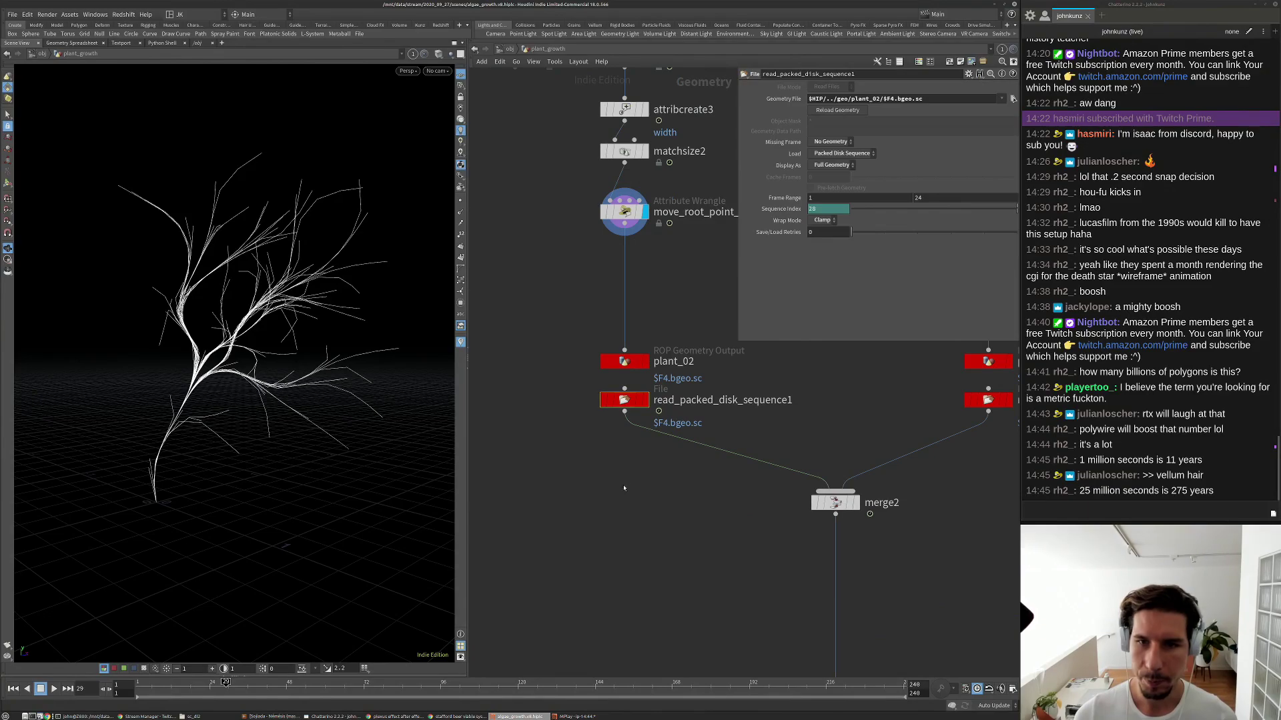
middle_drag(663, 508, 612, 460)
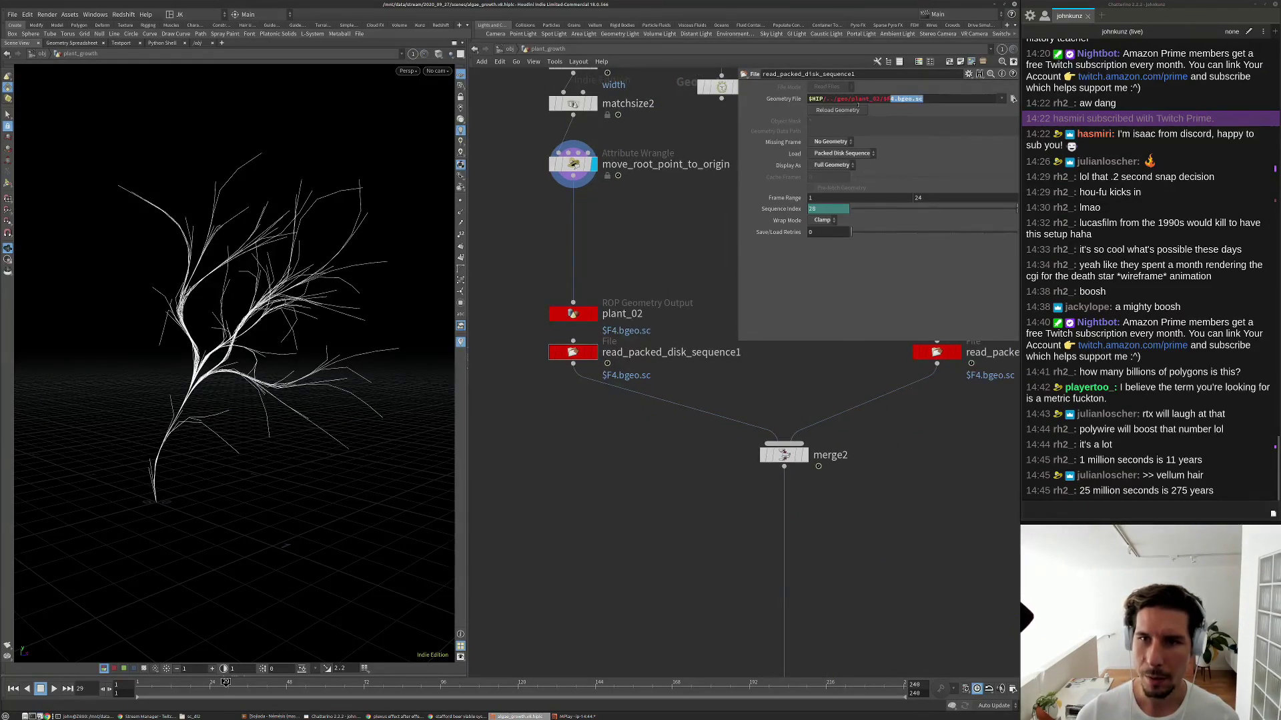
click(844, 99)
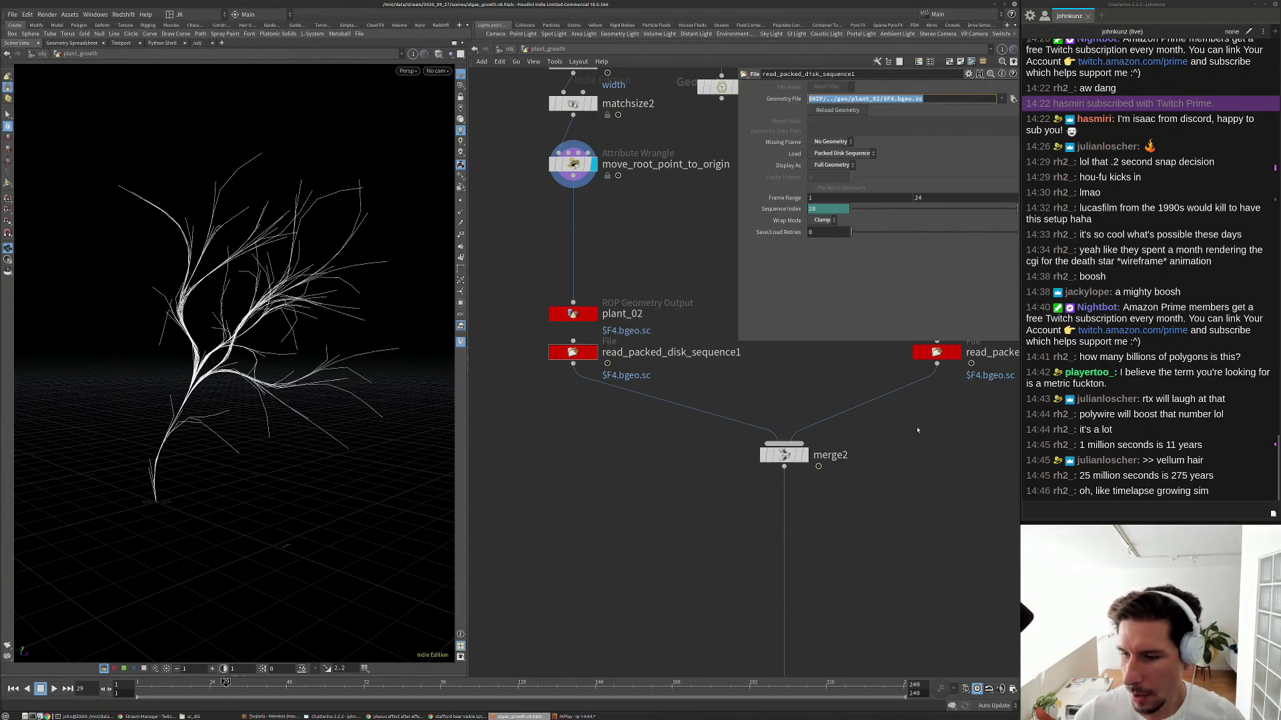
scroll(827, 480, down, 3)
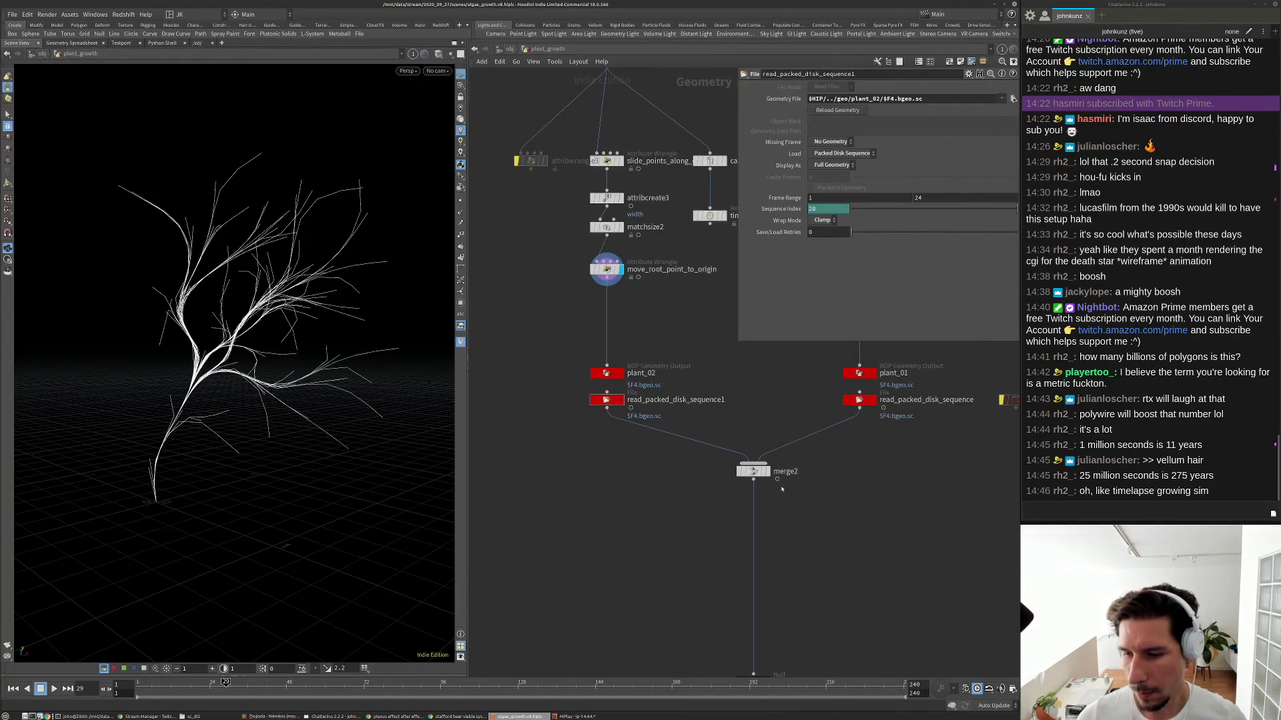
Orbit around the plant, play its growth backwards then forwards, and stop at frame 26.
middle_drag(791, 509, 783, 491)
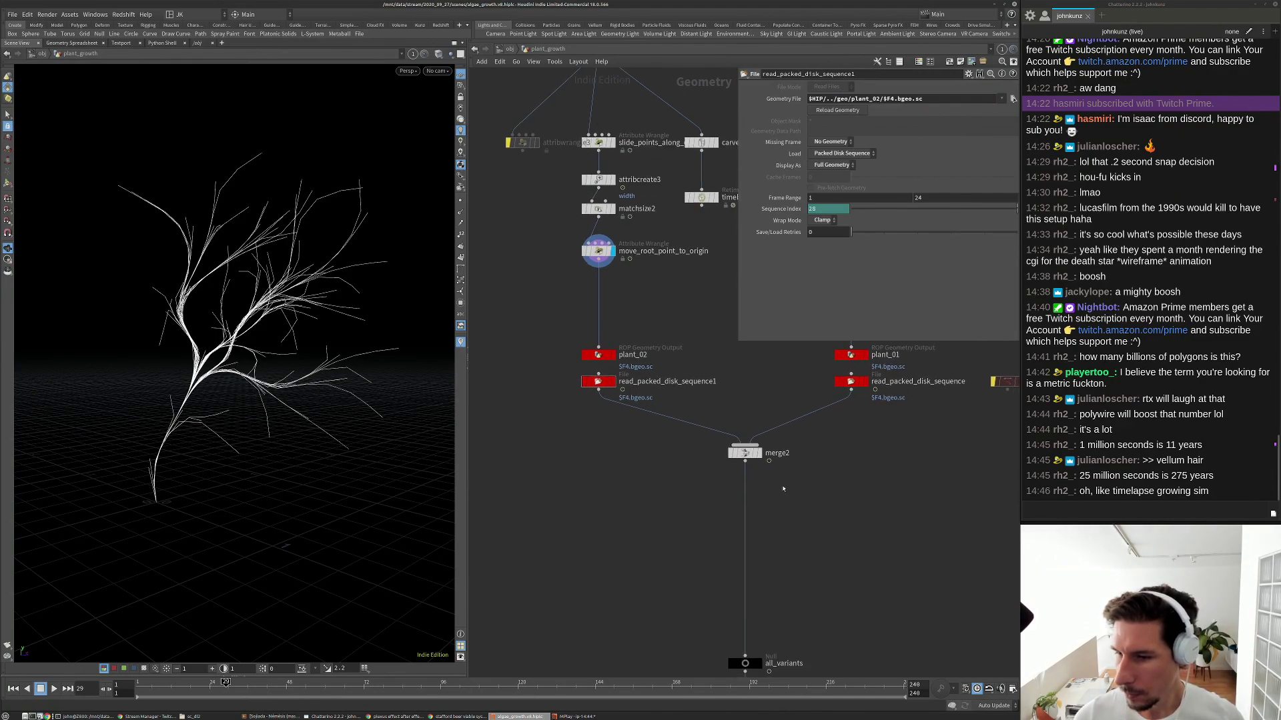
scroll(783, 489, down, 2)
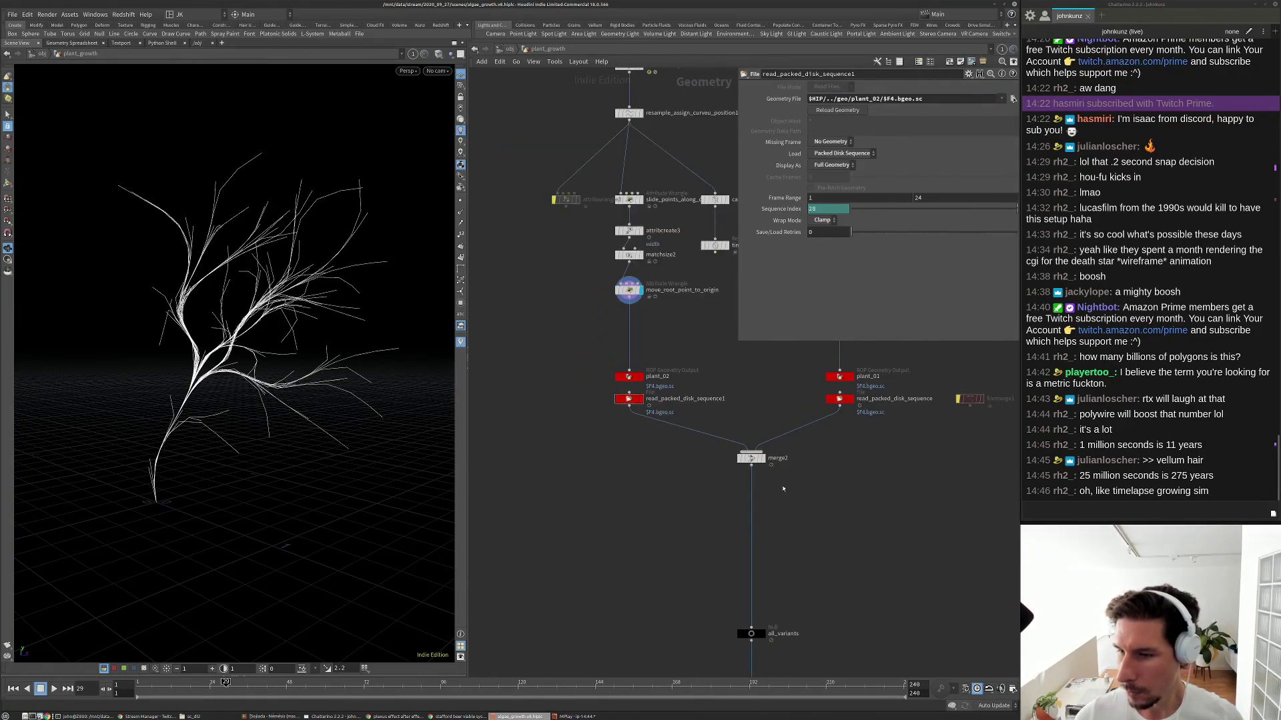
drag(354, 423, 265, 423)
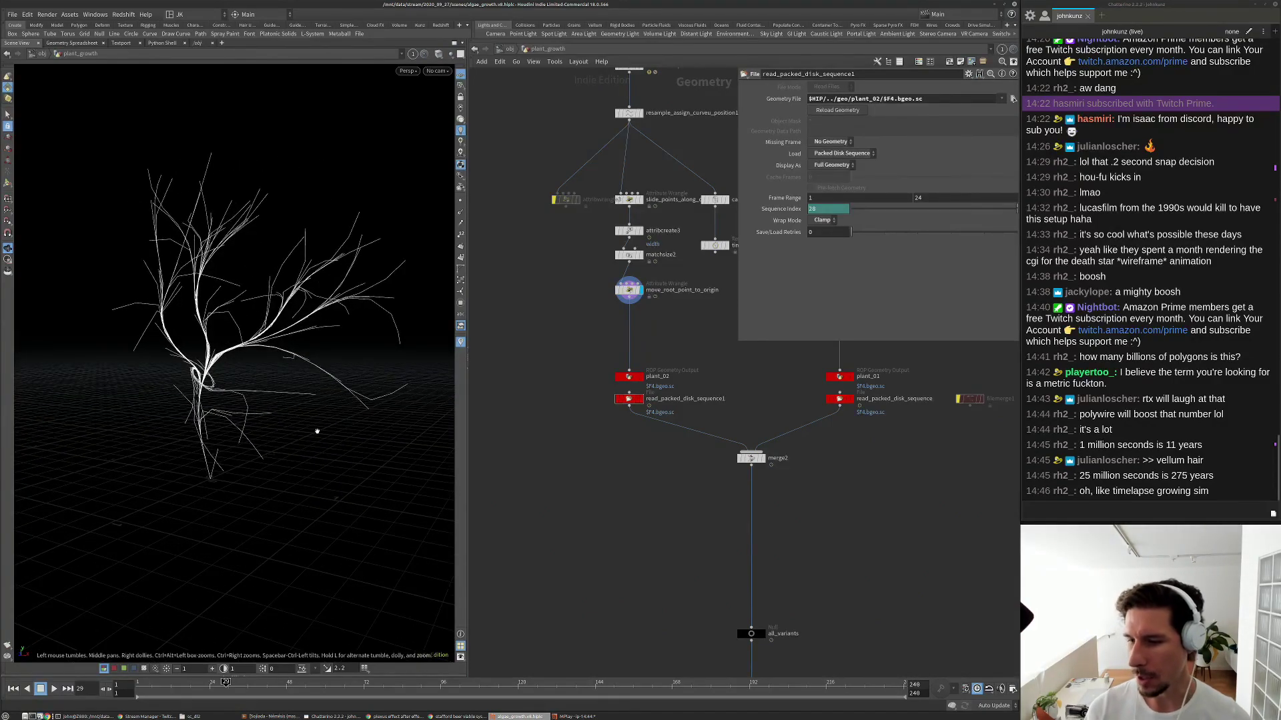
drag(323, 429, 197, 446)
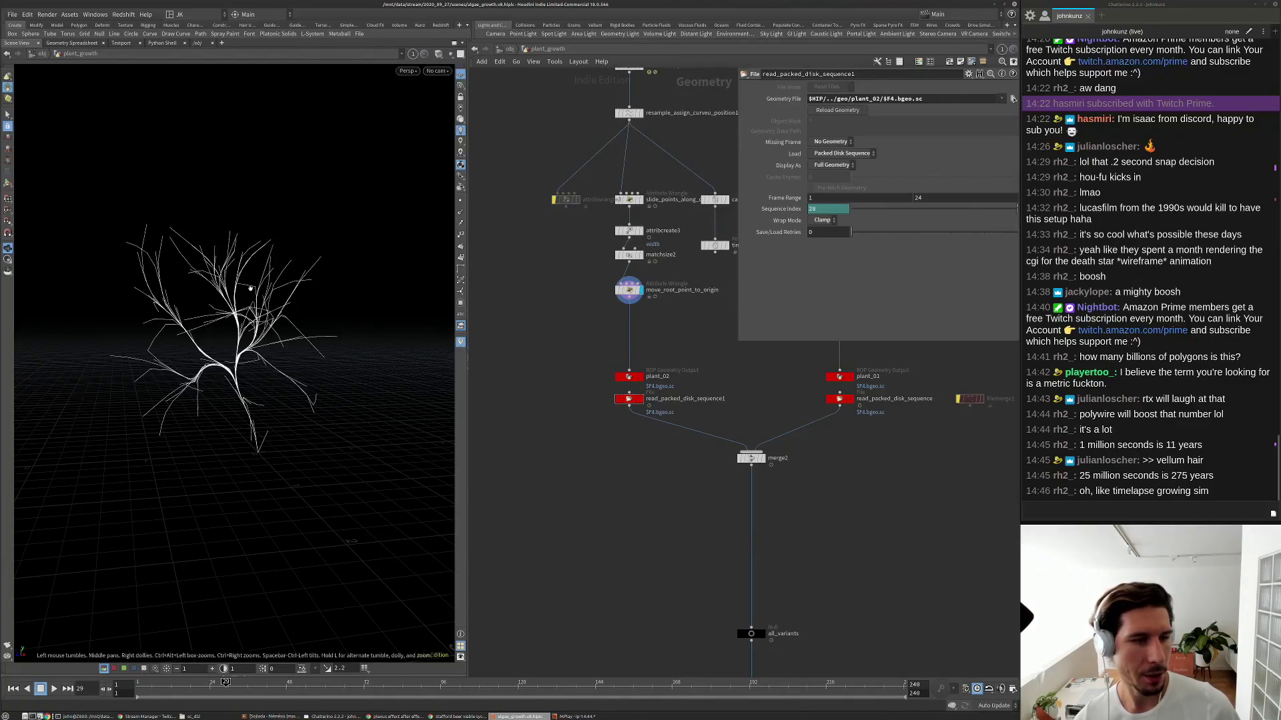
drag(305, 283, 268, 296)
key(Down)
key(Up)
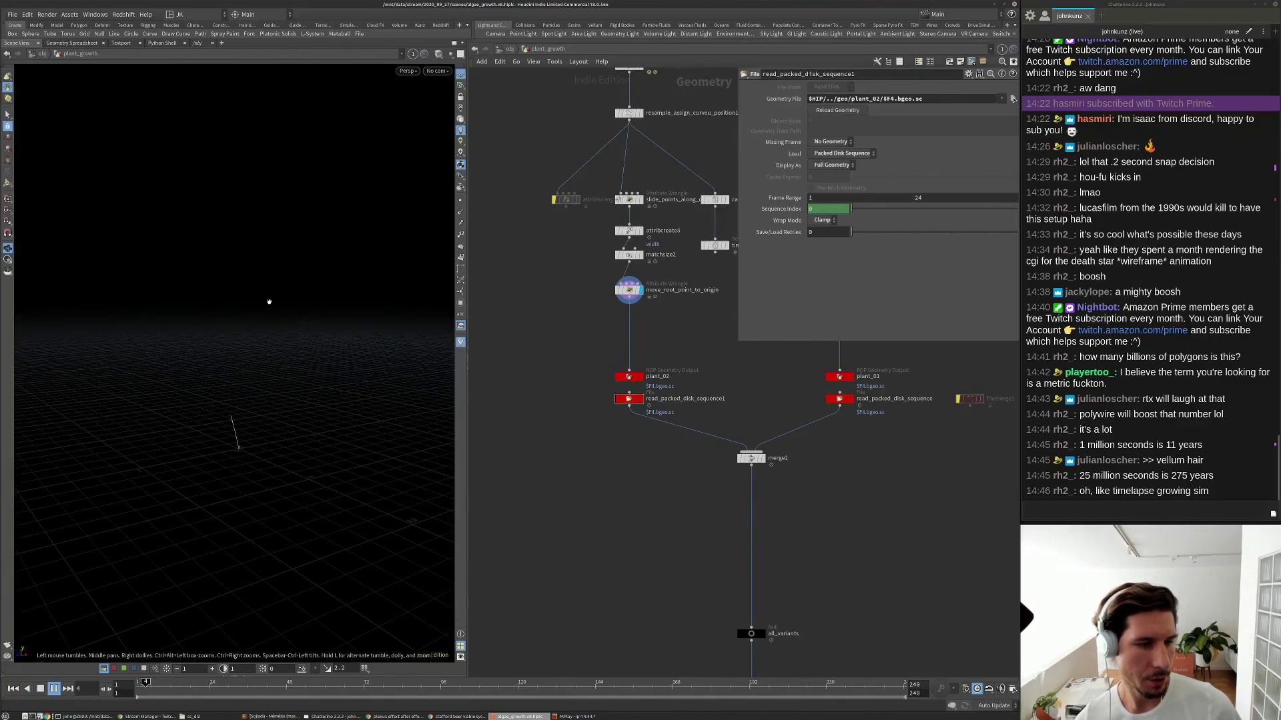
key(Up)
Orbit the plant further, then show attribute1's settings deleting the Cd, age and dist attributes.
drag(265, 339, 229, 351)
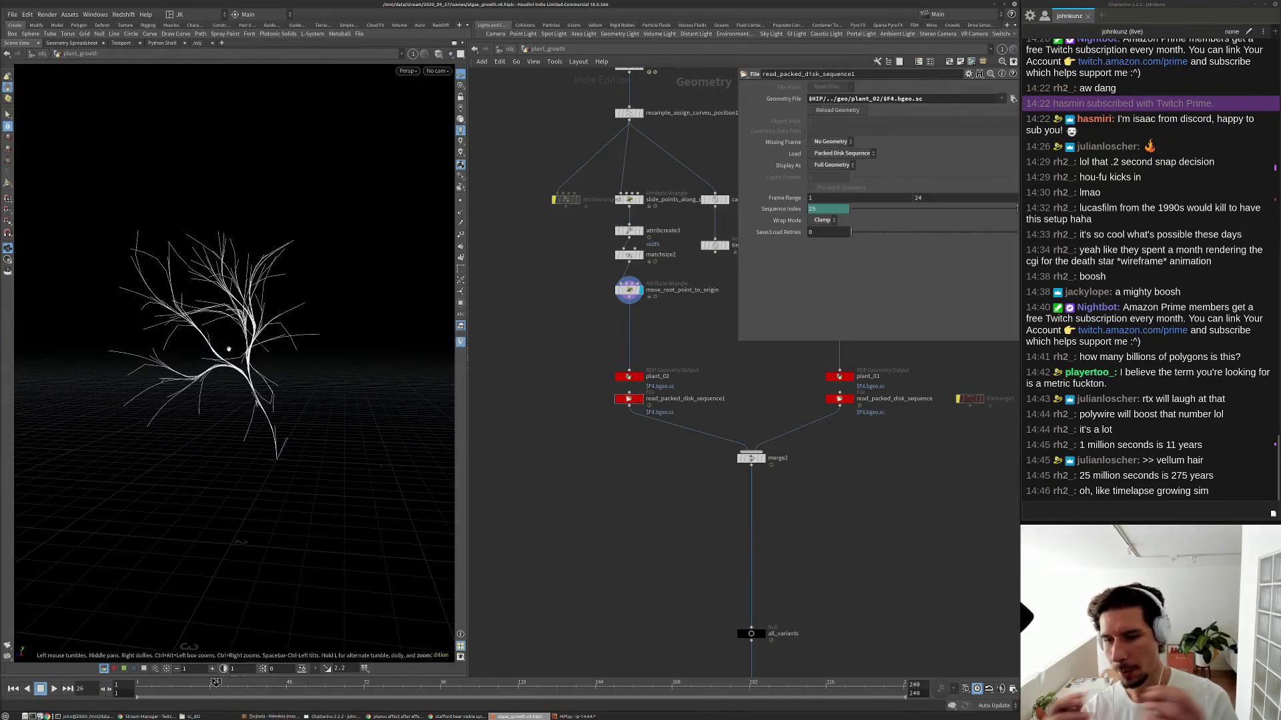
drag(208, 420, 173, 399)
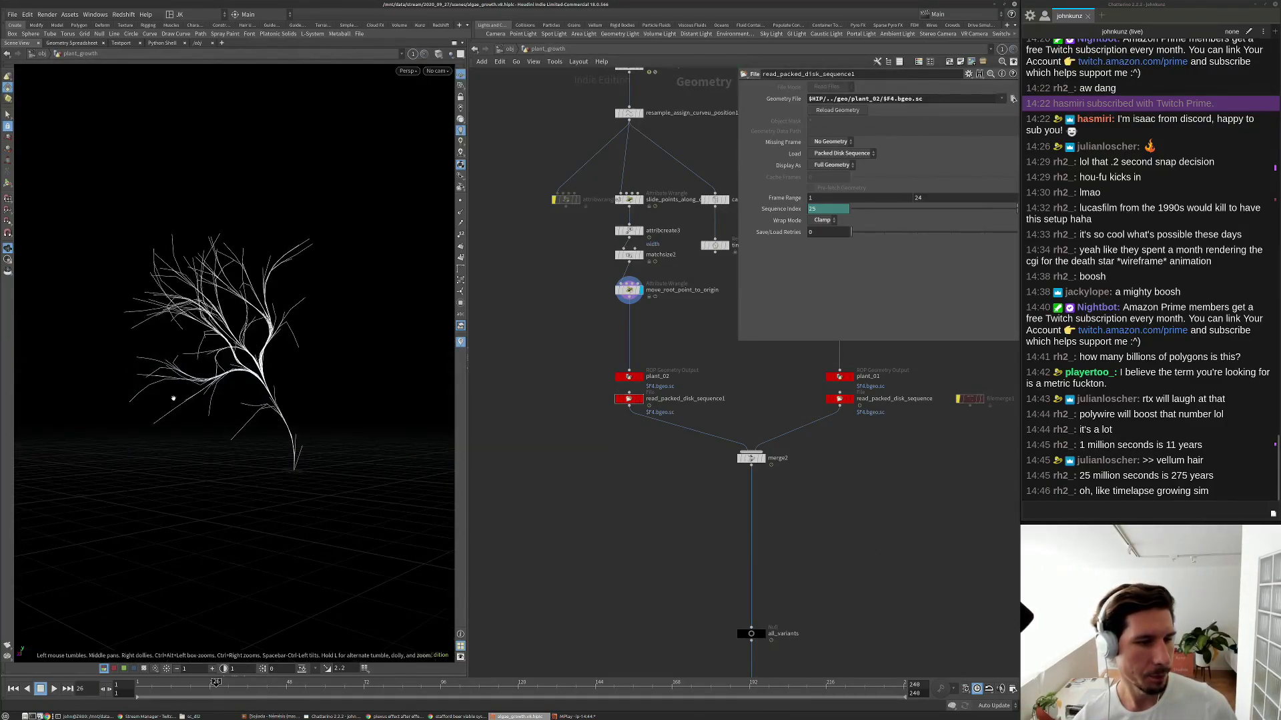
drag(229, 334, 203, 354)
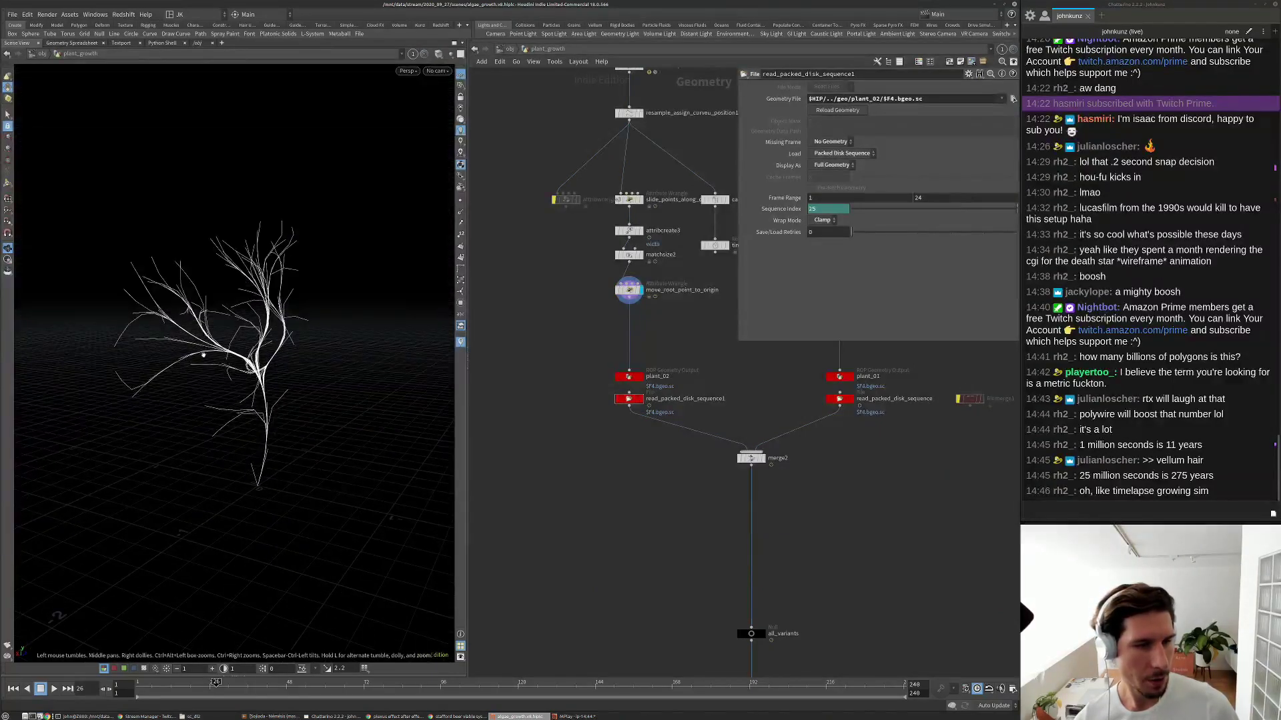
scroll(624, 544, down, 5)
scroll(624, 544, up, 5)
drag(577, 554, 539, 478)
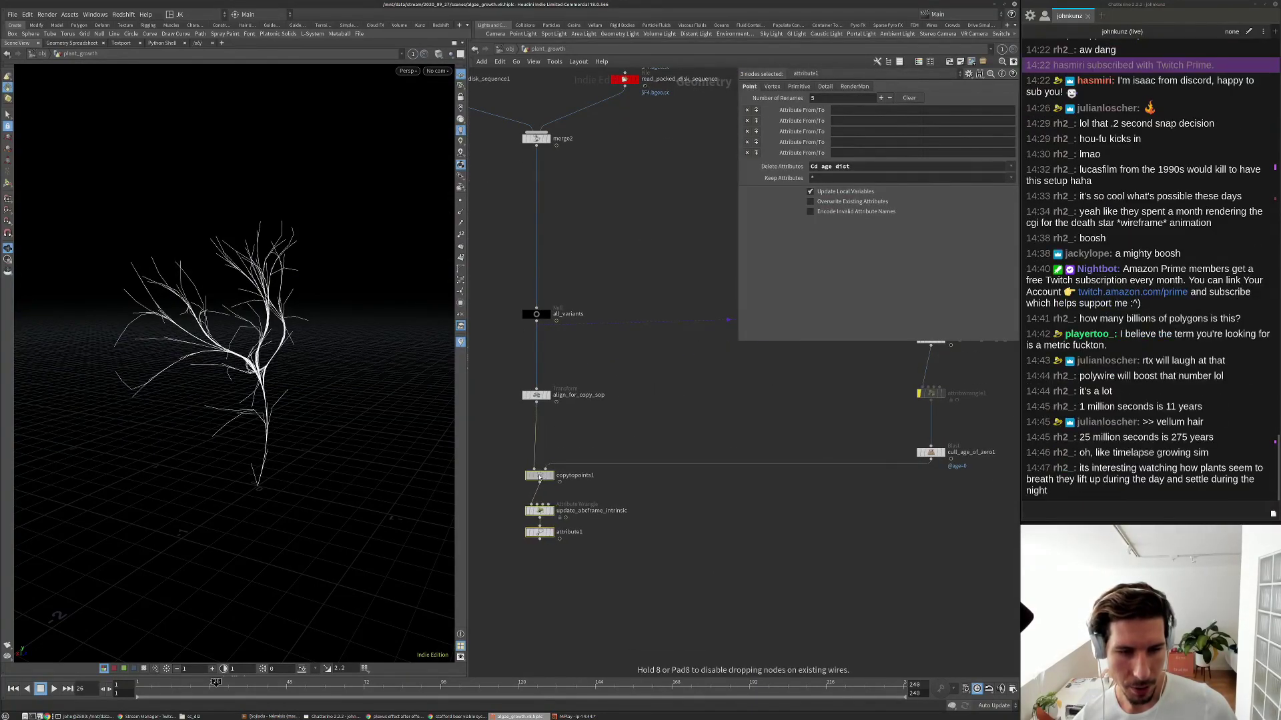
click(597, 439)
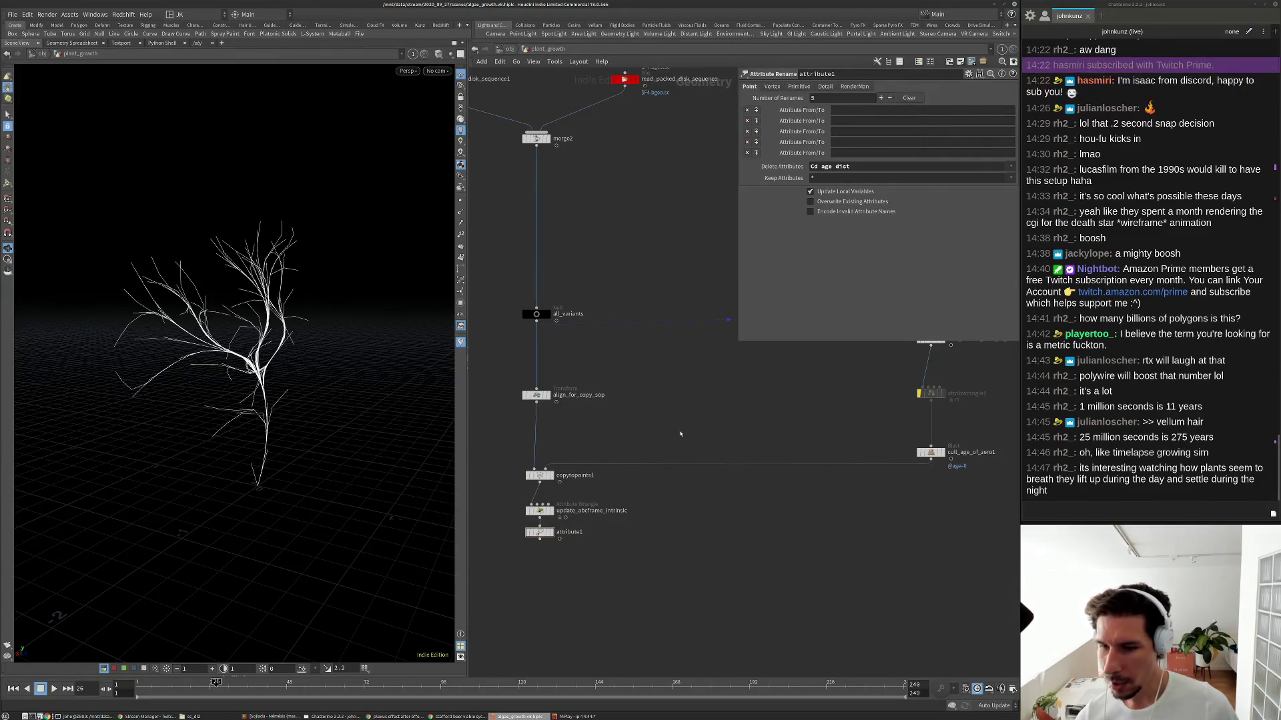
Set the display flag on copytopoints1 to show its scattered output in the viewport.
scroll(674, 449, up, 2)
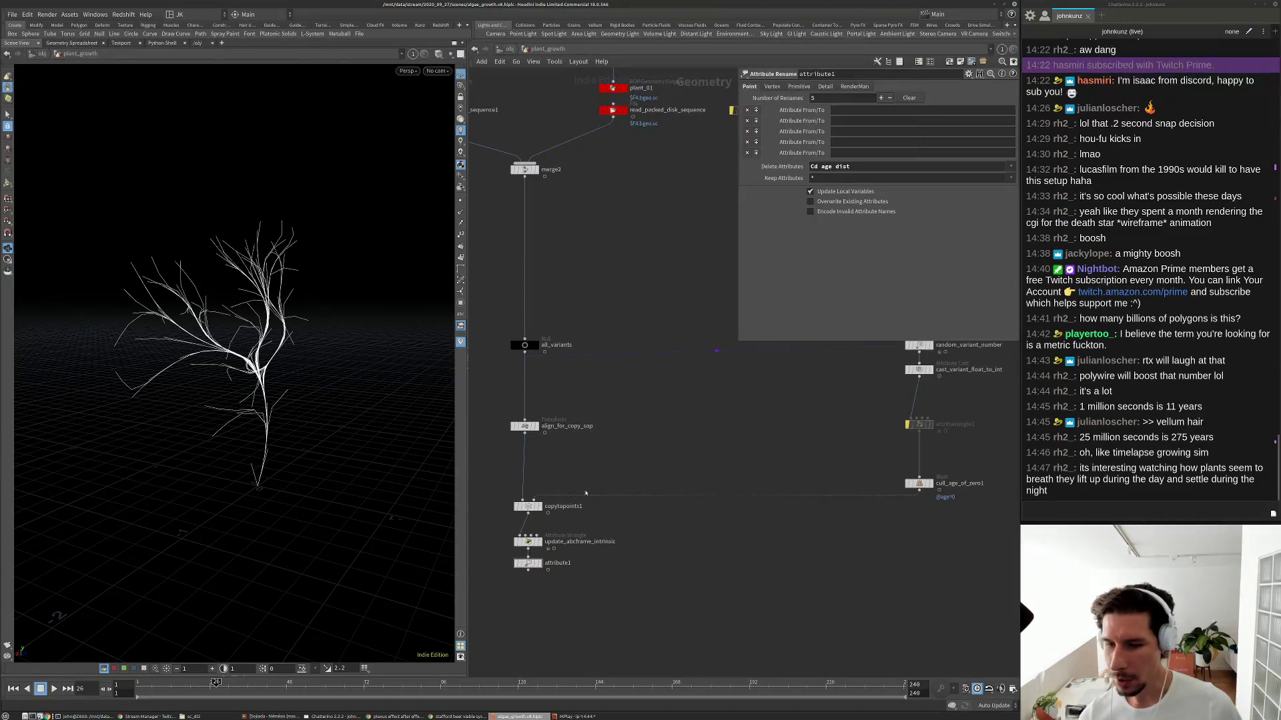
click(526, 508)
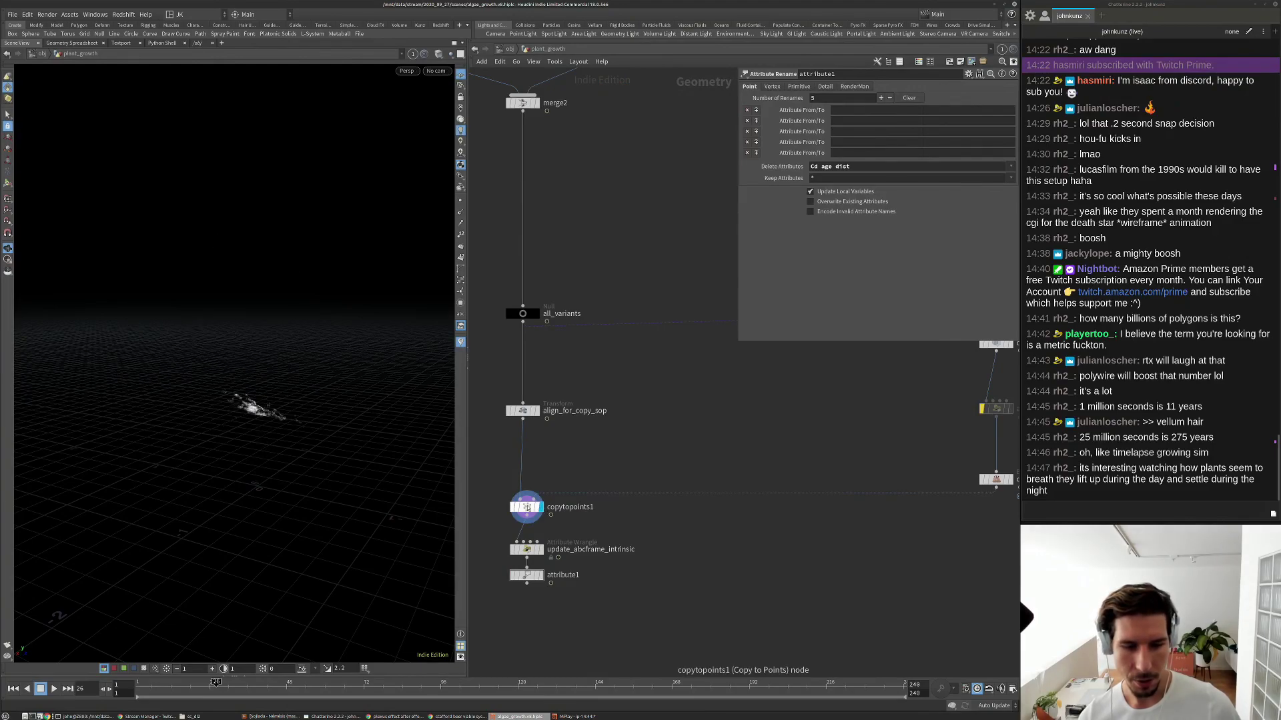
drag(527, 508, 527, 503)
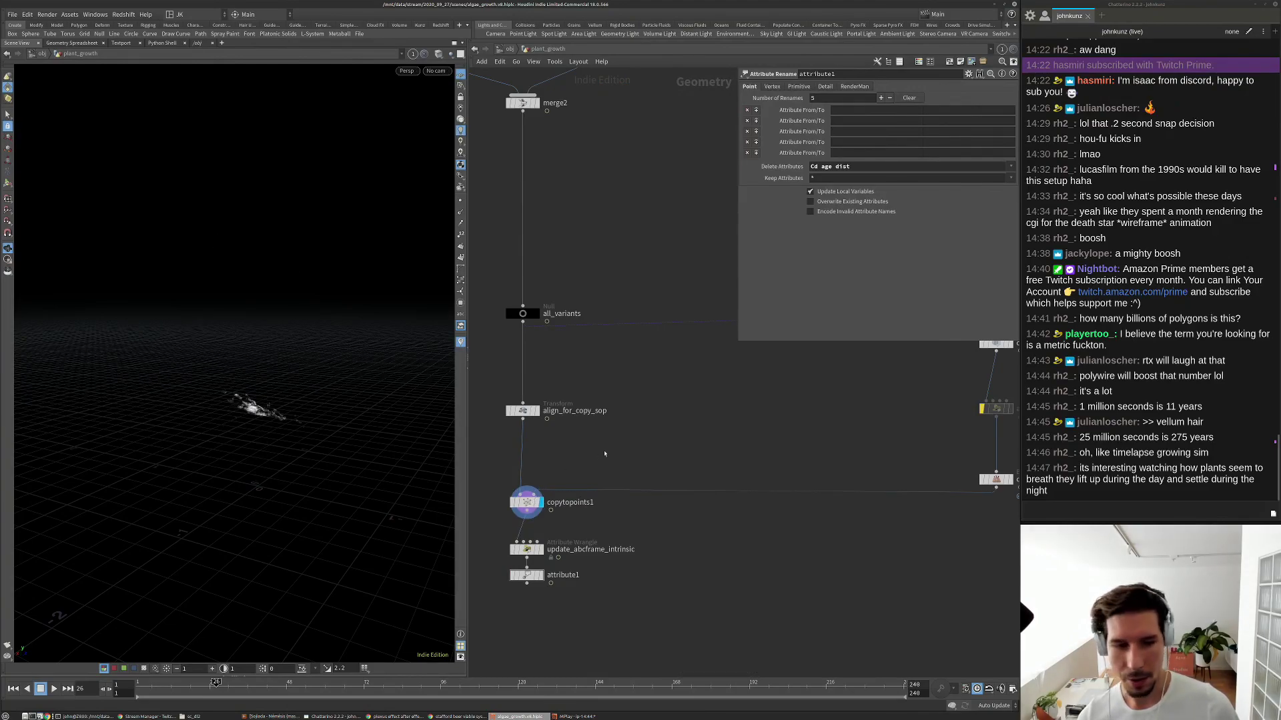
middle_drag(604, 454, 605, 409)
scroll(547, 432, up, 2)
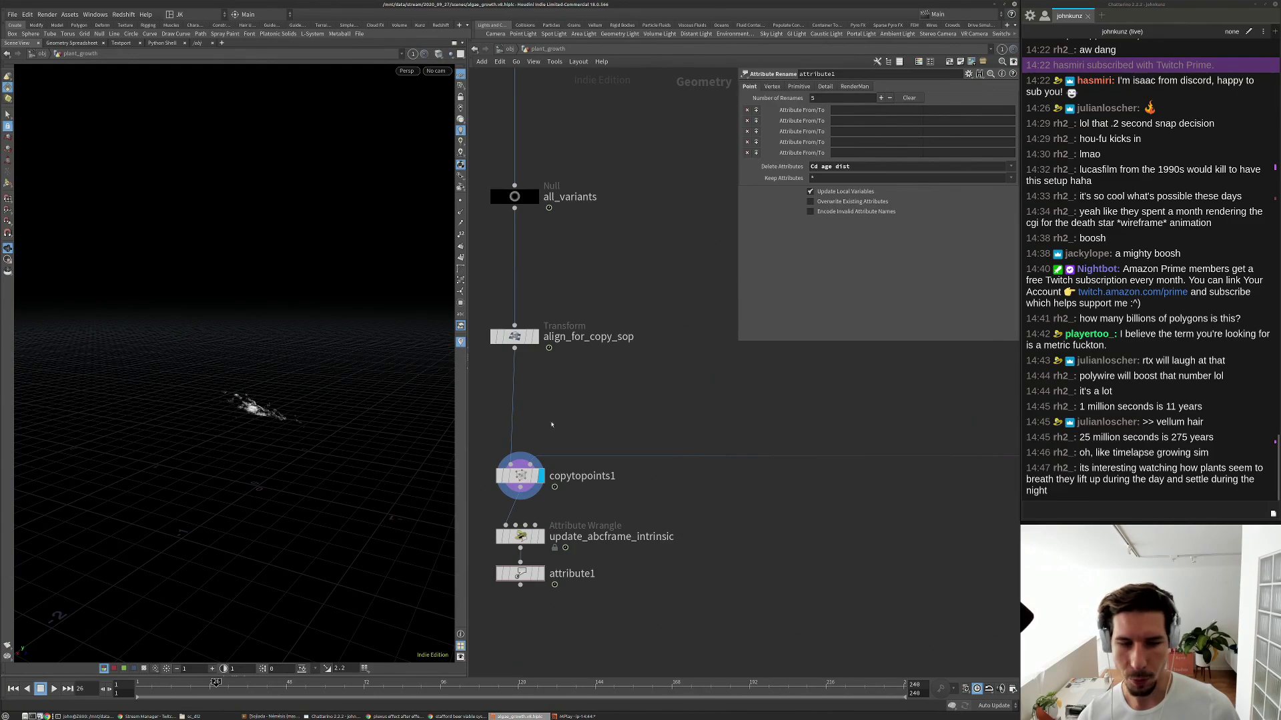
Rename copytopoints1 to copy_packed_instances_by_variant.
double_click(589, 476)
drag(576, 477, 619, 479)
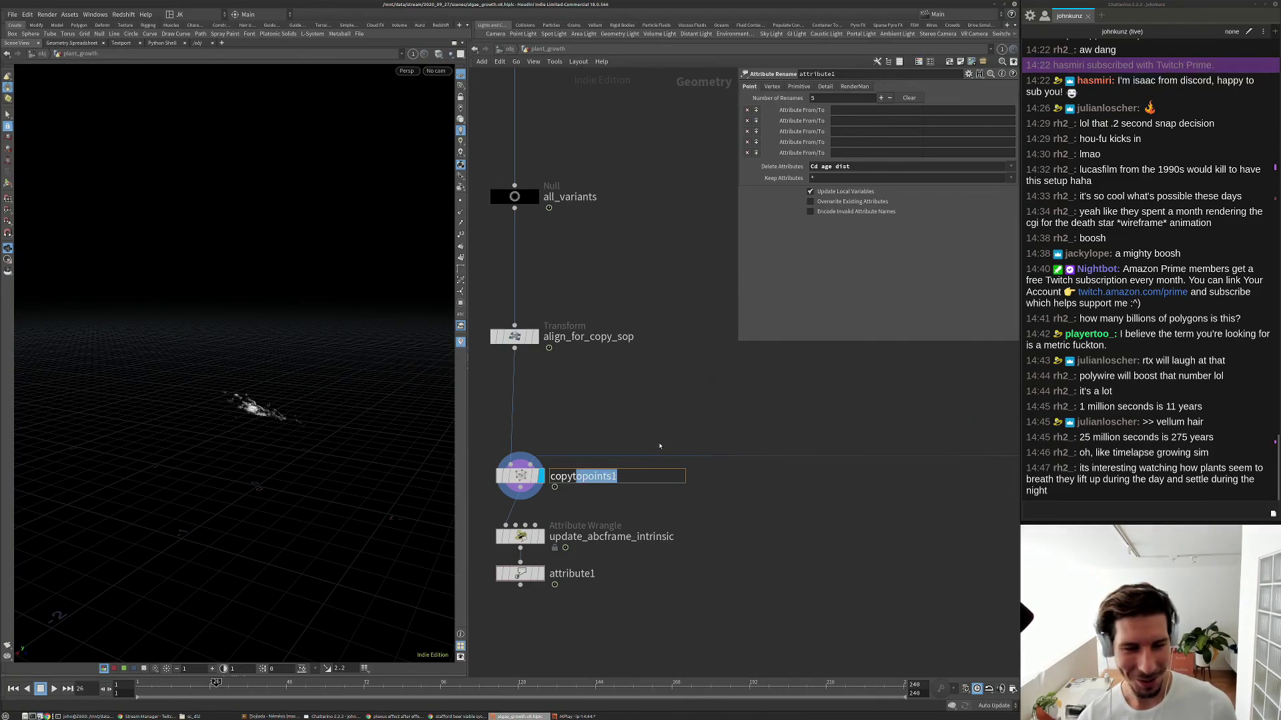
key(BackSpace)
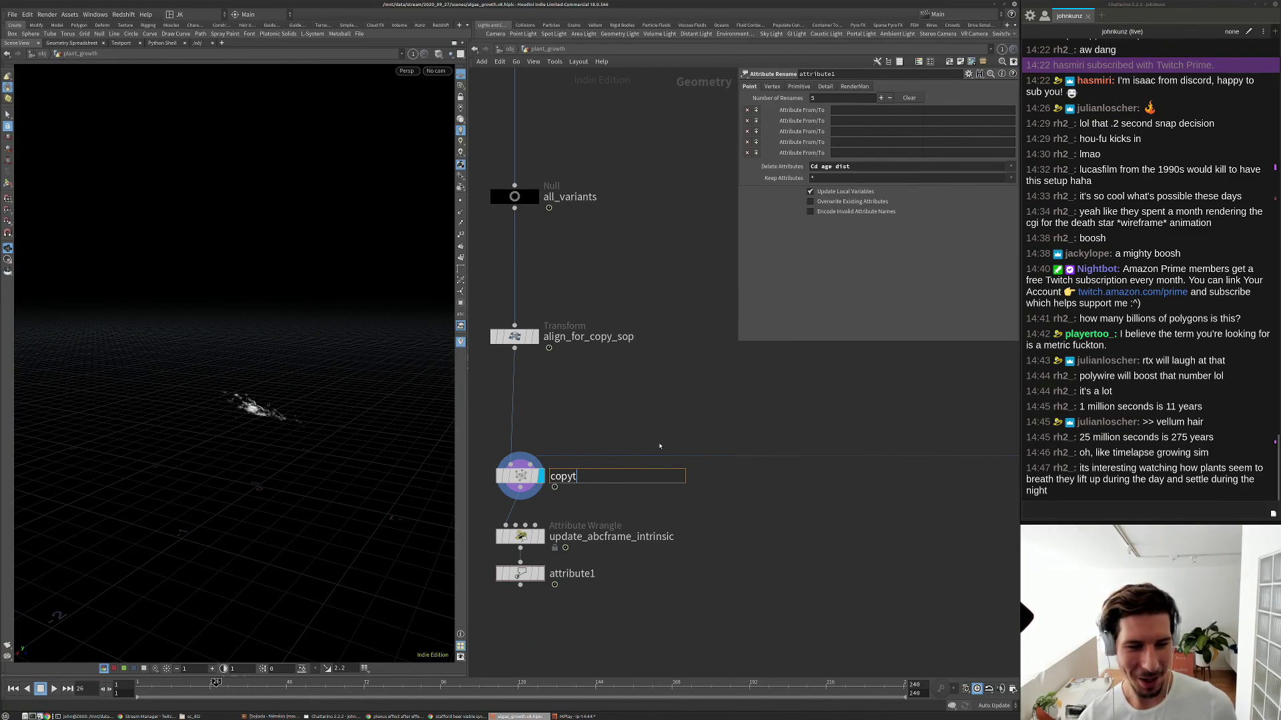
key(BackSpace)
text(_va)
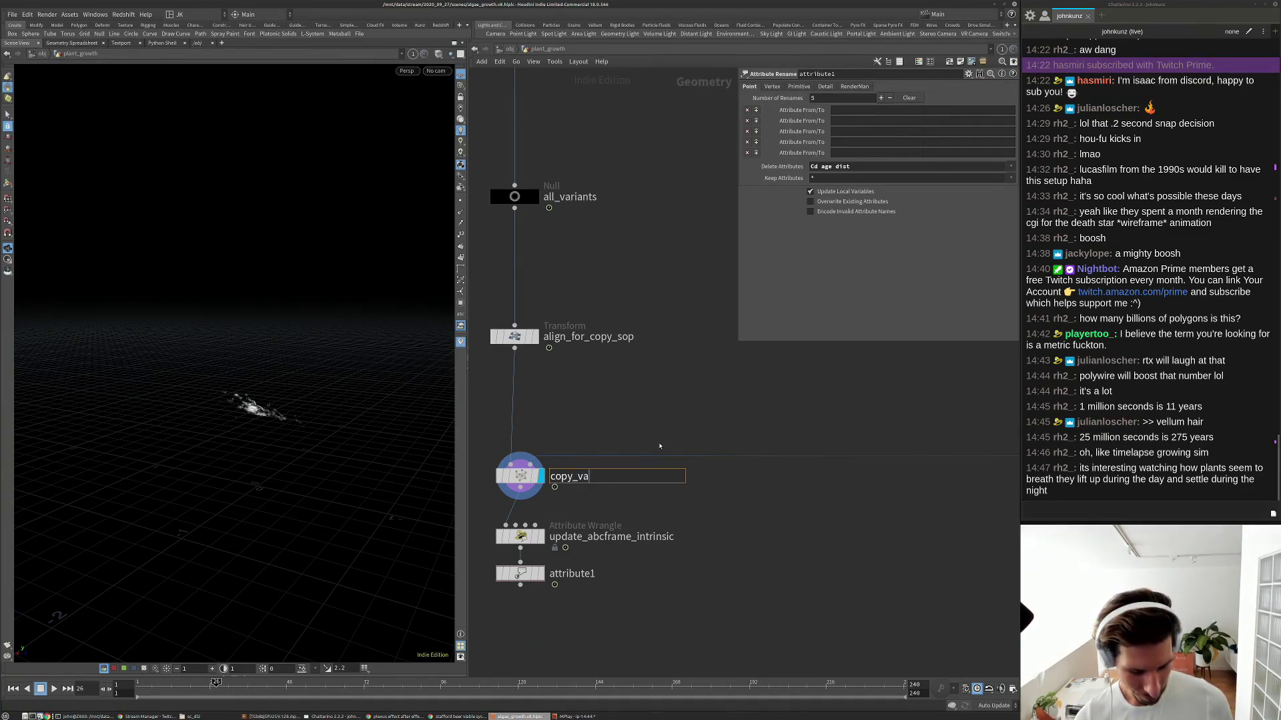
text(ria)
key(BackSpace)
key(BackSpace)
key(BackSpace)
key(BackSpace)
key(BackSpace)
text(packed)
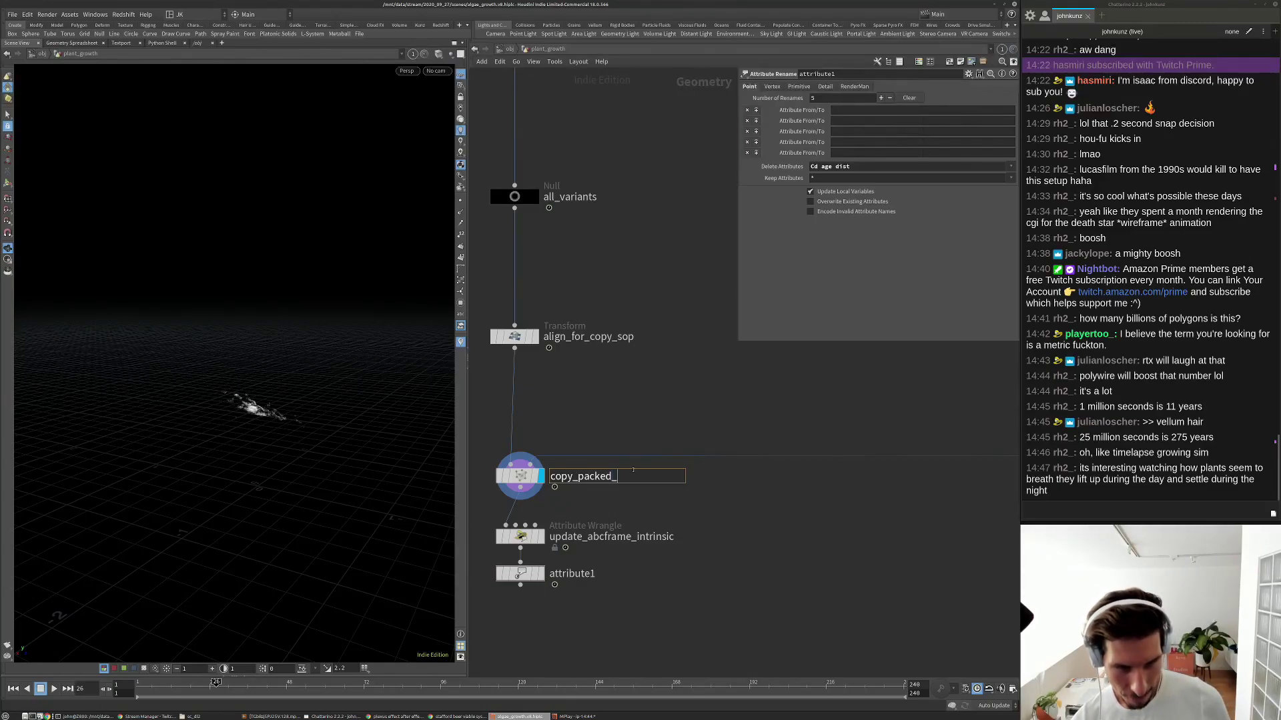
text(_in)
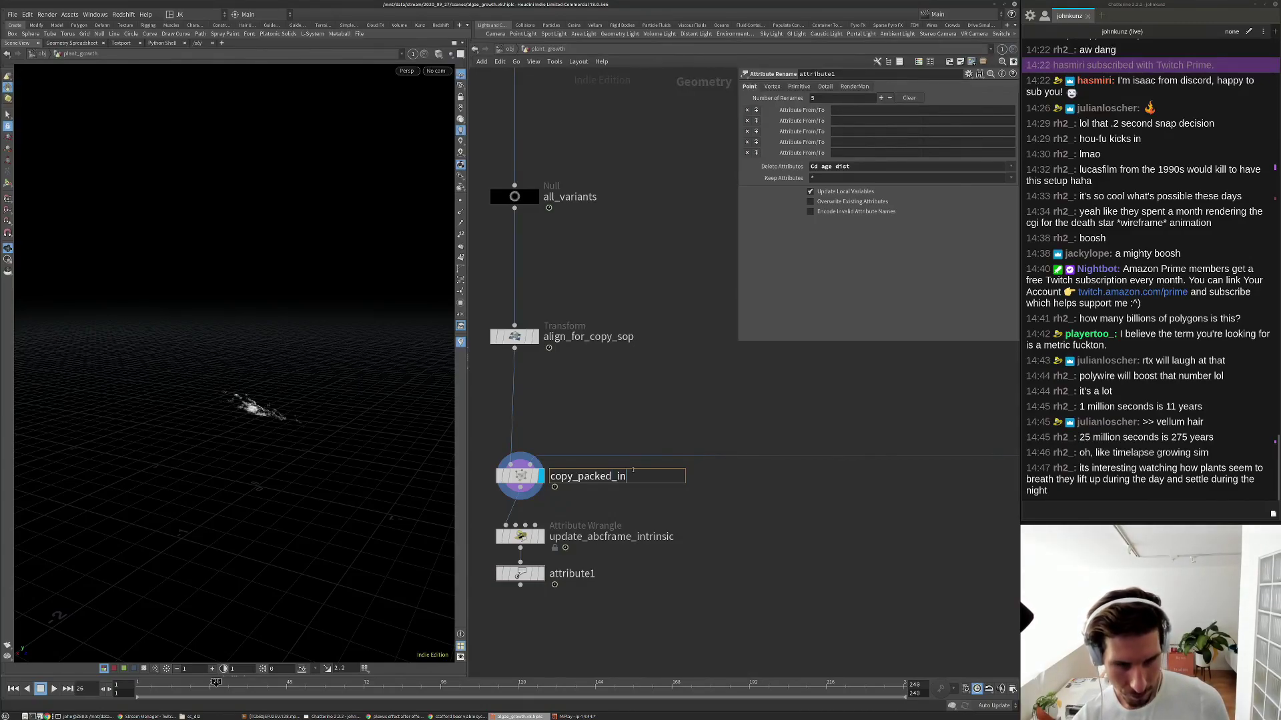
text(stances_)
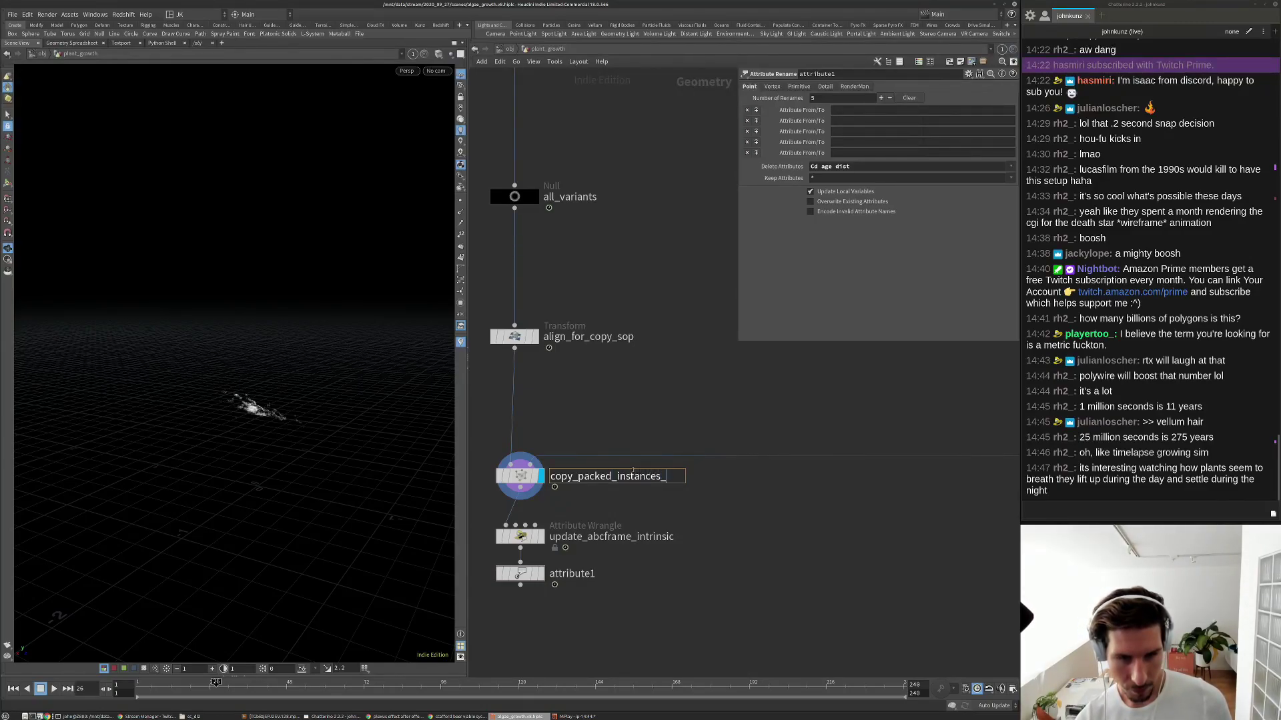
text(by_va)
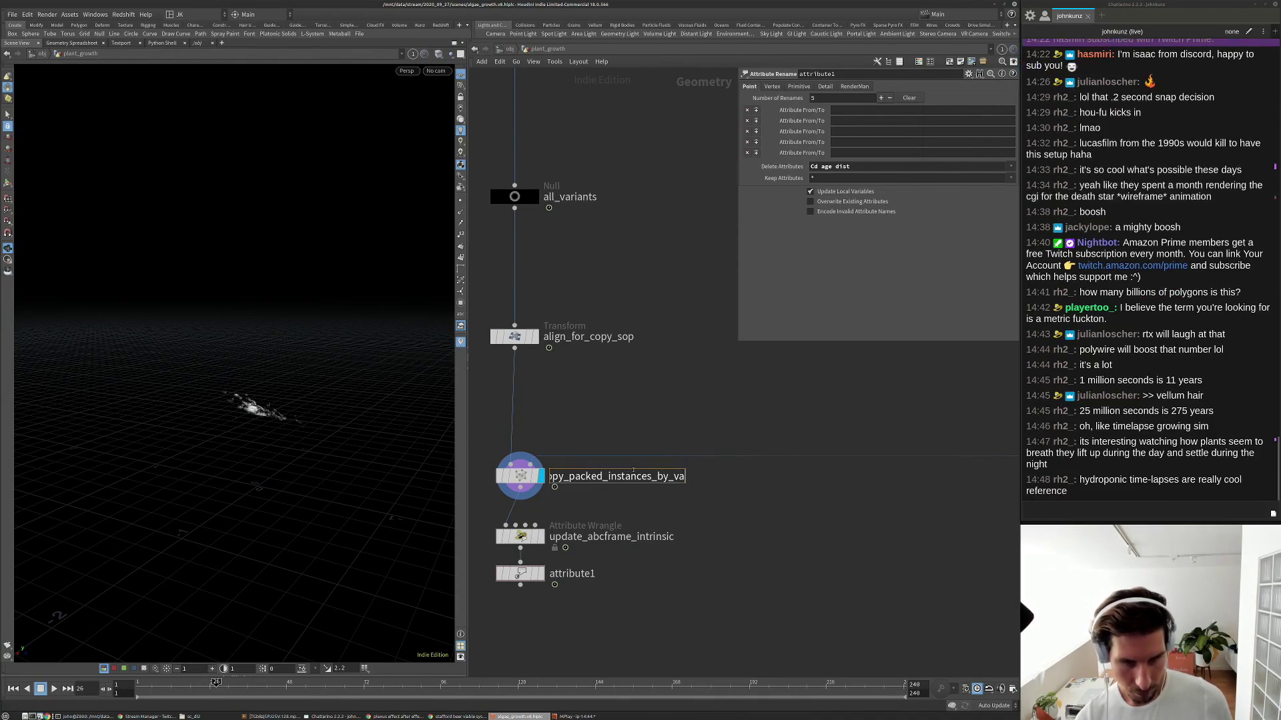
text(riant)
key(Return)
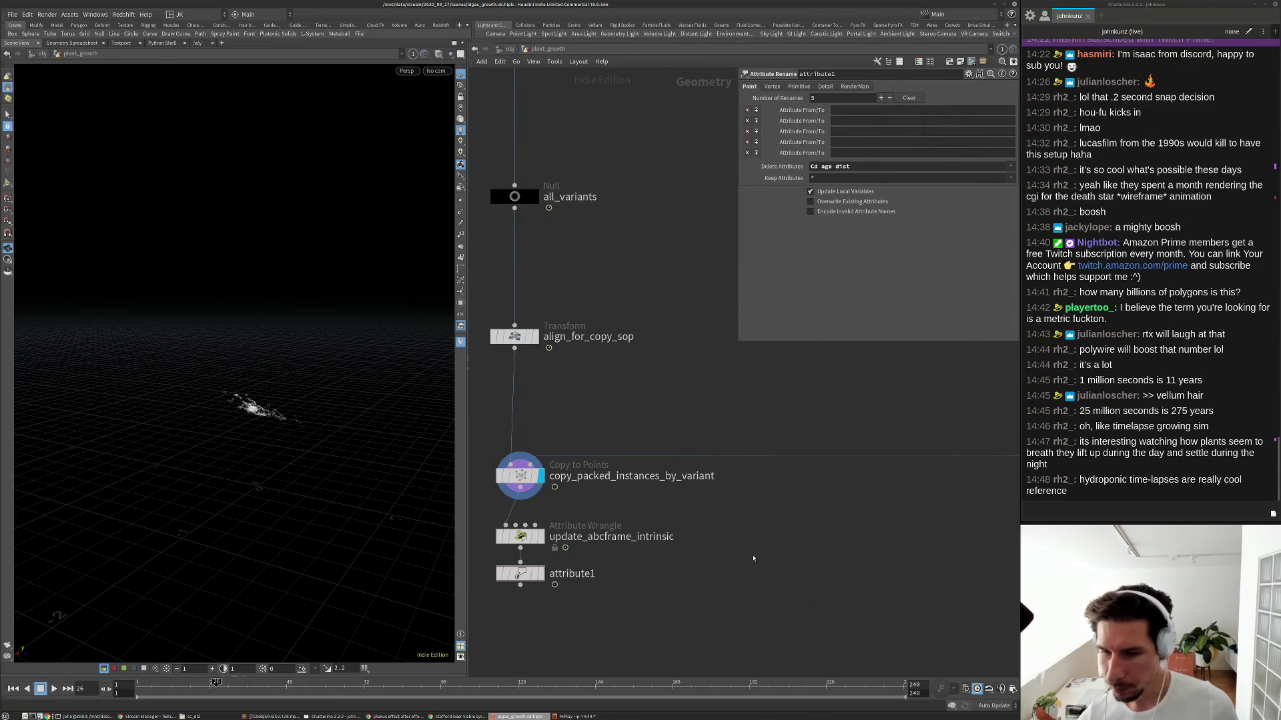
Search Google for 'music for plants' in a new Chrome tab.
click(445, 717)
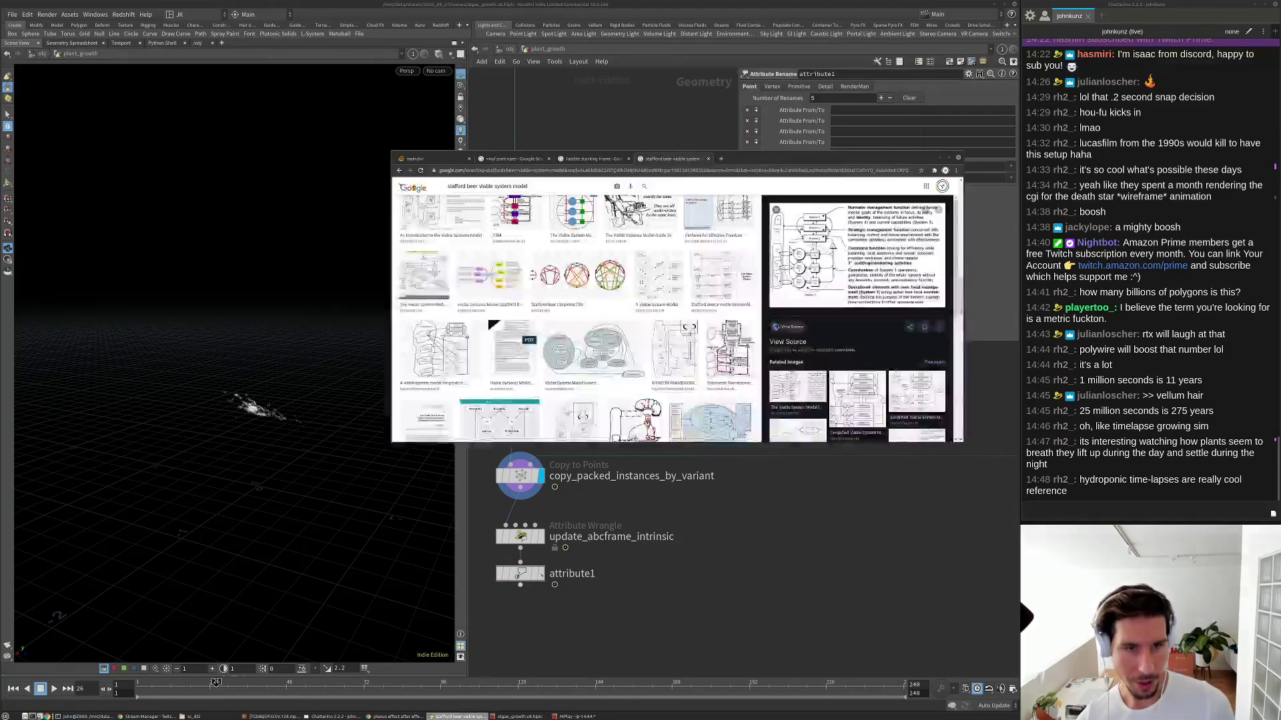
click(611, 171)
key(ctrl+t)
text(music for)
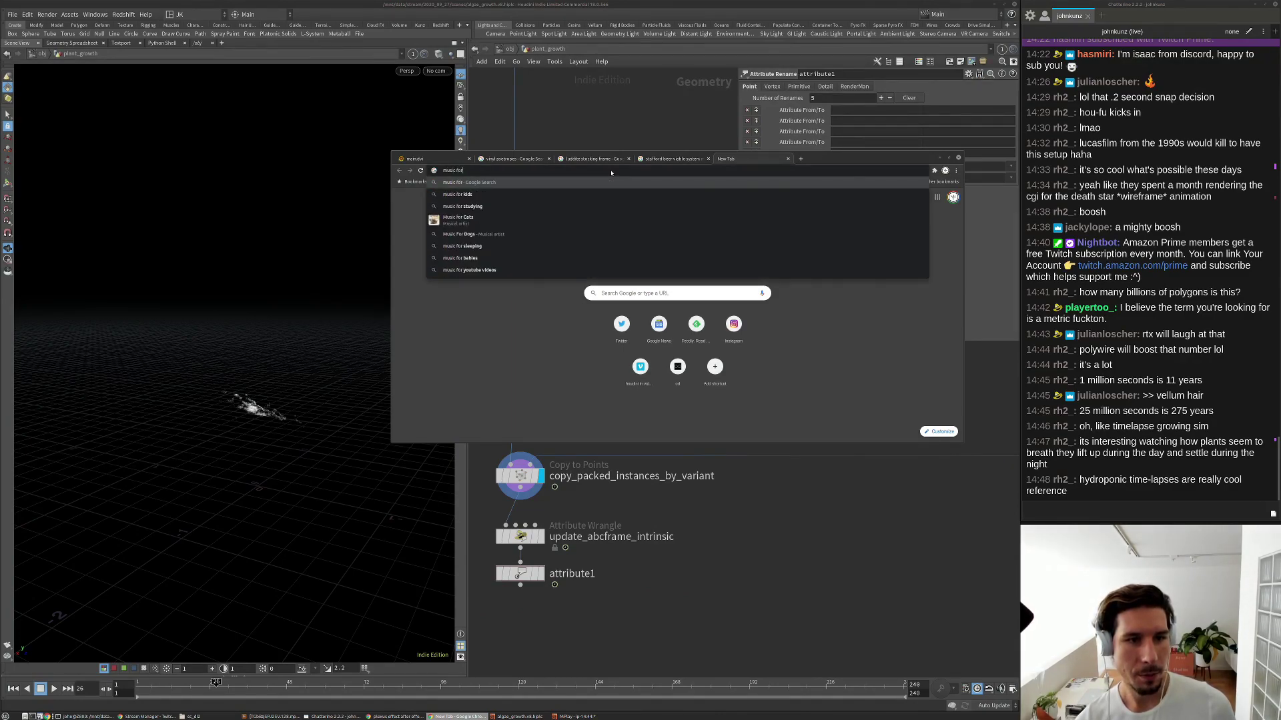
text( pla)
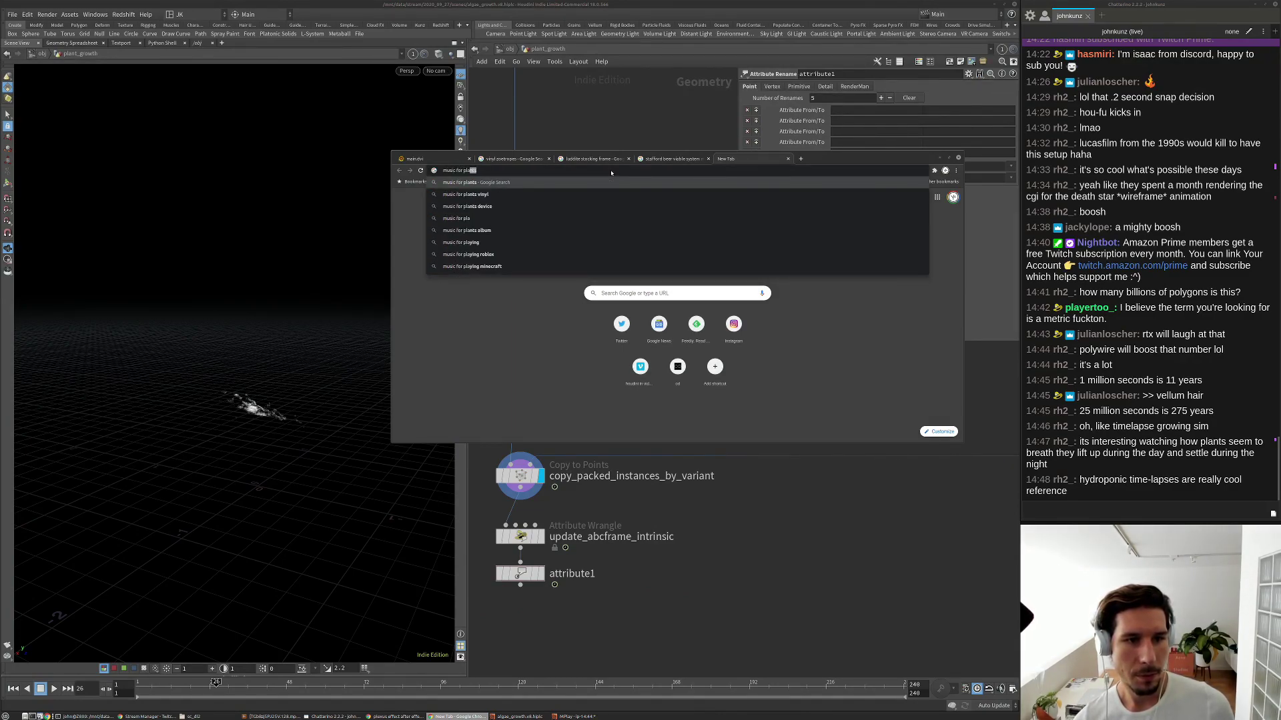
text(nts)
key(Return)
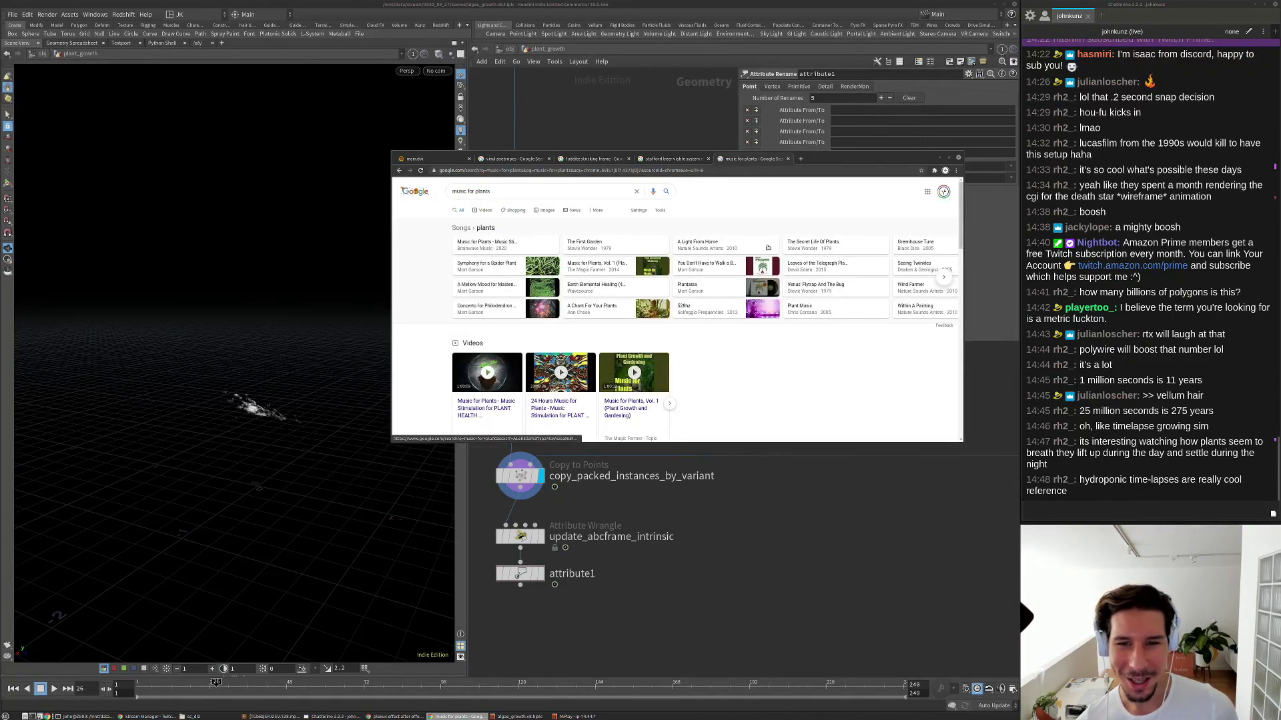
Follow the 'You Don't Have to Walk a Begonia' result to the related 'Rhapsody in Green' search.
click(707, 266)
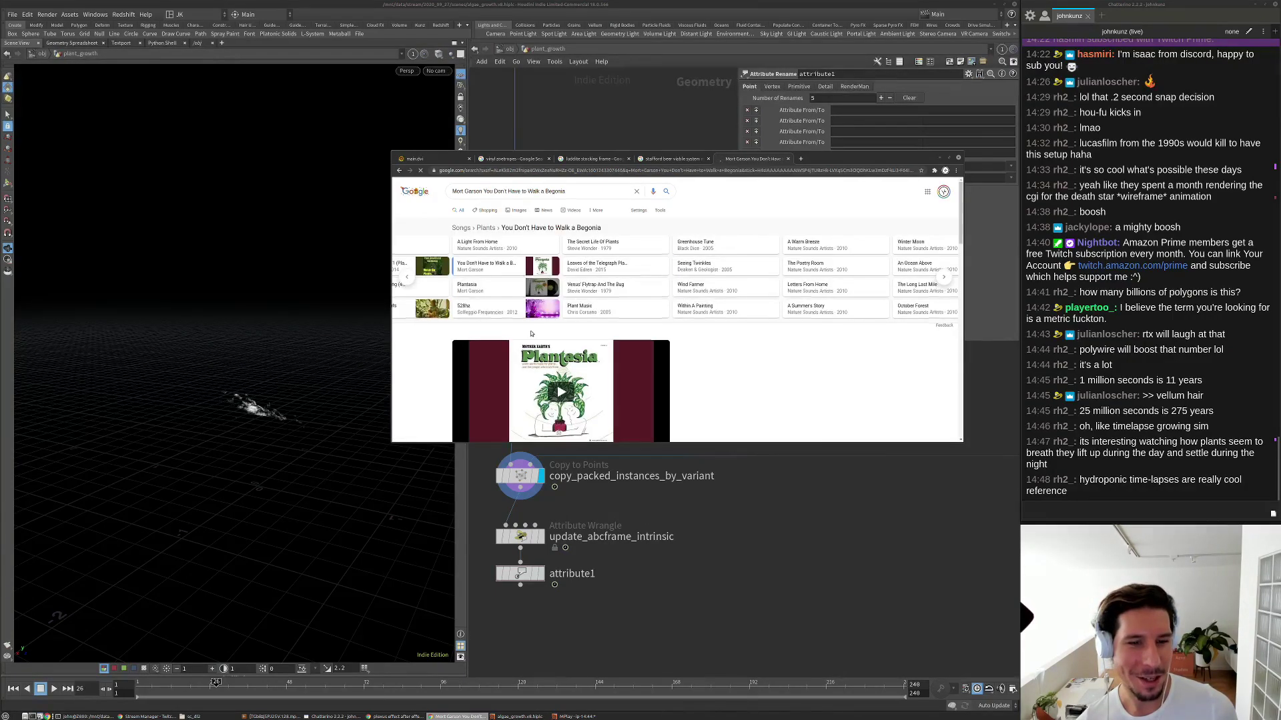
scroll(531, 334, down, 2)
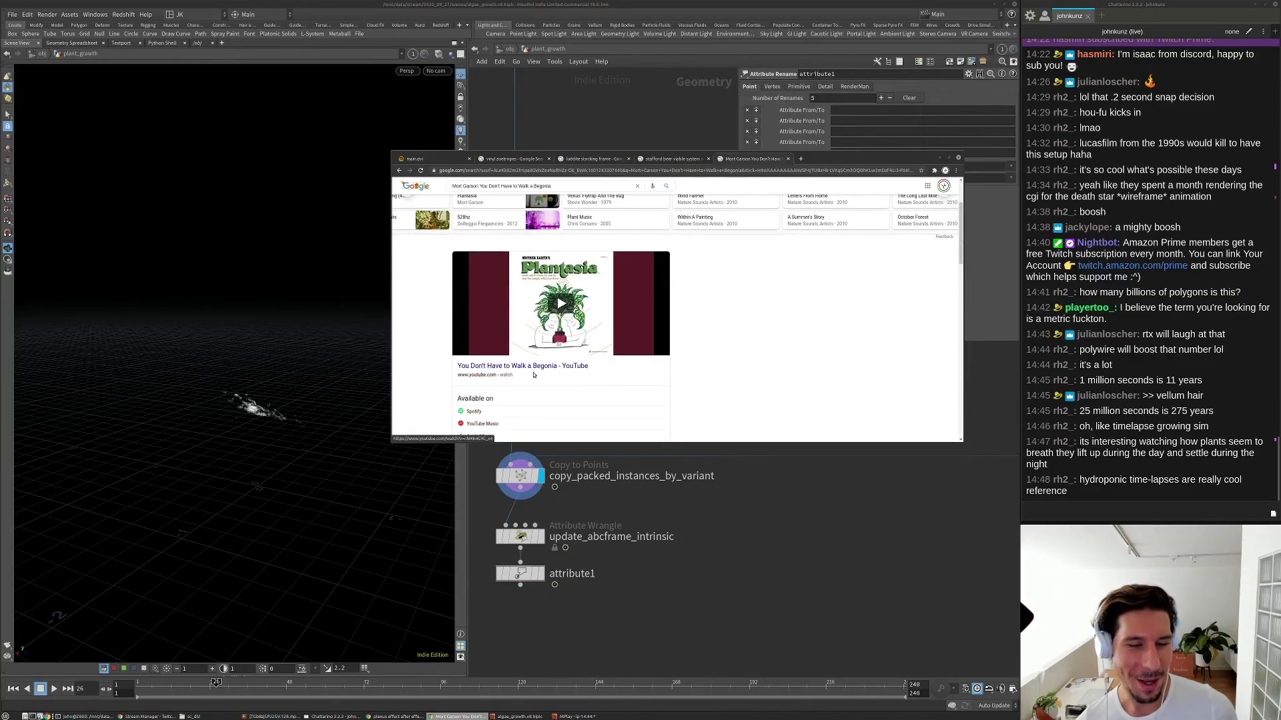
scroll(533, 374, down, 6)
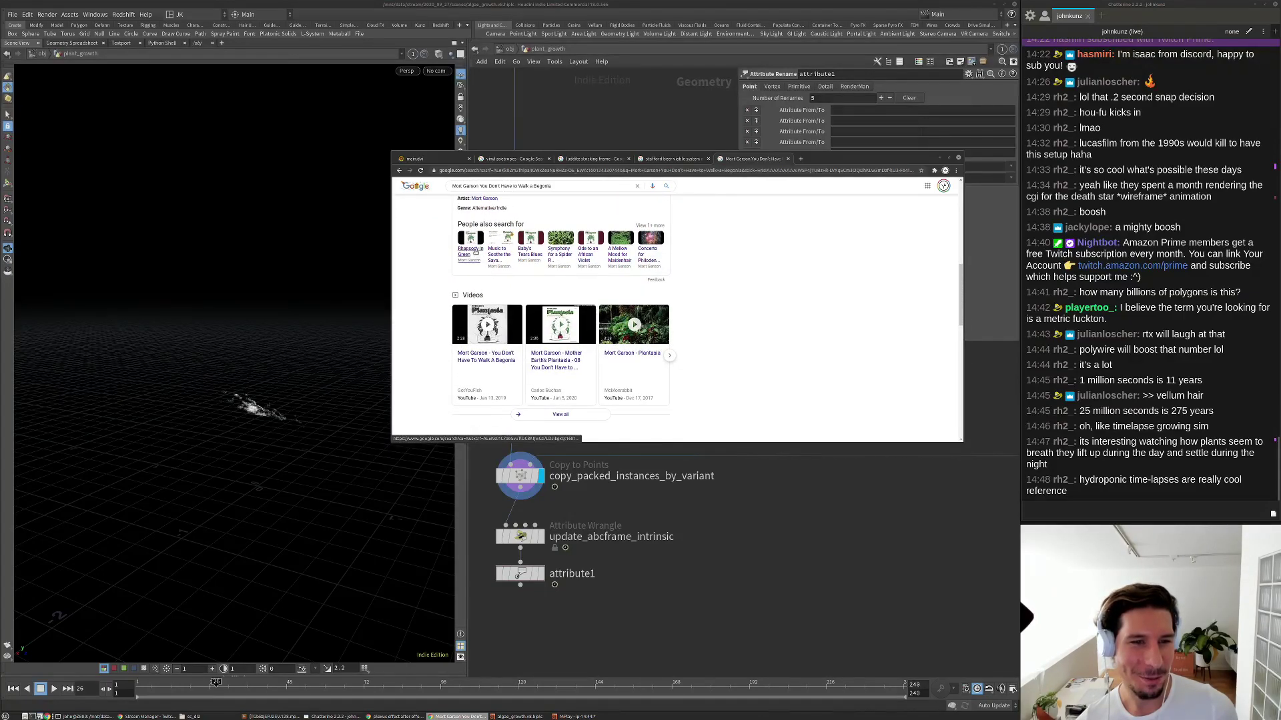
click(475, 253)
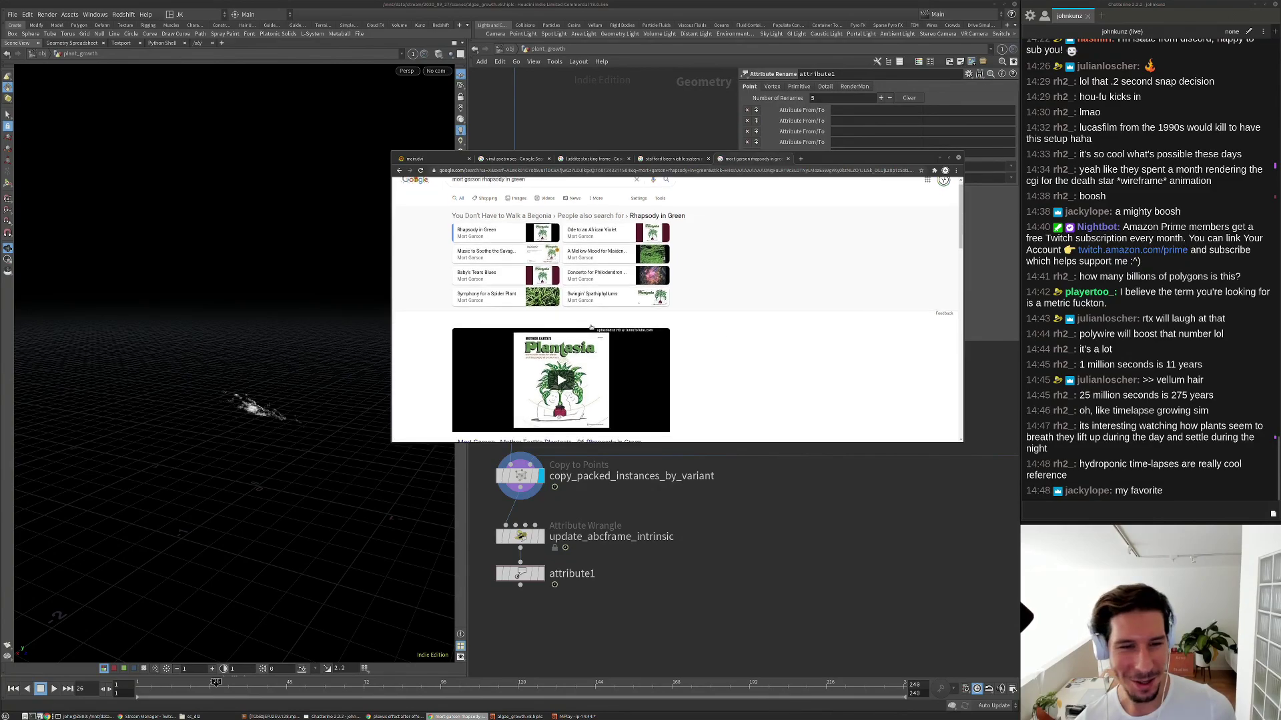
scroll(590, 326, down, 2)
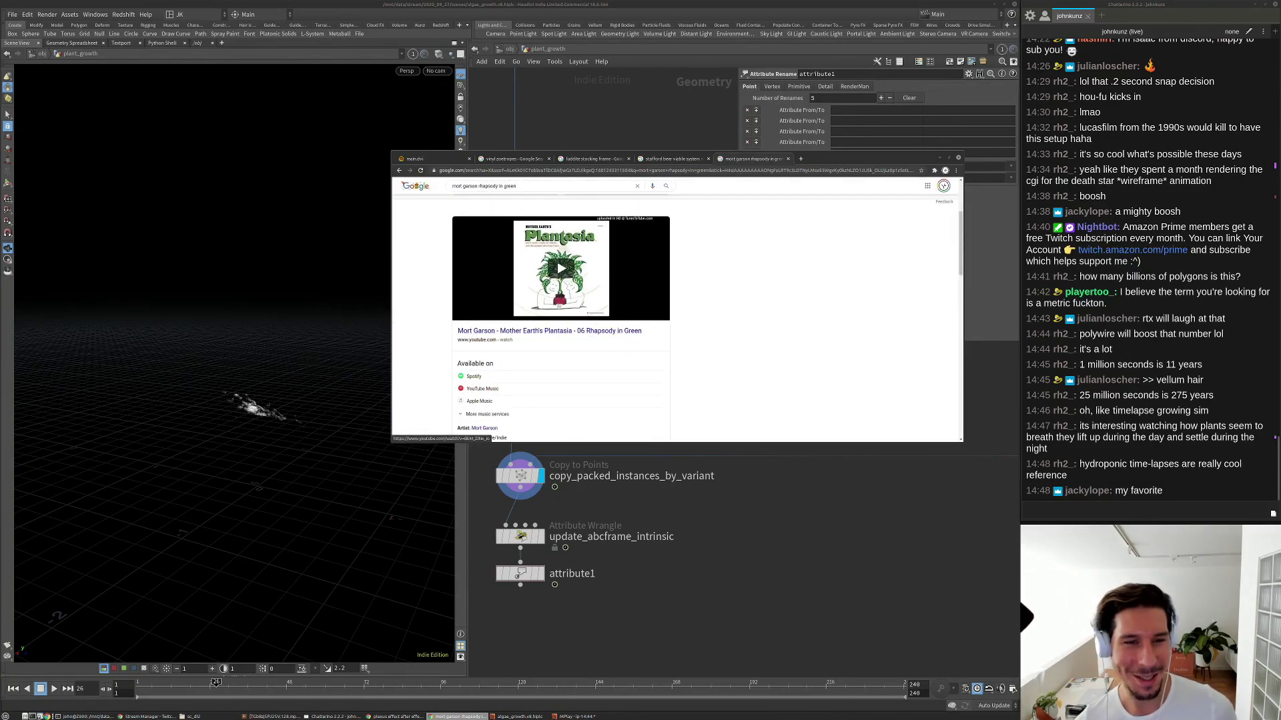
scroll(535, 363, down, 2)
scroll(537, 361, up, 4)
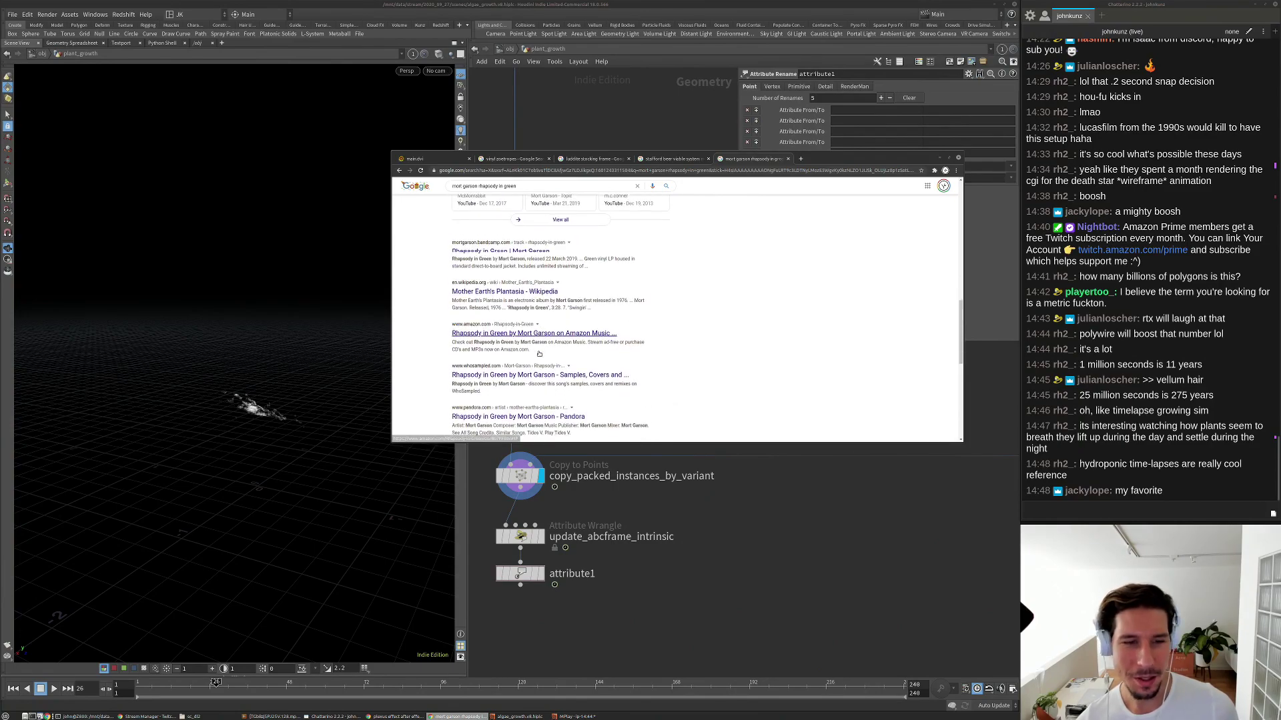
scroll(537, 350, up, 3)
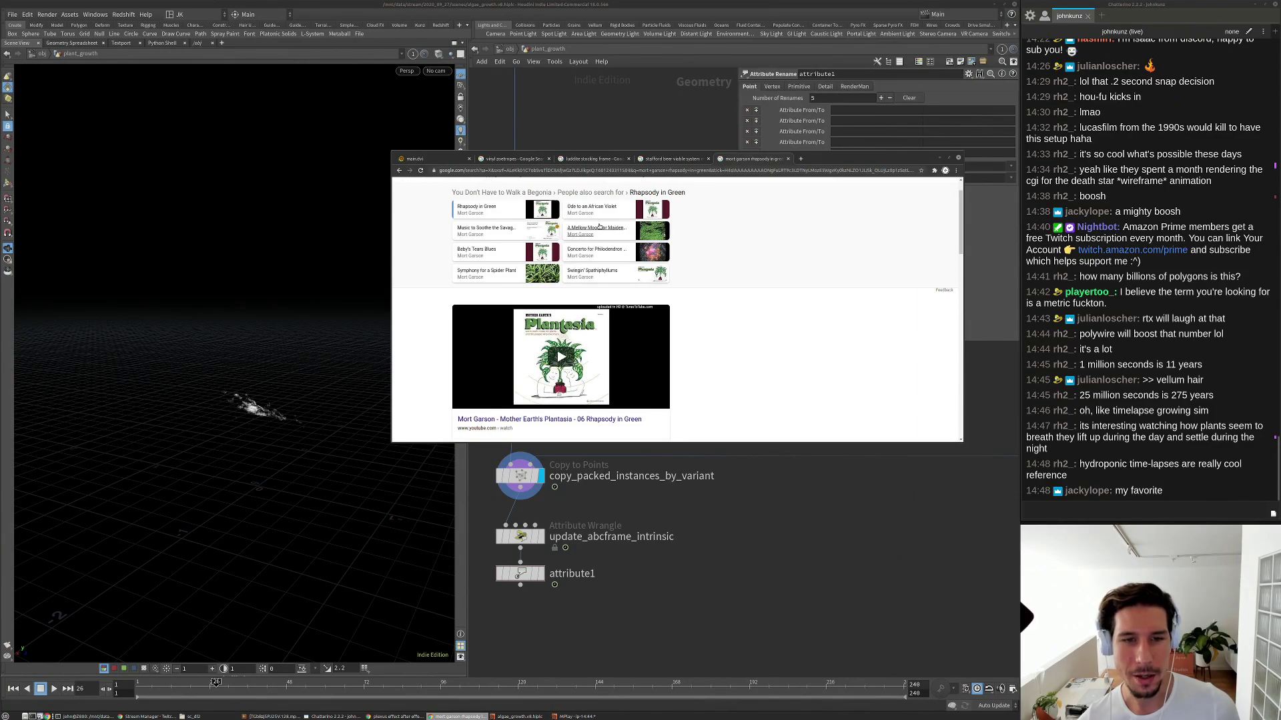
scroll(640, 254, up, 1)
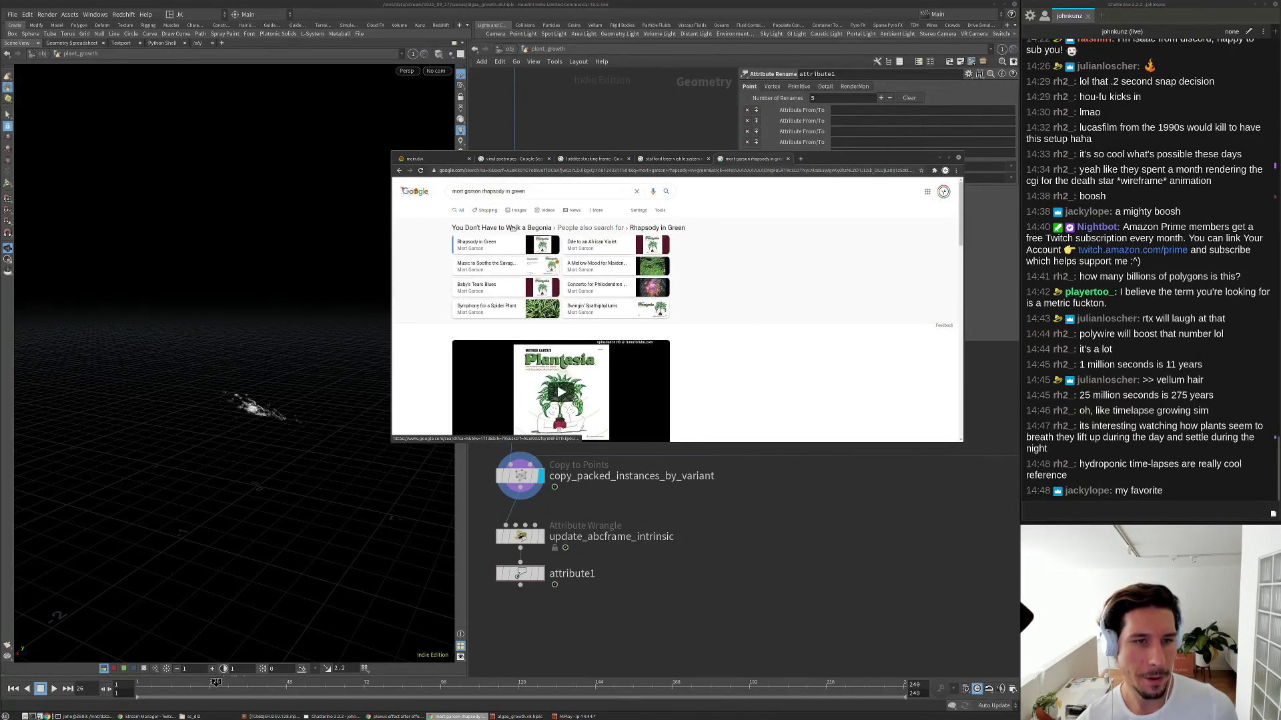
Rename update_abcframe_intrinsic to update_packedsequence_index_intrinsic.
click(813, 505)
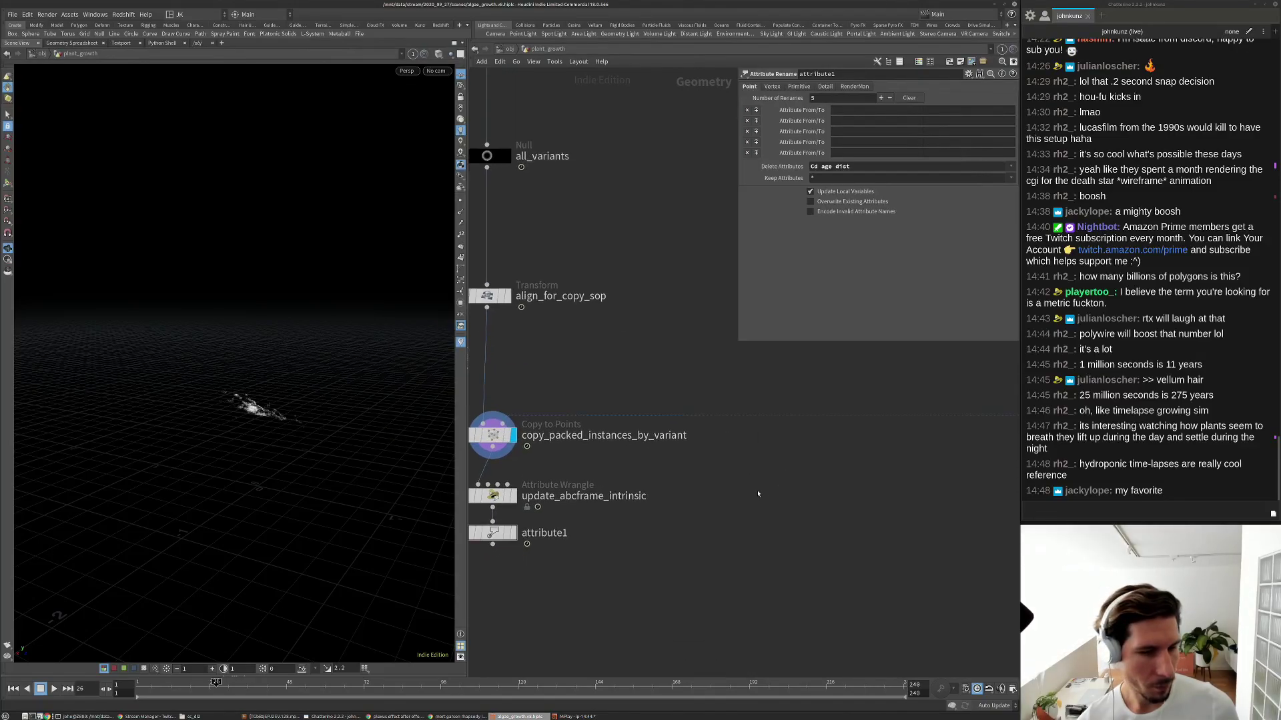
double_click(644, 460)
drag(644, 460, 691, 461)
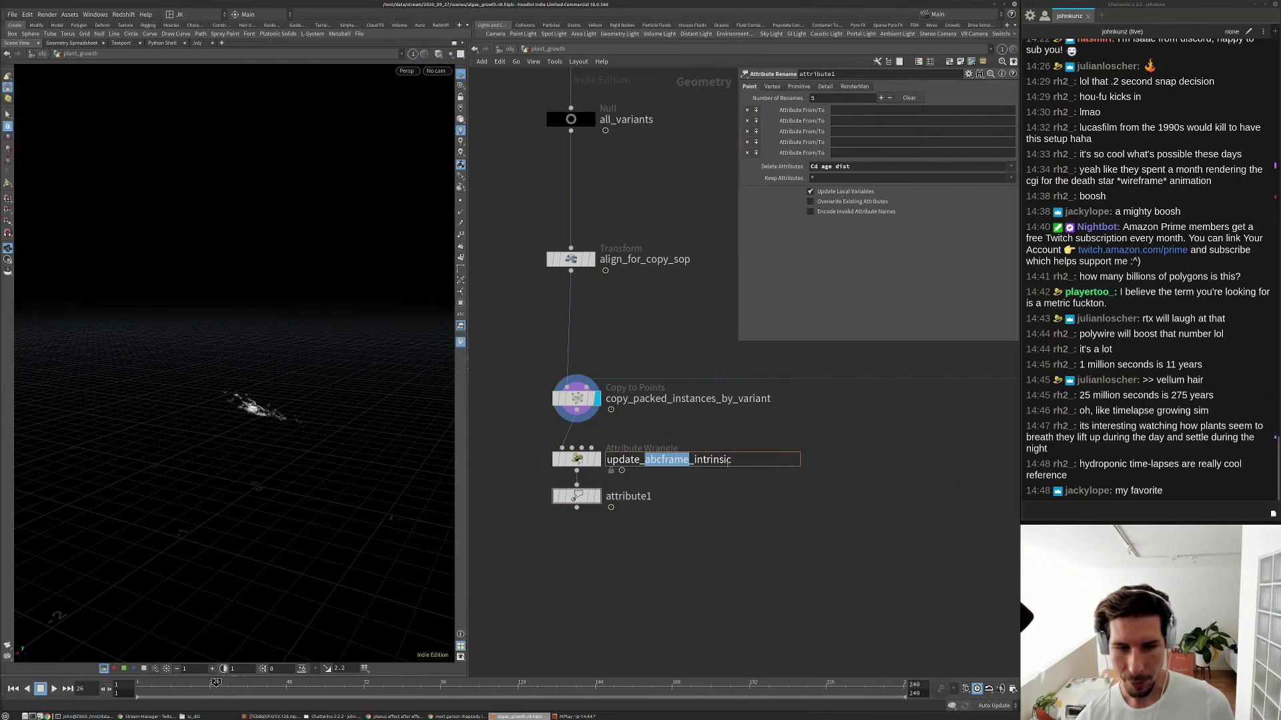
key(BackSpace)
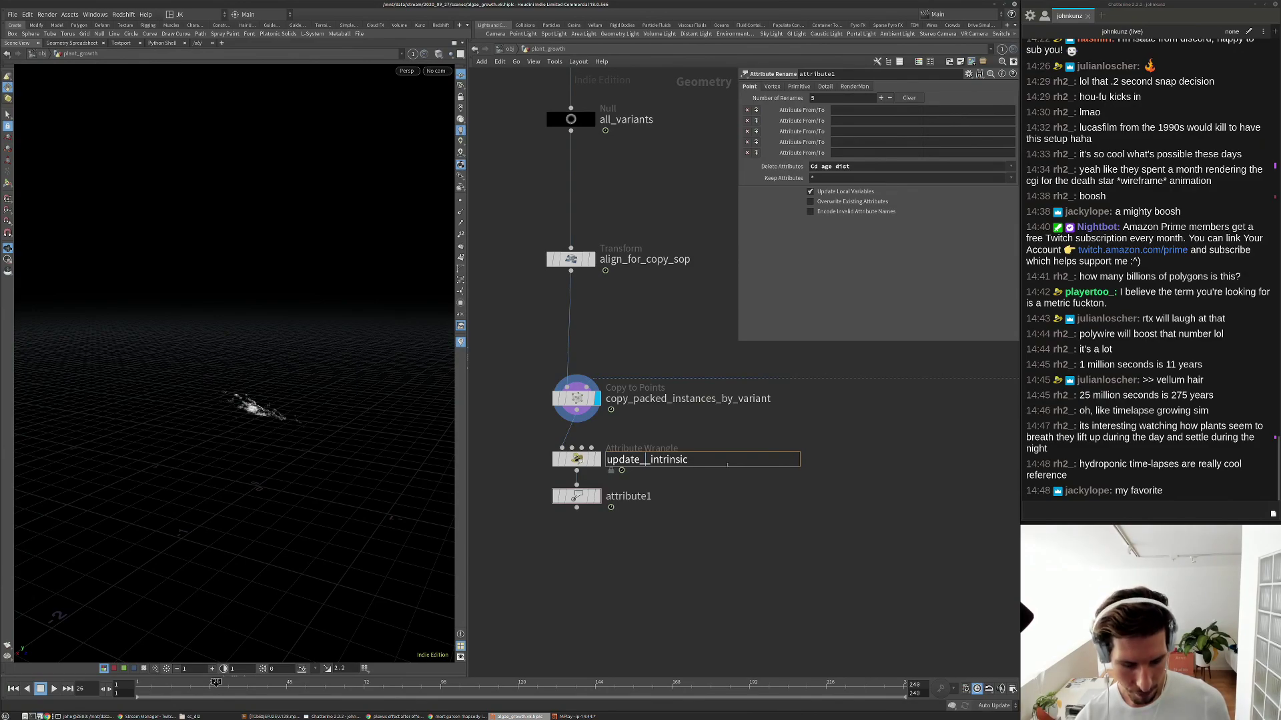
text(packed)
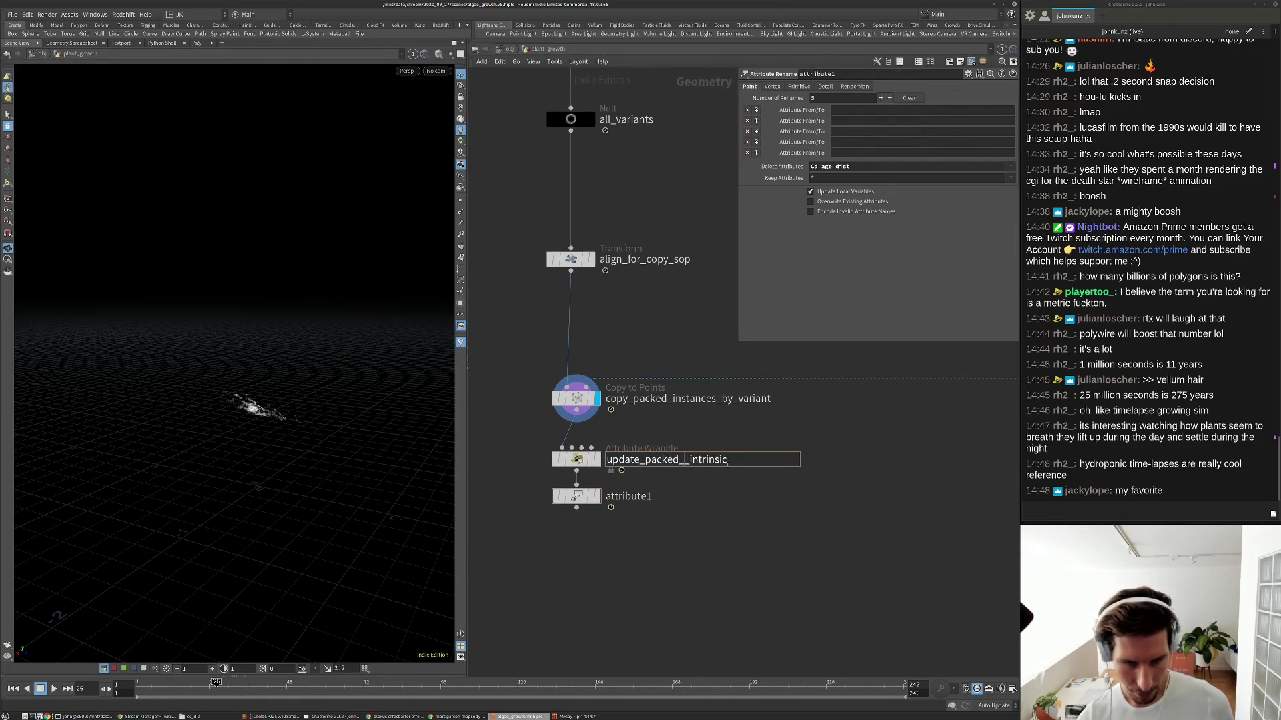
key(BackSpace)
text(se)
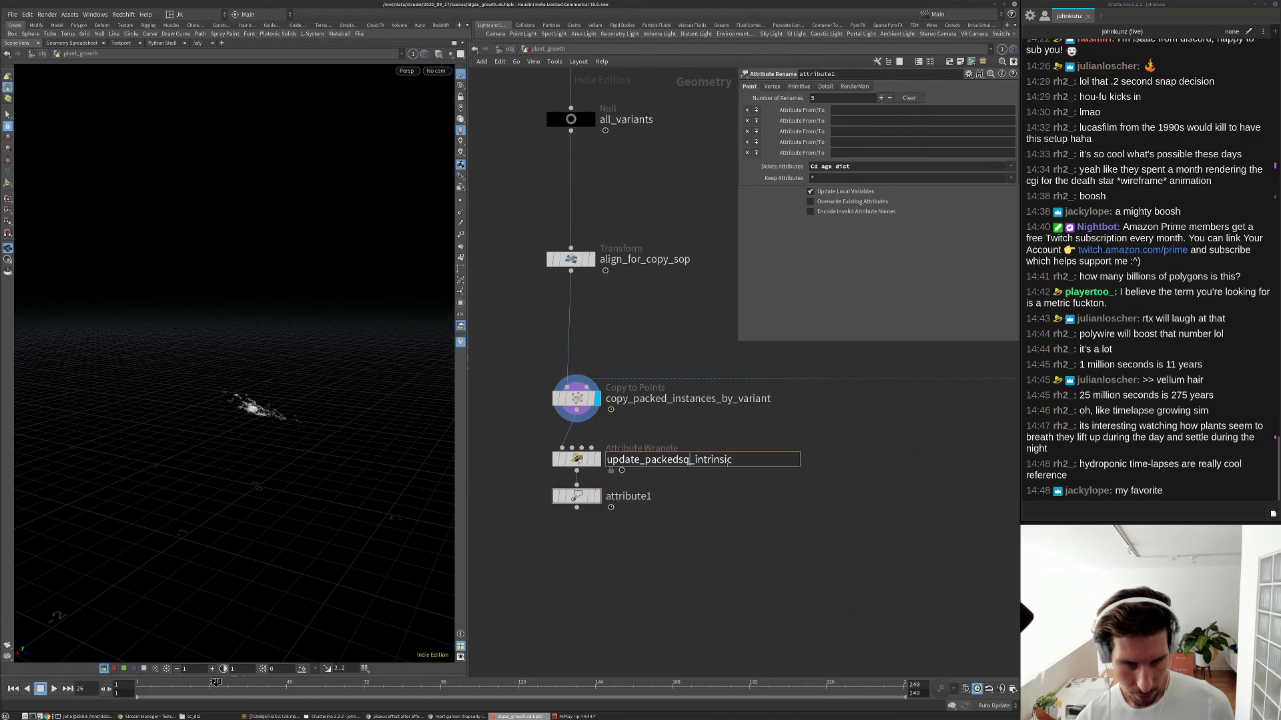
text(quence)
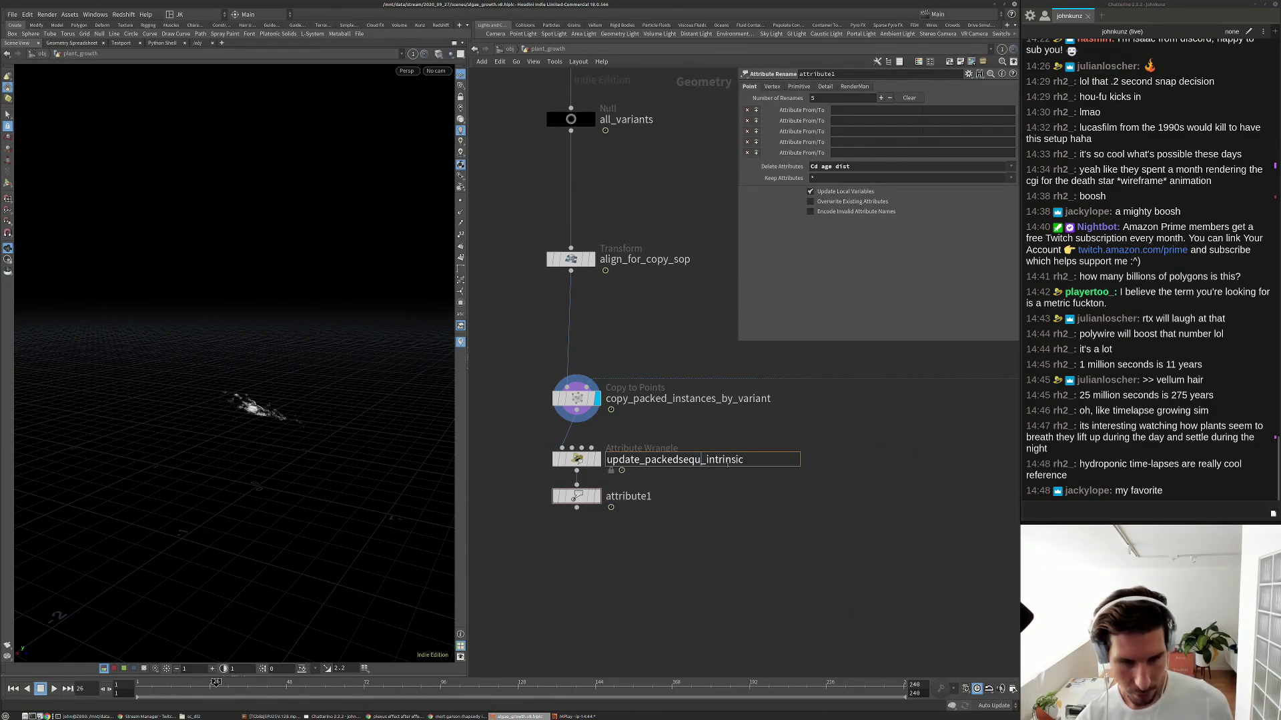
text(_index)
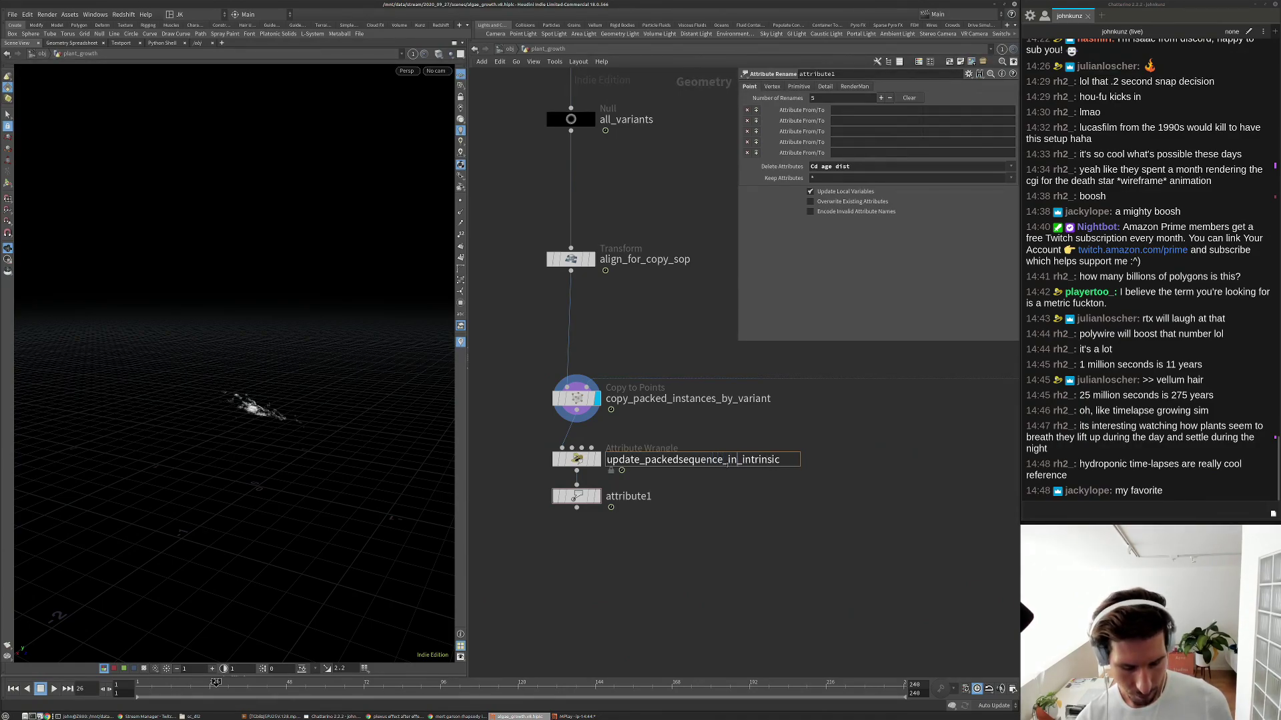
key(Return)
Rename attribute1 to clean_up_extra_attributes.
click(620, 497)
double_click(620, 497)
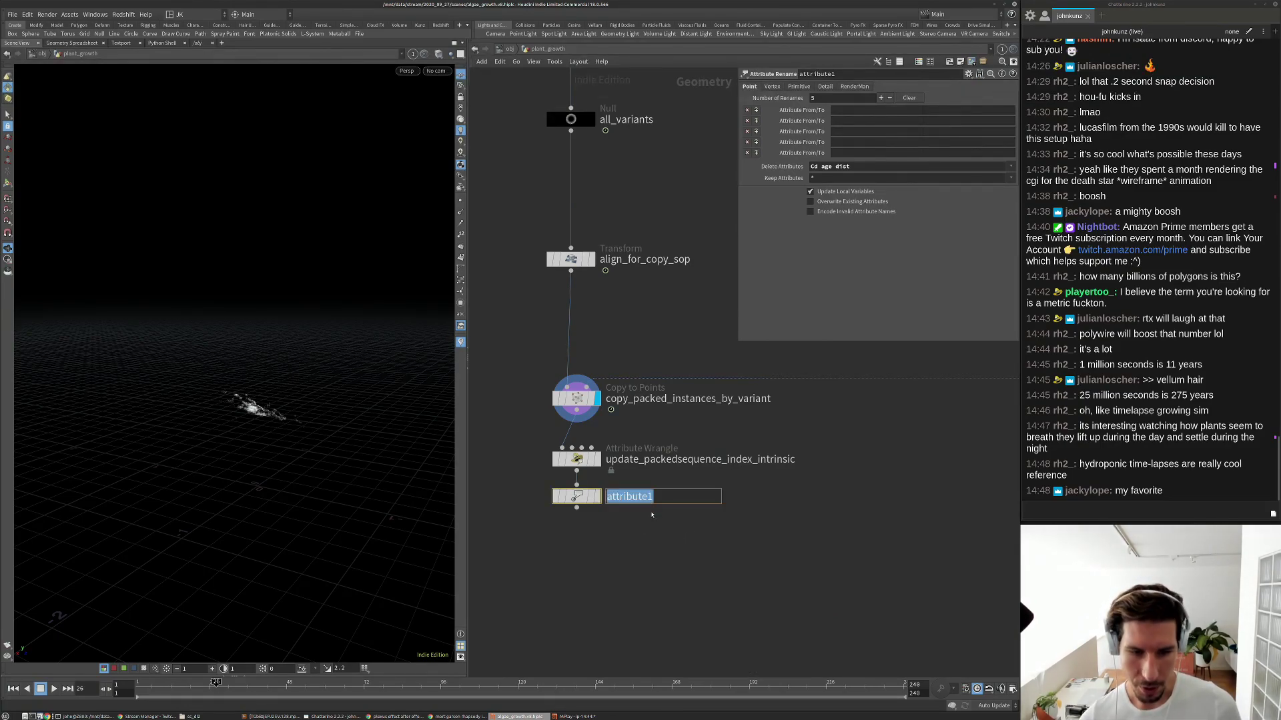
text(clean_)
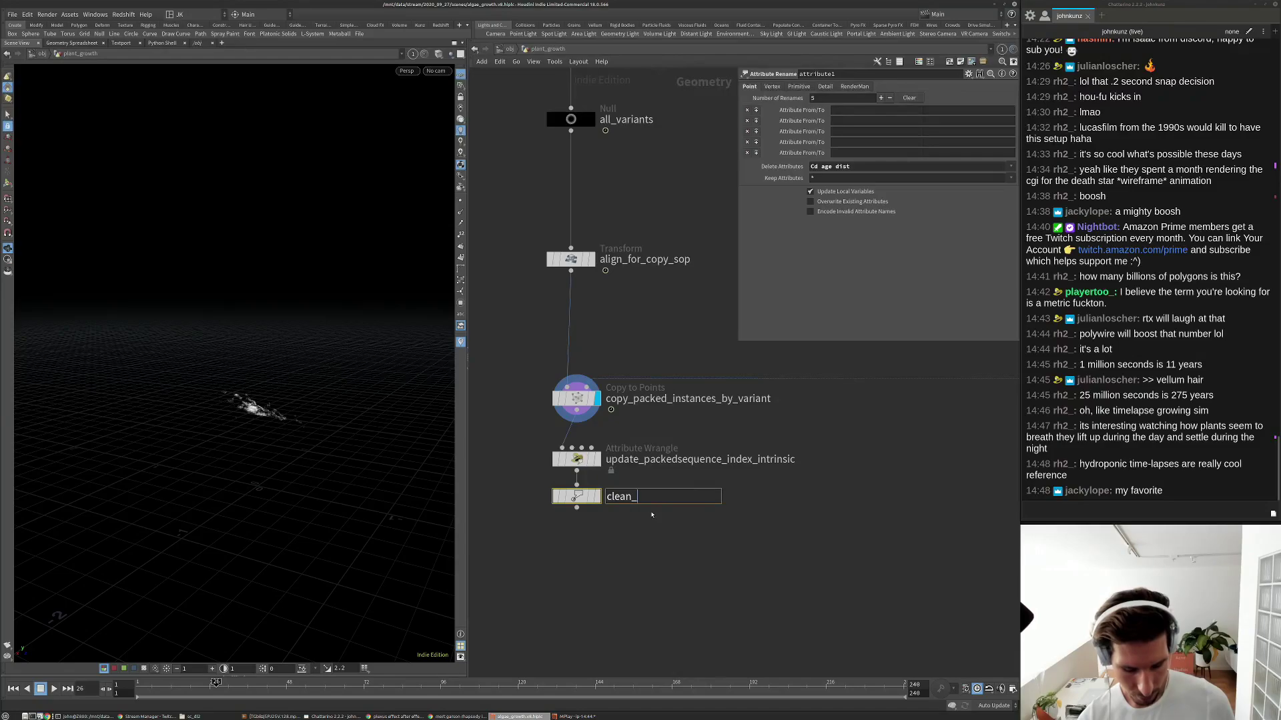
text(up_ee)
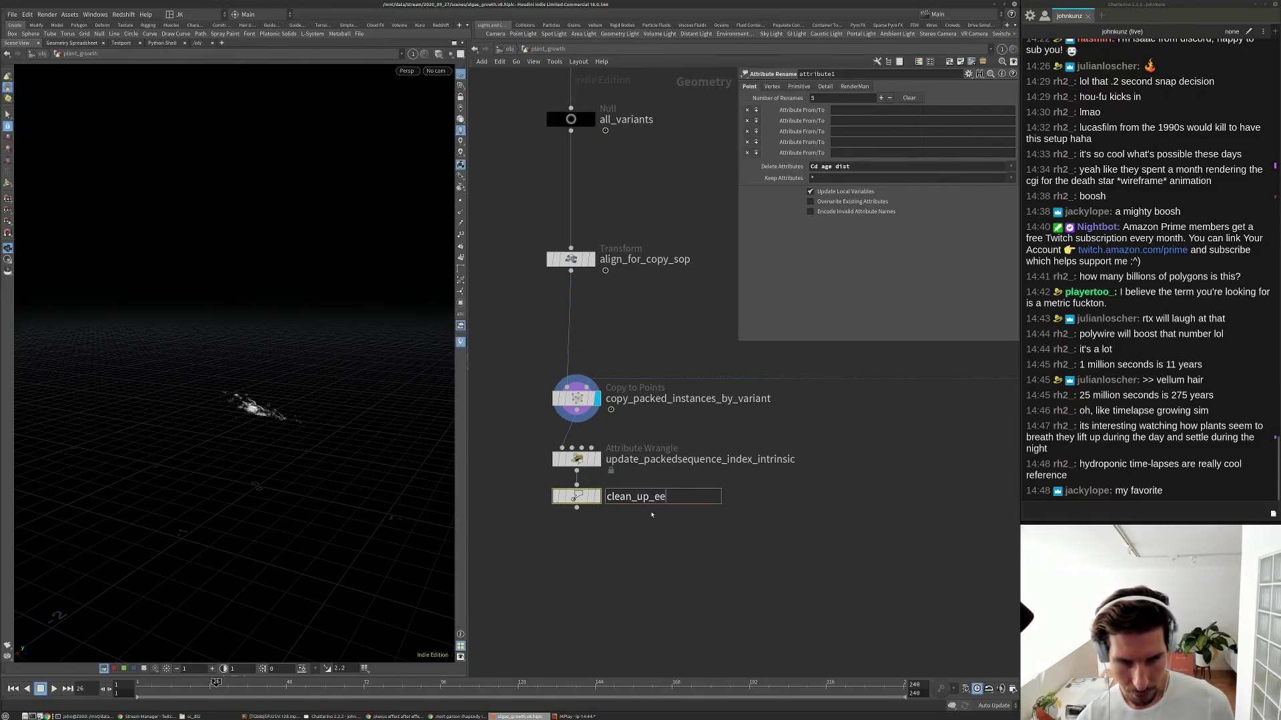
key(BackSpace)
text(xtra_a)
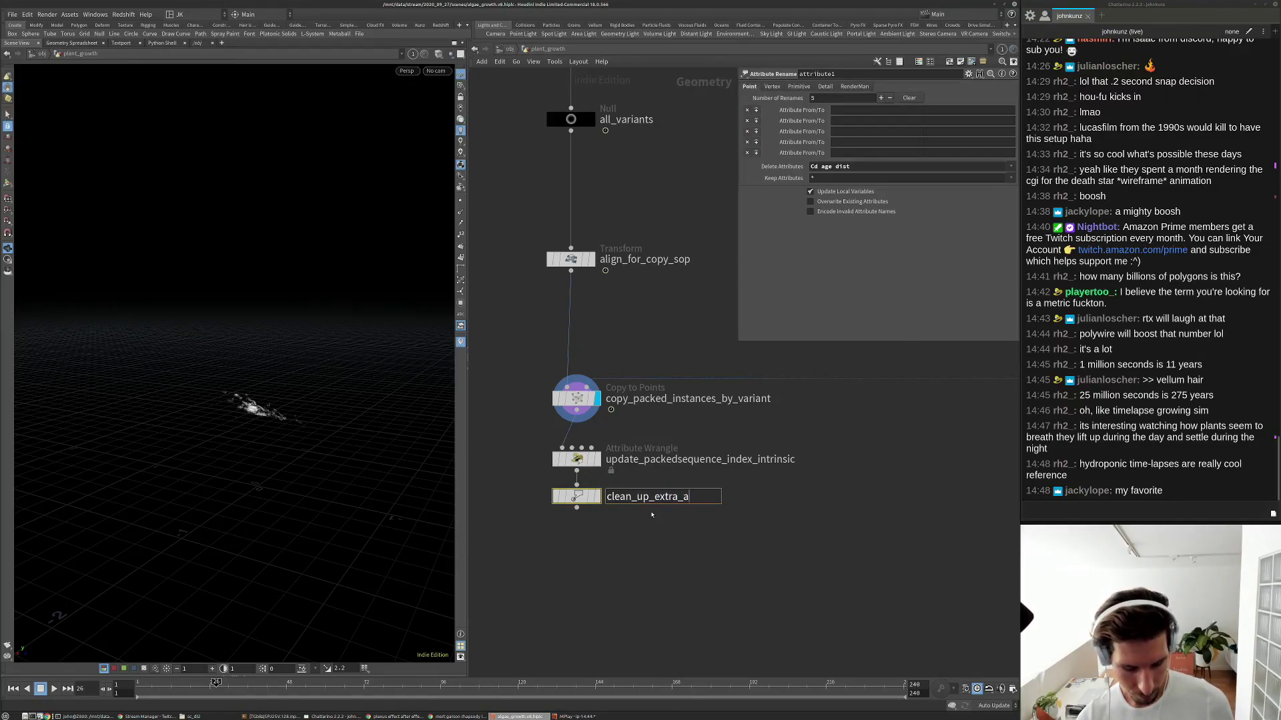
text(ttributes)
key(Return)
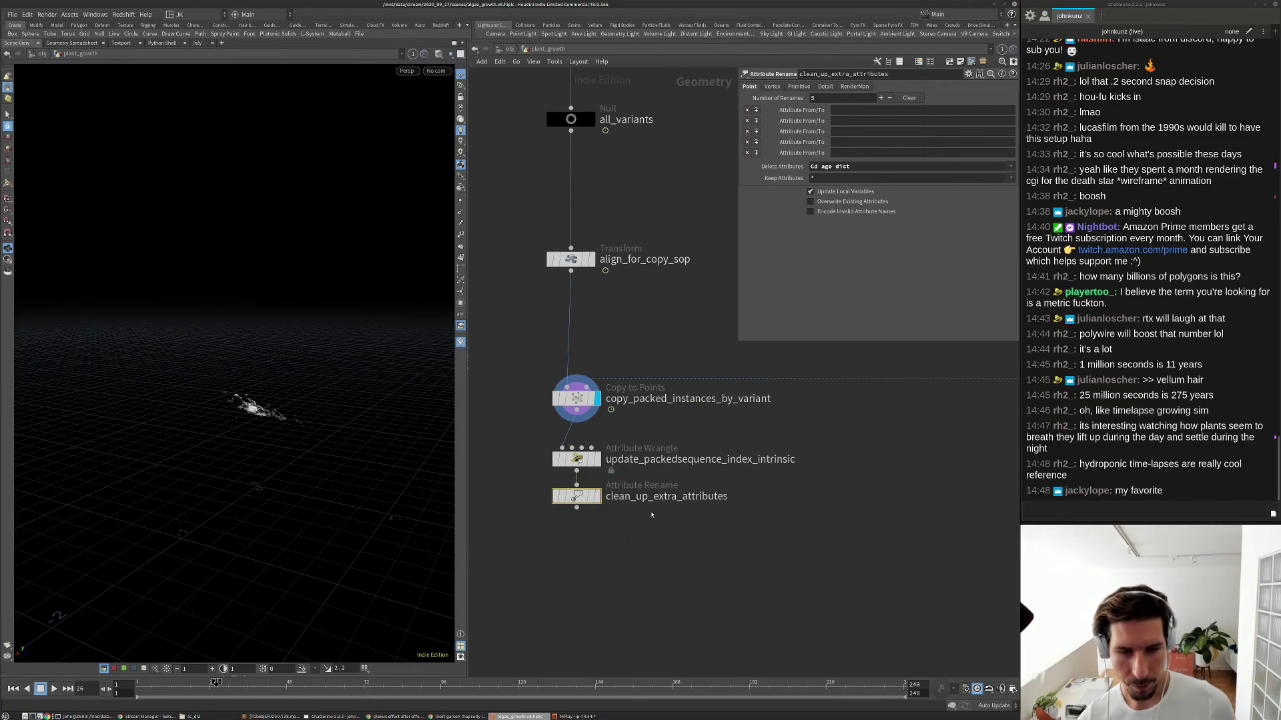
Display clean_up_extra_attributes, lower align_for_copy_sop, and inspect the copy and cull_age_of_zero1 nodes.
click(598, 496)
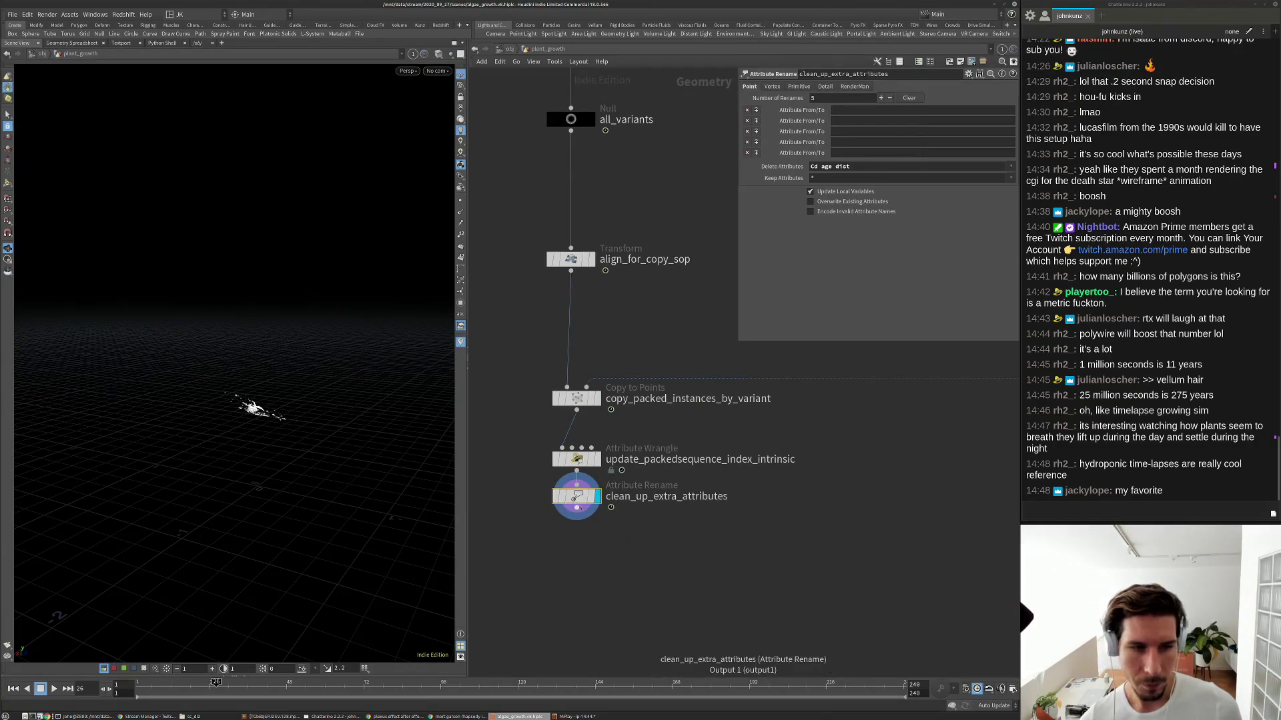
scroll(635, 418, down, 4)
scroll(634, 419, up, 2)
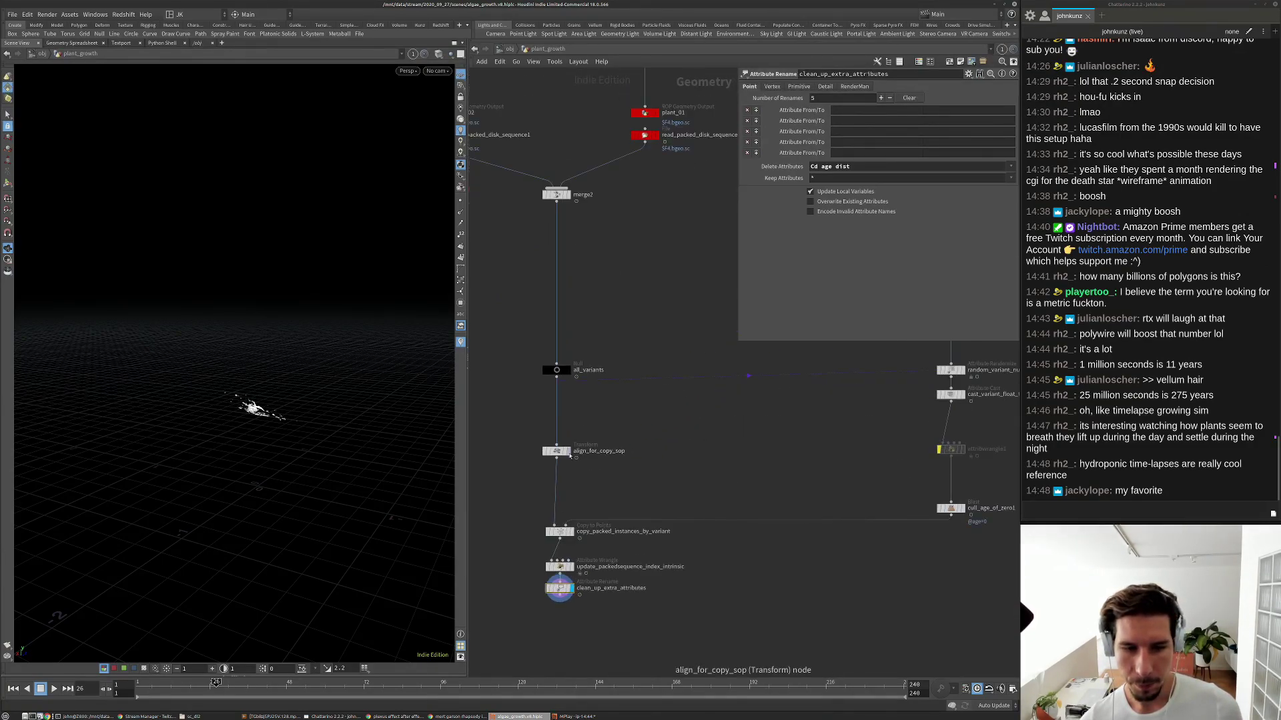
drag(563, 465, 565, 489)
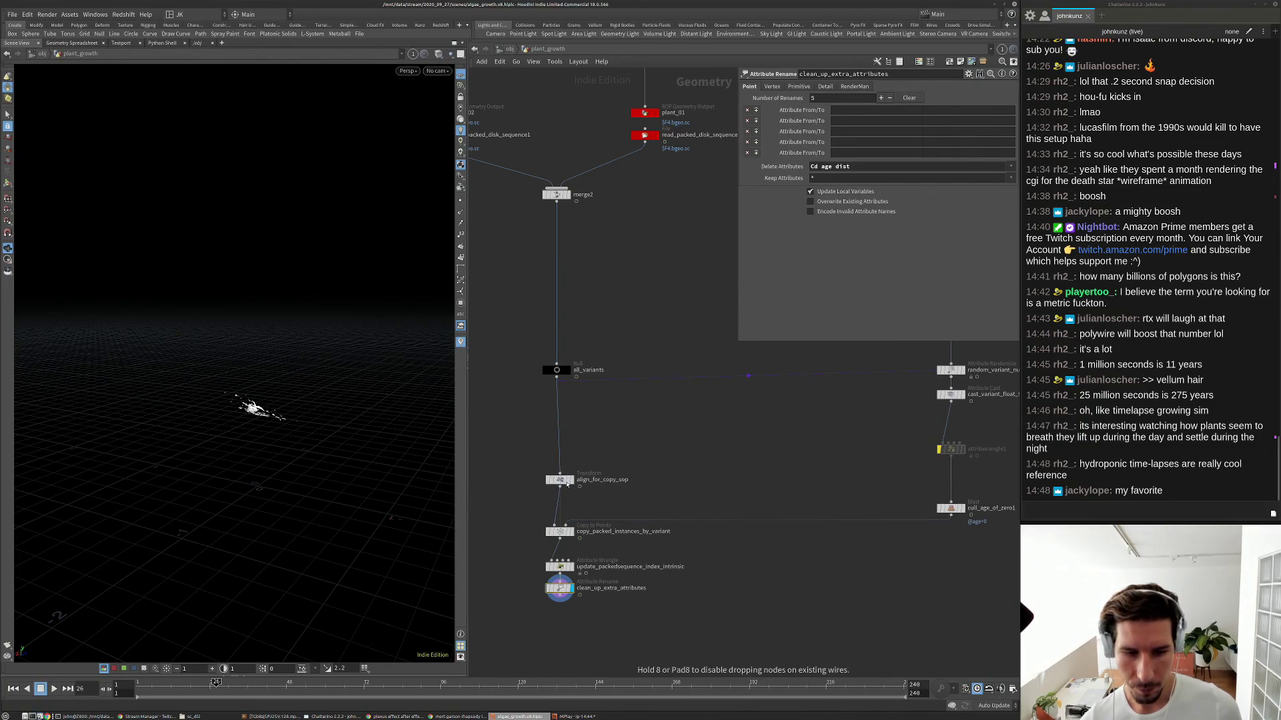
click(559, 531)
middle_drag(816, 487, 599, 503)
scroll(739, 527, up, 3)
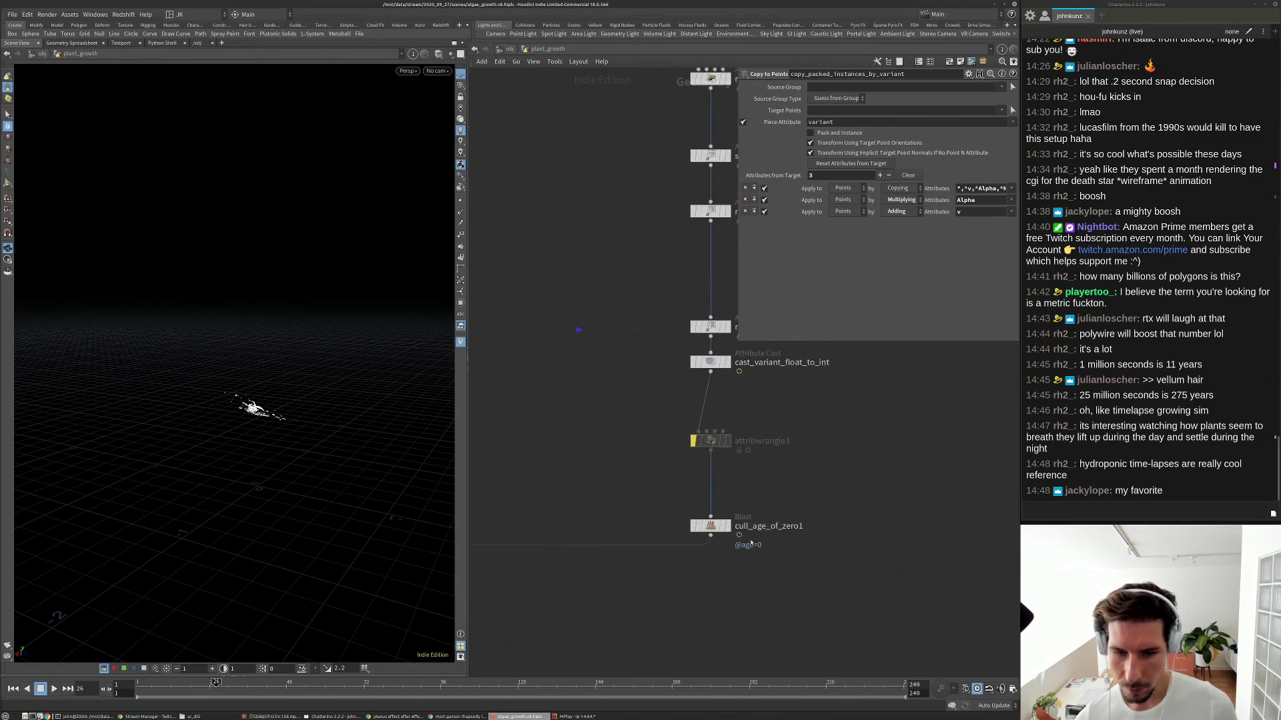
click(710, 525)
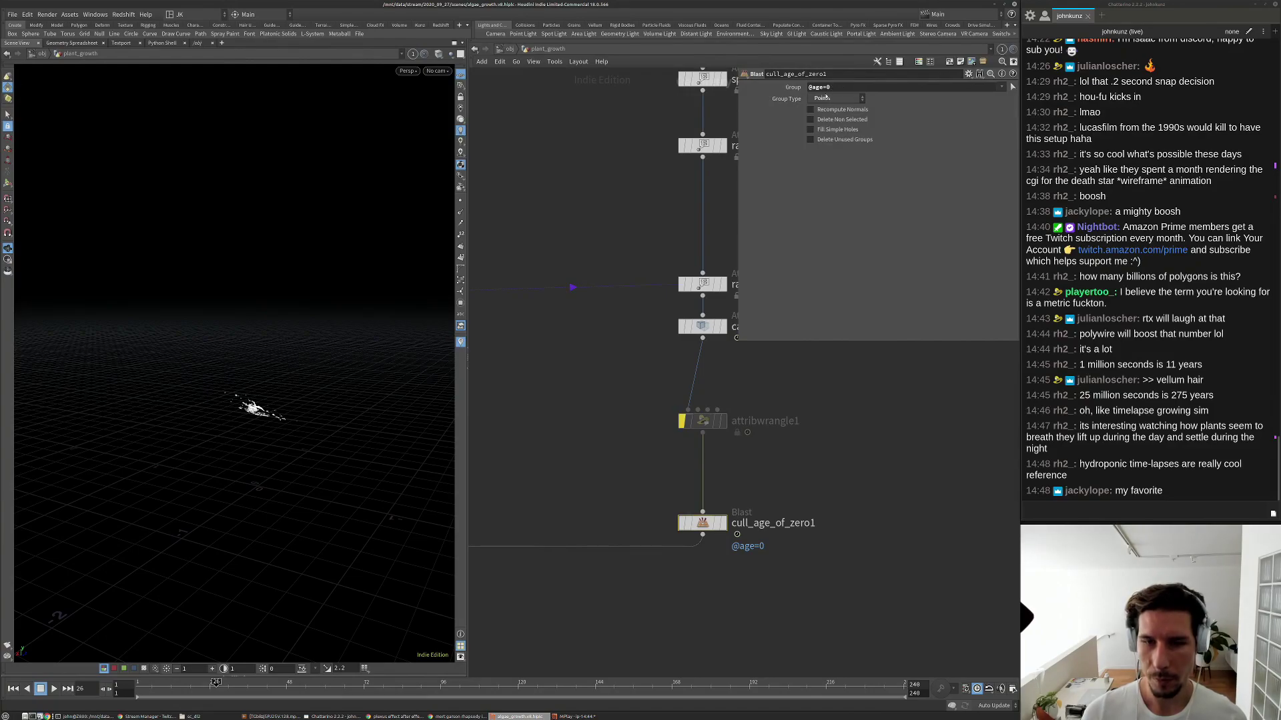
Move attribwrangle1 up toward the cast node and begin renaming it specific_code_per_variant.
scroll(744, 473, down, 4)
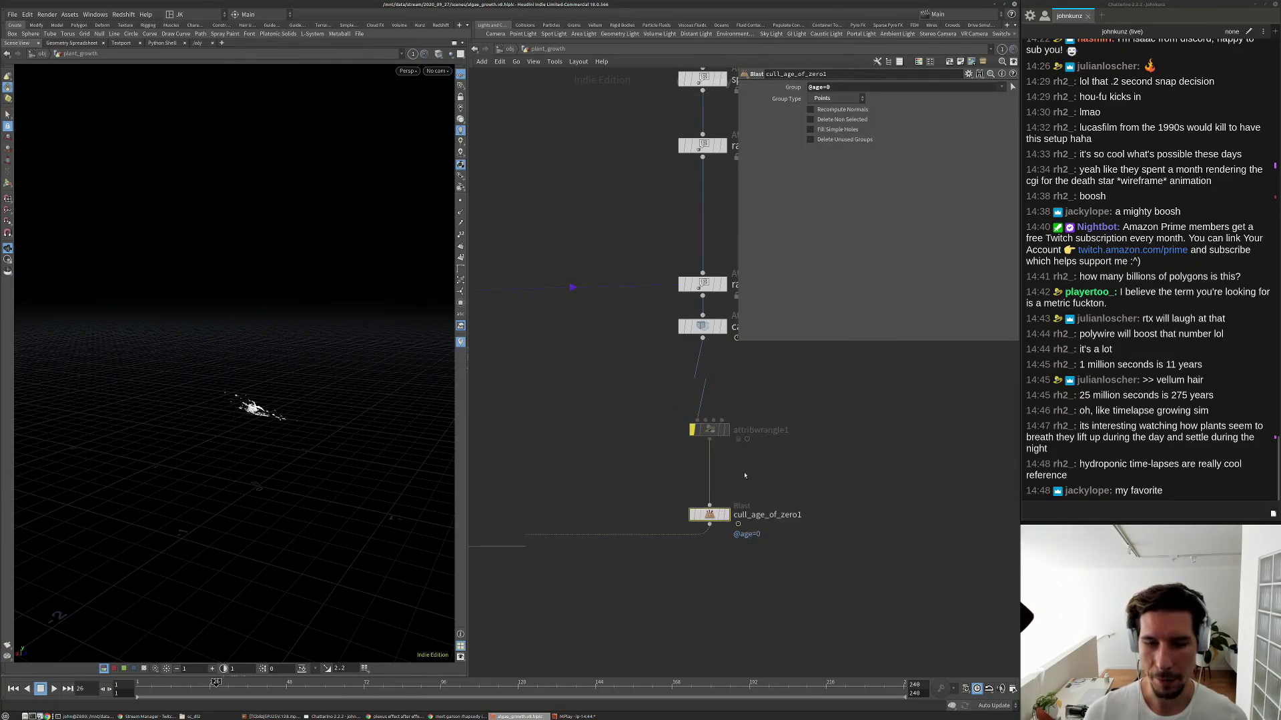
middle_drag(744, 473, 702, 413)
scroll(676, 453, up, 3)
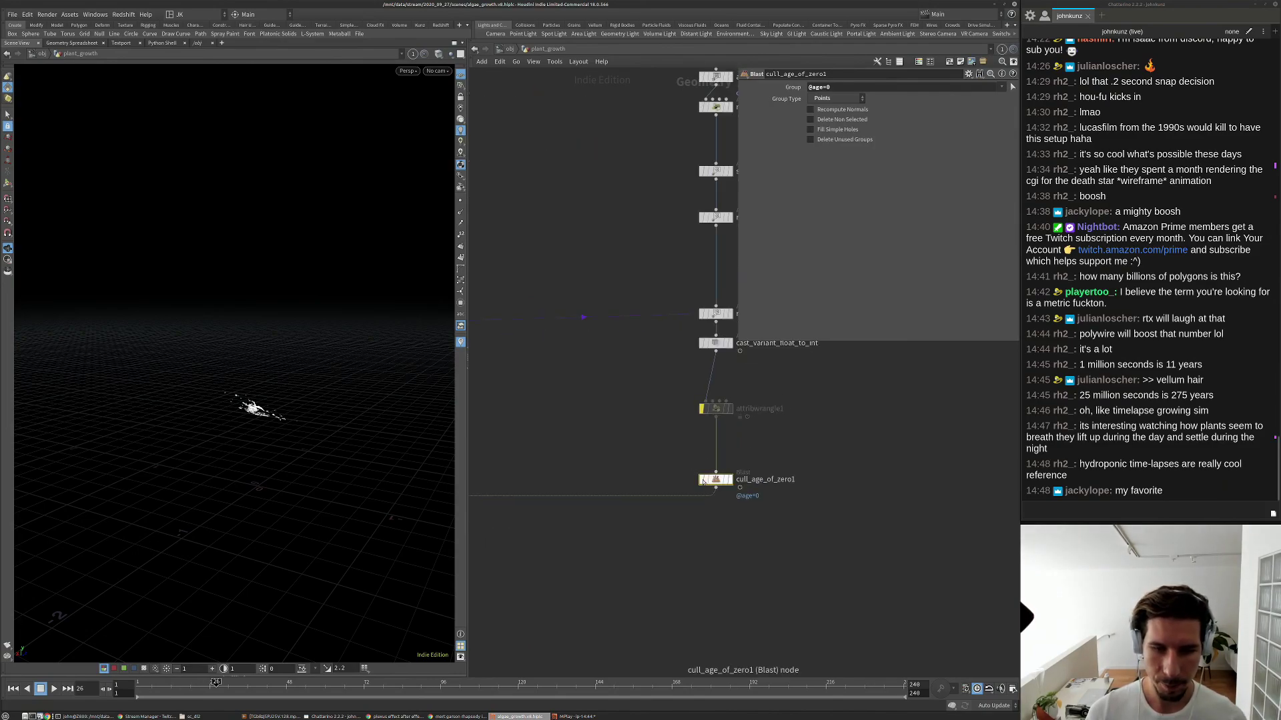
drag(717, 409, 718, 379)
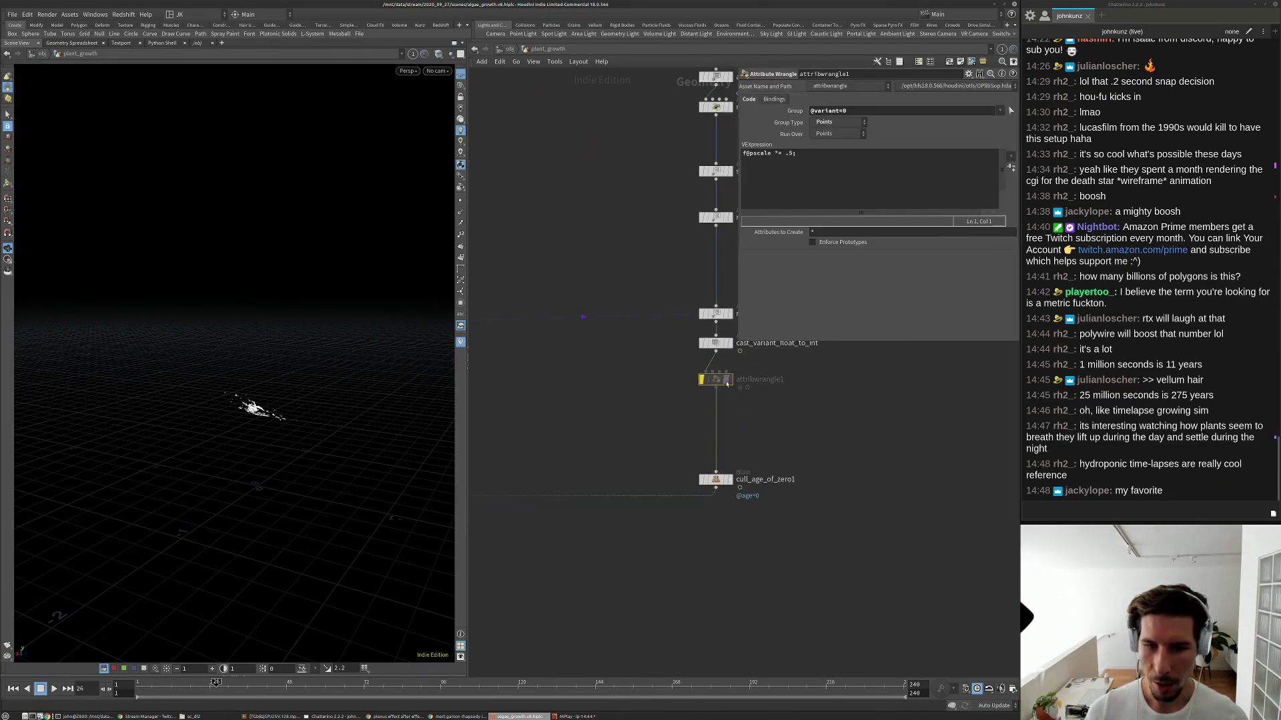
scroll(713, 387, up, 2)
double_click(708, 397)
text(specifi)
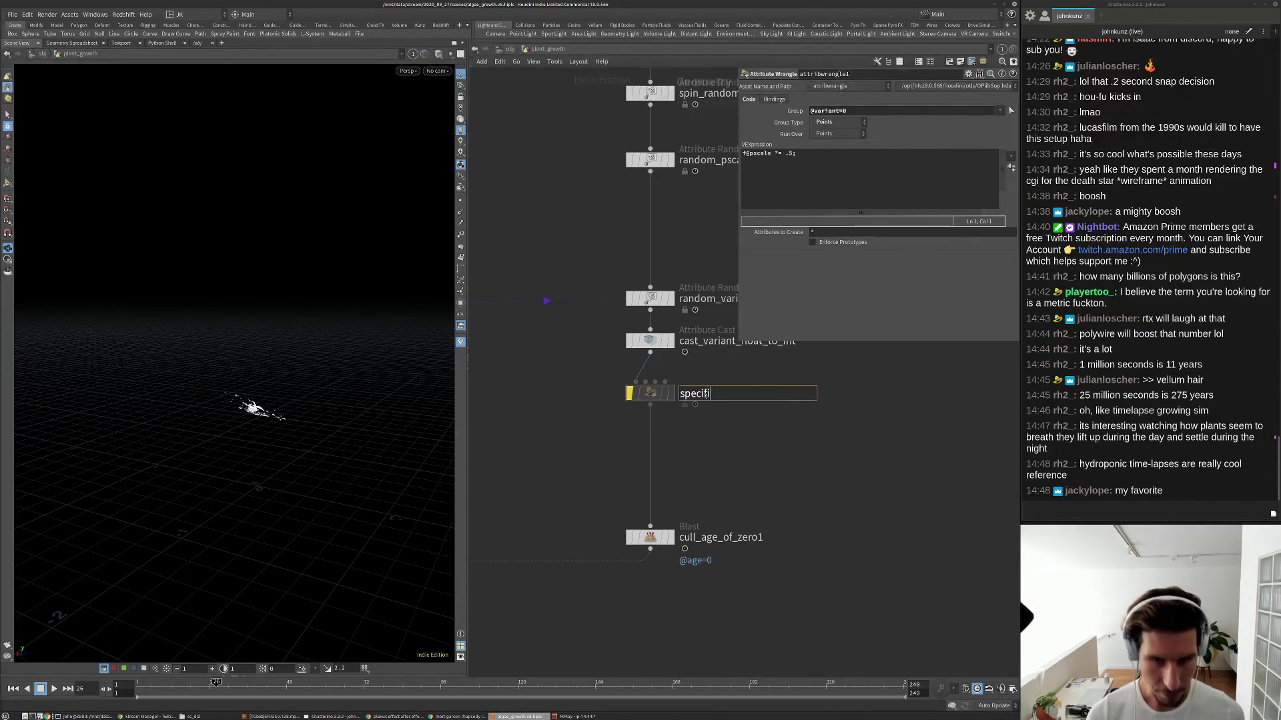
text(c_code_)
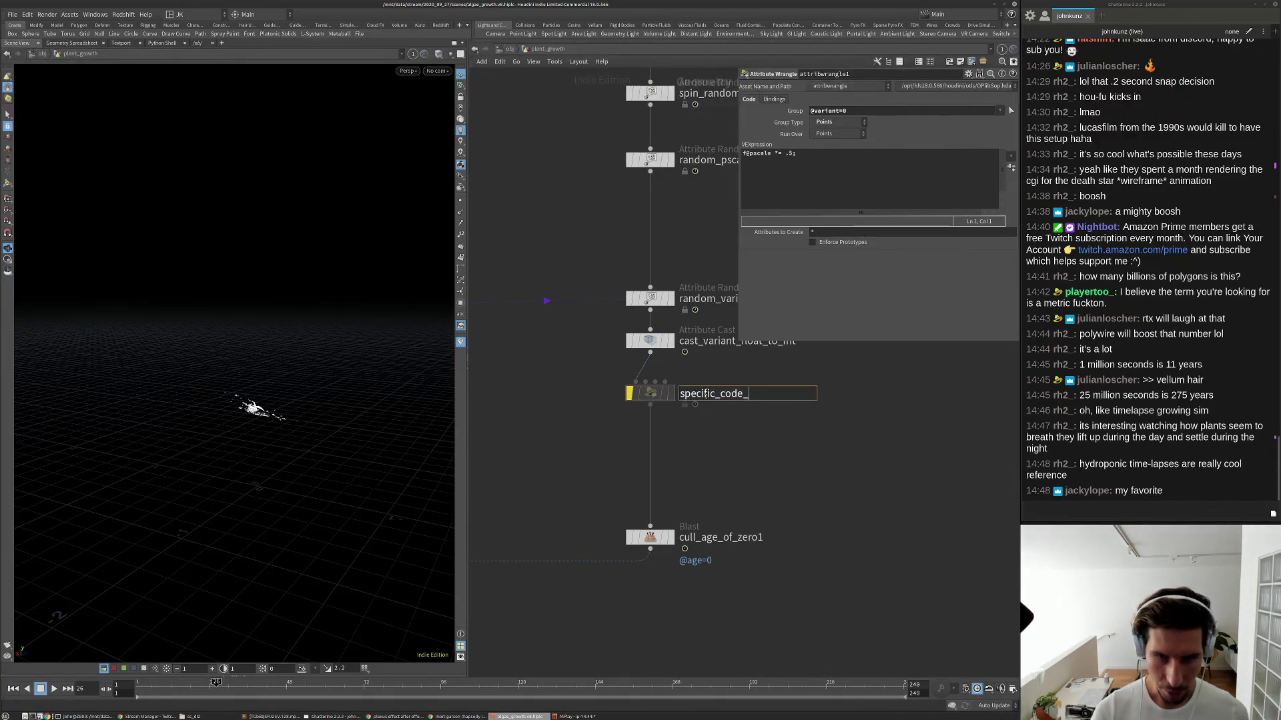
text(p)
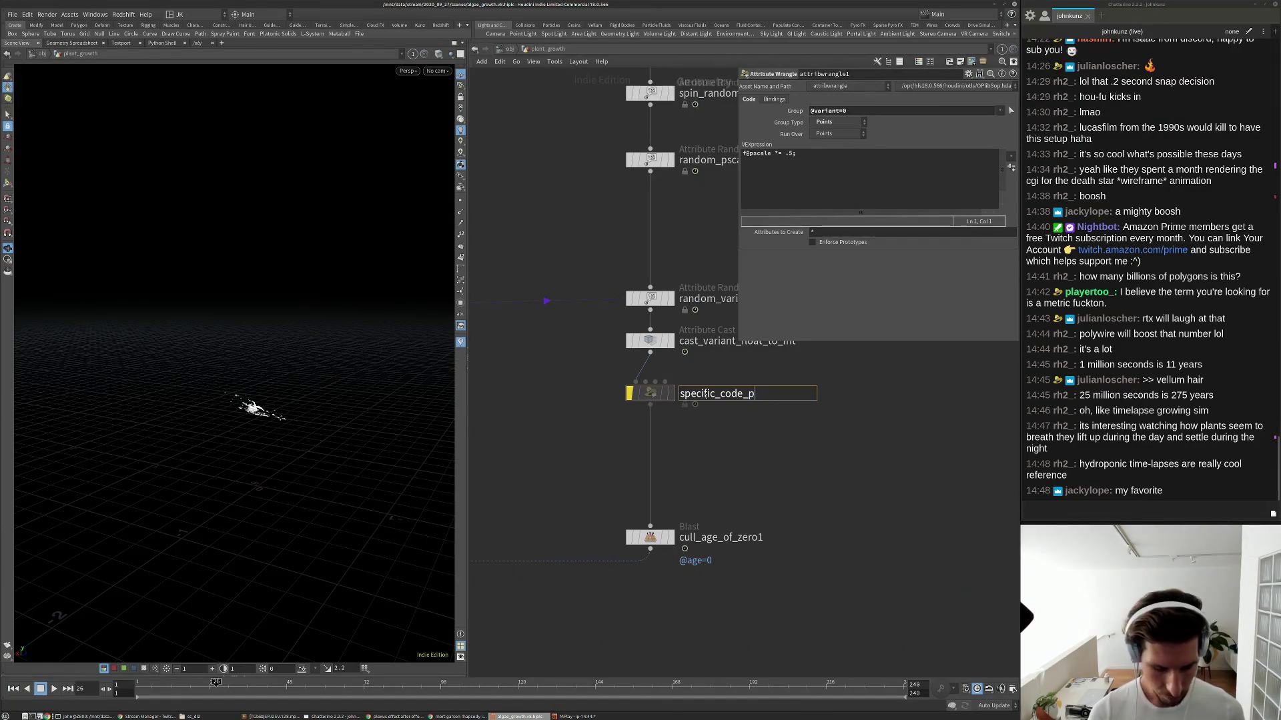
text(er_variant)
key(Return)
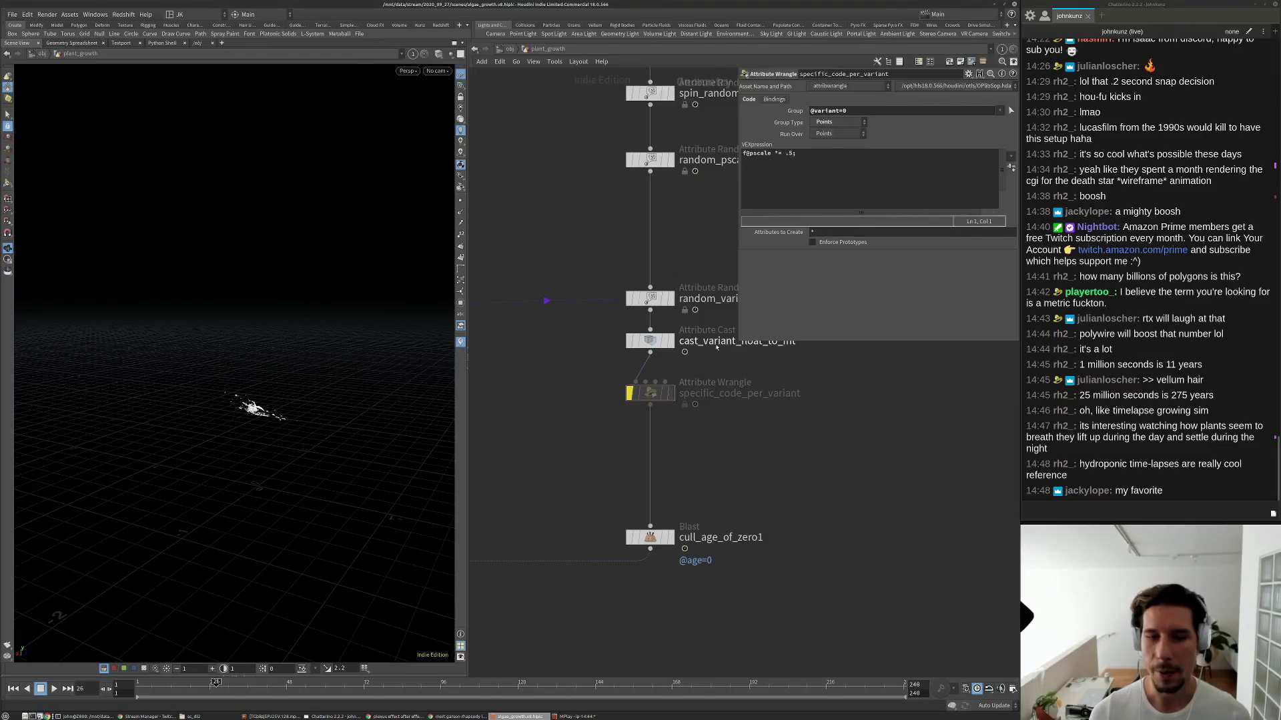
drag(651, 393, 651, 415)
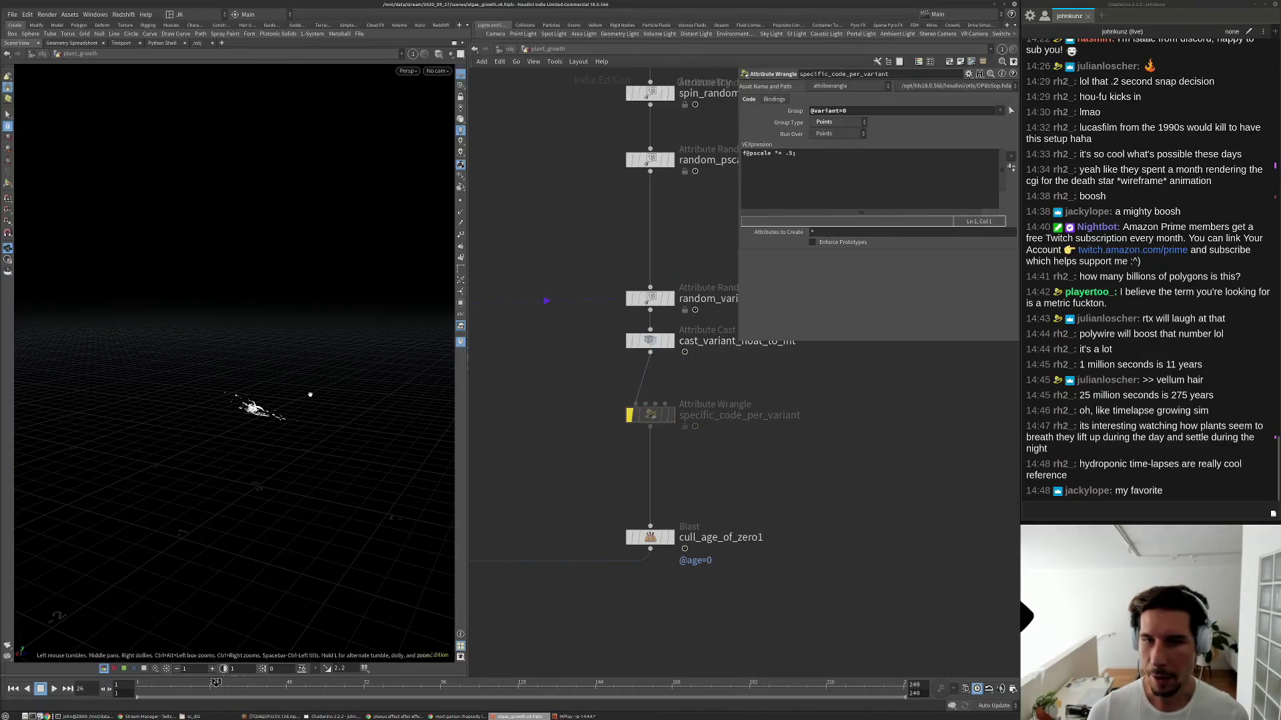
click(800, 193)
key(ctrl+a)
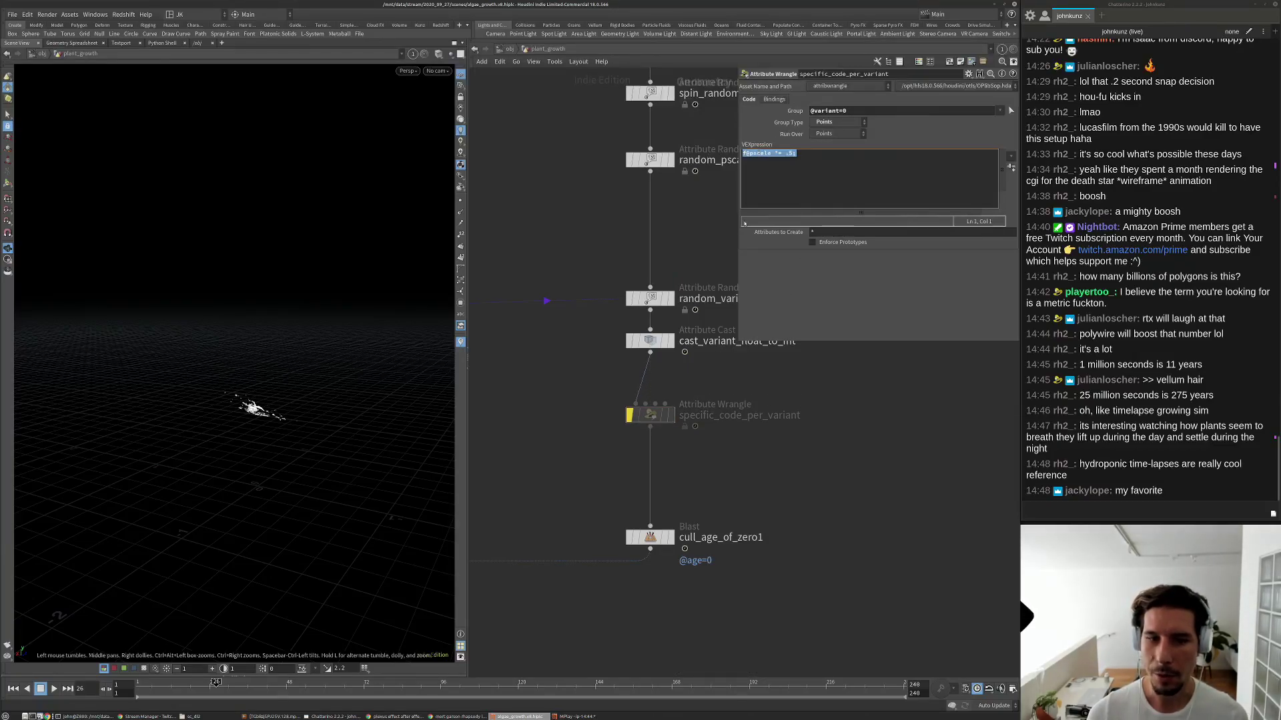
middle_drag(633, 278, 574, 325)
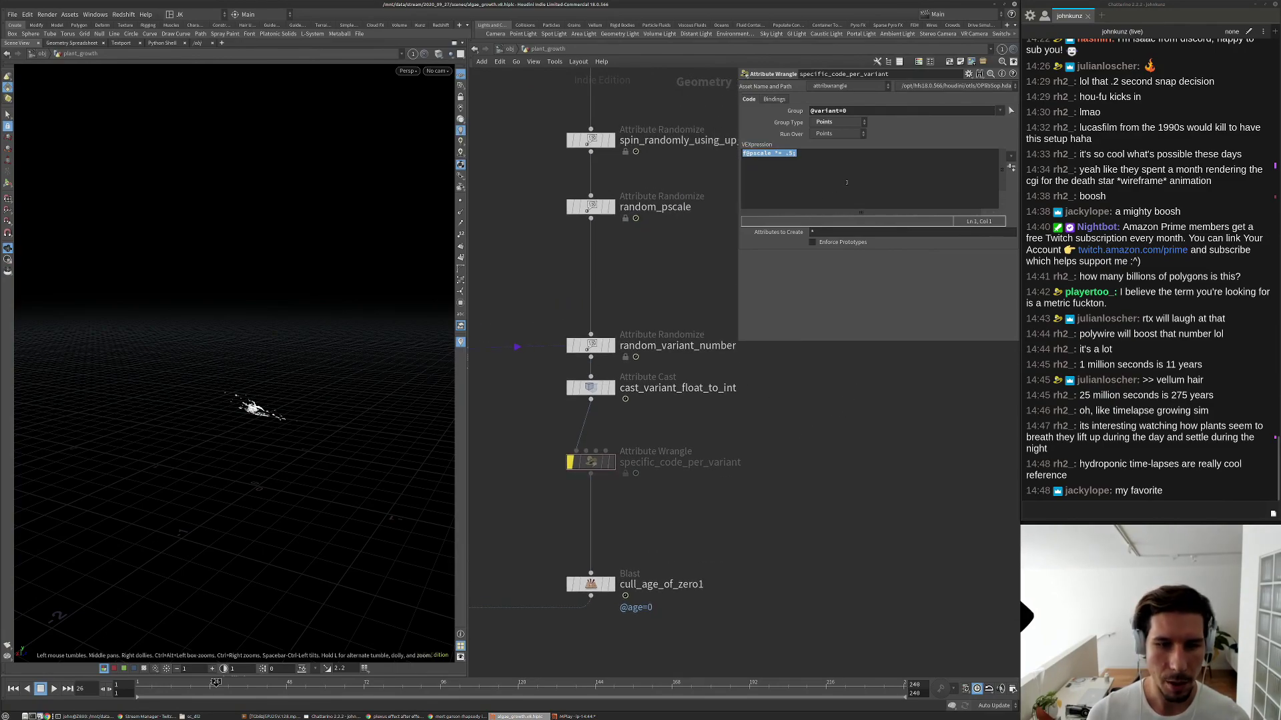
middle_drag(750, 433, 748, 467)
middle_drag(655, 440, 638, 503)
scroll(640, 446, down, 2)
middle_drag(638, 389, 638, 516)
middle_drag(615, 369, 606, 400)
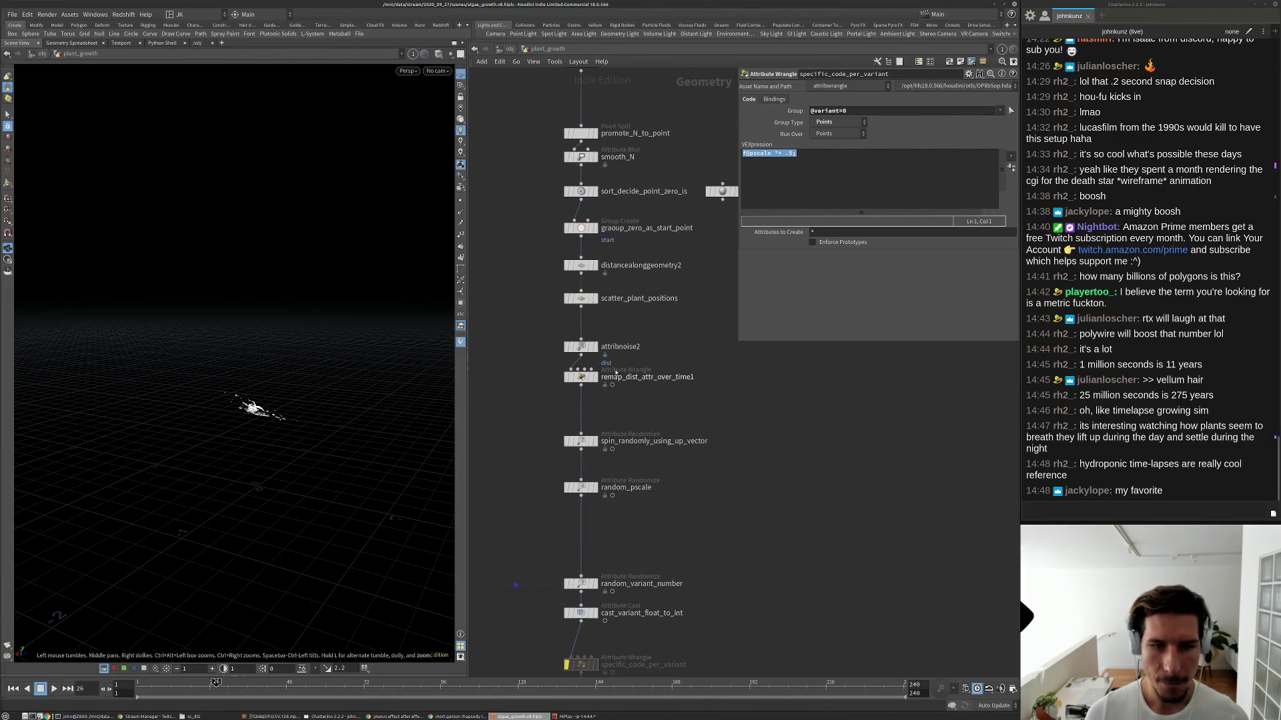
click(616, 344)
scroll(616, 343, up, 3)
double_click(616, 345)
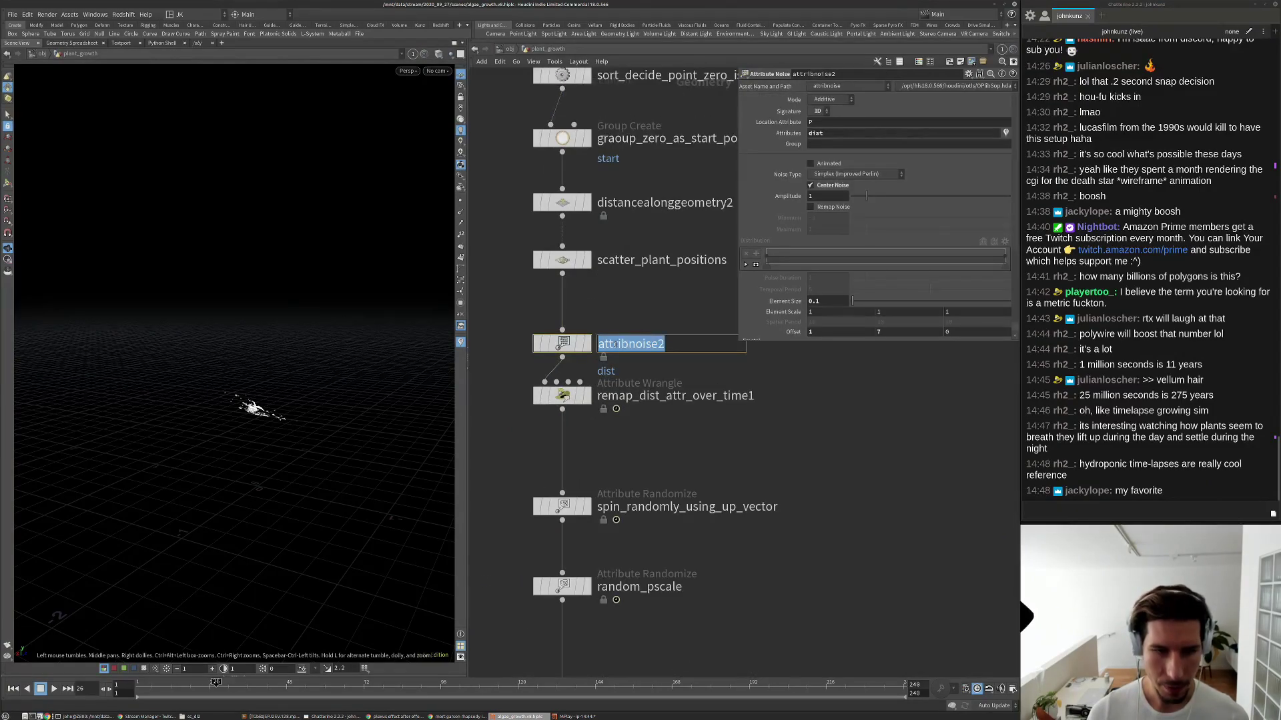
text(add_no)
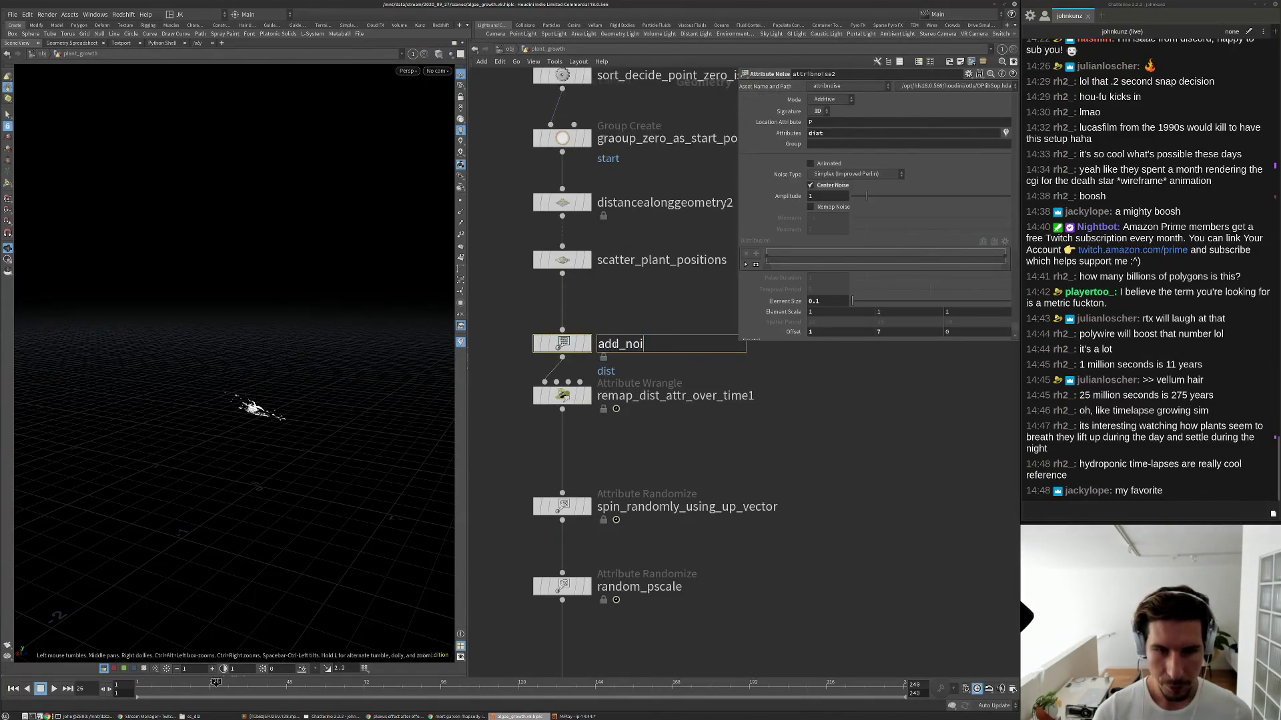
double_click(616, 344)
text(distor)
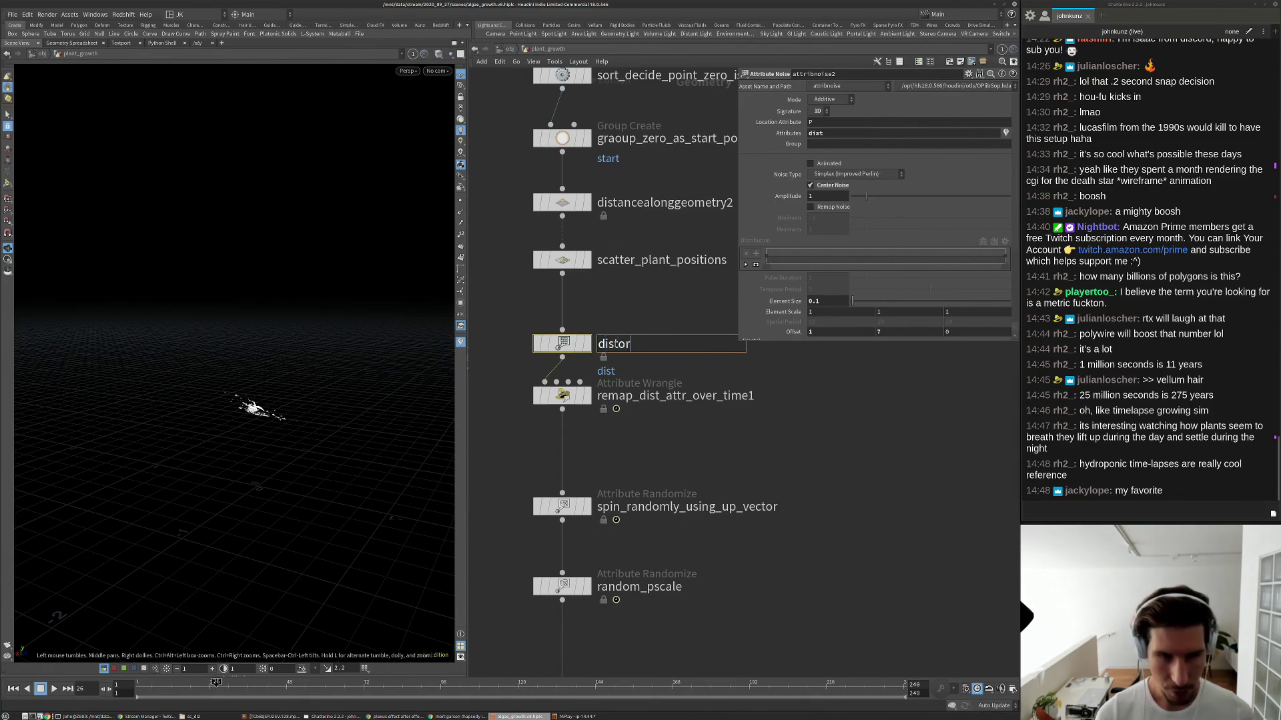
text(t_growth_)
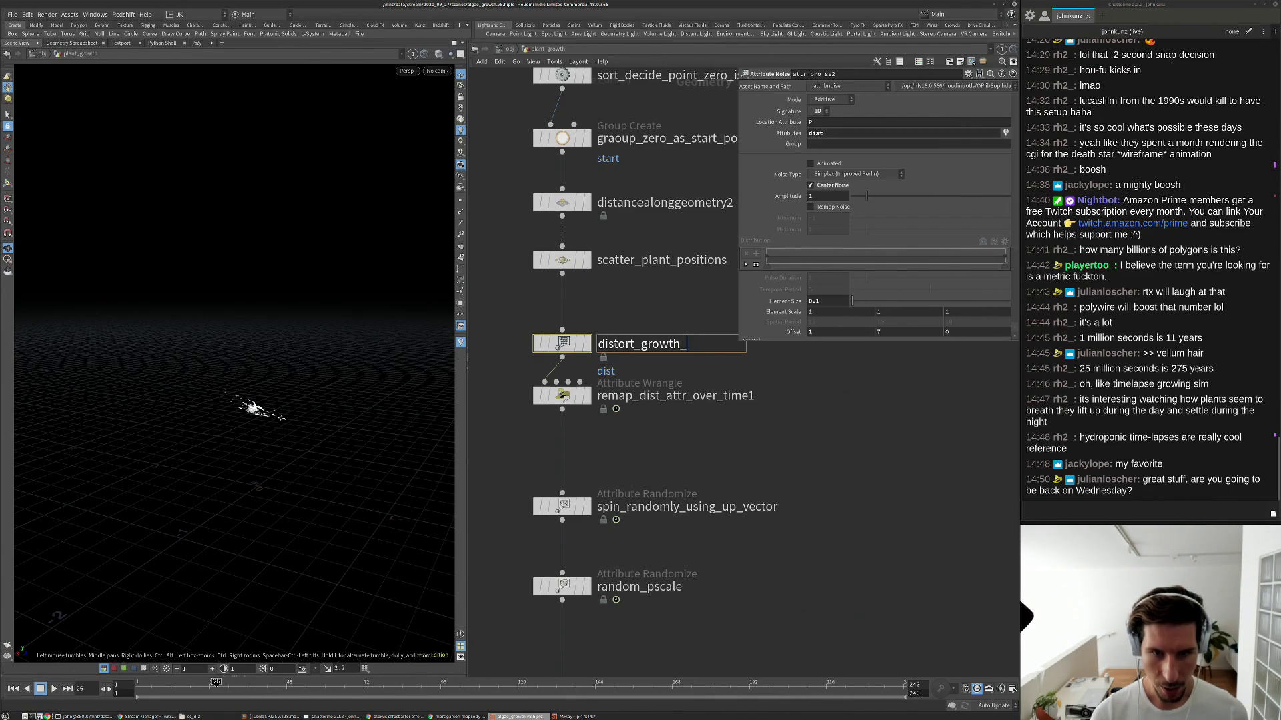
text(animation)
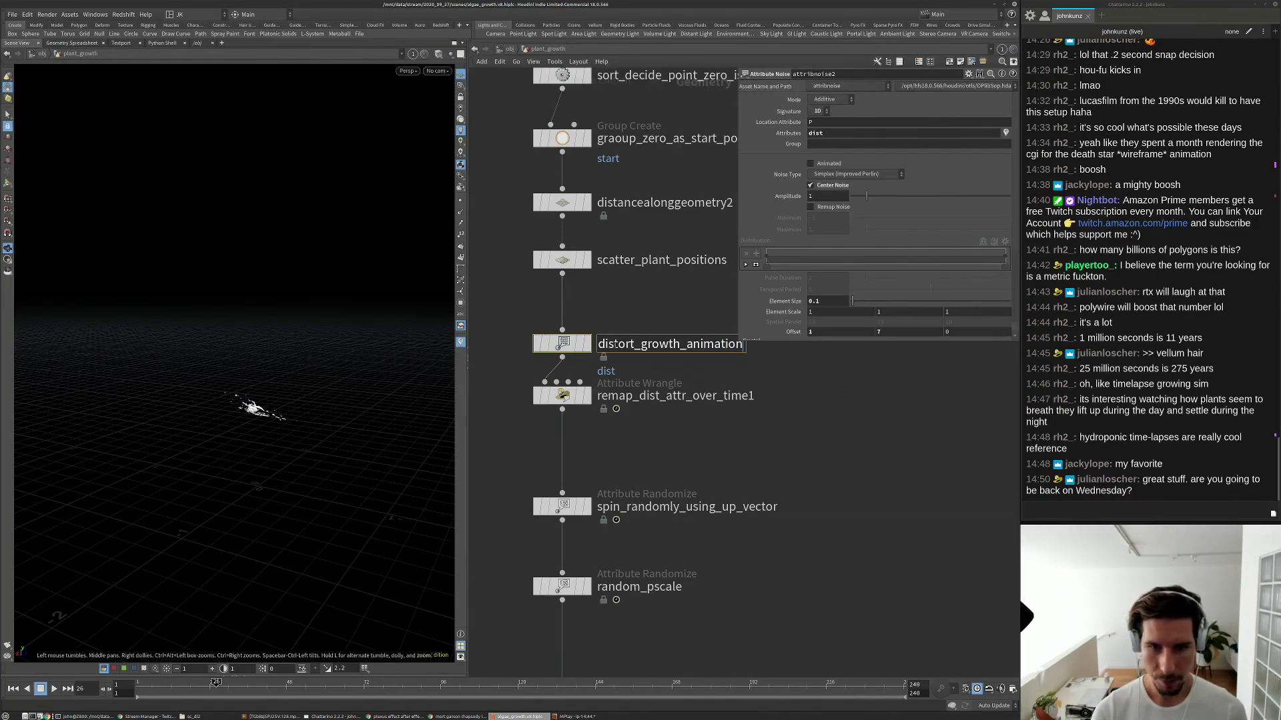
key(Return)
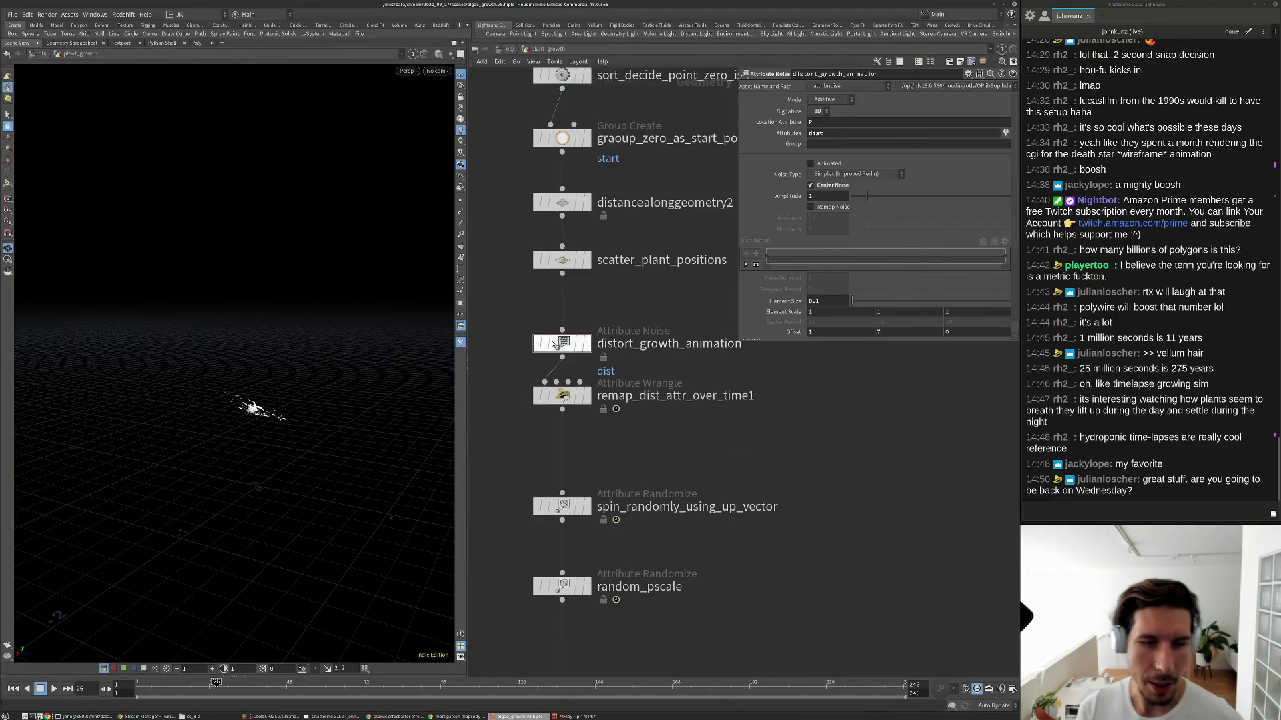
drag(562, 343, 562, 335)
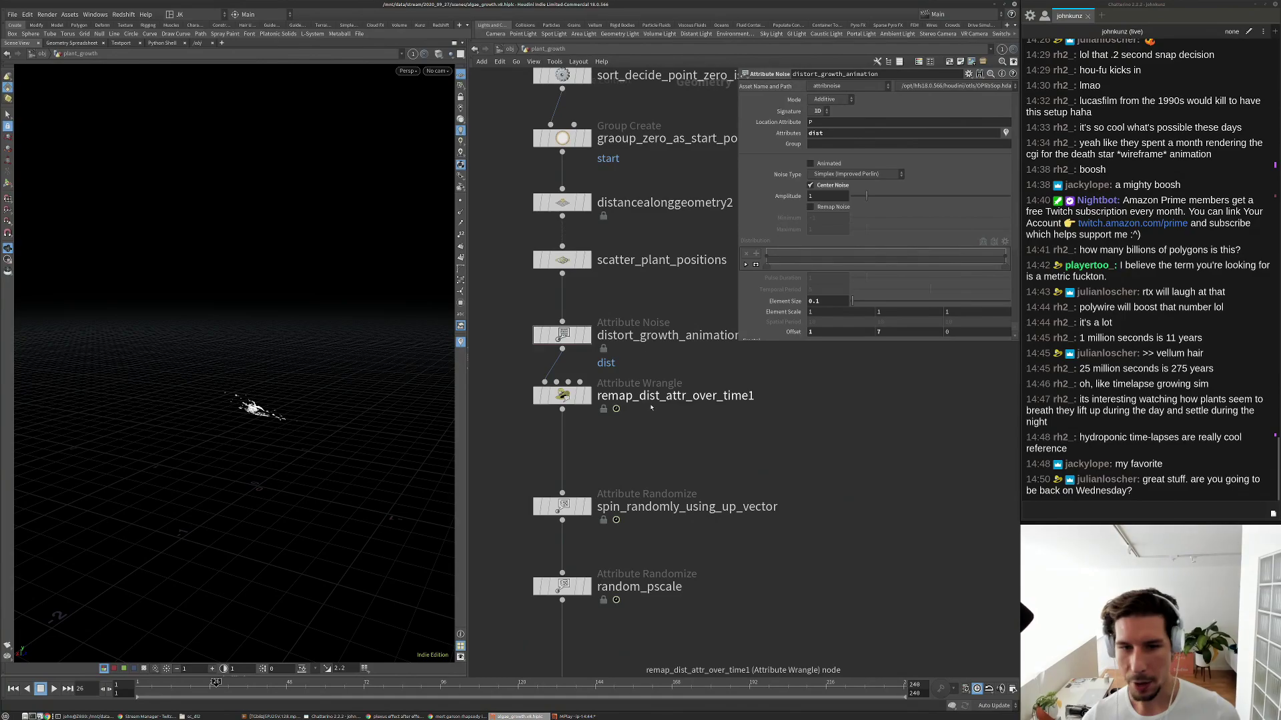
scroll(645, 463, down, 2)
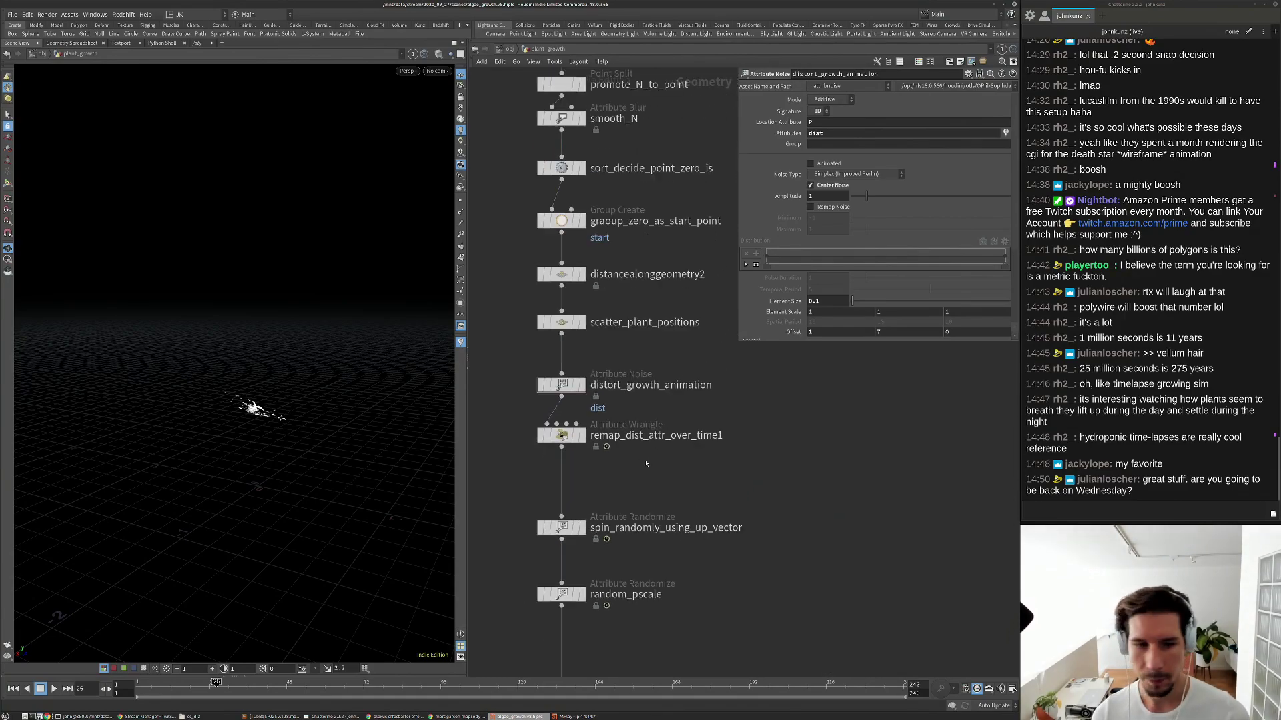
drag(569, 326, 569, 330)
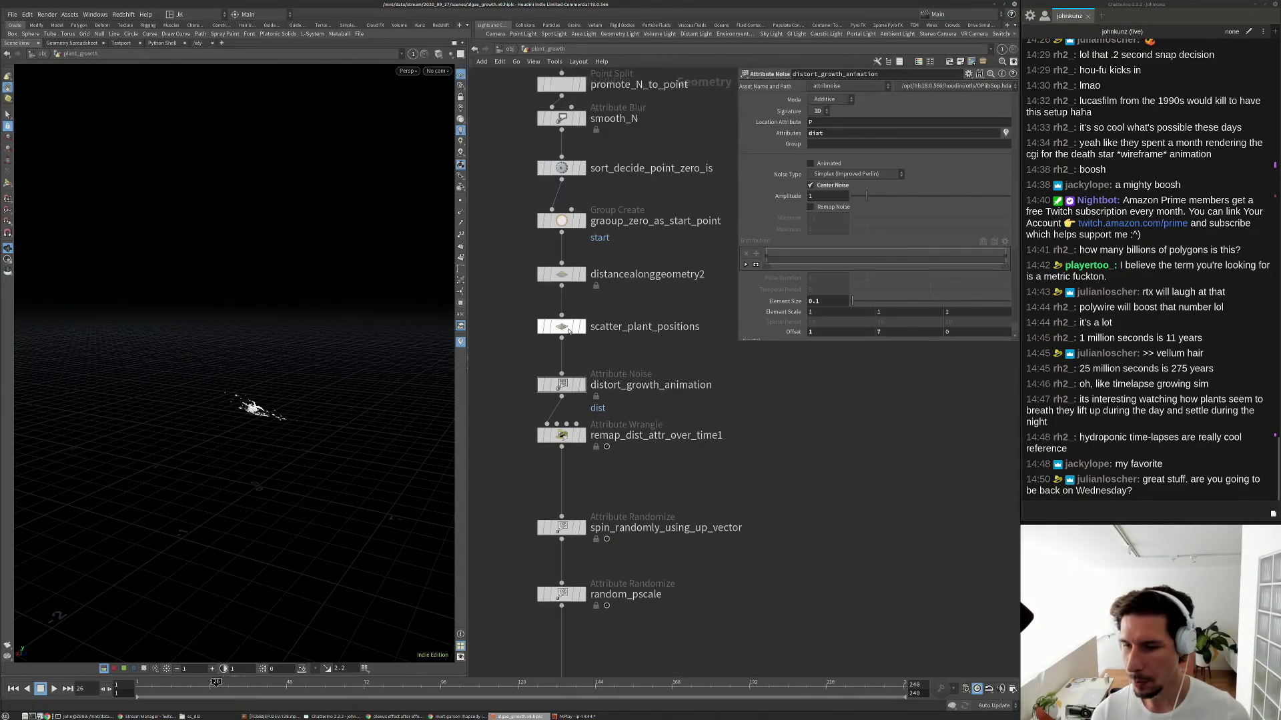
middle_drag(599, 376, 593, 408)
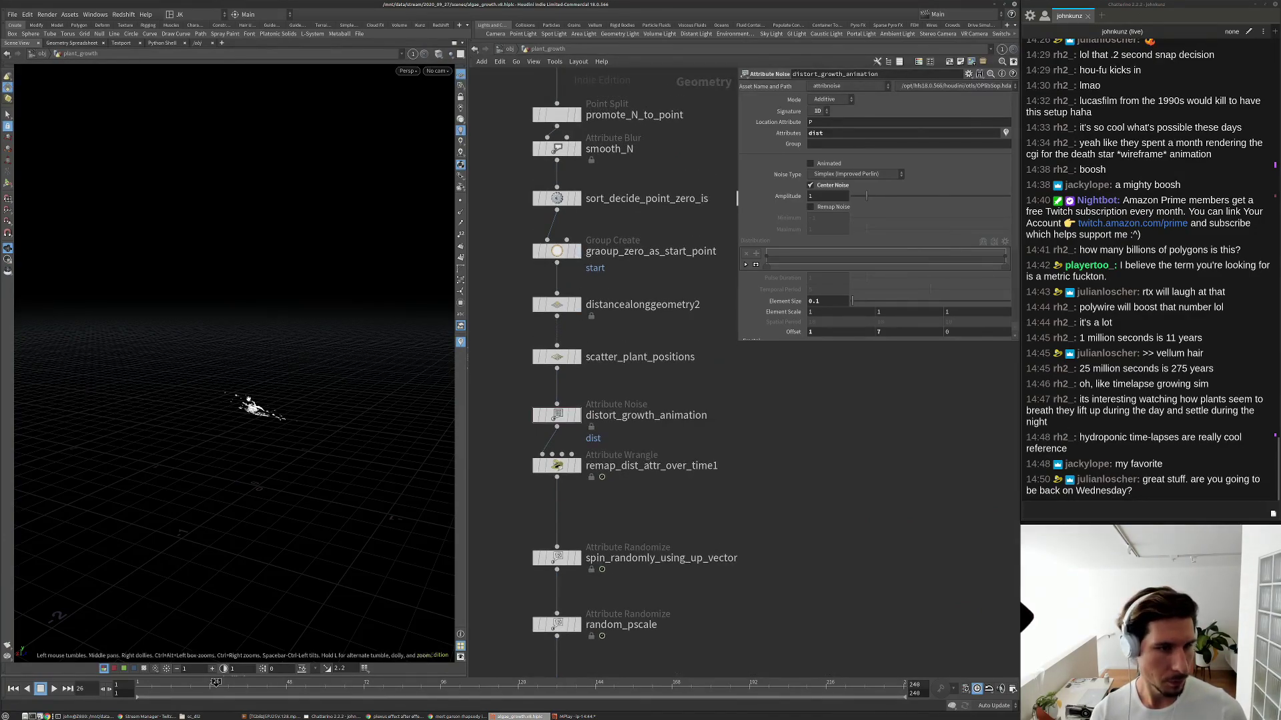
middle_drag(626, 242, 621, 309)
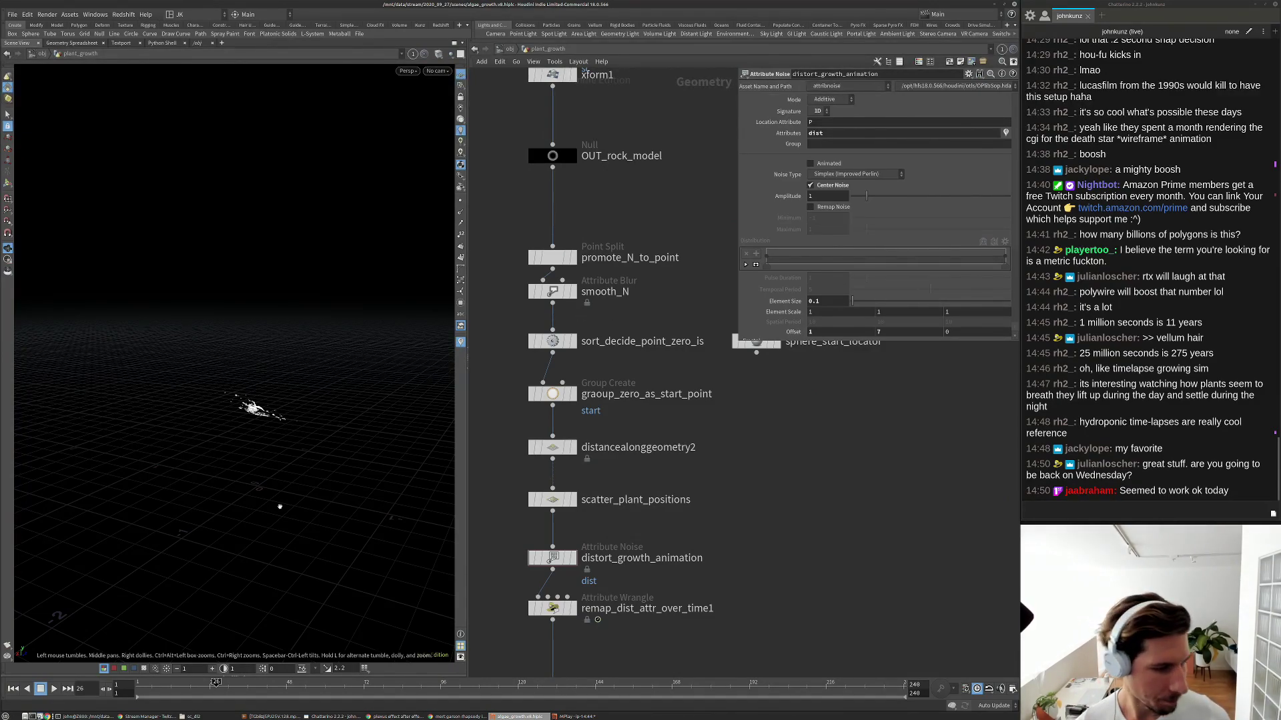
click(8, 716)
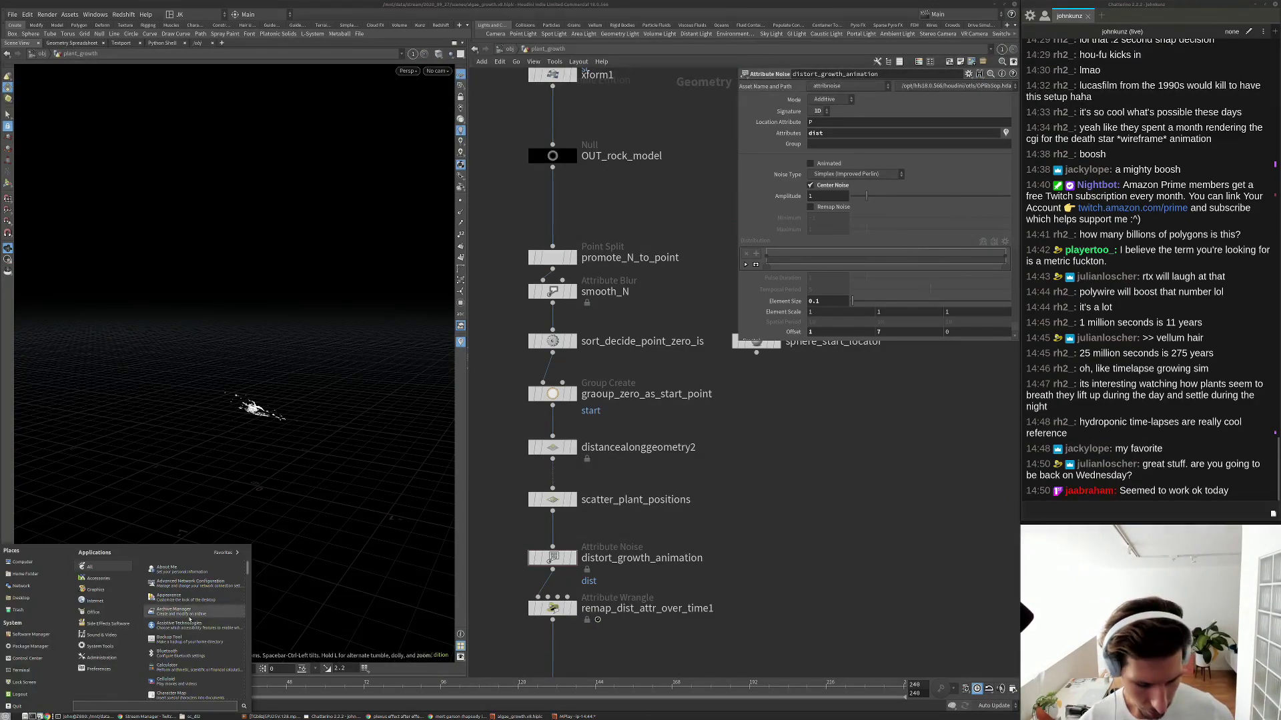
text(nvi)
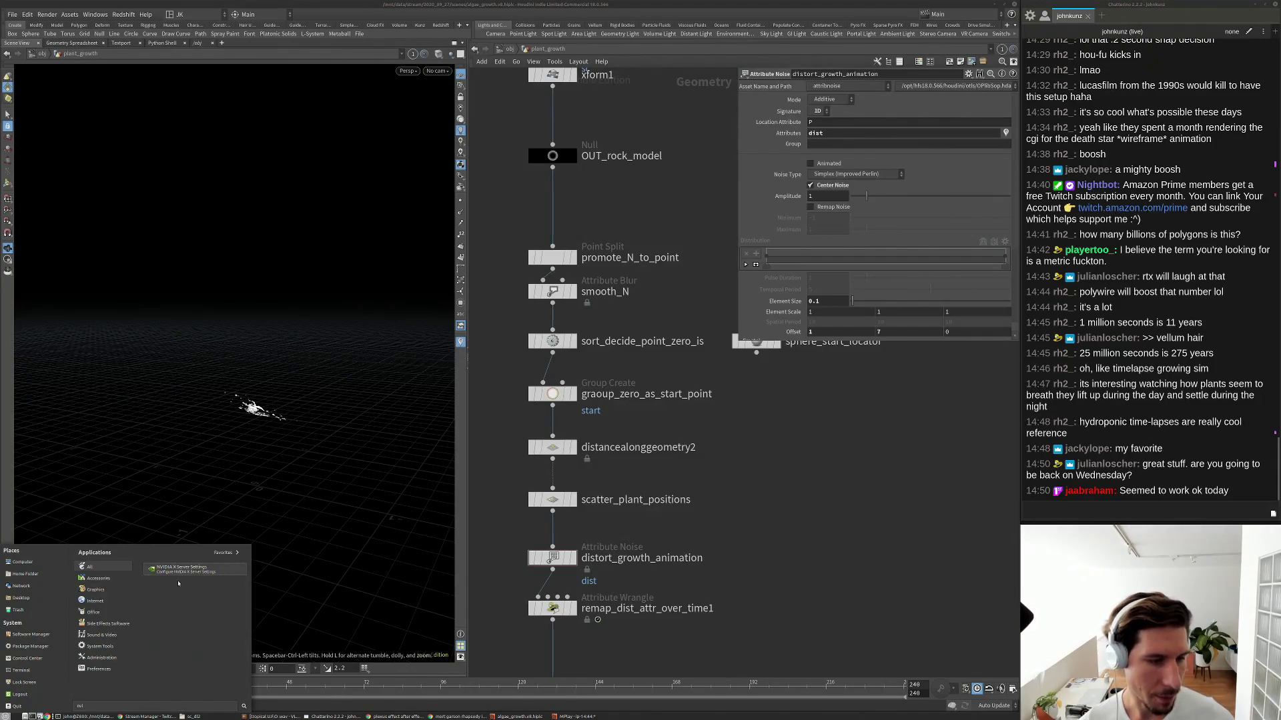
click(180, 569)
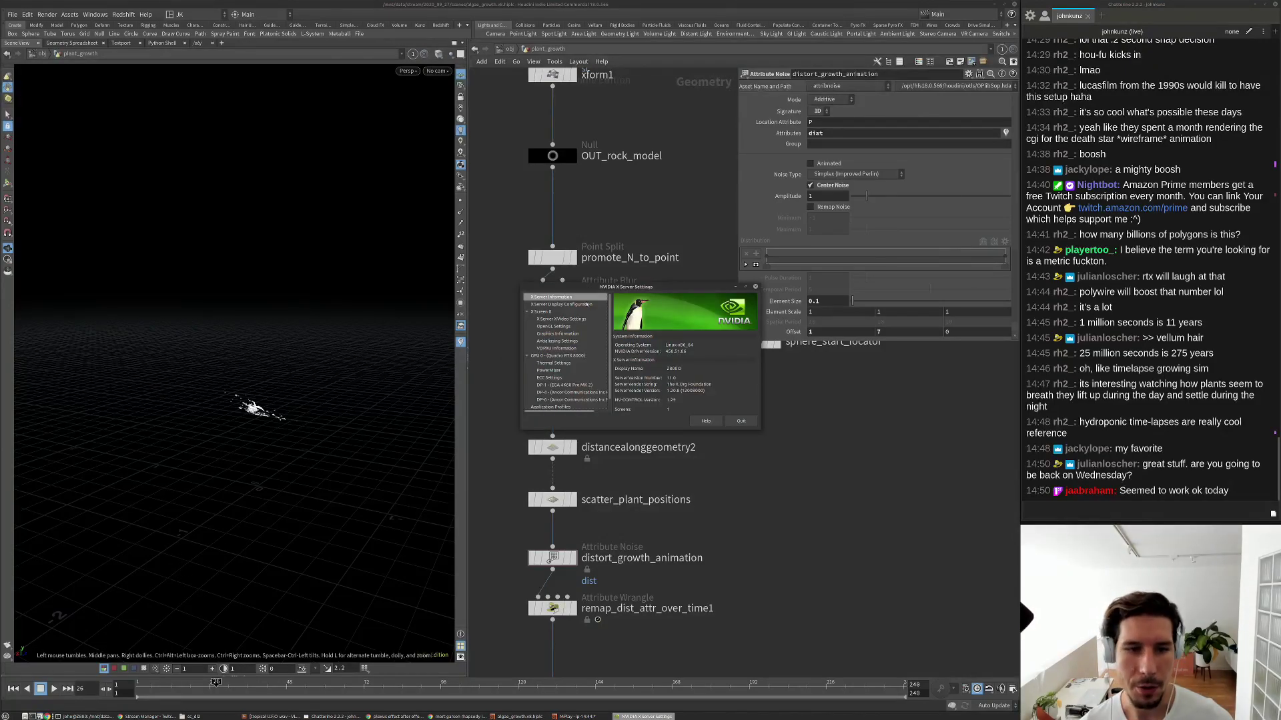
click(564, 304)
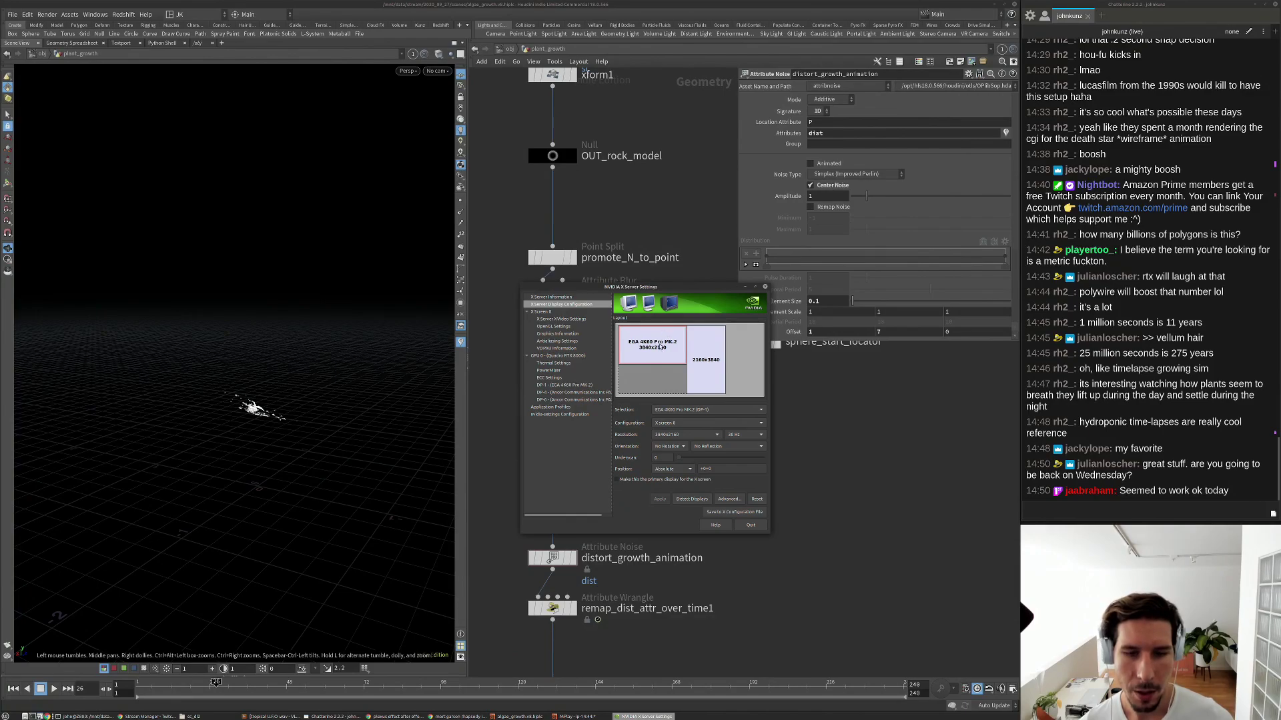
mouse_move(658, 355)
mouse_down()
mouse_move(656, 384)
mouse_move(658, 348)
mouse_up()
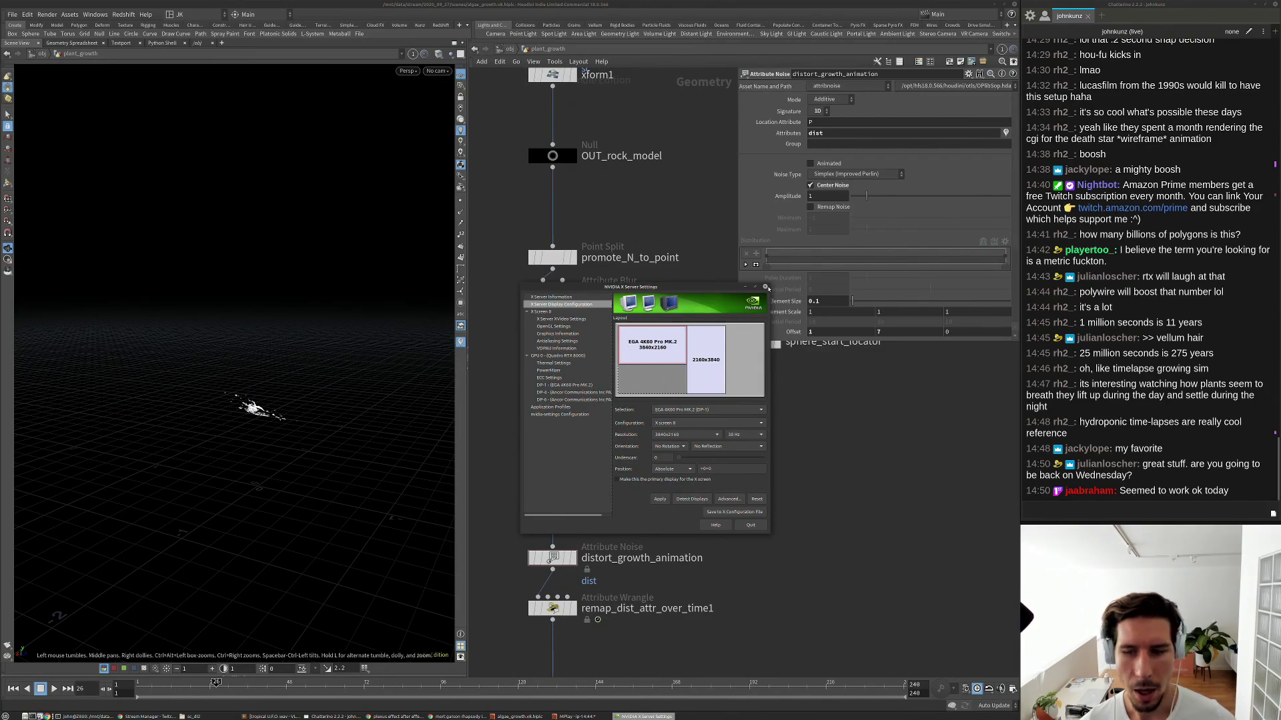
click(764, 288)
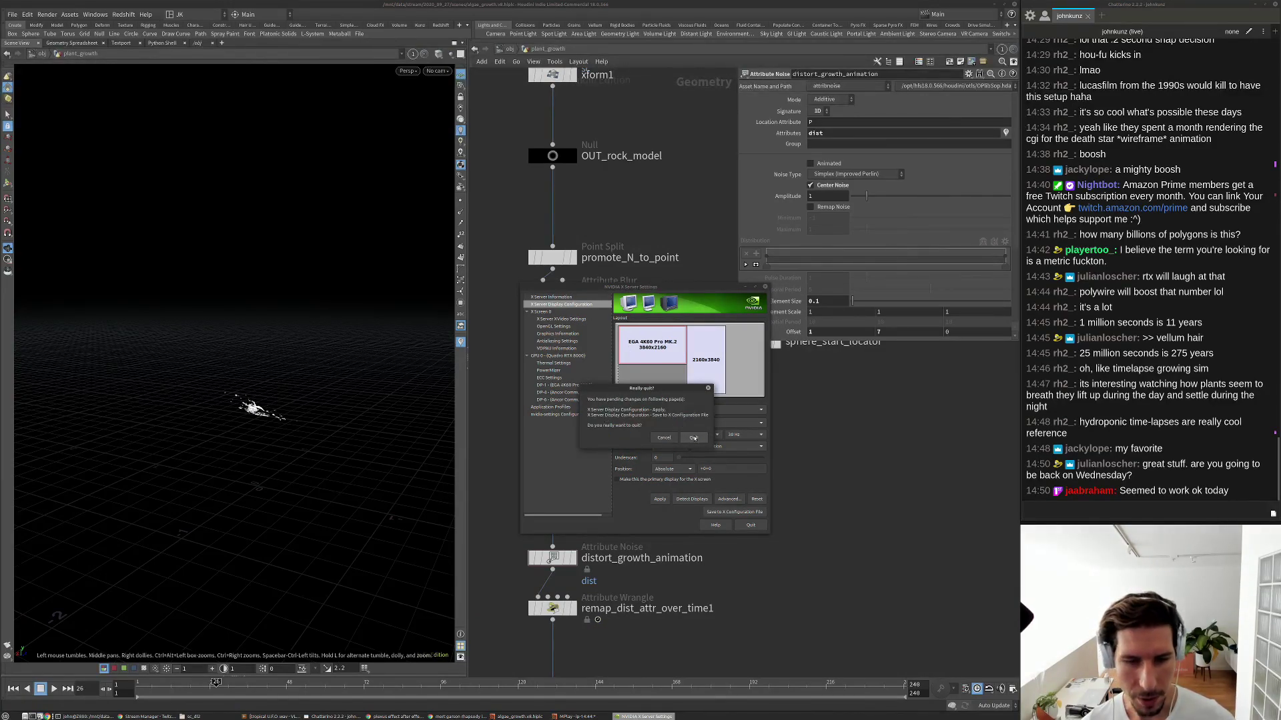
click(693, 438)
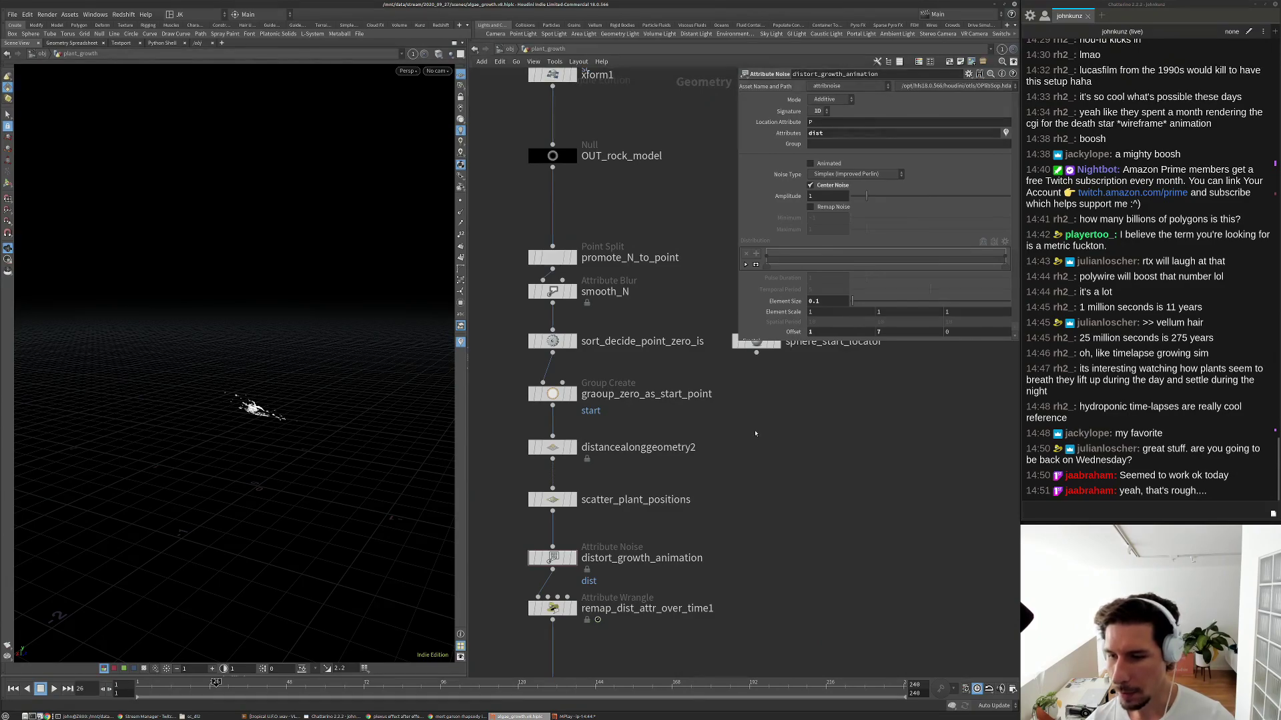
Delete both unused carve_NO_GOOD nodes along with timeblend1 and timeblend2.
middle_drag(739, 420, 701, 439)
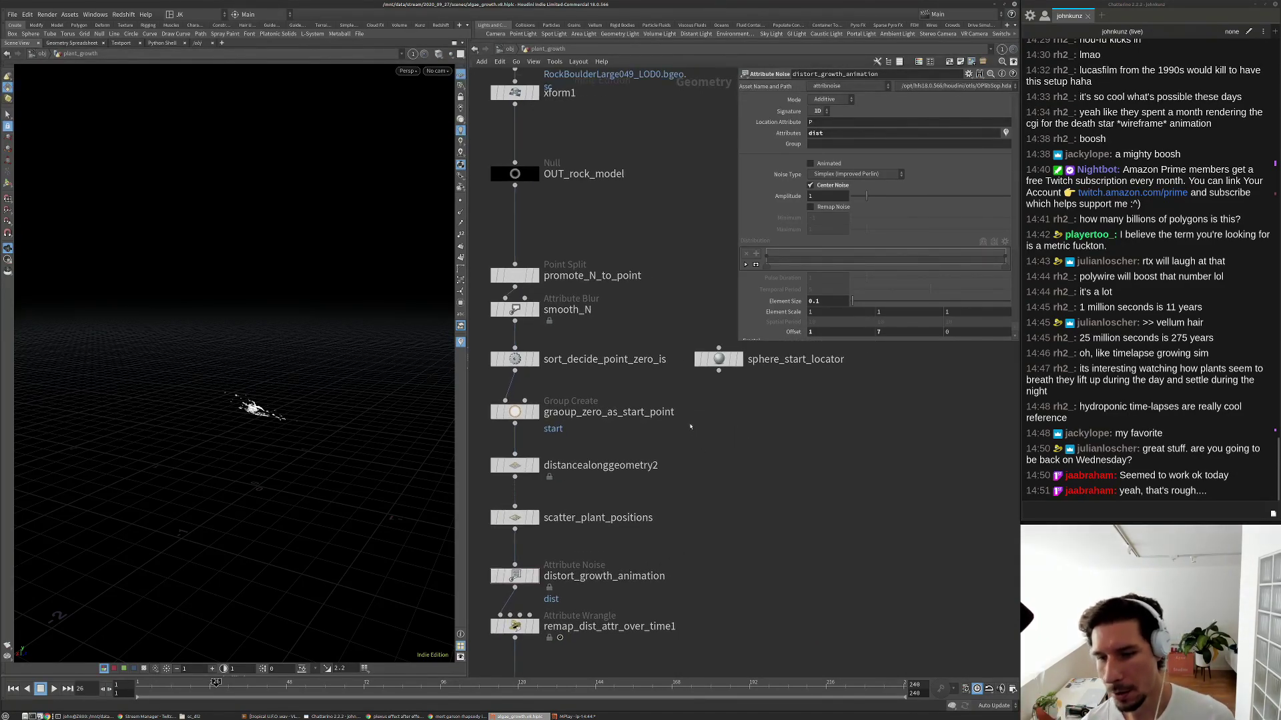
scroll(698, 418, down, 5)
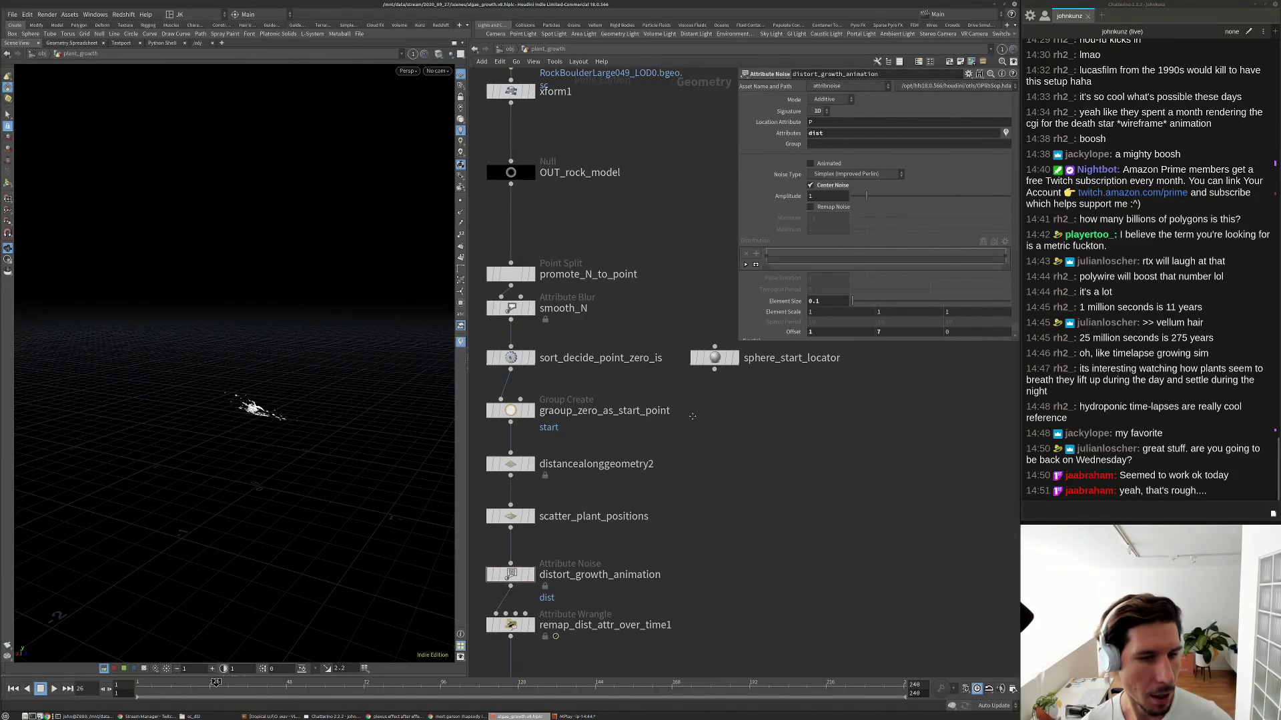
scroll(759, 406, down, 10)
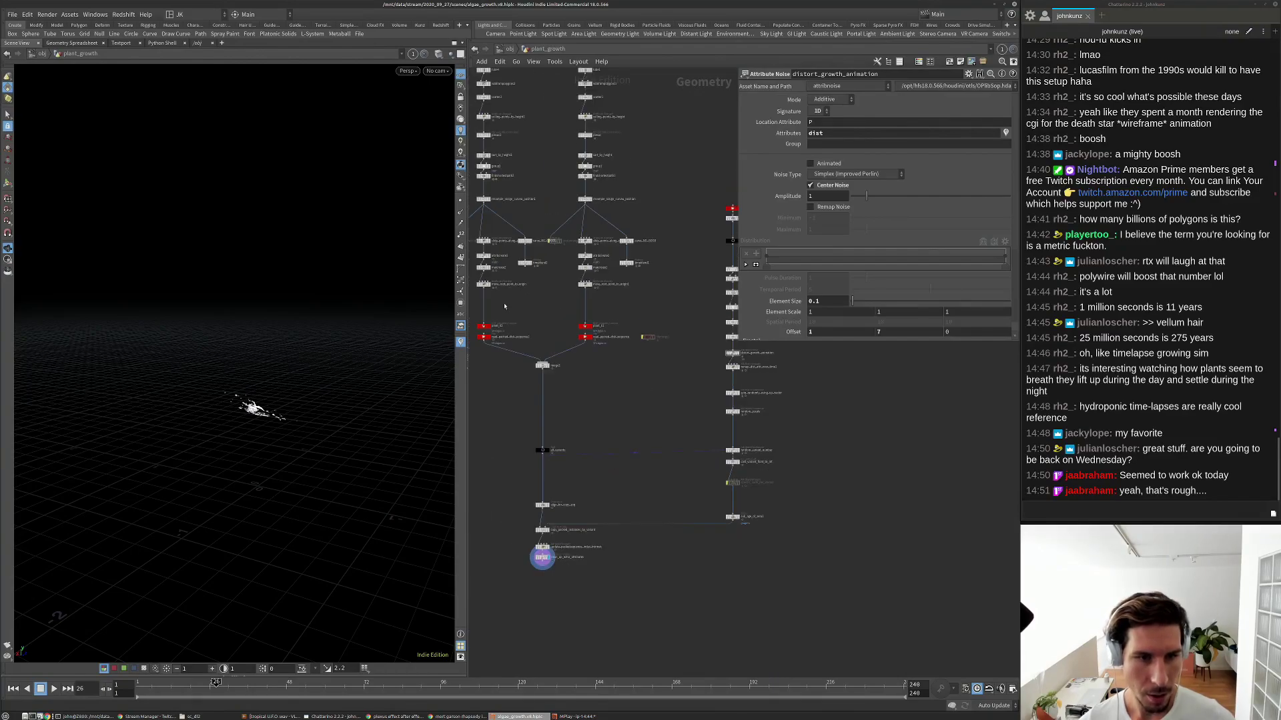
middle_drag(537, 338, 559, 379)
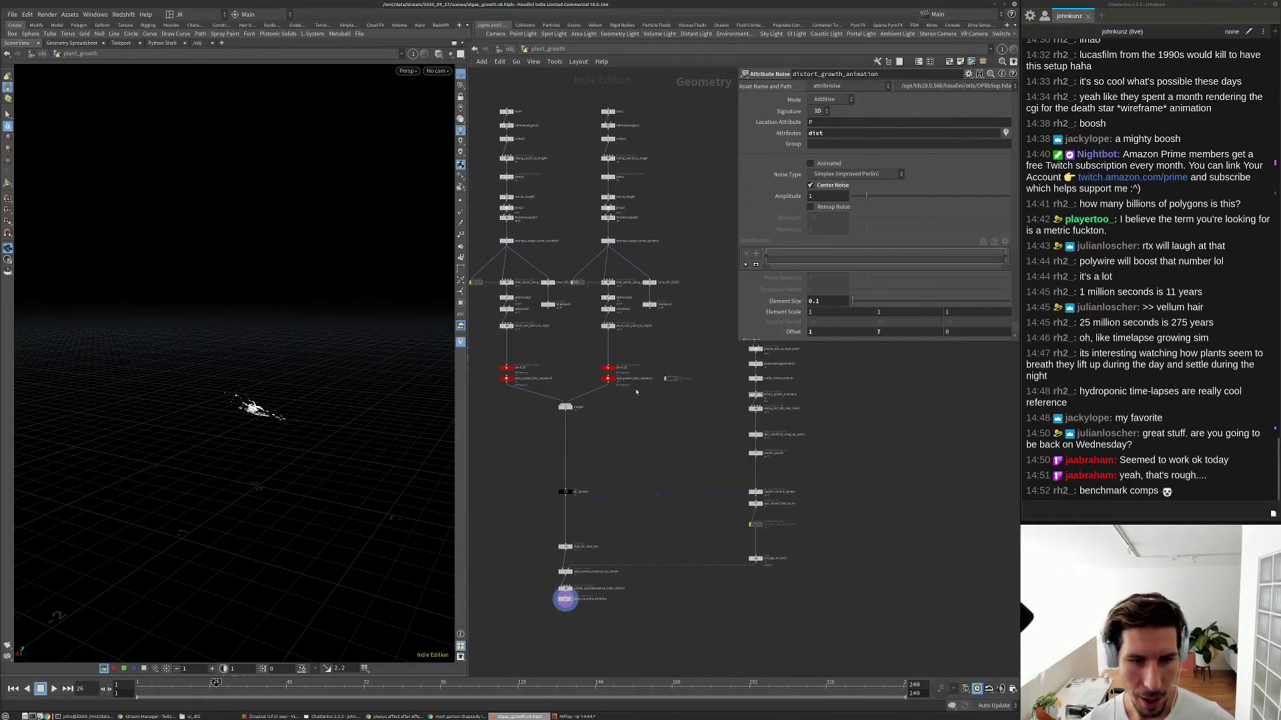
scroll(586, 519, up, 4)
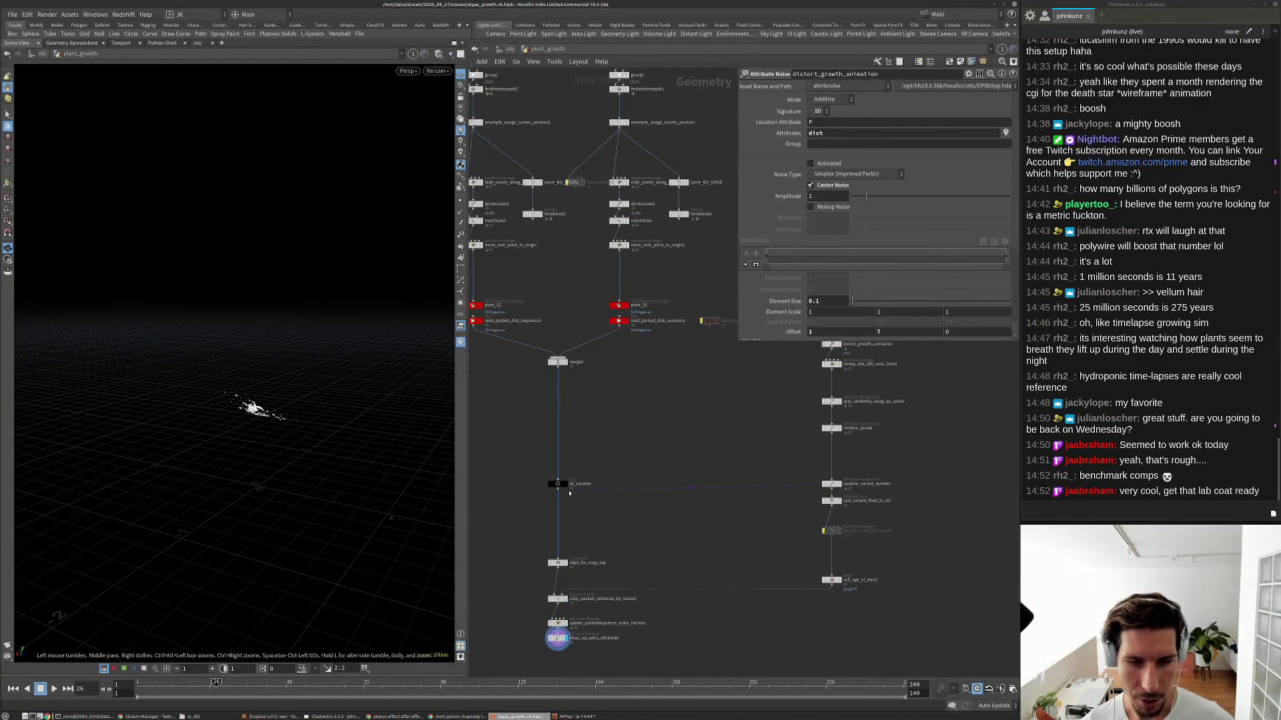
scroll(616, 377, down, 3)
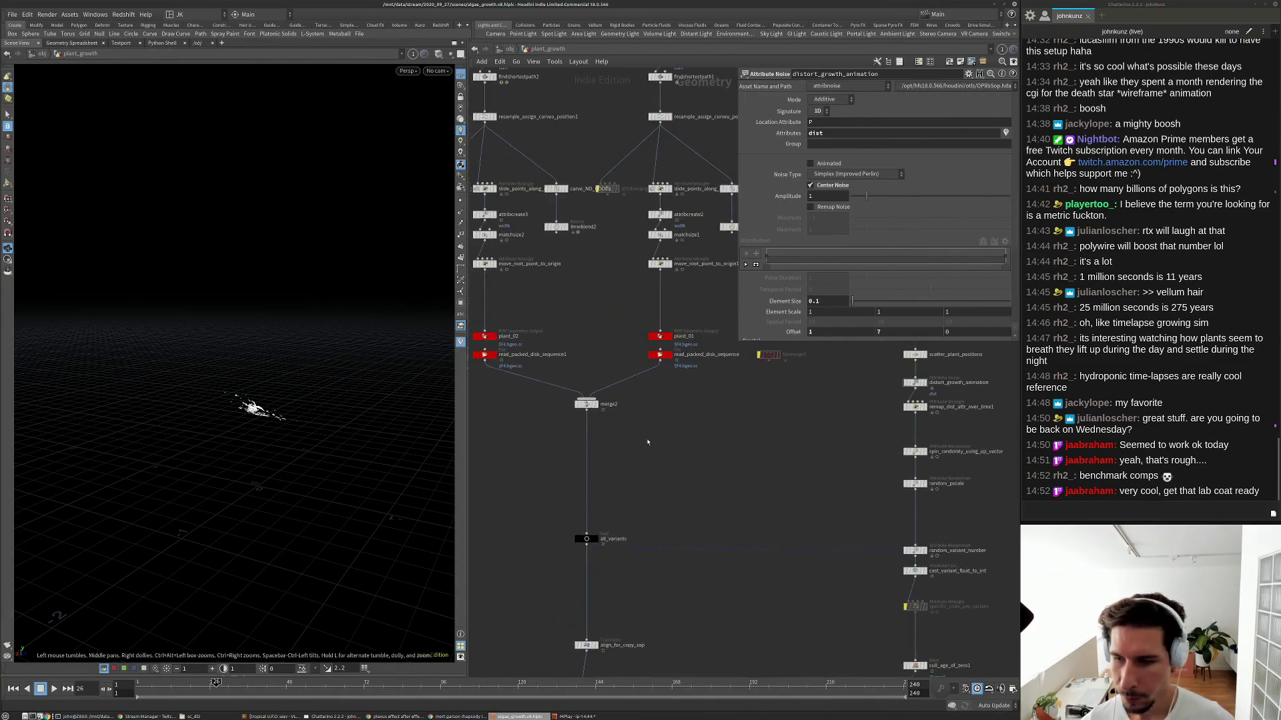
middle_drag(616, 376, 617, 431)
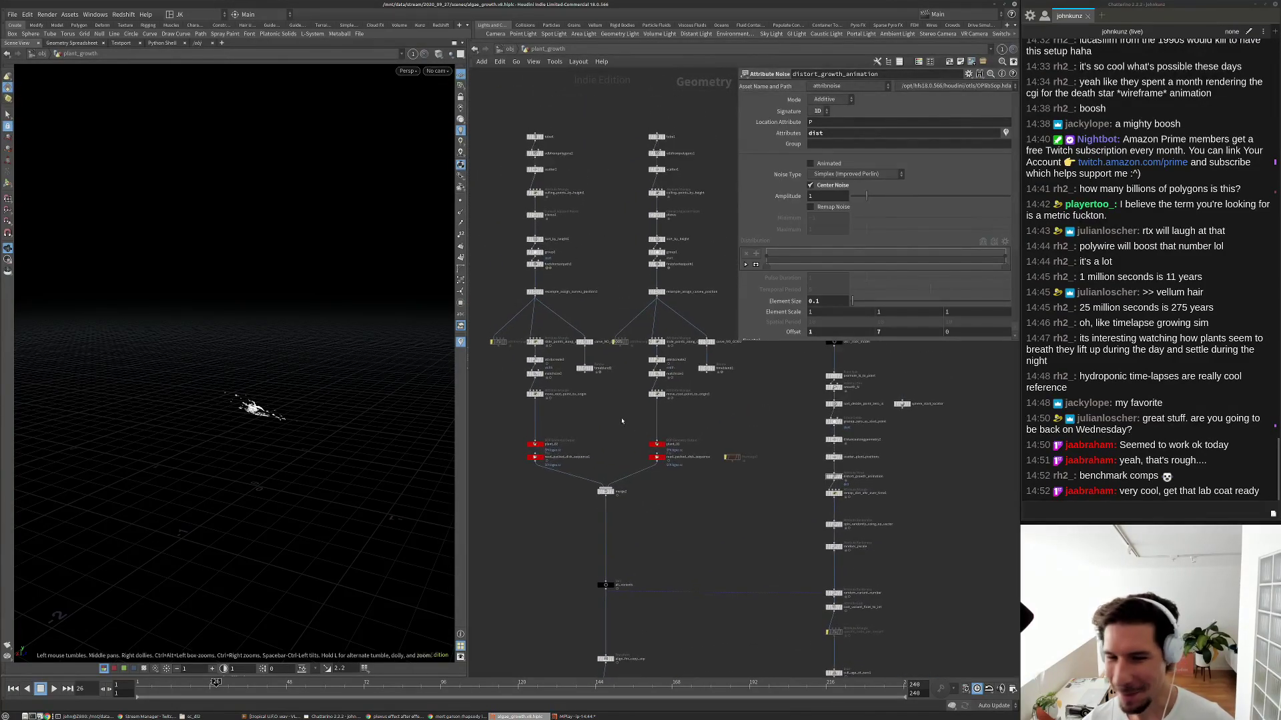
scroll(622, 421, up, 2)
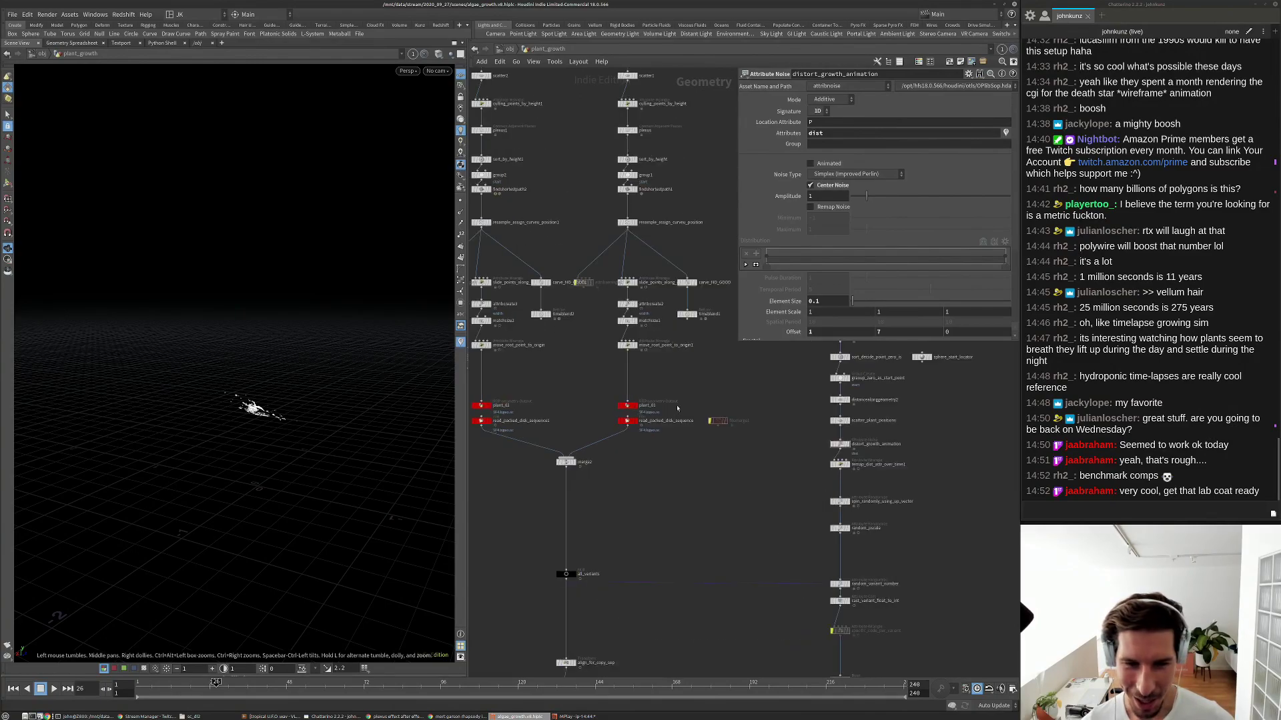
middle_drag(699, 435, 711, 467)
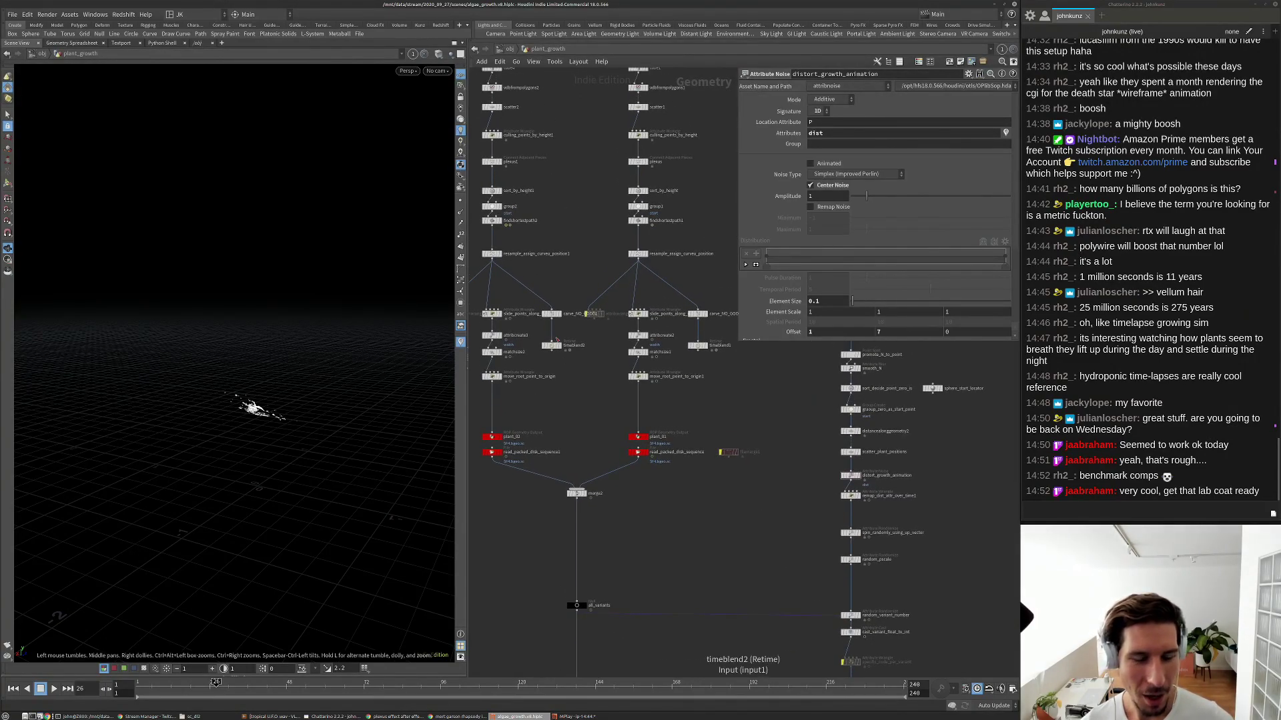
drag(729, 360, 689, 307)
key(Delete)
drag(605, 348, 587, 294)
key(Delete)
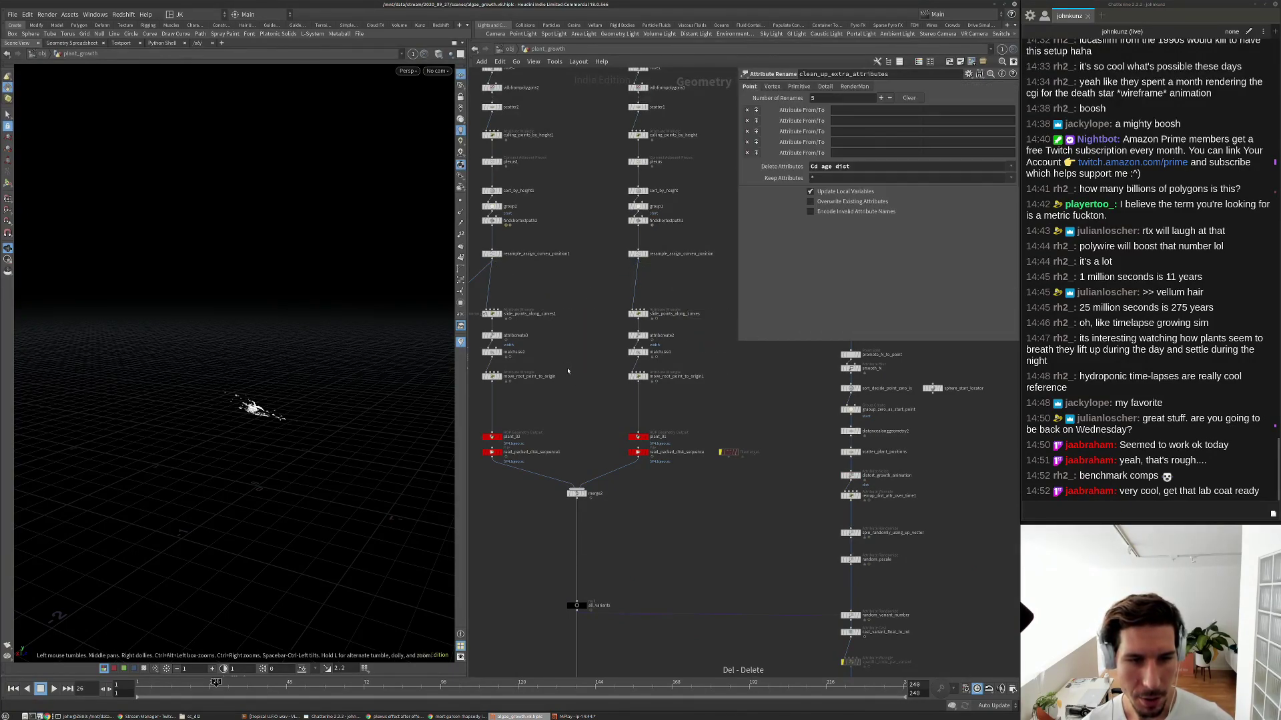
Save the scene as algae_growth.v8.hiplc.
middle_drag(467, 360, 513, 341)
scroll(520, 354, down, 3)
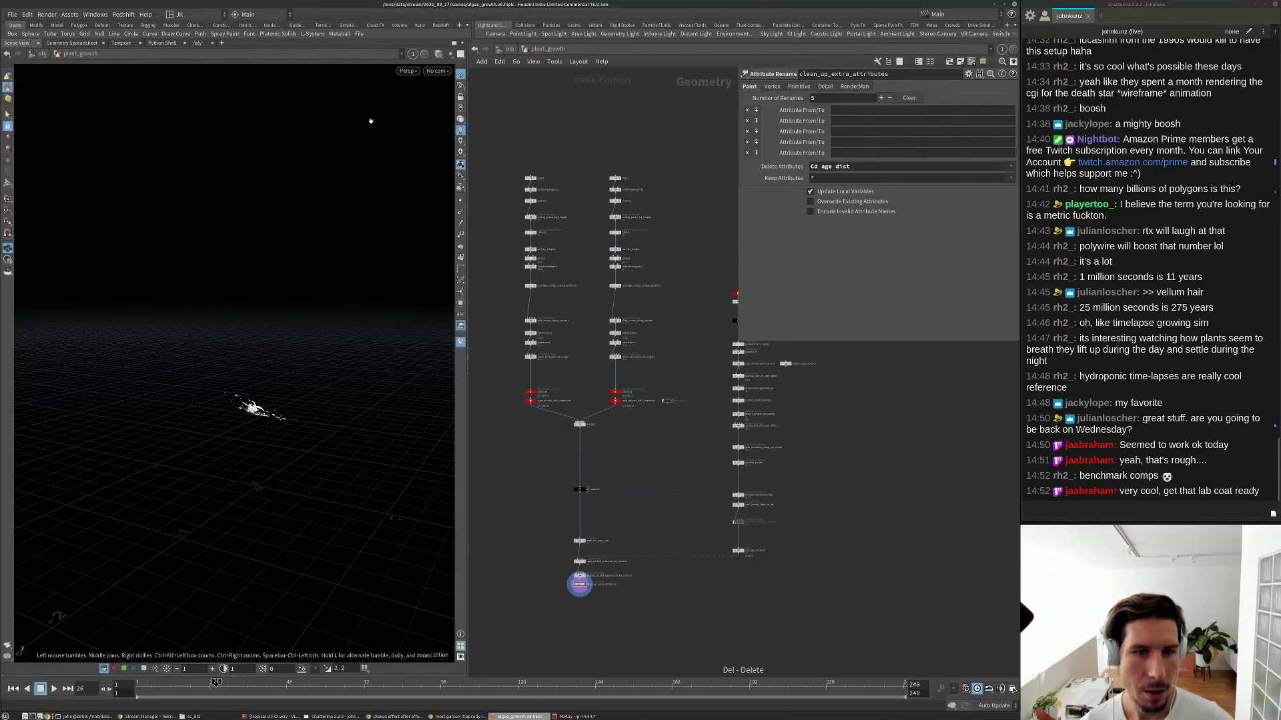
scroll(642, 389, down, 3)
scroll(630, 440, up, 3)
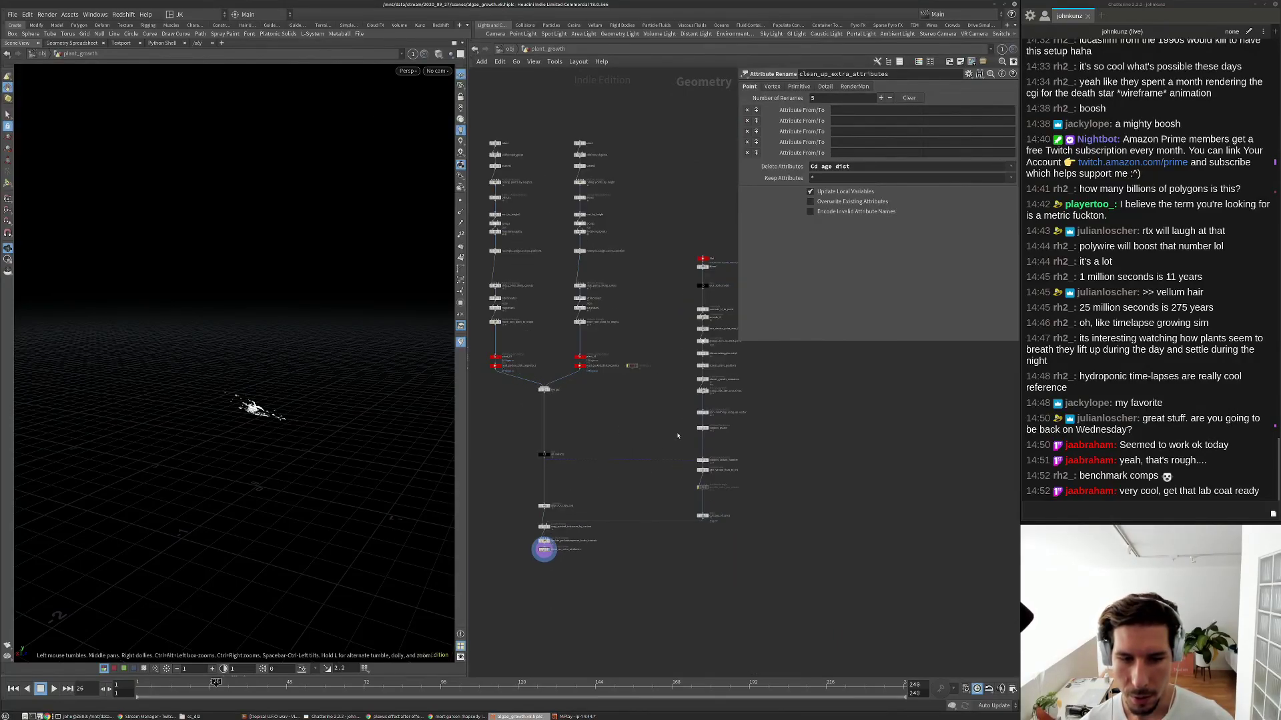
scroll(724, 370, down, 2)
middle_drag(732, 361, 679, 365)
scroll(679, 364, up, 5)
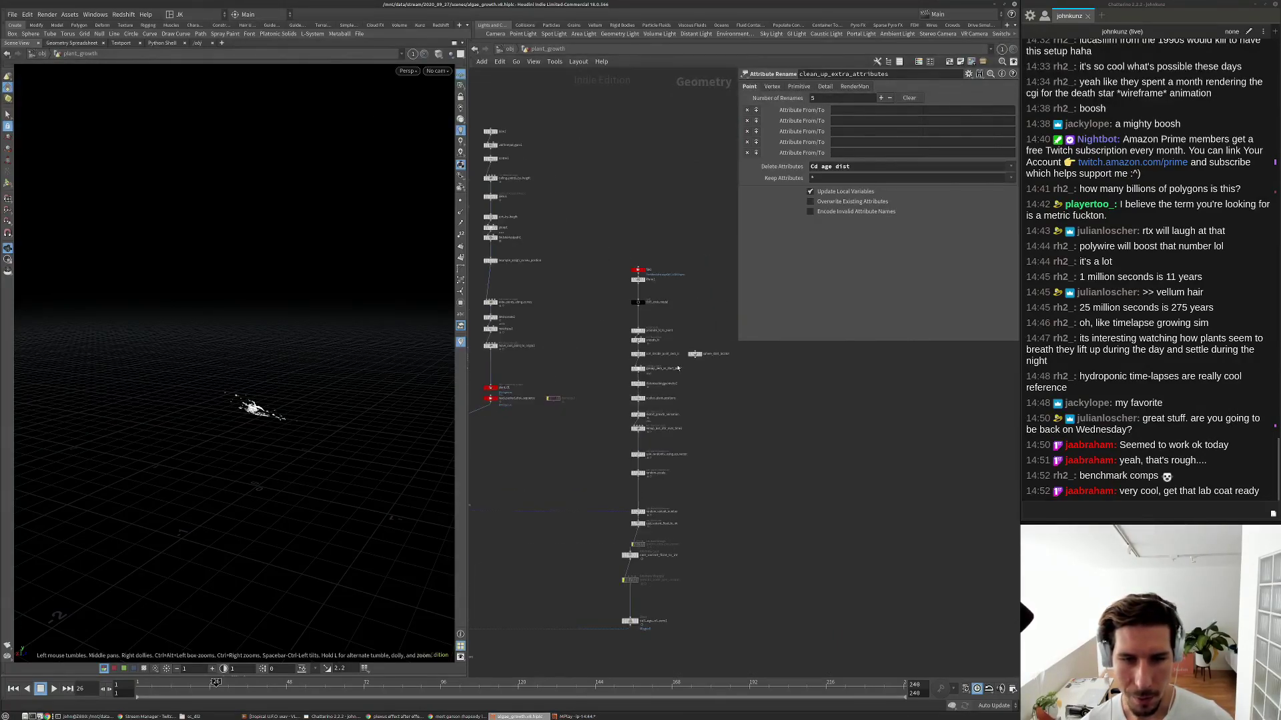
scroll(656, 448, down, 1)
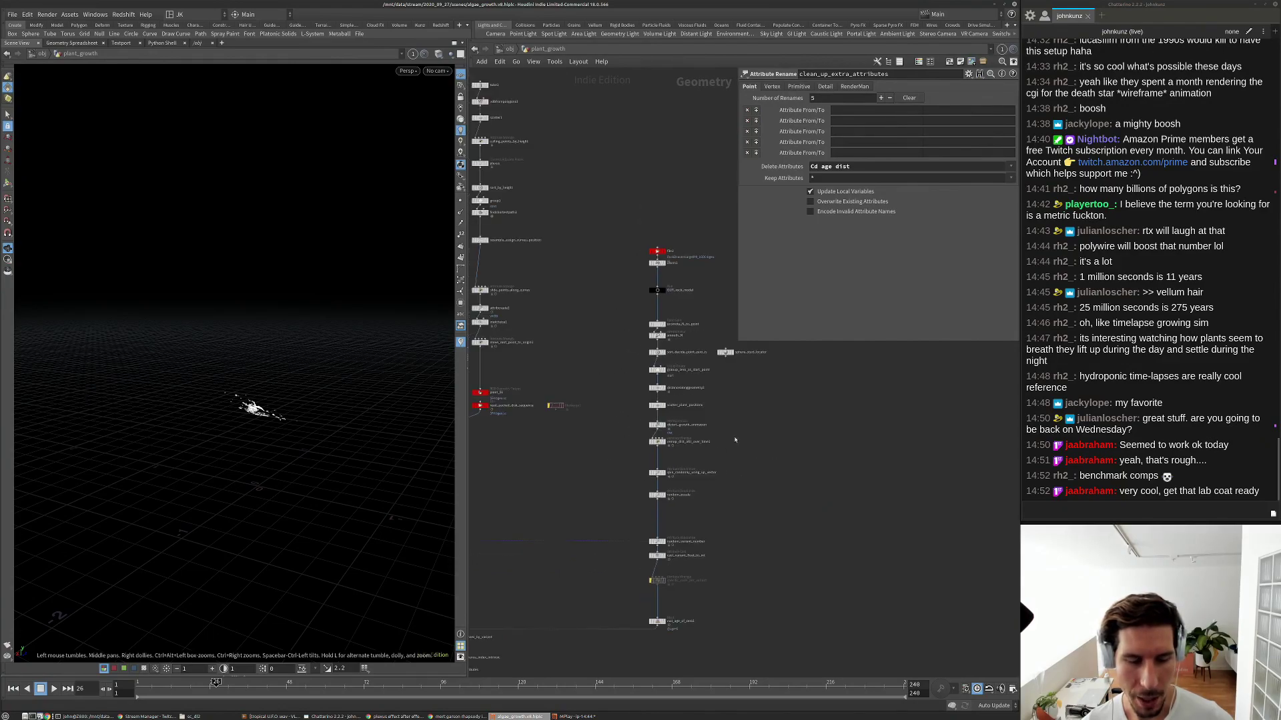
click(12, 15)
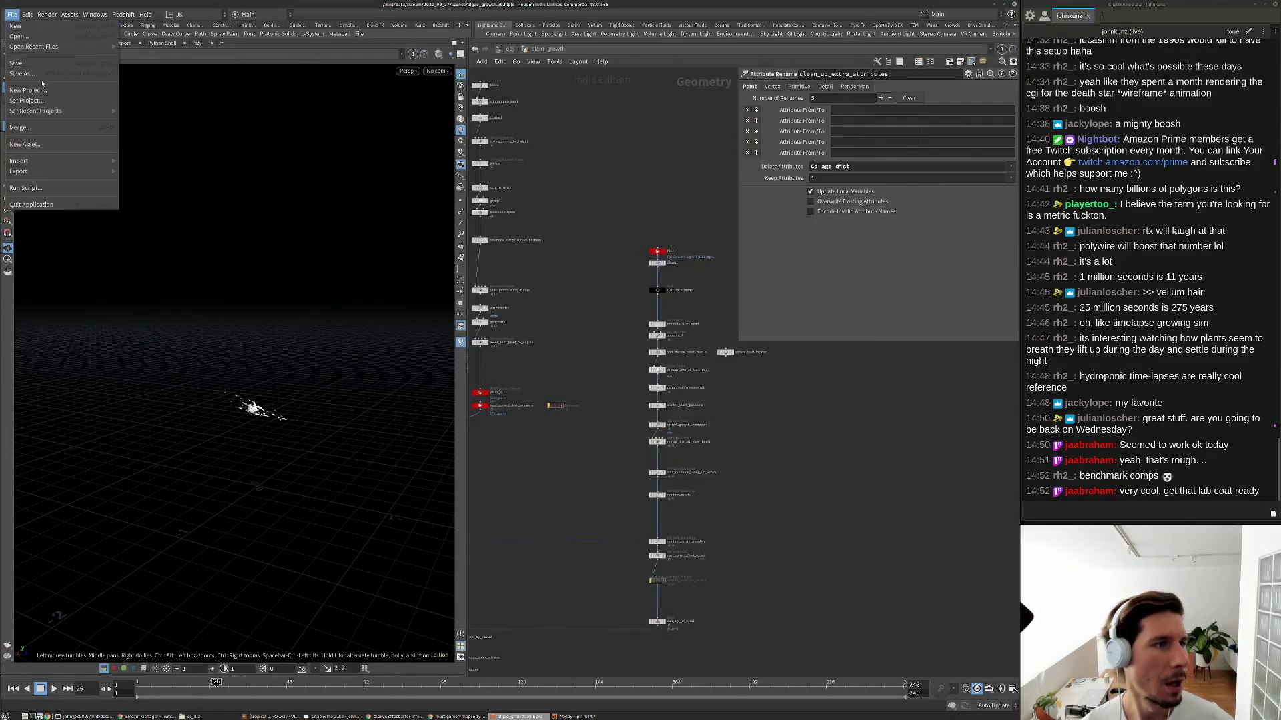
click(40, 74)
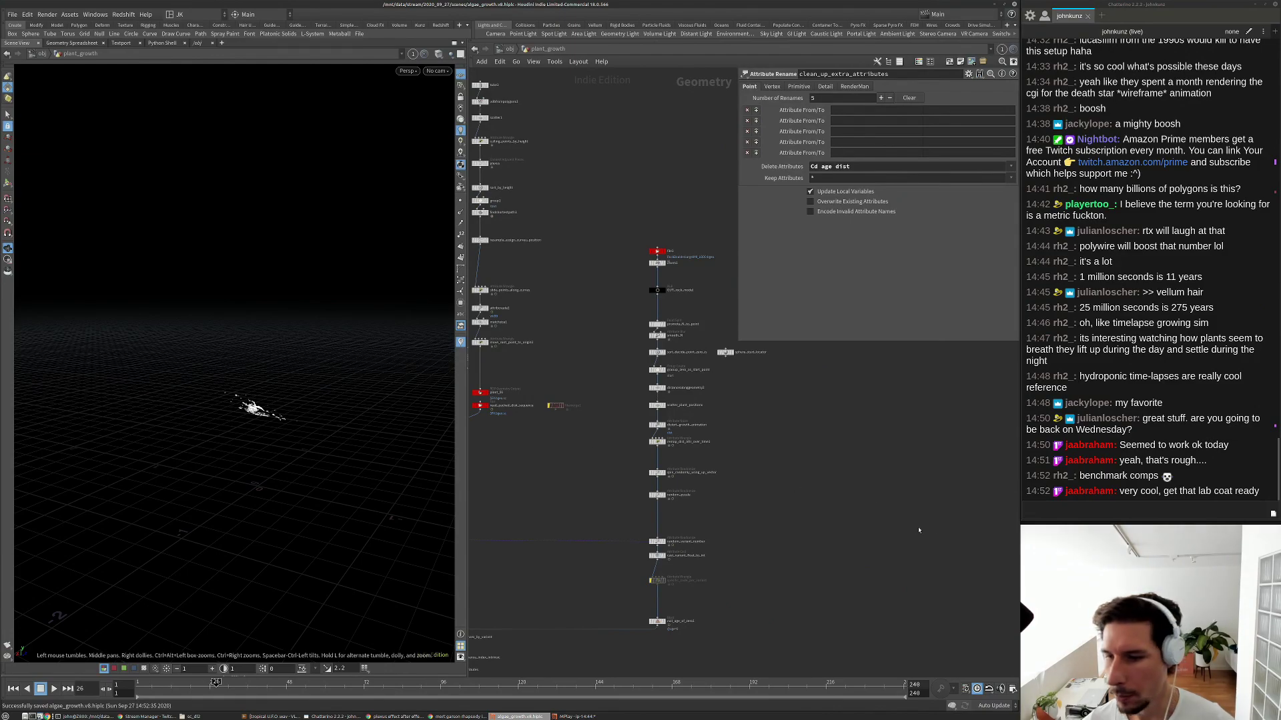
Look through cam1 and advance to frame 100 to see the grown plant field.
middle_drag(924, 531, 897, 489)
key(f)
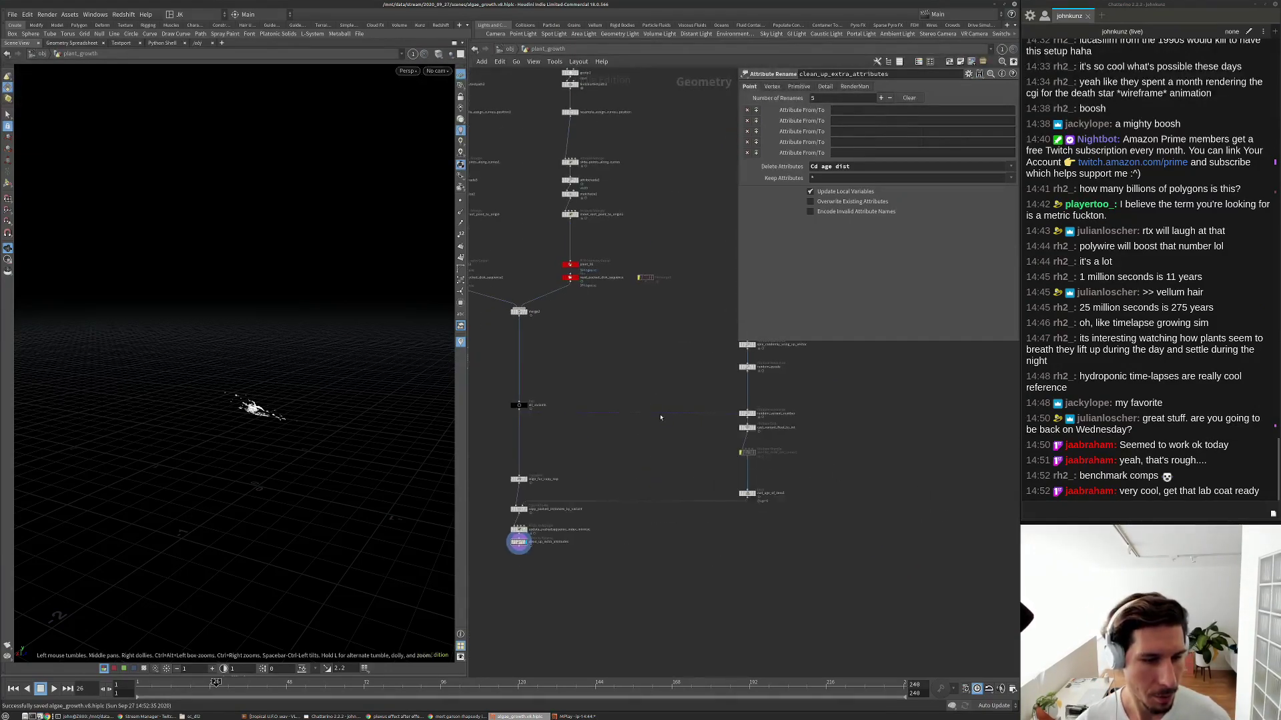
click(437, 71)
click(437, 71)
click(437, 71)
click(441, 81)
drag(215, 682, 453, 682)
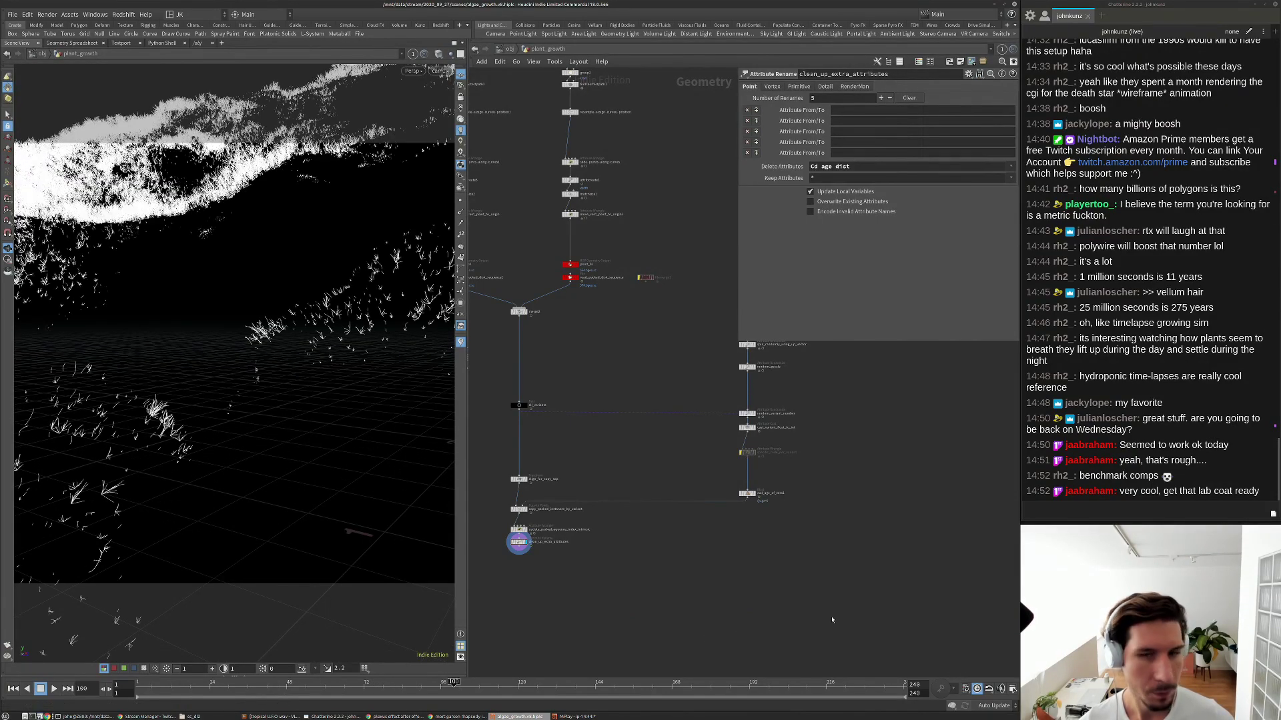